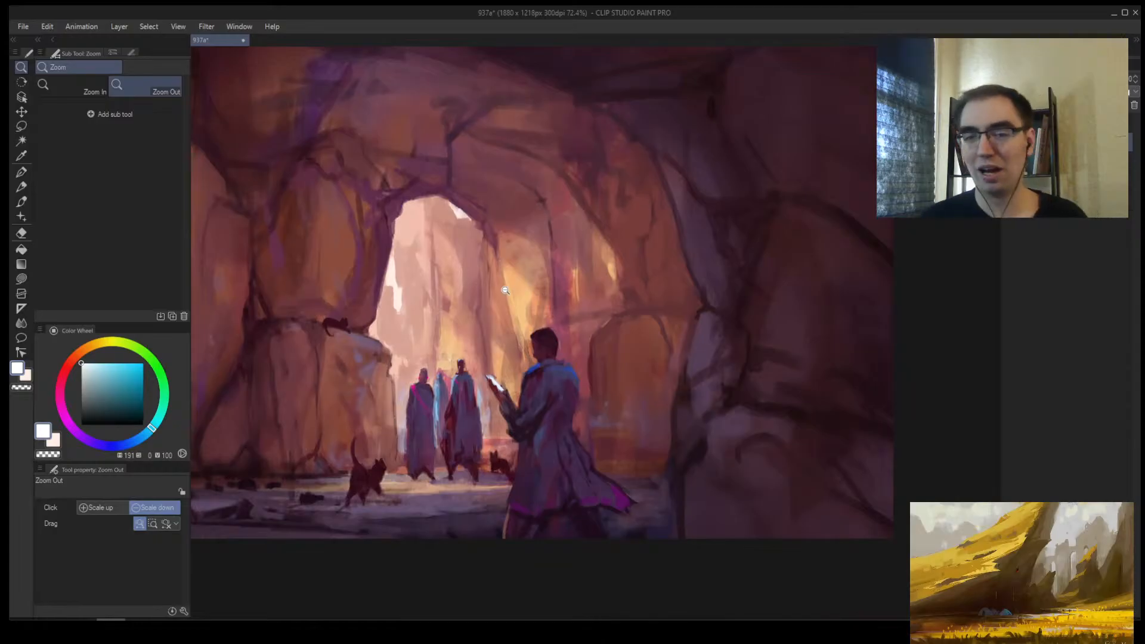
click(555, 244)
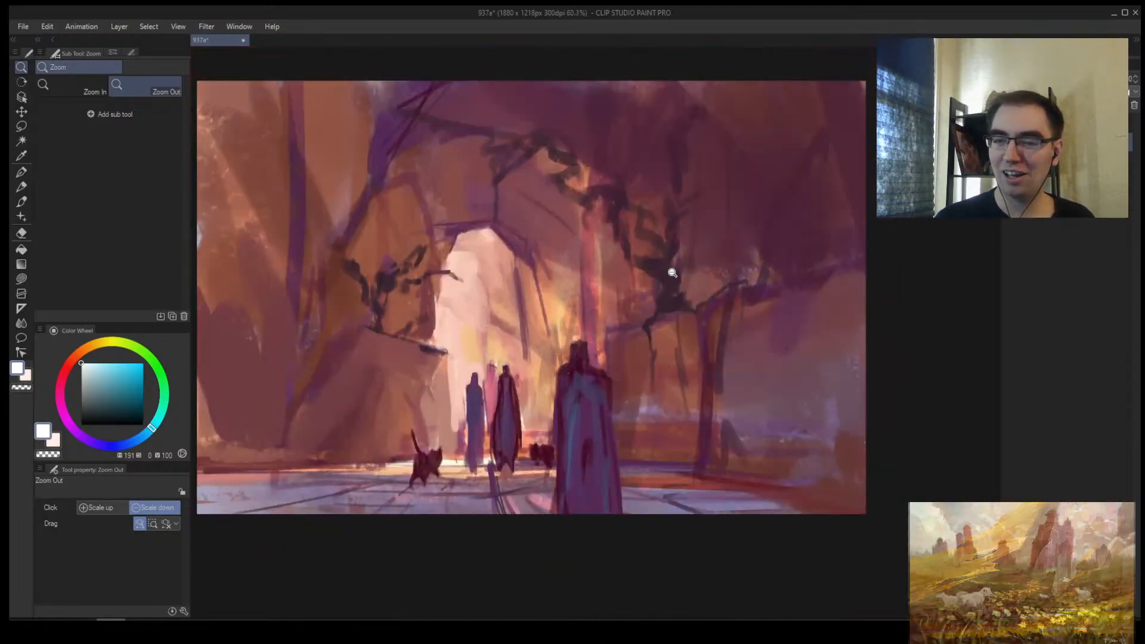
click(639, 321)
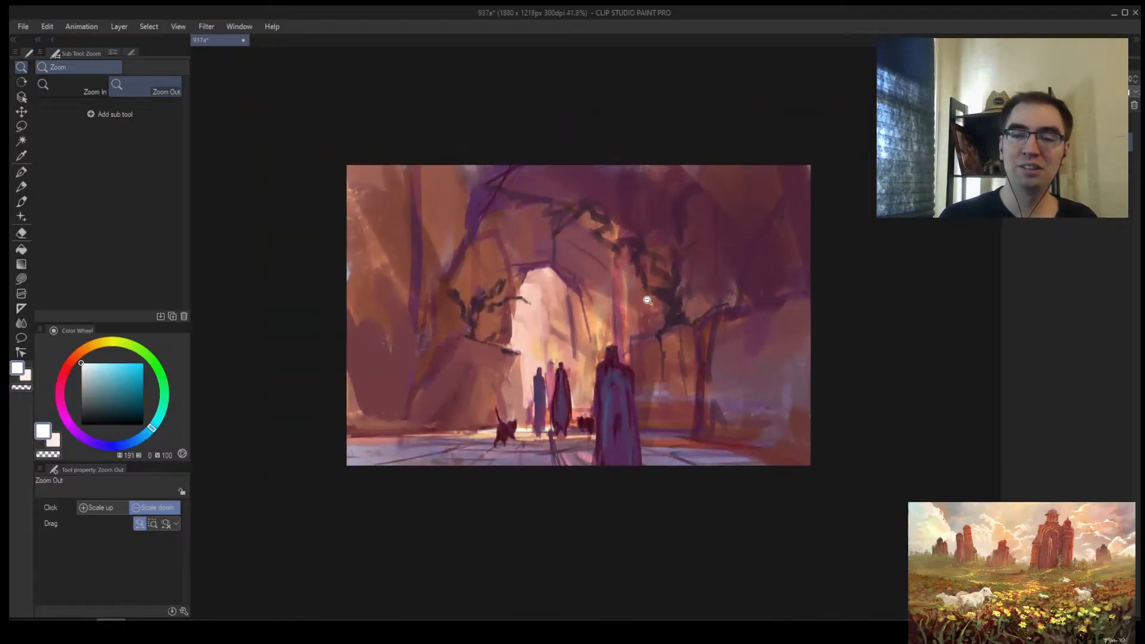
click(635, 297)
scroll(636, 297, up, 2)
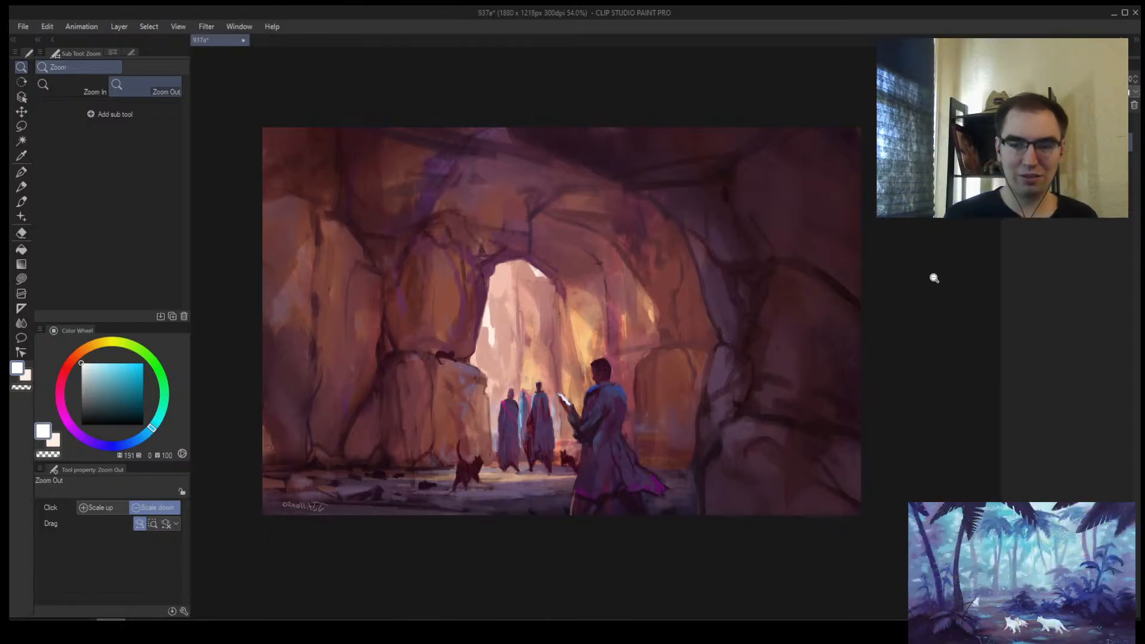
Step: Sample a light yellow-orange from the lit rock and brush the first light strokes onto the wall behind the foreground figure
key(b)
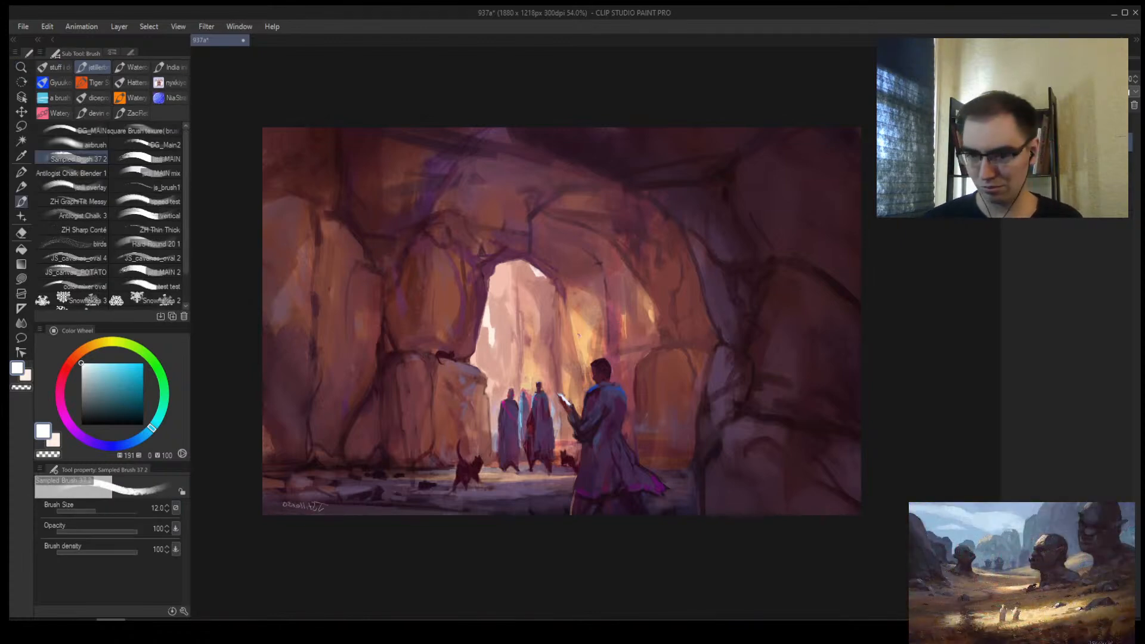
key(alt+space)
mouse_move(654, 333)
mouse_down()
mouse_move(555, 323)
mouse_move(525, 351)
mouse_move(565, 333)
mouse_up()
alt+click(539, 332)
drag(552, 315, 513, 344)
mouse_move(578, 330)
mouse_down()
mouse_move(544, 352)
mouse_move(550, 376)
mouse_up()
Step: Enlarge the brush and paint broad vertical patches of warm light on the cave wall beside the foreground figure
key(bracketright)
key(bracketright)
key(bracketright)
mouse_move(587, 350)
mouse_down()
mouse_move(568, 444)
mouse_move(605, 341)
mouse_move(573, 465)
mouse_up()
key(bracketright)
key(bracketright)
mouse_move(583, 370)
mouse_down()
mouse_move(583, 465)
mouse_move(595, 462)
mouse_up()
drag(608, 369, 607, 453)
drag(639, 388, 600, 475)
drag(626, 413, 679, 303)
drag(647, 311, 597, 414)
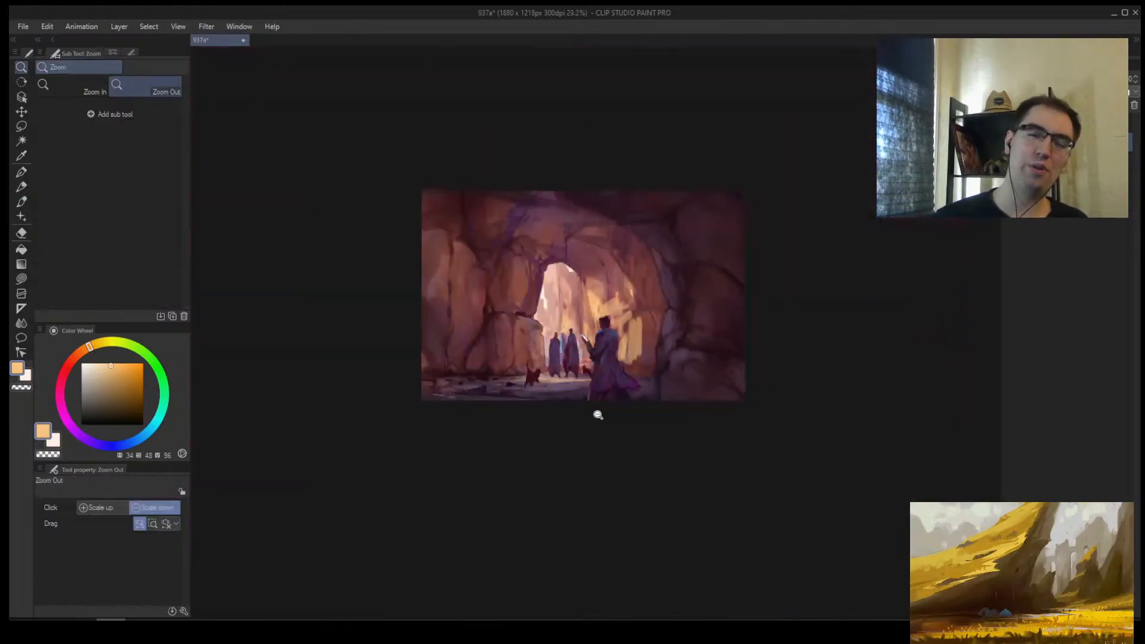
Step: Flip the canvas horizontally and brush one more light stroke down the lit wall patch beside the figure
click(646, 338)
key(h)
drag(655, 328, 671, 257)
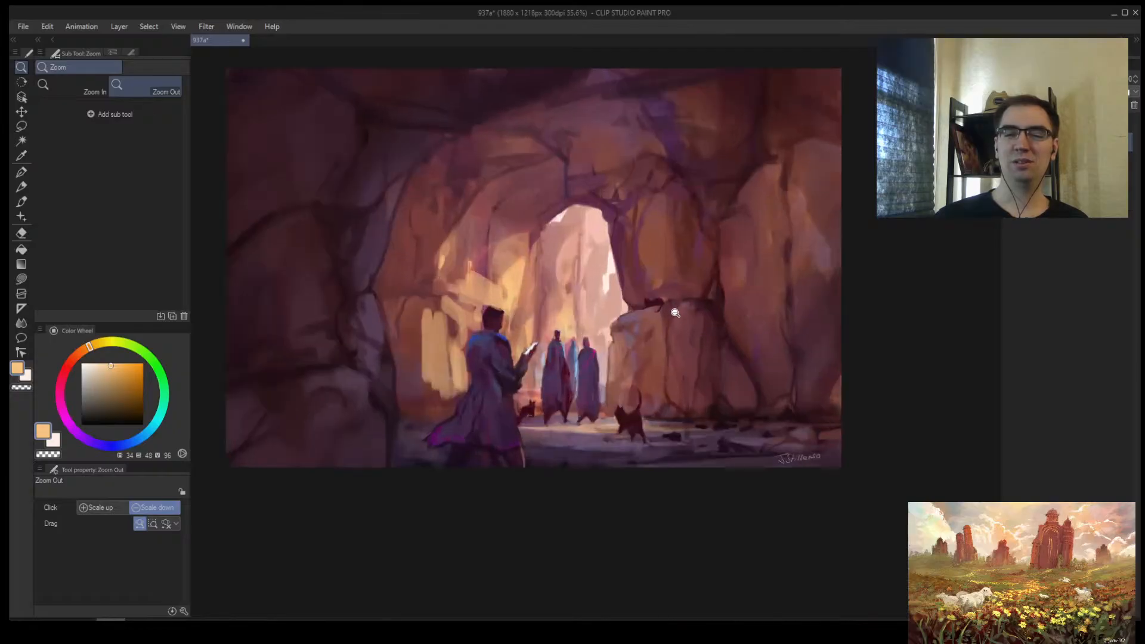
key(b)
mouse_move(429, 321)
mouse_down()
mouse_move(417, 379)
mouse_move(436, 397)
mouse_up()
key(slash)
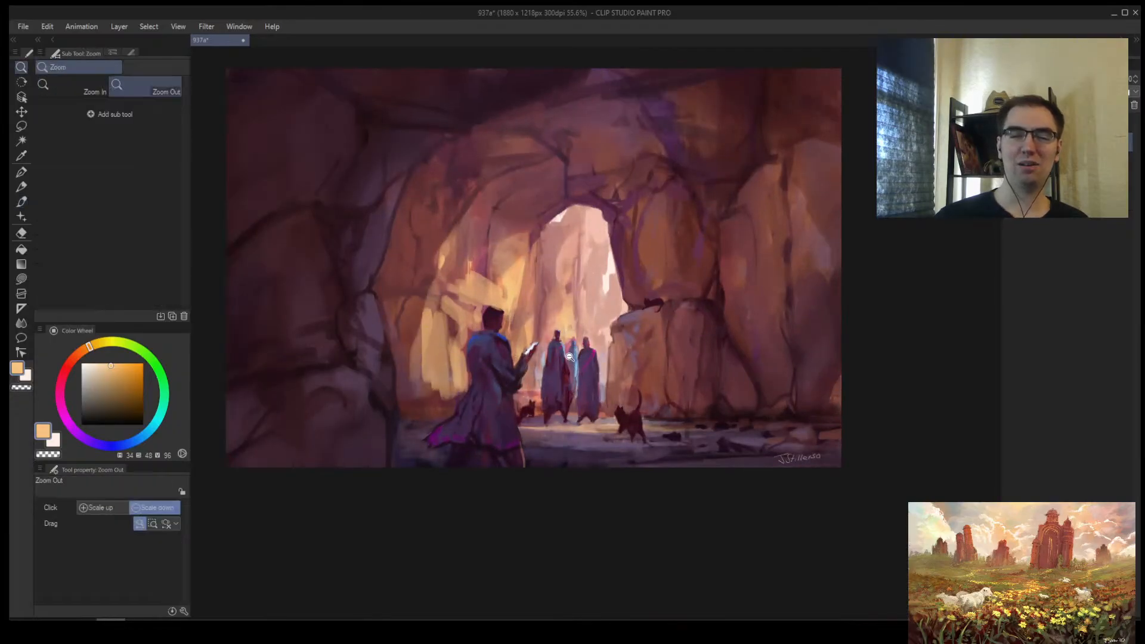
Step: Flip the canvas back to its original orientation
mouse_move(582, 344)
mouse_down()
mouse_move(540, 340)
mouse_move(495, 370)
mouse_up()
key(e)
key(h)
key(slash)
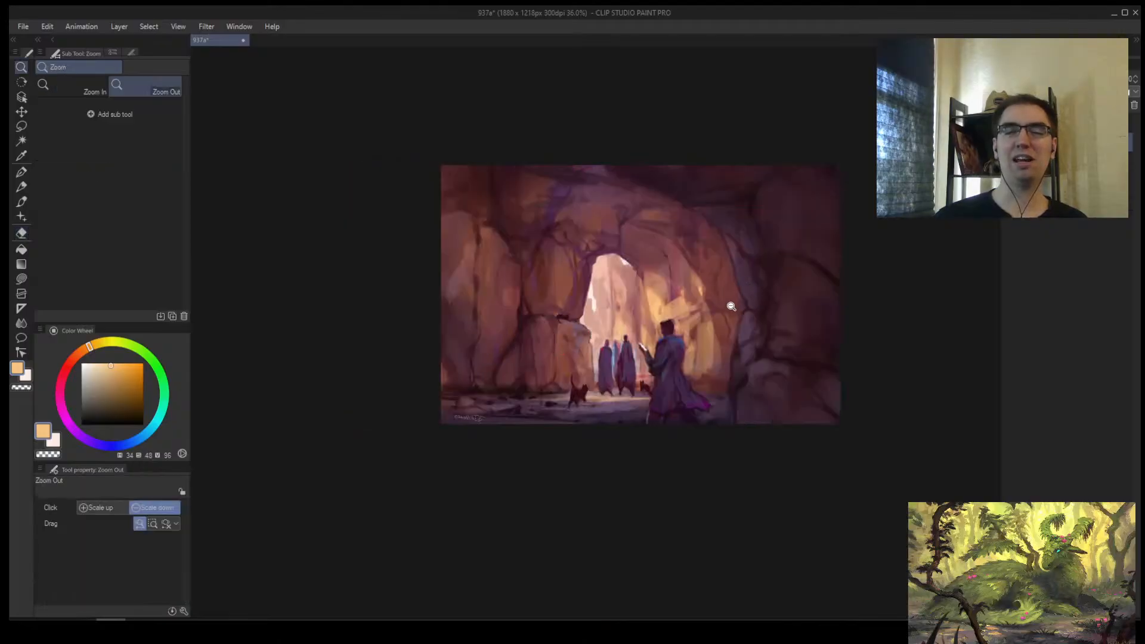
Step: Examine how the new warm light on the cave wall reads within the whole painting at different zoom levels
drag(728, 304, 800, 305)
drag(636, 318, 604, 341)
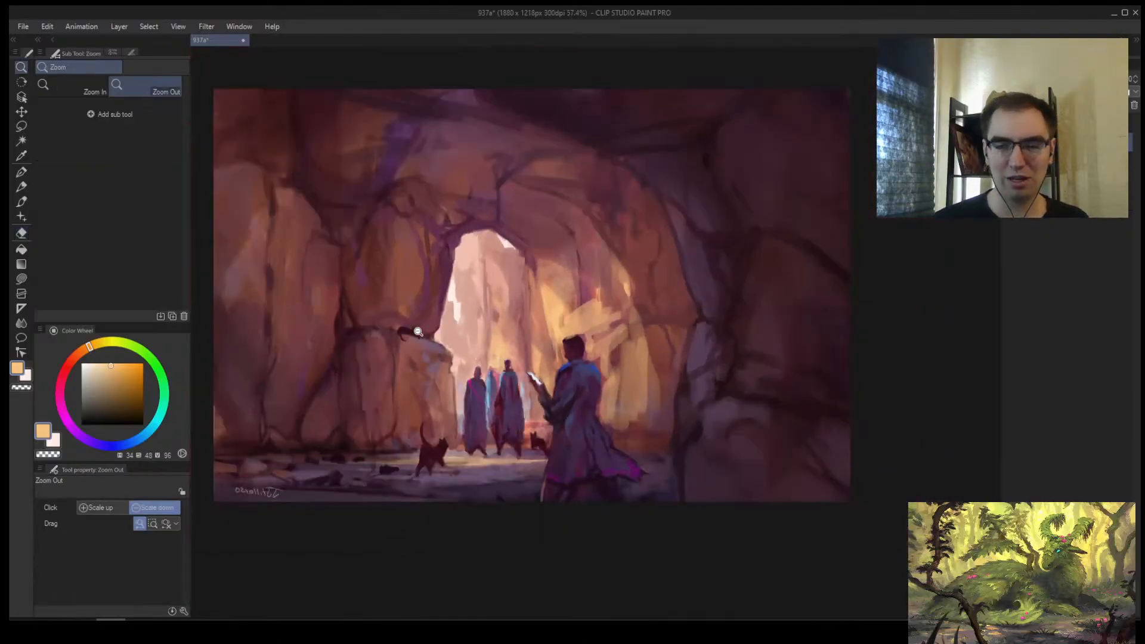
scroll(436, 322, up, 2)
scroll(496, 347, down, 3)
scroll(507, 334, up, 2)
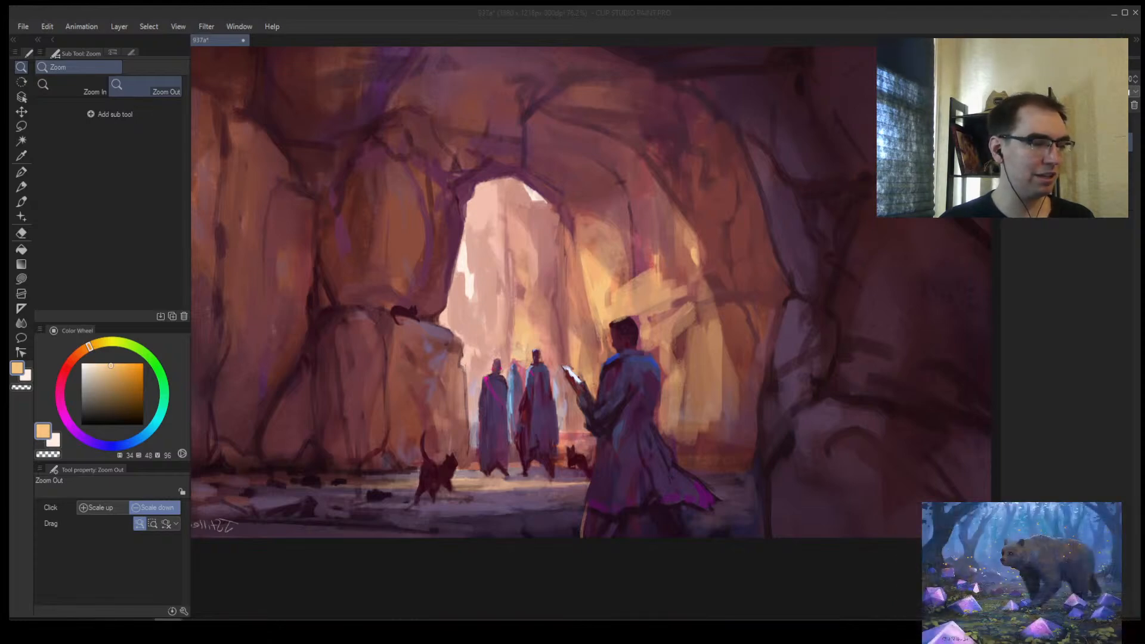
click(444, 276)
click(505, 293)
click(506, 296)
drag(514, 301, 535, 274)
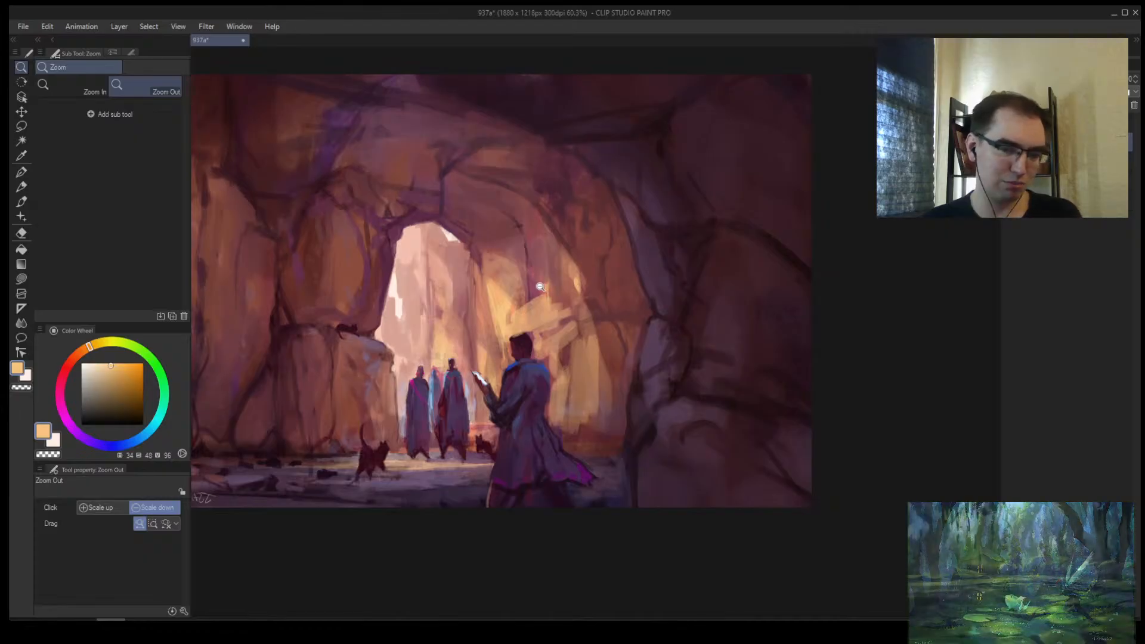
scroll(547, 280, down, 3)
scroll(519, 295, up, 2)
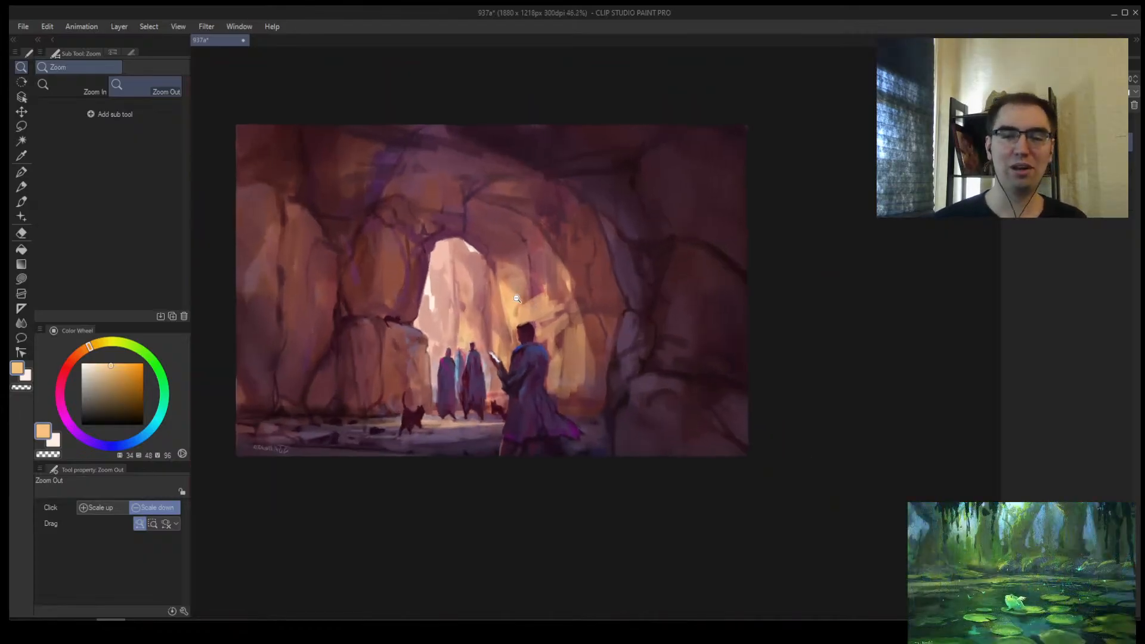
scroll(496, 322, up, 1)
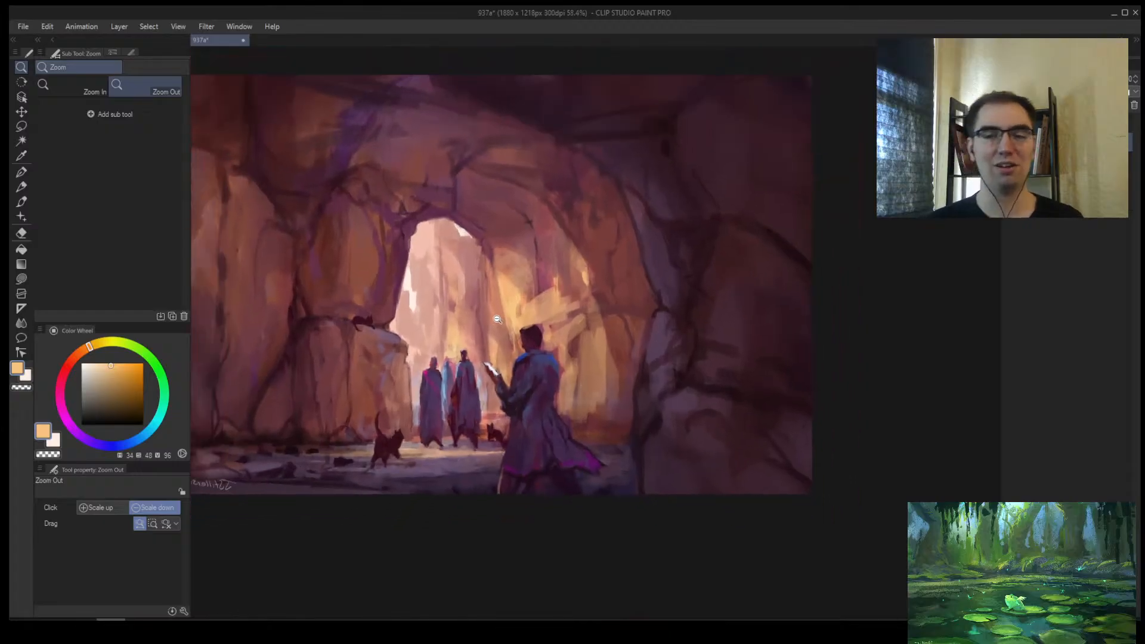
scroll(495, 325, up, 1)
scroll(504, 314, down, 1)
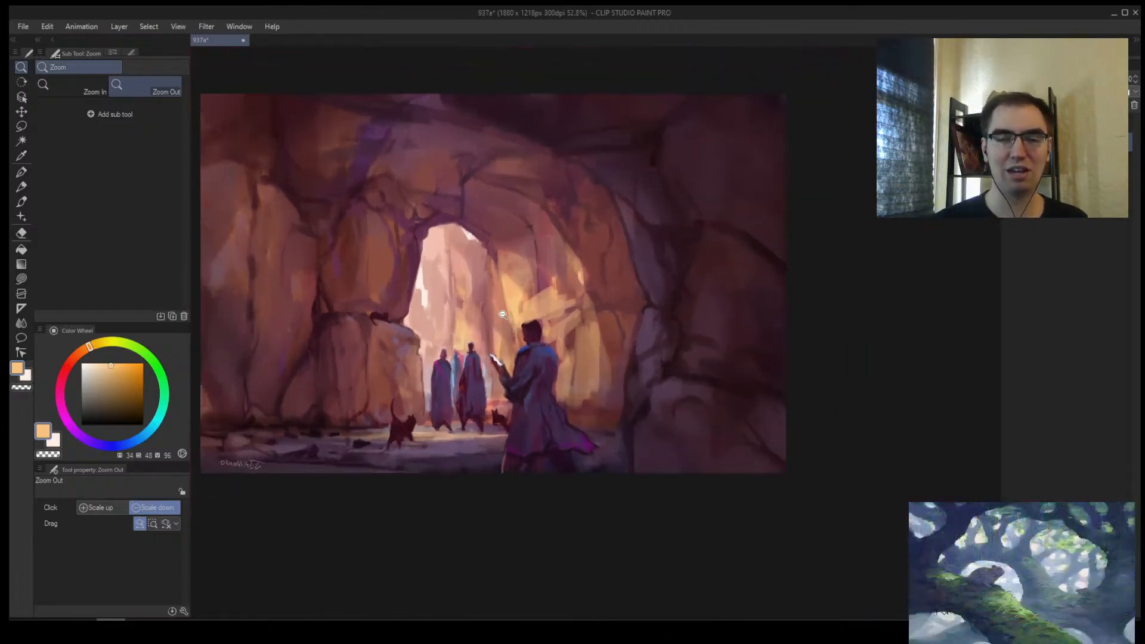
scroll(511, 304, up, 1)
scroll(507, 316, down, 1)
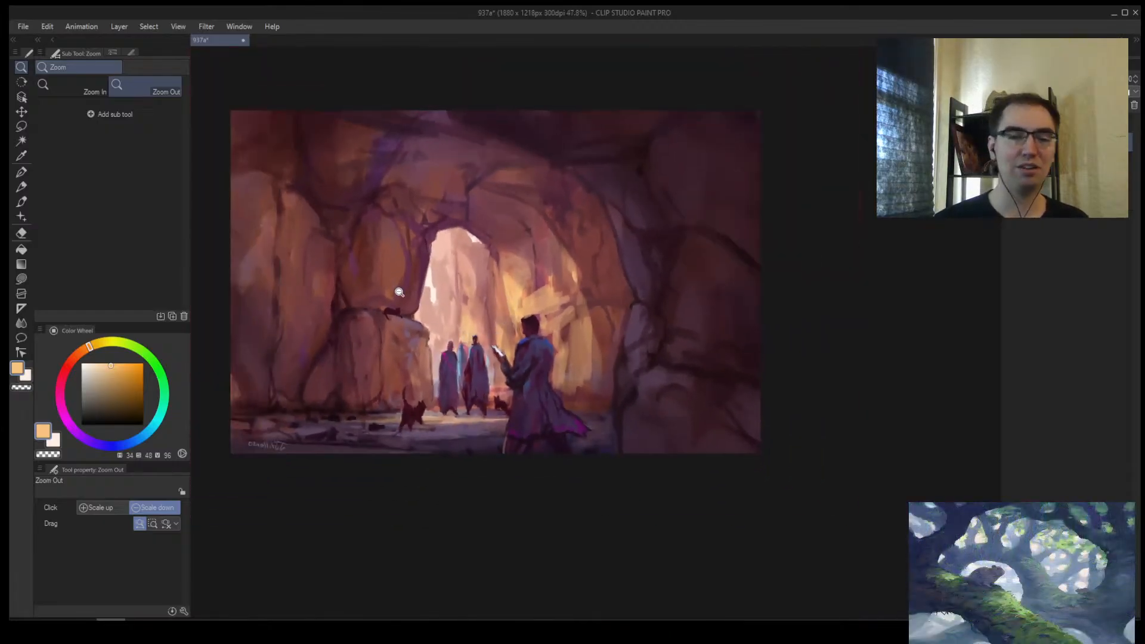
scroll(401, 291, up, 1)
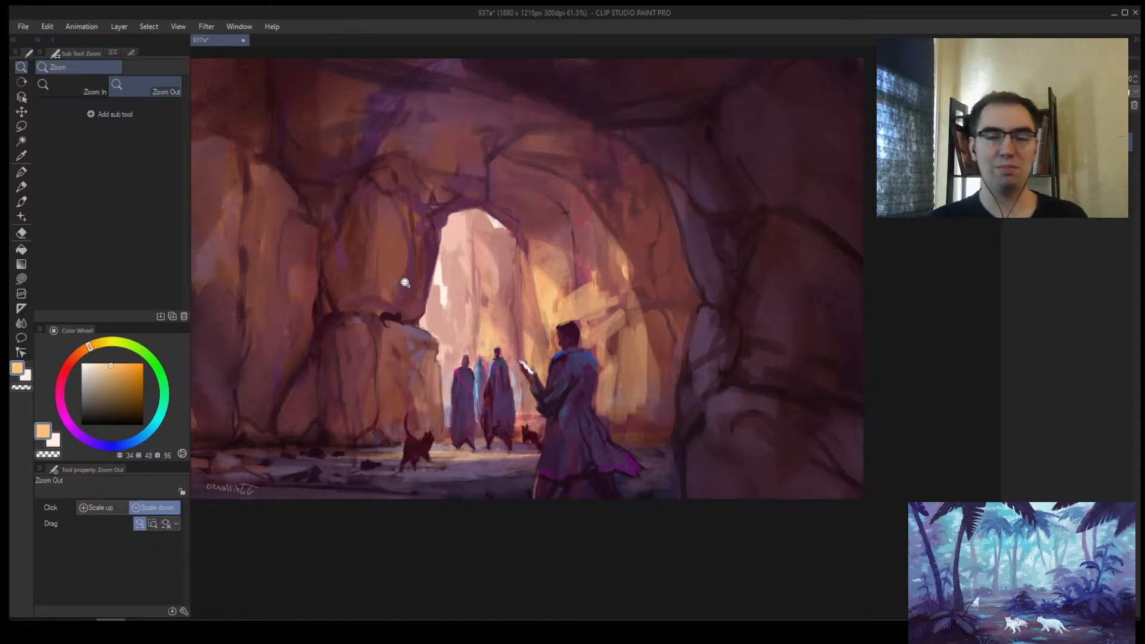
click(509, 317)
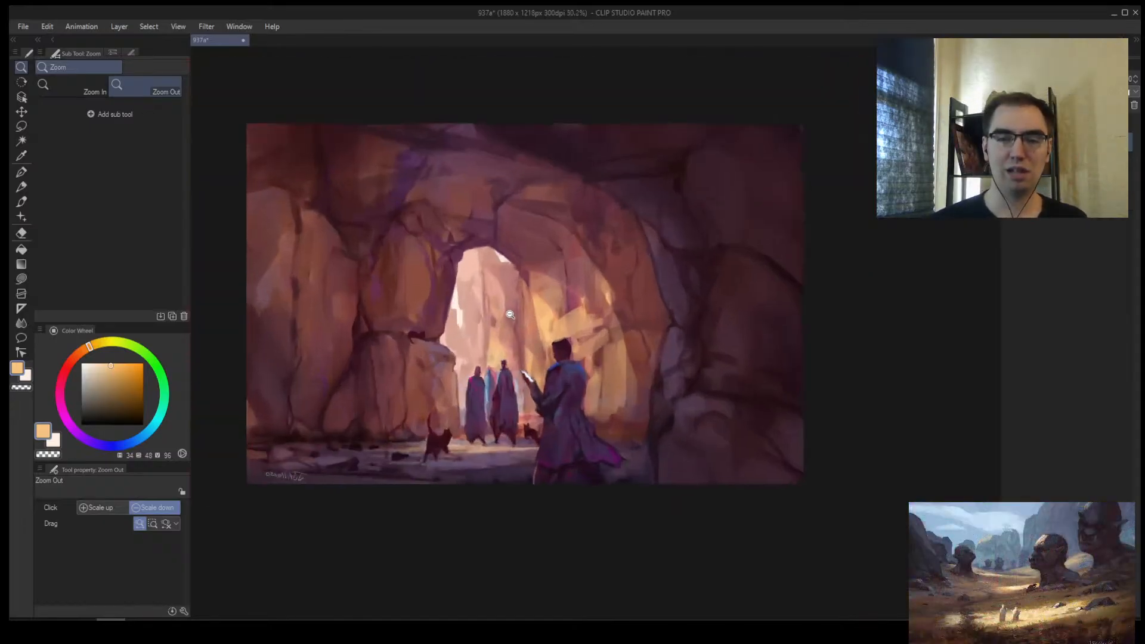
mouse_move(500, 330)
mouse_down()
mouse_move(494, 360)
mouse_move(503, 314)
mouse_move(481, 350)
mouse_move(488, 332)
mouse_up()
Step: With the canvas flipped horizontally, tone down the bright strokes above the figure's head using an orange-brown sampled from the wall
key(h)
mouse_move(608, 326)
mouse_down()
mouse_move(460, 336)
mouse_move(469, 320)
mouse_move(457, 318)
mouse_move(493, 351)
mouse_move(502, 332)
mouse_move(462, 325)
mouse_up()
key(e)
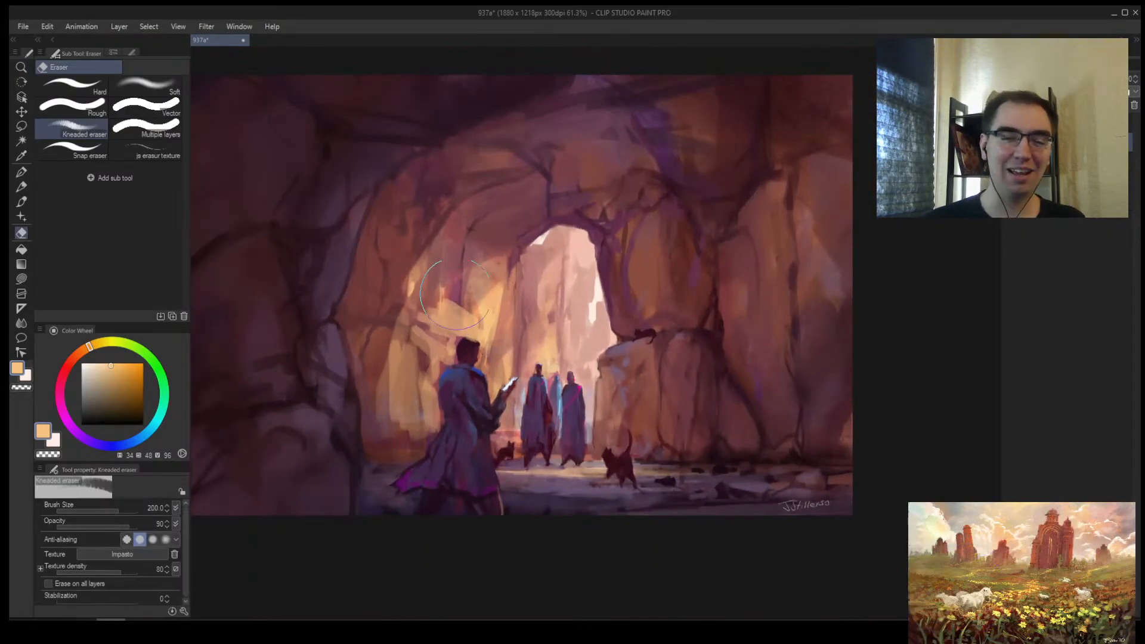
key(b)
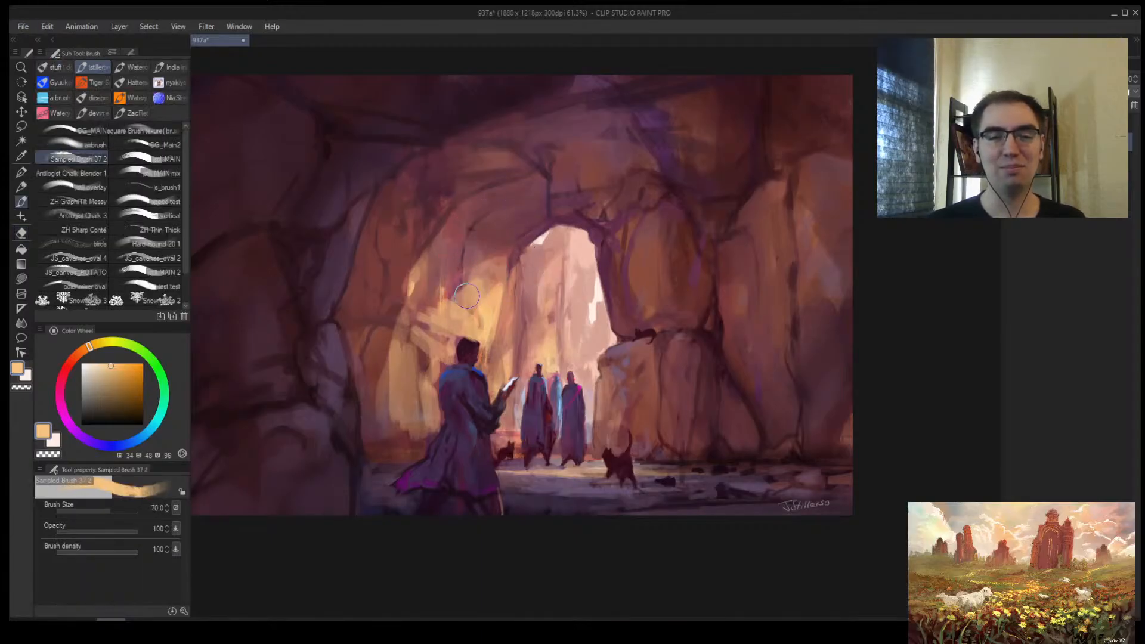
alt+click(463, 299)
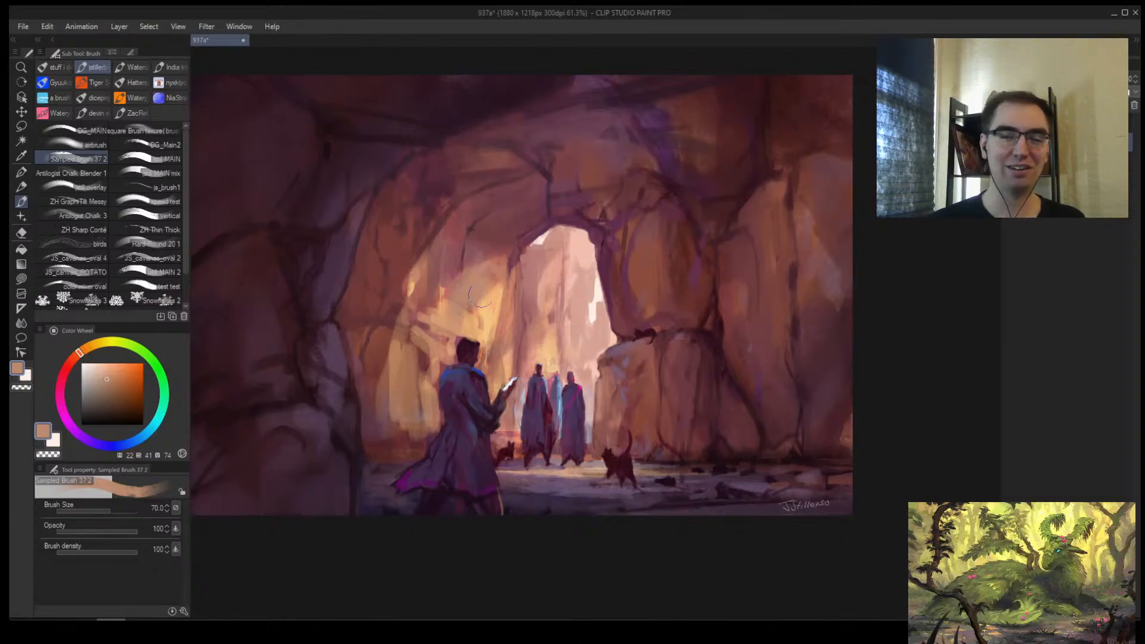
Step: Flip the canvas back and soften the bright wall strokes above the figure with the Kneaded eraser at size 250
key(alt+space)
drag(531, 308, 556, 271)
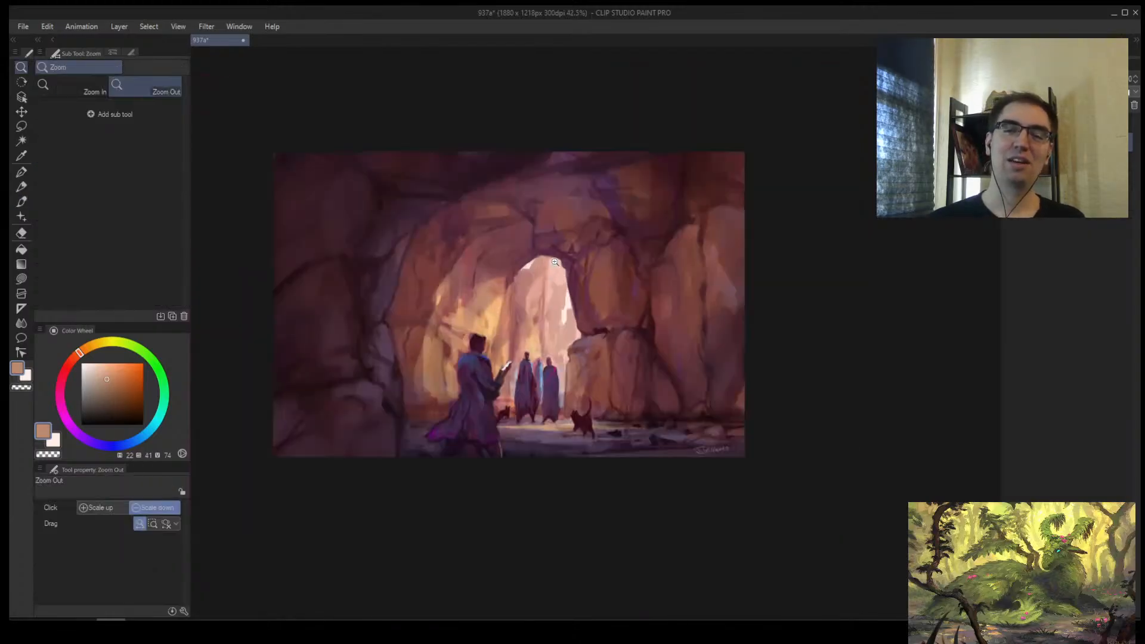
key(h)
drag(692, 281, 563, 284)
mouse_move(578, 277)
mouse_down()
mouse_move(597, 277)
mouse_move(620, 383)
mouse_move(600, 390)
mouse_move(578, 301)
mouse_up()
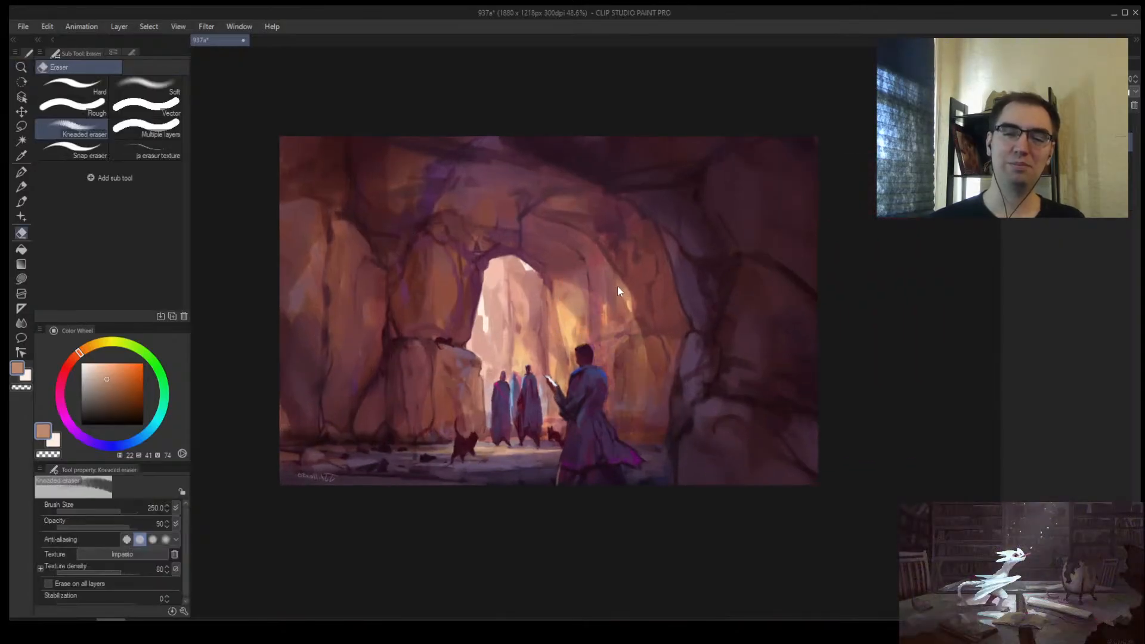
key(alt+space)
mouse_move(625, 257)
mouse_down()
mouse_move(603, 259)
mouse_move(663, 263)
mouse_up()
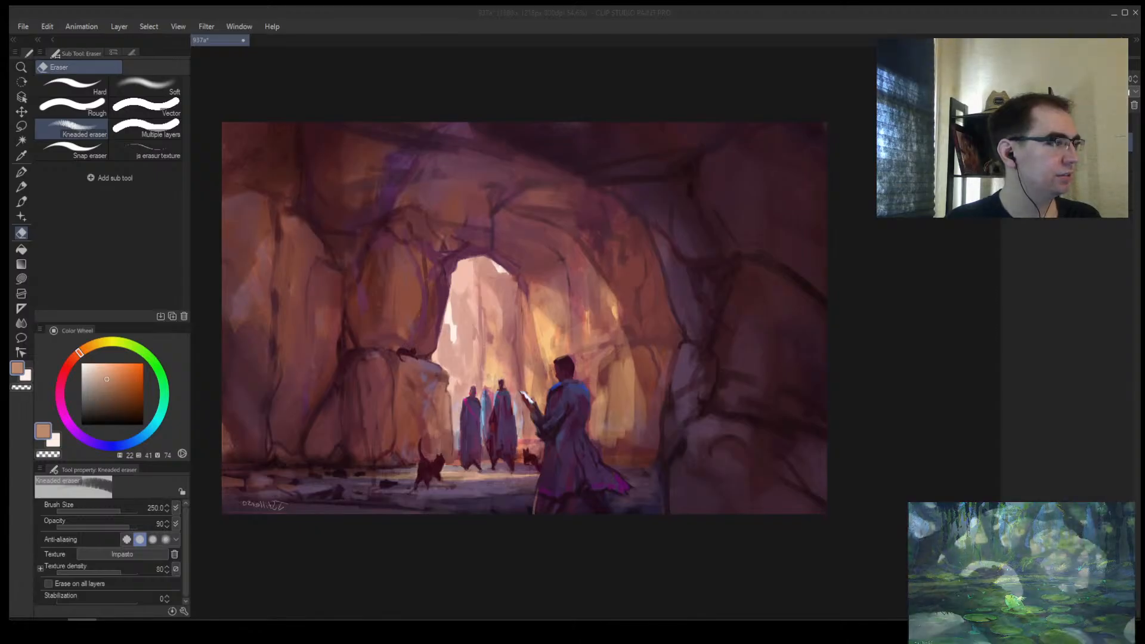
Step: Switch to the reference image viewer and place the cave photo over the right half of the painting
key(alt+Tab)
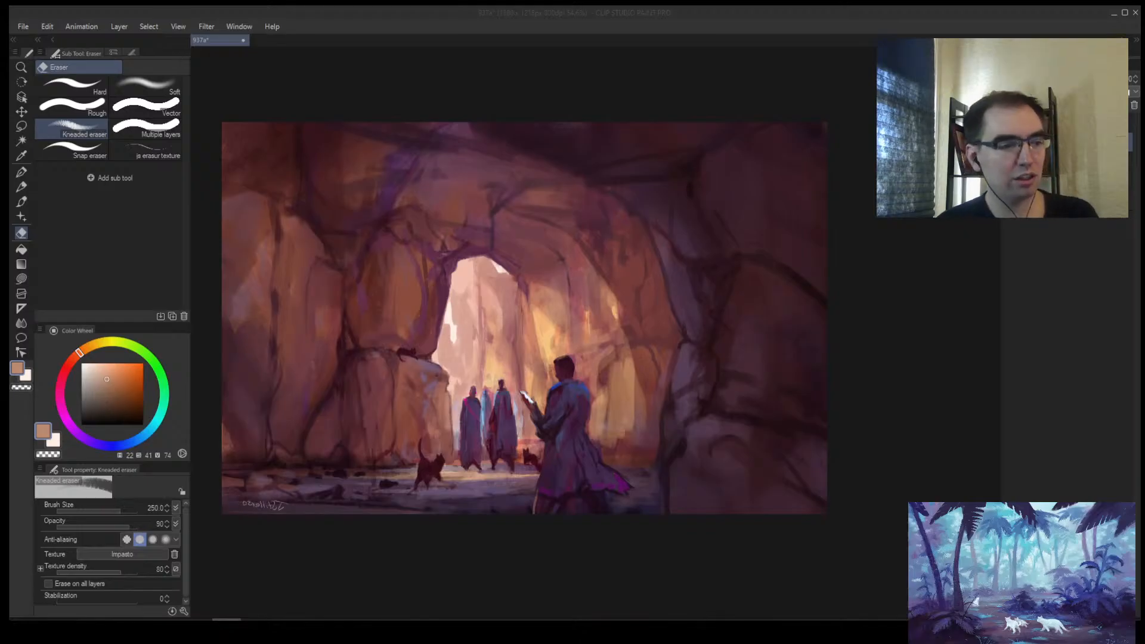
key(alt+Tab)
drag(639, 301, 510, 384)
scroll(508, 358, up, 5)
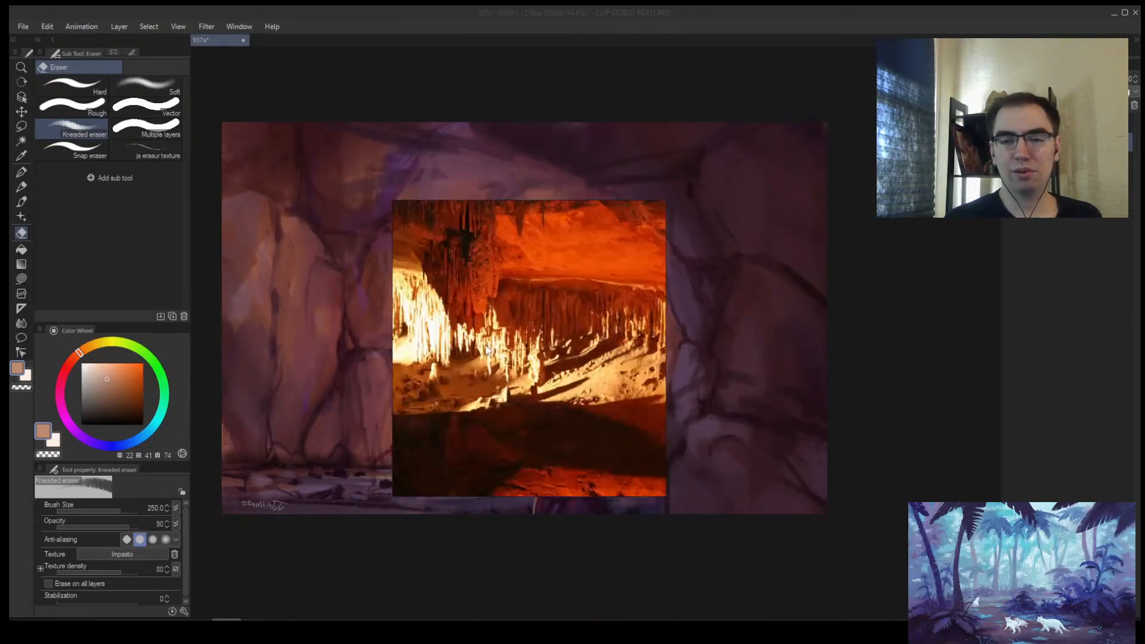
drag(502, 330, 639, 306)
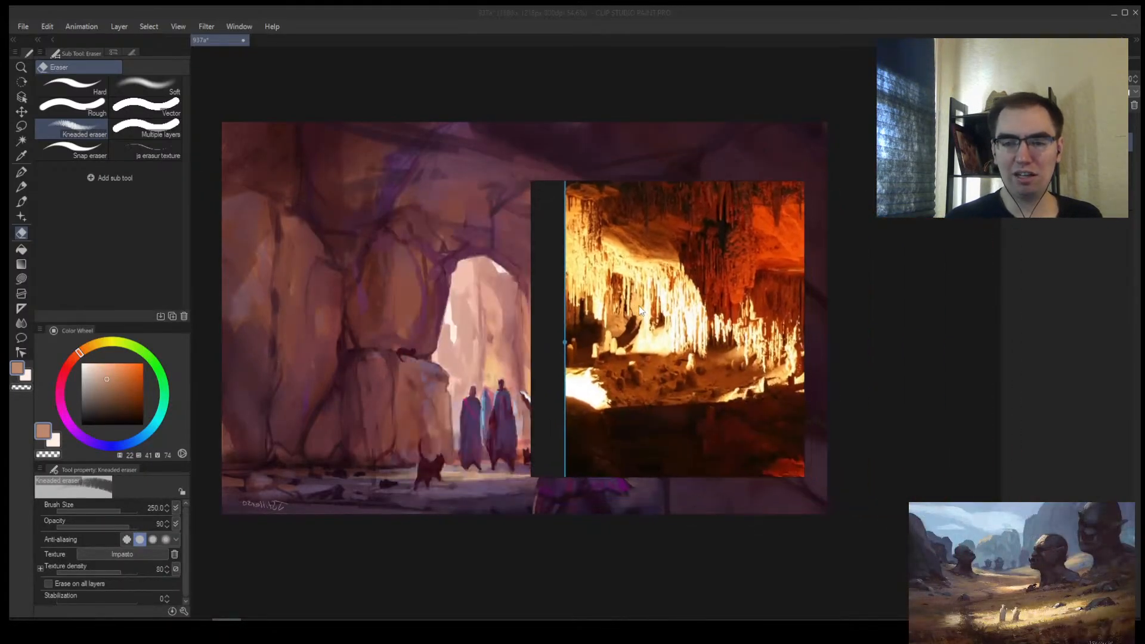
Step: Examine the brightly lit stalactites in the cave reference photo and their edges against the darker rock
scroll(656, 304, up, 2)
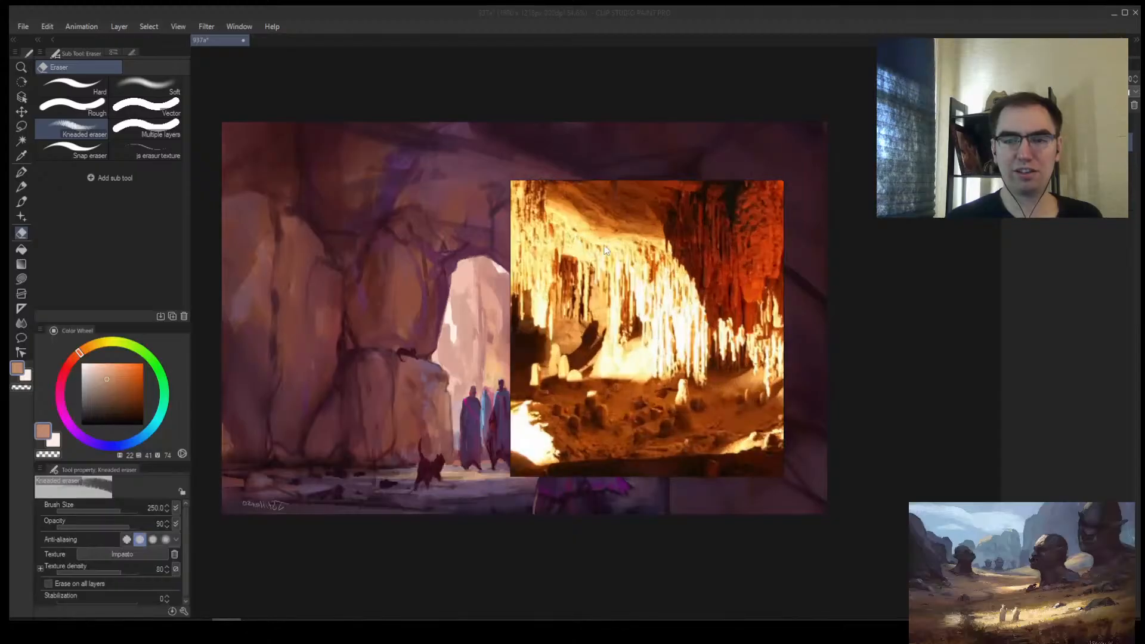
scroll(656, 336, up, 2)
scroll(655, 336, up, 3)
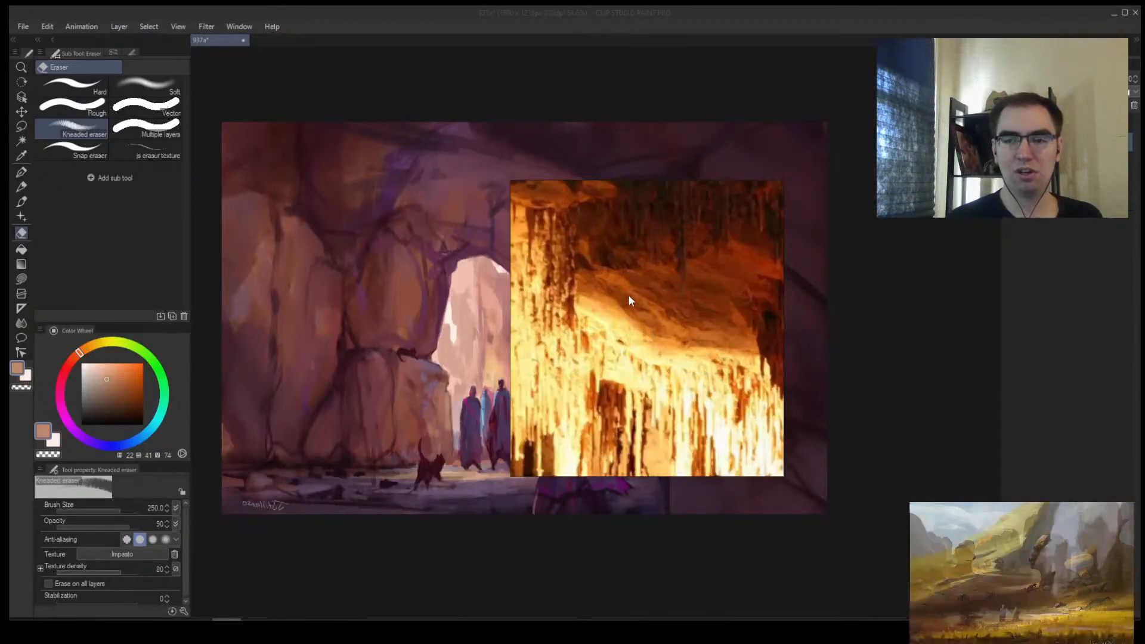
drag(609, 333, 637, 331)
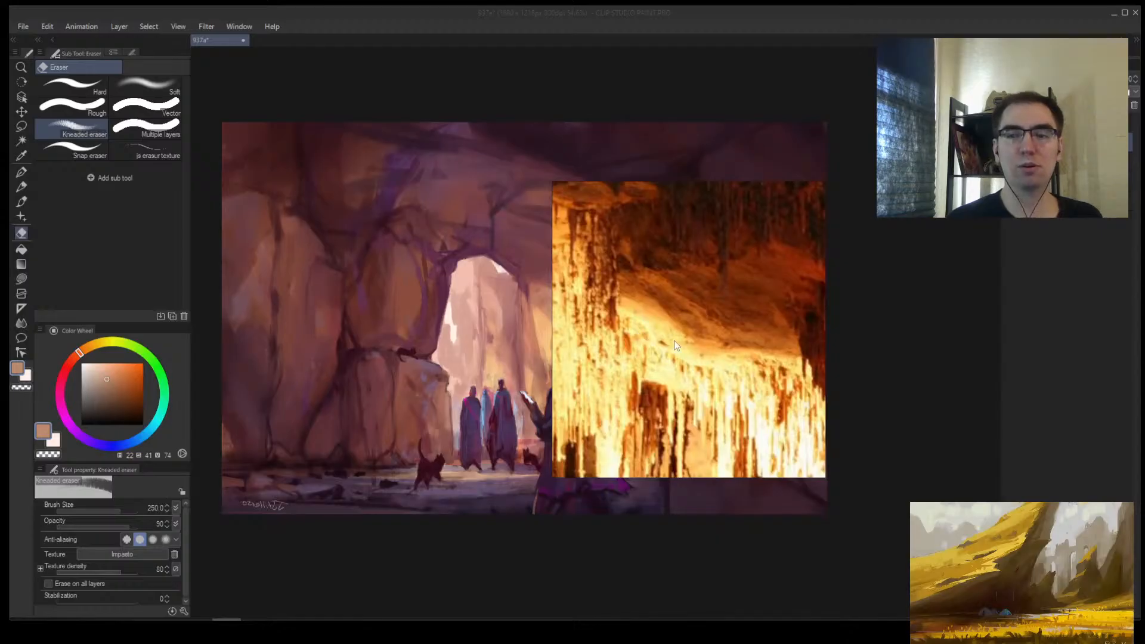
scroll(674, 340, down, 3)
drag(716, 374, 664, 351)
scroll(700, 306, up, 3)
mouse_move(621, 289)
mouse_down()
mouse_move(678, 321)
mouse_move(686, 302)
mouse_up()
mouse_move(693, 411)
mouse_down()
mouse_move(686, 385)
mouse_move(616, 380)
mouse_move(651, 361)
mouse_up()
scroll(651, 361, up, 3)
scroll(656, 346, down, 8)
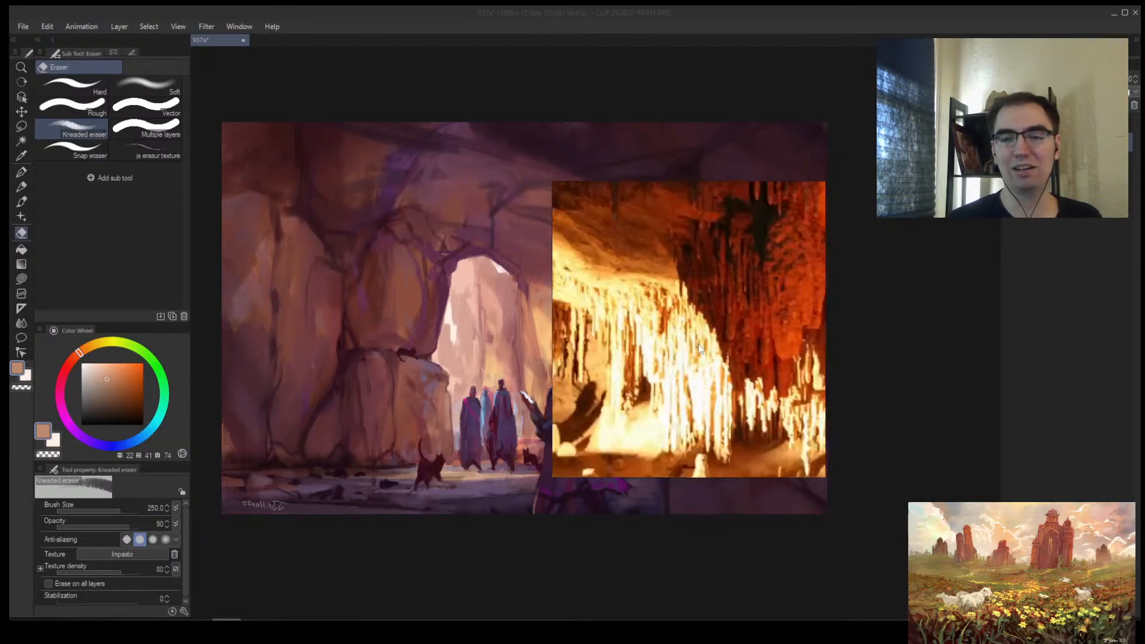
scroll(675, 311, up, 5)
scroll(710, 390, down, 3)
Step: Examine how the light shifts from the glowing formations to the dark red ceiling and sunlit floor in the cave photo
drag(704, 346, 660, 391)
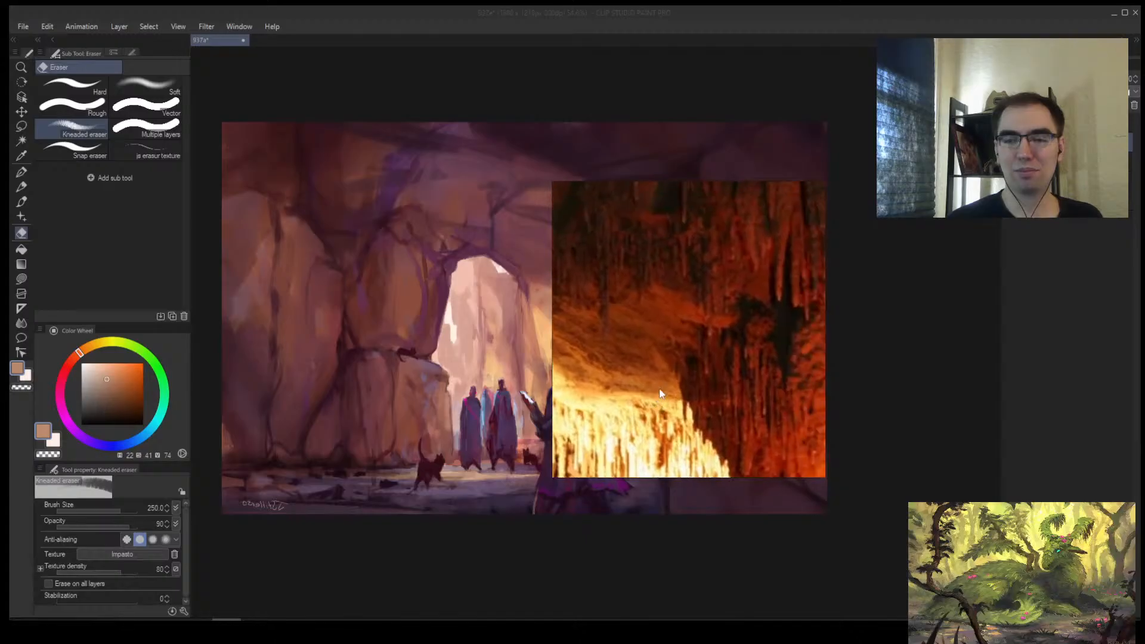
scroll(647, 358, up, 3)
scroll(687, 349, down, 4)
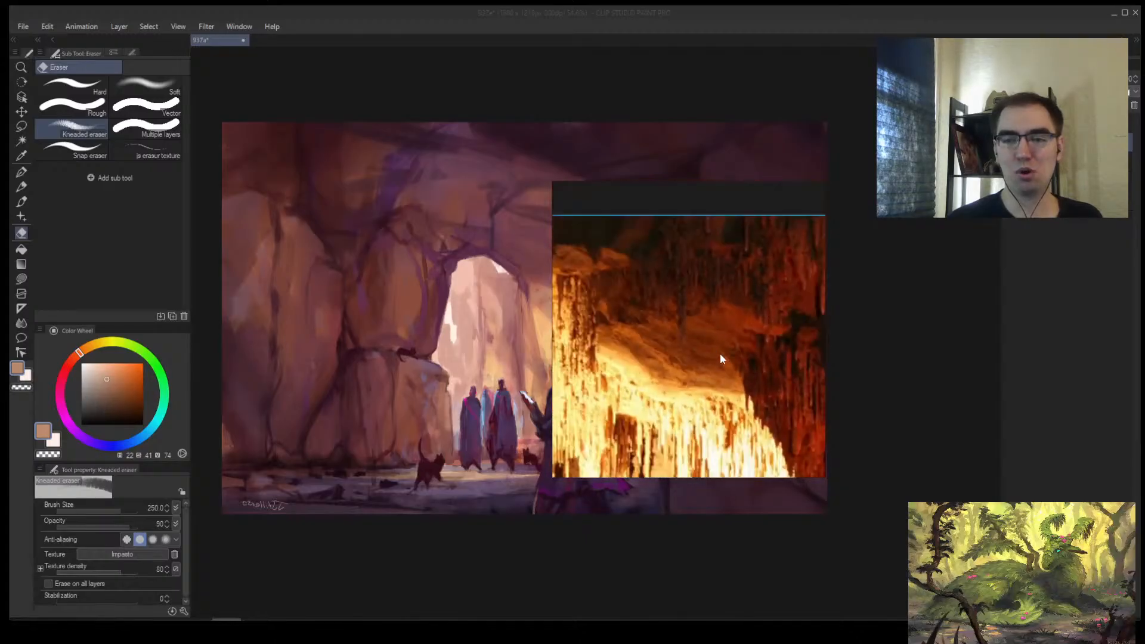
scroll(720, 353, up, 1)
mouse_move(718, 353)
mouse_down()
mouse_move(731, 385)
mouse_move(642, 324)
mouse_up()
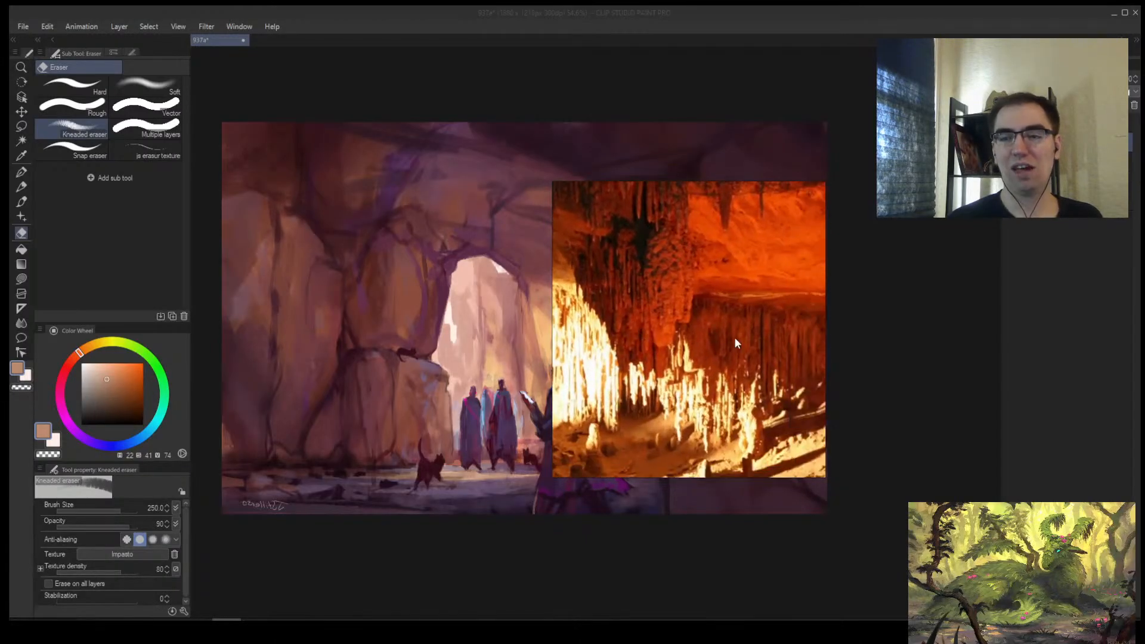
drag(764, 298, 747, 288)
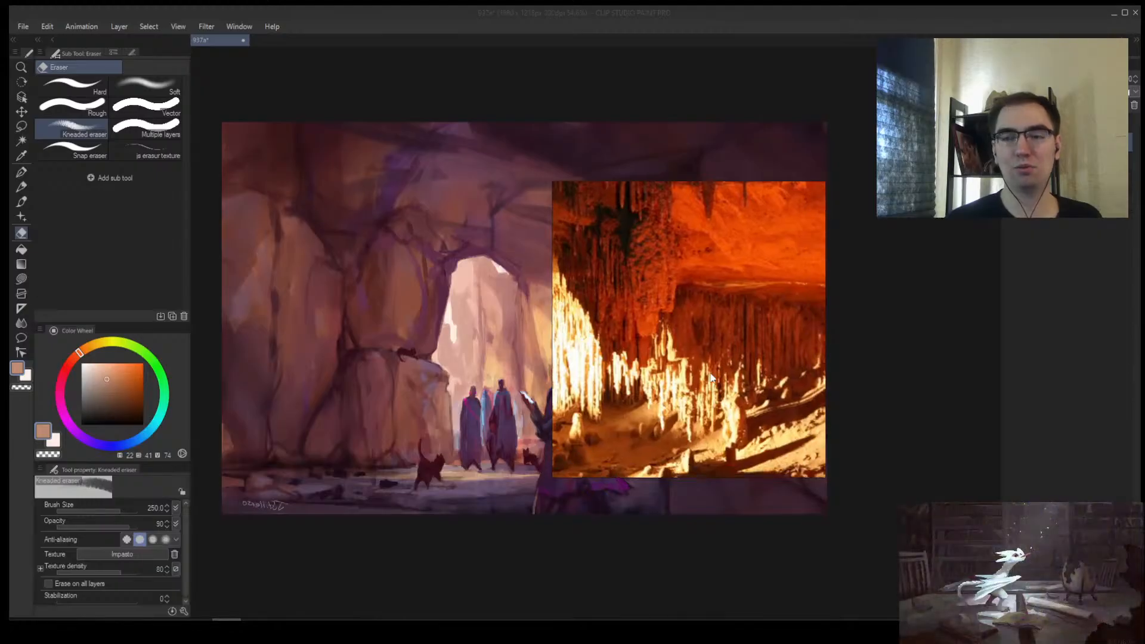
mouse_move(705, 334)
mouse_down()
mouse_move(695, 351)
mouse_move(646, 315)
mouse_move(708, 263)
mouse_move(687, 281)
mouse_up()
mouse_move(766, 287)
mouse_down()
mouse_move(686, 328)
mouse_move(689, 381)
mouse_up()
drag(732, 327, 592, 324)
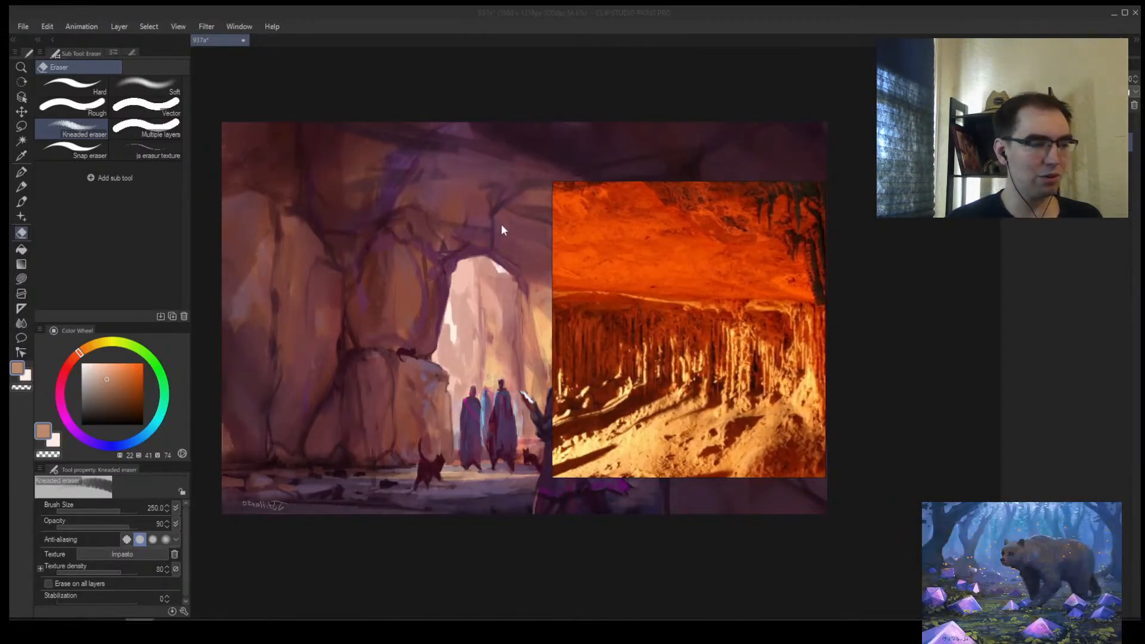
Step: Compare the cave photo with different parts of the painting and switch back to Clip Studio Paint
drag(753, 276, 643, 242)
drag(444, 294, 325, 270)
drag(490, 276, 587, 270)
mouse_move(468, 291)
mouse_down()
mouse_move(496, 323)
mouse_move(494, 286)
mouse_move(453, 224)
mouse_move(468, 319)
mouse_move(495, 297)
mouse_move(420, 354)
mouse_move(402, 335)
mouse_move(555, 310)
mouse_move(524, 335)
mouse_move(541, 302)
mouse_move(546, 349)
mouse_move(609, 341)
mouse_move(657, 352)
mouse_move(603, 382)
mouse_move(507, 239)
mouse_move(510, 317)
mouse_move(537, 358)
mouse_move(197, 363)
mouse_move(403, 301)
mouse_move(476, 303)
mouse_move(444, 241)
mouse_up()
key(alt+Tab)
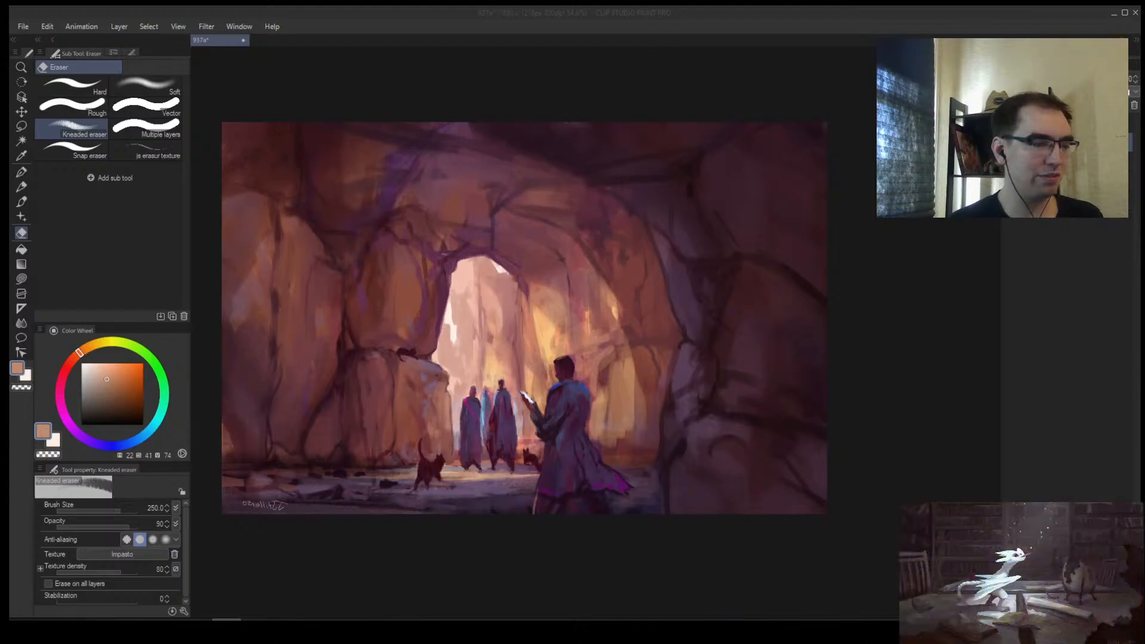
Step: Sample a warm orange from the sunlit wall for painting with Sampled Brush 37 2 at size 80
click(546, 238)
key(alt+space)
drag(536, 229, 492, 245)
drag(603, 253, 555, 278)
mouse_move(480, 304)
mouse_down()
mouse_move(521, 263)
mouse_move(482, 285)
mouse_up()
mouse_move(482, 286)
mouse_down()
mouse_move(507, 310)
mouse_move(497, 294)
mouse_up()
key(b)
alt+click(425, 276)
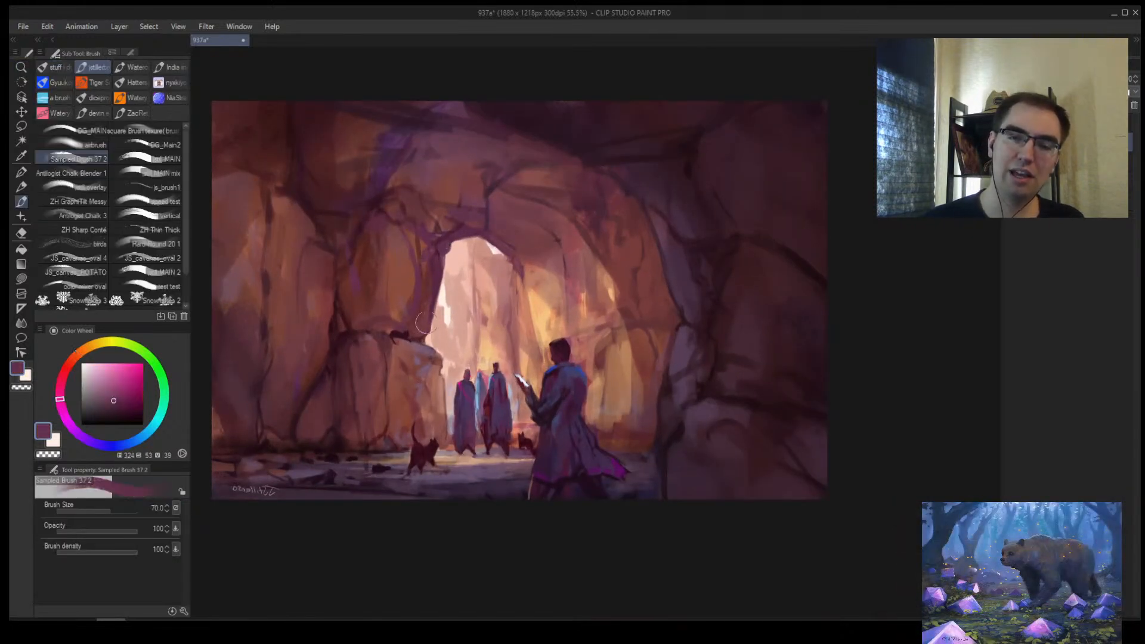
alt+click(568, 287)
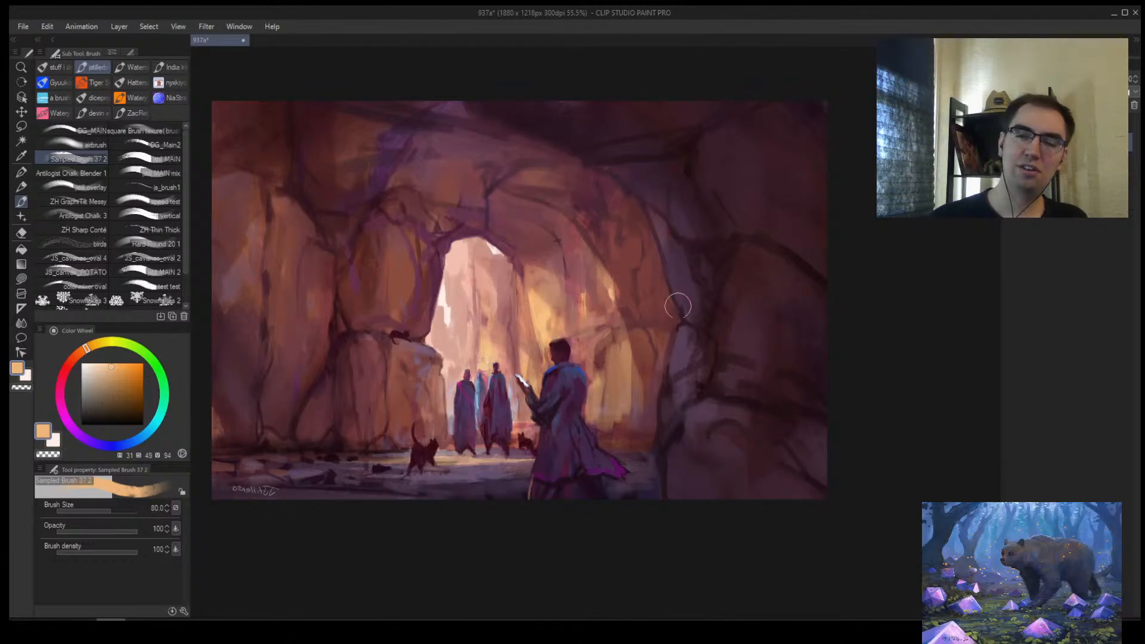
Step: Examine the composition and light at thumbnail size, in both mirrored and original orientation
key(z)
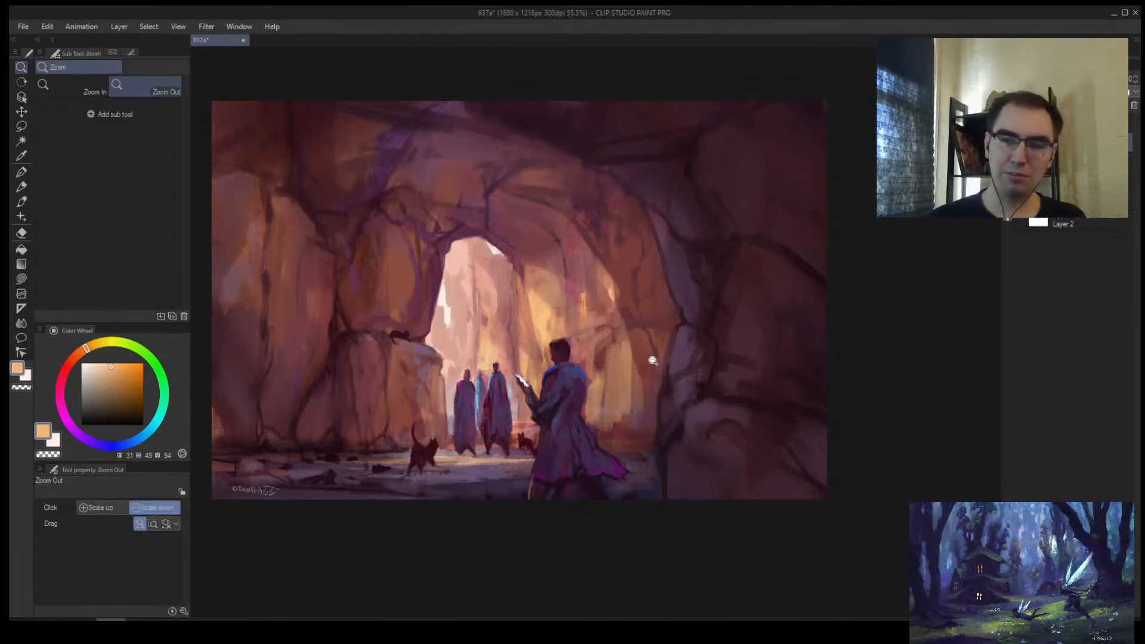
key(h)
click(583, 351)
click(583, 349)
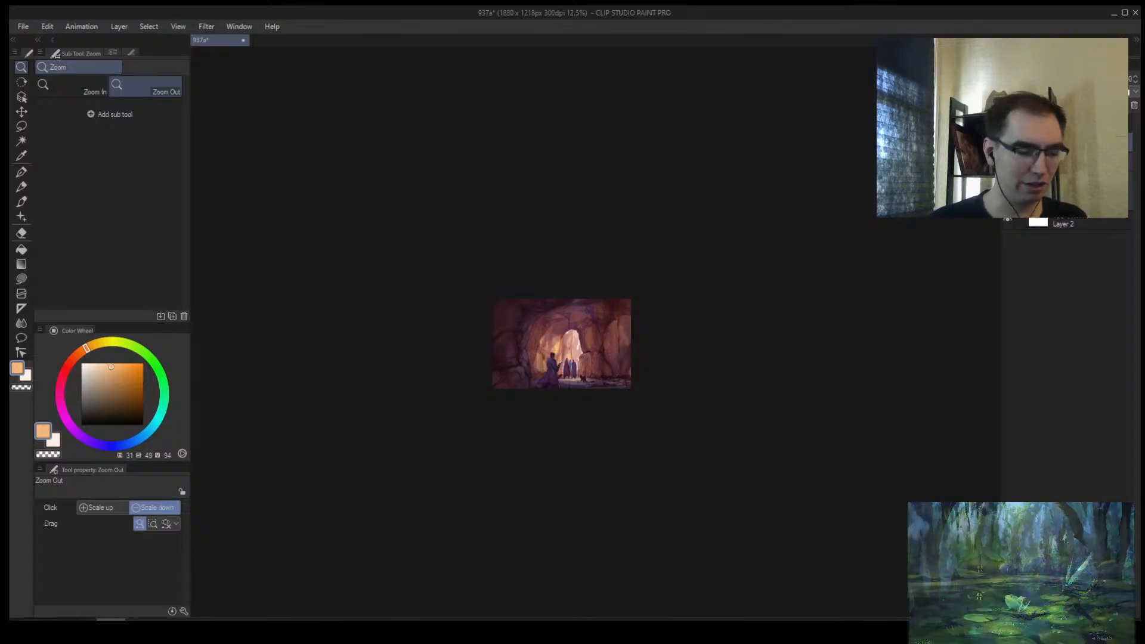
key(v)
scroll(605, 294, up, 2)
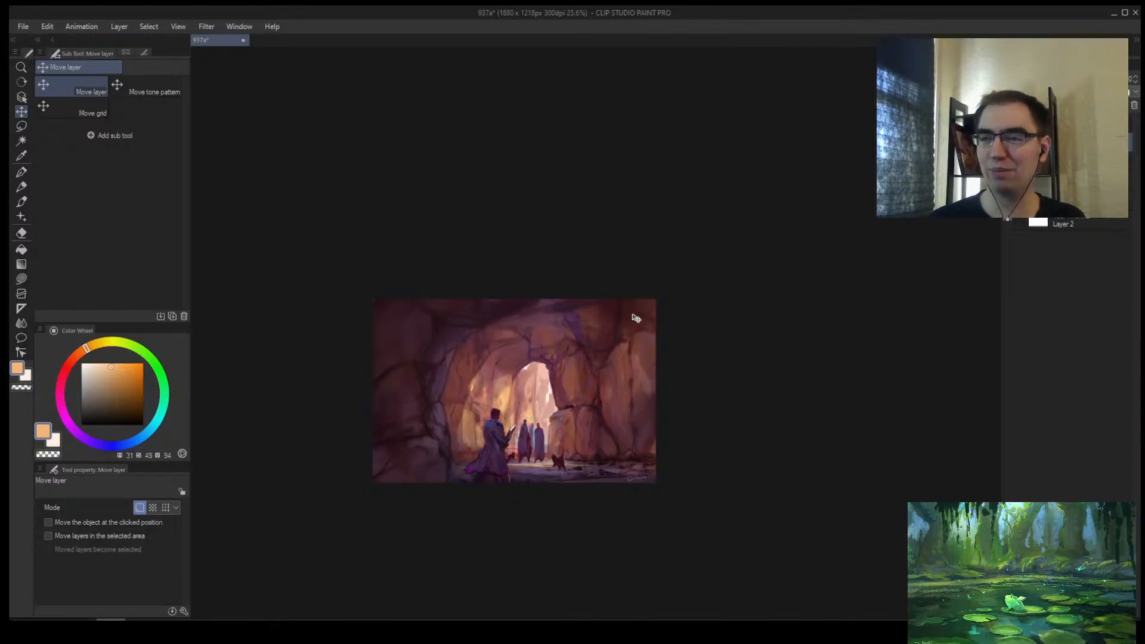
key(/)
scroll(543, 285, up, 3)
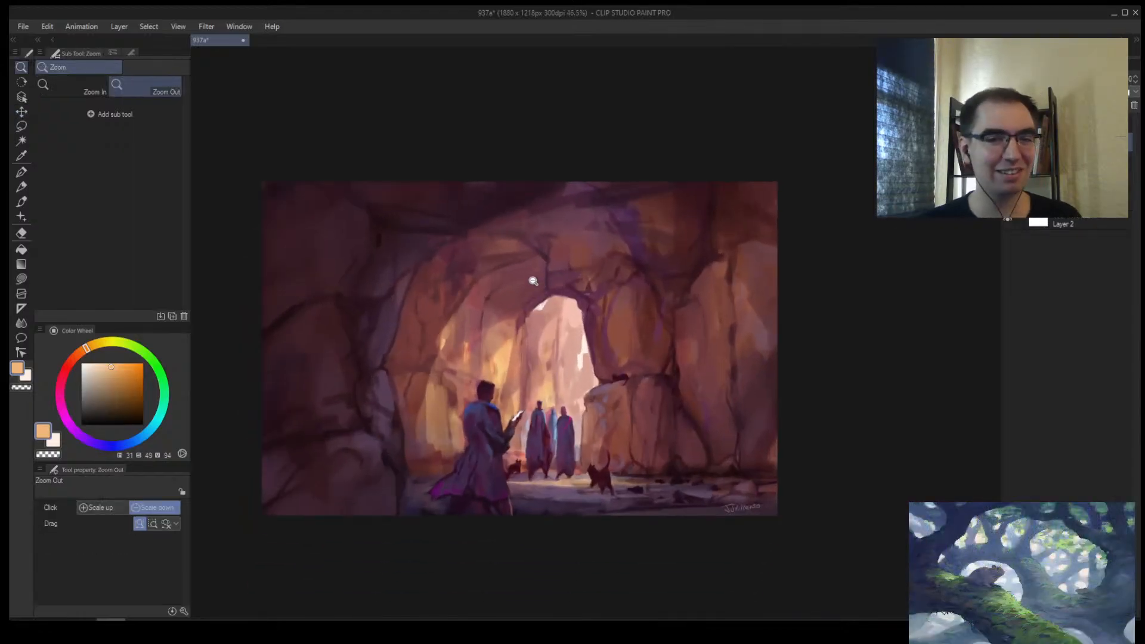
drag(537, 329, 524, 299)
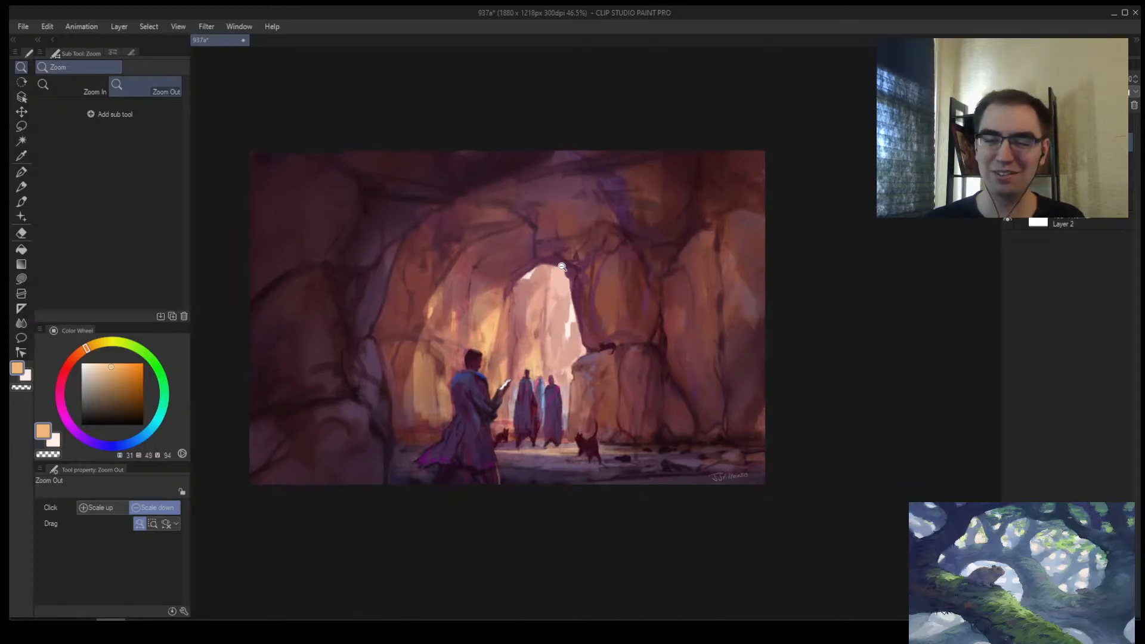
click(519, 313)
key(h)
drag(762, 289, 587, 282)
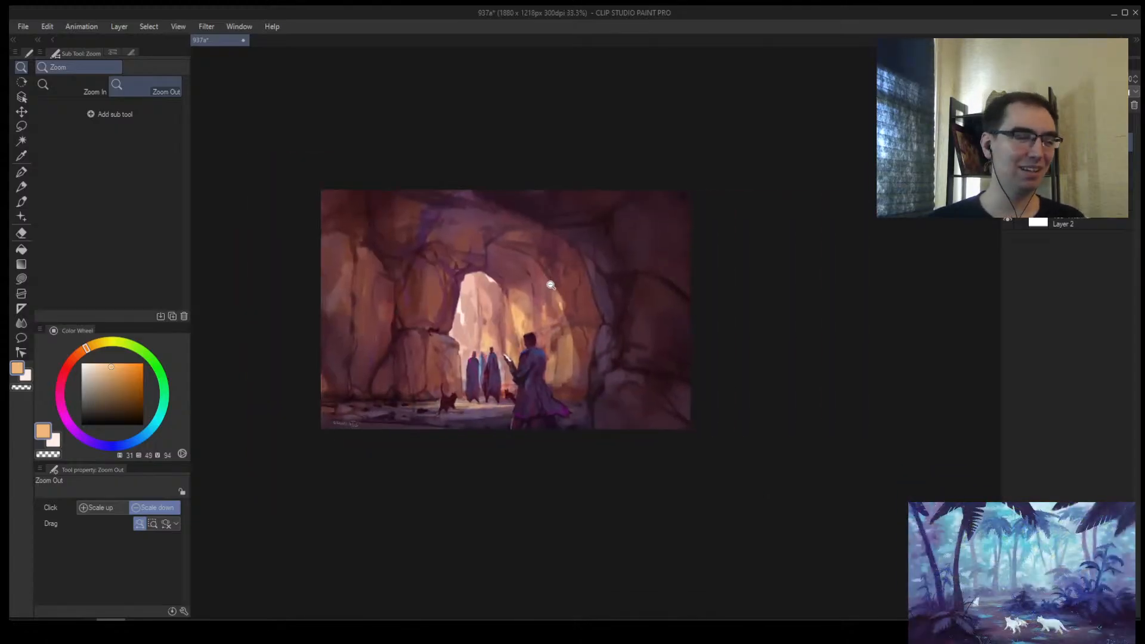
scroll(551, 285, up, 2)
Step: Brush a warm orange glow over the wall behind the foreground figure at sizes 150 and 170
key(b)
mouse_move(522, 327)
mouse_down()
mouse_move(555, 357)
mouse_move(549, 388)
mouse_move(563, 377)
mouse_move(608, 471)
mouse_move(632, 478)
mouse_move(617, 469)
mouse_up()
key(ctrl+alt+space)
key(])
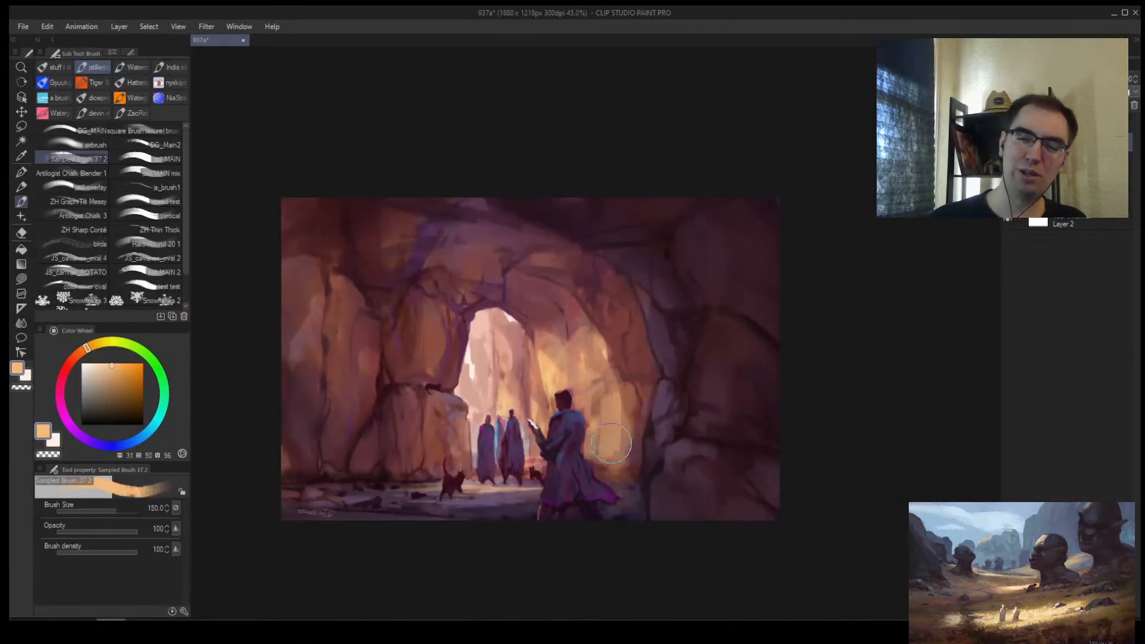
key(])
mouse_move(633, 418)
mouse_down()
mouse_move(648, 363)
mouse_move(653, 395)
mouse_up()
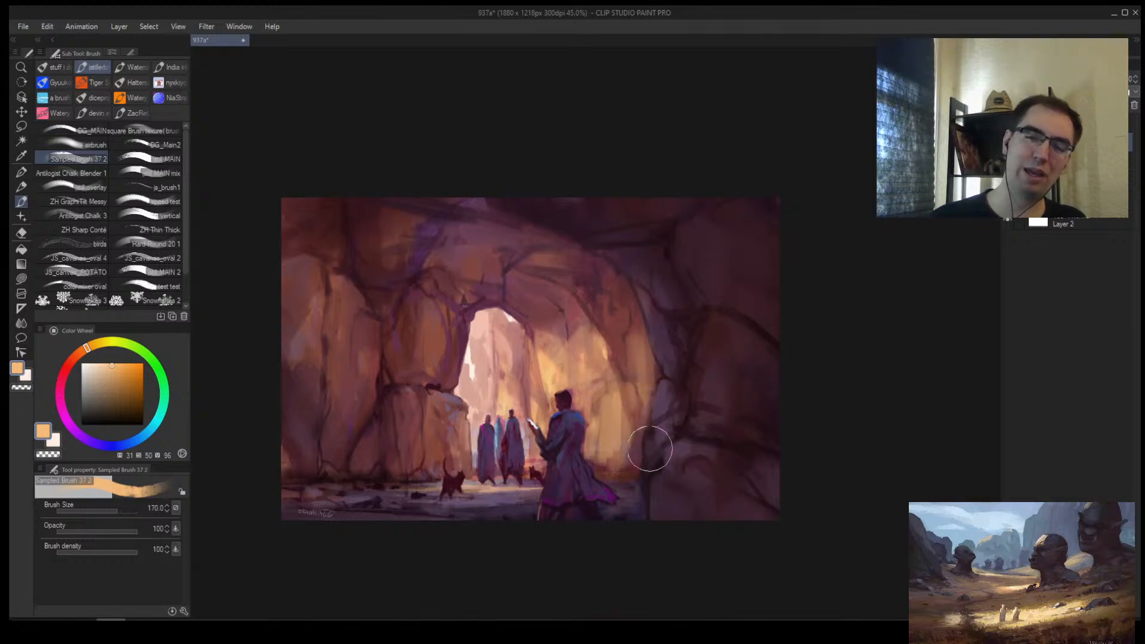
Step: Paint dark red shadow over the upper wall behind the figure at size 120, shaping the light into a diagonal beam
key(h)
key(alt+space)
drag(817, 381, 762, 349)
key(e)
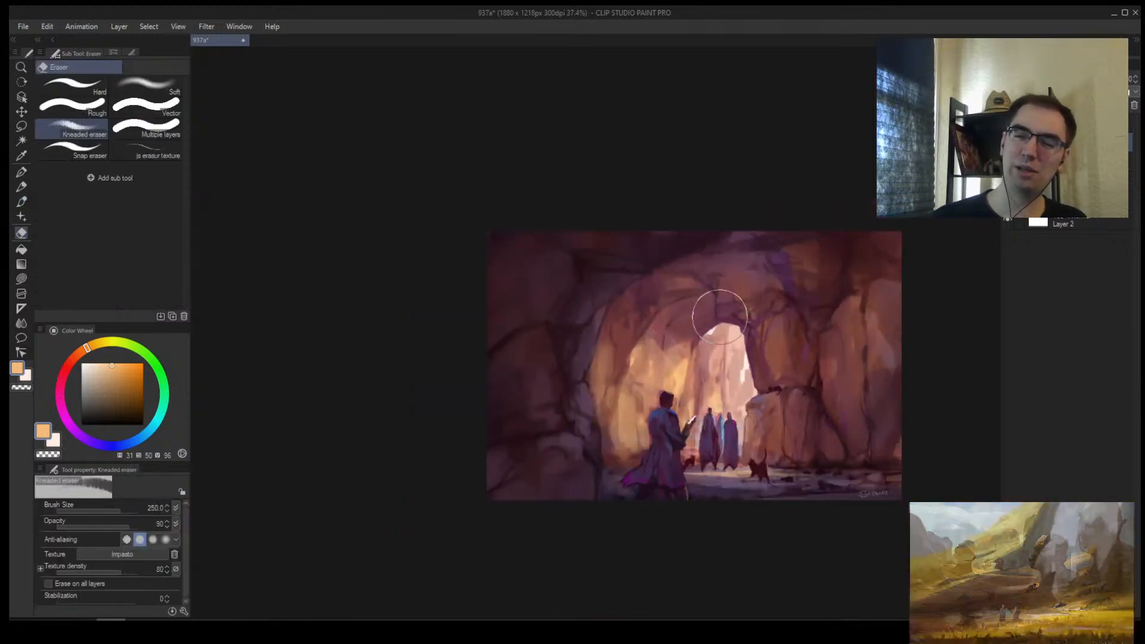
key(b)
key([)
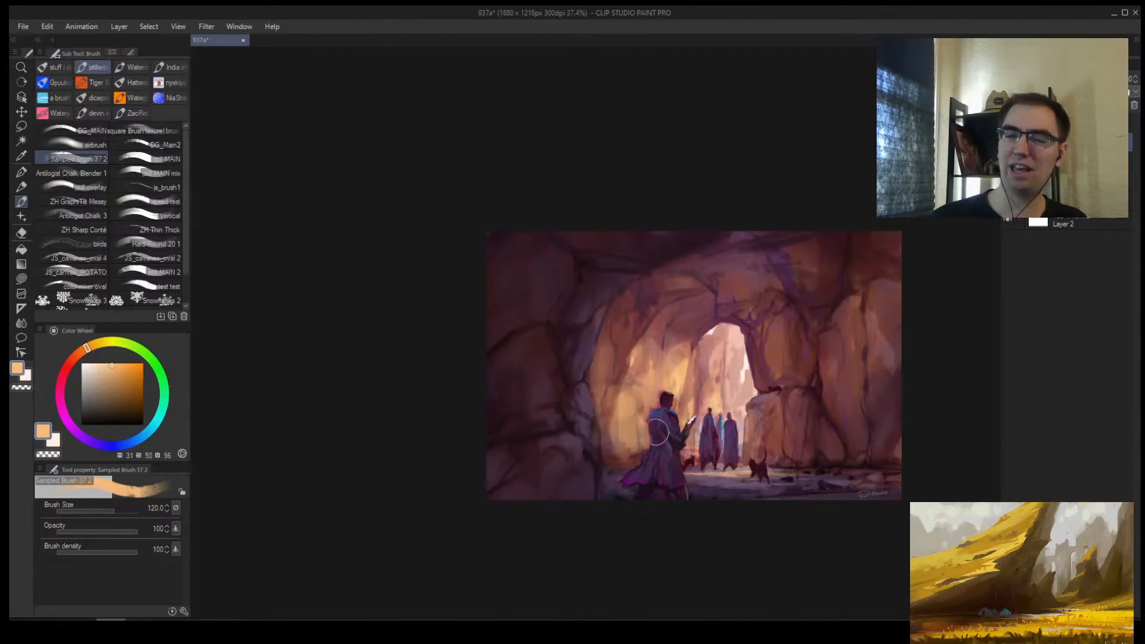
alt+click(681, 331)
mouse_move(681, 331)
mouse_down()
mouse_move(632, 376)
mouse_move(641, 346)
mouse_up()
key(h)
scroll(656, 378, down, 3)
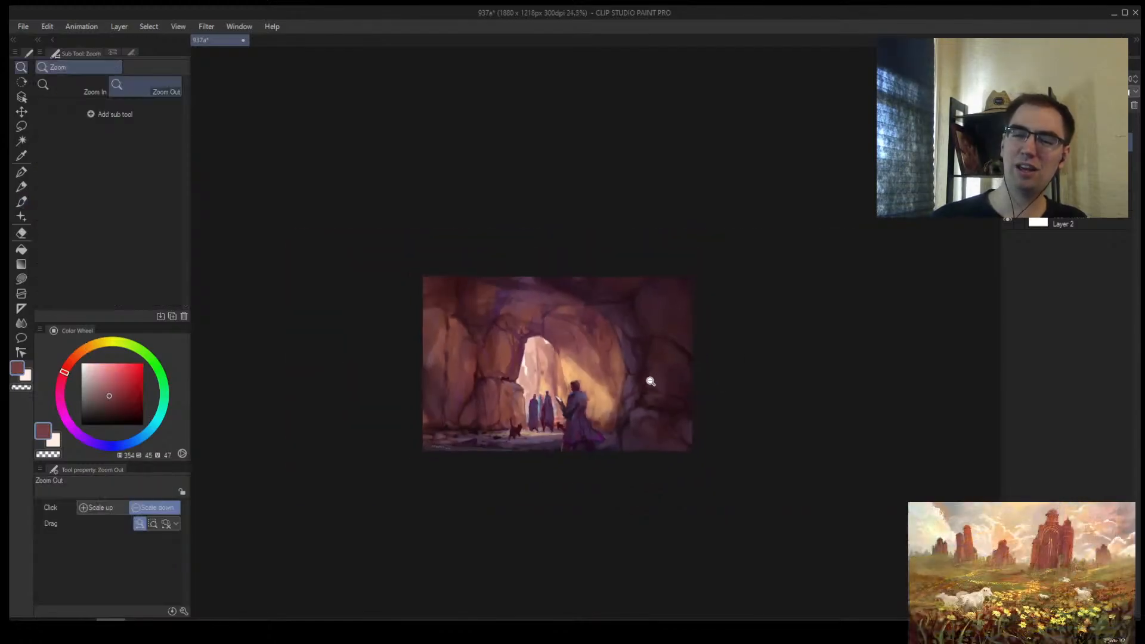
scroll(626, 376, up, 3)
Step: Sample the near-white color of the bright cave opening and set the brush size to 100
key([)
alt+click(545, 381)
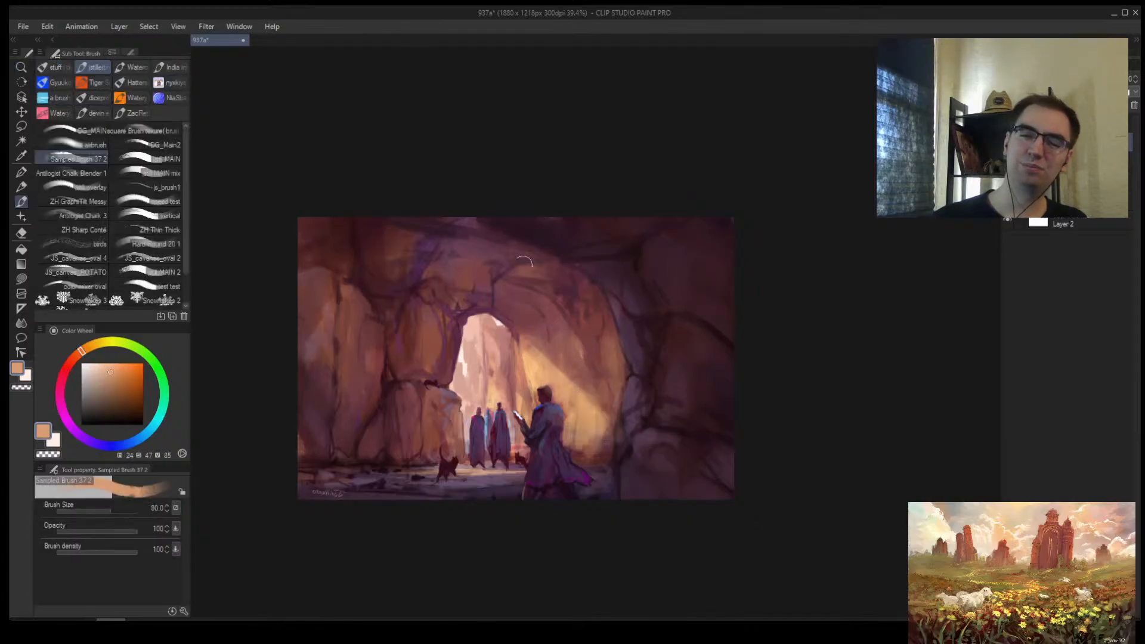
alt+click(493, 392)
key(])
Step: Try a large near-white light stroke over the cave opening and undo it
mouse_move(468, 400)
mouse_down()
mouse_move(464, 341)
mouse_move(478, 331)
mouse_move(500, 394)
mouse_move(492, 334)
mouse_up()
key(ctrl+z)
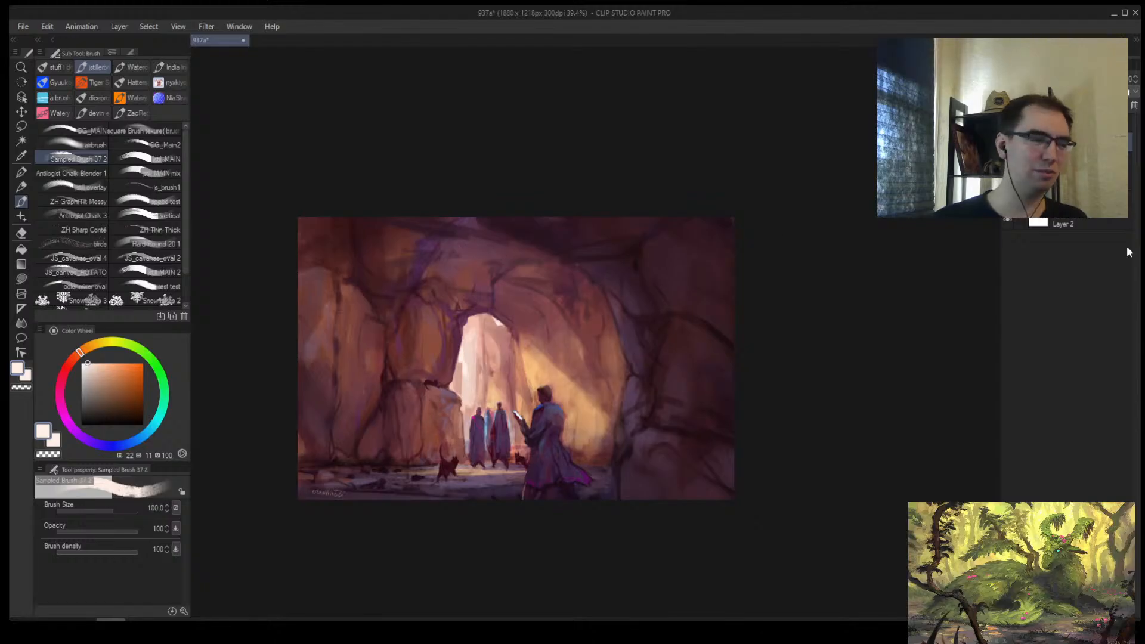
key(ctrl+z)
Step: Paint near-white highlights on the sunlit wall edge beside the cave opening with the brush at size 40
key([)
key([)
key([)
key([)
key([)
key([)
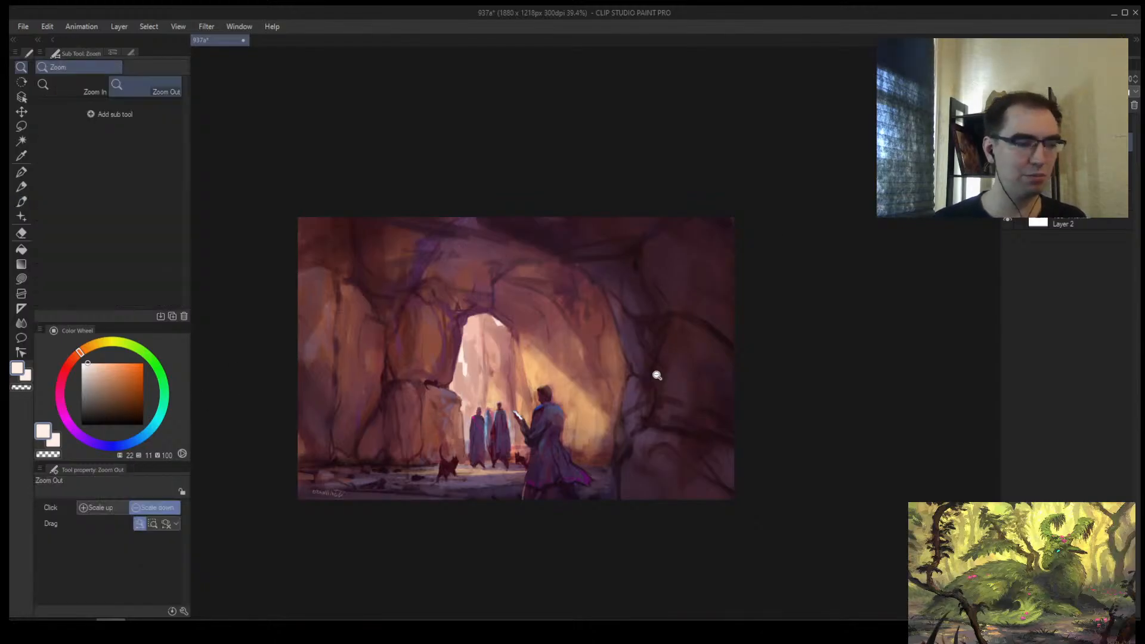
scroll(650, 378, up, 2)
drag(447, 366, 455, 426)
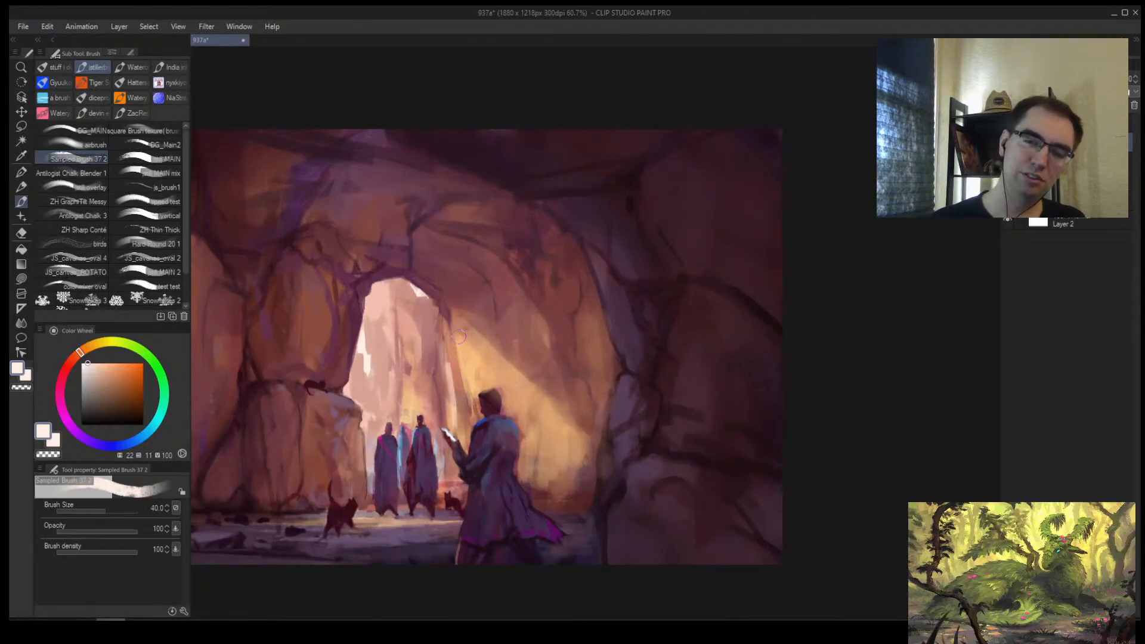
drag(458, 318, 478, 387)
Step: Add thin near-white light touches inside the opening above the distant figures at size 30
key(alt+space)
click(483, 365)
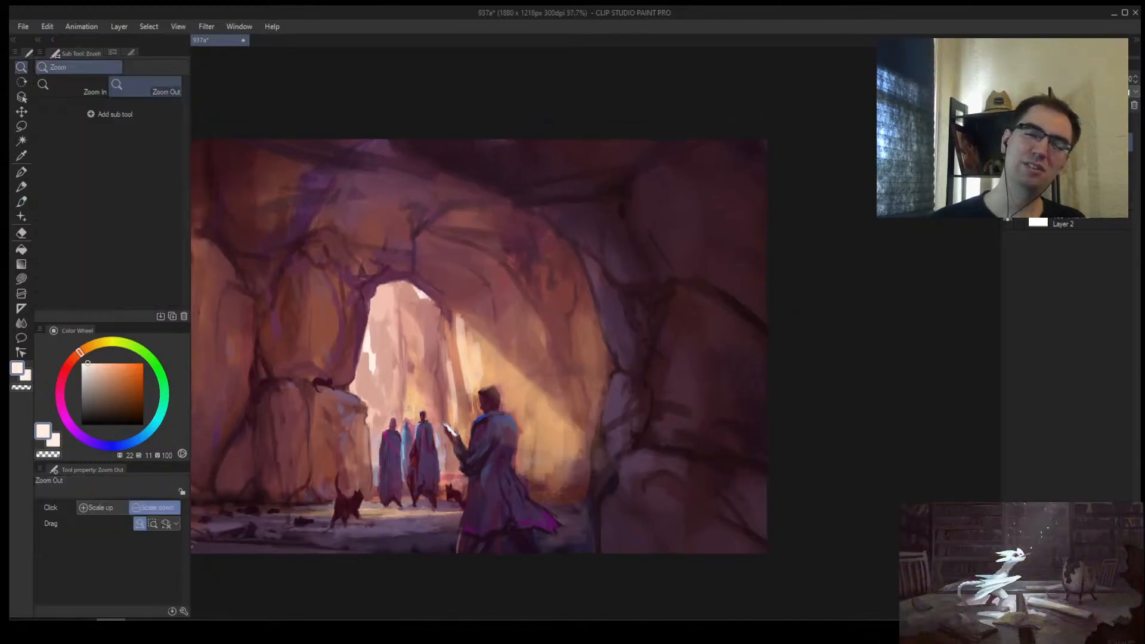
drag(409, 377, 410, 405)
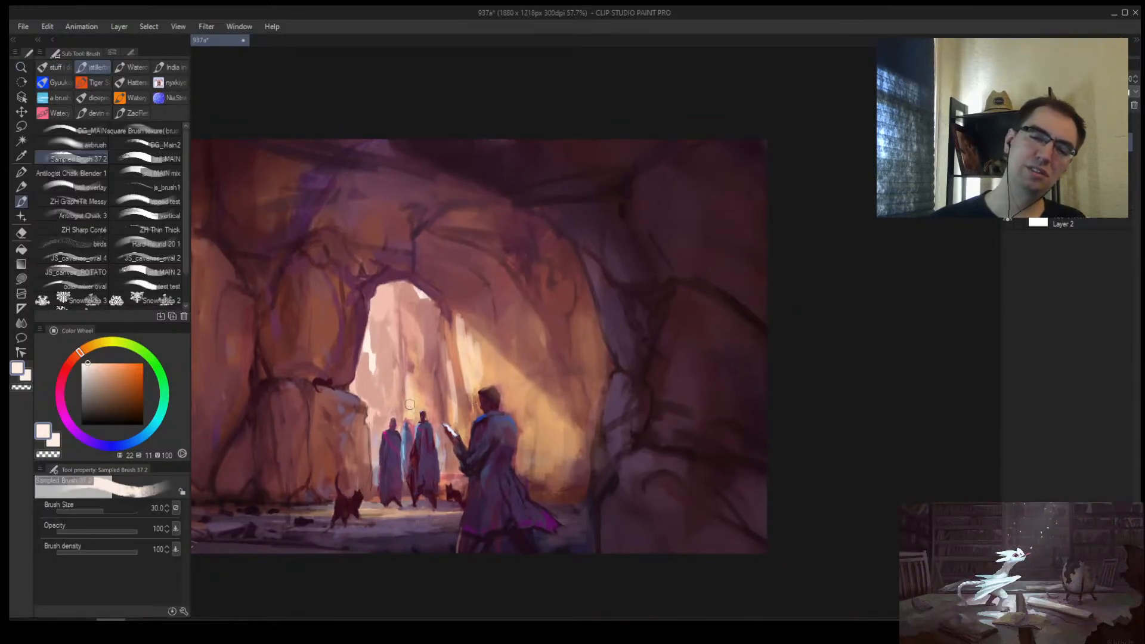
mouse_move(406, 318)
mouse_down()
mouse_move(405, 360)
mouse_move(343, 338)
mouse_up()
Step: Check the light beam from a distance, mirroring the canvas and viewing the painting in grayscale
key(alt+space)
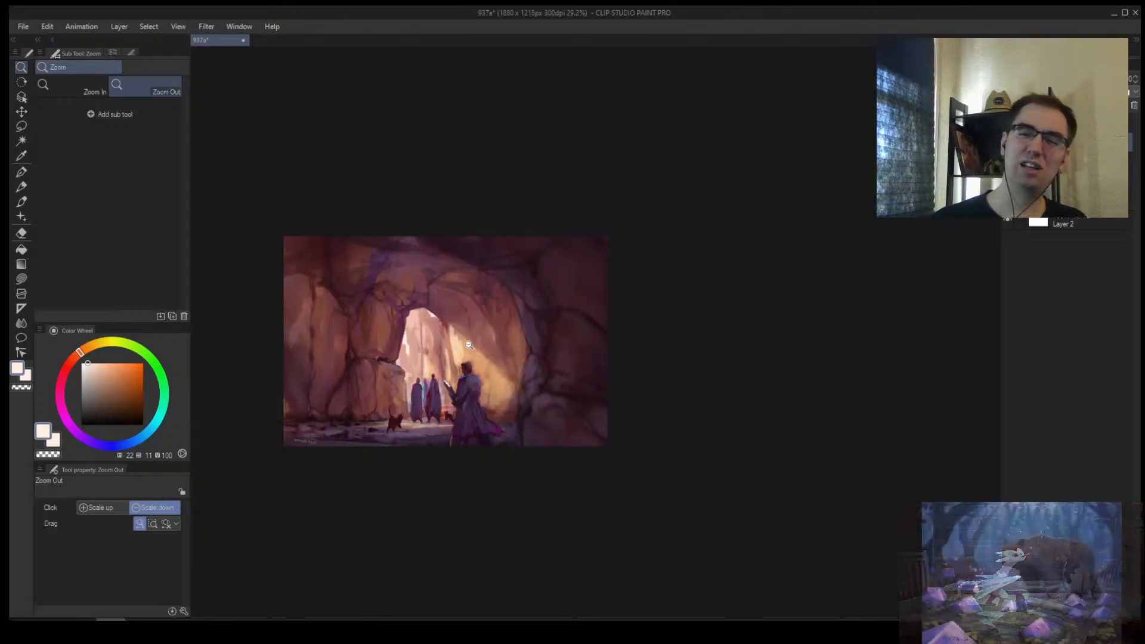
drag(459, 373, 505, 330)
key(h)
drag(812, 305, 530, 325)
drag(612, 378, 632, 354)
key(h)
key(h)
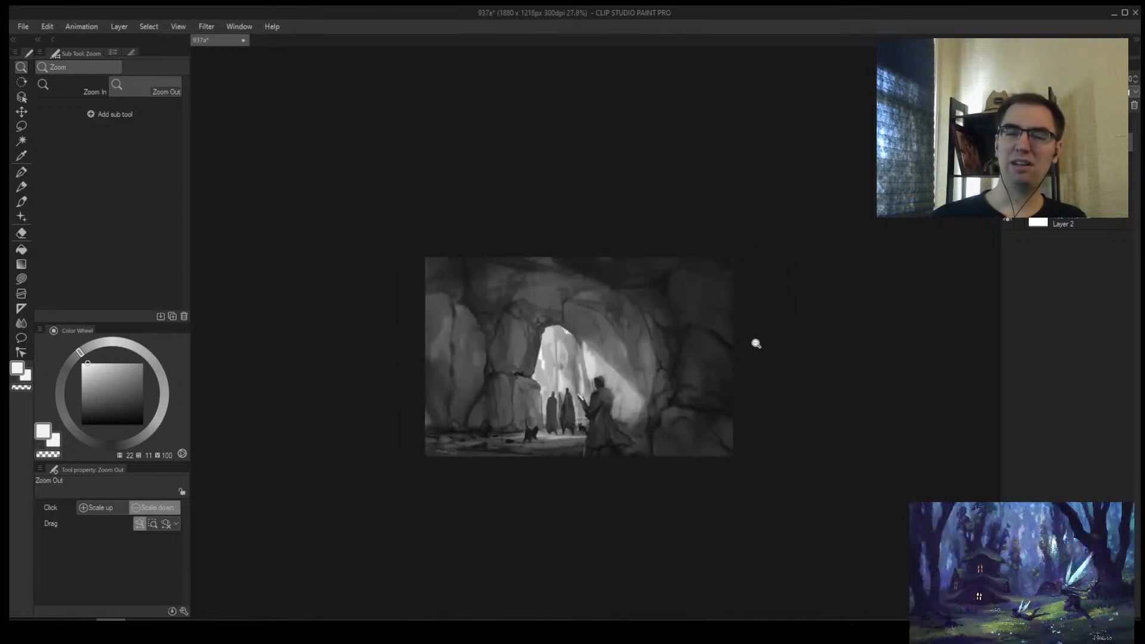
key(b)
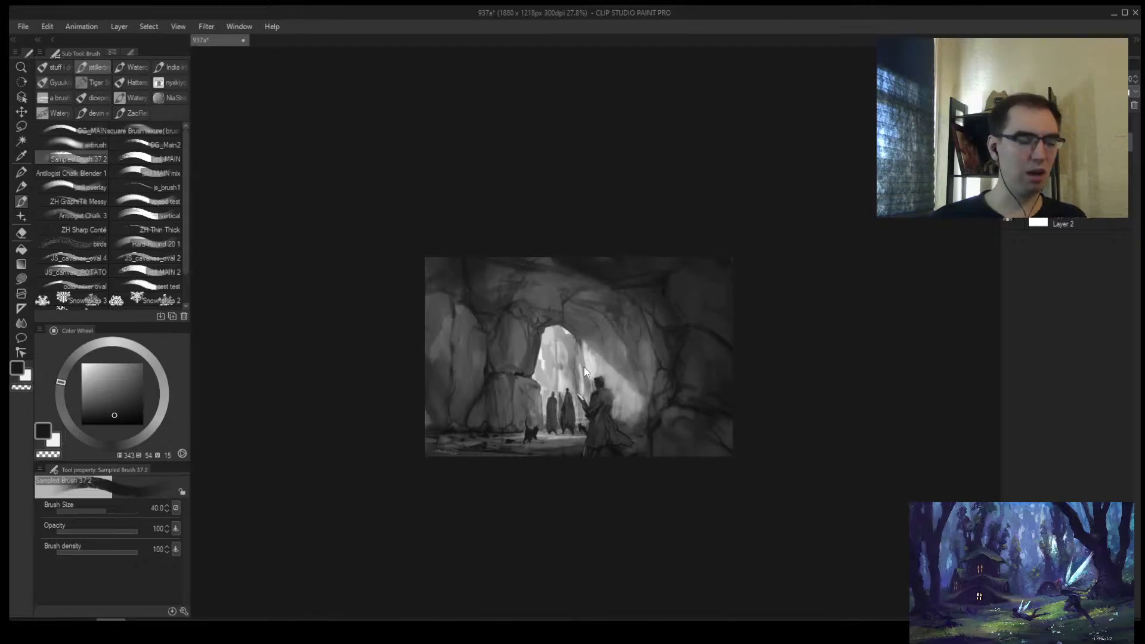
key(ctrl+space)
mouse_move(587, 366)
mouse_down()
mouse_move(567, 369)
mouse_move(580, 368)
mouse_up()
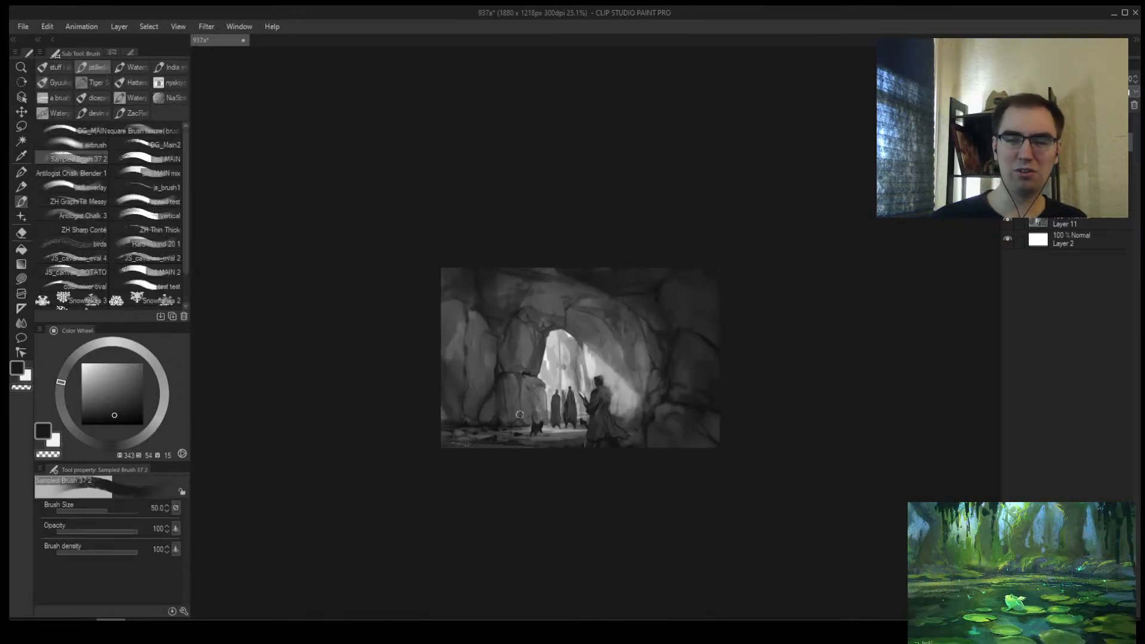
Step: Enlarge the brush to 600, compare the grayscale values in both canvas orientations, and return the view to color
key(])
key(])
key(])
key(])
key(])
key(])
key(])
key(])
key(])
key(])
key(])
key(])
key(])
key(bracketright)
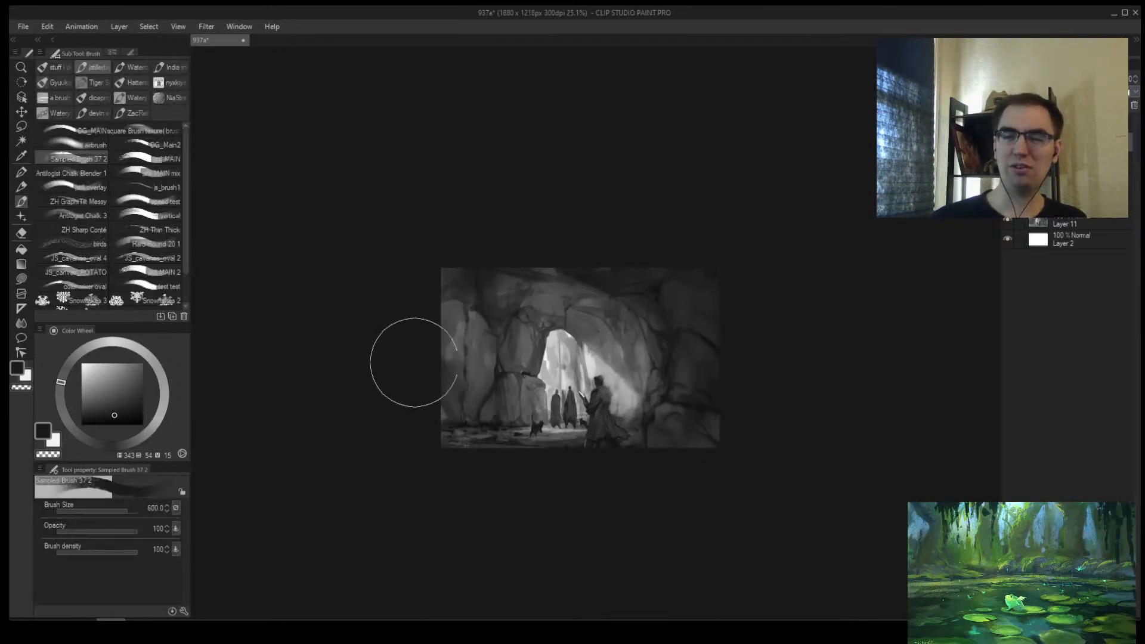
key(h)
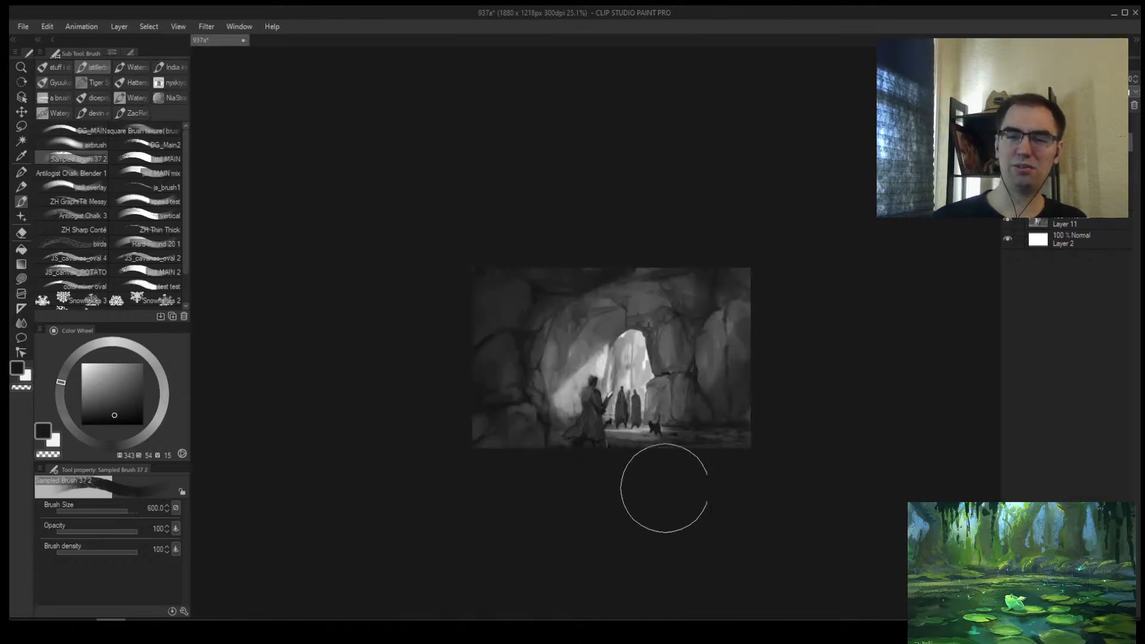
key(bracketleft)
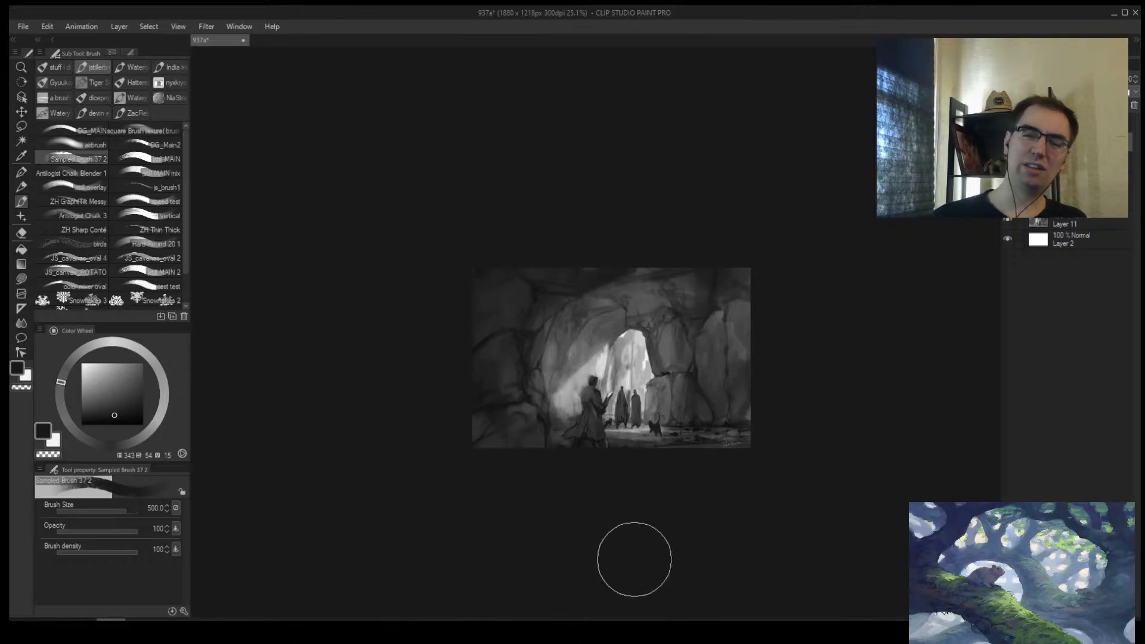
key(h)
key(ctrl+super+c)
key(ctrl+alt+space)
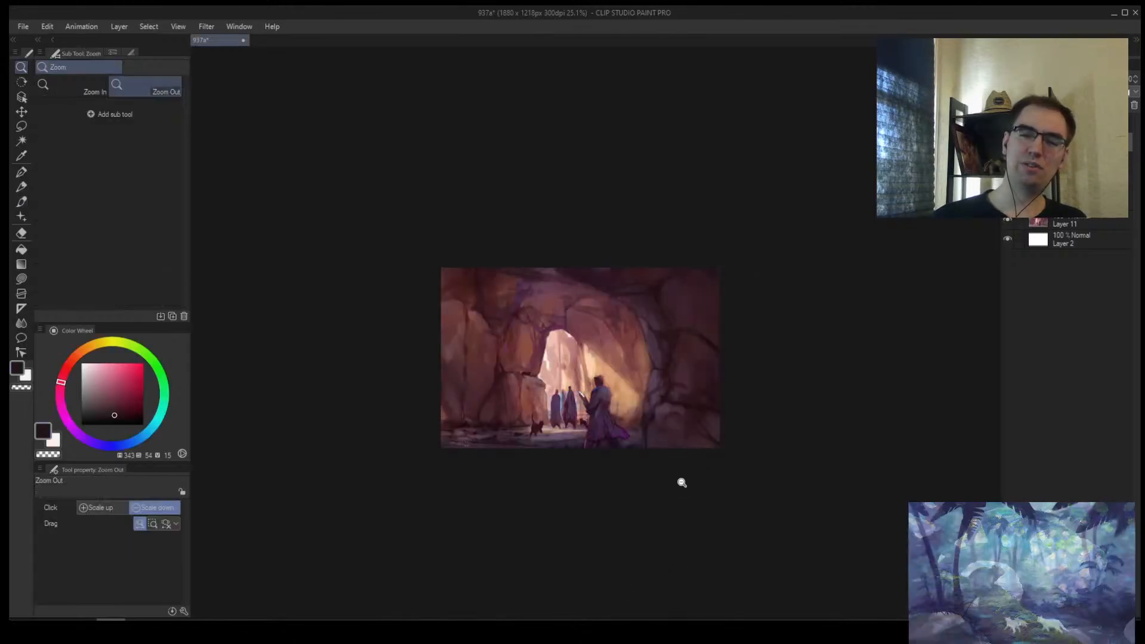
Step: Undo and redo the new wall lighting to compare before and after, and examine the mirrored painting up close
scroll(681, 401, up, 1)
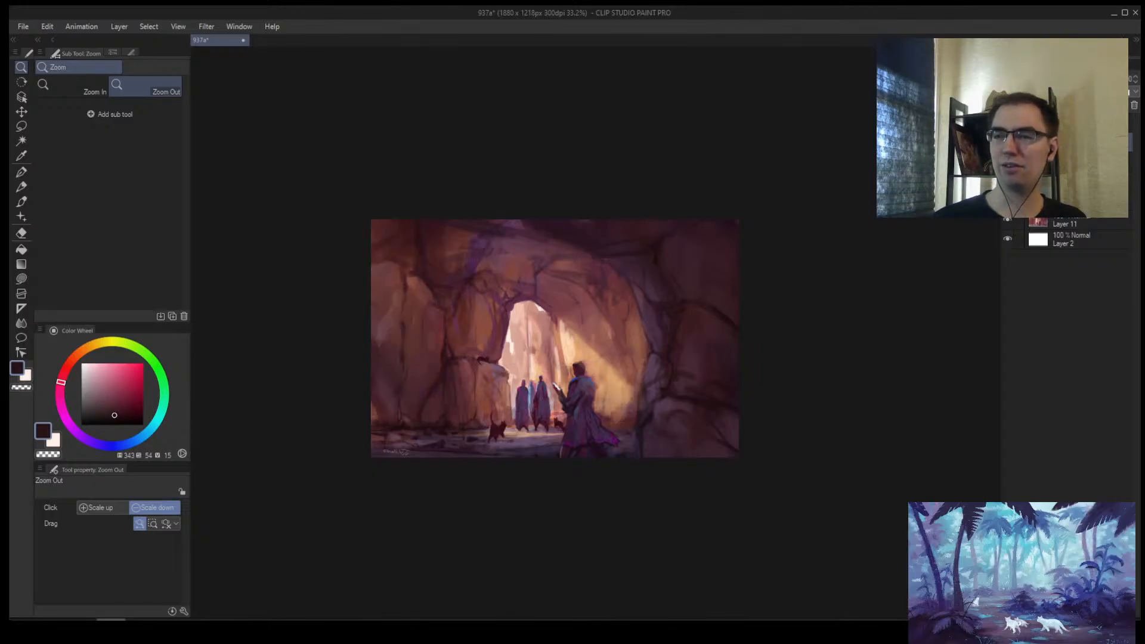
key(shift+alt+e)
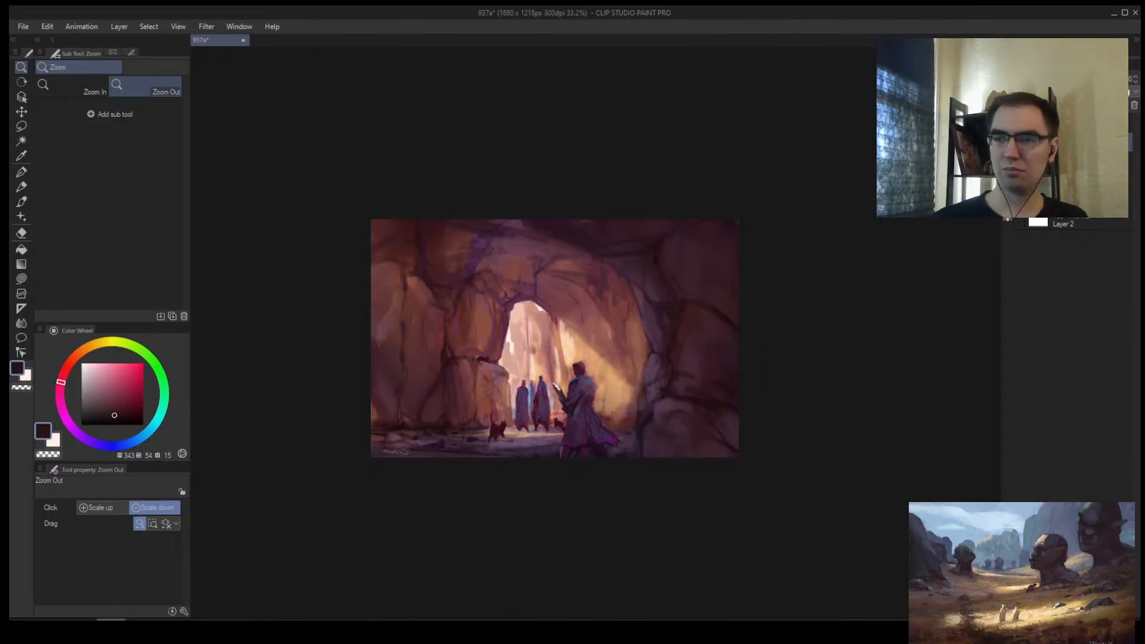
key(ctrl+z)
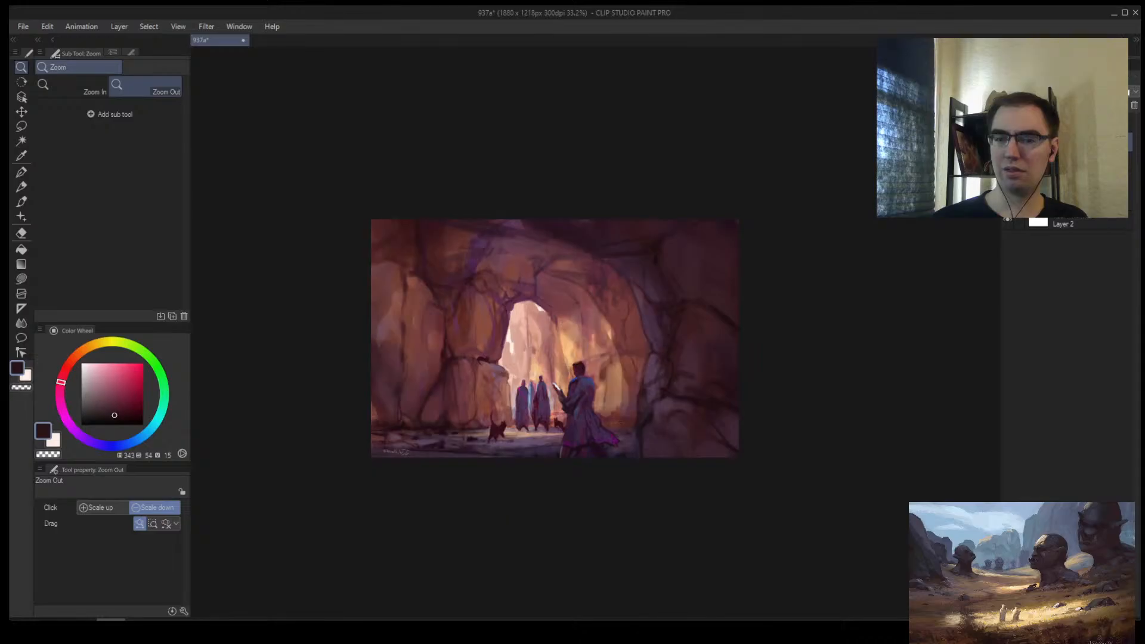
key(ctrl+y)
key(h)
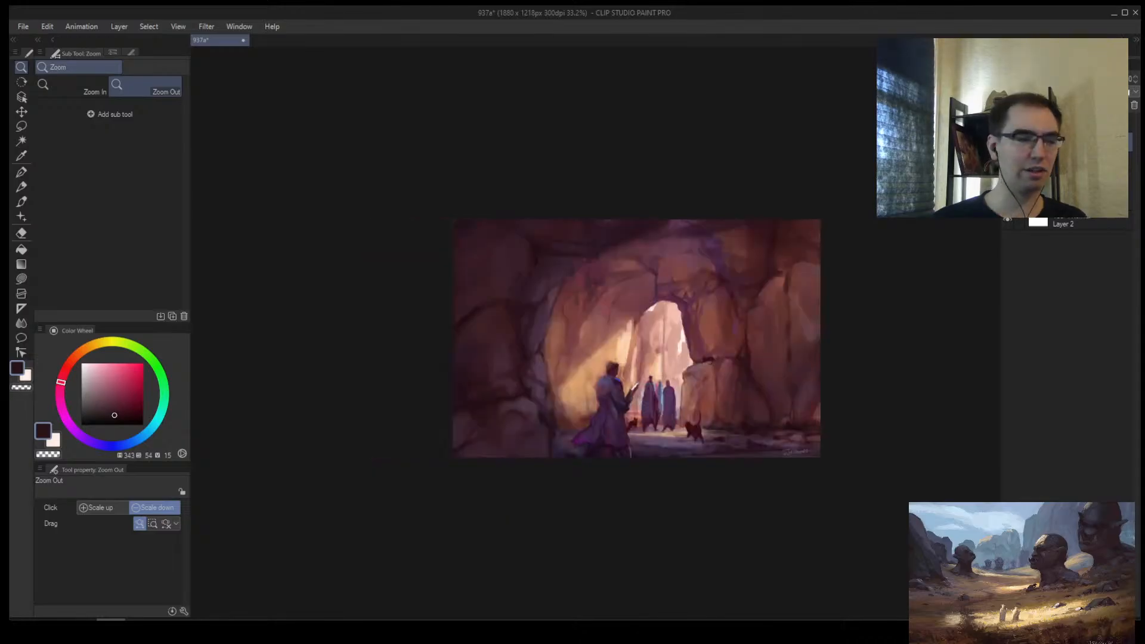
scroll(646, 279, up, 3)
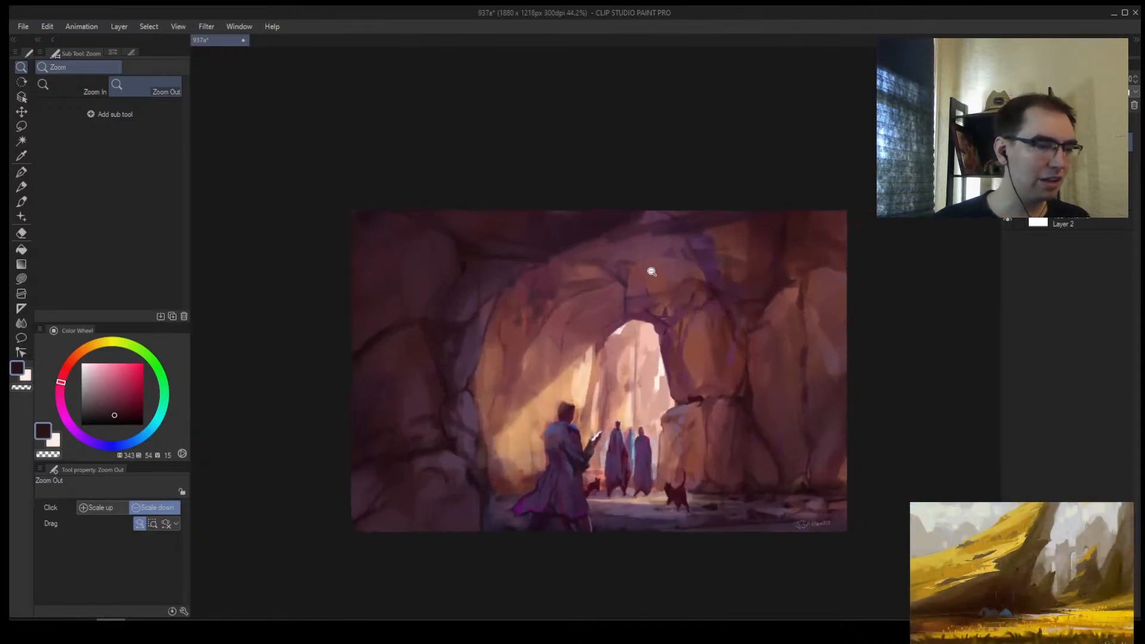
drag(646, 280, 647, 277)
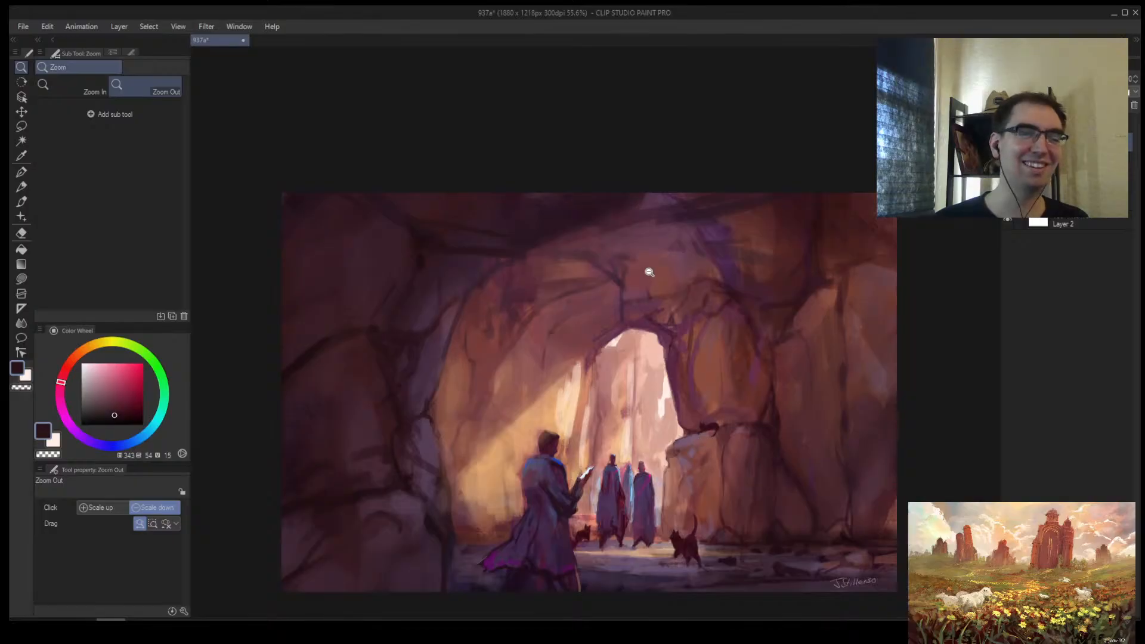
scroll(584, 322, up, 1)
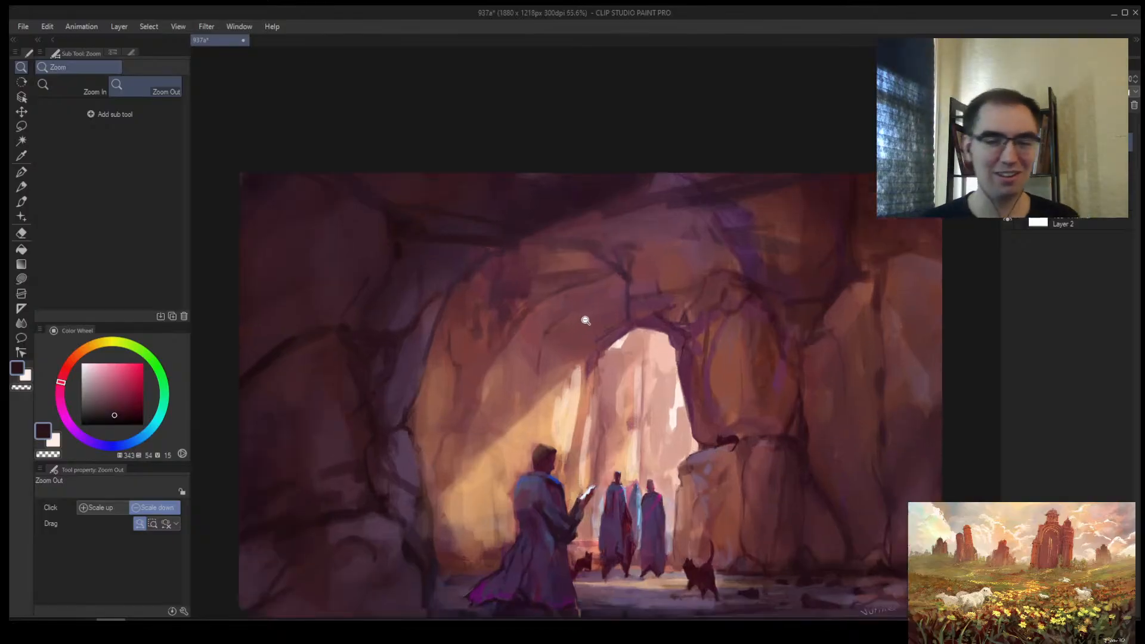
Step: Examine the overall read of the cave painting's light beam at several sizes, from thumbnail to full view
drag(585, 325, 577, 252)
scroll(590, 284, down, 5)
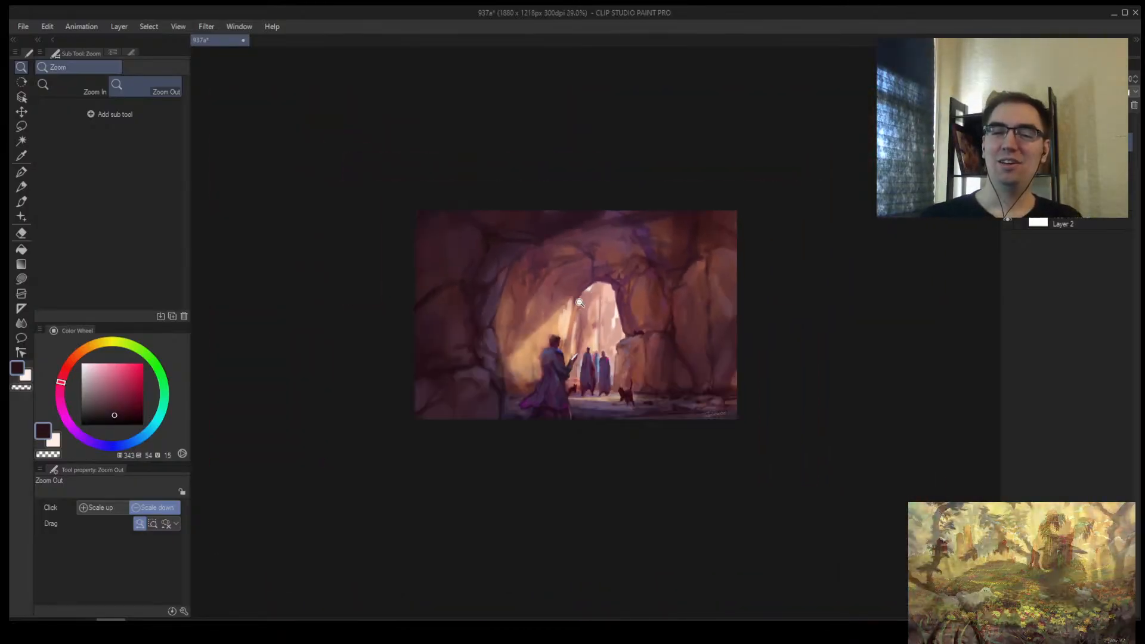
scroll(590, 284, up, 3)
scroll(626, 250, down, 4)
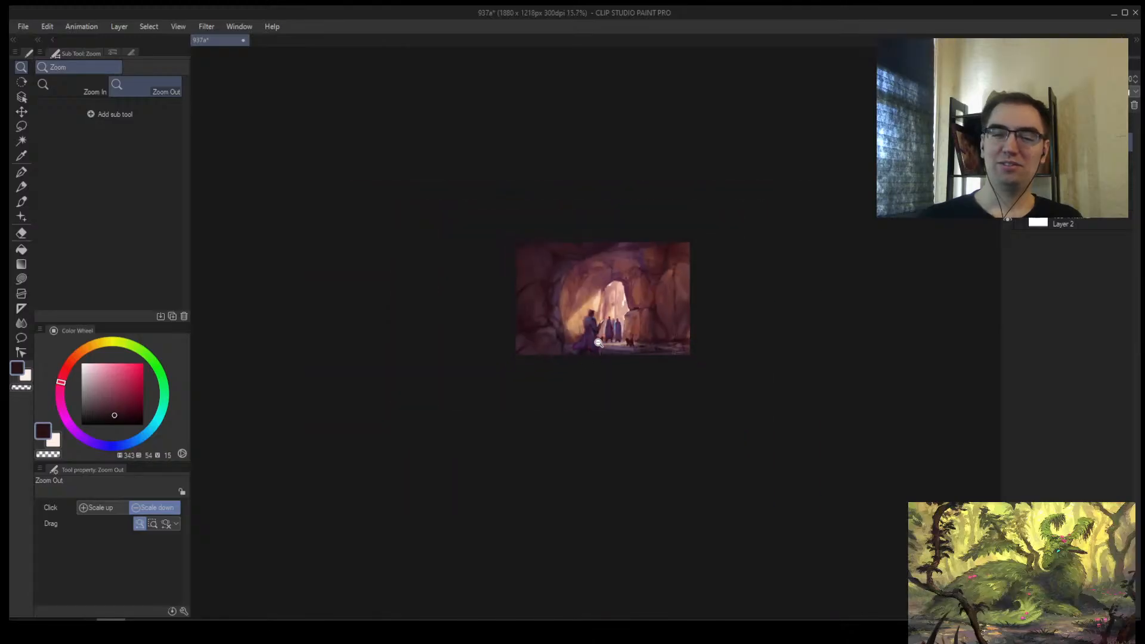
scroll(630, 261, up, 2)
scroll(630, 262, up, 2)
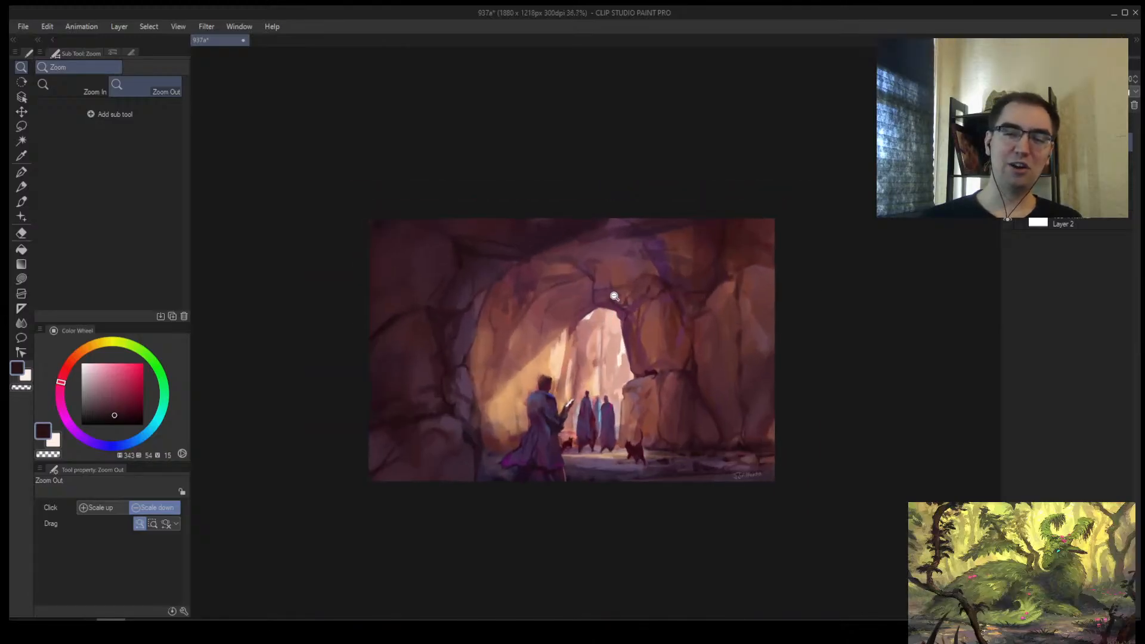
scroll(572, 303, up, 1)
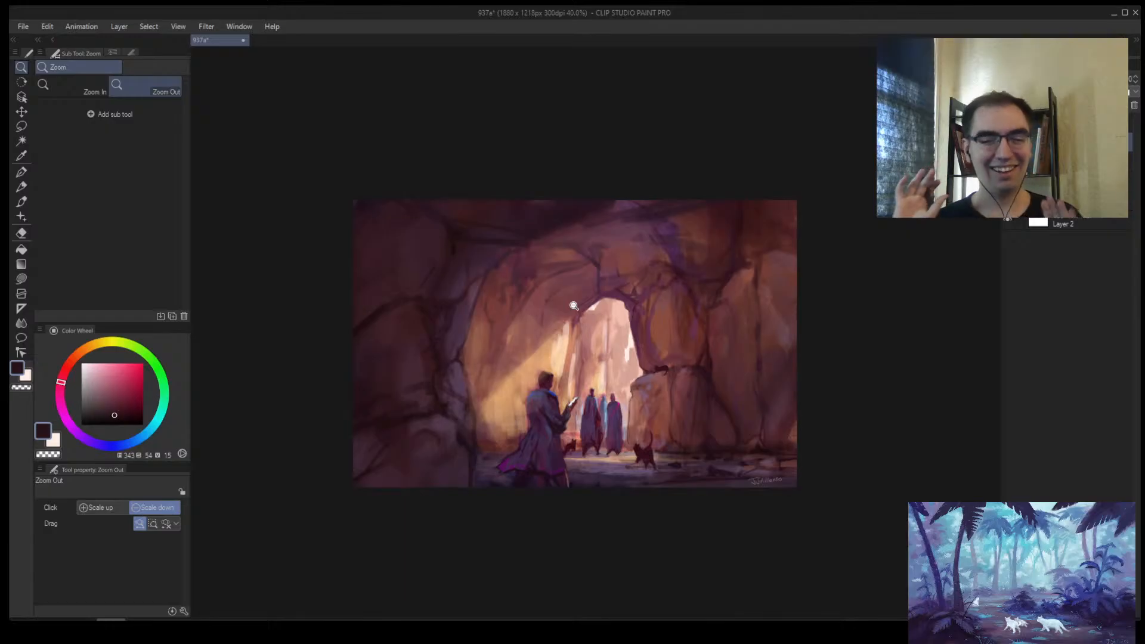
click(579, 287)
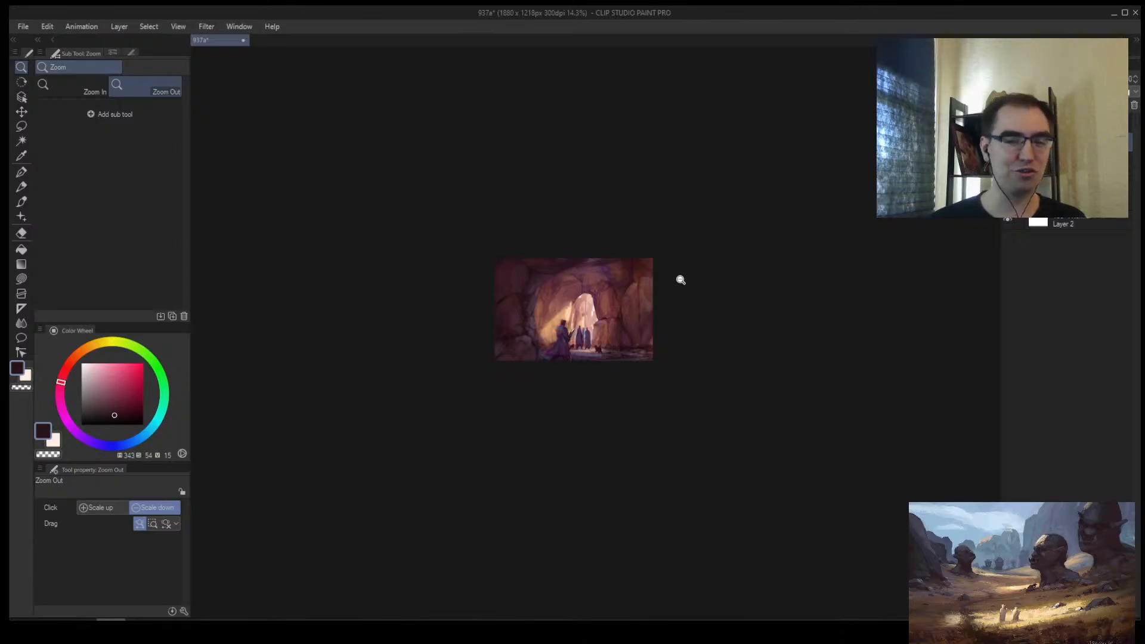
Step: Try darkening the upper-left and lower-right cave walls with broad near-black strokes, starting at brush size 700
scroll(632, 263, up, 4)
key(b)
drag(396, 235, 375, 202)
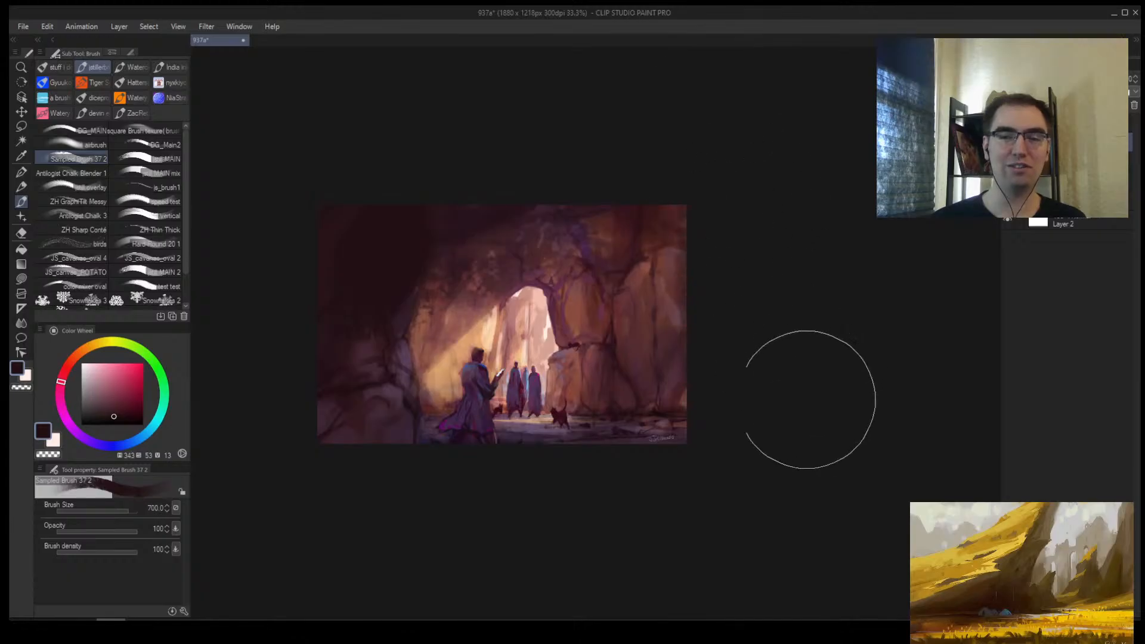
mouse_move(686, 280)
mouse_down()
mouse_move(678, 353)
mouse_move(645, 436)
mouse_move(662, 423)
mouse_up()
key(ctrl+z)
key(ctrl+space)
key(bracketleft)
key(bracketleft)
mouse_move(636, 458)
mouse_down()
mouse_move(715, 327)
mouse_move(632, 336)
mouse_up()
key(alt+space)
drag(453, 312, 465, 302)
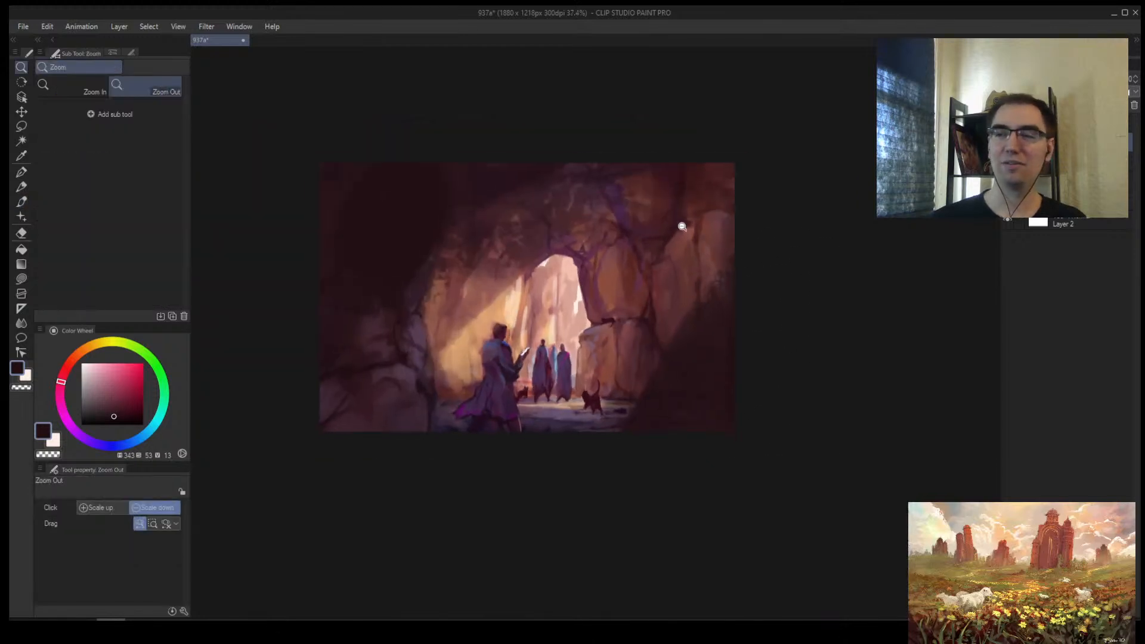
Step: Undo the broad dark strokes on the cave walls
key(ctrl+z)
key(ctrl+z)
key(ctrl+z)
key(ctrl+z)
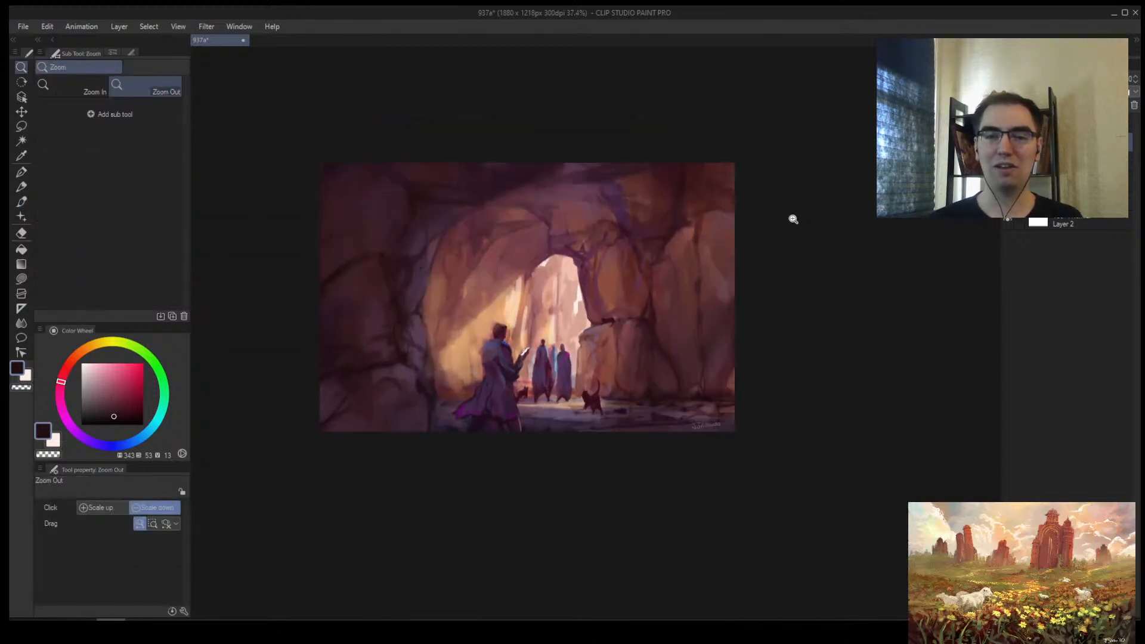
Step: Try a dark stroke on the upper-right wall at brush size 400, and check the painting in both canvas orientations
key(ctrl+space)
click(715, 227)
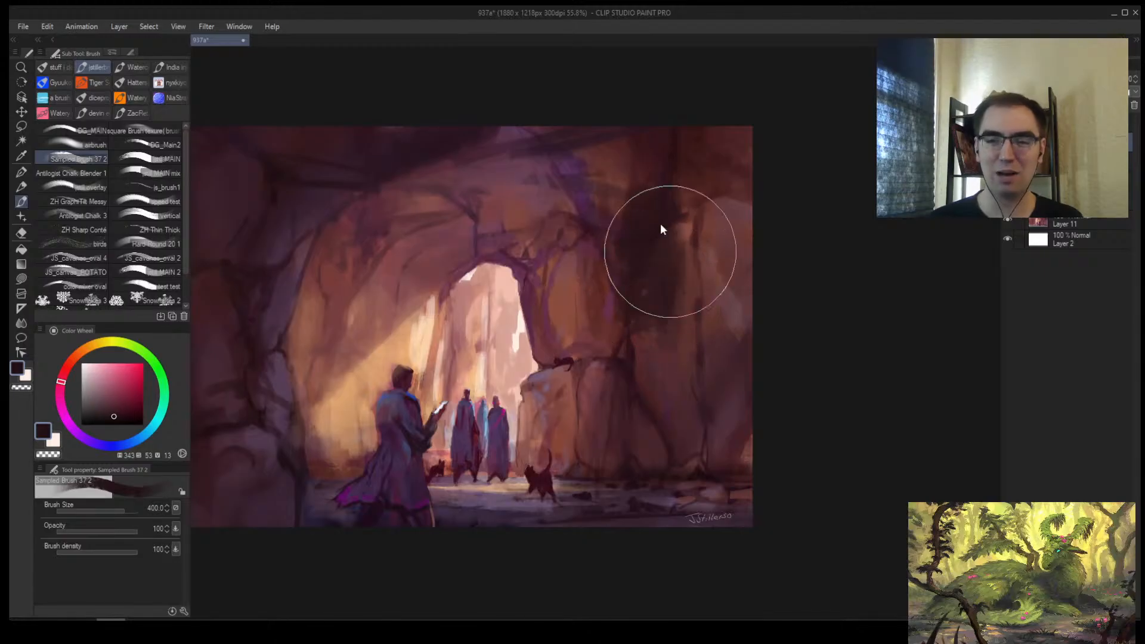
key(alt+space)
drag(849, 251, 756, 273)
key(h)
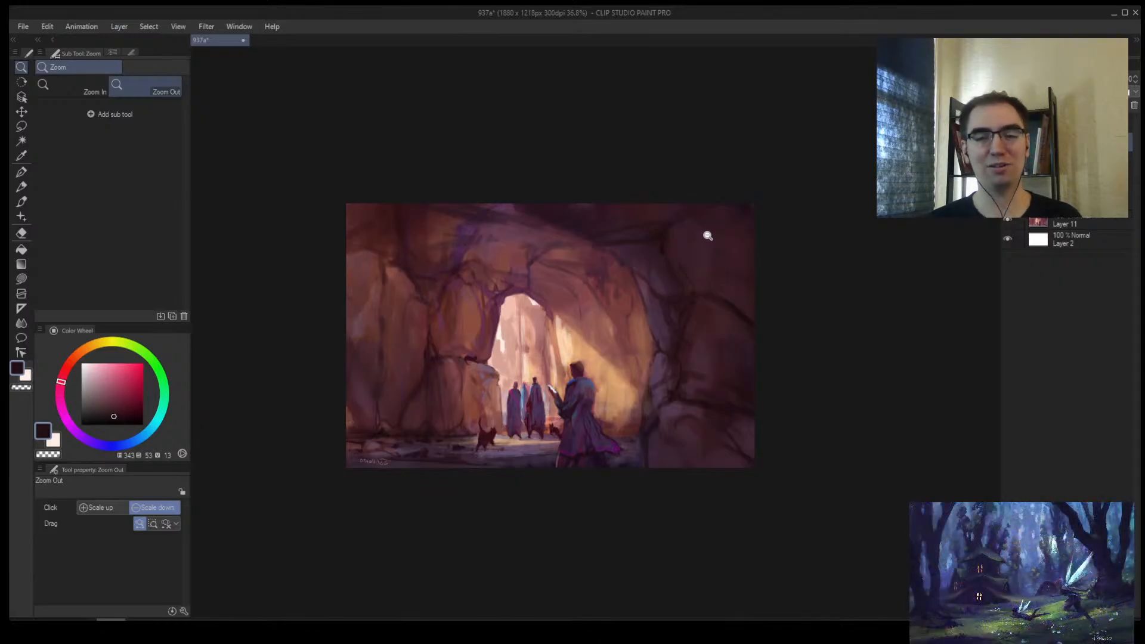
key(h)
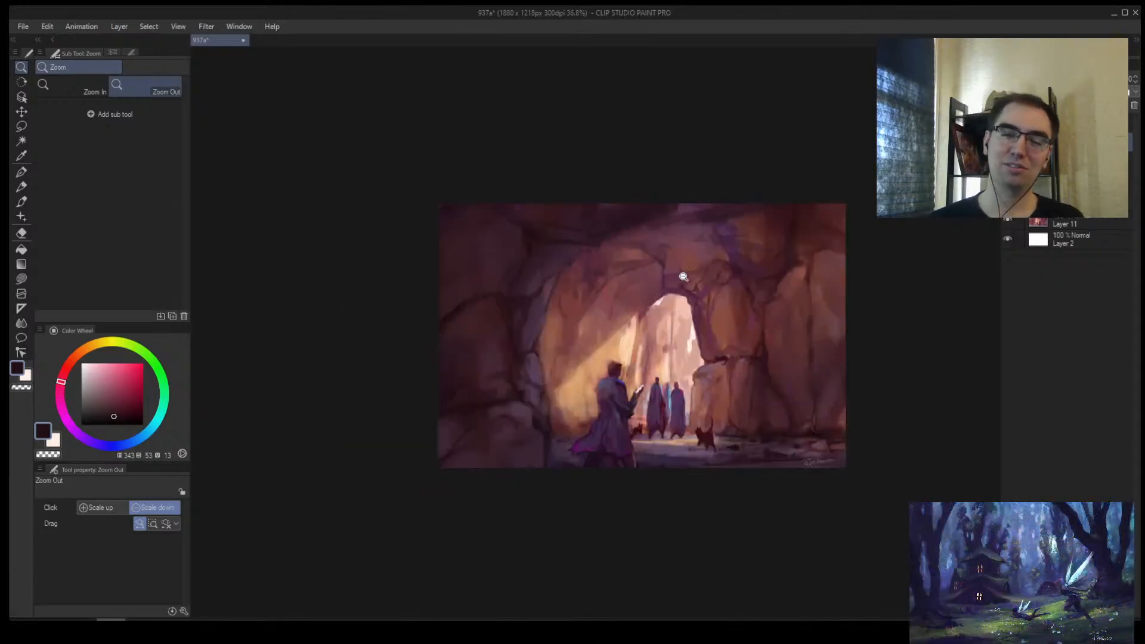
Step: Merge the visible layers into a new layer and darken the lower-right wall and left rocks with brush sizes 400 and 250
drag(684, 277, 651, 324)
drag(741, 324, 791, 240)
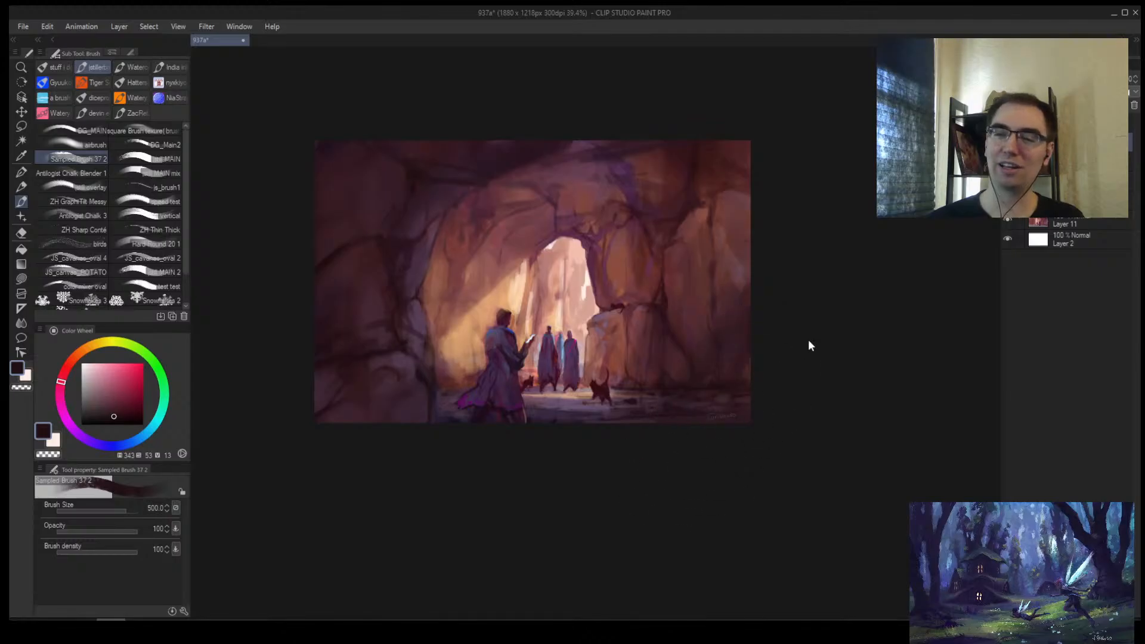
key(ctrl+shift+alt+e)
key(bracketleft)
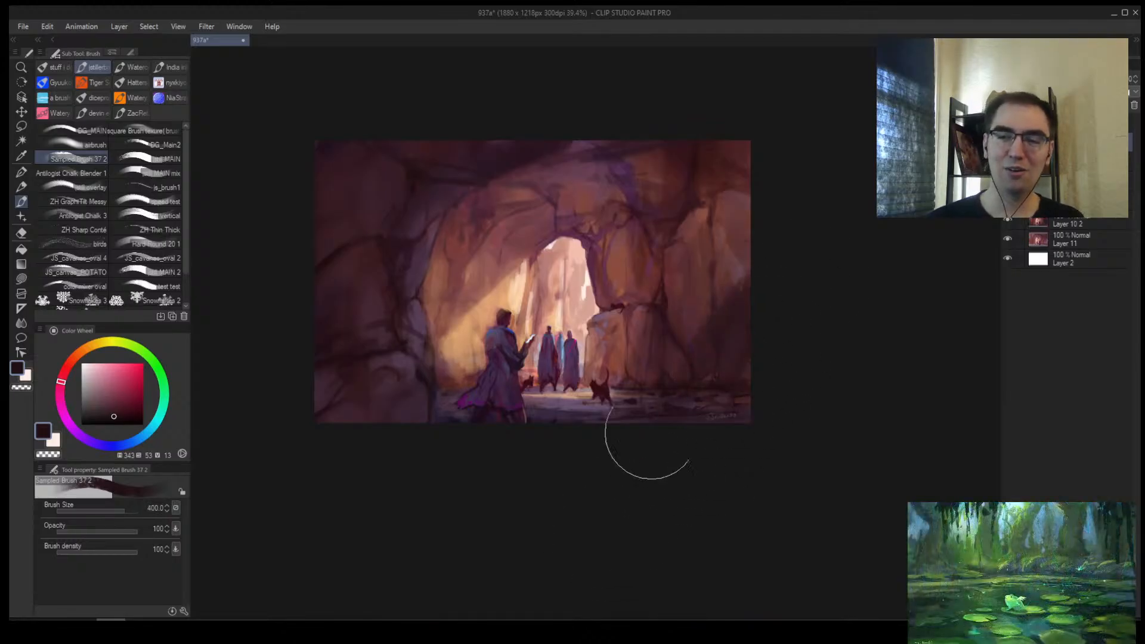
key(bracketleft)
key(bracketleft)
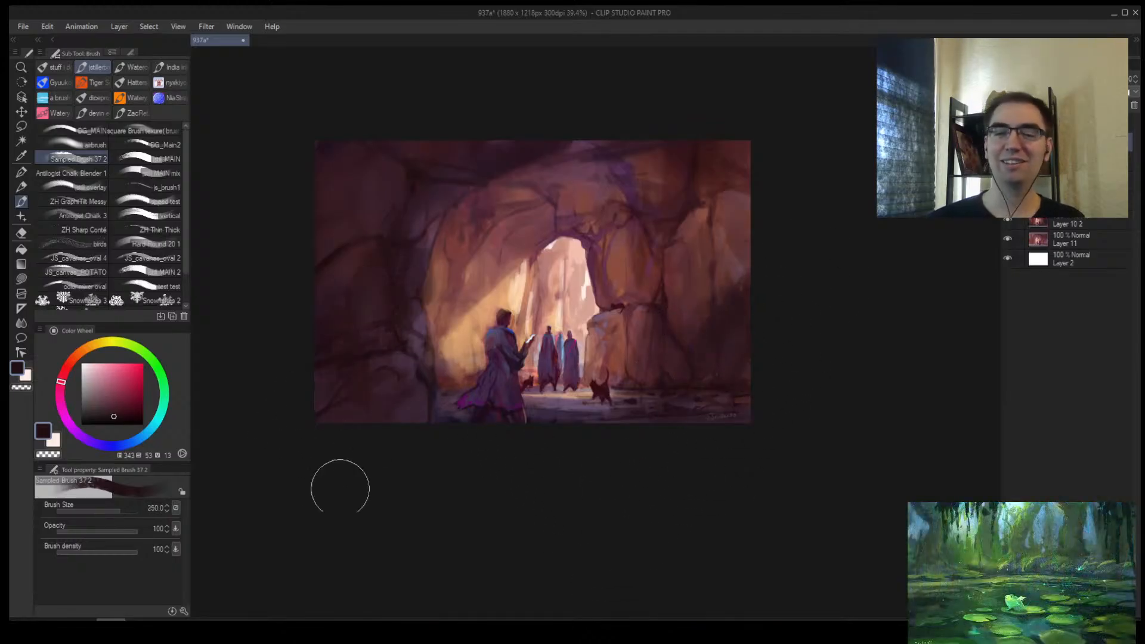
drag(340, 488, 545, 248)
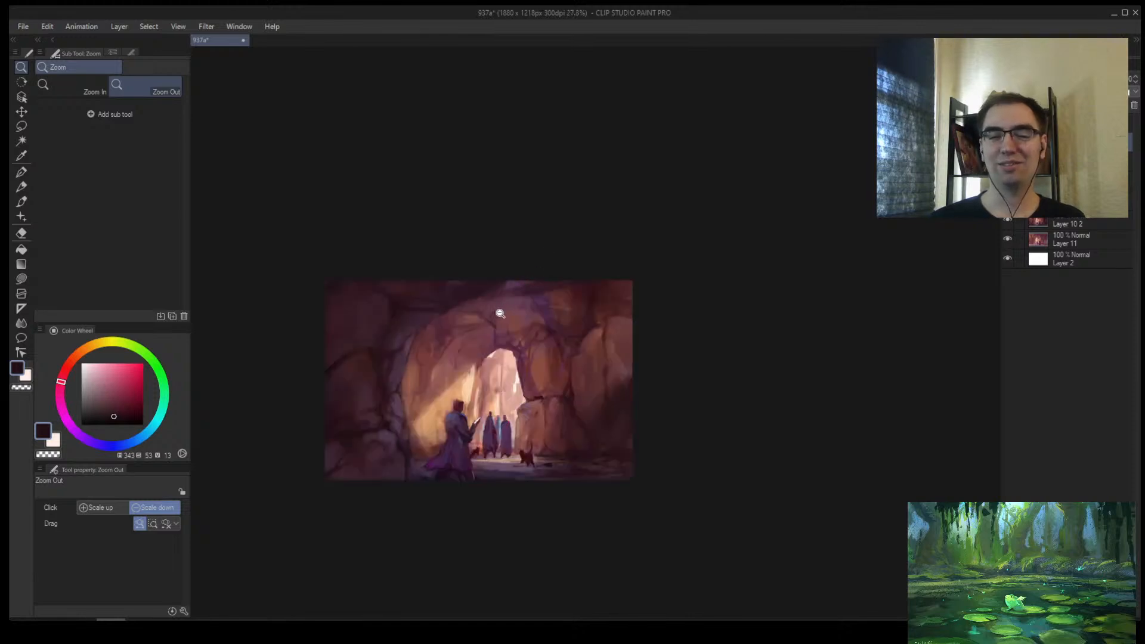
Step: Check the darkened walls from a distance and up close in the mirrored view, sampling dark maroon from the main figure's head
mouse_move(500, 313)
mouse_down()
mouse_move(573, 248)
mouse_move(479, 269)
mouse_move(496, 272)
mouse_up()
key(h)
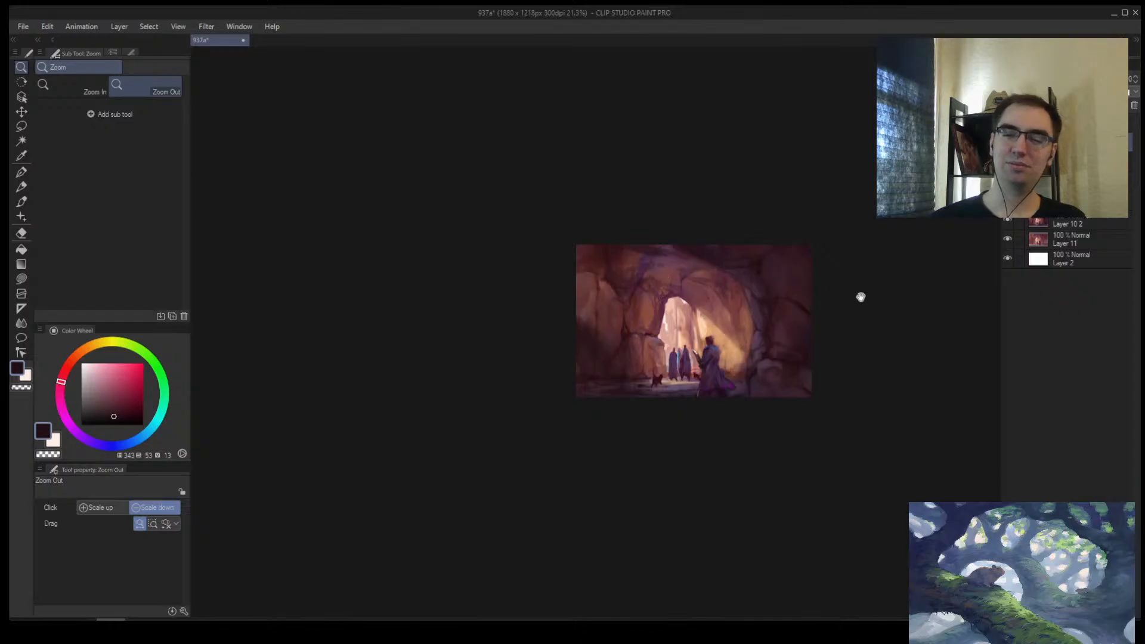
drag(861, 297, 818, 300)
drag(734, 348, 740, 303)
mouse_move(683, 370)
mouse_down()
mouse_move(699, 347)
mouse_move(662, 324)
mouse_up()
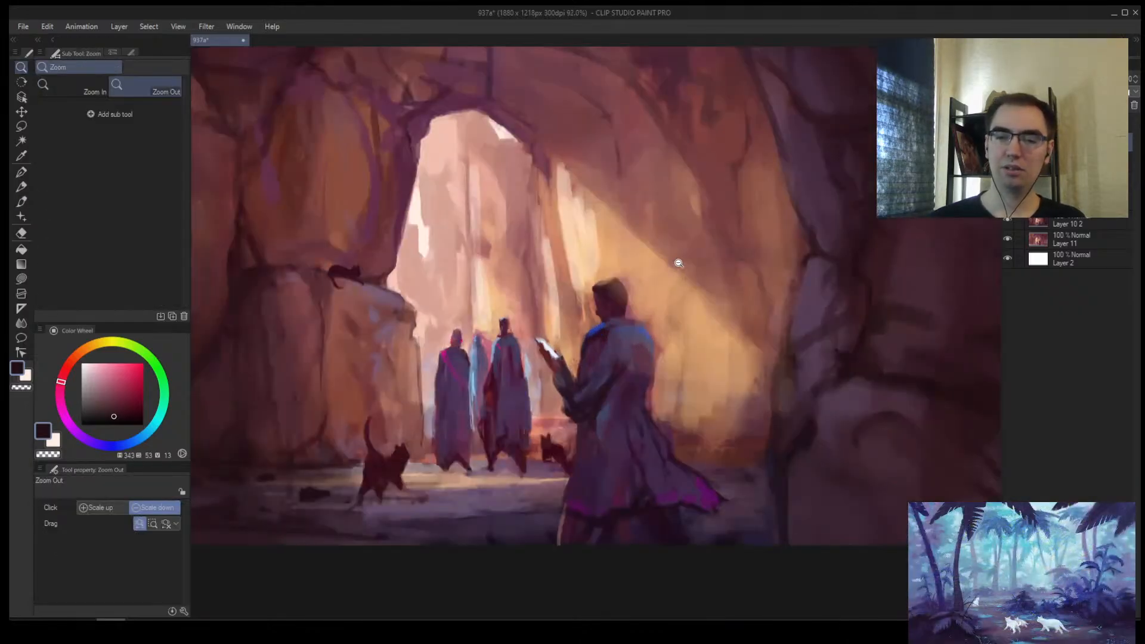
alt+click(613, 288)
mouse_move(612, 288)
mouse_down()
mouse_move(602, 289)
mouse_move(724, 302)
mouse_up()
key(ctrl+alt+space)
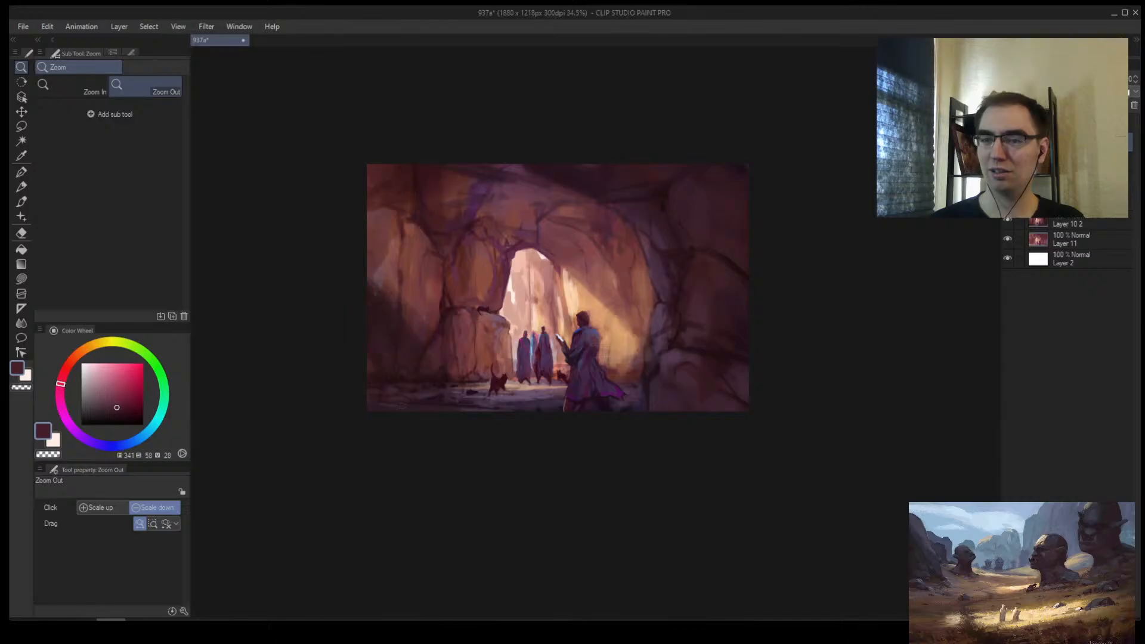
click(772, 230)
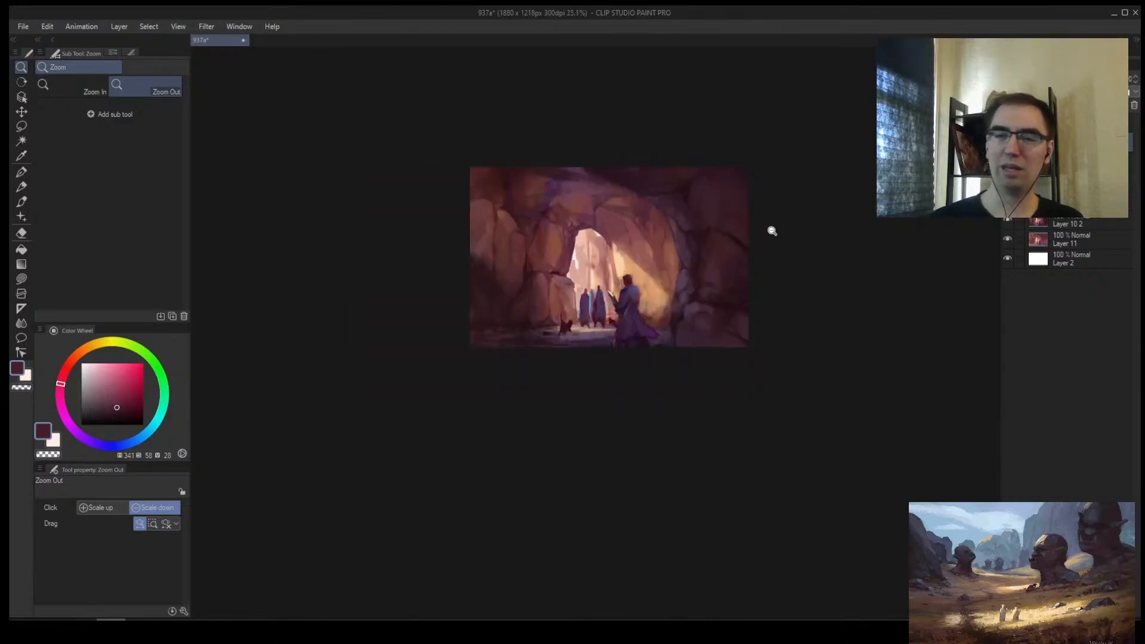
scroll(775, 217, up, 3)
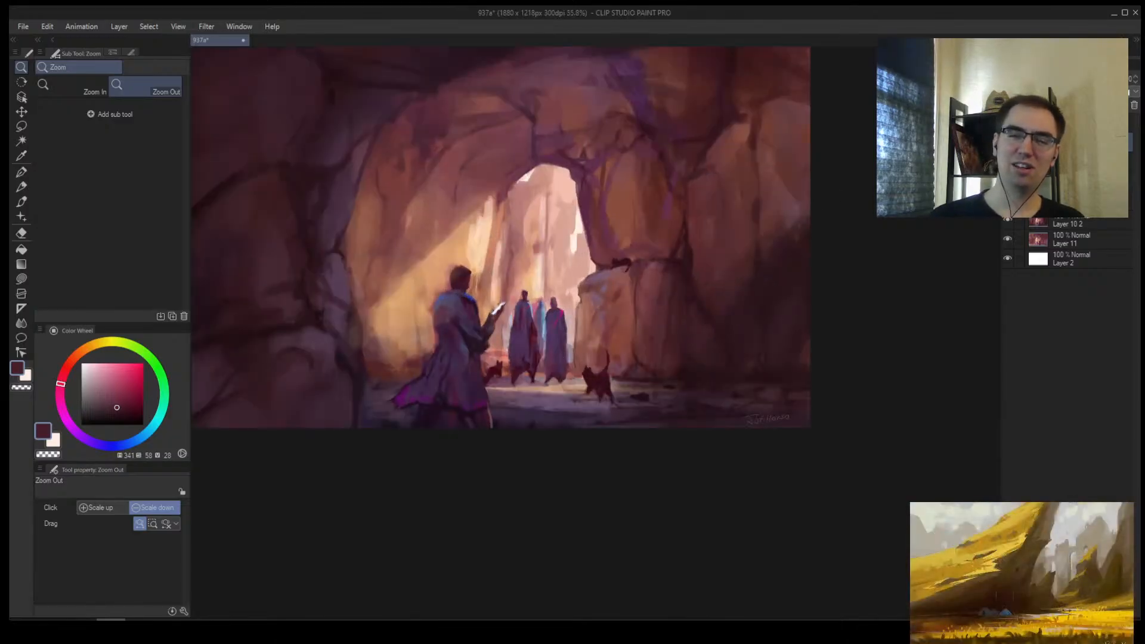
Step: On a new layer, paint light touches on the floor below the distant figures with sampled warm peach at sizes 17 to 20
key(b)
scroll(528, 374, up, 3)
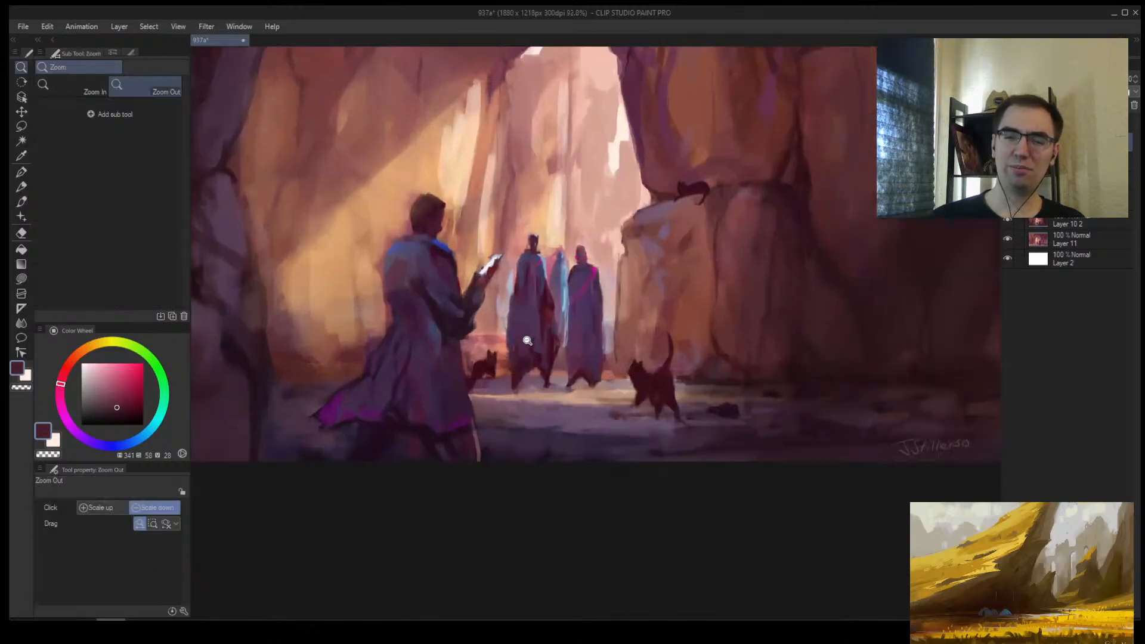
alt+click(480, 239)
key(ctrl+shift+n)
scroll(545, 329, down, 3)
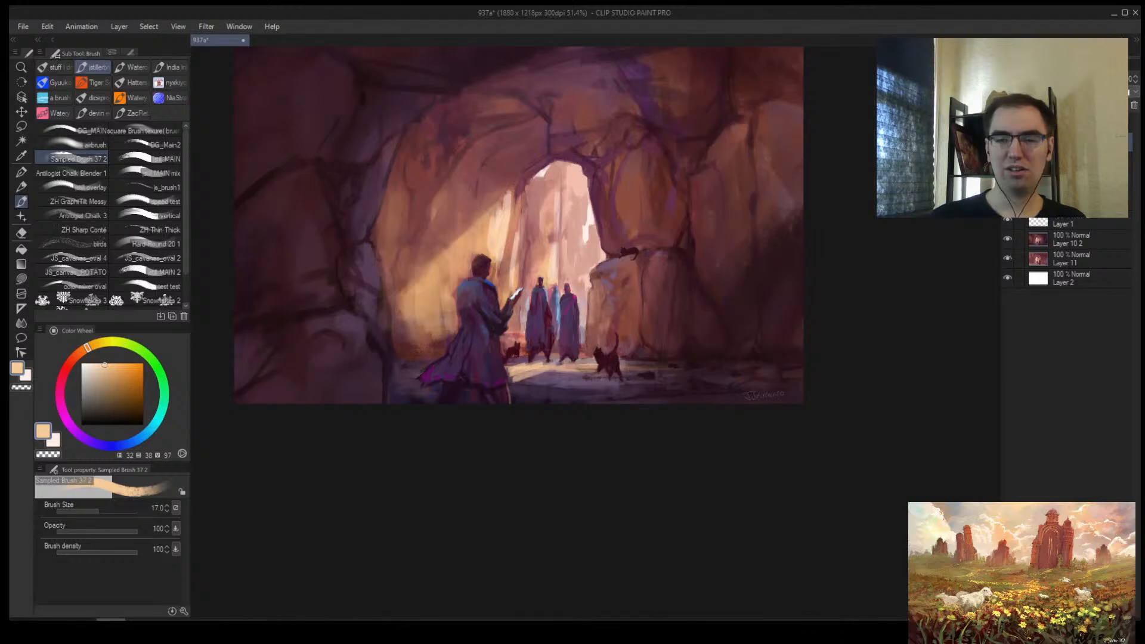
key(bracketright)
drag(552, 374, 562, 354)
key(bracketleft)
key(bracketright)
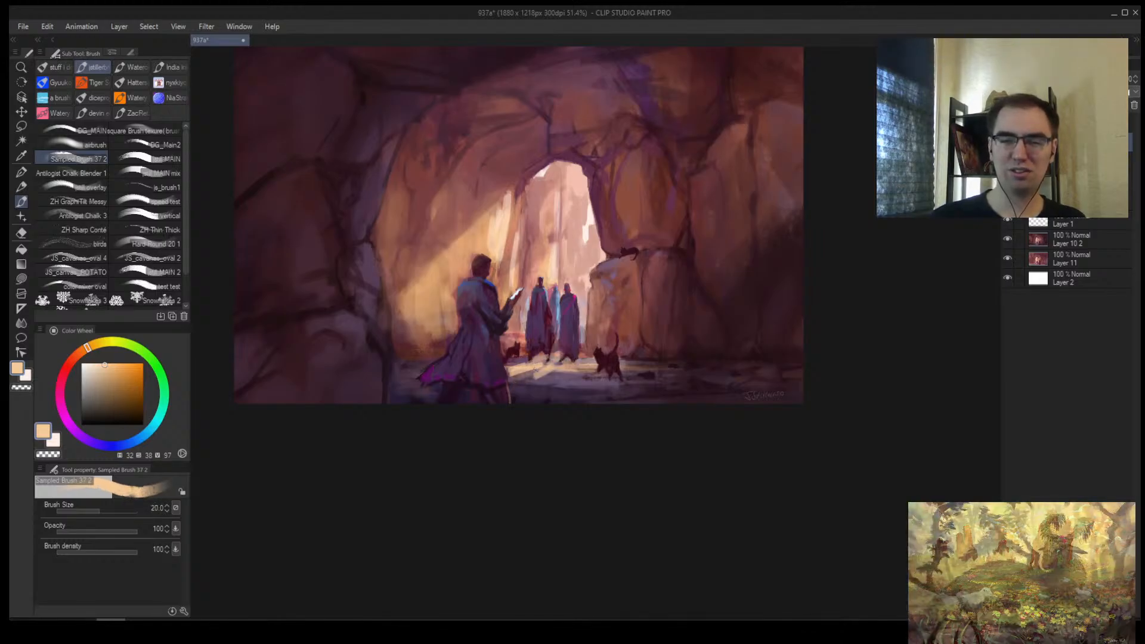
Step: Refine the floor light with sampled shadow purple and peach at size 25, and check it in the mirrored view
alt+click(523, 383)
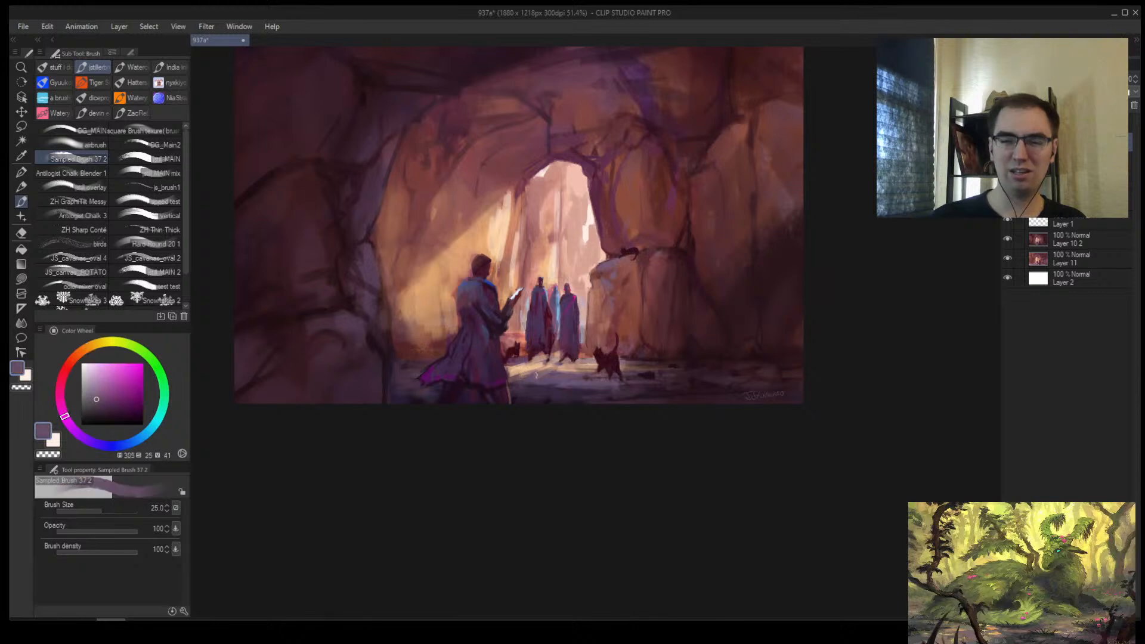
alt+click(542, 360)
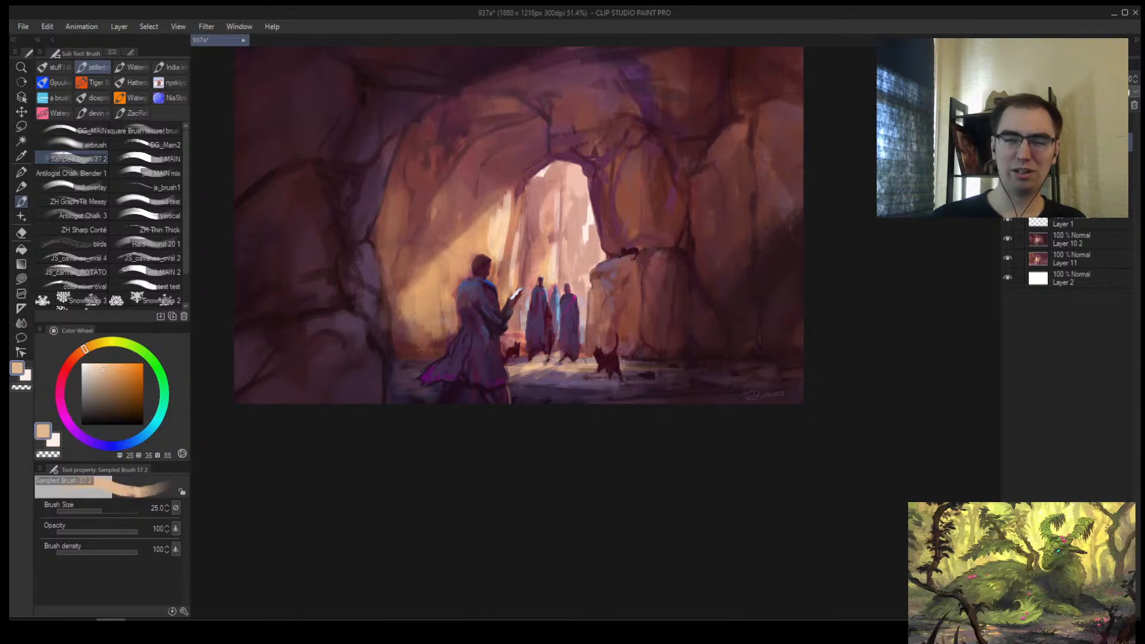
key(h)
key(ctrl+alt+space)
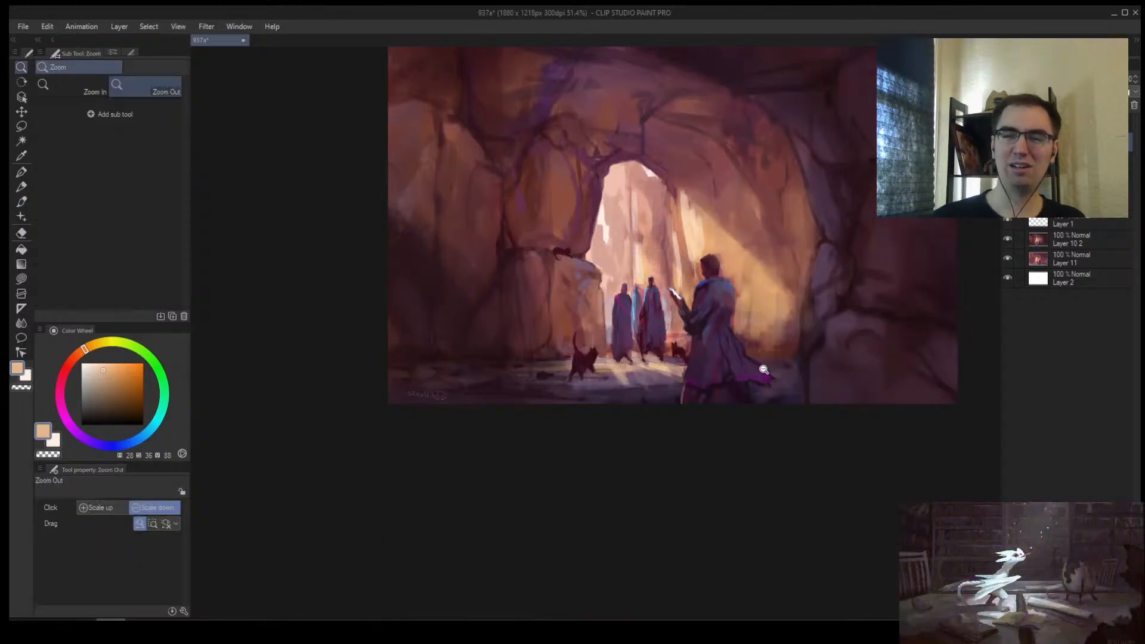
scroll(764, 370, down, 4)
scroll(770, 352, up, 5)
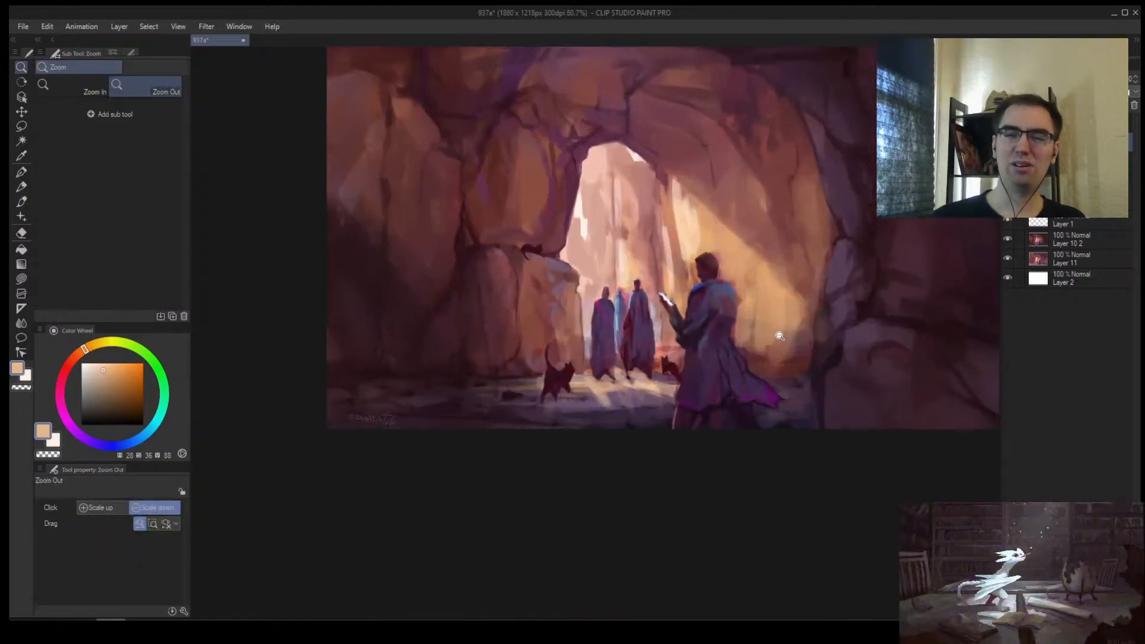
click(780, 336)
Step: Add finer warm peach touches to the sunlit floor around the distant figures at brush sizes 12 to 17
key(e)
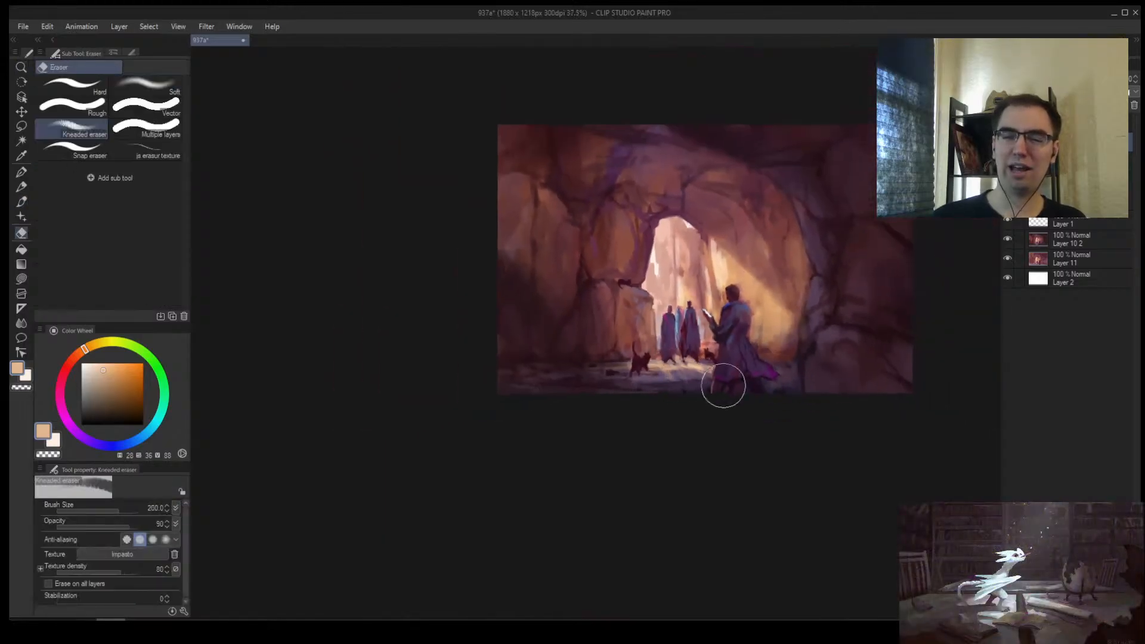
key(b)
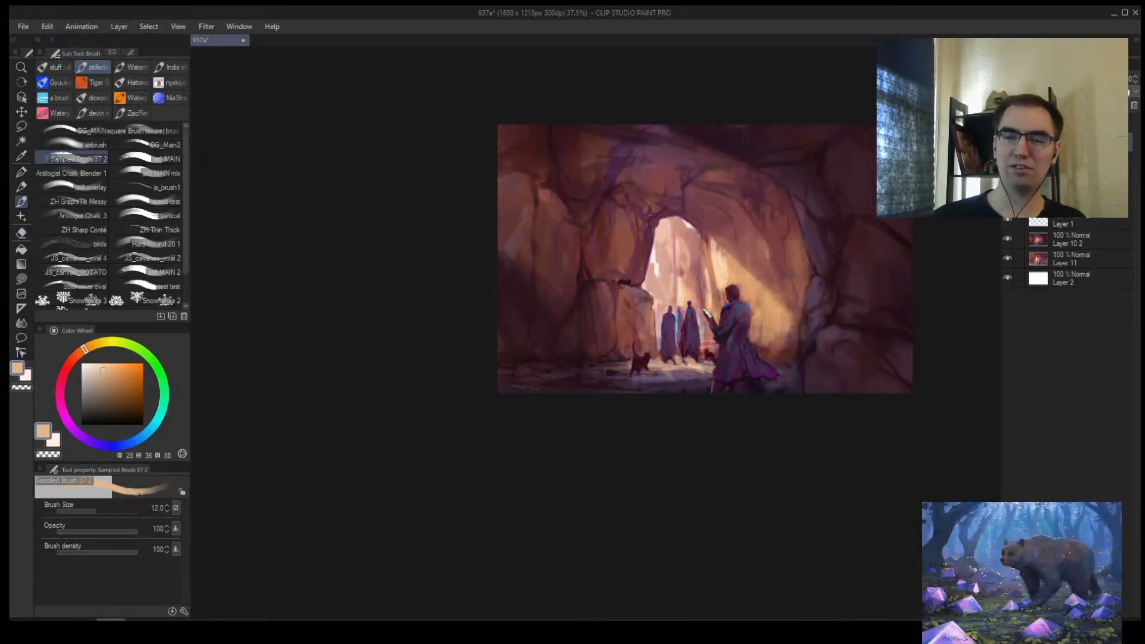
scroll(710, 342, up, 2)
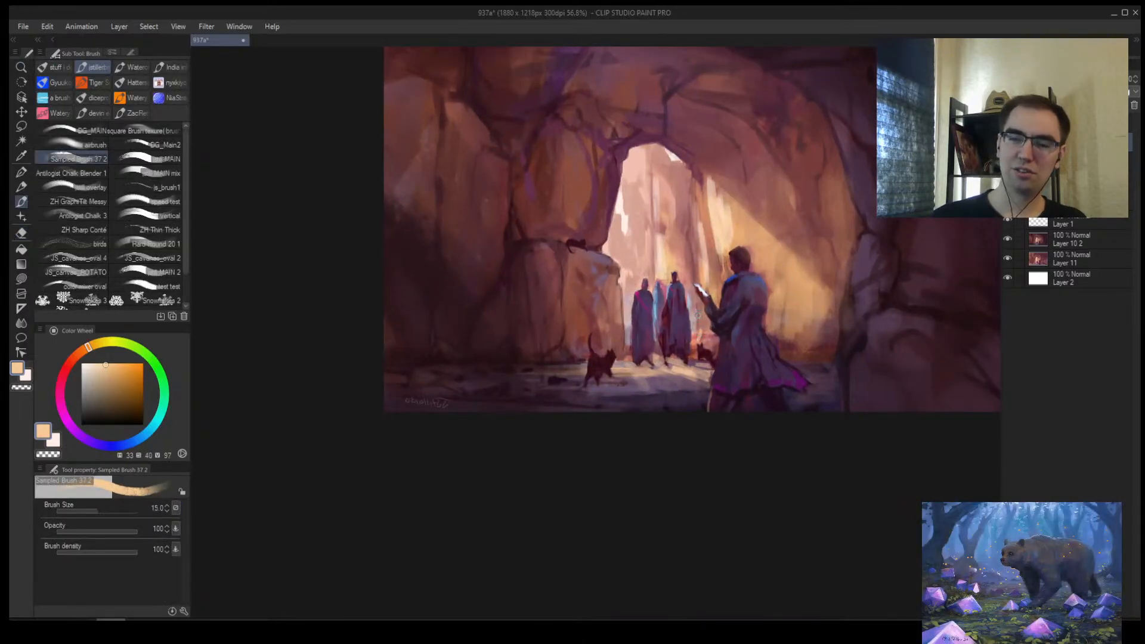
key(bracketright)
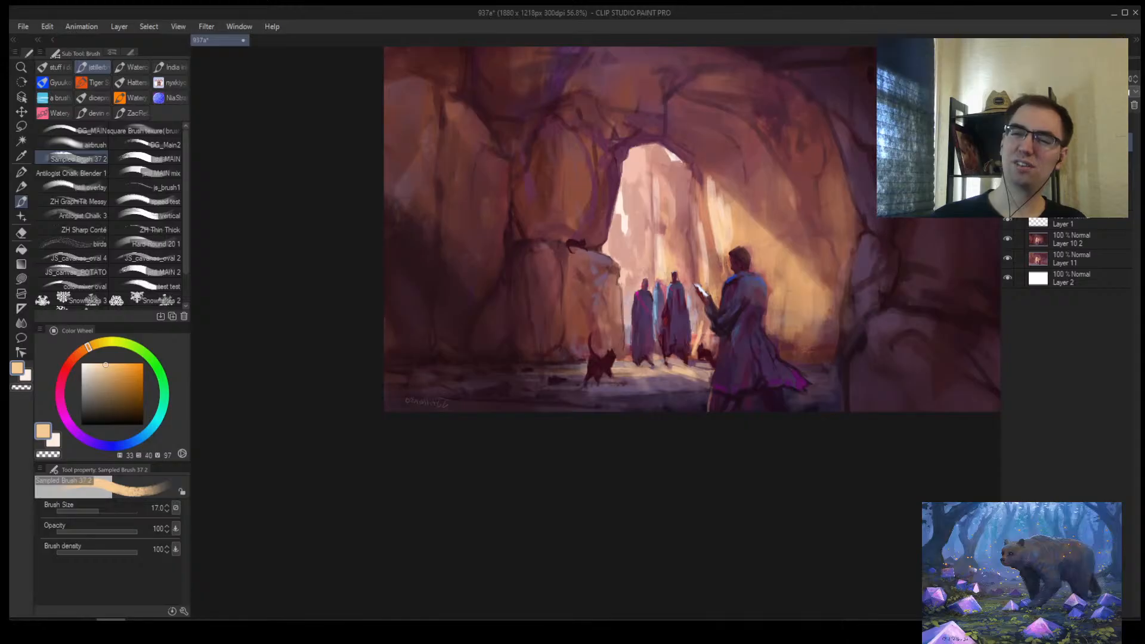
Step: Examine the finished floor light and wall shadows at several sizes and in both canvas orientations
key(alt+space)
drag(803, 269, 794, 294)
key(h)
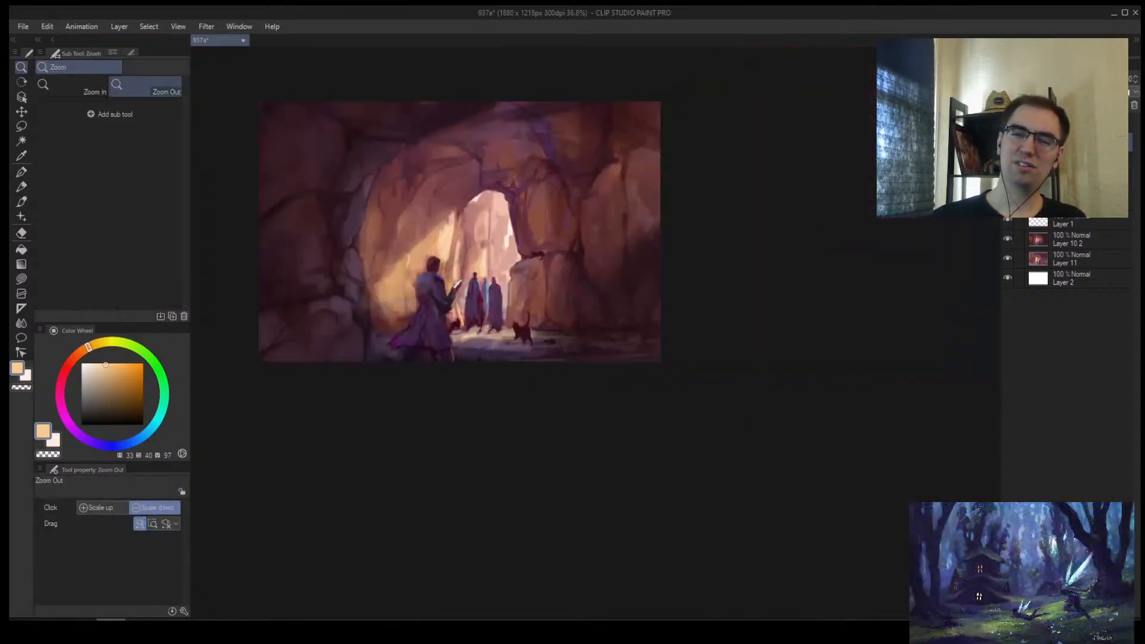
scroll(774, 233, down, 3)
scroll(646, 232, up, 6)
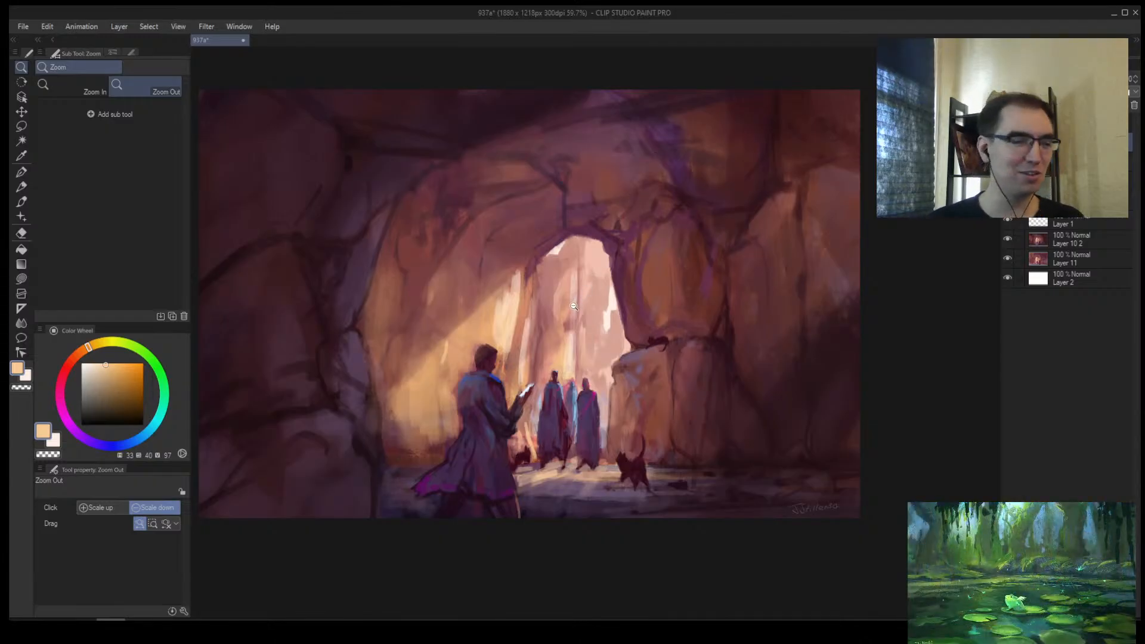
scroll(576, 307, down, 2)
scroll(561, 325, up, 1)
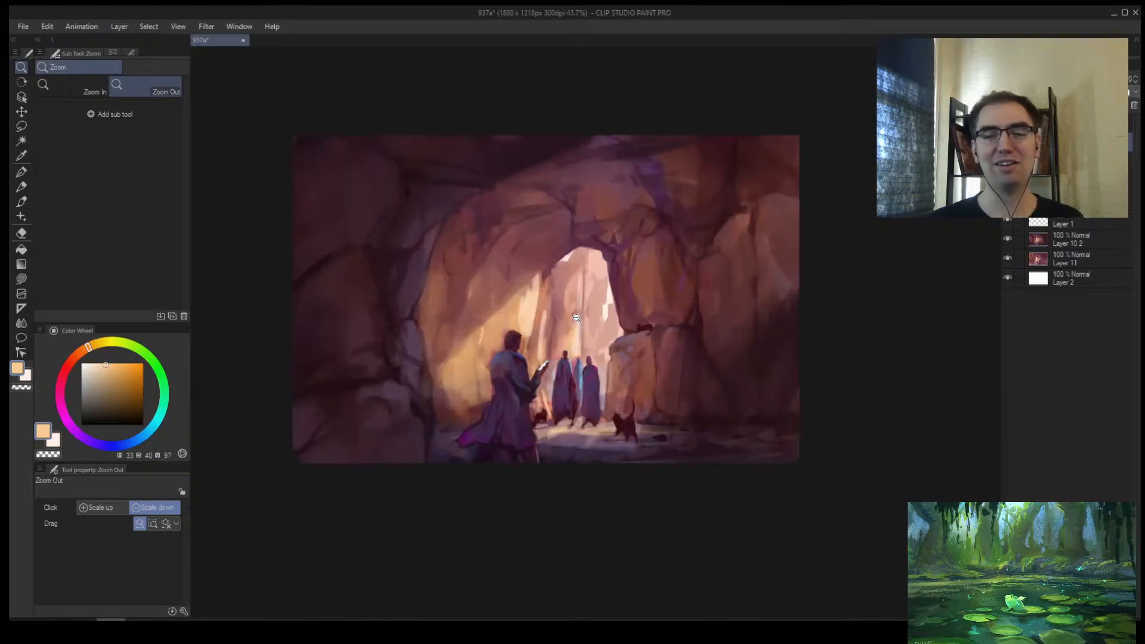
drag(480, 319, 592, 328)
scroll(566, 324, down, 2)
scroll(587, 316, up, 4)
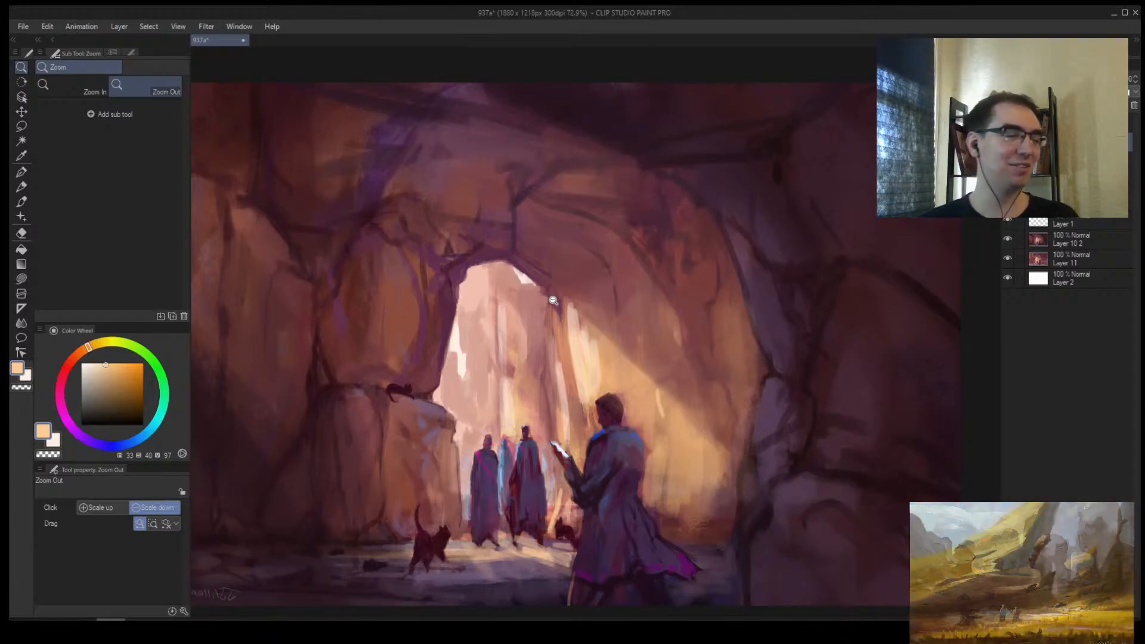
Step: Cover the white patch at the edge of the cave opening near the resting cat with sampled dusty pink at brush size 25
click(525, 346)
scroll(525, 347, up, 5)
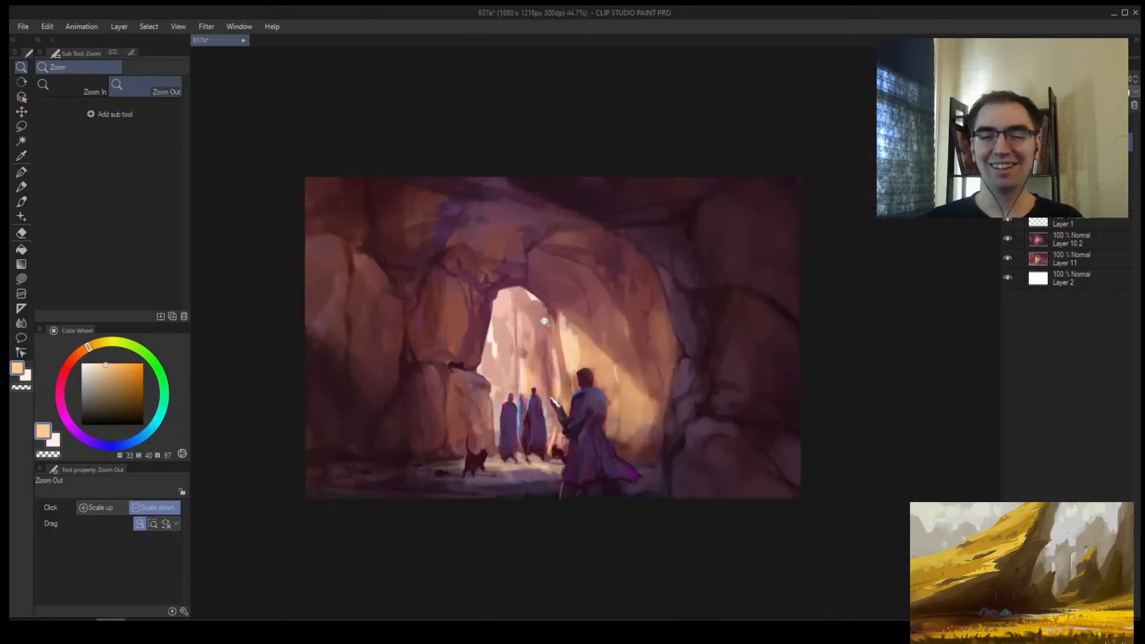
key(b)
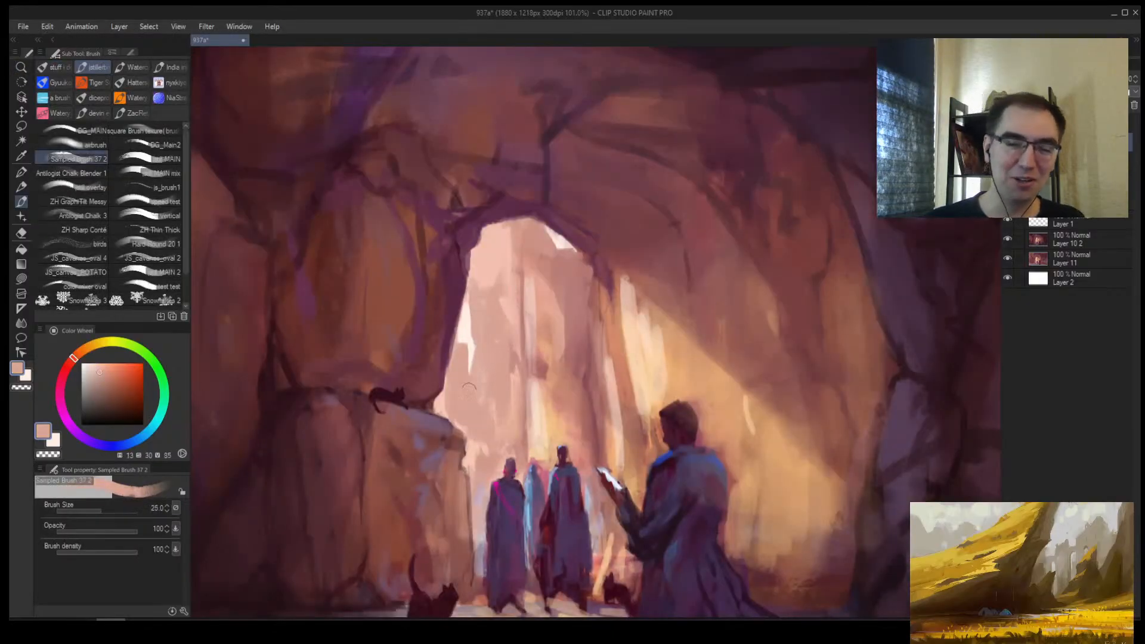
key(bracketright)
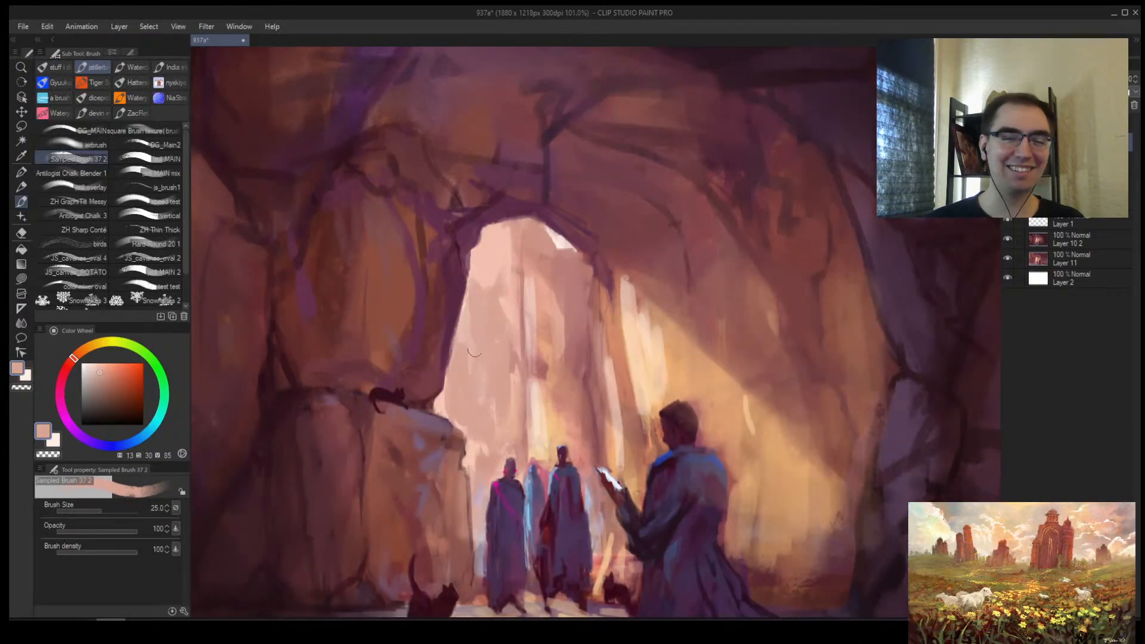
key(alt+space)
mouse_move(590, 294)
mouse_down()
mouse_move(554, 322)
mouse_move(548, 316)
mouse_up()
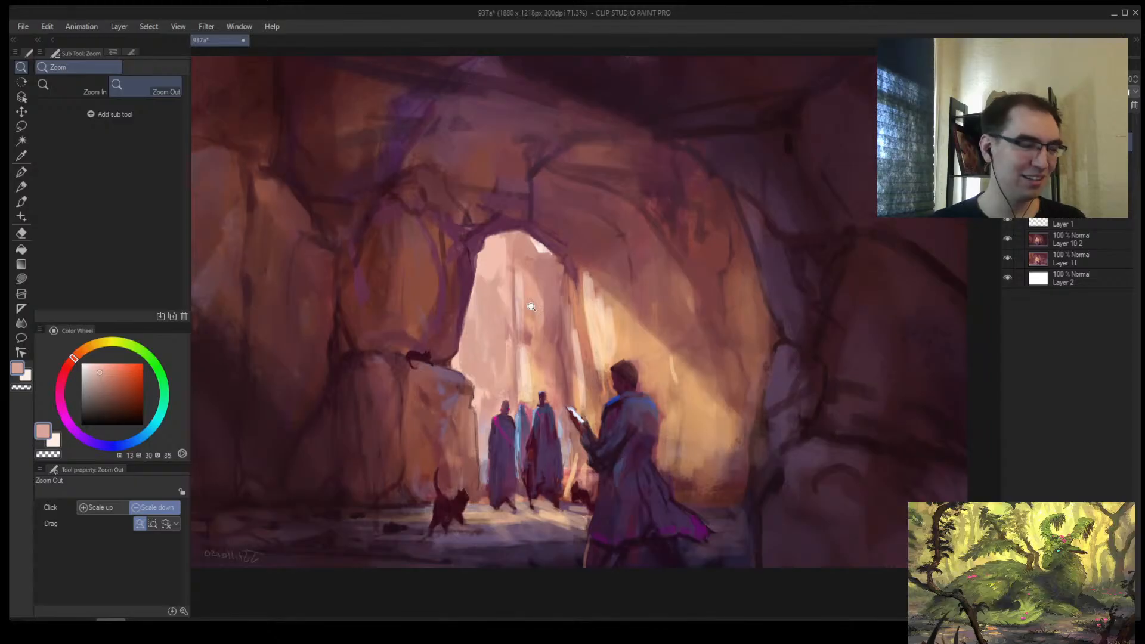
Step: In the mirrored view, touch up the wall beside the foreground figure's back with sampled warm brown at brush size 15
drag(636, 361, 617, 334)
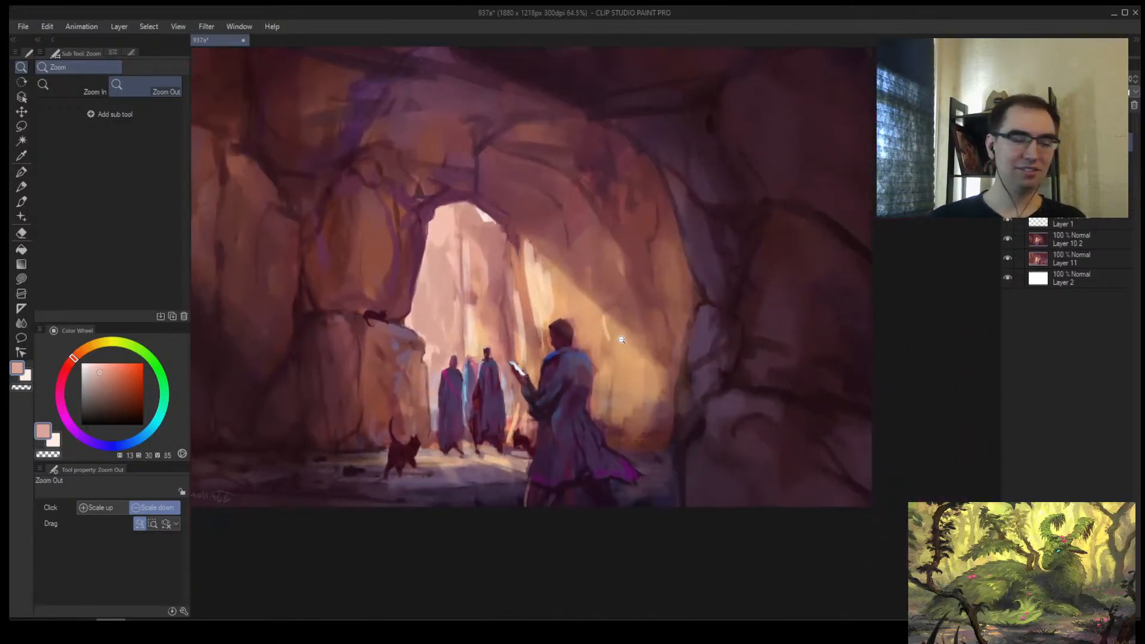
key(h)
drag(822, 357, 728, 327)
mouse_move(728, 328)
mouse_down()
mouse_move(504, 327)
mouse_move(526, 311)
mouse_up()
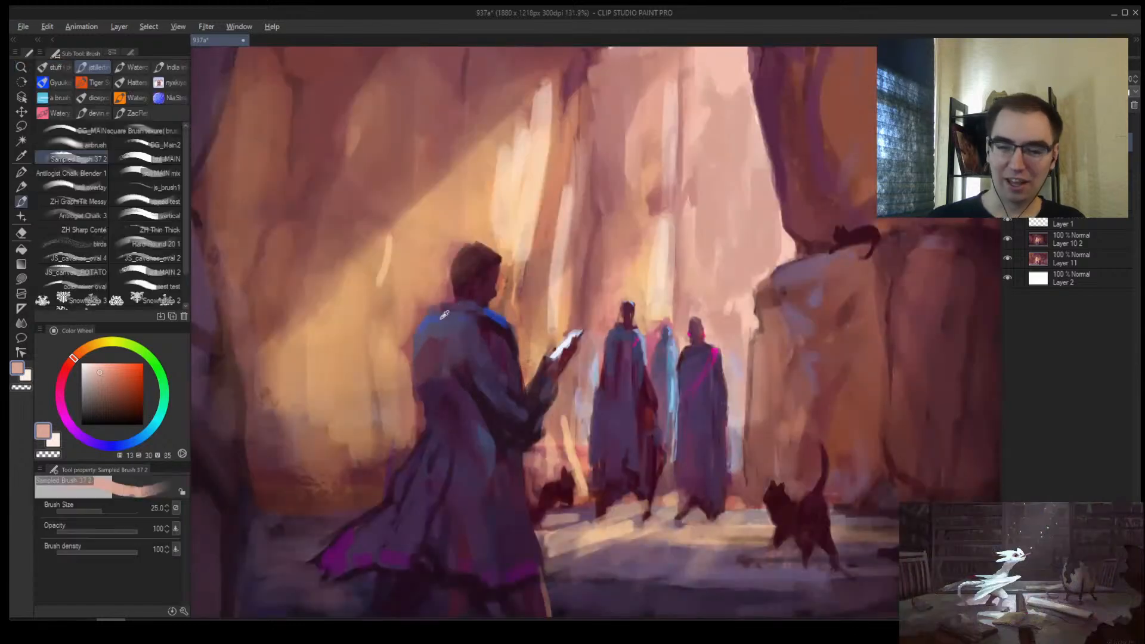
alt+click(431, 385)
drag(414, 368, 425, 402)
alt+click(418, 385)
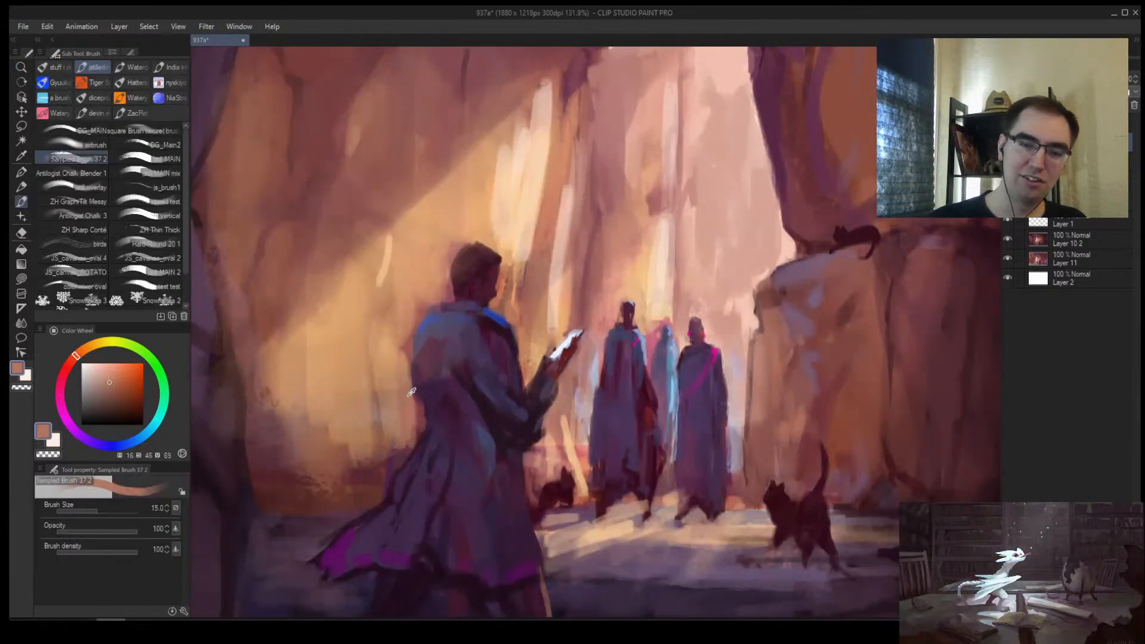
key(ctrl+alt+space)
click(460, 391)
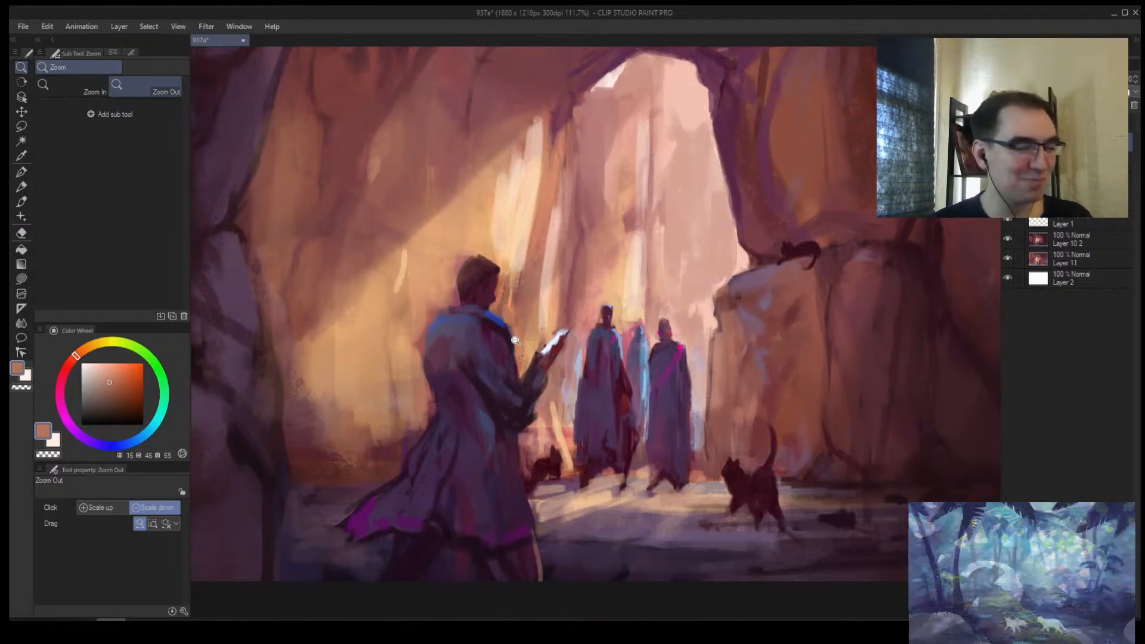
Step: Rework the sunlit wall behind the foreground figure with sampled orange at size 20 and broader sampled brown at size 70
click(417, 313)
alt+click(379, 332)
key(])
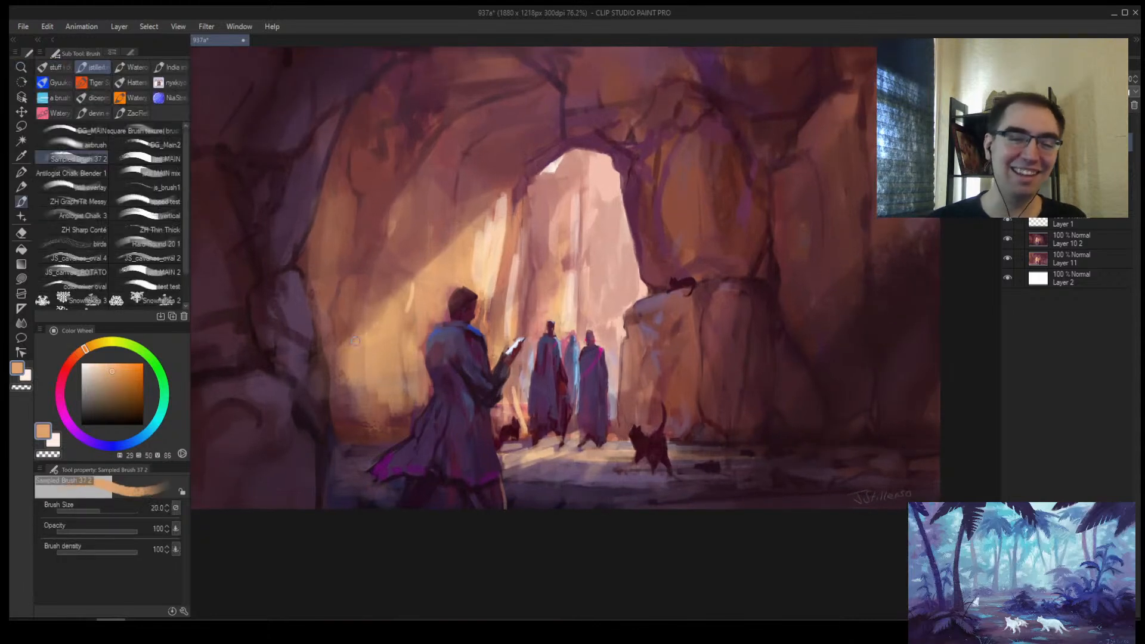
mouse_move(361, 332)
mouse_down()
mouse_move(347, 356)
mouse_move(344, 338)
mouse_up()
alt+click(345, 338)
key([)
key([)
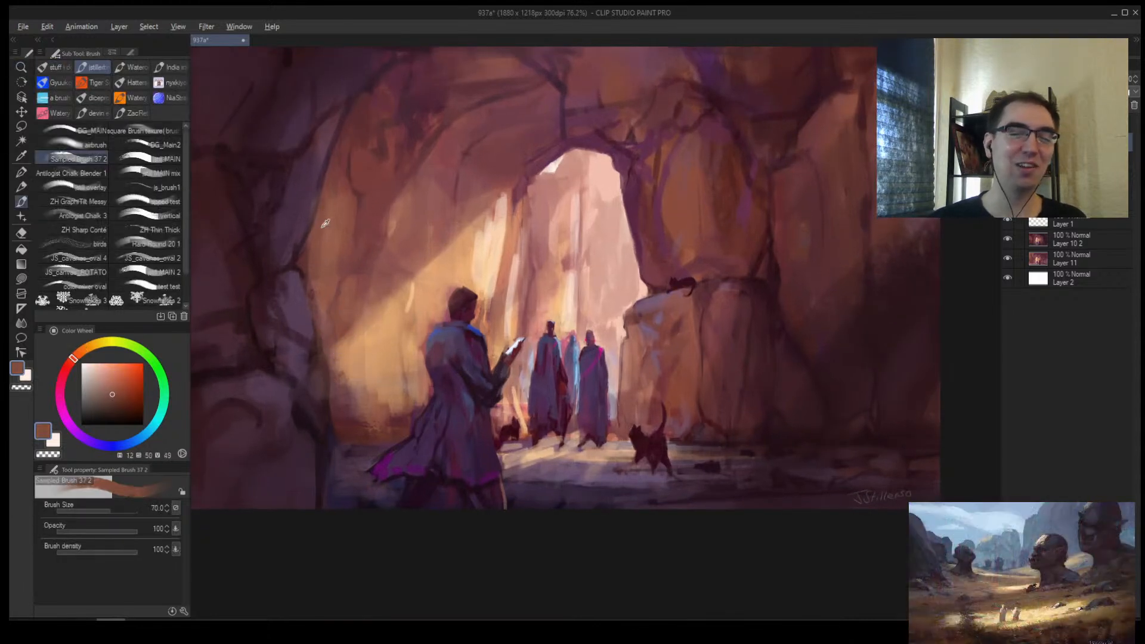
Step: Refine the edge of the shadowed rock beside the sunlit wall with sampled dark purple at brush size 25
alt+click(303, 302)
alt+click(307, 293)
key([)
key([)
key([)
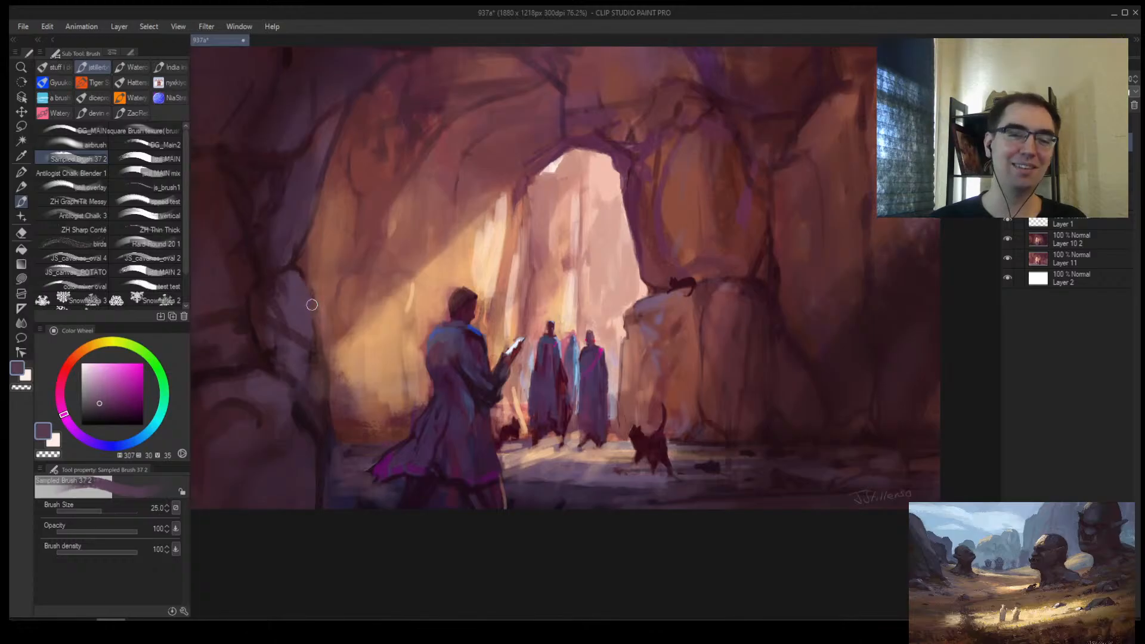
Step: Soften the diagonal edge of the light beam on the wall using JS_scatter blur 2 at sizes 80 to 100
key(alt+space)
drag(311, 289, 309, 348)
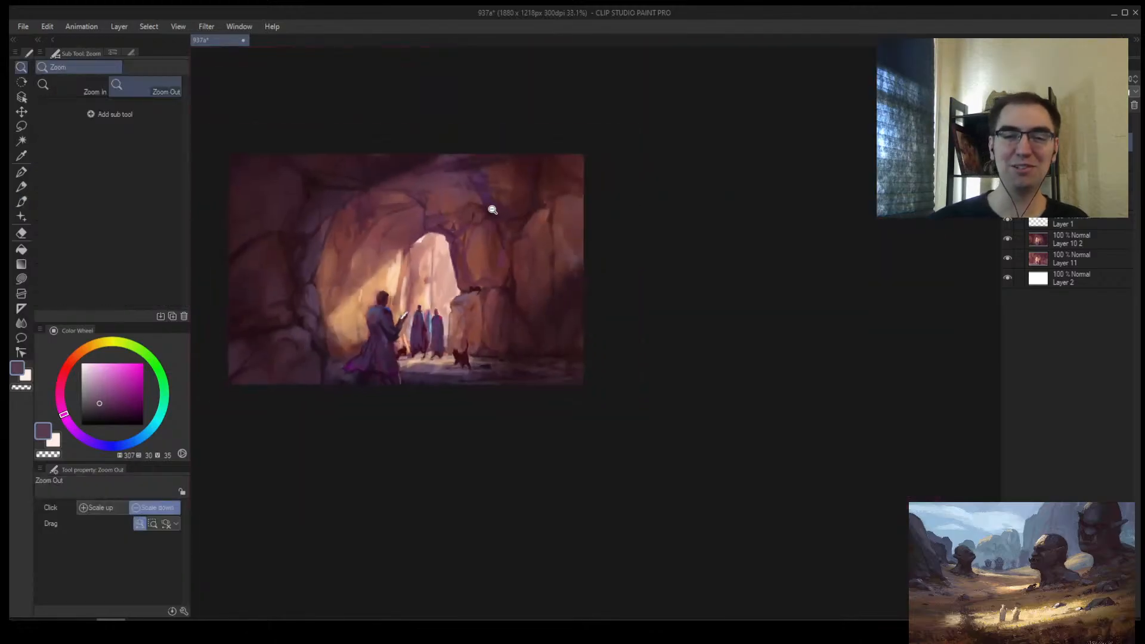
drag(441, 262, 472, 261)
drag(351, 300, 382, 300)
key(j)
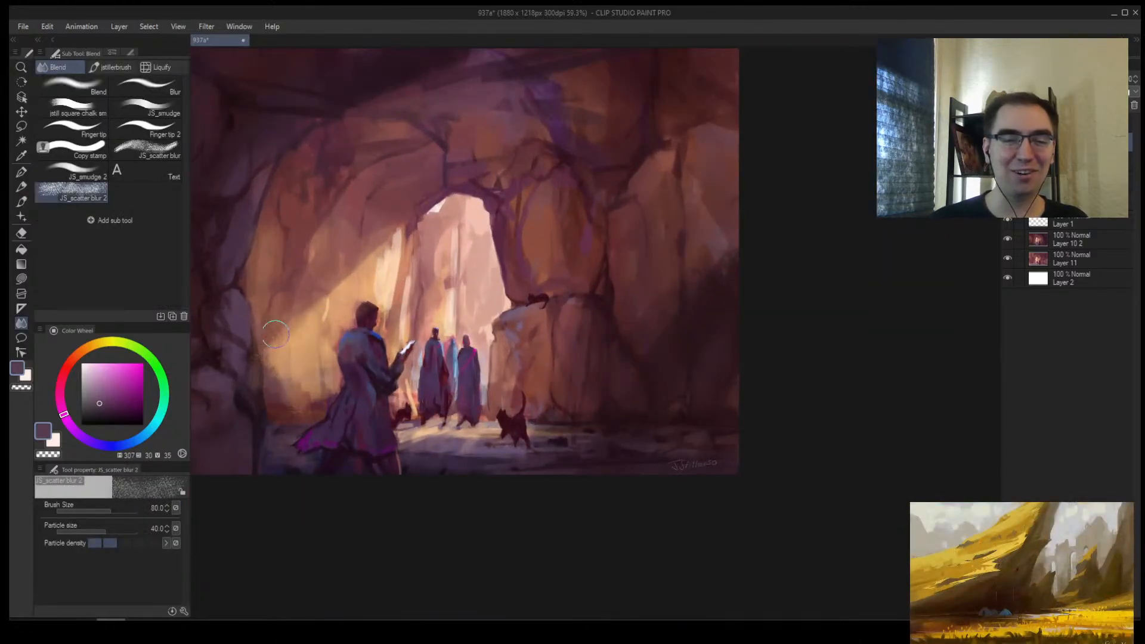
drag(276, 337, 269, 345)
key(bracketright)
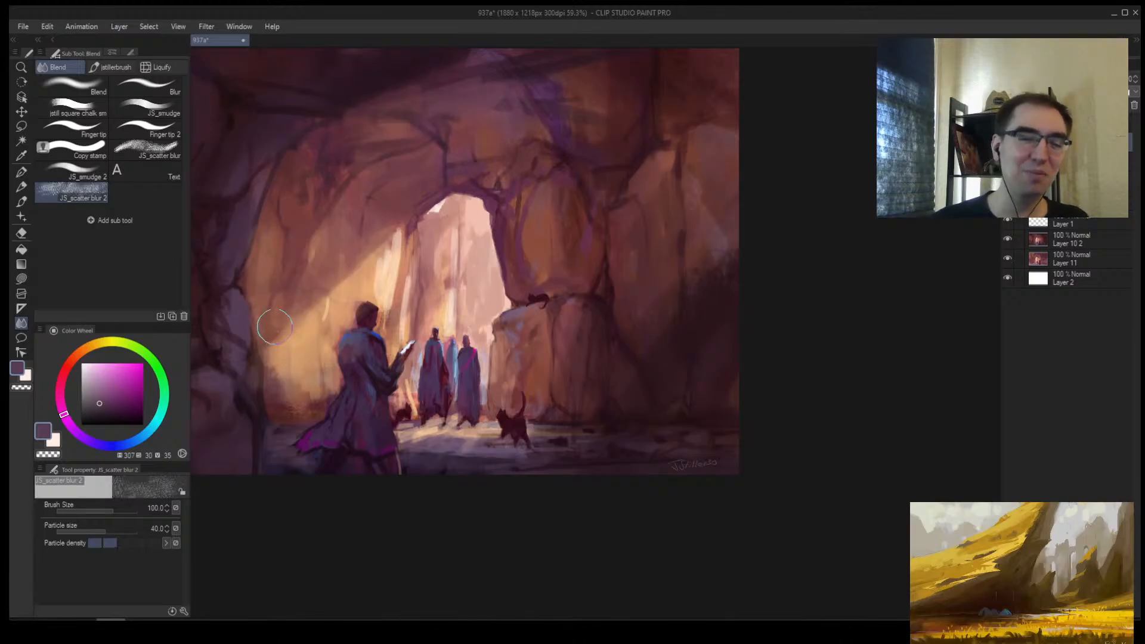
mouse_move(303, 293)
mouse_down()
mouse_move(340, 241)
mouse_move(302, 325)
mouse_move(363, 250)
mouse_up()
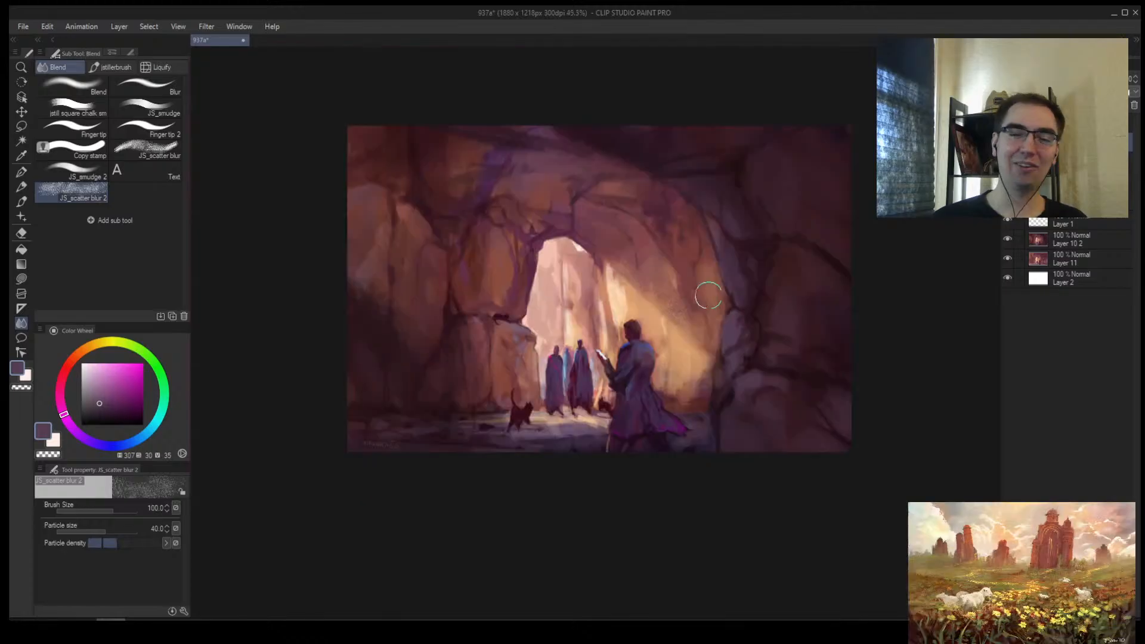
Step: Examine the softened light beam and surrounding rocks at several sizes and in both canvas orientations
key(alt+space)
mouse_move(710, 295)
mouse_down()
mouse_move(721, 315)
mouse_move(691, 303)
mouse_up()
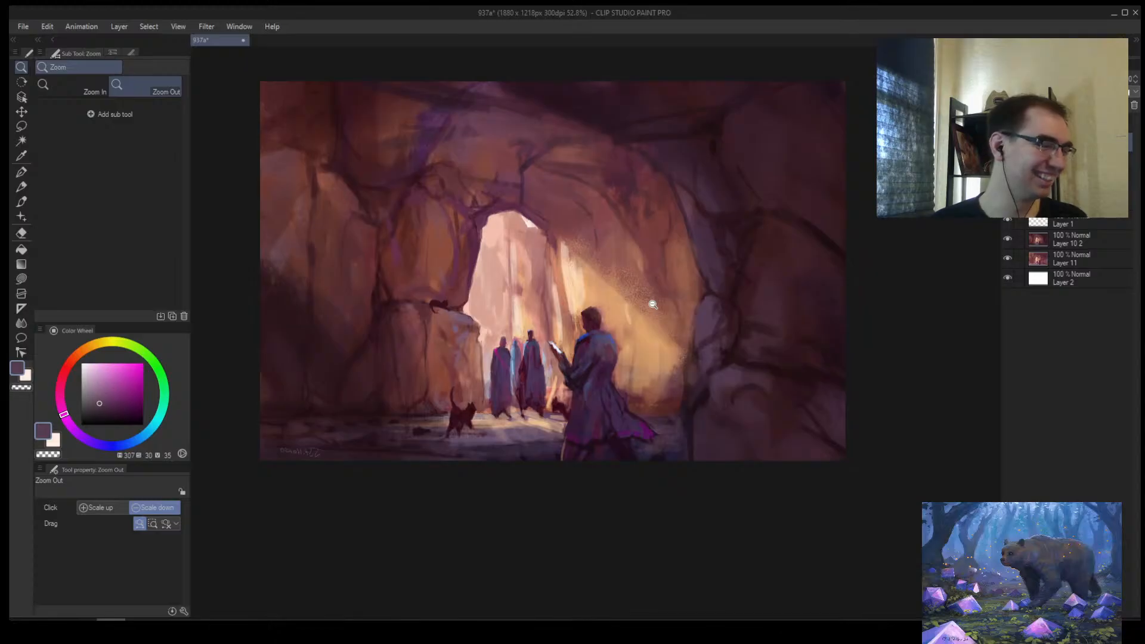
click(604, 288)
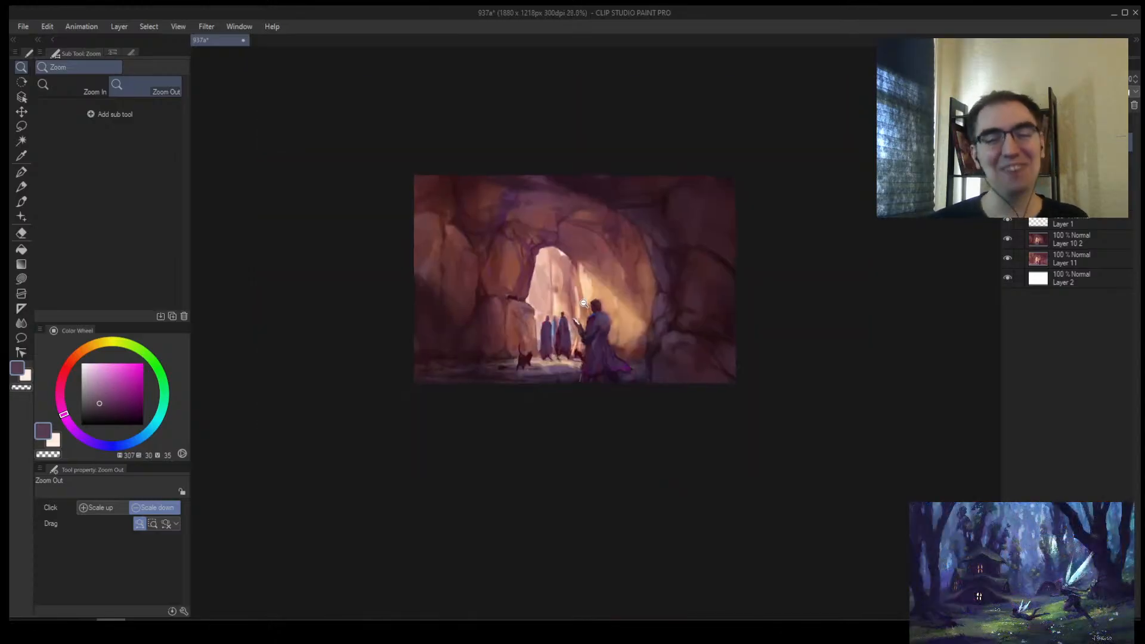
drag(584, 303, 651, 263)
key(h)
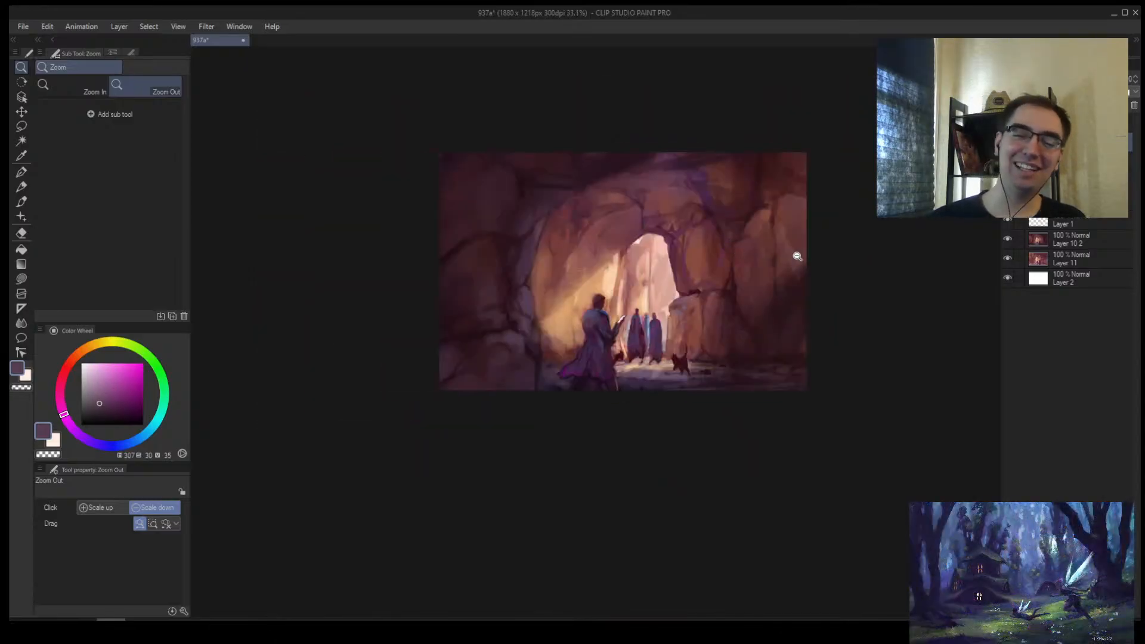
drag(740, 291, 653, 331)
drag(549, 366, 564, 356)
drag(540, 398, 550, 389)
Step: Lighten the painted touches on the floor beyond the standing cat using the Kneaded eraser at size 60
key(e)
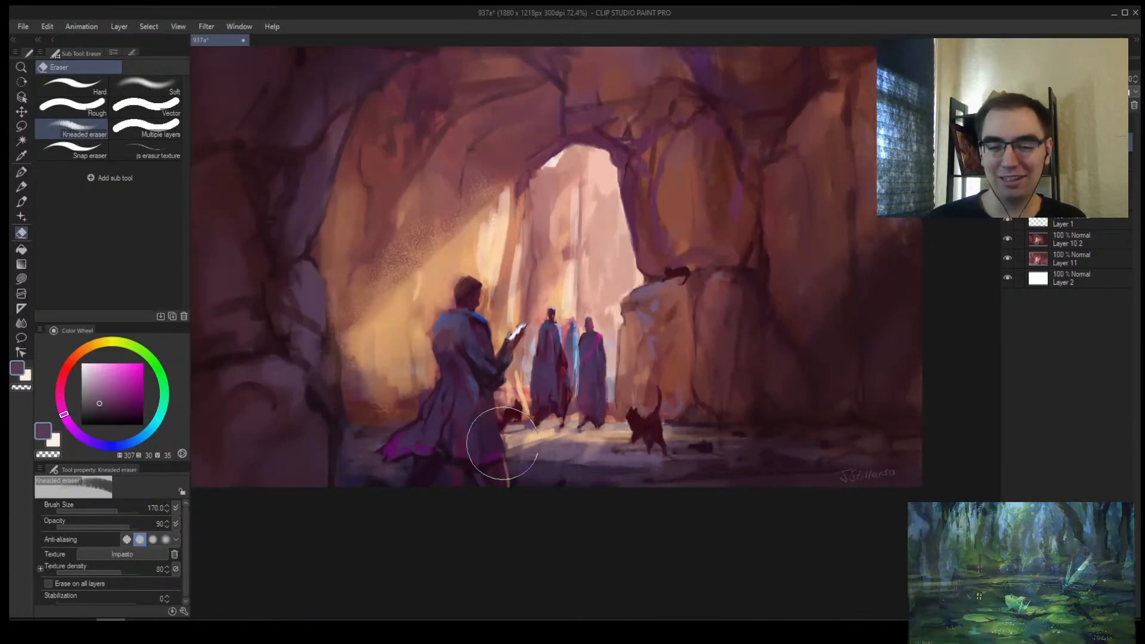
key(bracketleft)
key(bracketleft)
key(bracketleft)
key(bracketleft)
key(bracketleft)
key(bracketleft)
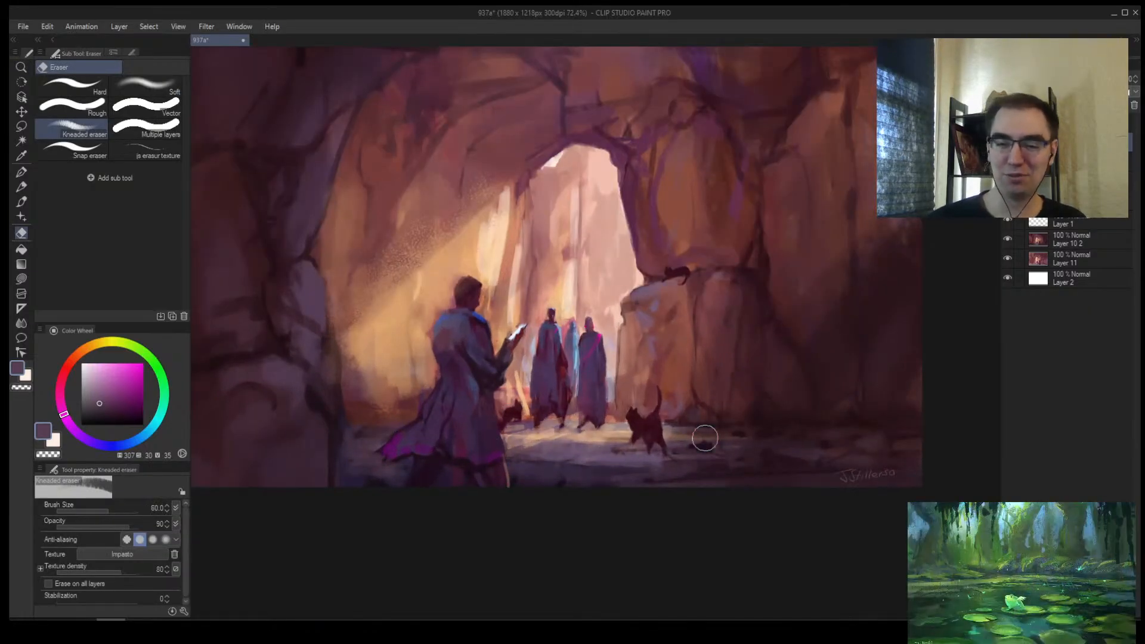
Step: Paint a warm peach light accent beside the legs of the nearest distant figure at brush sizes 10 to 15
key(b)
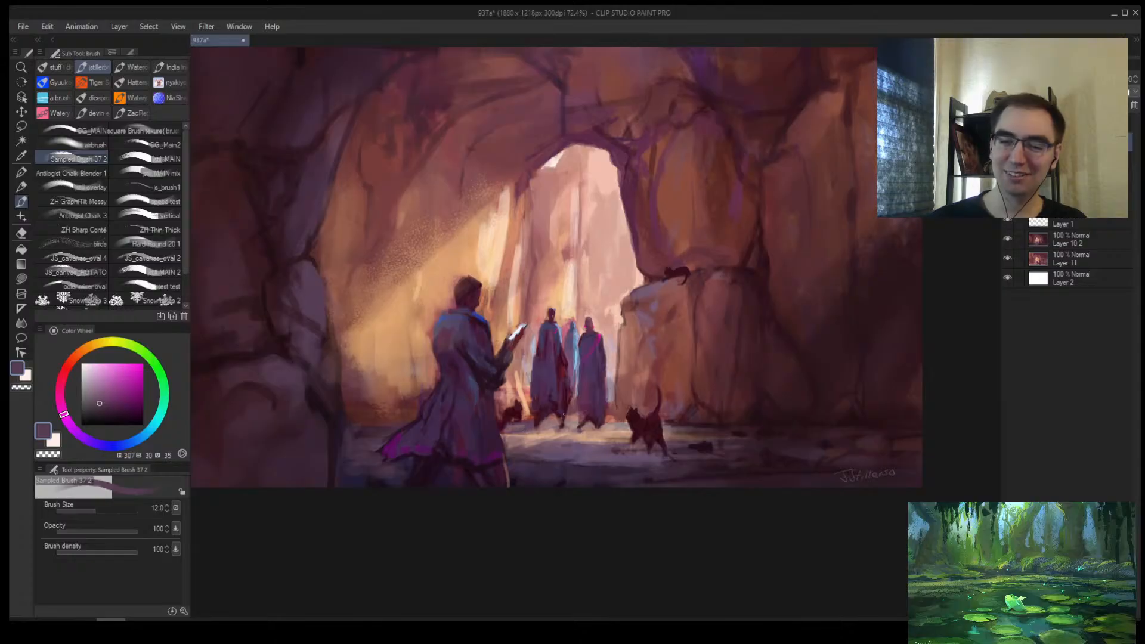
key(bracketleft)
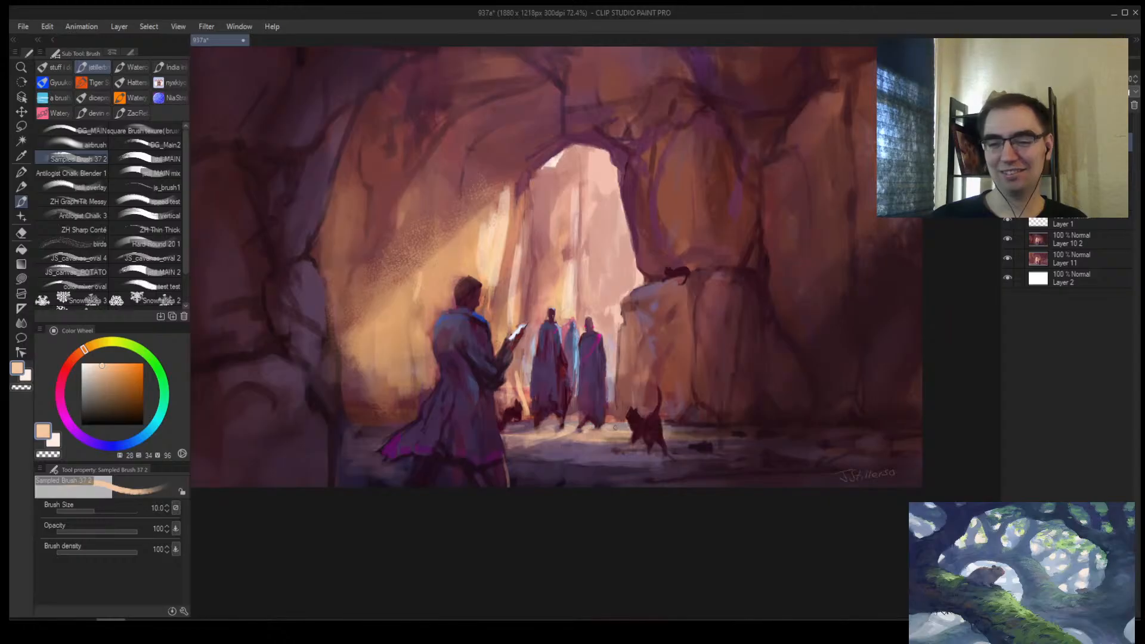
scroll(615, 427, down, 4)
scroll(608, 406, up, 8)
key(bracketright)
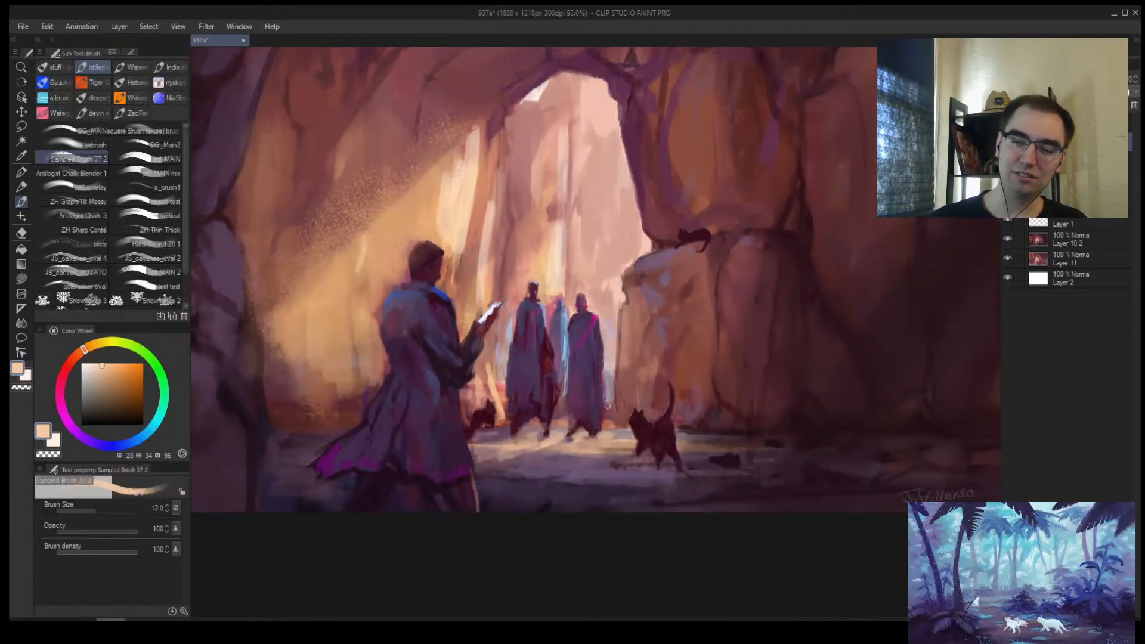
drag(607, 405, 606, 389)
key(bracketright)
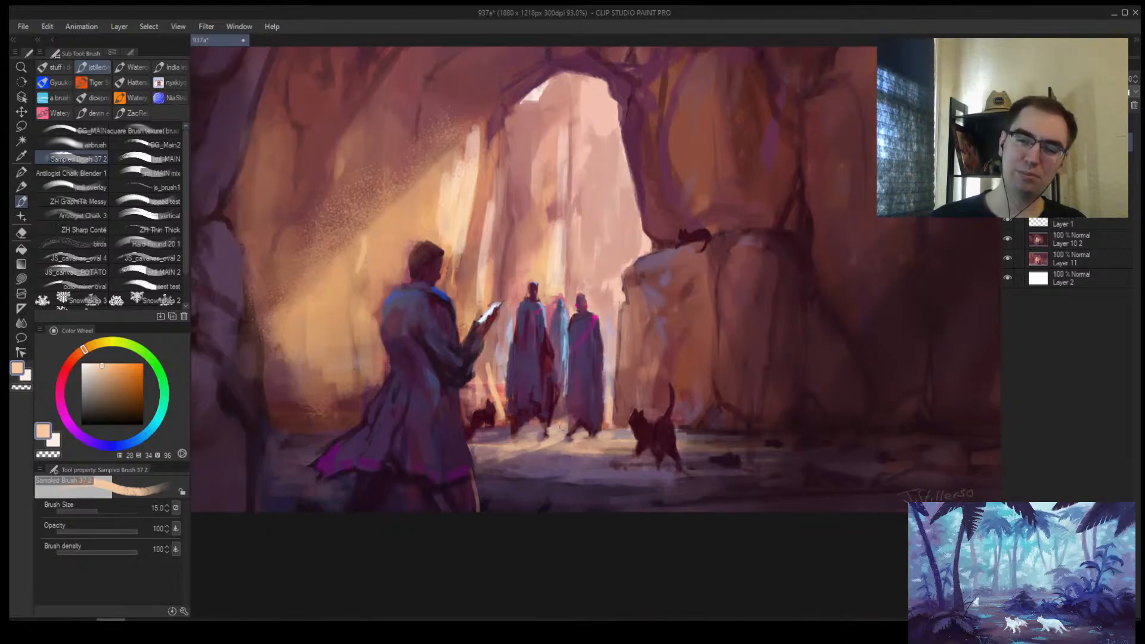
Step: Add thin peach light touches to the floor below the distant figures with a fine brush of size 7
key(bracketleft)
key(bracketleft)
key(alt+space)
mouse_move(591, 431)
mouse_down()
mouse_move(534, 456)
mouse_move(624, 404)
mouse_move(577, 412)
mouse_up()
key(bracketleft)
key(bracketleft)
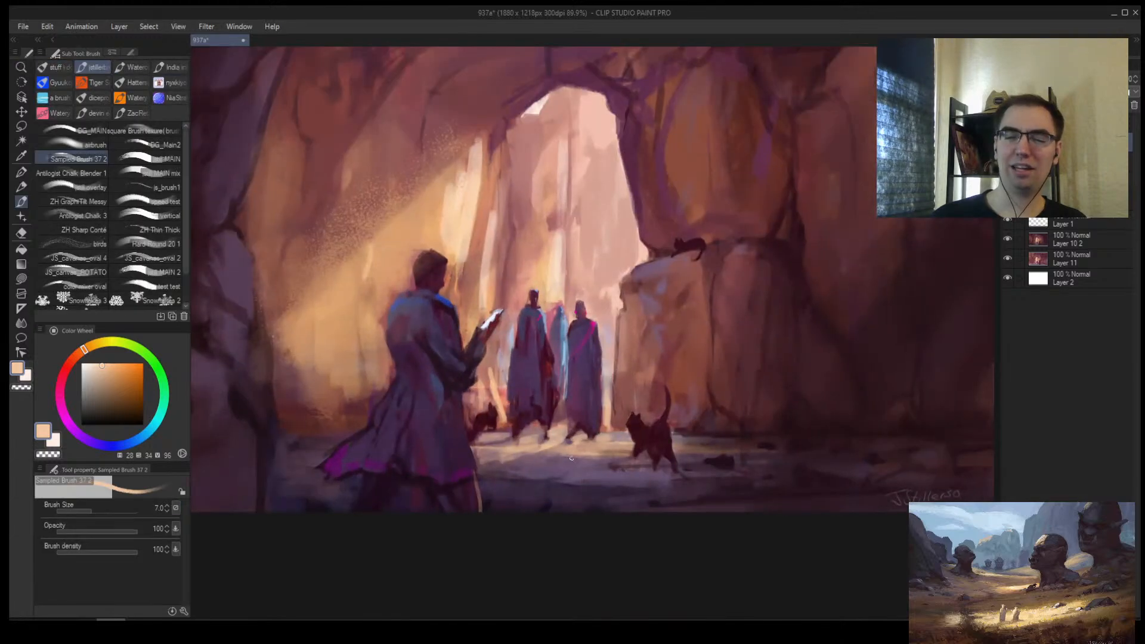
drag(535, 463, 579, 457)
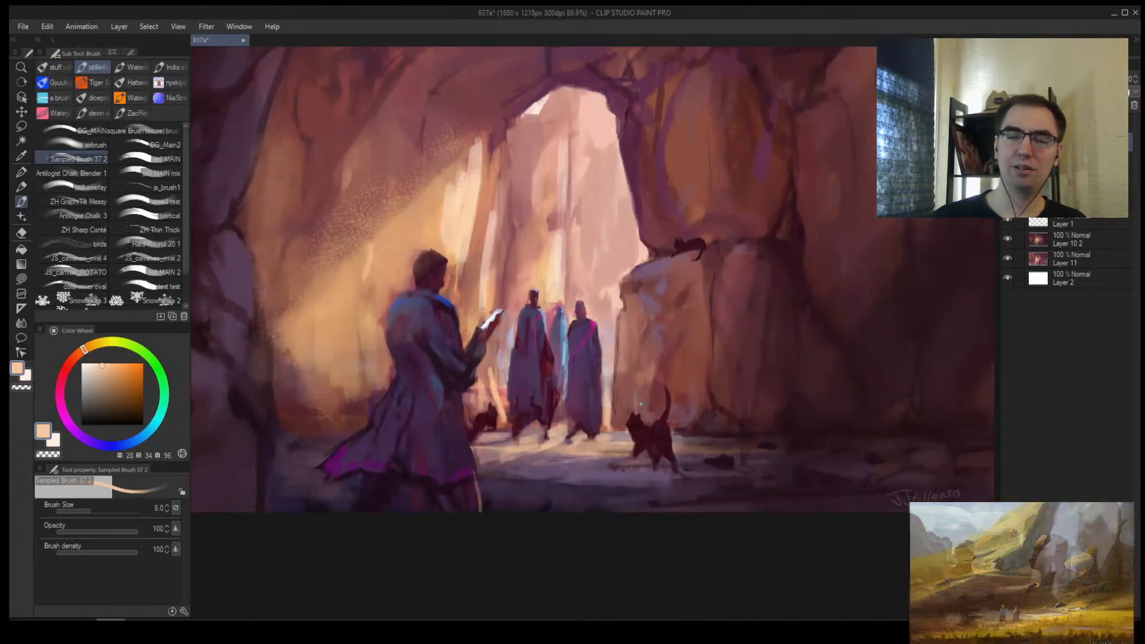
Step: Examine the overall lighting and the floor accents at several sizes and in both canvas orientations
key(alt+space)
mouse_move(644, 404)
mouse_down()
mouse_move(602, 415)
mouse_move(618, 405)
mouse_up()
key(h)
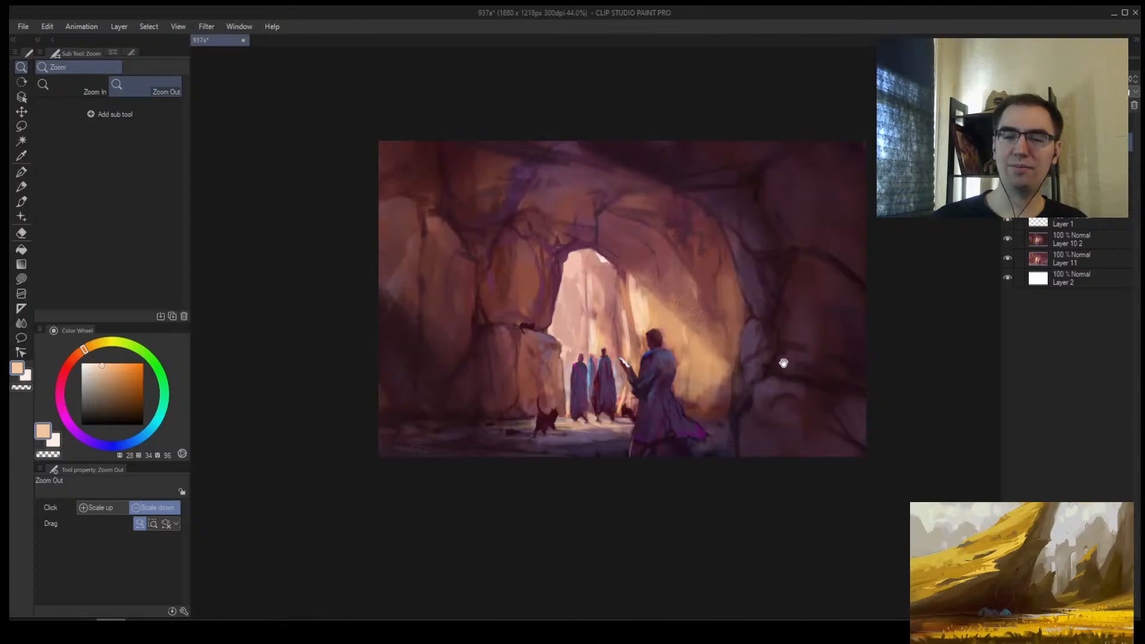
drag(780, 366, 708, 396)
scroll(691, 381, up, 1)
drag(640, 400, 661, 395)
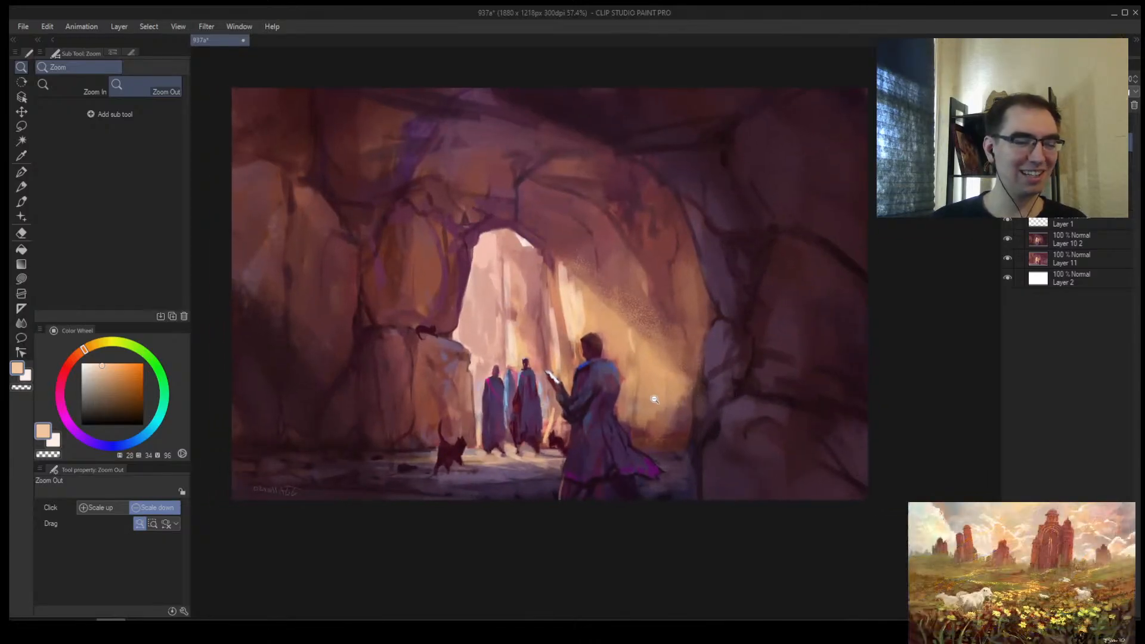
scroll(641, 413, down, 3)
scroll(612, 424, up, 2)
key(h)
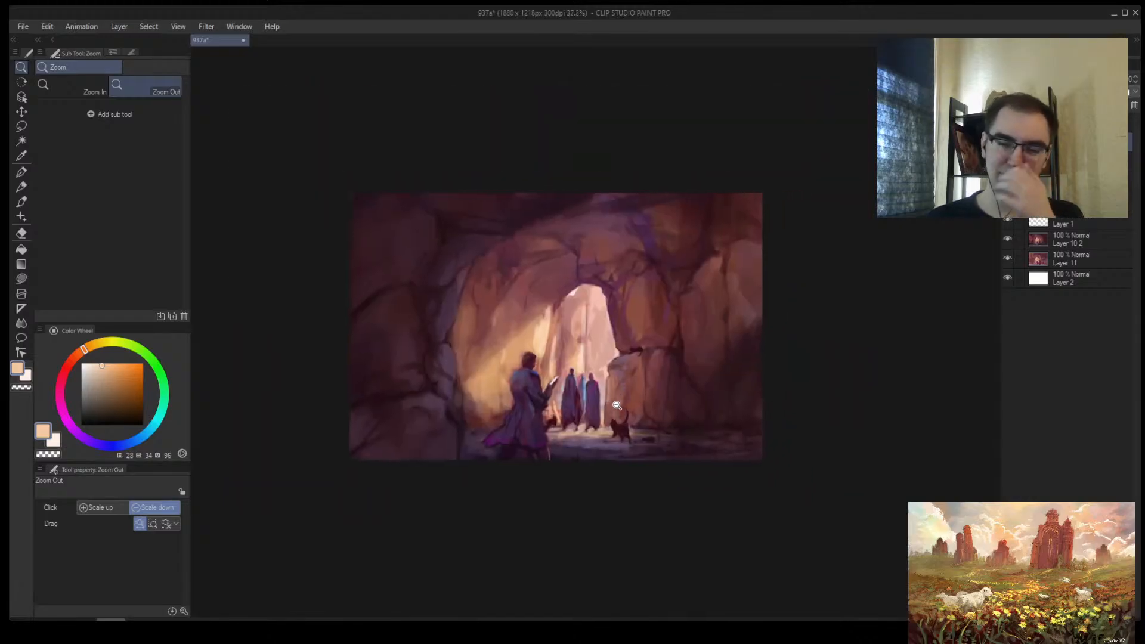
scroll(578, 288, up, 2)
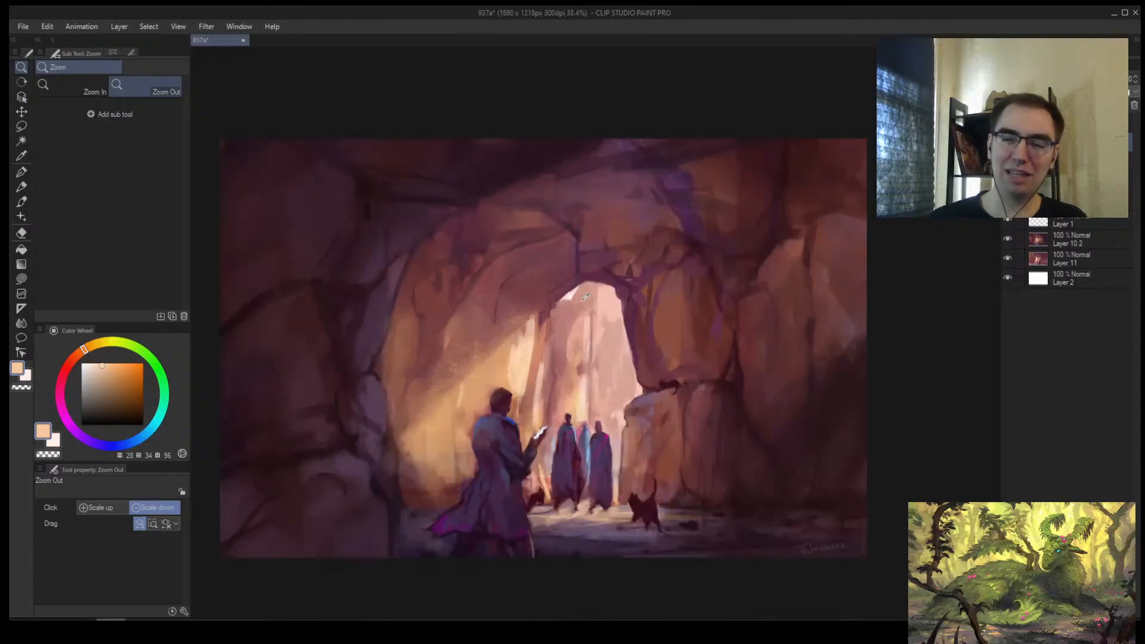
Step: Cover the white patch at the upper corner of the cave opening with sampled dusty pinks at brush sizes 12 to 17
key(b)
key(bracketright)
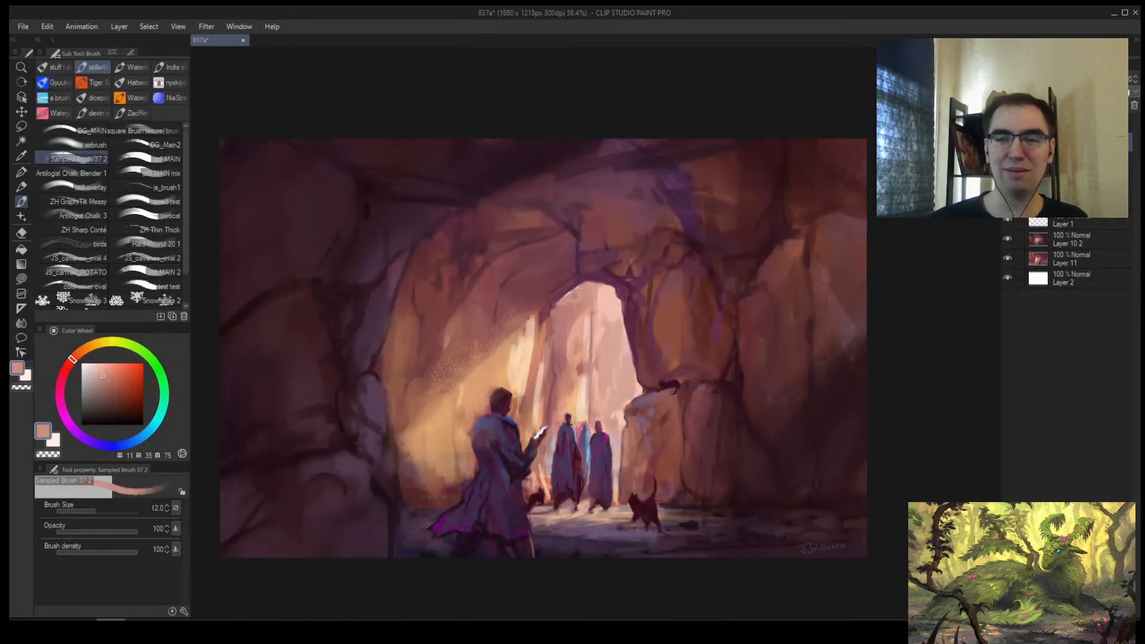
alt+click(565, 302)
key(bracketright)
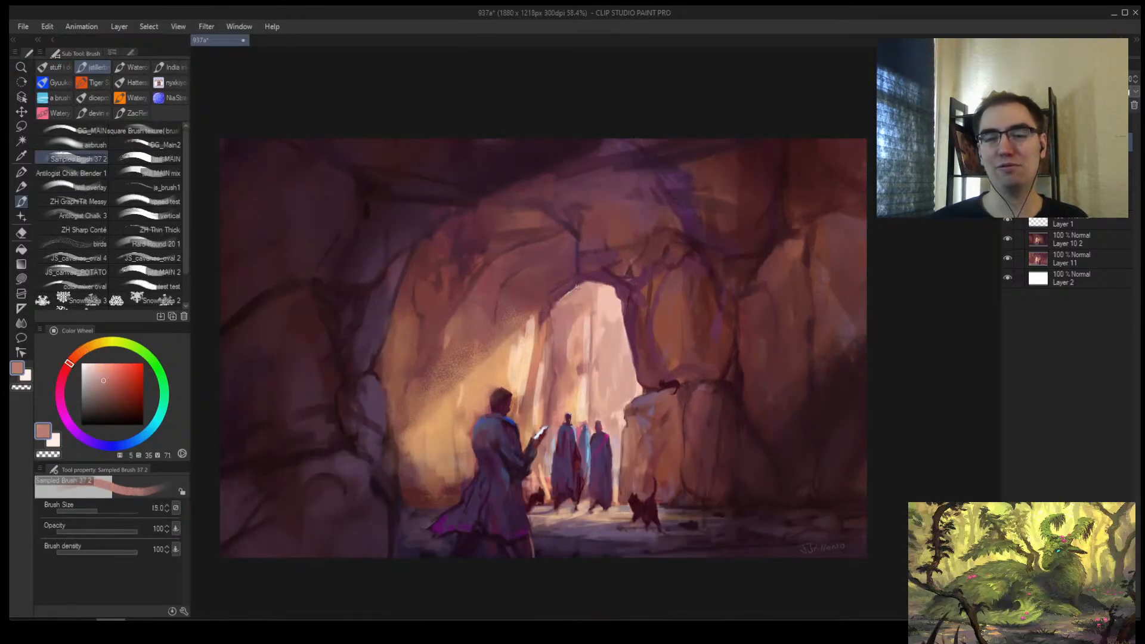
key(bracketright)
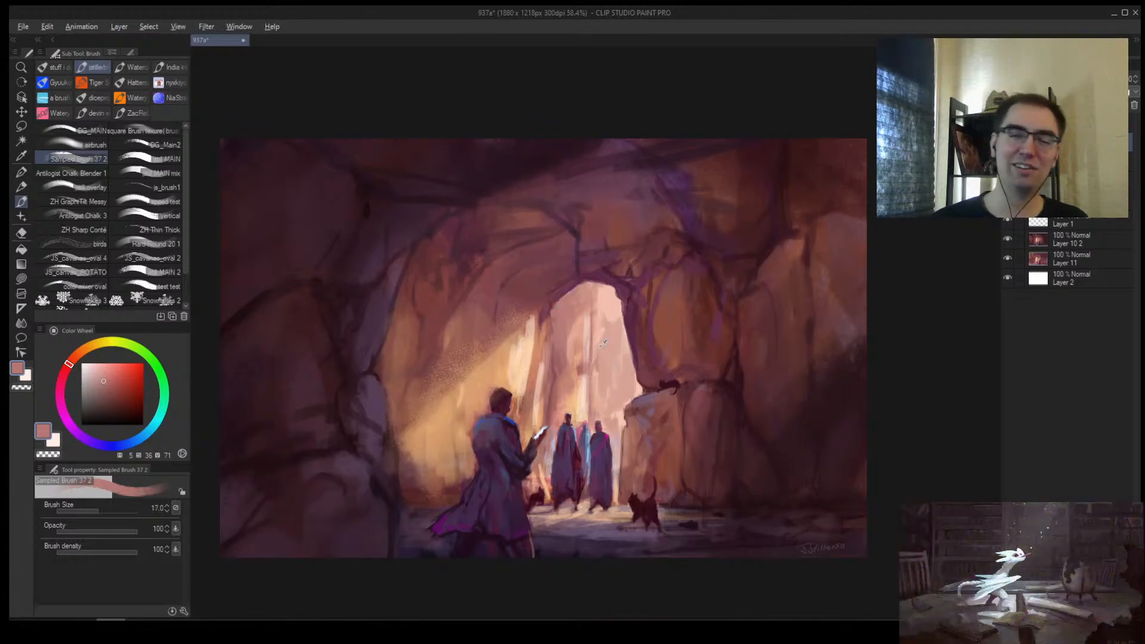
Step: Blend the light patches inside the cave opening with sampled peach and salmon tones at brush size 20
alt+click(586, 328)
key(bracketright)
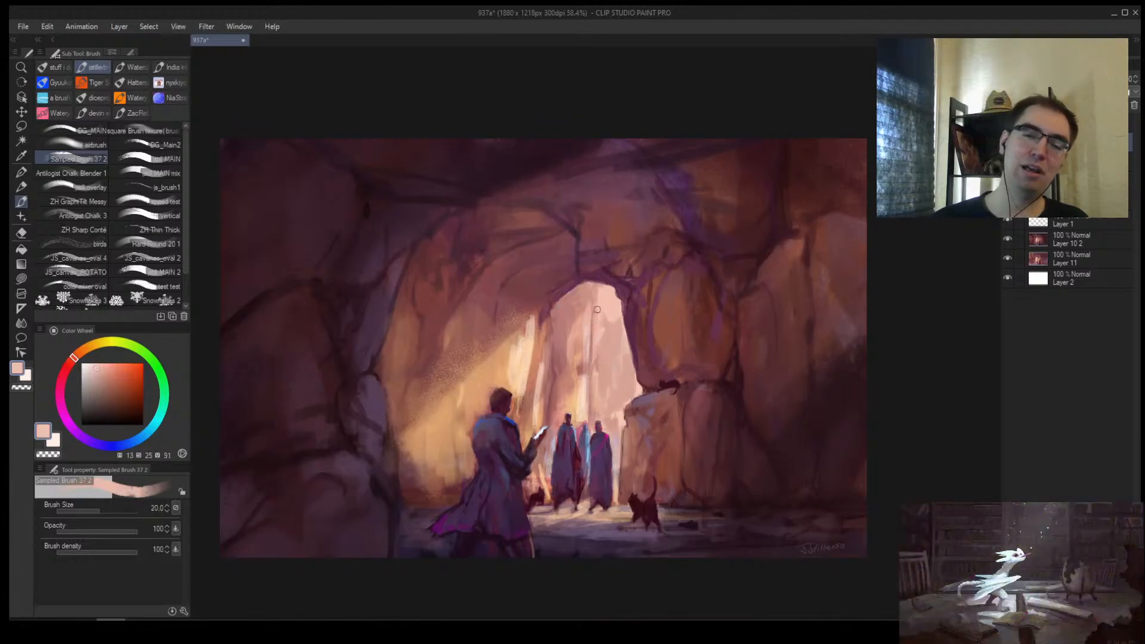
alt+click(533, 355)
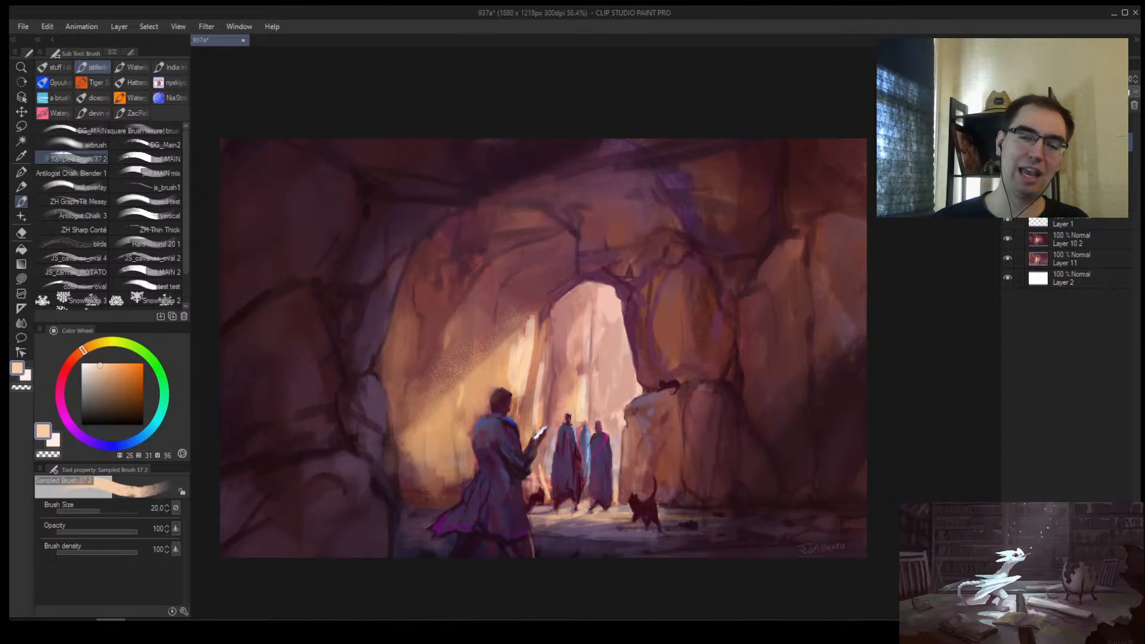
alt+click(591, 325)
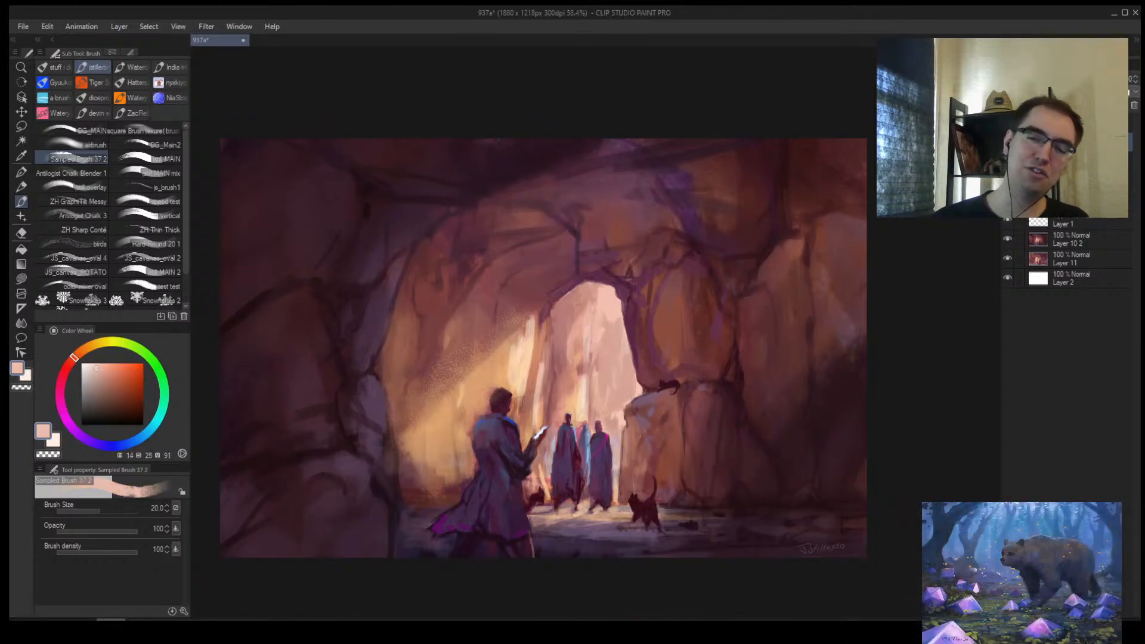
alt+click(596, 328)
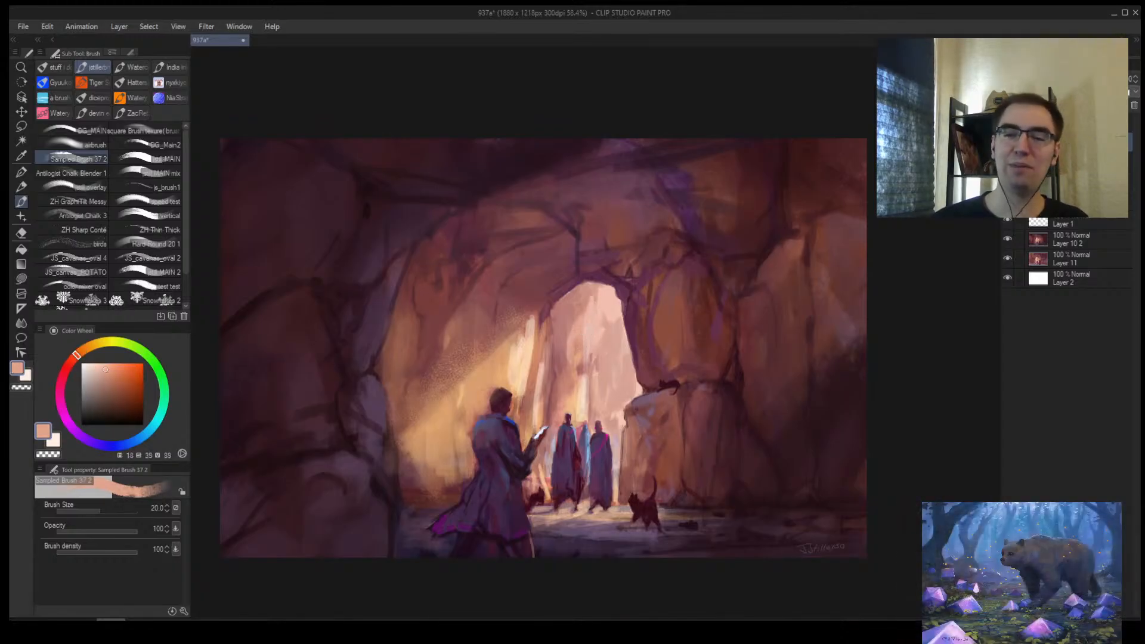
alt+click(591, 322)
alt+click(588, 382)
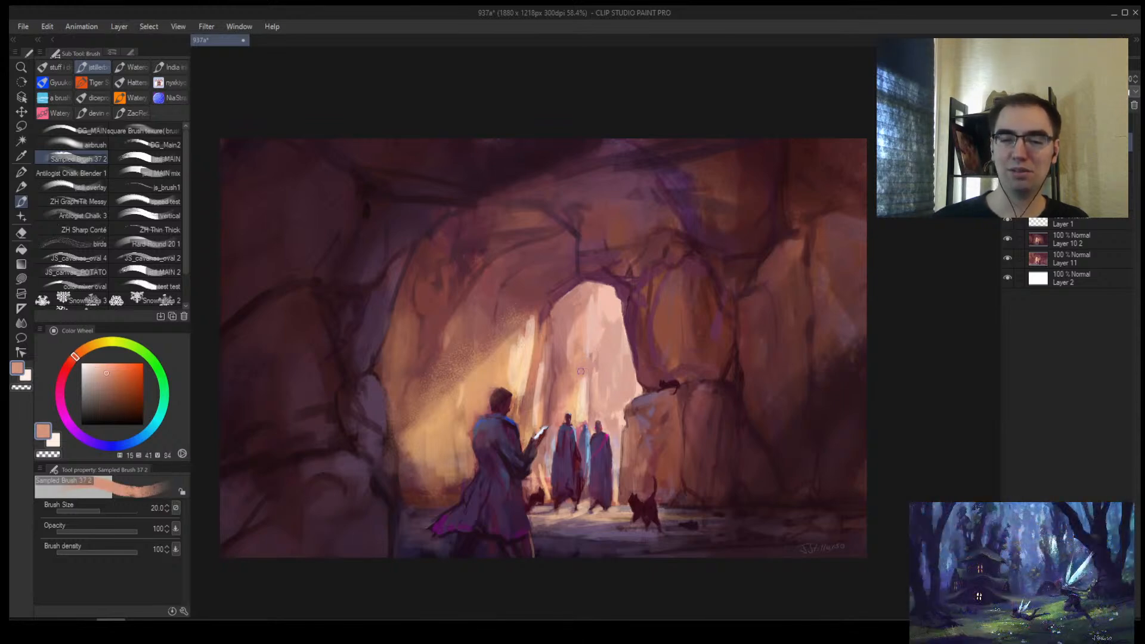
Step: Refine the rock strips between the foreground figure and the cave opening with sampled peach and reddish-brown tones at brush size 20
drag(608, 342, 630, 322)
key(h)
drag(728, 346, 660, 365)
key(h)
drag(558, 371, 565, 326)
drag(482, 389, 506, 358)
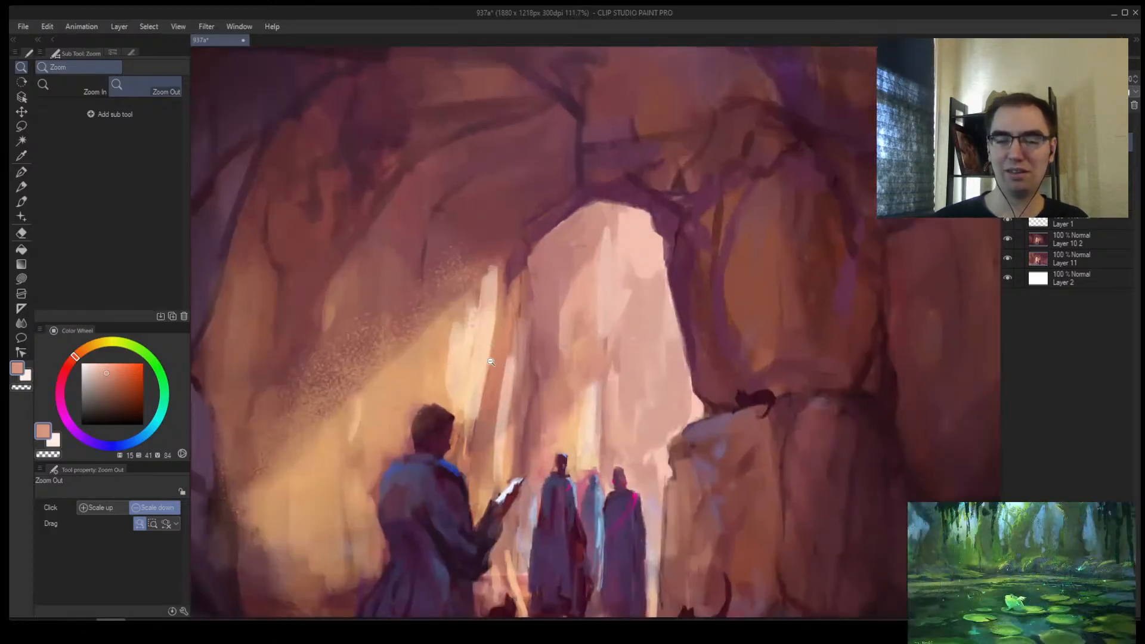
key(b)
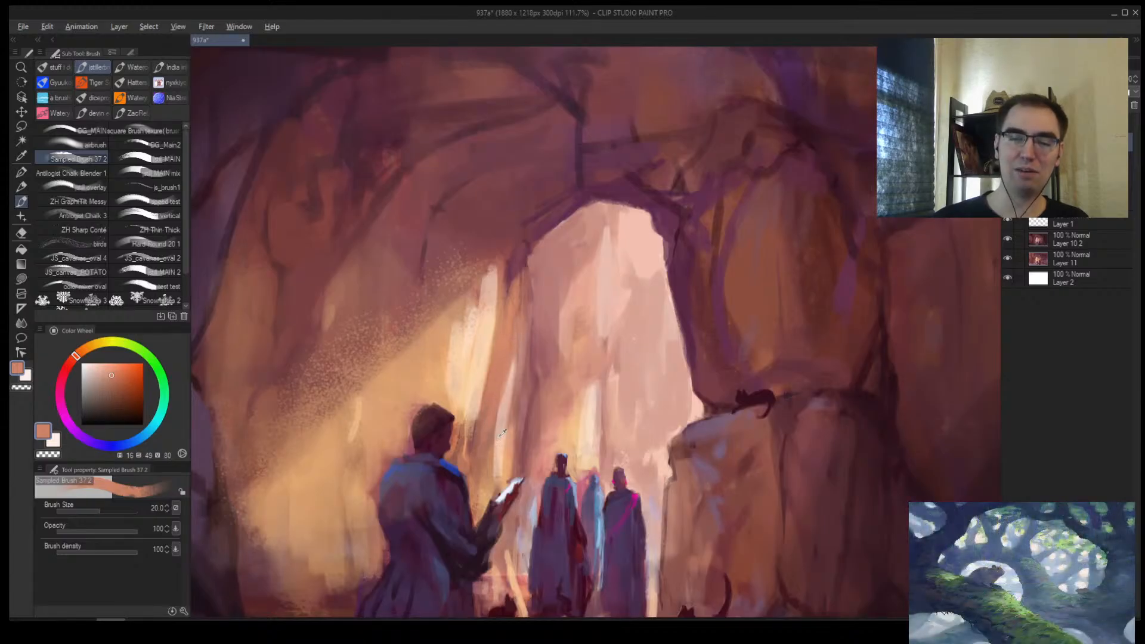
alt+click(482, 448)
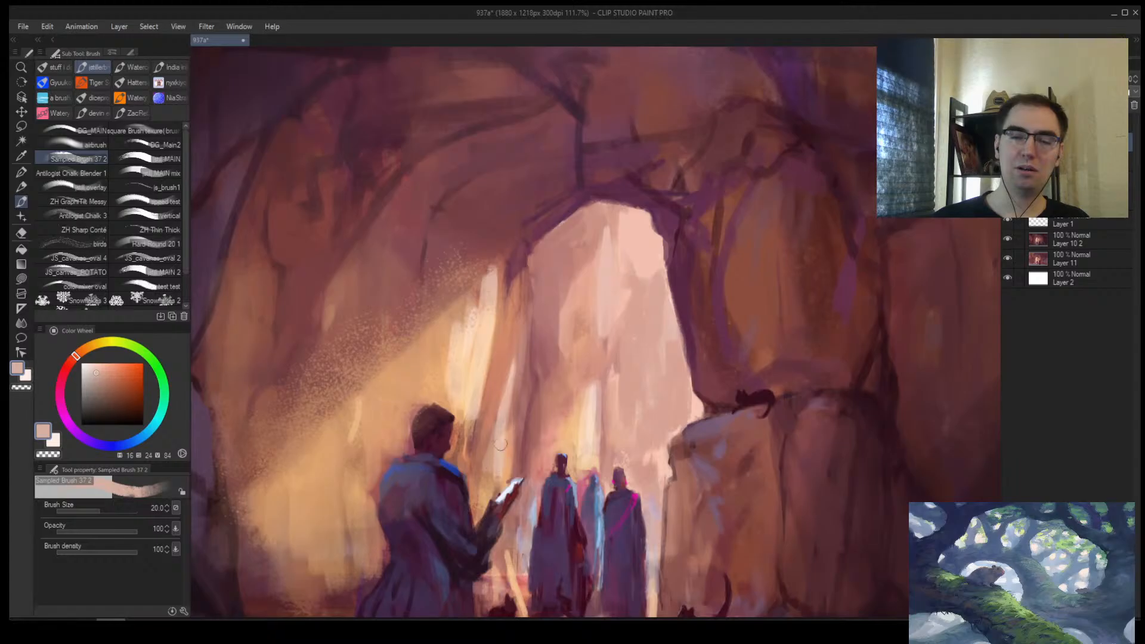
alt+click(491, 428)
alt+click(479, 428)
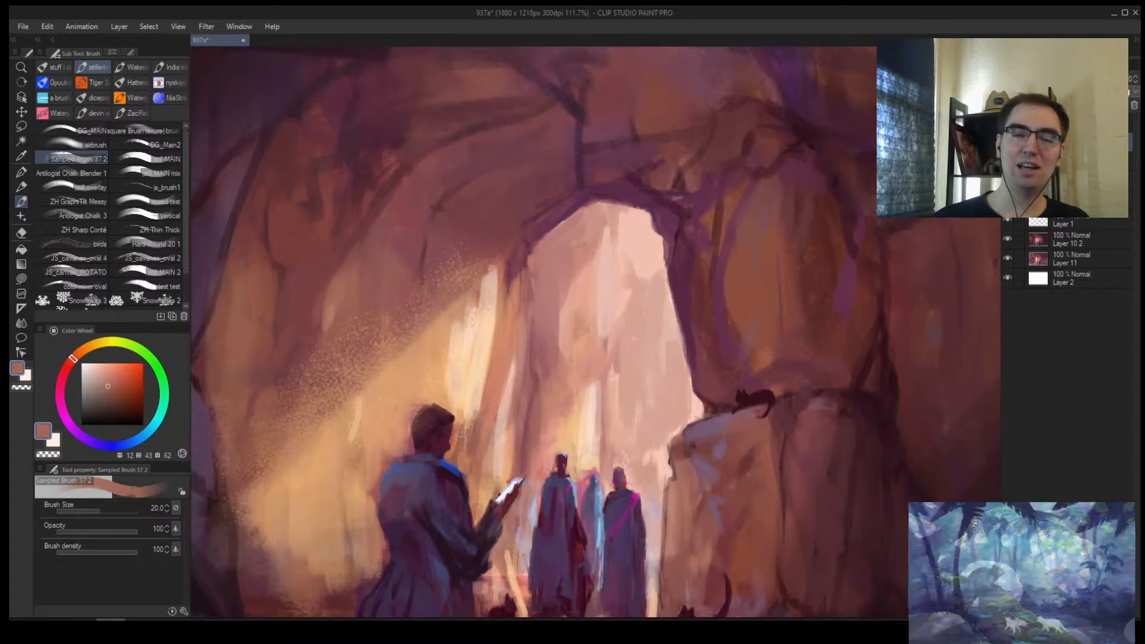
alt+click(457, 435)
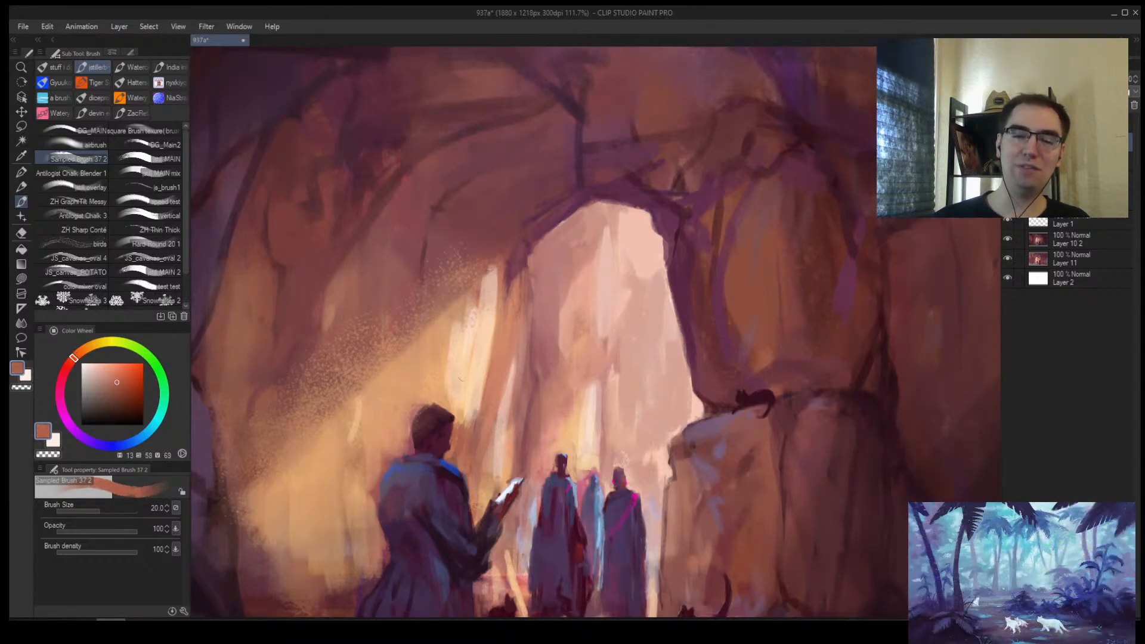
Step: Clean up the upper tip and edge of the diagonal light beam with sampled warm orange tones at brush size 20
alt+click(451, 332)
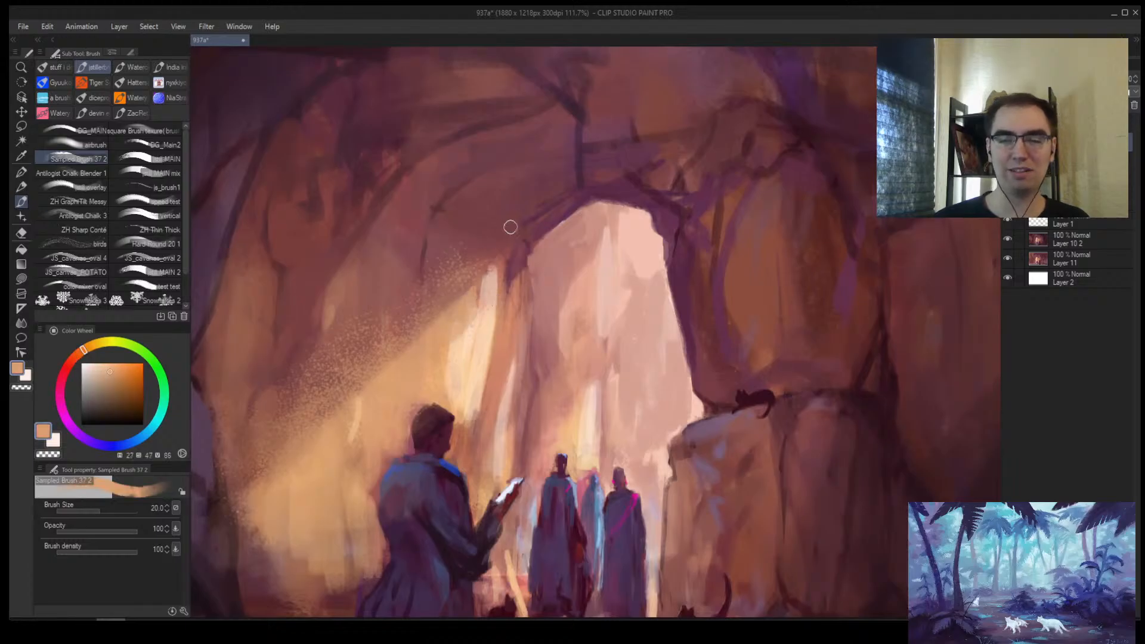
alt+click(478, 312)
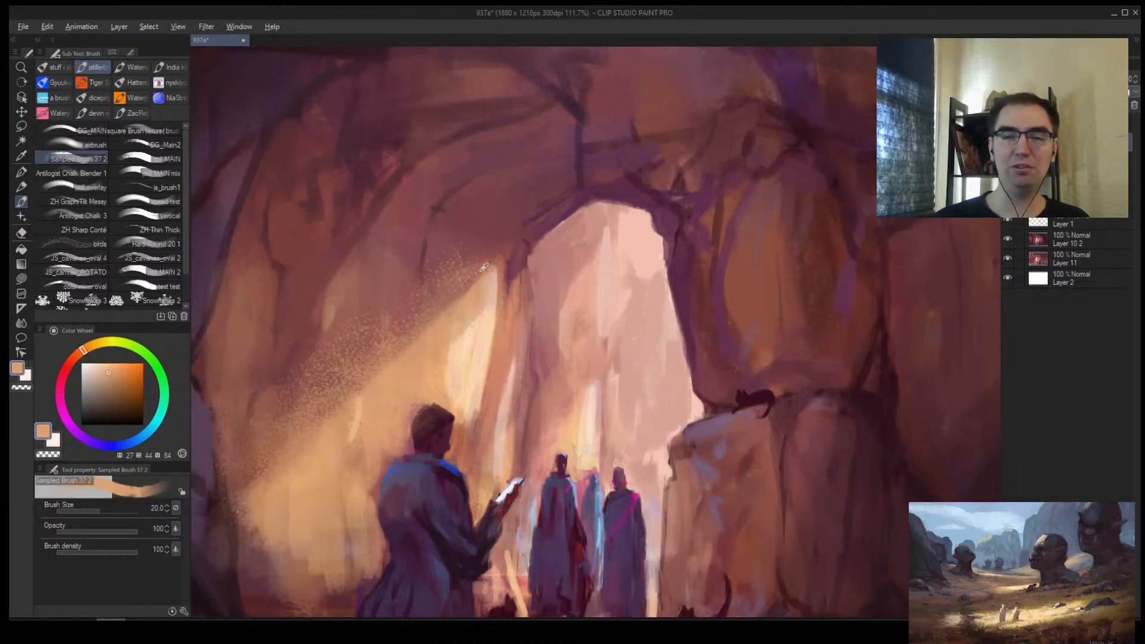
alt+click(443, 333)
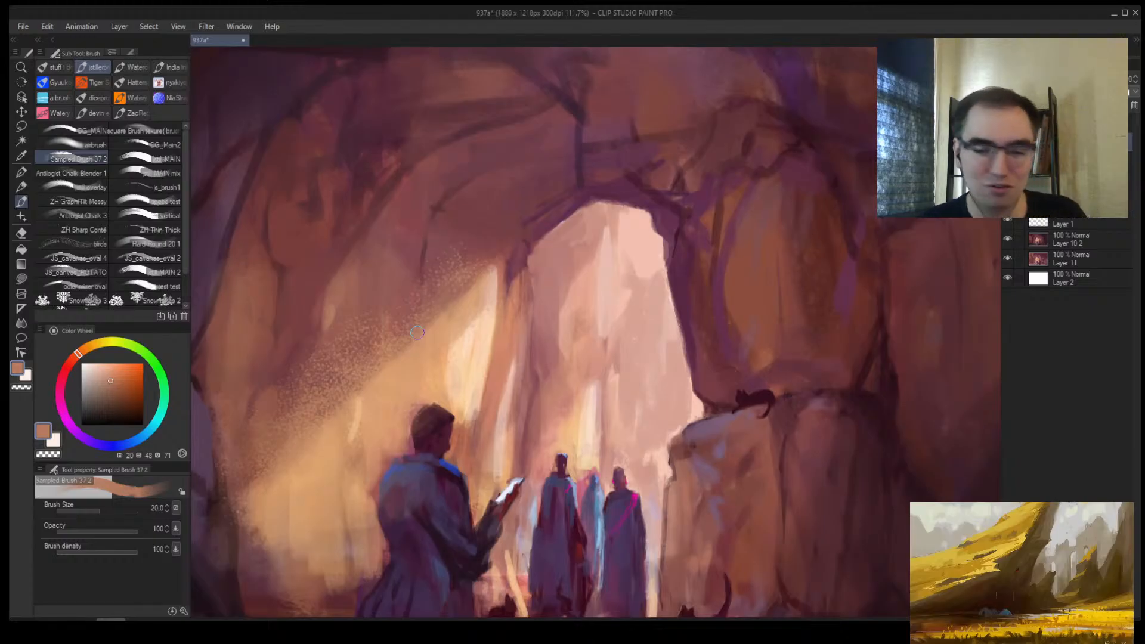
Step: Touch up the foreground figure's head and the beam around it with sampled colours, ending on dark red at brush size 15
key(alt+space)
mouse_move(468, 374)
mouse_down()
mouse_move(419, 413)
mouse_move(475, 363)
mouse_move(476, 389)
mouse_move(417, 448)
mouse_up()
alt+click(441, 420)
alt+click(428, 440)
key(])
alt+click(427, 455)
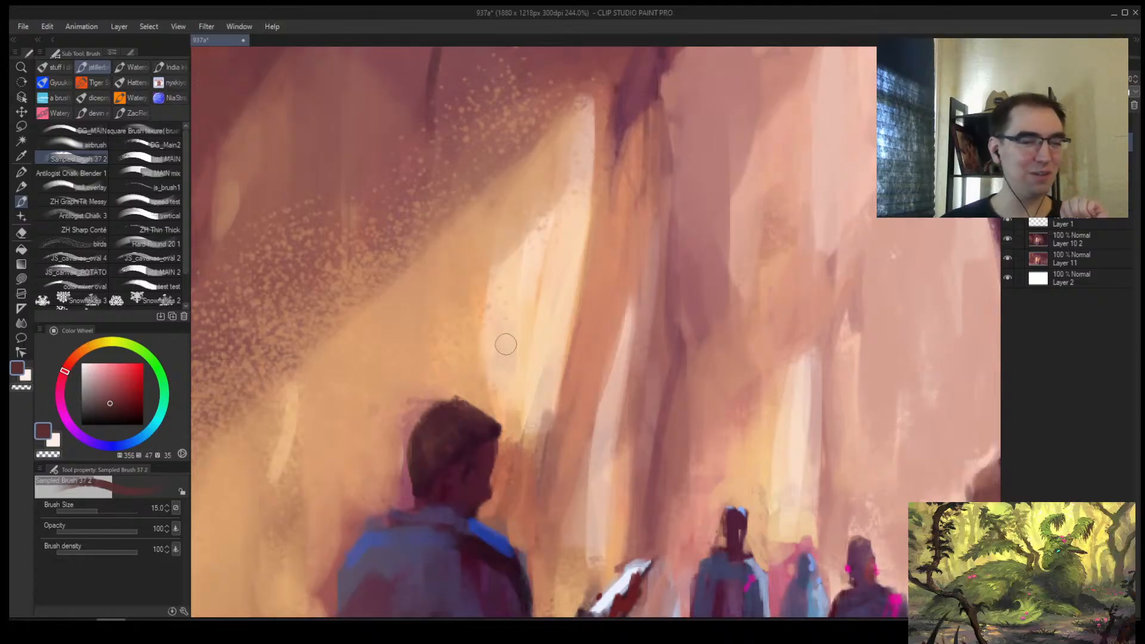
Step: Examine the overall lighting at several sizes and in the mirrored canvas orientation
key(alt+space)
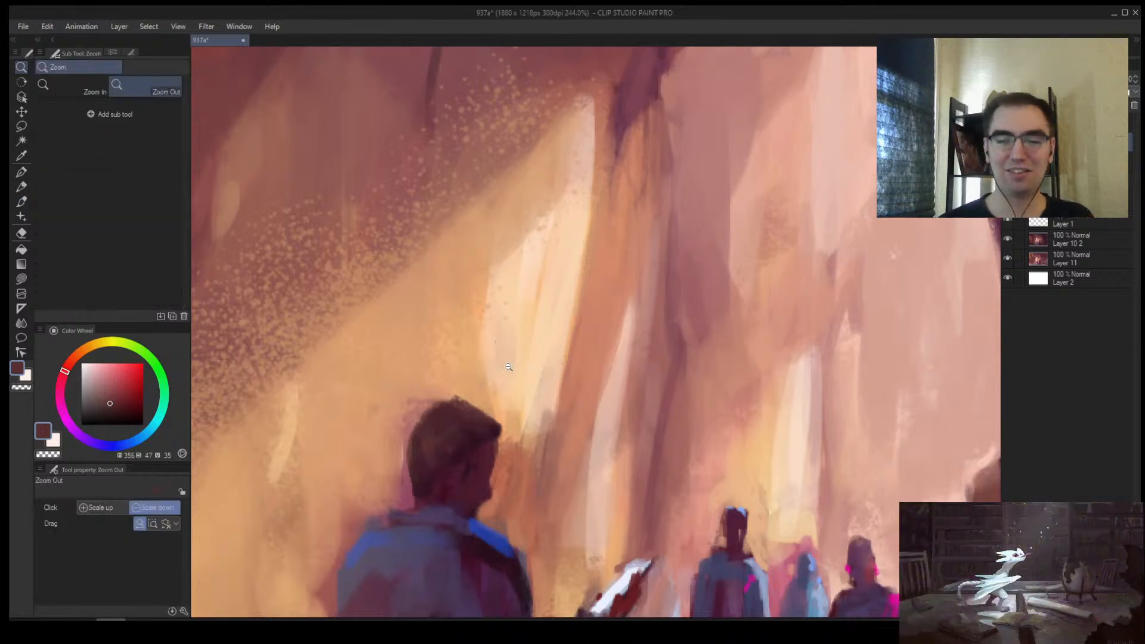
drag(508, 368, 447, 424)
drag(522, 395, 625, 366)
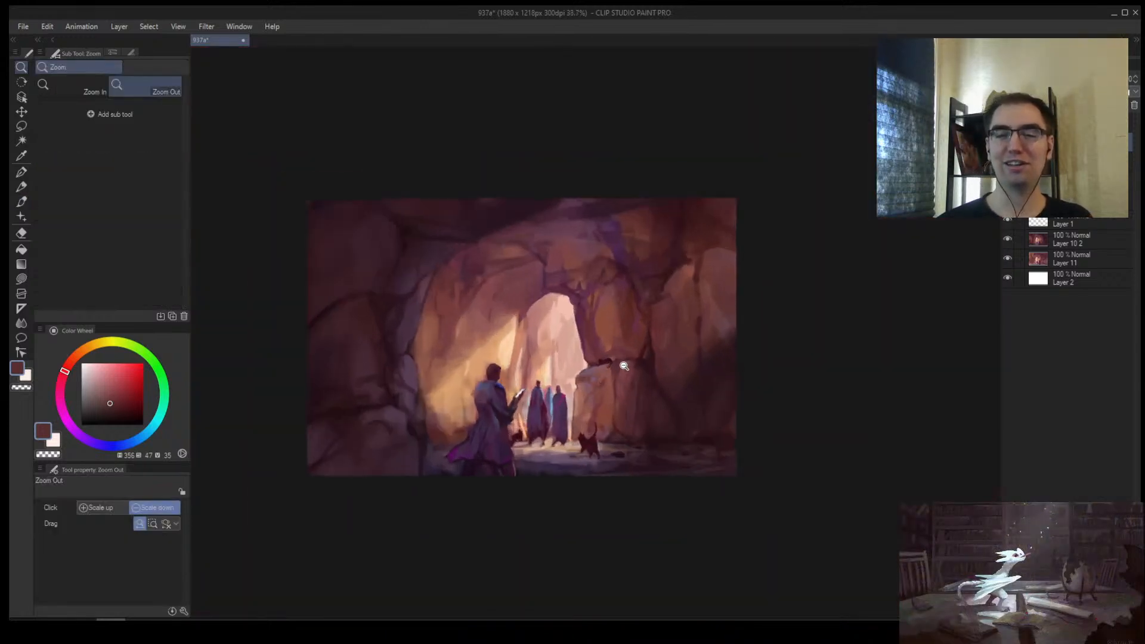
key(h)
drag(828, 386, 679, 387)
drag(604, 358, 595, 335)
drag(502, 378, 477, 401)
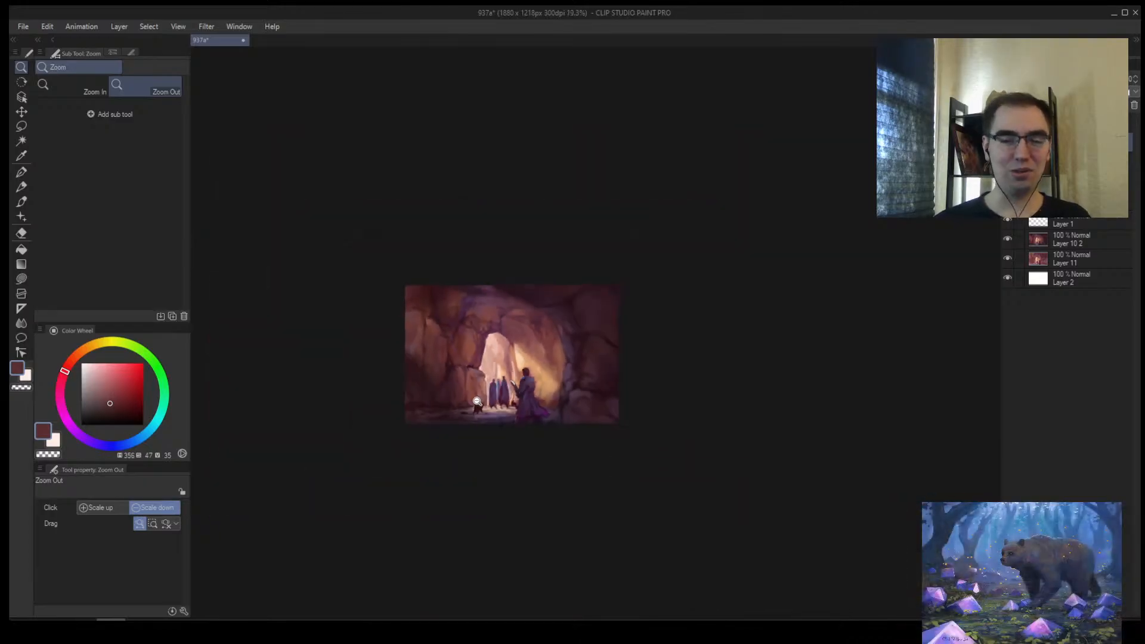
scroll(477, 402, up, 4)
Step: Darken the rock wall on the cat's side of the cave with sampled dark maroon at brush size 60
key(b)
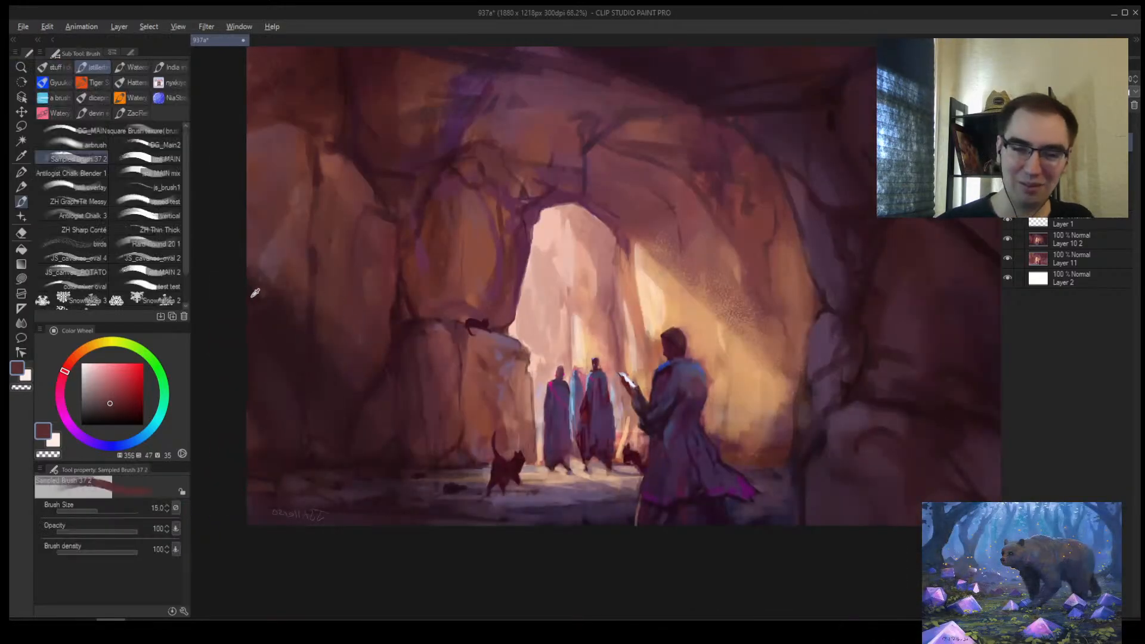
alt+click(256, 292)
key(bracketright)
key(bracketright)
key(bracketright)
key(bracketright)
key(bracketright)
key(bracketright)
key(bracketright)
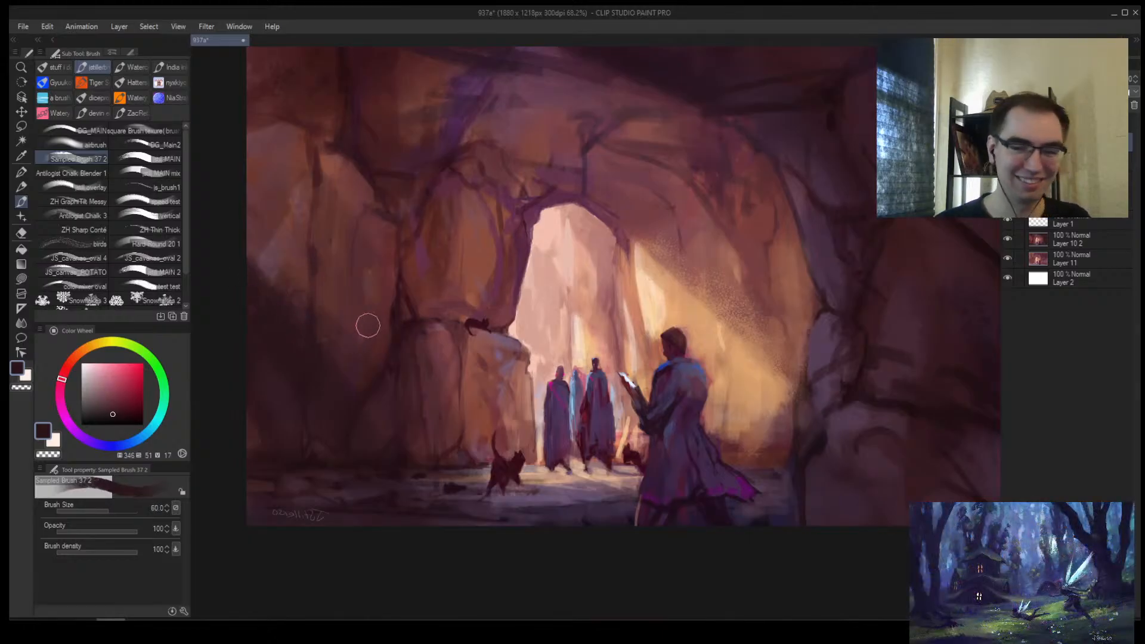
Step: Soften the lower outer edge of the light beam with sampled warm brown at brush size 60 and save the file
key(slash)
scroll(358, 350, down, 5)
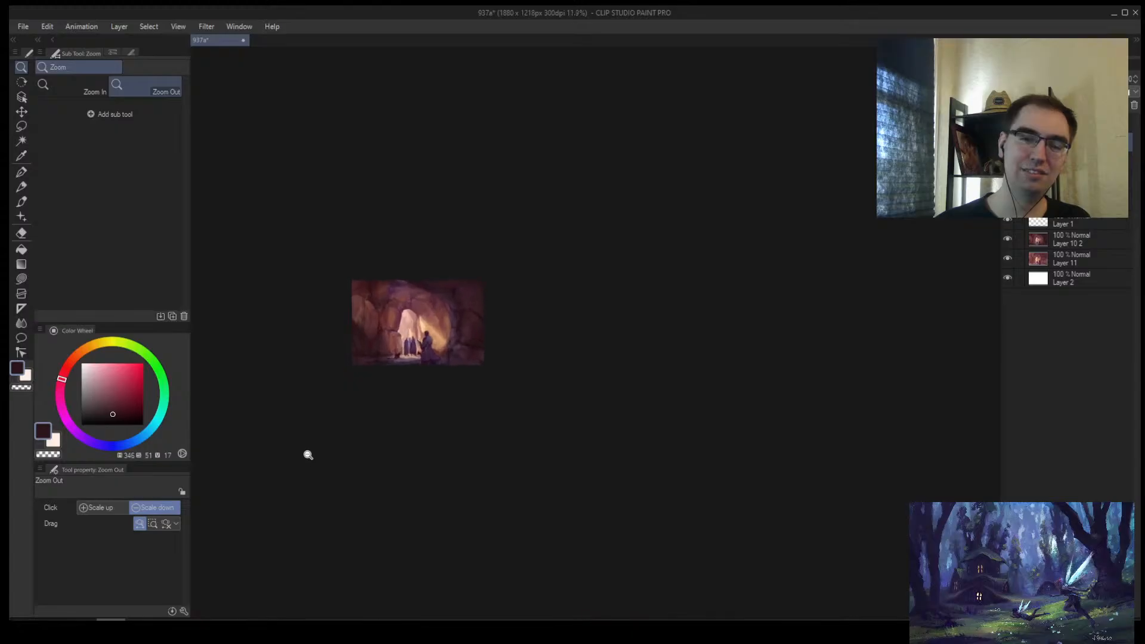
scroll(308, 455, up, 4)
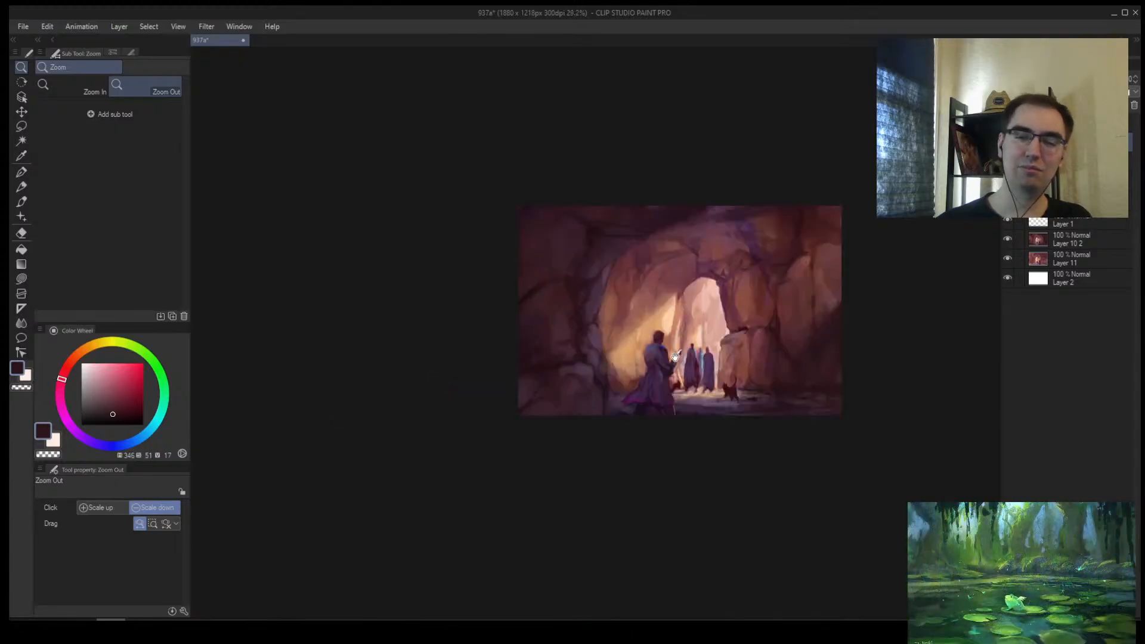
drag(676, 356, 615, 341)
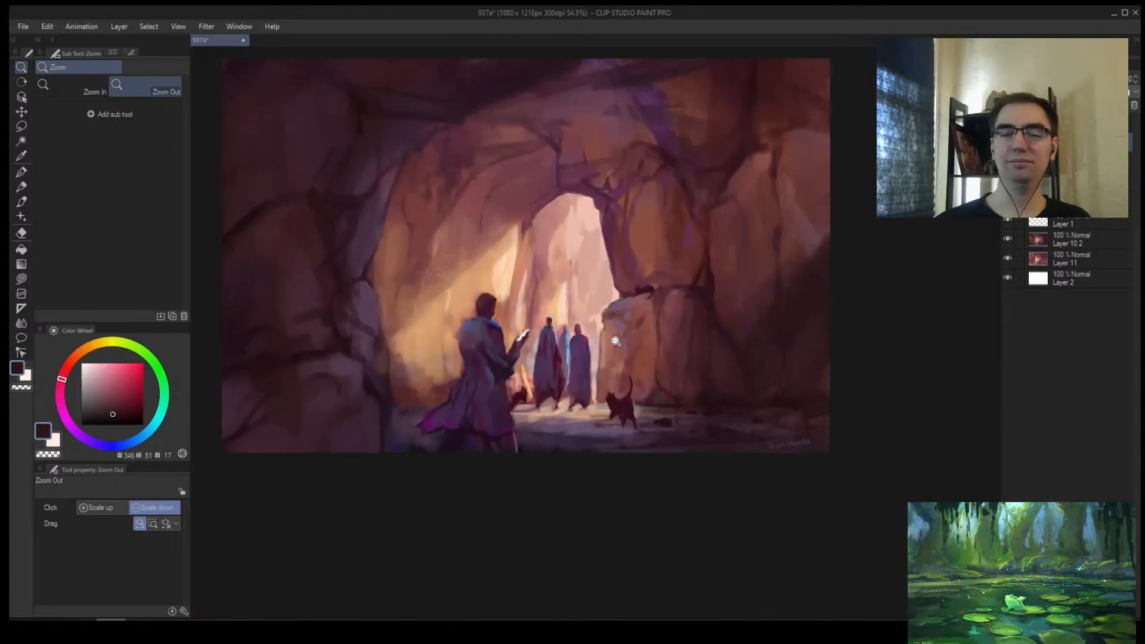
scroll(596, 345, up, 1)
key(b)
alt+click(401, 380)
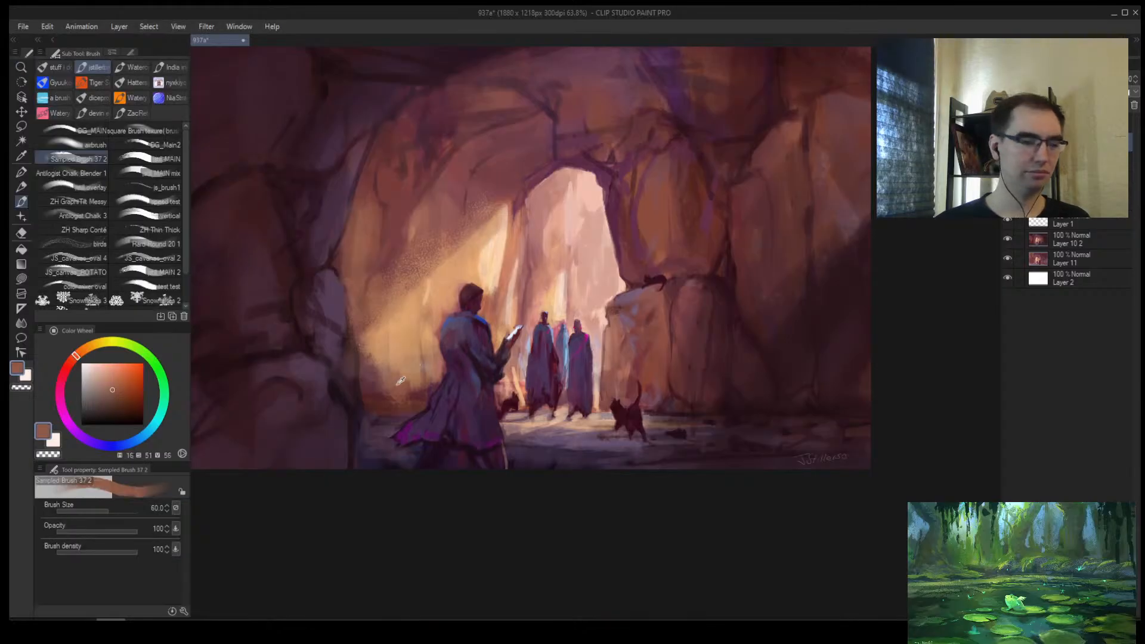
key(alt+space)
drag(404, 384, 427, 369)
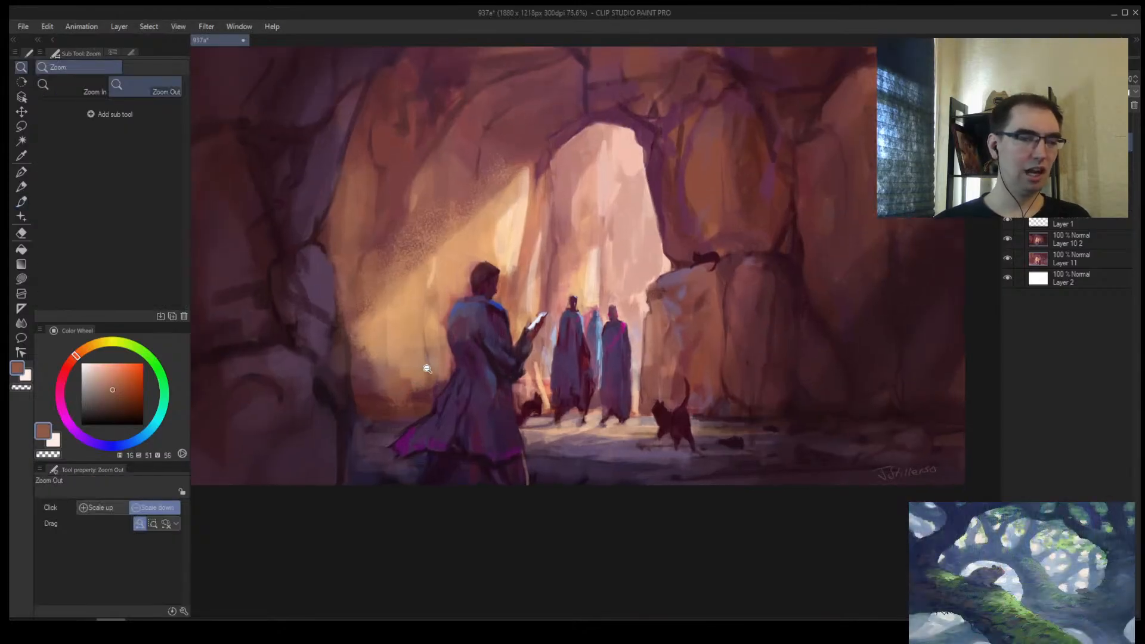
key(ctrl+s)
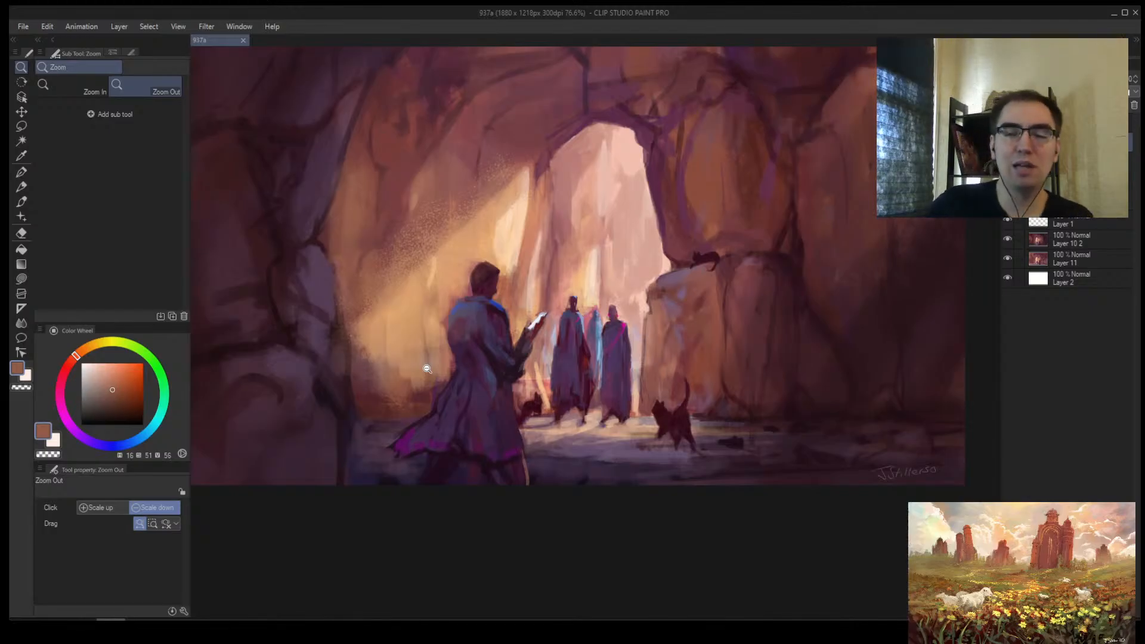
Step: Touch up the pale rock bordering the beam with sampled muted purples at brush size 25 and dark maroon at 20
scroll(427, 370, down, 5)
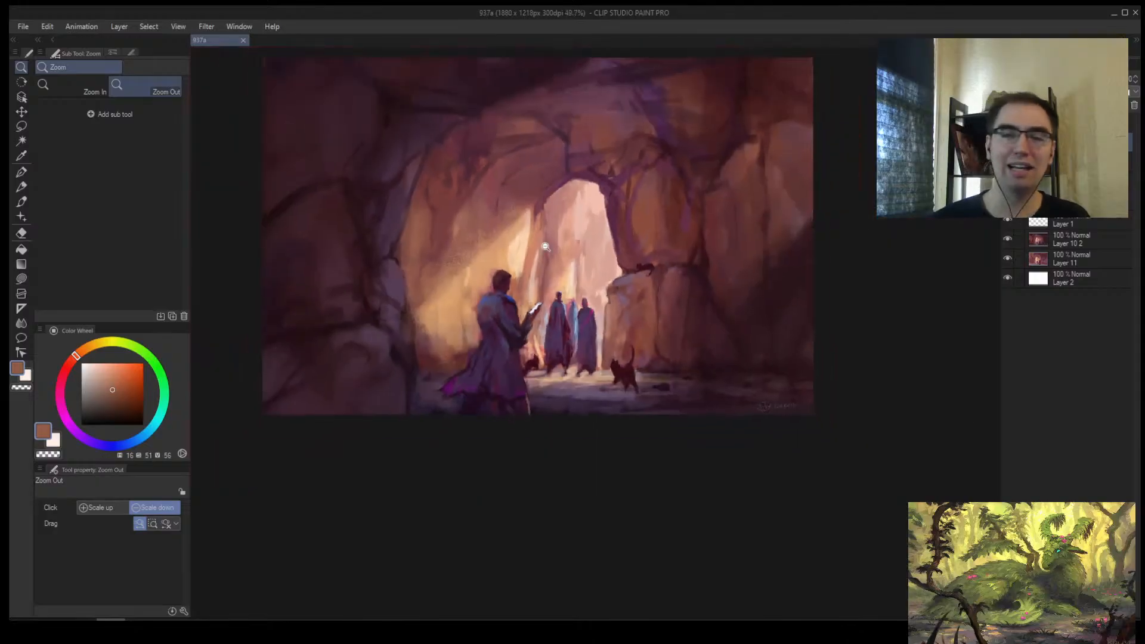
scroll(506, 249, up, 3)
key(e)
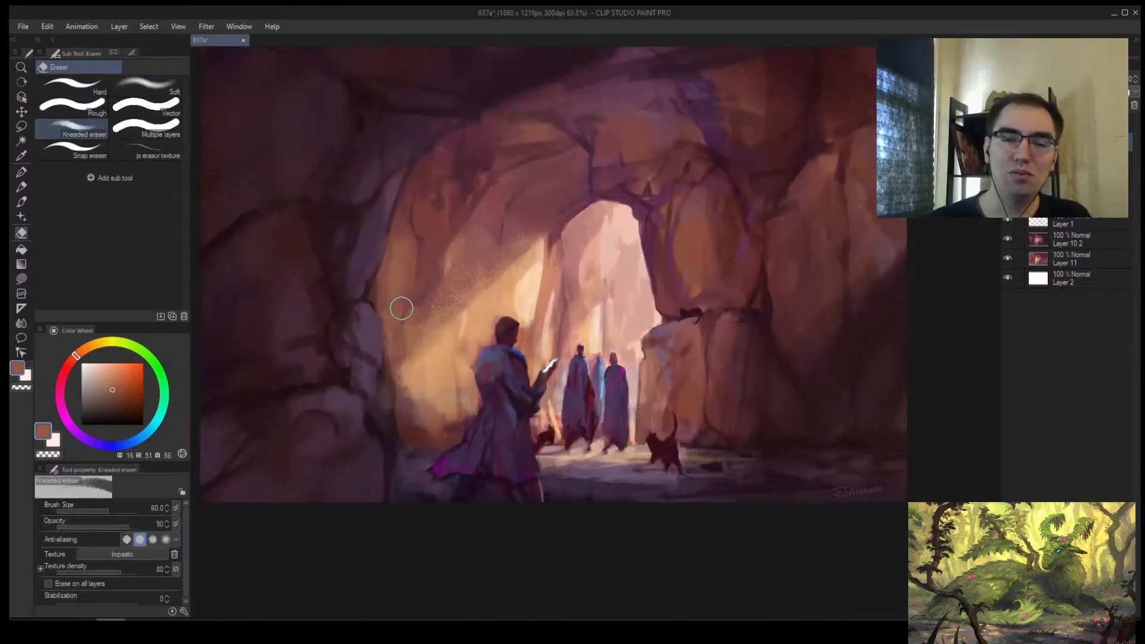
key(b)
alt+click(387, 335)
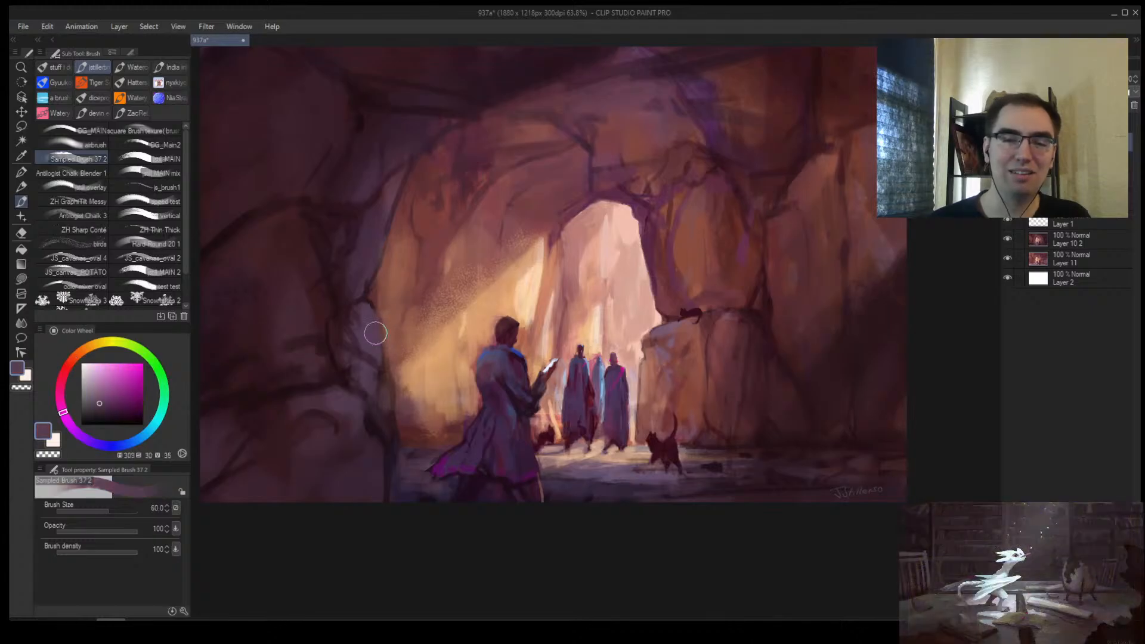
alt+click(376, 333)
key([)
key([)
key([)
key([)
drag(370, 317, 383, 344)
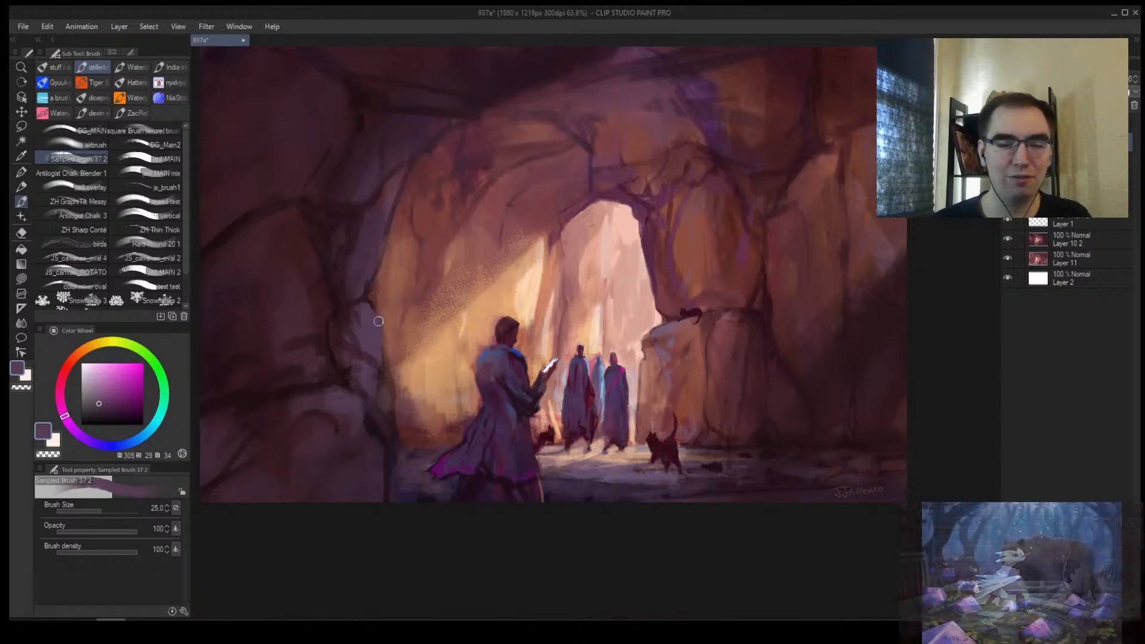
alt+click(336, 315)
key([)
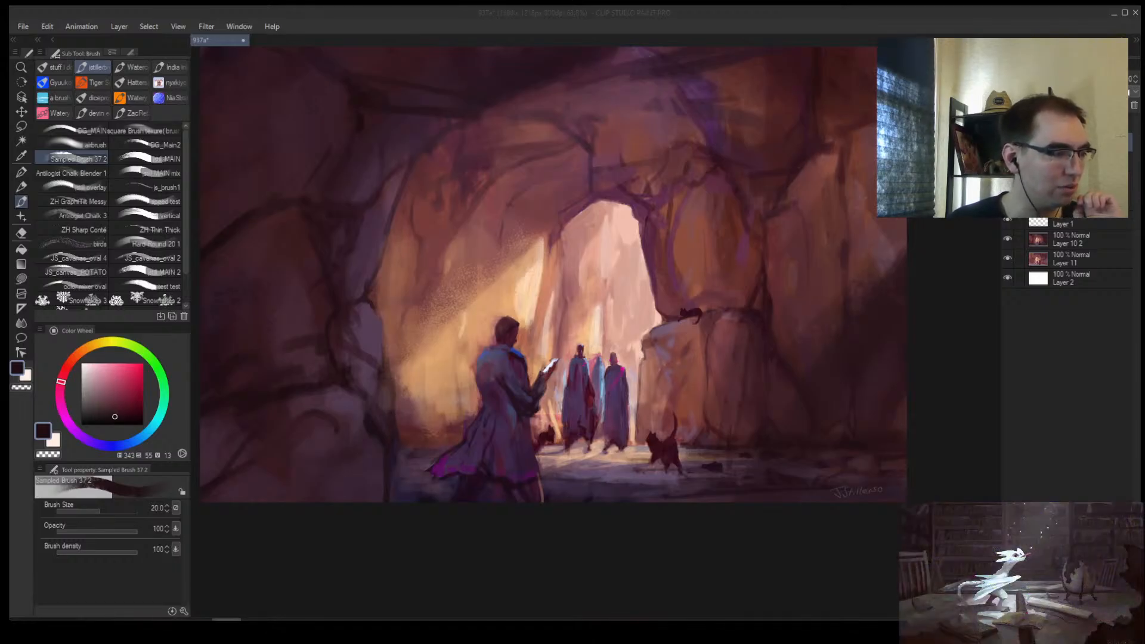
Step: Add warm light to the lower cave wall behind the foreground figure with sampled light orange at brush size 60
key(ctrl+alt+space)
click(540, 294)
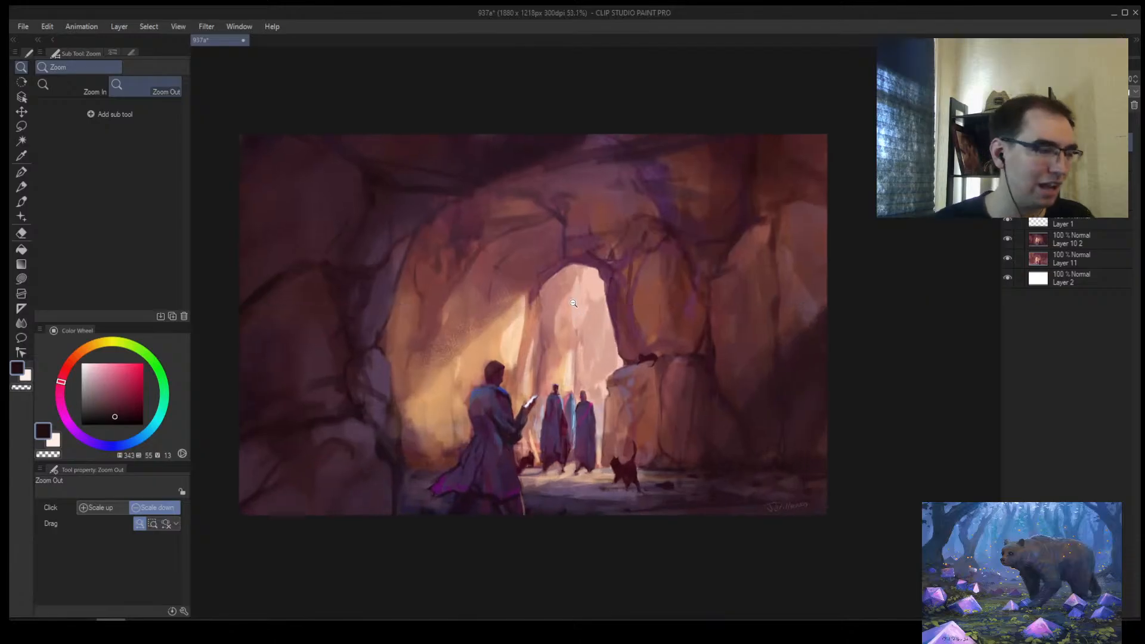
drag(573, 303, 559, 309)
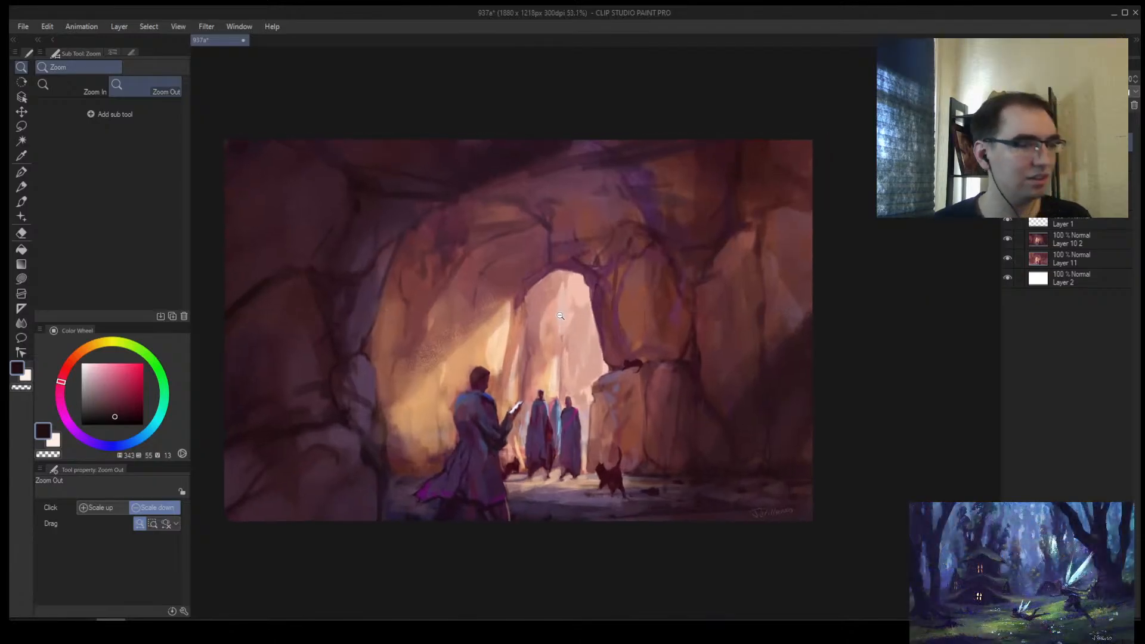
scroll(560, 337, down, 1)
scroll(560, 337, up, 1)
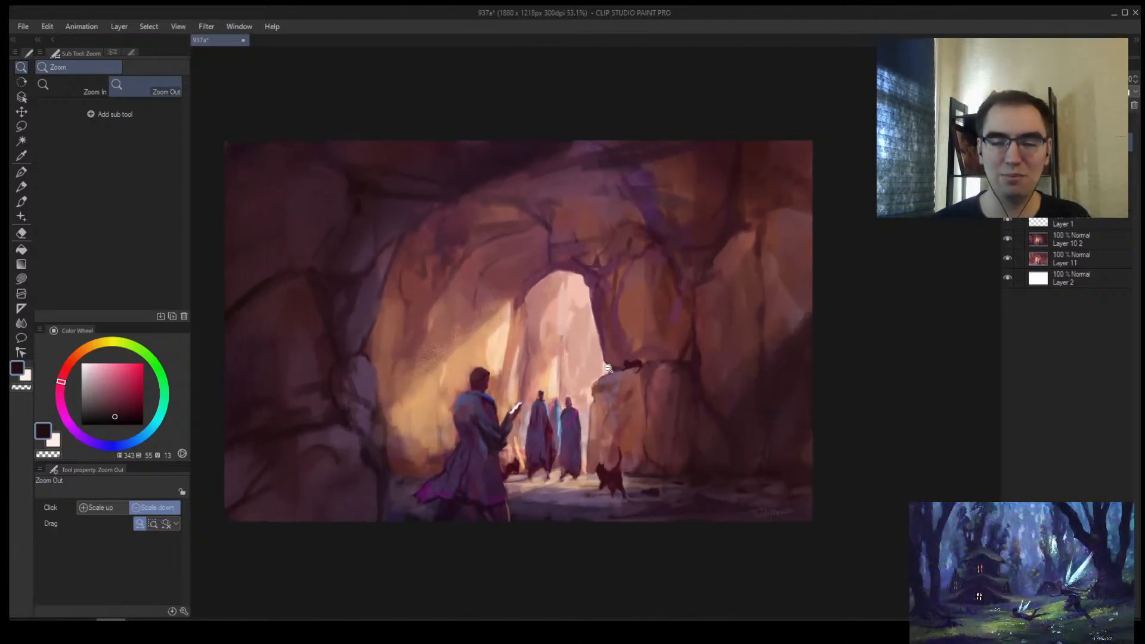
key(ctrl+0)
key(b)
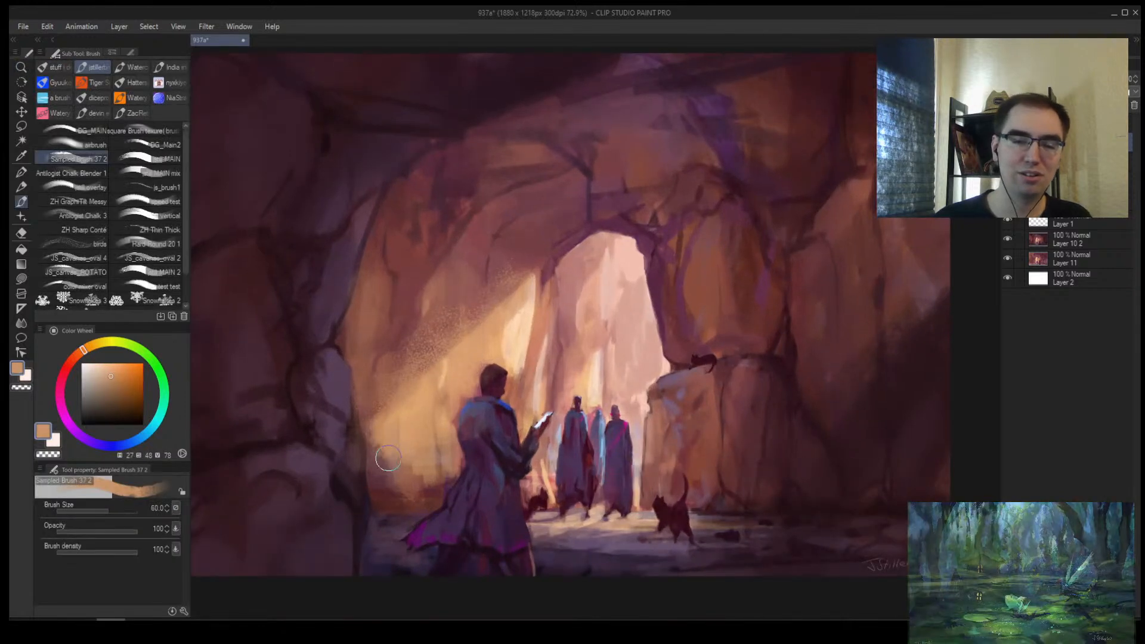
key(ctrl+alt+space)
click(537, 426)
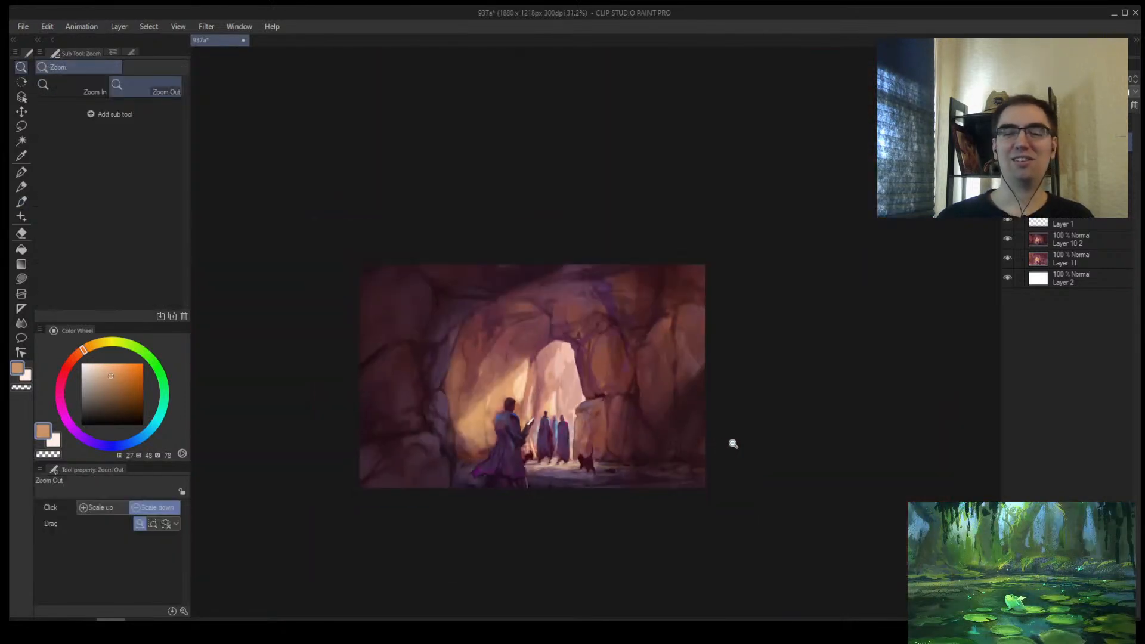
Step: Check the painting's overall lighting and composition in mirrored and normal orientation at several zoom levels
key(h)
drag(772, 435, 727, 449)
key(b)
key(ctrl+alt+space)
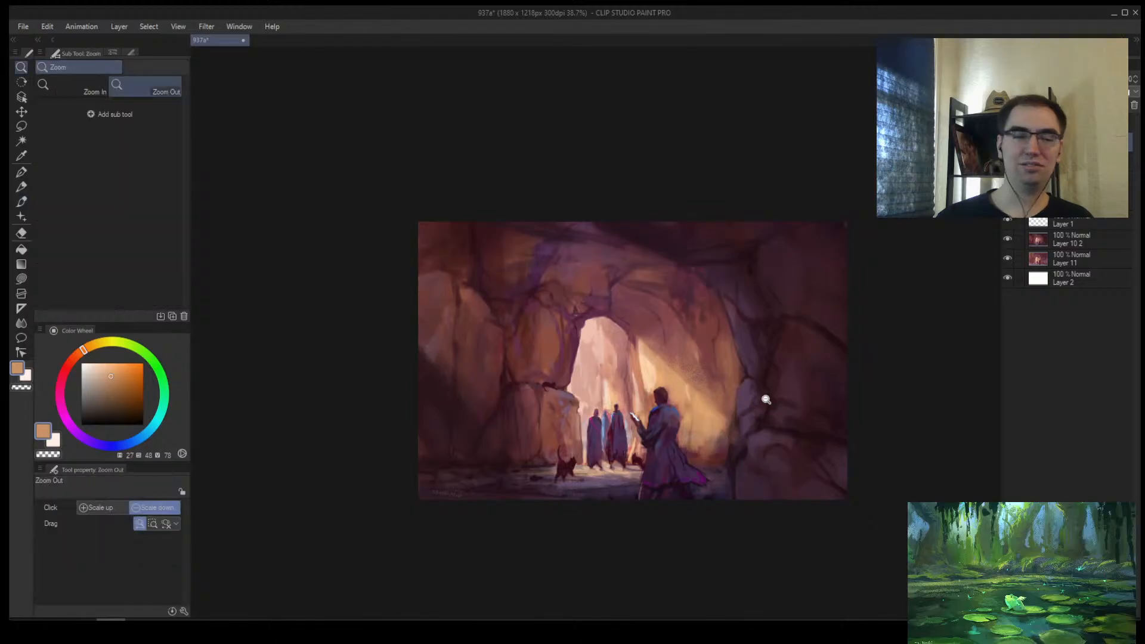
drag(766, 400, 792, 350)
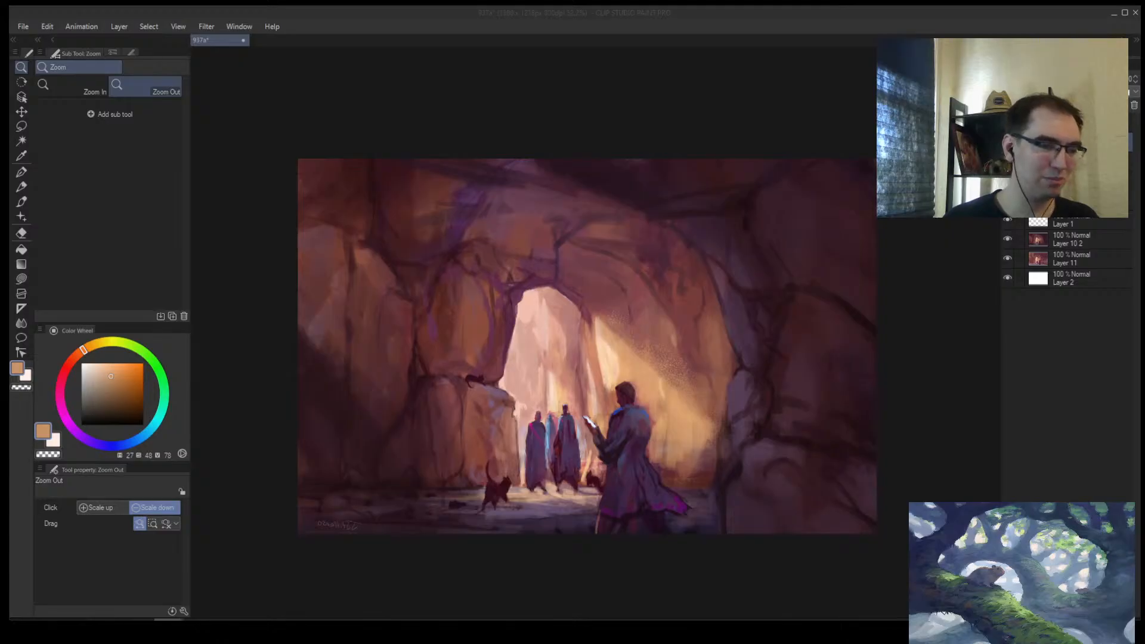
click(603, 379)
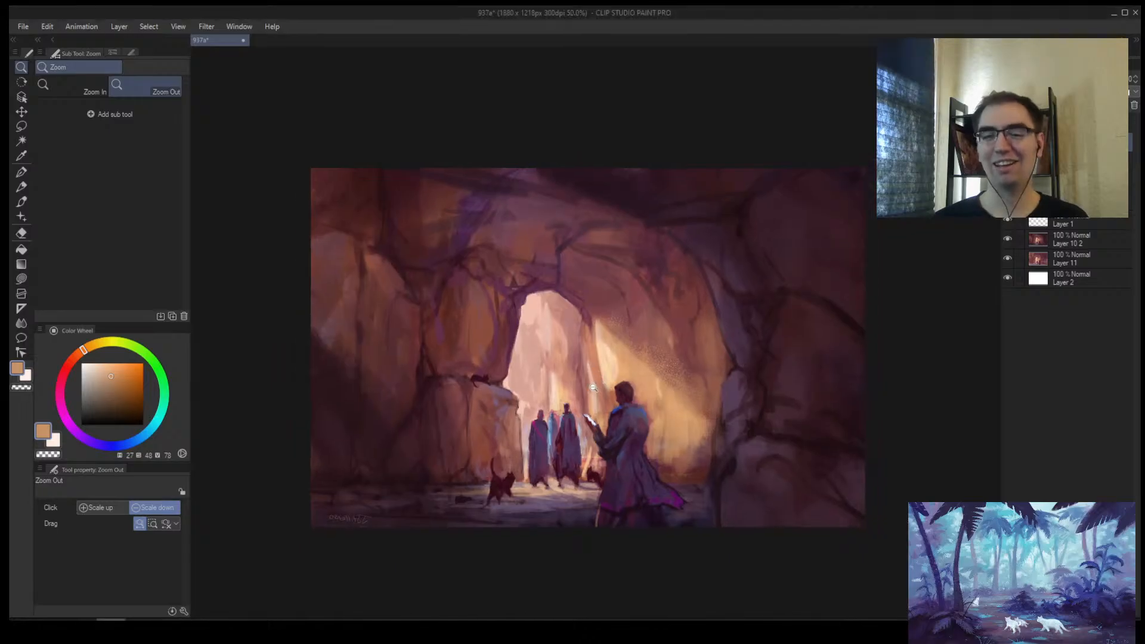
drag(598, 383, 573, 365)
key(h)
drag(772, 334, 675, 346)
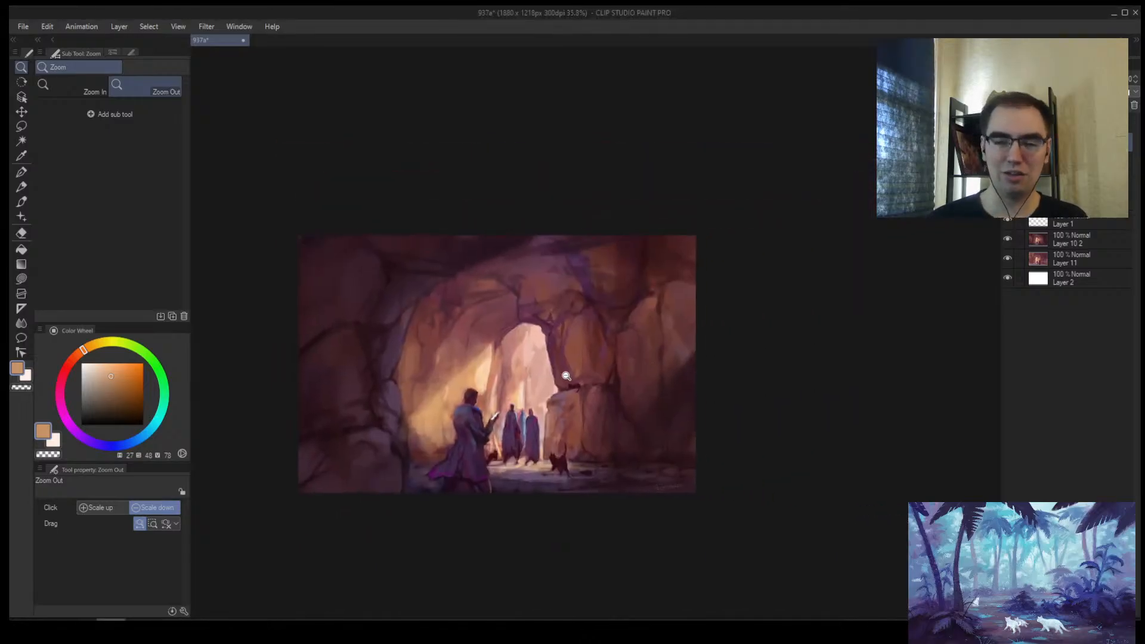
scroll(483, 455, up, 1)
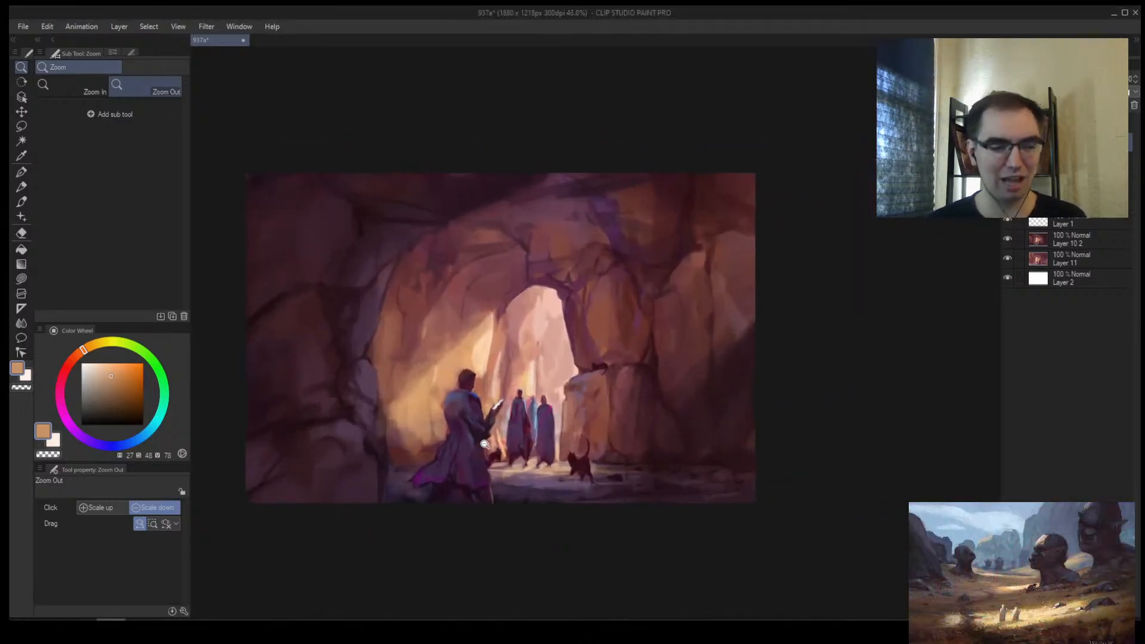
scroll(517, 366, up, 1)
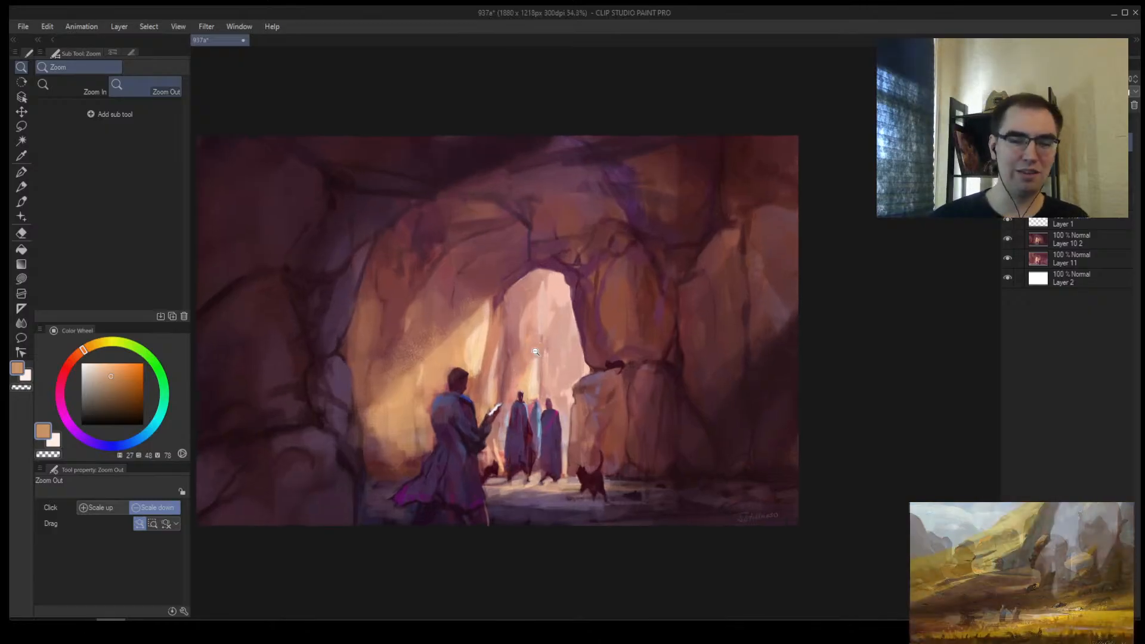
scroll(534, 318, up, 1)
Step: Tone down the distant rock inside the cave opening with sampled dusty pink, reducing the brush size to 60
key(b)
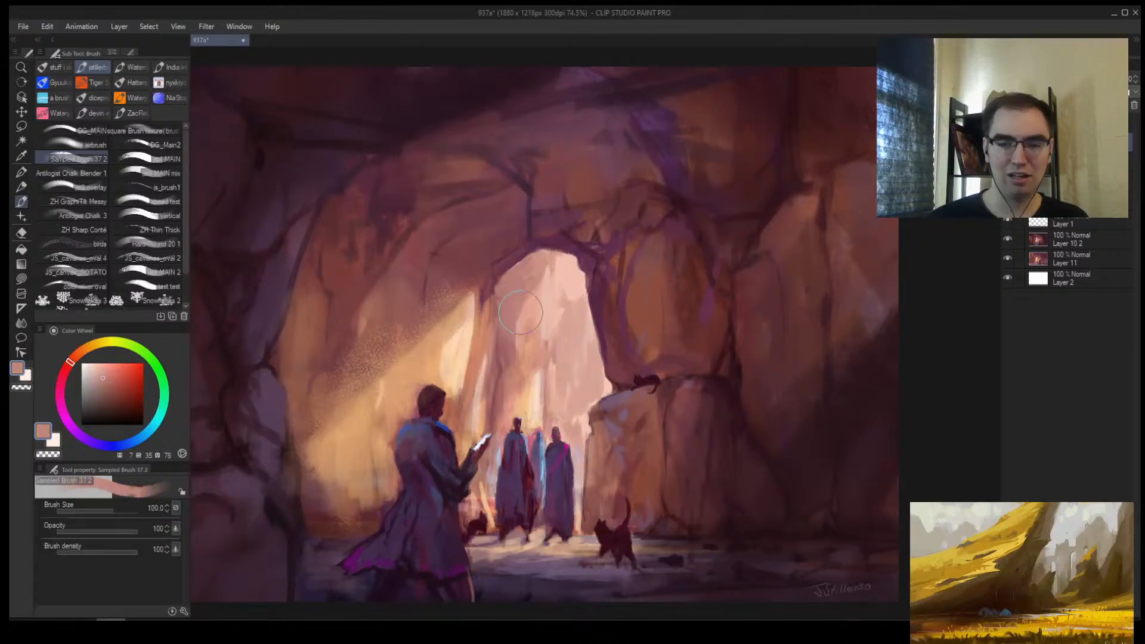
key(bracketleft)
key(bracketleft)
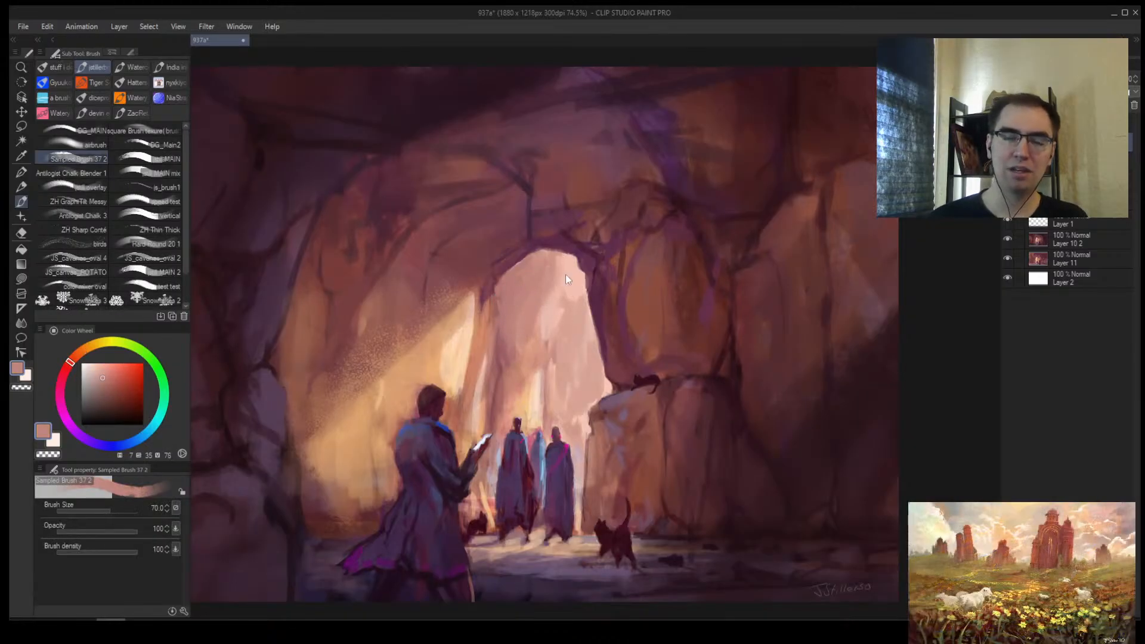
key(bracketleft)
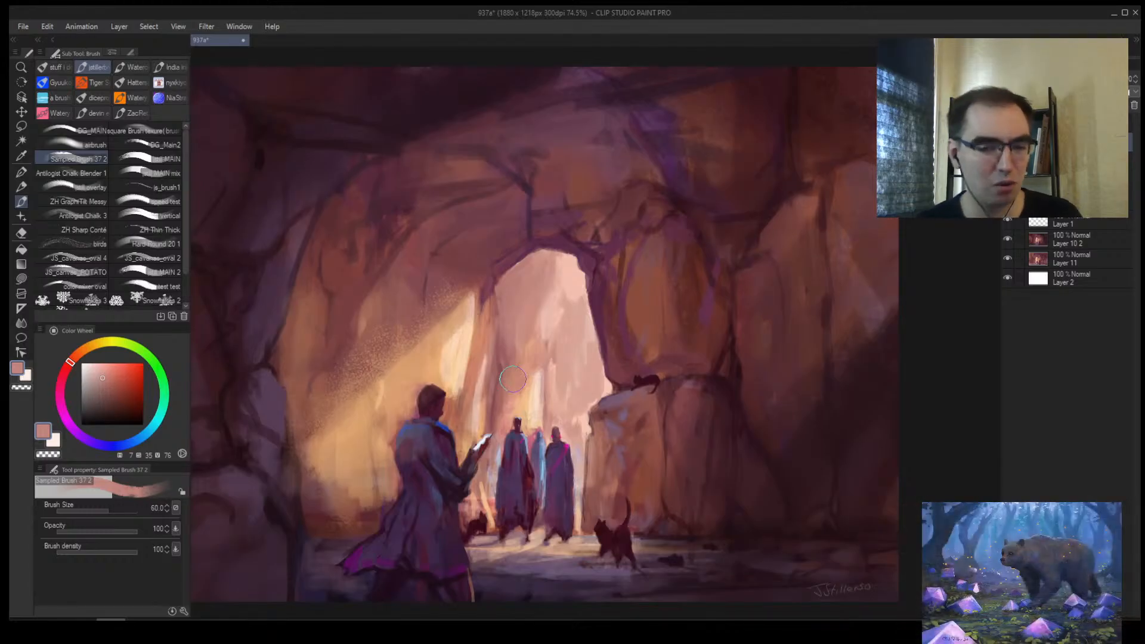
Step: Soften the pale rock shapes inside the cave opening above the robed figures with sampled peach and light pinks at brush size 60
key(alt+space)
click(550, 401)
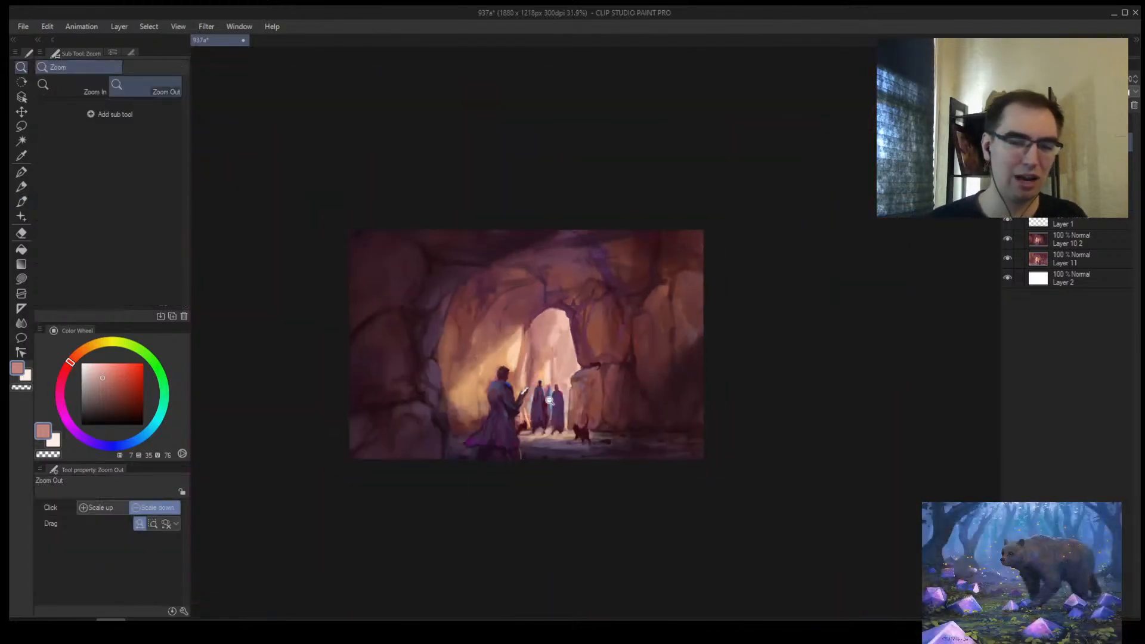
drag(653, 364, 649, 307)
drag(654, 305, 627, 346)
drag(633, 346, 521, 292)
key(h)
mouse_move(458, 335)
mouse_down()
mouse_move(404, 277)
mouse_move(367, 352)
mouse_up()
alt+click(390, 341)
alt+click(386, 294)
drag(376, 310, 394, 376)
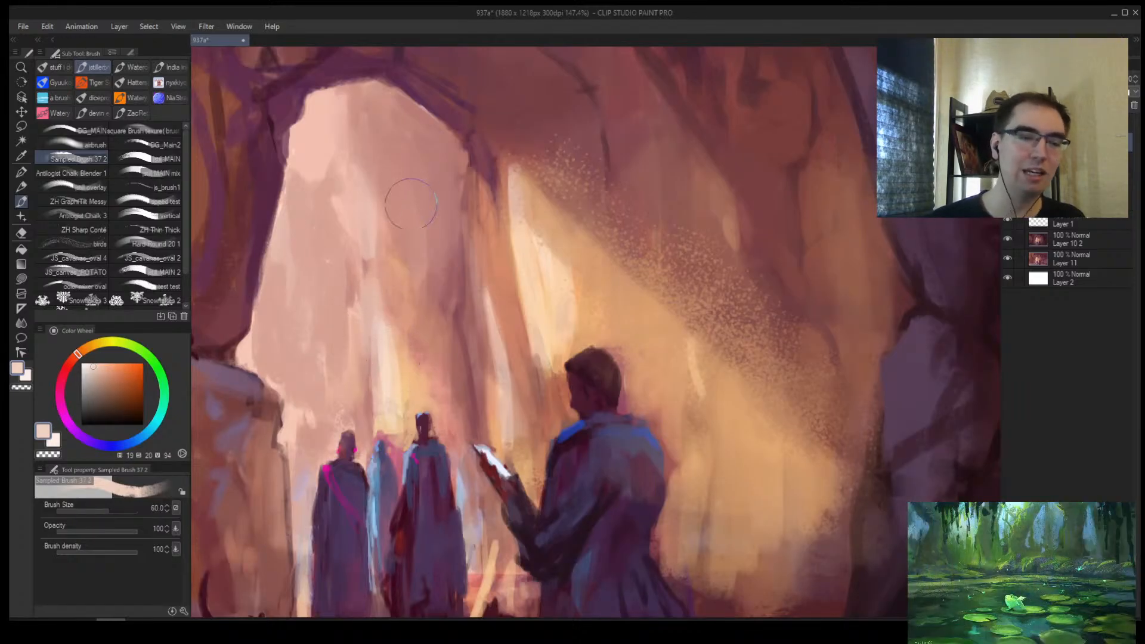
alt+click(355, 301)
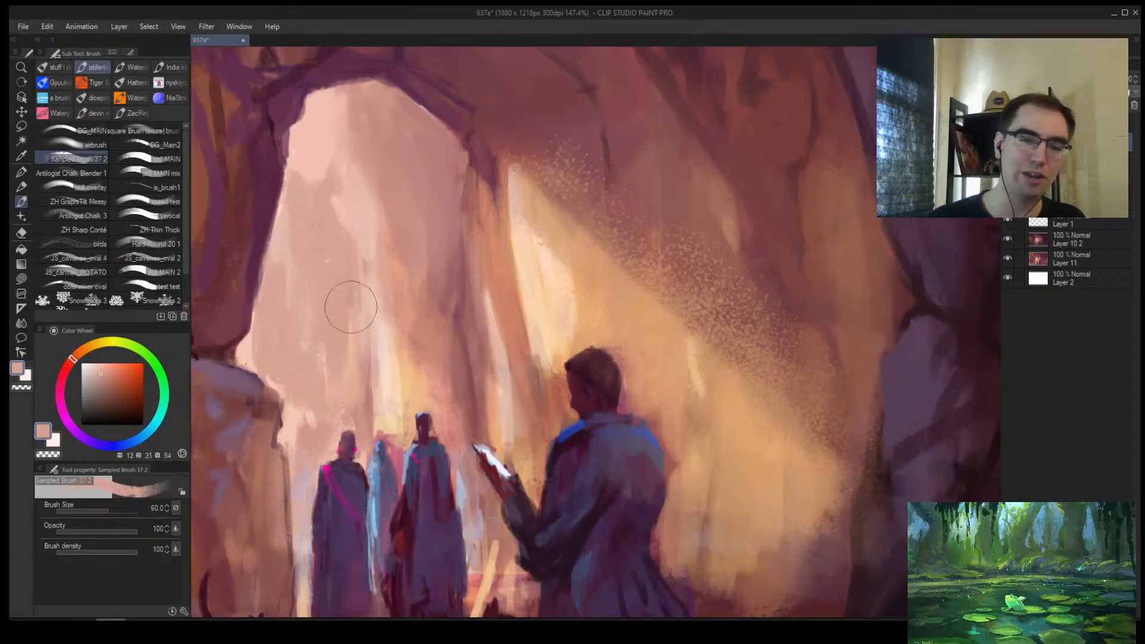
alt+click(374, 293)
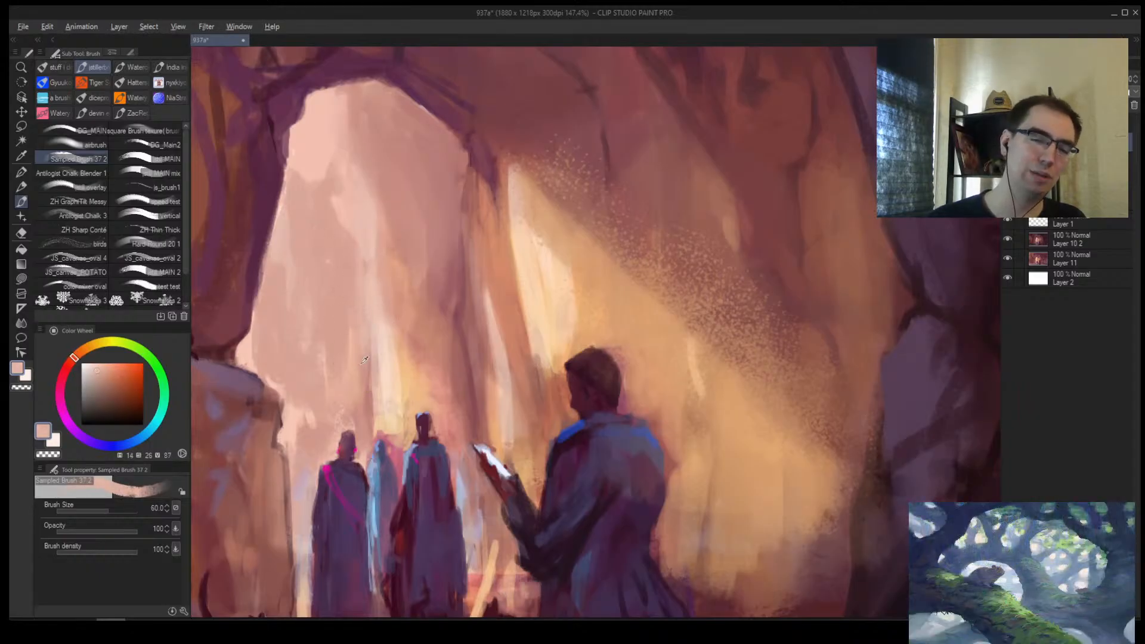
alt+click(358, 281)
Step: Touch up the rock pillar between the cave opening and the light beam with sampled orange at brush size 30
key(alt+space)
click(414, 391)
click(414, 391)
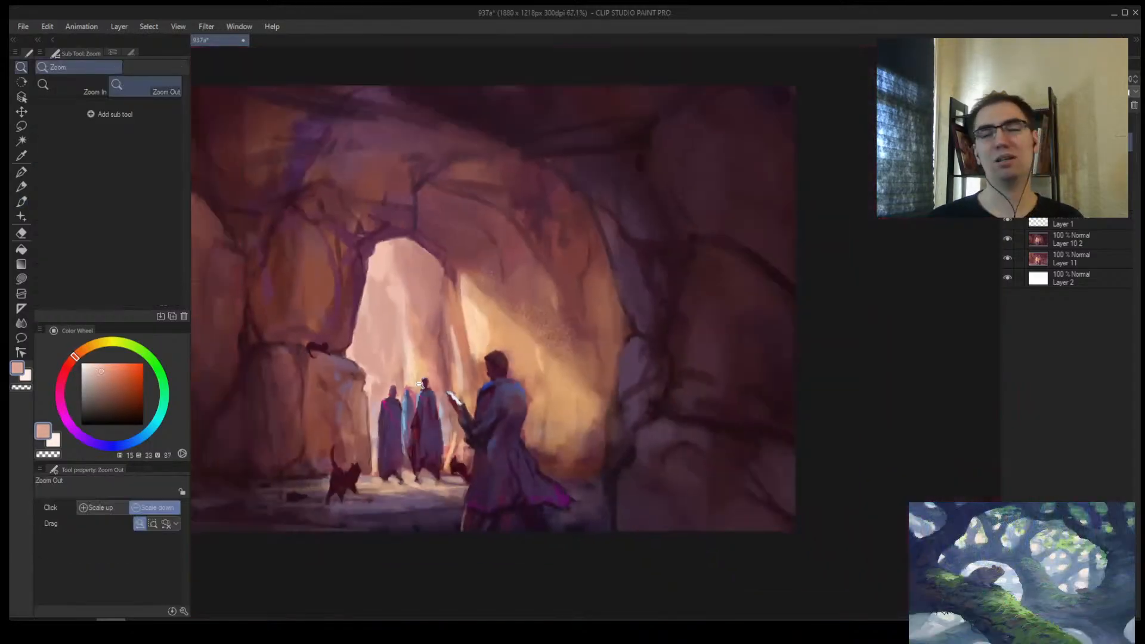
click(414, 391)
scroll(414, 391, down, 2)
scroll(430, 358, up, 2)
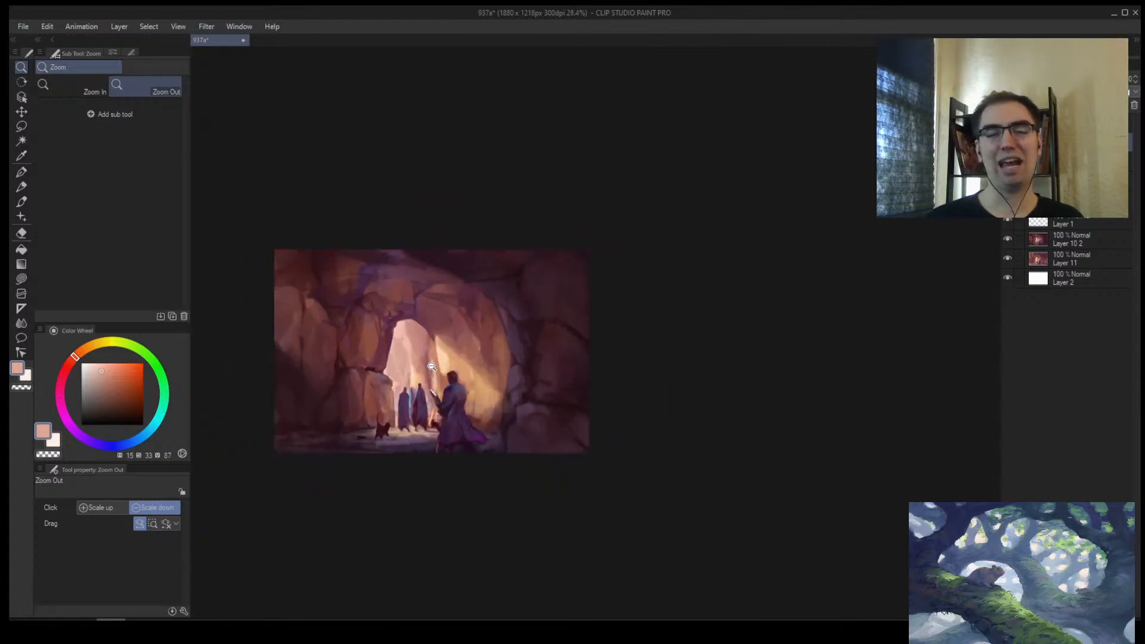
scroll(458, 322, up, 3)
scroll(458, 322, up, 2)
alt+click(458, 334)
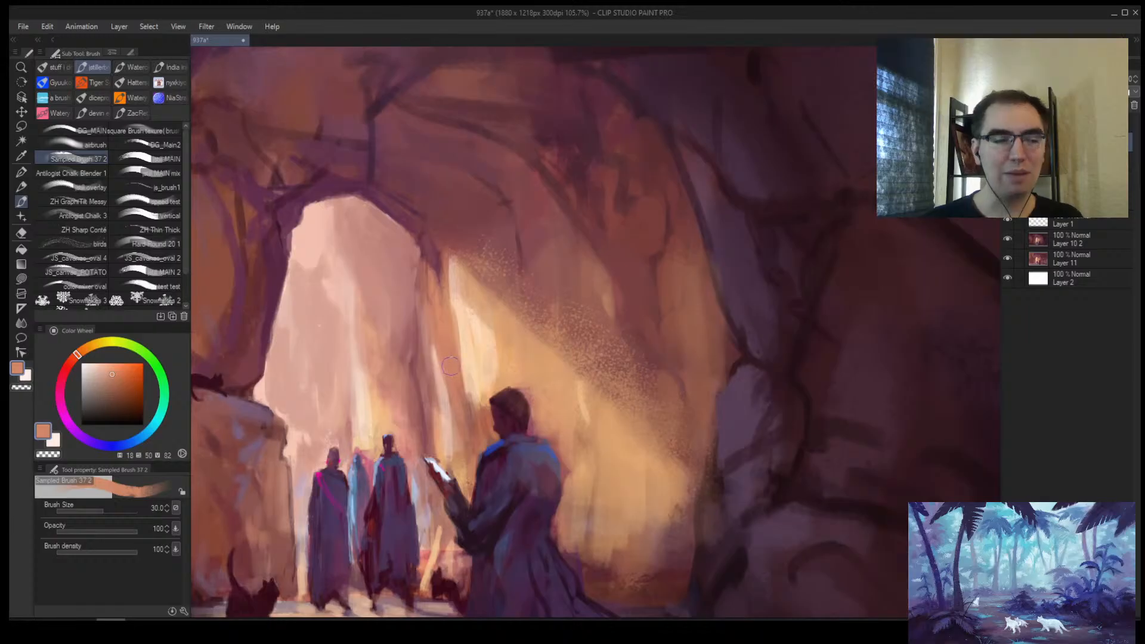
Step: Examine how the light beam and cave opening read in mirrored and normal orientation
key(alt+space)
scroll(453, 335, down, 3)
scroll(474, 222, up, 2)
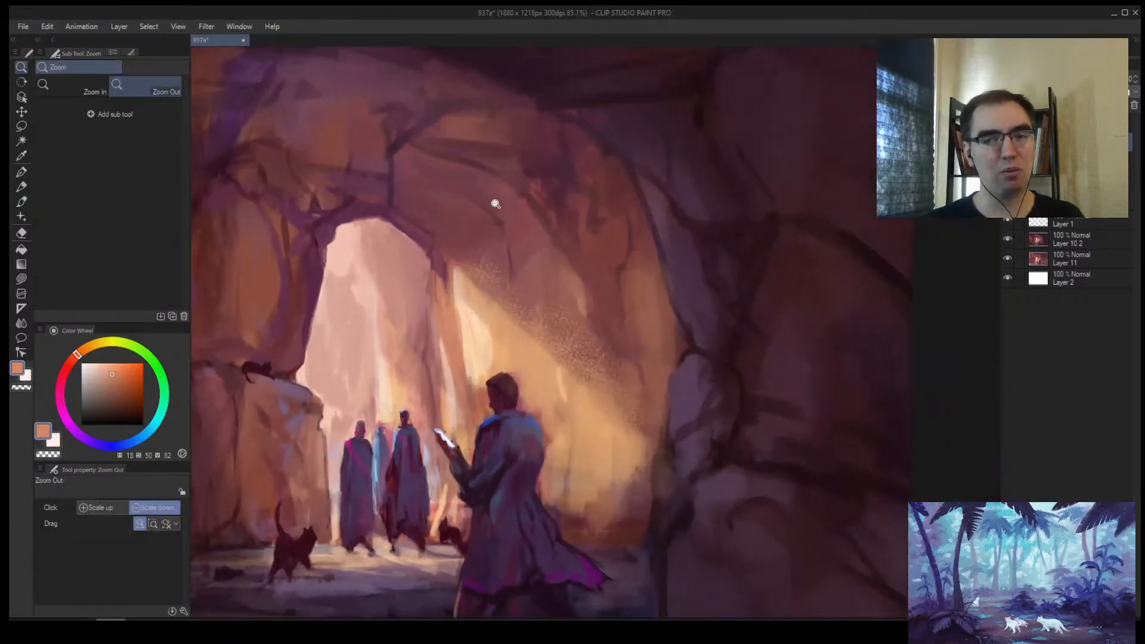
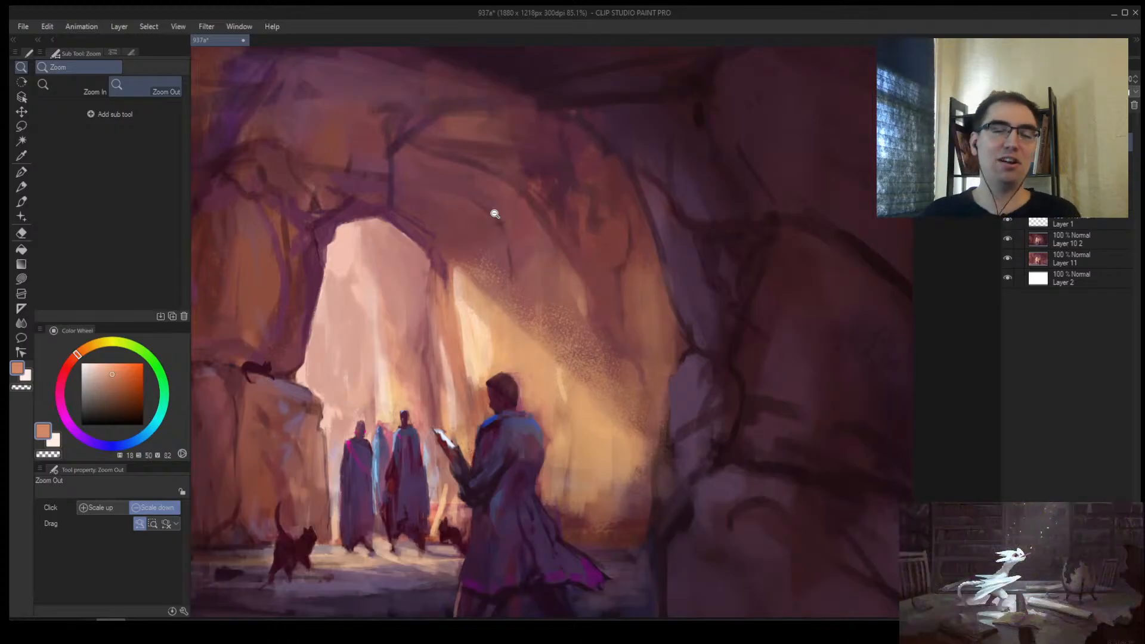
drag(495, 213, 549, 284)
key(h)
drag(651, 309, 516, 310)
drag(602, 302, 605, 290)
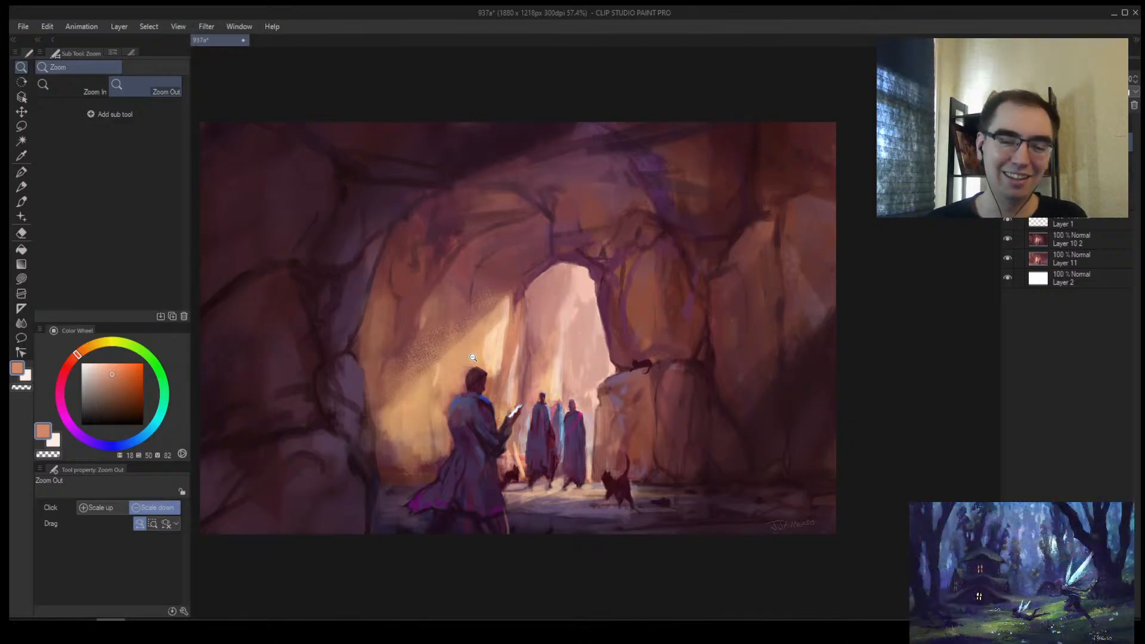
scroll(473, 358, up, 1)
drag(476, 365, 481, 281)
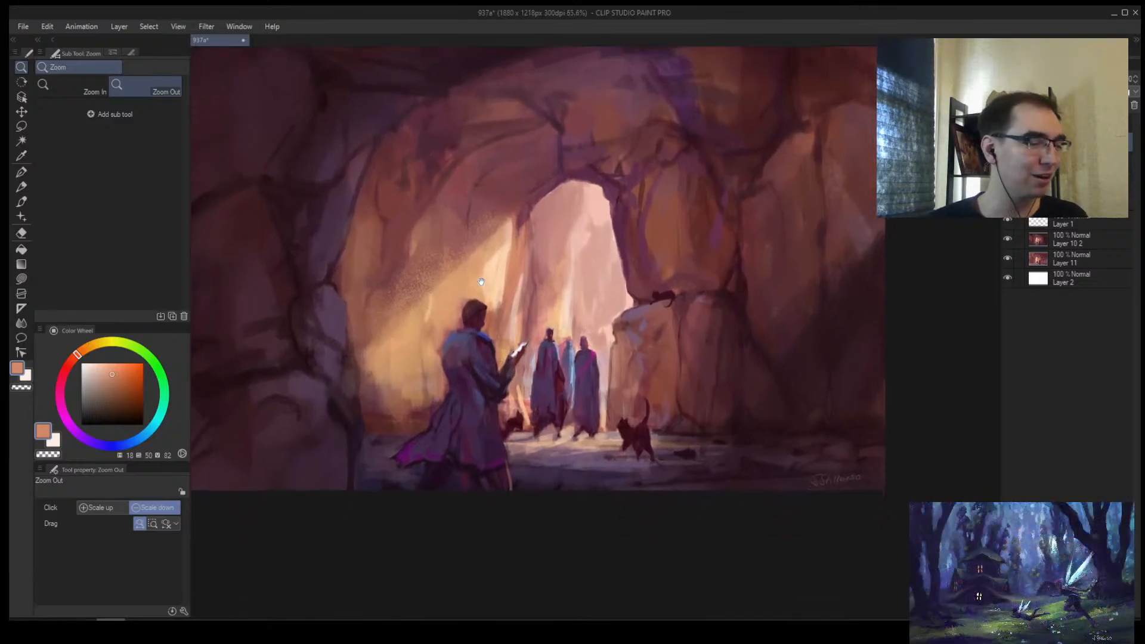
Step: Try pale peach strokes at the upper tip of the light beam beside the cave opening with brush size 12
scroll(537, 210, up, 4)
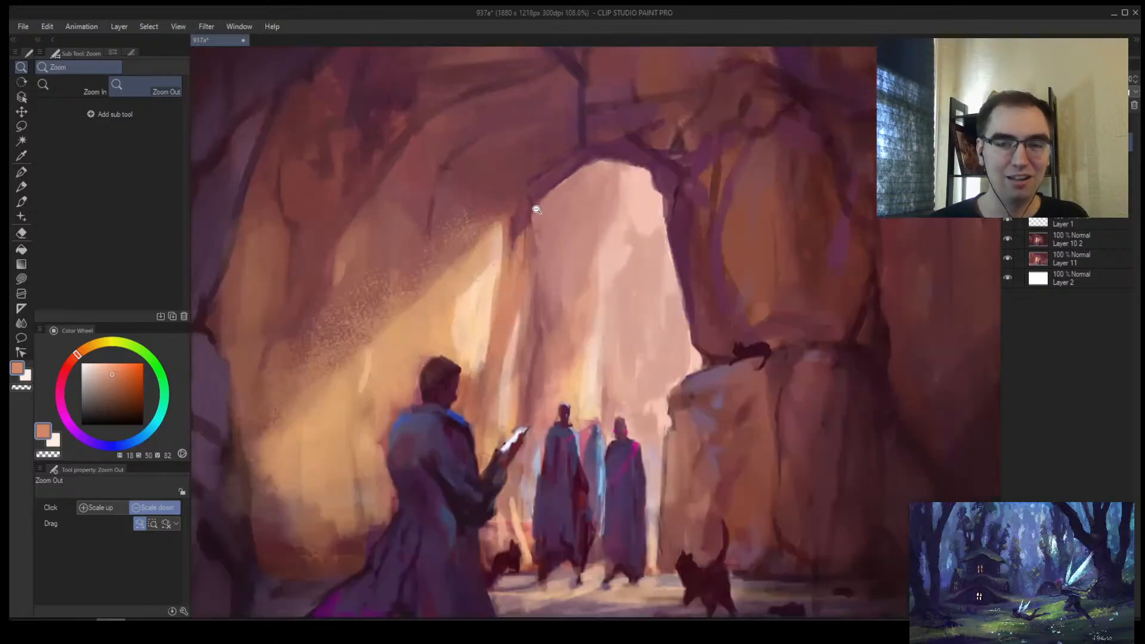
scroll(536, 210, up, 2)
key(b)
drag(493, 249, 470, 269)
drag(505, 221, 496, 280)
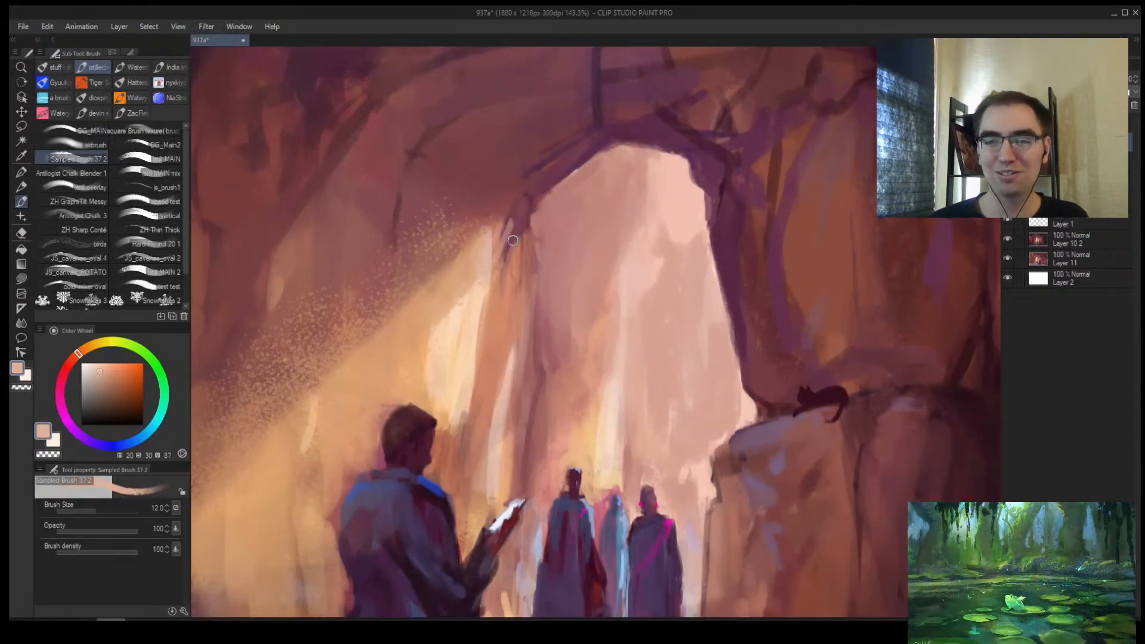
key(ctrl+z)
Step: Try darkening the outer rock wall on the cat's side in the mirrored view with sampled dark maroon at brush size 200
key(alt+space)
drag(526, 234, 492, 263)
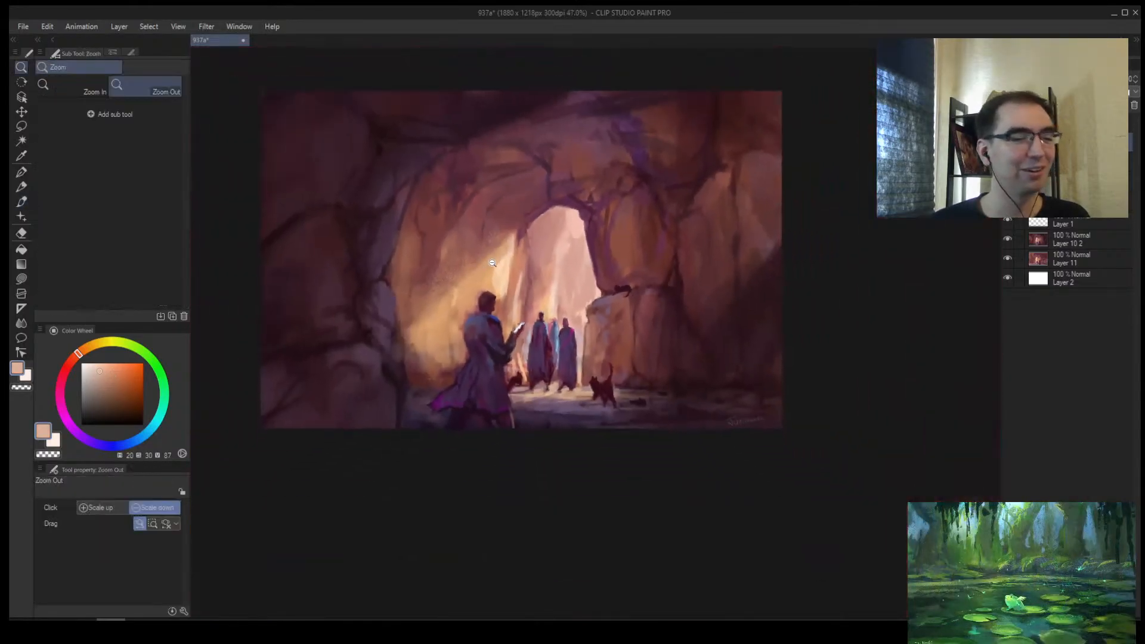
scroll(493, 263, up, 2)
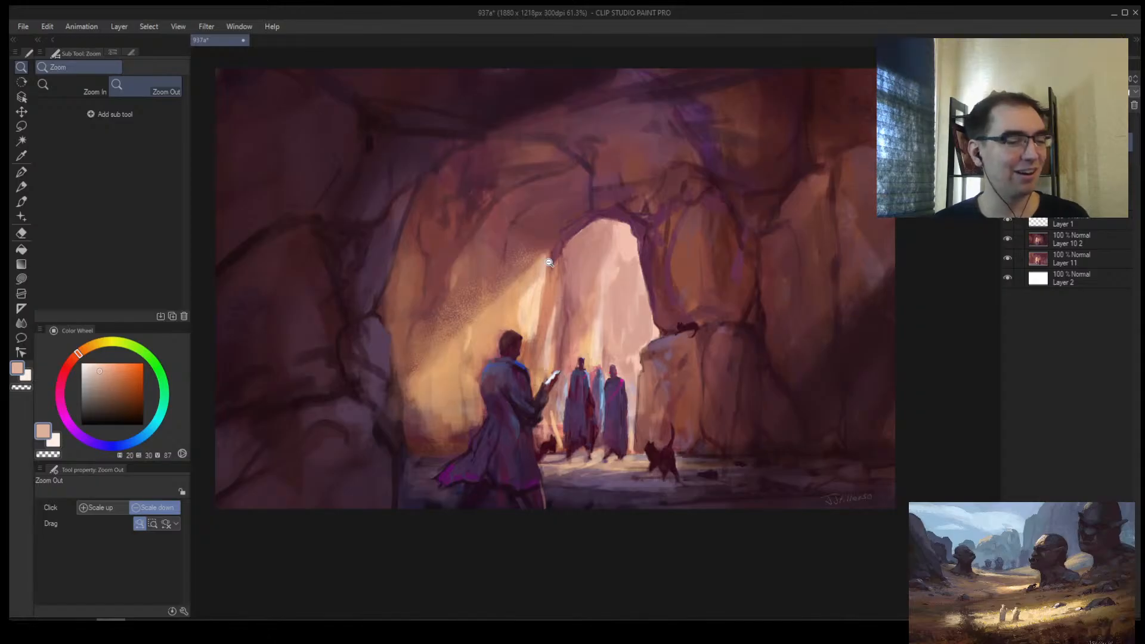
mouse_move(560, 277)
mouse_down()
mouse_move(532, 285)
mouse_move(550, 285)
mouse_up()
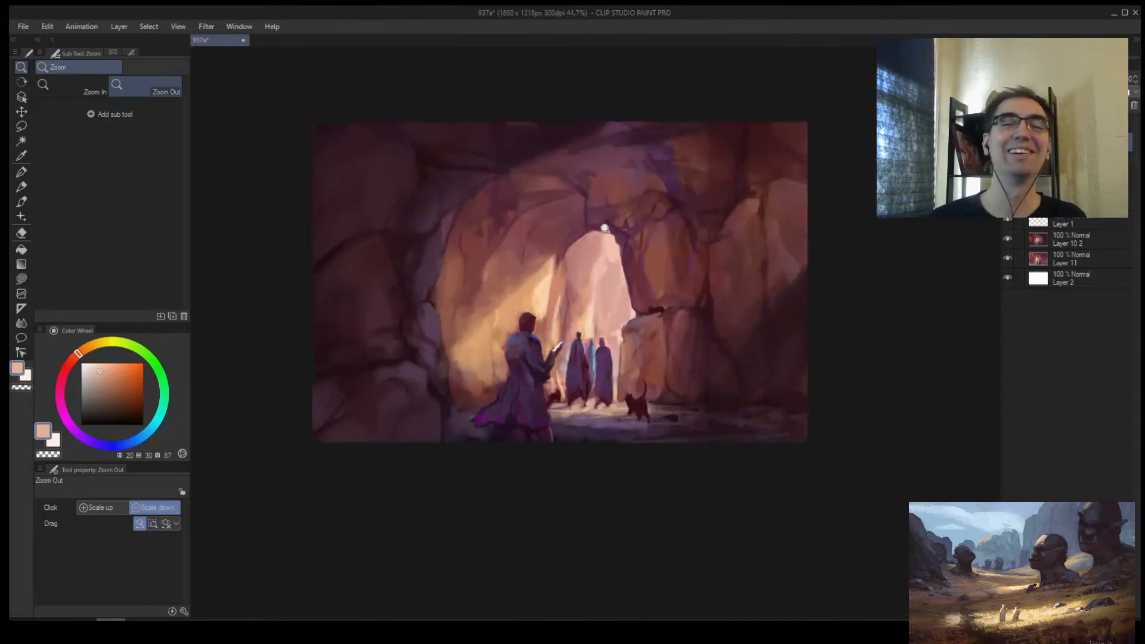
key(h)
drag(903, 263, 618, 275)
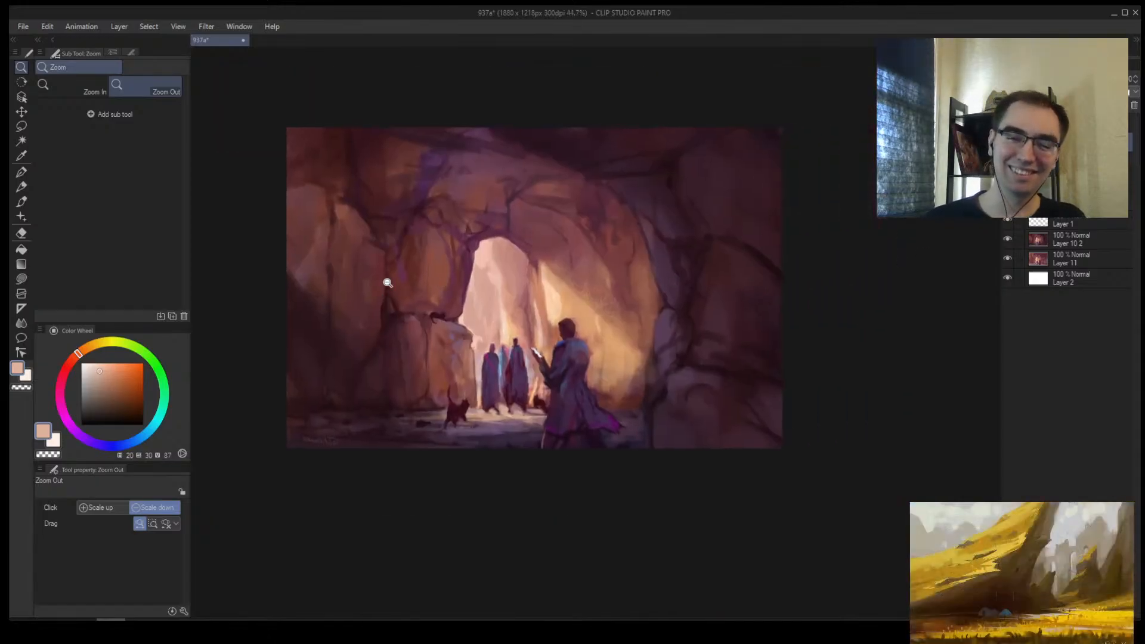
scroll(376, 289, up, 2)
key(b)
alt+click(282, 298)
key(bracketright)
key(bracketright)
key(bracketright)
key(bracketright)
key(bracketright)
key(bracketright)
key(bracketright)
key(bracketright)
key(bracketright)
key(bracketright)
key(bracketright)
key(bracketright)
key(bracketright)
key(bracketright)
key(bracketright)
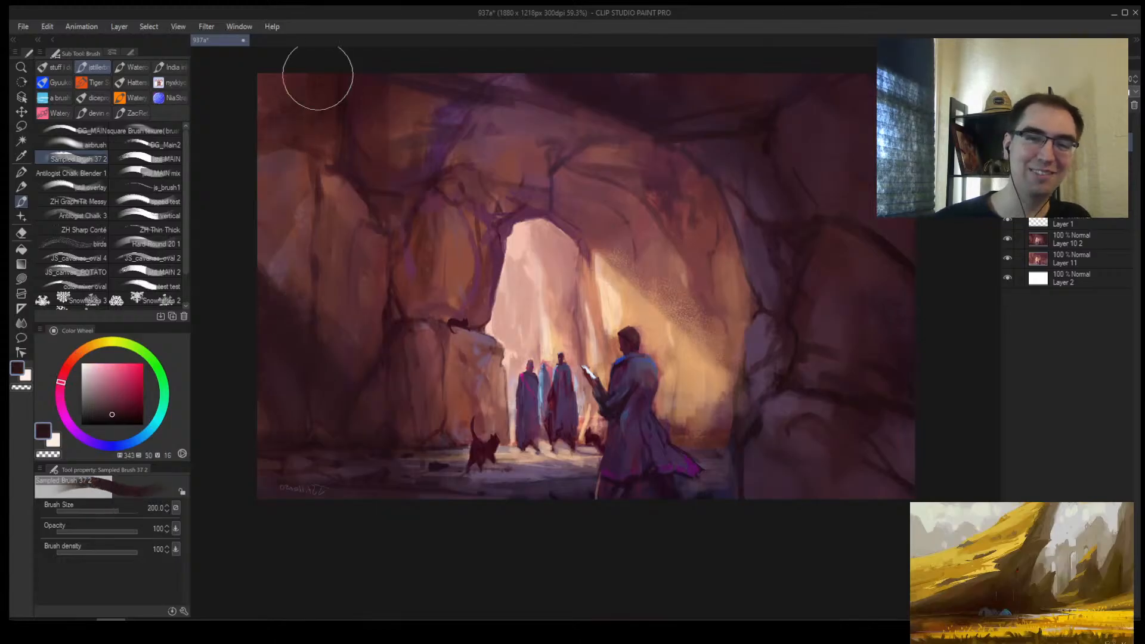
drag(285, 179, 272, 268)
key(ctrl+z)
Step: Darken the lower corner rocks on the foreground figure's side with sampled dark maroon at brush size 200
mouse_move(792, 286)
mouse_down()
mouse_move(761, 294)
mouse_move(815, 294)
mouse_move(794, 299)
mouse_up()
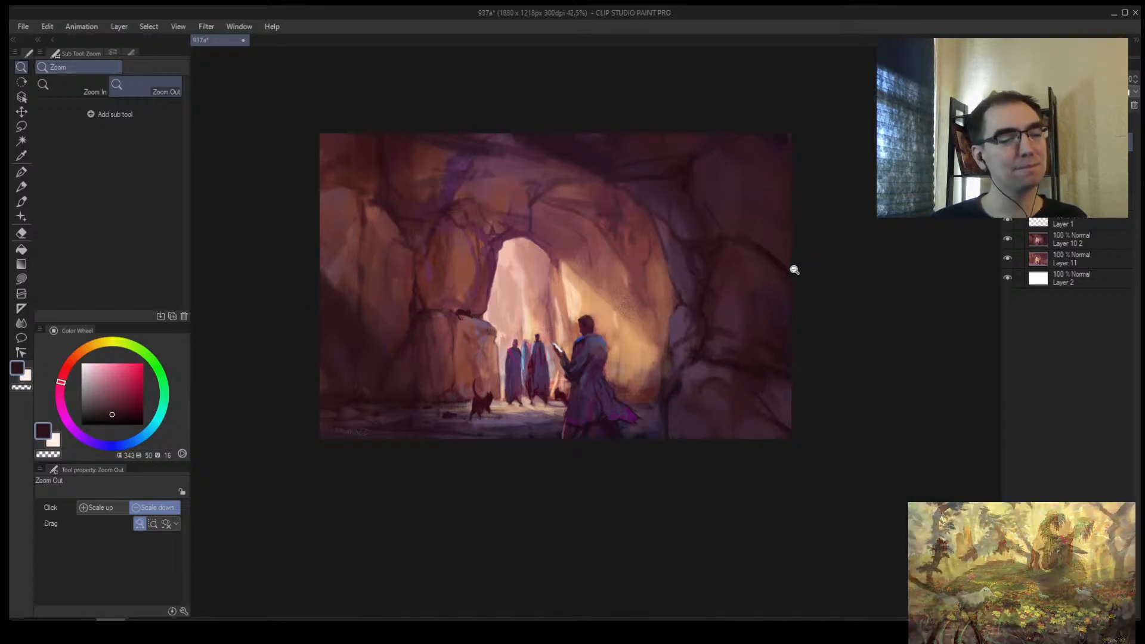
click(725, 352)
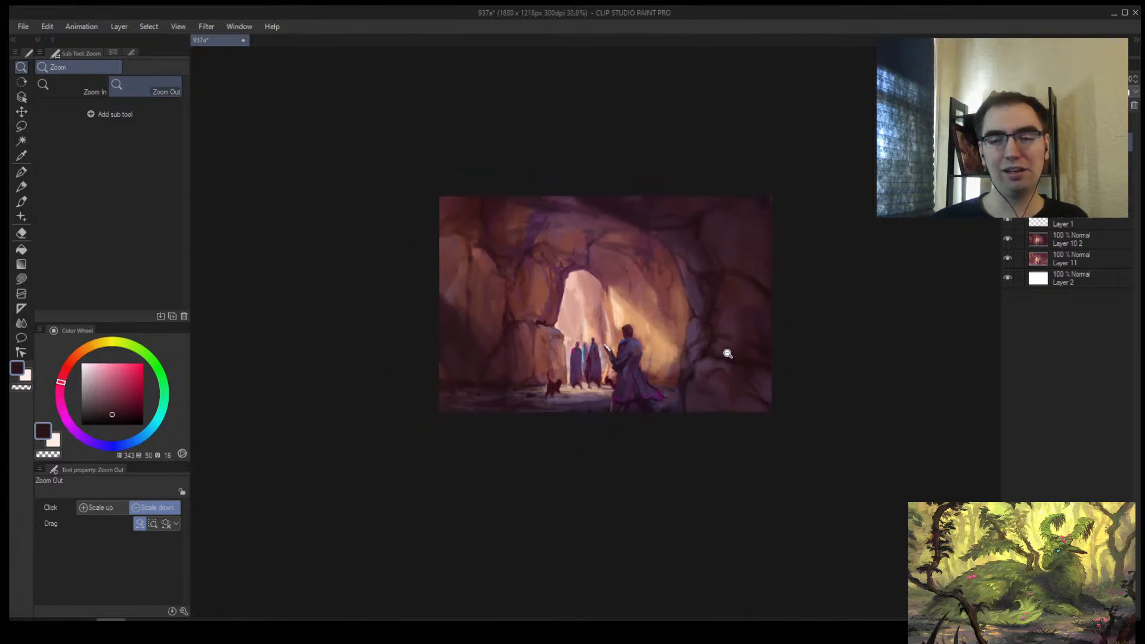
drag(725, 353, 782, 377)
key(b)
alt+click(739, 408)
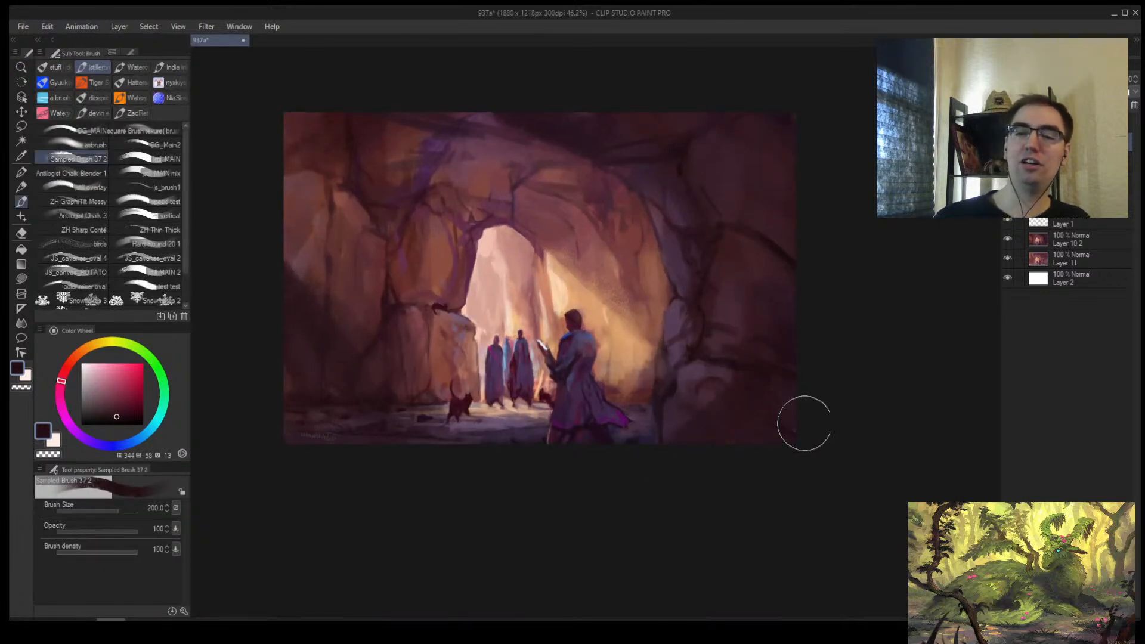
Step: Mirror the view and darken the lower rock wall and floor edge on the cat's side with dark maroon at brush sizes 80 and 50
key(h)
key(ctrl+space)
drag(849, 401, 875, 379)
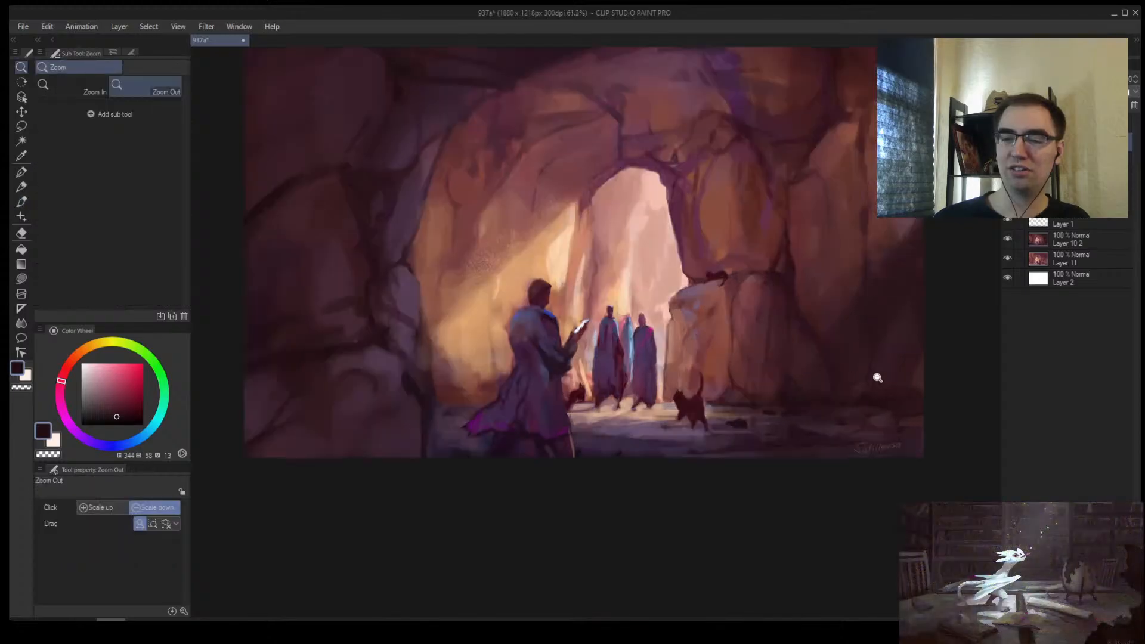
key(bracketleft)
key(bracketleft)
key(bracketleft)
key(bracketleft)
key(bracketleft)
key(bracketleft)
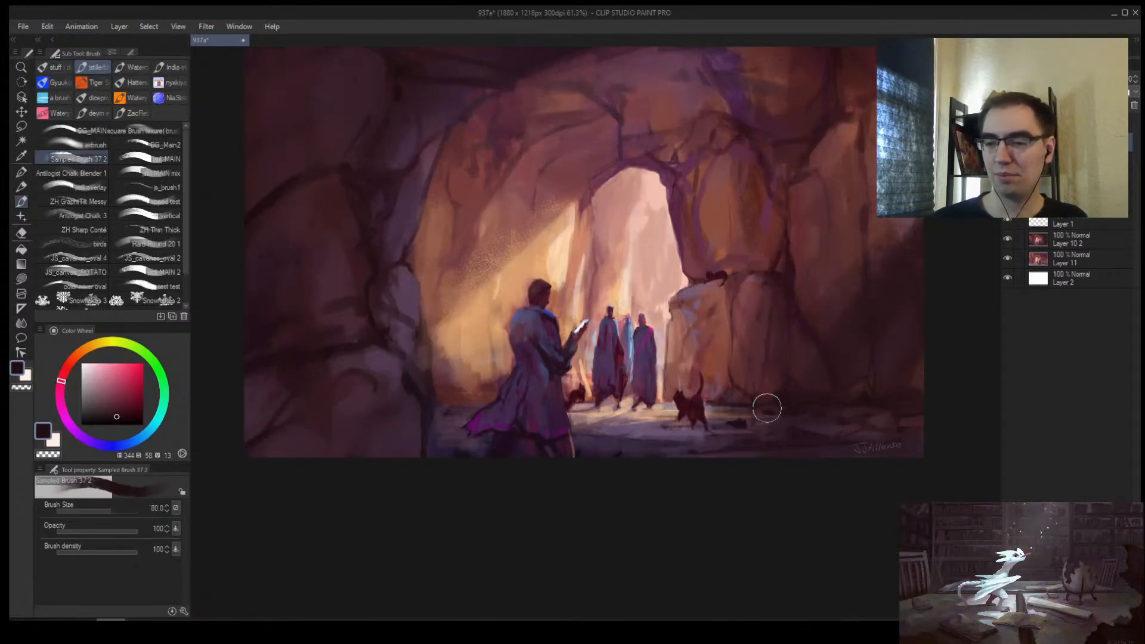
key(space)
drag(841, 408, 758, 427)
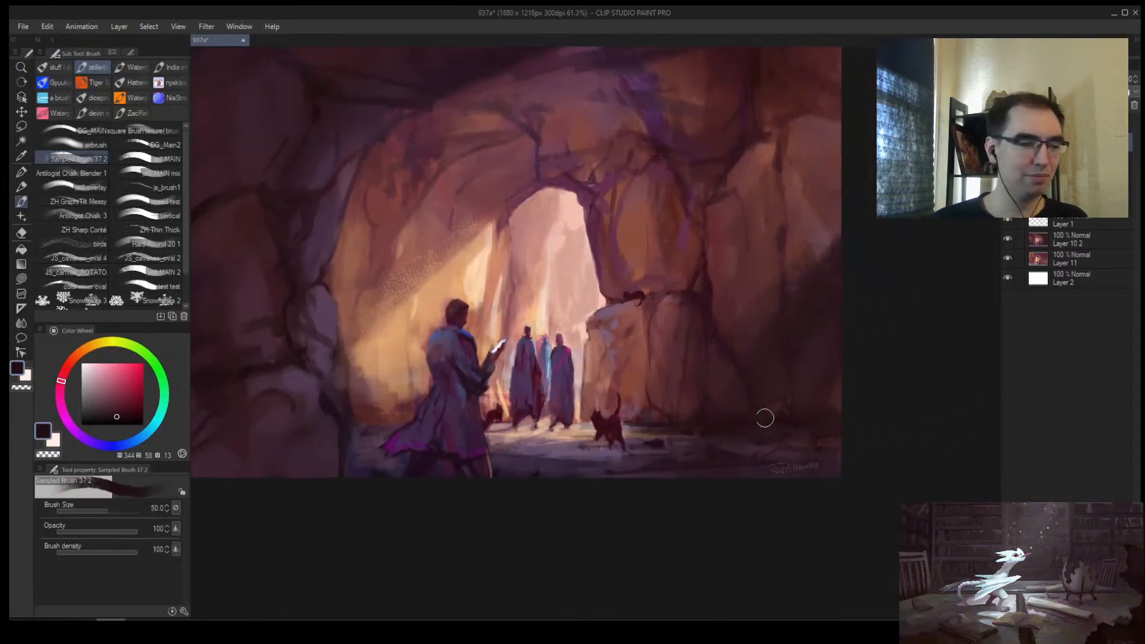
key(alt+space)
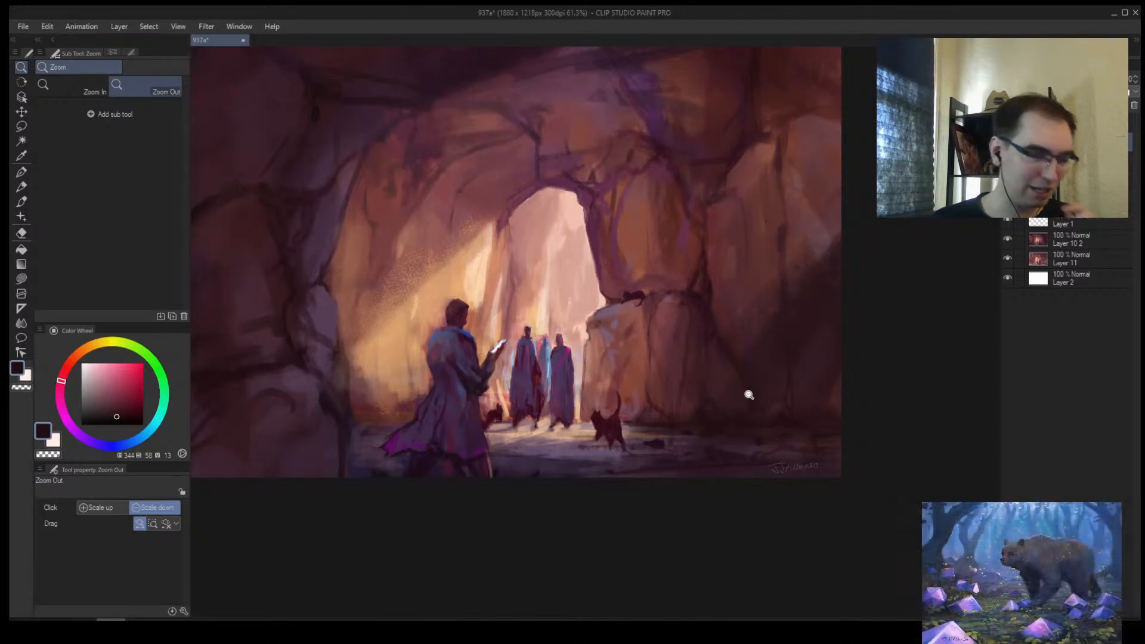
scroll(573, 176, up, 1)
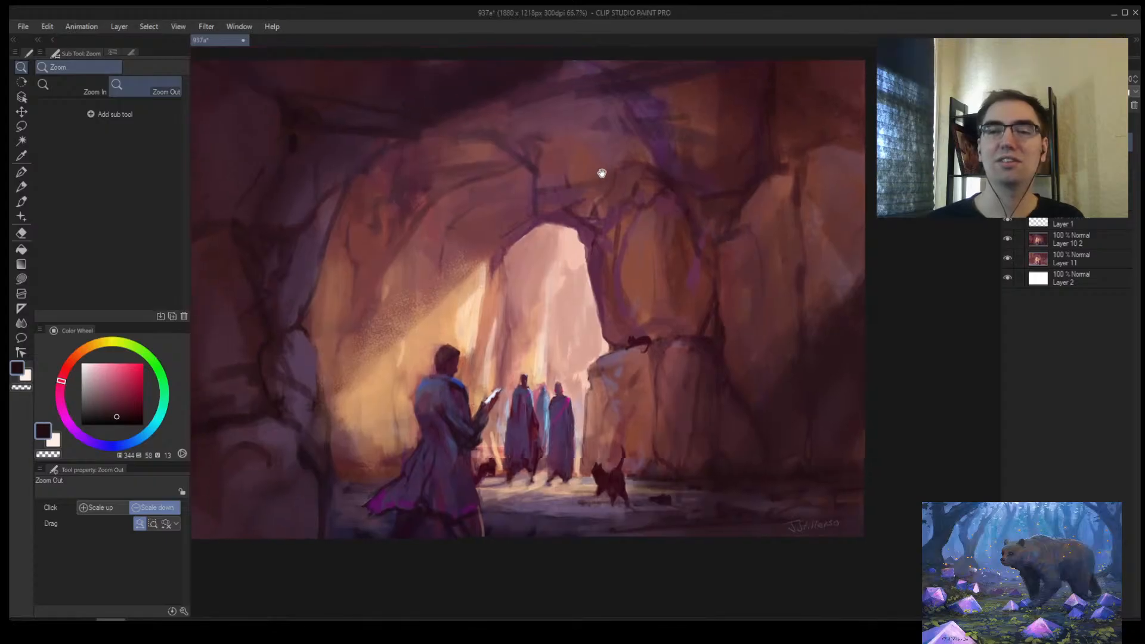
Step: Darken the cave ceiling edge above the purple rock patch with sampled dark maroon at brush size 70
scroll(602, 173, down, 4)
scroll(718, 181, up, 2)
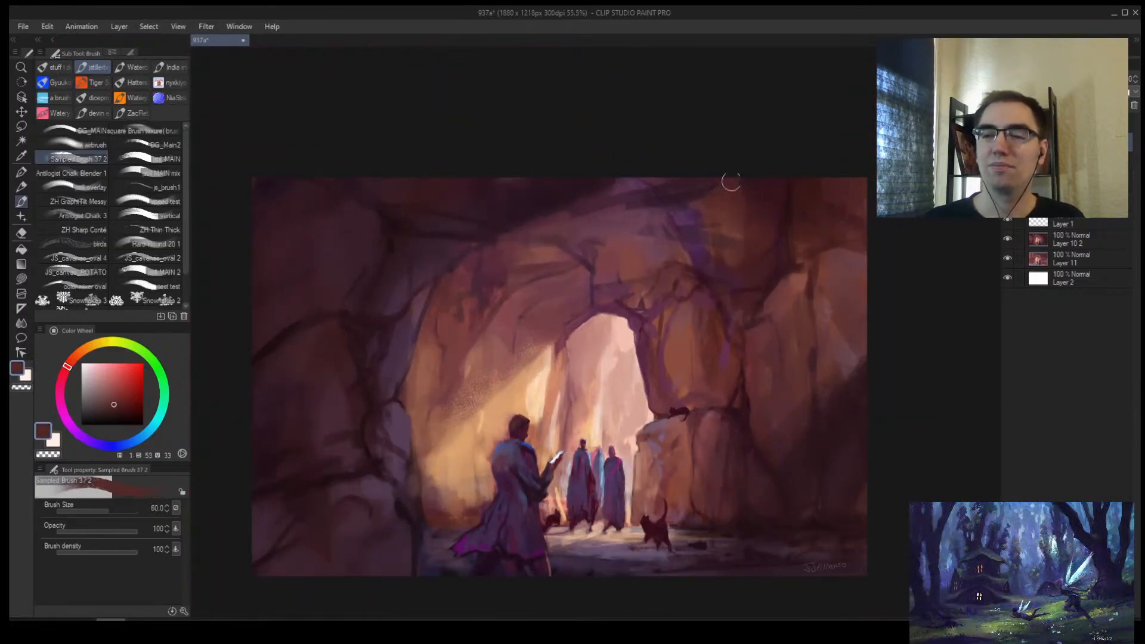
key(])
mouse_move(710, 188)
mouse_down()
mouse_move(642, 198)
mouse_move(682, 193)
mouse_up()
alt+click(644, 201)
alt+click(694, 192)
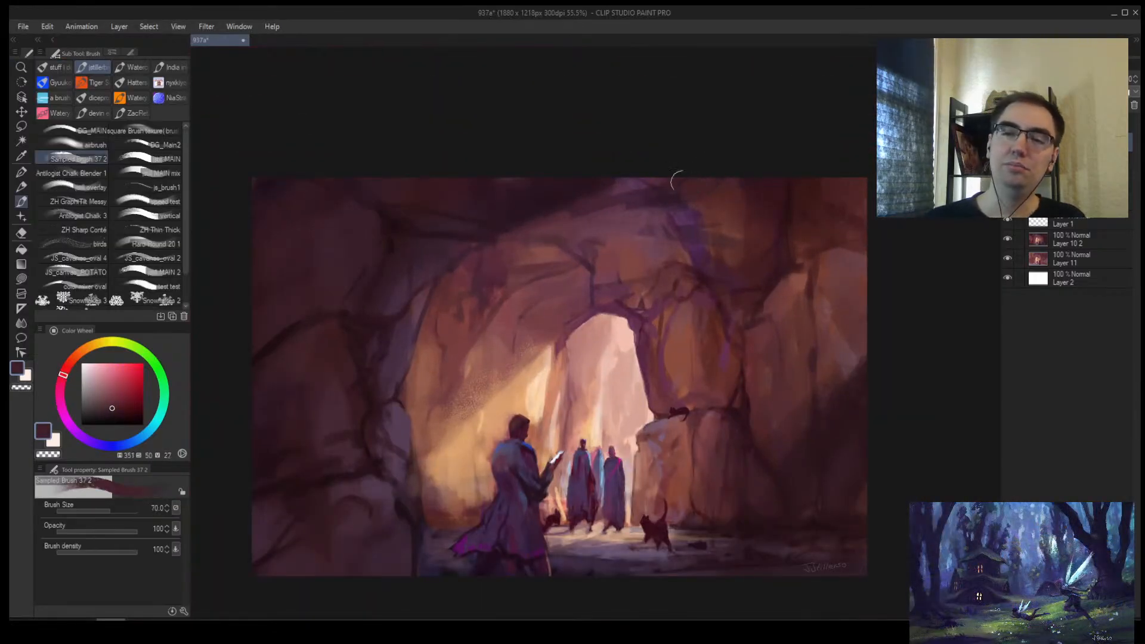
scroll(778, 199, down, 3)
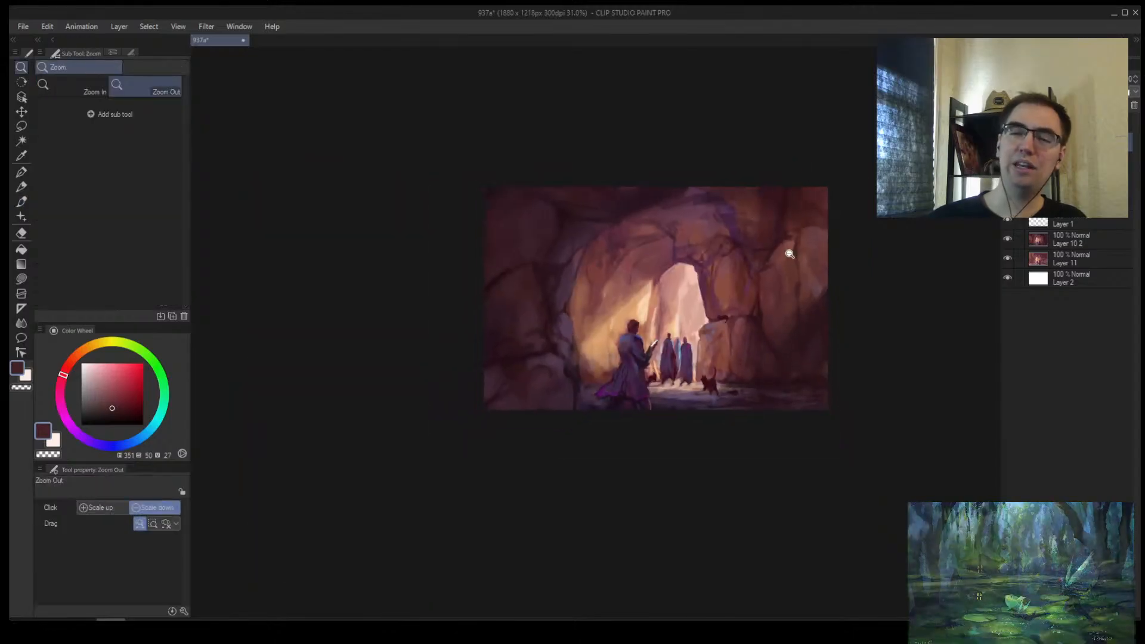
Step: Examine the cave painting in normal and mirrored views, as a whole and closer around the light beam and figures
drag(789, 254, 682, 263)
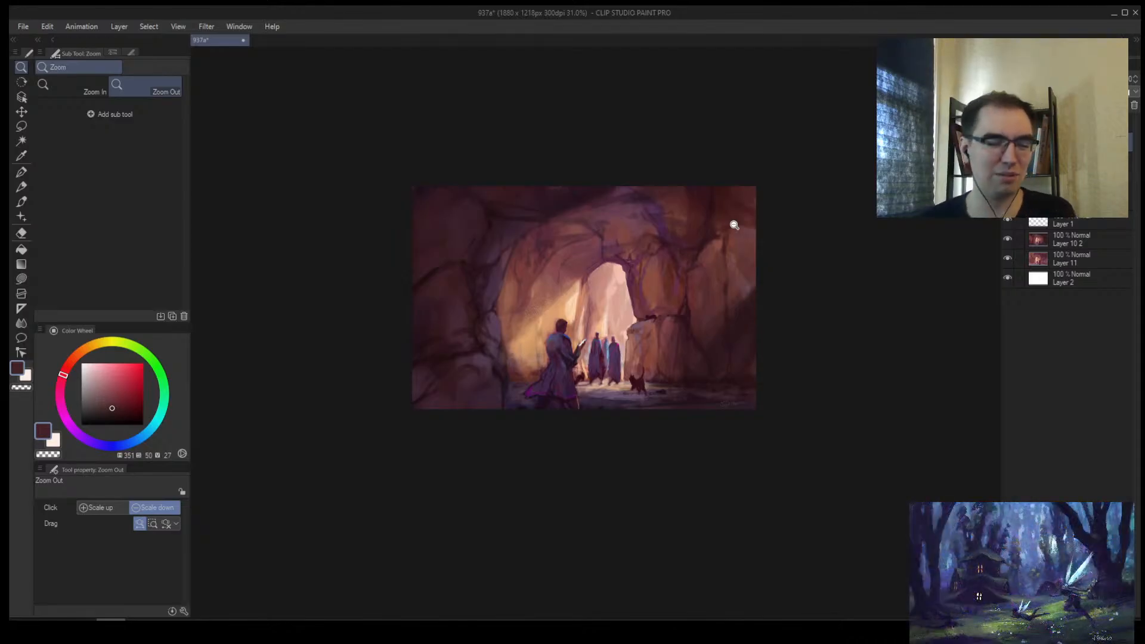
scroll(599, 275, up, 3)
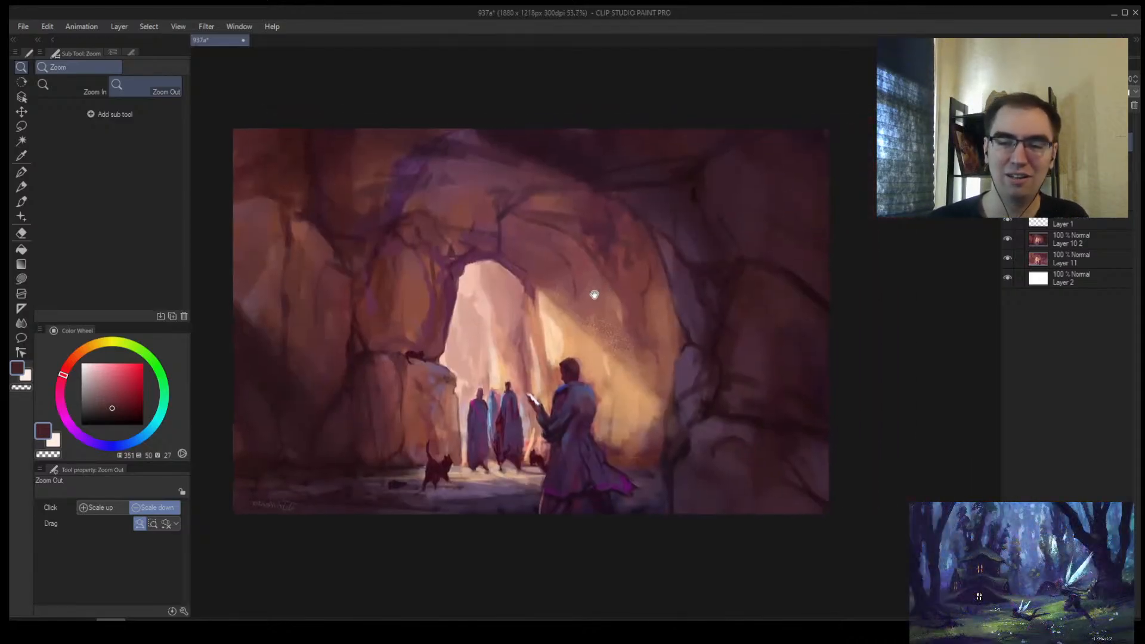
scroll(558, 302, up, 1)
key(e)
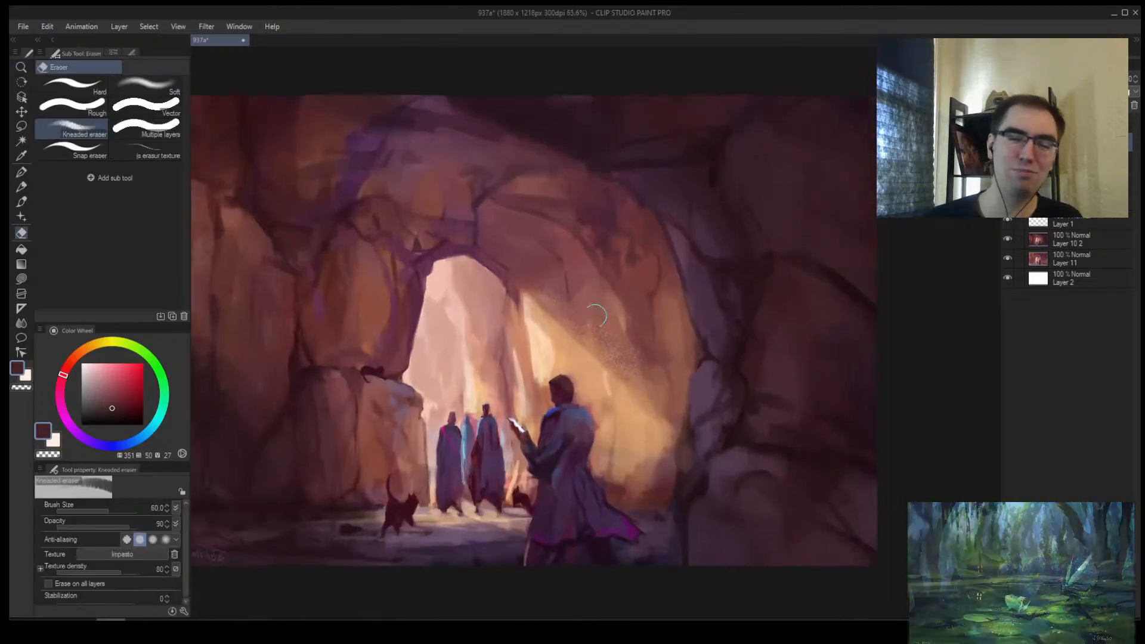
key(alt+space)
drag(569, 367, 541, 396)
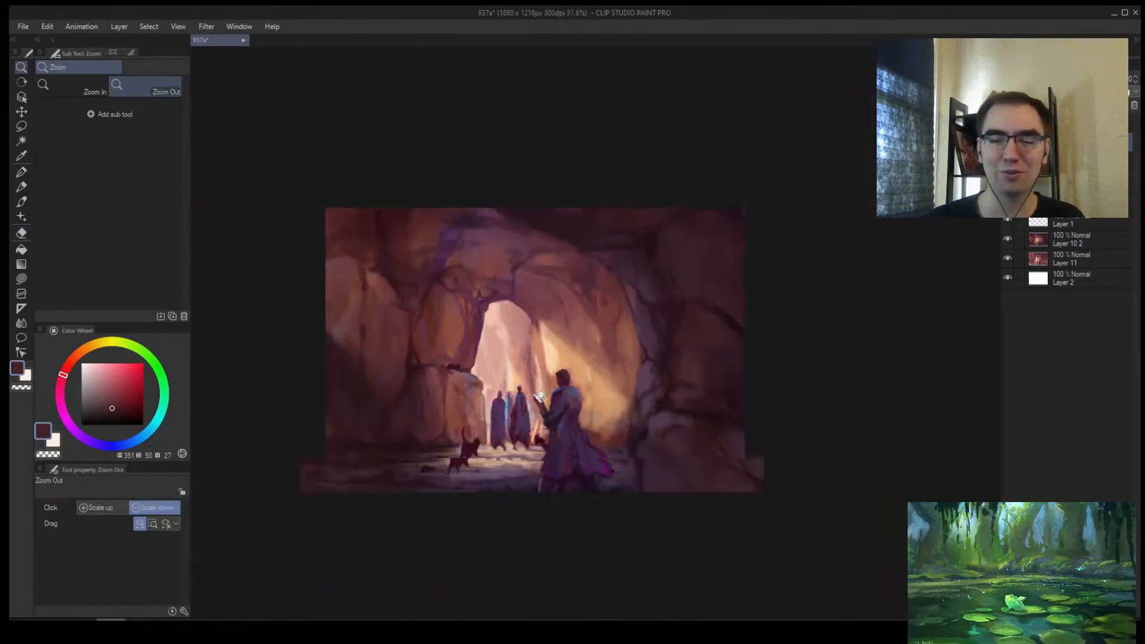
scroll(541, 395, up, 2)
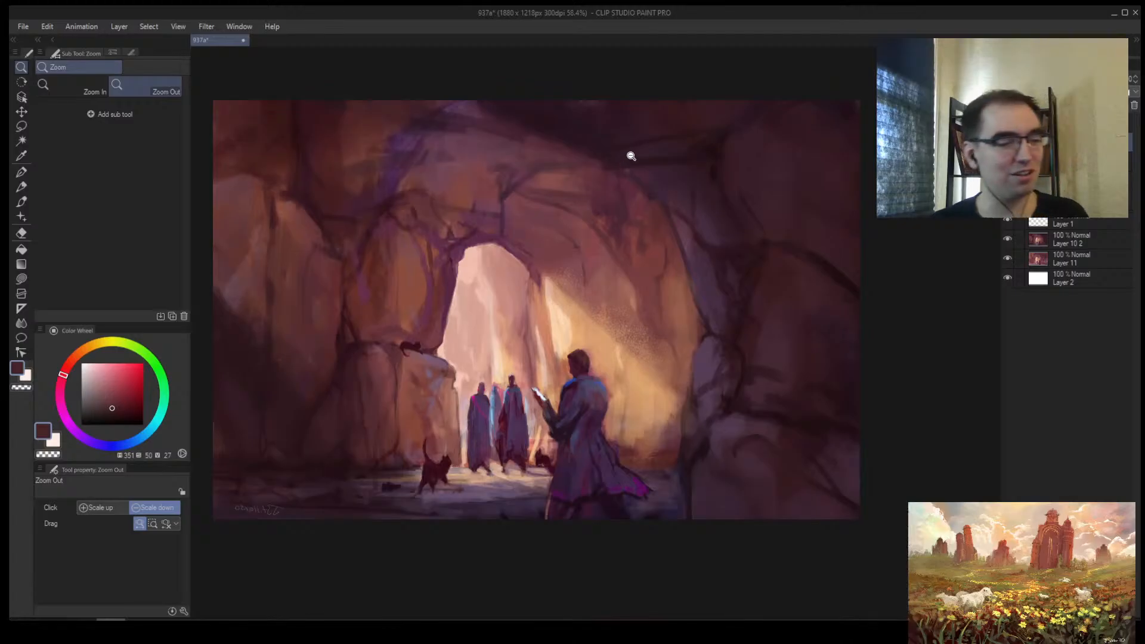
click(567, 279)
click(556, 292)
scroll(597, 352, up, 7)
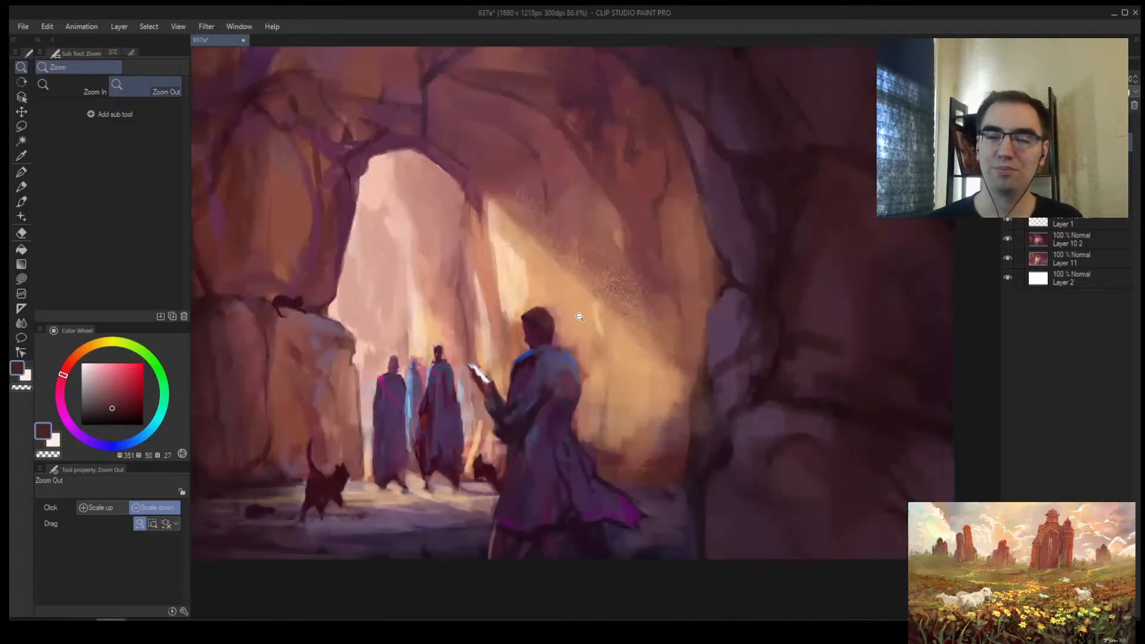
Step: Set the painting brush to pale blue-white at size 2.5 and save the cave painting
key(b)
click(85, 364)
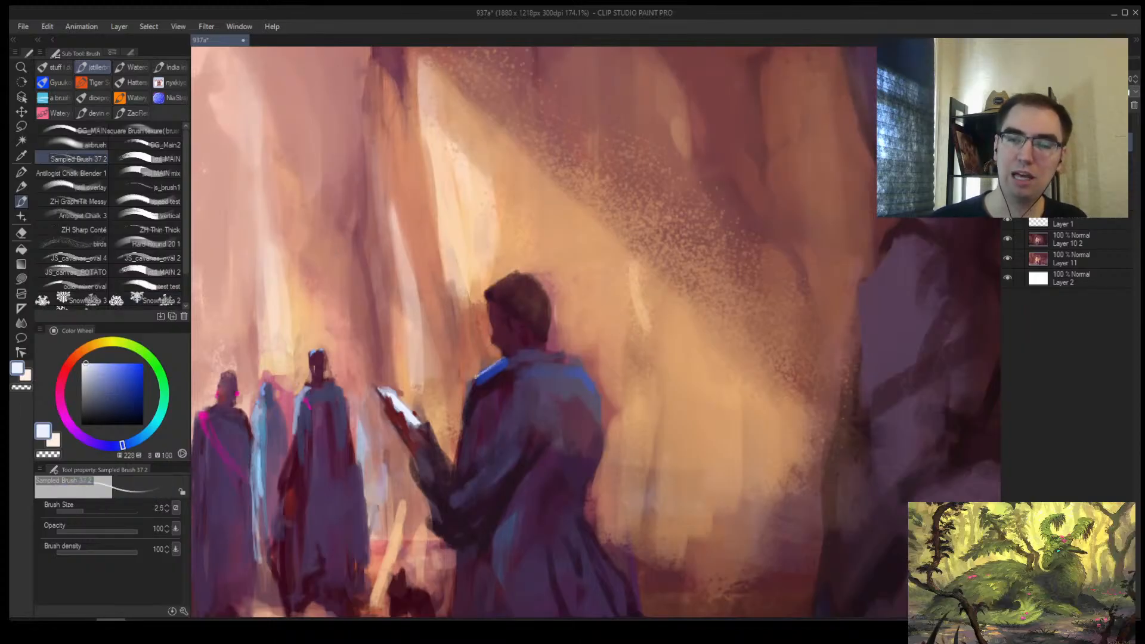
key(/)
scroll(472, 394, down, 6)
scroll(503, 365, up, 4)
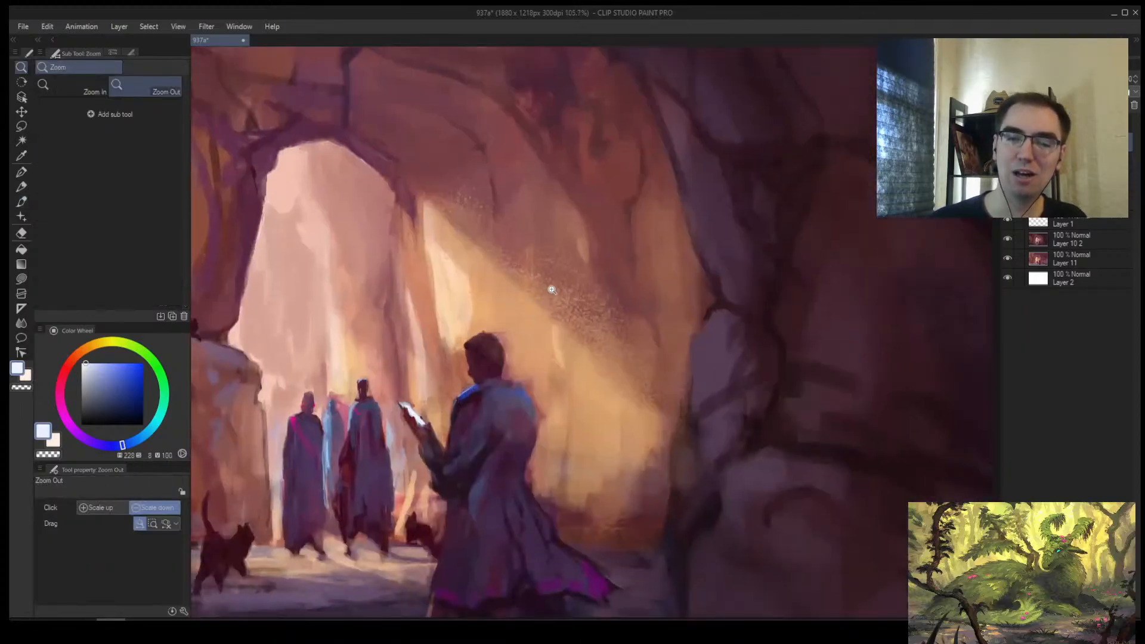
scroll(547, 249, down, 4)
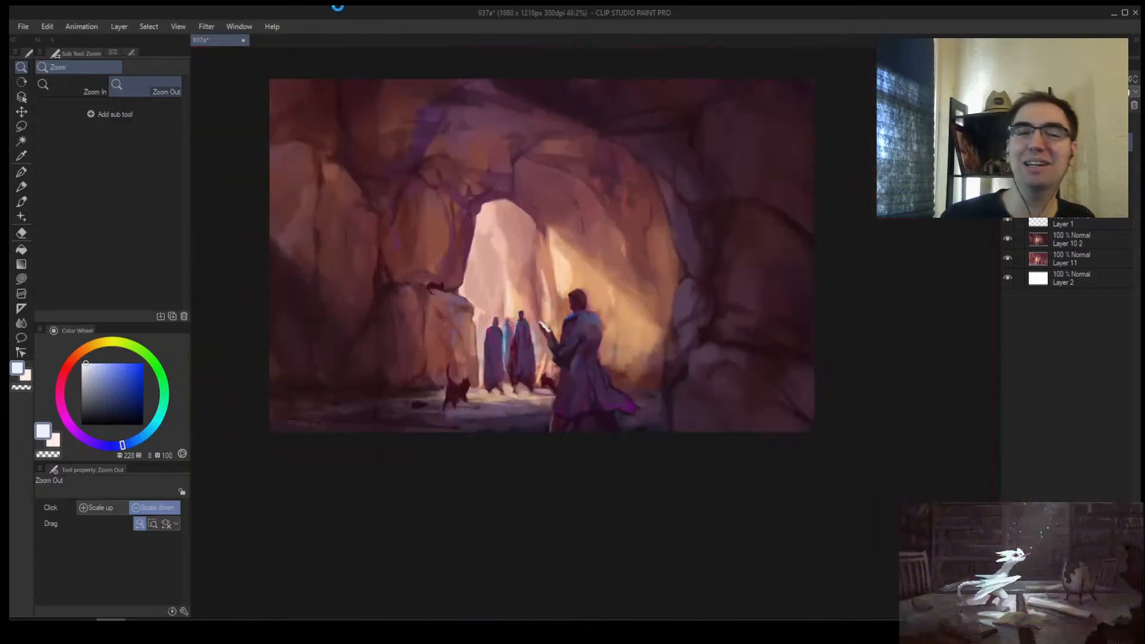
key(ctrl+s)
Step: Open 936.clip from the aa streampaint 936 folder
click(27, 27)
click(52, 68)
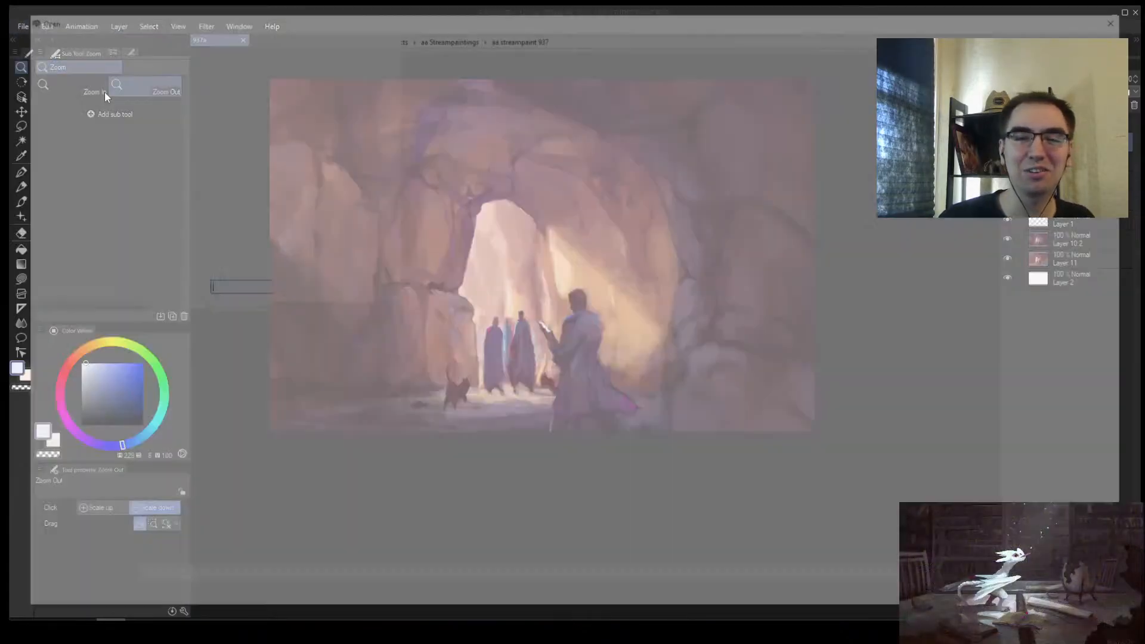
click(455, 36)
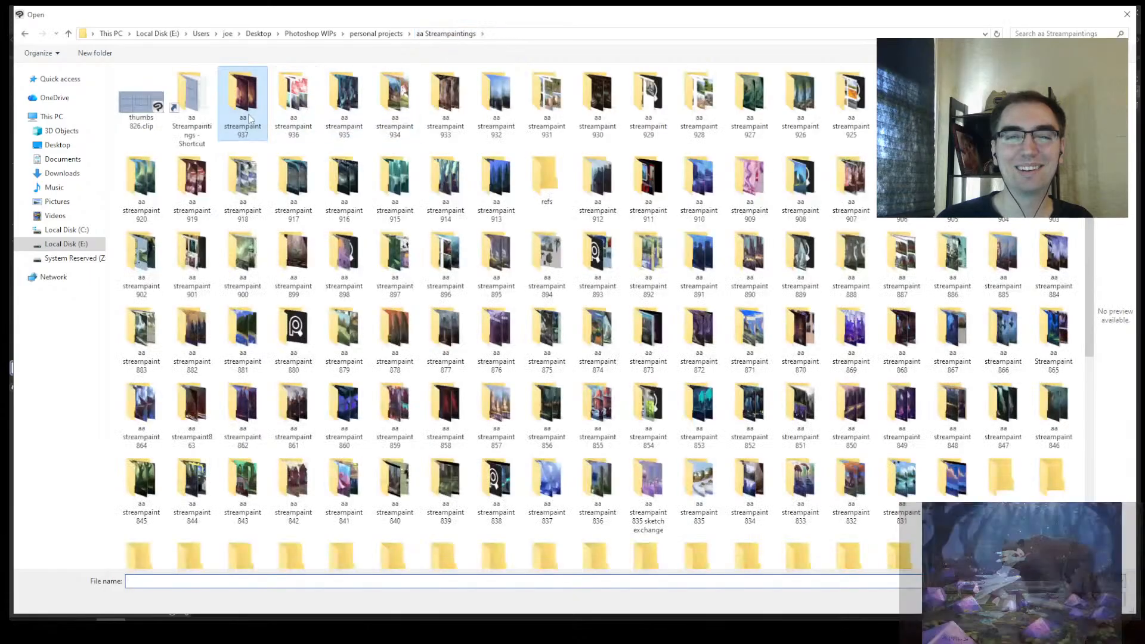
double_click(302, 107)
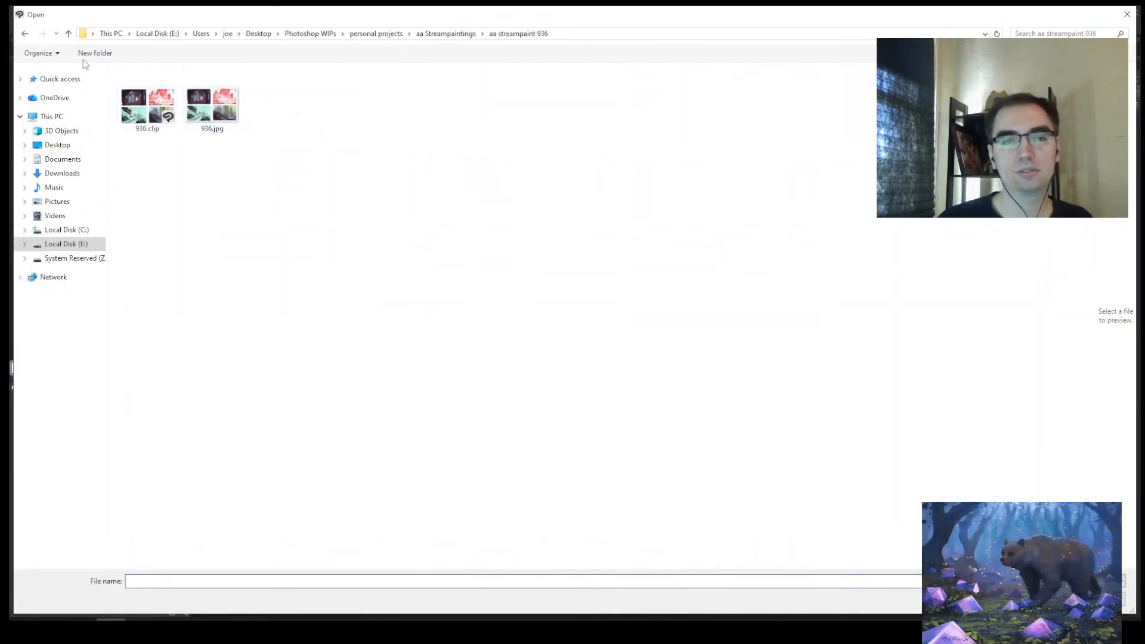
click(27, 33)
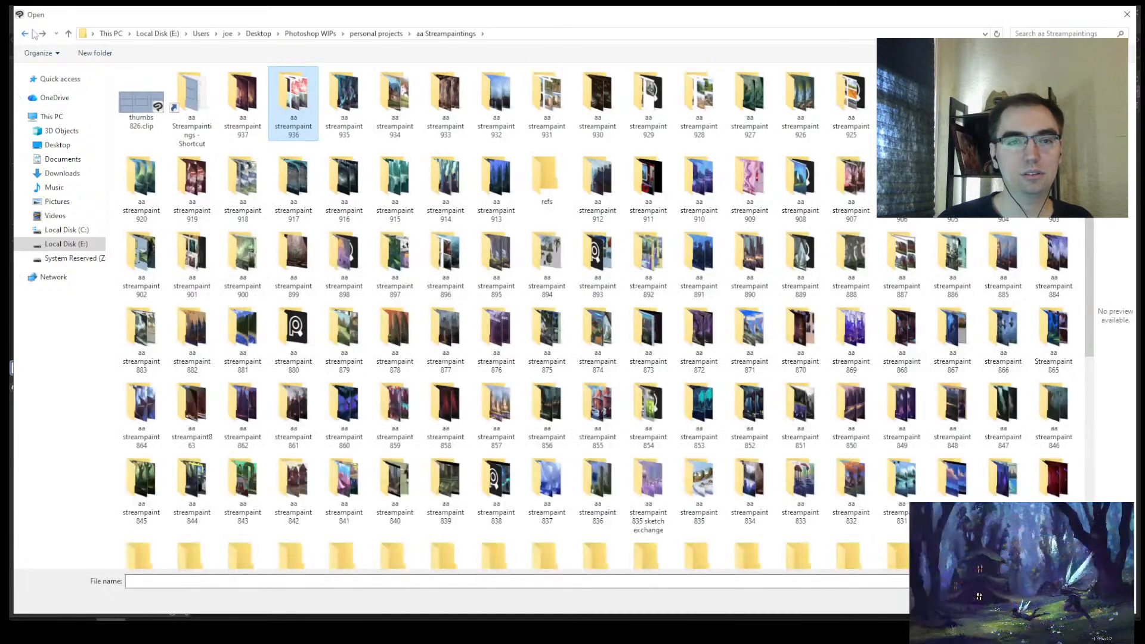
click(337, 103)
double_click(337, 104)
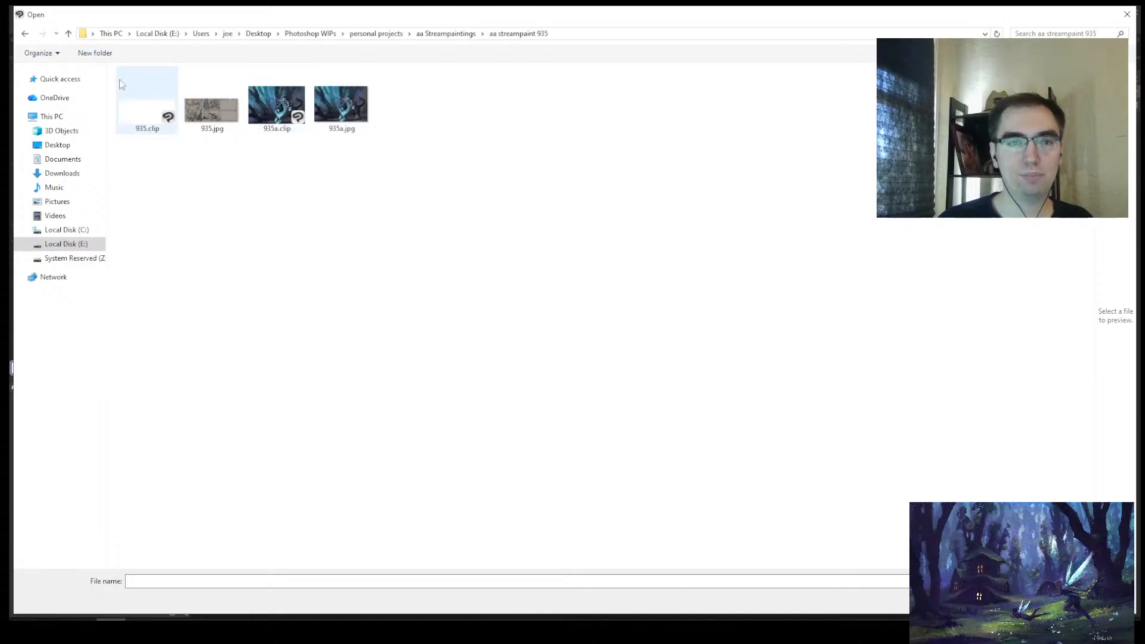
click(25, 34)
double_click(294, 102)
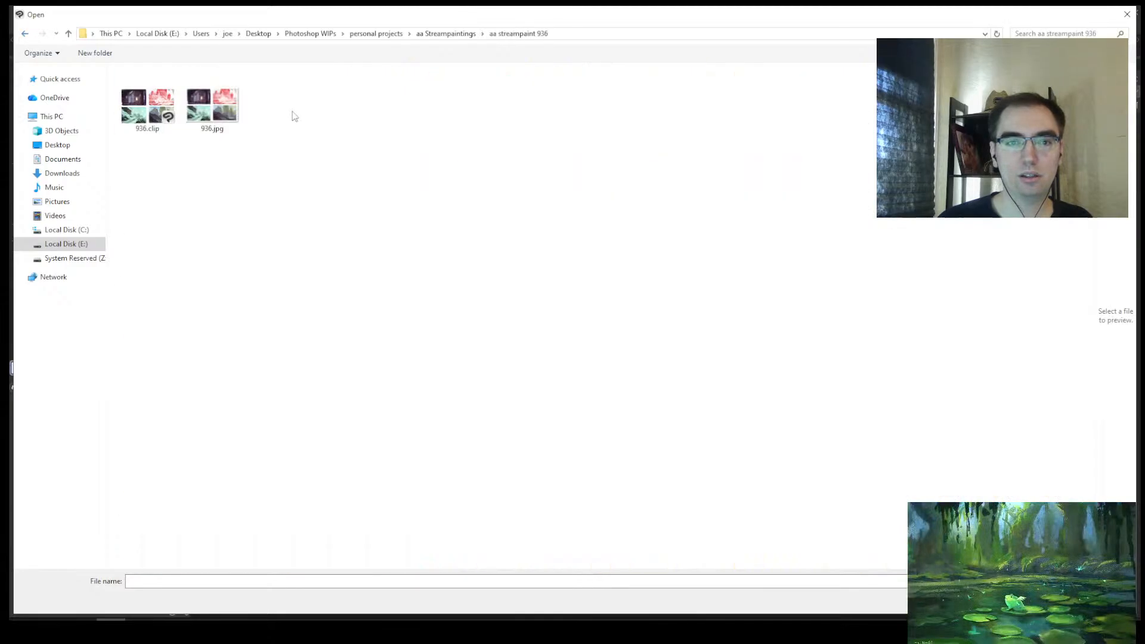
double_click(149, 109)
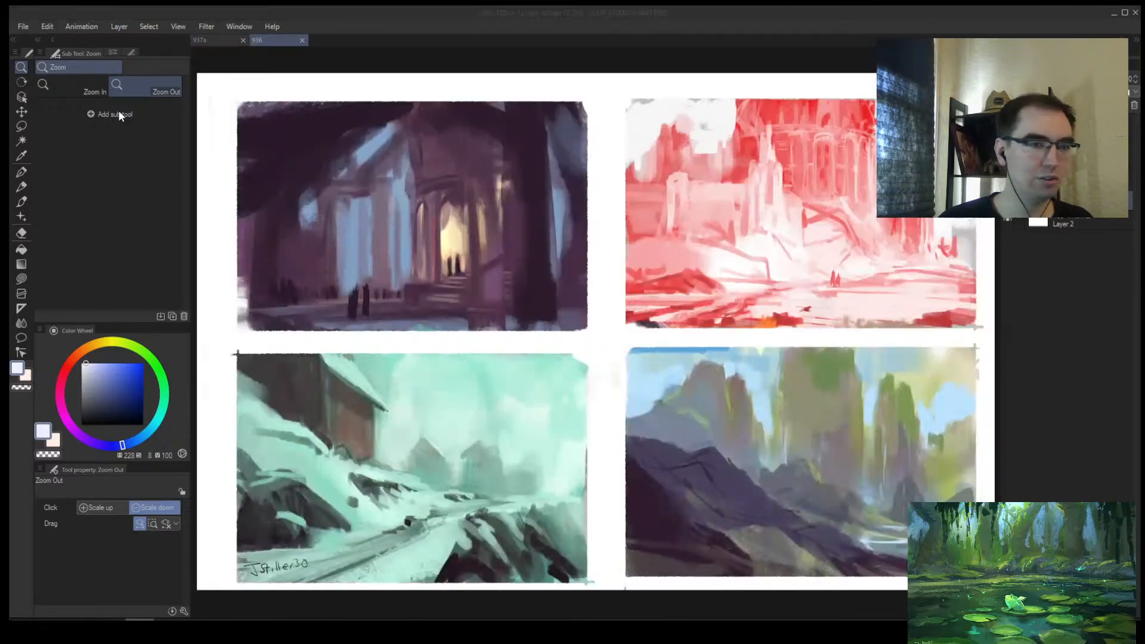
Step: Hide the four painted thumbnail sketches and show the numbered frame outlines on the sheet
click(24, 28)
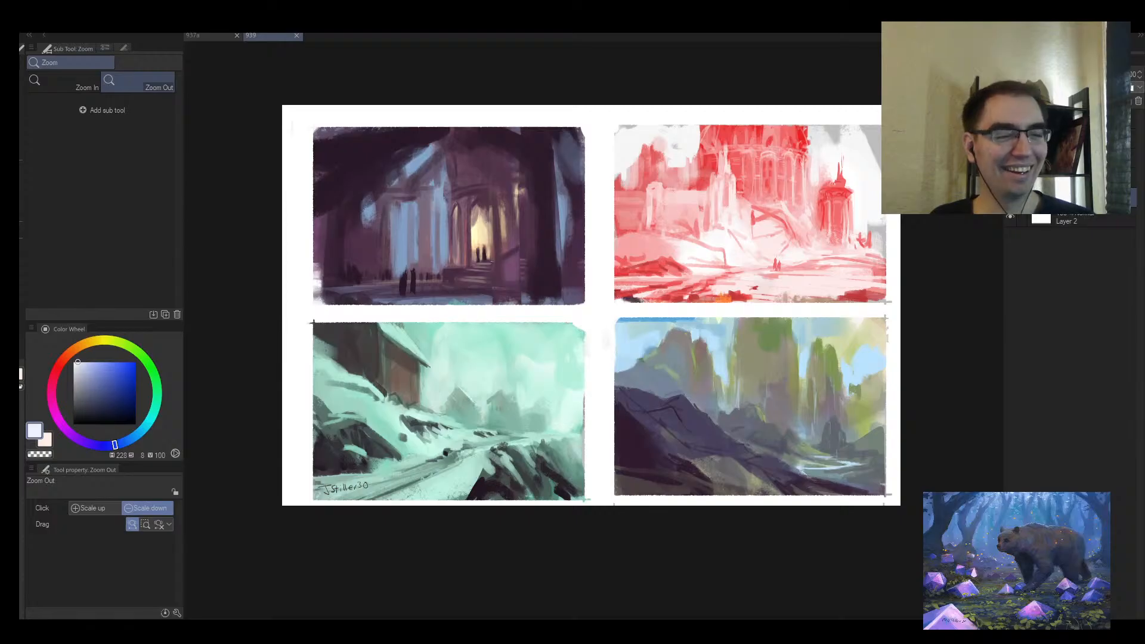
click(1011, 197)
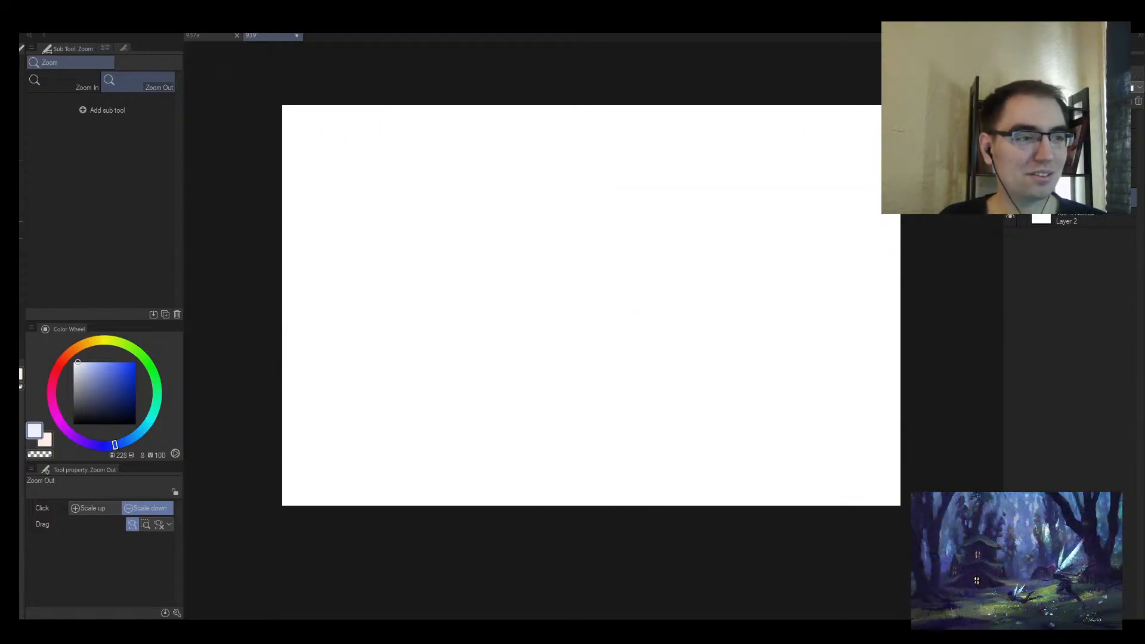
click(1011, 177)
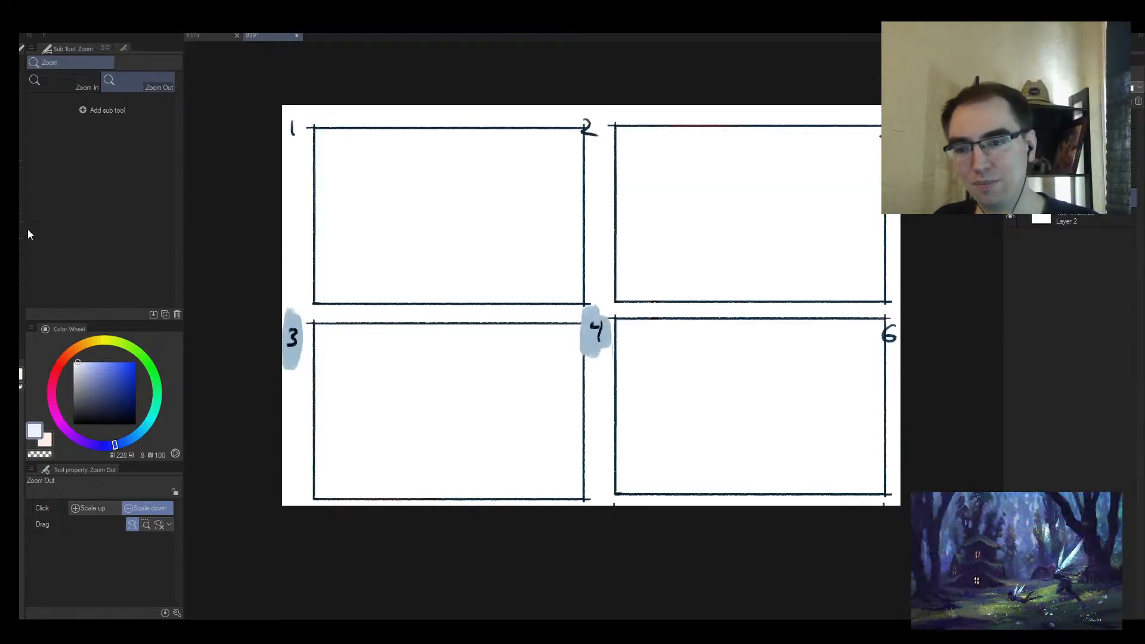
Step: Add a new layer above Layer 2 and fill it with neutral grey
click(20, 243)
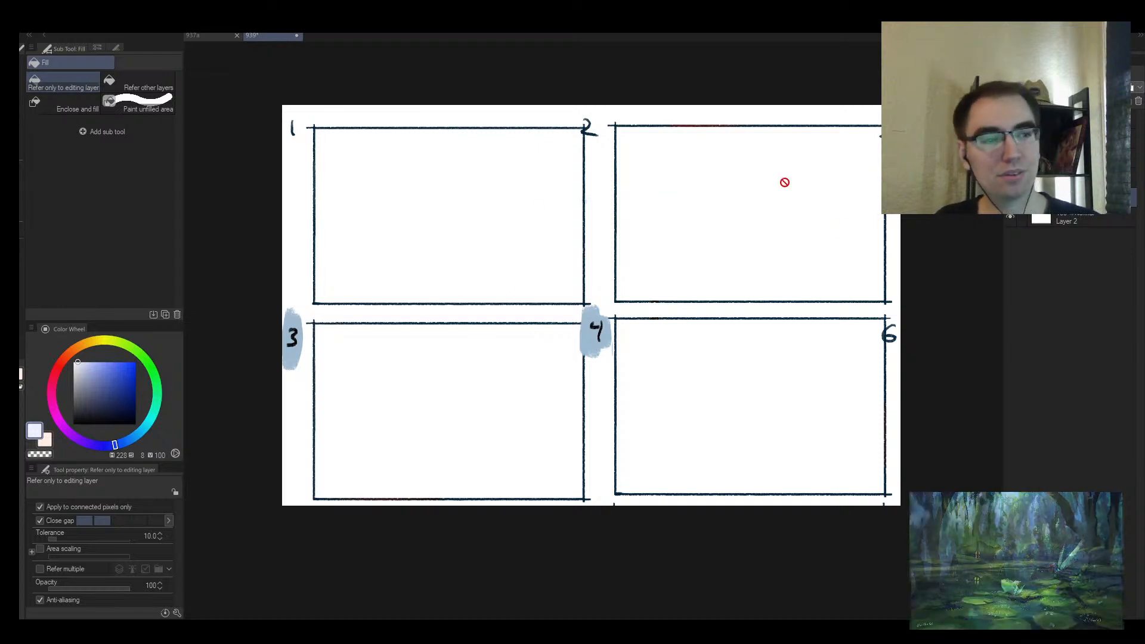
click(1072, 221)
key(ctrl+shift+n)
click(484, 237)
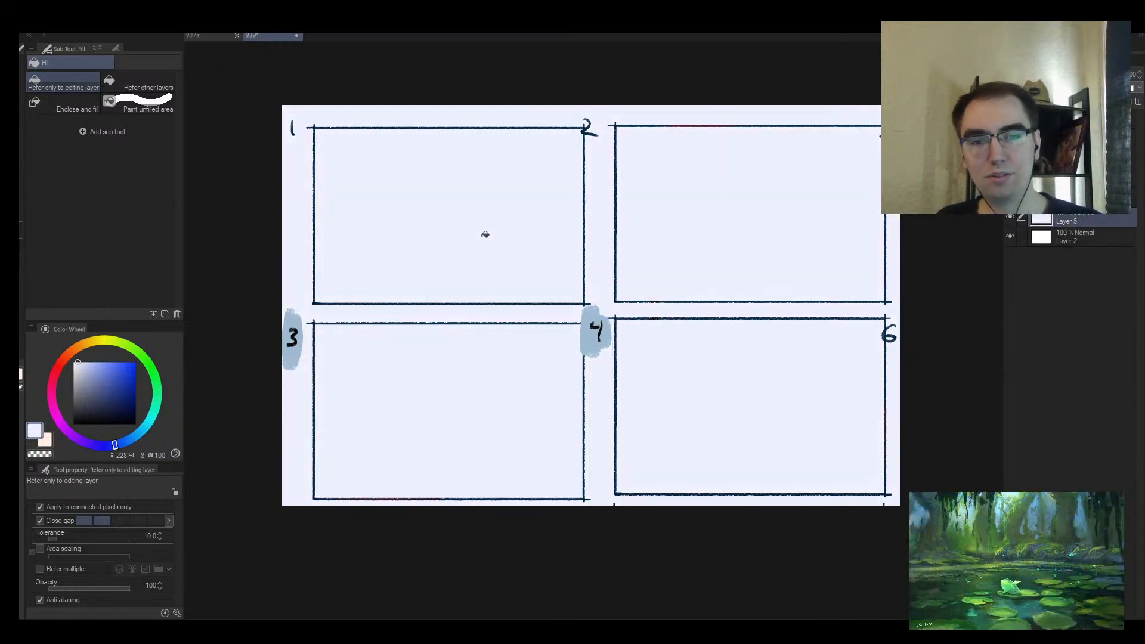
click(72, 384)
click(434, 235)
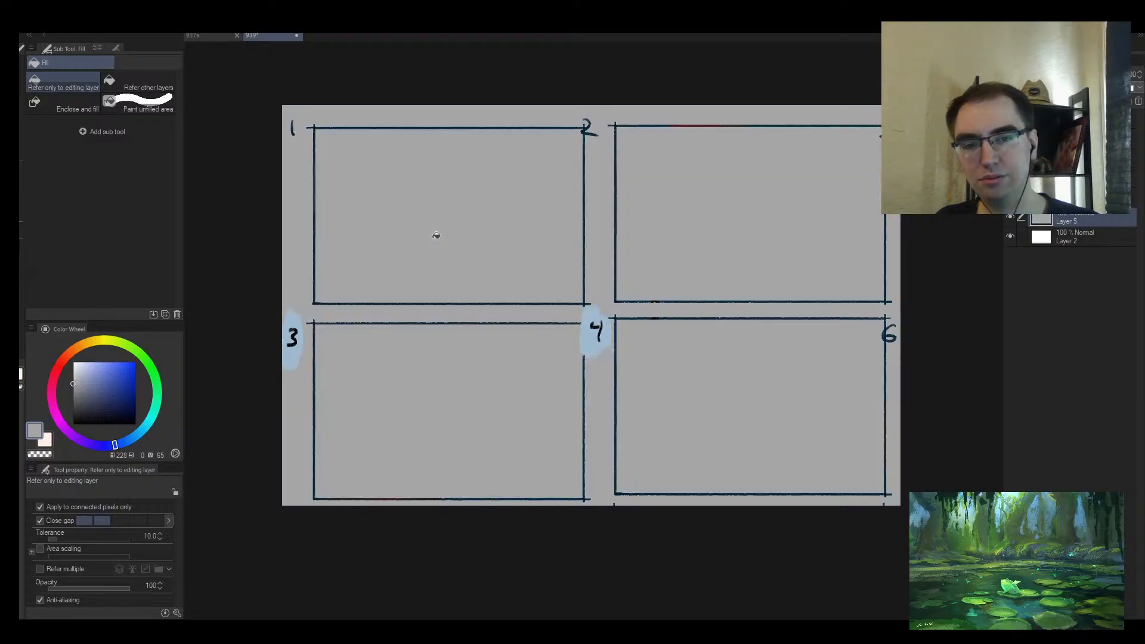
Step: Add another layer above the grey background and make the first lime-green brush strokes inside frame 1
key(slash)
drag(480, 210, 488, 197)
key(ctrl+shift+n)
drag(362, 136, 364, 204)
key(b)
drag(90, 343, 123, 344)
click(100, 365)
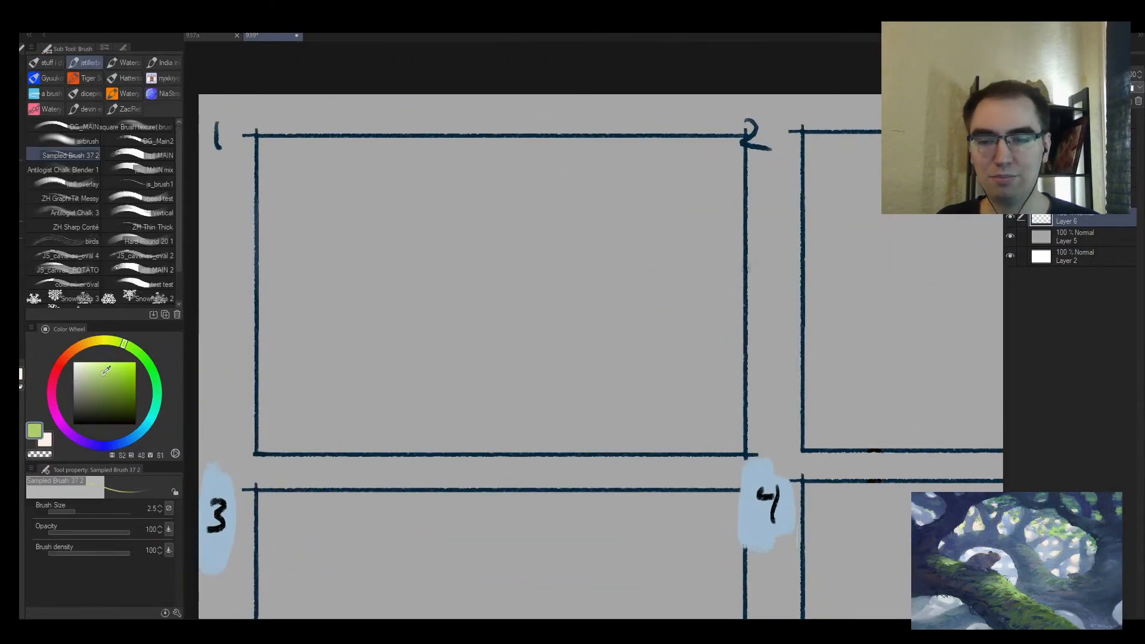
mouse_move(360, 289)
mouse_down()
mouse_move(401, 238)
mouse_move(463, 266)
mouse_move(498, 236)
mouse_up()
Step: Compare with the 937a painting, return to the thumbnail sheet and add broader lime-green strokes in frame 1 at brush size 80
click(217, 34)
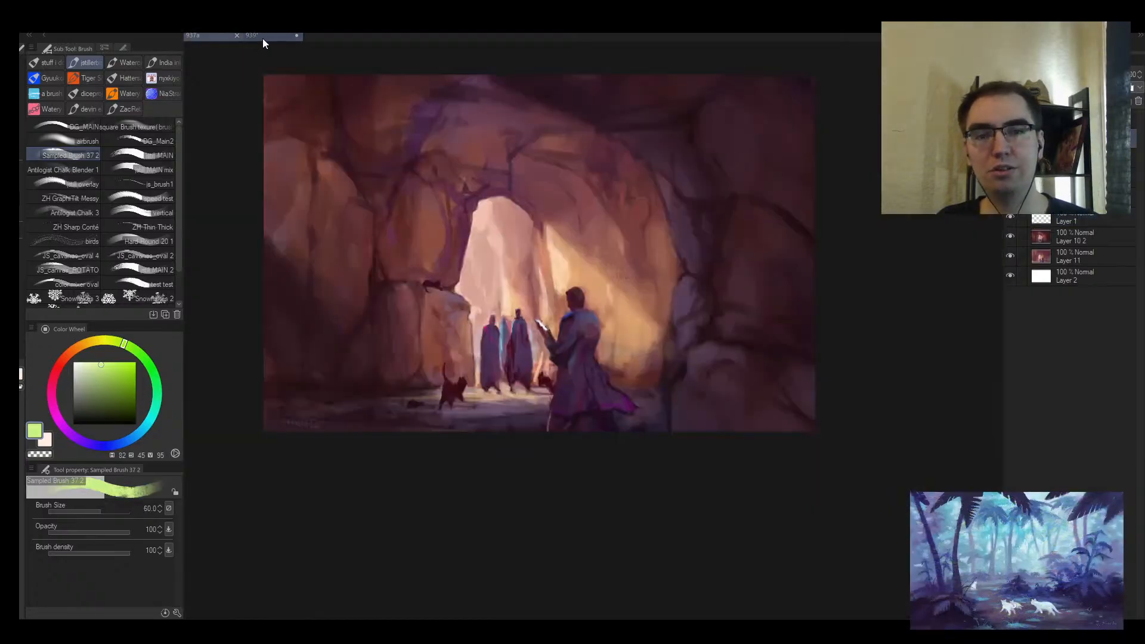
click(265, 39)
key(ctrl+space)
click(436, 232)
key(])
key(])
mouse_move(497, 254)
mouse_down()
mouse_move(583, 243)
mouse_move(603, 200)
mouse_up()
Step: Block in muted blue-green over the upper corner of frame 1 beside frame 2 with brush sizes up to 150
drag(136, 359, 157, 394)
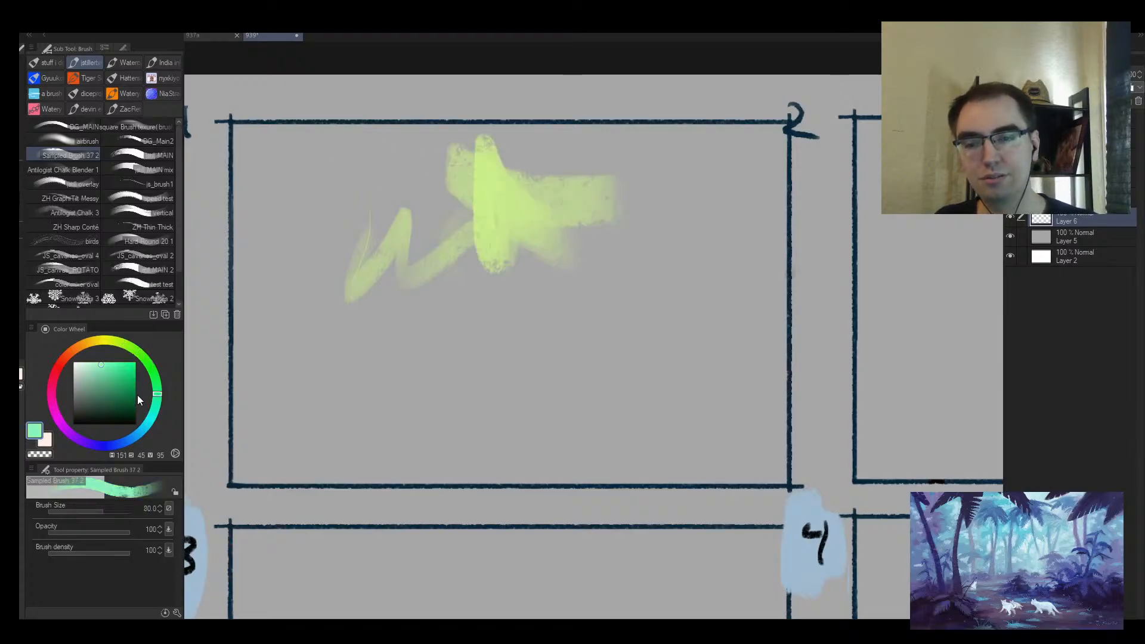
click(94, 393)
key(])
key(])
mouse_move(578, 194)
mouse_down()
mouse_move(591, 132)
mouse_move(680, 198)
mouse_move(524, 307)
mouse_up()
key(bracketright)
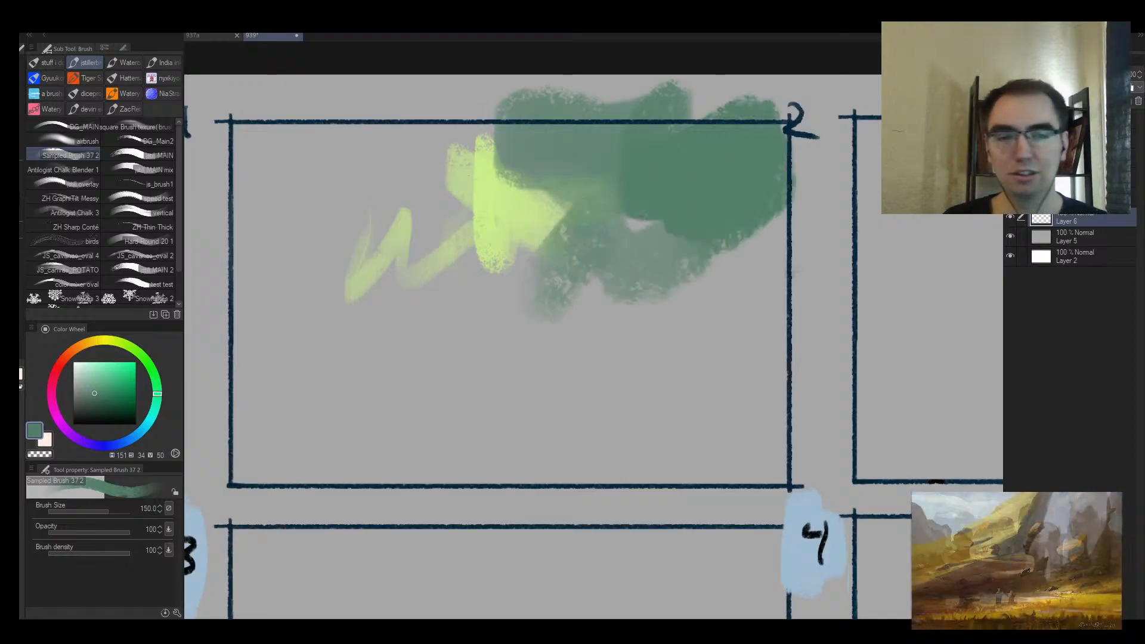
Step: Extend the muted green mass downward and past the edge facing frame 2 with sampled greens at brush size 120
key(ctrl+minus)
key(ctrl+plus)
key(bracketleft)
mouse_move(642, 292)
mouse_down()
mouse_move(682, 274)
mouse_move(690, 235)
mouse_move(746, 242)
mouse_up()
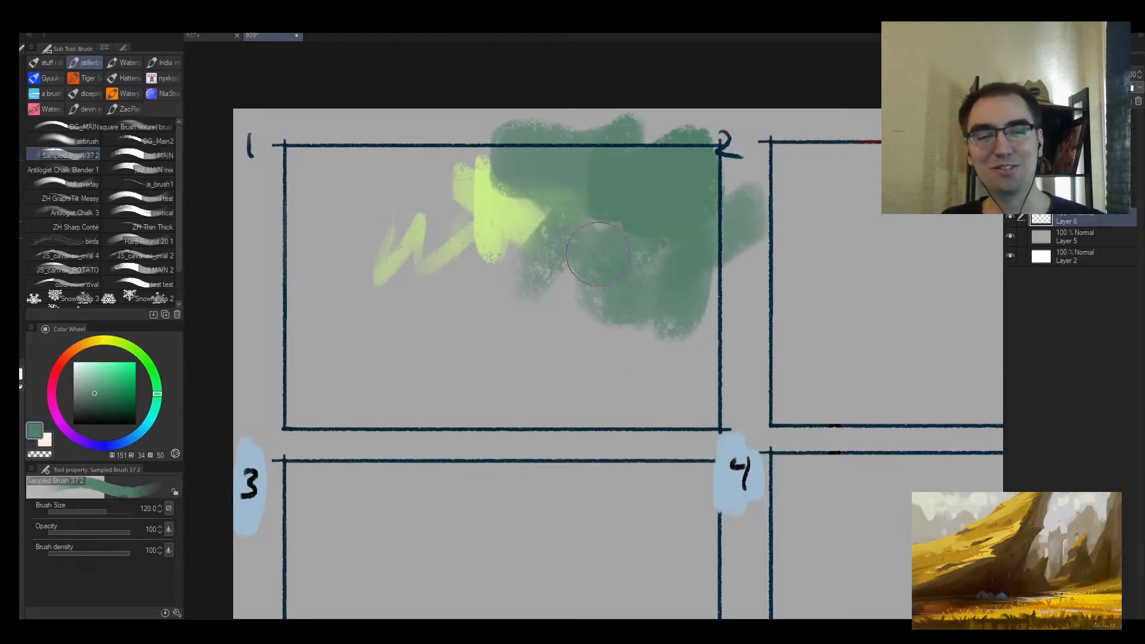
alt+click(583, 241)
alt+click(583, 241)
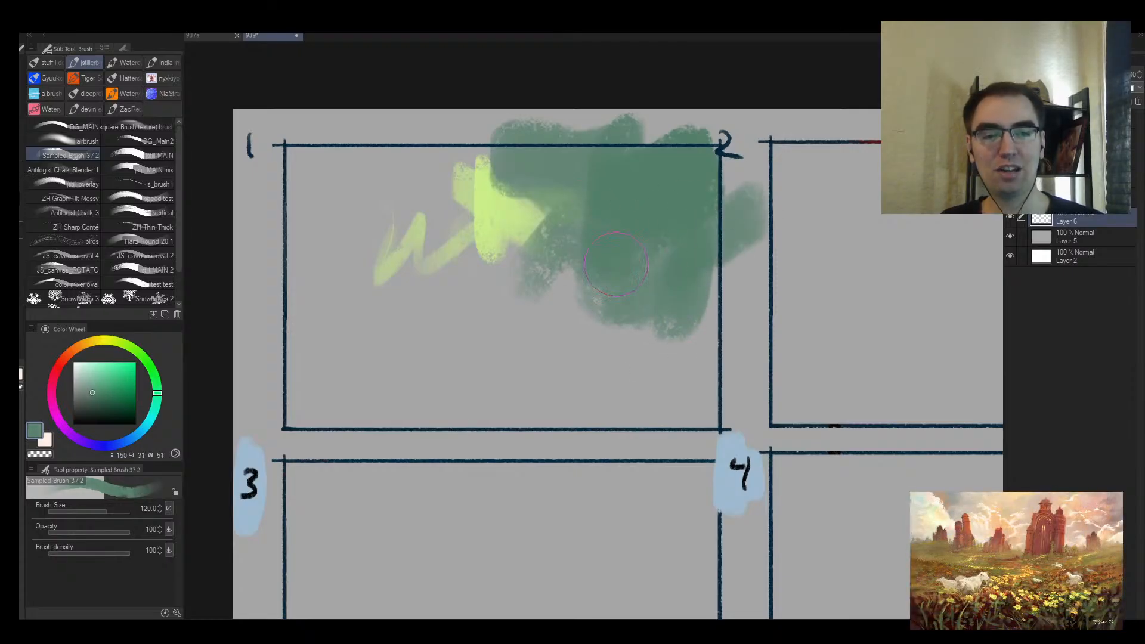
alt+click(572, 249)
mouse_move(634, 268)
mouse_down()
mouse_move(698, 284)
mouse_move(529, 330)
mouse_up()
Step: Cover most of the lime strokes and the outer half of frame 1 with sampled mid greens at brush size 120
alt+click(596, 254)
mouse_move(561, 254)
mouse_down()
mouse_move(542, 288)
mouse_move(492, 251)
mouse_move(430, 167)
mouse_move(496, 179)
mouse_up()
alt+click(492, 221)
alt+click(459, 221)
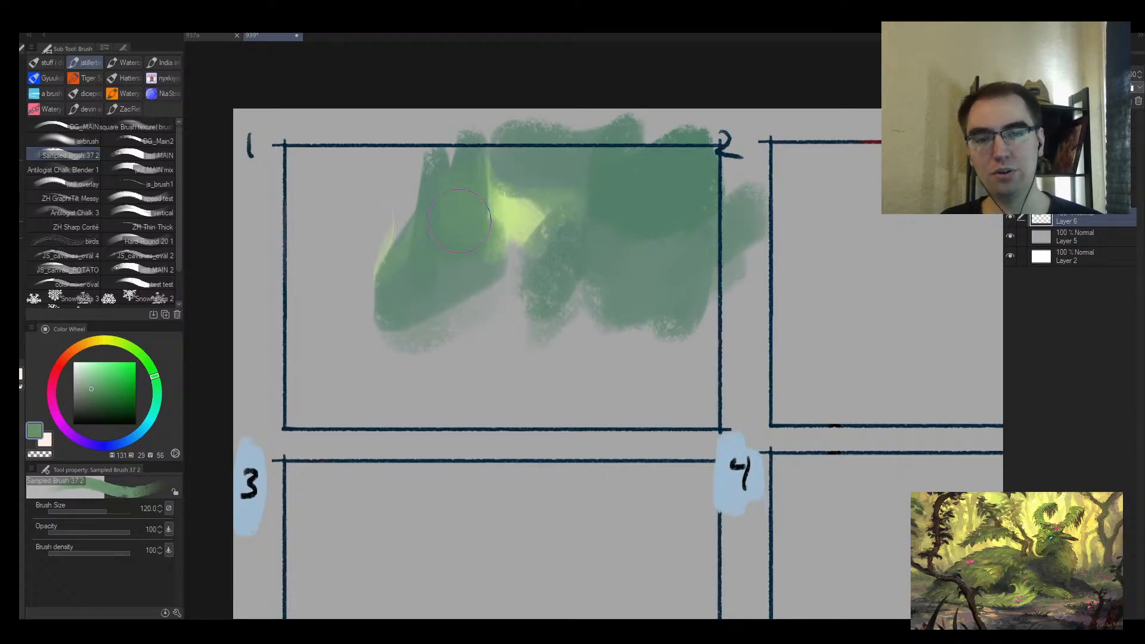
drag(498, 218, 495, 179)
alt+click(457, 219)
mouse_move(405, 253)
mouse_down()
mouse_move(399, 170)
mouse_move(458, 150)
mouse_move(442, 146)
mouse_move(422, 185)
mouse_move(519, 165)
mouse_move(396, 189)
mouse_move(269, 154)
mouse_move(323, 179)
mouse_move(336, 223)
mouse_move(309, 286)
mouse_move(350, 328)
mouse_up()
mouse_move(336, 236)
mouse_down()
mouse_move(393, 334)
mouse_move(460, 371)
mouse_move(618, 340)
mouse_move(397, 324)
mouse_up()
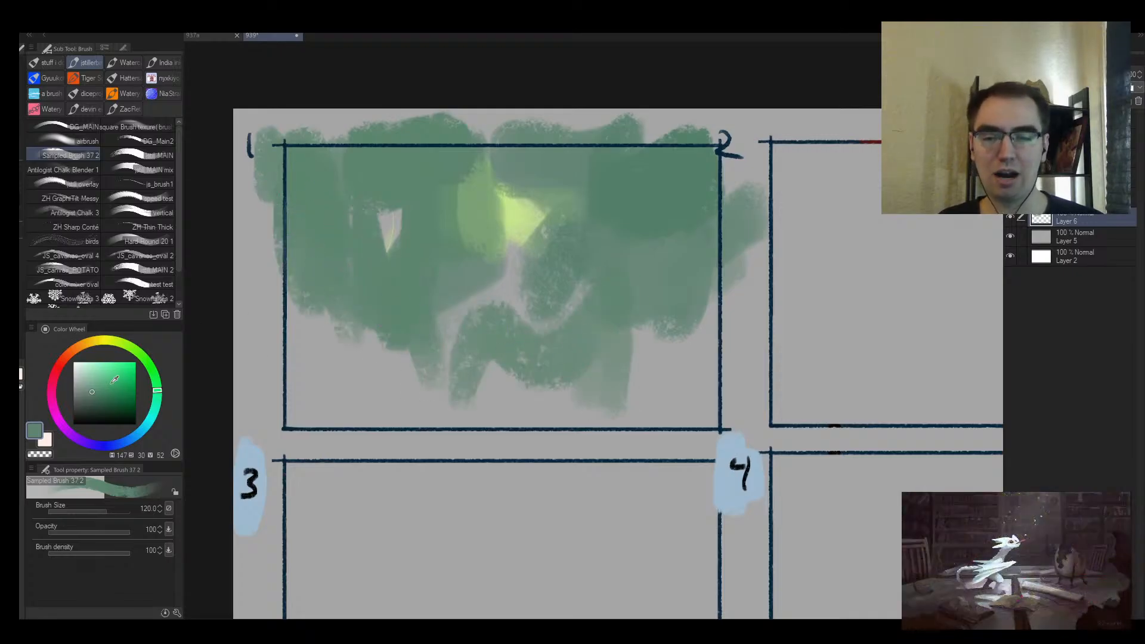
Step: Paint lighter teal patches at the centre and outer half of frame 1 at brush size 150, then reduce the brush to 120
click(92, 384)
key(])
mouse_move(463, 313)
mouse_down()
mouse_move(514, 272)
mouse_move(548, 327)
mouse_move(393, 238)
mouse_move(376, 371)
mouse_up()
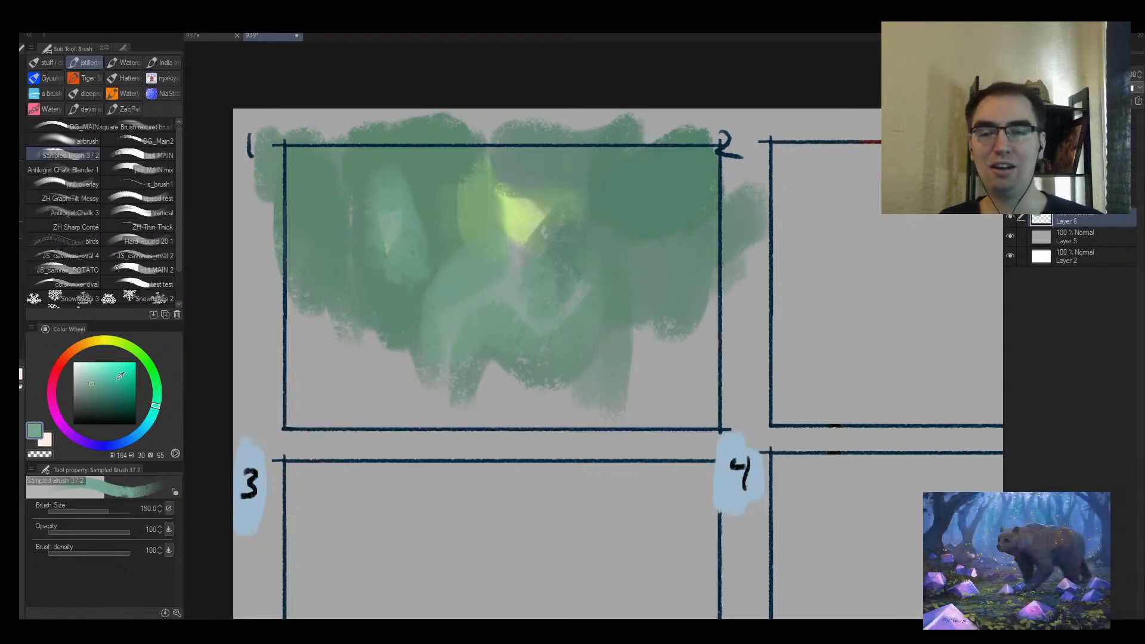
click(96, 374)
drag(440, 221, 367, 238)
key(bracketleft)
key(bracketleft)
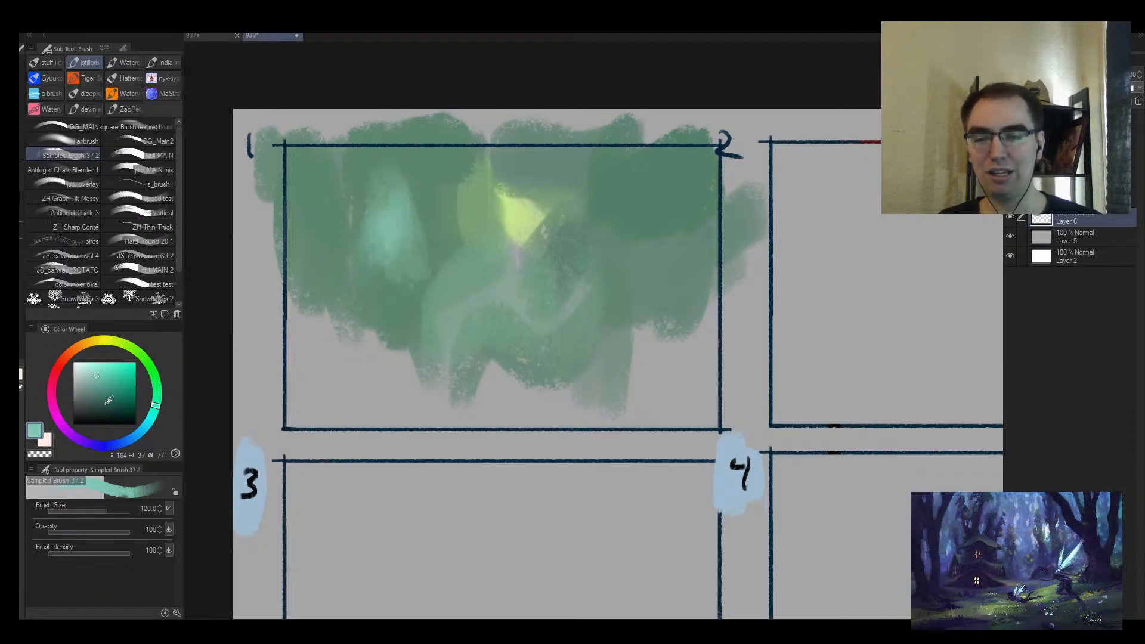
Step: Shift the teal patch in the outer half of frame 1 towards cyan at brush size 100 and resample a mid green at 120
drag(139, 433, 146, 425)
click(105, 372)
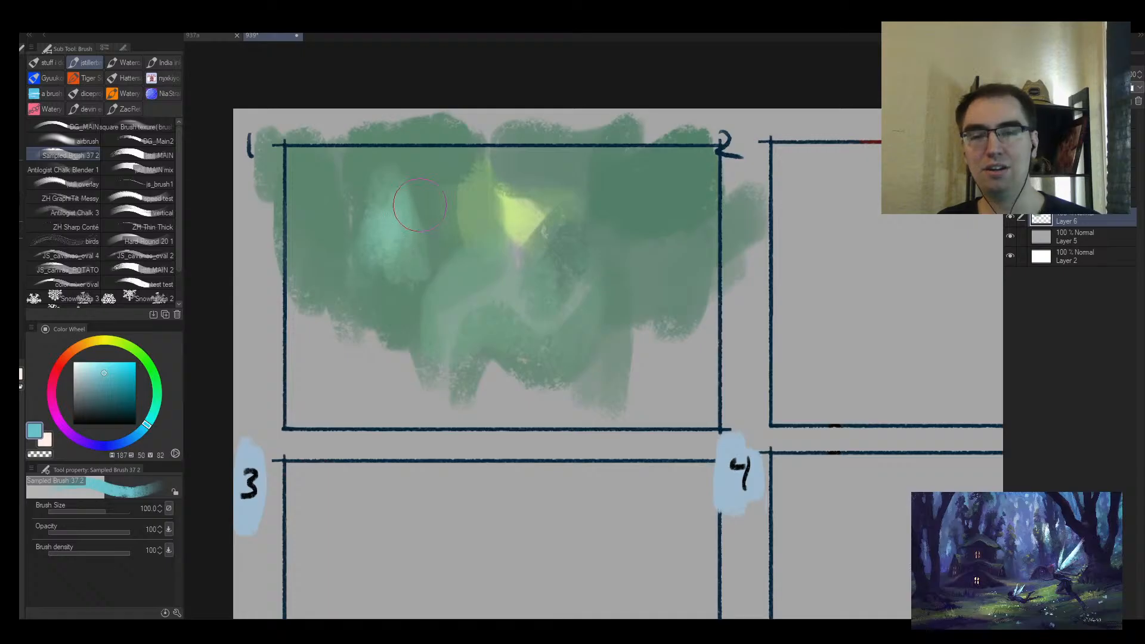
mouse_move(420, 205)
mouse_down()
mouse_move(339, 253)
mouse_move(327, 191)
mouse_move(350, 278)
mouse_move(427, 232)
mouse_up()
alt+click(304, 232)
key(bracketright)
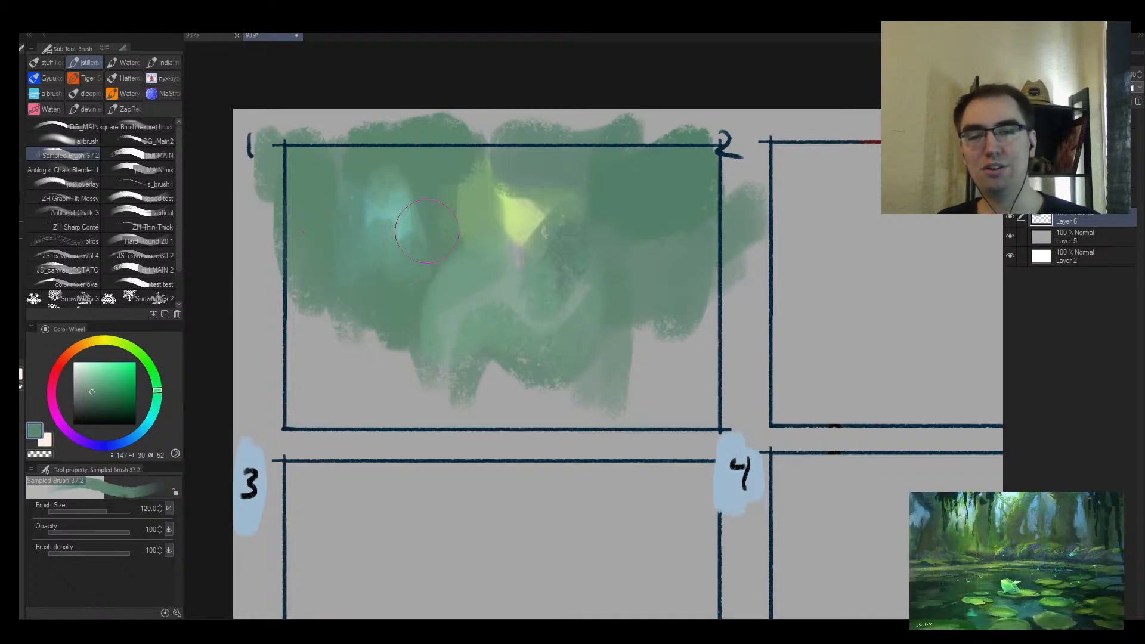
Step: Repaint the outer patch in teal, add a matching teal patch on the side near frame 2, and trim it with sampled green at brush size 150
alt+click(418, 230)
drag(388, 182, 385, 254)
mouse_move(639, 173)
mouse_down()
mouse_move(638, 194)
mouse_move(662, 173)
mouse_up()
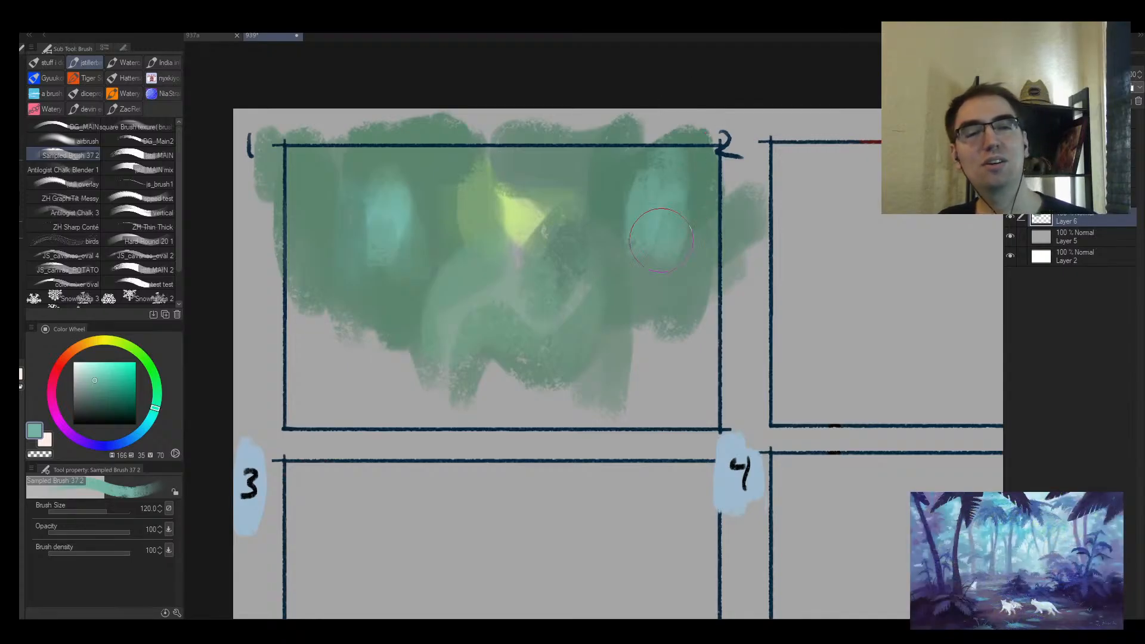
alt+click(633, 236)
key(bracketright)
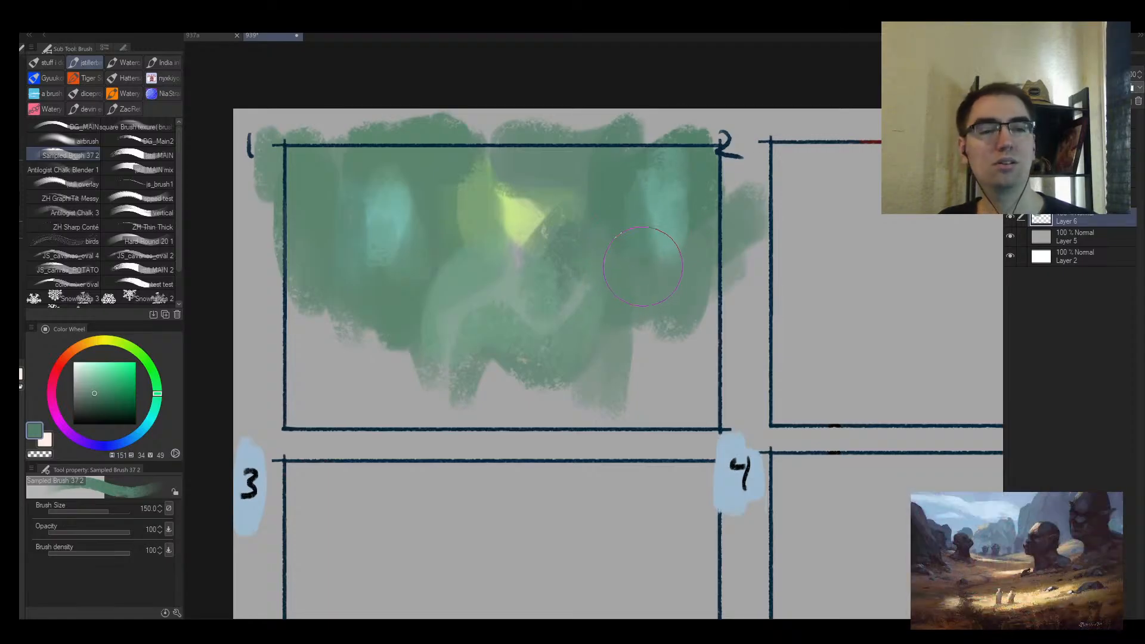
Step: Reshape the yellow-green glow at the centre of frame 1 into an upright oval and extend sampled greens into the lower outer corner
alt+click(539, 220)
mouse_move(540, 195)
mouse_down()
mouse_move(539, 248)
mouse_move(511, 261)
mouse_up()
alt+click(502, 273)
alt+click(445, 212)
mouse_move(444, 212)
mouse_down()
mouse_move(399, 339)
mouse_move(328, 370)
mouse_move(362, 335)
mouse_move(264, 404)
mouse_up()
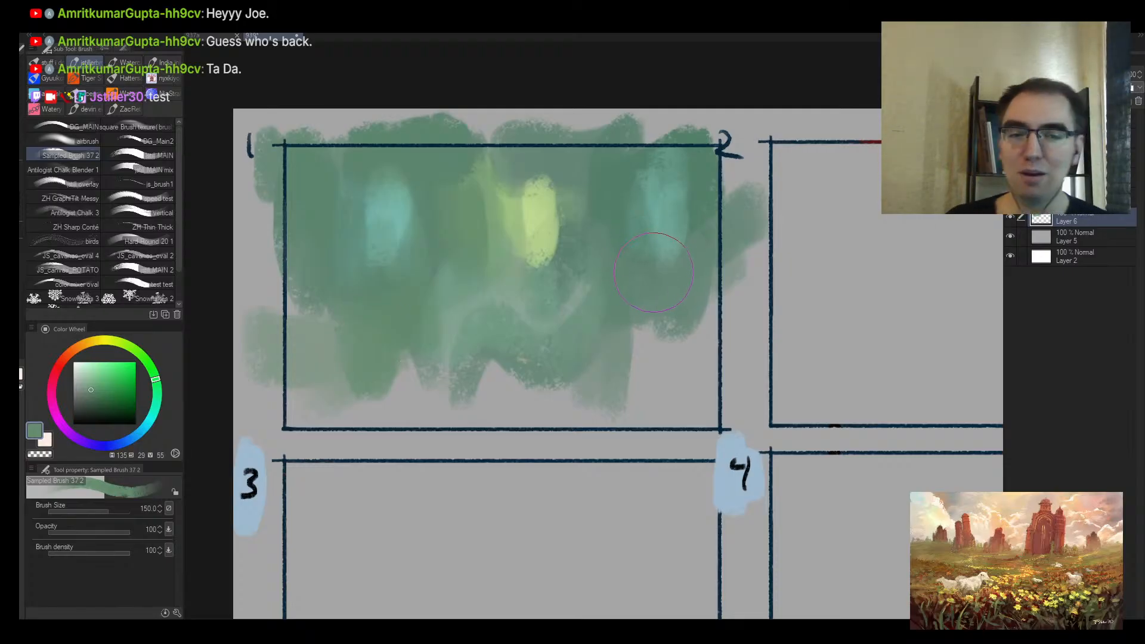
Step: Brush sampled greens and a diagonal teal sweep from the patch near frame 2 down to the centre, using brush sizes 70 to 150
key(/)
click(648, 259)
scroll(649, 259, up, 5)
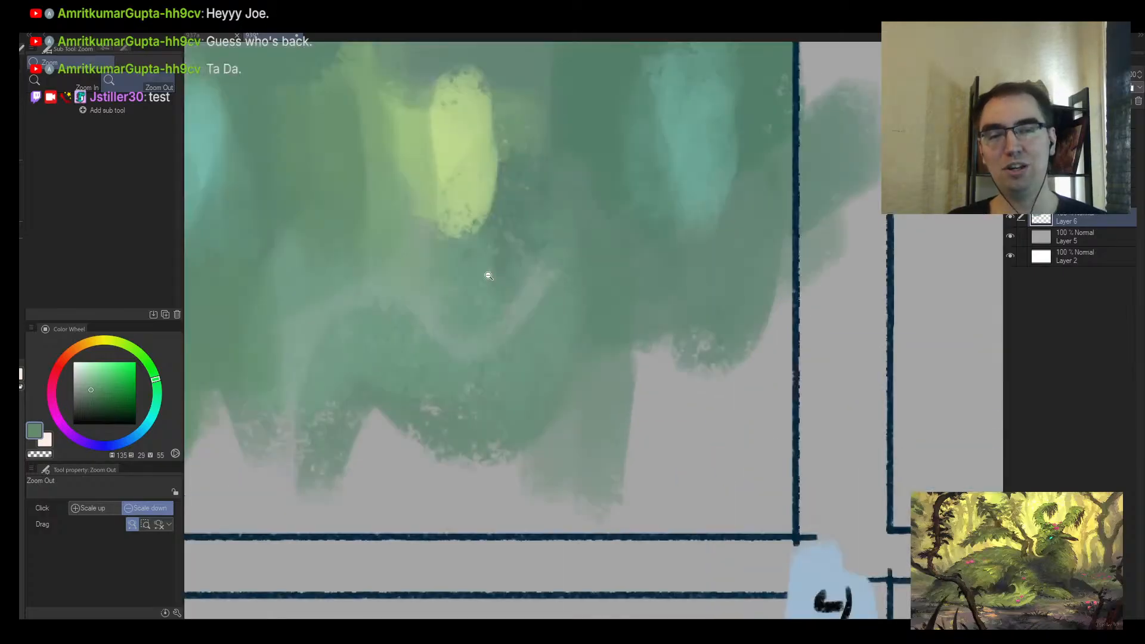
mouse_move(488, 276)
mouse_down()
mouse_move(417, 304)
mouse_move(466, 307)
mouse_move(471, 294)
mouse_move(412, 360)
mouse_move(455, 294)
mouse_move(481, 303)
mouse_move(494, 285)
mouse_up()
alt+click(436, 322)
key(alt+space)
alt+click(464, 284)
alt+click(493, 298)
key(bracketleft)
key(bracketleft)
key(bracketleft)
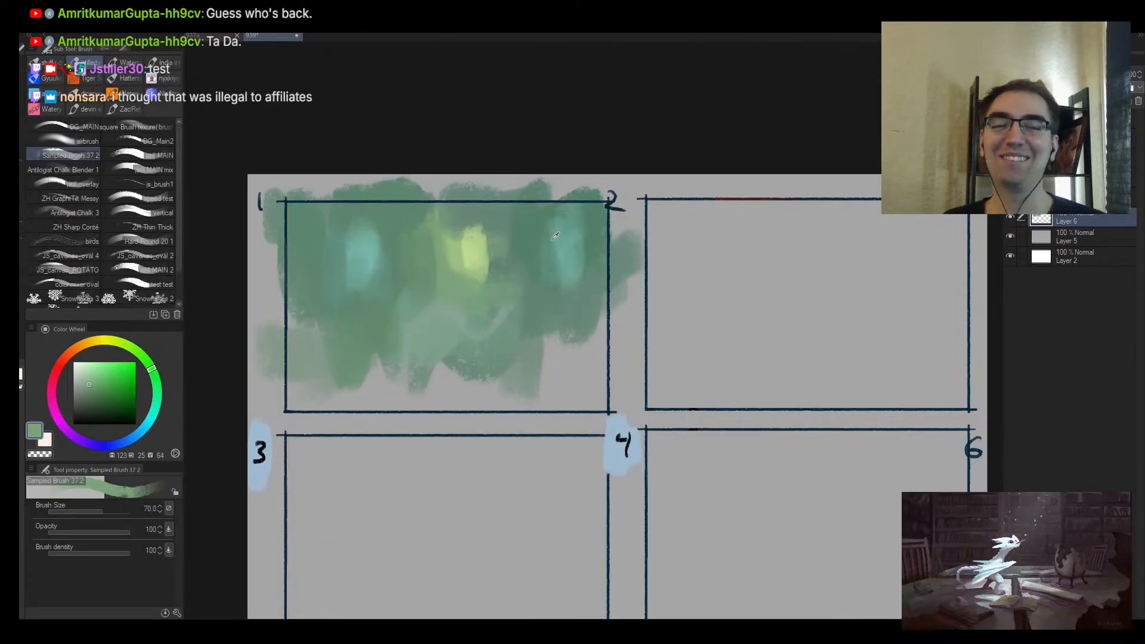
key(bracketright)
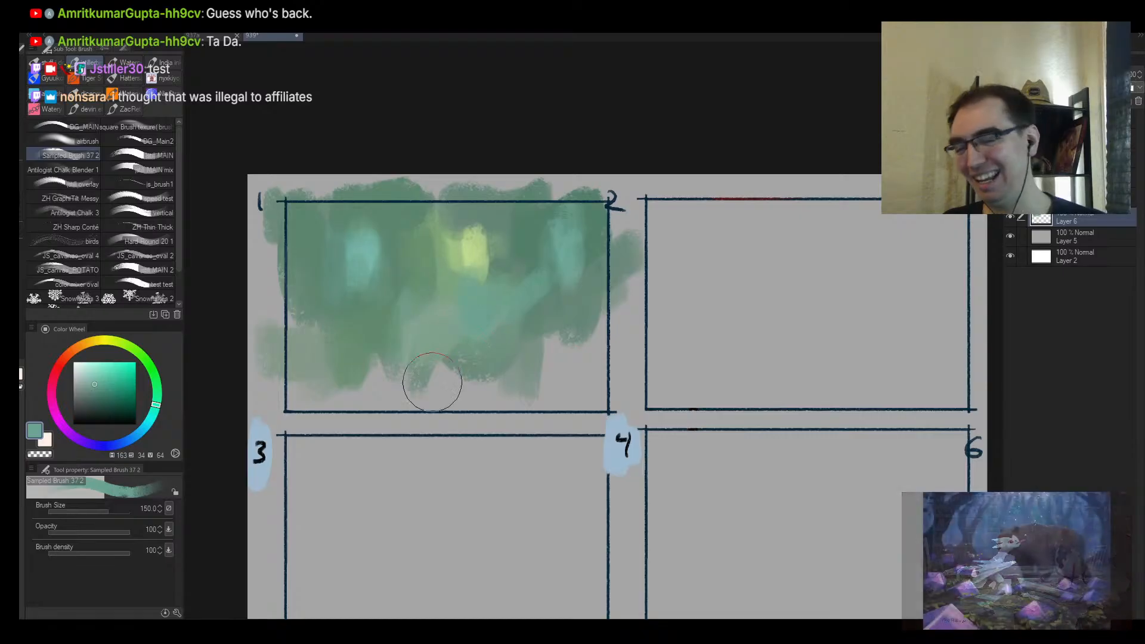
Step: Paint broad vertical bands of sampled olive green and teal through the centre of frame 1, covering most of the yellow glow, at brush size 150
alt+click(410, 332)
mouse_move(409, 332)
mouse_down()
mouse_move(378, 358)
mouse_move(388, 331)
mouse_move(471, 301)
mouse_up()
alt+click(440, 307)
alt+click(445, 219)
mouse_move(412, 343)
mouse_down()
mouse_move(388, 381)
mouse_move(398, 401)
mouse_up()
alt+click(476, 255)
drag(488, 220, 488, 253)
alt+click(481, 193)
mouse_move(471, 208)
mouse_down()
mouse_move(445, 321)
mouse_move(483, 289)
mouse_up()
alt+click(449, 319)
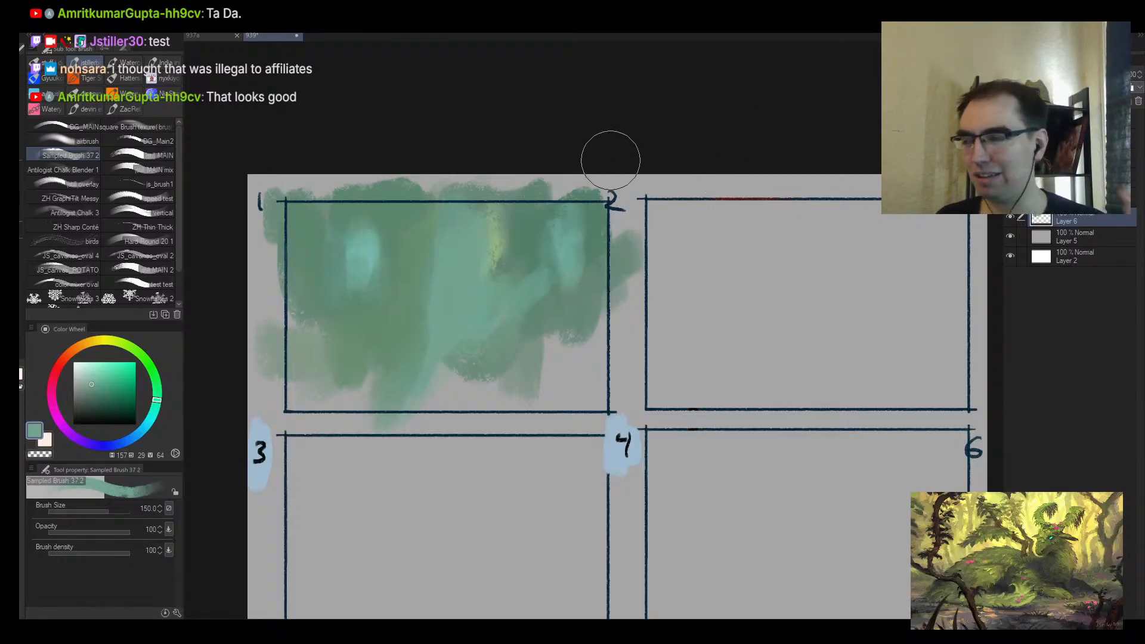
Step: Fill the bare lower part of frame 1 with sampled mid green at brush sizes 170 to 250
key(alt+space)
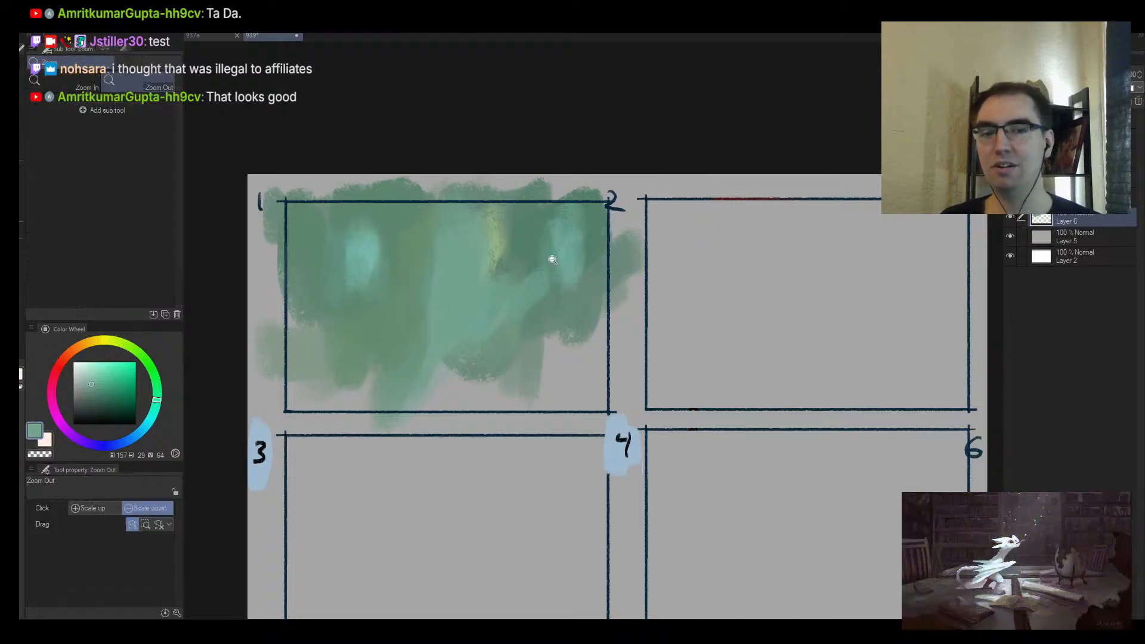
click(395, 341)
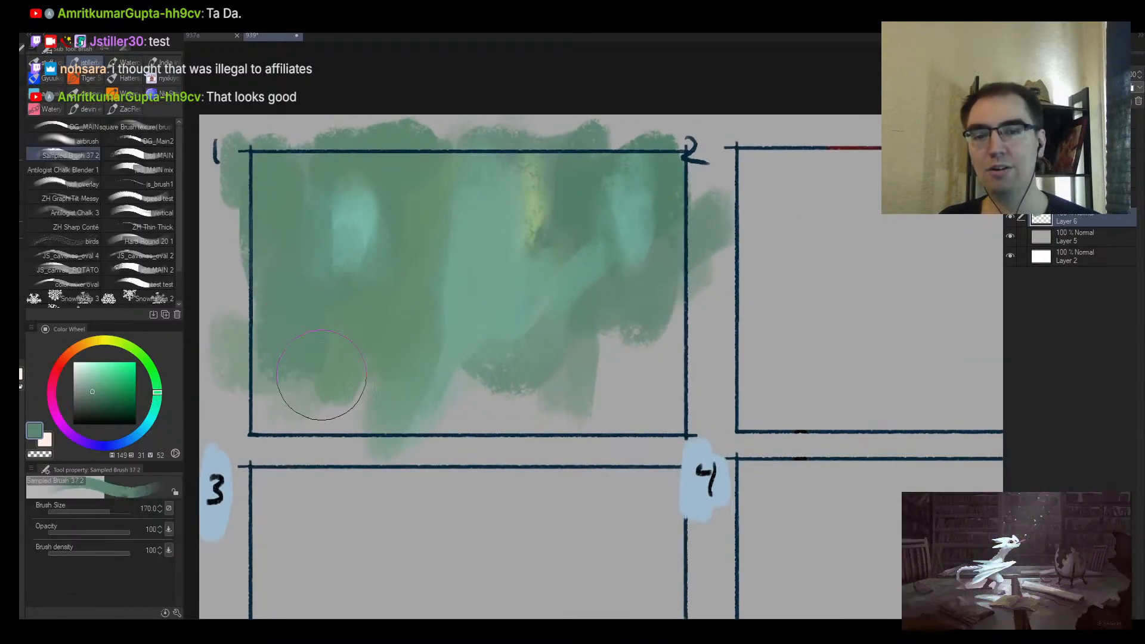
mouse_move(514, 334)
mouse_down()
mouse_move(608, 342)
mouse_move(614, 326)
mouse_move(645, 371)
mouse_up()
key(bracketleft)
key(bracketleft)
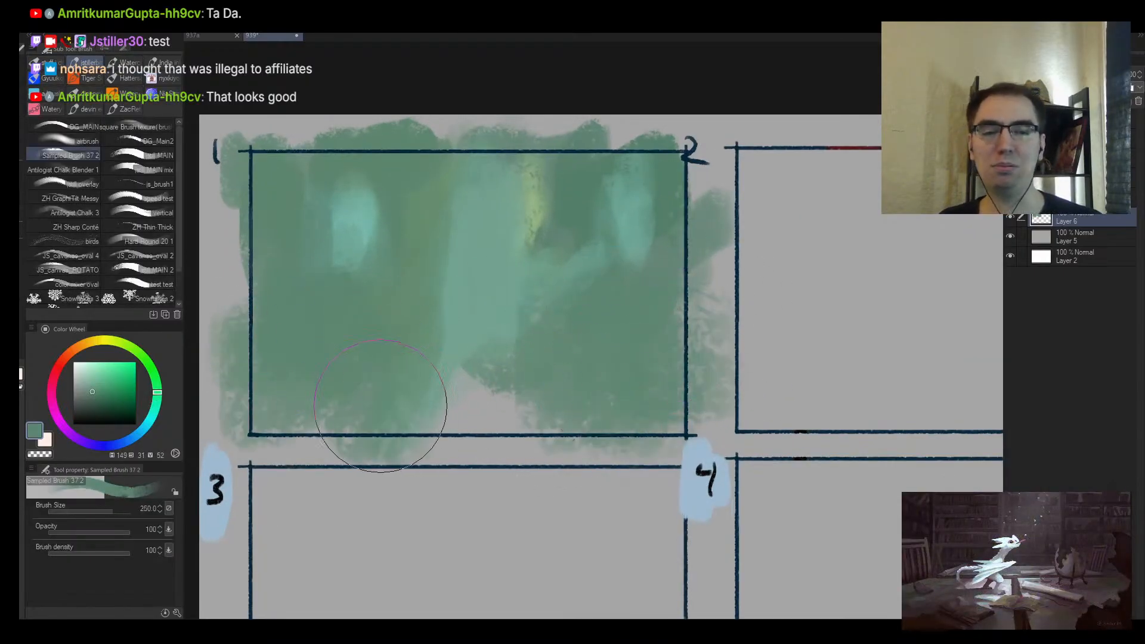
drag(501, 377, 403, 416)
Step: Paint a slanted yellow-green light shaft at the centre of frame 1 and adjust the teal beside it with sampled colours at brush size 80
key(bracketleft)
key(bracketleft)
key(bracketleft)
key(bracketleft)
key(bracketleft)
key(bracketleft)
alt+click(526, 193)
mouse_move(526, 194)
mouse_down()
mouse_move(537, 204)
mouse_move(564, 156)
mouse_move(507, 257)
mouse_up()
key(bracketright)
key(bracketright)
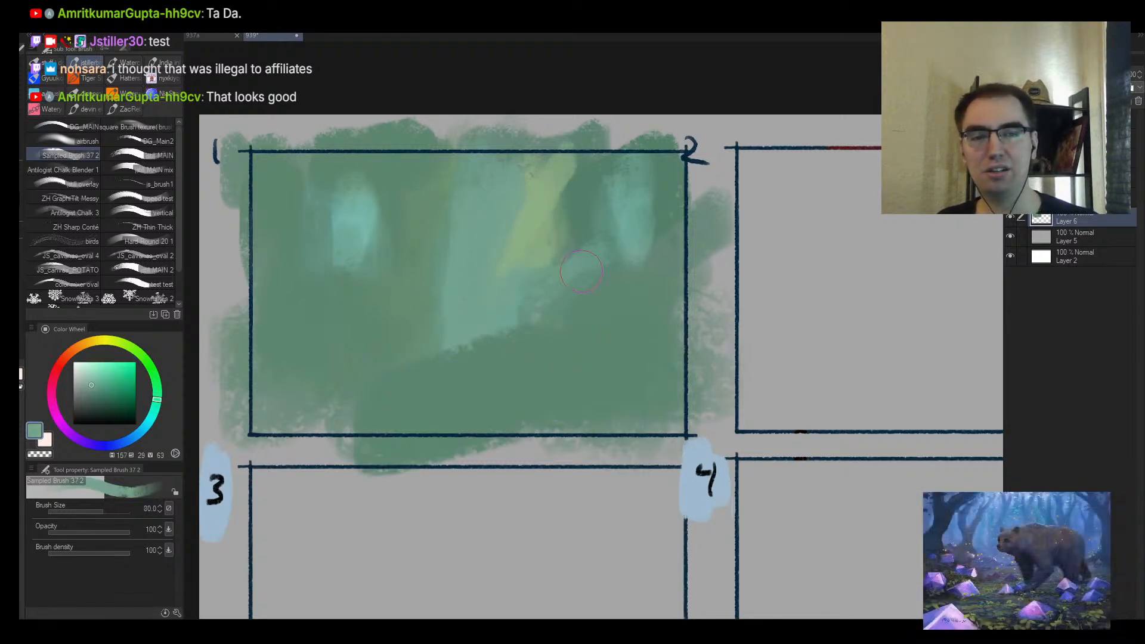
alt+click(469, 317)
drag(468, 321, 496, 300)
drag(621, 170, 640, 175)
Step: With the canvas view mirrored, paint a muted teal path across the lower ground of frame 1 and cut its edges with sampled green
key(h)
key(alt+space)
mouse_move(718, 274)
mouse_down()
mouse_move(675, 334)
mouse_move(609, 318)
mouse_up()
alt+click(589, 312)
mouse_move(627, 401)
mouse_down()
mouse_move(509, 377)
mouse_move(629, 385)
mouse_up()
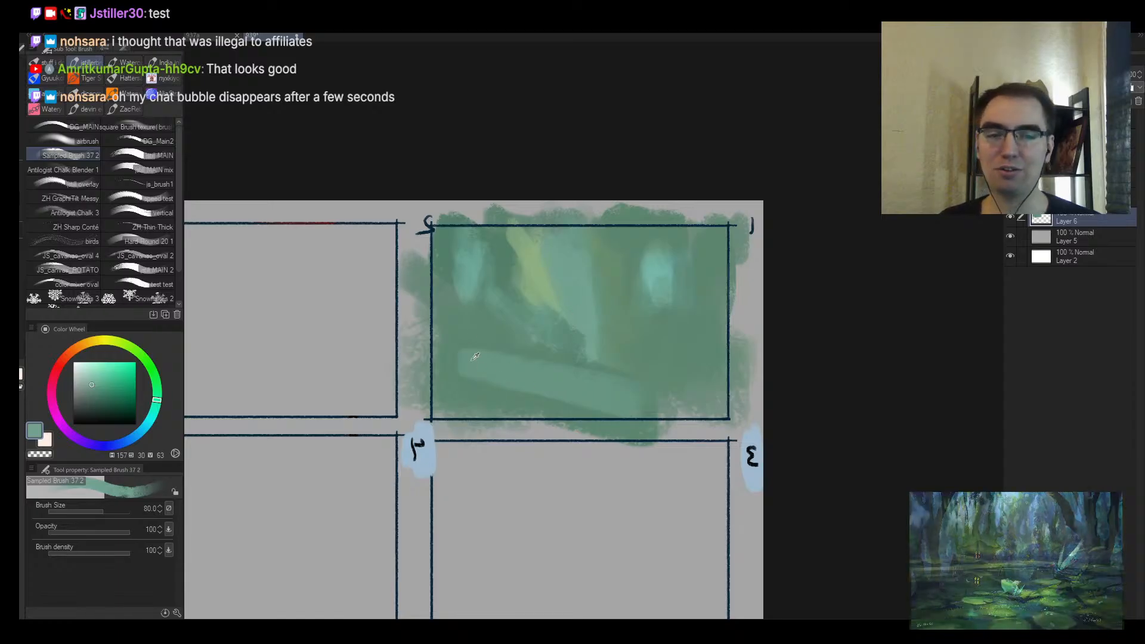
alt+click(573, 394)
mouse_move(573, 391)
mouse_down()
mouse_move(443, 369)
mouse_move(487, 369)
mouse_move(442, 338)
mouse_up()
key(h)
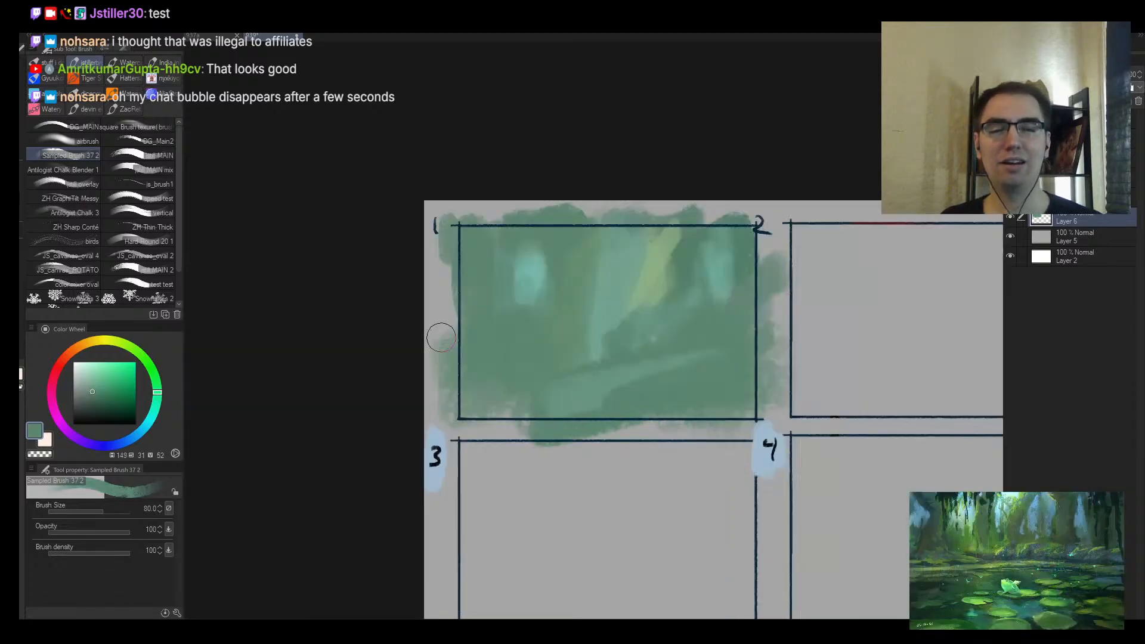
Step: Lasso several thin, slanted slivers across the lower ground of frame 1 along the muted teal path
key(m)
scroll(678, 340, up, 2)
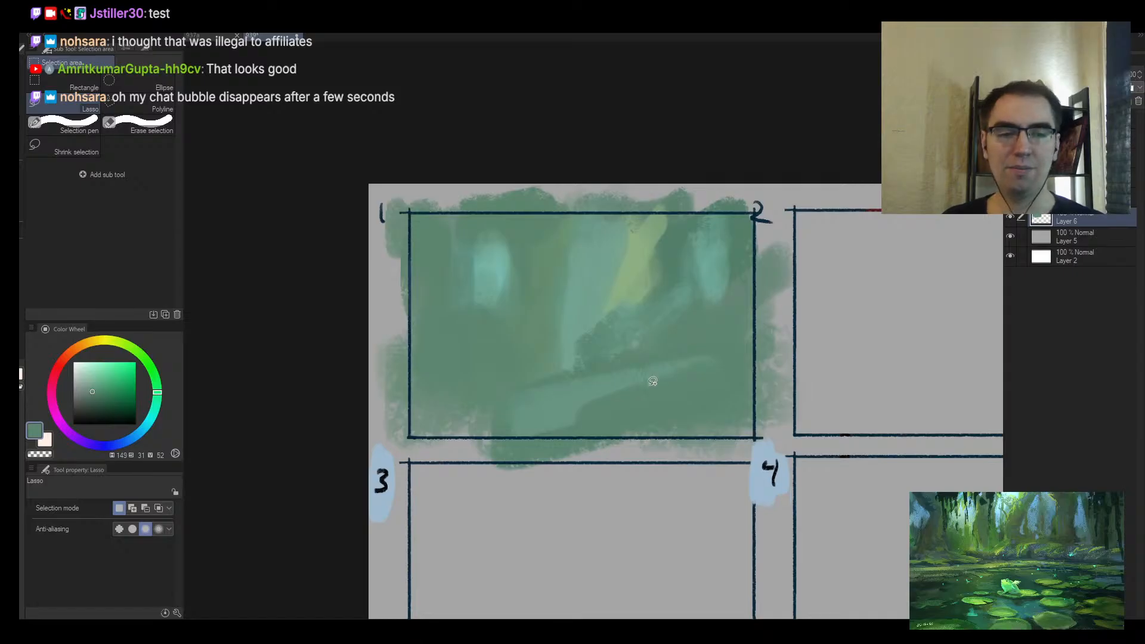
drag(697, 373, 370, 428)
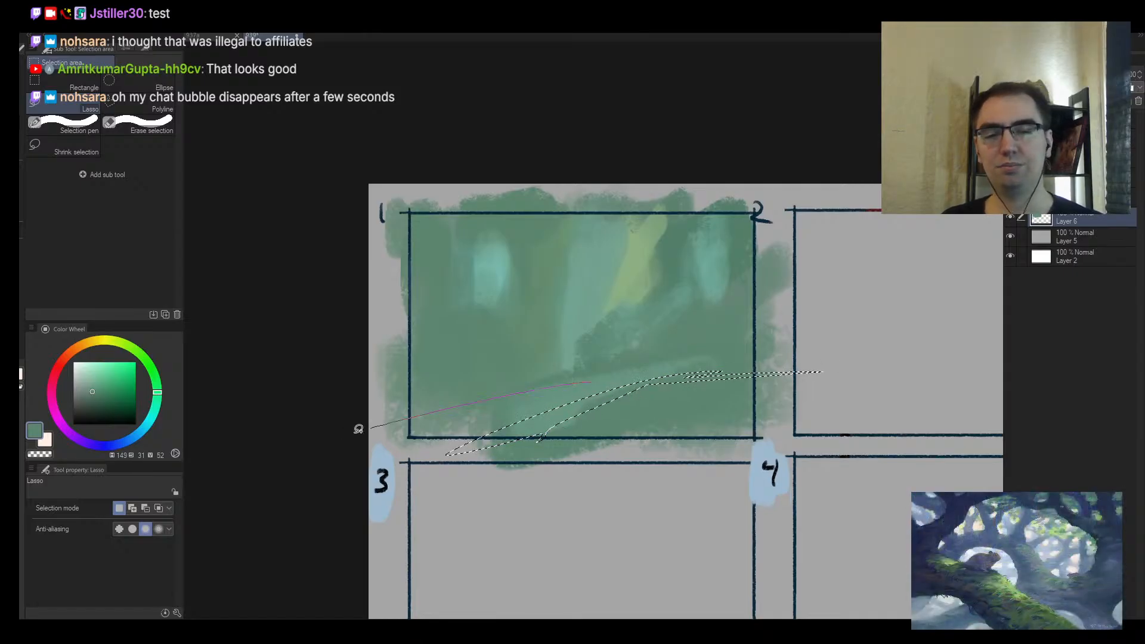
drag(686, 365, 346, 421)
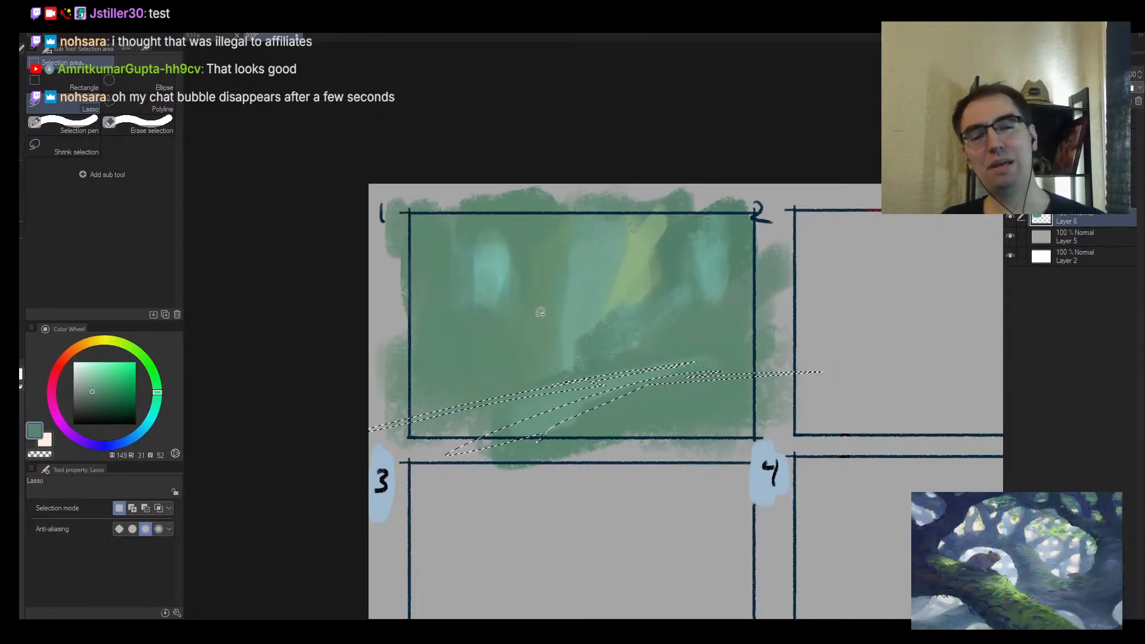
mouse_move(429, 406)
mouse_down()
mouse_move(677, 356)
mouse_move(662, 350)
mouse_up()
Step: Fill the selected ground slivers with pale aqua at brush size 100, deselect, and mirror the canvas view
key(b)
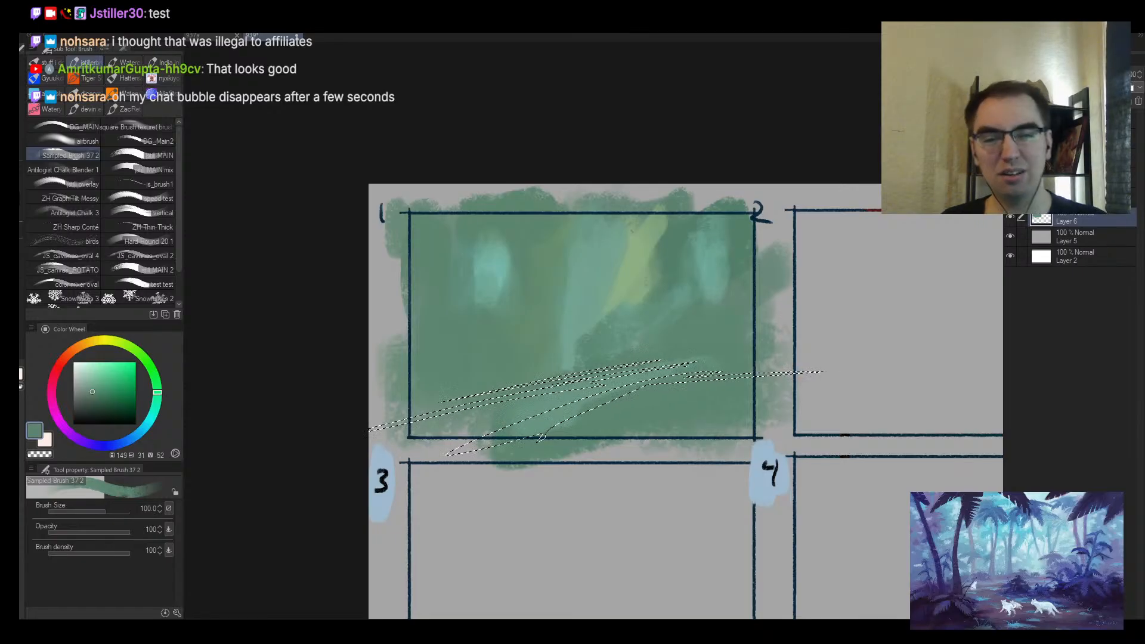
scroll(573, 288, up, 2)
alt+click(481, 253)
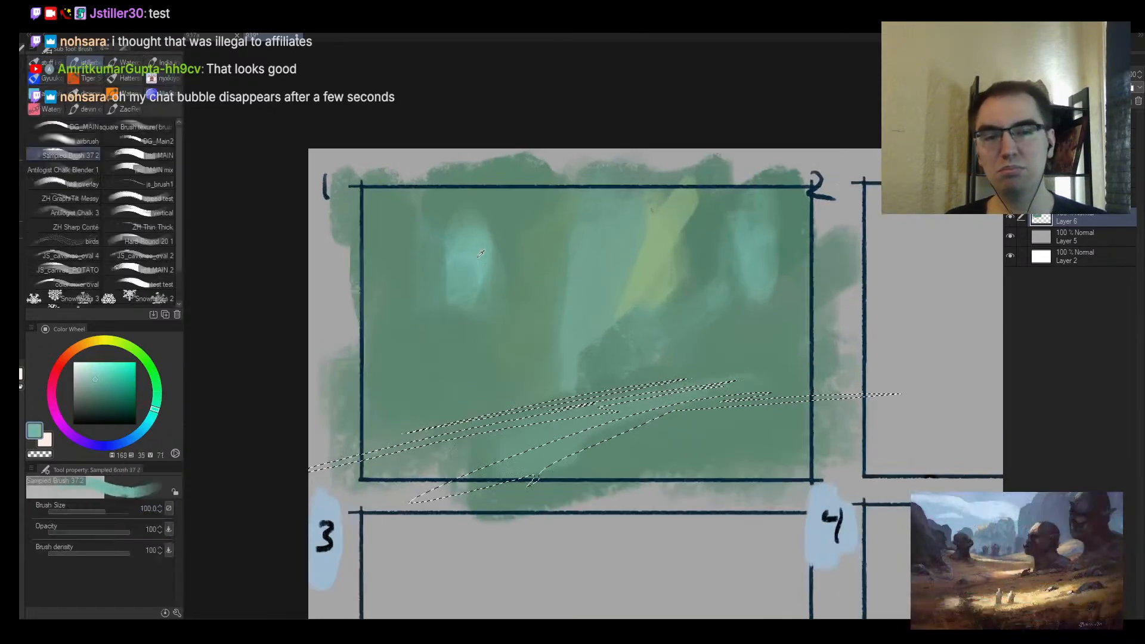
click(92, 365)
drag(409, 447, 739, 391)
mouse_move(417, 496)
mouse_down()
mouse_move(656, 417)
mouse_move(948, 402)
mouse_up()
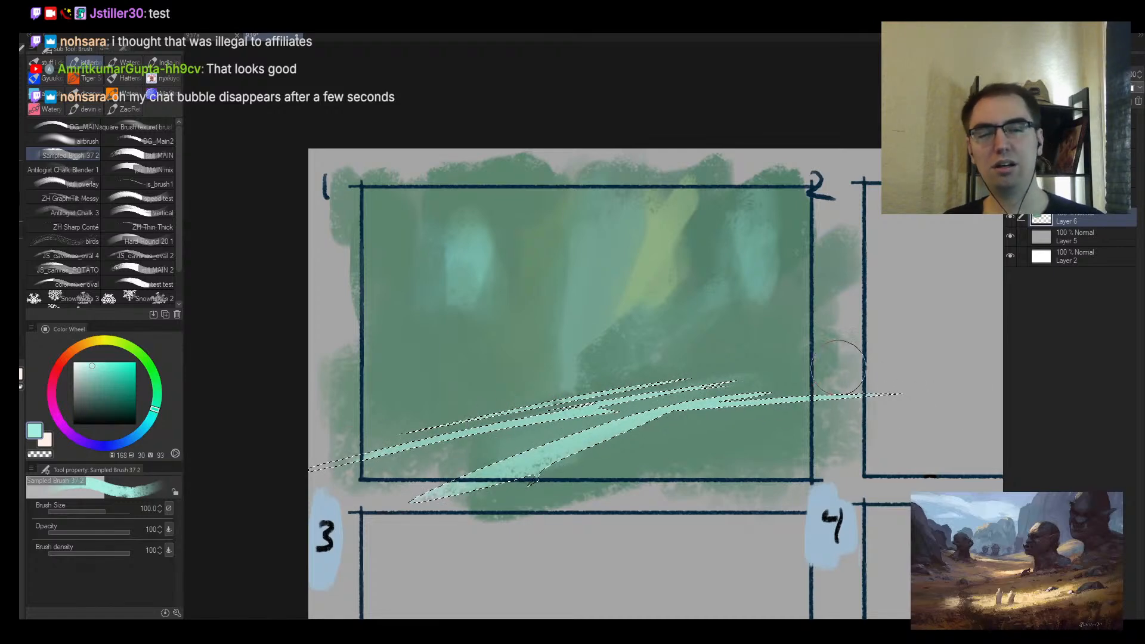
key(h)
key(ctrl+d)
Step: Paint lighter teal upright strokes beside the yellow-green shaft and a small dab above the light streaks at brush sizes 40 to 50
key(alt+space)
drag(760, 386, 805, 385)
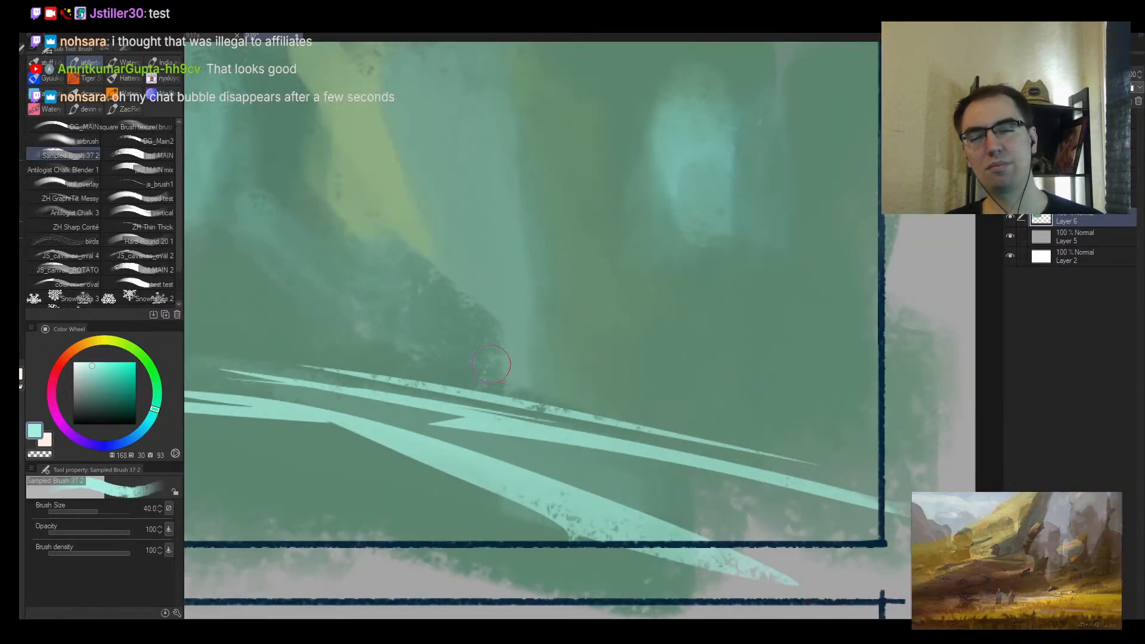
key(alt+space)
mouse_move(443, 382)
mouse_down()
mouse_move(469, 383)
mouse_move(454, 385)
mouse_move(516, 330)
mouse_move(511, 306)
mouse_move(509, 332)
mouse_move(471, 276)
mouse_up()
key(b)
alt+click(507, 337)
key(])
key(])
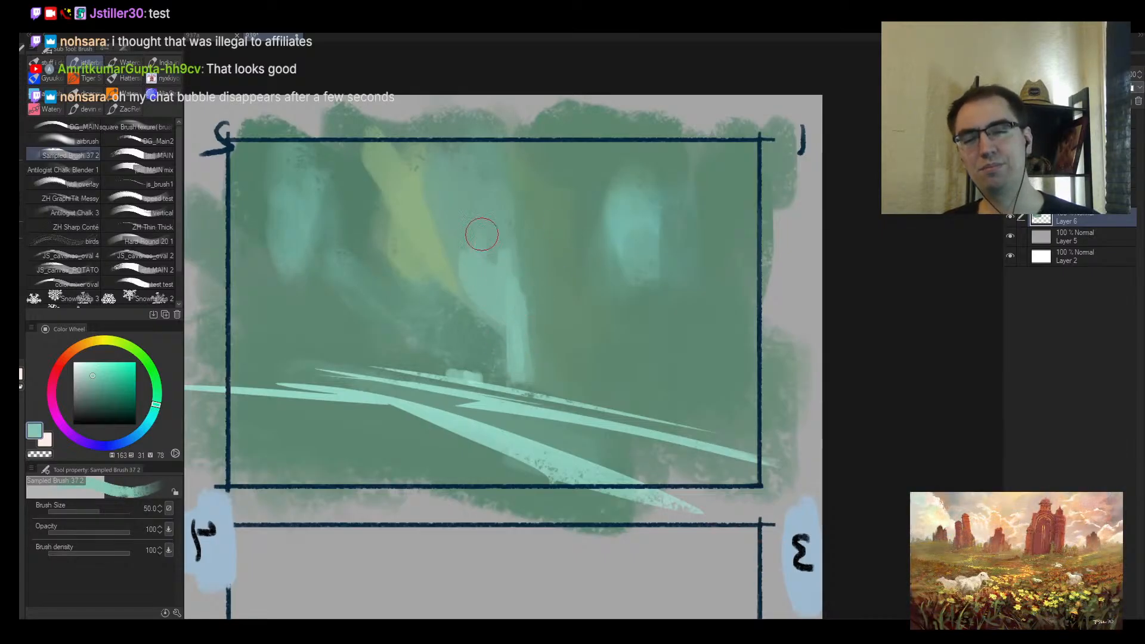
mouse_move(482, 212)
mouse_down()
mouse_move(478, 268)
mouse_move(511, 305)
mouse_move(523, 353)
mouse_up()
key(alt+space)
mouse_move(552, 334)
mouse_down()
mouse_move(532, 396)
mouse_move(576, 275)
mouse_up()
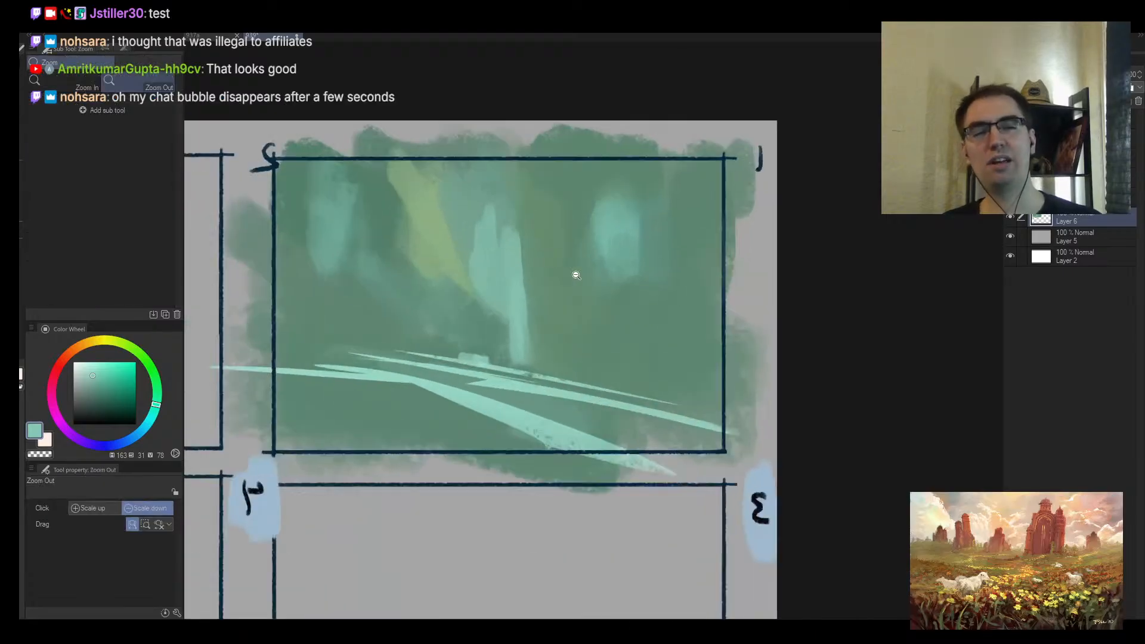
Step: Refine the dark mound and the ground above the light streaks with sampled muted greens, reducing the brush from 50 to about 20
alt+click(505, 356)
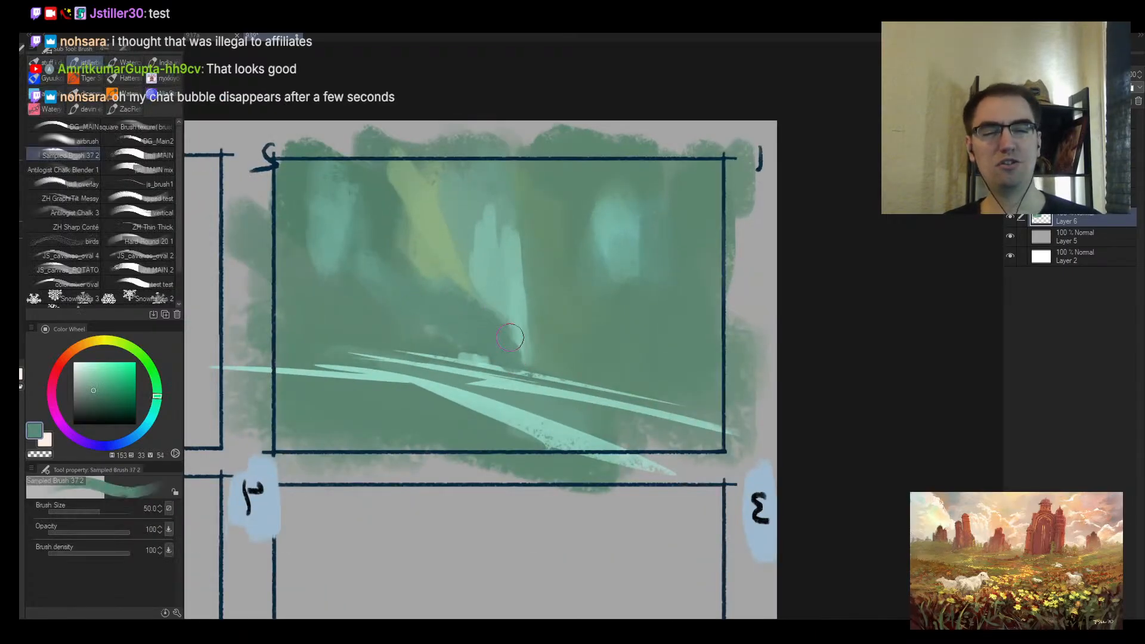
key(alt+space)
mouse_move(580, 290)
mouse_down()
mouse_move(544, 315)
mouse_move(544, 334)
mouse_move(555, 253)
mouse_move(545, 329)
mouse_move(541, 309)
mouse_up()
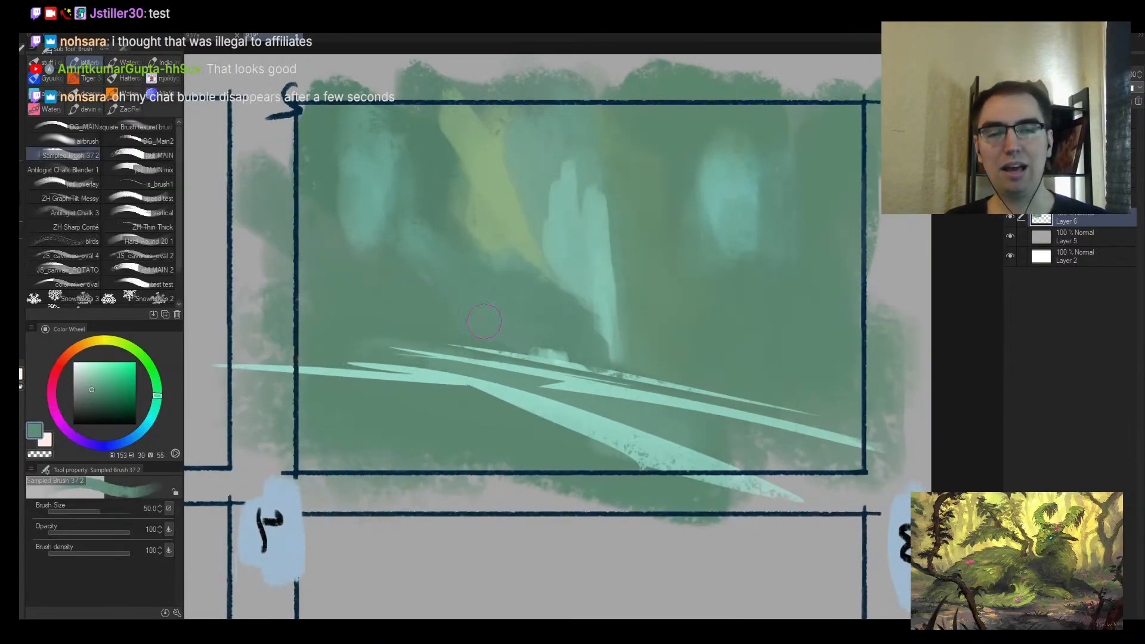
key(bracketleft)
key(bracketleft)
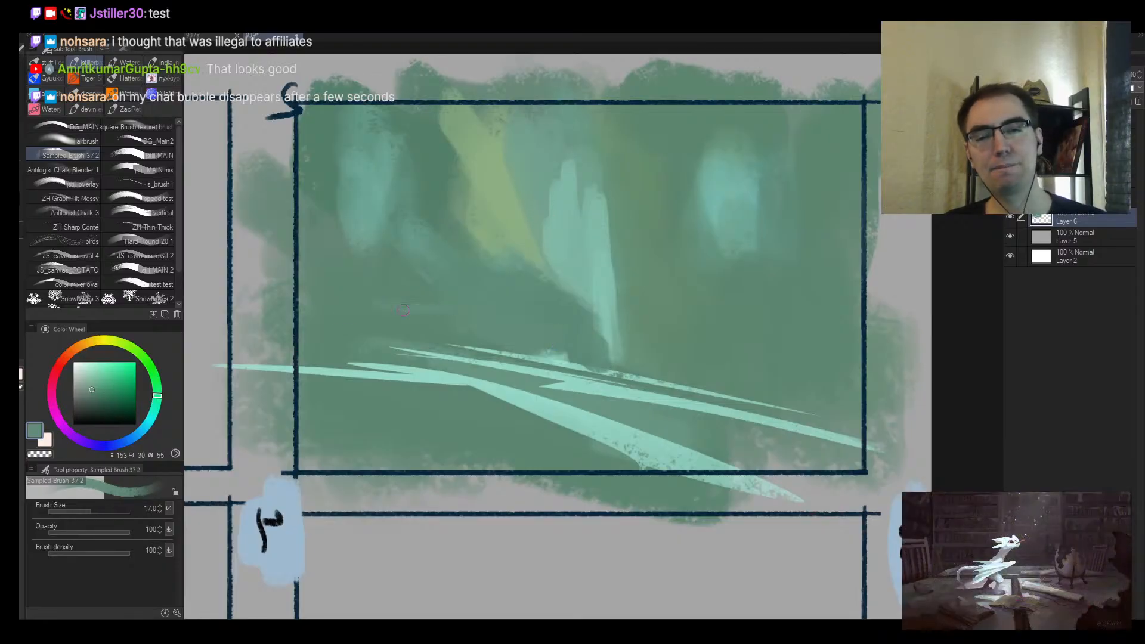
alt+click(412, 311)
key(bracketright)
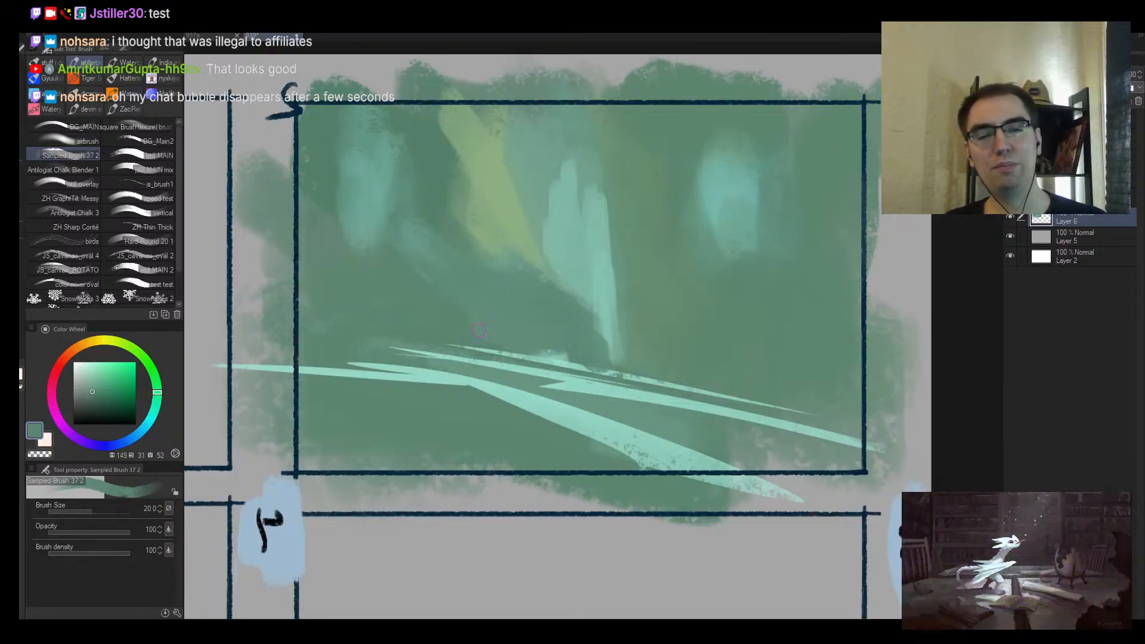
Step: Restore the unmirrored view and lasso a jagged, tapering shape around the yellow-green shaft at the centre of frame 1
key(h)
drag(779, 271, 678, 317)
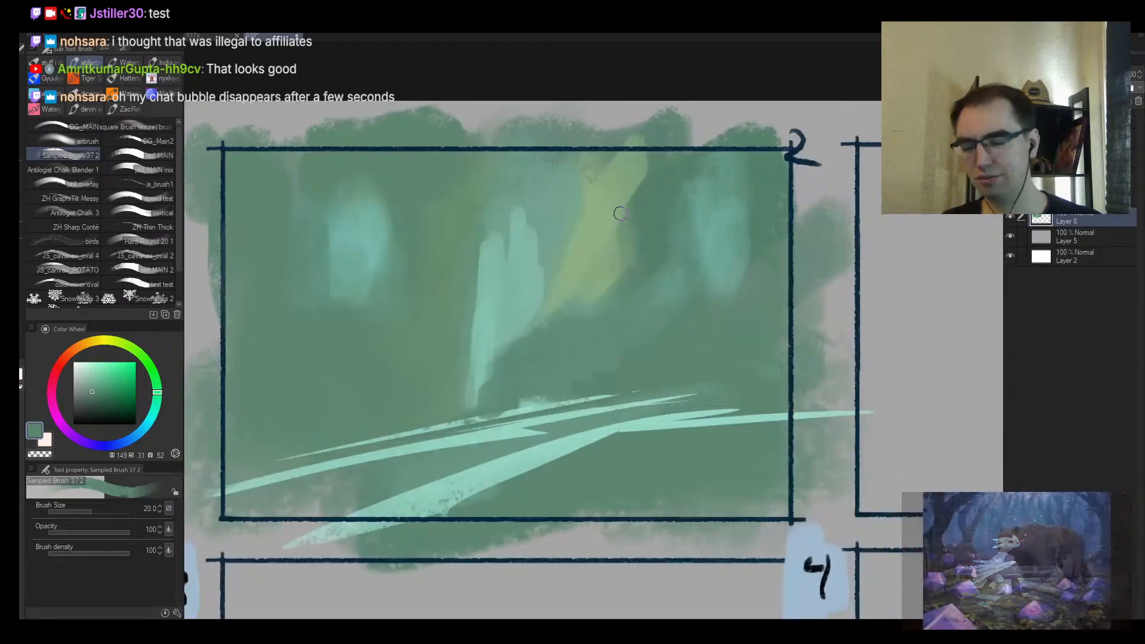
key(m)
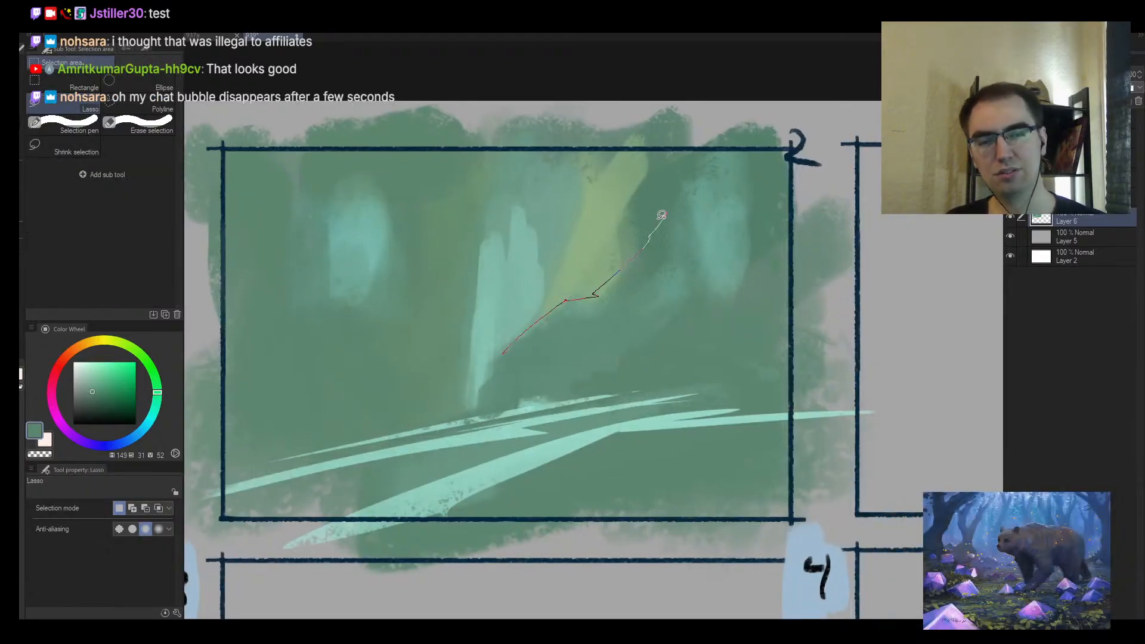
mouse_move(662, 214)
mouse_down()
mouse_move(650, 130)
mouse_move(615, 138)
mouse_up()
key(b)
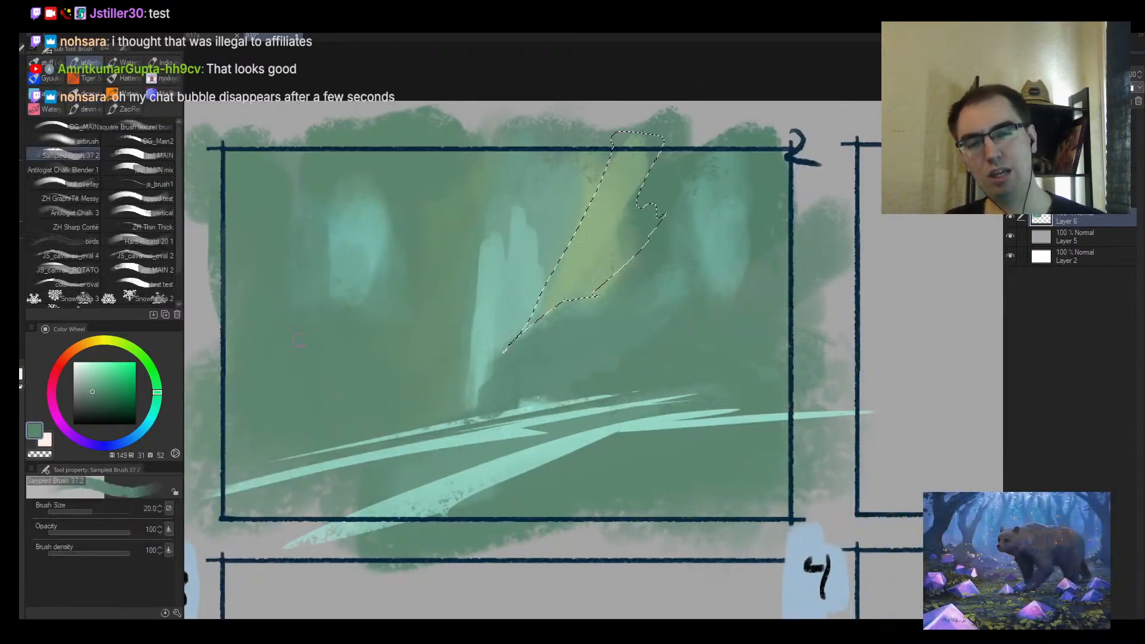
Step: Paint pale cream yellow along the selected shaft's inner edge at brush size 40, mirror the view, and deselect
click(99, 339)
click(84, 368)
key(bracketright)
key(bracketright)
key(bracketright)
key(bracketright)
key(bracketright)
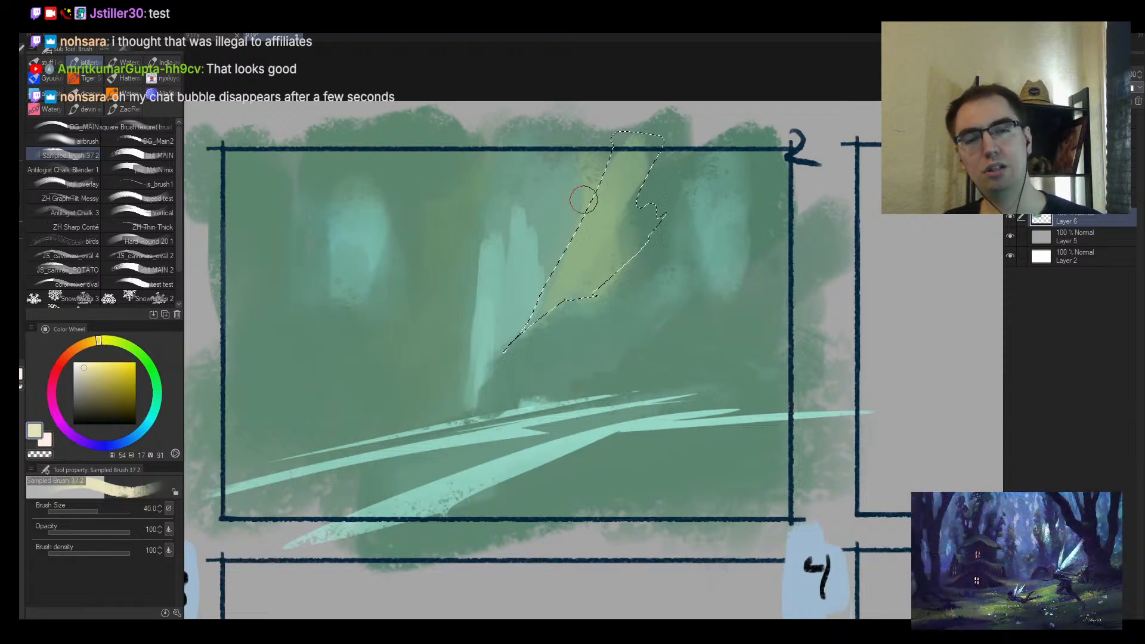
mouse_move(556, 260)
mouse_down()
mouse_move(505, 368)
mouse_move(531, 268)
mouse_move(505, 346)
mouse_move(704, 342)
mouse_up()
key(bracketleft)
key(ctrl+d)
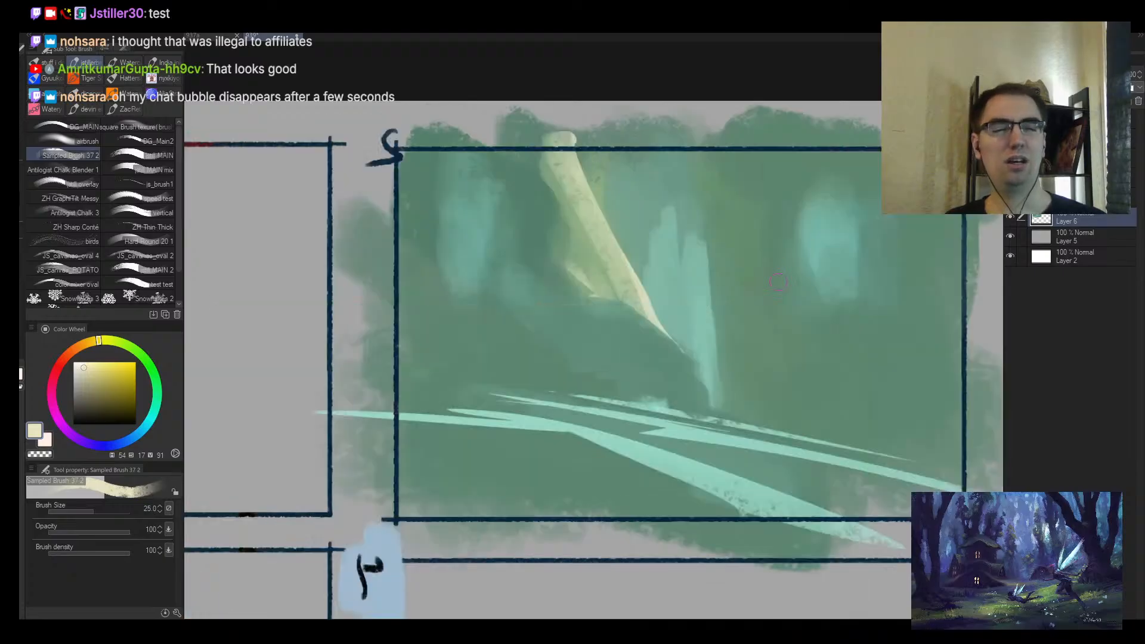
Step: Reshape the upper part of the yellow shaft and paint around it with sampled yellow, green and teal tones at brush size 50
click(784, 331)
click(783, 332)
alt+click(601, 240)
mouse_move(604, 234)
mouse_down()
mouse_move(607, 203)
mouse_move(615, 230)
mouse_move(633, 188)
mouse_up()
alt+click(633, 254)
key(bracketleft)
mouse_move(632, 254)
mouse_down()
mouse_move(644, 194)
mouse_move(639, 218)
mouse_move(647, 210)
mouse_move(664, 256)
mouse_up()
alt+click(649, 231)
alt+click(666, 243)
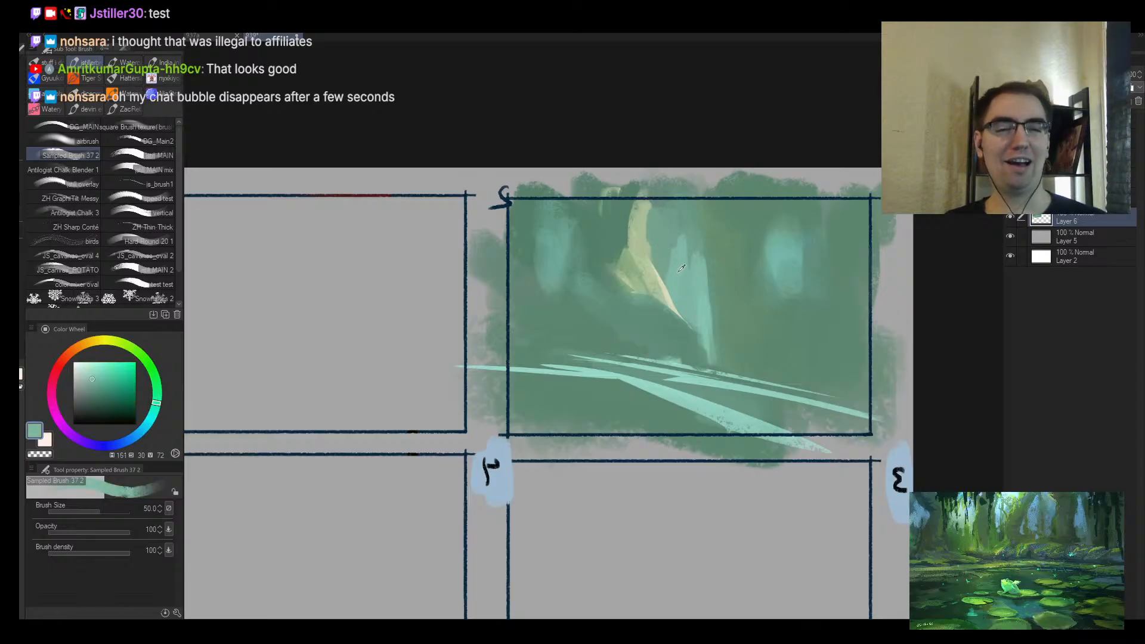
alt+click(664, 242)
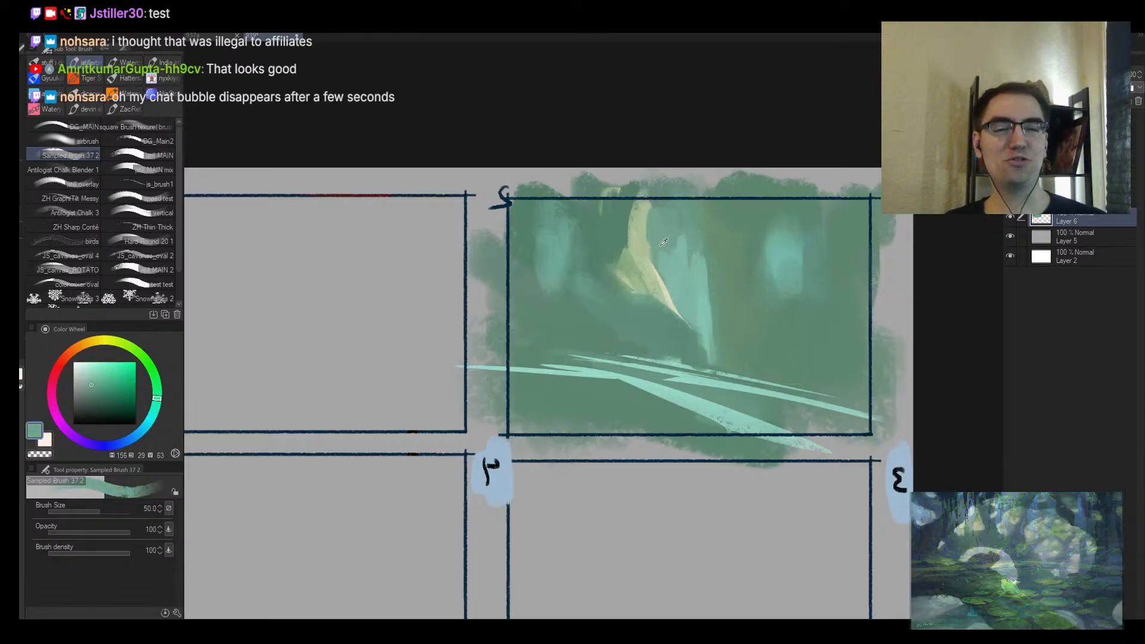
Step: Widen the teal upright strokes and paint sampled muted greens over the yellow shaft's lower tip at brush size 60
mouse_move(663, 242)
mouse_down()
mouse_move(720, 319)
mouse_move(719, 352)
mouse_up()
key(bracketright)
alt+click(686, 269)
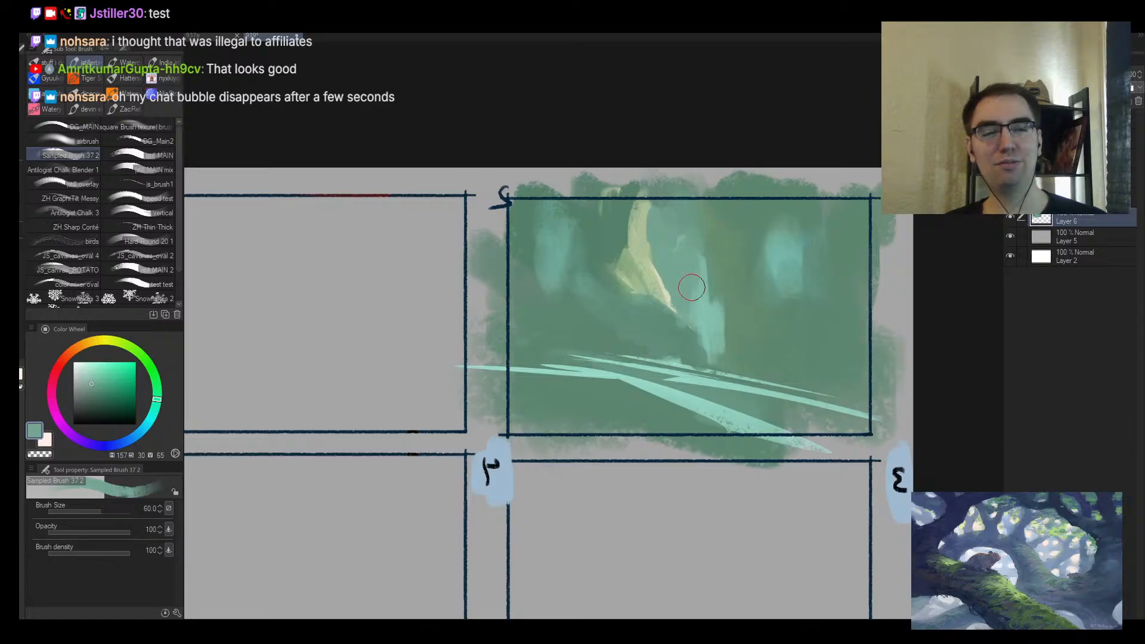
alt+click(709, 325)
mouse_move(692, 288)
mouse_down()
mouse_move(727, 340)
mouse_move(696, 310)
mouse_move(683, 338)
mouse_move(701, 357)
mouse_up()
alt+click(695, 305)
alt+click(680, 341)
drag(667, 295, 674, 309)
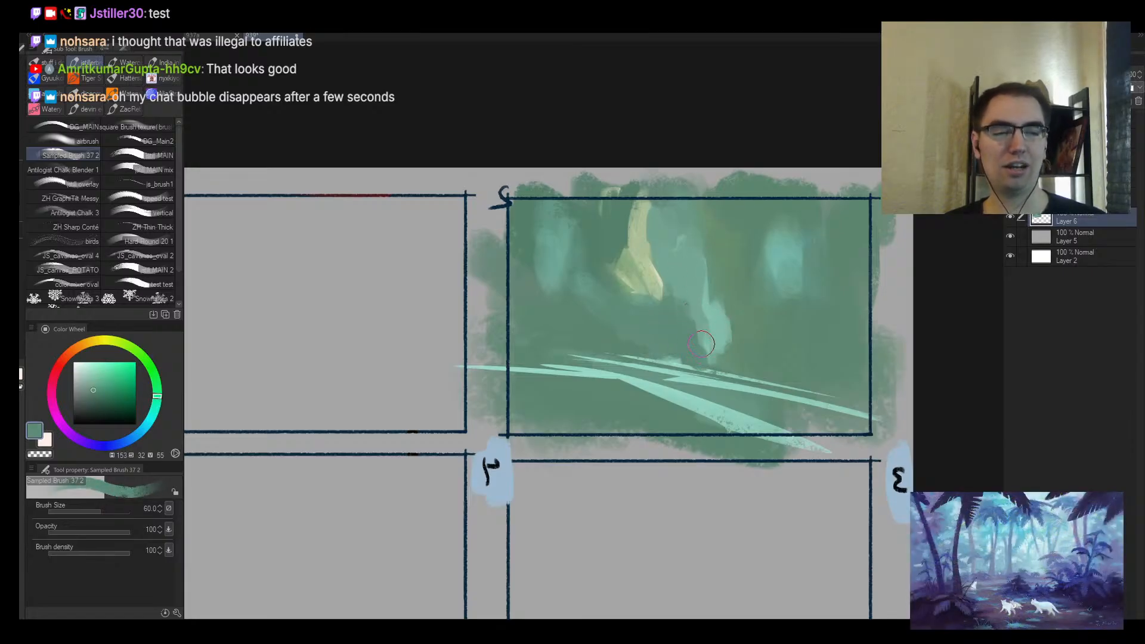
Step: Restore the unmirrored view, cover the shaft's lower end with dark green, and add a light teal dab to the adjacent background glow
alt+click(748, 308)
alt+click(748, 307)
key(h)
mouse_move(501, 262)
mouse_down()
mouse_move(530, 310)
mouse_move(507, 331)
mouse_move(504, 308)
mouse_up()
alt+click(533, 289)
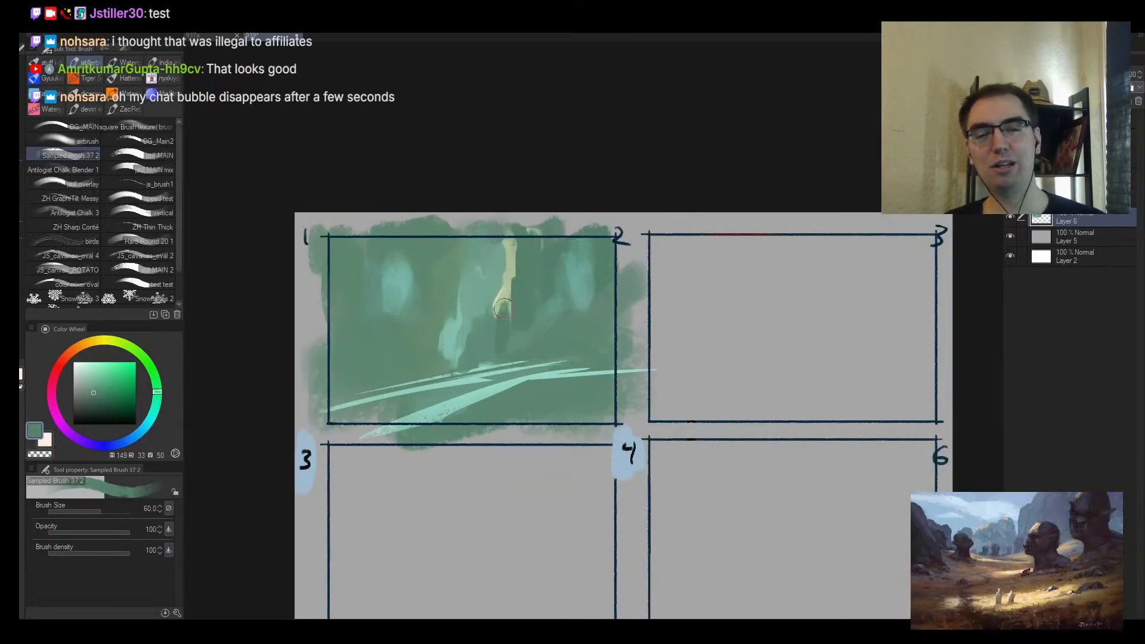
alt+click(457, 323)
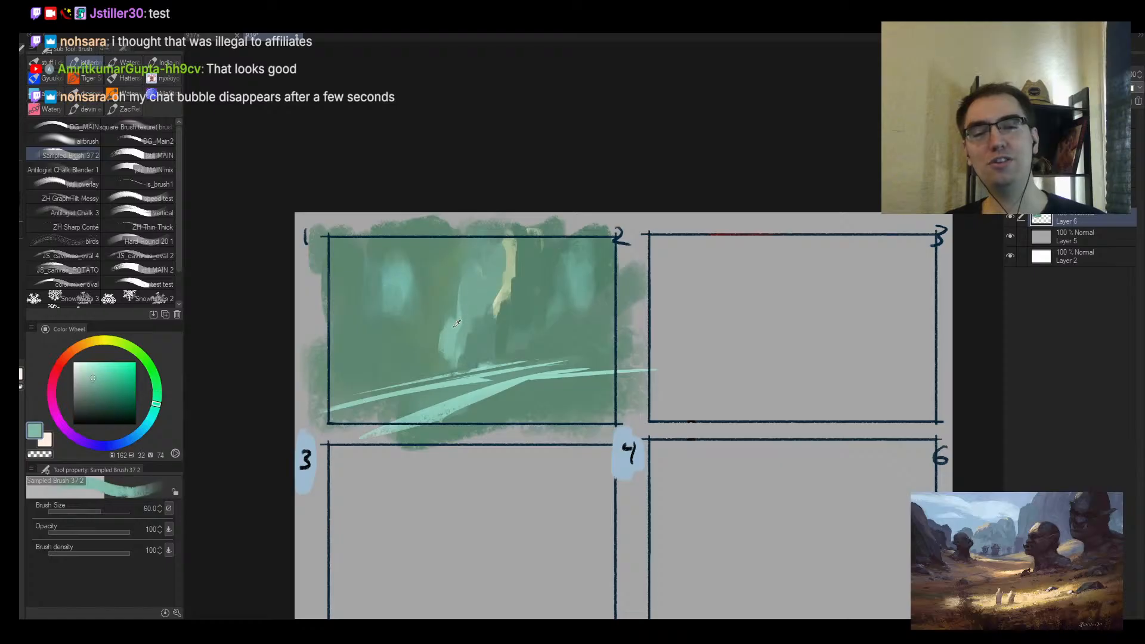
mouse_move(565, 293)
mouse_down()
mouse_move(578, 281)
mouse_move(593, 302)
mouse_up()
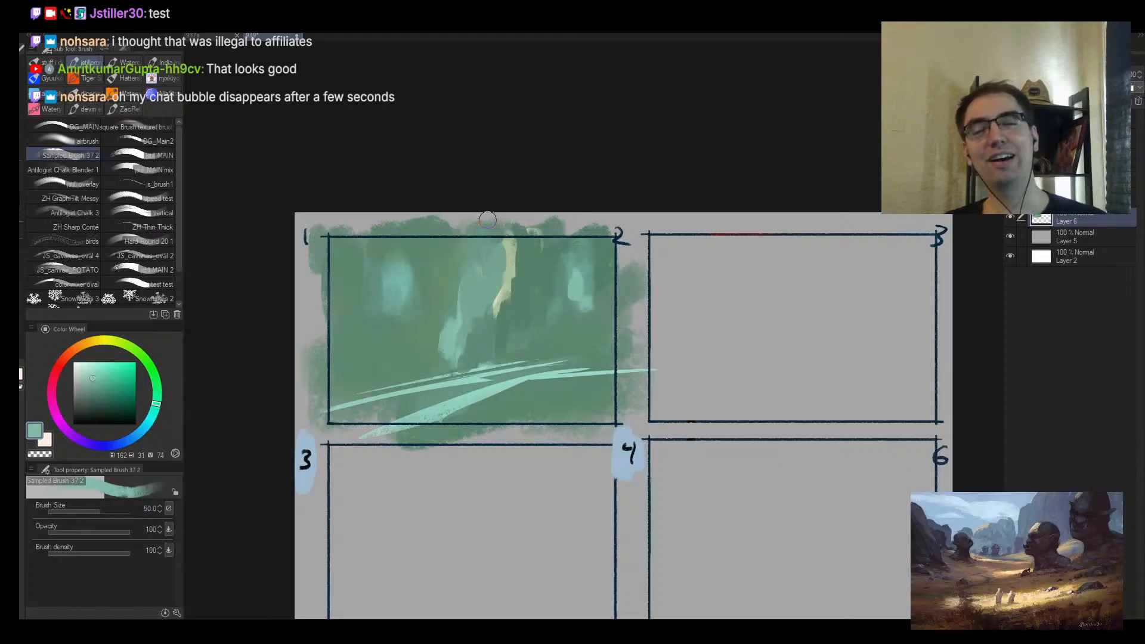
Step: Broaden the muted teal upright shape beside the yellow shaft using sampled tones at brush sizes 50 to 60
alt+click(482, 279)
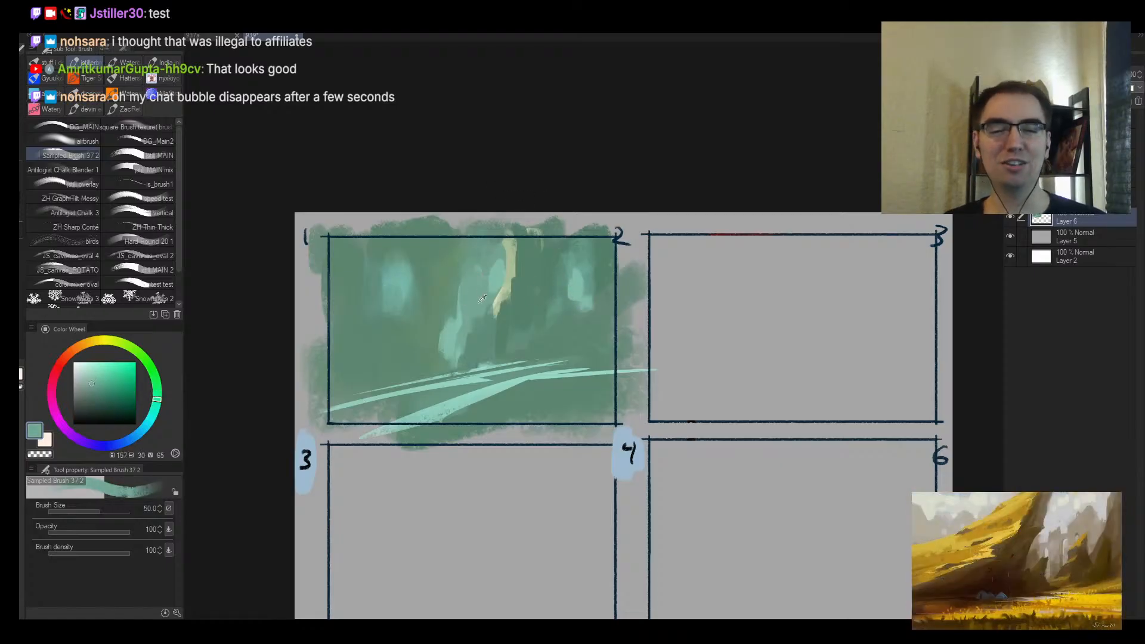
alt+click(462, 308)
mouse_move(458, 289)
mouse_down()
mouse_move(455, 317)
mouse_move(459, 286)
mouse_move(457, 302)
mouse_up()
alt+click(482, 291)
key(bracketright)
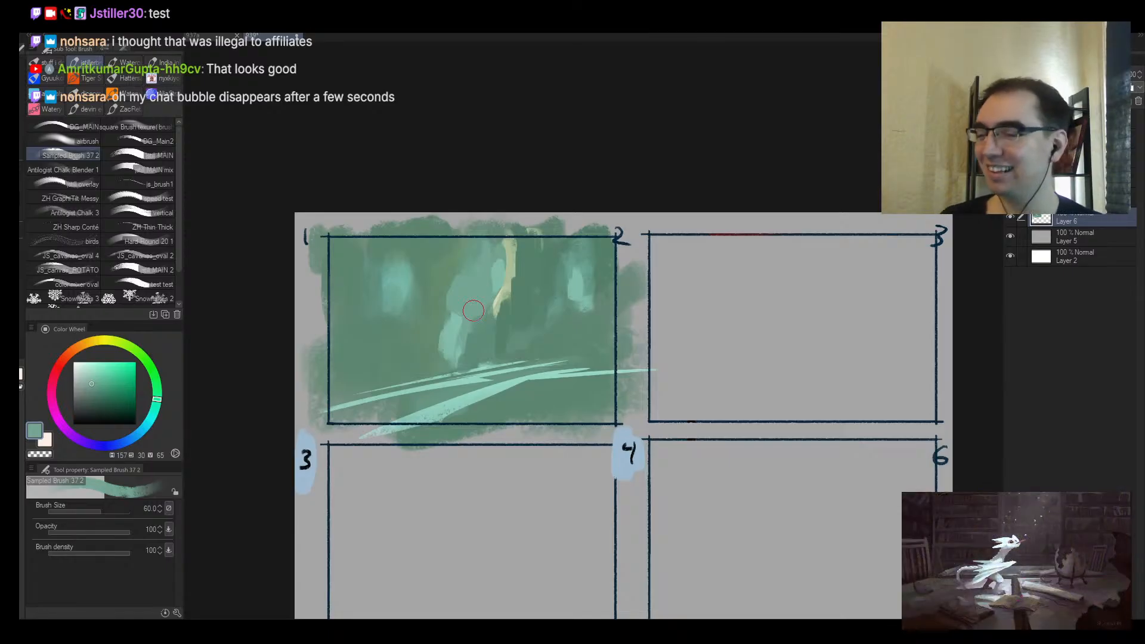
key(alt+space)
drag(559, 281, 441, 289)
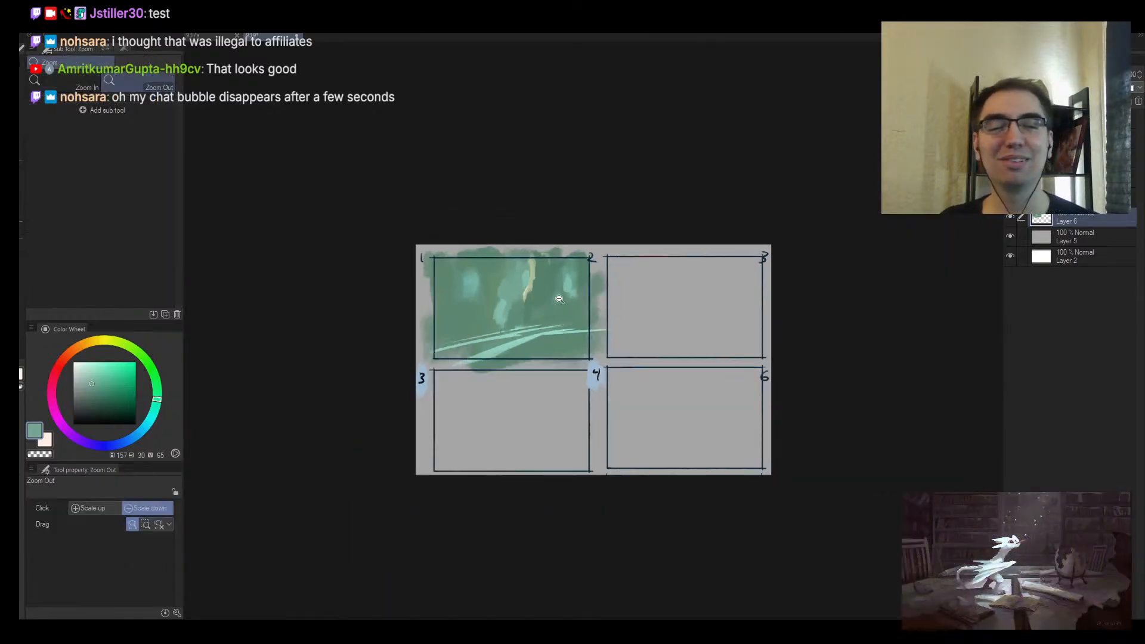
Step: Mirror the view, paint a dark trunk over the yellow shaft's upper part at brush size 80, and undo the last cream touch
key(h)
drag(549, 313, 788, 292)
drag(787, 292, 531, 330)
click(531, 330)
mouse_move(445, 173)
mouse_down()
mouse_move(454, 272)
mouse_move(471, 301)
mouse_move(481, 294)
mouse_move(478, 340)
mouse_up()
alt+click(481, 295)
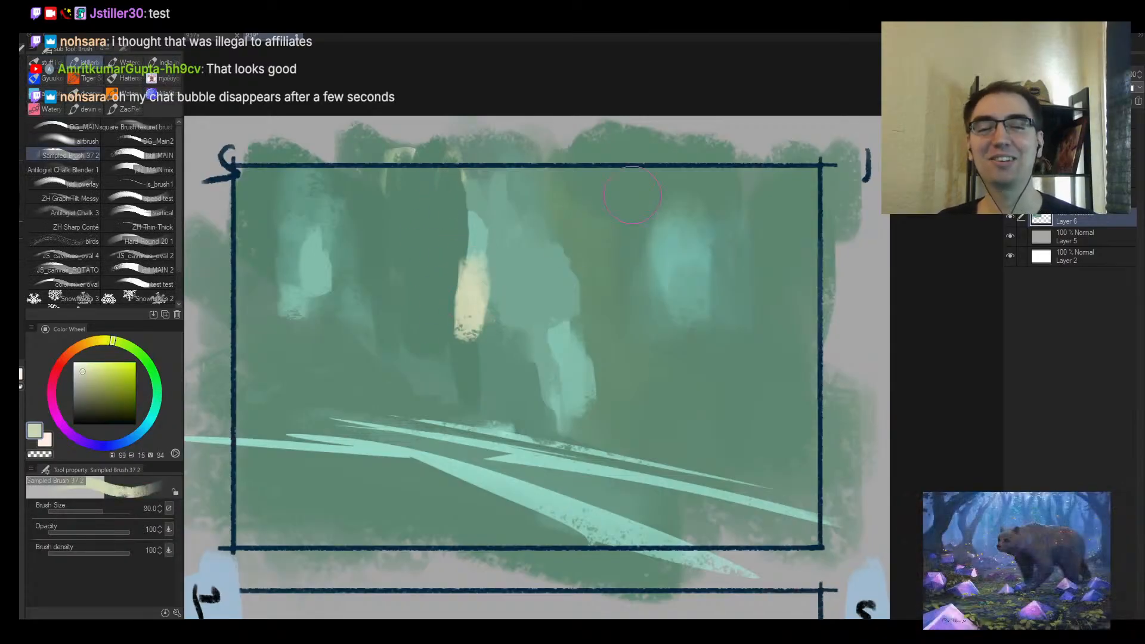
key(ctrl+z)
scroll(621, 240, down, 2)
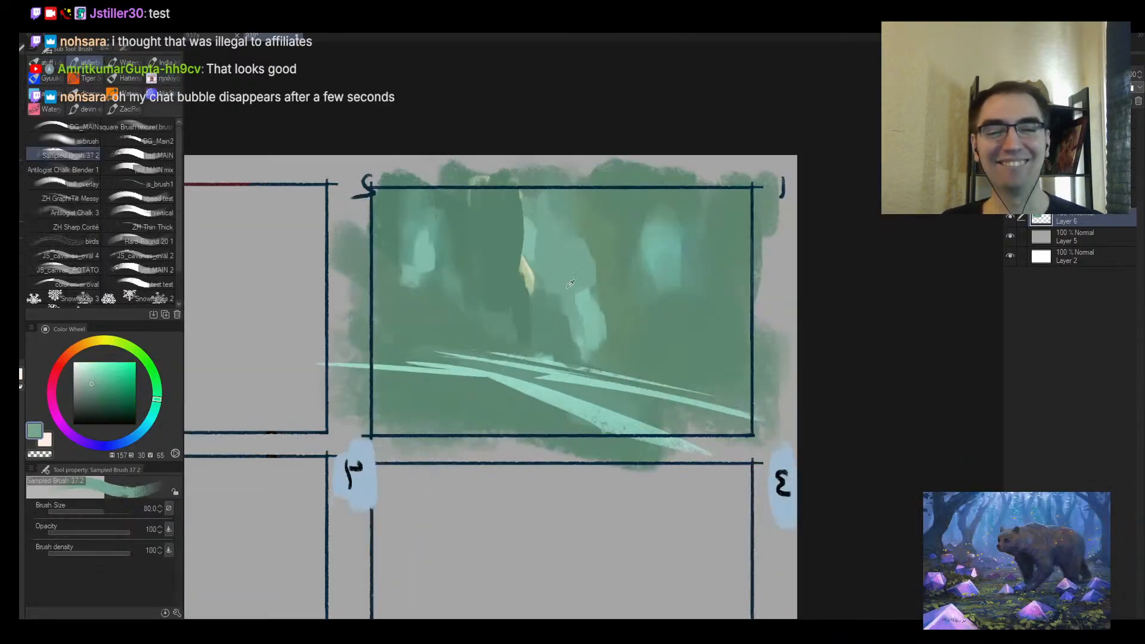
Step: Try a light teal patch low among the background trees, then undo it
key(bracketleft)
alt+click(573, 337)
key(h)
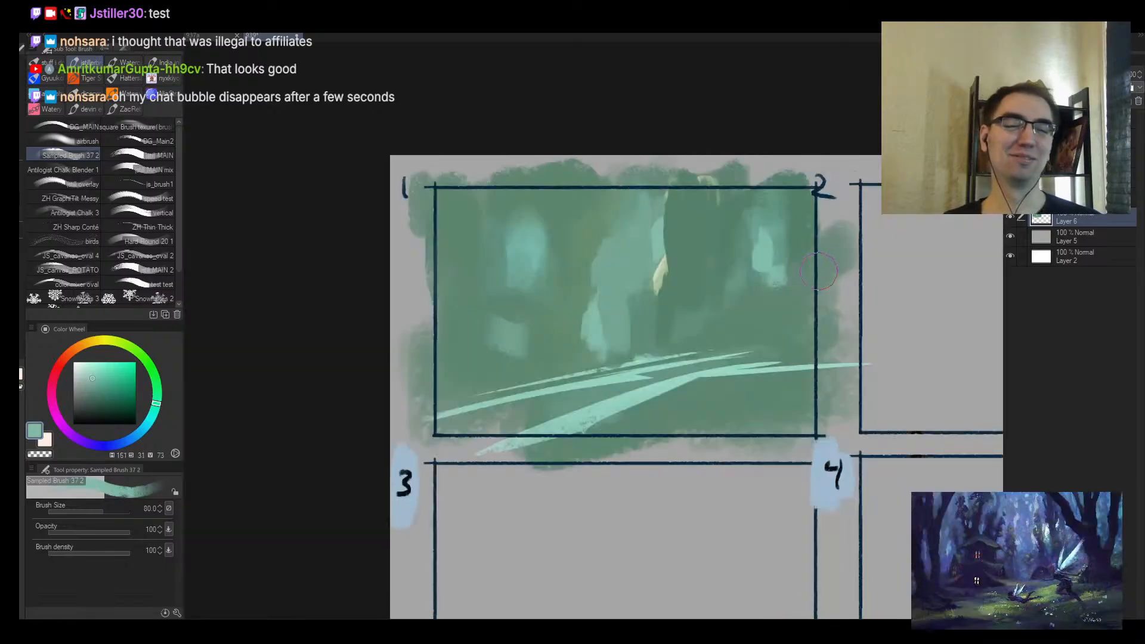
key(h)
key(alt+space)
mouse_move(517, 311)
mouse_down()
mouse_move(507, 311)
mouse_move(560, 353)
mouse_up()
alt+click(649, 411)
key(alt+space)
mouse_move(661, 410)
mouse_down()
mouse_move(626, 423)
mouse_move(507, 411)
mouse_move(394, 420)
mouse_up()
key(ctrl+z)
Step: Paint light teal streaks fanning across the foreground and along the ground's far edge, reducing the brush from 60 to 30
key(])
drag(645, 413, 614, 505)
mouse_move(650, 439)
mouse_down()
mouse_move(646, 508)
mouse_move(661, 496)
mouse_move(713, 502)
mouse_up()
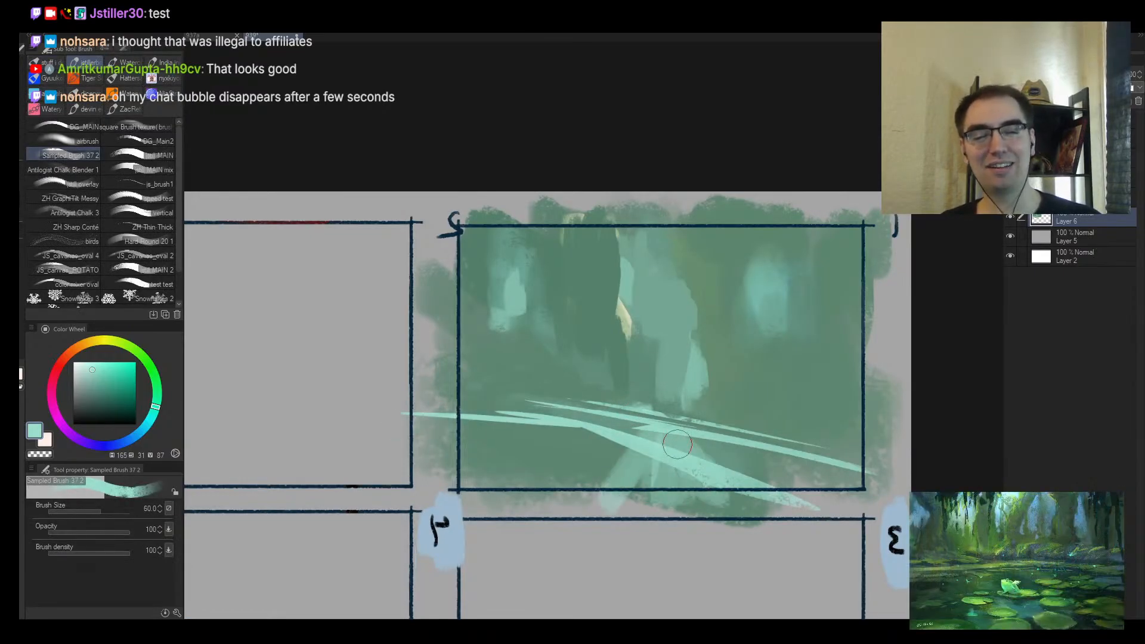
key([)
key([)
mouse_move(640, 453)
mouse_down()
mouse_move(624, 509)
mouse_move(597, 512)
mouse_up()
key([)
drag(613, 418, 472, 468)
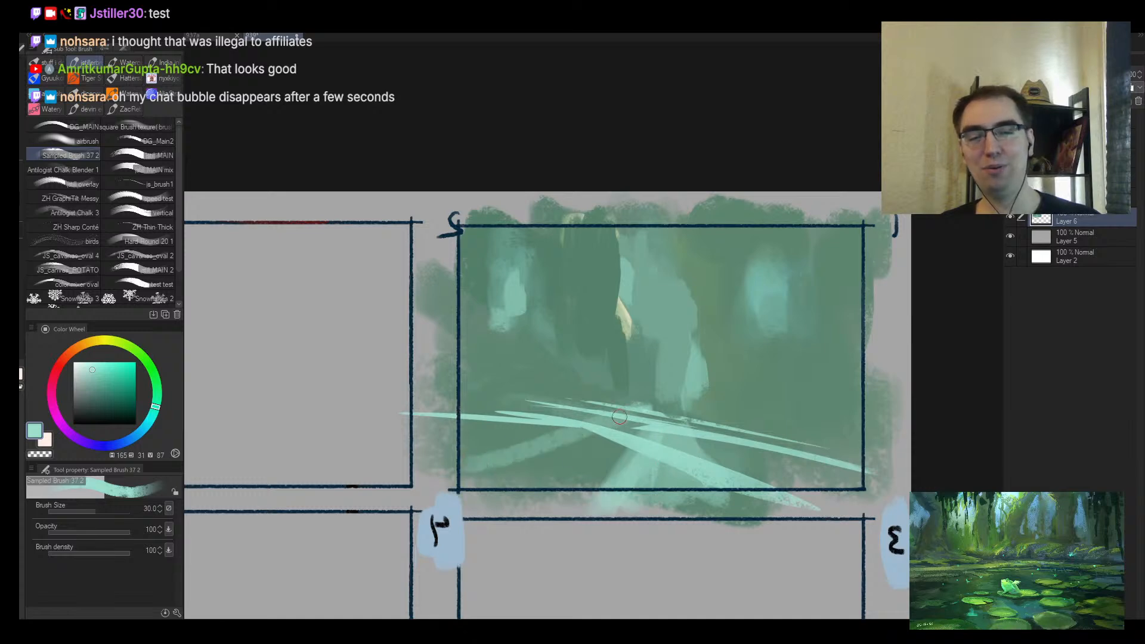
drag(570, 418, 462, 450)
mouse_move(638, 409)
mouse_down()
mouse_move(418, 404)
mouse_move(642, 410)
mouse_up()
Step: Trim the ground's far edge with sampled green and blend the central teal streak into the foreground at brush sizes 30 to 50
alt+click(519, 389)
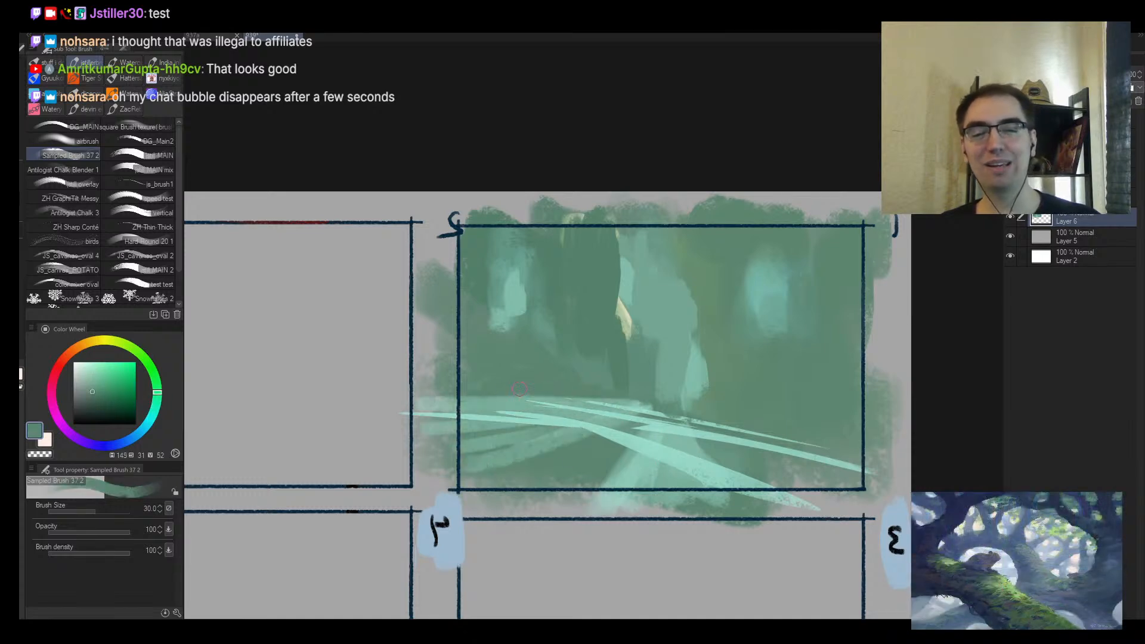
mouse_move(535, 401)
mouse_down()
mouse_move(654, 397)
mouse_move(685, 420)
mouse_up()
alt+click(700, 423)
alt+click(625, 437)
key(])
key(])
drag(622, 460, 596, 502)
drag(629, 451, 620, 484)
mouse_move(665, 453)
mouse_down()
mouse_move(654, 492)
mouse_move(670, 481)
mouse_up()
mouse_move(679, 462)
mouse_down()
mouse_move(708, 479)
mouse_move(651, 491)
mouse_move(662, 453)
mouse_up()
alt+click(646, 474)
drag(662, 487, 670, 450)
alt+click(680, 468)
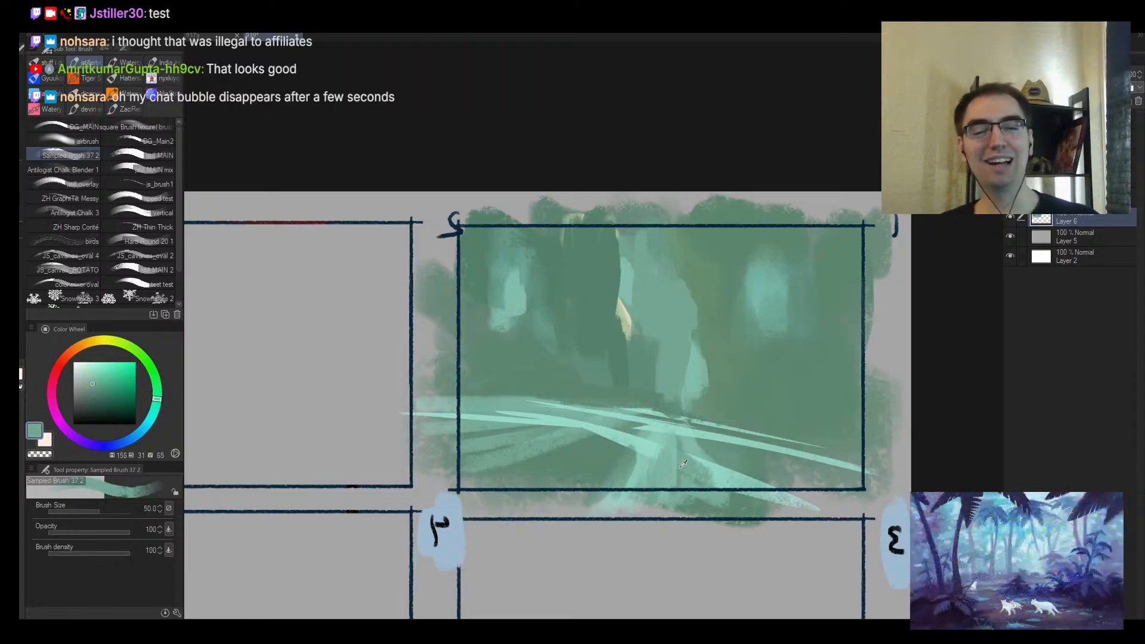
Step: Refine the point where the ground streaks converge with sampled muted teals, reducing the brush to size 10
alt+click(639, 464)
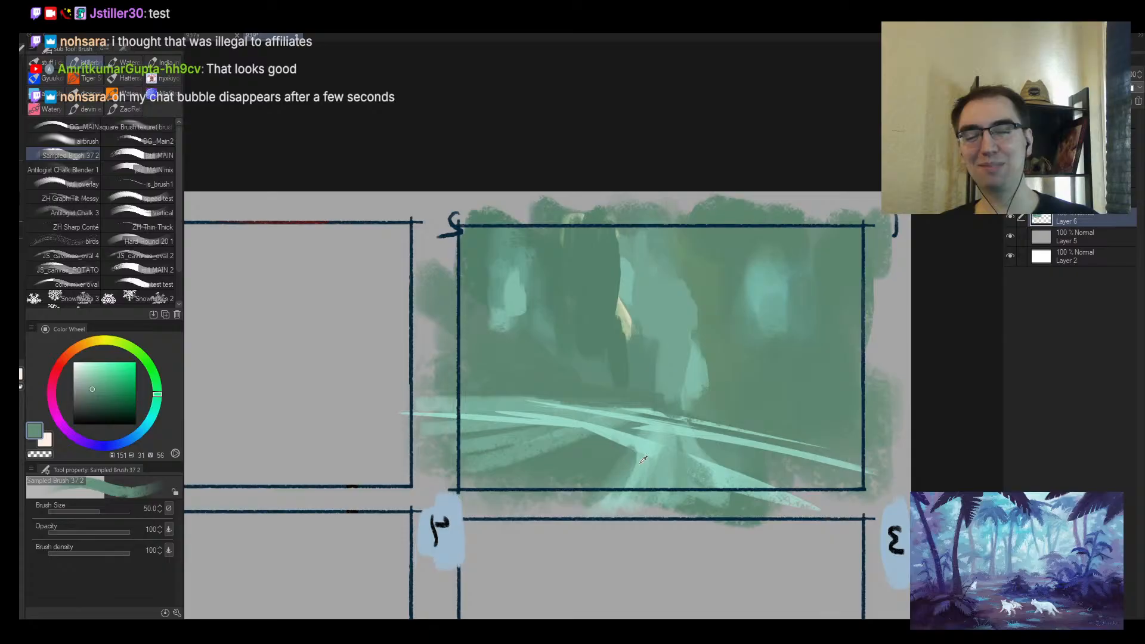
alt+click(642, 456)
key([)
key([)
key([)
key([)
key([)
key([)
alt+click(632, 425)
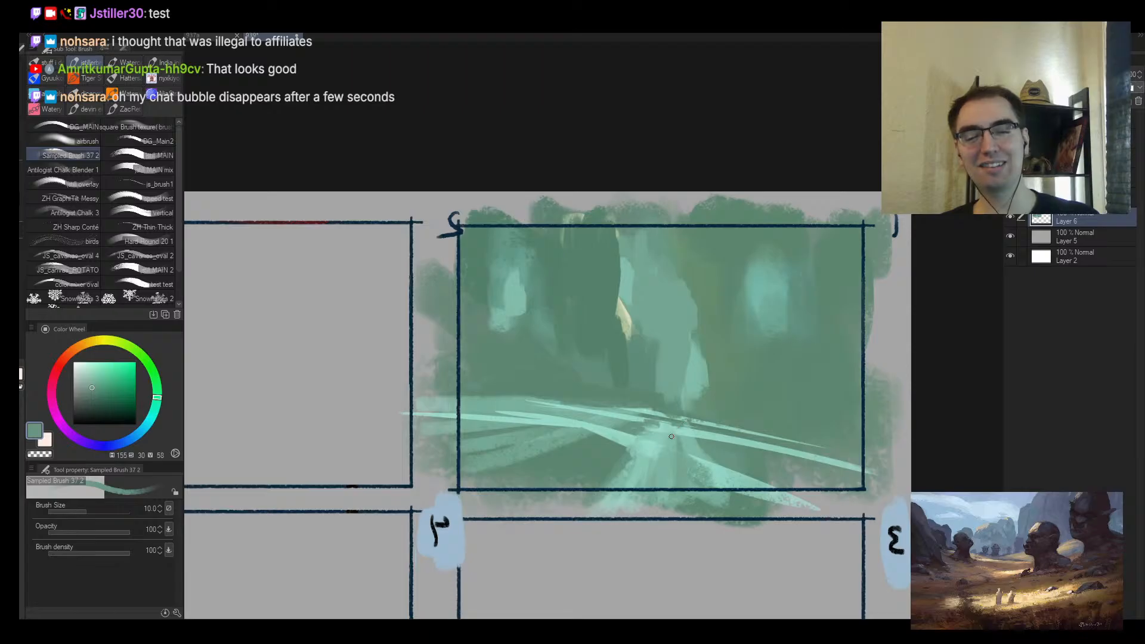
Step: Dab pale yellow highlights along the central ground streaks with a small brush of size 10 to 20, and restore the unmirrored view
drag(131, 338, 103, 340)
click(90, 368)
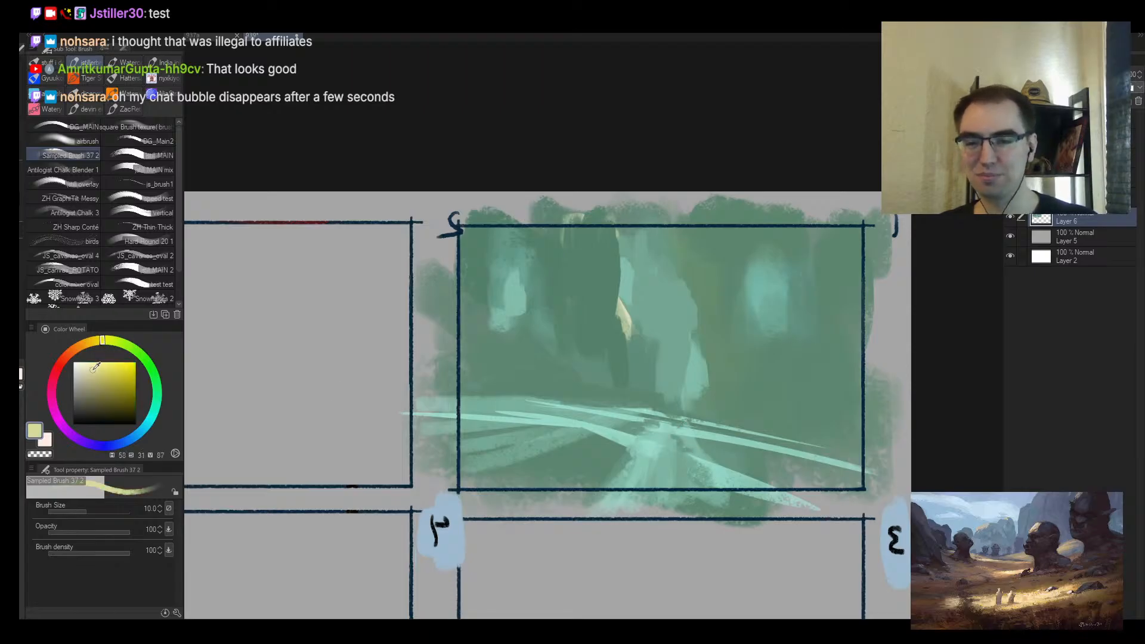
key(])
click(679, 425)
key(])
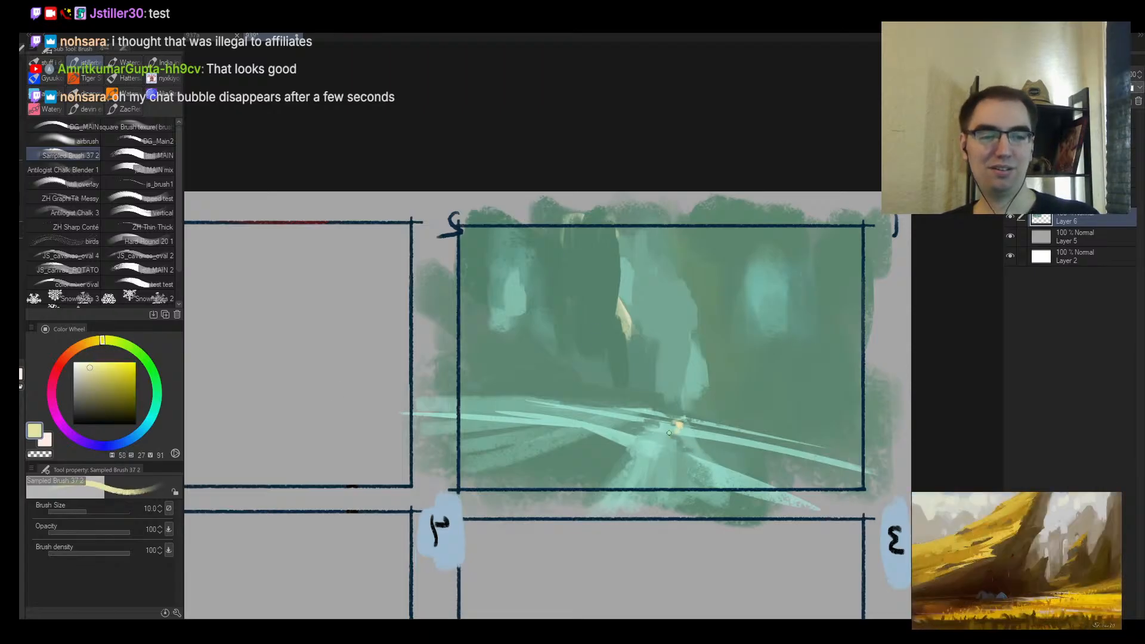
mouse_move(677, 427)
mouse_down()
mouse_move(693, 445)
mouse_move(680, 452)
mouse_move(728, 476)
mouse_move(698, 478)
mouse_up()
key(])
key([)
key([)
drag(615, 434, 643, 426)
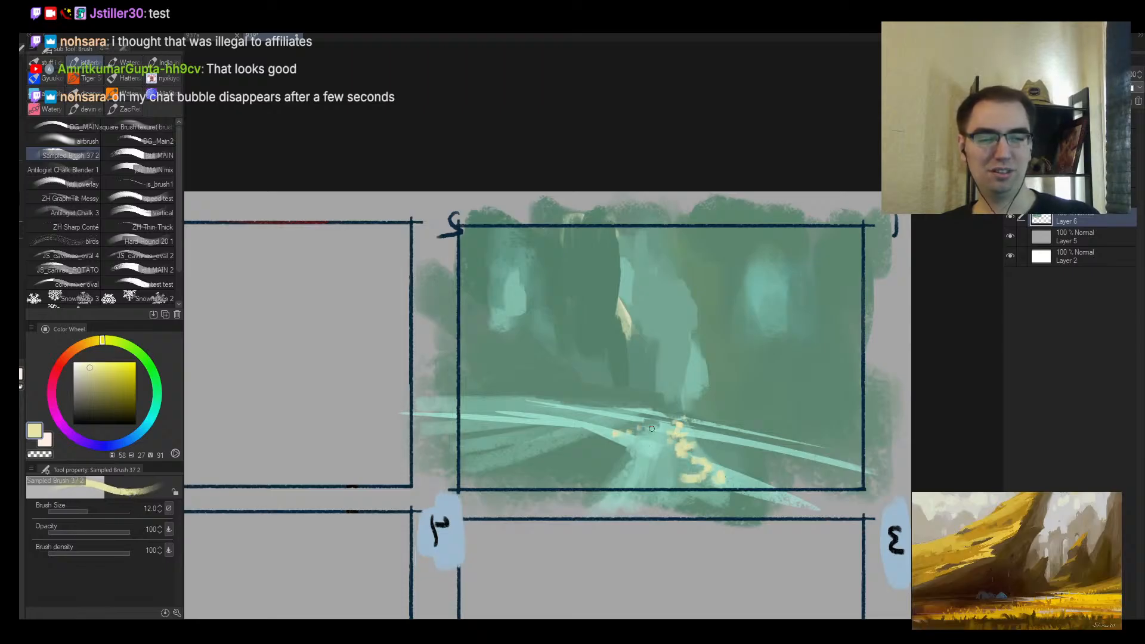
click(659, 426)
key(h)
key(alt+space)
drag(550, 311, 564, 293)
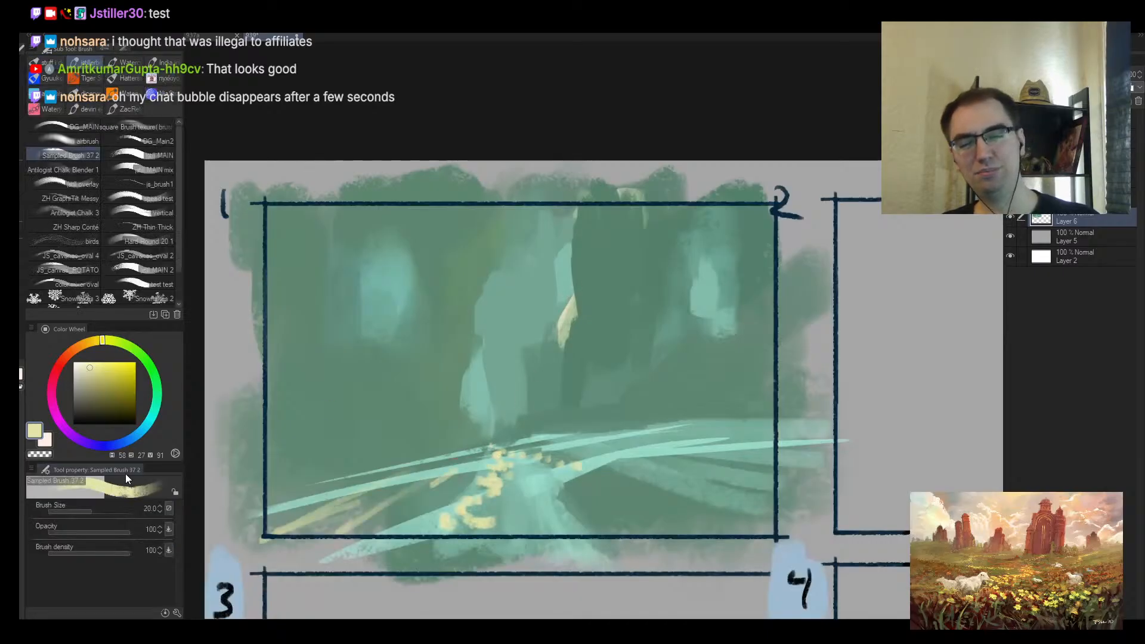
Step: Pick a muted dark purple and paint a broad patch between the ground streaks beside the yellow dabs with an enlarged brush
click(78, 439)
click(107, 395)
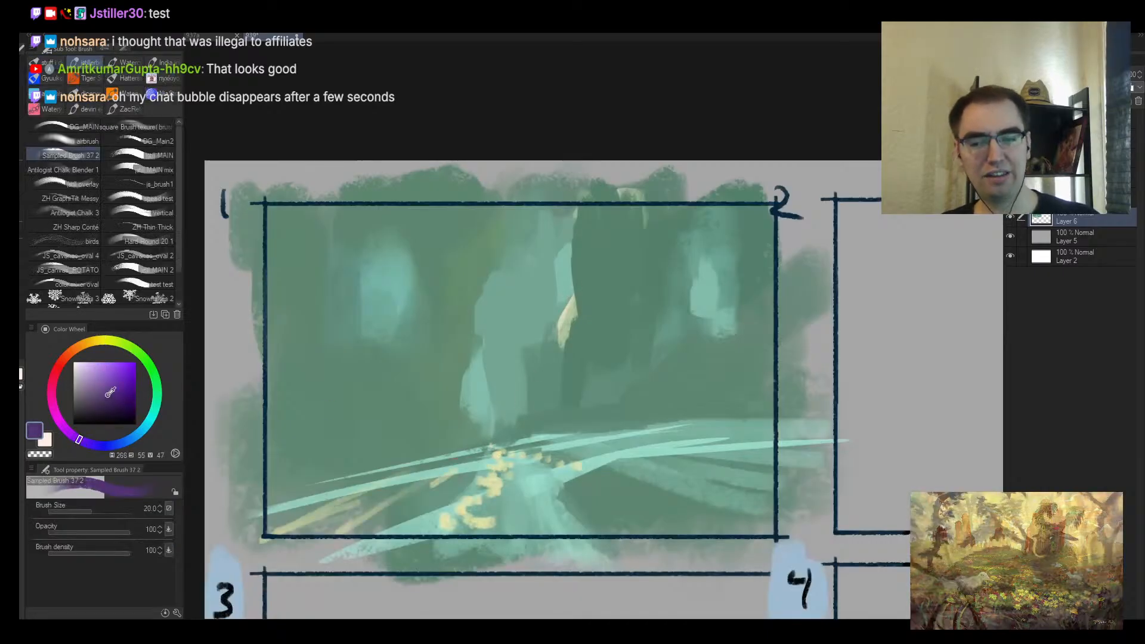
key(bracketright)
key(bracketright)
key(bracketright)
key(bracketright)
key(bracketright)
key(bracketright)
mouse_move(372, 514)
mouse_down()
mouse_move(416, 488)
mouse_move(412, 510)
mouse_move(310, 552)
mouse_up()
Step: Extend the purple in long strokes along the ground streaks towards frame 1's outer edge at brush sizes 30 to 25
key(bracketleft)
key(bracketleft)
key(bracketleft)
key(bracketleft)
key(bracketleft)
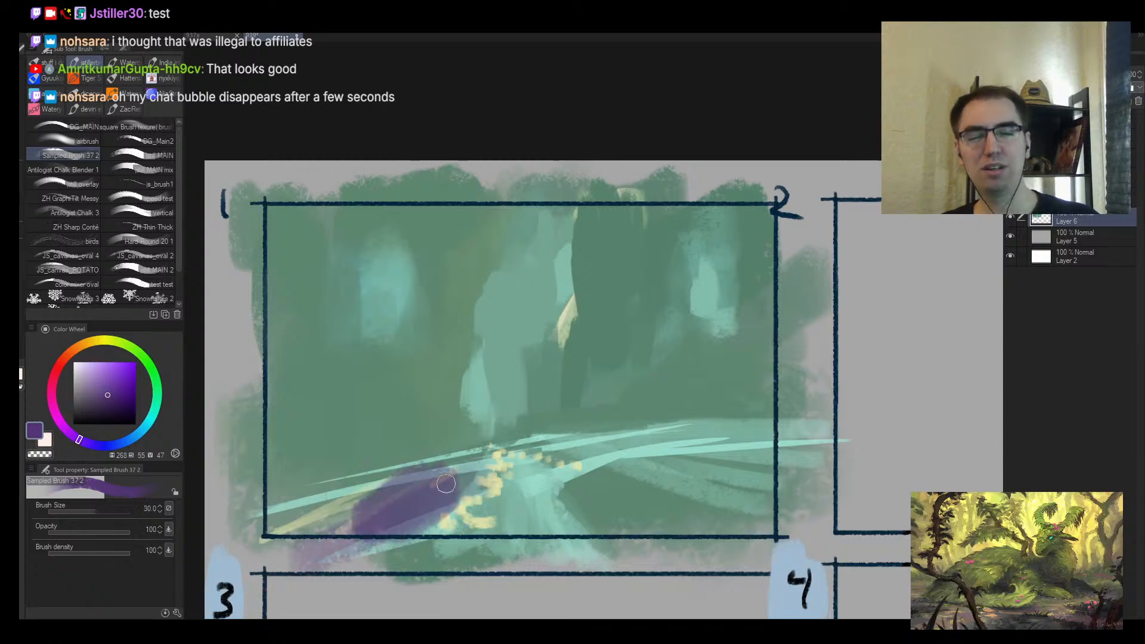
drag(446, 483, 255, 545)
drag(403, 488, 258, 529)
drag(439, 477, 323, 530)
drag(231, 511, 433, 476)
drag(231, 510, 476, 456)
drag(275, 502, 500, 446)
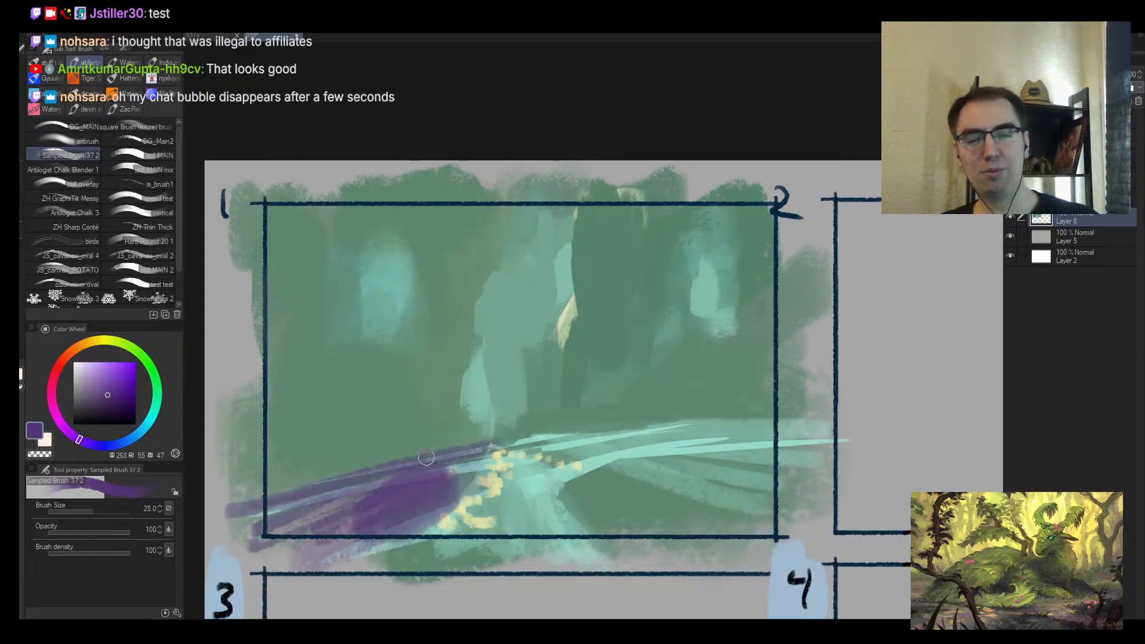
Step: Paint purple shadows between the streaks on the ground's other half, along its far edge, and down the central foreground
mouse_move(567, 486)
mouse_down()
mouse_move(612, 534)
mouse_move(602, 531)
mouse_up()
key(bracketright)
mouse_move(611, 468)
mouse_down()
mouse_move(674, 501)
mouse_move(745, 511)
mouse_up()
key(bracketleft)
key(bracketleft)
key(bracketleft)
key(bracketleft)
mouse_move(572, 461)
mouse_down()
mouse_move(660, 467)
mouse_move(634, 467)
mouse_move(717, 448)
mouse_move(653, 447)
mouse_move(693, 436)
mouse_move(558, 451)
mouse_move(778, 420)
mouse_up()
drag(531, 447, 835, 406)
key(bracketright)
key(bracketright)
mouse_move(518, 489)
mouse_down()
mouse_move(530, 540)
mouse_move(512, 491)
mouse_move(506, 522)
mouse_move(531, 490)
mouse_move(562, 548)
mouse_up()
Step: Repaint the central foreground streaks with sampled light teal over the purple, starting at brush size 30
alt+click(556, 507)
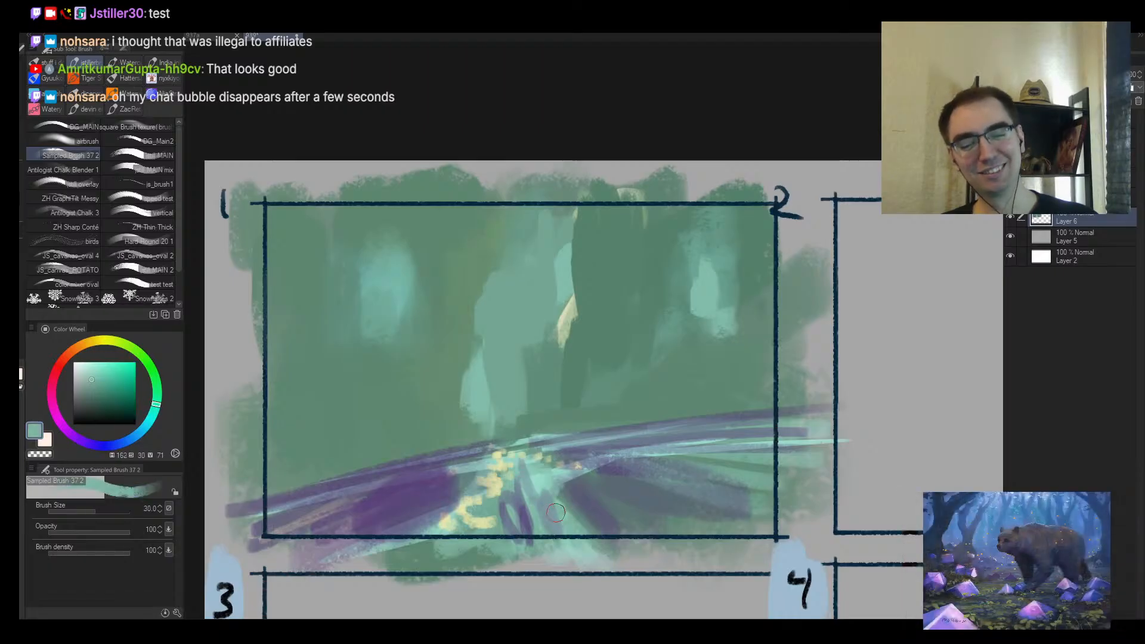
drag(568, 499, 588, 533)
key(bracketright)
drag(564, 490, 611, 533)
alt+click(571, 509)
drag(561, 495, 602, 531)
mouse_move(522, 481)
mouse_down()
mouse_move(505, 545)
mouse_move(522, 495)
mouse_move(565, 465)
mouse_move(548, 473)
mouse_move(539, 511)
mouse_move(551, 495)
mouse_move(582, 512)
mouse_up()
Step: Paint a sampled teal streak over the purple towards the frame's side near number 2, and mirror the view
alt+click(513, 513)
key(bracketright)
key(bracketright)
alt+click(555, 472)
key(bracketright)
key(bracketleft)
mouse_move(647, 464)
mouse_down()
mouse_move(724, 478)
mouse_move(772, 455)
mouse_up()
key(h)
key(alt+space)
mouse_move(801, 356)
mouse_down()
mouse_move(771, 367)
mouse_move(799, 372)
mouse_up()
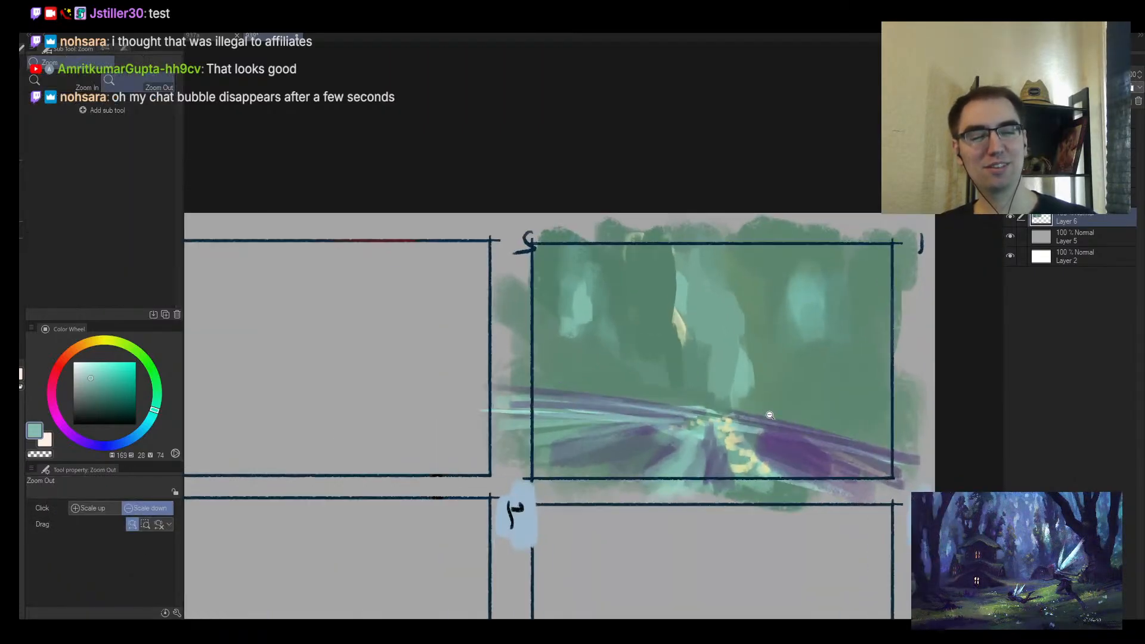
Step: Paint sampled purple bands radiating from the convergence point across the foreground, with a muted teal band between them, at brush size 30
alt+click(711, 450)
key(bracketright)
key(bracketright)
key(bracketright)
key(bracketright)
alt+click(715, 435)
drag(725, 433, 713, 481)
drag(680, 438, 663, 474)
drag(653, 457, 622, 489)
mouse_move(692, 423)
mouse_down()
mouse_move(623, 492)
mouse_move(576, 471)
mouse_up()
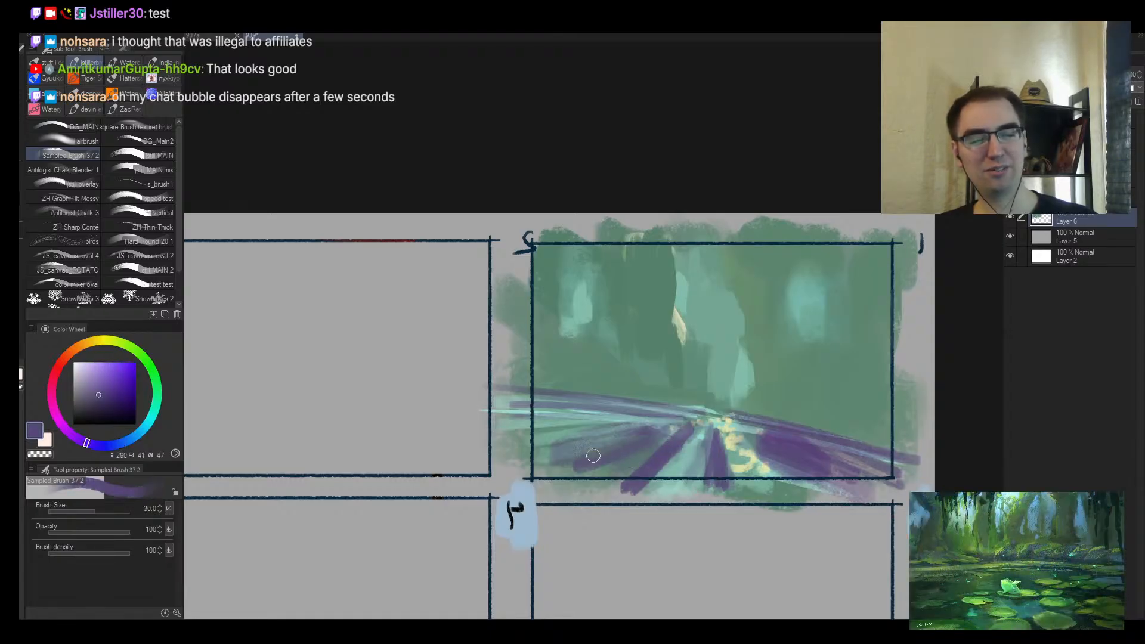
mouse_move(644, 439)
mouse_down()
mouse_move(507, 477)
mouse_move(683, 427)
mouse_up()
alt+click(628, 457)
drag(573, 475, 685, 426)
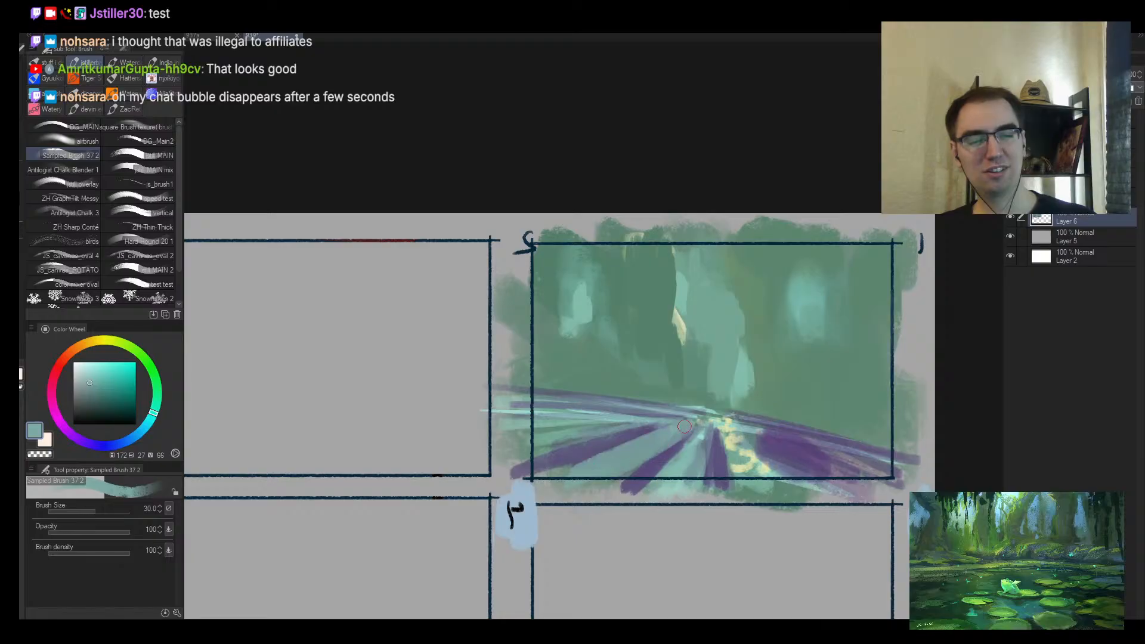
Step: Paint thin sampled-colour streaks across the far ground from near number 2 towards the convergence point, using a smaller brush
alt+click(624, 432)
key(bracketleft)
key(bracketleft)
drag(495, 434, 648, 419)
drag(535, 432, 696, 418)
Step: Paint streaks in sampled ground colours from the convergence point towards the side near number 1, and mirror the view
alt+click(634, 445)
alt+click(624, 437)
mouse_move(660, 428)
mouse_down()
mouse_move(711, 411)
mouse_move(787, 463)
mouse_up()
key(bracketright)
alt+click(689, 451)
key(bracketleft)
mouse_move(758, 426)
mouse_down()
mouse_move(825, 468)
mouse_move(854, 464)
mouse_up()
drag(800, 427, 777, 414)
key(h)
Step: Paint small slate-blue dabs above the far edge of the ground near the dark trunk, reducing the brush to size 12
mouse_move(525, 365)
mouse_down()
mouse_move(499, 384)
mouse_move(561, 404)
mouse_move(620, 395)
mouse_up()
alt+click(475, 423)
alt+click(455, 421)
key(bracketleft)
alt+click(514, 417)
key(bracketleft)
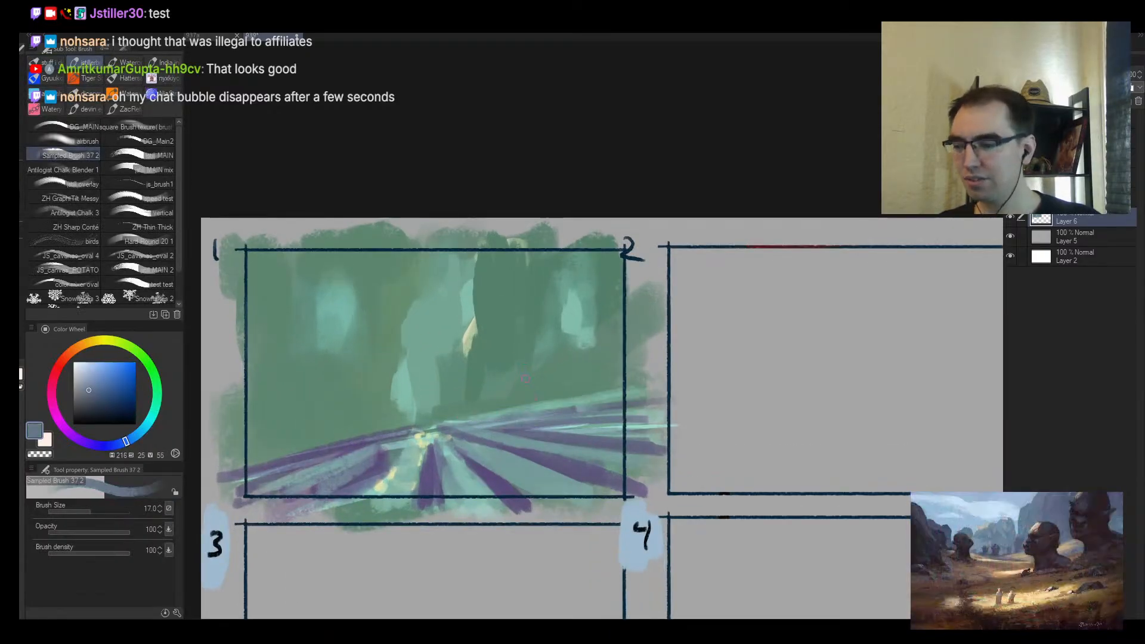
key(bracketleft)
key(bracketleft)
mouse_move(527, 386)
mouse_down()
mouse_move(508, 391)
mouse_move(609, 391)
mouse_up()
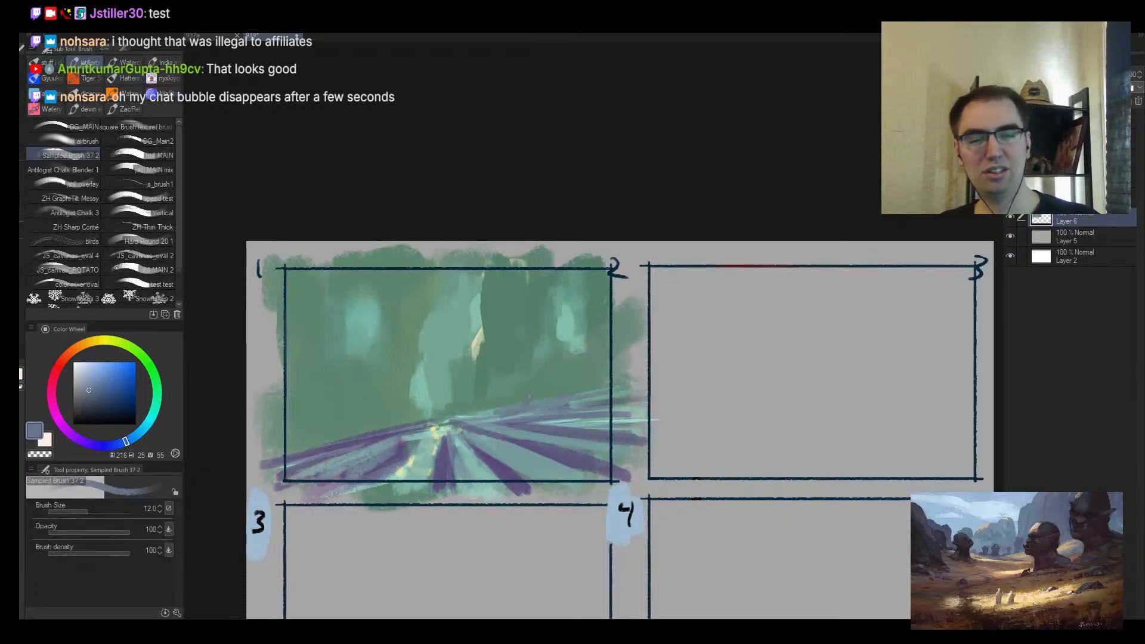
Step: Add a new Glow dodge layer and brush broad, pale teal light shafts between the trunks near number 1
key(ctrl+shift+n)
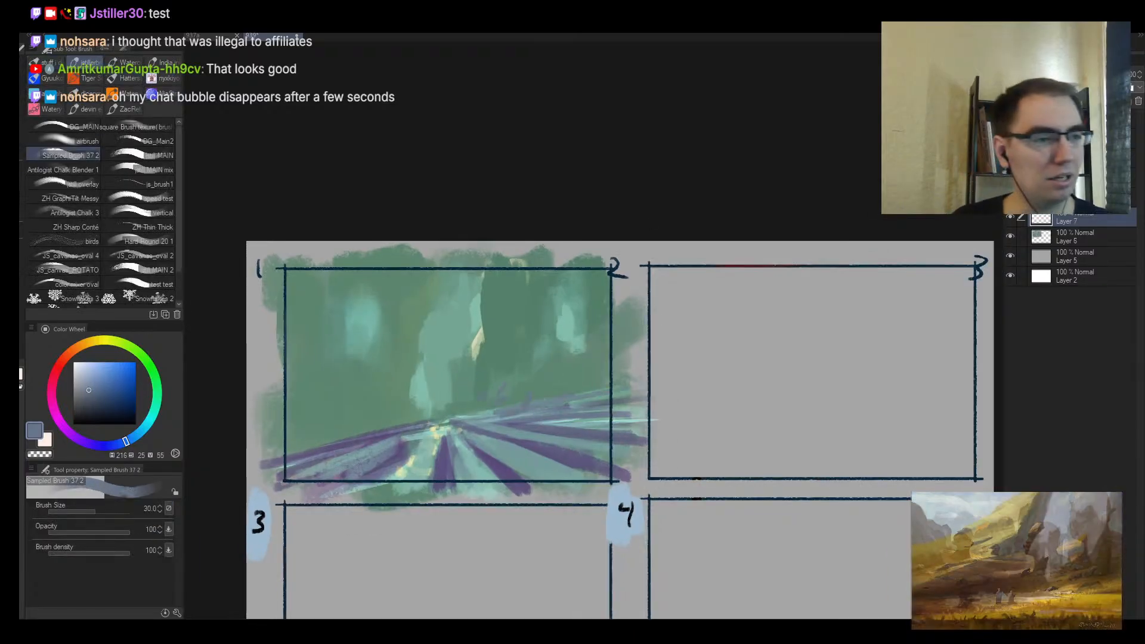
key(bracketright)
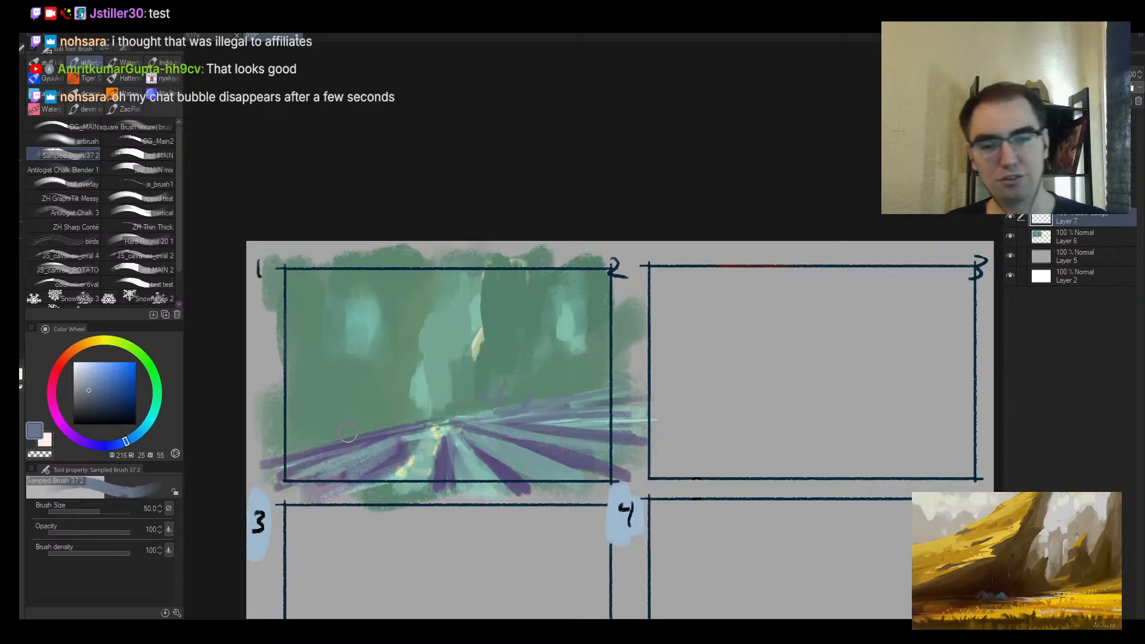
key(bracketright)
key(bracketright)
key(bracketright)
key(bracketright)
alt+click(358, 442)
drag(334, 444, 329, 382)
key(bracketright)
key(bracketright)
drag(316, 310, 310, 387)
Step: Brush a saturated blue glow over the central forest opening at brush size 250, and mirror the view
key(bracketright)
key(bracketright)
click(103, 382)
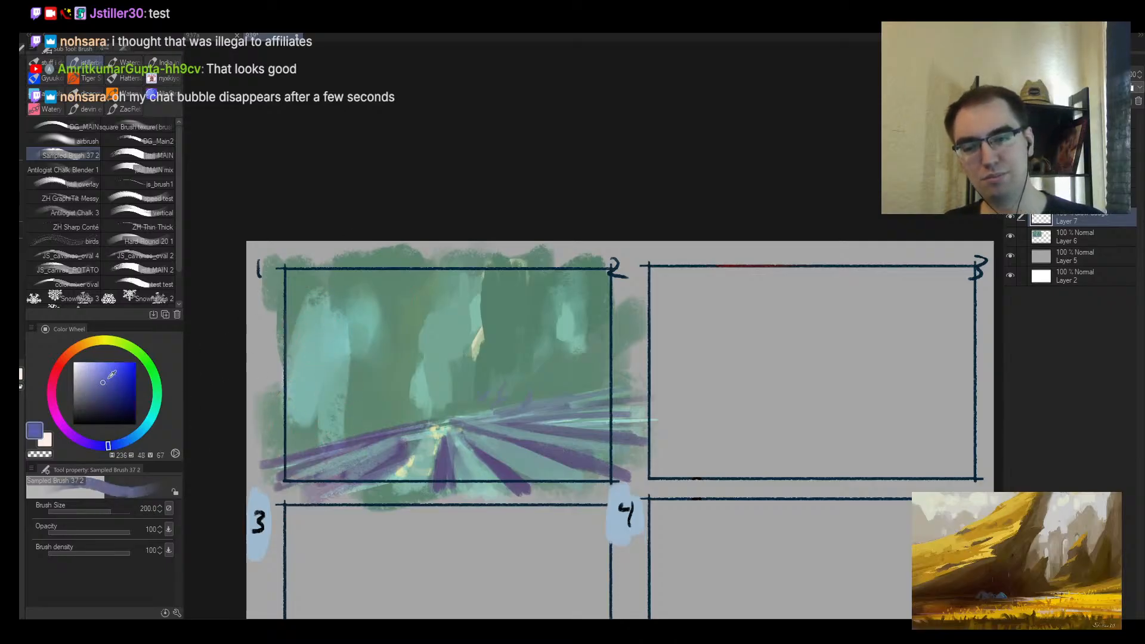
drag(109, 378, 114, 374)
key(bracketright)
mouse_move(431, 385)
mouse_down()
mouse_move(431, 329)
mouse_move(438, 406)
mouse_up()
key(h)
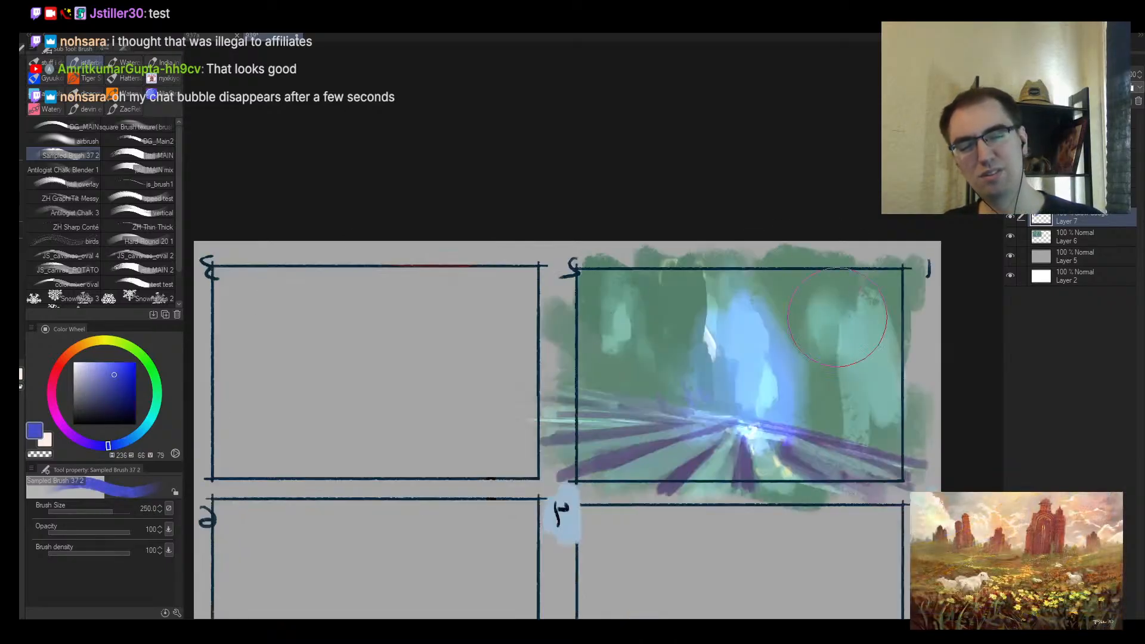
Step: Brush the blue glow into the other gaps between the trunks on both sides, at brush sizes 80 to 150
scroll(837, 316, up, 3)
key(bracketleft)
key(bracketleft)
key(bracketleft)
key(bracketleft)
key(bracketleft)
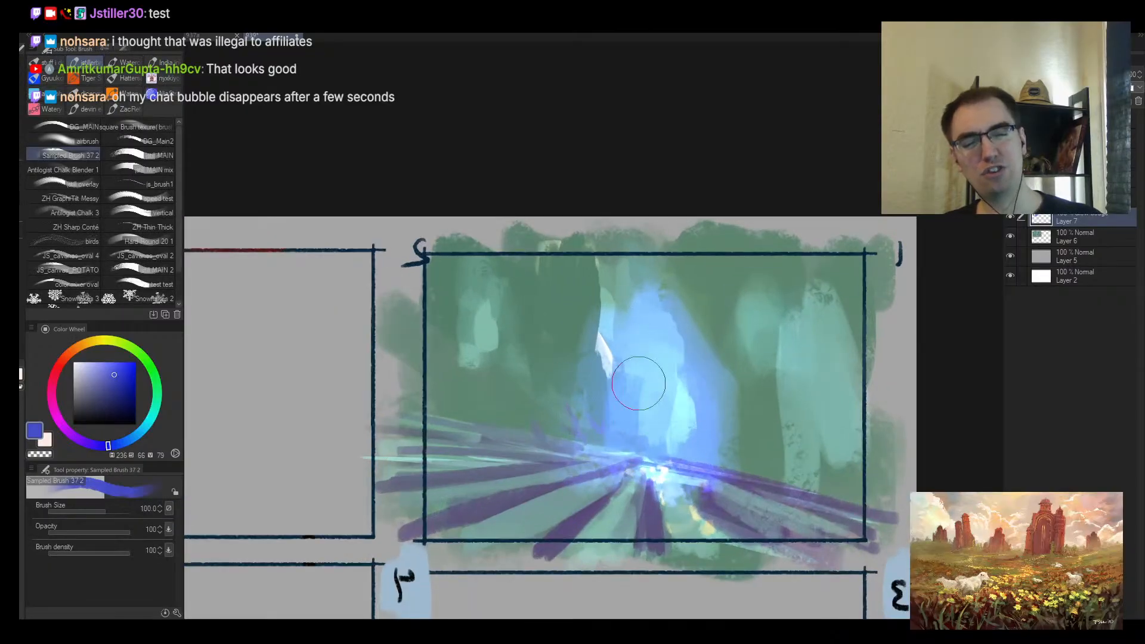
key(bracketleft)
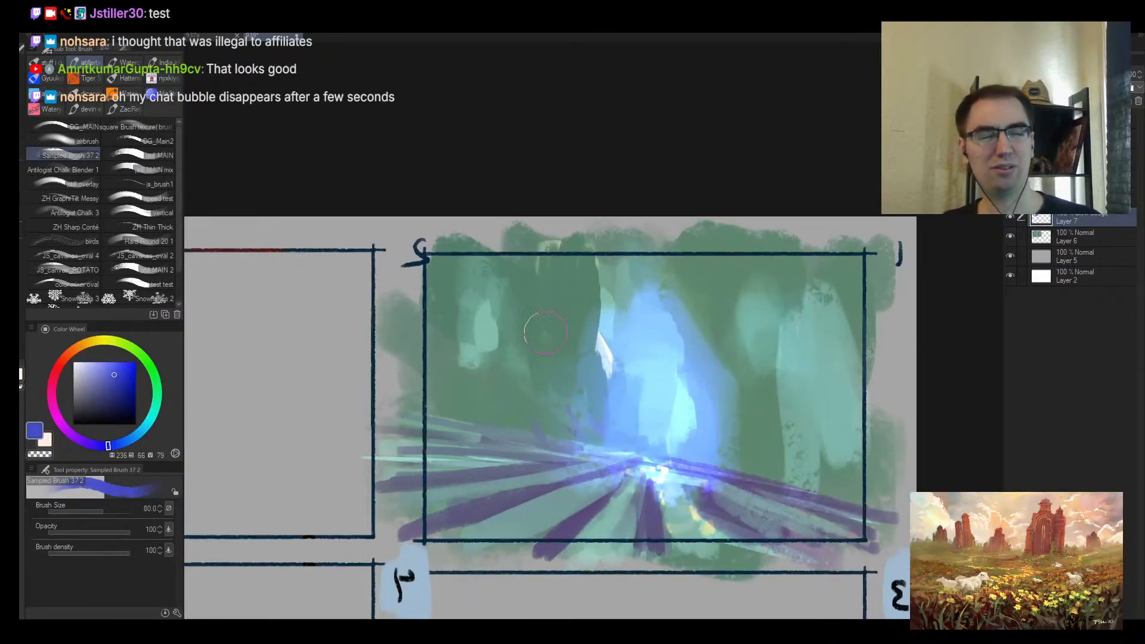
drag(557, 303, 557, 353)
key(bracketright)
key(bracketright)
mouse_move(484, 276)
mouse_down()
mouse_move(463, 343)
mouse_move(486, 334)
mouse_up()
mouse_move(778, 304)
mouse_down()
mouse_move(836, 334)
mouse_move(824, 269)
mouse_move(869, 409)
mouse_move(825, 401)
mouse_up()
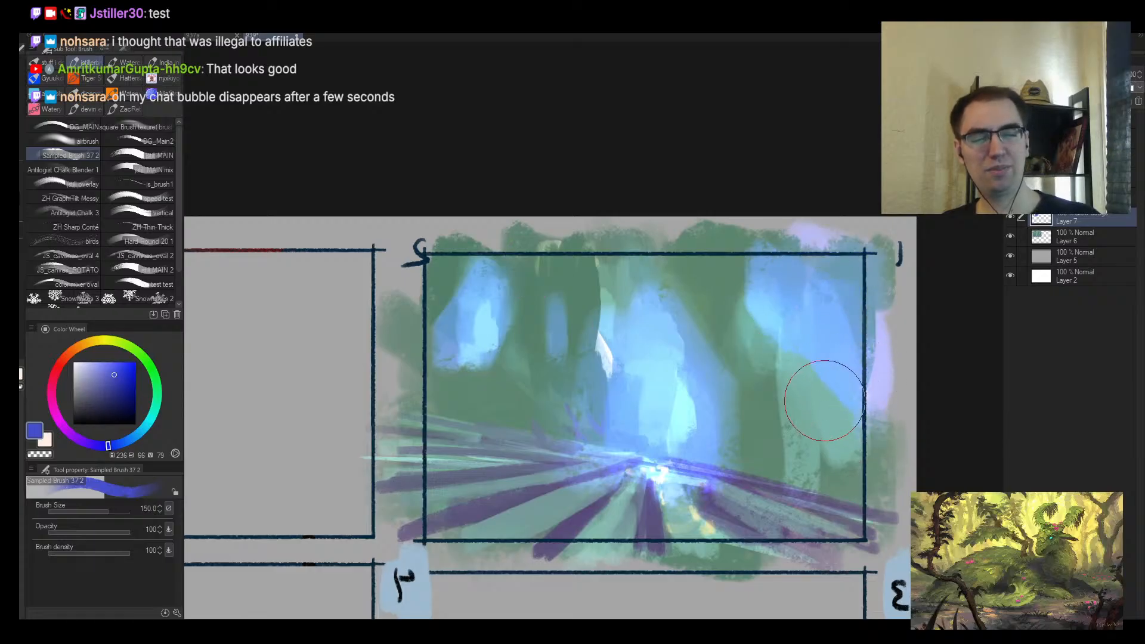
Step: Add a new layer above the glow, paint sampled slate blue over the far ground at brush size 80, and mirror the view
key(ctrl+shift+n)
alt+click(558, 429)
key(bracketleft)
key(bracketleft)
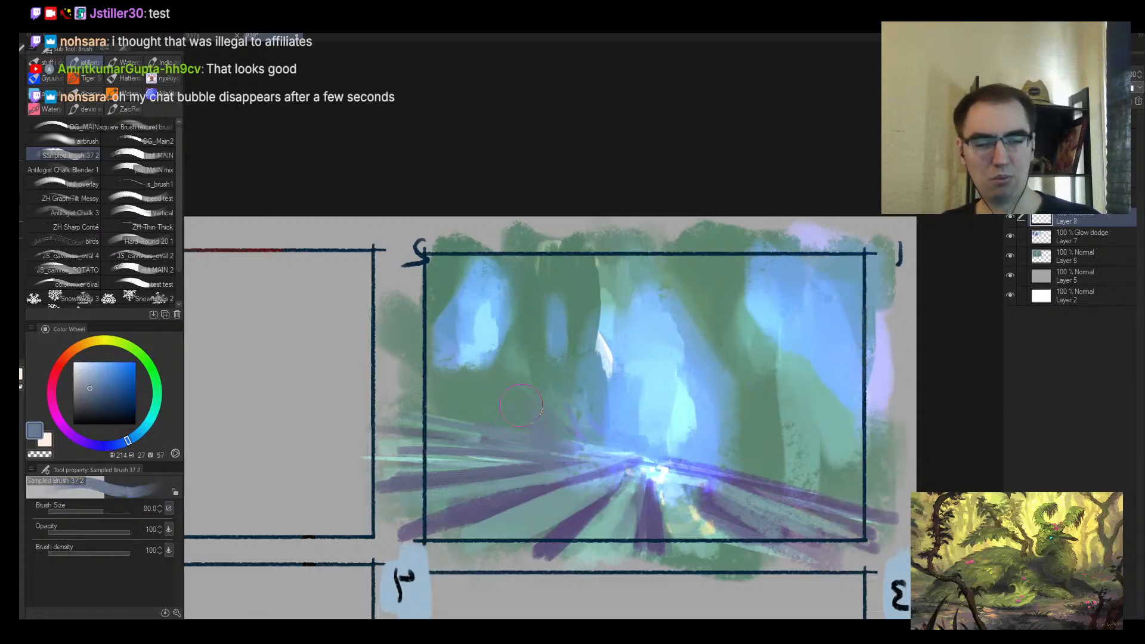
drag(561, 436, 583, 432)
key(h)
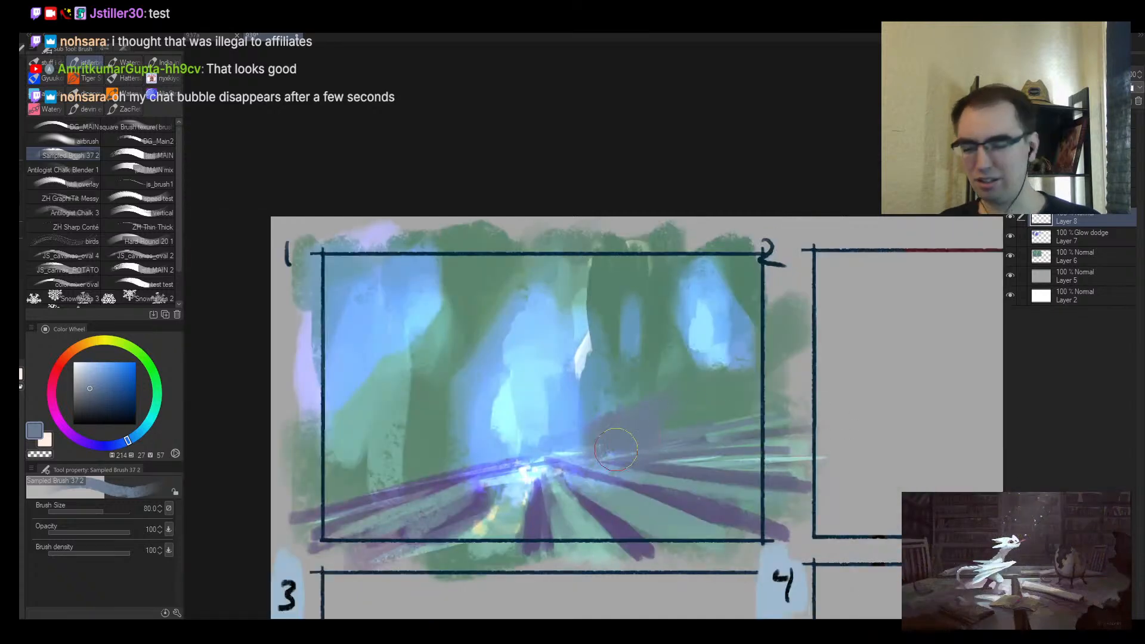
Step: Lasso narrow shapes beside the convergence point, fill them with sampled light cyan brushwork, deselect, and mirror the view
key(m)
mouse_move(638, 442)
mouse_down()
mouse_move(668, 423)
mouse_move(431, 493)
mouse_move(608, 415)
mouse_move(492, 484)
mouse_move(552, 471)
mouse_up()
key(b)
alt+click(506, 406)
key(ctrl+d)
key(h)
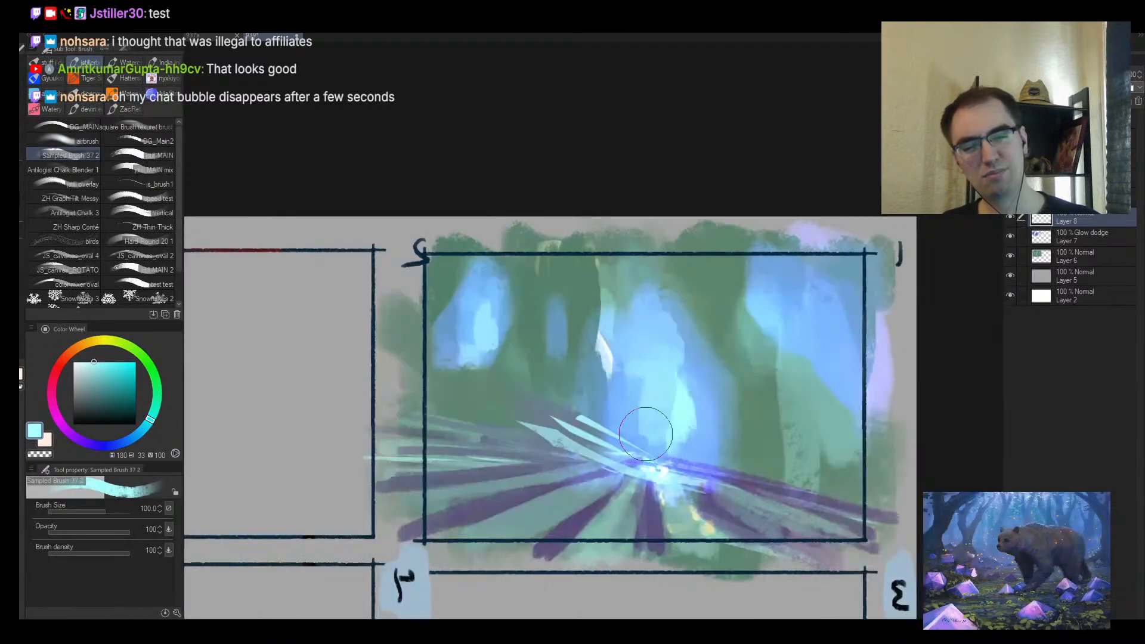
Step: Soften the cyan streaks and the convergence point with strokes of sampled lavender-blue ground colours
alt+click(604, 458)
drag(650, 472, 608, 472)
alt+click(643, 471)
mouse_move(643, 473)
mouse_down()
mouse_move(694, 479)
mouse_move(490, 442)
mouse_move(448, 423)
mouse_move(618, 460)
mouse_up()
alt+click(672, 472)
alt+click(550, 436)
key(bracketleft)
key(bracketleft)
Step: Dab a sampled light-blue spot into the narrow gap between the dark trunks
alt+click(647, 379)
key(bracketleft)
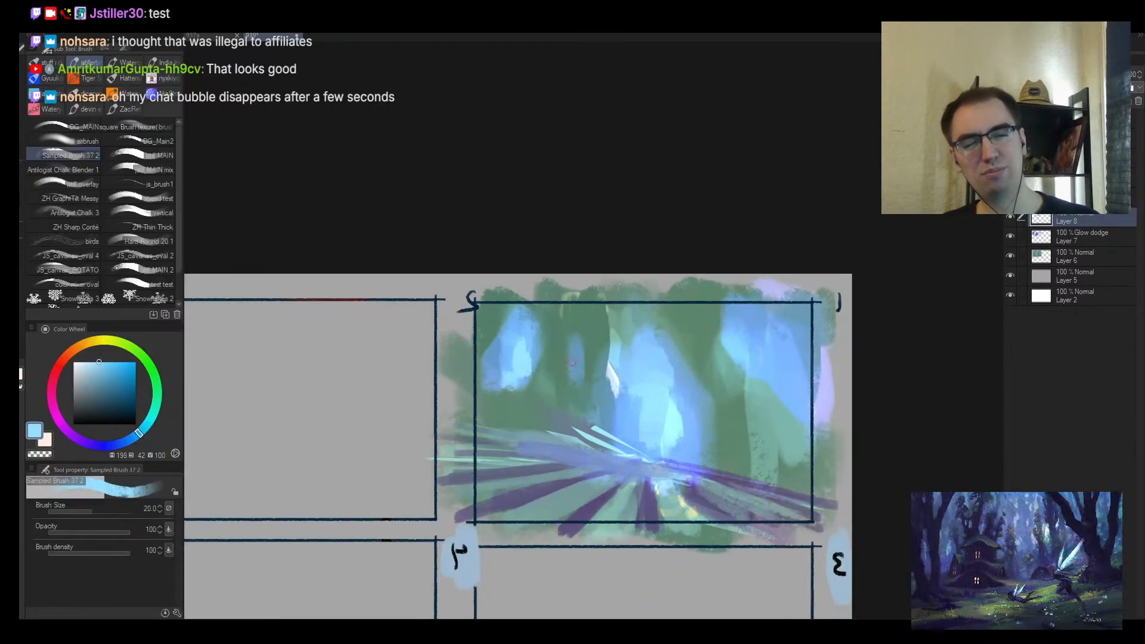
alt+click(690, 404)
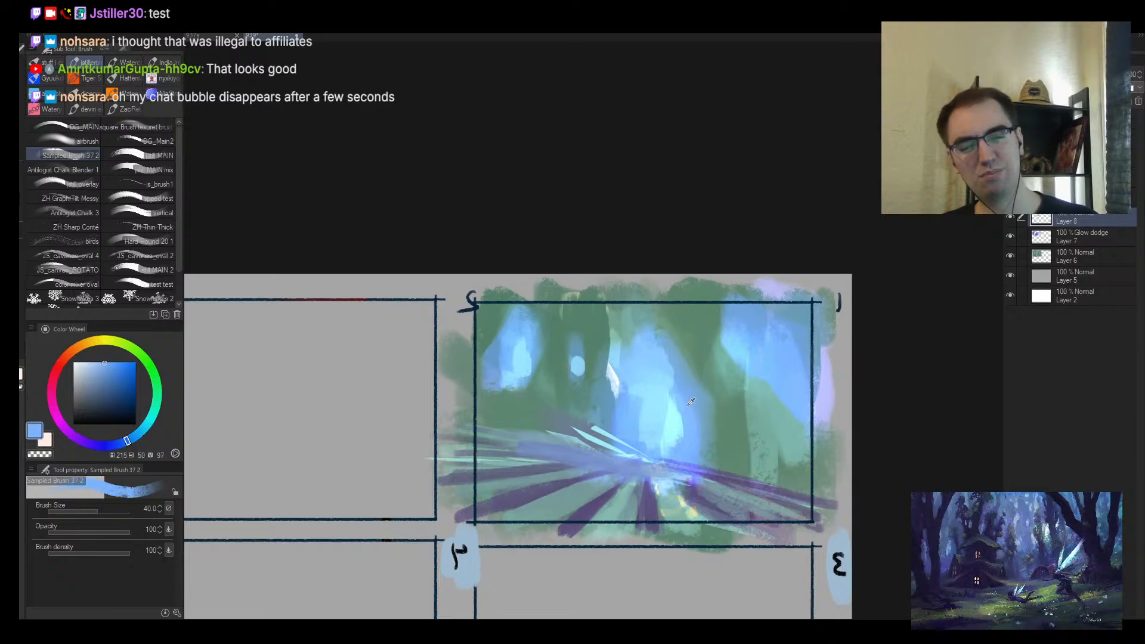
Step: Paint a sampled green arch across the bright central opening at brush size 20, and mirror the view
alt+click(719, 406)
key(bracketleft)
key(bracketleft)
mouse_move(684, 372)
mouse_down()
mouse_move(647, 375)
mouse_move(679, 374)
mouse_up()
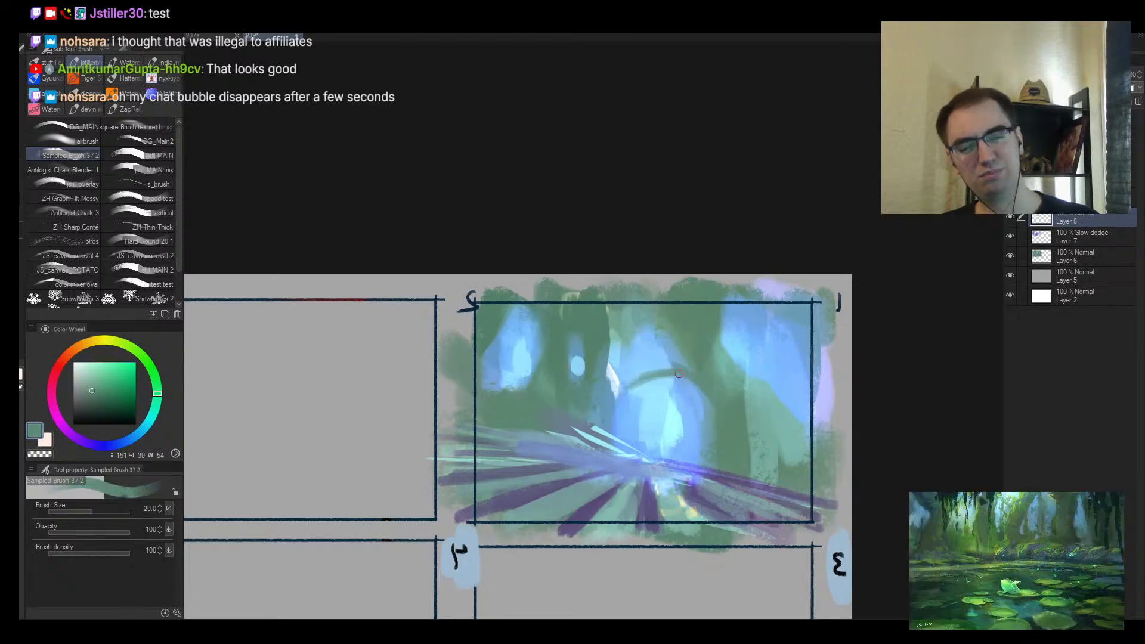
key(h)
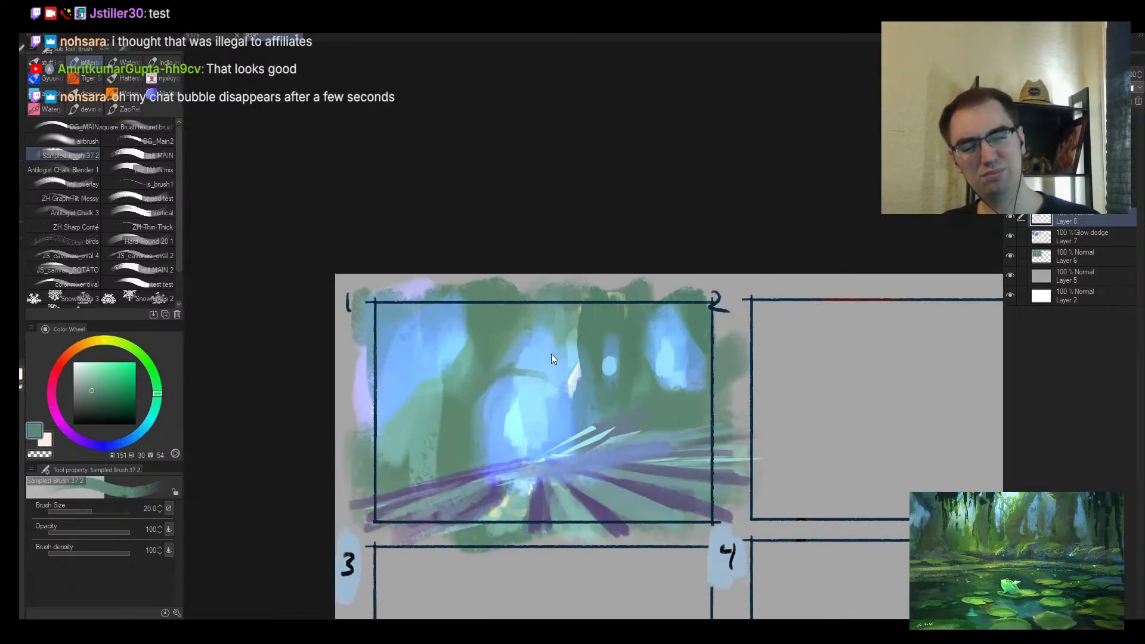
Step: Paint sampled green foliage along the base of the central opening, starting at brush size 25
scroll(551, 354, down, 3)
scroll(530, 382, up, 5)
key(bracketright)
alt+click(479, 423)
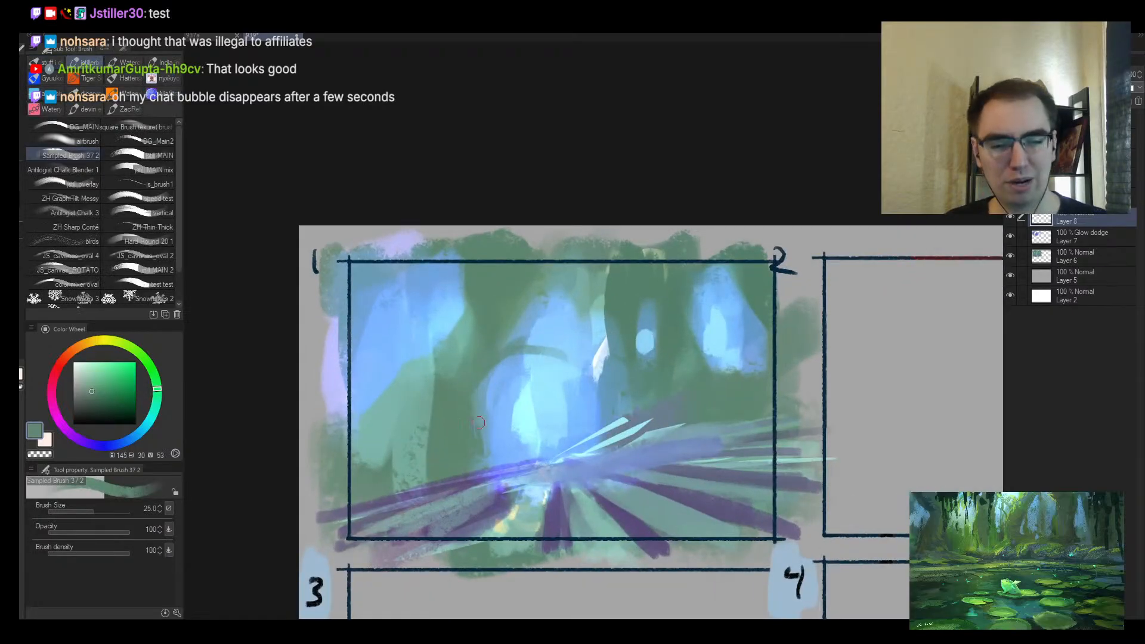
mouse_move(479, 423)
mouse_down()
mouse_move(491, 455)
mouse_move(507, 458)
mouse_up()
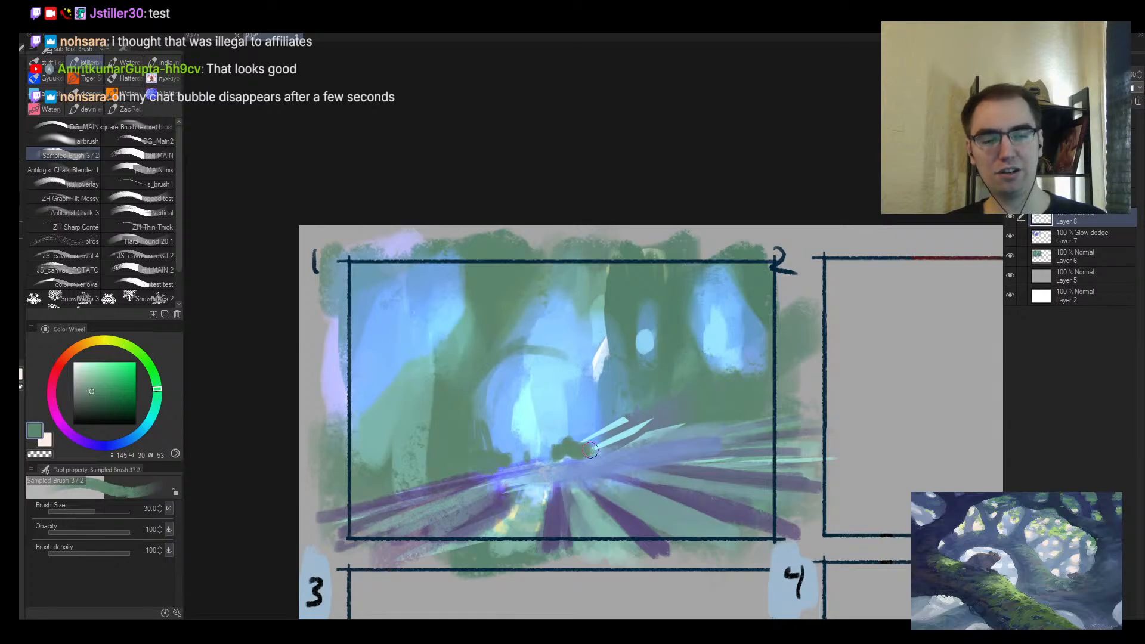
Step: Shape the dark green bush beside the convergence point with sampled green, trimming around it with sampled light blue
alt+click(553, 446)
alt+click(577, 449)
key(bracketleft)
key(bracketleft)
drag(591, 450, 617, 442)
alt+click(601, 435)
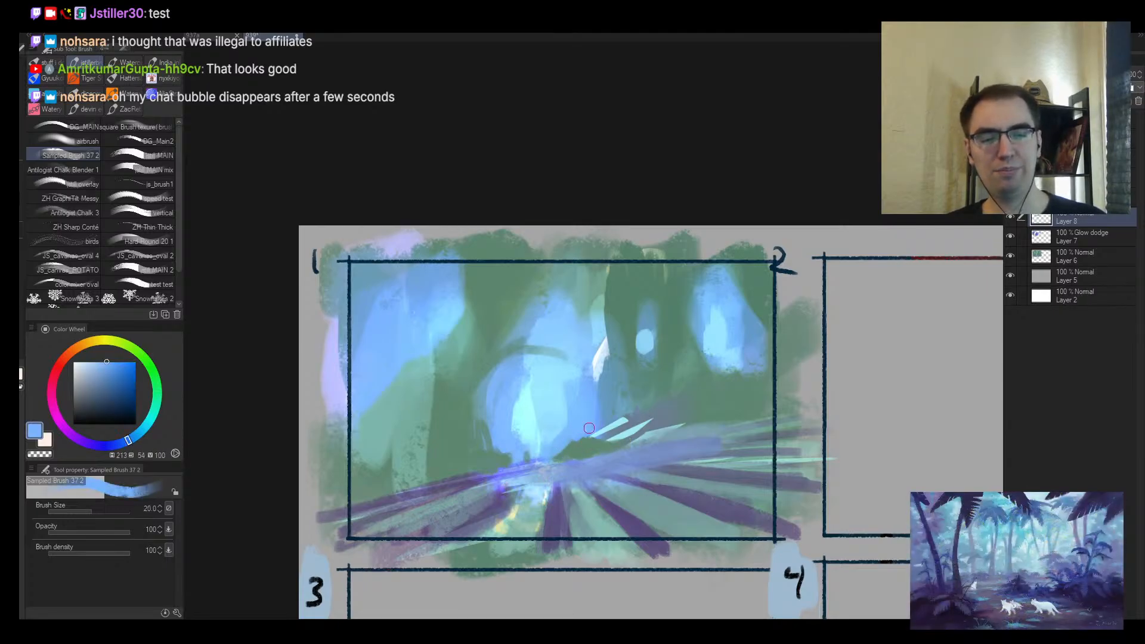
key(bracketright)
alt+click(598, 447)
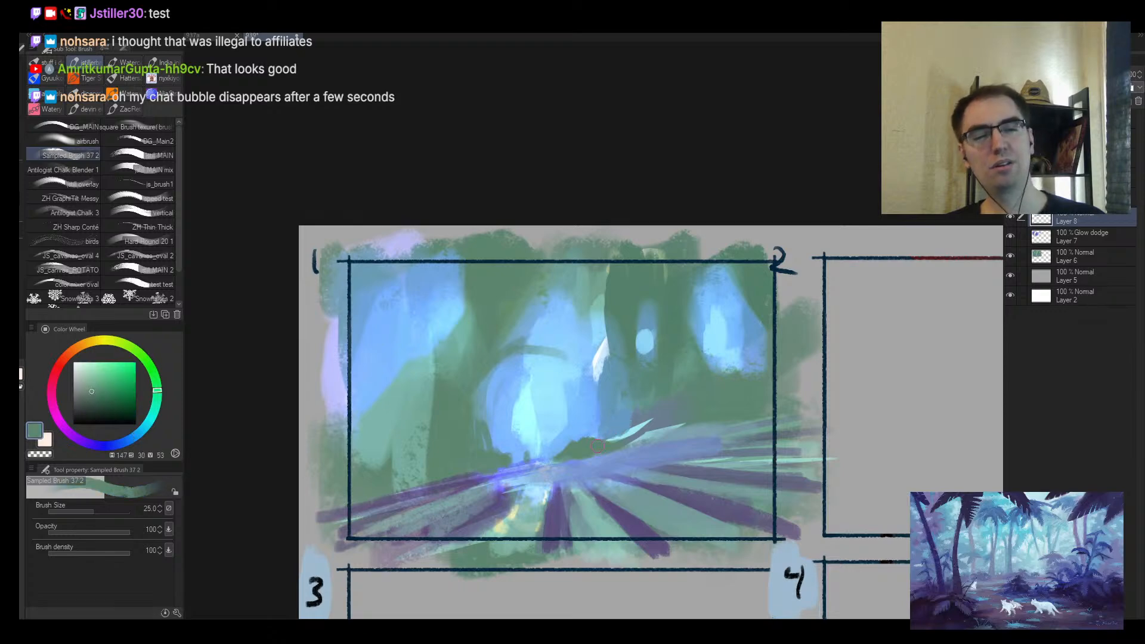
Step: Paint sampled light blue over the green arch in the central opening at brush size 17, and undo the last stroke
alt+click(569, 352)
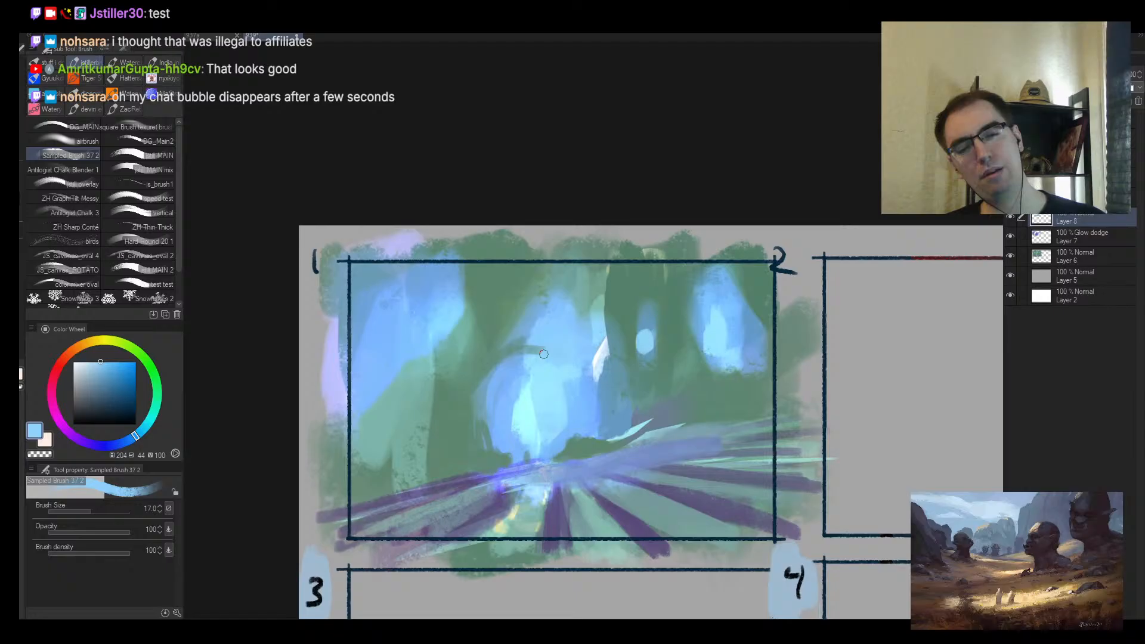
alt+click(489, 423)
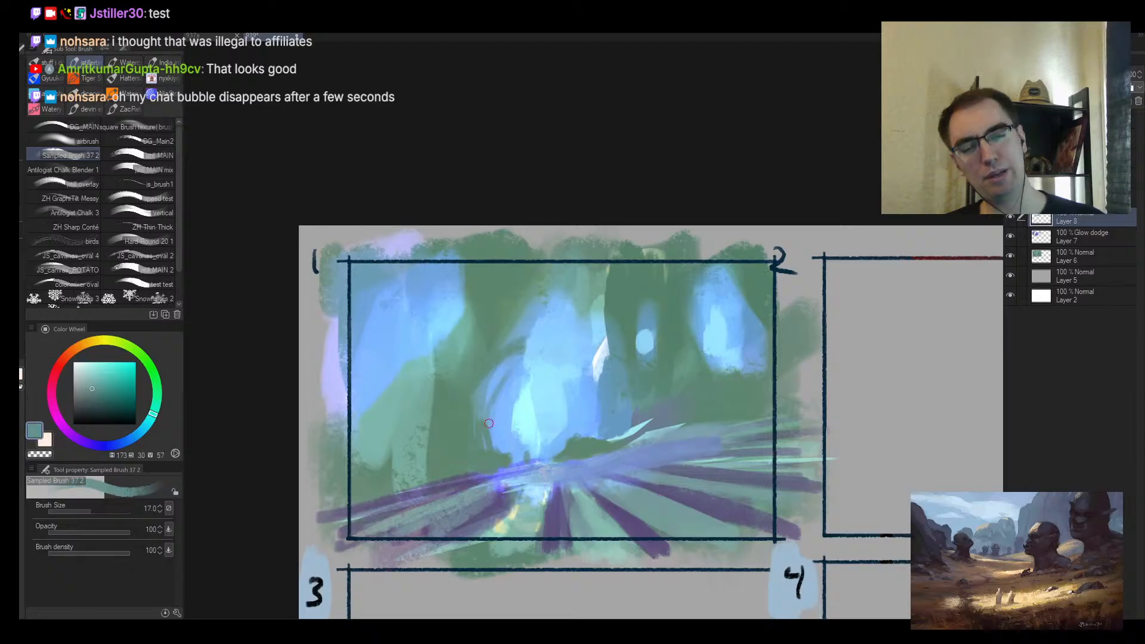
key(ctrl+z)
Step: Paint curved bands in sampled blues around the opening's side near the dark trunk at brush sizes 17 to 20, and mirror the view
alt+click(613, 394)
key(])
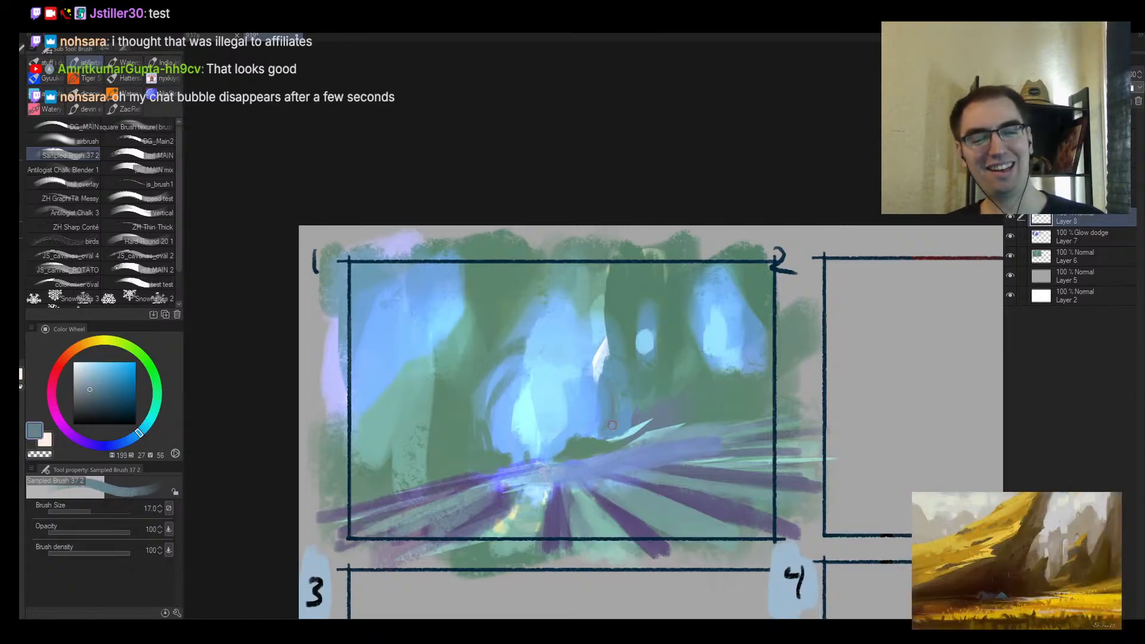
alt+click(628, 413)
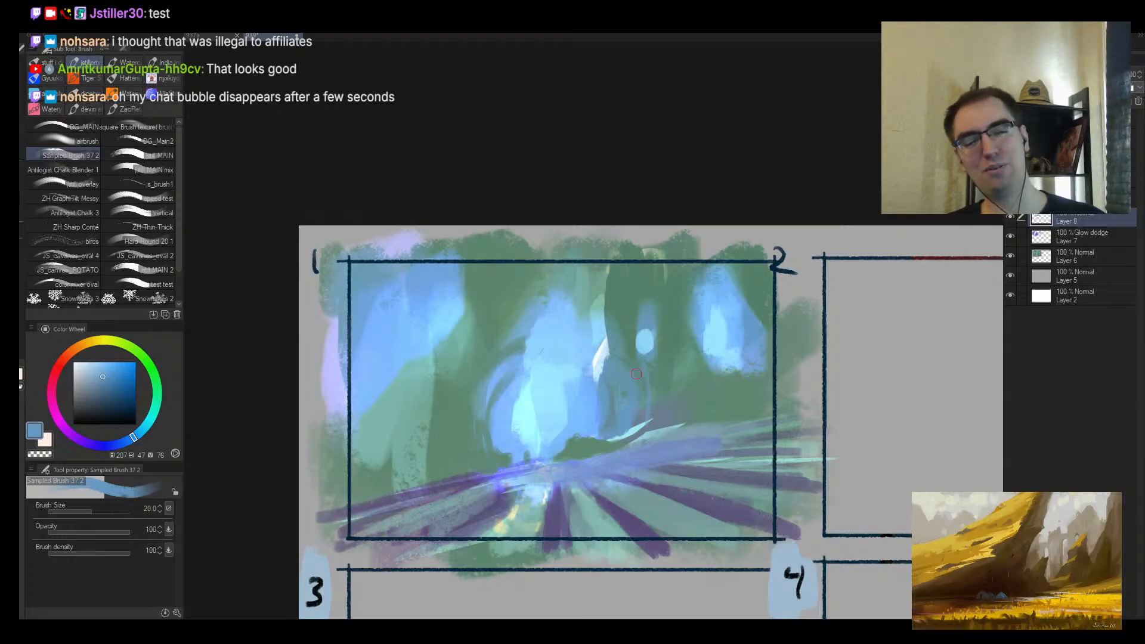
alt+click(649, 410)
key([)
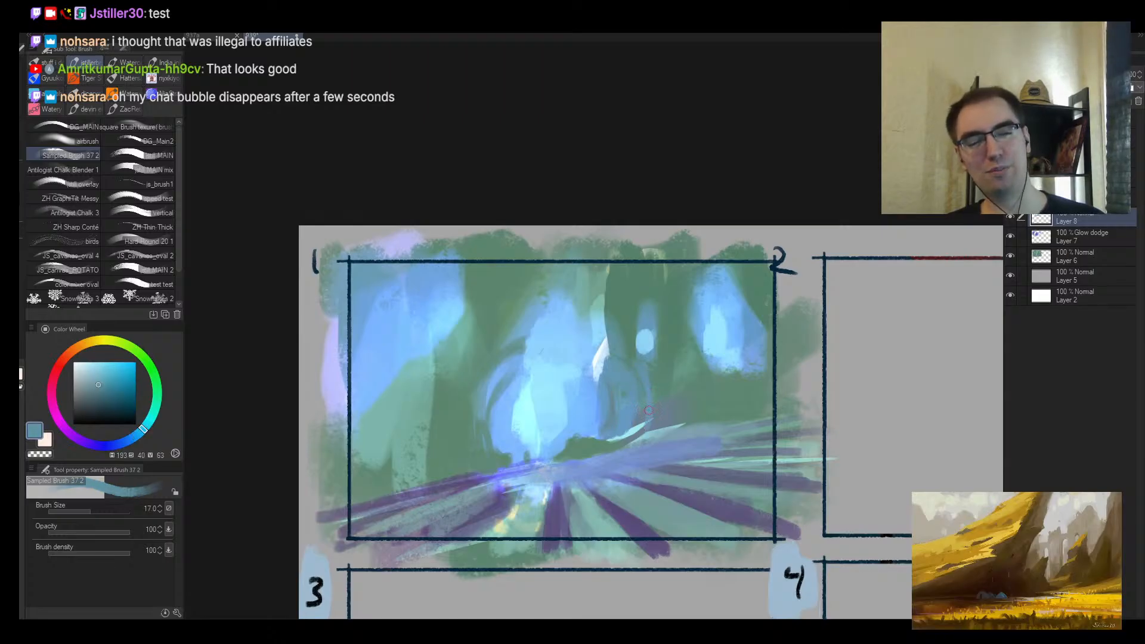
alt+click(652, 354)
key(])
key(h)
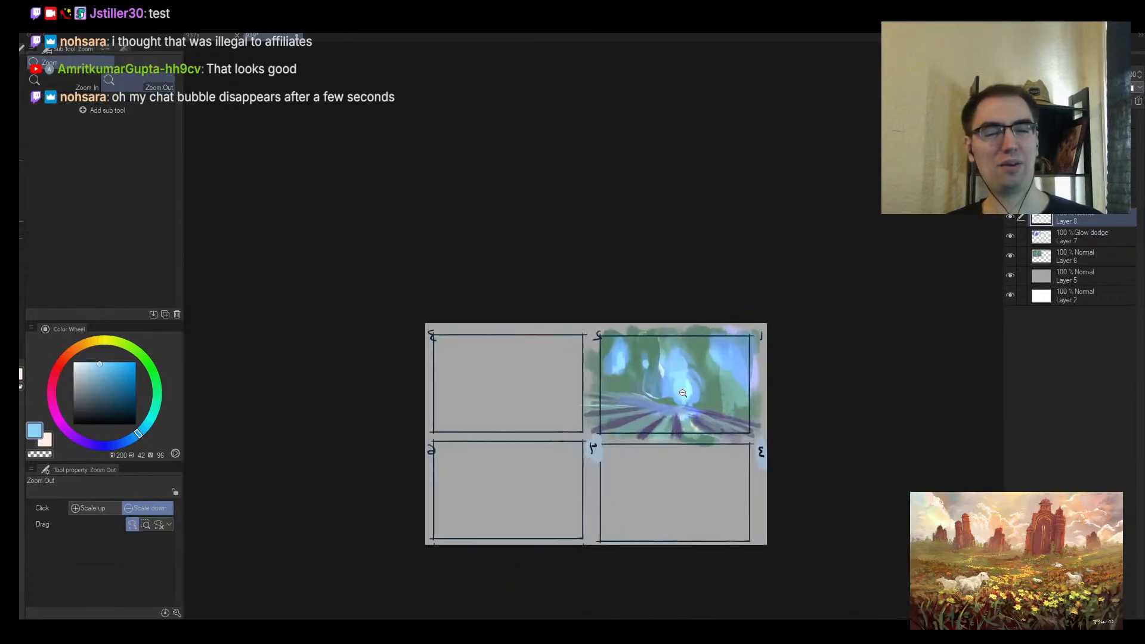
Step: Paint matching curved bands in sampled blues around the central glow's opposite side at brush size 20
scroll(713, 370, down, 5)
scroll(710, 366, up, 4)
alt+click(709, 365)
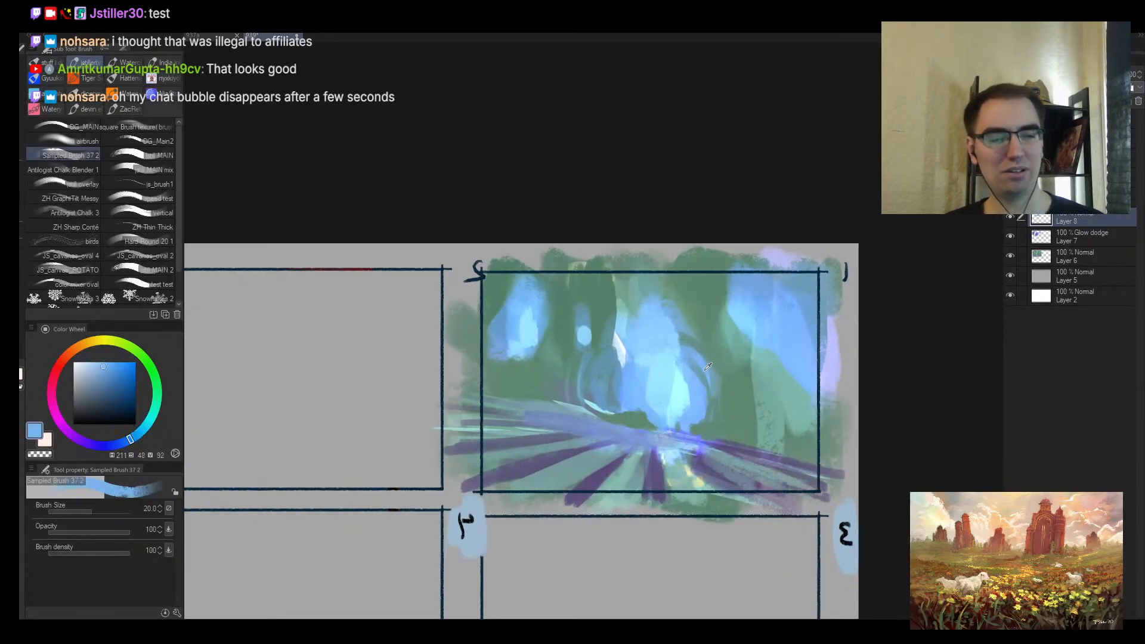
alt+click(704, 371)
key(])
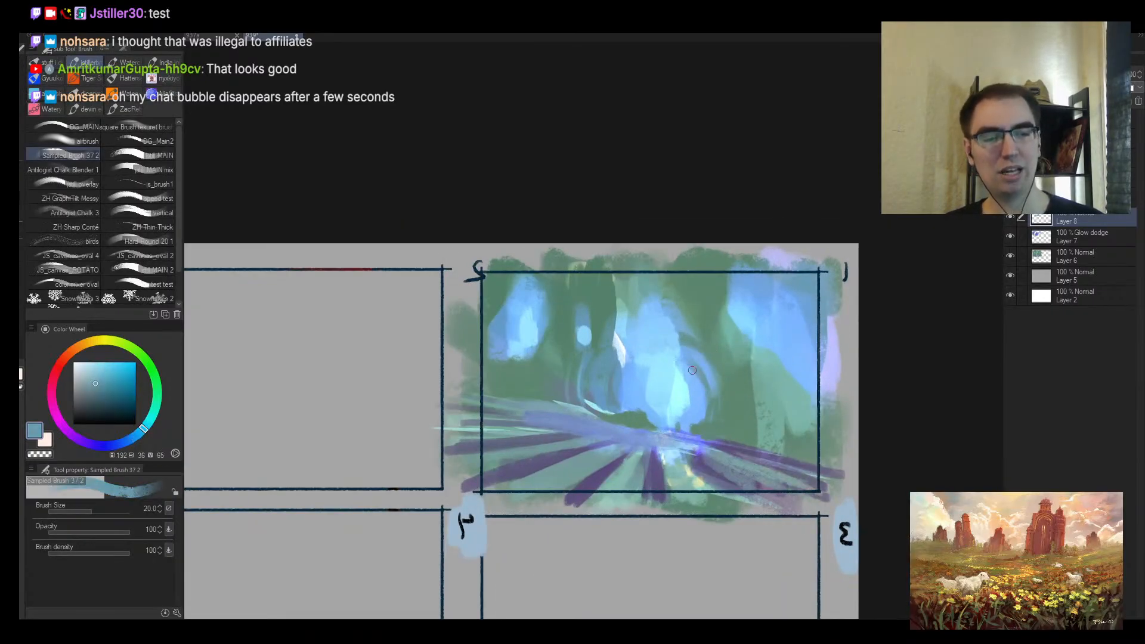
alt+click(719, 420)
scroll(728, 410, down, 5)
scroll(734, 392, up, 5)
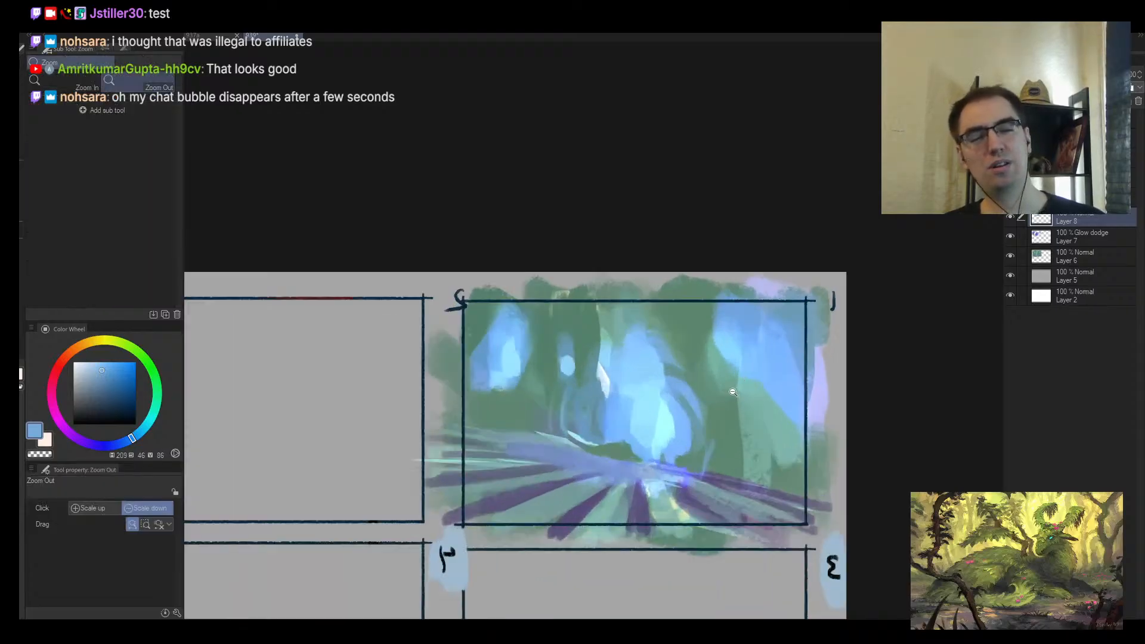
Step: Add small plant-like marks in sampled purple along the foreground streaks, reducing the brush from size 17 to 12
alt+click(719, 475)
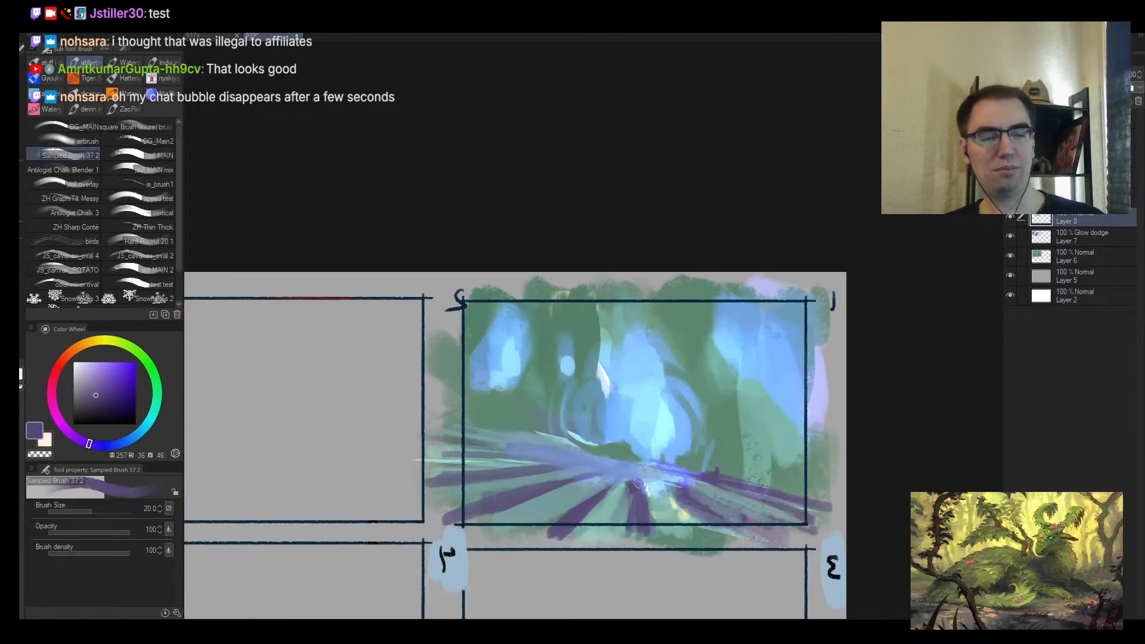
key(bracketleft)
key(bracketleft)
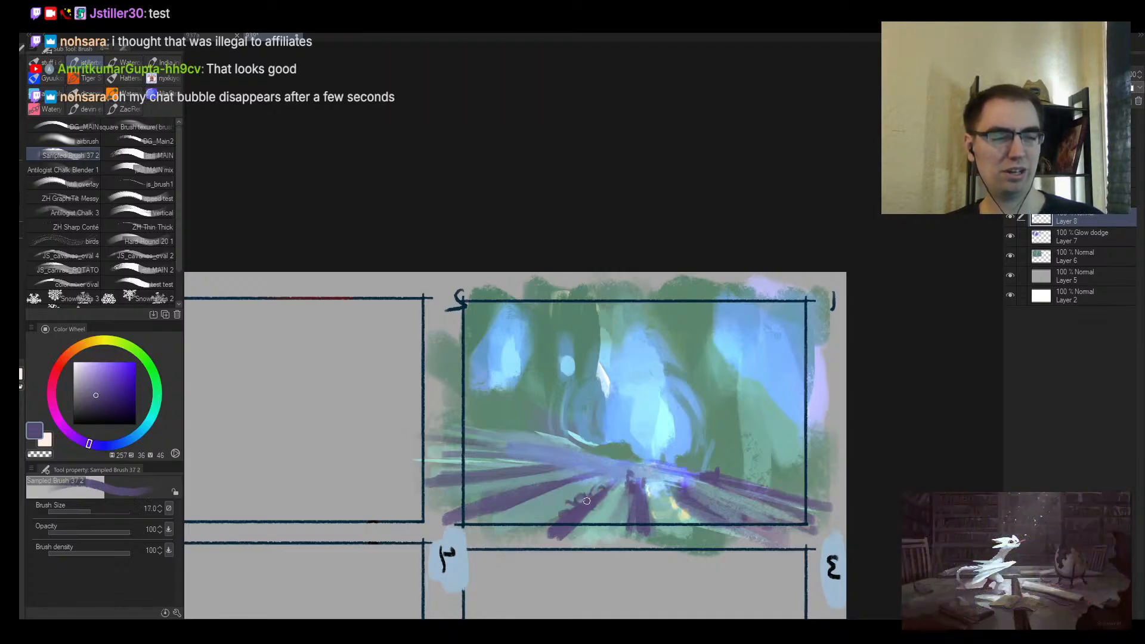
key(bracketright)
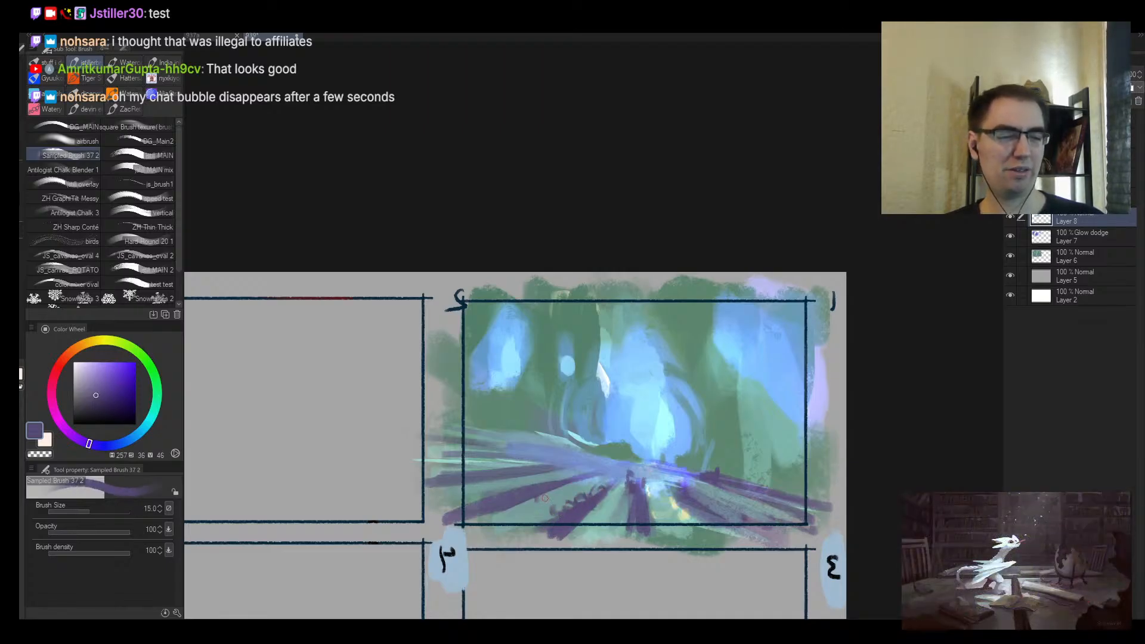
key(bracketleft)
alt+click(553, 480)
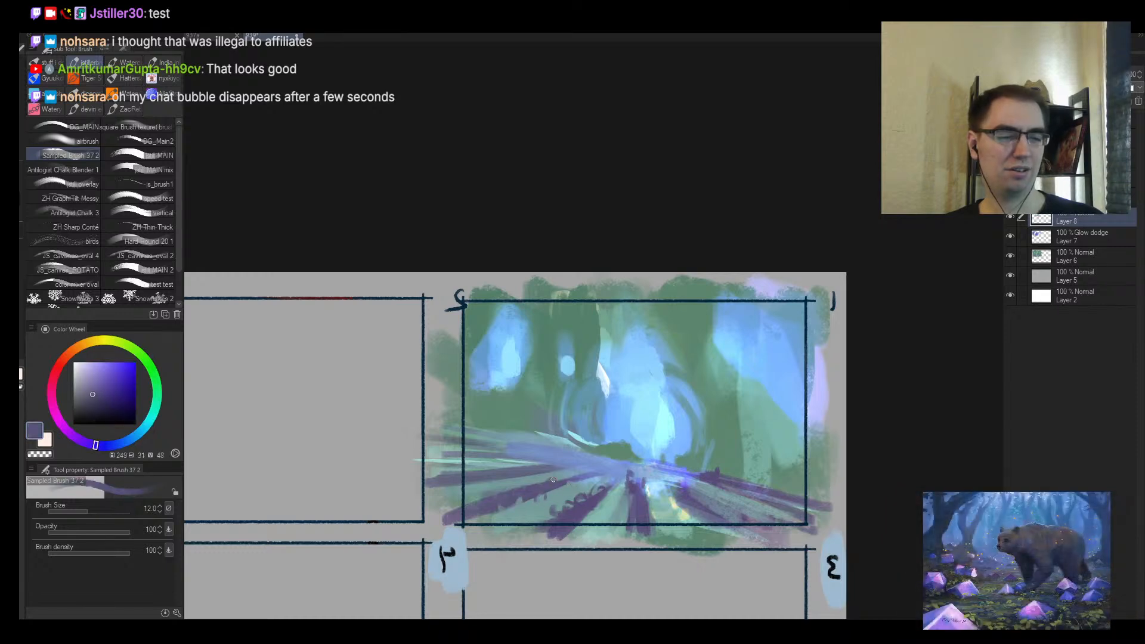
Step: Mirror the view and paint tiny violet and lilac accents at the convergence point, using brush sizes from 10 down to 5
key(alt+space)
drag(684, 471, 672, 470)
key(h)
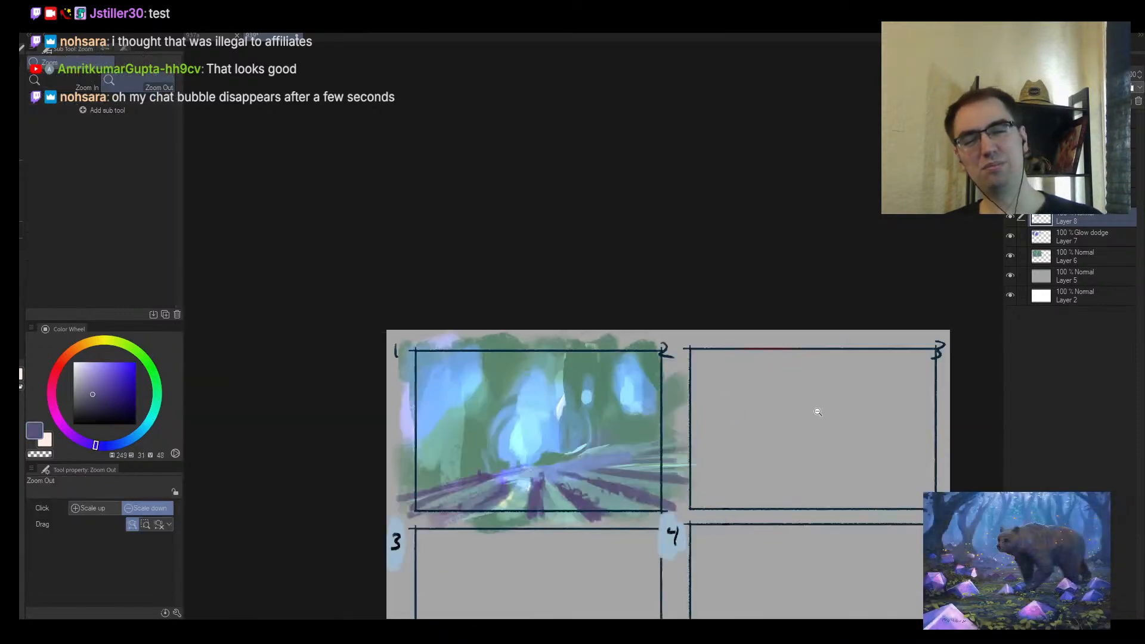
mouse_move(564, 438)
mouse_down()
mouse_move(594, 427)
mouse_move(620, 388)
mouse_move(612, 302)
mouse_up()
click(614, 402)
drag(115, 374, 111, 371)
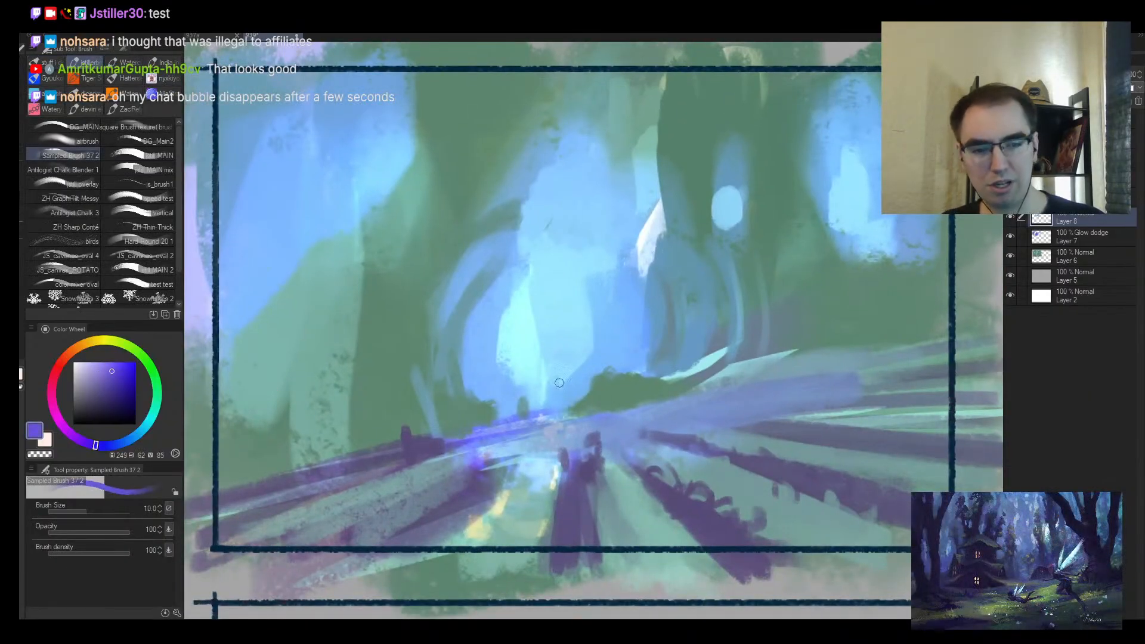
click(95, 365)
key(bracketleft)
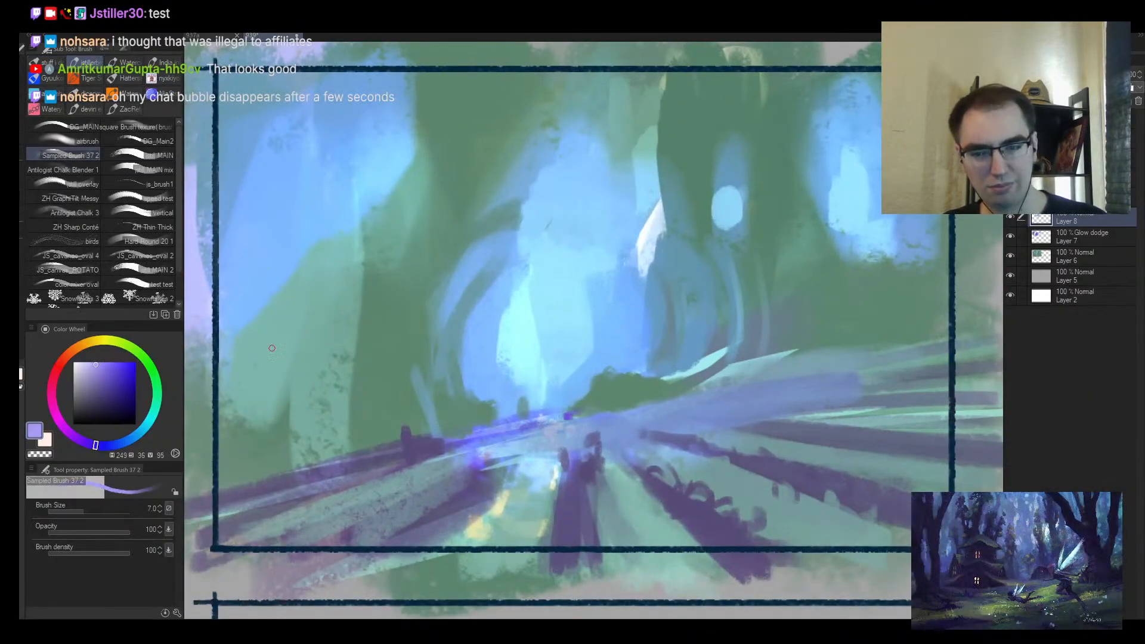
key(bracketright)
key(bracketright)
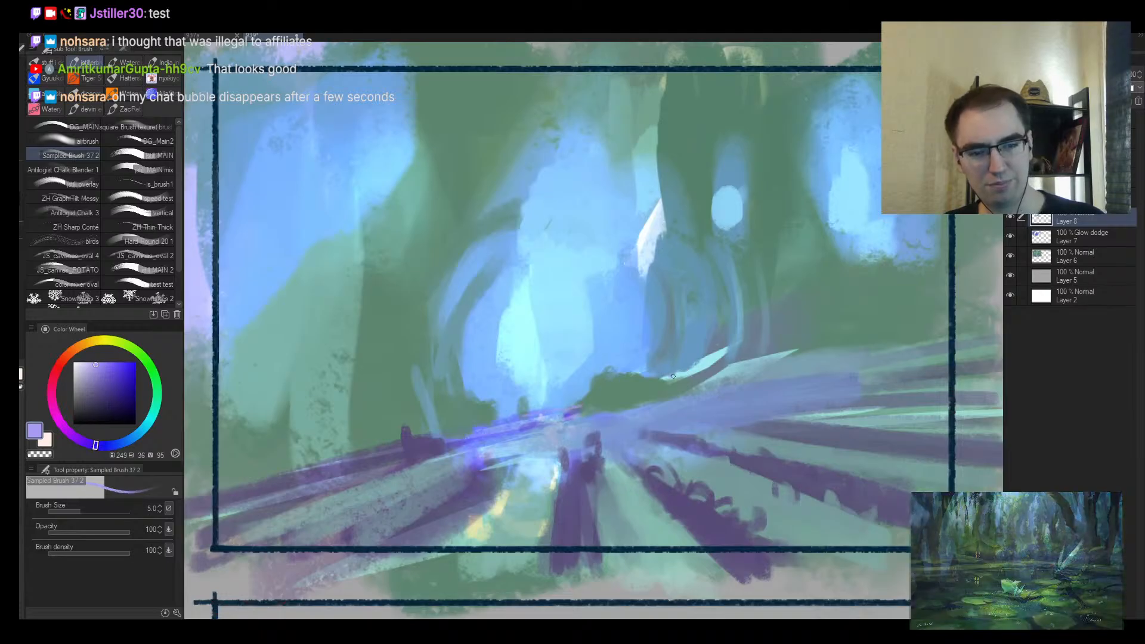
Step: Paint bright pink-purple streaks and dabs along the horizon and around the vanishing point in panel 1
click(65, 428)
click(115, 371)
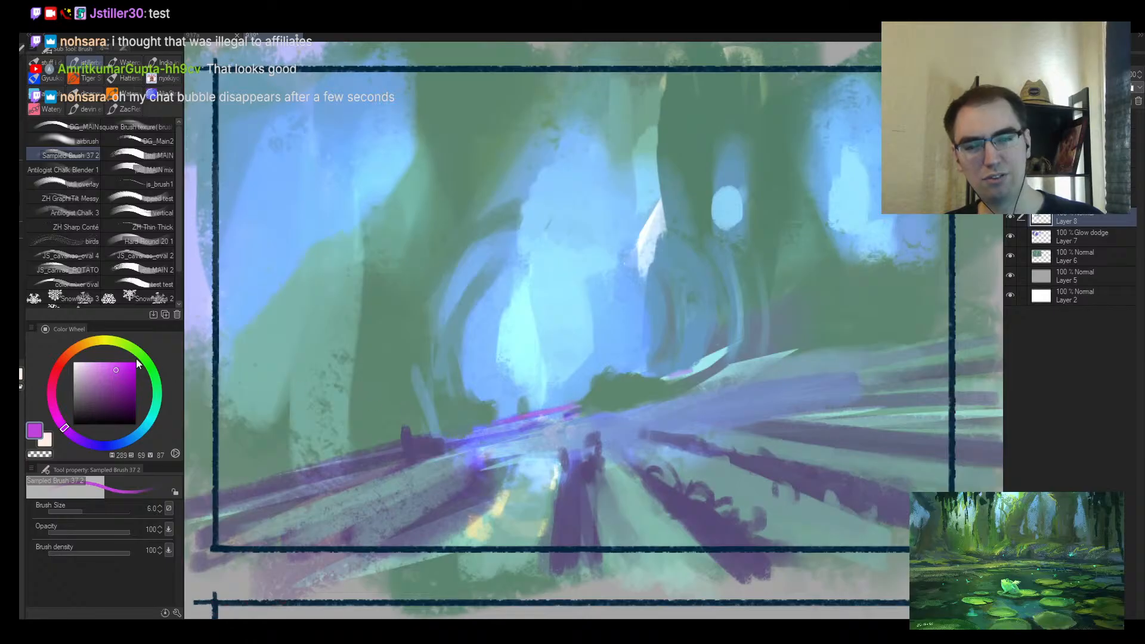
drag(138, 364, 134, 336)
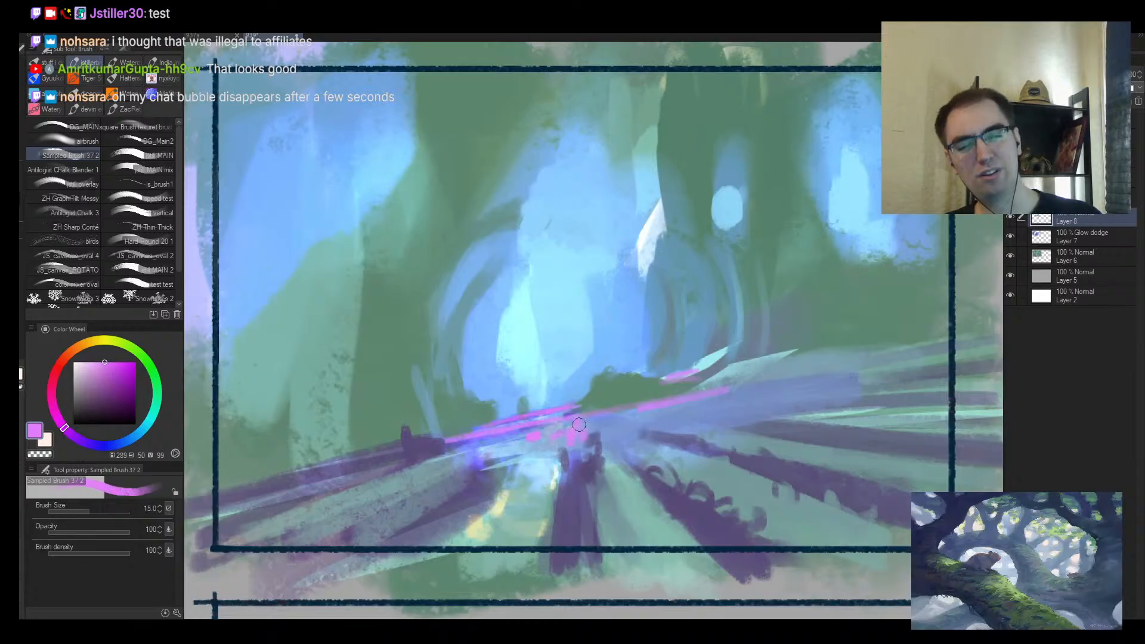
key(bracketleft)
mouse_move(579, 425)
mouse_down()
mouse_move(681, 430)
mouse_move(737, 414)
mouse_move(862, 432)
mouse_up()
Step: Touch up the glowing arch and the ground at its base with blue, lavender and muted blue sampled from the painting
key(ctrl+alt+space)
click(800, 420)
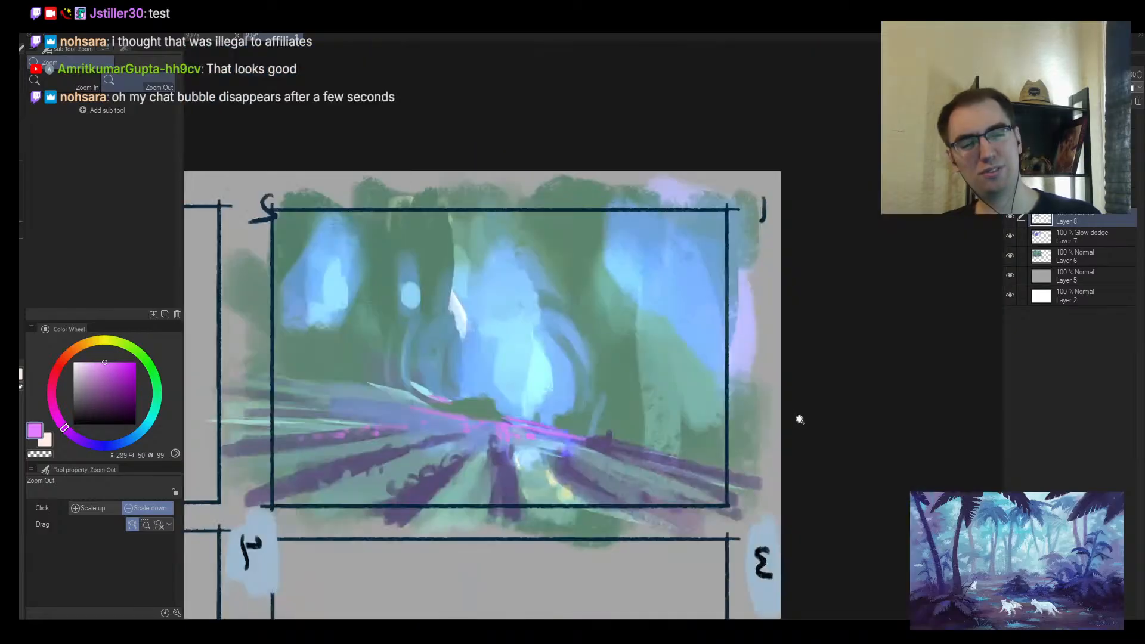
ctrl+click(554, 352)
alt+click(555, 435)
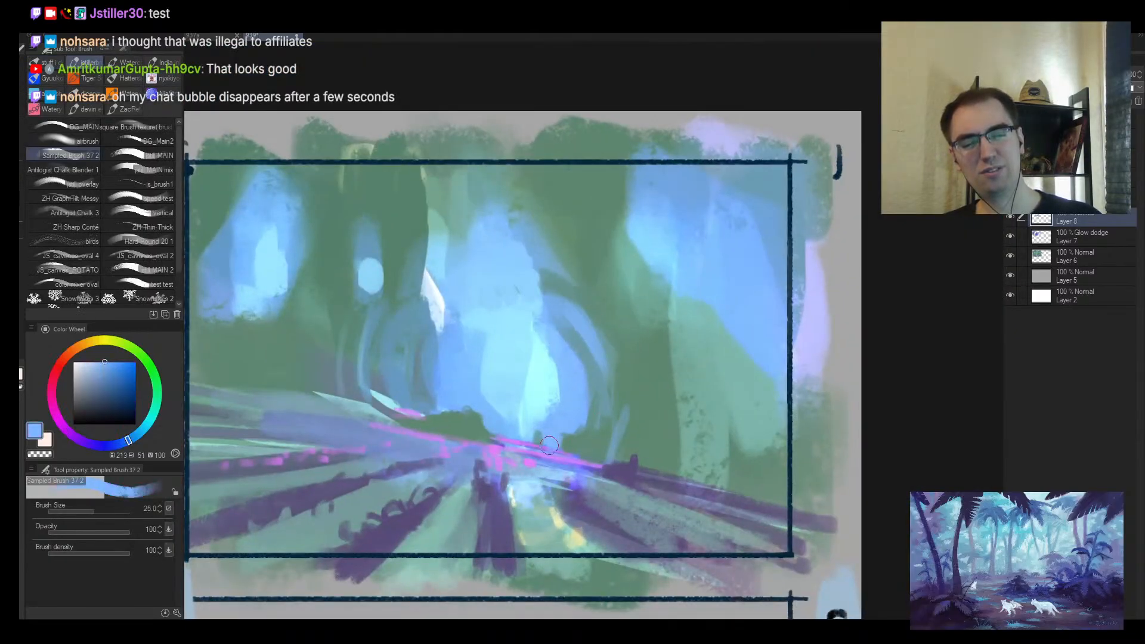
alt+click(568, 451)
key(bracketleft)
key(bracketleft)
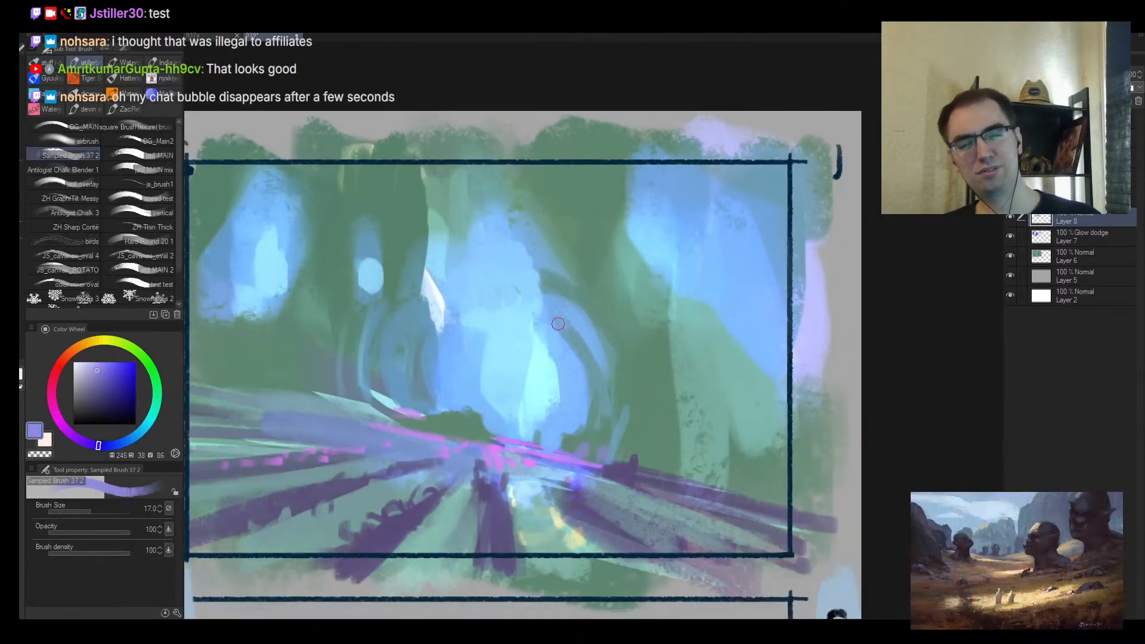
alt+click(580, 344)
drag(573, 337, 528, 328)
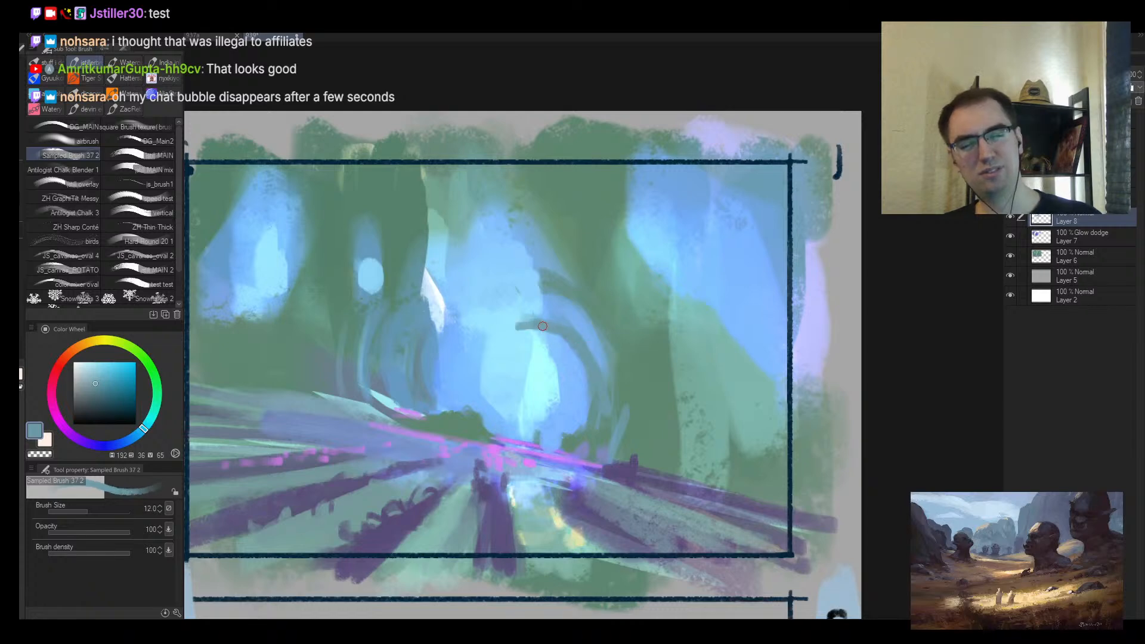
ctrl+alt+click(543, 326)
key(h)
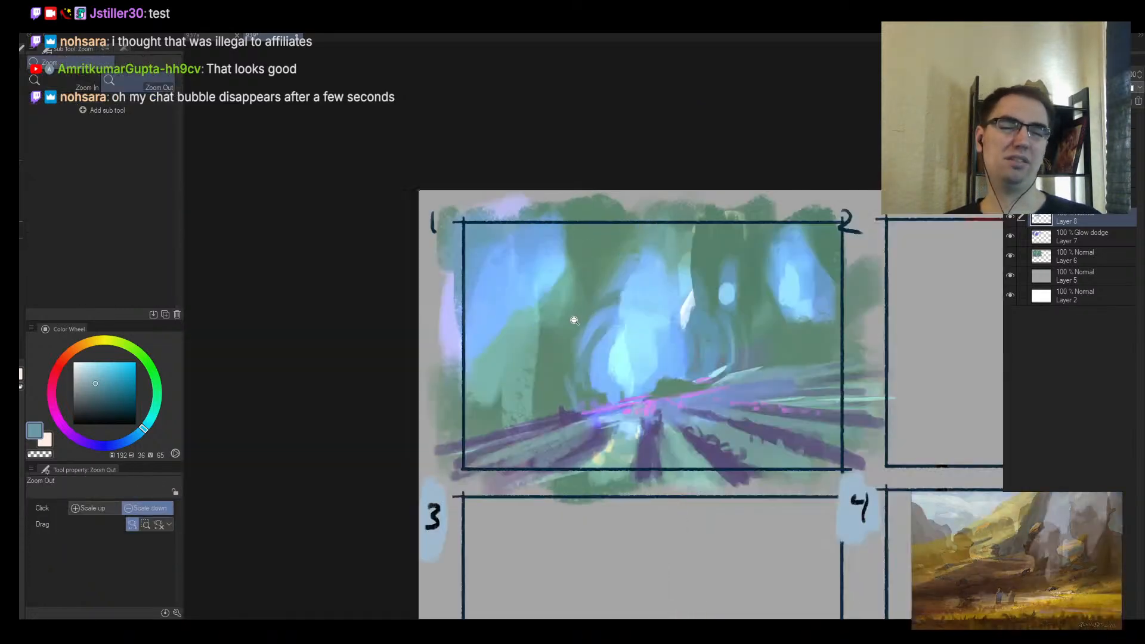
drag(576, 328, 541, 348)
drag(634, 326, 679, 309)
key(m)
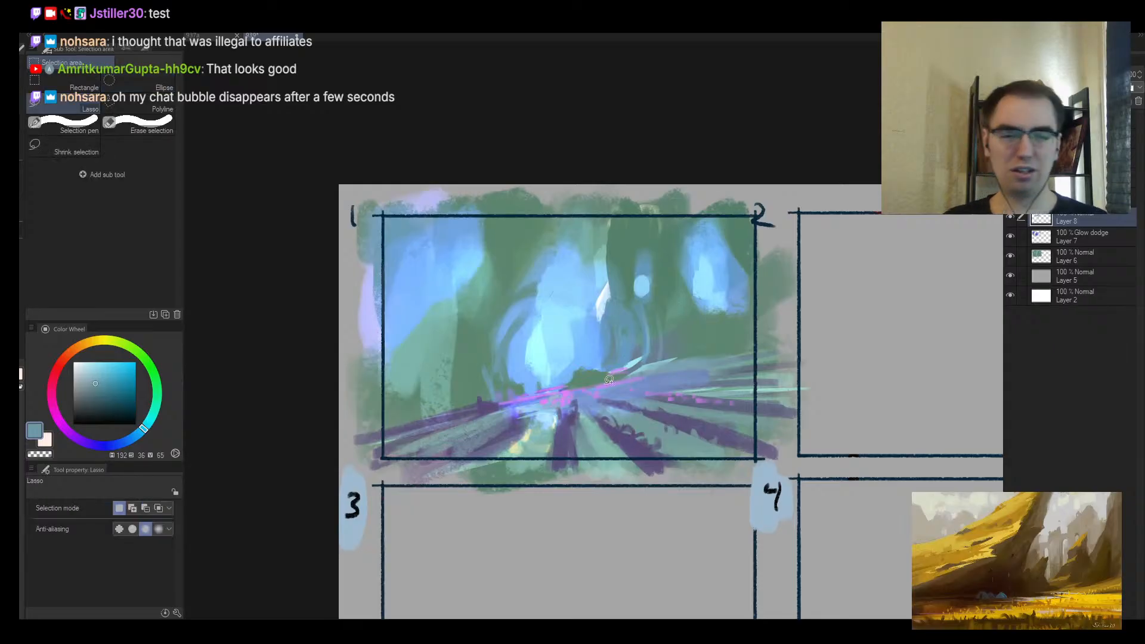
key(h)
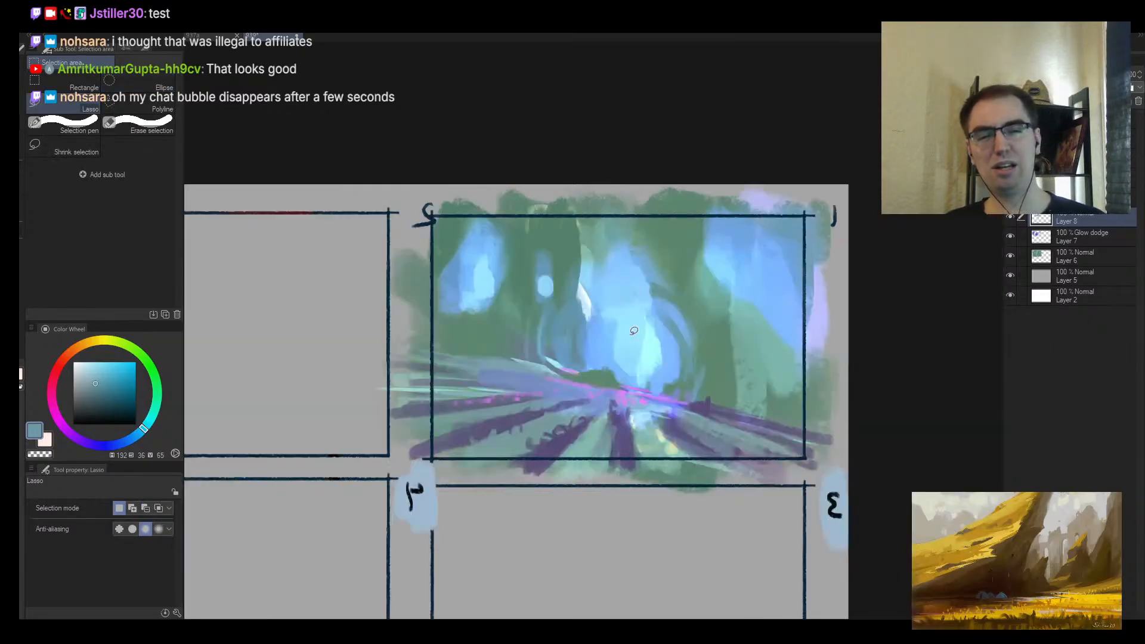
Step: Select a curving path winding across the foreground freehand, paint it light blue sampled from the painting, and deselect
key(b)
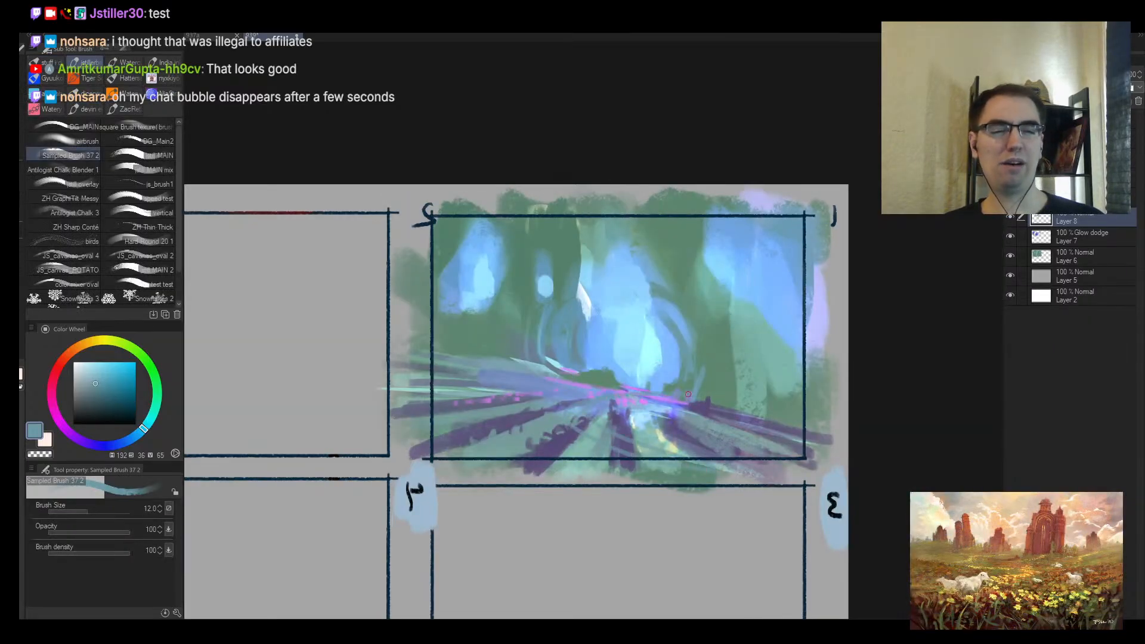
alt+click(636, 423)
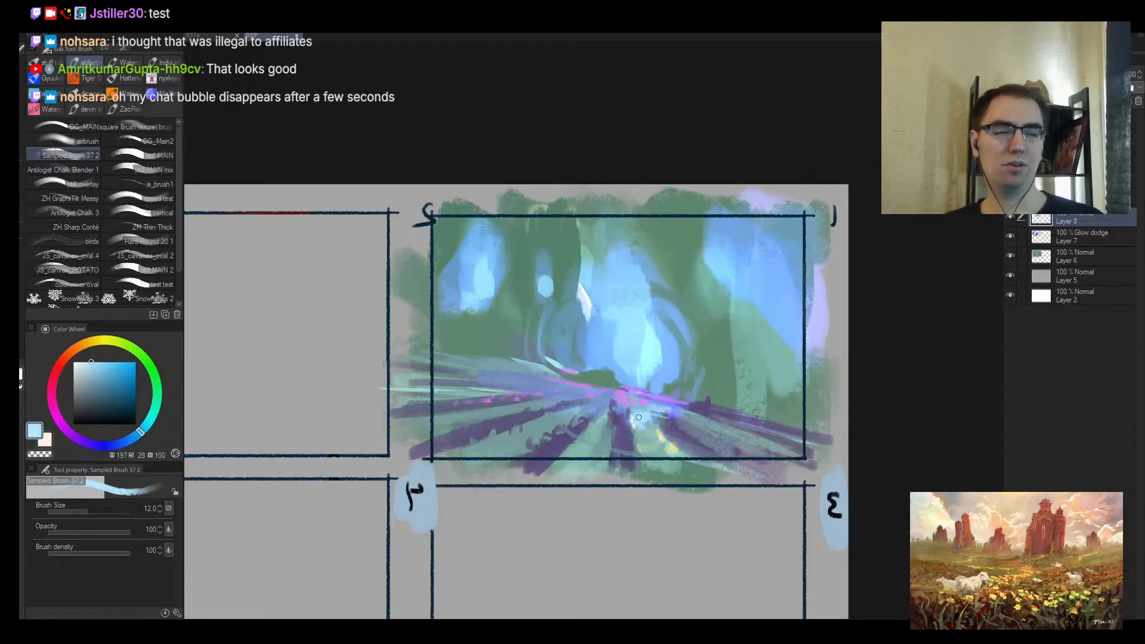
drag(632, 396, 666, 464)
key(ctrl+z)
key(m)
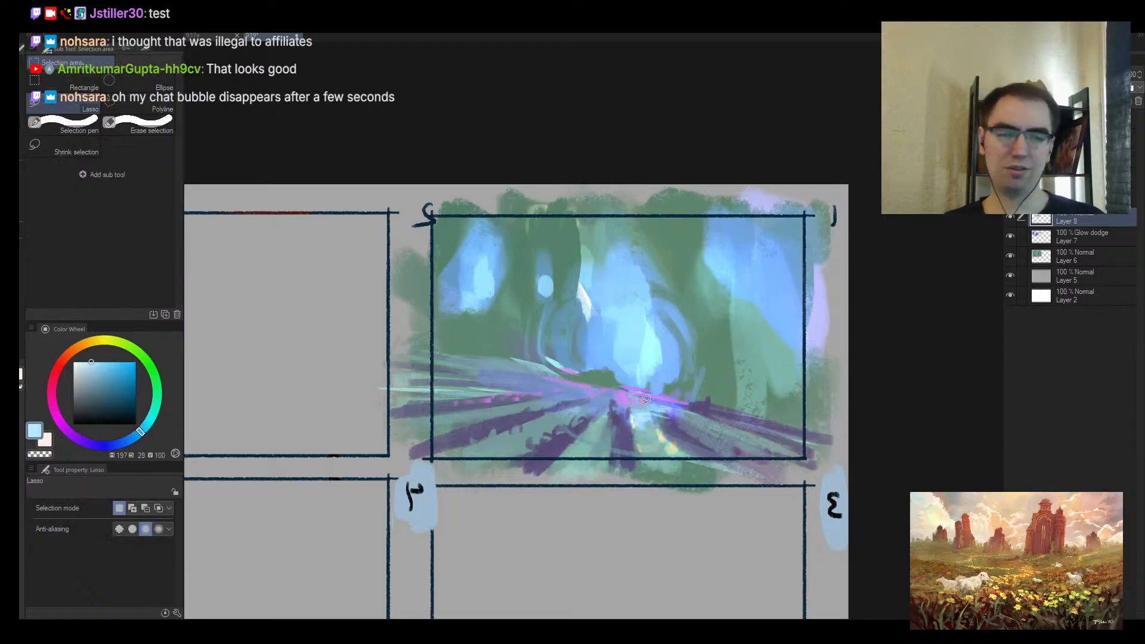
drag(565, 427, 499, 413)
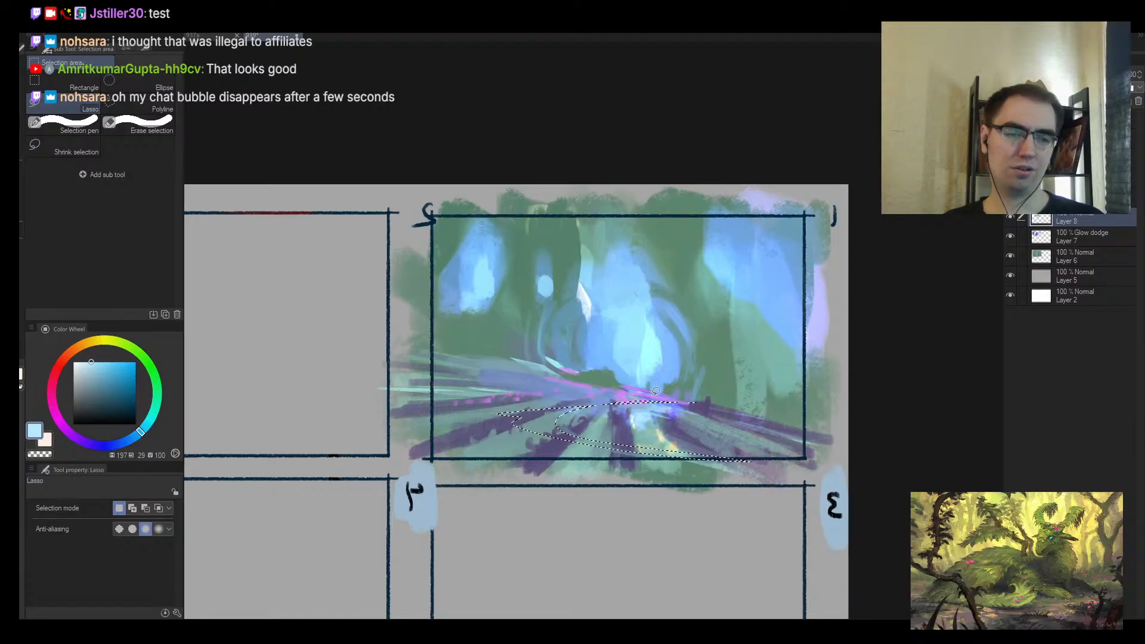
mouse_move(577, 385)
mouse_down()
mouse_move(370, 382)
mouse_move(614, 389)
mouse_move(680, 444)
mouse_move(716, 455)
mouse_up()
key(b)
key(])
key(ctrl+d)
key(h)
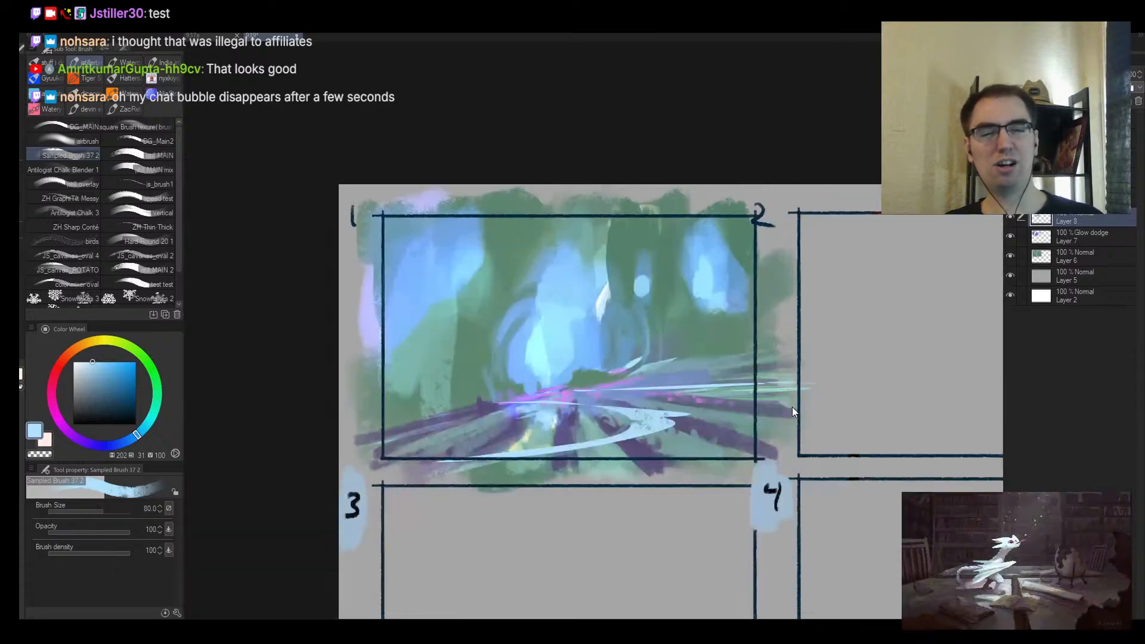
Step: Paint thin light-blue streaks across the ground beyond the path's bend with a brush about 7 to 8 in size
key([)
key([)
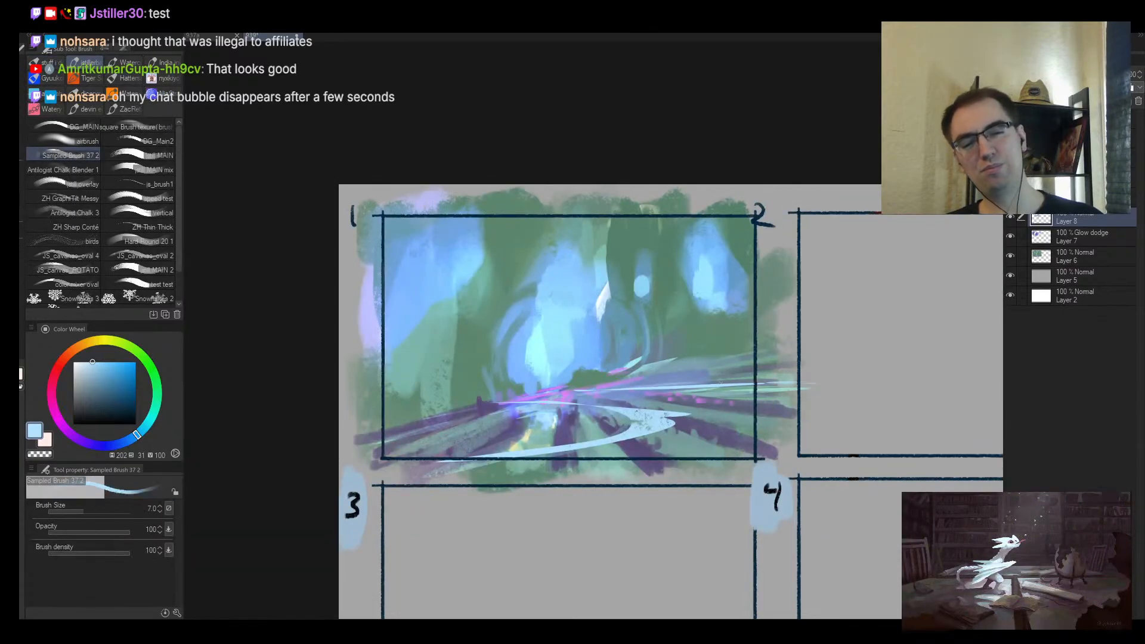
drag(671, 385, 732, 381)
drag(605, 393, 678, 390)
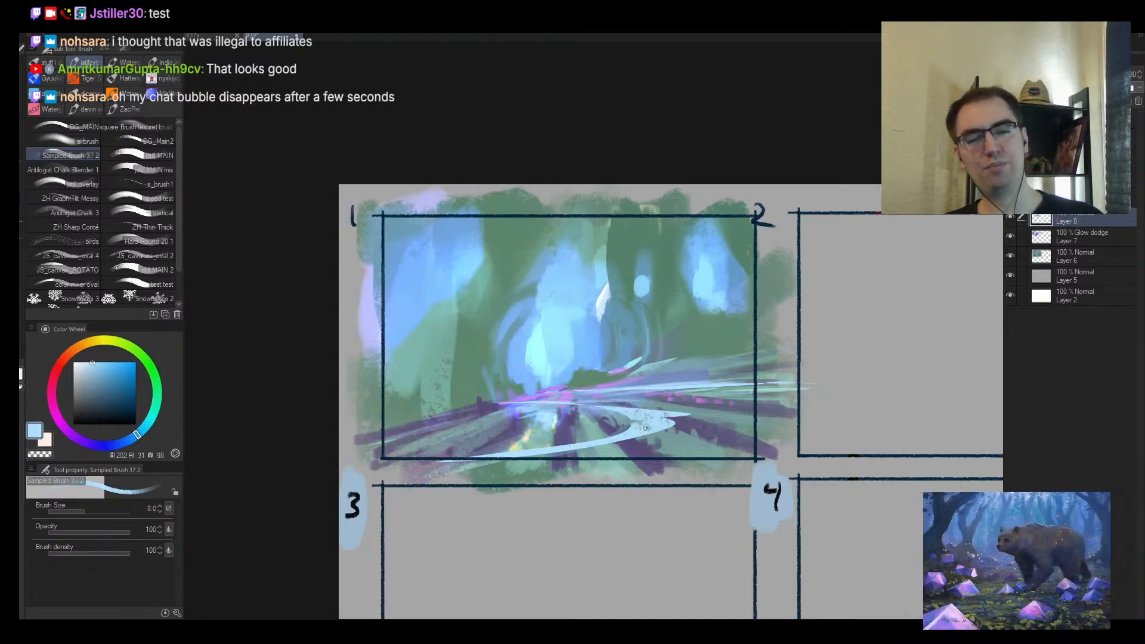
Step: Paint light-blue strokes fanning down from the outer bend of the path toward the panel's lower edge with a larger brush
key(bracketright)
key(bracketright)
mouse_move(621, 456)
mouse_down()
mouse_move(674, 418)
mouse_move(654, 467)
mouse_up()
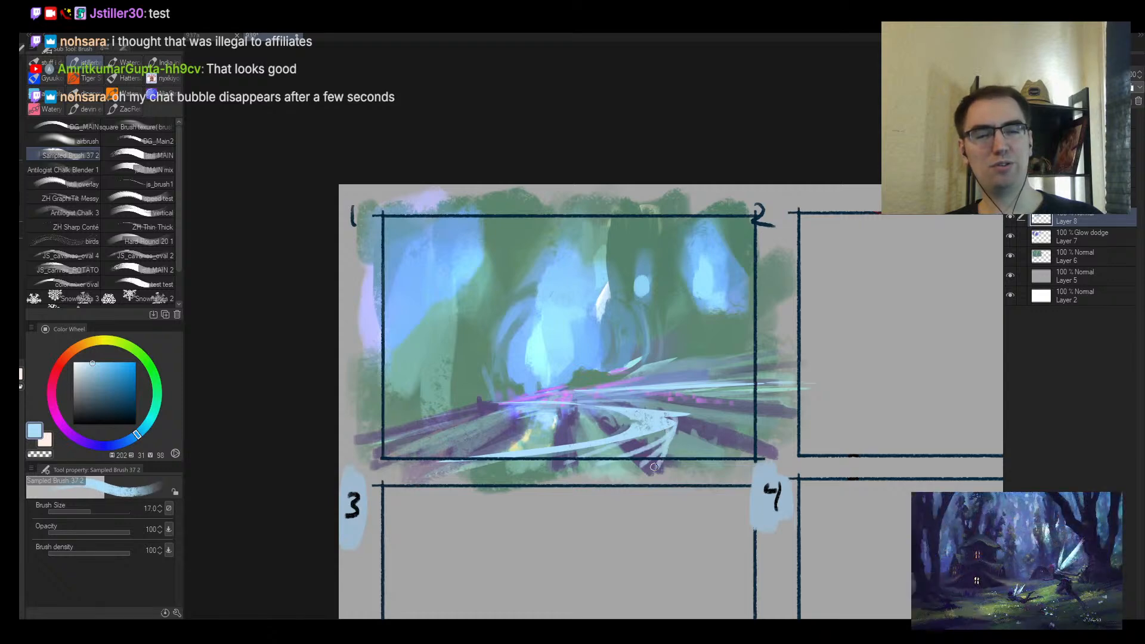
key(bracketright)
drag(668, 417, 654, 450)
key(ctrl+z)
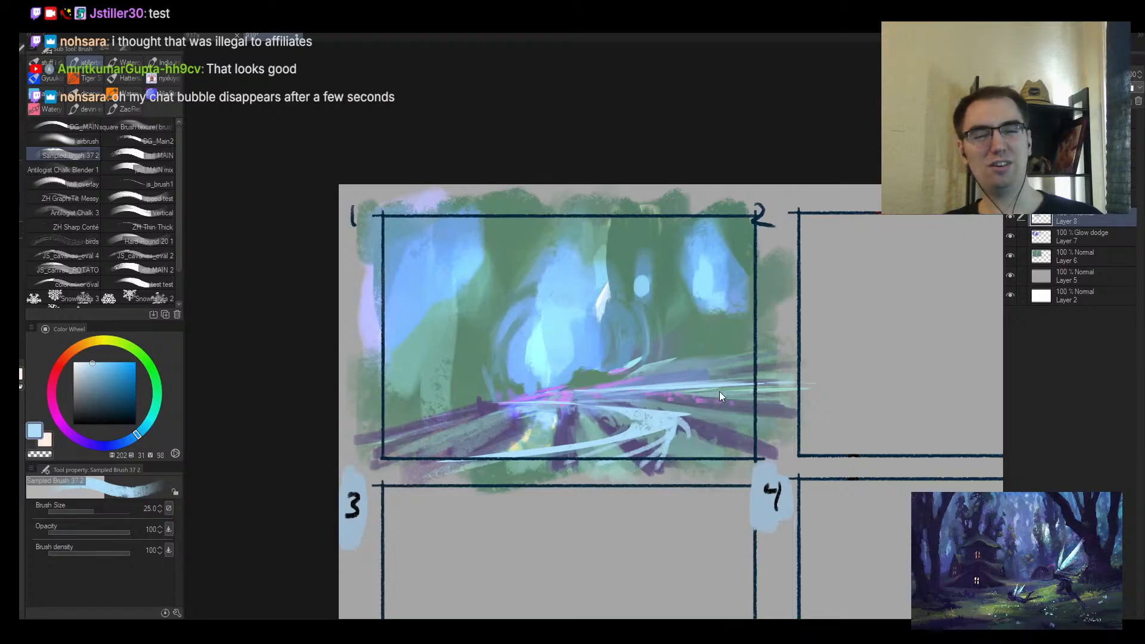
drag(689, 418, 664, 451)
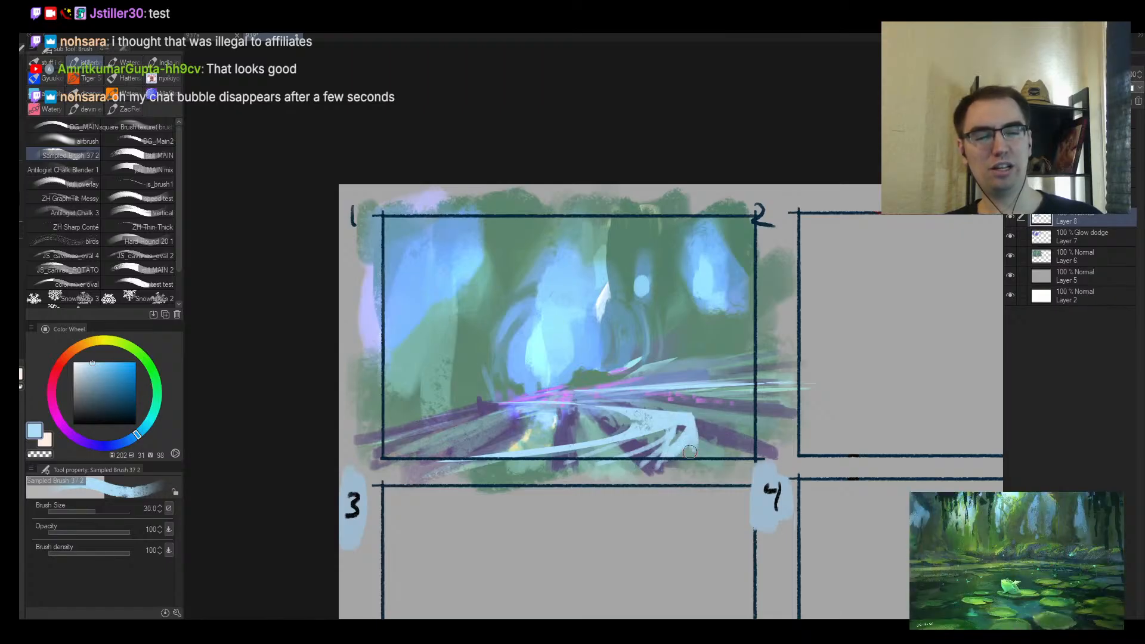
Step: Trim the path's outer bend with dark tones sampled from the ground, then resample light blue at brush size 15
key(bracketright)
alt+click(692, 411)
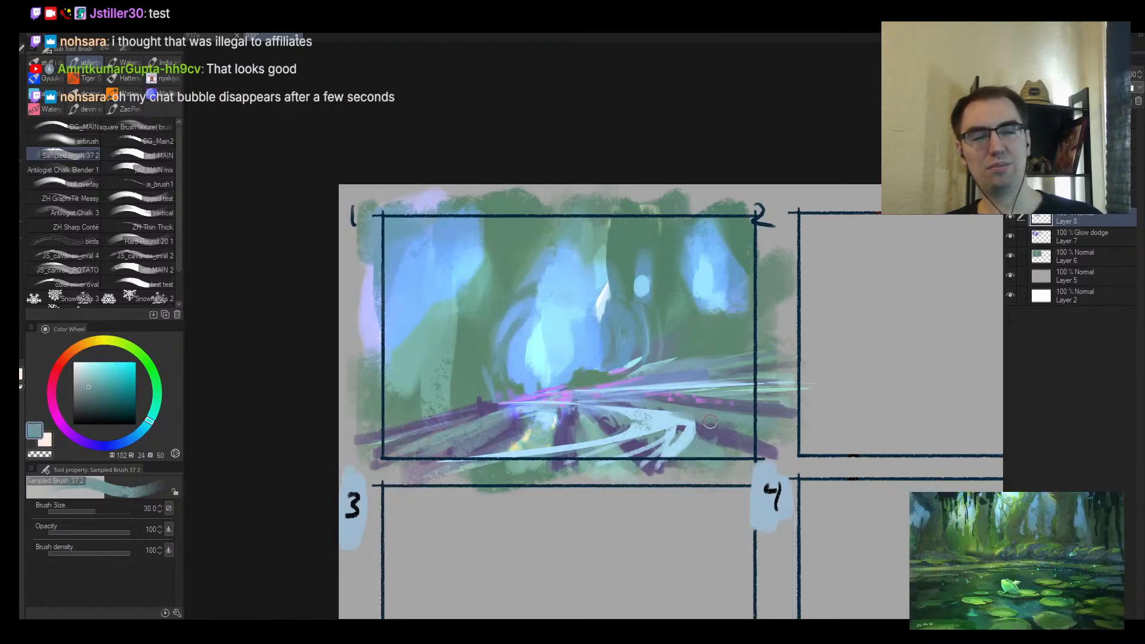
alt+click(707, 432)
key(bracketleft)
mouse_move(643, 412)
mouse_down()
mouse_move(701, 433)
mouse_move(709, 421)
mouse_up()
drag(605, 404, 684, 415)
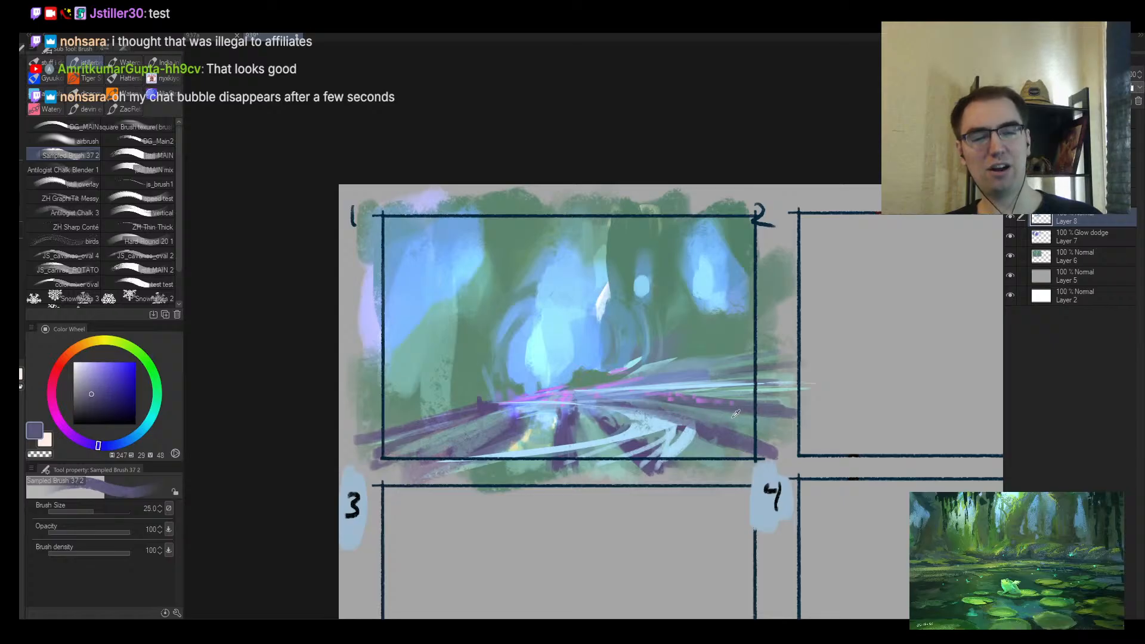
alt+click(733, 418)
alt+click(643, 426)
key(bracketleft)
key(bracketleft)
Step: Mirror the canvas view and dab sampled dark purple and muted teal spots on the ground below the glowing arch
key(h)
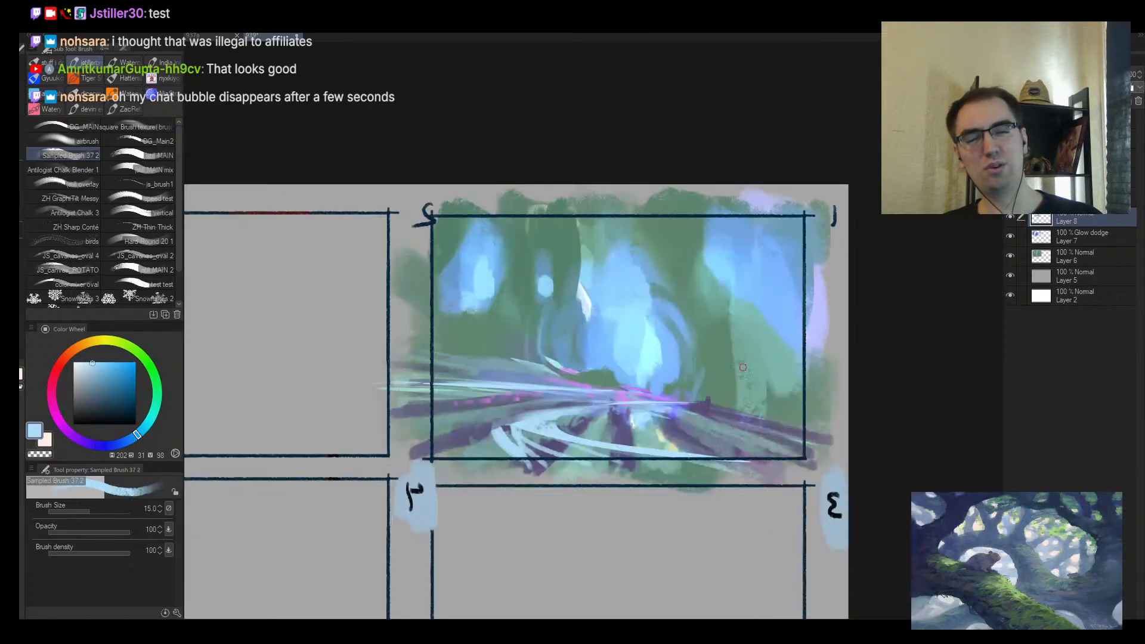
key(alt+space)
mouse_move(689, 371)
mouse_down()
mouse_move(675, 374)
mouse_move(696, 365)
mouse_up()
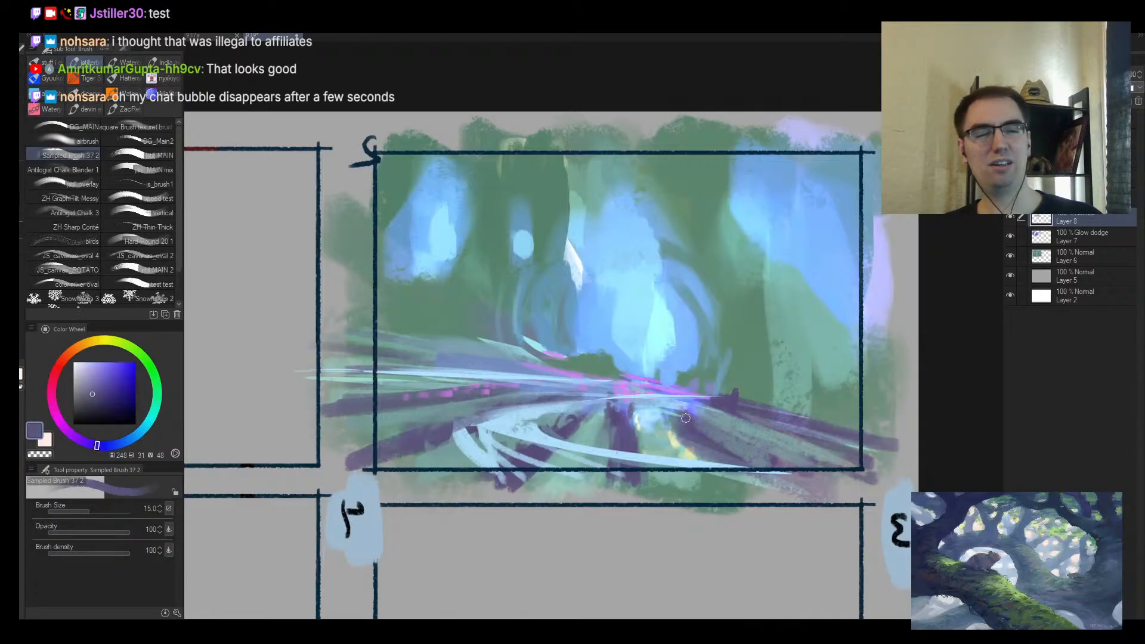
alt+click(678, 423)
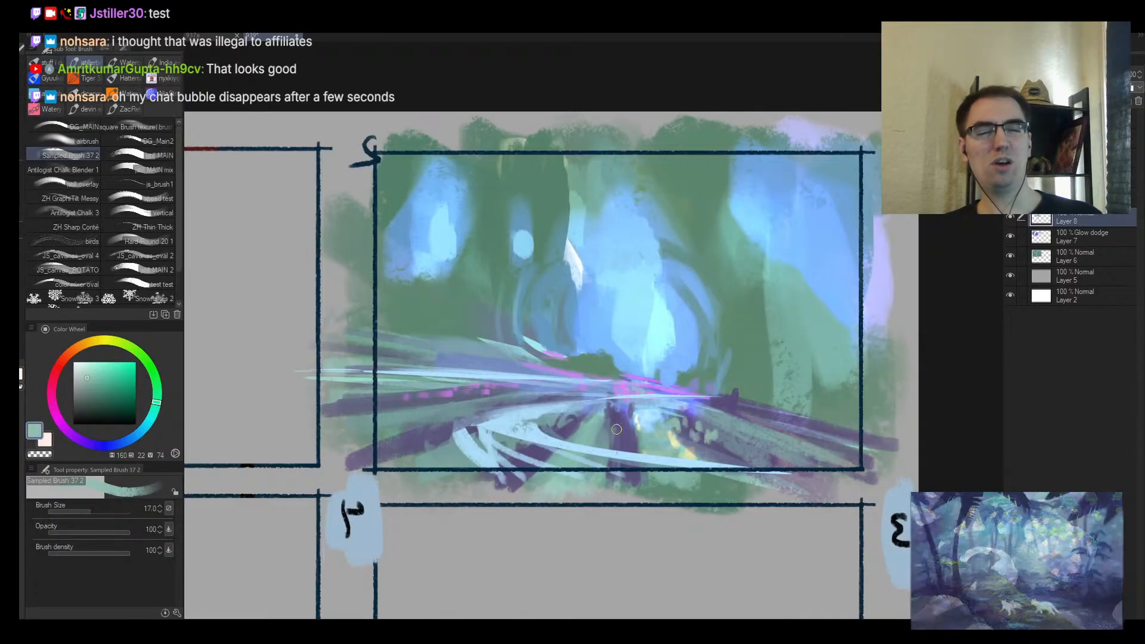
key(bracketleft)
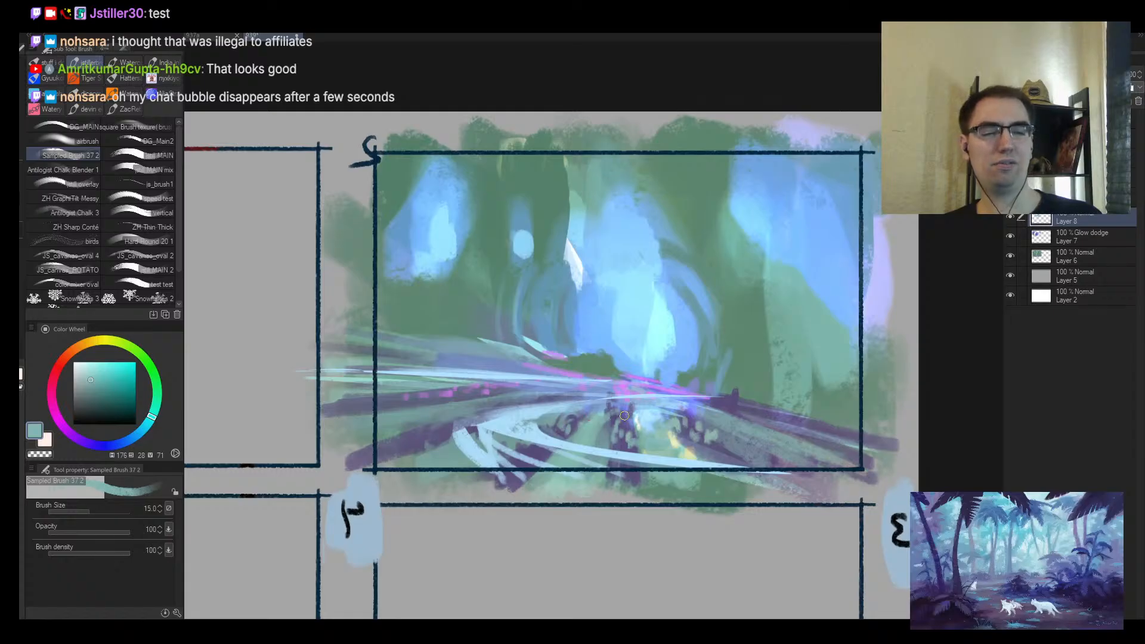
Step: Sketch four large ovals and a small one inside two enclosing rings in panel 3, using sampled dark purple
alt+click(747, 392)
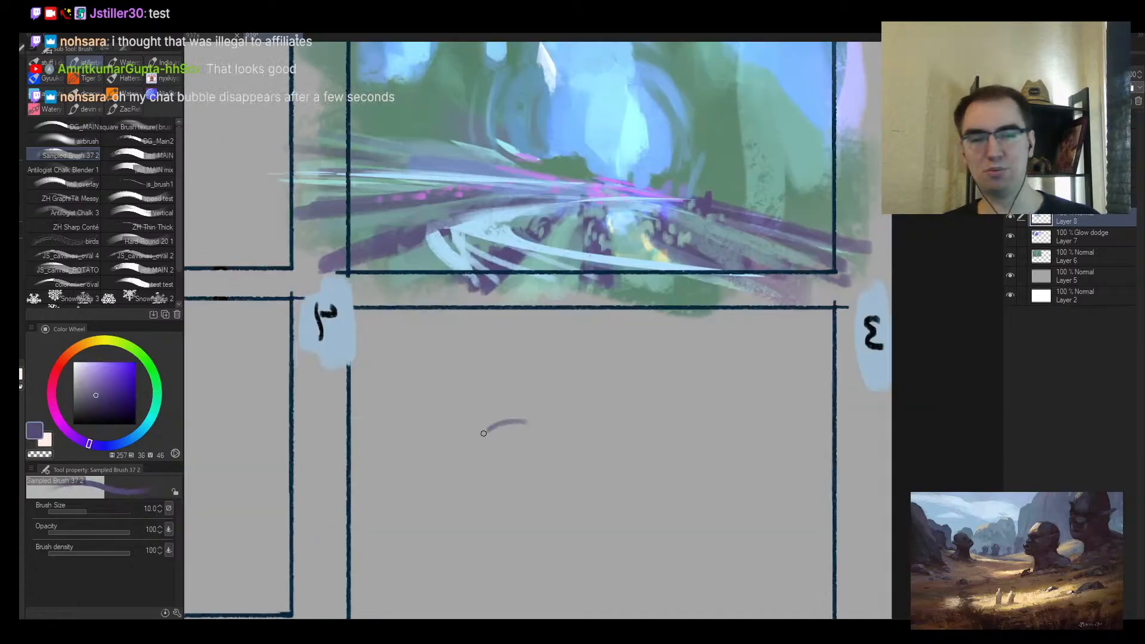
drag(483, 434, 522, 419)
drag(655, 402, 675, 426)
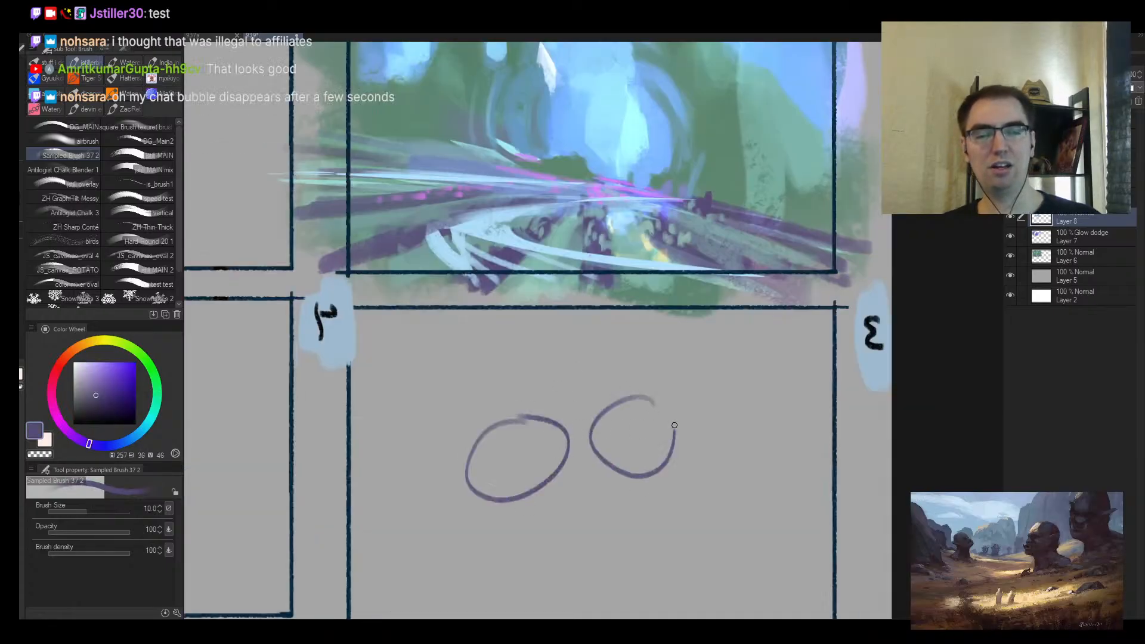
drag(587, 398, 586, 397)
mouse_move(540, 361)
mouse_down()
mouse_move(573, 401)
mouse_move(540, 357)
mouse_move(530, 416)
mouse_move(517, 353)
mouse_up()
key(ctrl+z)
mouse_move(605, 351)
mouse_down()
mouse_move(633, 360)
mouse_move(601, 351)
mouse_up()
mouse_move(604, 342)
mouse_down()
mouse_move(505, 353)
mouse_move(708, 384)
mouse_move(573, 346)
mouse_move(570, 514)
mouse_move(486, 400)
mouse_move(634, 547)
mouse_move(743, 335)
mouse_move(430, 471)
mouse_up()
key(ctrl+z)
key(ctrl+z)
mouse_move(436, 394)
mouse_down()
mouse_move(508, 530)
mouse_move(734, 468)
mouse_move(625, 343)
mouse_move(482, 347)
mouse_move(646, 333)
mouse_move(740, 416)
mouse_move(599, 529)
mouse_move(445, 467)
mouse_move(486, 356)
mouse_up()
key(ctrl+z)
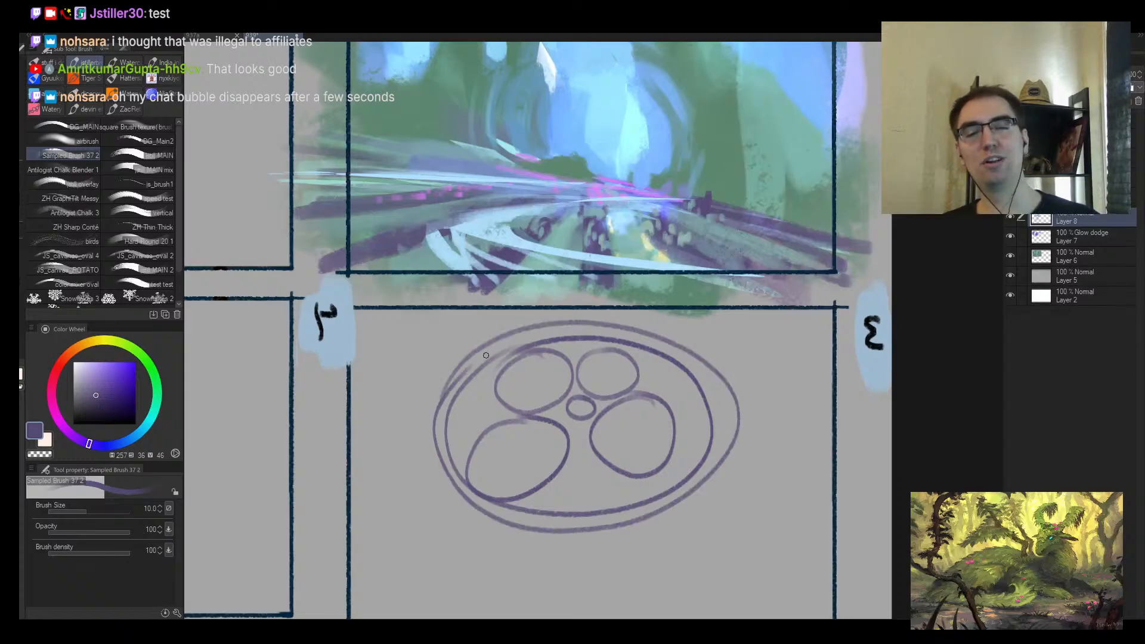
Step: Sketch more large and small circles outside the rings, below and beside them, in panel 3
drag(469, 467, 524, 401)
mouse_move(499, 454)
mouse_down()
mouse_move(507, 516)
mouse_move(579, 471)
mouse_up()
mouse_move(669, 468)
mouse_down()
mouse_move(665, 547)
mouse_move(672, 470)
mouse_up()
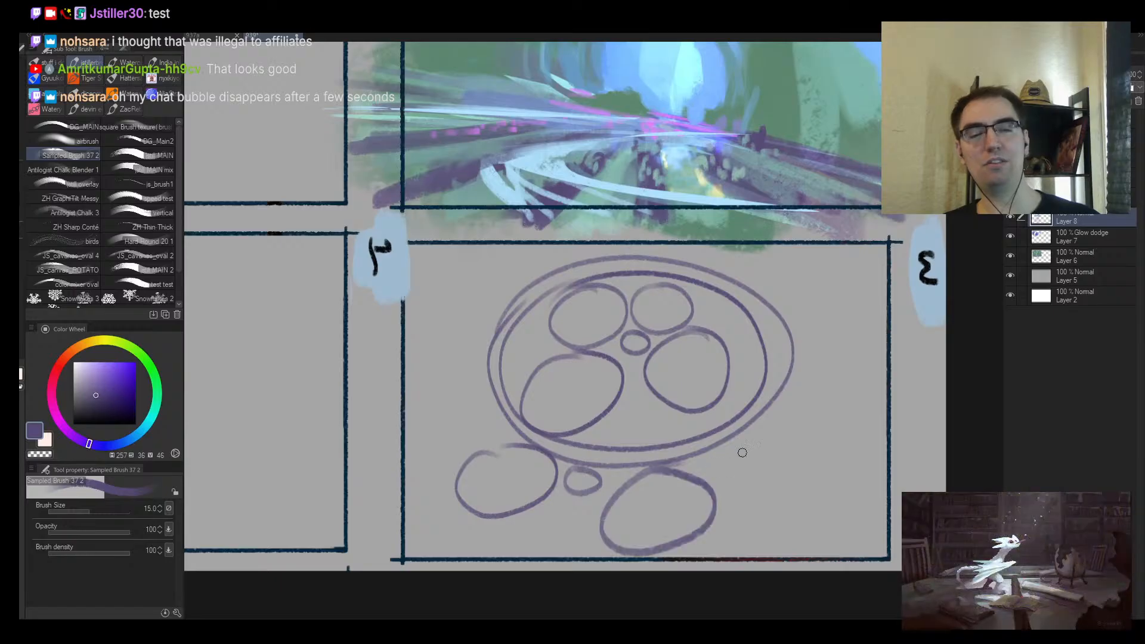
drag(740, 449, 743, 450)
drag(829, 403, 836, 397)
mouse_move(831, 346)
mouse_down()
mouse_move(770, 358)
mouse_move(816, 350)
mouse_move(724, 392)
mouse_up()
Step: Paint over the whole circle sketch in panel 3 with background gray using a brush size of 150
key(b)
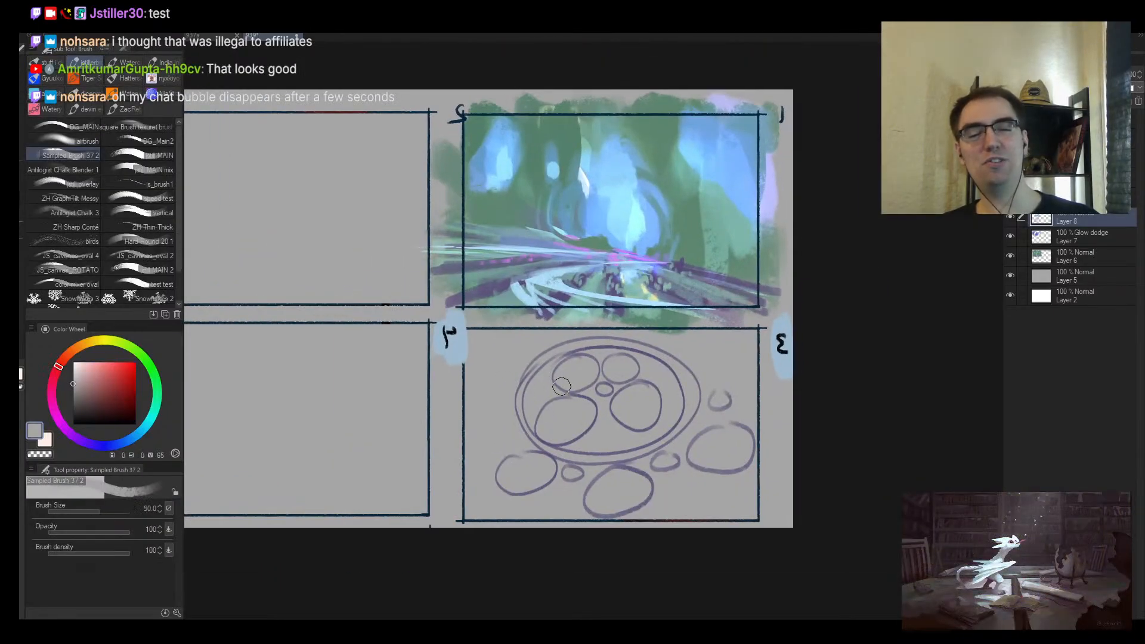
key(bracketright)
key(bracketright)
key(bracketright)
key(bracketright)
key(bracketright)
key(bracketright)
drag(455, 379, 485, 358)
mouse_move(772, 384)
mouse_down()
mouse_move(465, 486)
mouse_move(763, 495)
mouse_move(589, 505)
mouse_up()
Step: Refine the path's bend in panel 1 with sampled light blue and dark purple, reducing the brush size to 10
key(ctrl+space)
mouse_move(615, 239)
mouse_down()
mouse_move(634, 249)
mouse_move(592, 354)
mouse_up()
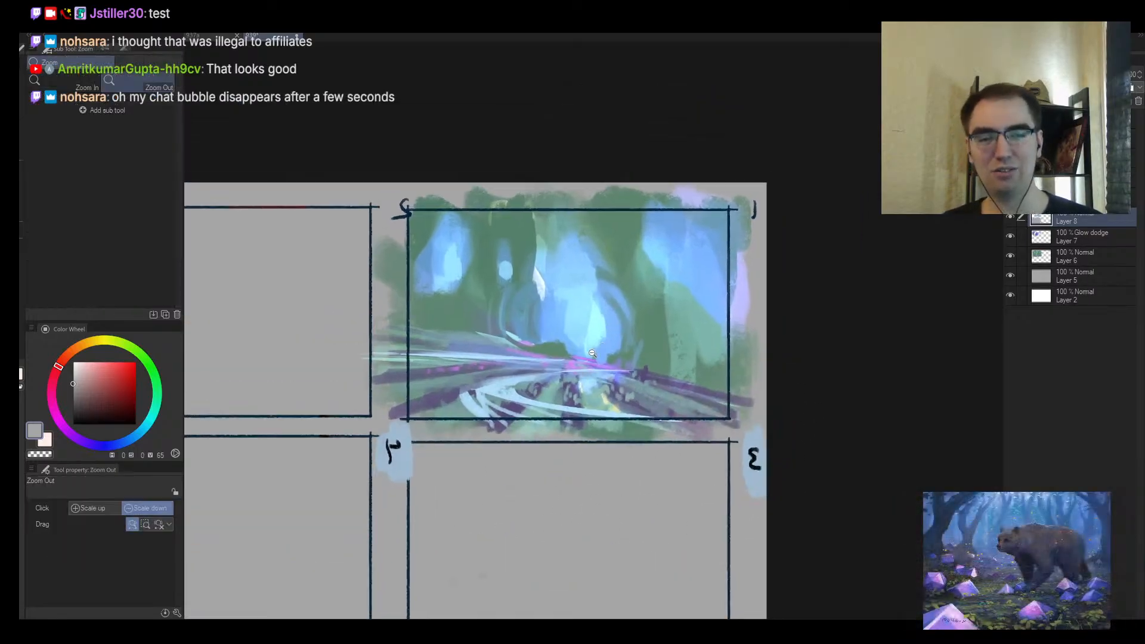
scroll(593, 354, up, 3)
alt+click(459, 386)
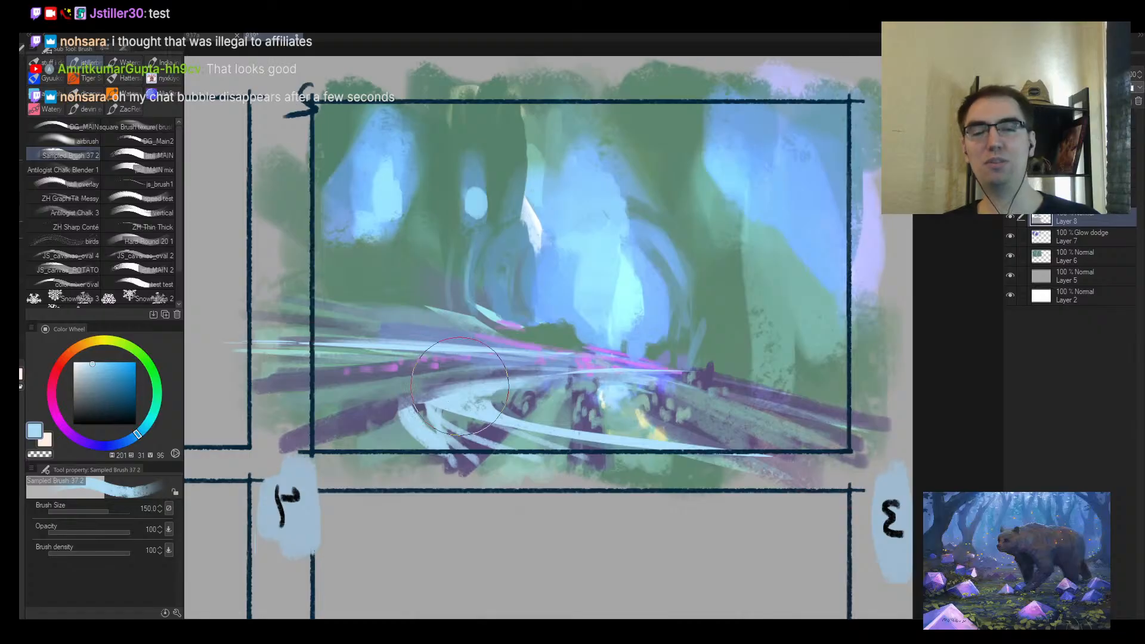
key(bracketleft)
key(bracketleft)
key(bracketleft)
key(bracketleft)
key(bracketleft)
key(bracketleft)
key(bracketleft)
key(bracketleft)
key(bracketleft)
key(bracketleft)
key(bracketleft)
key(bracketleft)
alt+click(427, 403)
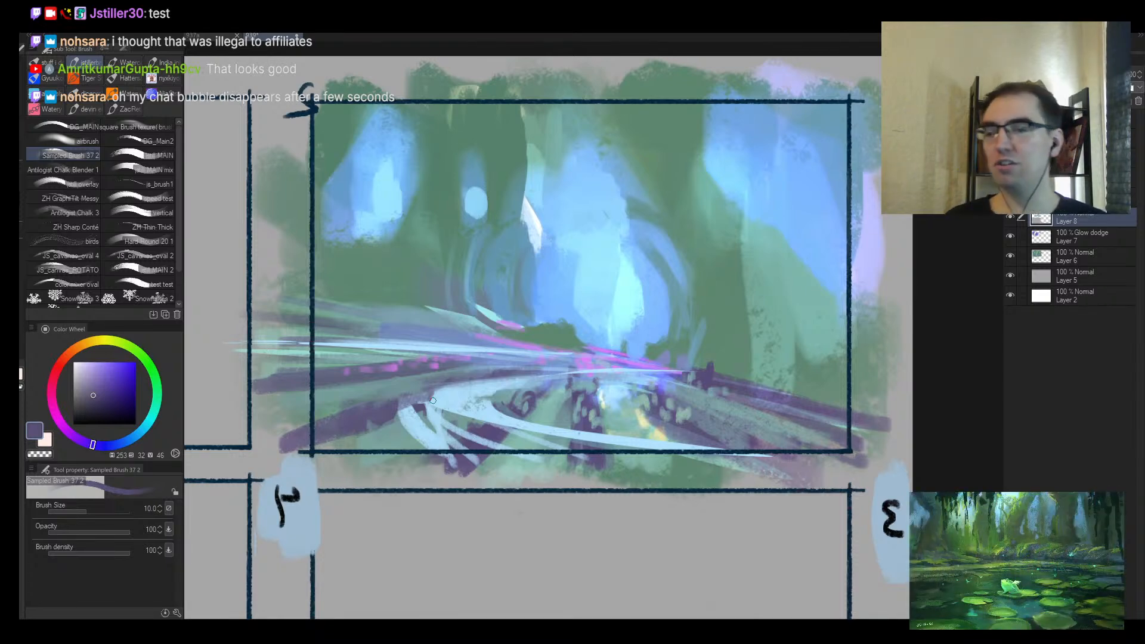
key(slash)
click(554, 364)
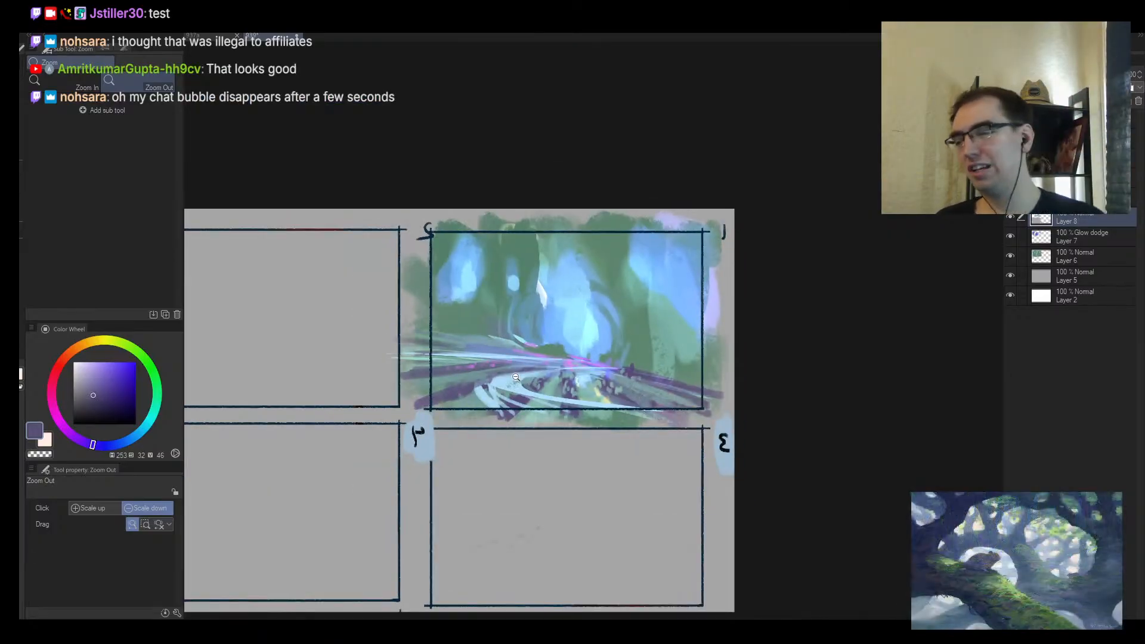
click(618, 412)
scroll(631, 369, up, 3)
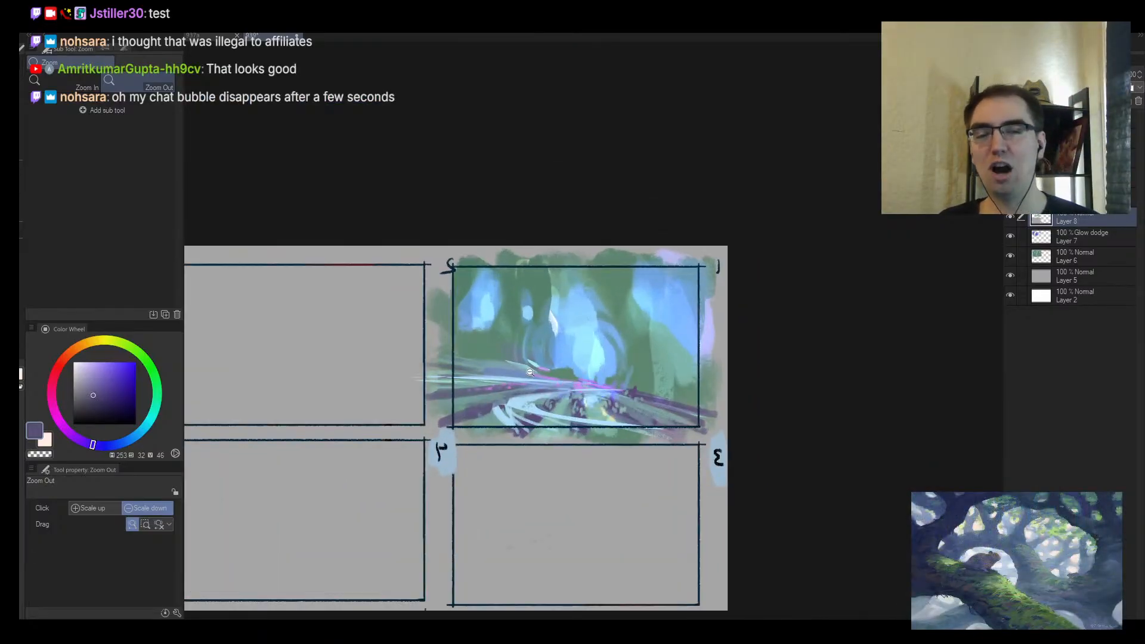
Step: Reinforce the curving path in panel 1 with sampled pale cyan, reducing the brush size to 6
click(546, 349)
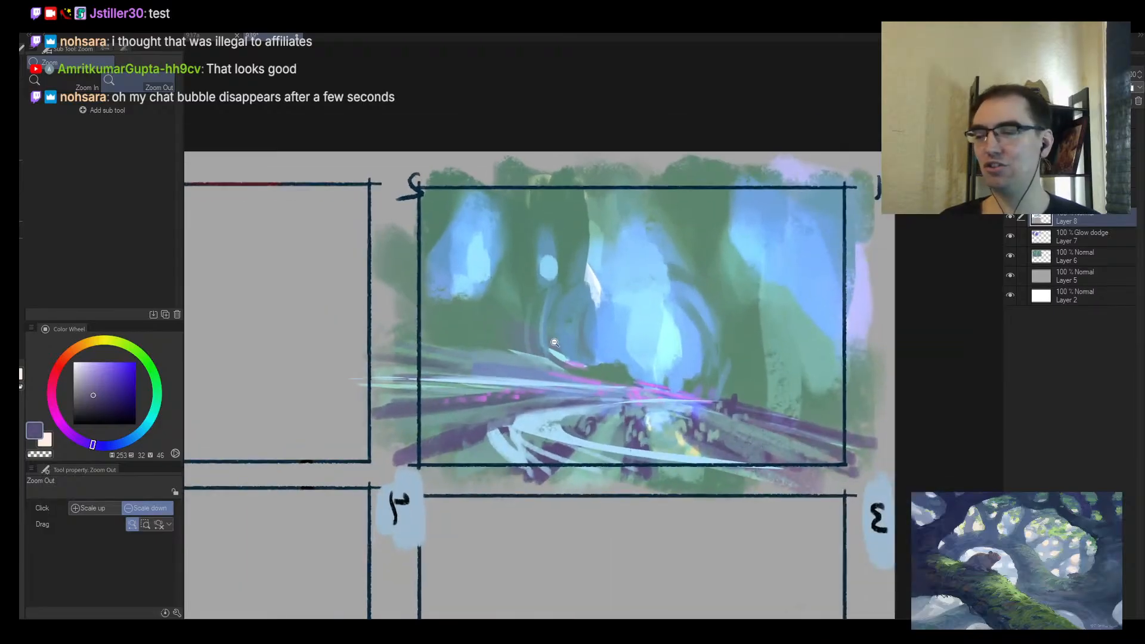
scroll(568, 362, up, 3)
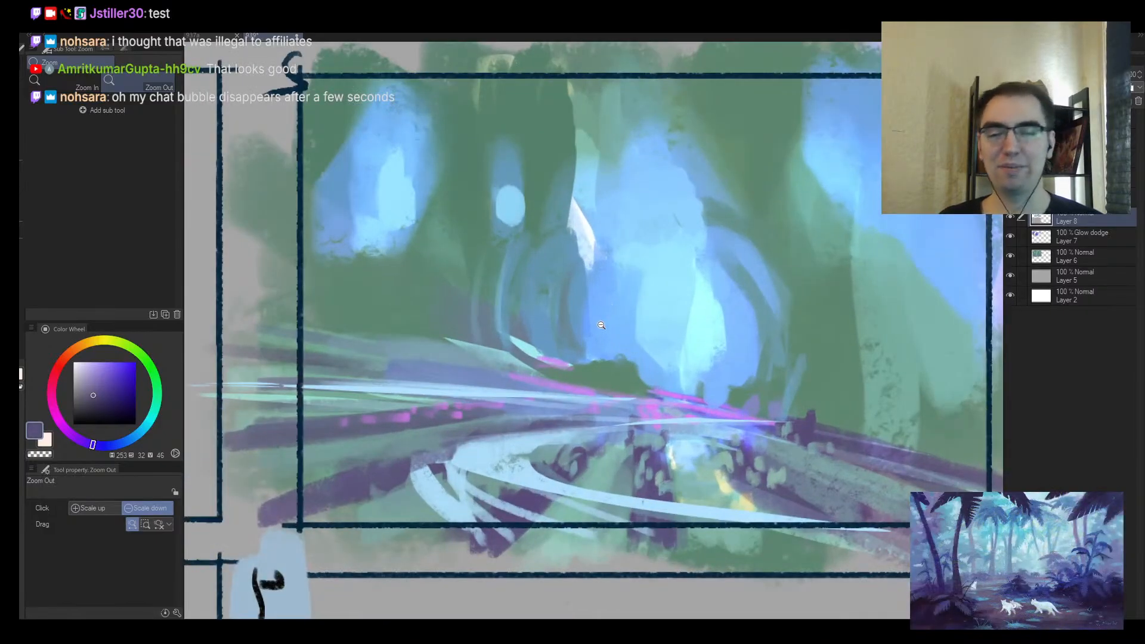
click(681, 395)
scroll(680, 396, up, 1)
key(b)
alt+click(706, 351)
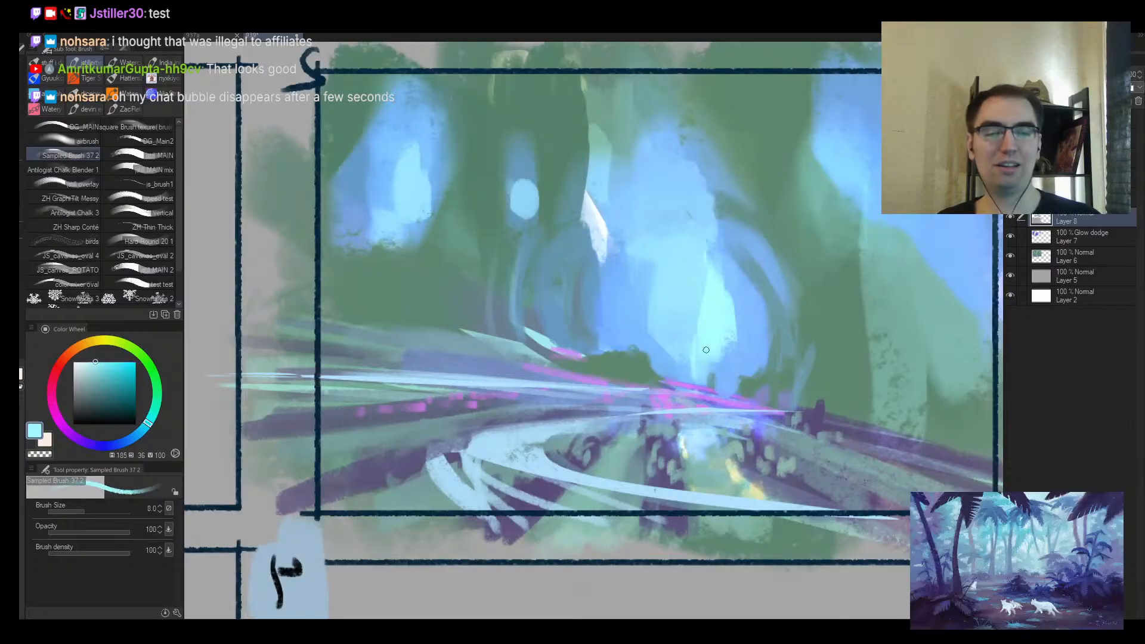
drag(577, 439, 808, 407)
key(bracketright)
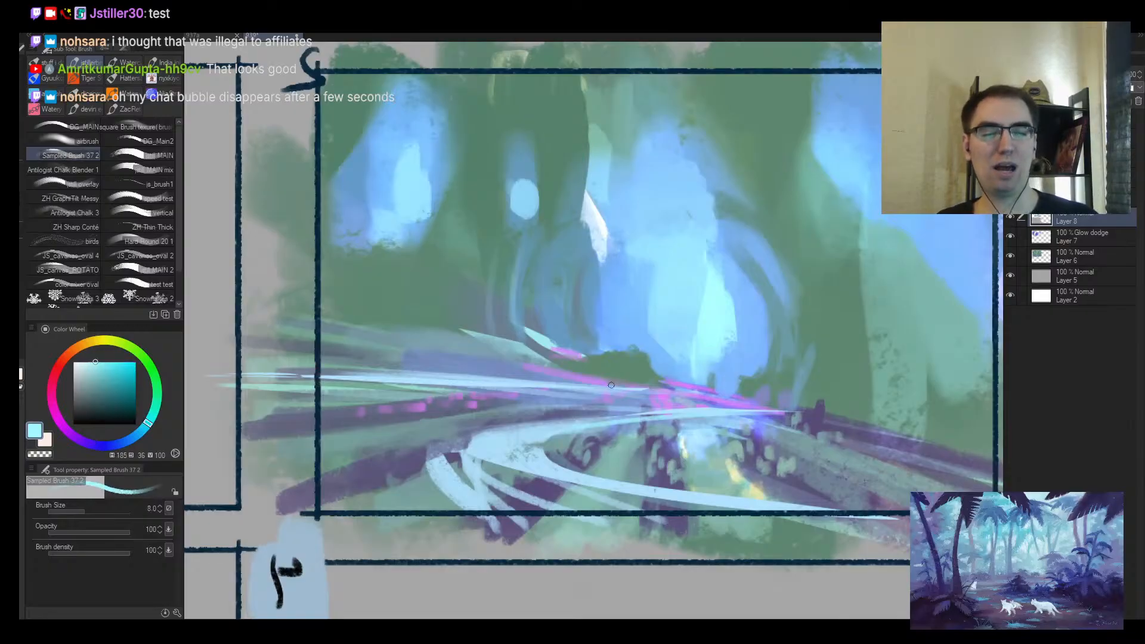
key(bracketleft)
key(bracketleft)
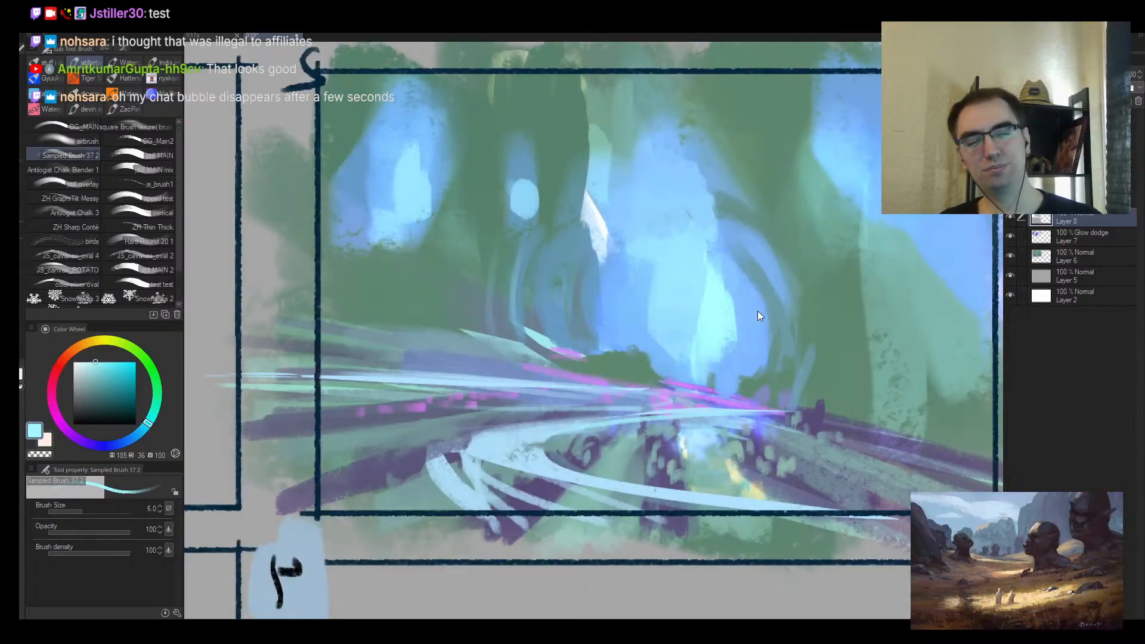
Step: Paint a small round light beside the central glow in panel 1 with sampled light blue at brush size 17
scroll(686, 322, down, 3)
scroll(623, 331, up, 2)
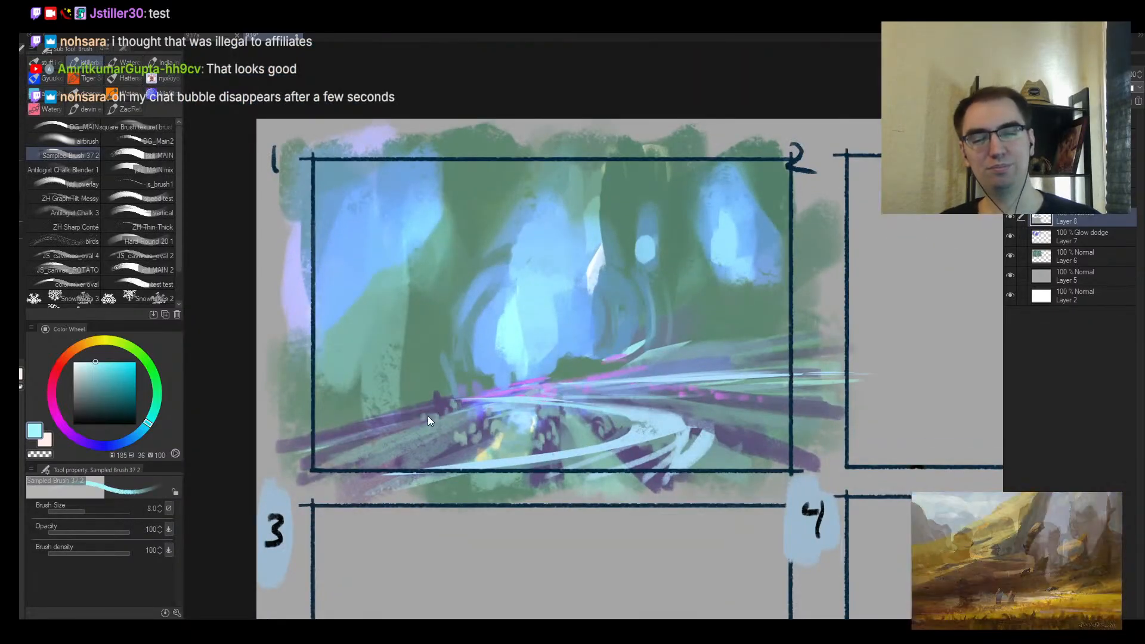
key(bracketright)
key(bracketright)
key(bracketright)
scroll(570, 315, up, 1)
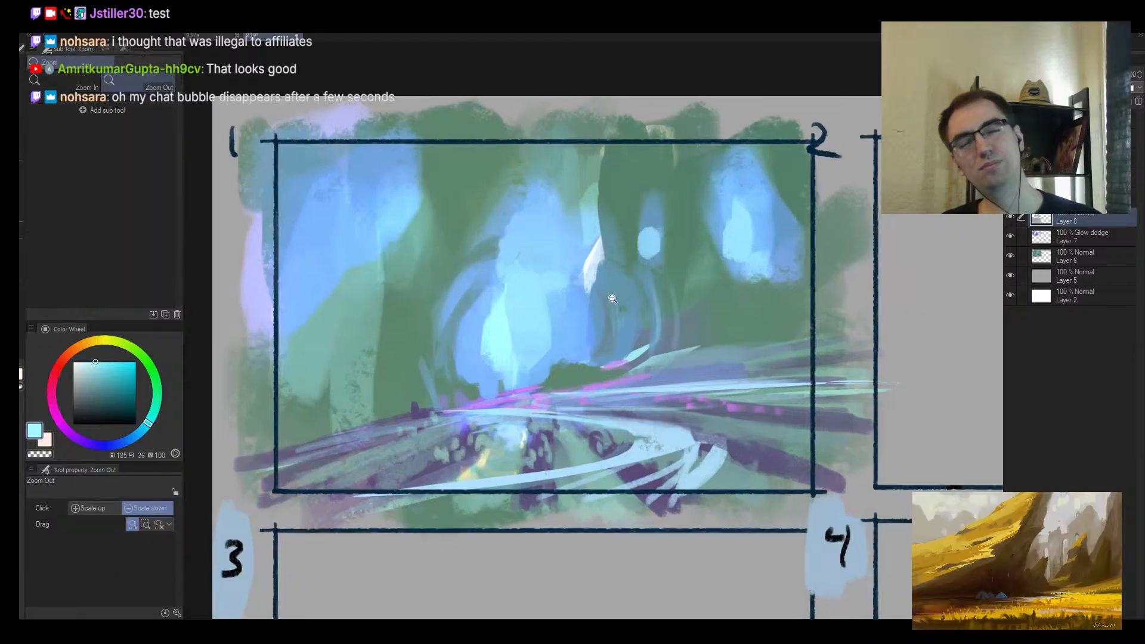
alt+click(581, 315)
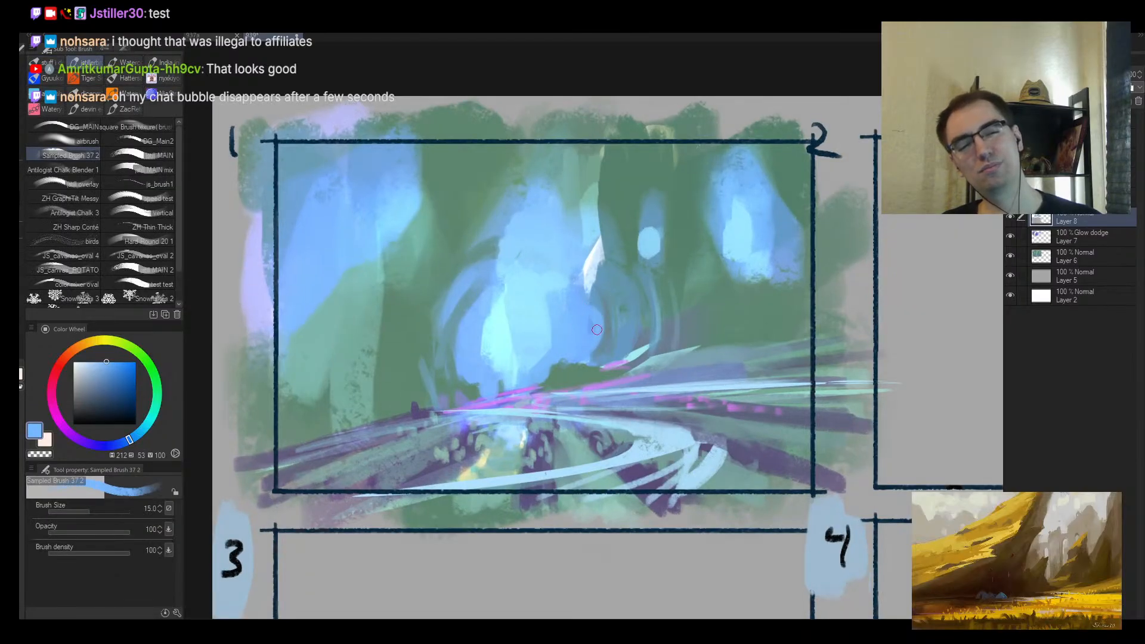
alt+click(548, 332)
key(bracketright)
drag(590, 320, 586, 334)
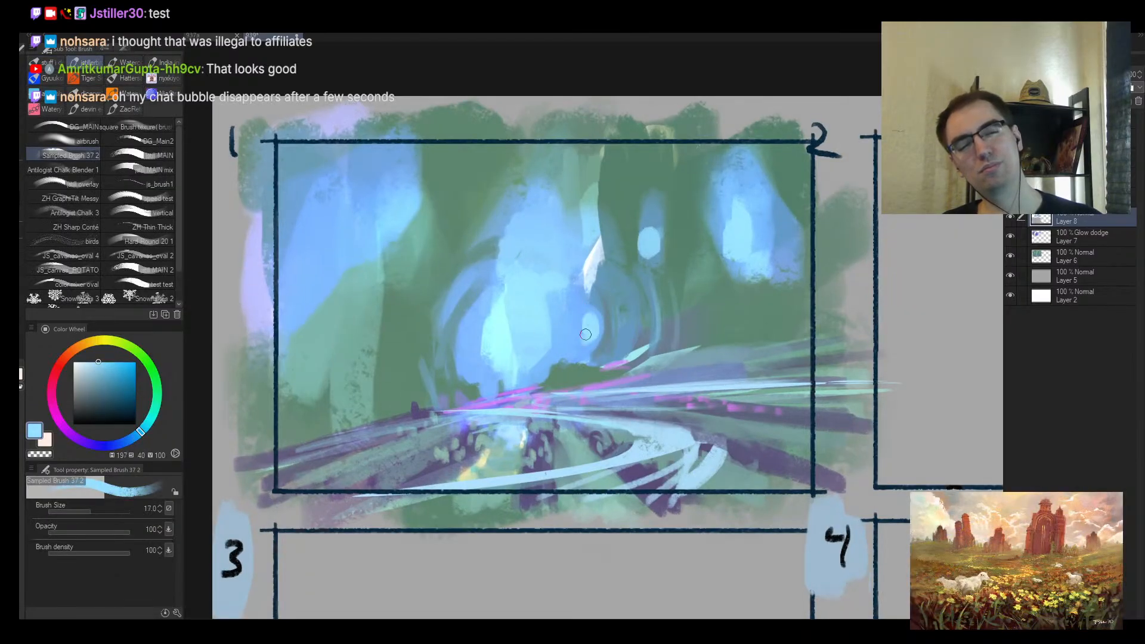
key(h)
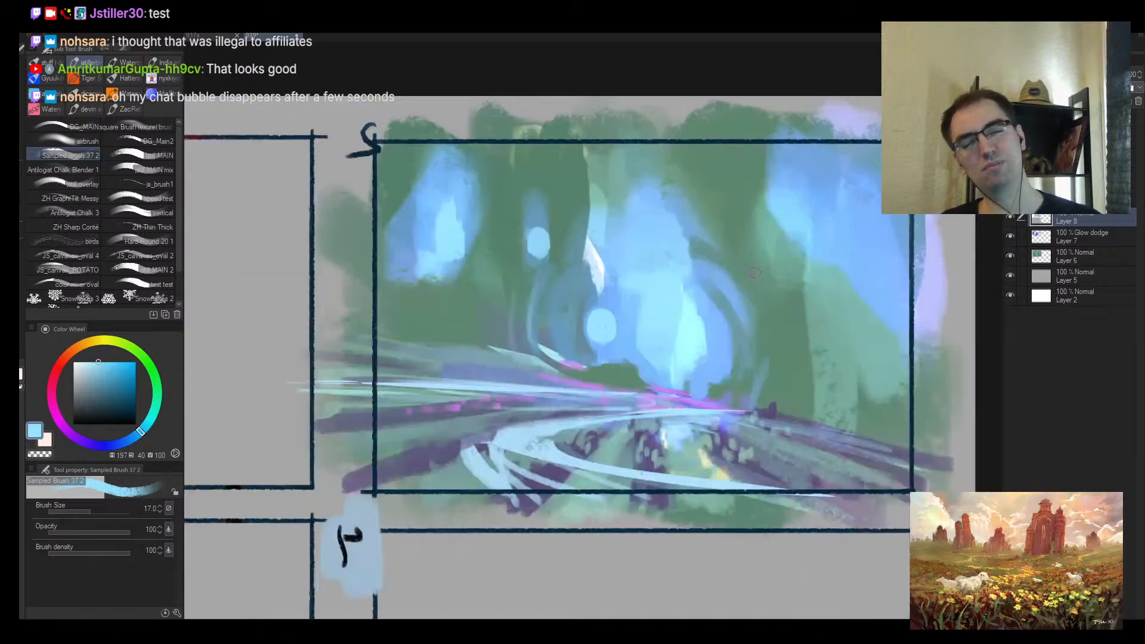
key(alt+space)
drag(725, 319, 764, 281)
Step: Lasso a tapering wedge along the path on panel 1's side nearest panel 2 and fill it with sampled muted purple at brush size 70
alt+click(645, 301)
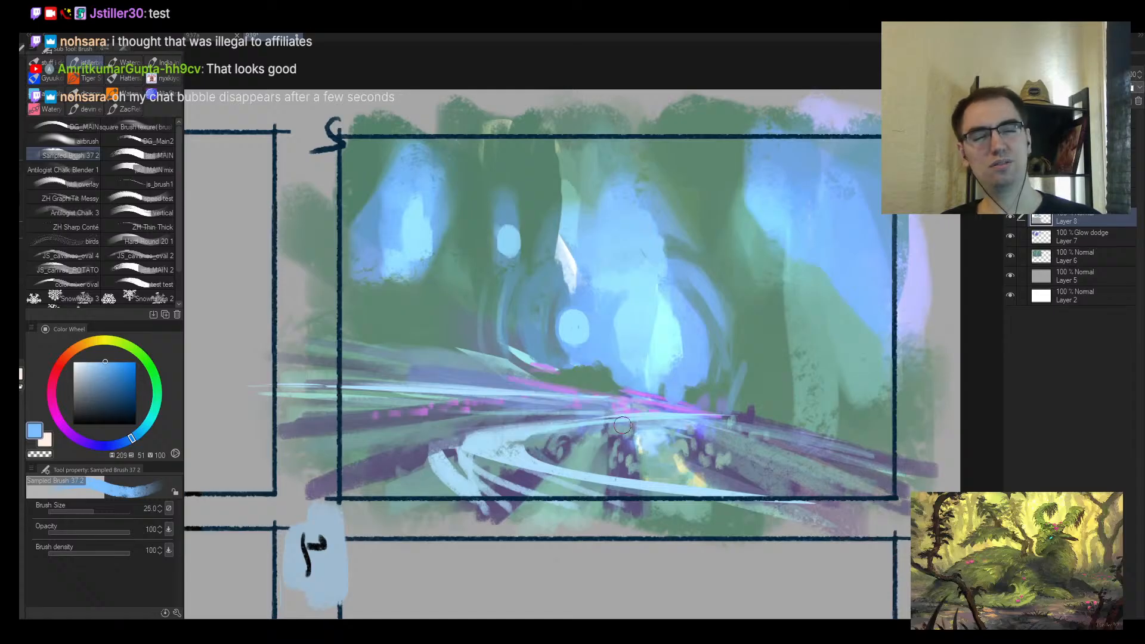
alt+click(454, 444)
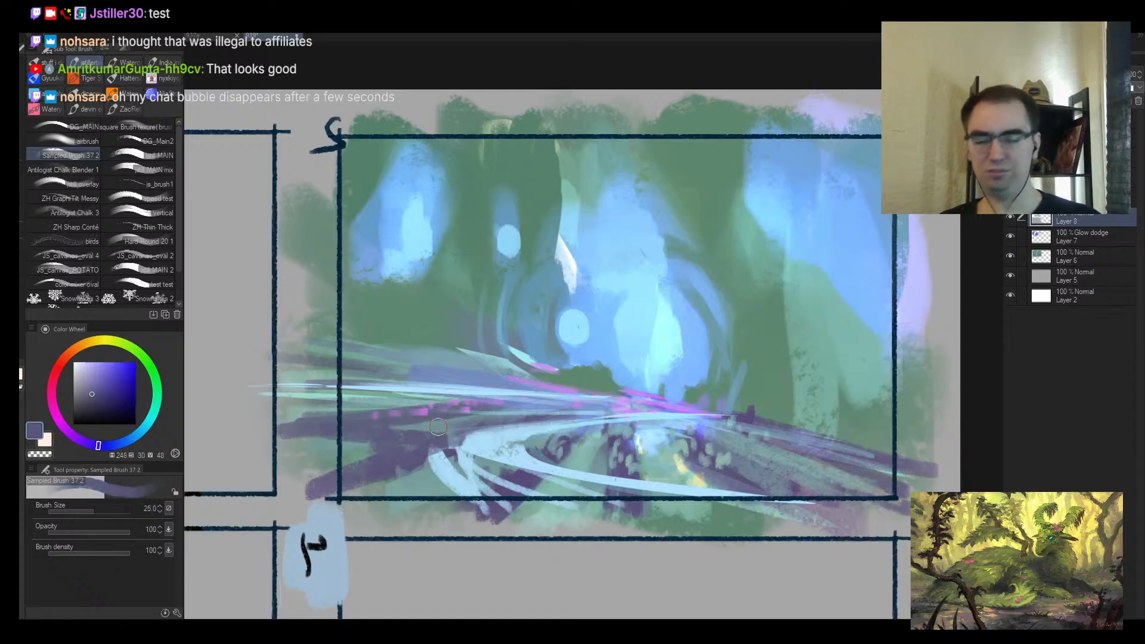
key(m)
mouse_move(574, 409)
mouse_down()
mouse_move(302, 377)
mouse_move(459, 410)
mouse_move(596, 401)
mouse_move(404, 383)
mouse_up()
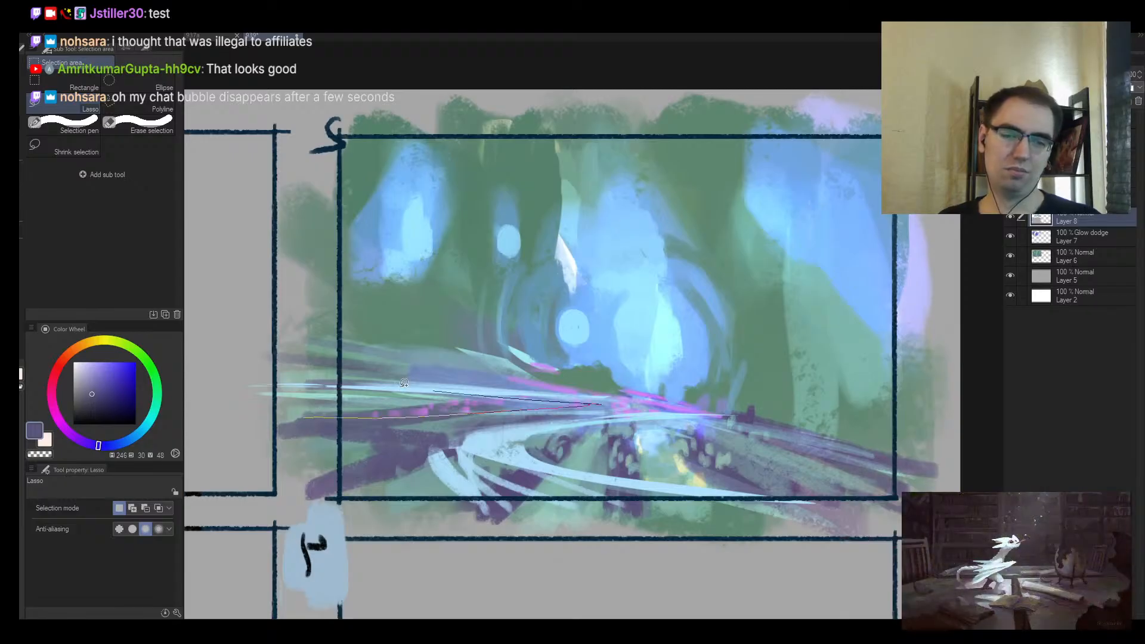
drag(291, 368, 289, 374)
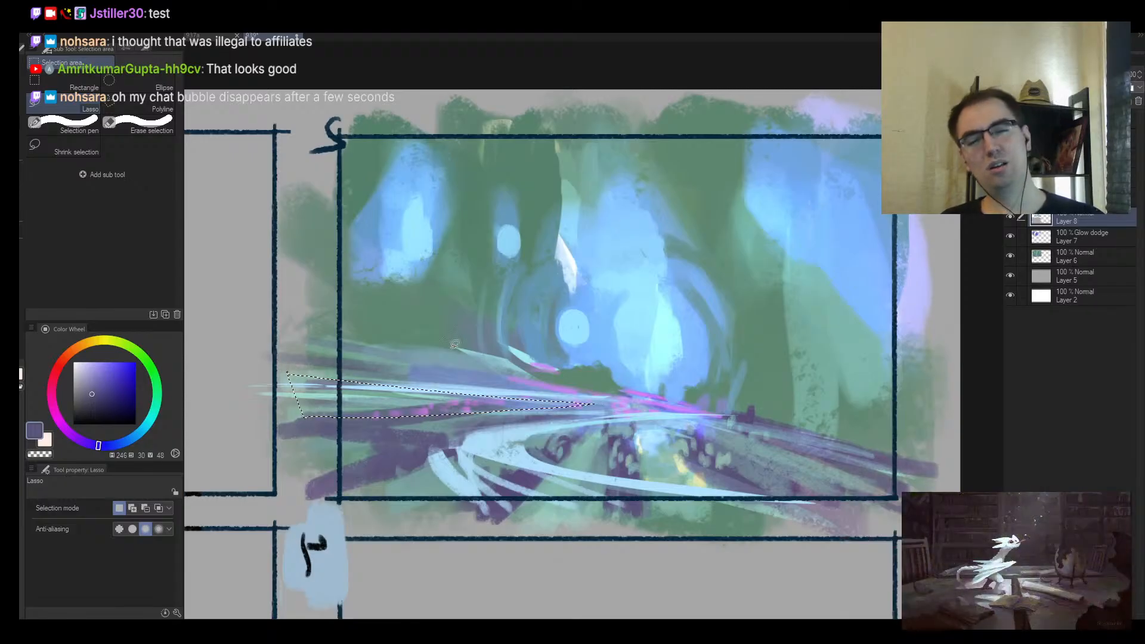
key(h)
key(b)
alt+click(674, 417)
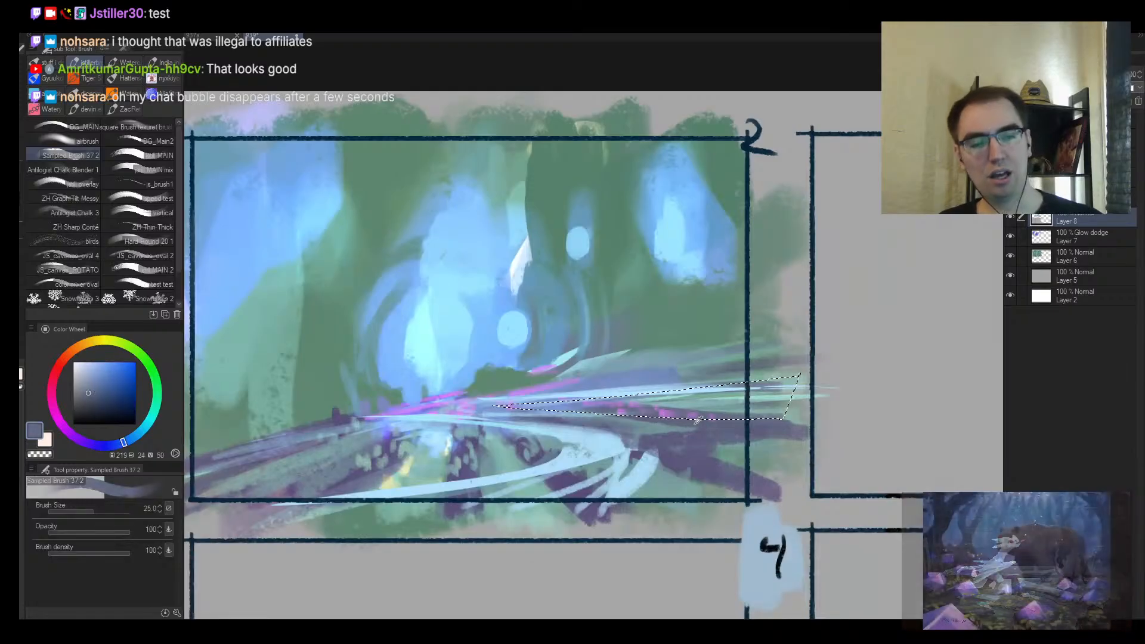
key(bracketright)
drag(548, 380, 793, 388)
drag(615, 411, 788, 418)
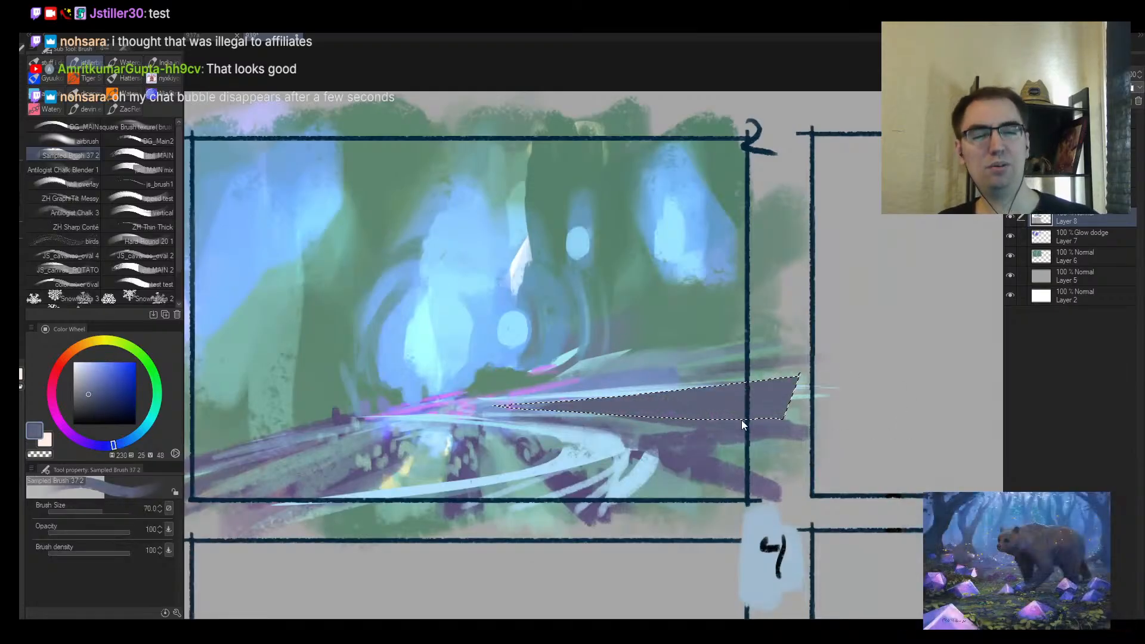
Step: Deselect the wedge and paint the slope above it with sampled muted purple and gray-green at brush size 25
key(ctrl+alt+space)
ctrl+alt+click(723, 423)
ctrl+alt+click(722, 425)
scroll(722, 428, up, 1)
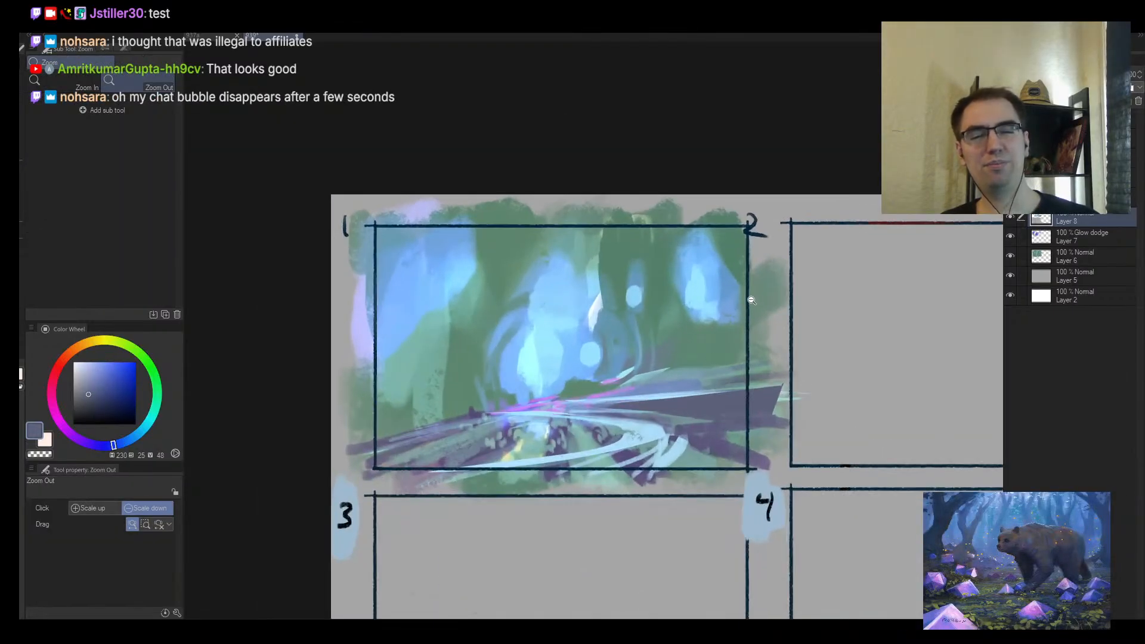
mouse_move(657, 370)
mouse_down()
mouse_move(753, 347)
mouse_move(647, 374)
mouse_move(699, 353)
mouse_move(656, 366)
mouse_up()
key(])
alt+click(676, 349)
alt+click(656, 371)
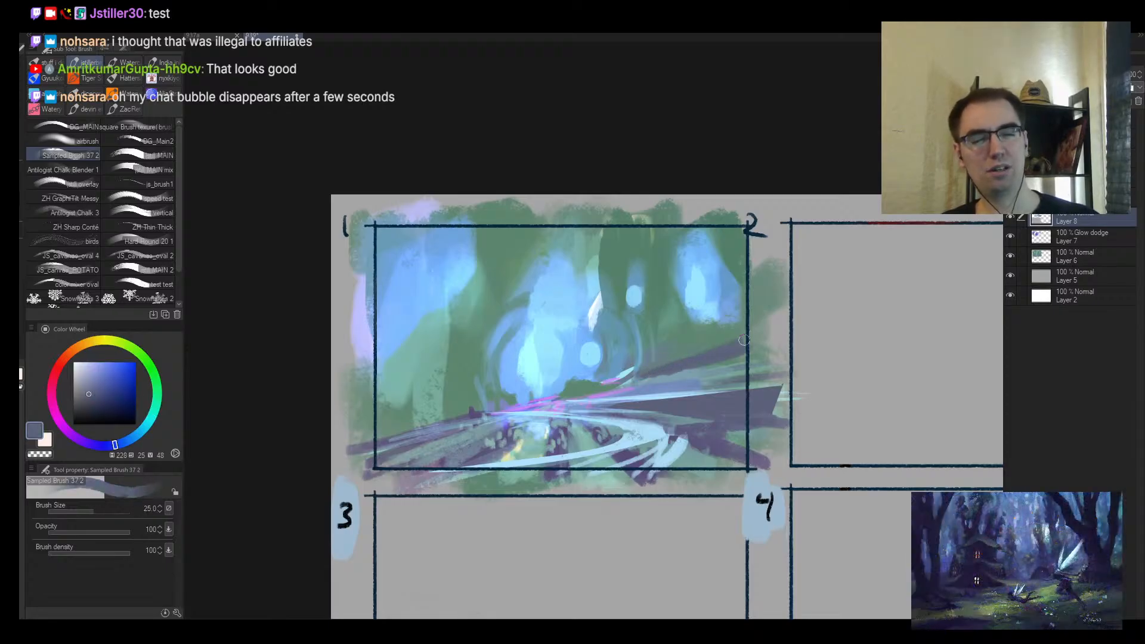
alt+click(678, 355)
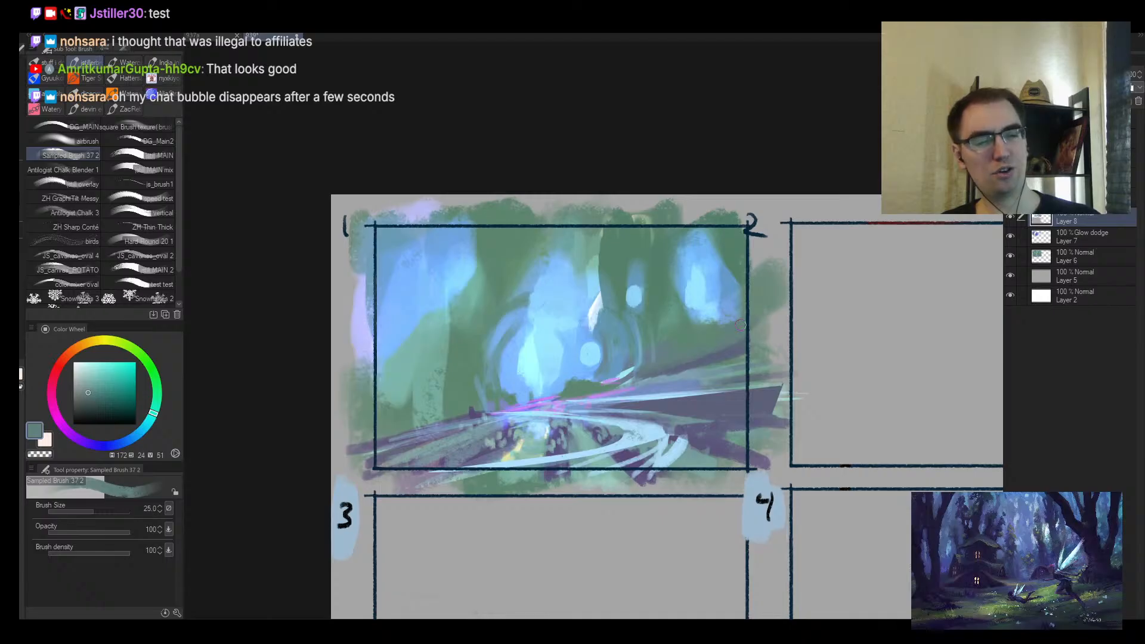
key(alt+space)
drag(728, 327, 681, 328)
Step: Create a new layer above the painting and start brushing sampled light blue over panel 1's forest
key(h)
mouse_move(531, 328)
mouse_down()
mouse_move(570, 329)
mouse_move(529, 325)
mouse_up()
key(ctrl+shift+n)
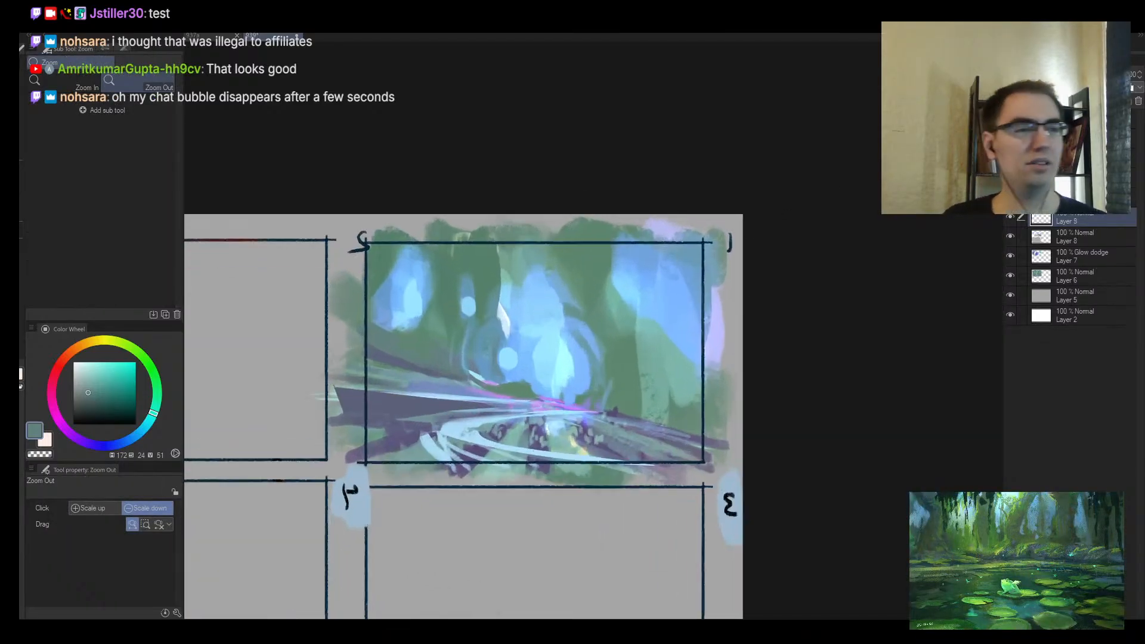
key(b)
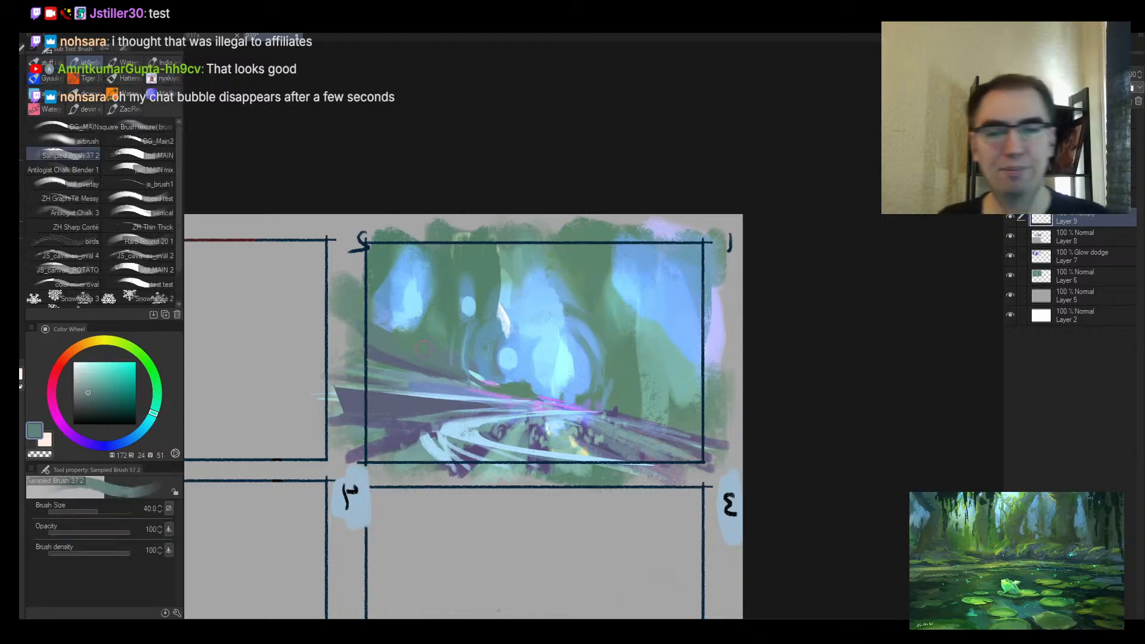
alt+click(555, 352)
key(bracketright)
key(bracketright)
key(bracketright)
drag(453, 276, 393, 396)
Step: Cover all of panel 1 with a sampled light-blue glaze using a much larger brush
key(bracketright)
key(bracketright)
key(bracketright)
key(bracketright)
key(bracketright)
key(bracketright)
key(bracketright)
key(bracketright)
mouse_move(418, 329)
mouse_down()
mouse_move(455, 240)
mouse_move(456, 376)
mouse_up()
key(ctrl+z)
alt+click(512, 367)
key(bracketleft)
mouse_move(524, 333)
mouse_down()
mouse_move(418, 405)
mouse_move(412, 257)
mouse_up()
mouse_move(439, 430)
mouse_down()
mouse_move(490, 418)
mouse_move(668, 489)
mouse_move(417, 310)
mouse_move(539, 357)
mouse_move(687, 334)
mouse_move(686, 268)
mouse_move(439, 235)
mouse_move(413, 465)
mouse_move(726, 462)
mouse_up()
Step: Erase the blue glaze along the path and foreground in panel 1 with the Kneaded eraser at size 50
key(h)
key(alt+space)
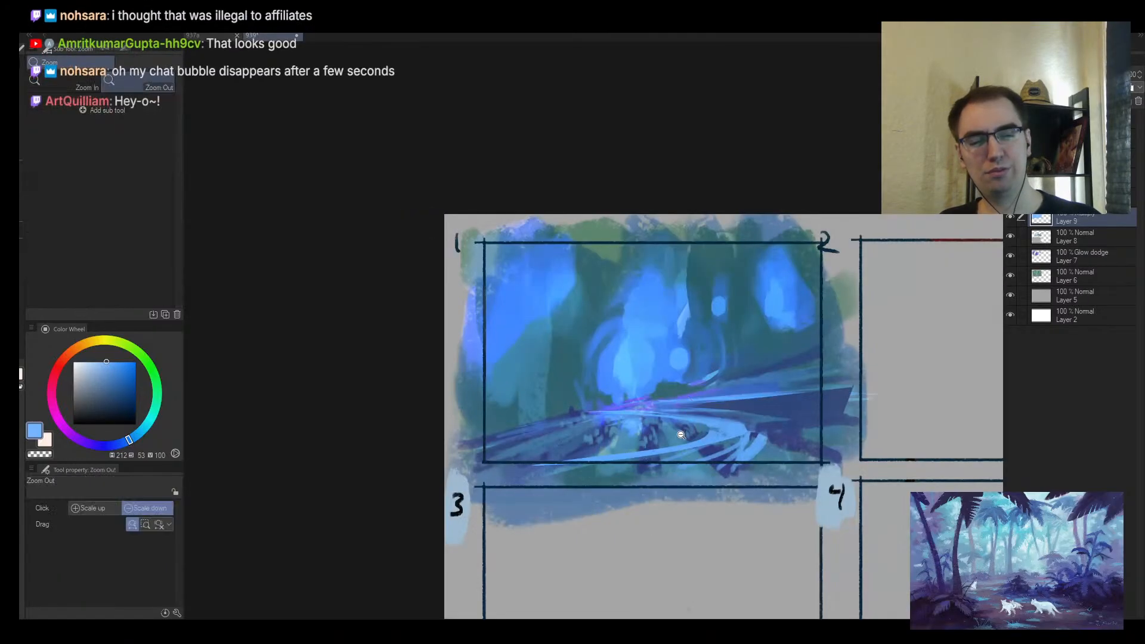
mouse_move(689, 427)
mouse_down()
mouse_move(704, 408)
mouse_move(579, 424)
mouse_move(599, 418)
mouse_up()
key(alt+space)
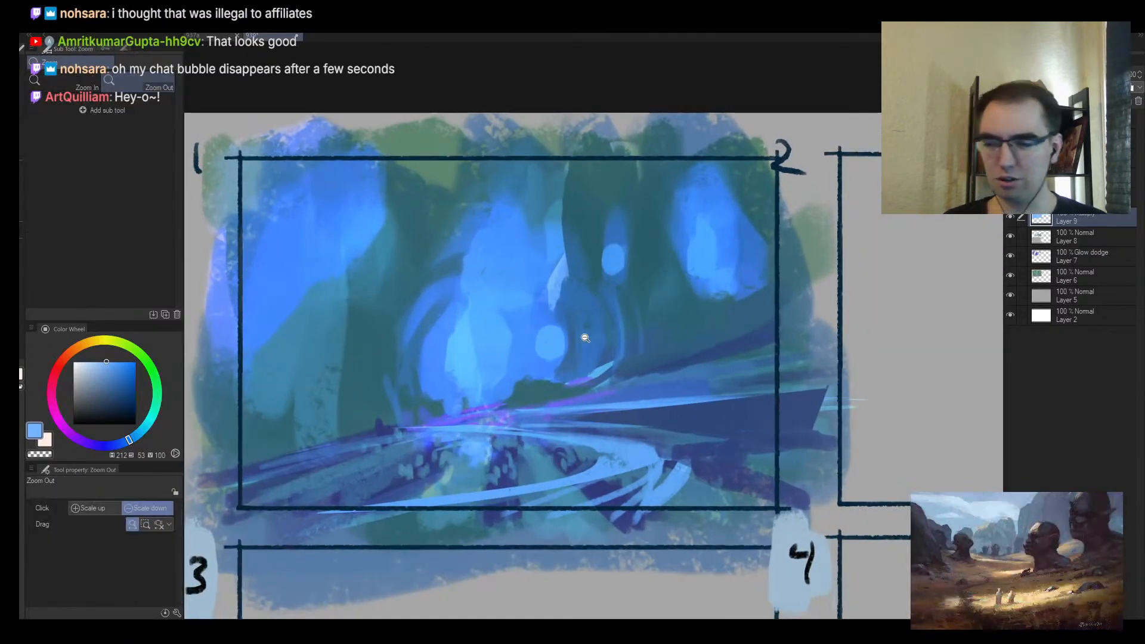
drag(586, 335, 566, 367)
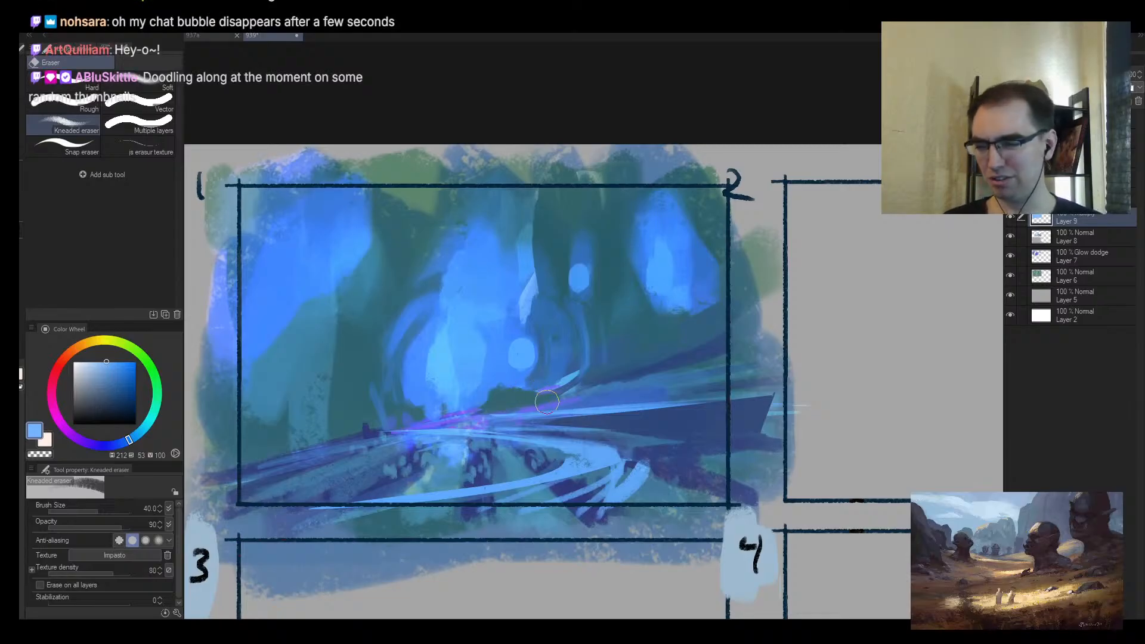
mouse_move(665, 383)
mouse_down()
mouse_move(281, 488)
mouse_move(356, 486)
mouse_move(285, 498)
mouse_up()
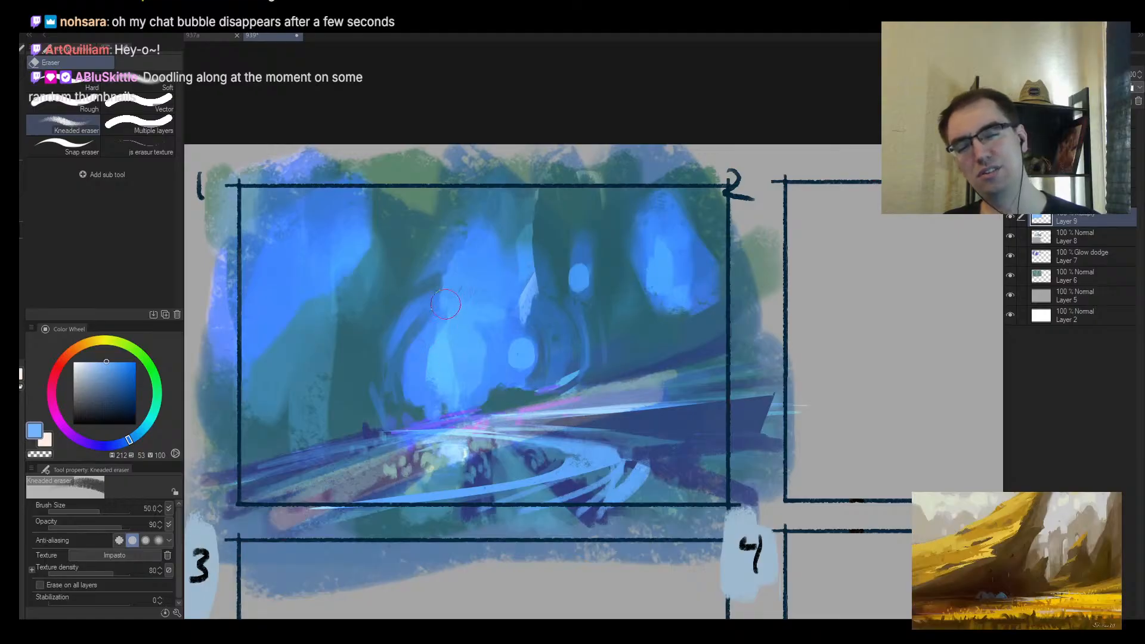
Step: Erase the blue glaze over the central glow and the light patches on both sides, enlarging the eraser to 150
key(bracketright)
key(bracketright)
key(bracketright)
key(bracketright)
key(bracketright)
mouse_move(446, 304)
mouse_down()
mouse_move(472, 358)
mouse_move(513, 334)
mouse_move(483, 250)
mouse_move(474, 365)
mouse_move(466, 327)
mouse_up()
drag(339, 209, 278, 280)
key(bracketright)
drag(662, 224, 694, 266)
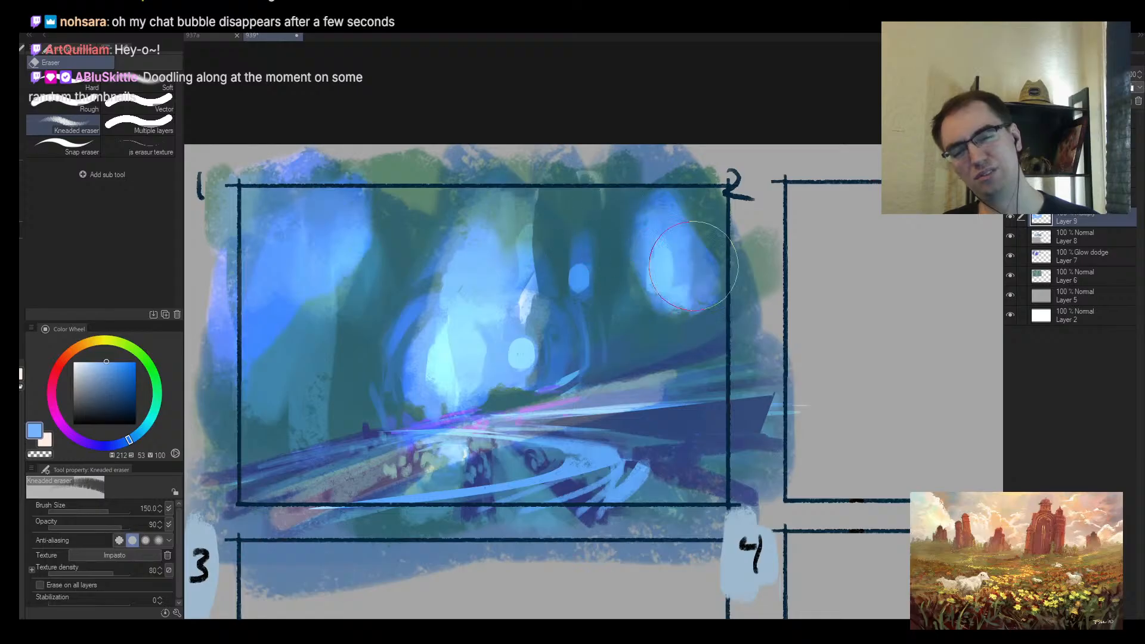
key(h)
drag(728, 413, 663, 418)
key(b)
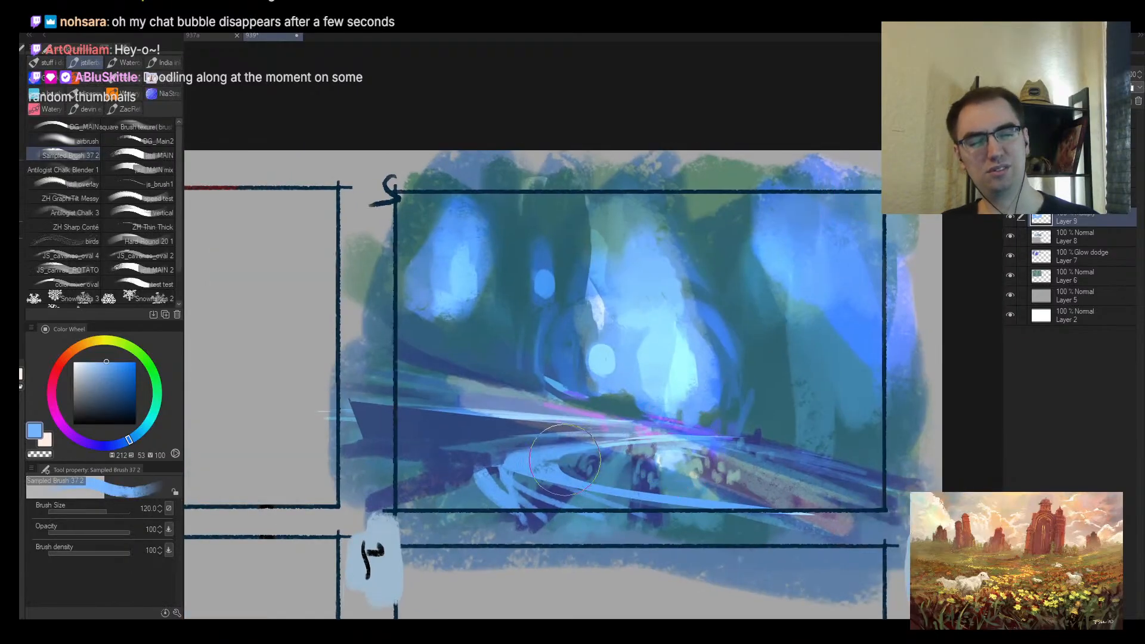
drag(469, 422, 662, 430)
key(ctrl+z)
Step: Erase the blue glaze across the foreground around the path's bend in panel 1 with the eraser at size 60
key(e)
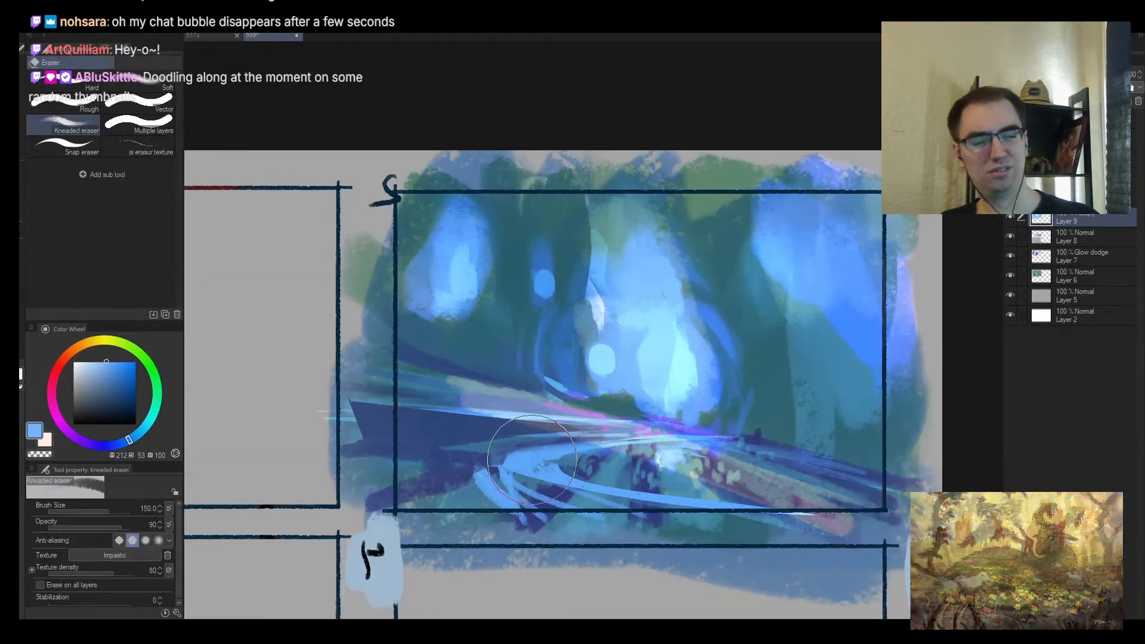
key(bracketleft)
key(bracketleft)
key(bracketleft)
key(bracketleft)
key(bracketleft)
drag(409, 457, 675, 493)
drag(366, 453, 725, 501)
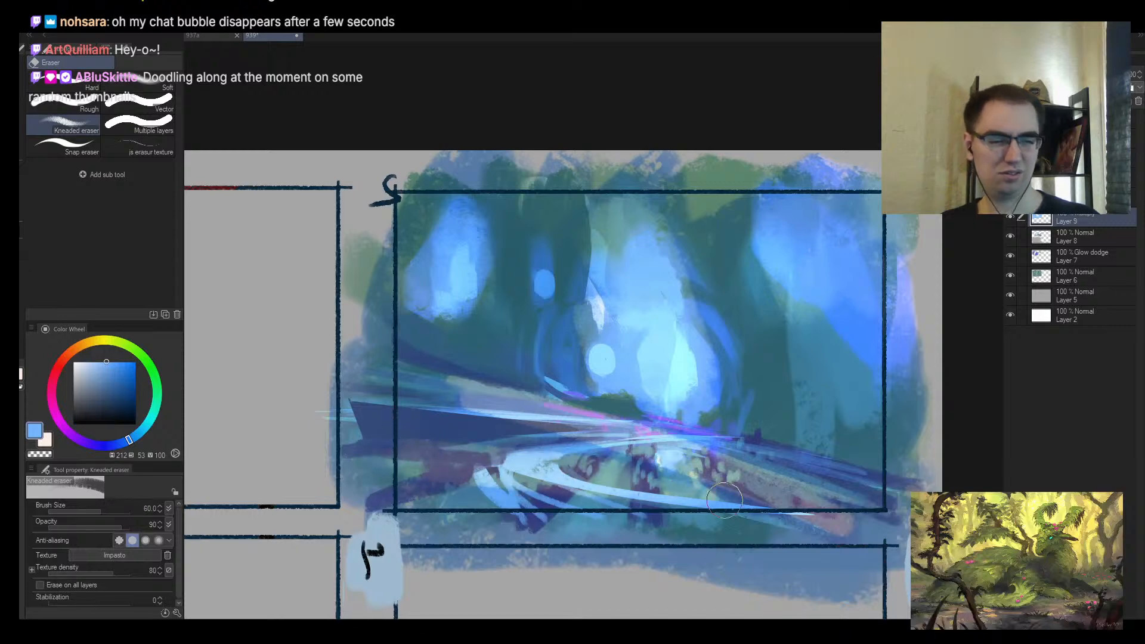
key(alt+space)
mouse_move(747, 462)
mouse_down()
mouse_move(698, 459)
mouse_move(737, 421)
mouse_up()
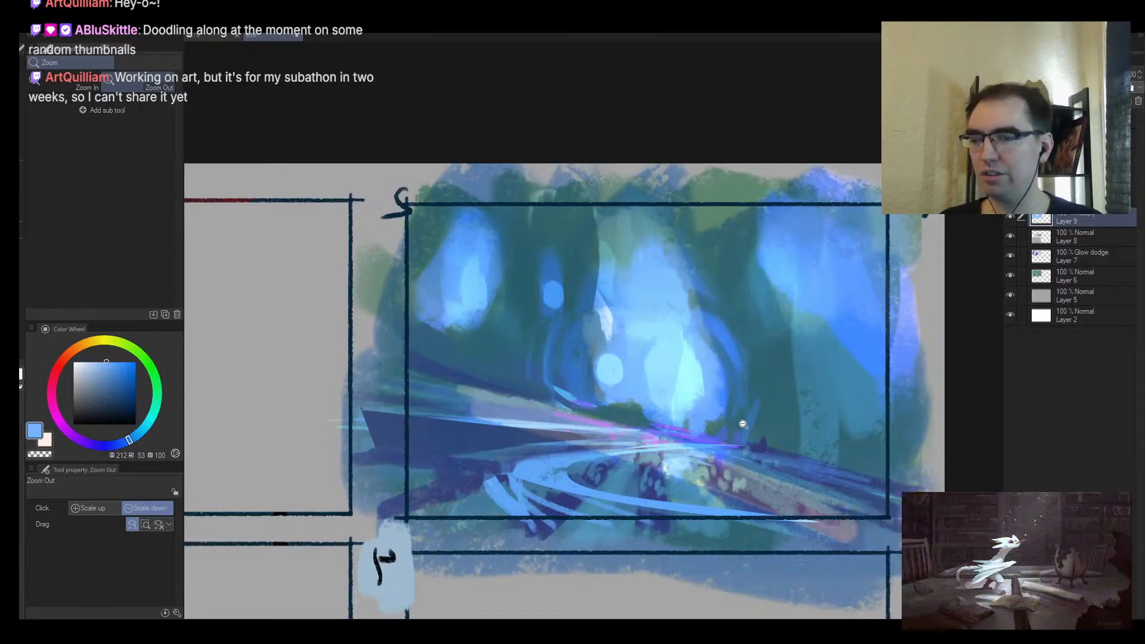
Step: Undo the eraser strokes made on the blue glaze over panel 1
key(ctrl+z)
key(ctrl+z)
key(ctrl+z)
key(ctrl+z)
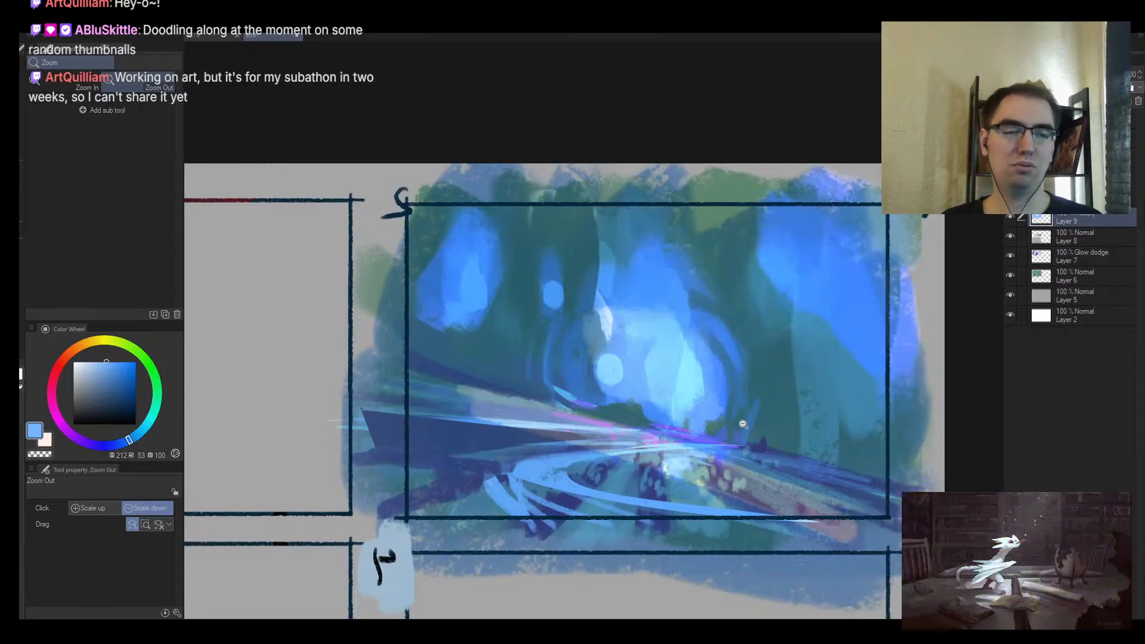
key(ctrl+z)
key(ctrl+z)
Step: Erase some blue glaze at the path's far end beneath the central glow, using the Kneaded eraser at size 50
key(e)
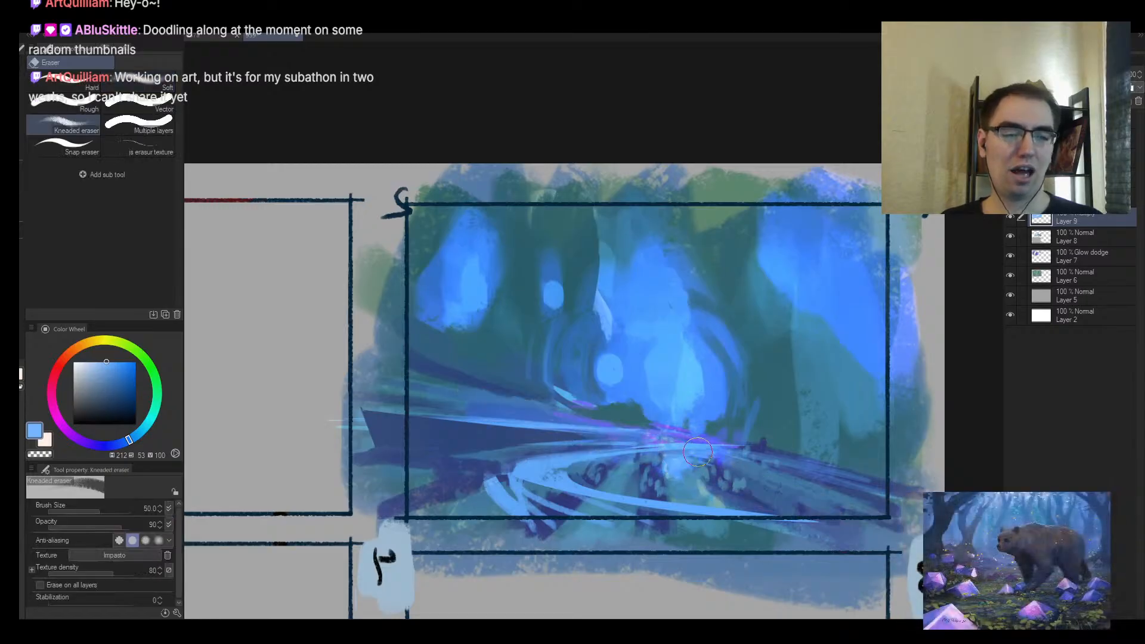
drag(701, 447, 640, 480)
key(/)
click(652, 443)
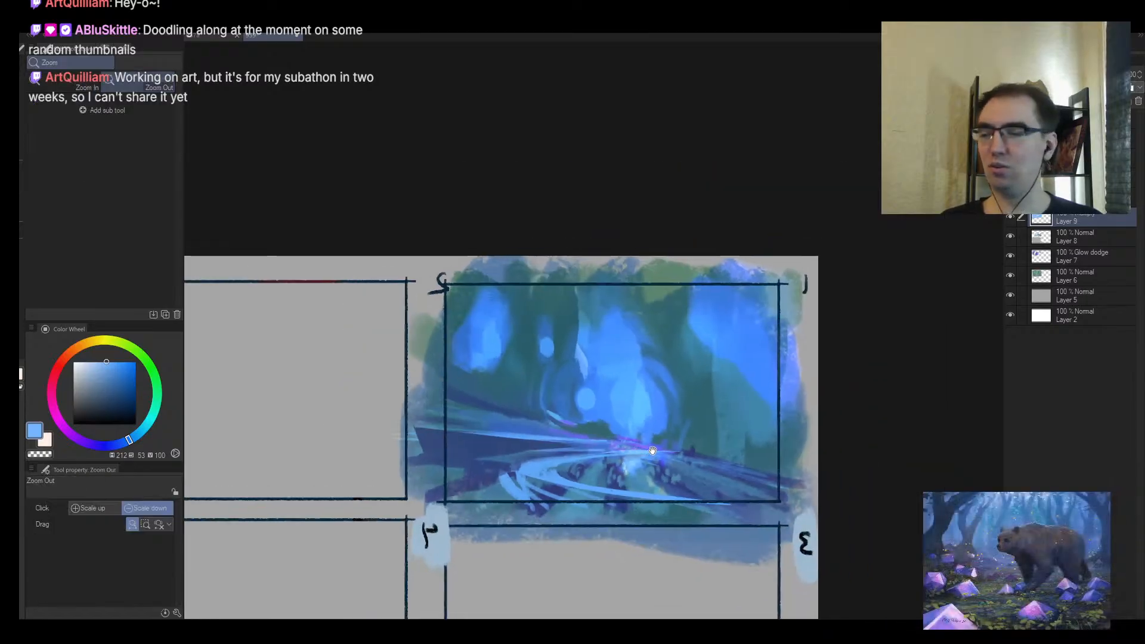
key(e)
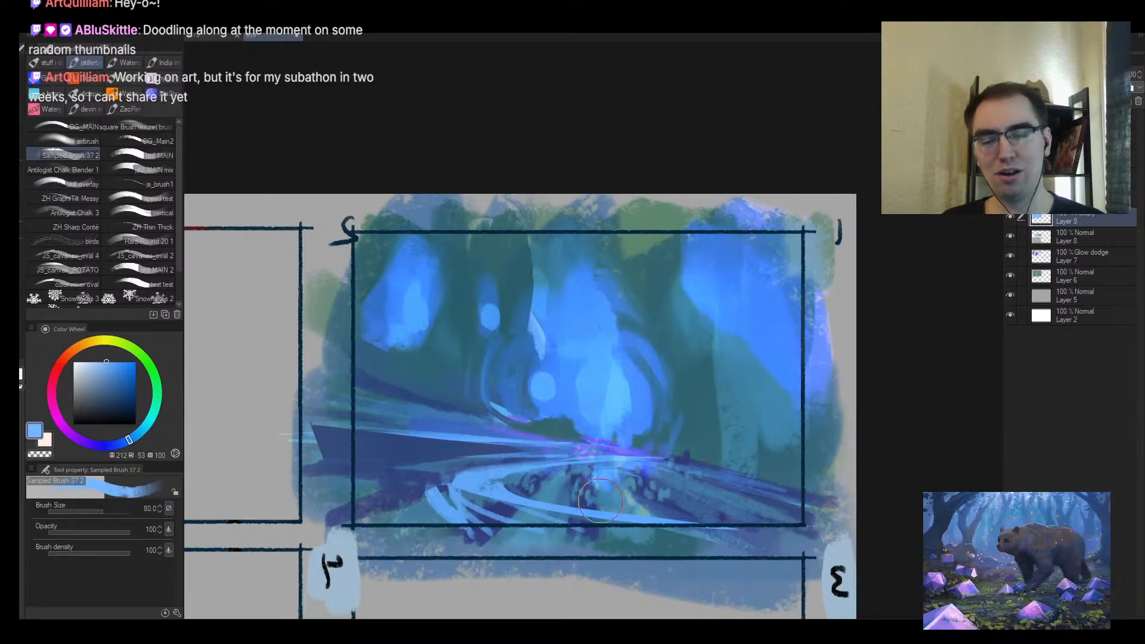
key(/)
scroll(625, 465, up, 2)
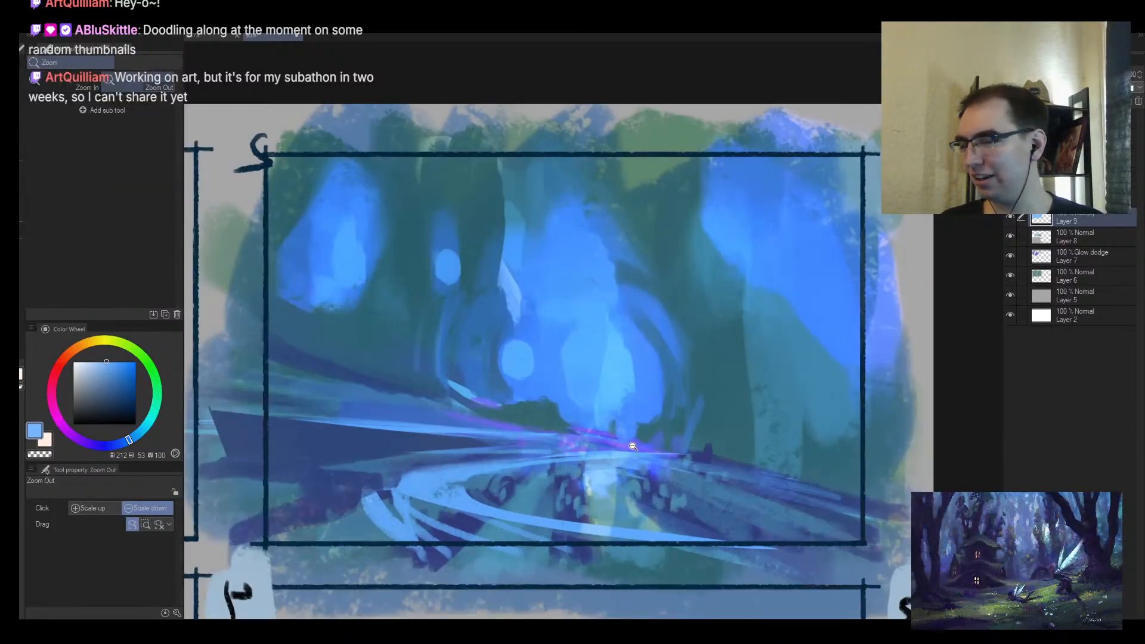
Step: Erase the blue glaze in a narrow vertical strip of foreground directly below the central glow, reducing the Kneaded eraser to size 40
key(e)
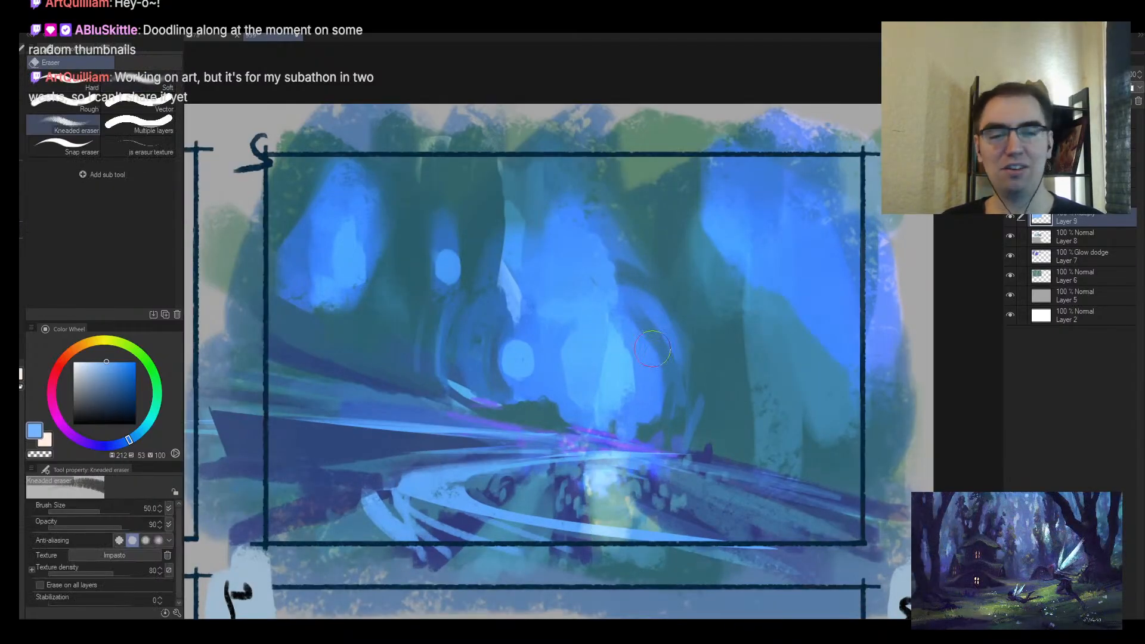
mouse_move(587, 452)
mouse_down()
mouse_move(612, 525)
mouse_move(594, 548)
mouse_move(583, 446)
mouse_move(574, 494)
mouse_move(584, 563)
mouse_up()
key([)
key([)
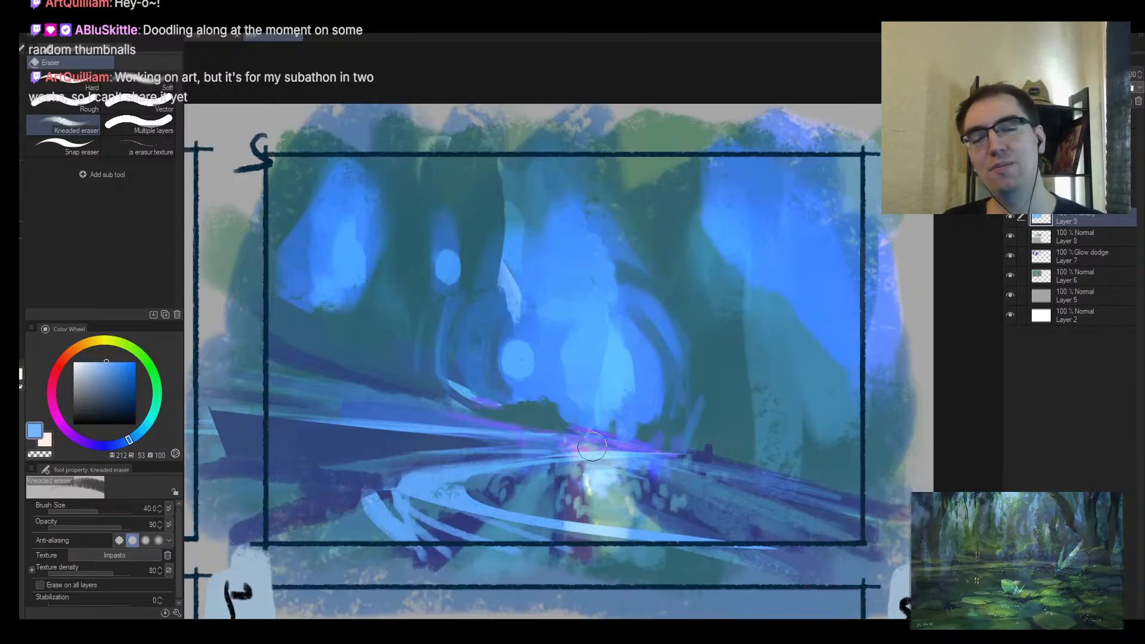
mouse_move(554, 451)
mouse_down()
mouse_move(528, 489)
mouse_move(555, 439)
mouse_move(464, 554)
mouse_move(549, 452)
mouse_move(535, 480)
mouse_move(526, 469)
mouse_move(458, 534)
mouse_up()
key(bracketleft)
key(ctrl+z)
key(ctrl+z)
key(ctrl+z)
Step: Erase the blue glaze along the ground streaks on both sides of the path with the Kneaded eraser at size 25
mouse_move(537, 439)
mouse_down()
mouse_move(403, 468)
mouse_move(351, 459)
mouse_move(477, 435)
mouse_move(355, 441)
mouse_up()
mouse_move(525, 418)
mouse_down()
mouse_move(295, 402)
mouse_move(275, 412)
mouse_up()
drag(679, 468, 760, 493)
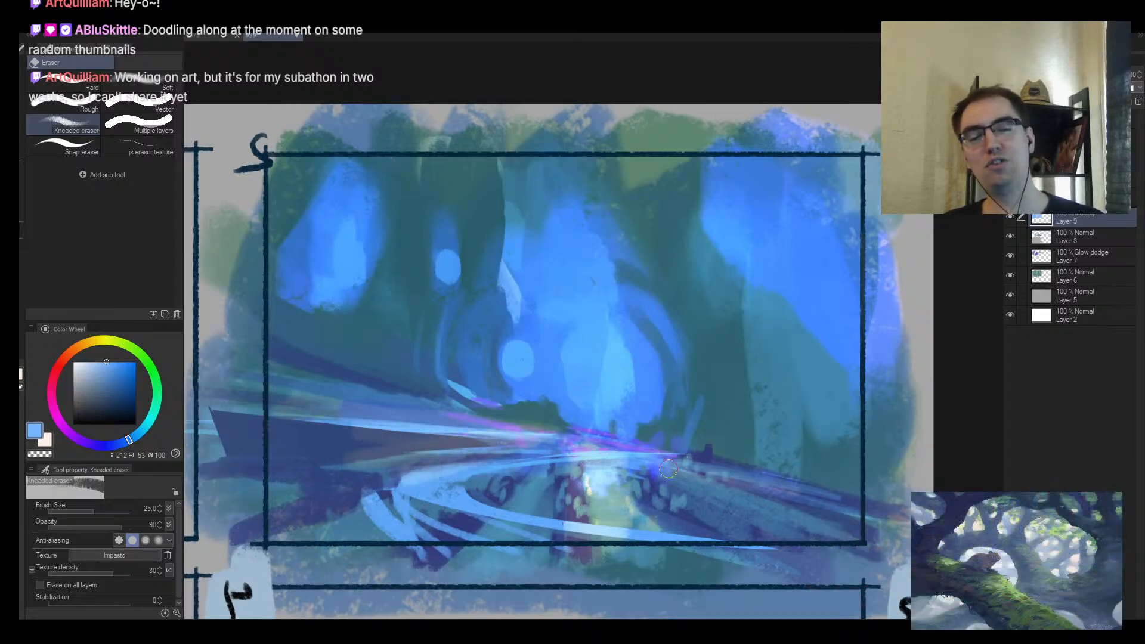
Step: Erase the glaze over the ground right of the path and the shrubs beneath the central glow, with the eraser at sizes 30 and 25
key(bracketright)
mouse_move(668, 469)
mouse_down()
mouse_move(726, 509)
mouse_move(648, 461)
mouse_move(773, 538)
mouse_move(679, 471)
mouse_move(792, 526)
mouse_move(678, 479)
mouse_move(730, 528)
mouse_up()
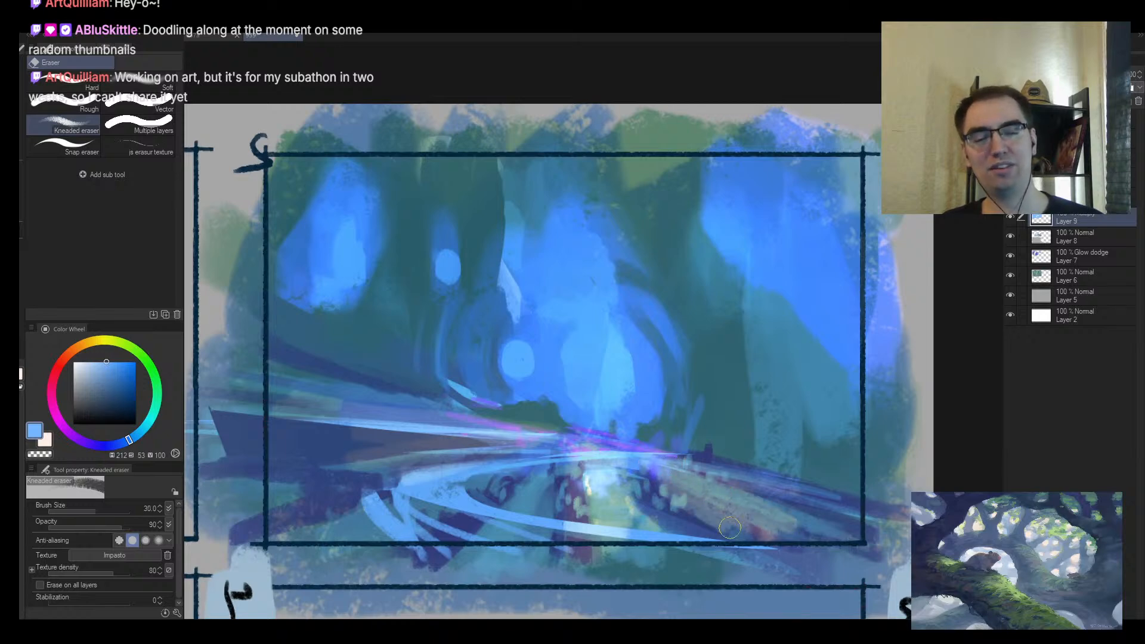
key(bracketleft)
drag(701, 465, 776, 507)
drag(677, 439, 827, 467)
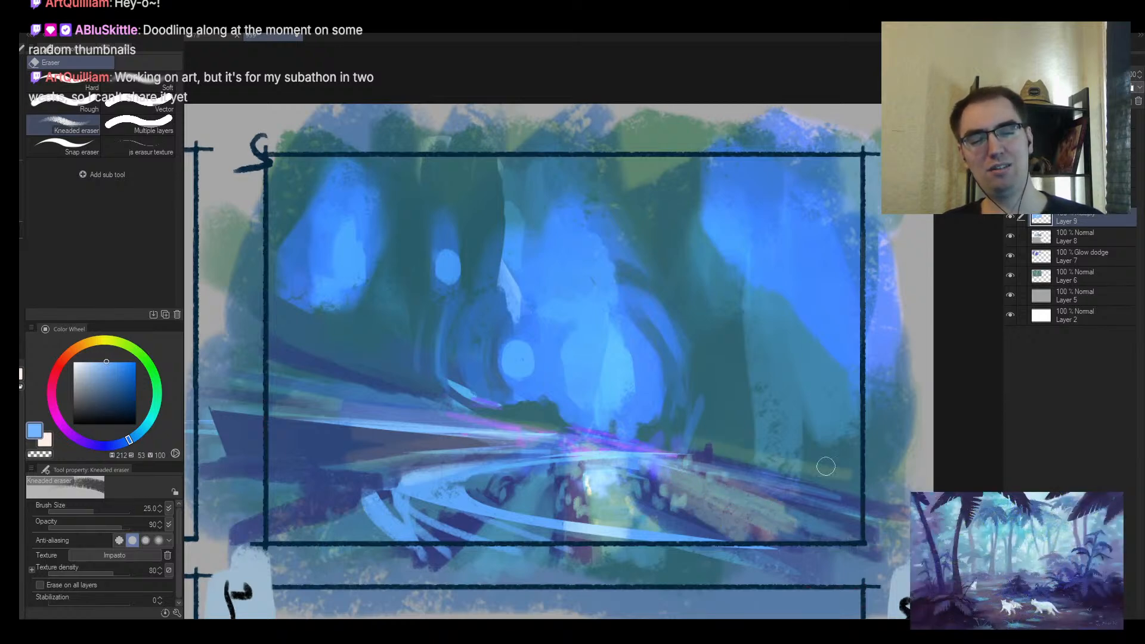
mouse_move(562, 435)
mouse_down()
mouse_move(660, 441)
mouse_move(542, 429)
mouse_move(618, 431)
mouse_move(503, 407)
mouse_move(657, 425)
mouse_up()
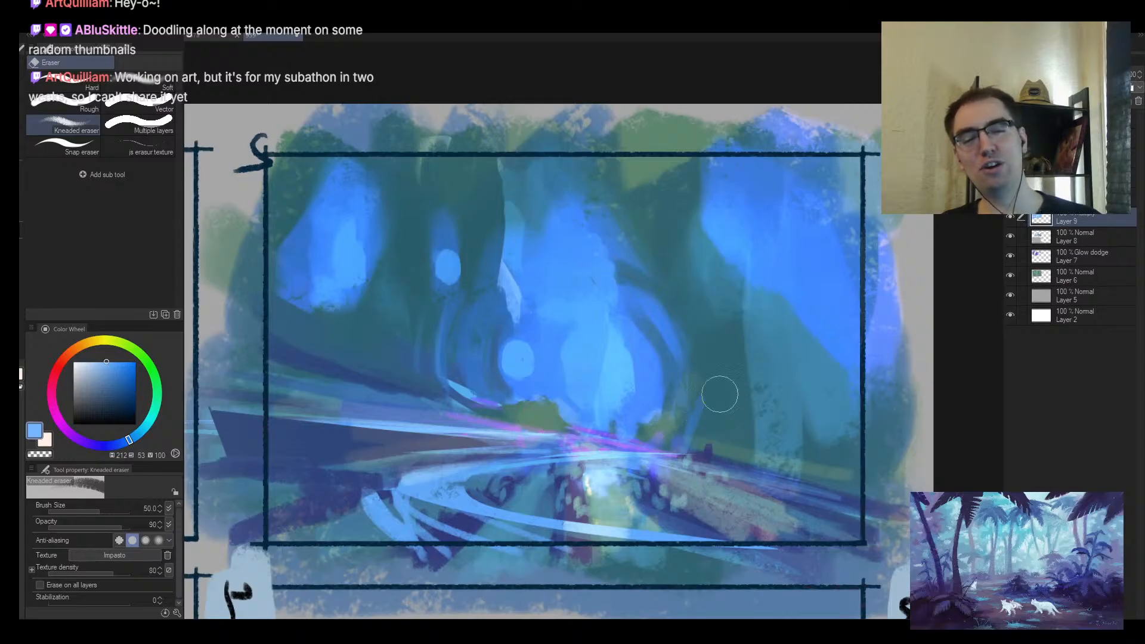
Step: Flip the canvas view and erase the blue glaze around the path's bend in the foreground, with the Kneaded eraser at sizes 50 and 40
key(bracketright)
key(h)
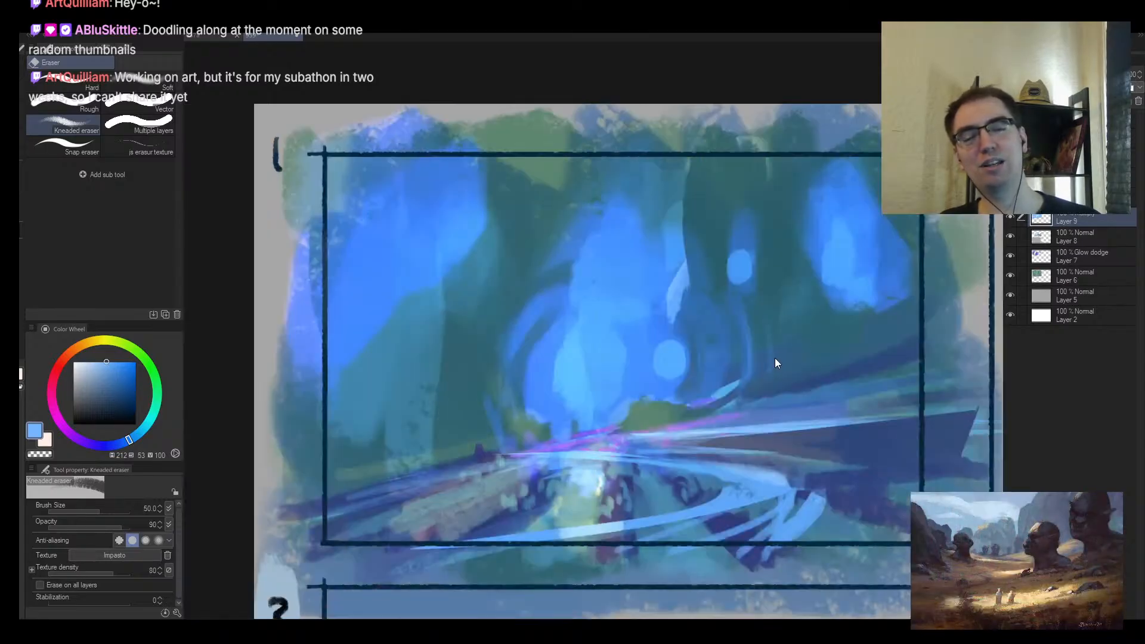
key(ctrl+alt+space)
click(757, 391)
click(757, 391)
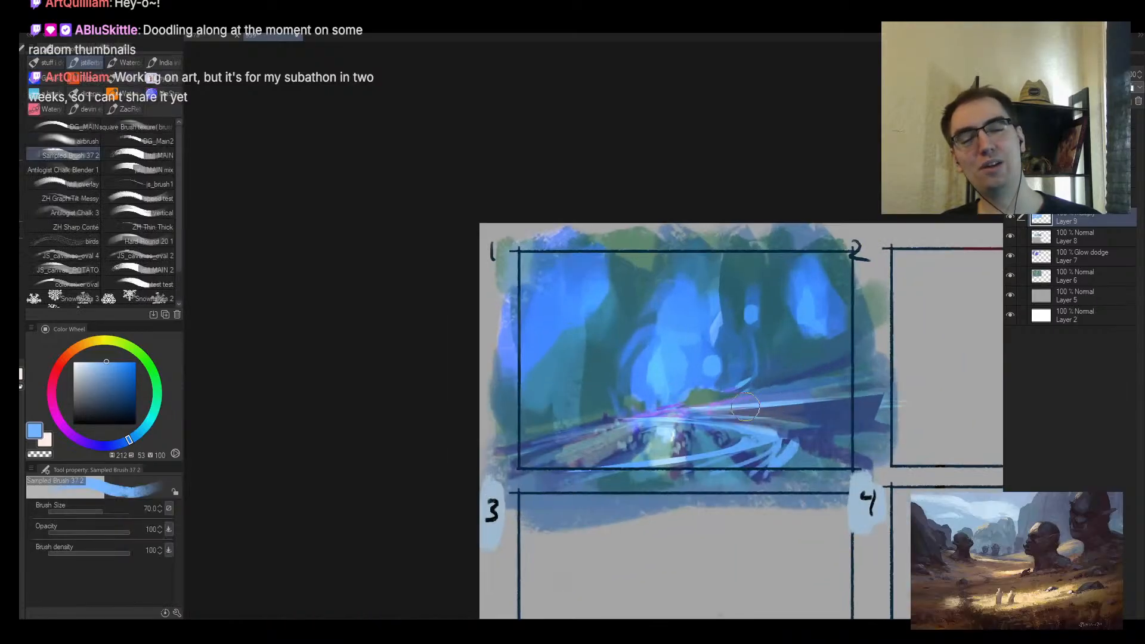
drag(829, 417, 756, 423)
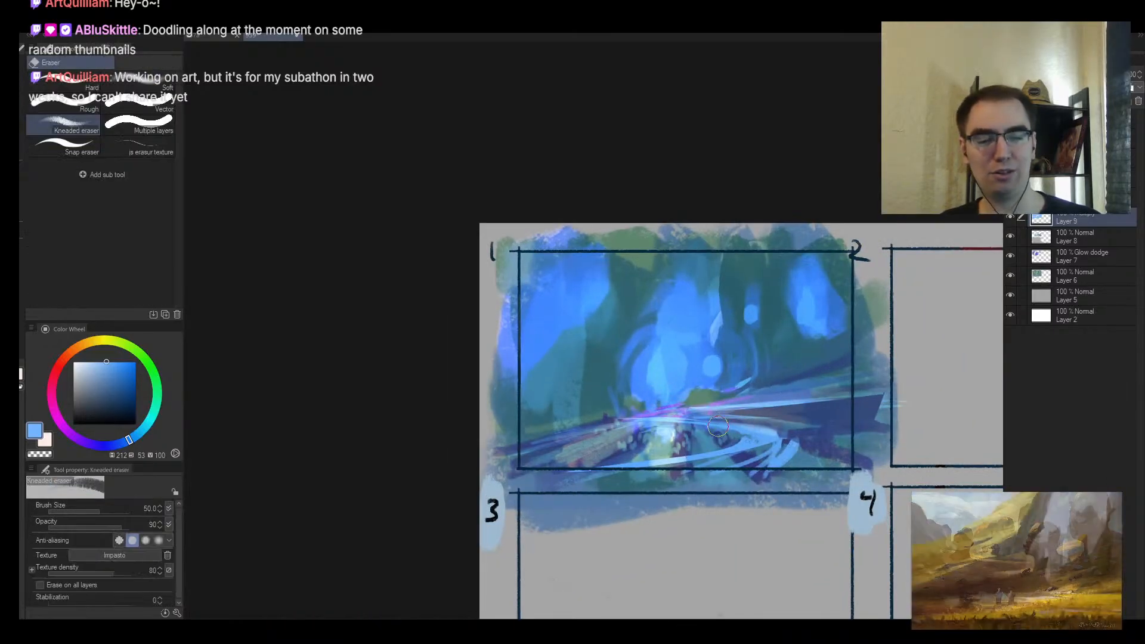
key(e)
drag(733, 434, 750, 464)
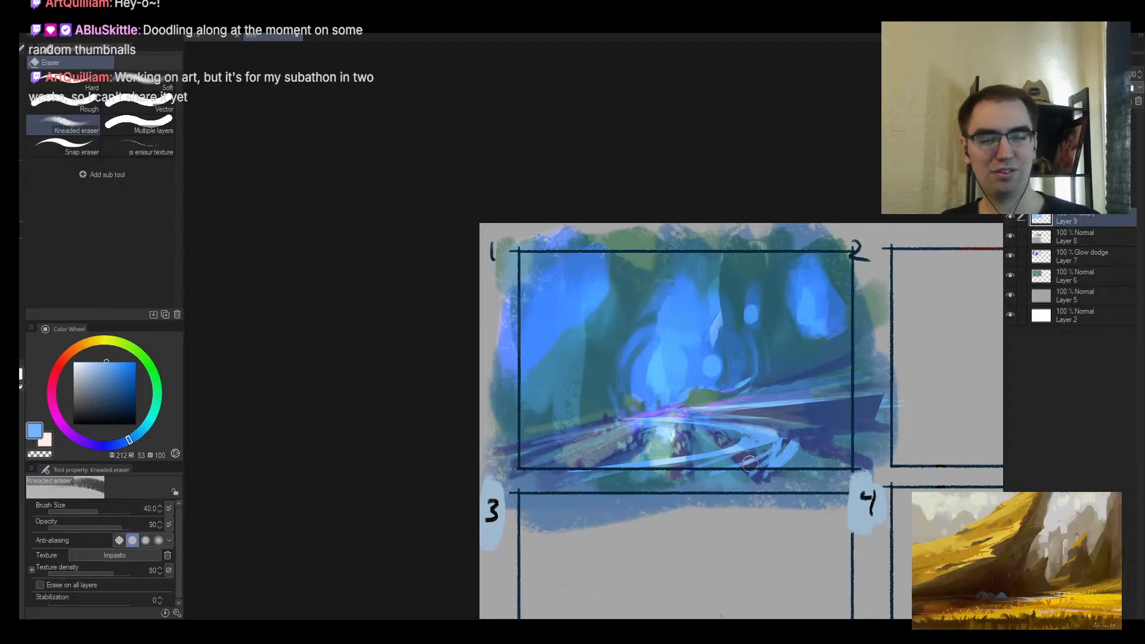
key([)
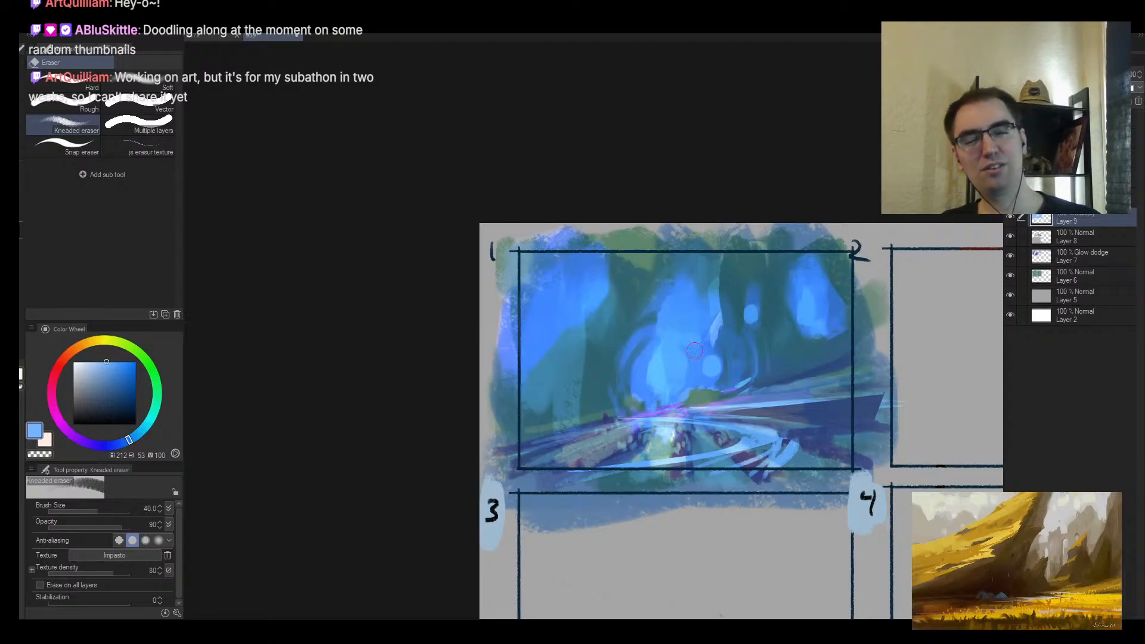
Step: Erase the blue glaze around the central glow with the Kneaded eraser enlarged from size 50, and flip the canvas view again
drag(710, 379, 644, 408)
key(])
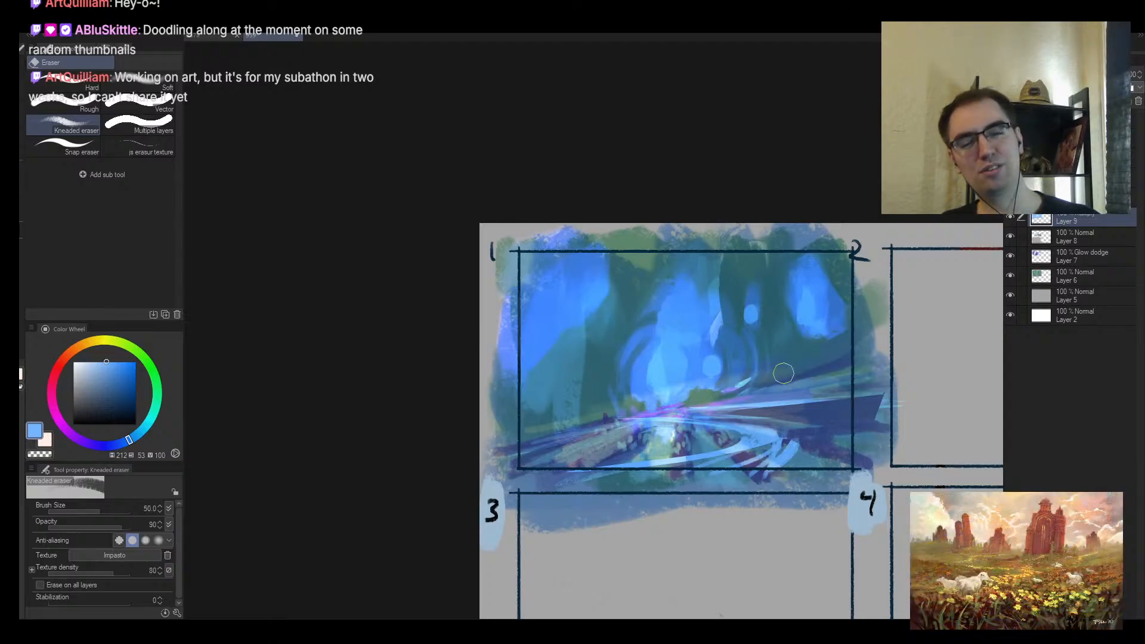
key(])
mouse_move(623, 391)
mouse_down()
mouse_move(689, 367)
mouse_move(665, 378)
mouse_up()
key(h)
key(alt+space)
mouse_move(621, 346)
mouse_down()
mouse_move(725, 371)
mouse_move(759, 362)
mouse_move(770, 391)
mouse_up()
Step: Create a new layer above the glaze and sample the dark blue of the foreground wedge as the brush color
key(b)
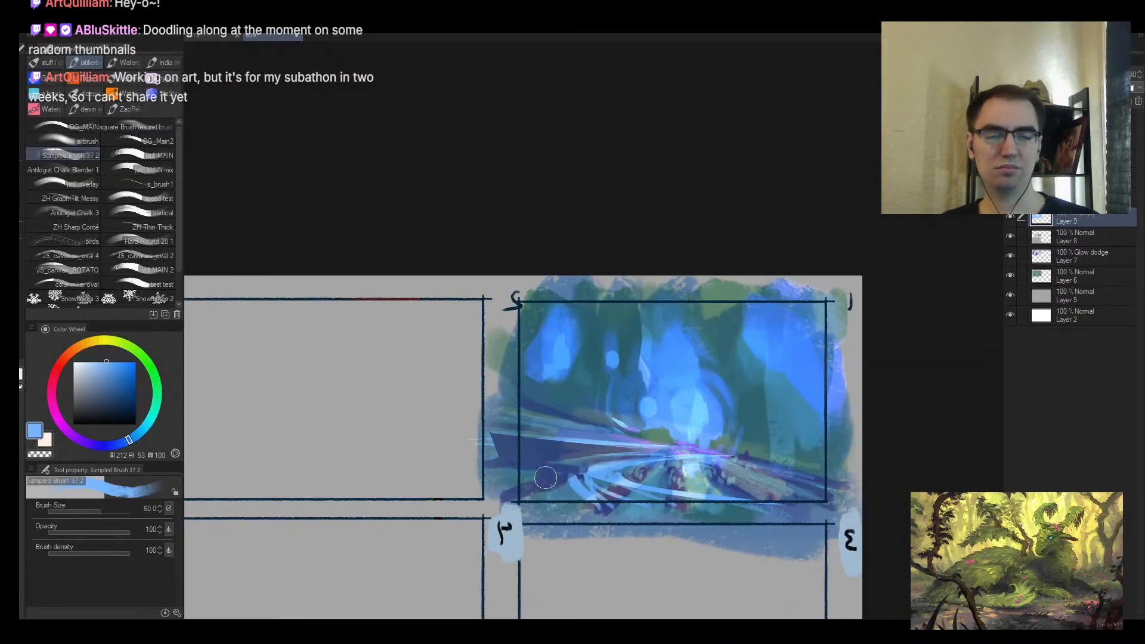
key(ctrl+shift+n)
click(83, 409)
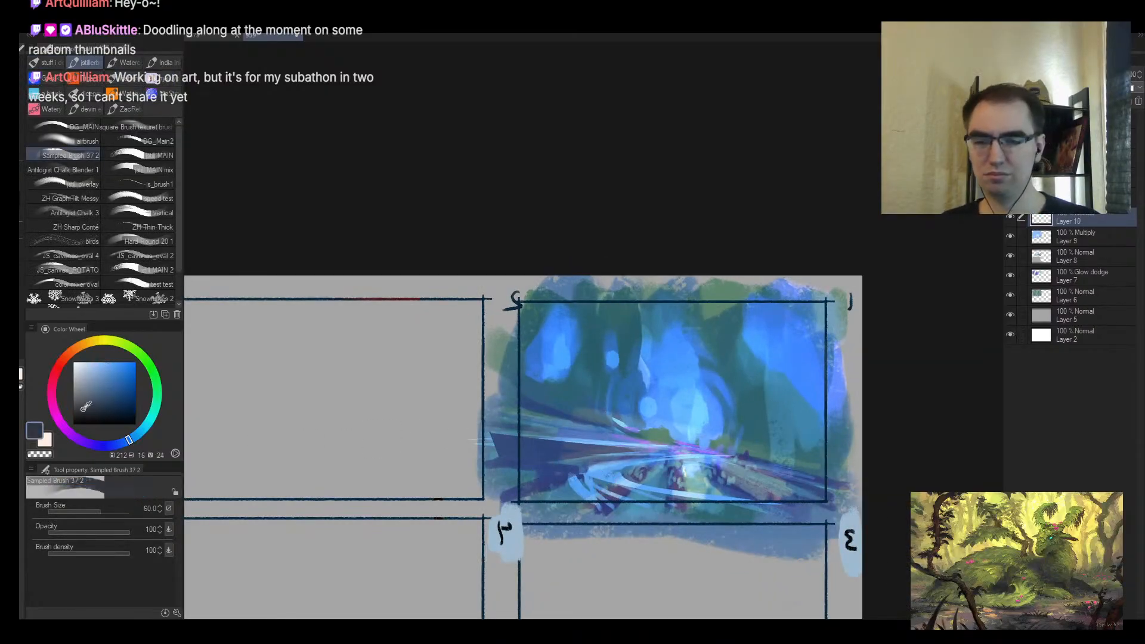
key(])
drag(474, 472, 643, 499)
key(ctrl+z)
alt+click(539, 445)
key(])
key(])
key(])
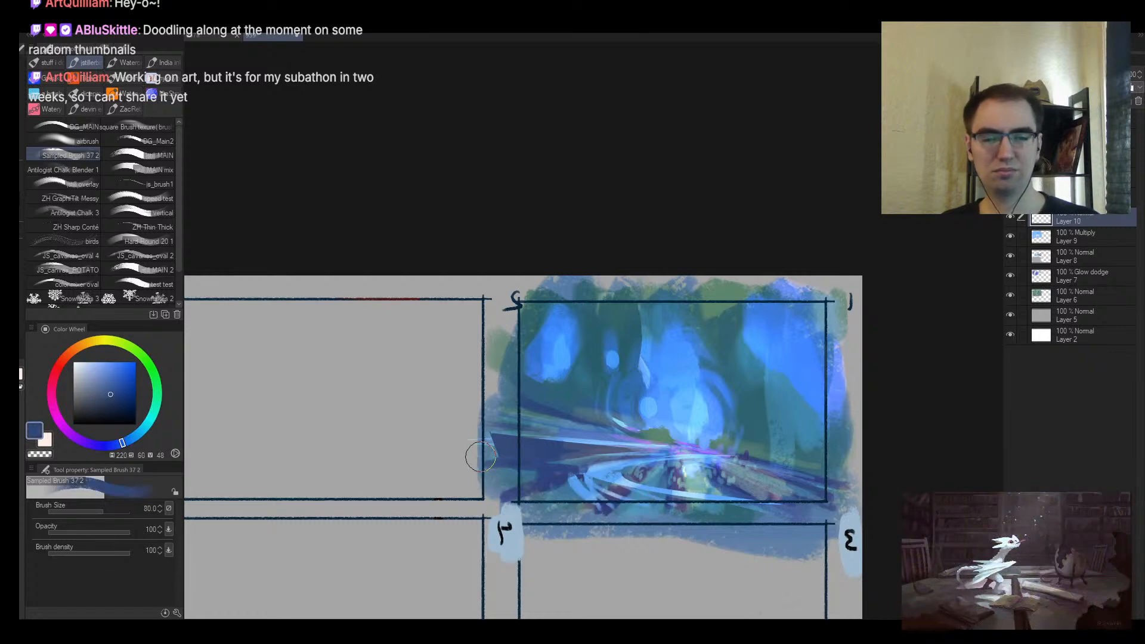
mouse_move(512, 472)
mouse_down()
mouse_move(645, 501)
mouse_move(519, 486)
mouse_up()
key(ctrl+z)
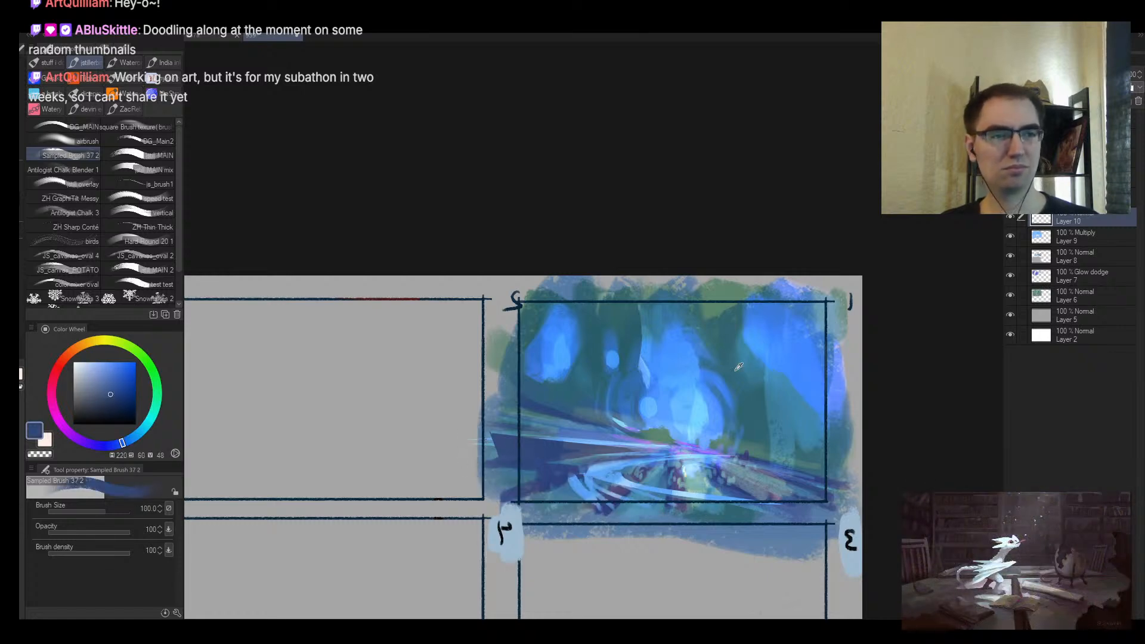
Step: Add another new layer at the top of the stack, change its blending mode, and return to the Sampled Brush
key(alt+space)
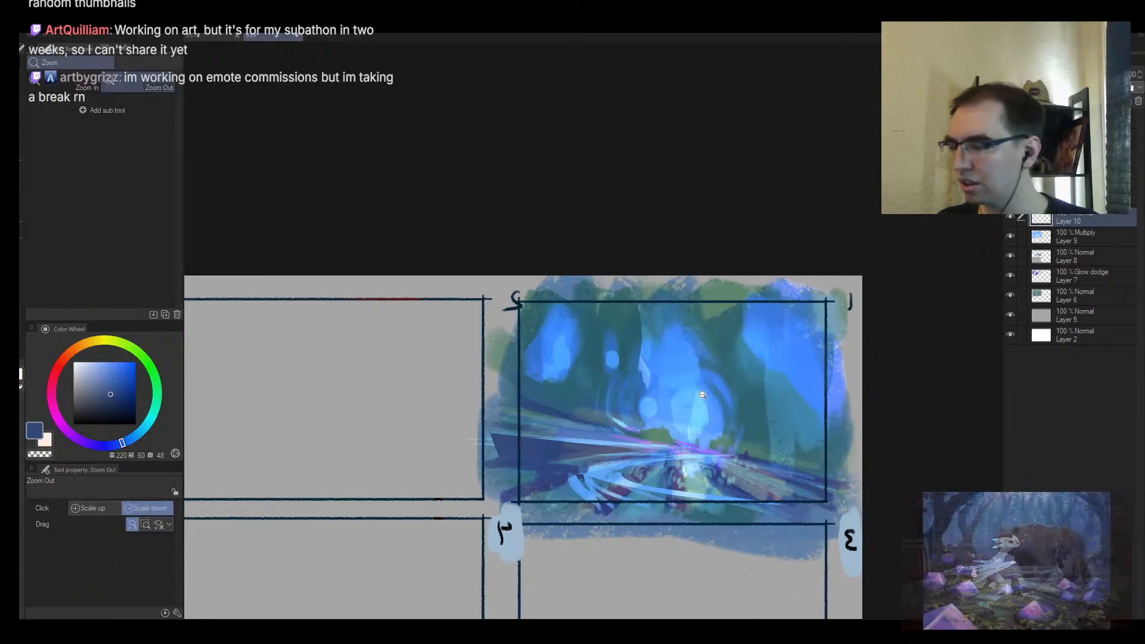
mouse_move(683, 399)
mouse_down()
mouse_move(705, 398)
mouse_move(681, 345)
mouse_up()
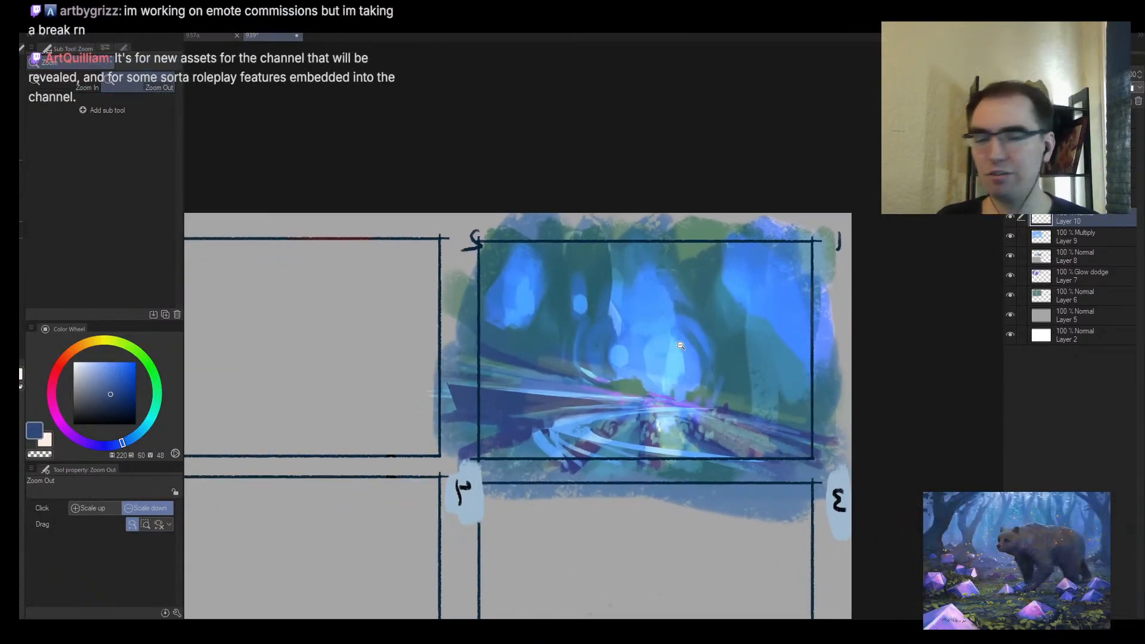
key(ctrl+shift+n)
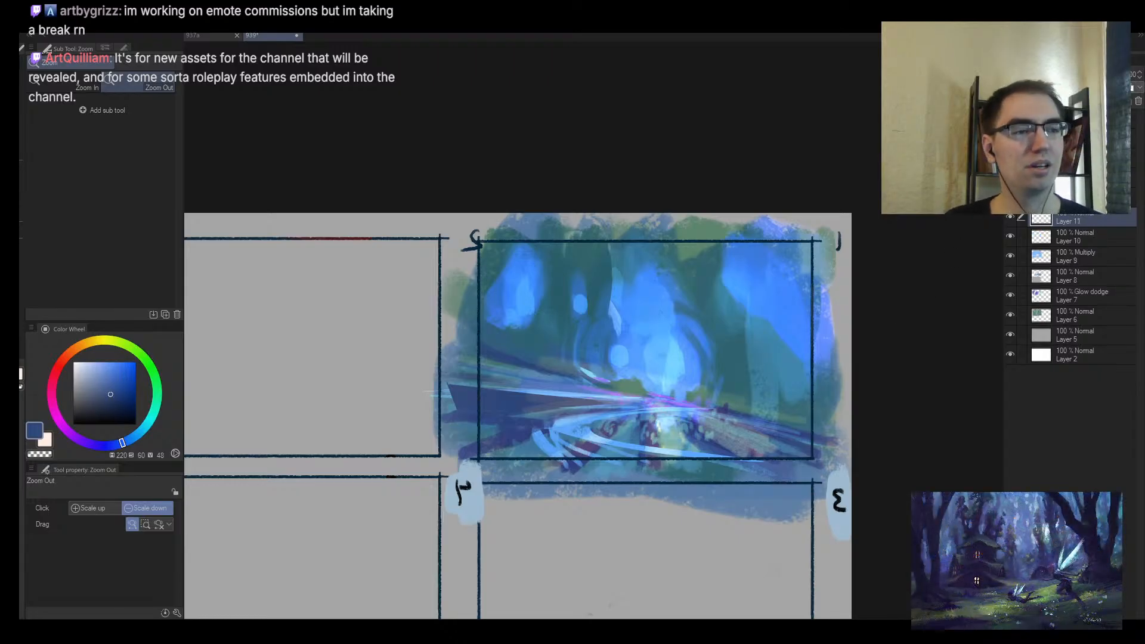
click(1035, 113)
key(b)
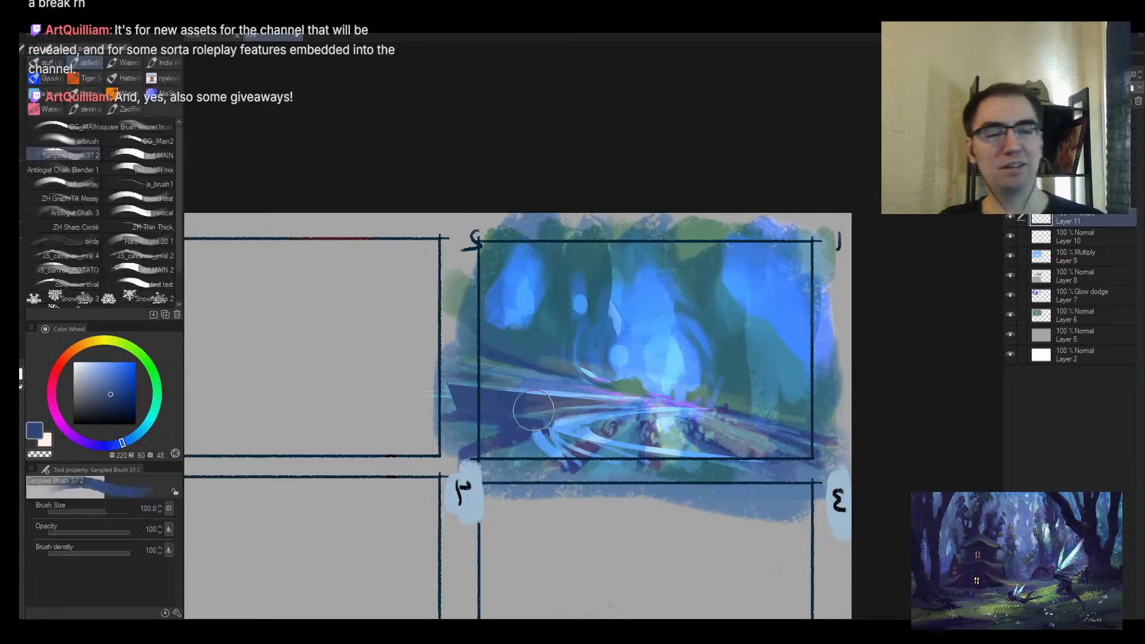
Step: Darken panel 1's foreground corners and the ground around the path with dark blue strokes, using brush sizes 120 and 100
scroll(528, 430, up, 2)
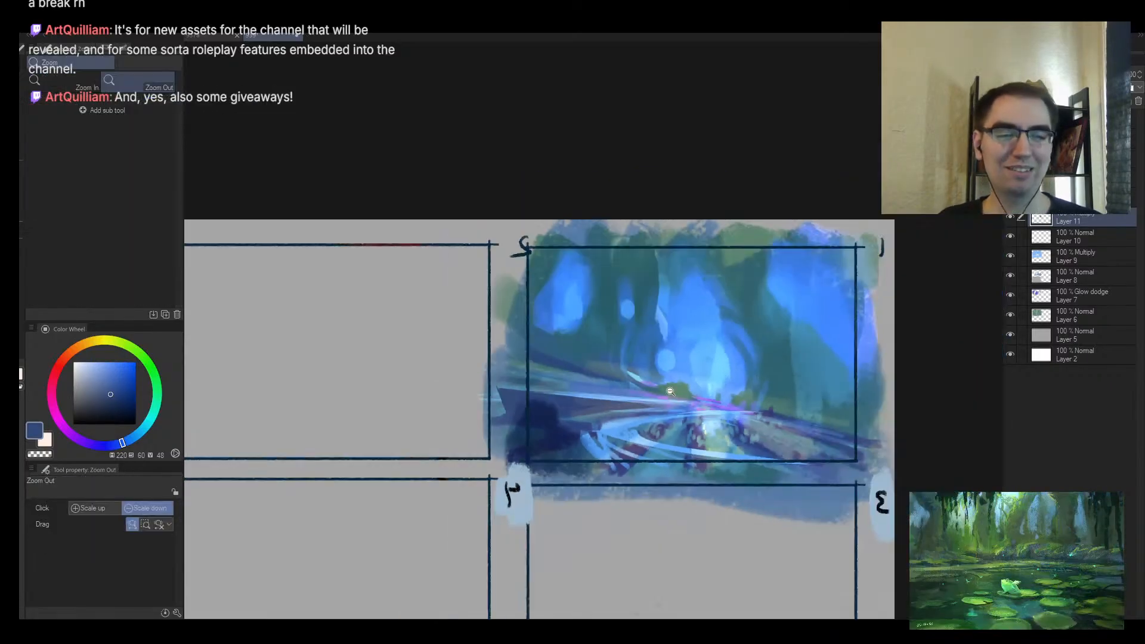
scroll(657, 442, down, 2)
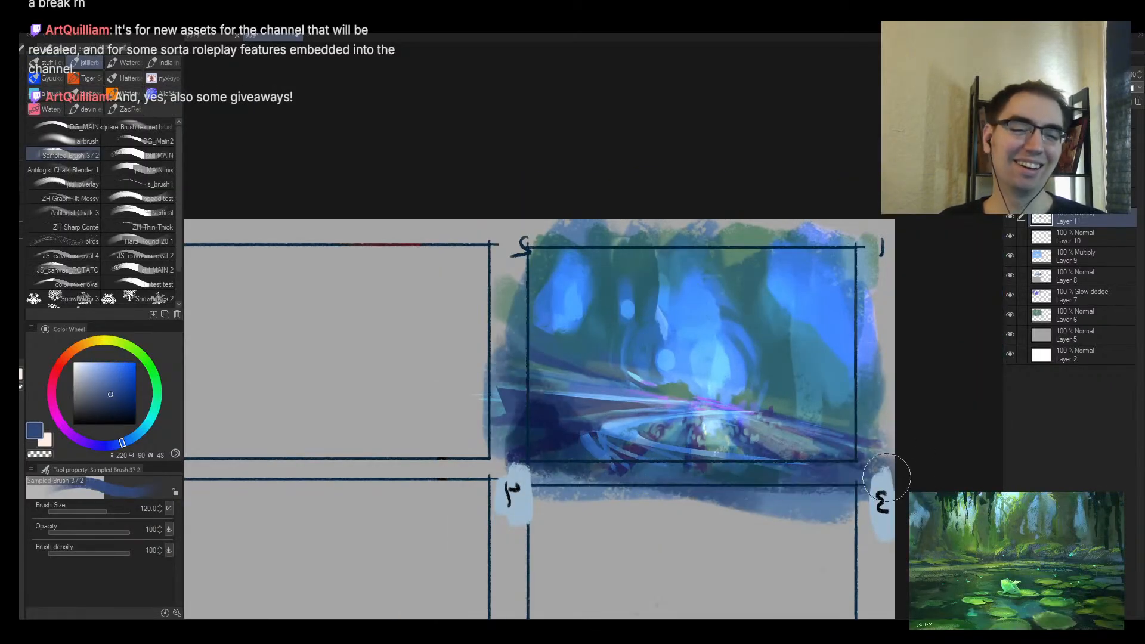
drag(946, 481, 749, 481)
key(/)
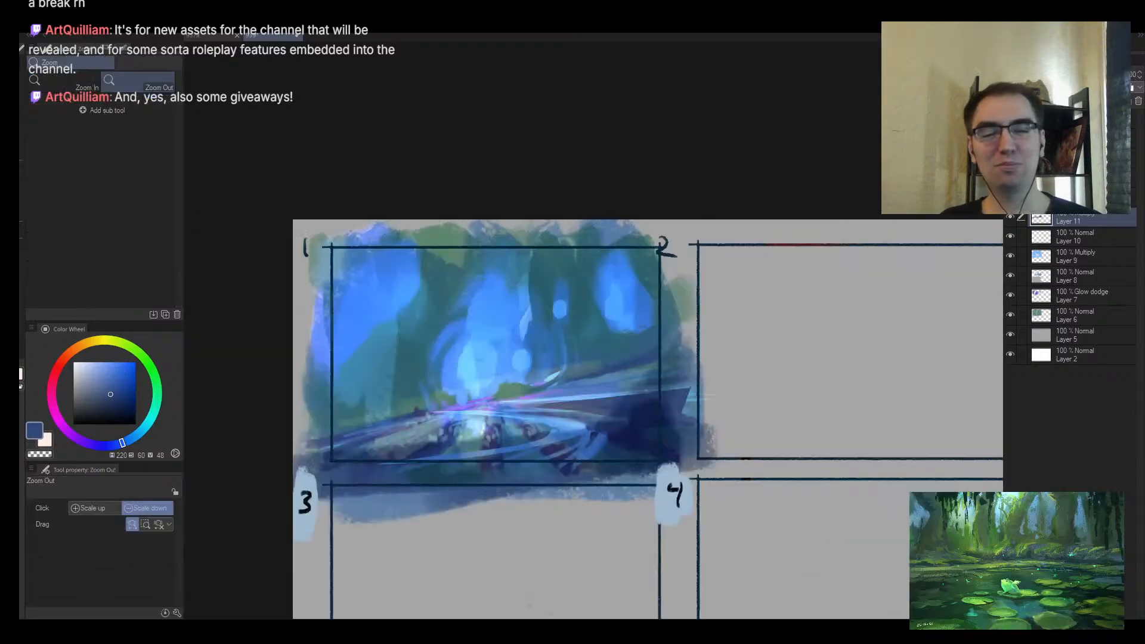
key(b)
drag(526, 433, 679, 400)
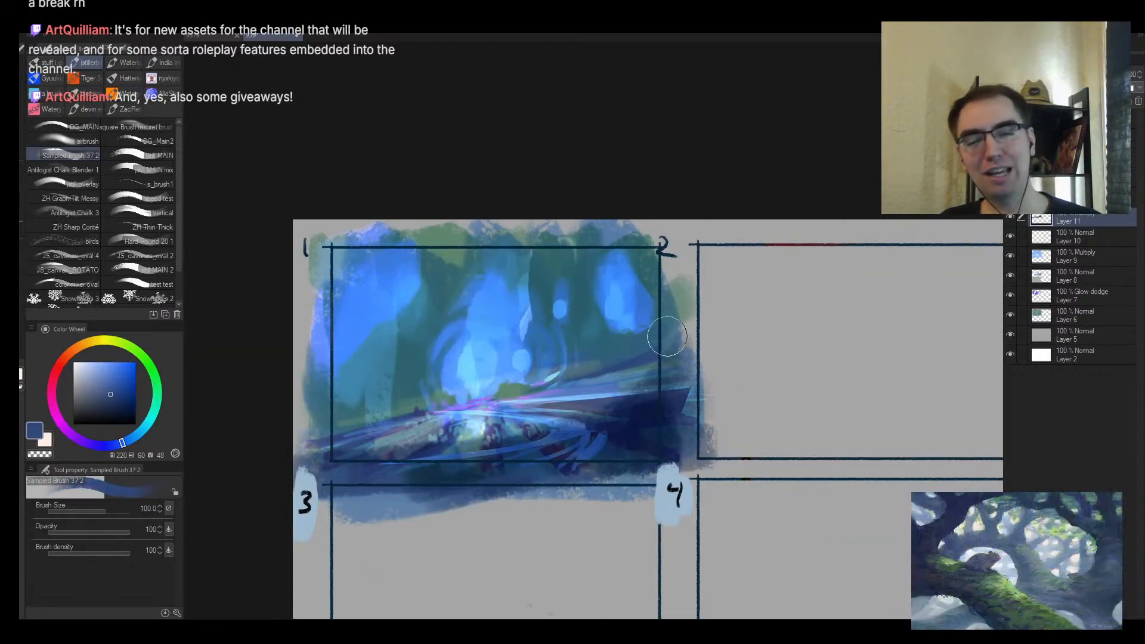
drag(666, 337, 607, 432)
Step: Erase parts of the dark blue shading over the ground and light streaks right of the path
key(e)
mouse_move(681, 394)
mouse_down()
mouse_move(618, 373)
mouse_move(594, 415)
mouse_up()
drag(673, 369, 615, 375)
Step: Paint more dark blue shading over the foreground's outer edges on both sides of panel 1 and reduce the brush size
key(b)
mouse_move(672, 425)
mouse_down()
mouse_move(648, 424)
mouse_move(719, 394)
mouse_up()
key(])
mouse_move(380, 449)
mouse_down()
mouse_move(369, 428)
mouse_move(421, 402)
mouse_move(334, 427)
mouse_move(352, 412)
mouse_up()
mouse_move(631, 341)
mouse_down()
mouse_move(641, 386)
mouse_move(685, 396)
mouse_move(626, 411)
mouse_up()
key([)
key([)
Step: Flip the canvas view, darken the curve of the path down to brush size 60, and switch to the Kneaded eraser
key(h)
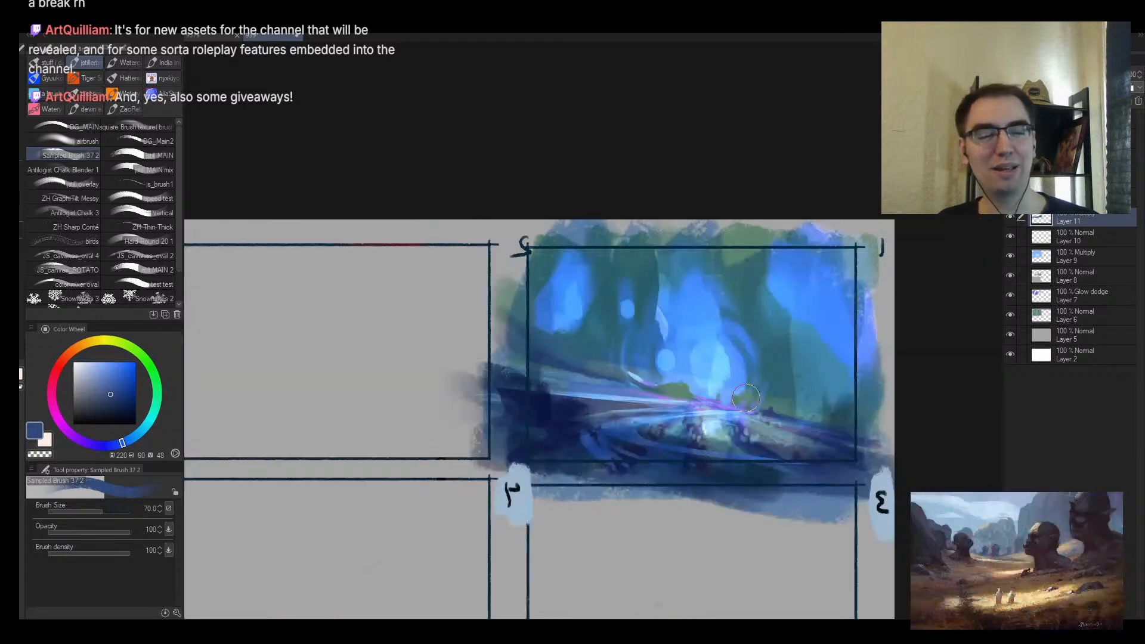
drag(731, 398, 591, 446)
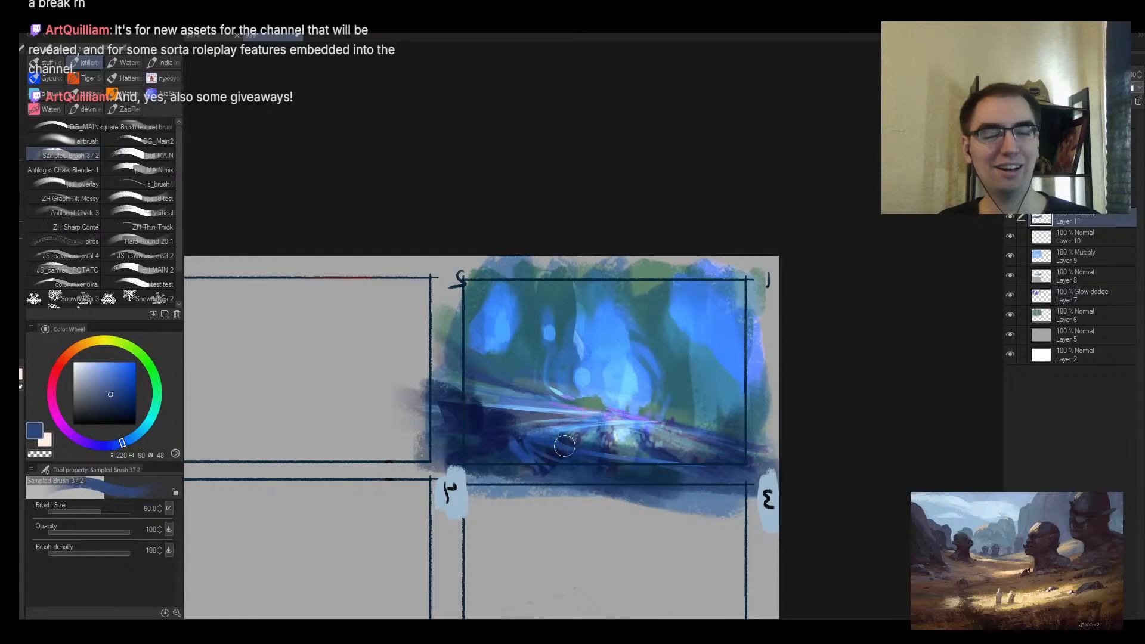
key(bracketright)
key(e)
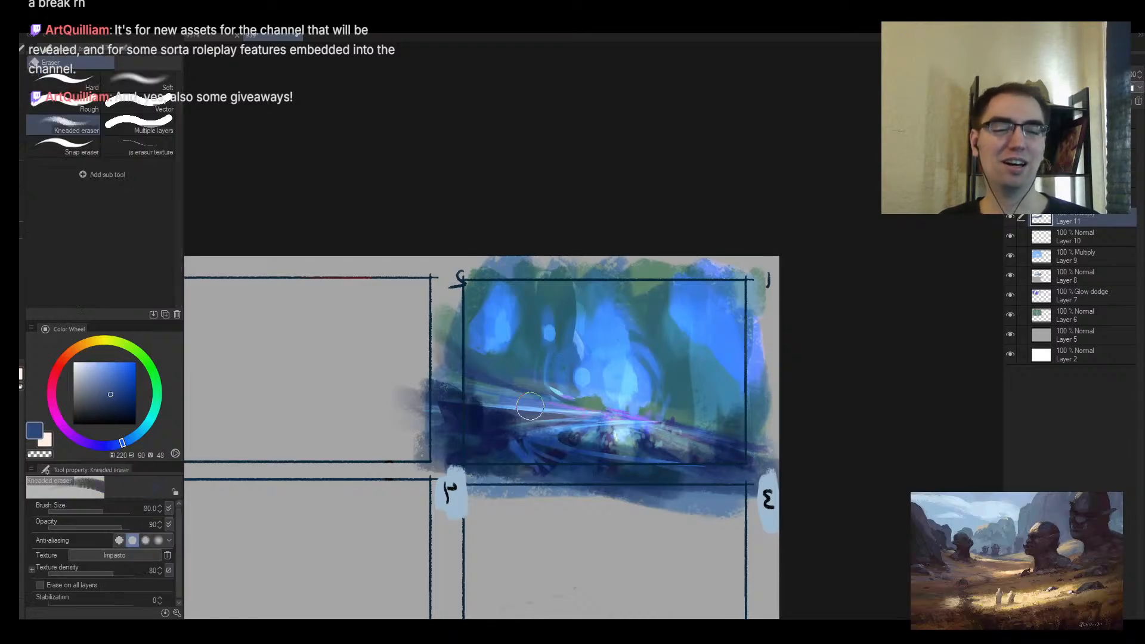
Step: Undo the recent brush strokes painted near the light streaks on the left of panel 1
key(b)
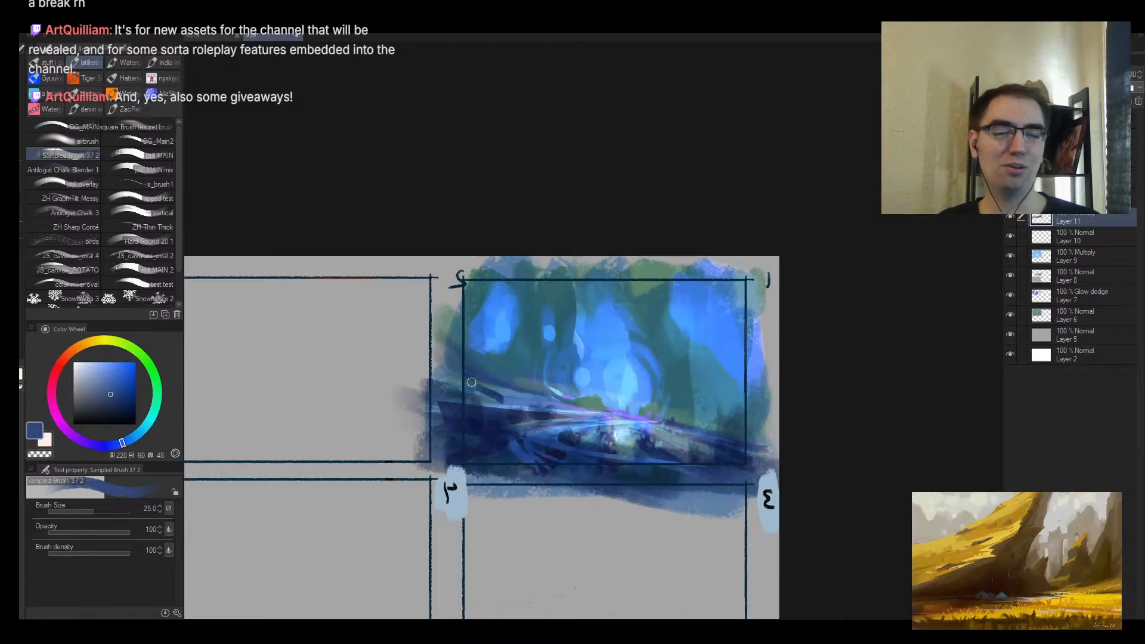
key(ctrl+z)
key(ctrl+z)
key(ctrl+z)
key(ctrl+z)
key(ctrl+z)
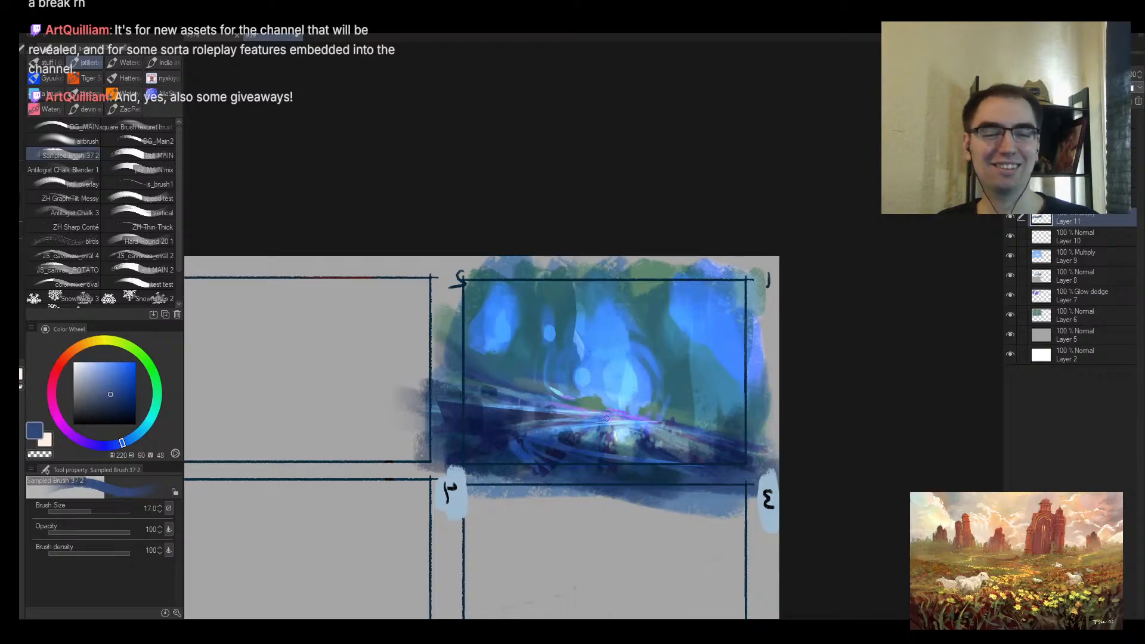
Step: Paint dark blue shrub shapes along the ground line right of the path with the brush at size 40
drag(749, 434, 666, 430)
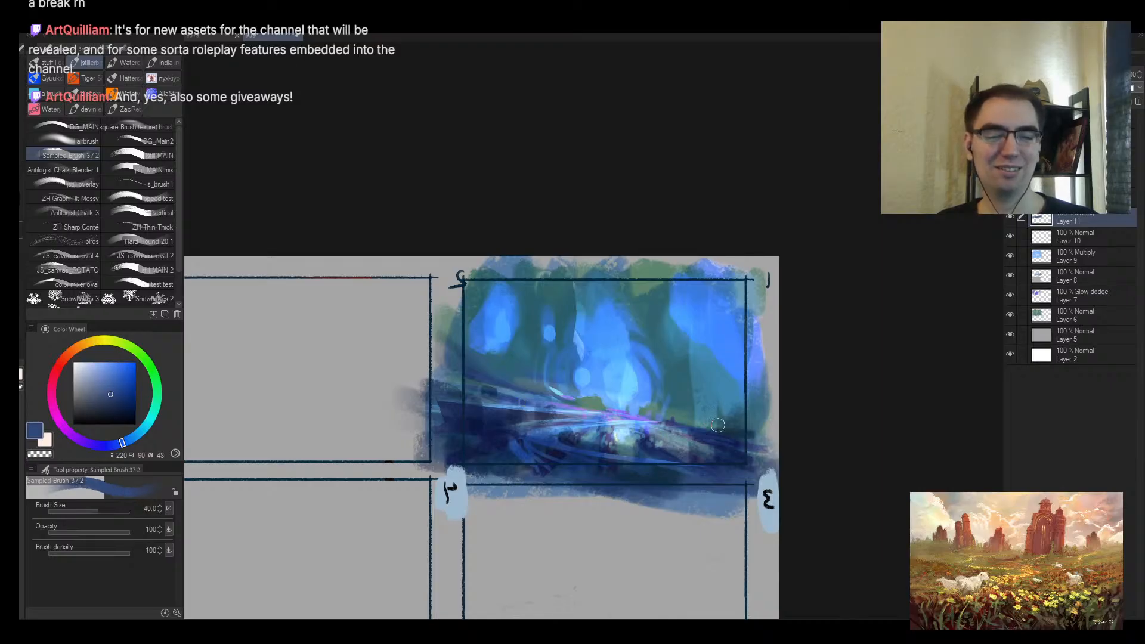
mouse_move(763, 418)
mouse_down()
mouse_move(752, 407)
mouse_move(763, 399)
mouse_move(717, 377)
mouse_up()
key(h)
Step: Darken the tree trunks and canopy between the glowing patches with broad dark blue strokes, enlarging the brush to 200
key(])
key(])
key(])
key(])
key(])
key(])
key(])
key(])
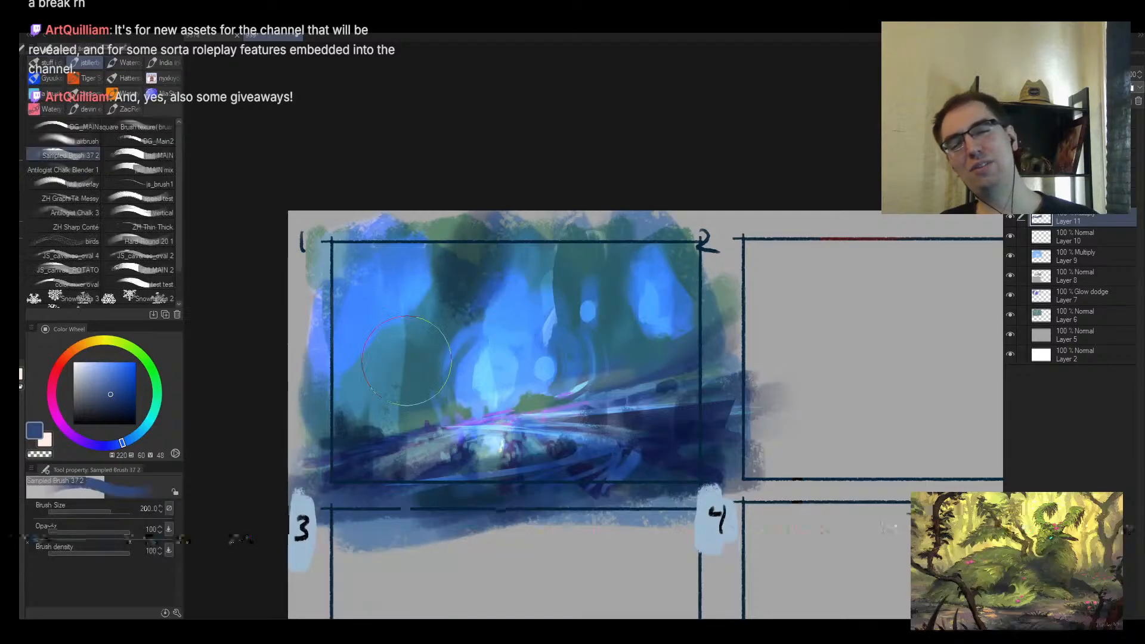
mouse_move(573, 257)
mouse_down()
mouse_move(599, 320)
mouse_move(631, 332)
mouse_move(581, 336)
mouse_up()
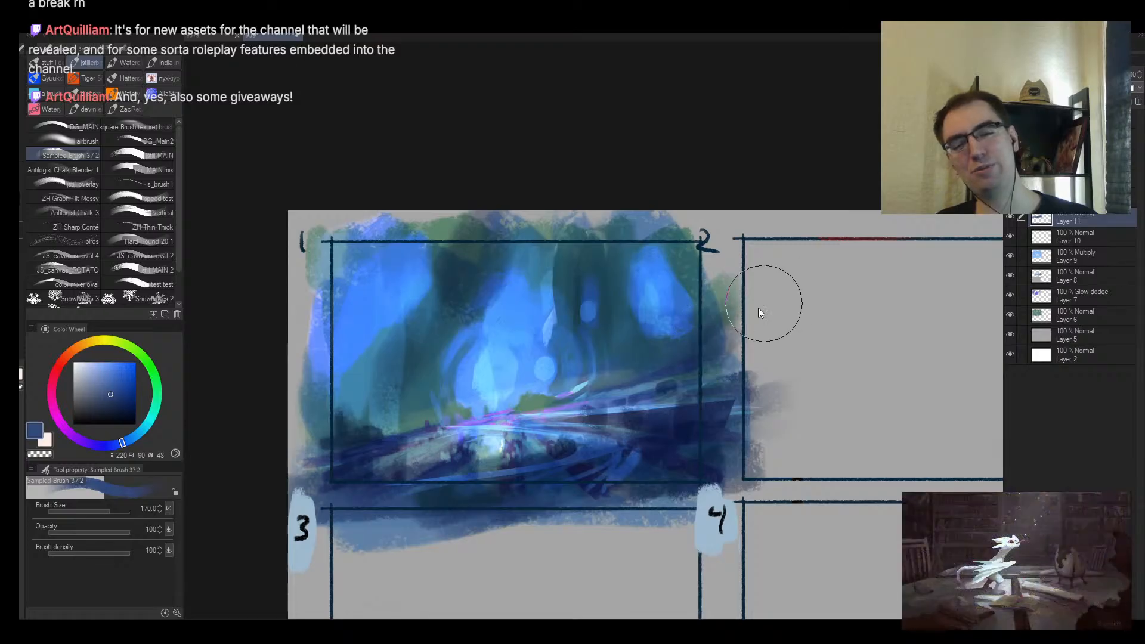
Step: Flip the canvas view and erase dark shading over the left light streaks of the path, using the Kneaded eraser at size 170
key(h)
click(793, 392)
key(e)
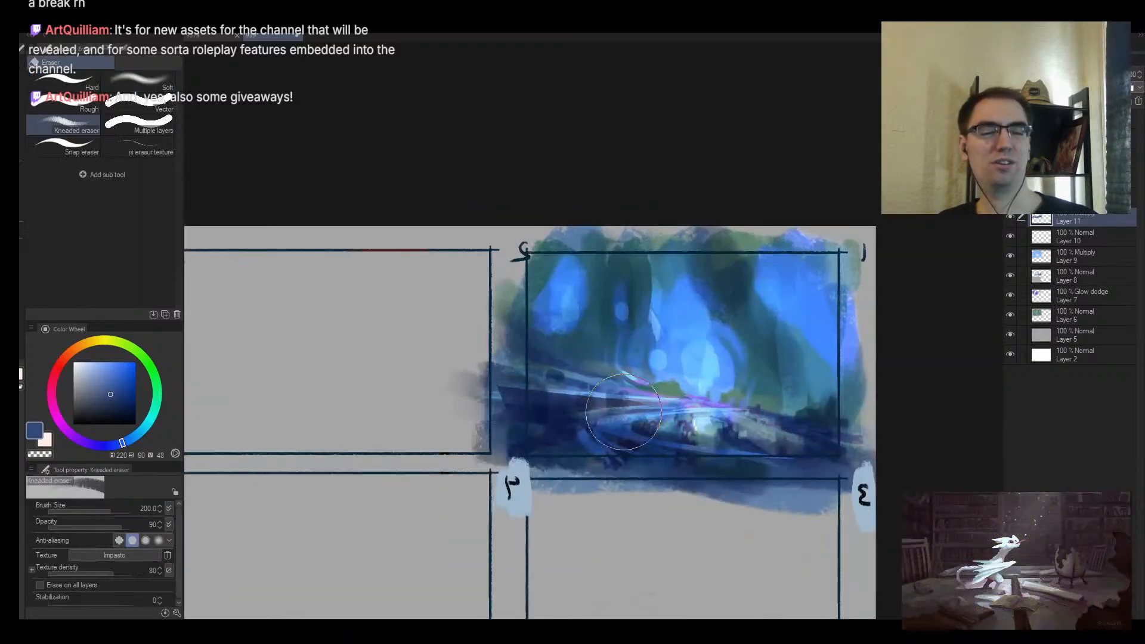
key(bracketleft)
drag(513, 399, 634, 426)
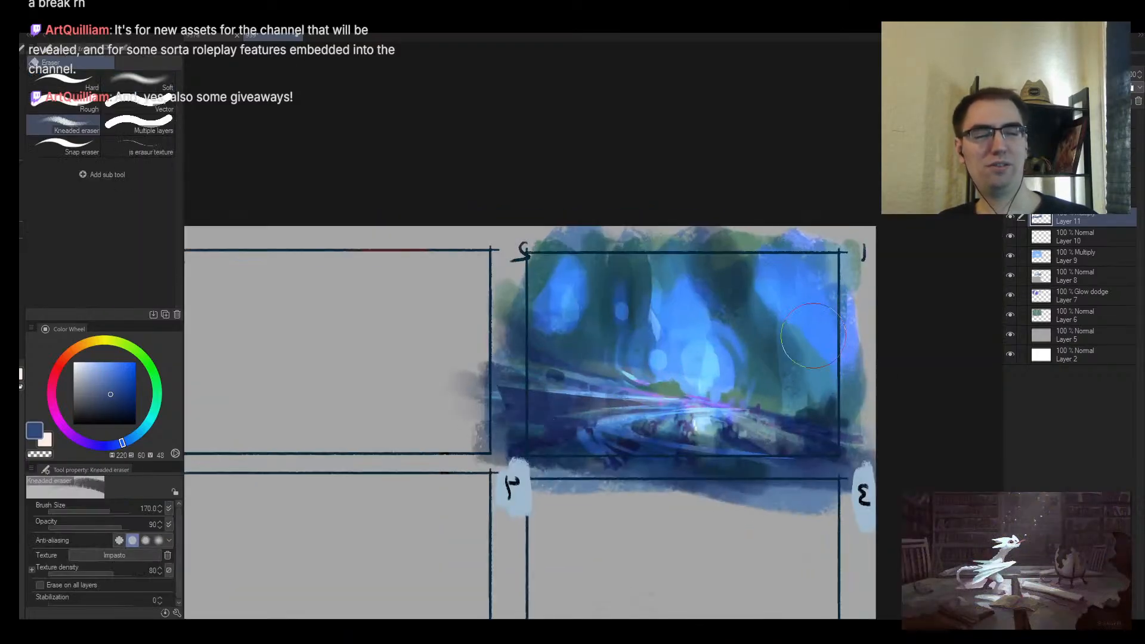
key(b)
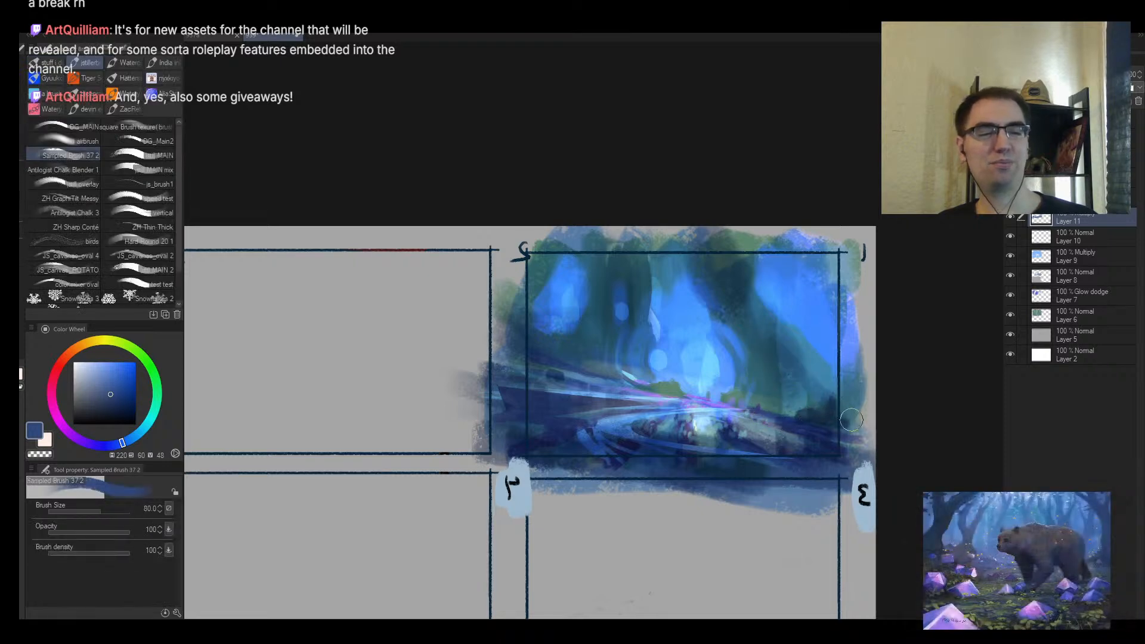
Step: Shade the sloping trunk beside panel 1's left glow with a smaller dark blue brush, and return the canvas to its unflipped view
key(bracketleft)
drag(785, 332, 832, 412)
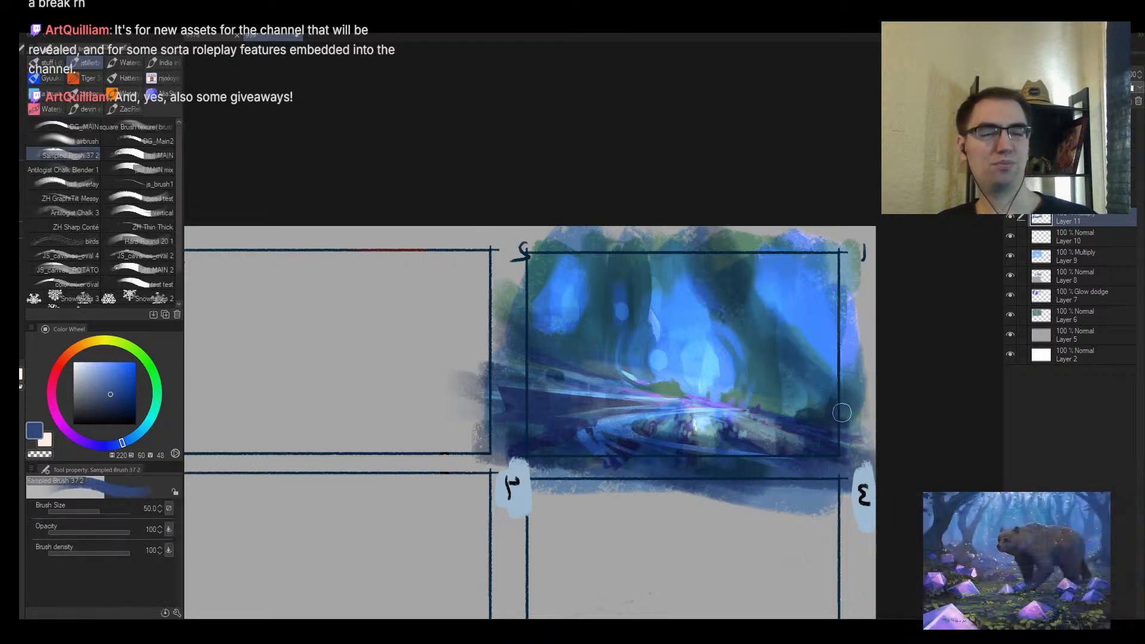
key(h)
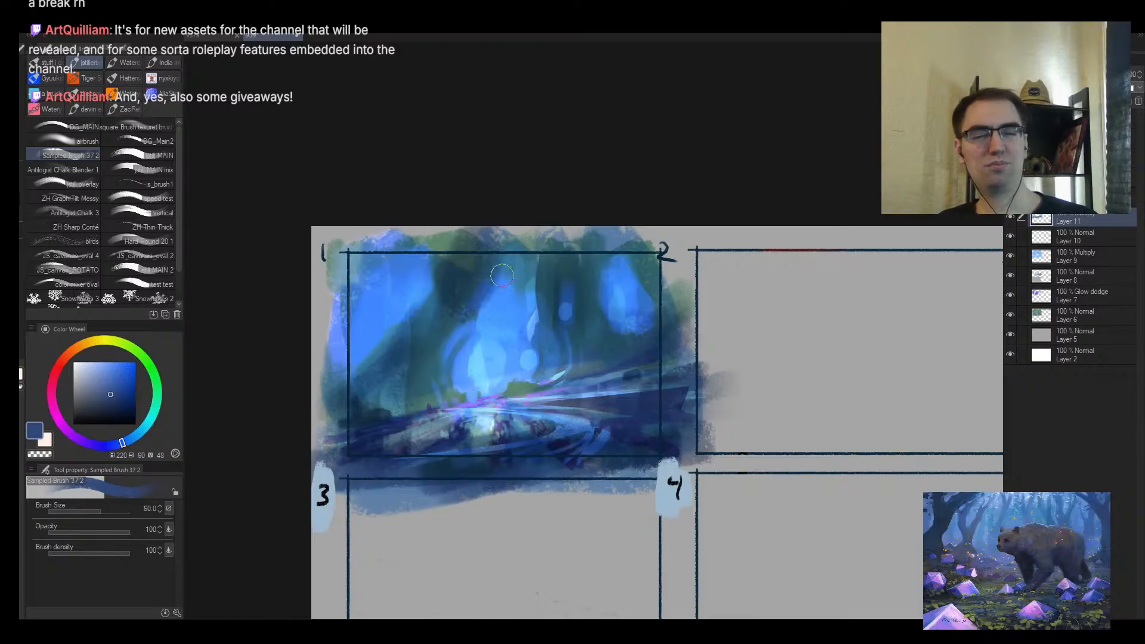
key(ctrl+alt+space)
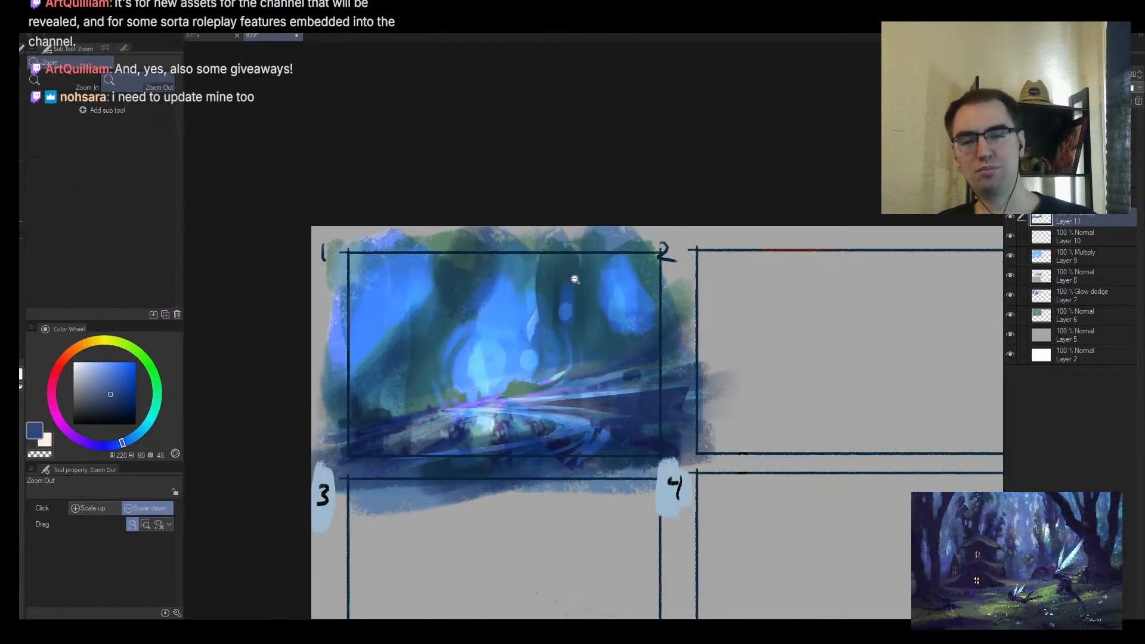
scroll(575, 279, up, 1)
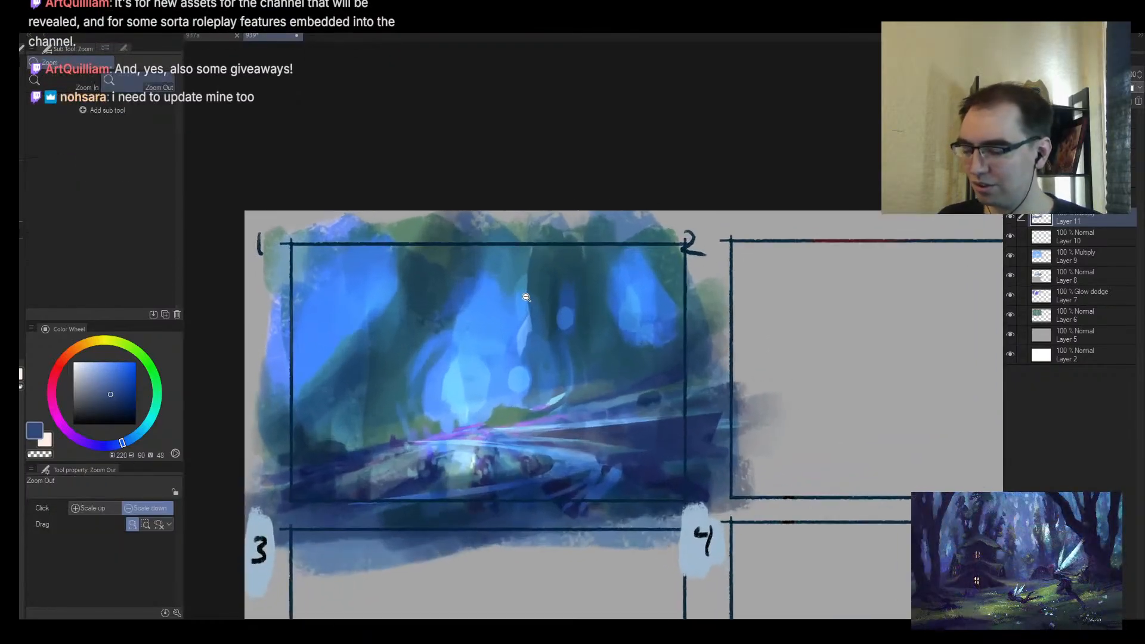
Step: Add a new layer and paint sampled bright blue over the left sky gap with the brush enlarged to size 80
key(ctrl+shift+n)
key(b)
alt+click(396, 248)
drag(397, 247, 395, 266)
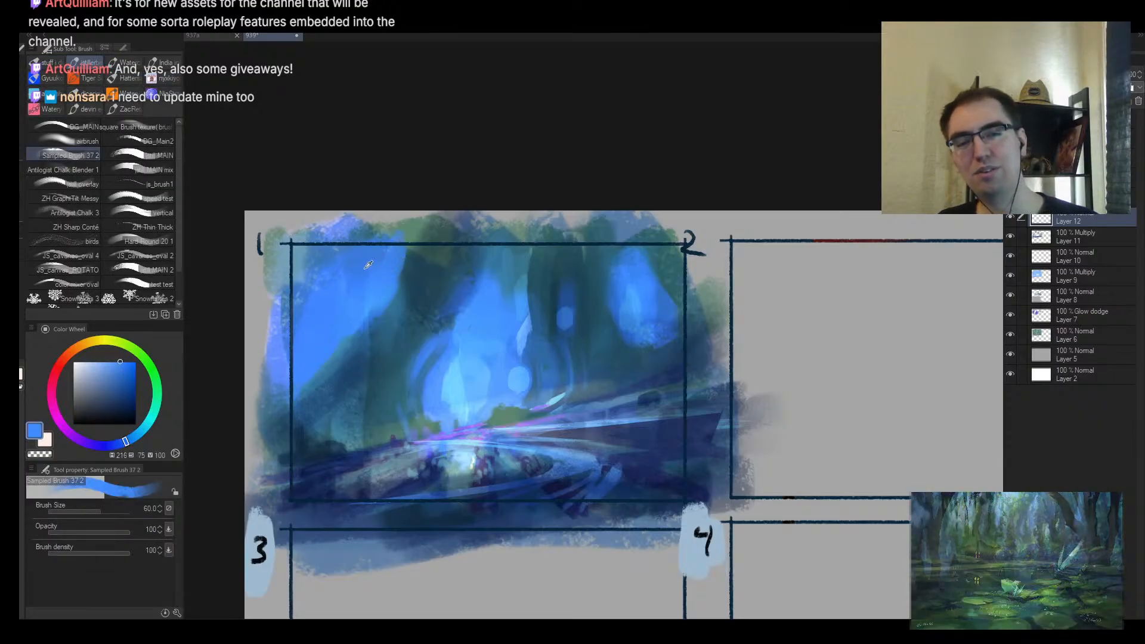
key(])
key(])
alt+click(345, 275)
drag(303, 280, 296, 253)
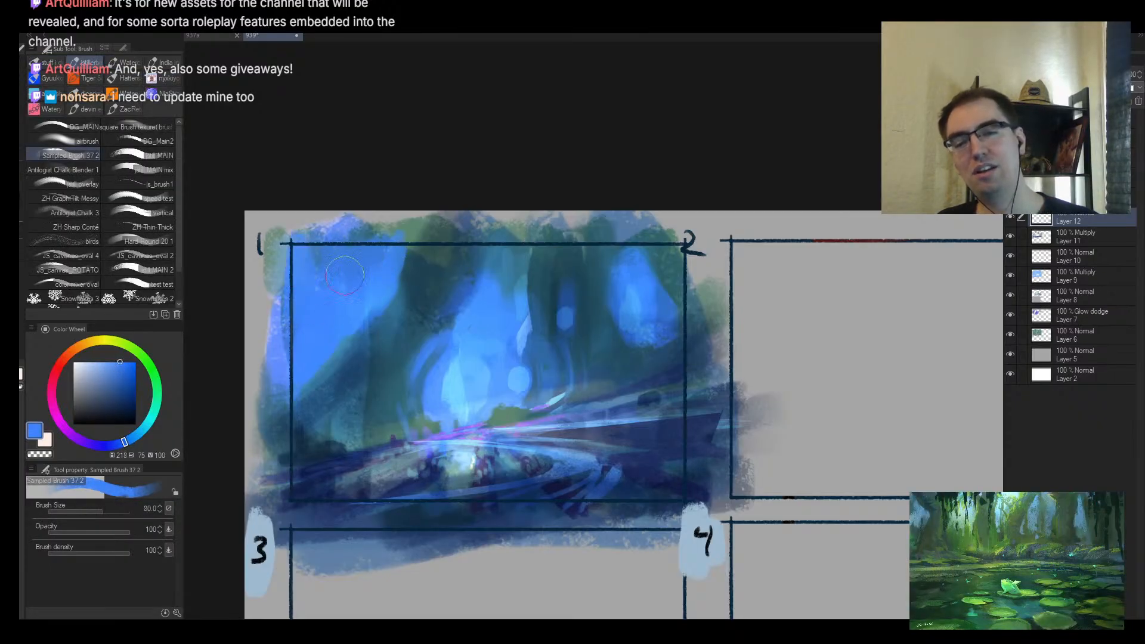
Step: Extend the central blue glow up to the panel's top edge and define the neighbouring trunk with dark teal at size 70
alt+click(494, 319)
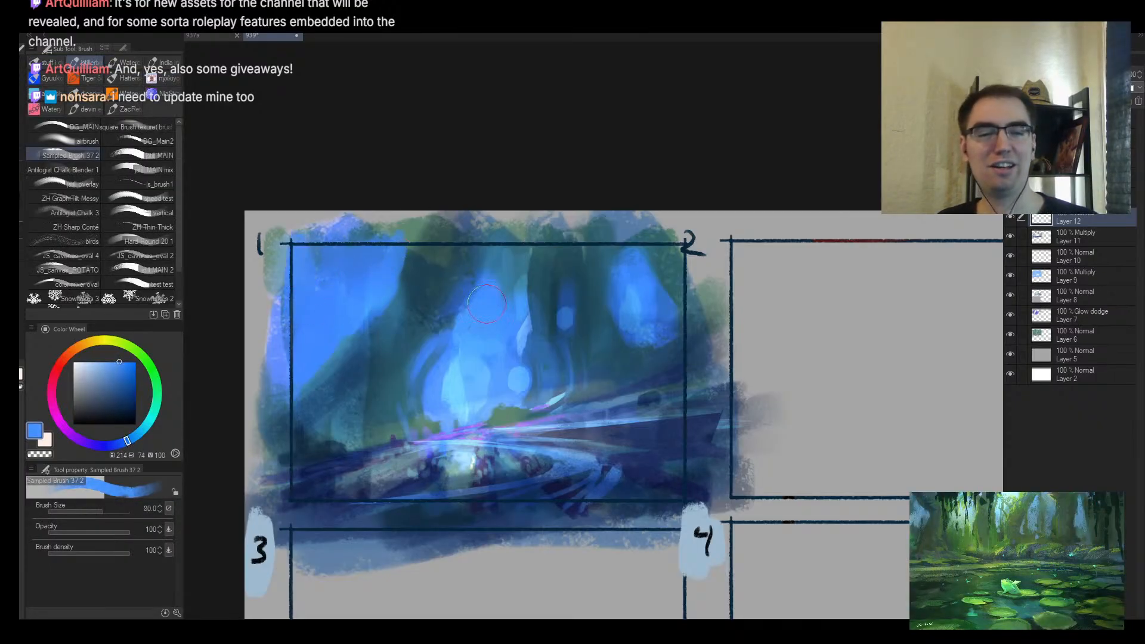
alt+click(545, 293)
key(bracketleft)
alt+click(545, 334)
drag(538, 320, 542, 342)
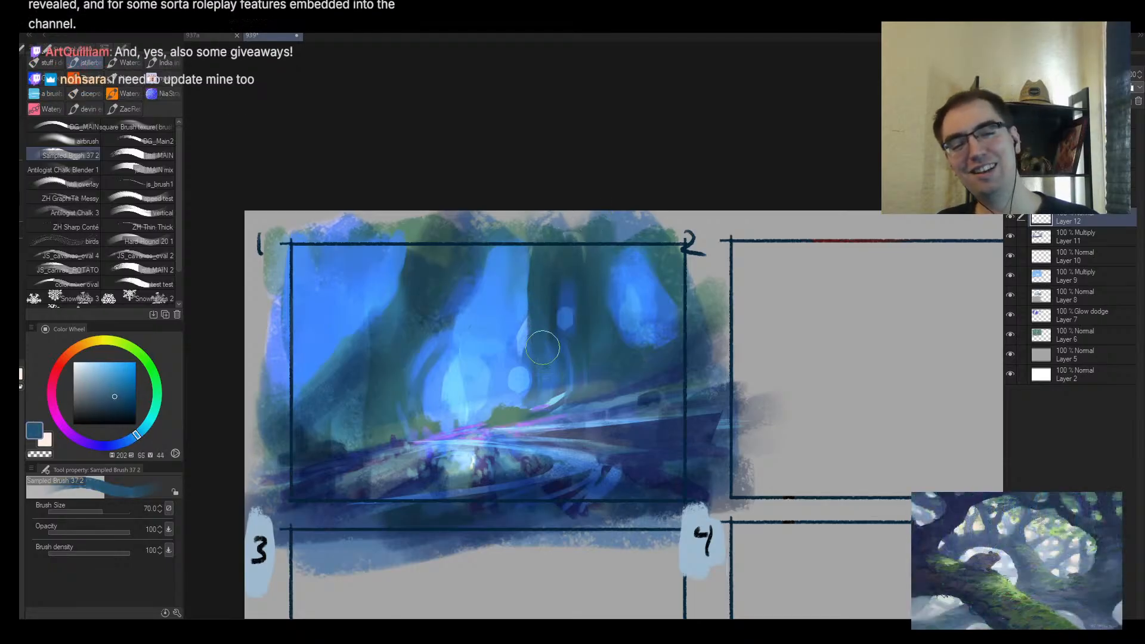
Step: Trim the edges of the right glowing patch with sampled dark teal, using the brush at size 50
alt+click(534, 347)
key(bracketleft)
key(bracketleft)
key(ctrl+alt+space)
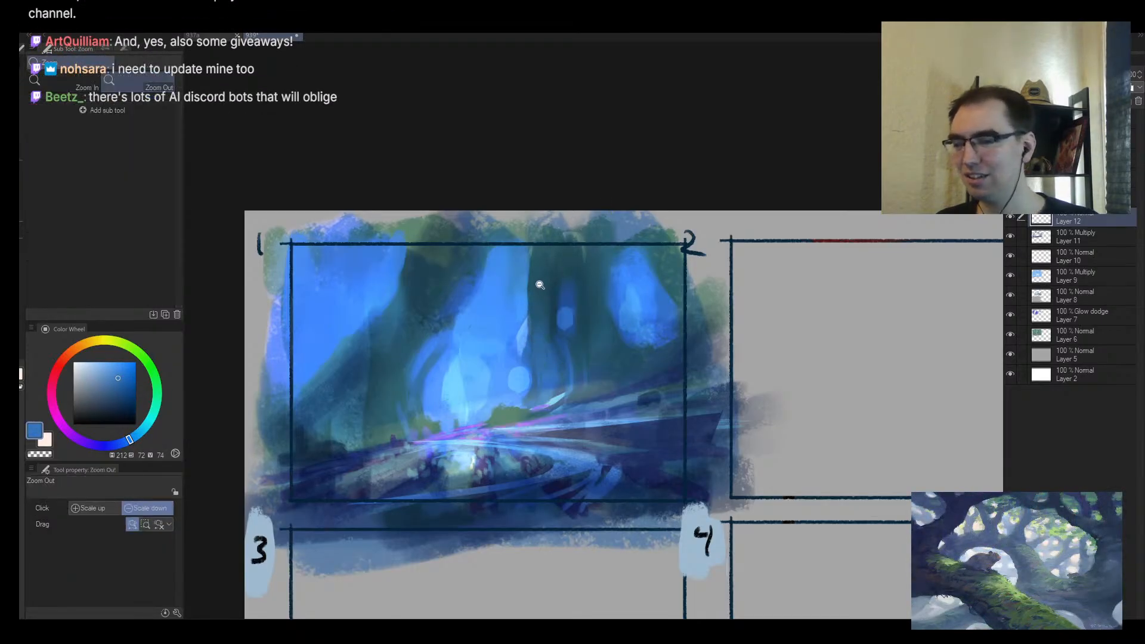
drag(587, 308, 549, 320)
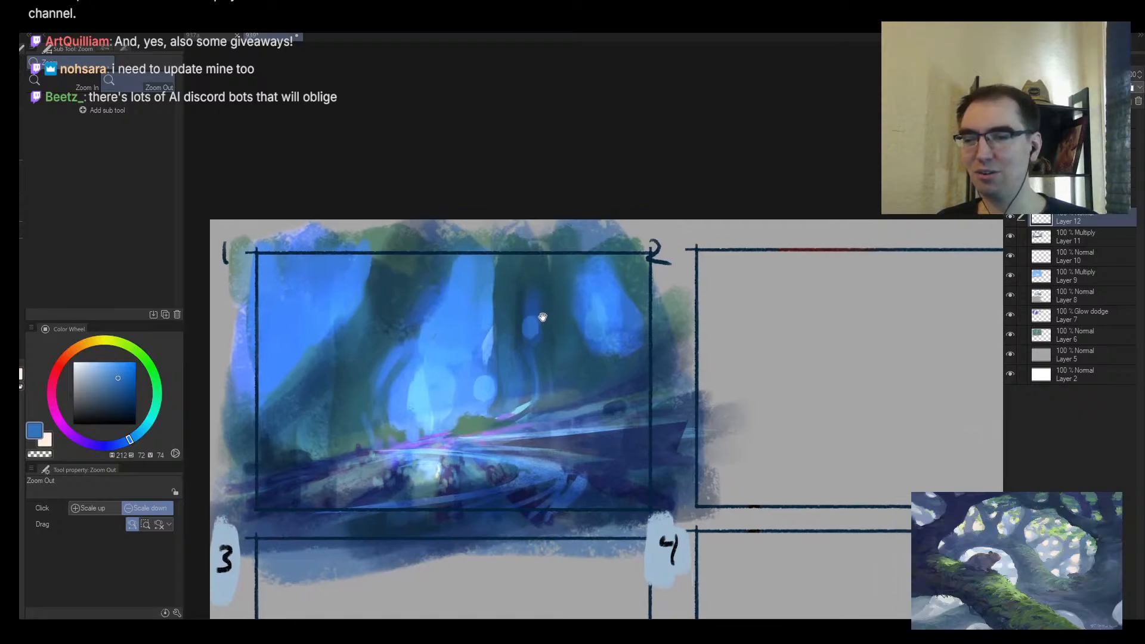
scroll(550, 314, up, 2)
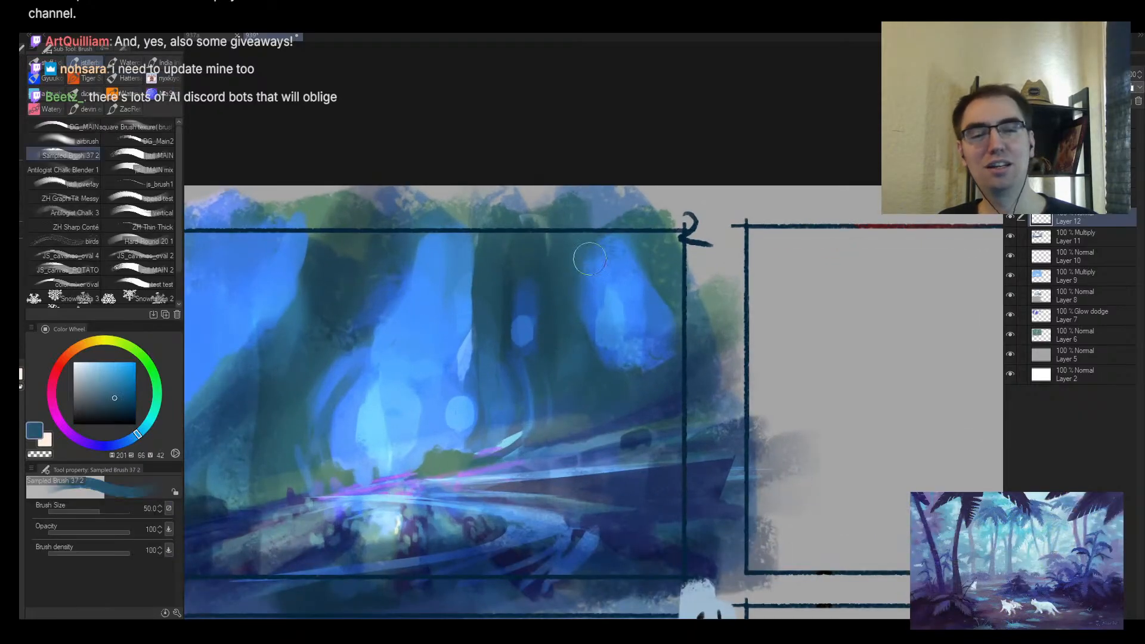
alt+click(587, 369)
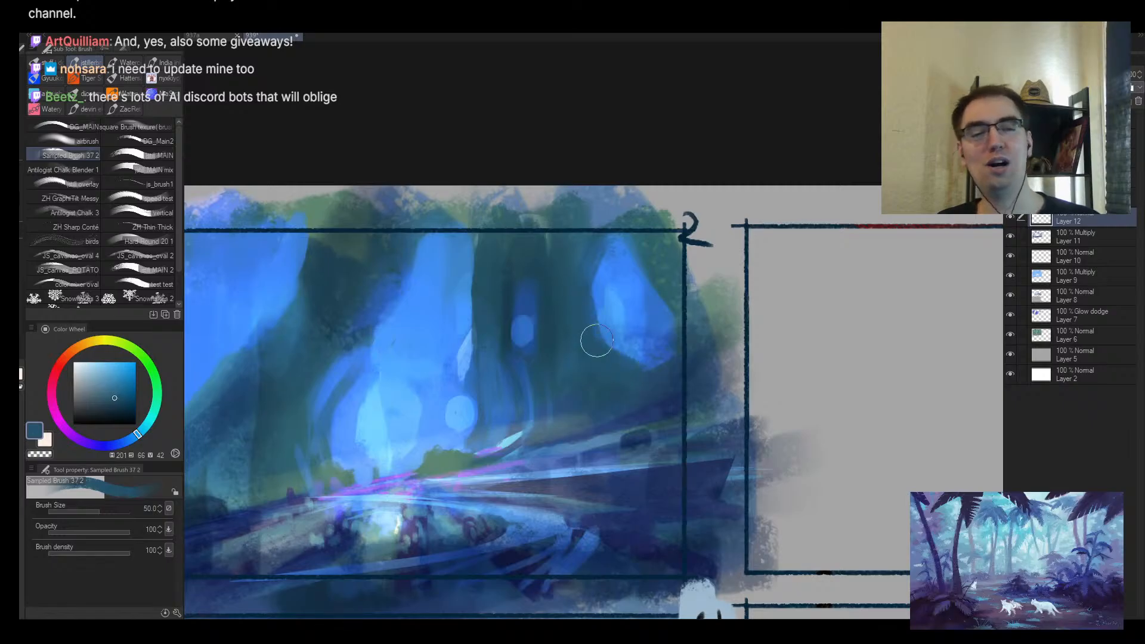
key(ctrl+alt+space)
scroll(639, 333, up, 1)
Step: Paint the trunk base beside the light orb in muted blue and cover the pale highlight above it with bright blue at size 25
alt+click(528, 365)
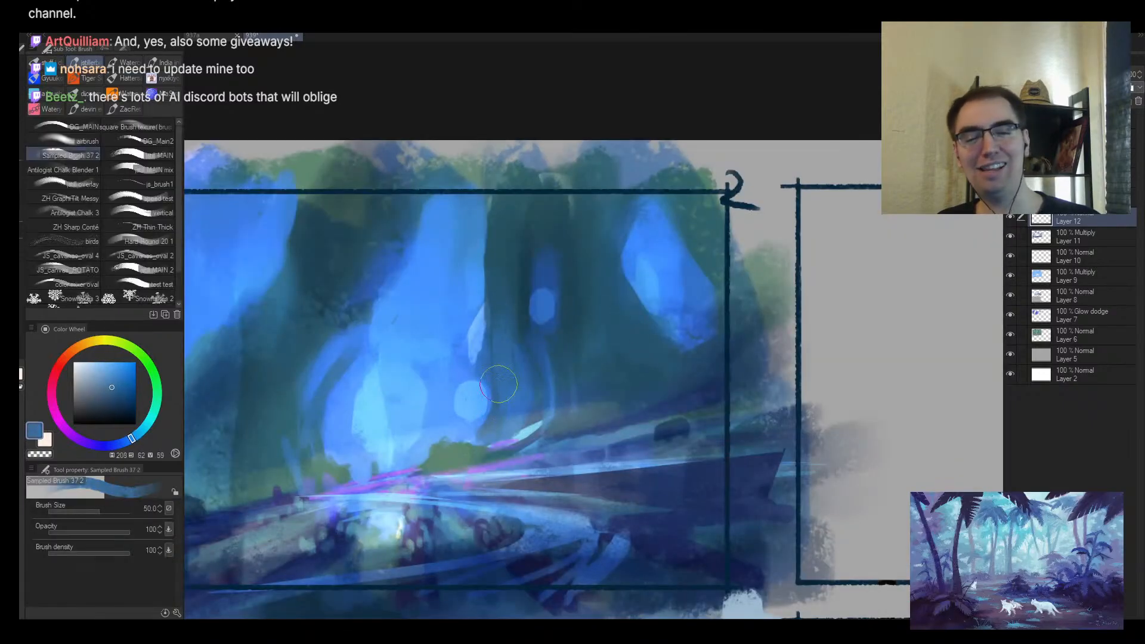
drag(471, 432, 505, 381)
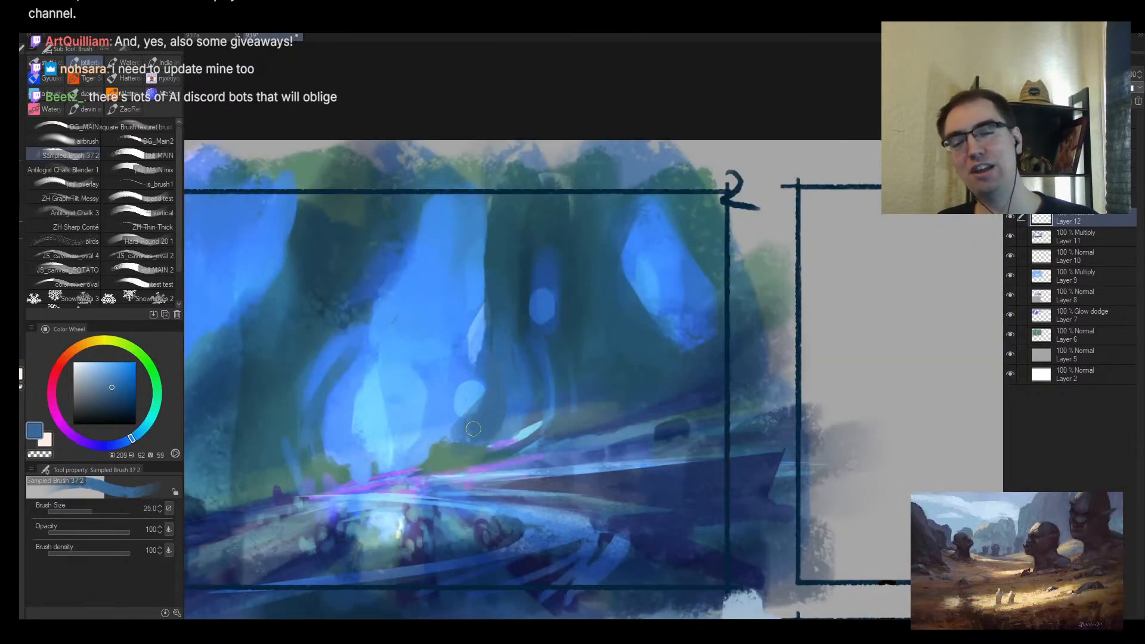
alt+click(463, 346)
key(bracketright)
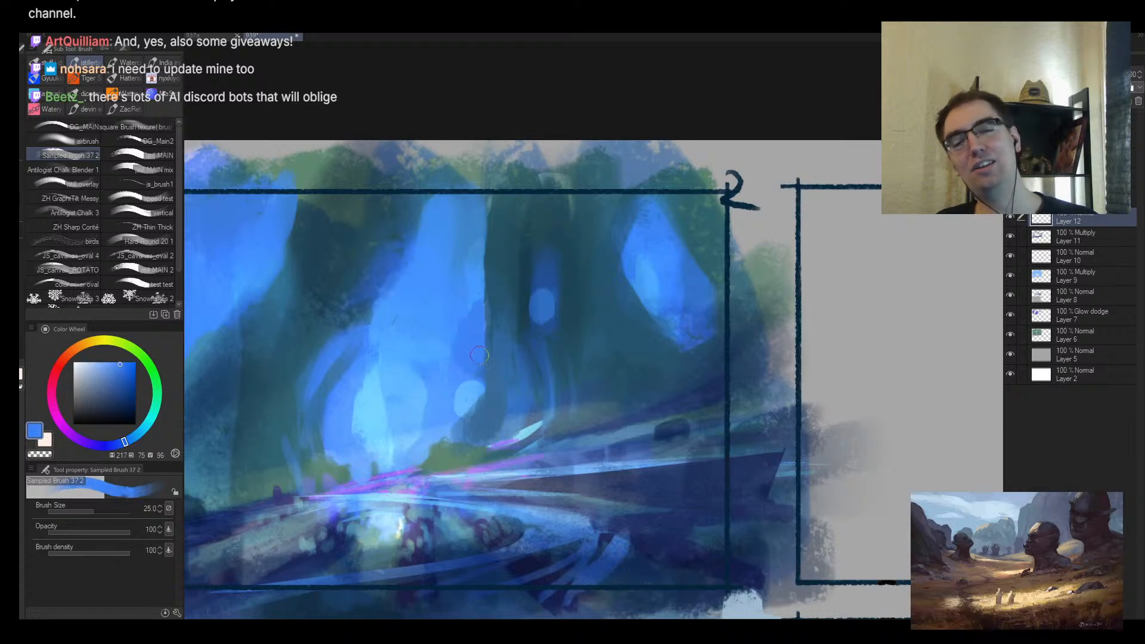
mouse_move(510, 345)
mouse_down()
mouse_move(465, 344)
mouse_move(517, 331)
mouse_up()
alt+click(514, 330)
key(bracketright)
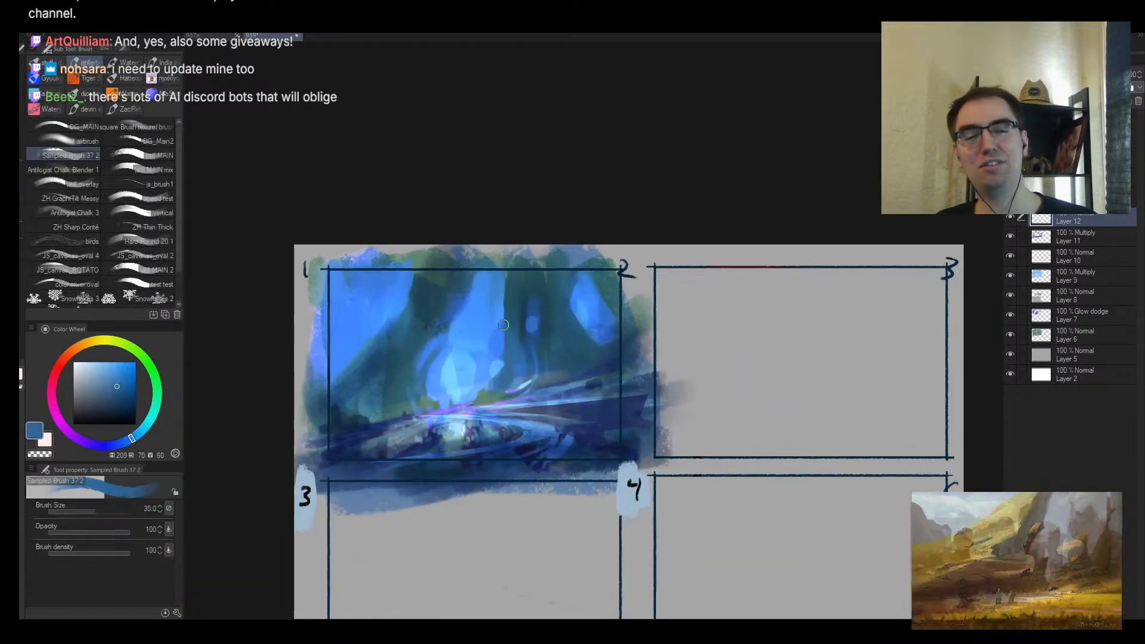
Step: Refine the trunk contours around the central glow with sampled dark teal and blue, using brush sizes 40 and 50
alt+click(507, 305)
alt+click(509, 301)
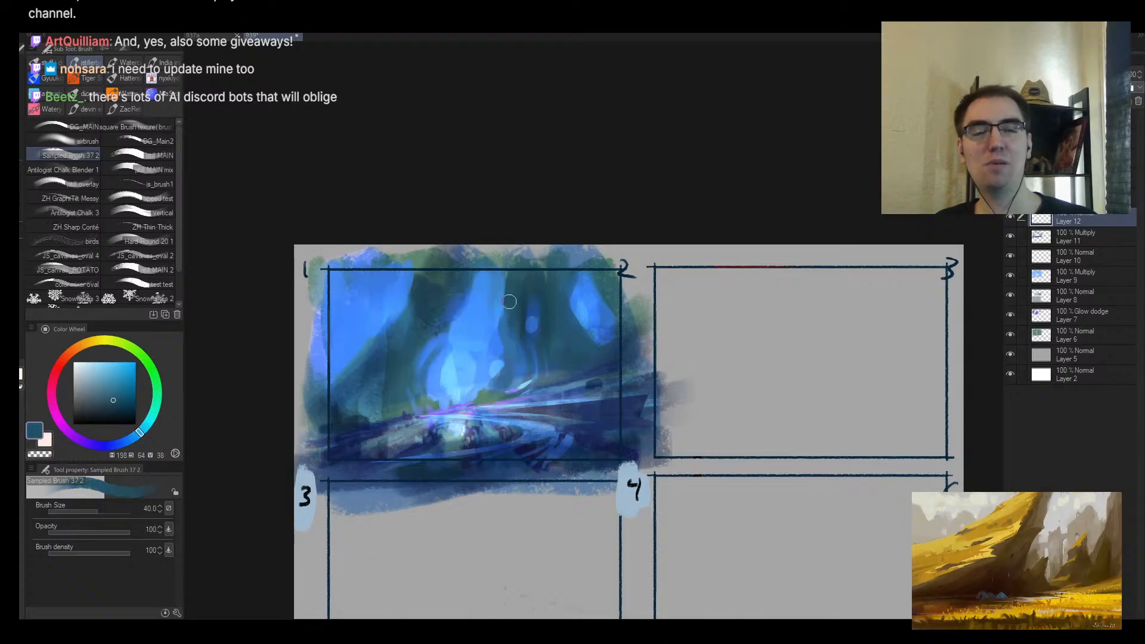
alt+click(446, 328)
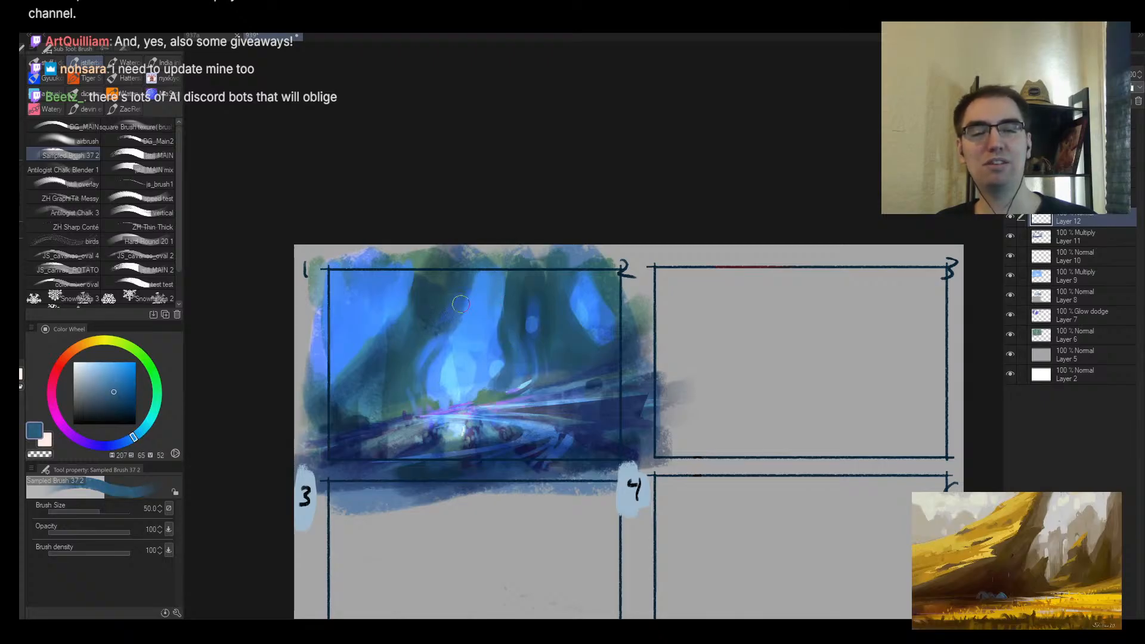
scroll(445, 334, down, 2)
scroll(447, 358, up, 5)
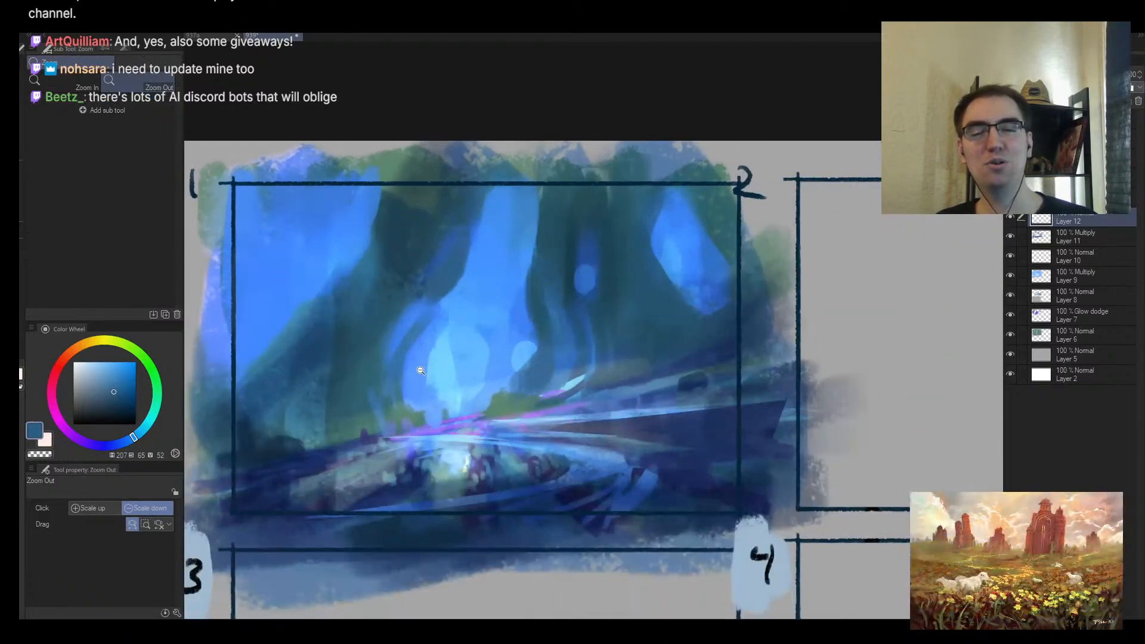
Step: Touch up the hill below the orb with sampled teal and paint a pale blue streak along the path's upper band at size 25
alt+click(406, 408)
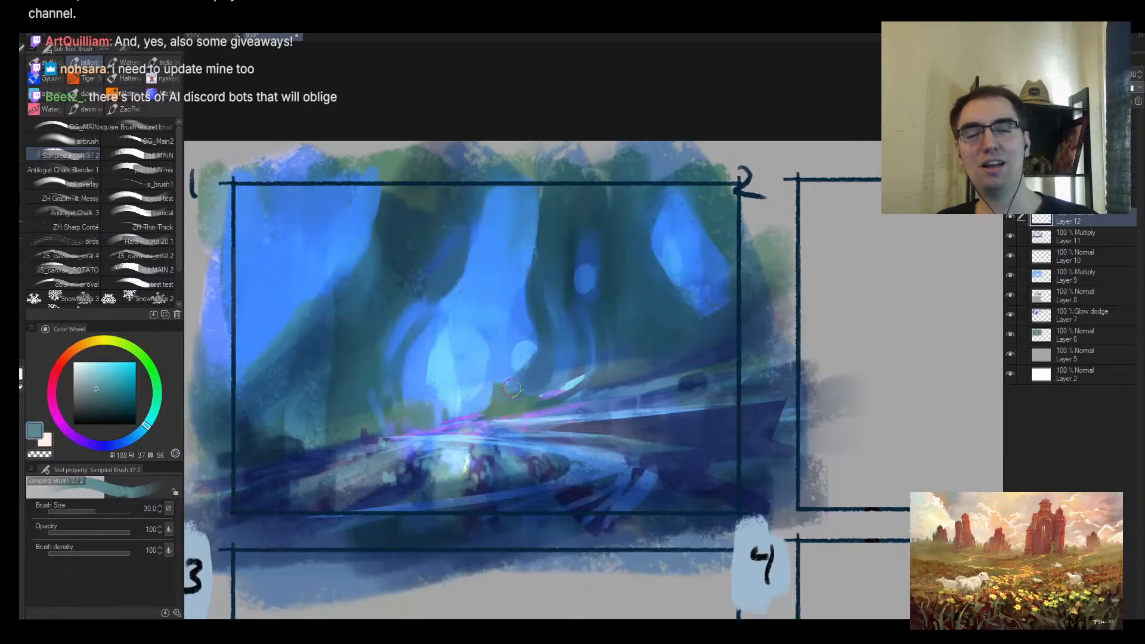
alt+click(610, 428)
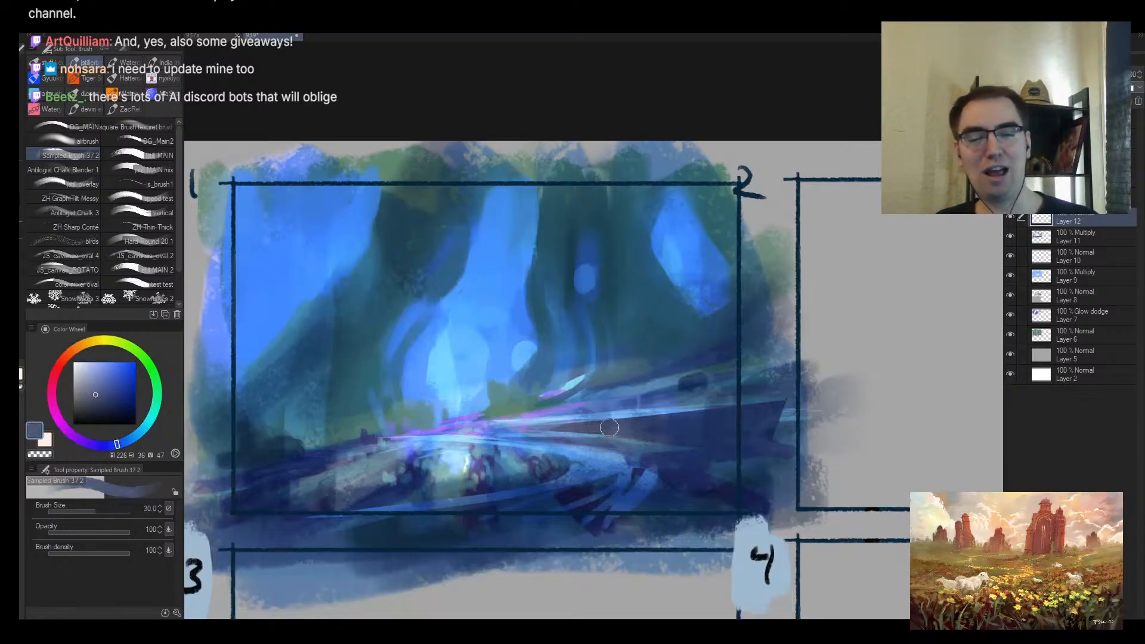
alt+click(554, 422)
drag(553, 424, 779, 403)
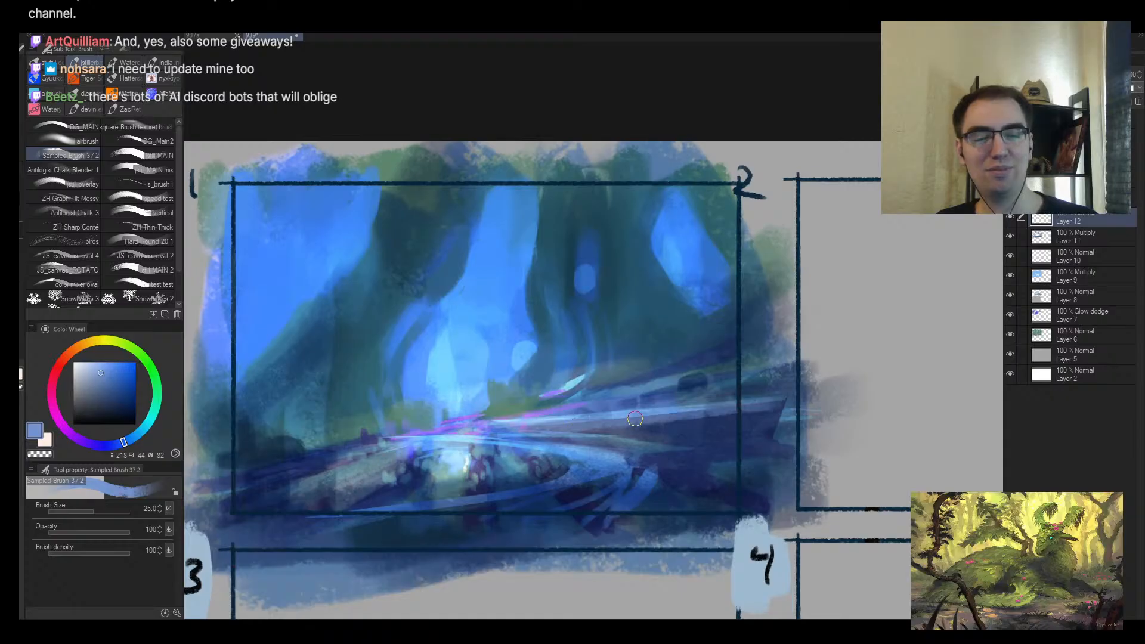
Step: Break up the path's upper light streak with medium and dark blue strokes, reducing the brush to size 15
alt+click(605, 426)
alt+click(610, 470)
key([)
drag(612, 428, 759, 414)
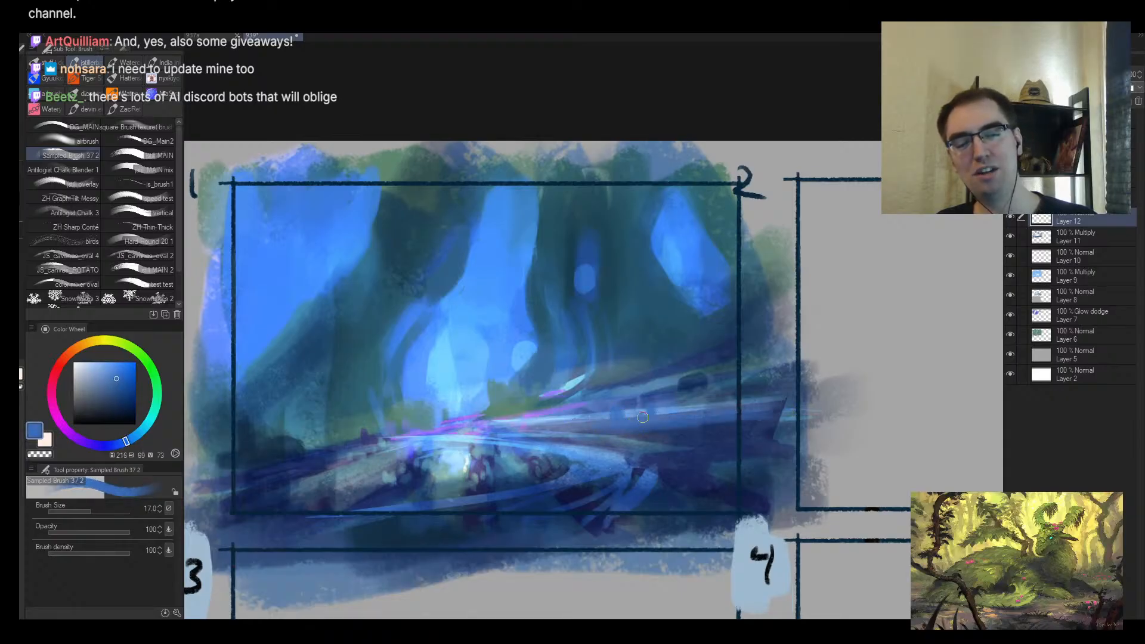
key([)
alt+click(679, 433)
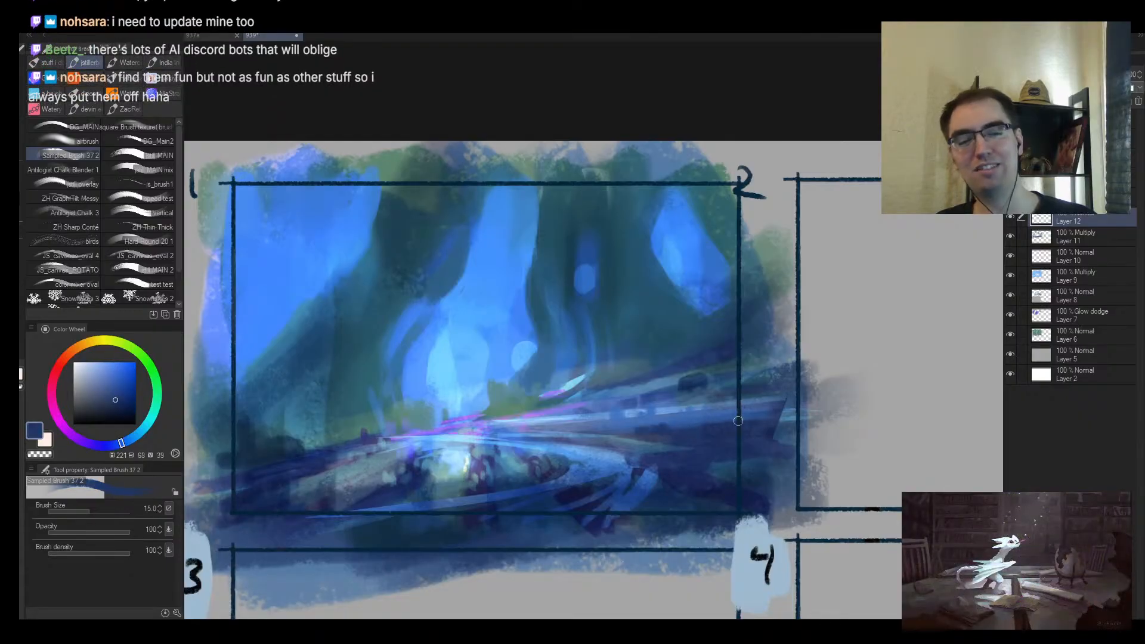
Step: Paint thin blue and dark navy lines along the curved path and right foreground, reducing the brush to size 10
alt+click(581, 477)
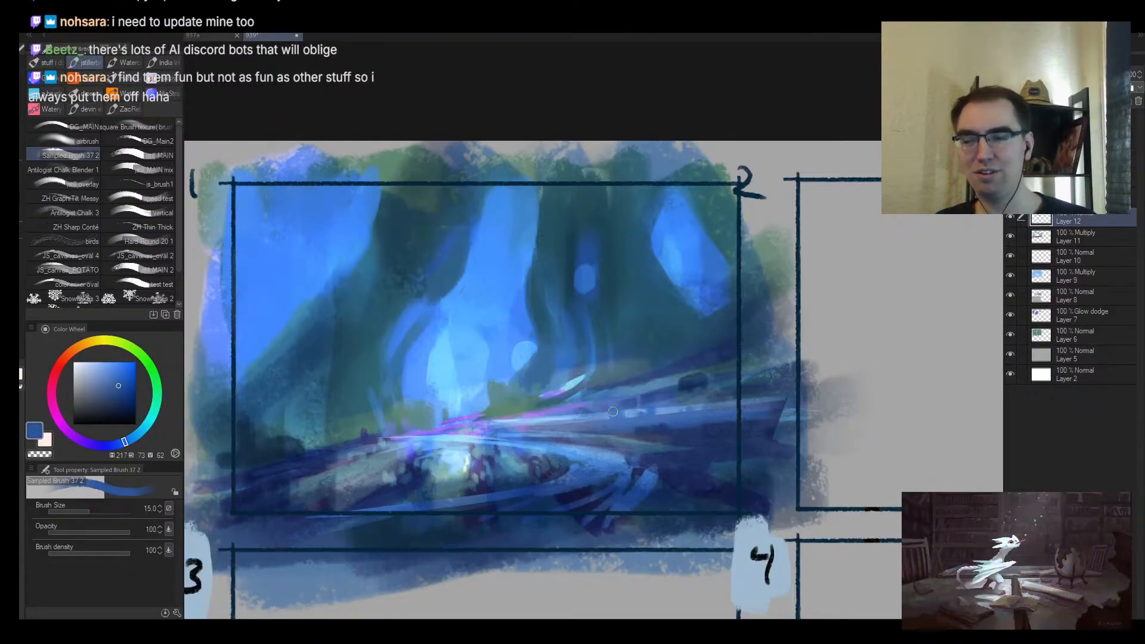
drag(582, 488, 484, 511)
key([)
key([)
alt+click(591, 488)
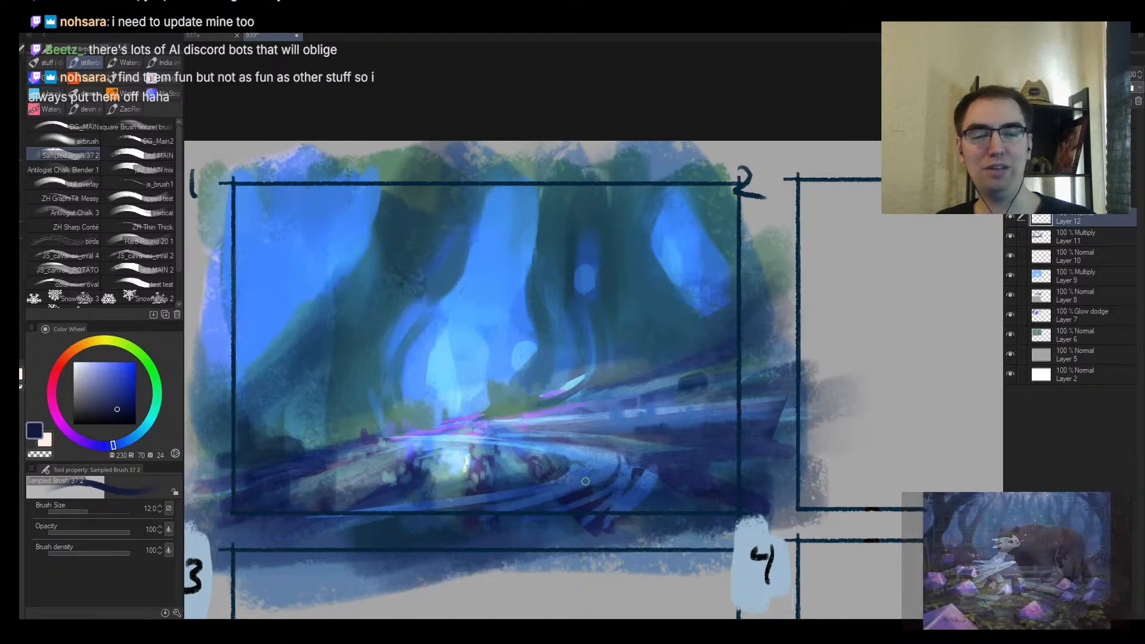
key([)
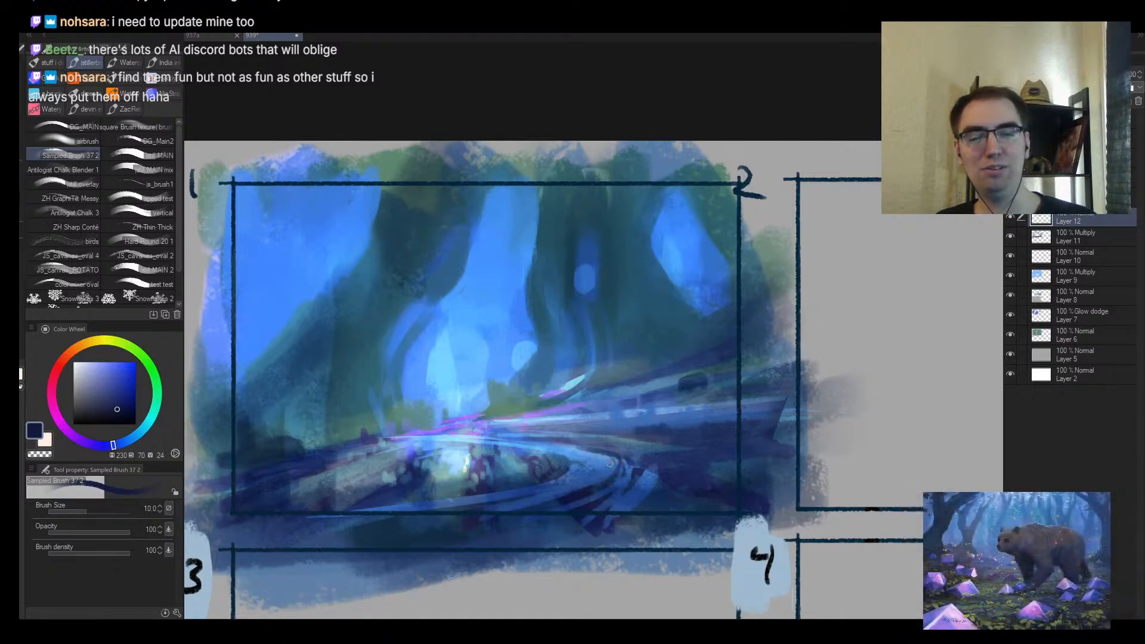
drag(669, 443, 559, 439)
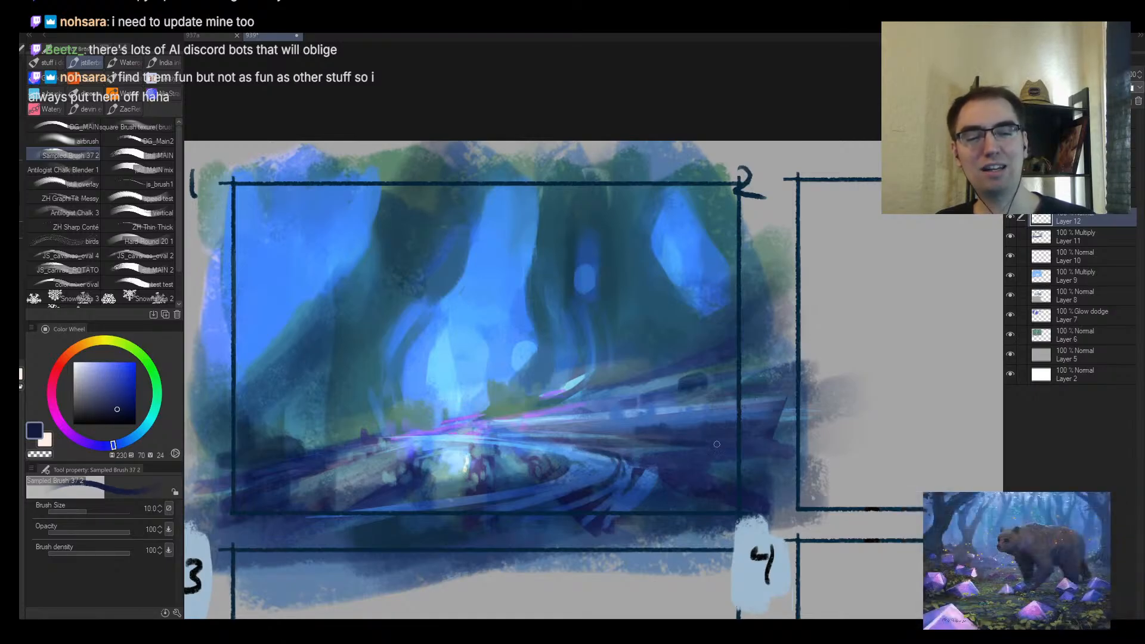
mouse_move(707, 440)
mouse_down()
mouse_move(546, 434)
mouse_move(736, 444)
mouse_up()
Step: Flip the canvas view and paint sampled blue streaks across the dark foreground beside the path with the brush at size 15
key(alt+space)
key(h)
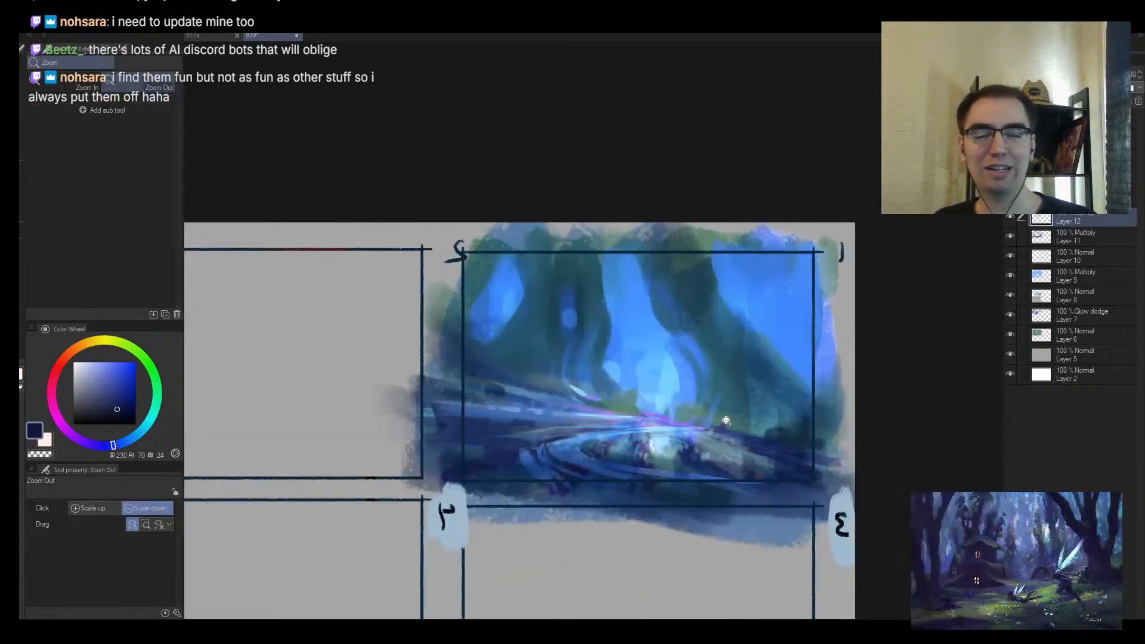
drag(622, 415, 637, 409)
alt+click(556, 454)
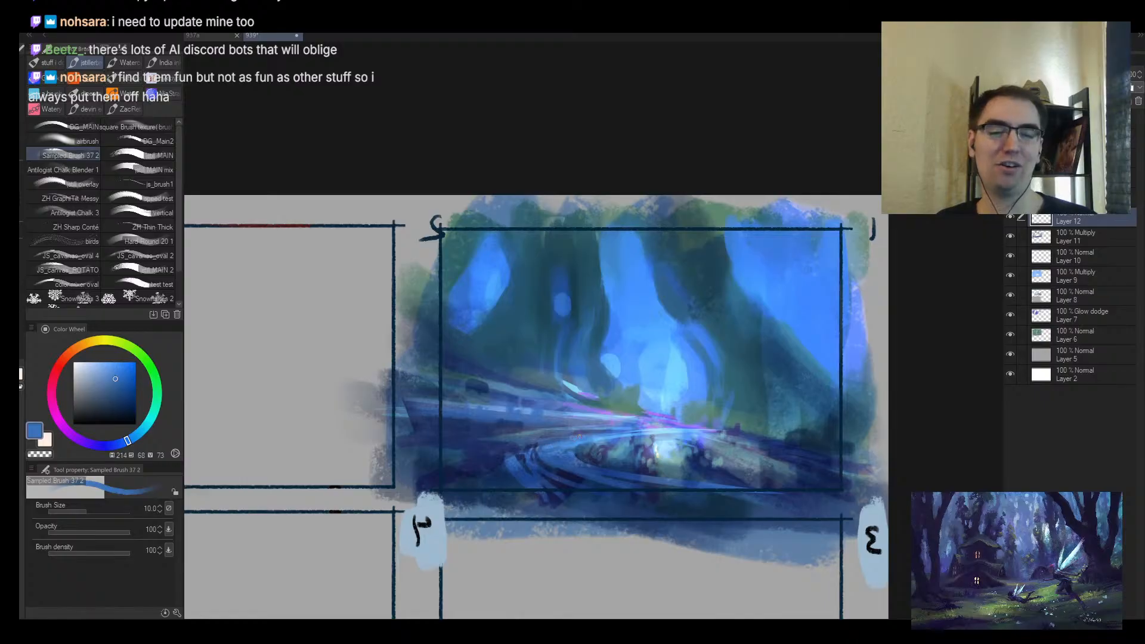
alt+click(520, 449)
key(bracketright)
drag(545, 440, 497, 445)
mouse_move(577, 429)
mouse_down()
mouse_move(496, 441)
mouse_move(409, 427)
mouse_up()
alt+click(566, 448)
alt+click(569, 443)
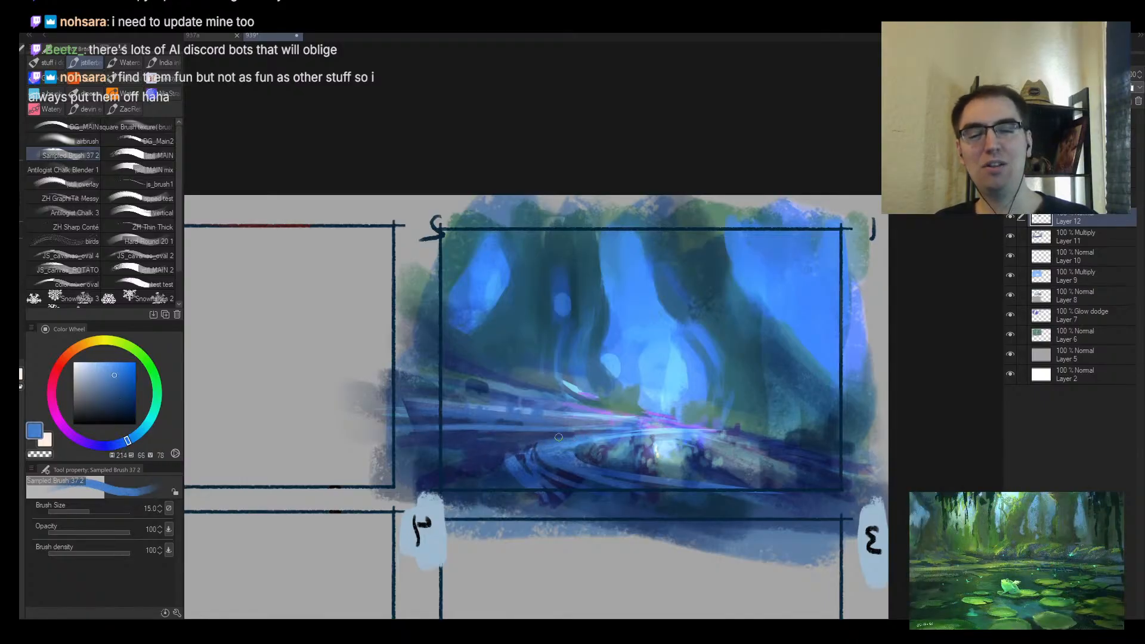
key(bracketright)
drag(553, 435, 403, 452)
key(ctrl+z)
key(ctrl+z)
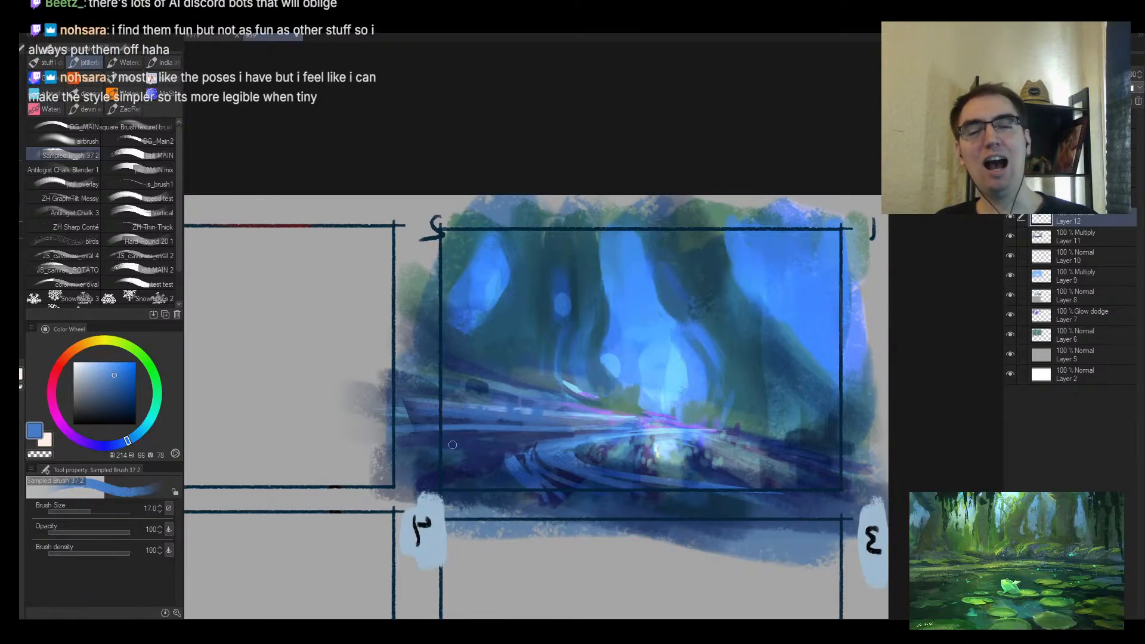
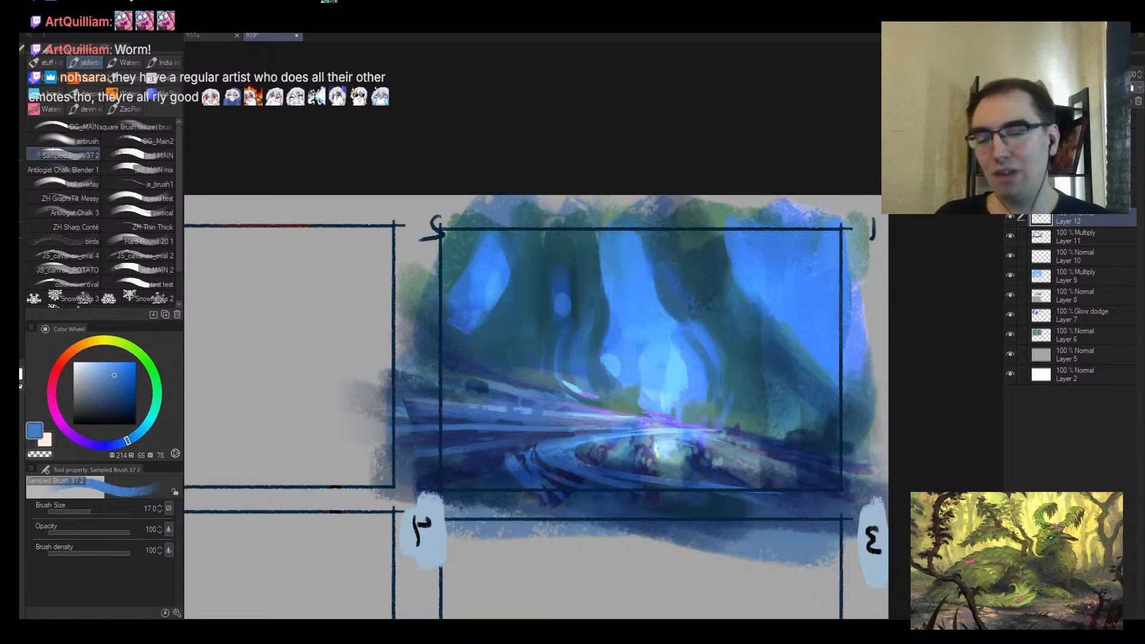
Step: Unflip the canvas view and paint a small upright dark blue mark on the left trunk's slope with the brush at size 20
key(/)
drag(590, 265, 793, 281)
key(h)
mouse_move(681, 297)
mouse_down()
mouse_move(555, 311)
mouse_move(512, 352)
mouse_up()
drag(426, 321, 655, 287)
key(b)
alt+click(383, 379)
drag(367, 358, 363, 376)
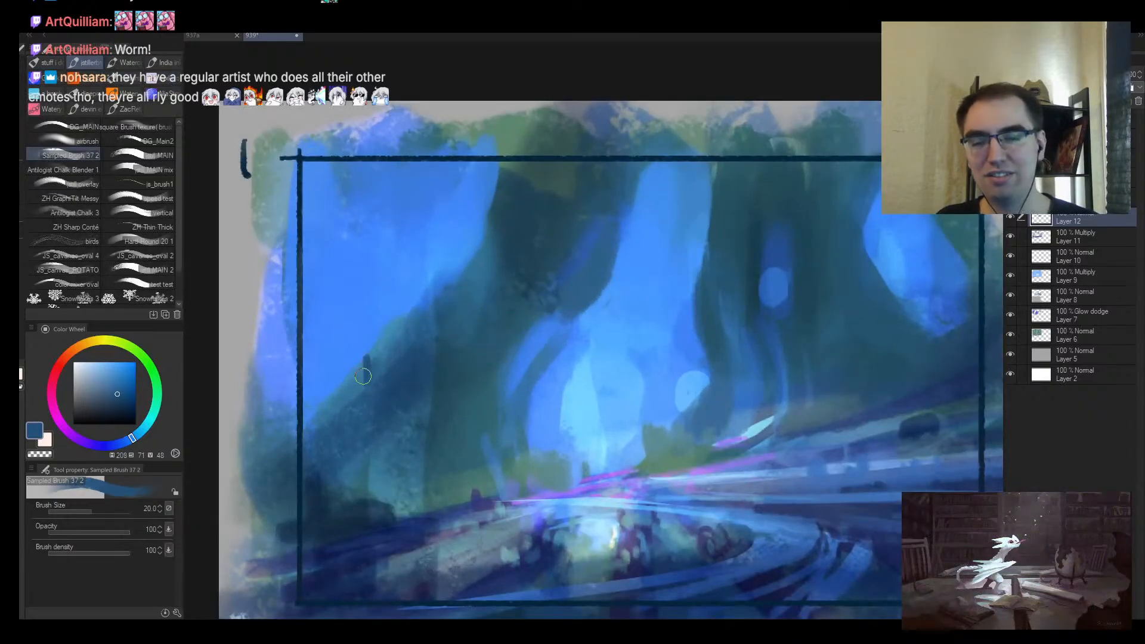
key(/)
drag(542, 302, 478, 297)
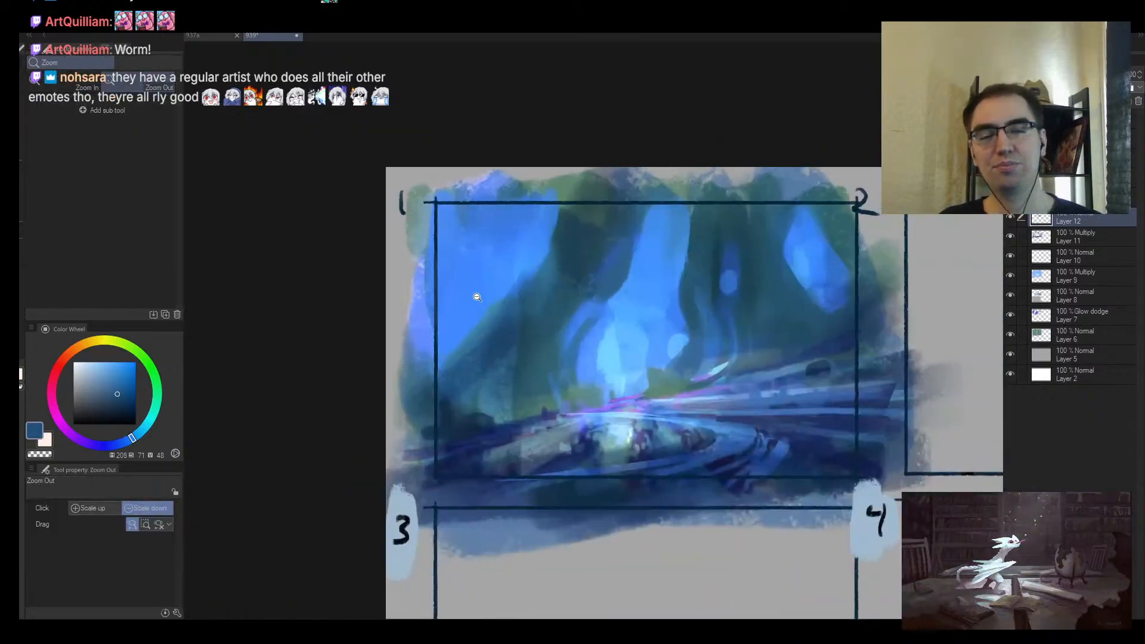
Step: Paint sampled blue strokes across the lower-left foreground beneath the path in panel 1
alt+click(486, 339)
key(/)
click(518, 333)
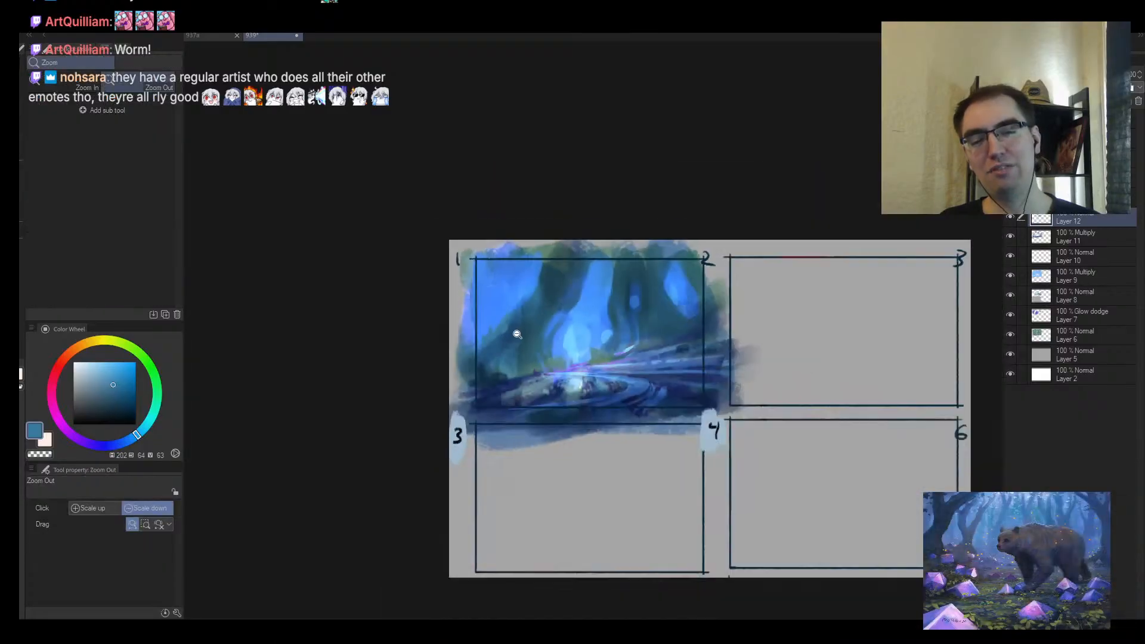
drag(597, 303, 612, 282)
mouse_move(618, 324)
mouse_down()
mouse_move(577, 303)
mouse_move(599, 330)
mouse_up()
mouse_move(503, 424)
mouse_down()
mouse_move(573, 372)
mouse_move(554, 420)
mouse_up()
alt+click(460, 448)
mouse_move(457, 450)
mouse_down()
mouse_move(422, 456)
mouse_move(495, 439)
mouse_move(467, 424)
mouse_move(476, 429)
mouse_move(395, 445)
mouse_move(441, 443)
mouse_move(406, 457)
mouse_move(280, 461)
mouse_up()
alt+click(472, 440)
alt+click(439, 430)
Step: Paint thin muted blue streaks over the ground left of the path, reducing the brush to size 7
key([)
key([)
key([)
alt+click(380, 443)
alt+click(388, 444)
key(])
alt+click(368, 437)
key([)
key([)
key([)
mouse_move(382, 421)
mouse_down()
mouse_move(316, 438)
mouse_move(330, 434)
mouse_up()
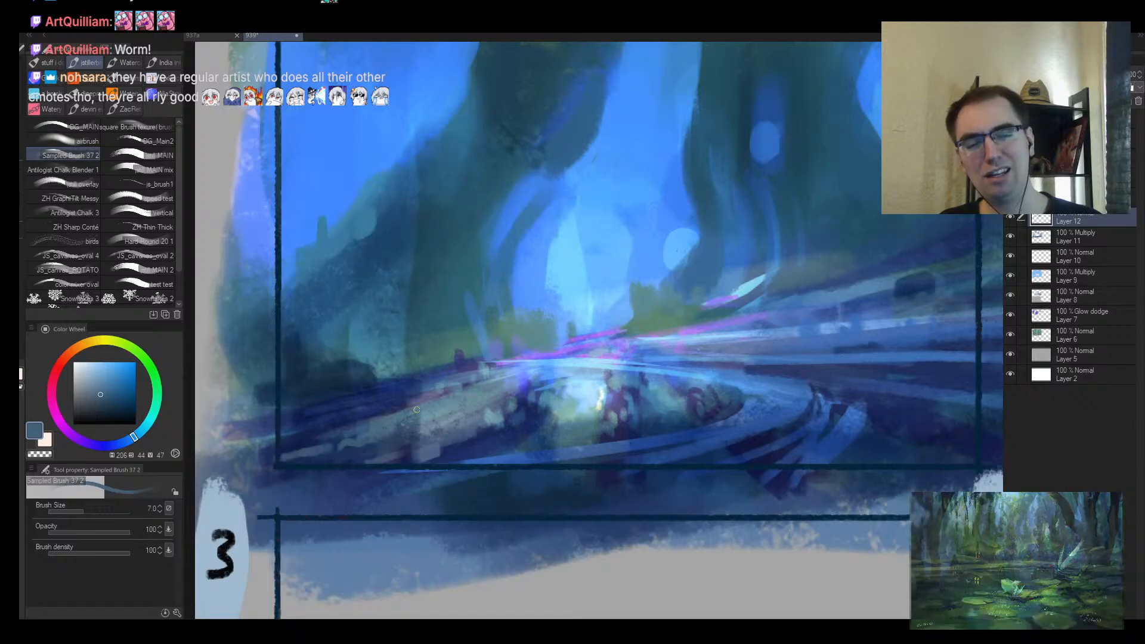
Step: Break up the pale ground left of the bright spot with sampled navy strokes, using the brush at sizes 10 to 12
alt+click(418, 402)
key(])
key(])
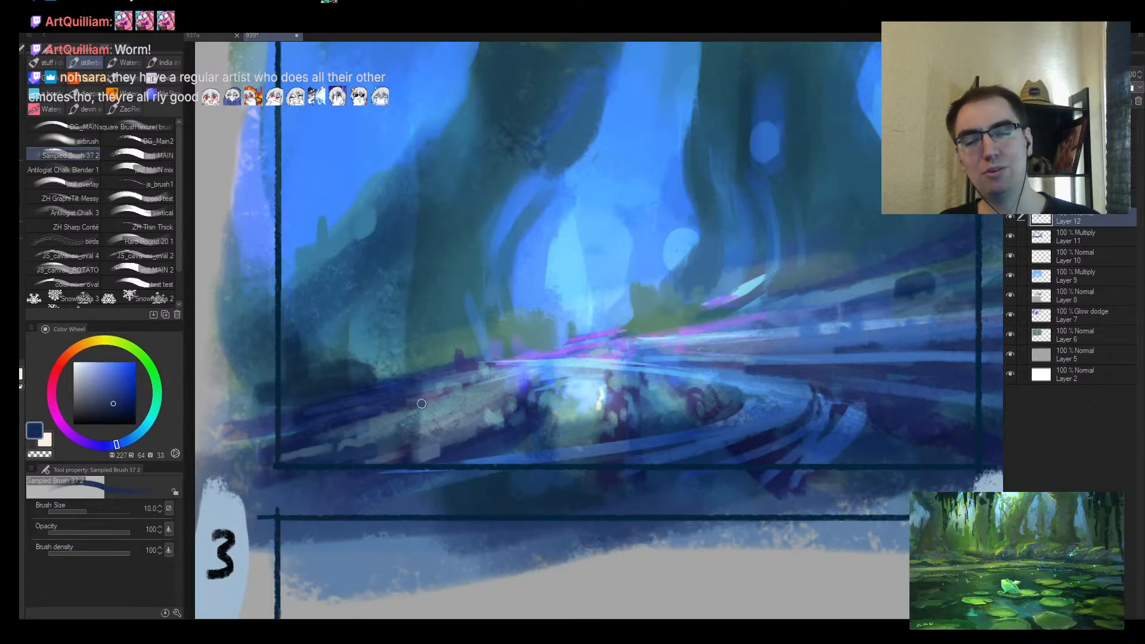
key(])
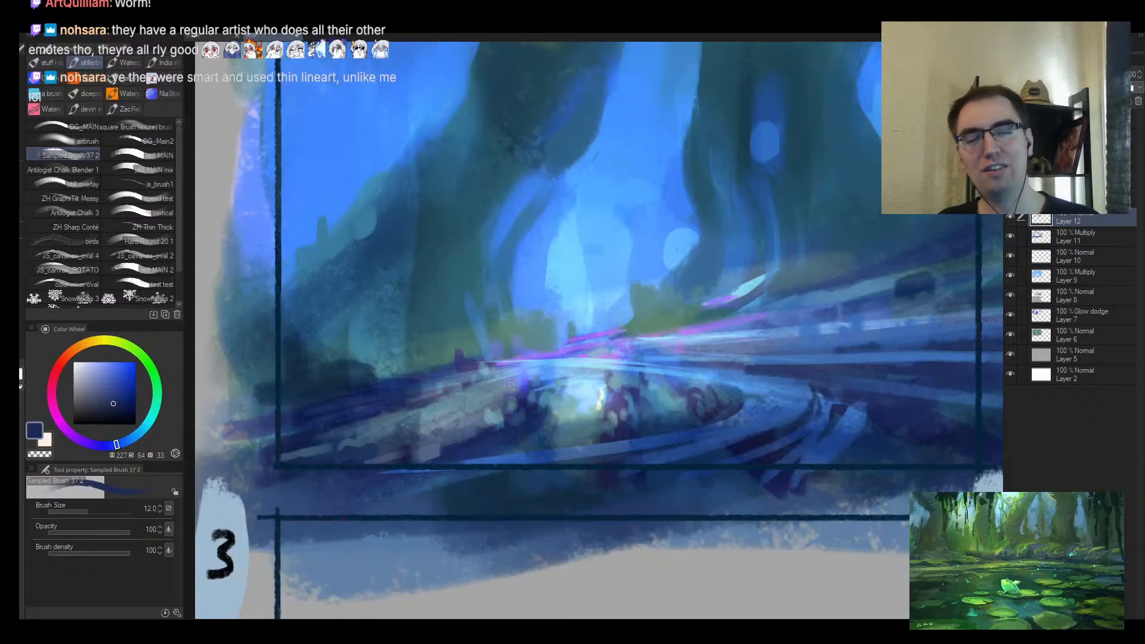
key(bracketleft)
drag(512, 385, 414, 413)
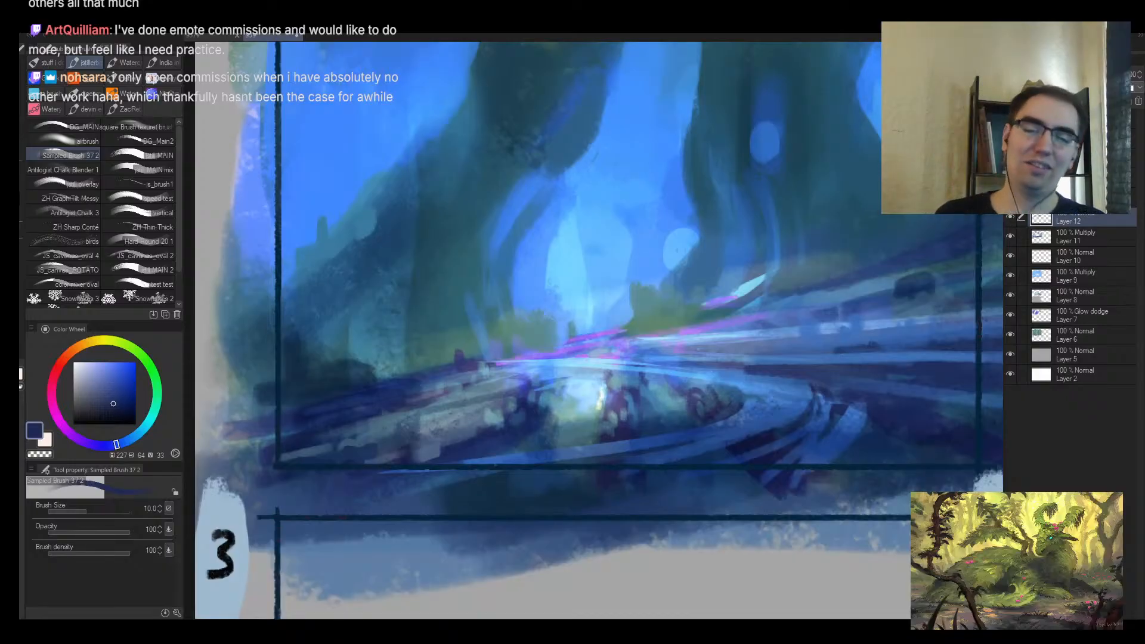
Step: Flip the canvas view and paint dark and medium blue marks along the path's upper bank with the brush at size 12
key(alt+space)
mouse_move(655, 323)
mouse_down()
mouse_move(632, 322)
mouse_move(655, 322)
mouse_move(644, 323)
mouse_up()
key(h)
drag(731, 318, 667, 345)
drag(591, 353, 554, 355)
mouse_move(501, 327)
mouse_down()
mouse_move(505, 337)
mouse_move(507, 288)
mouse_up()
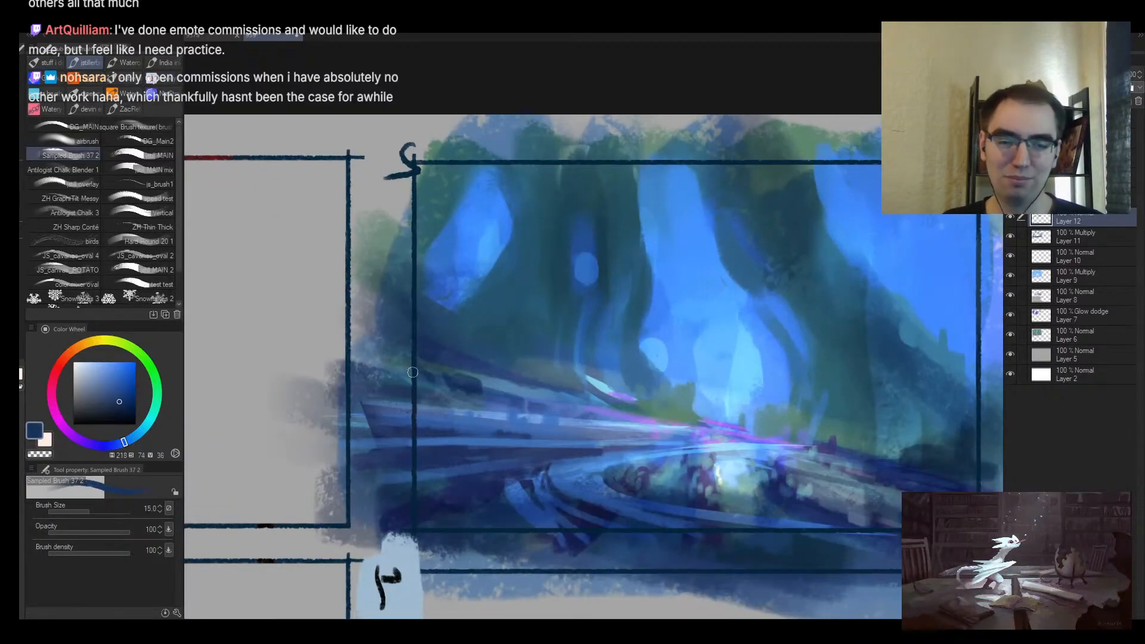
key(bracketleft)
alt+click(504, 393)
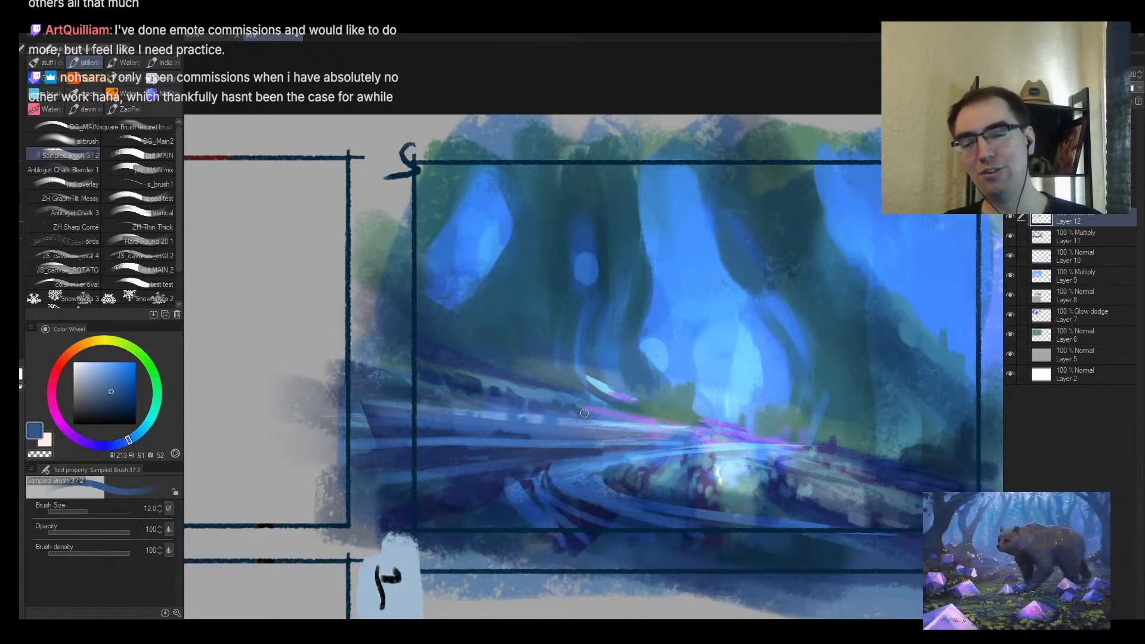
Step: Dab small sampled blue marks along the far path edge at the glow's base, varying the brush between sizes 20 and 12
key(alt+space)
drag(649, 421, 594, 425)
drag(713, 422, 723, 423)
alt+click(734, 427)
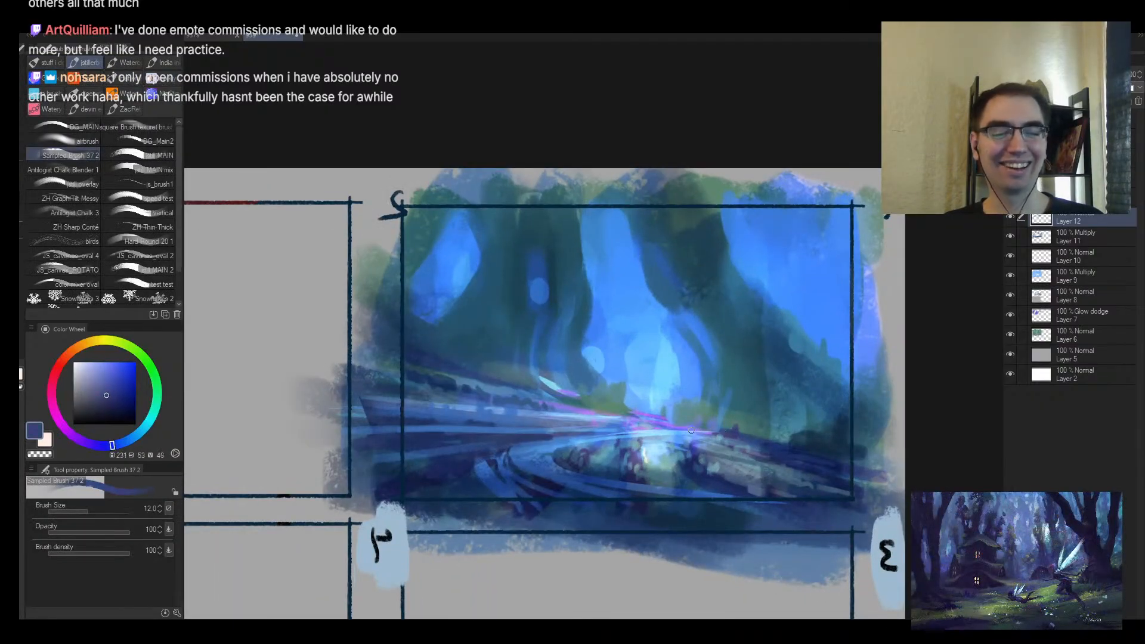
key(bracketright)
key(bracketright)
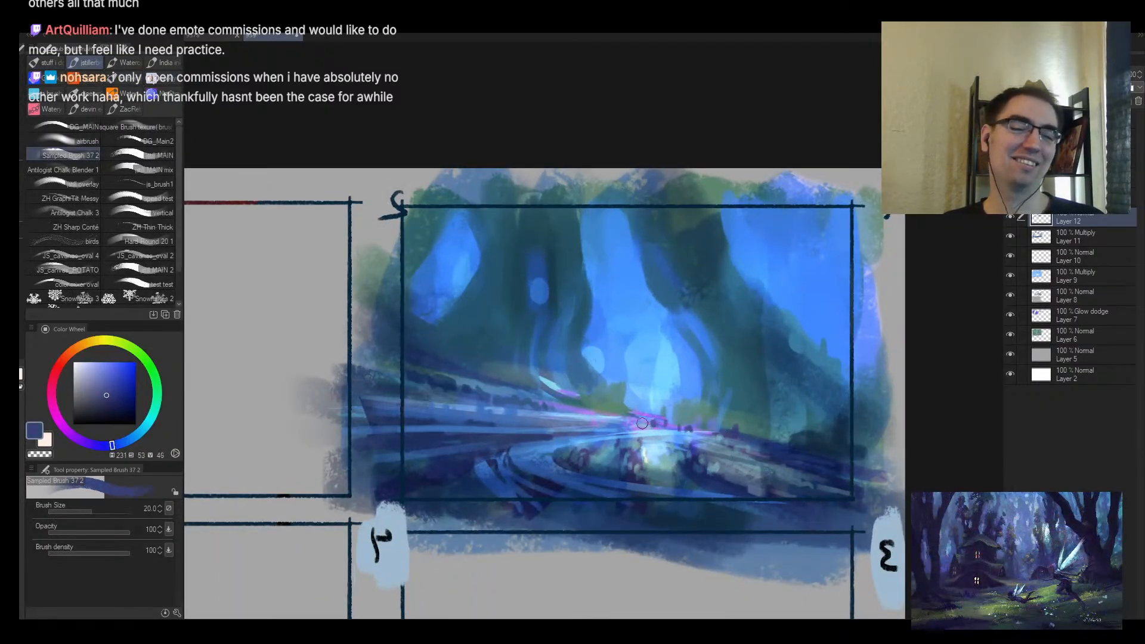
alt+click(586, 431)
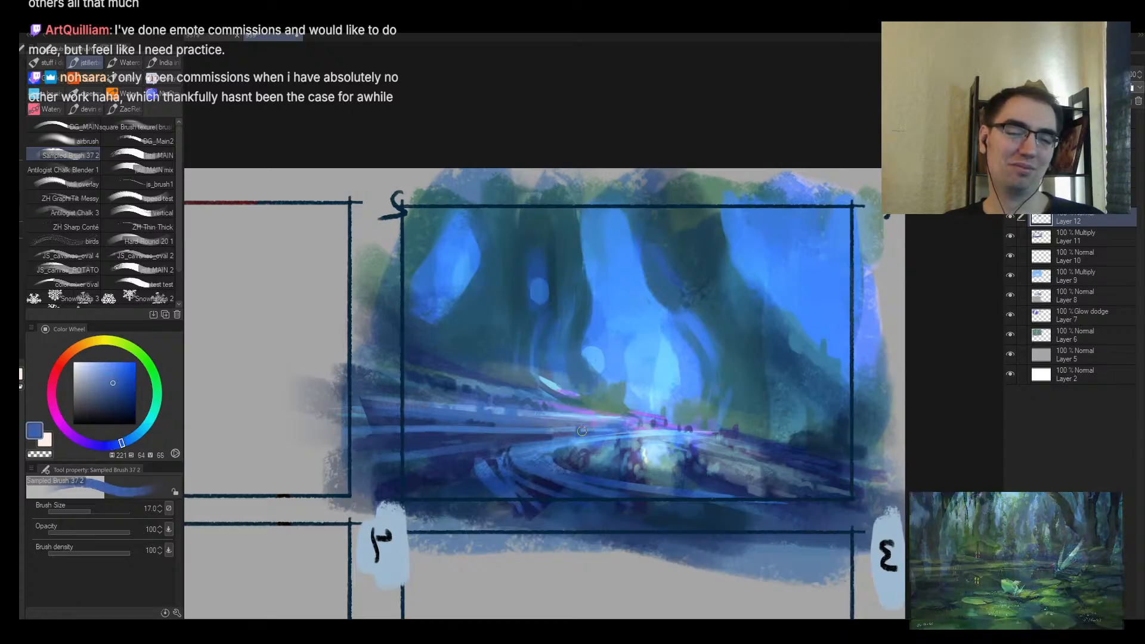
key(bracketleft)
key(bracketleft)
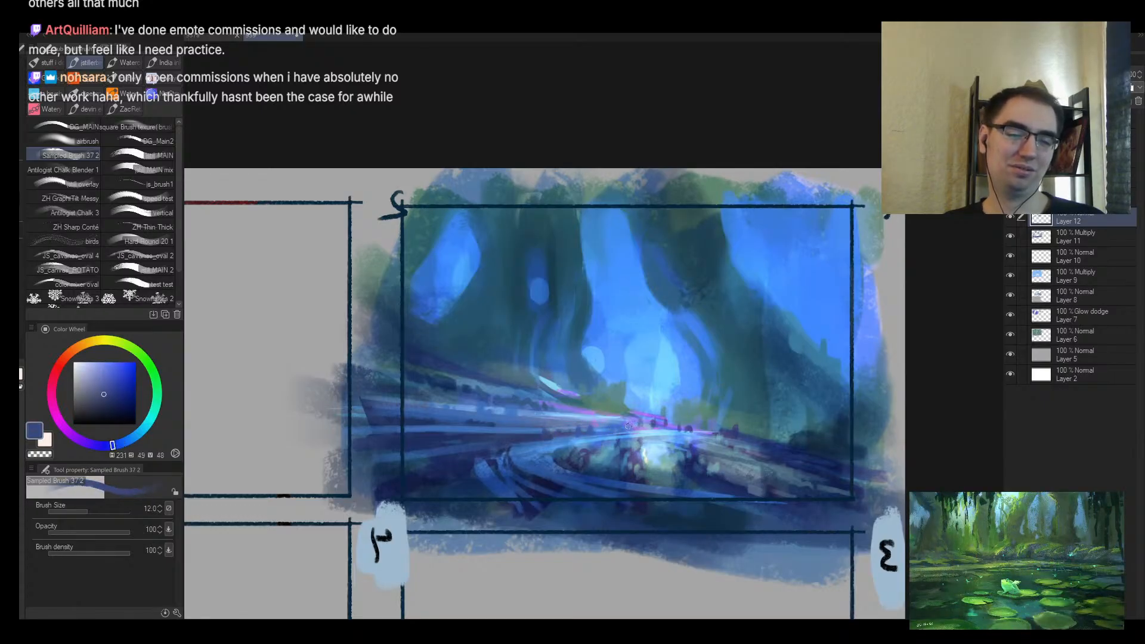
click(670, 439)
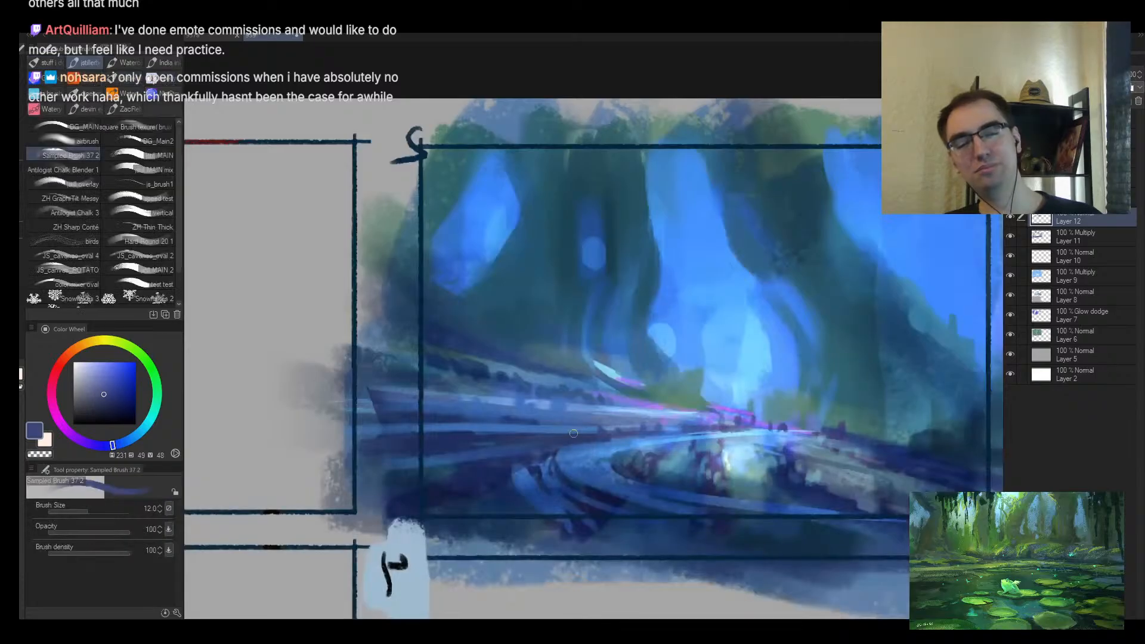
Step: Paint dark navy marks along the lower edge of the path and over its curved streaks, using brush sizes 15 and 12
alt+click(569, 437)
key(bracketright)
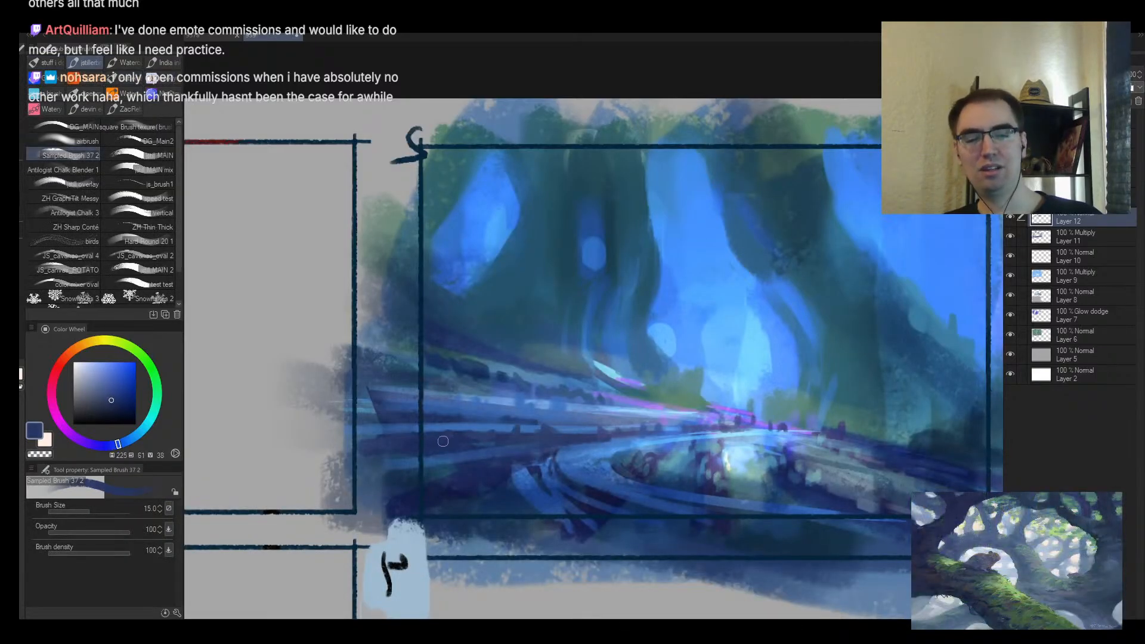
alt+click(585, 489)
alt+click(594, 486)
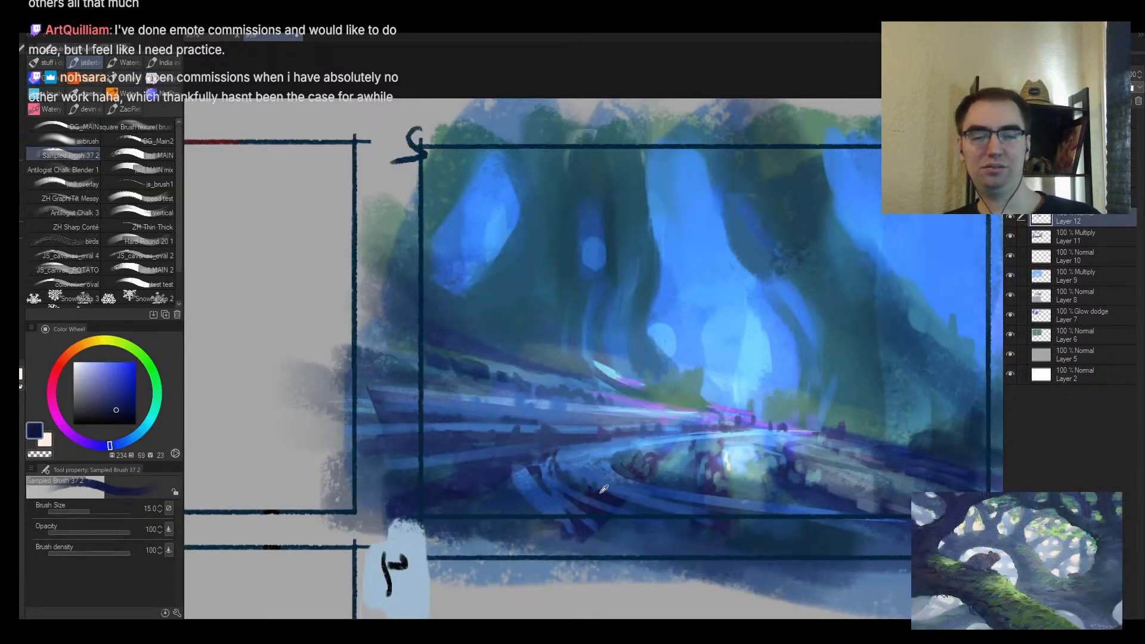
key(bracketleft)
Step: Dab small light and medium blue marks along the path's inner curve up to the bright spot, with the brush at sizes 8 to 10
alt+click(633, 469)
alt+click(651, 455)
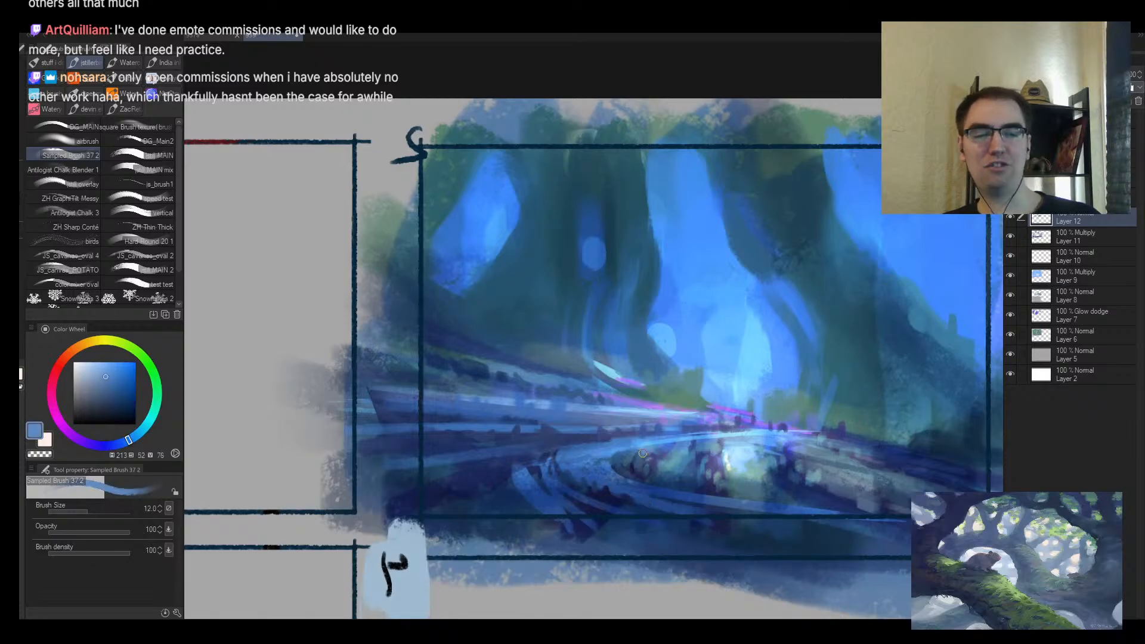
key(bracketleft)
key(bracketleft)
key(bracketright)
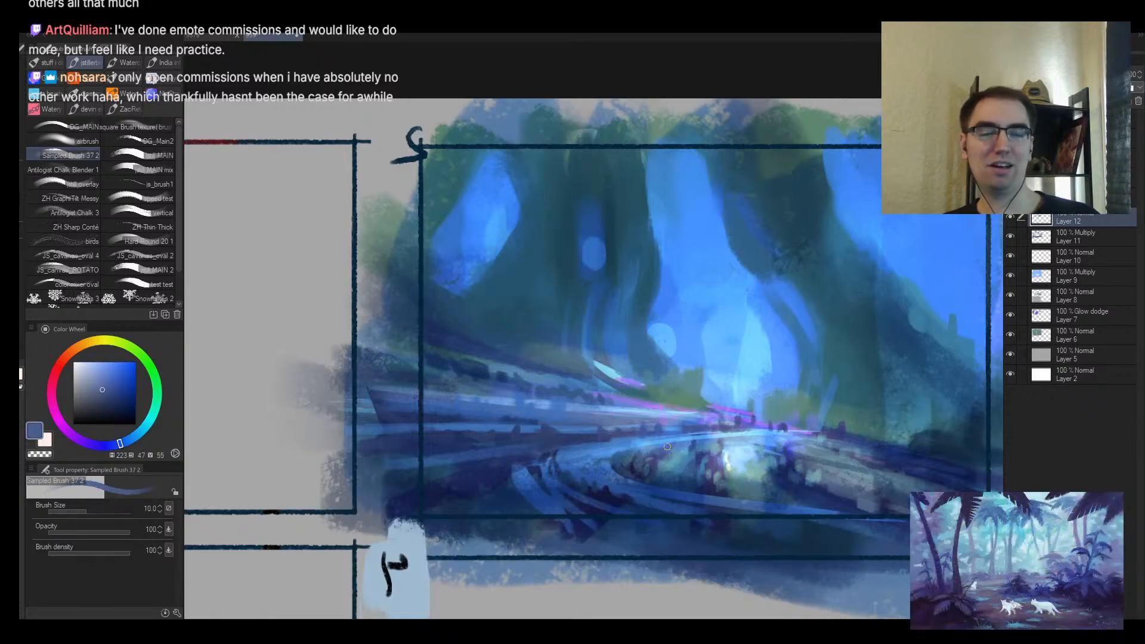
alt+click(658, 457)
key(bracketleft)
alt+click(708, 455)
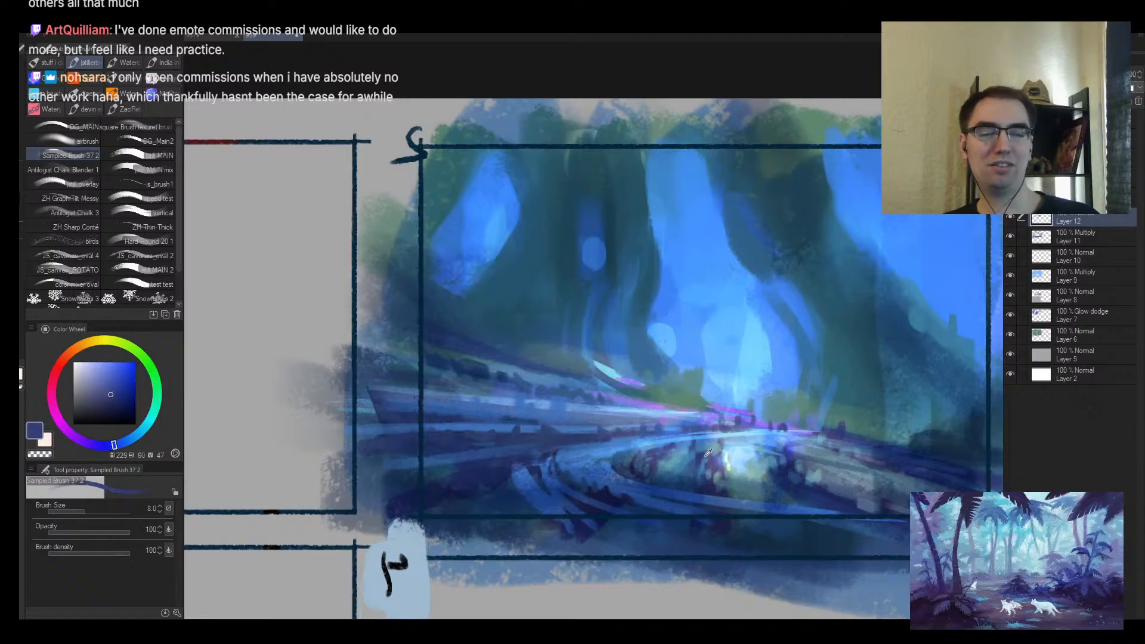
alt+click(723, 453)
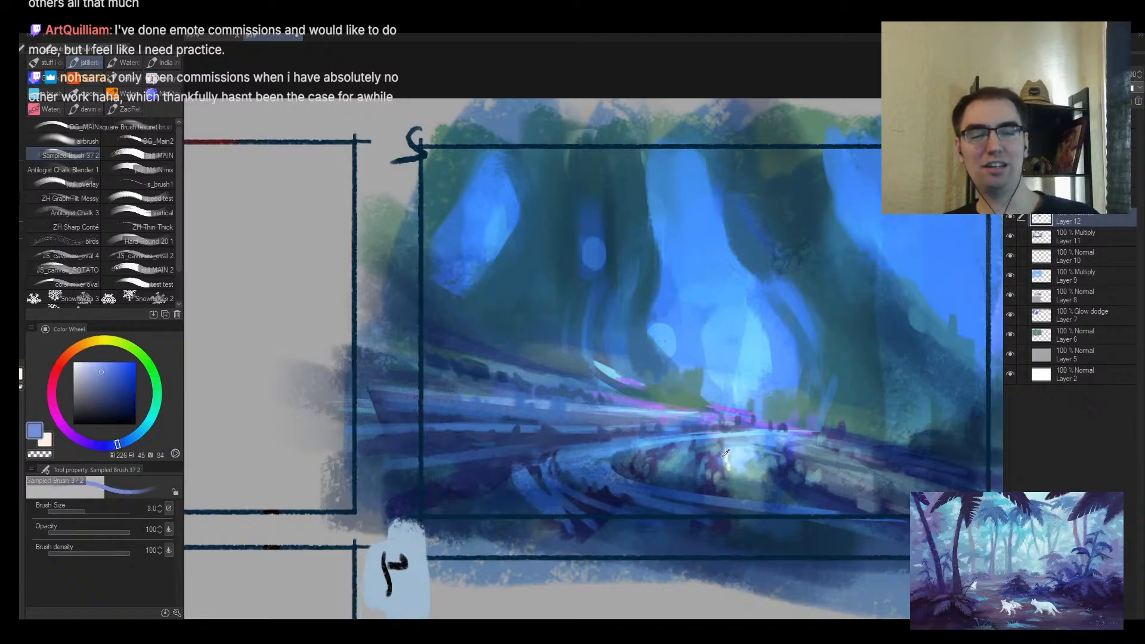
alt+click(723, 453)
key(bracketright)
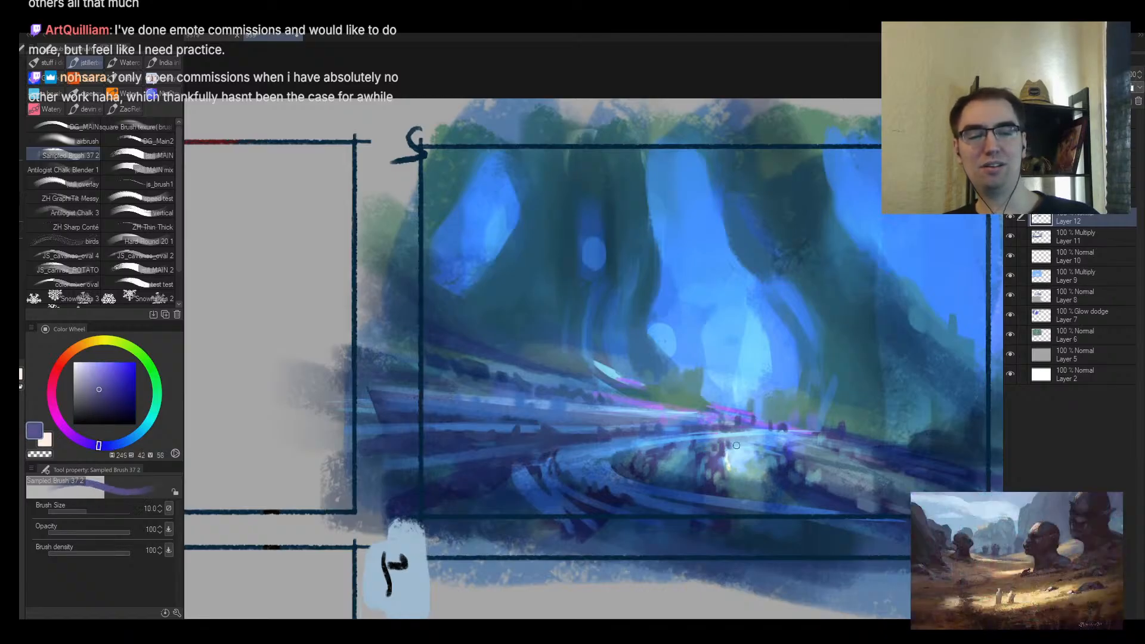
Step: Paint muted purple and navy clumps on the ground beside the bright spot, using brush size 25 and reducing it to 12
alt+click(741, 444)
key(bracketright)
key(bracketright)
key(bracketright)
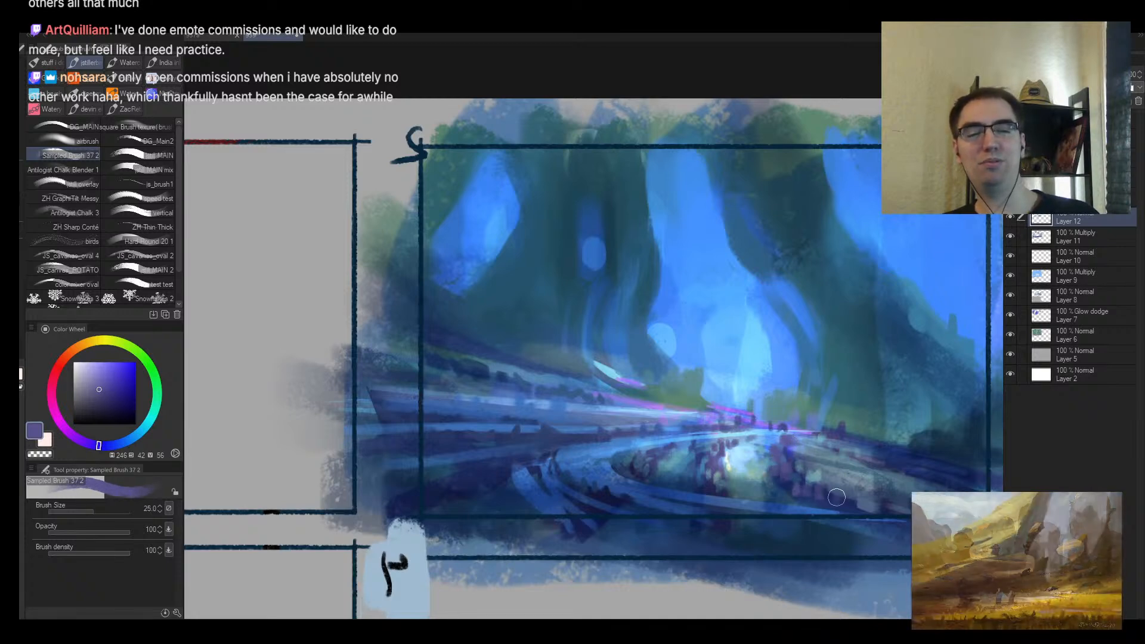
alt+click(773, 472)
key(bracketleft)
key(bracketleft)
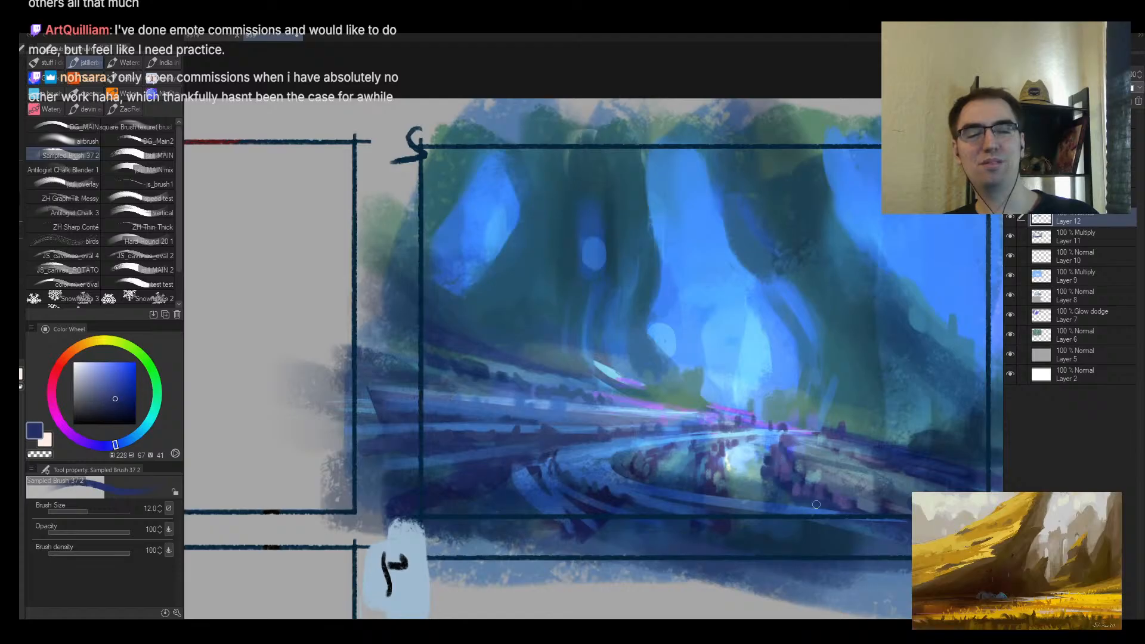
Step: Paint dark navy plant-like clumps along the panel's lower edge below the bright spot with the brush at sizes 20 to 25
key(bracketright)
key(bracketright)
key(bracketright)
alt+click(610, 492)
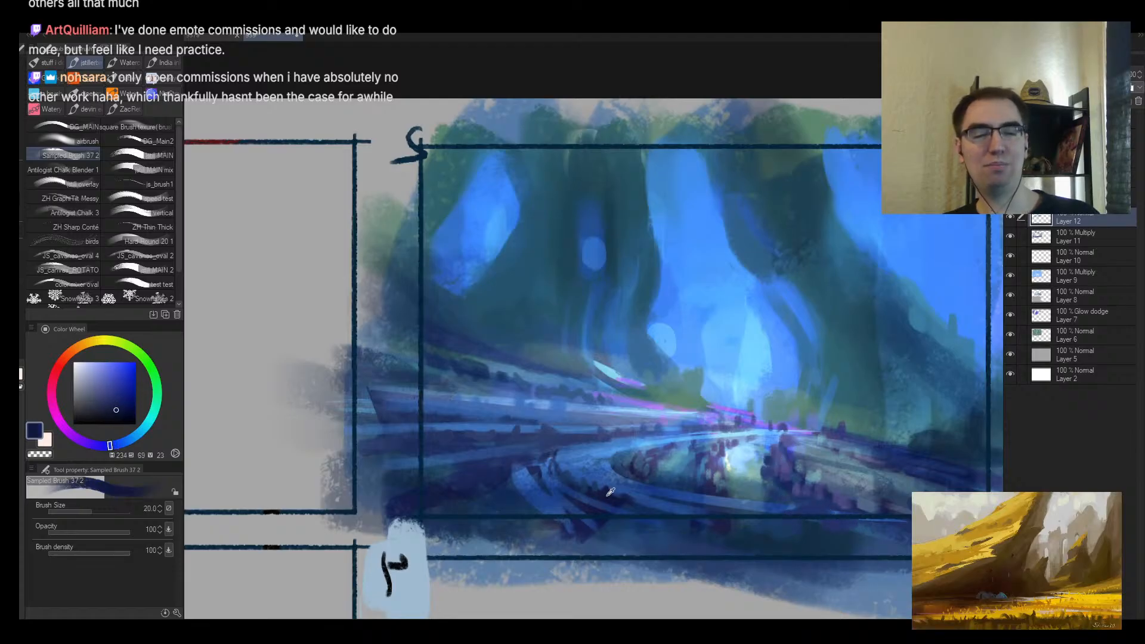
alt+click(693, 505)
key(bracketright)
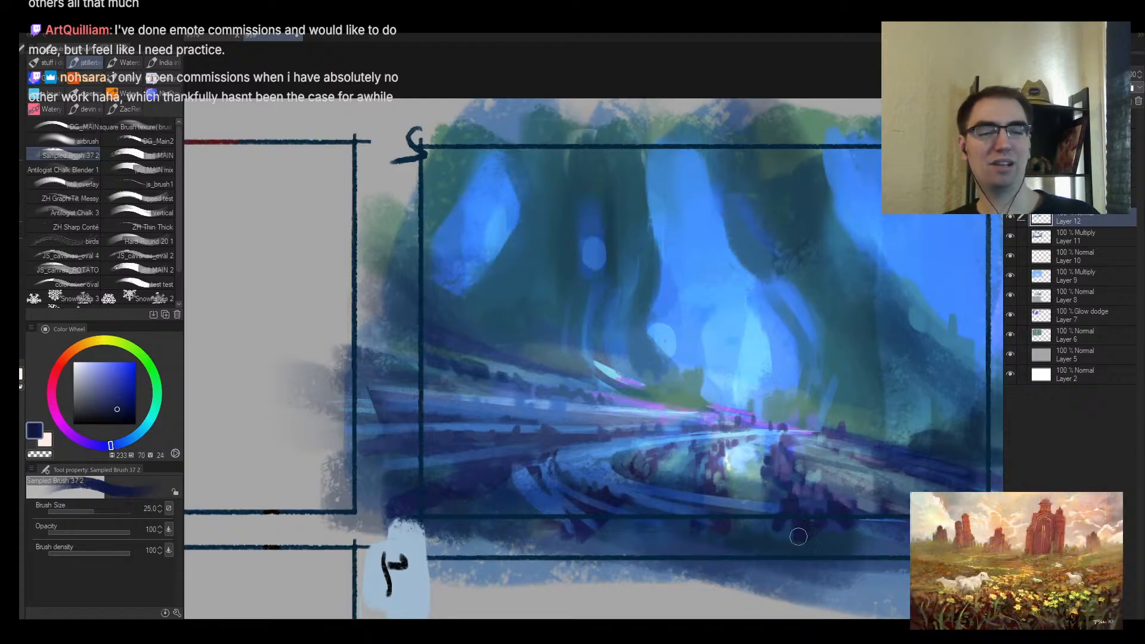
Step: Scatter dark navy marks across the curving path streaks and darken the foreground corner, enlarging the brush from size 15 to 25
key(bracketleft)
key(bracketleft)
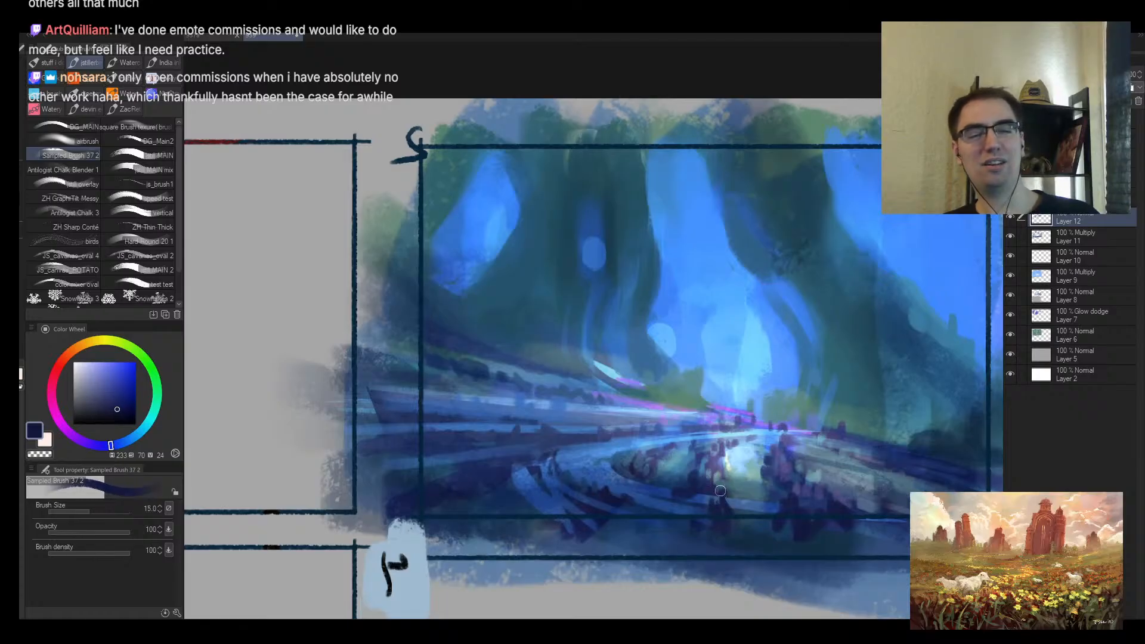
key(bracketright)
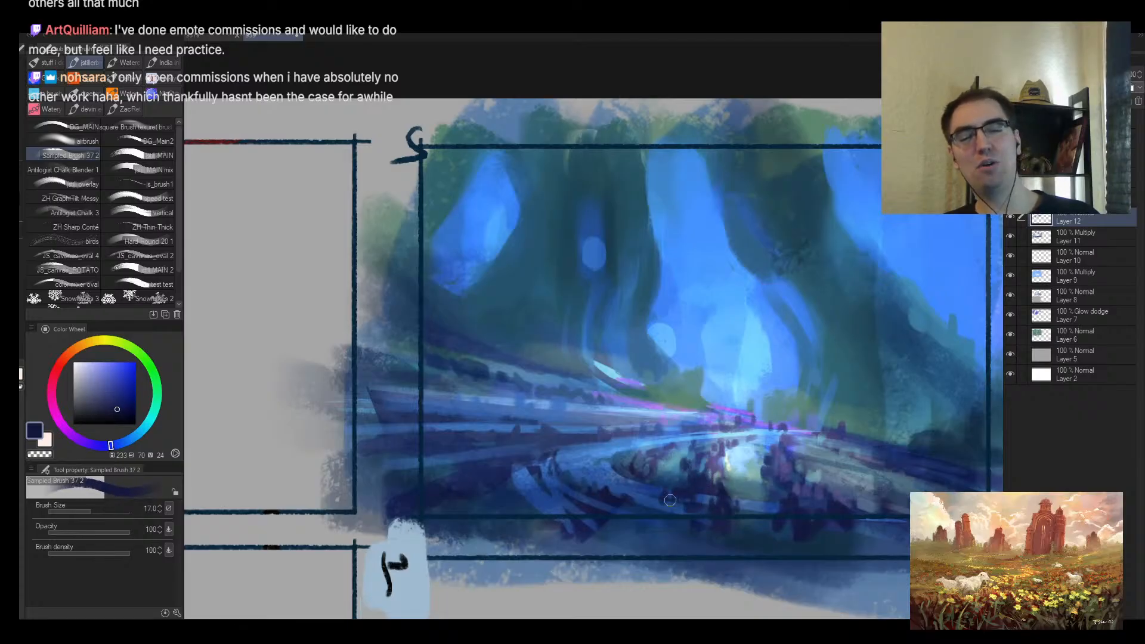
key(bracketright)
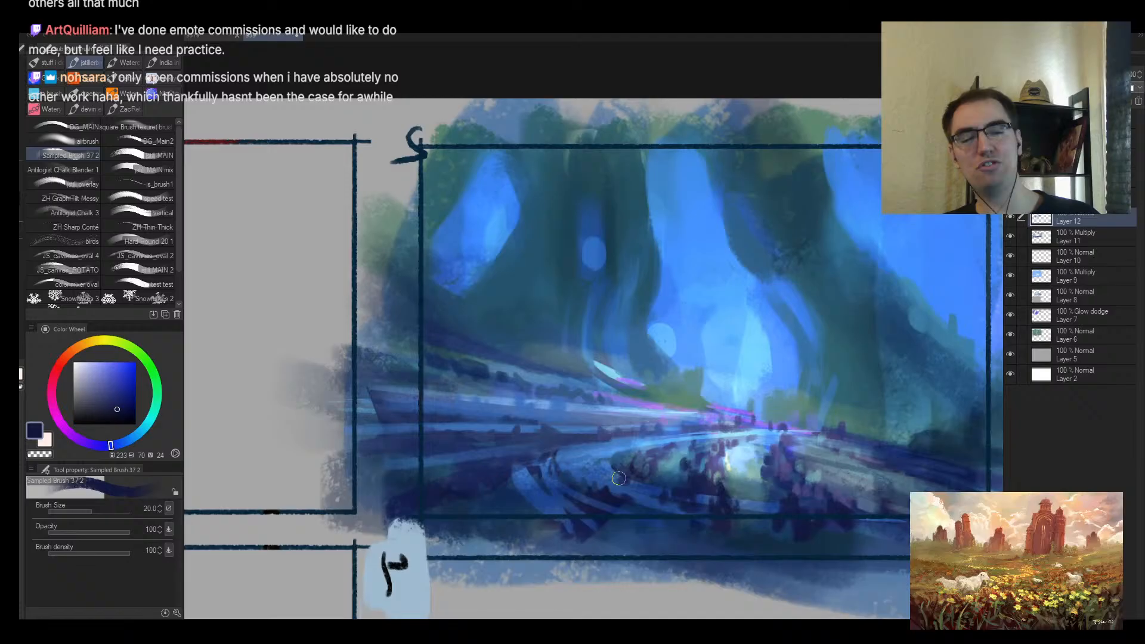
key(bracketright)
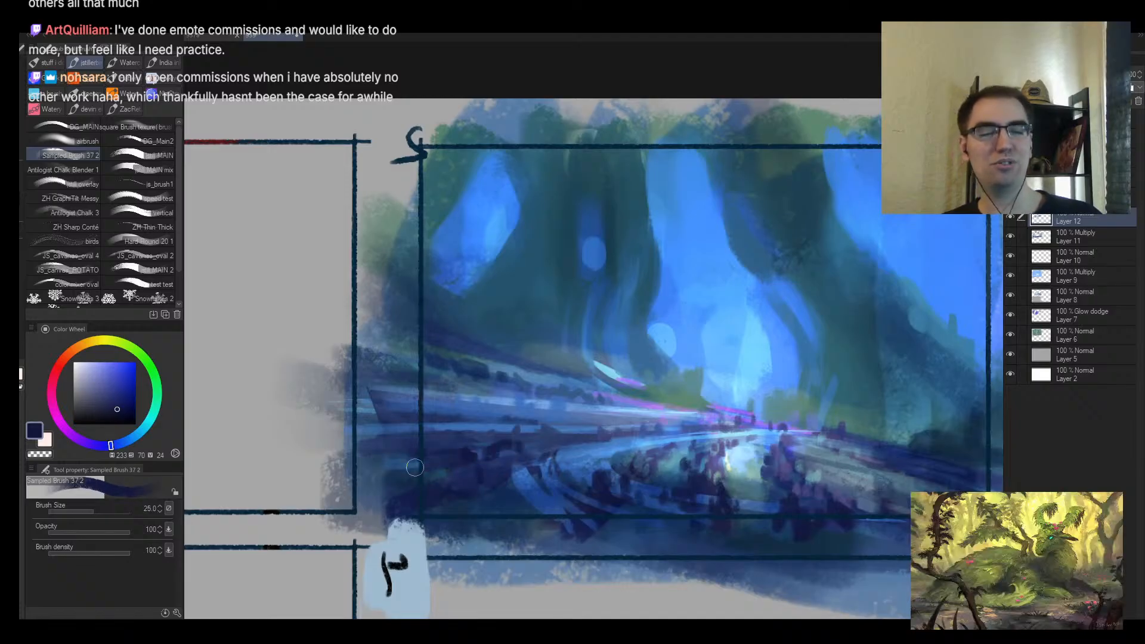
mouse_move(415, 468)
mouse_down()
mouse_move(478, 463)
mouse_move(500, 442)
mouse_up()
Step: Unflip the canvas view and add thin sampled blue marks to the path's upper light streak with the brush at size 8
key(h)
key(alt+space)
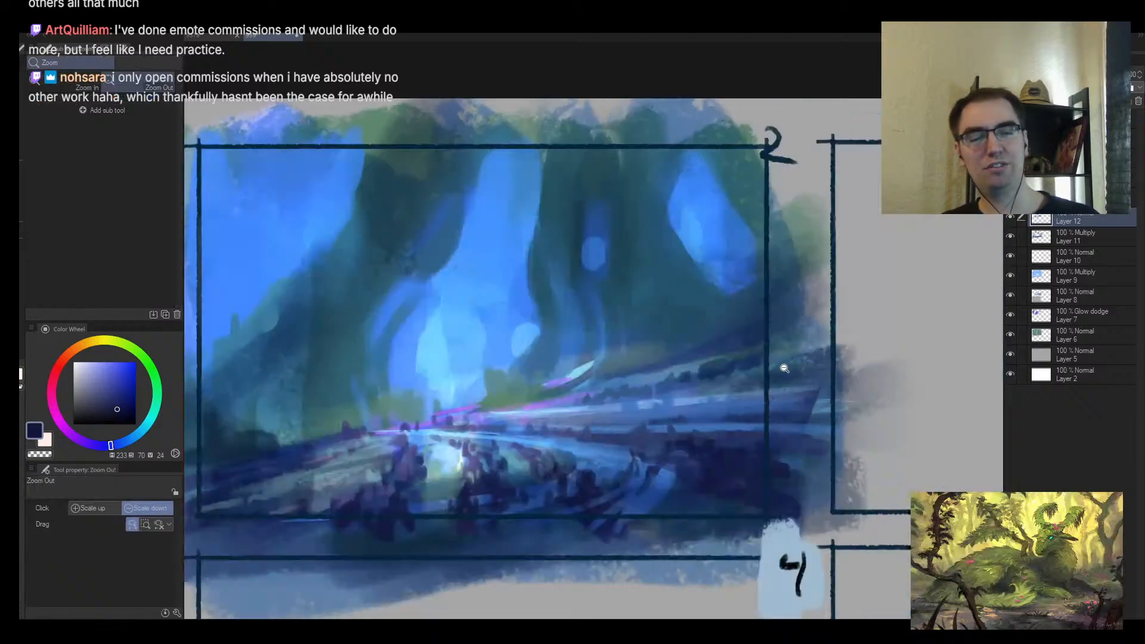
click(785, 368)
alt+click(656, 480)
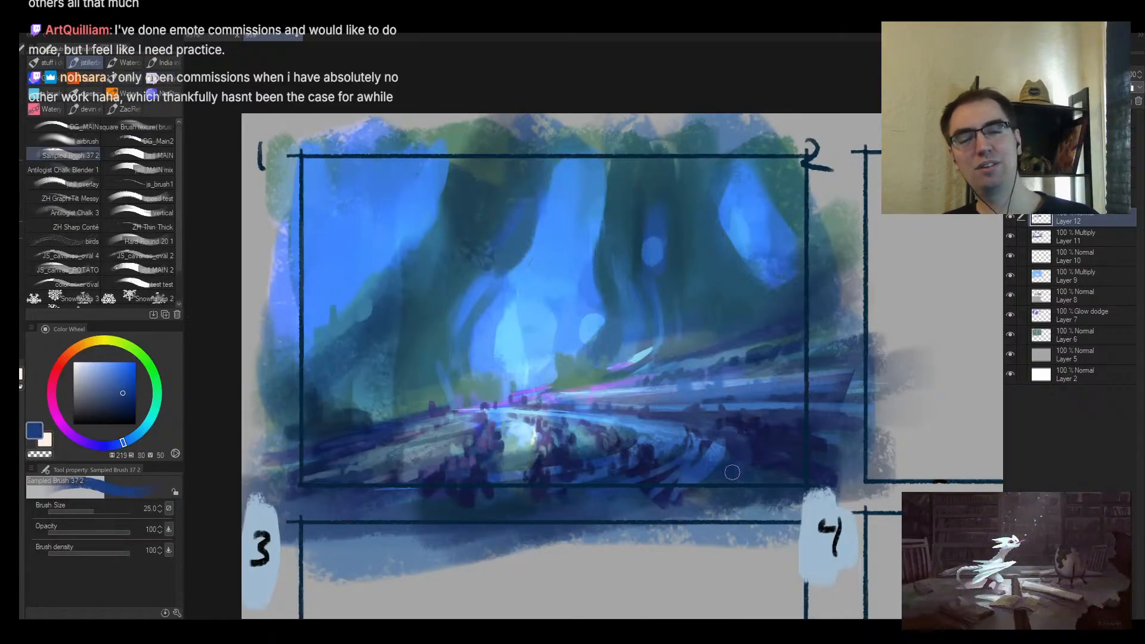
key(bracketleft)
key(bracketleft)
key(bracketleft)
key(bracketleft)
key(bracketleft)
key(bracketleft)
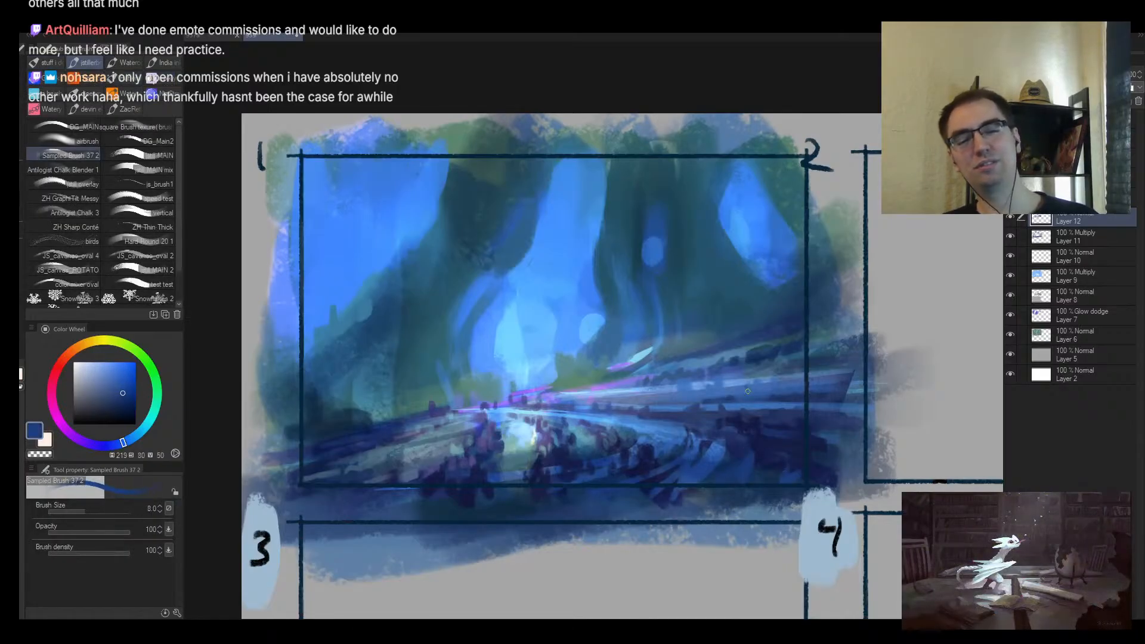
Step: Paint fine light blue highlights along the upper path streak, reducing the brush to size 4
alt+click(746, 387)
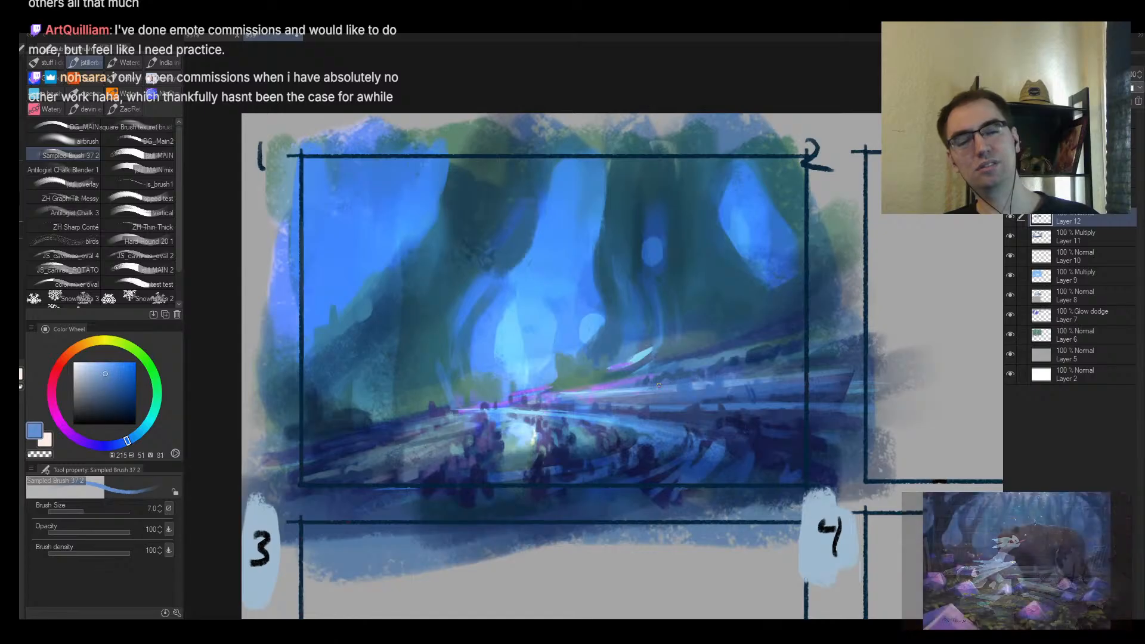
key(bracketleft)
key(bracketleft)
key(bracketleft)
key(bracketleft)
alt+click(610, 389)
Step: Flip the canvas view and paint spiky tufts on the green bush beside the glow's base, enlarging the brush to size 10
key(slash)
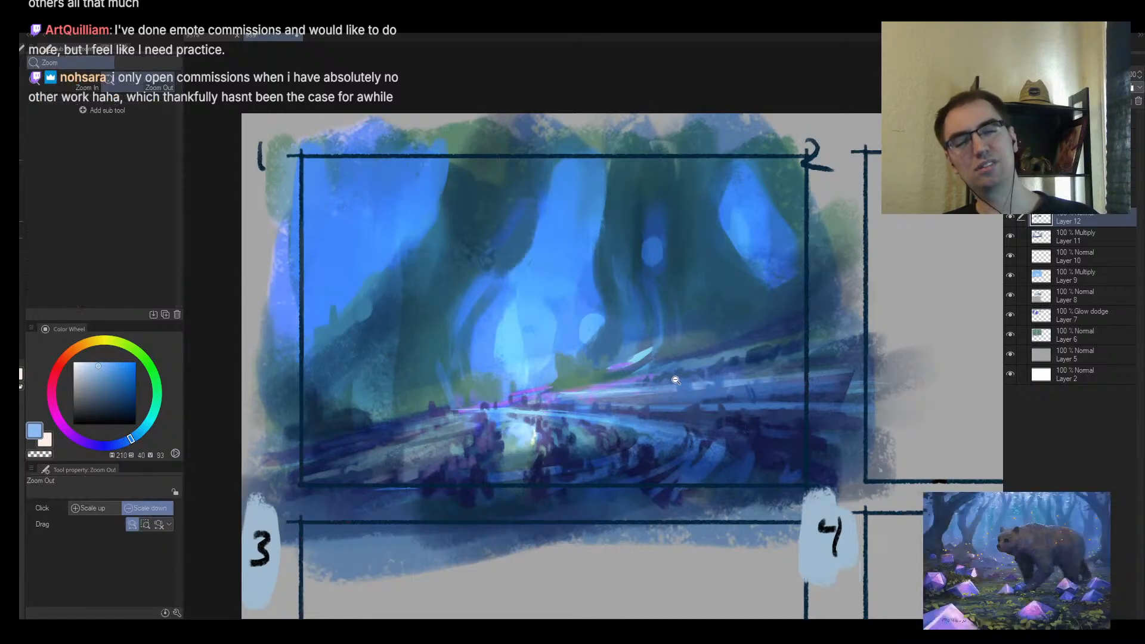
drag(675, 378, 659, 384)
key(h)
drag(590, 358, 620, 345)
key(b)
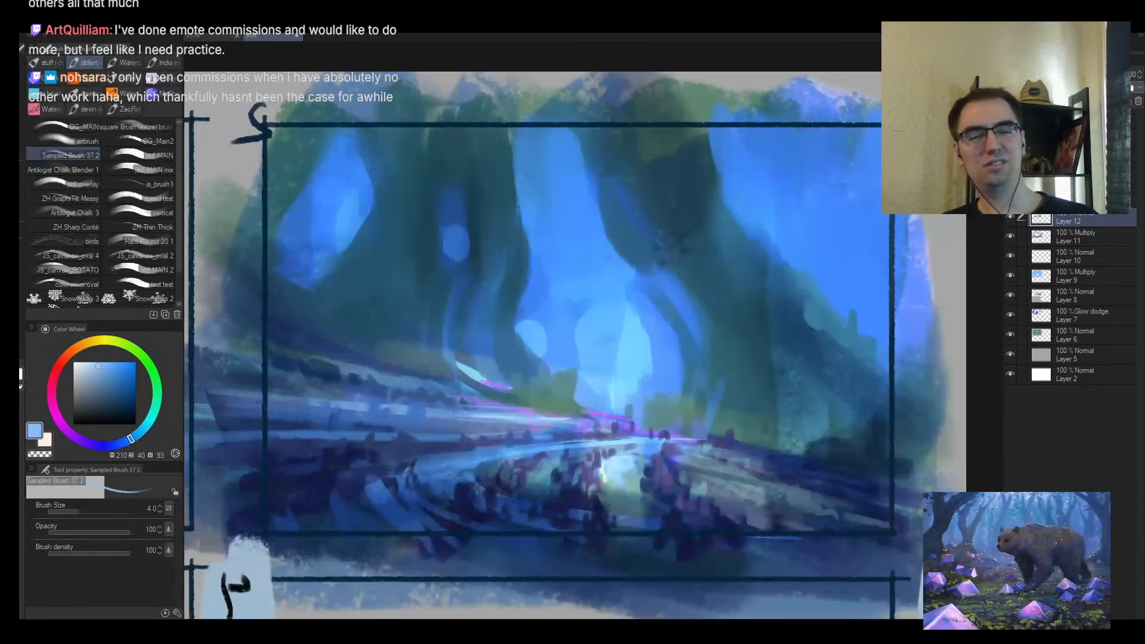
alt+click(550, 395)
key(bracketright)
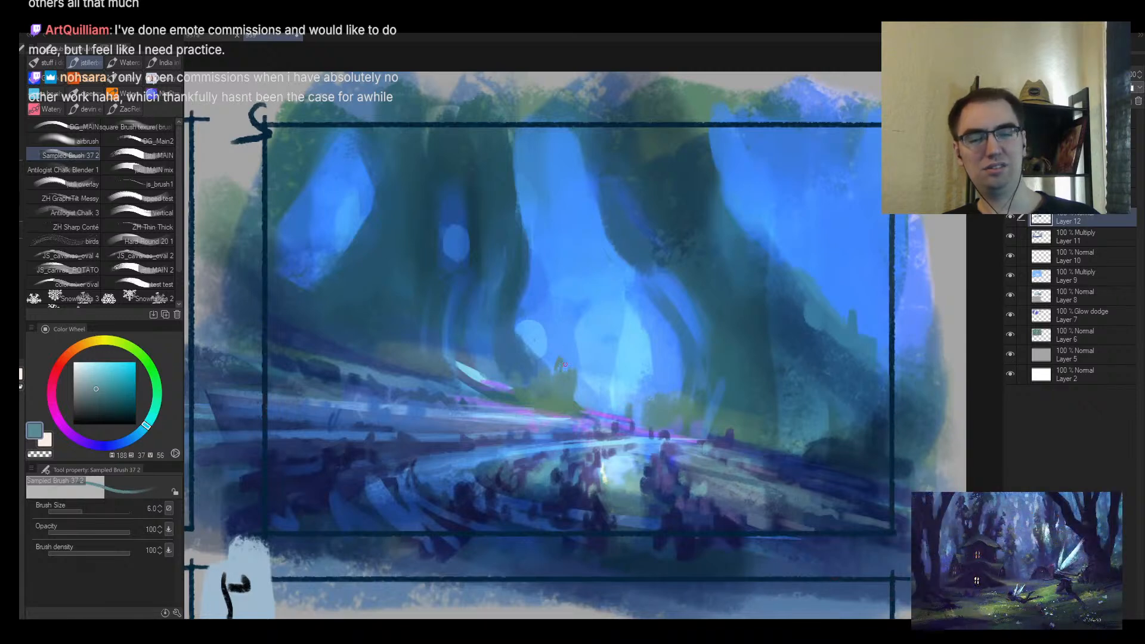
key(bracketright)
key(bracketright)
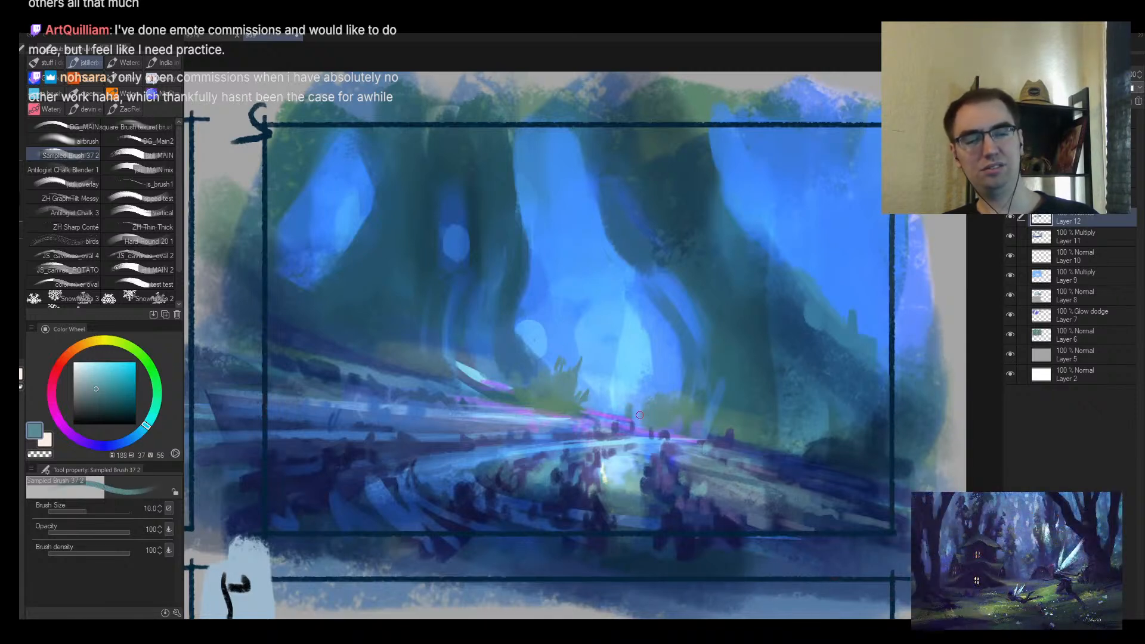
Step: Paint upright leafy strokes in sampled muted green-teal up the slope beside the glow, enlarging the brush to size 15
alt+click(601, 410)
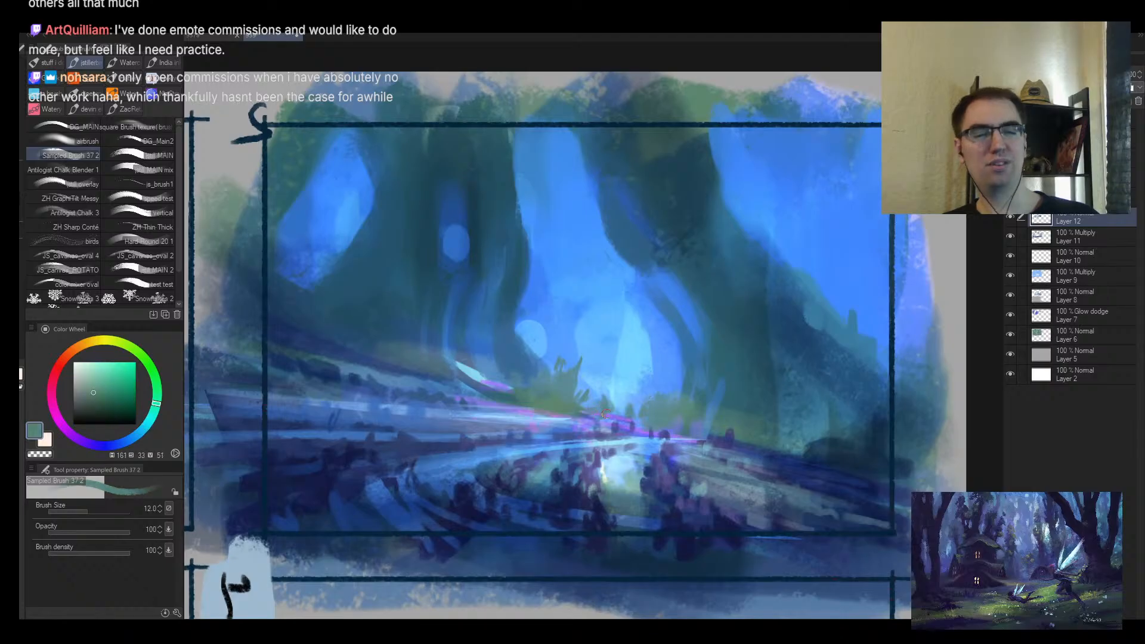
key(bracketright)
key(bracketright)
key(bracketright)
mouse_move(724, 390)
mouse_down()
mouse_move(738, 360)
mouse_move(725, 336)
mouse_move(717, 345)
mouse_move(704, 300)
mouse_move(718, 318)
mouse_move(734, 275)
mouse_move(716, 254)
mouse_up()
key(bracketleft)
key(bracketleft)
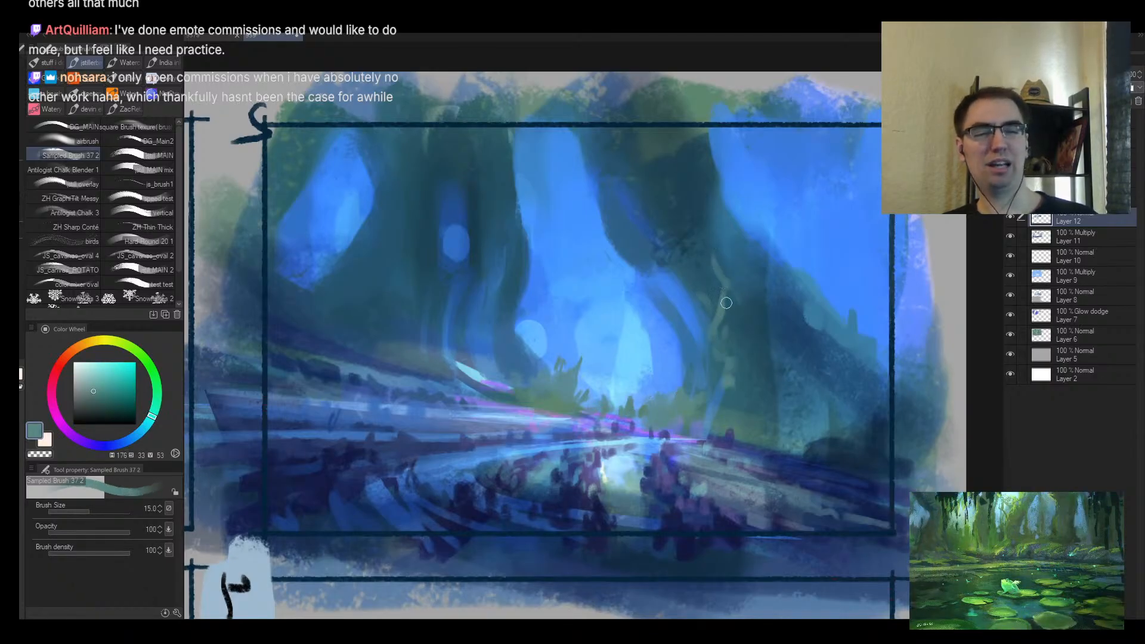
drag(721, 295, 723, 254)
Step: Paint spiky foliage tufts in sampled blue-teal along the slope's edge against the blue sky with the brush at size 12
key(bracketleft)
alt+click(793, 281)
drag(793, 276, 797, 232)
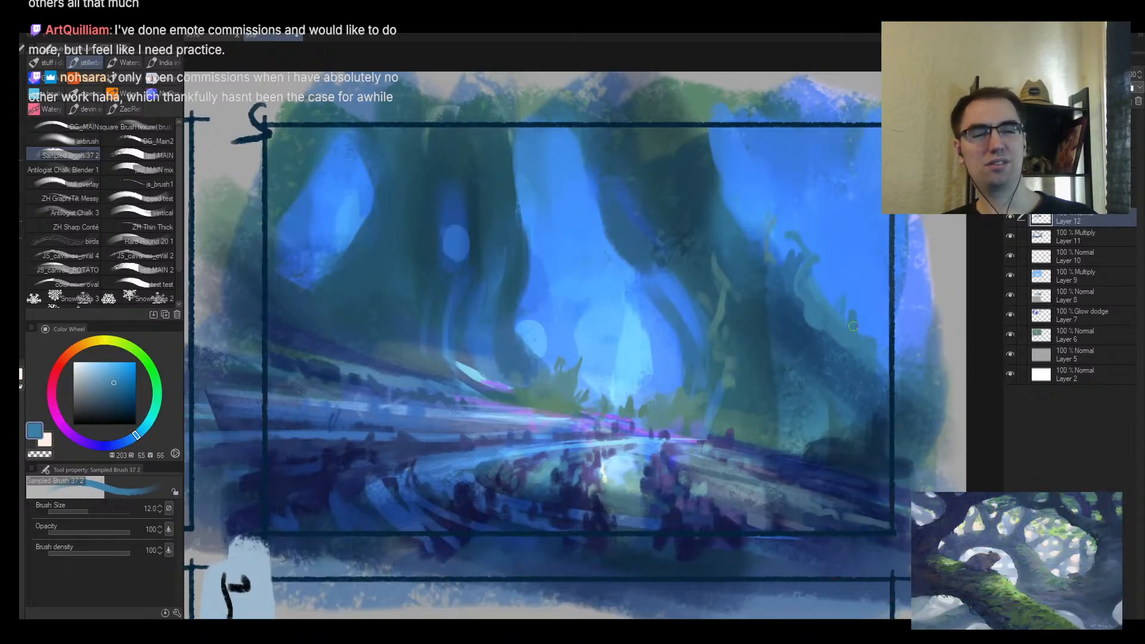
alt+click(849, 330)
mouse_move(833, 333)
mouse_down()
mouse_move(818, 357)
mouse_move(854, 374)
mouse_up()
Step: Block sampled dark blue and teal patches over the slope's shadowed body and base, enlarging the brush to size 30
alt+click(829, 358)
key(bracketright)
key(bracketright)
key(bracketright)
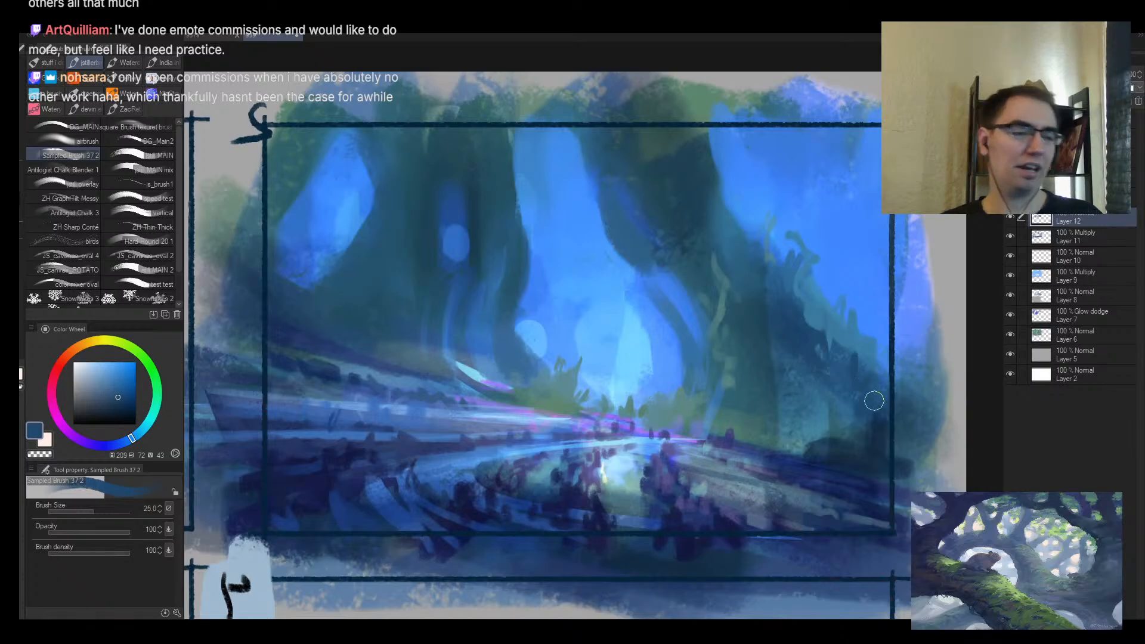
key(bracketright)
key(bracketright)
alt+click(826, 412)
drag(803, 436, 847, 448)
alt+click(823, 399)
alt+click(794, 358)
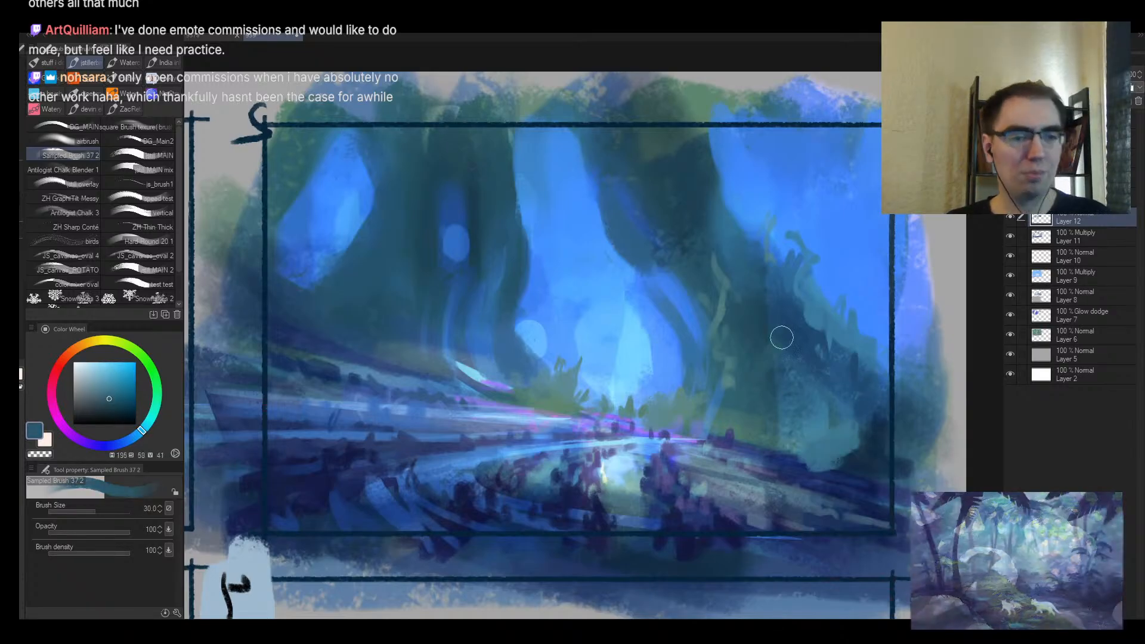
drag(783, 335, 770, 347)
drag(787, 370, 826, 403)
Step: Unflip the canvas view and add a small vertical blue streak in the slope's foliage with the brush at size 20
key(h)
scroll(790, 402, down, 3)
scroll(746, 340, up, 2)
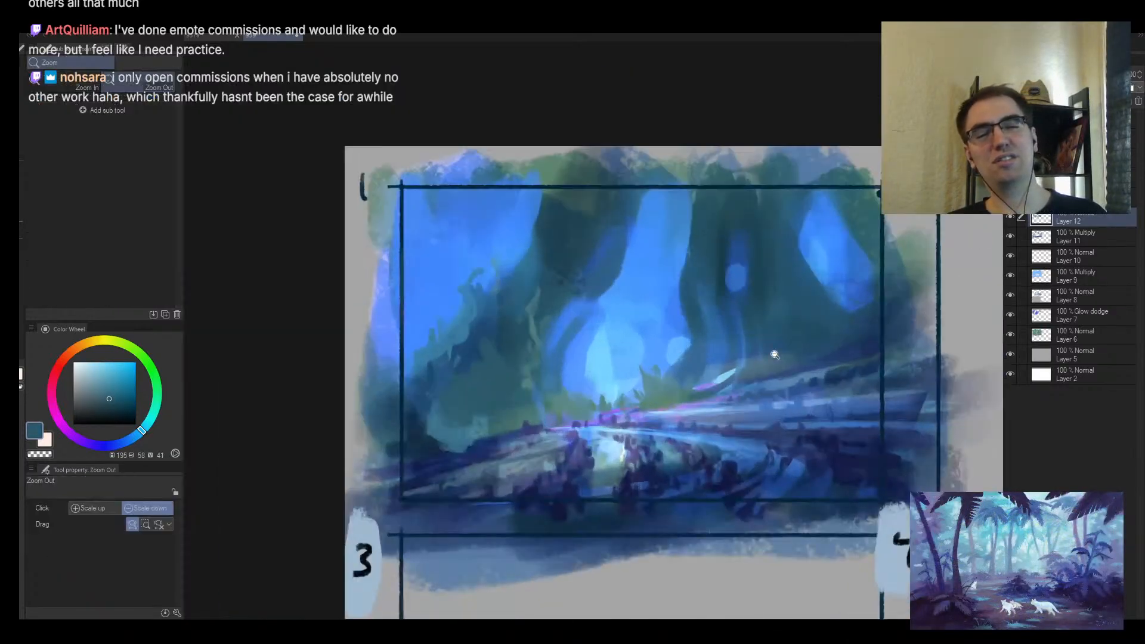
alt+click(732, 339)
key(bracketleft)
key(bracketleft)
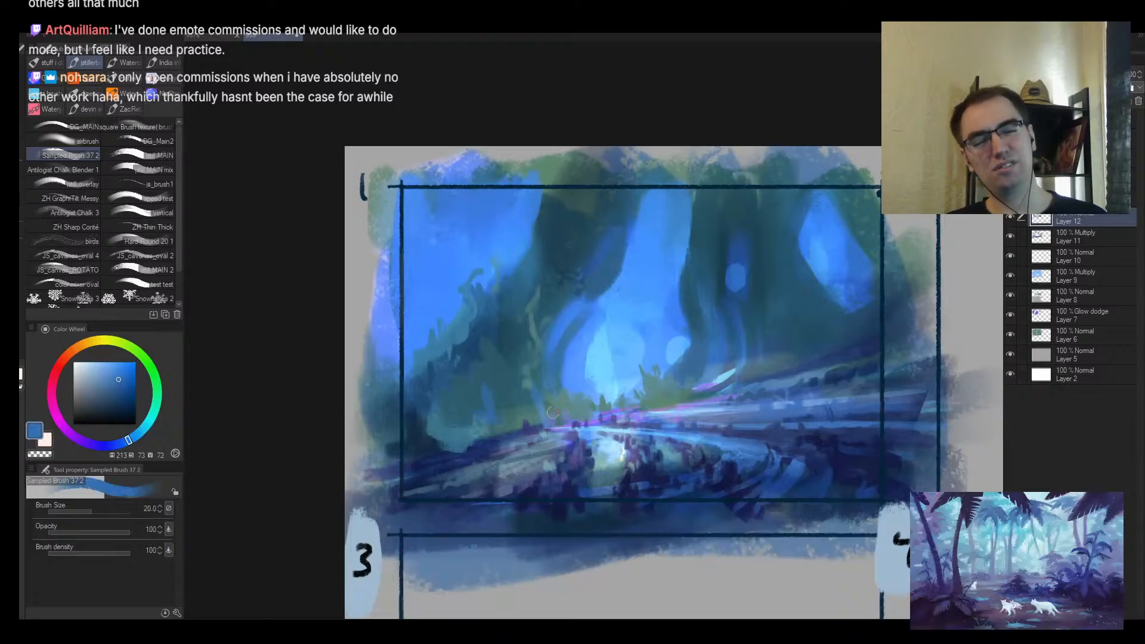
Step: Paint sampled blue strokes beneath the small light orb between the dark trunks, reducing the brush to size 12
scroll(769, 348, down, 2)
key(bracketright)
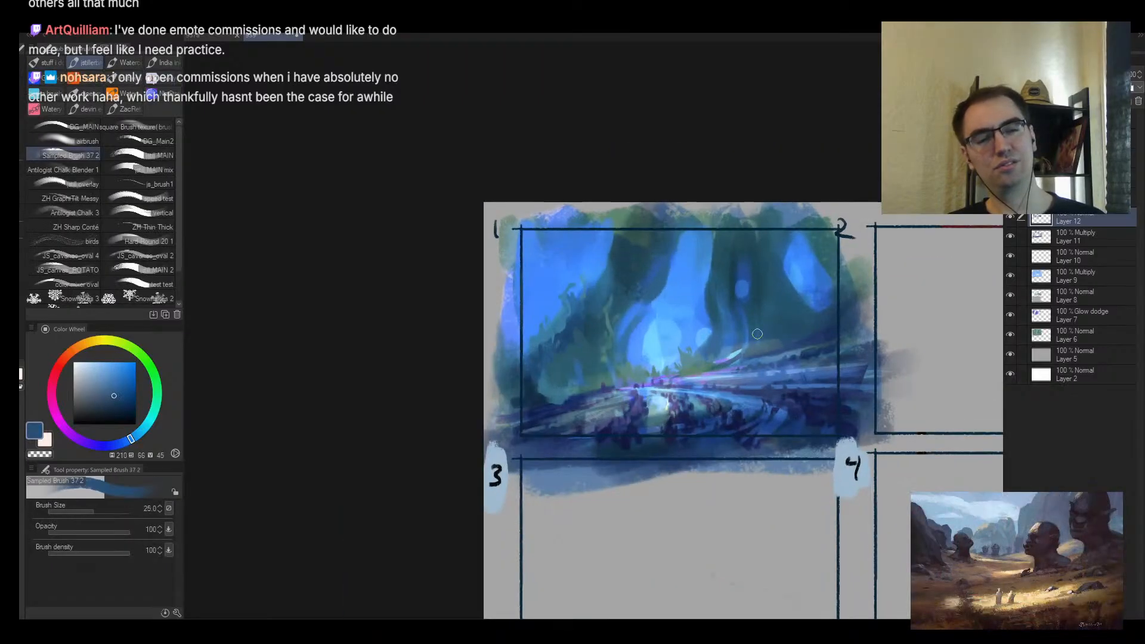
alt+click(778, 339)
alt+click(750, 336)
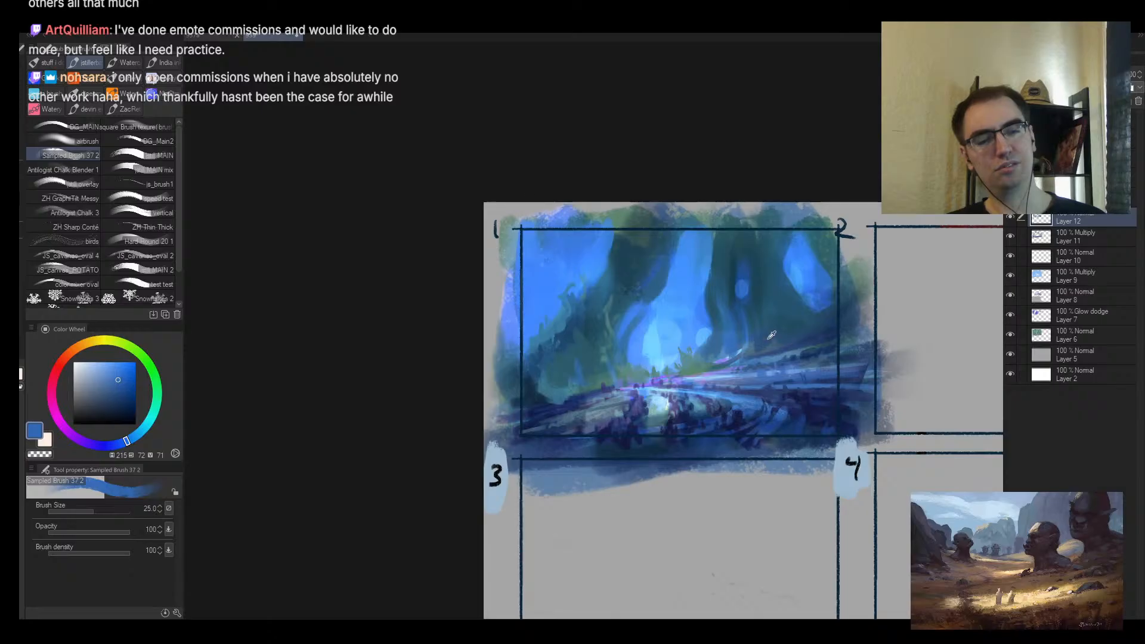
alt+click(745, 330)
key(bracketleft)
key(bracketleft)
key(bracketleft)
key(bracketleft)
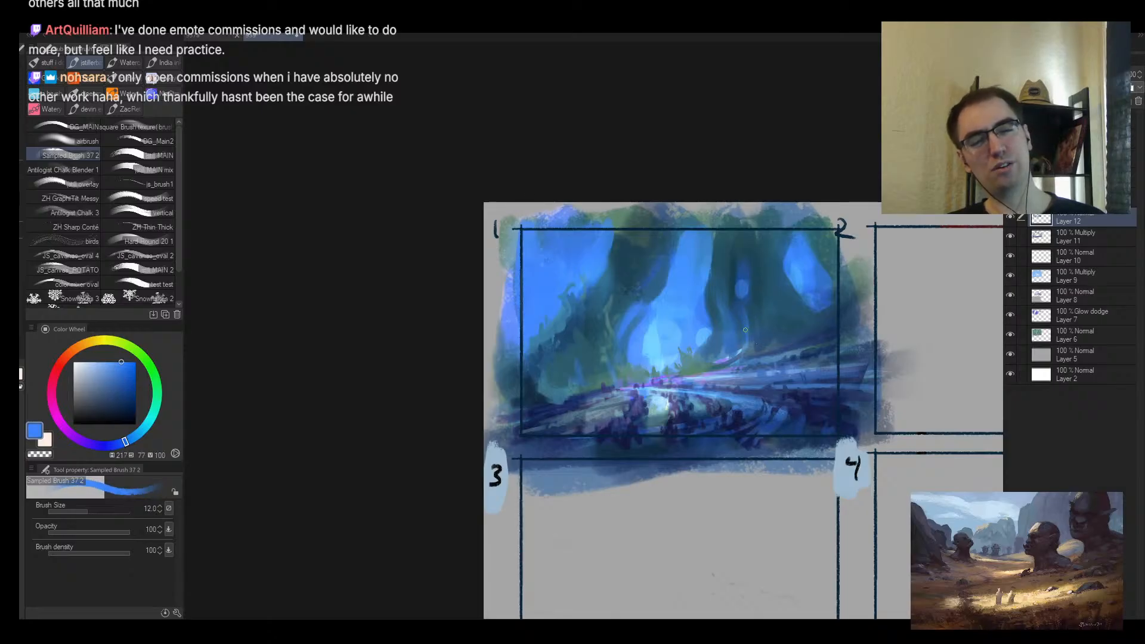
alt+click(758, 311)
mouse_move(746, 304)
mouse_down()
mouse_move(739, 327)
mouse_move(756, 332)
mouse_up()
Step: Flip the canvas view and paint thin light blue waterfall lines from the small orb down to the path at size 8
key(h)
key(alt+space)
drag(518, 310, 544, 258)
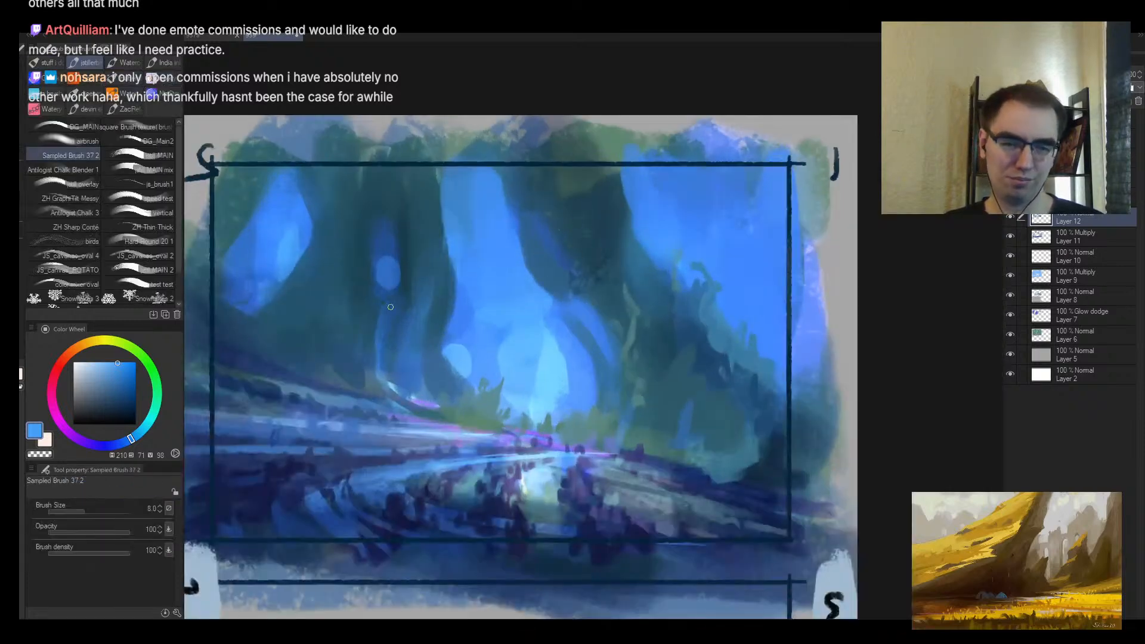
drag(398, 310, 392, 320)
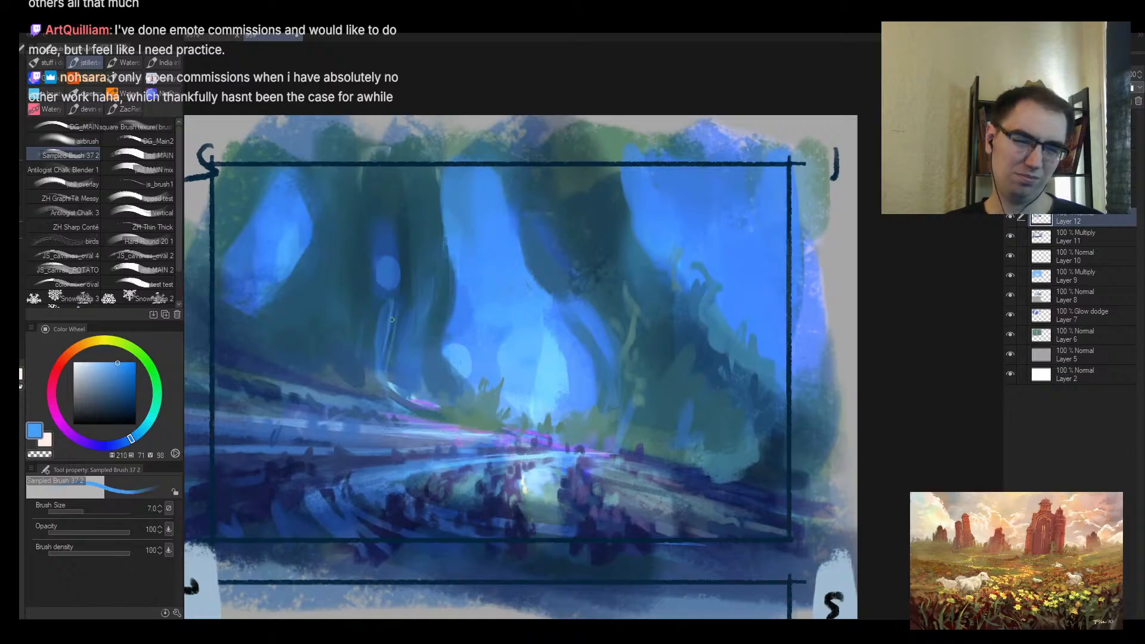
key(bracketright)
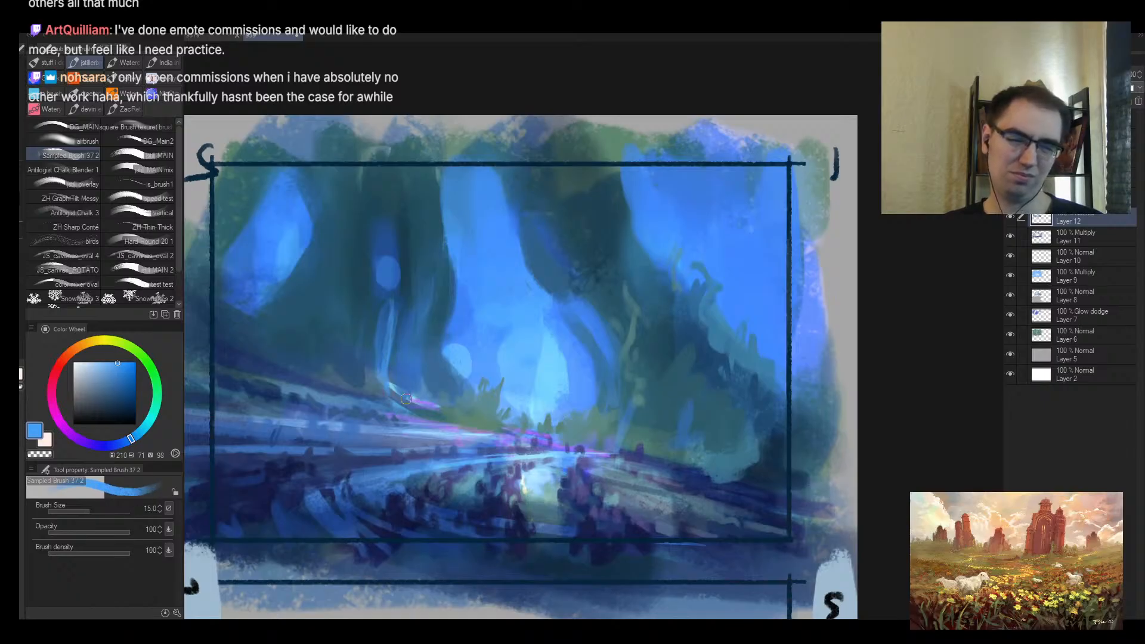
key(bracketleft)
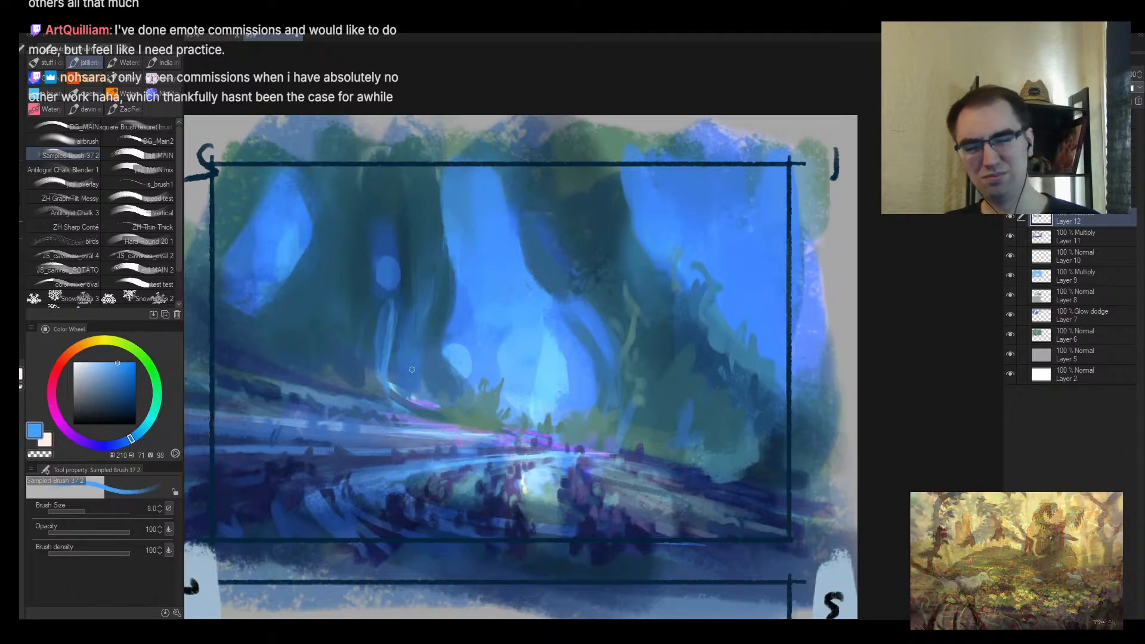
mouse_move(403, 338)
mouse_down()
mouse_move(401, 377)
mouse_move(364, 382)
mouse_move(453, 383)
mouse_up()
Step: Thicken the waterfall with light blue vertical strokes and add a smaller streak beside it, enlarging the brush to size 25
key(alt+space)
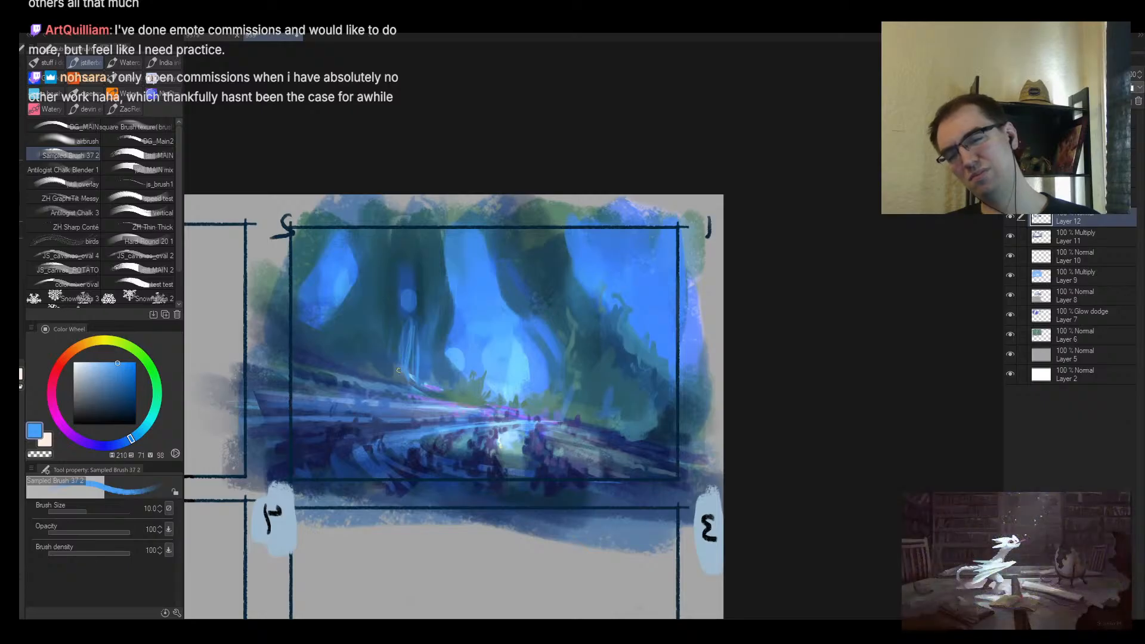
key(])
drag(410, 322, 413, 385)
key(])
key(])
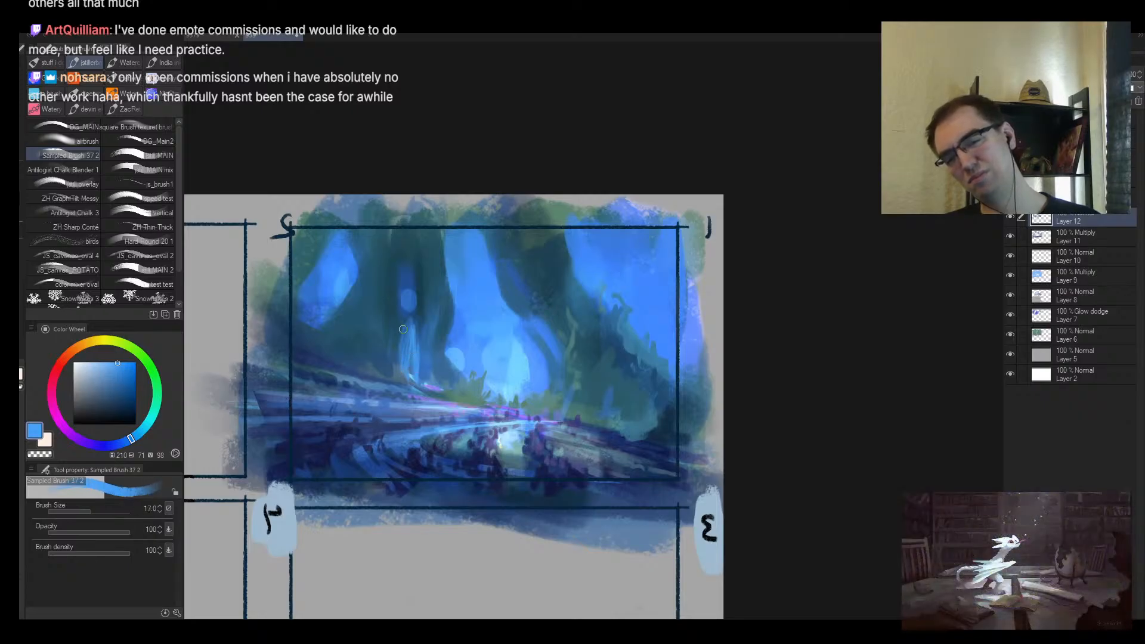
drag(410, 325, 403, 365)
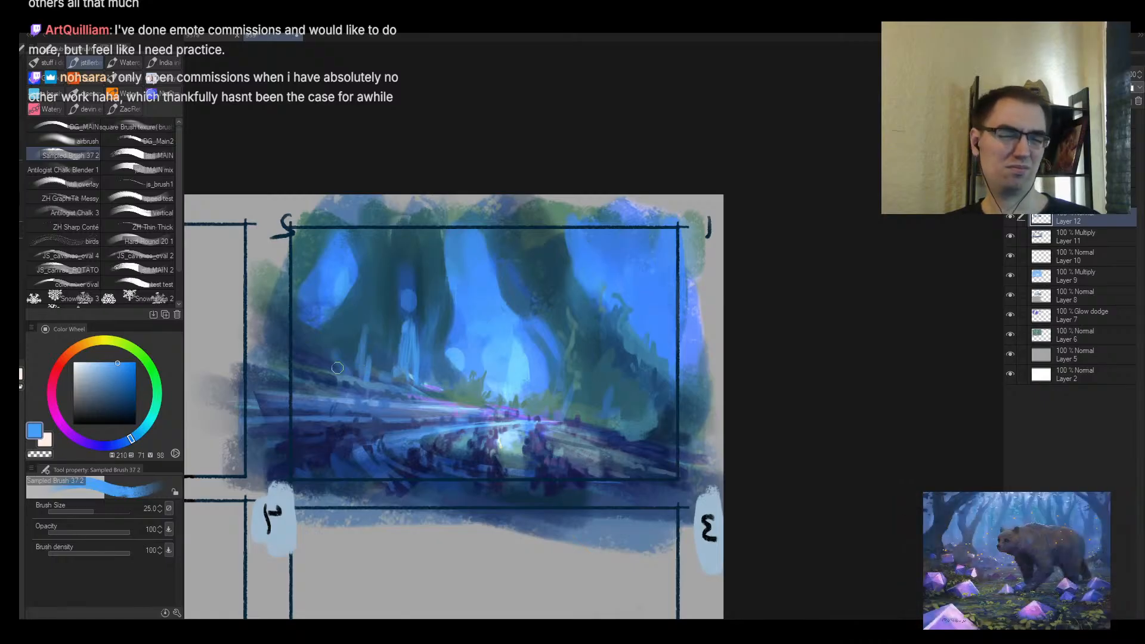
key(h)
key(alt+space)
click(707, 313)
mouse_move(789, 315)
mouse_down()
mouse_move(655, 323)
mouse_move(636, 367)
mouse_move(495, 370)
mouse_move(600, 281)
mouse_up()
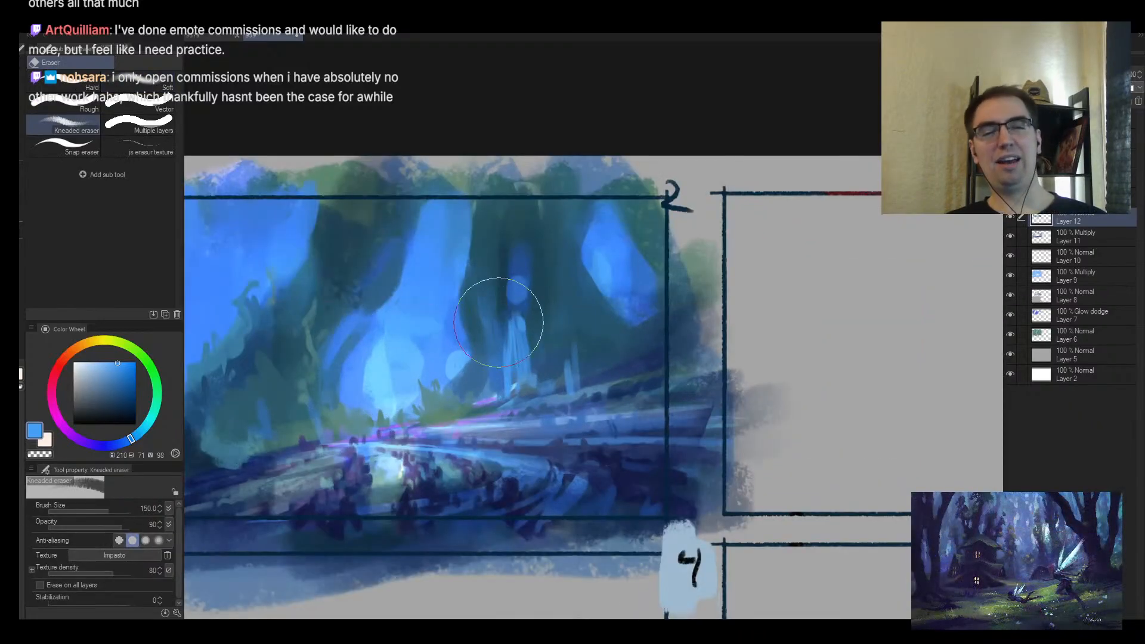
key(alt+space)
click(554, 347)
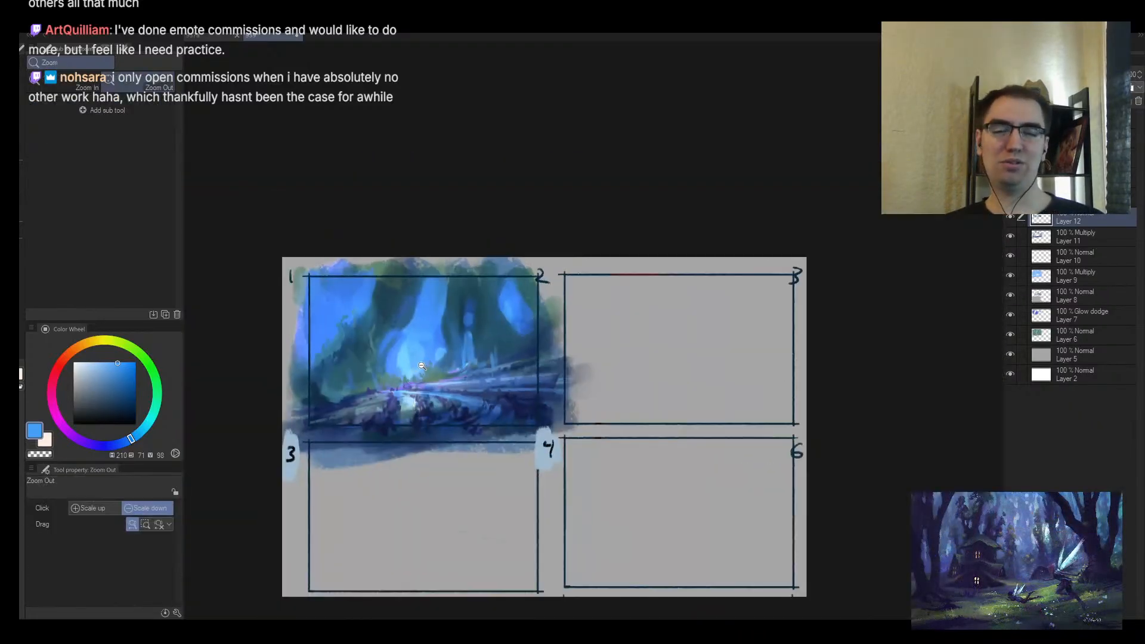
scroll(534, 338, up, 2)
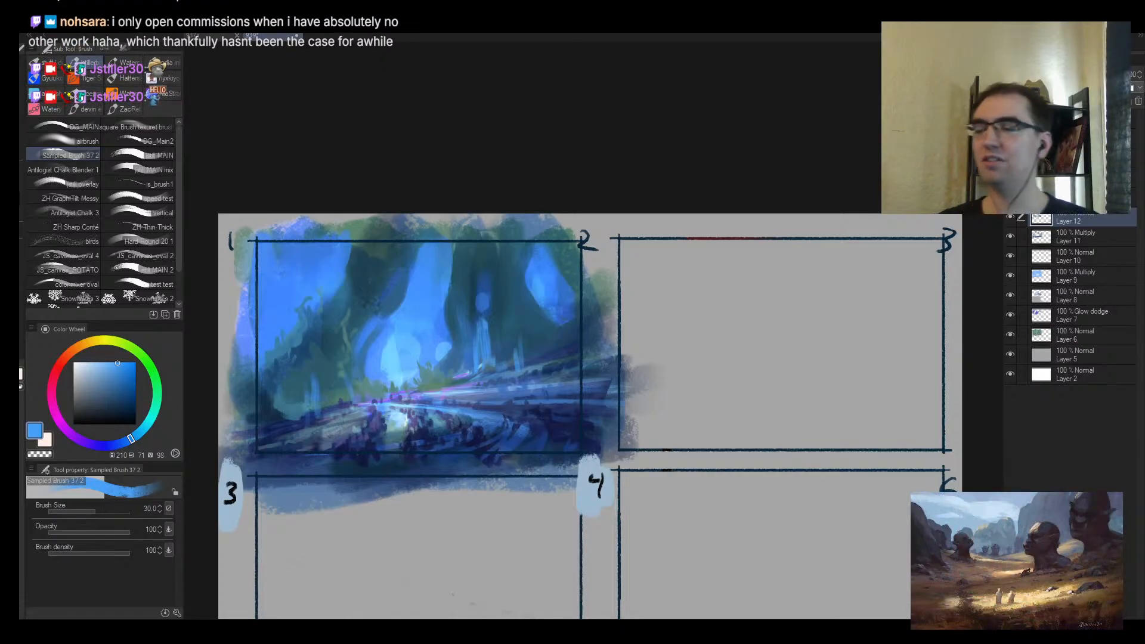
Step: Cover the upper trunks and canopy with a broad open sky in sampled bright blue, enlarging the brush to size 120
key(alt+space)
mouse_move(470, 355)
mouse_down()
mouse_move(460, 339)
mouse_move(475, 273)
mouse_up()
alt+click(454, 375)
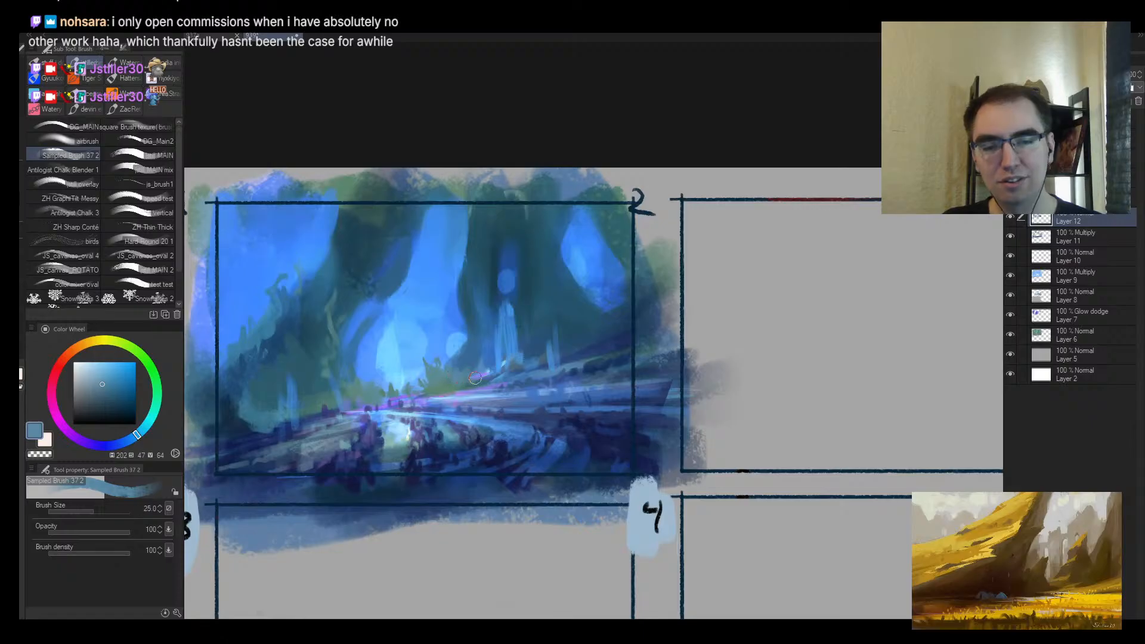
alt+click(392, 299)
alt+click(391, 289)
key(alt+space)
click(431, 323)
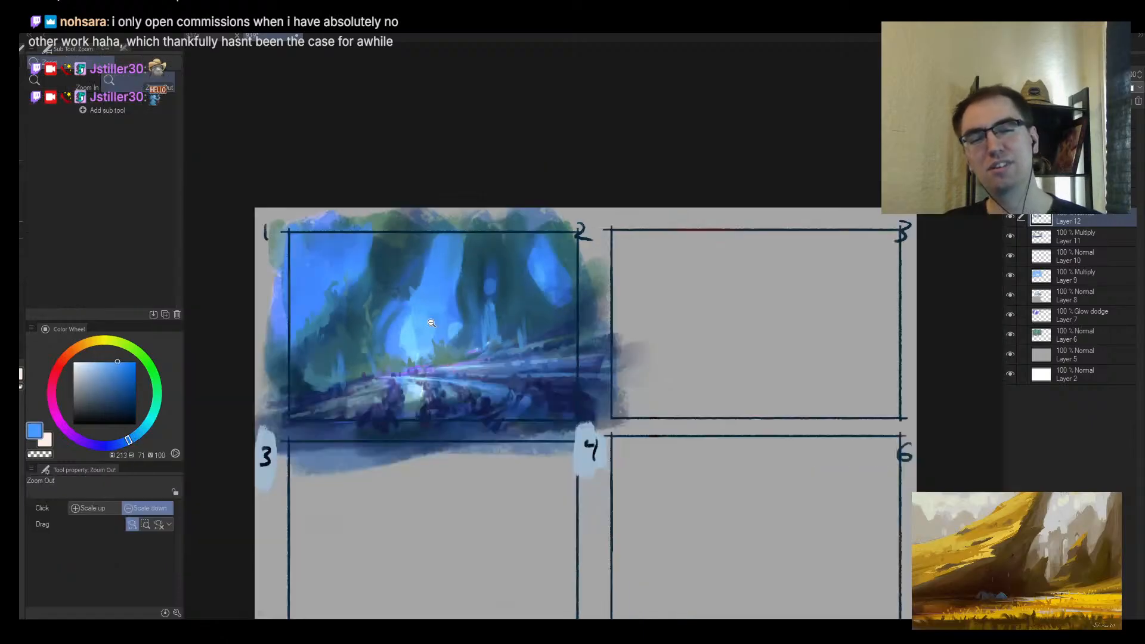
click(432, 322)
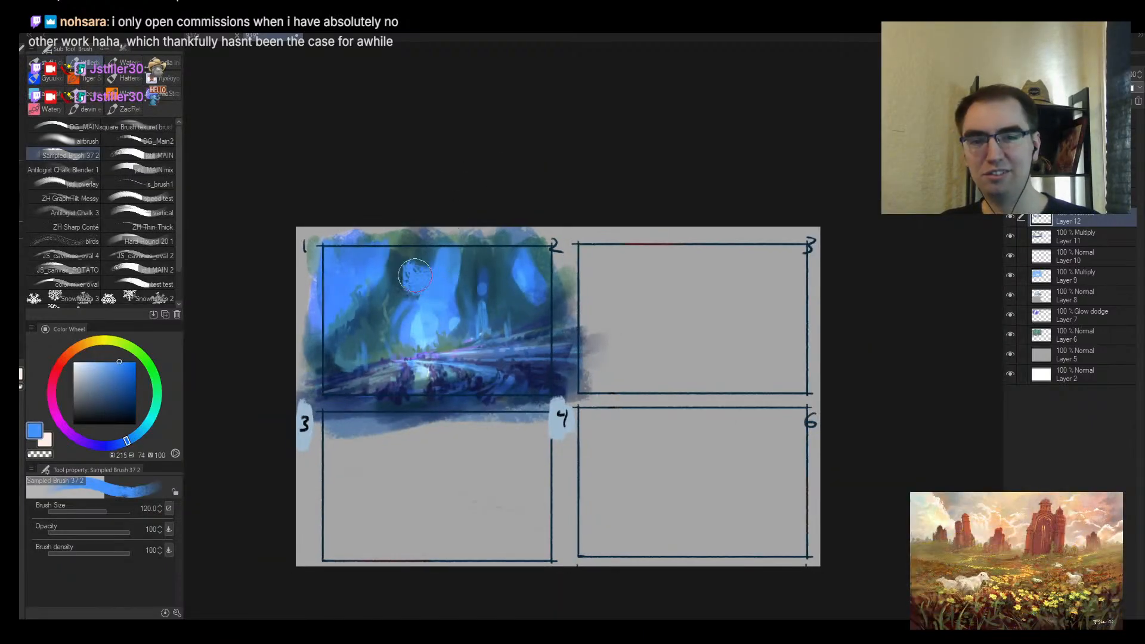
mouse_move(415, 276)
mouse_down()
mouse_move(380, 258)
mouse_move(381, 273)
mouse_move(458, 250)
mouse_move(494, 256)
mouse_move(442, 264)
mouse_move(535, 262)
mouse_move(518, 253)
mouse_move(476, 304)
mouse_move(444, 318)
mouse_up()
Step: Flip the canvas view and paint a distant muted blue cliff silhouette over the central glow, reducing the brush to size 70
alt+click(467, 262)
alt+click(514, 284)
key(bracketleft)
key(bracketleft)
key(bracketleft)
key(ctrl+space)
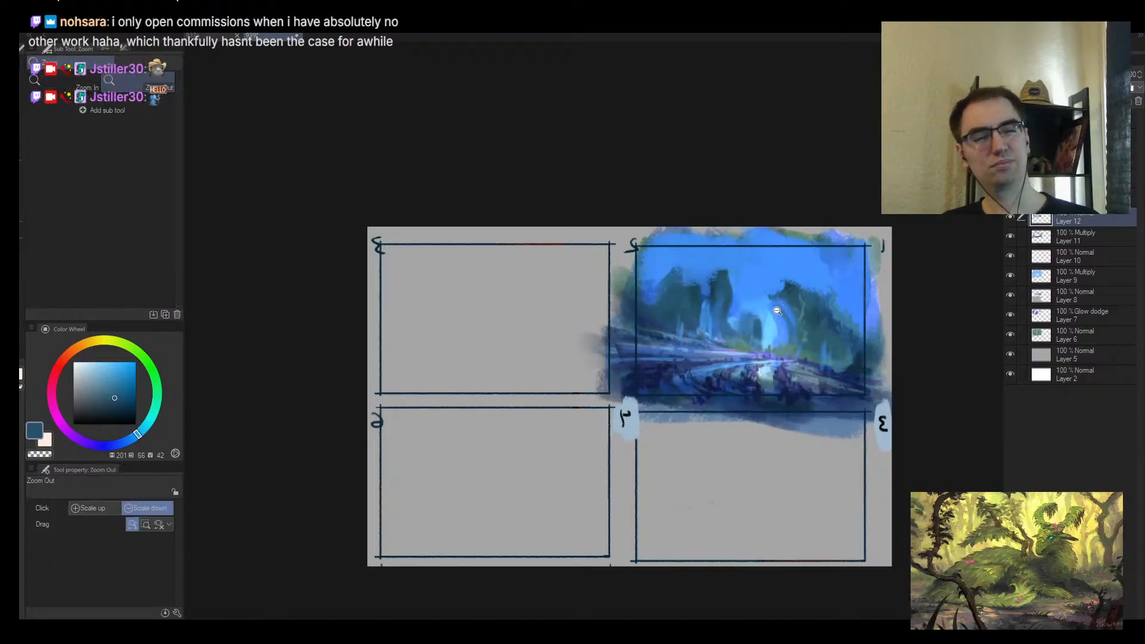
mouse_move(772, 317)
mouse_down()
mouse_move(664, 330)
mouse_move(637, 344)
mouse_move(648, 368)
mouse_up()
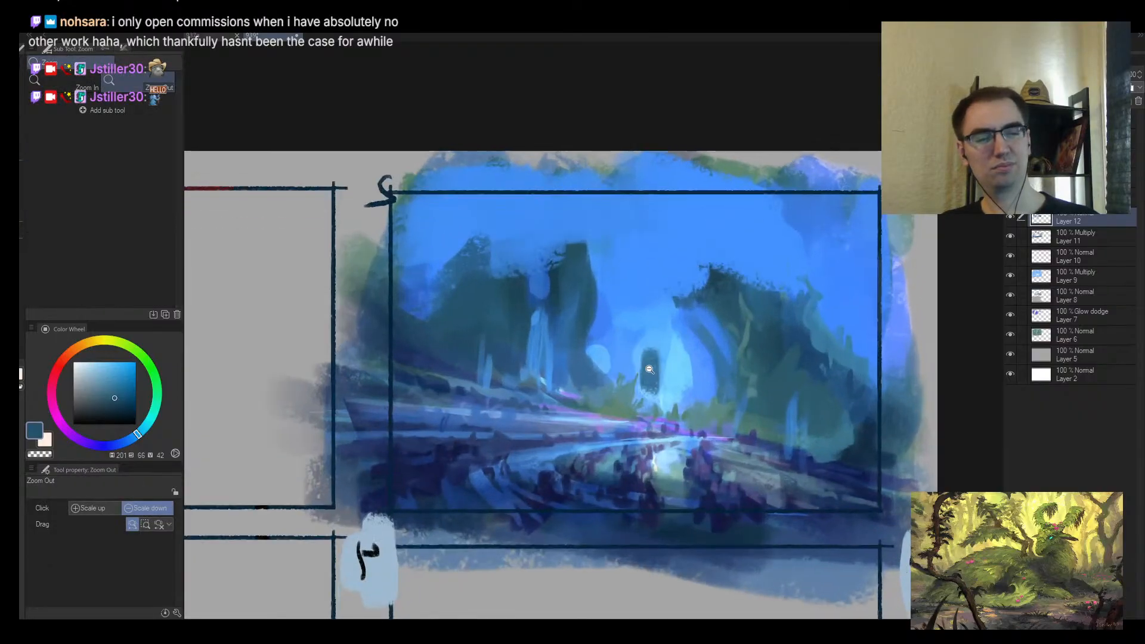
key(alt+space)
click(682, 376)
drag(681, 378, 634, 343)
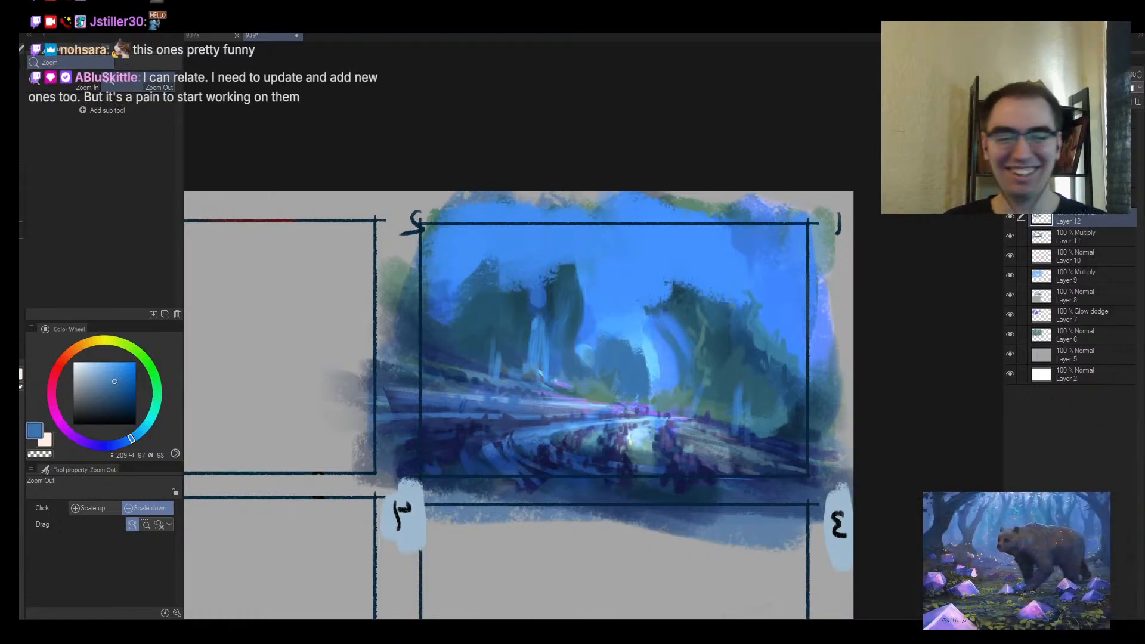
drag(656, 358, 614, 378)
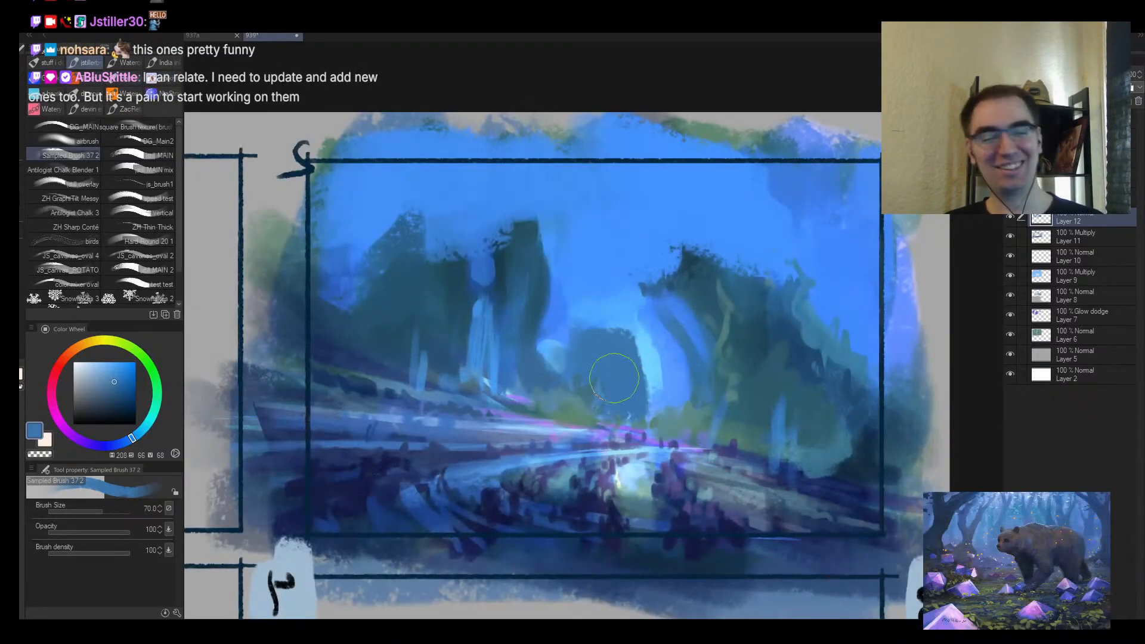
Step: Paint over the pale orb beside the distant silhouette and extend the neighboring cliff's edge downward with sampled blues at size 70
alt+click(590, 340)
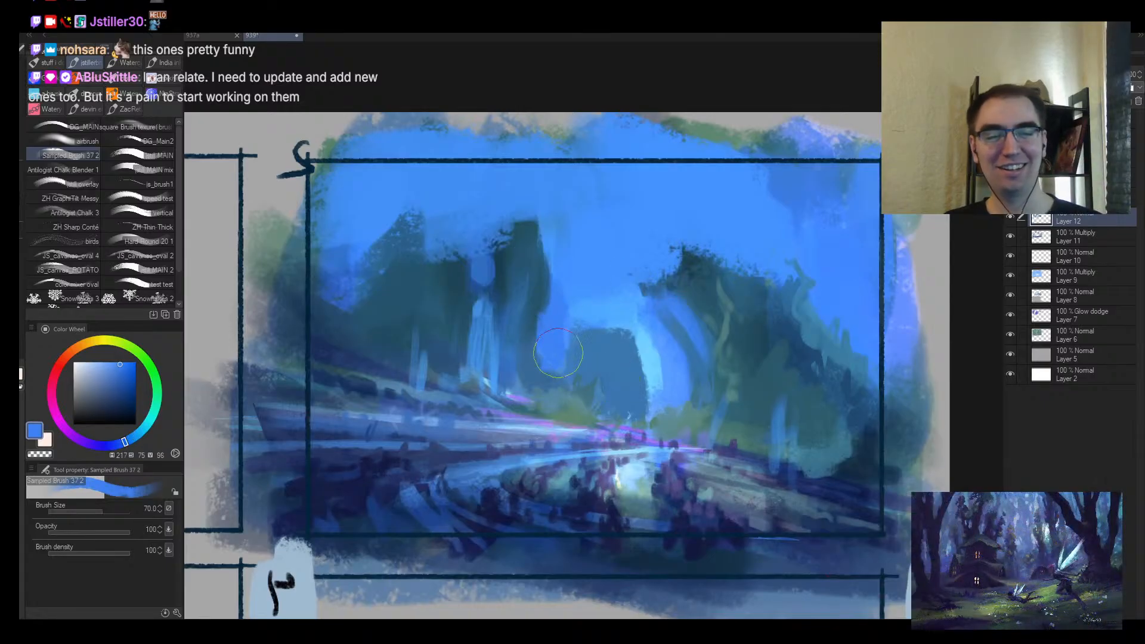
alt+click(588, 339)
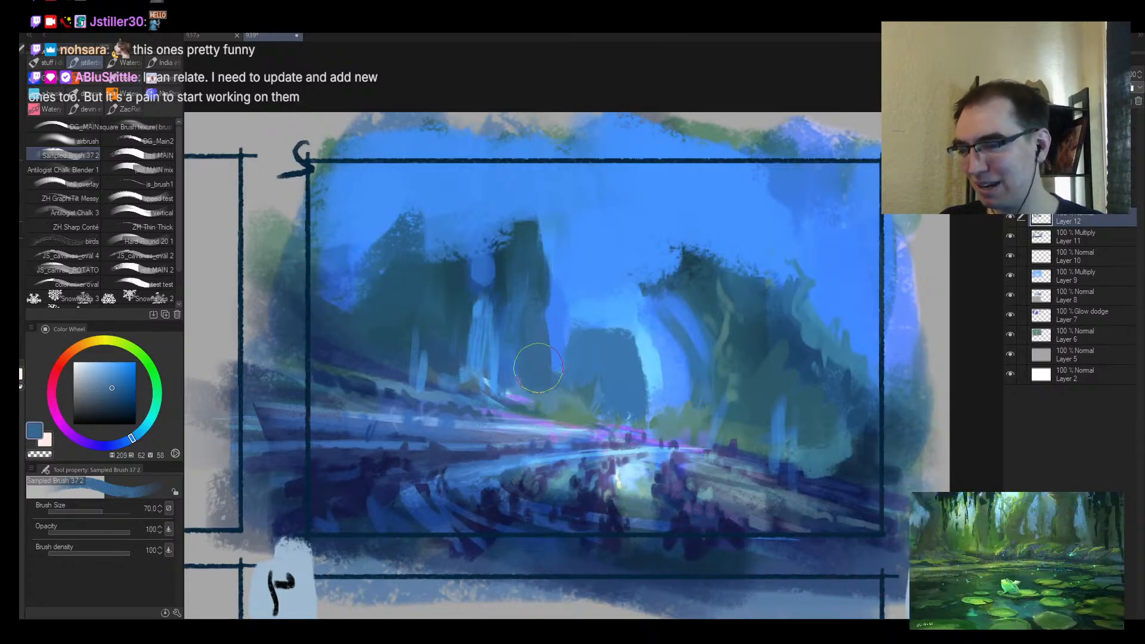
scroll(538, 368, down, 3)
scroll(628, 367, up, 4)
Step: Widen the distant cliff over the remaining pale glow and trim its top with sampled sky blue, reducing the brush to size 40
alt+click(628, 367)
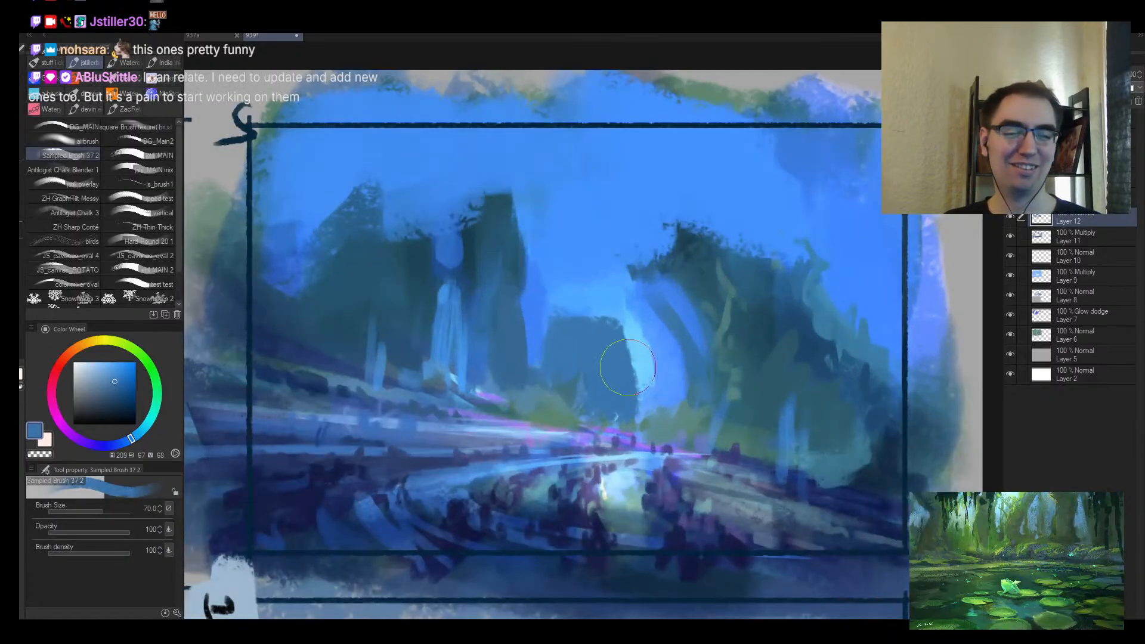
drag(628, 368, 669, 409)
key(bracketleft)
key(bracketleft)
mouse_move(653, 319)
mouse_down()
mouse_move(639, 328)
mouse_move(645, 382)
mouse_move(617, 358)
mouse_up()
key(bracketleft)
alt+click(631, 386)
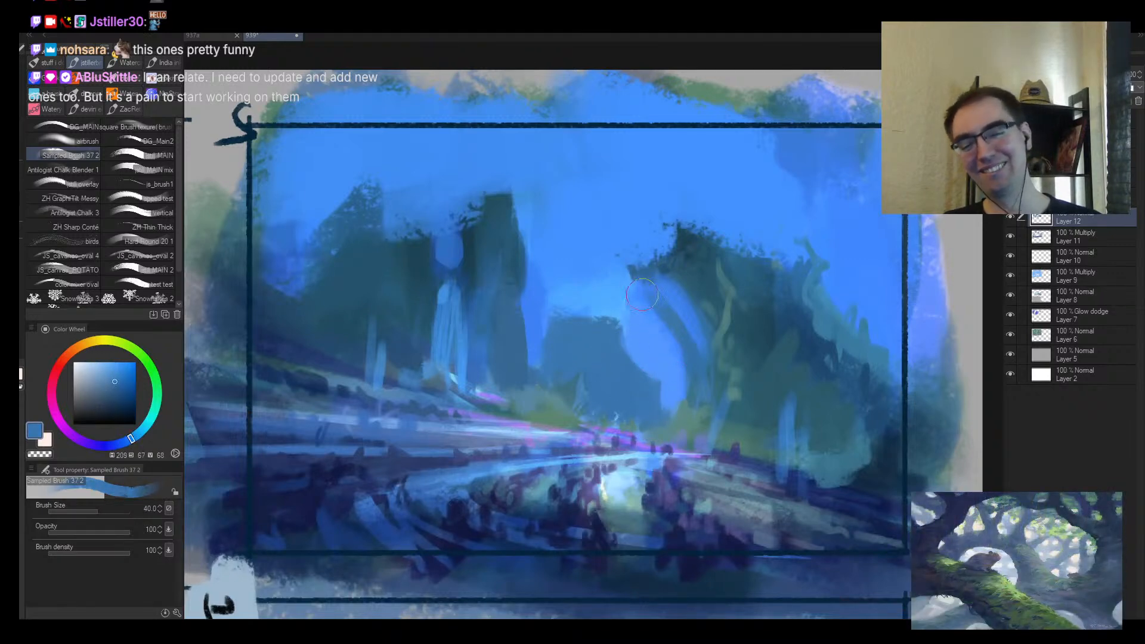
scroll(614, 352, down, 4)
scroll(595, 309, up, 1)
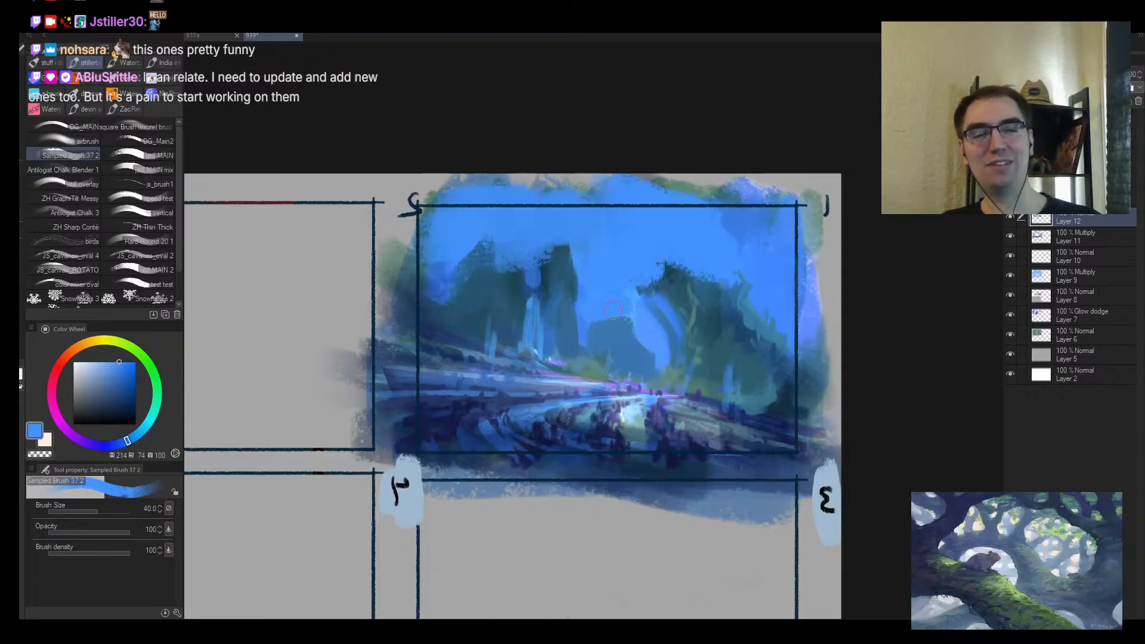
scroll(679, 322, down, 2)
scroll(698, 340, up, 3)
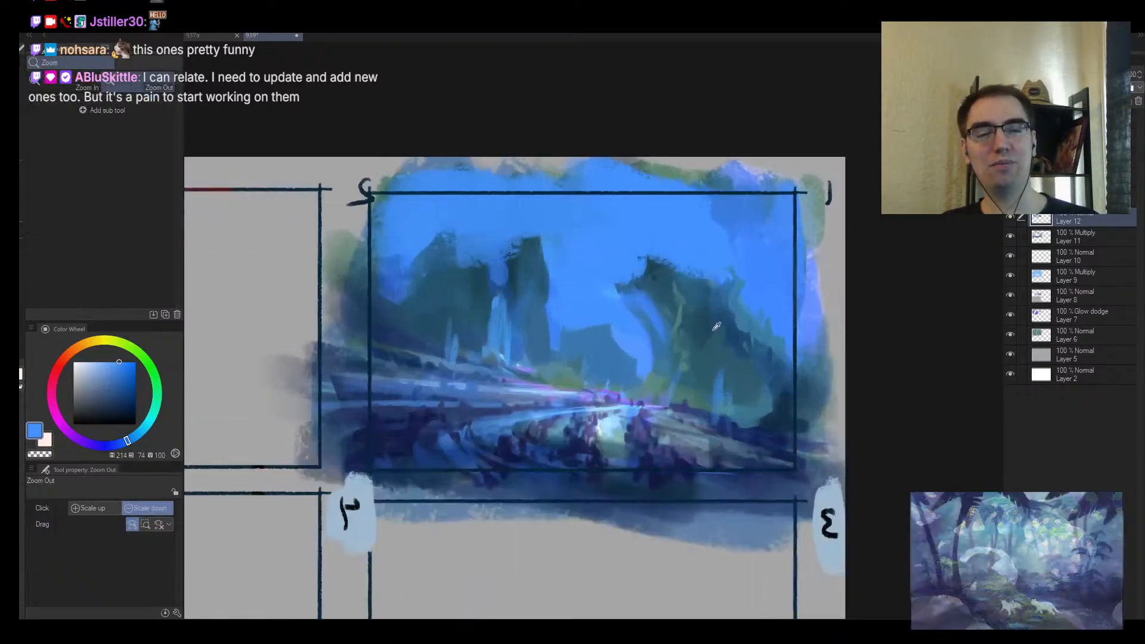
Step: Darken the slope's lower foliage beside the path with upward strokes in sampled dark navy at brush size 50
alt+click(717, 360)
alt+click(769, 423)
key(bracketright)
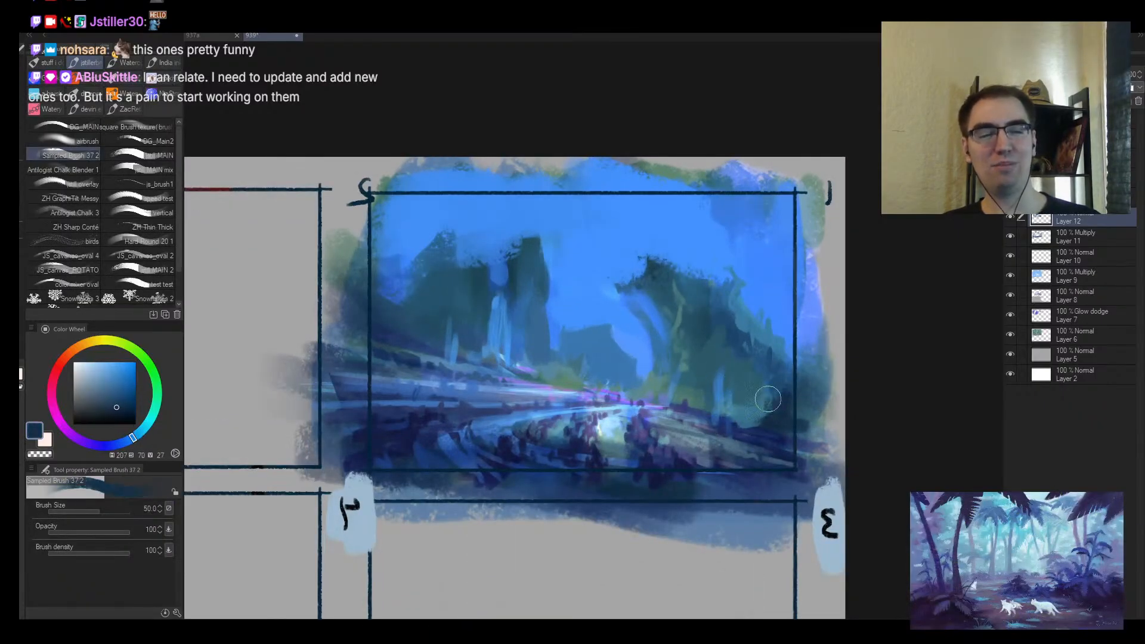
drag(770, 418, 767, 376)
mouse_move(716, 412)
mouse_down()
mouse_move(692, 331)
mouse_move(753, 320)
mouse_move(702, 386)
mouse_move(681, 368)
mouse_move(663, 396)
mouse_move(686, 394)
mouse_move(680, 256)
mouse_move(688, 285)
mouse_move(708, 308)
mouse_move(718, 302)
mouse_move(695, 261)
mouse_move(724, 312)
mouse_up()
Step: Paint rounded dark blue-teal peaks rising into the sky above the slope, enlarging the brush to size 100
key(bracketright)
key(bracketright)
key(bracketright)
alt+click(665, 277)
key(bracketright)
alt+click(718, 300)
drag(653, 270, 650, 289)
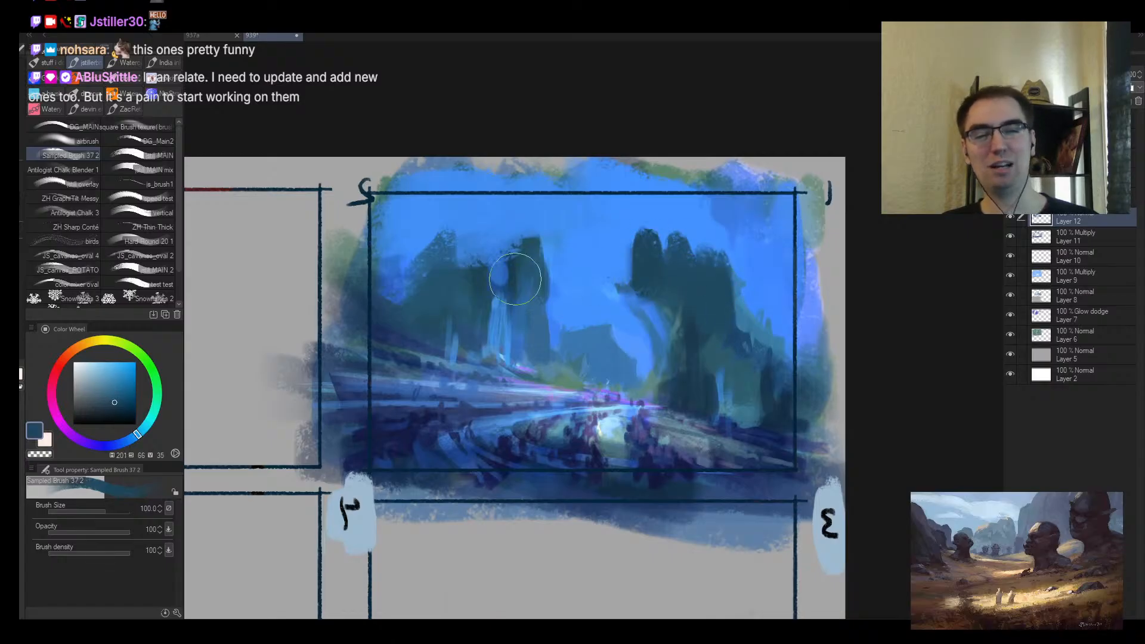
Step: Fill the tall dark cliff beside the arch with sampled dark blue, narrowing the brush to size 25 for its inner edge
drag(648, 239, 657, 290)
alt+click(692, 342)
alt+click(692, 342)
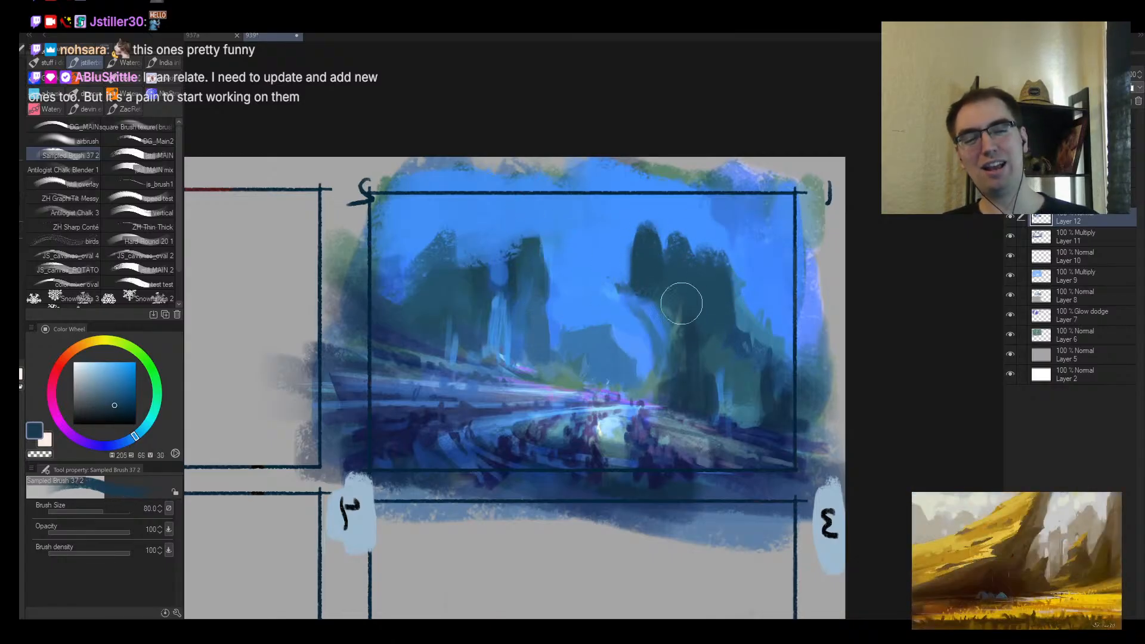
key(bracketleft)
key(bracketleft)
key(bracketleft)
key(bracketleft)
key(bracketleft)
key(bracketleft)
key(bracketleft)
mouse_move(665, 334)
mouse_down()
mouse_move(642, 287)
mouse_move(663, 349)
mouse_move(624, 308)
mouse_move(662, 352)
mouse_up()
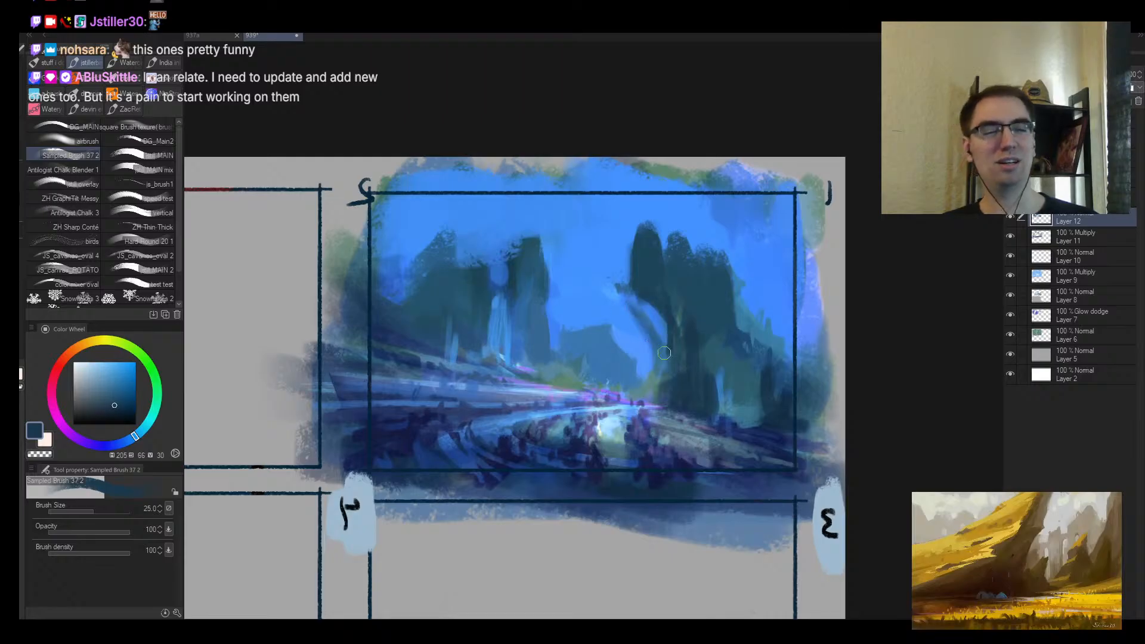
Step: Extend the curved arch from the tall cliff toward the sky with sampled blues at size 20, undoing the last stroke
key(h)
key(bracketleft)
alt+click(538, 356)
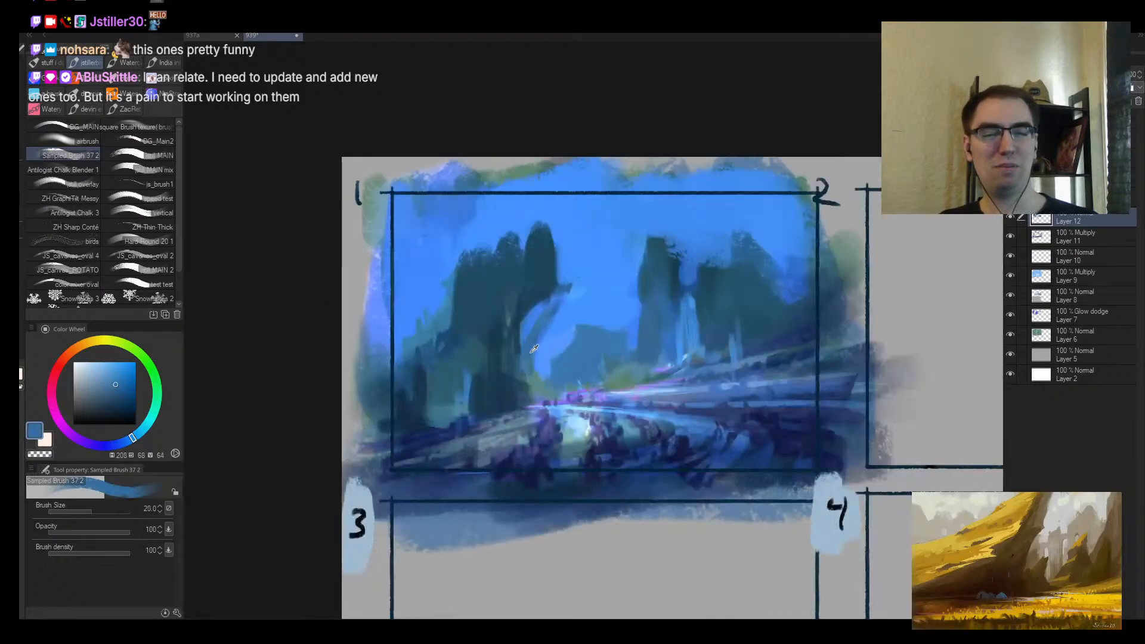
mouse_move(543, 334)
mouse_down()
mouse_move(600, 289)
mouse_move(550, 330)
mouse_up()
alt+click(615, 304)
mouse_move(575, 297)
mouse_down()
mouse_move(546, 331)
mouse_move(596, 213)
mouse_up()
alt+click(545, 281)
key(bracketright)
key(bracketright)
key(ctrl+z)
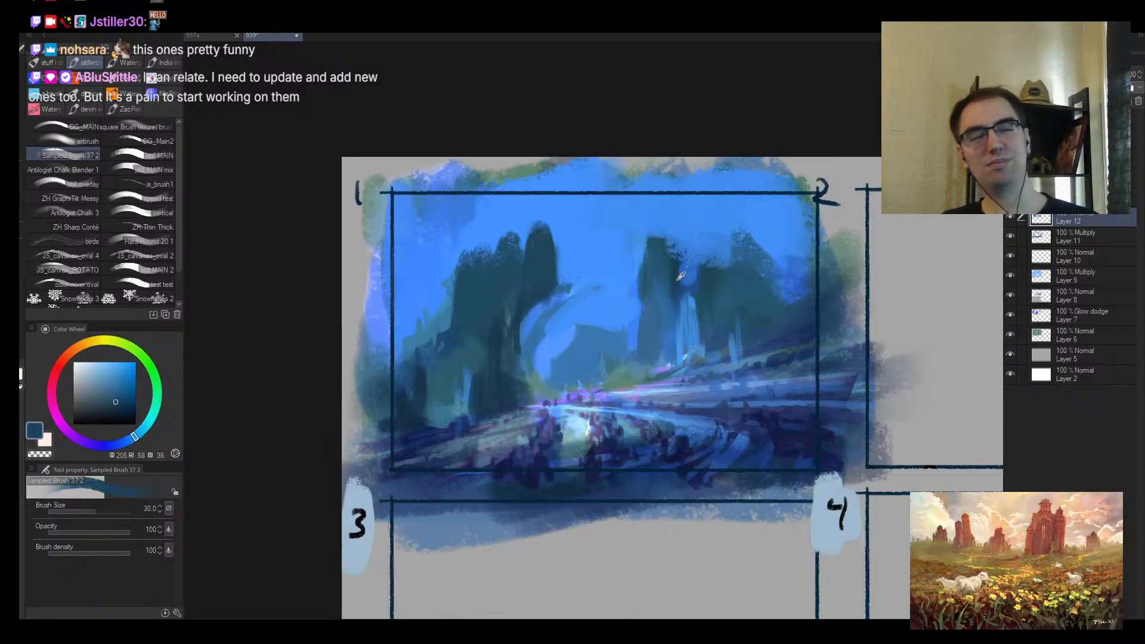
Step: Reshape the pillar beside the waterfall with sampled dark blue along its waterfall side
alt+click(680, 286)
mouse_move(680, 292)
mouse_down()
mouse_move(652, 229)
mouse_move(633, 230)
mouse_move(649, 274)
mouse_up()
alt+click(648, 299)
key(bracketleft)
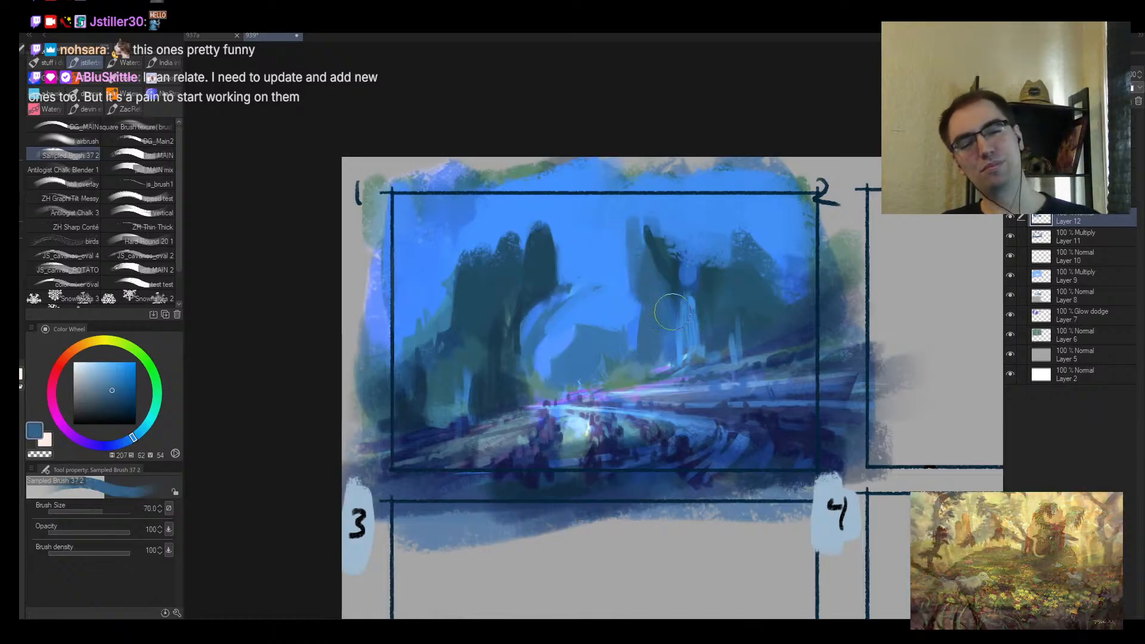
Step: Build up the cliff near panel 1's border into a solid dark blue-teal mass with vertical strokes at size 70
mouse_move(728, 289)
mouse_down()
mouse_move(707, 323)
mouse_move(701, 256)
mouse_move(771, 249)
mouse_move(714, 278)
mouse_move(770, 287)
mouse_up()
alt+click(735, 277)
key(bracketright)
alt+click(497, 301)
alt+click(497, 301)
key(bracketleft)
drag(725, 247, 724, 324)
mouse_move(752, 226)
mouse_down()
mouse_move(759, 337)
mouse_move(772, 235)
mouse_move(772, 325)
mouse_up()
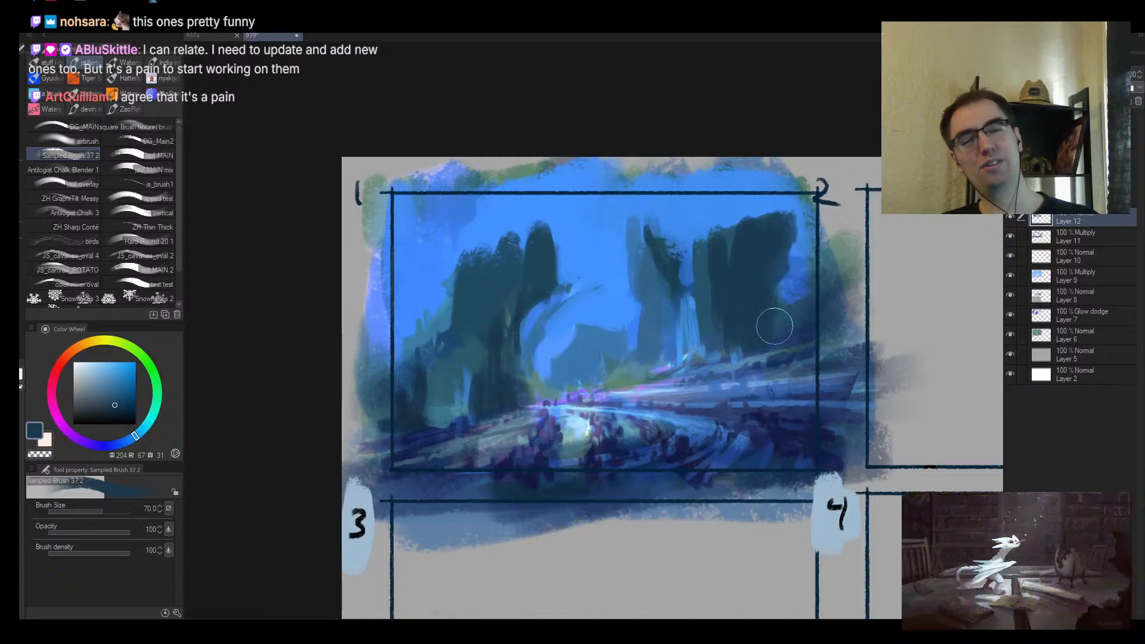
drag(793, 220, 787, 334)
Step: Fade the tall cliff and arch opposite the waterfall into the background with sampled sky blue at size 120
alt+click(583, 245)
key(bracketright)
key(bracketright)
key(bracketright)
mouse_move(561, 319)
mouse_down()
mouse_move(540, 238)
mouse_move(513, 226)
mouse_up()
mouse_move(459, 286)
mouse_down()
mouse_move(569, 236)
mouse_move(528, 319)
mouse_up()
drag(545, 286, 531, 338)
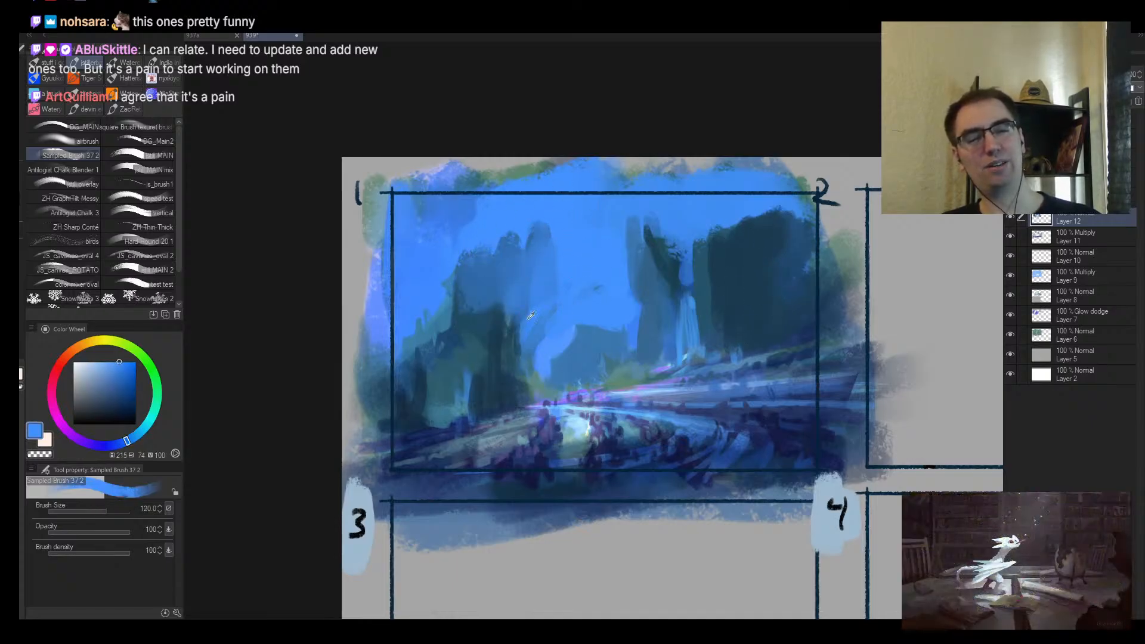
Step: Darken the foliage and slope below the faded cliff with sampled dark navy, extending the mass past the panel's outer edge
alt+click(499, 364)
key(bracketleft)
drag(499, 383, 462, 373)
mouse_move(462, 373)
mouse_down()
mouse_move(424, 381)
mouse_move(384, 411)
mouse_move(424, 349)
mouse_move(447, 453)
mouse_up()
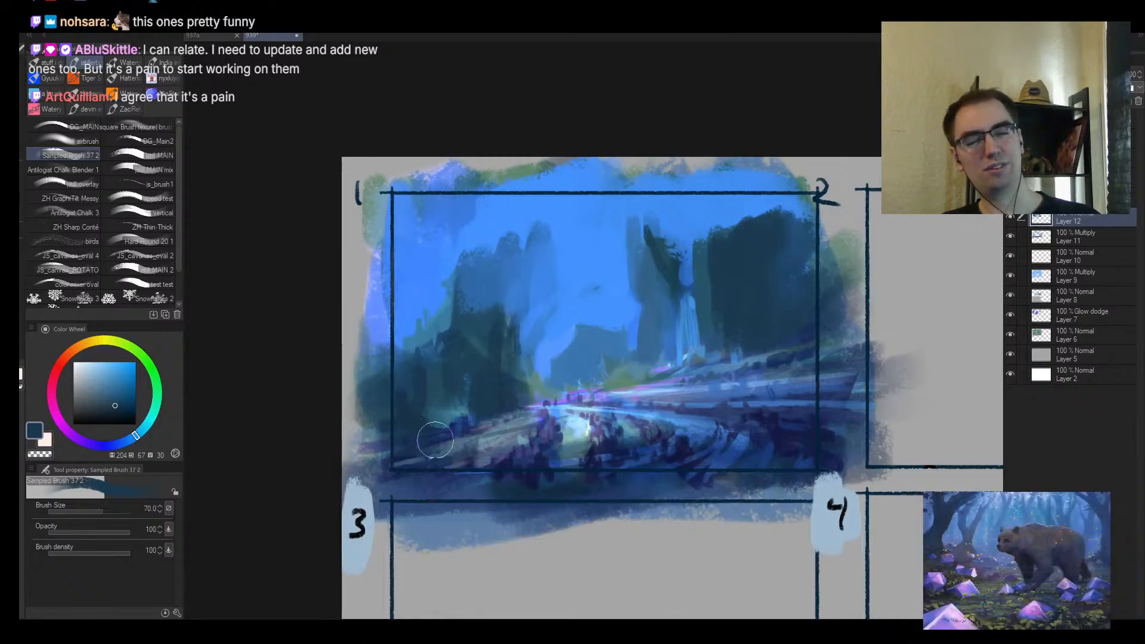
alt+click(435, 436)
key(bracketleft)
key(bracketleft)
drag(358, 358, 444, 409)
Step: Cover the remaining cliff and arch above the foliage with sampled blues and sky blue, using brush size 100
alt+click(714, 342)
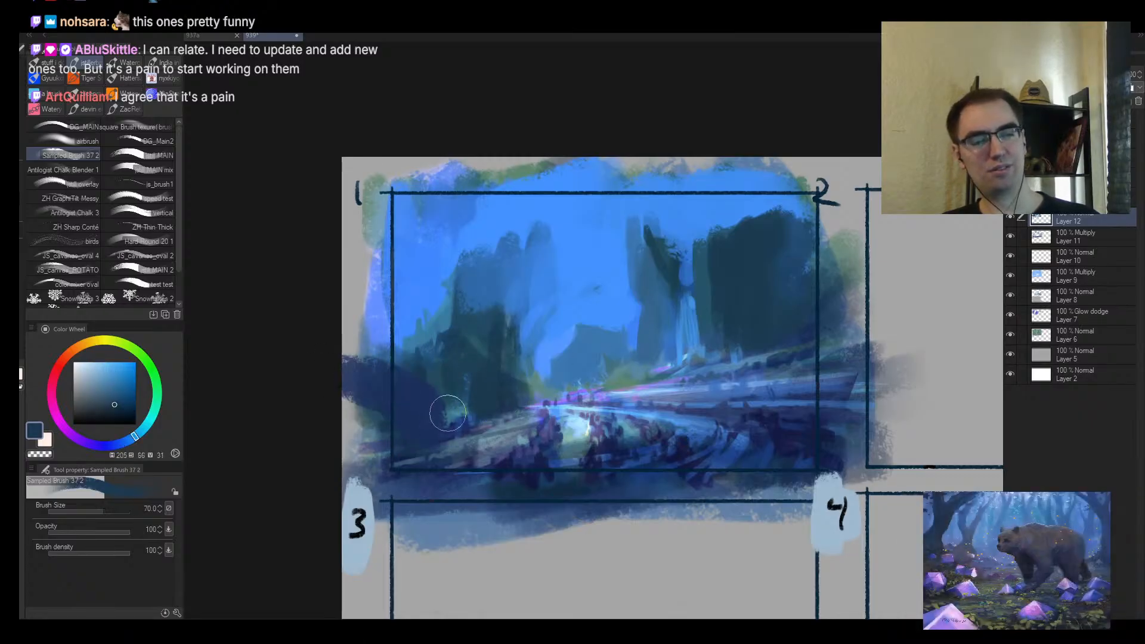
alt+click(526, 458)
alt+click(473, 382)
mouse_move(375, 352)
mouse_down()
mouse_move(459, 325)
mouse_move(495, 275)
mouse_move(522, 336)
mouse_up()
alt+click(490, 286)
key(bracketright)
mouse_move(570, 282)
mouse_down()
mouse_move(486, 358)
mouse_move(519, 397)
mouse_up()
alt+click(525, 294)
mouse_move(453, 316)
mouse_down()
mouse_move(501, 257)
mouse_move(595, 258)
mouse_up()
Step: Flip the view and paint a rounded mid-blue mass above the foliage at size 80, then restore the view
key(h)
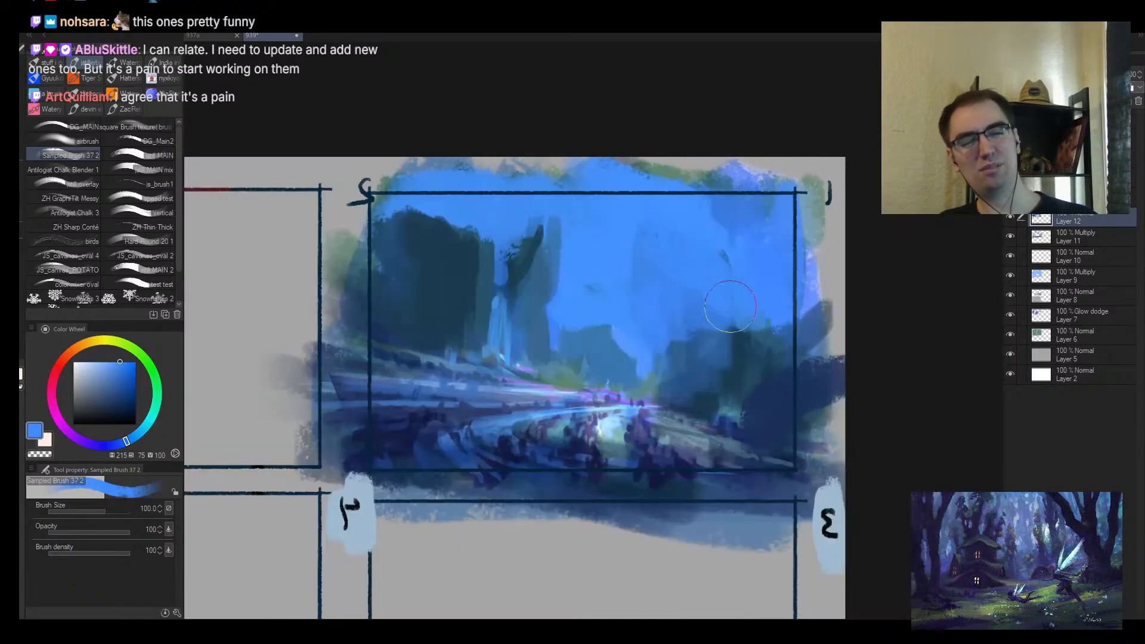
drag(734, 321, 720, 315)
alt+click(695, 337)
key(bracketleft)
mouse_move(673, 345)
mouse_down()
mouse_move(670, 320)
mouse_move(678, 344)
mouse_move(688, 311)
mouse_move(719, 303)
mouse_up()
key(h)
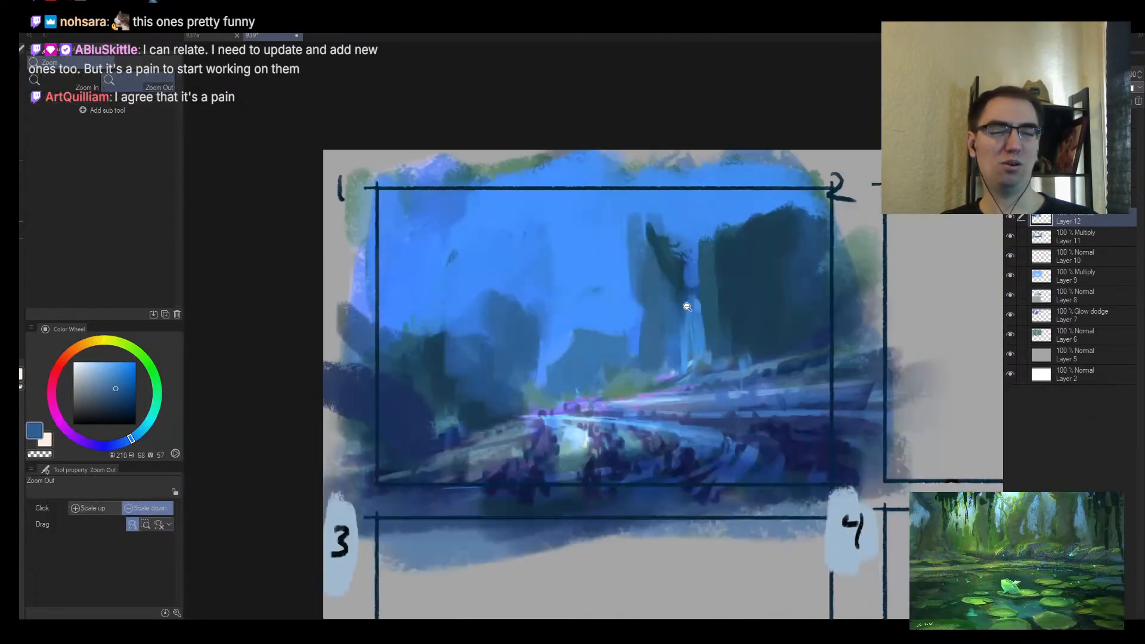
Step: Extend the cliffs around the waterfall above the panel's upper border with sampled dark blue-teal
click(751, 337)
scroll(782, 310, up, 3)
key(b)
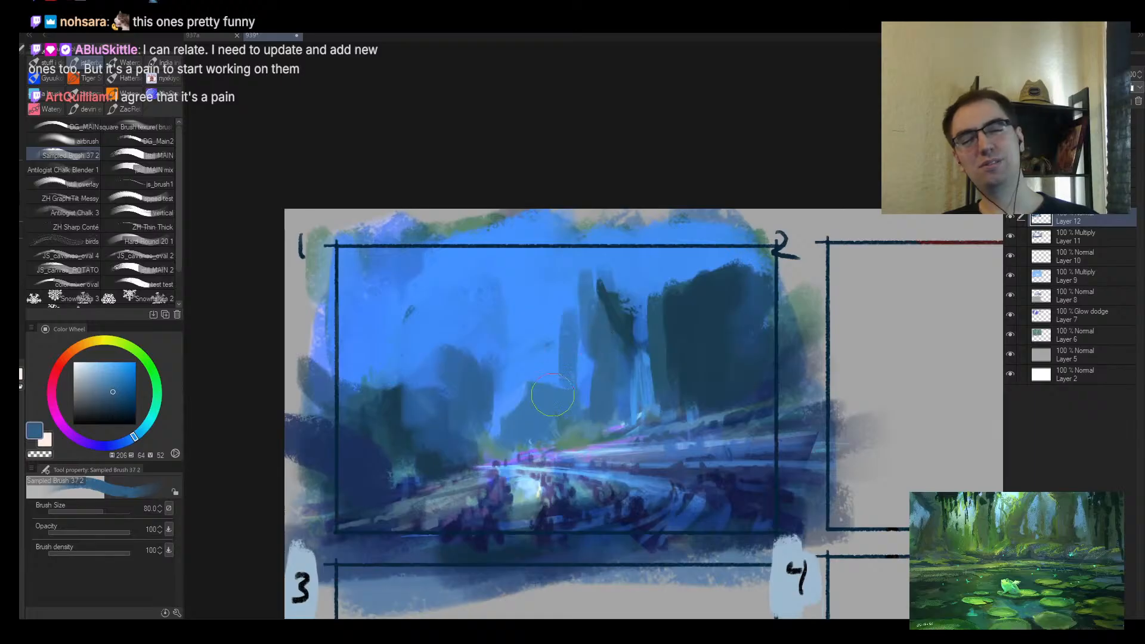
alt+click(624, 325)
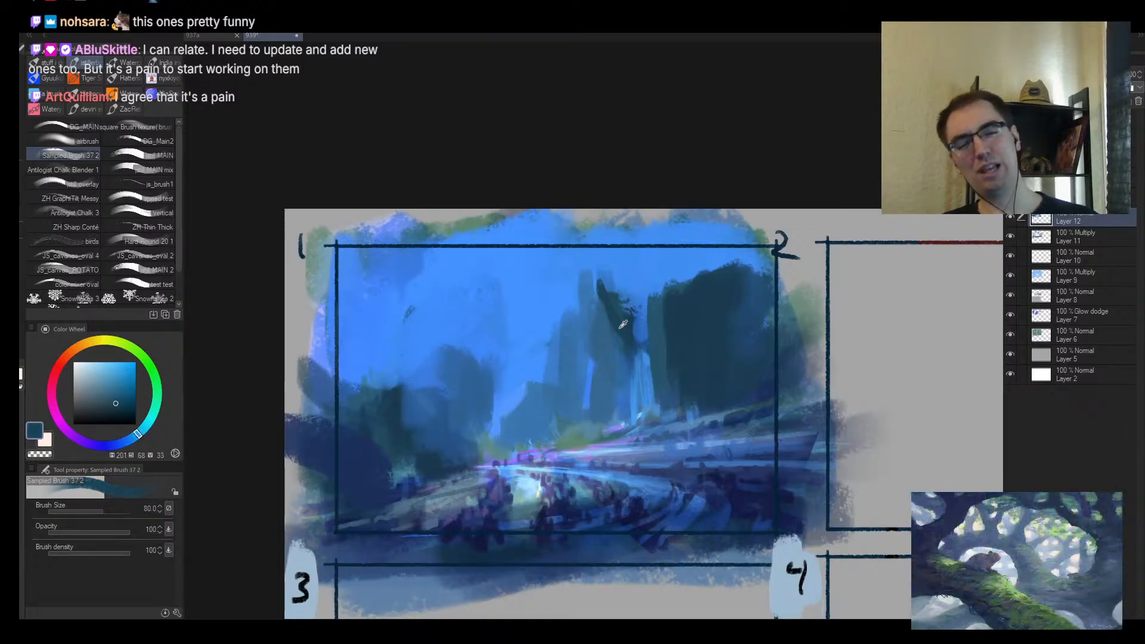
drag(623, 326, 633, 417)
mouse_move(597, 358)
mouse_down()
mouse_move(621, 280)
mouse_move(639, 313)
mouse_move(620, 221)
mouse_move(680, 299)
mouse_move(758, 230)
mouse_move(695, 328)
mouse_move(695, 358)
mouse_up()
alt+click(612, 281)
key(bracketright)
alt+click(686, 307)
Step: Repaint the waterfall's upper stream in sampled light blue and shape the mid-blue cliff beside it with a smaller brush
alt+click(643, 362)
key(bracketleft)
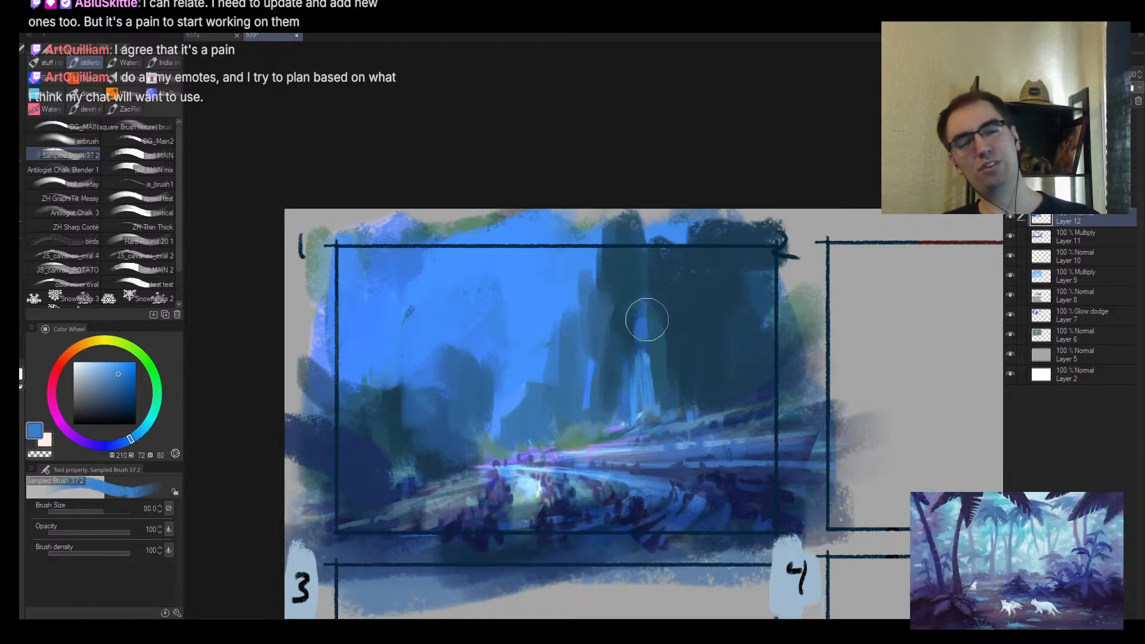
mouse_move(647, 320)
mouse_down()
mouse_move(630, 370)
mouse_move(632, 315)
mouse_up()
alt+click(632, 370)
key(bracketleft)
key(bracketleft)
mouse_move(566, 370)
mouse_down()
mouse_move(557, 321)
mouse_move(583, 320)
mouse_up()
alt+click(583, 320)
Step: Block in flat mid-blue distant cliffs across the open background behind the path
key(bracketright)
mouse_move(519, 358)
mouse_down()
mouse_move(500, 386)
mouse_move(518, 412)
mouse_move(535, 364)
mouse_move(505, 358)
mouse_move(505, 424)
mouse_move(469, 360)
mouse_move(452, 366)
mouse_move(450, 438)
mouse_move(422, 356)
mouse_move(459, 424)
mouse_move(457, 405)
mouse_move(426, 373)
mouse_move(430, 395)
mouse_move(414, 364)
mouse_move(401, 422)
mouse_move(390, 390)
mouse_move(382, 427)
mouse_up()
alt+click(459, 358)
key(bracketright)
Step: Paint a tall sloping dark blue foreground cliff opposite the waterfall with sampled color at size 100
alt+click(401, 429)
key(bracketright)
key(bracketright)
mouse_move(370, 352)
mouse_down()
mouse_move(284, 320)
mouse_move(355, 334)
mouse_up()
mouse_move(355, 334)
mouse_down()
mouse_move(338, 283)
mouse_move(416, 473)
mouse_up()
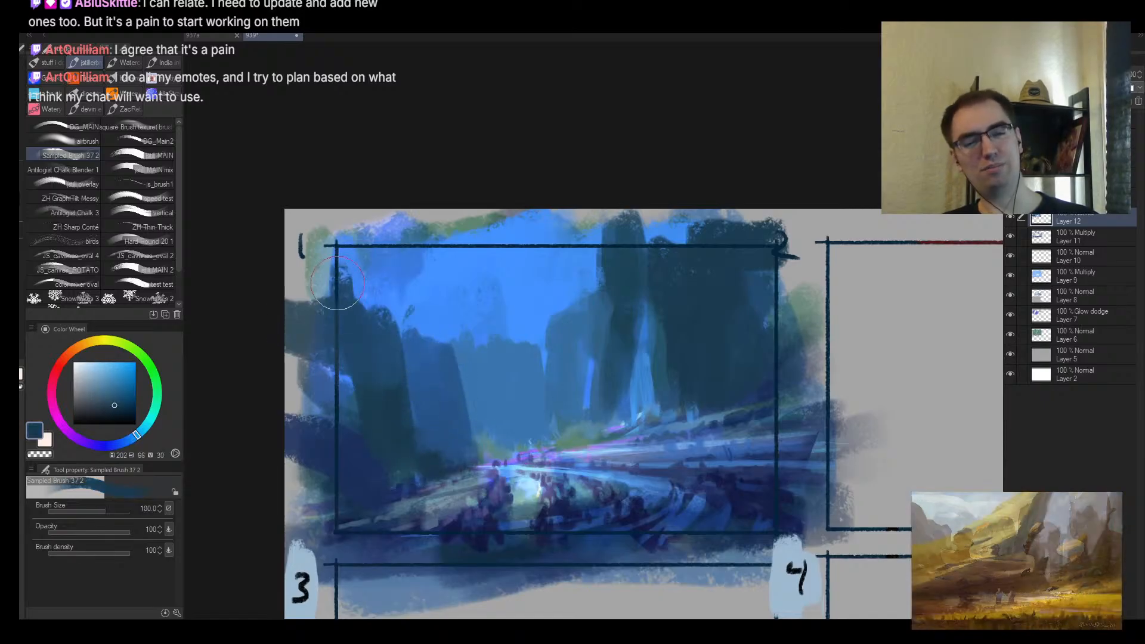
drag(353, 414, 368, 460)
key(bracketleft)
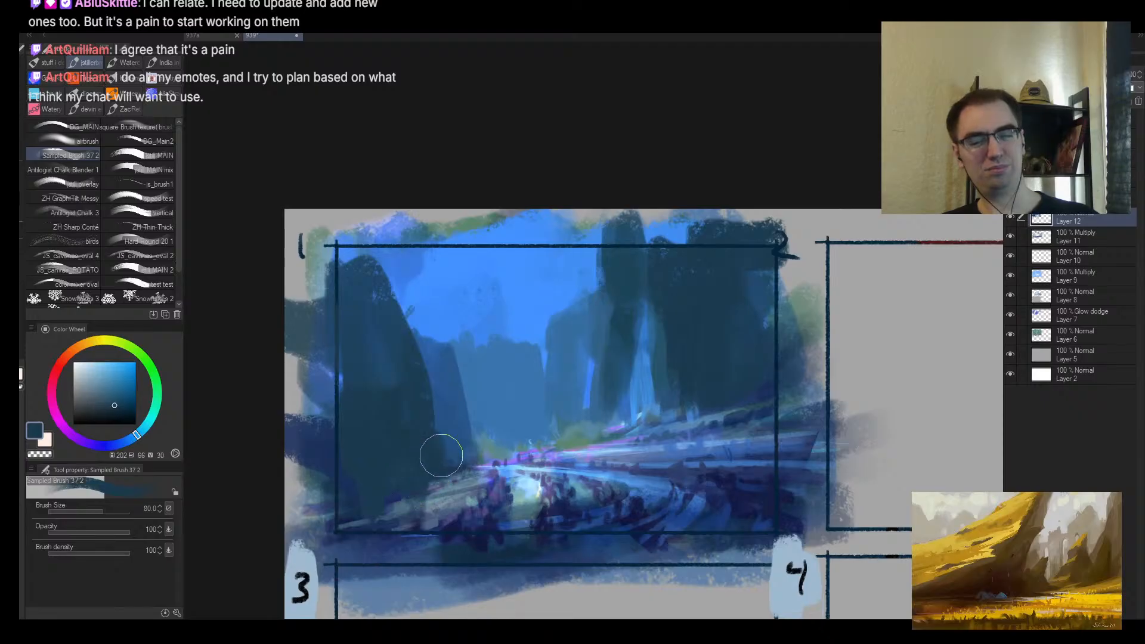
key(bracketleft)
Step: Flip the view and paint a vertical darker plane on the distant cliffs with sampled blue at size 50
key(h)
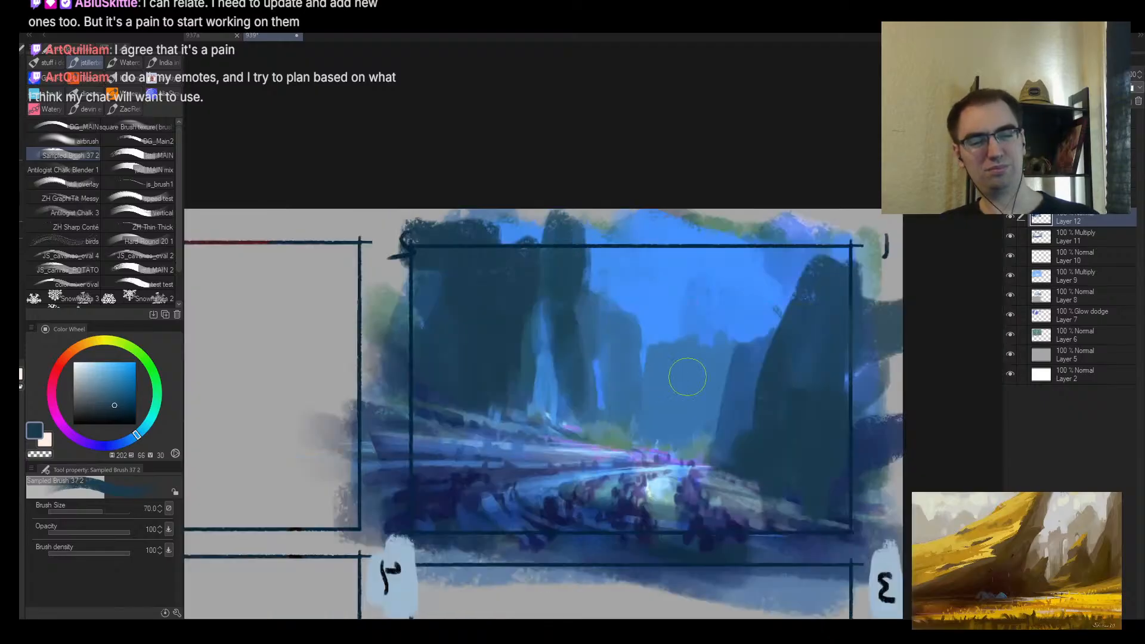
scroll(688, 377, up, 1)
alt+click(710, 376)
key(bracketleft)
key(bracketleft)
mouse_move(681, 368)
mouse_down()
mouse_move(674, 401)
mouse_move(671, 334)
mouse_move(654, 430)
mouse_up()
Step: Paint thin vertical waterfall streaks down the distant cliffs in sampled sky blue at brush size 10
alt+click(670, 327)
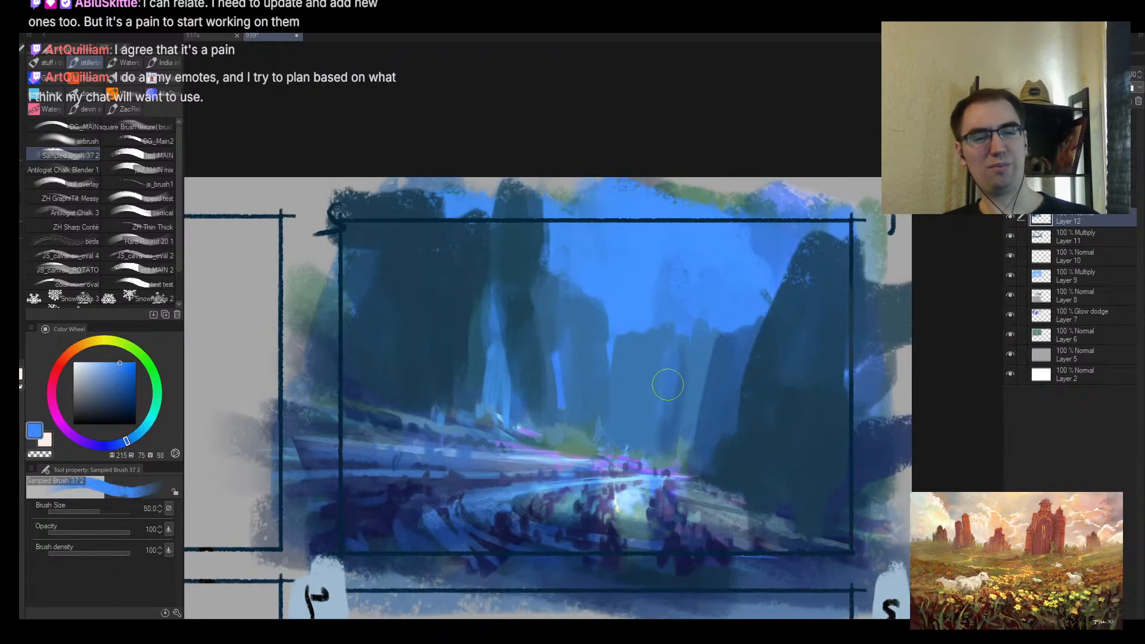
key(bracketleft)
key(bracketleft)
key(bracketleft)
key(bracketleft)
key(bracketleft)
key(bracketleft)
key(bracketleft)
key(bracketleft)
key(bracketleft)
key(bracketleft)
key(bracketleft)
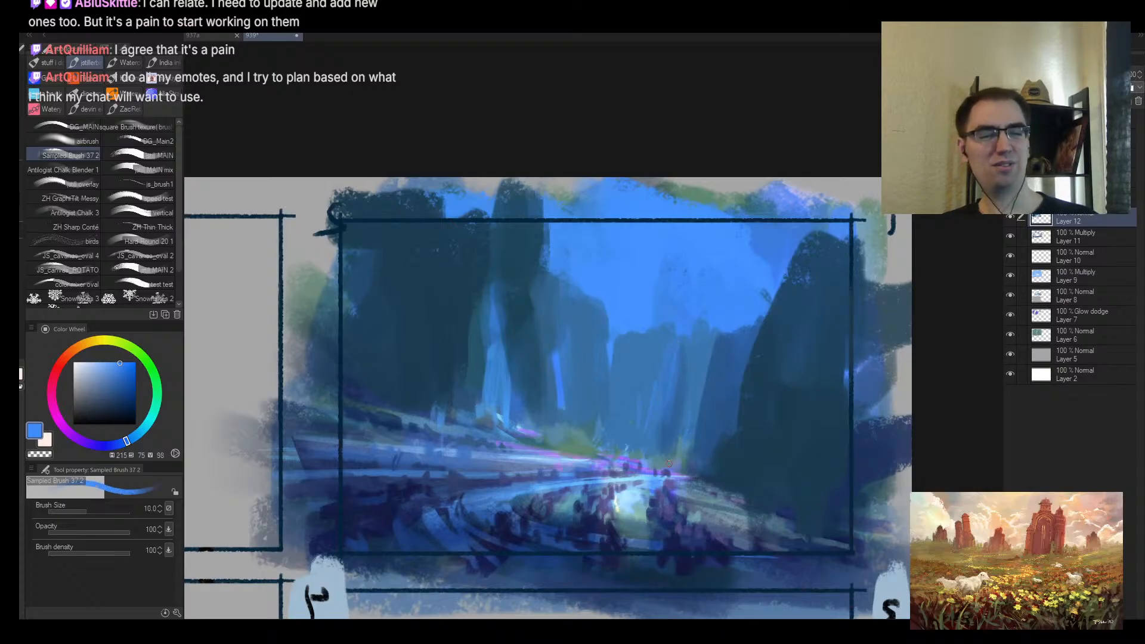
drag(652, 424, 674, 439)
Step: Restore the unflipped view, sample sky blue with the brush at size 30, and add a new layer above the painting
key(h)
drag(613, 392, 622, 350)
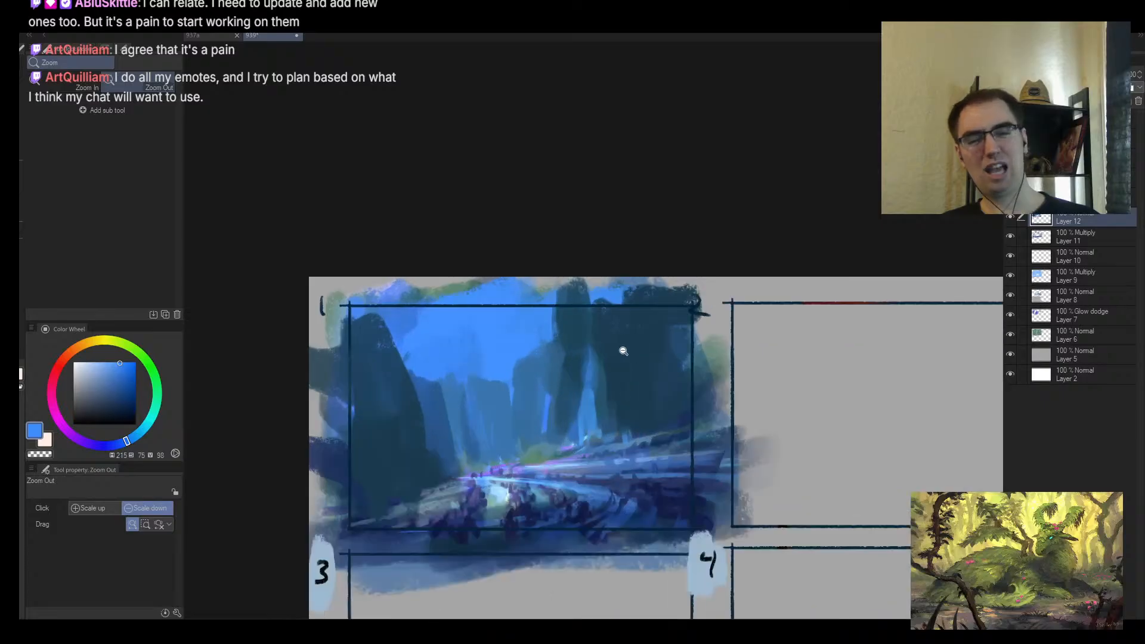
alt+click(606, 407)
key(bracketright)
key(bracketright)
key(bracketright)
key(bracketright)
key(bracketright)
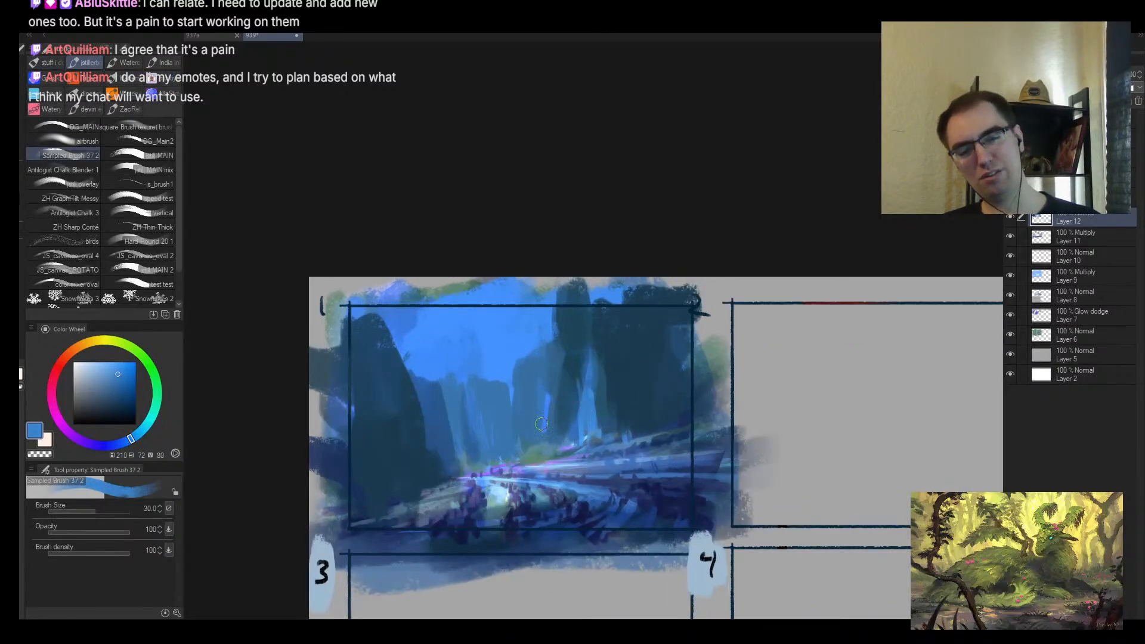
alt+click(519, 404)
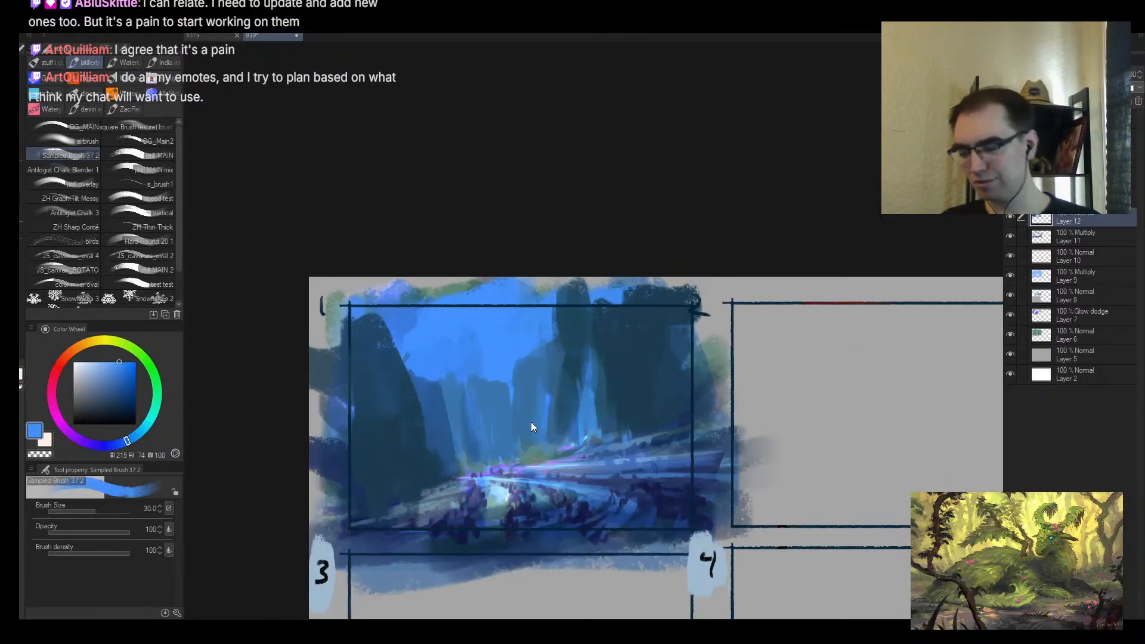
key(ctrl+shift+n)
Step: Paint a bright narrow waterfall on the cliff beside the main waterfall, using pale blue (215/39/100) at size 12
drag(540, 405, 552, 385)
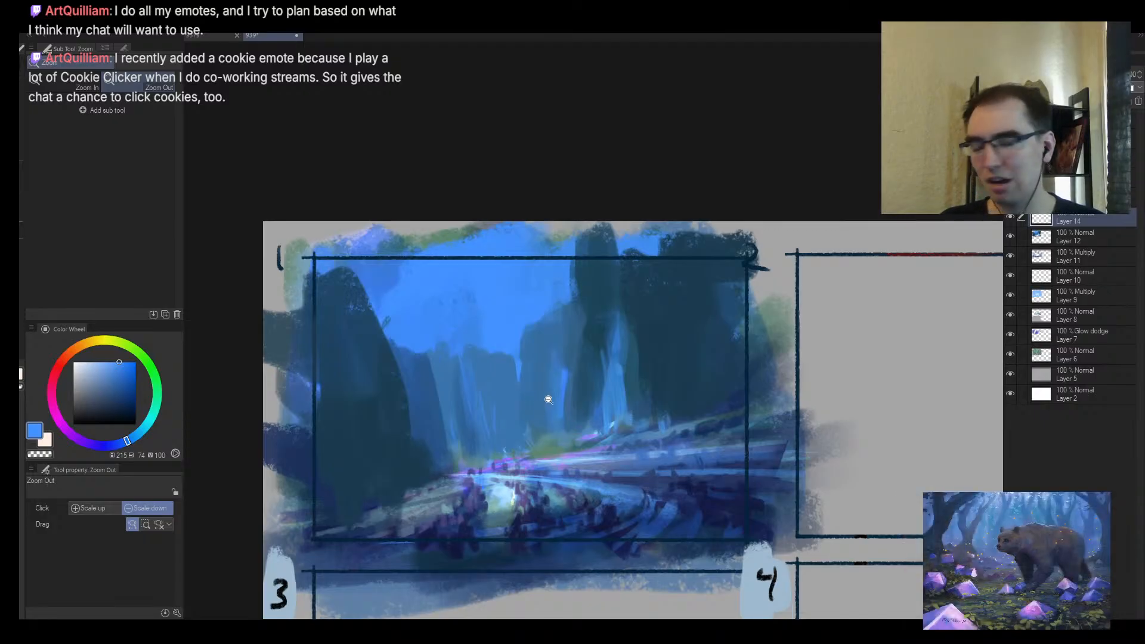
drag(549, 400, 576, 395)
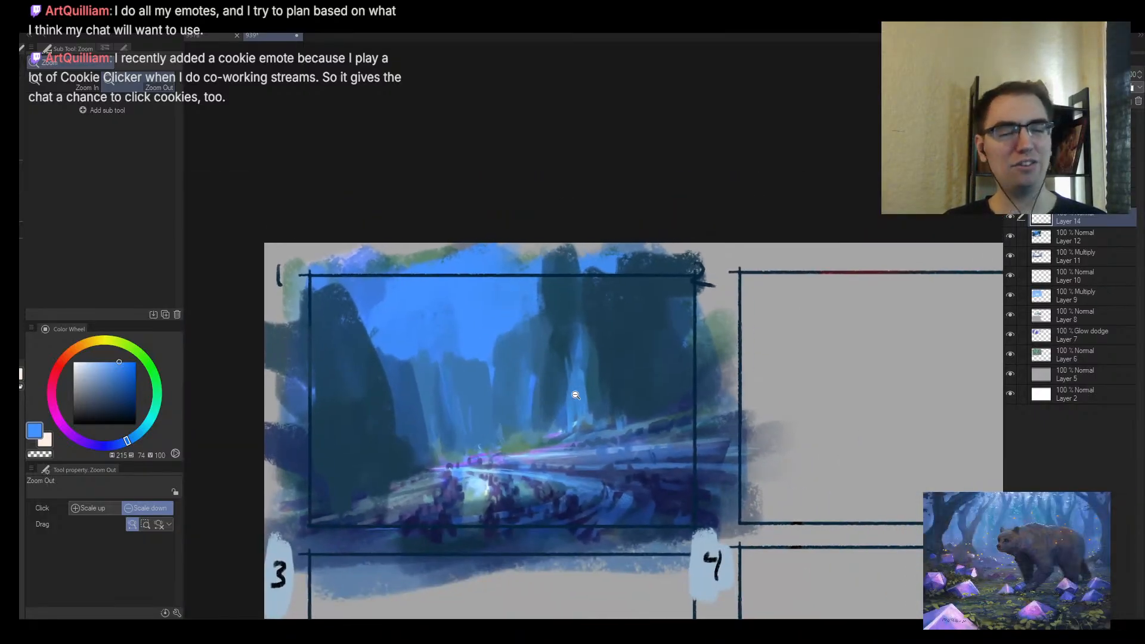
scroll(576, 394, up, 2)
key(b)
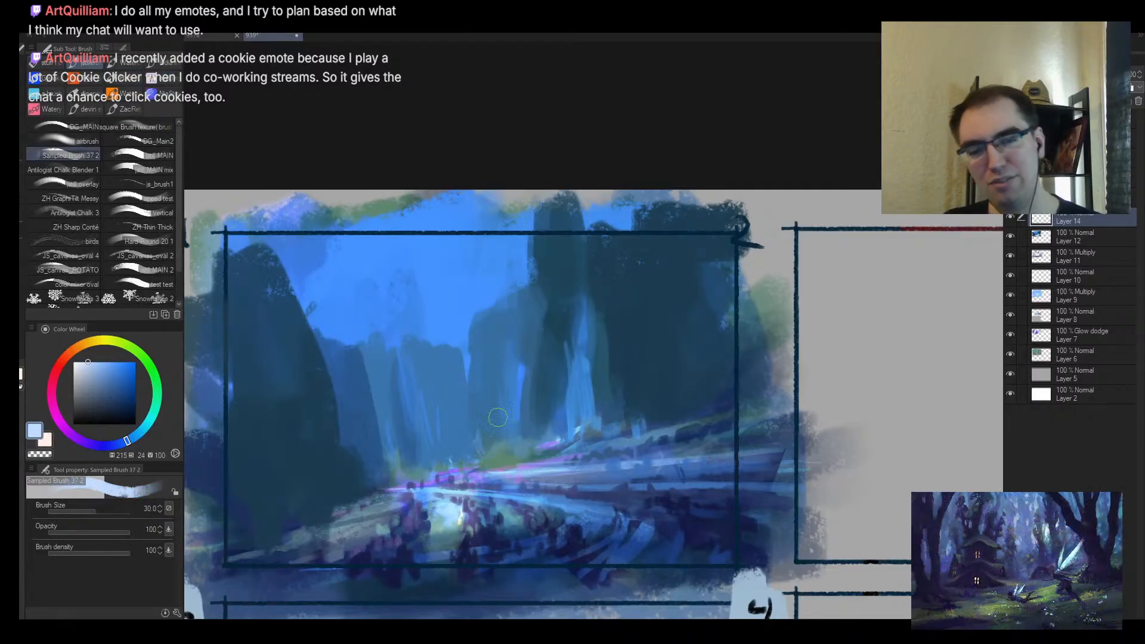
click(95, 364)
key(bracketleft)
key(bracketleft)
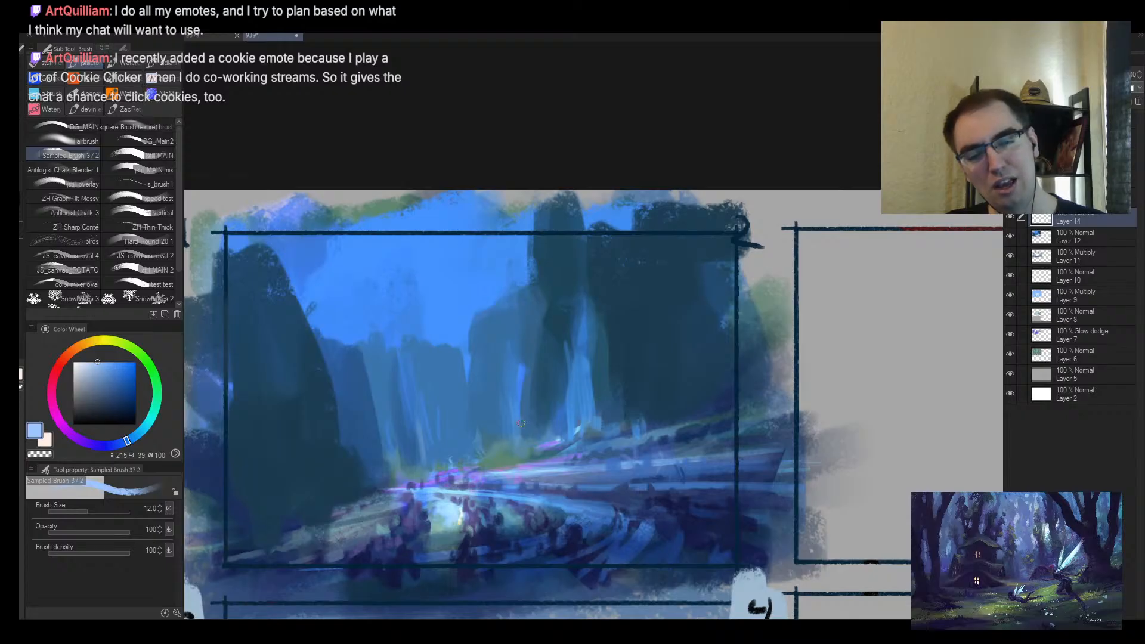
Step: Soften the waterfalls with broader pale blue strokes, enlarging the brush to size 50
key(bracketright)
key(bracketright)
key(bracketright)
key(bracketright)
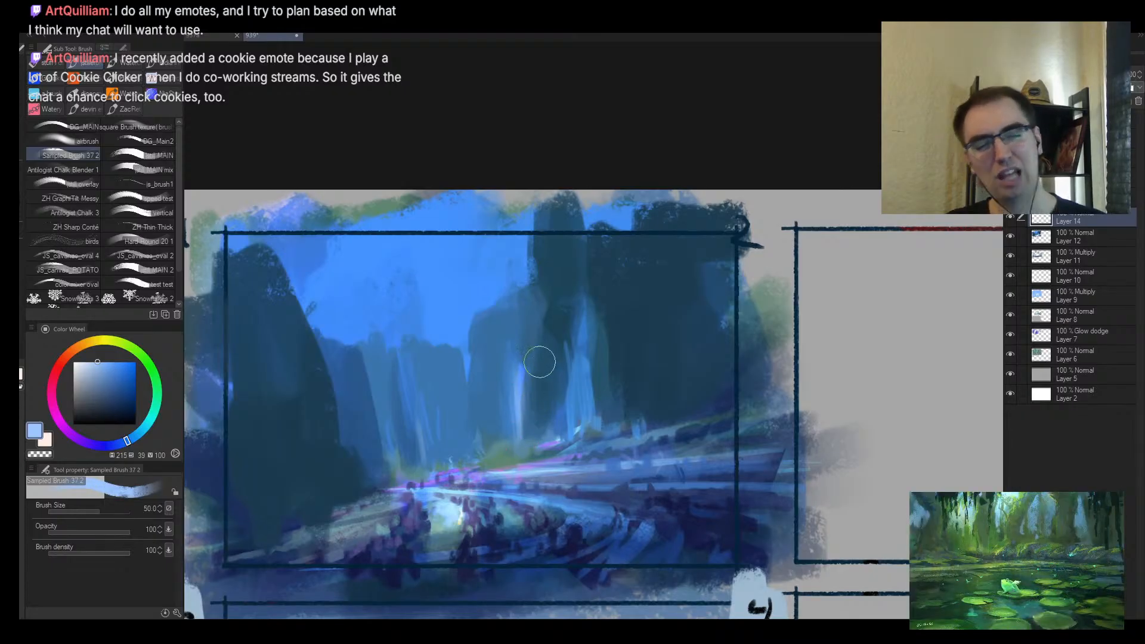
mouse_move(539, 360)
mouse_down()
mouse_move(737, 348)
mouse_move(618, 306)
mouse_up()
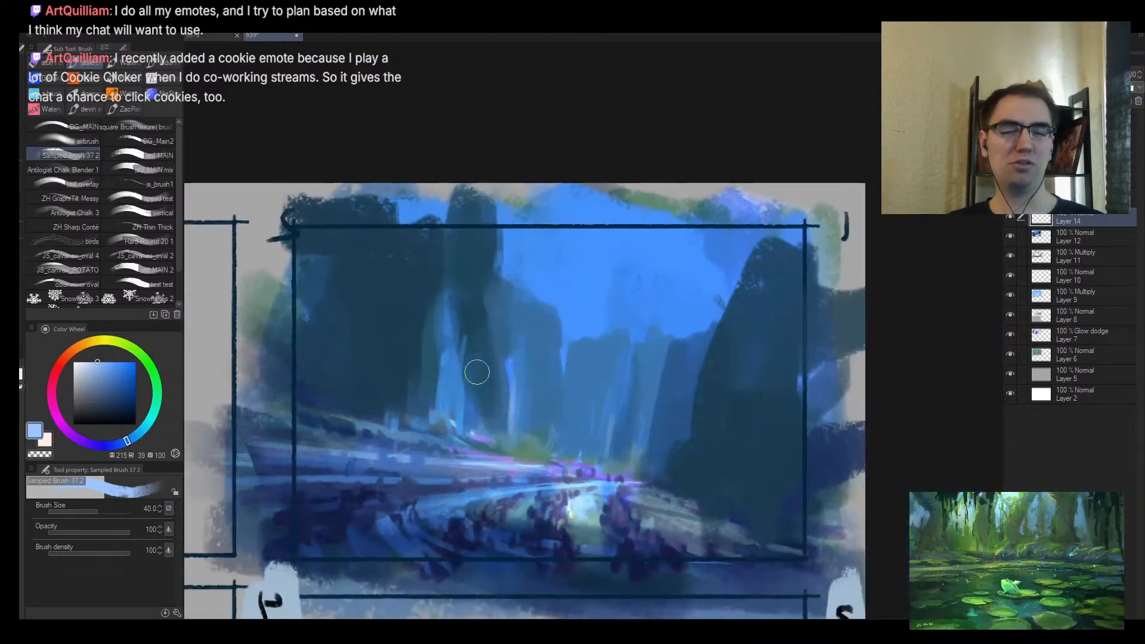
Step: Strengthen the main waterfall's stream with pale blue vertical strokes, using brush sizes 17 to 20
key(bracketleft)
key(bracketleft)
key(bracketleft)
key(bracketleft)
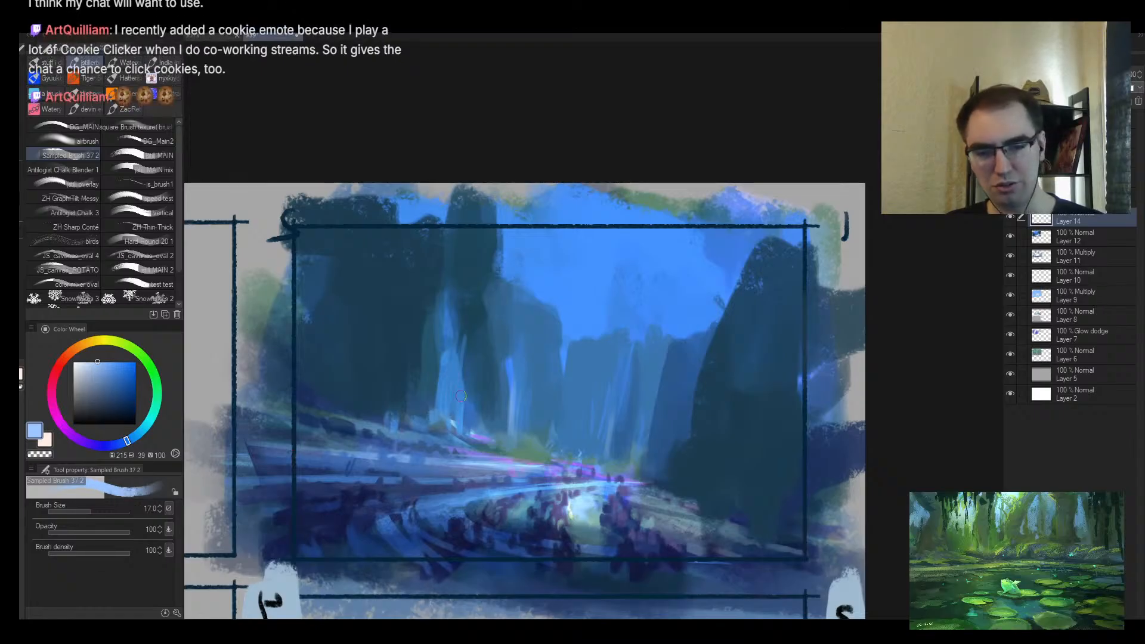
key(bracketright)
key(bracketright)
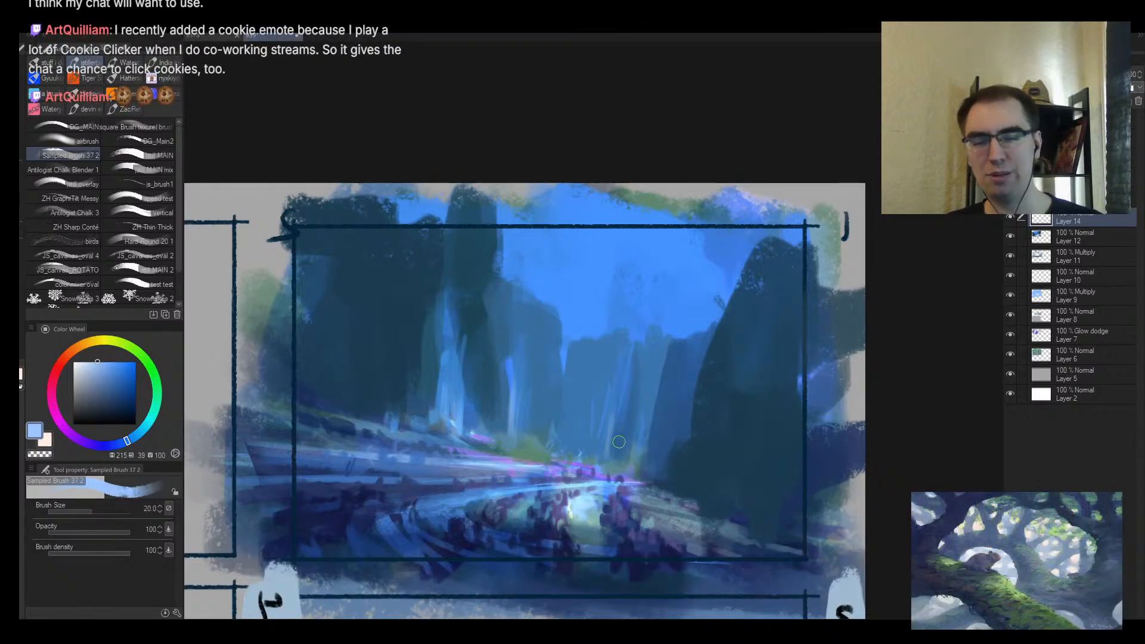
Step: Brighten the distant waterfall with a lighter version of its sampled blue, enlarging the brush to size 40 for wider strokes
alt+click(608, 426)
key(bracketright)
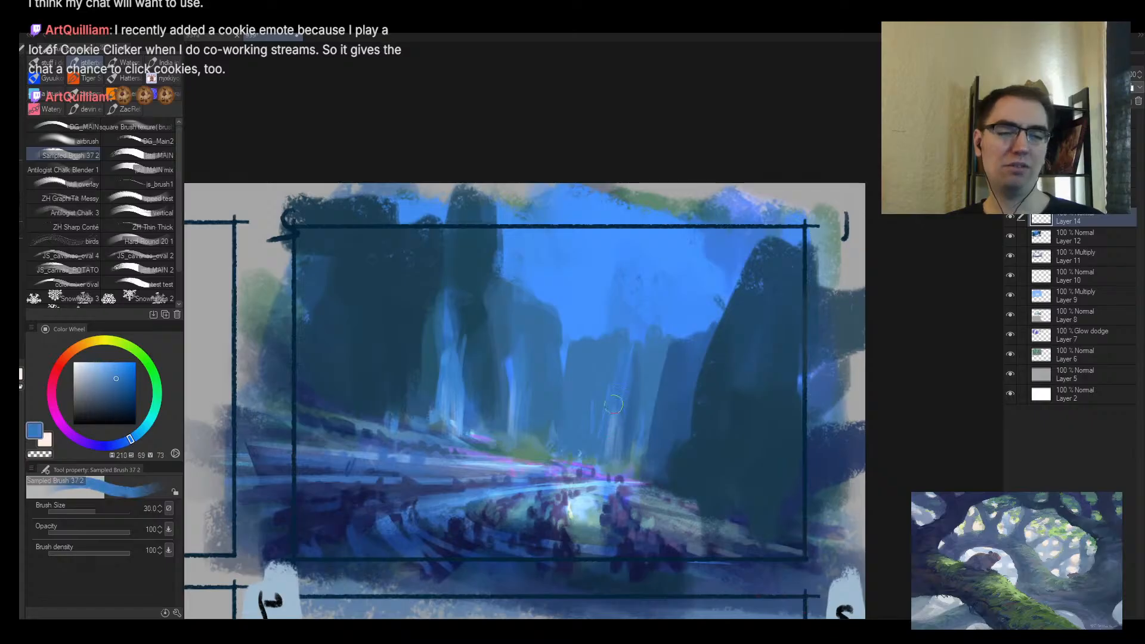
click(111, 363)
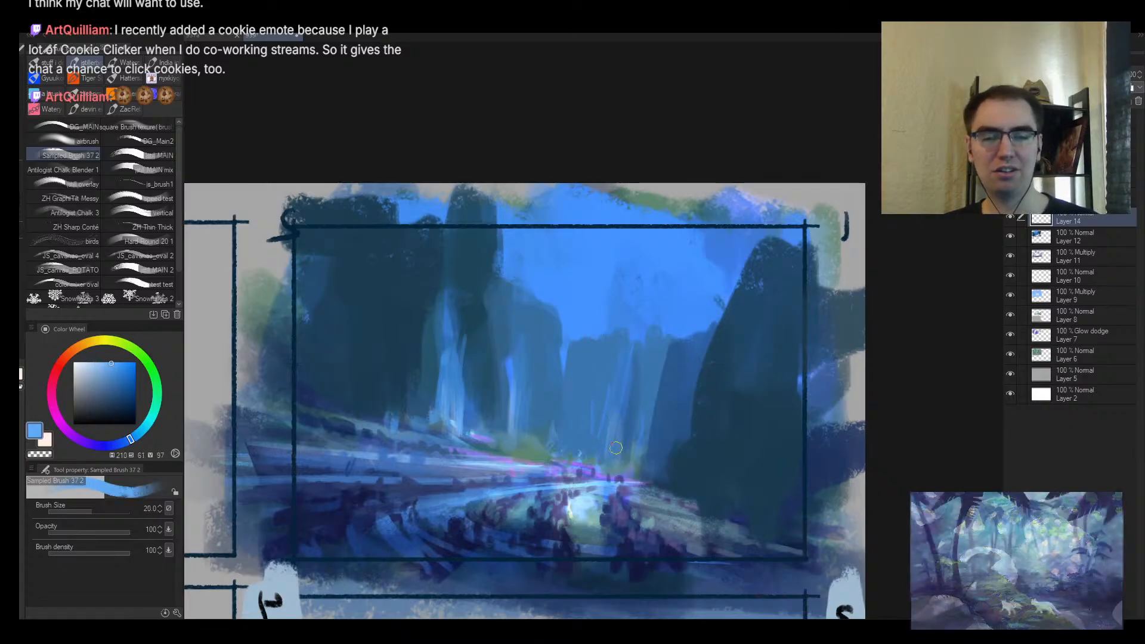
key(bracketleft)
key(bracketleft)
key(bracketleft)
key(bracketright)
key(bracketright)
key(bracketright)
key(bracketright)
key(bracketright)
key(bracketright)
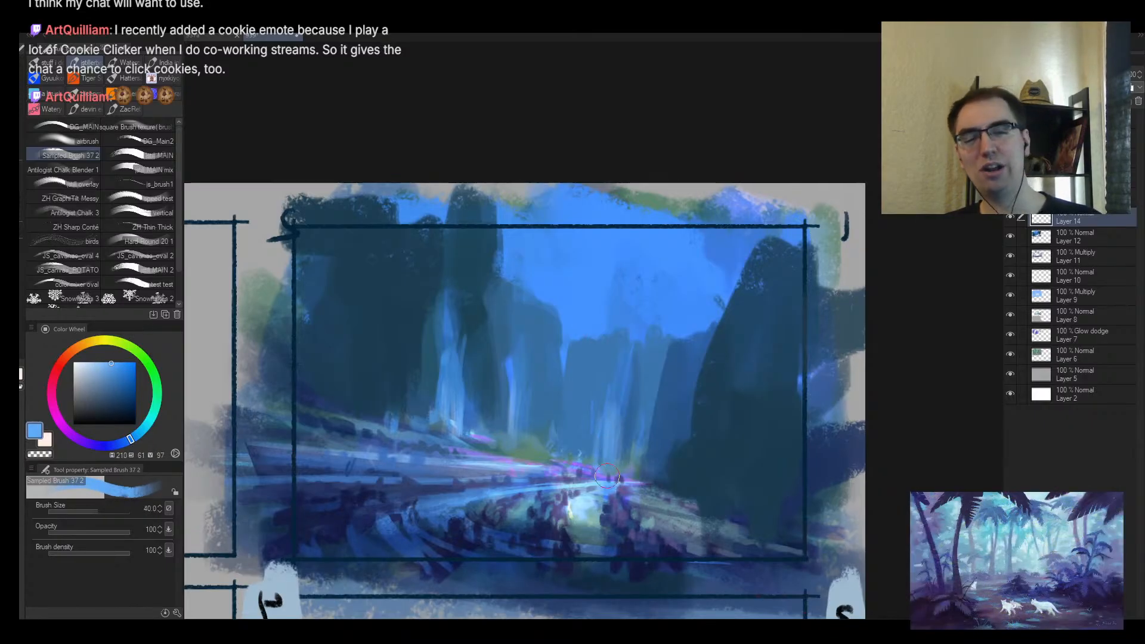
Step: Add thinner light blue waterfall streaks beside the distant waterfall, starting with the brush at size 17
key(bracketleft)
key(bracketleft)
key(bracketleft)
key(bracketleft)
key(bracketleft)
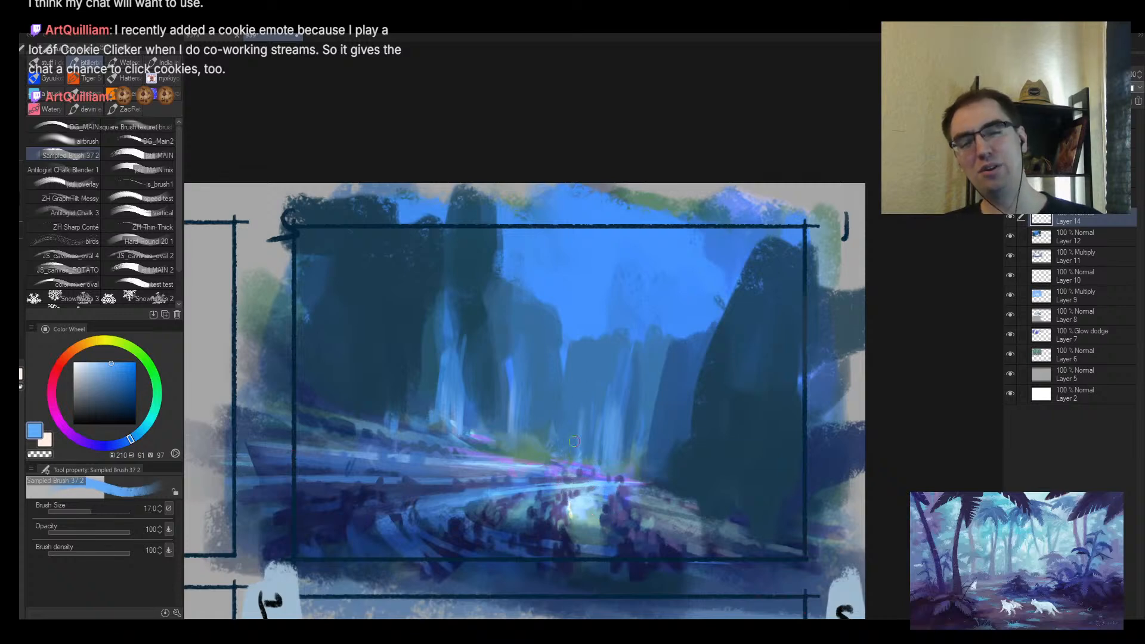
key(bracketright)
key(bracketright)
key(bracketright)
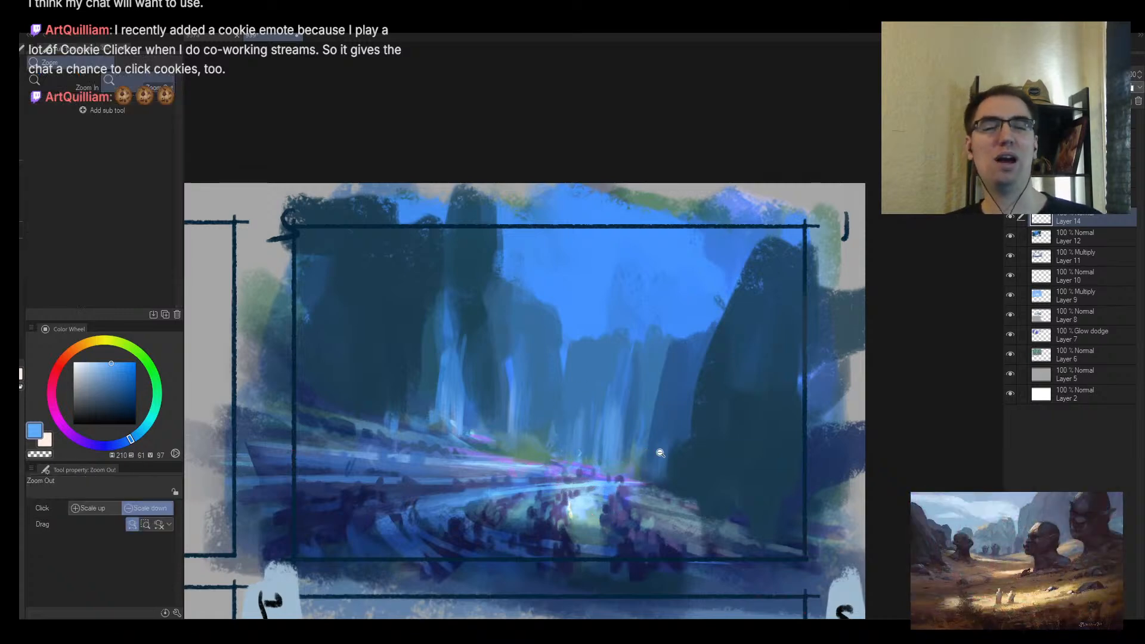
Step: Build up the dark cliff edge beside the sky and narrow waterfall with sampled dark blue strokes at brush size 30
scroll(657, 417, down, 2)
scroll(658, 418, up, 1)
alt+click(671, 409)
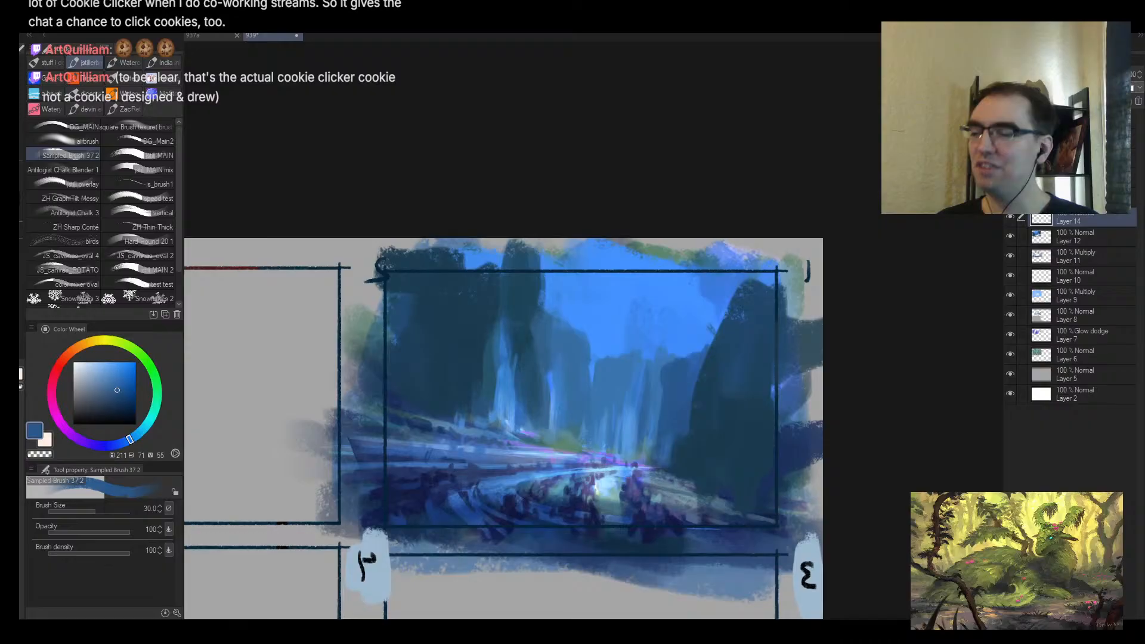
key(alt+space)
drag(646, 349, 708, 302)
drag(610, 321, 551, 270)
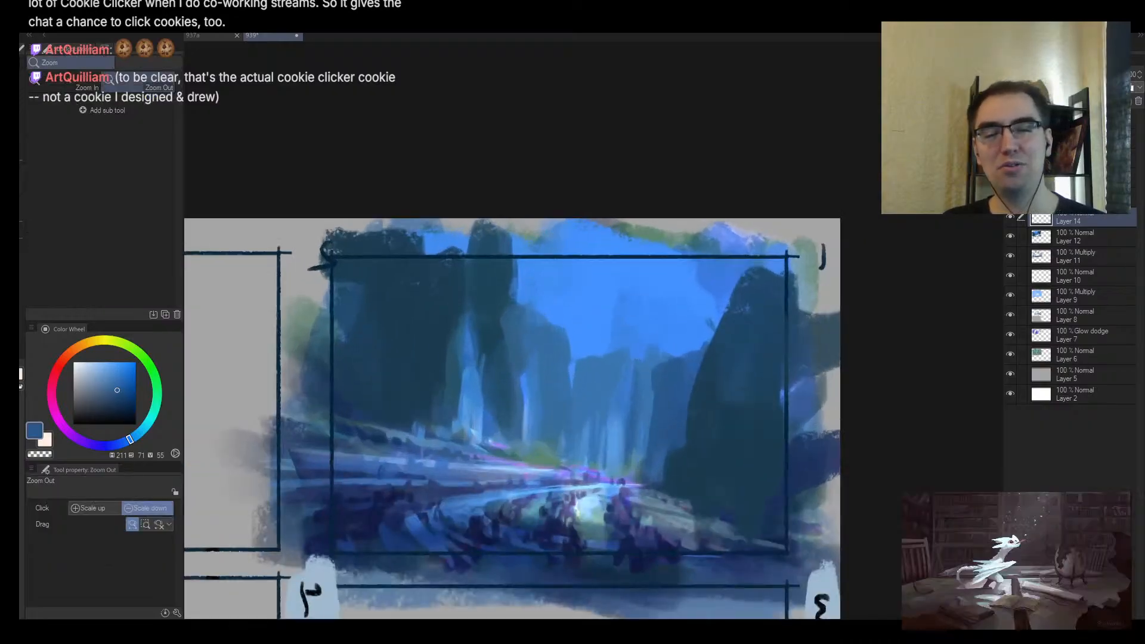
alt+click(494, 331)
mouse_move(506, 308)
mouse_down()
mouse_move(506, 422)
mouse_move(518, 387)
mouse_move(518, 415)
mouse_up()
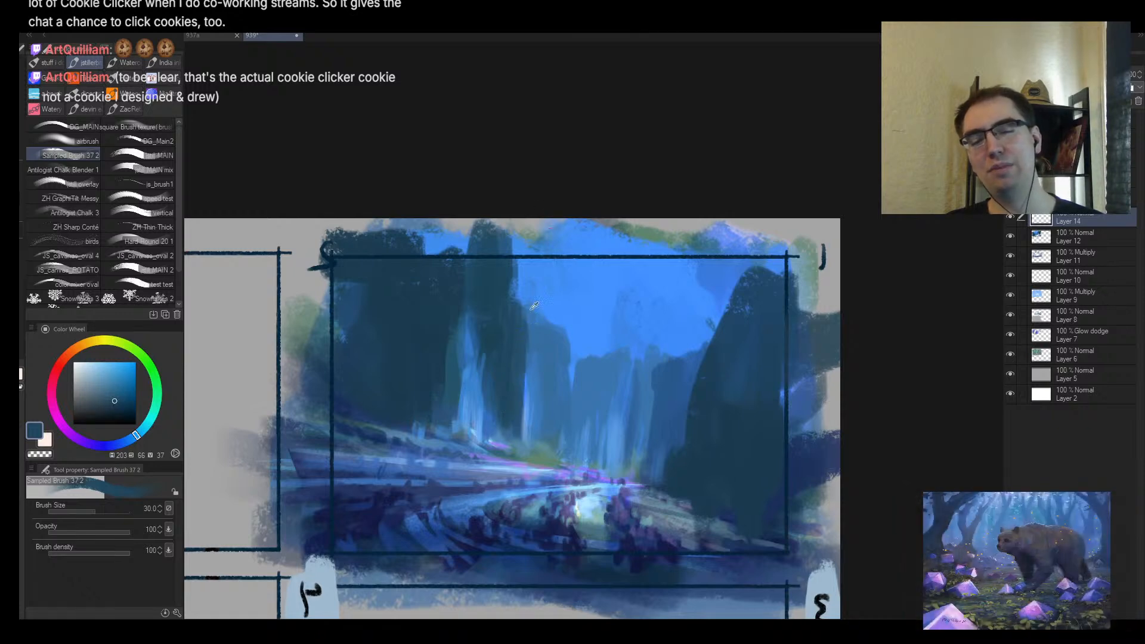
drag(518, 284, 523, 299)
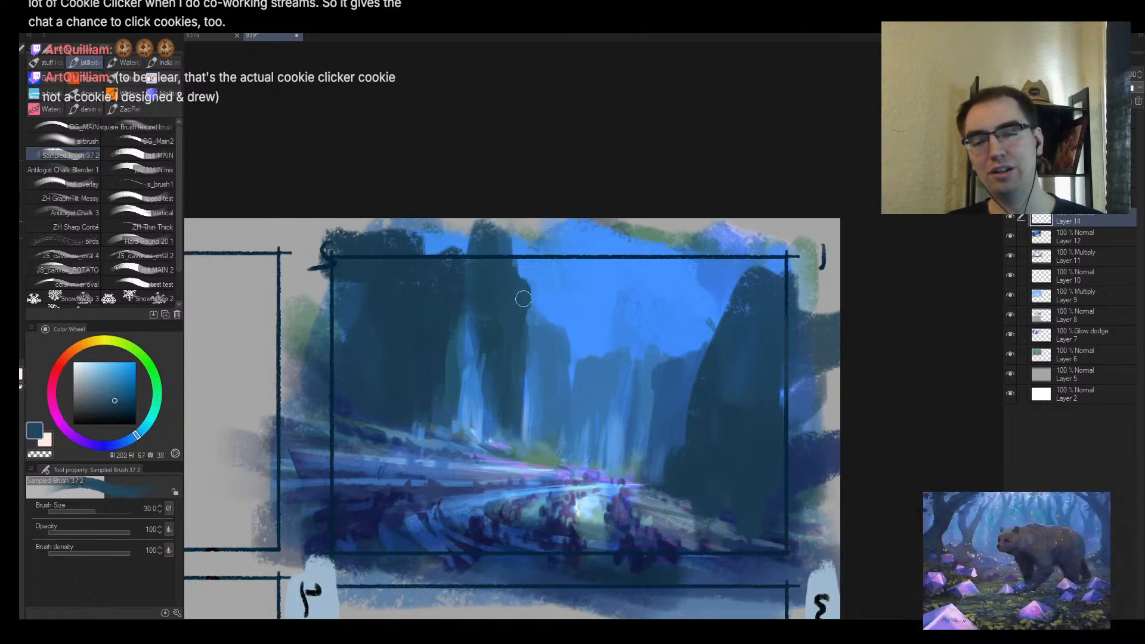
Step: Unmirror the canvas view and cut sampled sky blue around the distant cliff tops, enlarging the brush to size 40
key(alt+space)
drag(622, 371, 583, 411)
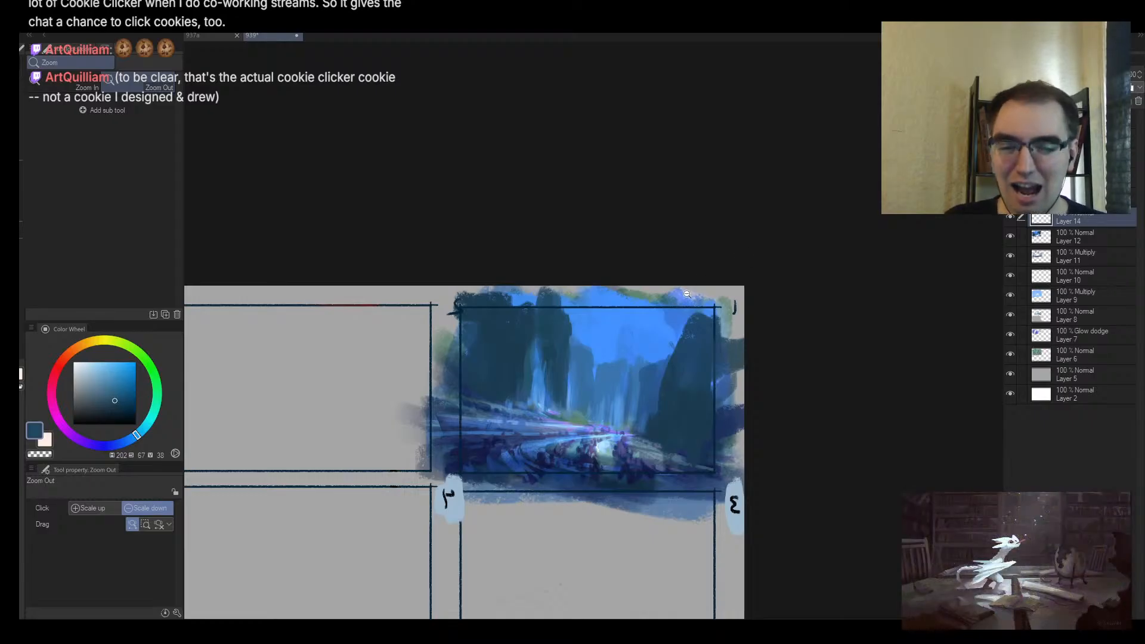
scroll(659, 354, up, 1)
scroll(664, 354, up, 1)
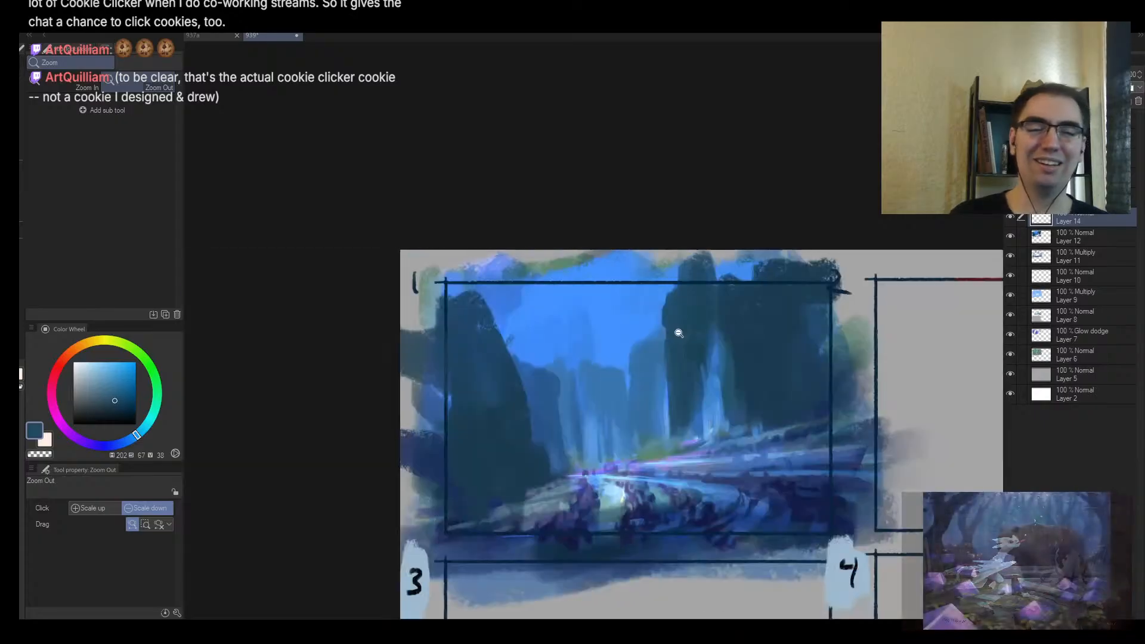
scroll(537, 334, up, 2)
drag(524, 333, 521, 281)
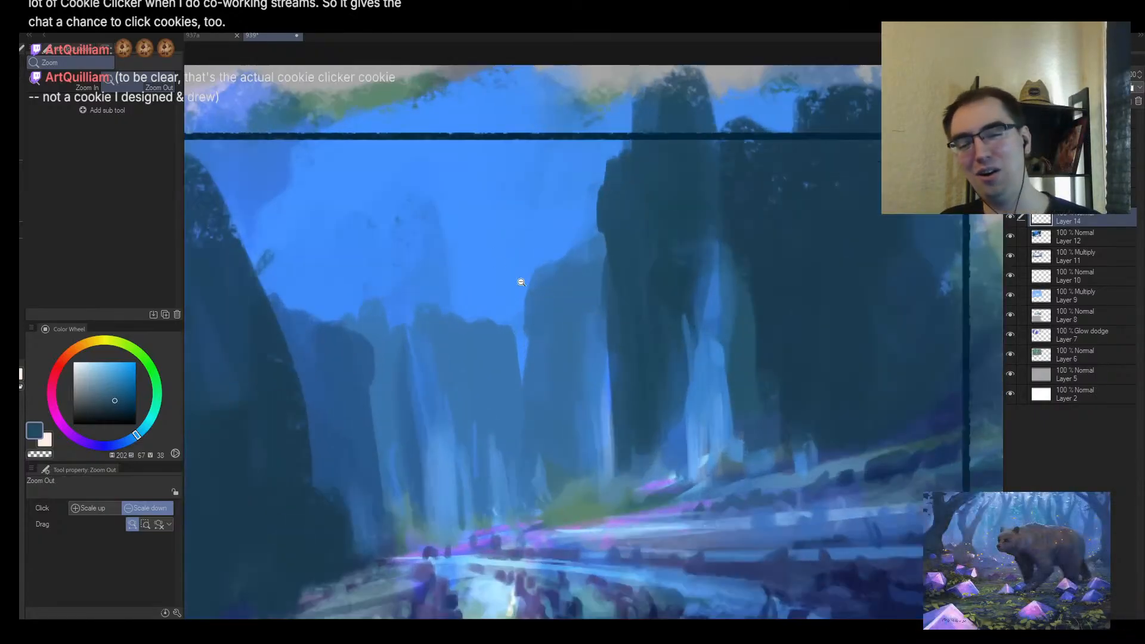
alt+click(409, 270)
mouse_move(416, 330)
mouse_down()
mouse_move(399, 324)
mouse_move(403, 340)
mouse_move(462, 309)
mouse_up()
key(bracketright)
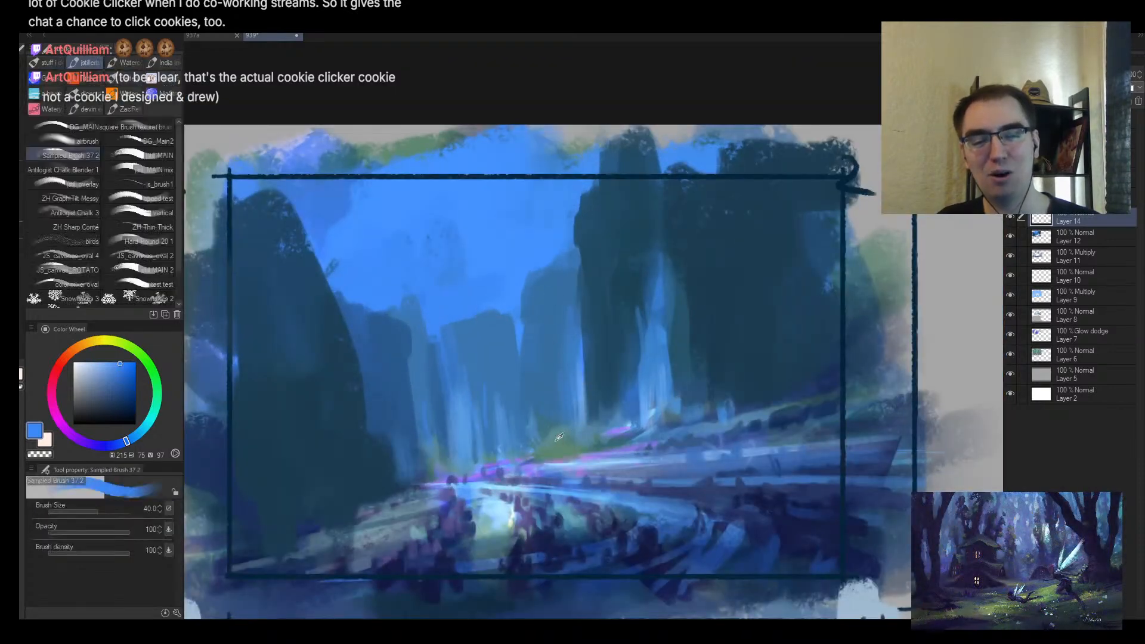
Step: Paint muted teal onto the distant cliffs' upper faces with brush sizes 30 to 50, and trim their tops with sampled sky blue
alt+click(536, 289)
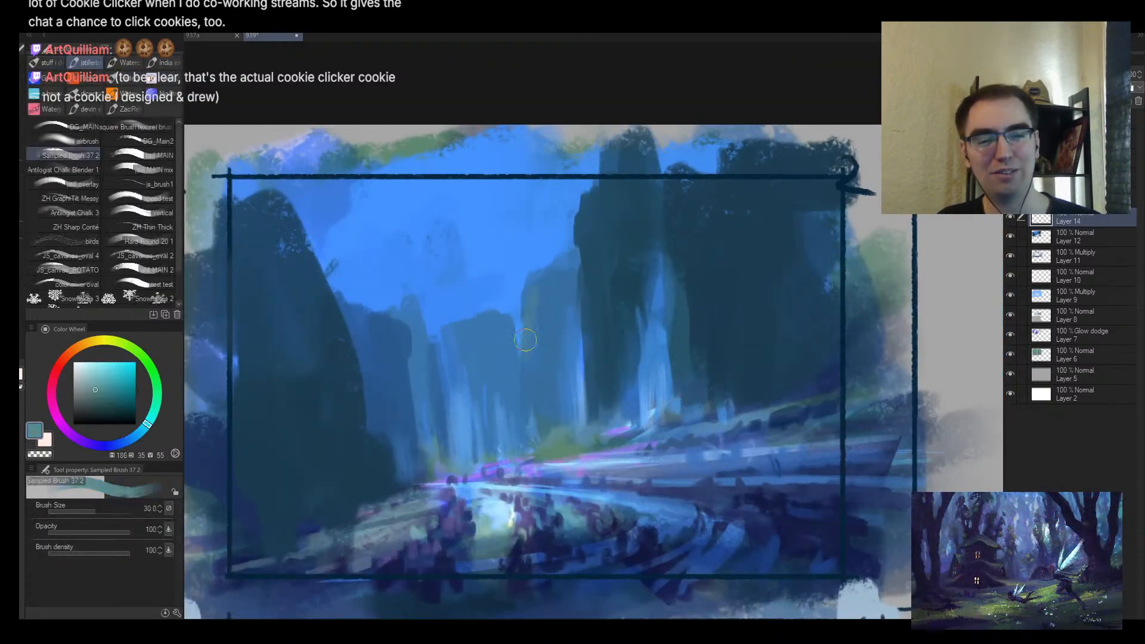
key(bracketright)
key(bracketright)
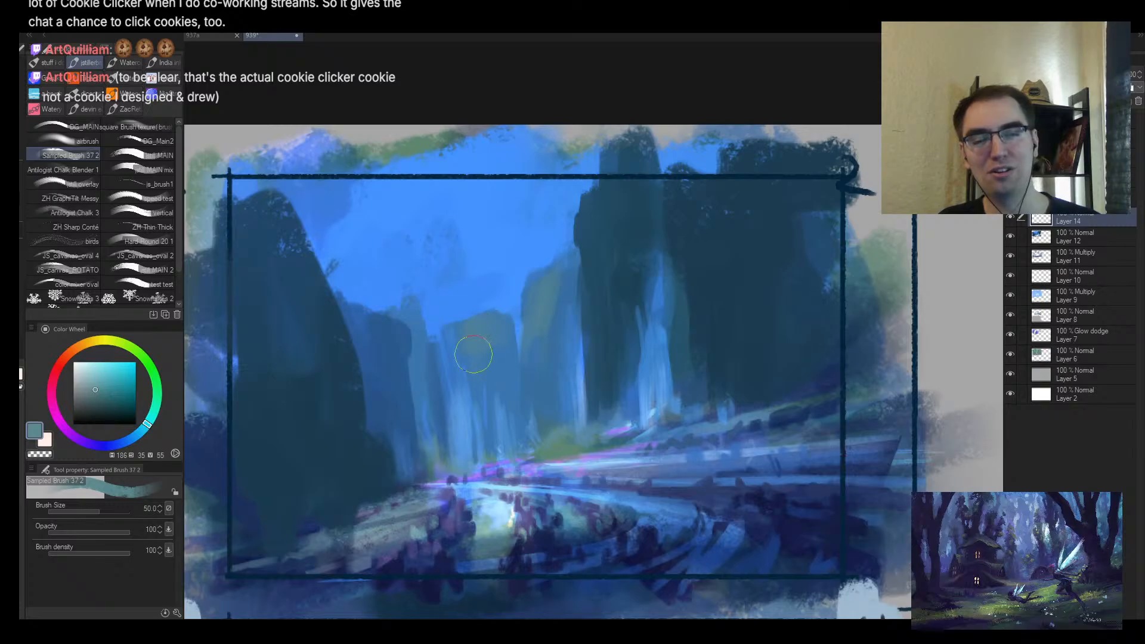
alt+click(418, 340)
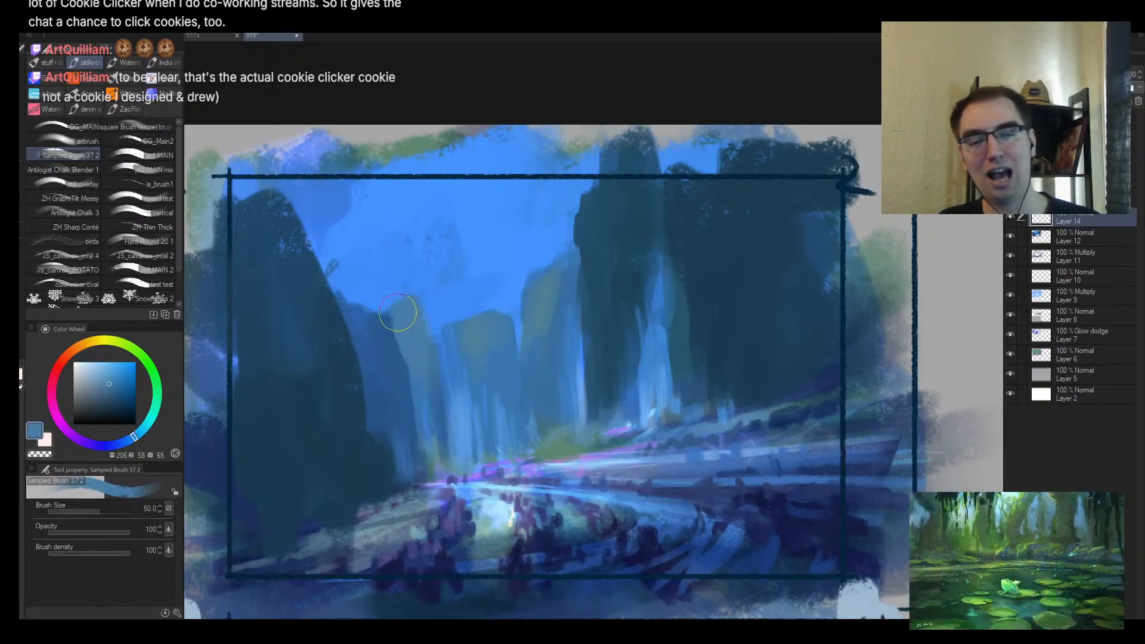
alt+click(398, 307)
scroll(395, 278, down, 3)
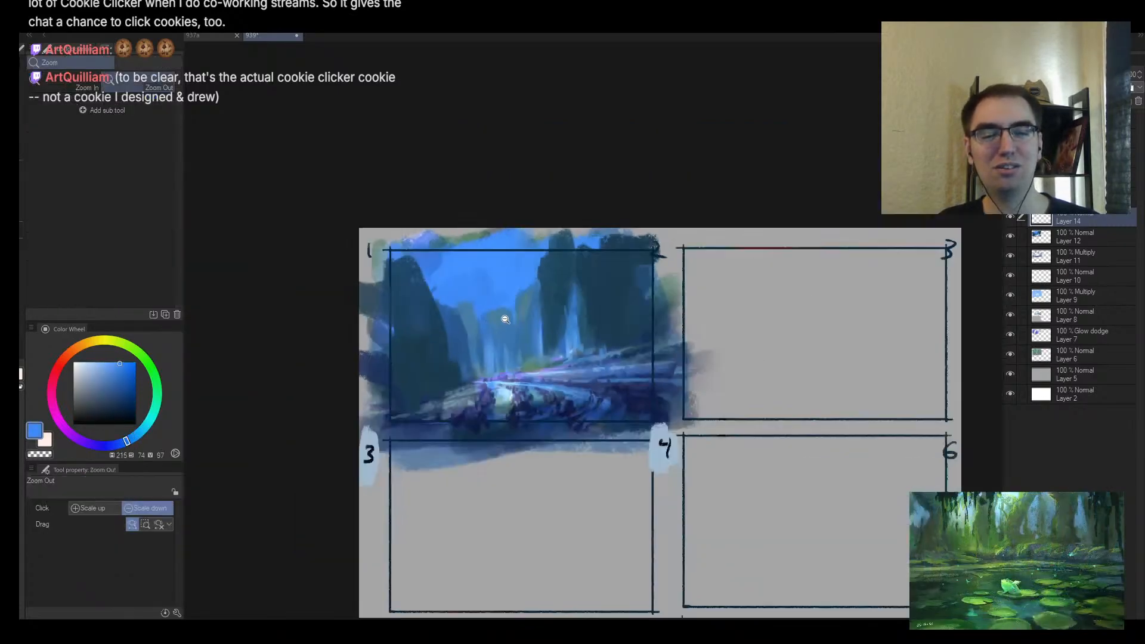
Step: Add fine sparkling highlights along the winding light path in sampled pale blue, using brush sizes 2.5 to 4
scroll(562, 293, up, 2)
alt+click(522, 386)
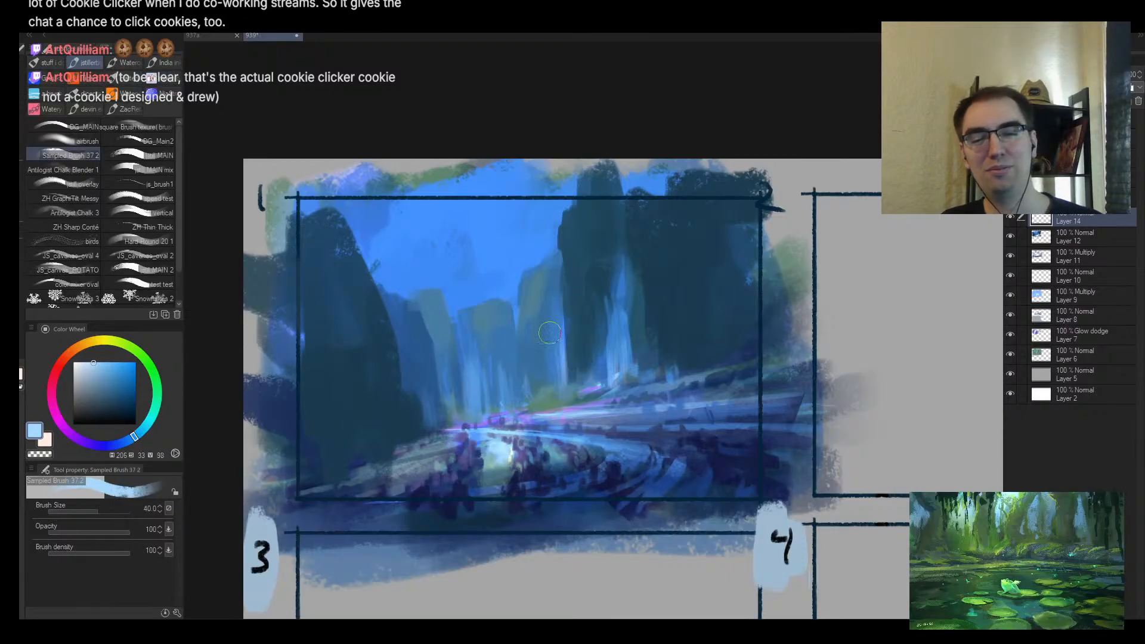
scroll(598, 406, up, 2)
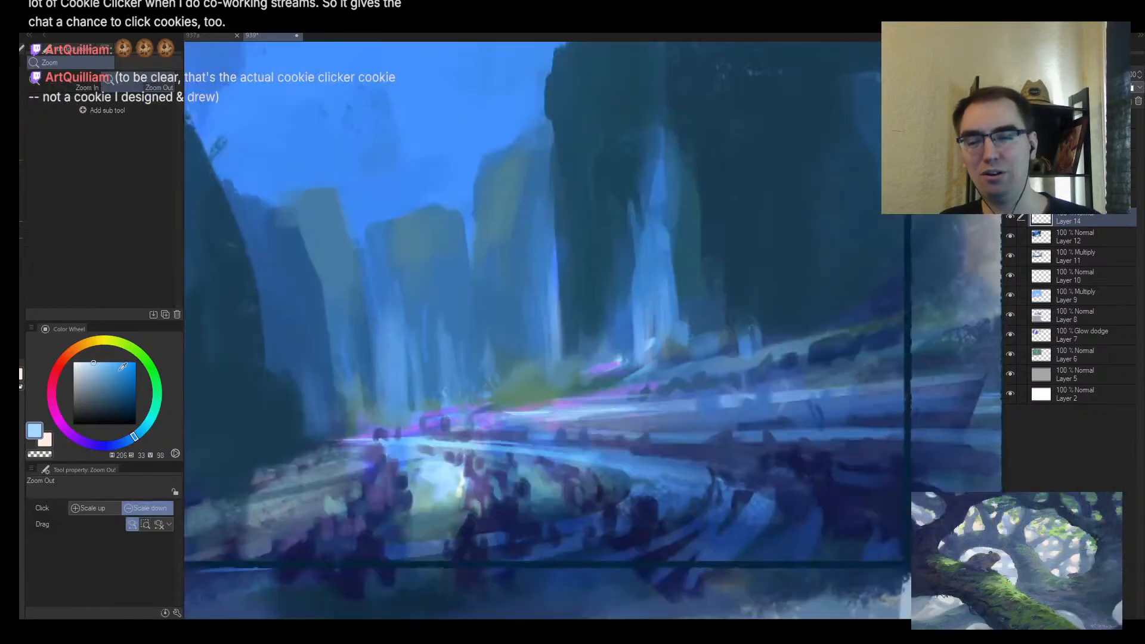
alt+click(437, 384)
scroll(550, 430, up, 2)
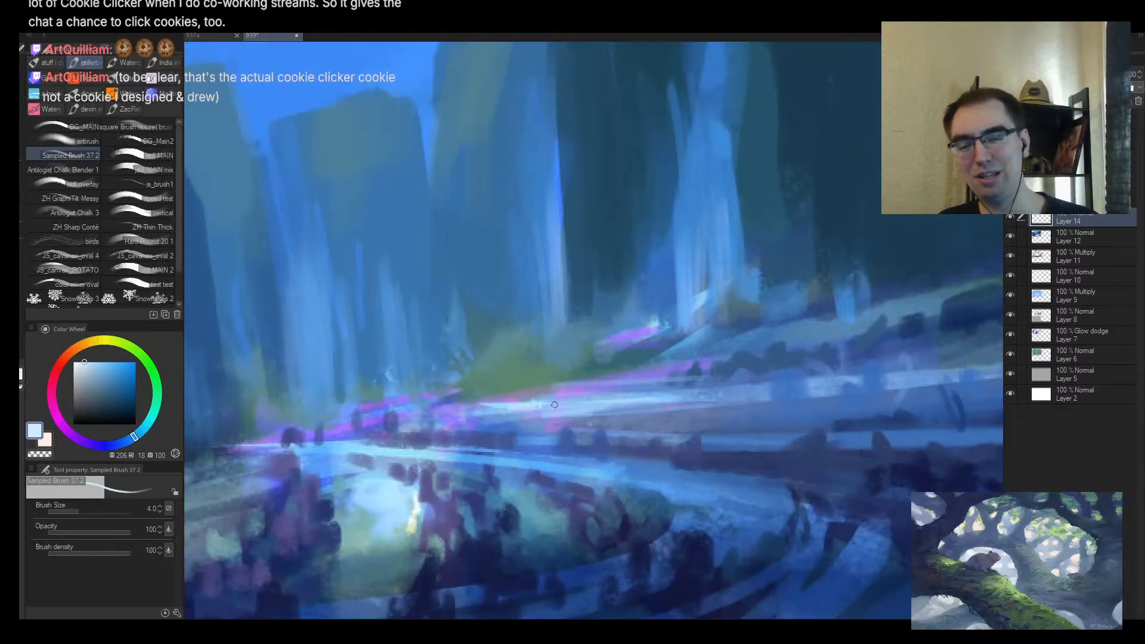
key(bracketleft)
key(bracketleft)
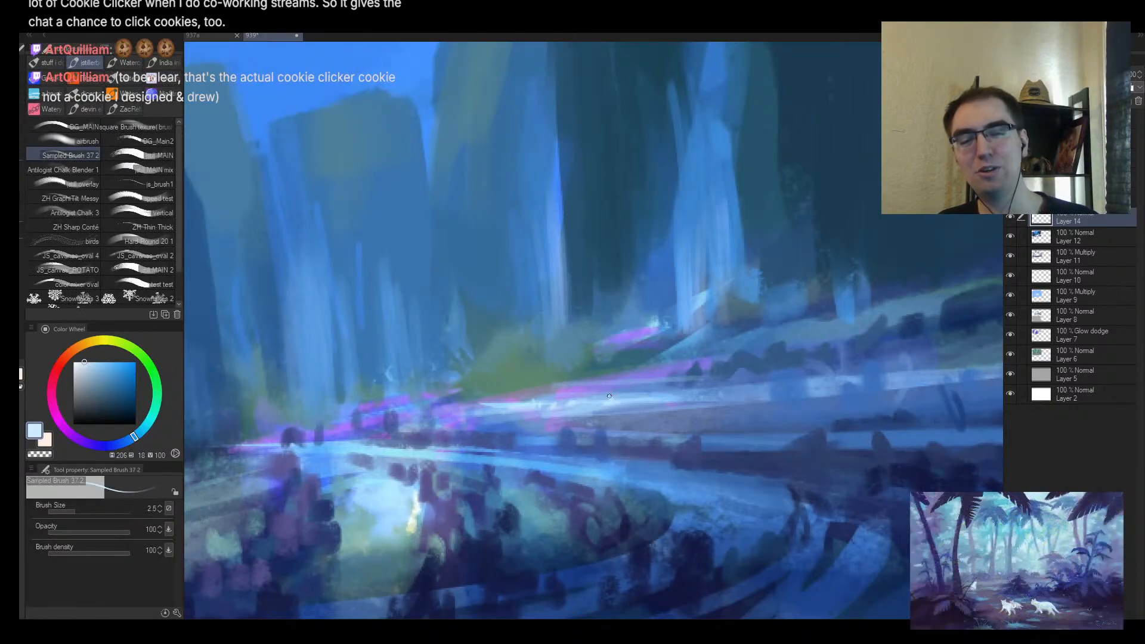
key(bracketright)
key(bracketright)
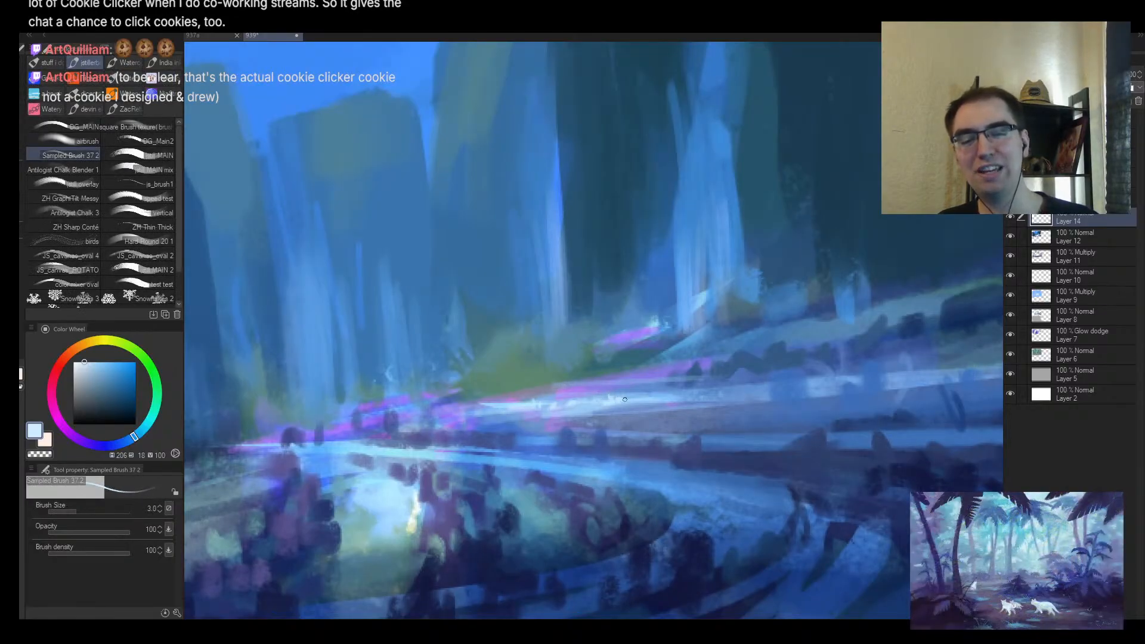
key(bracketleft)
key(bracketleft)
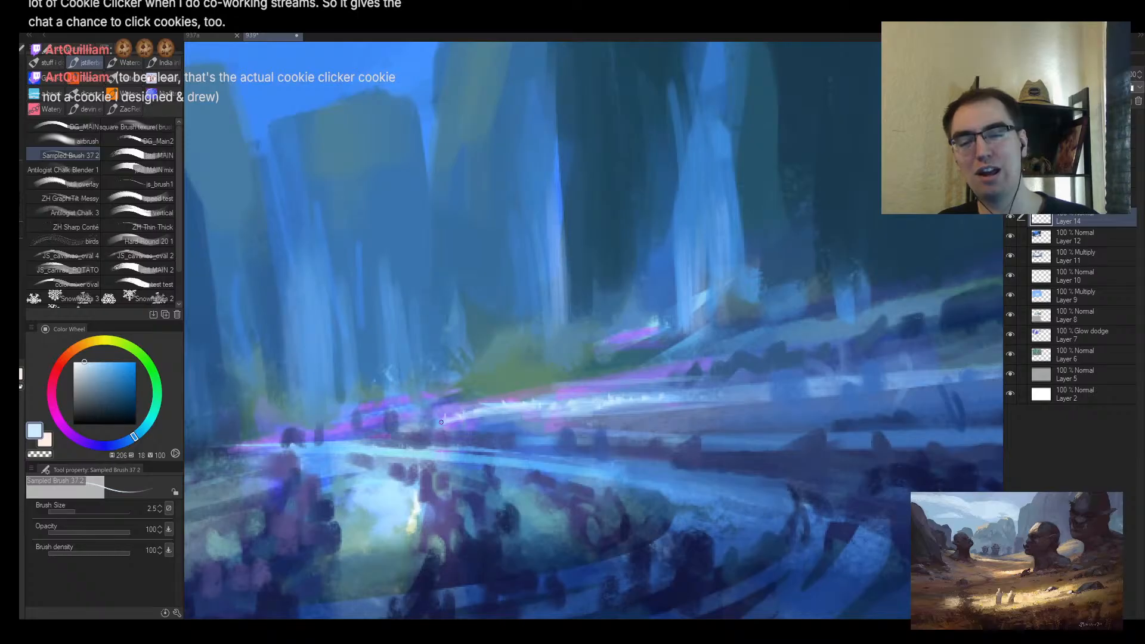
key(bracketright)
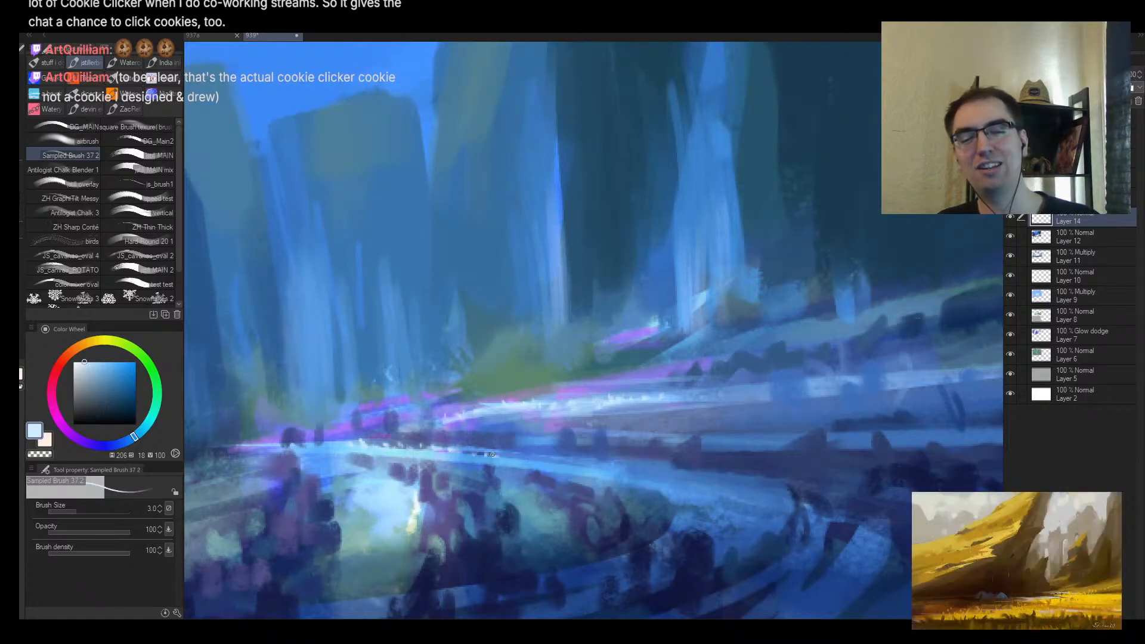
Step: Sample the light path's brighter blue and add small accents along it with the brush at size 5
ctrl+alt+click(592, 465)
drag(608, 459, 566, 433)
alt+click(615, 461)
key(bracketright)
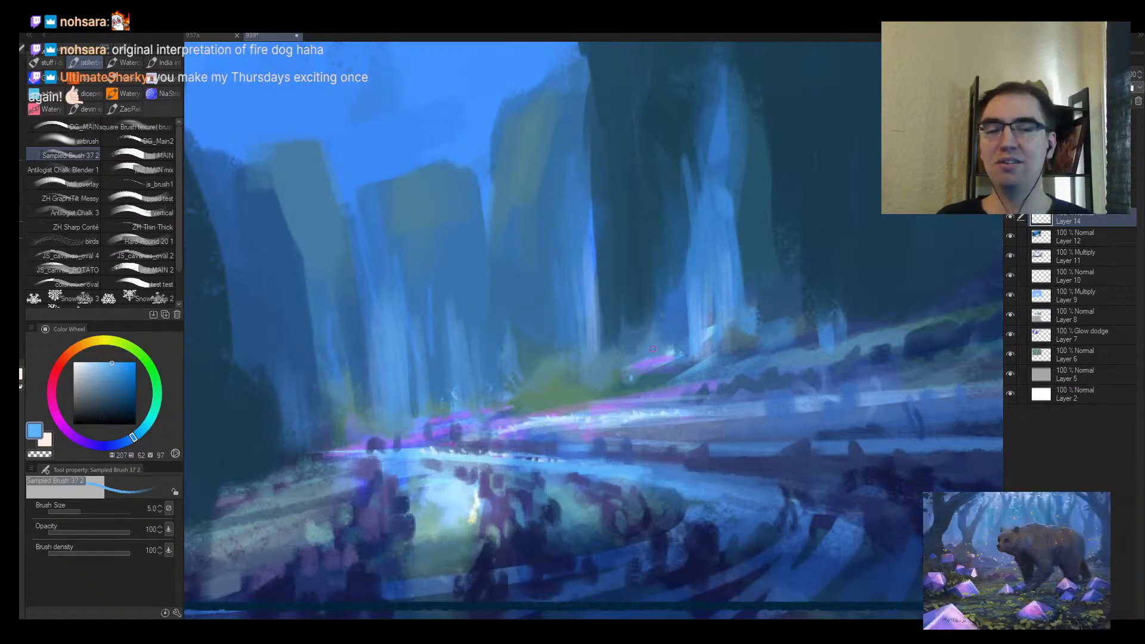
Step: Dab near-white highlights into the glowing pool below the path, shifting the hue slightly toward cyan, with brush sizes 4 to 5
scroll(654, 349, down, 5)
scroll(680, 304, up, 4)
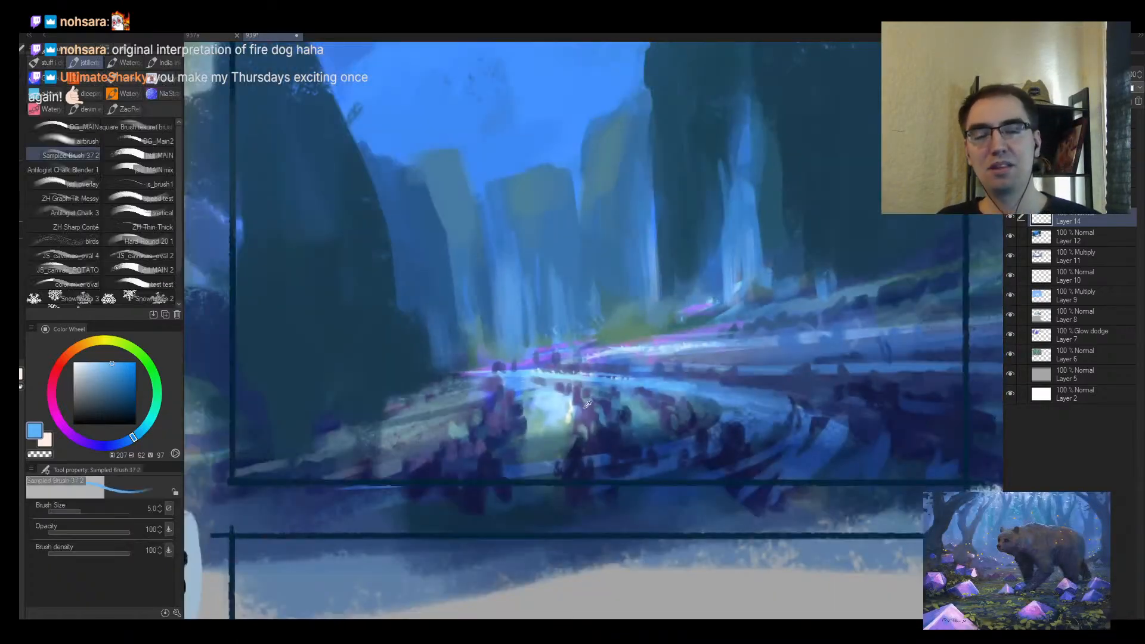
key(ctrl+alt+space)
scroll(596, 354, up, 2)
key(b)
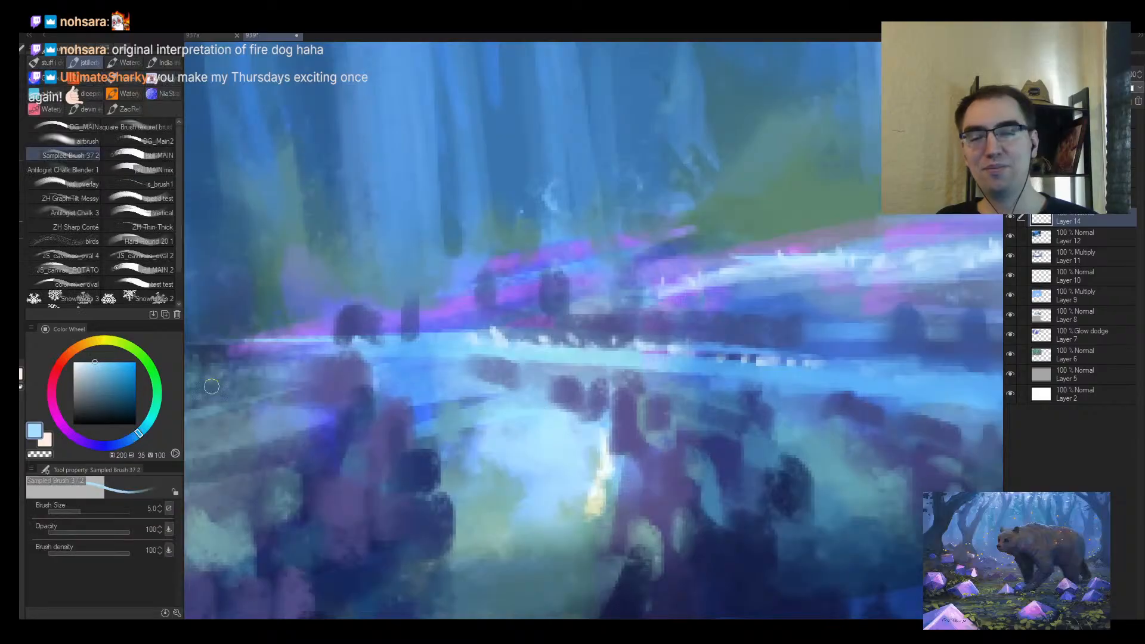
click(74, 361)
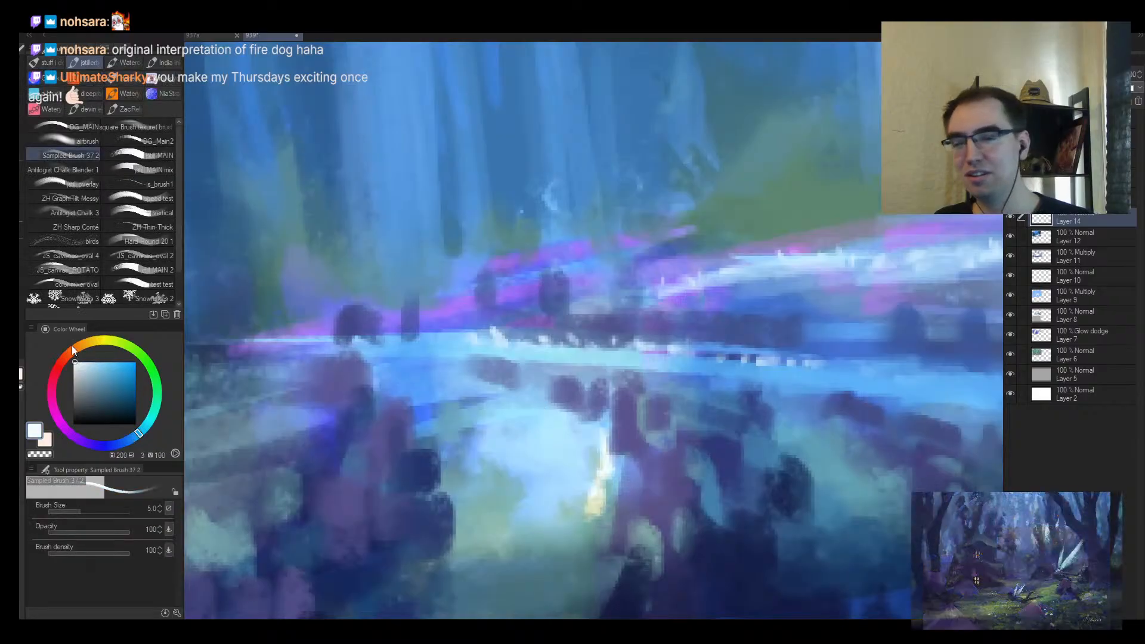
scroll(591, 392, down, 2)
scroll(594, 391, down, 2)
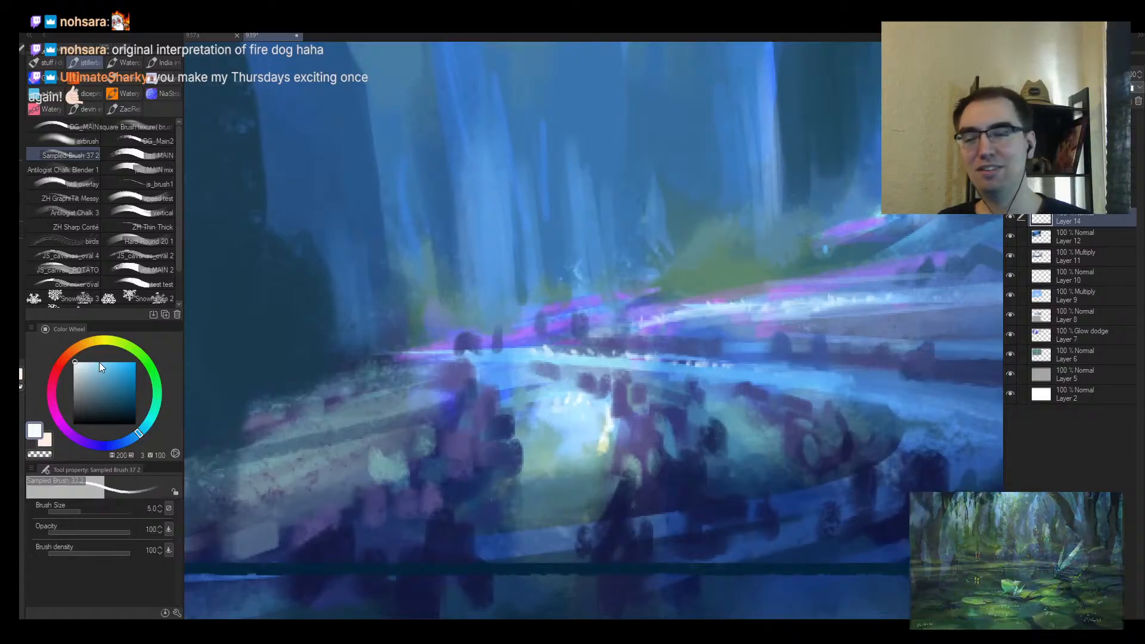
click(78, 362)
drag(137, 437, 143, 430)
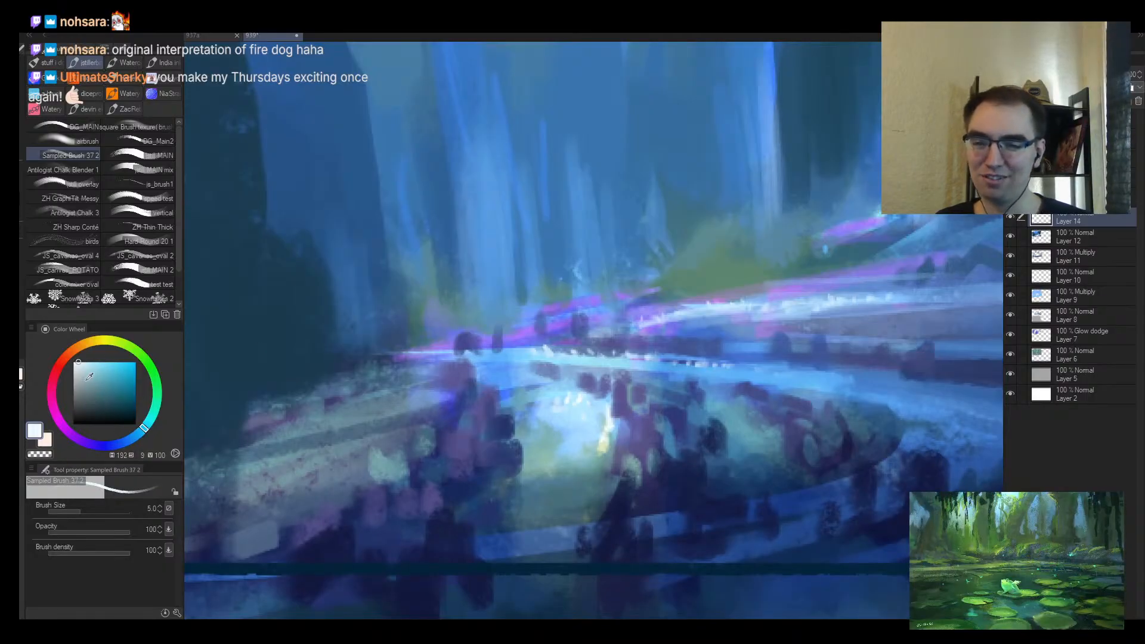
scroll(540, 358, down, 2)
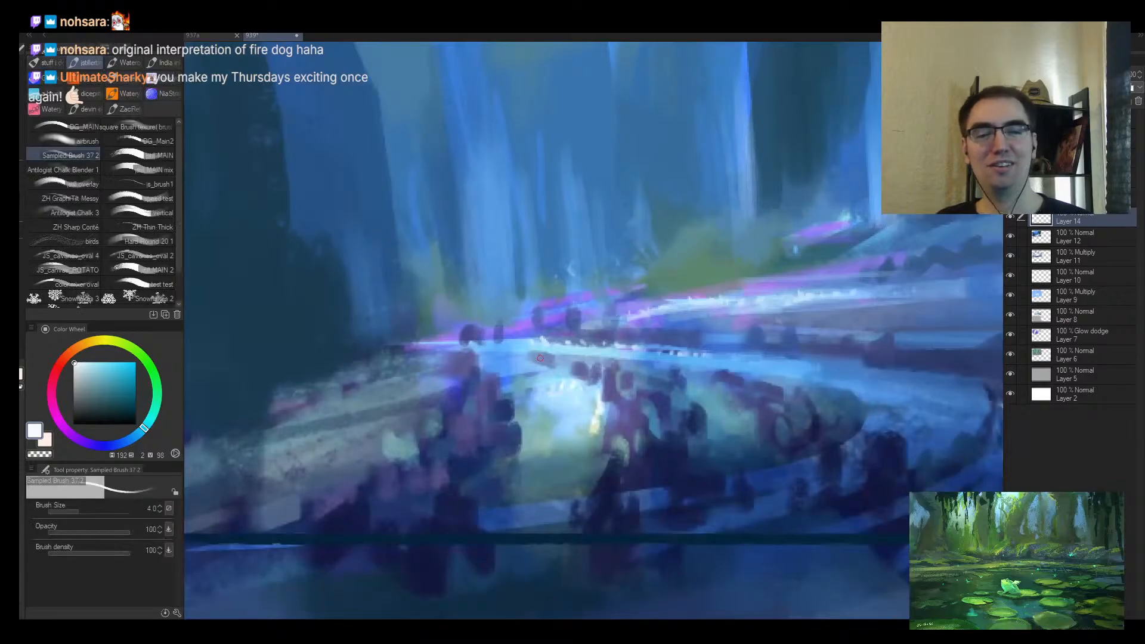
Step: Extend the sparkling highlights on the upper light path with sampled pale blue and near-white, using brush sizes 5 to 7
scroll(522, 352, down, 4)
scroll(600, 323, up, 3)
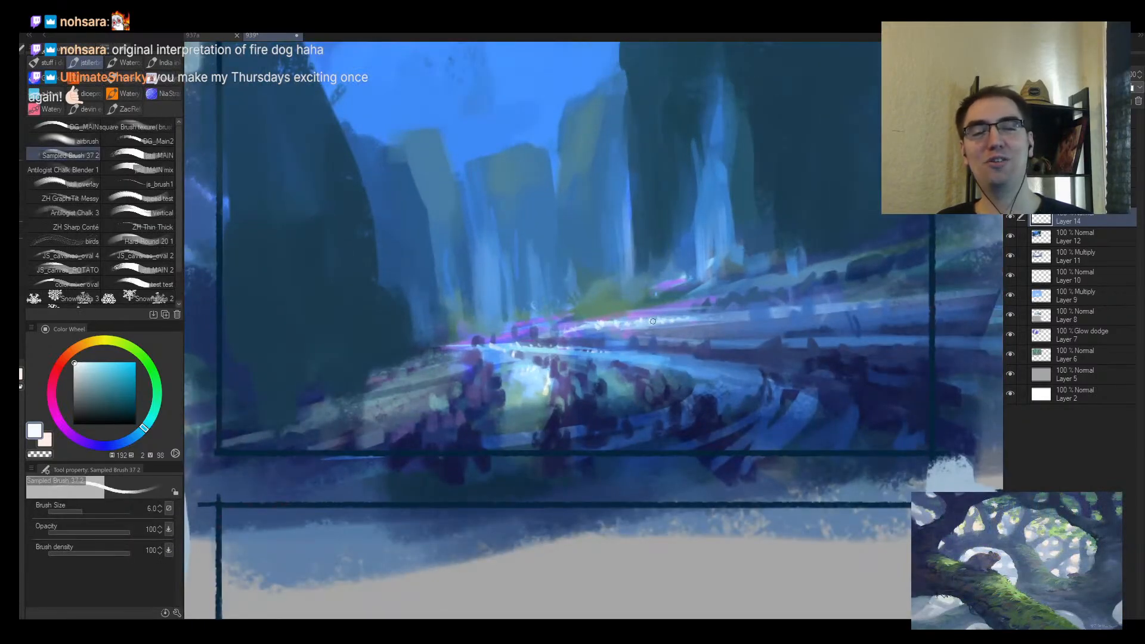
alt+click(677, 329)
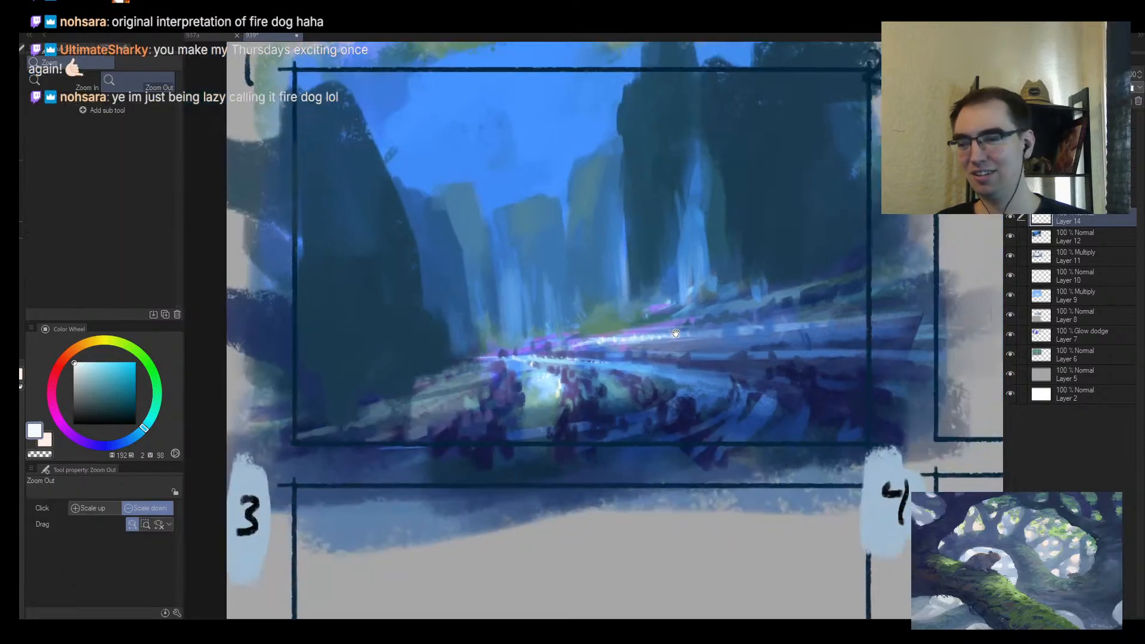
alt+click(676, 333)
scroll(537, 375, up, 3)
scroll(537, 374, up, 2)
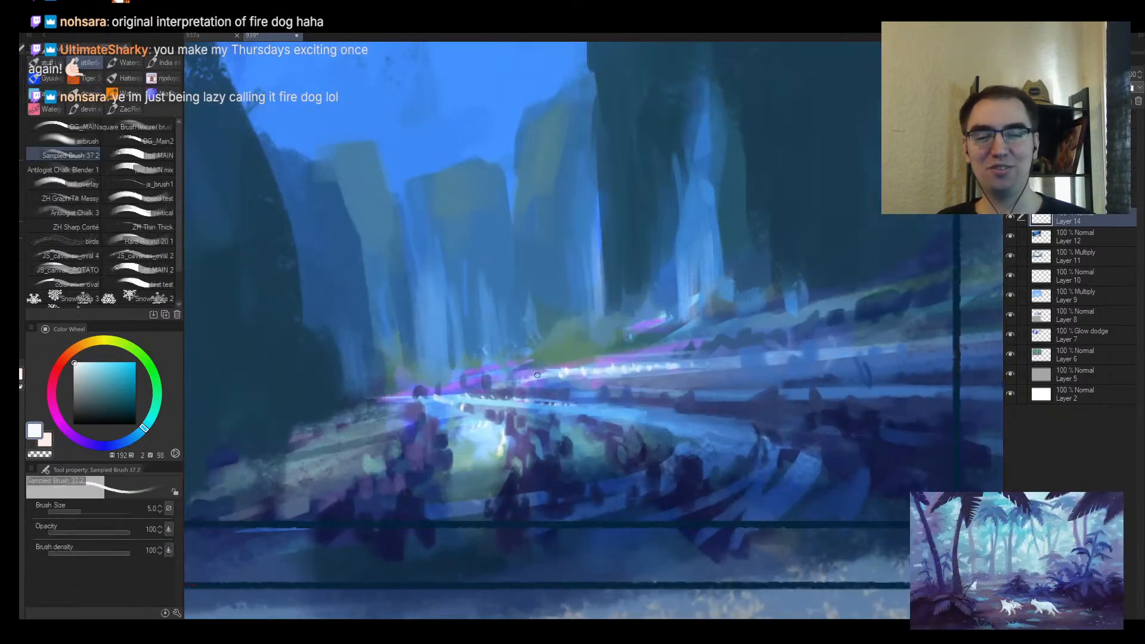
alt+click(536, 376)
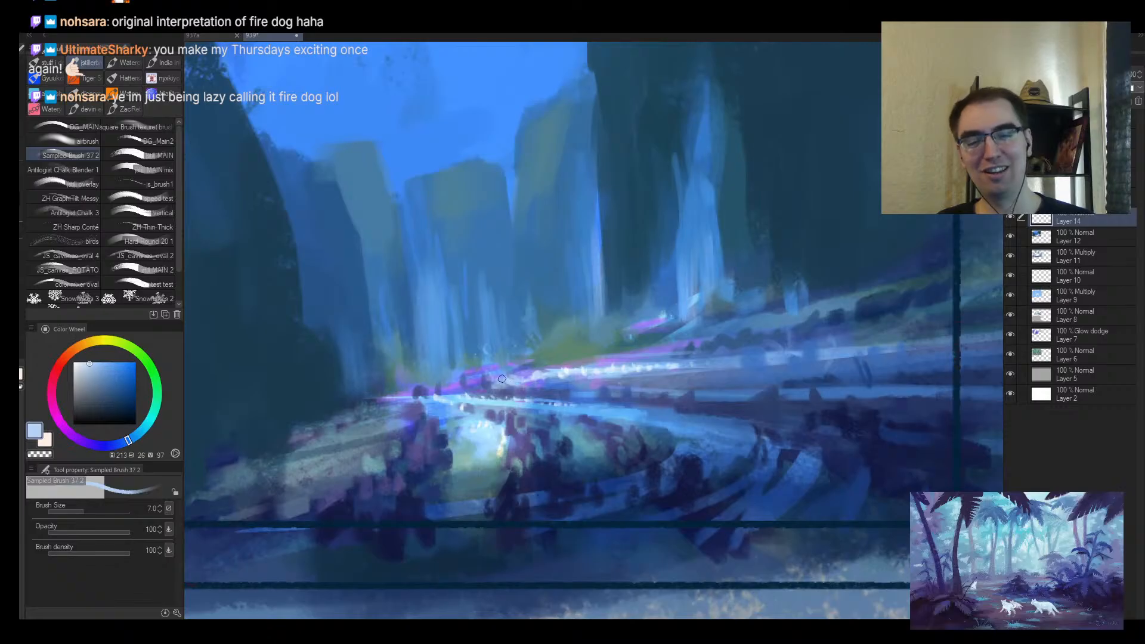
alt+click(571, 370)
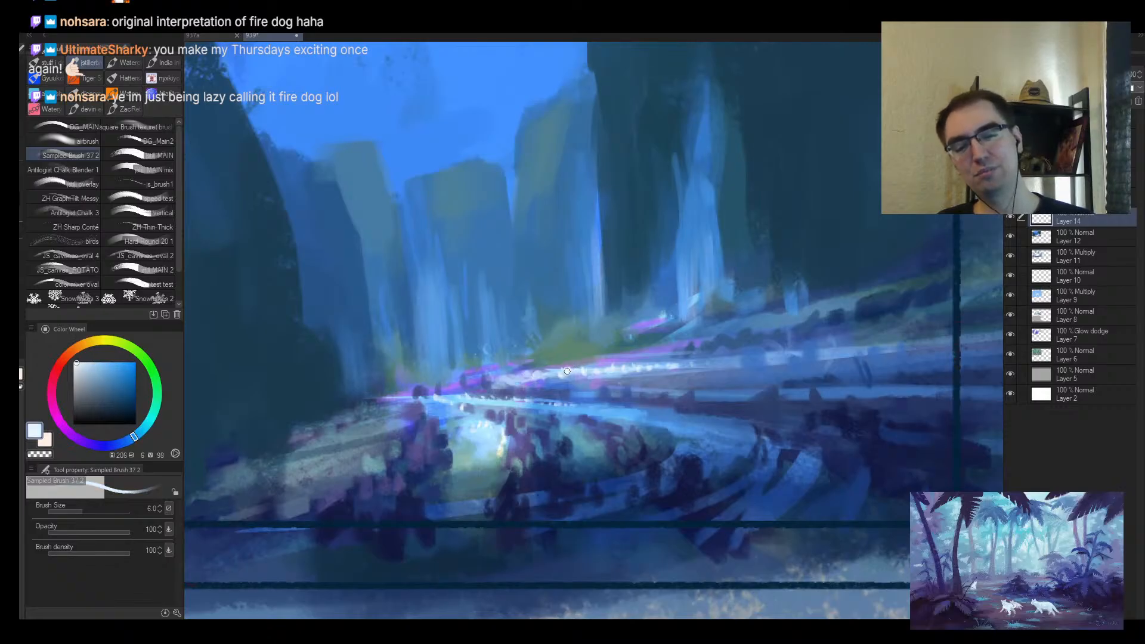
key(bracketright)
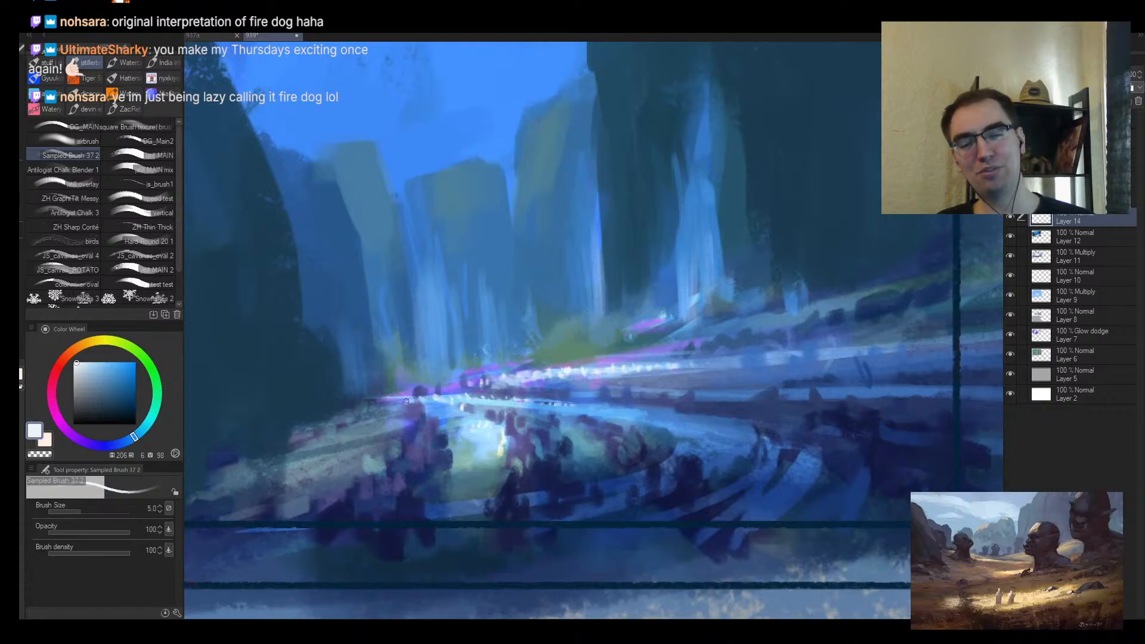
Step: Brighten the wide outer part of the path with sampled light blue strokes, using brush sizes 7 to 15
alt+click(573, 405)
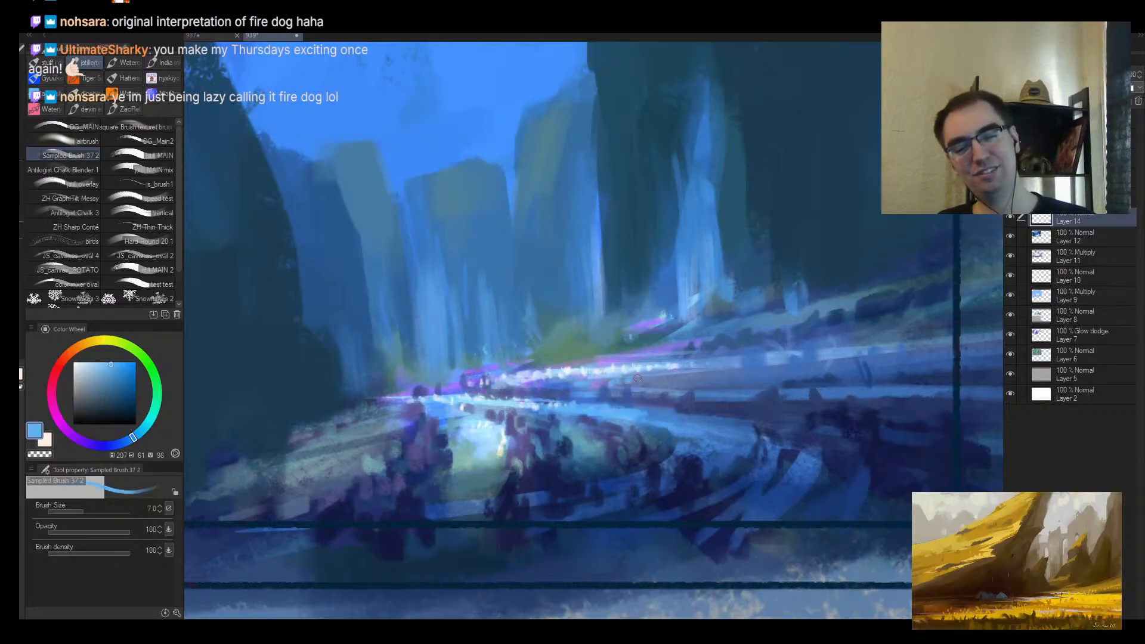
key(ctrl+space)
drag(768, 371, 762, 373)
key(bracketright)
key(bracketright)
key(bracketright)
key(bracketright)
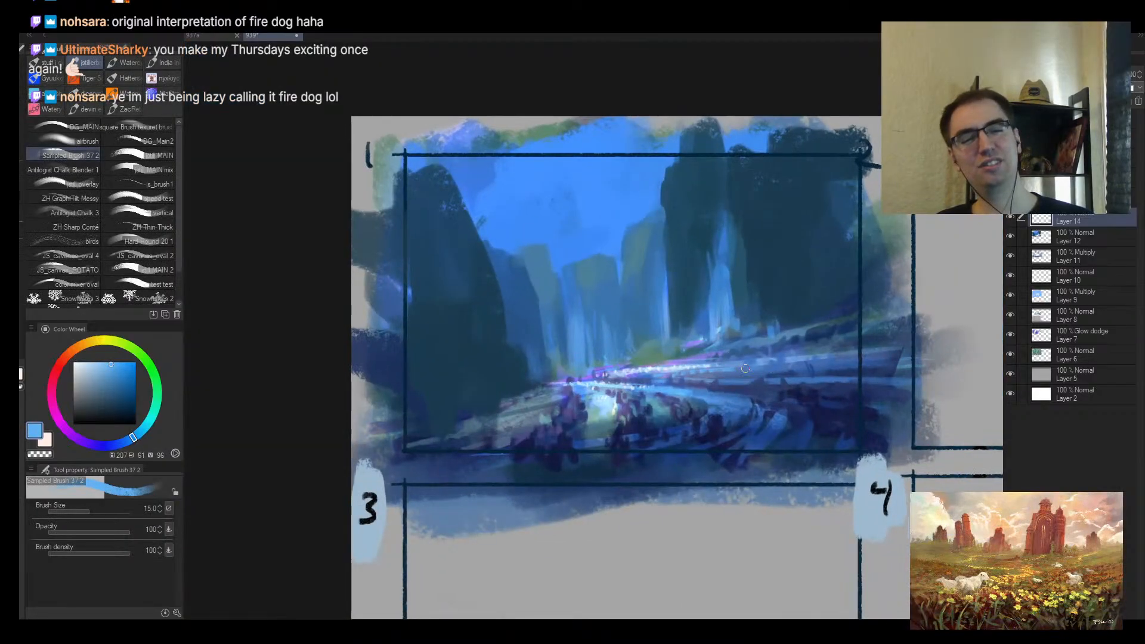
key(bracketright)
key(bracketleft)
key(bracketleft)
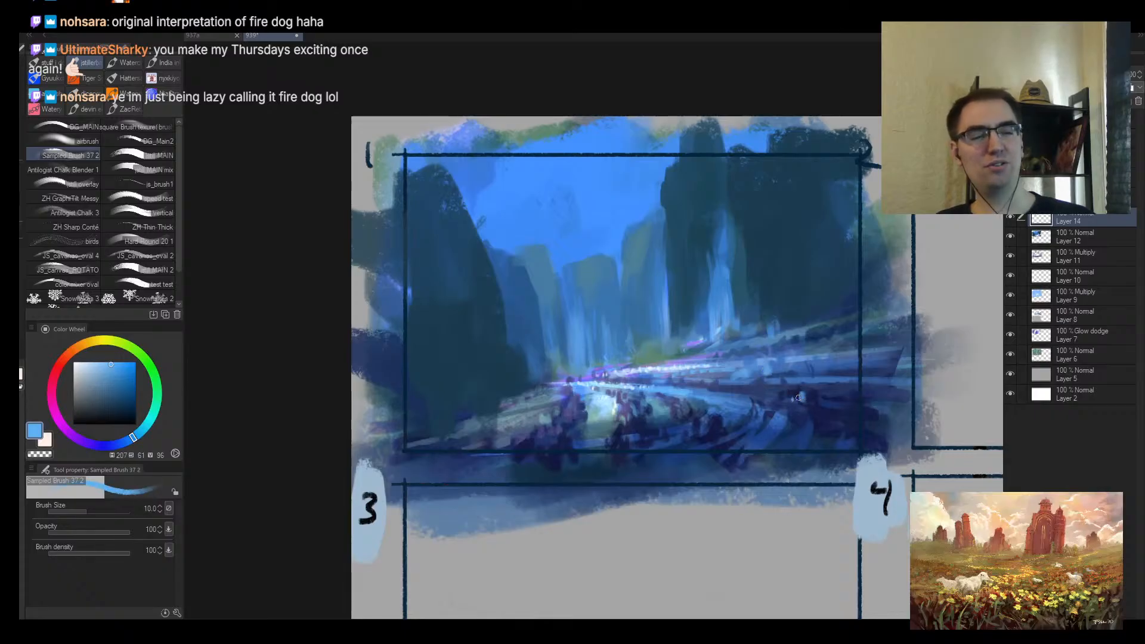
Step: Dab light blue highlights into the dark foreground beside the path's outer curve, using brush sizes 10 to 15
click(812, 397)
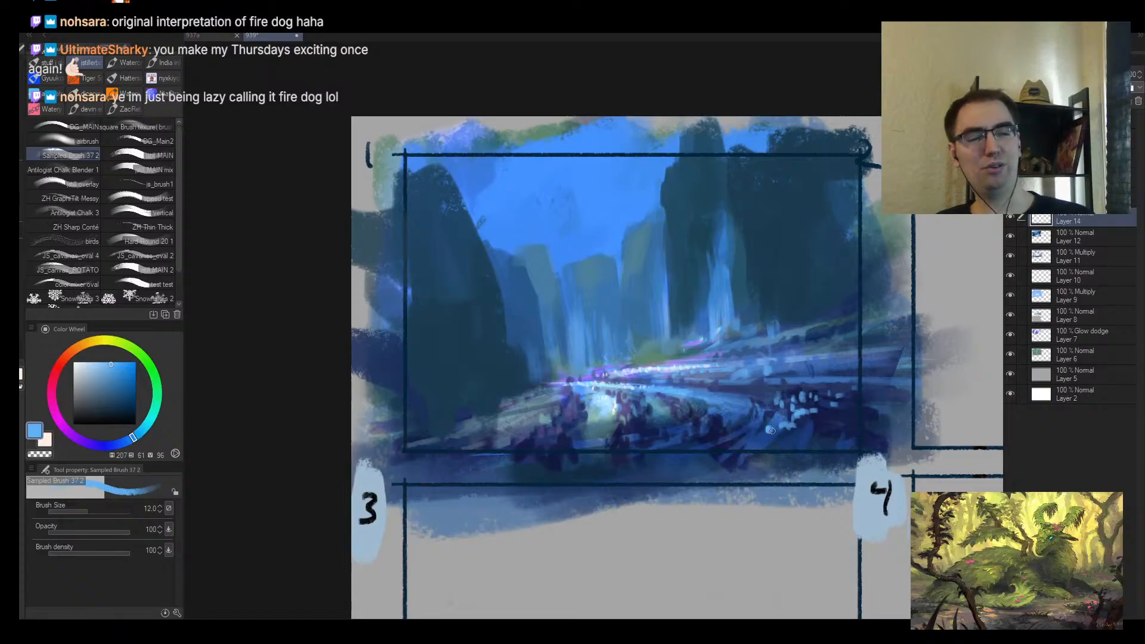
key(bracketright)
key(bracketright)
drag(799, 433, 813, 419)
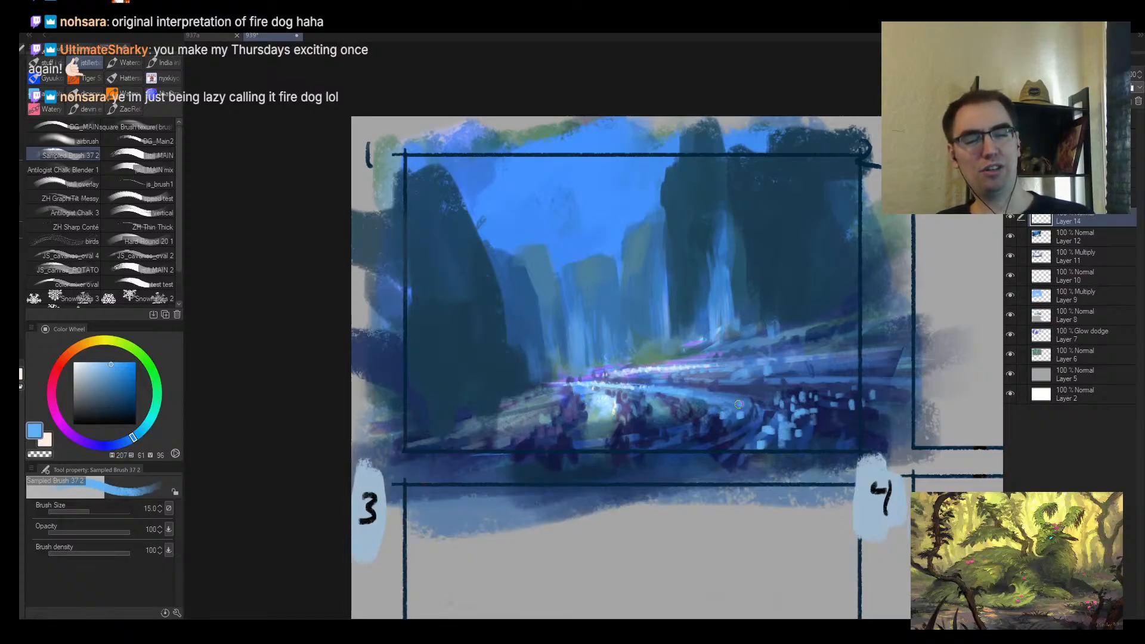
key(bracketleft)
key(bracketleft)
key(bracketleft)
Step: Flip the canvas horizontally and stroke sampled blues down the tall cliff's edge over the narrow waterfall, with the brush at size 10
key(h)
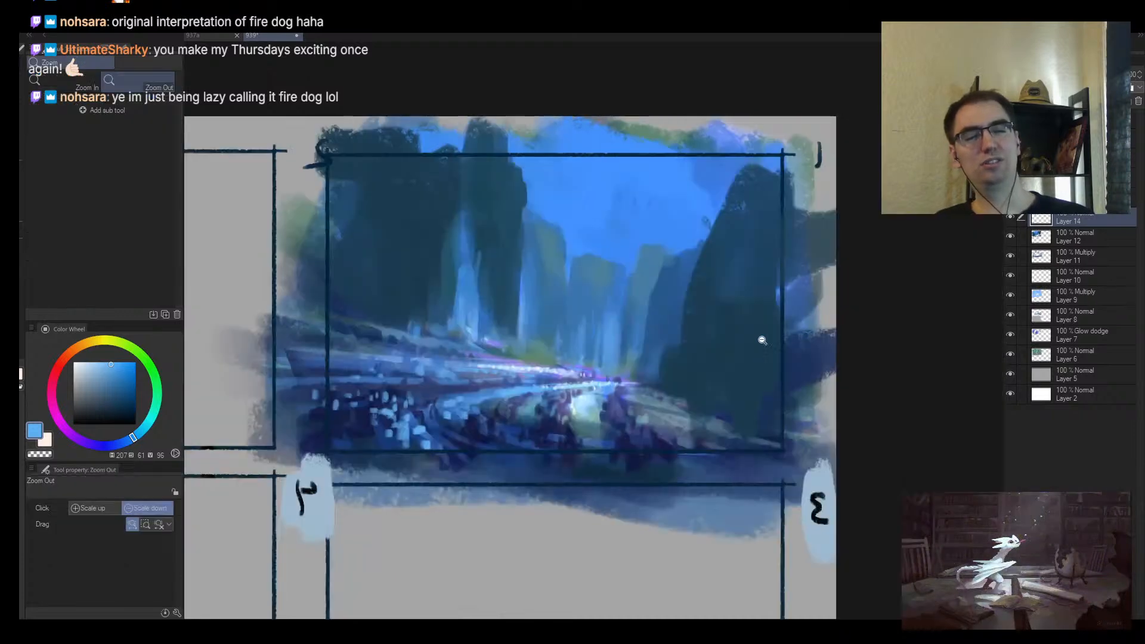
drag(762, 337, 587, 288)
drag(427, 283, 506, 317)
alt+click(506, 317)
key(bracketright)
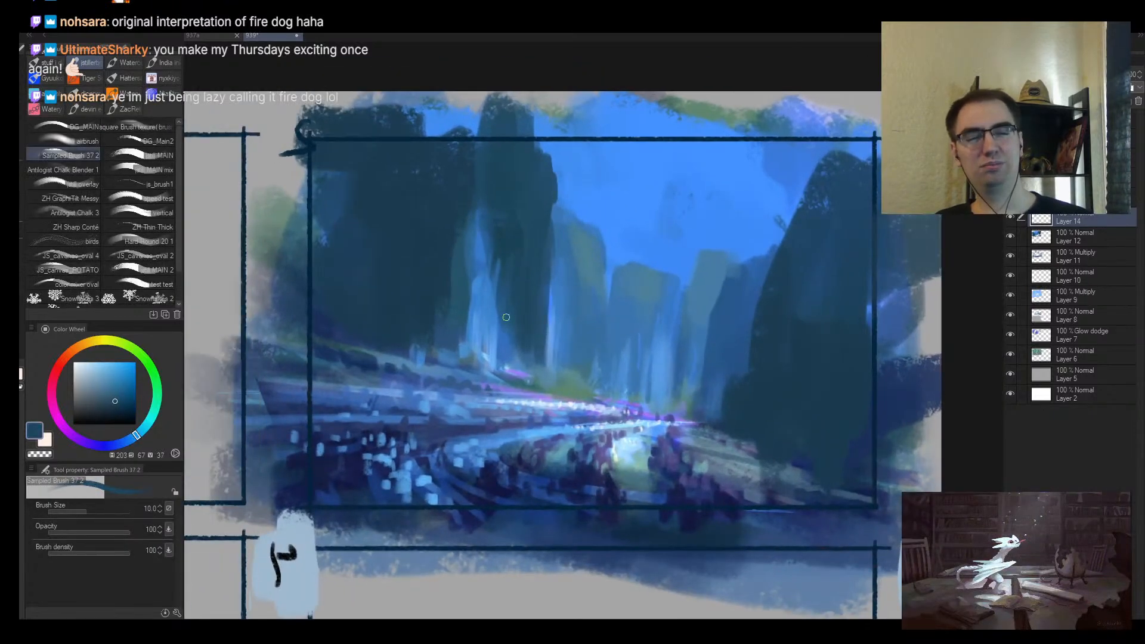
alt+click(558, 311)
drag(541, 265, 553, 354)
Step: Broaden the tall cliff's lower edge and the rock behind it with sampled blues, enlarging the brush to size 50
key(bracketright)
key(bracketright)
key(bracketright)
key(bracketright)
key(bracketright)
key(bracketright)
key(bracketright)
key(bracketright)
mouse_move(542, 295)
mouse_down()
mouse_move(520, 281)
mouse_move(542, 282)
mouse_move(530, 306)
mouse_move(542, 342)
mouse_move(495, 273)
mouse_move(511, 247)
mouse_move(514, 328)
mouse_move(543, 248)
mouse_up()
alt+click(530, 305)
alt+click(542, 248)
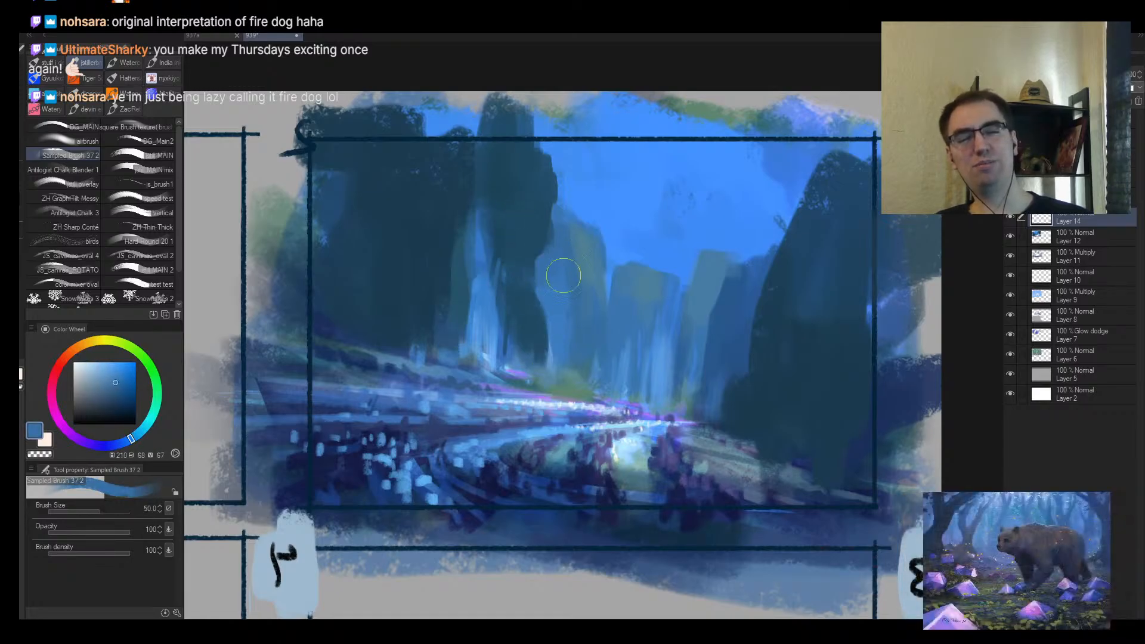
Step: Sample the large cliff's dark blue and paint a dark outcrop beside it over the far rocks, with the brush at size 30
mouse_move(779, 333)
mouse_down()
mouse_move(770, 310)
mouse_move(777, 322)
mouse_up()
alt+click(750, 392)
drag(743, 370, 746, 347)
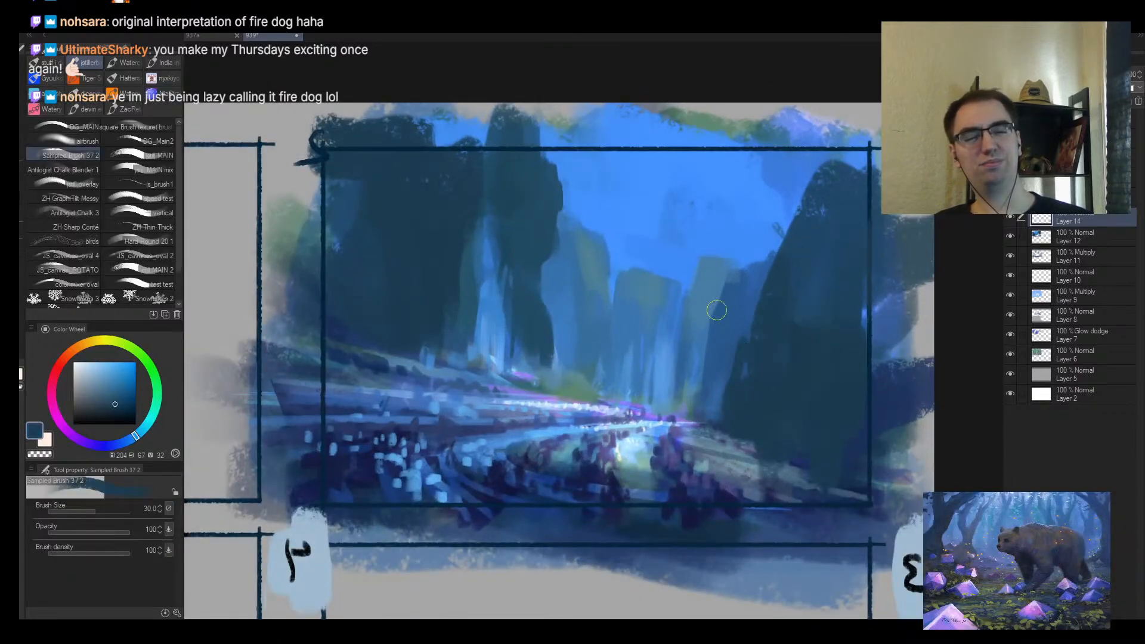
mouse_move(718, 309)
mouse_down()
mouse_move(753, 360)
mouse_move(721, 299)
mouse_move(746, 263)
mouse_up()
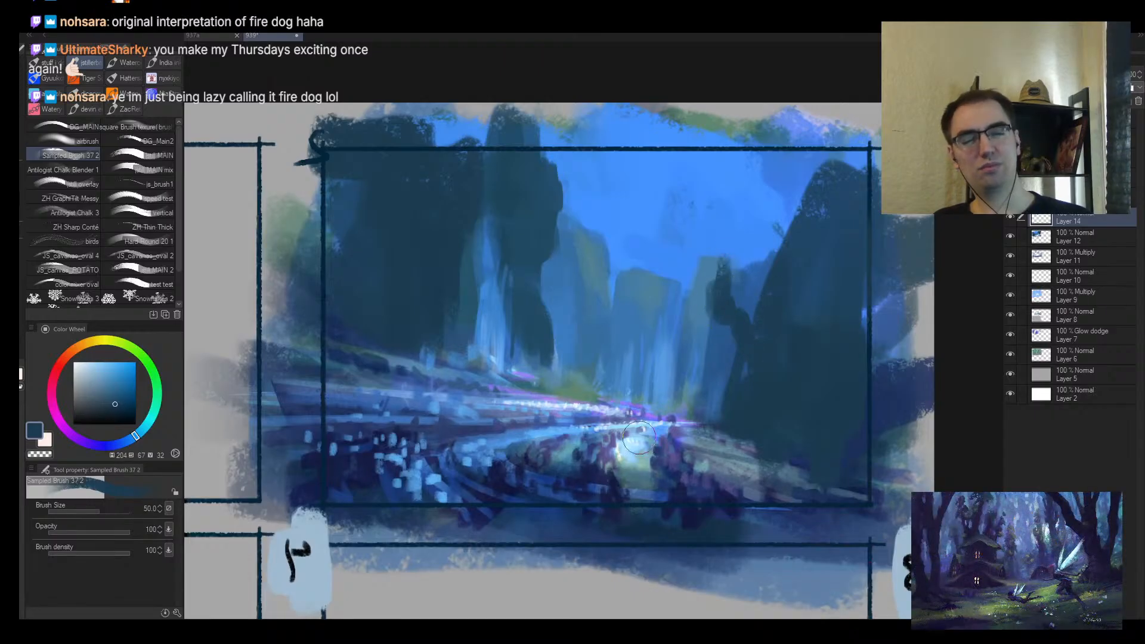
Step: Sample dark navy from the foreground and paint a hanging shape at the top of the sky with the brush at size 50
key(bracketright)
key(bracketright)
alt+click(503, 482)
mouse_move(609, 169)
mouse_down()
mouse_move(645, 144)
mouse_move(596, 179)
mouse_up()
key(bracketright)
key(bracketright)
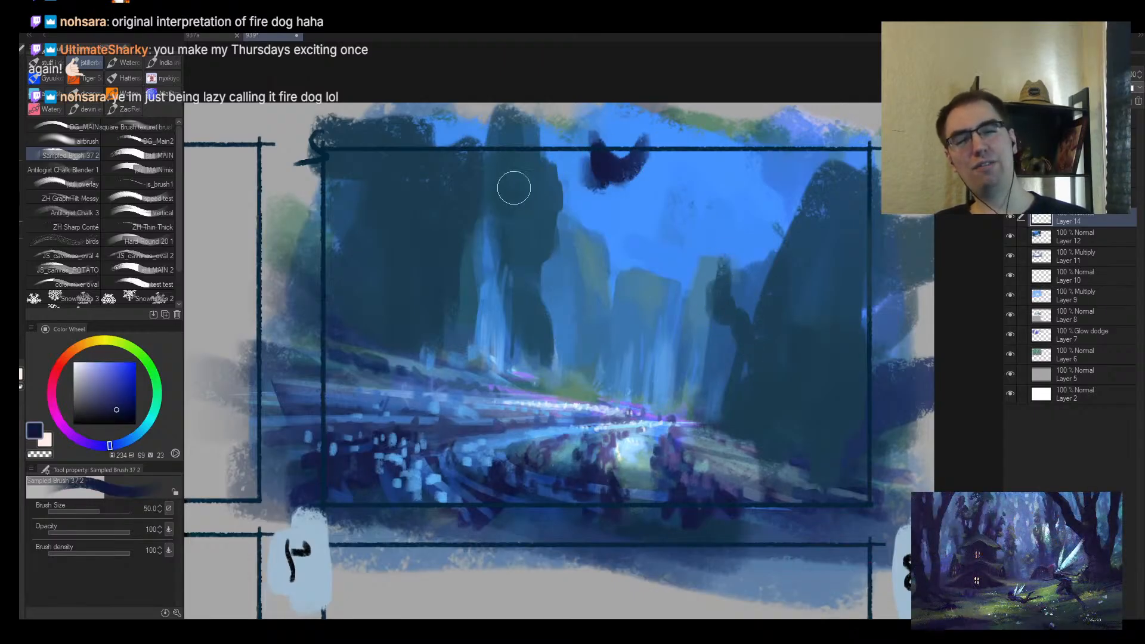
Step: Add dark navy masses over the tall cliff's upper edge and across the sky beside the hanging shape, using brush sizes 50 to 60
mouse_move(511, 187)
mouse_down()
mouse_move(545, 151)
mouse_move(530, 194)
mouse_move(584, 139)
mouse_move(544, 221)
mouse_move(531, 224)
mouse_move(521, 266)
mouse_up()
alt+click(507, 266)
key(bracketleft)
alt+click(543, 223)
mouse_move(542, 222)
mouse_down()
mouse_move(599, 234)
mouse_move(572, 202)
mouse_move(646, 190)
mouse_move(612, 177)
mouse_move(640, 218)
mouse_move(695, 173)
mouse_up()
key(bracketright)
key(bracketright)
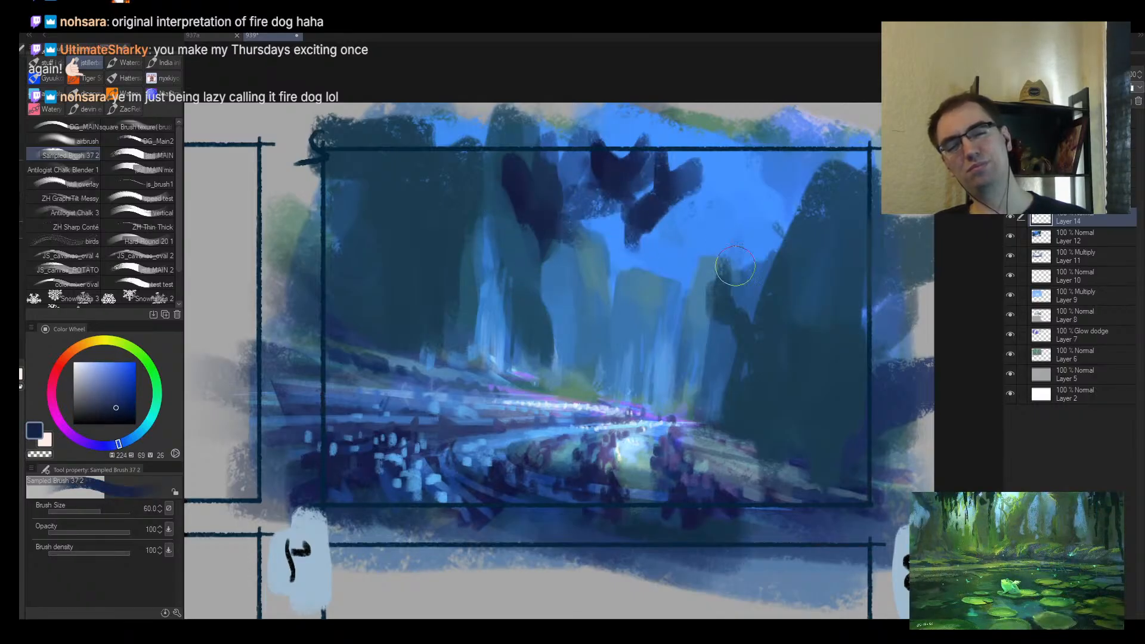
Step: Paint a large navy mass over the opposite cliff's inner edge with brush sizes 70 and 30, and flip the canvas back
mouse_move(740, 235)
mouse_down()
mouse_move(767, 276)
mouse_move(755, 216)
mouse_move(762, 256)
mouse_move(725, 239)
mouse_up()
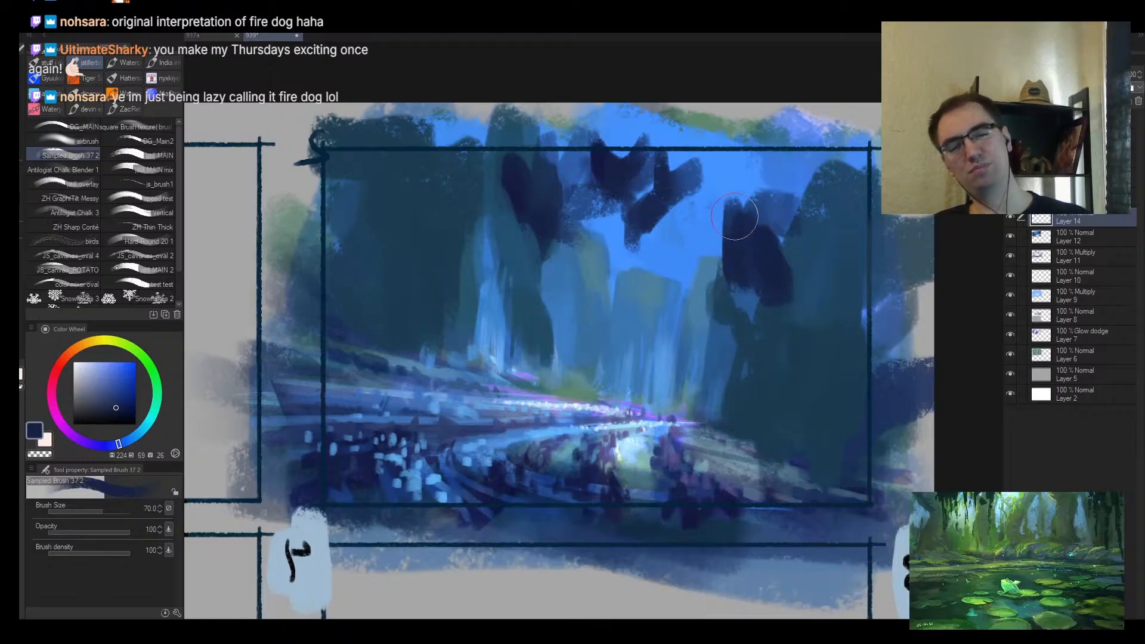
key(bracketleft)
key(bracketleft)
key(bracketleft)
key(bracketleft)
mouse_move(704, 325)
mouse_down()
mouse_move(717, 244)
mouse_move(695, 280)
mouse_up()
key(h)
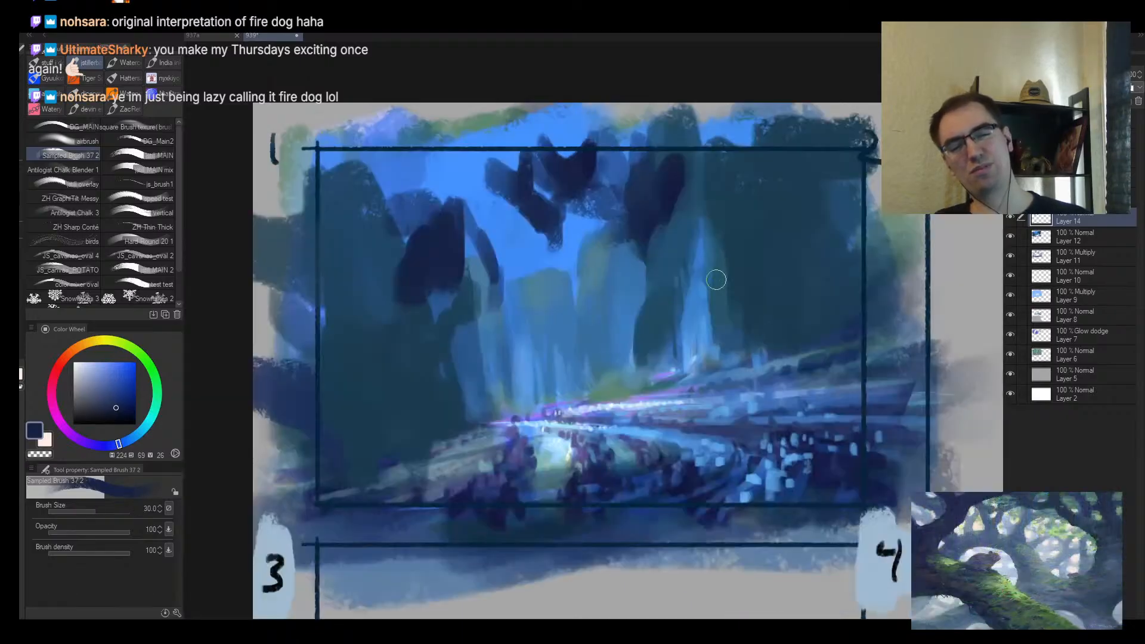
key(ctrl+alt+space)
click(740, 230)
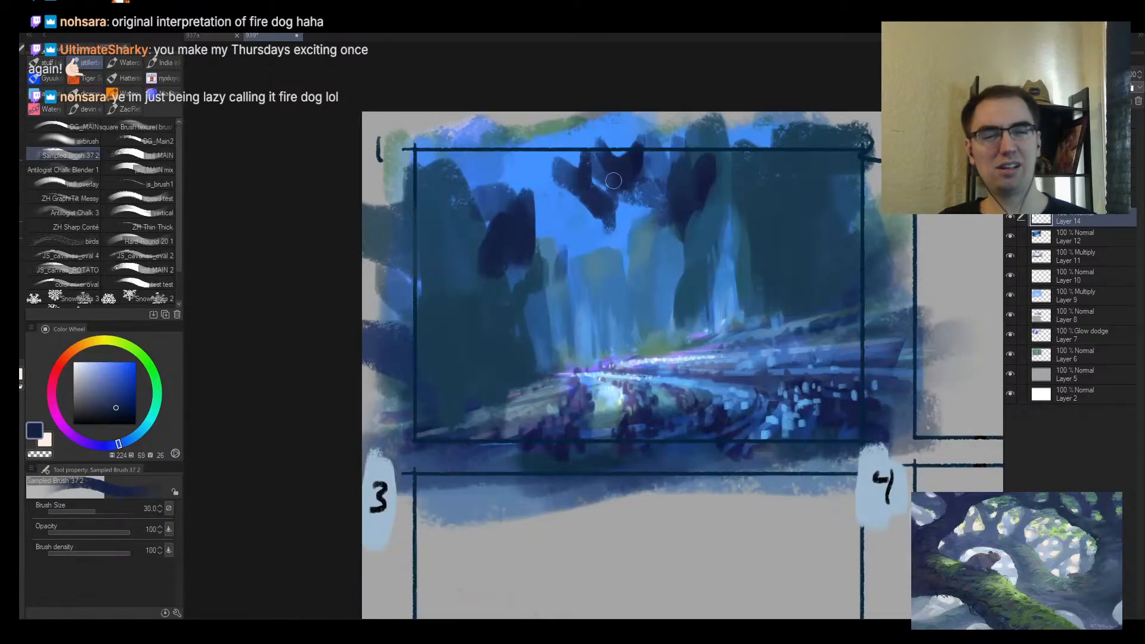
Step: Add a narrow navy shape beside the new mass and fill the gap between them with sampled mid blues, using brush sizes 30 to 80
mouse_move(561, 245)
mouse_down()
mouse_move(563, 219)
mouse_move(576, 229)
mouse_move(562, 246)
mouse_move(571, 272)
mouse_up()
key(bracketright)
key(bracketright)
alt+click(553, 256)
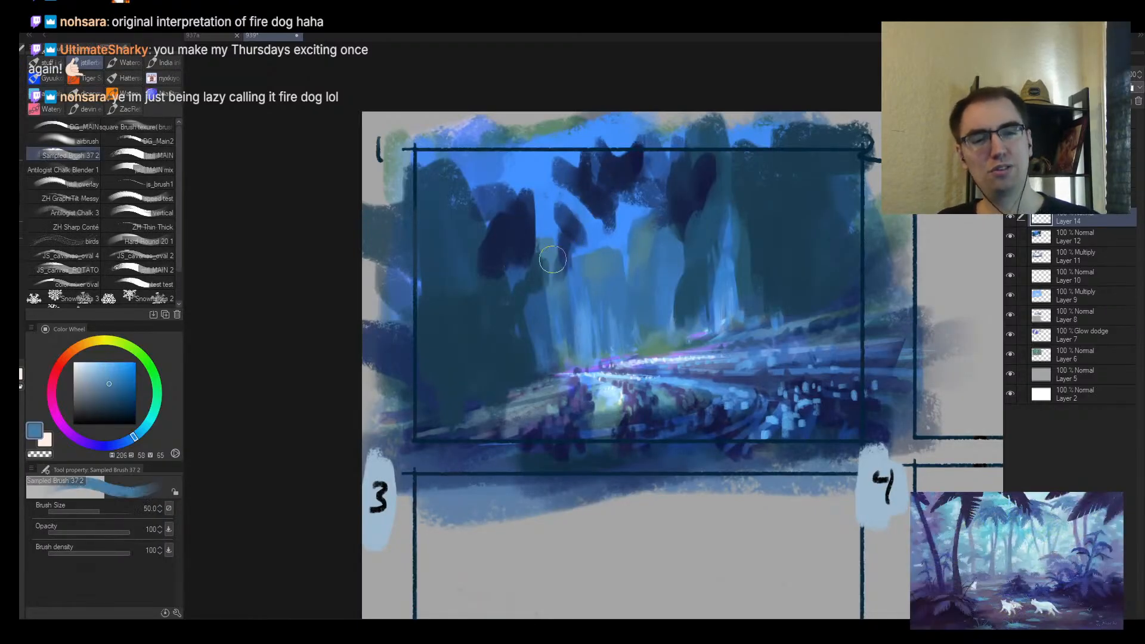
alt+click(561, 235)
drag(566, 233, 555, 272)
alt+click(550, 263)
alt+click(557, 246)
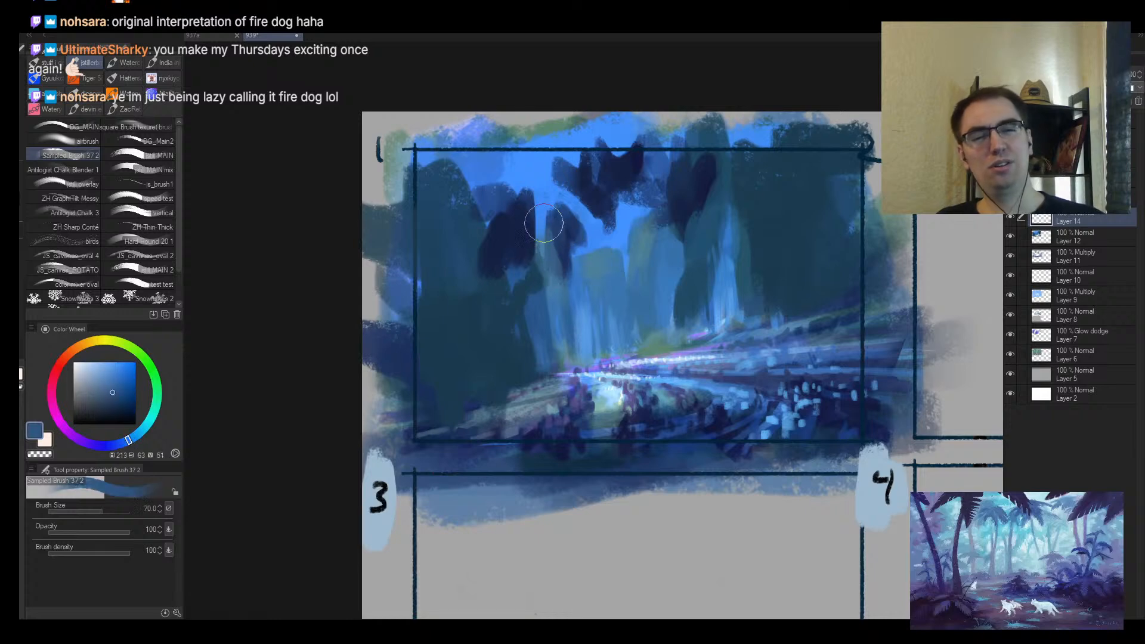
key(bracketright)
drag(541, 222, 559, 251)
key(alt+space)
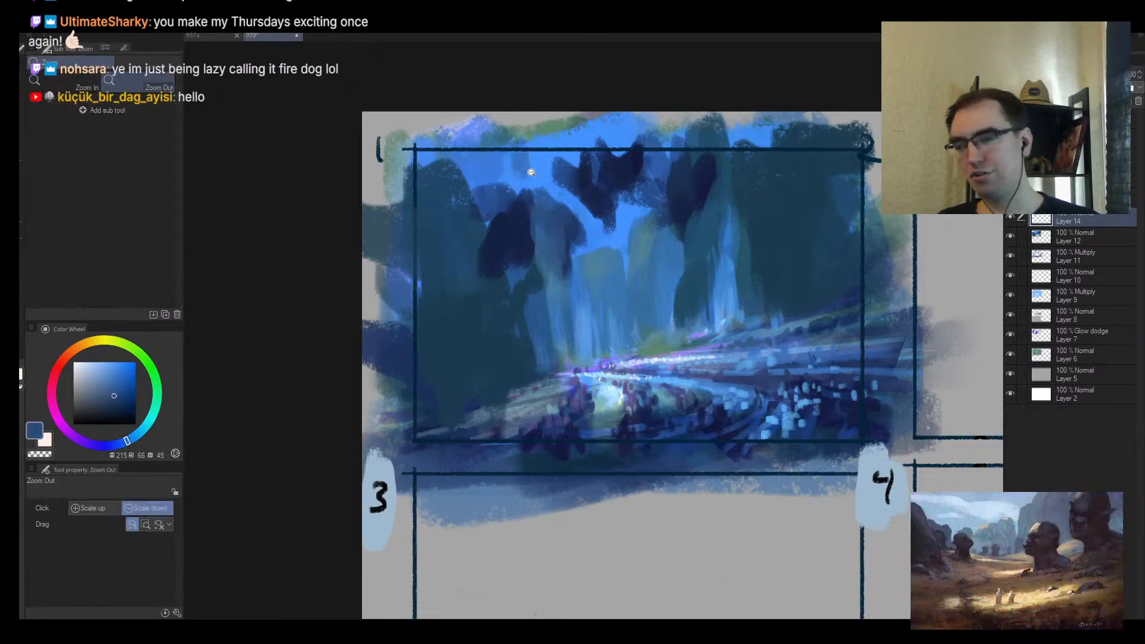
drag(534, 184, 510, 219)
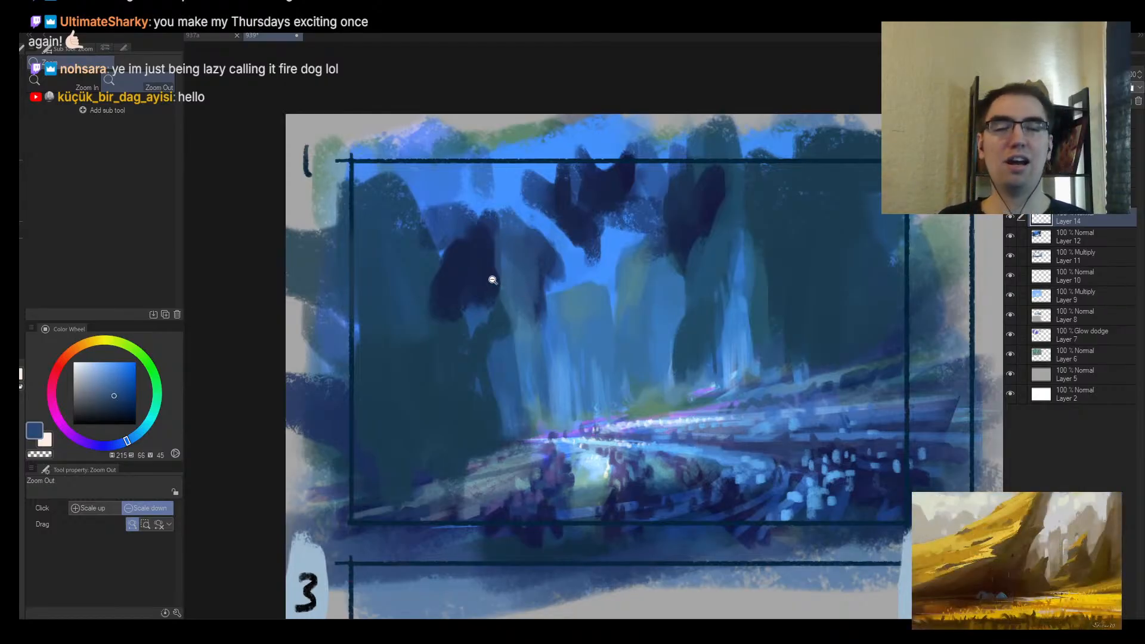
Step: Sample the dark navy and broaden the left cliff's upper mass with large strokes, using brush sizes 80 to 150
key(b)
alt+click(444, 256)
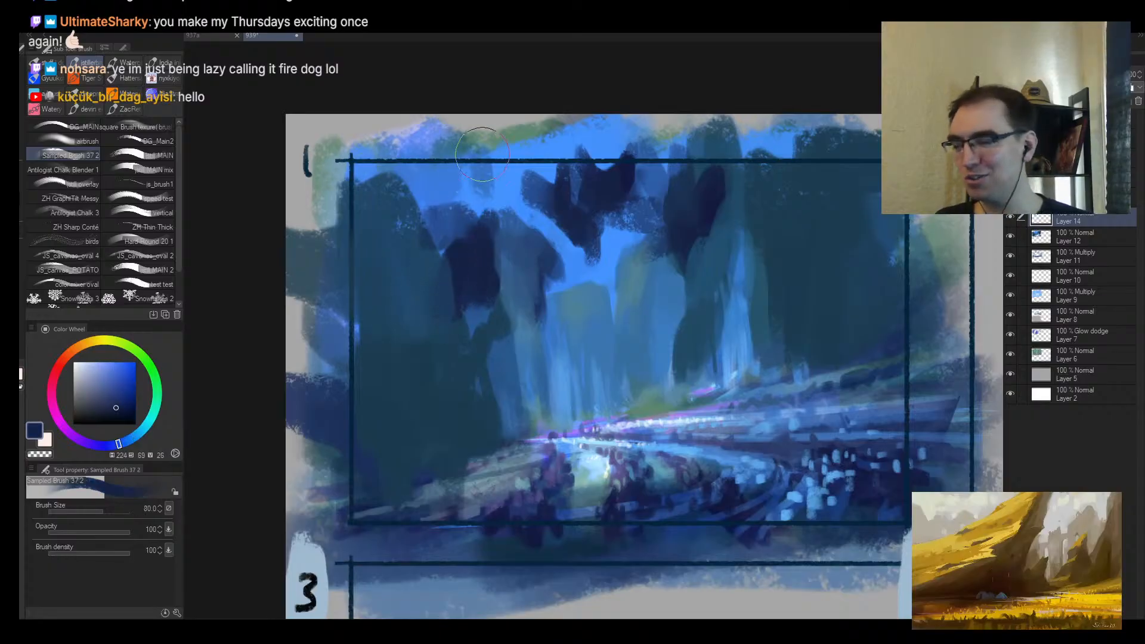
key(])
key(])
key(])
mouse_move(455, 244)
mouse_down()
mouse_move(458, 197)
mouse_move(414, 221)
mouse_up()
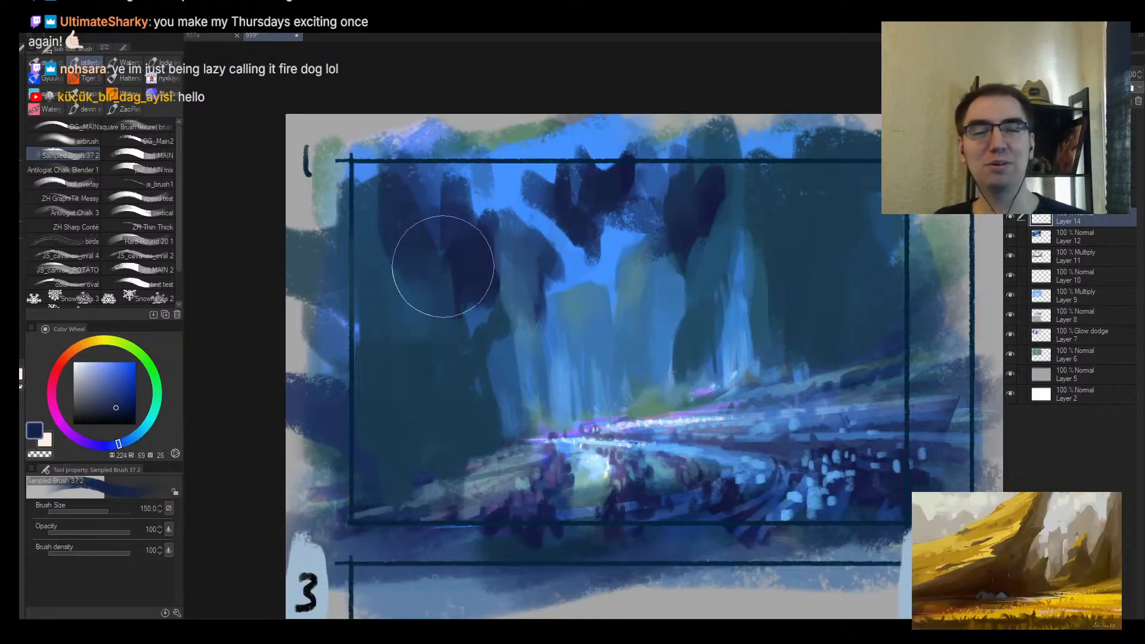
drag(445, 266, 447, 304)
Step: Paint navy patches on the right cliff's top and extend the hanging mass left of the slender waterfall, with the brush at size 50
key([)
key([)
key([)
key([)
key([)
key([)
key(alt+space)
mouse_move(500, 397)
mouse_down()
mouse_move(481, 396)
mouse_move(500, 399)
mouse_move(560, 367)
mouse_up()
drag(725, 220, 743, 255)
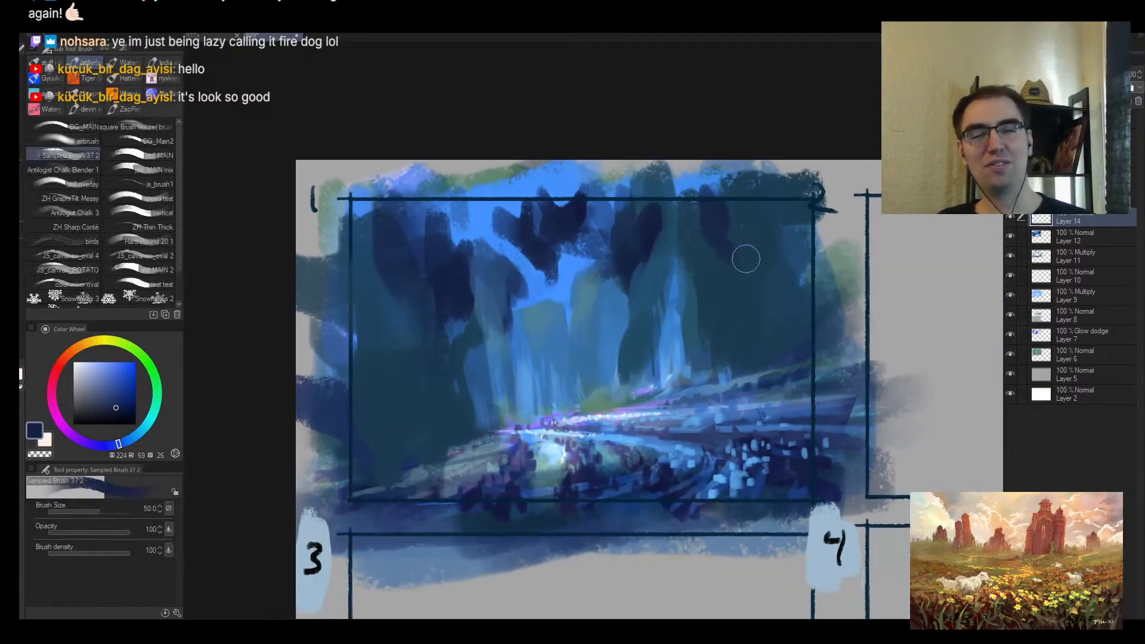
alt+click(642, 217)
drag(654, 227, 617, 297)
alt+click(617, 297)
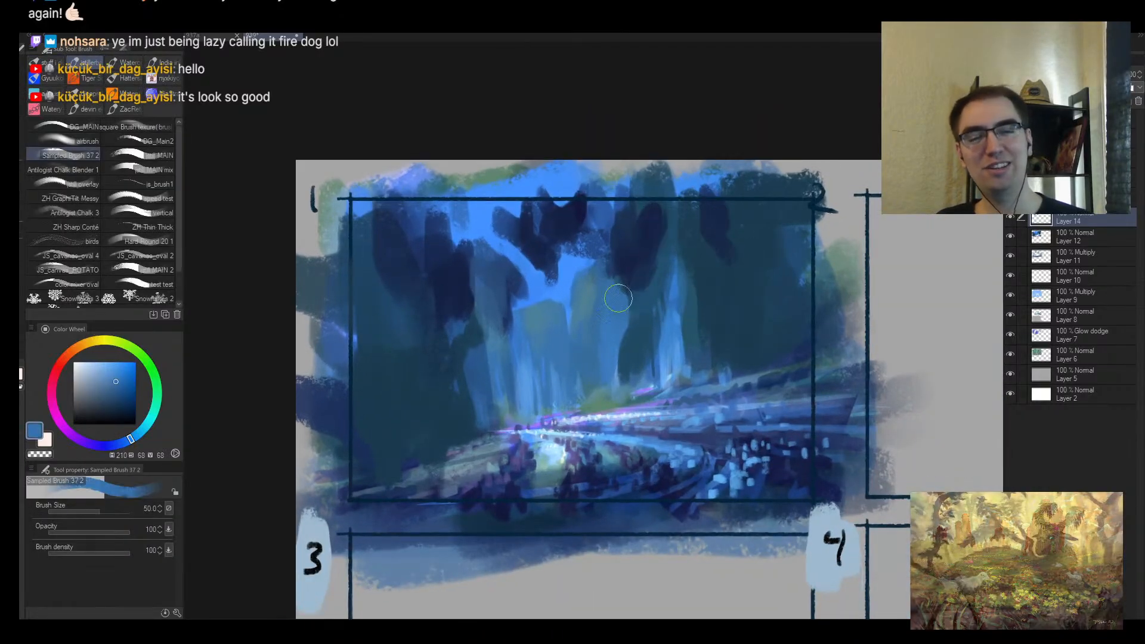
Step: Blend sampled blues into the central hanging shape and paint vertical columns over the sky beside it, using brush sizes 50 to 70
alt+click(550, 273)
drag(548, 283, 564, 239)
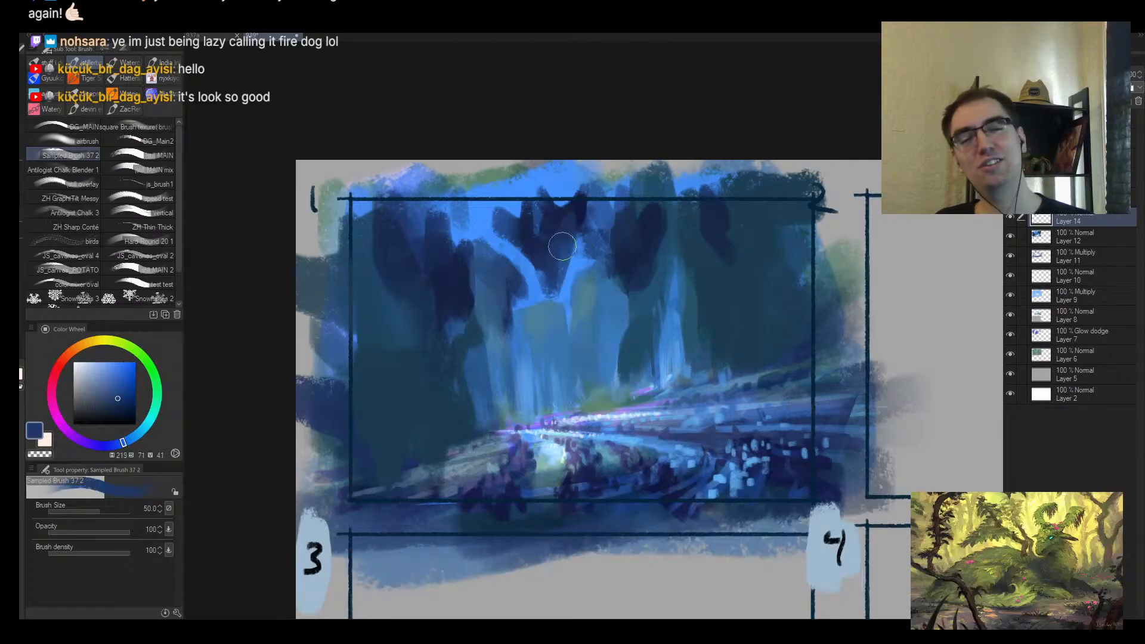
alt+click(544, 254)
alt+click(478, 249)
mouse_move(491, 233)
mouse_down()
mouse_move(485, 202)
mouse_move(479, 242)
mouse_move(458, 201)
mouse_up()
alt+click(492, 230)
key(])
alt+click(486, 250)
alt+click(488, 247)
key(])
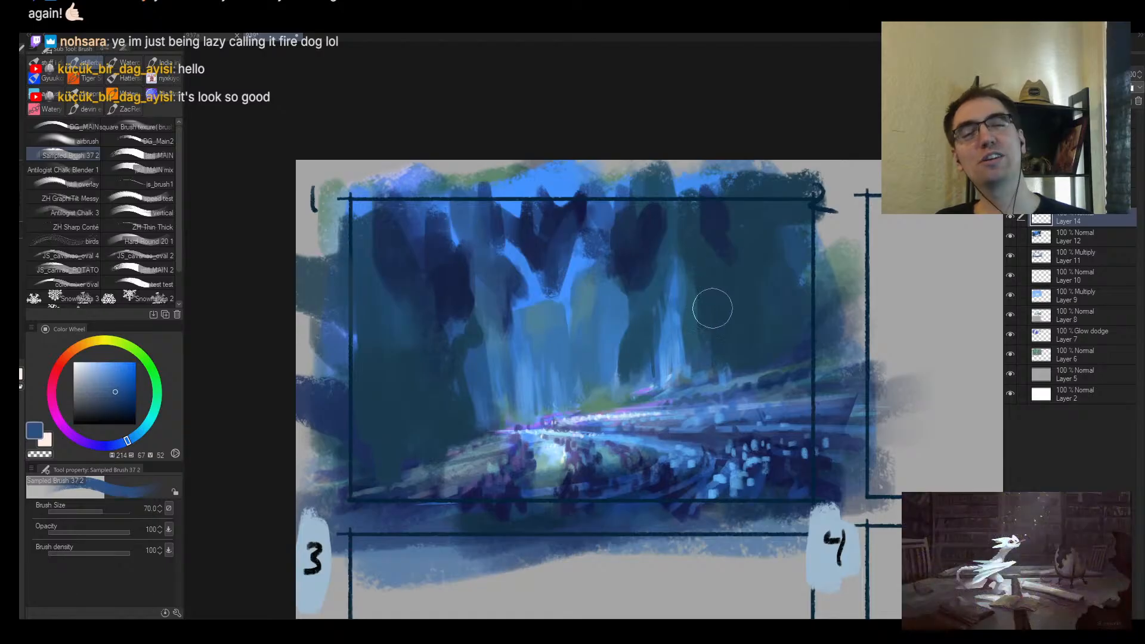
Step: Stroke sampled blues over the central rock below the hanging shape, extending the waterfall, with brush sizes 60 to 50
alt+click(558, 289)
key([)
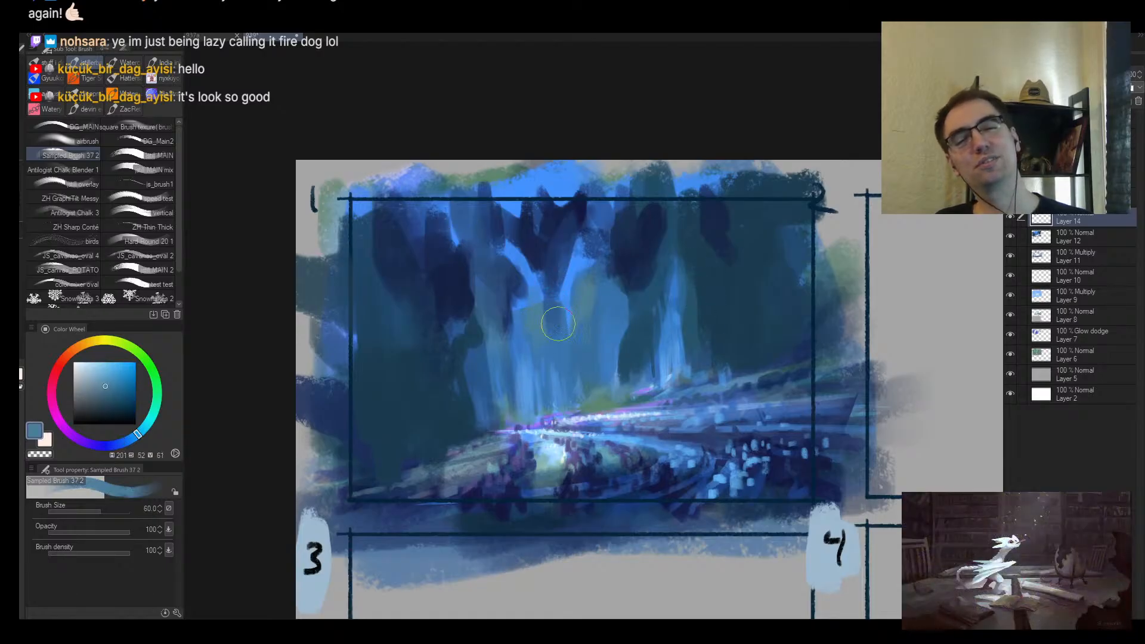
alt+click(564, 298)
key([)
drag(559, 335, 543, 315)
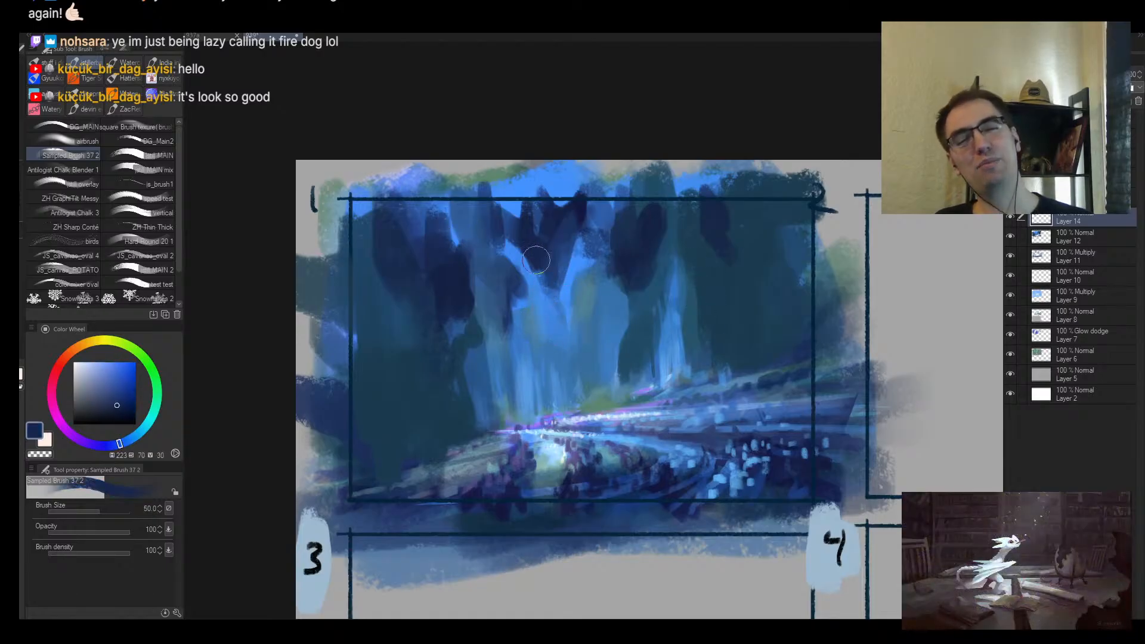
Step: Choose a darker navy and sketch a thin branch-like line from the hanging mass across the right cliff, using a small brush
alt+click(546, 263)
key(ctrl+alt+space)
drag(679, 267, 678, 269)
click(108, 411)
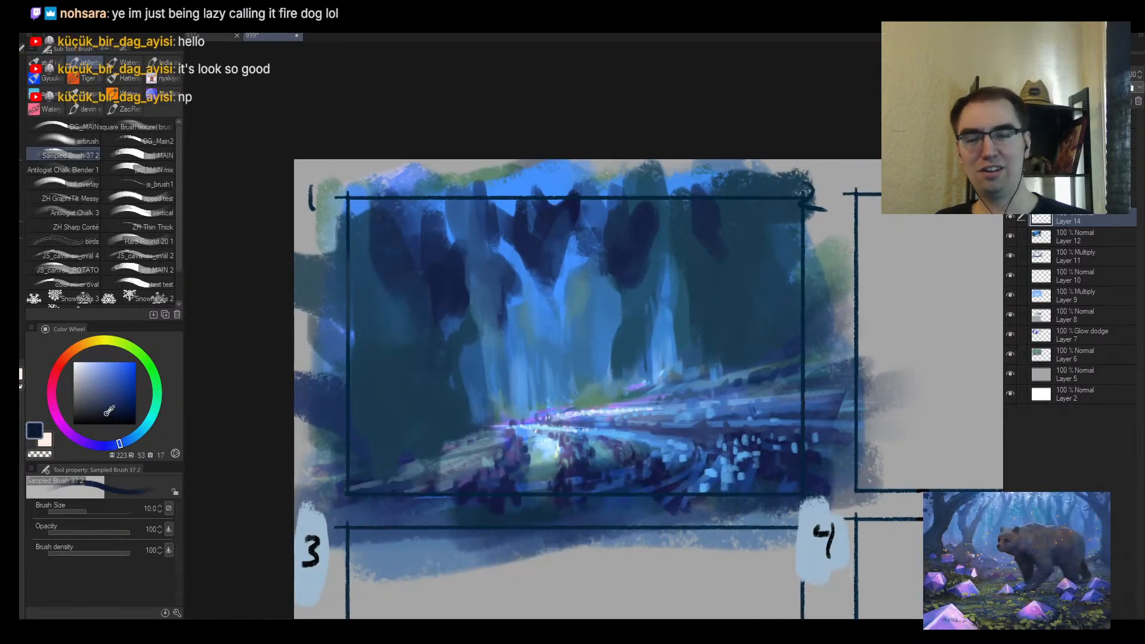
scroll(630, 271, up, 2)
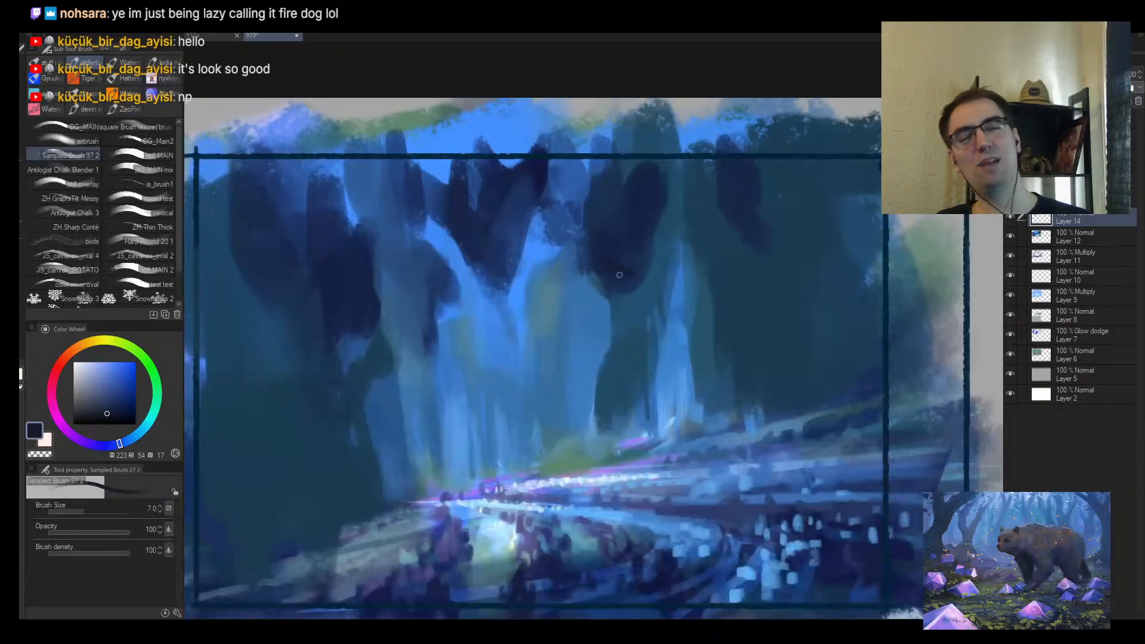
mouse_move(667, 250)
mouse_down()
mouse_move(633, 278)
mouse_move(840, 234)
mouse_move(827, 277)
mouse_up()
Step: Build up a thick dark trunk-like form sweeping down the right cliff to the ground, enlarging the brush to size 60
key(bracketright)
key(bracketright)
key(bracketright)
key(bracketright)
key(bracketright)
key(bracketright)
drag(729, 256, 810, 337)
mouse_move(713, 203)
mouse_down()
mouse_move(763, 291)
mouse_move(767, 376)
mouse_up()
drag(772, 306, 800, 388)
key(bracketright)
key(bracketright)
drag(769, 283, 834, 385)
key(bracketright)
mouse_move(712, 214)
mouse_down()
mouse_move(662, 207)
mouse_move(680, 228)
mouse_move(702, 215)
mouse_up()
Step: Thicken the top of the right dark form and the adjoining hanging mass with sampled dark blues, using brush sizes 60 to 70
alt+click(703, 258)
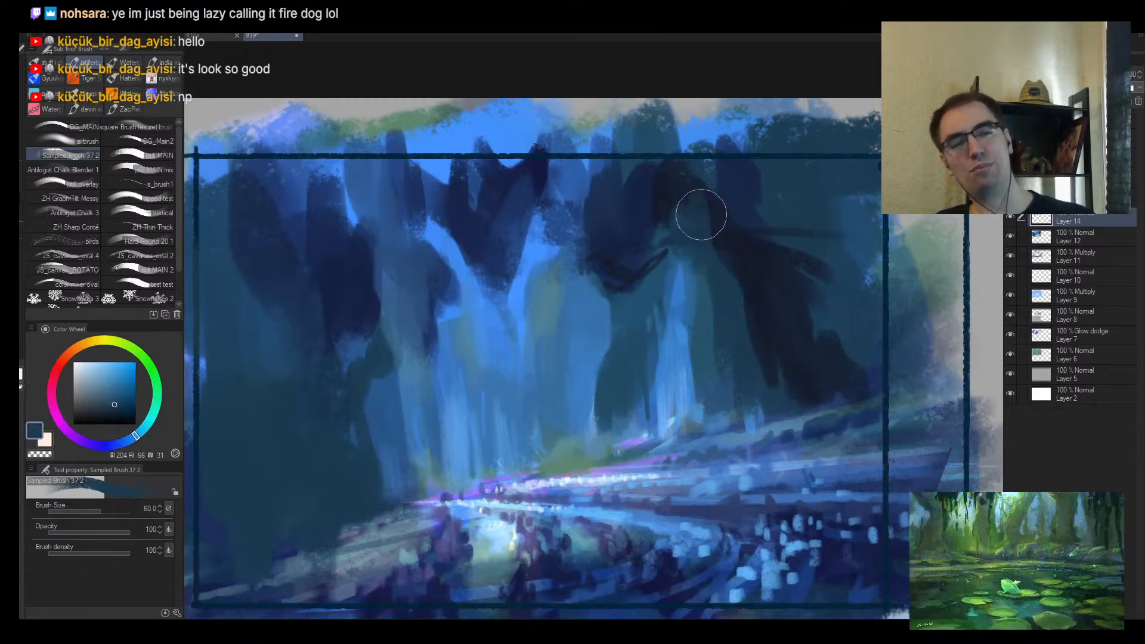
alt+click(710, 216)
key(bracketright)
drag(700, 134, 736, 207)
drag(580, 157, 585, 192)
Step: Paint a massive near-black navy trunk down the left cliff, flaring at its base, with brush sizes 70 to 80
key(alt+space)
mouse_move(716, 264)
mouse_down()
mouse_move(689, 286)
mouse_move(711, 282)
mouse_up()
mouse_move(437, 265)
mouse_down()
mouse_move(427, 409)
mouse_move(396, 472)
mouse_move(363, 442)
mouse_up()
drag(394, 405, 402, 510)
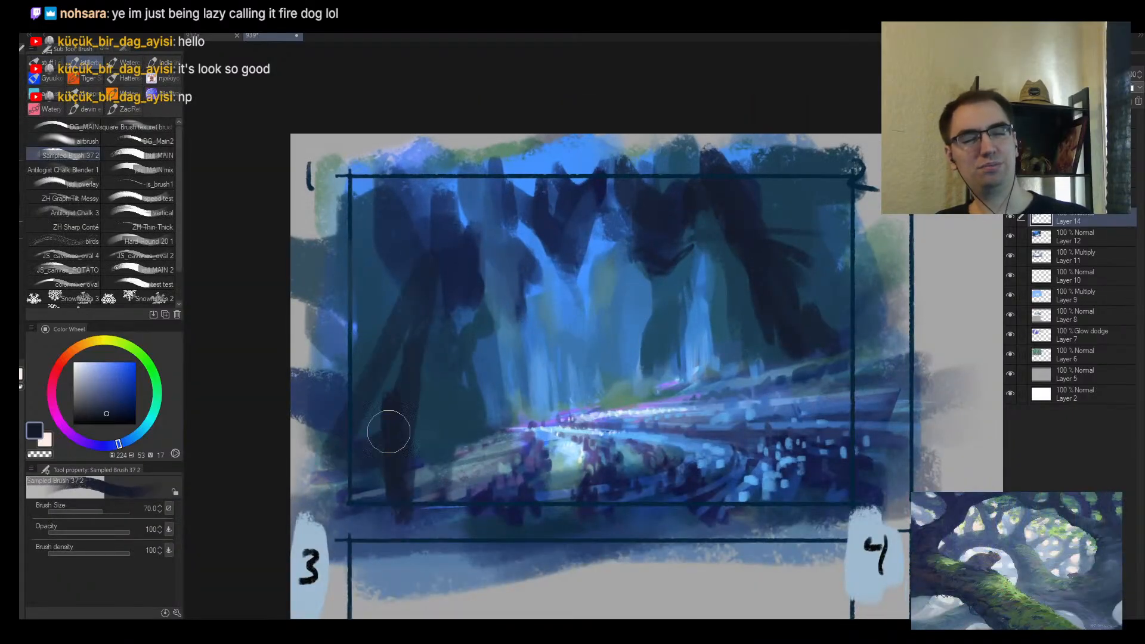
drag(389, 432, 404, 294)
drag(412, 418, 378, 396)
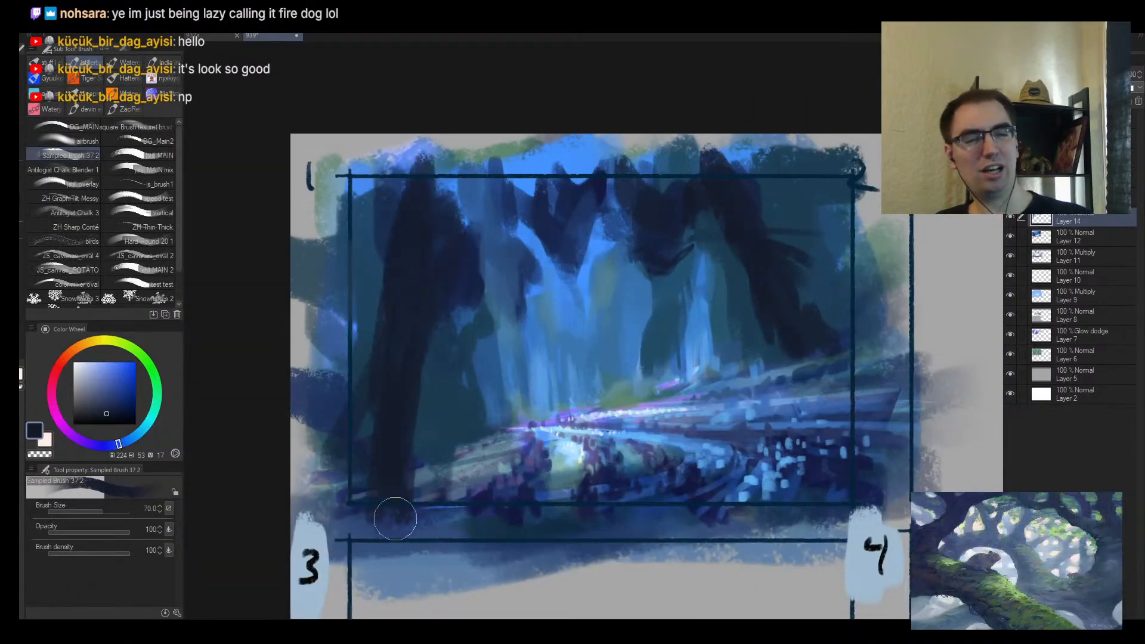
mouse_move(417, 358)
mouse_down()
mouse_move(410, 473)
mouse_move(366, 325)
mouse_move(358, 406)
mouse_up()
key(bracketright)
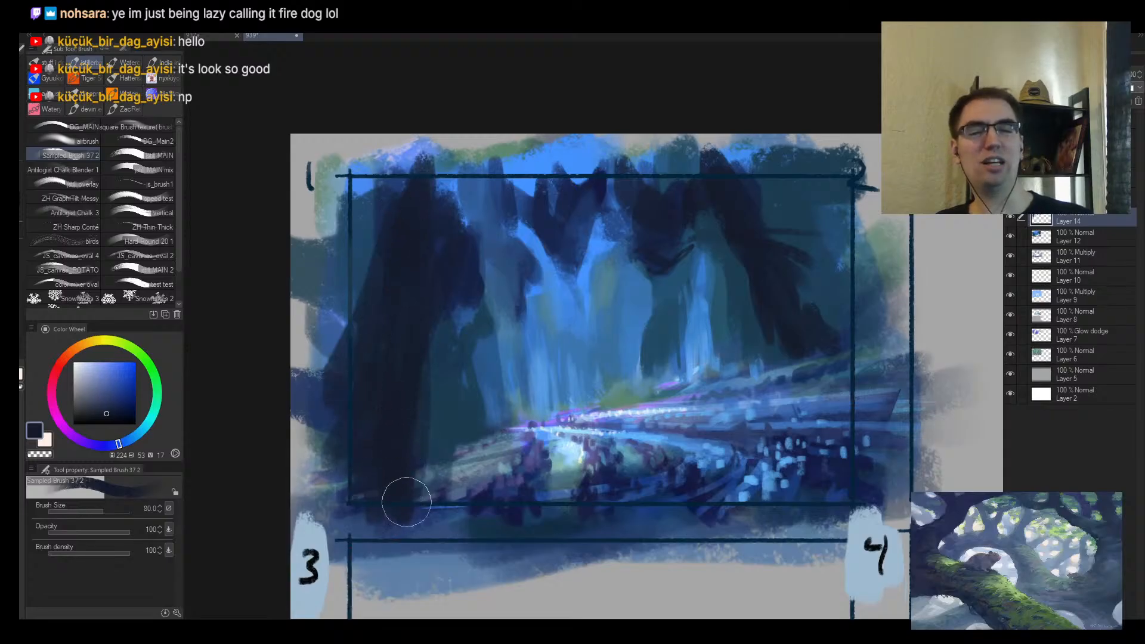
mouse_move(407, 502)
mouse_down()
mouse_move(409, 486)
mouse_move(430, 494)
mouse_move(403, 465)
mouse_up()
Step: Cover the central hanging shape with sampled blue and paint a dark navy overhang across the top, reducing the brush to size 50
ctrl+alt+click(541, 408)
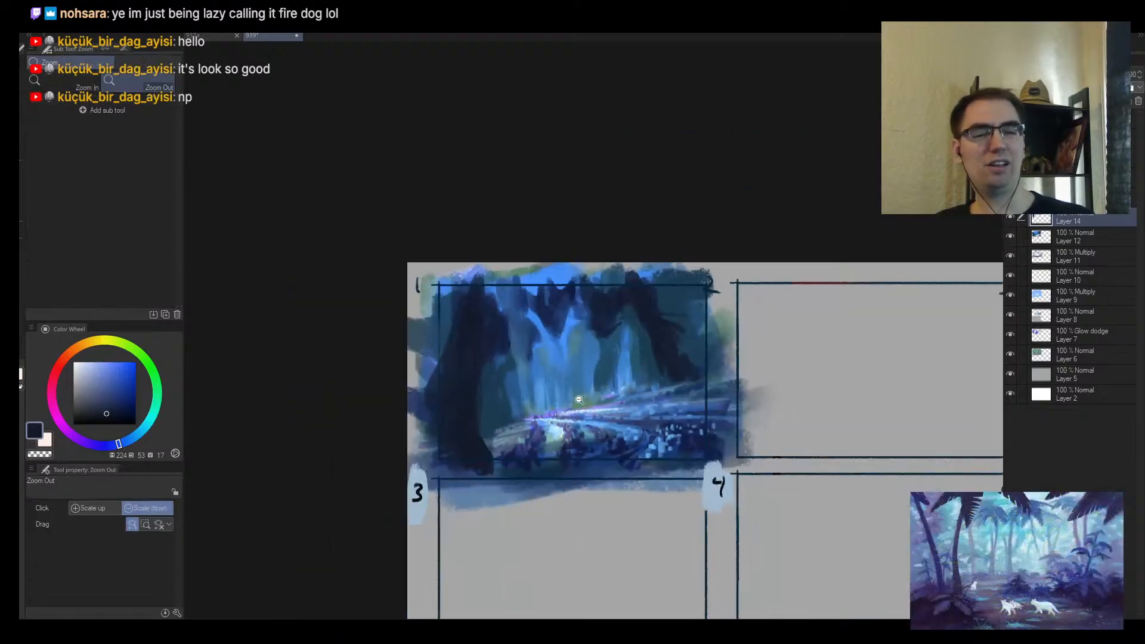
ctrl+click(579, 400)
alt+click(549, 238)
mouse_move(546, 298)
mouse_down()
mouse_move(529, 207)
mouse_move(503, 230)
mouse_move(668, 215)
mouse_move(756, 180)
mouse_up()
key(bracketleft)
key(bracketleft)
key(bracketleft)
alt+click(498, 258)
alt+click(600, 231)
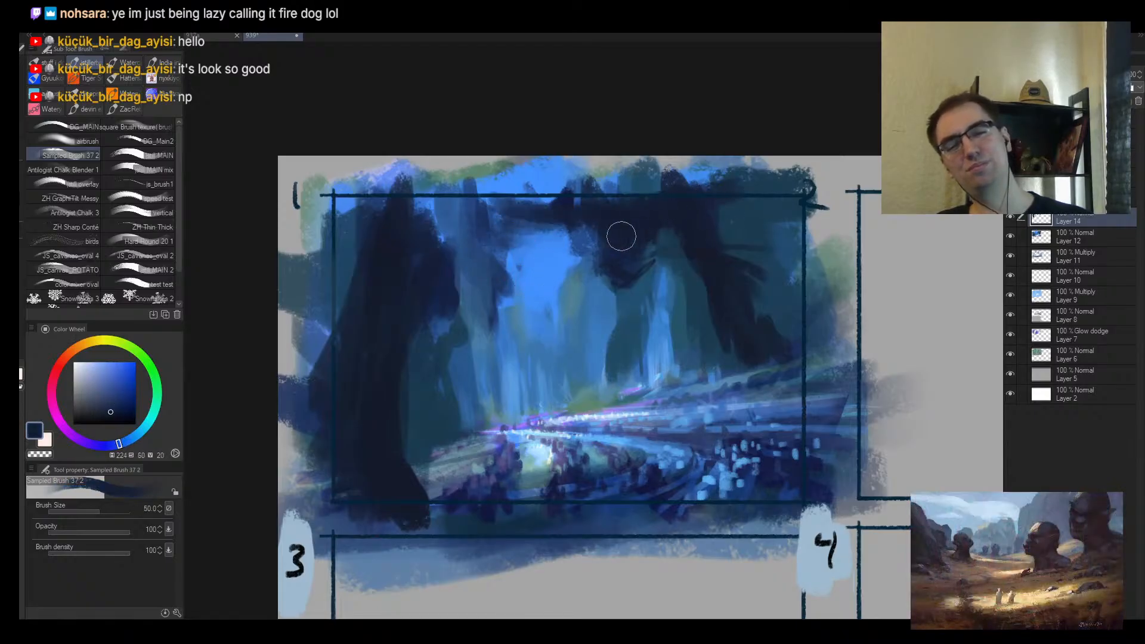
Step: Soften the dark mass above the slender waterfall with sampled dark blue and glaze sampled blues into the central falls, using brush sizes 50 to 60
alt+click(662, 254)
mouse_move(626, 294)
mouse_down()
mouse_move(606, 253)
mouse_move(639, 246)
mouse_move(644, 276)
mouse_up()
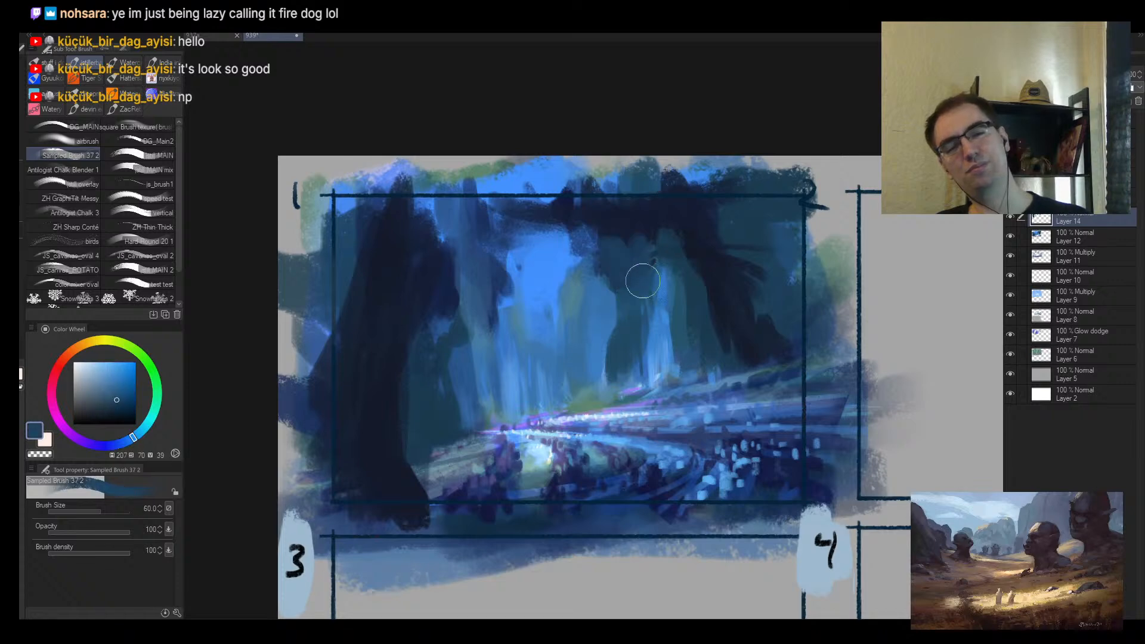
alt+click(641, 290)
key(bracketright)
mouse_move(510, 349)
mouse_down()
mouse_move(514, 250)
mouse_move(540, 239)
mouse_move(539, 379)
mouse_up()
alt+click(533, 304)
Step: Flip the canvas horizontally and undo the last stroke
key(h)
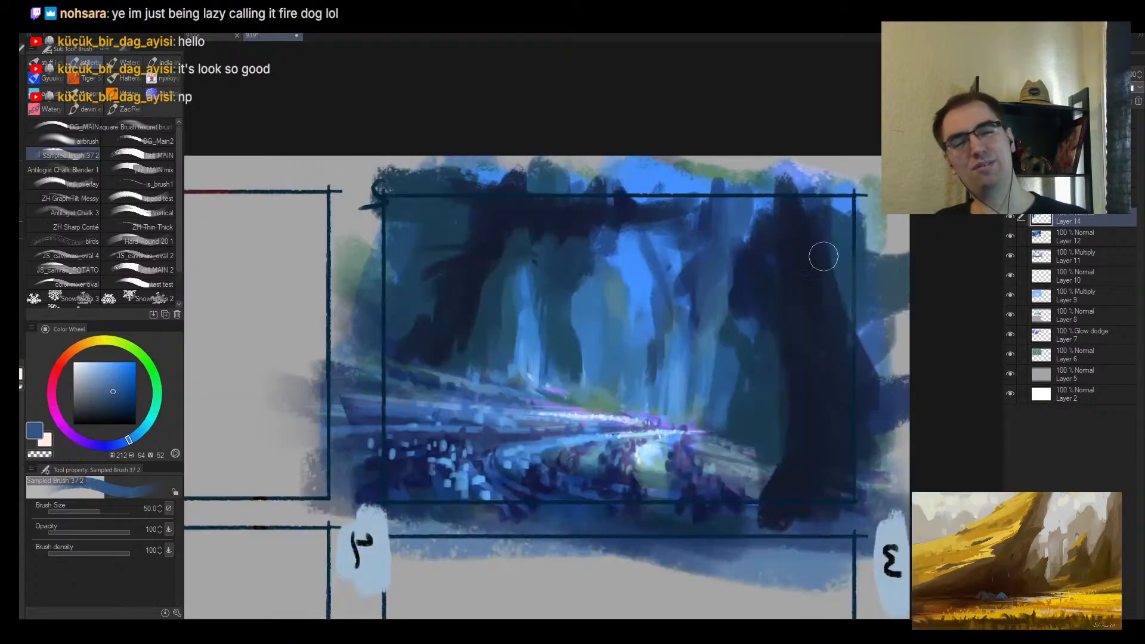
key(ctrl+z)
mouse_move(790, 322)
mouse_down()
mouse_move(764, 334)
mouse_move(802, 307)
mouse_up()
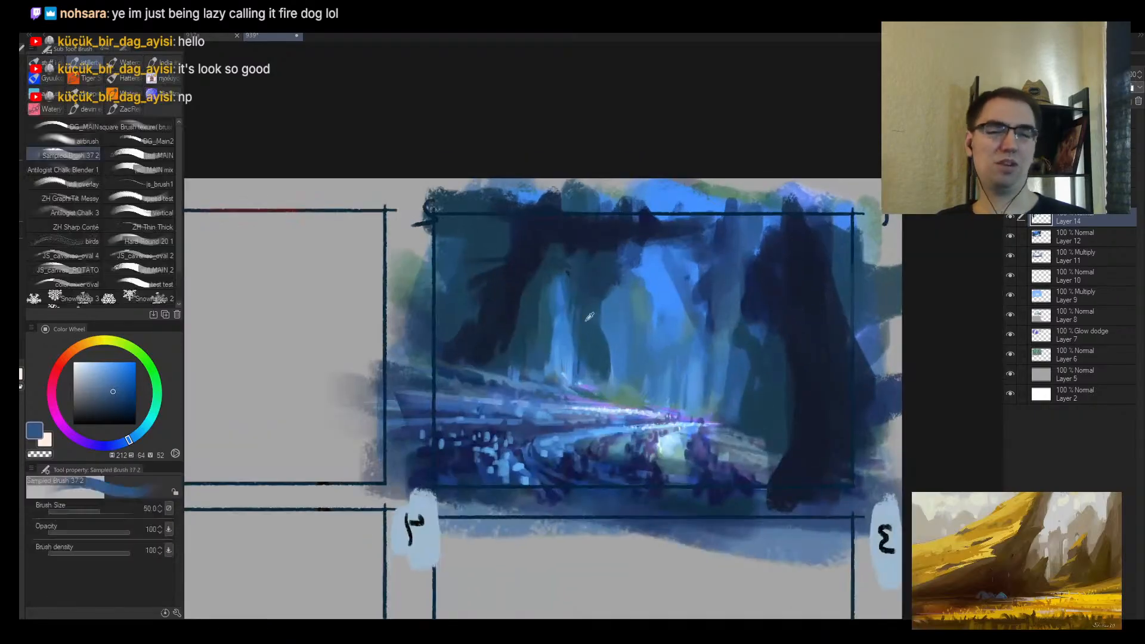
Step: Paint thin dark navy contour lines on the central trunk and its flared base, using sampled colors and a brush reduced to size 8
alt+click(587, 353)
mouse_move(602, 374)
mouse_down()
mouse_move(597, 390)
mouse_move(619, 387)
mouse_up()
alt+click(827, 348)
alt+click(461, 295)
key(bracketleft)
key(bracketleft)
key(bracketleft)
key(bracketleft)
key(bracketleft)
key(bracketleft)
key(bracketleft)
key(bracketleft)
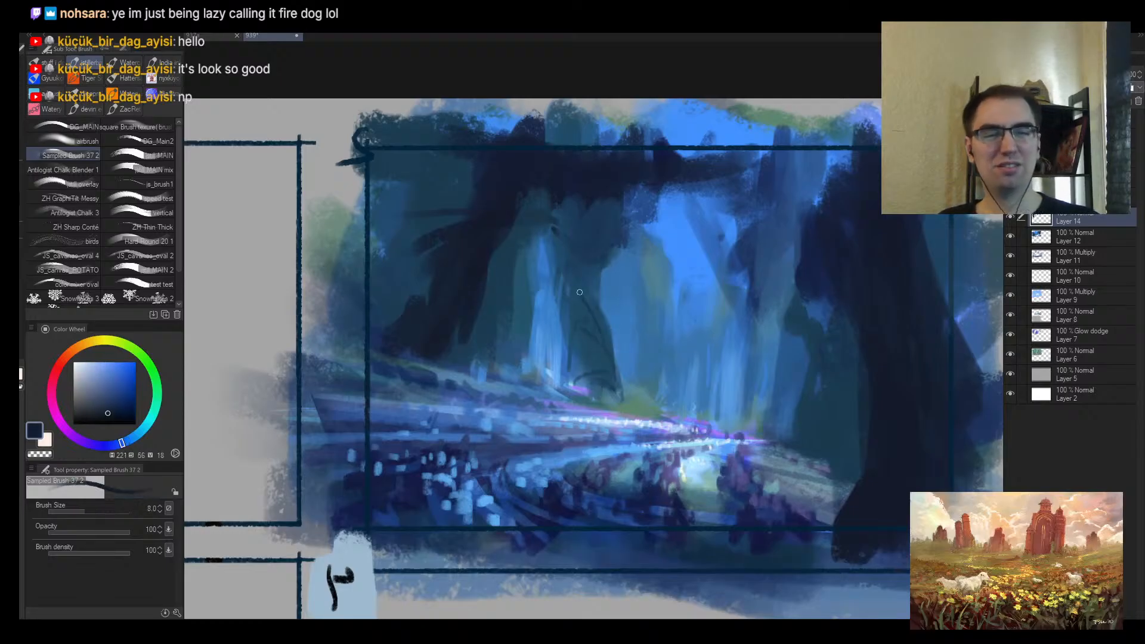
Step: Paint near-black navy branches spreading from the overhang toward the massive trunk, enlarging the brush from size 12 to 20
key(bracketright)
key(bracketright)
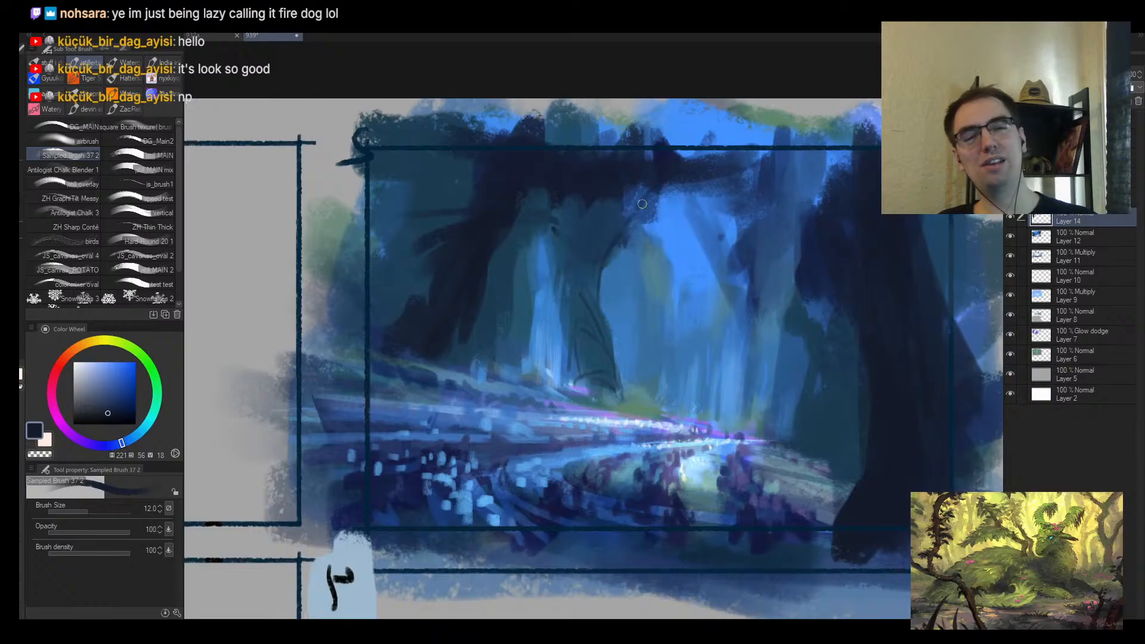
key(bracketright)
drag(643, 204, 710, 188)
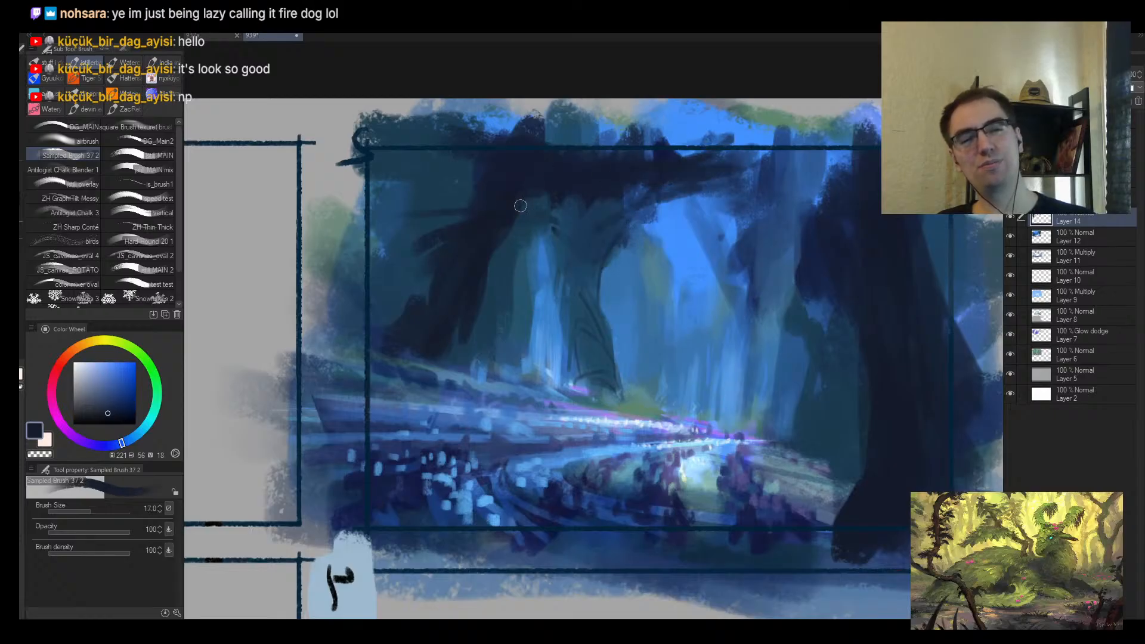
drag(525, 212, 685, 165)
key(bracketright)
key(bracketright)
mouse_move(596, 200)
mouse_down()
mouse_move(758, 170)
mouse_move(800, 203)
mouse_up()
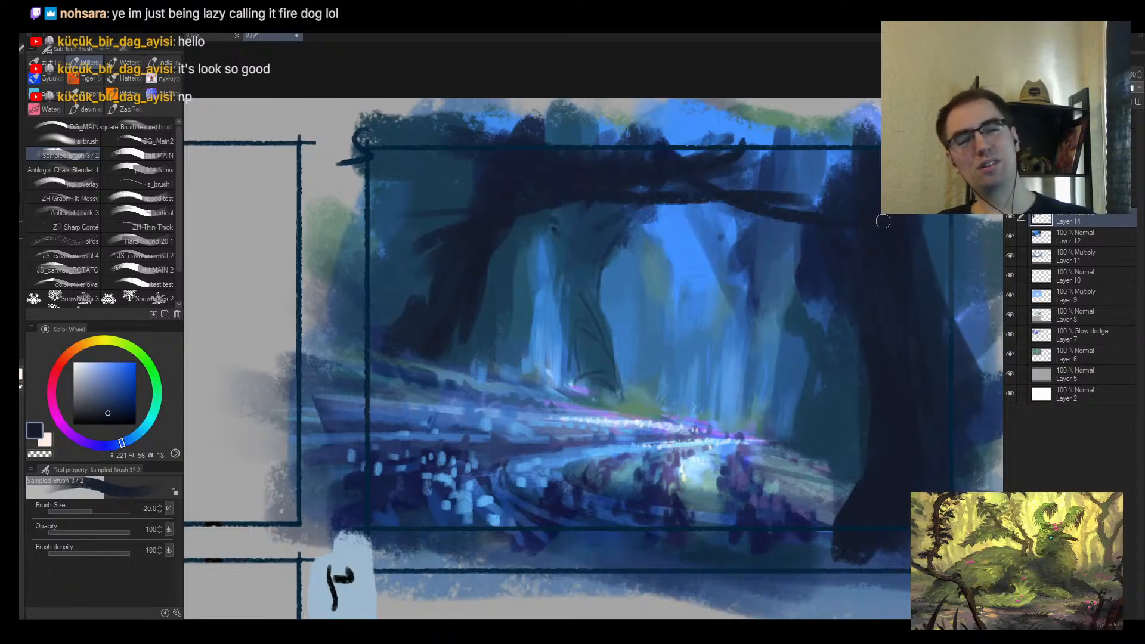
Step: Paint softer distant branches arching beneath the overhang in sampled dark blue, with brush sizes 17 to 15
key(bracketleft)
drag(752, 245, 675, 215)
alt+click(745, 241)
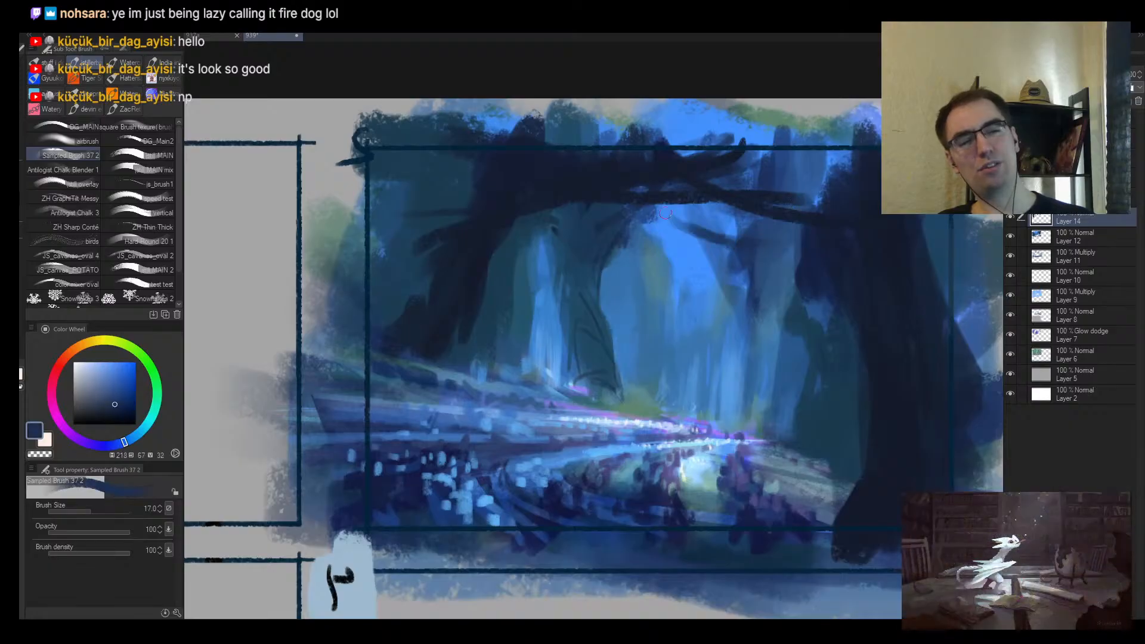
mouse_move(737, 247)
mouse_down()
mouse_move(687, 225)
mouse_move(741, 253)
mouse_move(625, 256)
mouse_up()
key(bracketleft)
Step: Brighten the gaps behind the distant branches with sampled light and vivid blues at brush size 15
alt+click(624, 272)
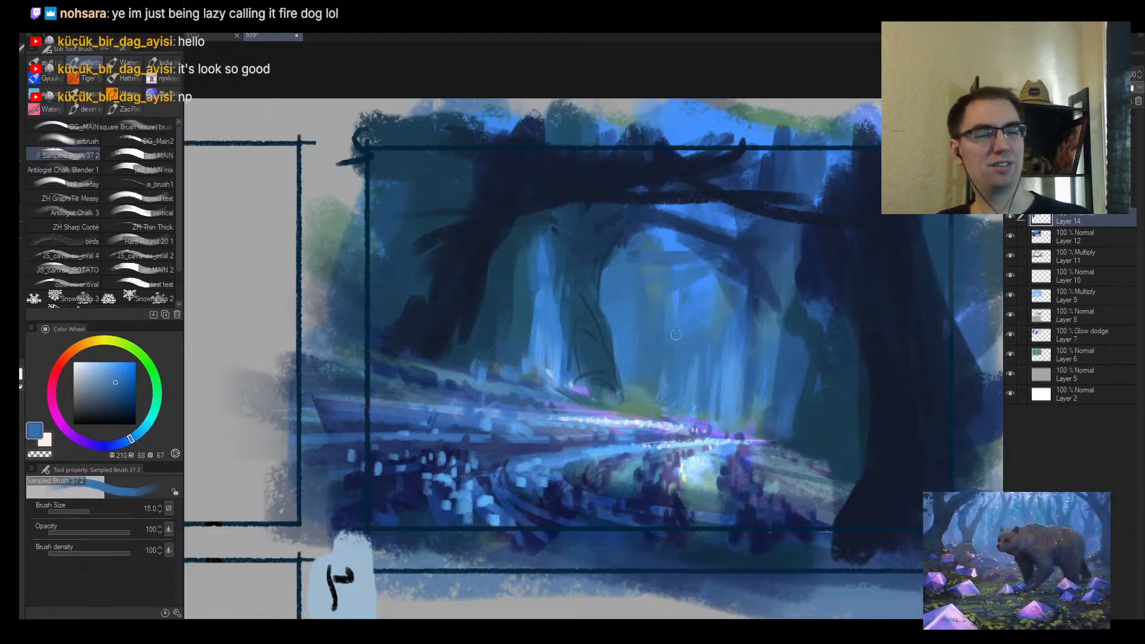
alt+click(704, 281)
drag(710, 322, 673, 340)
drag(746, 314, 768, 298)
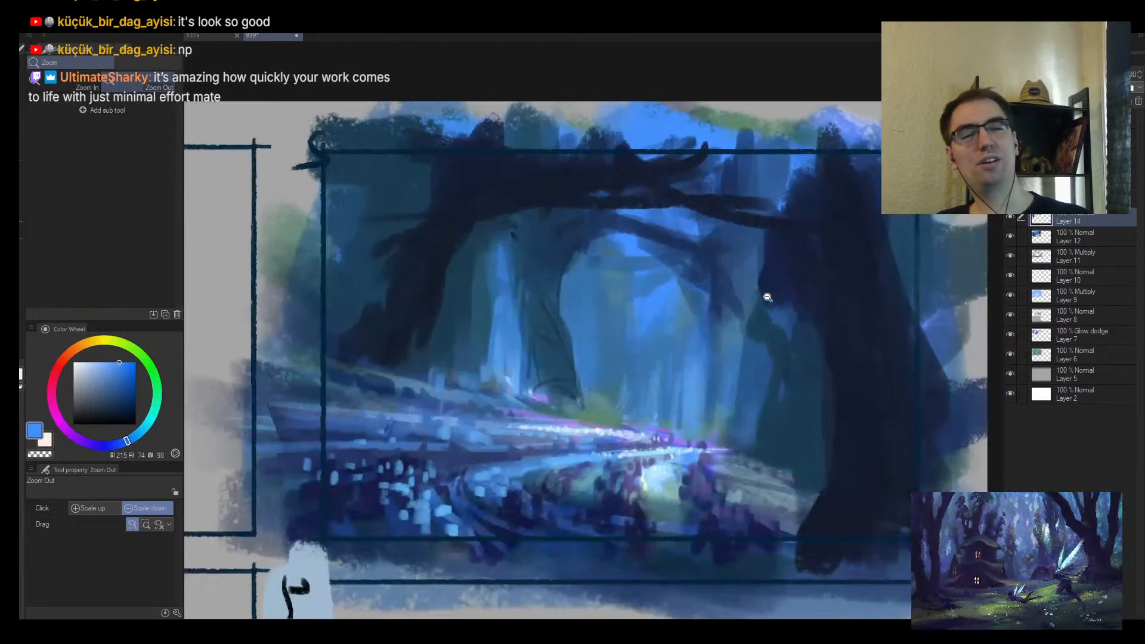
click(768, 297)
Step: Add thin dark blue branches to the distant arch and cut bright blue gaps between them, using brush sizes 12 to 15
alt+click(638, 237)
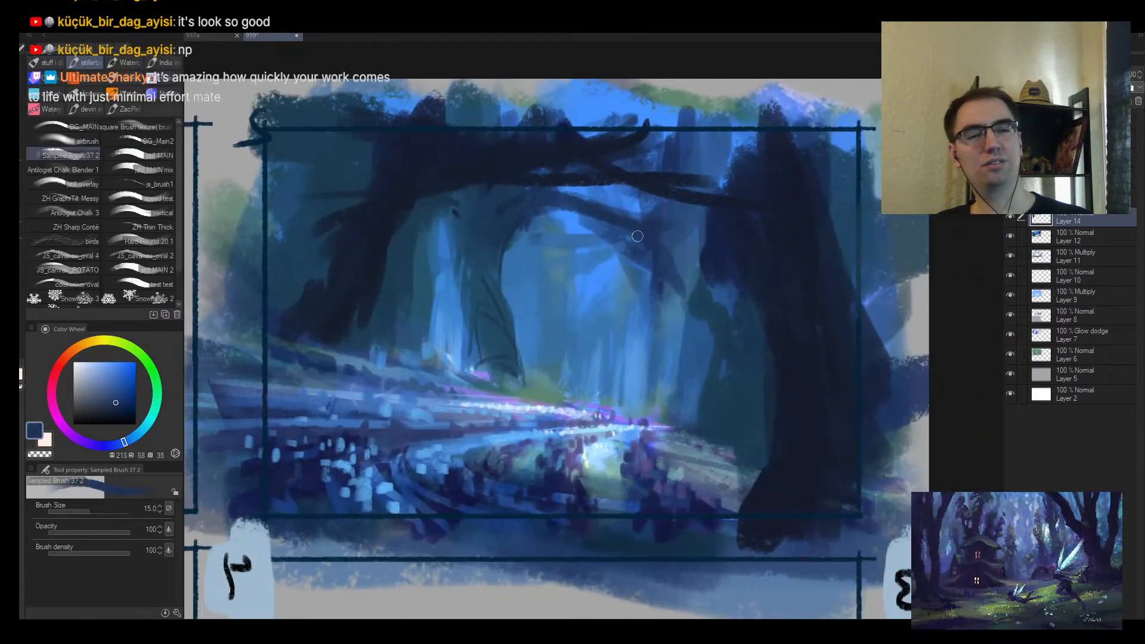
key(bracketleft)
alt+click(599, 226)
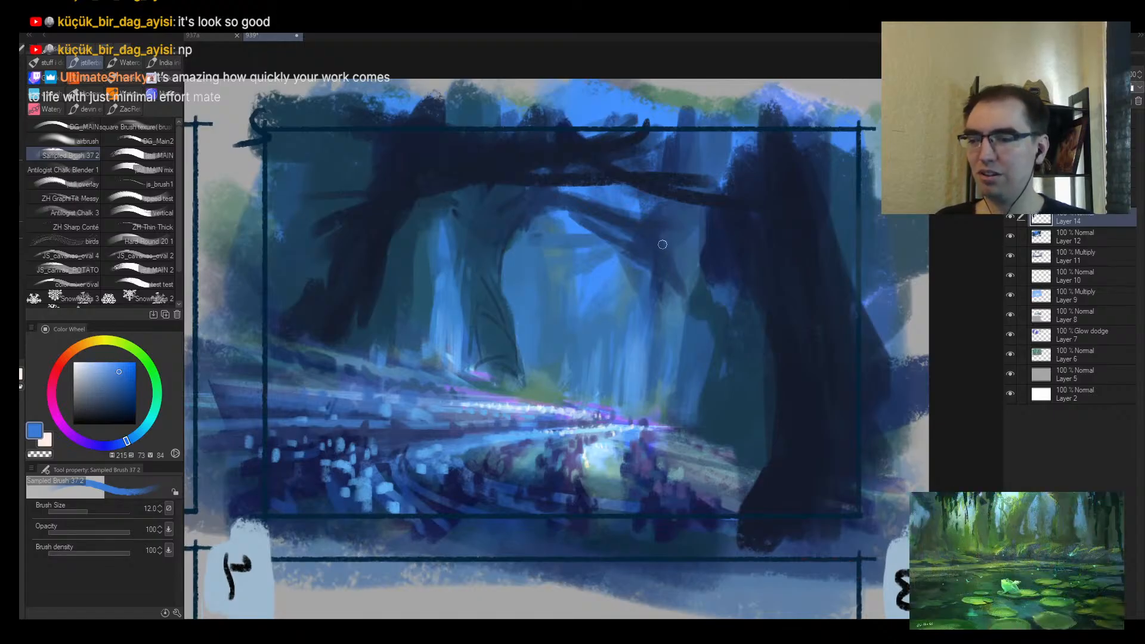
click(698, 248)
click(728, 249)
key(bracketright)
Step: Extend the distant arching tree's trunk downward beside the falls with sampled dark blue at brush sizes 15 to 17
alt+click(672, 277)
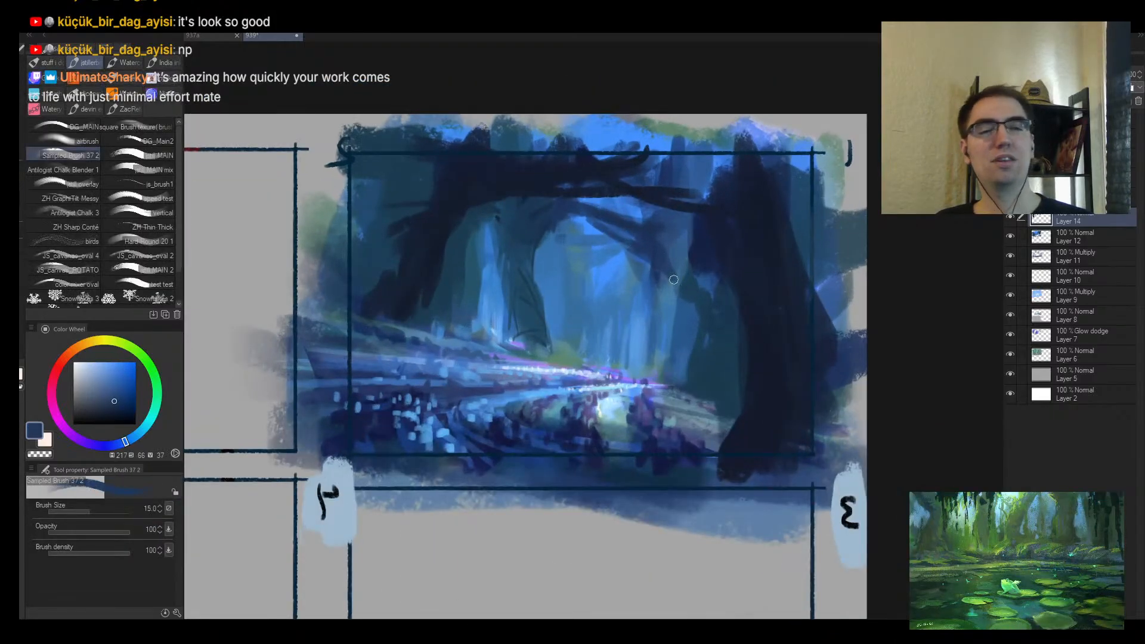
key(bracketright)
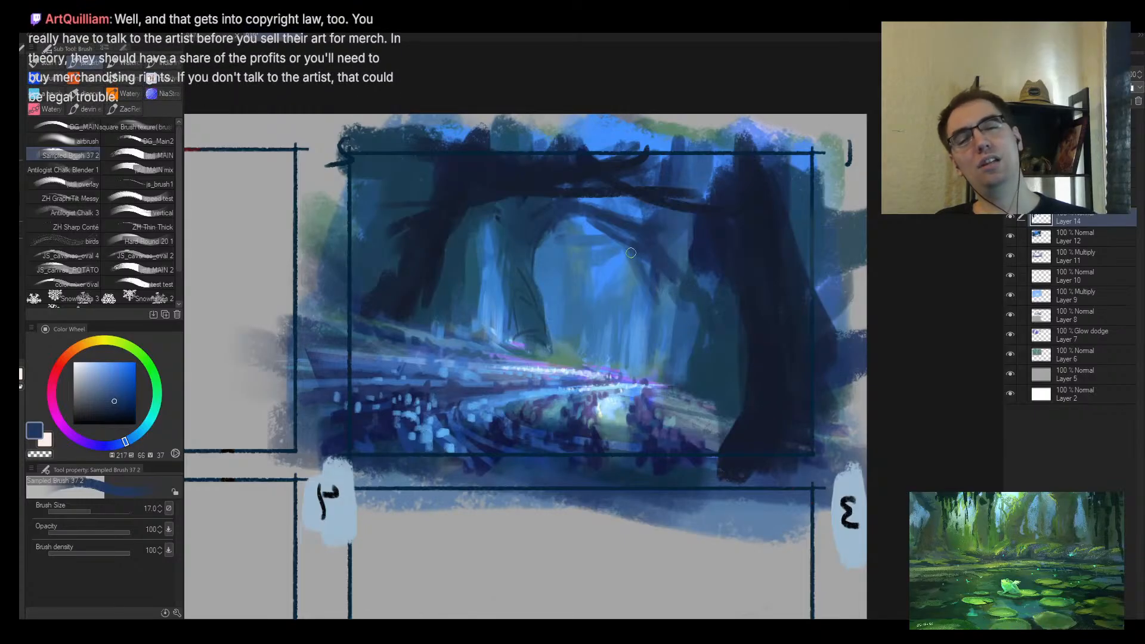
click(673, 297)
click(696, 285)
Step: Blend the distant arching trunk into the haze with sampled mid blues, enlarging the brush to size 25
alt+click(655, 287)
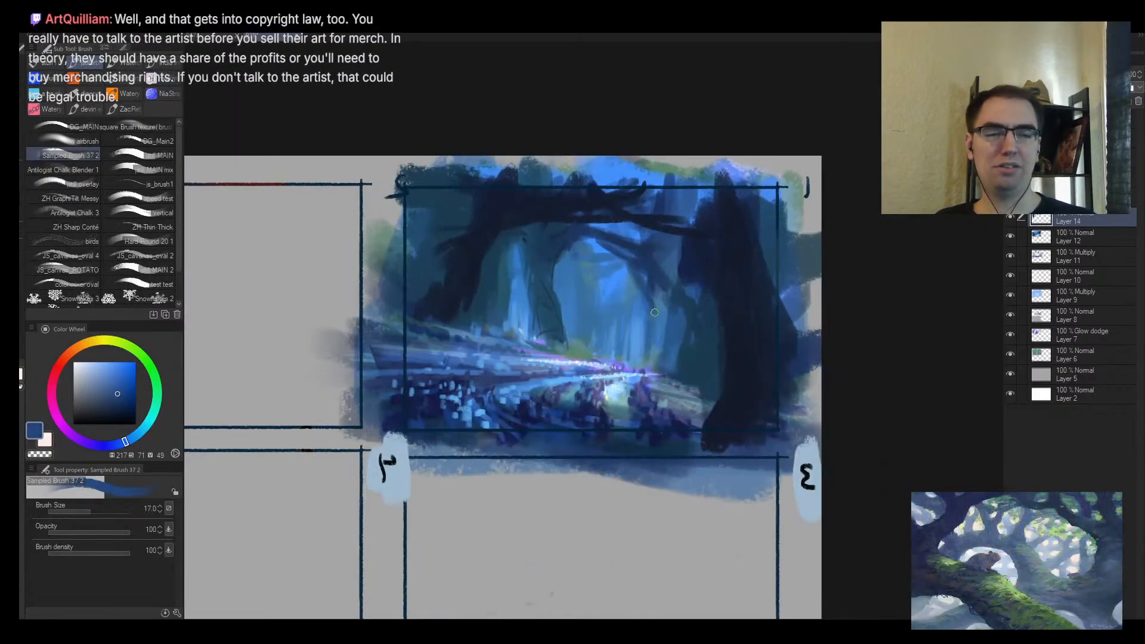
key(bracketright)
alt+click(658, 296)
alt+click(648, 278)
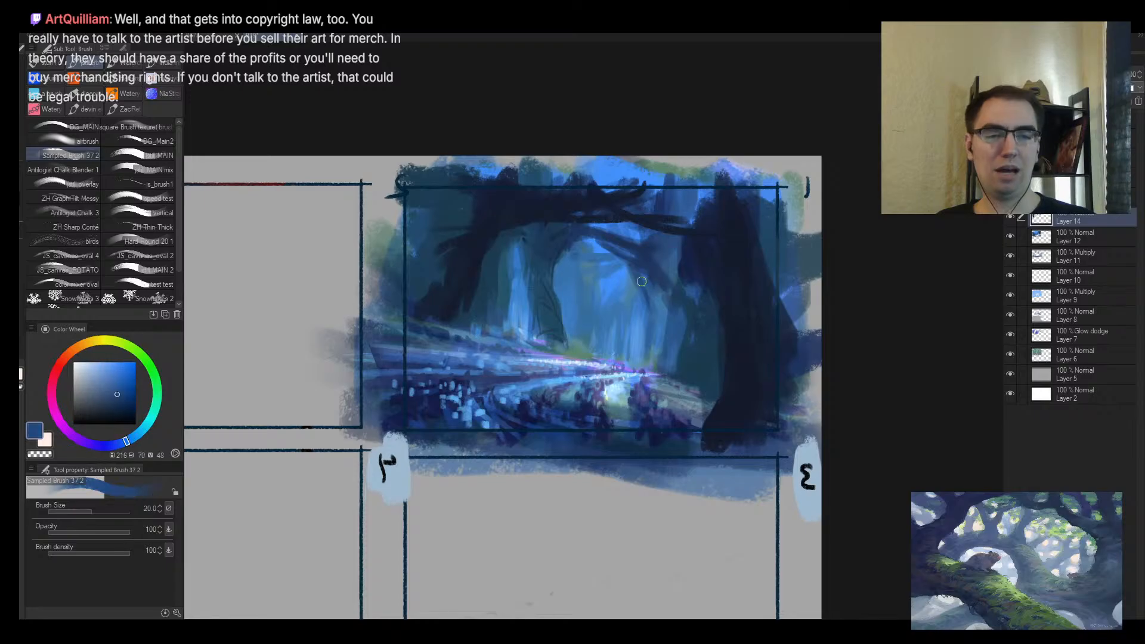
alt+click(639, 276)
alt+click(639, 283)
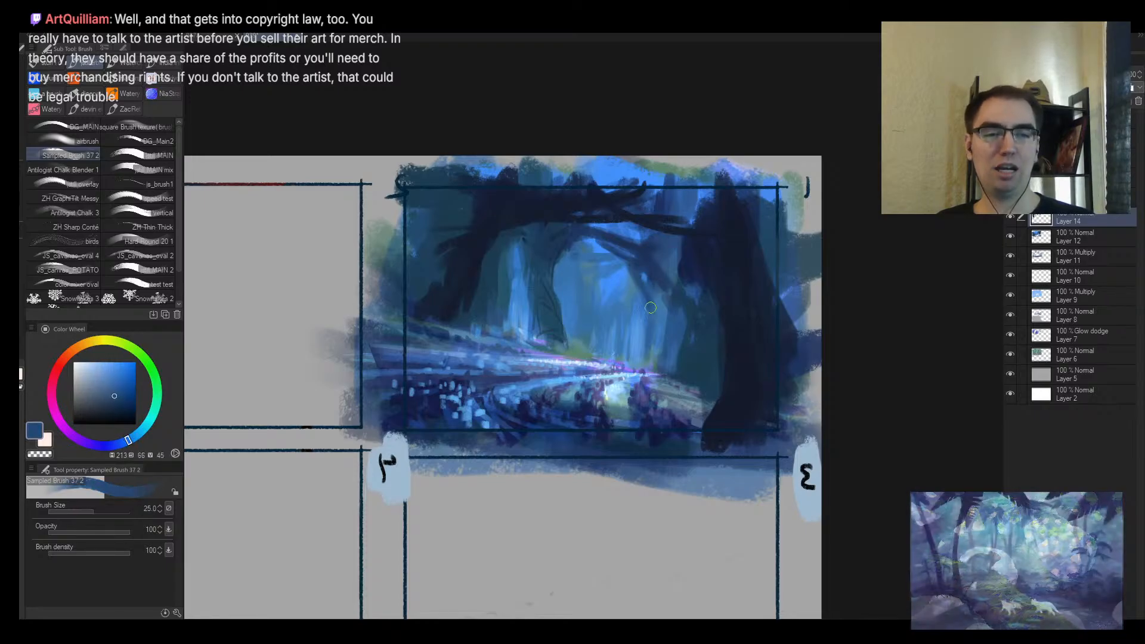
key(bracketright)
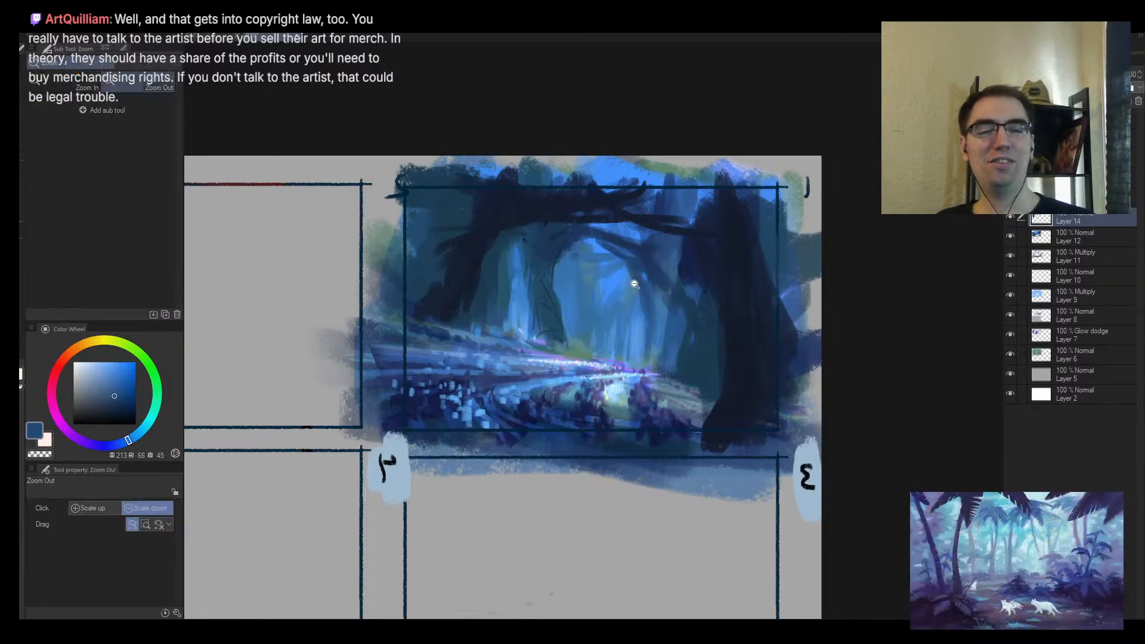
Step: Paint a small dark teal bush on the ground beside the central trunk's base with brush size 17
scroll(631, 287, up, 2)
alt+click(540, 327)
key(bracketleft)
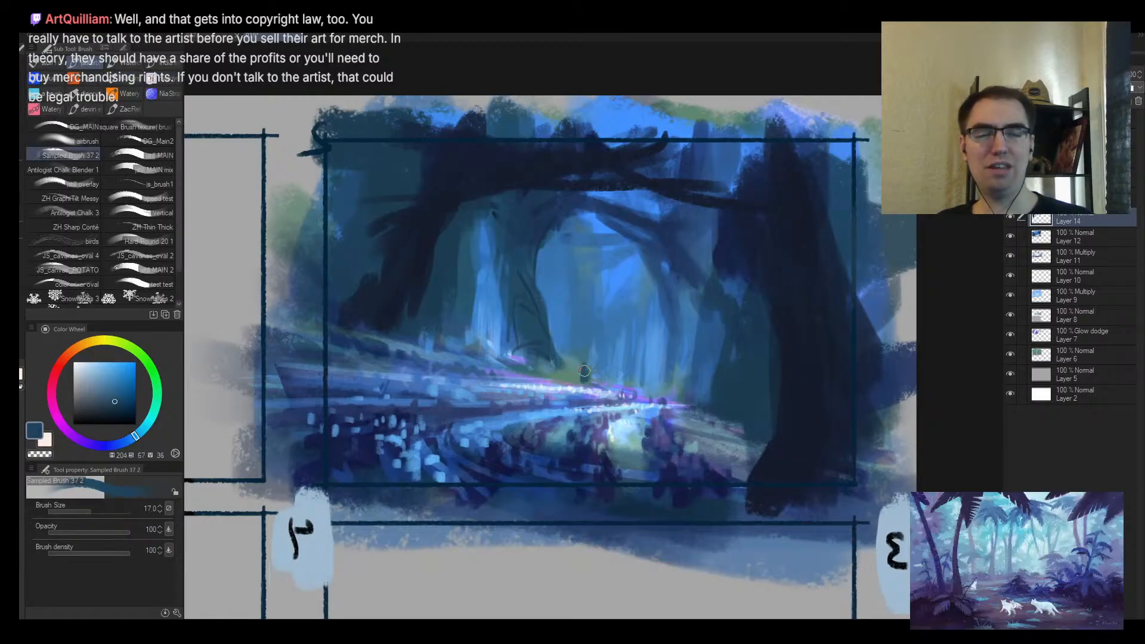
scroll(584, 361, down, 1)
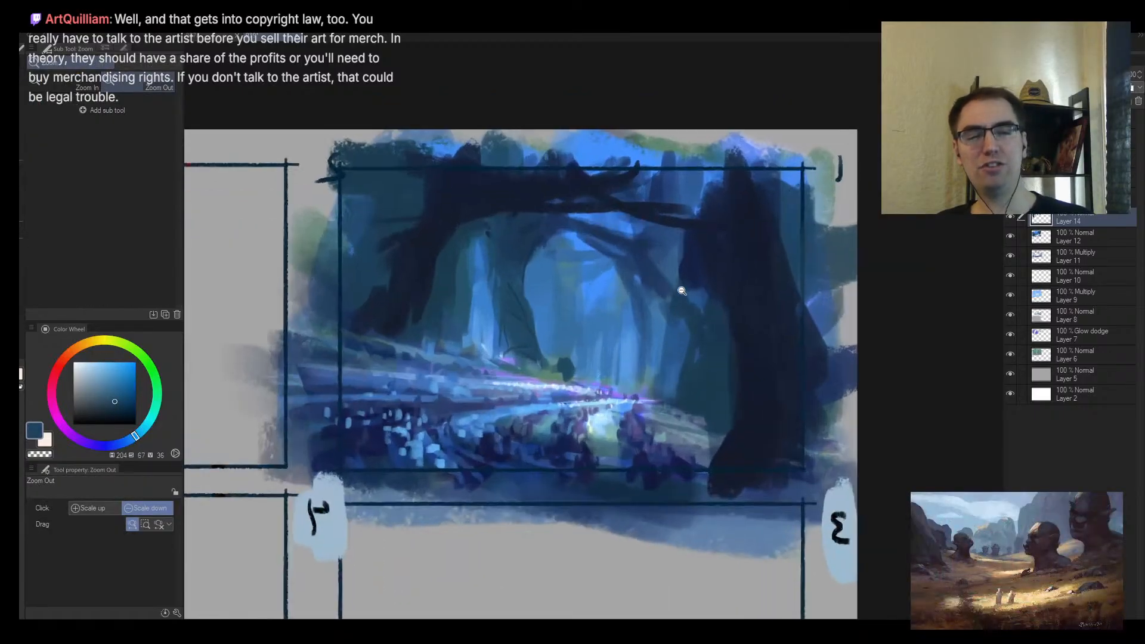
key(bracketleft)
key(bracketleft)
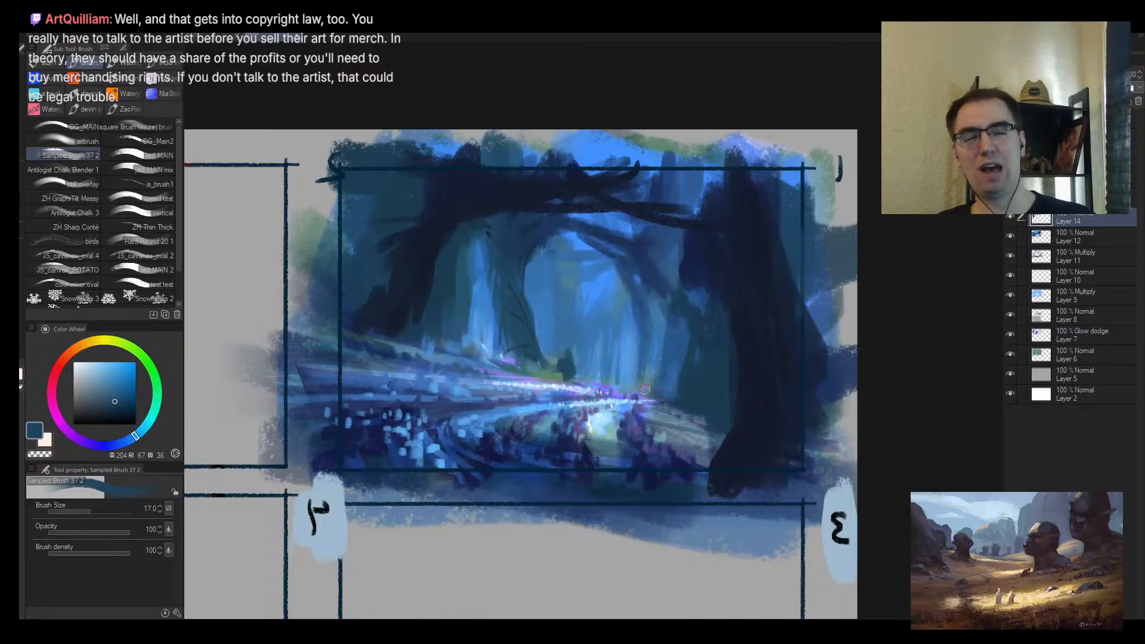
Step: Paint a slender navy trunk at the falls' edge and extend the opposite foreground trunk and its branch outward, using brush sizes 20 to 30
alt+click(733, 266)
key(bracketright)
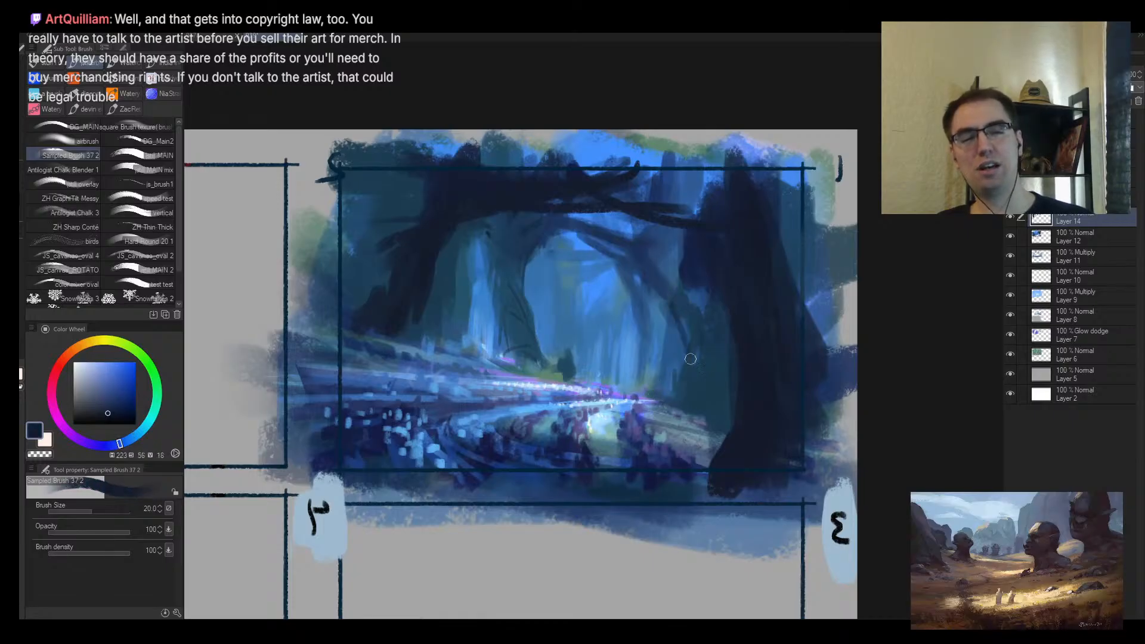
drag(661, 293, 684, 398)
key(alt+space)
mouse_move(649, 344)
mouse_down()
mouse_move(626, 378)
mouse_move(703, 306)
mouse_up()
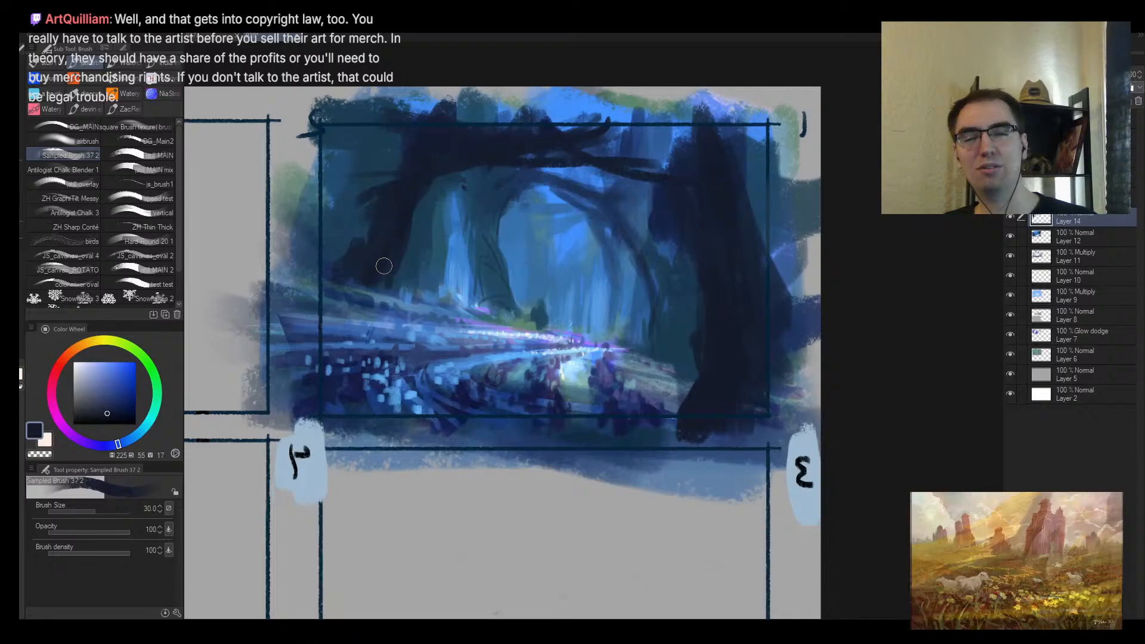
key(ctrl+alt+space)
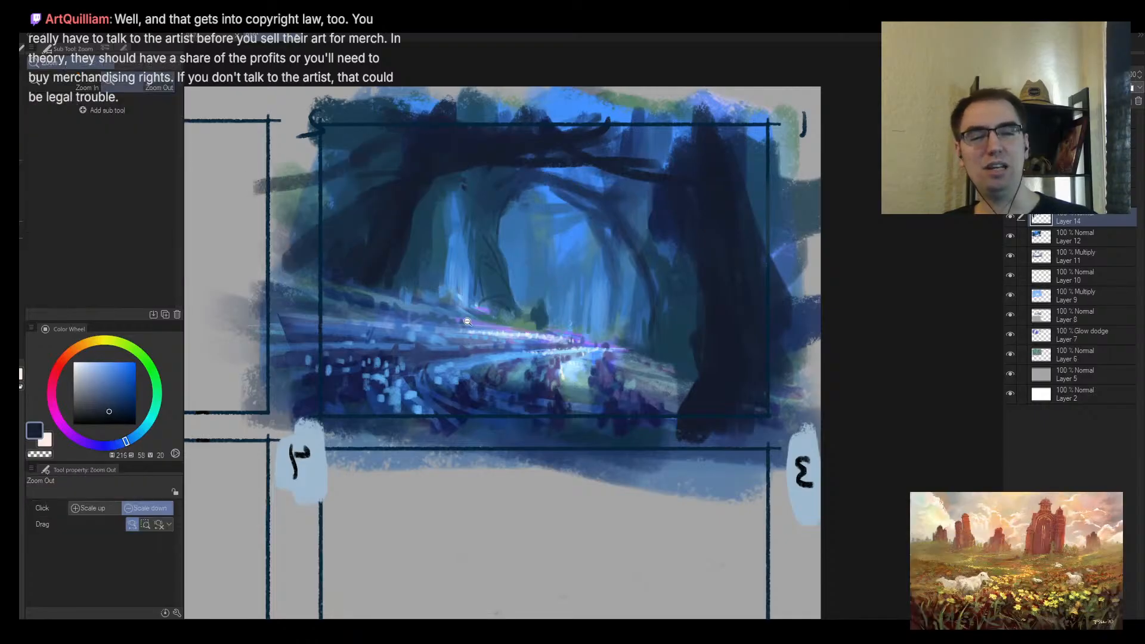
Step: Paint two small near-black standing figures, one tall and one short, on the glowing path with brush sizes 15 to 17
key(bracketleft)
drag(465, 334, 463, 344)
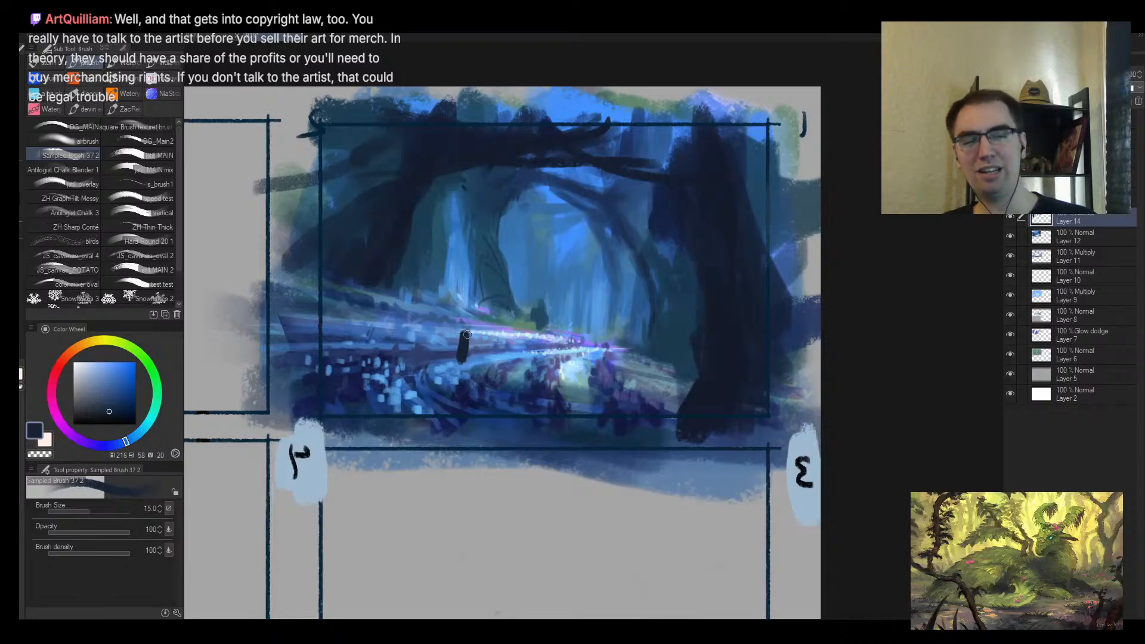
key(bracketleft)
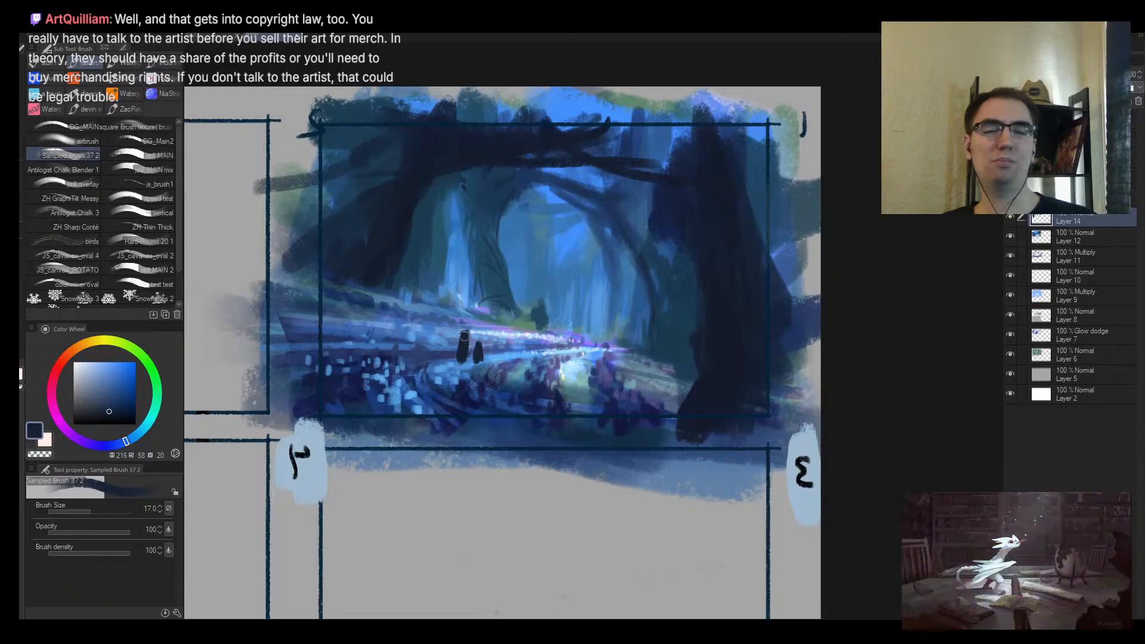
Step: Refine the silhouettes of the two path figures with sampled path blue and dark navy, using brush sizes 15 to 17
alt+click(460, 368)
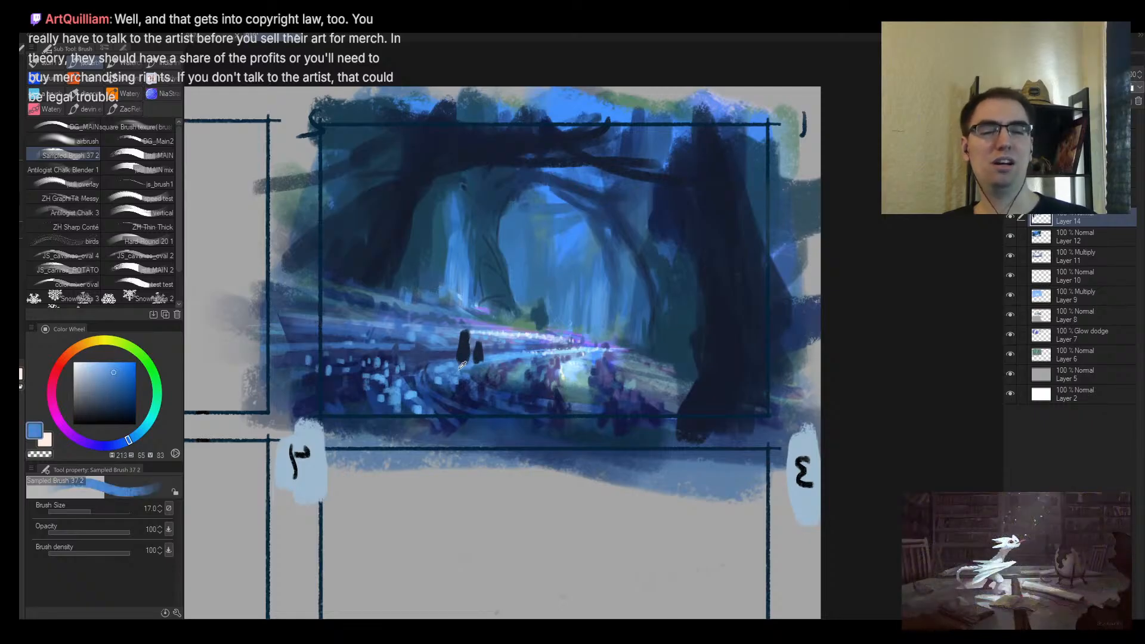
ctrl+alt+click(463, 363)
scroll(531, 343, up, 3)
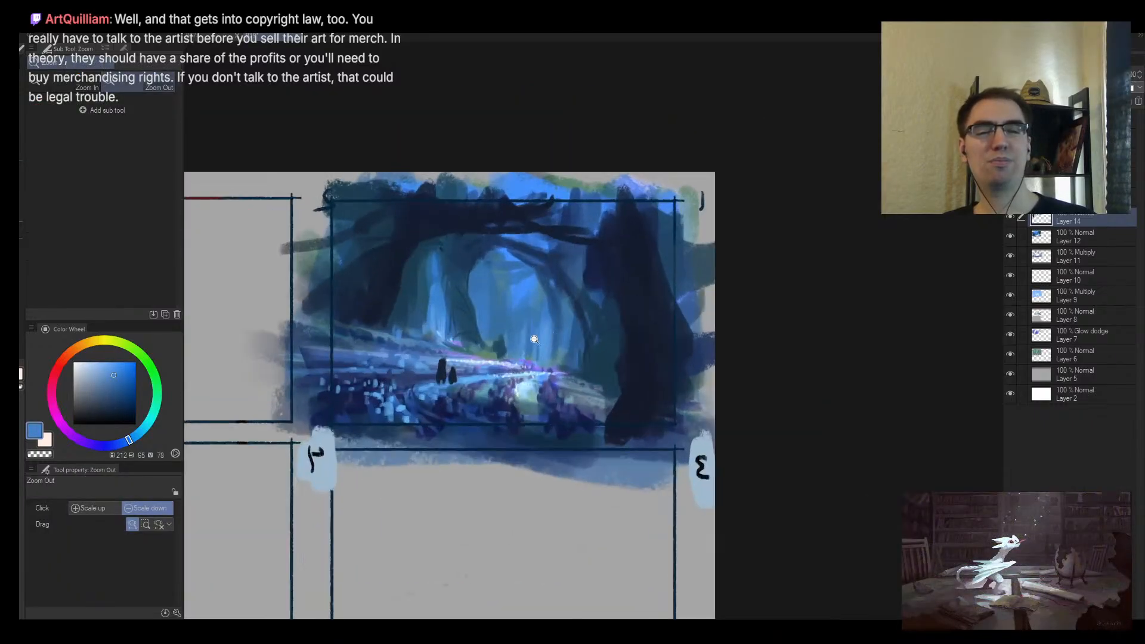
alt+click(412, 365)
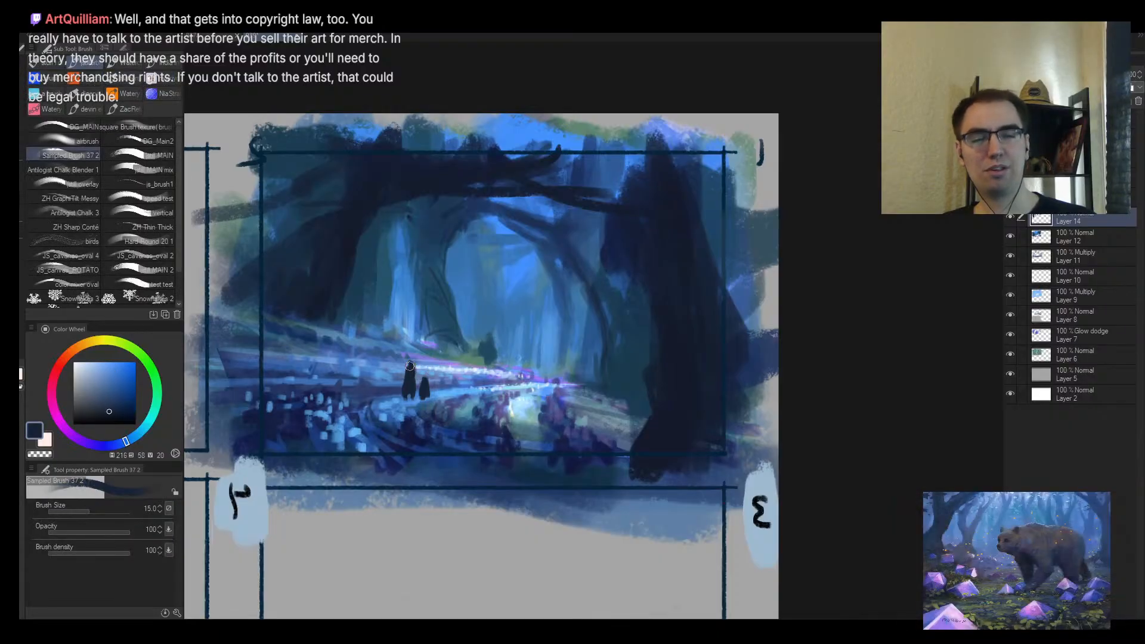
ctrl+alt+click(511, 361)
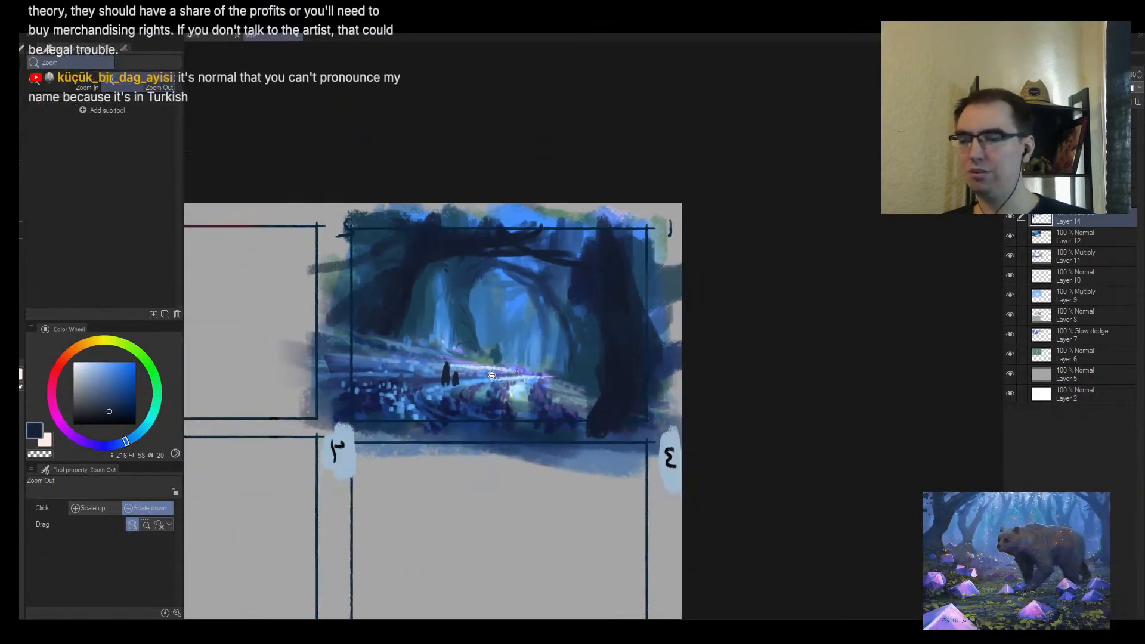
ctrl+alt+click(492, 375)
ctrl+alt+click(524, 397)
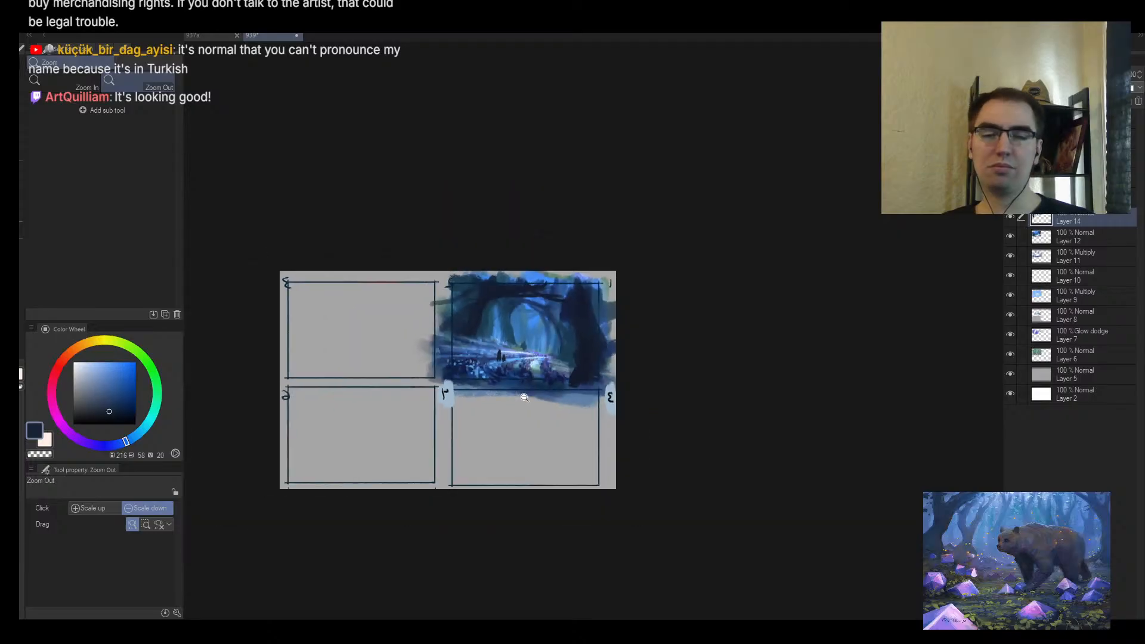
Step: Paint sampled dark blue over the branches and canopy beside the largest trunk in panel 1, using a size 30 brush
scroll(525, 397, up, 5)
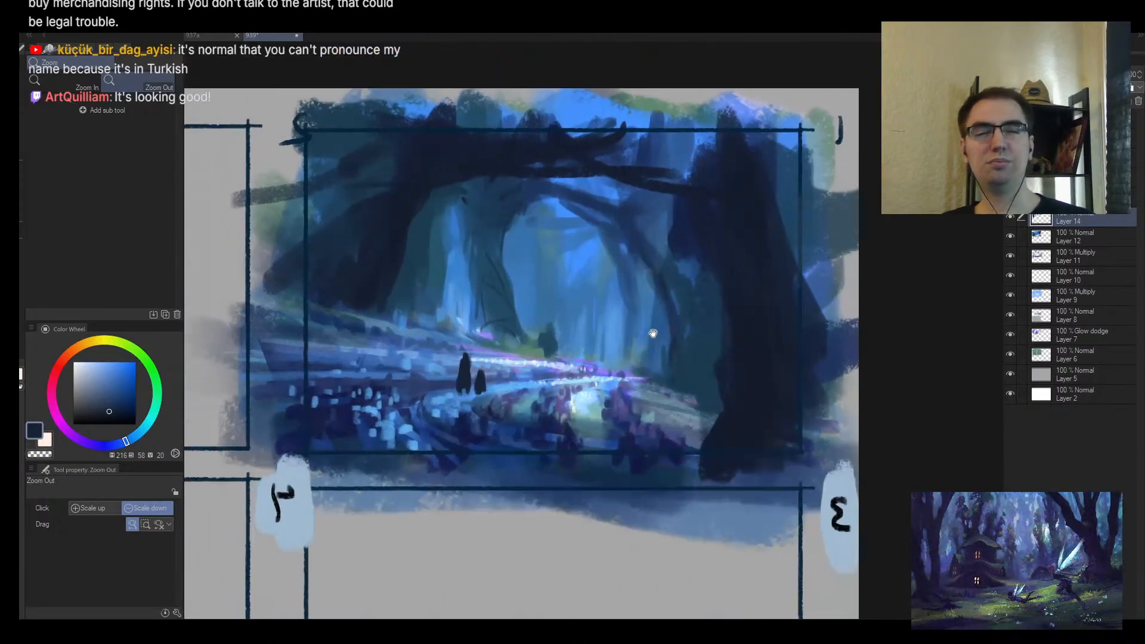
alt+click(714, 205)
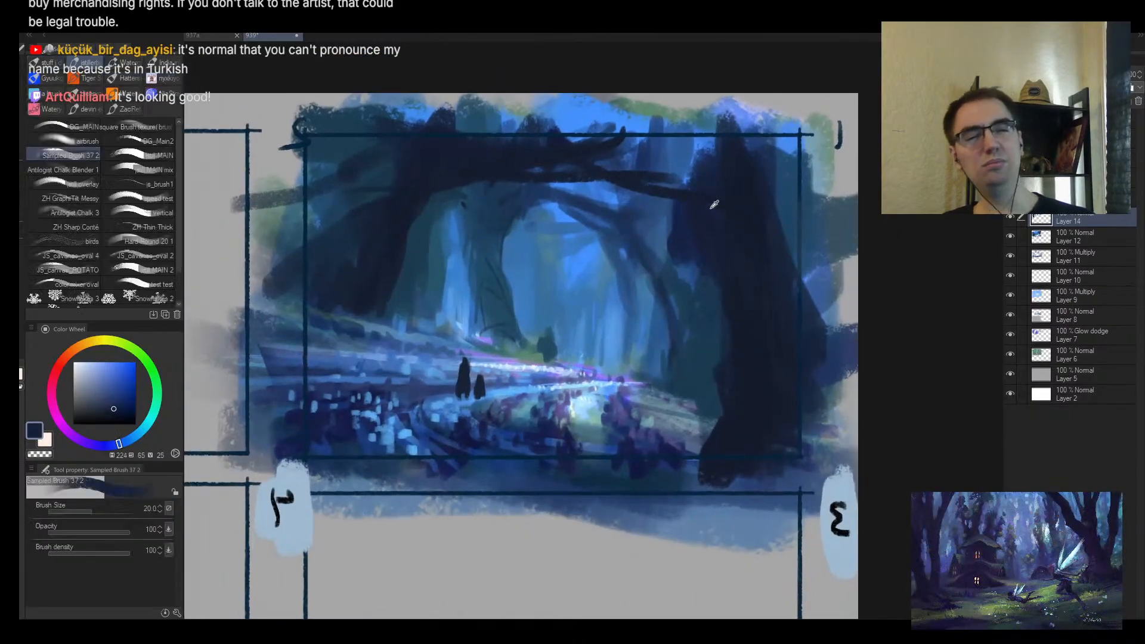
alt+click(625, 177)
key(bracketright)
drag(609, 156, 767, 155)
drag(668, 148, 788, 132)
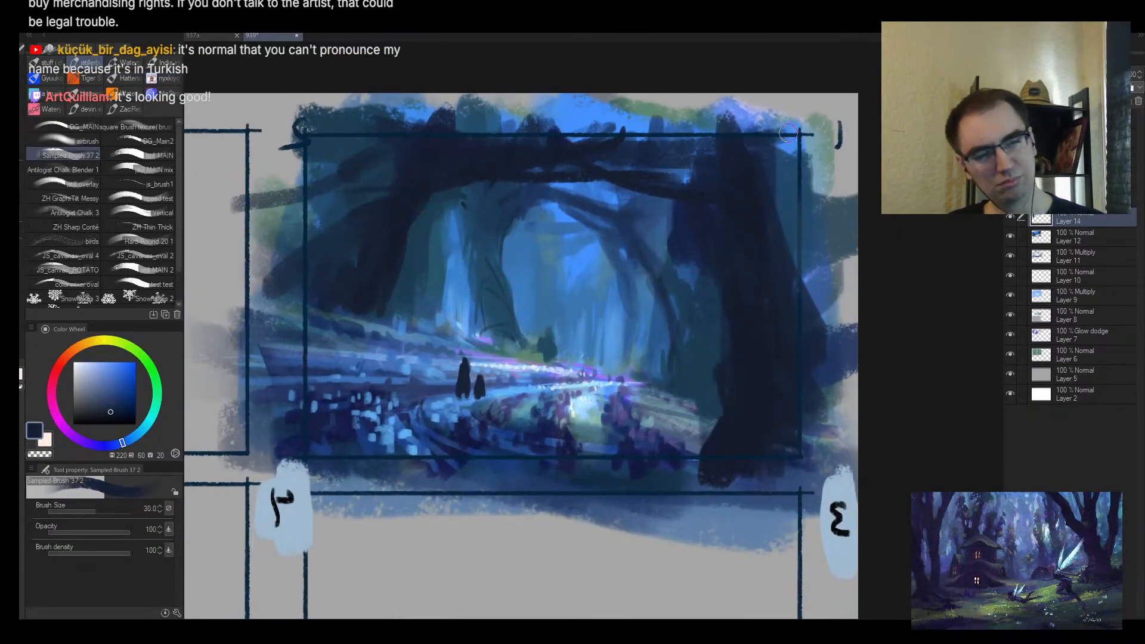
Step: Cover the paint spilling above panel 1's upper border with the background grey, using a size 40 brush
alt+click(344, 107)
key(bracketright)
mouse_move(281, 117)
mouse_down()
mouse_move(536, 97)
mouse_move(314, 96)
mouse_move(627, 96)
mouse_up()
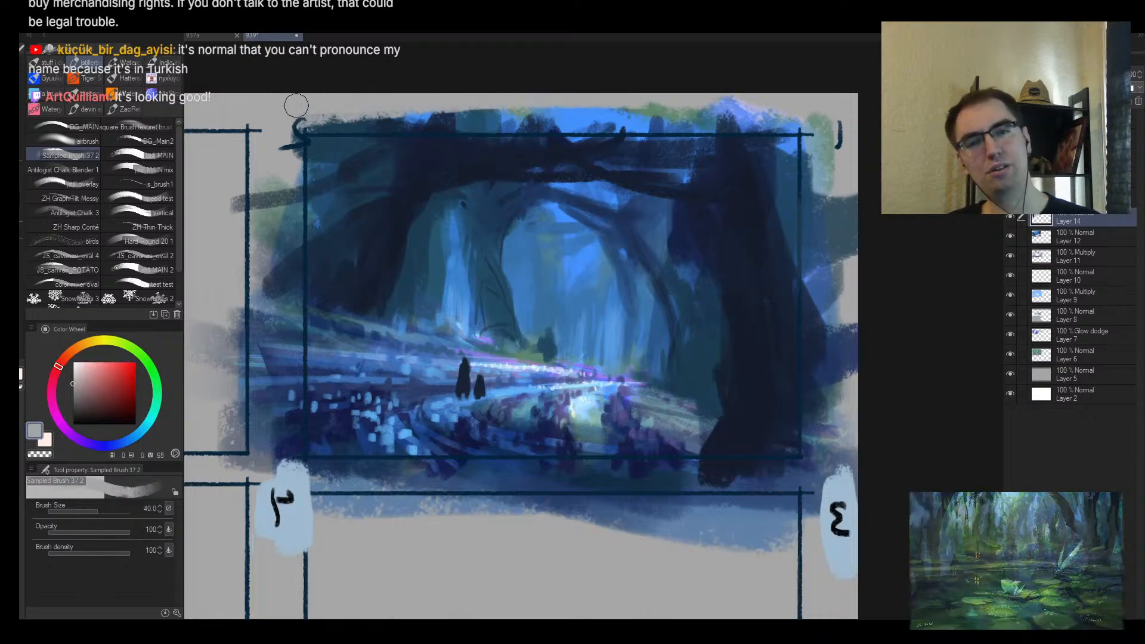
mouse_move(519, 104)
mouse_down()
mouse_move(299, 123)
mouse_move(853, 120)
mouse_move(480, 108)
mouse_up()
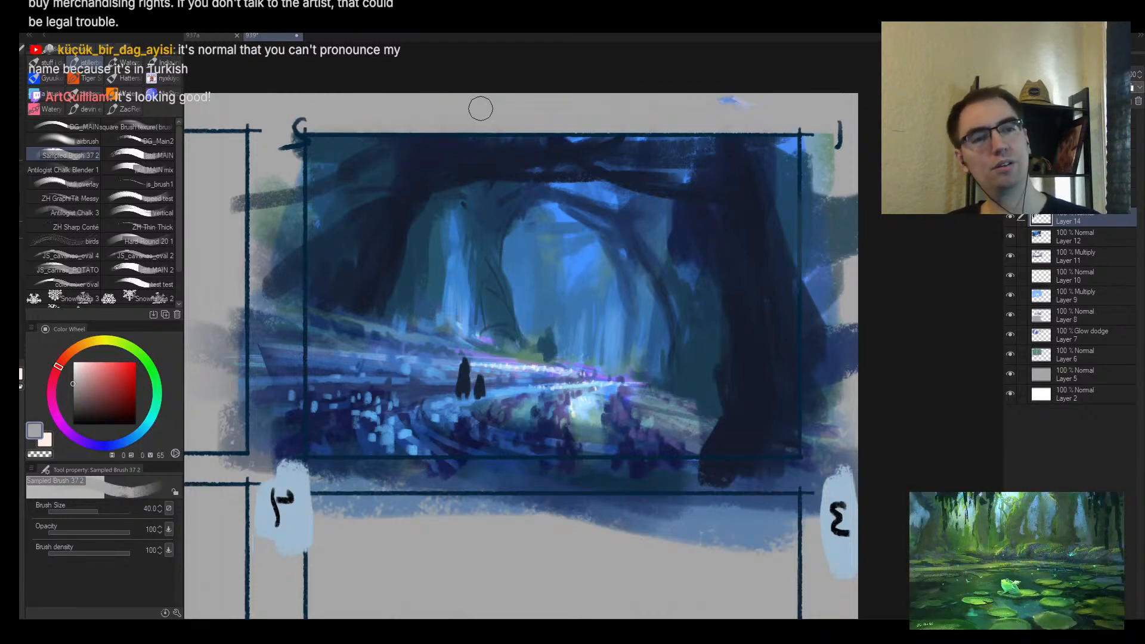
Step: Flip the canvas view horizontally and darken the canopy along panel 1's upper edge with sampled navy at brush size 30
key(alt+space)
drag(767, 188, 809, 127)
key(h)
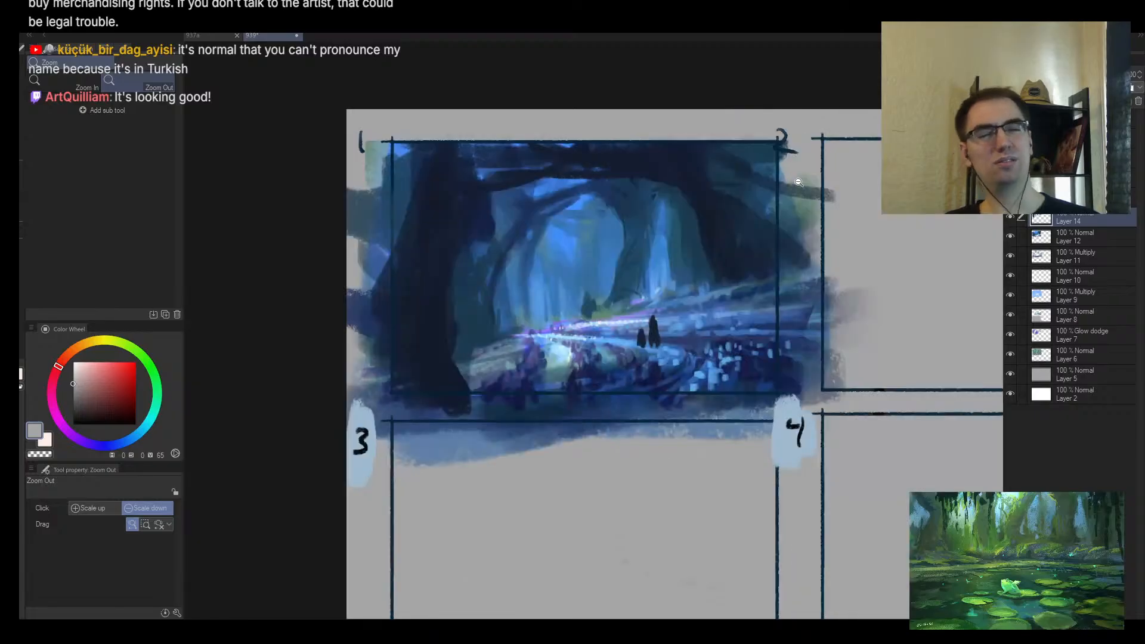
drag(701, 213, 719, 206)
alt+click(540, 137)
mouse_move(513, 112)
mouse_down()
mouse_move(466, 108)
mouse_move(525, 113)
mouse_up()
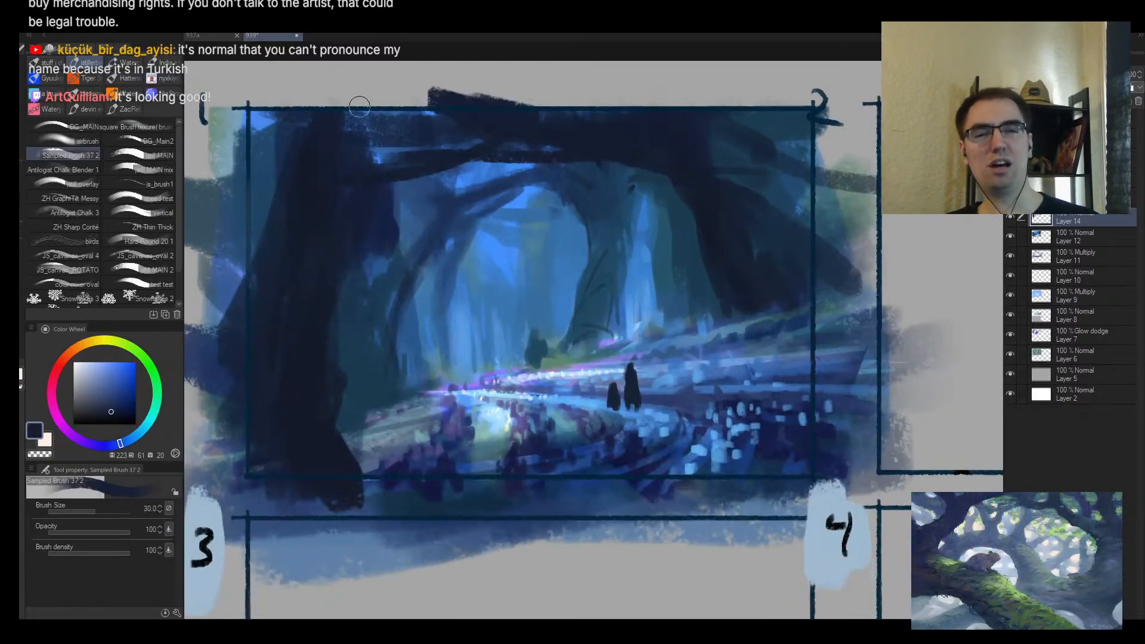
drag(359, 106, 442, 108)
Step: Paint sampled dark teal-blue bark strokes on the curved tree near the panel 2 label, with brush sizes 8 to 15
key(bracketleft)
key(bracketleft)
key(bracketleft)
key(bracketleft)
key(bracketleft)
key(bracketleft)
key(bracketleft)
key(bracketleft)
key(bracketleft)
alt+click(753, 173)
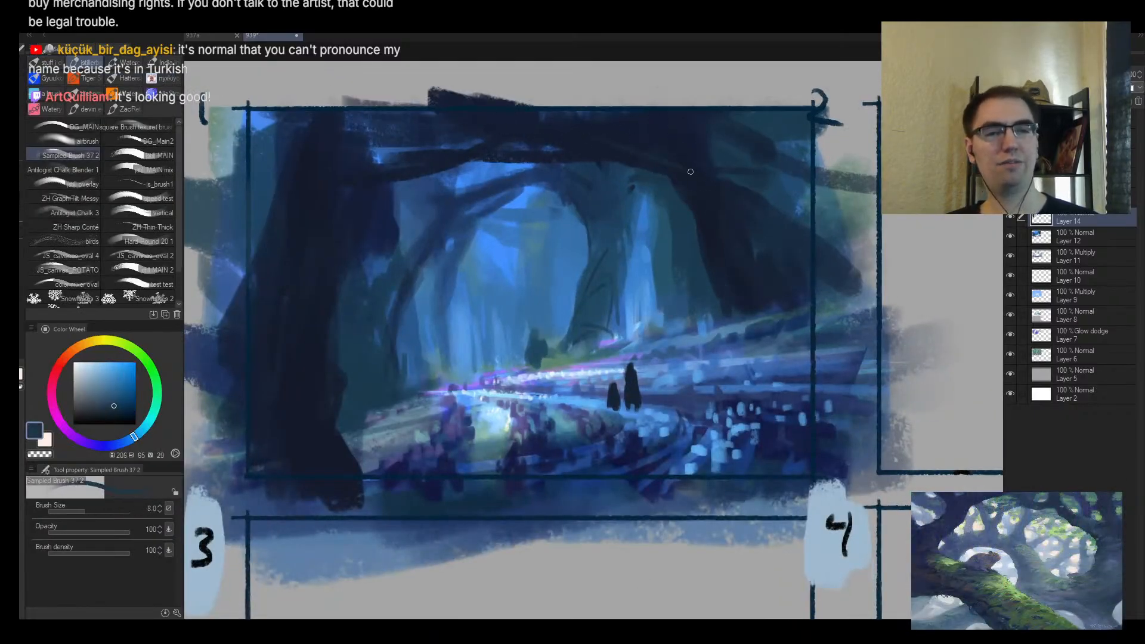
key(bracketright)
alt+click(690, 246)
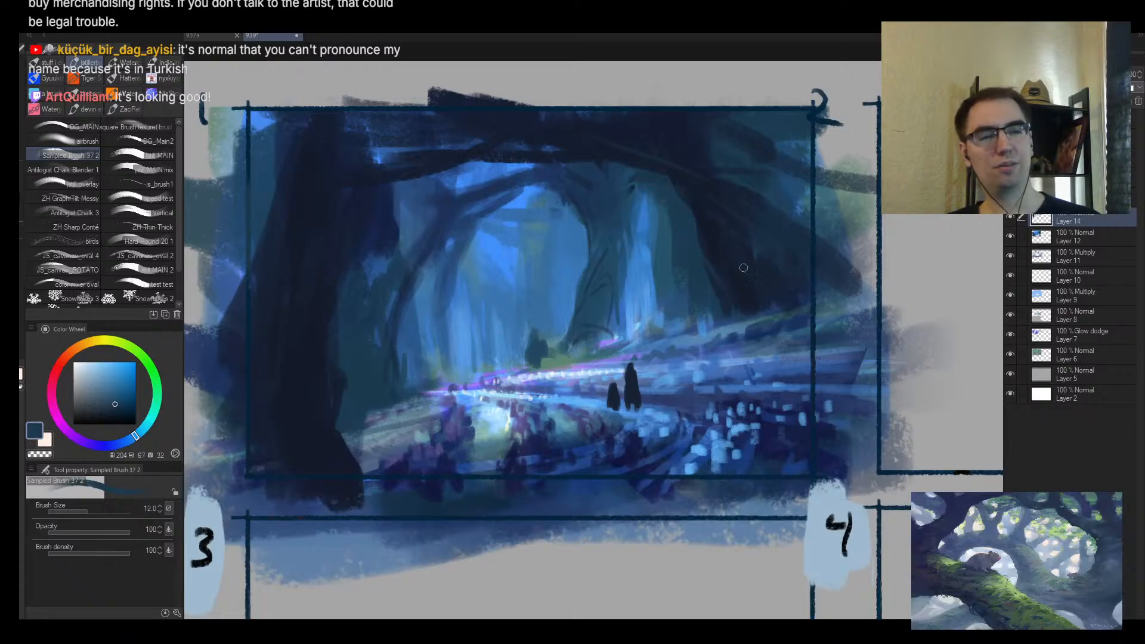
key(bracketright)
key(bracketright)
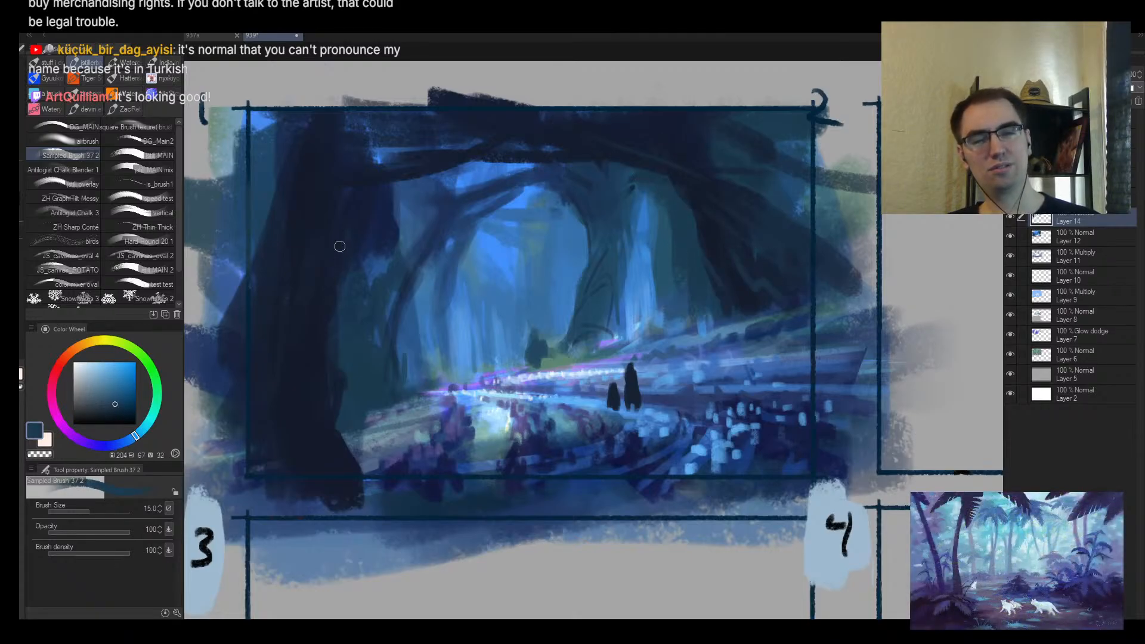
Step: Darken the large foreground trunk and its base with sampled navy strokes at brush size 17
alt+click(322, 484)
key(bracketright)
drag(336, 272, 352, 444)
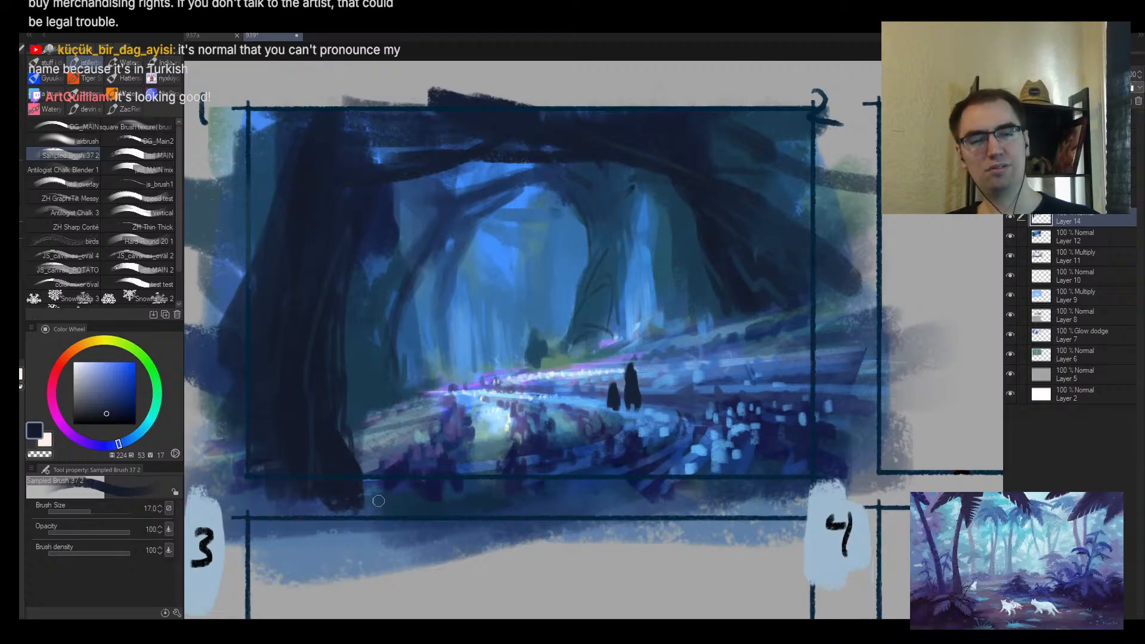
drag(369, 498, 391, 486)
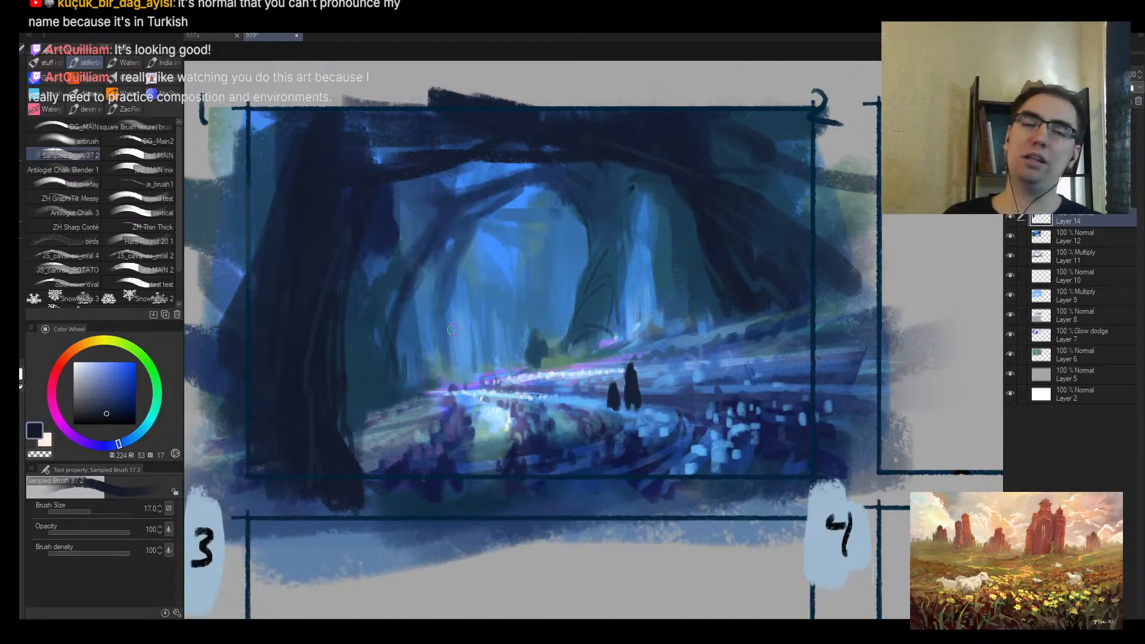
Step: Paint sampled muted blue over the branches and bright gaps between the large trunk and the arch, using a size 25 brush
key(alt+space)
mouse_move(415, 227)
mouse_down()
mouse_move(377, 233)
mouse_move(356, 287)
mouse_up()
alt+click(401, 246)
alt+click(389, 247)
alt+click(360, 311)
key(bracketright)
mouse_move(376, 248)
mouse_down()
mouse_move(413, 239)
mouse_move(377, 257)
mouse_move(420, 215)
mouse_up()
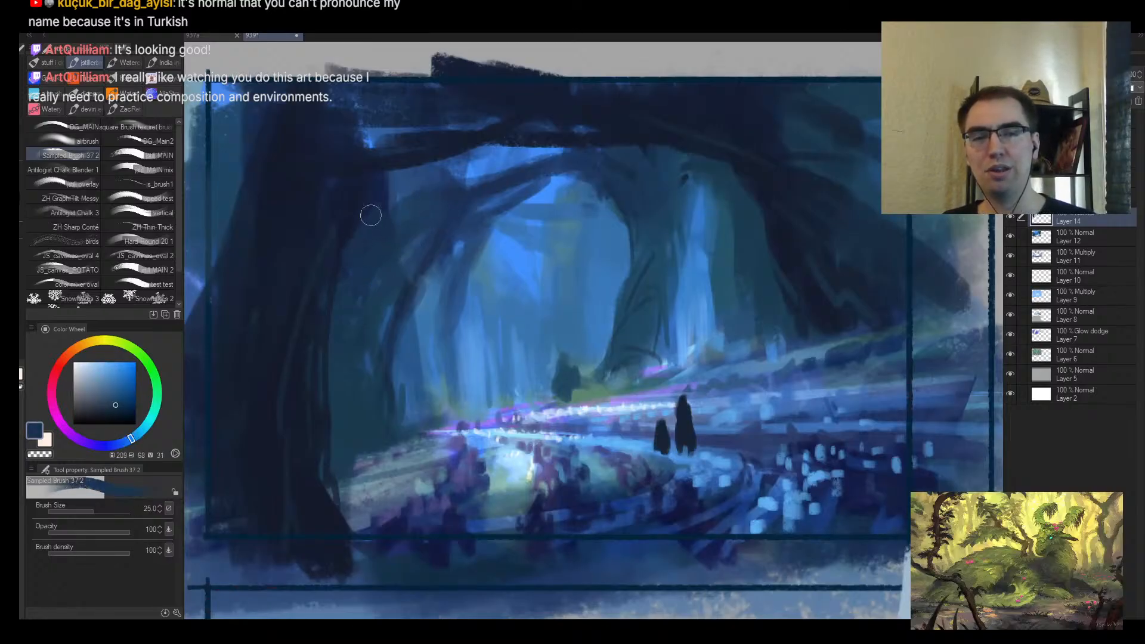
drag(476, 182, 539, 169)
mouse_move(463, 171)
mouse_down()
mouse_move(586, 155)
mouse_move(399, 180)
mouse_move(523, 154)
mouse_move(546, 172)
mouse_move(647, 122)
mouse_move(630, 113)
mouse_move(616, 155)
mouse_move(569, 202)
mouse_move(602, 223)
mouse_move(567, 212)
mouse_move(587, 234)
mouse_up()
Step: Refine the branches around the top of the arch with sampled blues, reducing the brush to size 12
scroll(545, 173, down, 3)
scroll(639, 115, up, 4)
alt+click(496, 195)
key([)
key([)
key([)
alt+click(560, 168)
alt+click(566, 189)
key([)
alt+click(493, 253)
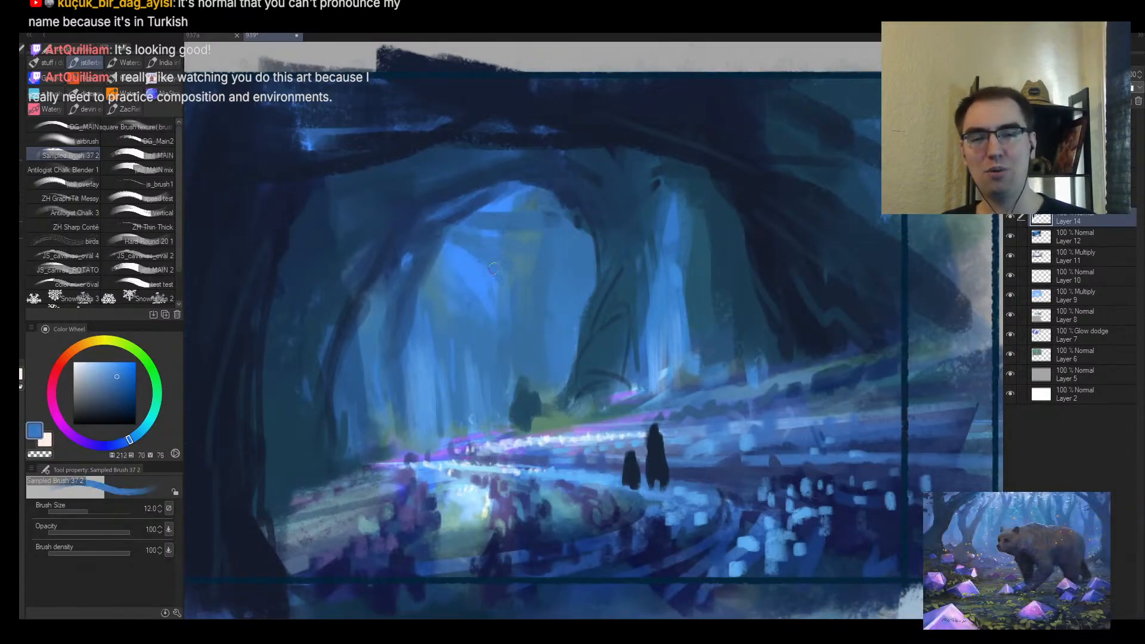
Step: Paint a pale blue patch of light inside the arch opening and blend its edges with sampled blues at brush size 17
alt+click(469, 271)
click(86, 362)
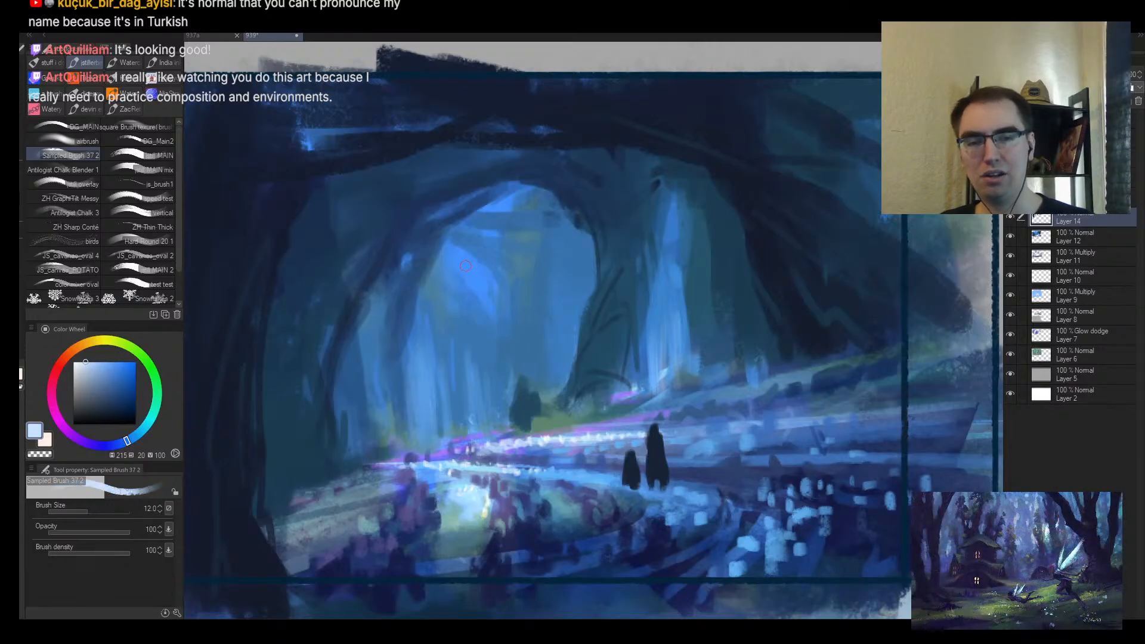
key(])
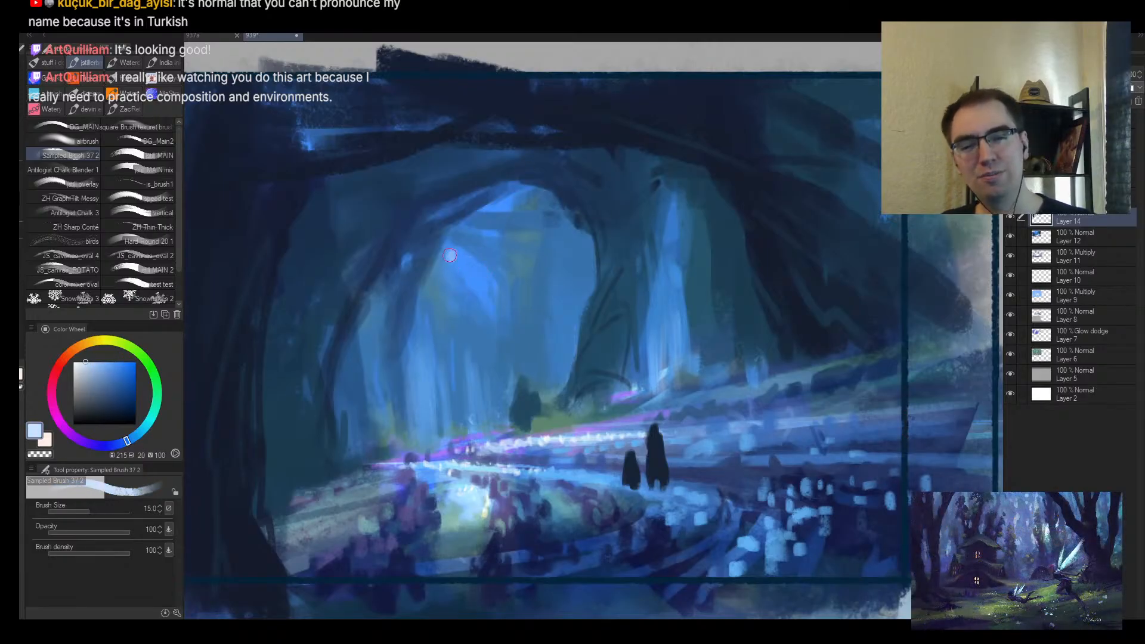
alt+click(455, 260)
mouse_move(455, 256)
mouse_down()
mouse_move(461, 272)
mouse_move(482, 274)
mouse_up()
key(])
alt+click(454, 261)
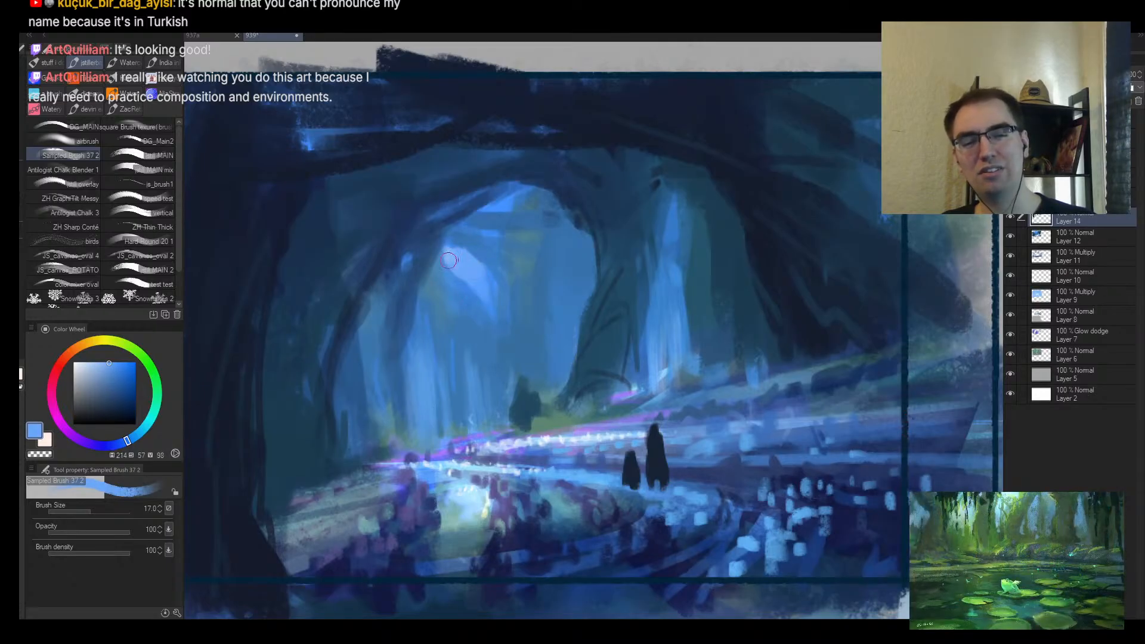
alt+click(448, 278)
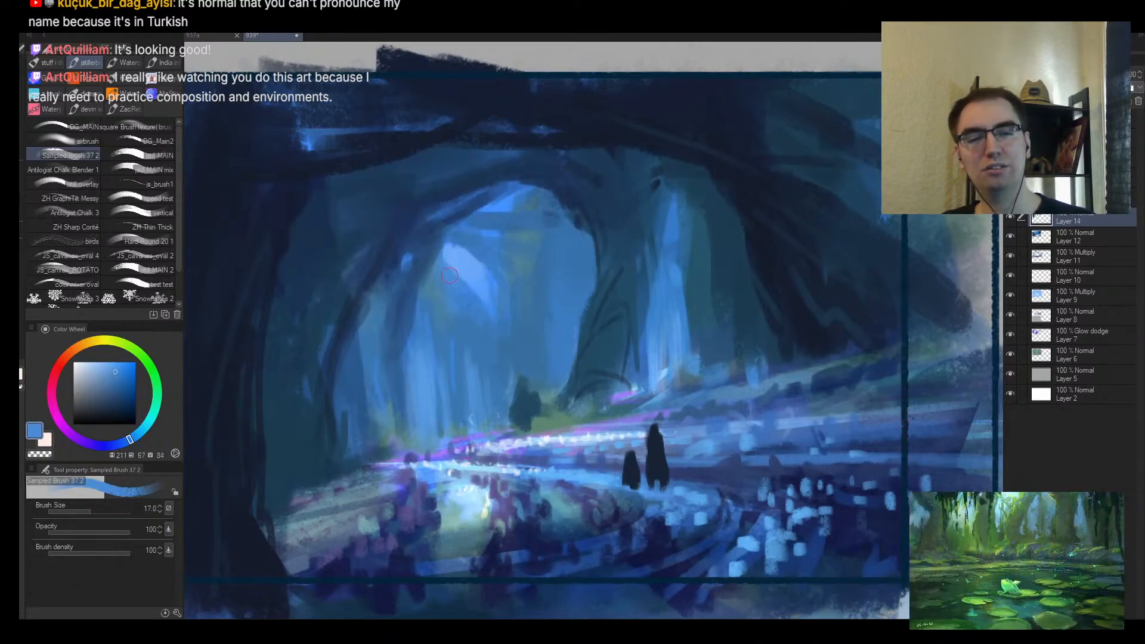
alt+click(454, 257)
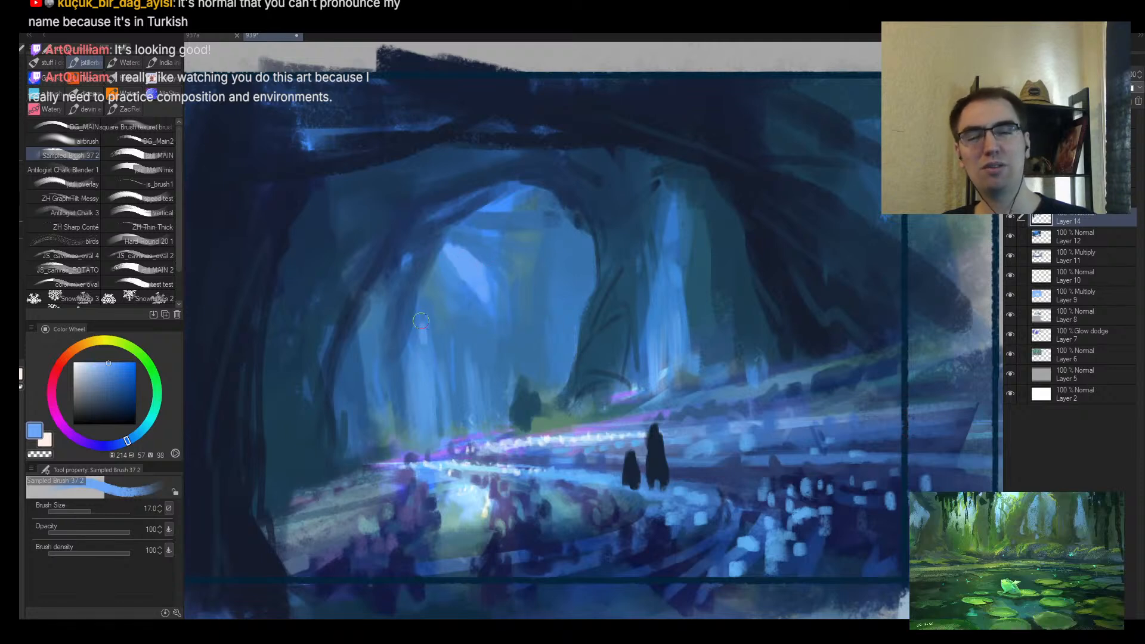
Step: Add small light blue highlights around the arch opening with brush sizes 8 to 10
key(bracketleft)
key(bracketleft)
key(bracketleft)
key(bracketleft)
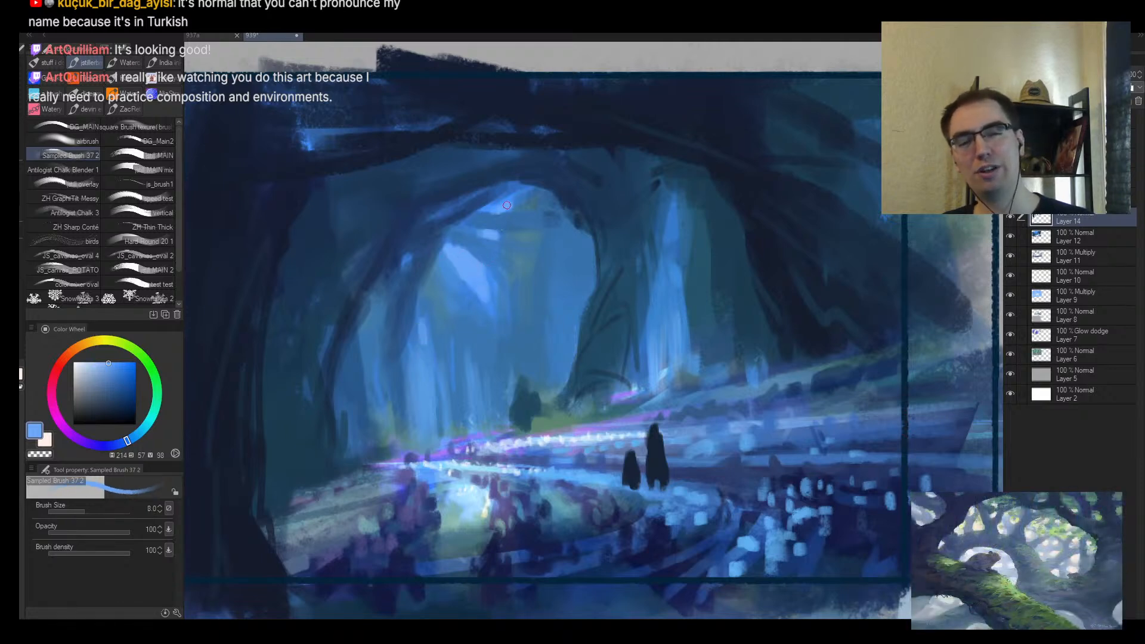
scroll(514, 196, down, 4)
scroll(525, 250, up, 2)
key(bracketright)
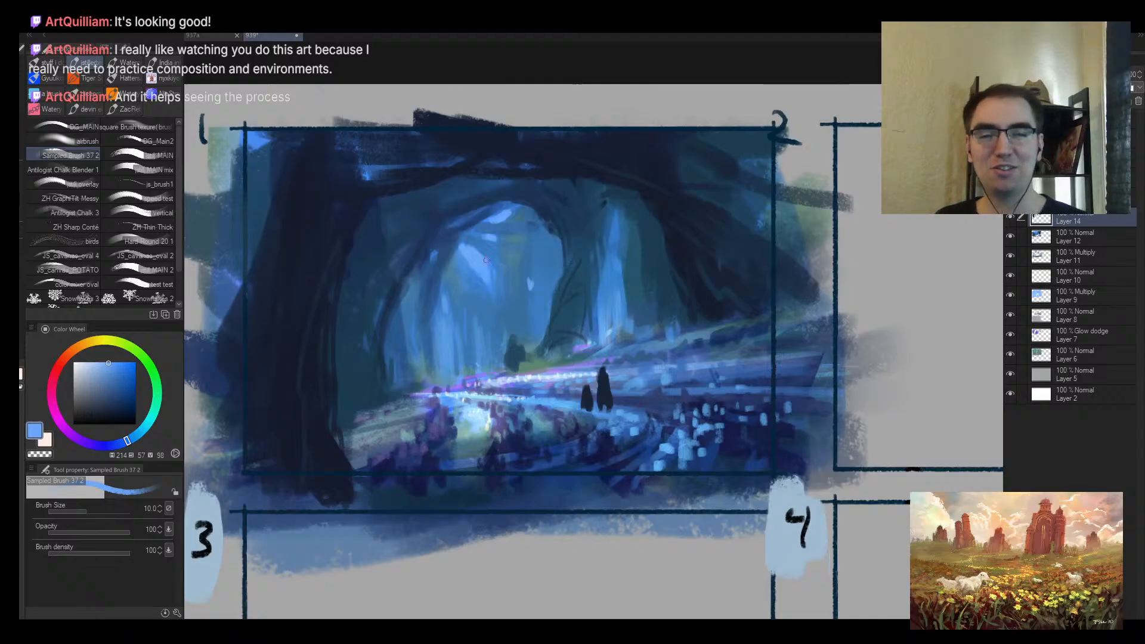
Step: Tone down the pale patch and the highlights at the top of the arch with sampled mid-blues at brush size 20
alt+click(467, 266)
key(bracketright)
key(bracketright)
key(bracketright)
drag(477, 253, 484, 276)
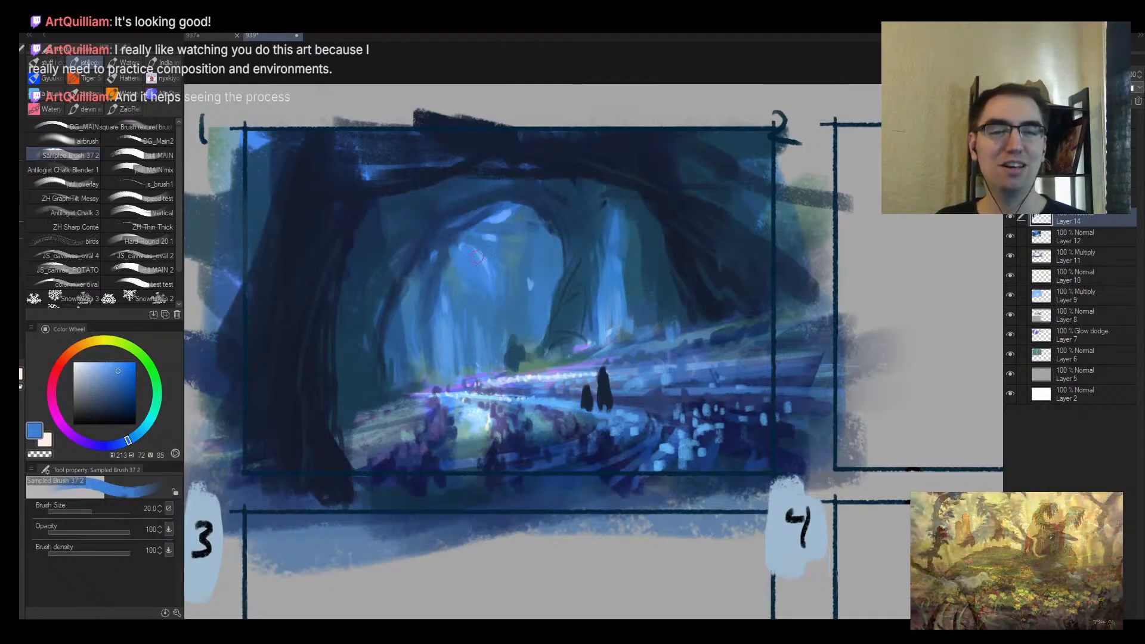
alt+click(490, 237)
alt+click(506, 223)
drag(492, 223, 507, 224)
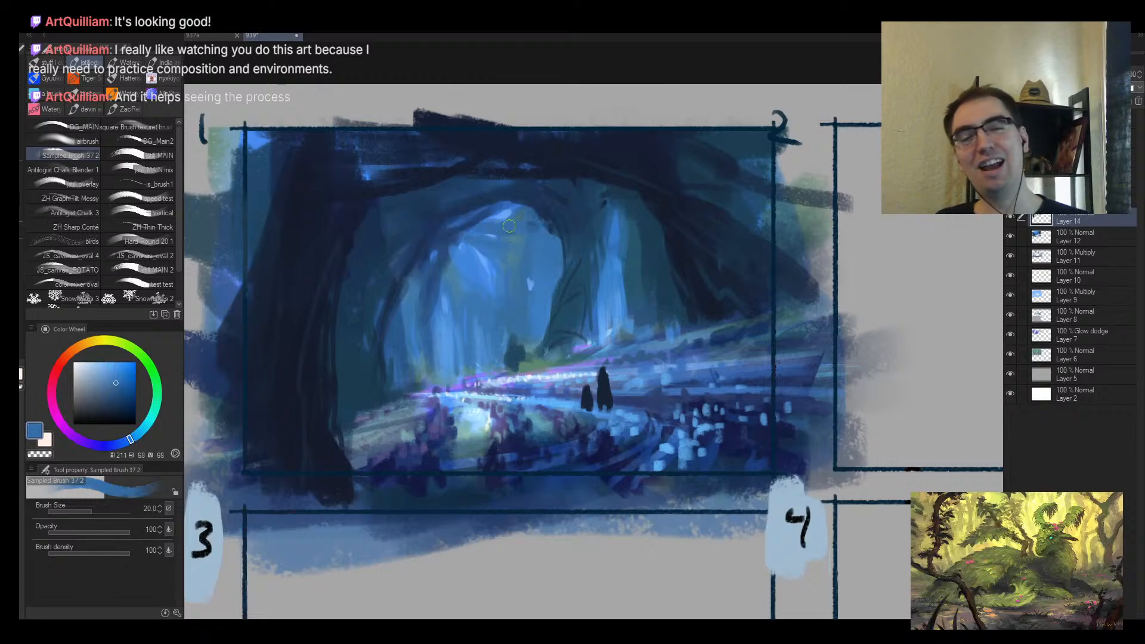
alt+click(490, 239)
Step: Paint a near-white shaft of light between the arch tree and the curved tree, with brush sizes around 15 to 17
key(alt+space)
drag(455, 296, 444, 344)
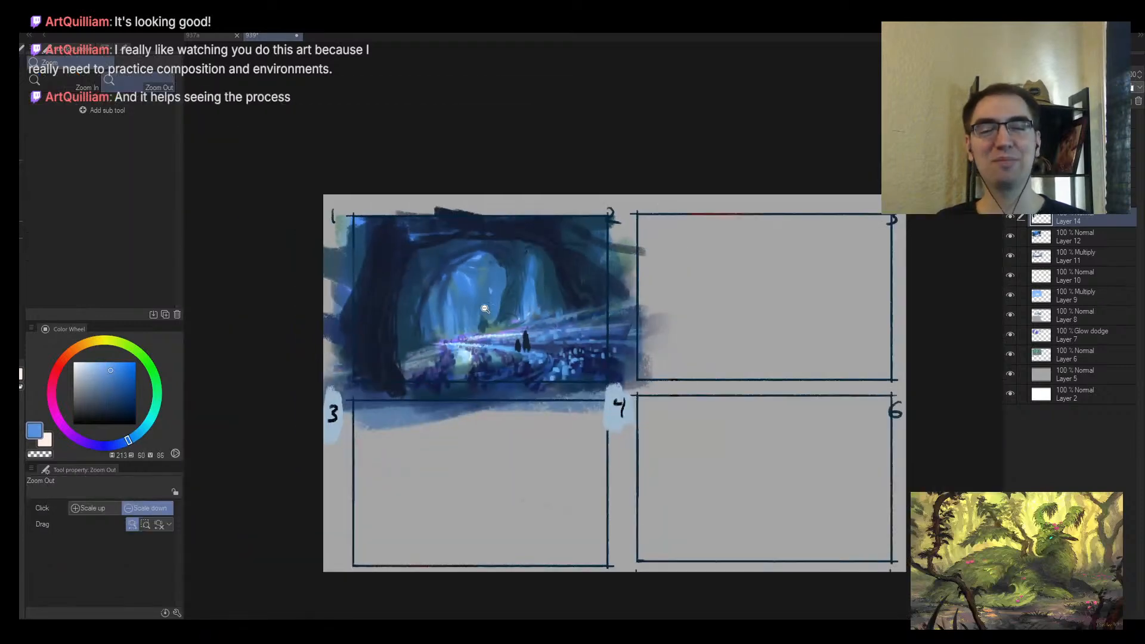
drag(490, 301, 535, 222)
alt+click(549, 261)
drag(560, 269, 568, 334)
click(75, 362)
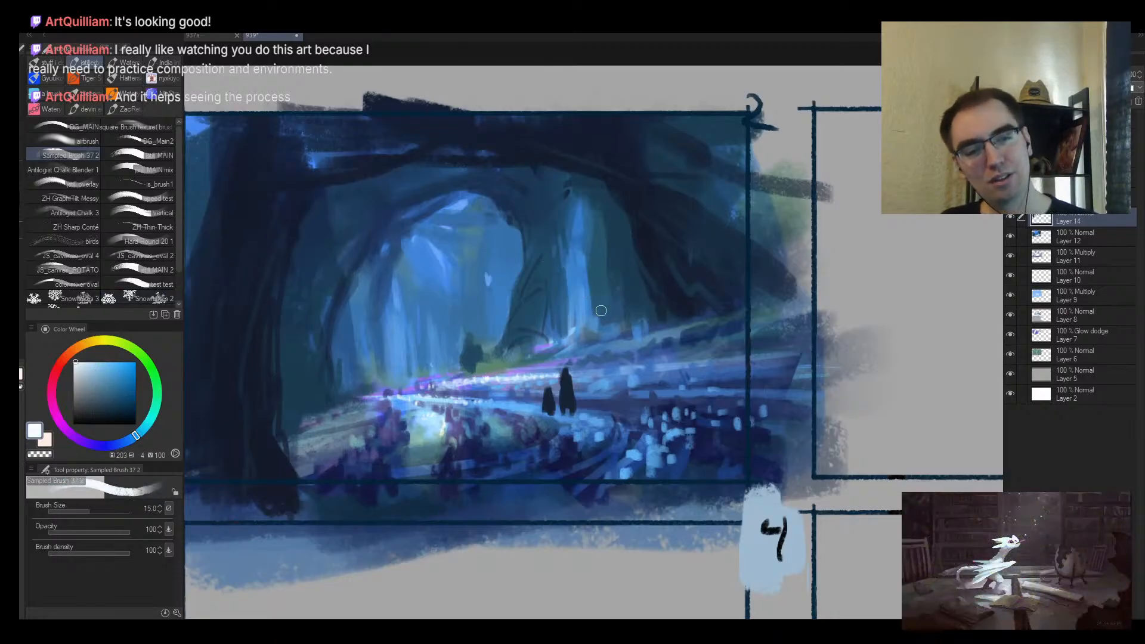
key(bracketleft)
key(bracketright)
mouse_move(588, 323)
mouse_down()
mouse_move(577, 285)
mouse_move(580, 329)
mouse_up()
key(bracketright)
drag(576, 285, 573, 319)
key(bracketright)
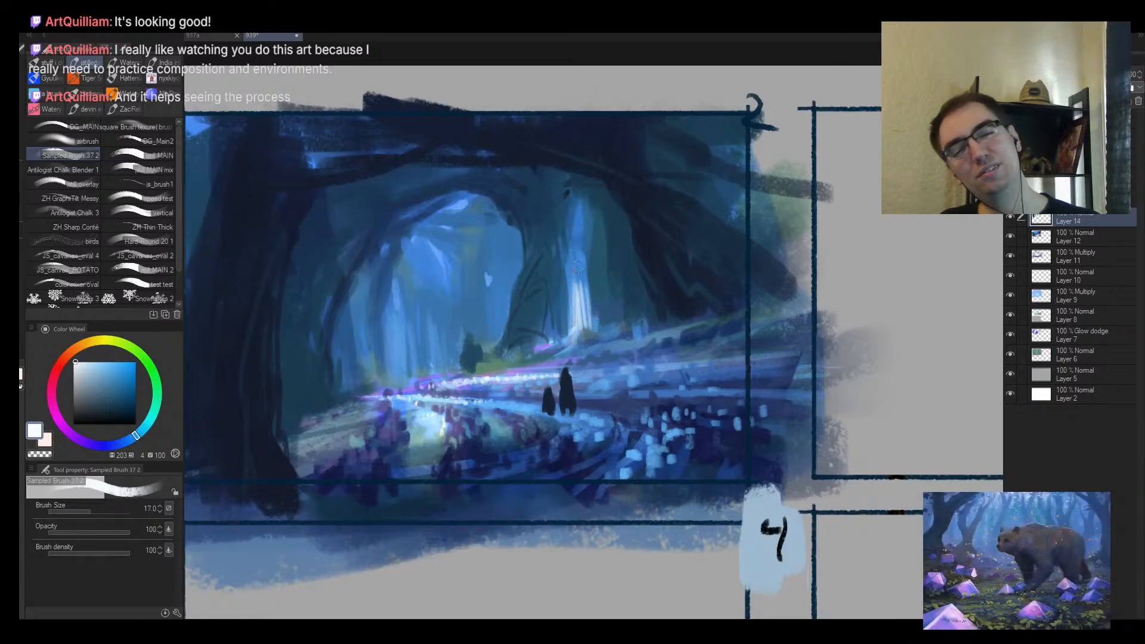
key(bracketleft)
mouse_move(598, 264)
mouse_down()
mouse_move(605, 322)
mouse_move(537, 274)
mouse_move(605, 252)
mouse_move(626, 225)
mouse_up()
Step: Flip the canvas view and add thin near-white light shafts inside the arch, with brush sizes 8 to 17
key(alt+space)
key(h)
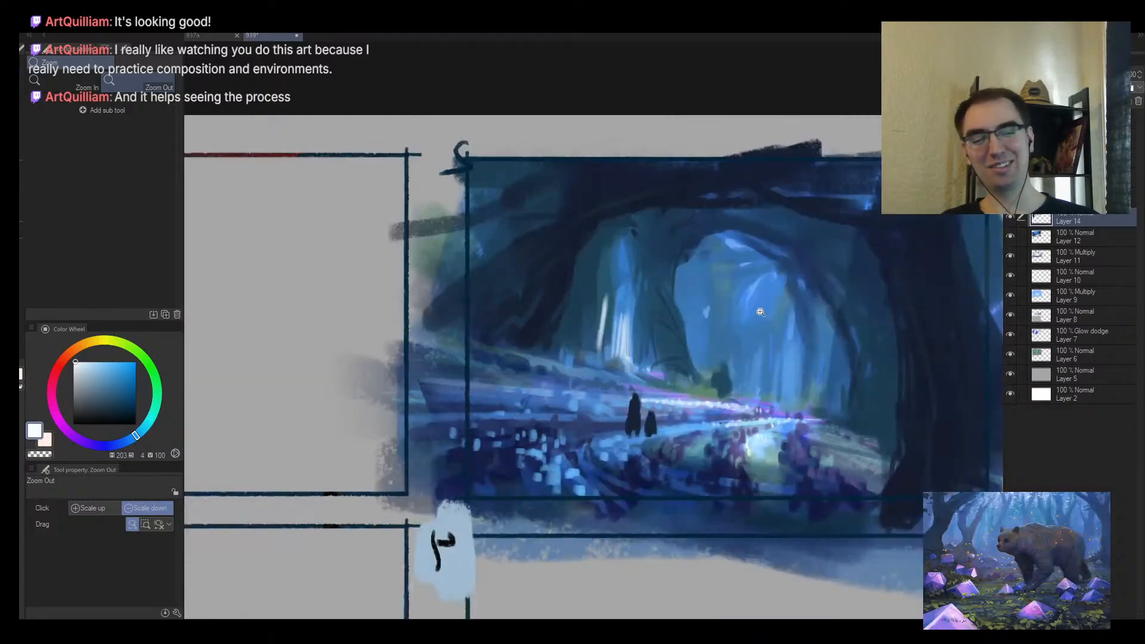
key(bracketleft)
key(bracketleft)
key(bracketleft)
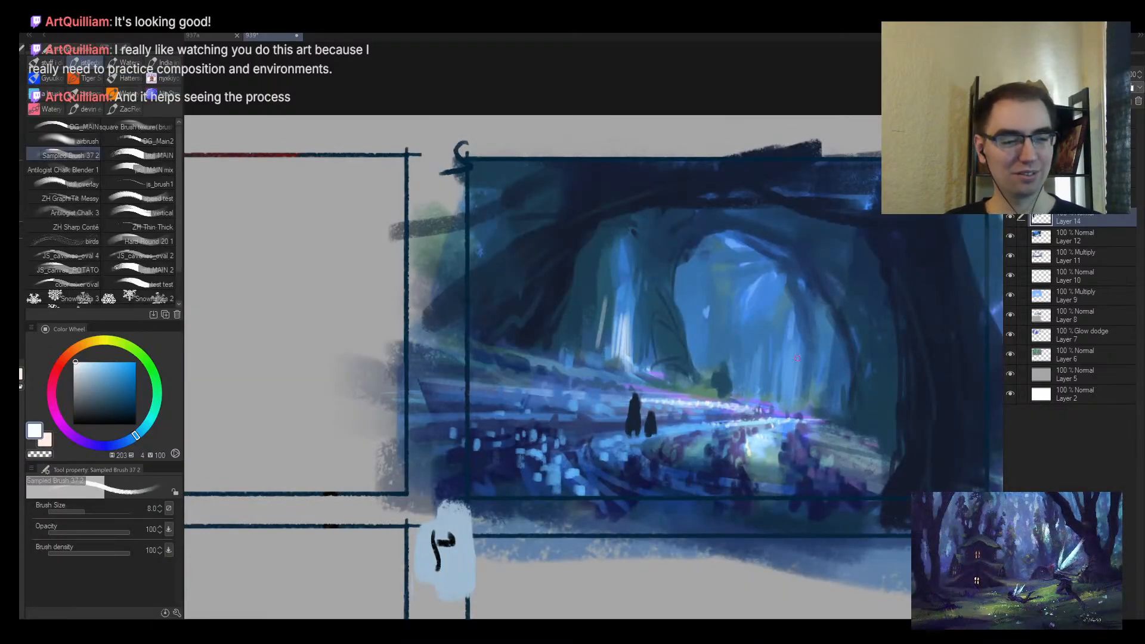
key(bracketright)
key(bracketright)
key(bracketright)
key(bracketright)
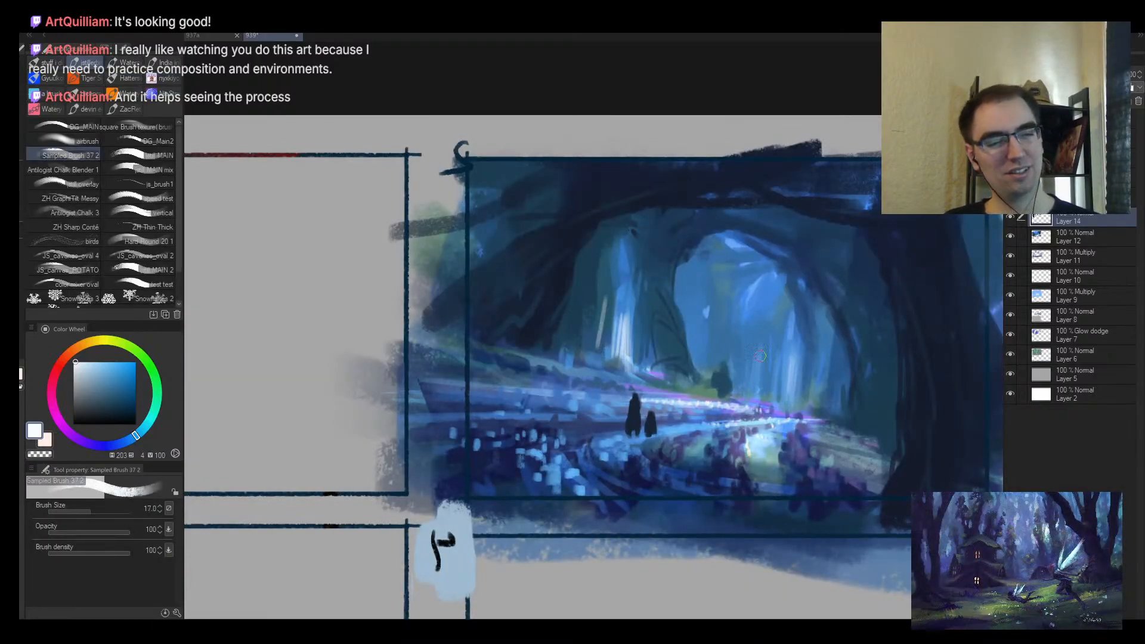
key(ctrl+alt+space)
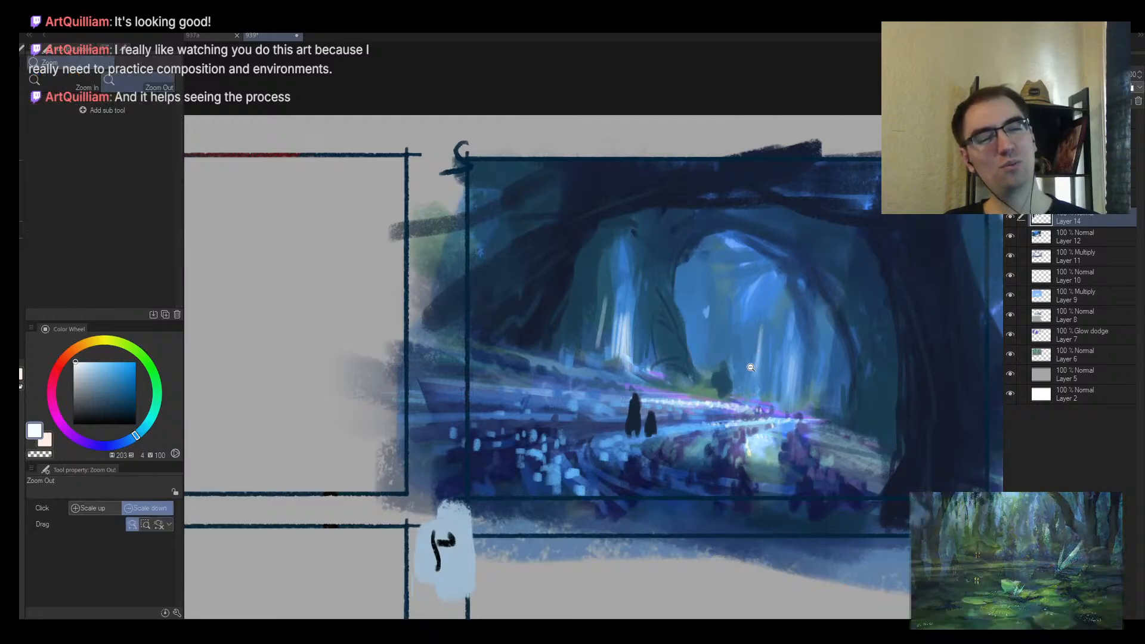
click(754, 305)
alt+click(754, 305)
key(ctrl+alt+space)
click(754, 306)
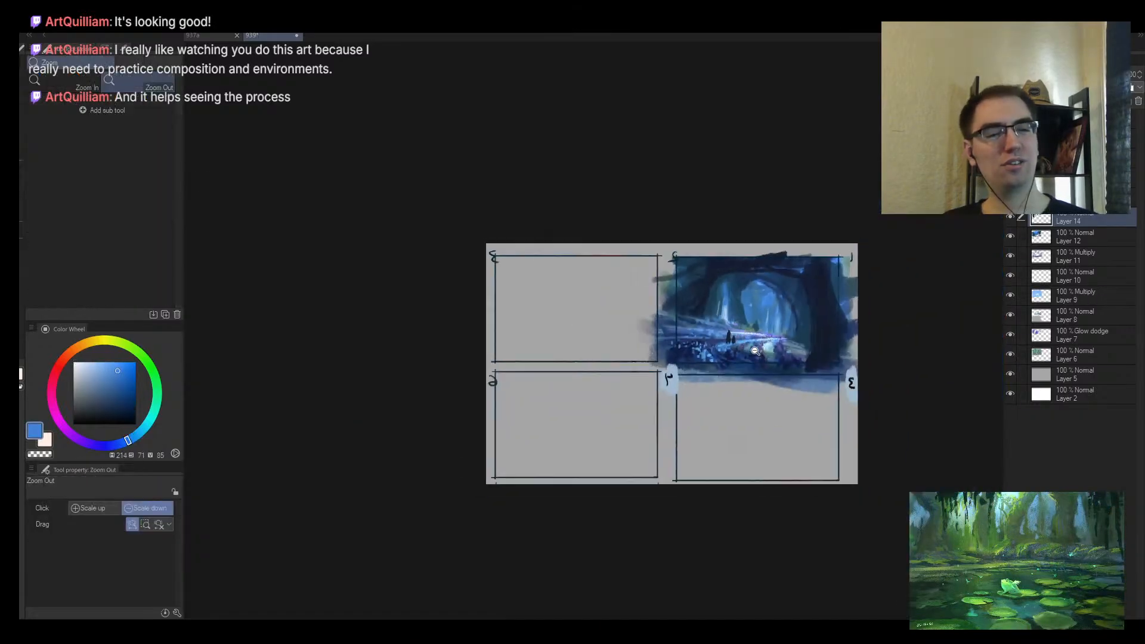
Step: Brush sampled light blue highlights along the flowered path around the two figures, then flip the view back to check the thumbnails
scroll(808, 317, up, 1)
scroll(787, 287, down, 1)
scroll(764, 321, up, 2)
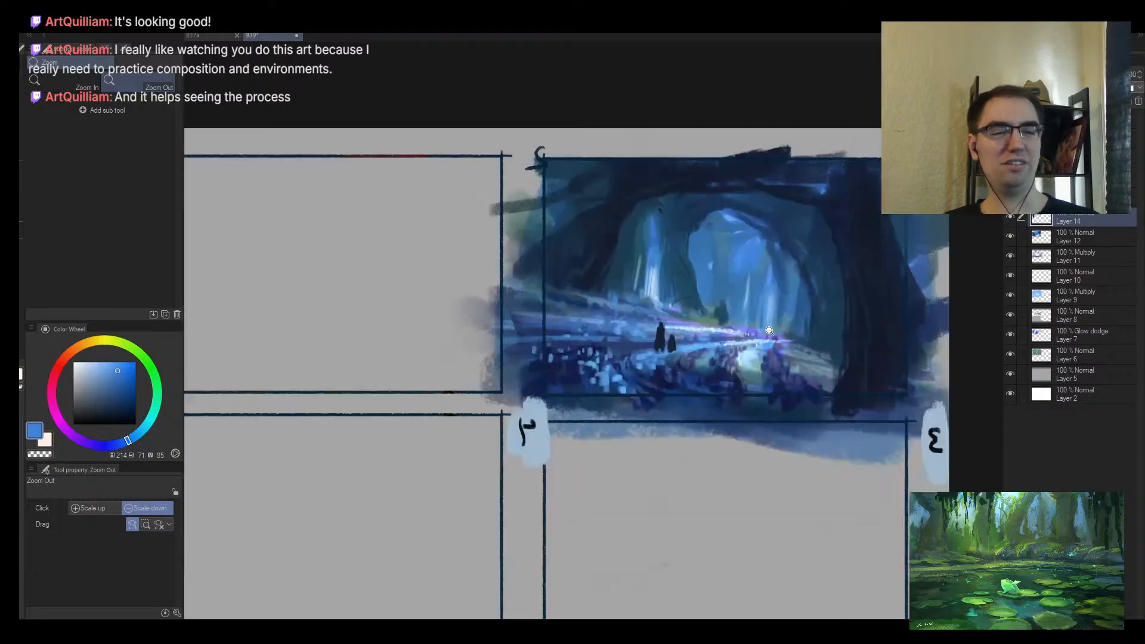
alt+click(757, 376)
alt+click(736, 369)
drag(735, 366, 776, 365)
alt+click(729, 344)
key([)
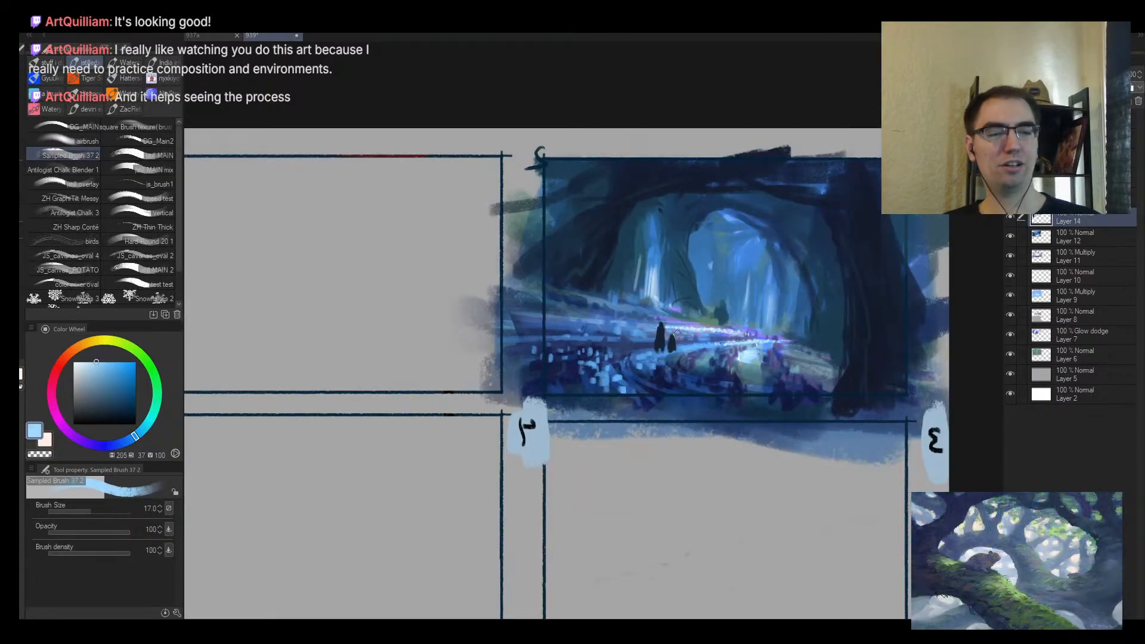
drag(678, 335, 566, 335)
drag(653, 337, 613, 341)
key(ctrl+alt+space)
drag(774, 365, 737, 383)
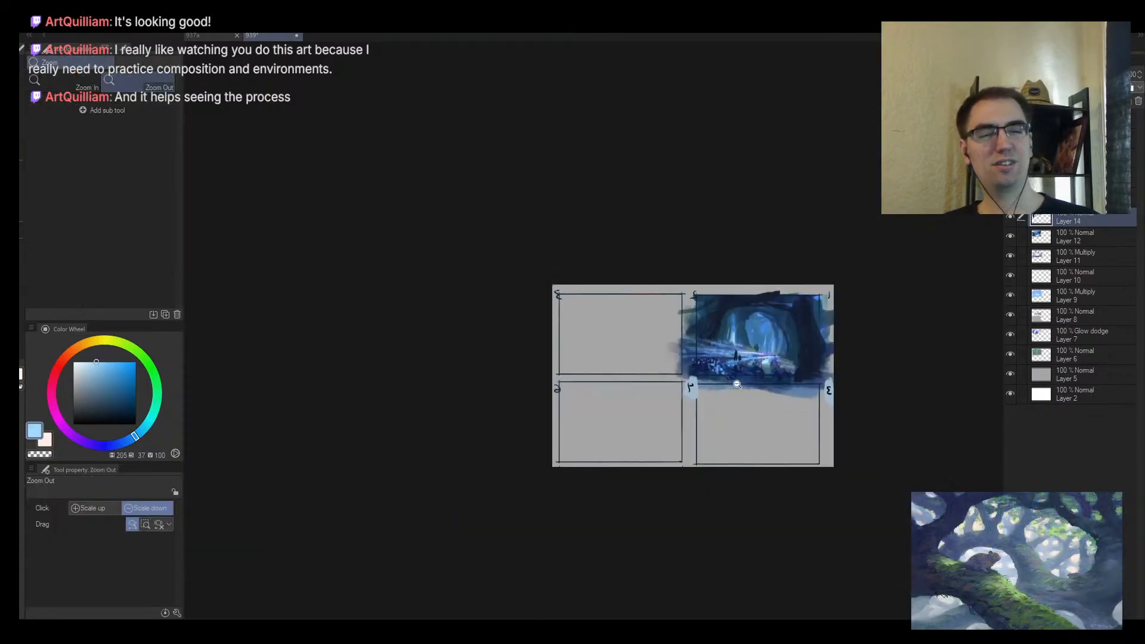
scroll(786, 360, up, 2)
key(h)
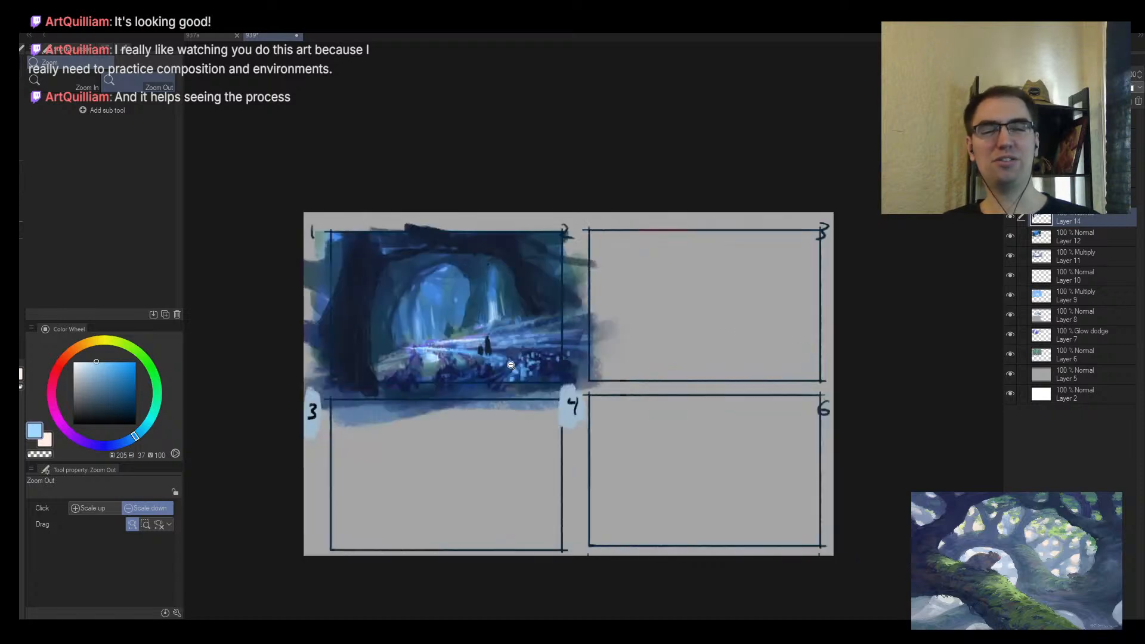
Step: Paint a short dark navy stroke in panel 3 with a colour sampled from the tree trunk, at brush size 20
scroll(510, 386, up, 2)
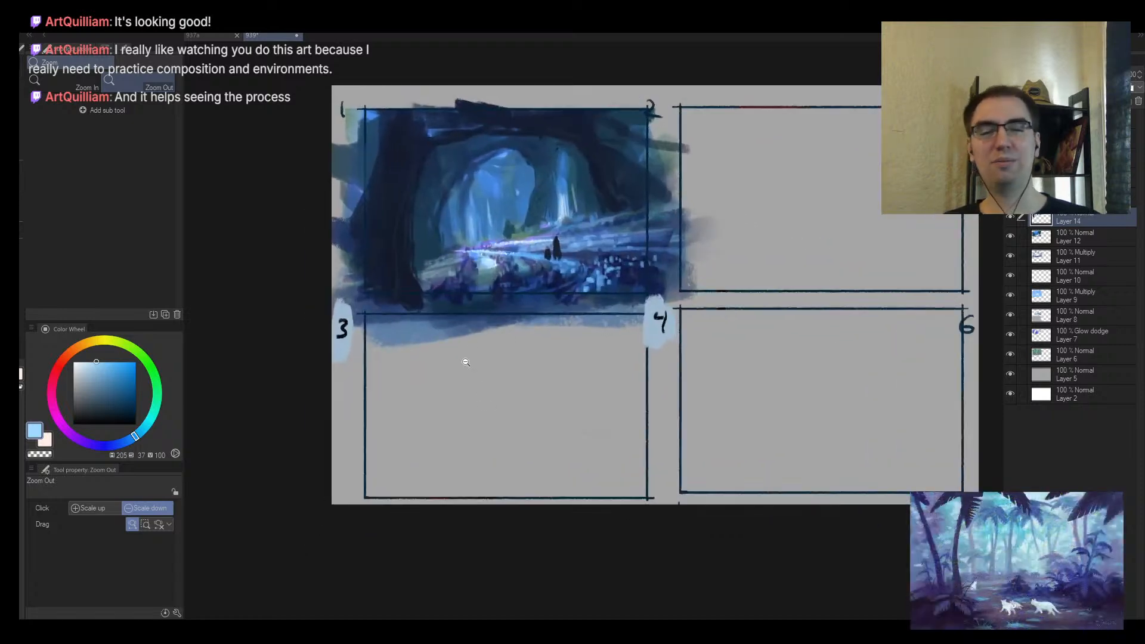
key(b)
alt+click(529, 344)
alt+click(394, 279)
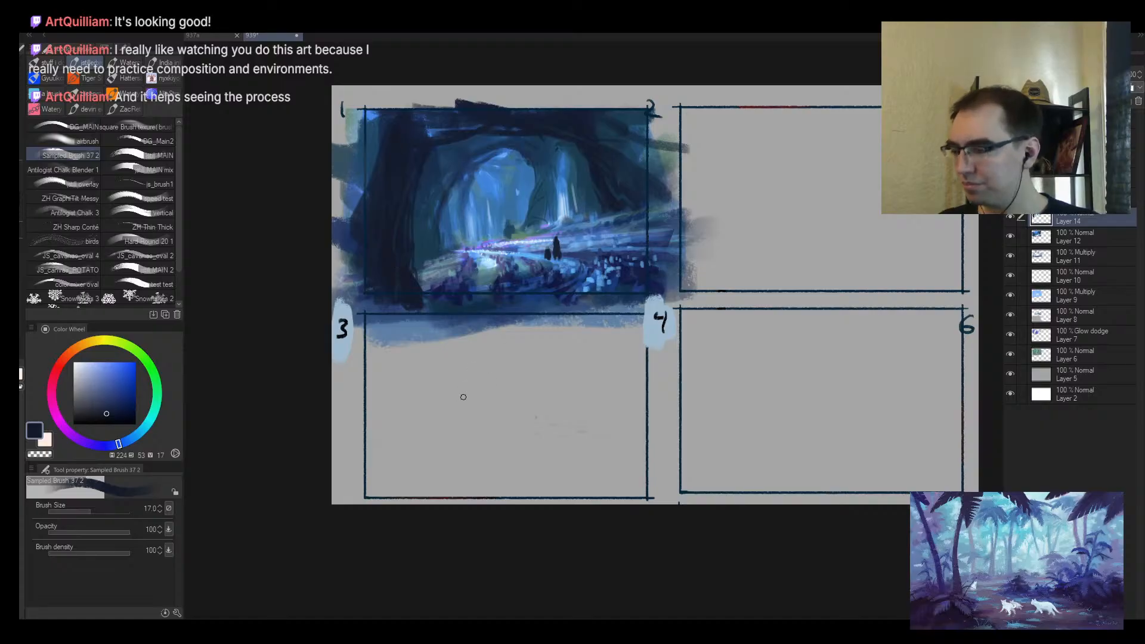
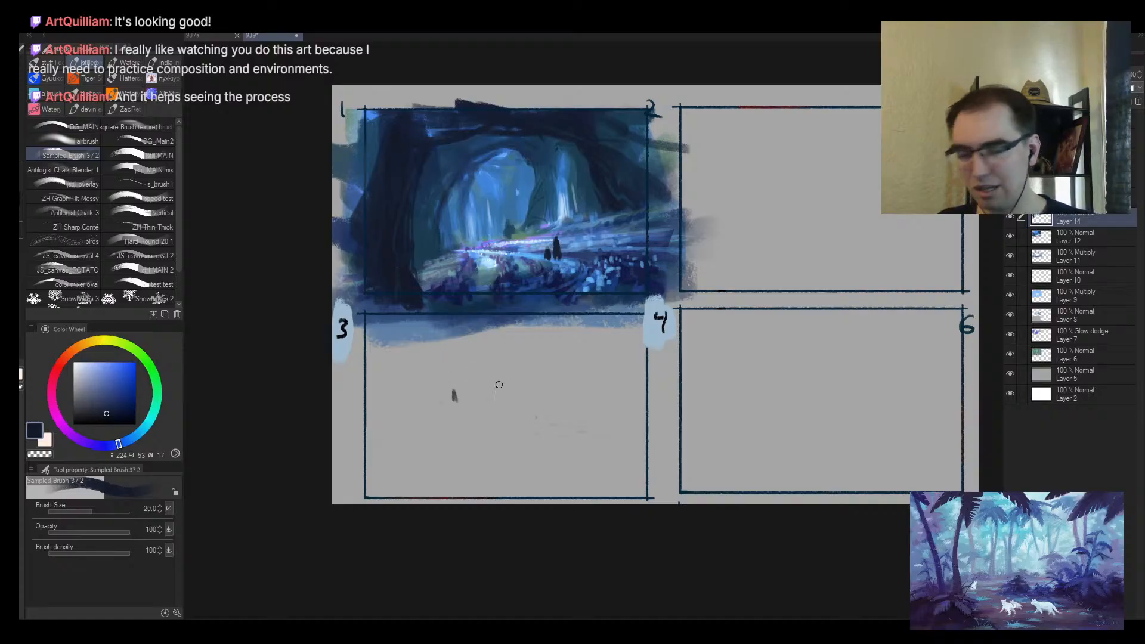
mouse_move(456, 424)
mouse_down()
mouse_move(519, 391)
mouse_move(504, 370)
mouse_up()
key(alt+space)
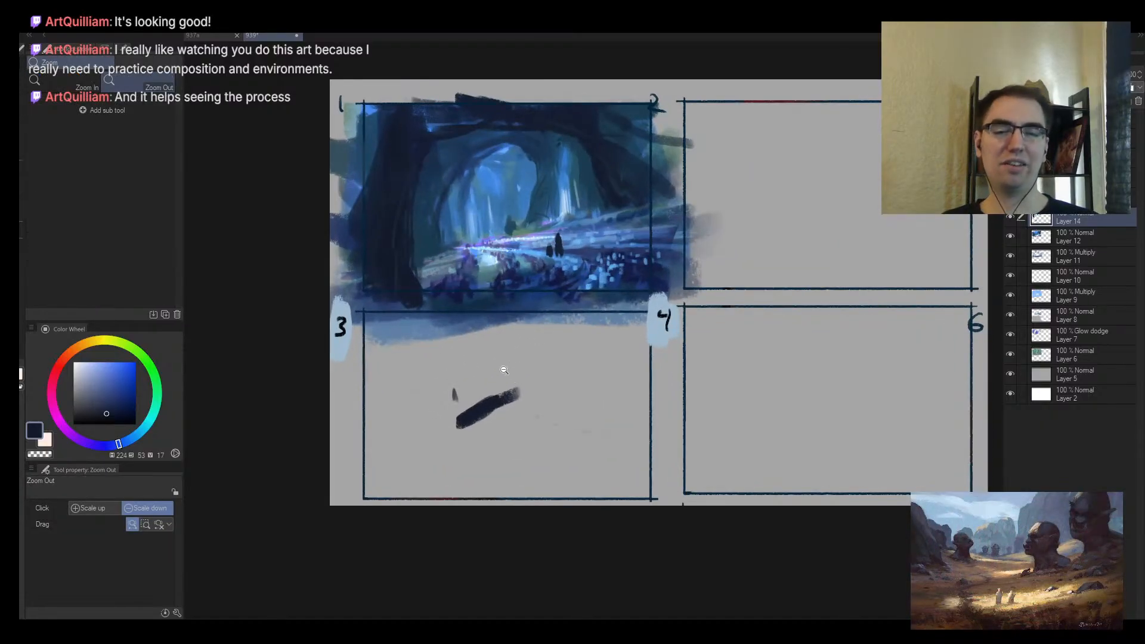
Step: Block in a muted mauve sky across the upper part of panel 3 with brush sizes 80 to 100
drag(101, 404, 87, 399)
mouse_move(440, 439)
mouse_down()
mouse_move(399, 398)
mouse_move(540, 391)
mouse_move(402, 370)
mouse_move(644, 327)
mouse_up()
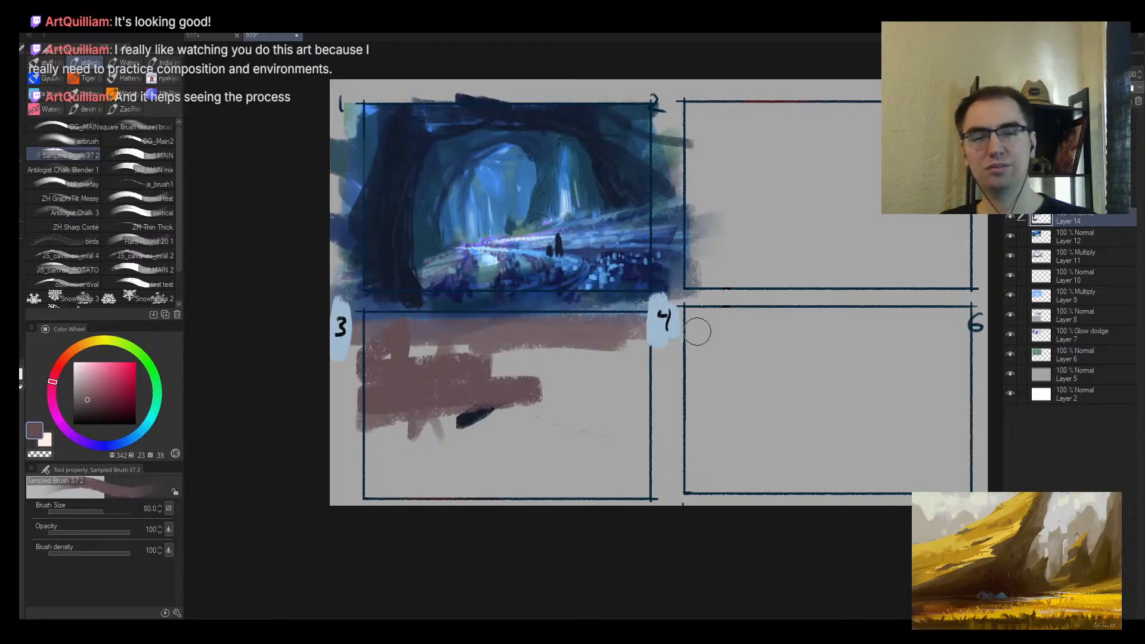
alt+click(586, 374)
drag(555, 378, 394, 393)
alt+click(498, 346)
key(])
mouse_move(513, 346)
mouse_down()
mouse_move(405, 372)
mouse_move(475, 362)
mouse_move(445, 456)
mouse_up()
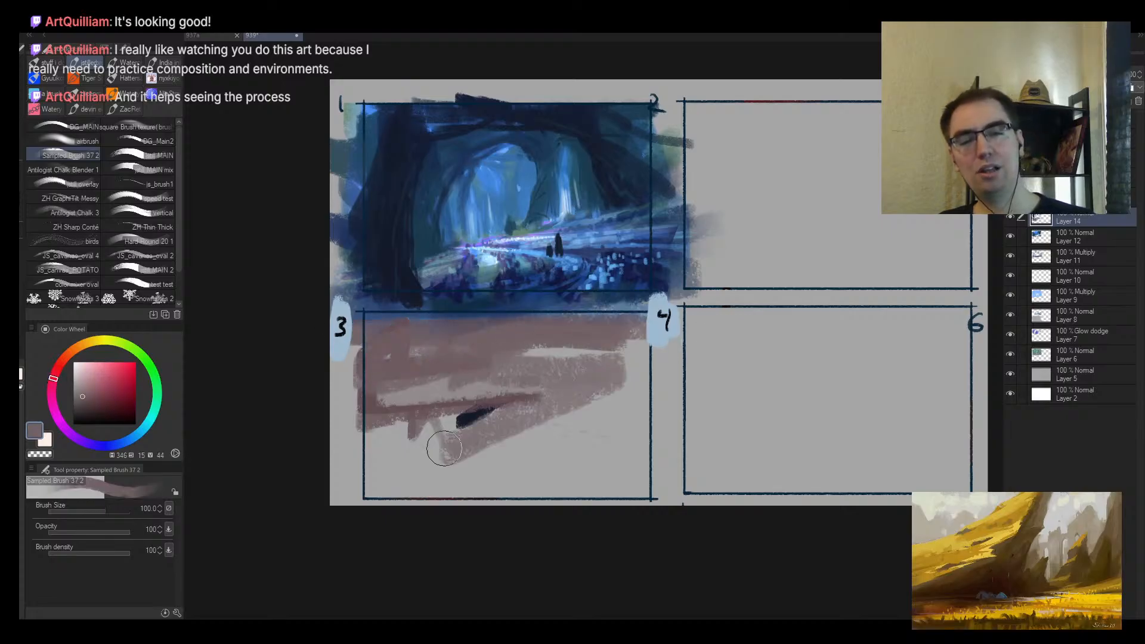
Step: Paint tan and pale peach light into the upper sky of panel 3 at brush size 120
click(79, 349)
click(91, 380)
drag(91, 381, 86, 378)
key(])
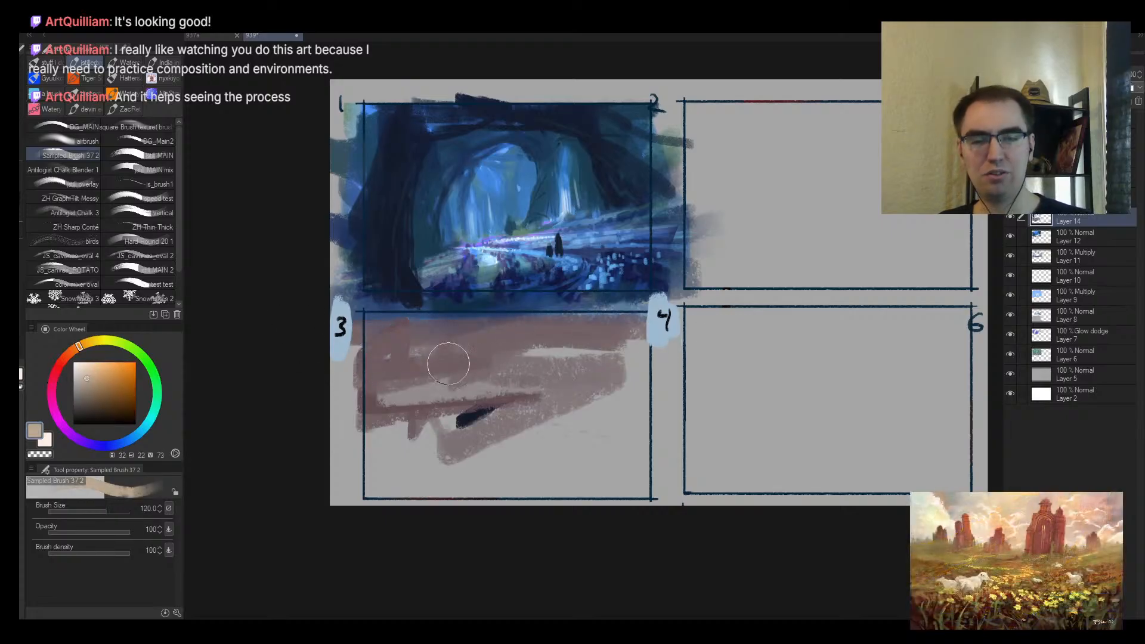
mouse_move(448, 364)
mouse_down()
mouse_move(549, 391)
mouse_move(511, 335)
mouse_move(641, 322)
mouse_up()
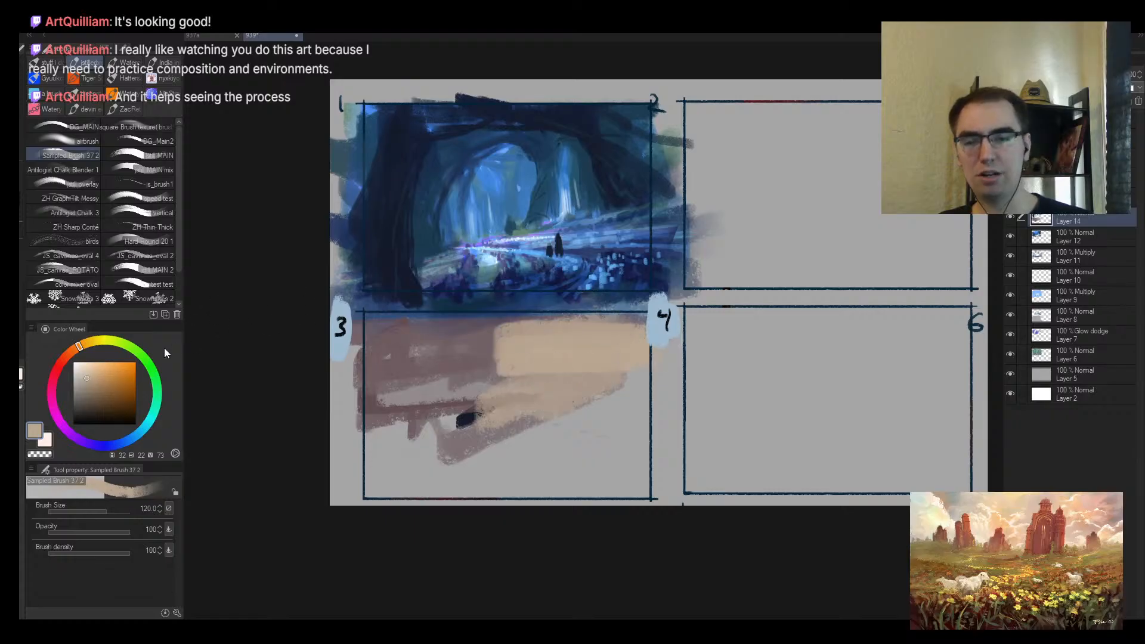
click(92, 362)
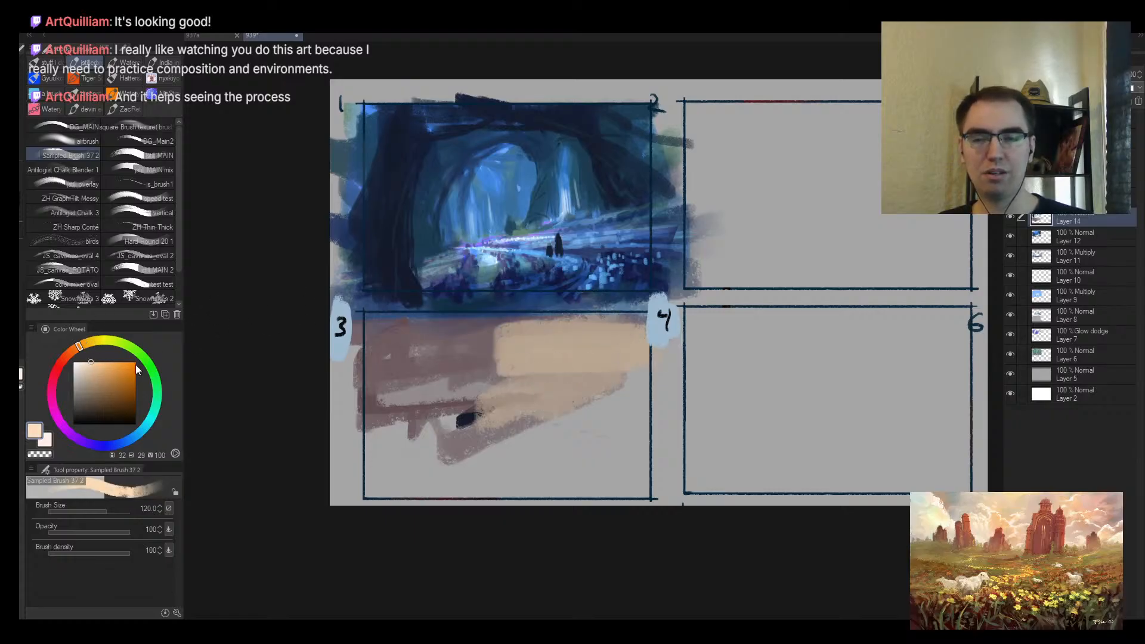
mouse_move(471, 364)
mouse_down()
mouse_move(594, 333)
mouse_move(480, 327)
mouse_move(446, 355)
mouse_move(579, 417)
mouse_up()
Step: Brush sampled mauves beneath the peach band of panel 3, covering the gaps and the dark mark
alt+click(417, 344)
mouse_move(615, 358)
mouse_down()
mouse_move(447, 382)
mouse_move(611, 401)
mouse_up()
click(64, 364)
click(101, 384)
alt+click(534, 386)
mouse_move(521, 370)
mouse_down()
mouse_move(491, 368)
mouse_move(620, 382)
mouse_move(597, 340)
mouse_up()
alt+click(588, 345)
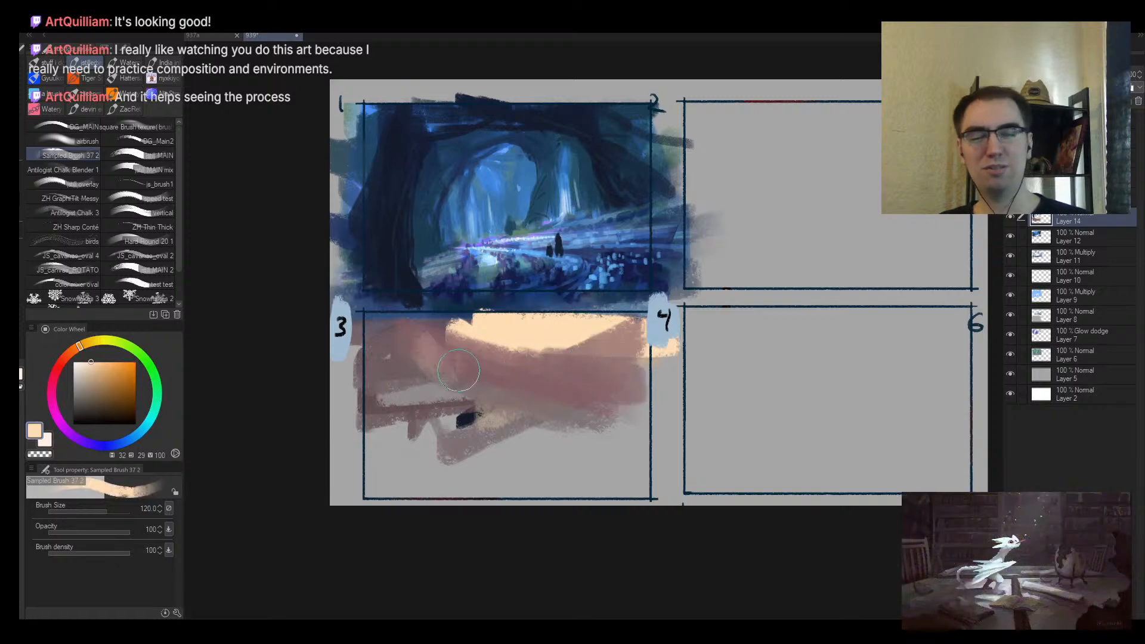
alt+click(459, 370)
mouse_move(396, 340)
mouse_down()
mouse_move(406, 405)
mouse_move(504, 396)
mouse_move(597, 406)
mouse_up()
alt+click(446, 371)
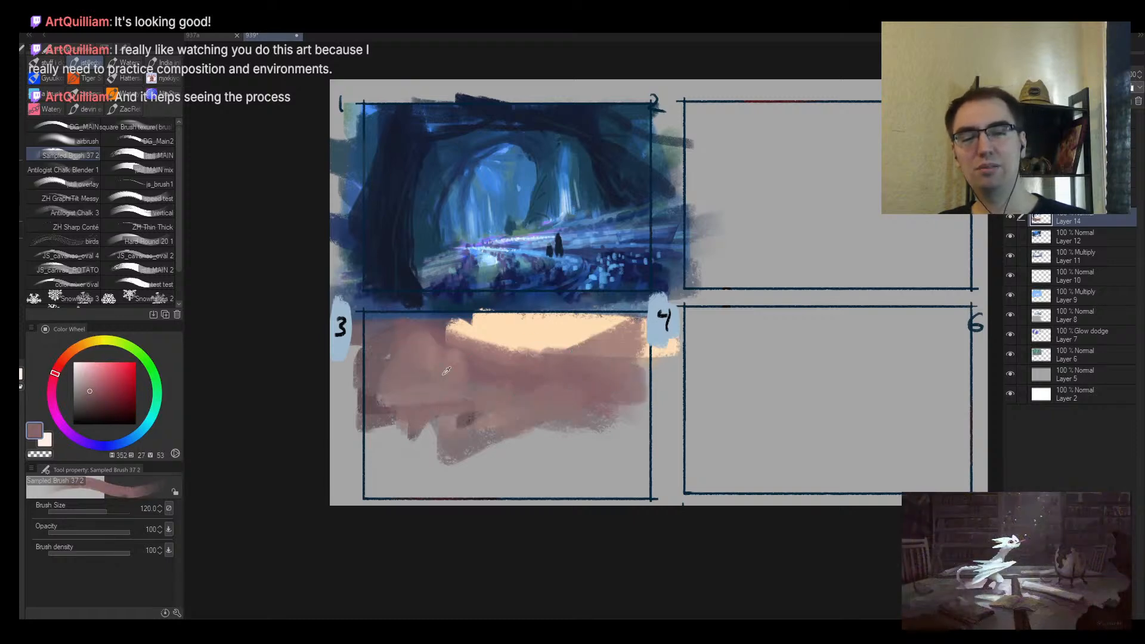
Step: Block in a dark grey-green valley and hillsides across the lower half of panel 3 with brush sizes up to 170
drag(99, 391, 81, 419)
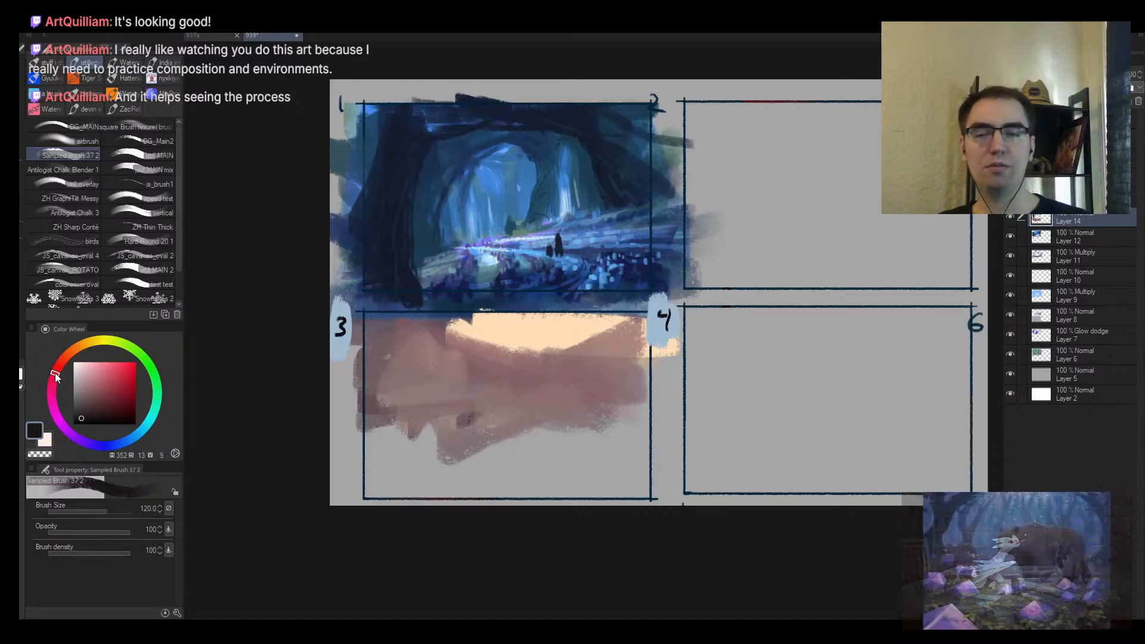
mouse_move(55, 374)
mouse_down()
mouse_move(56, 414)
mouse_move(88, 447)
mouse_move(71, 437)
mouse_move(160, 409)
mouse_up()
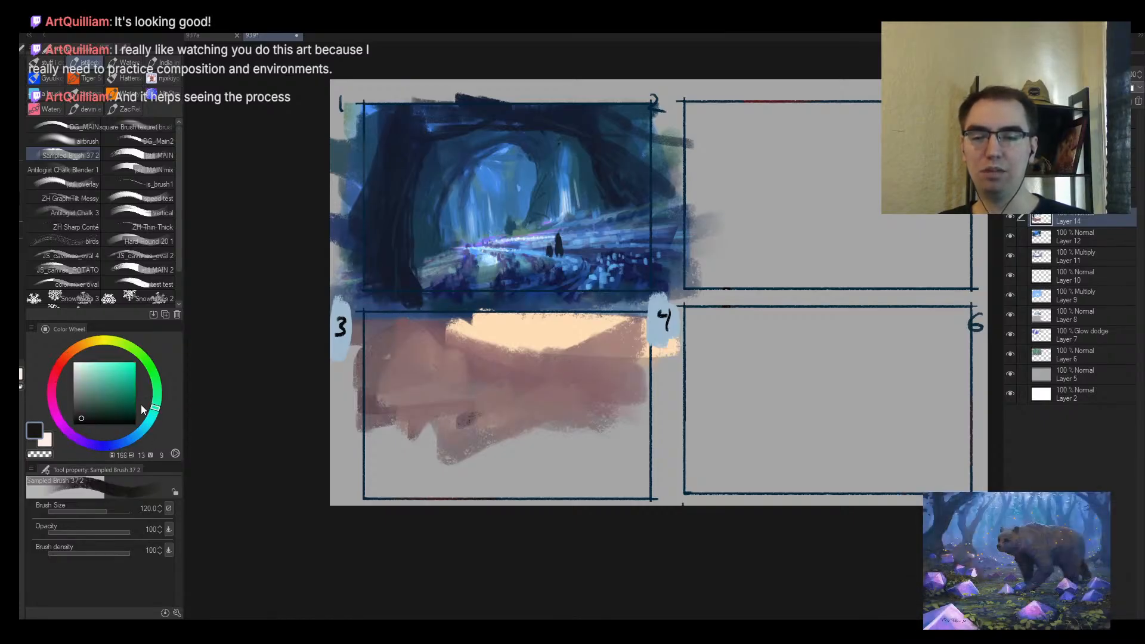
click(82, 411)
drag(81, 413, 80, 418)
key(])
mouse_move(587, 433)
mouse_down()
mouse_move(590, 463)
mouse_move(445, 470)
mouse_move(508, 478)
mouse_move(632, 439)
mouse_up()
drag(81, 416, 80, 404)
key(])
mouse_move(495, 483)
mouse_down()
mouse_move(639, 435)
mouse_move(606, 417)
mouse_move(511, 455)
mouse_move(345, 385)
mouse_move(460, 460)
mouse_move(485, 452)
mouse_move(477, 493)
mouse_move(603, 494)
mouse_up()
click(82, 413)
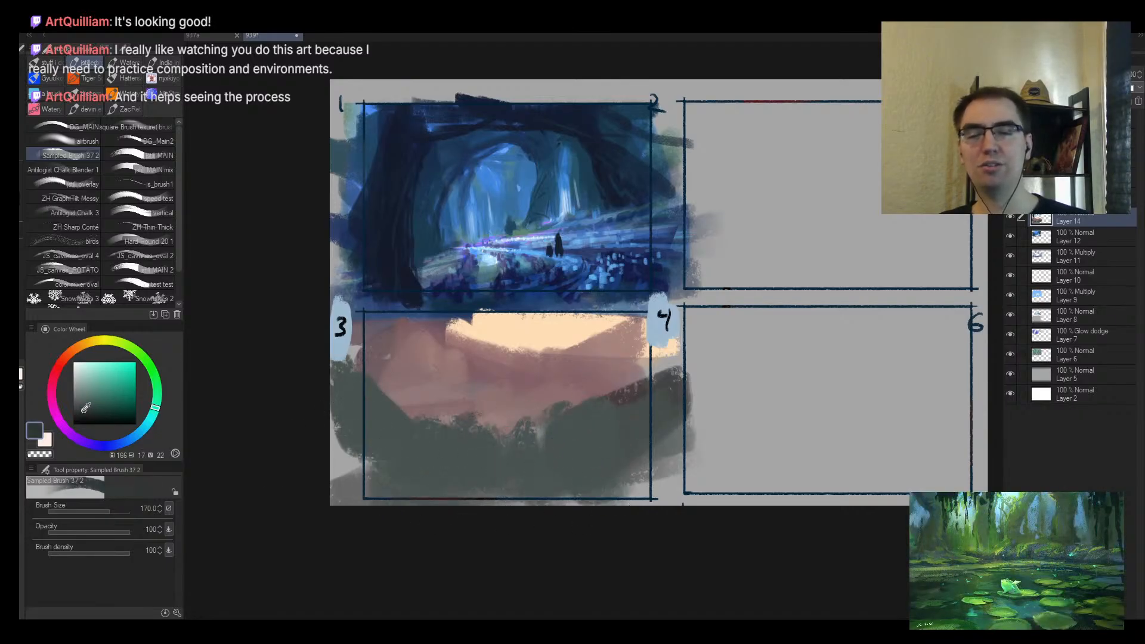
Step: Rework the sky of panel 3 with sampled peach and mauve, checking it in a flipped canvas view
alt+click(518, 327)
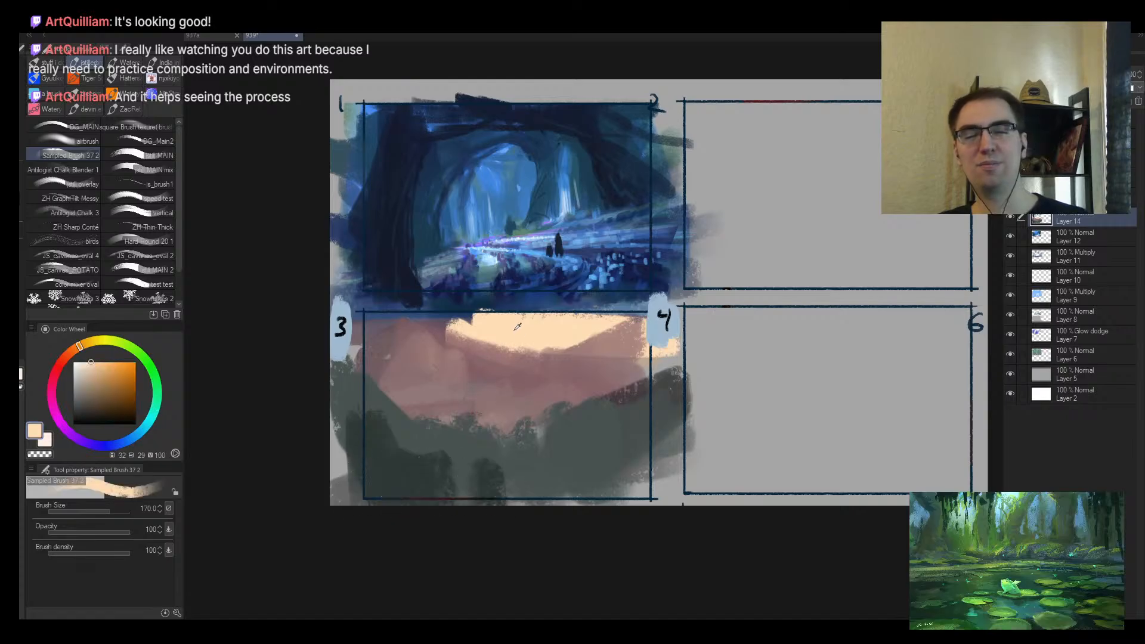
mouse_move(518, 327)
mouse_down()
mouse_move(501, 358)
mouse_move(507, 337)
mouse_move(569, 337)
mouse_up()
alt+click(517, 372)
drag(834, 364, 753, 368)
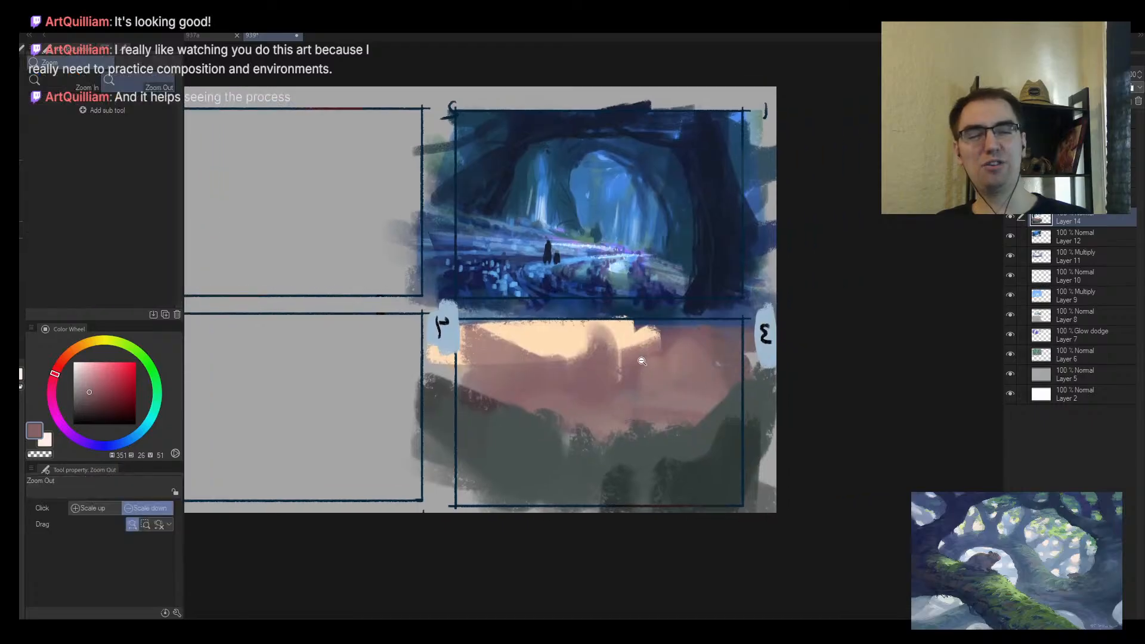
drag(635, 358, 656, 358)
mouse_move(577, 363)
mouse_down()
mouse_move(457, 358)
mouse_move(638, 358)
mouse_up()
key(bracketleft)
key(bracketleft)
key(bracketleft)
mouse_move(522, 363)
mouse_down()
mouse_move(687, 357)
mouse_move(405, 358)
mouse_up()
key(bracketleft)
key(bracketleft)
Step: Paint grey-green trunks and rock spires rising from the valley in panel 3 at about brush size 60
alt+click(555, 421)
mouse_move(533, 400)
mouse_down()
mouse_move(466, 406)
mouse_move(481, 382)
mouse_move(454, 371)
mouse_move(504, 427)
mouse_up()
mouse_move(376, 388)
mouse_down()
mouse_move(442, 352)
mouse_move(447, 397)
mouse_up()
drag(498, 341, 529, 424)
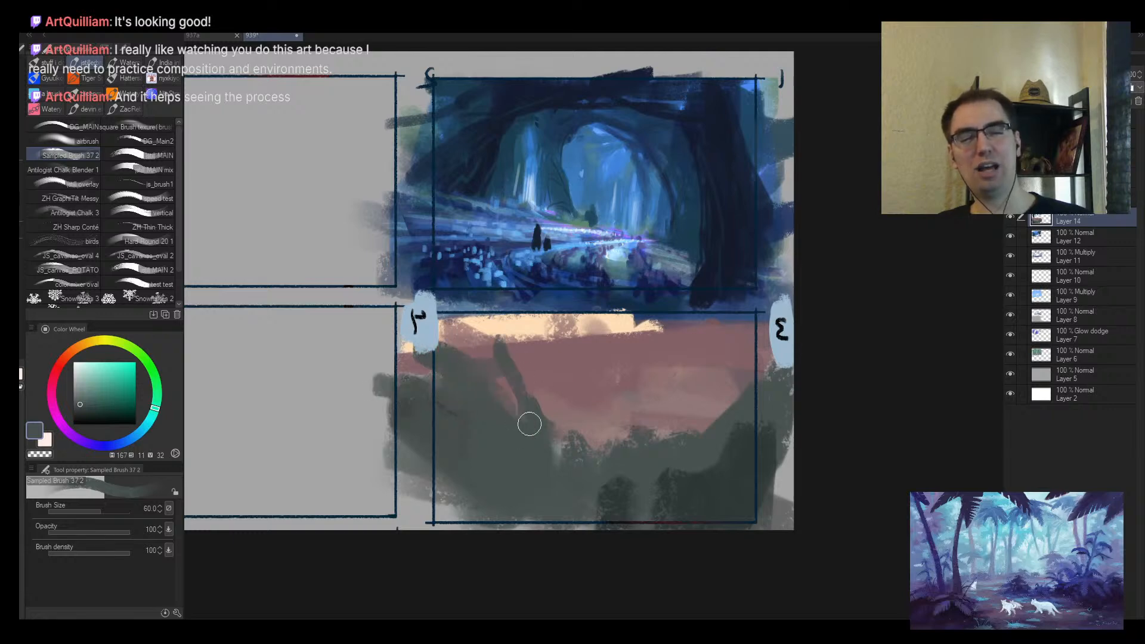
alt+click(680, 424)
key(bracketright)
mouse_move(656, 384)
mouse_down()
mouse_move(696, 368)
mouse_move(677, 346)
mouse_move(671, 381)
mouse_move(607, 452)
mouse_up()
Step: Extend the pale peach band along the top of panel 3's sky at brush size 50
alt+click(571, 407)
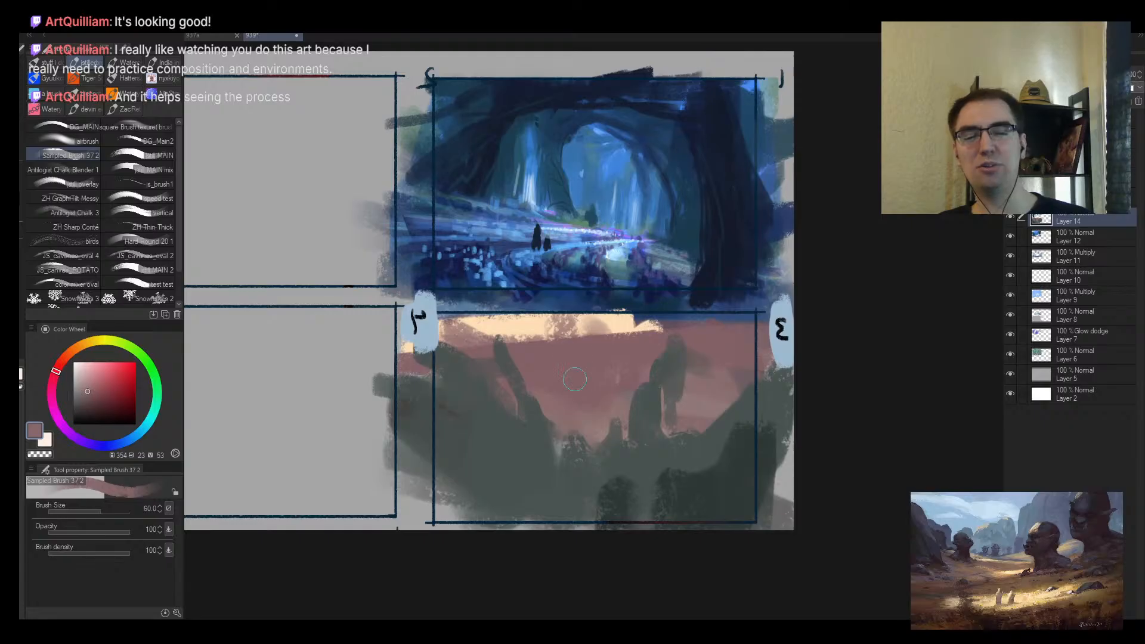
alt+click(533, 325)
key(bracketleft)
drag(495, 329, 650, 321)
drag(560, 322, 725, 322)
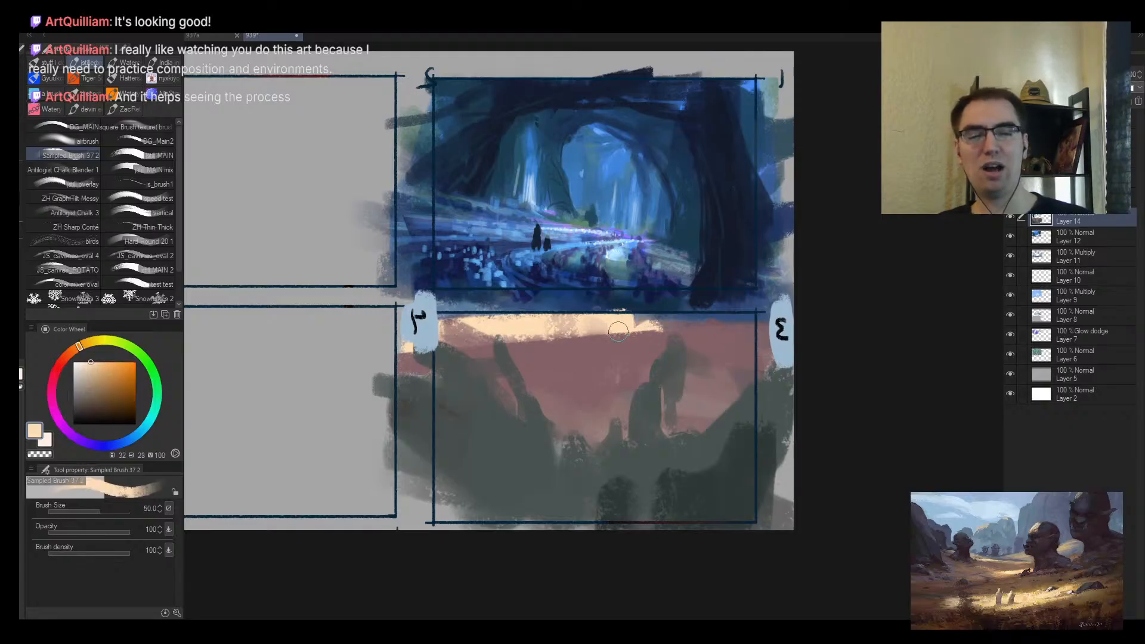
Step: Paint a grey-green arched branch across the middle of panel 3 above the spires
alt+click(639, 404)
mouse_move(495, 391)
mouse_down()
mouse_move(582, 367)
mouse_move(746, 393)
mouse_up()
alt+click(597, 426)
mouse_move(638, 373)
mouse_down()
mouse_move(627, 499)
mouse_move(716, 411)
mouse_up()
key(ctrl+z)
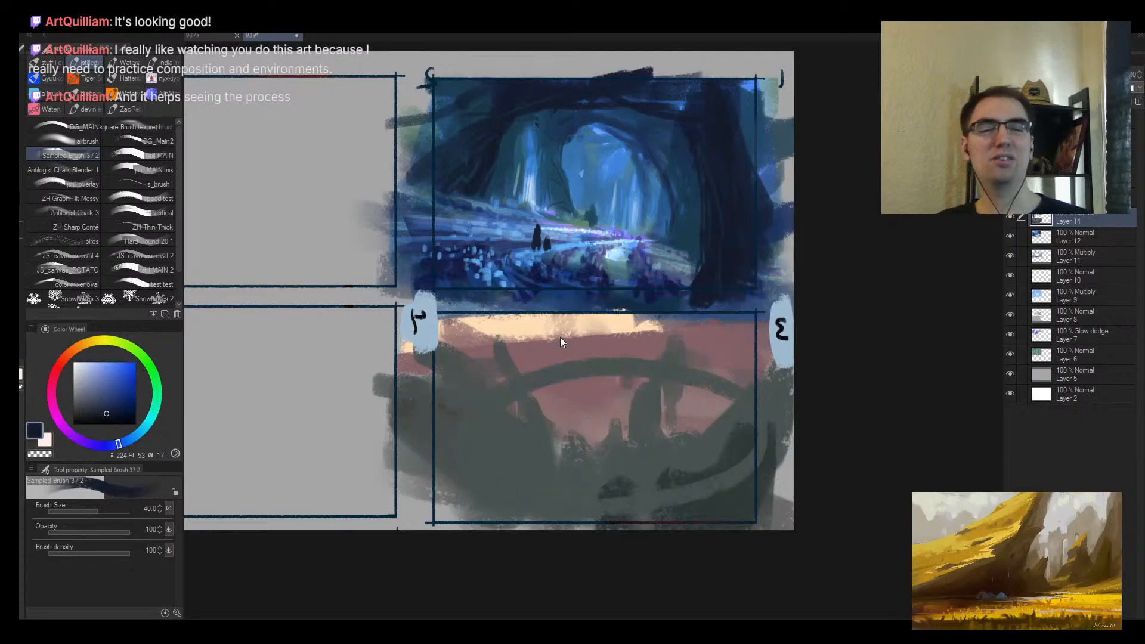
Step: Try a jagged navy skyline silhouette across the sky of panel 3 with brush sizes 20 to 30, and undo it
key(bracketleft)
alt+click(552, 338)
alt+click(680, 259)
key(bracketleft)
mouse_move(528, 365)
mouse_down()
mouse_move(556, 333)
mouse_move(543, 337)
mouse_move(567, 353)
mouse_move(624, 326)
mouse_move(622, 342)
mouse_move(692, 340)
mouse_up()
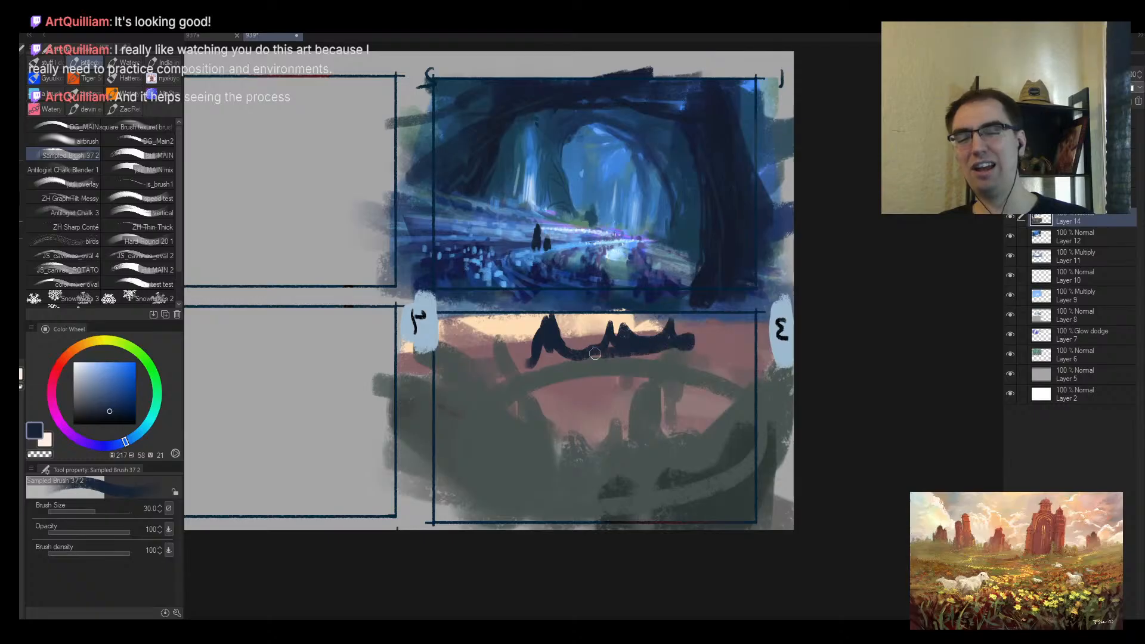
drag(572, 357, 406, 355)
drag(495, 344, 462, 337)
key(bracketleft)
scroll(534, 350, up, 2)
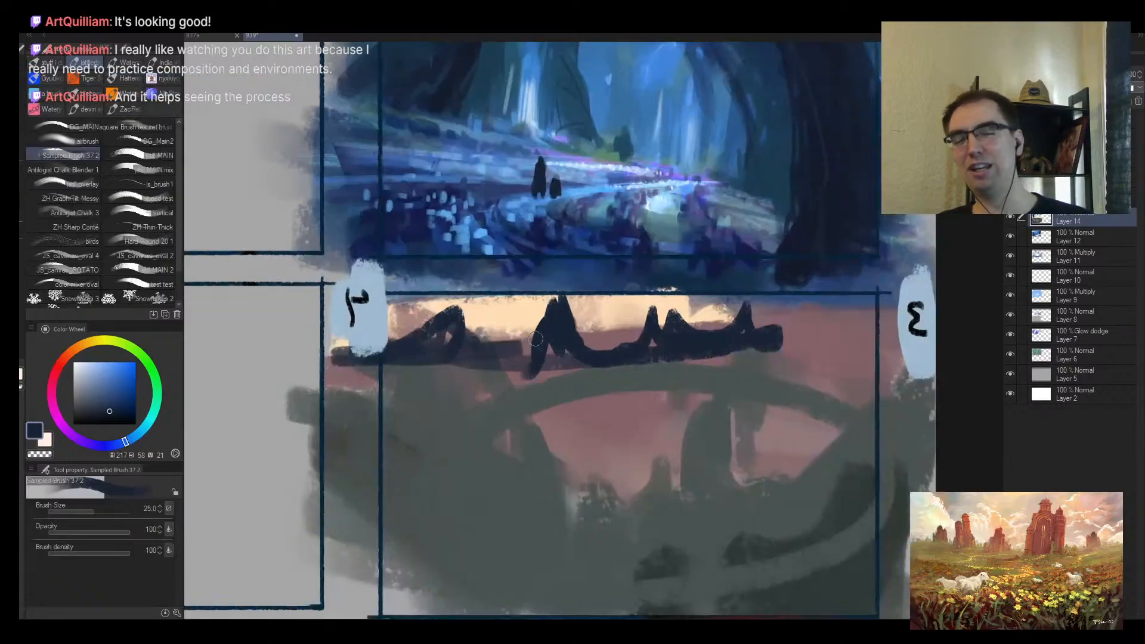
mouse_move(519, 280)
mouse_down()
mouse_move(743, 313)
mouse_move(676, 312)
mouse_up()
key(ctrl+z)
key(ctrl+z)
key(ctrl+z)
key(ctrl+z)
key(ctrl+z)
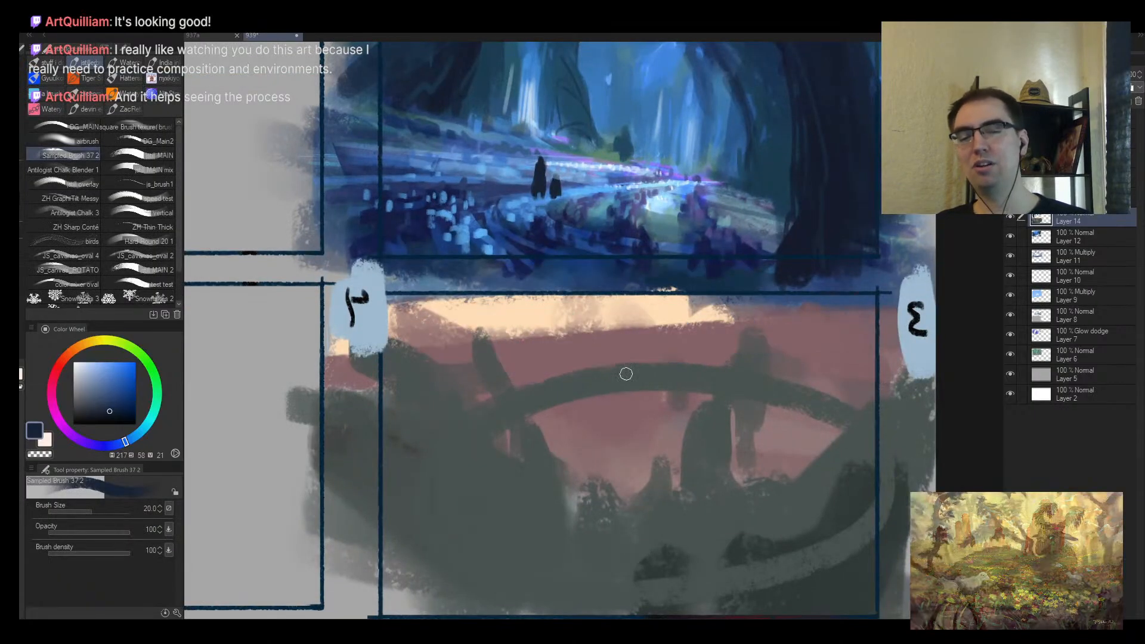
Step: Try thin navy strokes down through the arch of panel 3 at brush size 17, and undo them
key(bracketleft)
drag(546, 306, 615, 395)
mouse_move(648, 445)
mouse_down()
mouse_move(528, 484)
mouse_move(633, 501)
mouse_up()
key(ctrl+z)
key(ctrl+z)
key(ctrl+z)
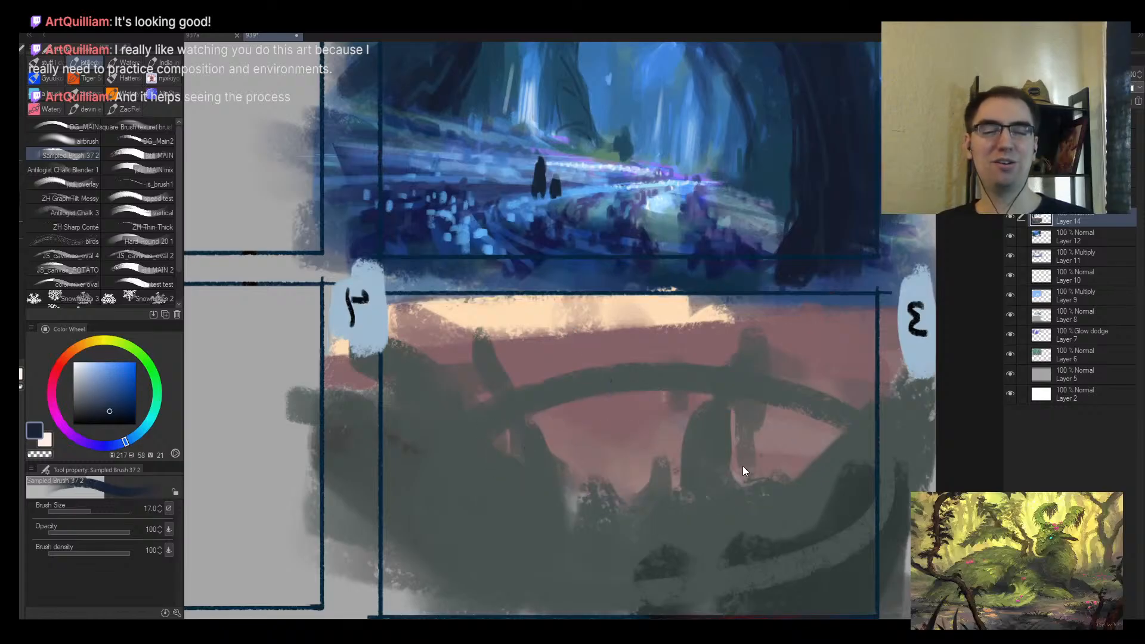
Step: Break up the arched branch in panel 3 with sampled mauve and reshape its ends in grey-green, up to brush size 50
key(ctrl+alt+space)
click(644, 340)
click(643, 344)
alt+click(594, 357)
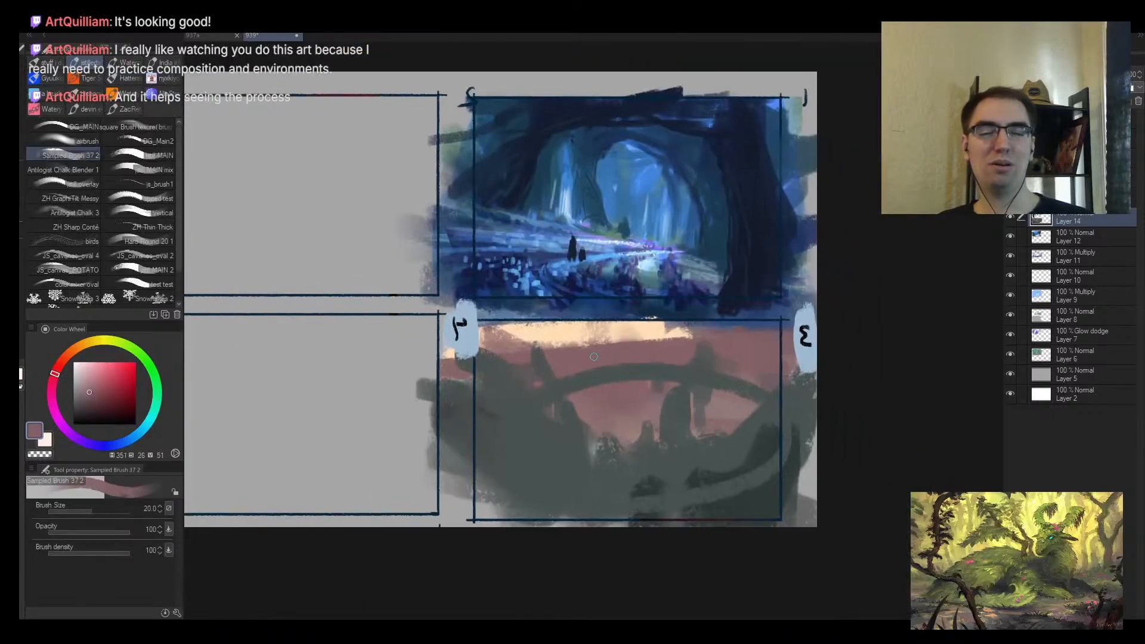
alt+click(621, 370)
key(bracketright)
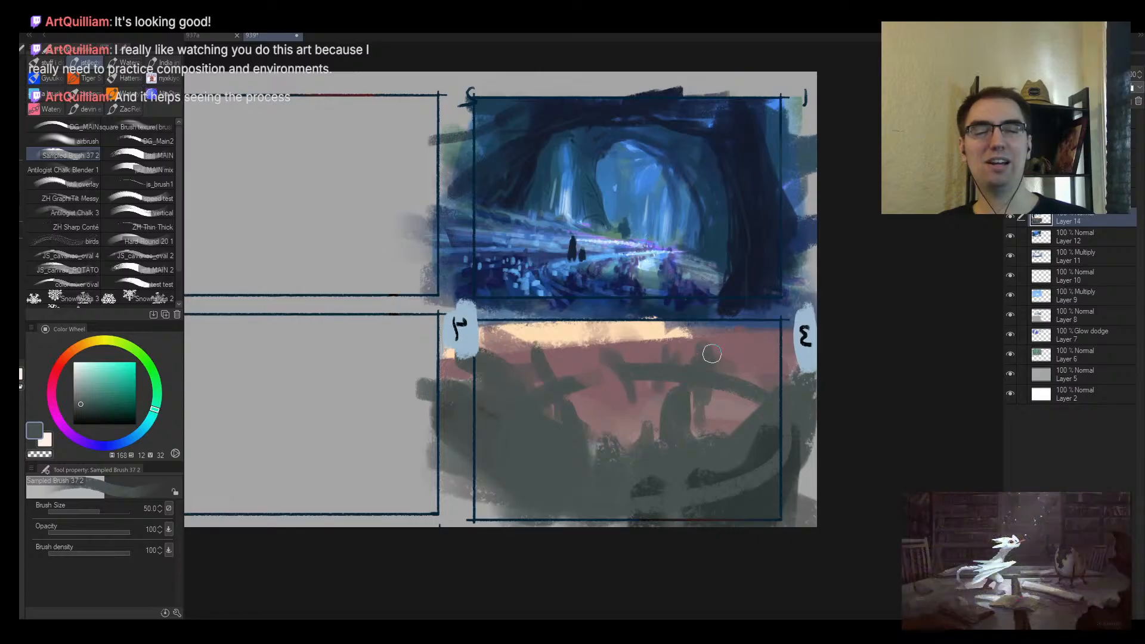
Step: Paint a near-black green curved trunk along the outer edge of panel 3 at brush size 60
alt+click(769, 484)
key(bracketright)
click(89, 413)
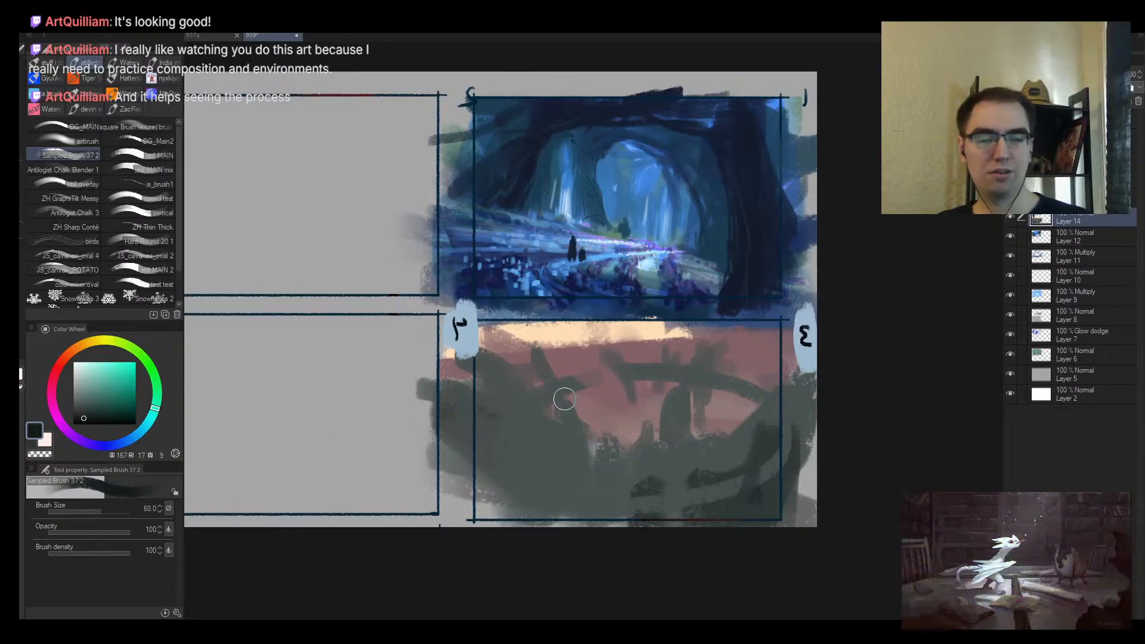
mouse_move(757, 513)
mouse_down()
mouse_move(747, 480)
mouse_move(806, 396)
mouse_up()
key(bracketright)
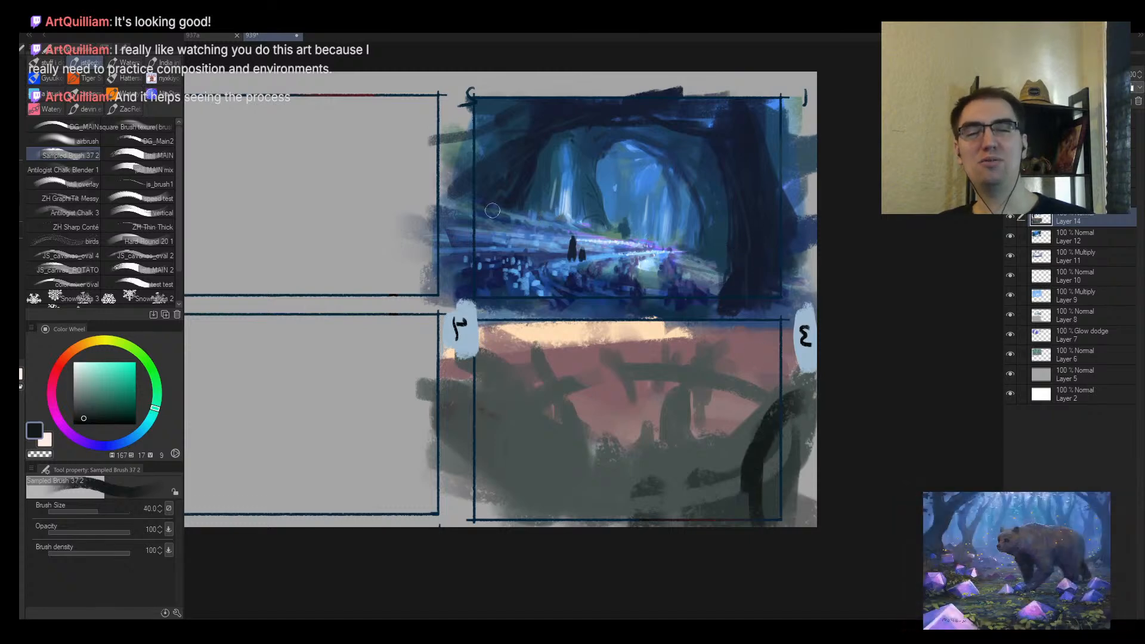
Step: Try dark diagonal lines across the forest in panel 1 with brush sizes 25 to 40, and undo them
drag(492, 210, 728, 253)
mouse_move(582, 216)
mouse_down()
mouse_move(533, 197)
mouse_move(709, 250)
mouse_up()
key(bracketleft)
key(bracketleft)
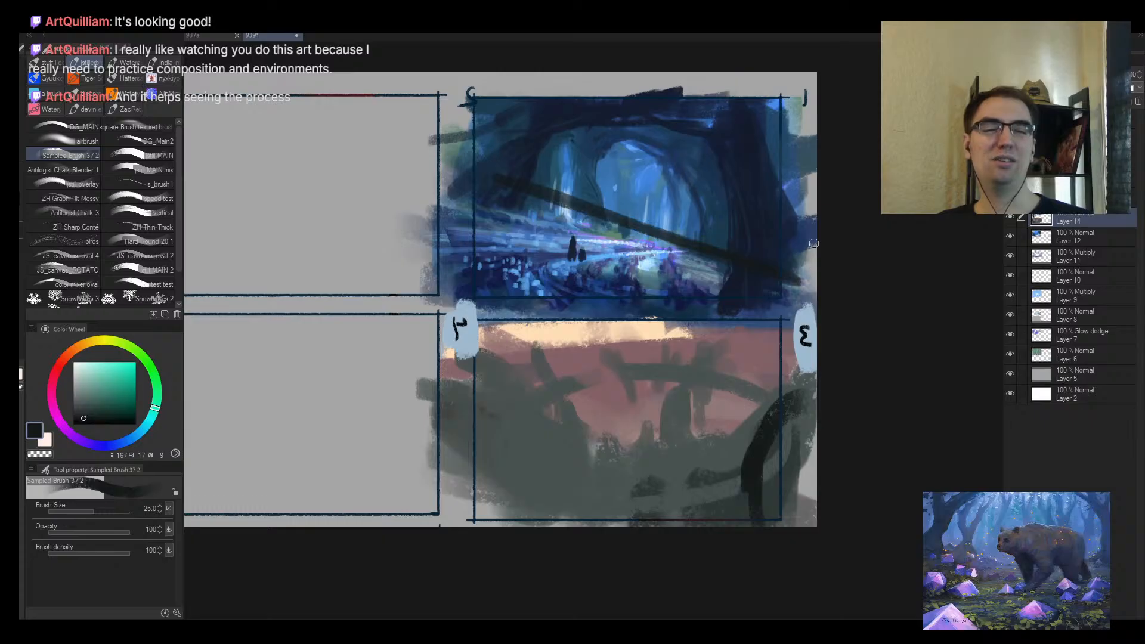
mouse_move(815, 244)
mouse_down()
mouse_move(496, 207)
mouse_move(554, 228)
mouse_move(722, 226)
mouse_up()
key(ctrl+z)
key(bracketleft)
Step: Try a long, straight dark line across panel 1 above the figures, check it zoomed out, and undo it
drag(474, 219, 803, 229)
key(alt+space)
mouse_move(796, 229)
mouse_down()
mouse_move(780, 227)
mouse_move(807, 208)
mouse_up()
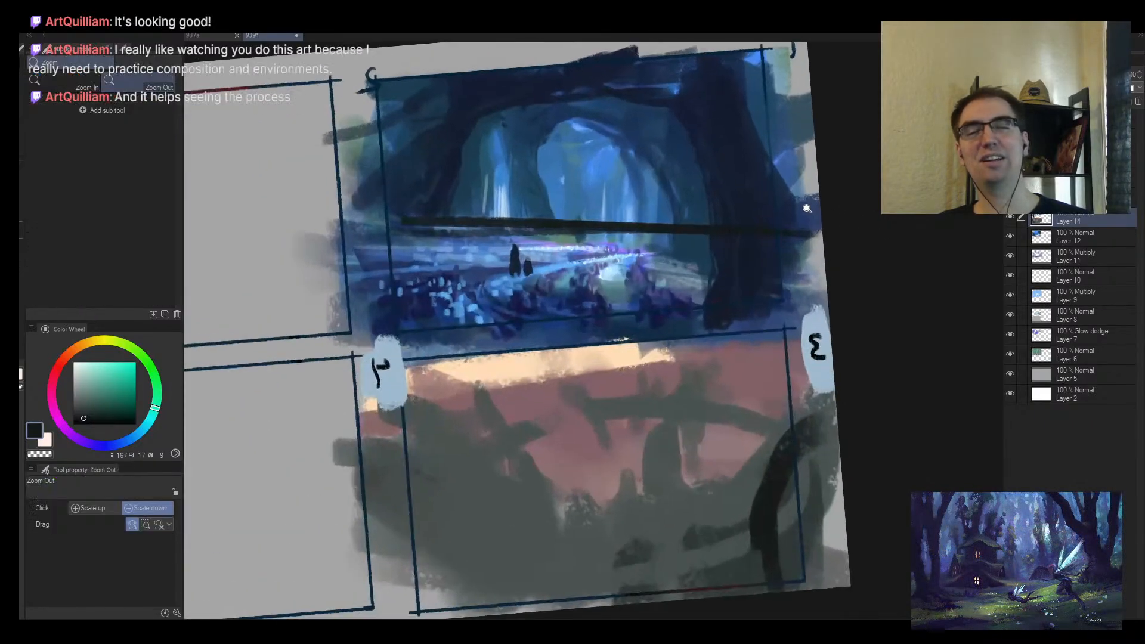
click(807, 208)
click(811, 208)
click(747, 234)
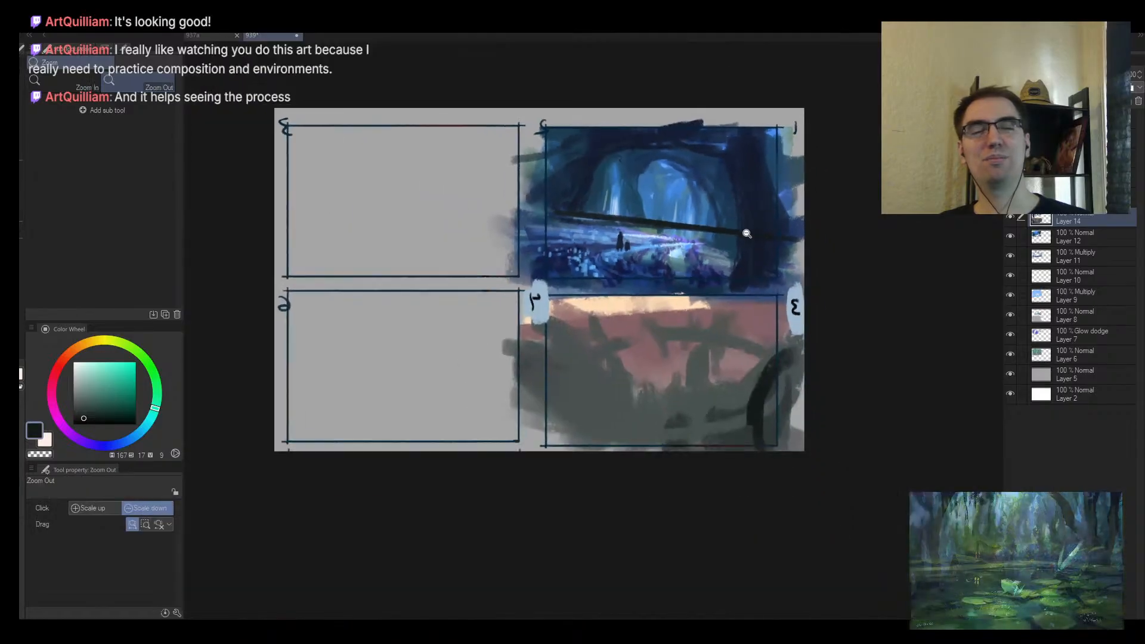
key(ctrl+z)
click(710, 227)
scroll(707, 233, up, 1)
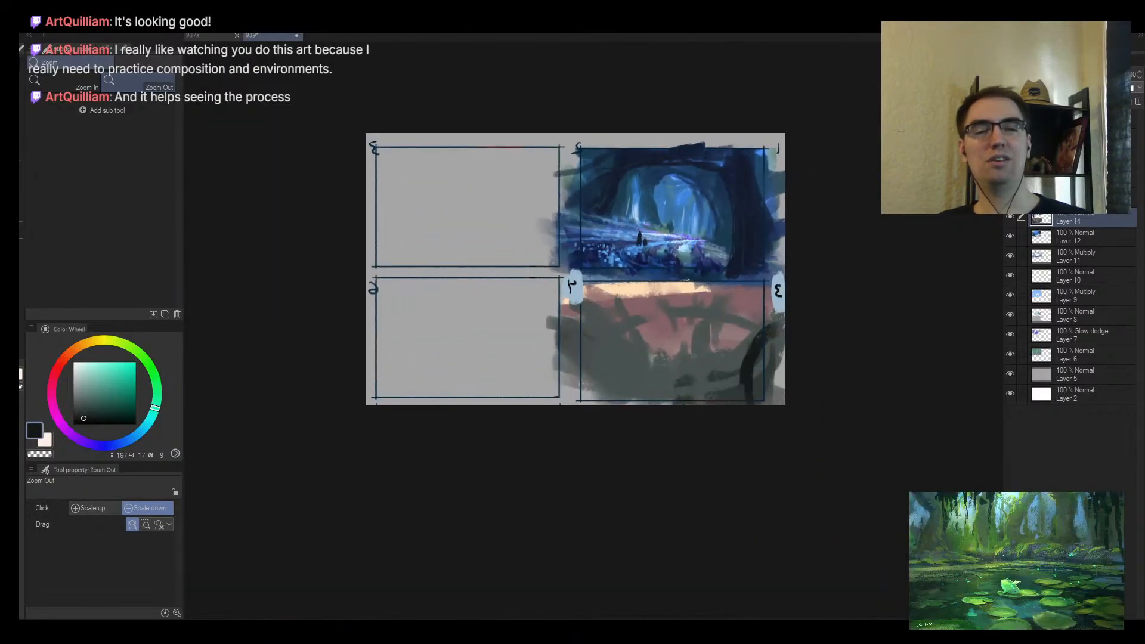
Step: Try horizontal dark guide lines above and through the path in panel 1 at brush size 25, and undo them
key(b)
drag(582, 218, 757, 223)
drag(582, 231, 769, 242)
key(ctrl+z)
key(ctrl+z)
key(ctrl+z)
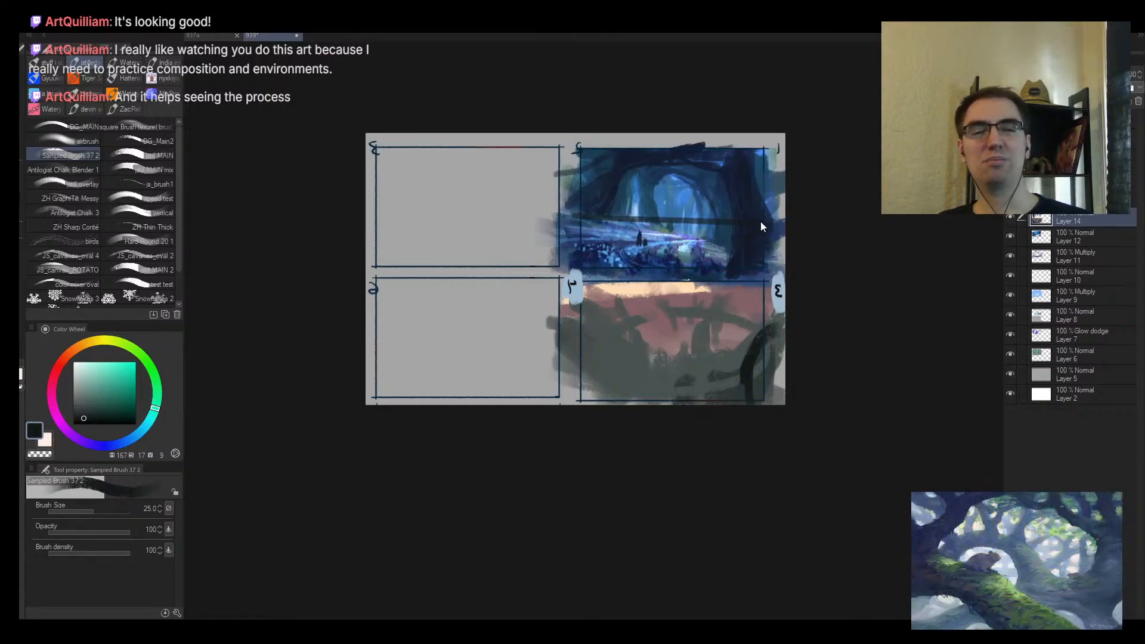
Step: Try a dark slanted stroke over the arch in panel 1 at brush size 30, and undo it
key(slash)
scroll(694, 239, up, 1)
key(b)
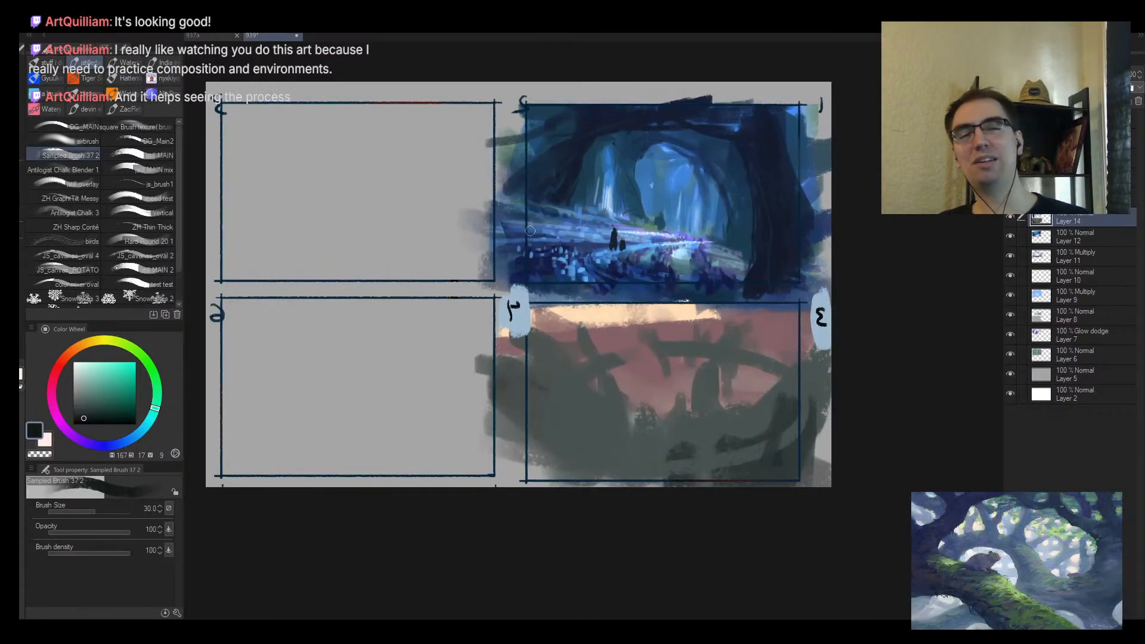
drag(566, 205, 746, 170)
key(ctrl+z)
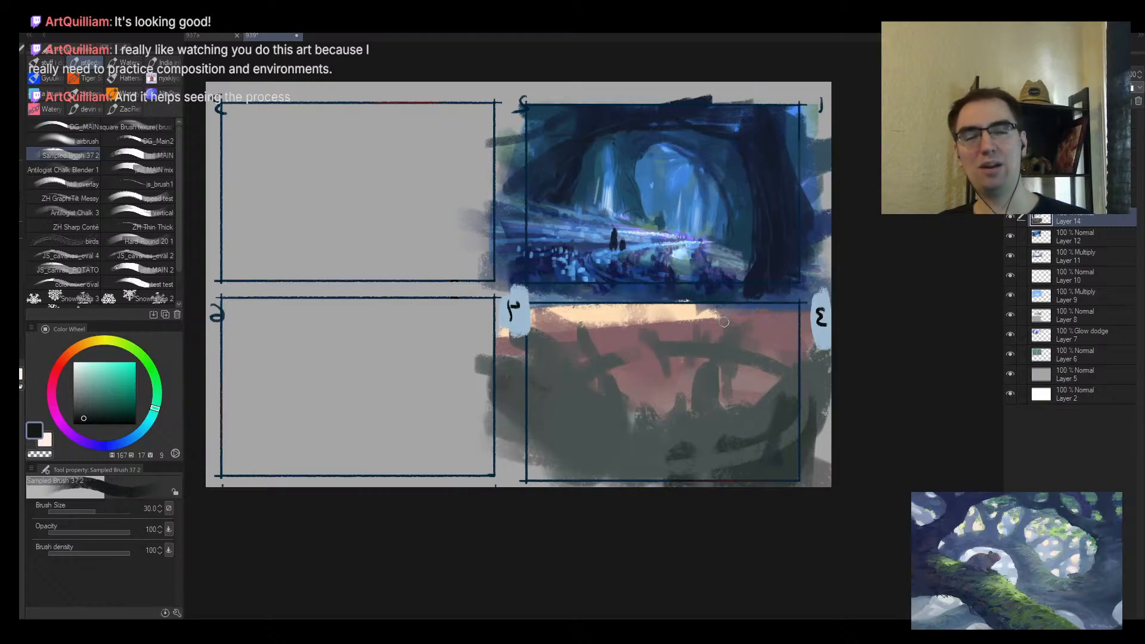
Step: Paint broad dark curved strokes down the slope of panel 3 nearest panel 4 at brush sizes 40 to 70
scroll(710, 418, up, 2)
drag(604, 368, 611, 394)
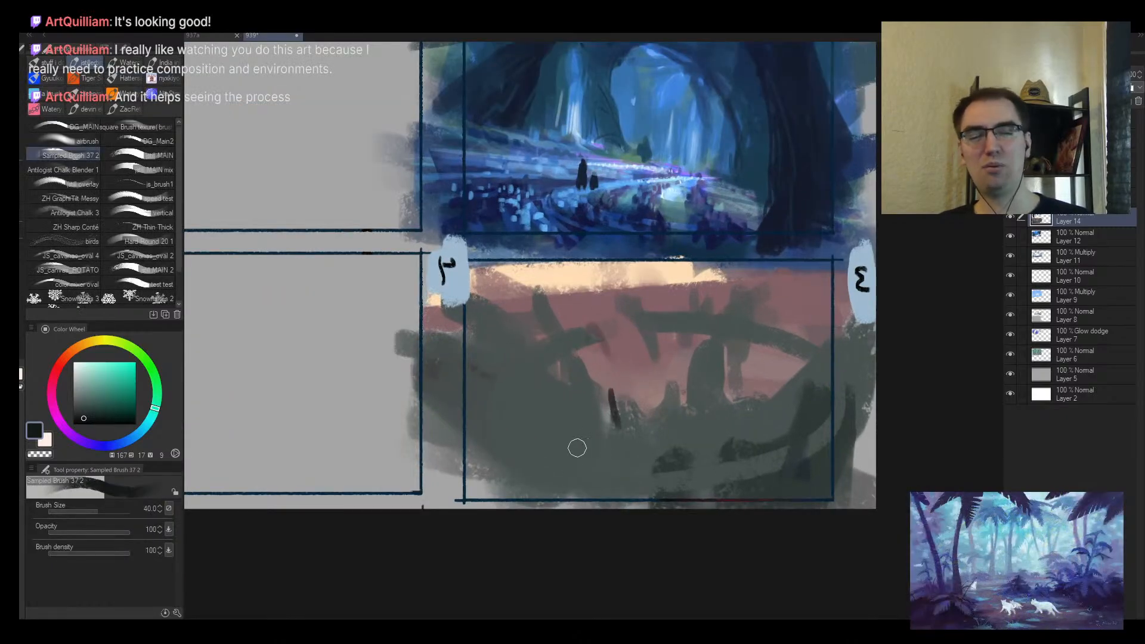
key(])
key(])
drag(495, 435, 516, 477)
drag(428, 391, 531, 505)
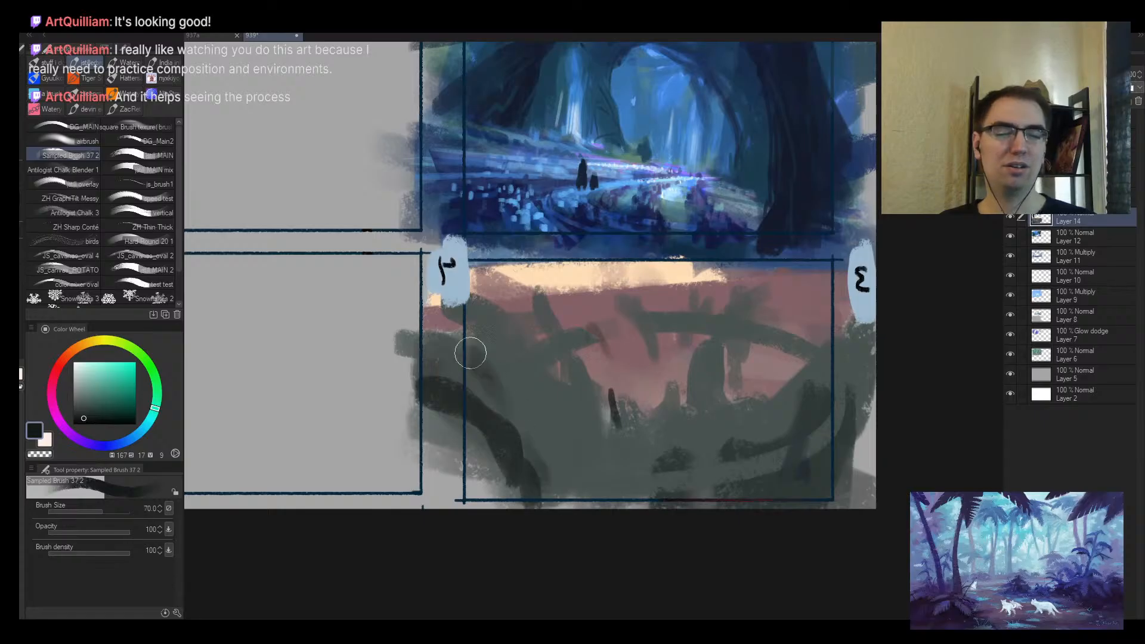
mouse_move(453, 343)
mouse_down()
mouse_move(533, 423)
mouse_move(525, 461)
mouse_move(513, 425)
mouse_move(557, 481)
mouse_move(608, 504)
mouse_up()
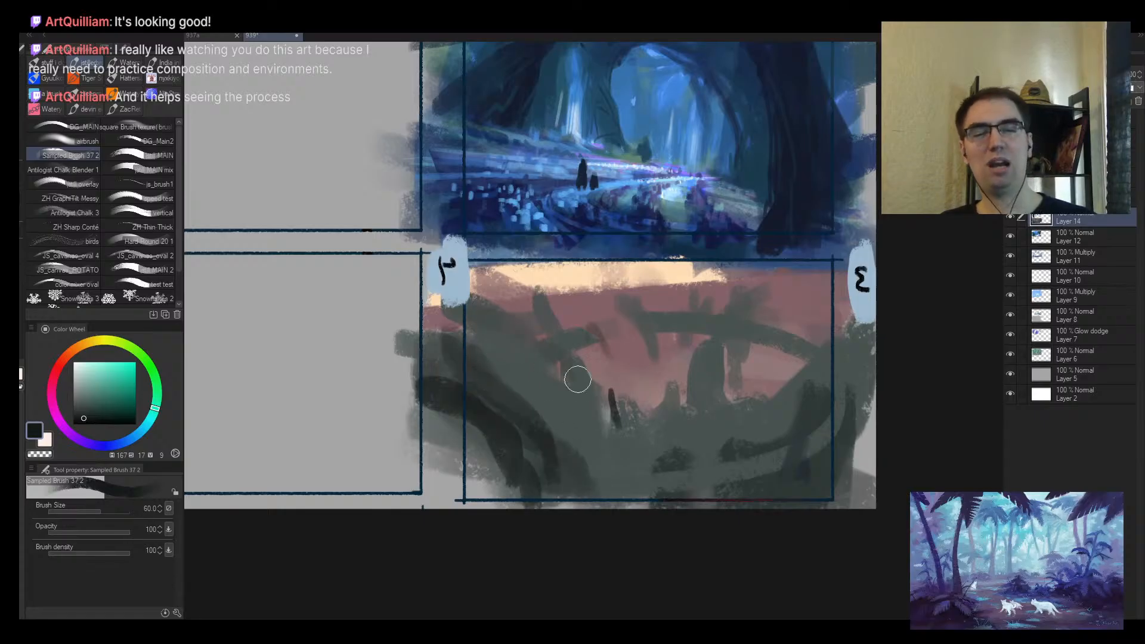
Step: Add thinner dark curved lines converging on the valley centre from both sides of panel 3 at brush size 40
key([)
key([)
key([)
drag(578, 379, 620, 433)
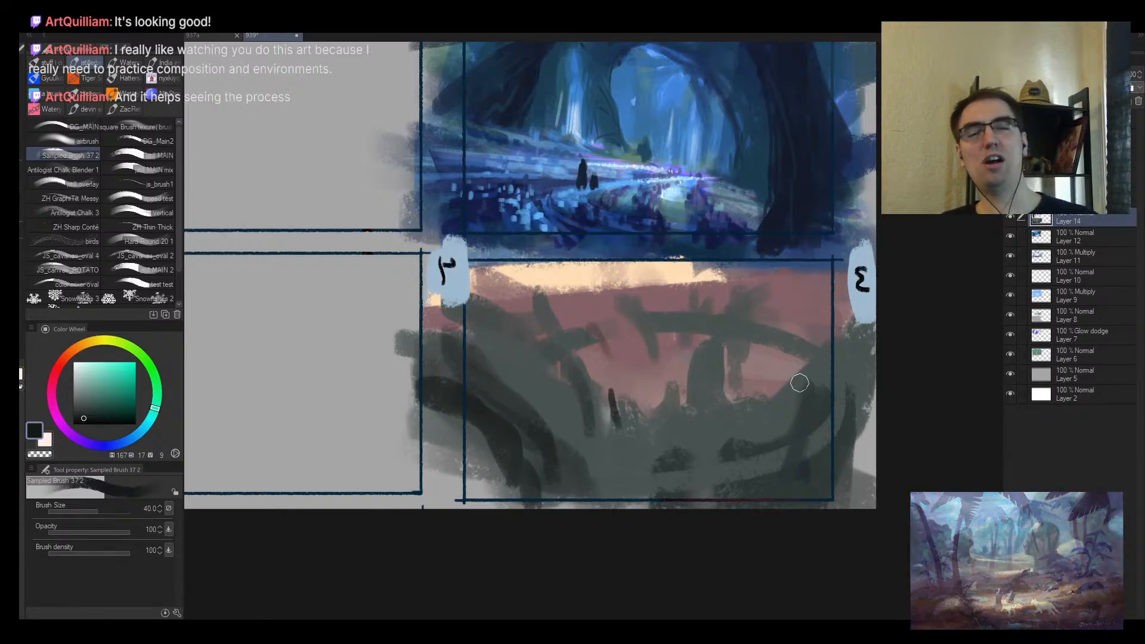
drag(830, 317, 762, 412)
drag(636, 286, 574, 385)
drag(502, 299, 622, 396)
drag(425, 338, 628, 417)
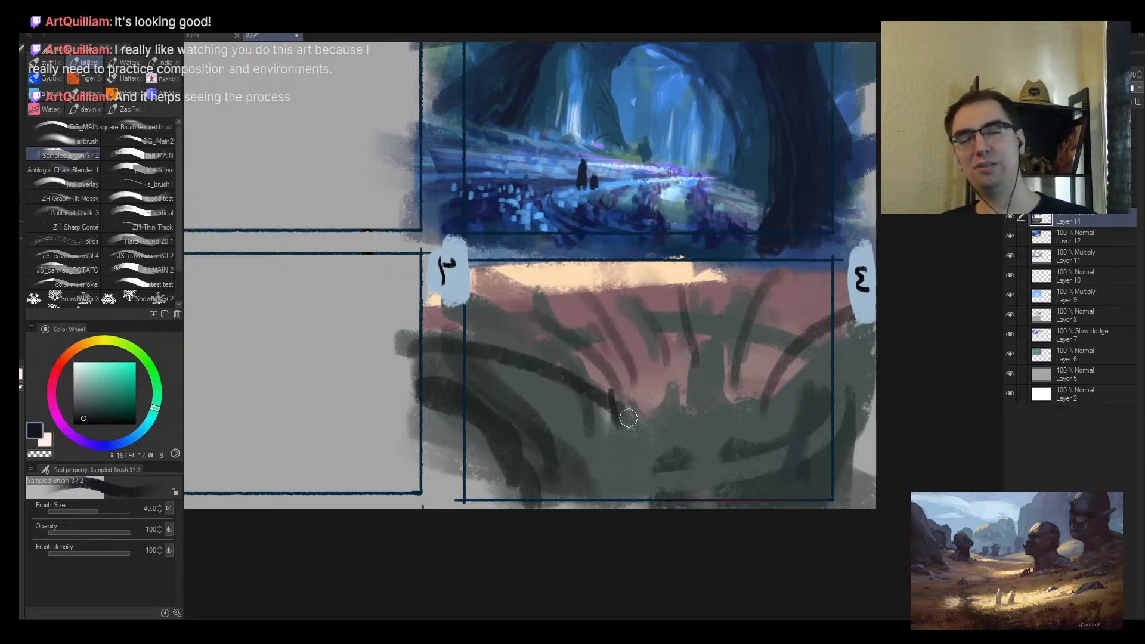
mouse_move(374, 441)
mouse_down()
mouse_move(486, 411)
mouse_move(620, 467)
mouse_up()
drag(447, 505, 677, 462)
drag(872, 425, 719, 486)
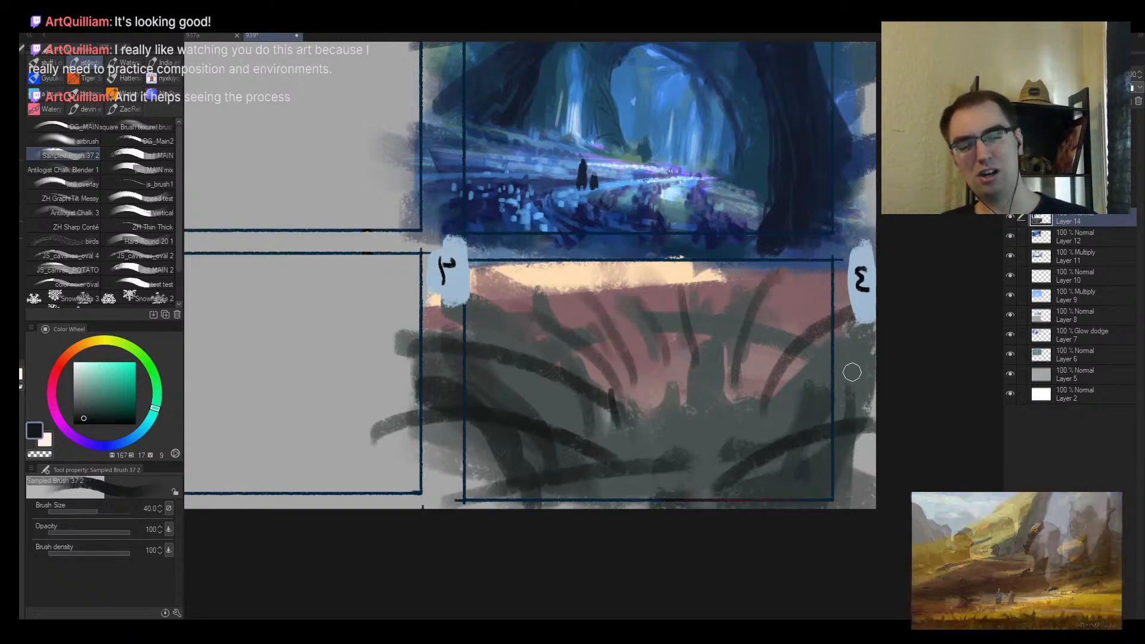
Step: Flip the canvas view and extend the sampled cream strip of sky across panel 3 with a smaller brush
scroll(704, 430, down, 3)
scroll(710, 402, up, 2)
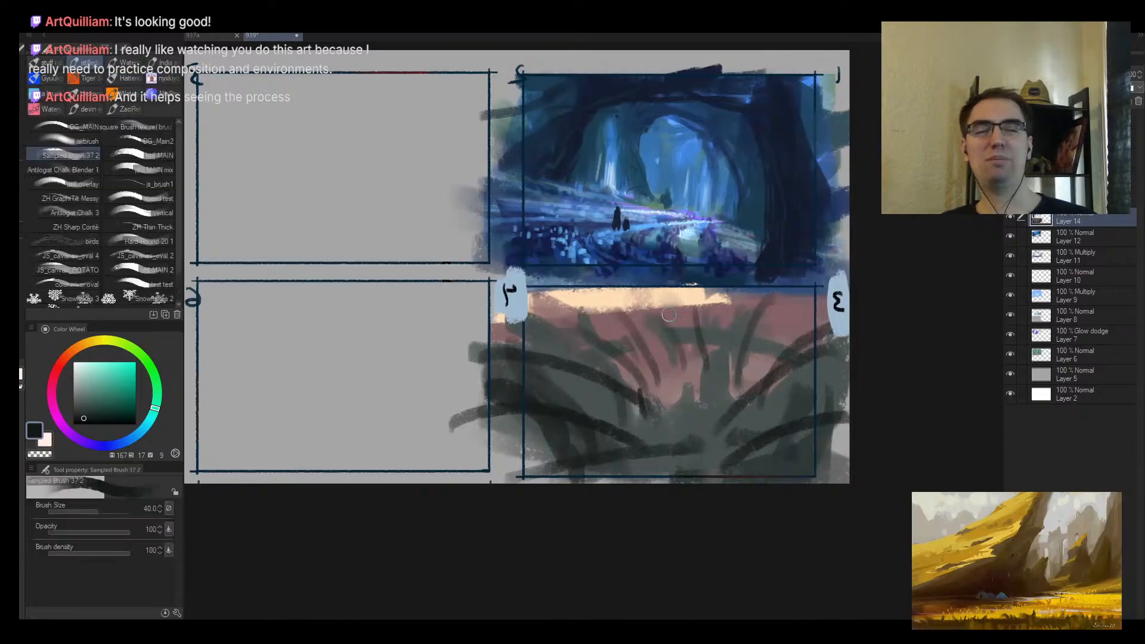
key(h)
drag(699, 306, 793, 311)
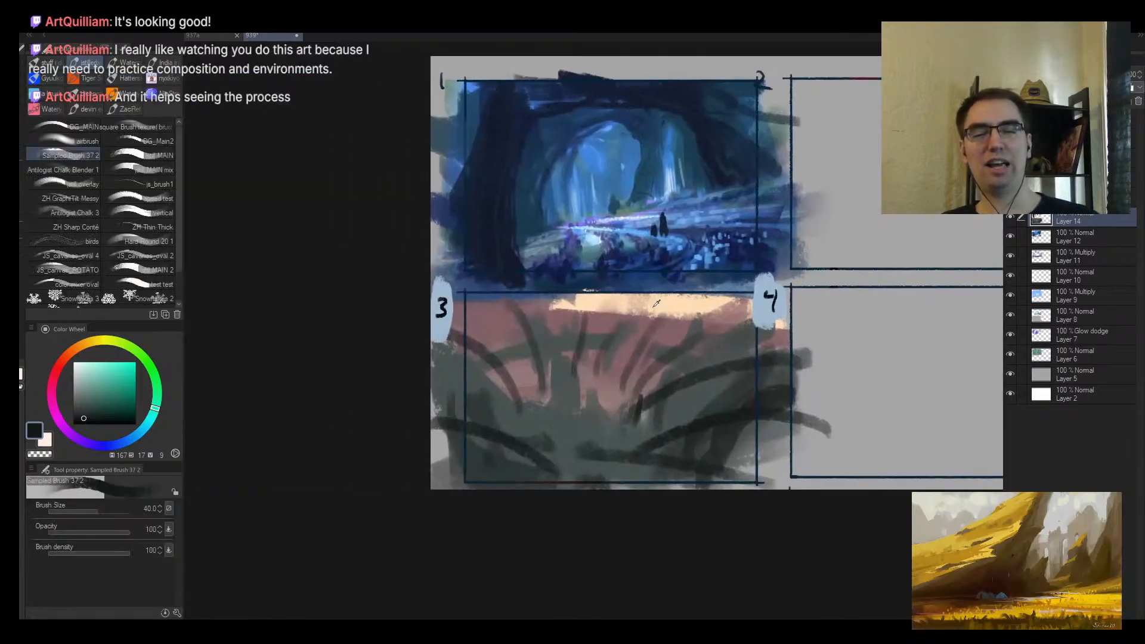
alt+click(585, 303)
key(bracketleft)
mouse_move(582, 306)
mouse_down()
mouse_move(505, 301)
mouse_move(680, 313)
mouse_move(566, 322)
mouse_move(720, 323)
mouse_up()
Step: Paint sampled mauve and grey-mauve ridge tops beneath the cream sky in panel 3 at brush sizes 25 to 70
alt+click(634, 330)
key(bracketleft)
alt+click(608, 323)
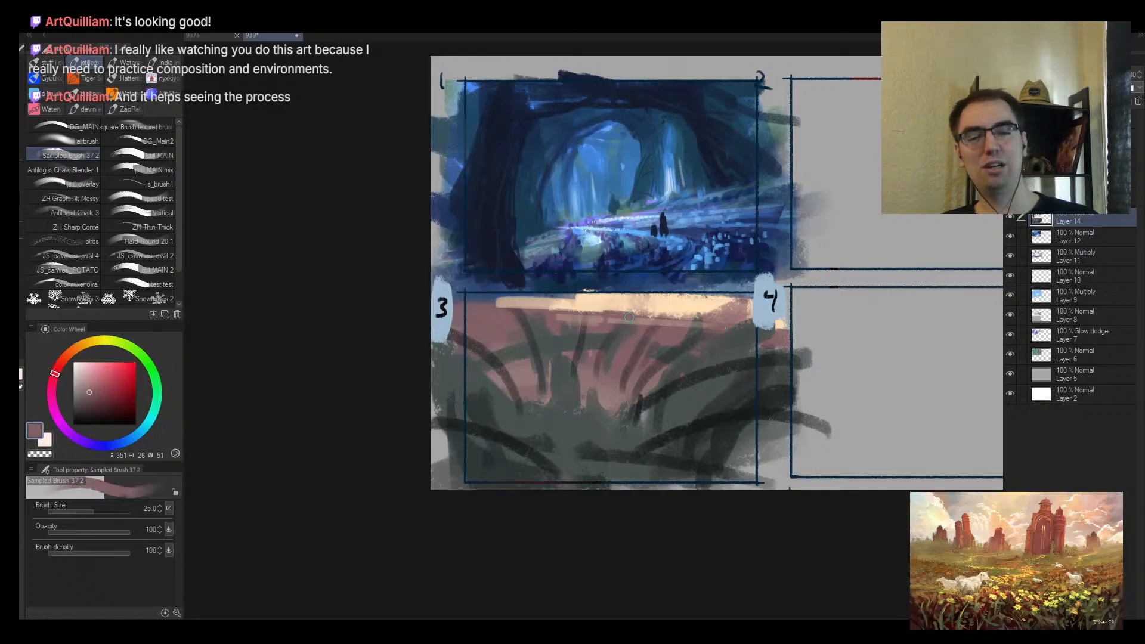
alt+click(685, 322)
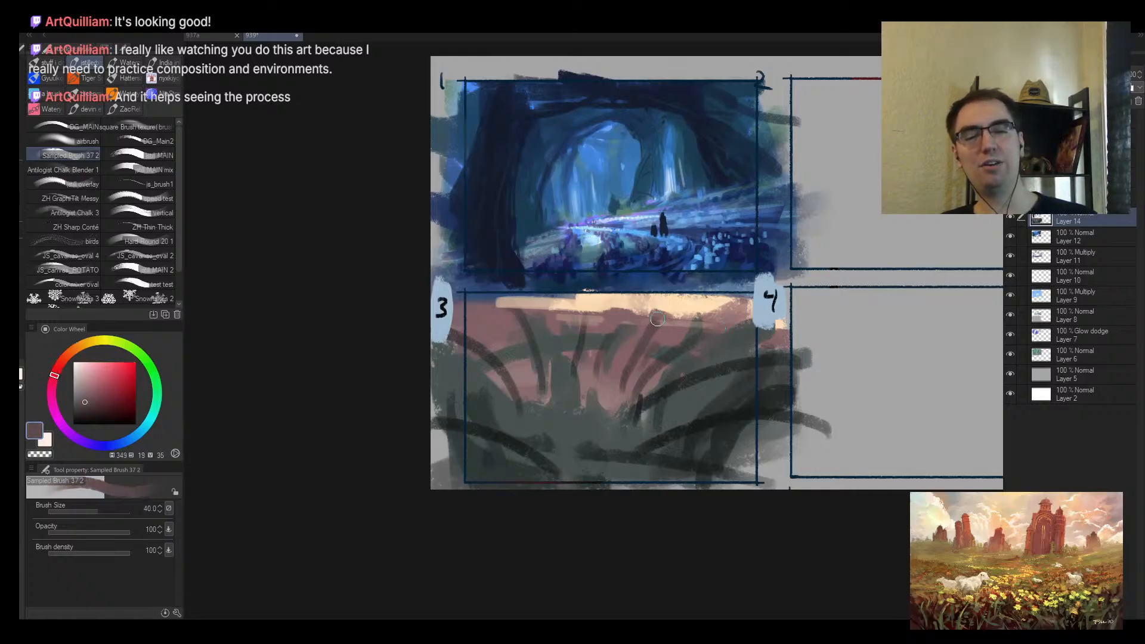
key(bracketright)
key(bracketright)
key(bracketright)
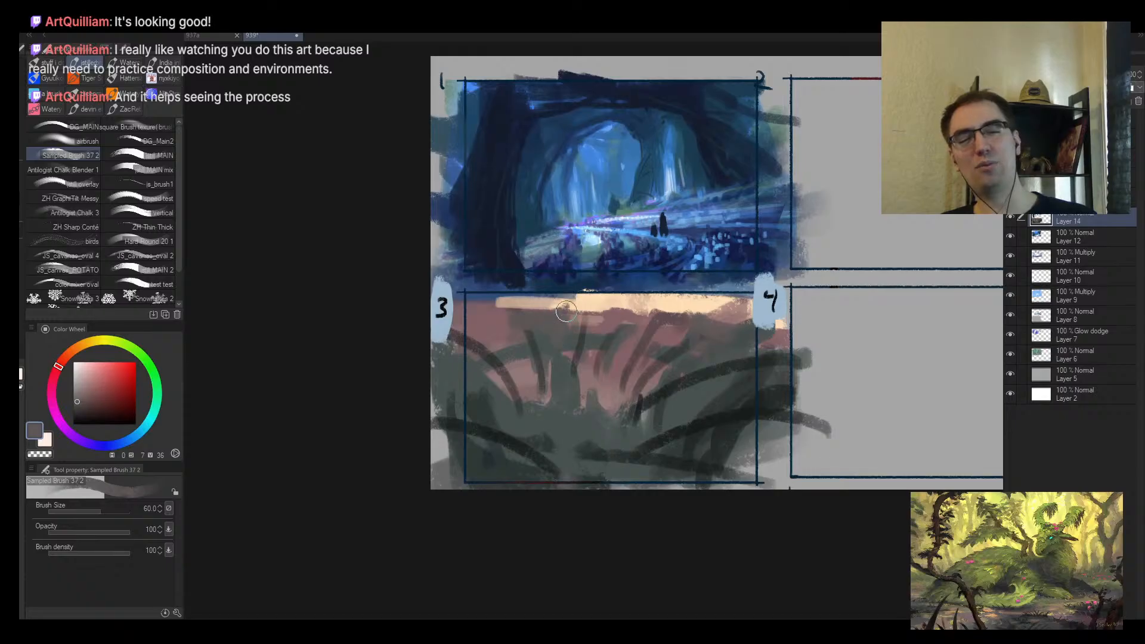
alt+click(612, 384)
key(bracketright)
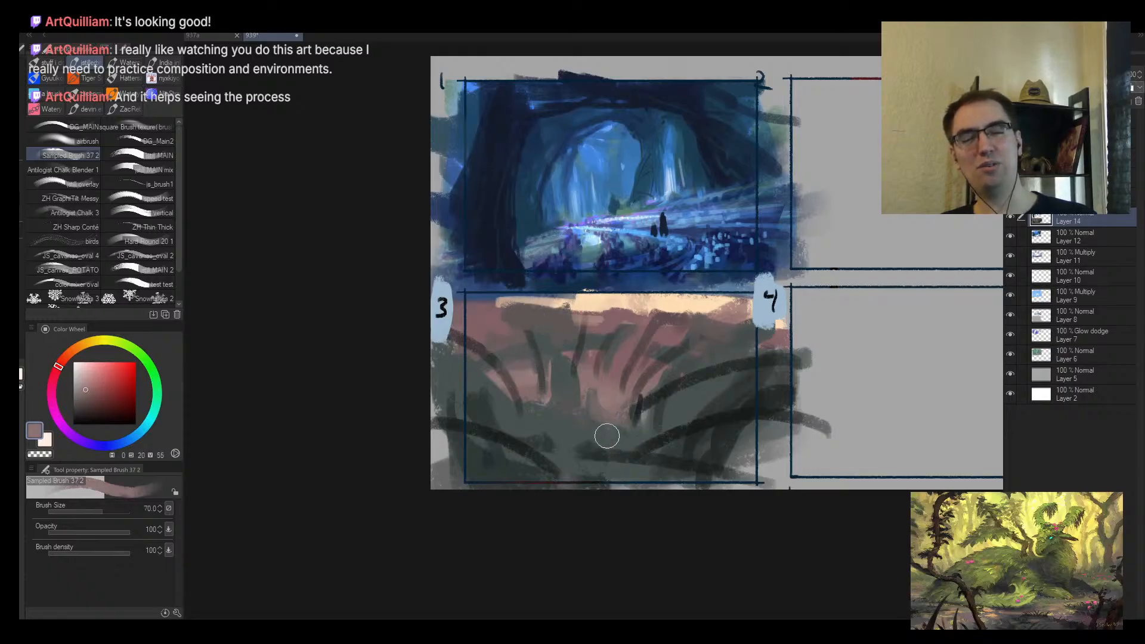
Step: Lasso a patch of panel 3's valley floor and rework the adjoining slope with sampled mauve and dark green at brush size 70
key(m)
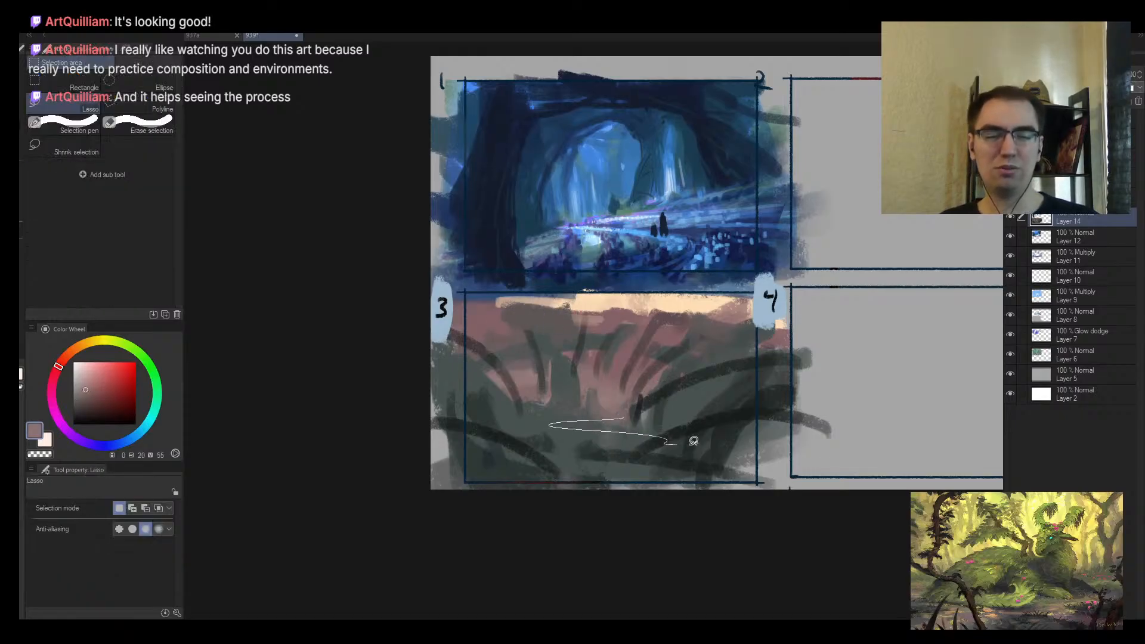
mouse_move(694, 441)
mouse_down()
mouse_move(606, 384)
mouse_move(613, 395)
mouse_move(629, 376)
mouse_up()
key(b)
alt+click(603, 363)
drag(674, 346, 651, 376)
alt+click(687, 334)
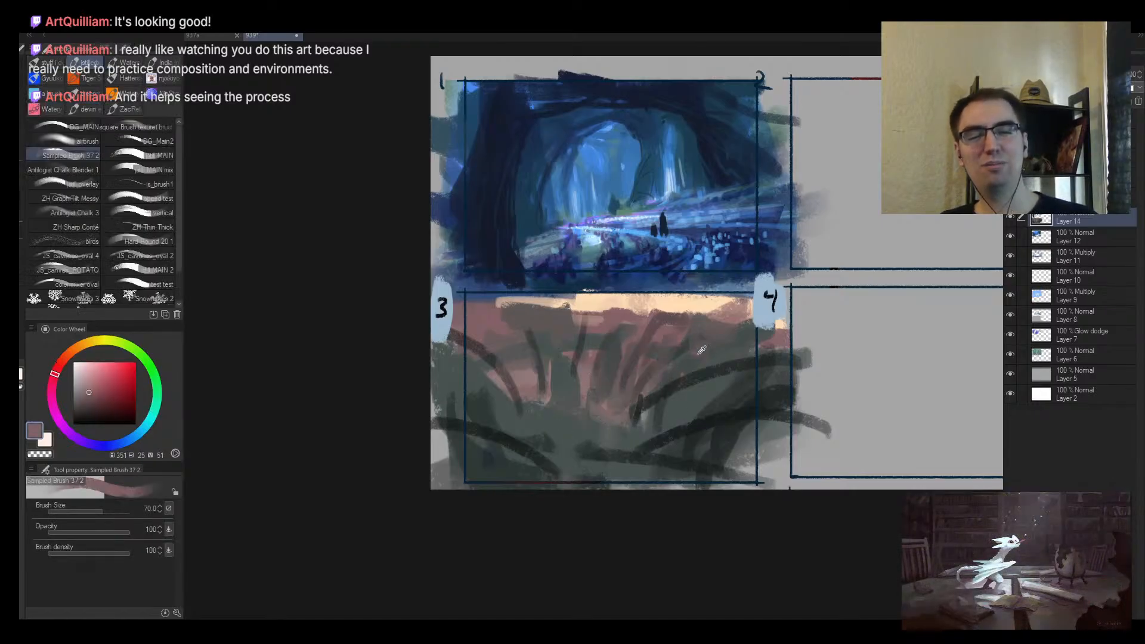
alt+click(669, 376)
alt+click(662, 382)
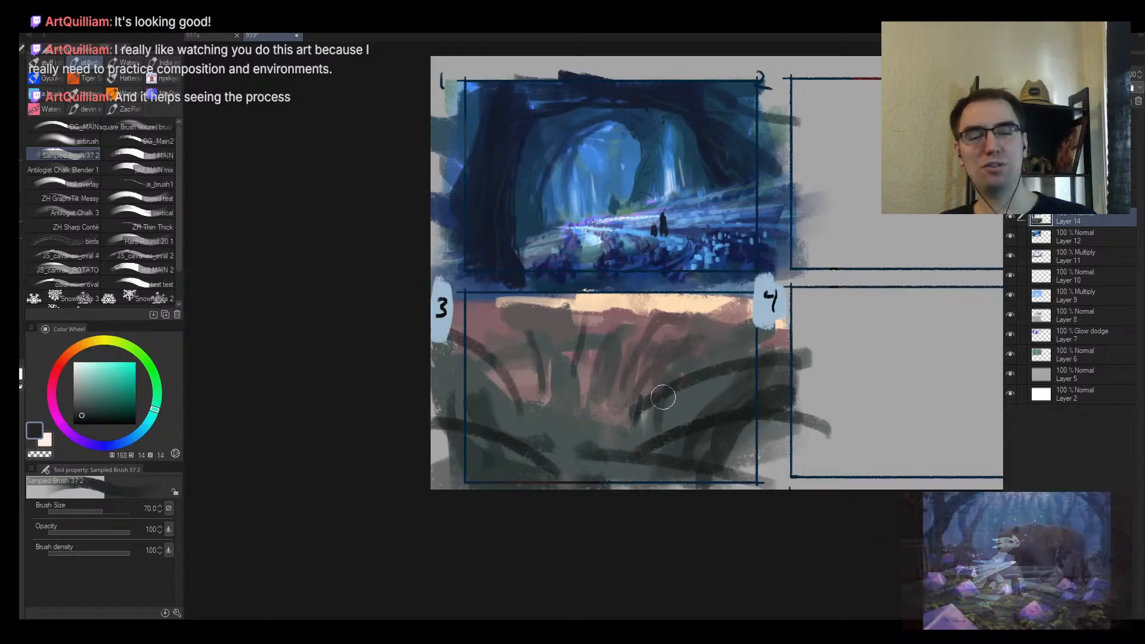
mouse_move(656, 393)
mouse_down()
mouse_move(704, 335)
mouse_move(669, 366)
mouse_up()
Step: Mirror the view and block grey-mauve over the cliff nearest panel 4 in panel 3 at brush size 70
key(h)
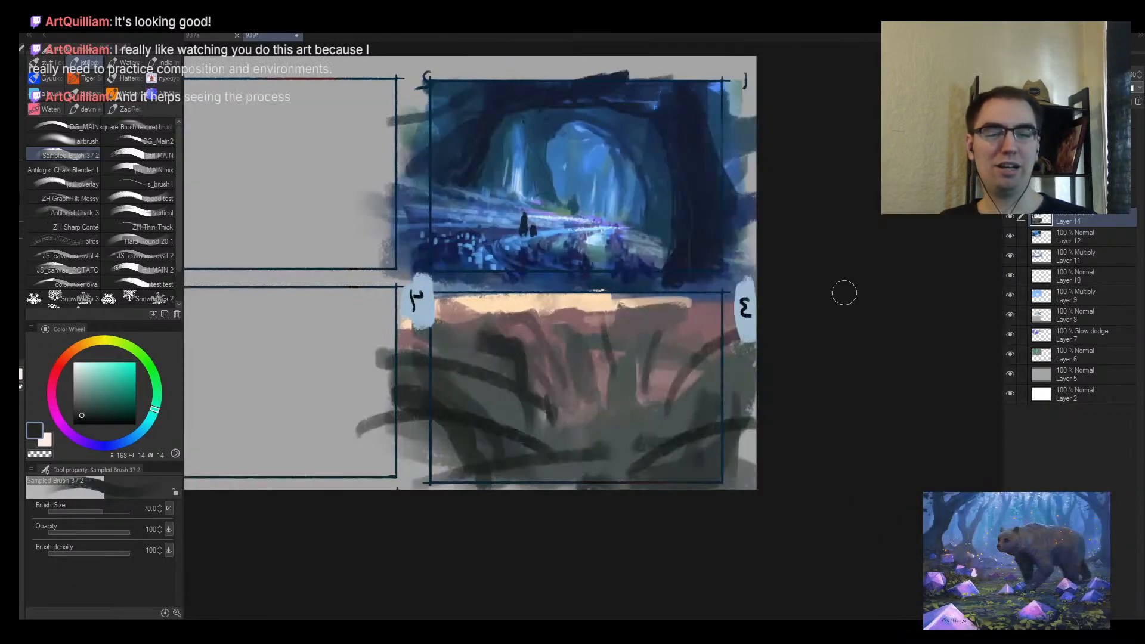
alt+click(470, 347)
mouse_move(504, 351)
mouse_down()
mouse_move(531, 411)
mouse_move(517, 358)
mouse_move(544, 394)
mouse_up()
alt+click(596, 407)
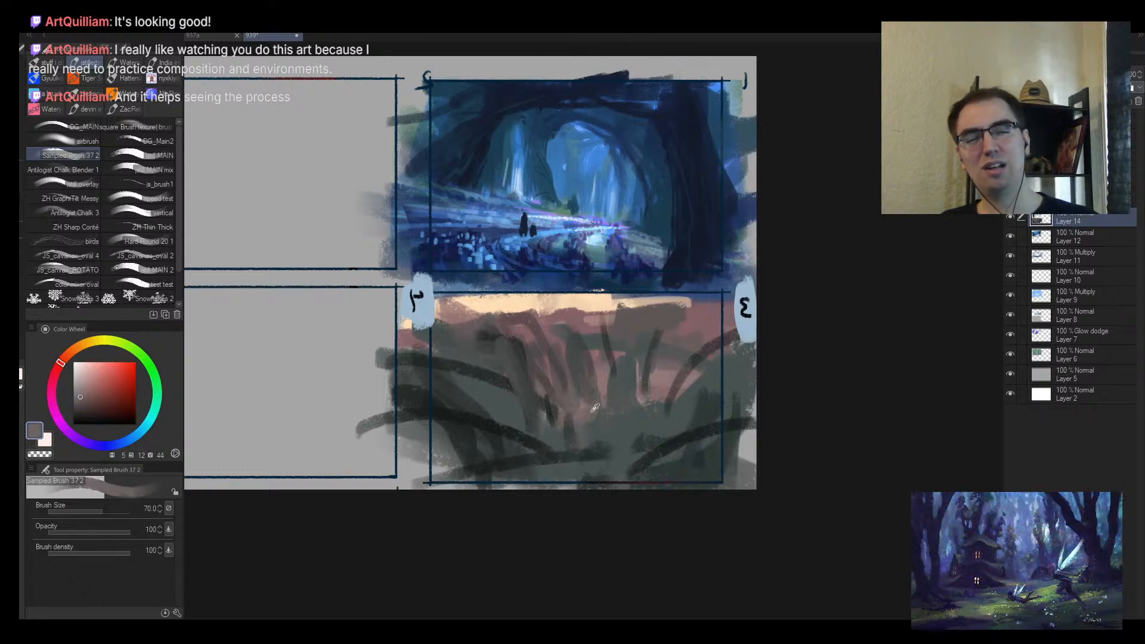
Step: Lasso thin jagged slivers across panel 3's valley floor, fill them with sampled mauve, and clear the selection
key(alt+space)
click(640, 416)
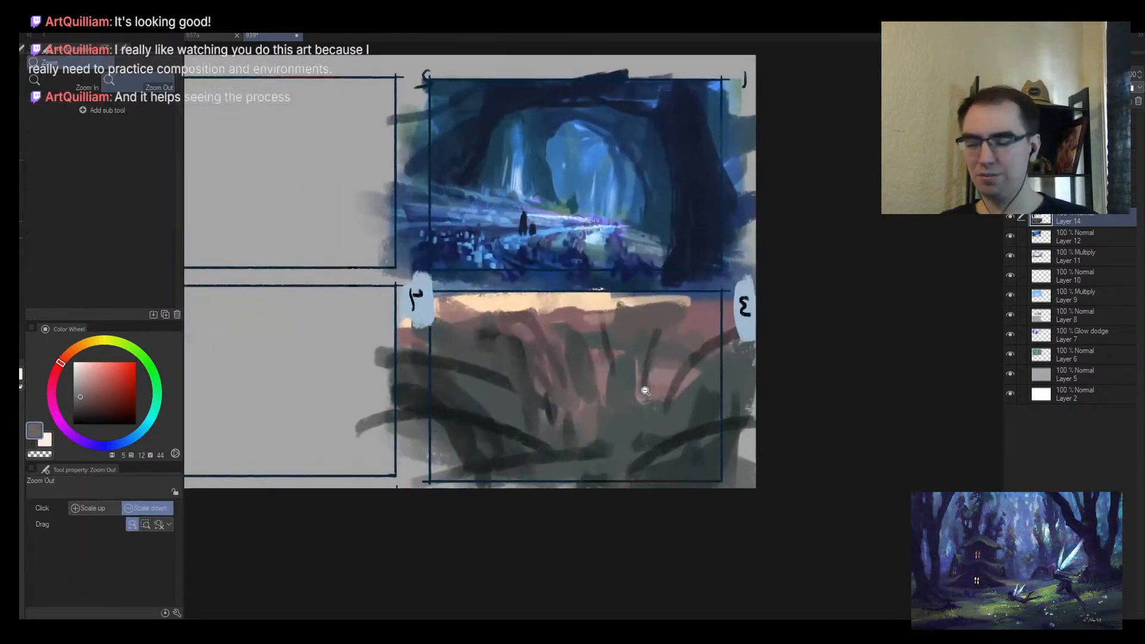
key(m)
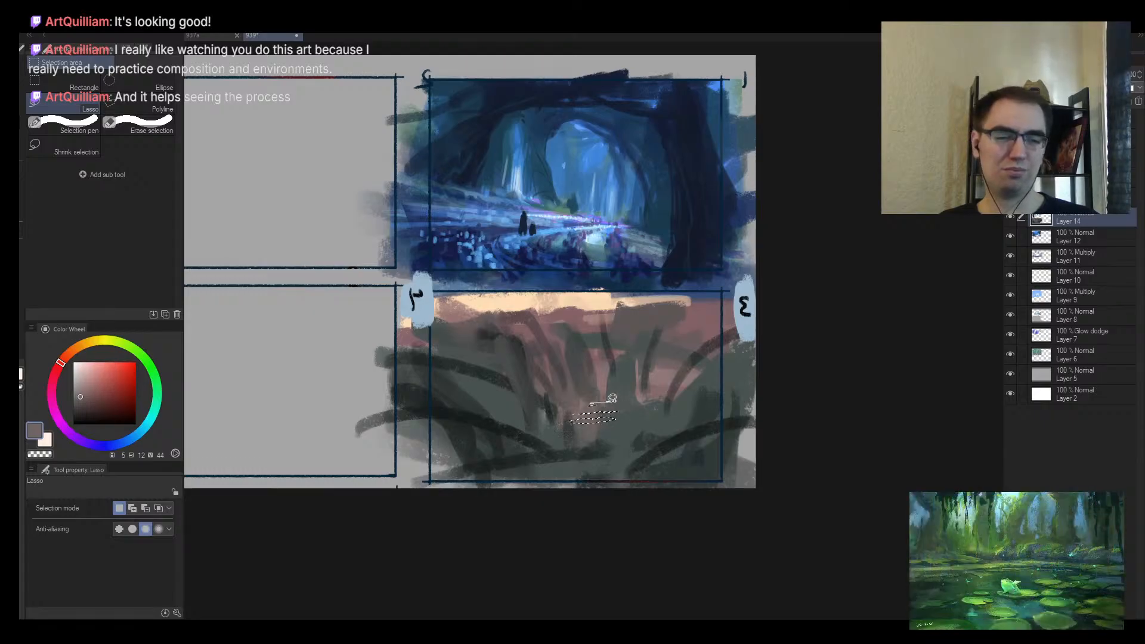
drag(716, 419, 743, 428)
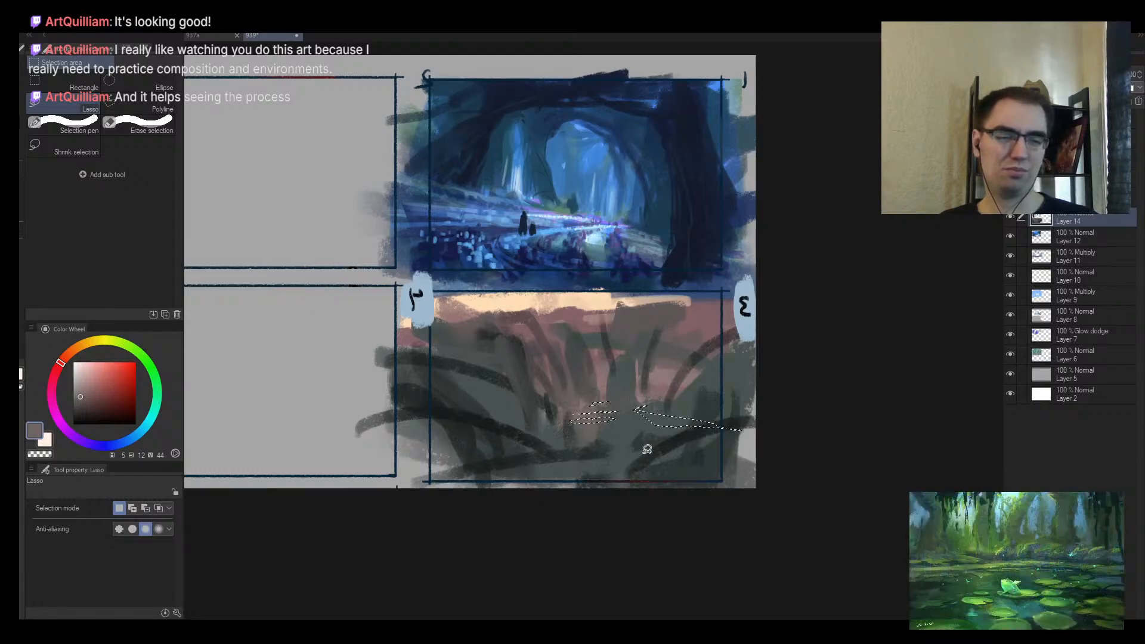
mouse_move(618, 443)
mouse_down()
mouse_move(634, 474)
mouse_move(621, 439)
mouse_move(507, 480)
mouse_move(602, 412)
mouse_move(680, 442)
mouse_up()
key(b)
alt+click(567, 450)
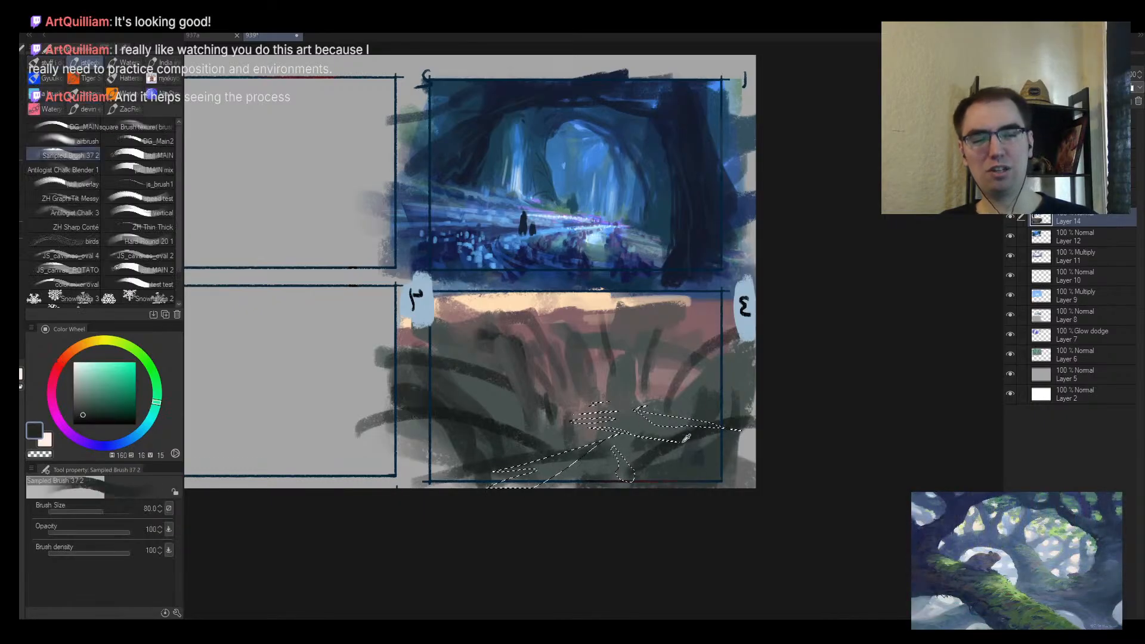
alt+click(616, 335)
mouse_move(653, 374)
mouse_down()
mouse_move(597, 454)
mouse_move(489, 482)
mouse_move(486, 458)
mouse_move(547, 487)
mouse_move(576, 479)
mouse_move(559, 474)
mouse_up()
alt+click(518, 444)
key(ctrl+d)
Step: Paint dark green-black foreground mounds across the base of panel 3 at brush sizes 150 and 100
key(])
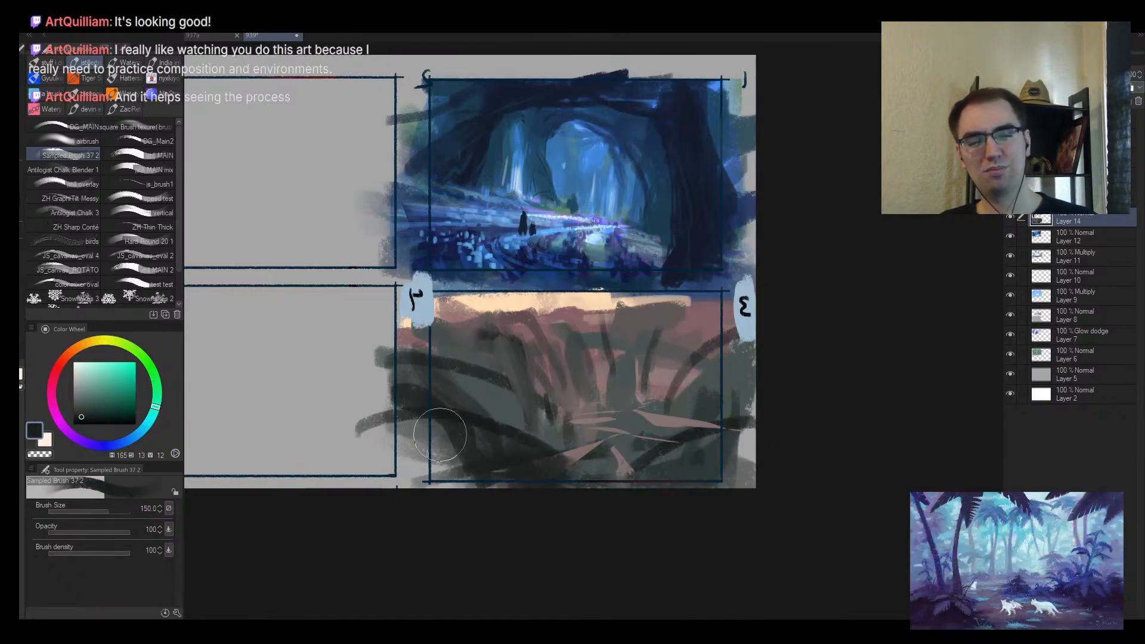
mouse_move(440, 437)
mouse_down()
mouse_move(536, 470)
mouse_move(444, 441)
mouse_move(506, 482)
mouse_move(487, 444)
mouse_move(567, 477)
mouse_up()
key([)
key([)
mouse_move(695, 459)
mouse_down()
mouse_move(684, 473)
mouse_move(639, 455)
mouse_move(611, 478)
mouse_up()
mouse_move(691, 452)
mouse_down()
mouse_move(740, 446)
mouse_move(624, 487)
mouse_up()
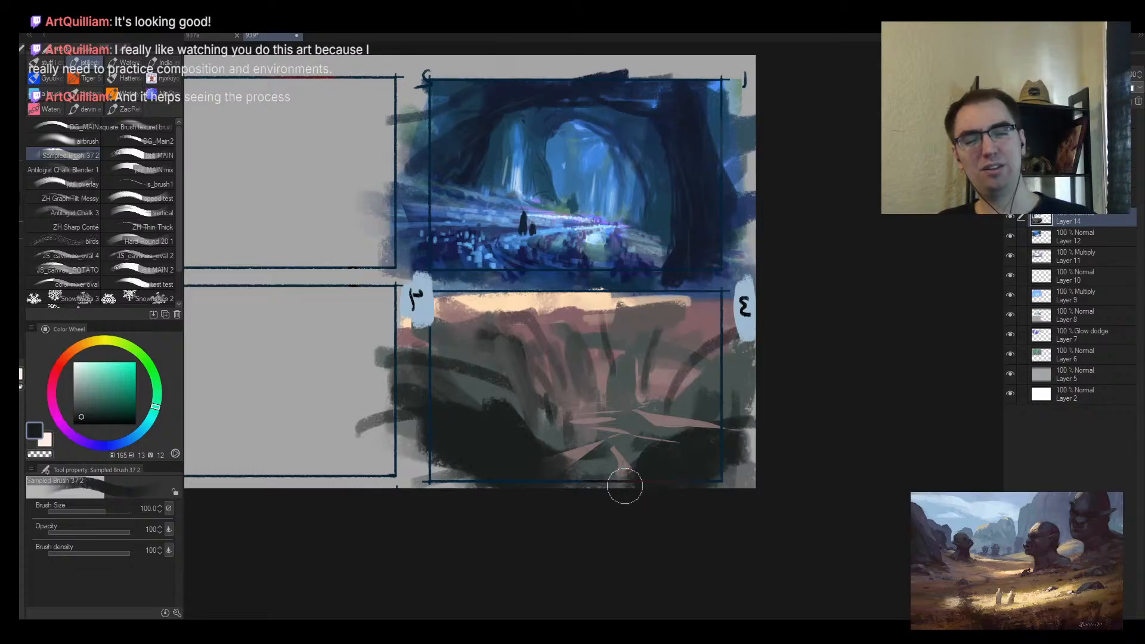
Step: Fill in the central grey-green rock pillar of panel 3 and brush a soft cream glow beside it at brush size 100
key(h)
scroll(631, 391, up, 3)
key([)
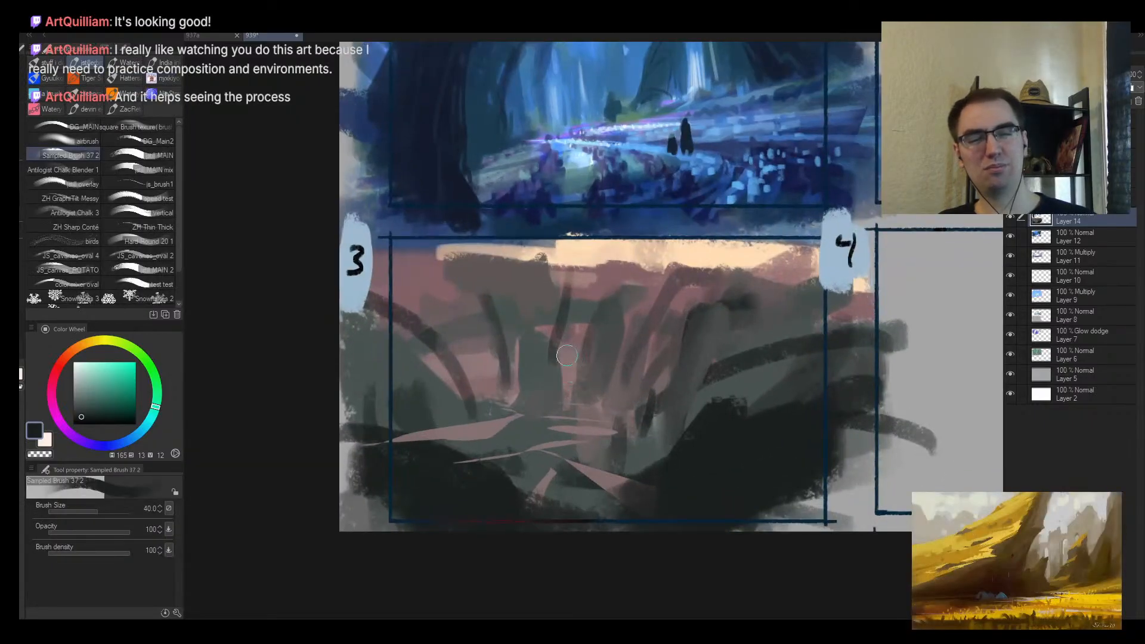
alt+click(584, 301)
key(])
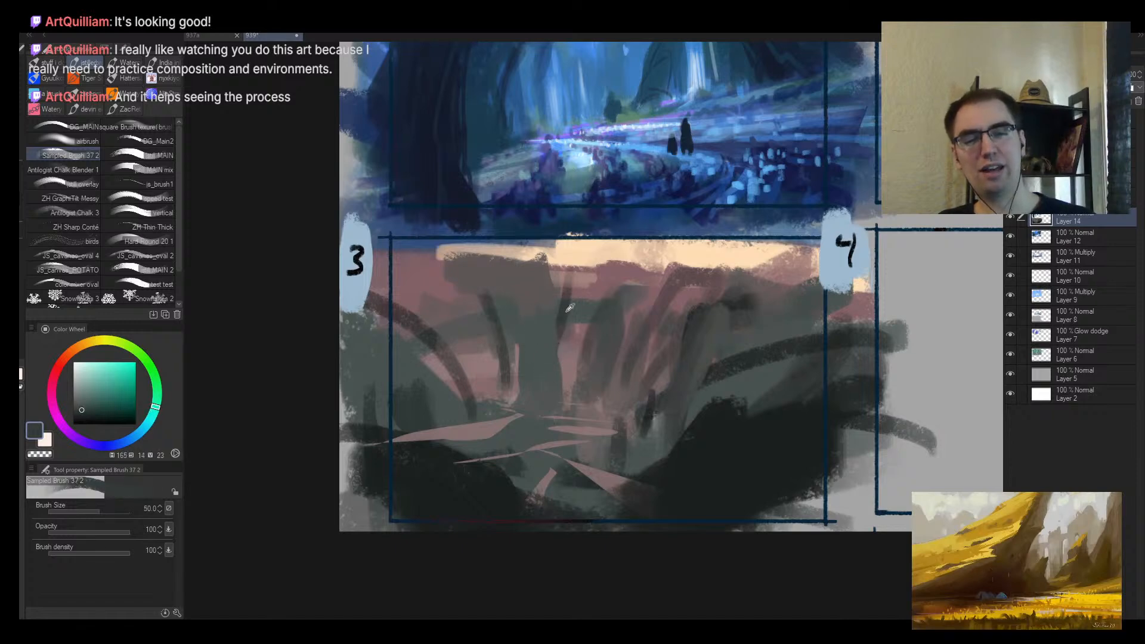
alt+click(596, 277)
alt+click(571, 253)
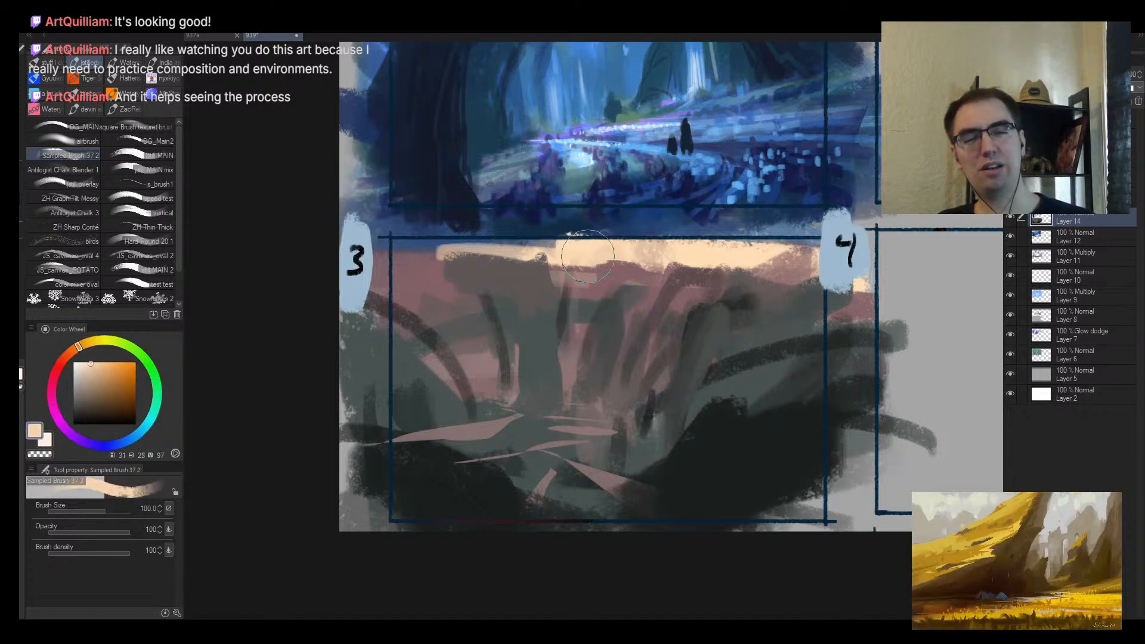
ctrl+alt+click(655, 352)
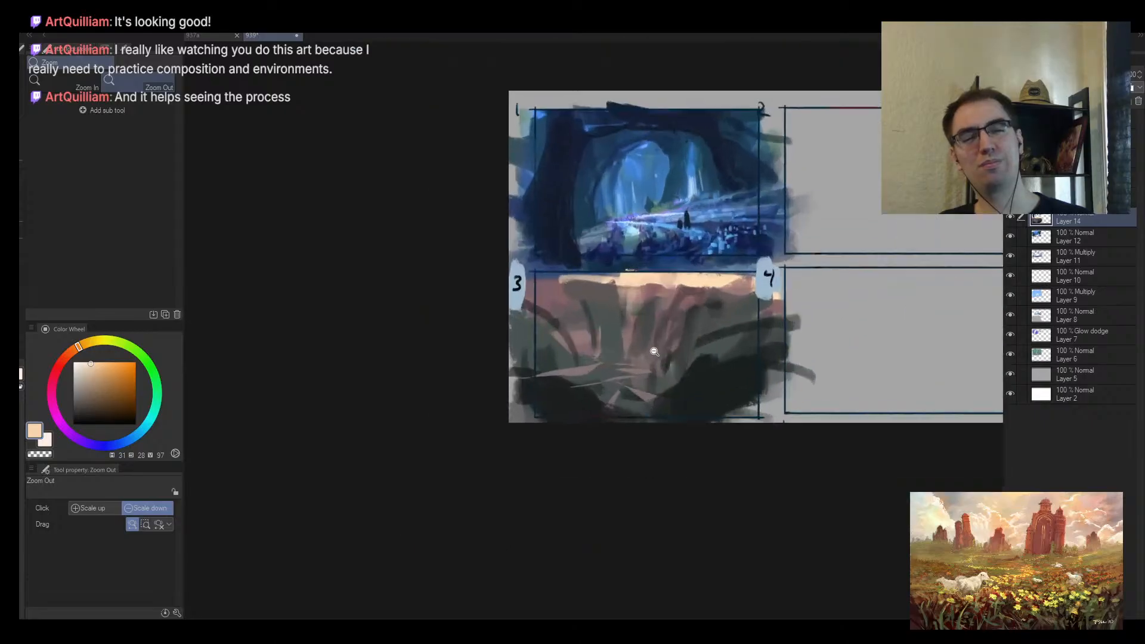
Step: Mirror the view, lasso a long sloping band across panel 3, and paint it with a sampled grey tone at brush size 100
key(h)
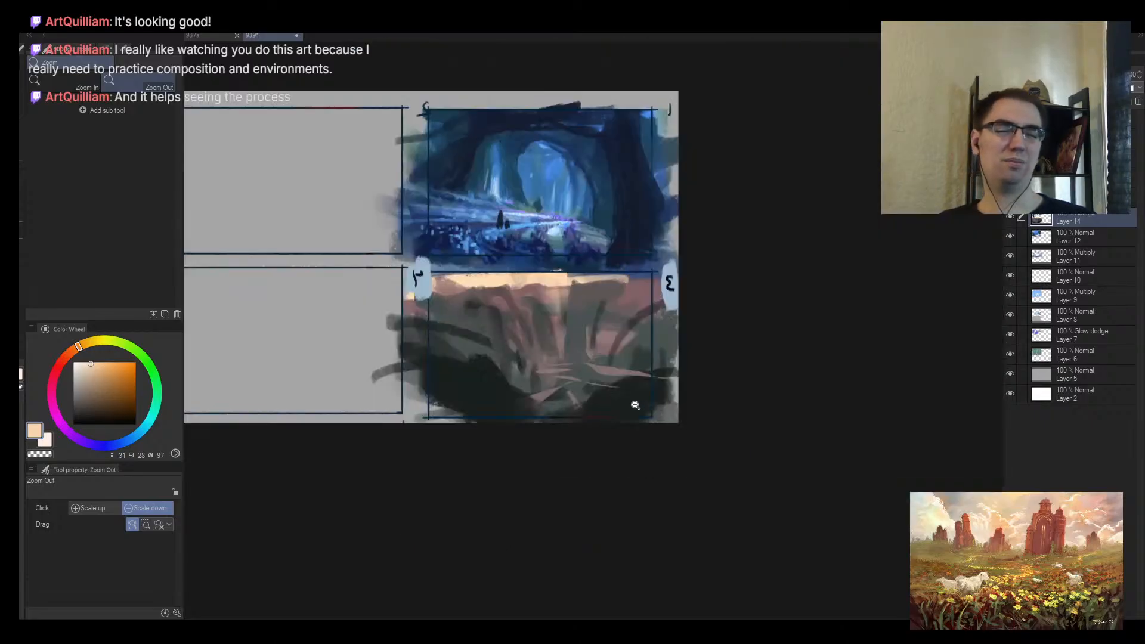
key(m)
mouse_move(484, 302)
mouse_down()
mouse_move(632, 378)
mouse_move(587, 382)
mouse_up()
drag(404, 349, 333, 330)
key(b)
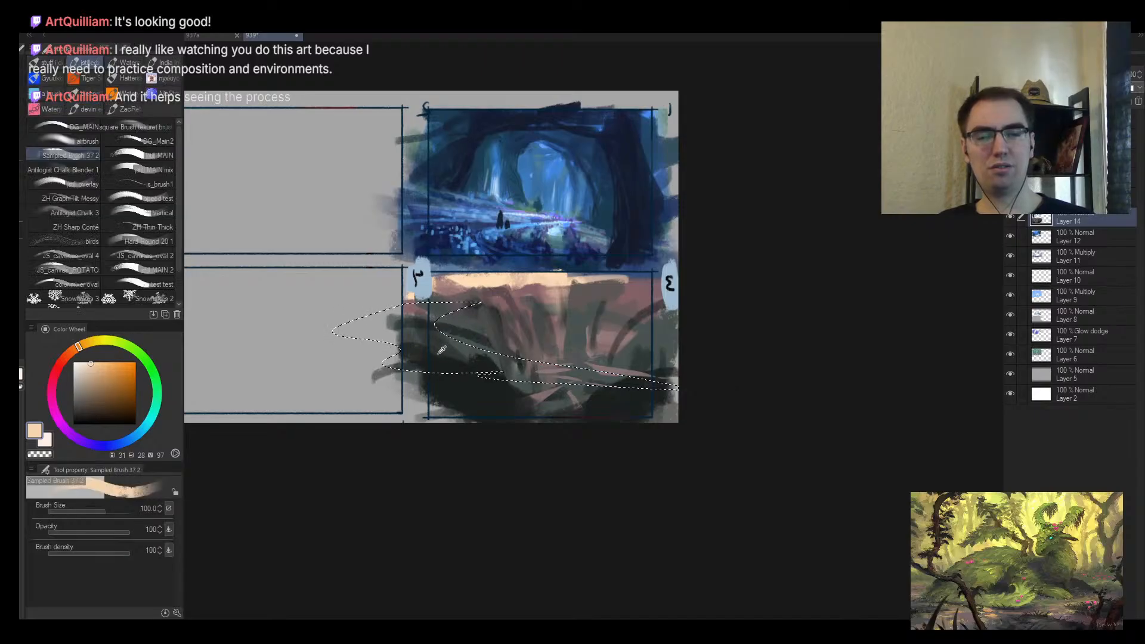
alt+click(471, 328)
mouse_move(471, 328)
mouse_down()
mouse_move(478, 358)
mouse_move(656, 393)
mouse_move(517, 380)
mouse_move(611, 391)
mouse_move(534, 365)
mouse_move(626, 370)
mouse_move(558, 364)
mouse_move(569, 380)
mouse_move(510, 381)
mouse_up()
Step: Blend sampled greys over the valley floor and the foot of the dark slope in panel 3 at brush sizes 70 and 80
alt+click(578, 358)
key(bracketleft)
key(bracketleft)
key(bracketleft)
key(h)
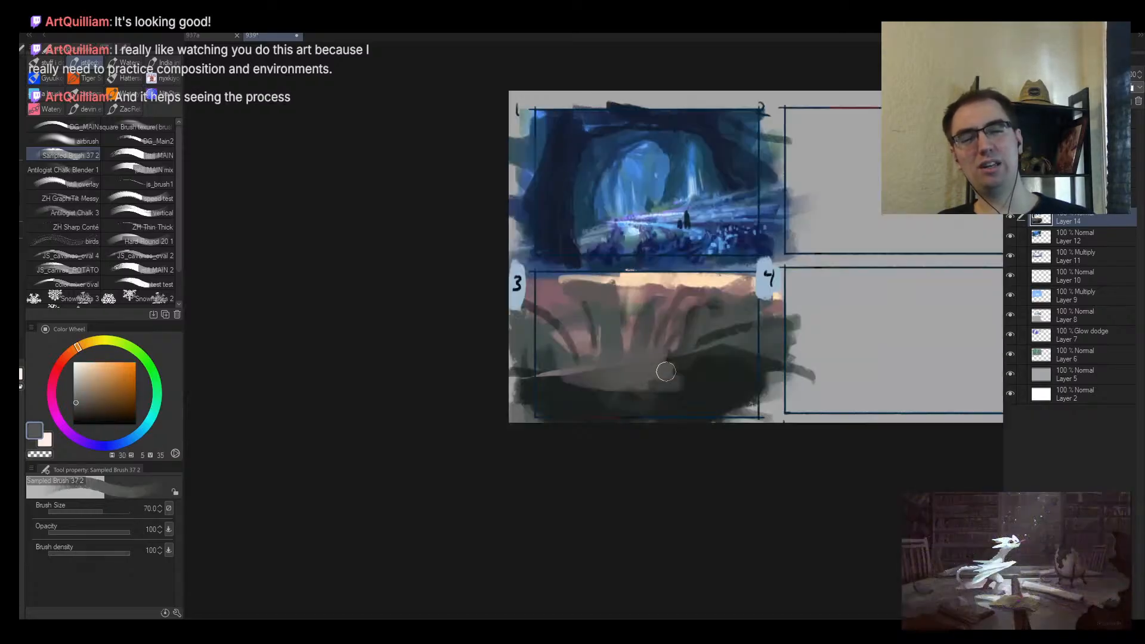
alt+click(687, 362)
key(bracketright)
drag(701, 347, 685, 366)
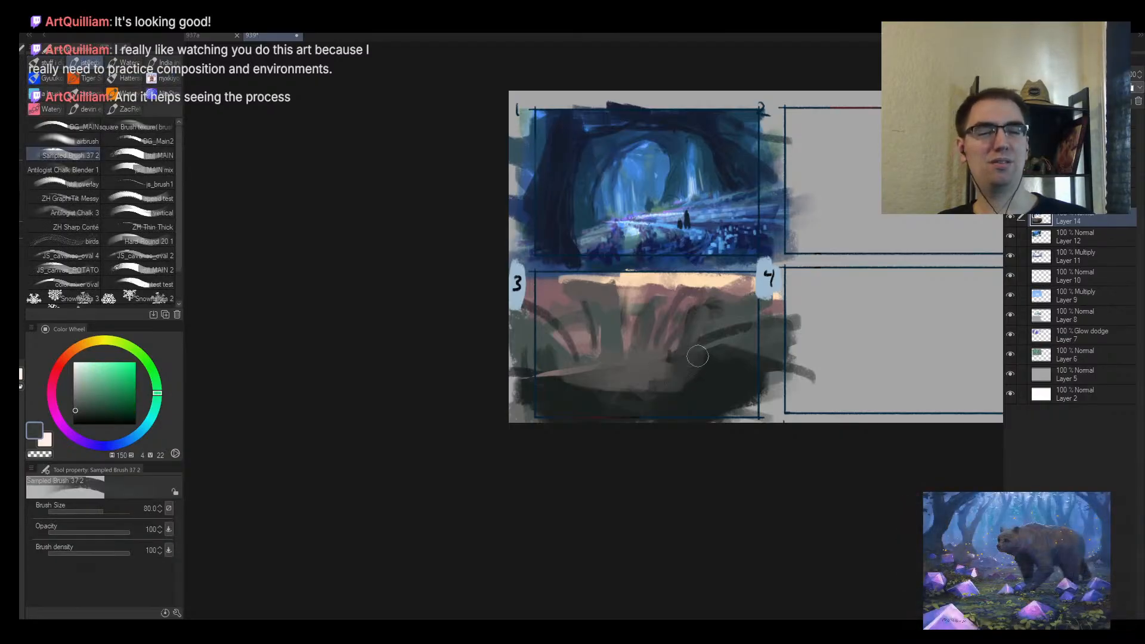
Step: Refine the dark foreground and valley floor of panel 3 with sampled dark green and greys at brush sizes 60 and 70
alt+click(695, 376)
key(bracketleft)
key(bracketleft)
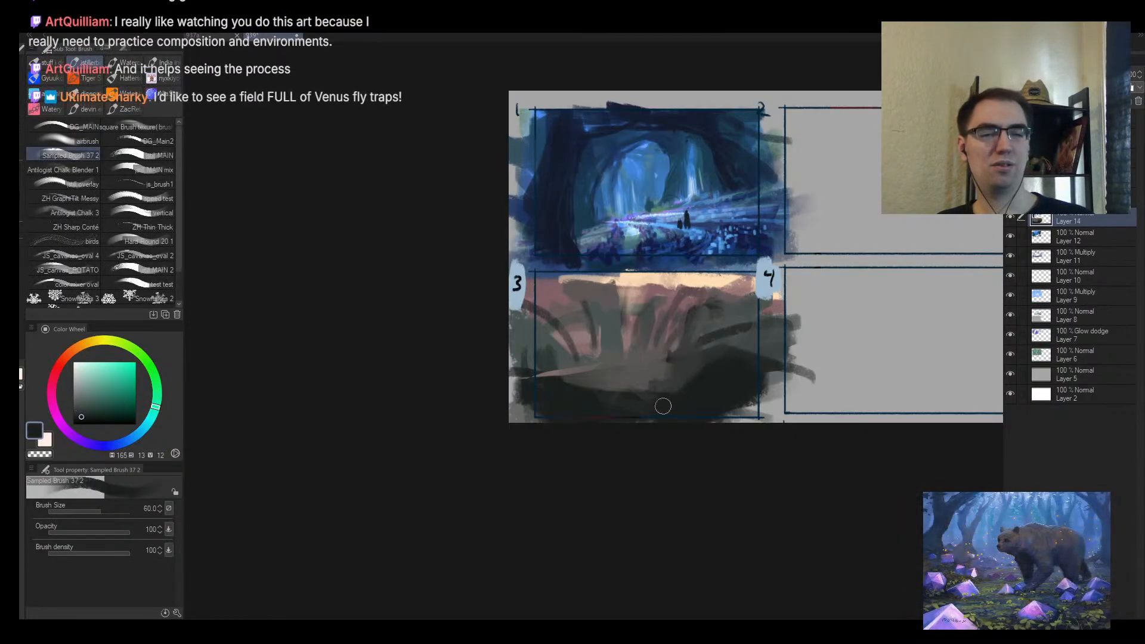
alt+click(604, 395)
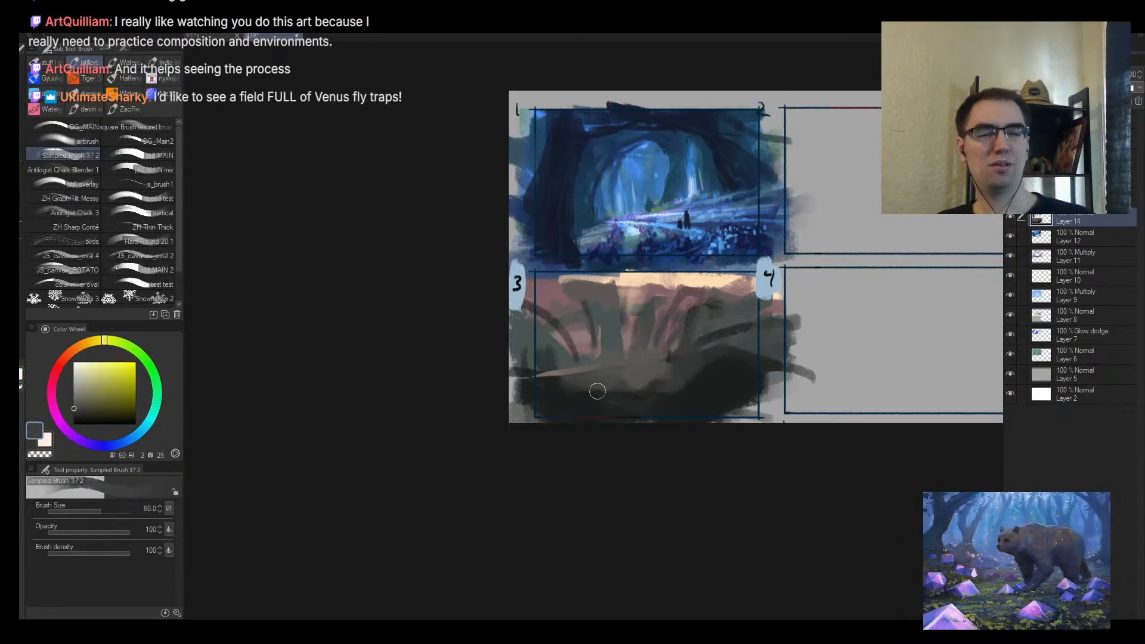
alt+click(612, 350)
key(bracketright)
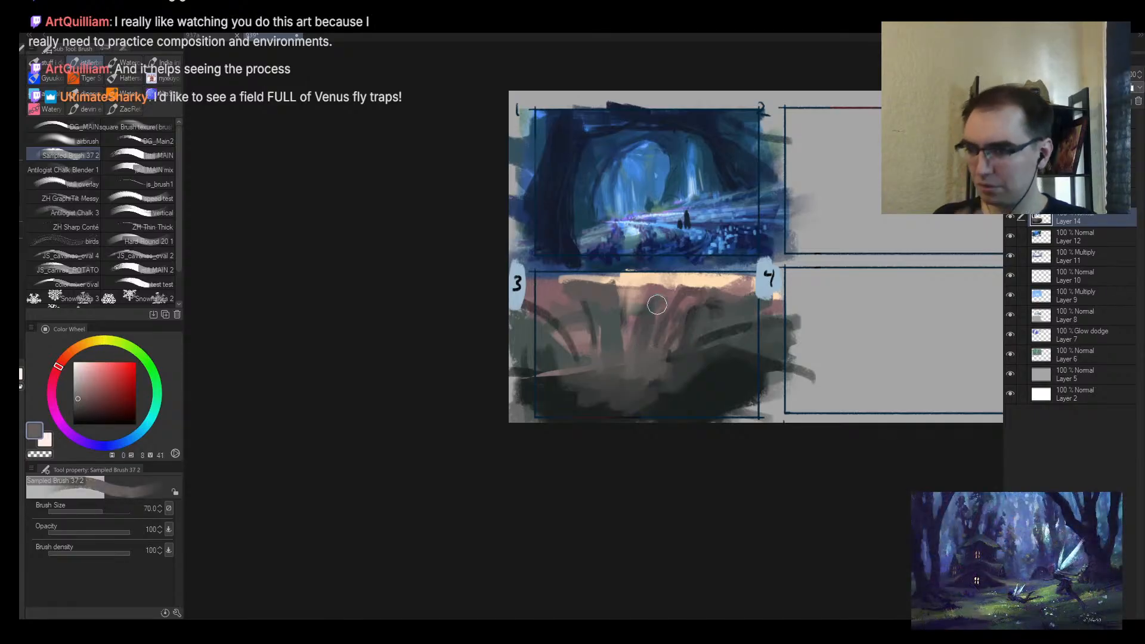
key(alt+space)
mouse_move(652, 345)
mouse_down()
mouse_move(580, 417)
mouse_move(517, 450)
mouse_up()
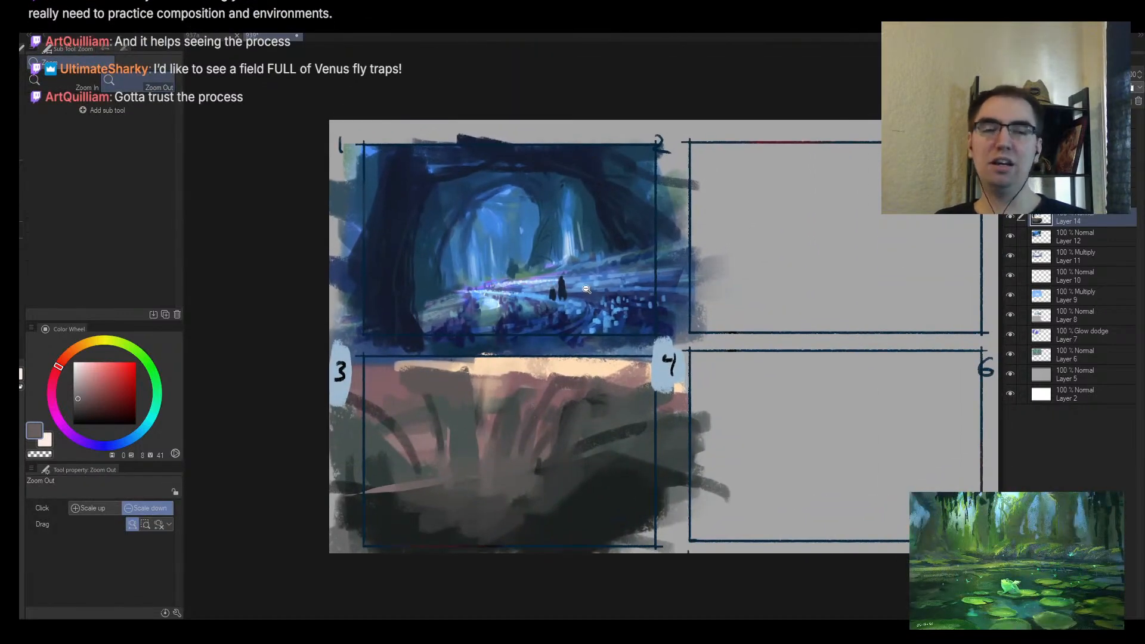
Step: Try a fine sampled-blue stroke beside the two figures in panel 1 at brush size 5, and undo it
mouse_move(586, 289)
mouse_down()
mouse_move(608, 297)
mouse_move(615, 262)
mouse_up()
alt+click(641, 316)
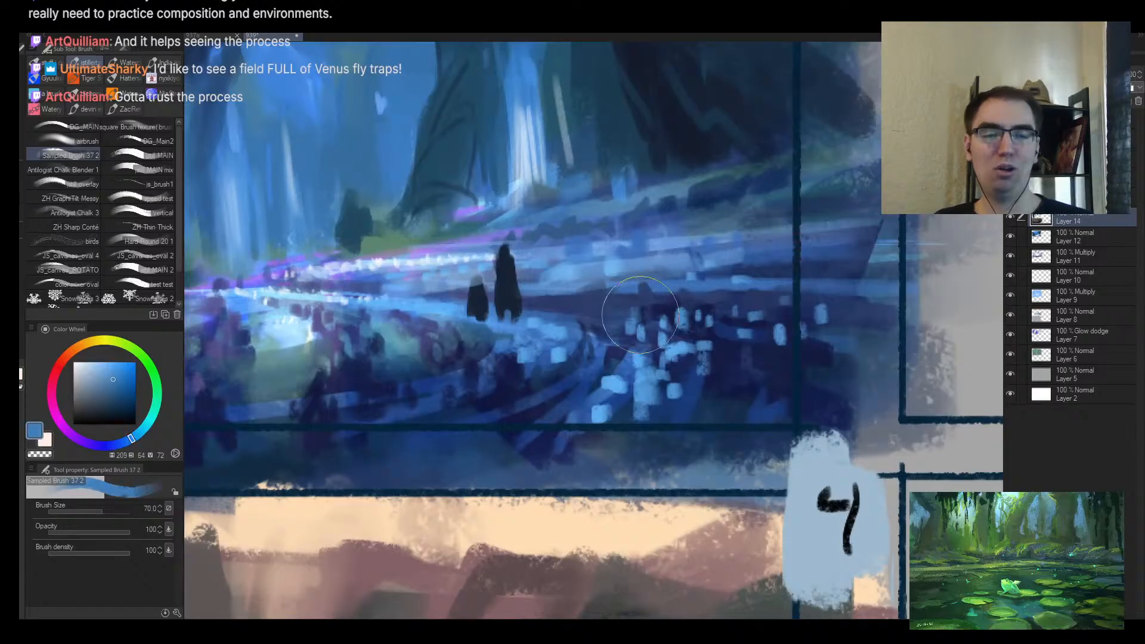
key([)
key([)
key([)
key([)
key([)
key([)
key([)
key([)
key([)
key([)
key([)
key([)
key([)
key([)
alt+click(613, 379)
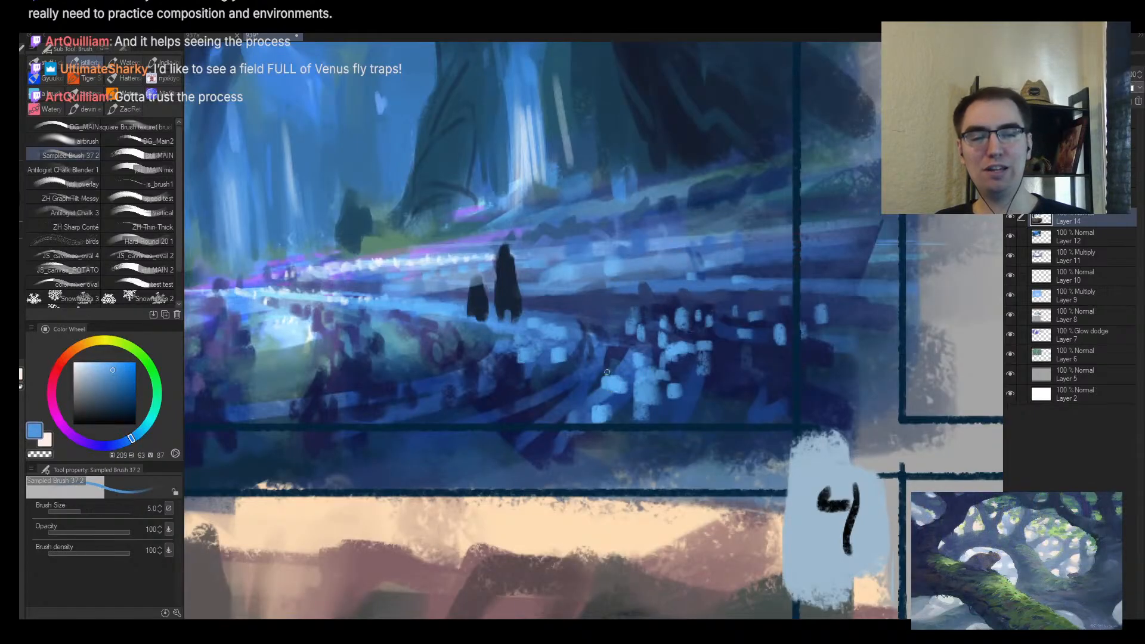
mouse_move(533, 325)
mouse_down()
mouse_move(469, 298)
mouse_move(589, 353)
mouse_move(617, 344)
mouse_move(594, 343)
mouse_up()
key(ctrl+z)
Step: Try sketching a small dark plant shape beside the two figures in panel 1 at brush sizes 10 and 12, and undo it
key(alt+space)
scroll(593, 342, up, 4)
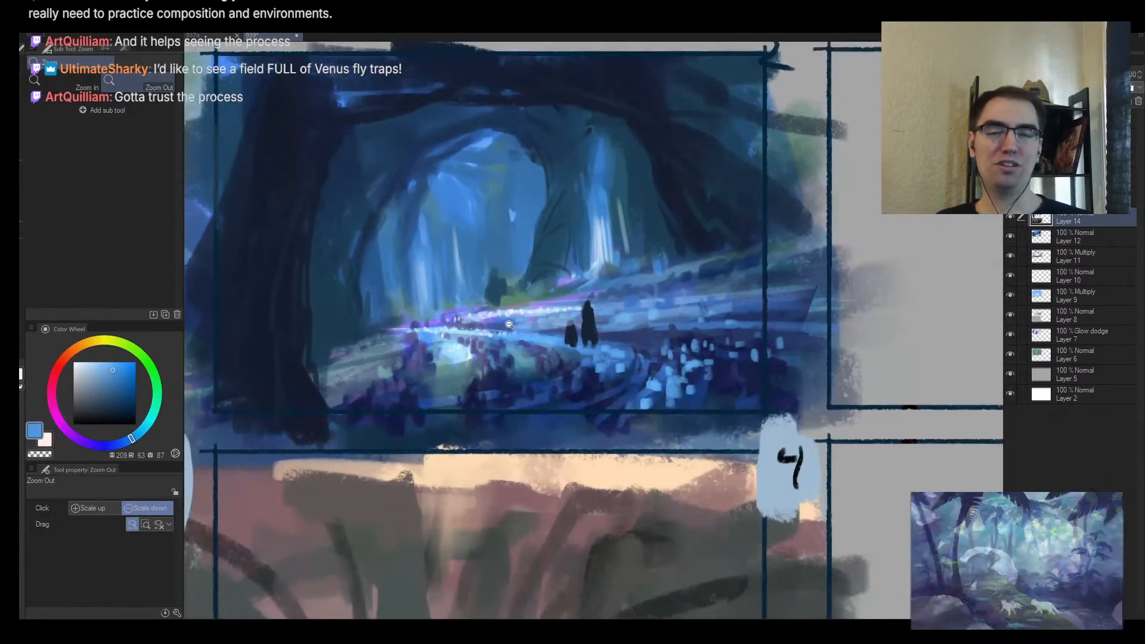
key(b)
alt+click(635, 391)
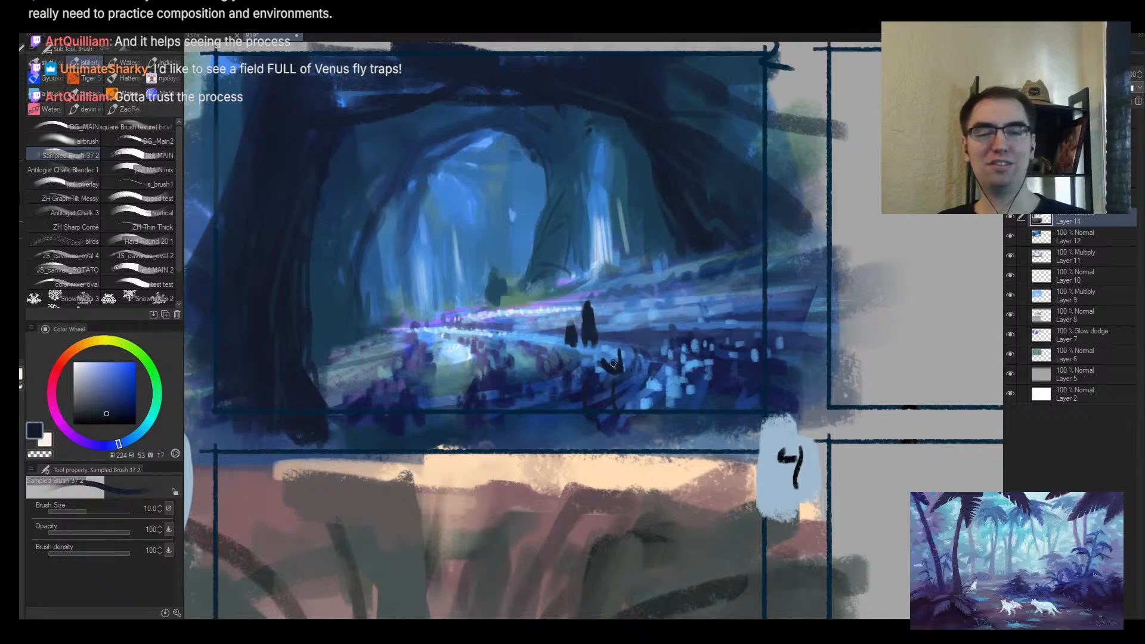
key(bracketright)
mouse_move(604, 349)
mouse_down()
mouse_move(615, 374)
mouse_move(607, 362)
mouse_up()
key(bracketleft)
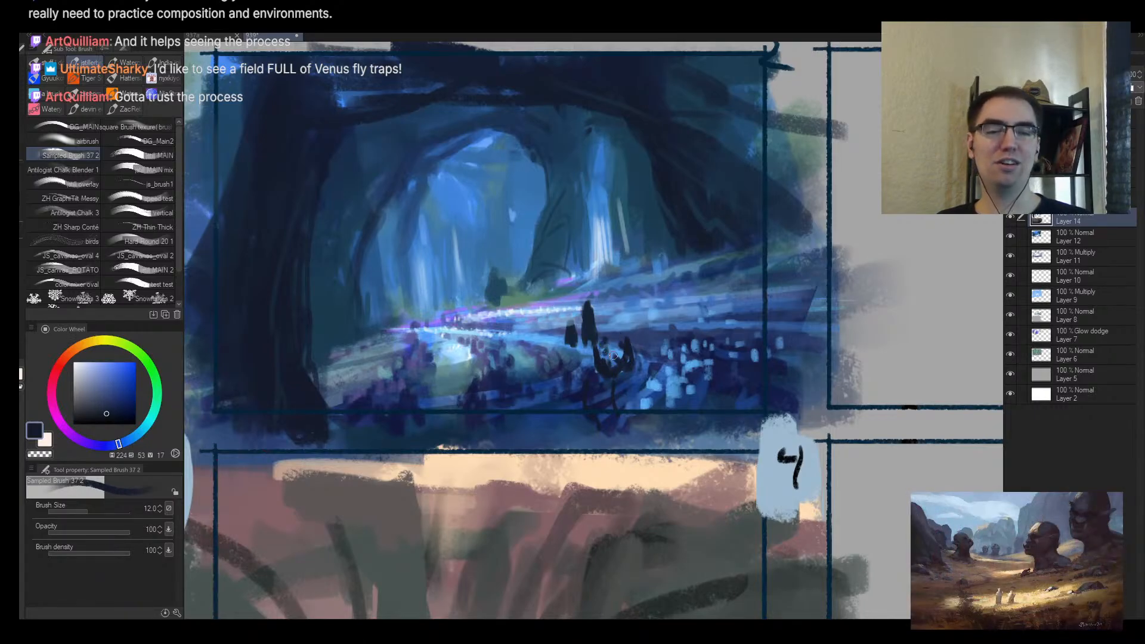
key(ctrl+z)
key(ctrl+z)
key(ctrl+z)
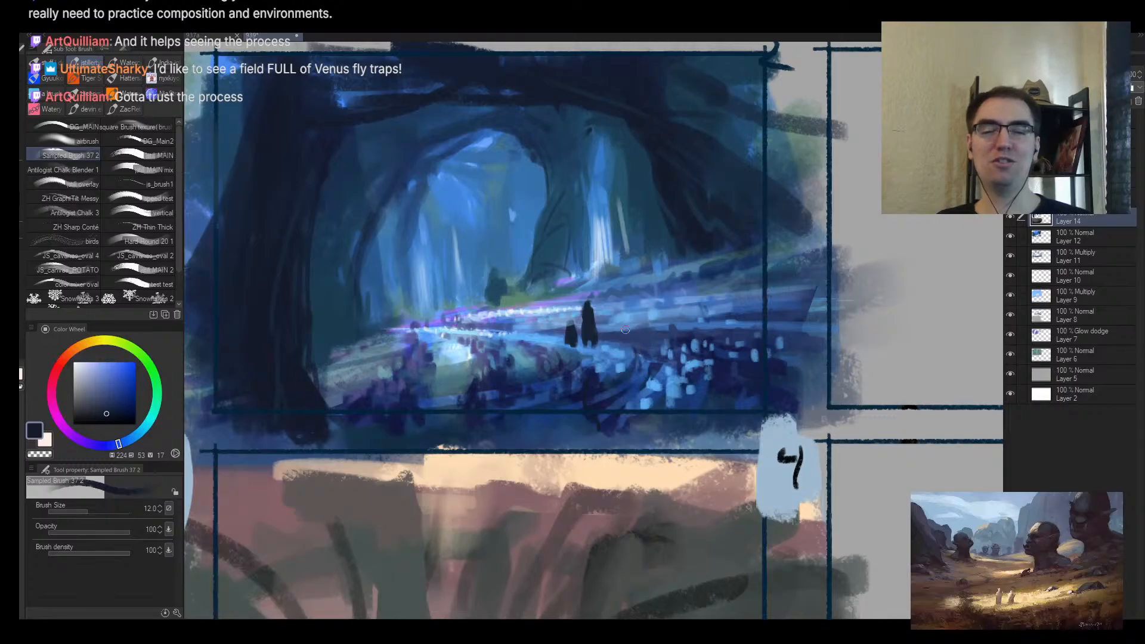
Step: Blend sampled dark green-grey and warm grey over the valley floor of panel 3 at brush sizes 100 and 120
key(alt+space)
drag(521, 352, 473, 380)
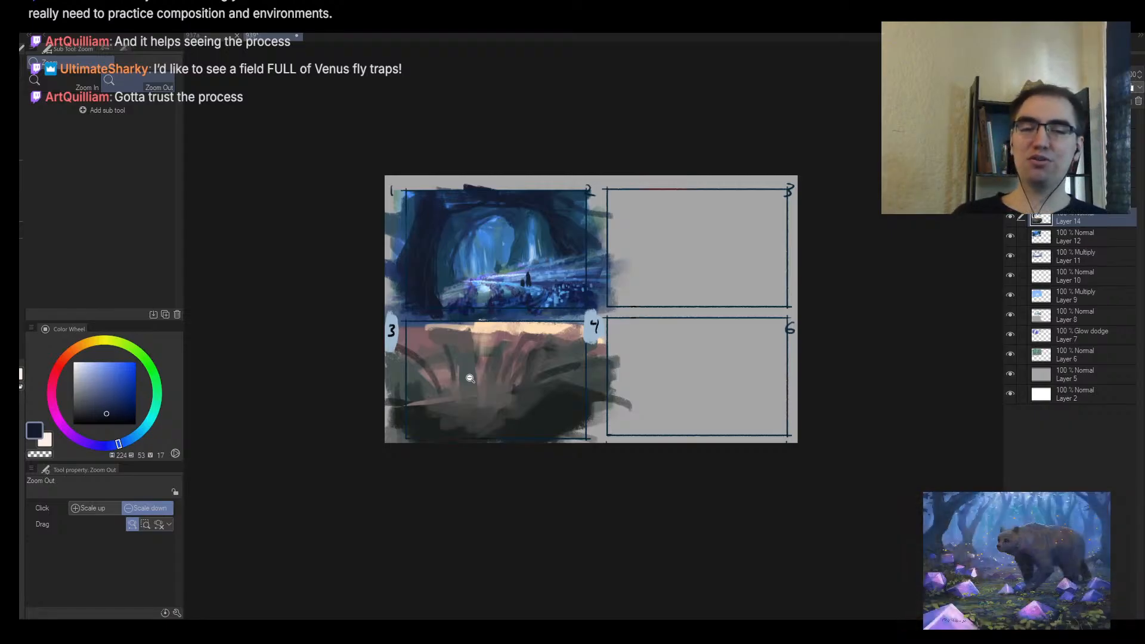
click(482, 356)
scroll(465, 381, up, 2)
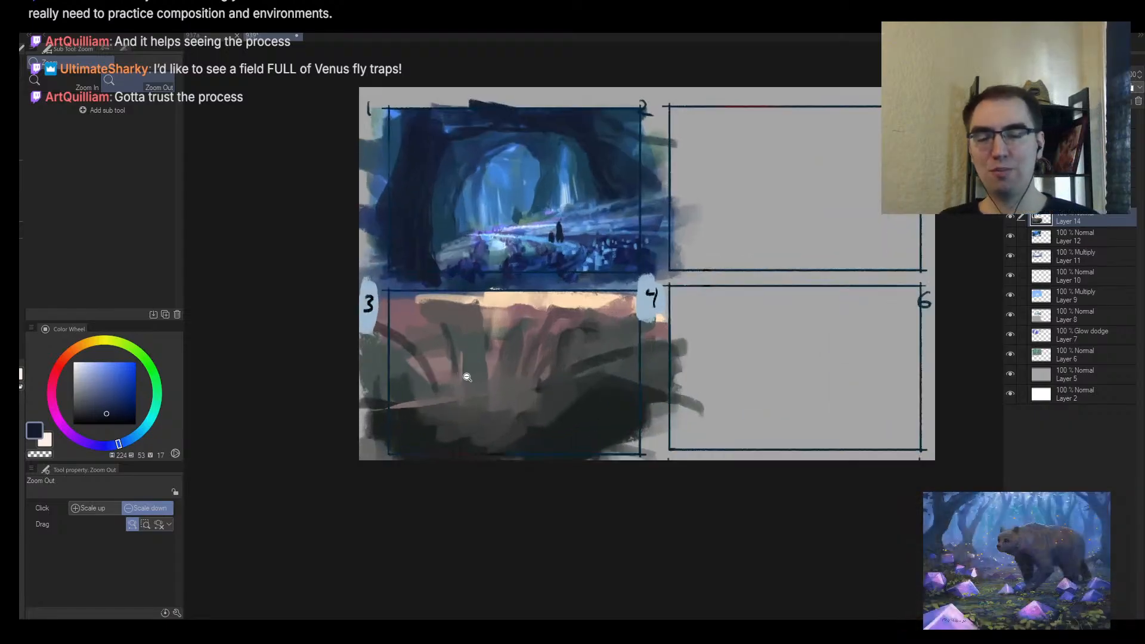
scroll(467, 377, up, 1)
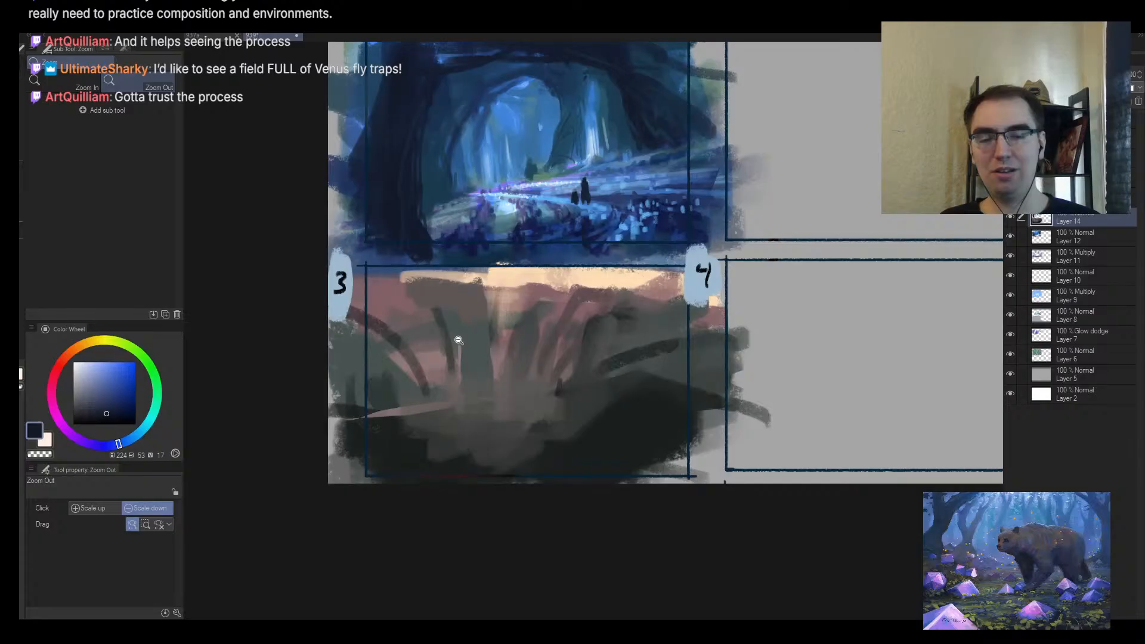
scroll(443, 367, up, 1)
key(b)
alt+click(443, 367)
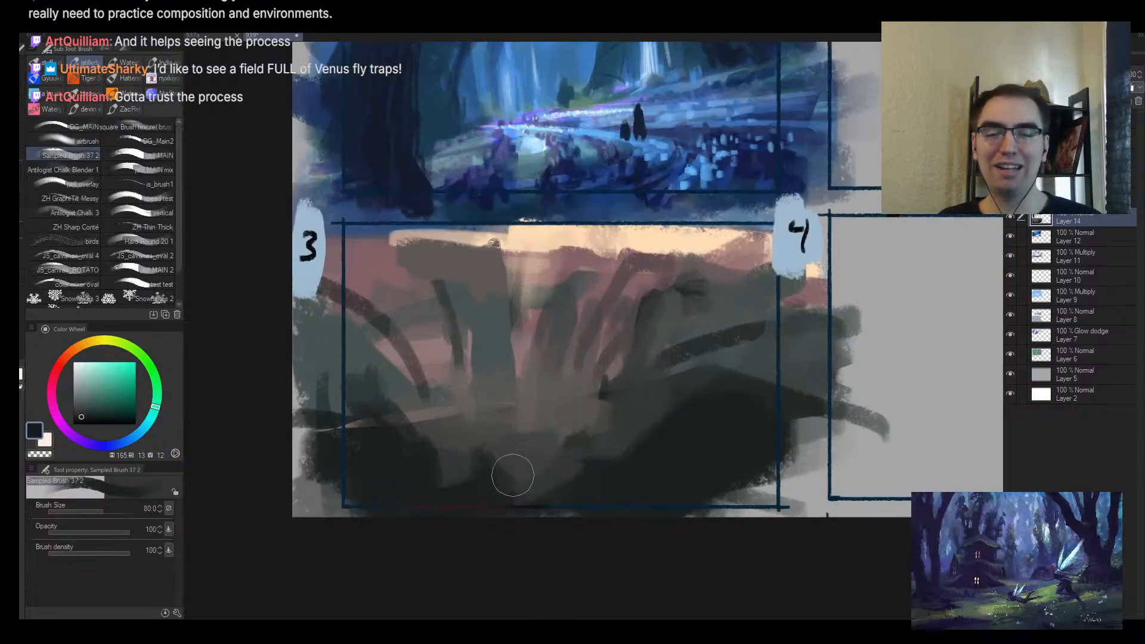
scroll(538, 448, down, 3)
scroll(541, 450, up, 2)
alt+click(557, 450)
key(])
mouse_move(555, 467)
mouse_down()
mouse_move(550, 442)
mouse_move(611, 437)
mouse_up()
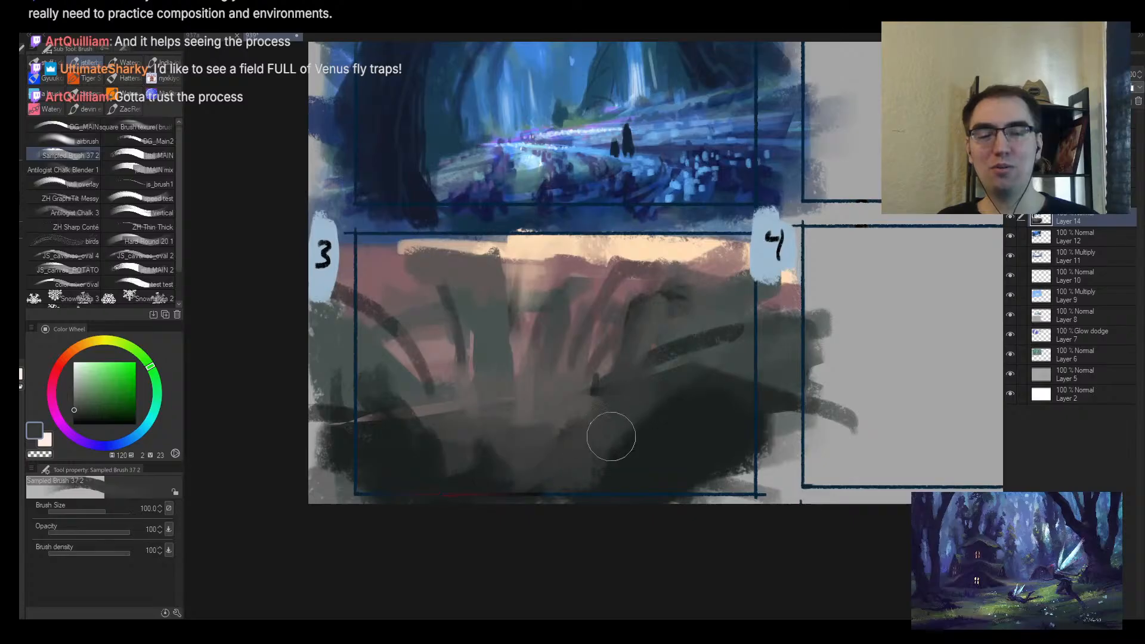
key(])
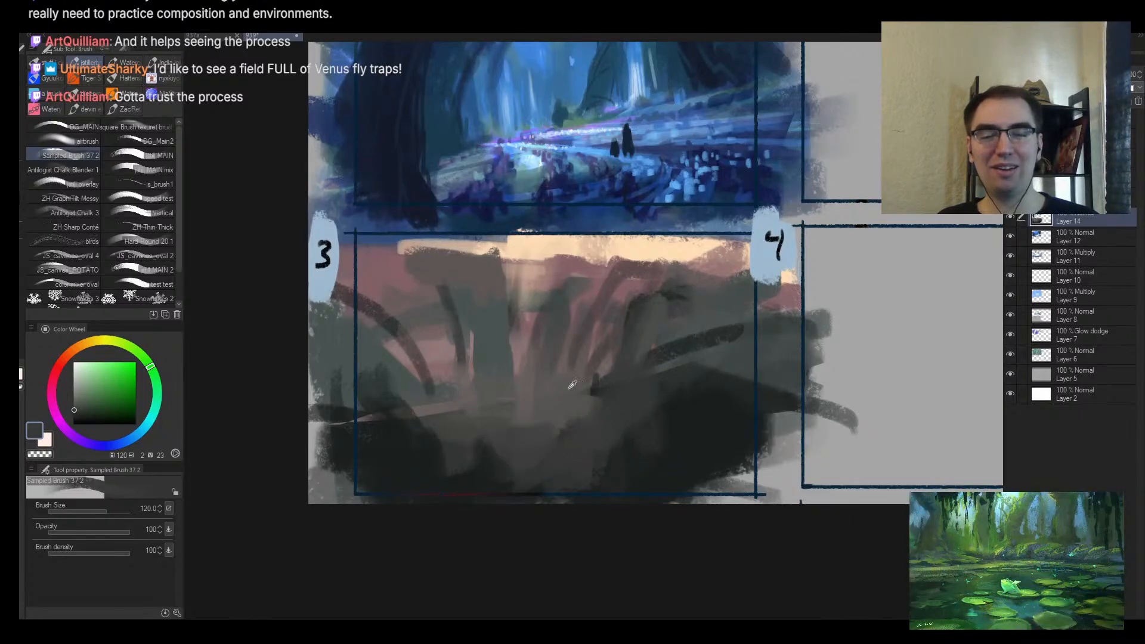
alt+click(572, 385)
mouse_move(571, 388)
mouse_down()
mouse_move(551, 436)
mouse_move(525, 403)
mouse_move(574, 459)
mouse_move(528, 428)
mouse_move(507, 384)
mouse_move(491, 434)
mouse_up()
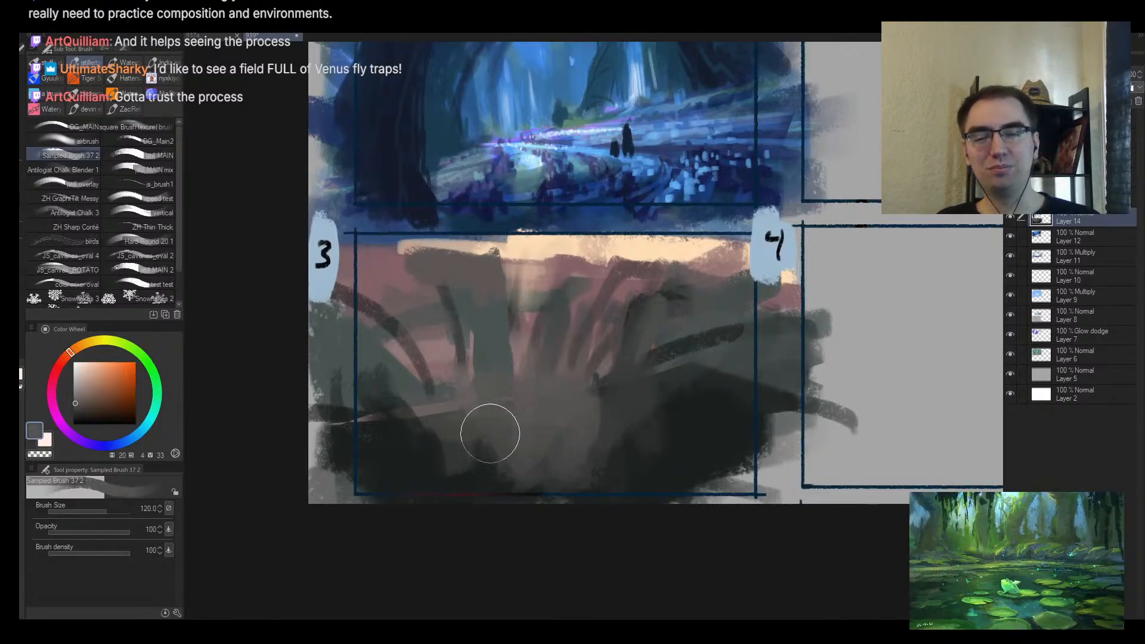
Step: Rework the centre of the valley floor and the base of the pillars in panel 3 with sampled greys at brush size 70
key([)
key([)
key([)
alt+click(606, 437)
mouse_move(607, 437)
mouse_down()
mouse_move(534, 413)
mouse_move(538, 432)
mouse_move(536, 417)
mouse_move(513, 422)
mouse_move(546, 438)
mouse_move(490, 417)
mouse_move(565, 440)
mouse_up()
alt+click(522, 389)
mouse_move(521, 389)
mouse_down()
mouse_move(497, 421)
mouse_move(553, 387)
mouse_up()
Step: Mirror the view and brush sampled greys over the valley floor and the canyon wall beside the dark slope in panel 3
key(h)
mouse_move(743, 353)
mouse_down()
mouse_move(708, 378)
mouse_move(662, 386)
mouse_move(678, 380)
mouse_up()
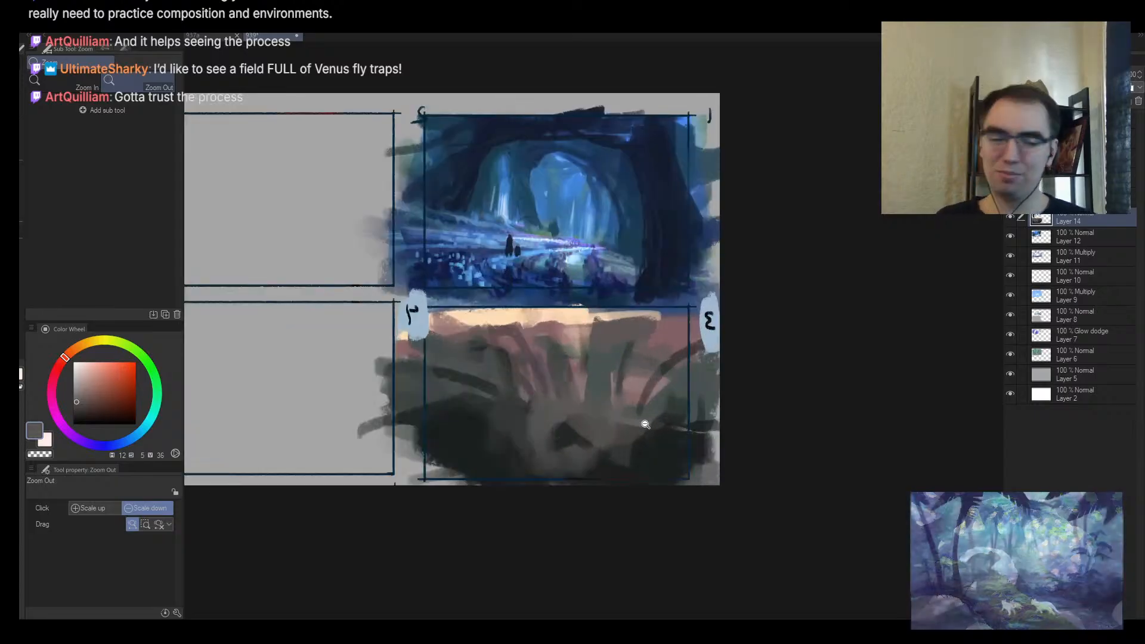
click(603, 365)
drag(603, 365, 645, 380)
key(b)
mouse_move(519, 418)
mouse_down()
mouse_move(513, 459)
mouse_move(614, 455)
mouse_up()
alt+click(579, 378)
drag(574, 374, 501, 332)
Step: Soften the dark streak and the inner edge of the dark slope in panel 3 with sampled dark green at brush size 40
alt+click(484, 390)
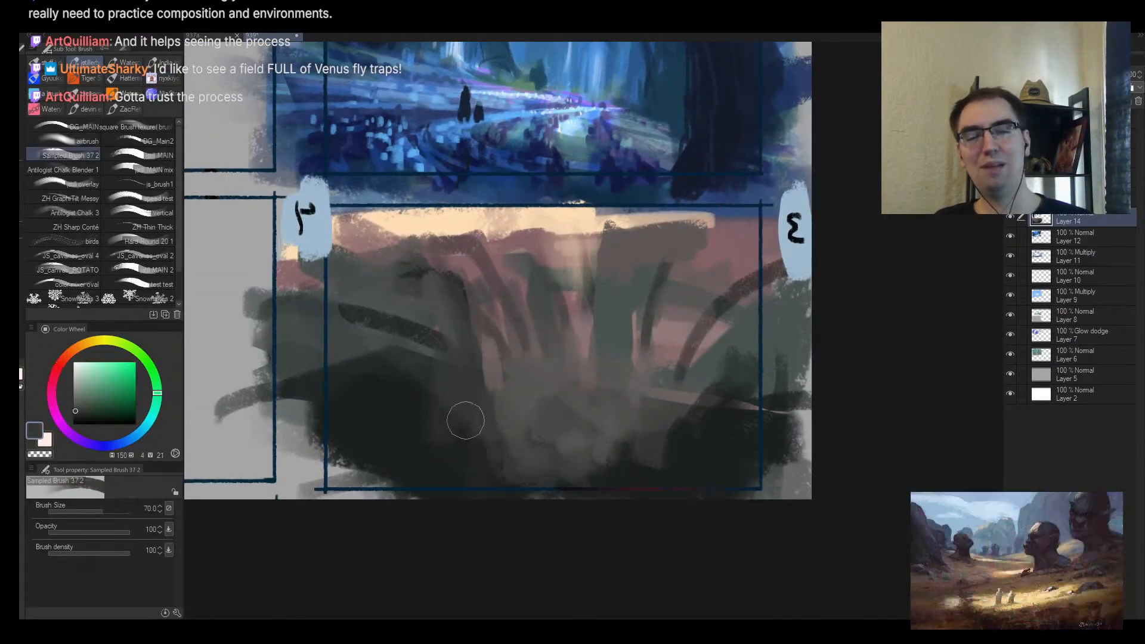
key(bracketleft)
key(bracketleft)
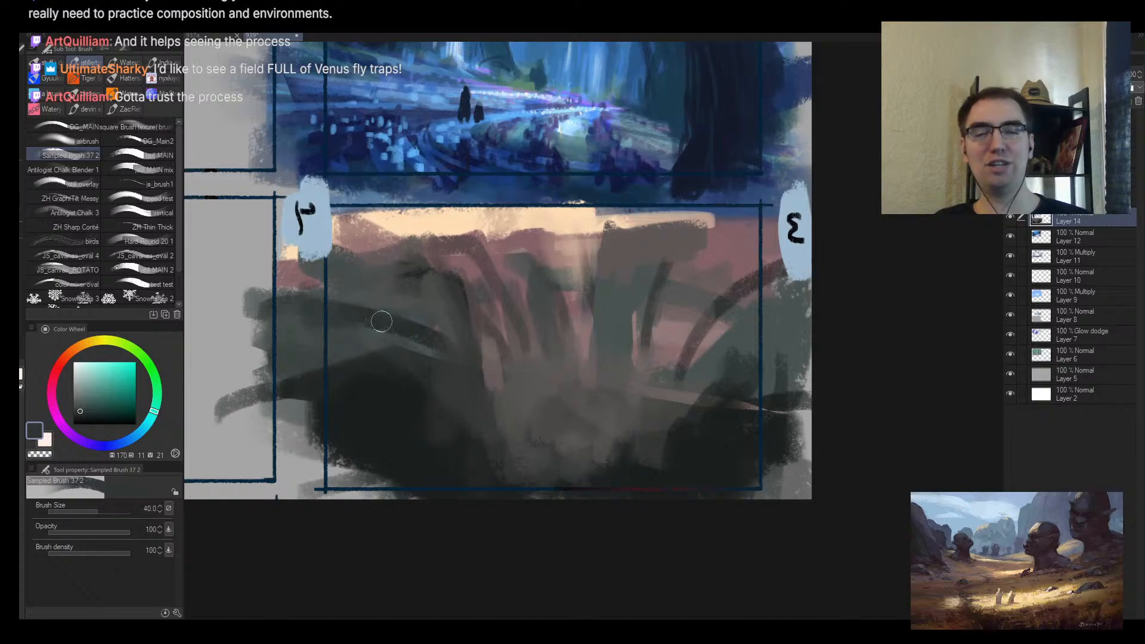
mouse_move(381, 321)
mouse_down()
mouse_move(422, 310)
mouse_move(450, 325)
mouse_up()
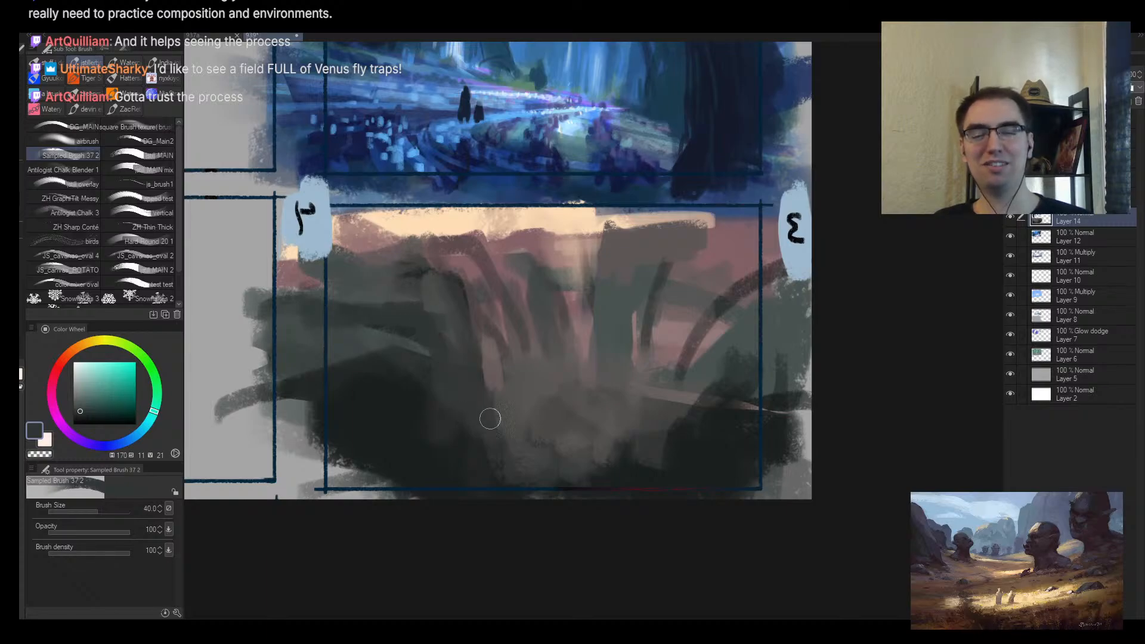
drag(491, 419, 442, 421)
drag(540, 402, 567, 389)
Step: Add dark rock shapes and cliff streaks around the valley floor of panel 3 with sampled dark green, comparing the mirrored and normal views
alt+click(437, 420)
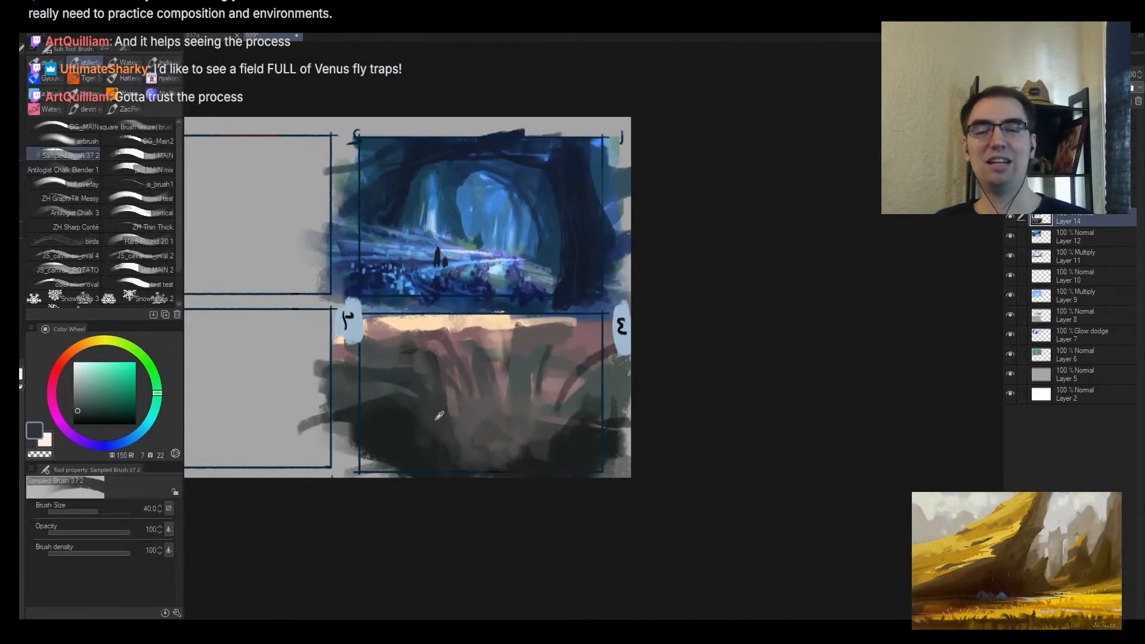
drag(437, 379, 450, 393)
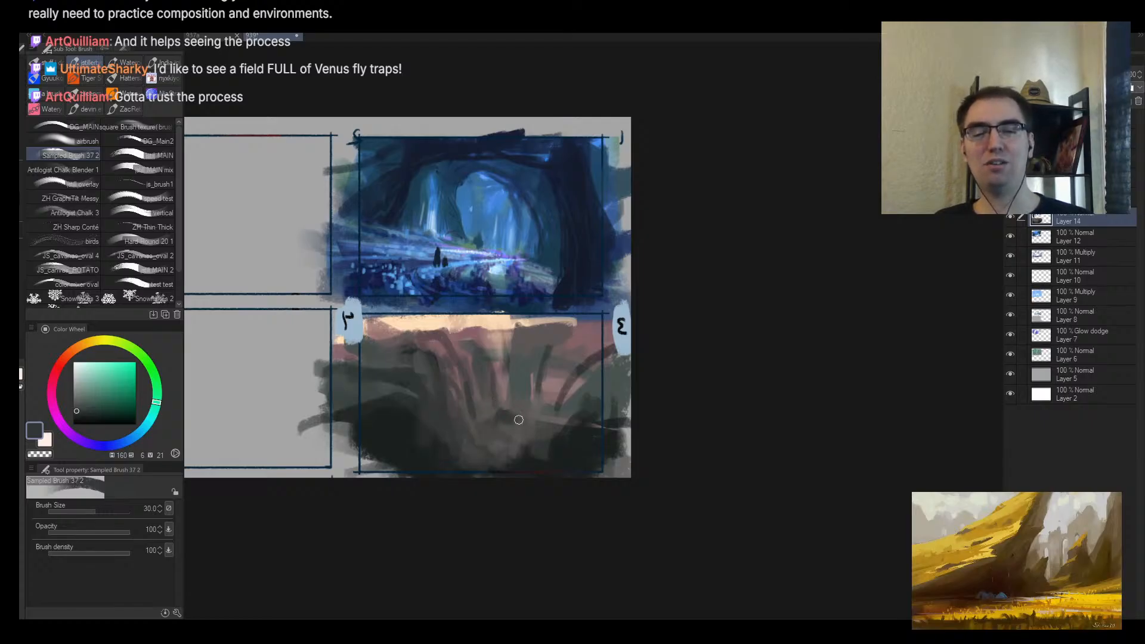
key(bracketright)
key(bracketright)
key(bracketright)
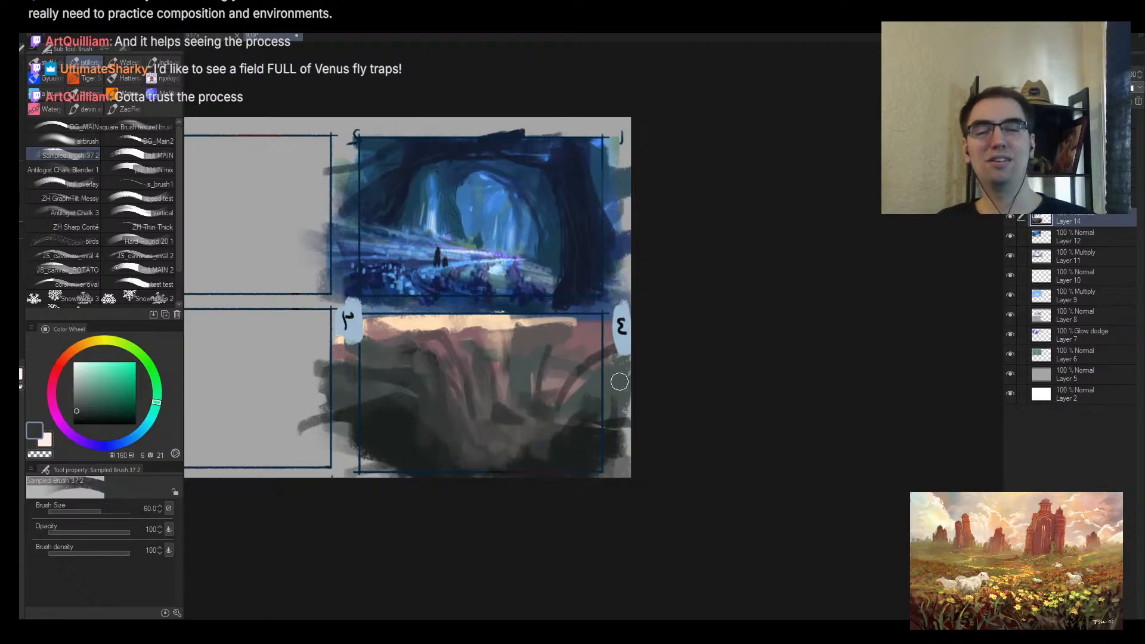
key(h)
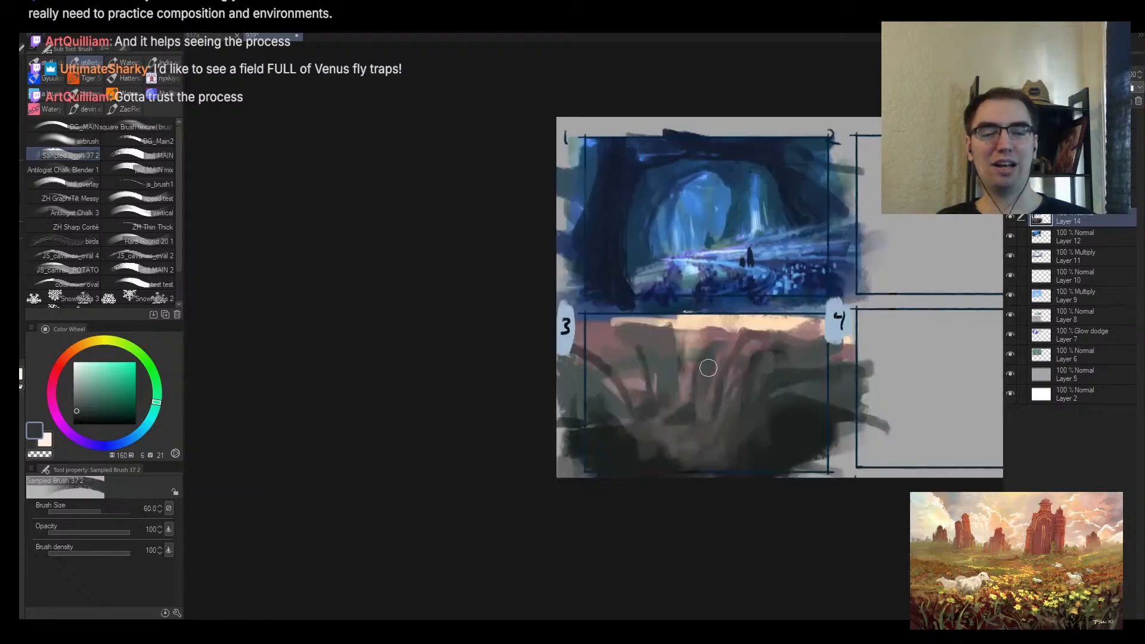
key(h)
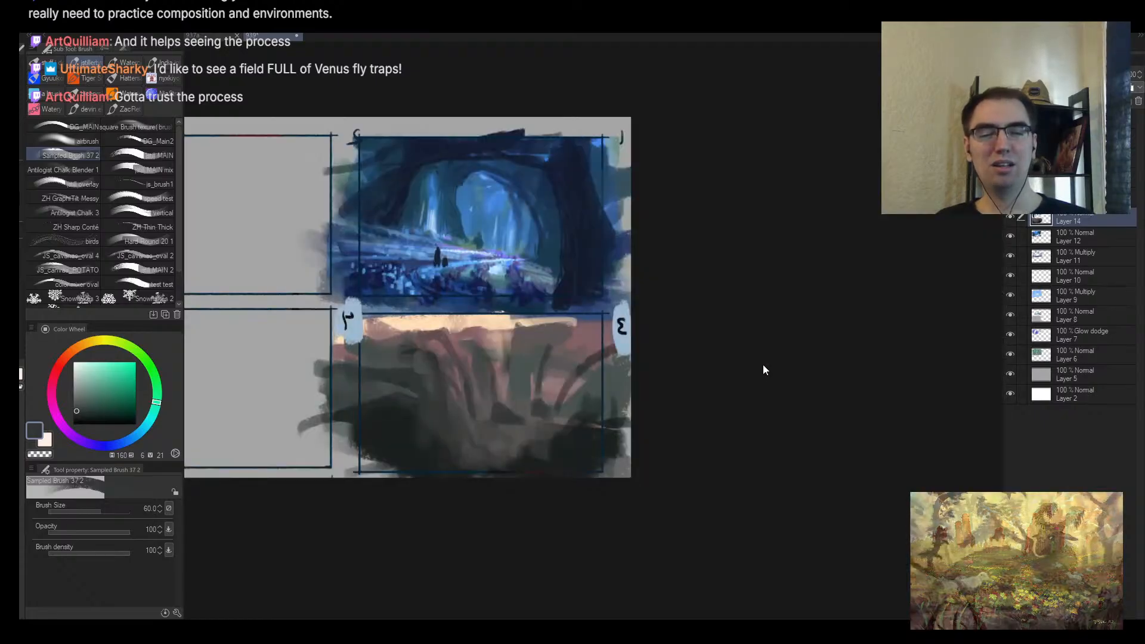
Step: Lasso thin sloping slivers across the upper plateau of panel 3, fill them with sampled cream at brush size 170, and deselect
key(m)
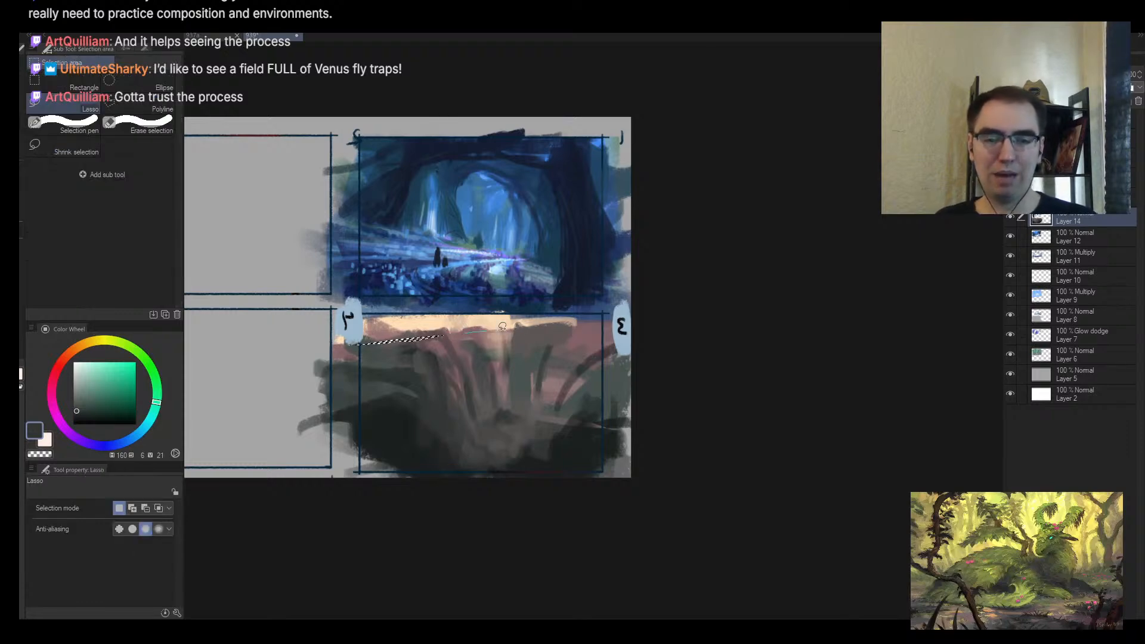
mouse_move(503, 326)
mouse_down()
mouse_move(329, 356)
mouse_move(402, 354)
mouse_move(296, 374)
mouse_move(500, 334)
mouse_up()
key(b)
alt+click(417, 325)
key(bracketright)
key(bracketright)
key(bracketright)
key(bracketright)
key(bracketright)
key(bracketright)
key(bracketright)
drag(287, 379, 541, 354)
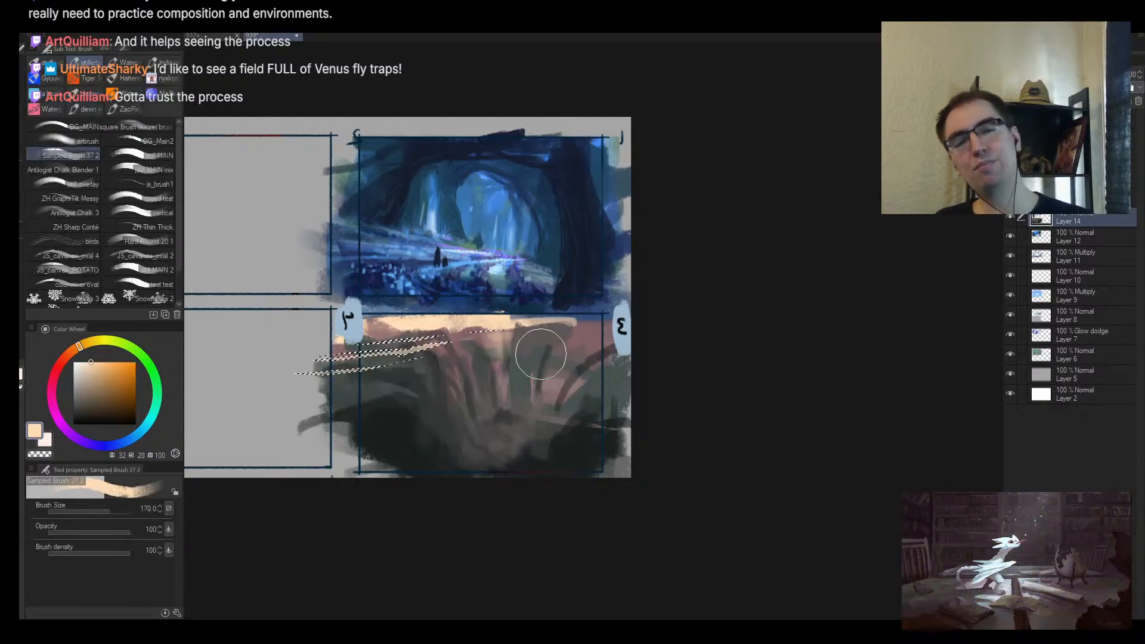
key(ctrl+d)
Step: Touch up the cliff beneath the cream slivers with sampled dark green-grey at brush sizes 50 and 25, and unmirror the view
key(bracketleft)
key(bracketleft)
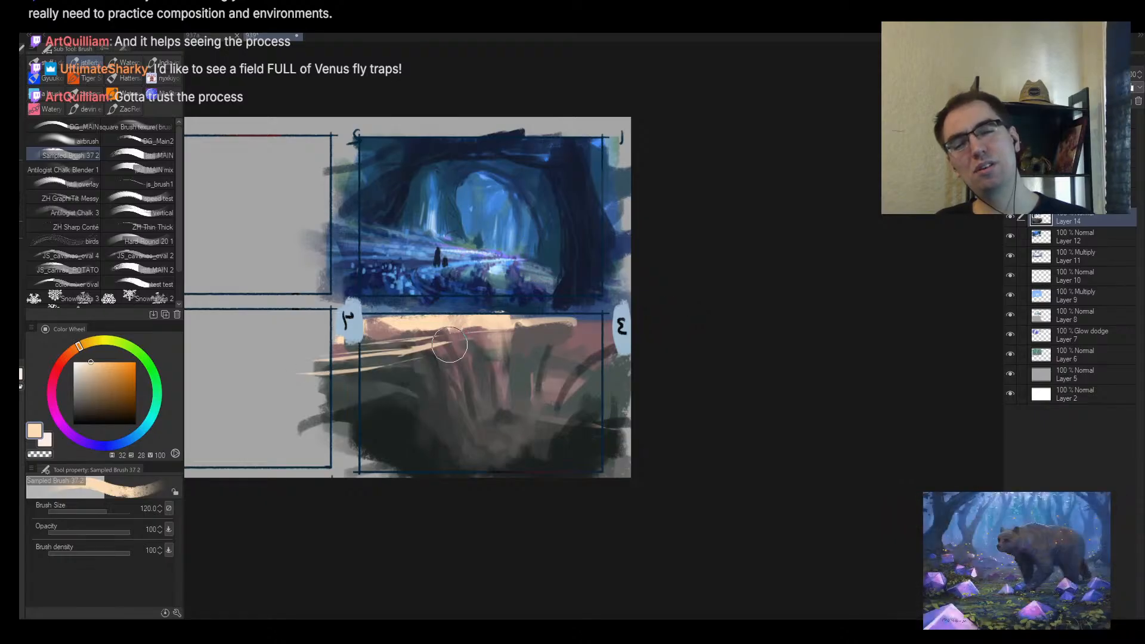
key(bracketleft)
key(bracketleft)
key(bracketleft)
key(bracketleft)
key(bracketleft)
alt+click(436, 360)
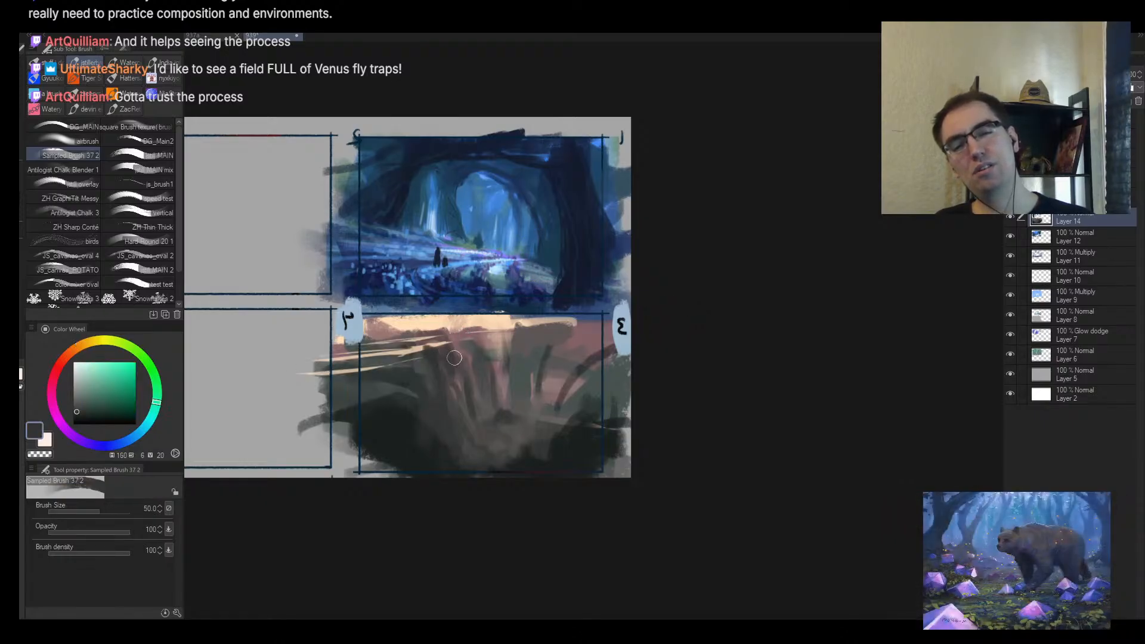
key(h)
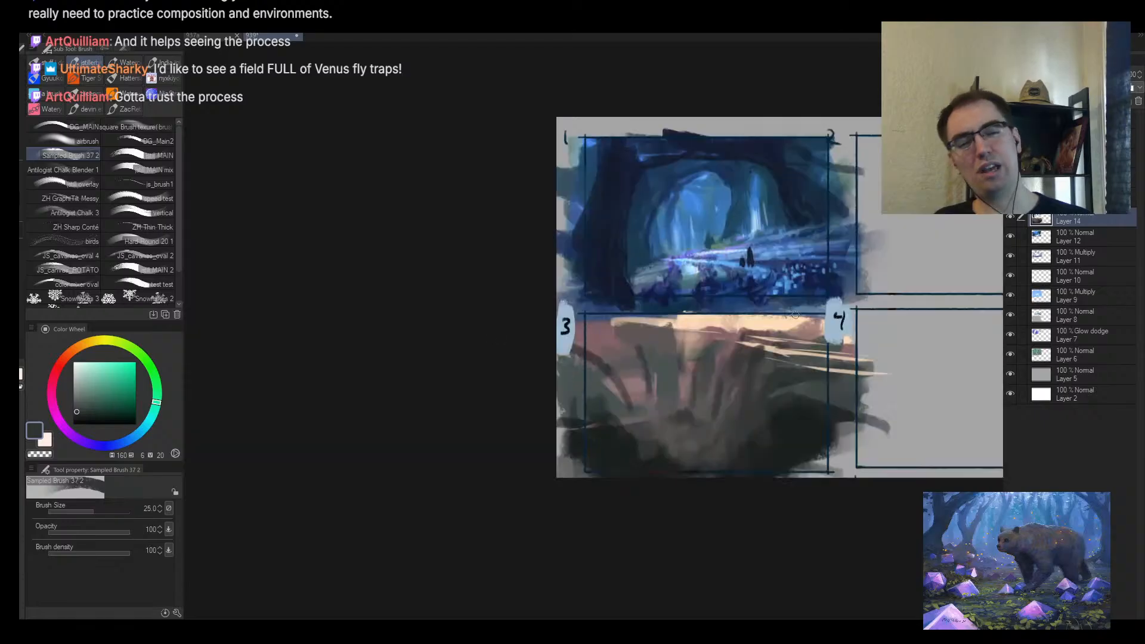
Step: Refine the cliff edge at the tips of the cream slivers in panel 3 with sampled dark and mauve greys at brush size 25
scroll(799, 373, up, 2)
alt+click(799, 372)
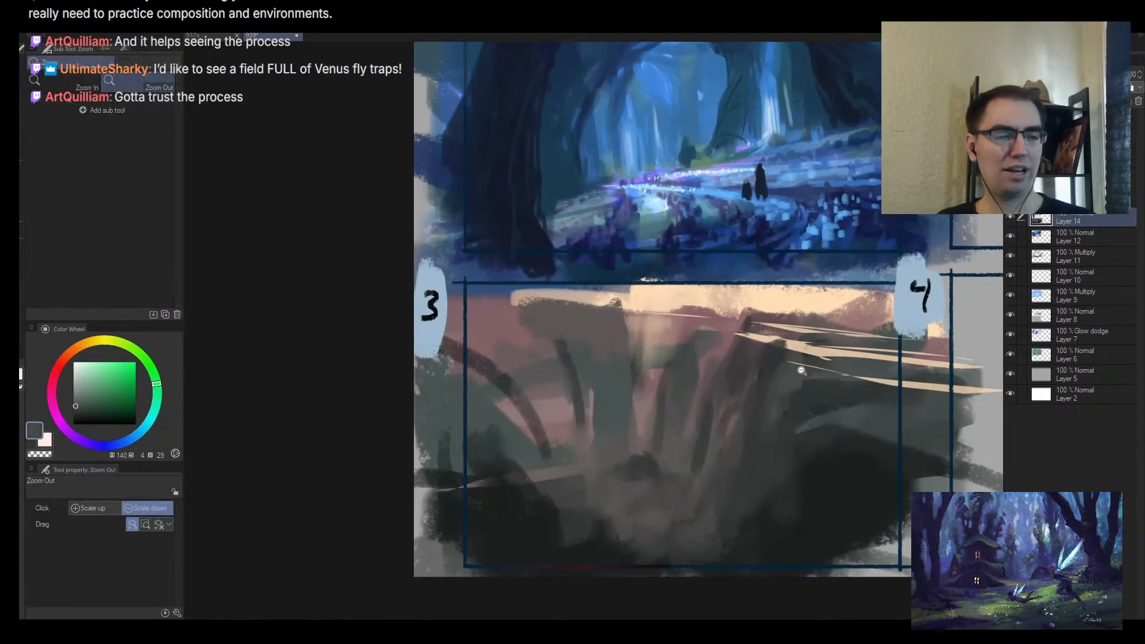
scroll(716, 358, down, 2)
scroll(674, 354, up, 3)
alt+click(602, 292)
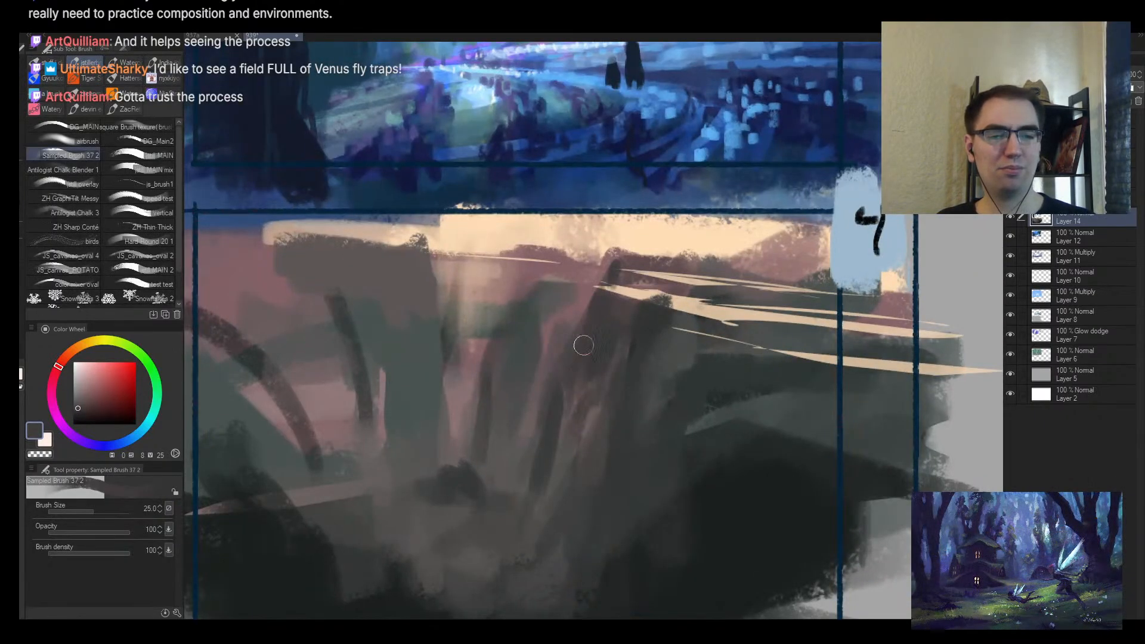
alt+click(602, 267)
alt+click(559, 284)
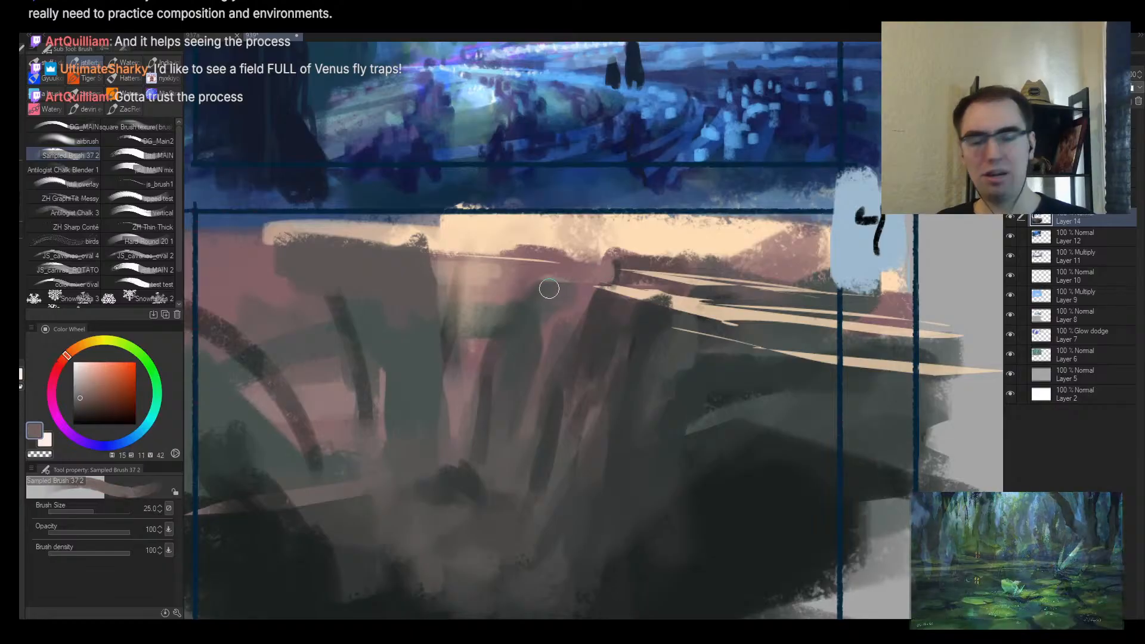
Step: Lasso a thin flat ledge on the middle rock pillar of panel 3, paint it with a sampled cream at brush size 30, and deselect
key(m)
drag(534, 314, 554, 310)
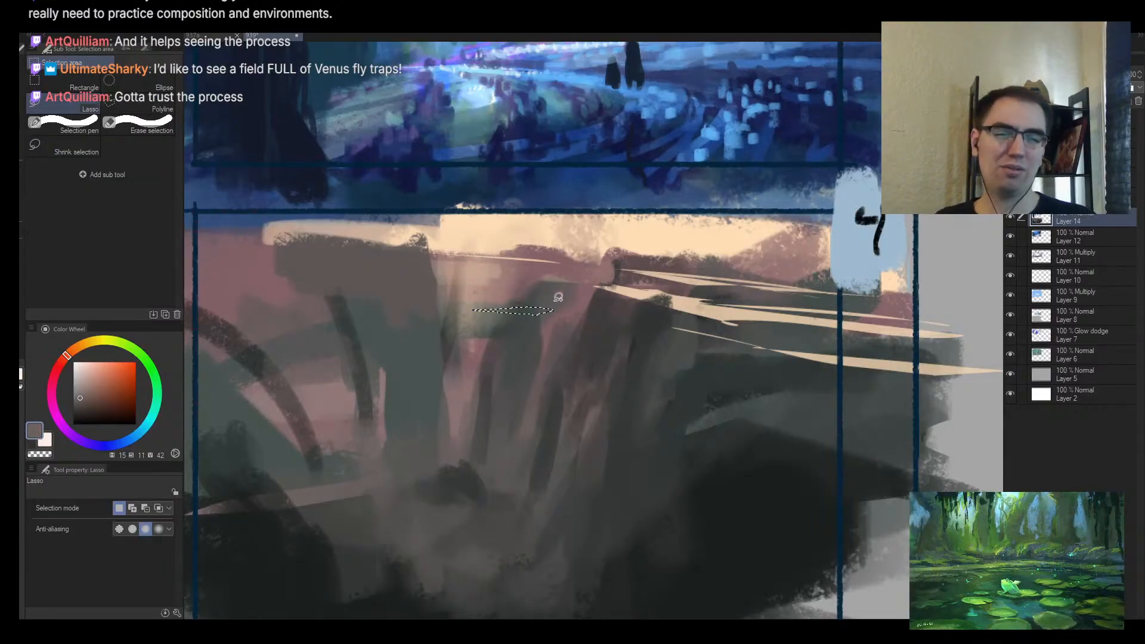
key(b)
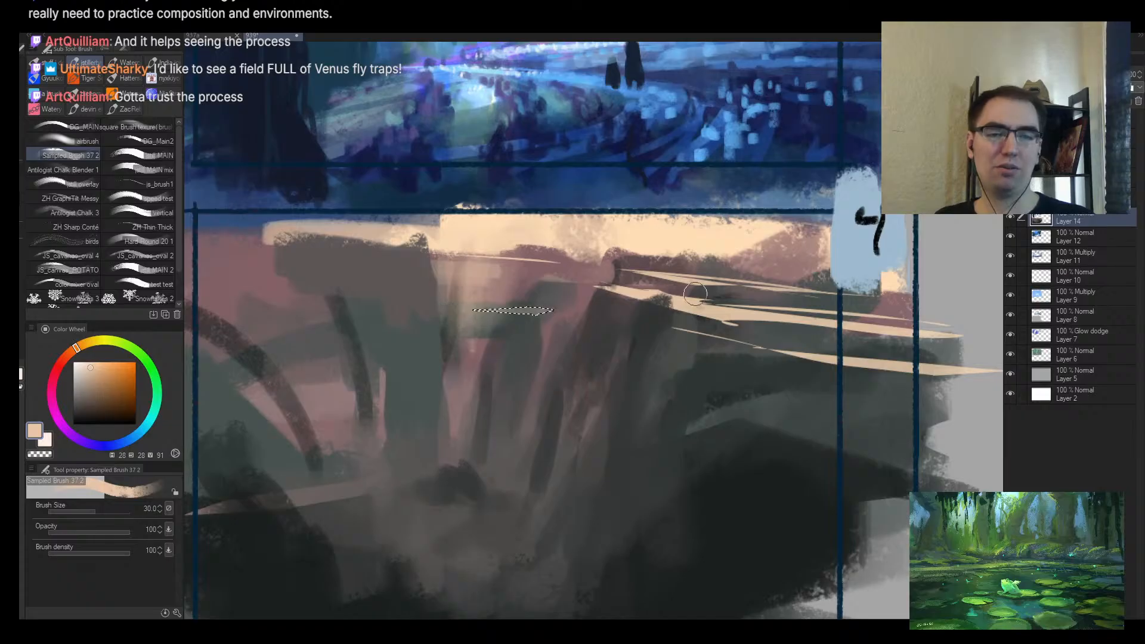
drag(446, 307, 603, 311)
key(ctrl+d)
Step: Darken the top of the middle rock pillar beneath its cream ledge in panel 3 with sampled greys at brush size 30
alt+click(523, 330)
drag(525, 331, 483, 399)
key(alt+space)
mouse_move(490, 298)
mouse_down()
mouse_move(503, 291)
mouse_move(481, 309)
mouse_up()
mouse_move(550, 284)
mouse_down()
mouse_move(512, 305)
mouse_move(580, 264)
mouse_up()
alt+click(466, 316)
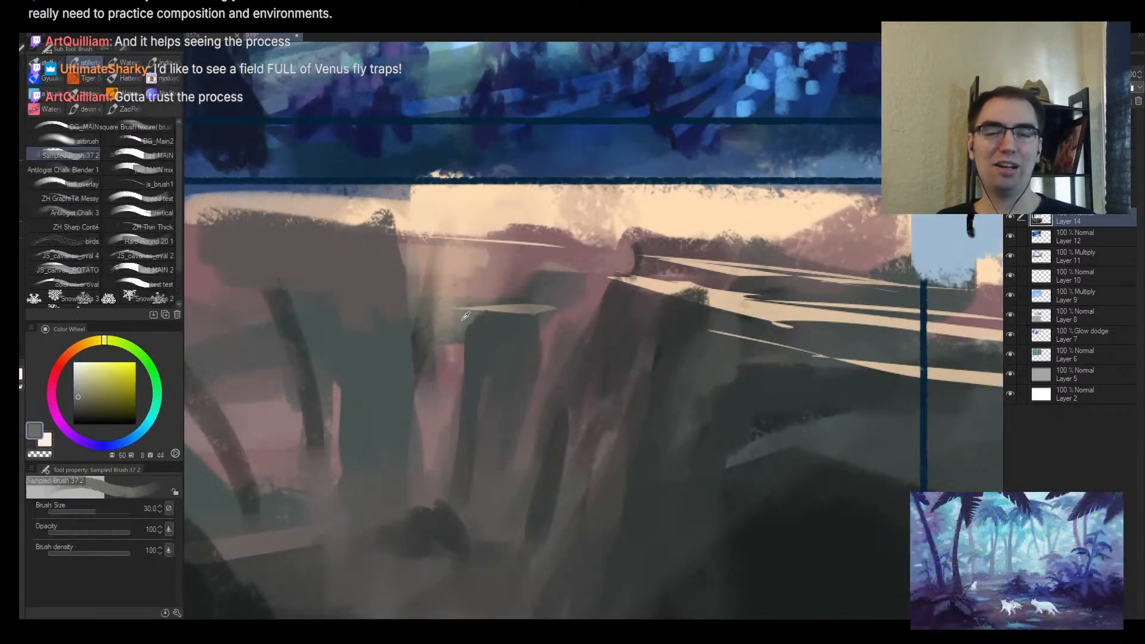
alt+click(465, 316)
key(alt+space)
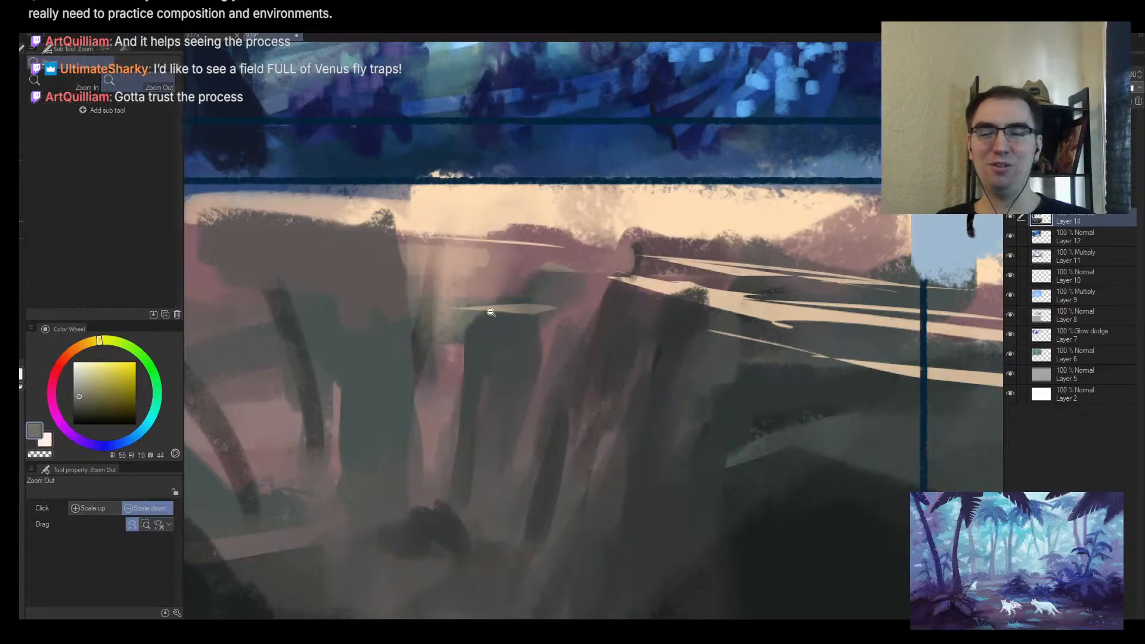
drag(471, 317, 487, 255)
alt+click(444, 321)
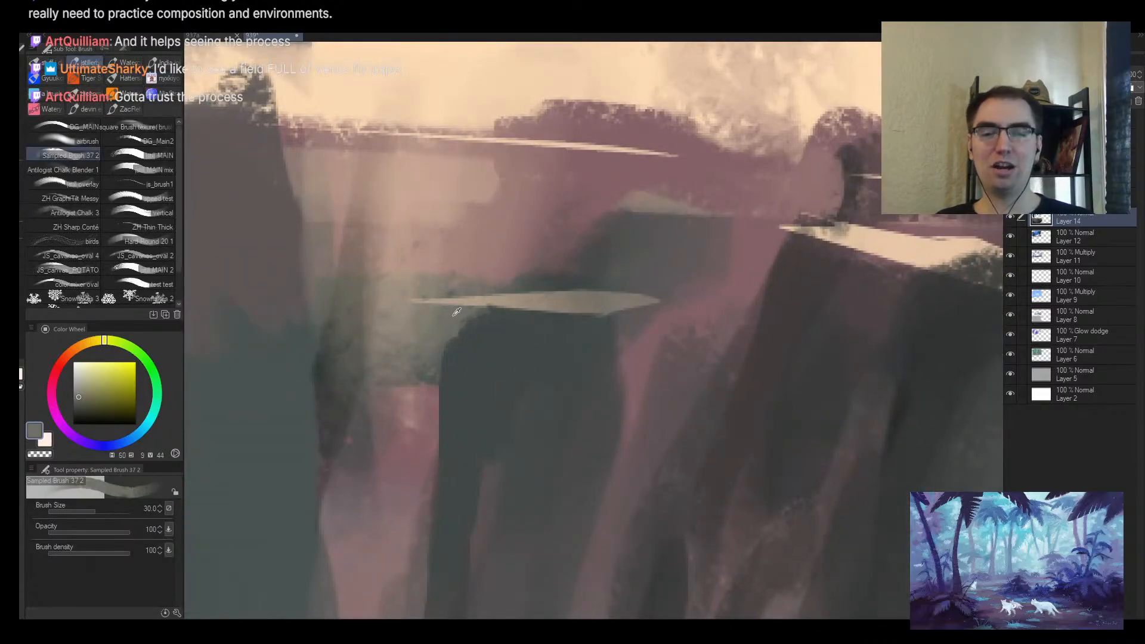
alt+click(457, 311)
key(bracketleft)
mouse_move(453, 197)
mouse_down()
mouse_move(446, 157)
mouse_move(497, 188)
mouse_move(577, 139)
mouse_up()
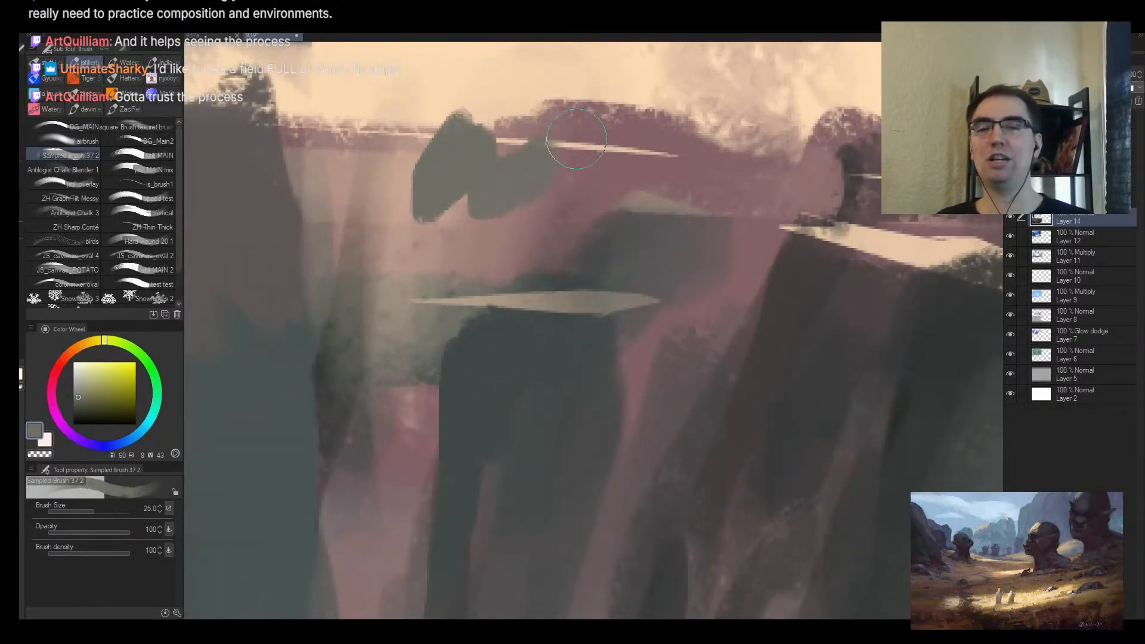
key(ctrl+z)
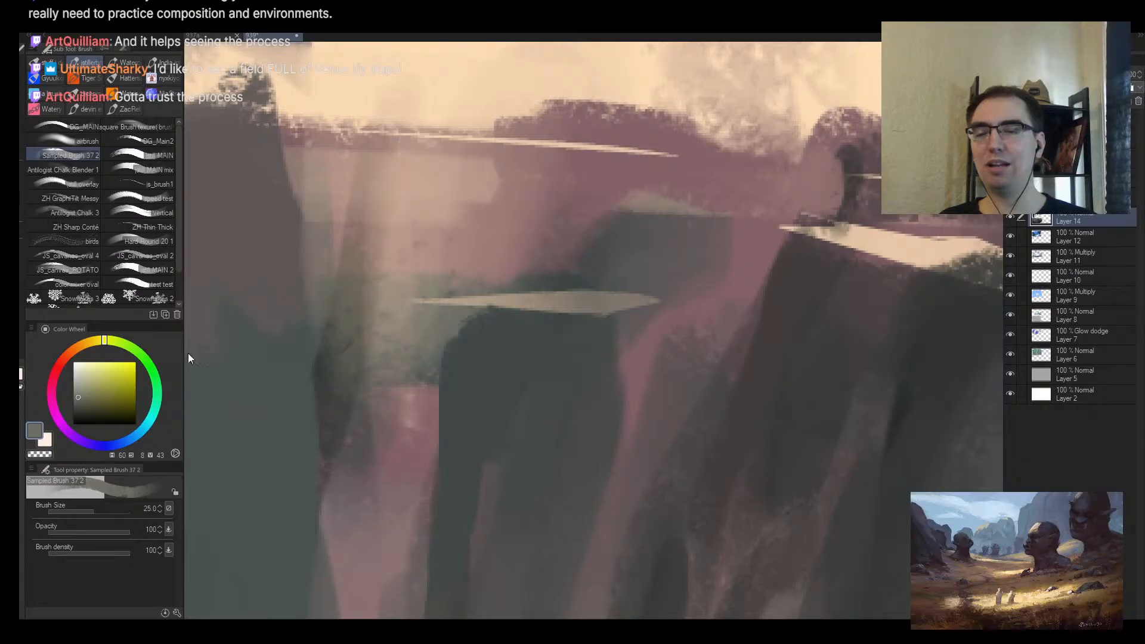
Step: Mix a muted olive green, starting from greys sampled beside the middle rock pillar in panel 3
alt+click(403, 317)
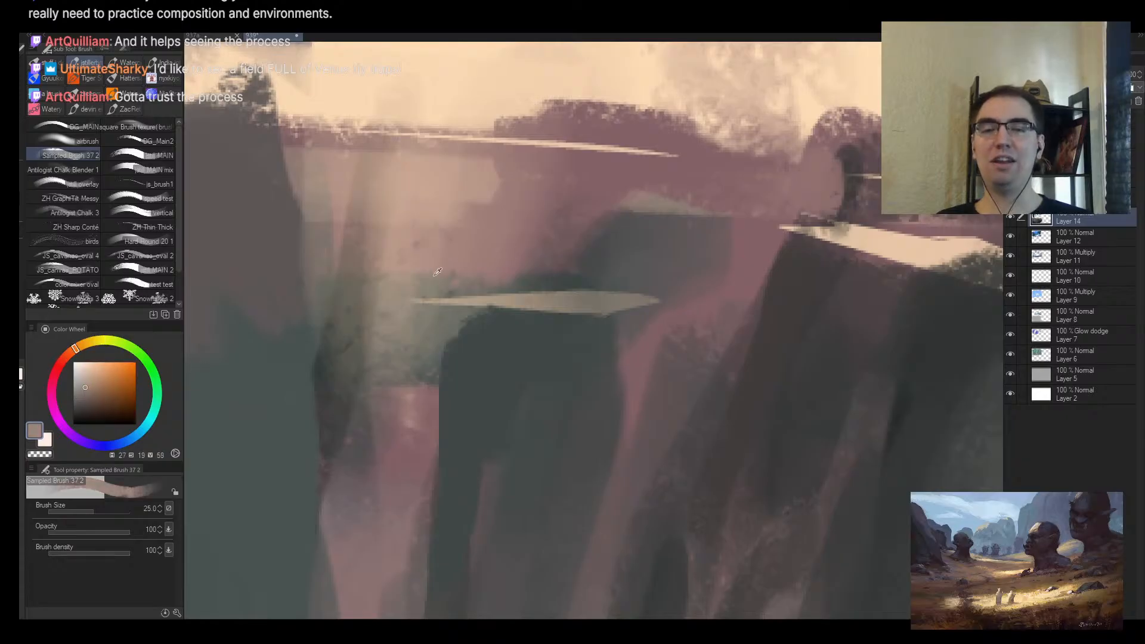
alt+click(408, 321)
alt+click(418, 322)
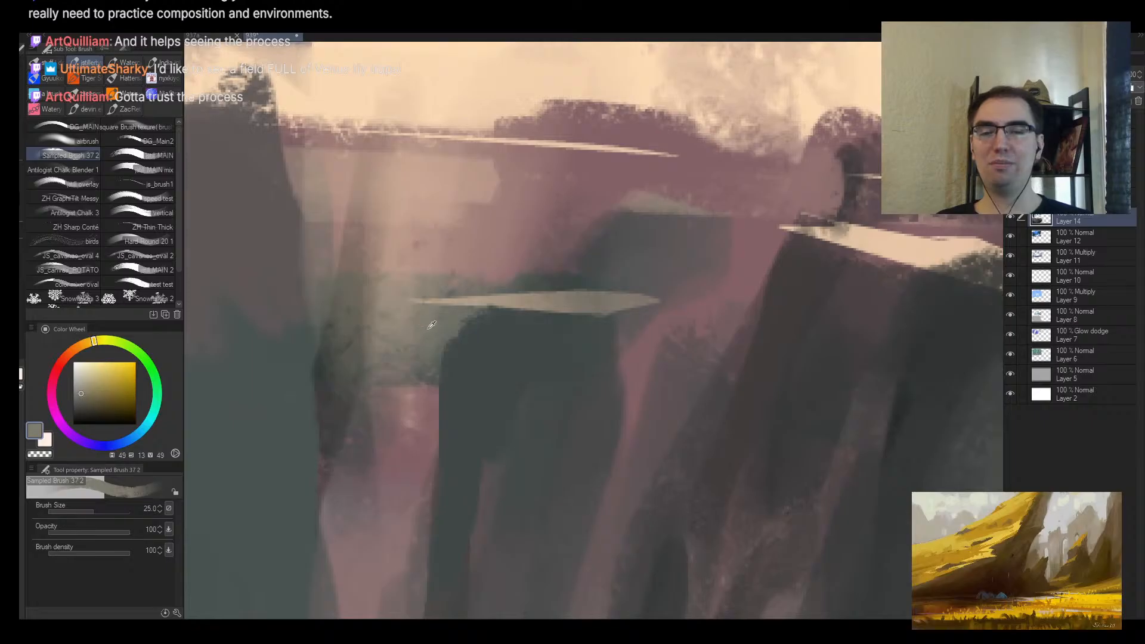
alt+click(428, 329)
alt+click(423, 326)
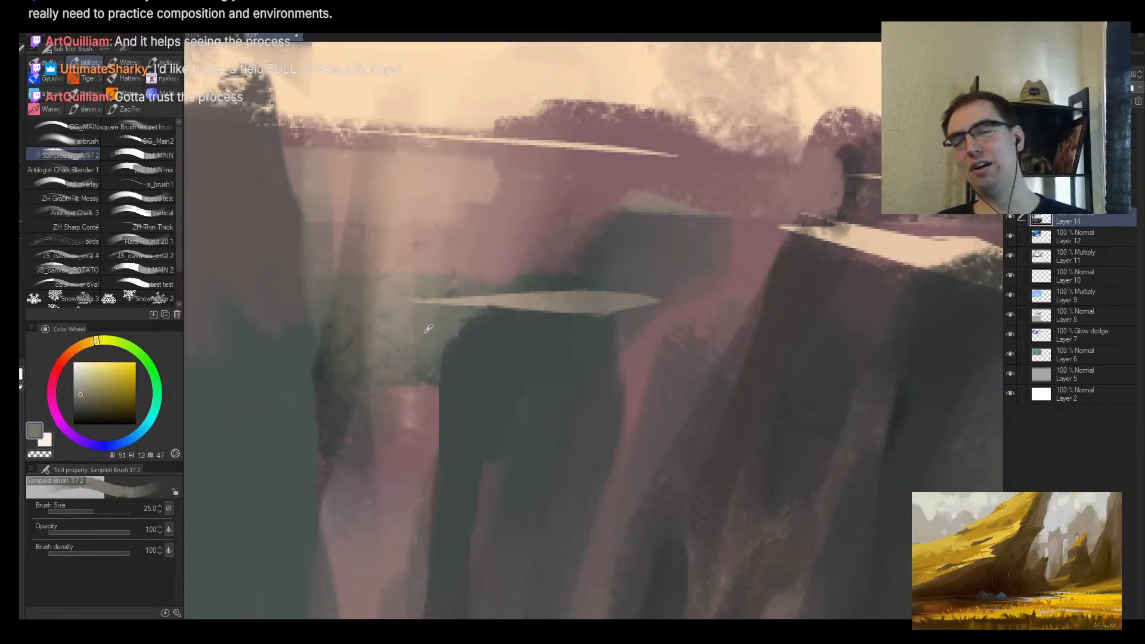
alt+click(421, 329)
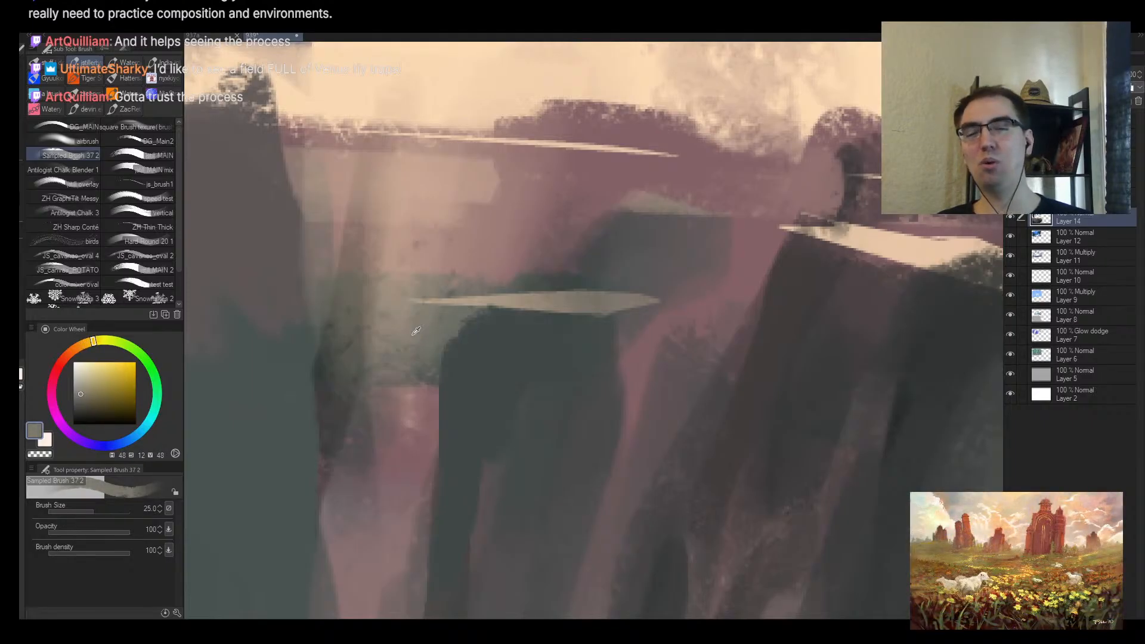
click(114, 346)
click(93, 399)
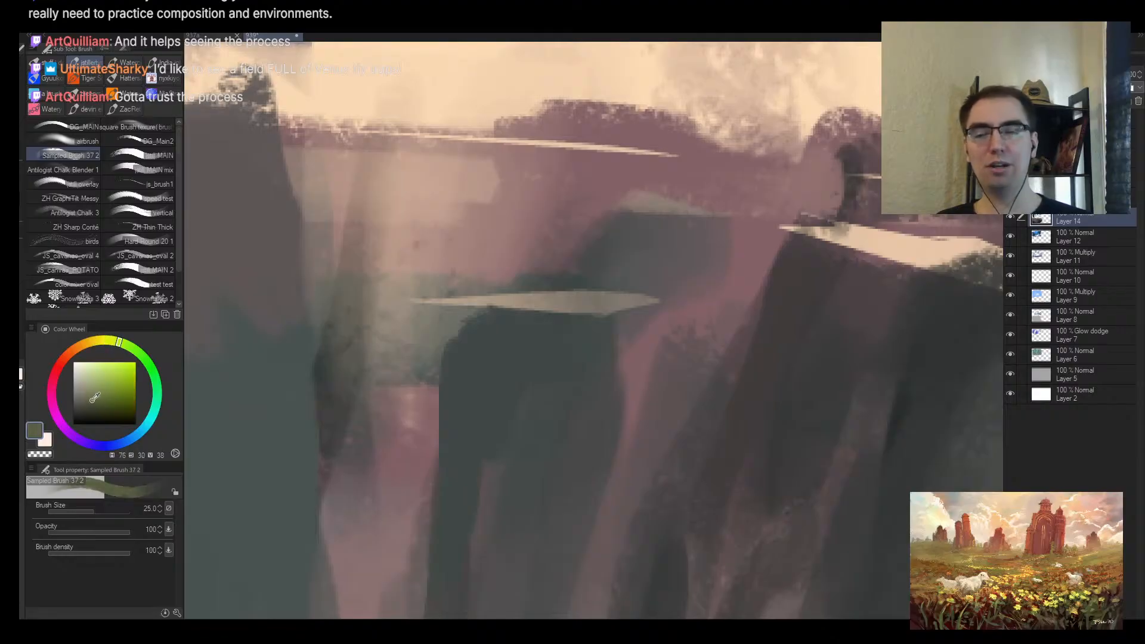
key(bracketleft)
key(bracketleft)
click(94, 397)
Step: Paint olive green grass over the corner of the middle rock pillar and its cream ledge with a small brush, down to size 7
key(bracketleft)
key(bracketleft)
key(bracketleft)
key(bracketleft)
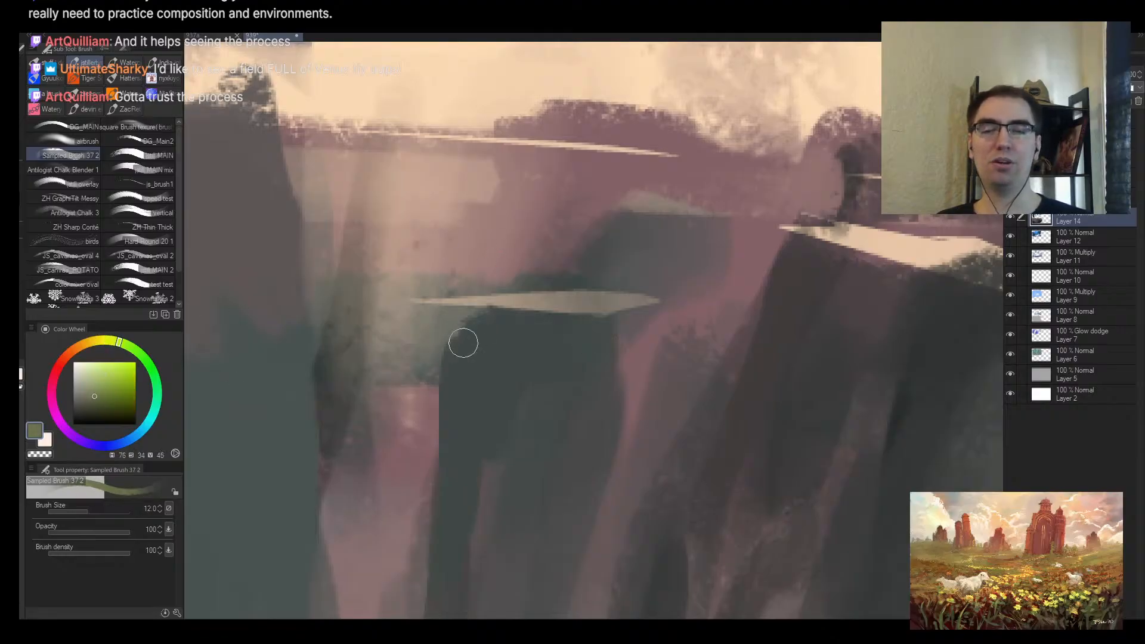
mouse_move(485, 316)
mouse_down()
mouse_move(466, 333)
mouse_move(458, 322)
mouse_up()
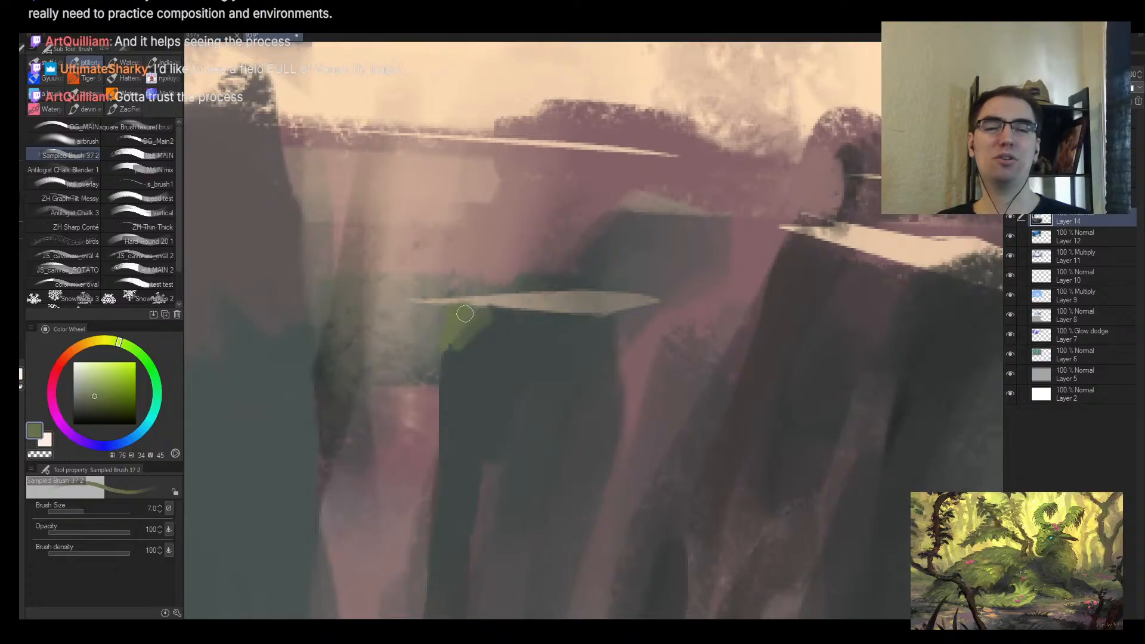
scroll(495, 299, up, 2)
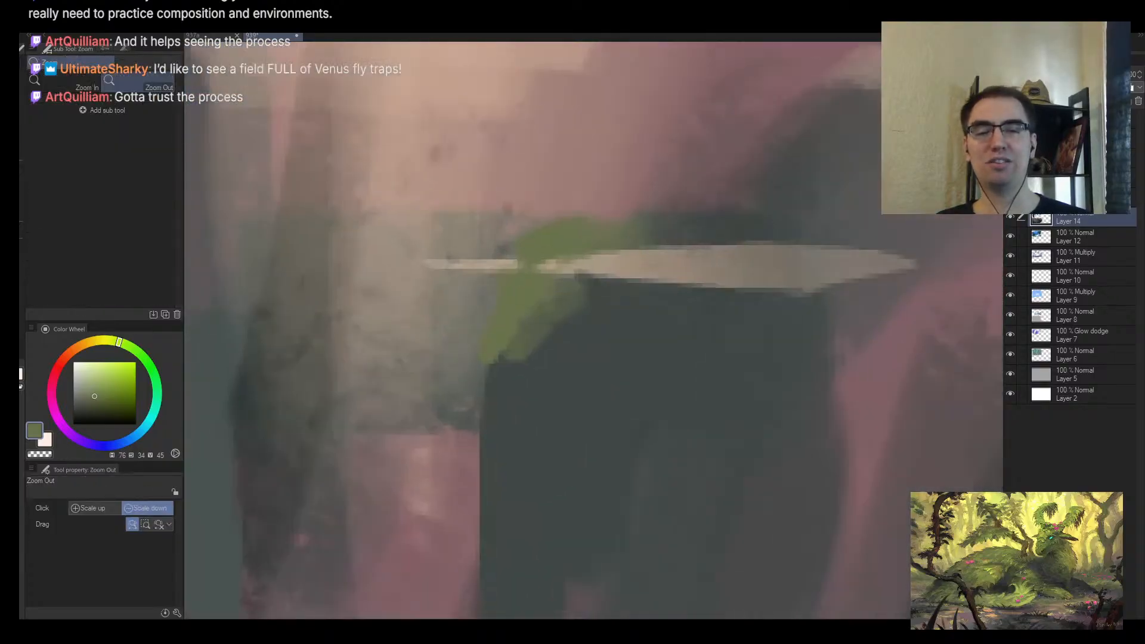
key(bracketleft)
Step: Extend the sampled olive green along the middle pillar's top edge and onto the ledge behind it at brush size 7
alt+click(472, 290)
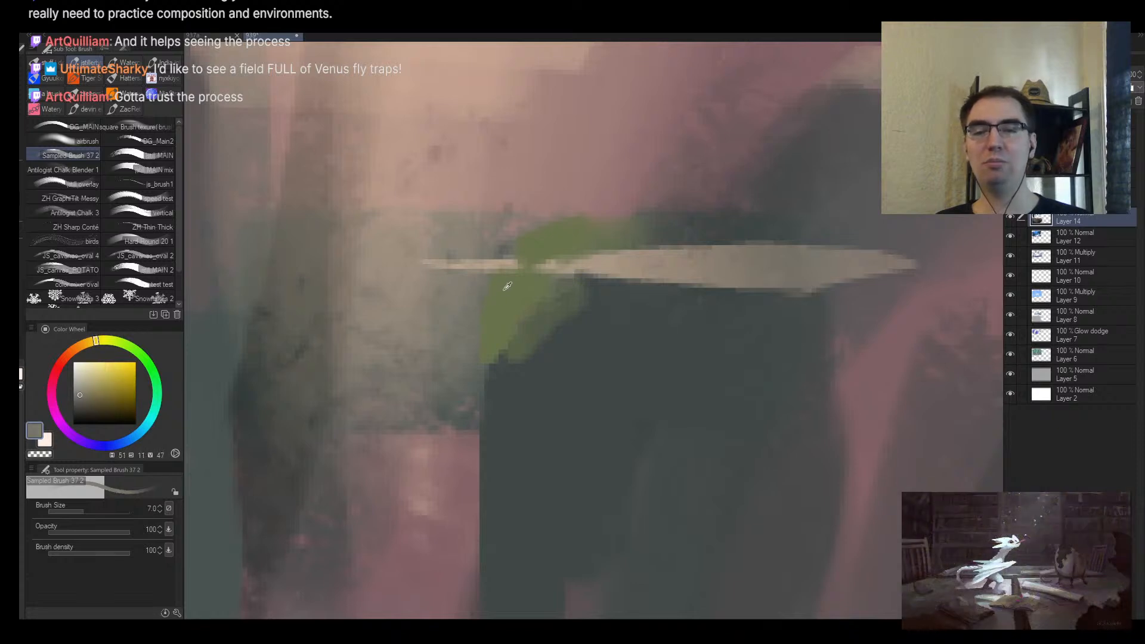
alt+click(507, 300)
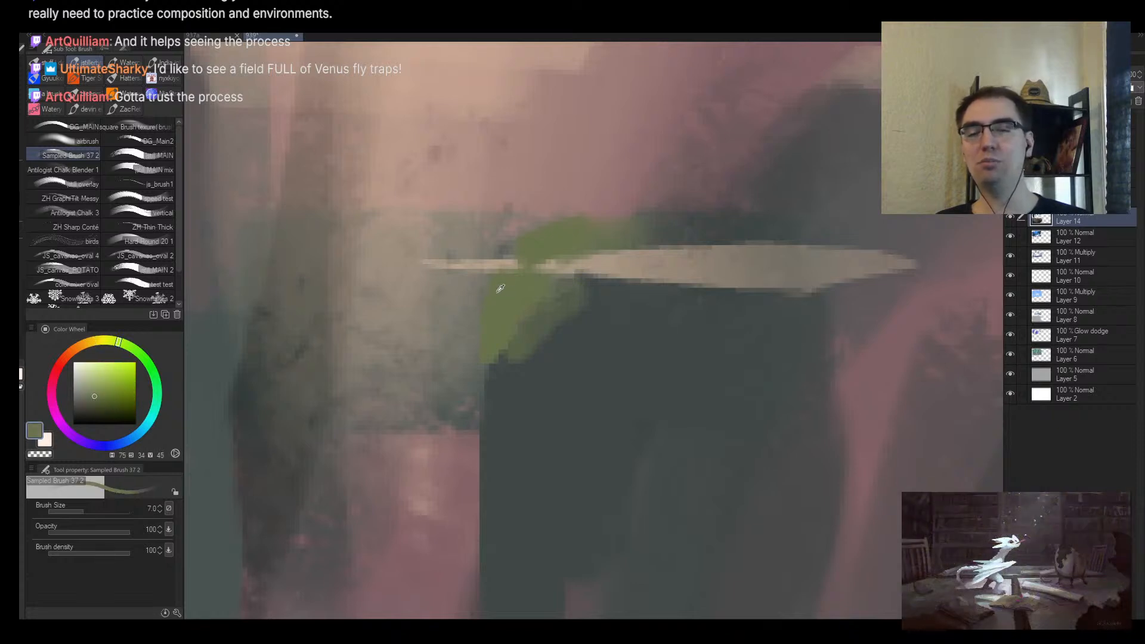
alt+click(508, 291)
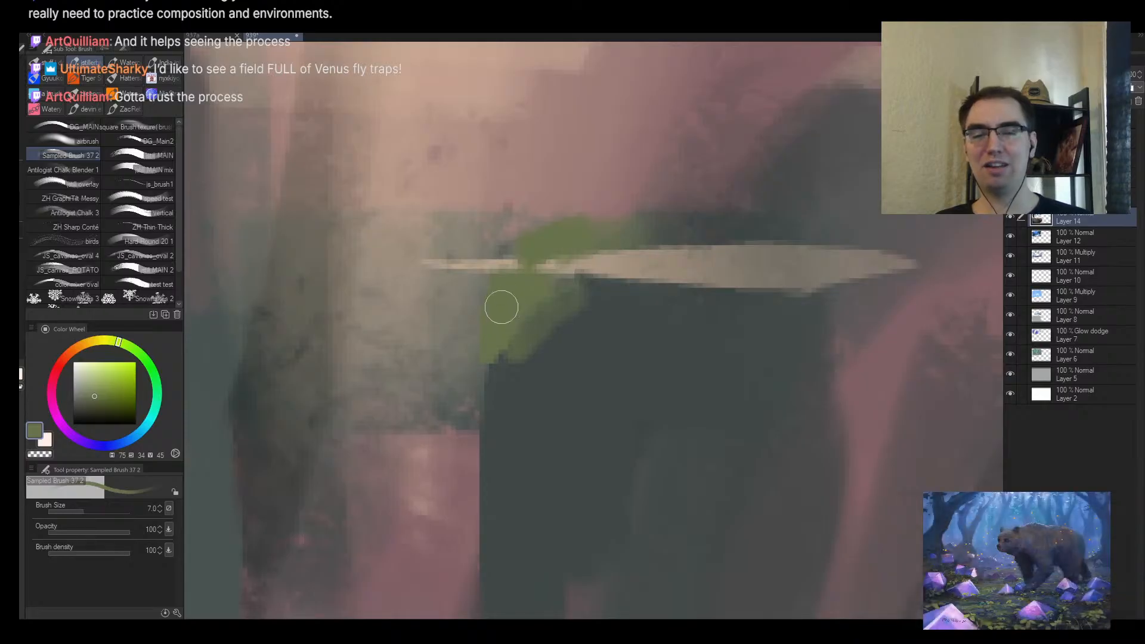
scroll(578, 276, down, 6)
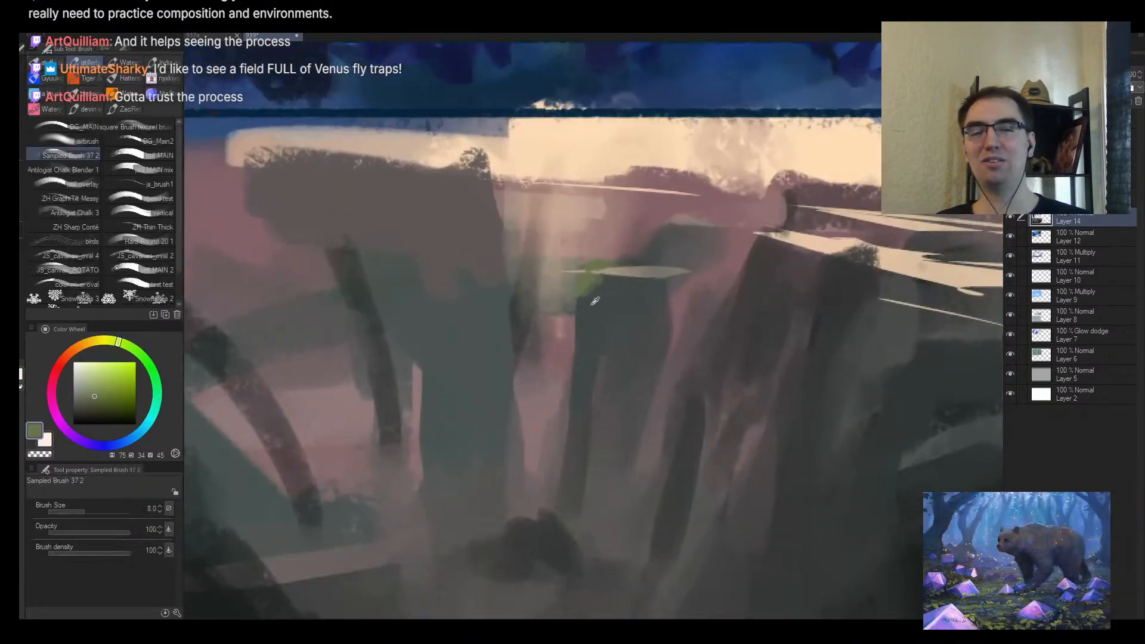
alt+click(585, 290)
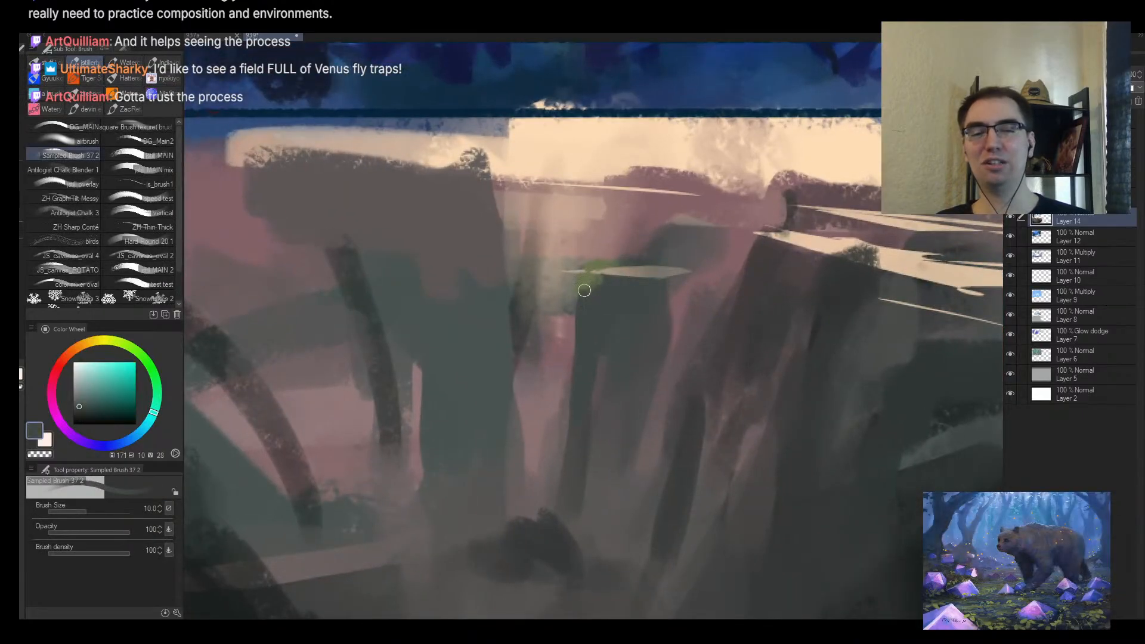
alt+click(602, 281)
drag(597, 280, 633, 281)
key(bracketleft)
drag(707, 230, 685, 231)
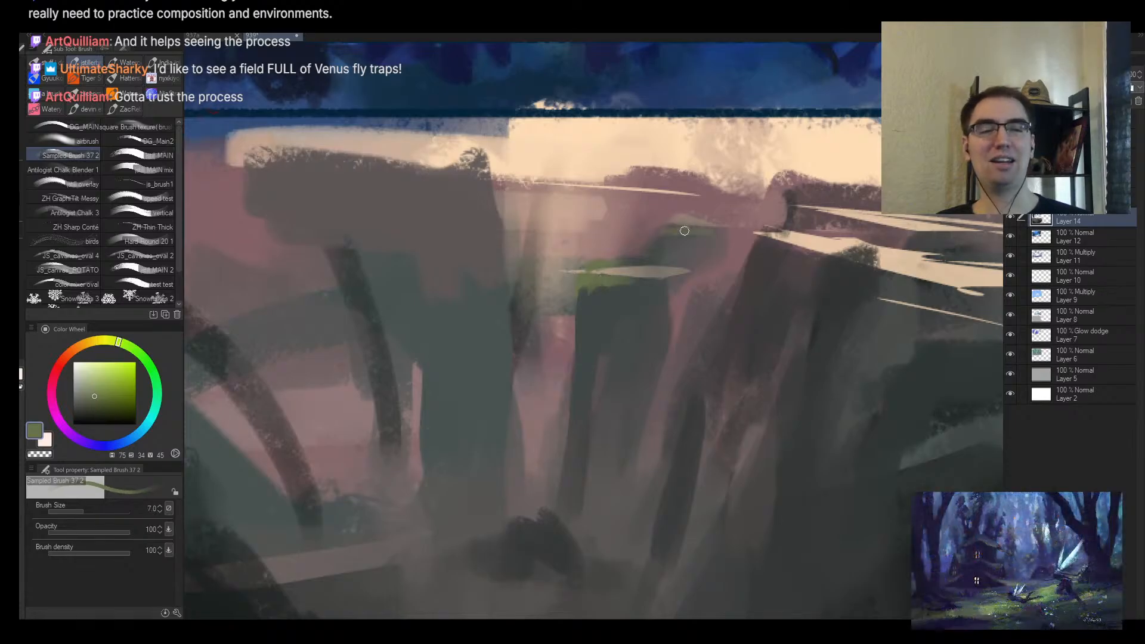
Step: Paint olive green along the main cliff's top edge beneath the wide cream sliver in panel 3 at brush size 10
scroll(753, 242, down, 3)
scroll(702, 264, up, 3)
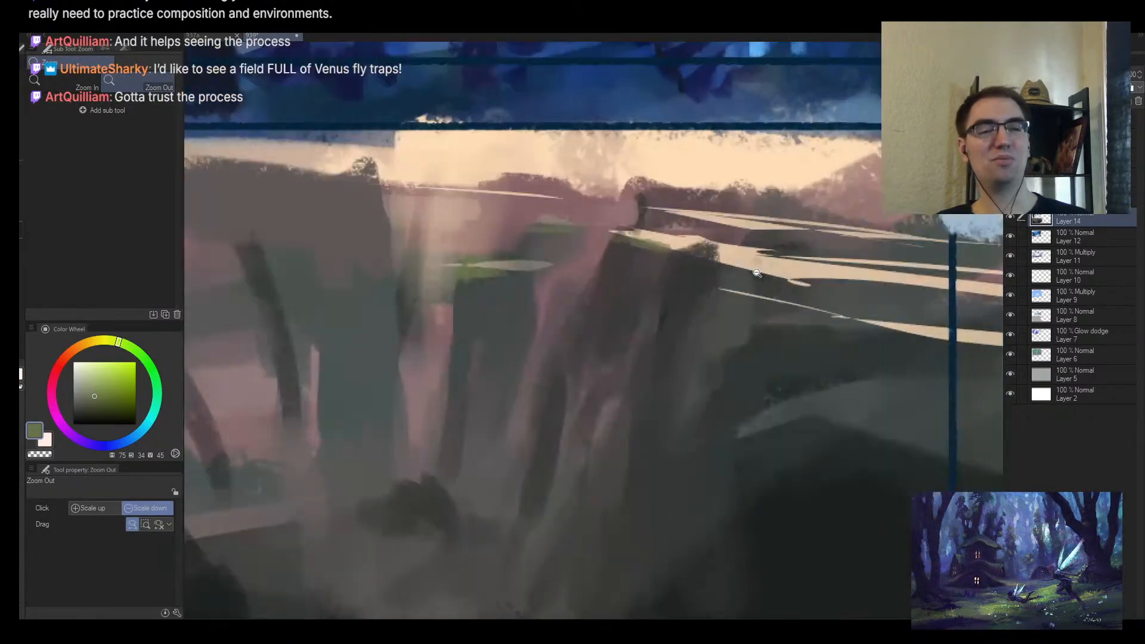
key(bracketright)
key(bracketright)
drag(702, 264, 795, 281)
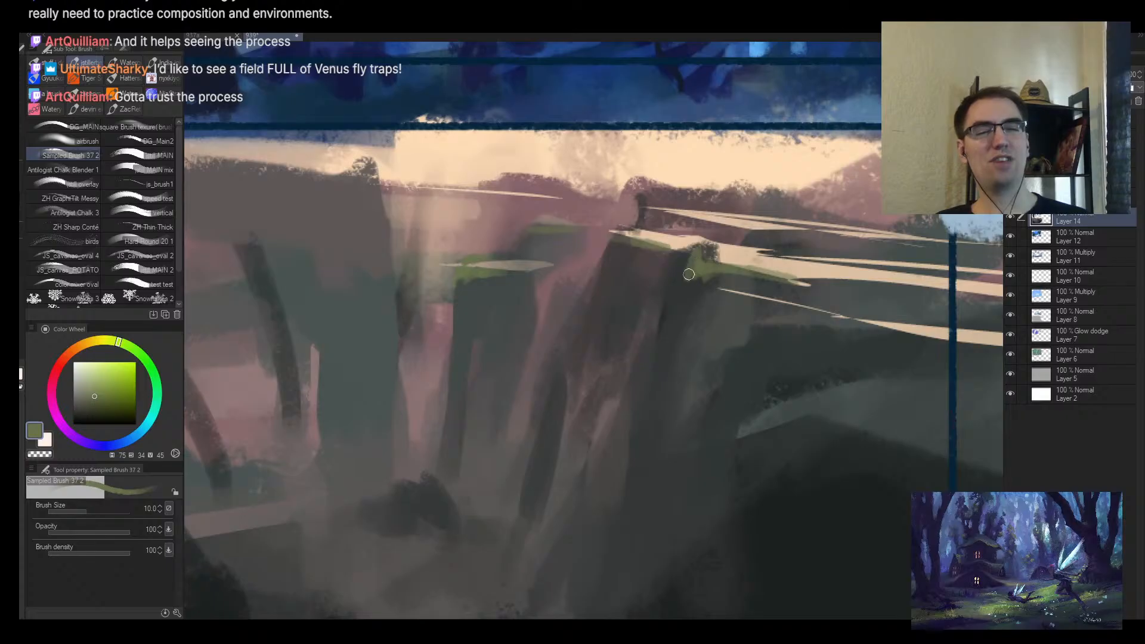
Step: Line the undersides of the lower cream slivers and the brow of the near cliff with olive green at brush sizes 7 and 10
scroll(754, 271, down, 3)
scroll(721, 310, up, 3)
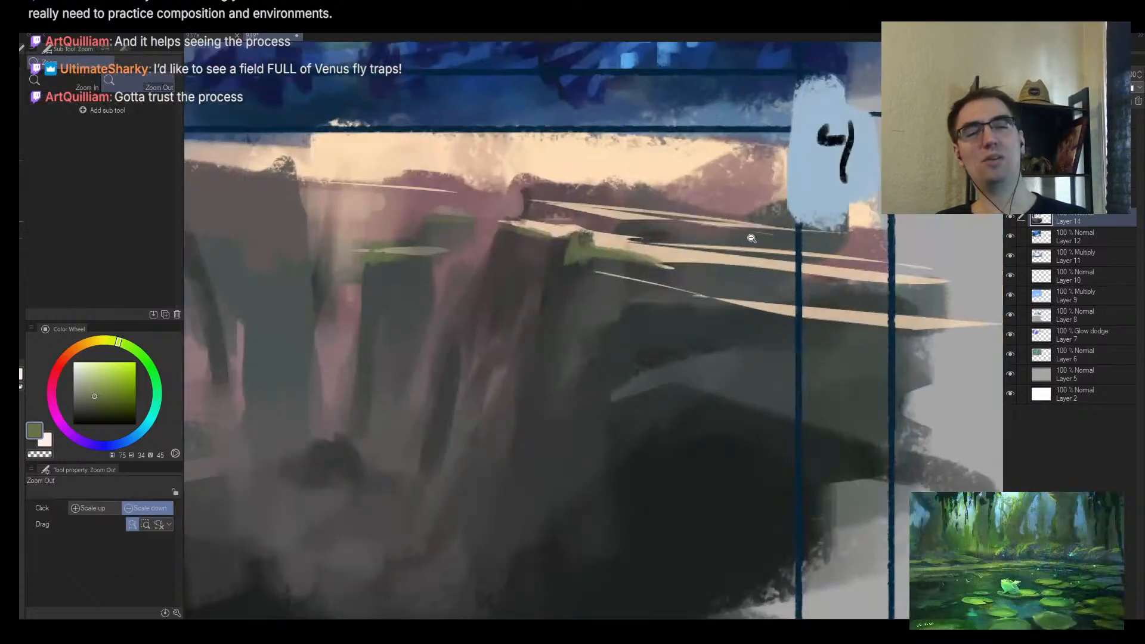
key(bracketleft)
key(bracketleft)
drag(721, 309, 800, 302)
drag(662, 265, 782, 275)
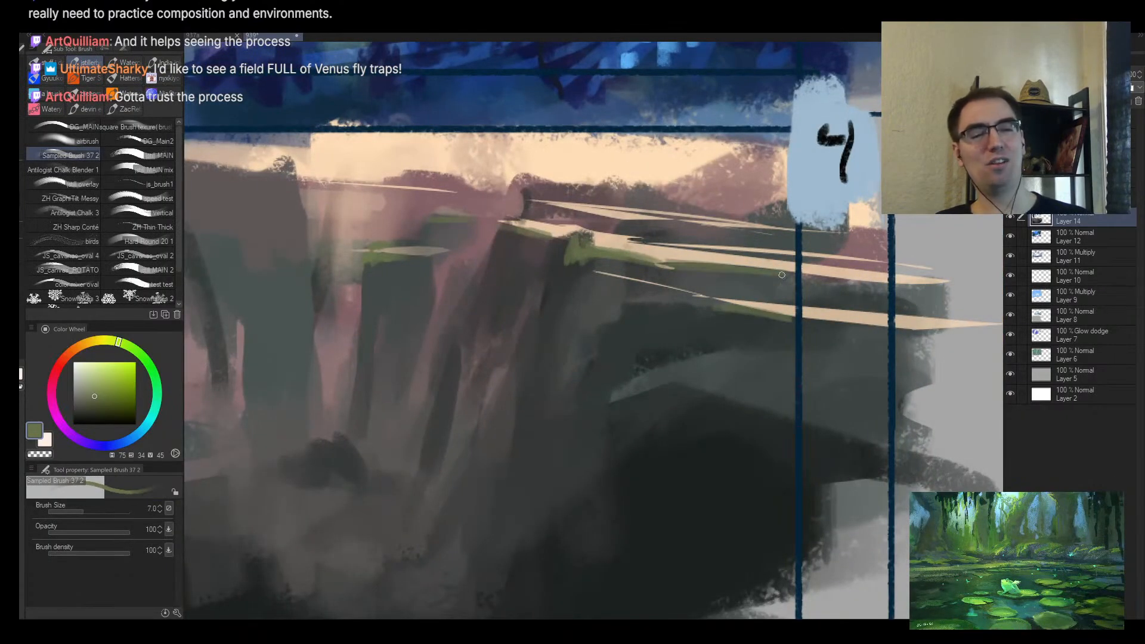
mouse_move(636, 302)
mouse_down()
mouse_move(611, 315)
mouse_move(591, 381)
mouse_up()
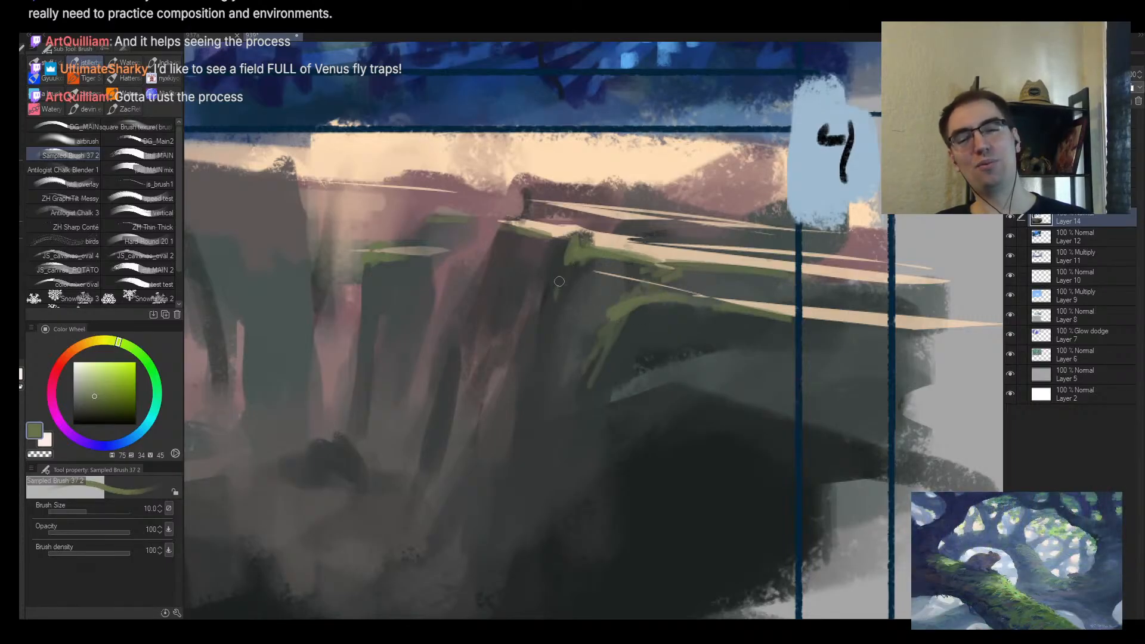
Step: Add olive green to the tip of the main cliff with sampled colours, raising the brush size to 12
alt+click(515, 254)
mouse_move(496, 238)
mouse_down()
mouse_move(491, 247)
mouse_move(518, 240)
mouse_up()
key(])
alt+click(389, 280)
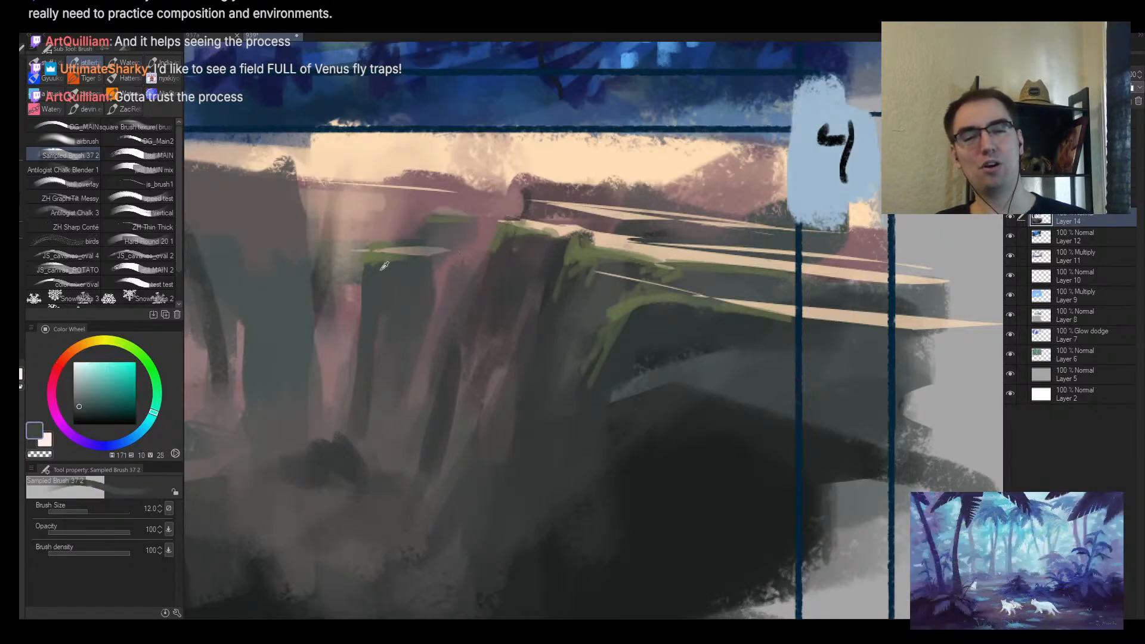
alt+click(384, 266)
mouse_move(503, 258)
mouse_down()
mouse_move(475, 281)
mouse_move(483, 252)
mouse_up()
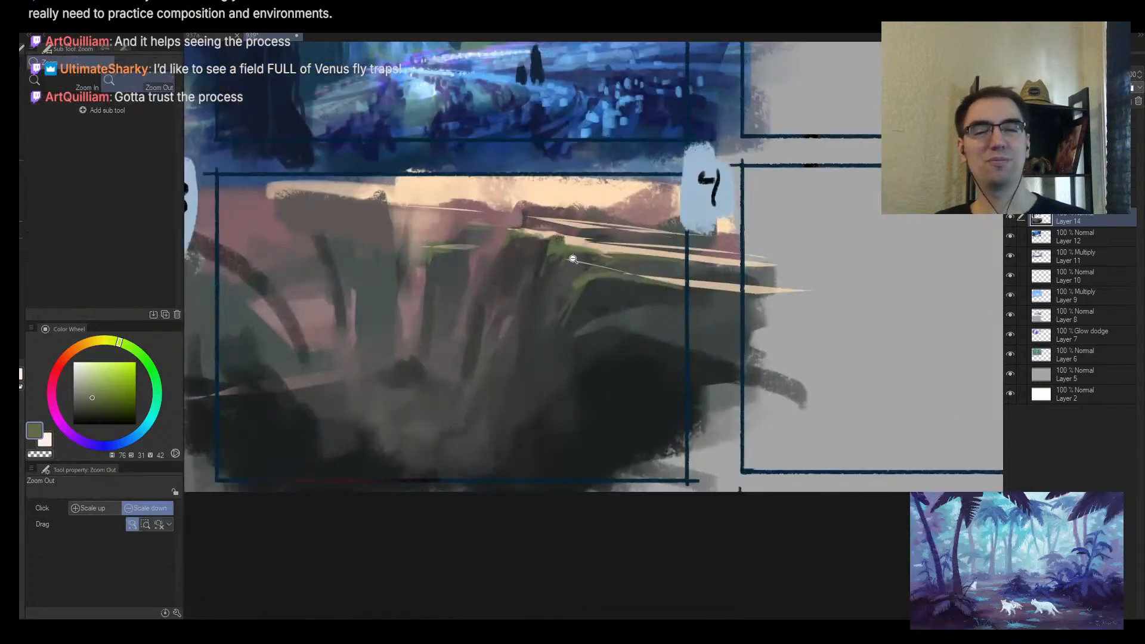
Step: Mirror the view and paint sampled olive green across the tall rock pillar beside the middle pillar at brush size 17
key(h)
drag(762, 383, 617, 399)
key(bracketright)
mouse_move(574, 271)
mouse_down()
mouse_move(617, 265)
mouse_move(625, 340)
mouse_up()
alt+click(603, 286)
key(bracketright)
alt+click(618, 264)
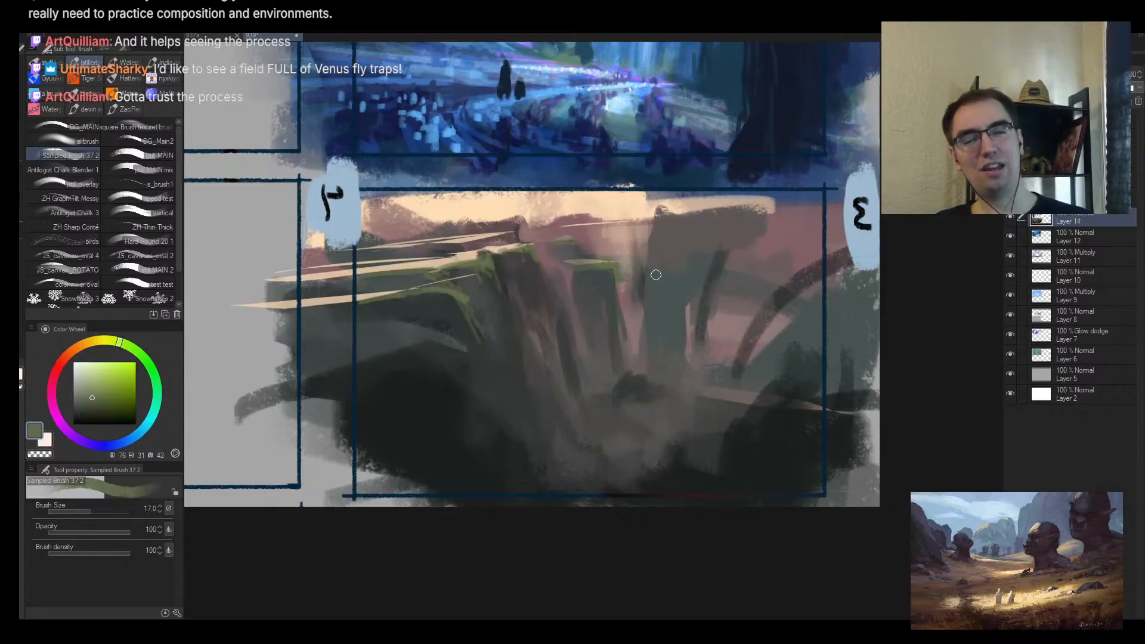
key(bracketleft)
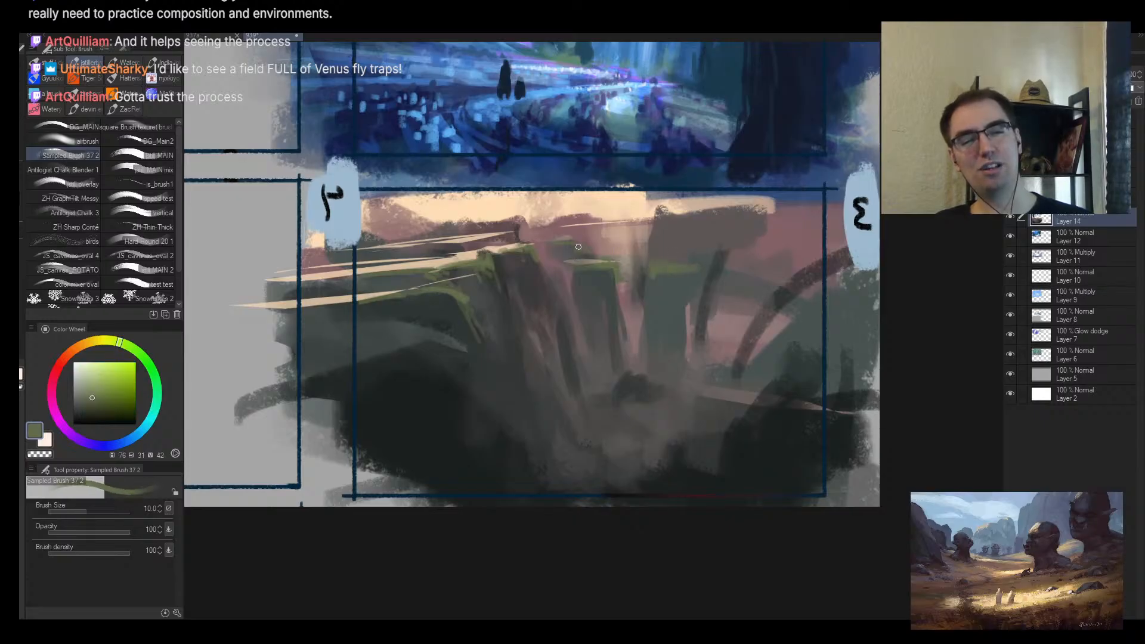
Step: Brush olive green over the mauve rock around the middle pillar in panel 3 at brush sizes 25 to 50
key(bracketright)
key(bracketright)
key(bracketright)
key(bracketright)
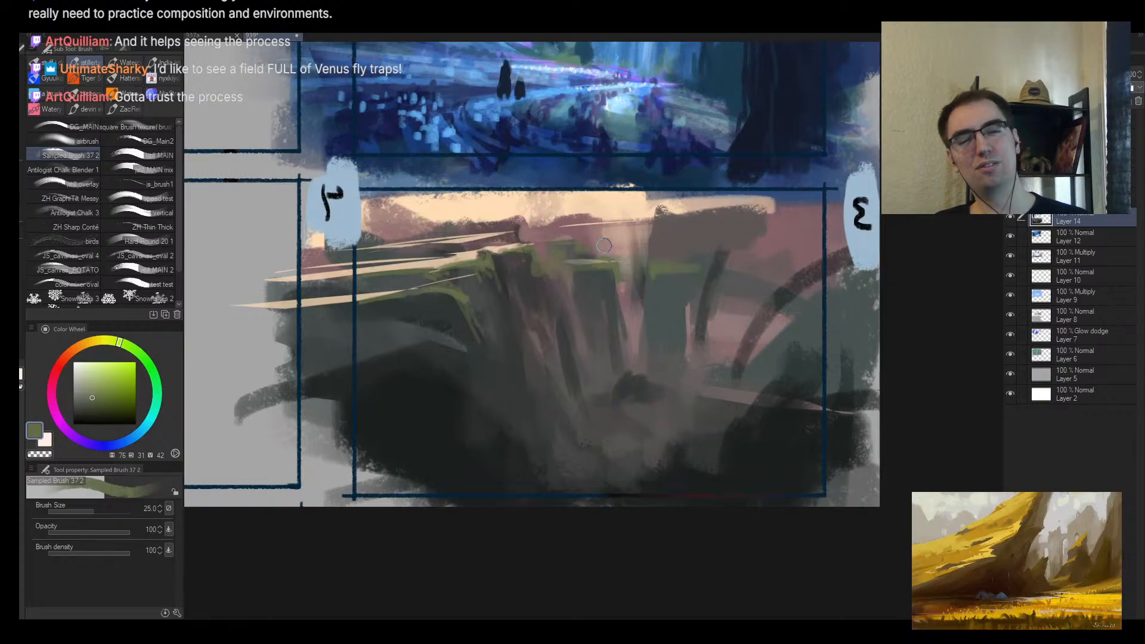
key(bracketright)
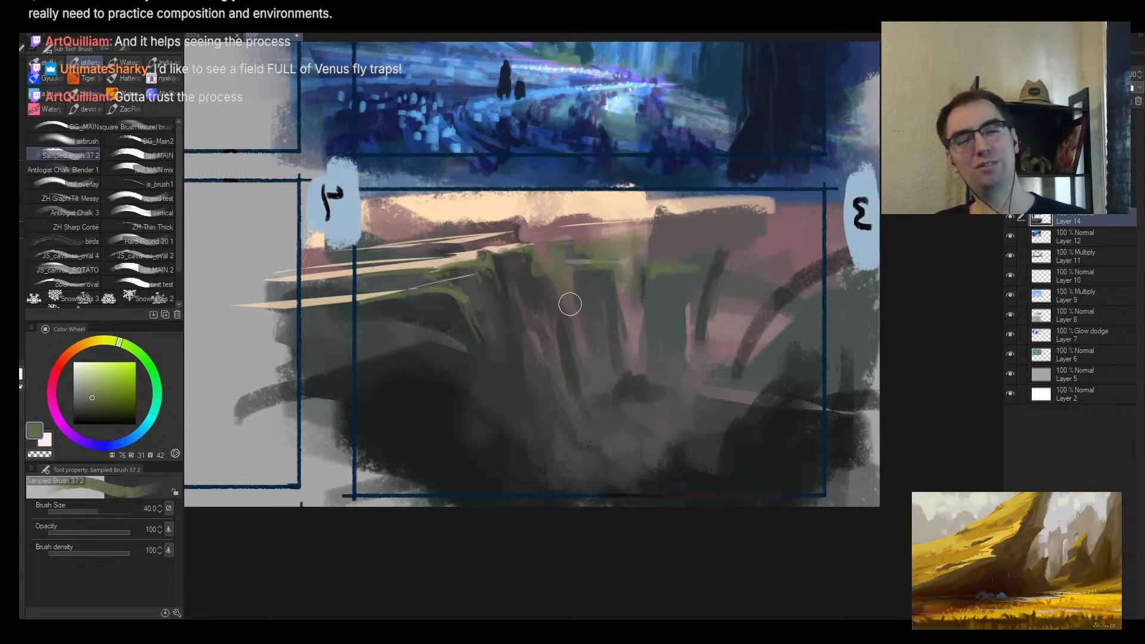
key(bracketright)
Step: Blend the shadowed rock faces between the main cliff and middle pillar with sampled reddish greys at brush size 50
alt+click(584, 359)
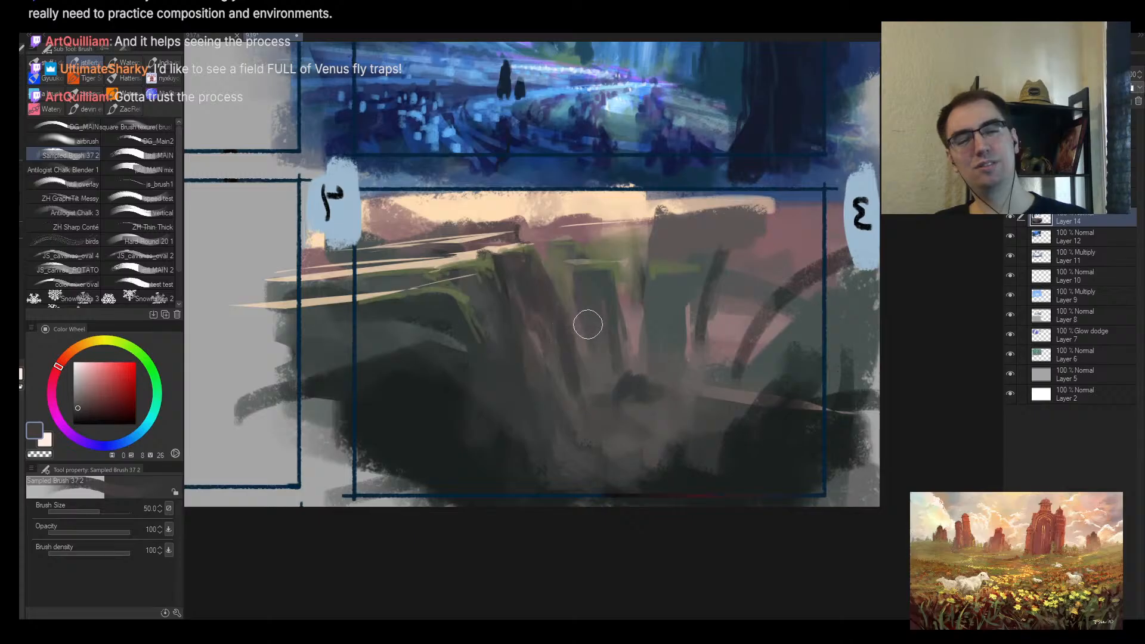
alt+click(570, 306)
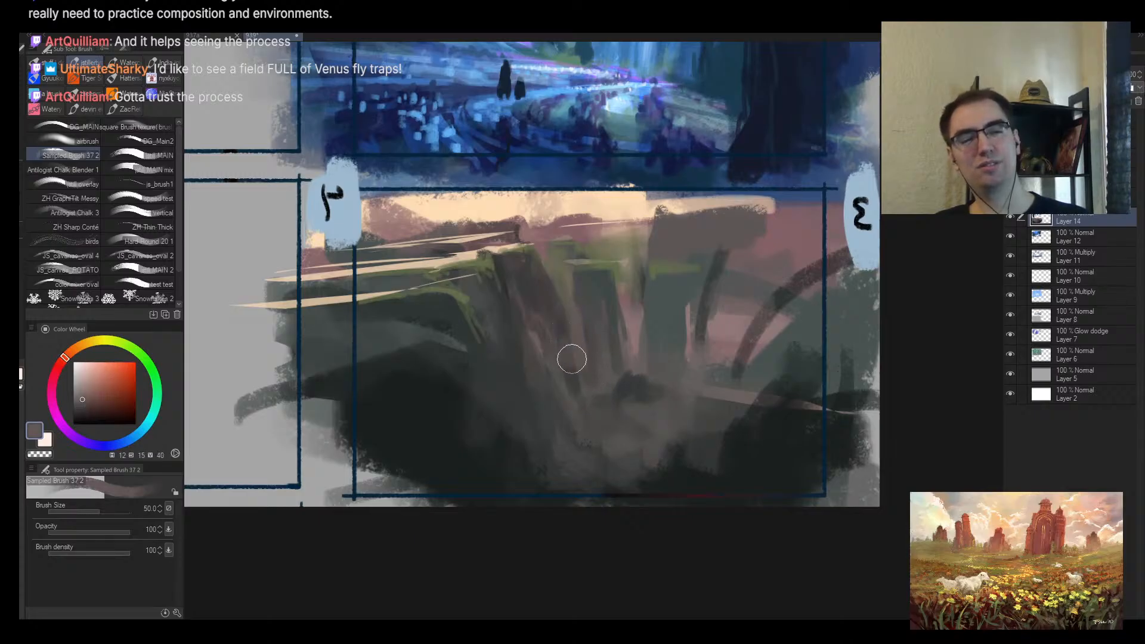
alt+click(550, 300)
Step: Paint sampled olive green strokes between the cream slivers on the upper plateau of panel 3 at brush size 8
key(bracketleft)
key(bracketleft)
key(bracketleft)
key(bracketleft)
key(bracketleft)
key(bracketleft)
key(bracketleft)
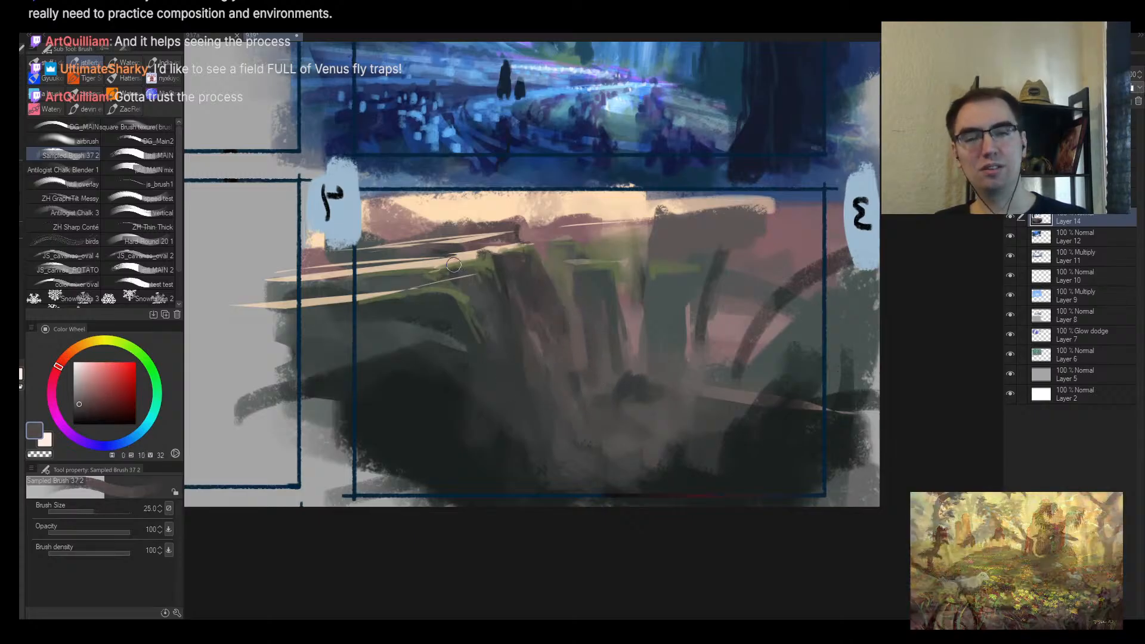
alt+click(435, 258)
alt+click(477, 256)
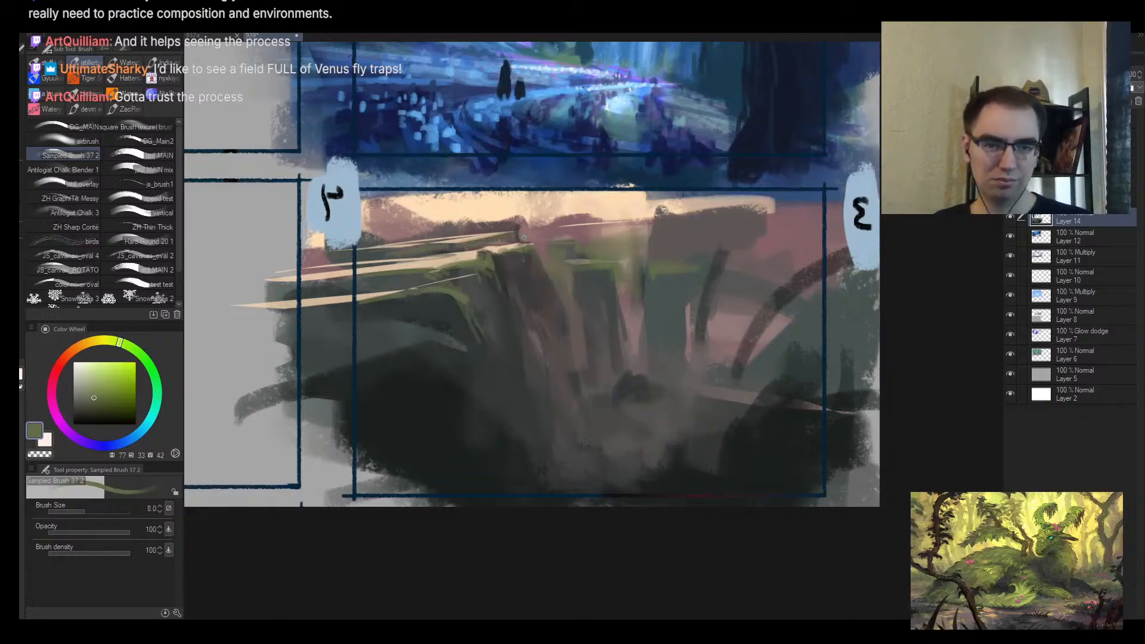
key(bracketright)
key(bracketright)
Step: Cover the dark rock tip and back edge of the upper plateau with a sampled colour using a larger brush
alt+click(527, 227)
key(bracketright)
key(bracketright)
drag(522, 227, 393, 238)
Step: Repaint the horizon above the upper plateau of panel 3 with cream sampled from the sky at brush size 25
alt+click(516, 212)
mouse_move(482, 221)
mouse_down()
mouse_move(404, 233)
mouse_move(431, 221)
mouse_move(376, 222)
mouse_move(408, 212)
mouse_up()
key(bracketright)
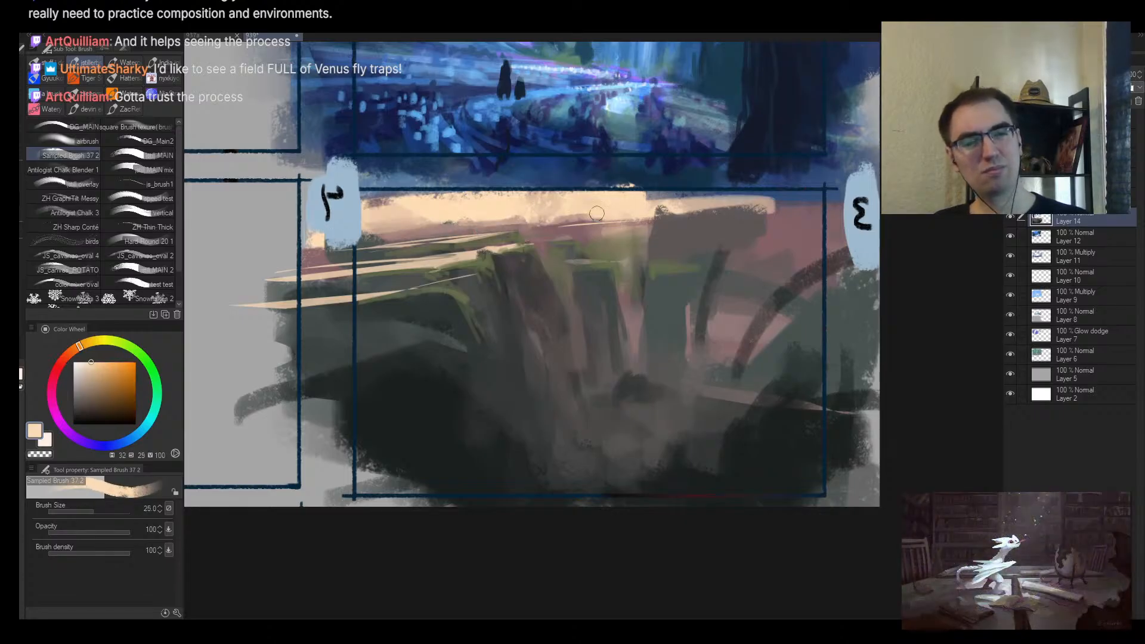
Step: Extend the cream horizon band above panel 3's upper plateau and paint sampled mauve beneath it at brush size 25
drag(596, 213, 740, 209)
alt+click(590, 234)
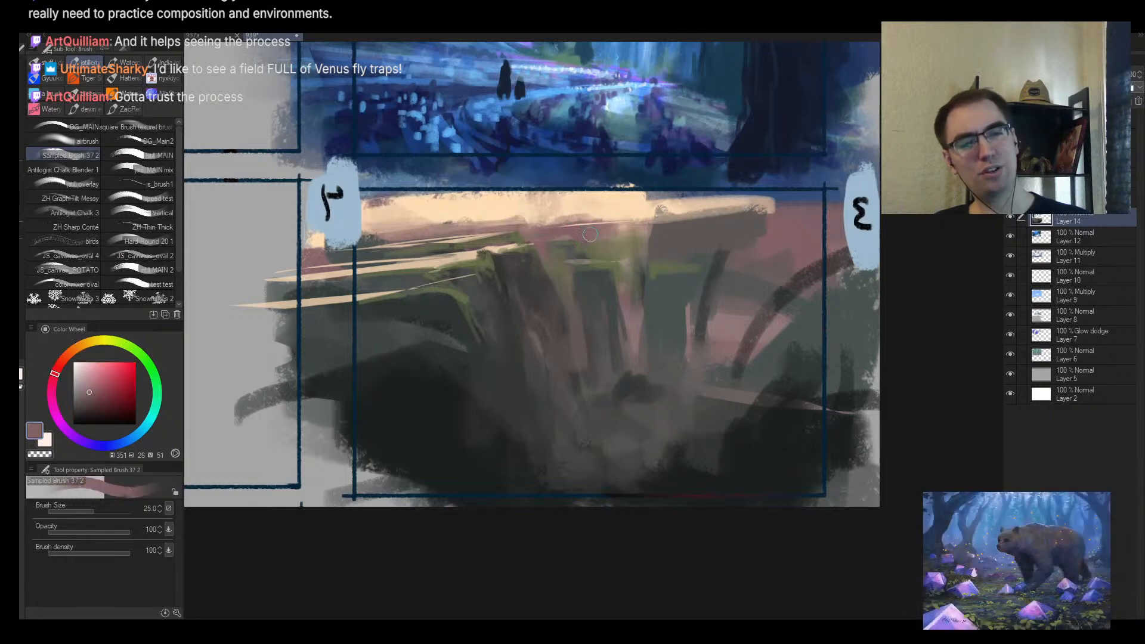
drag(590, 233, 618, 235)
key(alt+space)
mouse_move(672, 243)
mouse_down()
mouse_move(642, 251)
mouse_move(665, 249)
mouse_up()
key(h)
alt+click(672, 298)
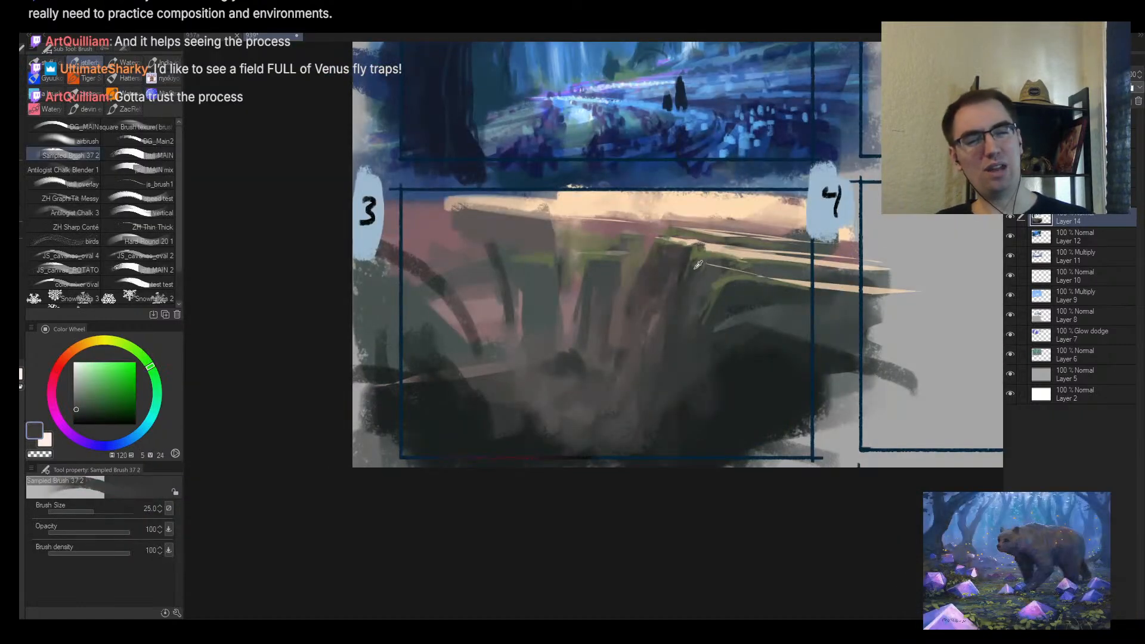
Step: Lasso the whole painting of panel 3, rotate it slightly counterclockwise and clear the selection
key(alt+space)
click(737, 292)
drag(791, 274, 744, 300)
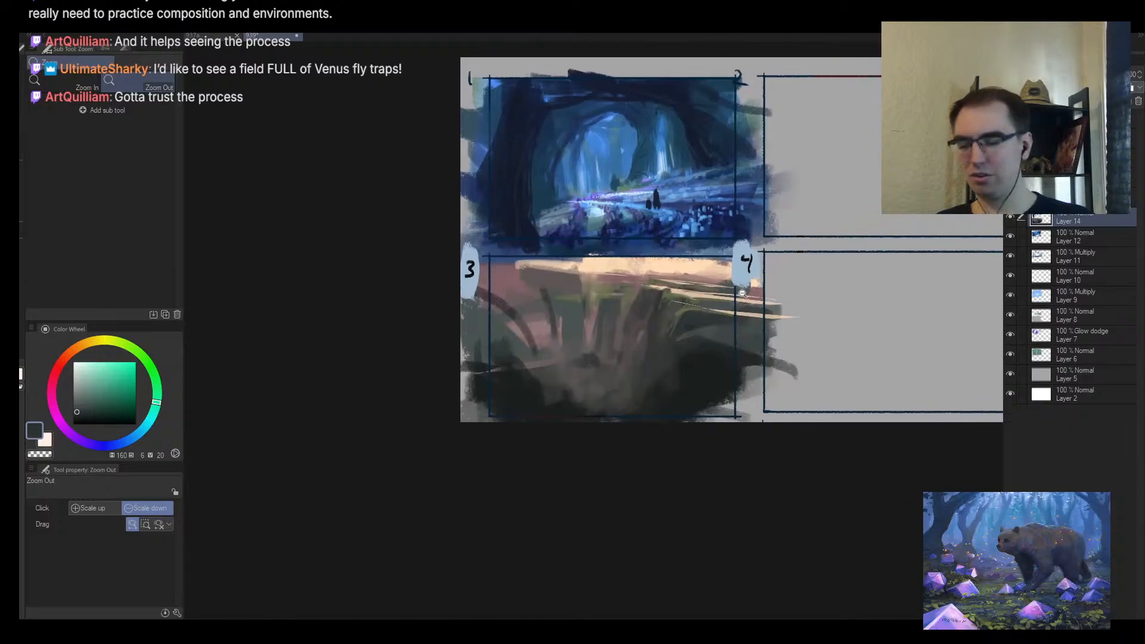
key(m)
mouse_move(779, 266)
mouse_down()
mouse_move(488, 442)
mouse_move(501, 261)
mouse_up()
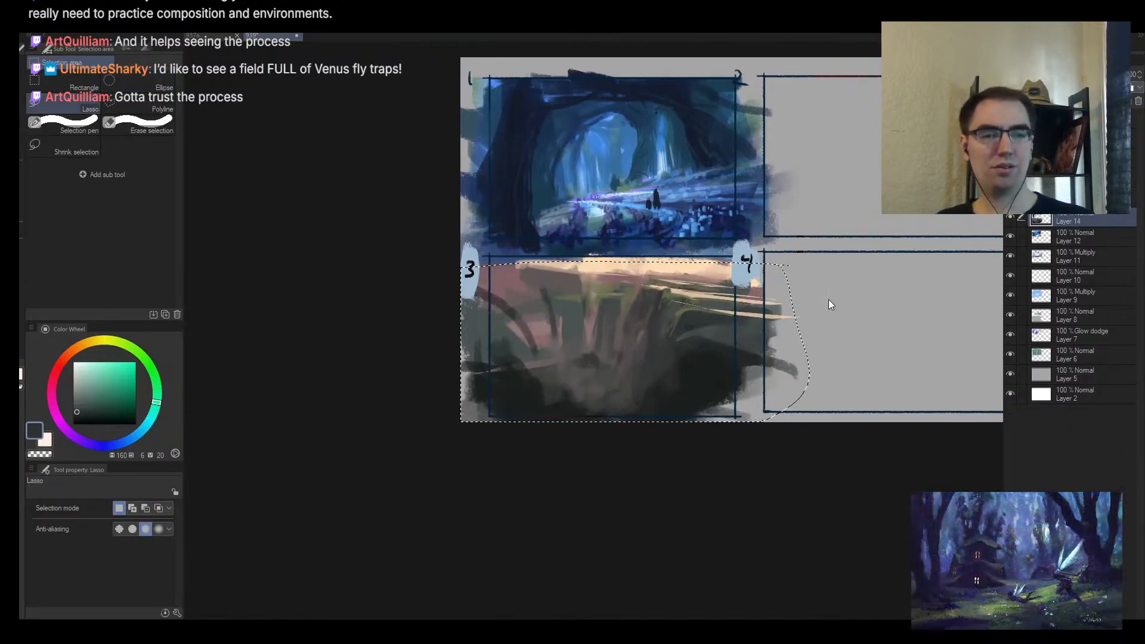
key(ctrl+t)
drag(862, 355, 868, 355)
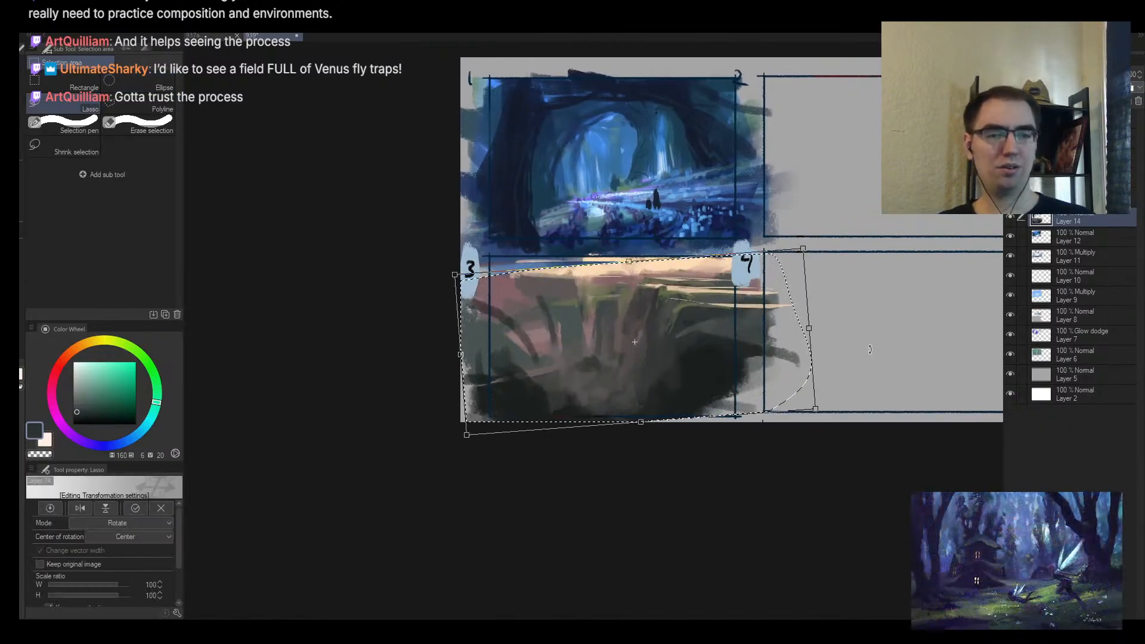
key(Return)
key(ctrl+d)
Step: Rework the distant plateau and thin rock pillars of panel 3 with sampled mauve and grey-green at brush size 20
key(h)
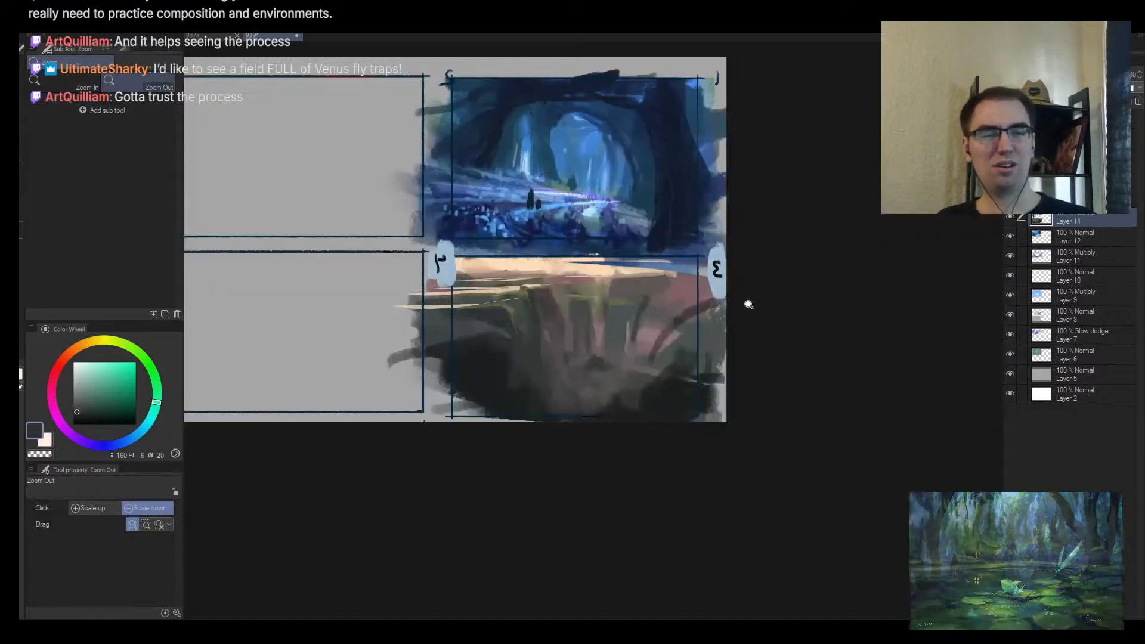
scroll(641, 263, up, 2)
key(b)
alt+click(573, 269)
alt+click(636, 271)
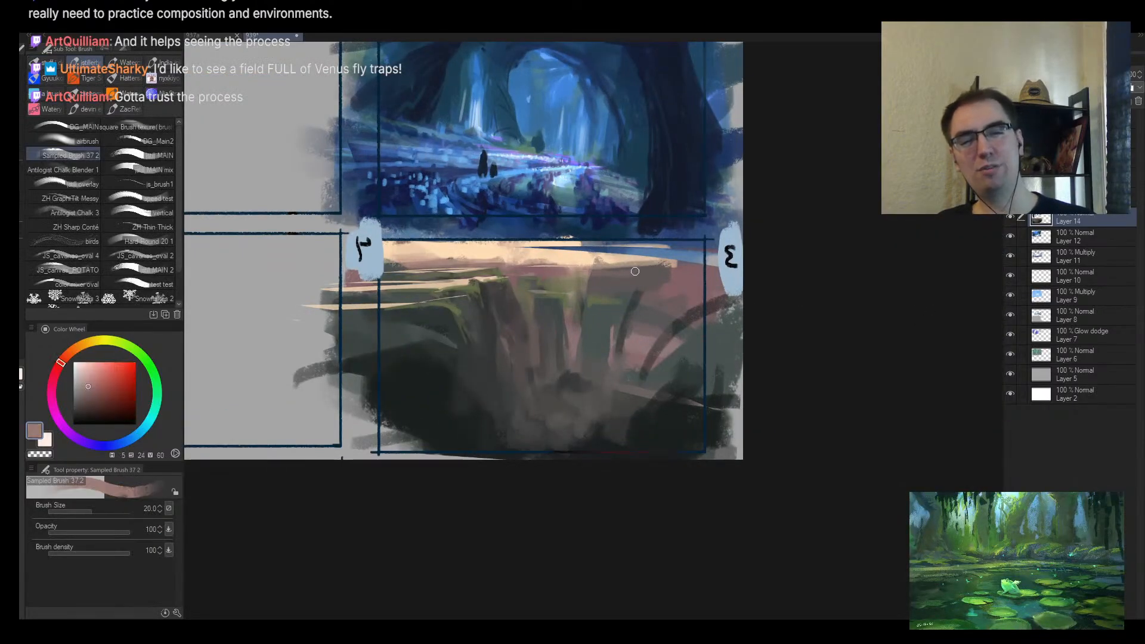
alt+click(604, 294)
alt+click(616, 308)
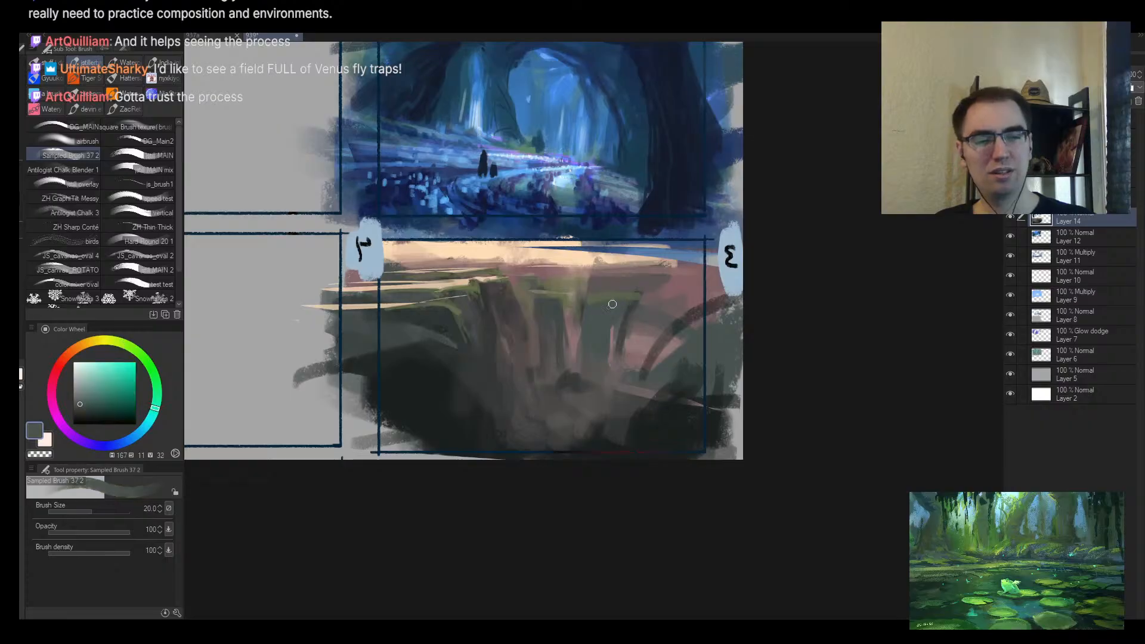
drag(634, 331, 631, 371)
Step: Paint a dark foreground rock mass over the arched shapes beside the number 3 with a sampled dark tone and much larger brush
alt+click(663, 426)
key(bracketright)
key(bracketright)
key(bracketright)
key(bracketright)
key(bracketright)
key(bracketright)
key(bracketright)
key(bracketright)
key(bracketright)
mouse_move(656, 410)
mouse_down()
mouse_move(660, 343)
mouse_move(667, 358)
mouse_up()
mouse_move(706, 298)
mouse_down()
mouse_move(658, 345)
mouse_move(706, 336)
mouse_move(722, 394)
mouse_up()
Step: Block in a dark pillar base on the canyon floor of panel 3 with a sampled dark grey-green
alt+click(578, 382)
mouse_move(573, 366)
mouse_down()
mouse_move(579, 388)
mouse_move(593, 376)
mouse_up()
key(bracketleft)
key(bracketleft)
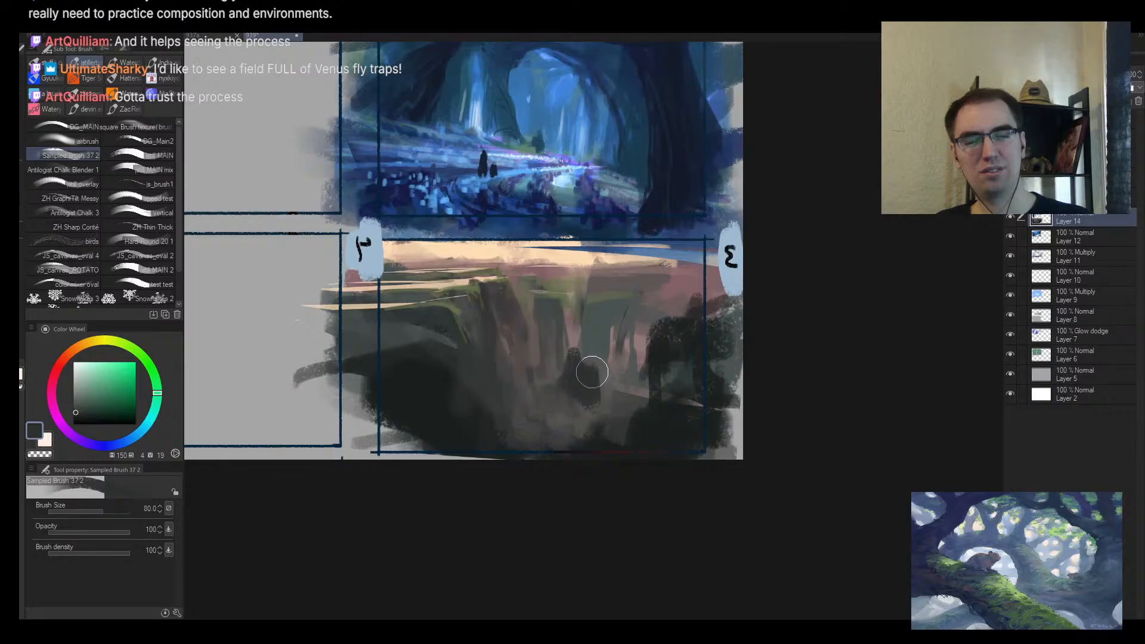
key(bracketleft)
key(bracketleft)
key(bracketleft)
key(bracketleft)
key(bracketleft)
key(bracketleft)
key(bracketleft)
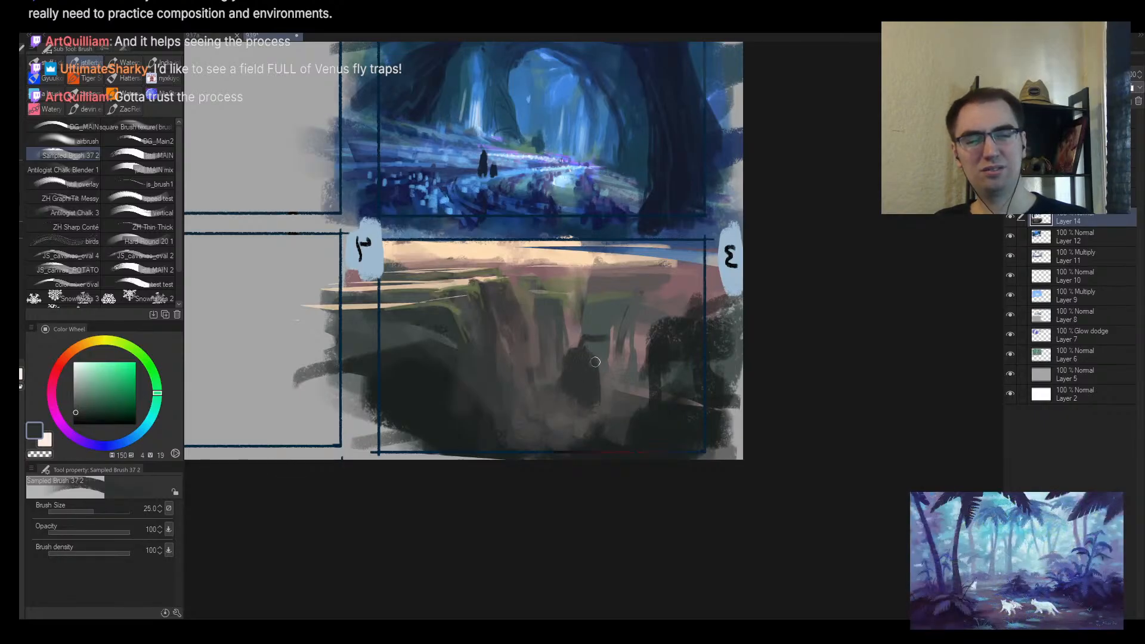
Step: Build the dark pillar upward toward the olive plateau with the same dark grey-green, starting at brush size 60
key(bracketright)
key(bracketright)
key(bracketright)
key(bracketright)
mouse_move(588, 337)
mouse_down()
mouse_move(597, 327)
mouse_move(585, 367)
mouse_move(600, 369)
mouse_up()
key(h)
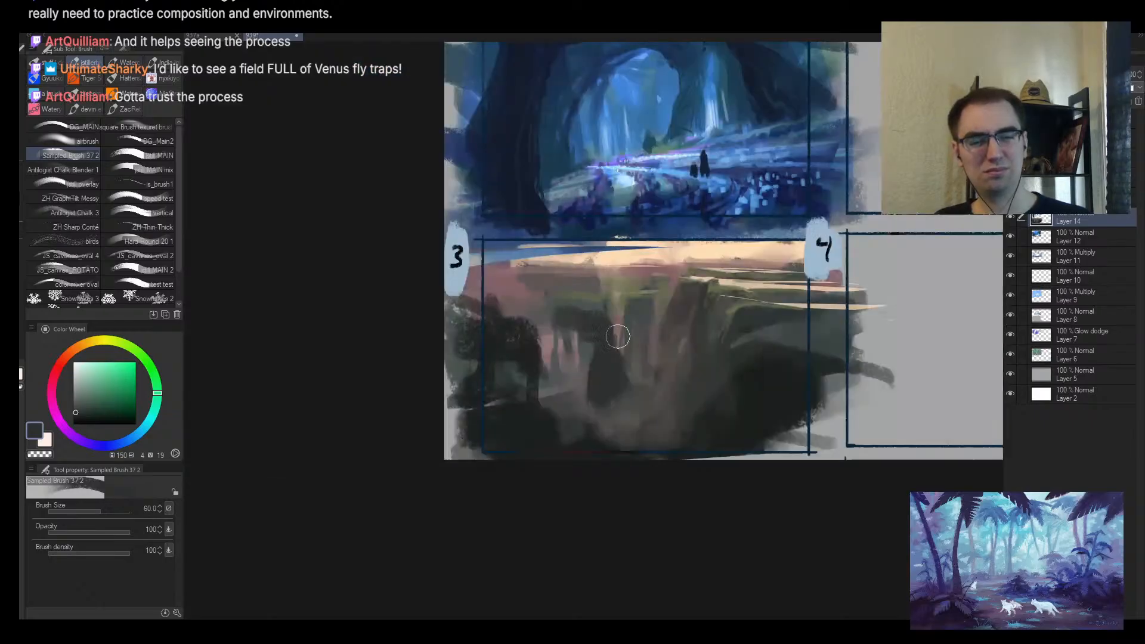
key(bracketleft)
drag(598, 324, 605, 345)
Step: Lasso a thin horizontal sliver above the dark pillar and paint it with sampled tan cream at brush size 60
key(m)
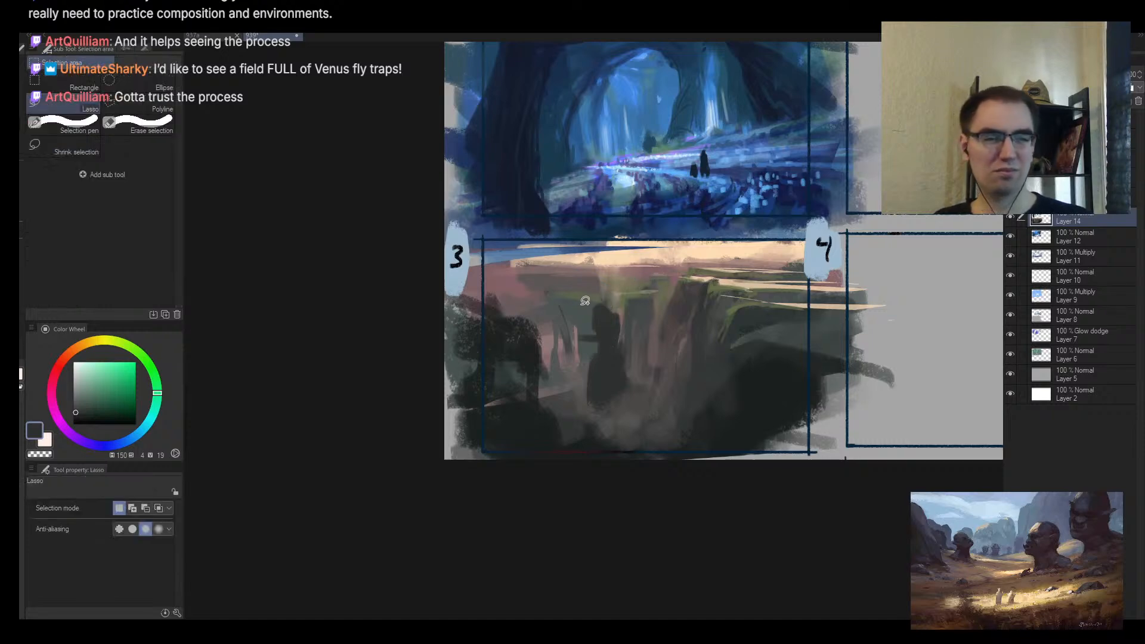
mouse_move(584, 303)
mouse_down()
mouse_move(667, 299)
mouse_move(541, 306)
mouse_up()
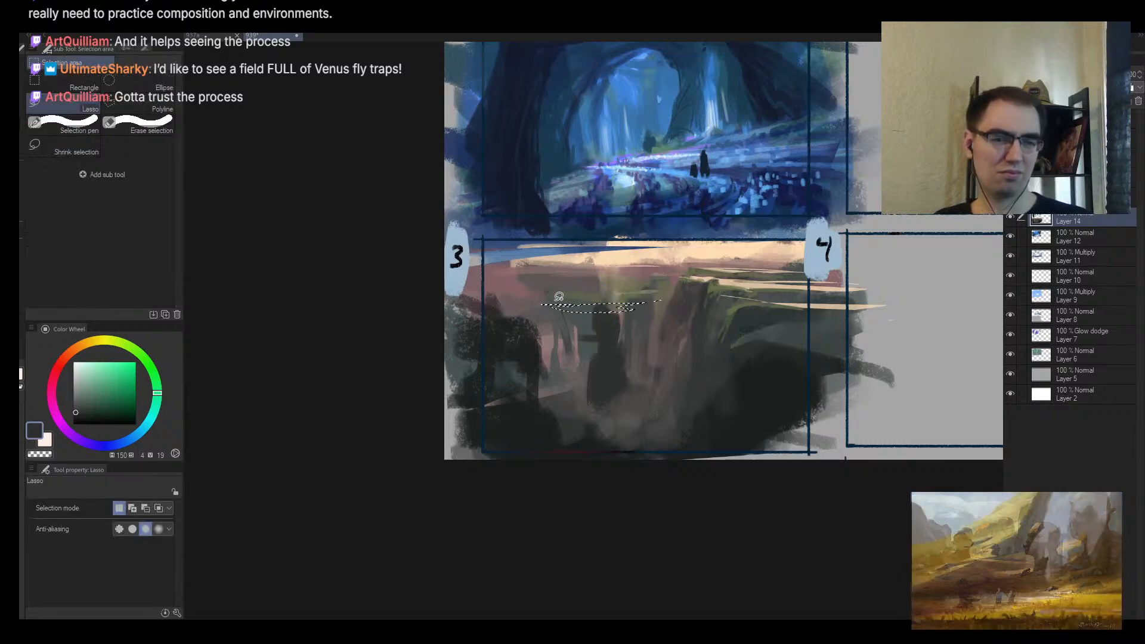
key(b)
alt+click(741, 281)
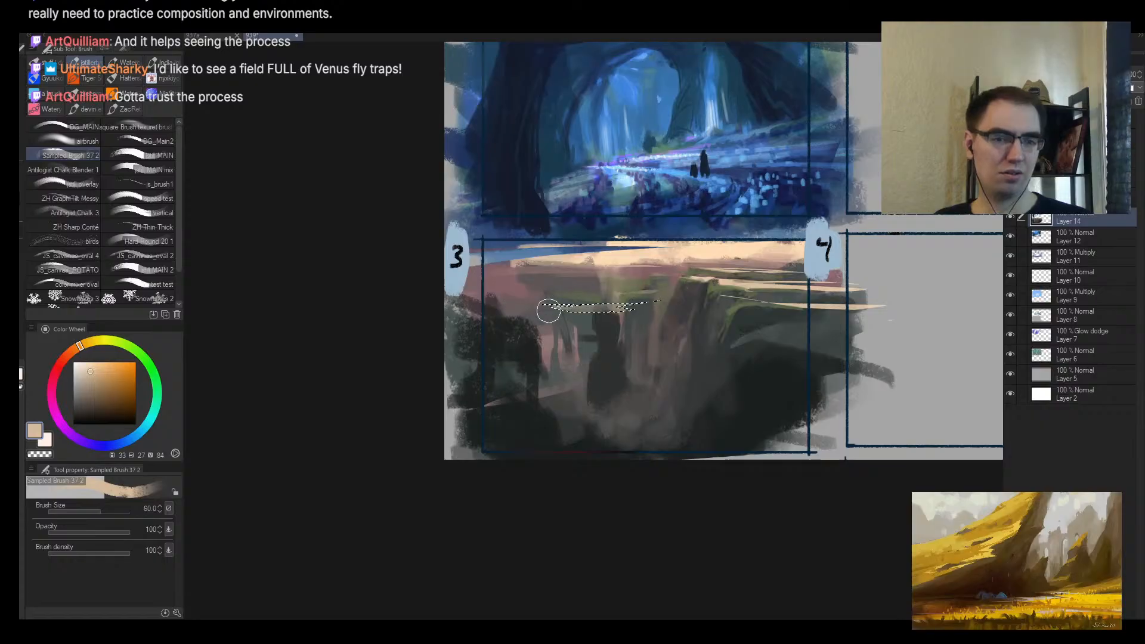
Step: Invert the selection, paint sampled olive green along the sliver's edge at brush size 30, and clear the selection
alt+click(649, 291)
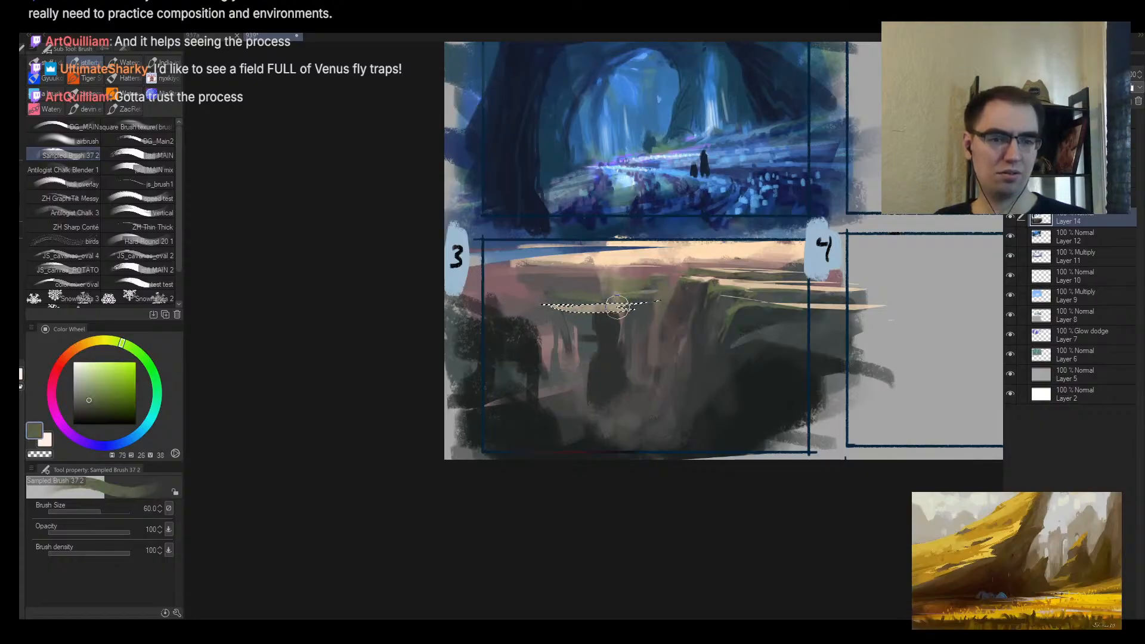
key(ctrl+shift+i)
key(bracketleft)
key(bracketleft)
key(bracketleft)
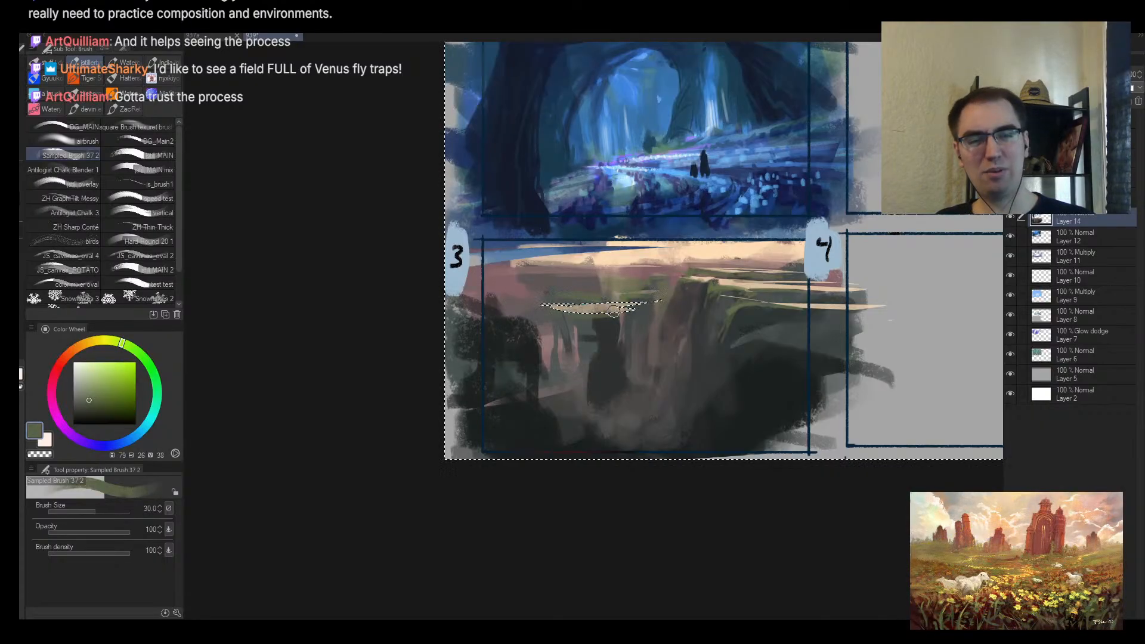
key(ctrl+d)
Step: Paint the pillar as a dark column flaring out beneath the cream top and widening at its base with a sampled dark tone
scroll(617, 324, up, 3)
alt+click(635, 337)
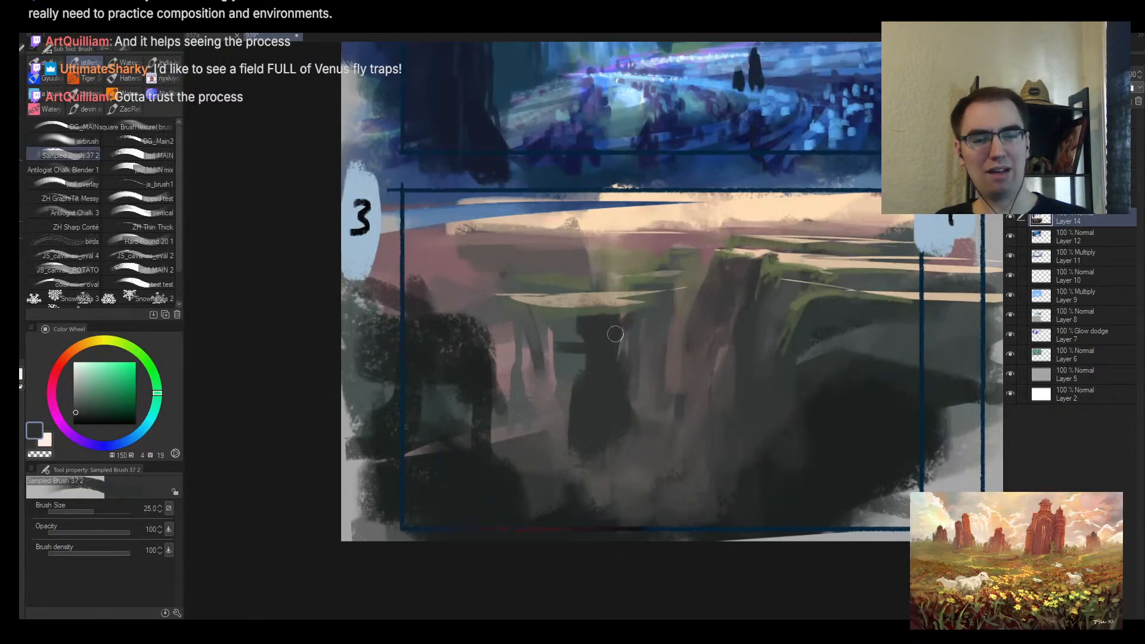
drag(616, 335, 654, 308)
key(bracketleft)
key(bracketleft)
mouse_move(566, 333)
mouse_down()
mouse_move(582, 369)
mouse_move(528, 322)
mouse_move(601, 366)
mouse_move(636, 452)
mouse_move(661, 441)
mouse_move(609, 481)
mouse_move(599, 473)
mouse_move(609, 453)
mouse_move(636, 440)
mouse_up()
key(bracketright)
key(bracketright)
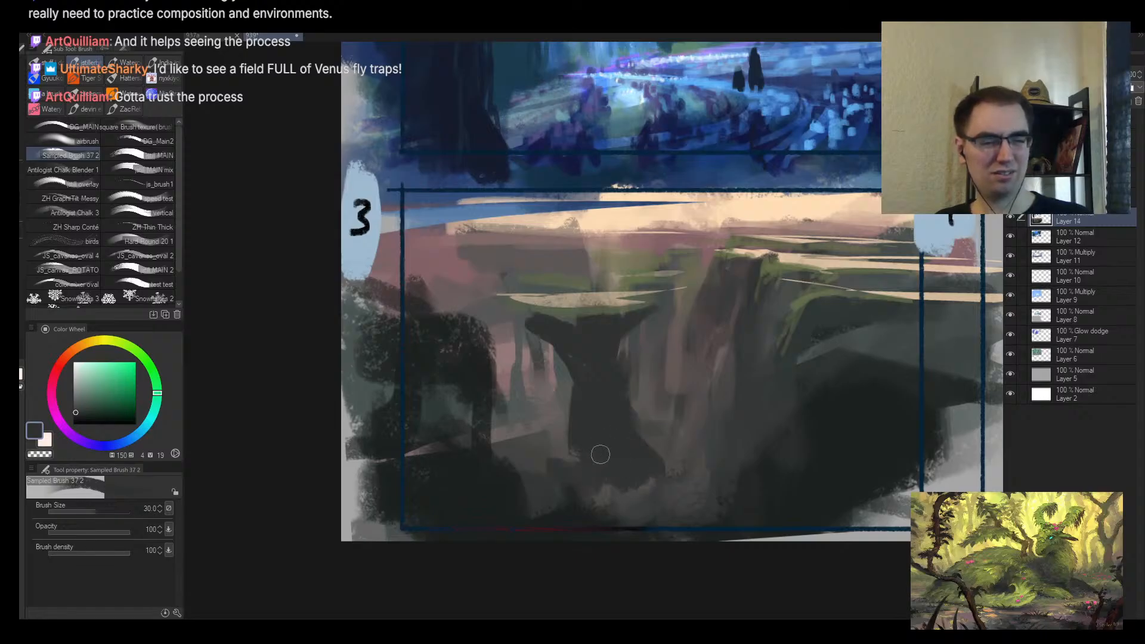
alt+click(598, 432)
Step: Refine the edges of the pillar's flat top with sampled tan, olive green and grey at brush sizes 20 to 25
key(h)
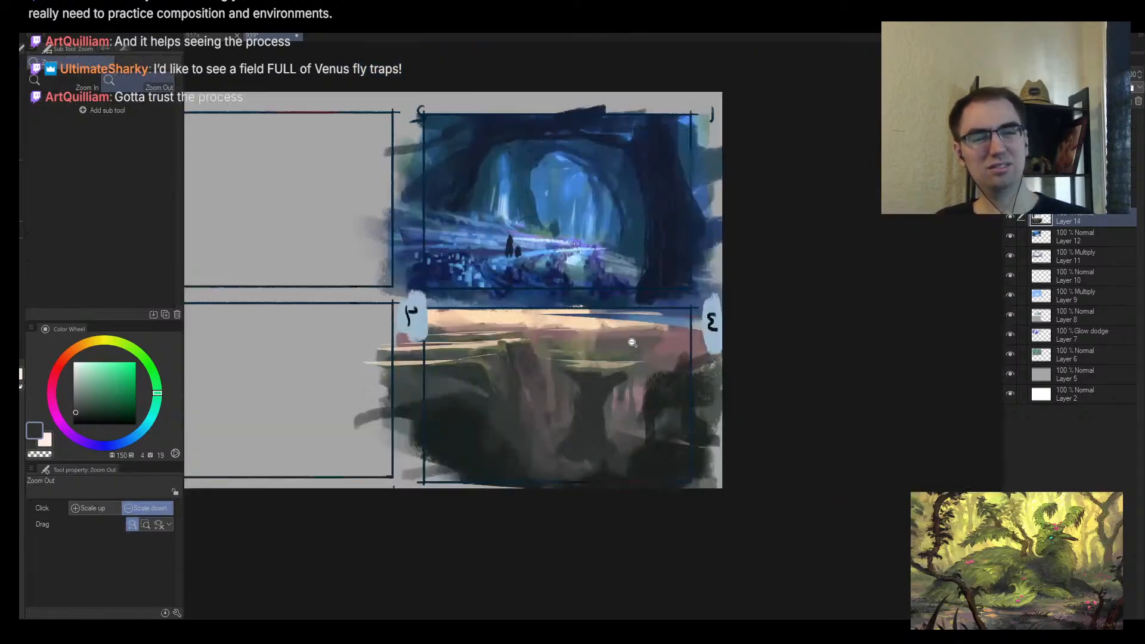
scroll(632, 343, up, 1)
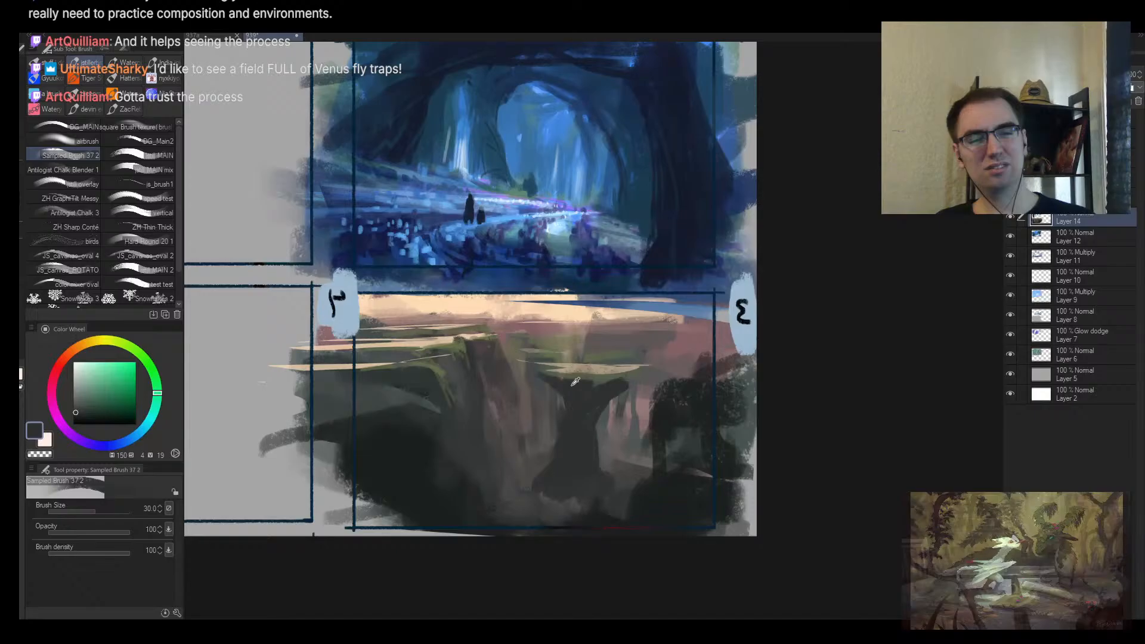
alt+click(542, 376)
alt+click(618, 361)
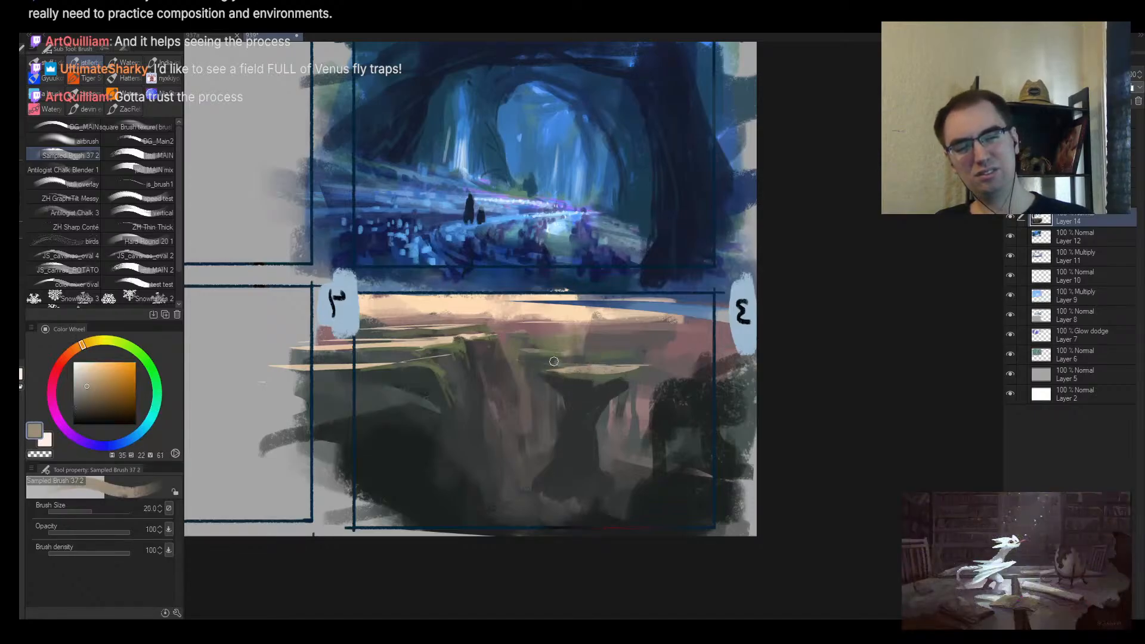
key(bracketleft)
key(bracketleft)
alt+click(532, 359)
key(bracketright)
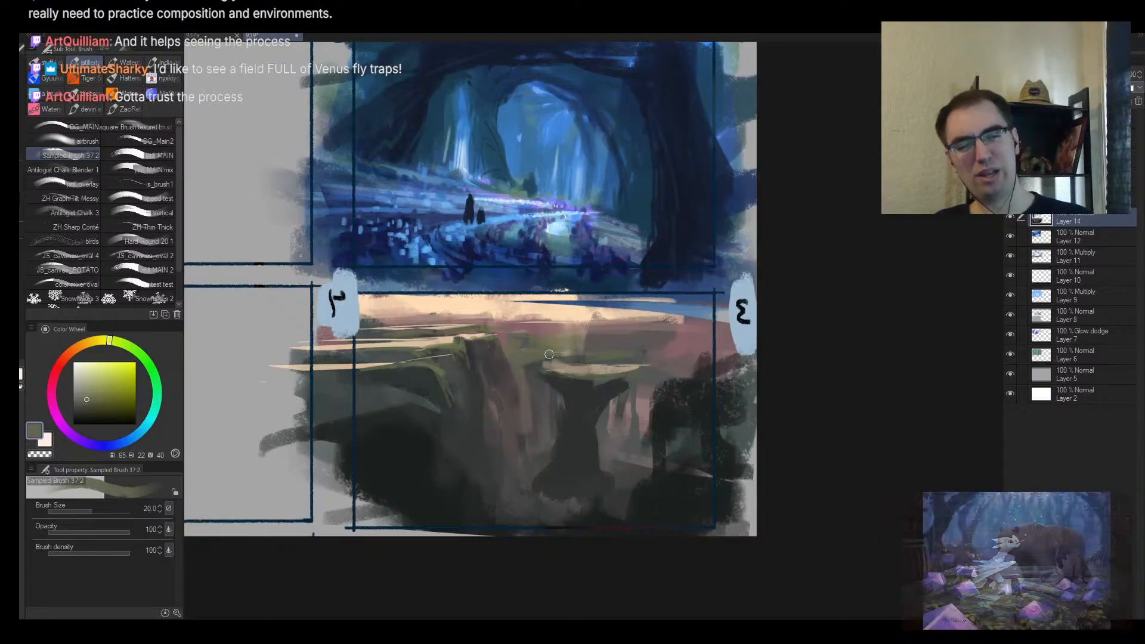
alt+click(616, 340)
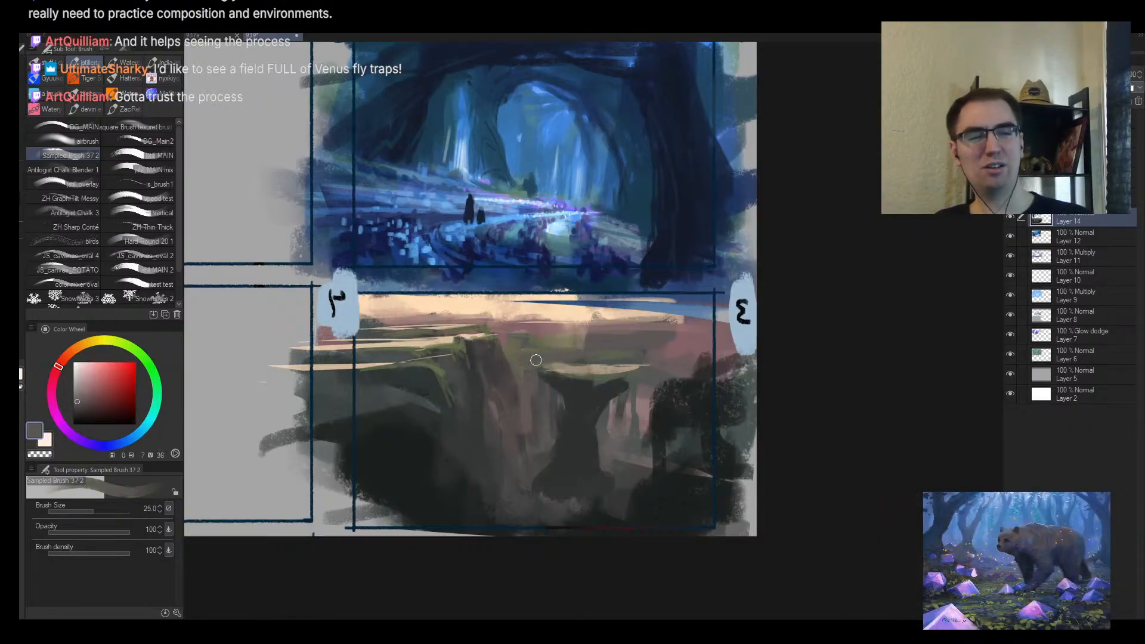
alt+click(581, 365)
Step: Lasso the back edge of the pillar's top, fill it with sampled tan and thicken the rim at brush size 15
key(m)
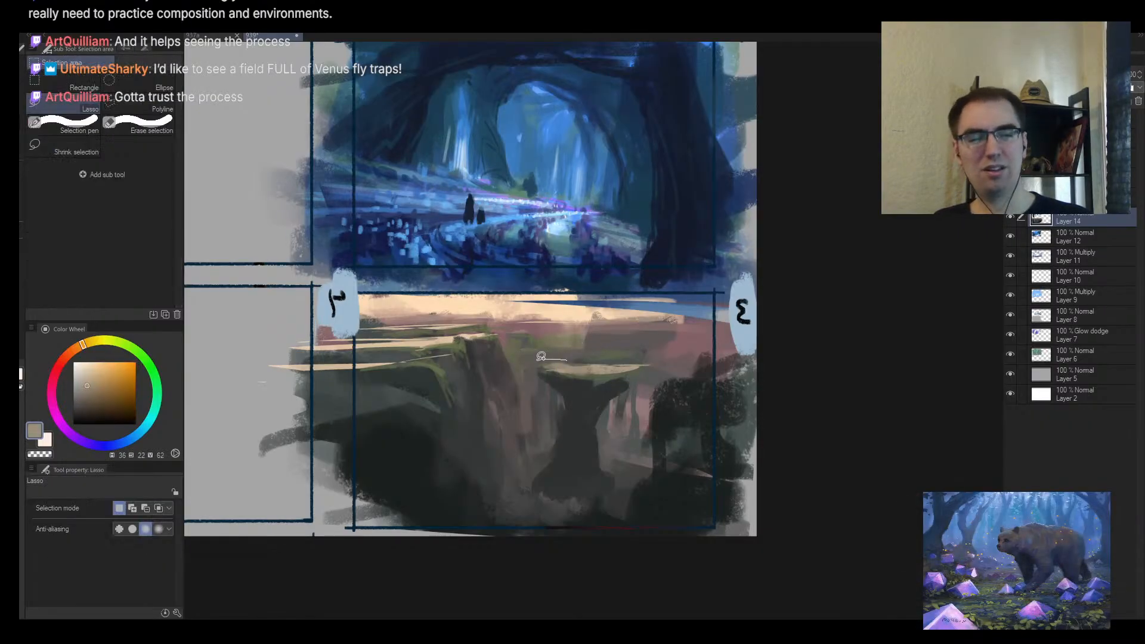
mouse_move(541, 356)
mouse_down()
mouse_move(572, 354)
mouse_move(537, 362)
mouse_up()
key(b)
mouse_move(607, 362)
mouse_down()
mouse_move(539, 358)
mouse_move(621, 361)
mouse_up()
key(bracketleft)
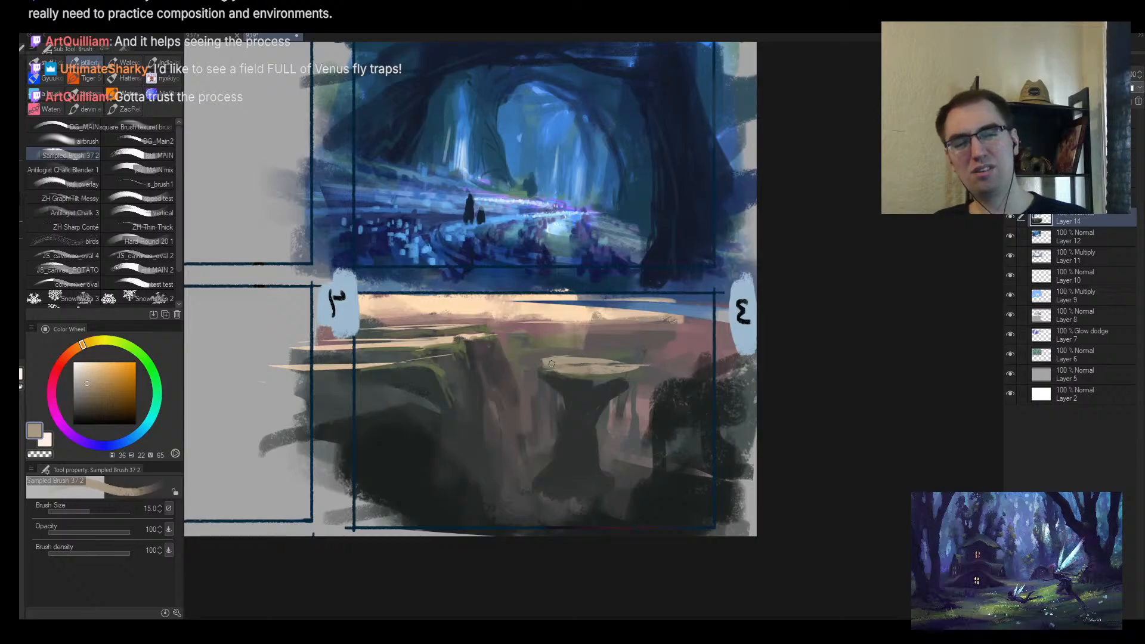
drag(629, 372, 545, 376)
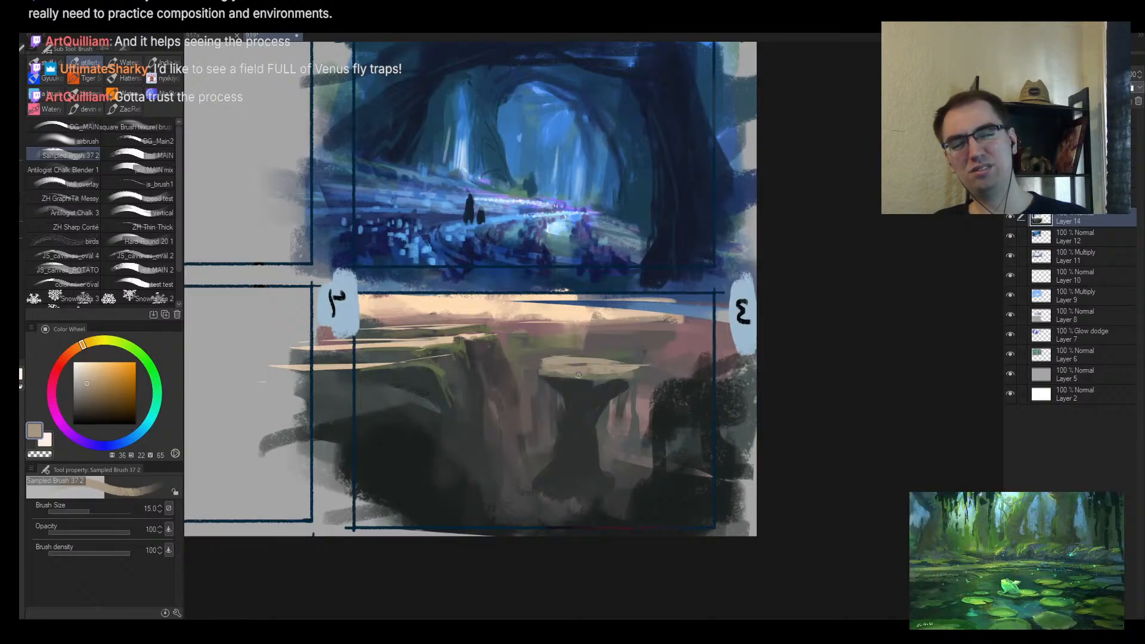
Step: Shade the pillar's underside, column and base with sampled dark greys at brush sizes 15 to 50
alt+click(542, 377)
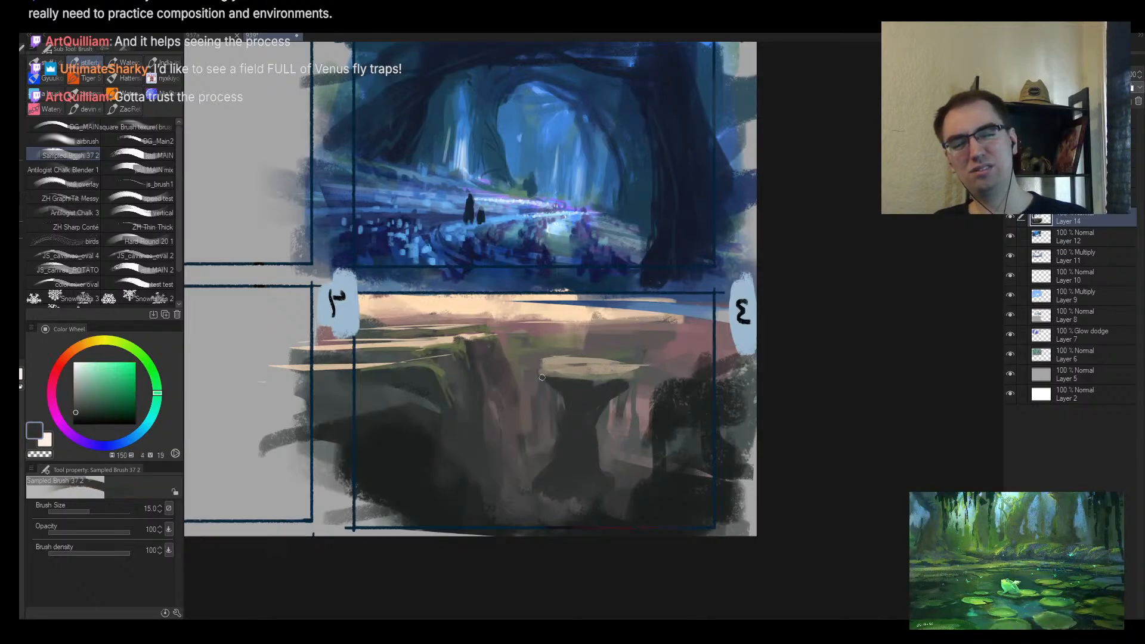
alt+click(533, 421)
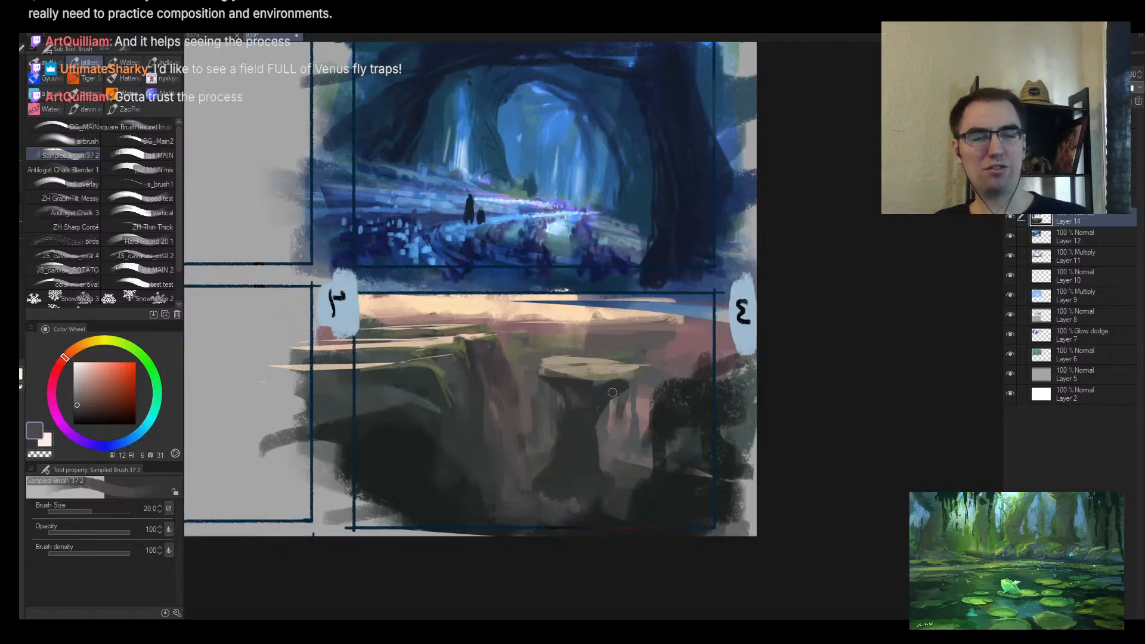
alt+click(591, 395)
key(bracketright)
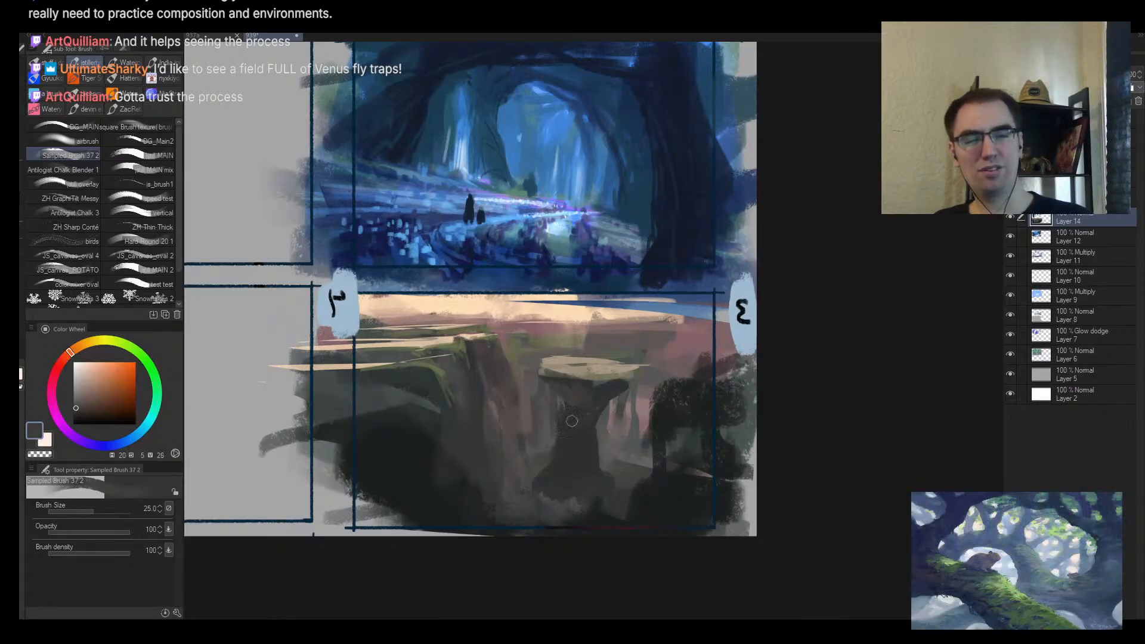
key(bracketright)
alt+click(601, 476)
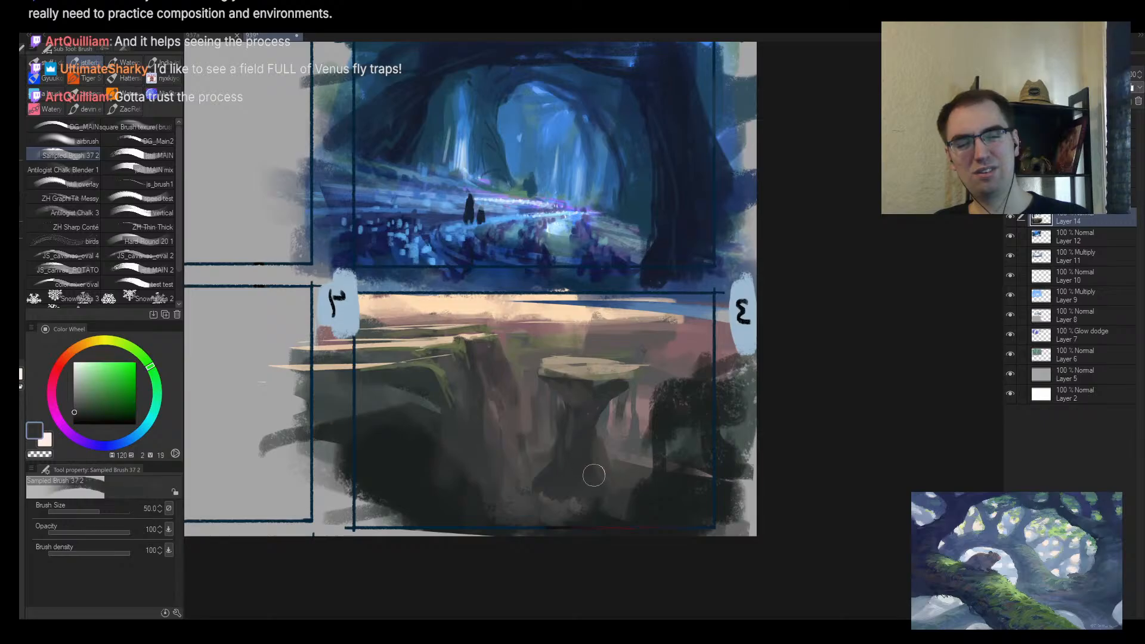
Step: Touch up the valley behind the pillar with sampled grey at brush size 40 and the grassy cliff edge with olive green at size 10
key(h)
scroll(685, 476, down, 3)
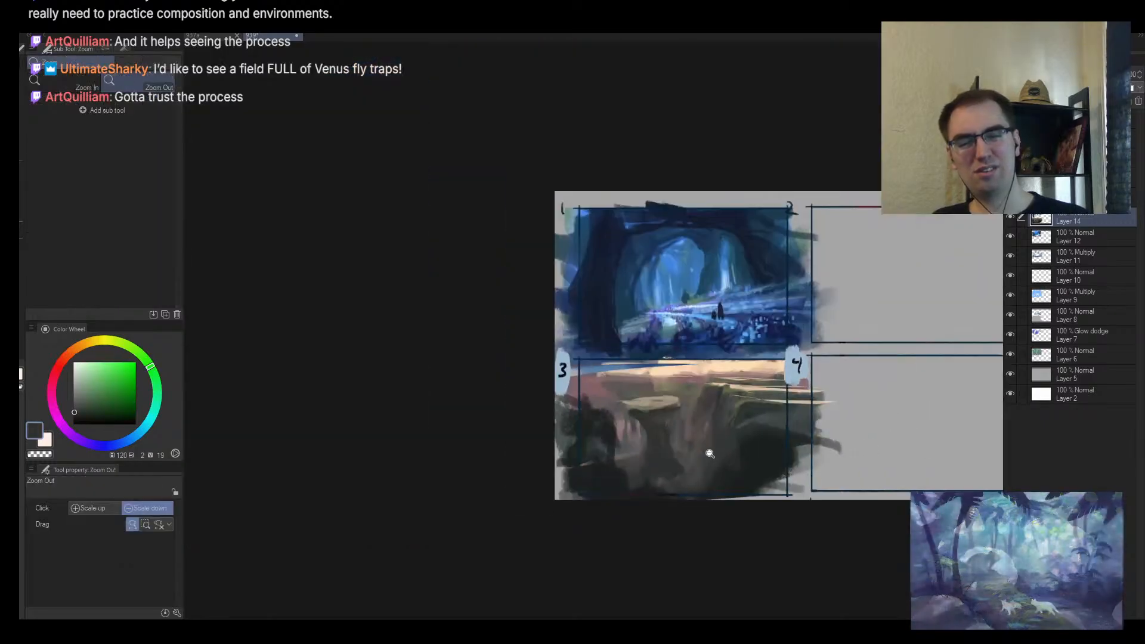
scroll(708, 456, up, 1)
alt+click(621, 380)
key(bracketleft)
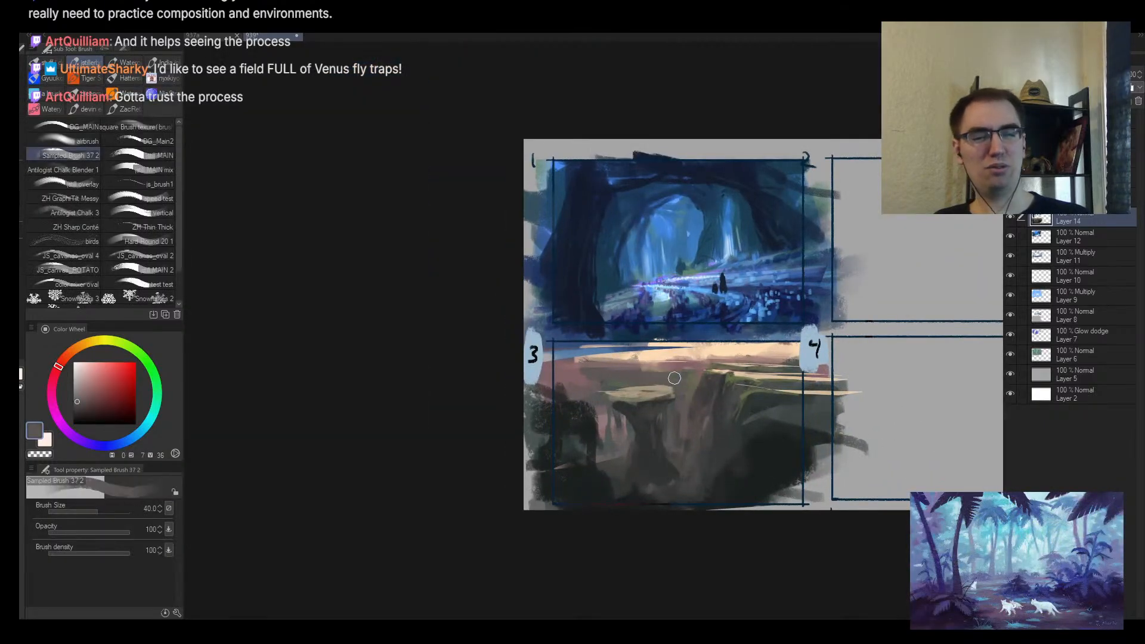
alt+click(732, 375)
key(bracketleft)
key(bracketleft)
key(bracketleft)
key(bracketleft)
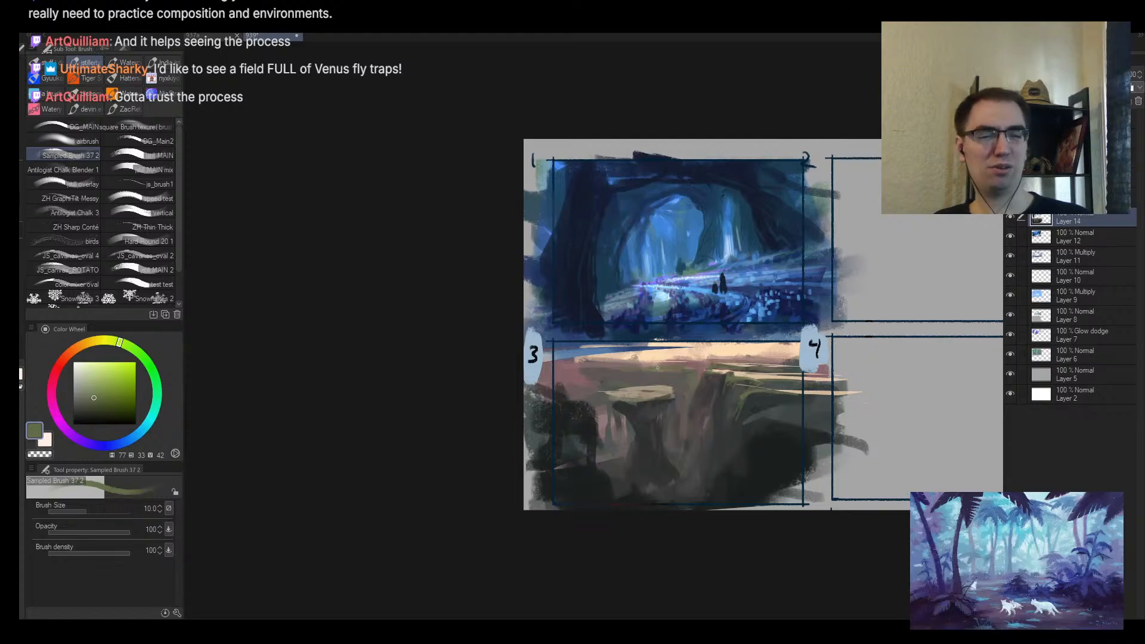
Step: Paint over the dark foliage mass beside the pillar in panel 3 with sampled grey-mauve at brush sizes up to 100
alt+click(711, 366)
key(bracketleft)
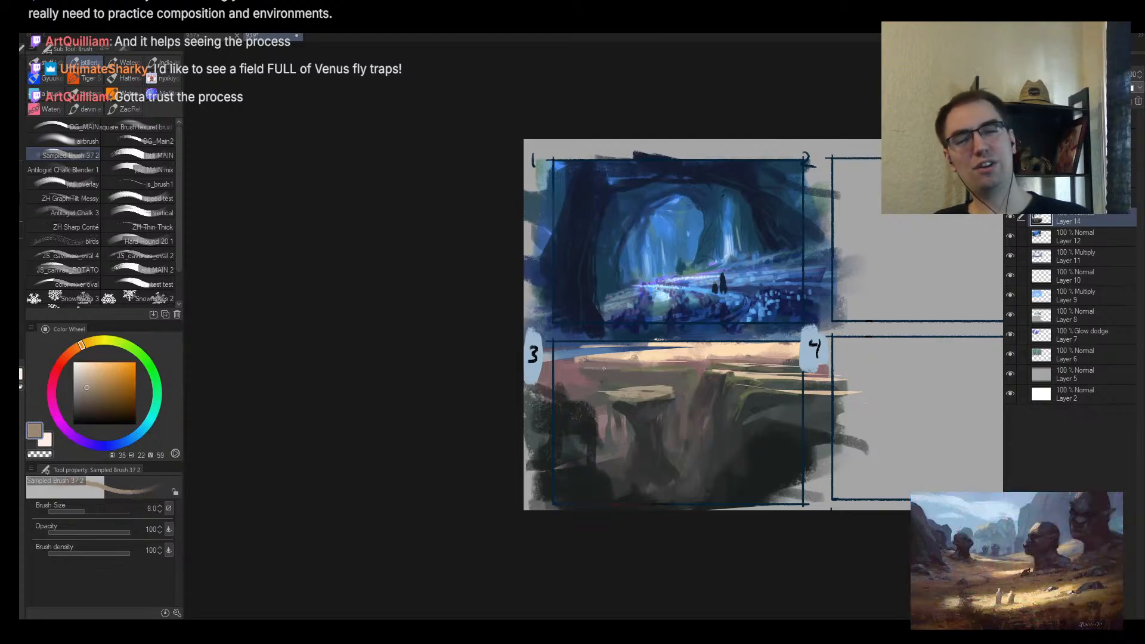
key(bracketright)
key(bracketright)
alt+click(552, 411)
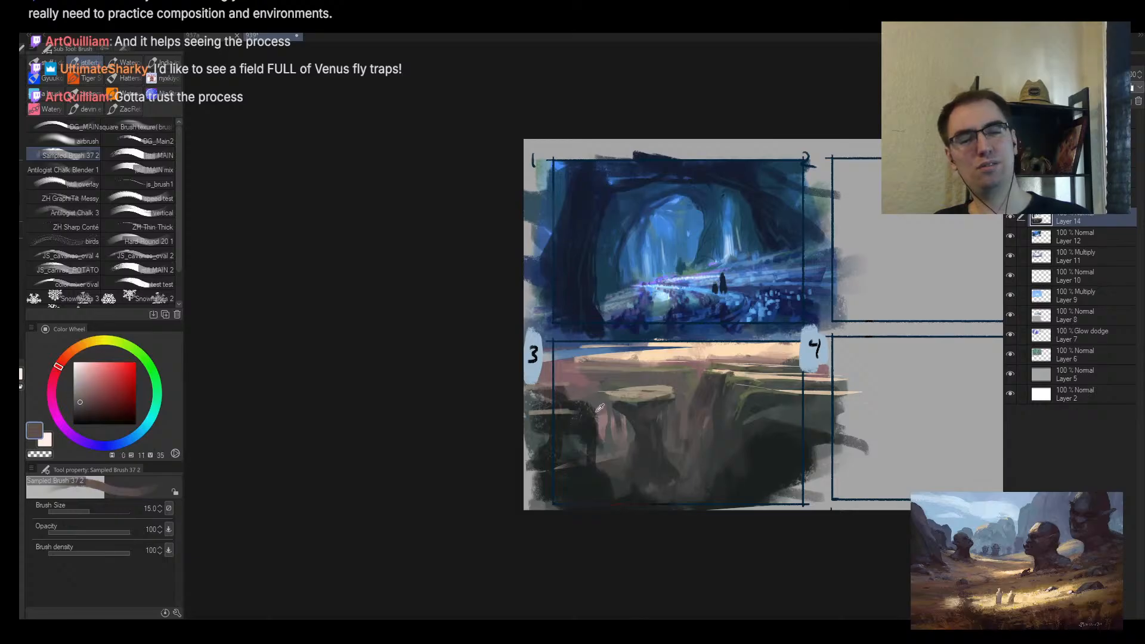
key(bracketright)
key(bracketright)
key(bracketright)
mouse_move(587, 391)
mouse_down()
mouse_move(575, 417)
mouse_move(596, 429)
mouse_move(605, 459)
mouse_up()
Step: Block in a dark grey cliff face at the left side of panel 3 with sampled greys
alt+click(603, 399)
alt+click(598, 428)
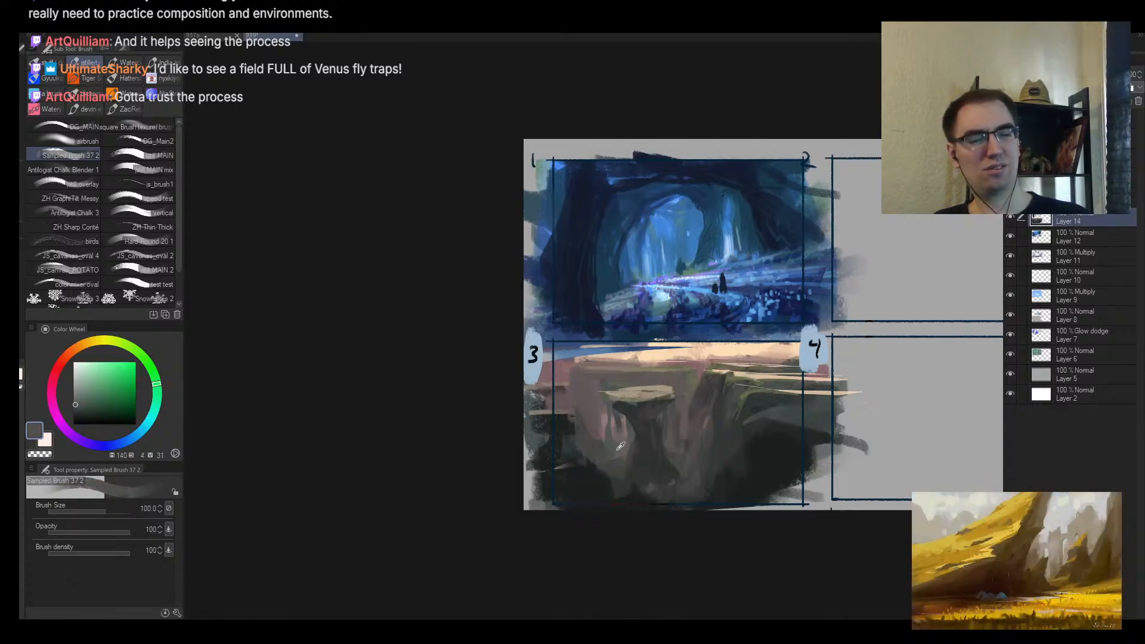
key(bracketleft)
drag(565, 374, 580, 474)
Step: Touch up the valley wall and the small rock form behind the pillar's top with sampled dark greys at brush size 30
key(alt+space)
mouse_move(637, 420)
mouse_down()
mouse_move(661, 400)
mouse_move(591, 436)
mouse_move(687, 403)
mouse_up()
key(alt+space)
key(h)
scroll(593, 402, up, 3)
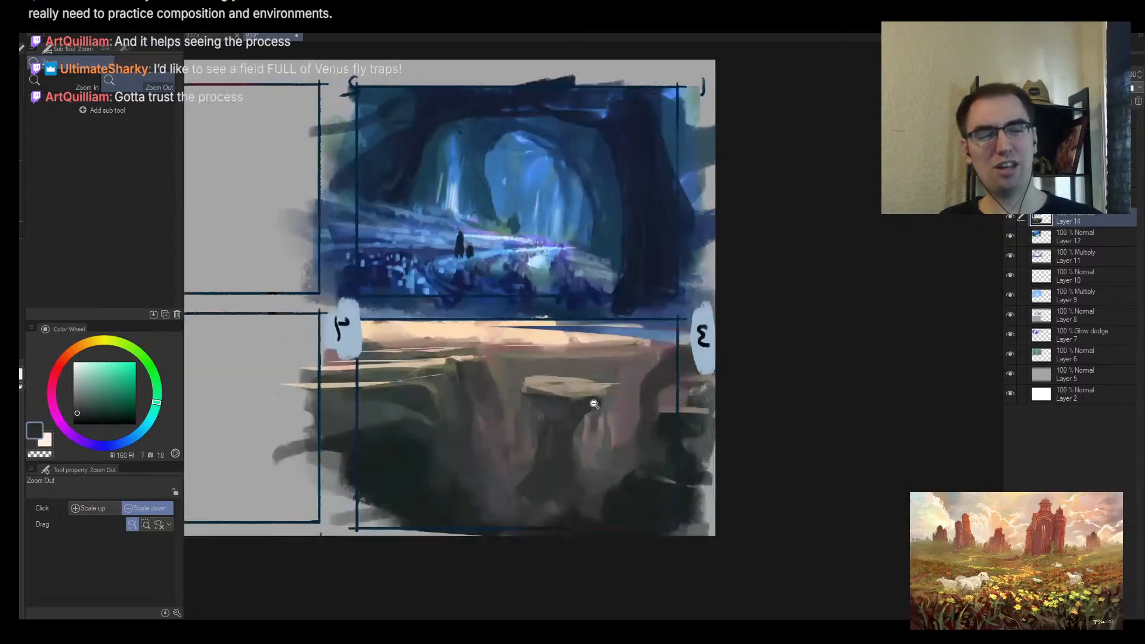
key(bracketleft)
scroll(627, 414, up, 1)
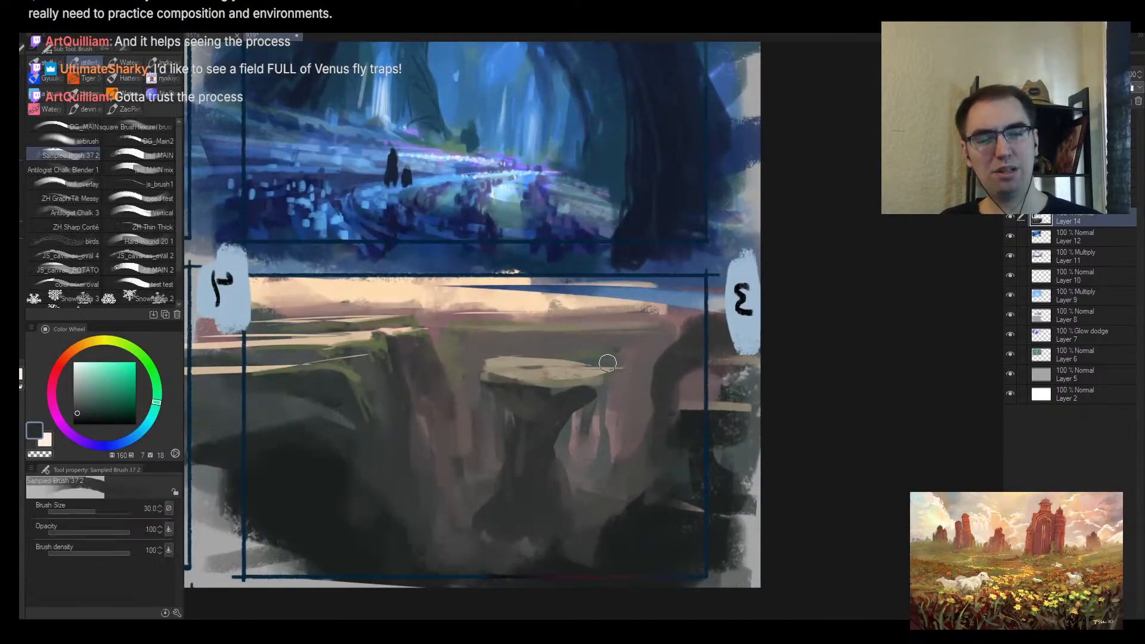
mouse_move(615, 400)
mouse_down()
mouse_move(602, 453)
mouse_move(605, 411)
mouse_move(614, 465)
mouse_move(581, 430)
mouse_move(582, 479)
mouse_up()
alt+click(593, 435)
key(ctrl+z)
alt+click(623, 347)
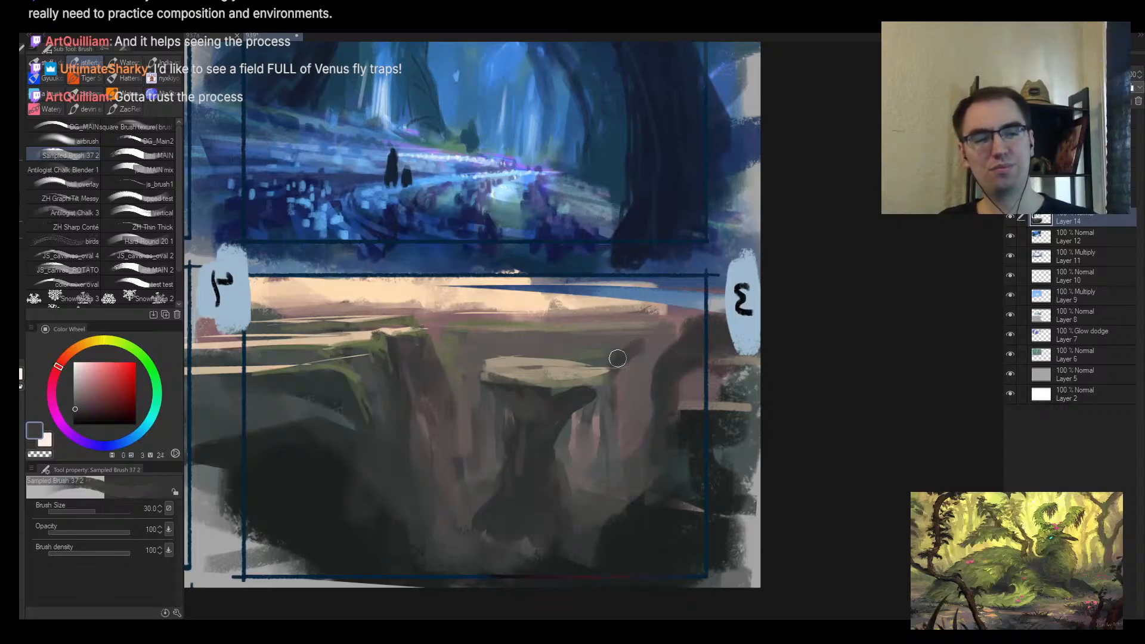
mouse_move(616, 357)
mouse_down()
mouse_move(602, 352)
mouse_move(590, 382)
mouse_up()
Step: Merge a copy of the visible artwork into a new layer with the panel frame lines hidden, and show the frame lines again
key(alt+space)
scroll(590, 381, up, 1)
key(m)
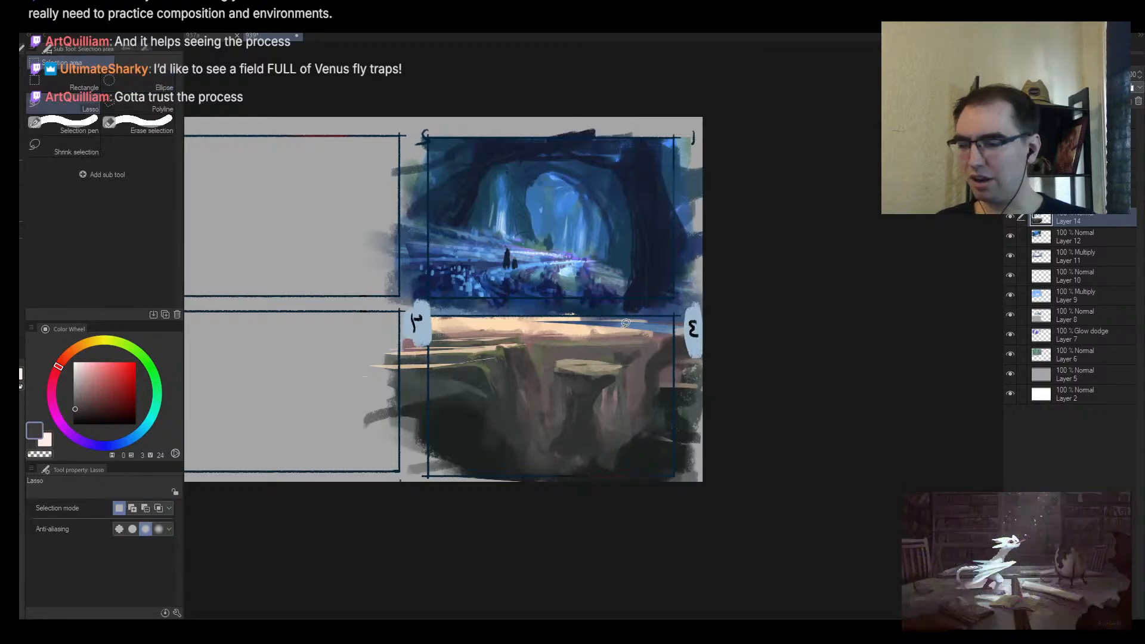
click(1010, 197)
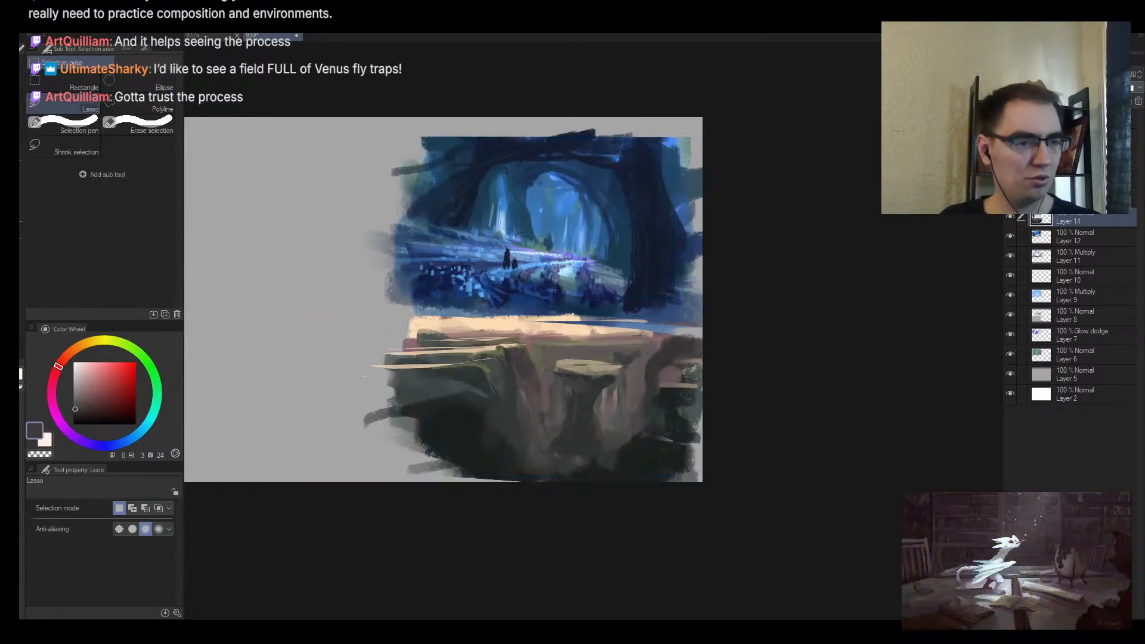
key(ctrl+shift+alt+e)
click(1010, 197)
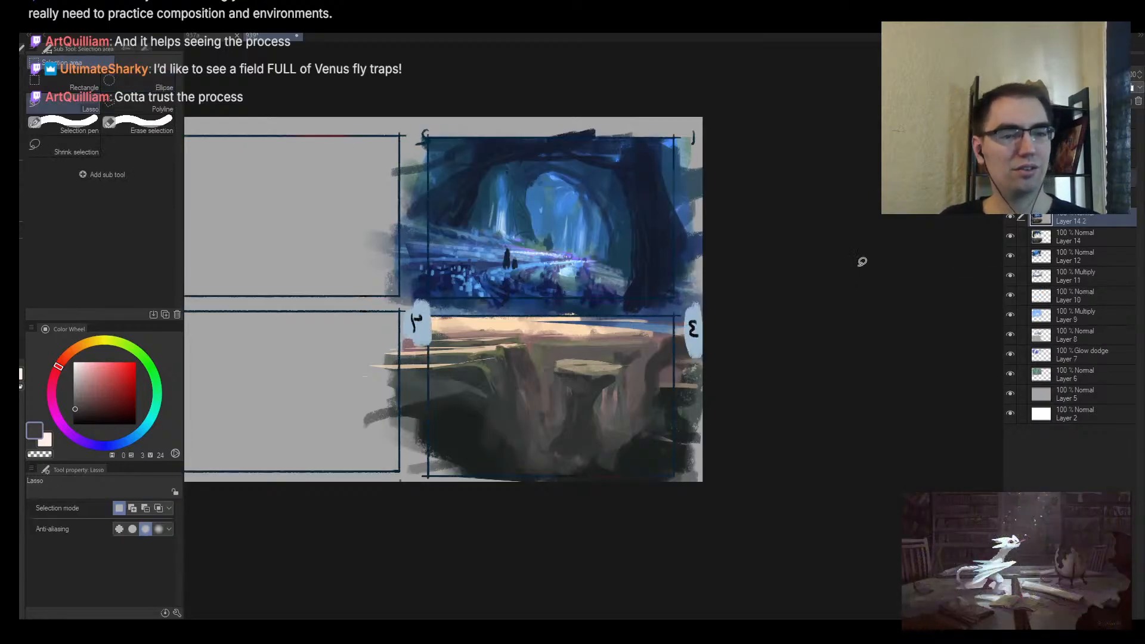
Step: Try to place a copy of the rock pillar enlarged to 121% in the foreground beneath the grassy cliff
key(o)
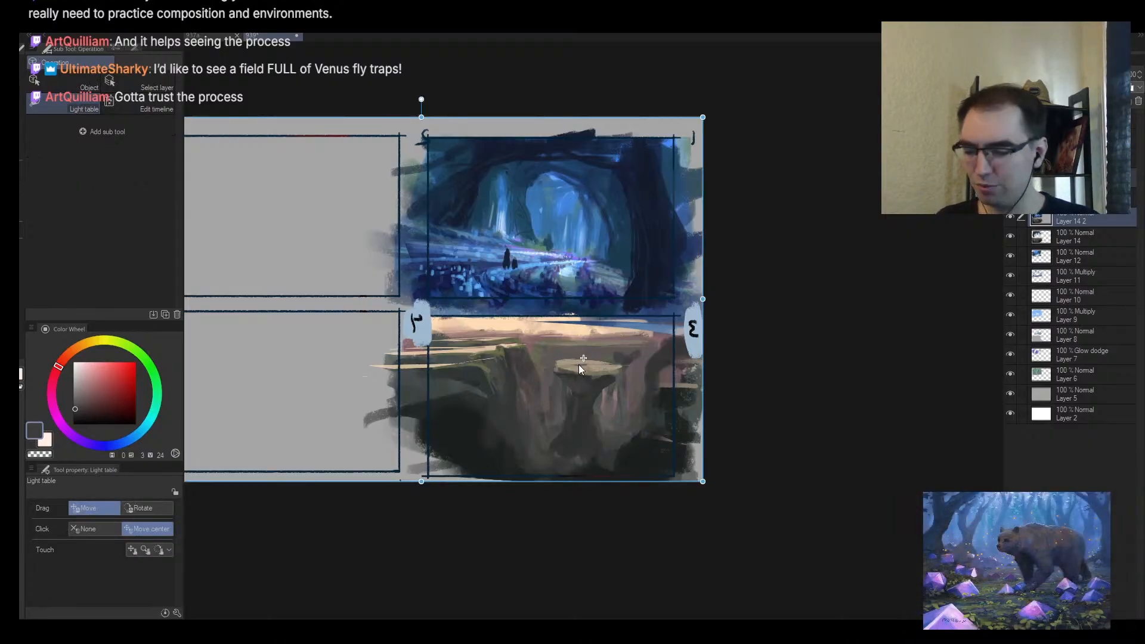
key(k)
key(b)
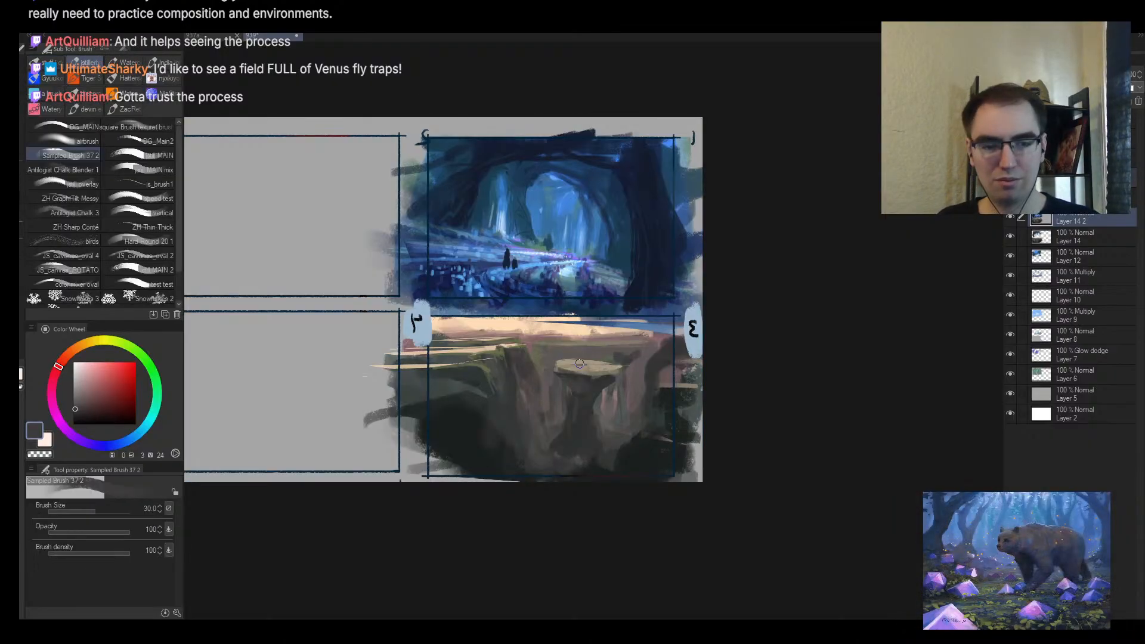
key(m)
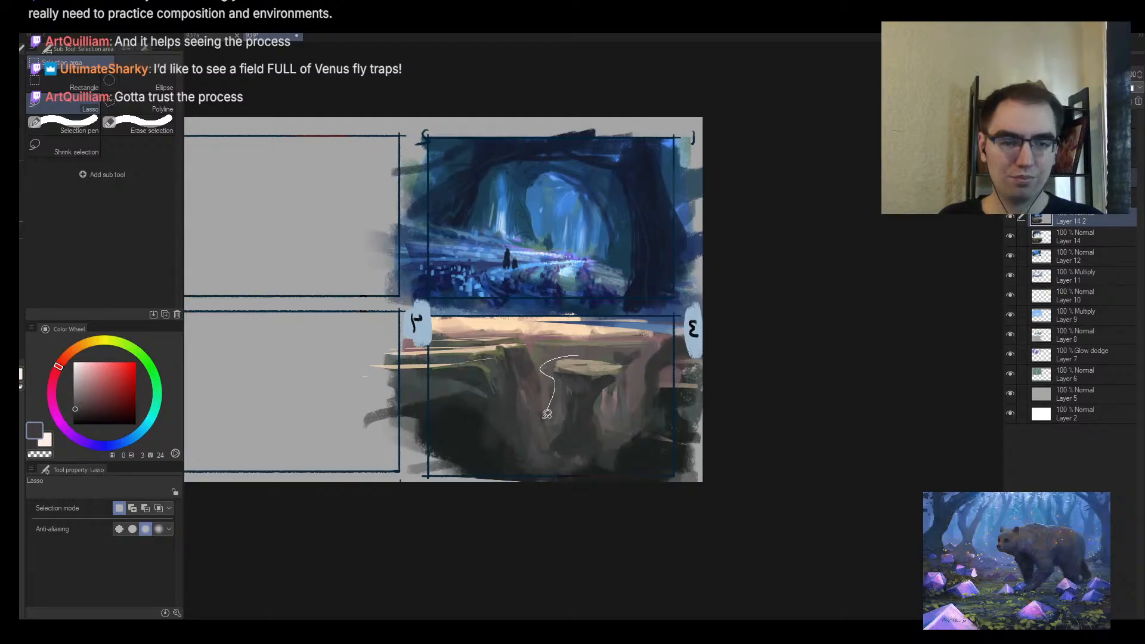
mouse_move(547, 414)
mouse_down()
mouse_move(622, 411)
mouse_move(584, 357)
mouse_up()
drag(593, 409, 500, 436)
key(ctrl+t)
drag(552, 385, 529, 420)
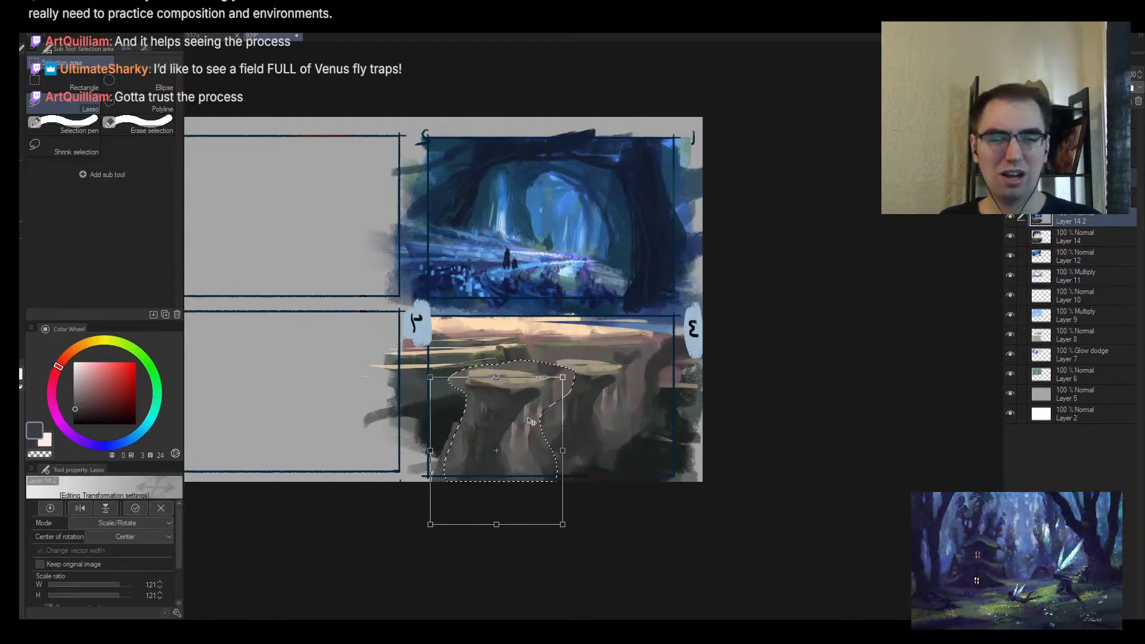
key(Return)
key(h)
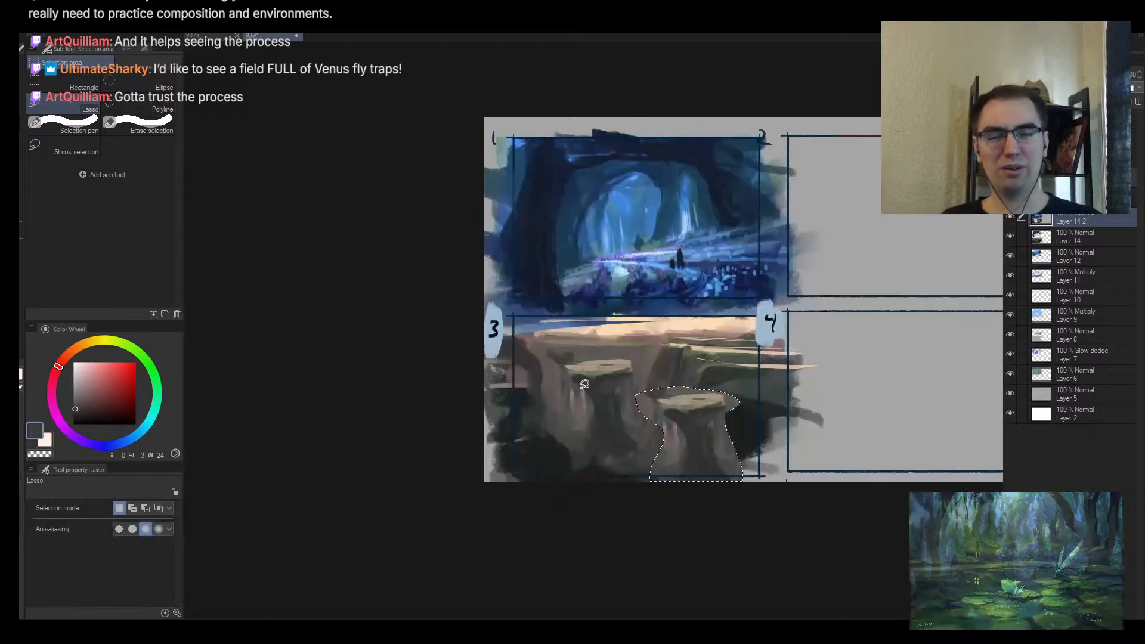
key(ctrl+z)
key(ctrl+z)
key(ctrl+z)
Step: Narrow the pillar's flat top by painting over its left end with sampled mauve and grey at brush sizes 25 to 30
key(alt+space)
alt+click(639, 370)
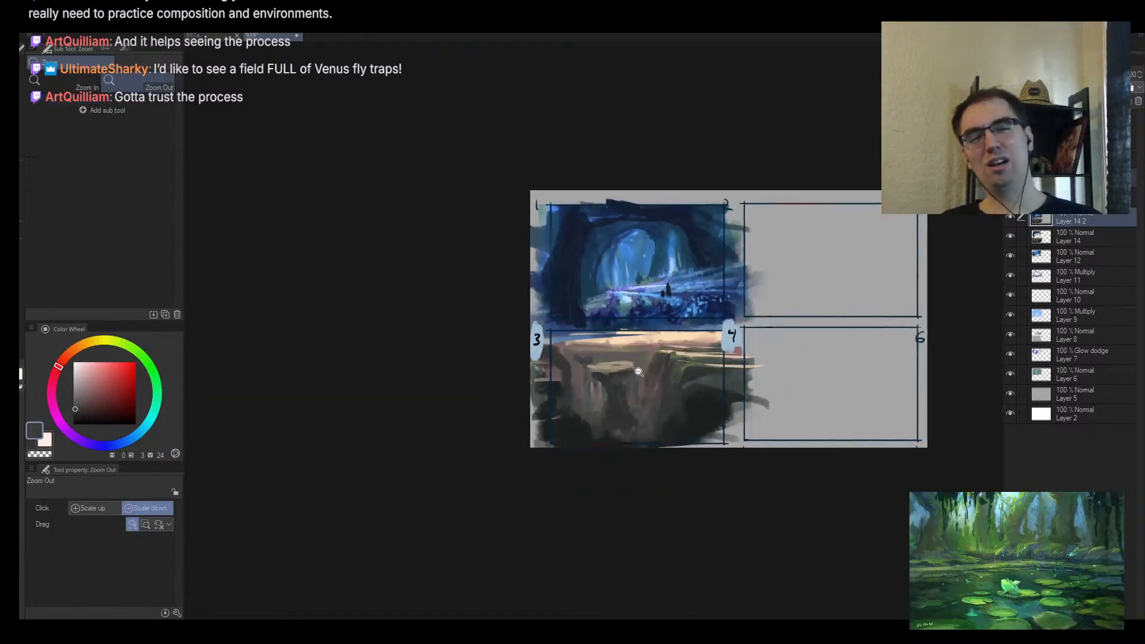
scroll(639, 372, up, 1)
key(b)
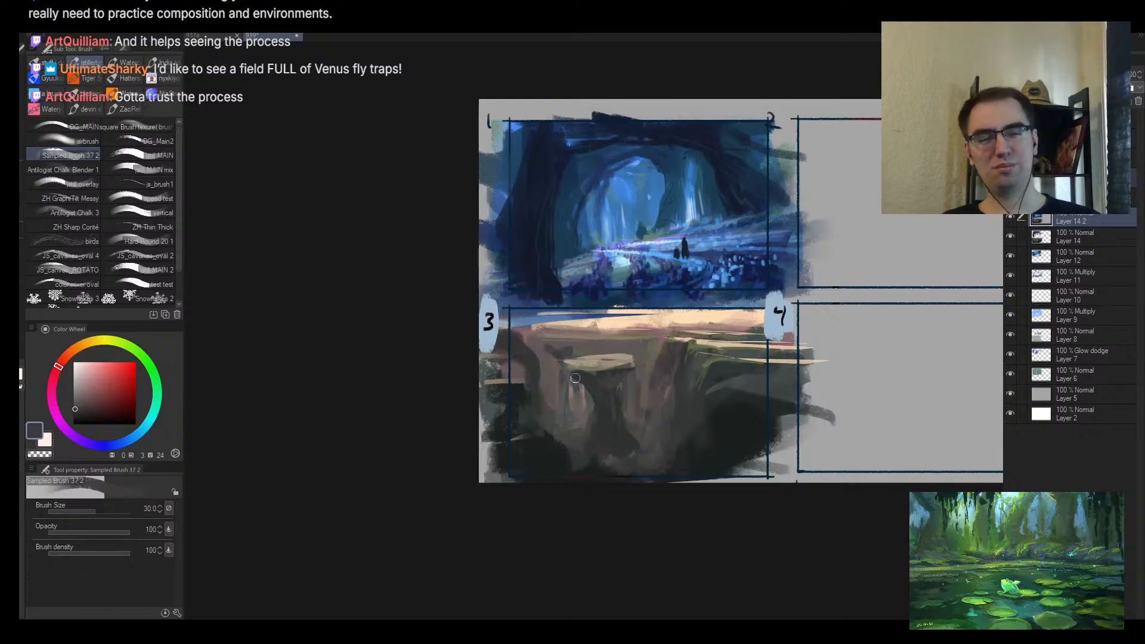
alt+click(559, 367)
alt+click(589, 382)
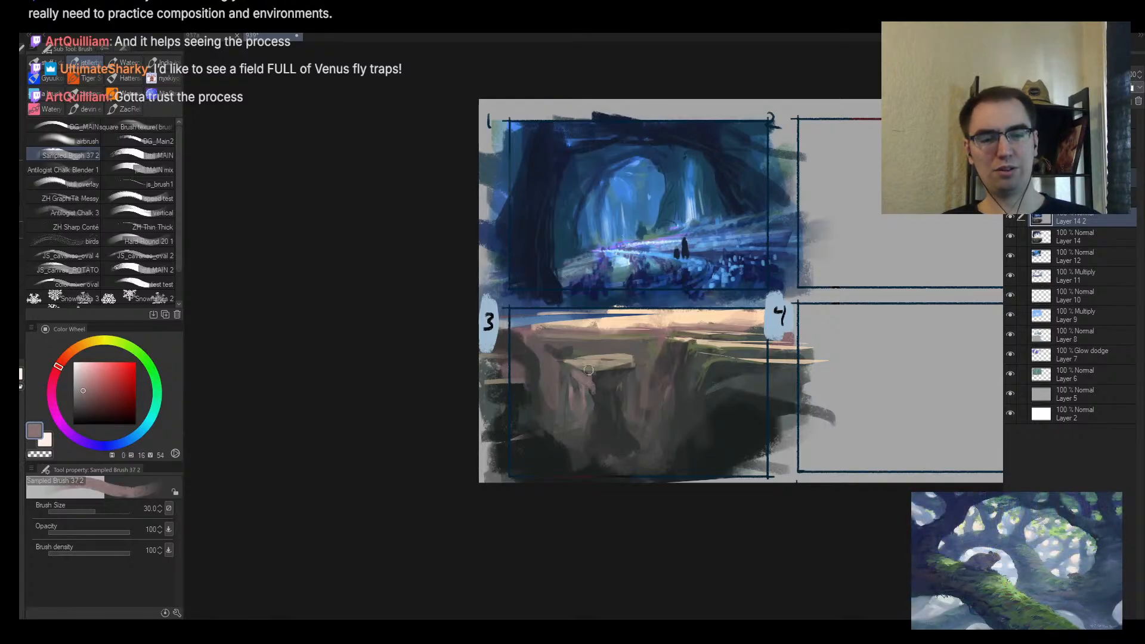
alt+click(606, 365)
drag(604, 362, 668, 363)
alt+click(625, 359)
key(bracketleft)
alt+click(620, 360)
key(ctrl+z)
key(ctrl+z)
mouse_move(596, 358)
mouse_down()
mouse_move(641, 367)
mouse_move(583, 357)
mouse_move(568, 368)
mouse_move(586, 361)
mouse_up()
alt+click(594, 351)
alt+click(605, 384)
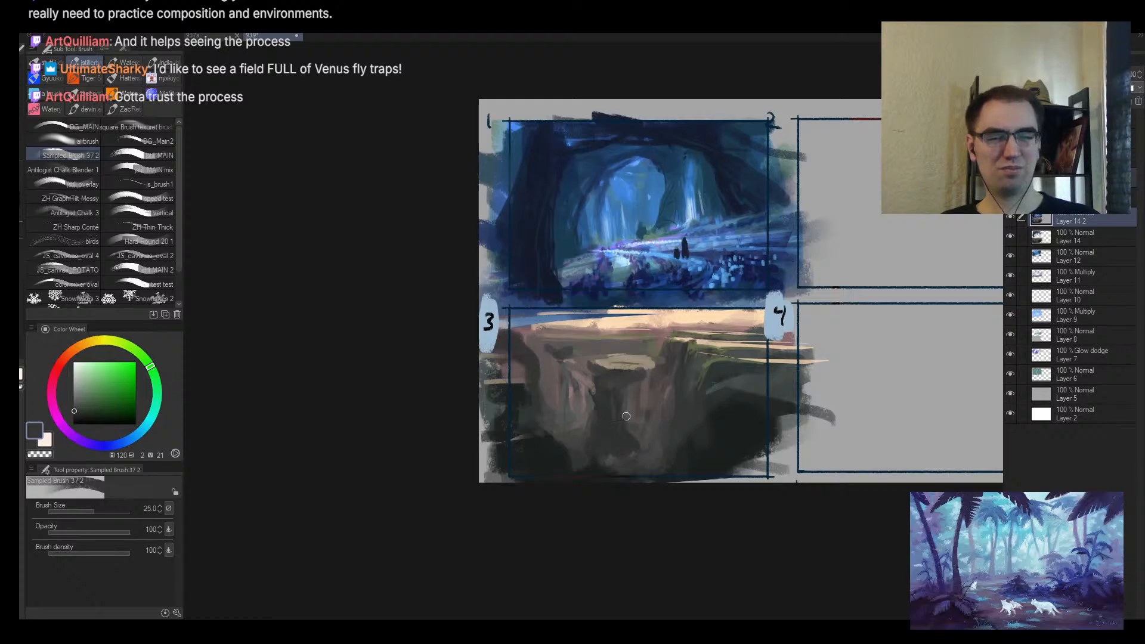
Step: Reshape the pillar's column and base with sampled dark greys at brush sizes 30 to 40
key(bracketright)
alt+click(598, 388)
alt+click(591, 396)
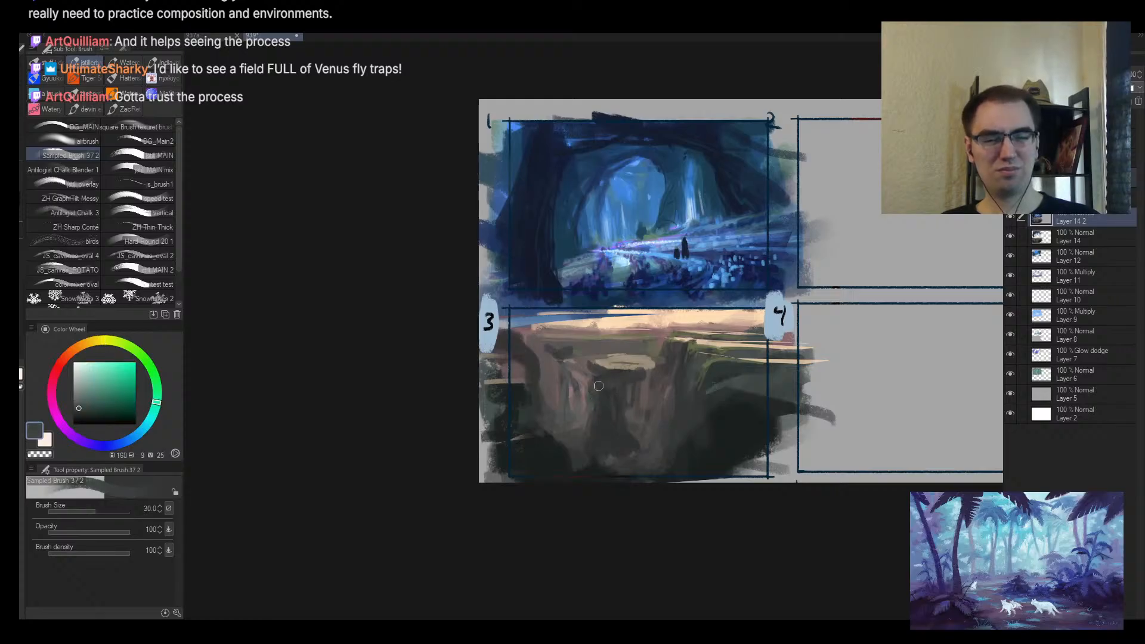
key(bracketright)
alt+click(633, 421)
drag(639, 437, 652, 452)
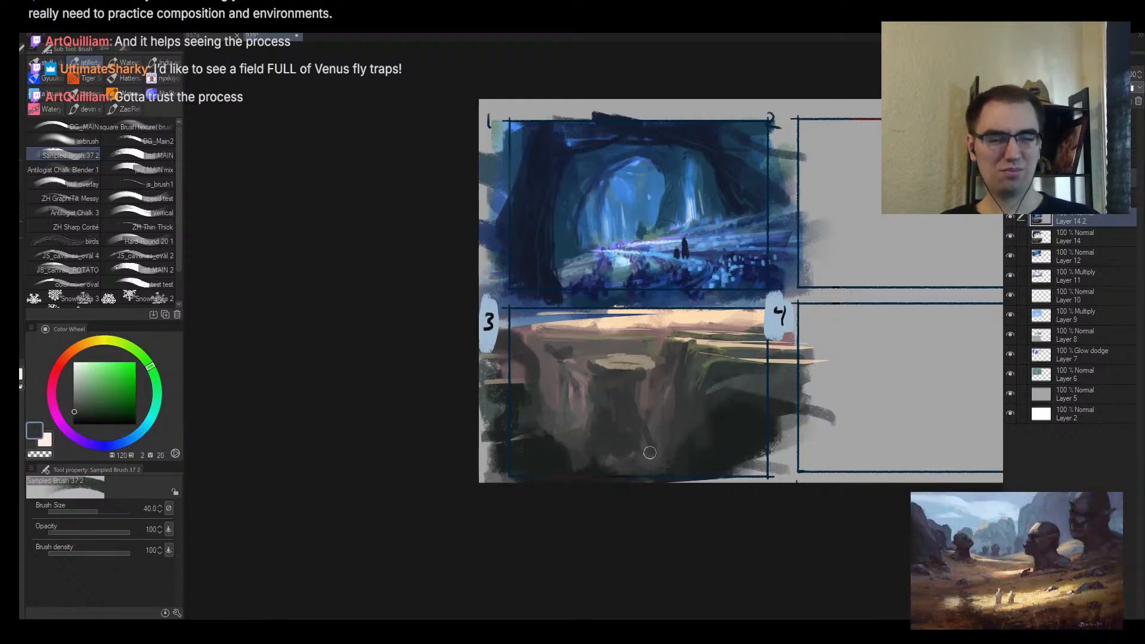
Step: Lighten the canyon wall between the grassy cliff and the pillar with sampled mauve-grey strokes at brush size 40
key(h)
key(alt+space)
drag(604, 401, 614, 367)
alt+click(602, 387)
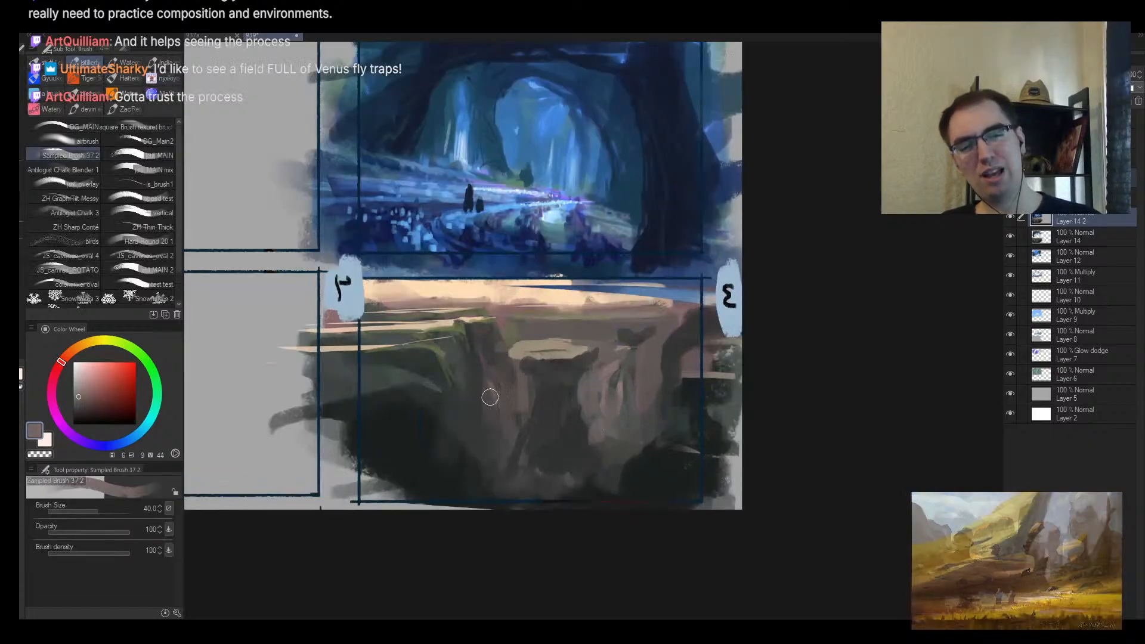
mouse_move(488, 396)
mouse_down()
mouse_move(493, 417)
mouse_move(474, 395)
mouse_move(498, 372)
mouse_up()
alt+click(498, 372)
Step: Add dark crevices to the canyon wall beside the pillar with sampled dark greys at brush sizes 20 to 30
key(bracketleft)
alt+click(548, 422)
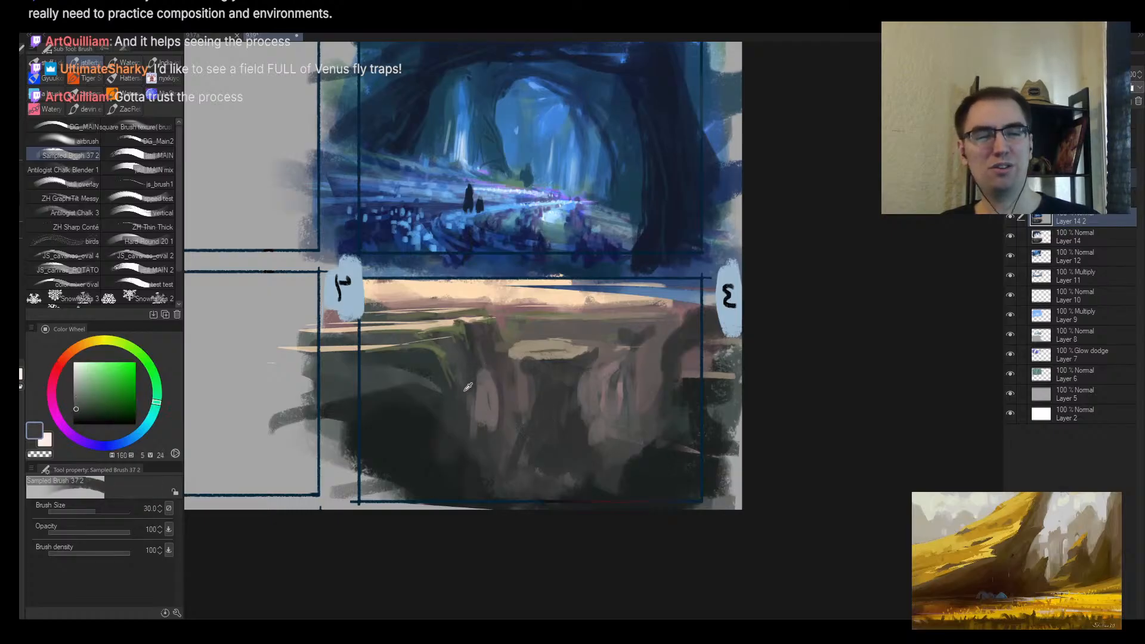
key(bracketleft)
alt+click(492, 383)
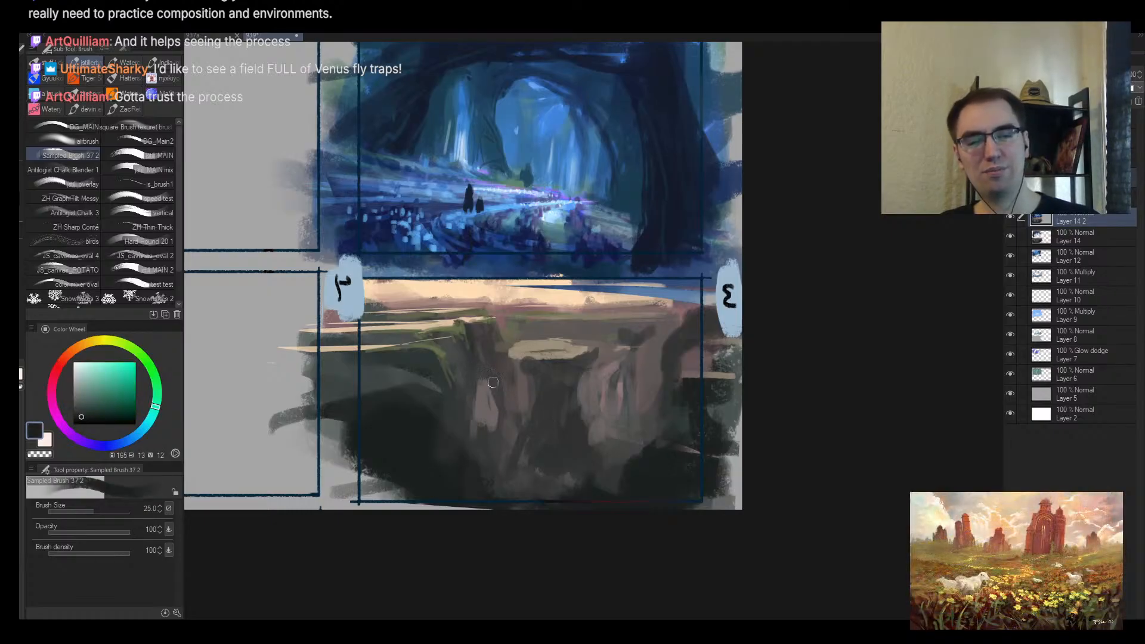
drag(487, 389, 498, 422)
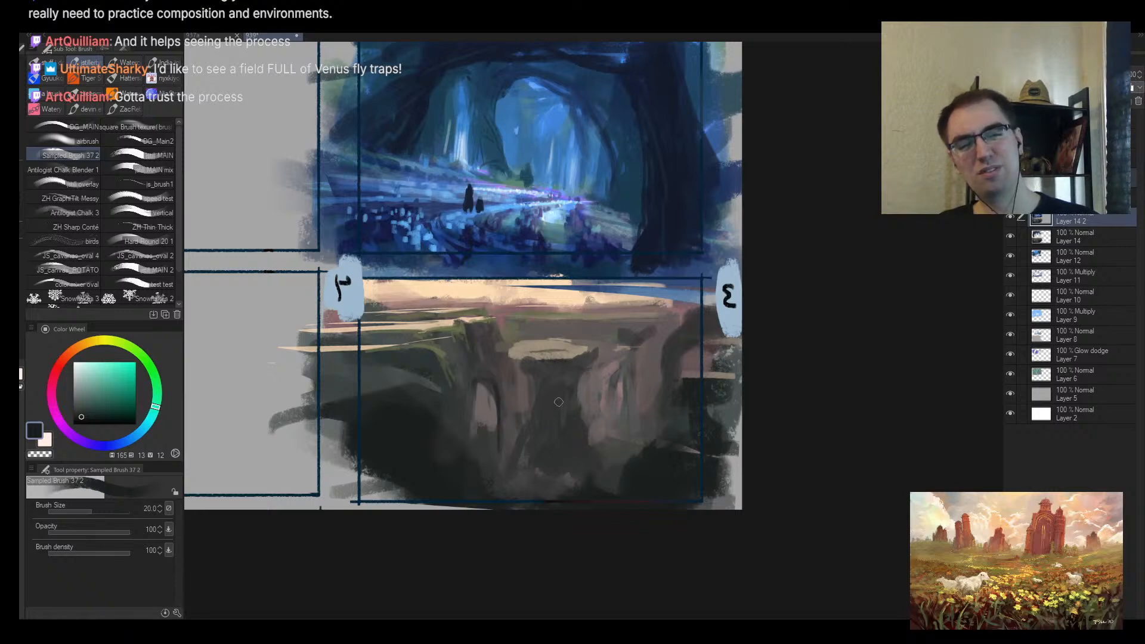
Step: Strengthen the canyon wall's vertical shading and darken its foot with sampled dark greys at brush sizes 25 to 50
key(alt+space)
mouse_move(538, 465)
mouse_down()
mouse_move(521, 489)
mouse_move(477, 493)
mouse_up()
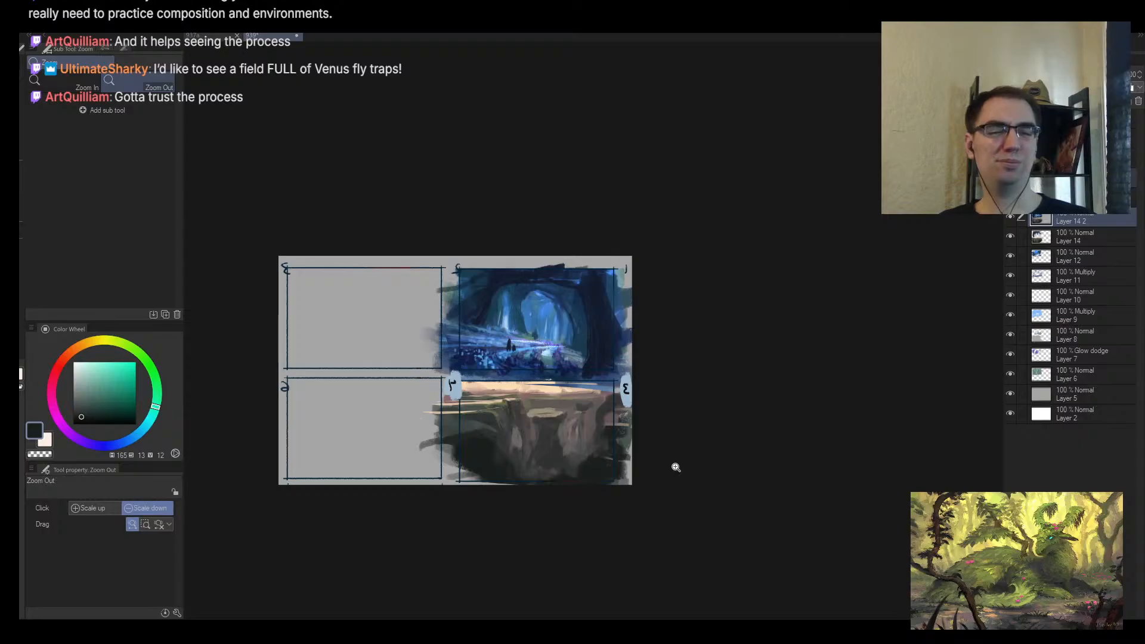
key(e)
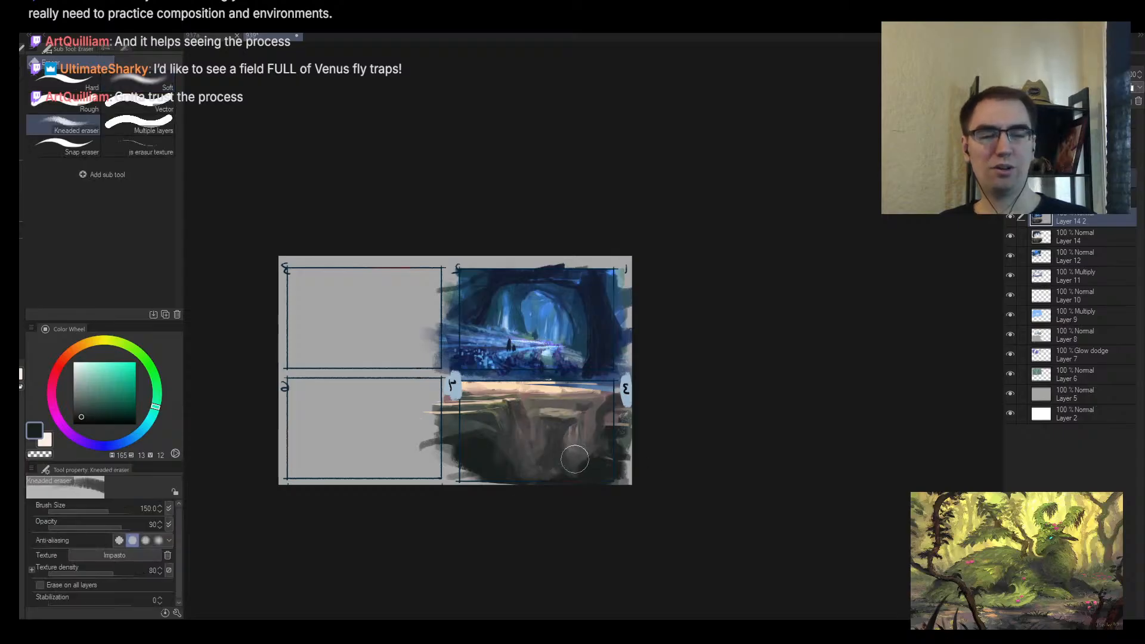
key(b)
key(ctrl+plus)
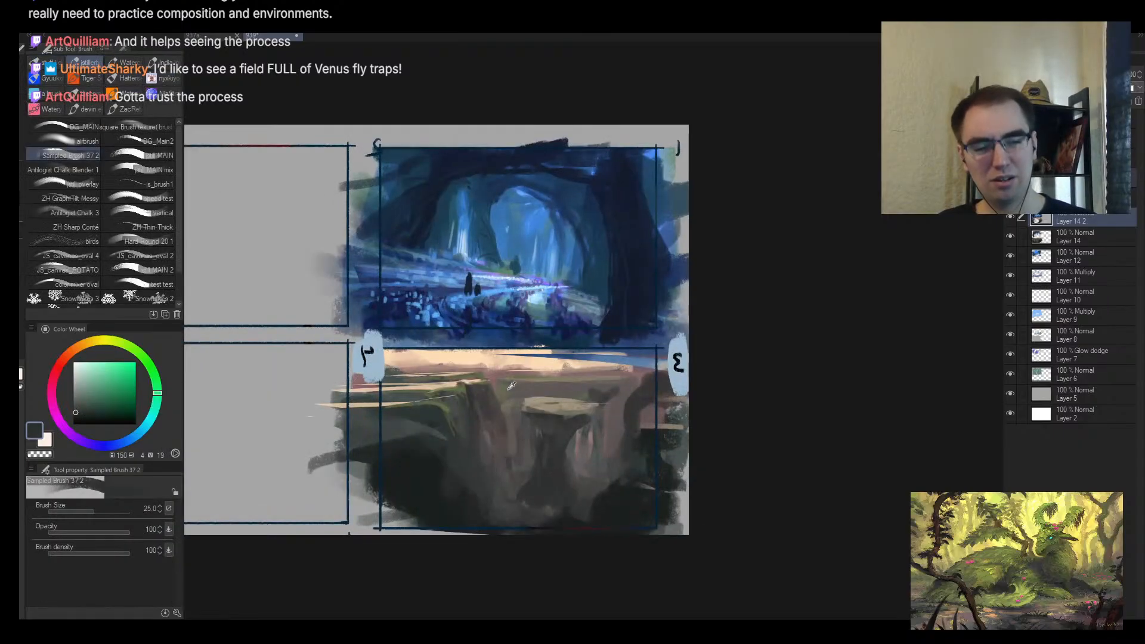
key(alt+space)
mouse_move(502, 444)
mouse_down()
mouse_move(516, 402)
mouse_move(485, 382)
mouse_move(449, 495)
mouse_move(469, 538)
mouse_move(430, 478)
mouse_move(427, 429)
mouse_move(456, 525)
mouse_move(484, 431)
mouse_move(483, 486)
mouse_up()
alt+click(474, 441)
alt+click(453, 487)
key(bracketright)
key(bracketright)
key(bracketright)
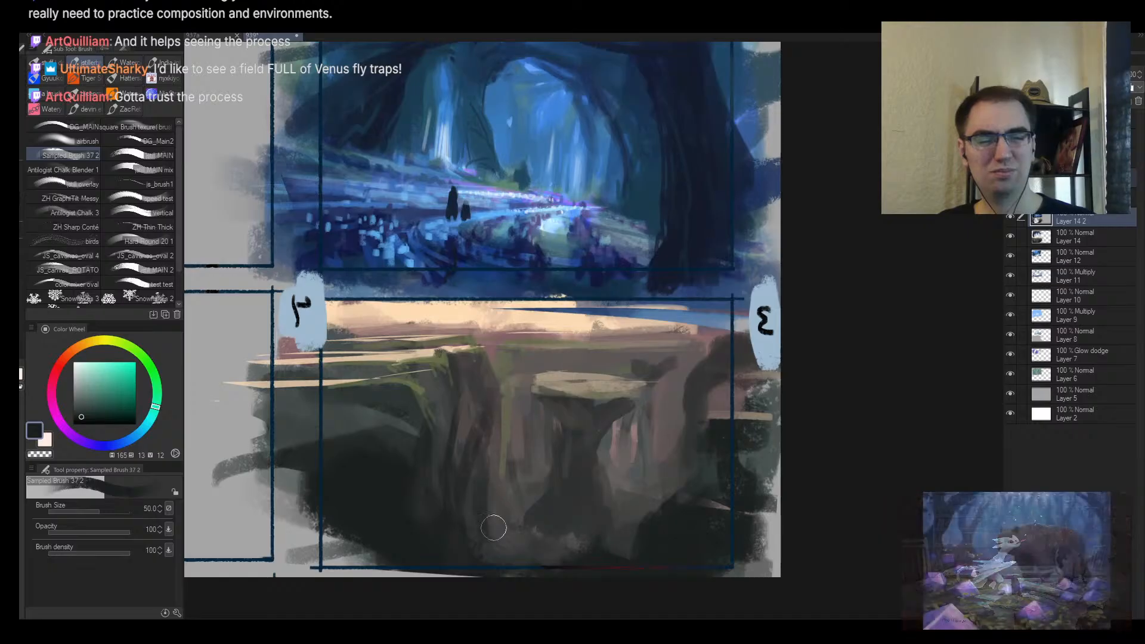
key(alt+space)
click(494, 528)
click(516, 521)
alt+click(777, 500)
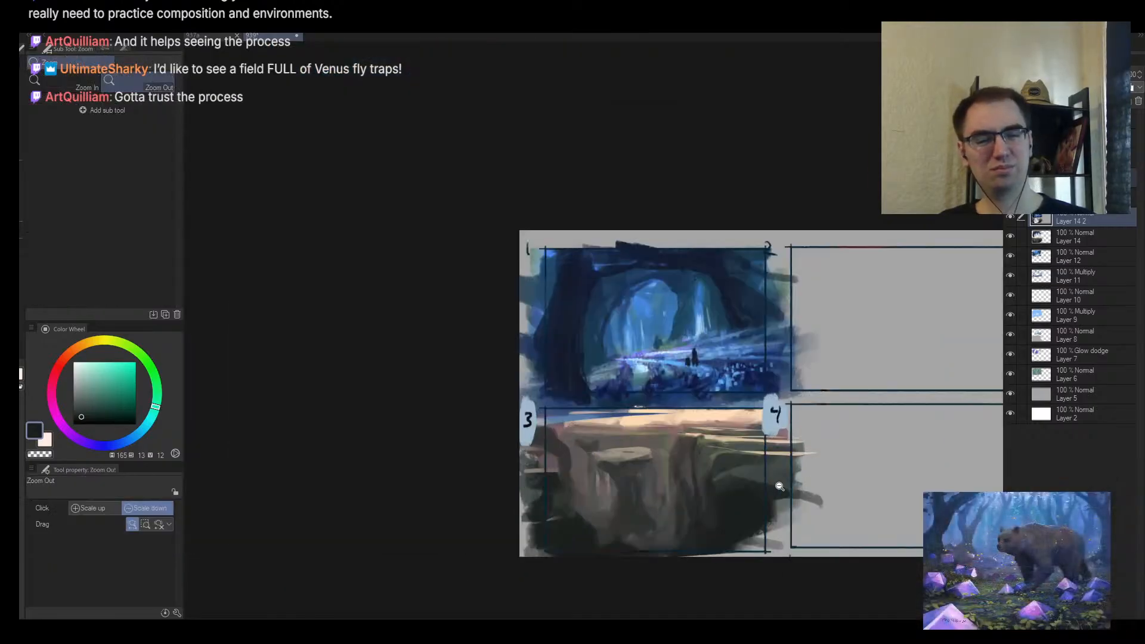
Step: Light the tops of the canyon ledges on both sides of the pillar within lasso selections, using sampled cream at brush sizes 80 to 100
key(b)
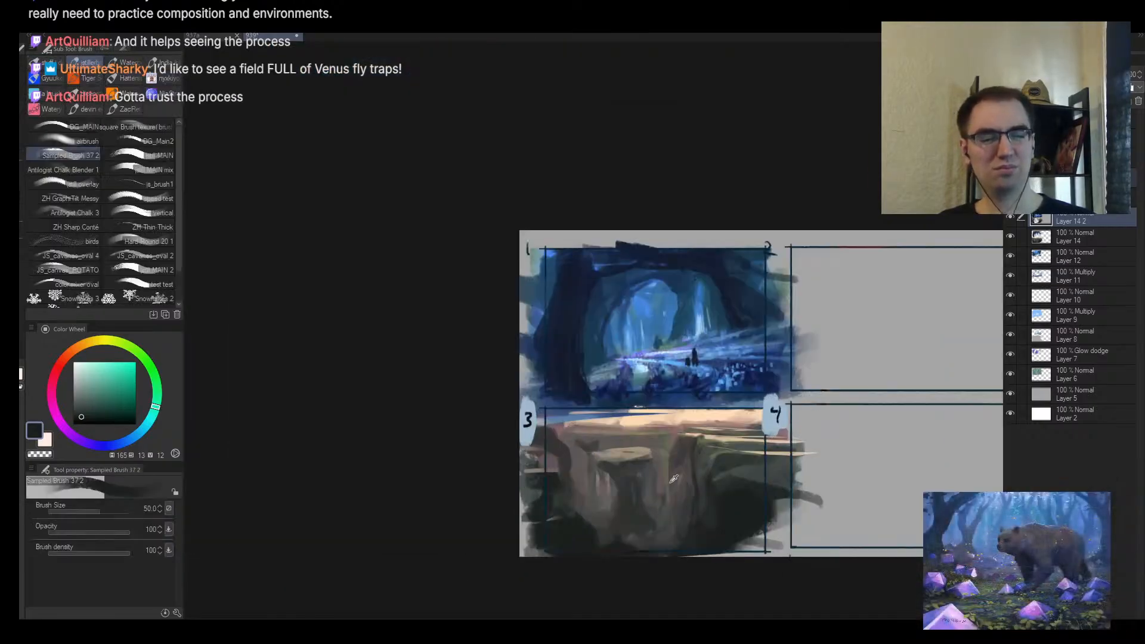
drag(674, 467, 638, 385)
key(ctrl+space)
click(614, 382)
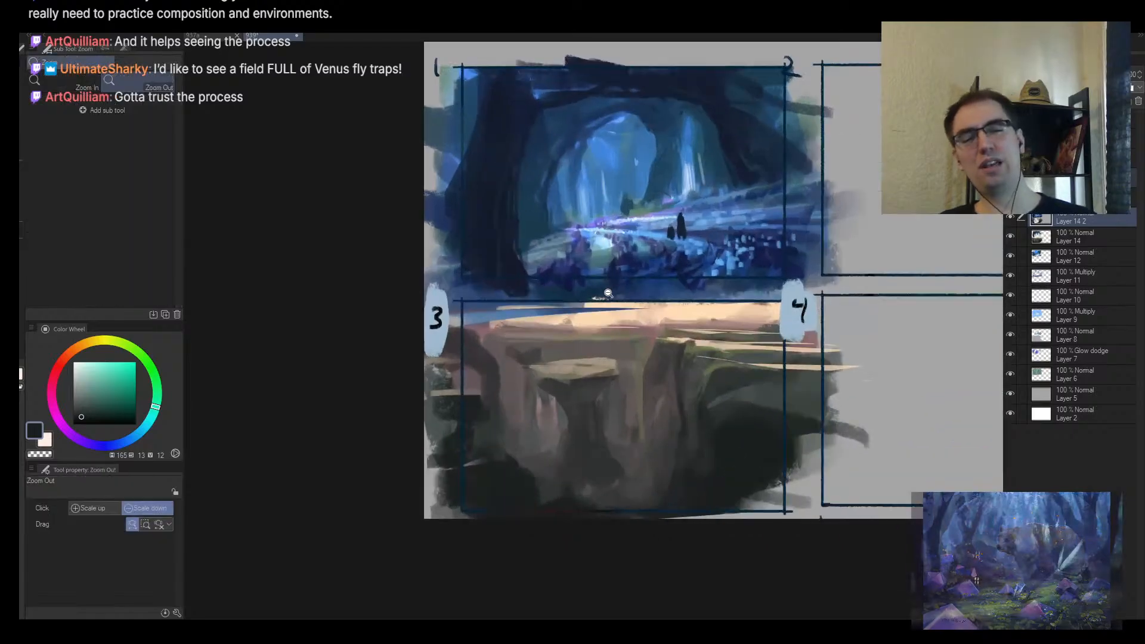
alt+click(526, 359)
key(m)
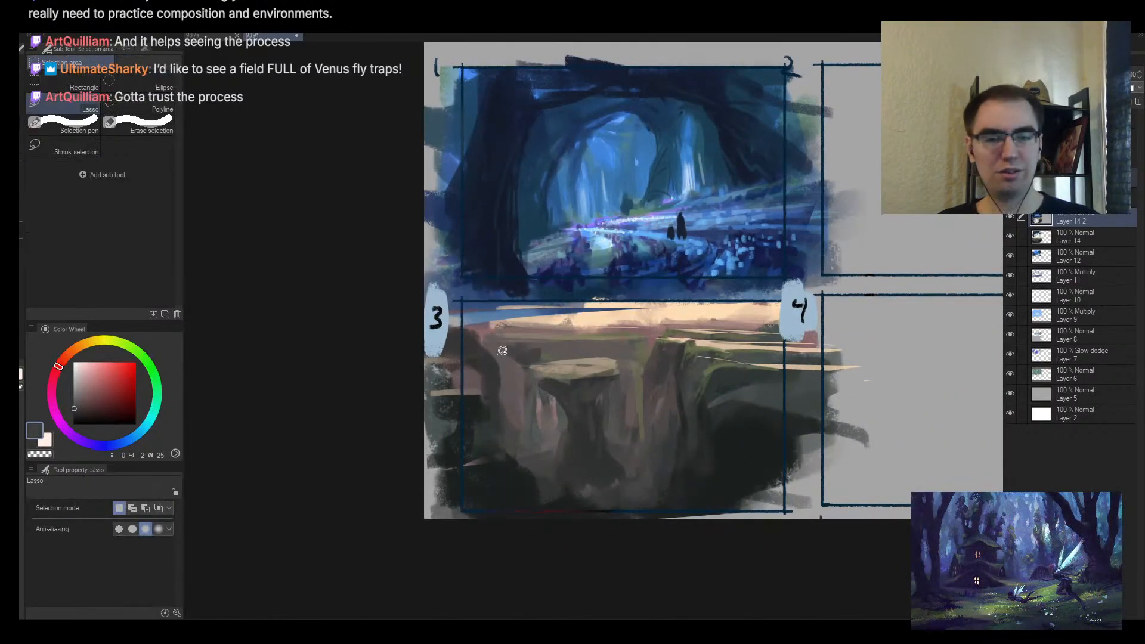
drag(511, 352, 528, 341)
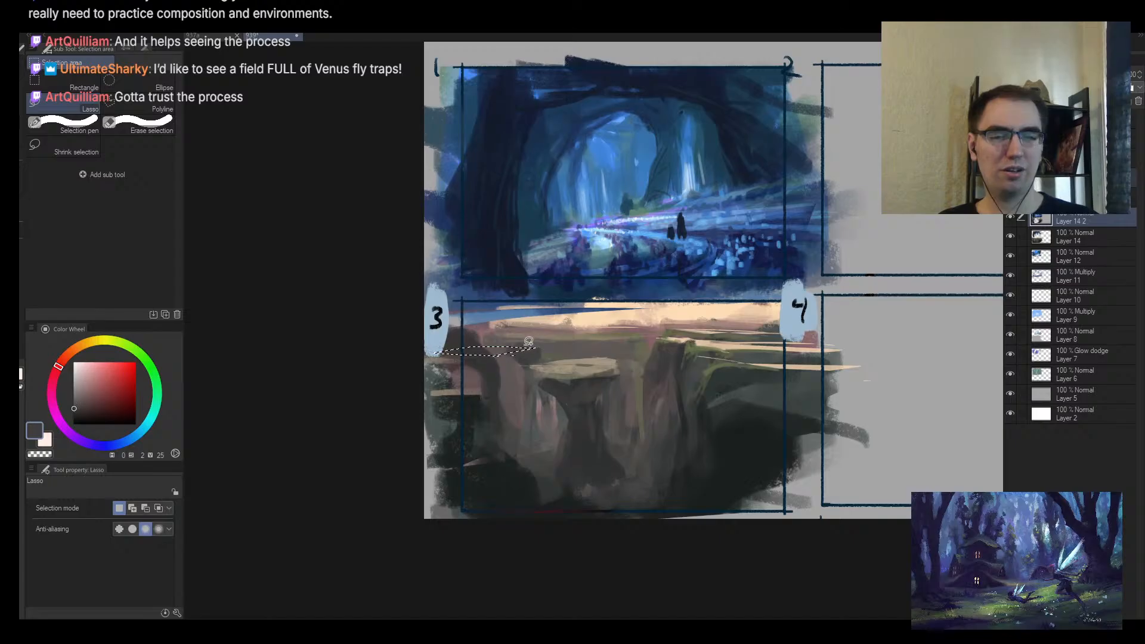
drag(659, 340, 753, 344)
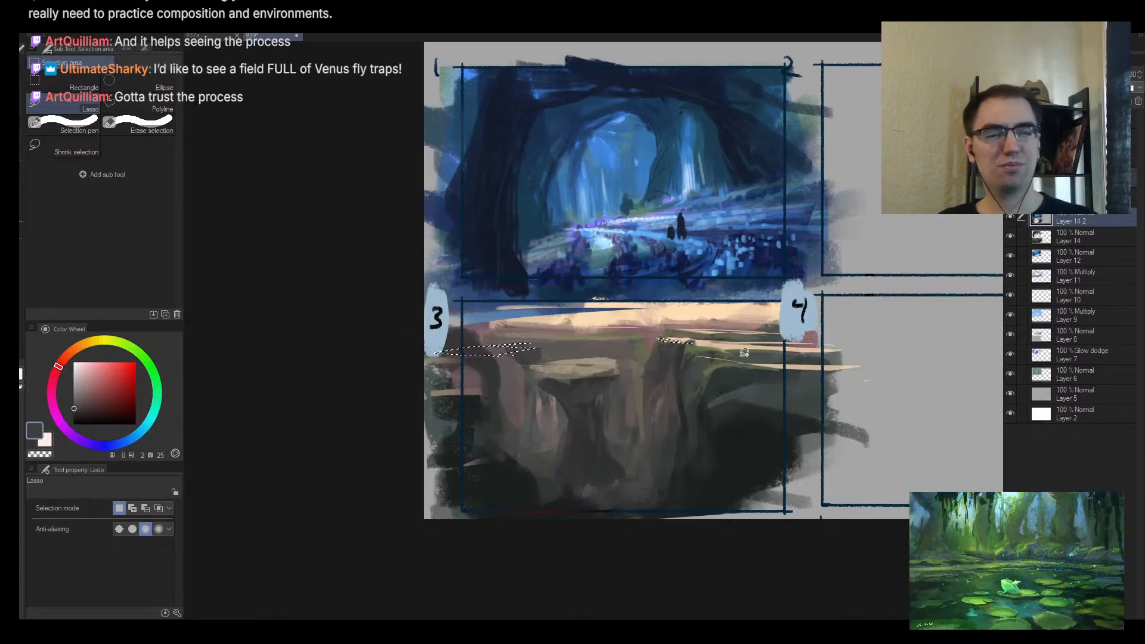
key(b)
alt+click(590, 359)
key(ctrl+d)
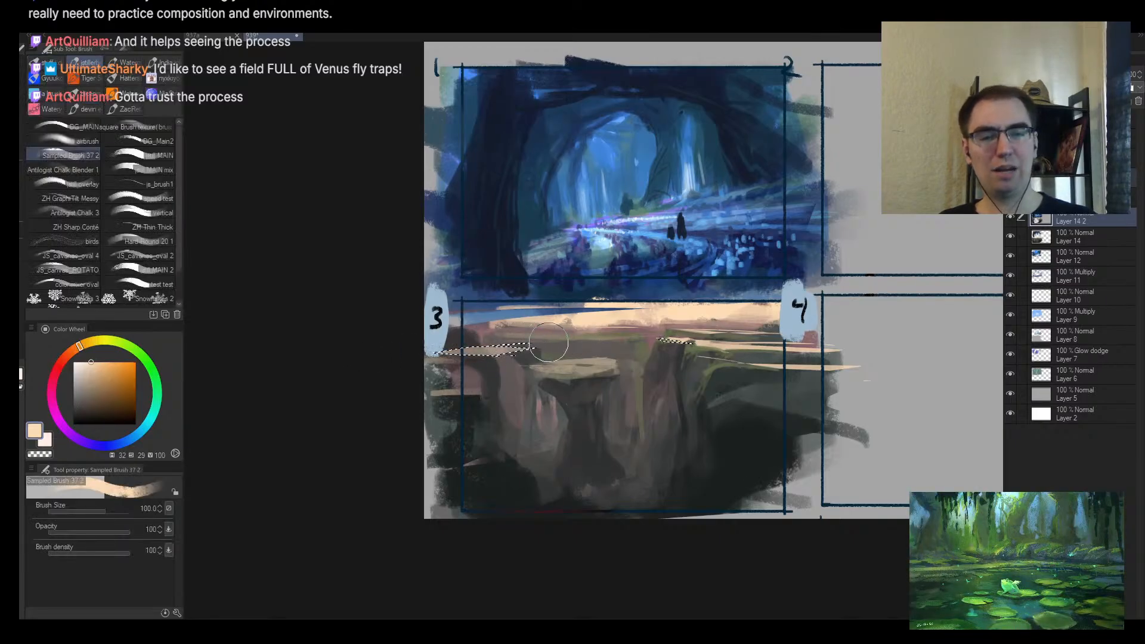
key(bracketleft)
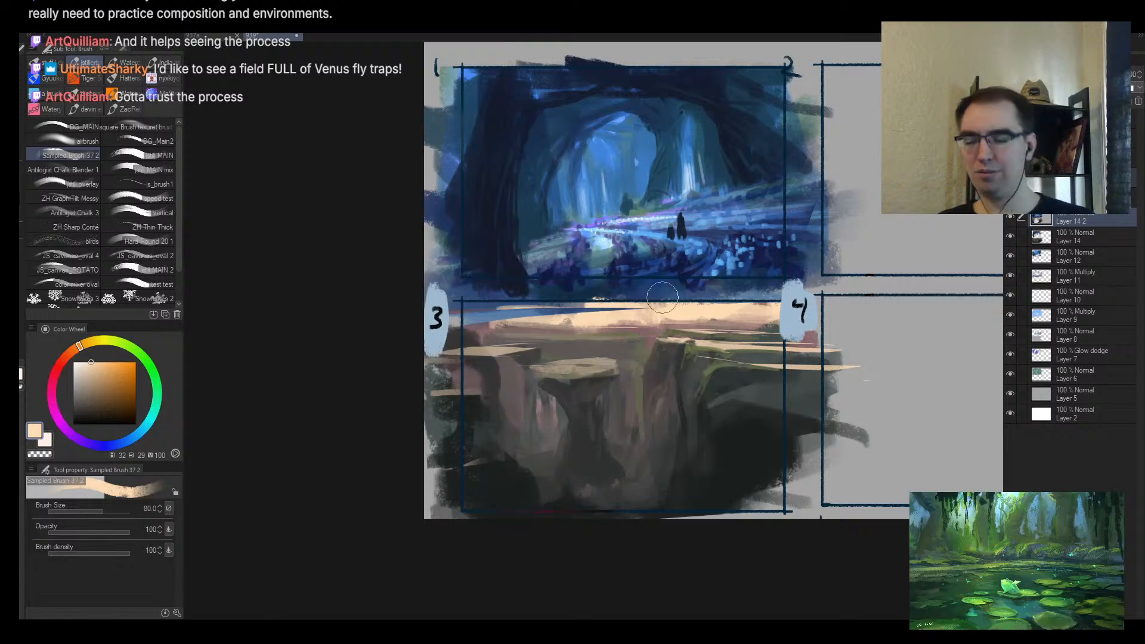
Step: Lasso the pillar's flat top, fill it with cream light at brush size 100, and mirror the canvas
key(m)
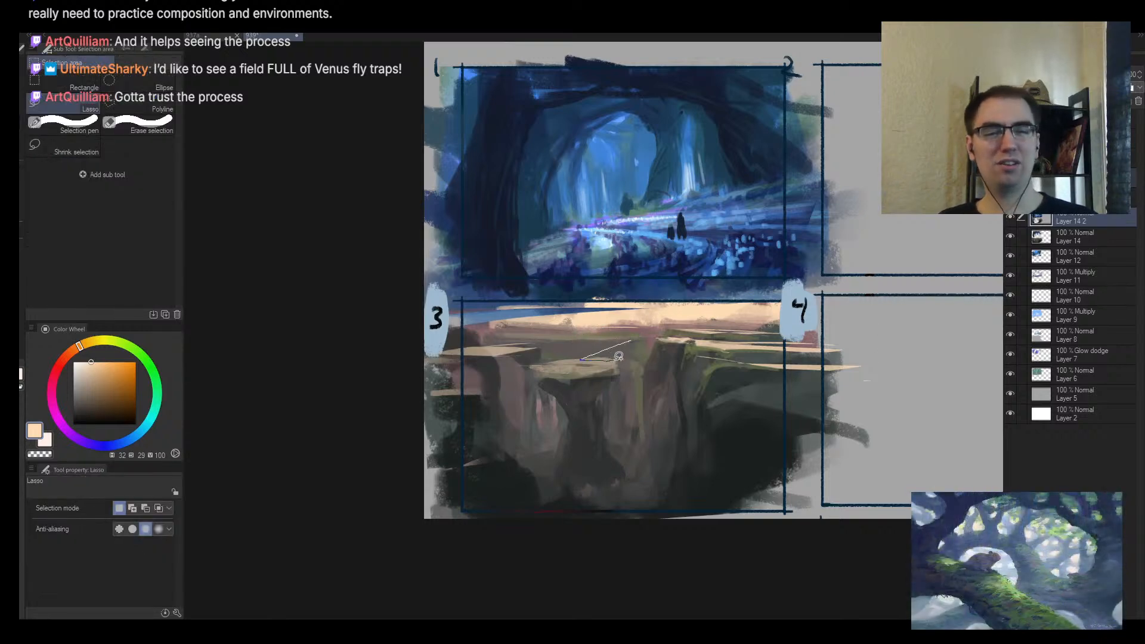
mouse_move(619, 356)
mouse_down()
mouse_move(546, 359)
mouse_move(659, 349)
mouse_up()
key(b)
drag(552, 362, 665, 352)
key(h)
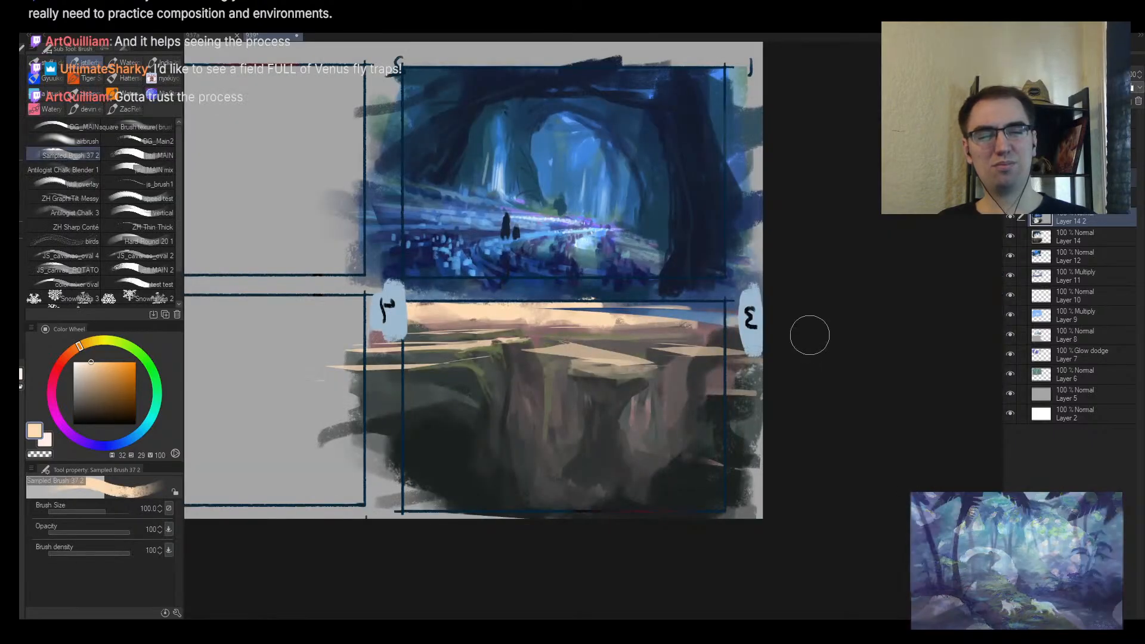
Step: Break up the pillar top and grassy cliff edge with sampled dark greys at brush sizes 20 to 25, and try tan strokes at 17
alt+click(554, 361)
key(bracketleft)
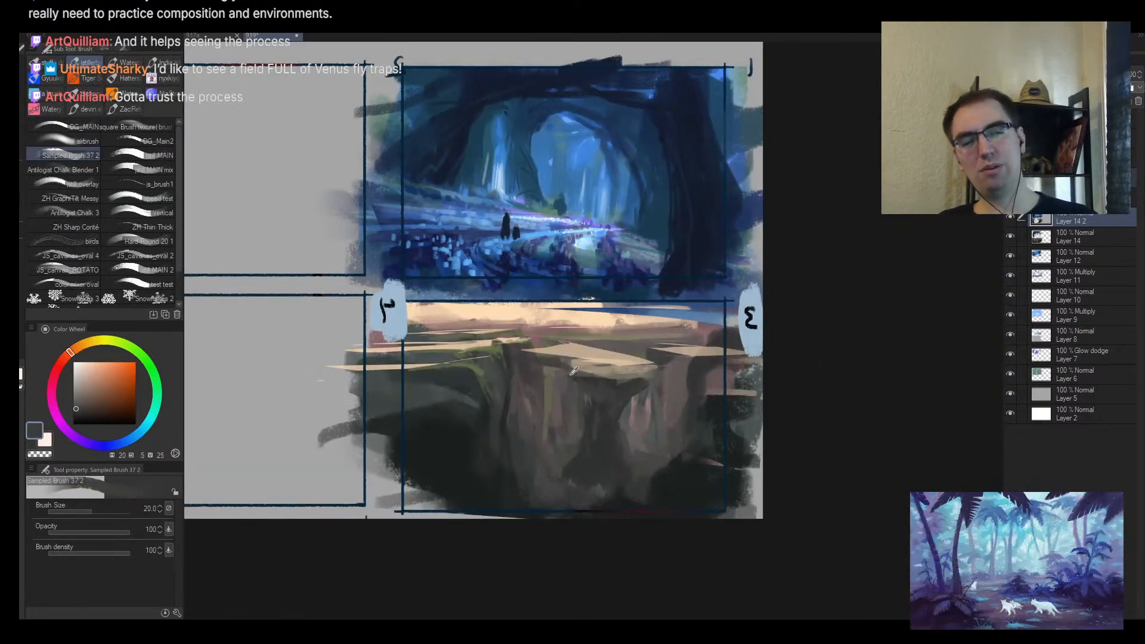
key(bracketright)
alt+click(519, 373)
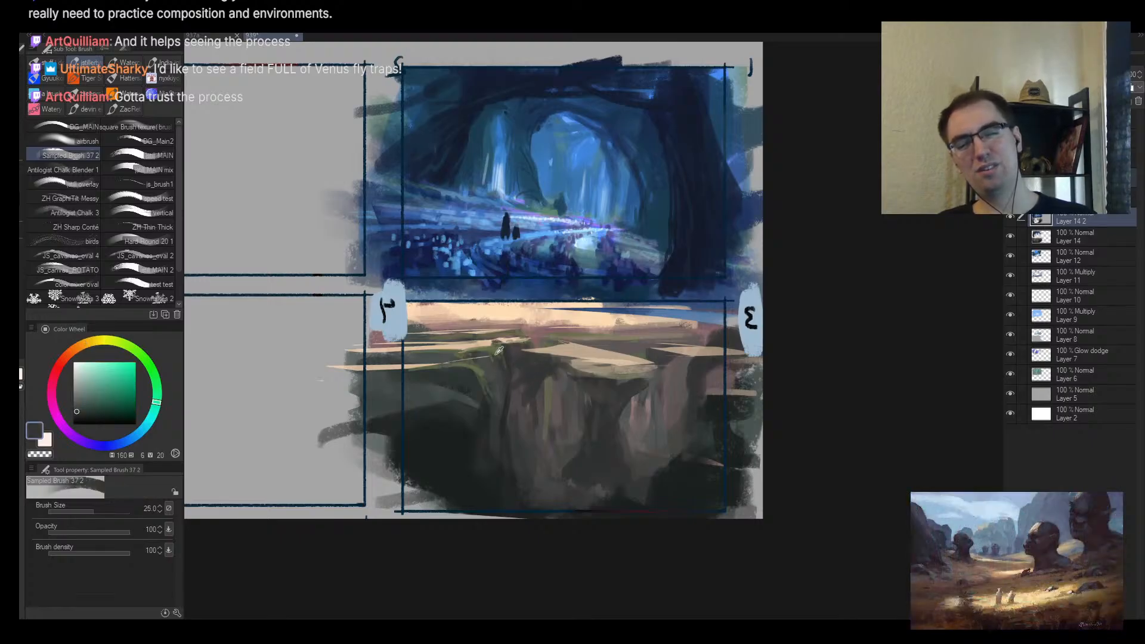
alt+click(525, 353)
key(bracketleft)
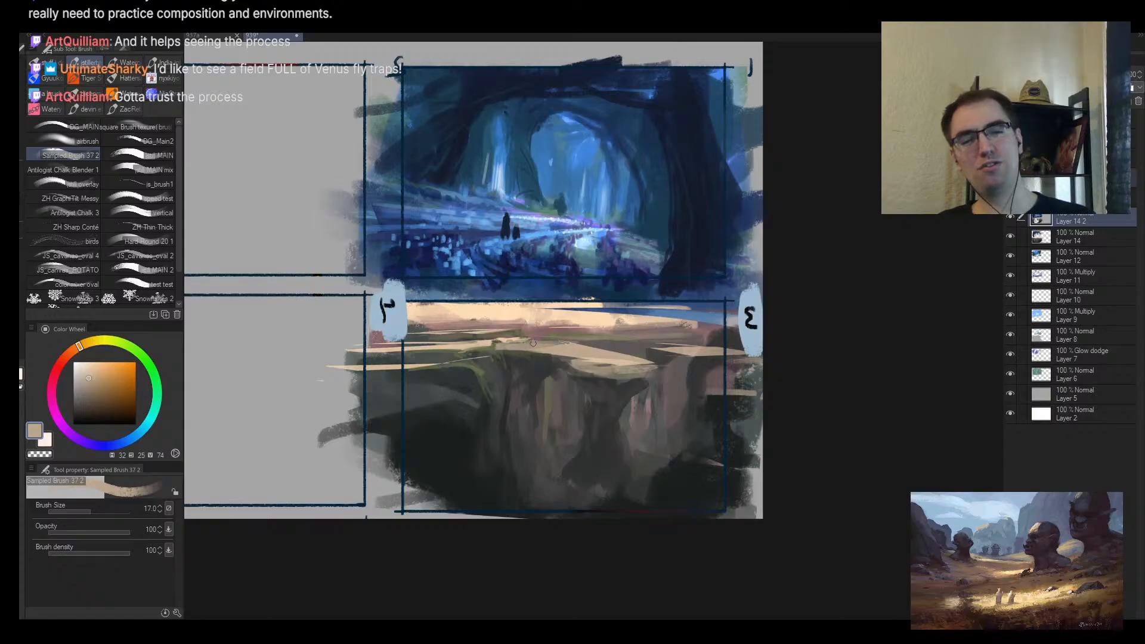
mouse_move(533, 343)
mouse_down()
mouse_move(469, 356)
mouse_move(596, 359)
mouse_up()
alt+click(640, 358)
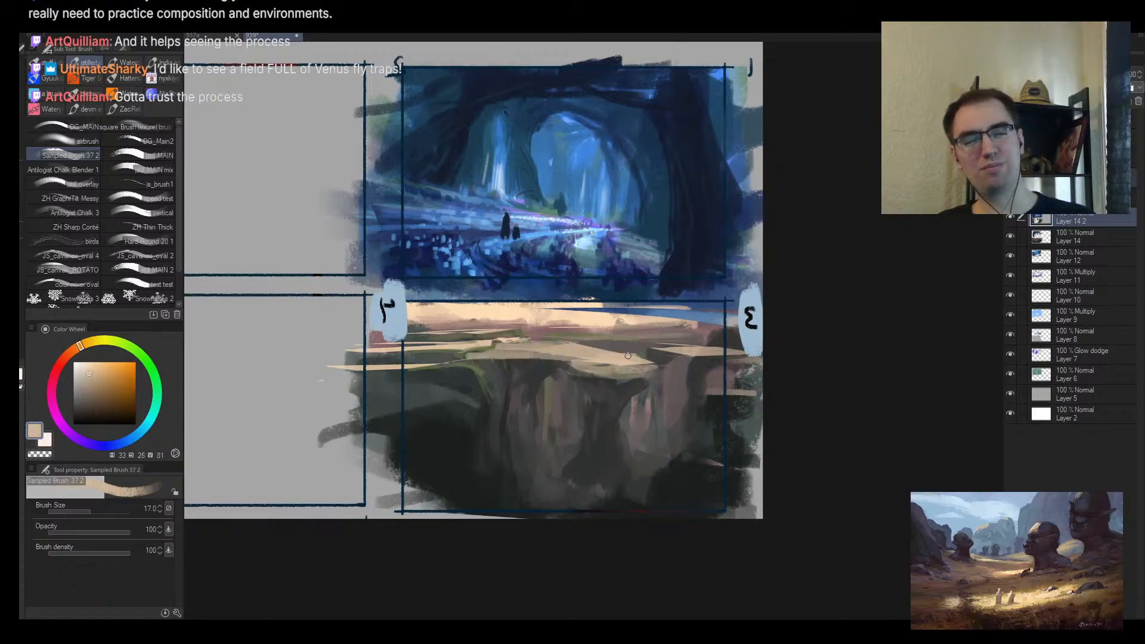
key(ctrl+z)
key(ctrl+z)
alt+click(584, 344)
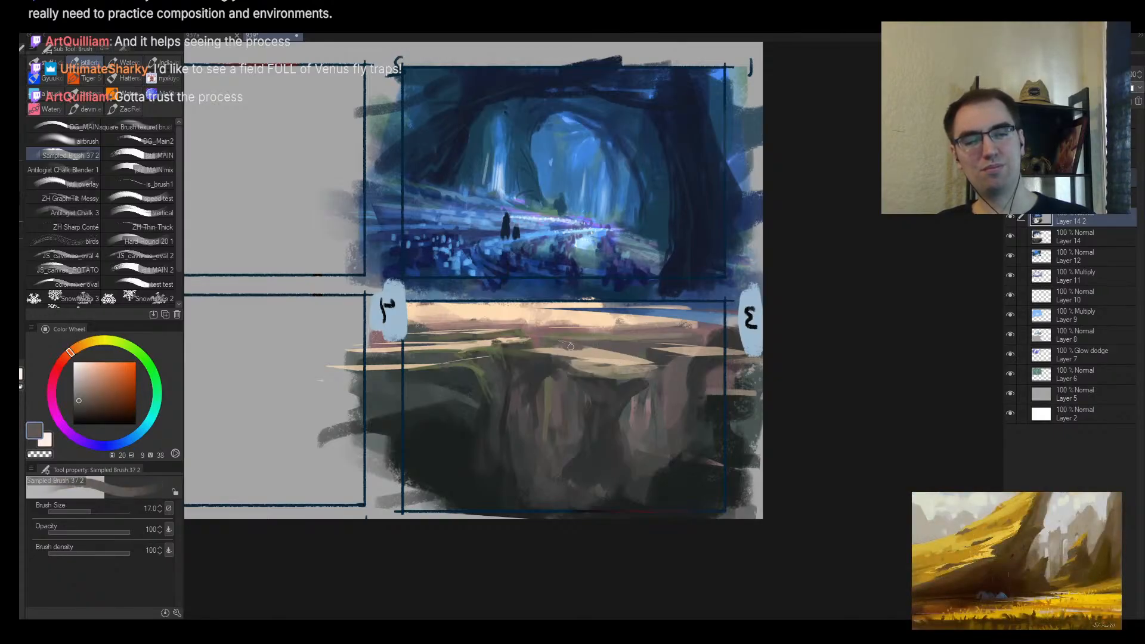
Step: Refine the pillar top's rim and its neighbouring ledges with sampled dark grey and tan at brush sizes 12 to 20
key(h)
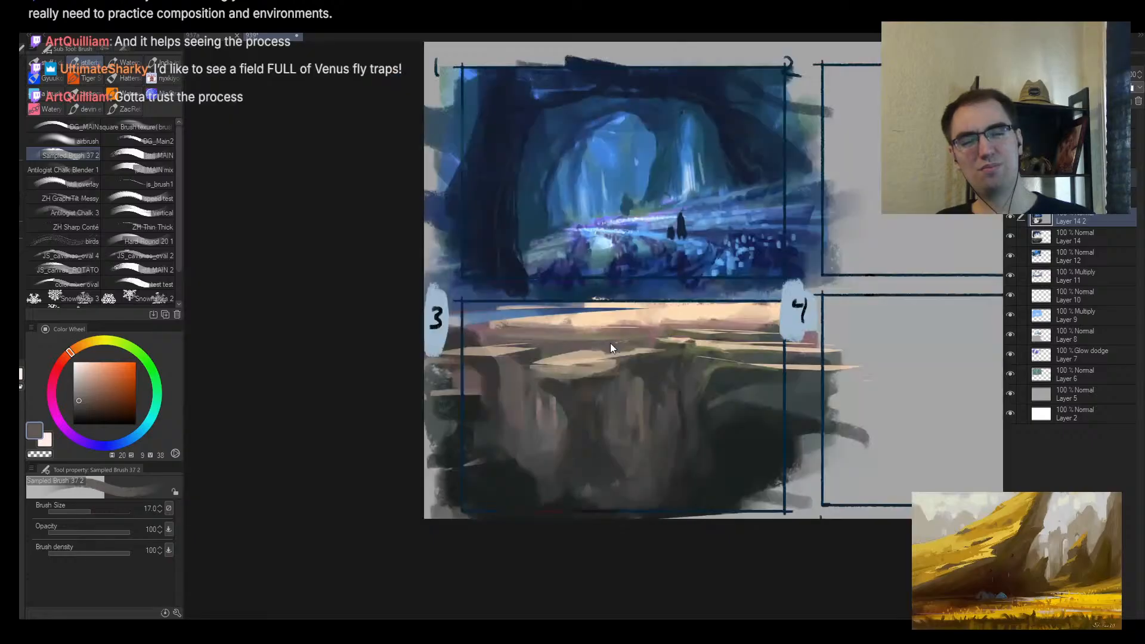
alt+click(650, 345)
key(bracketleft)
key(bracketleft)
alt+click(600, 381)
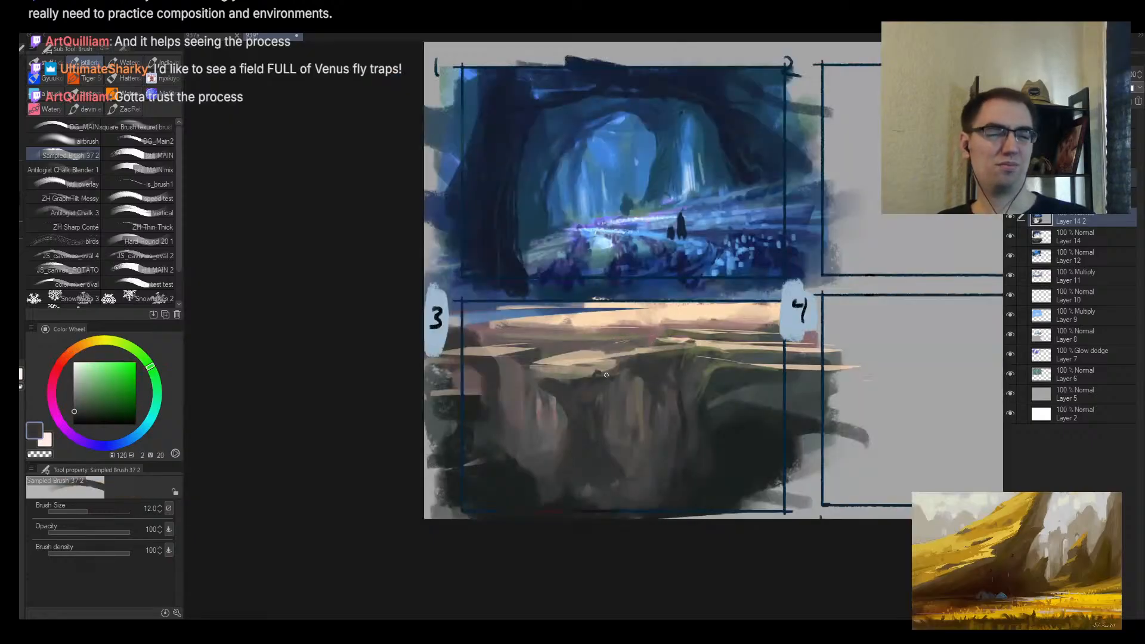
drag(597, 373, 663, 351)
alt+click(599, 363)
key(bracketright)
key(bracketright)
key(bracketright)
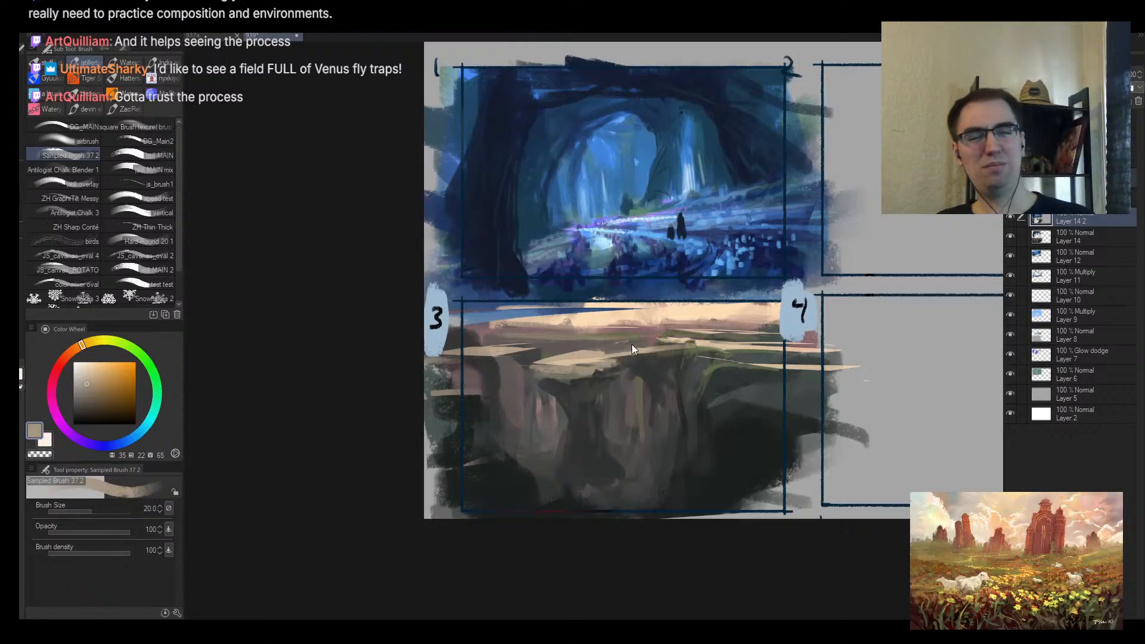
alt+click(627, 351)
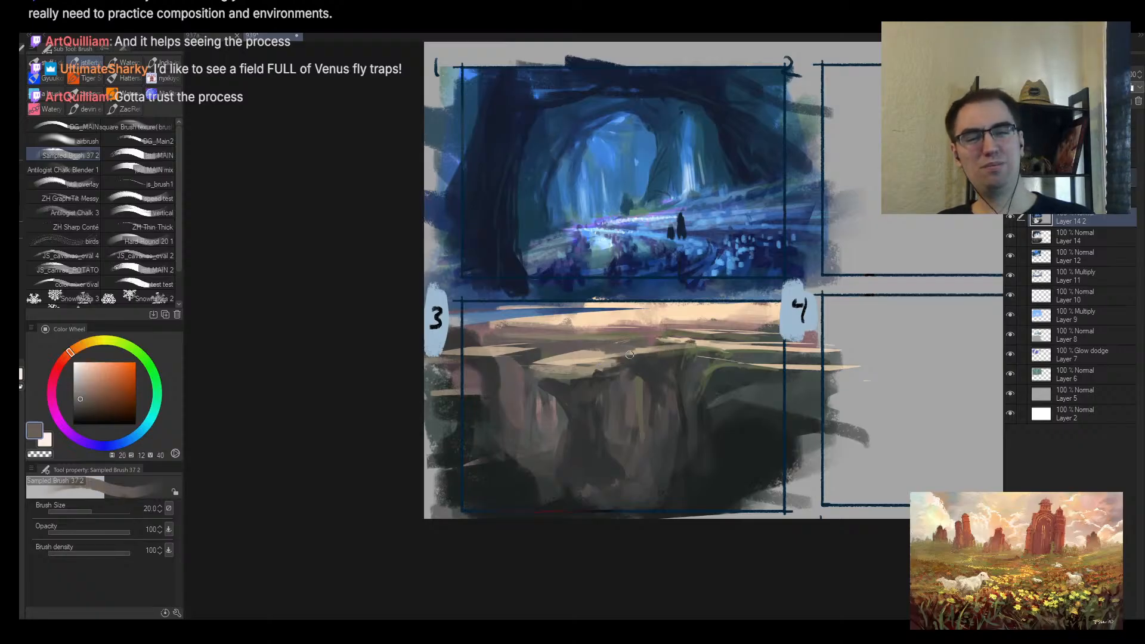
alt+click(523, 355)
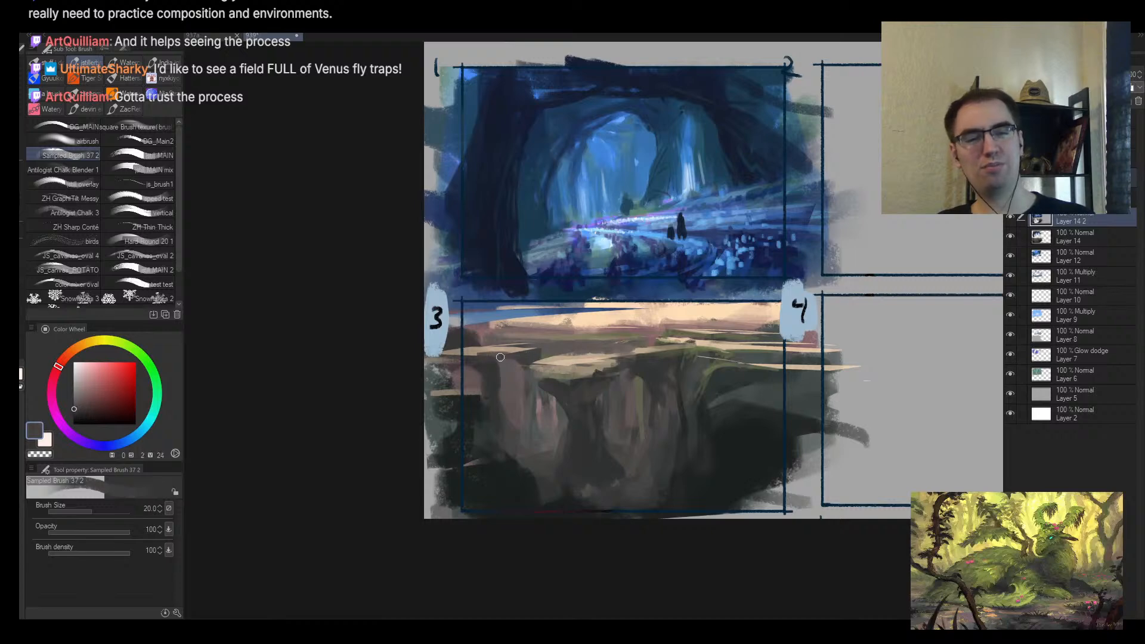
Step: Reshape the cliff wall beside the number 3 edge and its shadows with sampled dark greys at brush sizes 60 to 80
key(h)
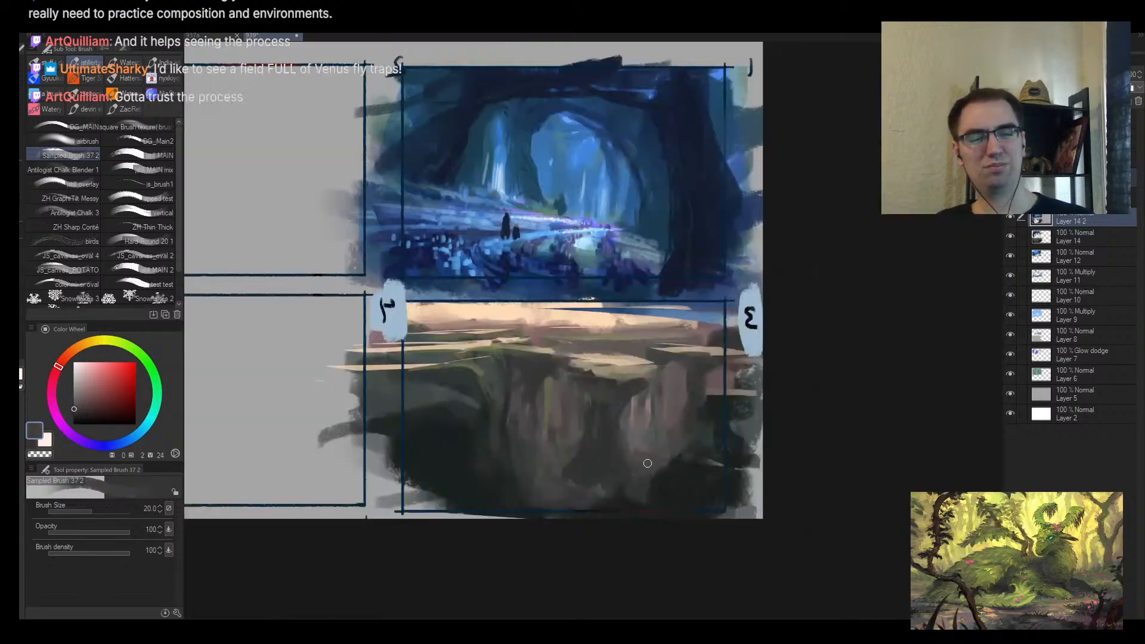
key(bracketright)
key(bracketright)
key(bracketright)
key(bracketright)
key(bracketright)
alt+click(697, 490)
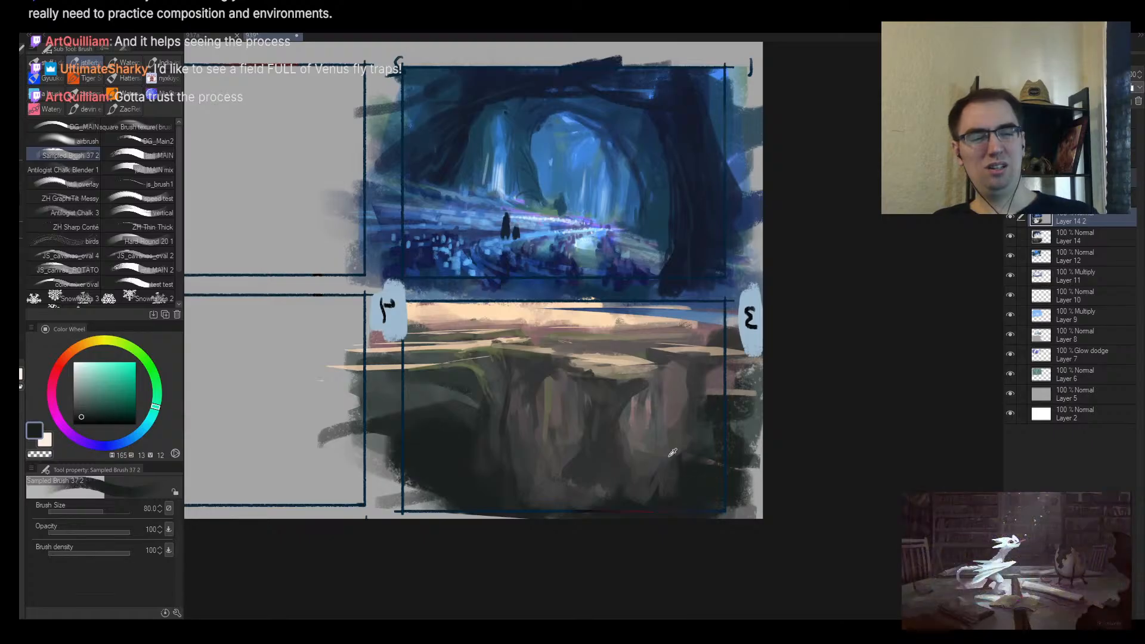
alt+click(669, 457)
drag(670, 454, 703, 473)
alt+click(718, 420)
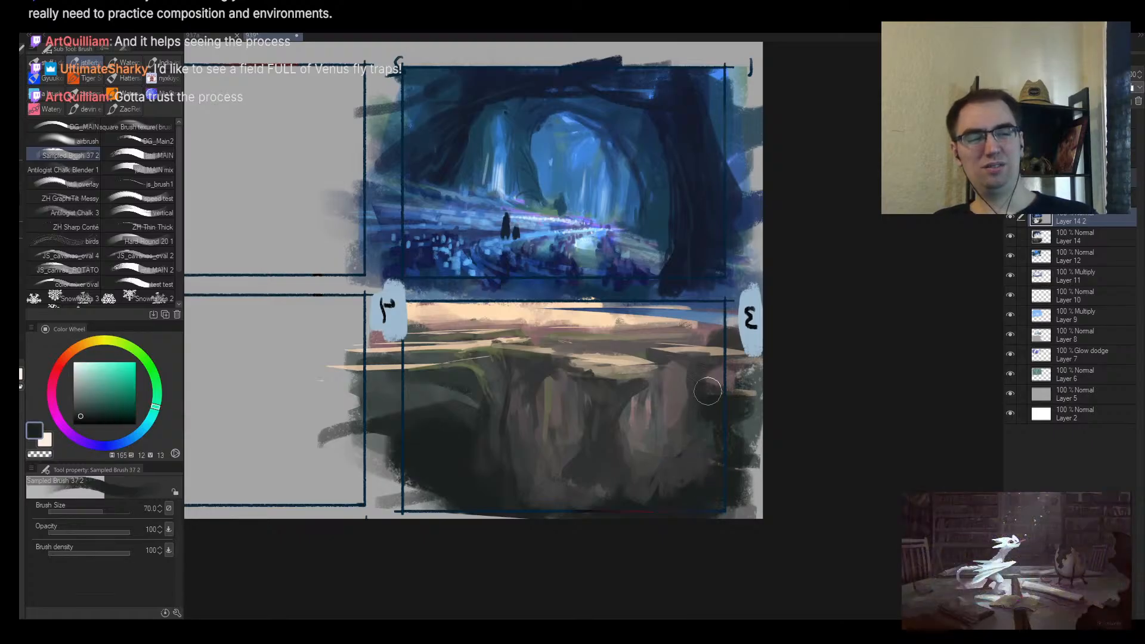
key(bracketleft)
key(bracketleft)
alt+click(718, 442)
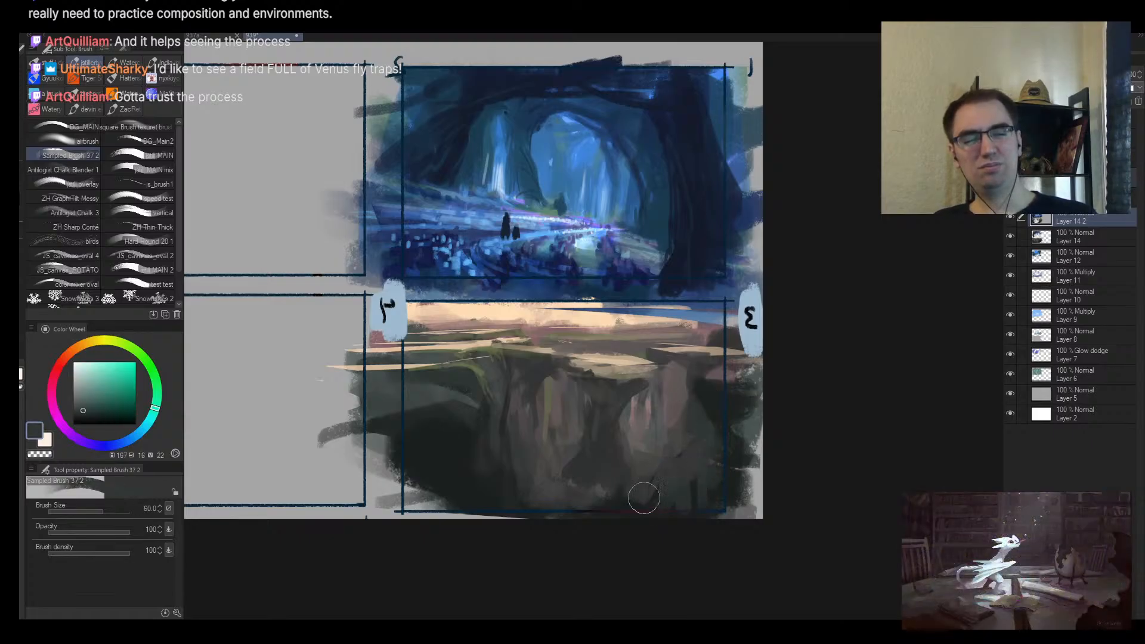
Step: Paint a dark sloping foreground ridge across the canyon's lower corner with a sampled near-black at brush size 80
key(bracketright)
key(bracketright)
key(bracketright)
key(bracketright)
alt+click(713, 456)
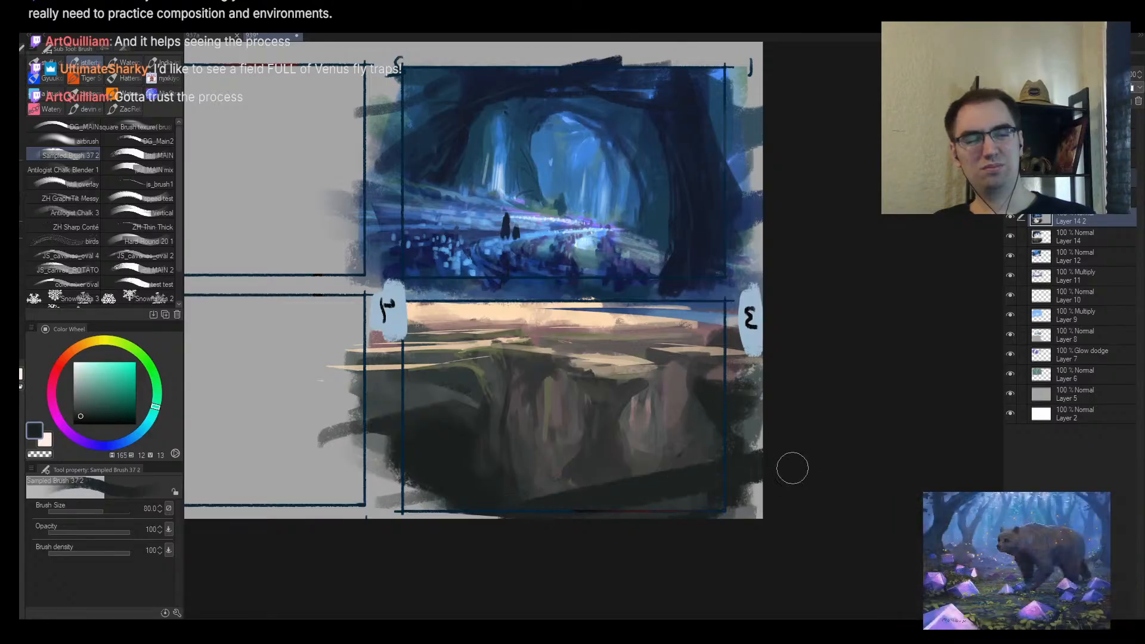
Step: Try a wide dark foreground plateau across the bottom of panel 3 within a lasso selection, using sampled colors at brush size 100
key(m)
mouse_move(631, 447)
mouse_down()
mouse_move(412, 452)
mouse_move(777, 435)
mouse_move(227, 458)
mouse_move(709, 437)
mouse_move(371, 431)
mouse_move(769, 480)
mouse_up()
mouse_move(377, 422)
mouse_down()
mouse_move(818, 473)
mouse_move(457, 499)
mouse_move(473, 462)
mouse_move(795, 506)
mouse_move(410, 437)
mouse_move(691, 422)
mouse_up()
key(b)
alt+click(511, 351)
alt+click(504, 346)
key(])
alt+click(513, 421)
mouse_move(356, 437)
mouse_down()
mouse_move(447, 479)
mouse_move(617, 500)
mouse_move(471, 497)
mouse_move(350, 478)
mouse_up()
key(ctrl+d)
key(h)
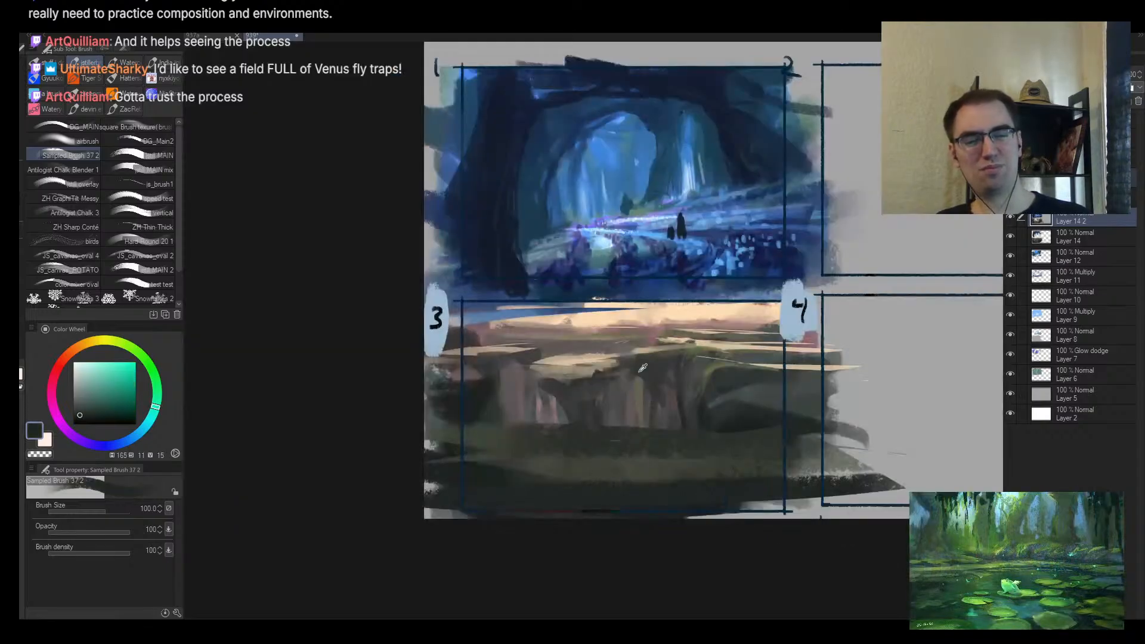
Step: Try lighting the foreground plateau's upper surface with sampled tan at brush size 100, and review it mirrored and zoomed out
alt+click(617, 362)
drag(550, 449, 827, 436)
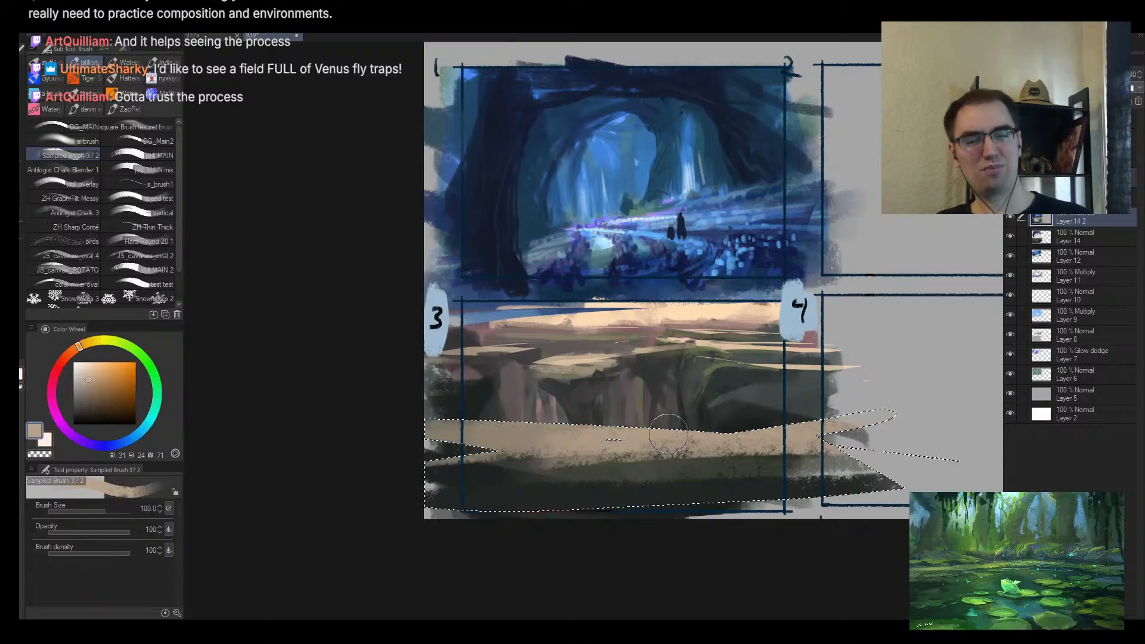
key(ctrl+d)
key(h)
key(z)
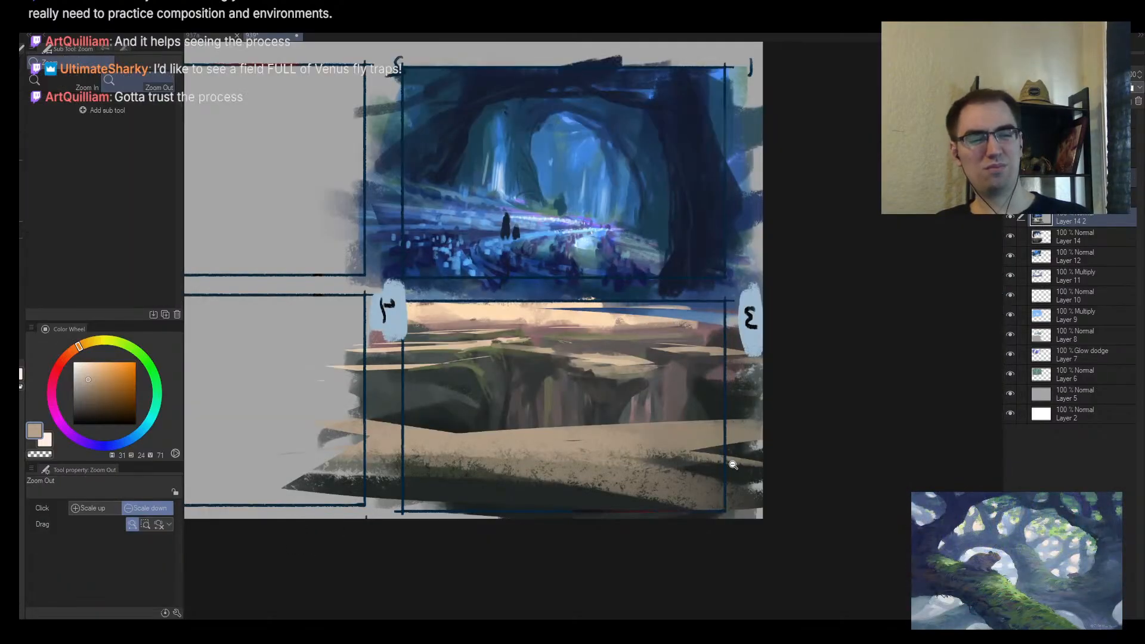
mouse_move(734, 464)
mouse_down()
mouse_move(721, 468)
mouse_move(744, 453)
mouse_up()
Step: Undo the wide foreground plateau and its tan lighting, and clear the selection
key(ctrl+z)
key(ctrl+z)
key(ctrl+z)
key(ctrl+z)
key(ctrl+z)
key(ctrl+z)
key(ctrl+z)
key(ctrl+z)
key(ctrl+z)
key(ctrl+z)
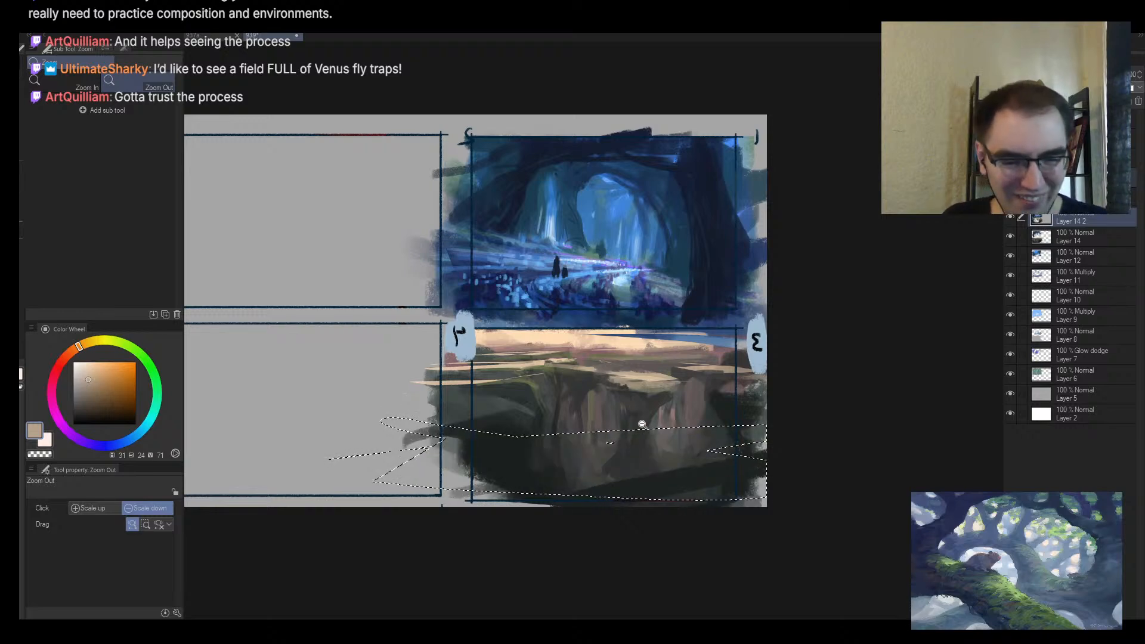
key(ctrl+d)
Step: Lasso several thin flat patches on the canyon floor around the pillar's base
scroll(620, 448, up, 2)
key(b)
alt+click(476, 459)
alt+click(550, 459)
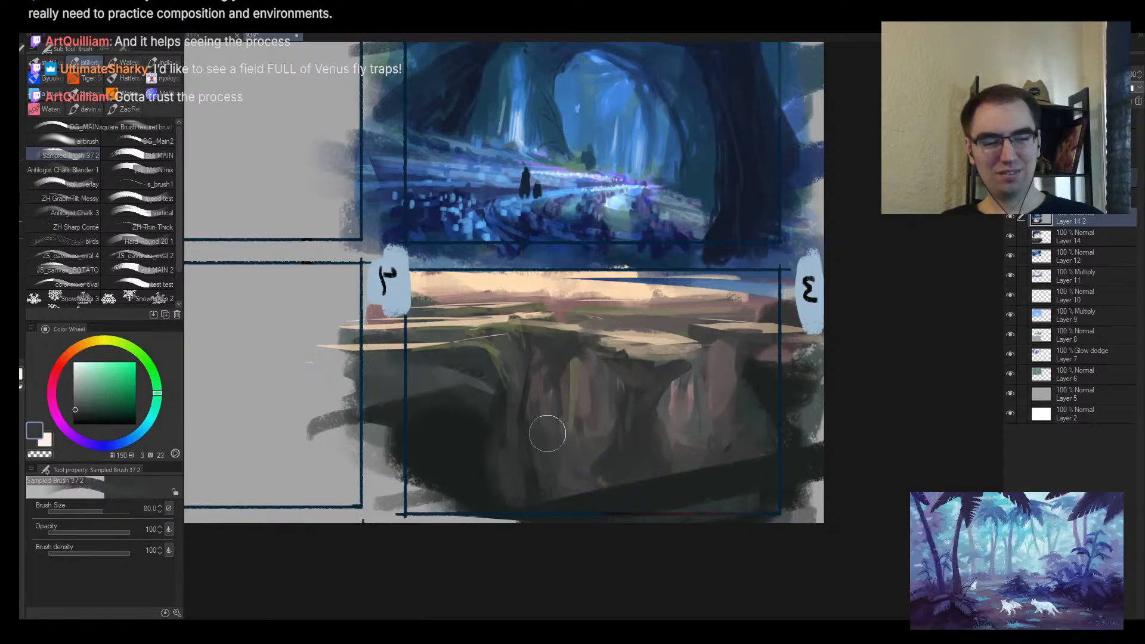
key(m)
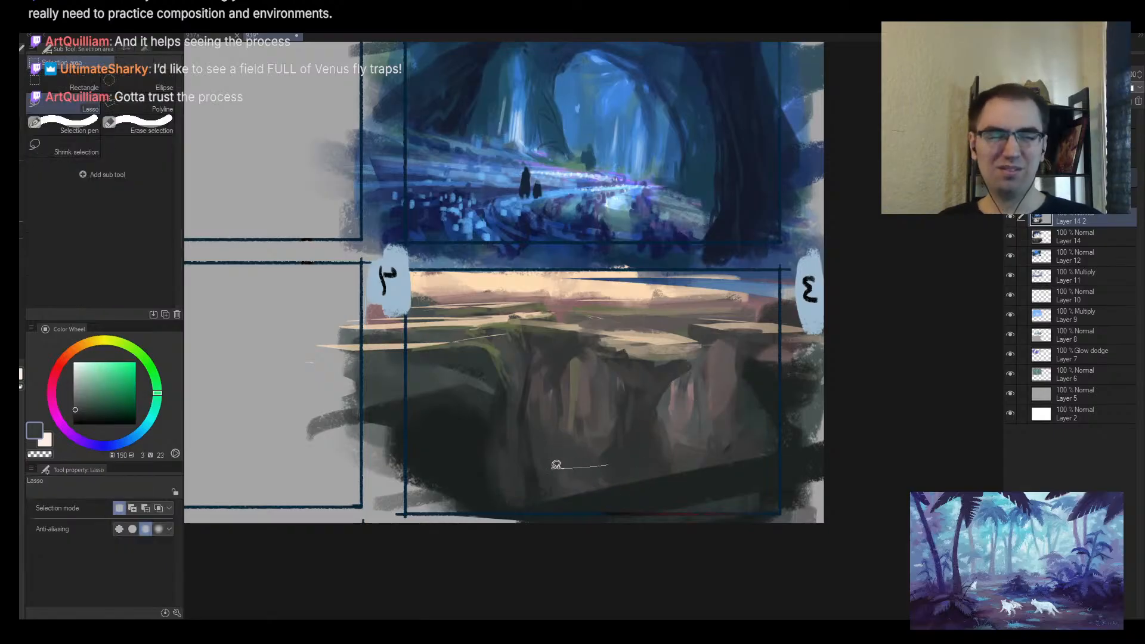
drag(556, 465, 621, 469)
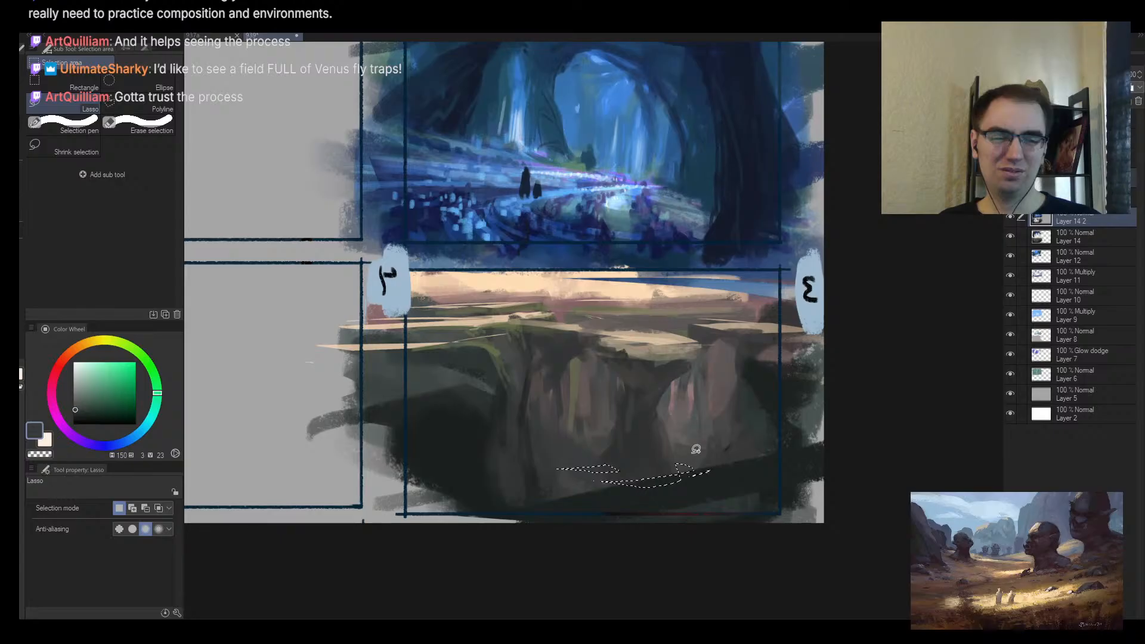
drag(651, 435, 649, 436)
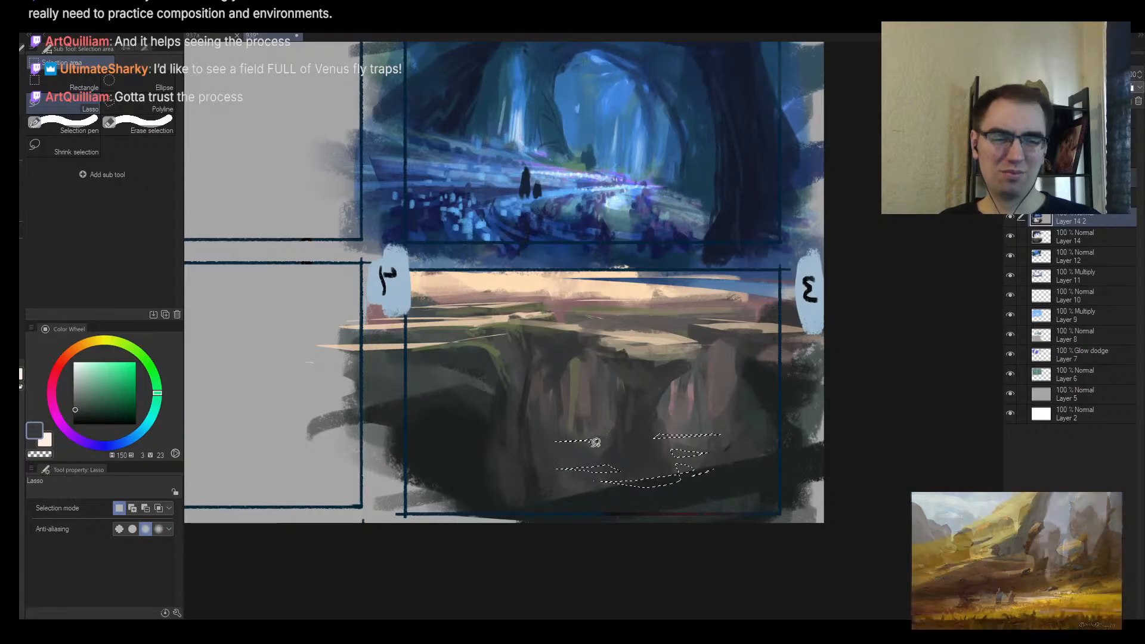
drag(531, 452, 598, 447)
Step: Paint the selected canyon floor patches around panel 3's pillar with a muted green (143, 38, 41) at brush size 80
key(b)
alt+click(492, 343)
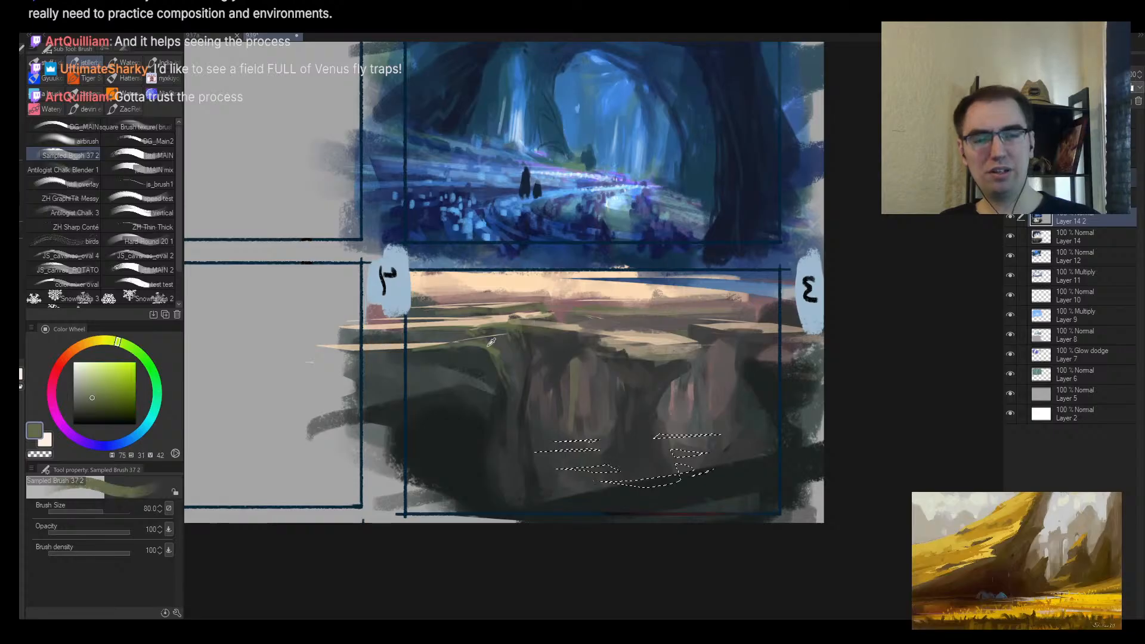
click(112, 399)
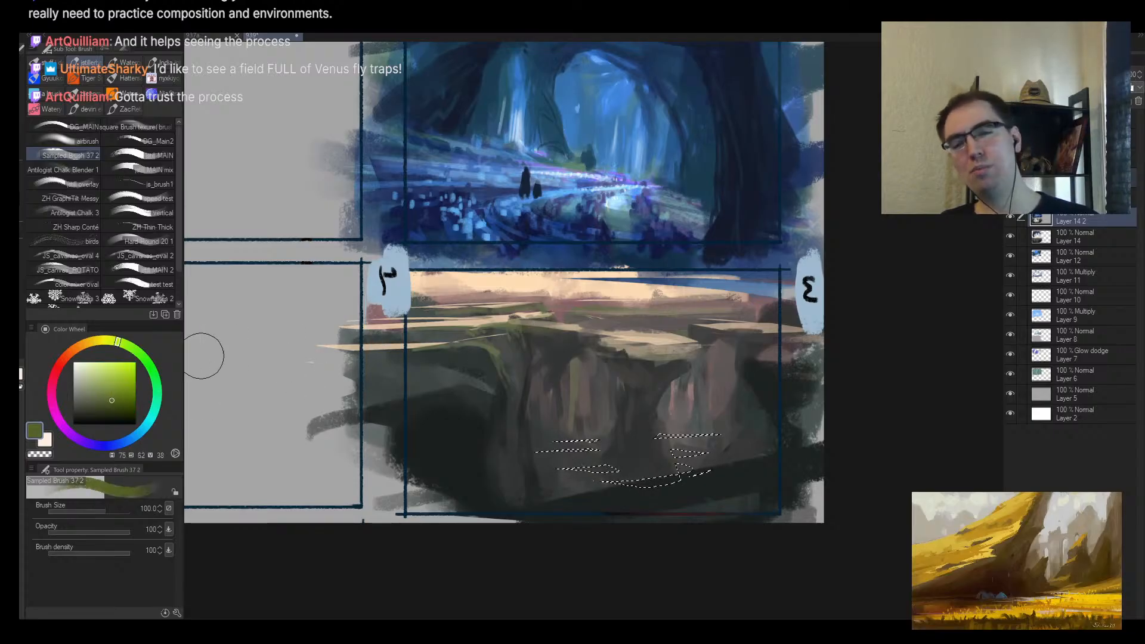
scroll(710, 379, up, 2)
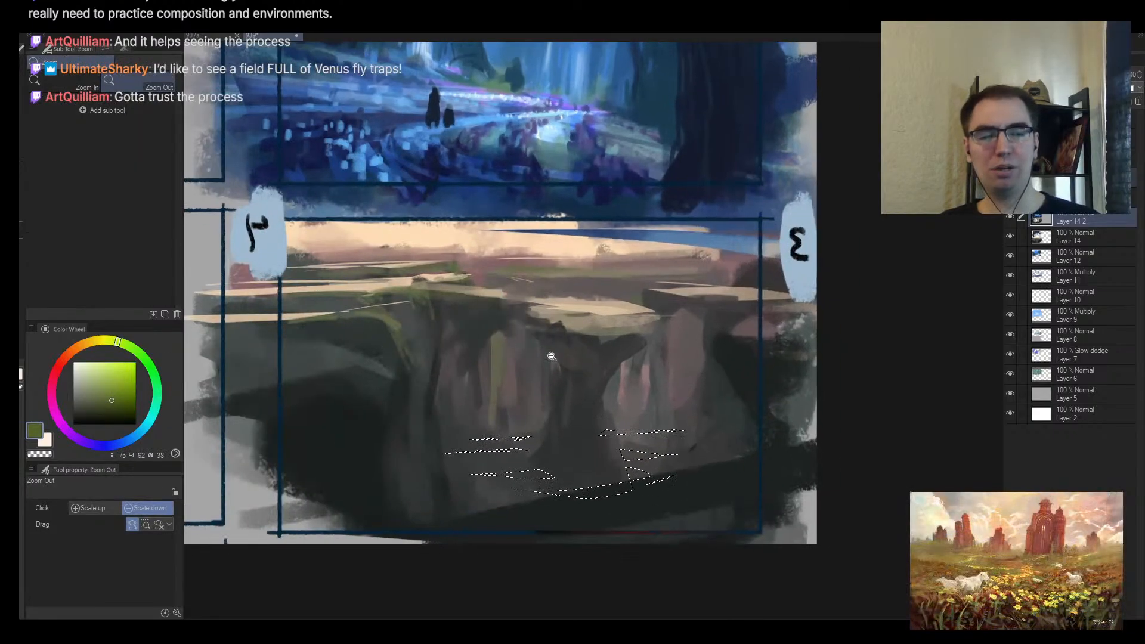
alt+click(392, 287)
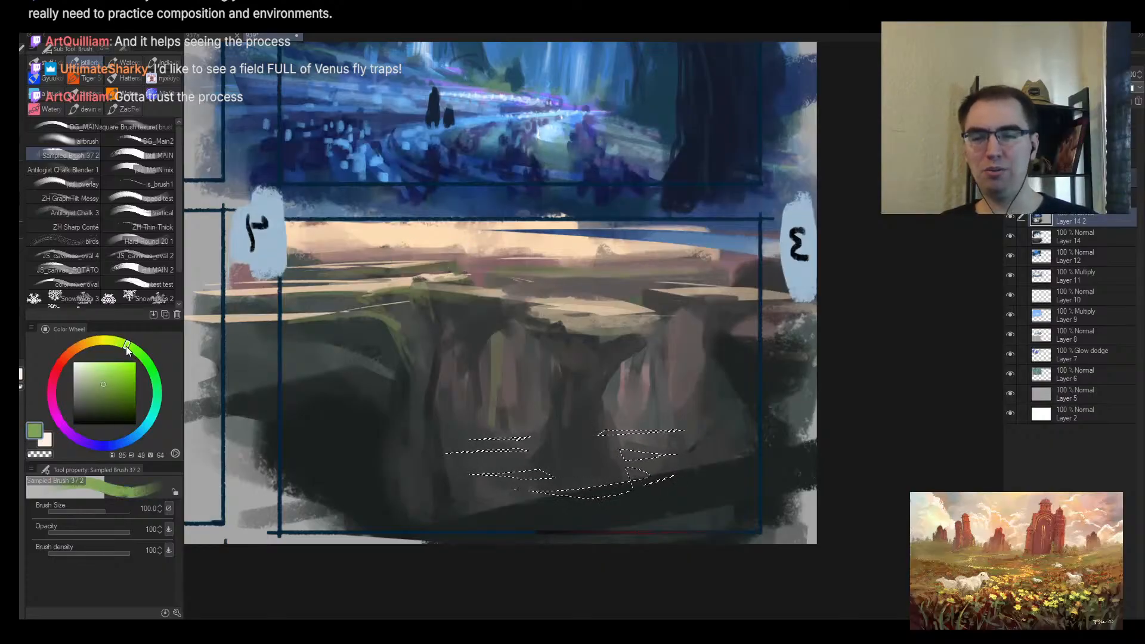
click(155, 386)
drag(99, 406, 97, 399)
key([)
drag(648, 450, 597, 447)
drag(540, 469, 474, 464)
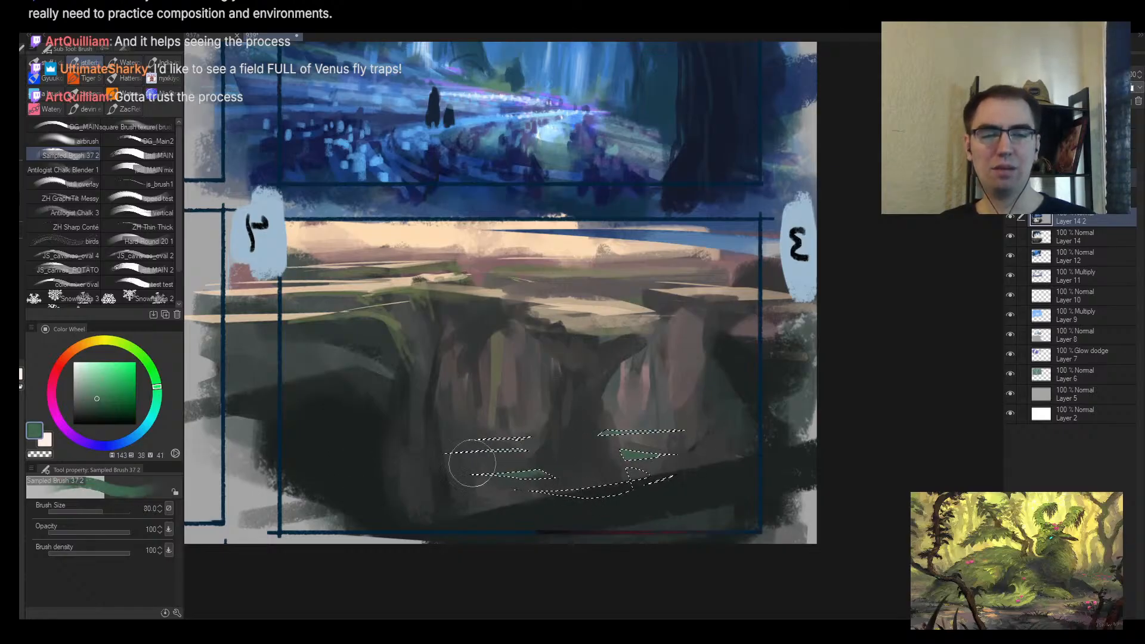
Step: Darken the green to 143, 45, 30 for the selected floor patches and review panel 3 at different zoom levels
drag(98, 401, 101, 406)
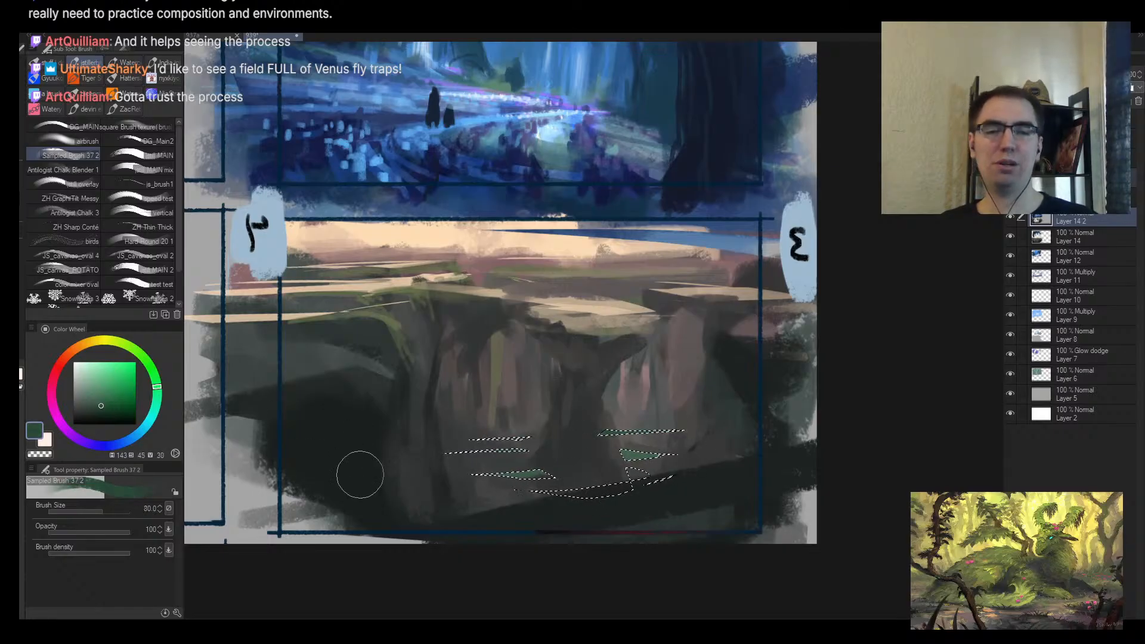
key(alt+space)
click(736, 459)
scroll(737, 459, up, 1)
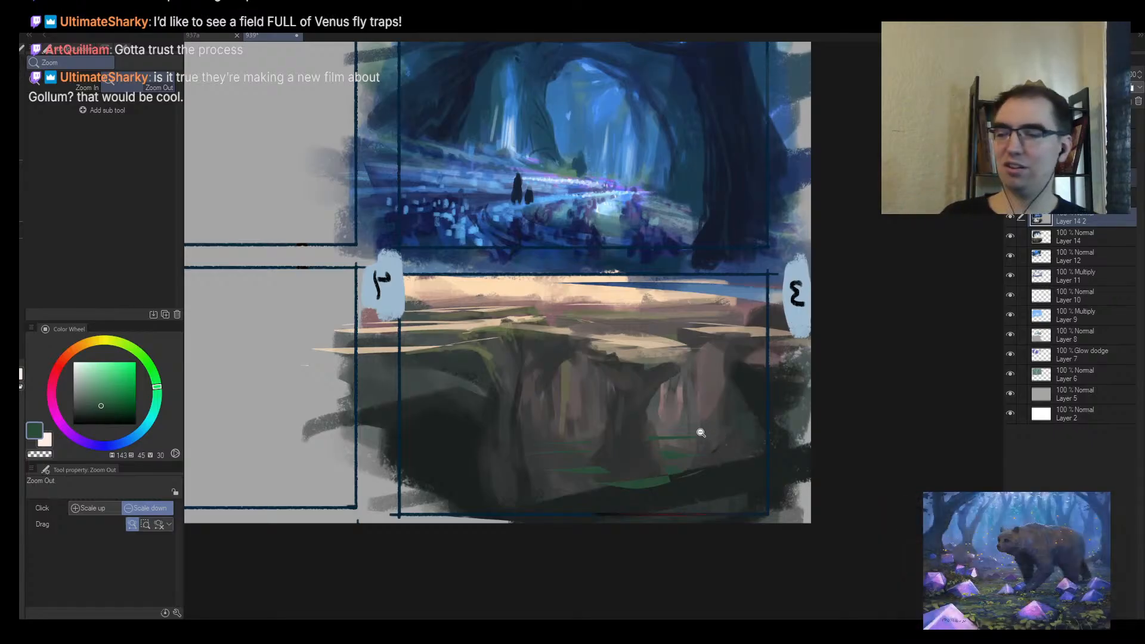
click(663, 446)
scroll(670, 463, up, 1)
Step: Brush a dark blue-green (158, 47, 23) over the selected floor patches at brush size 100
key(b)
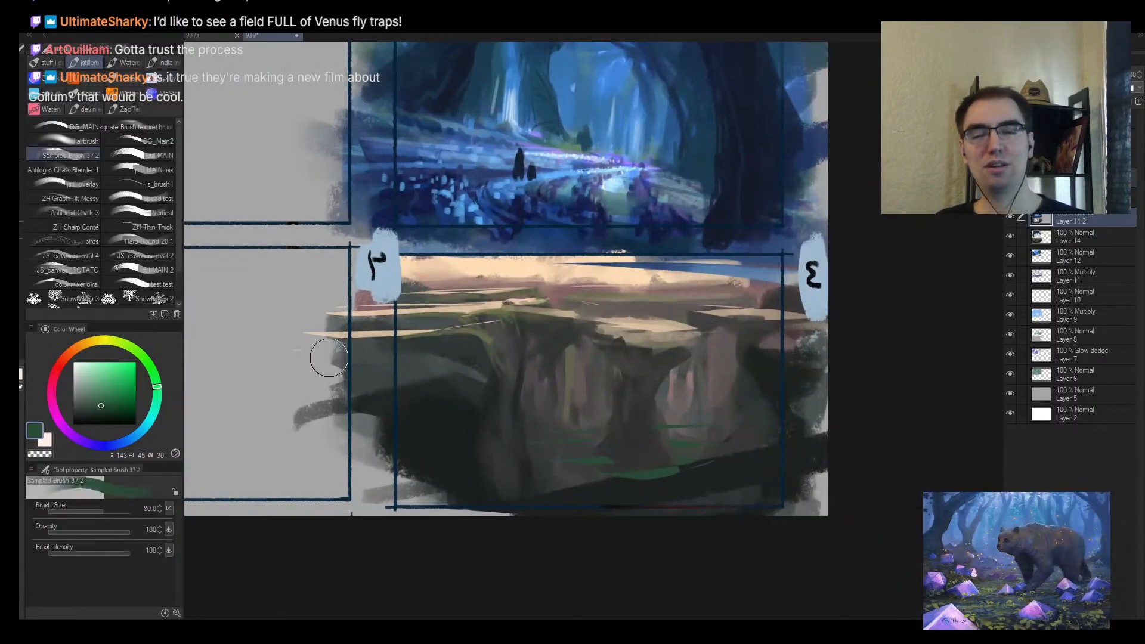
click(106, 400)
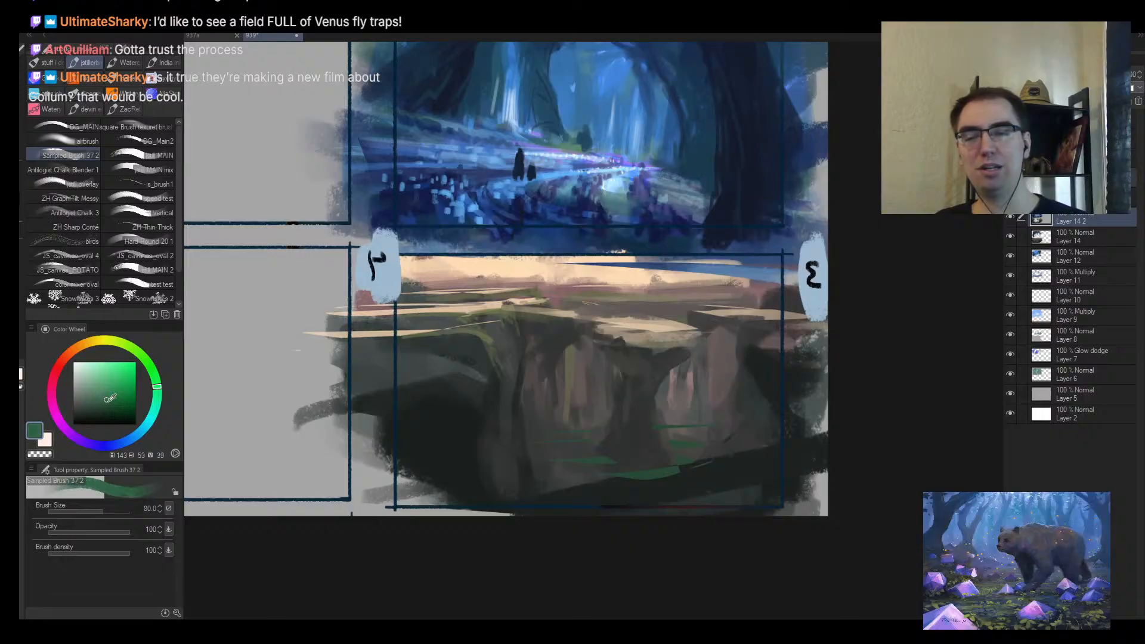
click(156, 404)
click(102, 409)
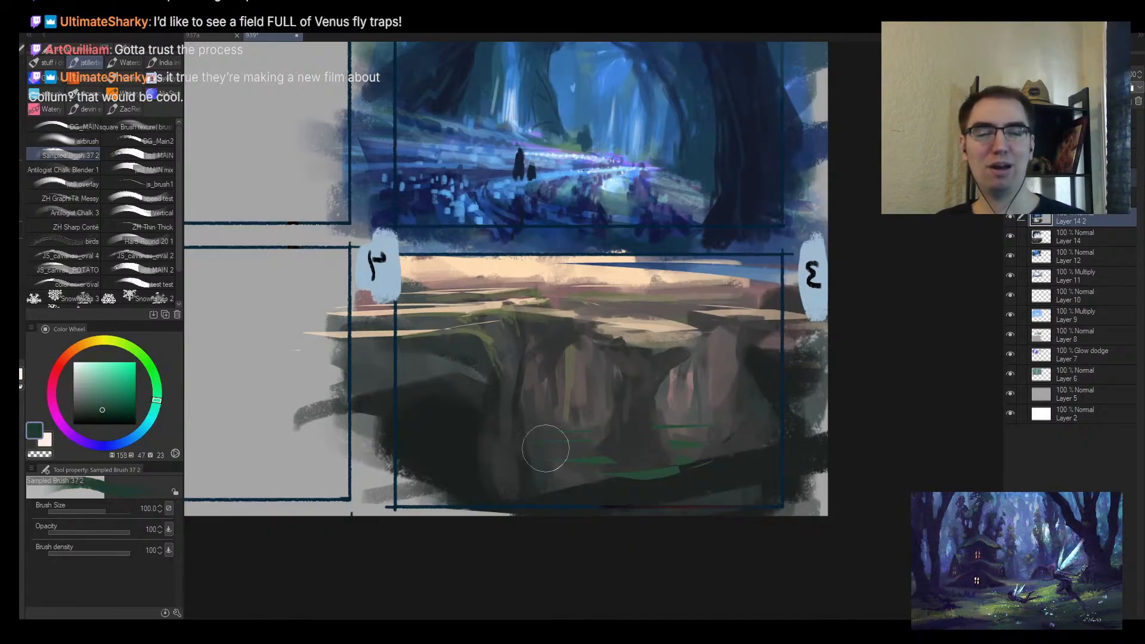
key(])
mouse_move(549, 485)
mouse_down()
mouse_move(621, 512)
mouse_move(724, 463)
mouse_move(782, 401)
mouse_move(645, 392)
mouse_up()
Step: Unmirror the canvas, repaint the selected floor patches with olive sampled from the mossy cliff edge, and clear the selection
key(alt+space)
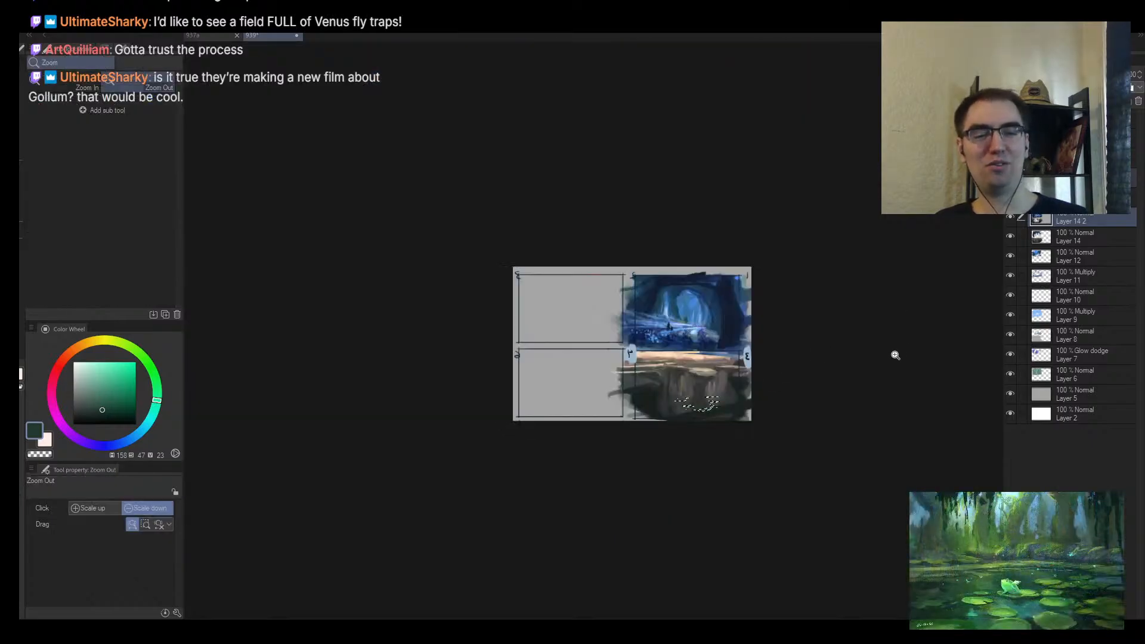
key(h)
drag(530, 379, 589, 367)
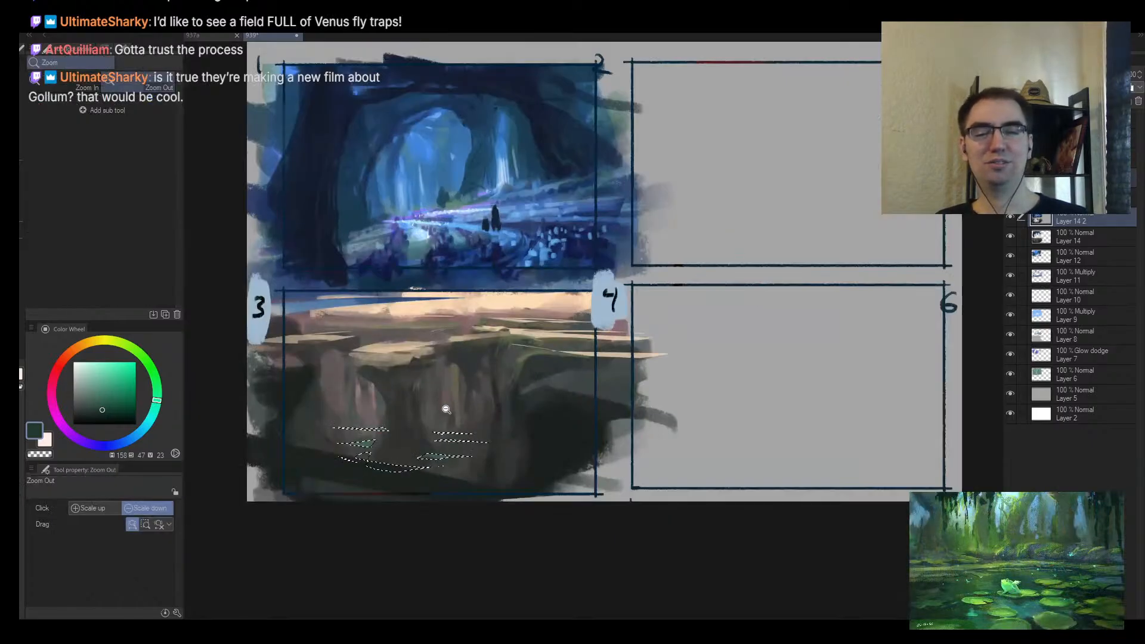
drag(482, 409, 542, 400)
key(b)
alt+click(548, 365)
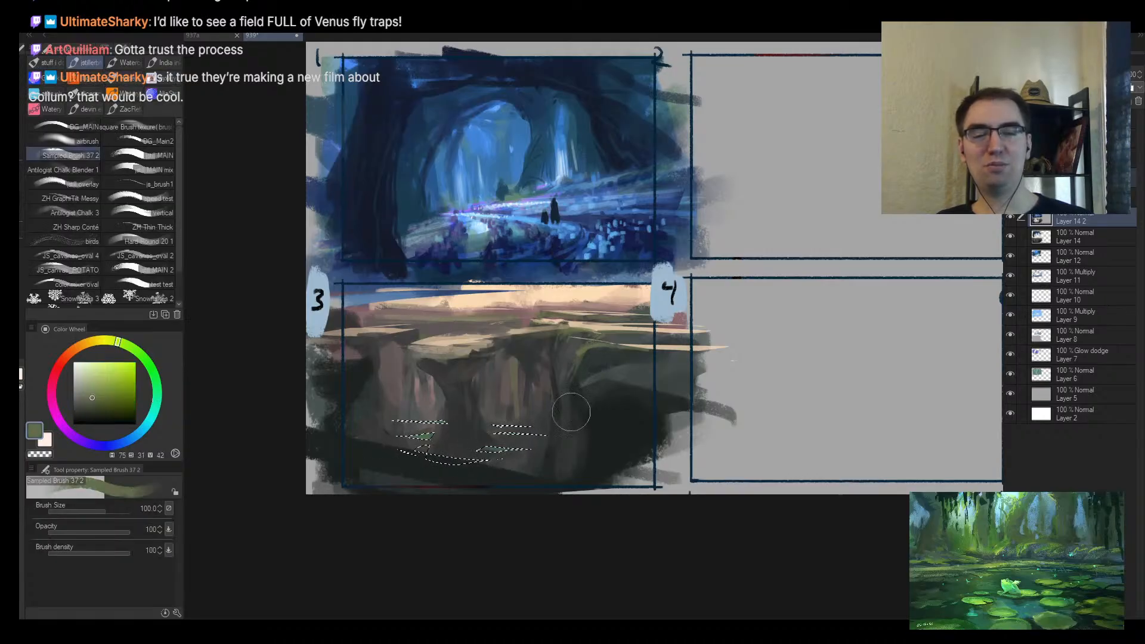
mouse_move(399, 438)
mouse_down()
mouse_move(482, 462)
mouse_move(402, 467)
mouse_up()
key(ctrl+d)
Step: Blend the floor patches beside the pillar into the canyon floor with sampled gray-browns at brush sizes 30 to 40
key(bracketleft)
key(bracketleft)
key(bracketleft)
key(bracketleft)
key(bracketleft)
key(bracketleft)
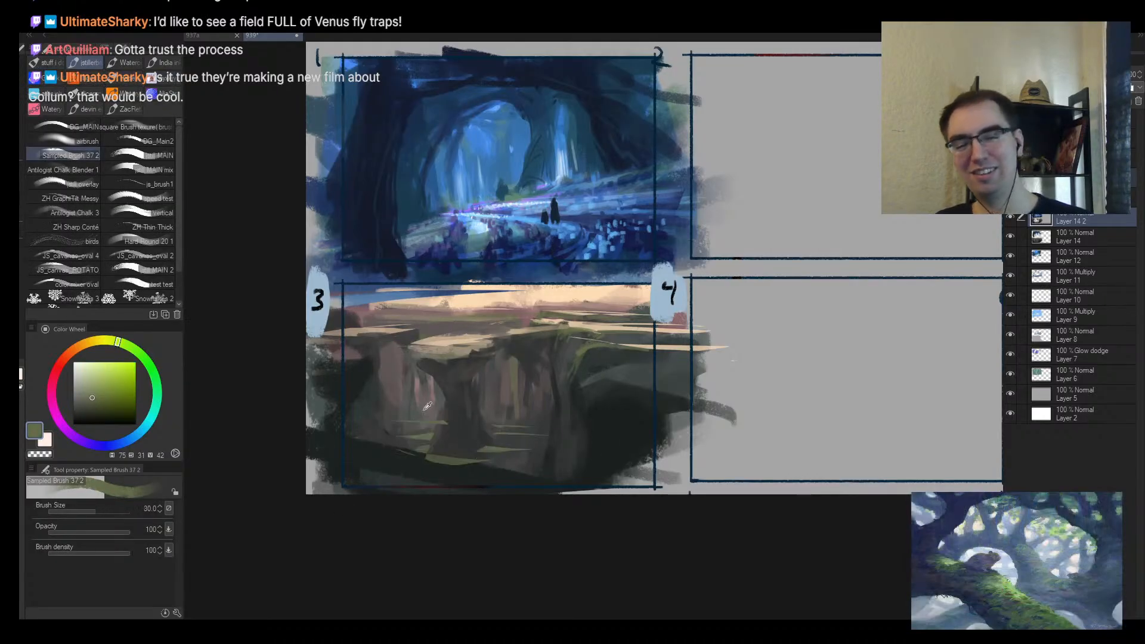
alt+click(427, 409)
key(bracketright)
alt+click(437, 422)
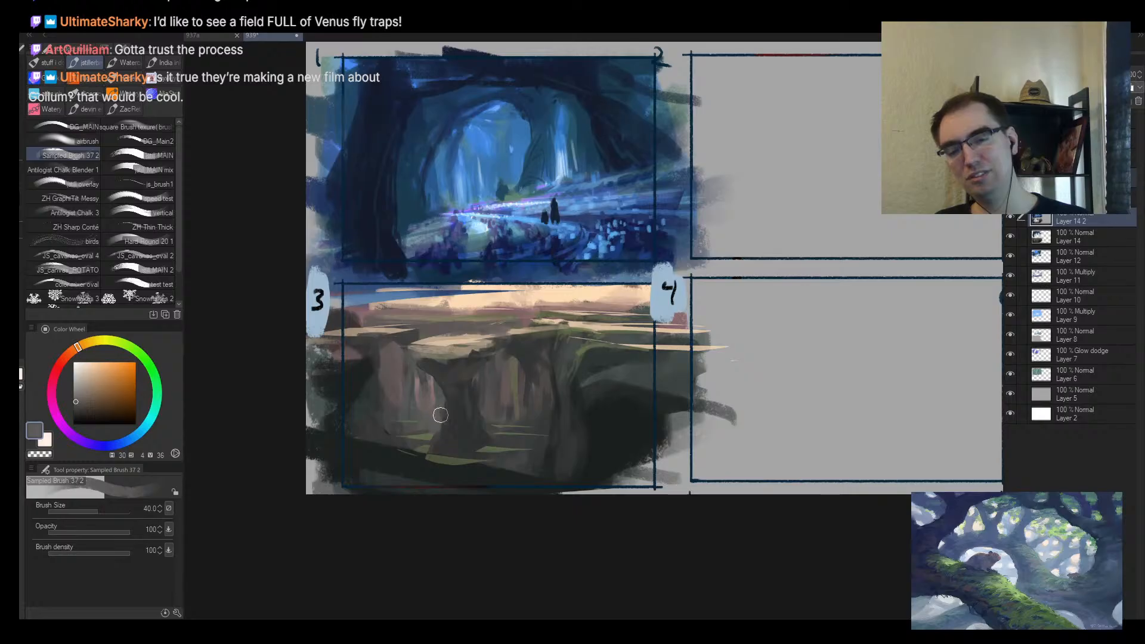
key(bracketleft)
alt+click(420, 439)
alt+click(394, 445)
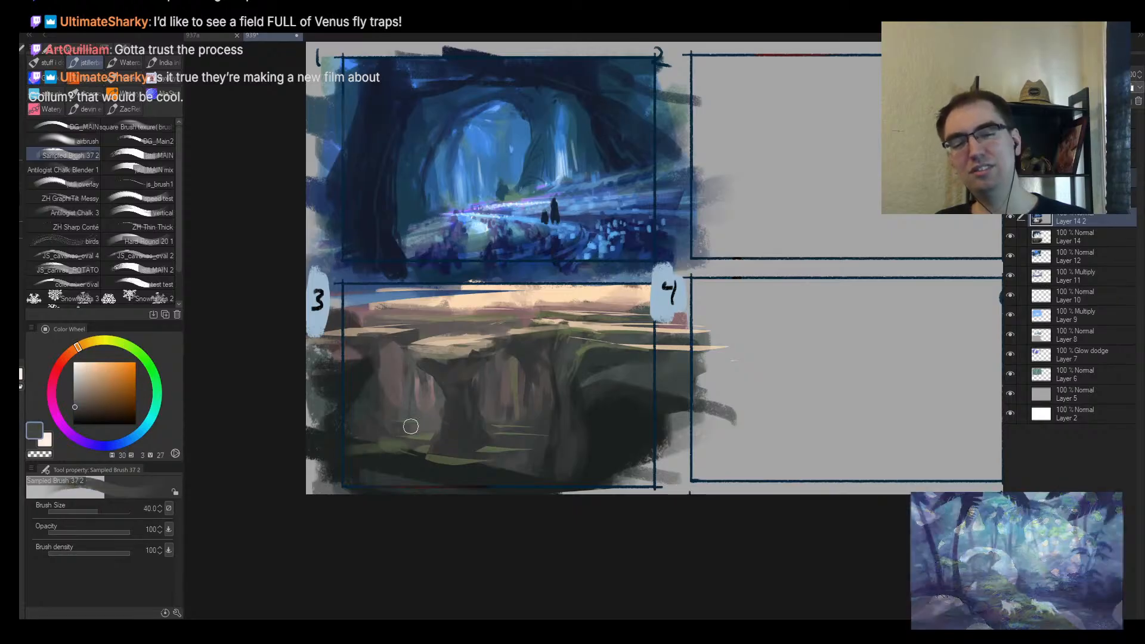
Step: Refine the pillar's base and nearby floor patches with sampled dark tones at brush sizes 25 to 40, and review zoomed out
key(bracketright)
alt+click(418, 457)
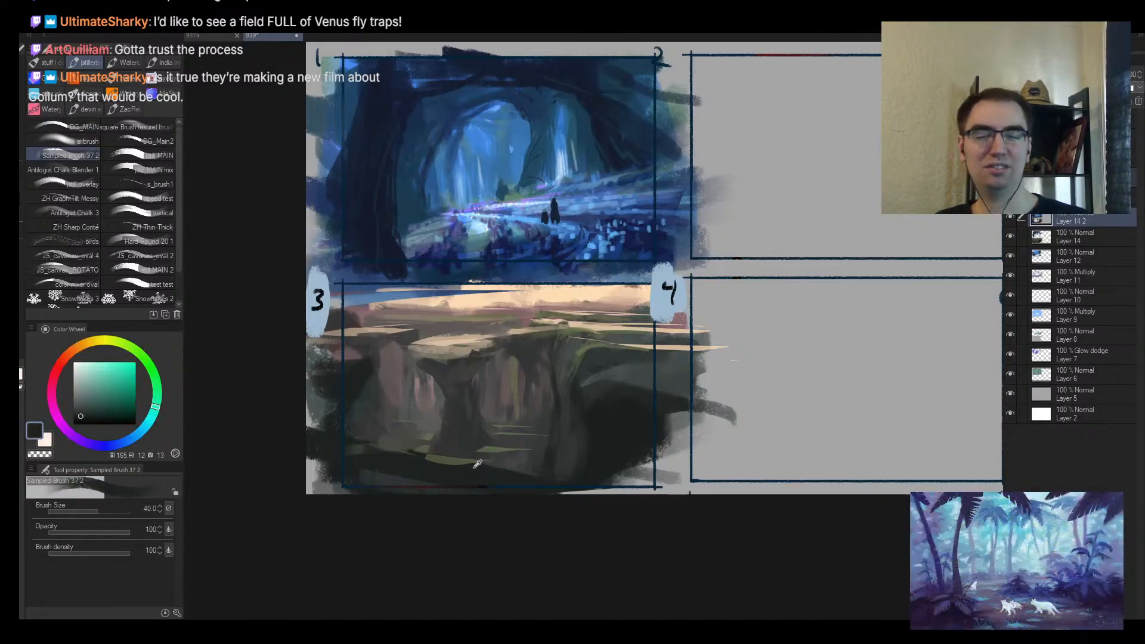
key(bracketleft)
alt+click(455, 463)
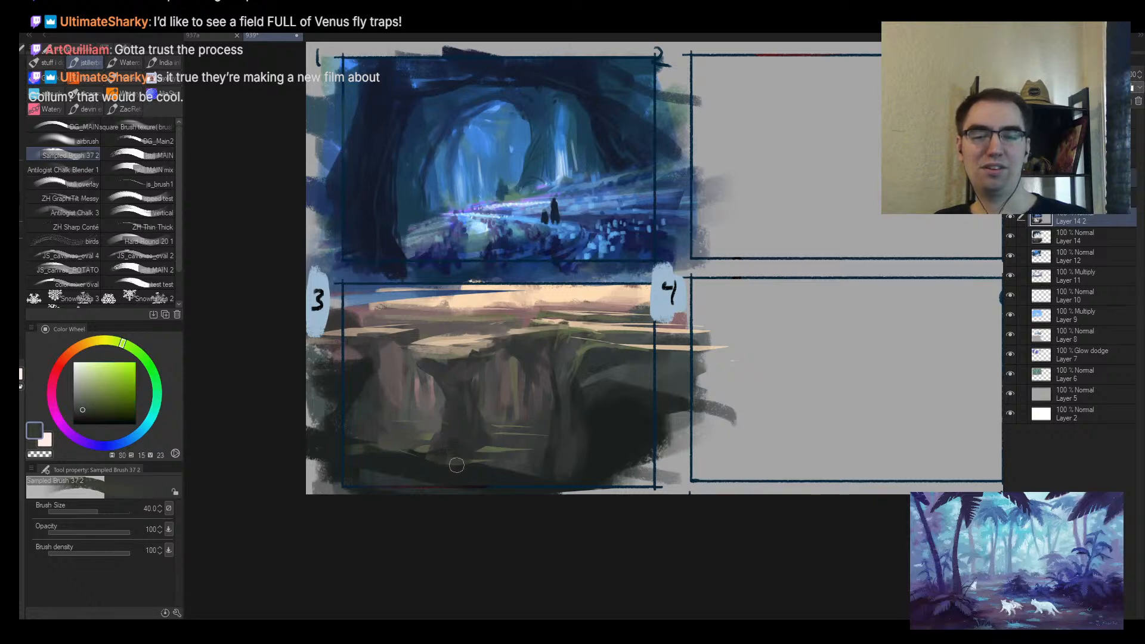
key(bracketright)
alt+click(460, 454)
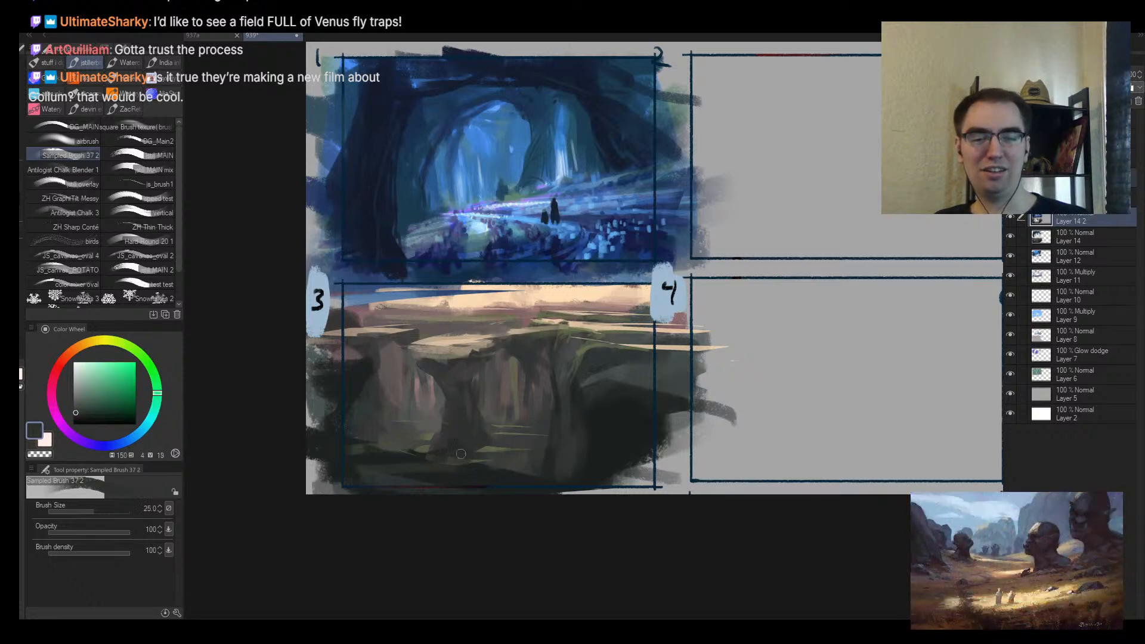
alt+click(518, 427)
key(alt+space)
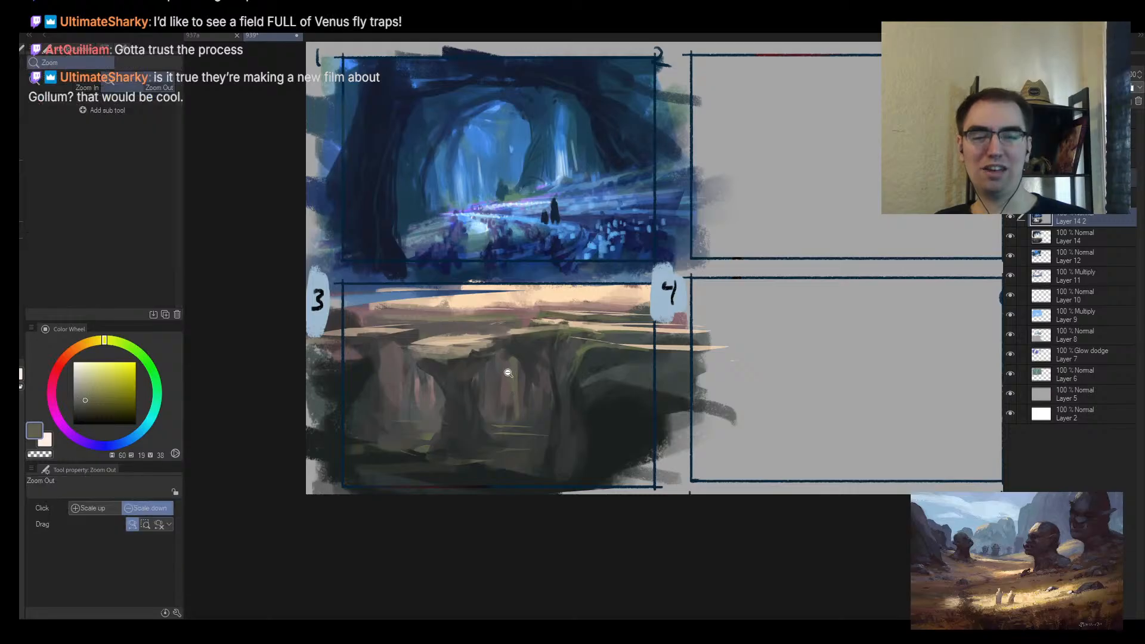
alt+click(505, 375)
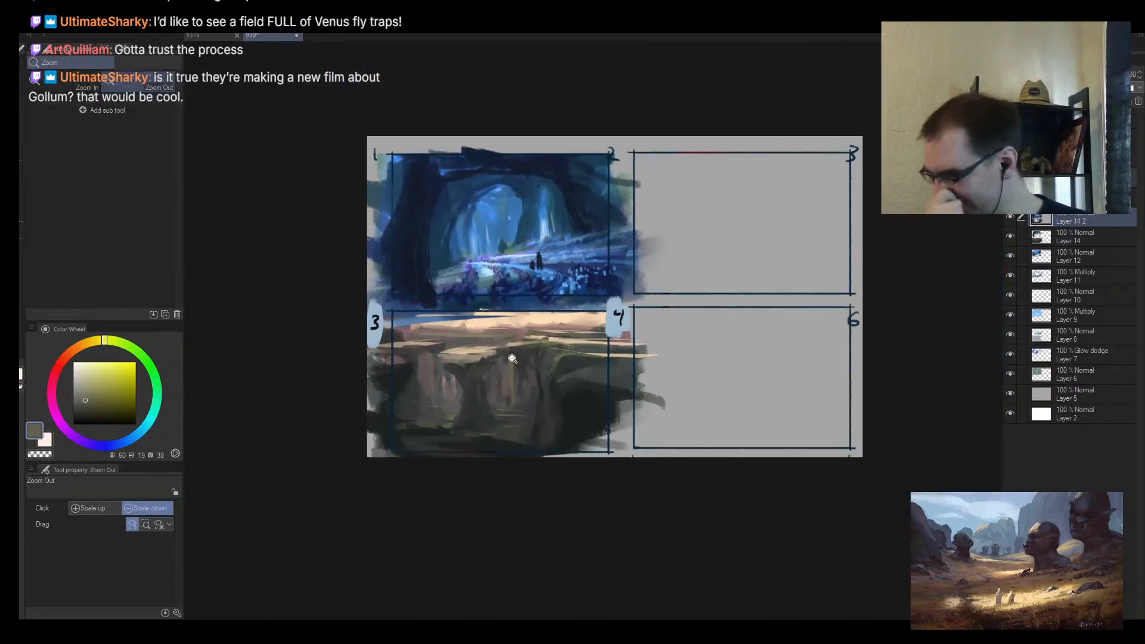
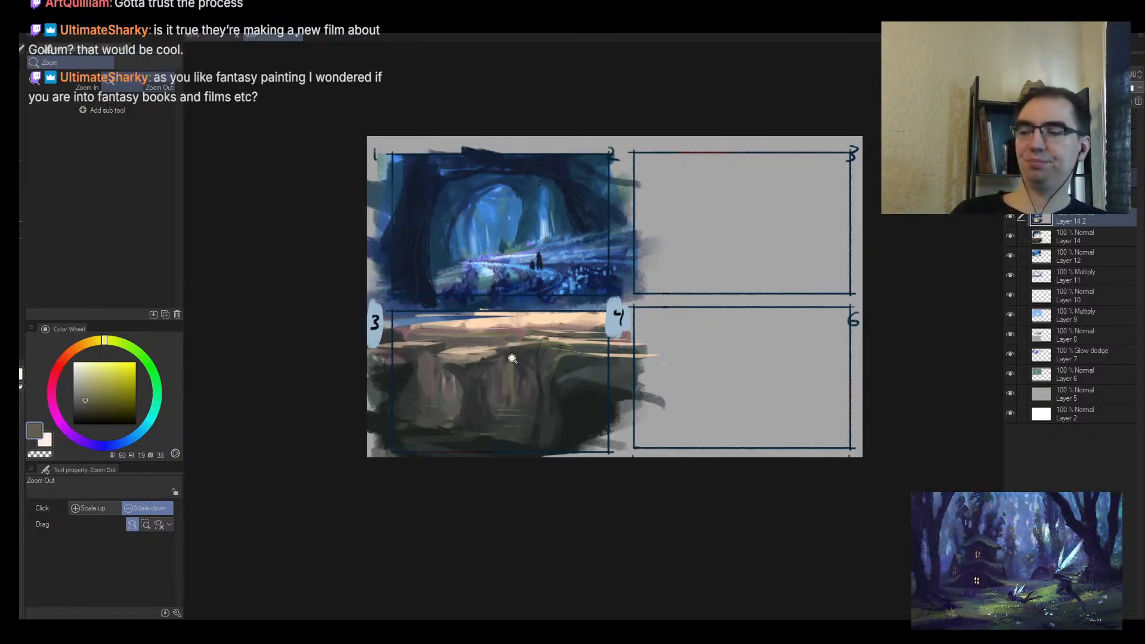
Step: Add a new layer above the painting, try a sampled tan stroke on panel 3's back cliffs, and undo it
scroll(503, 333, up, 4)
key(ctrl+shift+n)
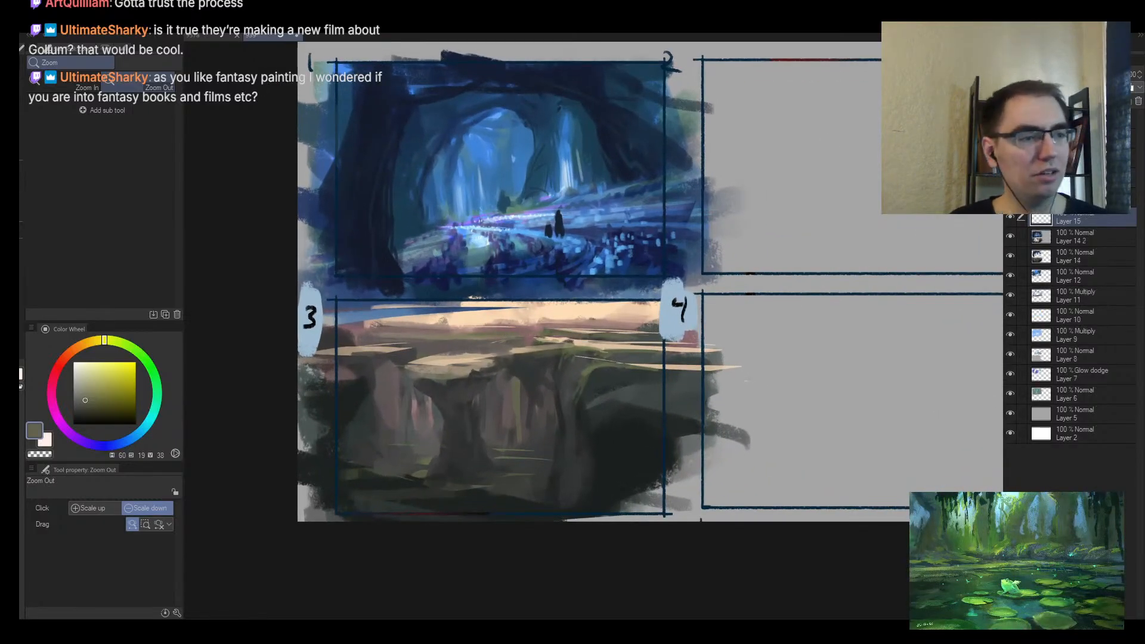
key(b)
alt+click(472, 336)
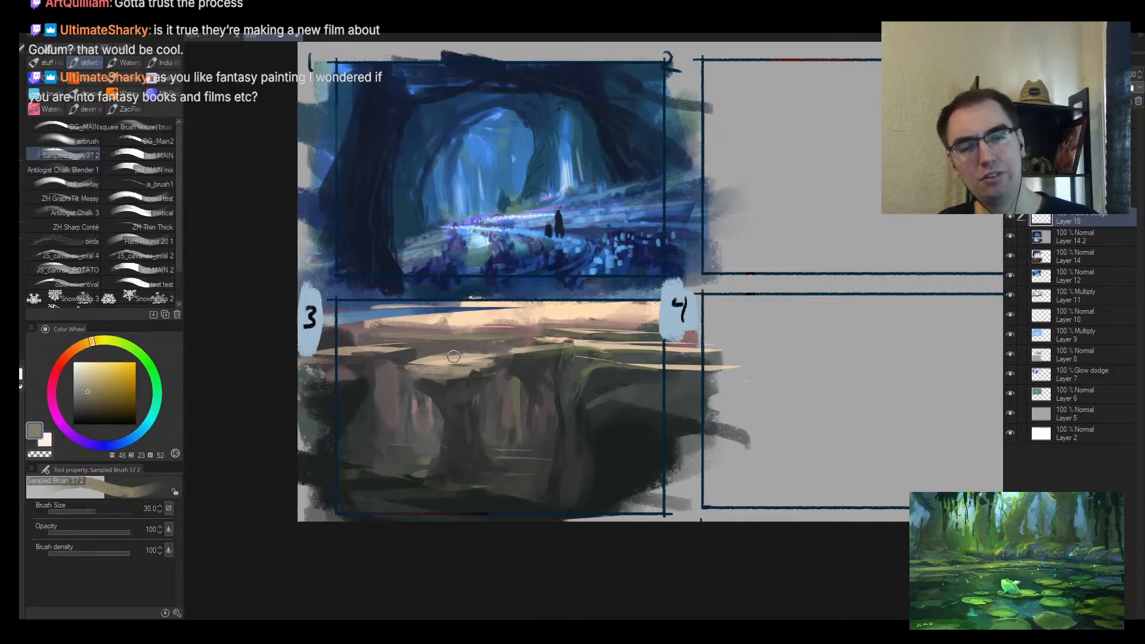
mouse_move(403, 423)
mouse_down()
mouse_move(403, 469)
mouse_move(397, 456)
mouse_move(427, 417)
mouse_move(434, 461)
mouse_move(375, 409)
mouse_up()
key(ctrl+z)
key(ctrl+z)
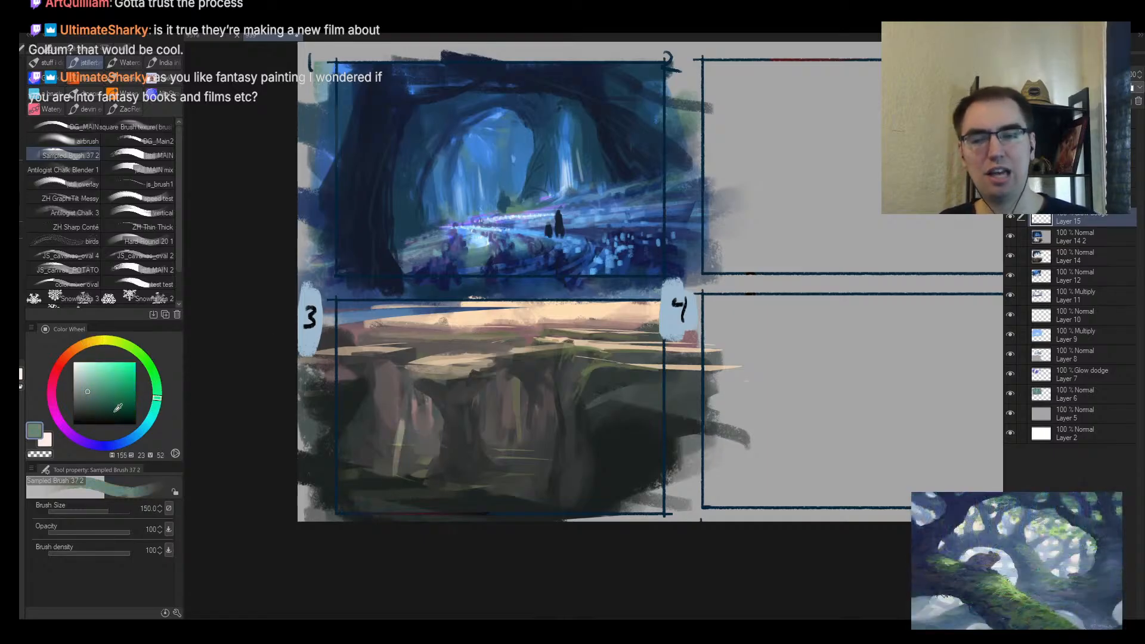
Step: Glaze the canyon floor and back cliffs with a saturated green (155, 95, 33) glow using a large brush, and mirror the view
click(132, 403)
key(])
mouse_move(360, 462)
mouse_down()
mouse_move(411, 437)
mouse_move(428, 452)
mouse_move(395, 405)
mouse_move(417, 429)
mouse_move(421, 500)
mouse_move(530, 477)
mouse_move(539, 448)
mouse_move(511, 422)
mouse_up()
key(])
key([)
key(h)
mouse_move(679, 376)
mouse_down()
mouse_move(759, 383)
mouse_move(617, 398)
mouse_up()
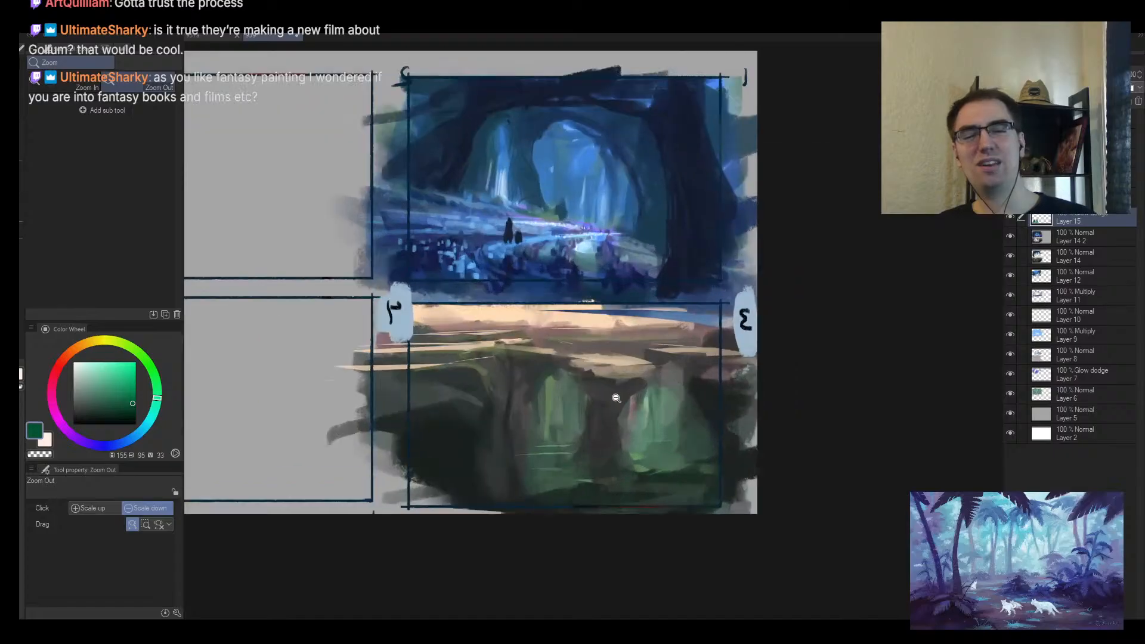
Step: Soften the green glow on the back cliffs with the Kneaded eraser at size 150 and review it zoomed out
key(b)
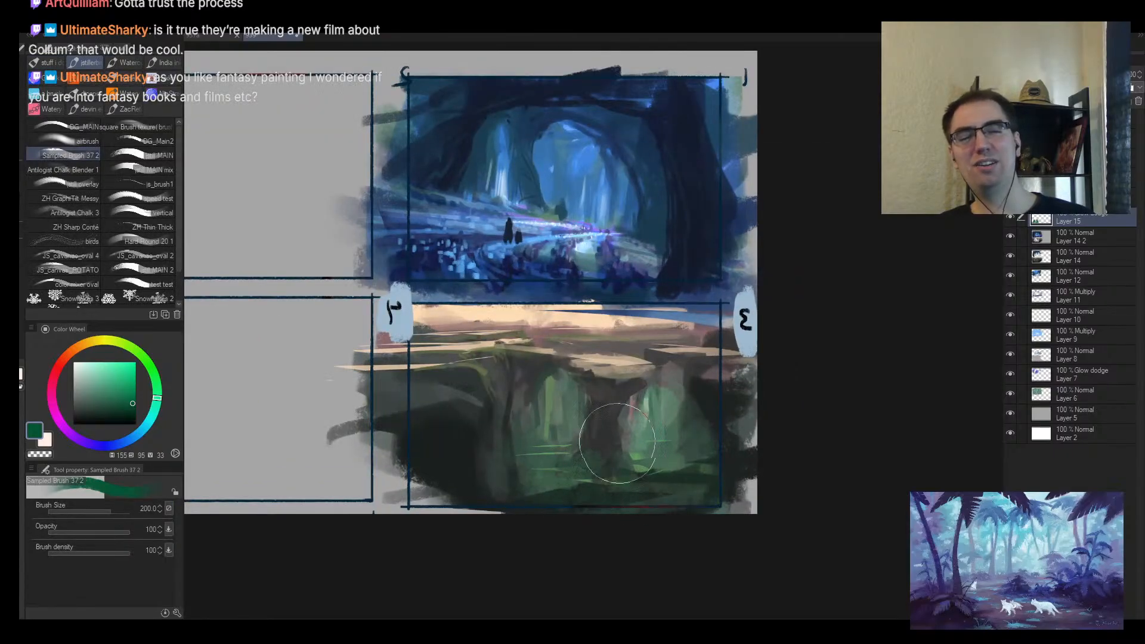
key(e)
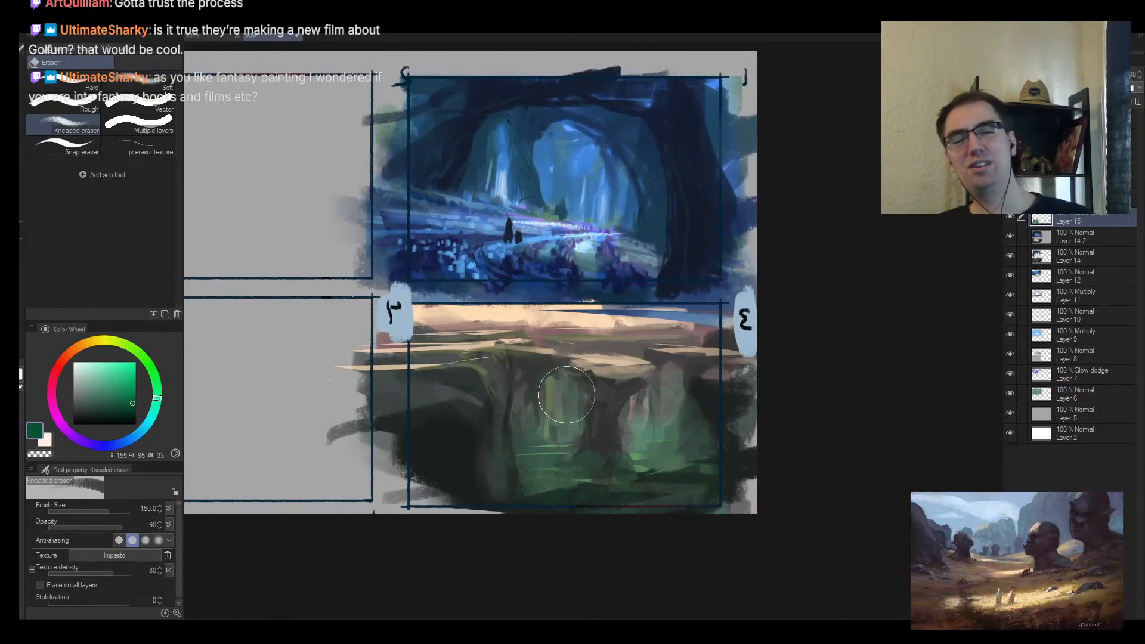
mouse_move(685, 412)
mouse_down()
mouse_move(672, 432)
mouse_move(645, 407)
mouse_up()
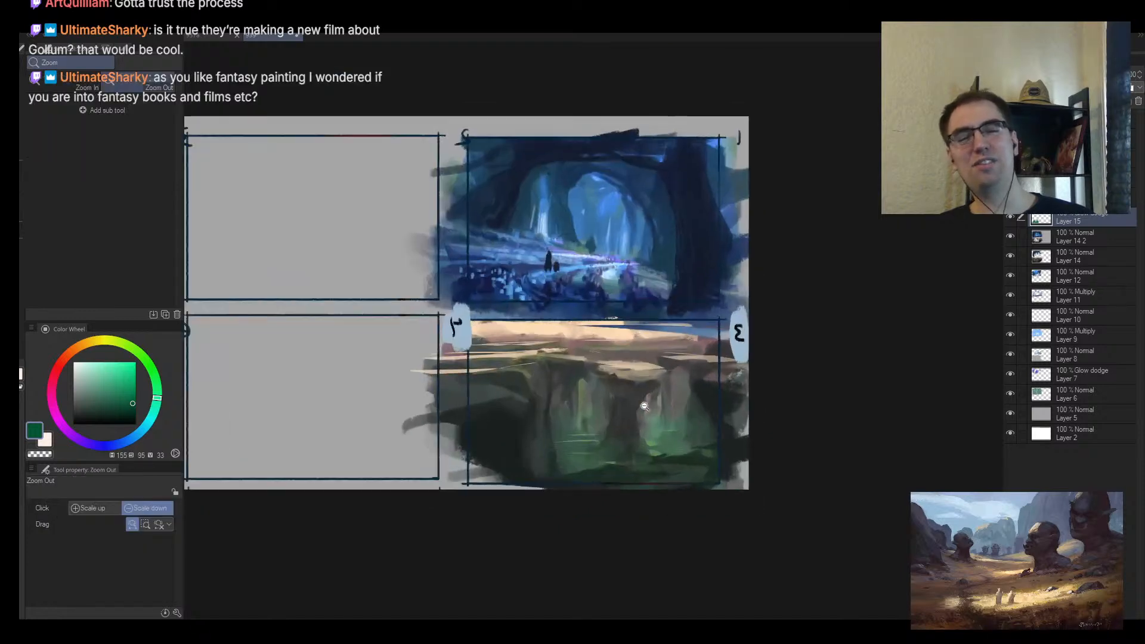
Step: Pick a pale orange (38, 41, 100), try broad glow strokes across panel 3's upper plateaus at brush size 250, and undo them
key(b)
alt+click(204, 435)
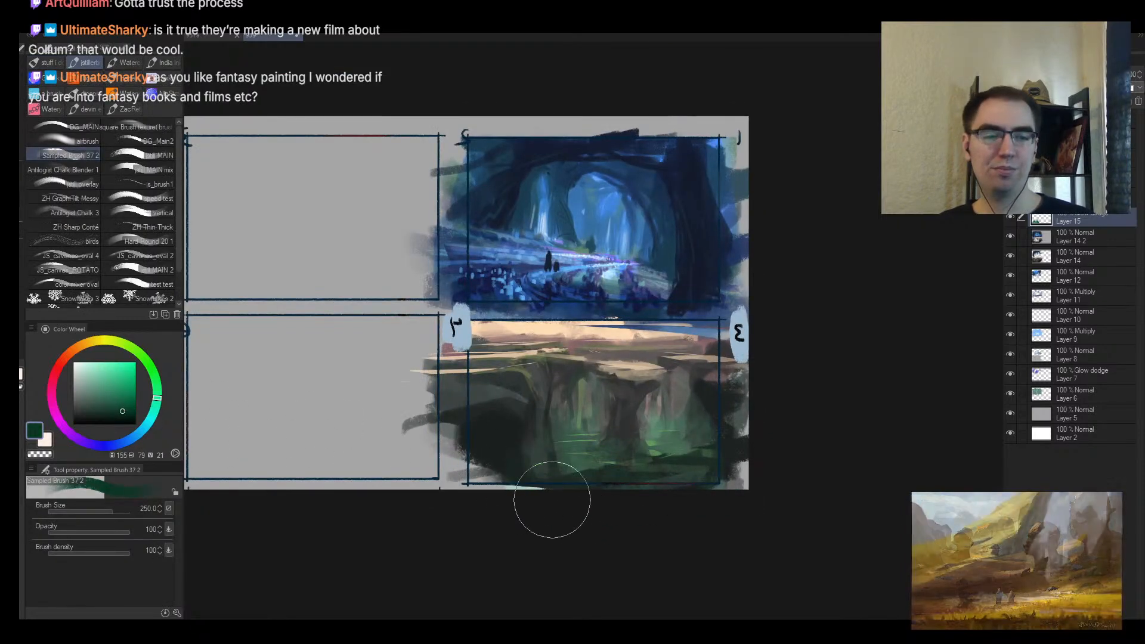
click(86, 349)
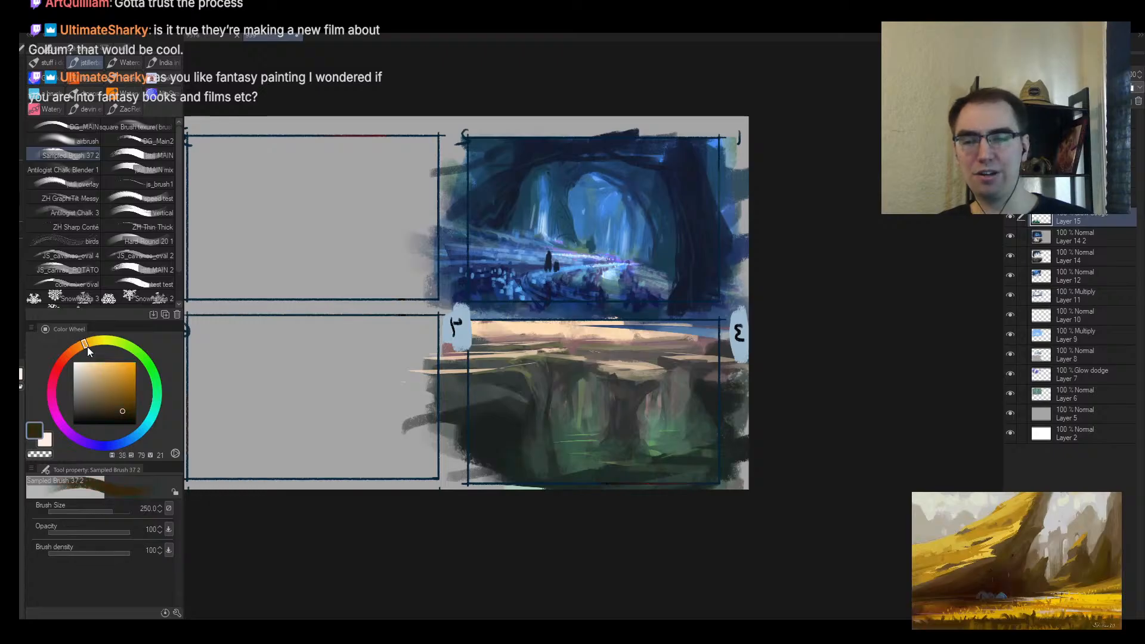
click(98, 362)
drag(389, 320, 740, 334)
drag(409, 351, 713, 327)
key(ctrl+z)
key(ctrl+z)
key(ctrl+z)
Step: Brush a pale orange glow along panel 3's bright horizon band at brush size 80, and unmirror the canvas
key(bracketleft)
key(bracketleft)
key(bracketleft)
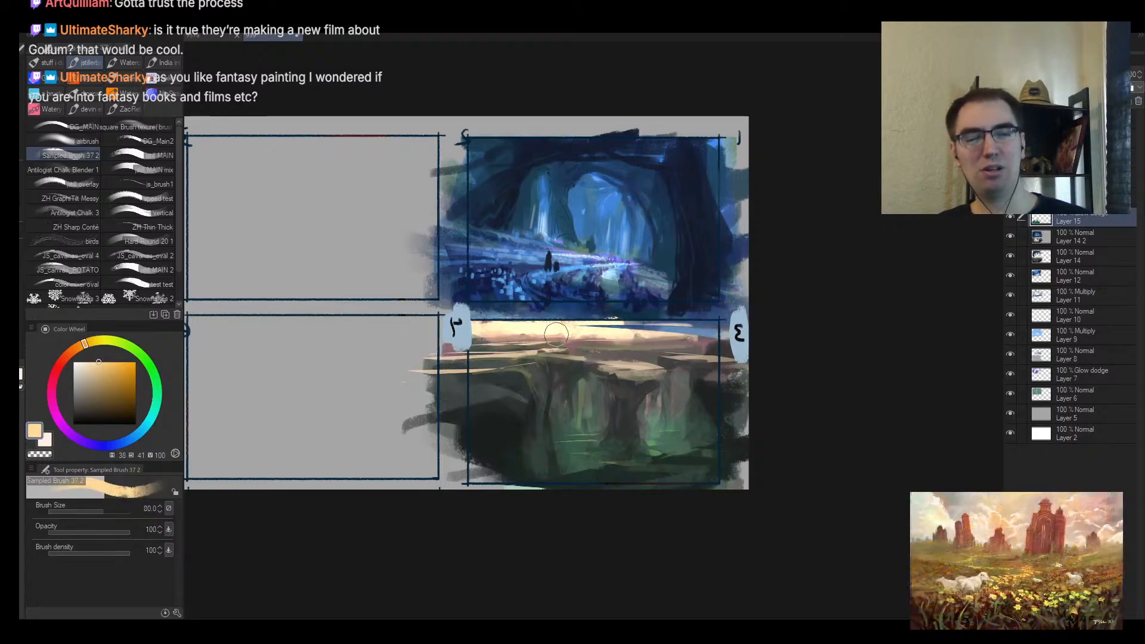
drag(570, 334, 704, 330)
key(h)
key(alt+space)
mouse_move(621, 361)
mouse_down()
mouse_move(655, 355)
mouse_move(683, 368)
mouse_move(680, 392)
mouse_move(700, 415)
mouse_up()
Step: Dab glowing yellow-green highlights on the canyon floor around the pillar, reducing the brush size from 120 down to 17
mouse_move(489, 462)
mouse_down()
mouse_move(528, 473)
mouse_move(492, 471)
mouse_up()
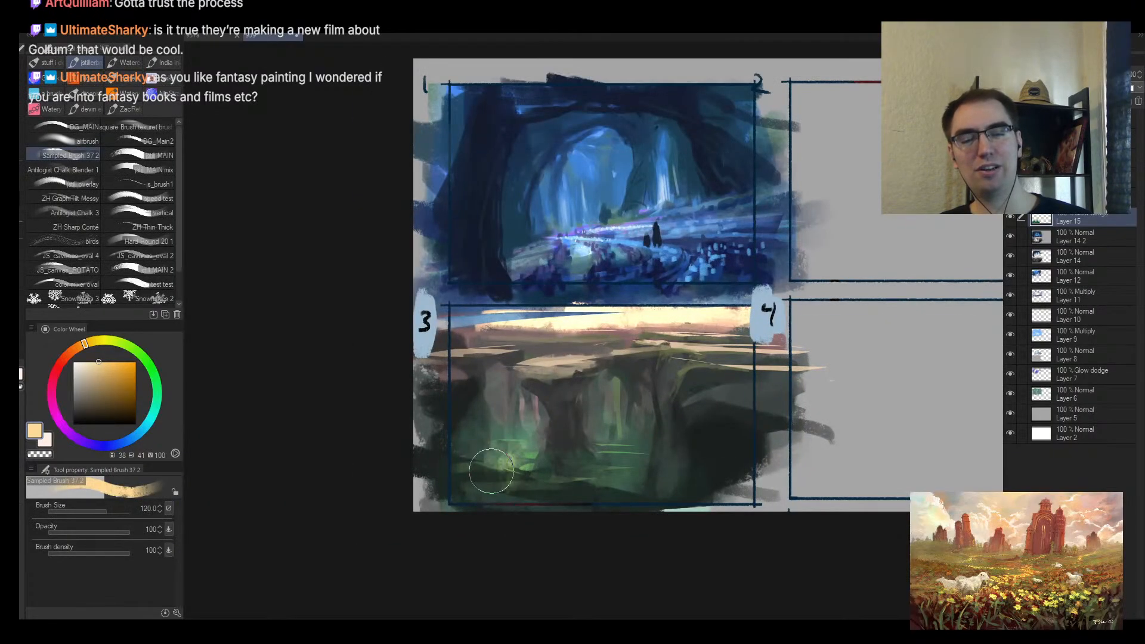
key(bracketleft)
key(bracketleft)
key(bracketleft)
key(bracketleft)
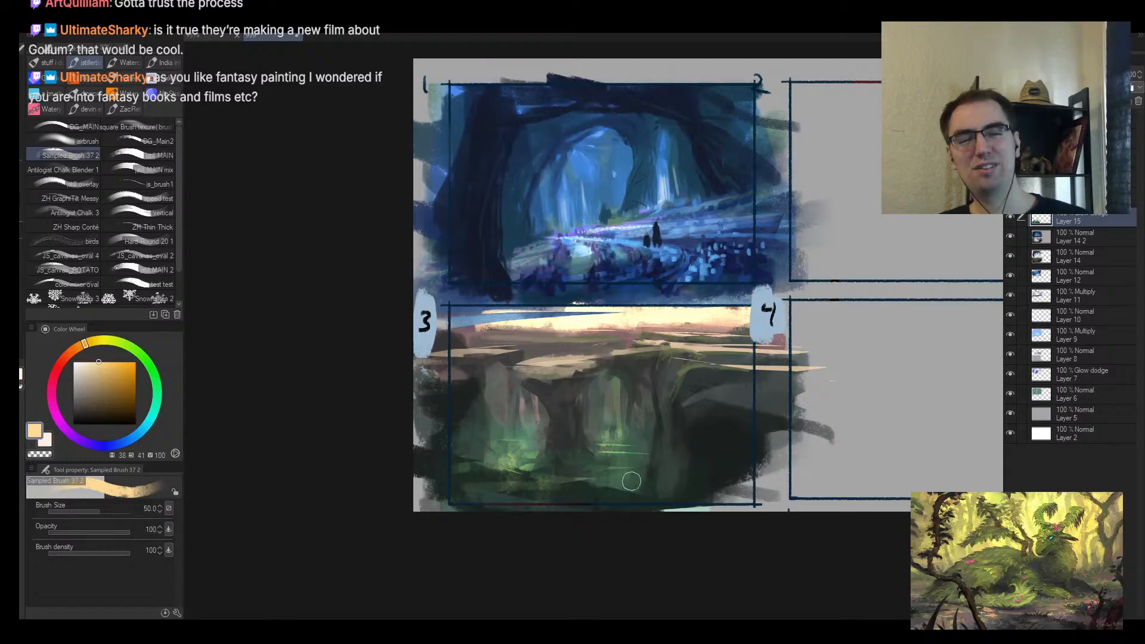
key(bracketleft)
key(bracketleft)
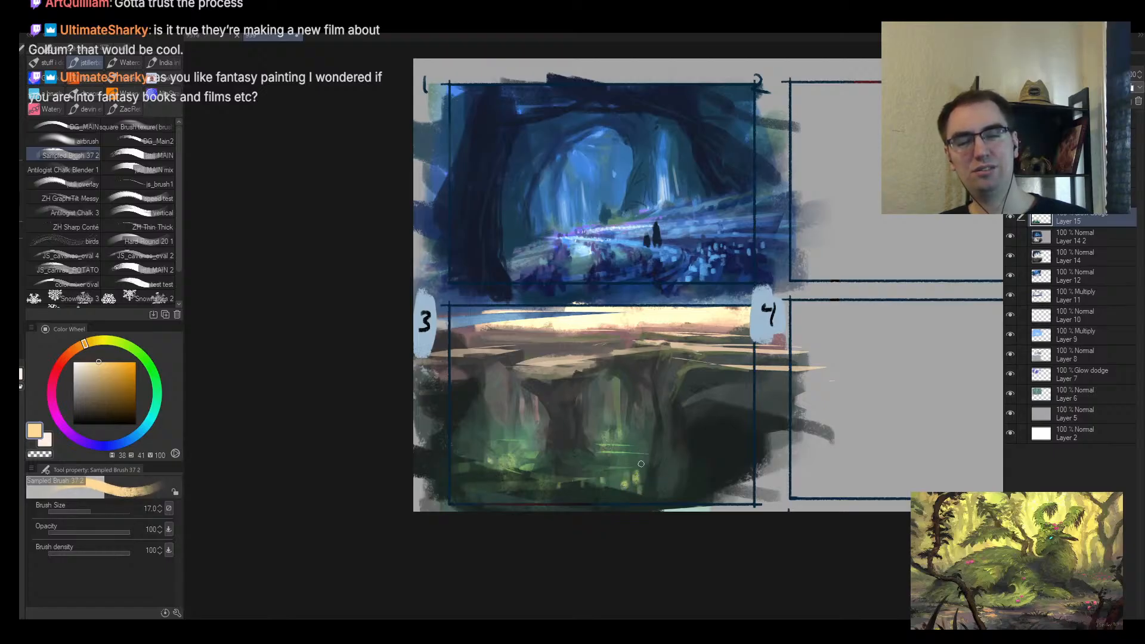
Step: Mirror the canvas and merge a copy of the visible layers into a new layer, leaving out the top layer
key(e)
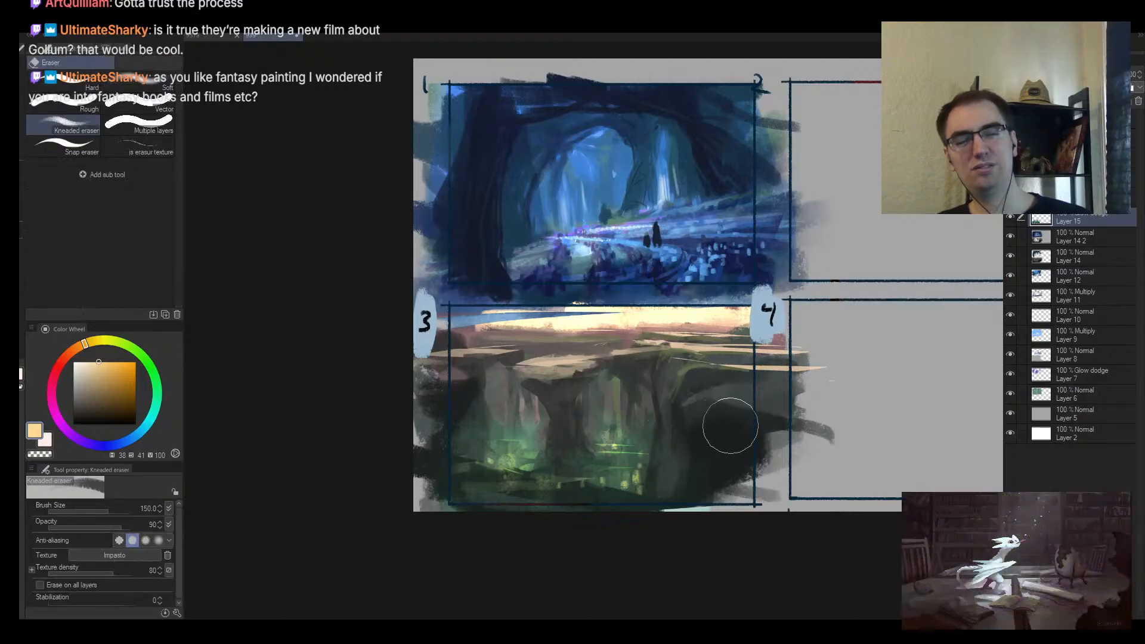
key(h)
key(alt+space)
mouse_move(735, 431)
mouse_down()
mouse_move(718, 432)
mouse_move(752, 404)
mouse_move(716, 417)
mouse_move(720, 364)
mouse_up()
key(b)
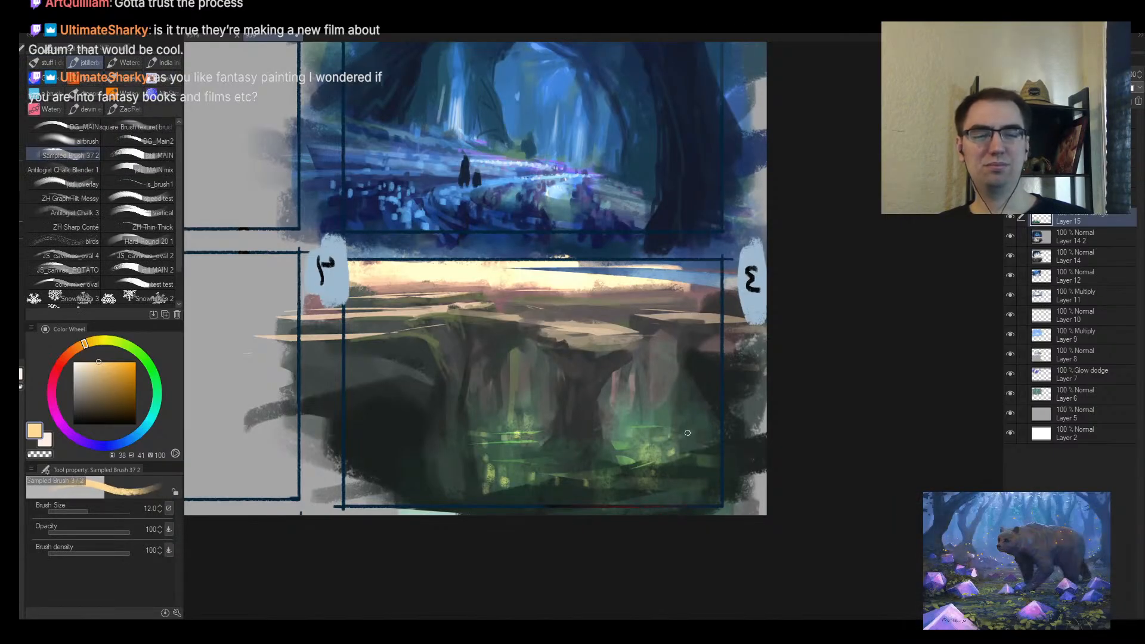
key(alt+space)
drag(727, 451, 710, 427)
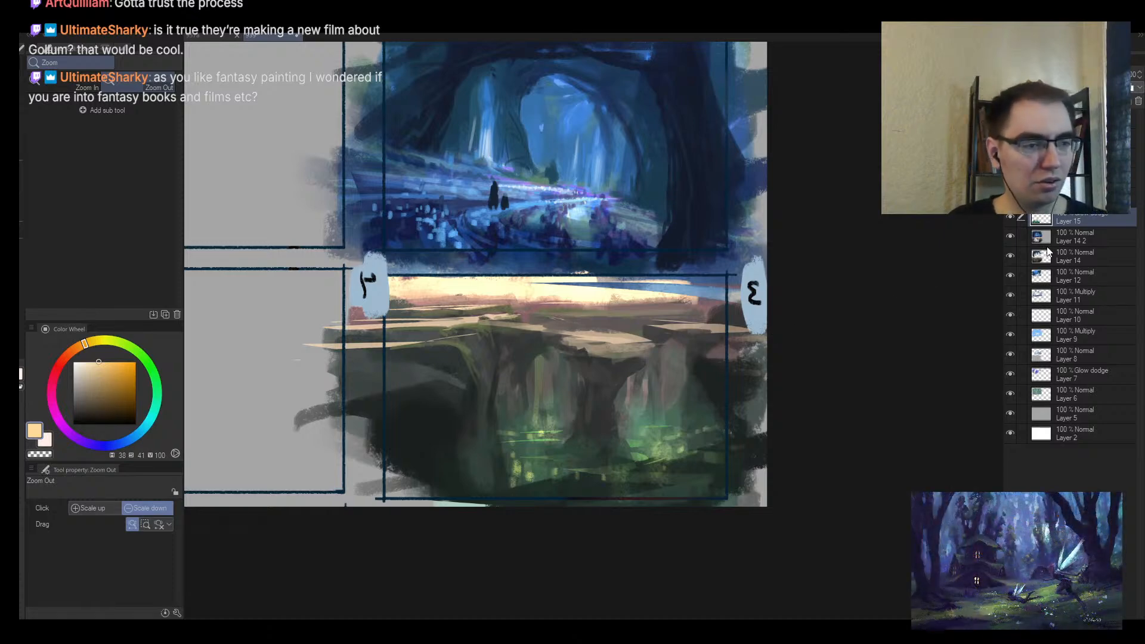
click(1011, 197)
key(ctrl+alt+shift+e)
click(1011, 197)
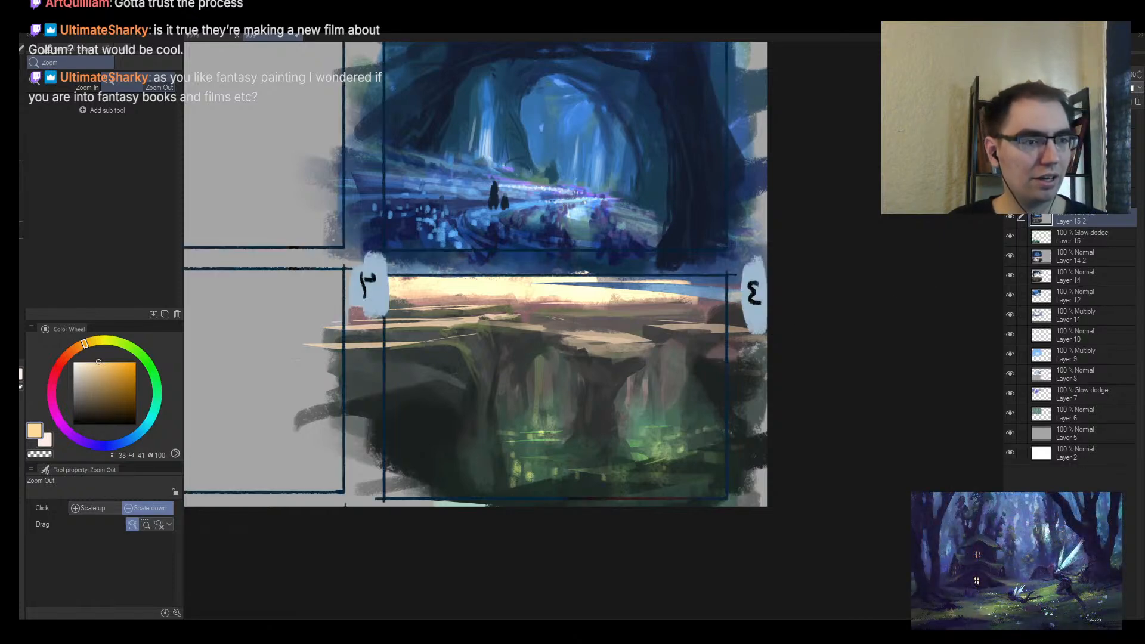
Step: Select panel 3 with a rectangular selection, scale it to 90%, shift the copy toward panel 4, and deselect
key(m)
click(63, 82)
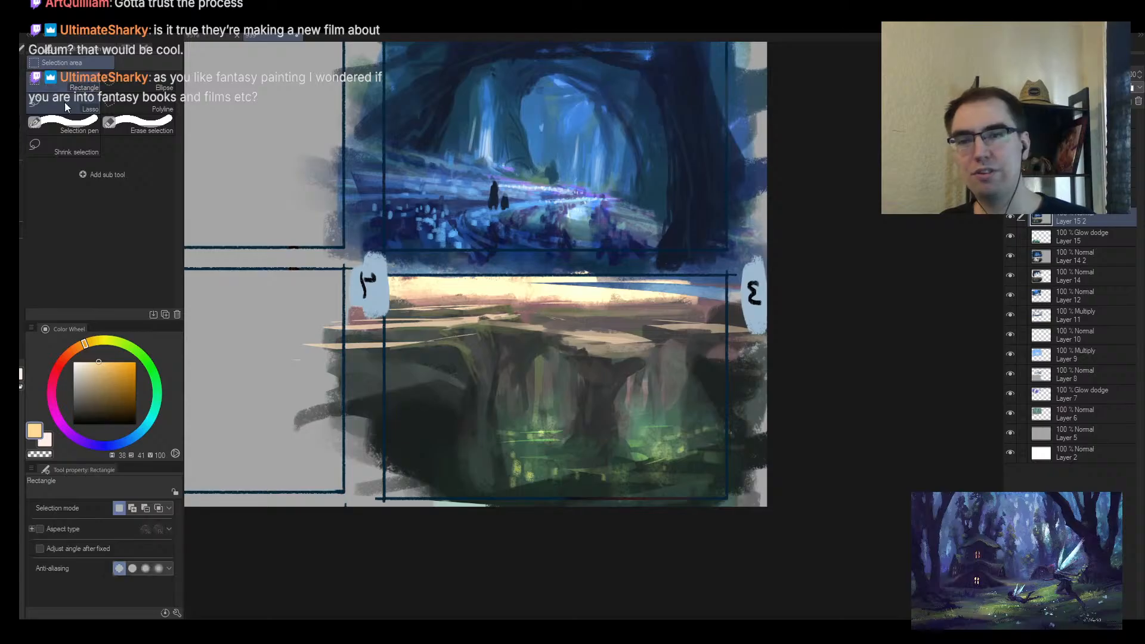
drag(348, 271, 745, 507)
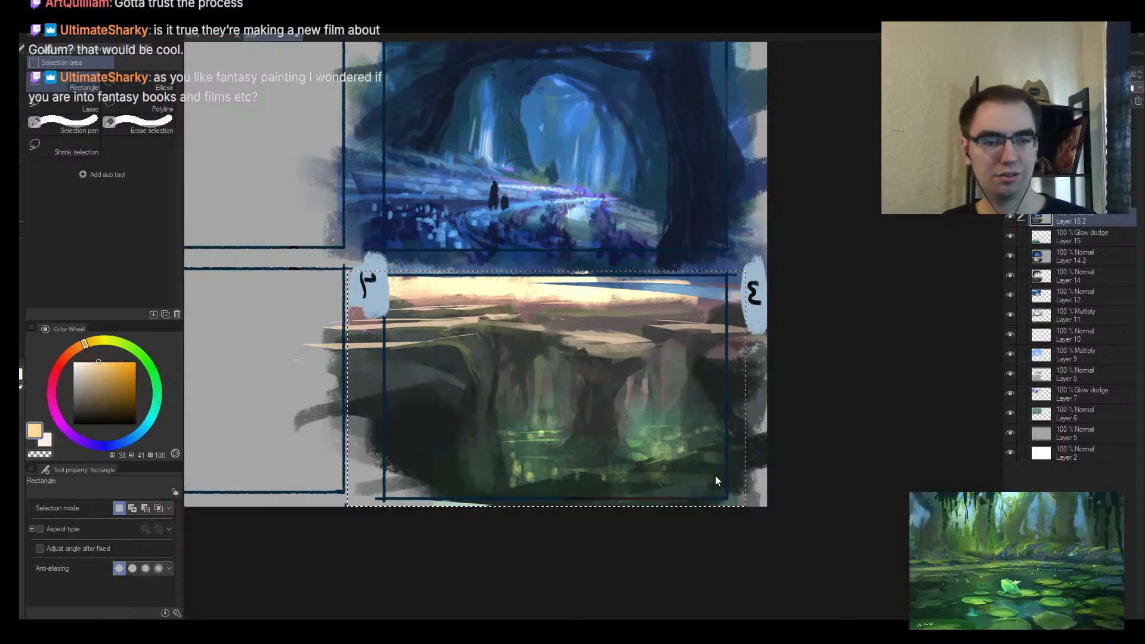
key(ctrl+t)
drag(646, 412, 589, 412)
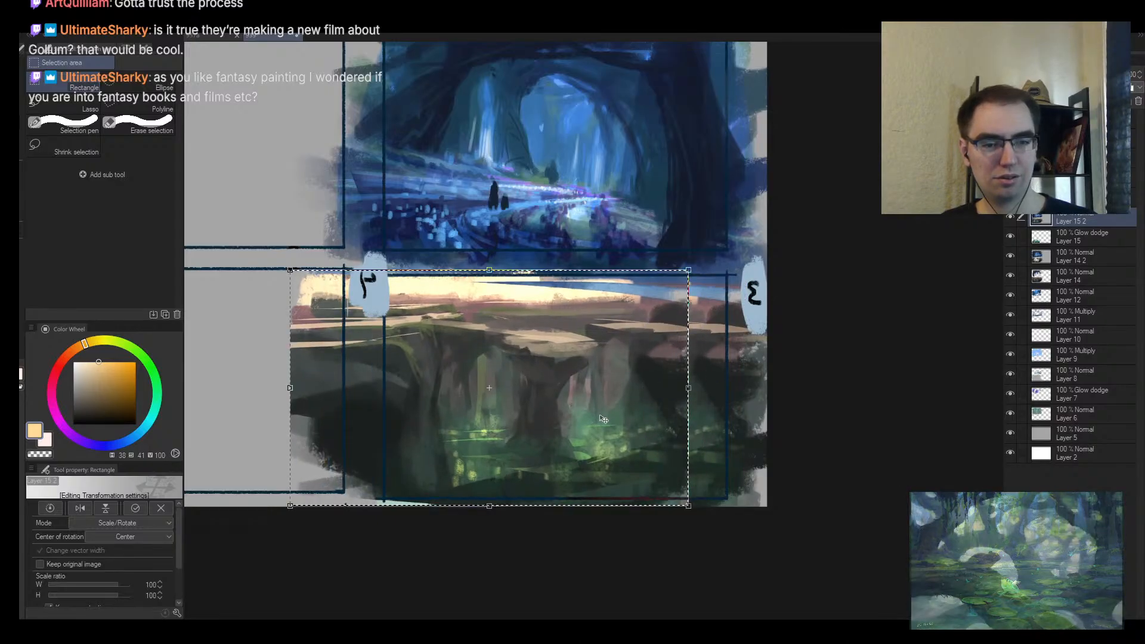
key(ctrl+z)
drag(745, 270, 706, 293)
drag(684, 345, 648, 330)
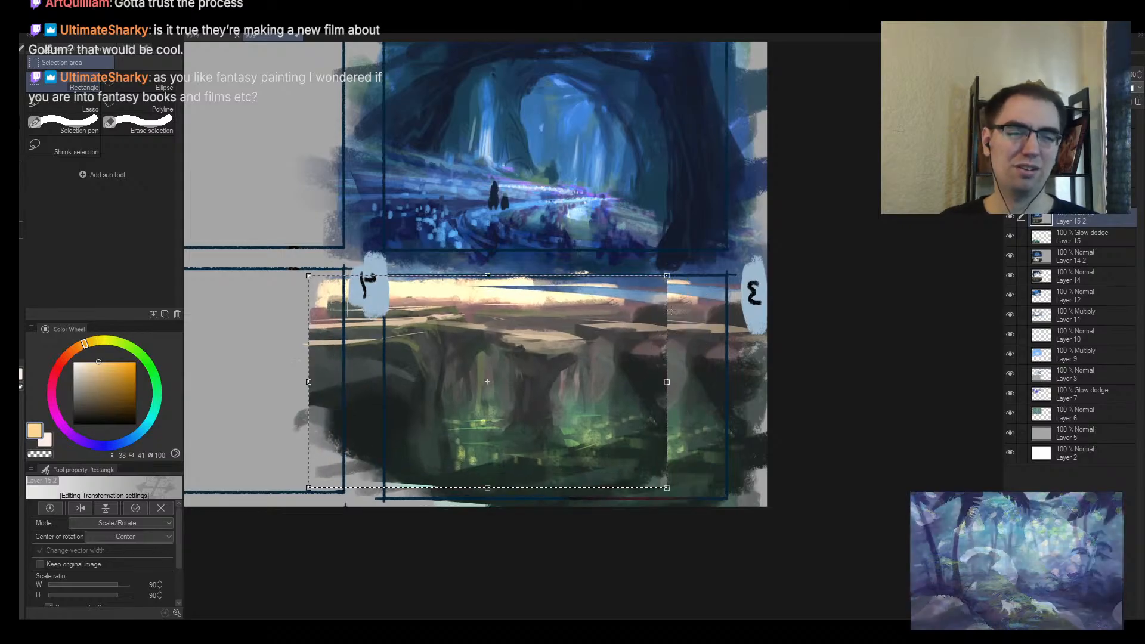
key(Return)
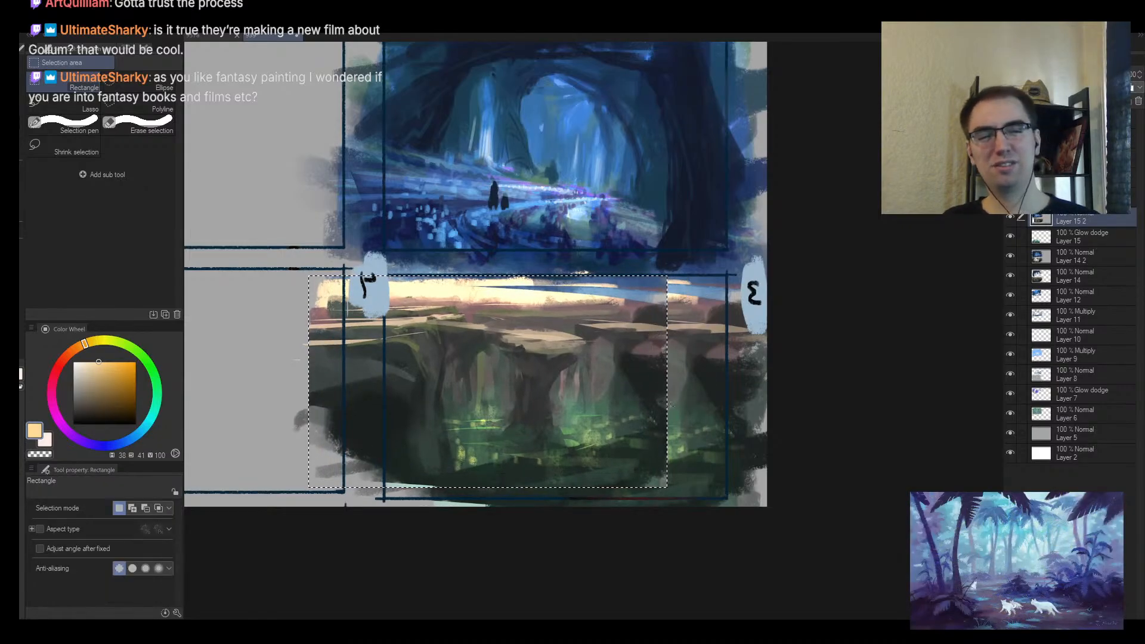
key(ctrl+d)
Step: Unmirror the canvas and cover the seam in panel 3's dark cliff and pale horizon with sampled colours at brush size 40
key(h)
key(b)
alt+click(487, 381)
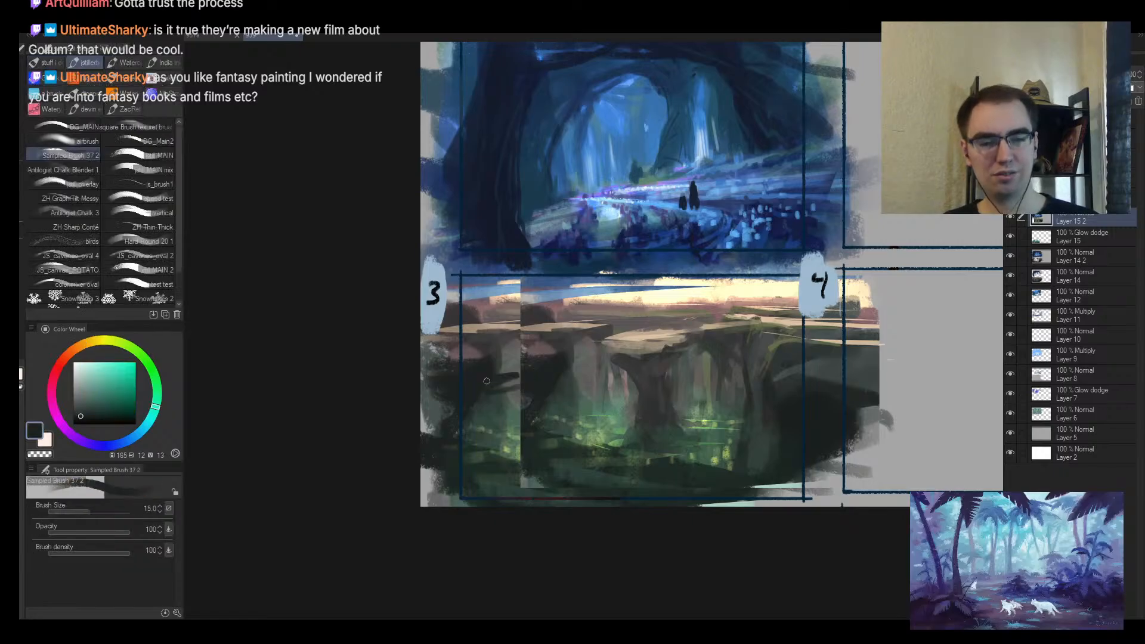
key(bracketright)
alt+click(517, 424)
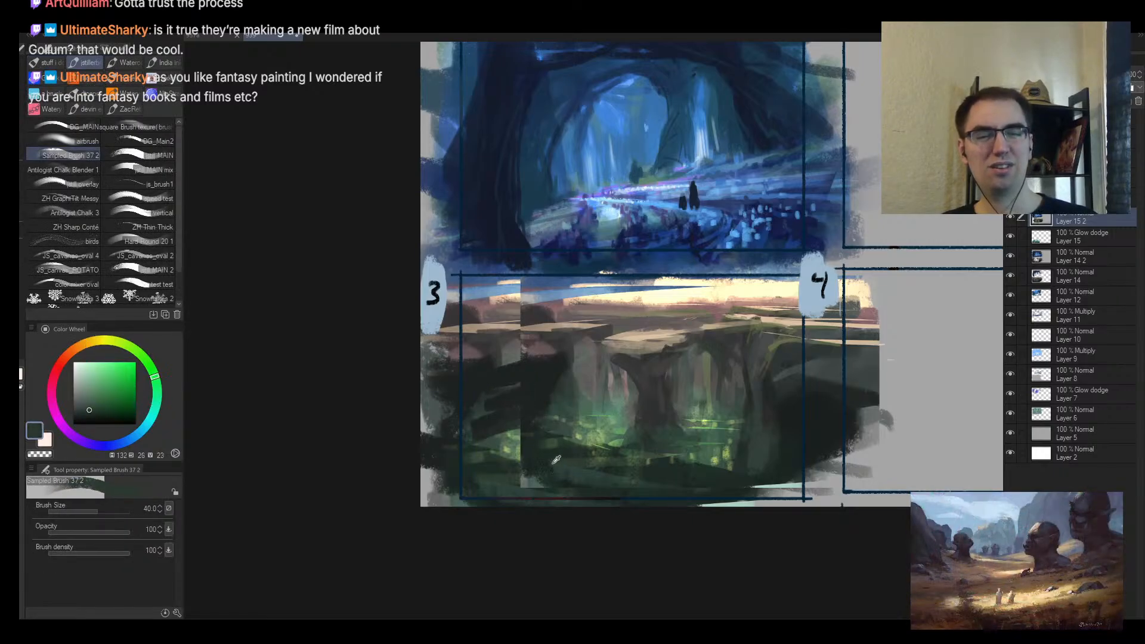
alt+click(648, 301)
mouse_move(669, 291)
mouse_down()
mouse_move(424, 285)
mouse_move(550, 292)
mouse_up()
Step: Blend the seam across the plateaus near the number 3 with sampled browns and darks at brush sizes 20 to 30
alt+click(528, 310)
alt+click(552, 322)
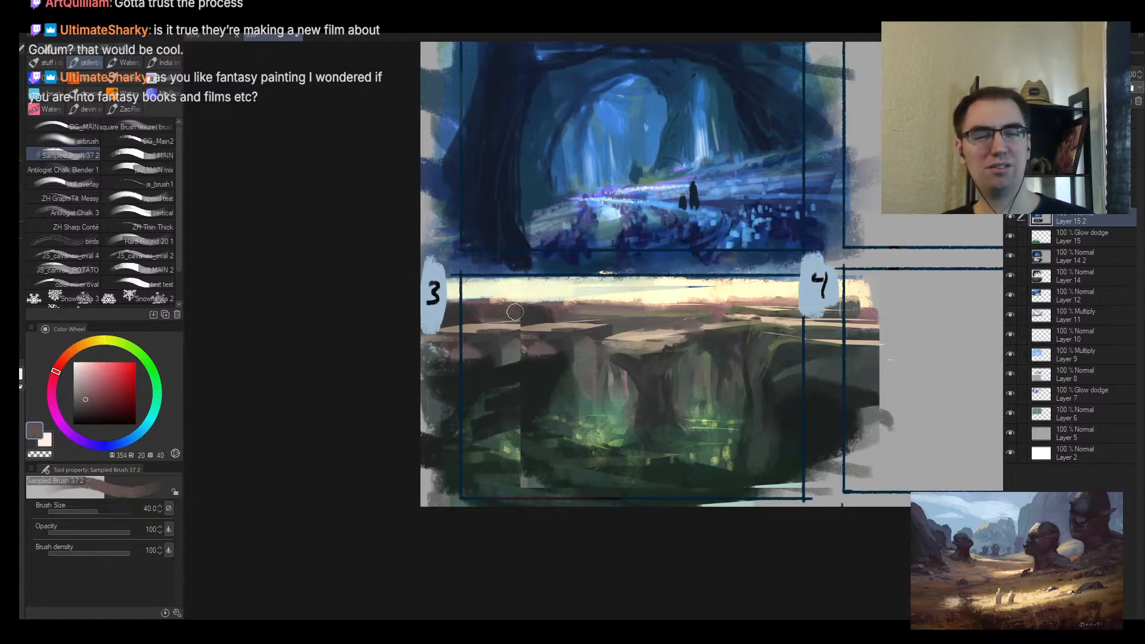
alt+click(553, 324)
key(bracketleft)
key(bracketleft)
alt+click(564, 339)
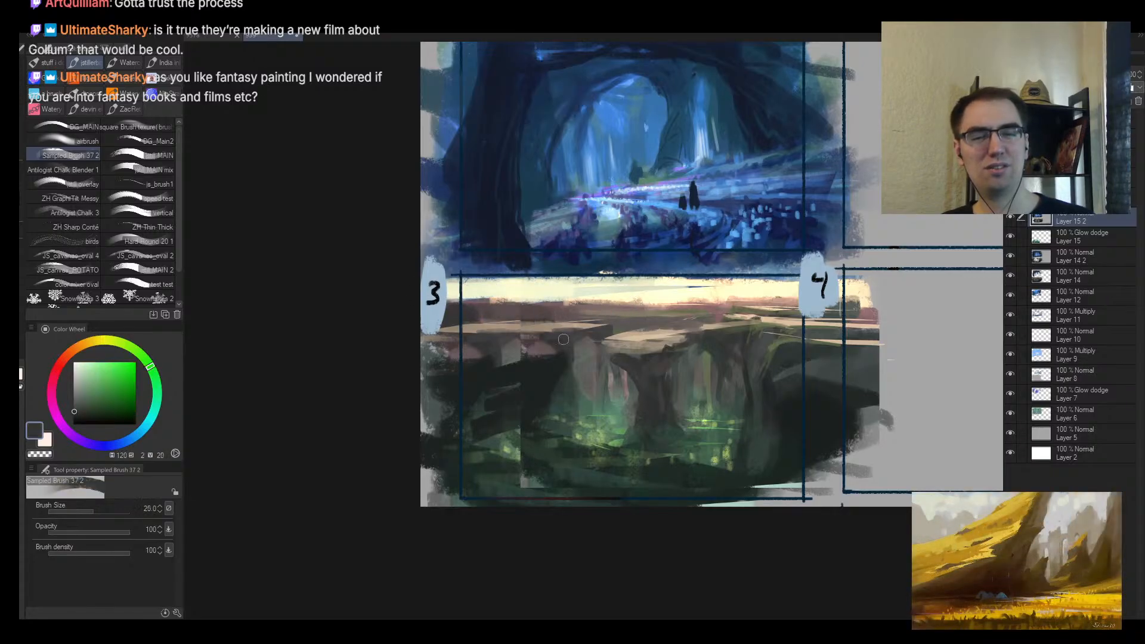
key(bracketright)
alt+click(531, 337)
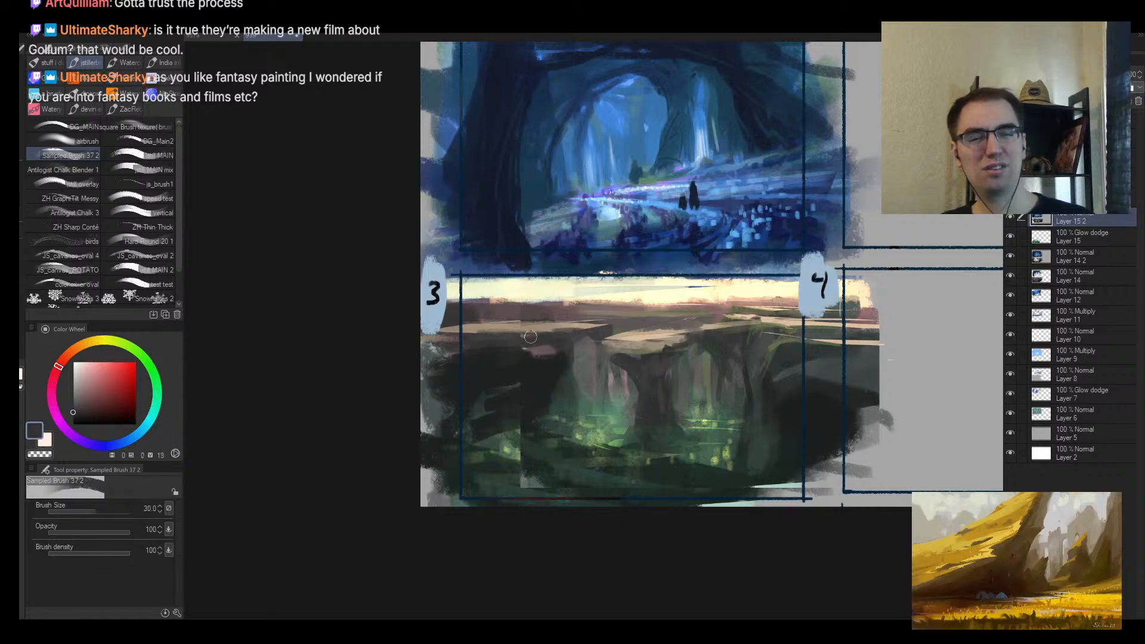
Step: Mirror the canvas and paint dark greens over the seam in the near cliff and floor, with brush sizes up to 120
key(h)
key(bracketright)
alt+click(641, 393)
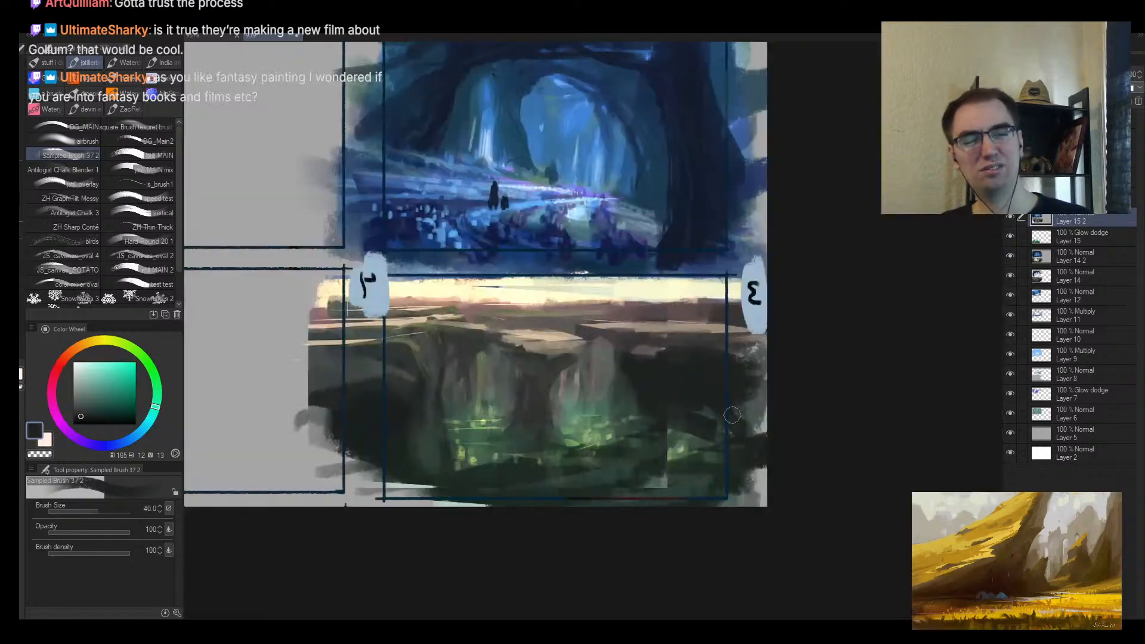
key(bracketright)
key(bracketright)
key(bracketright)
key(bracketright)
key(bracketright)
key(bracketright)
alt+click(685, 402)
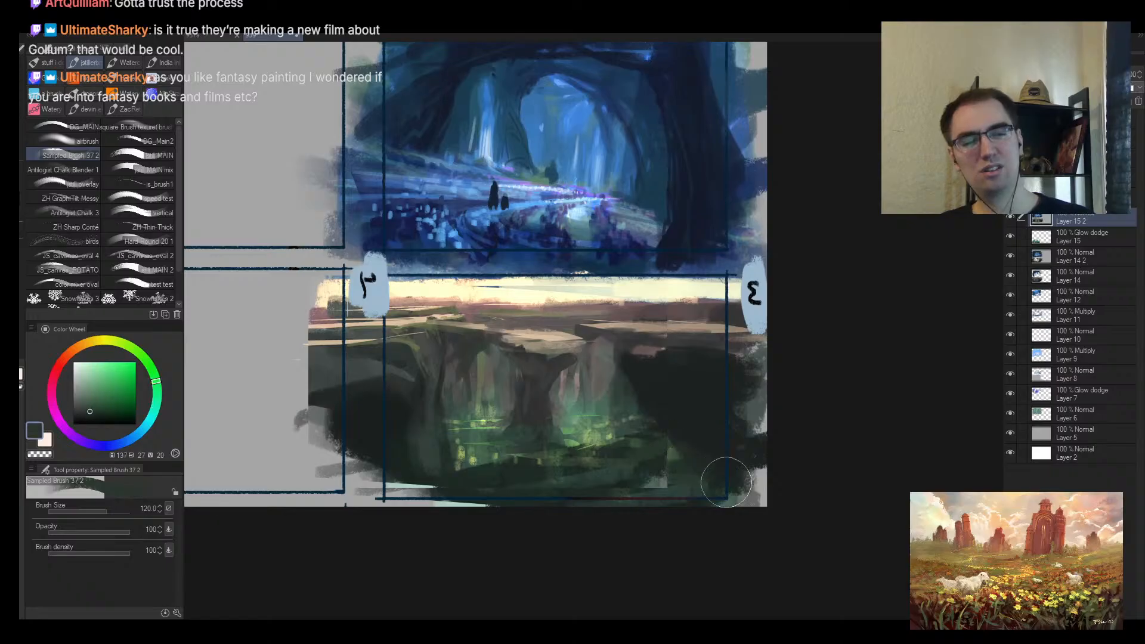
key(bracketleft)
alt+click(692, 449)
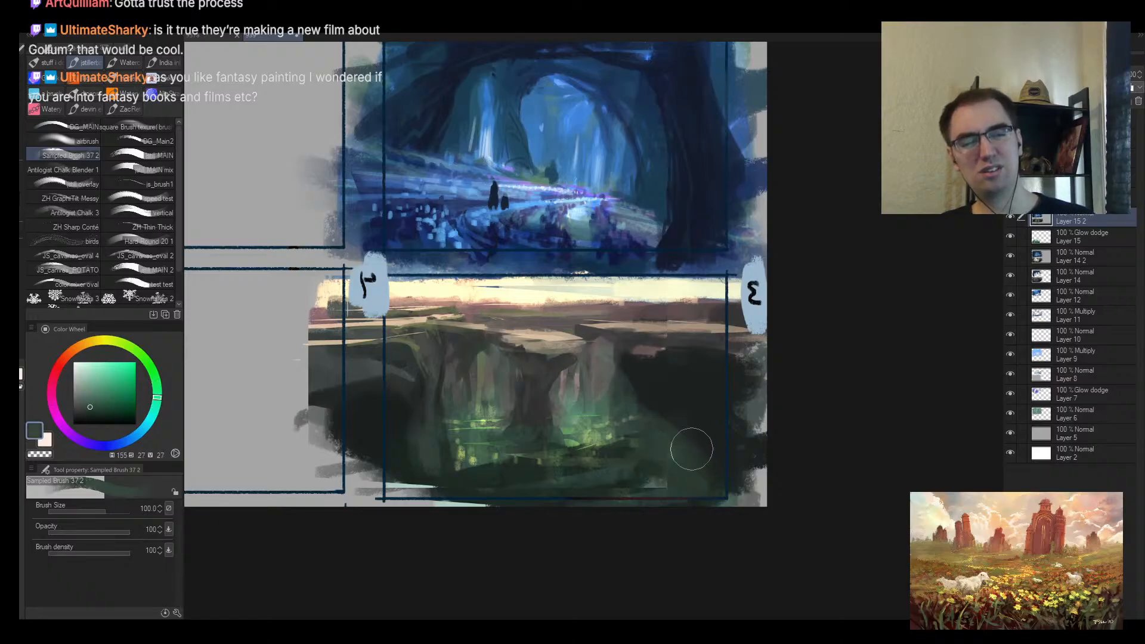
Step: Tidy the dark cliff's upper edge, tan plateau ledge and adjoining floor with sampled colours at brush sizes 25 to 30
key(bracketleft)
key(bracketleft)
key(bracketleft)
key(bracketleft)
key(bracketleft)
key(bracketleft)
alt+click(679, 398)
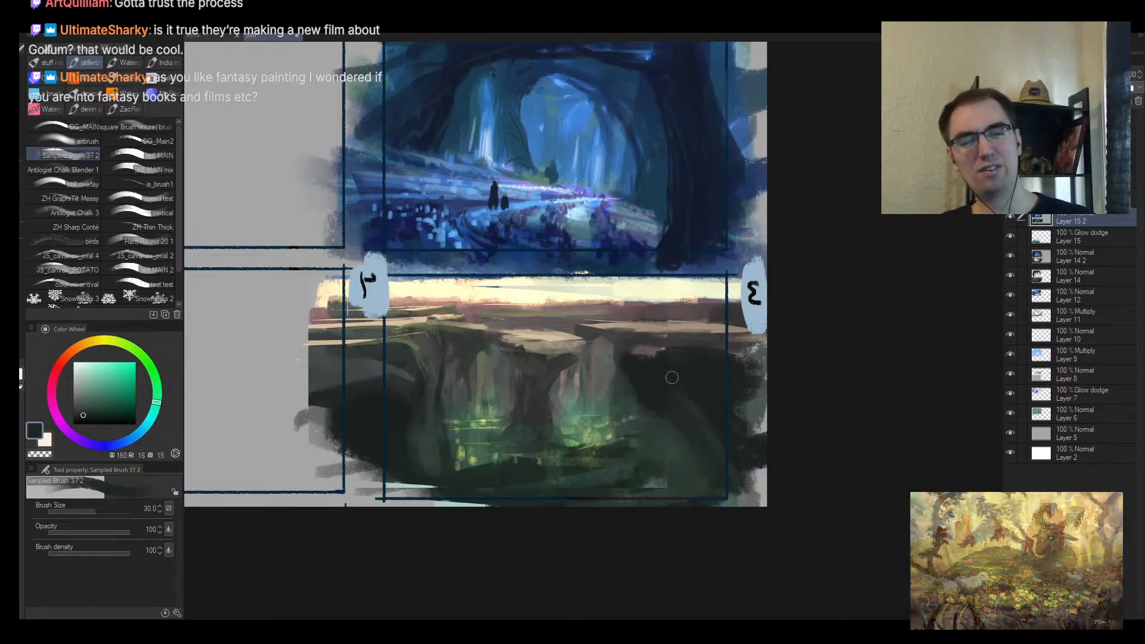
key(bracketleft)
alt+click(672, 377)
alt+click(748, 360)
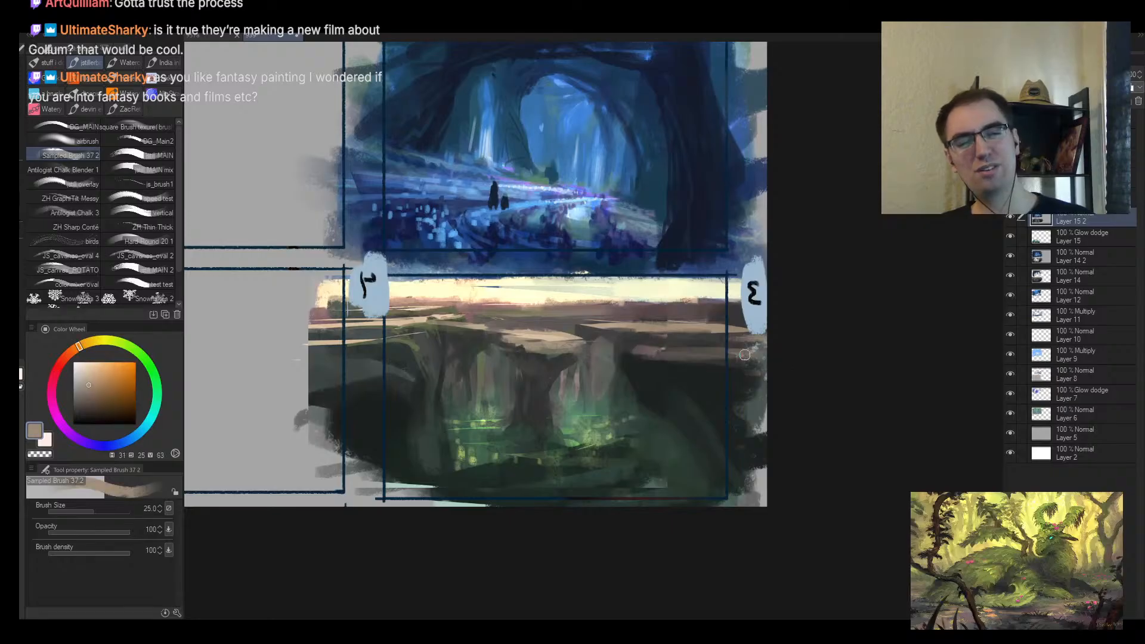
alt+click(673, 368)
alt+click(623, 452)
key(bracketright)
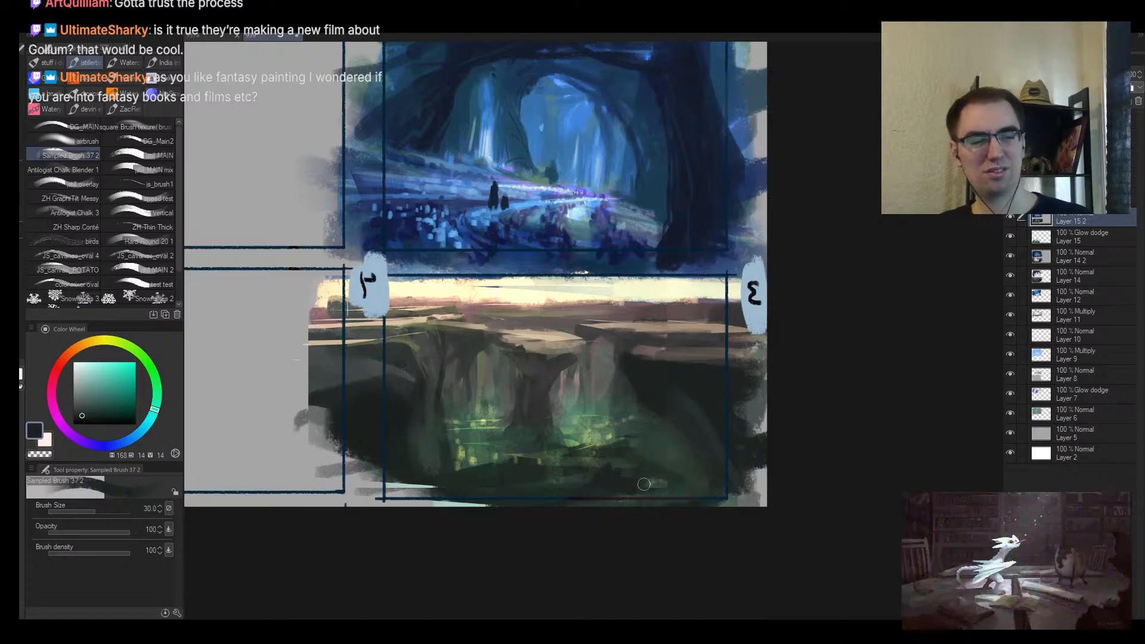
Step: Unmirror the canvas and paint dark green ground strokes over the gaps in panel 3's lower corner beneath number 4
key(h)
scroll(742, 471, down, 4)
scroll(742, 471, up, 5)
key(b)
alt+click(741, 471)
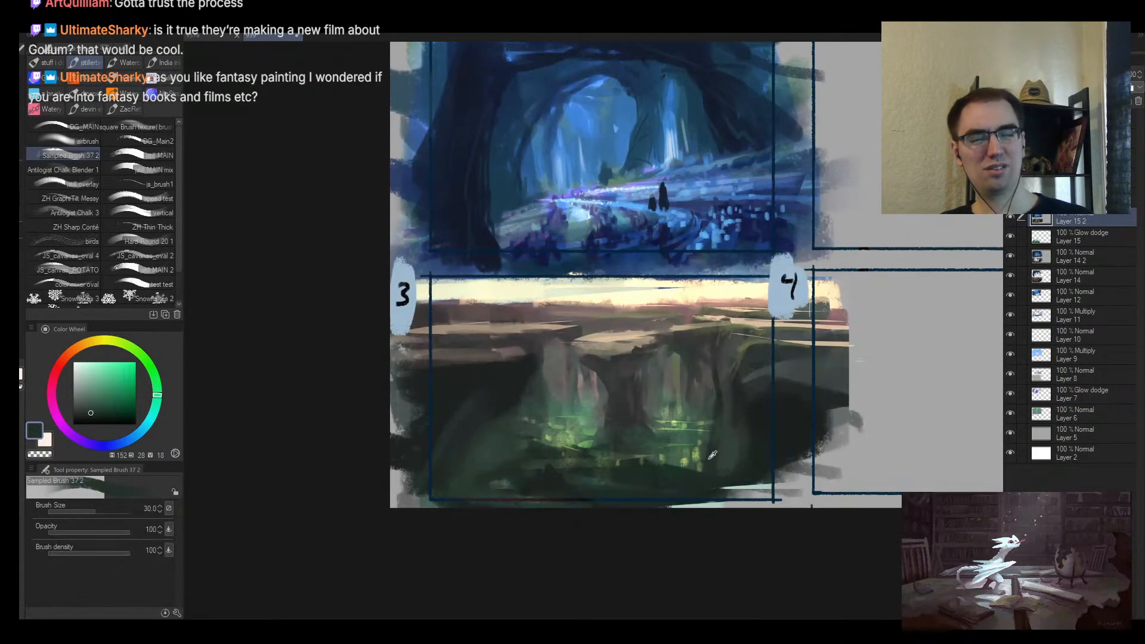
alt+click(740, 471)
mouse_move(738, 469)
mouse_down()
mouse_move(824, 488)
mouse_move(752, 486)
mouse_move(773, 493)
mouse_up()
key([)
key([)
alt+click(791, 476)
alt+click(754, 472)
key(])
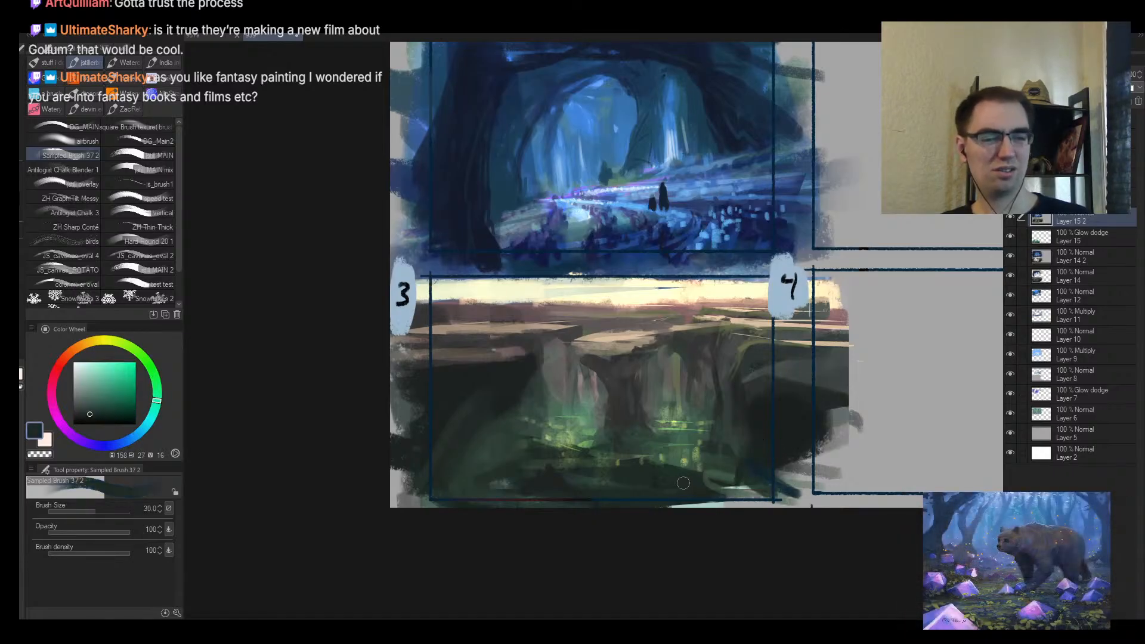
drag(704, 478, 755, 501)
alt+click(678, 439)
Step: Lasso thin flat patches across the foreground floor, brush them with sampled greens at size 50, and deselect
key(l)
mouse_move(663, 464)
mouse_down()
mouse_move(694, 466)
mouse_move(624, 473)
mouse_move(712, 472)
mouse_move(554, 478)
mouse_move(606, 478)
mouse_move(602, 487)
mouse_move(628, 481)
mouse_move(431, 491)
mouse_up()
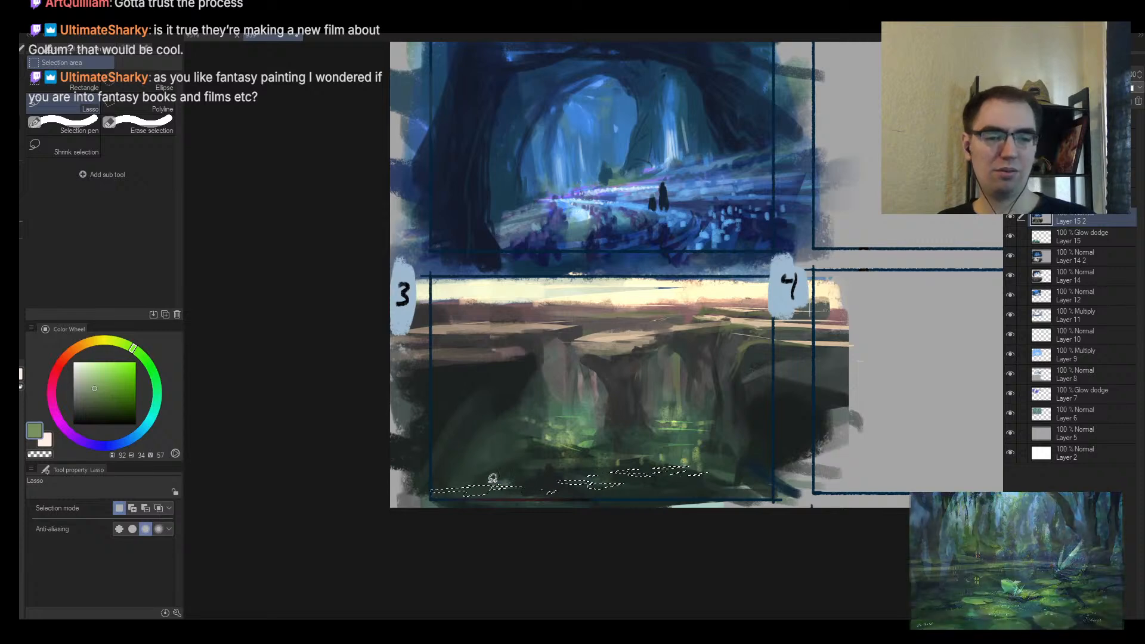
key(b)
alt+click(576, 460)
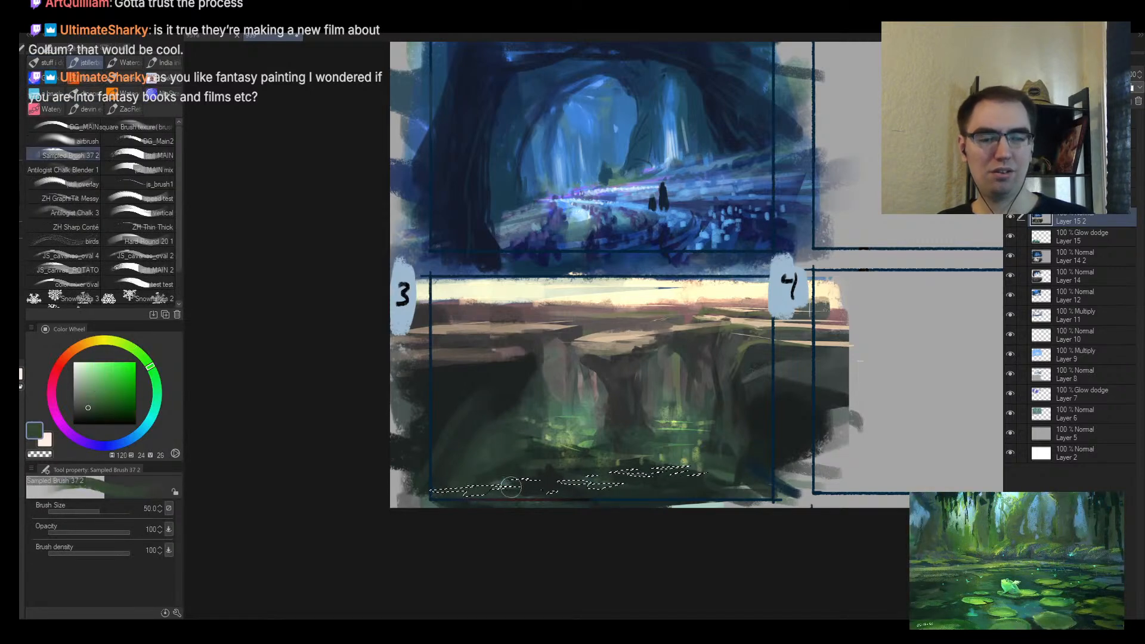
key(ctrl+space)
drag(667, 468, 707, 452)
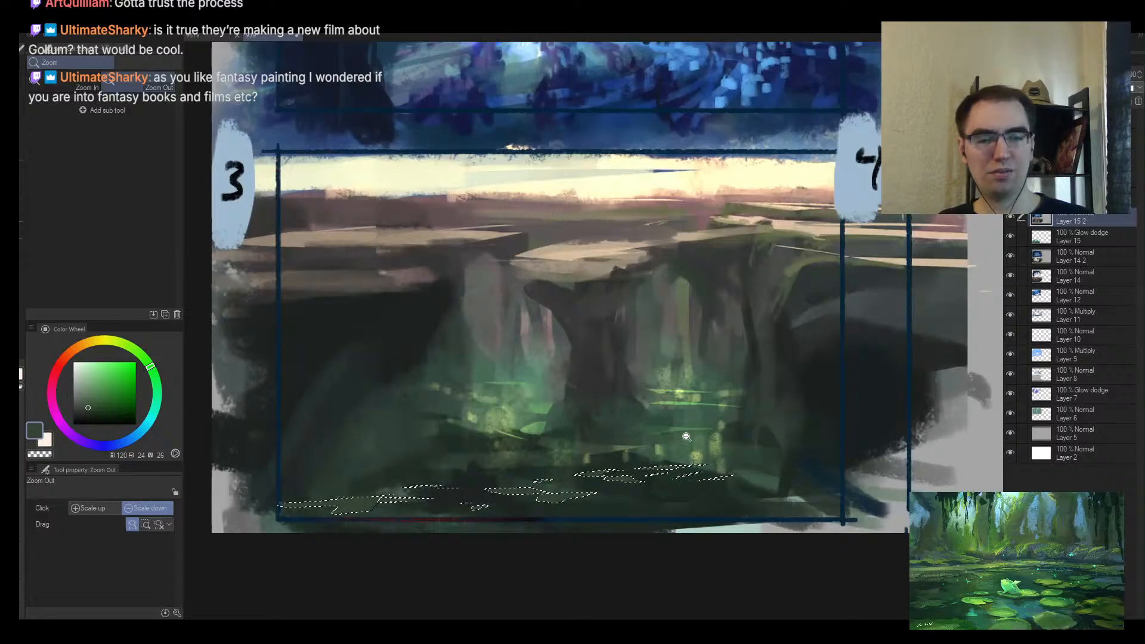
alt+click(674, 431)
key(ctrl+d)
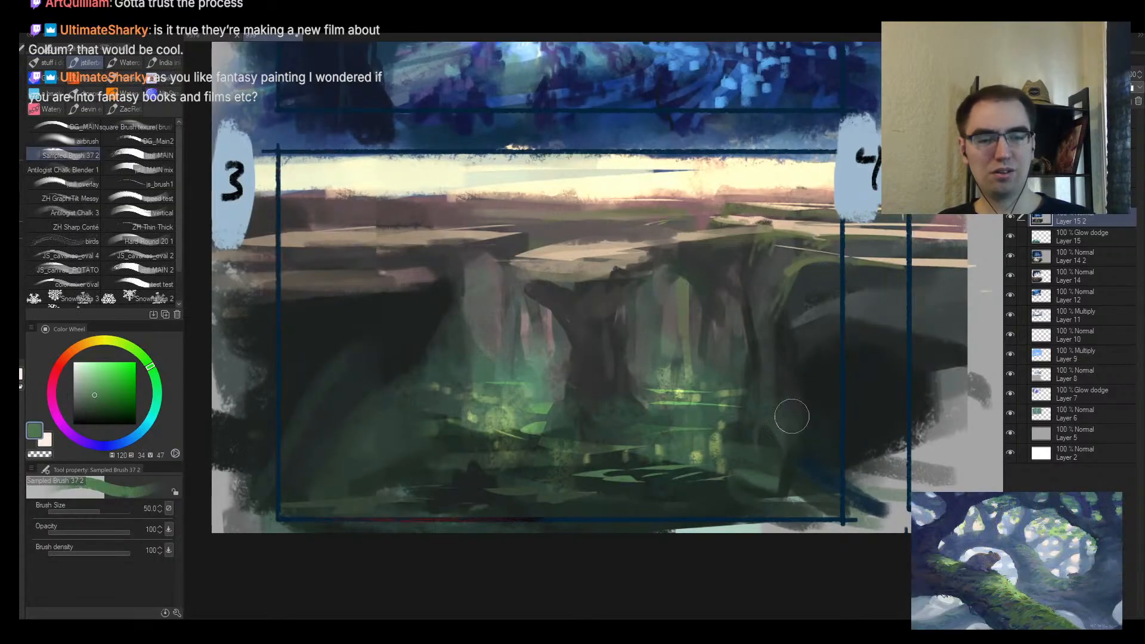
Step: Break up the green foreground patches with sampled floor colours, reducing the brush size to 10 for small dark strokes
key(bracketleft)
key(bracketleft)
key(bracketleft)
key(bracketleft)
drag(527, 484, 600, 476)
alt+click(641, 469)
key(bracketleft)
key(bracketleft)
key(bracketleft)
key(bracketleft)
drag(676, 452, 638, 448)
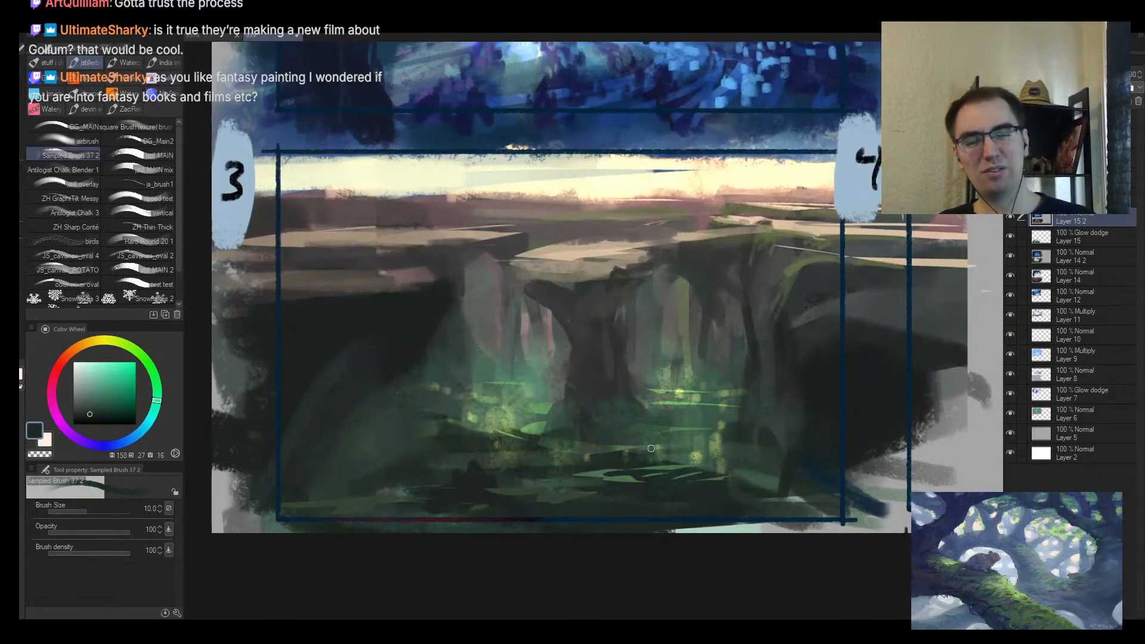
key(bracketleft)
key(bracketleft)
Step: Paint small dark silhouettes on the glowing canyon floor on both sides of the pillar, using brush sizes 7 to 12
alt+click(548, 422)
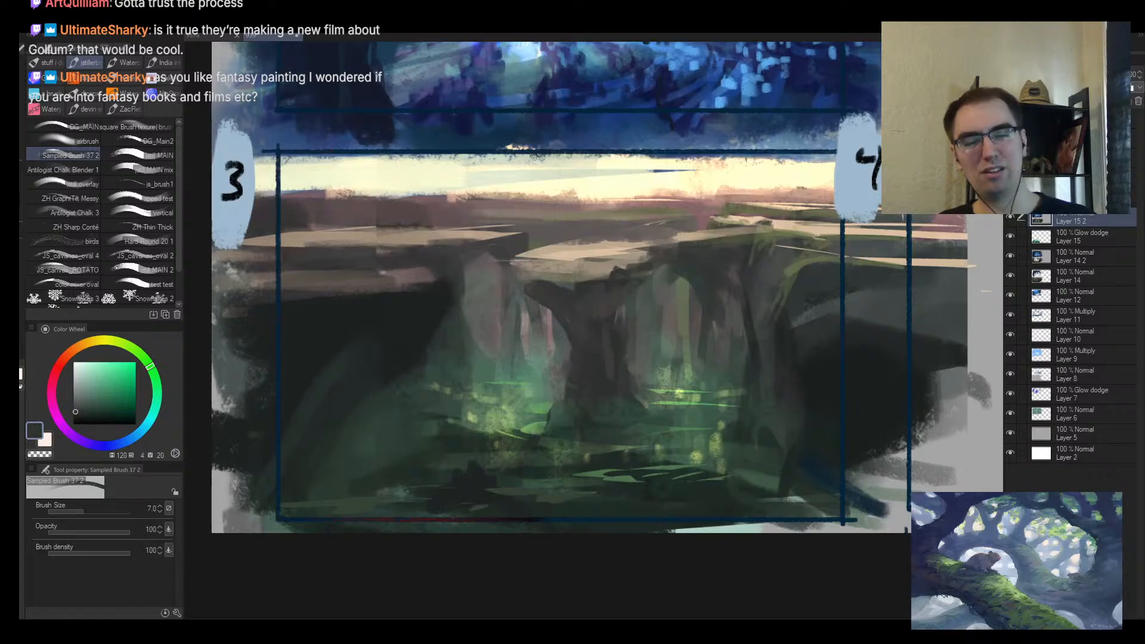
mouse_move(548, 418)
mouse_down()
mouse_move(556, 393)
mouse_move(520, 412)
mouse_up()
key(bracketright)
key(bracketright)
key(bracketright)
key(bracketright)
key(bracketright)
key(bracketleft)
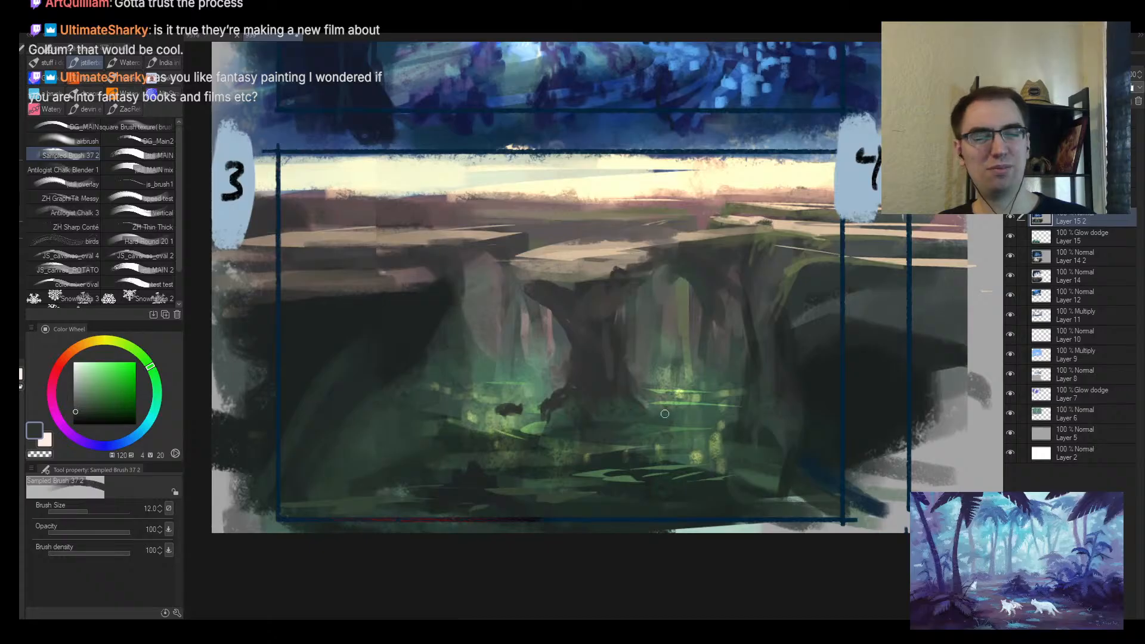
drag(663, 411, 679, 420)
Step: Reshape the small silhouettes beside the pillar with sampled green and dark colours, reducing the brush size to 10
key(bracketright)
mouse_move(484, 418)
mouse_down()
mouse_move(528, 412)
mouse_move(458, 422)
mouse_move(495, 412)
mouse_move(472, 409)
mouse_move(543, 408)
mouse_move(449, 411)
mouse_move(454, 401)
mouse_move(478, 421)
mouse_up()
alt+click(508, 434)
alt+click(477, 418)
key(bracketleft)
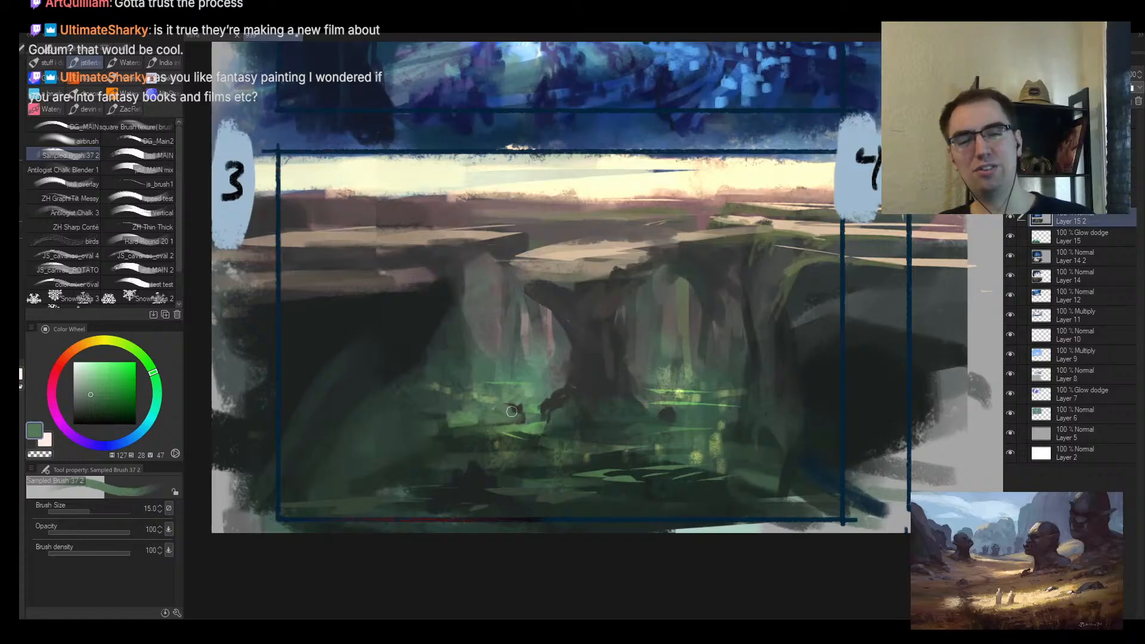
key(bracketleft)
alt+click(537, 411)
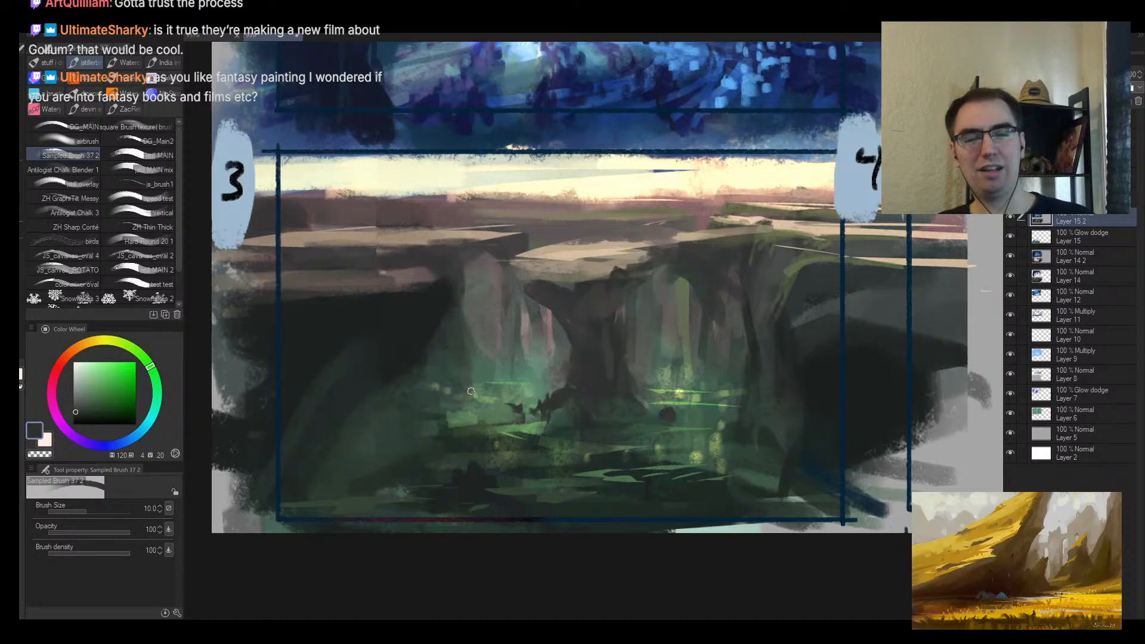
Step: Mirror the canvas and paint sampled dark strokes up the back cliff's base beside the pillar
key(slash)
key(h)
scroll(740, 379, up, 3)
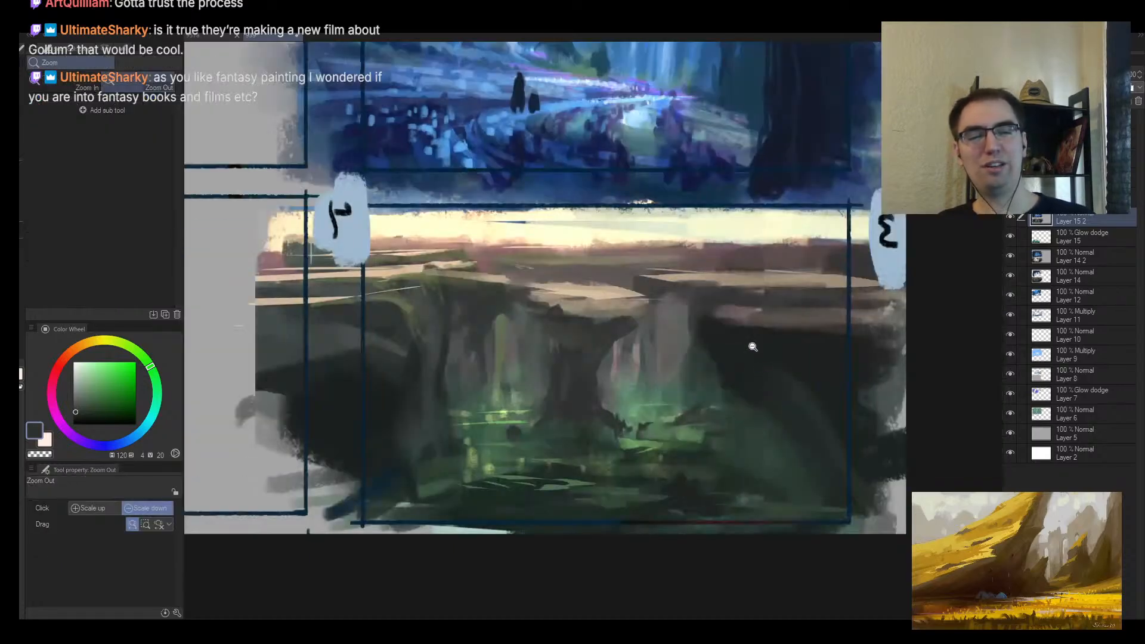
key(b)
alt+click(679, 388)
key(bracketright)
key(bracketright)
alt+click(669, 401)
mouse_move(677, 402)
mouse_down()
mouse_move(659, 405)
mouse_move(692, 356)
mouse_move(670, 382)
mouse_move(690, 295)
mouse_move(655, 358)
mouse_up()
alt+click(679, 388)
Step: Paint dark vertical crevices down the back cliff from the plateau's underside at brush size 15
alt+click(699, 316)
key(bracketright)
alt+click(704, 312)
mouse_move(677, 293)
mouse_down()
mouse_move(661, 315)
mouse_move(657, 378)
mouse_up()
drag(660, 317, 659, 355)
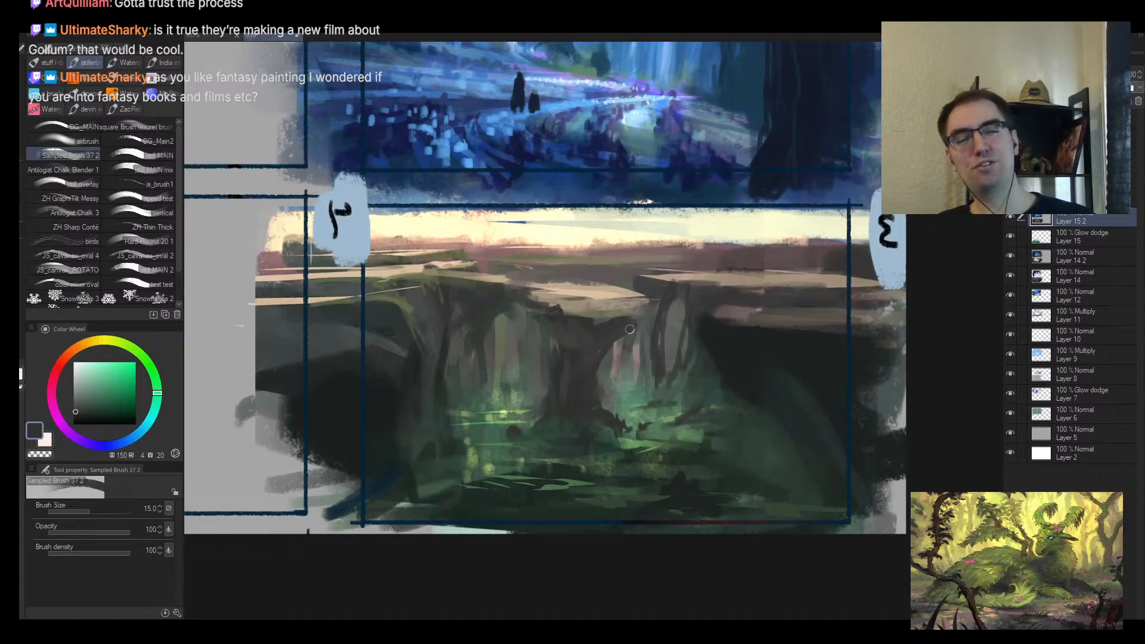
Step: Brush a sampled muted pink (12, 14, 55) onto the back cliffs around the pillar, enlarging the brush to 30
alt+click(639, 358)
key(bracketright)
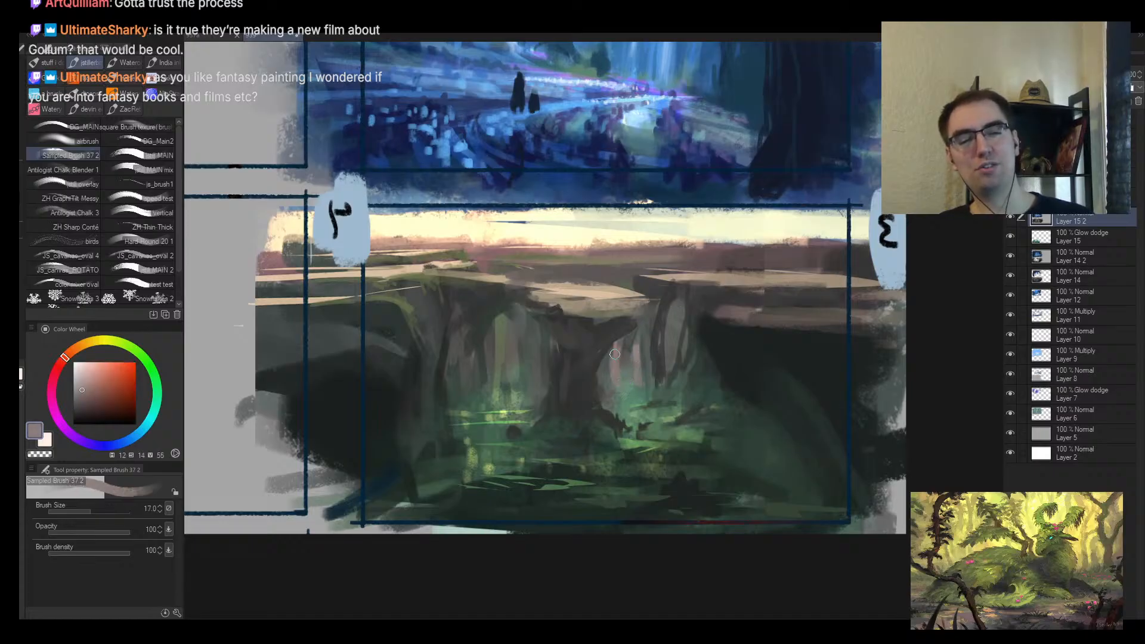
key(bracketright)
key(bracketright)
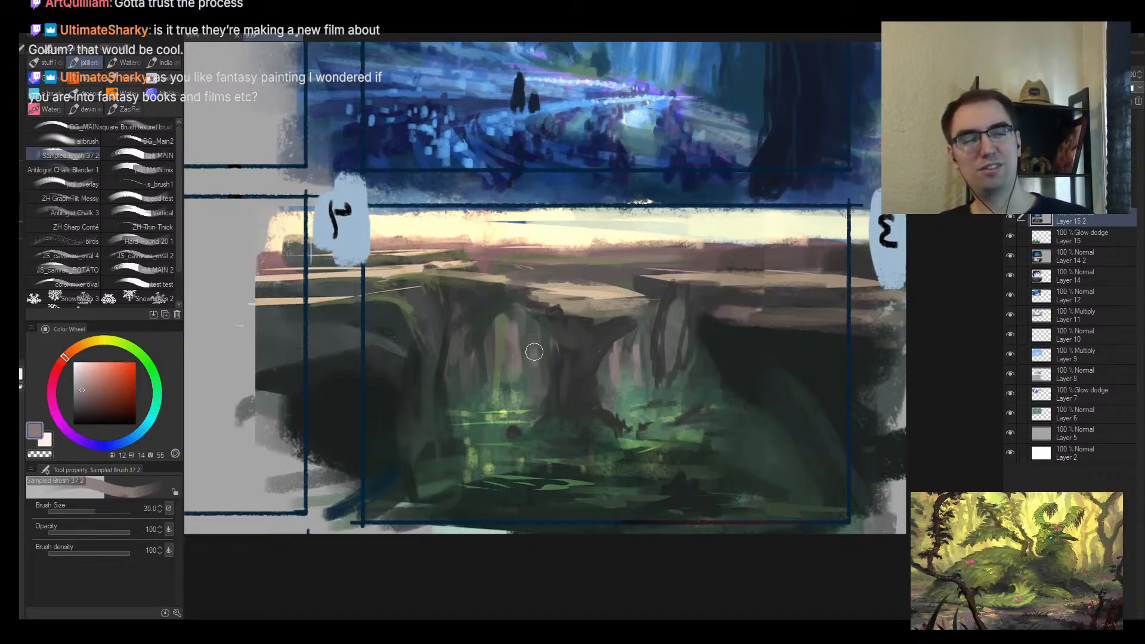
Step: Extend the muted pink brushwork across the back cliff beside the pillar
mouse_move(492, 338)
mouse_down()
mouse_move(485, 386)
mouse_move(461, 339)
mouse_up()
key(alt+space)
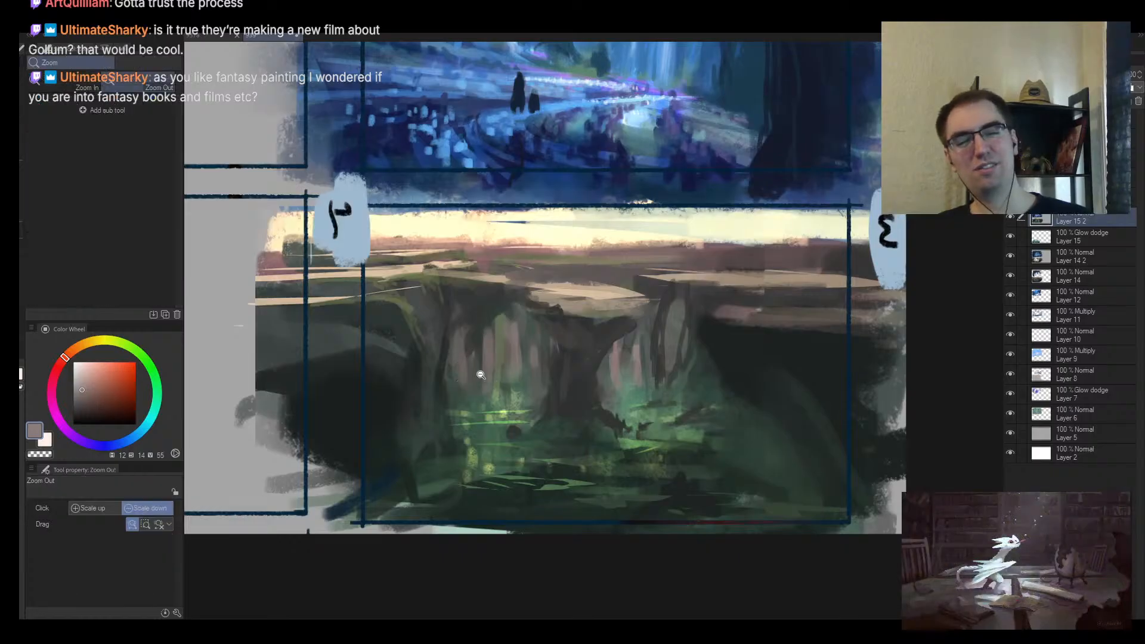
alt+click(478, 373)
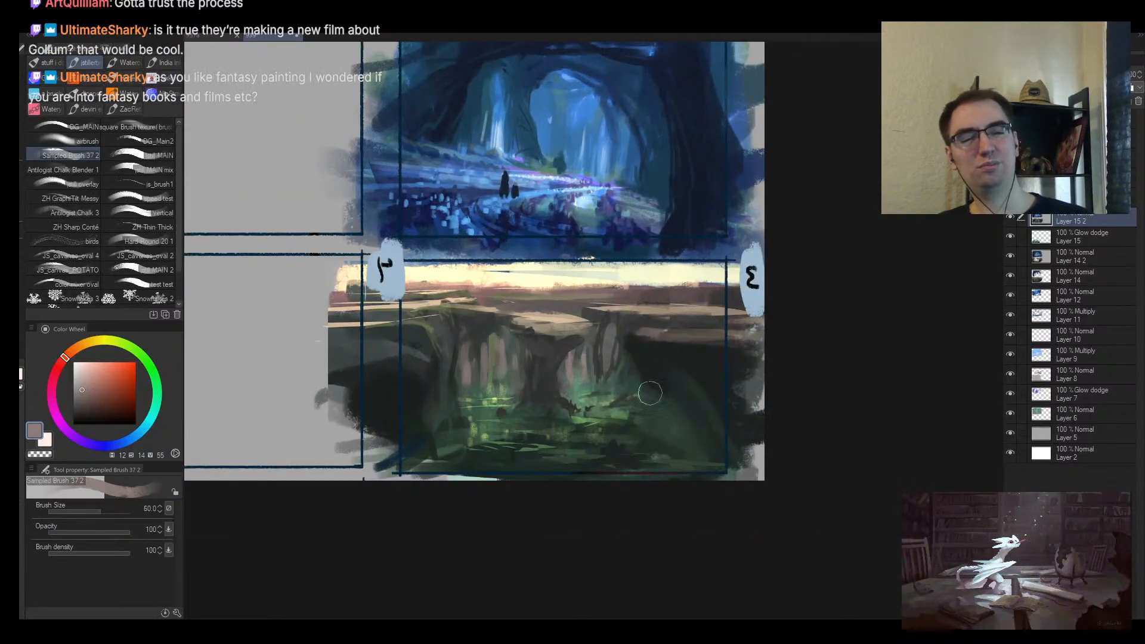
Step: Paint low distant landforms along panel 3's horizon with sampled reddish browns (5, 19, 51) and (353, 19, 37), reducing the brush size to 20
key(bracketleft)
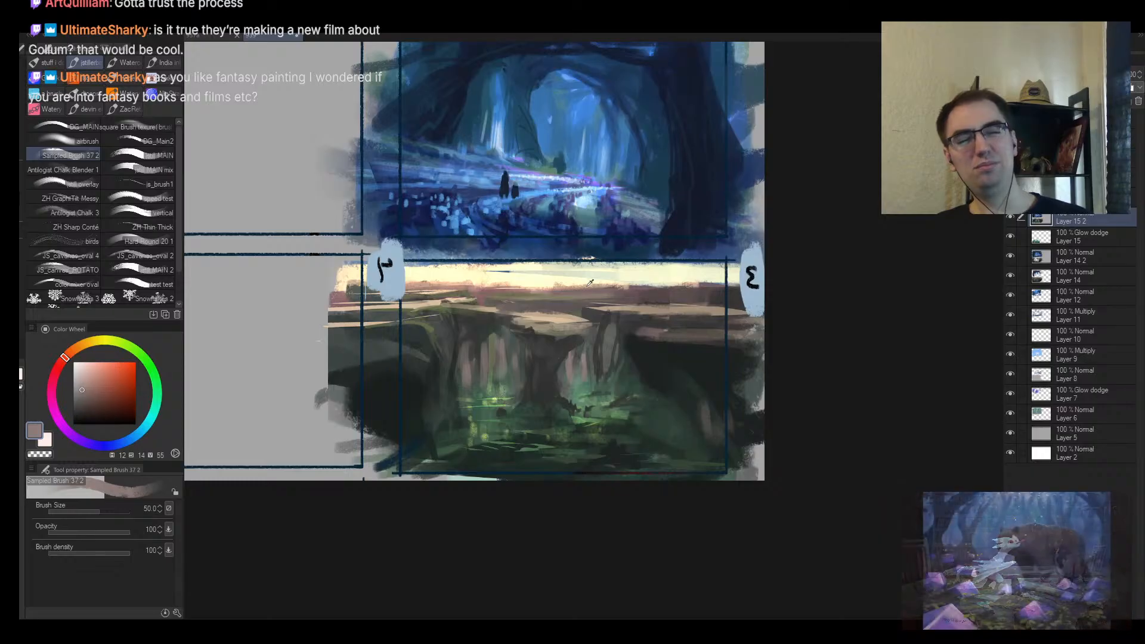
alt+click(554, 288)
key(bracketleft)
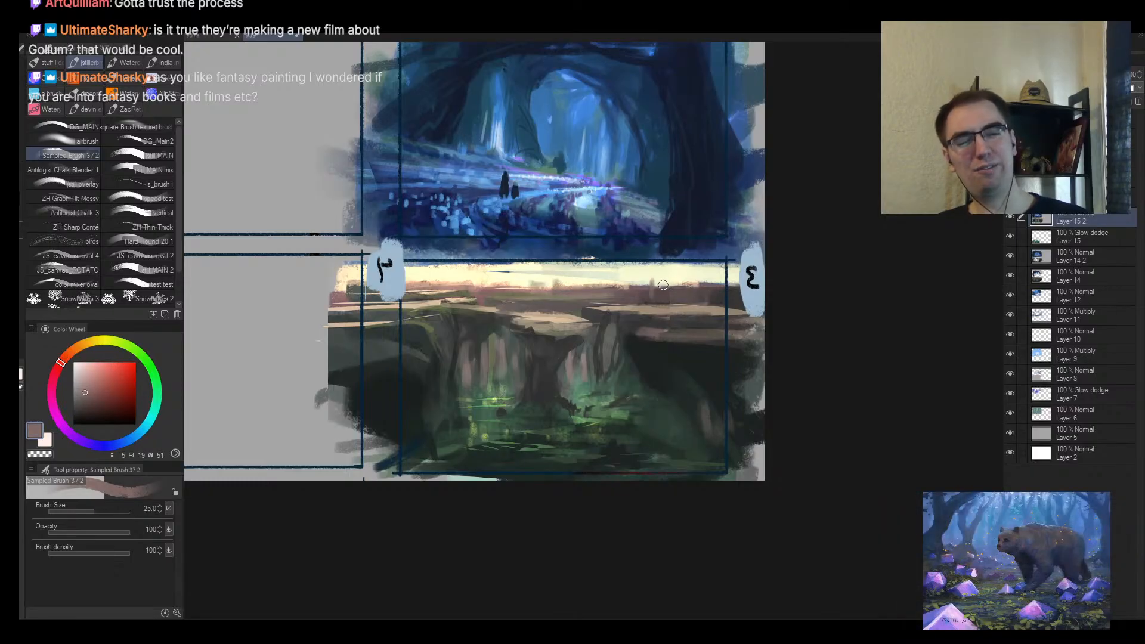
alt+click(650, 288)
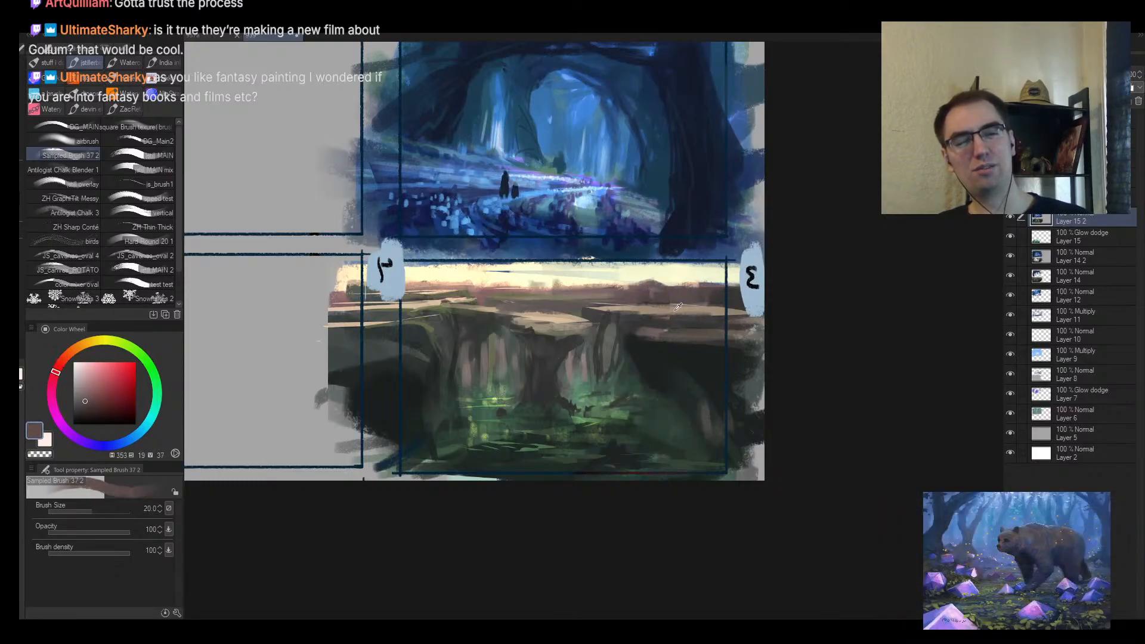
Step: Touch up the plateau's sunlit top with sampled tans (31, 24, 60) and (33, 27, 84), reducing the brush size to 10
alt+click(678, 307)
scroll(551, 322, up, 2)
key(bracketleft)
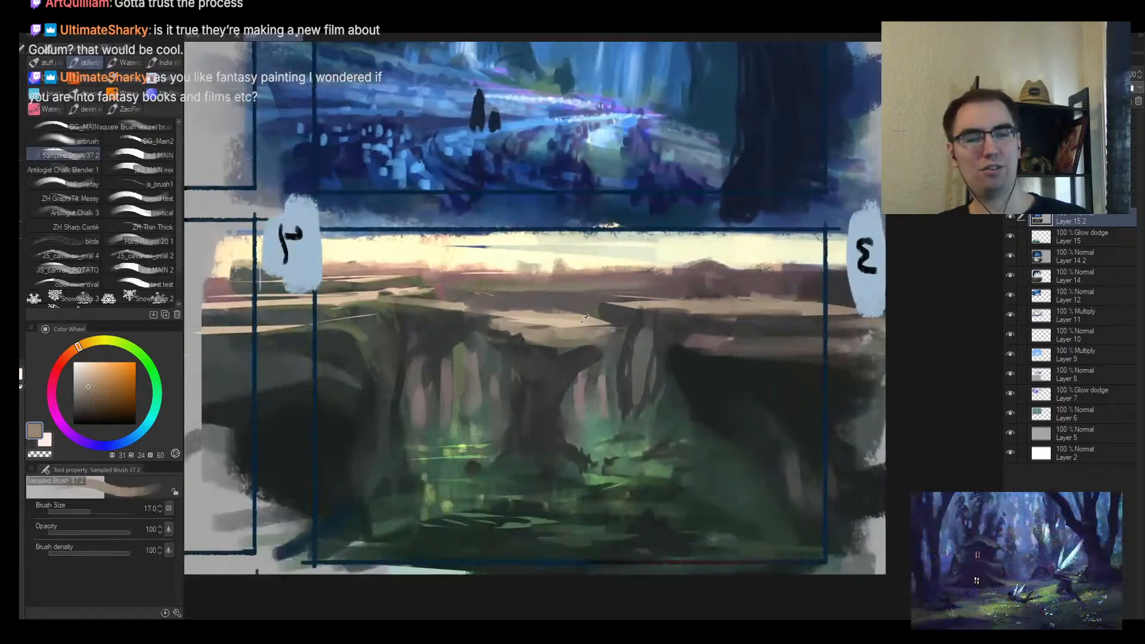
alt+click(554, 326)
key(bracketleft)
key(bracketleft)
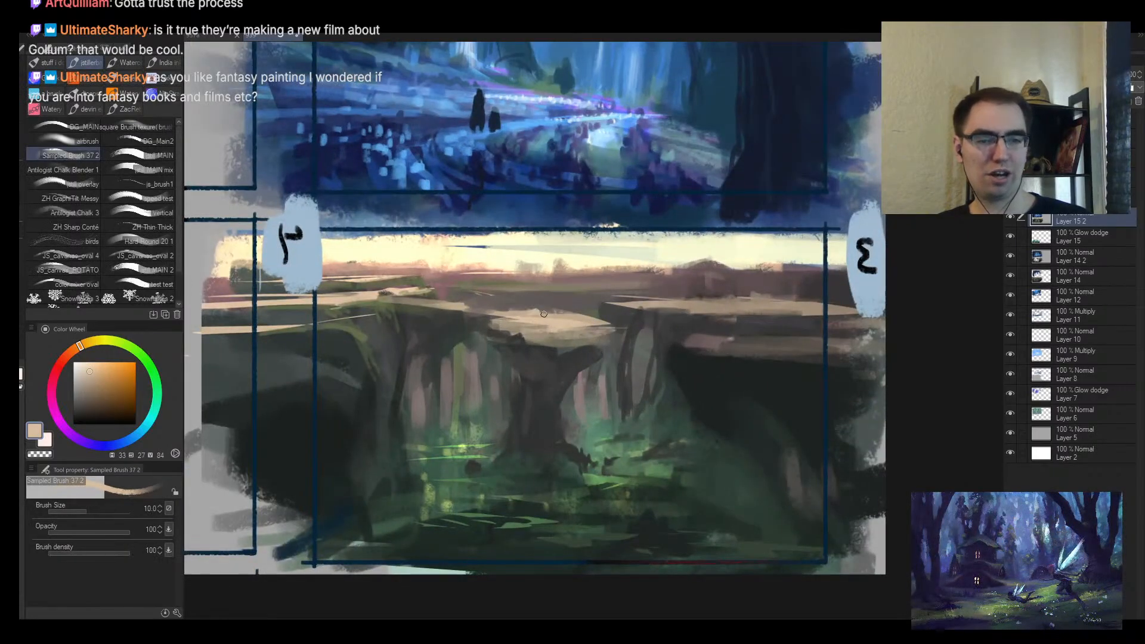
Step: Sample tan tones from the terrain and paint a light stroke along the left cliff top in thumbnail 3 at brush size 6
alt+click(553, 305)
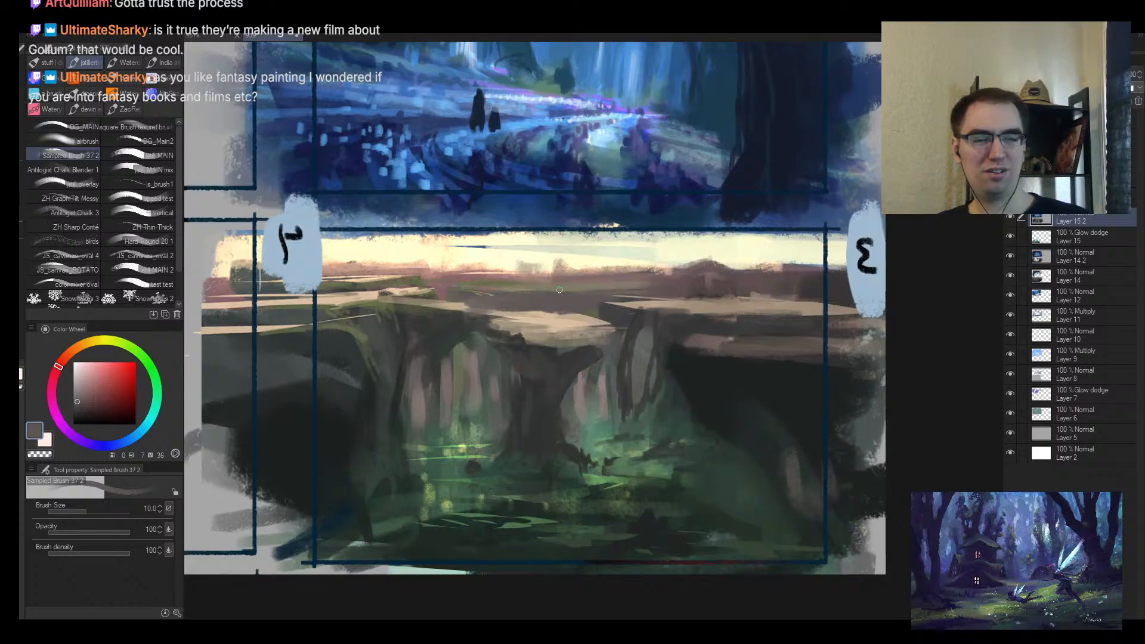
key(bracketleft)
alt+click(380, 289)
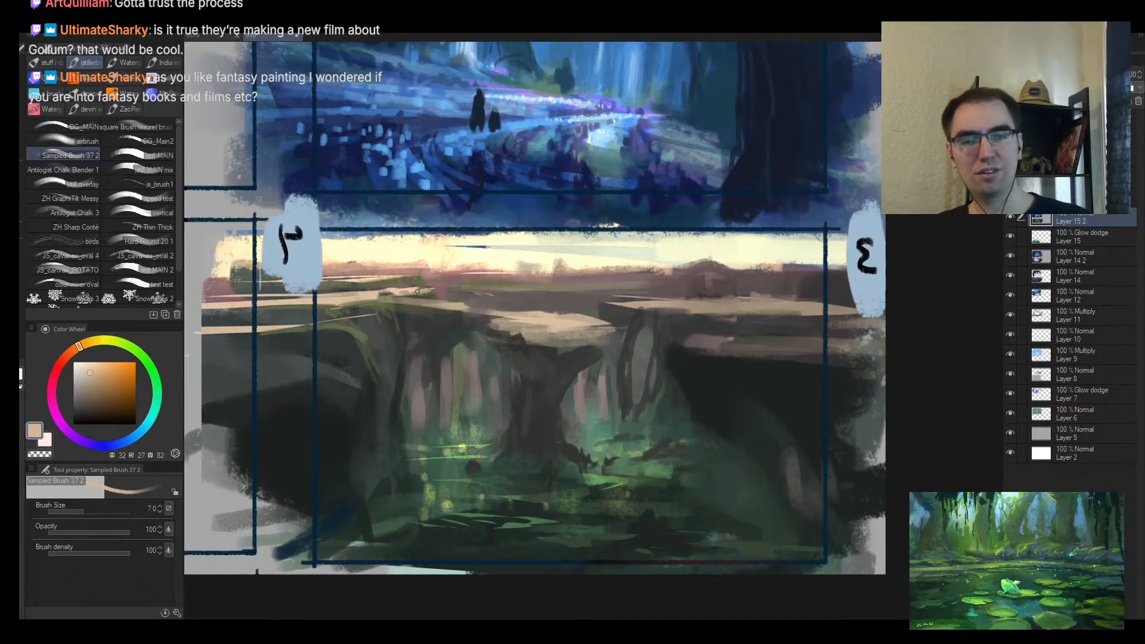
key(bracketleft)
alt+click(360, 296)
drag(321, 306, 377, 302)
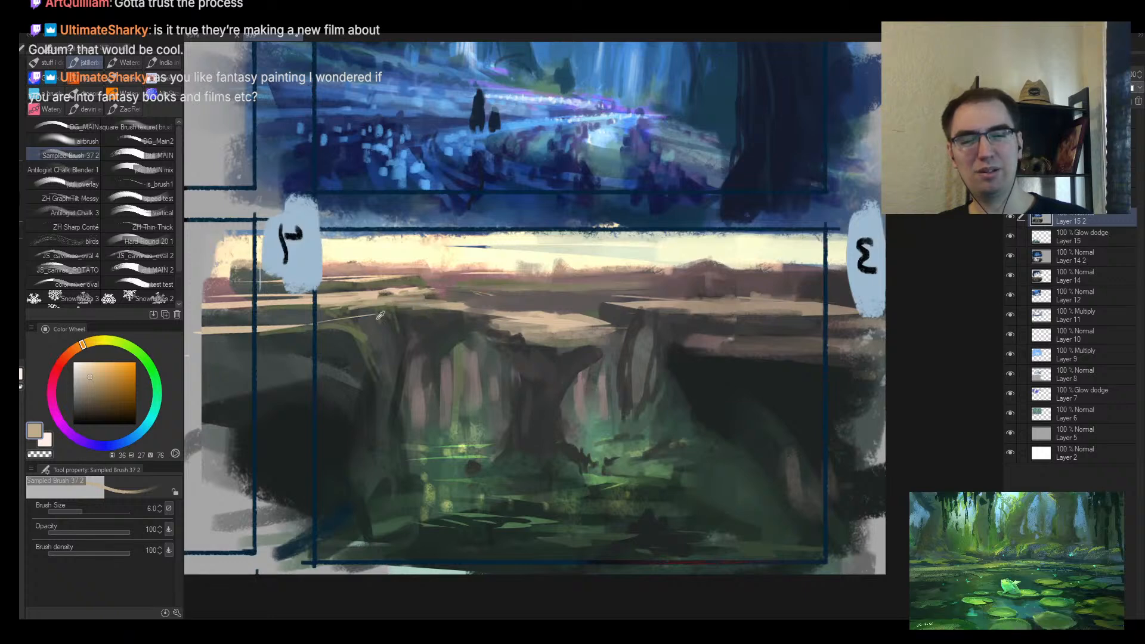
Step: Sample a muted pink and paint a stroke along the rim of the left cliff top
alt+click(380, 315)
alt+click(312, 316)
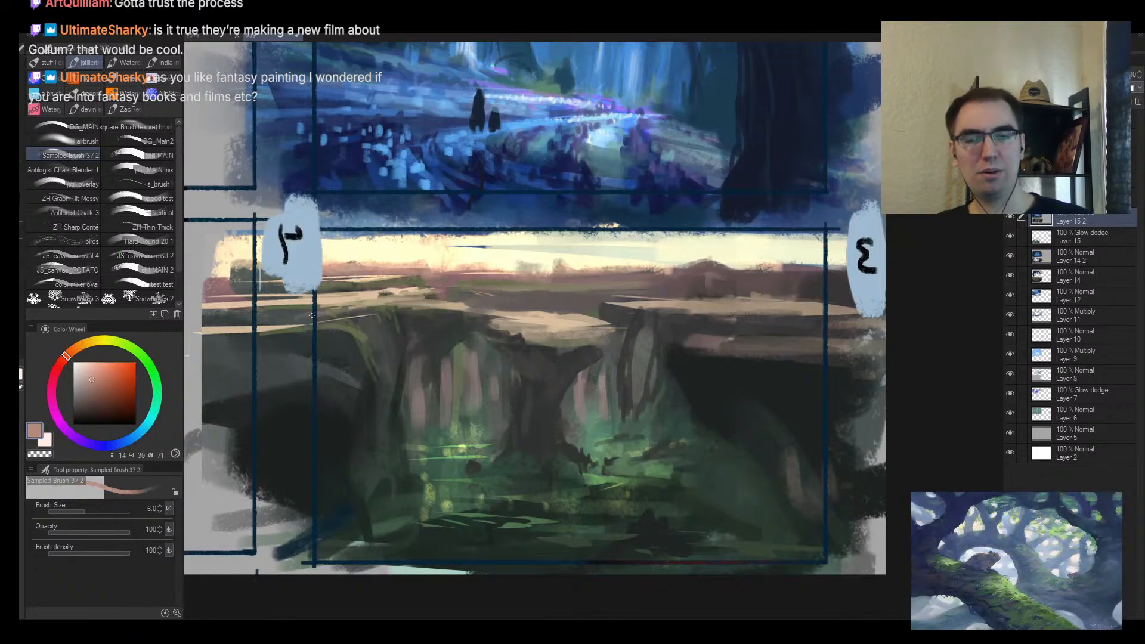
drag(312, 321, 380, 309)
key(bracketright)
key(bracketright)
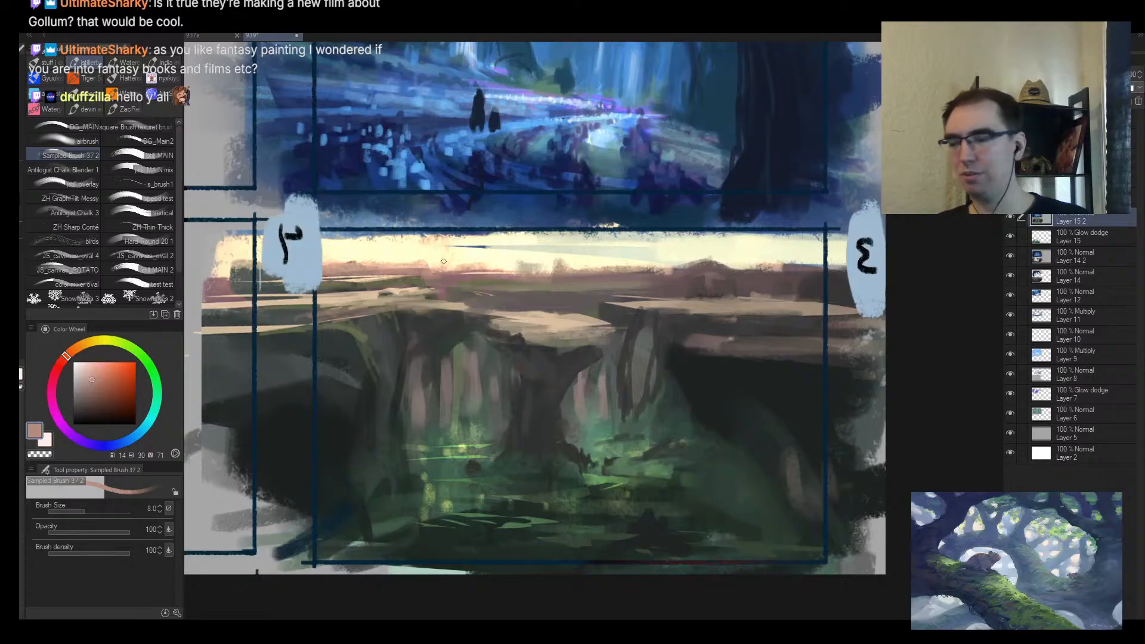
Step: Sample dark and tan tones around the left cliff and dab tan onto the plain above it at brush size 20
key(ctrl+space)
ctrl+click(432, 309)
key(bracketright)
alt+click(349, 323)
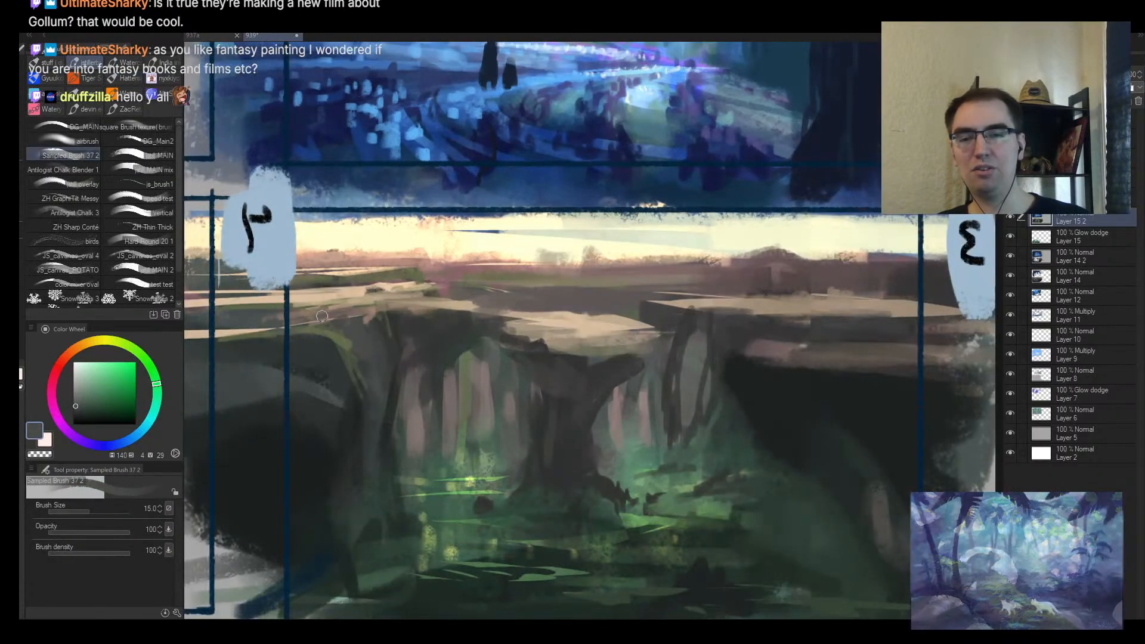
key(bracketright)
key(bracketright)
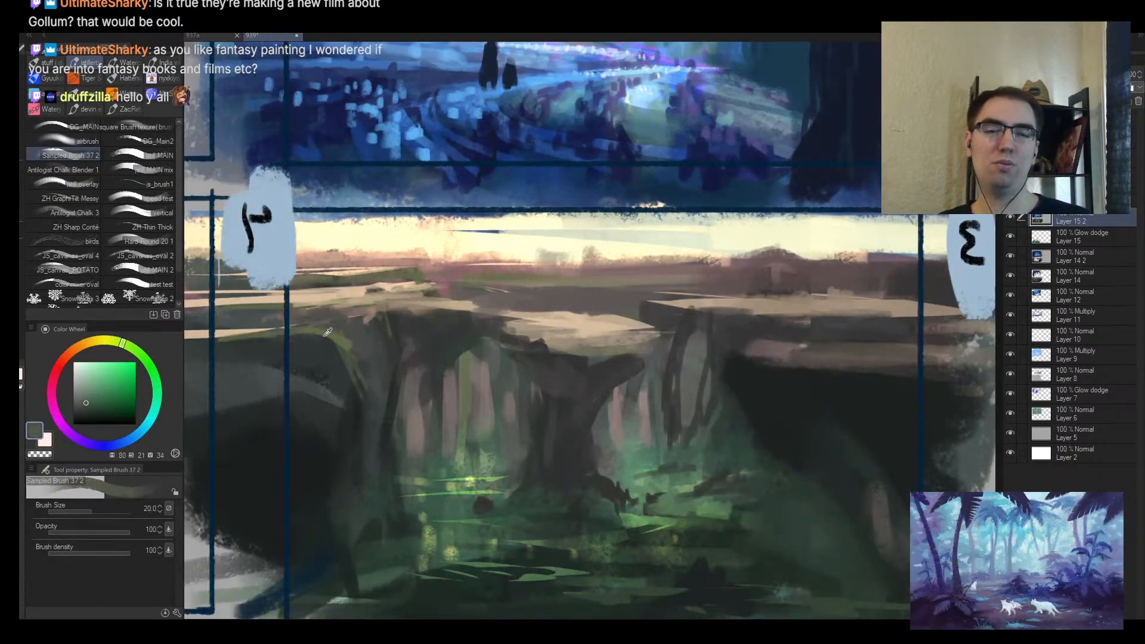
alt+click(353, 289)
drag(353, 289, 345, 283)
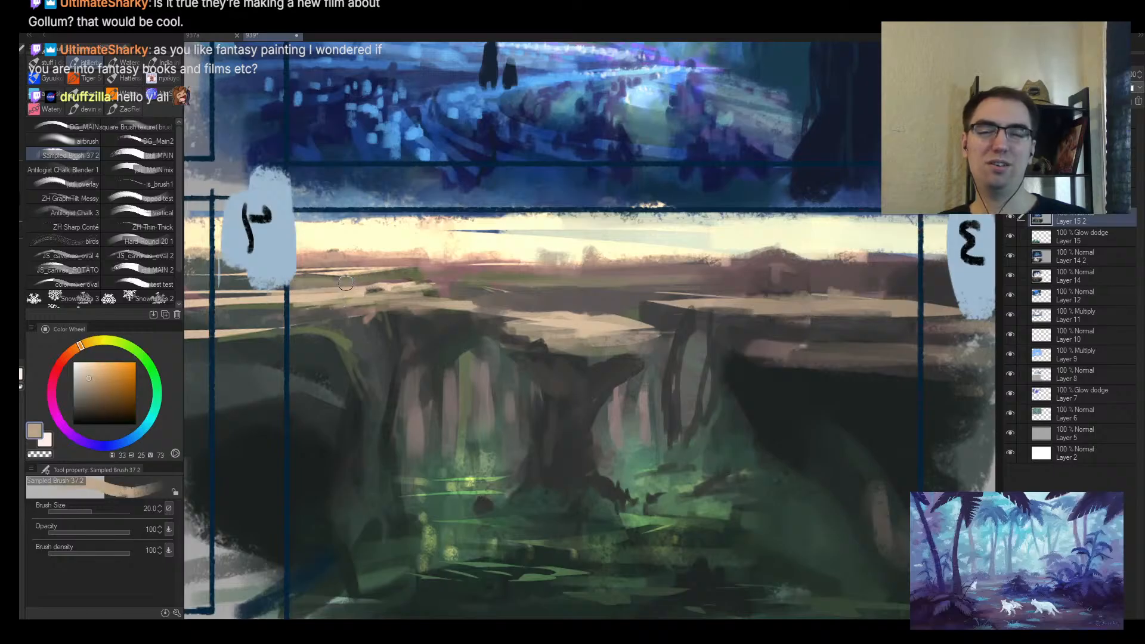
Step: Reduce the brush size to 8 and touch up the distant plain near the horizon with a sampled colour
key(bracketleft)
key(bracketleft)
key(bracketleft)
key(bracketleft)
key(bracketleft)
key(bracketleft)
key(bracketleft)
alt+click(503, 281)
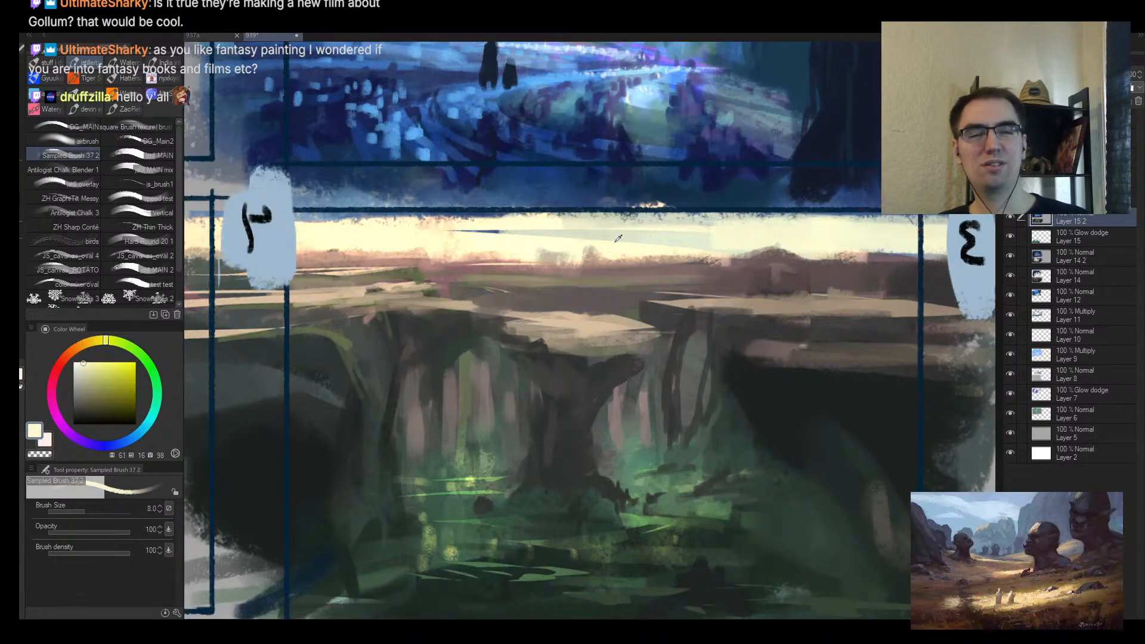
mouse_move(502, 281)
mouse_down()
mouse_move(543, 277)
mouse_move(485, 281)
mouse_move(620, 277)
mouse_move(574, 299)
mouse_move(532, 282)
mouse_move(624, 278)
mouse_move(527, 284)
mouse_move(646, 281)
mouse_move(567, 279)
mouse_move(643, 267)
mouse_move(489, 264)
mouse_move(691, 262)
mouse_move(490, 257)
mouse_up()
Step: Sample the pale cream of the sky and paint over the distant hill shapes to flatten the horizon line
key(bracketright)
alt+click(574, 299)
key(bracketright)
alt+click(643, 266)
key(bracketright)
key(bracketright)
key(bracketright)
key(bracketright)
alt+click(656, 243)
drag(588, 251, 677, 248)
mouse_move(531, 236)
mouse_down()
mouse_move(418, 228)
mouse_move(775, 233)
mouse_move(661, 242)
mouse_move(626, 263)
mouse_up()
key(ctrl+alt+space)
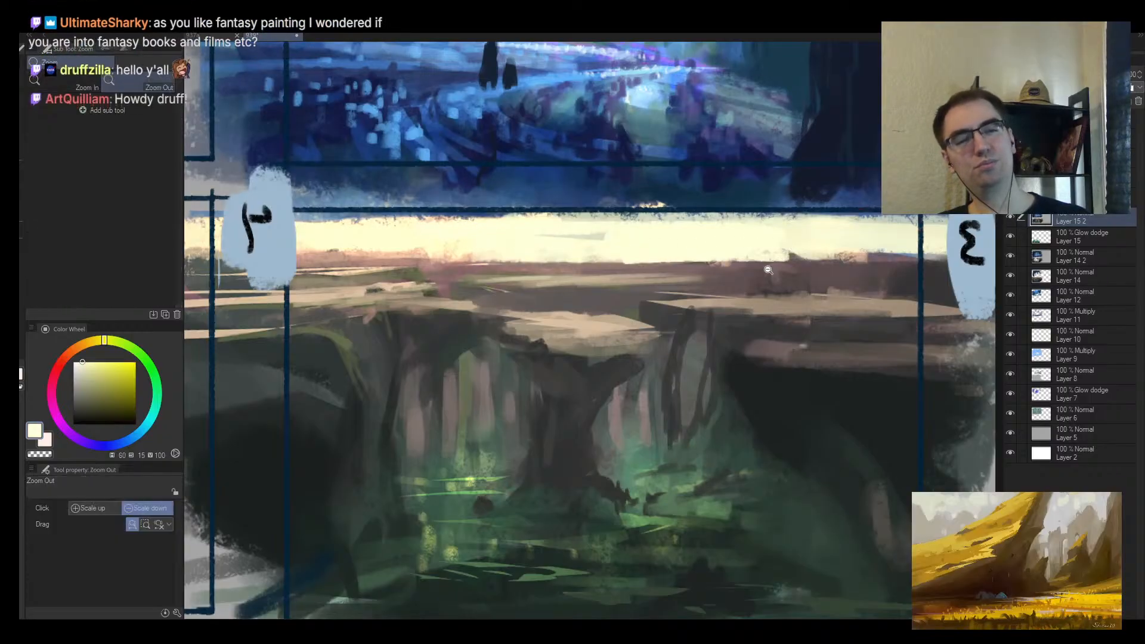
drag(768, 271, 698, 269)
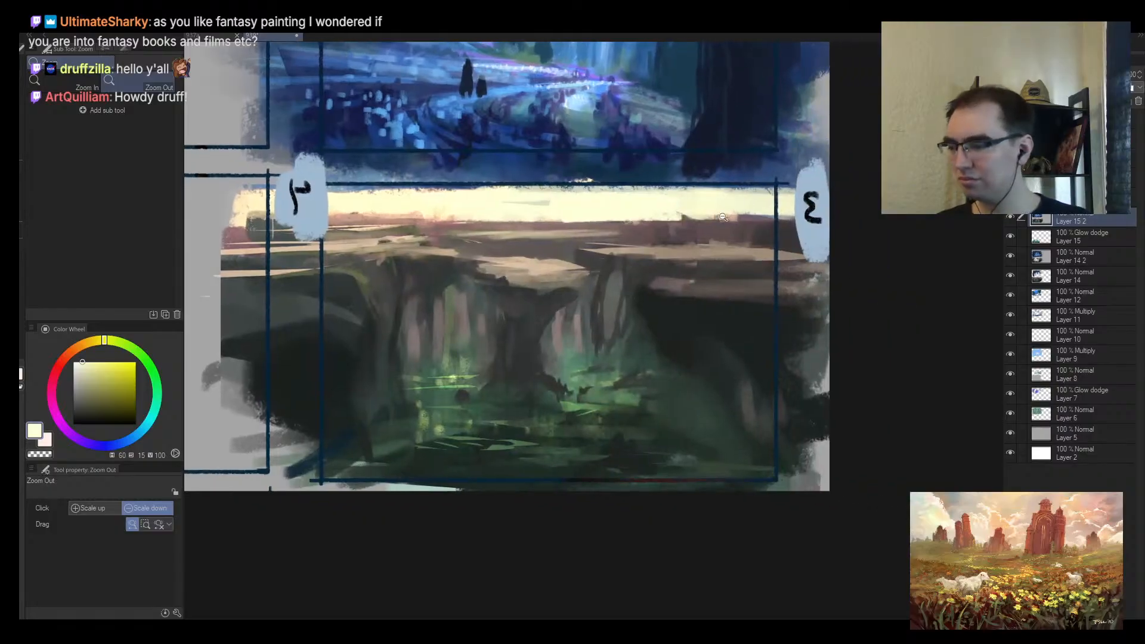
Step: Sample dark trunk tones and extend the slender tree right of the central pillar down to the swamp floor
scroll(652, 306, up, 1)
mouse_move(638, 317)
mouse_down()
mouse_move(626, 334)
mouse_move(637, 339)
mouse_move(650, 308)
mouse_up()
alt+click(577, 299)
alt+click(572, 315)
mouse_move(577, 299)
mouse_down()
mouse_move(580, 328)
mouse_move(573, 290)
mouse_move(570, 340)
mouse_move(585, 289)
mouse_move(573, 348)
mouse_move(602, 278)
mouse_move(578, 361)
mouse_up()
alt+click(585, 293)
key(bracketleft)
key(bracketleft)
key(bracketright)
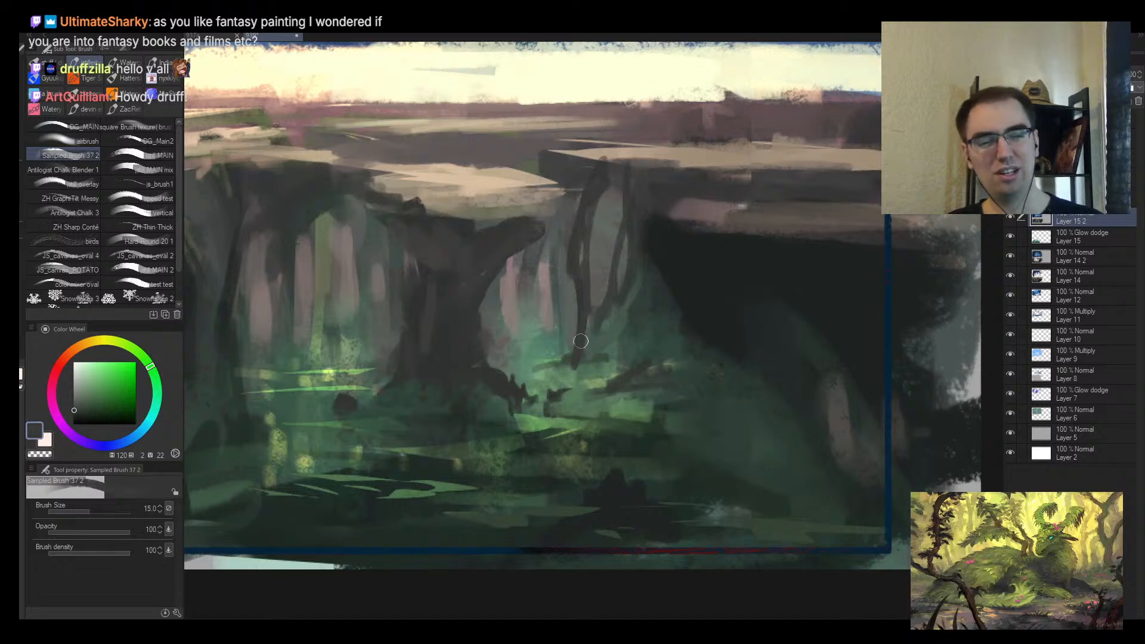
key(bracketright)
mouse_move(582, 322)
mouse_down()
mouse_move(592, 346)
mouse_move(571, 366)
mouse_move(545, 361)
mouse_up()
drag(579, 308, 586, 356)
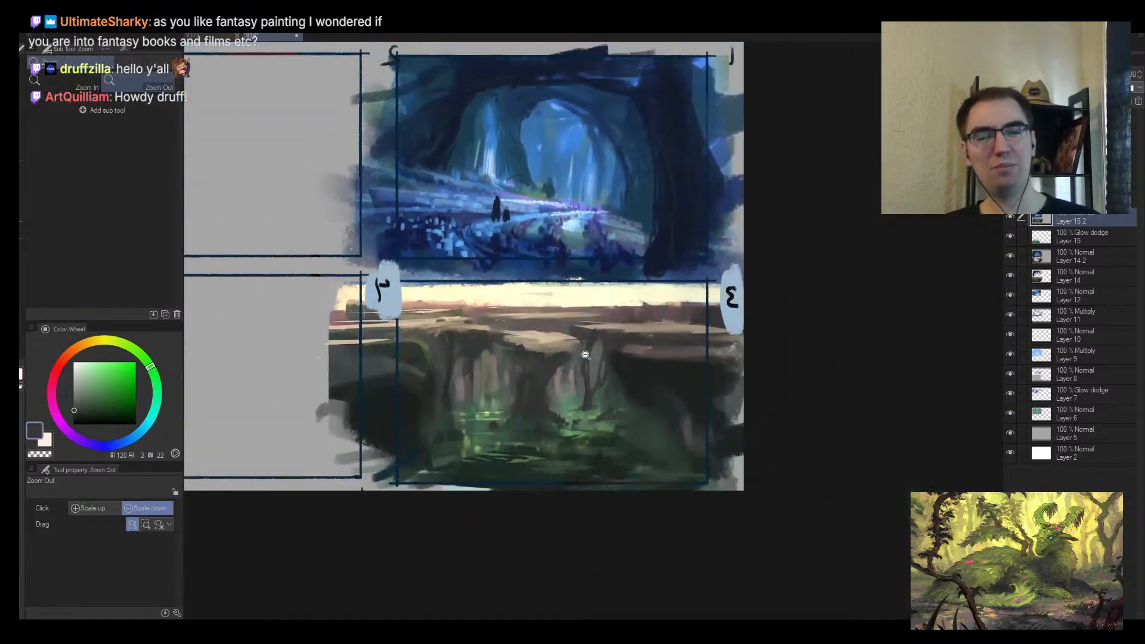
Step: Sample colours around the left cliff edge and rework the ledge beside the central platform with a smaller brush
drag(530, 324, 551, 311)
drag(438, 328, 505, 357)
alt+click(491, 347)
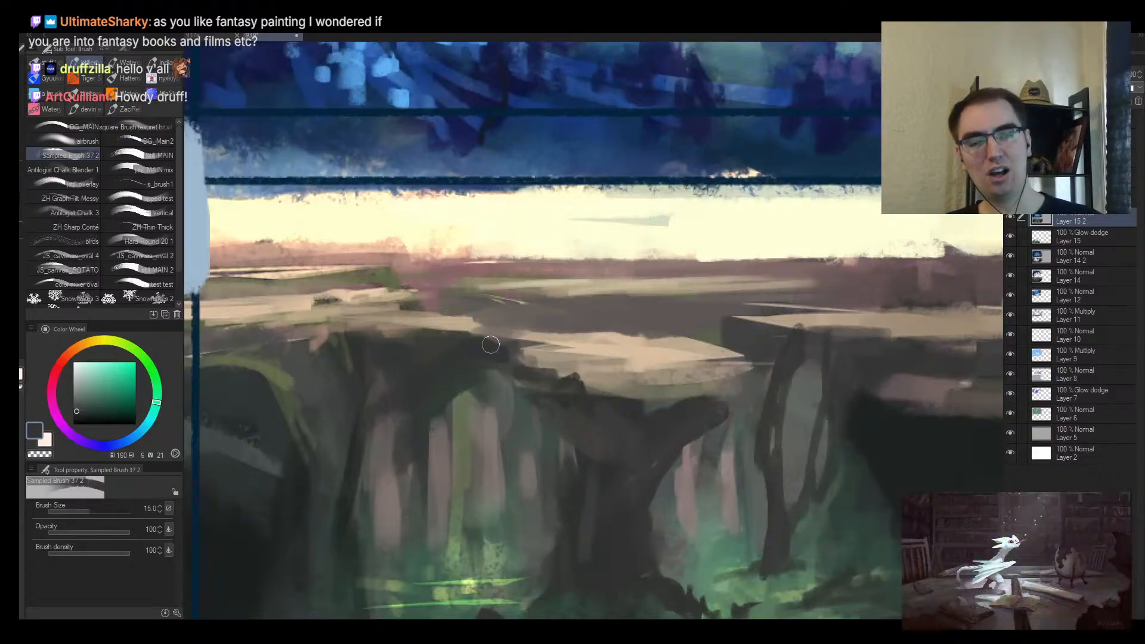
alt+click(430, 324)
key(bracketleft)
key(bracketleft)
mouse_move(343, 324)
mouse_down()
mouse_move(494, 325)
mouse_move(505, 342)
mouse_move(554, 325)
mouse_move(574, 356)
mouse_move(713, 347)
mouse_up()
Step: Sample the dark grey-brown of the plain and paint behind the central platform to separate it from the surrounding ledges
key(bracketleft)
key(bracketleft)
alt+click(491, 346)
key(bracketright)
alt+click(522, 319)
alt+click(553, 324)
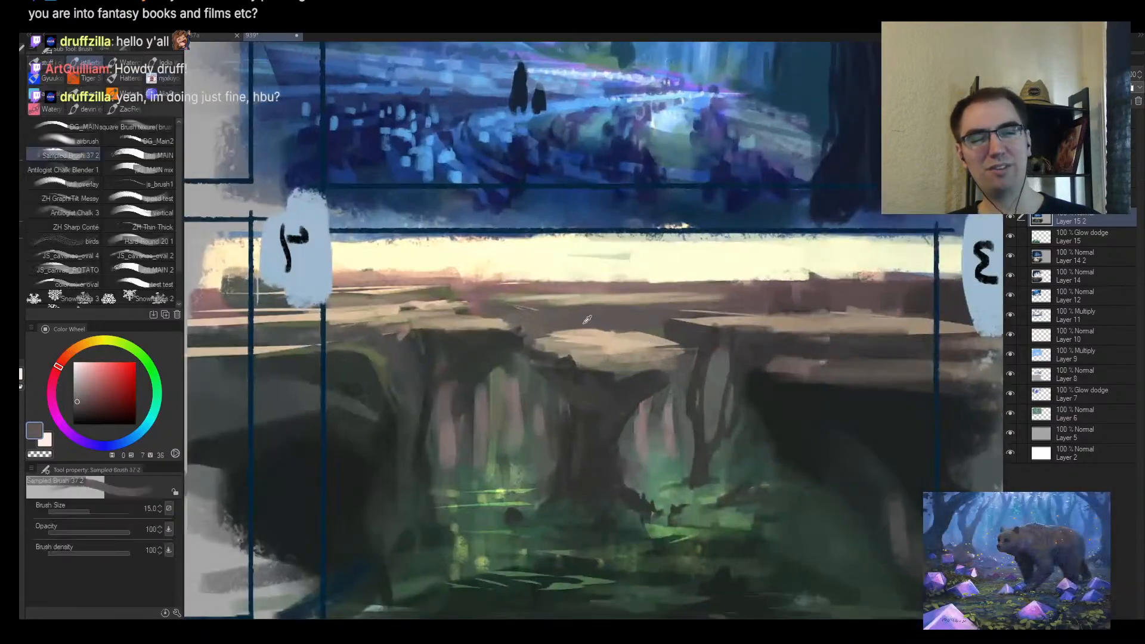
drag(560, 334, 610, 327)
mouse_move(598, 342)
mouse_down()
mouse_move(632, 327)
mouse_move(546, 352)
mouse_move(642, 338)
mouse_up()
Step: Try painting a dark oval opening on top of the central platform, checking it in the flipped view
key(h)
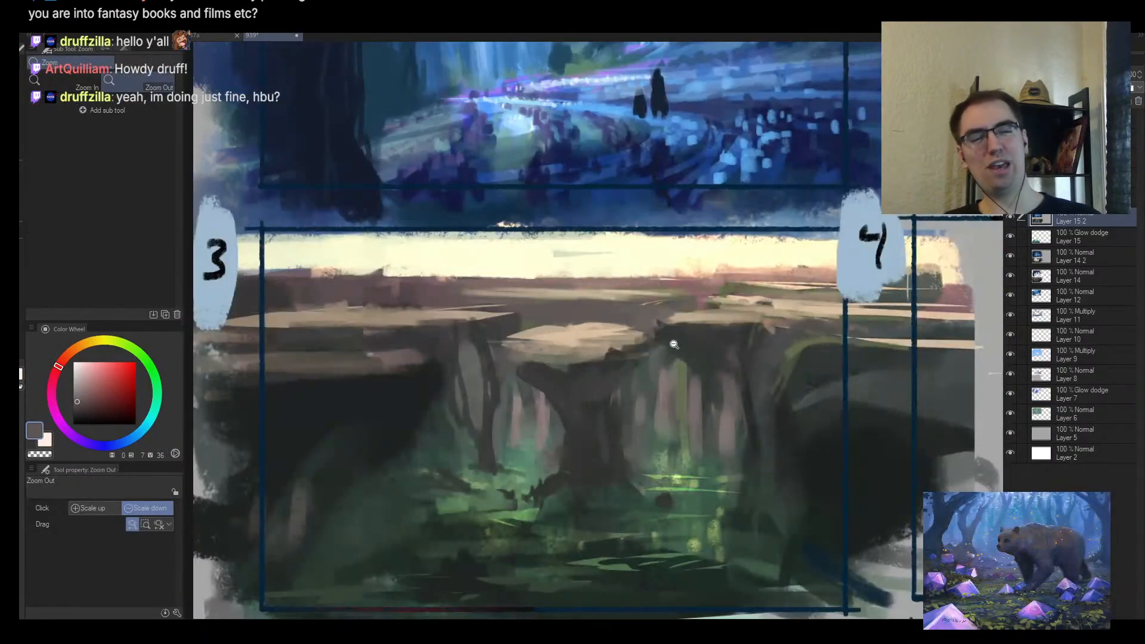
scroll(567, 334, up, 2)
key(m)
mouse_move(539, 322)
mouse_down()
mouse_move(504, 338)
mouse_move(625, 332)
mouse_up()
key(b)
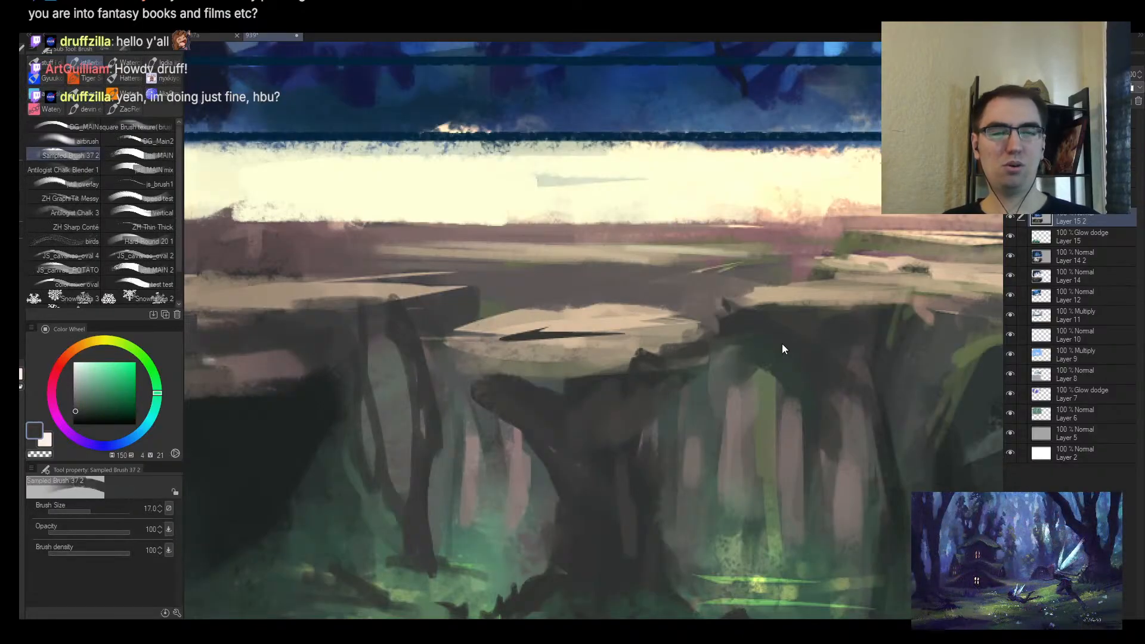
scroll(674, 340, down, 4)
scroll(686, 322, up, 3)
scroll(695, 312, up, 1)
key(b)
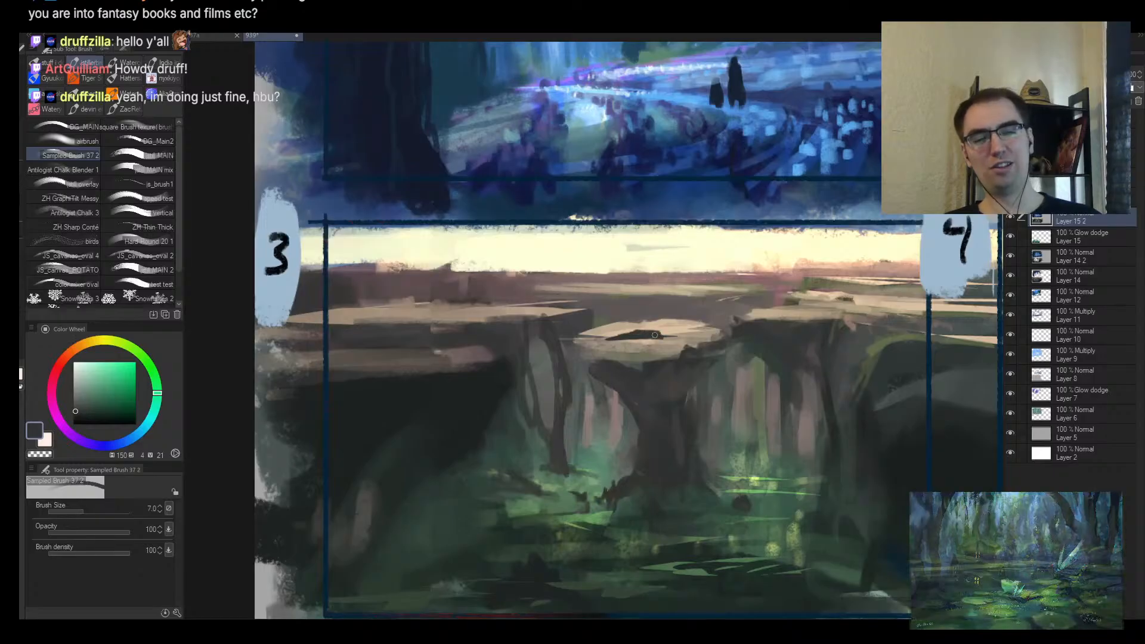
key(alt+space)
mouse_move(646, 353)
mouse_down()
mouse_move(632, 365)
mouse_move(686, 337)
mouse_move(624, 345)
mouse_move(698, 340)
mouse_move(663, 337)
mouse_move(683, 340)
mouse_up()
scroll(650, 340, up, 3)
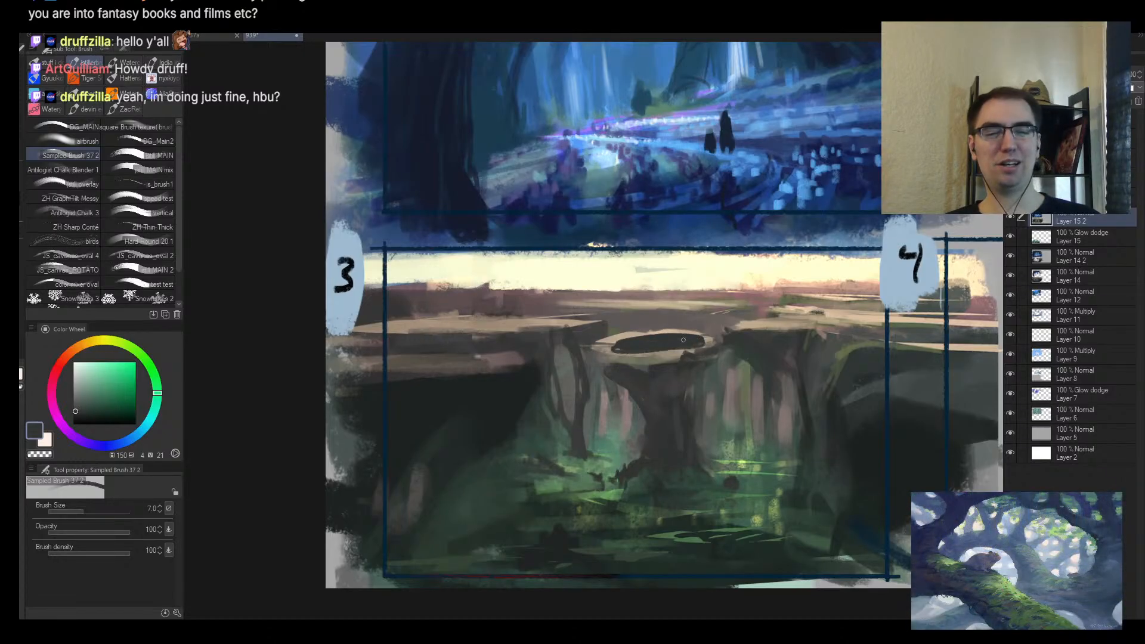
Step: Try painting a light tan rim around the dark opening on the central platform
alt+click(620, 338)
drag(614, 352, 716, 349)
mouse_move(651, 334)
mouse_down()
mouse_move(716, 352)
mouse_move(606, 366)
mouse_move(632, 344)
mouse_move(716, 349)
mouse_move(578, 346)
mouse_move(728, 343)
mouse_up()
key(])
key(alt+space)
click(768, 352)
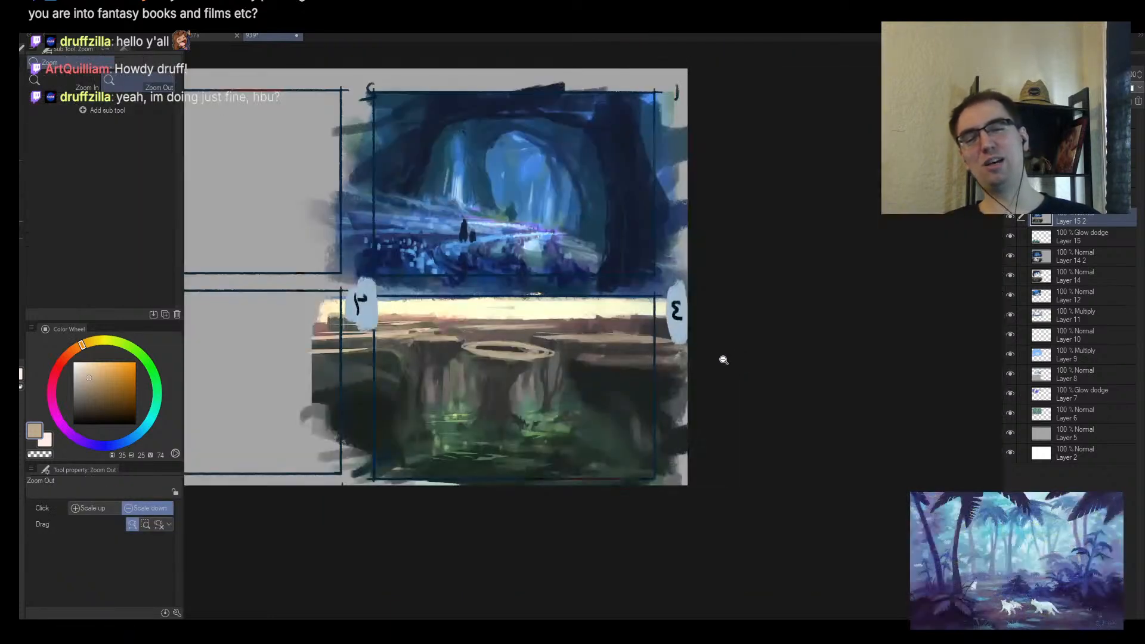
Step: Undo the oval opening and its tan rim on the central platform
scroll(581, 336, up, 2)
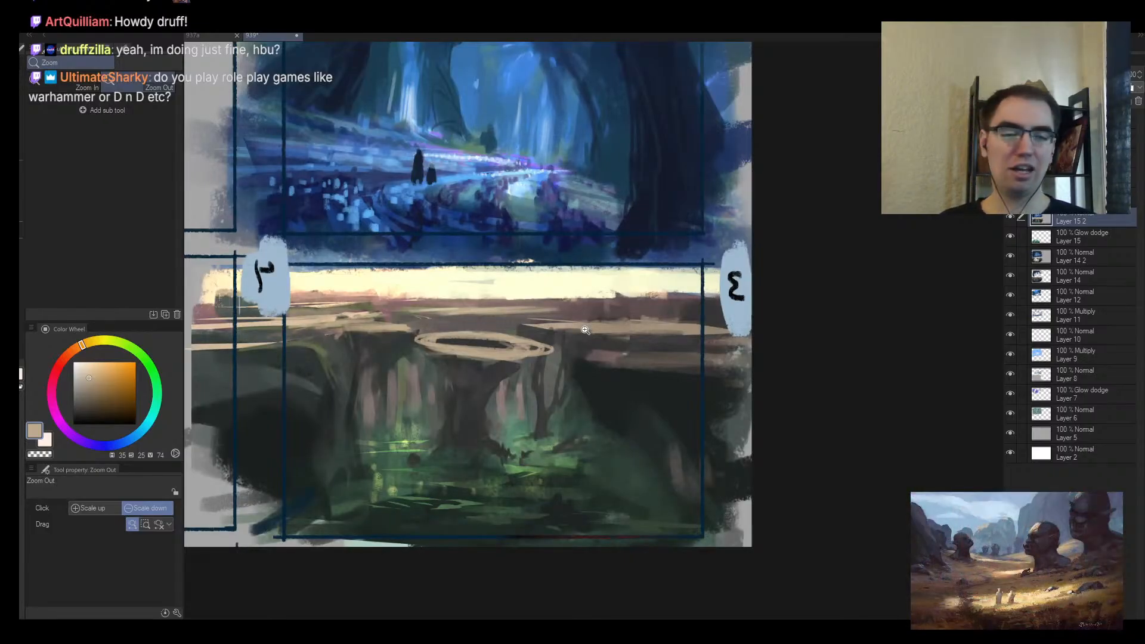
key(ctrl+z)
key(ctrl+z)
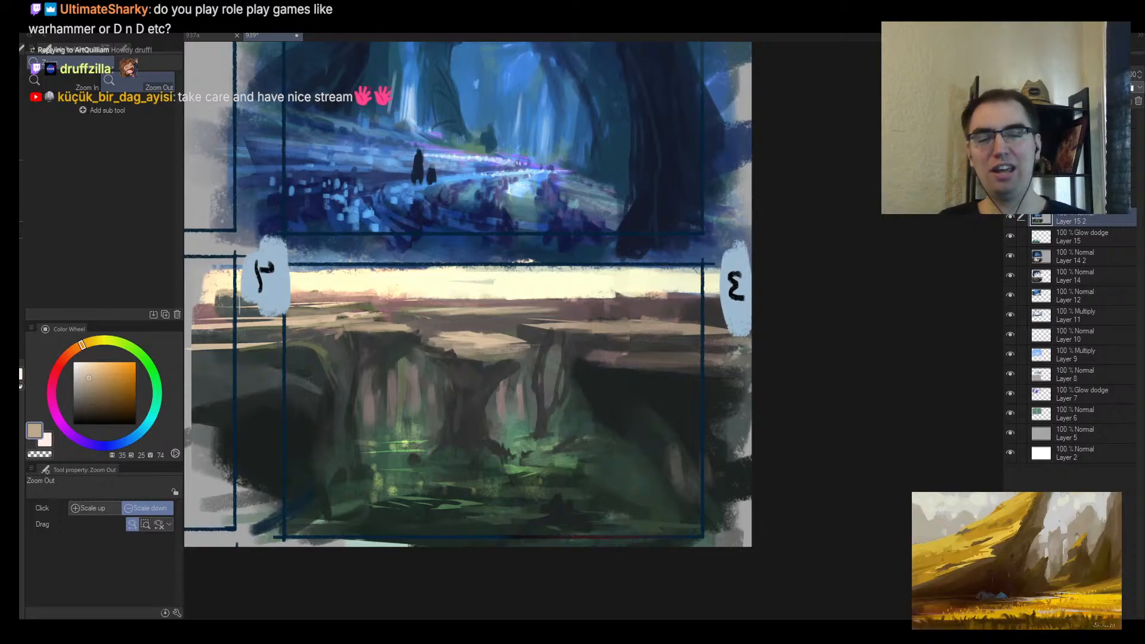
Step: Sample a muted pink from the distant terrain as the brush colour
mouse_move(355, 239)
mouse_down()
mouse_move(349, 263)
mouse_move(477, 343)
mouse_up()
alt+click(382, 341)
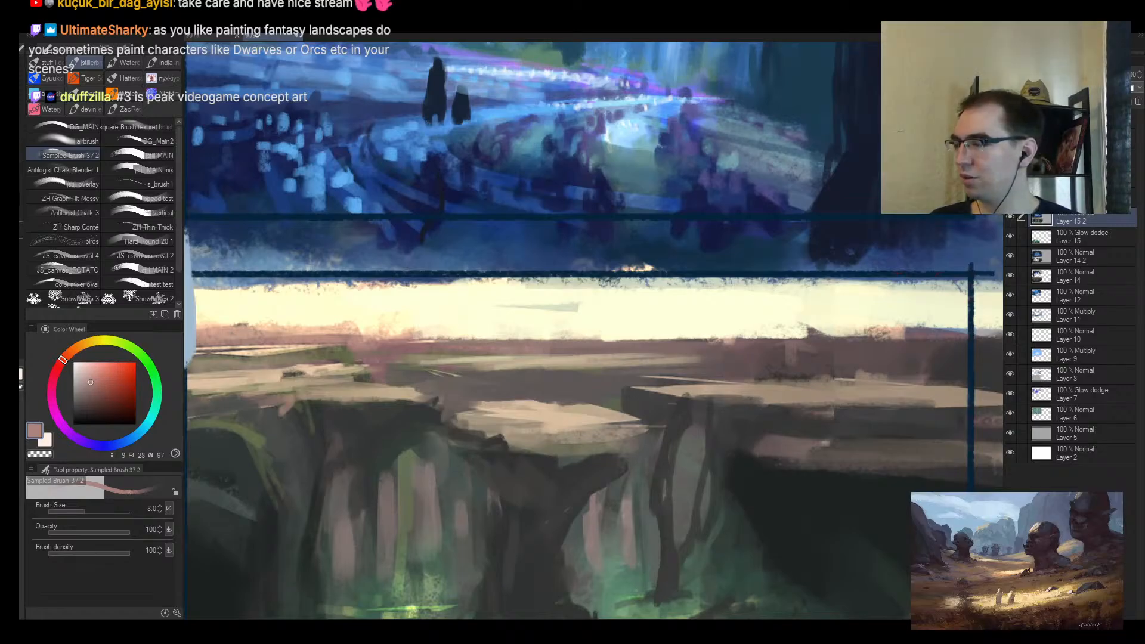
Step: Switch to the Instagram post of the orc stone heads and view its images through to the last one
key(alt+Tab)
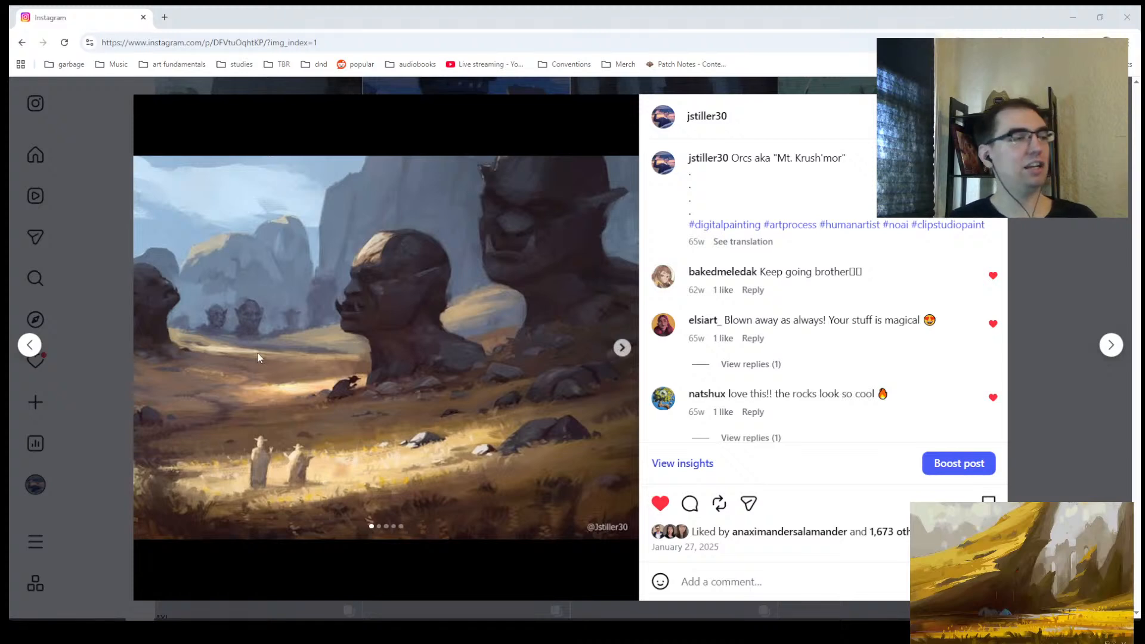
click(619, 347)
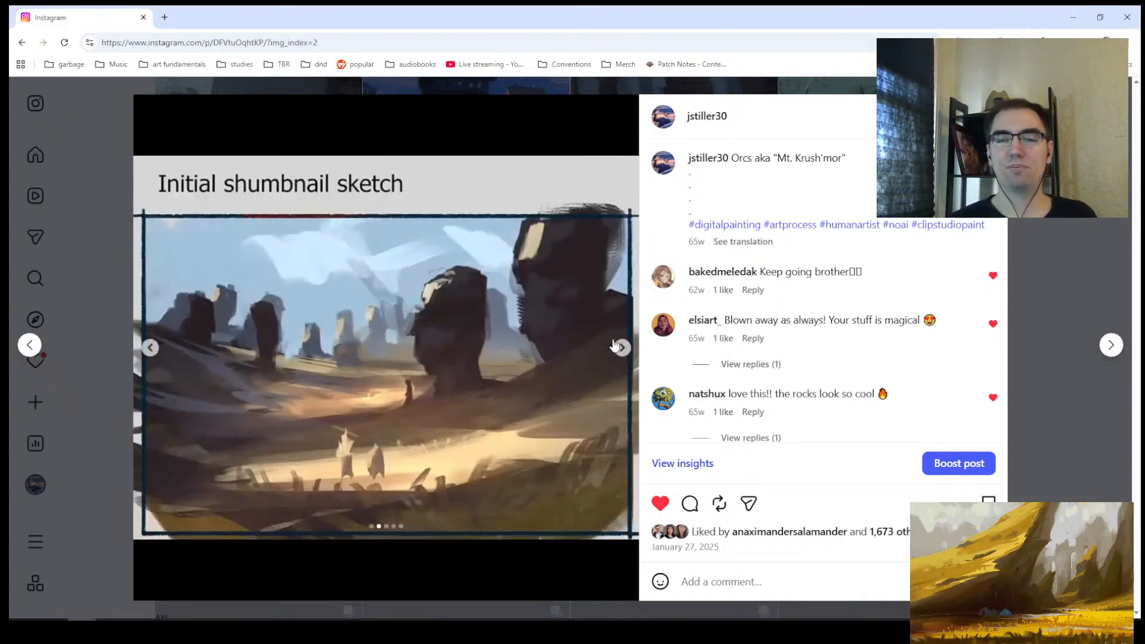
click(620, 347)
click(621, 349)
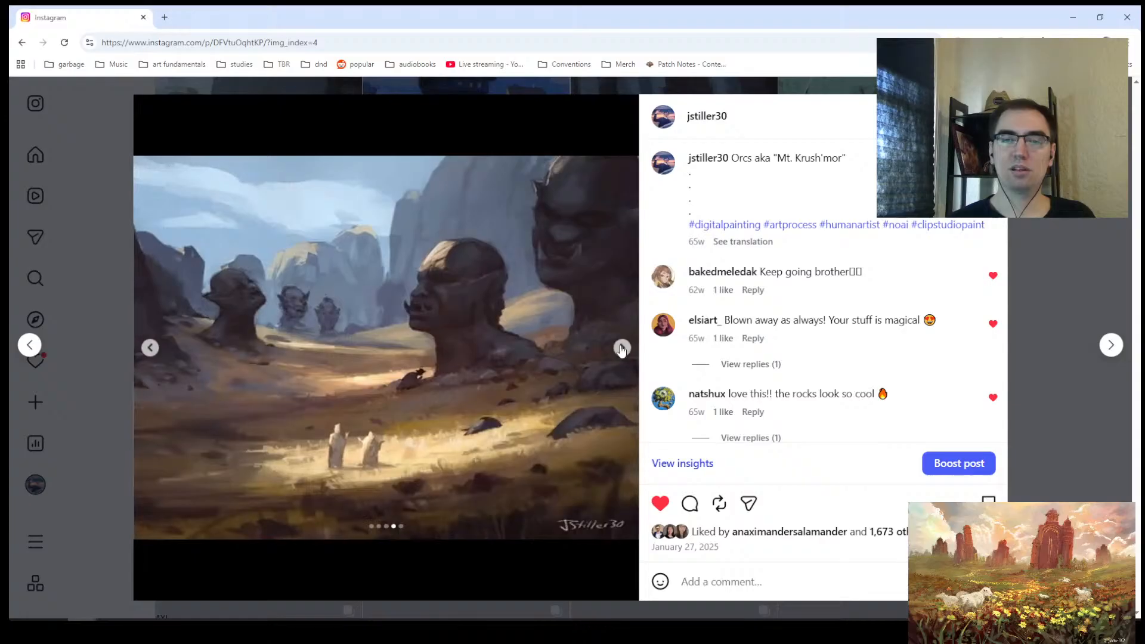
click(621, 349)
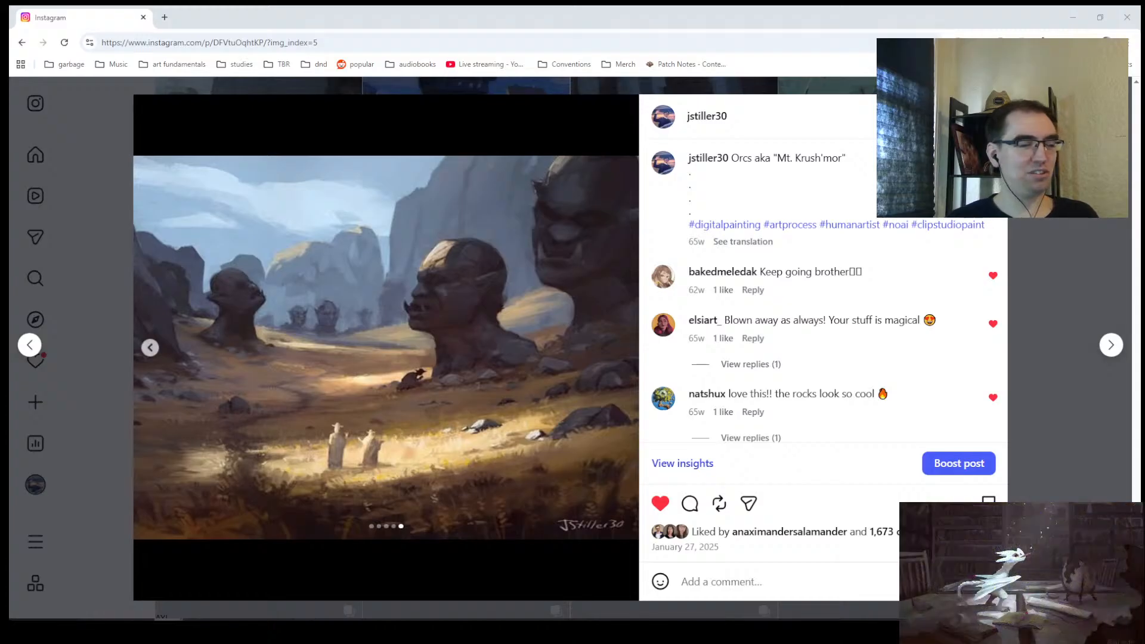
Step: Go back through the orc post to its first image and return to Clip Studio Paint
click(151, 348)
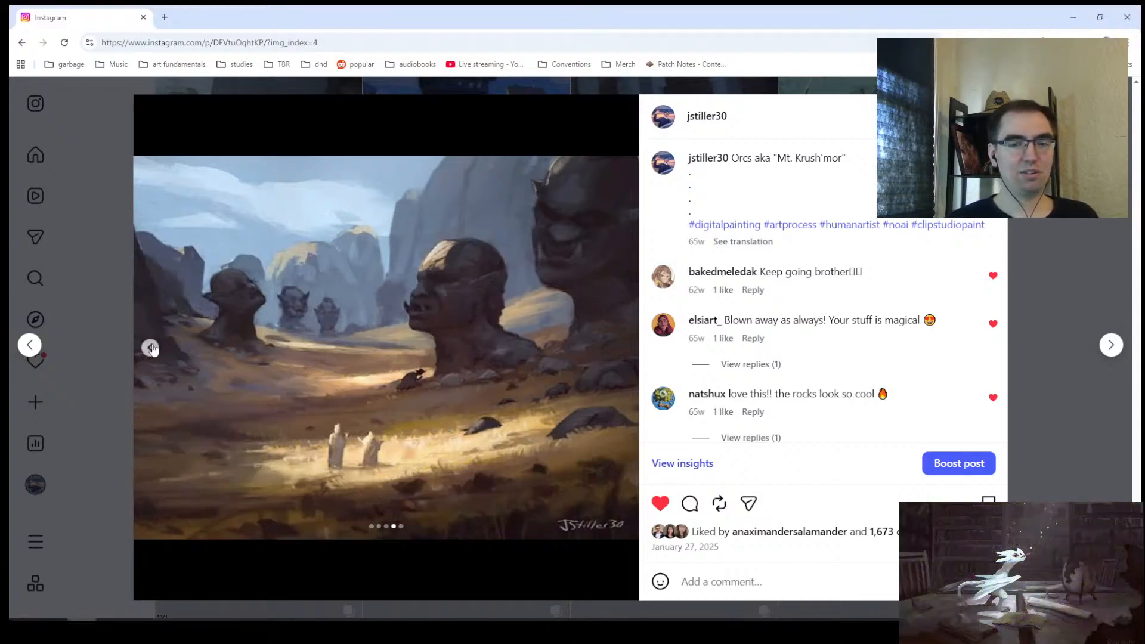
click(151, 348)
click(150, 348)
click(151, 348)
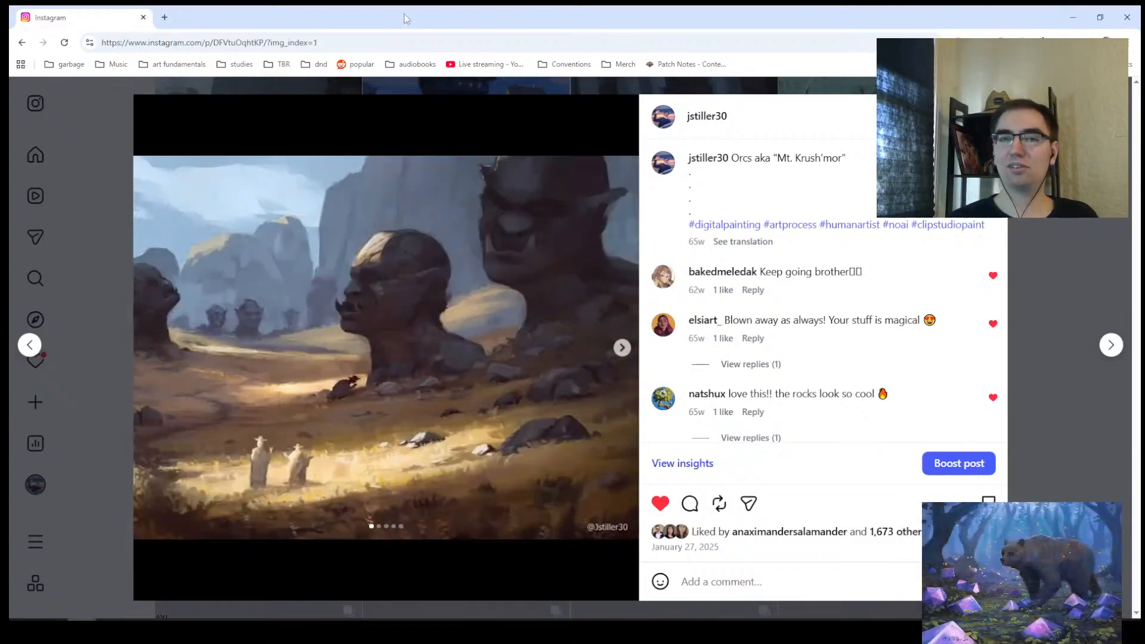
click(1072, 16)
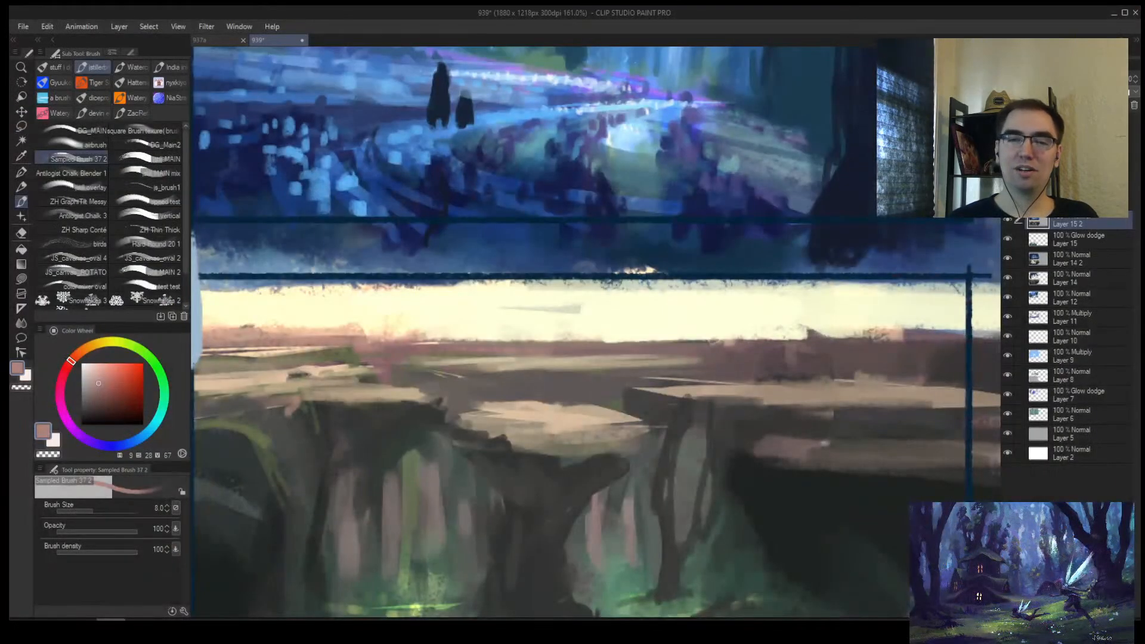
Step: Open the finished painting of red festival tents in a lantern-lit forest
click(23, 28)
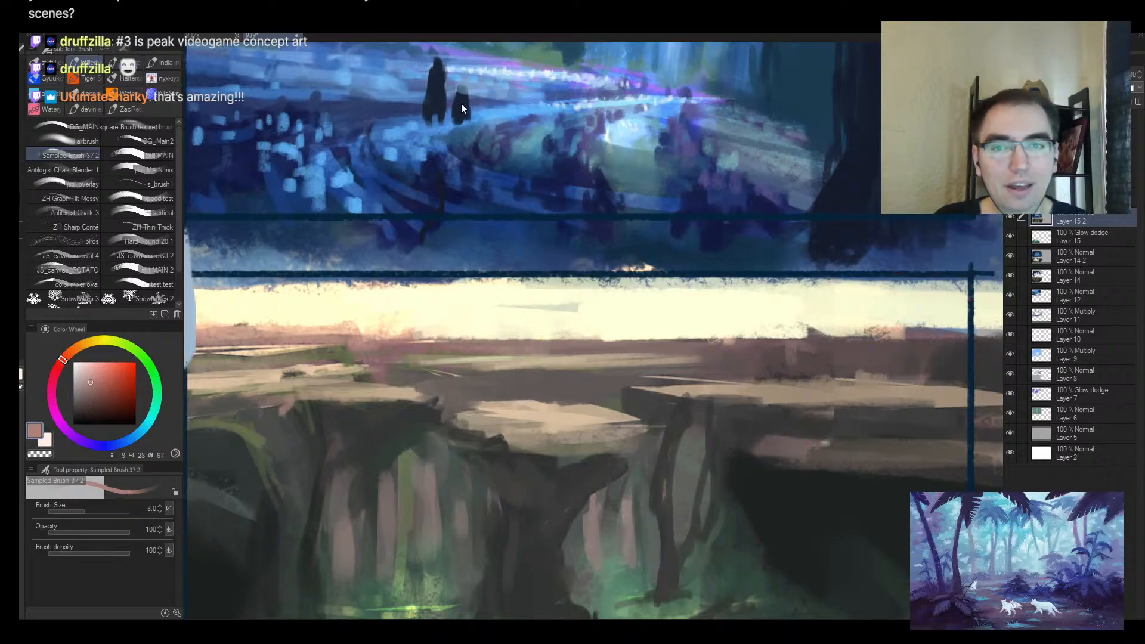
double_click(214, 102)
key(alt+space)
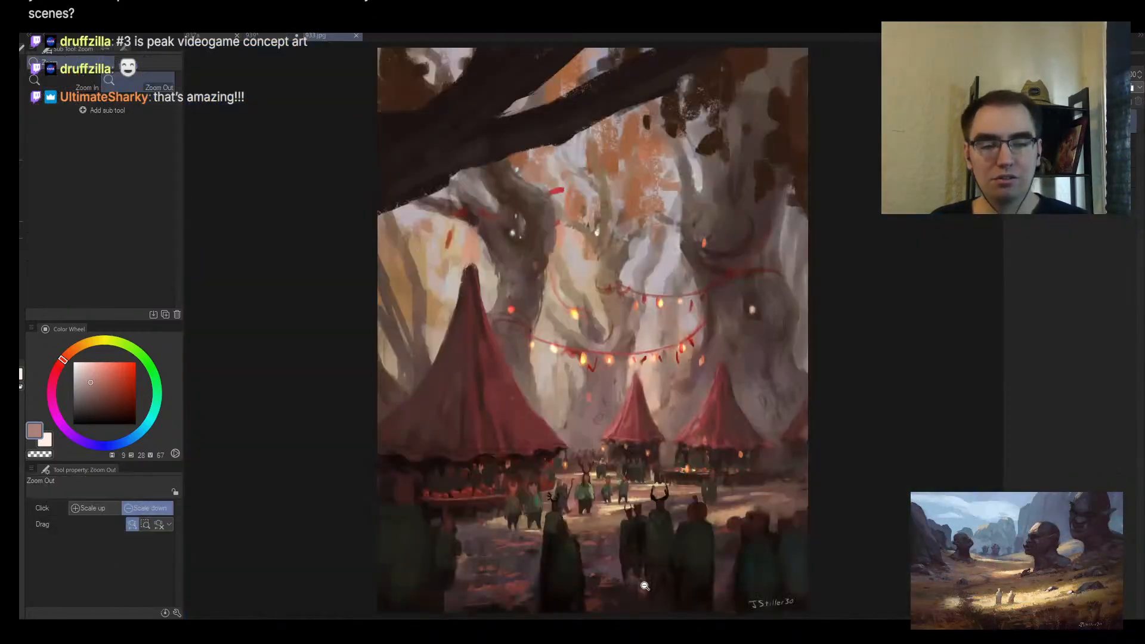
Step: Examine the horned and costumed figures in the festival crowd up close
scroll(645, 587, up, 6)
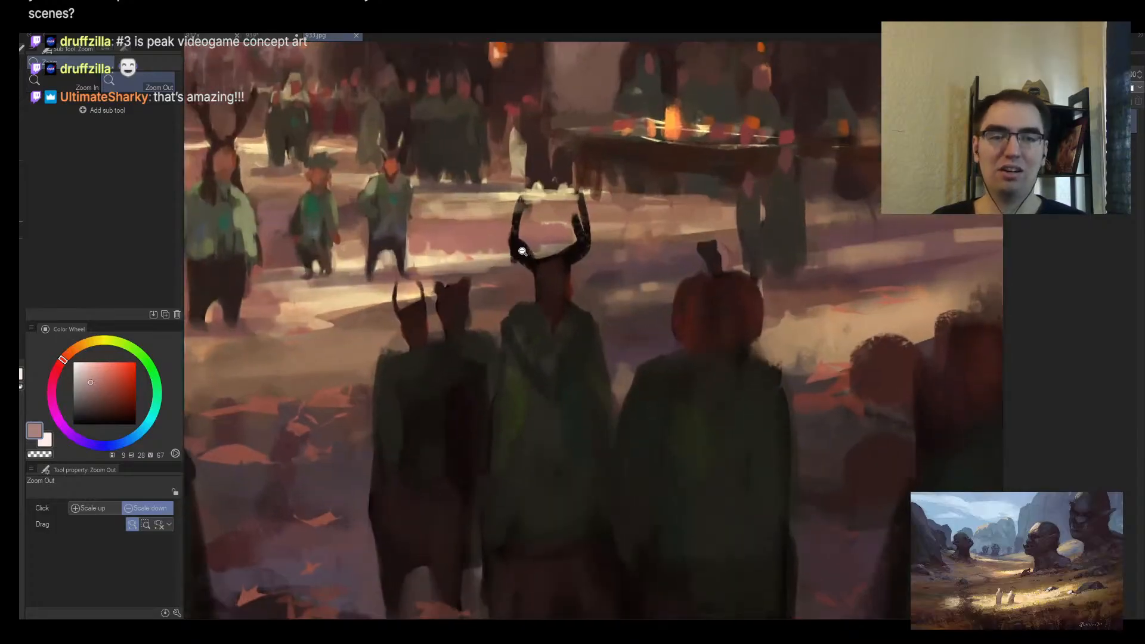
drag(534, 245, 497, 267)
scroll(501, 262, up, 2)
drag(652, 281, 938, 339)
drag(415, 255, 775, 299)
scroll(672, 279, up, 1)
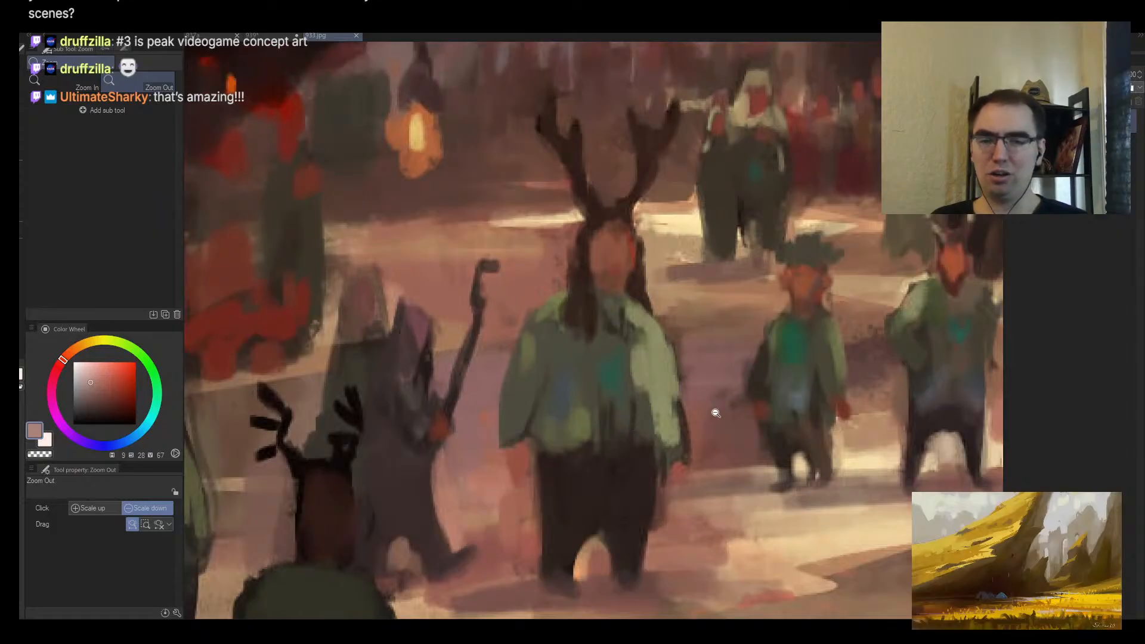
mouse_move(716, 413)
mouse_down()
mouse_move(558, 333)
mouse_move(539, 299)
mouse_move(548, 304)
mouse_up()
mouse_move(665, 219)
mouse_down()
mouse_move(551, 290)
mouse_move(647, 233)
mouse_up()
key(ctrl+z)
mouse_move(731, 224)
mouse_down()
mouse_move(783, 397)
mouse_move(730, 234)
mouse_up()
key(ctrl+z)
mouse_move(489, 200)
mouse_down()
mouse_move(405, 411)
mouse_move(495, 197)
mouse_up()
key(ctrl+z)
Step: Draw a muted pink circle around the antlered figure in the green shirt
drag(483, 86, 312, 156)
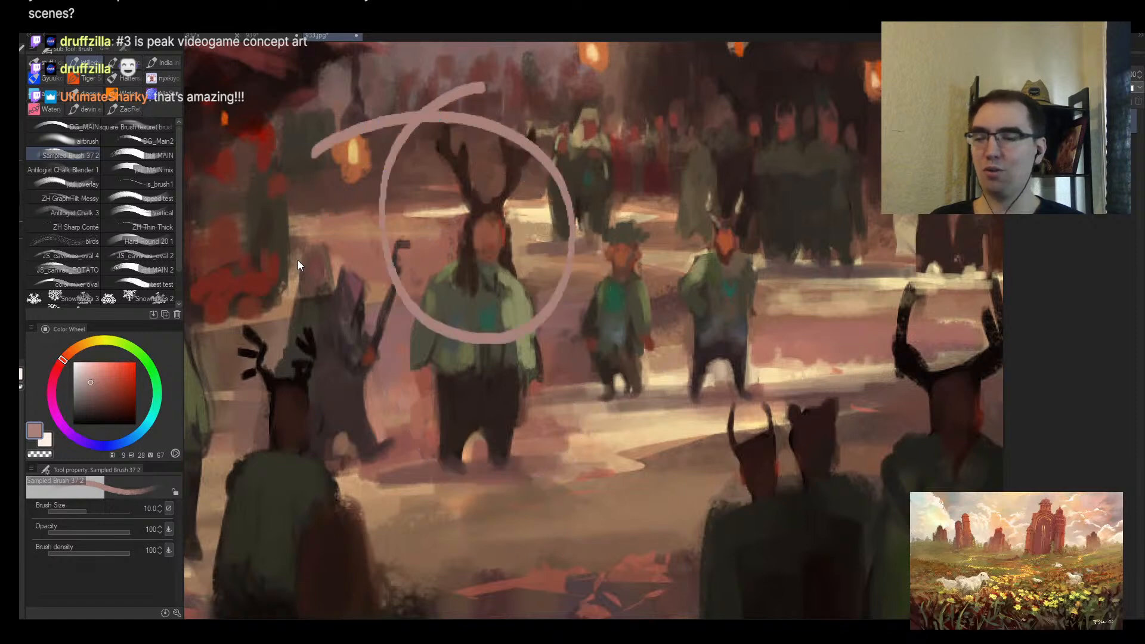
Step: Undo the circle around the antlered figure and look closely at the two pink-masked figures beside the food stall
key(ctrl+z)
ctrl+alt+click(531, 340)
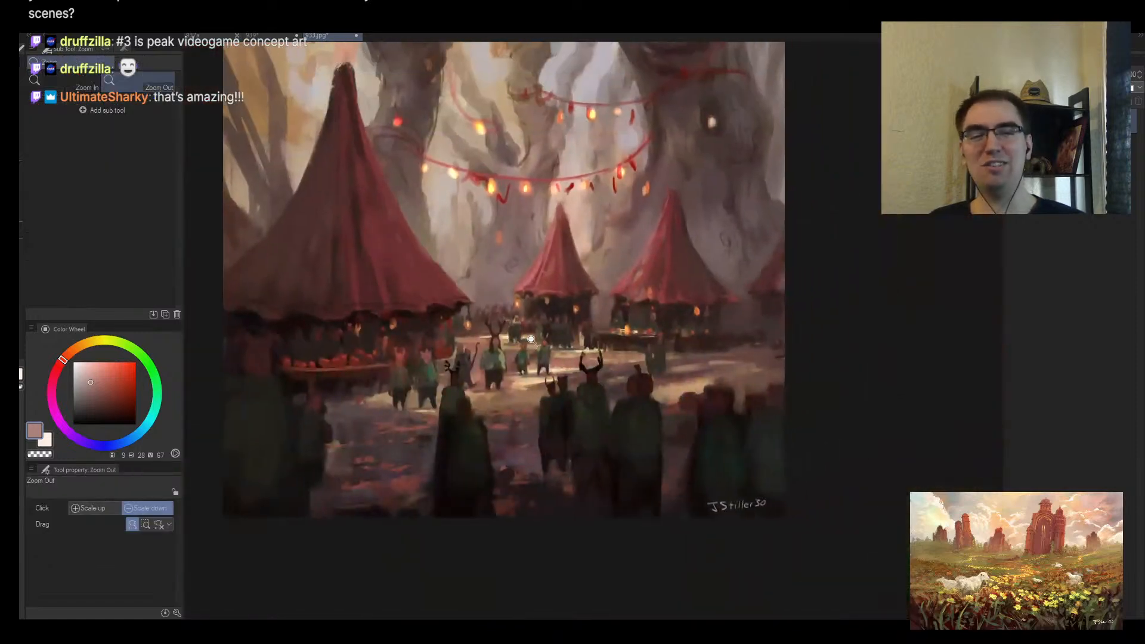
scroll(531, 340, up, 1)
scroll(531, 343, up, 1)
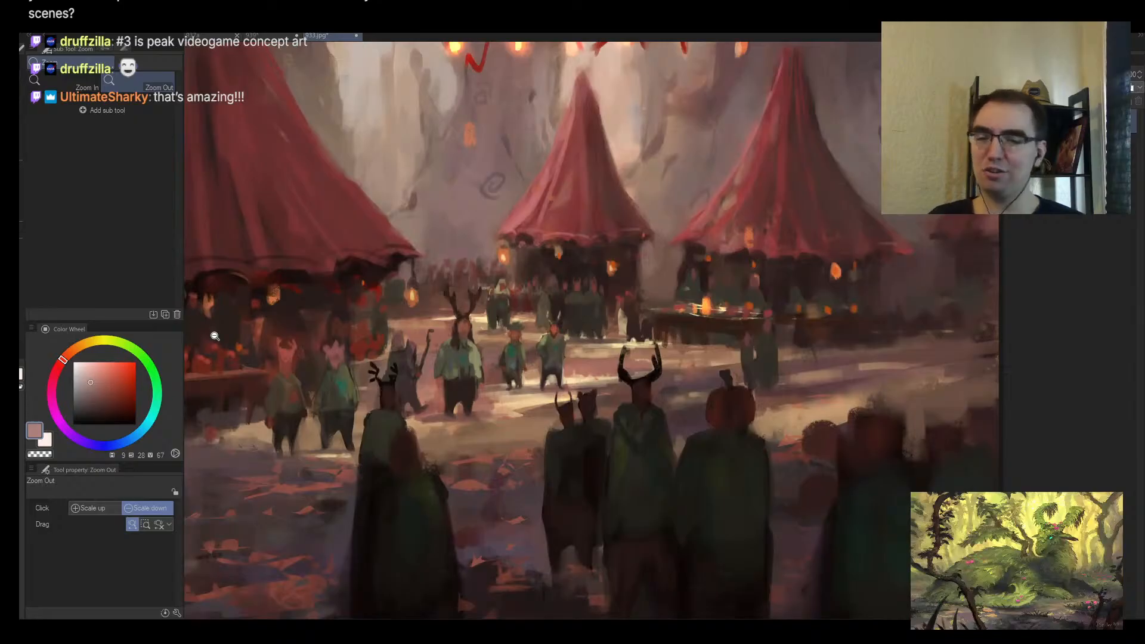
scroll(267, 385, up, 1)
scroll(295, 376, up, 1)
scroll(334, 417, up, 1)
scroll(347, 421, up, 1)
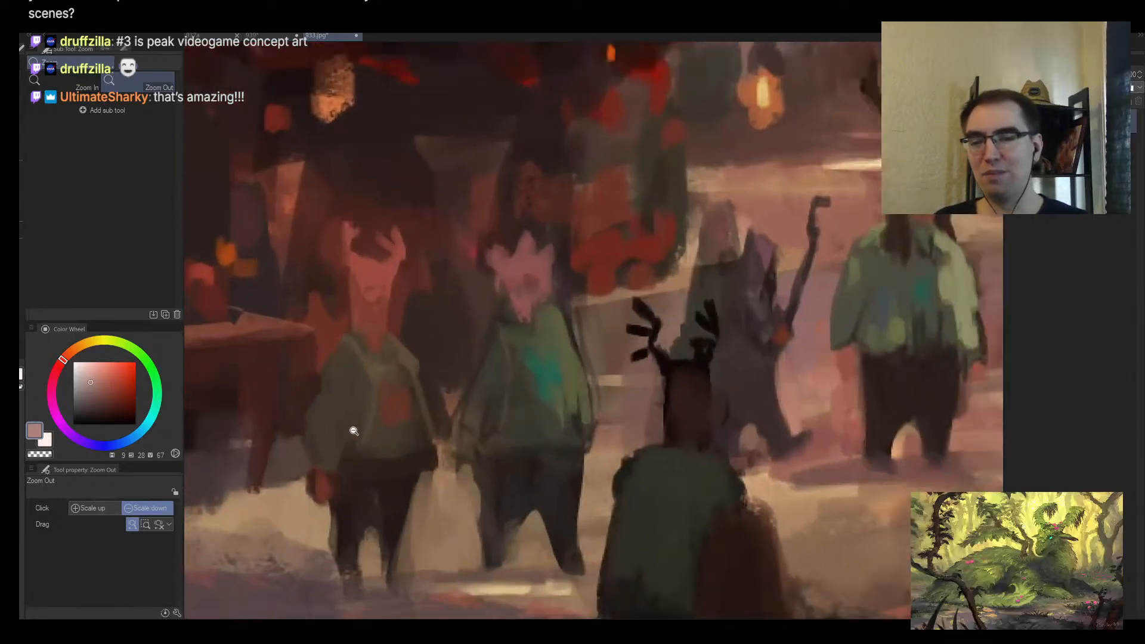
Step: Sketch black contour lines along both sides of the pink horned figure's long head with a size 5 brush
drag(104, 401, 148, 452)
key(b)
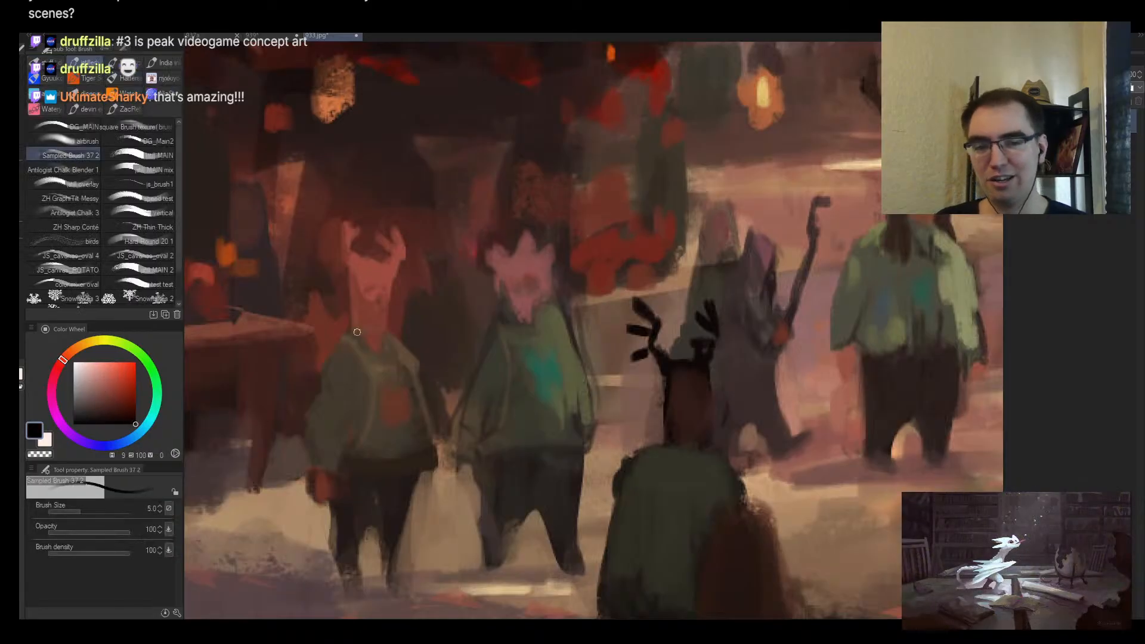
mouse_move(356, 332)
mouse_down()
mouse_move(350, 261)
mouse_move(386, 262)
mouse_up()
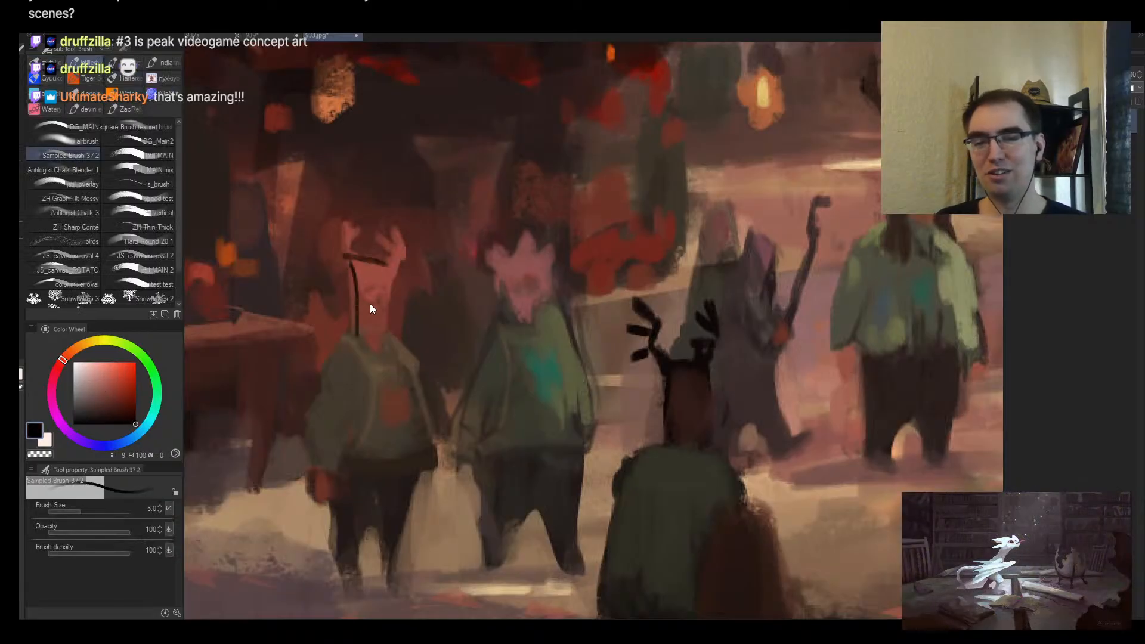
key(ctrl+z)
mouse_move(361, 310)
mouse_down()
mouse_move(346, 256)
mouse_move(385, 263)
mouse_move(388, 229)
mouse_move(395, 333)
mouse_move(396, 266)
mouse_move(411, 238)
mouse_up()
key(ctrl+z)
key(ctrl+z)
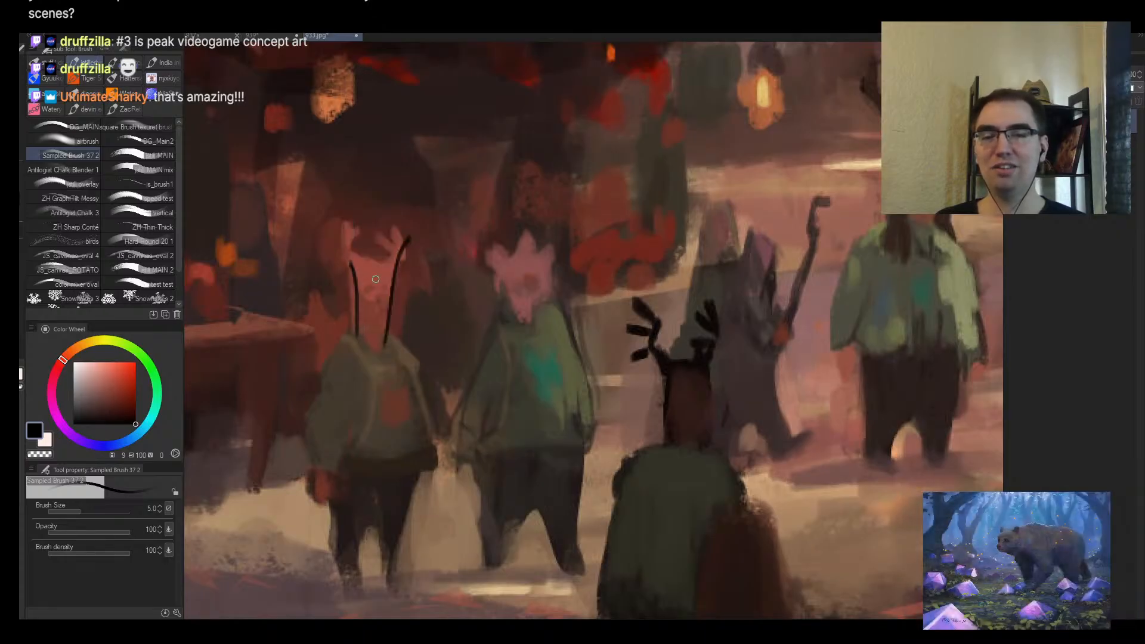
Step: Dot in black eyes and a mouth on the horned figure's face and retrace the side of its head
click(371, 284)
click(381, 285)
drag(380, 296, 381, 303)
drag(353, 262, 357, 328)
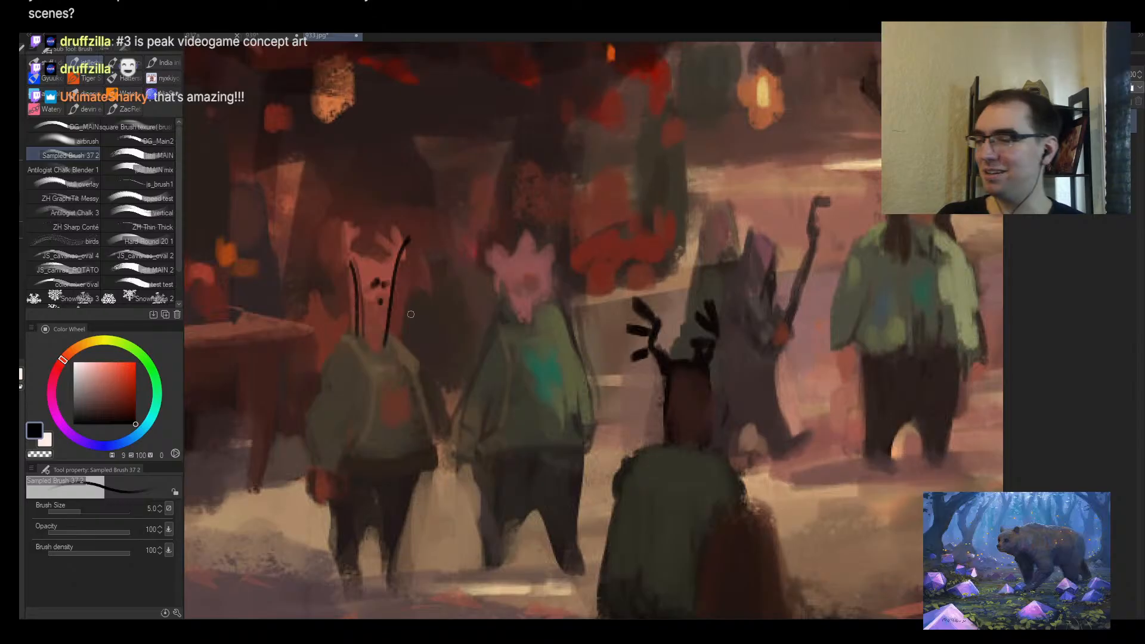
mouse_move(513, 328)
mouse_down()
mouse_move(492, 282)
mouse_move(500, 247)
mouse_move(544, 250)
mouse_move(547, 301)
mouse_move(531, 329)
mouse_up()
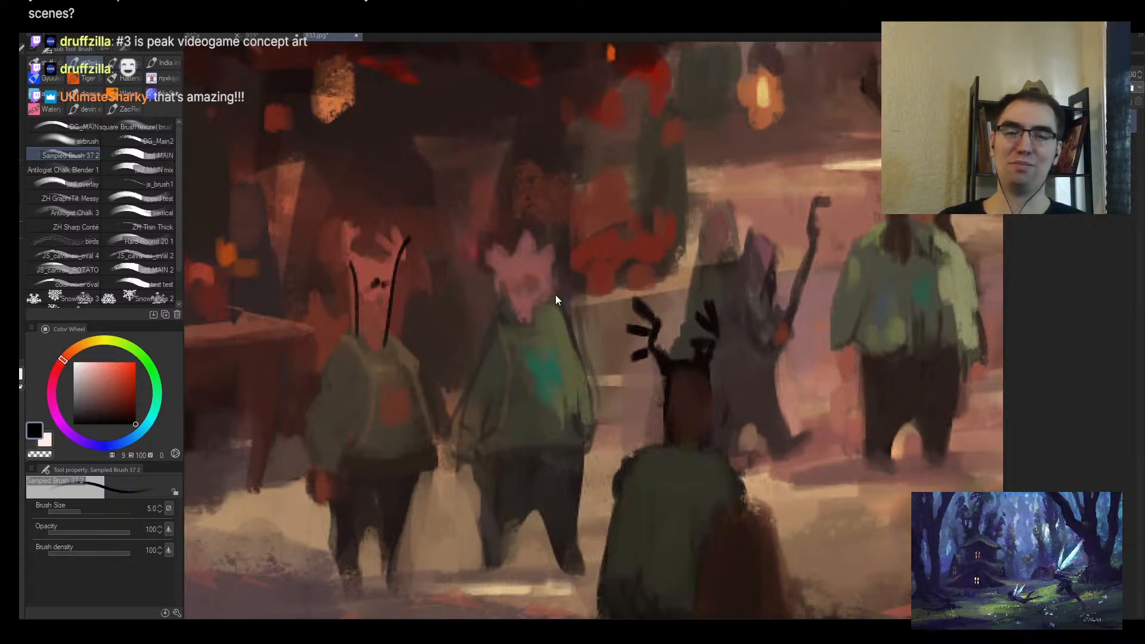
Step: Review the whole festival tent painting and examine the crowd of costumed figures again
drag(531, 334, 418, 334)
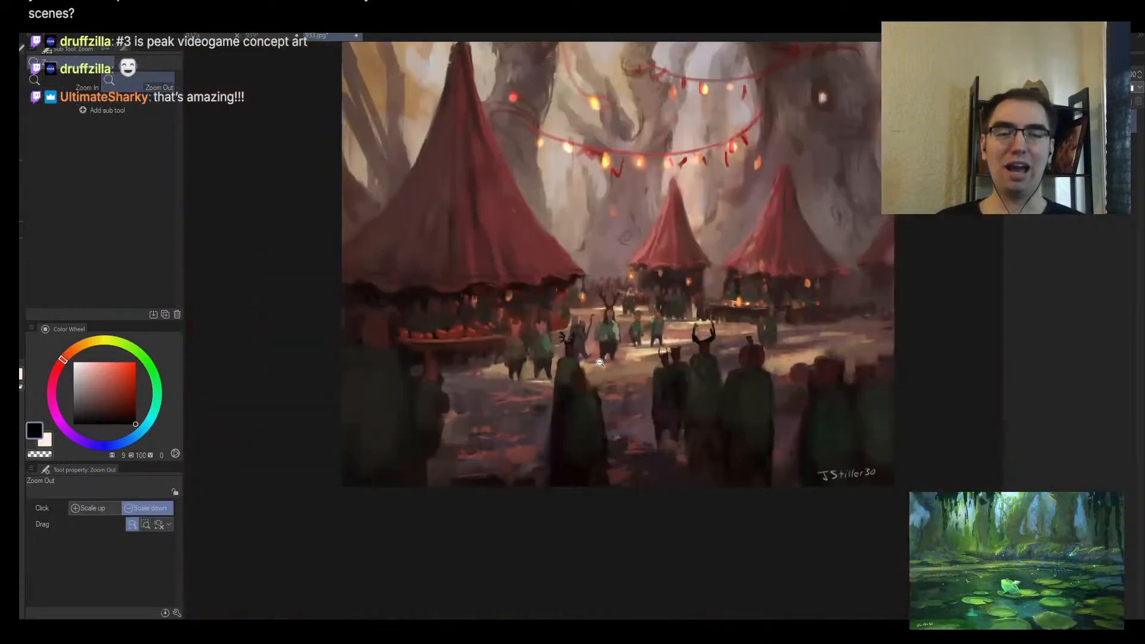
mouse_move(689, 323)
mouse_down()
mouse_move(567, 424)
mouse_move(604, 415)
mouse_move(624, 385)
mouse_up()
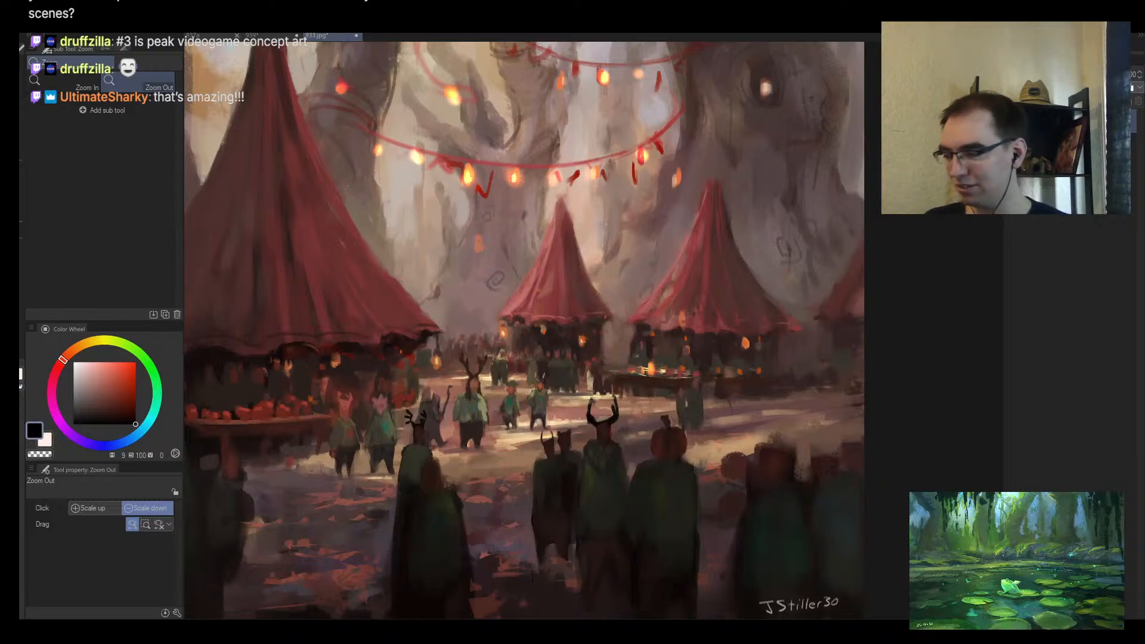
click(586, 325)
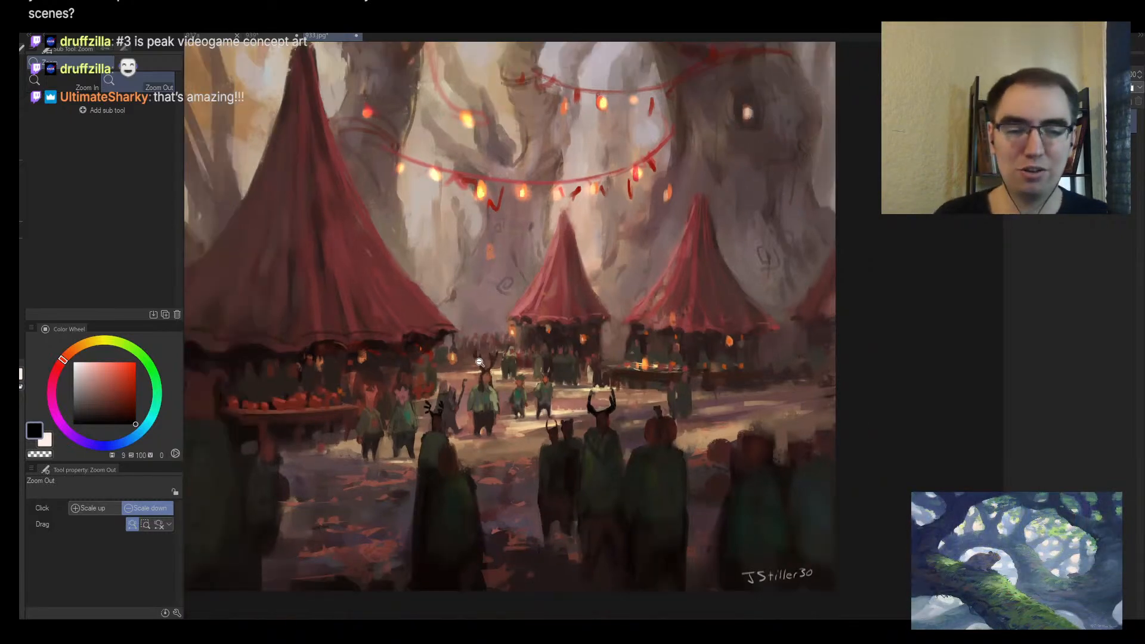
drag(477, 428, 504, 364)
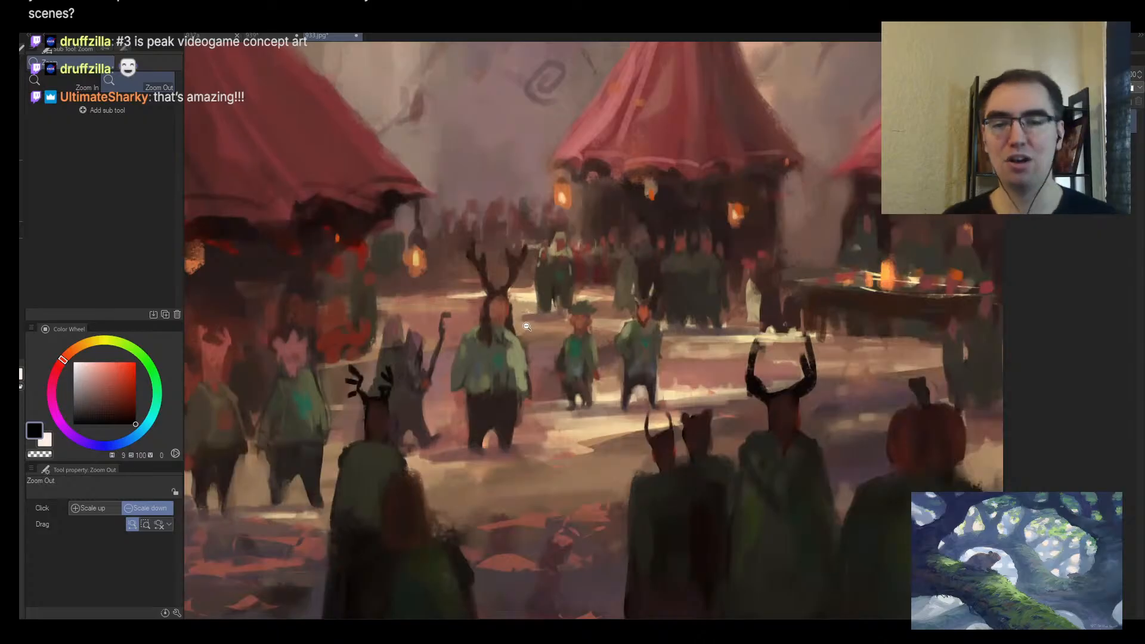
mouse_move(527, 327)
mouse_down()
mouse_move(544, 299)
mouse_move(502, 370)
mouse_move(507, 411)
mouse_move(537, 370)
mouse_move(522, 349)
mouse_move(592, 306)
mouse_move(558, 327)
mouse_move(566, 316)
mouse_up()
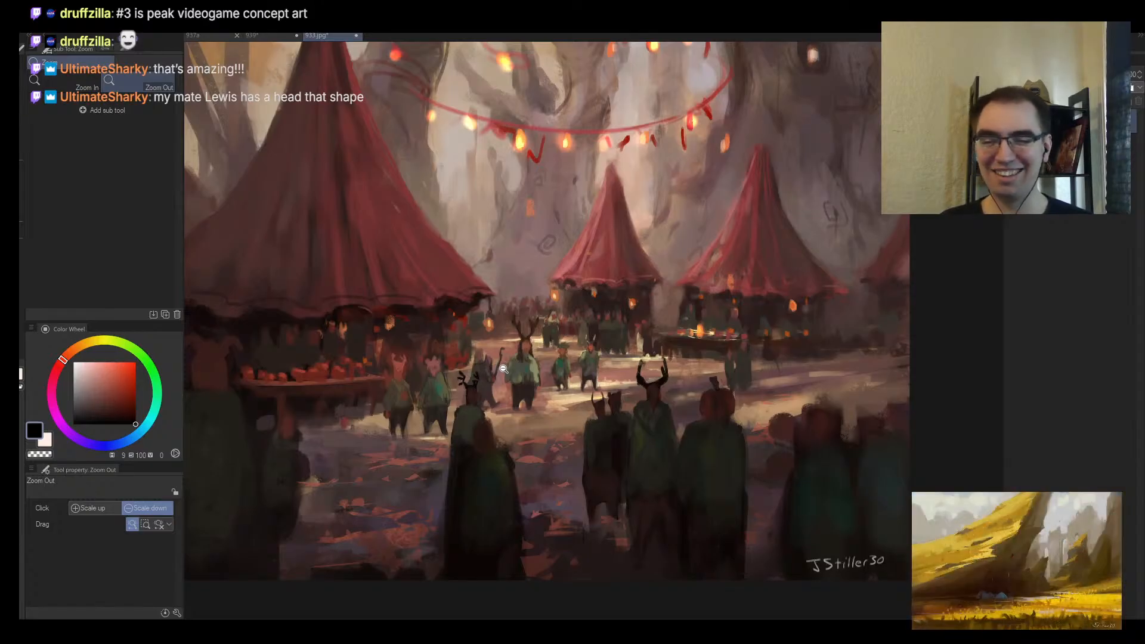
Step: Trace the horned figure's tapered head in thin black lines with a size 3 brush, then undo the outline
scroll(491, 359, up, 8)
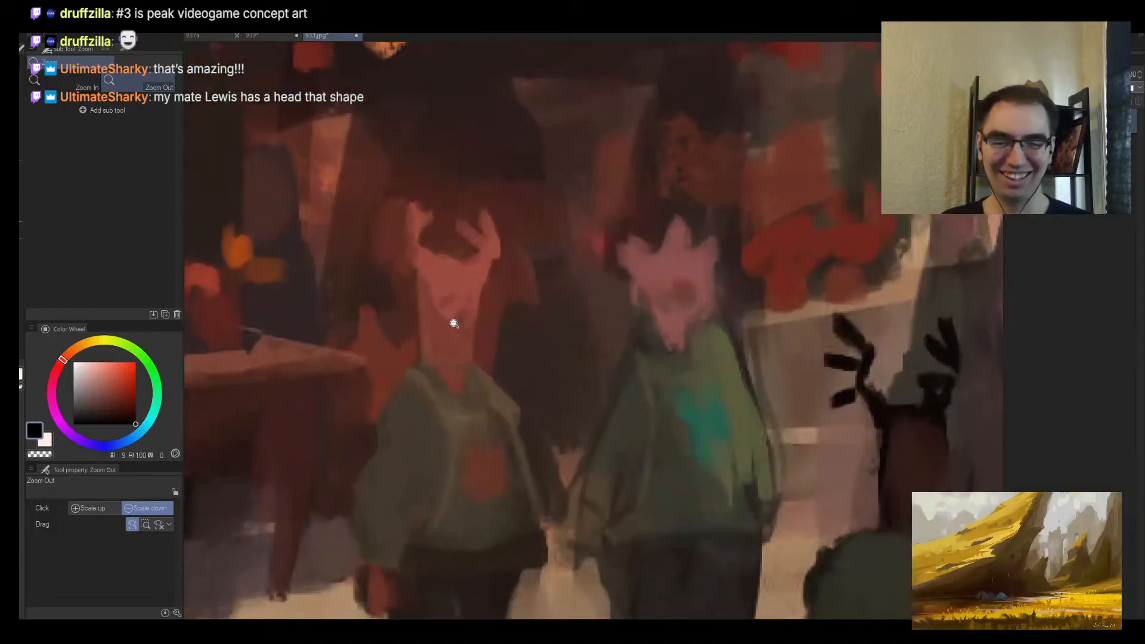
key(b)
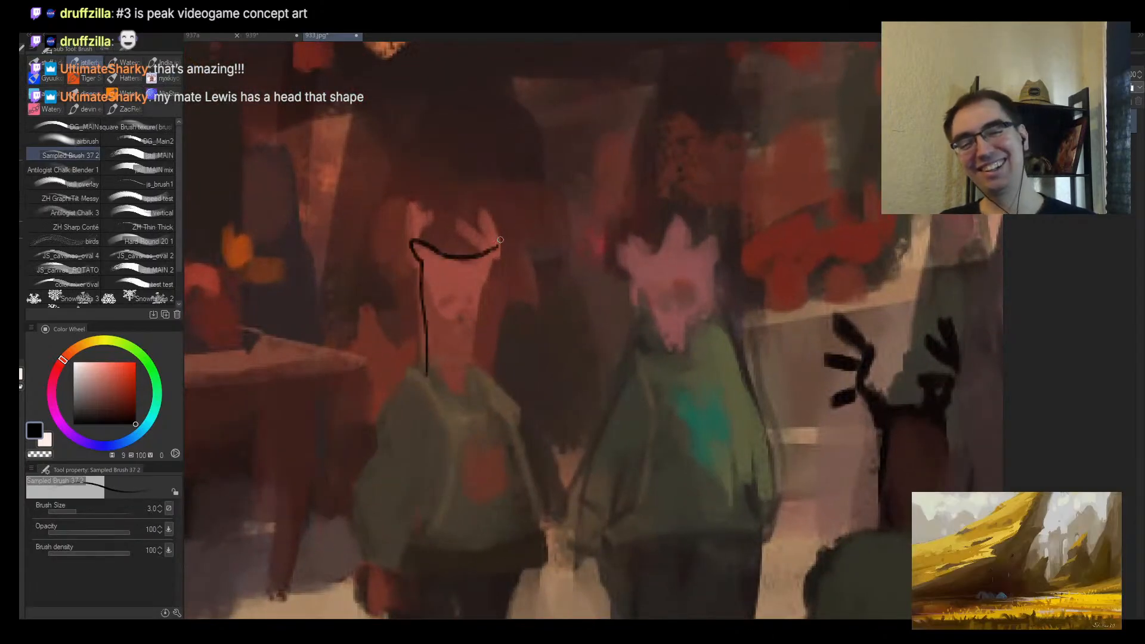
mouse_move(500, 240)
mouse_down()
mouse_move(463, 391)
mouse_move(430, 395)
mouse_up()
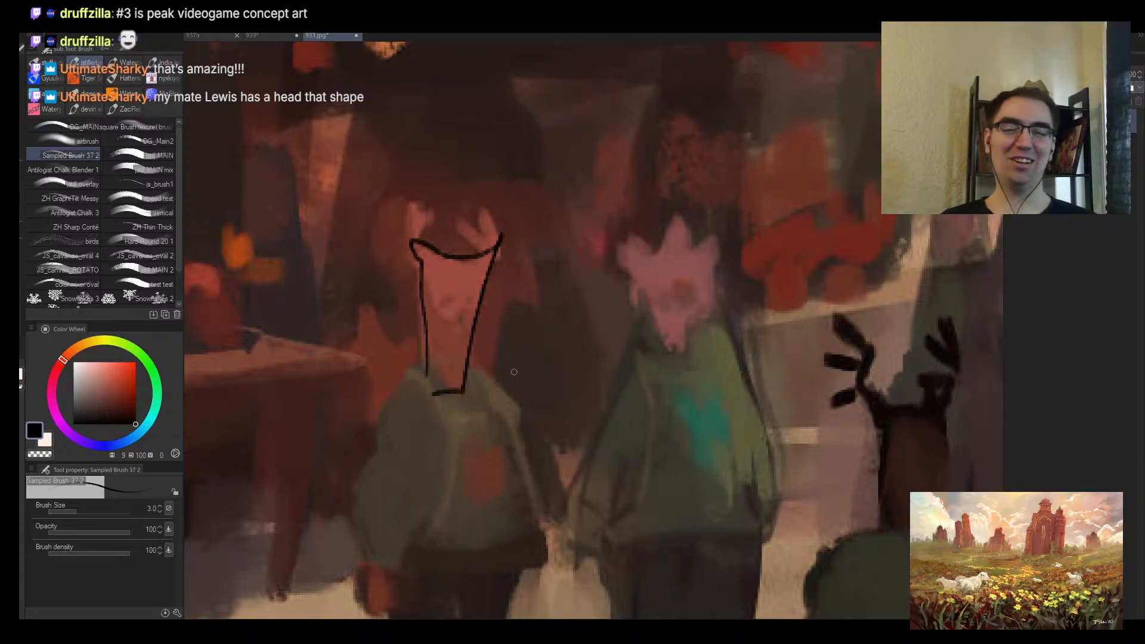
key(ctrl+z)
mouse_move(486, 277)
mouse_down()
mouse_move(405, 253)
mouse_move(407, 364)
mouse_up()
key(/)
scroll(504, 358, down, 8)
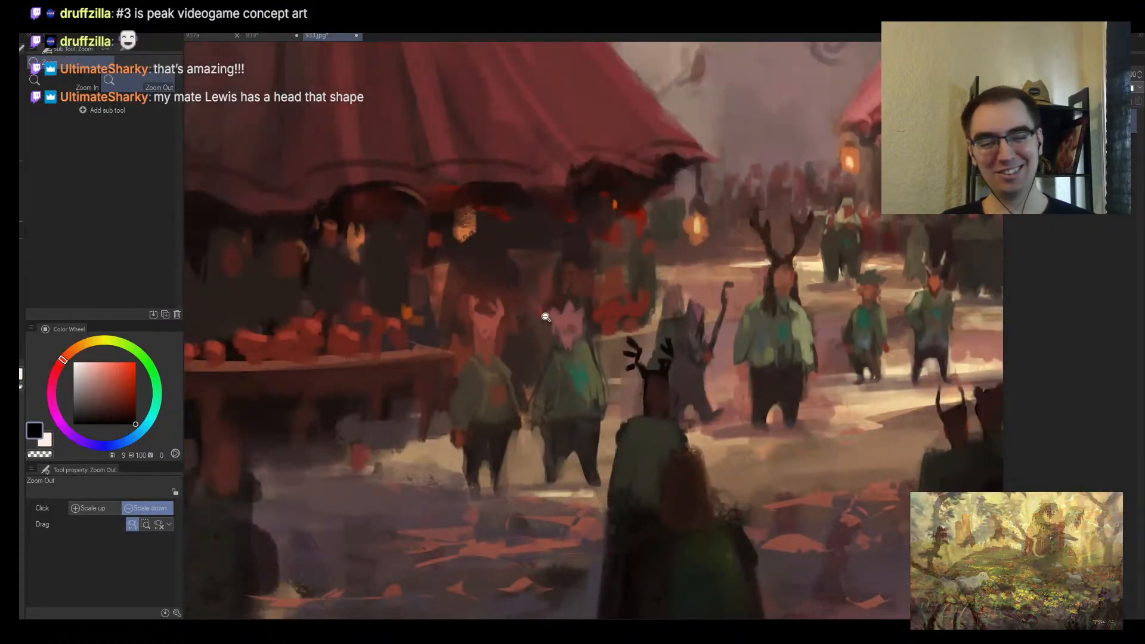
Step: Outline the horned figure's small legs and wide, rounded torso in thin black lines with a size 2.5 brush
scroll(522, 302, up, 8)
key(b)
mouse_move(421, 367)
mouse_down()
mouse_move(476, 311)
mouse_move(429, 388)
mouse_move(417, 361)
mouse_up()
key(/)
scroll(567, 314, down, 4)
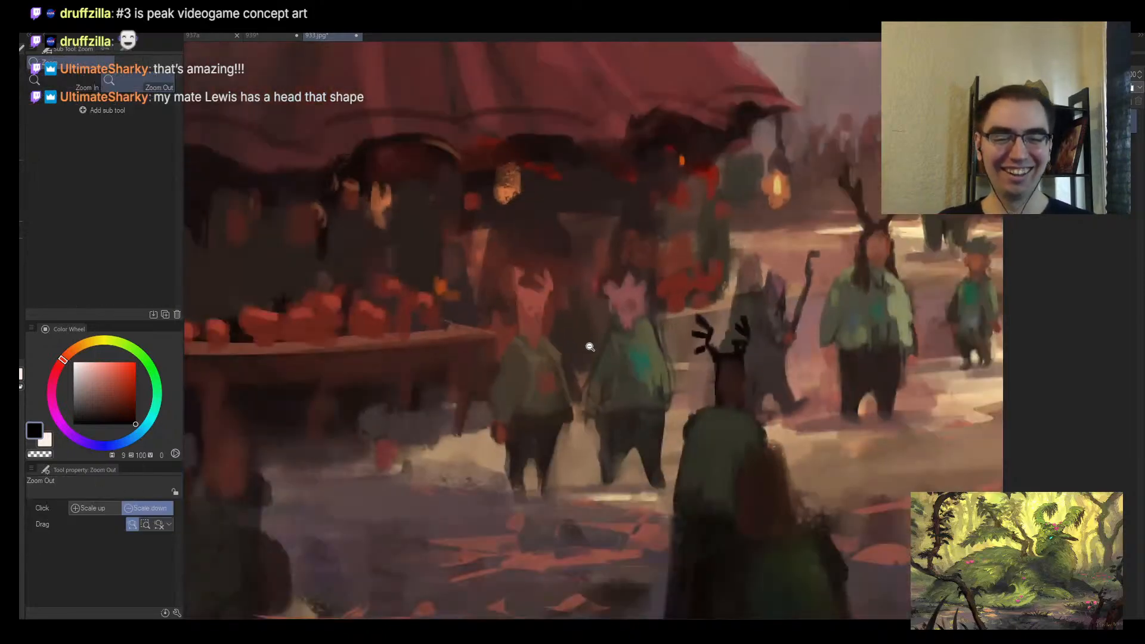
scroll(561, 393, up, 4)
key(b)
mouse_move(481, 553)
mouse_down()
mouse_move(495, 513)
mouse_move(555, 440)
mouse_up()
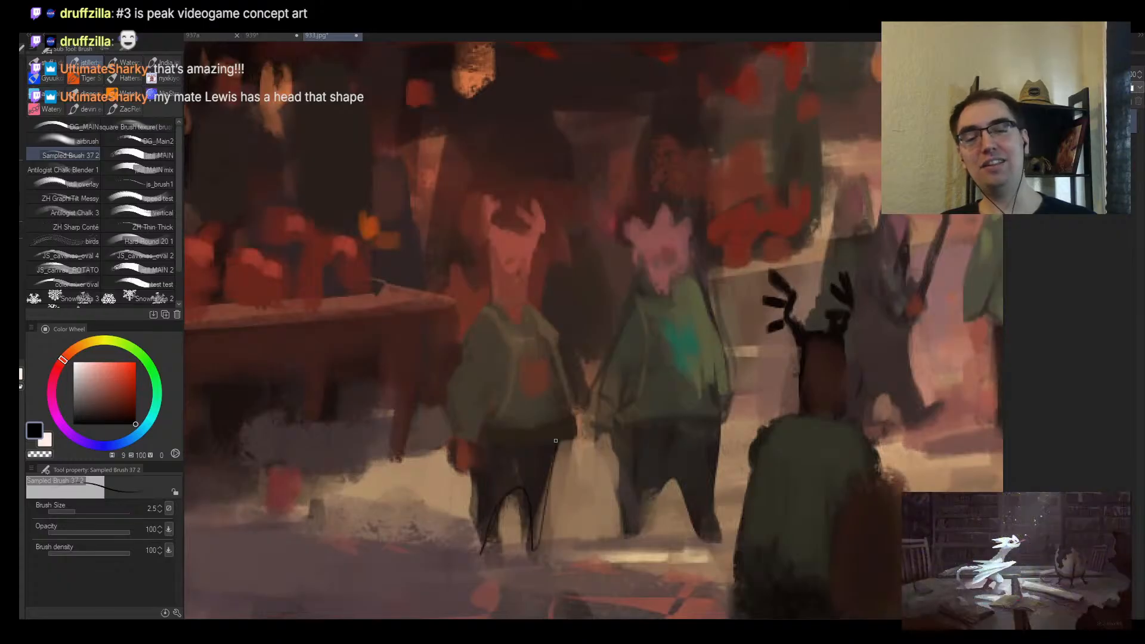
mouse_move(551, 337)
mouse_down()
mouse_move(509, 323)
mouse_move(452, 453)
mouse_up()
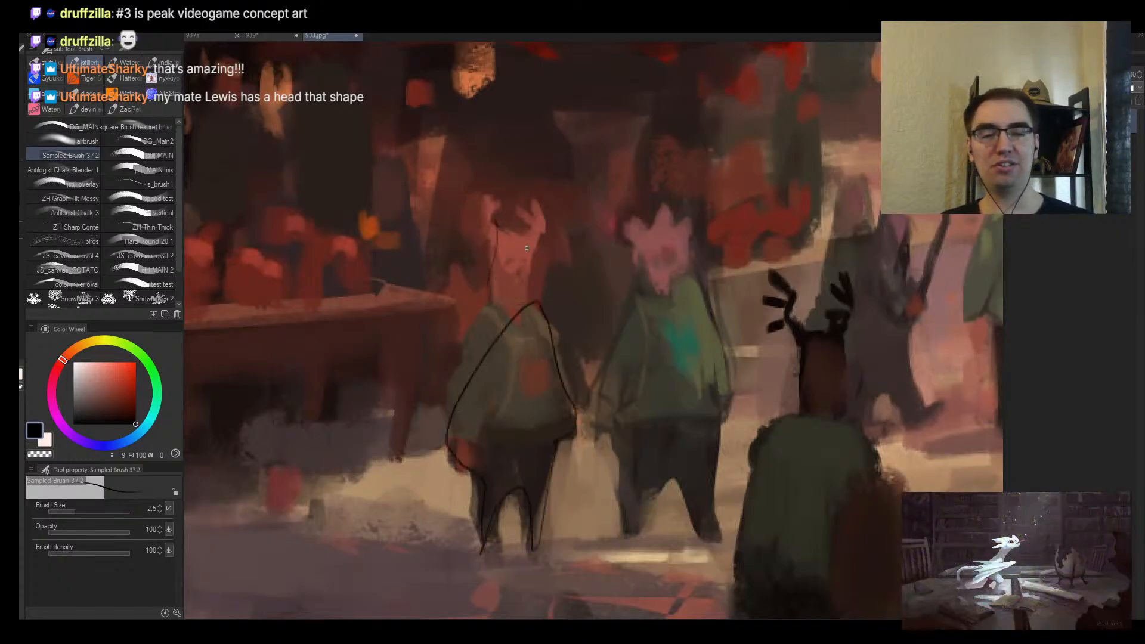
key(/)
scroll(526, 248, down, 5)
scroll(573, 300, up, 2)
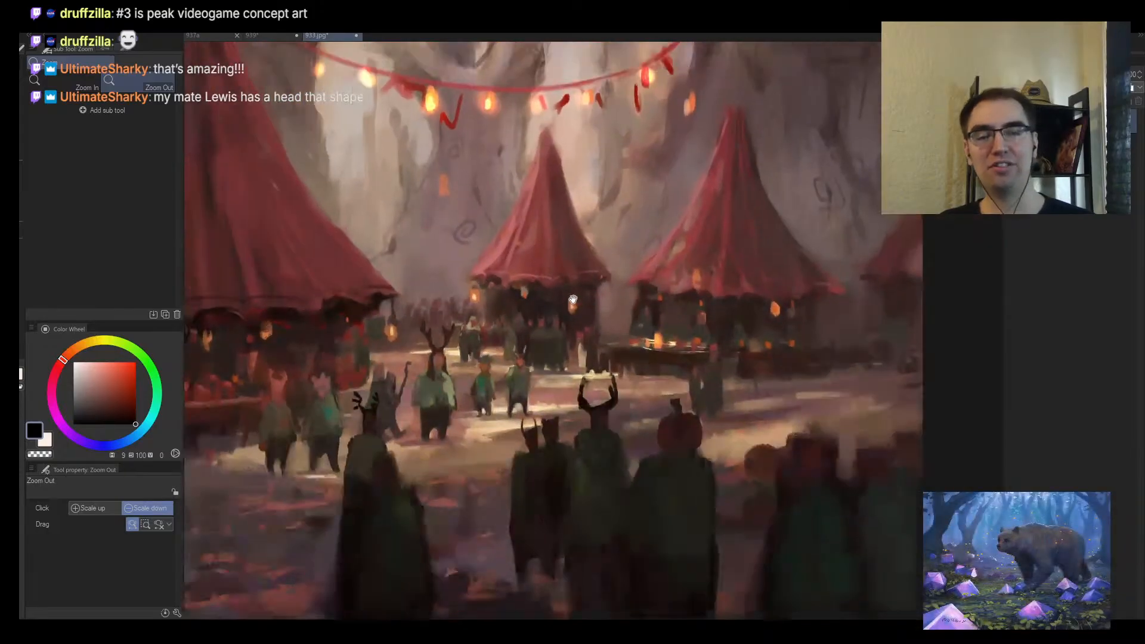
Step: Return to the thumbnail sheet and review the blue cave and cliff-and-swamp scenes together
scroll(433, 210, down, 2)
click(274, 36)
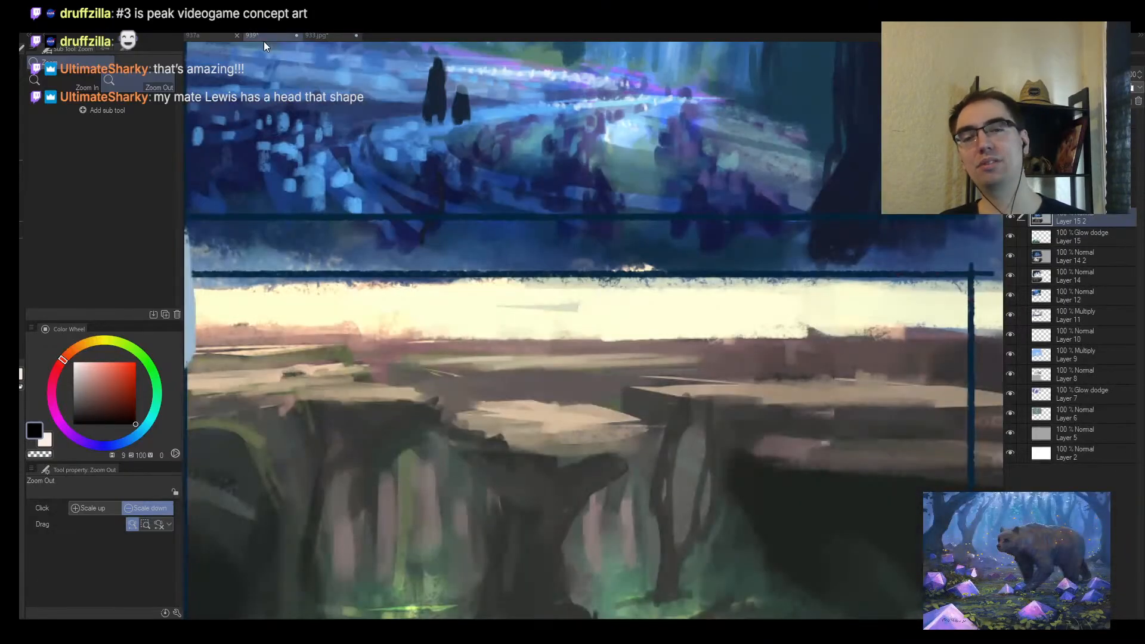
scroll(513, 318, down, 2)
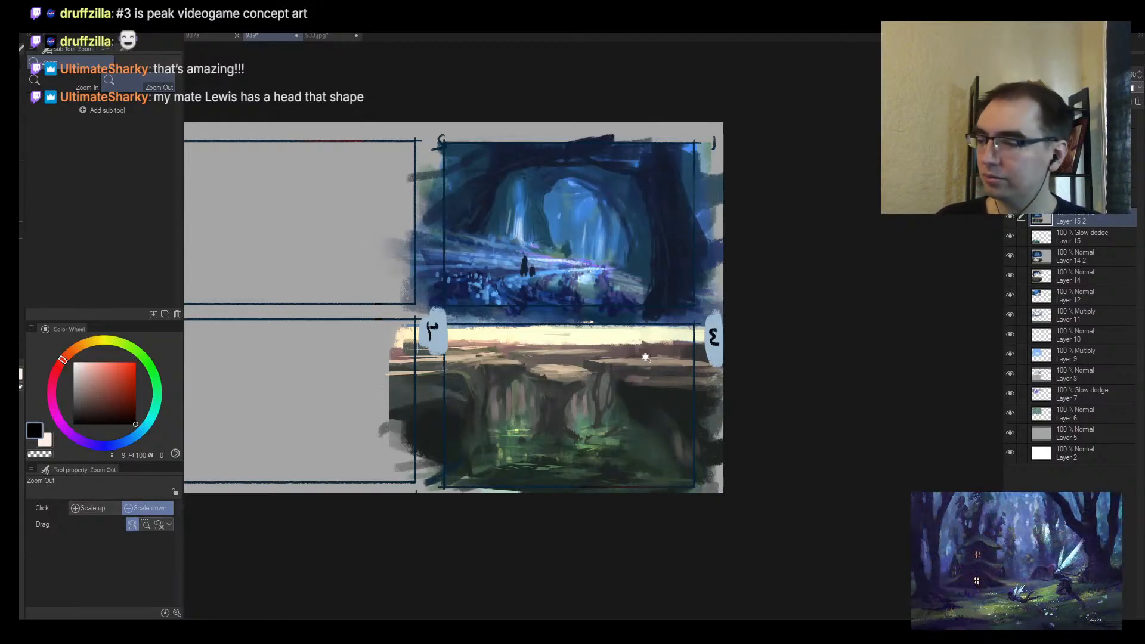
scroll(592, 411, up, 2)
scroll(575, 403, down, 2)
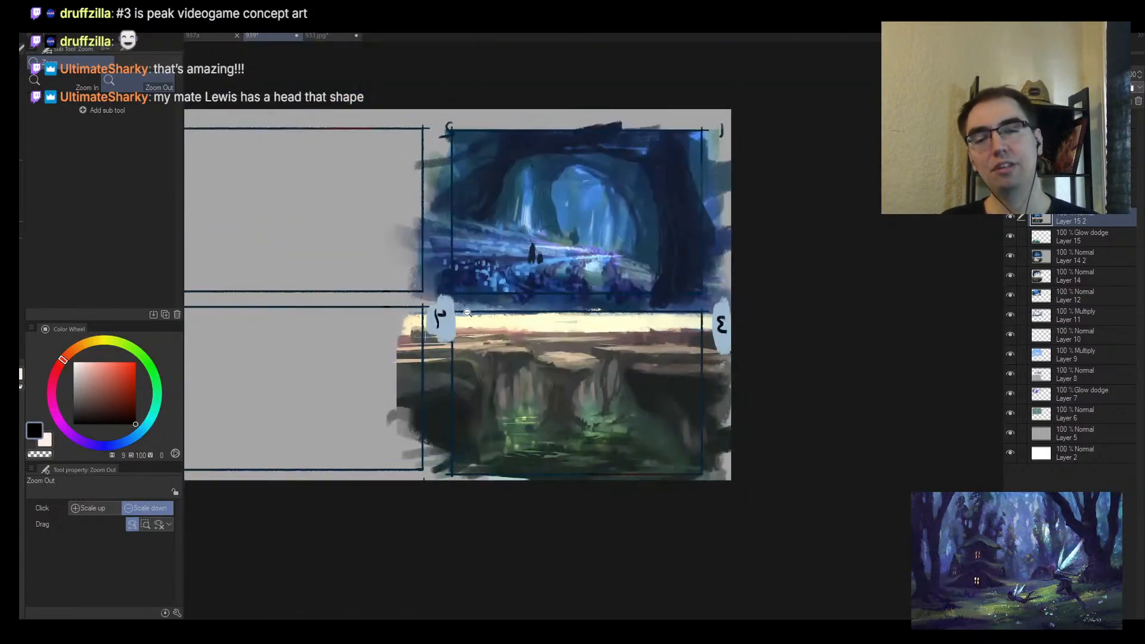
scroll(468, 312, up, 4)
Step: Paint sampled dark green over the shadowed base of the left cliff in thumbnail 3 with a size 30 brush
key(b)
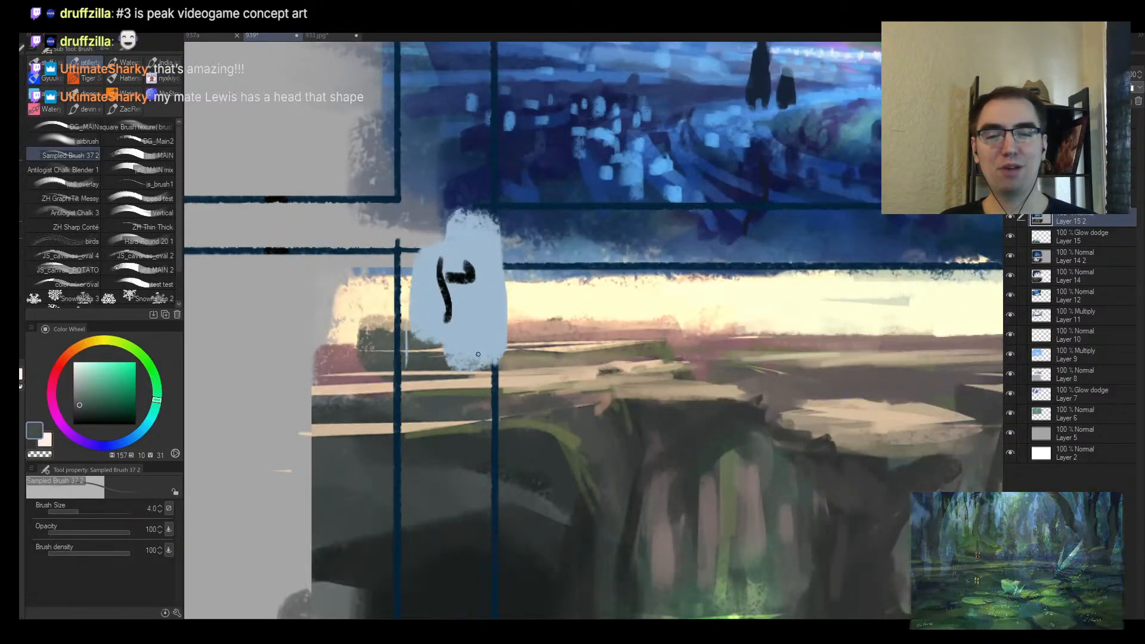
key(bracketright)
key(bracketright)
key(bracketright)
key(bracketright)
key(bracketright)
key(bracketright)
key(bracketright)
key(bracketright)
key(bracketright)
key(bracketright)
key(bracketright)
key(slash)
scroll(521, 348, down, 5)
scroll(501, 370, up, 4)
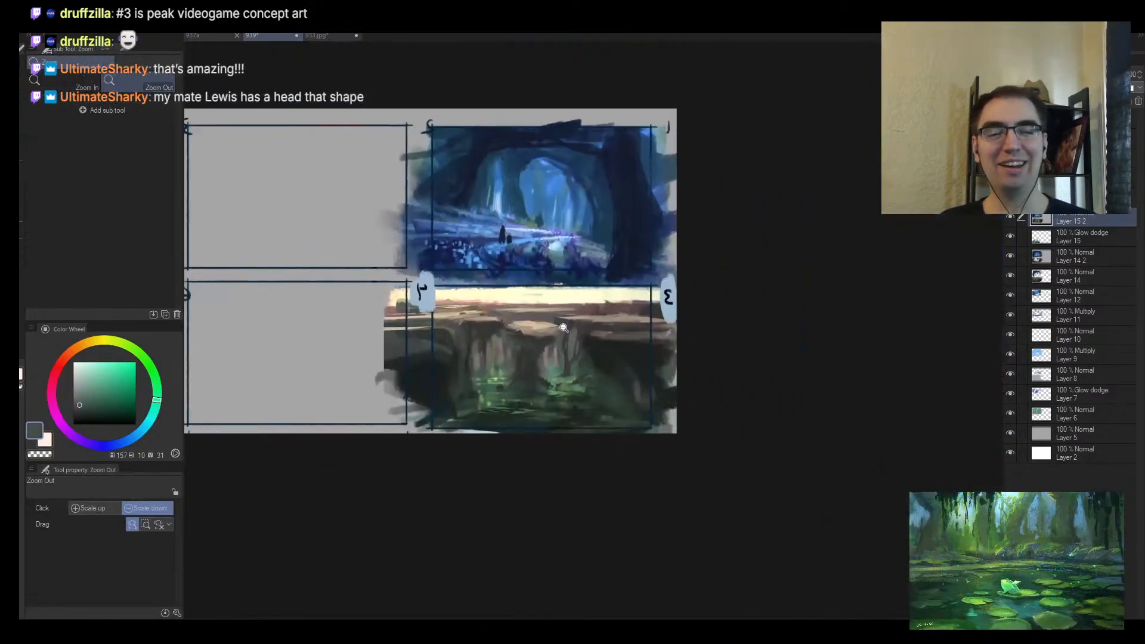
scroll(488, 392, up, 1)
key(b)
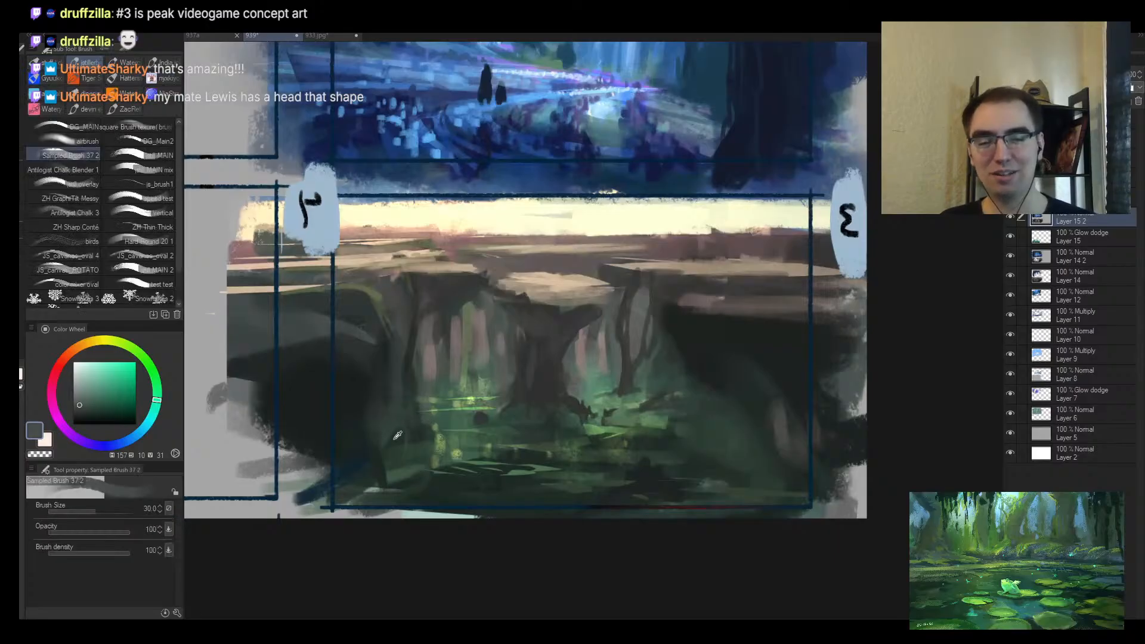
alt+click(397, 455)
drag(418, 455, 454, 480)
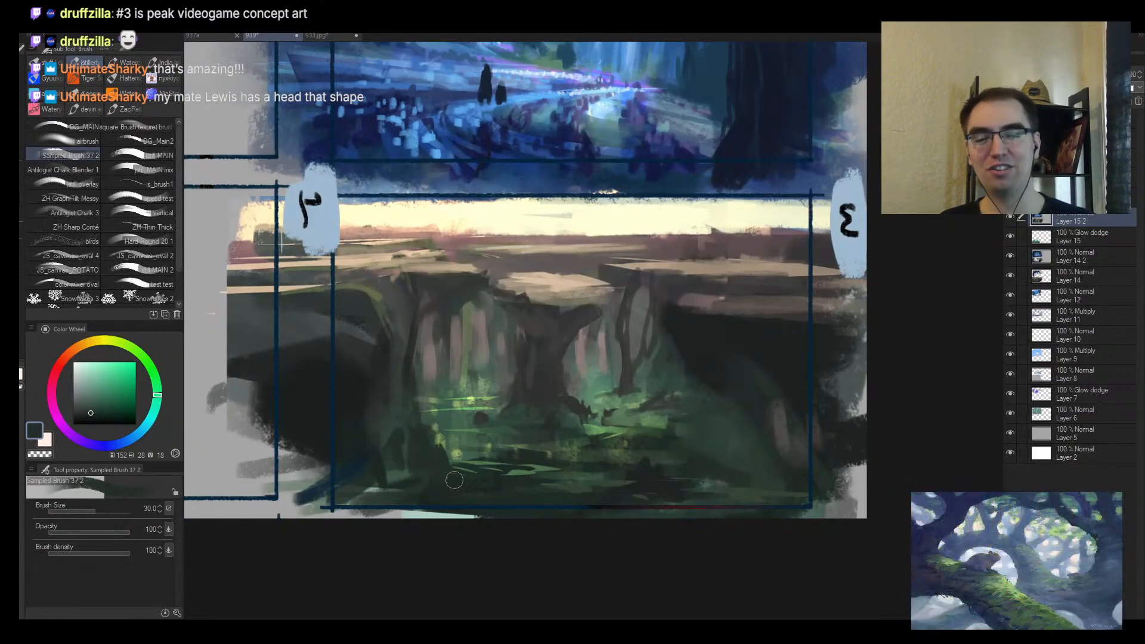
Step: Refine the dark root and stump shapes at the left cliff's base using sampled dark greens and a size 12 brush
key(slash)
scroll(440, 462, down, 3)
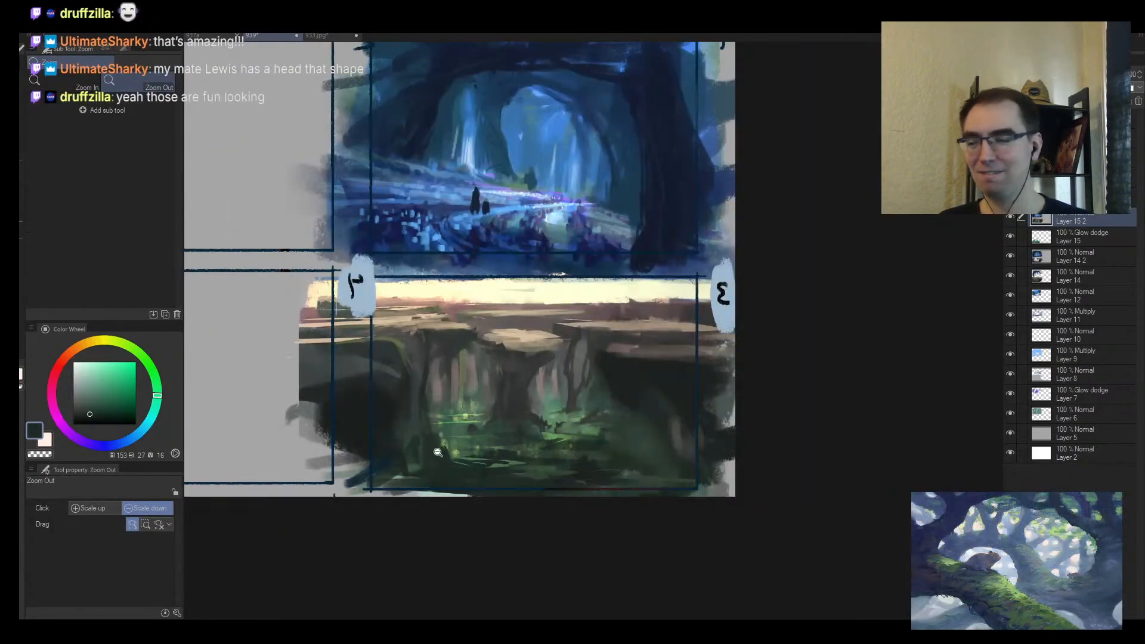
scroll(459, 413, up, 4)
scroll(459, 413, up, 2)
key(b)
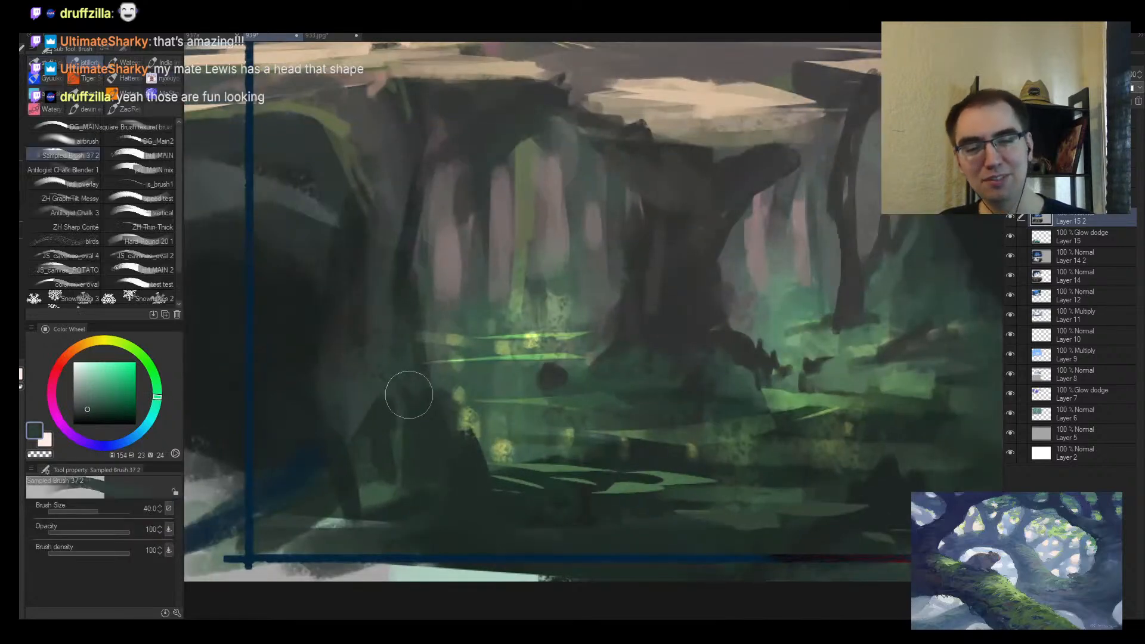
key(bracketleft)
key(bracketleft)
alt+click(393, 413)
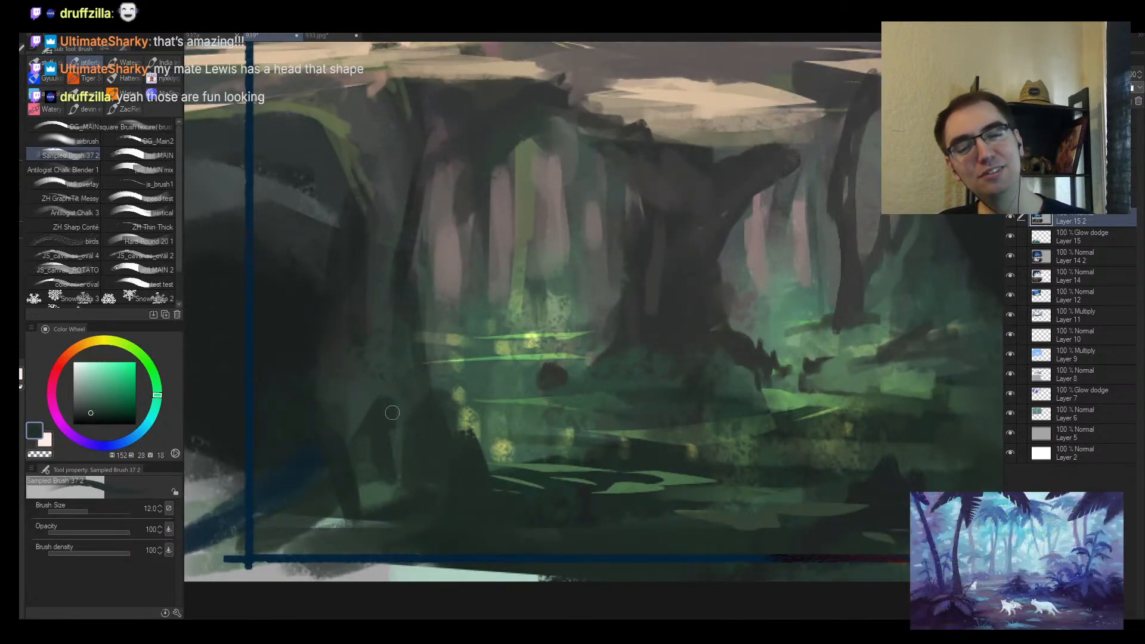
alt+click(394, 385)
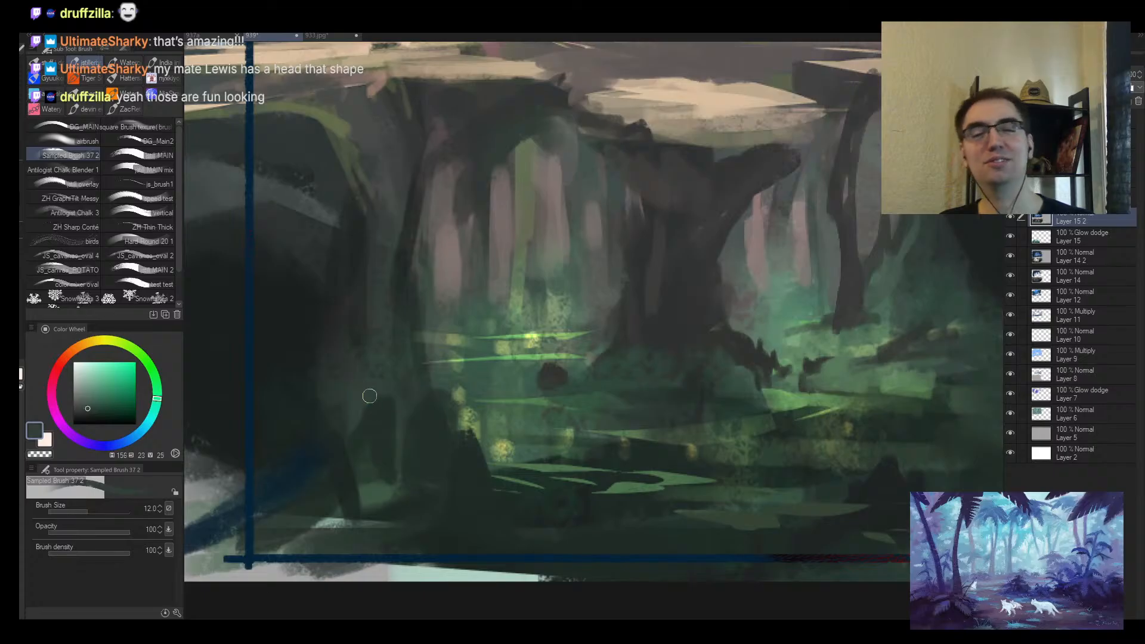
Step: Extend the dark rock at the swamp's left edge toward the water and add small dark rocks in the pool
scroll(389, 404, down, 3)
scroll(504, 391, up, 3)
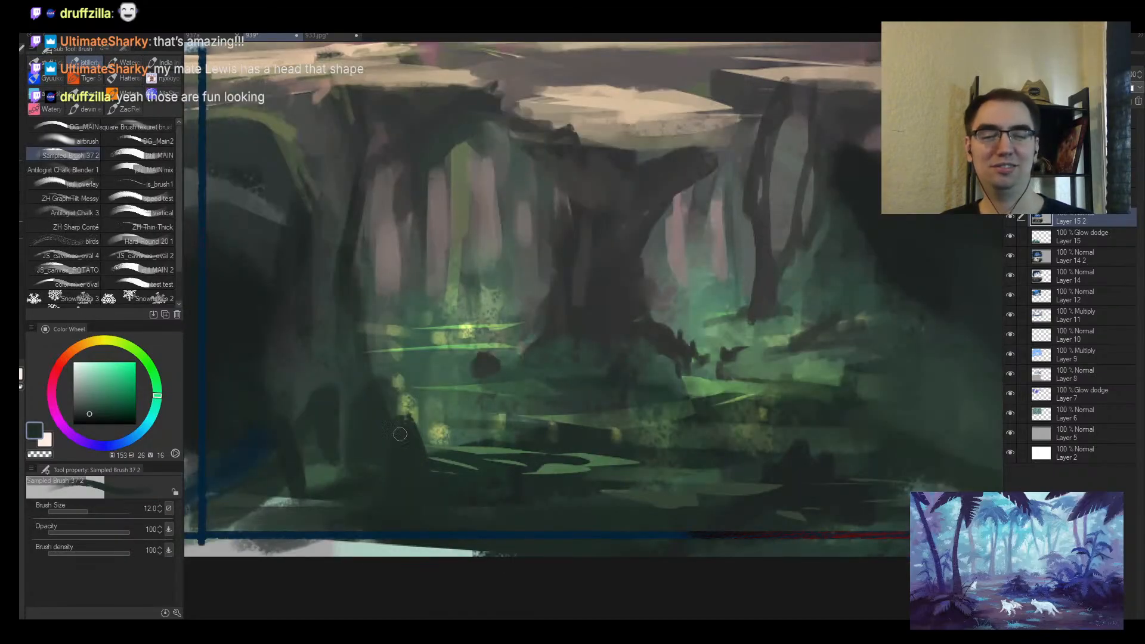
drag(416, 420, 425, 448)
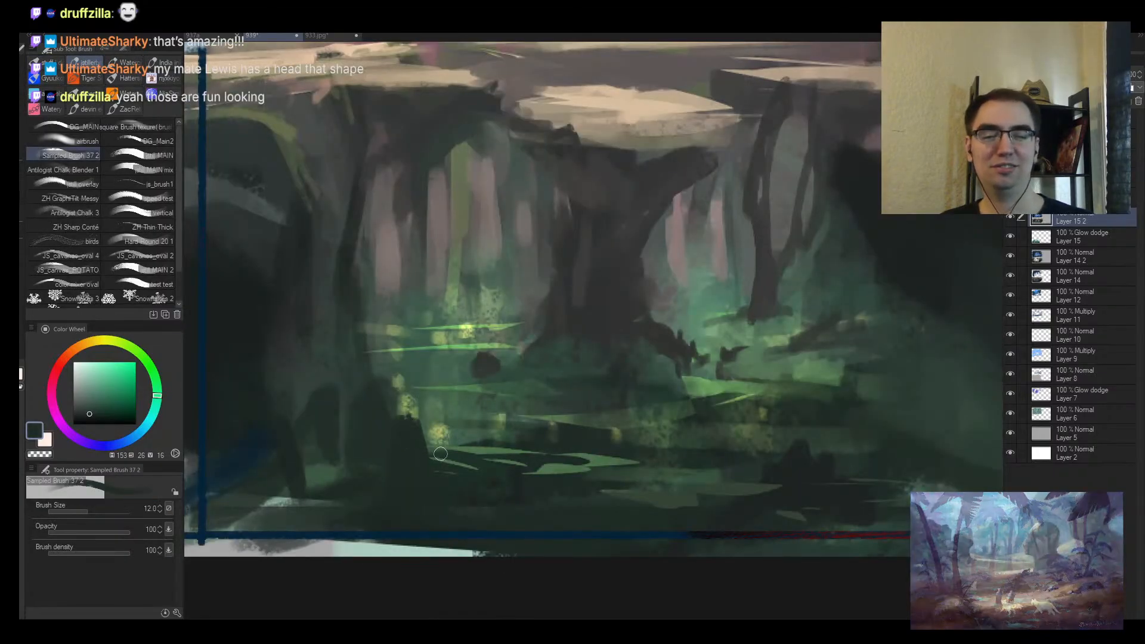
alt+click(513, 443)
scroll(566, 411, down, 2)
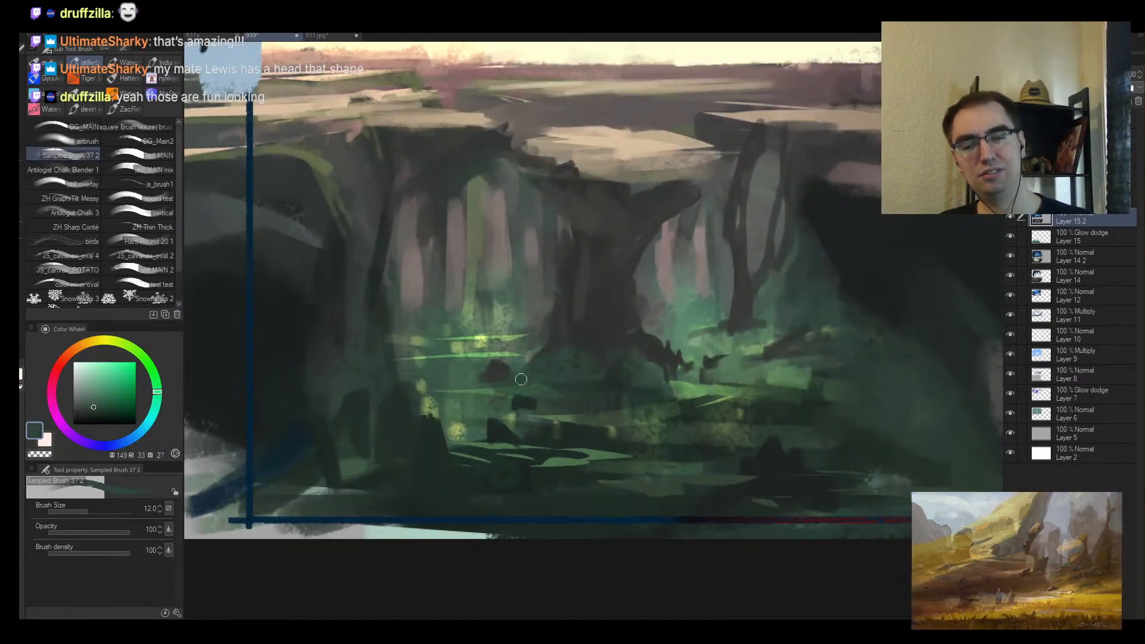
Step: Refine the shapes around the swamp pool in thumbnail 3 using sampled greens and a size 10 brush
alt+click(435, 383)
alt+click(493, 372)
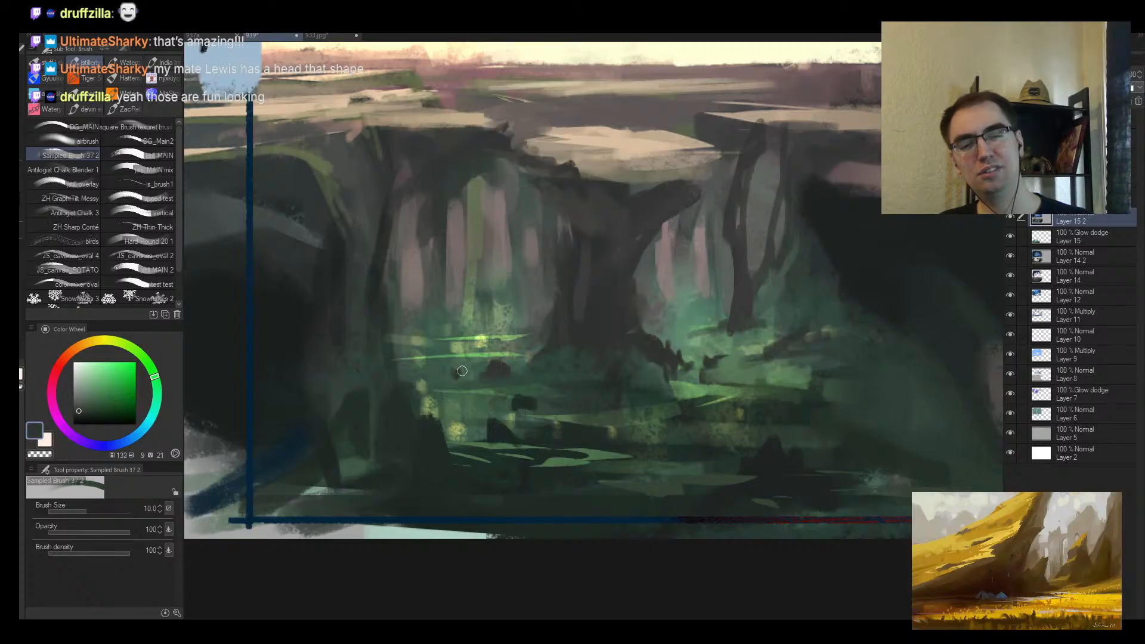
alt+drag(508, 379, 476, 400)
alt+drag(603, 377, 615, 361)
alt+click(572, 358)
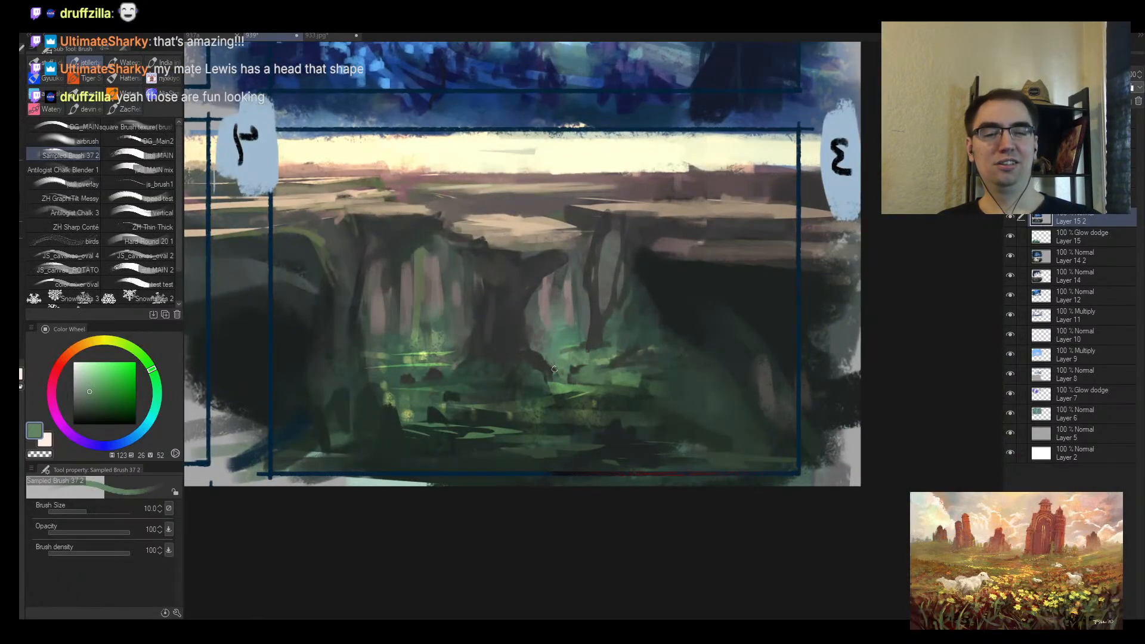
Step: Add small dark rocks in the swamp pool with sampled dark greens and a size 8 brush
alt+click(412, 376)
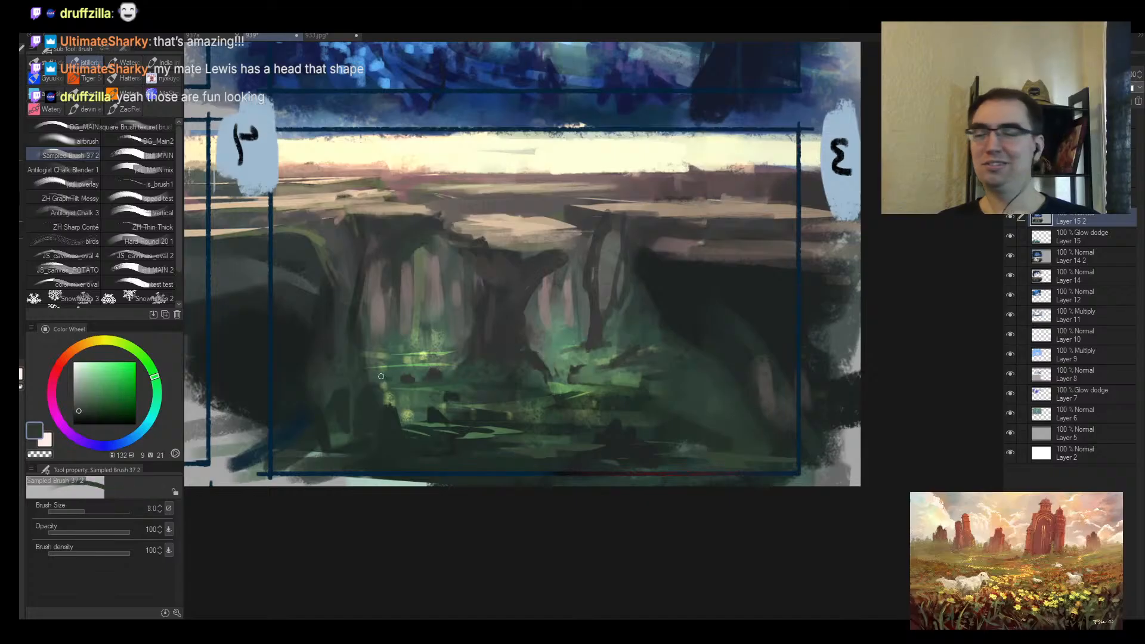
ctrl+click(433, 355)
alt+click(593, 443)
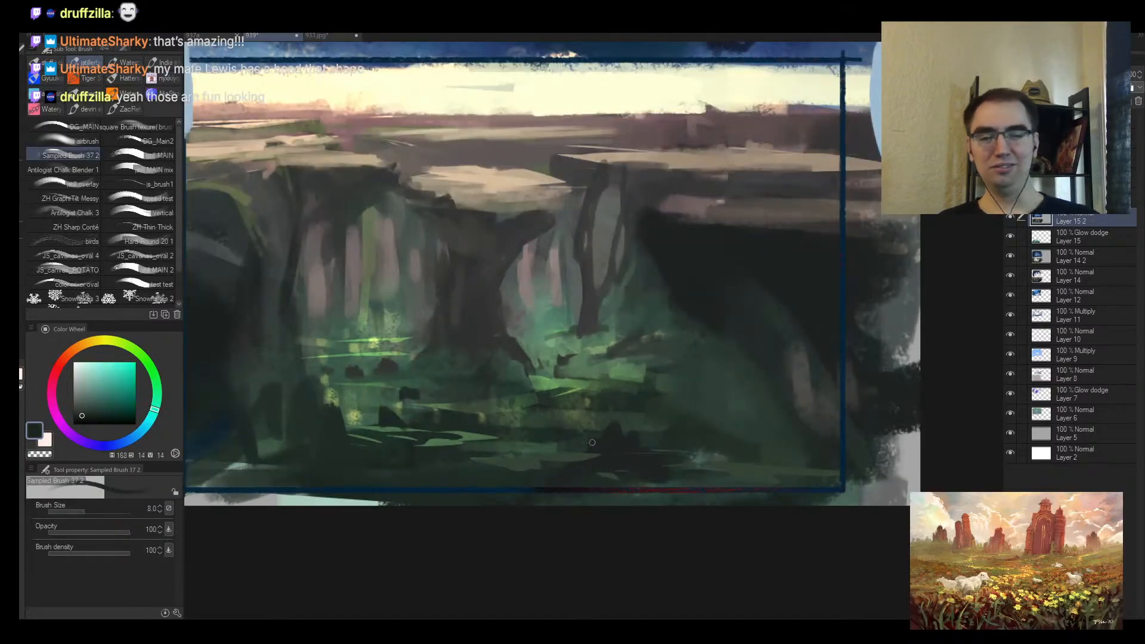
alt+click(619, 401)
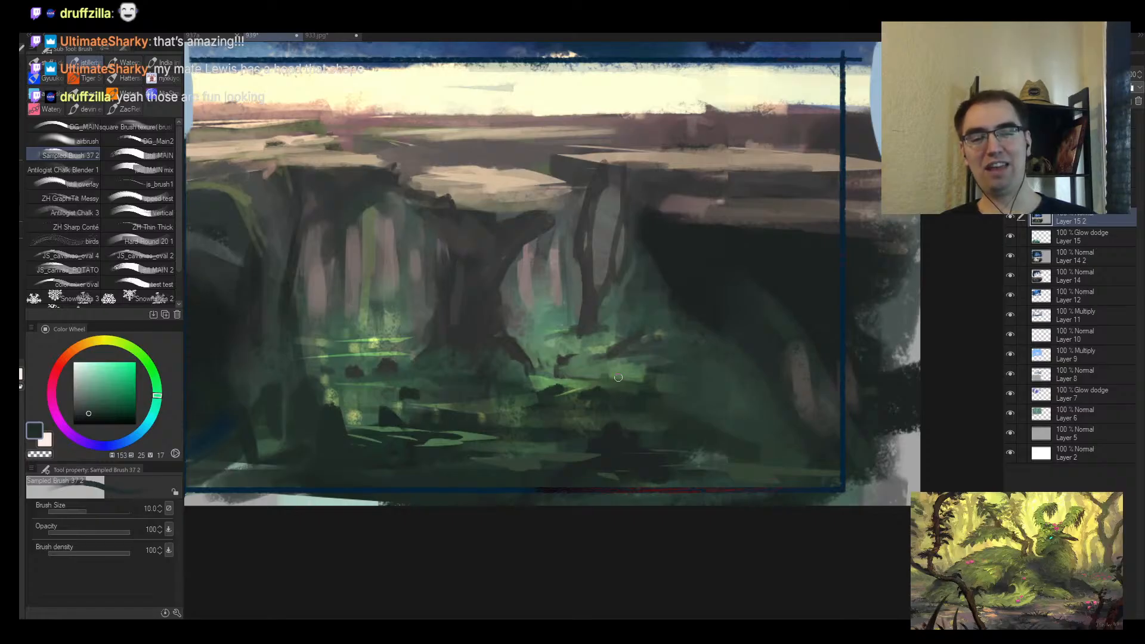
Step: Refine the mossy bank beside the central stump in thumbnail 3 using sampled greens and a size 10 brush
mouse_move(674, 370)
mouse_down()
mouse_move(650, 381)
mouse_move(661, 361)
mouse_up()
alt+click(666, 363)
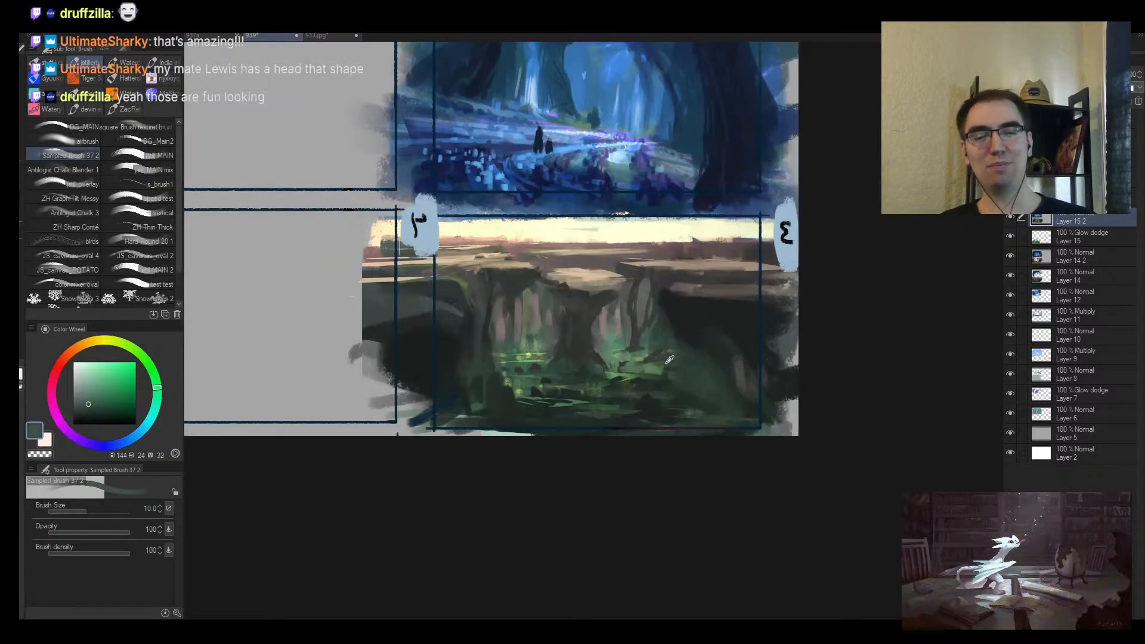
alt+click(634, 375)
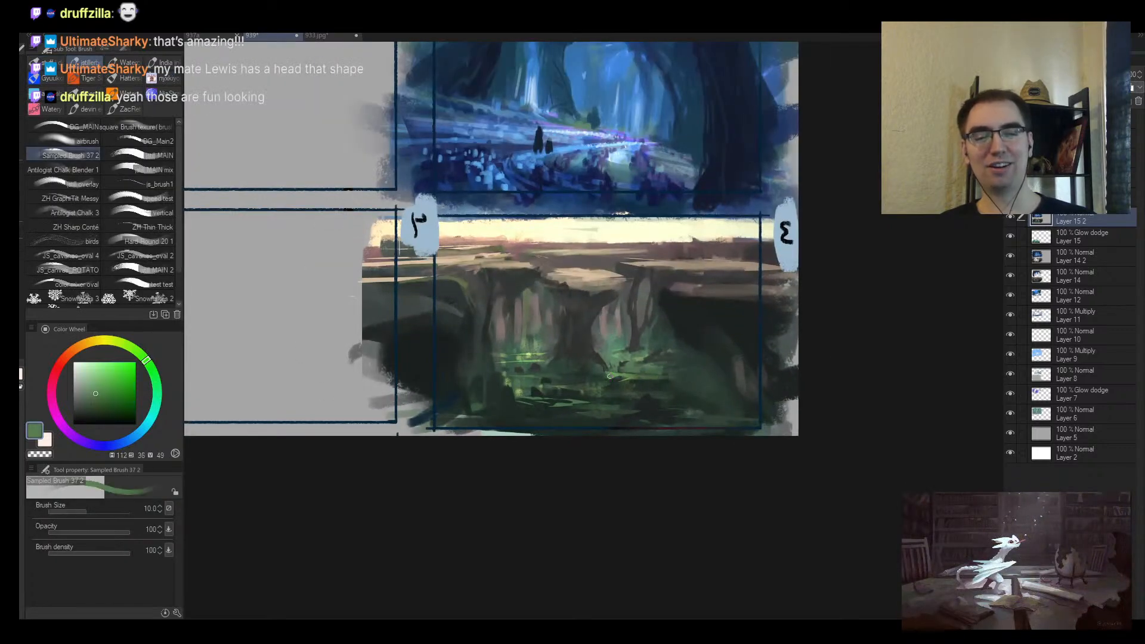
alt+click(581, 417)
Step: Paint sampled dark greens across the swamp's foreground water and ground with size 15 and 20 brushes
key(bracketright)
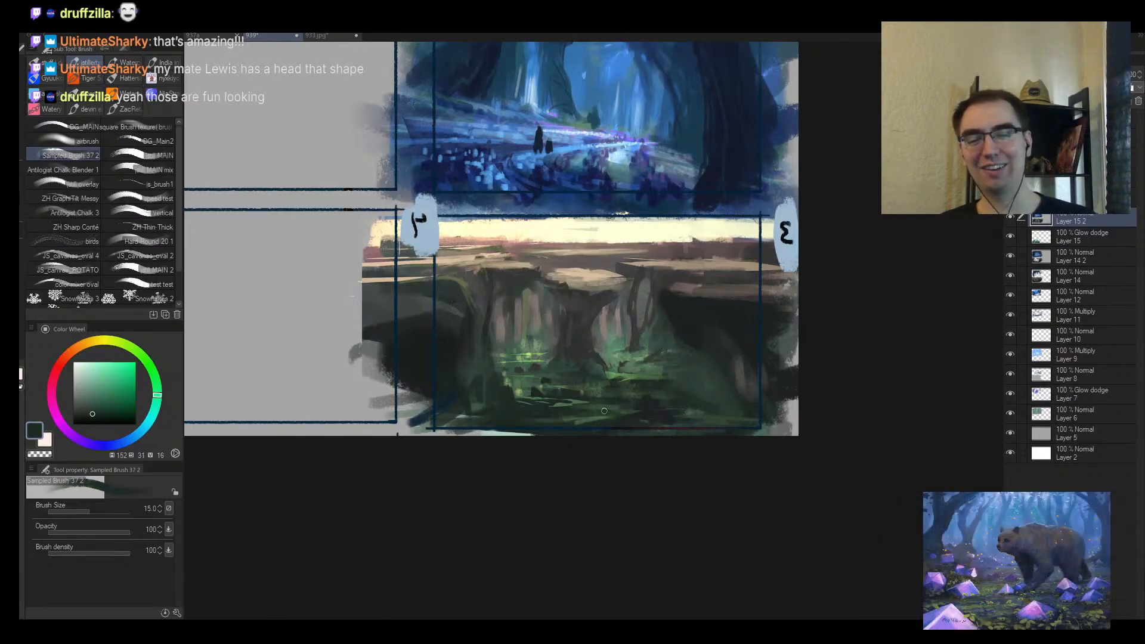
alt+click(555, 418)
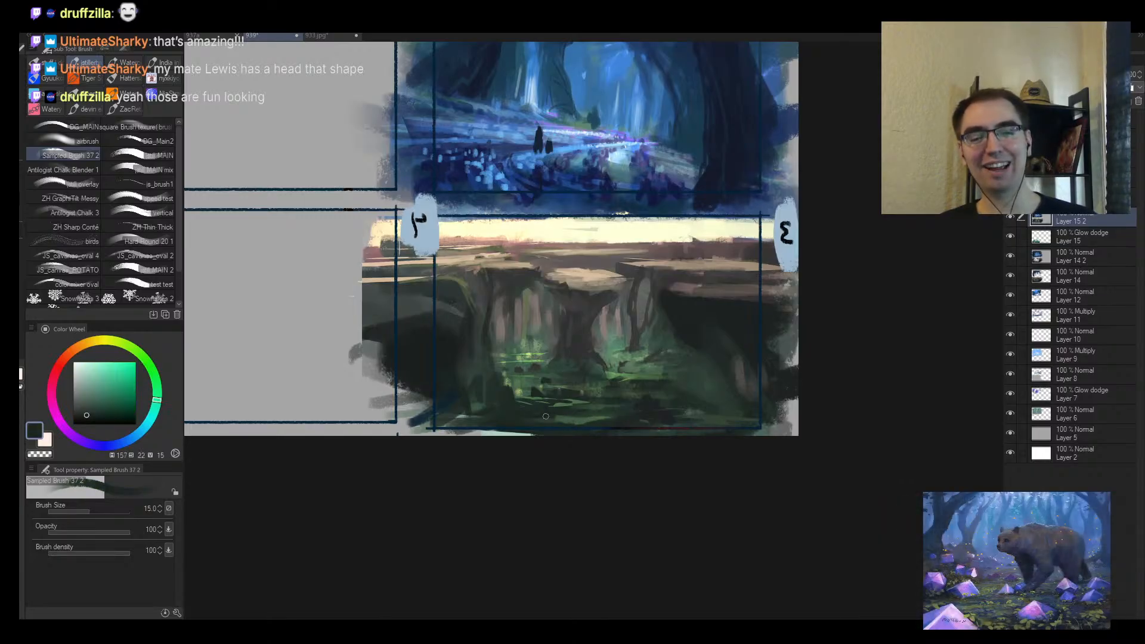
alt+click(574, 414)
key(bracketright)
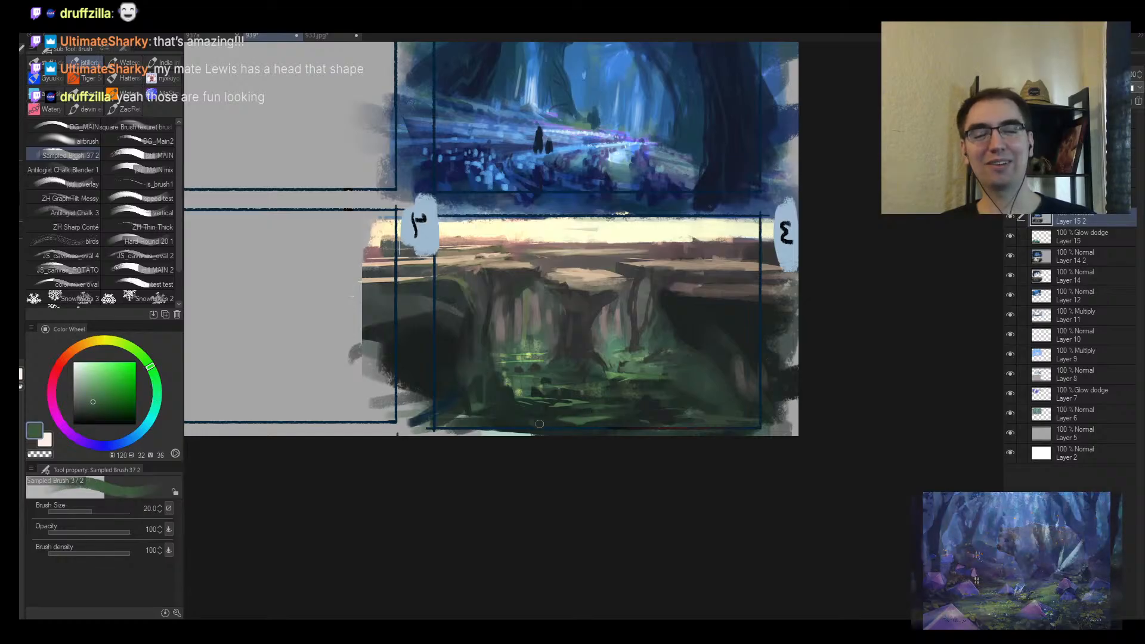
alt+click(473, 421)
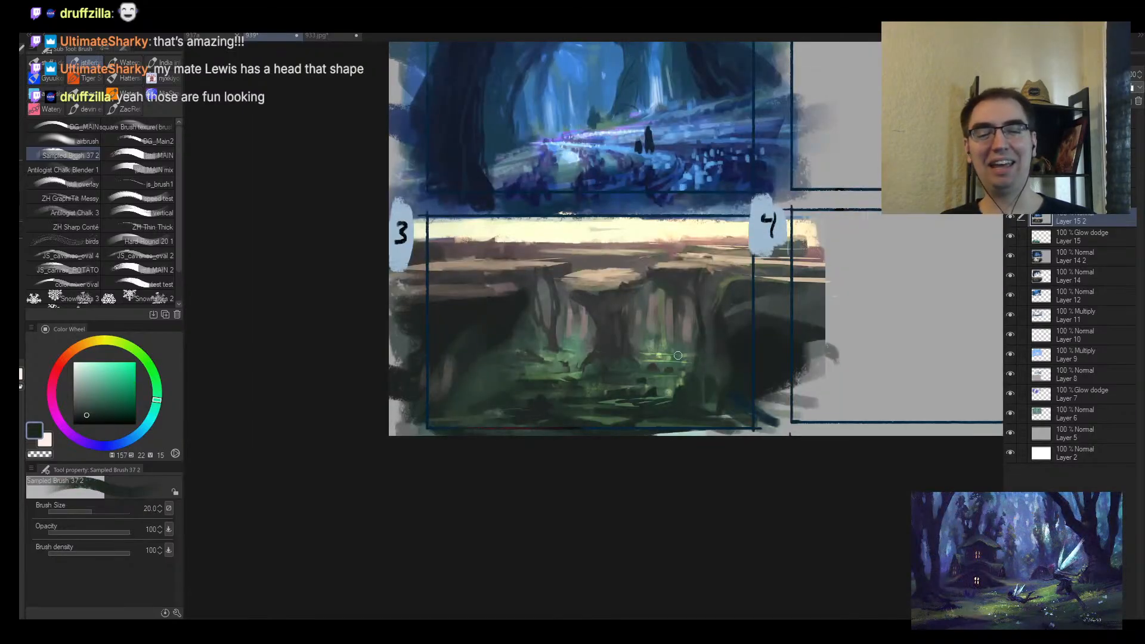
Step: Flip the canvas and subdue the bright foreground water patches with sampled dark greens and a size 30 brush
drag(636, 351, 685, 388)
alt+click(660, 392)
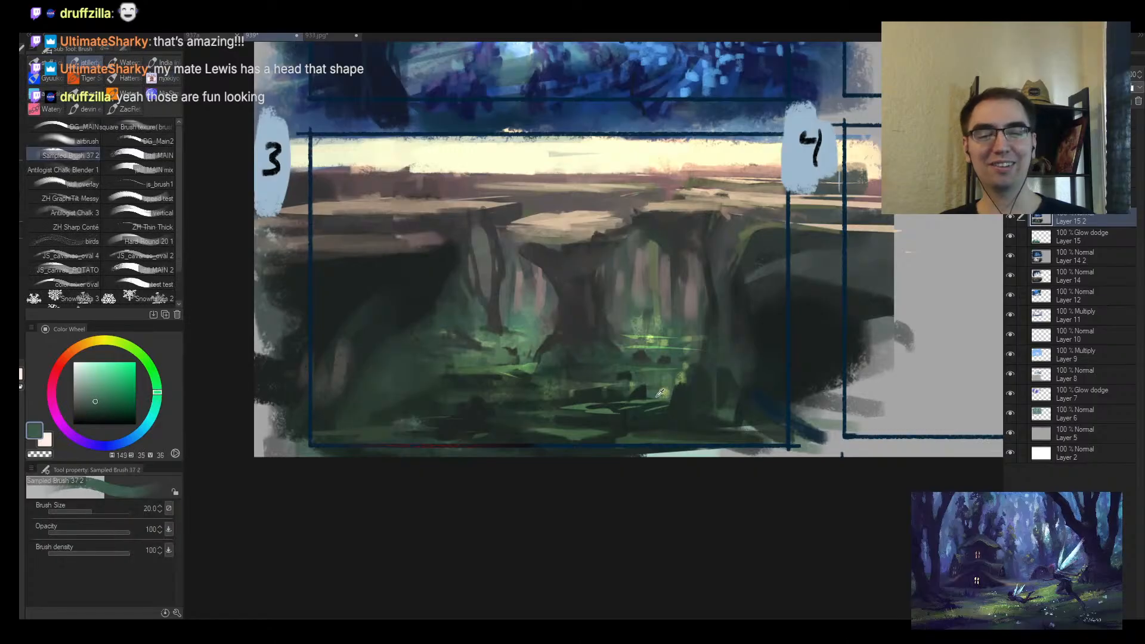
key(bracketright)
alt+click(621, 400)
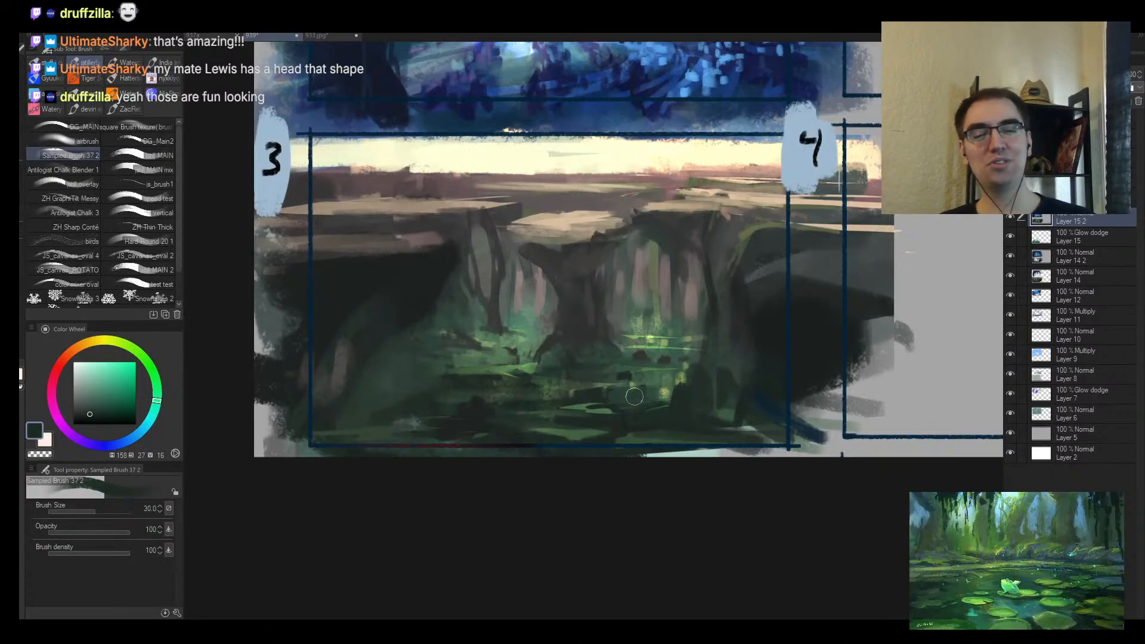
alt+click(580, 385)
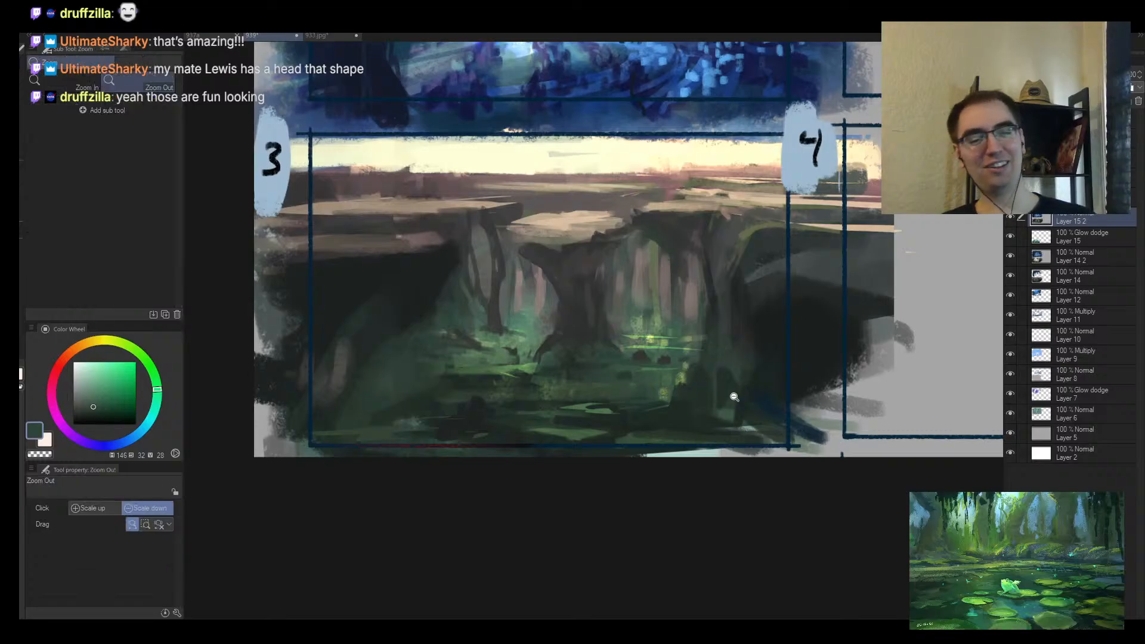
Step: Darken both lower corners of thumbnail 3 with sampled near-black green and a size 50 brush
scroll(736, 395, down, 3)
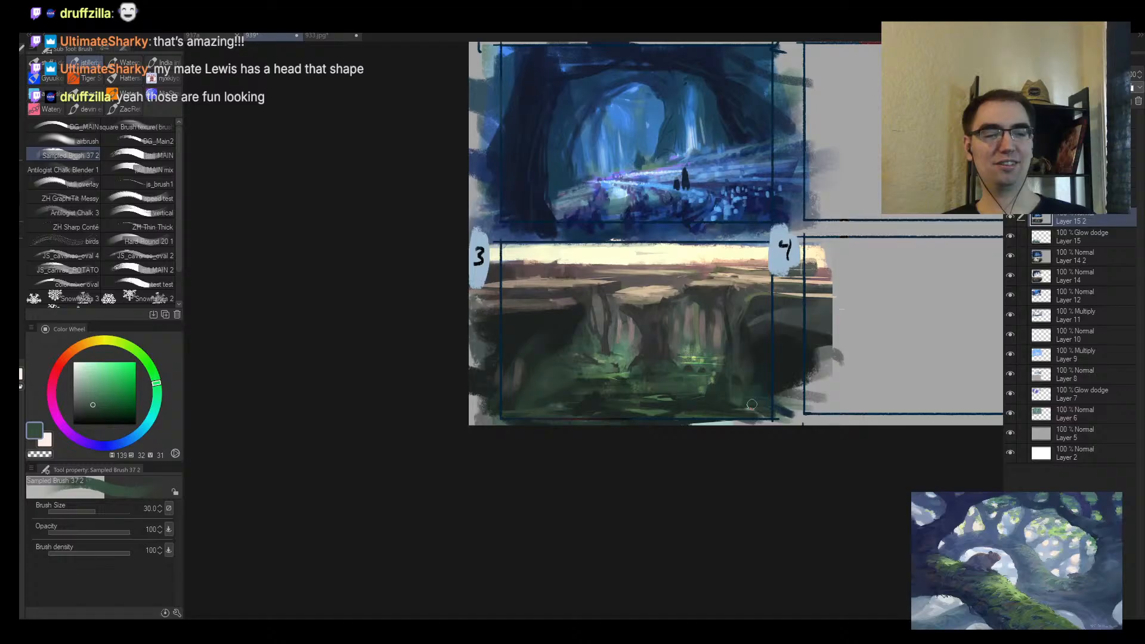
key(bracketright)
alt+click(534, 383)
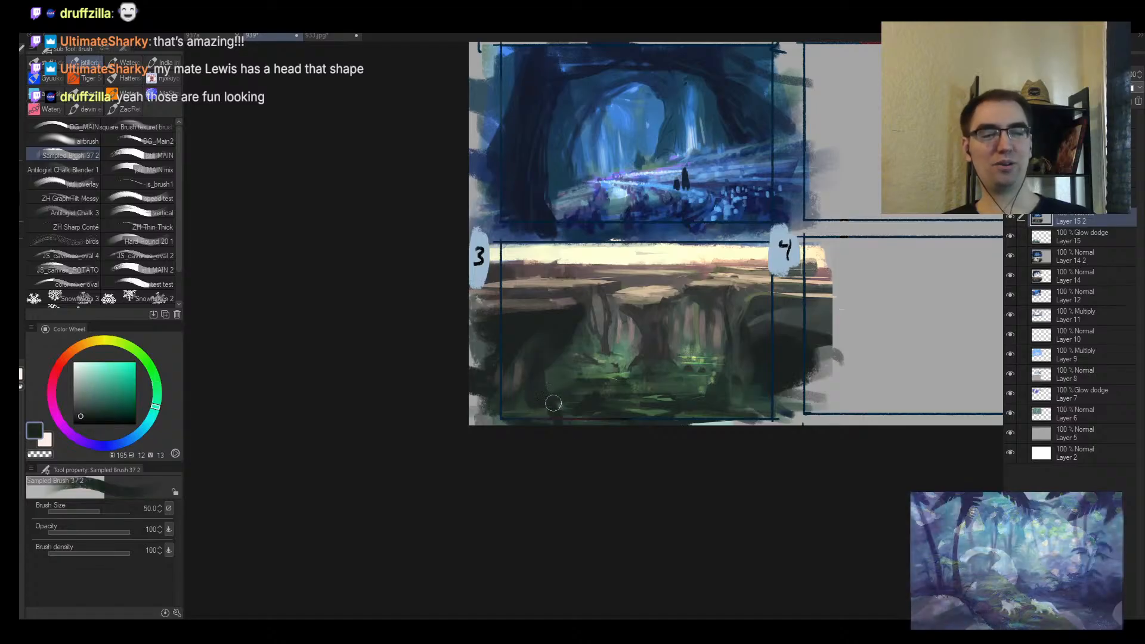
drag(762, 367, 723, 417)
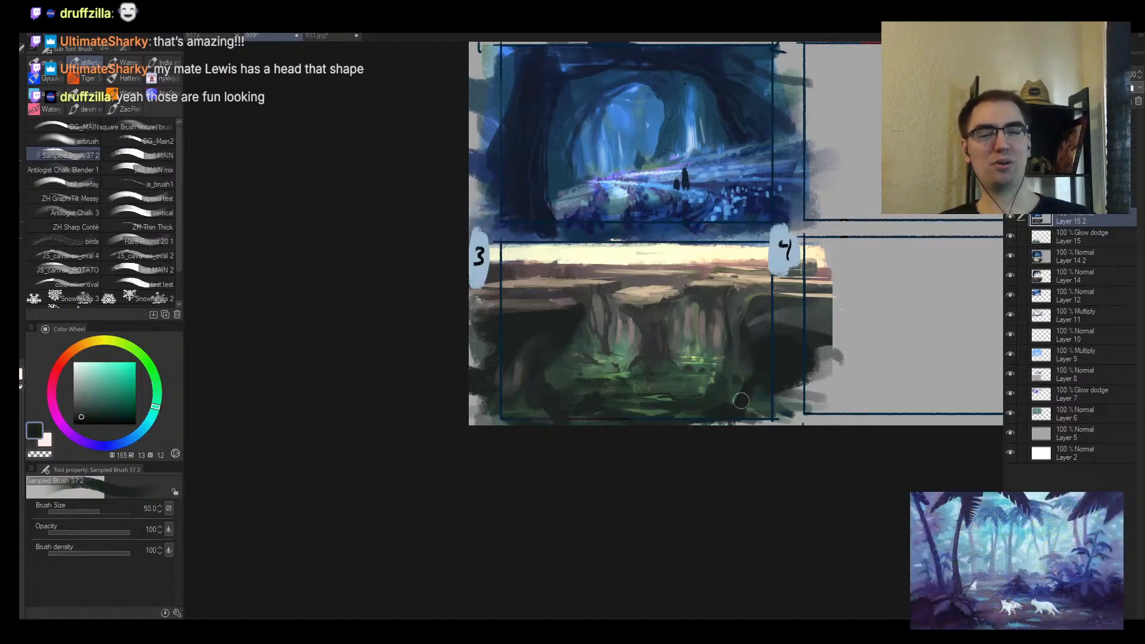
Step: Paint sampled background grey over the stray paint outside the frames of thumbnails 1 and 3 with a size 120 brush
key(h)
key(alt+space)
mouse_move(673, 366)
mouse_down()
mouse_move(650, 392)
mouse_move(669, 348)
mouse_up()
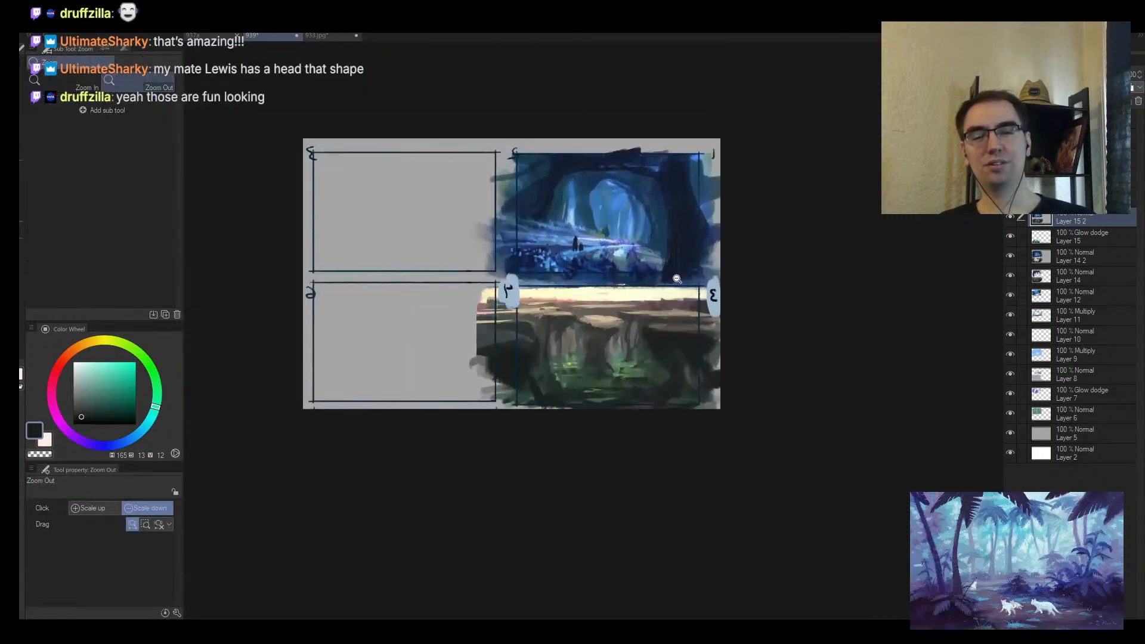
alt+click(460, 303)
mouse_move(495, 328)
mouse_down()
mouse_move(491, 375)
mouse_move(479, 365)
mouse_move(491, 295)
mouse_move(501, 342)
mouse_up()
mouse_move(721, 352)
mouse_down()
mouse_move(719, 401)
mouse_move(723, 349)
mouse_up()
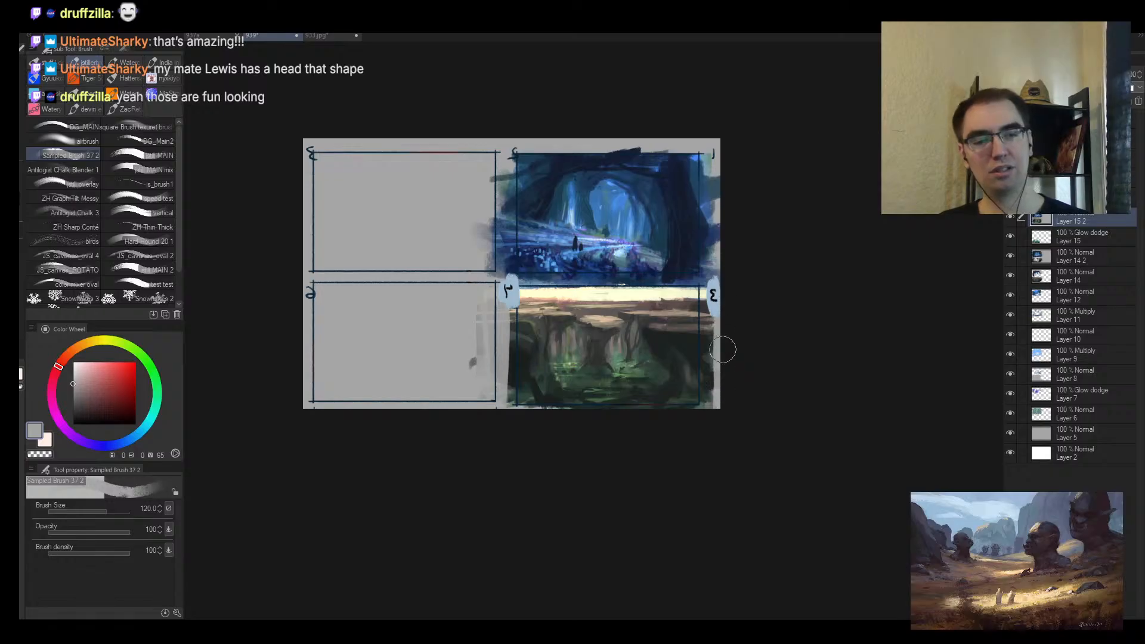
mouse_move(717, 167)
mouse_down()
mouse_move(721, 241)
mouse_move(683, 281)
mouse_move(601, 260)
mouse_up()
Step: Try horizontal strokes in sampled pale cream across thumbnail 3 with a size 80 brush, then undo them
key(h)
drag(704, 263, 654, 225)
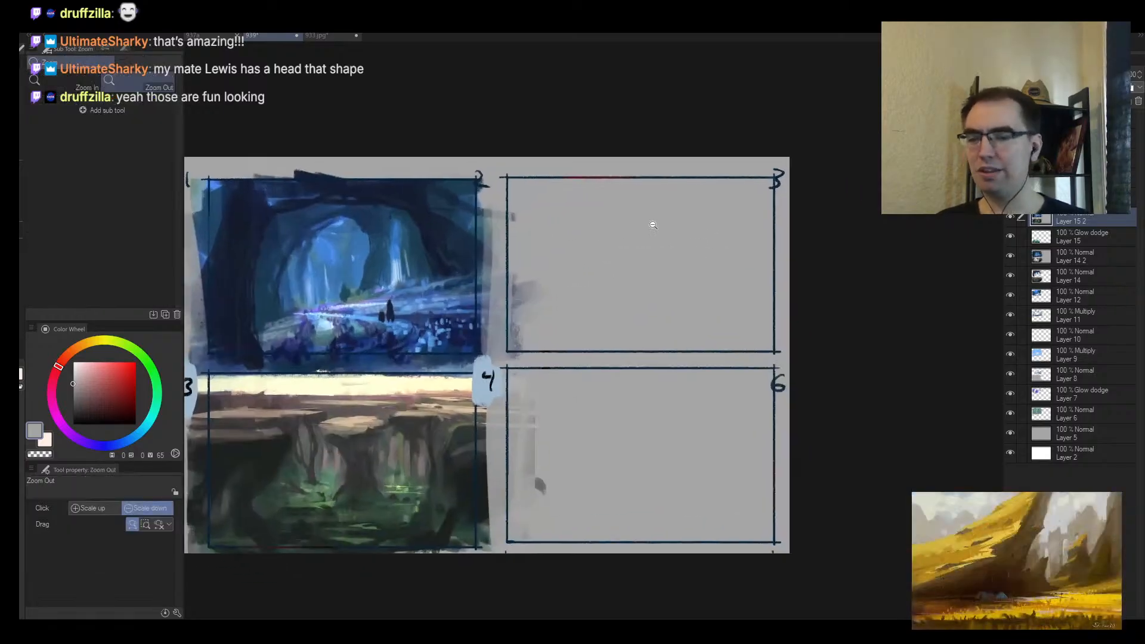
key(b)
drag(479, 330, 530, 284)
alt+click(452, 346)
drag(325, 356, 512, 360)
mouse_move(277, 391)
mouse_down()
mouse_move(291, 404)
mouse_move(556, 409)
mouse_up()
key(ctrl+z)
key(ctrl+z)
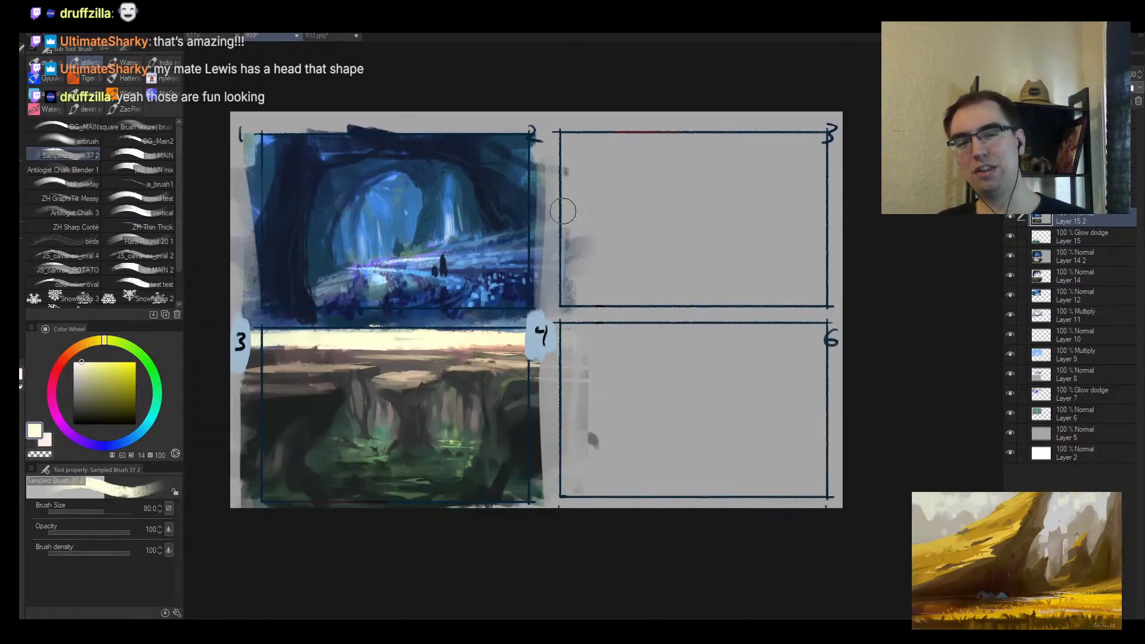
Step: Try long vertical cream strokes, including three over the blue cave in thumbnail 1, then undo them
drag(576, 137, 577, 331)
key(ctrl+z)
drag(367, 129, 349, 308)
drag(435, 140, 424, 298)
drag(492, 141, 483, 283)
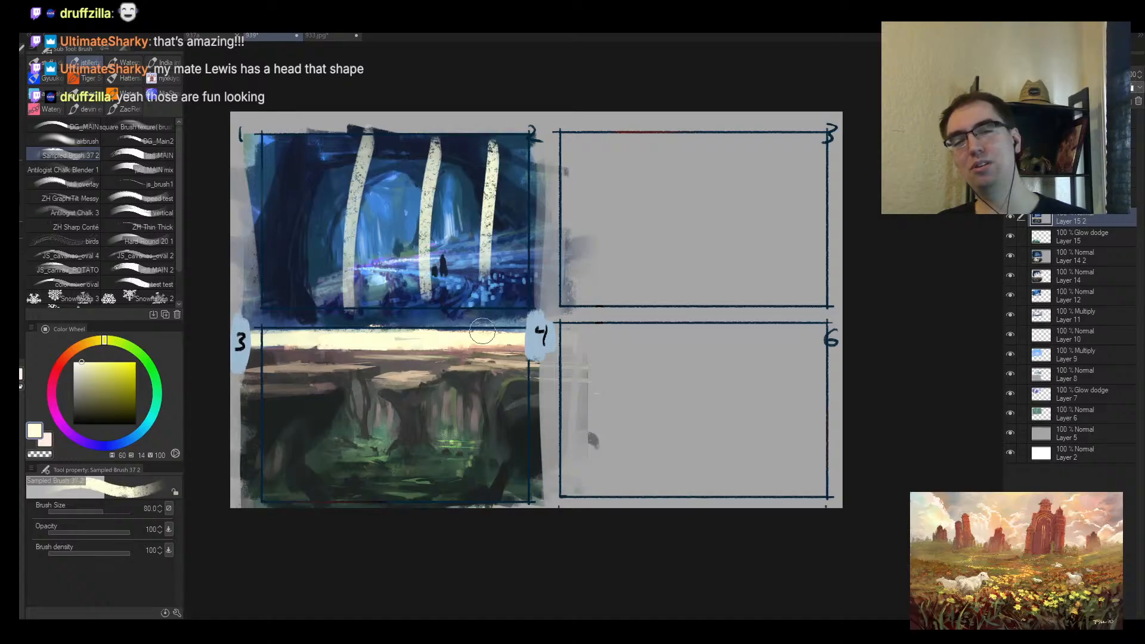
key(ctrl+z)
key(ctrl+z)
key(ctrl+z)
Step: Flip the canvas and paint two vertical cream strokes in the empty upper frame beside the blue cave
key(h)
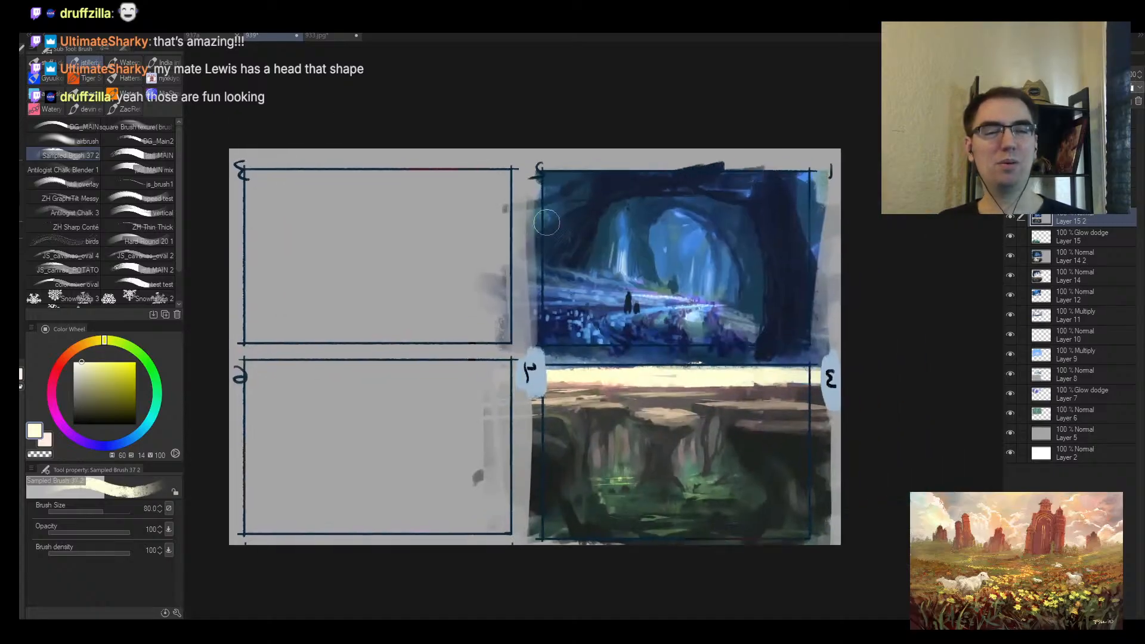
mouse_move(381, 185)
mouse_down()
mouse_move(356, 291)
mouse_move(435, 366)
mouse_up()
key(bracketright)
key(bracketright)
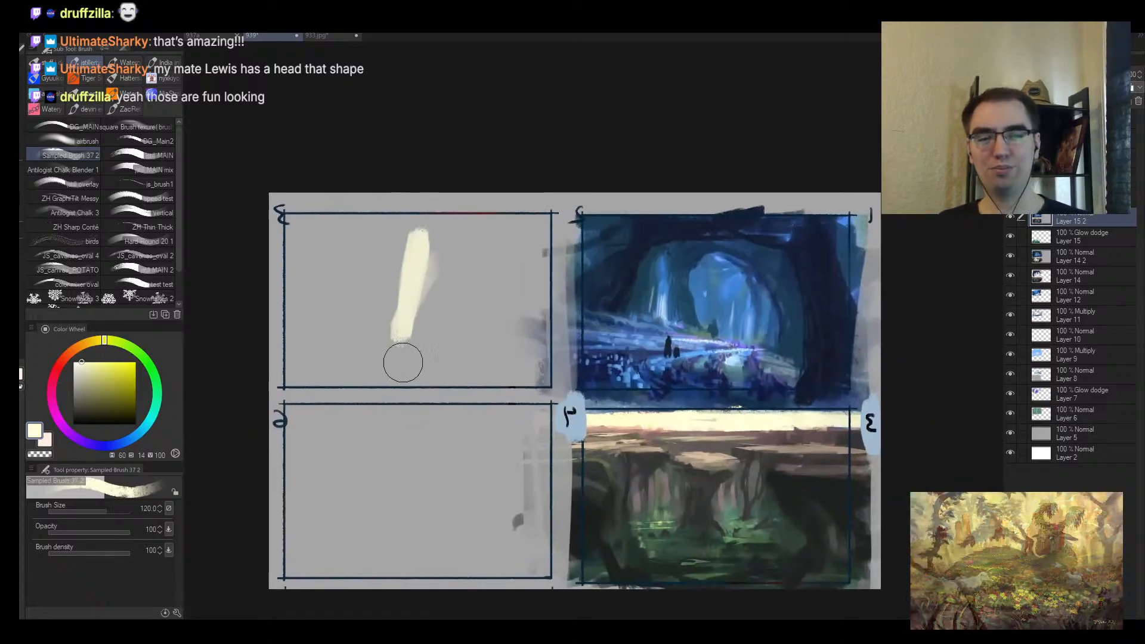
drag(361, 370, 358, 221)
Step: Pick a saturated orange-red and brush vertical strokes over the cream in the upper frame at brush size 300
key(bracketright)
key(bracketright)
key(bracketright)
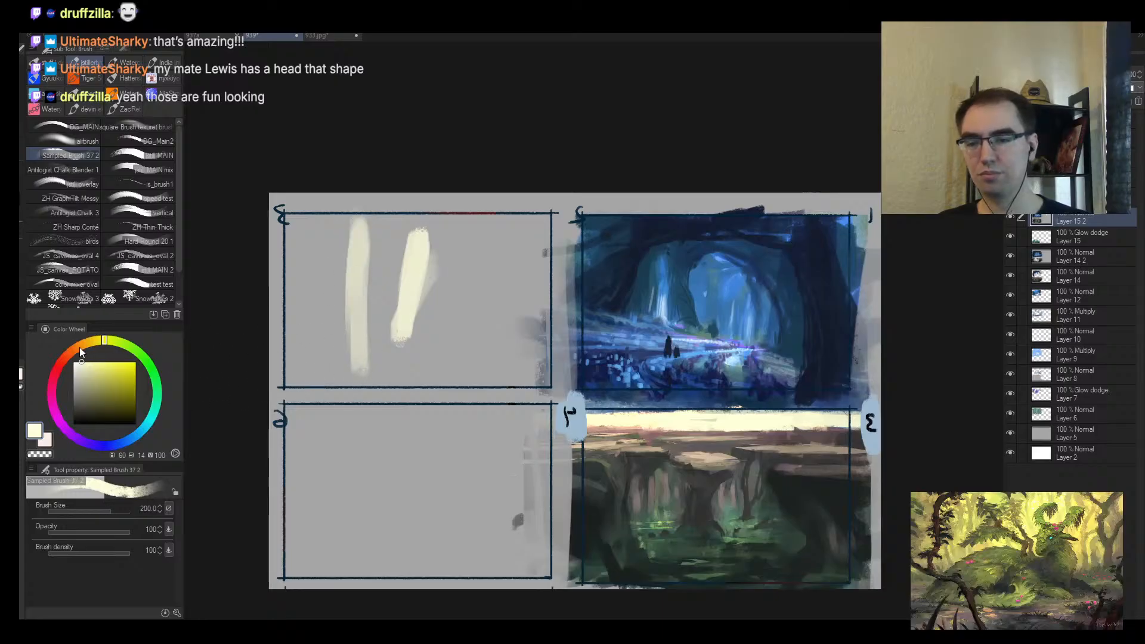
drag(80, 347, 67, 353)
click(128, 361)
key(bracketright)
key(bracketright)
drag(417, 214, 403, 356)
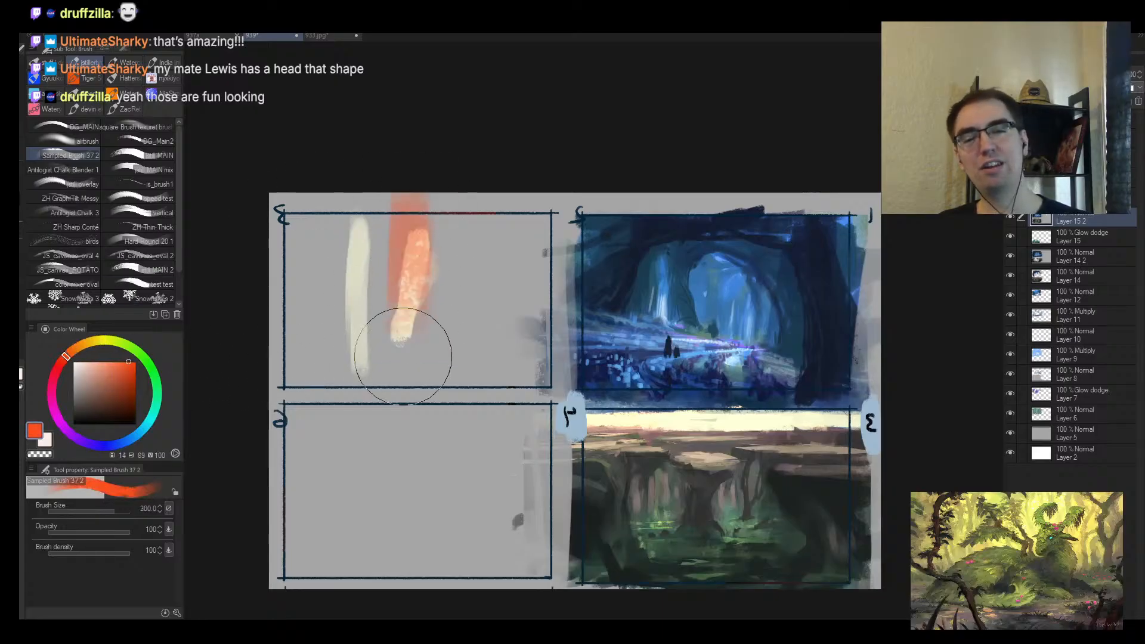
drag(405, 274, 391, 358)
Step: Add more vertical orange-red strokes and lighter salmon strokes beside them with a size 200 brush
key(bracketleft)
drag(435, 294, 408, 257)
key(bracketleft)
mouse_move(423, 194)
mouse_down()
mouse_move(404, 278)
mouse_move(440, 215)
mouse_move(410, 206)
mouse_move(377, 238)
mouse_move(445, 271)
mouse_up()
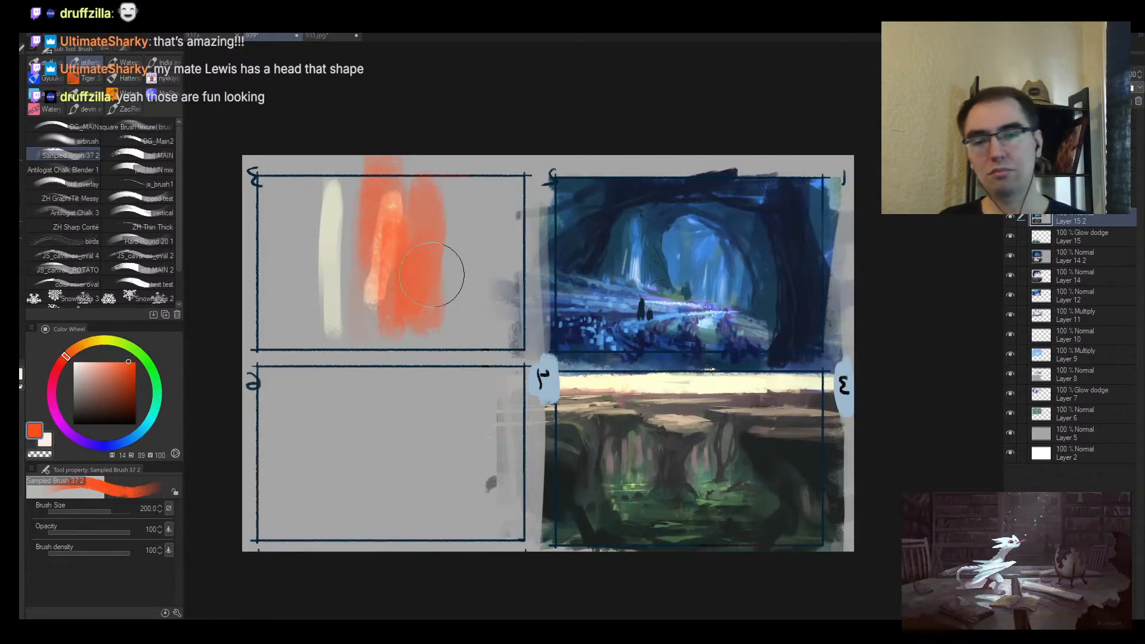
click(102, 361)
mouse_move(382, 173)
mouse_down()
mouse_move(371, 247)
mouse_move(387, 316)
mouse_move(435, 217)
mouse_move(400, 310)
mouse_up()
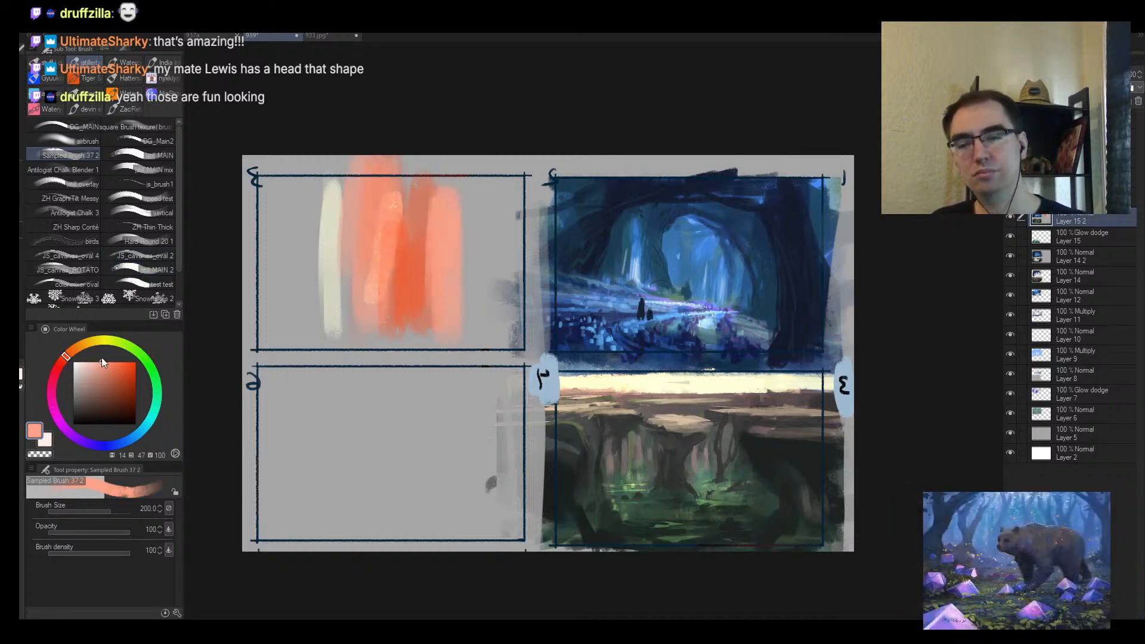
Step: Paint muted brown and sampled beige vertical bands around the orange centre with a size 200 brush
click(80, 391)
mouse_move(332, 221)
mouse_down()
mouse_move(333, 250)
mouse_move(382, 202)
mouse_move(435, 286)
mouse_move(466, 175)
mouse_move(398, 275)
mouse_up()
alt+click(417, 251)
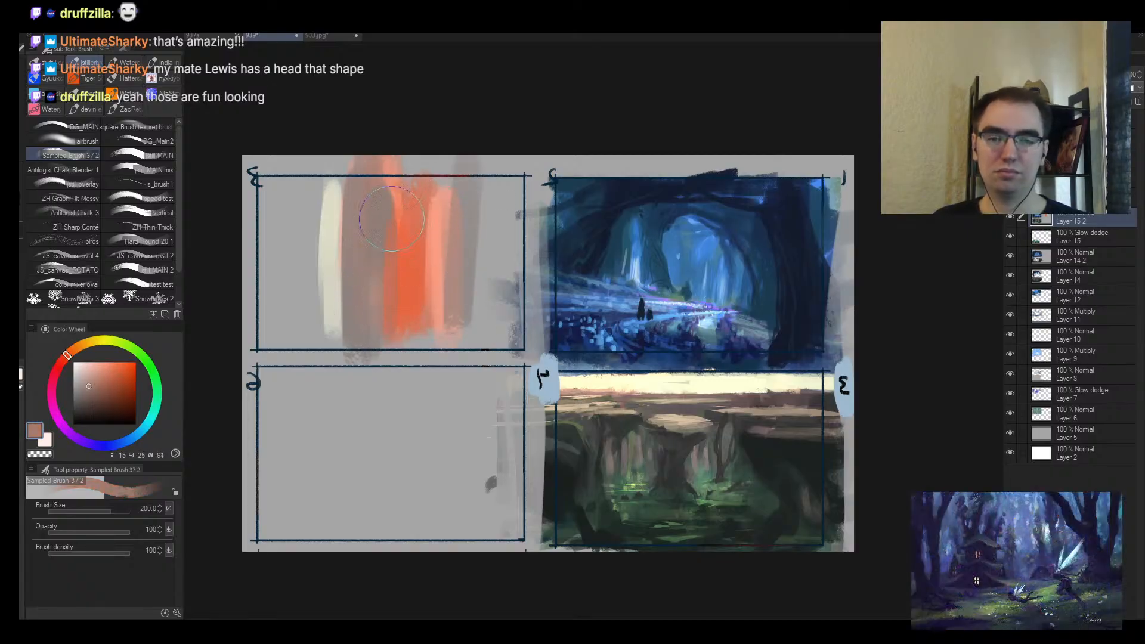
drag(392, 219, 367, 304)
mouse_move(320, 235)
mouse_down()
mouse_move(364, 243)
mouse_move(324, 259)
mouse_up()
alt+click(331, 245)
drag(359, 197, 346, 327)
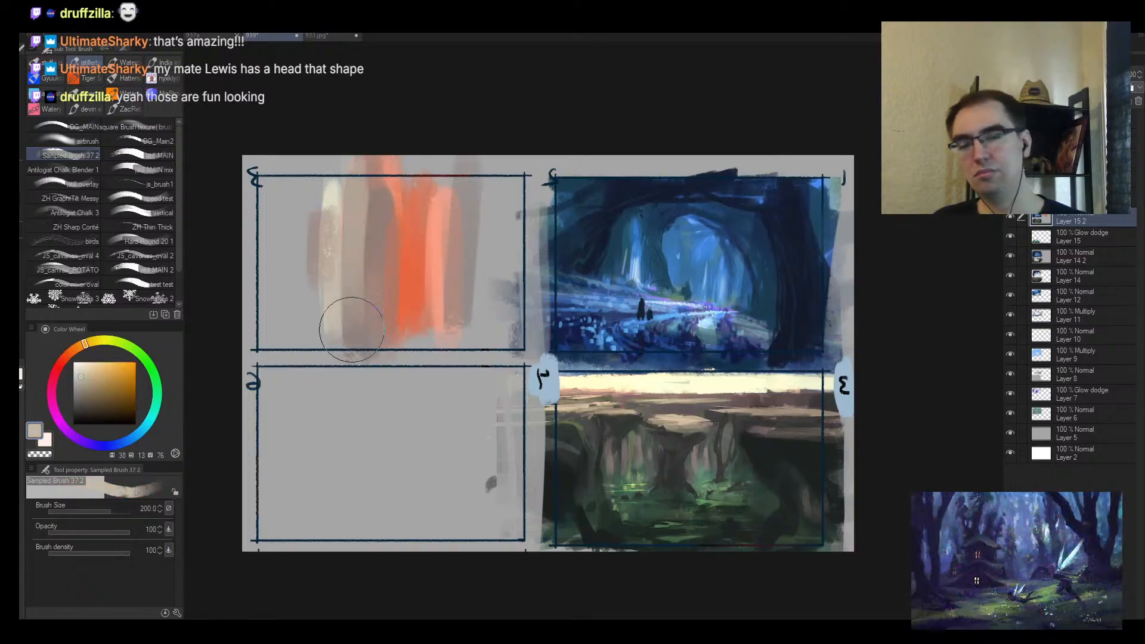
Step: Pick a dark purple-brown and paint thick vertical bands over the beige side of the orange glow
click(89, 389)
click(55, 373)
click(86, 403)
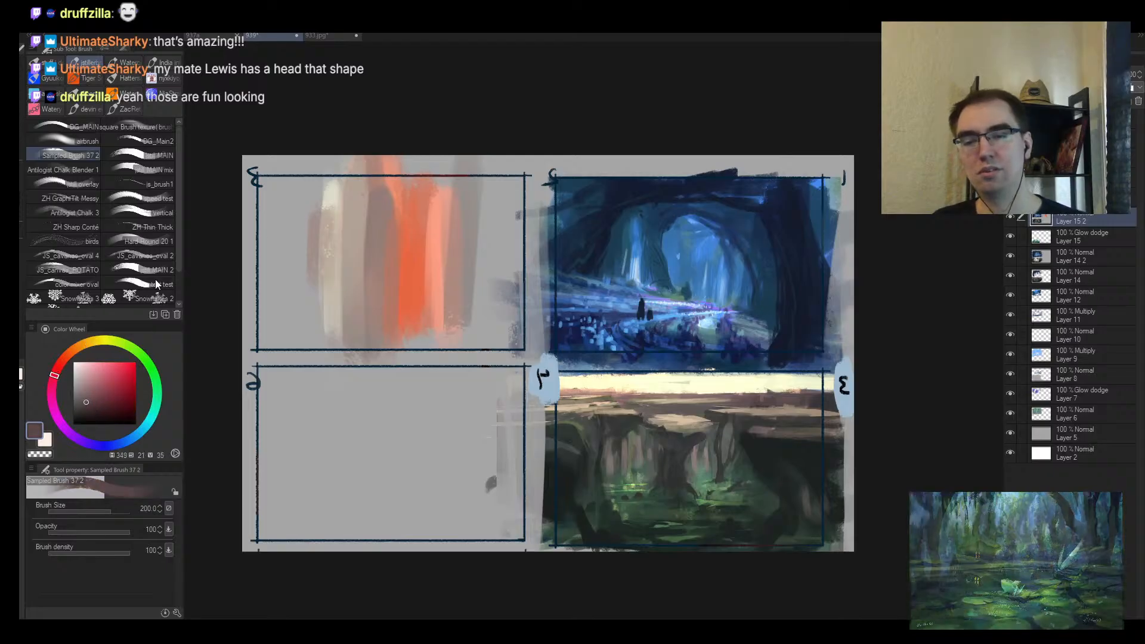
drag(332, 192, 340, 349)
drag(373, 188, 370, 349)
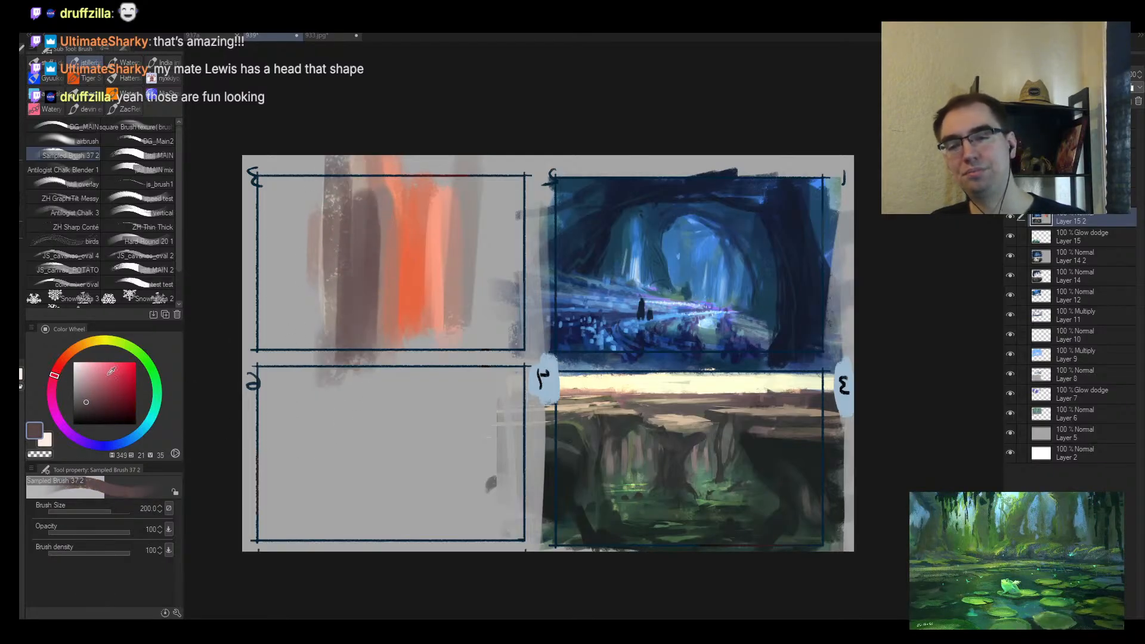
Step: Paint a dark brown vertical band on the glow's other side at brush size 250 and refine its edge with sampled salmon
click(84, 406)
key(bracketright)
mouse_move(468, 335)
mouse_down()
mouse_move(460, 173)
mouse_move(468, 332)
mouse_up()
alt+click(427, 250)
drag(436, 179, 441, 307)
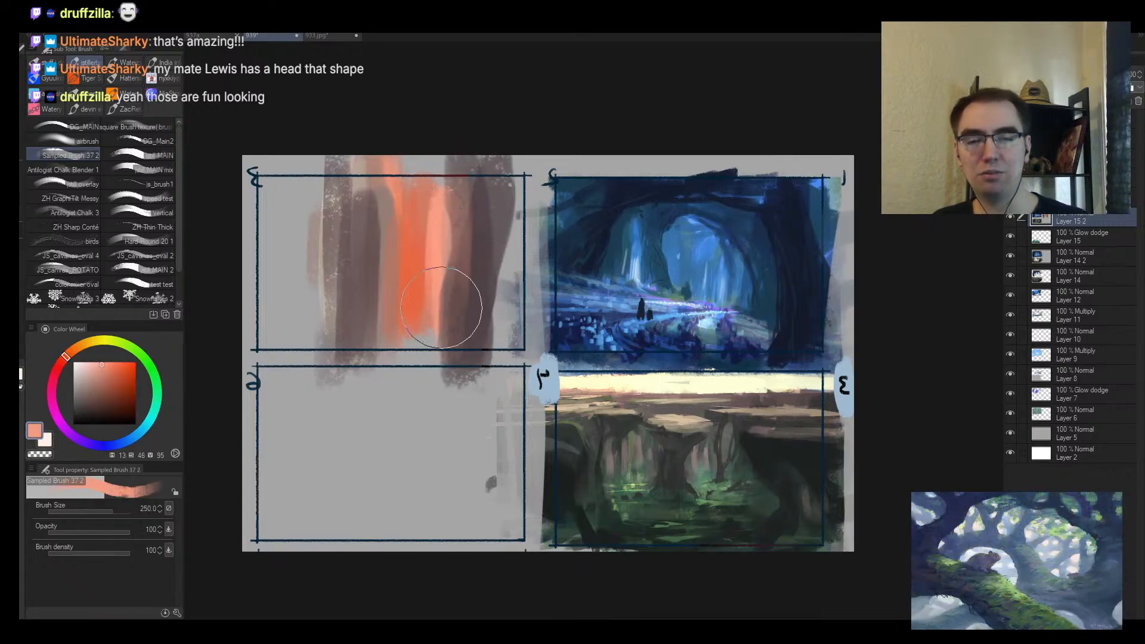
Step: Widen the dark bands at the frame's outer side with sampled grey-brown tones and a size 250 brush
alt+click(481, 320)
mouse_move(345, 248)
mouse_down()
mouse_move(330, 295)
mouse_move(312, 306)
mouse_up()
alt+click(334, 287)
mouse_move(352, 185)
mouse_down()
mouse_move(358, 320)
mouse_move(394, 338)
mouse_up()
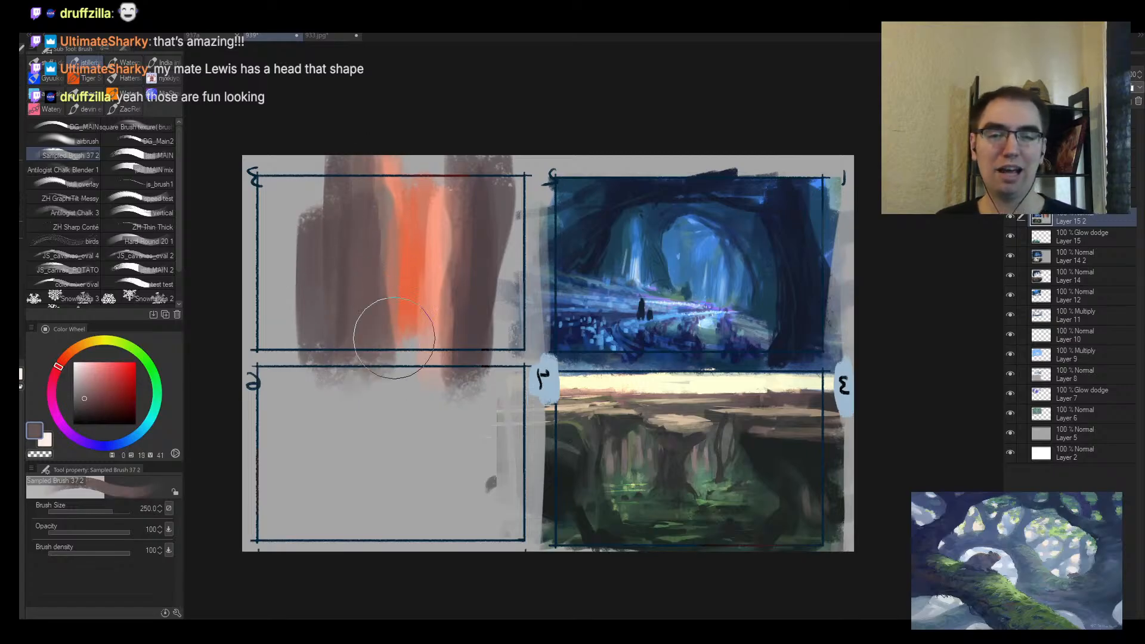
key(alt+space)
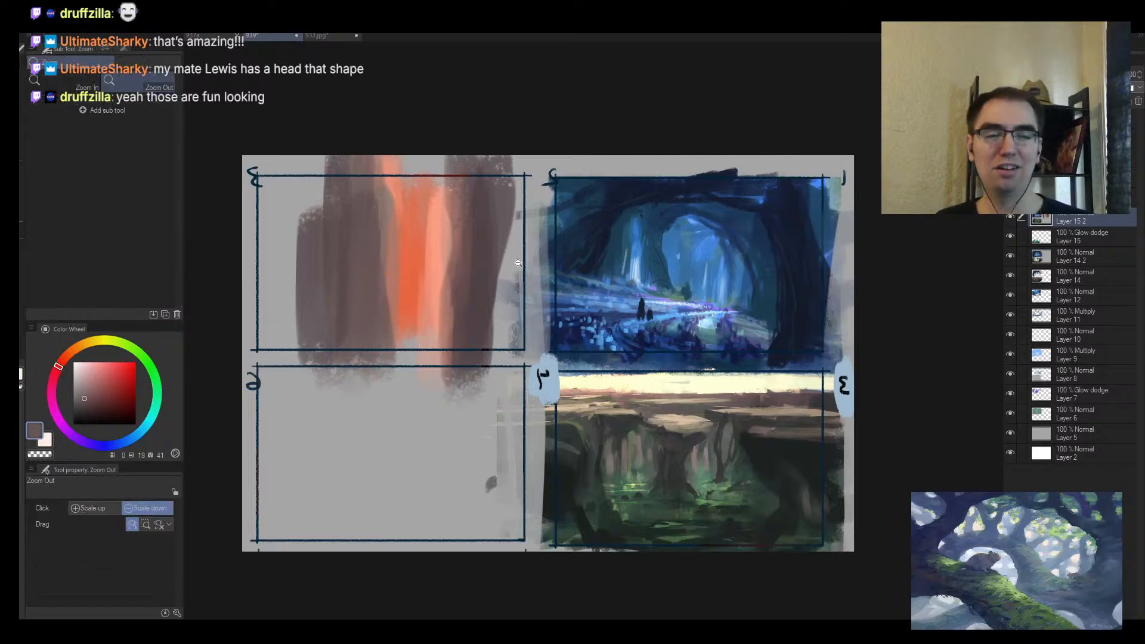
Step: Sample a dark navy and paint over the dark vertical bands on both sides of the orange glow with a size 250 to 300 brush
scroll(518, 263, up, 1)
alt+click(221, 196)
drag(295, 192, 278, 260)
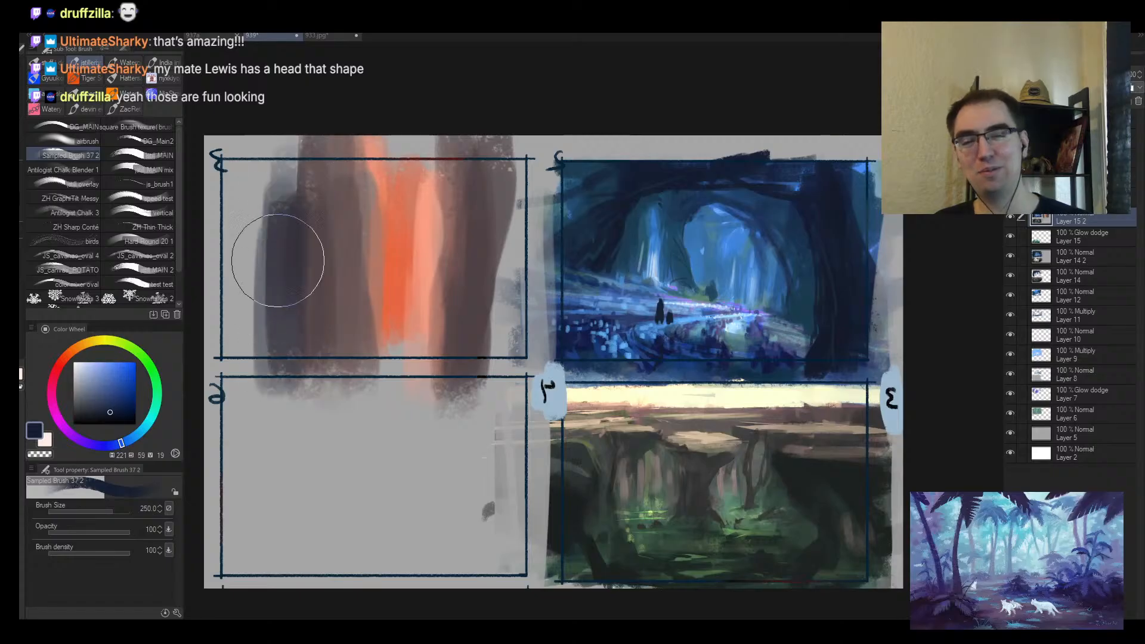
alt+click(278, 270)
drag(307, 160, 317, 334)
key(])
mouse_move(516, 175)
mouse_down()
mouse_move(498, 268)
mouse_move(460, 333)
mouse_move(438, 308)
mouse_up()
Step: Paint sampled muted red-brown between the orange glow and the neighbouring dark band, flipping the canvas and using brush sizes 300 and 200
alt+click(438, 309)
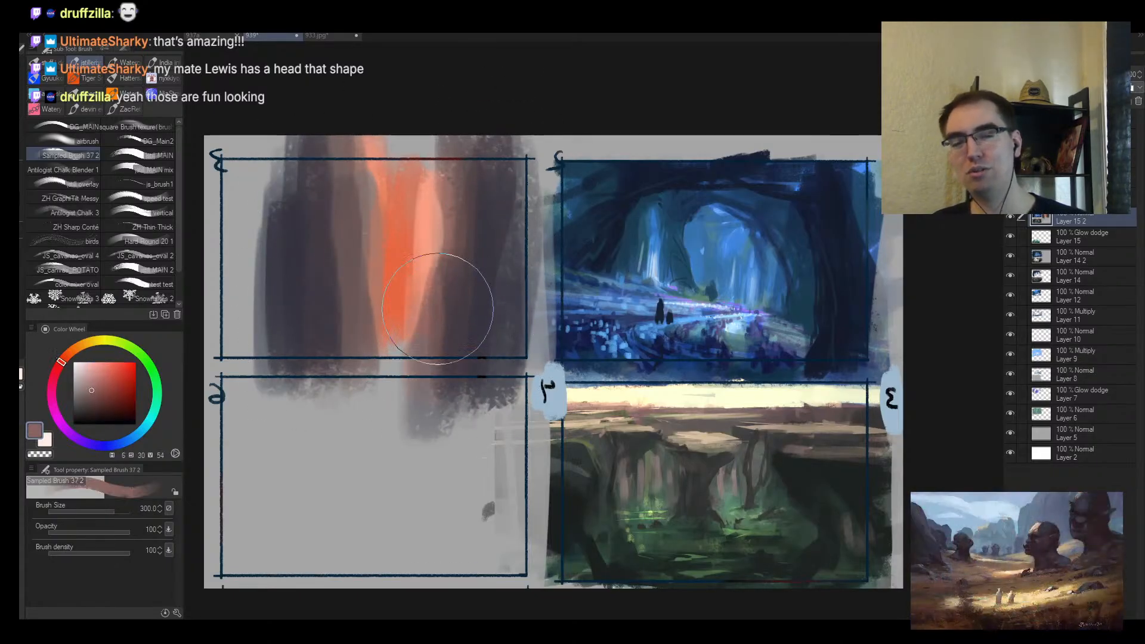
drag(439, 258, 451, 373)
key(h)
alt+click(576, 281)
drag(716, 264, 571, 287)
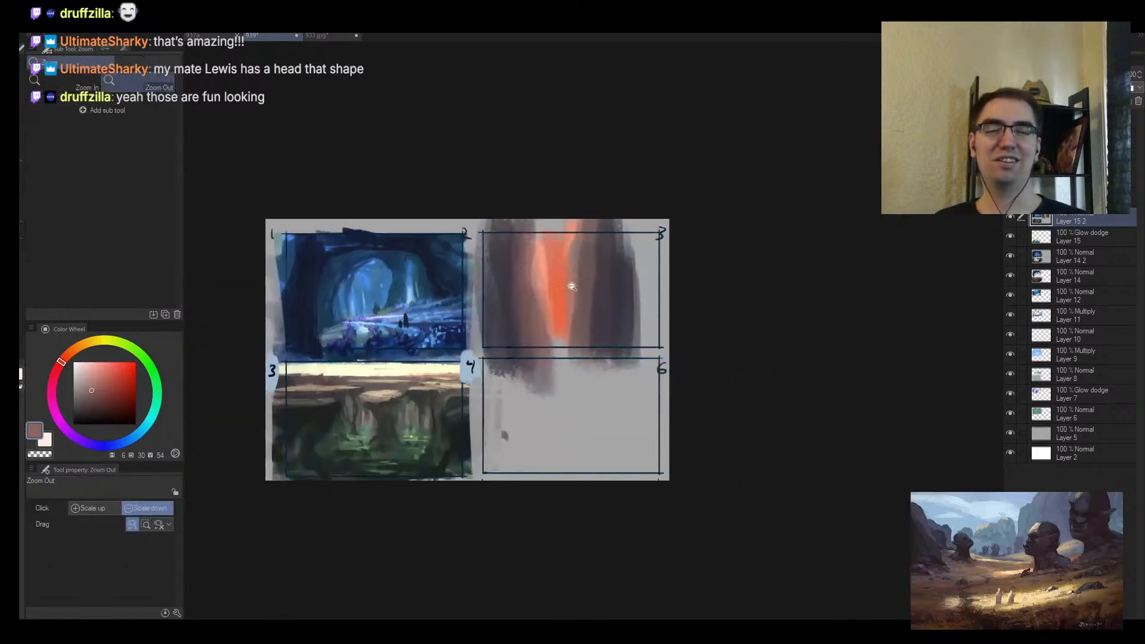
ctrl+click(573, 287)
alt+click(522, 244)
drag(516, 238, 524, 325)
alt+click(511, 258)
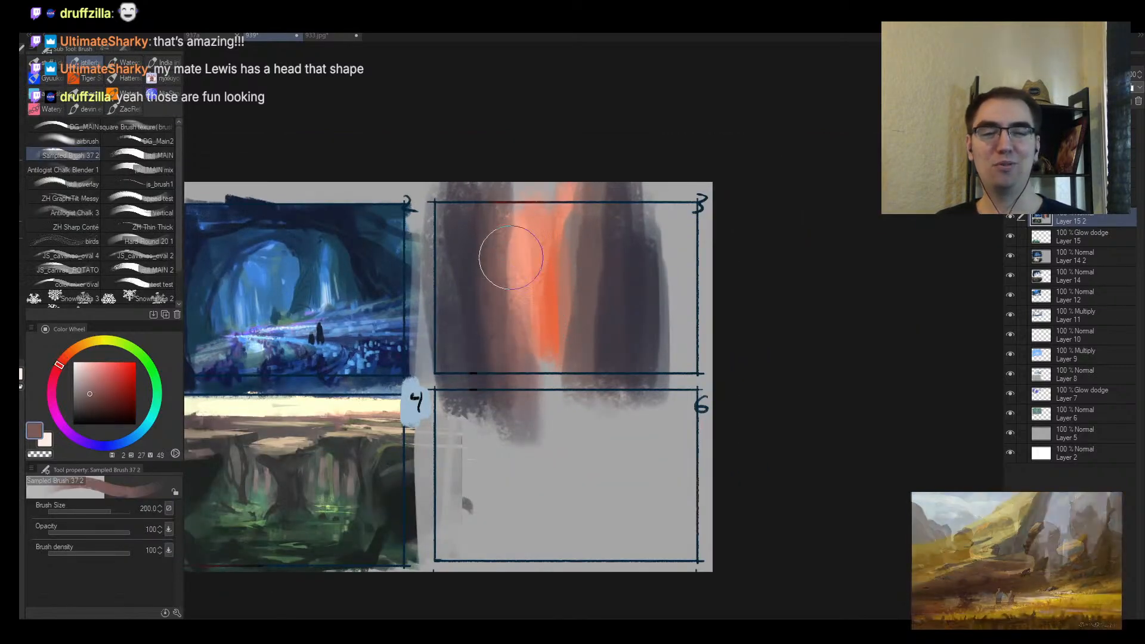
mouse_move(511, 258)
mouse_down()
mouse_move(507, 364)
mouse_move(566, 382)
mouse_move(564, 396)
mouse_up()
Step: Sample a muted orange-brown beside the glow and paint it down the glow's opposite edge at brush size 200
alt+click(555, 311)
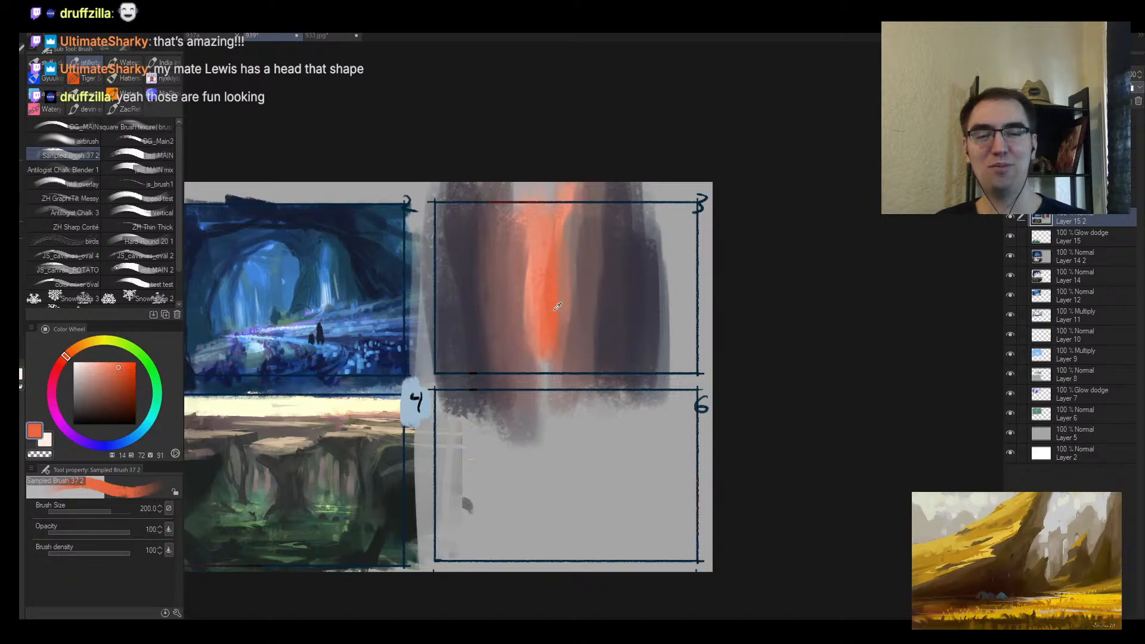
alt+click(561, 260)
drag(570, 206, 575, 312)
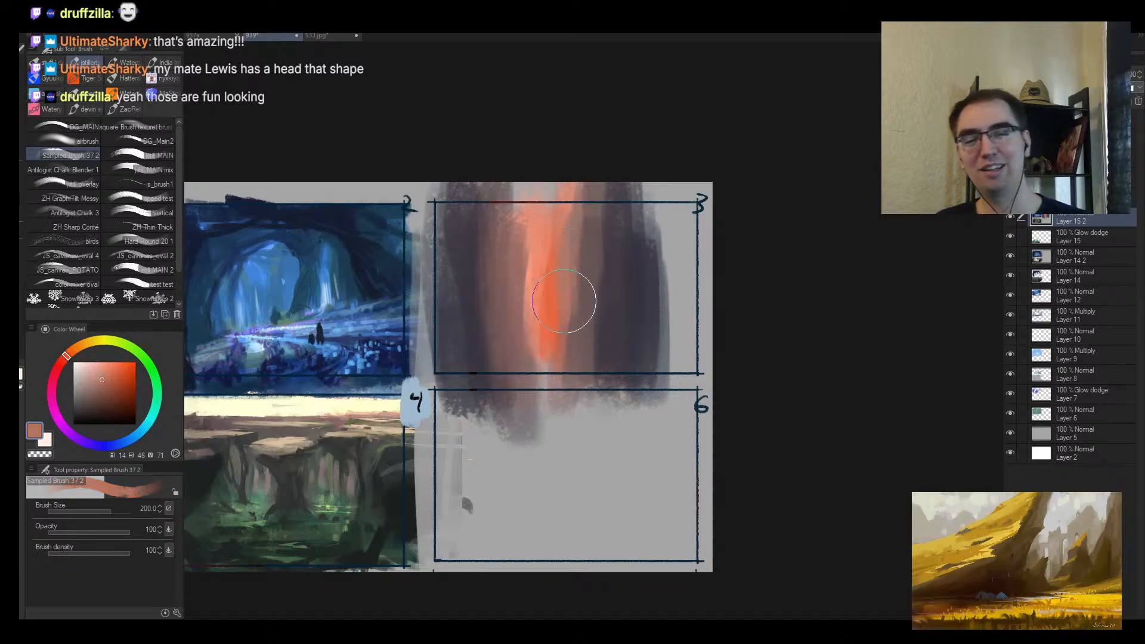
Step: Paint sampled dark purple over the inner edges of both dark bands and across the glow's base, reducing the brush to size 170 and below
alt+click(620, 230)
drag(617, 209, 617, 341)
key(bracketleft)
drag(494, 319, 485, 350)
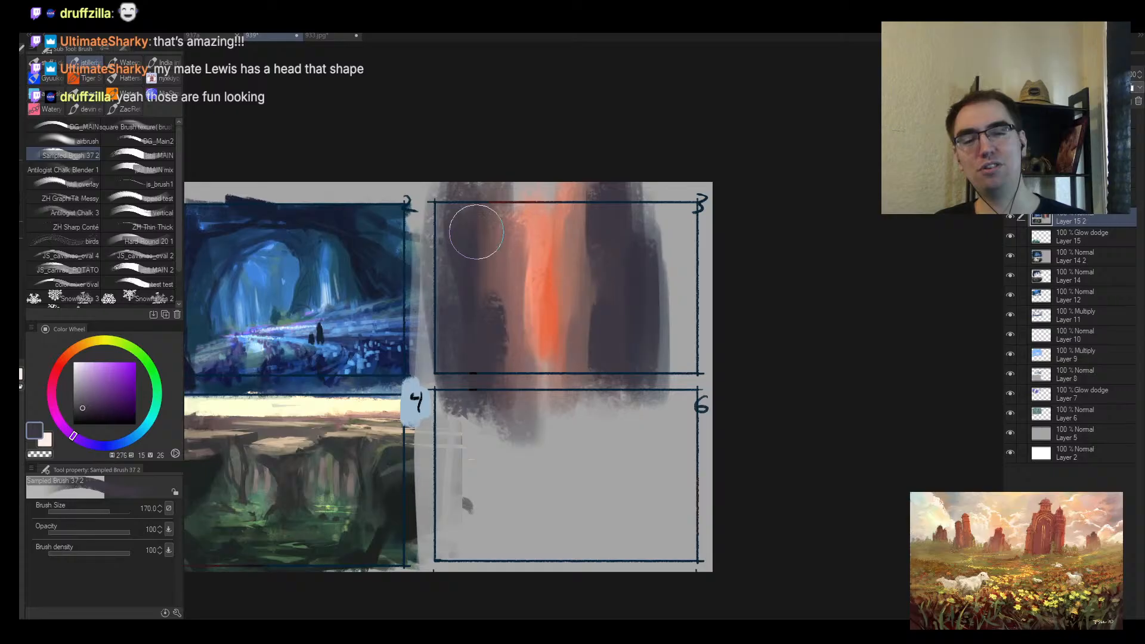
key(bracketleft)
mouse_move(608, 358)
mouse_down()
mouse_move(588, 379)
mouse_move(541, 391)
mouse_up()
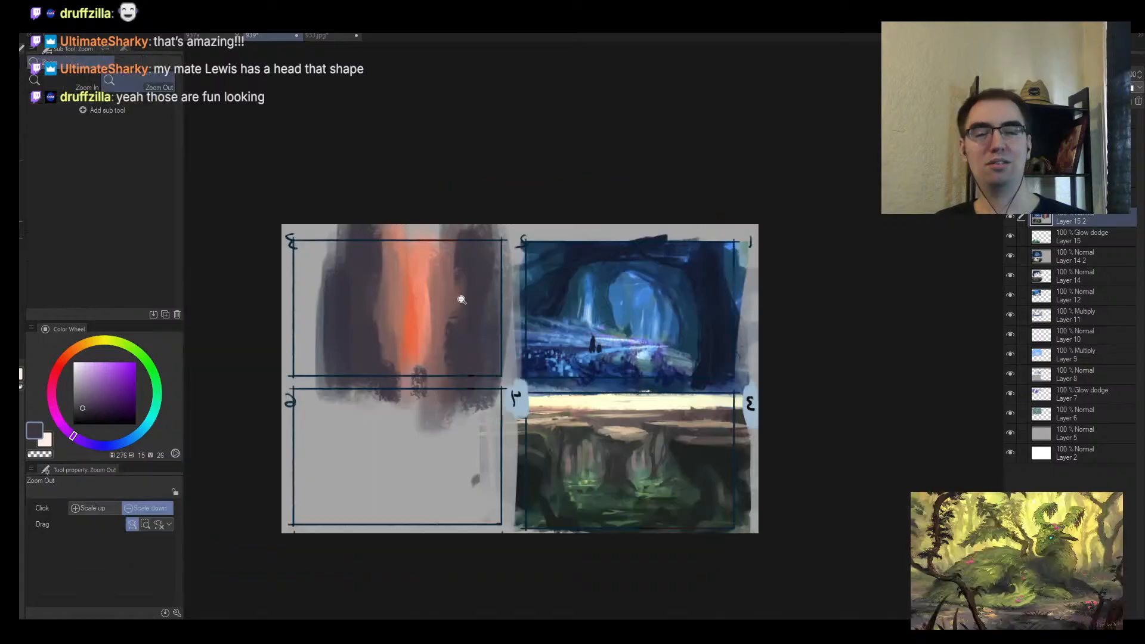
Step: Flip the canvas and fill the bare grey outer side of the frame with sampled dark purple and navy using brush sizes 120 and 250
alt+click(461, 300)
mouse_move(338, 276)
mouse_down()
mouse_move(302, 242)
mouse_move(324, 243)
mouse_move(335, 286)
mouse_move(354, 252)
mouse_up()
alt+click(589, 253)
key(bracketleft)
key(bracketleft)
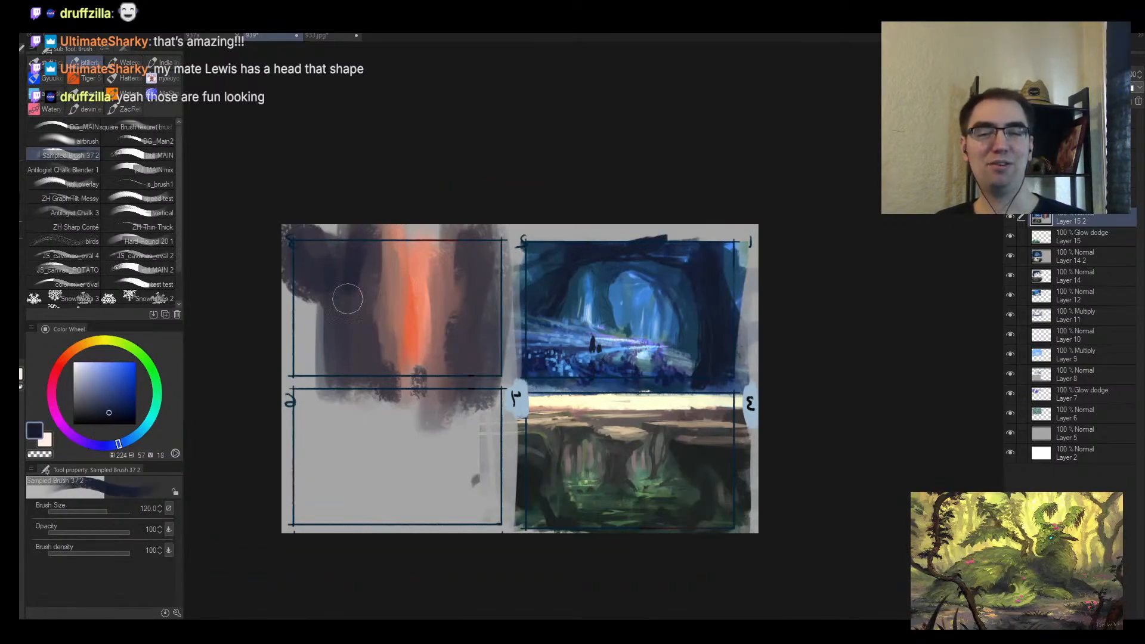
mouse_move(348, 299)
mouse_down()
mouse_move(323, 390)
mouse_move(320, 346)
mouse_move(290, 346)
mouse_move(314, 366)
mouse_up()
key(bracketright)
key(bracketright)
key(bracketright)
key(bracketright)
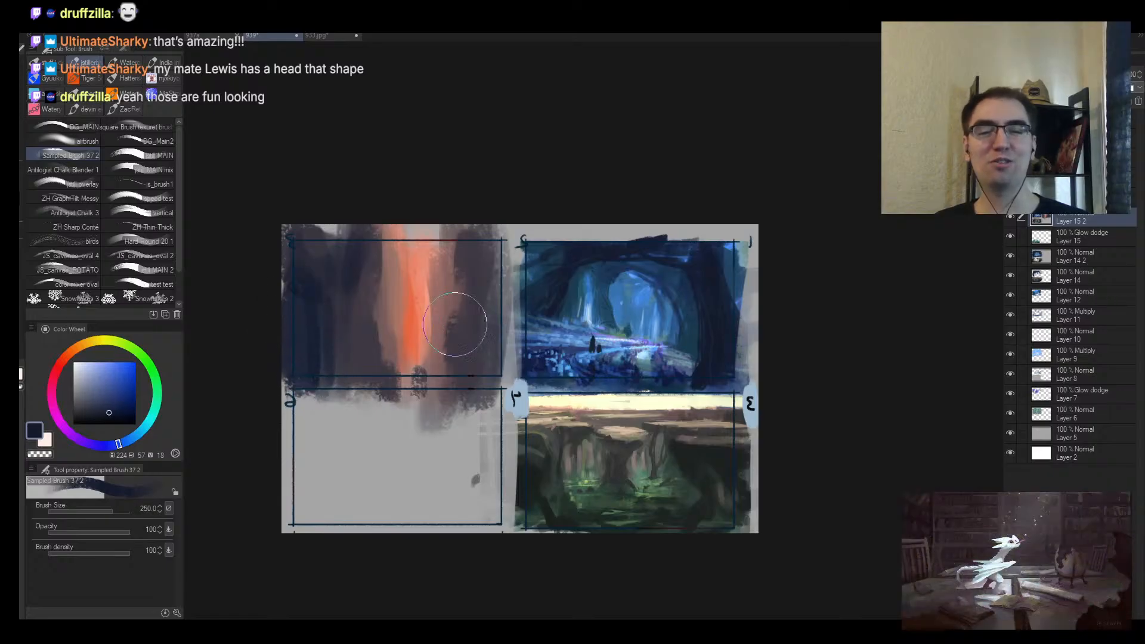
Step: Add narrower vertical strokes of sampled navy and dark purple within the dark bands and towards the glow's base
key(bracketleft)
key(bracketleft)
key(bracketleft)
key(bracketleft)
key(bracketleft)
key(bracketleft)
drag(356, 291, 335, 383)
alt+click(368, 355)
mouse_move(361, 297)
mouse_down()
mouse_move(344, 358)
mouse_move(387, 273)
mouse_move(354, 415)
mouse_move(359, 340)
mouse_move(374, 380)
mouse_move(395, 343)
mouse_move(413, 377)
mouse_move(400, 356)
mouse_move(449, 374)
mouse_up()
alt+click(387, 295)
alt+click(358, 342)
key(bracketright)
Step: Build up a dark purple mound at the base of the orange glow with a size 100 brush and flip the canvas to check it
key(alt+space)
mouse_move(525, 333)
mouse_down()
mouse_move(481, 348)
mouse_move(502, 309)
mouse_move(482, 245)
mouse_up()
alt+click(447, 317)
mouse_move(441, 342)
mouse_down()
mouse_move(441, 353)
mouse_move(477, 279)
mouse_up()
alt+click(456, 347)
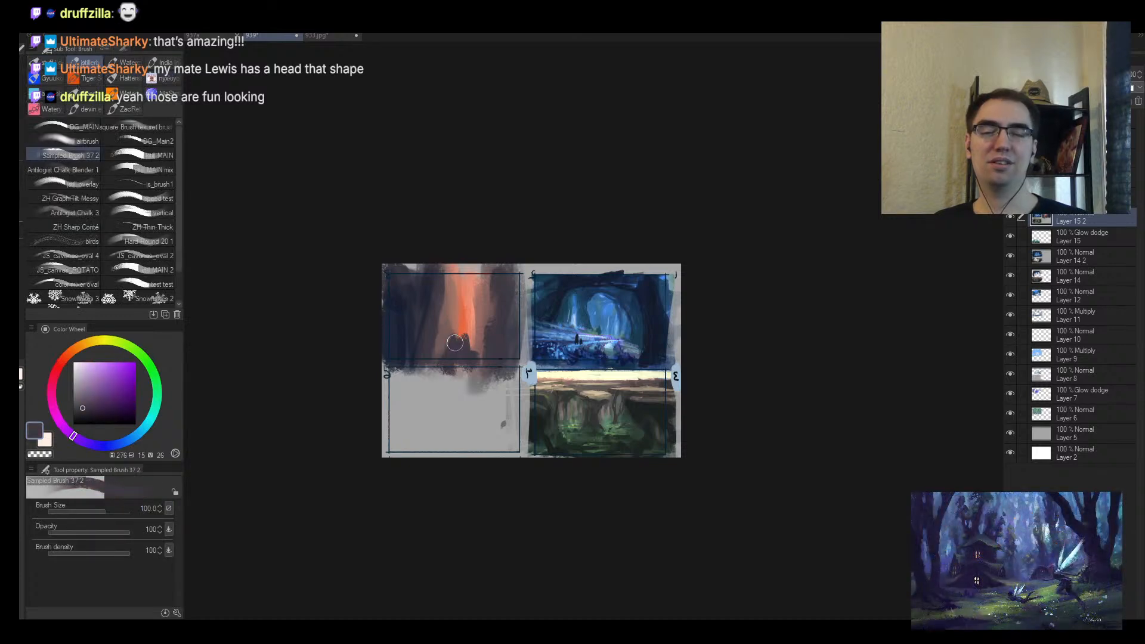
key(alt+space)
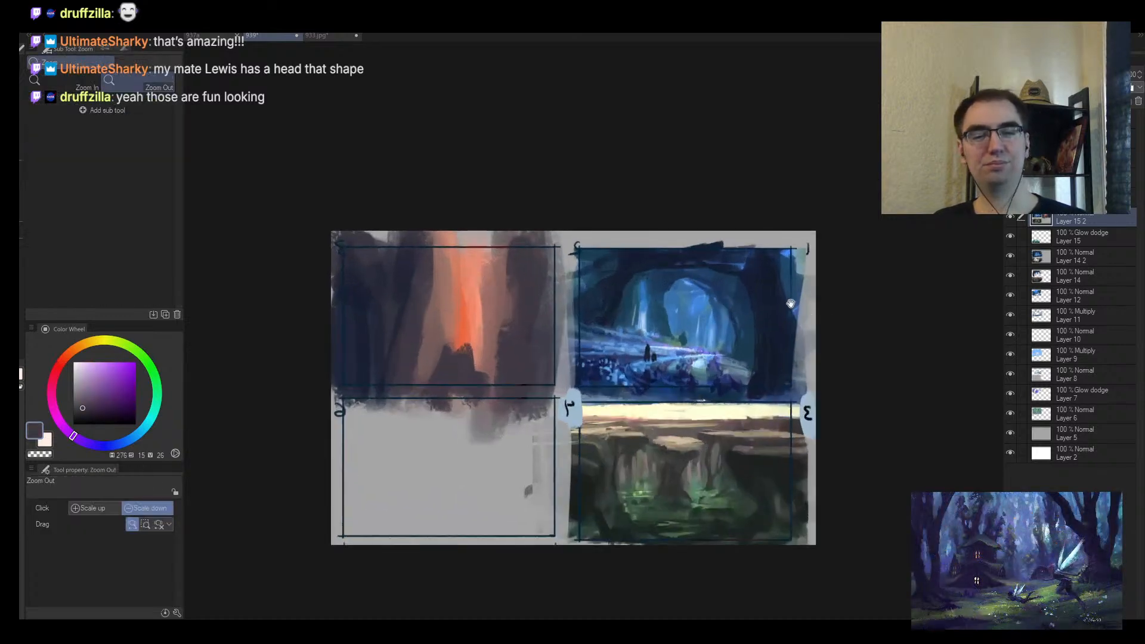
key(h)
drag(789, 290, 723, 300)
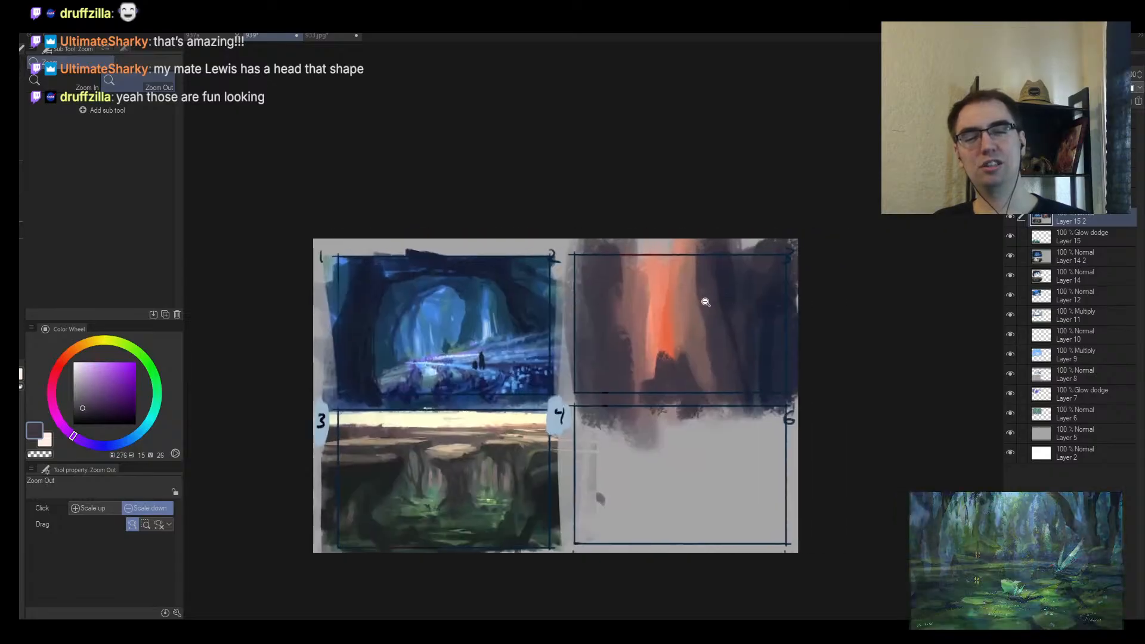
Step: Reshape the glow into a narrow leaning orange streak using sampled dusty pink and orange at brush sizes 50 to 80
alt+click(608, 335)
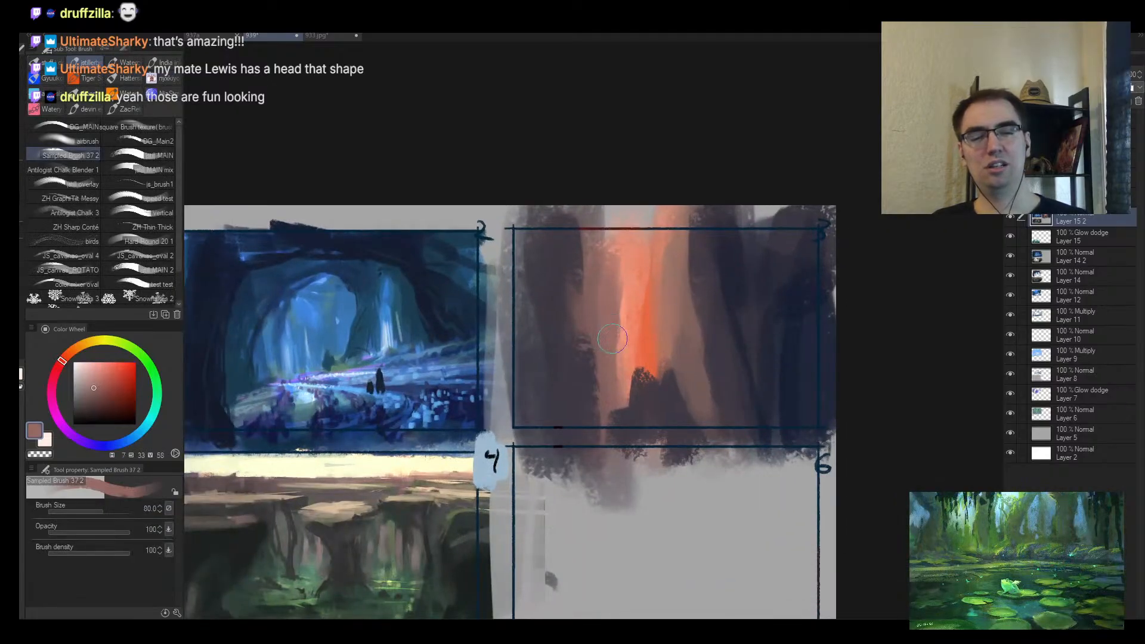
mouse_move(620, 307)
mouse_down()
mouse_move(624, 348)
mouse_move(645, 251)
mouse_up()
drag(649, 211, 636, 287)
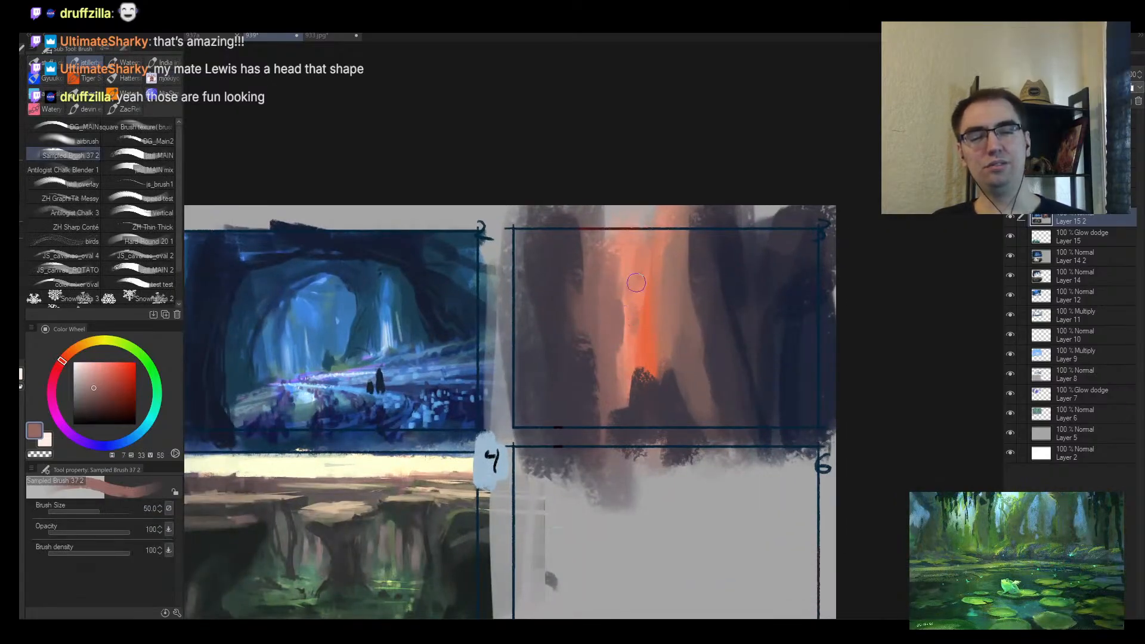
drag(623, 326, 638, 268)
mouse_move(656, 206)
mouse_down()
mouse_move(627, 304)
mouse_move(587, 365)
mouse_up()
drag(655, 324, 677, 293)
alt+click(600, 319)
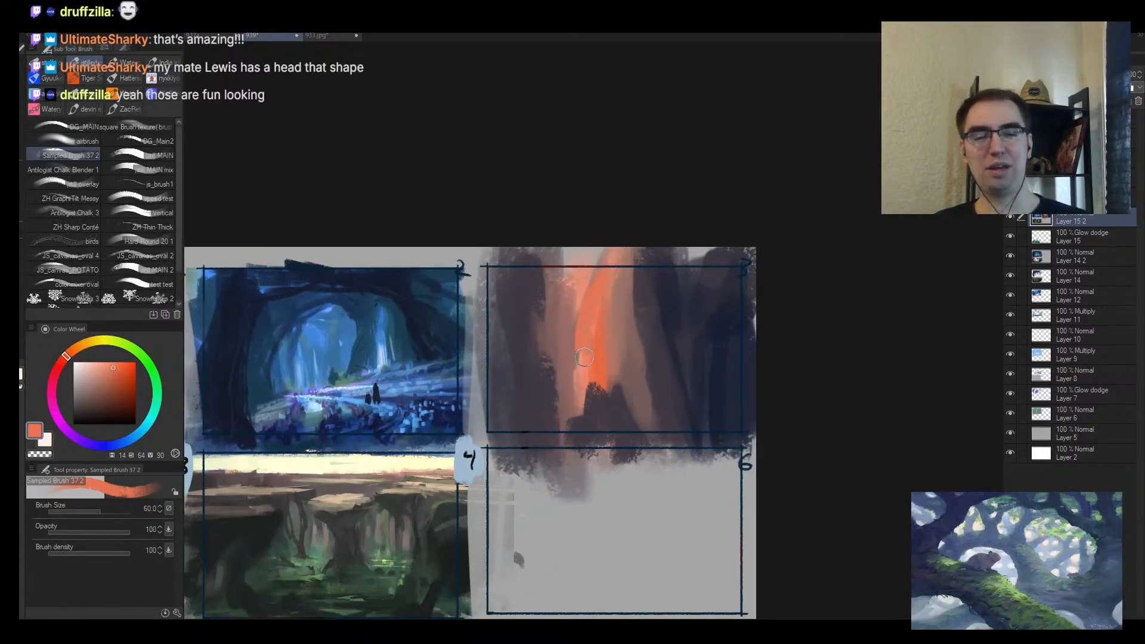
alt+click(635, 312)
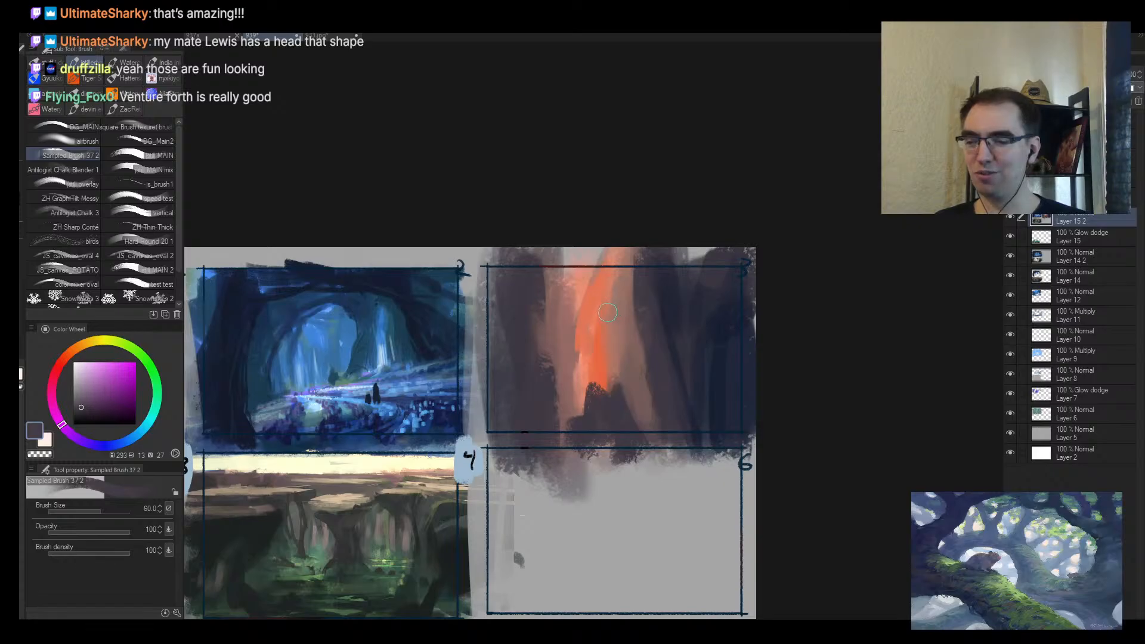
scroll(557, 289, up, 1)
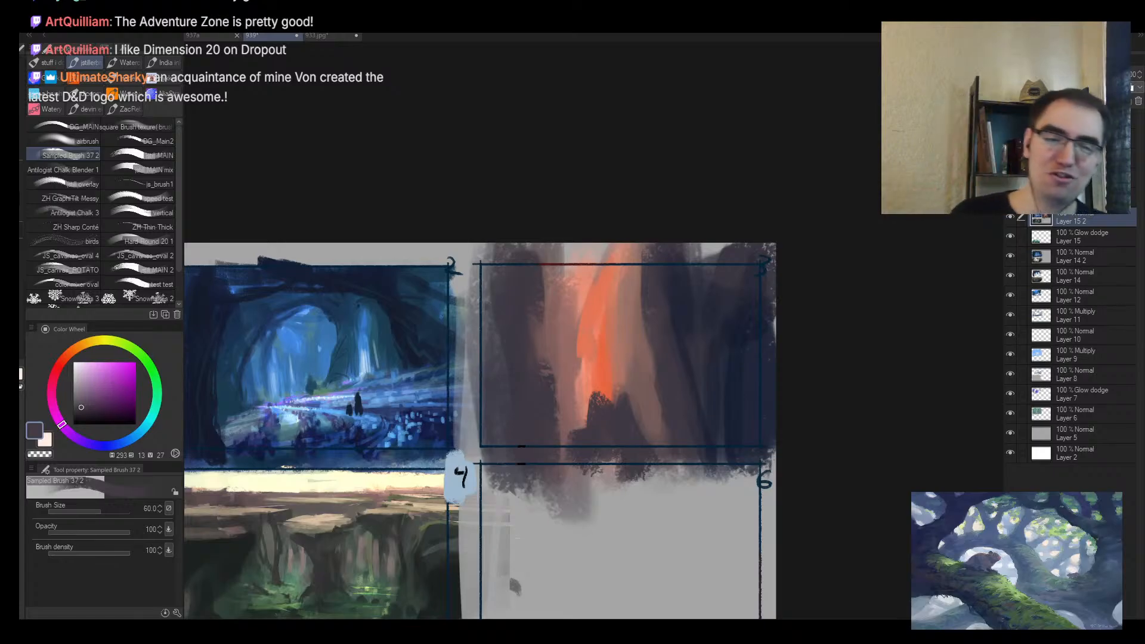
key(alt+space)
drag(685, 356, 729, 358)
key(h)
drag(662, 315, 565, 328)
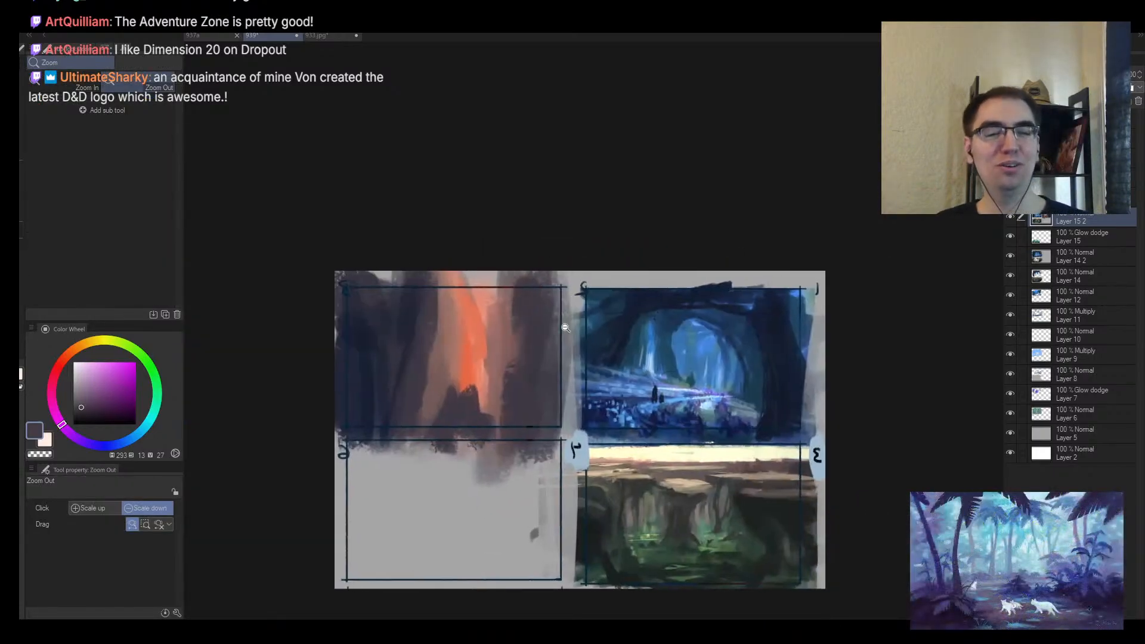
drag(480, 352, 504, 274)
alt+click(394, 335)
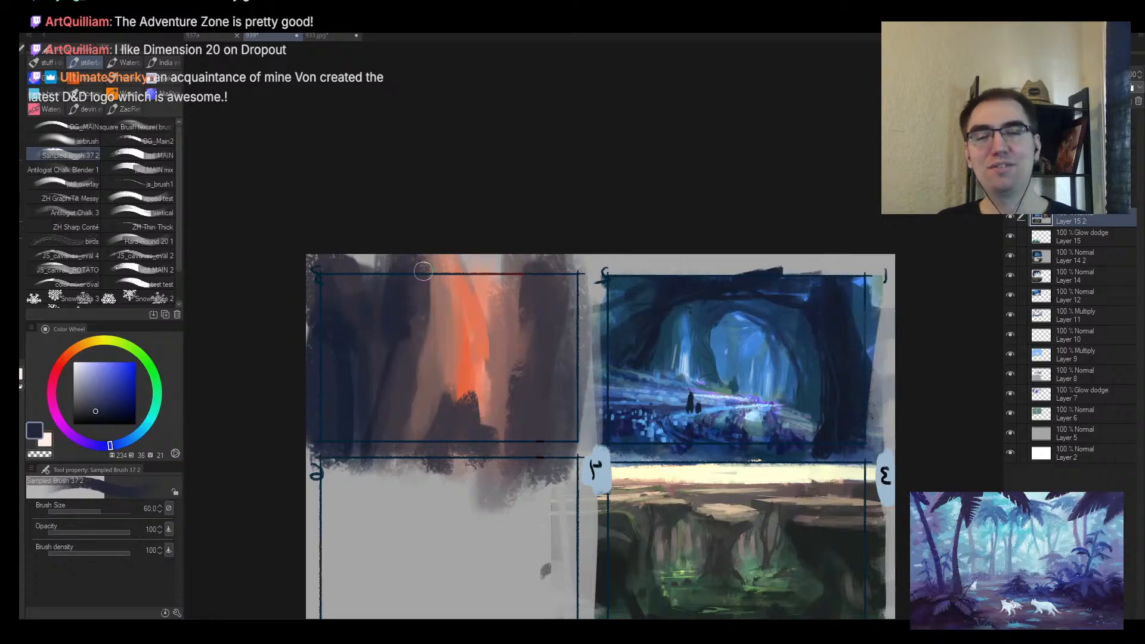
drag(522, 325, 514, 263)
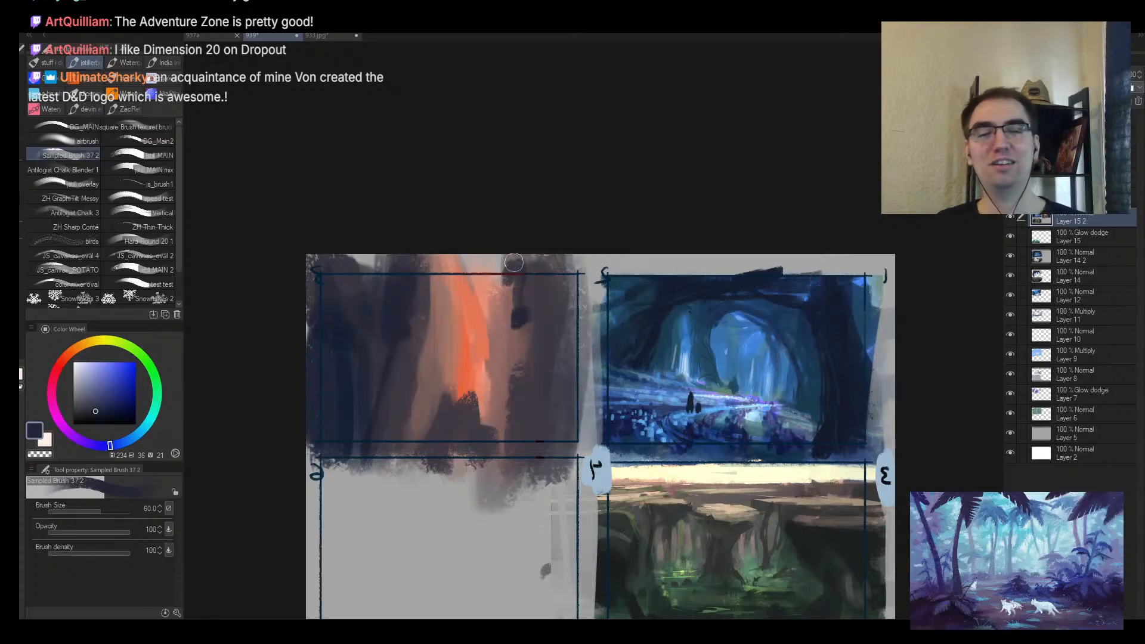
key(ctrl+z)
Step: Pick a pale pink and paint a thin highlight streak down the lower part of the orange glow with a size 40 brush
alt+click(504, 325)
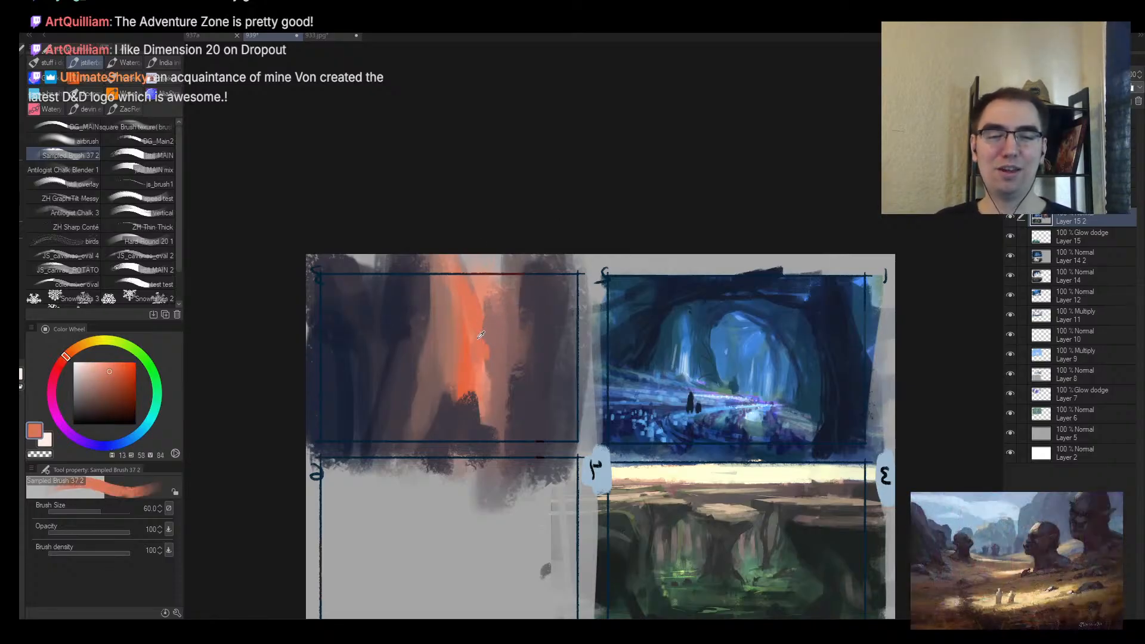
click(95, 362)
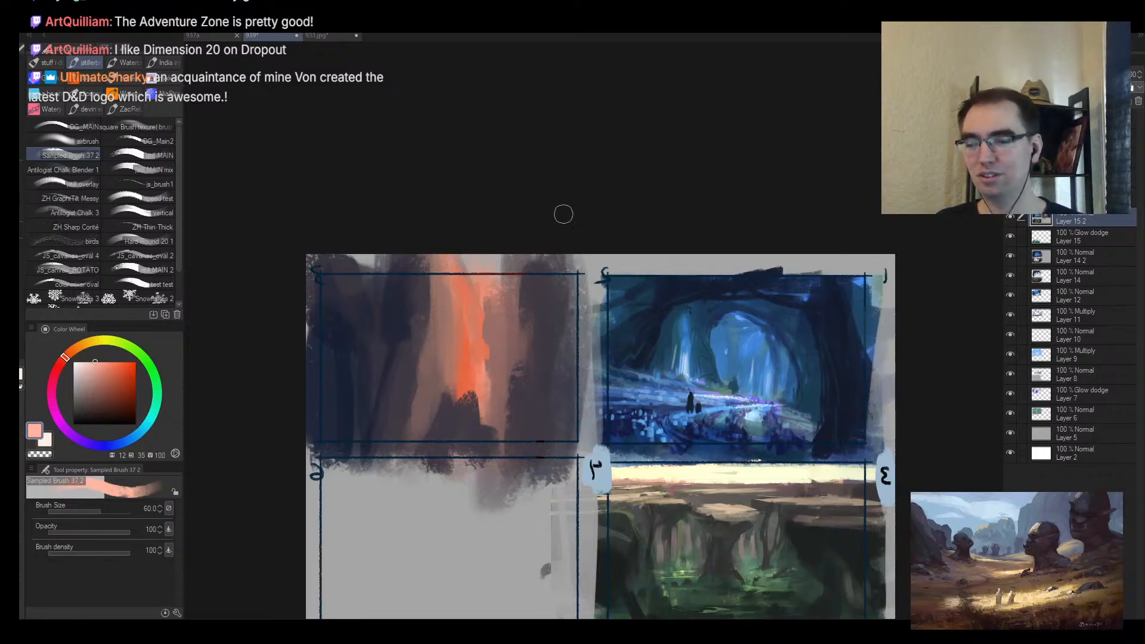
key(bracketleft)
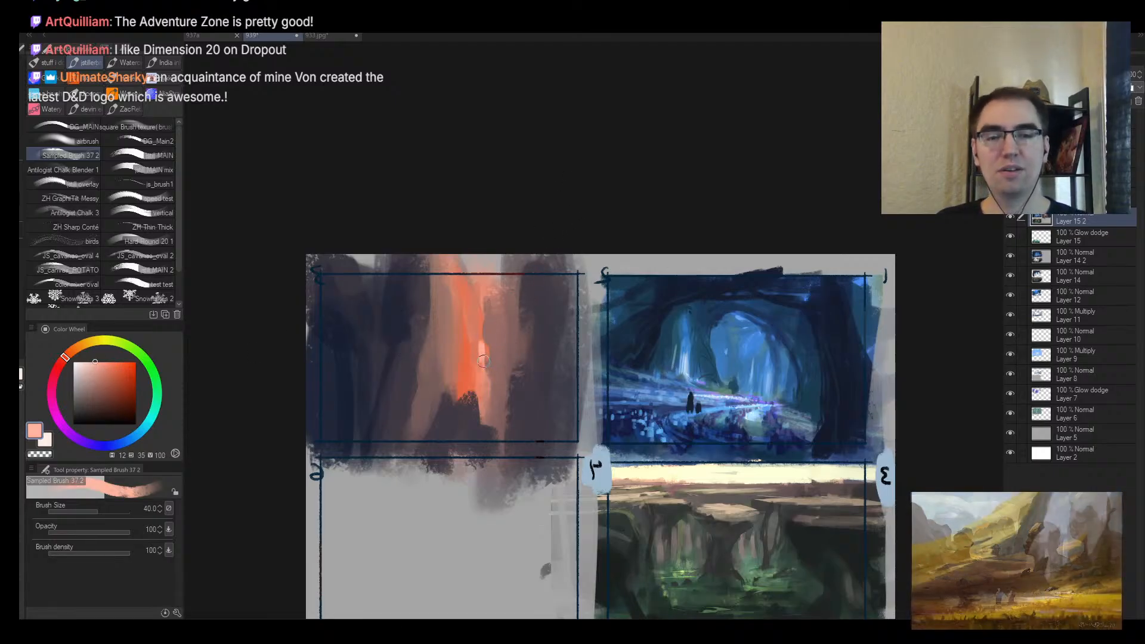
key(ctrl+alt+space)
drag(493, 367, 512, 291)
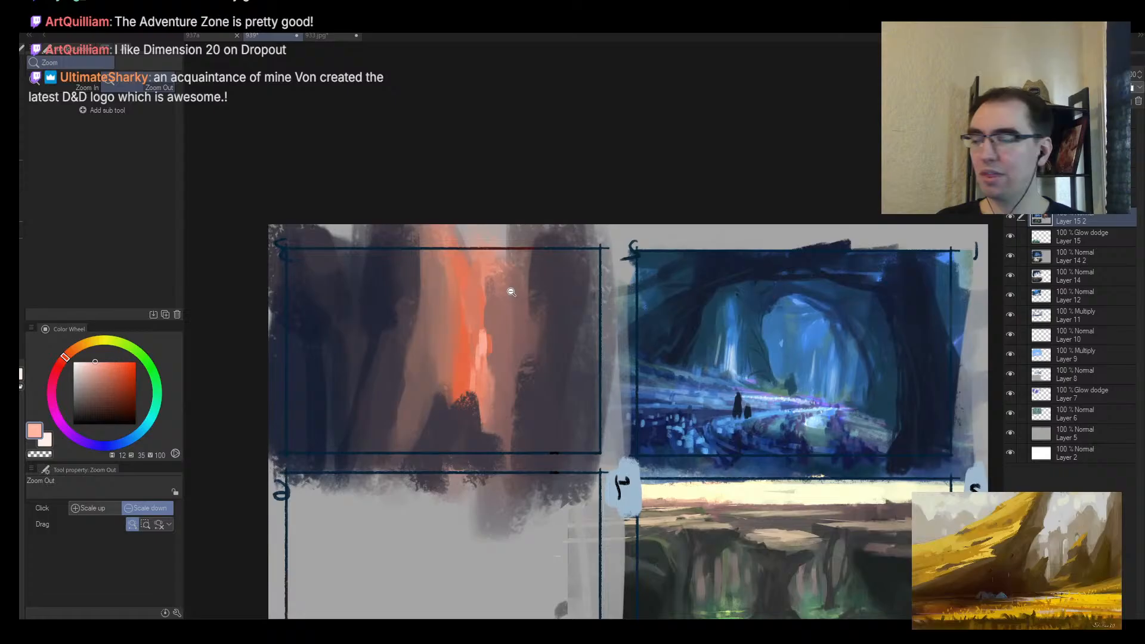
Step: Paint sampled orange from the glow down over the mound at brush size 50, and sample its dark purple at size 120
alt+click(466, 388)
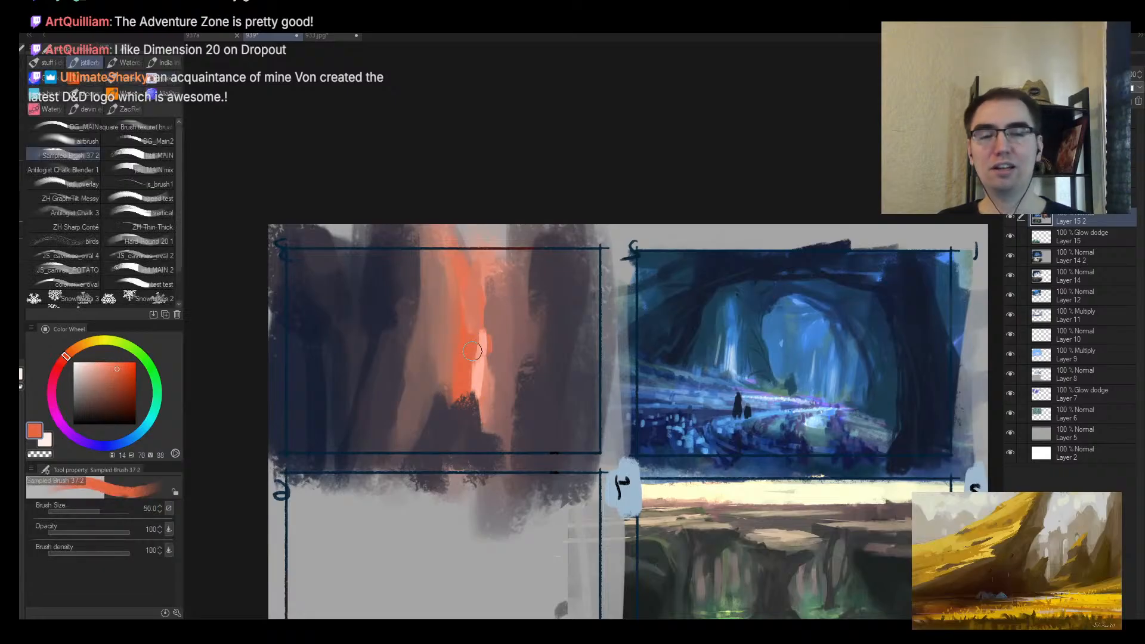
mouse_move(472, 351)
mouse_down()
mouse_move(463, 429)
mouse_move(479, 444)
mouse_up()
key(])
key(])
key(])
key(])
key(])
alt+click(463, 430)
Step: Flip the canvas, lasso thin horizontal ground shapes across the frame's lower part, and fill them with pale pink at brush size 170
key(h)
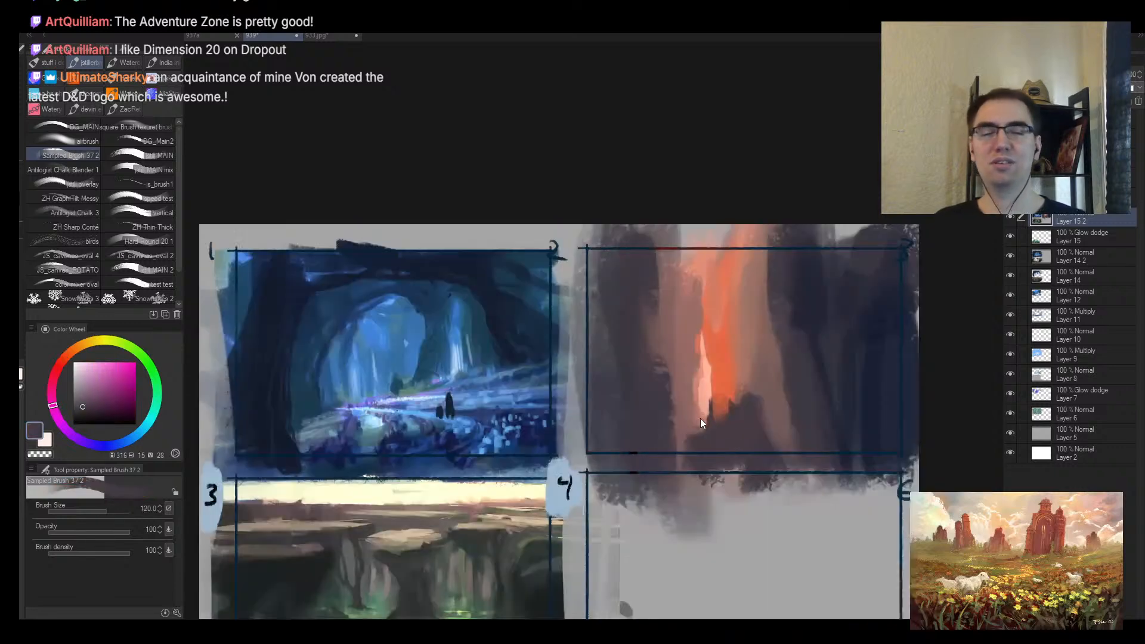
drag(777, 392, 617, 405)
key(m)
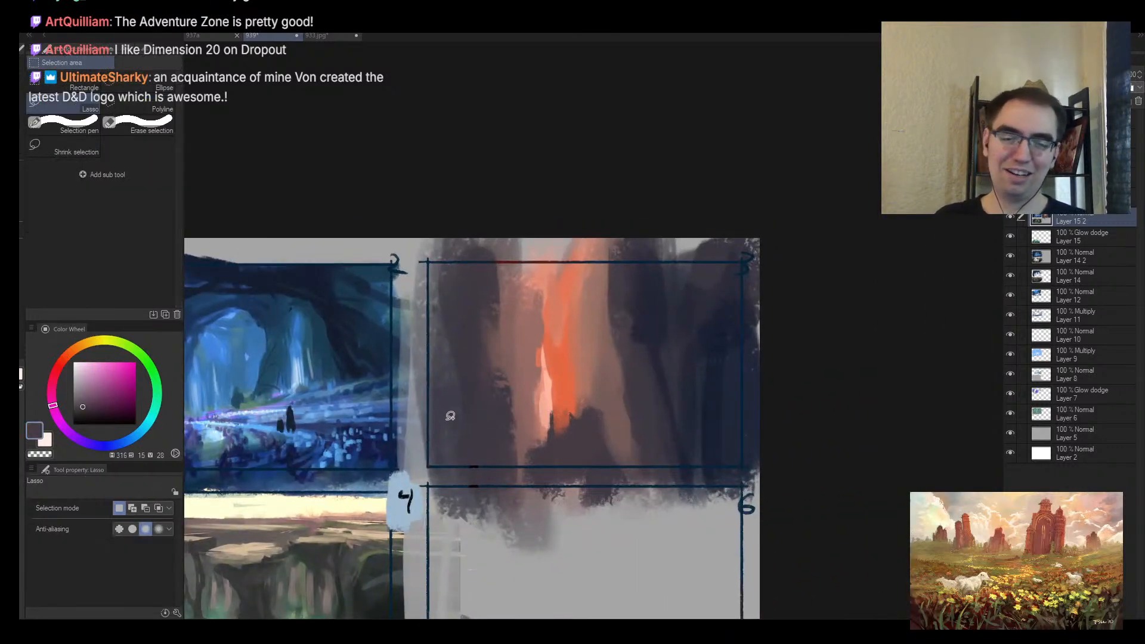
mouse_move(423, 416)
mouse_down()
mouse_move(507, 440)
mouse_move(799, 460)
mouse_move(387, 440)
mouse_up()
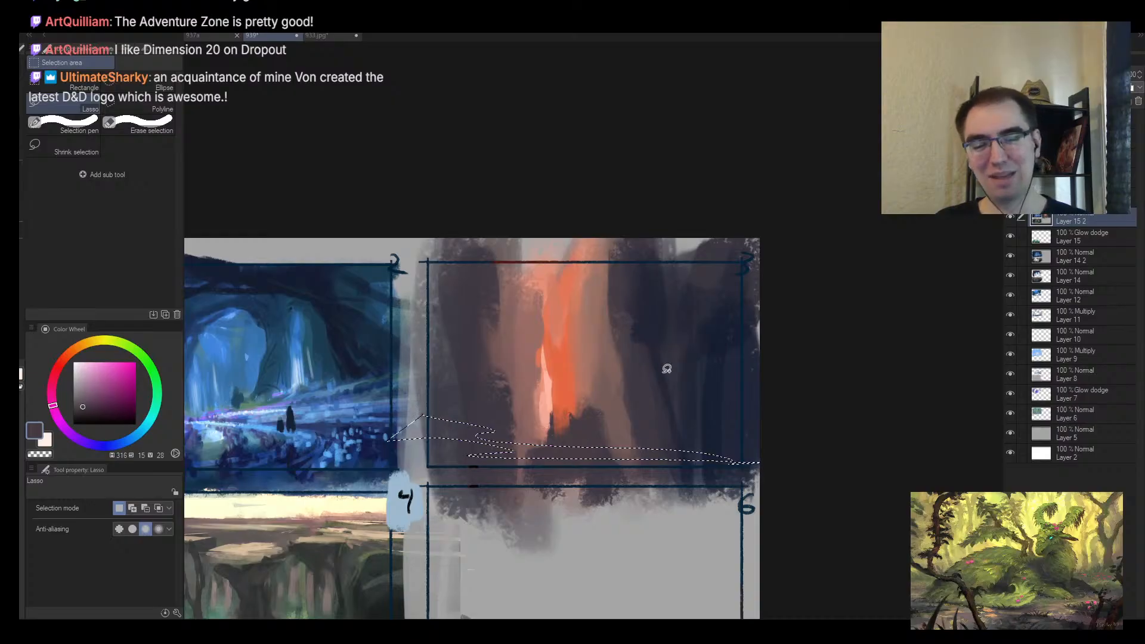
mouse_move(611, 416)
mouse_down()
mouse_move(803, 424)
mouse_move(504, 415)
mouse_move(644, 406)
mouse_move(612, 411)
mouse_move(754, 417)
mouse_up()
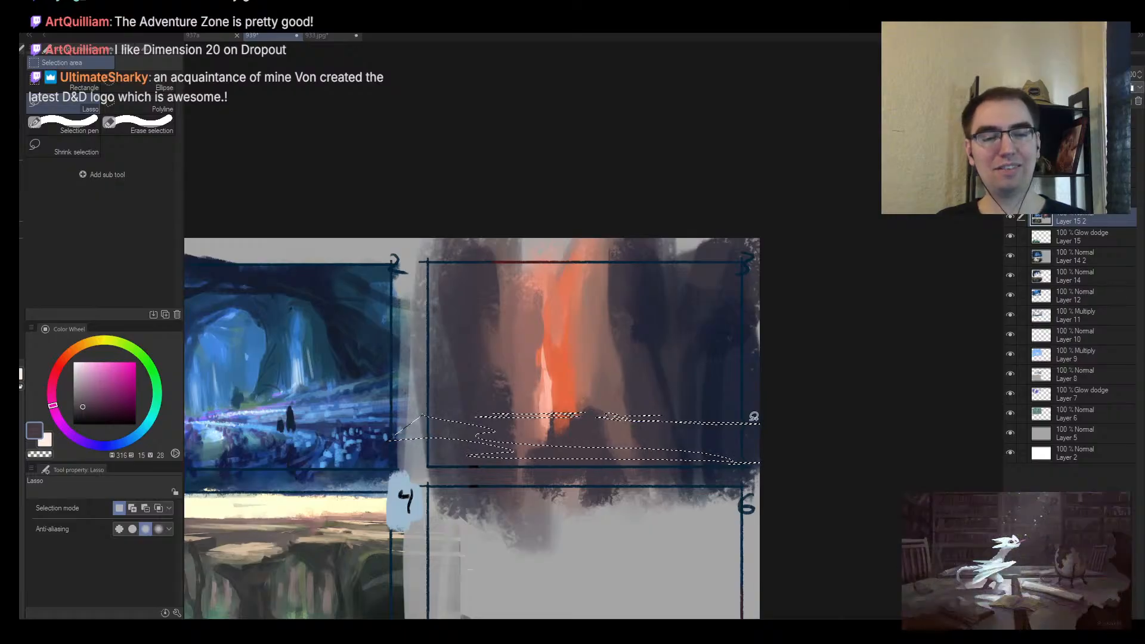
key(b)
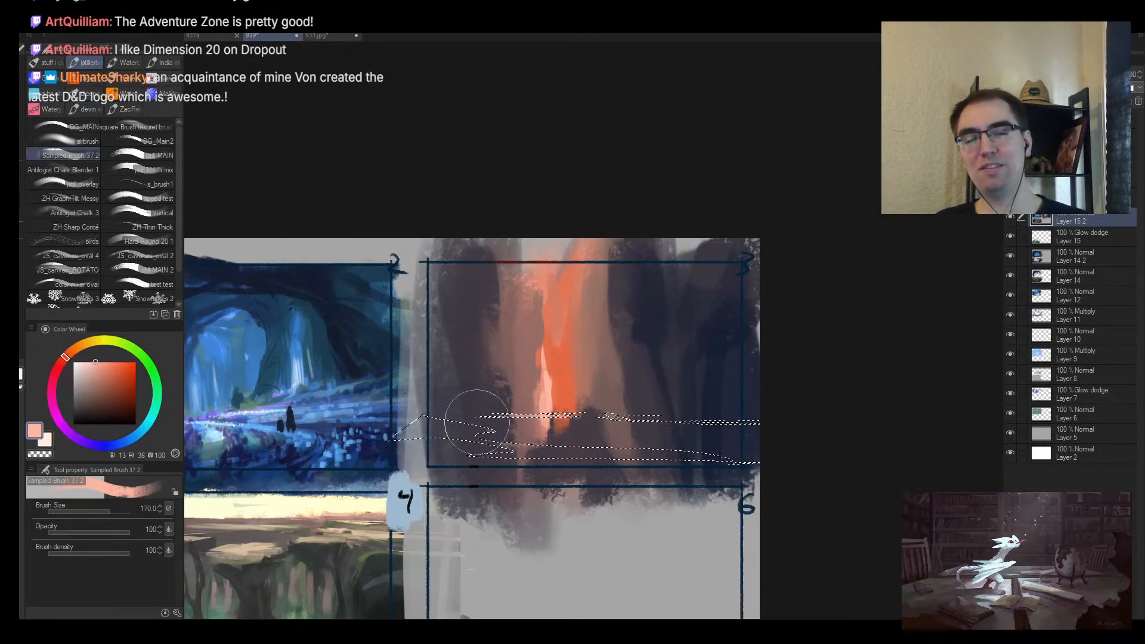
mouse_move(477, 421)
mouse_down()
mouse_move(656, 453)
mouse_move(742, 422)
mouse_move(740, 370)
mouse_up()
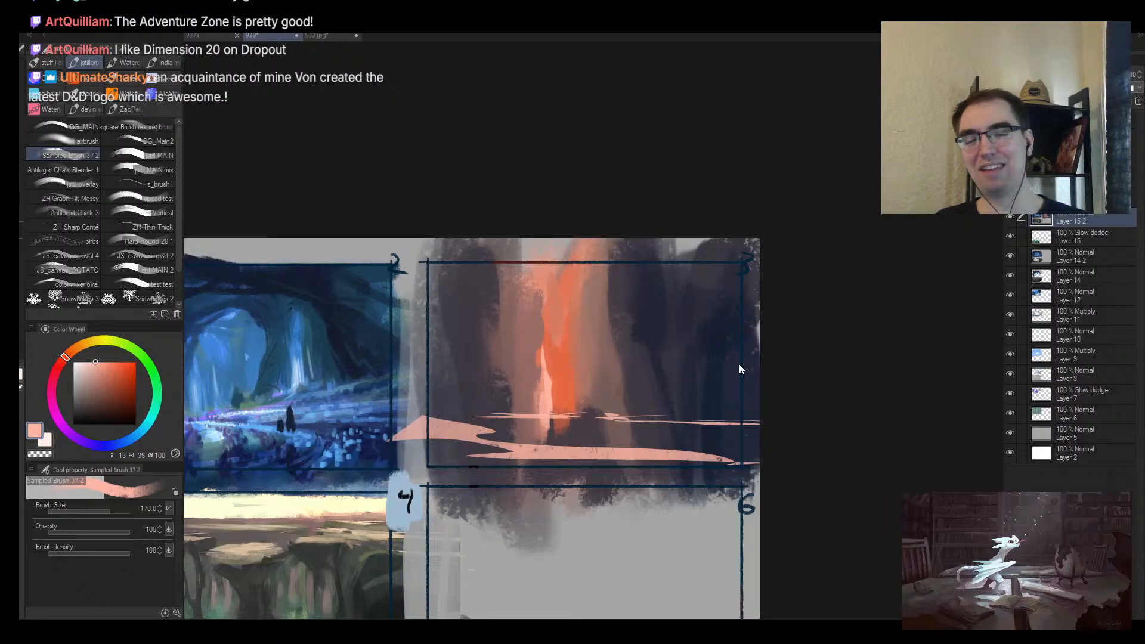
Step: Flatten the top of the outer pink ground shape with sampled brown, and connect and extend the lower strips with sampled pinks at brush size 40
alt+click(475, 389)
mouse_move(443, 403)
mouse_down()
mouse_move(479, 408)
mouse_move(410, 418)
mouse_move(473, 427)
mouse_up()
key(bracketleft)
key(bracketleft)
key(bracketleft)
key(bracketleft)
key(bracketleft)
key(bracketleft)
key(bracketleft)
key(bracketleft)
alt+click(477, 439)
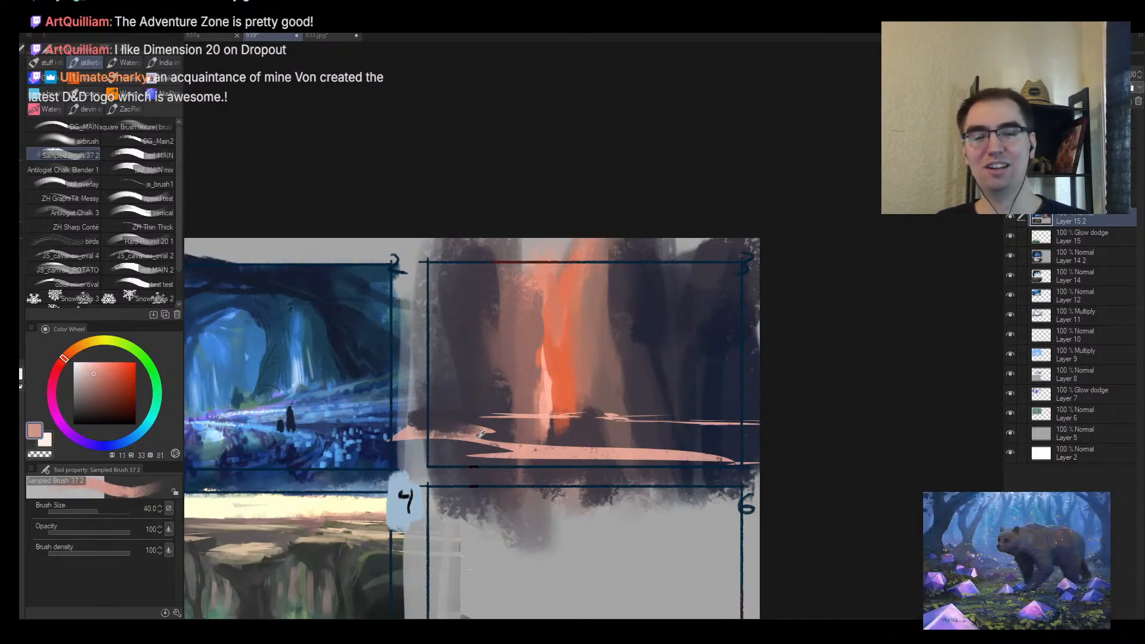
alt+click(519, 455)
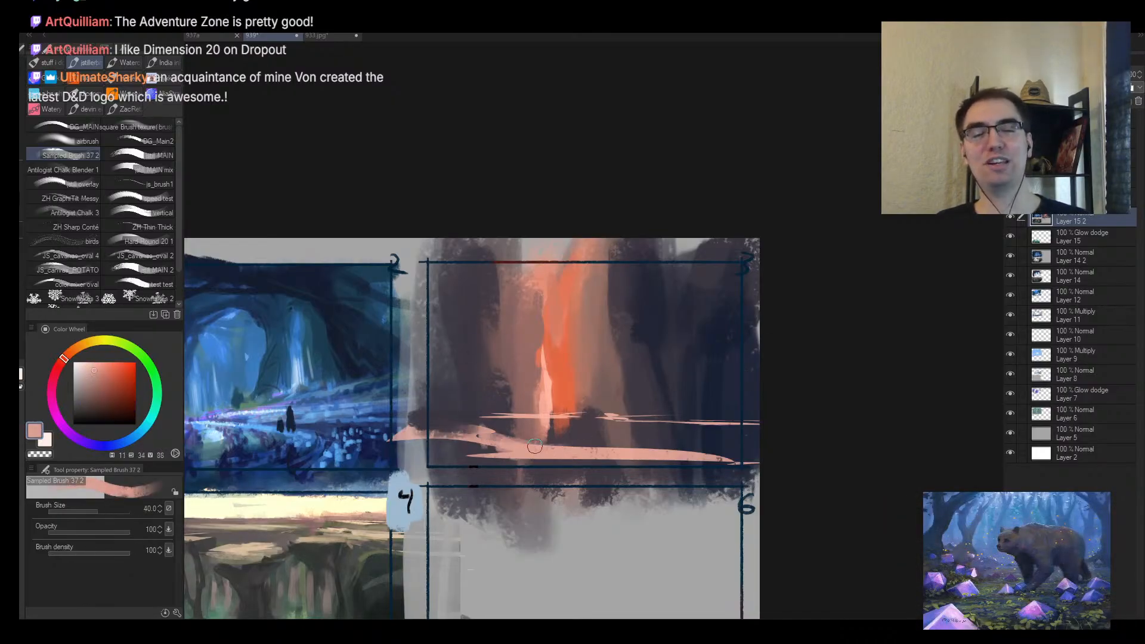
drag(535, 446, 695, 452)
Step: Trim the outer end of the lower pink ground strip with sampled dark purple at brush size 40
alt+click(624, 437)
key(bracketleft)
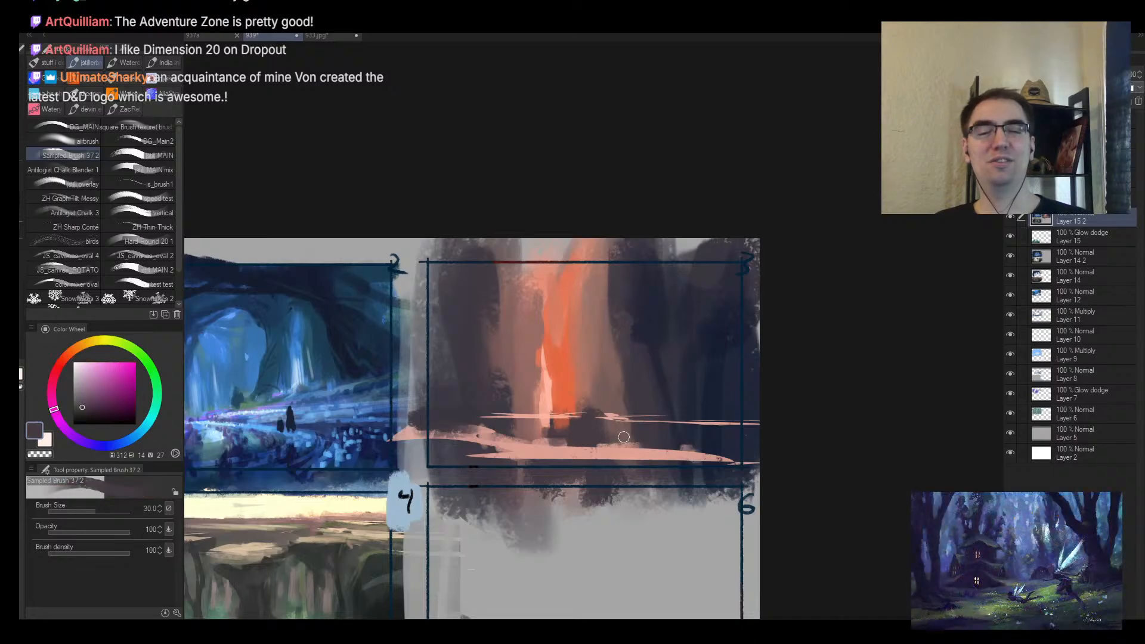
key(bracketright)
alt+click(754, 450)
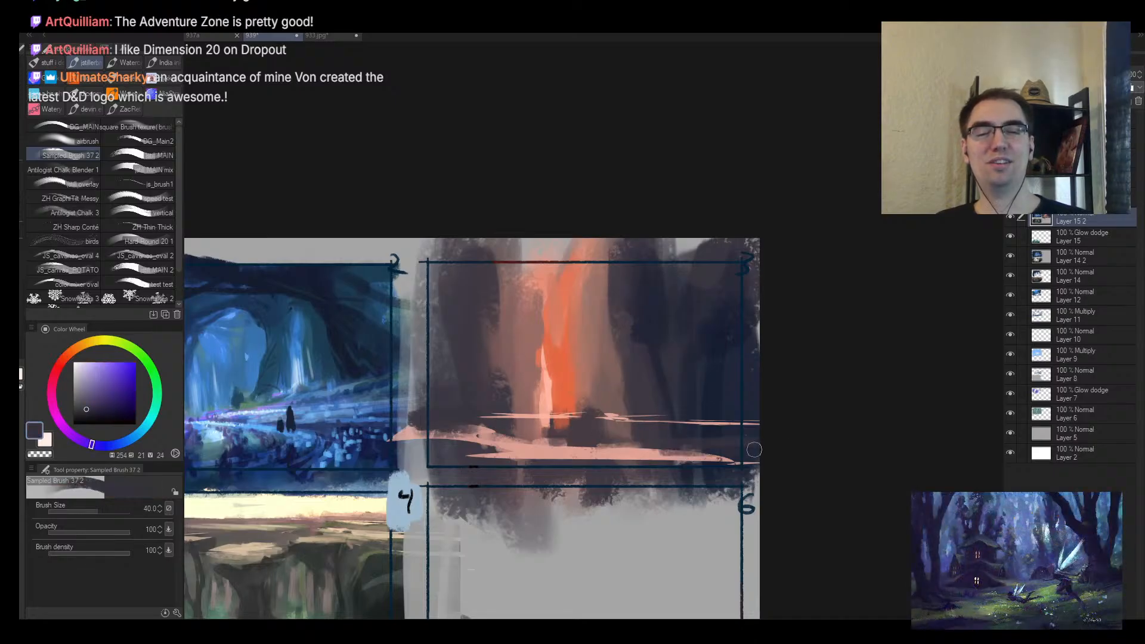
drag(719, 447, 649, 453)
Step: Darken the underside of the lower pink strip along the frame's base with sampled mauve tones at brush size 50
alt+click(496, 458)
key(bracketright)
drag(457, 458, 540, 466)
alt+click(429, 459)
alt+click(438, 461)
drag(459, 466, 536, 467)
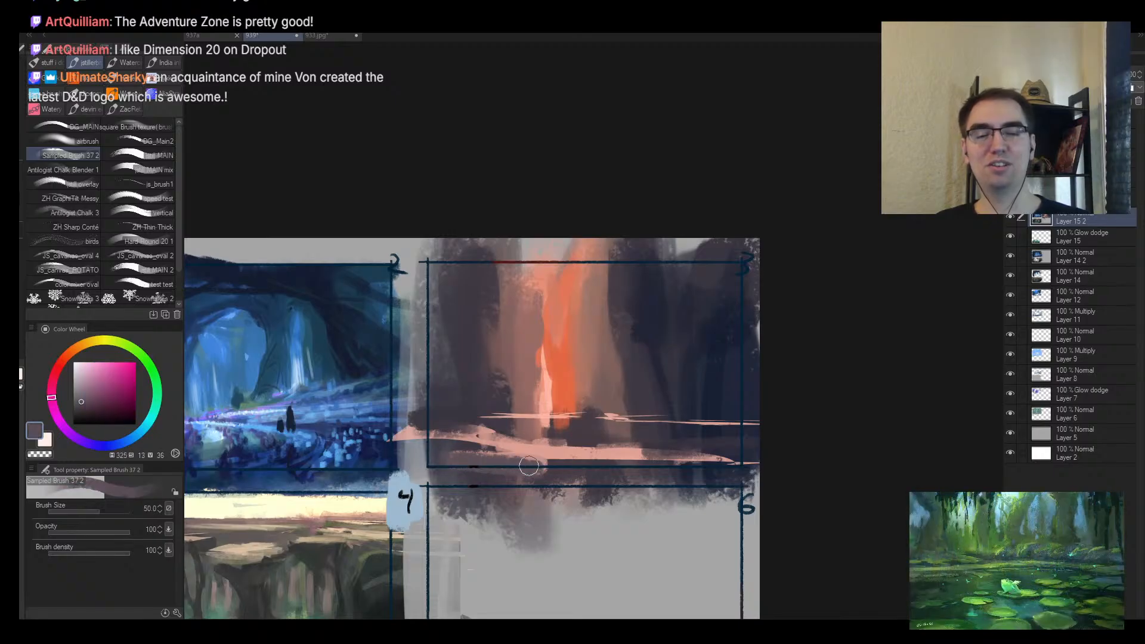
alt+click(495, 452)
mouse_move(466, 459)
mouse_down()
mouse_move(567, 466)
mouse_move(605, 456)
mouse_up()
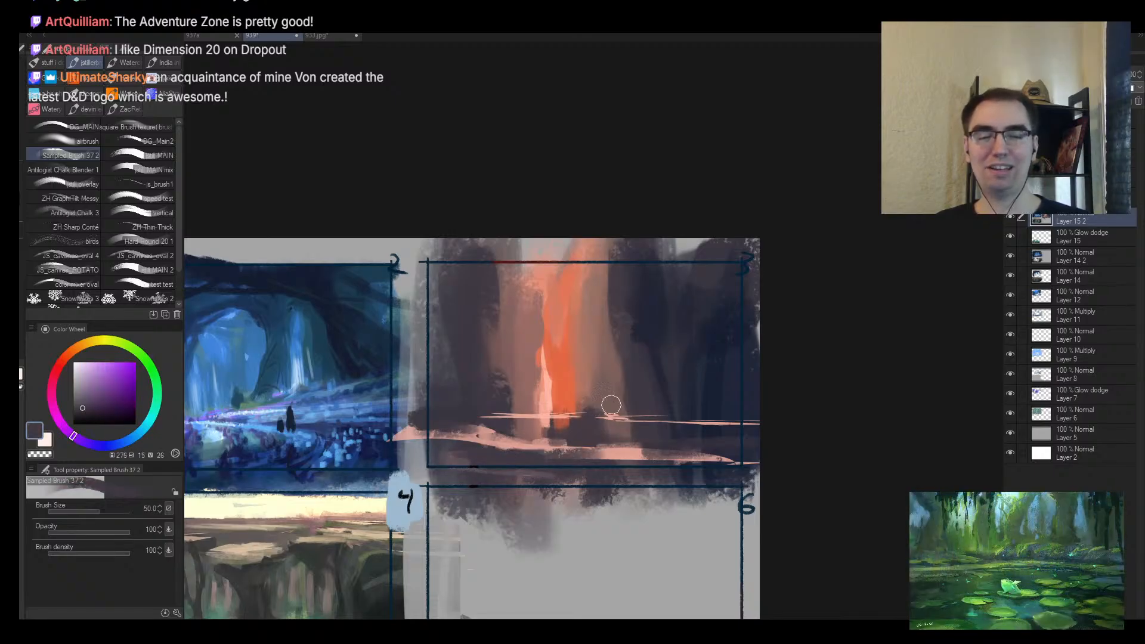
Step: Flip the canvas and brighten the upper ground strip at the base of the glow with sampled pinks at a small brush size
key(slash)
drag(632, 385, 632, 426)
key(h)
drag(712, 366, 696, 314)
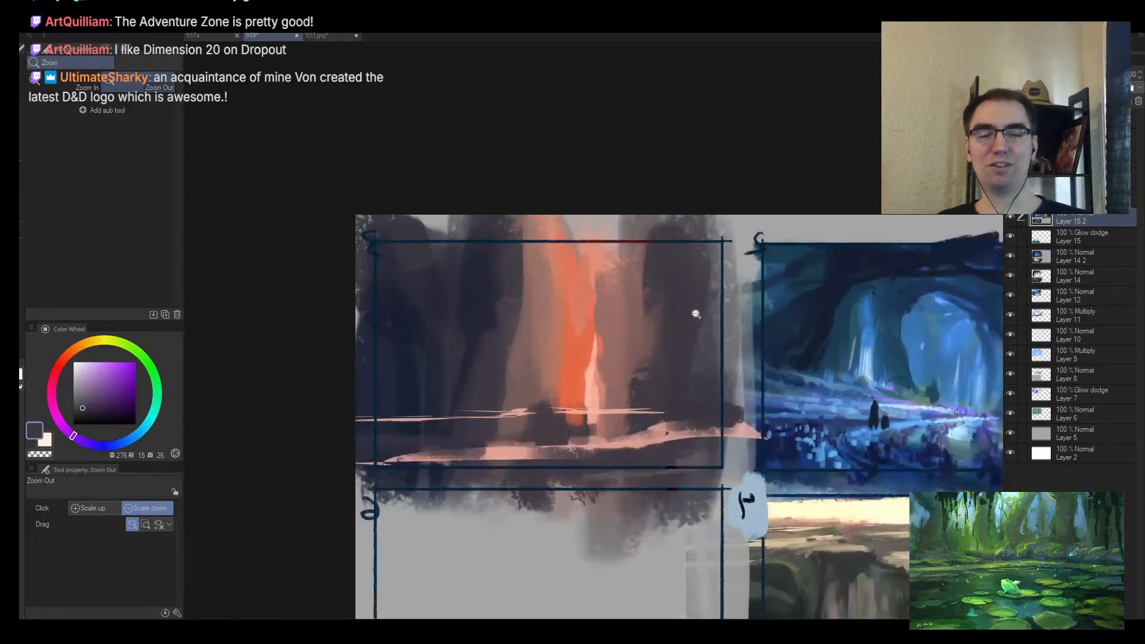
key(b)
alt+click(467, 406)
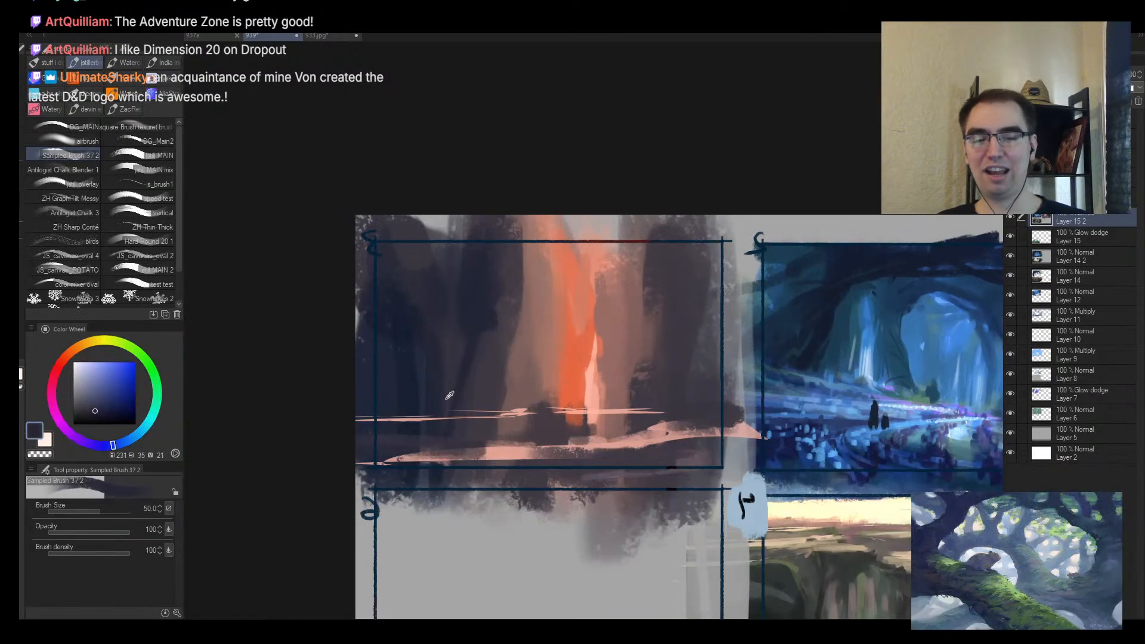
alt+click(418, 416)
key(bracketleft)
key(bracketleft)
key(bracketleft)
key(bracketleft)
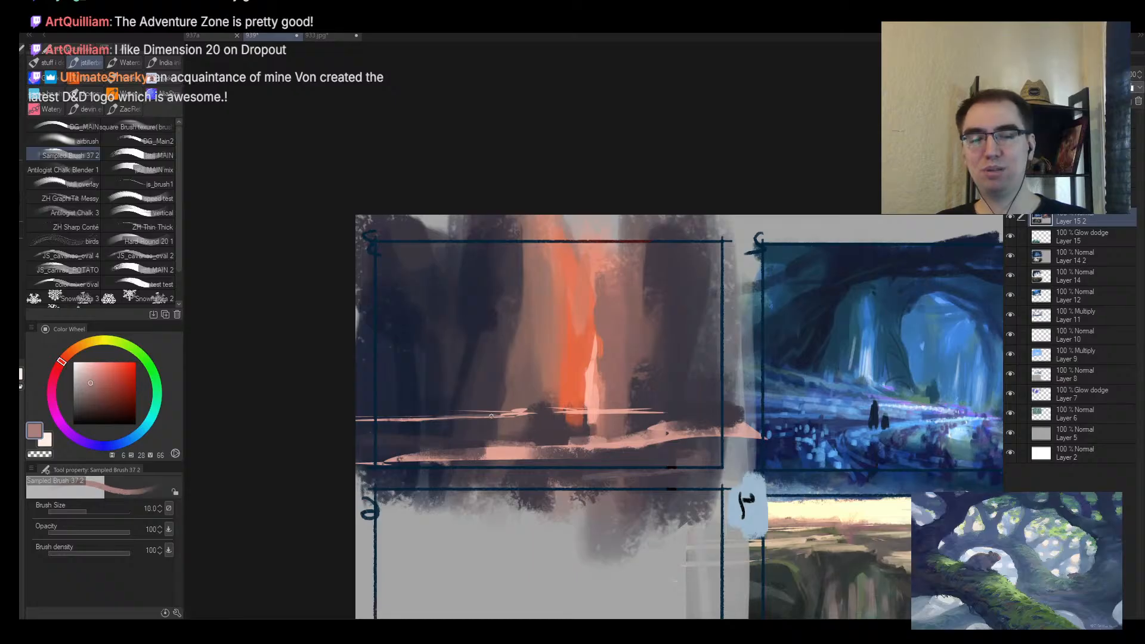
key(bracketright)
key(bracketright)
key(bracketright)
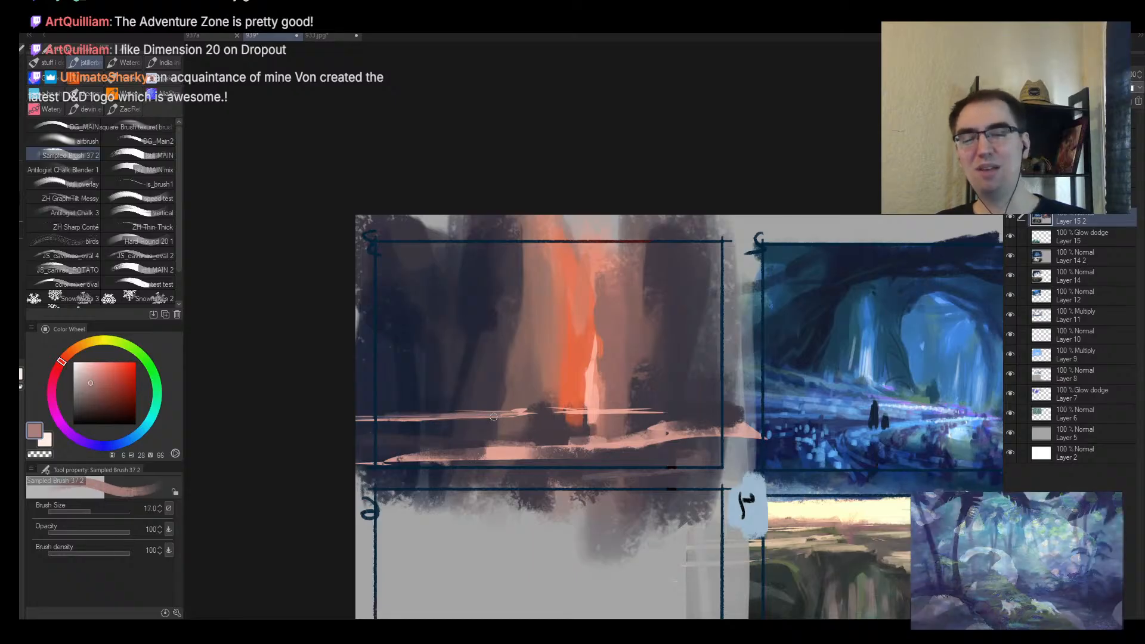
key(bracketleft)
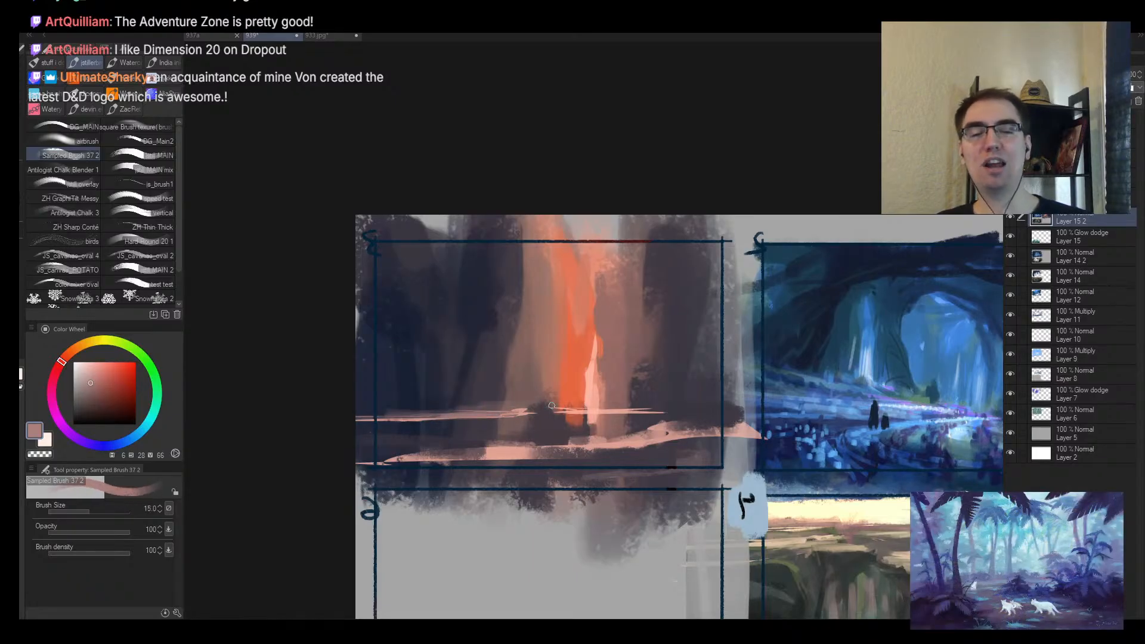
alt+click(598, 392)
key(bracketleft)
drag(546, 406, 654, 407)
Step: Extend the dark central mound along the base of the orange glow with a sampled dark tone
alt+click(546, 422)
key(bracketright)
key(bracketright)
mouse_move(540, 412)
mouse_down()
mouse_move(608, 431)
mouse_move(652, 408)
mouse_move(537, 433)
mouse_move(599, 418)
mouse_up()
Step: Paint a low rock on the upper pink ground strip beside the mound with sampled dark navy
key(bracketright)
key(bracketright)
alt+click(454, 425)
key(bracketright)
drag(439, 421, 489, 428)
key(bracketright)
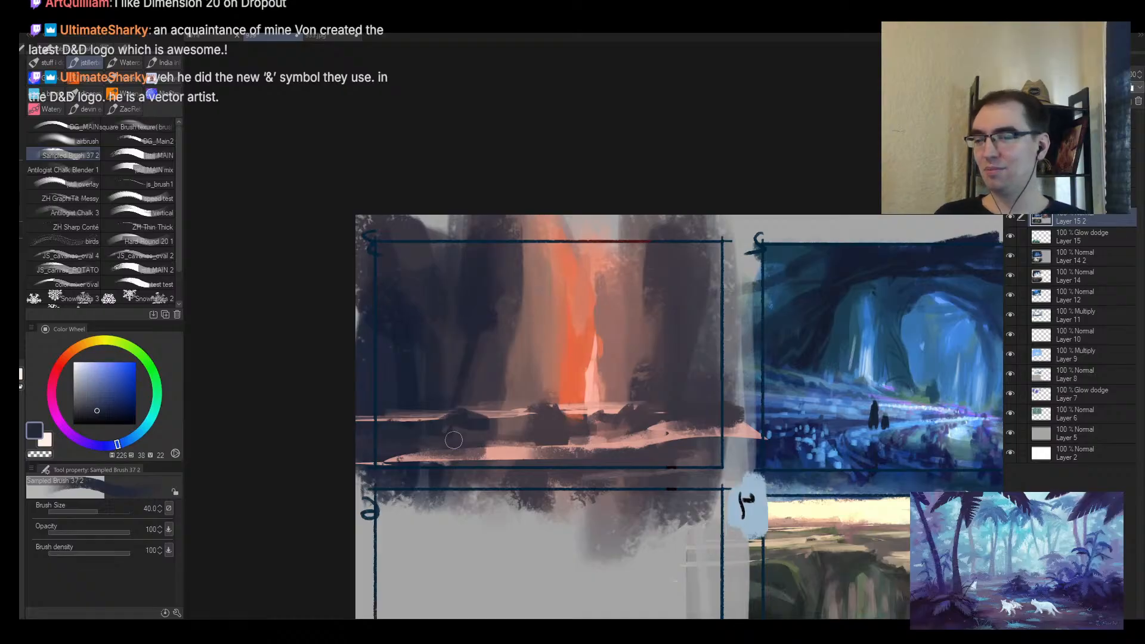
Step: Flip the canvas and paint over the dark overspill in the gutter beside the blue cave thumbnail with sampled blue-gray
key(ctrl+alt+space)
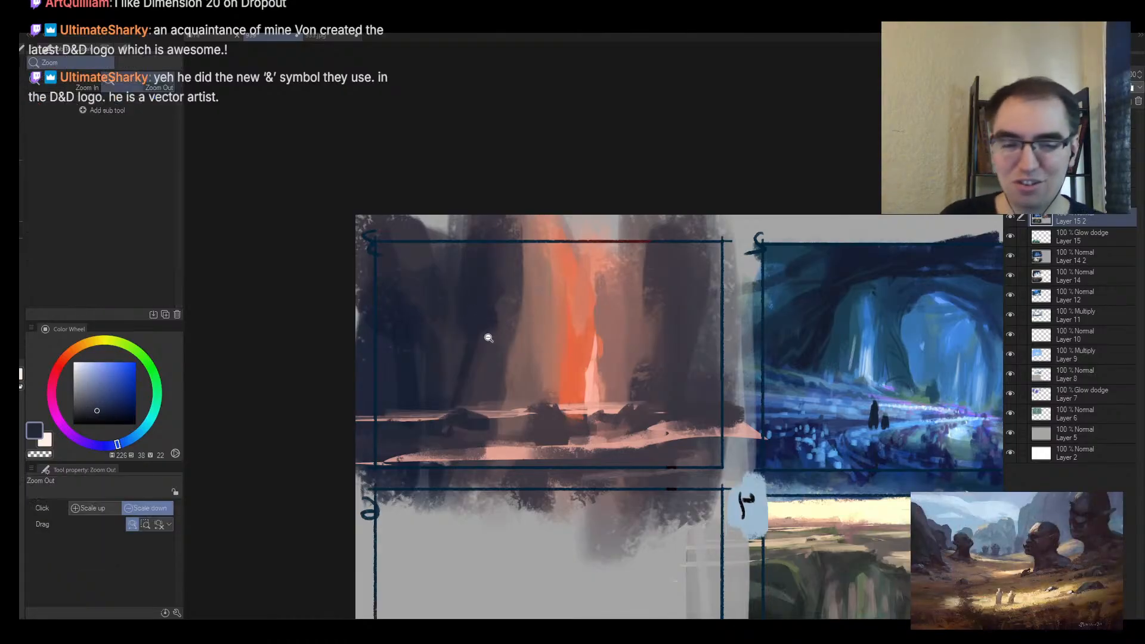
drag(488, 339, 431, 341)
key(h)
drag(738, 339, 770, 340)
drag(678, 361, 692, 360)
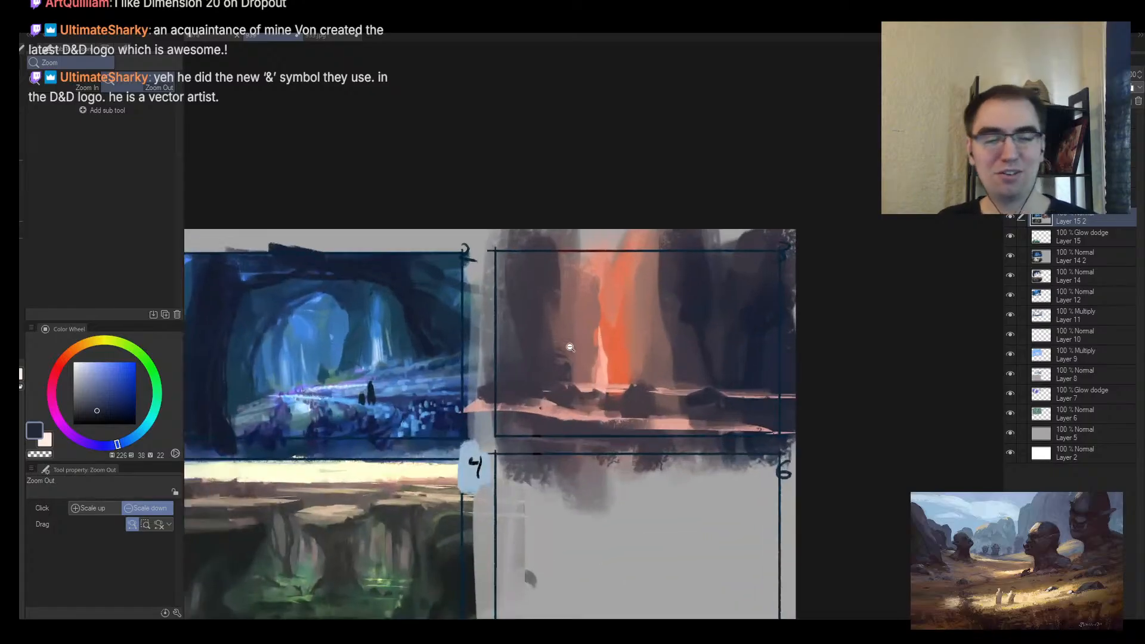
drag(571, 347, 580, 348)
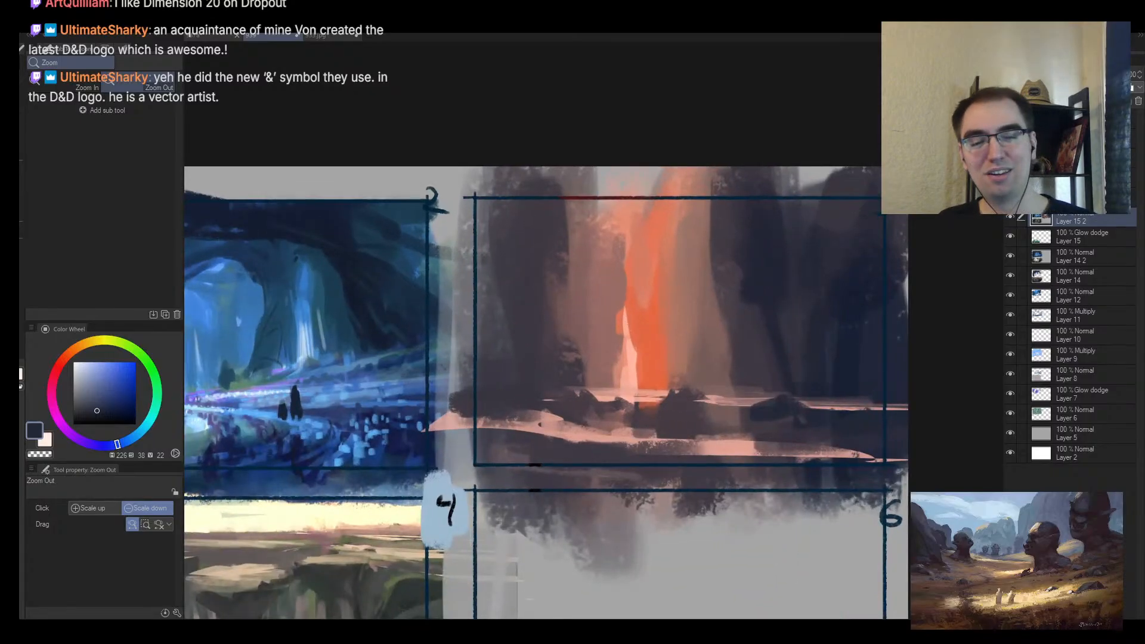
alt+click(447, 449)
mouse_move(443, 401)
mouse_down()
mouse_move(468, 412)
mouse_move(448, 420)
mouse_up()
key(ctrl+alt+space)
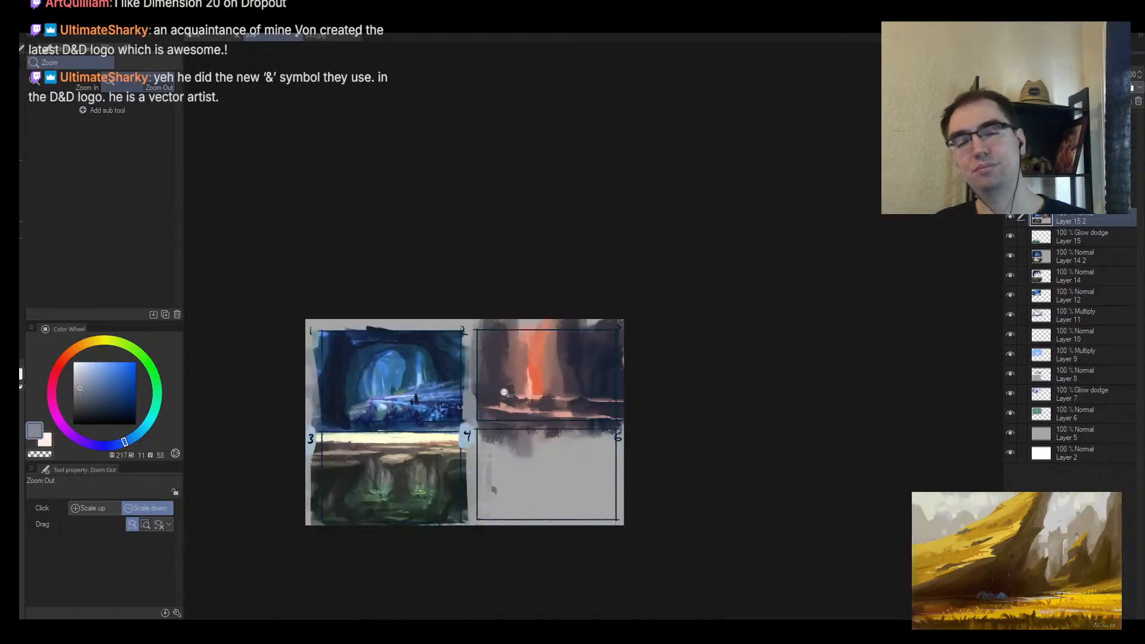
drag(505, 393, 507, 379)
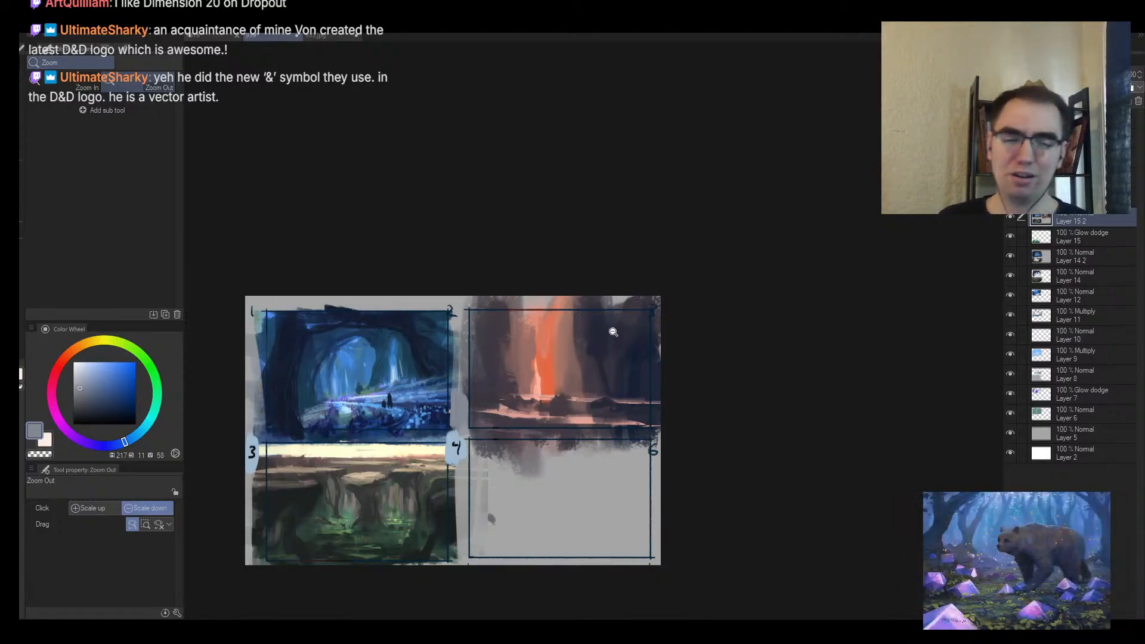
Step: Refine the ground beside the central mound with nearby sampled tones at brush size 50
scroll(603, 383, up, 5)
key(b)
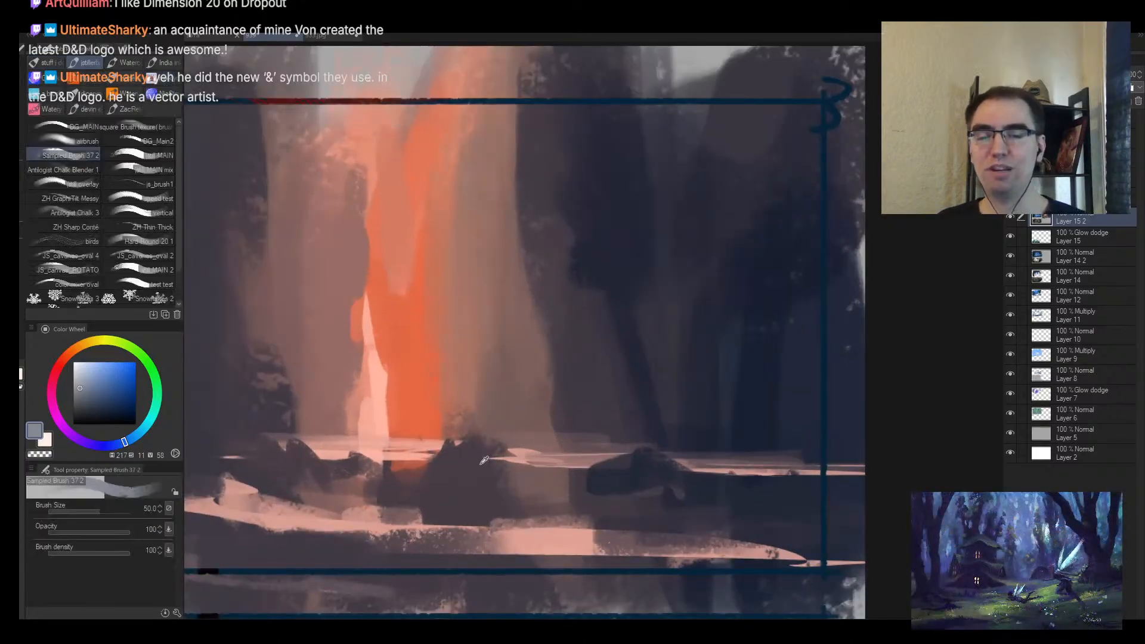
alt+click(501, 461)
mouse_move(501, 461)
mouse_down()
mouse_move(535, 440)
mouse_move(540, 458)
mouse_up()
alt+click(518, 454)
alt+click(526, 455)
alt+click(541, 439)
Step: Dab a small sampled salmon-pink highlight onto the lower part of the orange glow
key(alt+space)
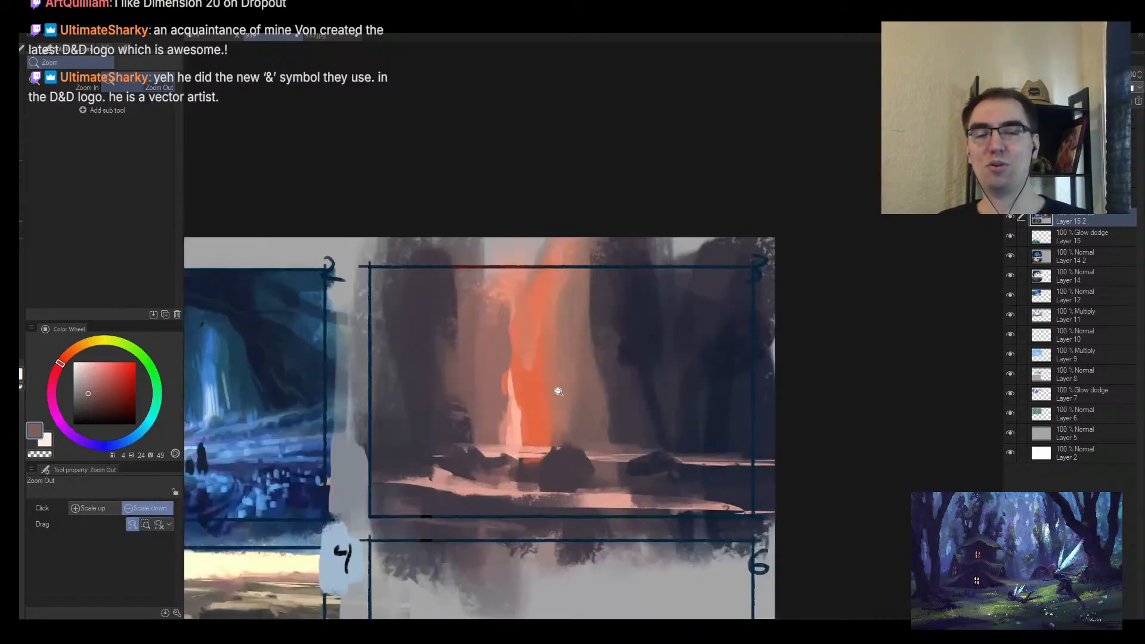
key(b)
alt+click(562, 401)
key(alt+space)
mouse_move(562, 402)
mouse_down()
mouse_move(546, 418)
mouse_move(571, 421)
mouse_move(595, 374)
mouse_up()
scroll(588, 389, up, 1)
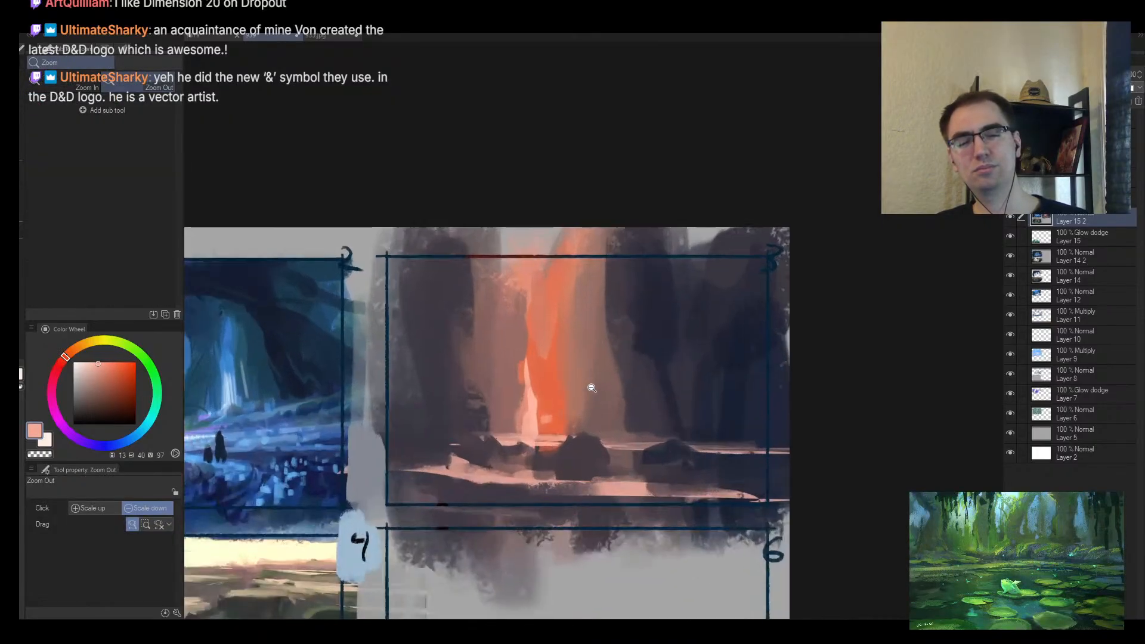
scroll(670, 360, up, 1)
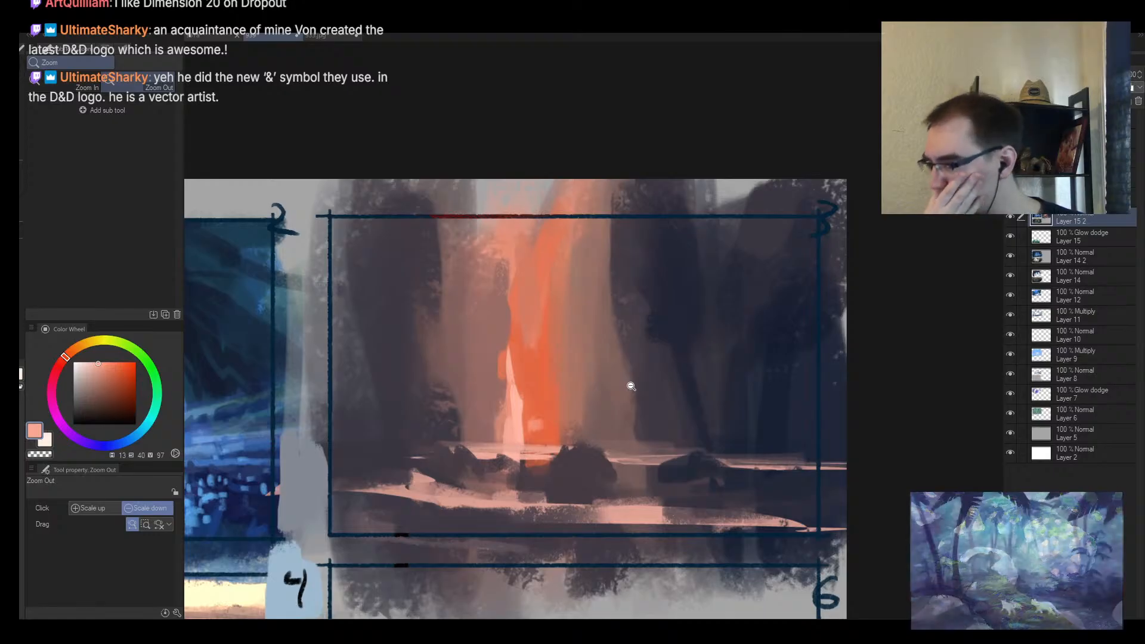
drag(547, 396, 617, 399)
key(h)
drag(780, 403, 829, 404)
key(m)
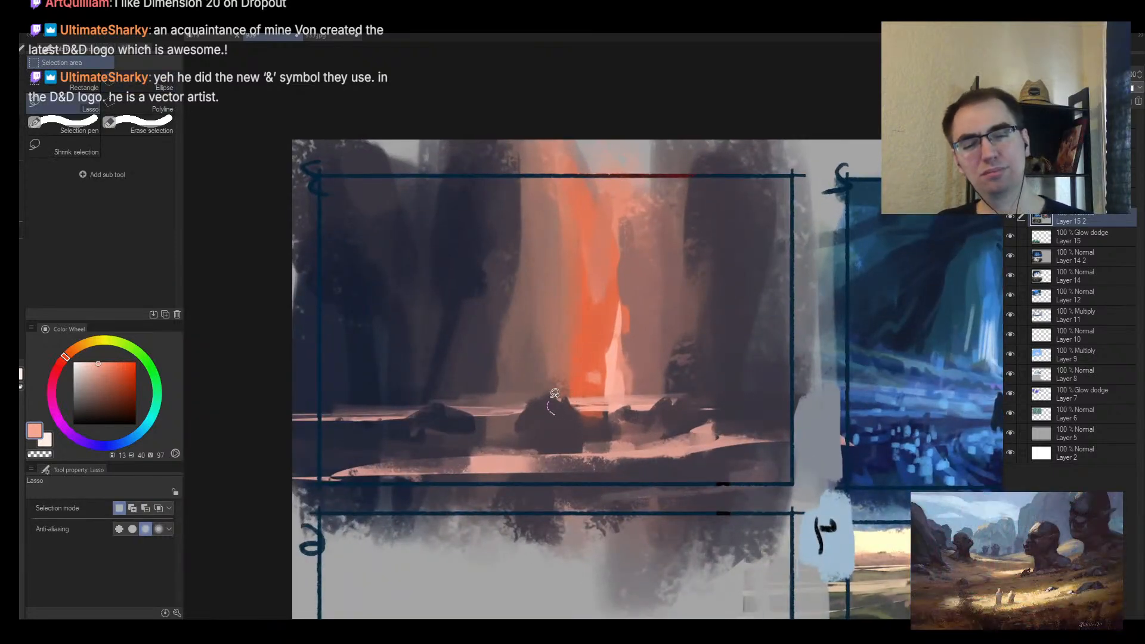
mouse_move(566, 341)
mouse_down()
mouse_move(567, 411)
mouse_move(642, 413)
mouse_up()
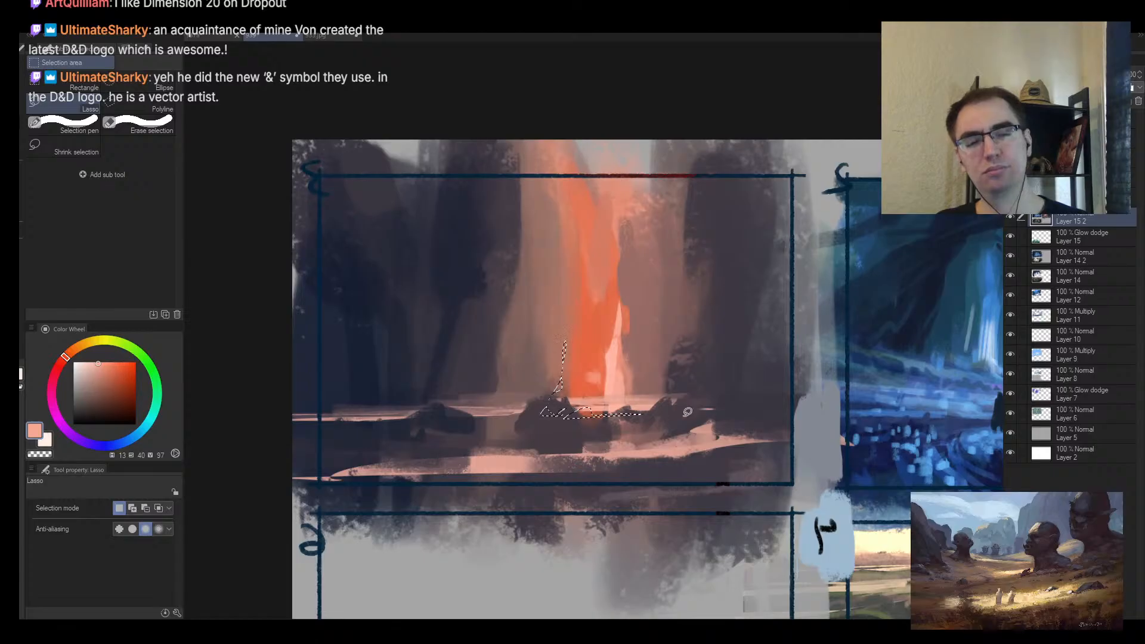
key(h)
key(ctrl+d)
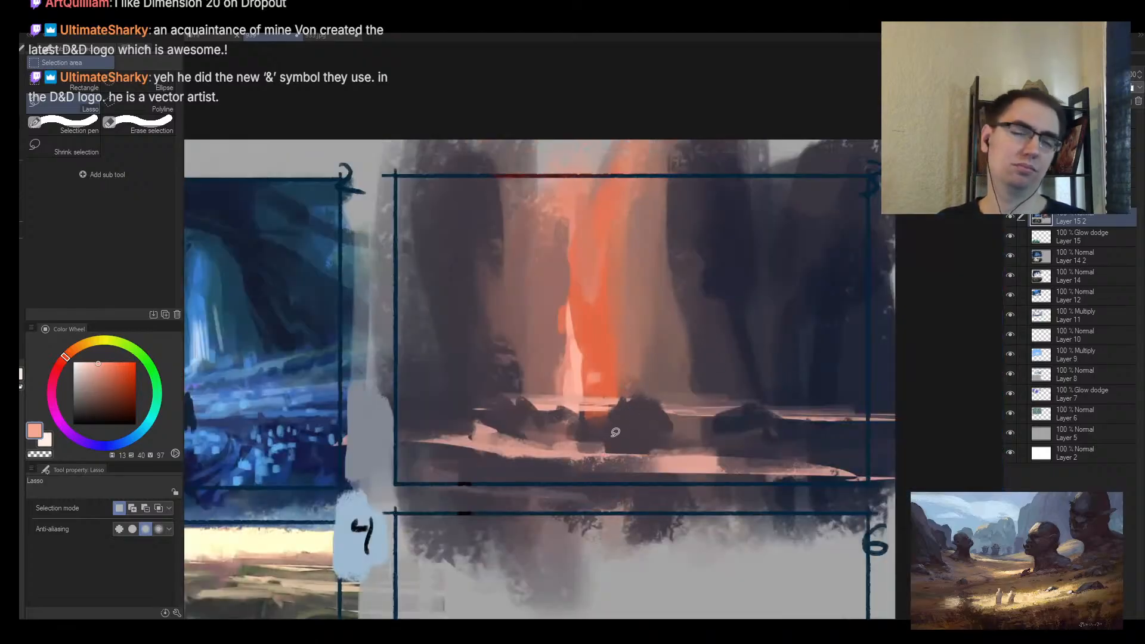
Step: Lasso thin crossing slivers over the ground around the mound, fill them with sampled dark navy using an enlarged brush, and deselect
mouse_move(588, 438)
mouse_down()
mouse_move(519, 444)
mouse_move(483, 419)
mouse_move(630, 416)
mouse_up()
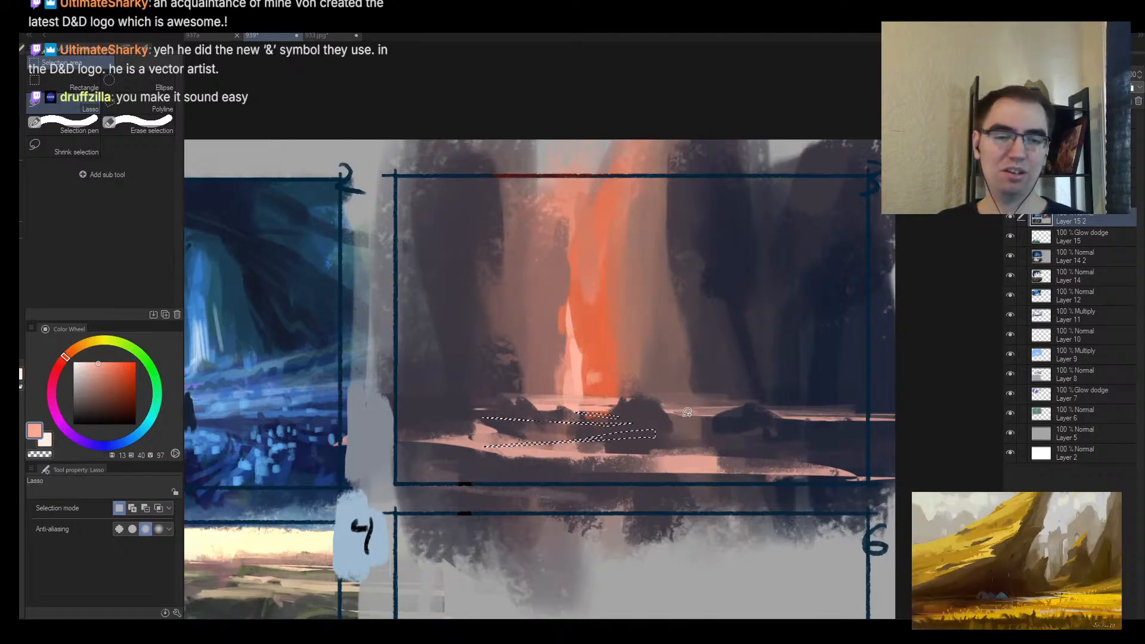
mouse_move(688, 412)
mouse_down()
mouse_move(725, 429)
mouse_move(767, 426)
mouse_up()
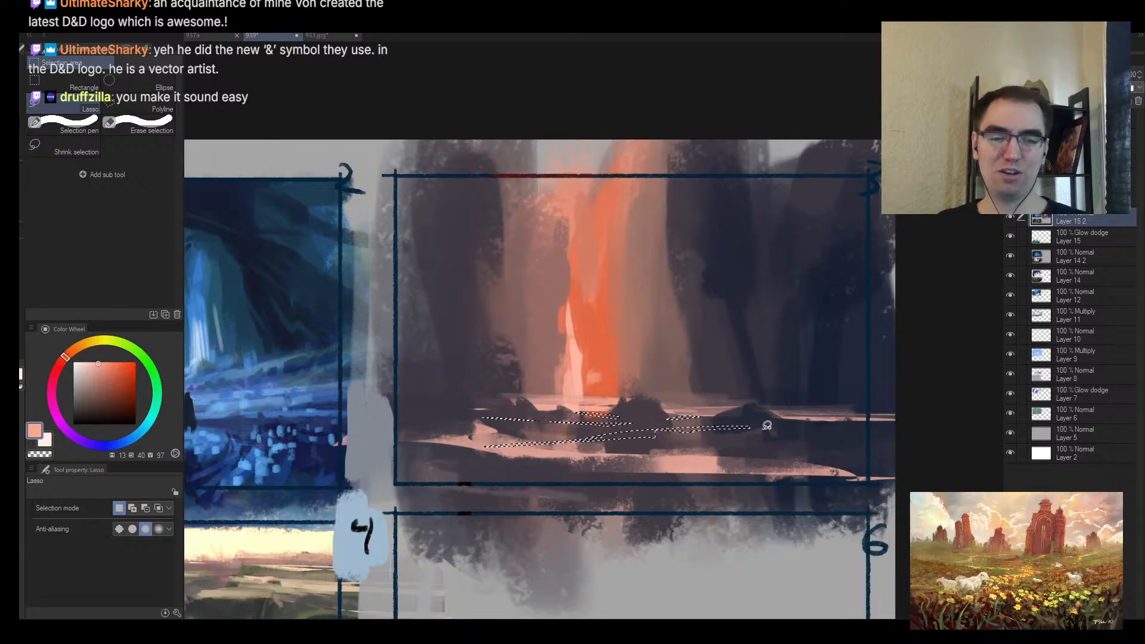
mouse_move(677, 435)
mouse_down()
mouse_move(743, 453)
mouse_move(716, 448)
mouse_move(826, 450)
mouse_move(723, 436)
mouse_move(699, 419)
mouse_up()
key(b)
alt+click(765, 427)
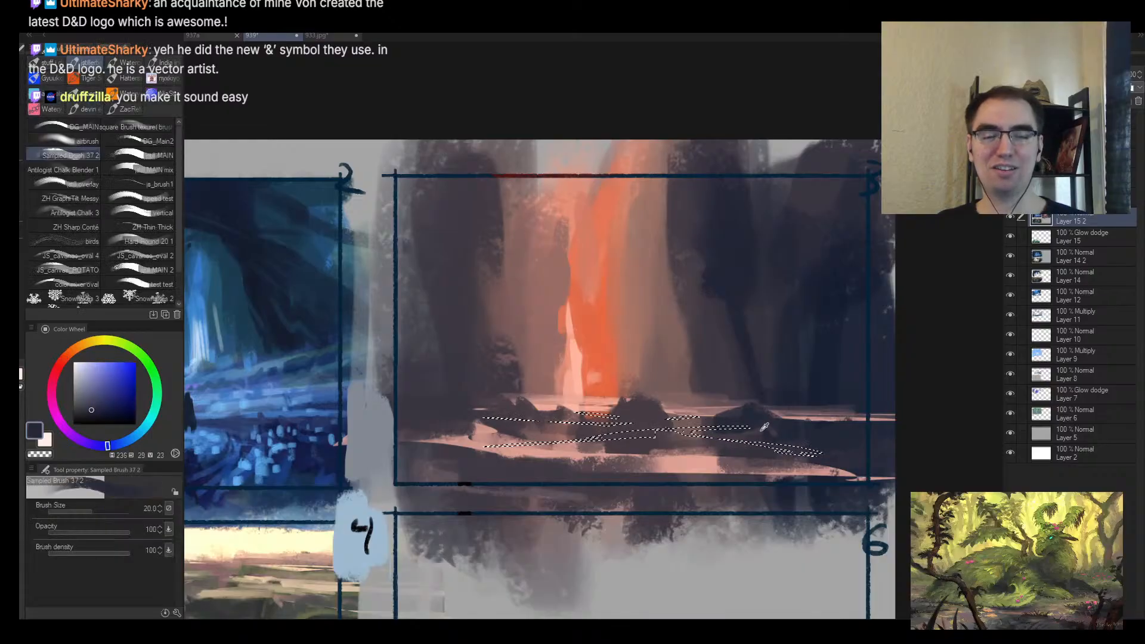
alt+click(729, 339)
alt+click(727, 336)
key(bracketright)
key(bracketright)
key(bracketright)
key(bracketright)
key(bracketright)
key(bracketright)
key(bracketright)
key(bracketright)
key(bracketright)
key(bracketright)
mouse_move(482, 431)
mouse_down()
mouse_move(716, 432)
mouse_move(431, 430)
mouse_move(766, 434)
mouse_up()
key(ctrl+d)
Step: Flip the canvas and darken the central mound with sampled purple and navy at brush size 25
key(h)
key(alt+space)
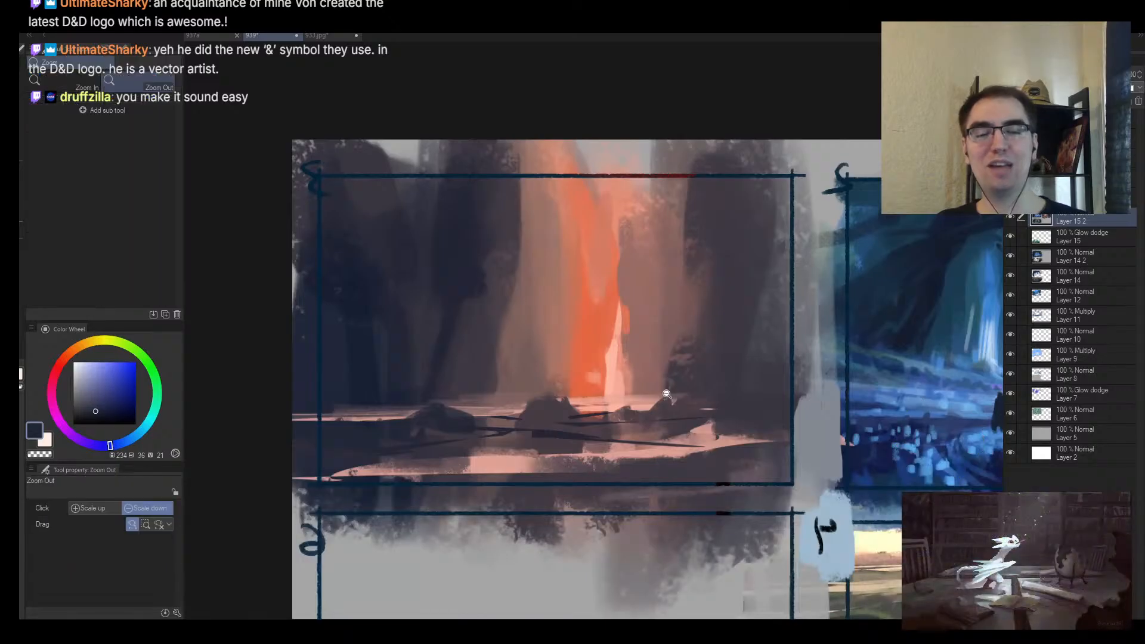
drag(644, 400, 596, 392)
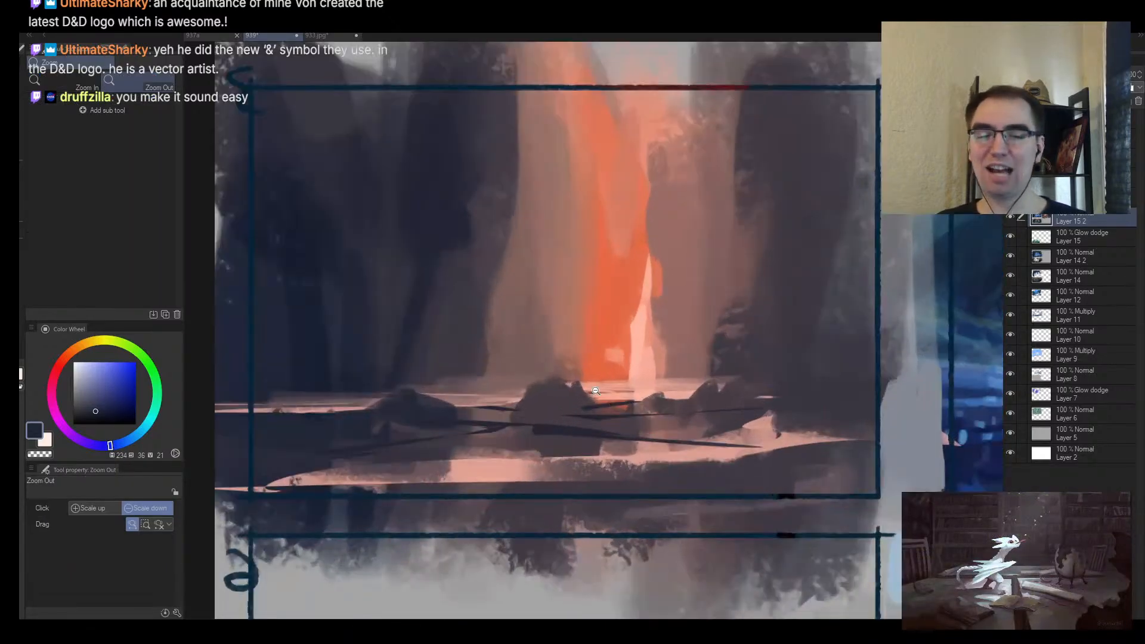
alt+click(540, 391)
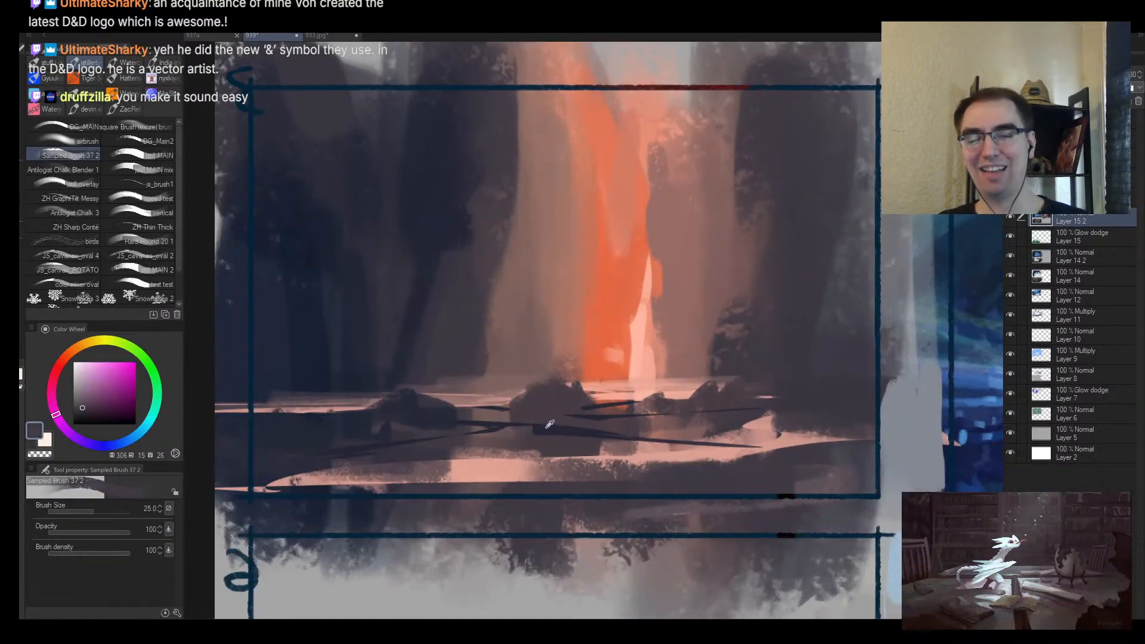
alt+click(550, 425)
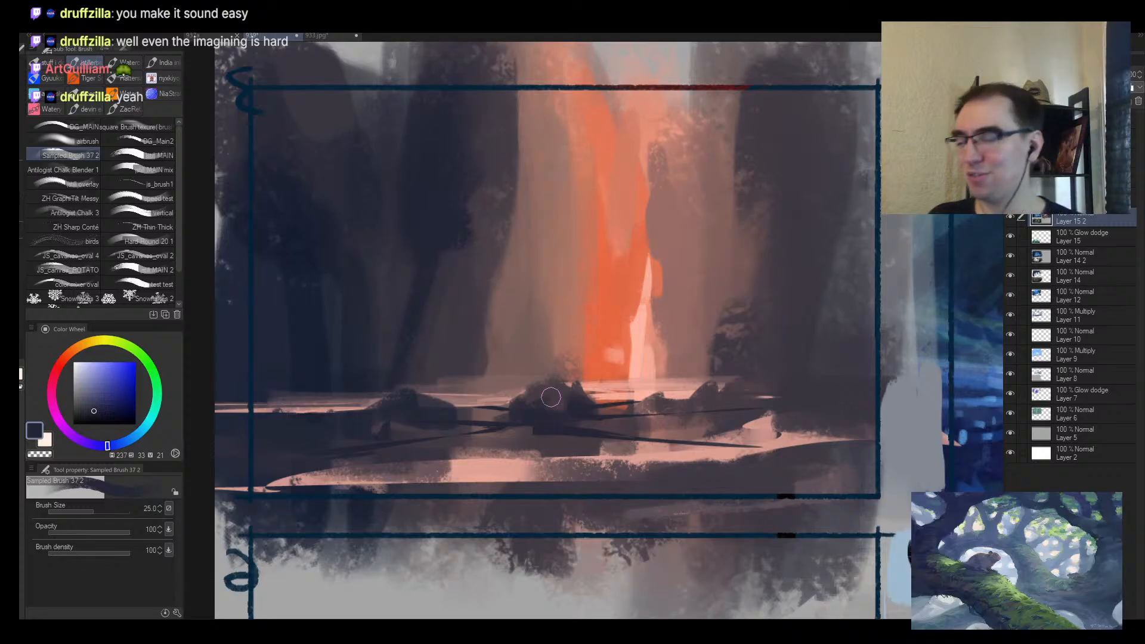
Step: Flip the canvas and cover the bright pink patches at the ground's outer end with sampled dark purple at brush size 20
key(alt+space)
drag(460, 336, 403, 375)
drag(453, 328, 493, 322)
key(h)
mouse_move(673, 365)
mouse_down()
mouse_move(589, 370)
mouse_move(668, 378)
mouse_move(662, 391)
mouse_move(770, 387)
mouse_up()
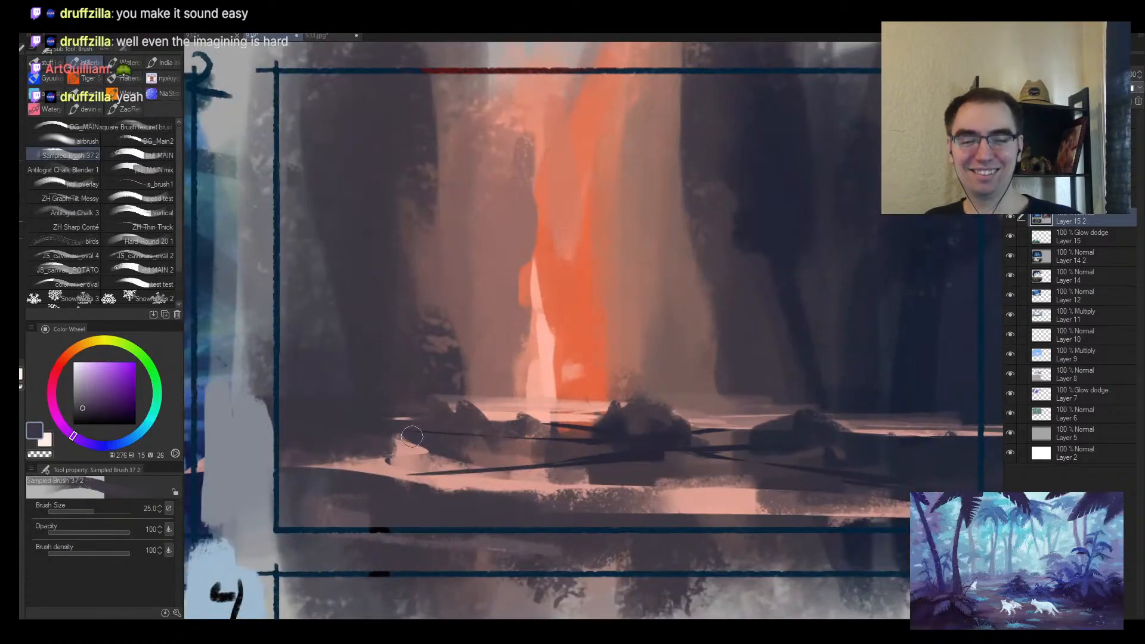
key([)
drag(420, 445, 369, 447)
alt+click(418, 420)
drag(435, 425, 410, 428)
alt+click(354, 410)
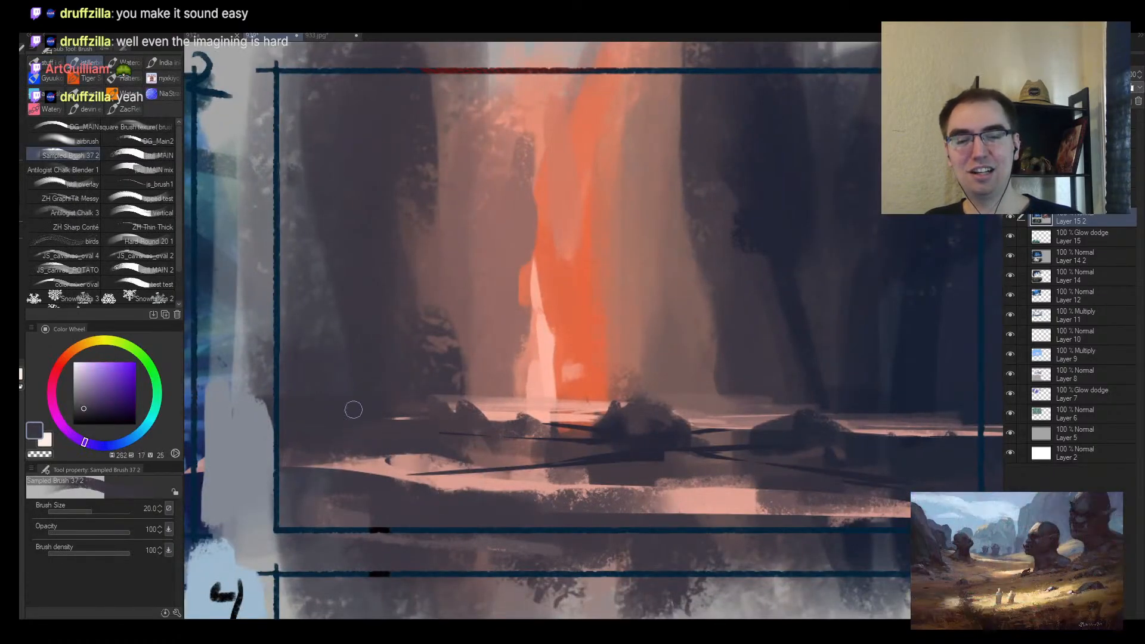
Step: Paint thin dark lines across the pink ground on both sides of the mound with sampled navy at brush size 6
alt+click(610, 429)
key([)
key([)
key([)
key([)
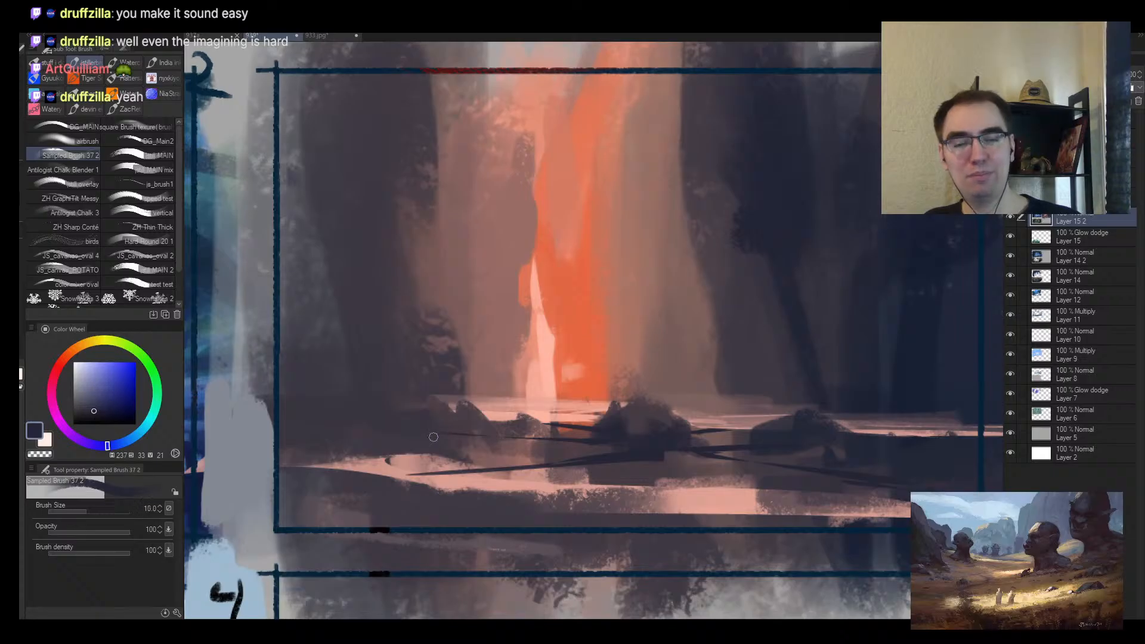
key([)
key([)
drag(422, 442, 600, 439)
key([)
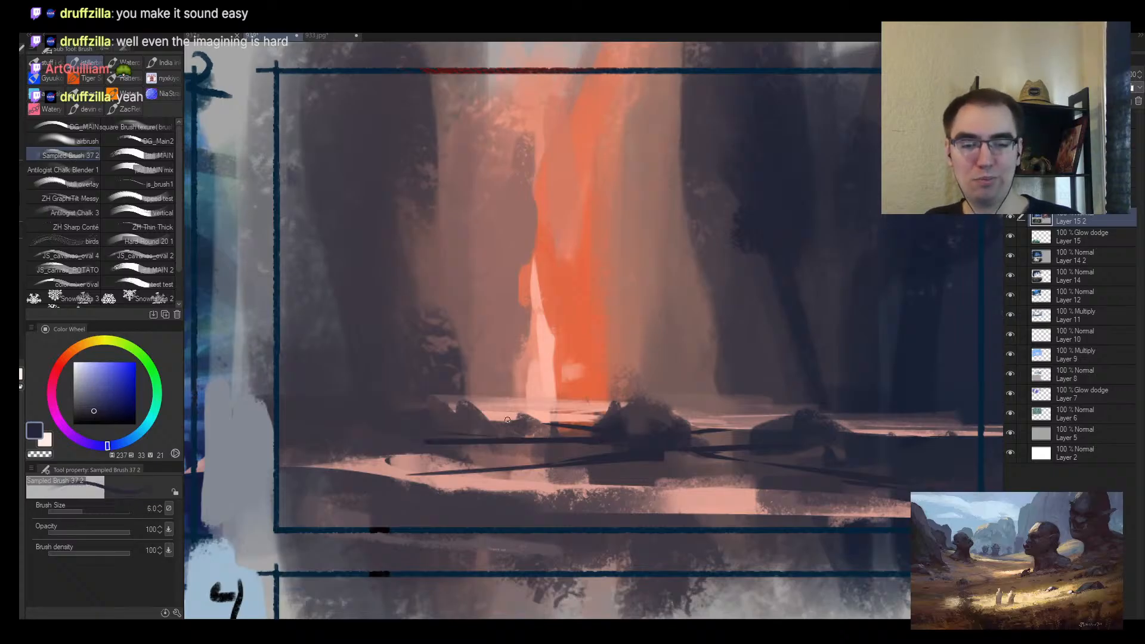
drag(507, 420, 599, 422)
drag(692, 434, 766, 426)
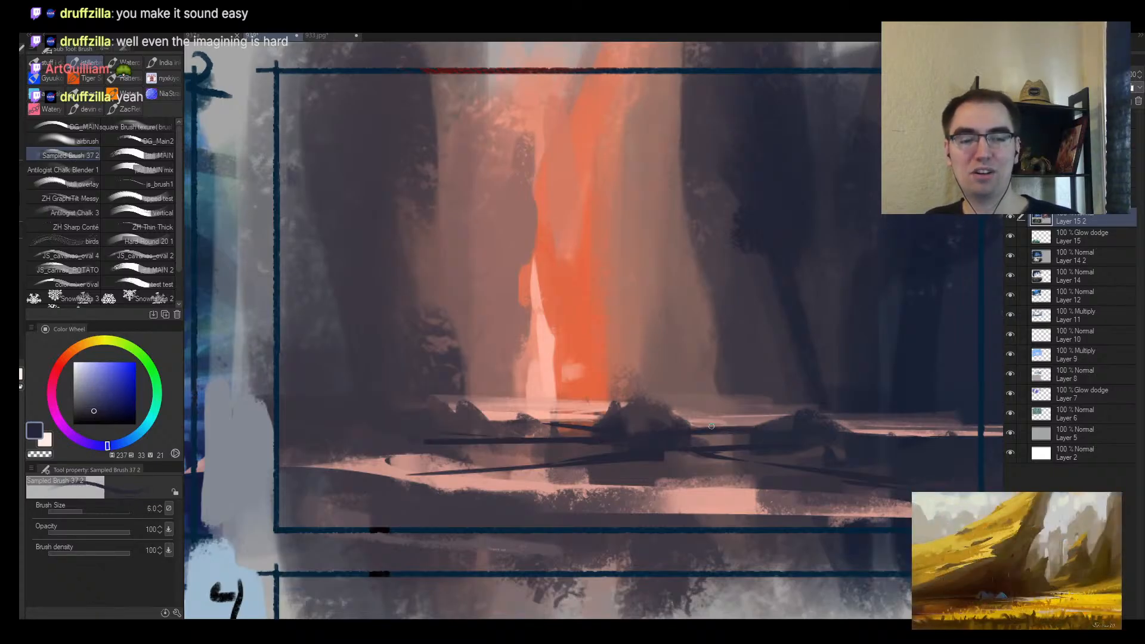
alt+click(669, 445)
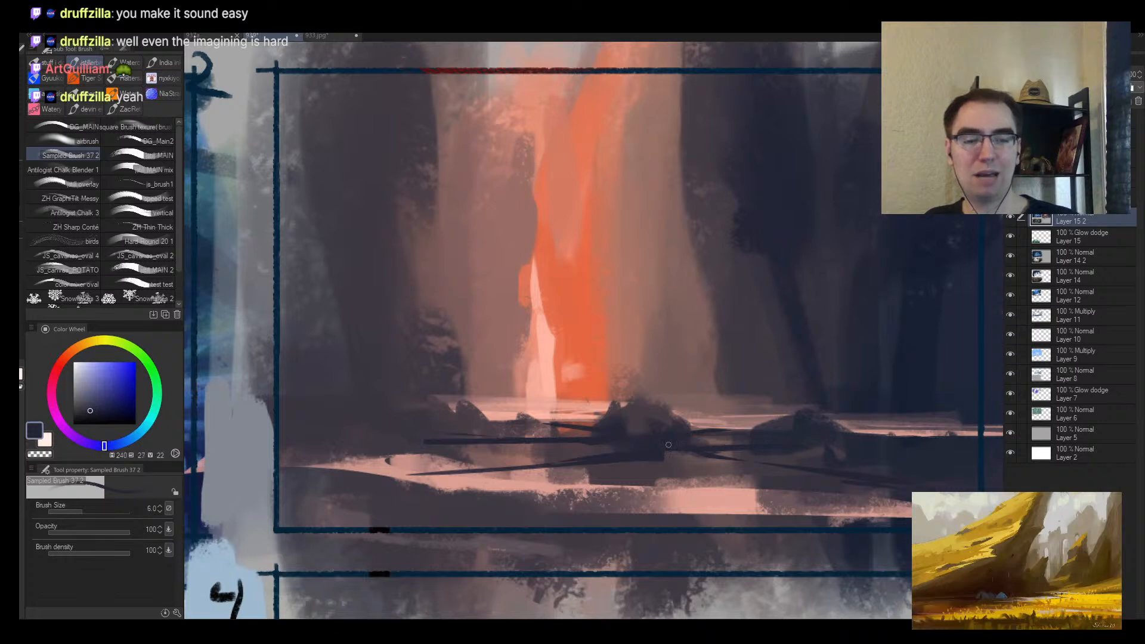
key(alt+space)
mouse_move(696, 443)
mouse_down()
mouse_move(747, 443)
mouse_move(735, 433)
mouse_move(759, 419)
mouse_up()
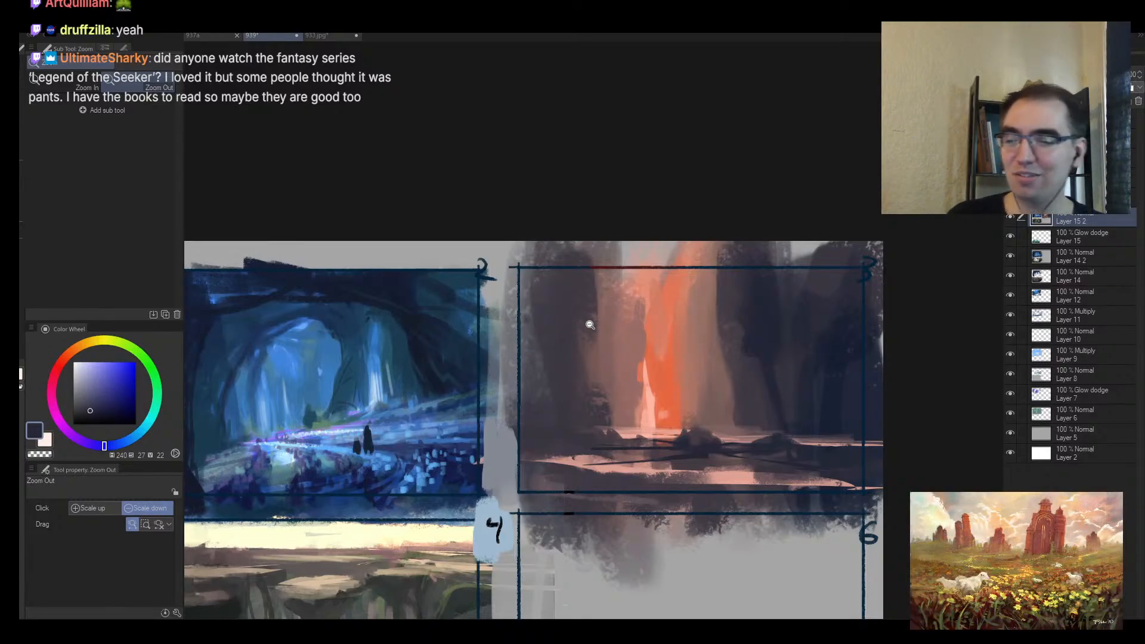
Step: Cover the orange patch beside the pale streak with sampled muted brown, enlarging the brush to about 15
click(585, 344)
click(661, 345)
click(659, 353)
click(556, 391)
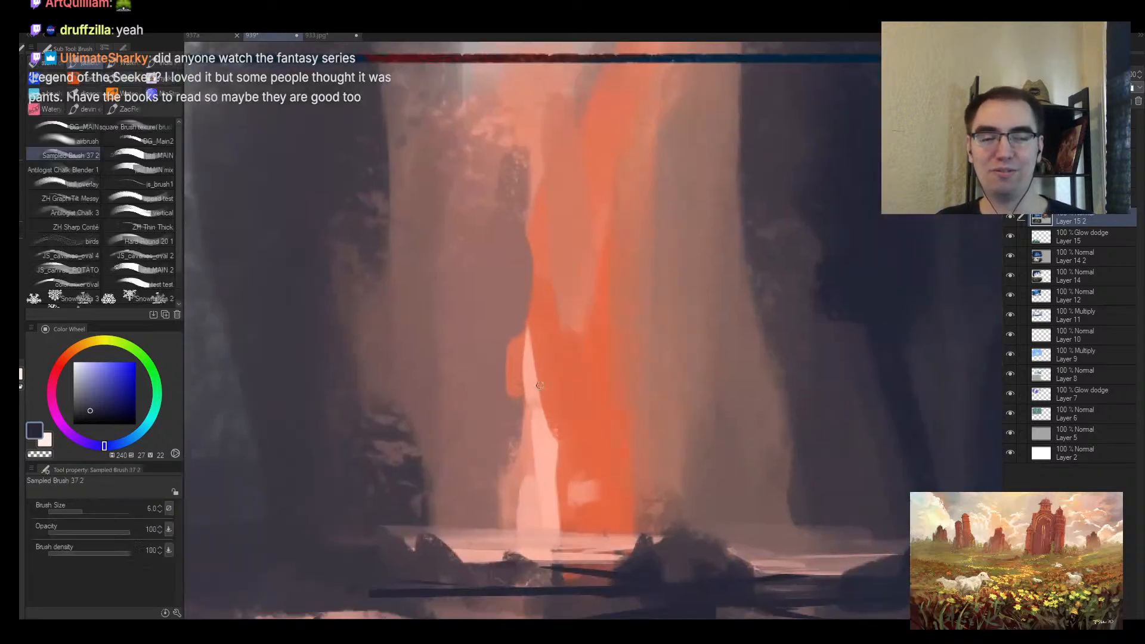
alt+click(540, 394)
mouse_move(535, 402)
mouse_down()
mouse_move(541, 381)
mouse_move(535, 407)
mouse_up()
key(bracketright)
key(bracketright)
key(bracketright)
key(bracketright)
key(bracketright)
key(bracketright)
alt+click(578, 259)
alt+click(491, 361)
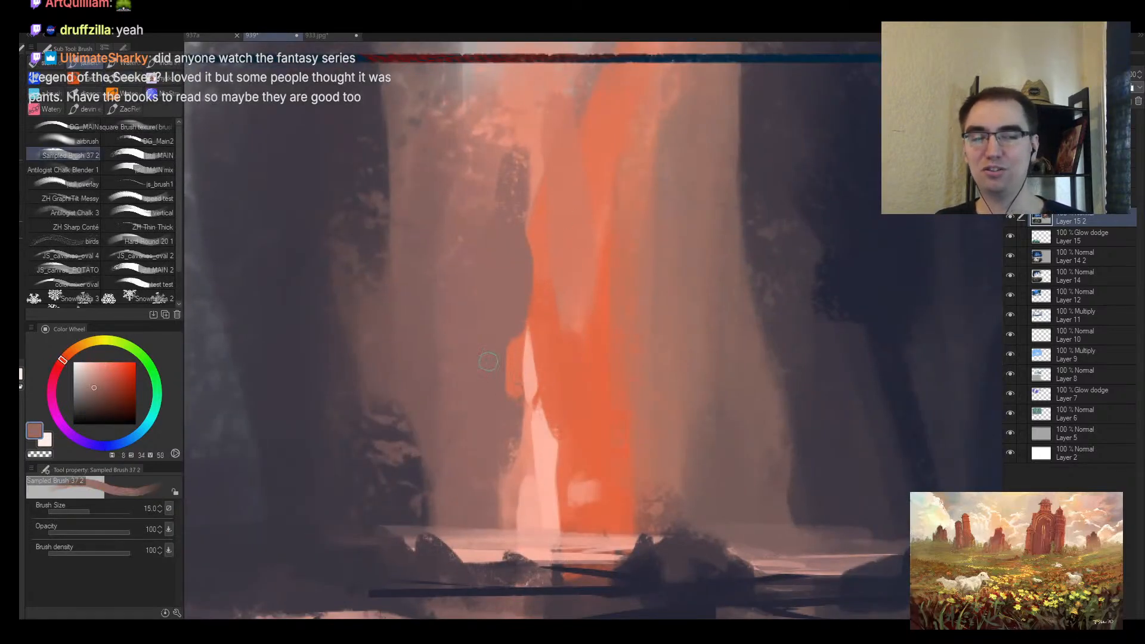
drag(513, 365, 507, 404)
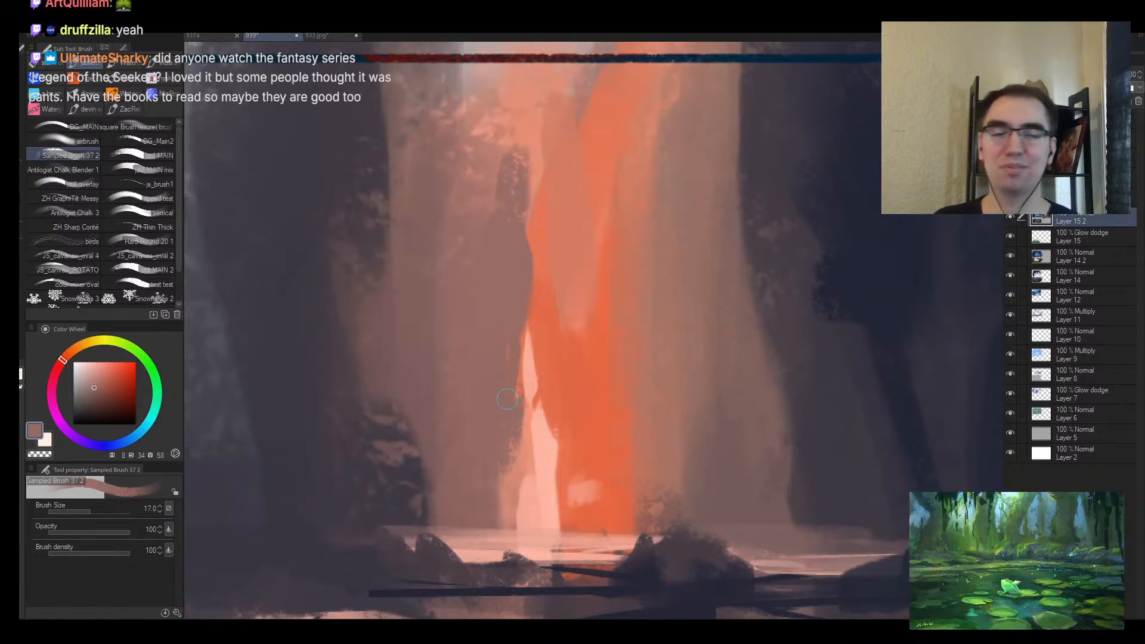
Step: Paint muted brown tapering shapes up along the upper edge of the orange glow at brush size 25
ctrl+alt+click(514, 315)
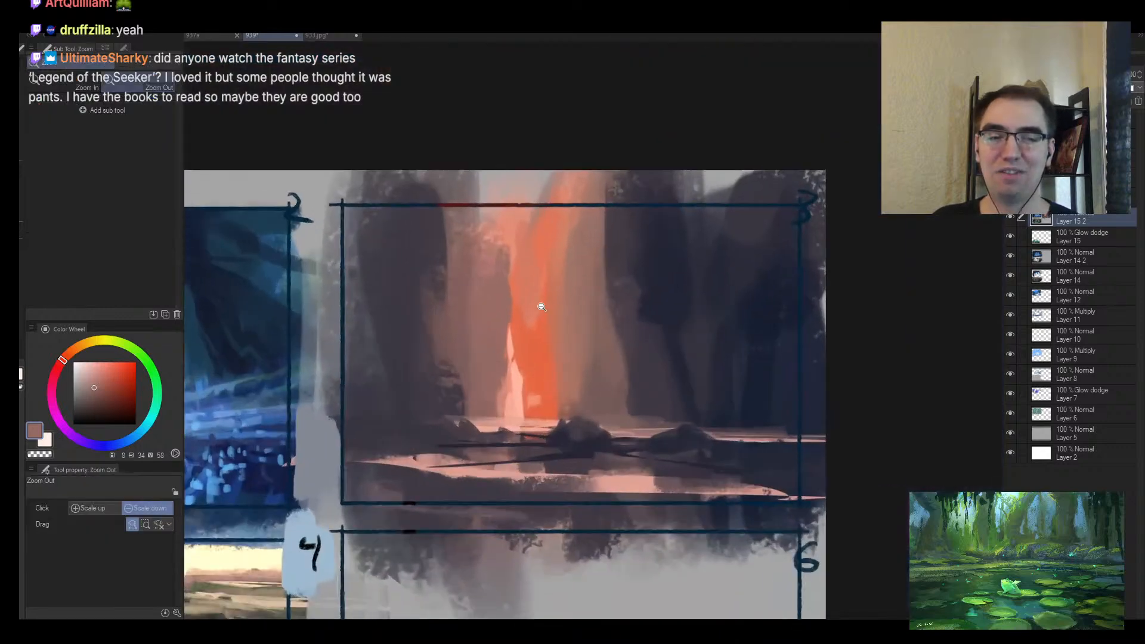
alt+click(542, 307)
key(b)
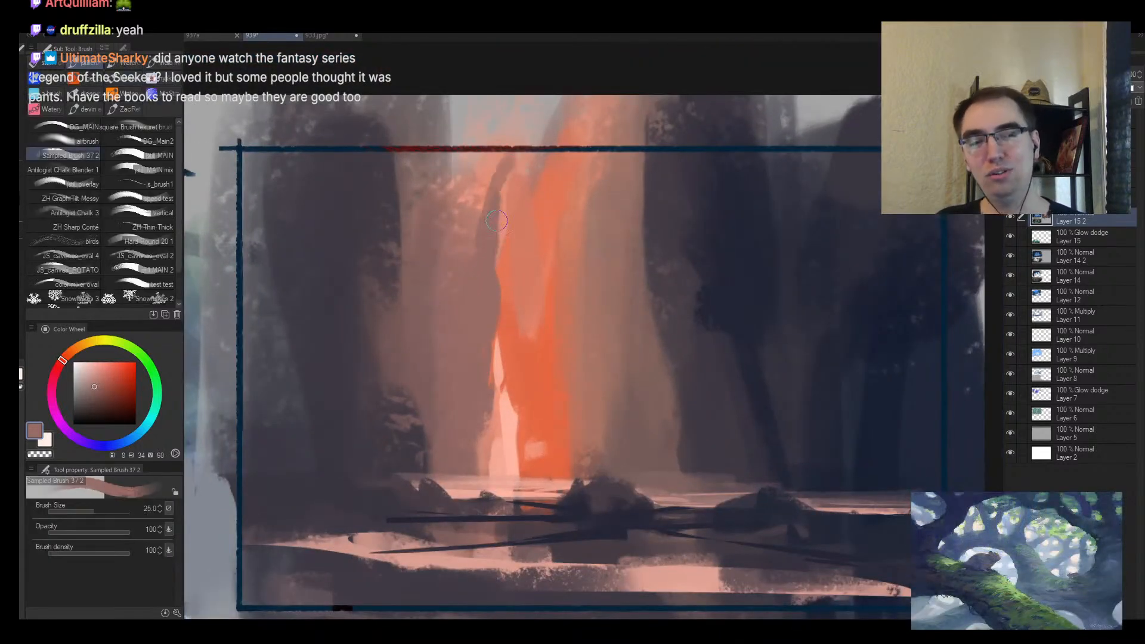
mouse_move(497, 221)
mouse_down()
mouse_move(510, 158)
mouse_move(492, 196)
mouse_move(470, 192)
mouse_move(479, 204)
mouse_move(460, 244)
mouse_up()
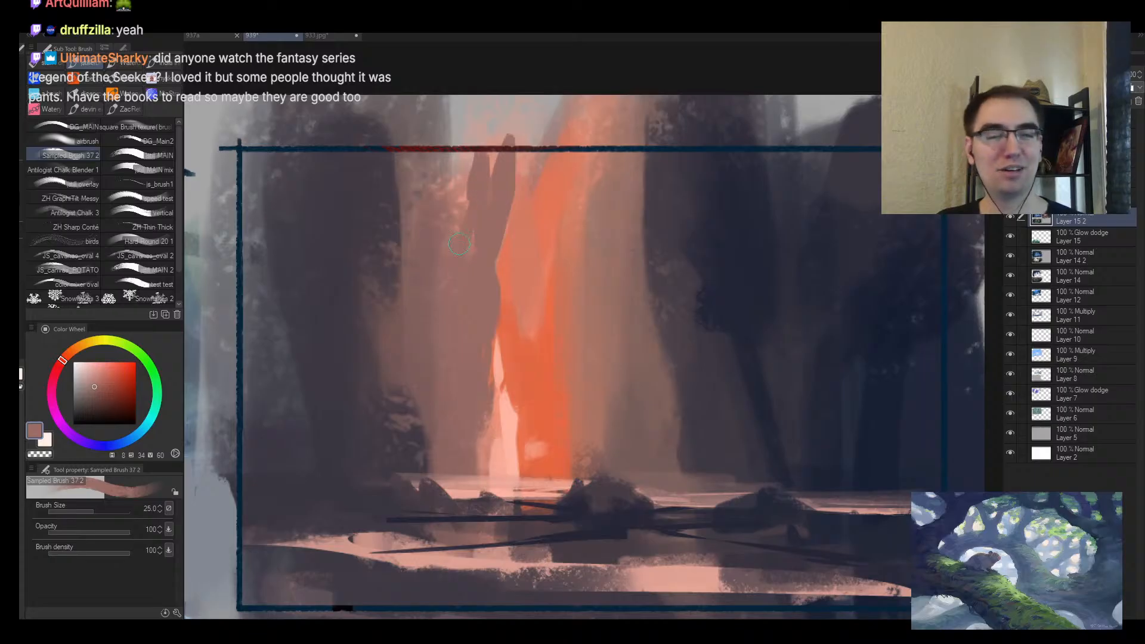
Step: Flip the canvas and lasso several thin pointed slivers across the ground on both sides of the central mound
ctrl+alt+click(529, 239)
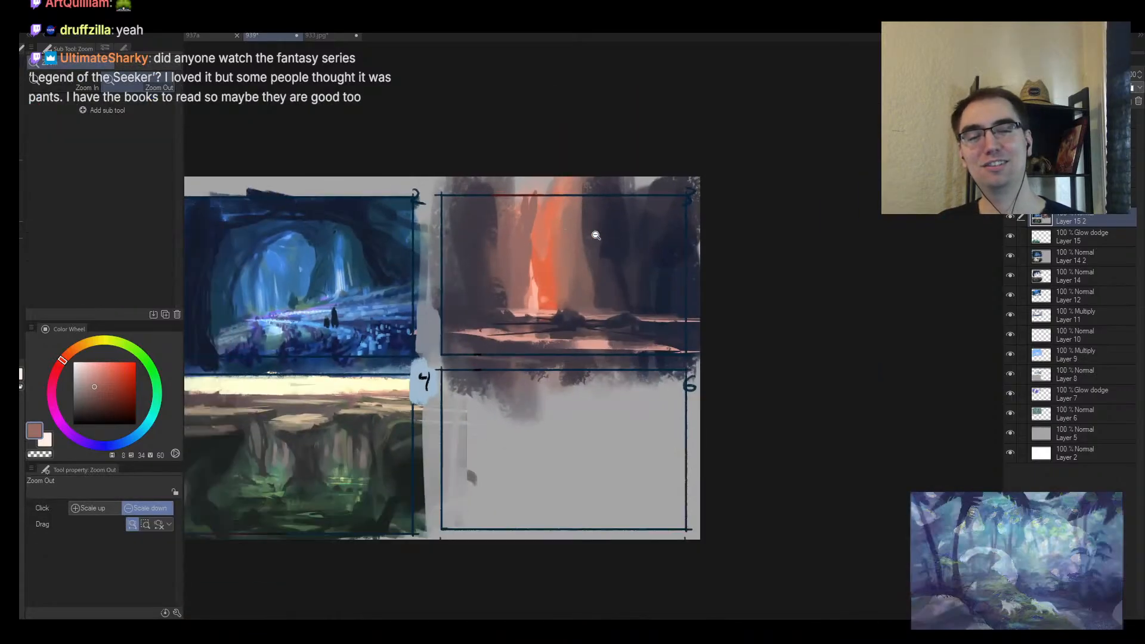
key(h)
drag(705, 282, 725, 274)
mouse_move(682, 311)
mouse_down()
mouse_move(567, 328)
mouse_move(601, 338)
mouse_up()
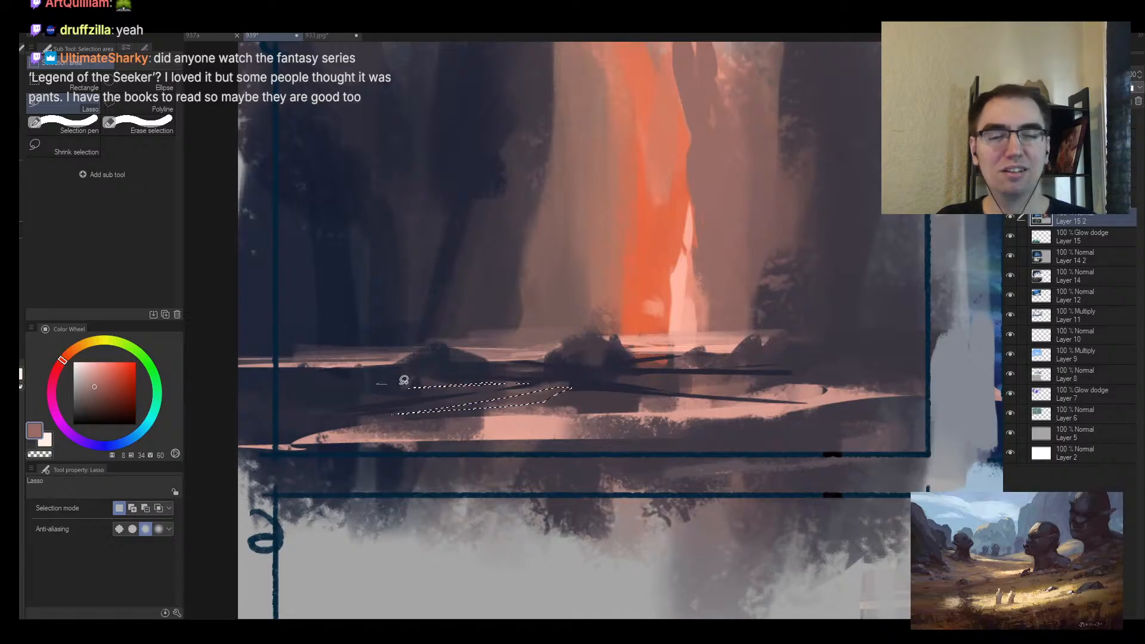
drag(543, 370, 540, 372)
mouse_move(633, 376)
mouse_down()
mouse_move(733, 395)
mouse_move(837, 382)
mouse_up()
mouse_move(683, 361)
mouse_down()
mouse_move(647, 365)
mouse_move(796, 359)
mouse_move(656, 364)
mouse_move(626, 352)
mouse_move(713, 344)
mouse_move(653, 351)
mouse_up()
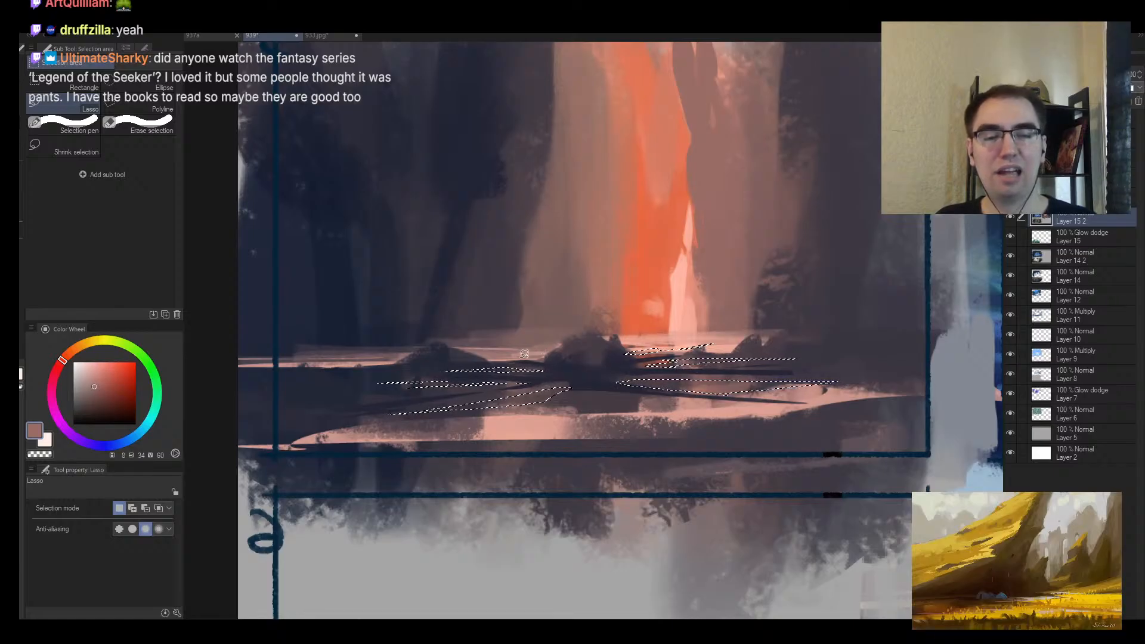
drag(524, 353, 495, 357)
Step: Fill the selected ground slivers with pale pink sampled from the glow's base, using an enlarged brush of size 70
key(b)
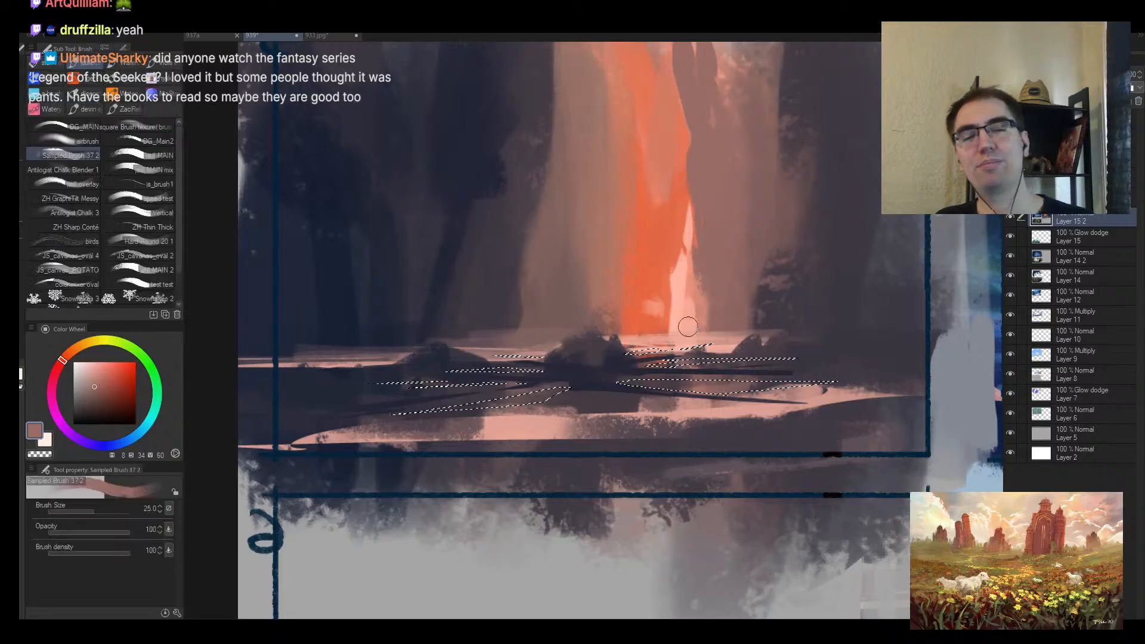
key(bracketright)
key(bracketright)
key(bracketright)
key(bracketright)
drag(558, 392, 418, 411)
drag(626, 381, 743, 386)
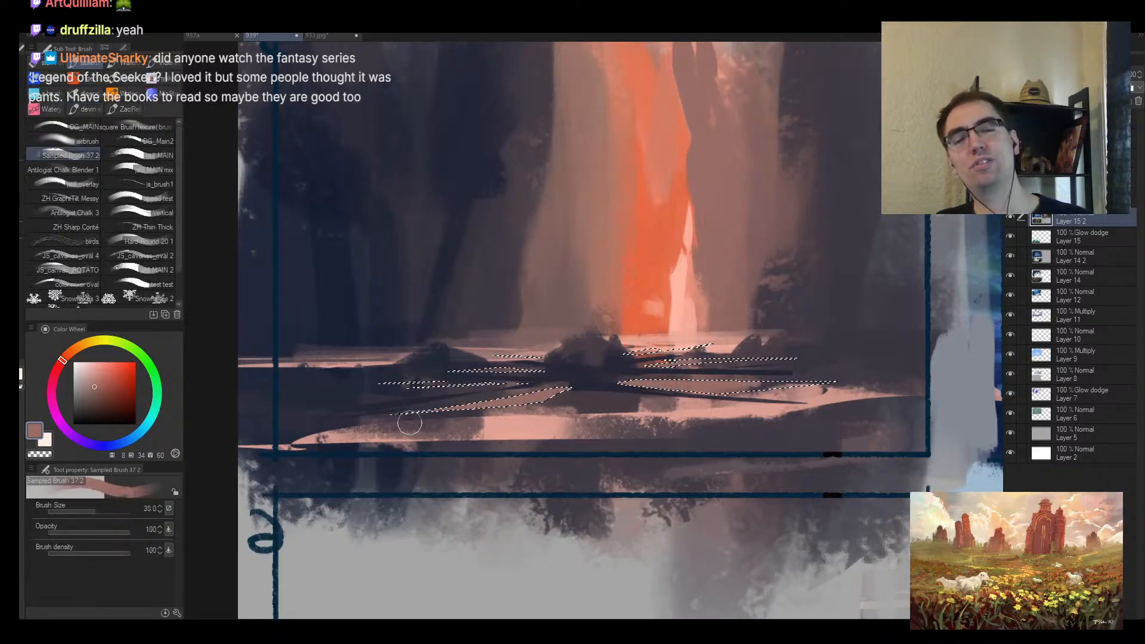
alt+click(666, 323)
key(bracketright)
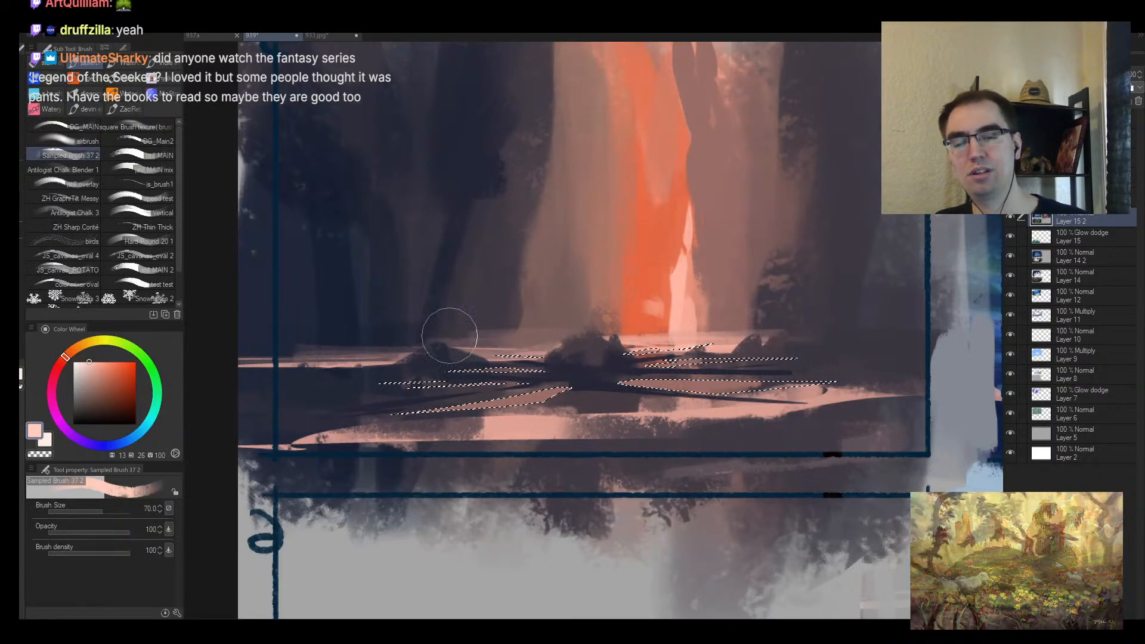
drag(495, 367, 758, 387)
drag(418, 418, 829, 381)
drag(696, 387, 400, 412)
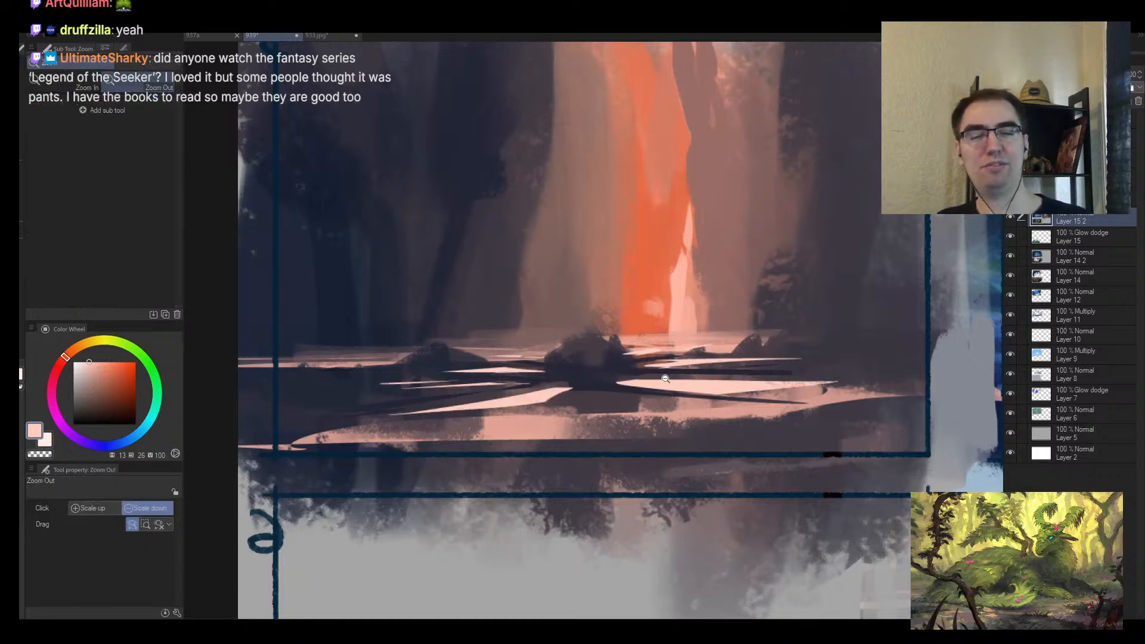
Step: Flip the canvas back and deselect the ground slivers
ctrl+alt+click(625, 414)
key(h)
drag(629, 399, 643, 391)
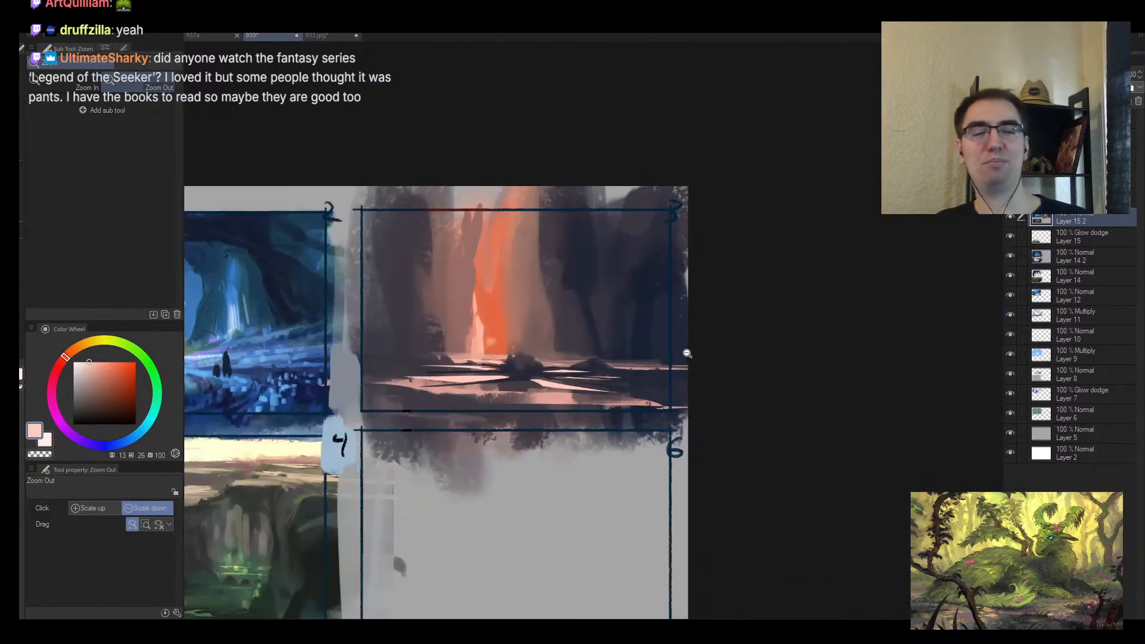
drag(587, 337, 602, 358)
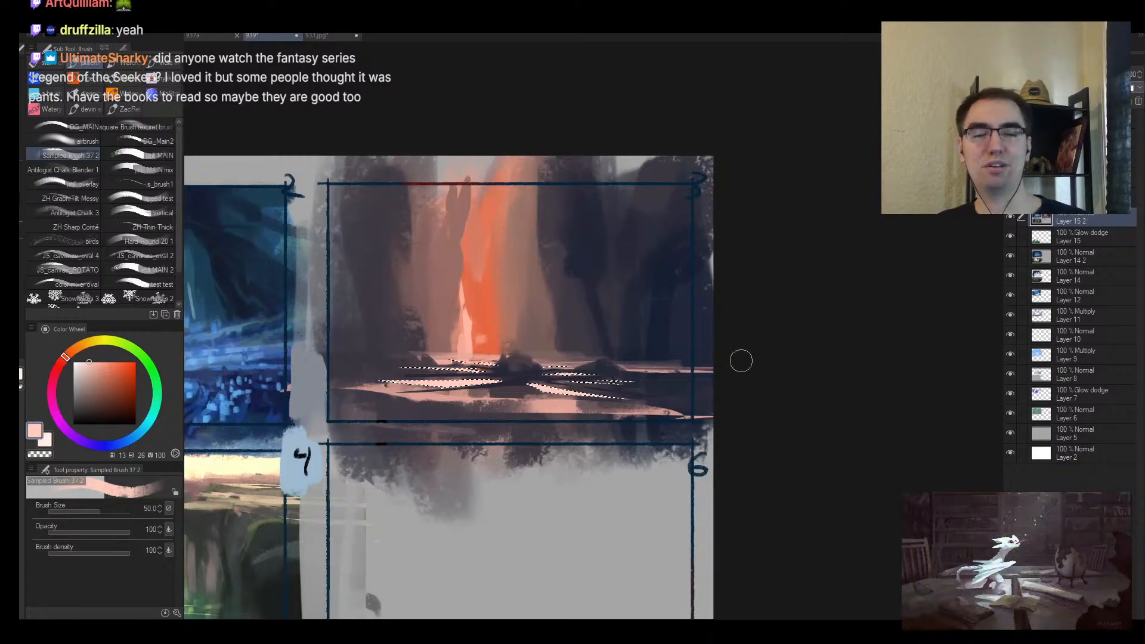
key(ctrl+d)
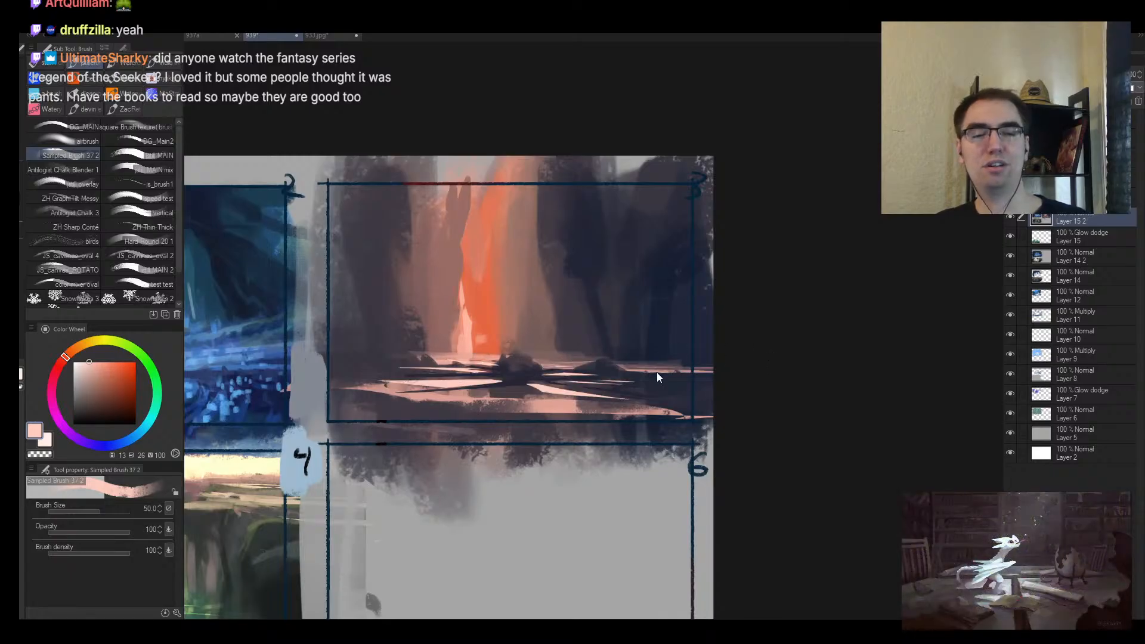
Step: Try to paint a curved dark trunk with a rounded tip and a second branch rising from the mound in sampled navy
alt+click(523, 367)
key(bracketleft)
key(bracketleft)
key(bracketleft)
key(bracketleft)
alt+click(519, 366)
mouse_move(510, 359)
mouse_down()
mouse_move(520, 367)
mouse_move(502, 365)
mouse_move(485, 311)
mouse_up()
key(bracketright)
key(bracketright)
key(bracketleft)
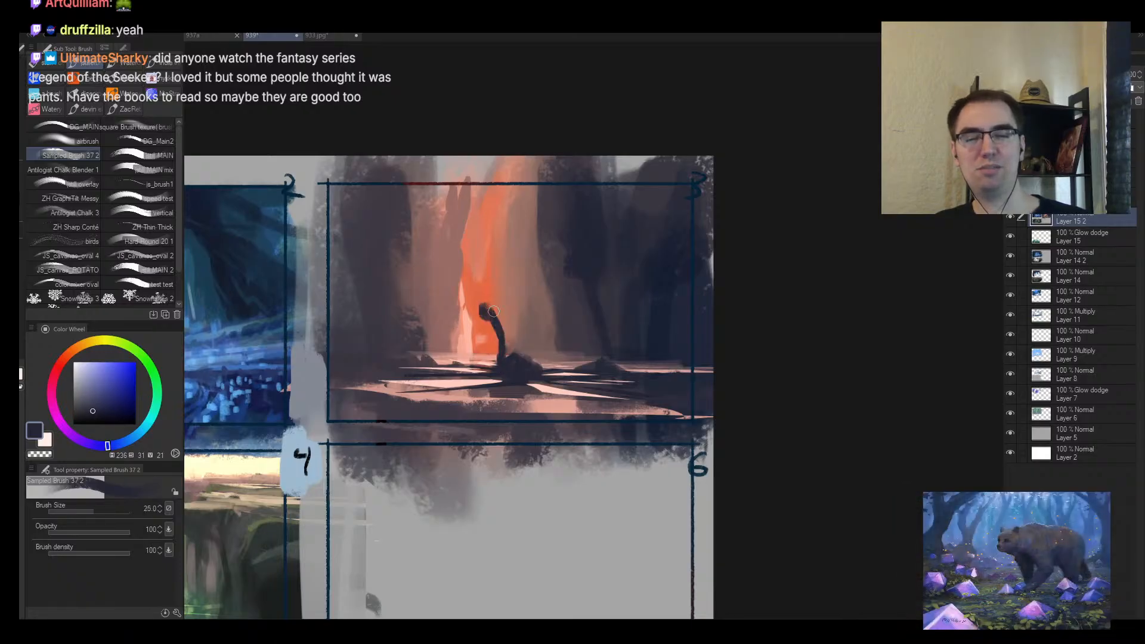
key(bracketleft)
drag(508, 356, 523, 319)
drag(522, 319, 515, 301)
Step: Undo the trunk and branch strokes above the mound
key(ctrl+z)
key(ctrl+z)
key(ctrl+z)
key(ctrl+z)
key(ctrl+z)
key(ctrl+z)
key(ctrl+z)
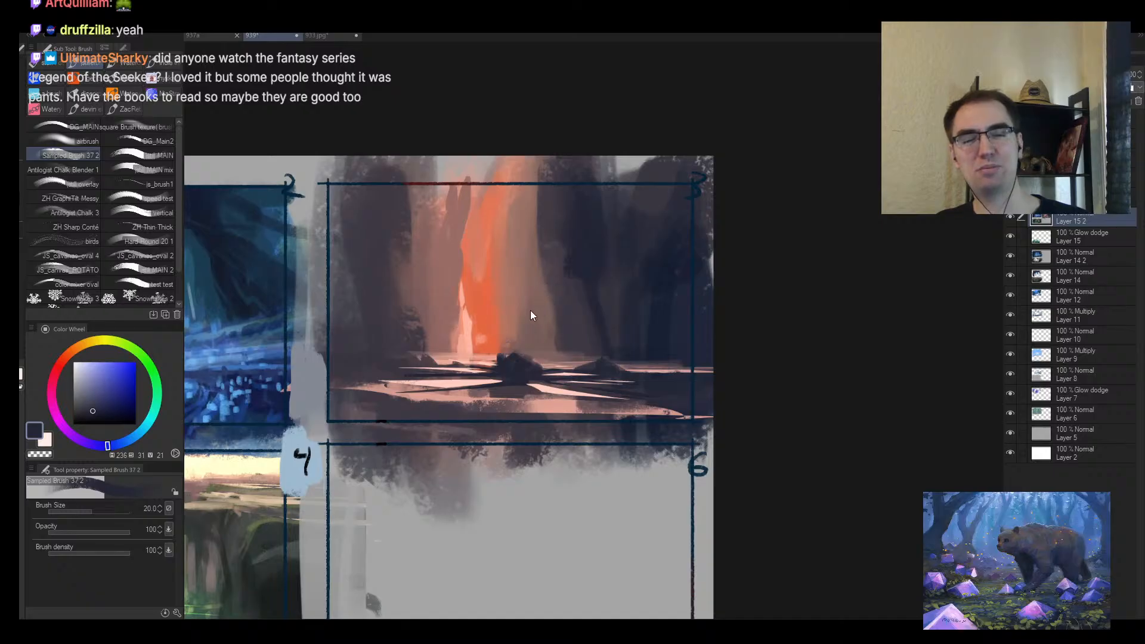
Step: Paint a short bent navy trunk rising from the central mound with a slightly larger brush
key(bracketright)
key(bracketright)
mouse_move(516, 358)
mouse_down()
mouse_move(512, 328)
mouse_move(525, 311)
mouse_up()
key(alt+space)
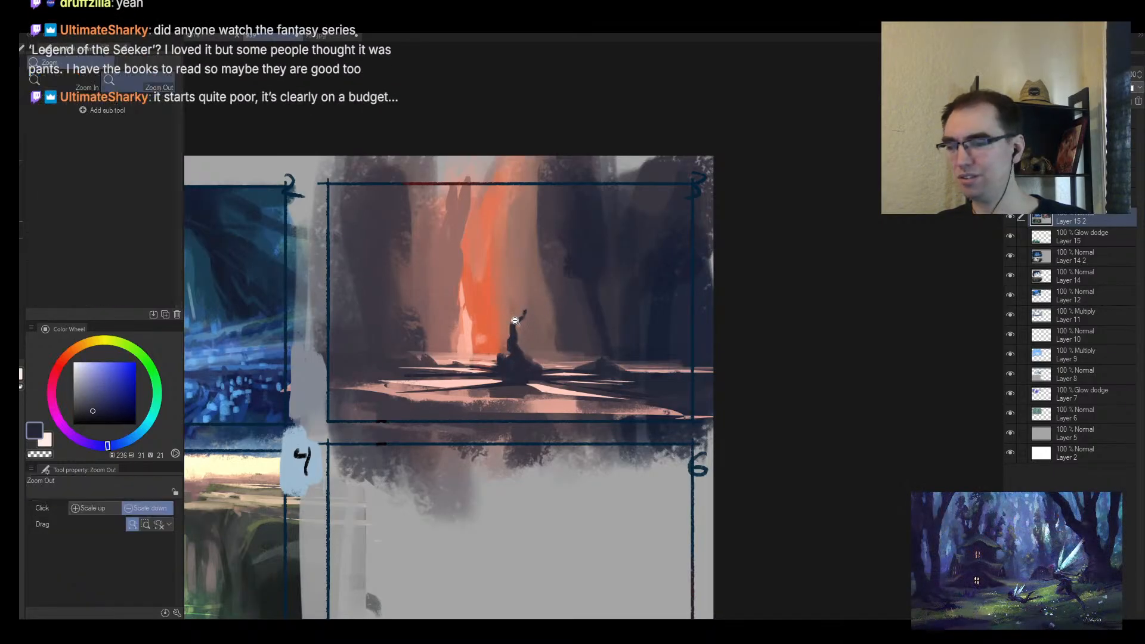
click(514, 321)
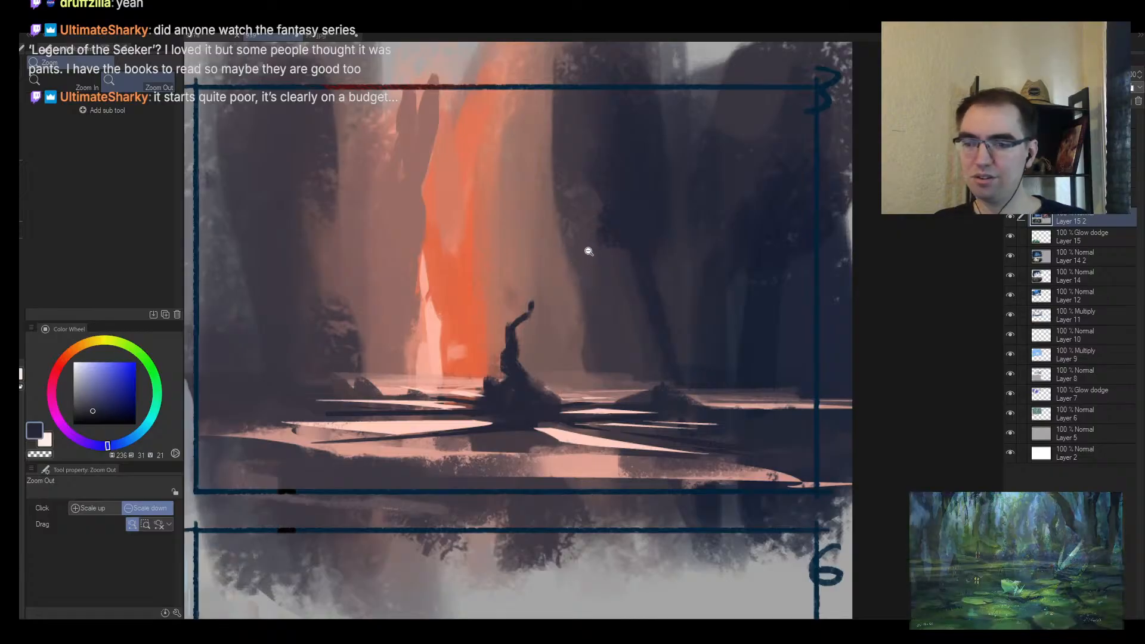
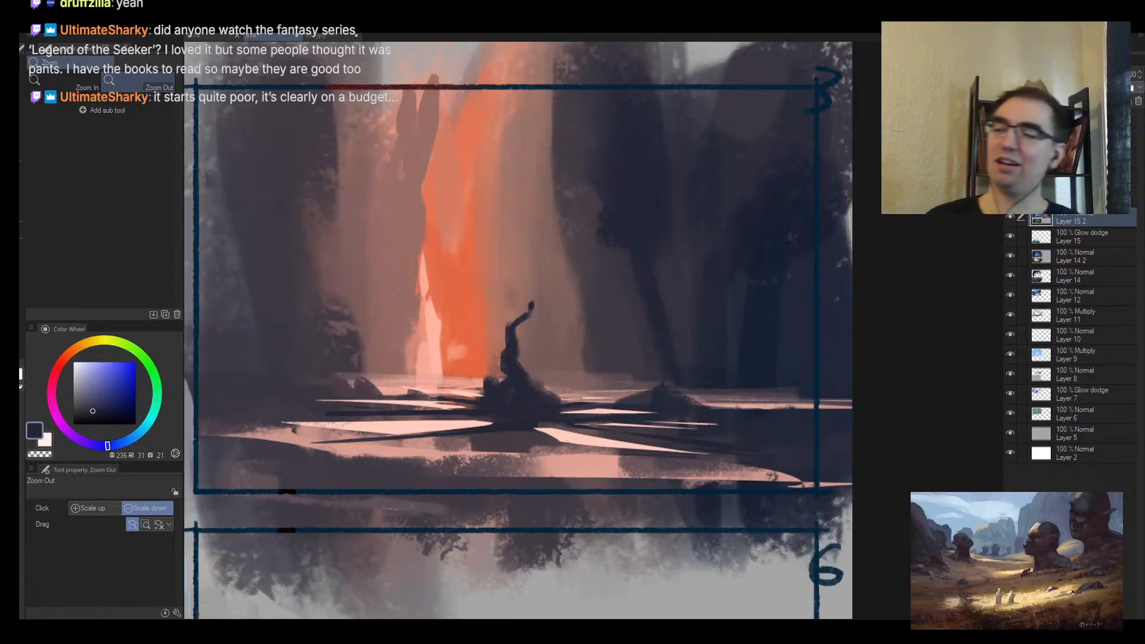
Step: Flip the canvas and smooth over the dark speckles at the base of the band beside the glow with sampled brown at brush size 60
click(471, 357)
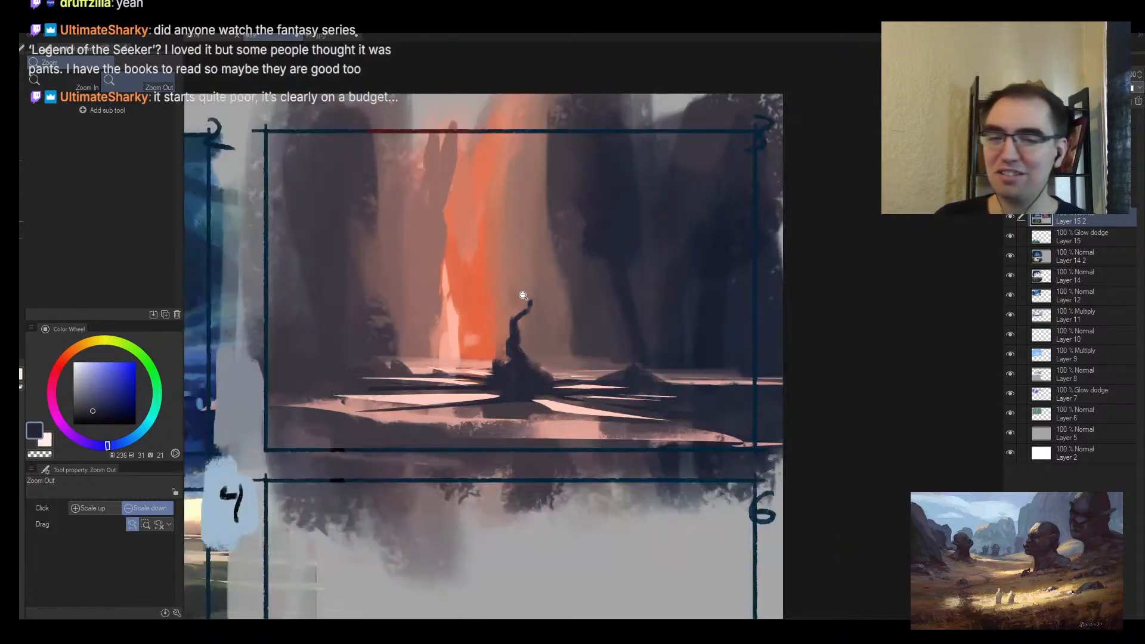
click(471, 357)
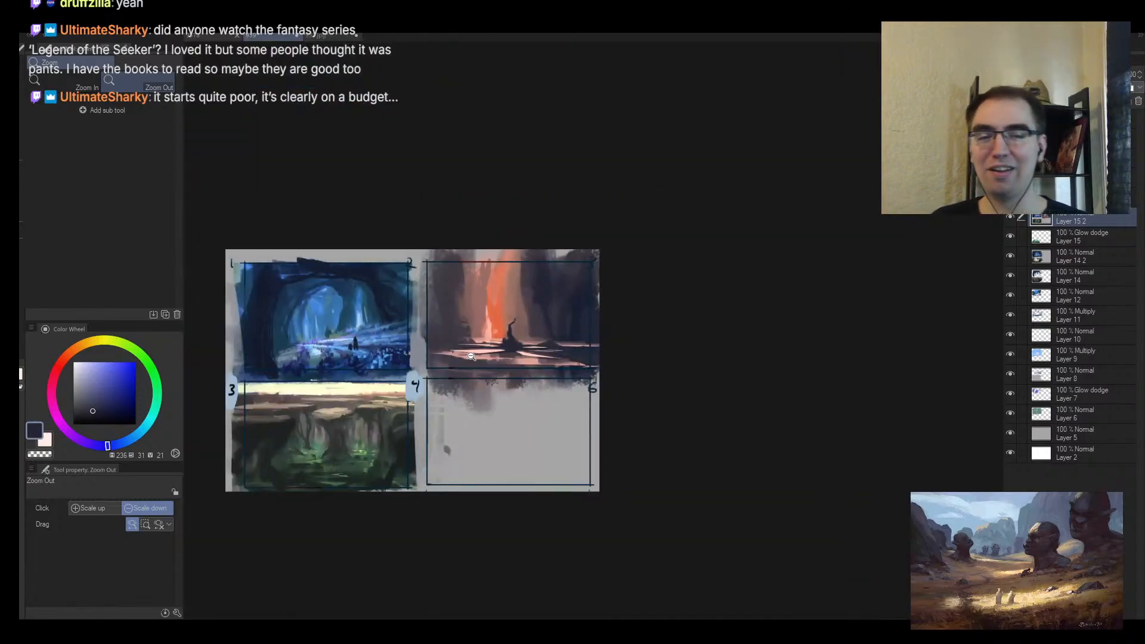
key(h)
drag(471, 356, 594, 292)
click(543, 353)
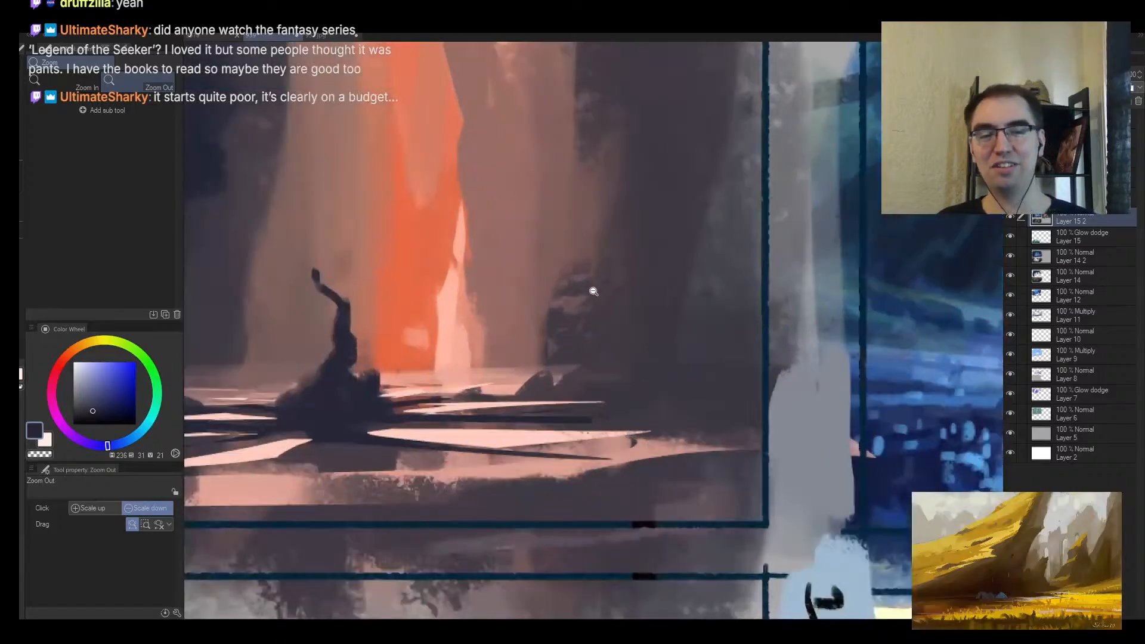
alt+click(539, 295)
drag(549, 339, 551, 315)
key(])
key(])
key(])
key(])
key(])
key(])
key(])
mouse_move(551, 259)
mouse_down()
mouse_move(562, 308)
mouse_move(603, 322)
mouse_up()
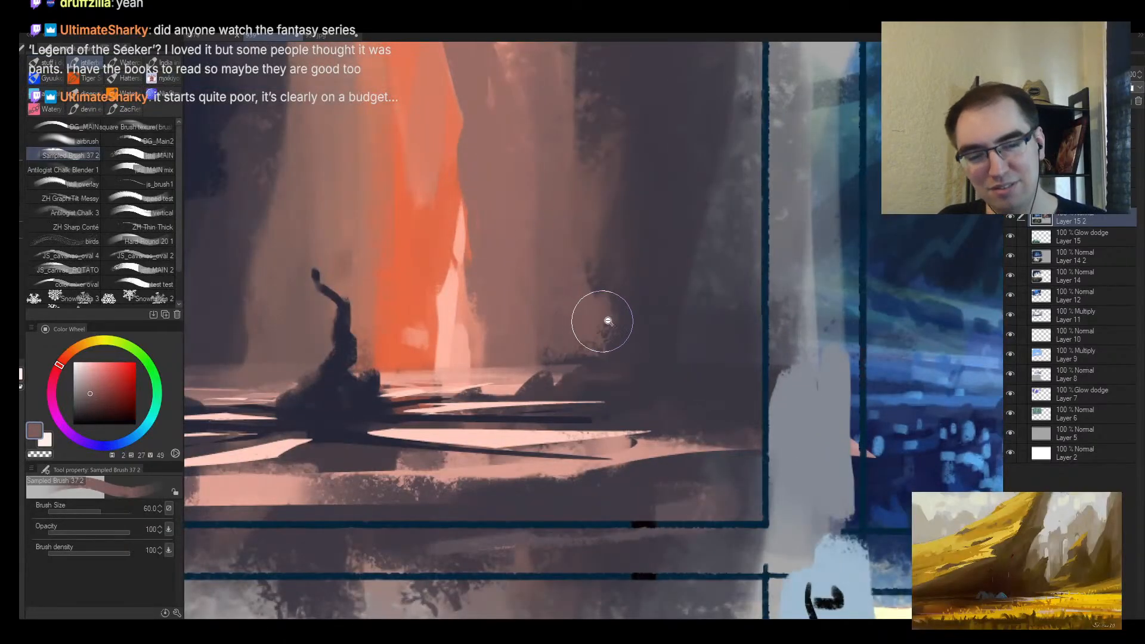
click(608, 321)
Step: Flip the canvas back and extend the trunk upward into a twisted tree with a side branch, using sampled navy and a reduced brush
alt+click(493, 334)
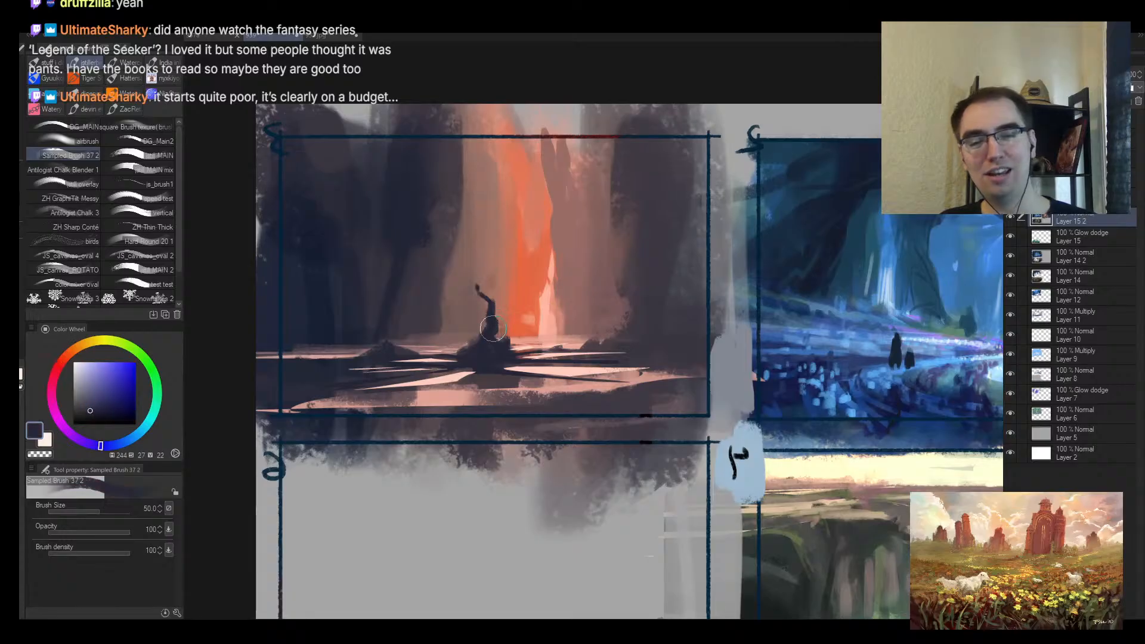
key(h)
drag(685, 285, 544, 320)
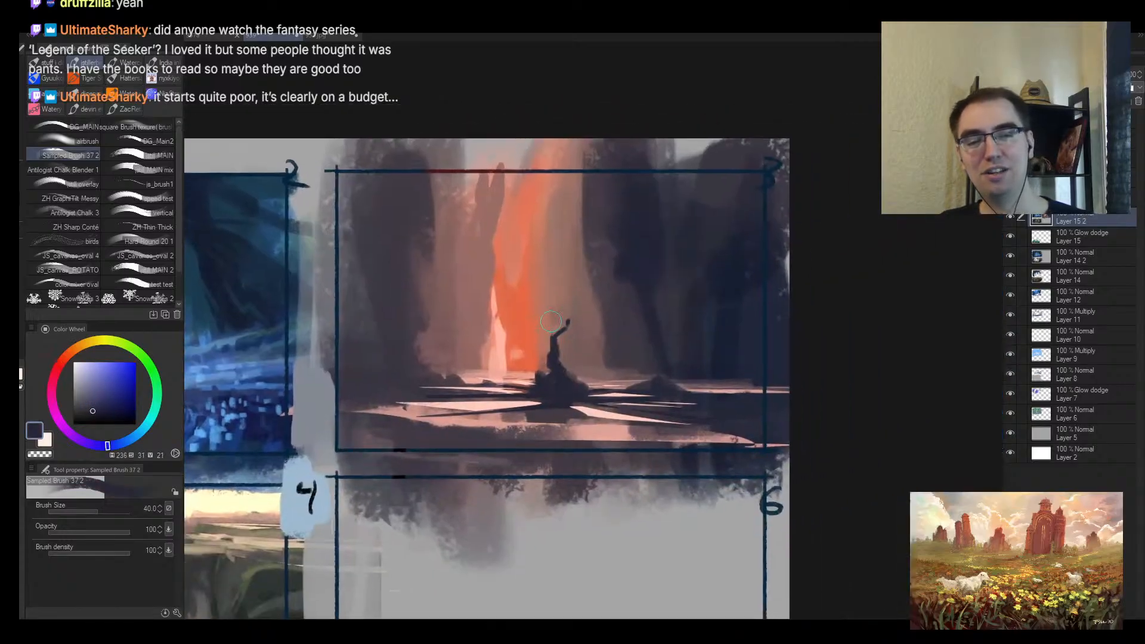
mouse_move(564, 312)
mouse_down()
mouse_move(543, 293)
mouse_move(538, 265)
mouse_up()
key([)
key([)
key([)
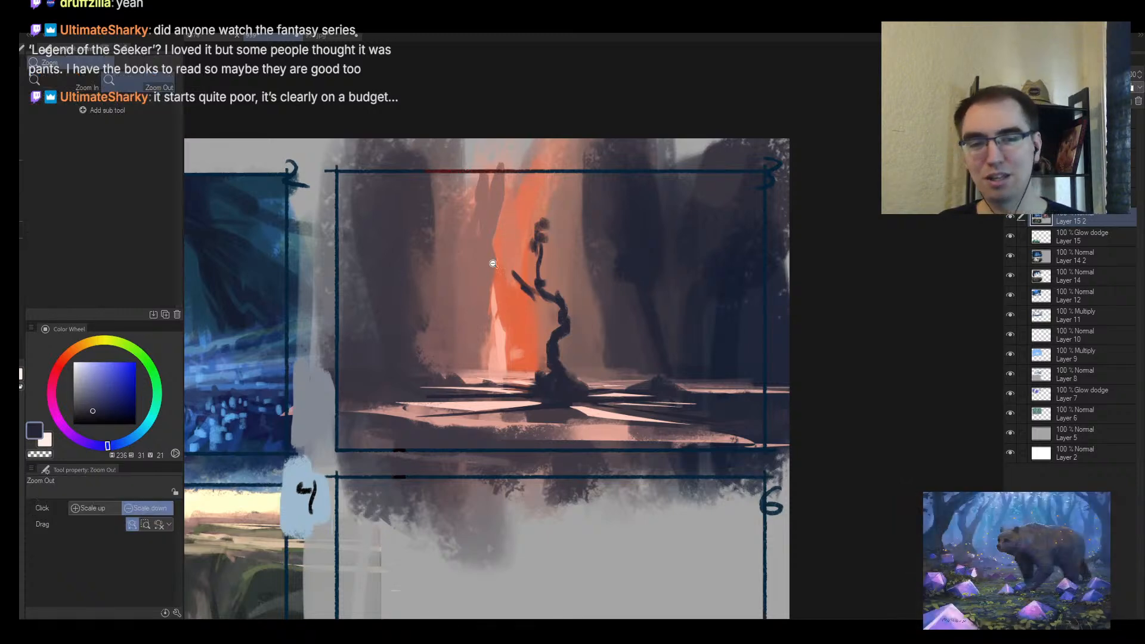
Step: Dab a dark navy foliage clump onto the tip of the tree's side branch at brush size 25
scroll(530, 182, down, 2)
scroll(504, 277, up, 1)
key(bracketright)
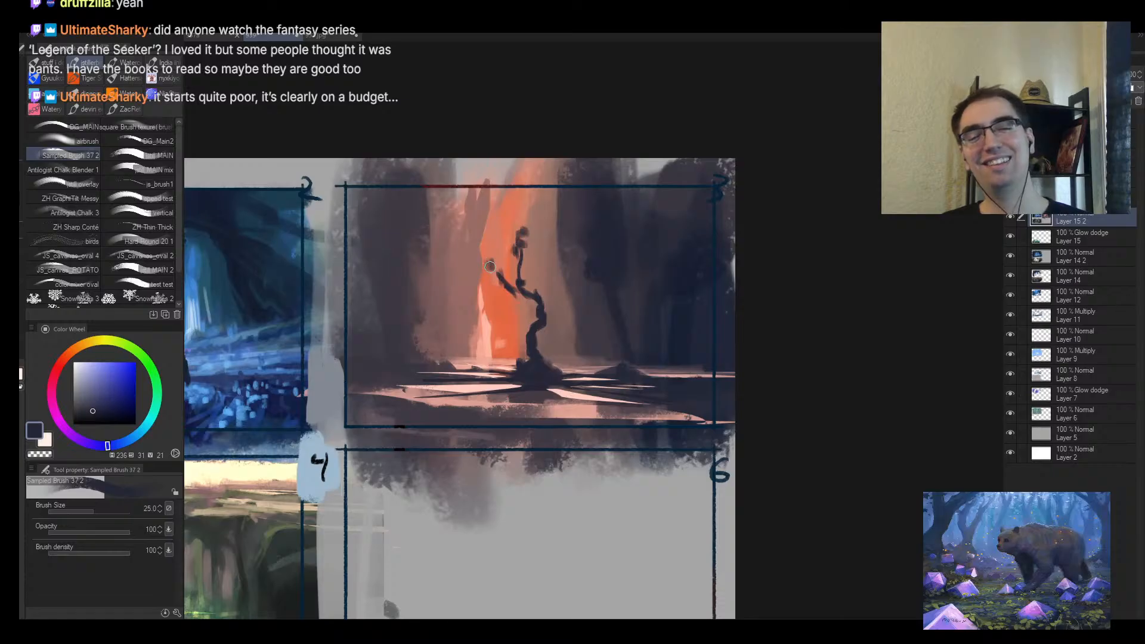
drag(490, 267, 501, 270)
drag(520, 264, 481, 278)
drag(481, 278, 498, 271)
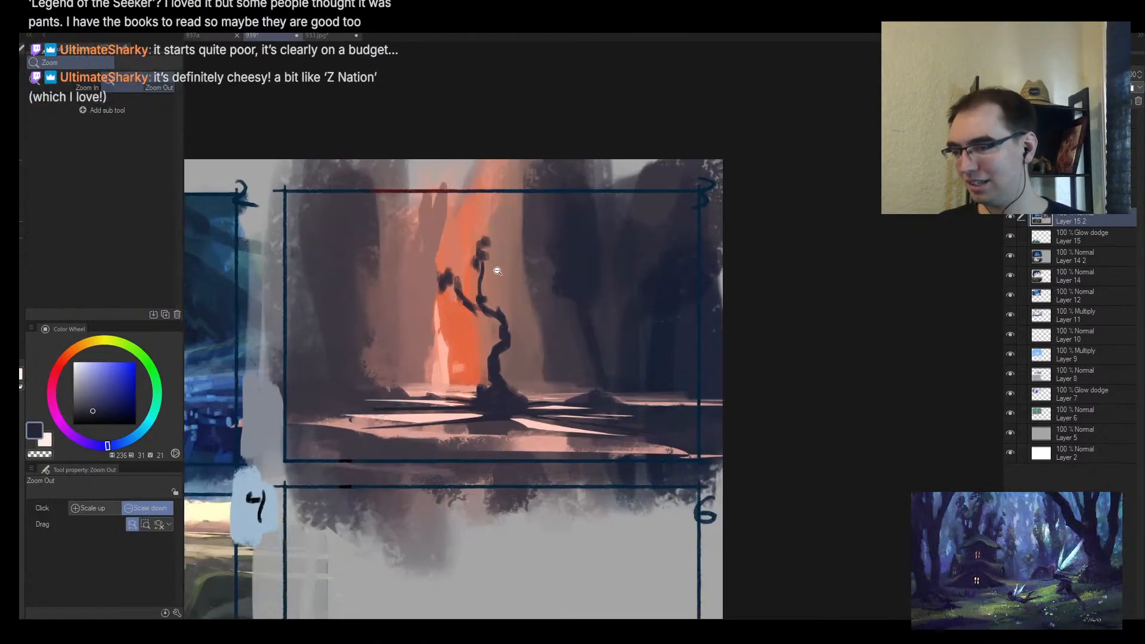
Step: Dab more dark navy foliage clumps onto the side branch and the top of the tree at brush size 25
click(494, 263)
click(488, 270)
click(485, 274)
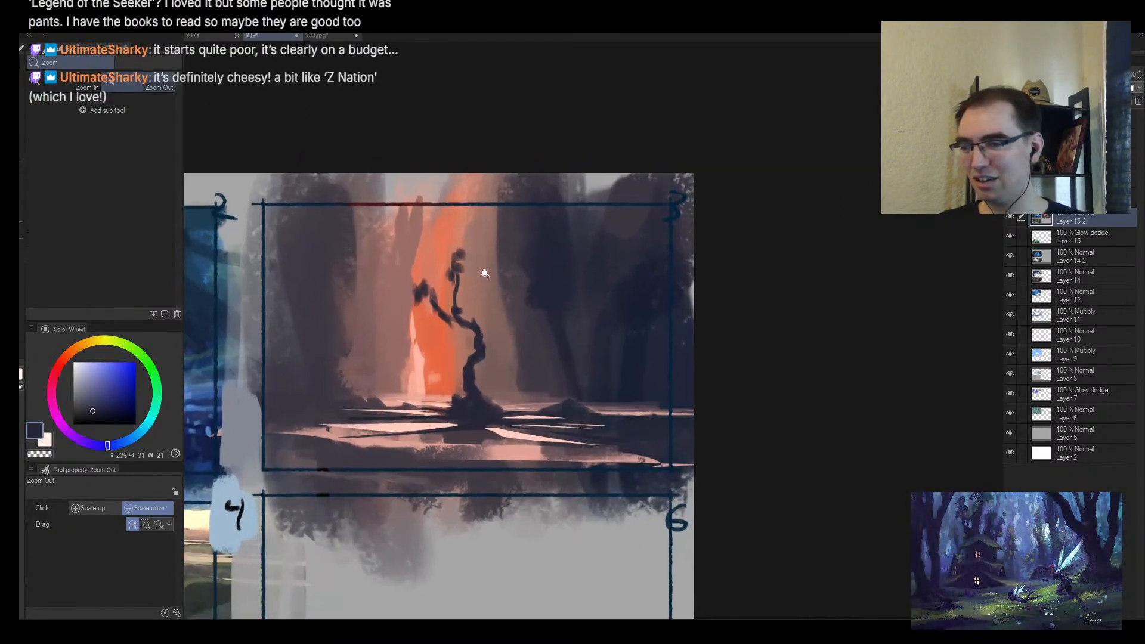
scroll(485, 273, up, 1)
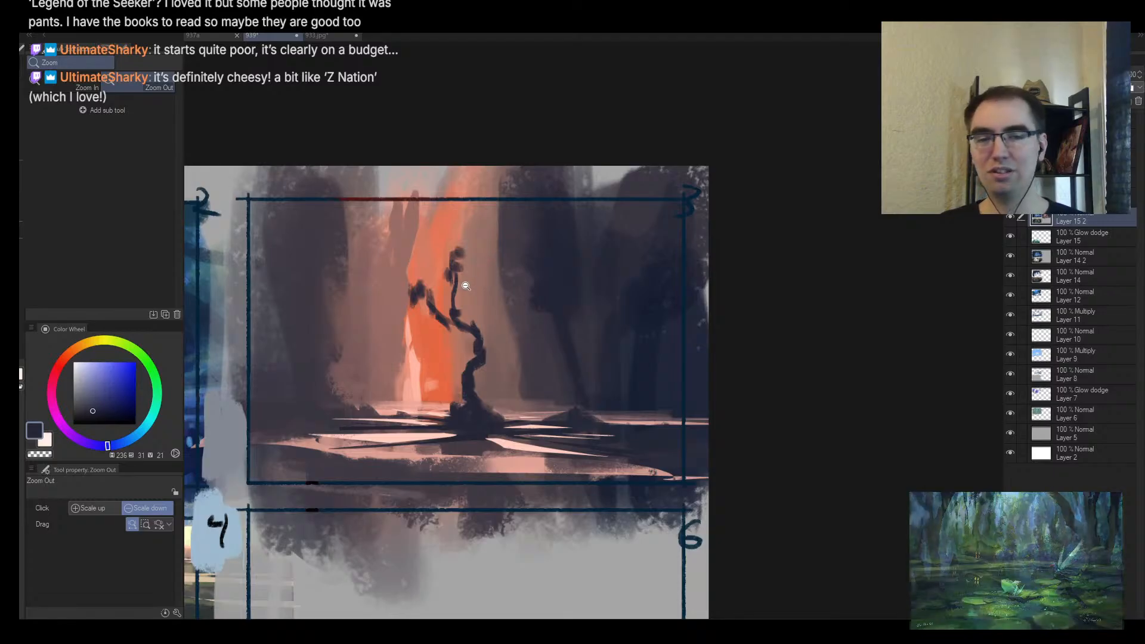
key(b)
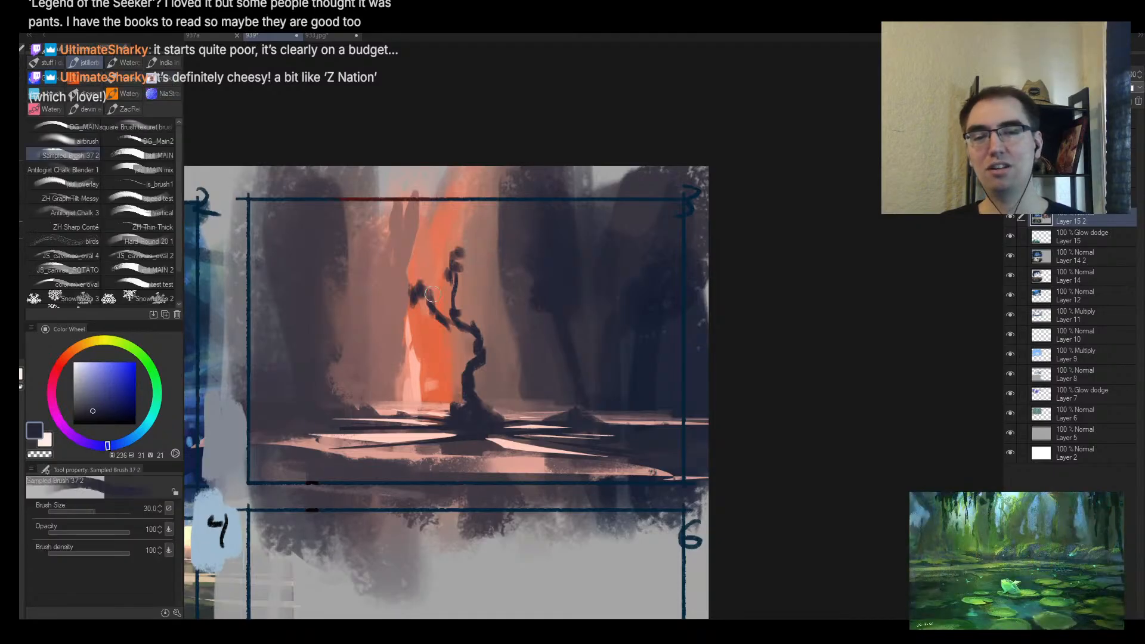
key(bracketleft)
drag(432, 294, 409, 278)
key(bracketright)
drag(473, 258, 451, 263)
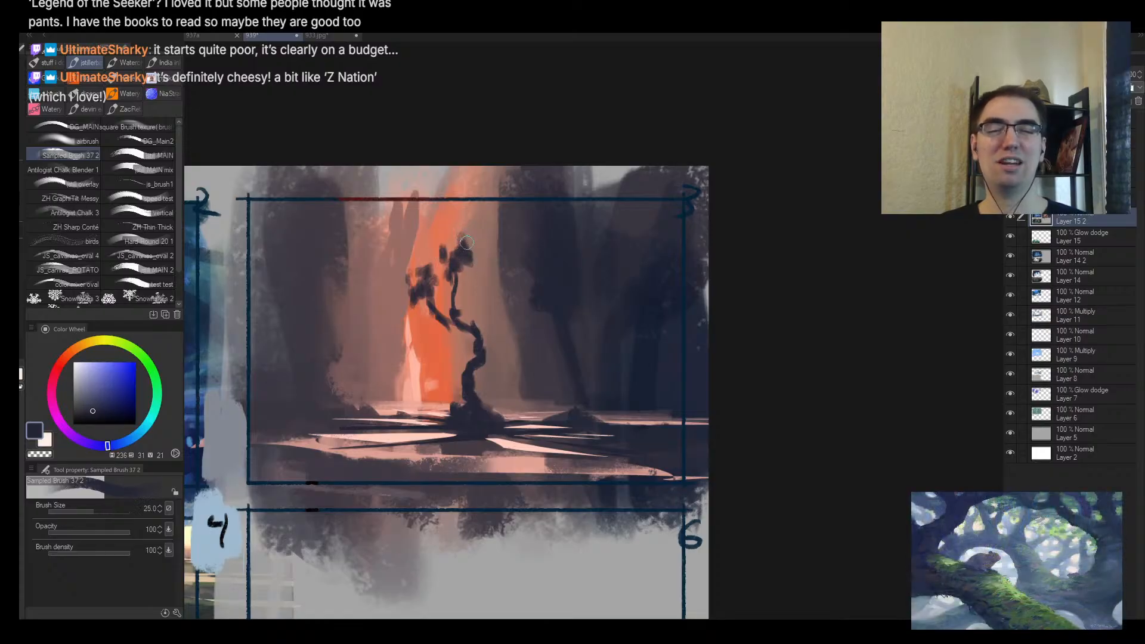
Step: Paint a thin twig reaching up from the tree's crown at brush size 17
key(bracketleft)
key(bracketleft)
drag(474, 258, 480, 222)
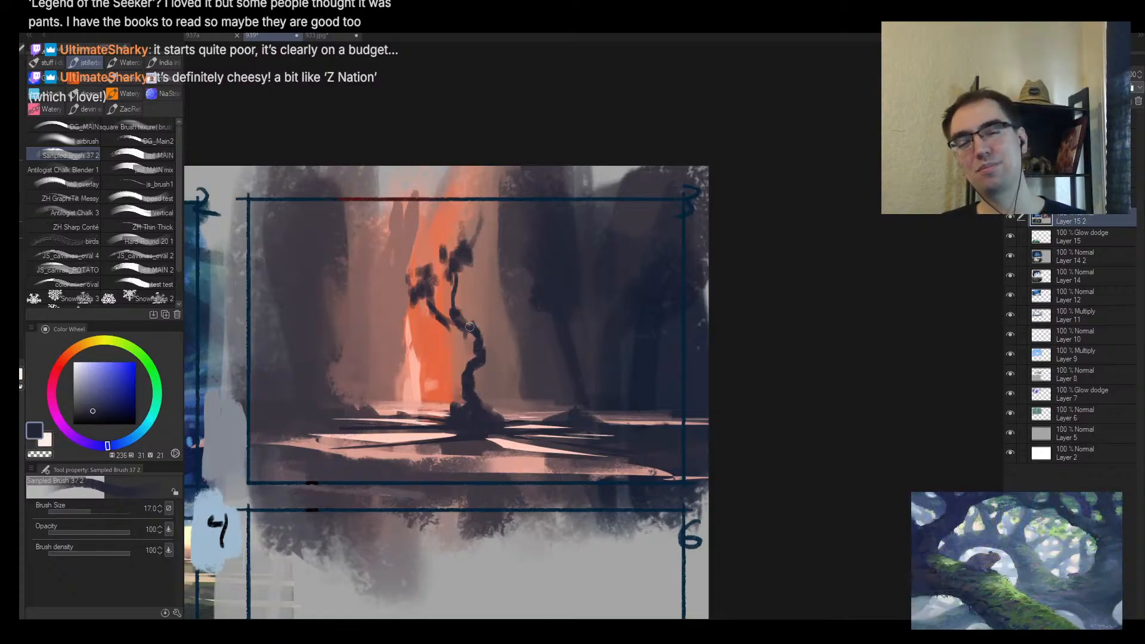
Step: Flip the canvas and paint a low curved branch rising from the lower trunk at brush size 10
key(h)
key(alt+space)
click(708, 298)
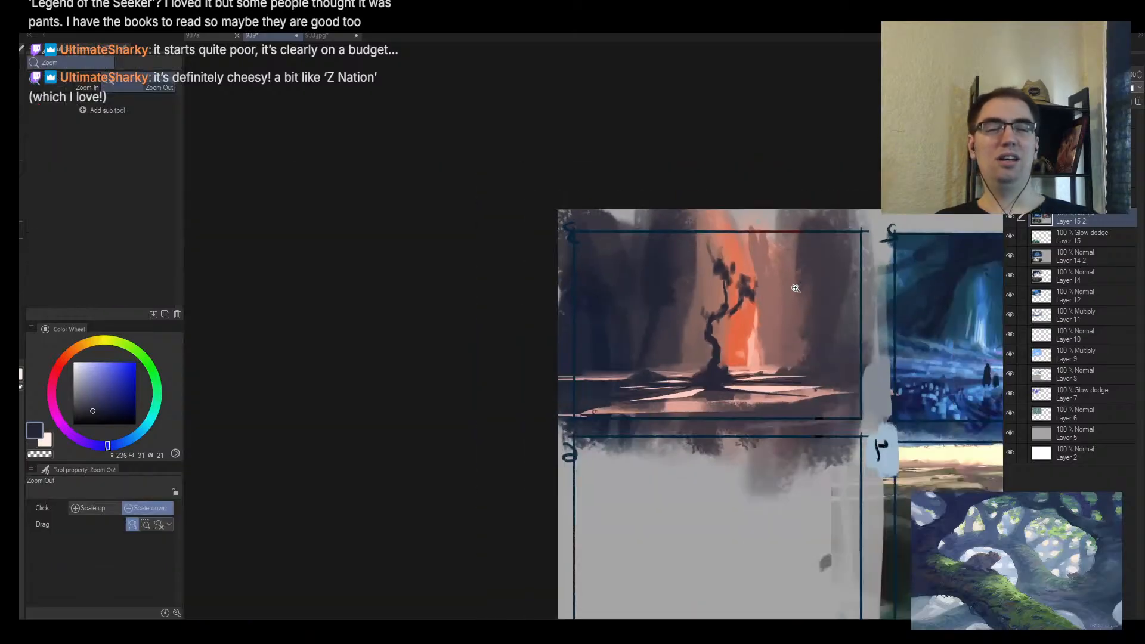
drag(818, 295, 619, 342)
key(ctrl+space)
click(567, 362)
drag(508, 424, 525, 400)
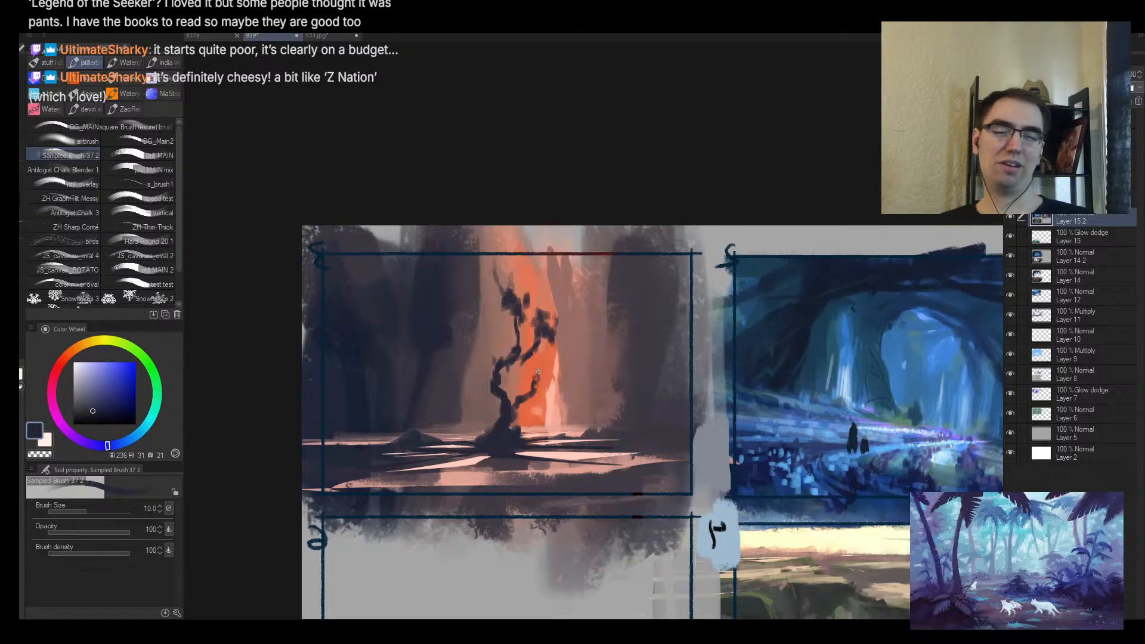
Step: Sample brown and navy from the background, enlarge the brush to 70 and paint diagonal strokes across the dark band beside the tree
key(alt+space)
mouse_move(602, 401)
mouse_down()
mouse_move(500, 350)
mouse_move(463, 394)
mouse_move(493, 371)
mouse_move(485, 396)
mouse_move(466, 399)
mouse_move(461, 352)
mouse_move(507, 330)
mouse_move(489, 349)
mouse_move(497, 306)
mouse_up()
alt+click(500, 371)
key(bracketright)
key(bracketright)
key(bracketright)
key(bracketright)
key(bracketright)
key(bracketright)
key(bracketright)
alt+click(462, 364)
key(bracketright)
key(bracketright)
key(bracketright)
key(ctrl+z)
key(ctrl+z)
drag(487, 367, 462, 417)
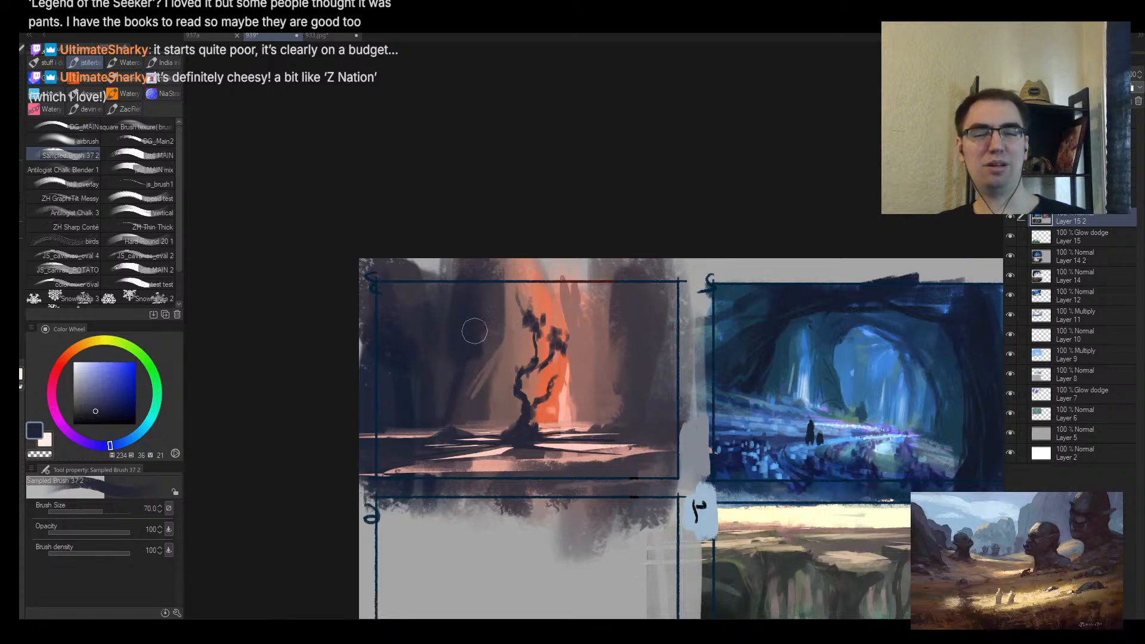
Step: Extend the dark diagonal shapes on both sides of the glow with sampled navy and brown, raising the brush size to 100
drag(514, 263, 494, 292)
alt+click(495, 350)
mouse_move(495, 351)
mouse_down()
mouse_move(468, 376)
mouse_move(504, 307)
mouse_up()
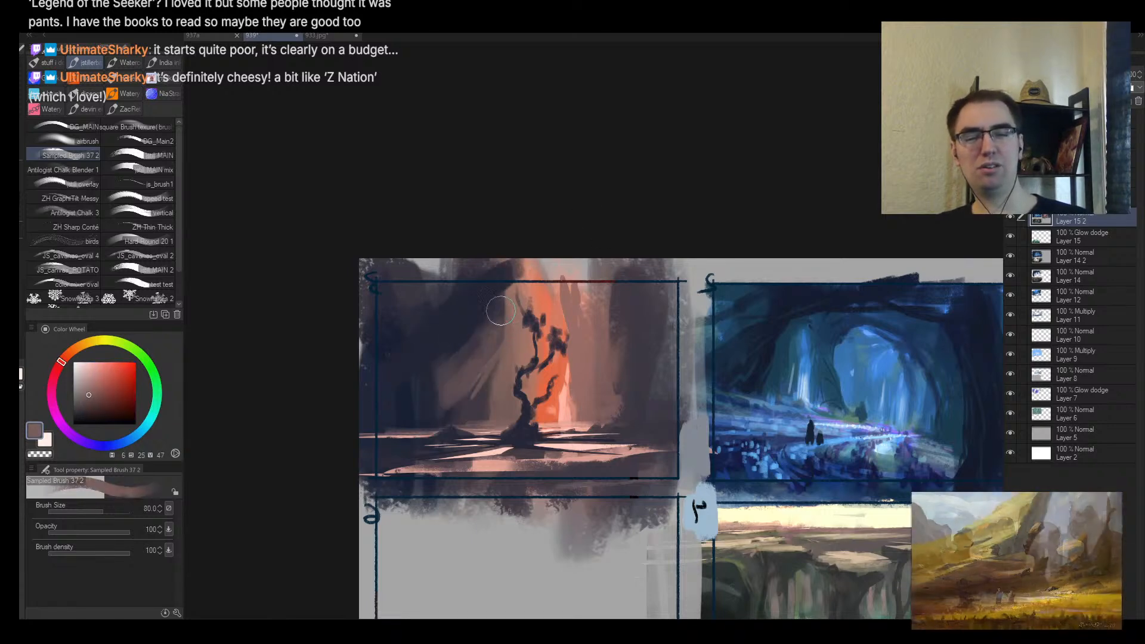
alt+click(498, 273)
key(bracketright)
key(bracketright)
drag(624, 349, 596, 396)
drag(686, 308, 561, 427)
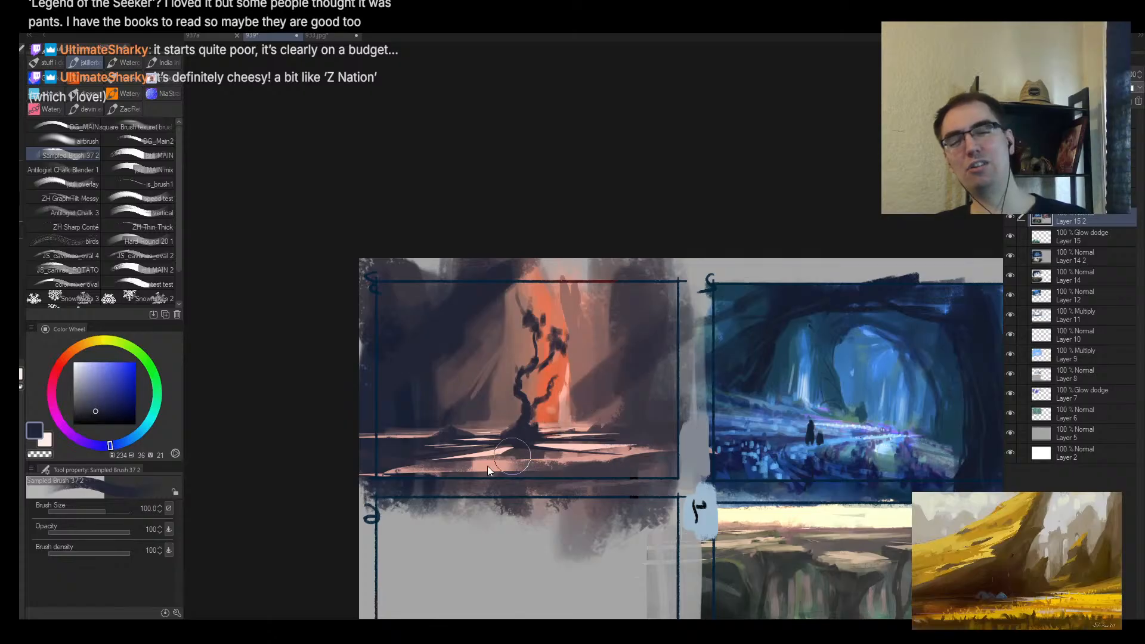
Step: Flip the canvas back and rework the dark band nearest the blue cave thumbnail with sampled brown and navy at brush size 80
key(h)
mouse_move(718, 392)
mouse_down()
mouse_move(627, 525)
mouse_move(704, 442)
mouse_up()
drag(782, 391, 674, 392)
alt+click(672, 418)
key(bracketleft)
alt+click(497, 406)
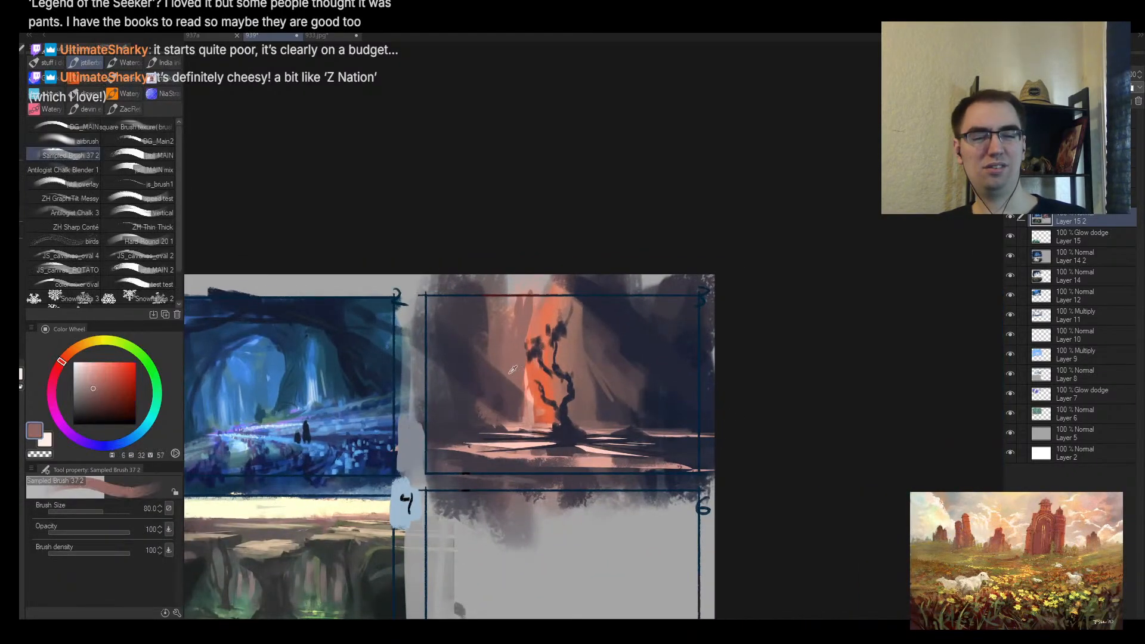
alt+click(477, 400)
alt+click(554, 425)
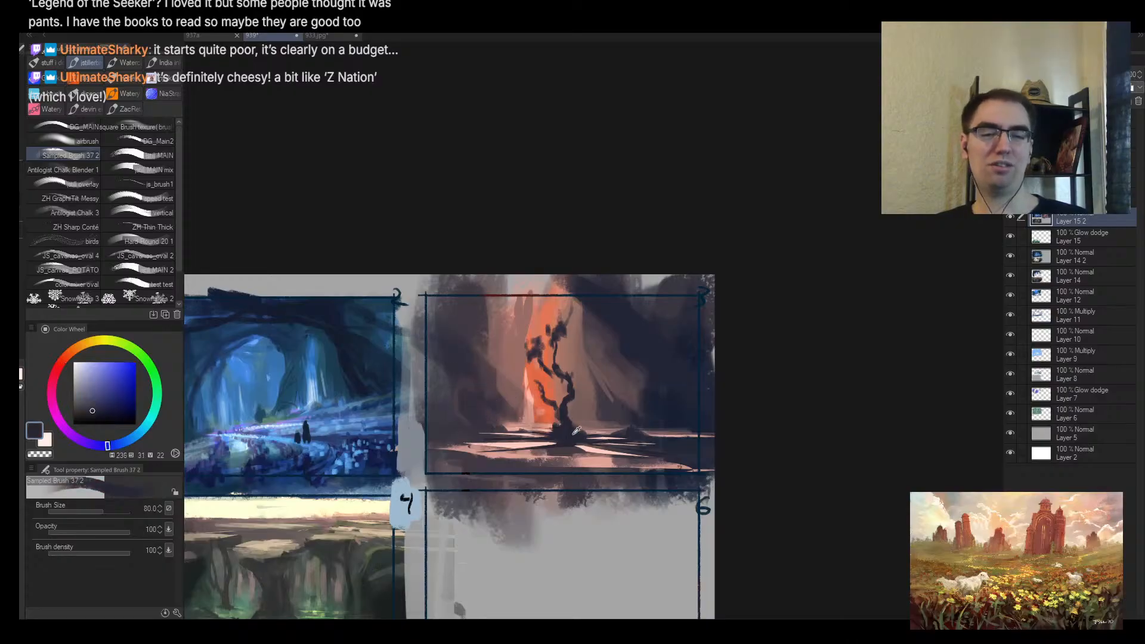
Step: Widen the top of the glow with sampled orange at brush size 60, mute its pale base with sampled brown and flip the canvas
key(alt+space)
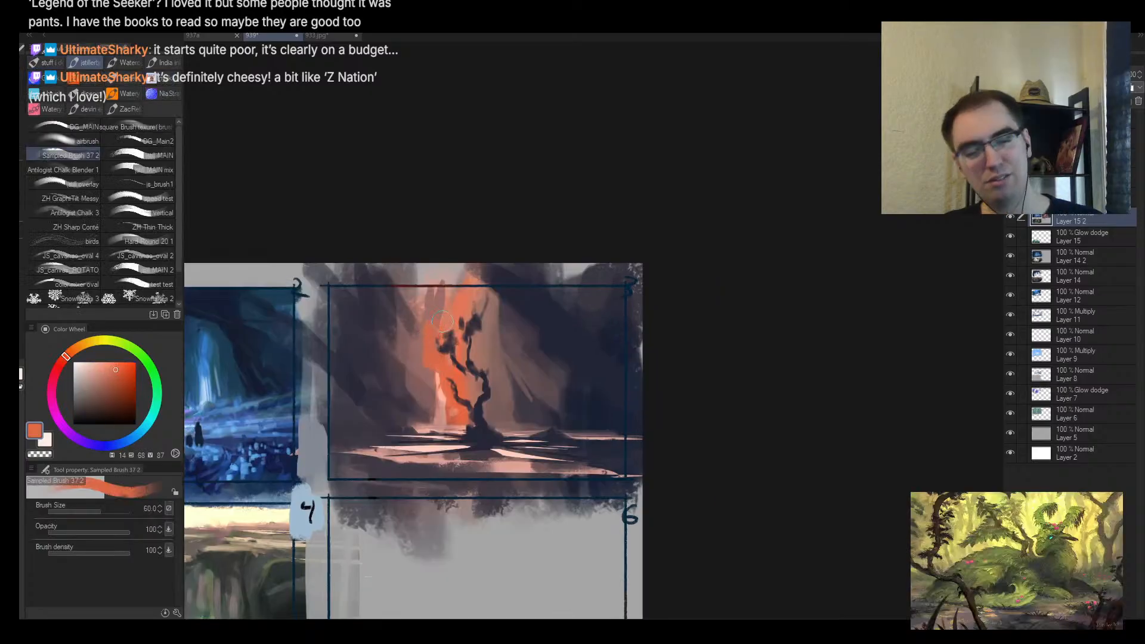
drag(443, 322, 451, 263)
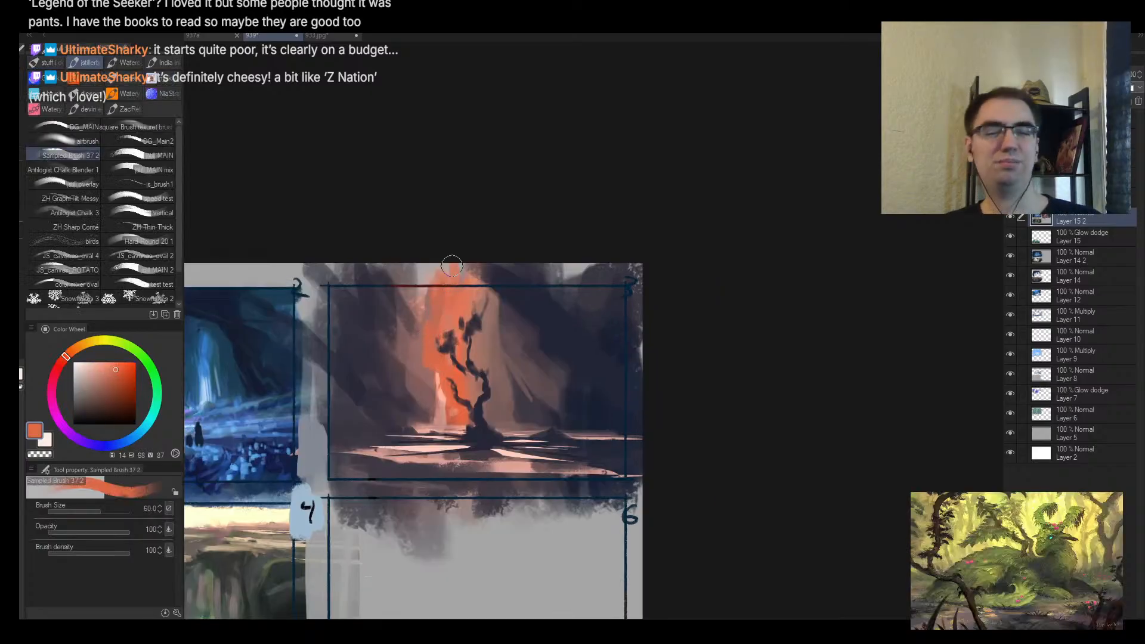
alt+click(423, 358)
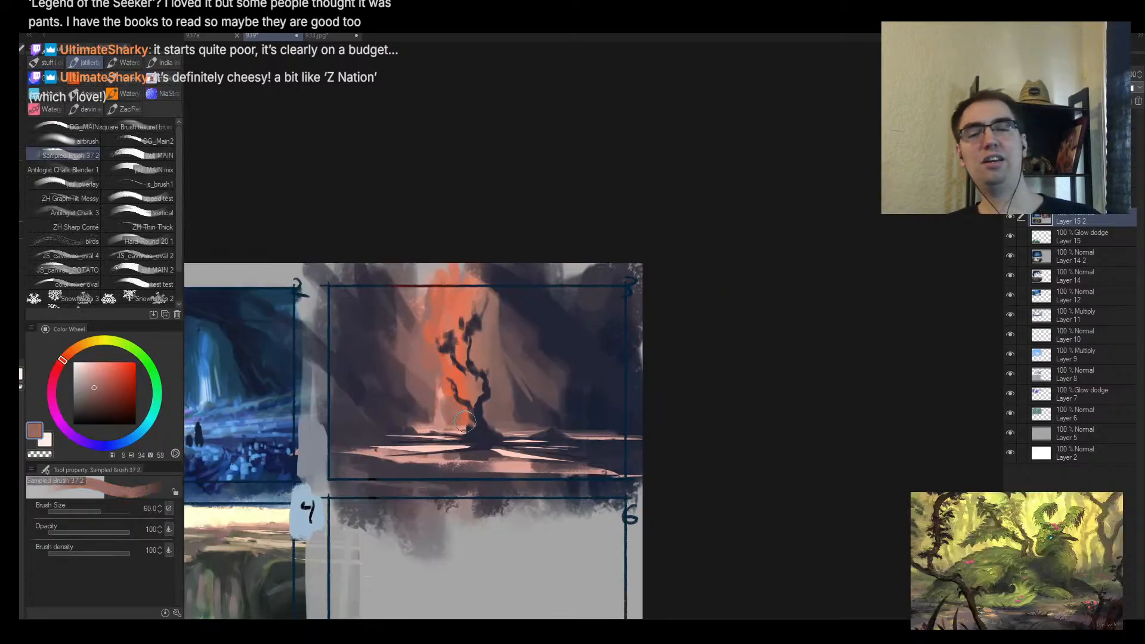
alt+click(460, 382)
key(h)
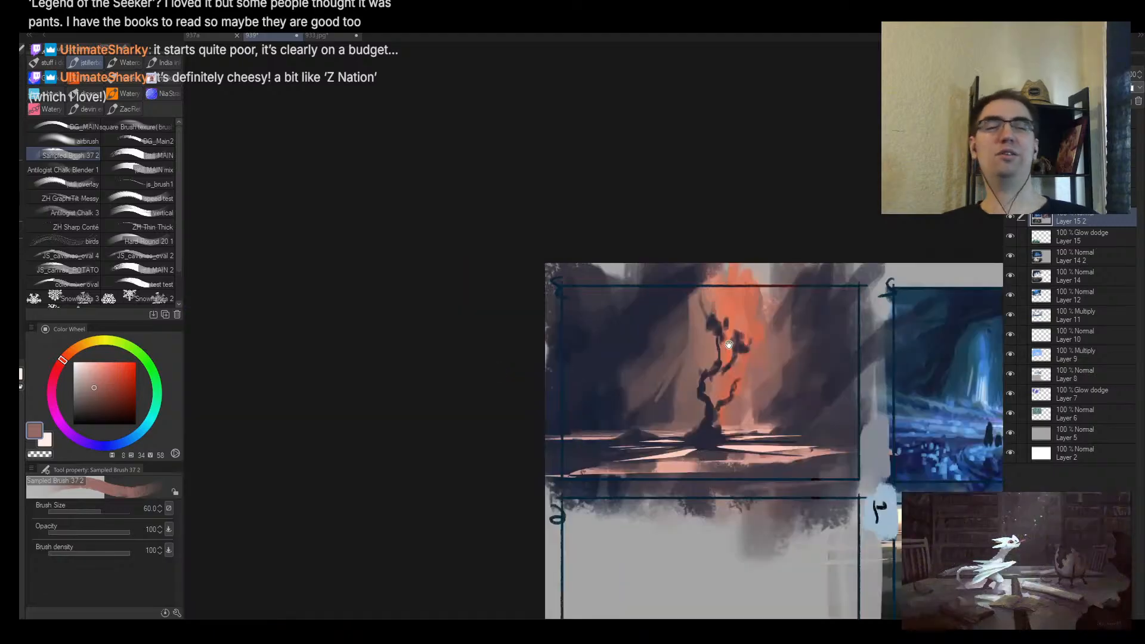
scroll(528, 352, up, 2)
scroll(493, 363, down, 3)
scroll(493, 364, up, 5)
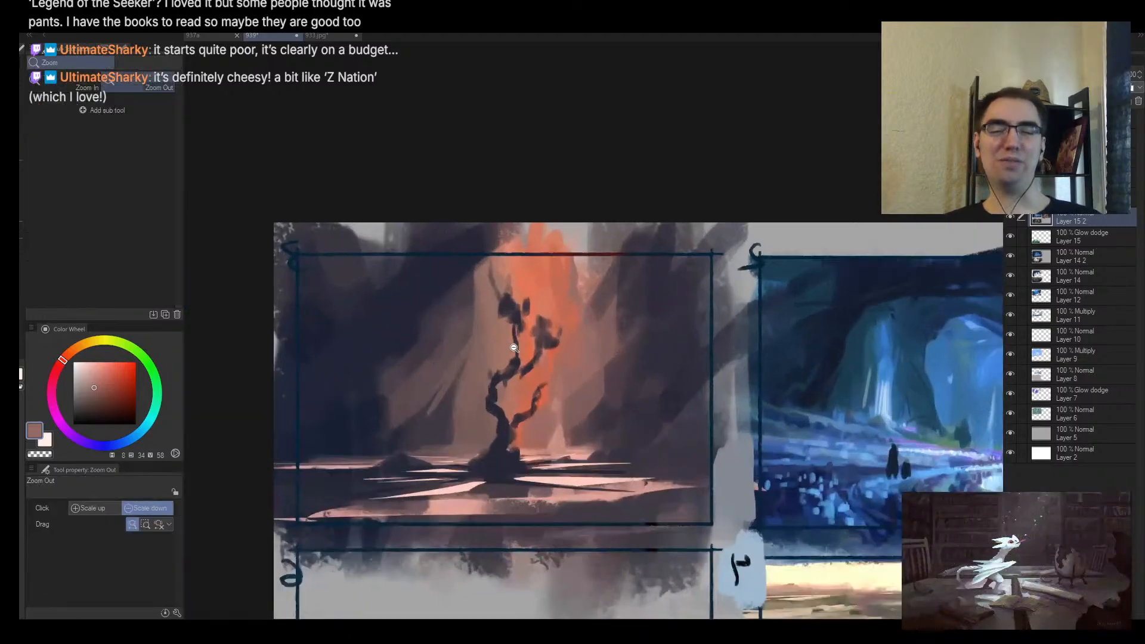
Step: Paint orange glow patches on the other side of the lower trunk with sampled orange at brush size 25
alt+click(489, 372)
key(bracketleft)
key(bracketleft)
key(bracketleft)
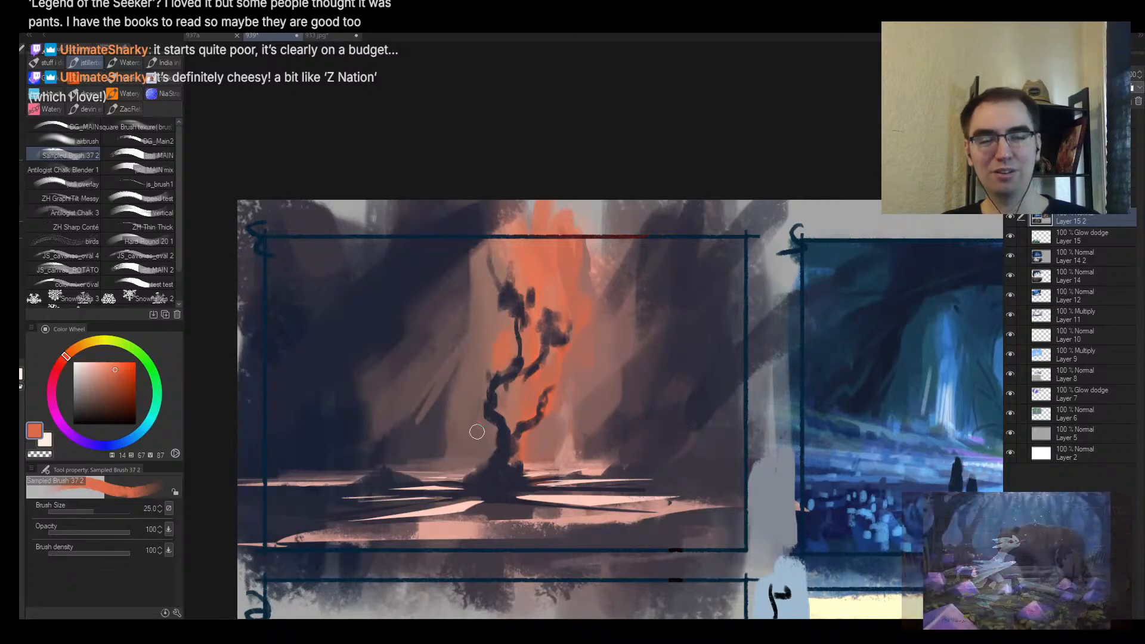
drag(478, 444, 487, 425)
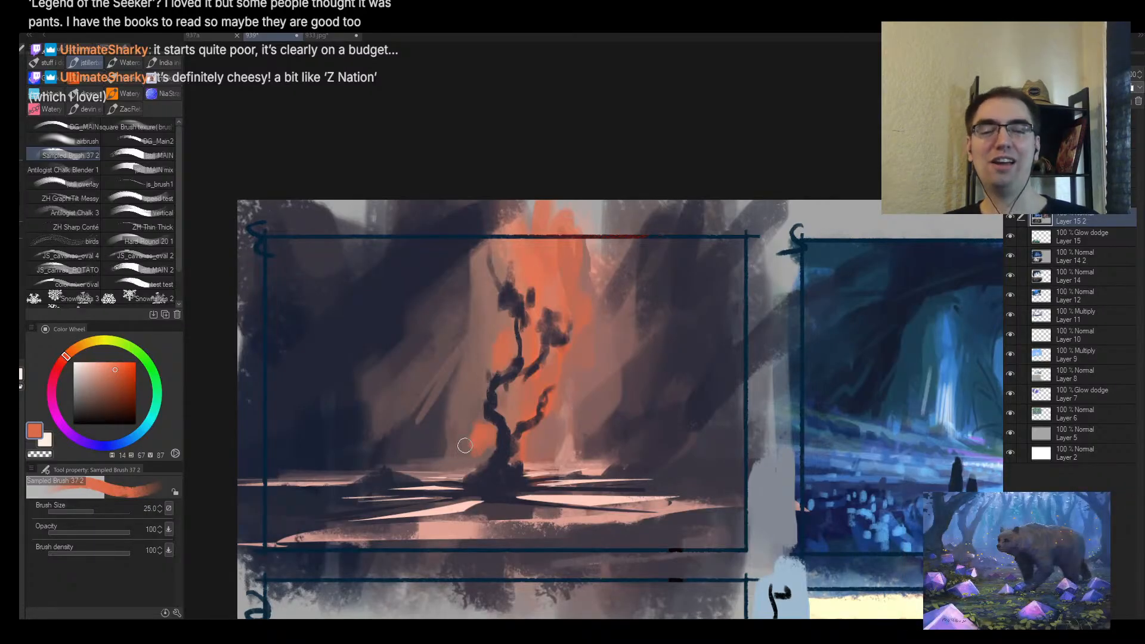
Step: Refine the glow's edges and the background around the tree with sampled brown, dark purple and orange at brush sizes 20 to 25
scroll(445, 418, down, 7)
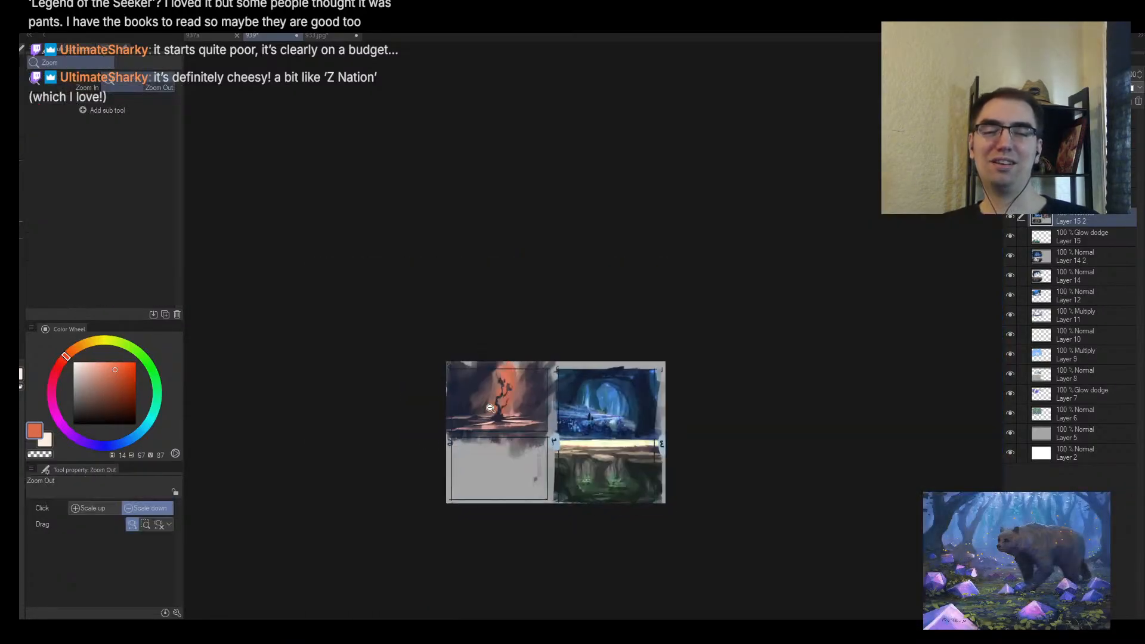
scroll(478, 394, up, 4)
alt+click(501, 374)
scroll(495, 391, up, 3)
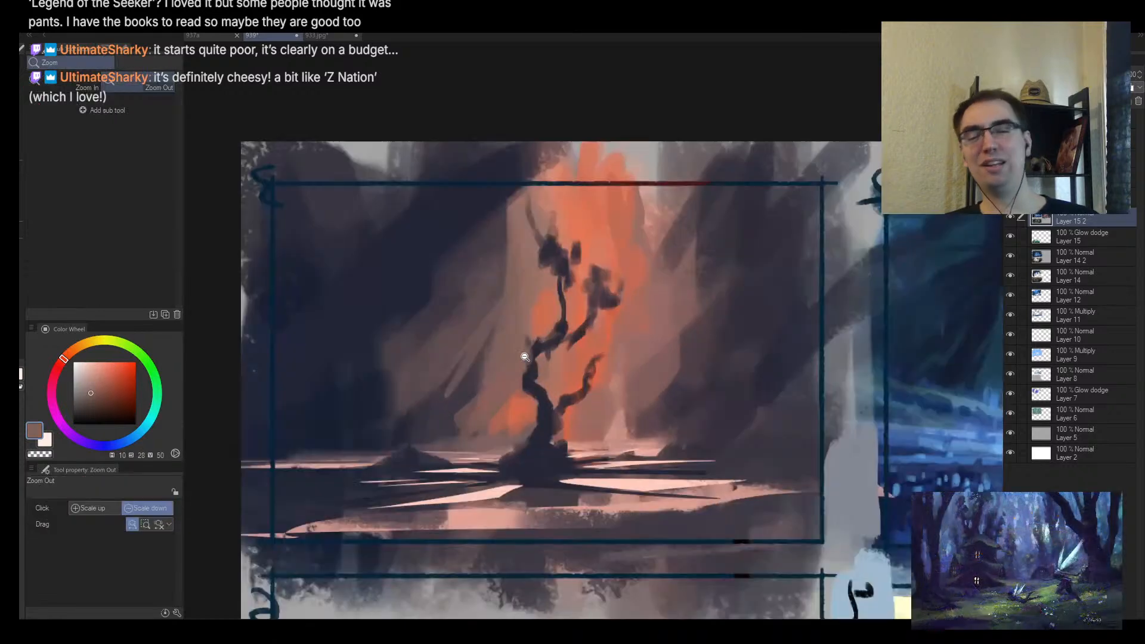
alt+click(452, 419)
key(alt+space)
drag(474, 414, 440, 456)
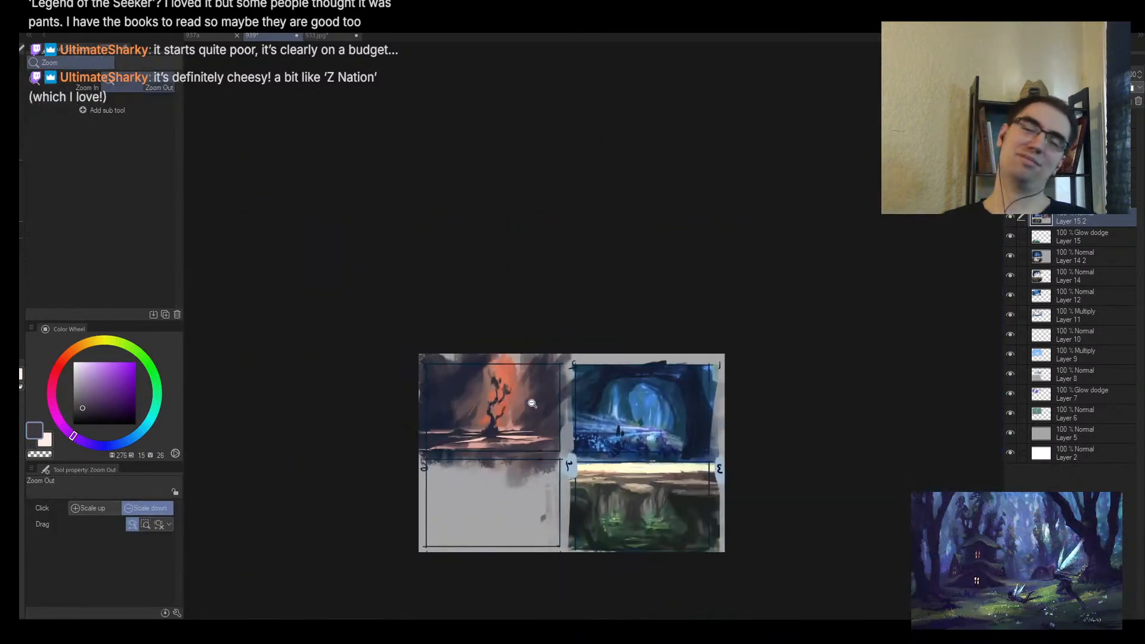
drag(527, 401, 558, 412)
alt+click(459, 381)
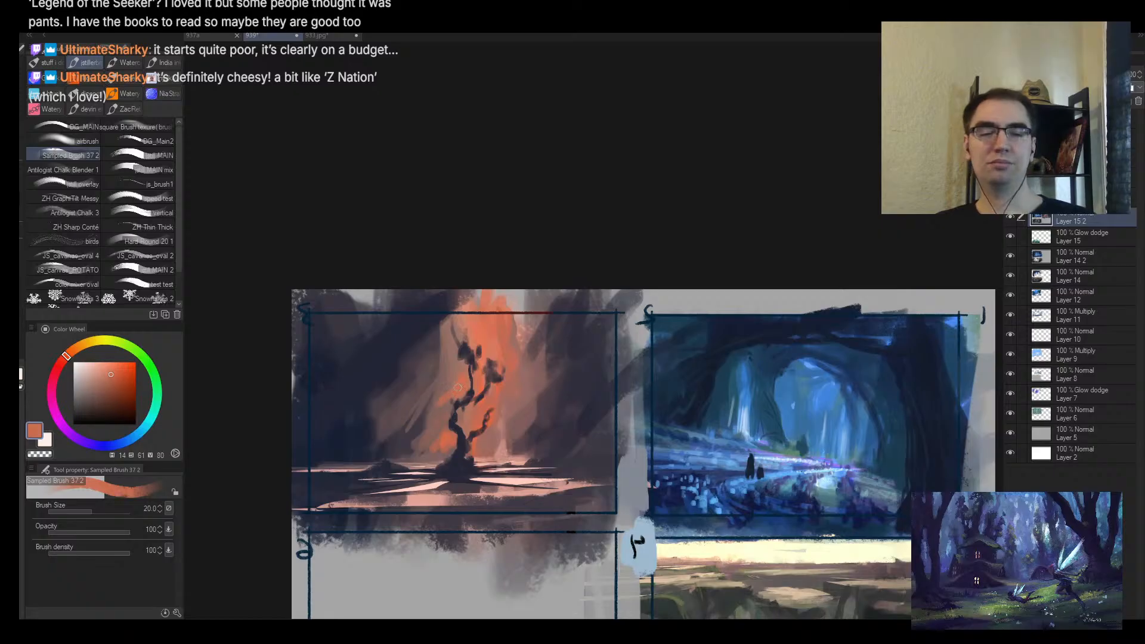
key(alt+space)
mouse_move(493, 382)
mouse_down()
mouse_move(457, 412)
mouse_move(521, 345)
mouse_up()
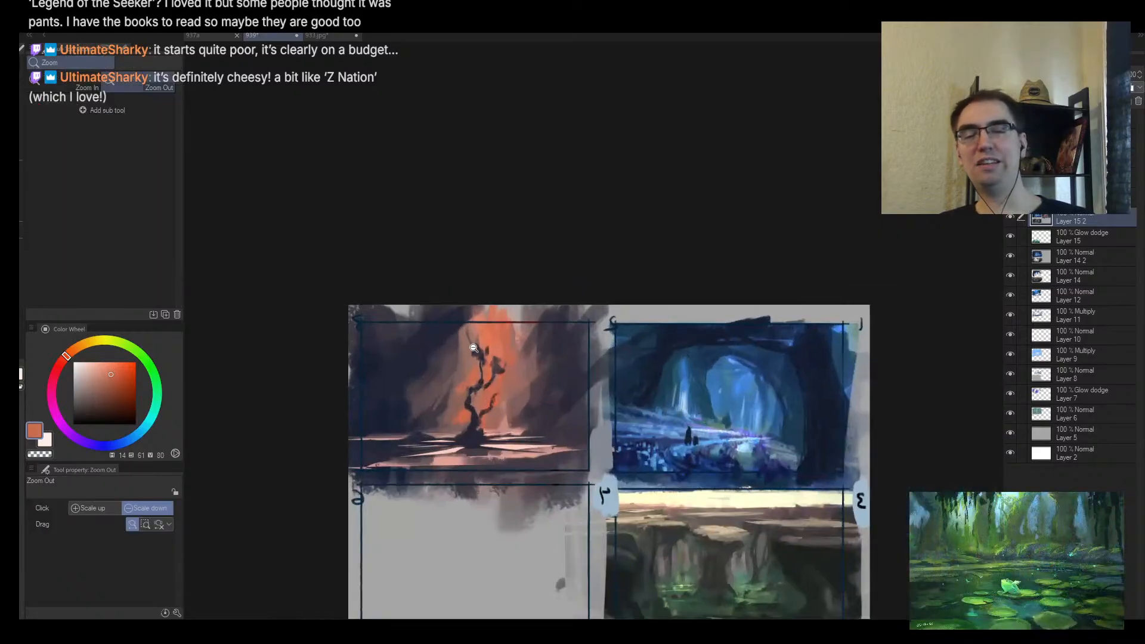
alt+click(476, 378)
alt+click(474, 355)
key(bracketright)
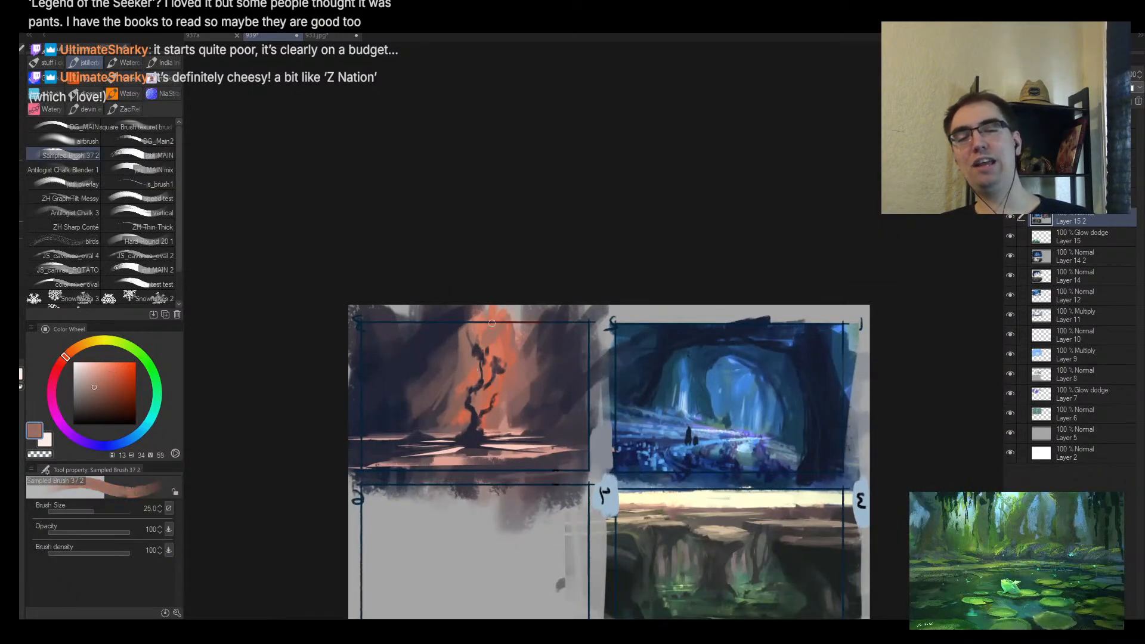
Step: Flip the canvas back and paint small dark spikes at the foot of the brown background beside the tree at brush size 25
key(h)
key(alt+space)
drag(766, 354, 732, 374)
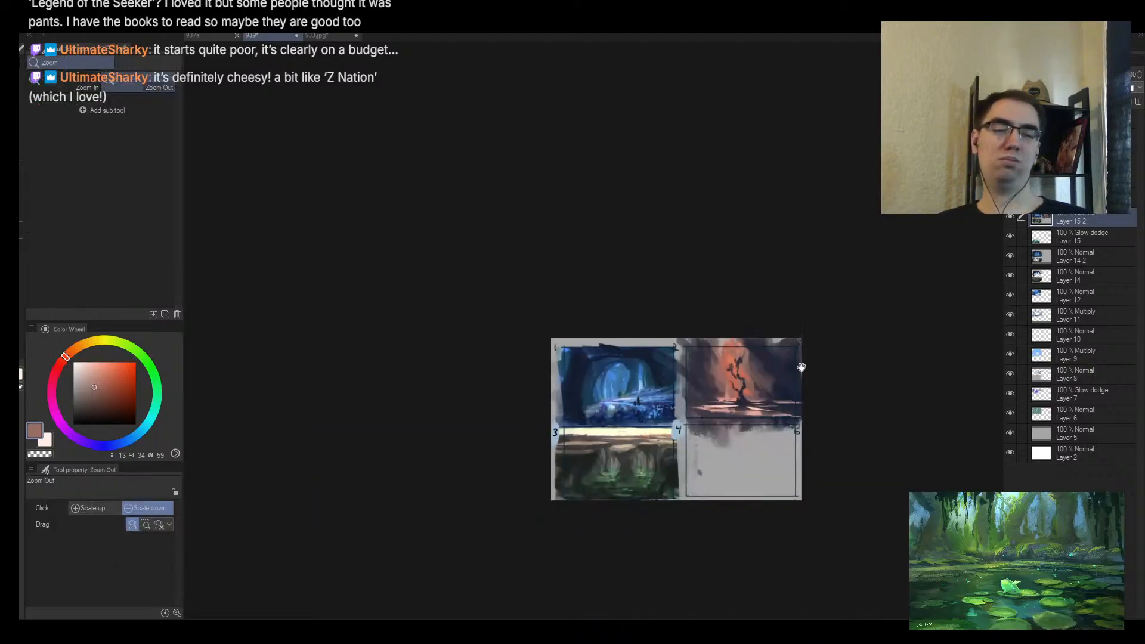
drag(800, 368, 662, 307)
drag(639, 352, 669, 276)
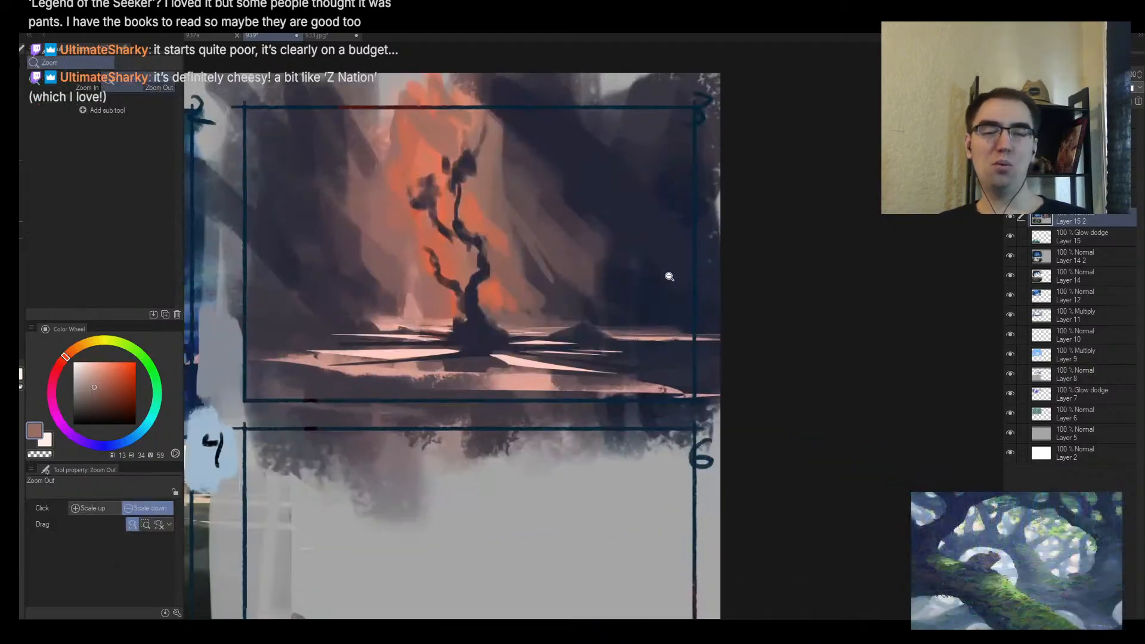
alt+click(594, 291)
drag(584, 285, 624, 332)
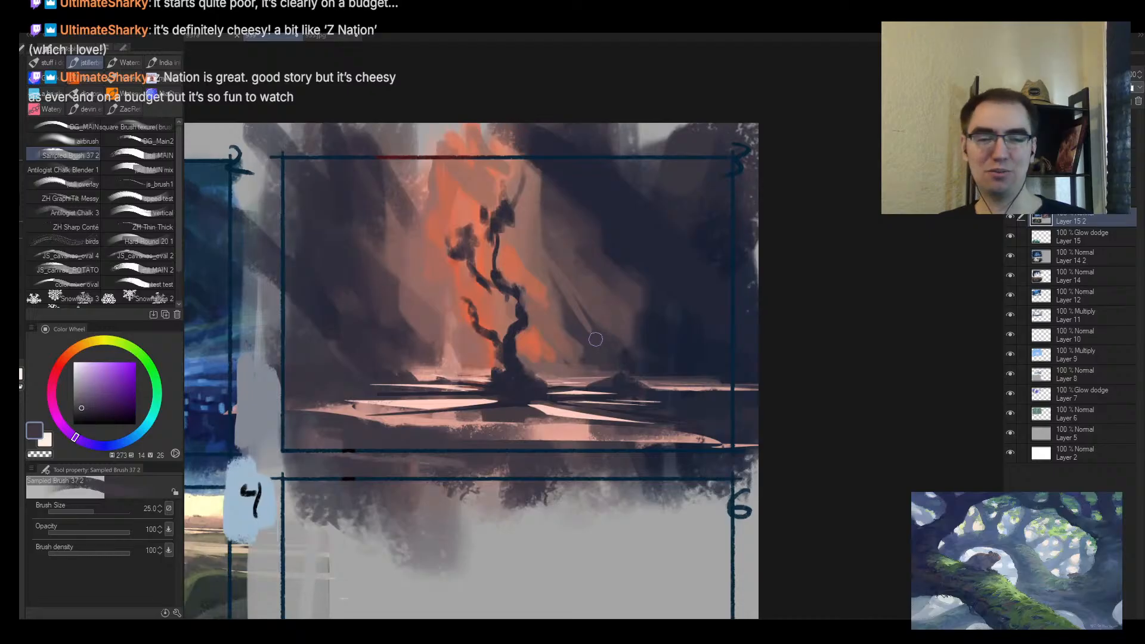
alt+click(567, 286)
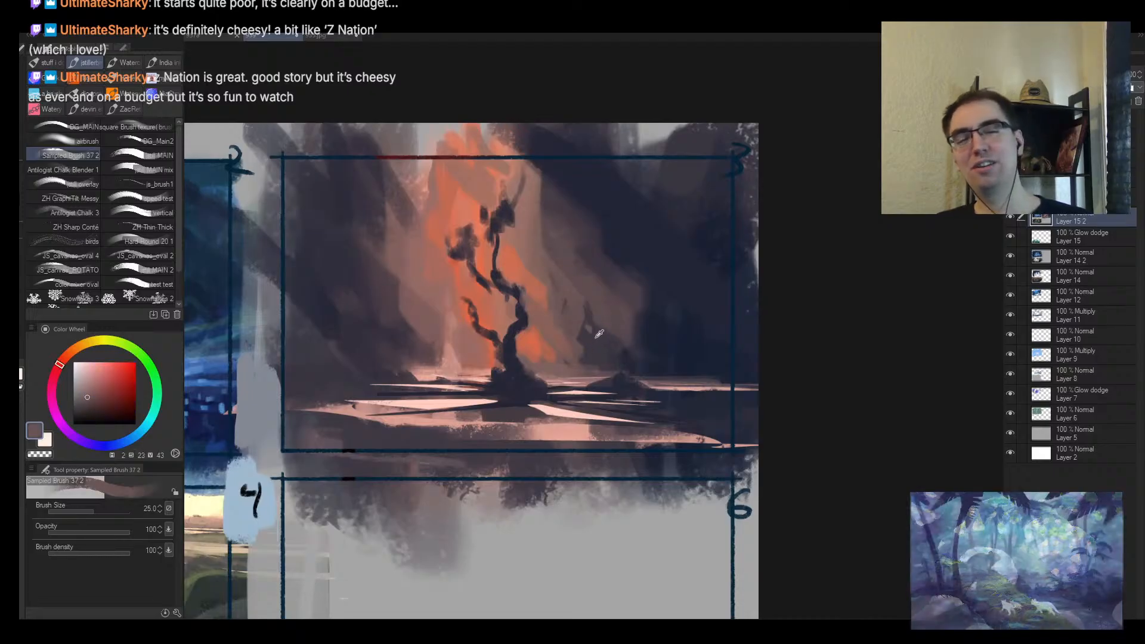
Step: Switch to the cave painting with the cloaked figures and examine its lighting and rock shapes up close
click(217, 37)
drag(566, 281, 549, 328)
drag(548, 328, 565, 297)
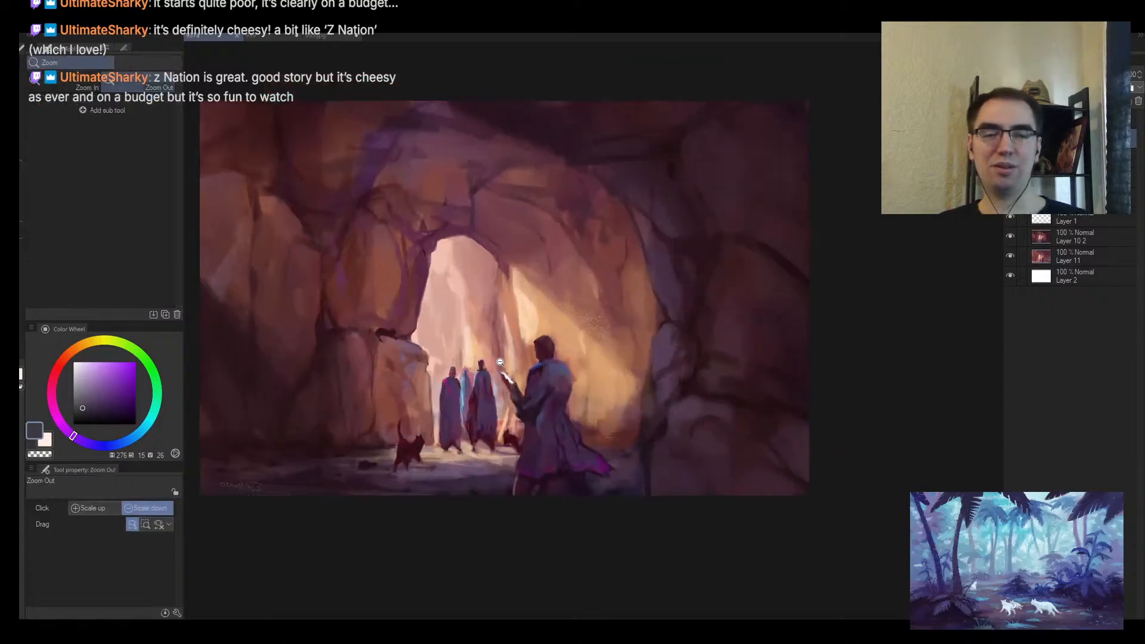
mouse_move(501, 362)
mouse_down()
mouse_move(537, 332)
mouse_move(517, 402)
mouse_move(527, 380)
mouse_move(547, 372)
mouse_up()
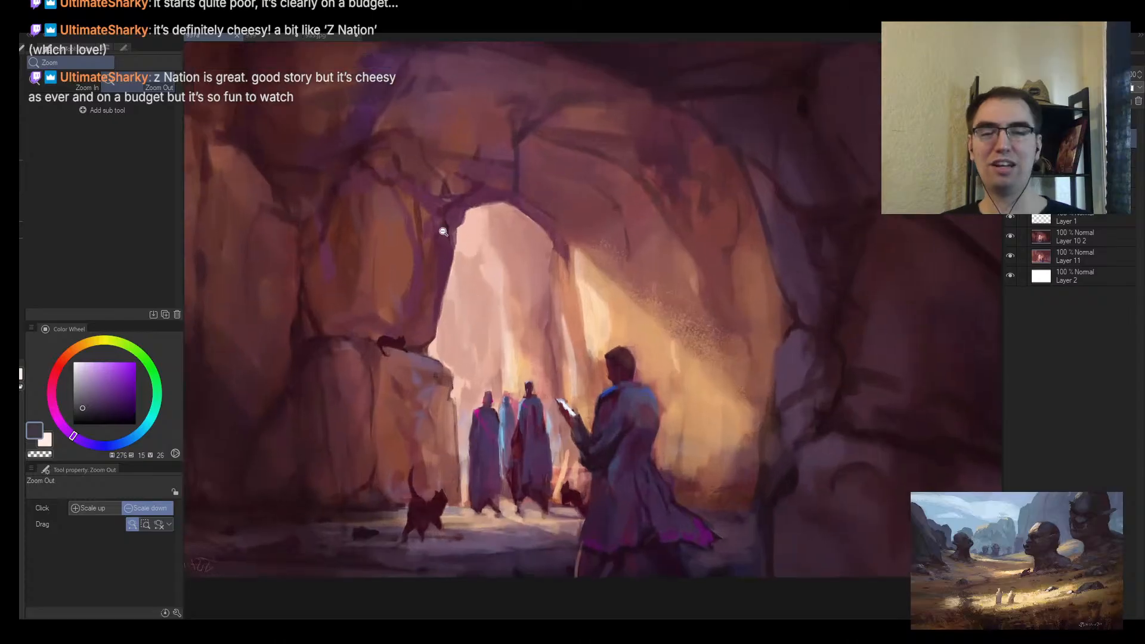
Step: Return to the thumbnail sheet, flip the canvas and darken the lower outer part of the dark band with sampled navy at brush size 30
click(261, 43)
mouse_move(497, 310)
mouse_down()
mouse_move(569, 390)
mouse_move(675, 365)
mouse_move(670, 242)
mouse_move(696, 250)
mouse_move(543, 348)
mouse_up()
key(h)
drag(472, 336, 497, 318)
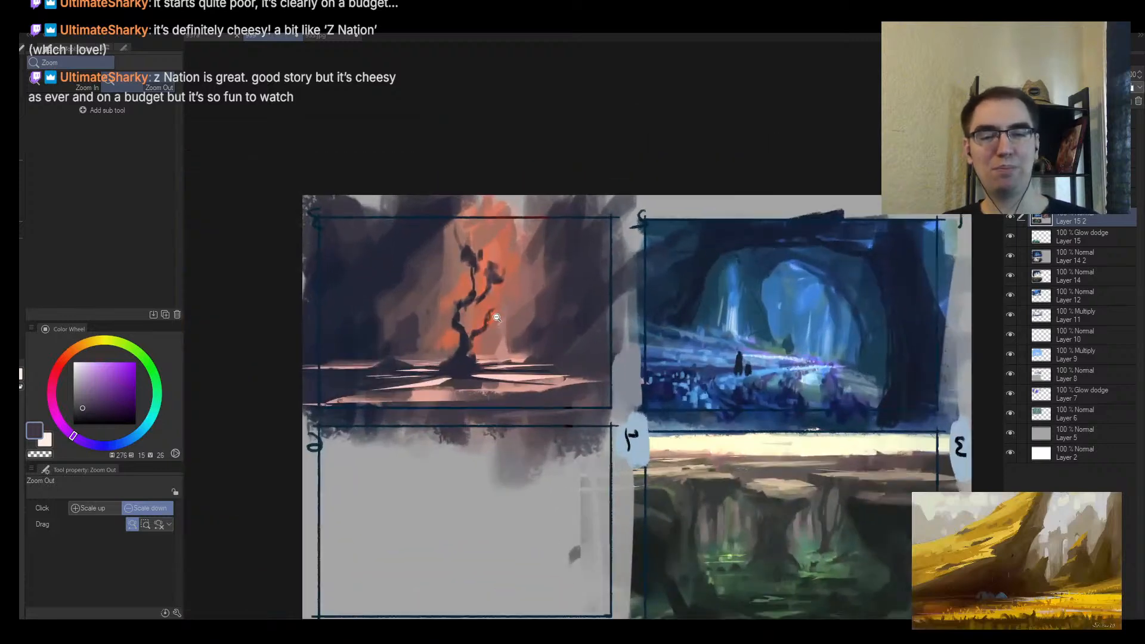
key(b)
alt+click(338, 344)
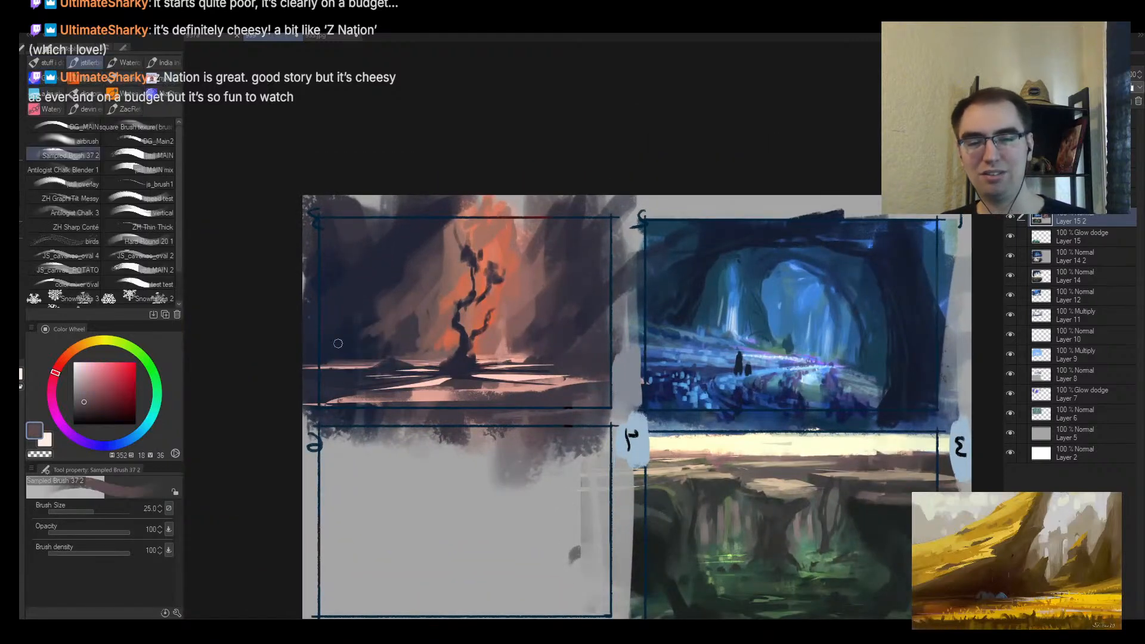
alt+click(403, 298)
scroll(370, 341, up, 2)
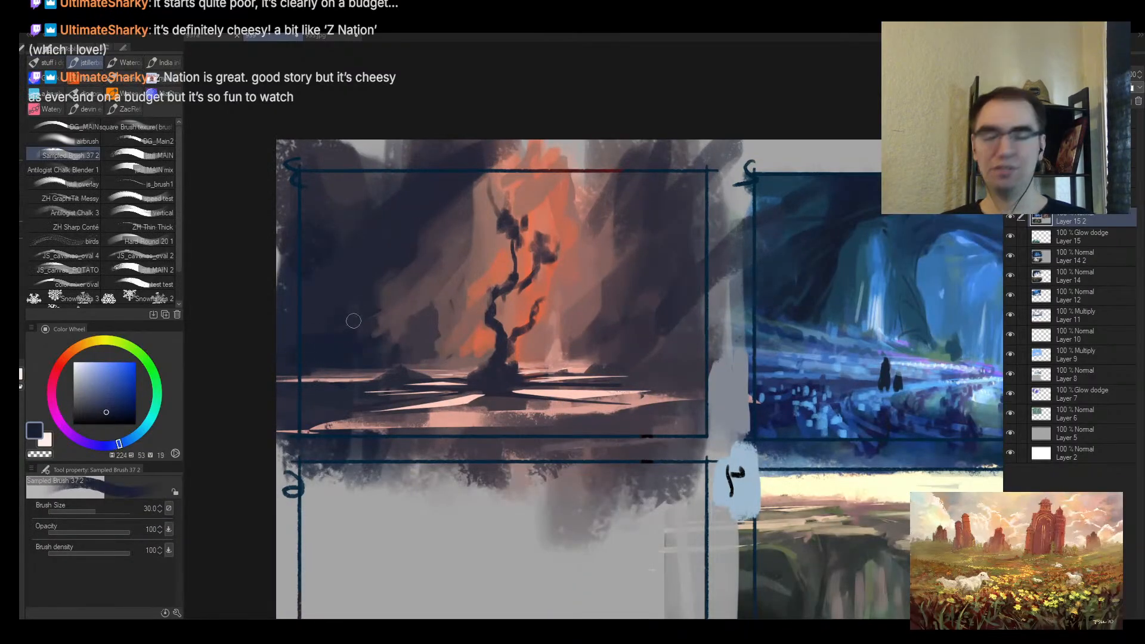
Step: Lasso thin diagonal slivers across the ground on both sides of the tree, retrying the foreground one
key(m)
drag(323, 349, 289, 352)
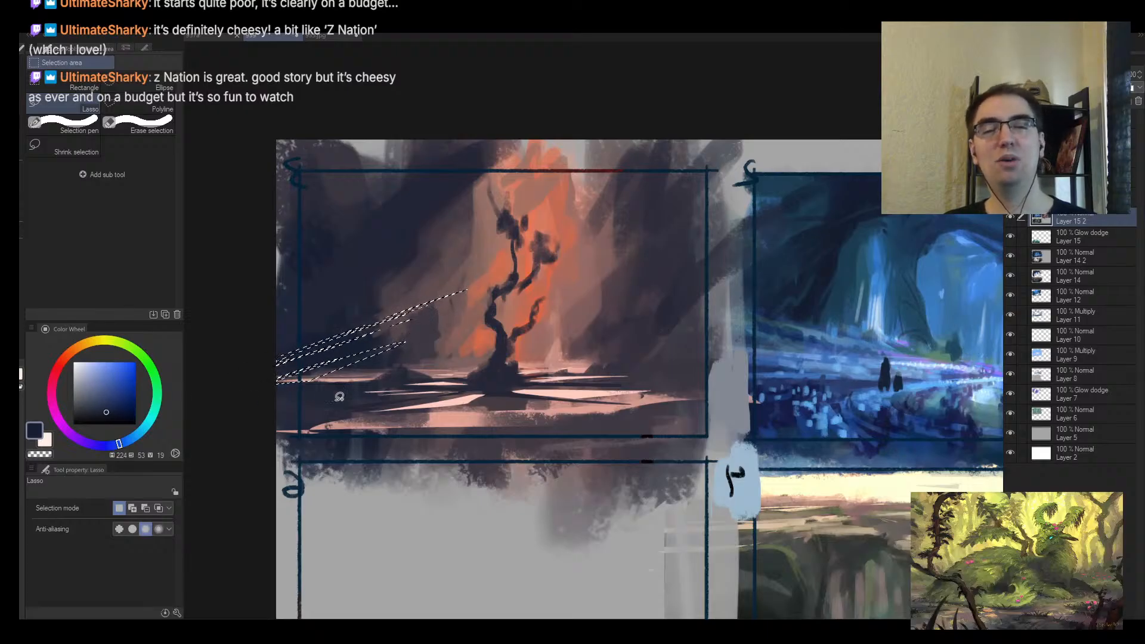
drag(719, 339, 546, 373)
key(ctrl+z)
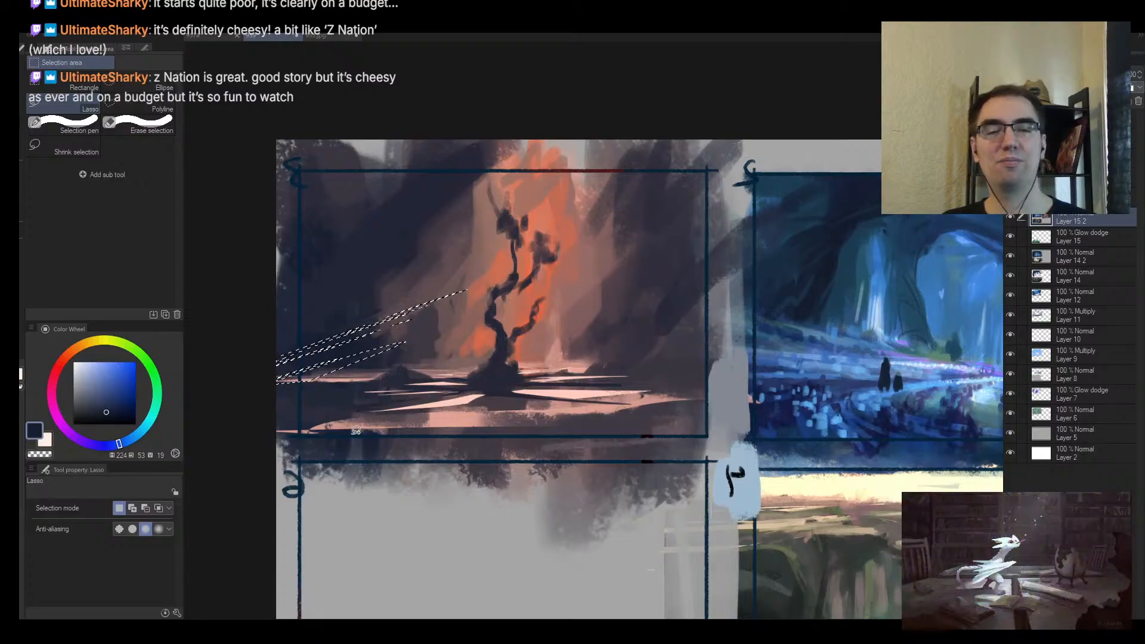
drag(755, 338, 310, 440)
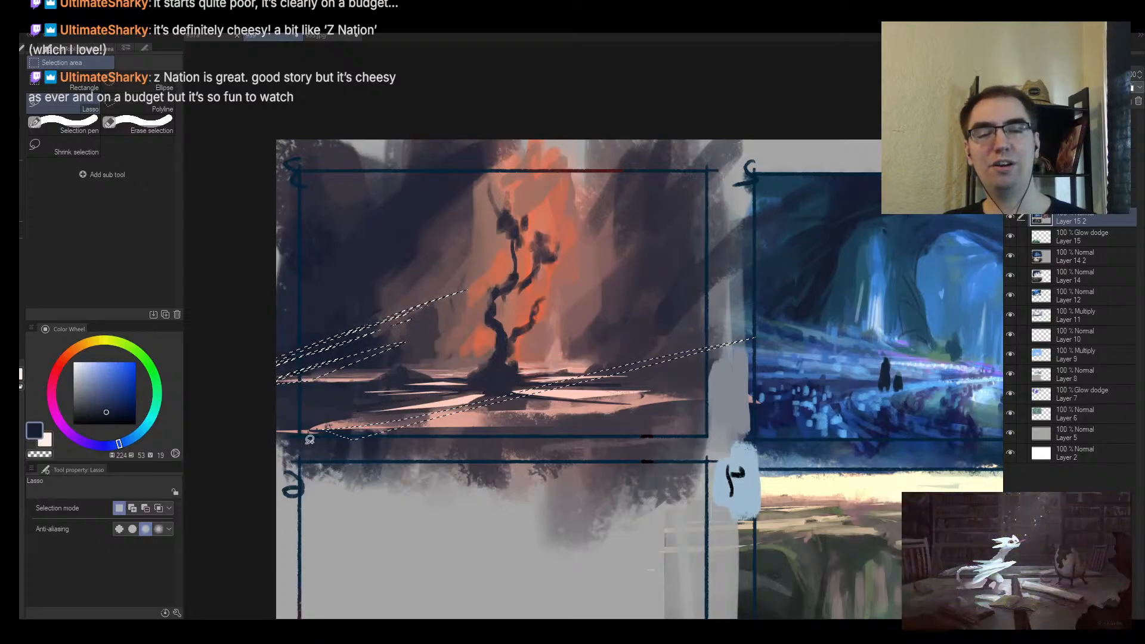
drag(779, 352, 358, 455)
key(b)
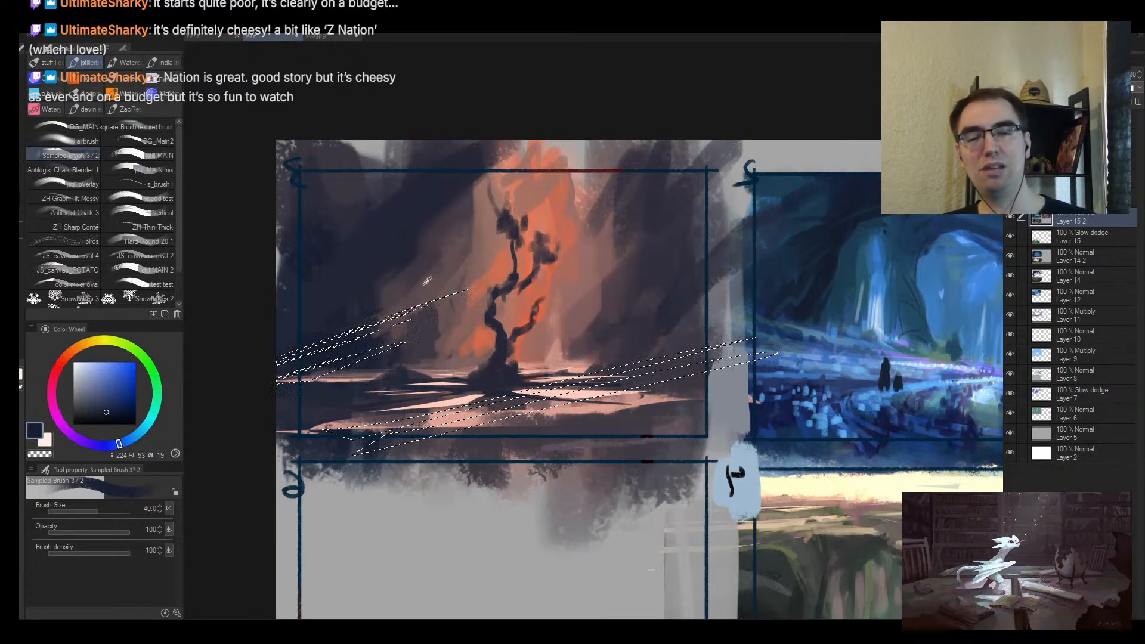
Step: Fill the selected slivers with sampled brown and pale pink at brush sizes 100 to 170 to form diagonal light streaks, and deselect
alt+click(445, 305)
alt+click(483, 283)
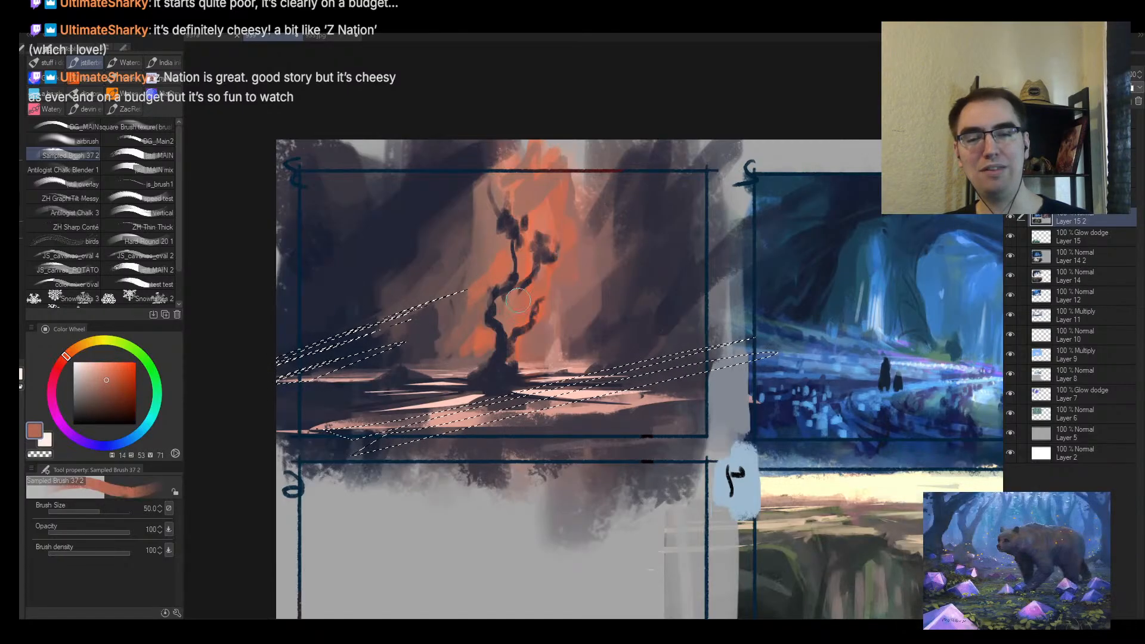
alt+click(381, 347)
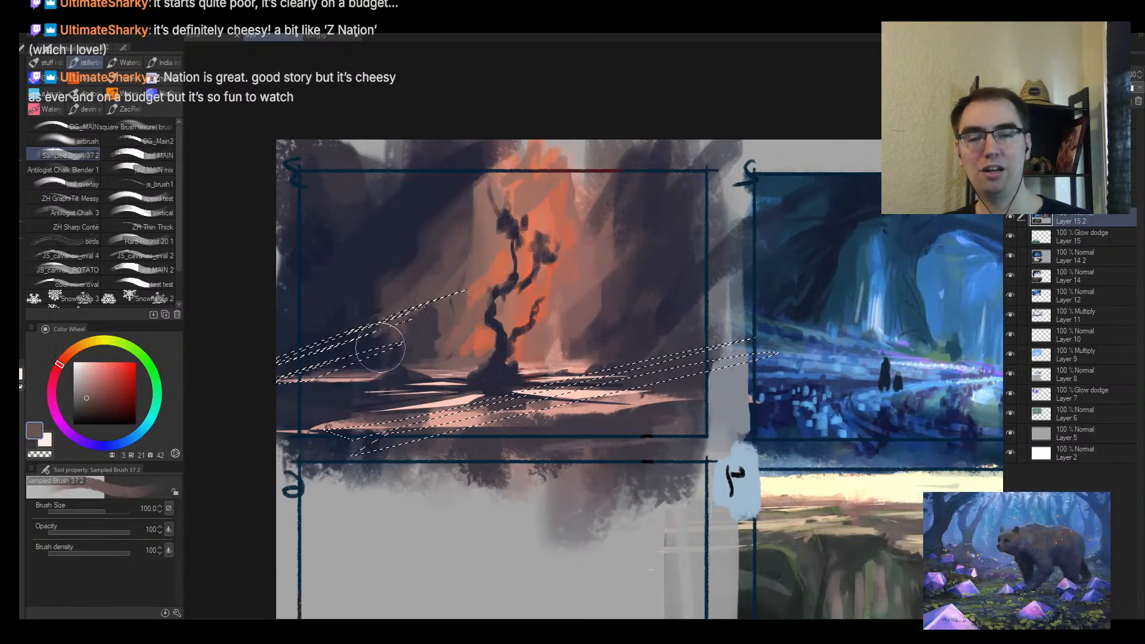
drag(281, 375, 393, 352)
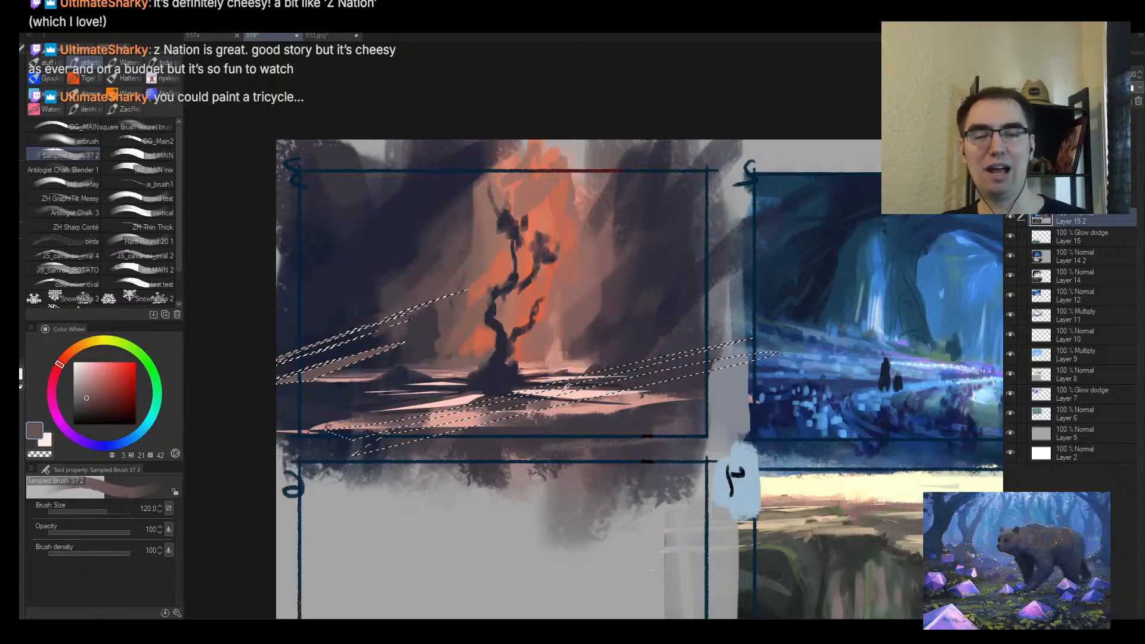
alt+click(576, 393)
key(bracketright)
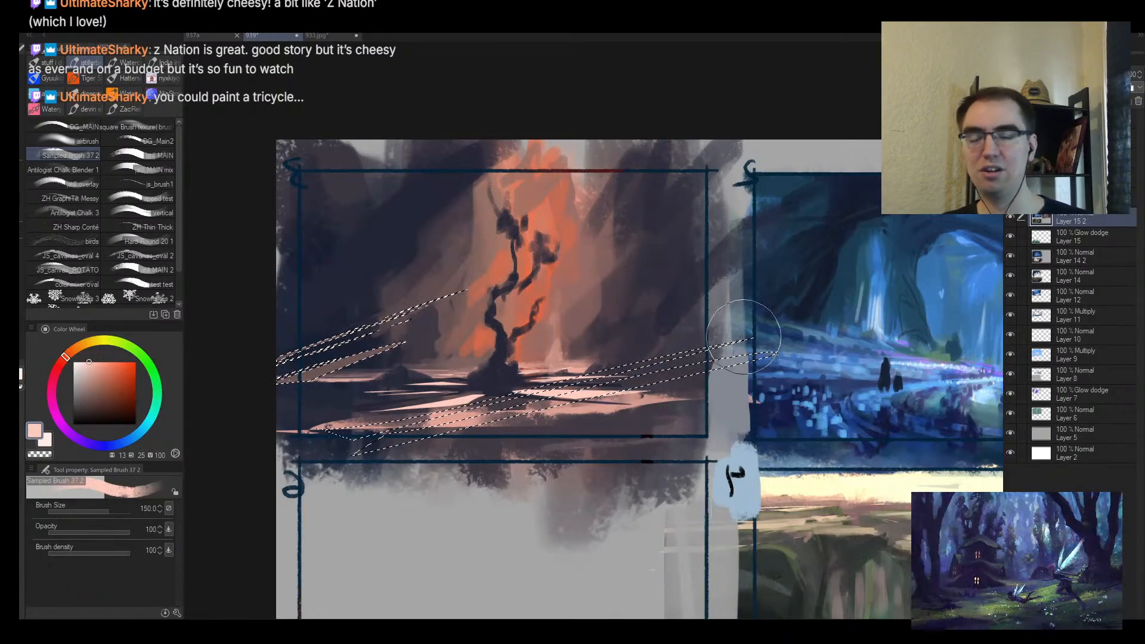
drag(753, 344, 382, 433)
drag(713, 335, 311, 456)
key(bracketright)
drag(596, 271, 239, 382)
drag(501, 280, 250, 408)
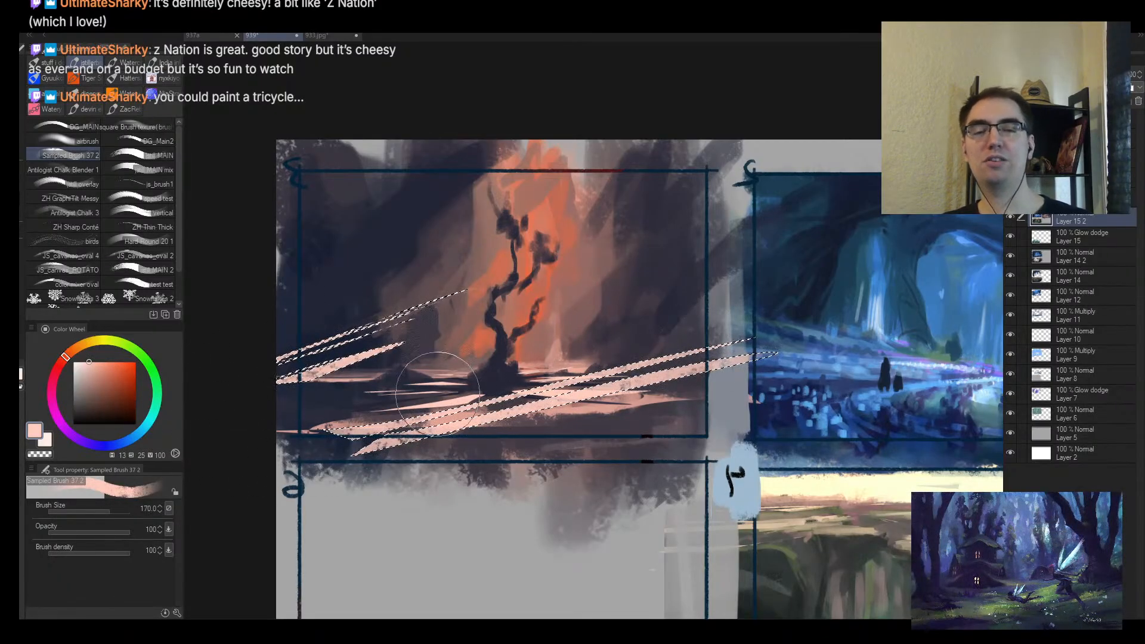
drag(358, 442, 656, 344)
key(ctrl+d)
key(bracketleft)
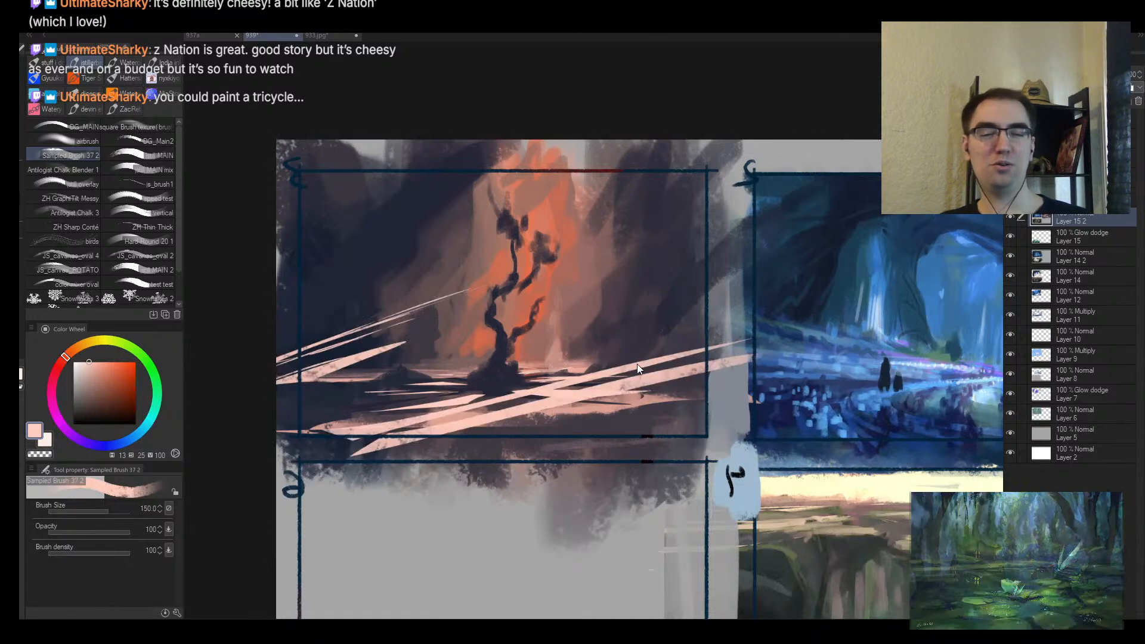
Step: Flip the canvas, restore the streak selection and break up the light streaks with sampled dark purple at brush size 70
key(h)
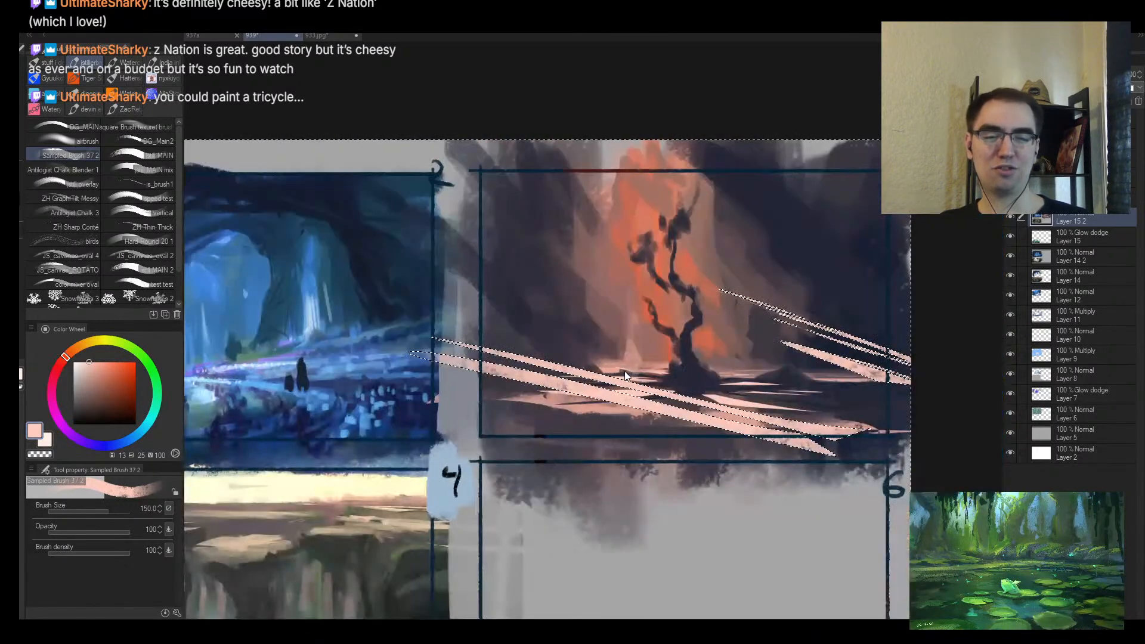
key(ctrl+shift+d)
alt+click(540, 388)
key(bracketleft)
key(bracketleft)
key(bracketleft)
key(bracketleft)
mouse_move(539, 388)
mouse_down()
mouse_move(776, 417)
mouse_move(537, 400)
mouse_move(775, 424)
mouse_move(827, 446)
mouse_up()
key(ctrl+d)
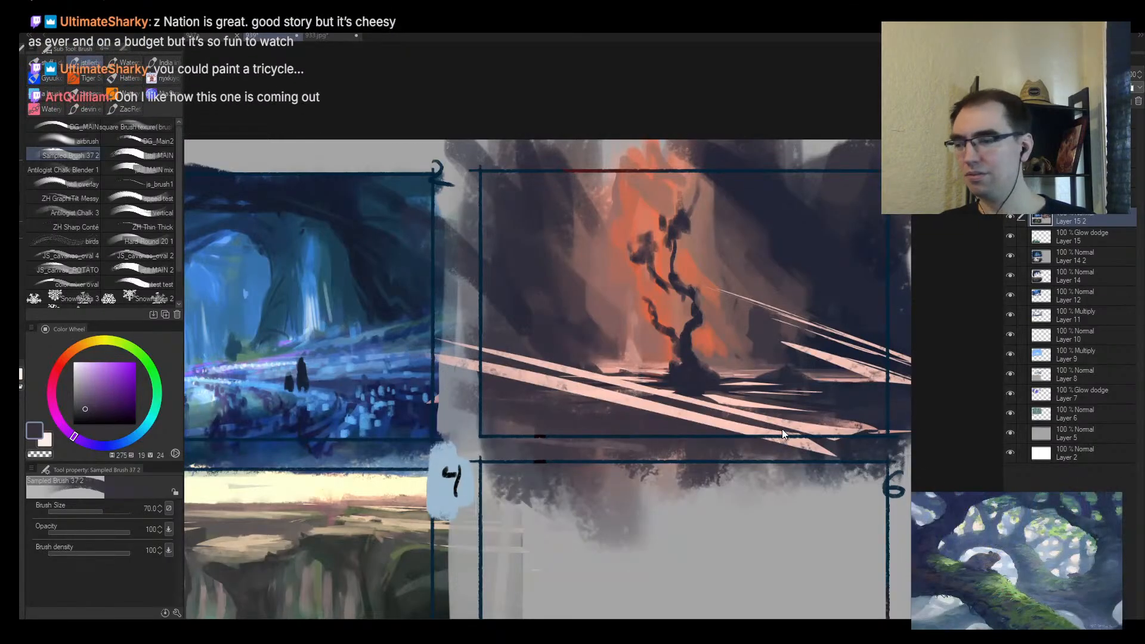
Step: Paint out much of the long foreground streaks beside the tree with sampled dark navy at brush size 40, checking the flipped view
key(h)
key(slash)
click(663, 382)
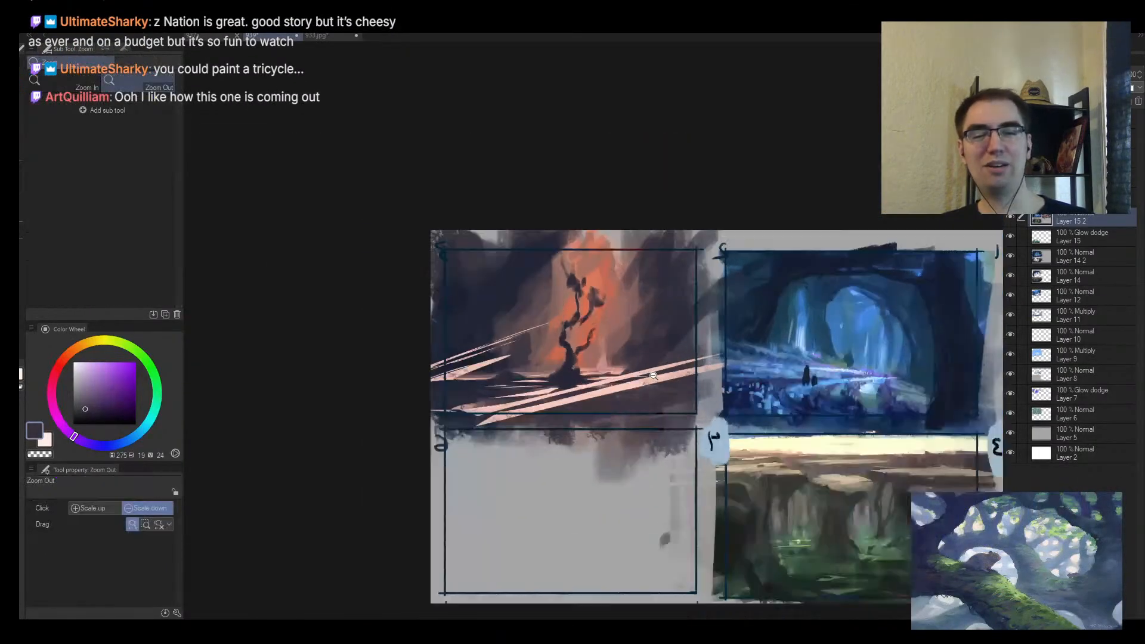
key(b)
alt+click(534, 315)
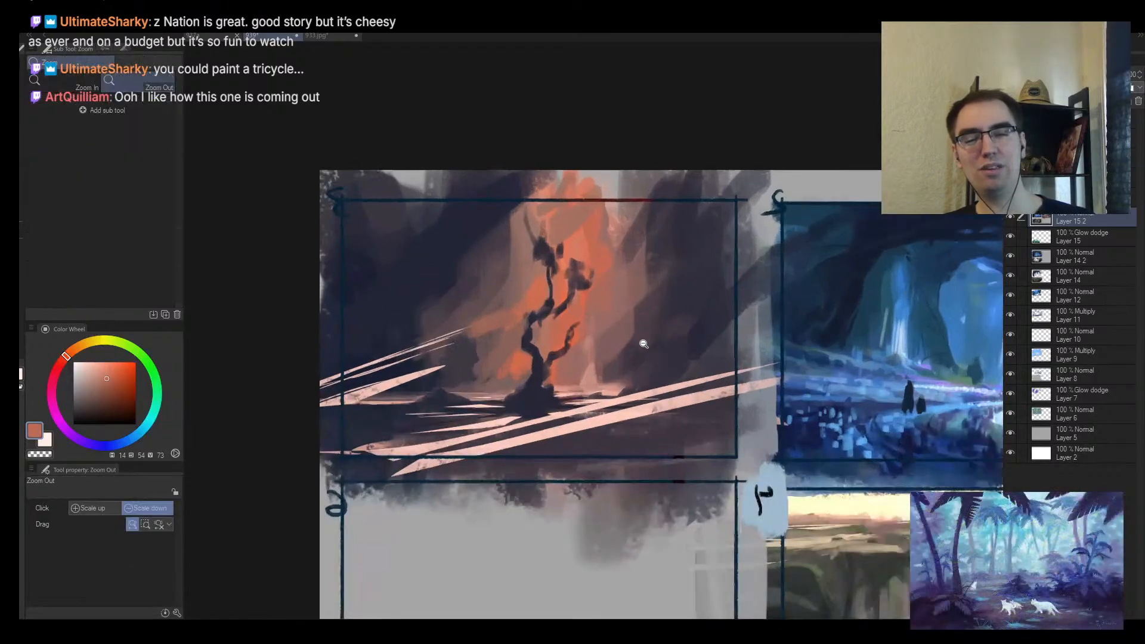
scroll(626, 331, up, 2)
alt+click(715, 328)
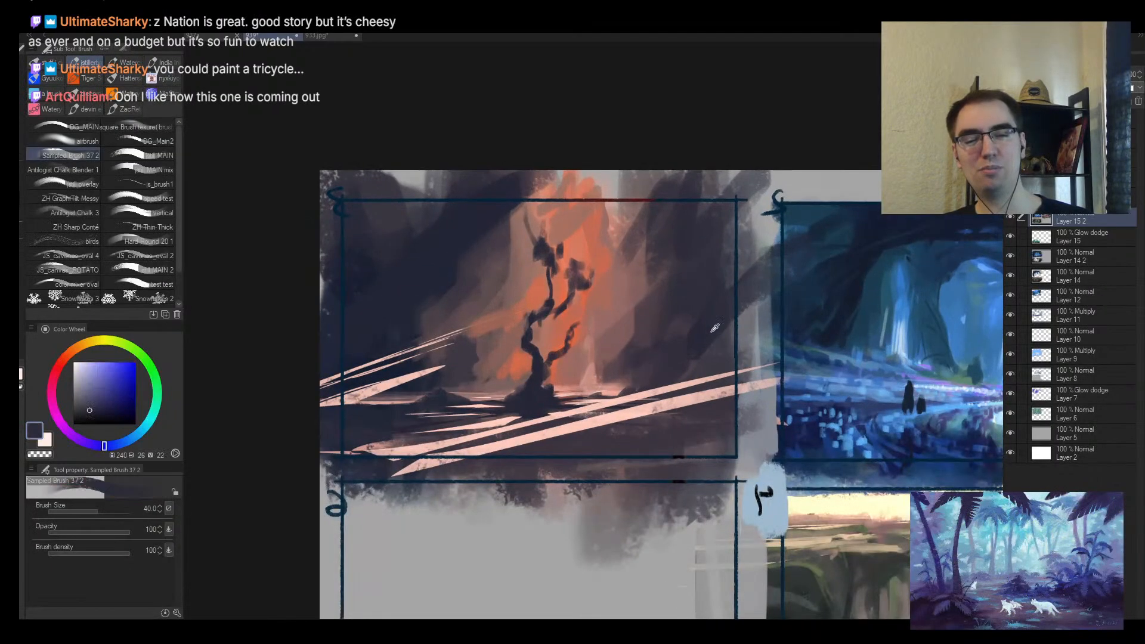
mouse_move(542, 400)
mouse_down()
mouse_move(674, 398)
mouse_move(590, 423)
mouse_move(622, 428)
mouse_up()
key(h)
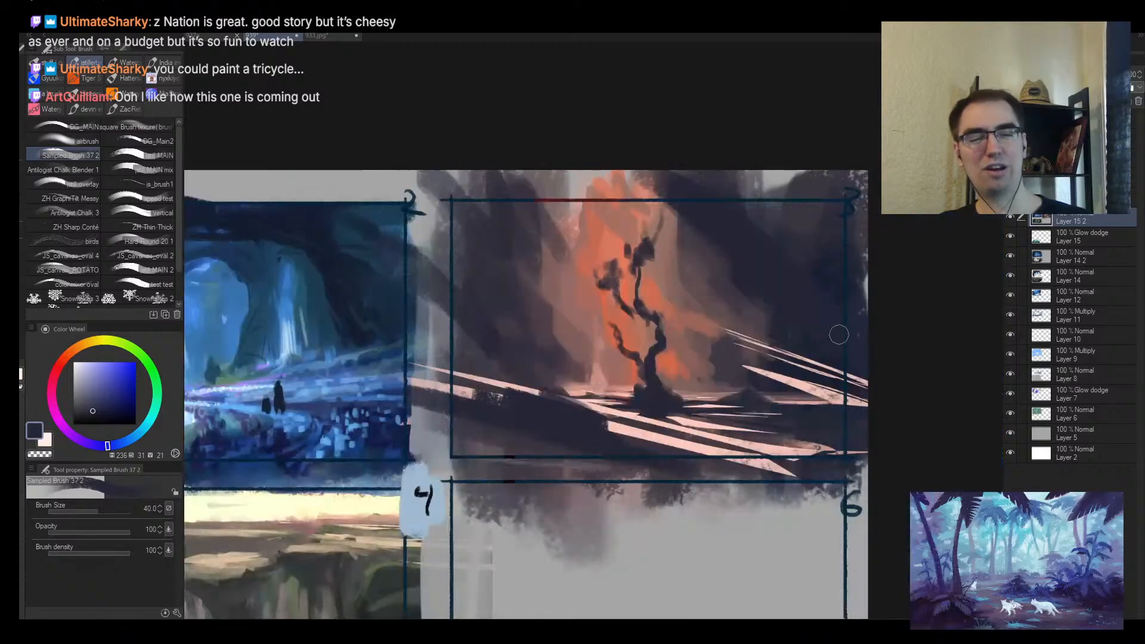
drag(467, 378, 576, 411)
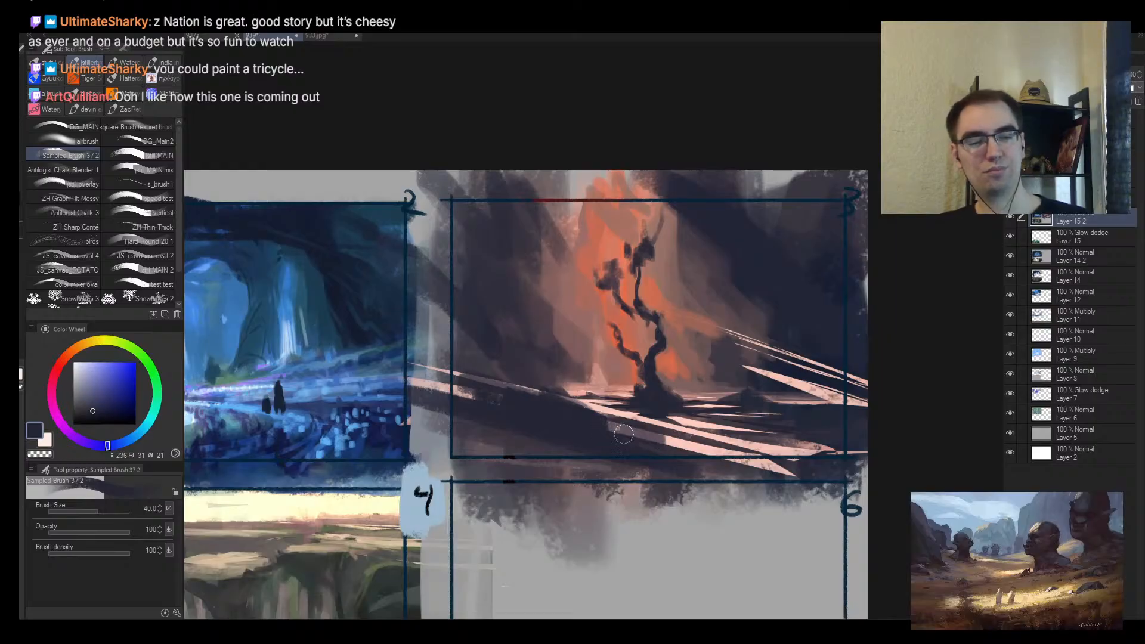
Step: Flip the canvas back and shape dark rock forms between the short outer streaks with sampled brown and navy at brush sizes 25 to 40
key(h)
key([)
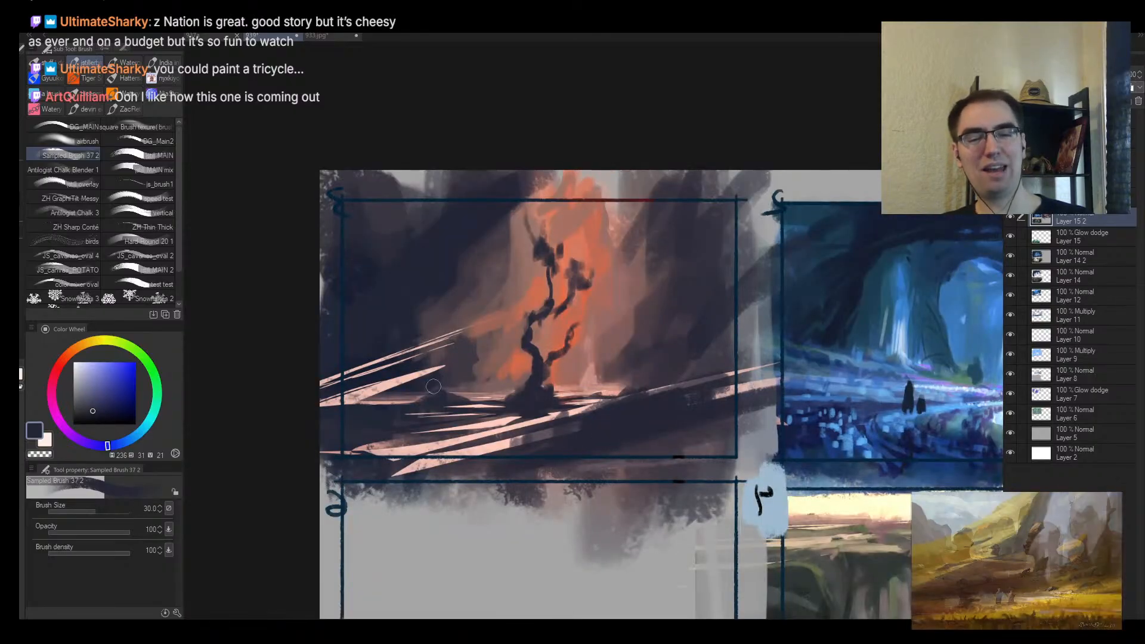
mouse_move(357, 410)
mouse_down()
mouse_move(402, 390)
mouse_move(365, 414)
mouse_move(421, 399)
mouse_up()
alt+click(365, 414)
alt+click(503, 358)
key(])
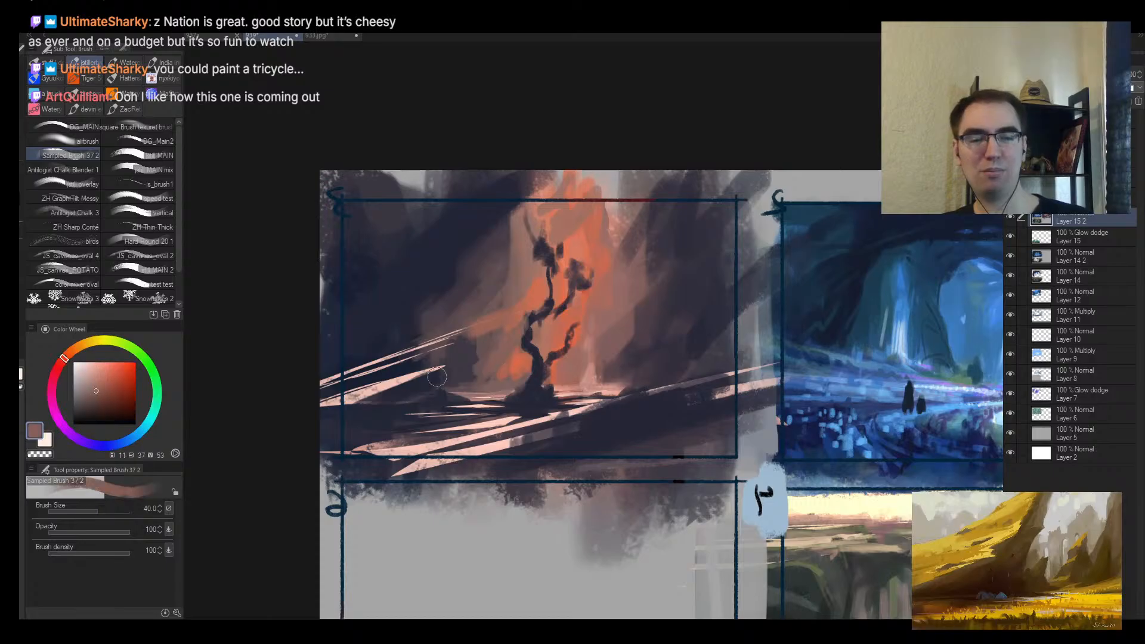
alt+click(401, 408)
alt+click(449, 346)
key([)
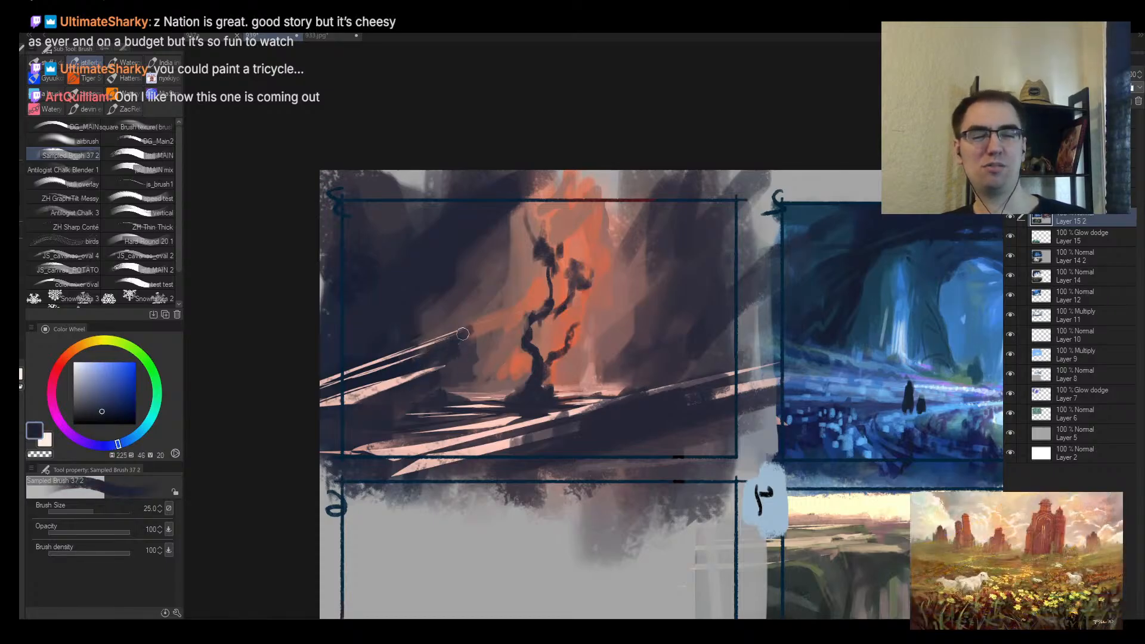
Step: Add dark diagonal rock strokes over the foreground streaks with sampled navy at brush sizes 20 to 25, checking the composition in flipped view
key(h)
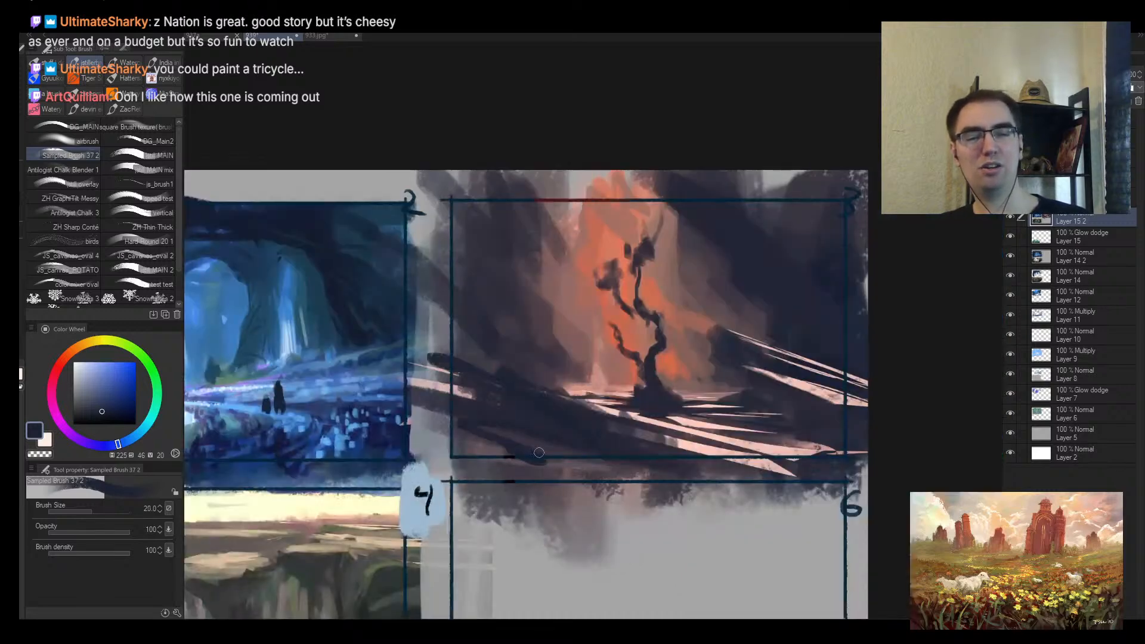
key(h)
alt+click(567, 442)
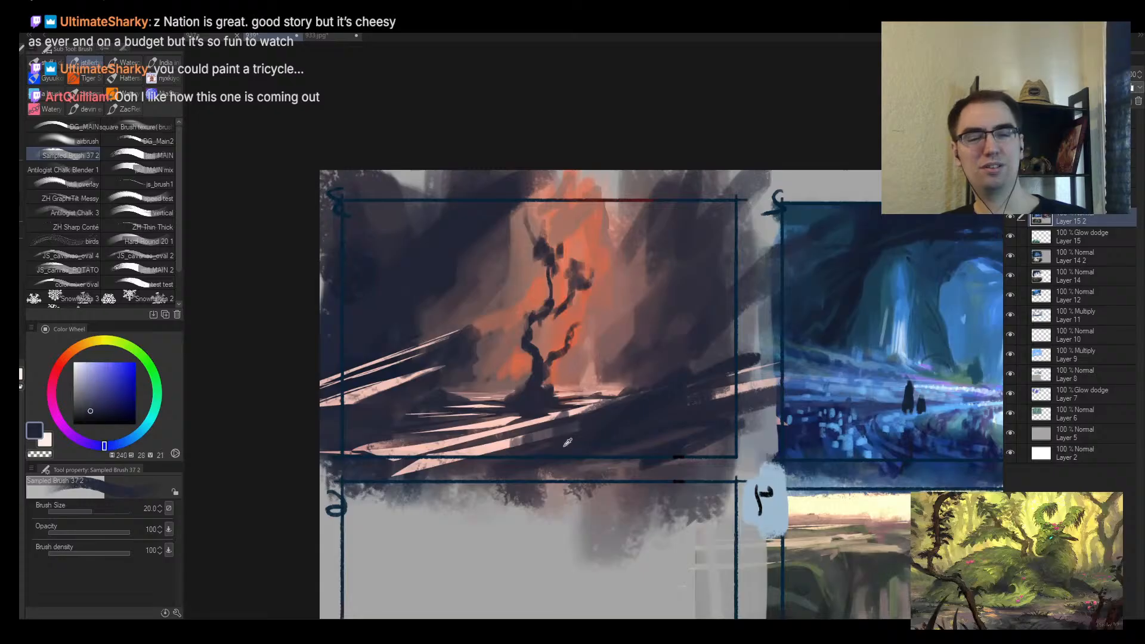
key(])
drag(544, 442, 408, 472)
mouse_move(469, 448)
mouse_down()
mouse_move(537, 408)
mouse_move(463, 439)
mouse_move(540, 413)
mouse_up()
alt+click(537, 408)
scroll(570, 411, down, 2)
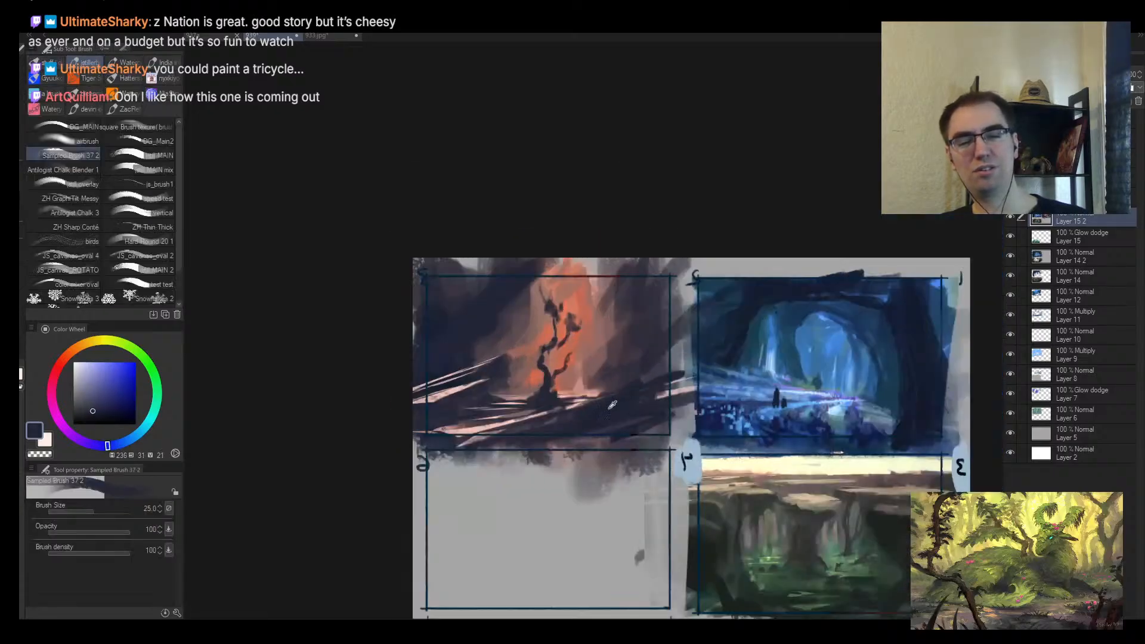
alt+click(635, 396)
key(h)
key(h)
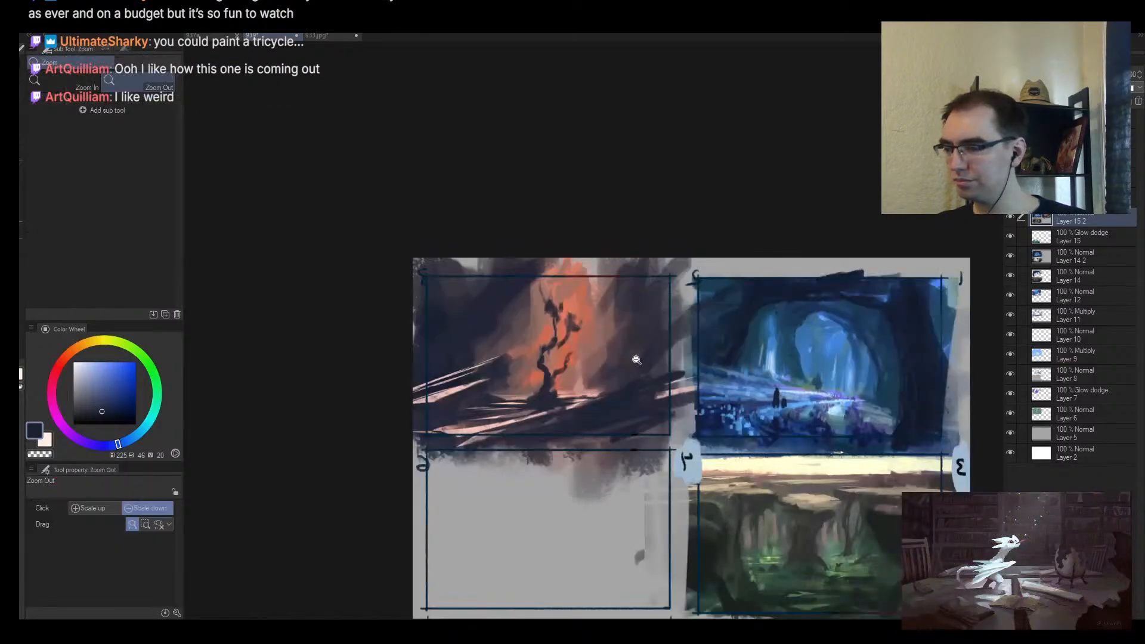
Step: Lasso small diagonal slivers on either side of the tree's base and fill them with sampled pink at brush size 20
scroll(636, 360, up, 3)
key(m)
mouse_move(411, 384)
mouse_down()
mouse_move(394, 396)
mouse_move(438, 367)
mouse_move(369, 403)
mouse_move(426, 390)
mouse_up()
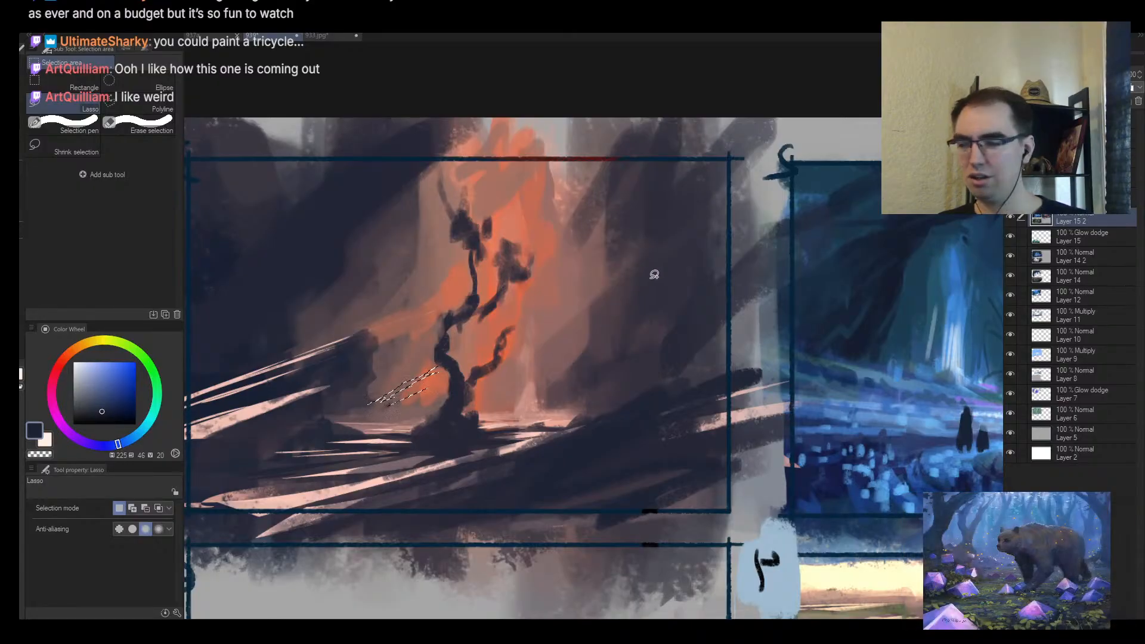
mouse_move(539, 384)
mouse_down()
mouse_move(582, 365)
mouse_move(486, 403)
mouse_move(584, 368)
mouse_up()
key(b)
alt+click(483, 419)
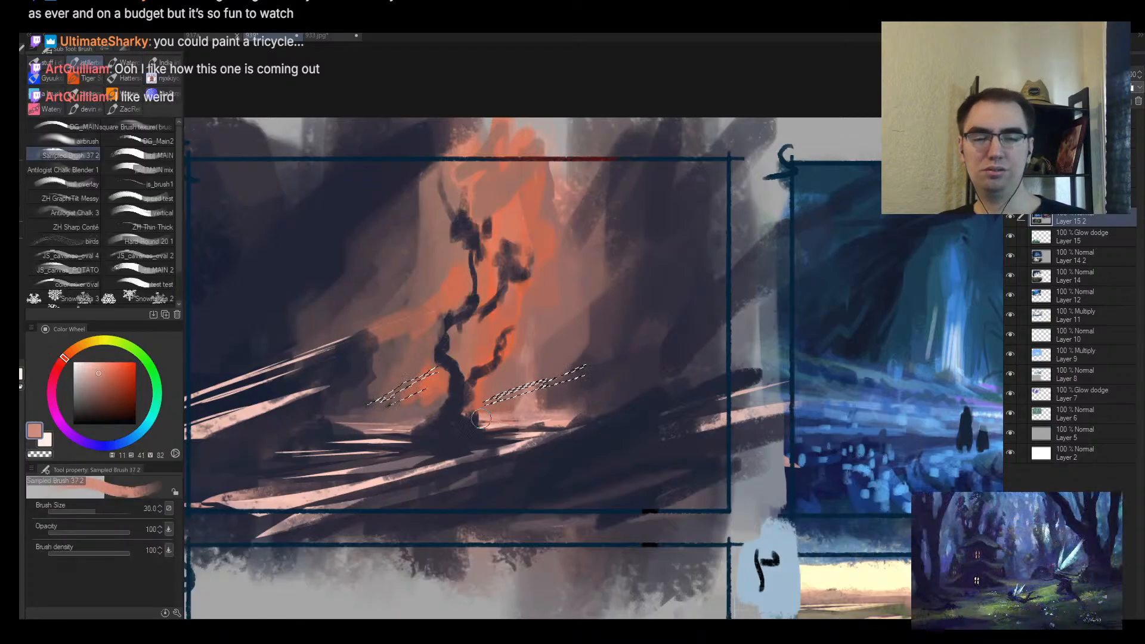
mouse_move(381, 393)
mouse_down()
mouse_move(486, 379)
mouse_move(448, 380)
mouse_move(557, 395)
mouse_move(586, 374)
mouse_up()
Step: Refine the small streaks beside the trunk with sampled brown and orange at brush size 8
alt+click(501, 403)
alt+click(519, 388)
key(bracketleft)
key(bracketleft)
key(bracketleft)
key(bracketleft)
key(bracketleft)
key(bracketleft)
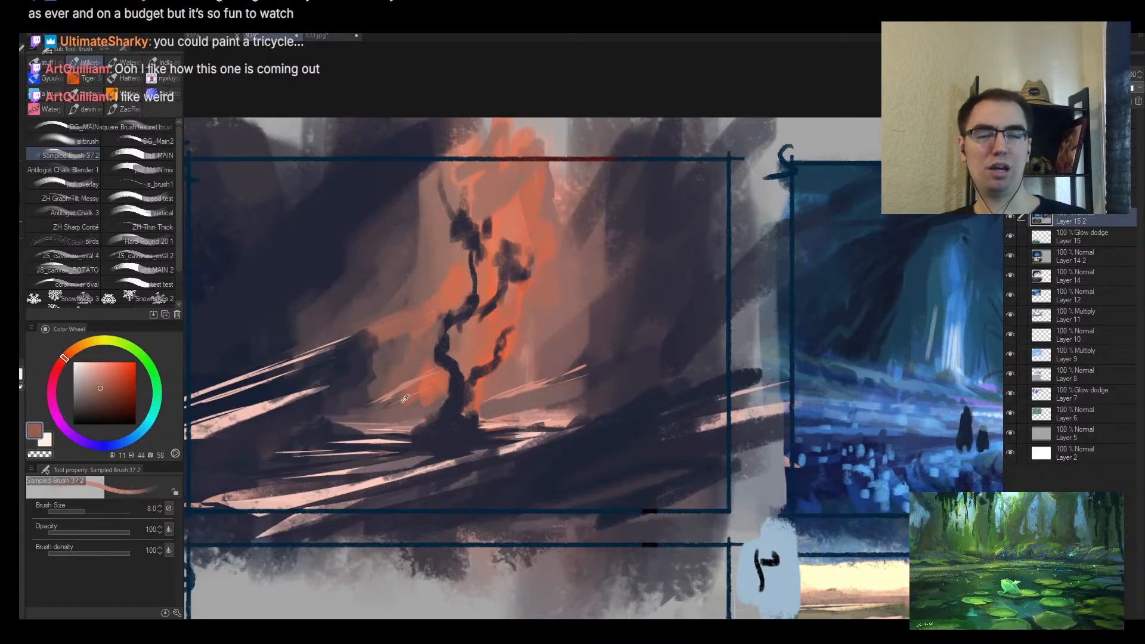
alt+click(416, 387)
alt+click(438, 385)
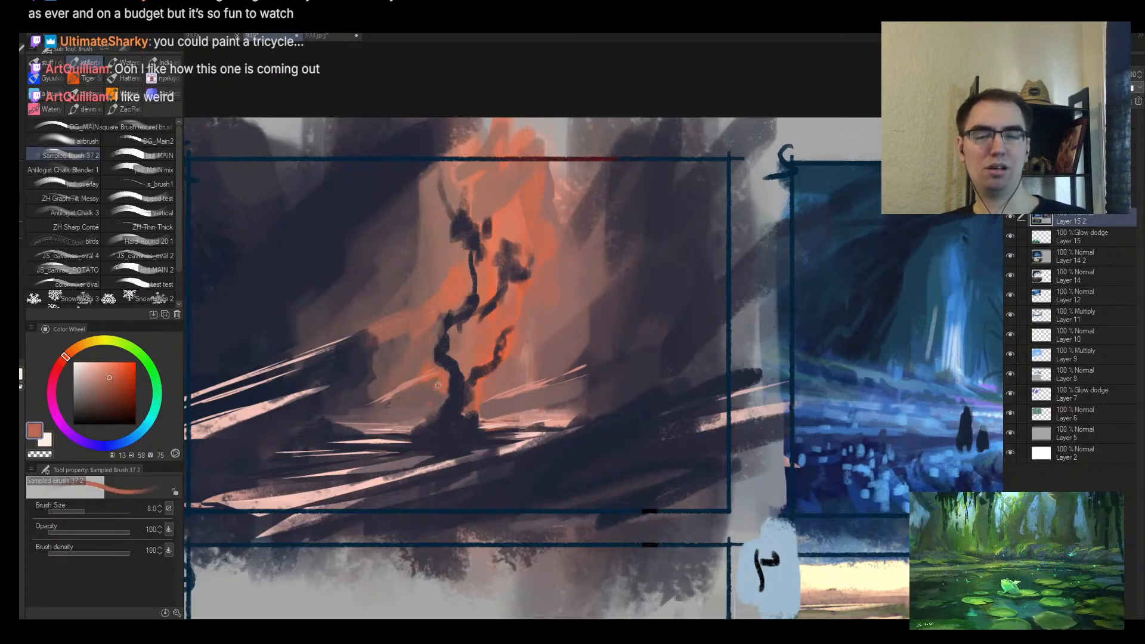
mouse_move(498, 398)
mouse_down()
mouse_move(468, 409)
mouse_move(484, 403)
mouse_up()
Step: Check the flipped composition, flip back and break up the small streak behind the tree with sampled dark and brown tones at brush size 10
key(h)
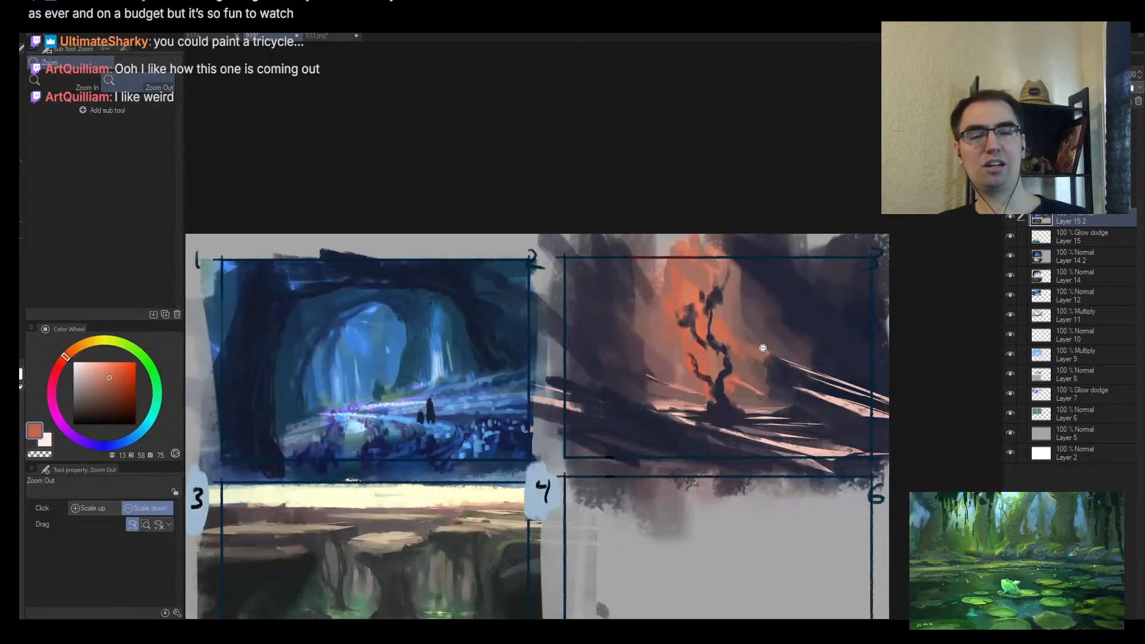
drag(810, 378, 633, 360)
key(h)
drag(729, 346, 584, 355)
key(b)
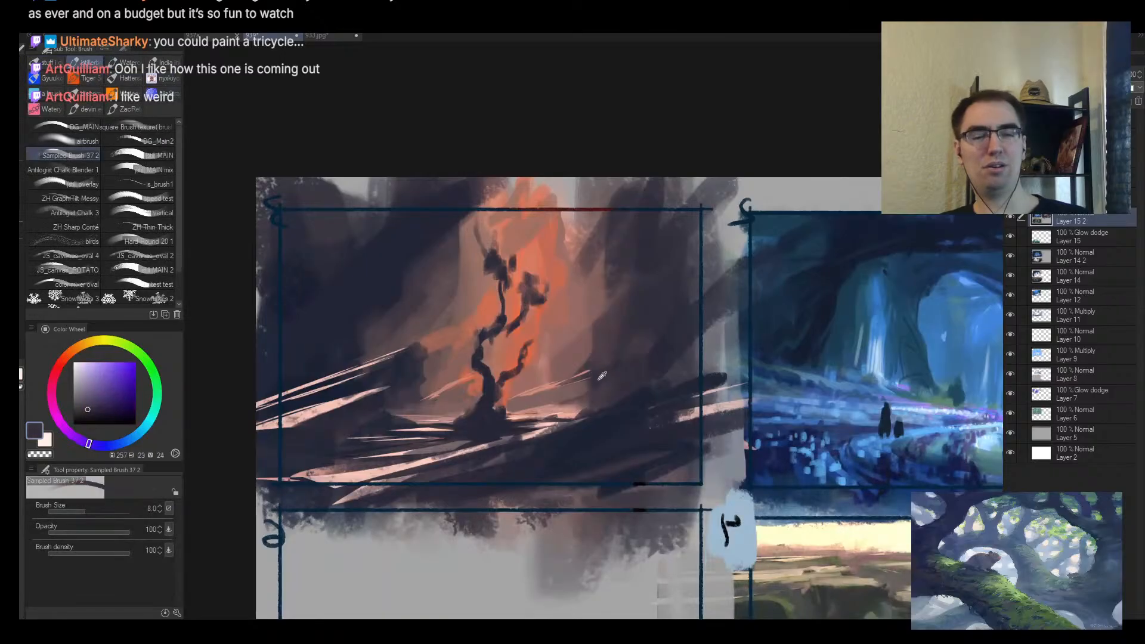
alt+click(534, 382)
mouse_move(550, 383)
mouse_down()
mouse_move(511, 402)
mouse_move(574, 379)
mouse_up()
key([)
alt+click(564, 408)
mouse_move(521, 403)
mouse_down()
mouse_move(589, 372)
mouse_move(518, 407)
mouse_up()
alt+click(544, 380)
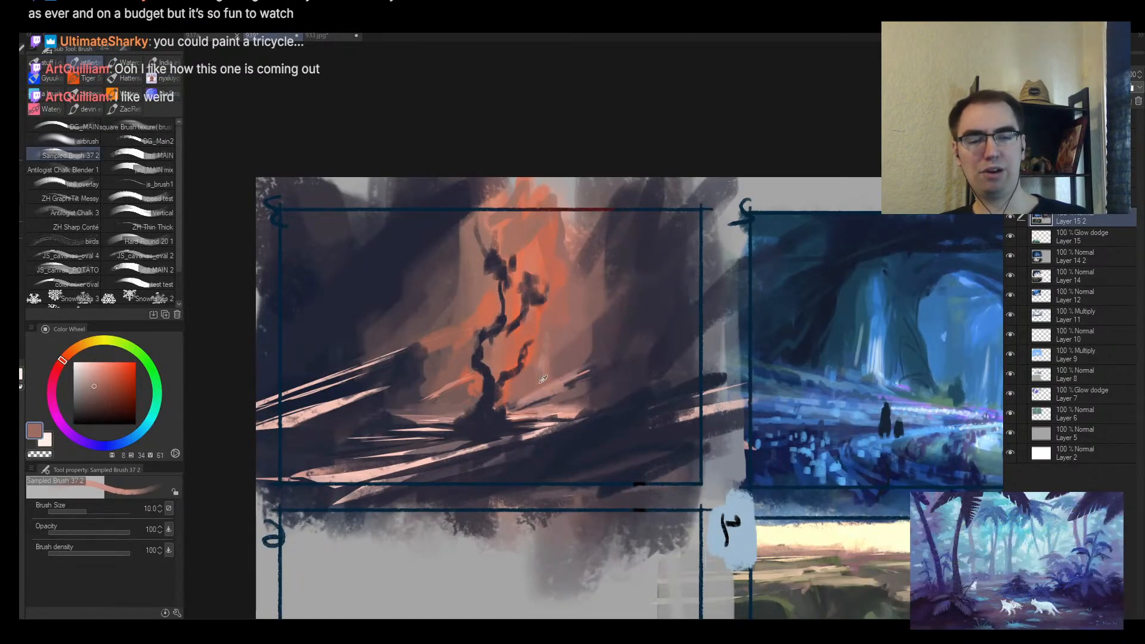
alt+click(518, 396)
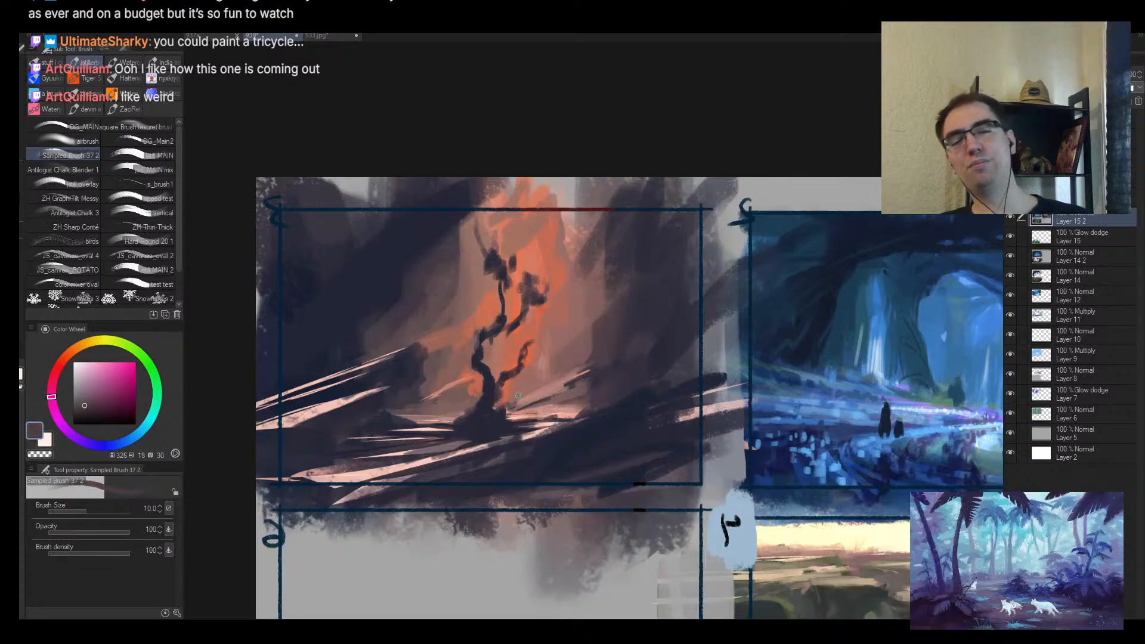
Step: Extend the orange glow beside the tree's lower branch at brush size 15, and review the whole sheet flipped
alt+click(540, 348)
key(])
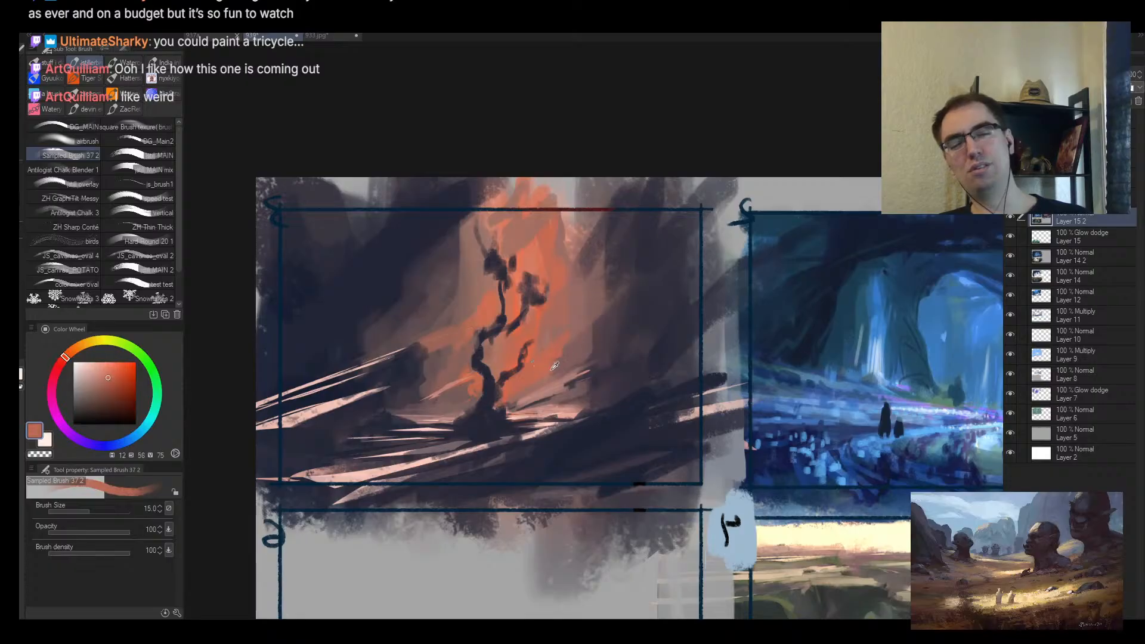
alt+click(572, 353)
alt+click(543, 373)
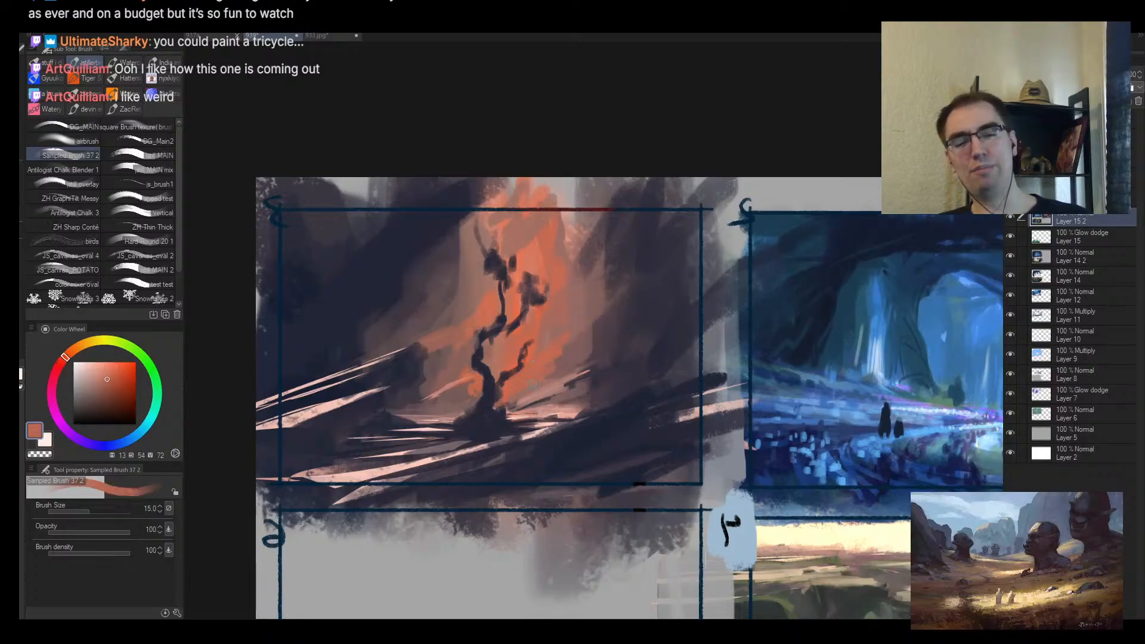
key(h)
alt+click(685, 358)
drag(718, 360, 473, 414)
click(473, 414)
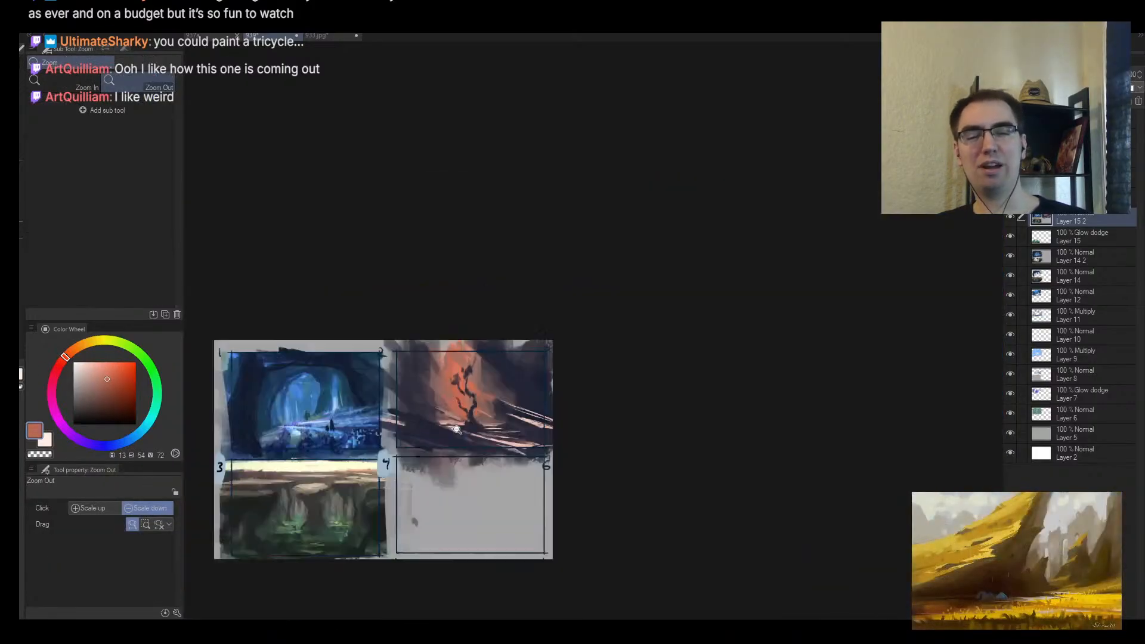
Step: Add diagonal orange strokes to the rock faces on both sides of the tree, using the sampled glow colour at brush sizes 15 to 40
scroll(495, 399, up, 2)
key(b)
alt+click(518, 386)
alt+click(497, 335)
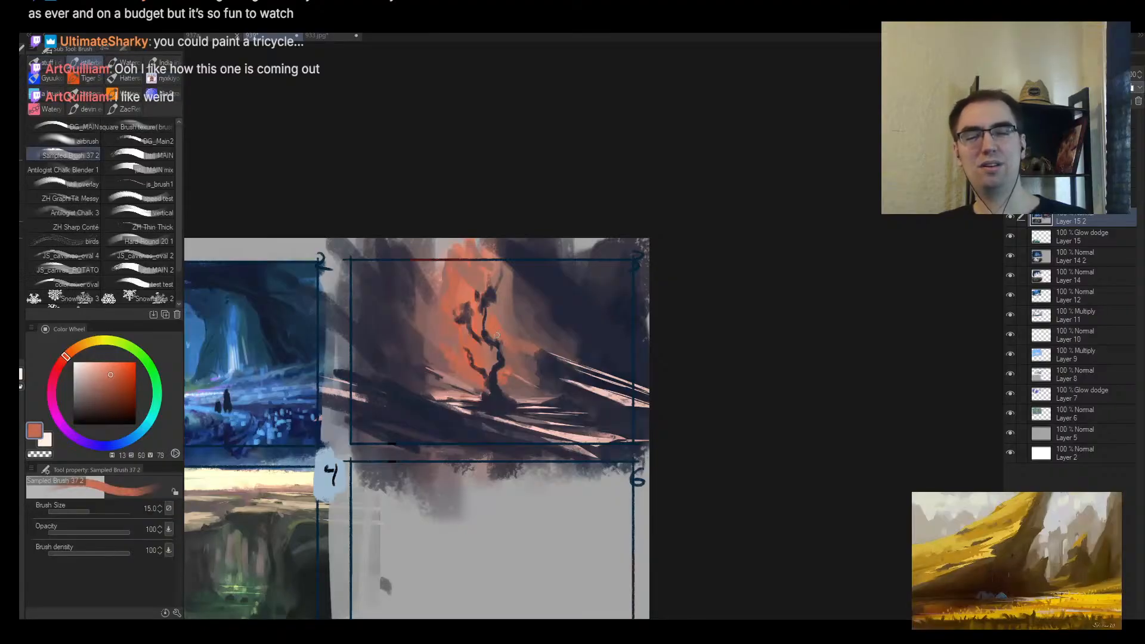
drag(510, 288, 519, 304)
key(bracketright)
key(bracketright)
key(bracketright)
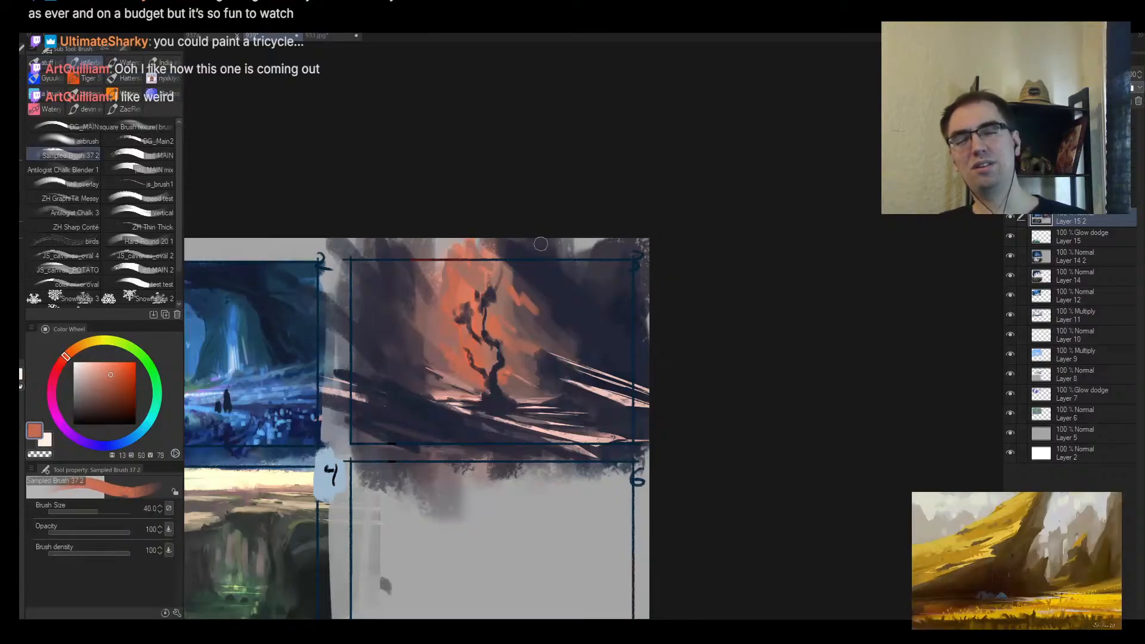
key(h)
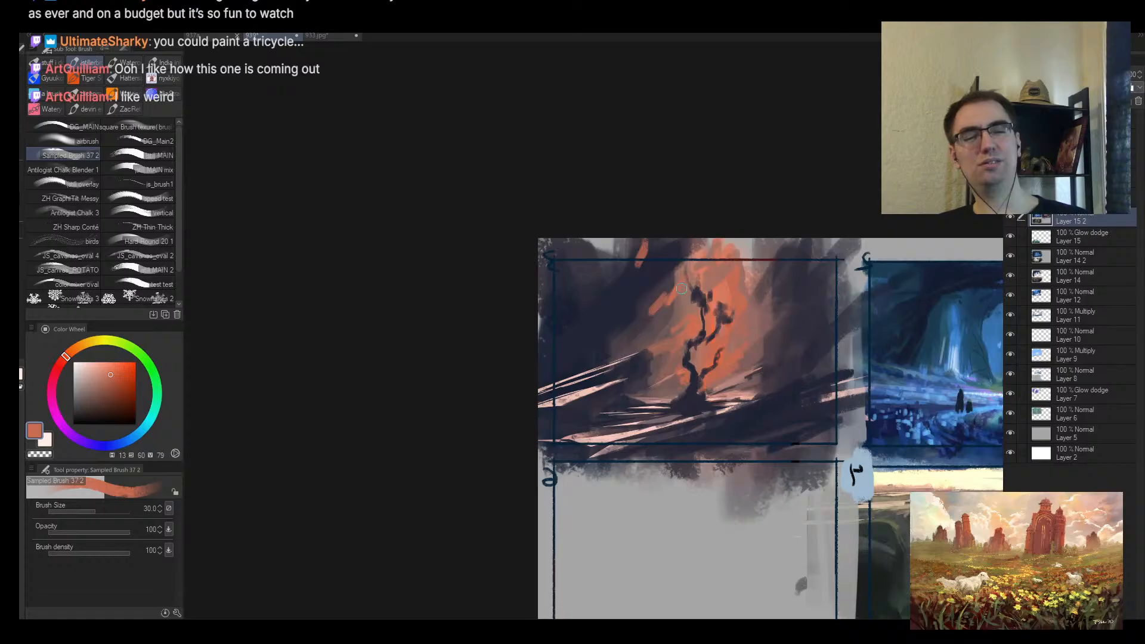
mouse_move(782, 305)
mouse_down()
mouse_move(800, 276)
mouse_move(682, 321)
mouse_up()
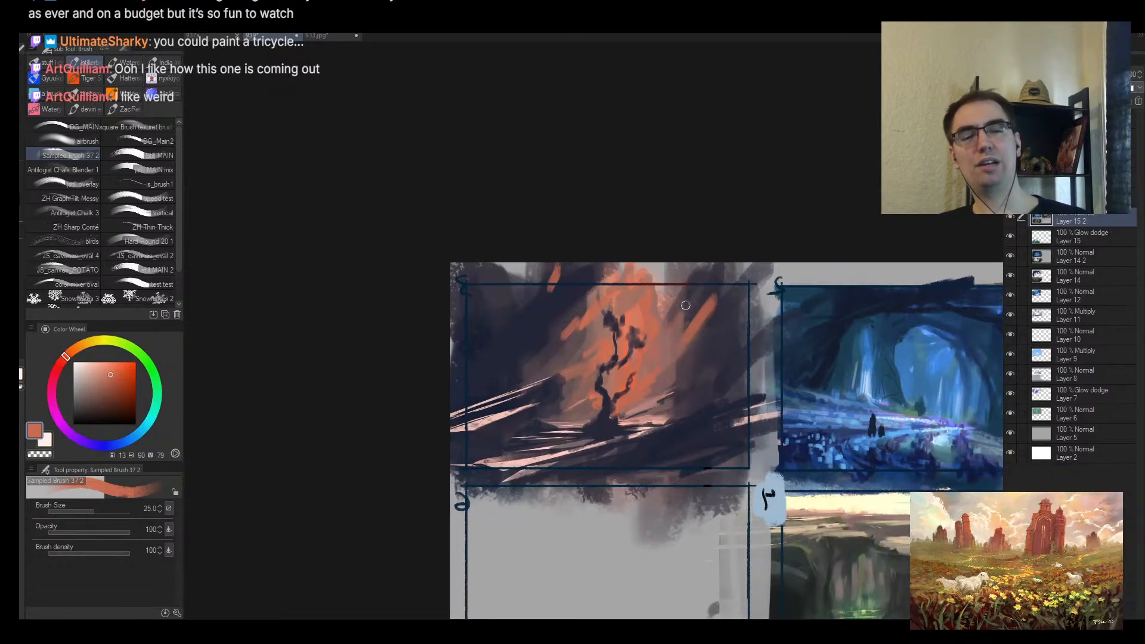
Step: Blend the area between the glow and the outer orange streaks with sampled muted brown at brush size 70
alt+click(661, 328)
key(bracketright)
alt+click(681, 292)
key(bracketright)
key(bracketright)
key(bracketright)
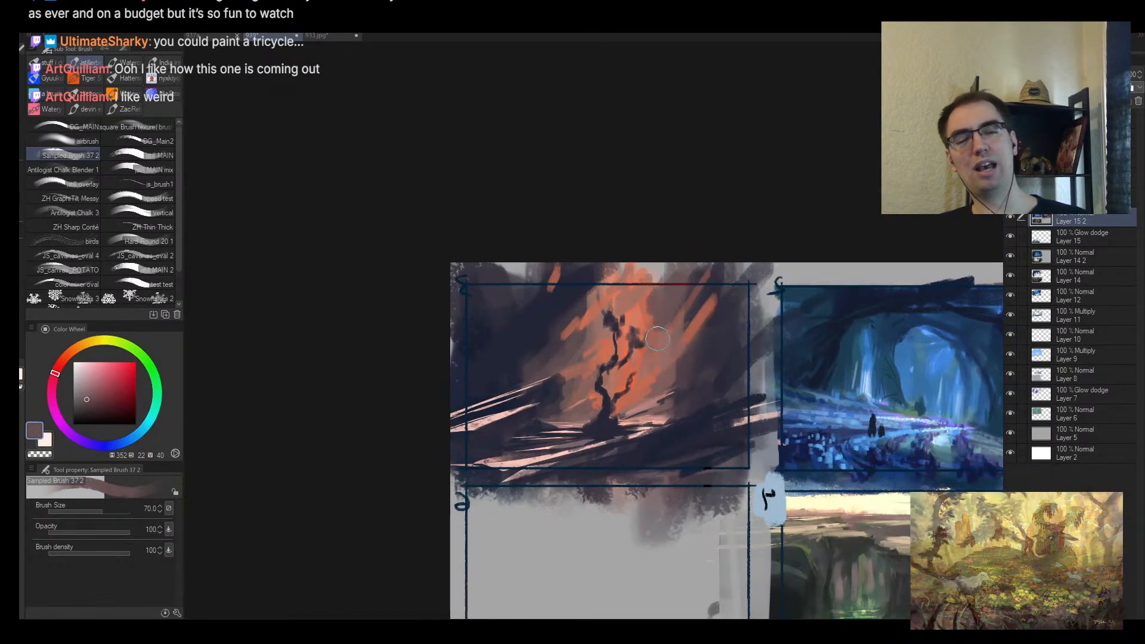
alt+click(640, 374)
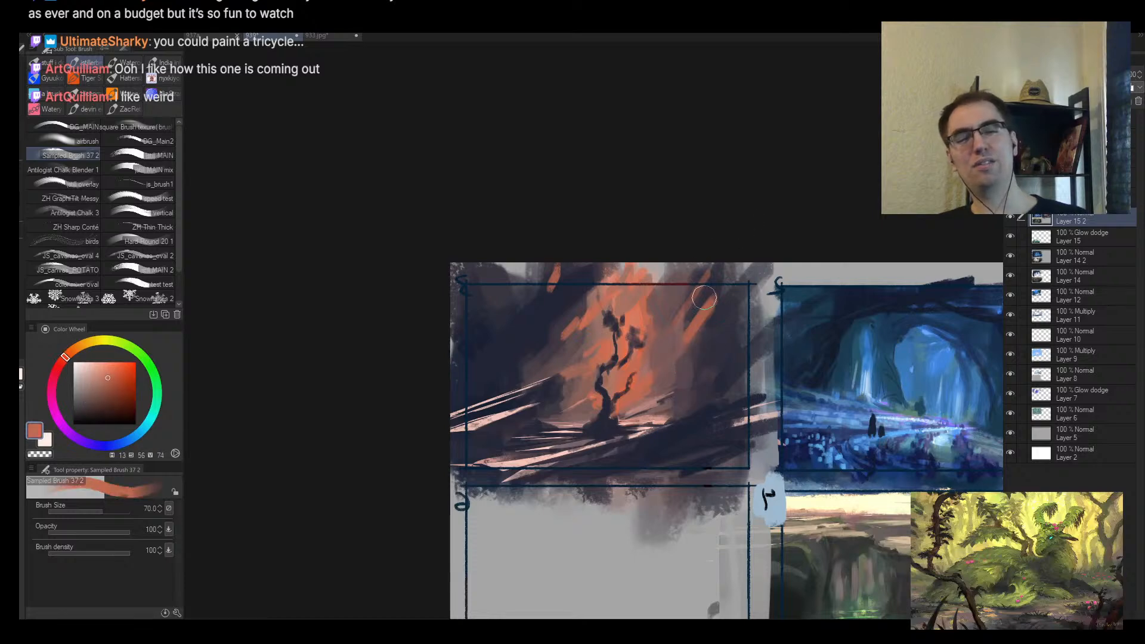
Step: Paint thinner diagonal orange streaks across the rock wall beside the tree at brush sizes 17 to 30
key(bracketleft)
key(bracketleft)
key(bracketleft)
key(bracketleft)
key(bracketleft)
key(bracketleft)
key(bracketleft)
scroll(674, 358, up, 2)
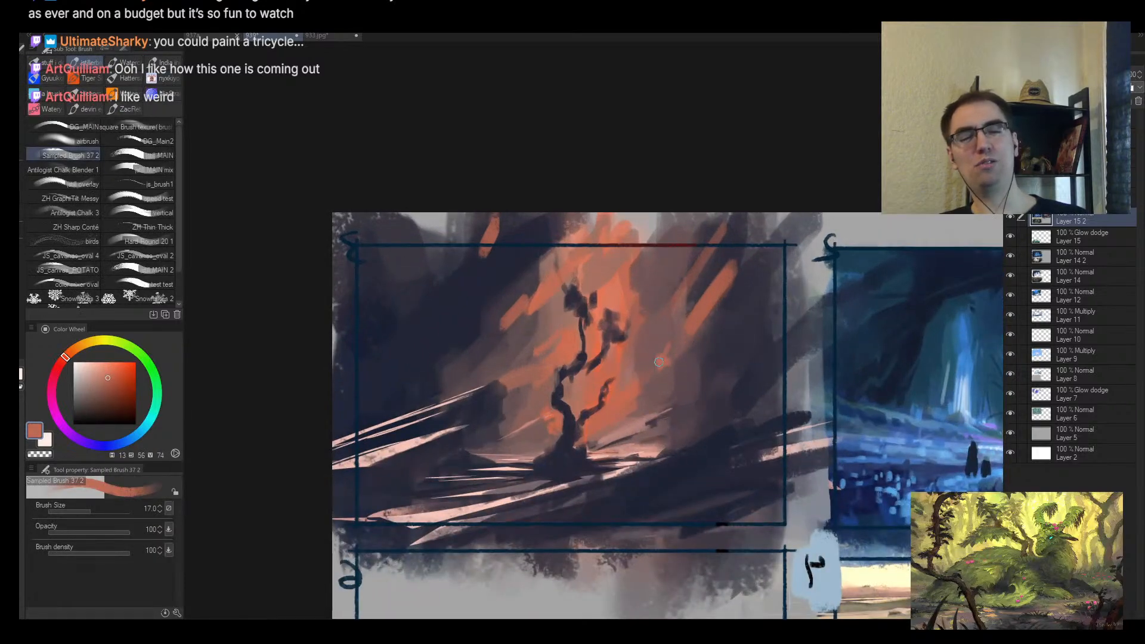
key(bracketright)
key(bracketright)
key(bracketright)
drag(706, 379, 748, 285)
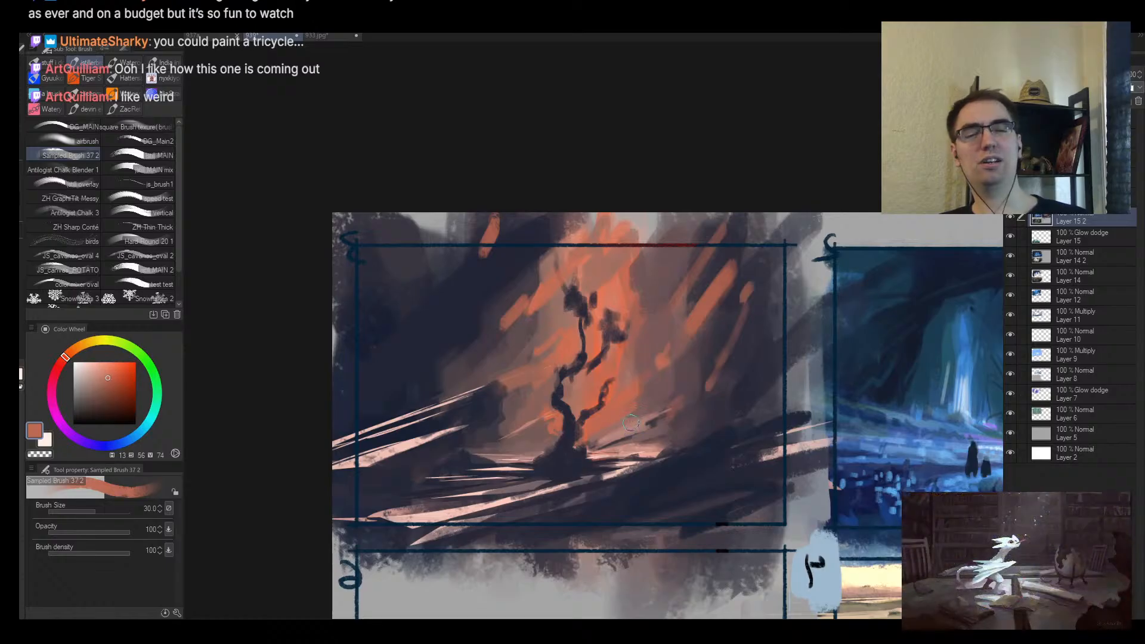
Step: Break up the glow around the tree's crown with sampled brown and lighter orange strokes at brush sizes 30 and 25
alt+click(655, 395)
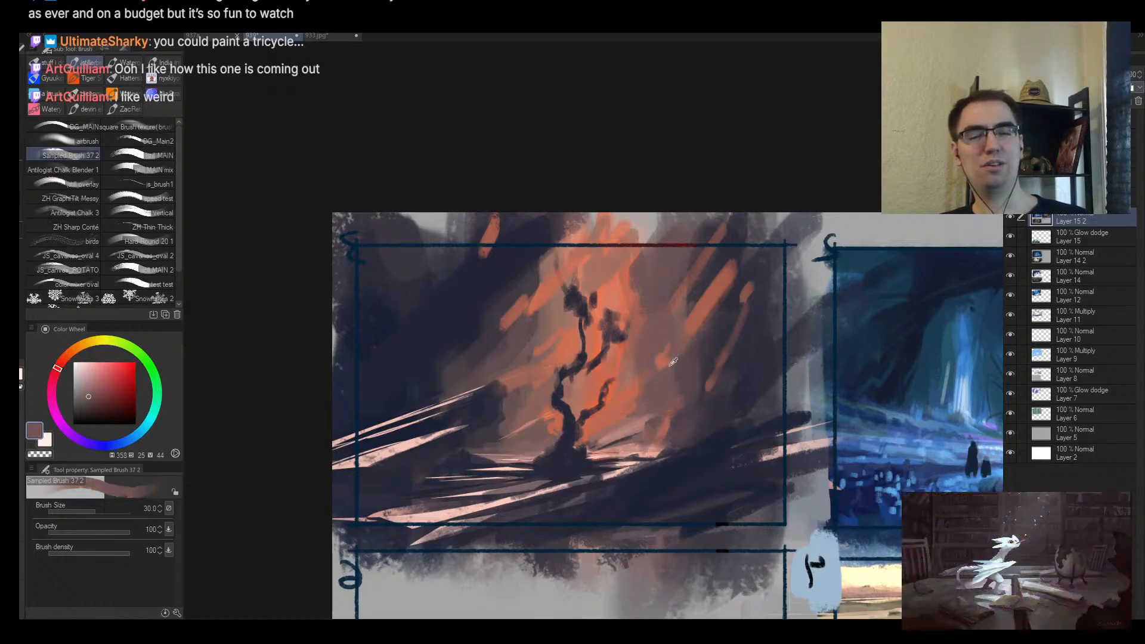
alt+click(632, 297)
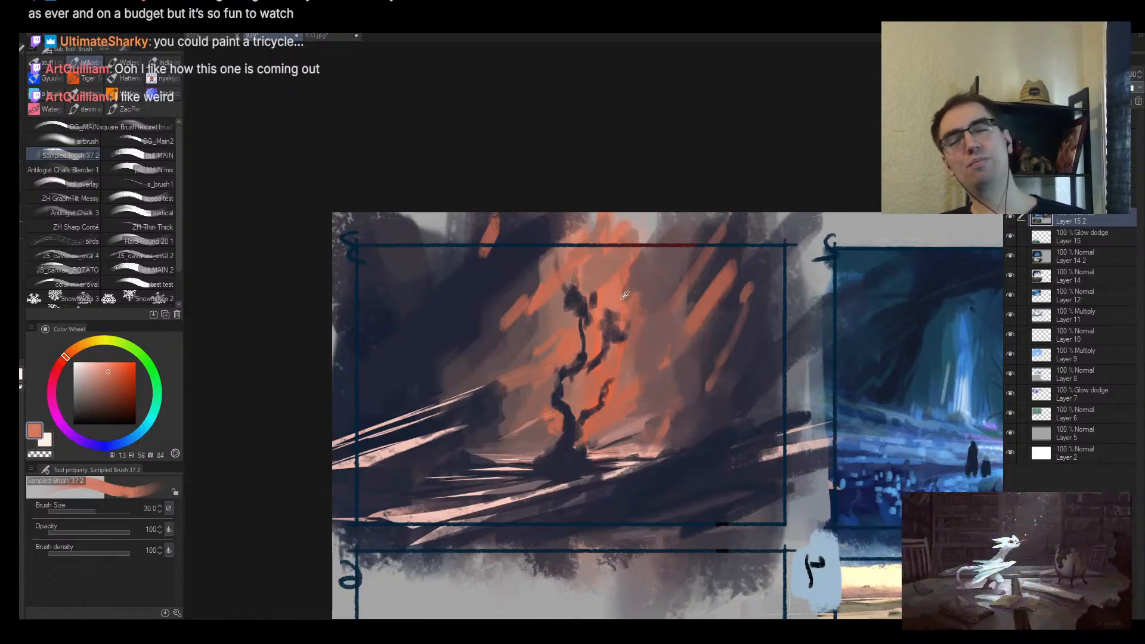
alt+click(621, 296)
key(bracketleft)
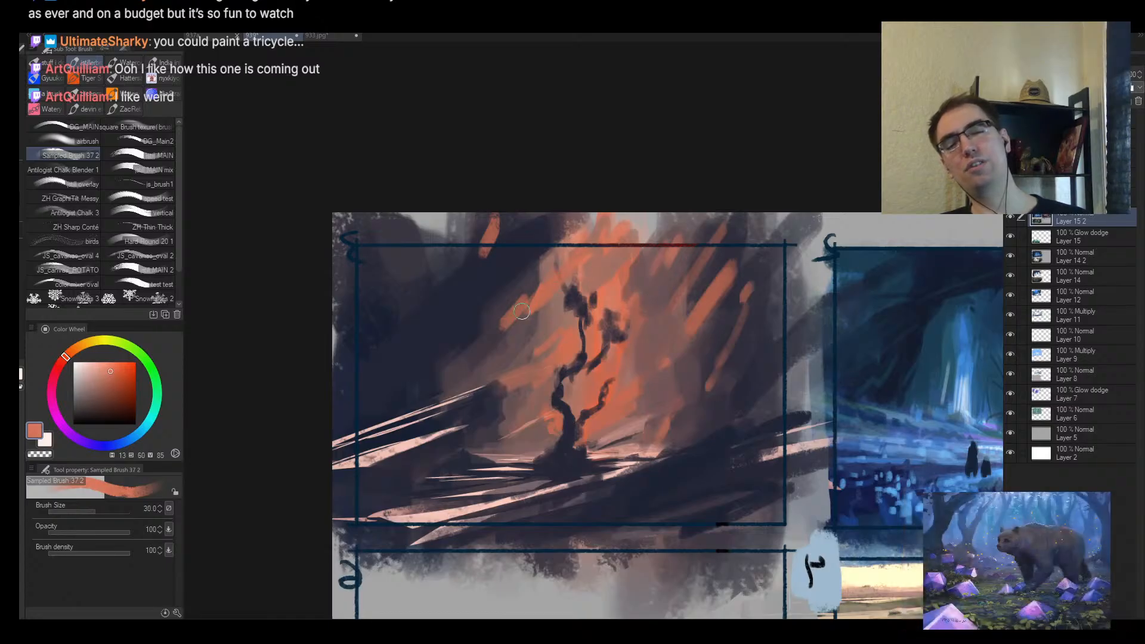
key(bracketleft)
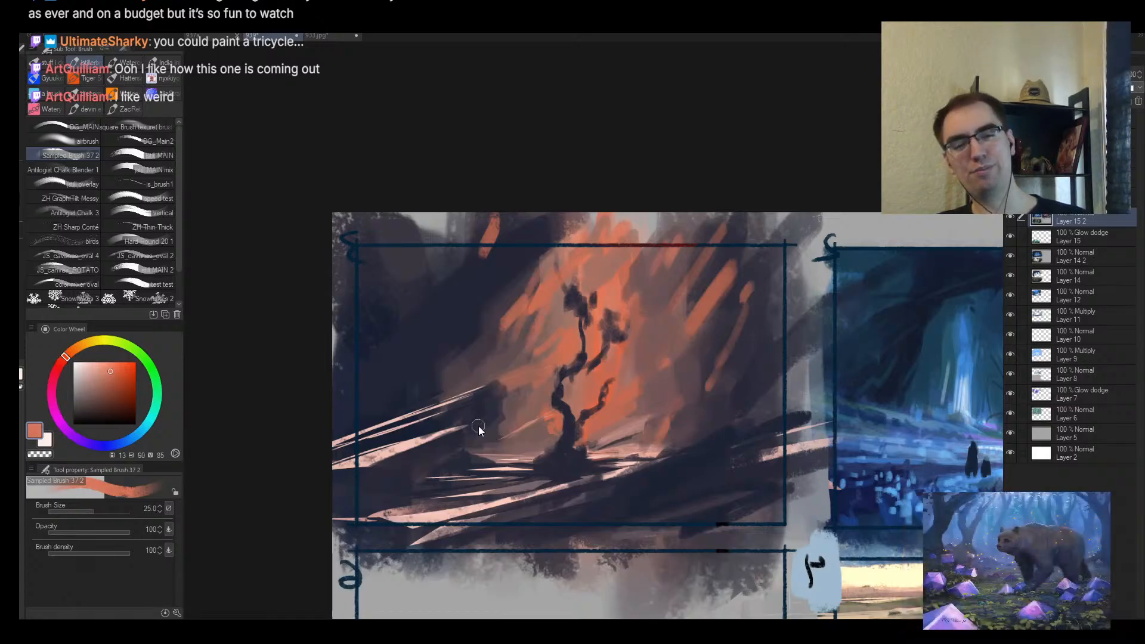
Step: Flip the canvas back and soften the orange streaks on the rock wall with sampled purplish browns at brush size 70
key(h)
key(alt+space)
drag(704, 358, 662, 412)
drag(735, 374, 750, 333)
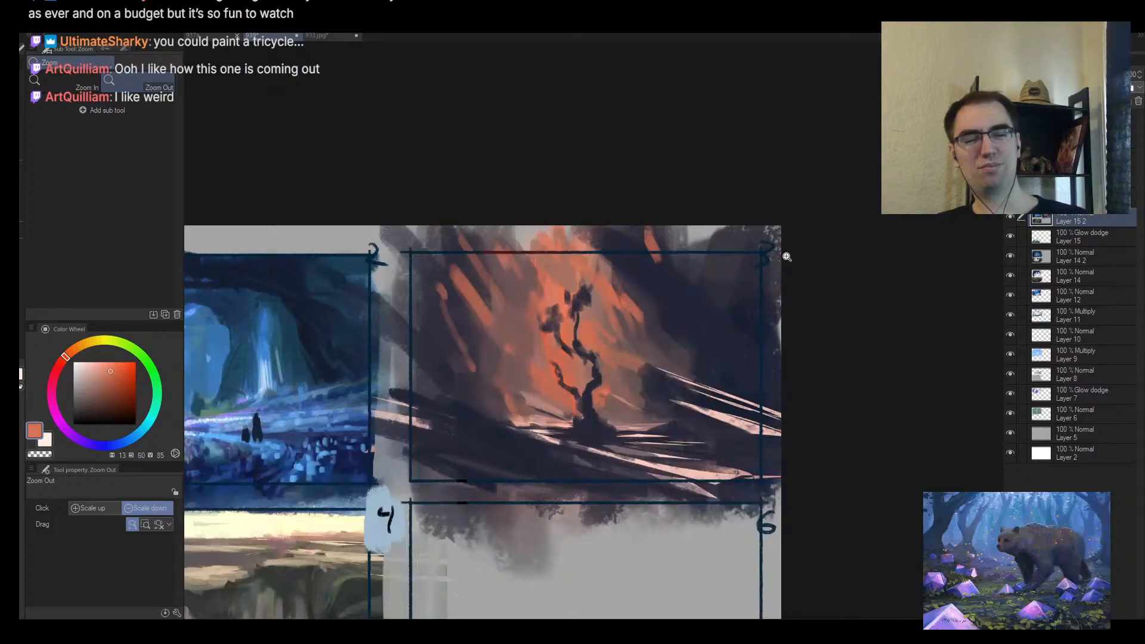
alt+click(494, 347)
key(bracketright)
key(bracketright)
key(bracketright)
key(bracketright)
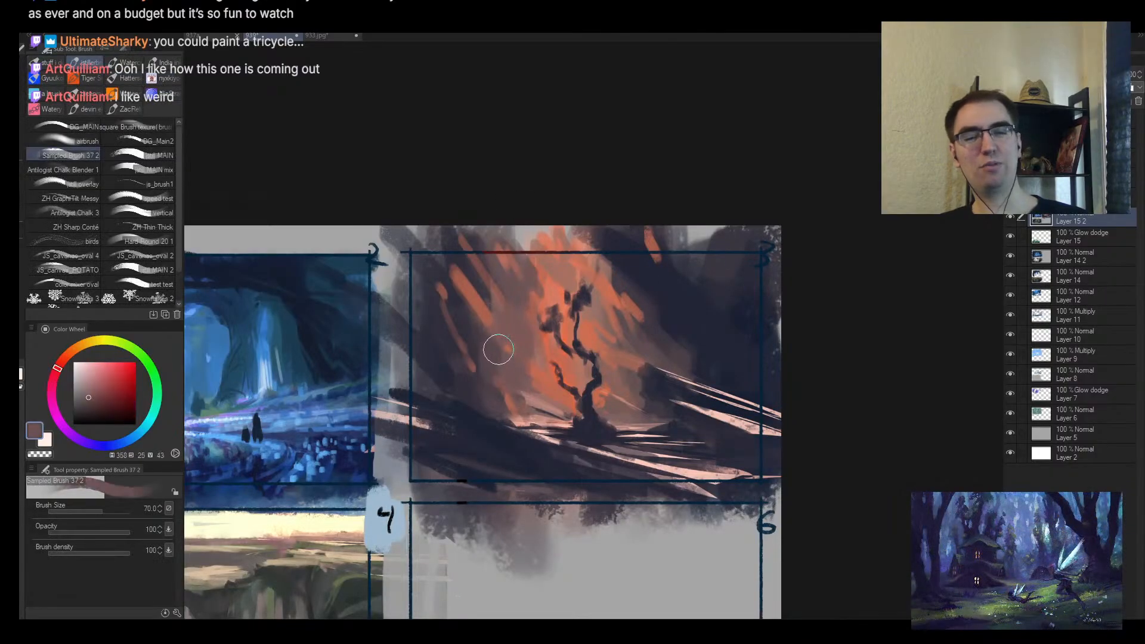
alt+click(491, 356)
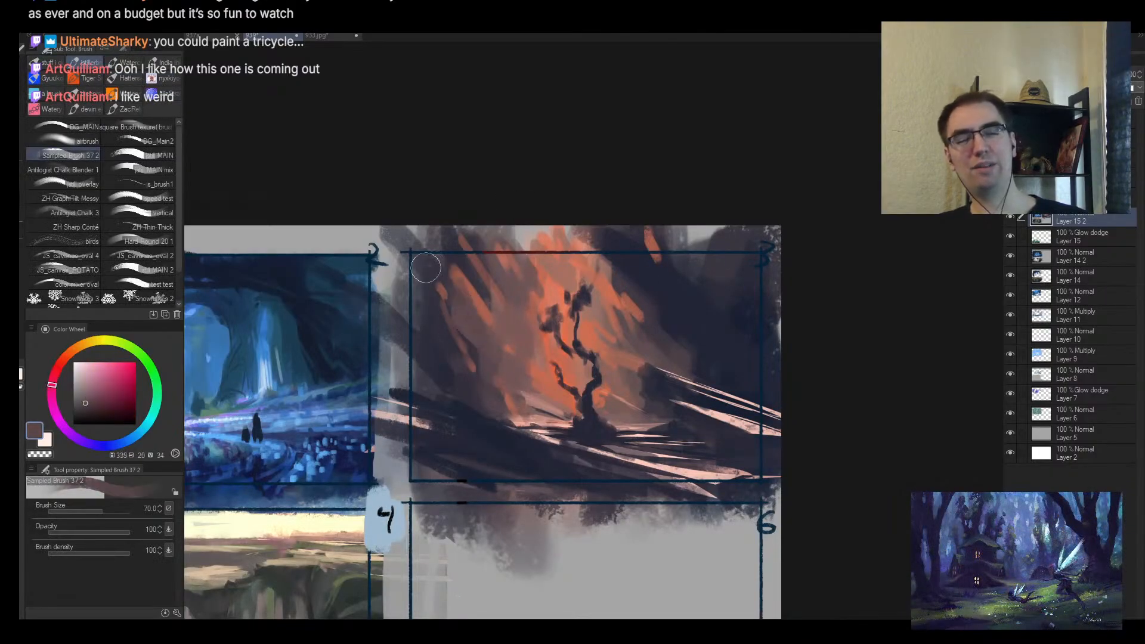
Step: Darken the rocks flanking the glow with sampled dark blue at brush sizes 70 and 30, and flip the canvas to check
alt+click(474, 314)
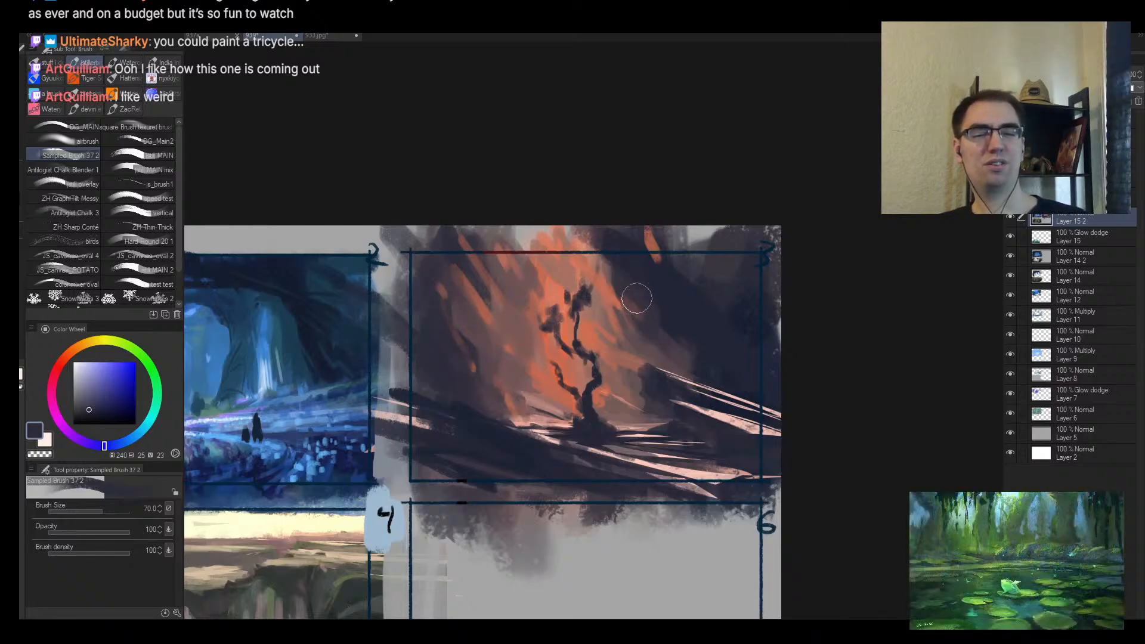
drag(652, 350, 685, 363)
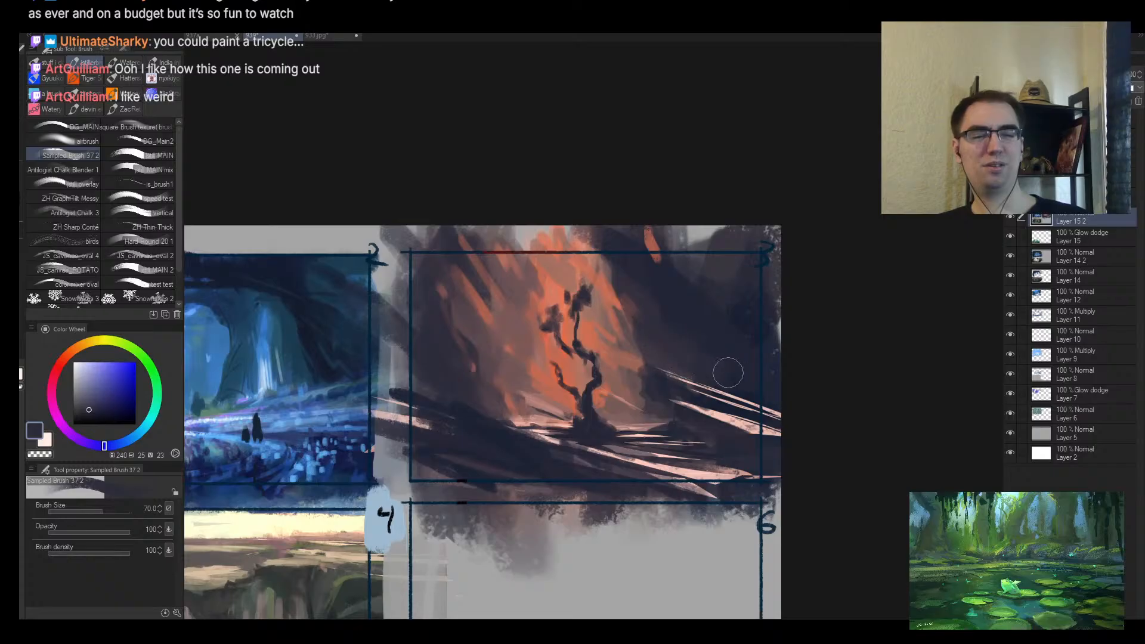
key(bracketleft)
key(bracketleft)
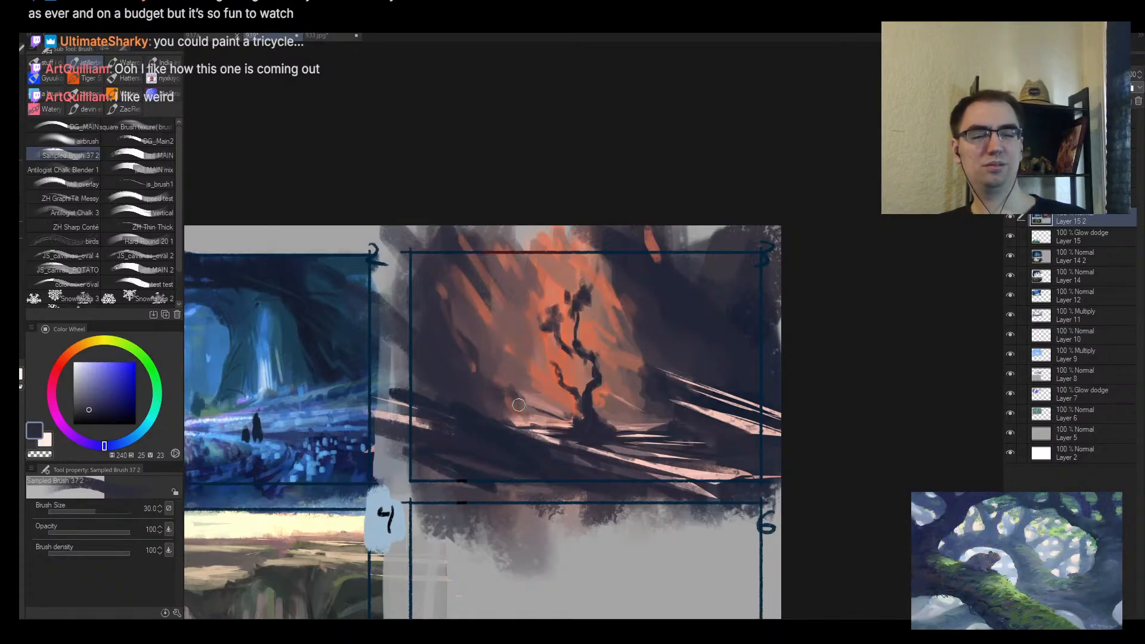
key(h)
key(alt+space)
mouse_move(668, 404)
mouse_down()
mouse_move(716, 378)
mouse_move(707, 344)
mouse_up()
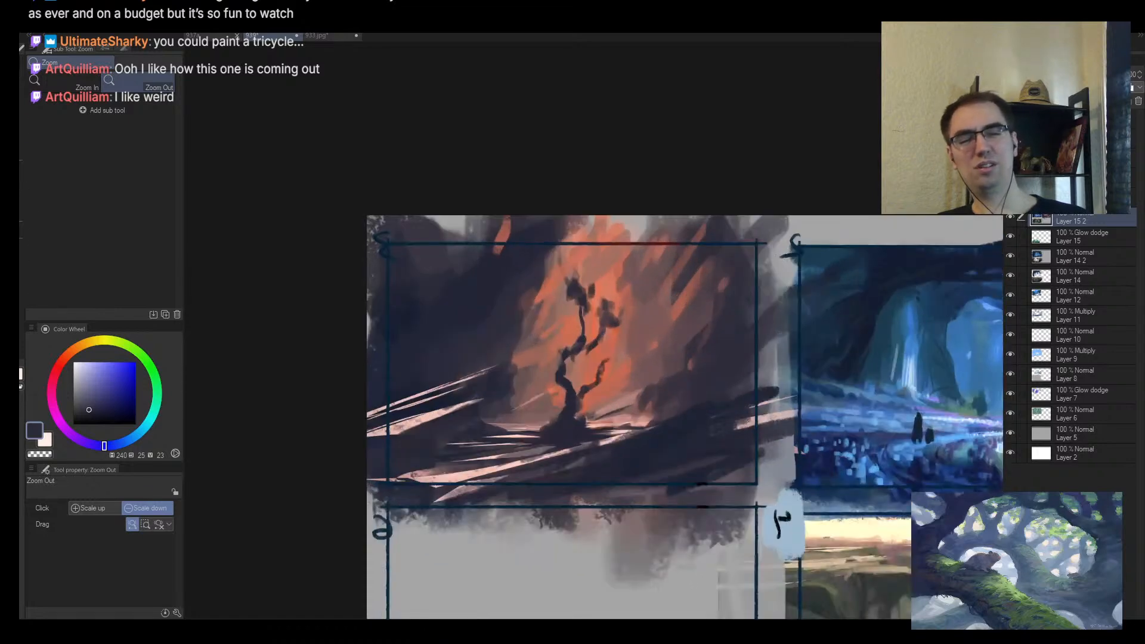
Step: Try a broad dark blue stroke over the pale streaks at the picture's edge at brush size 100, and undo it
key(bracketright)
key(bracketright)
alt+click(429, 439)
key(bracketright)
key(bracketright)
key(bracketright)
drag(423, 418, 405, 328)
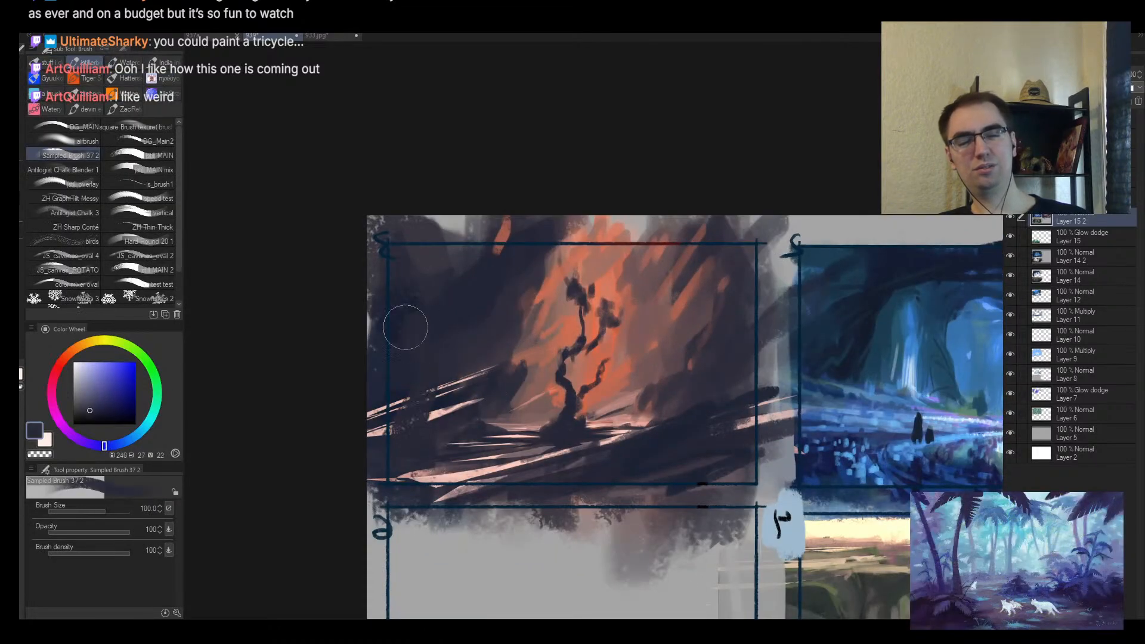
key(ctrl+z)
Step: Block in large near-black foreground rocks on both sides of the tree, starting at brush size 120
alt+click(423, 372)
key(bracketright)
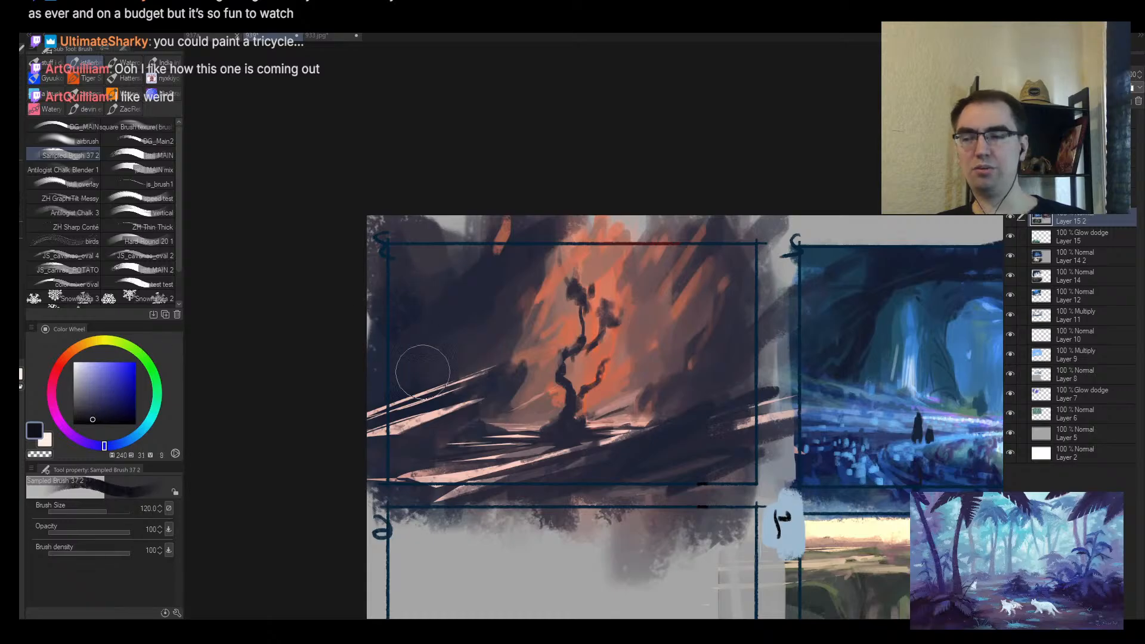
mouse_move(422, 372)
mouse_down()
mouse_move(415, 346)
mouse_move(351, 313)
mouse_move(418, 453)
mouse_move(384, 391)
mouse_move(409, 337)
mouse_move(444, 315)
mouse_move(384, 445)
mouse_move(418, 444)
mouse_move(458, 326)
mouse_move(412, 465)
mouse_move(446, 361)
mouse_move(467, 347)
mouse_move(407, 469)
mouse_move(423, 432)
mouse_move(385, 321)
mouse_move(414, 299)
mouse_move(453, 381)
mouse_move(426, 439)
mouse_move(523, 465)
mouse_move(656, 464)
mouse_move(628, 487)
mouse_move(587, 490)
mouse_move(665, 430)
mouse_move(660, 476)
mouse_move(680, 476)
mouse_move(669, 456)
mouse_move(709, 451)
mouse_move(724, 417)
mouse_move(735, 451)
mouse_move(710, 435)
mouse_move(695, 457)
mouse_move(705, 472)
mouse_move(750, 350)
mouse_move(659, 470)
mouse_move(697, 440)
mouse_move(734, 474)
mouse_move(618, 482)
mouse_move(643, 479)
mouse_up()
key(bracketright)
key(bracketleft)
key(bracketleft)
key(bracketleft)
key(bracketleft)
key(bracketleft)
key(bracketright)
Step: Refine the near-black foreground rocks at brush size 60, checking the silhouette in both canvas orientations
key(h)
key(bracketleft)
key(bracketleft)
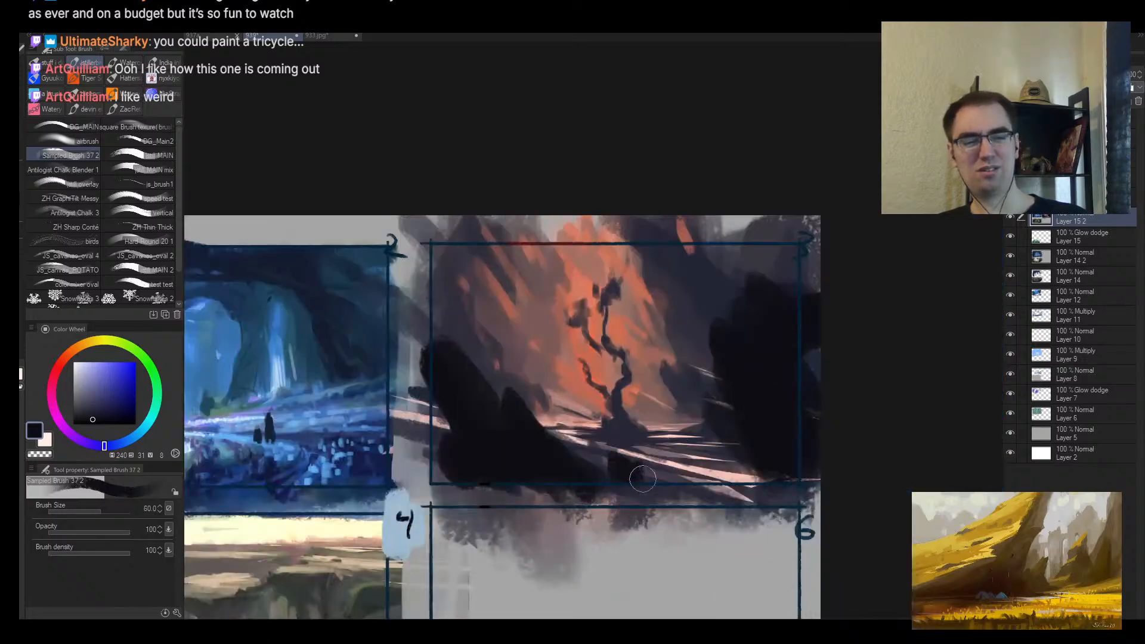
key(h)
key(ctrl+alt+space)
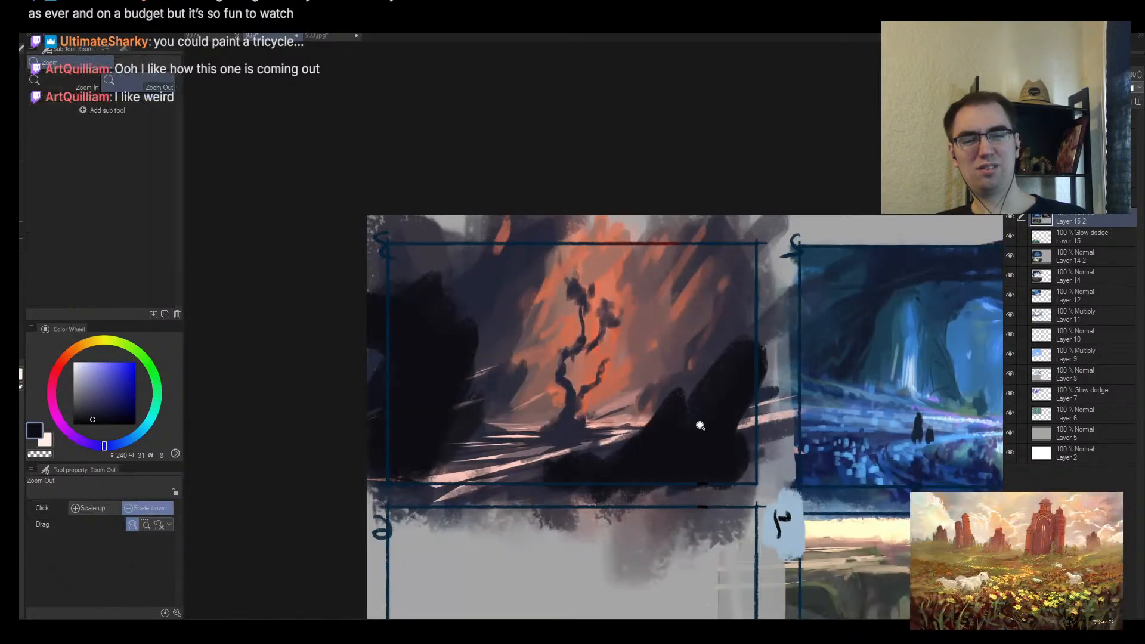
drag(700, 426, 667, 458)
drag(745, 427, 760, 365)
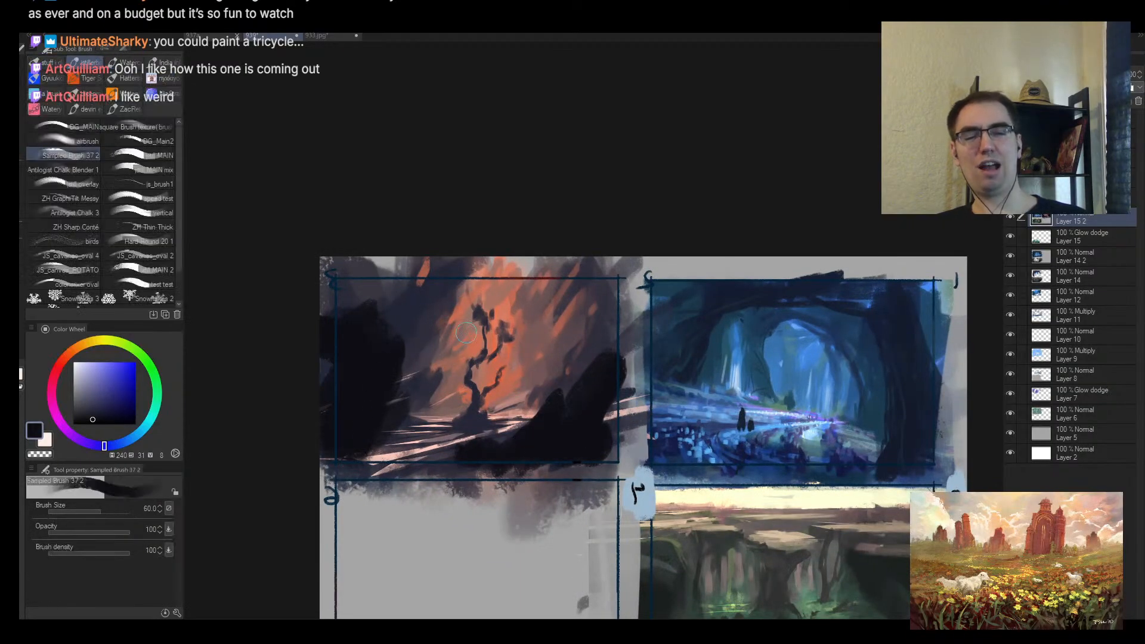
Step: Add sampled dark blue strokes to the rock wall above the jagged foreground rock at brush size 30
alt+click(352, 316)
key(bracketleft)
key(bracketleft)
key(bracketleft)
drag(562, 337, 571, 308)
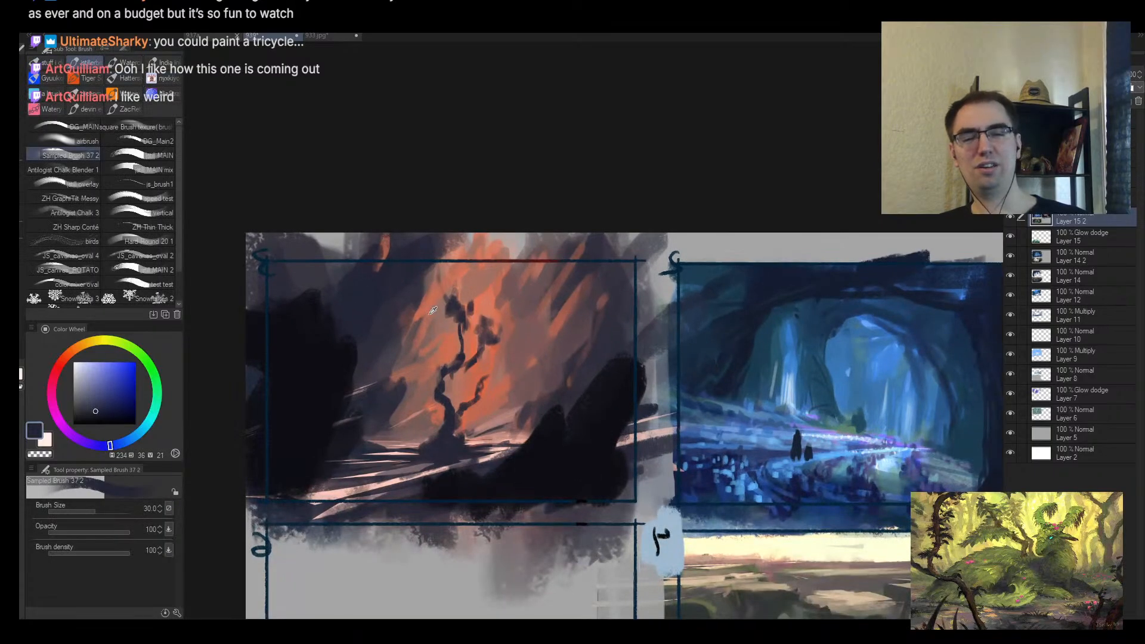
Step: Rework the glow's edge beside the large dark rock with sampled purple, orange and brown at brush size 40
alt+click(415, 331)
alt+click(391, 353)
key(bracketright)
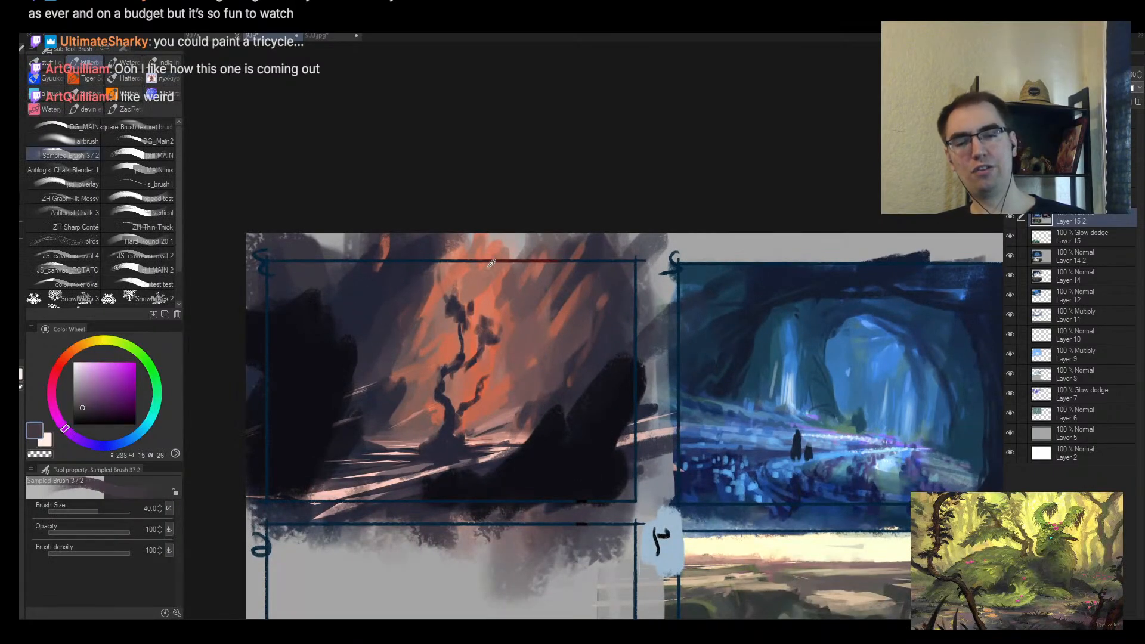
alt+click(425, 321)
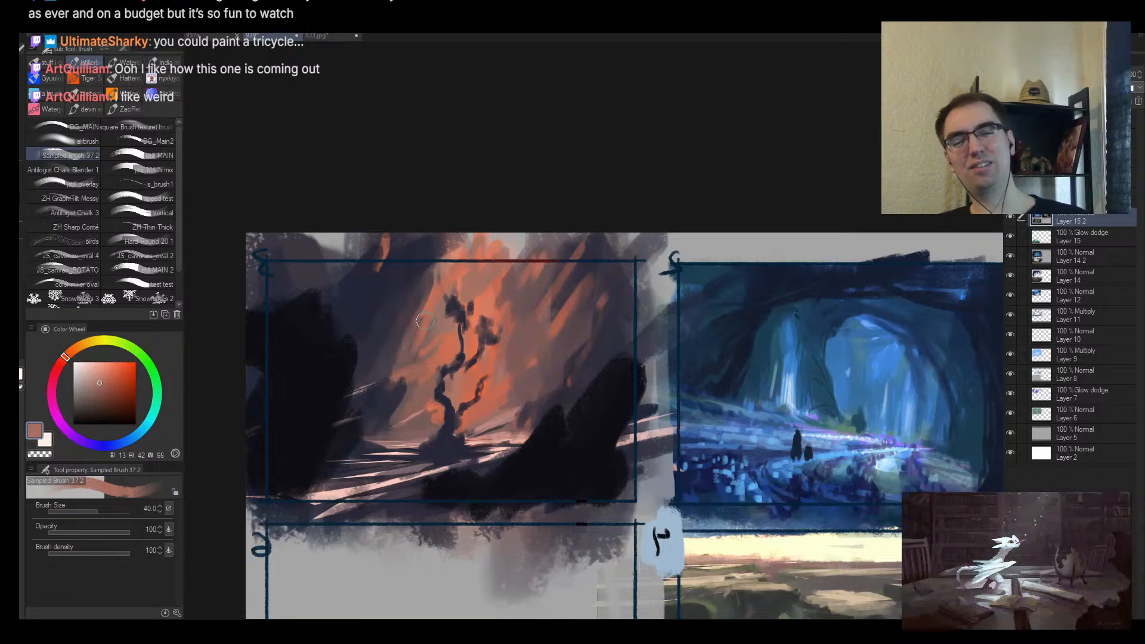
alt+click(451, 264)
alt+click(432, 280)
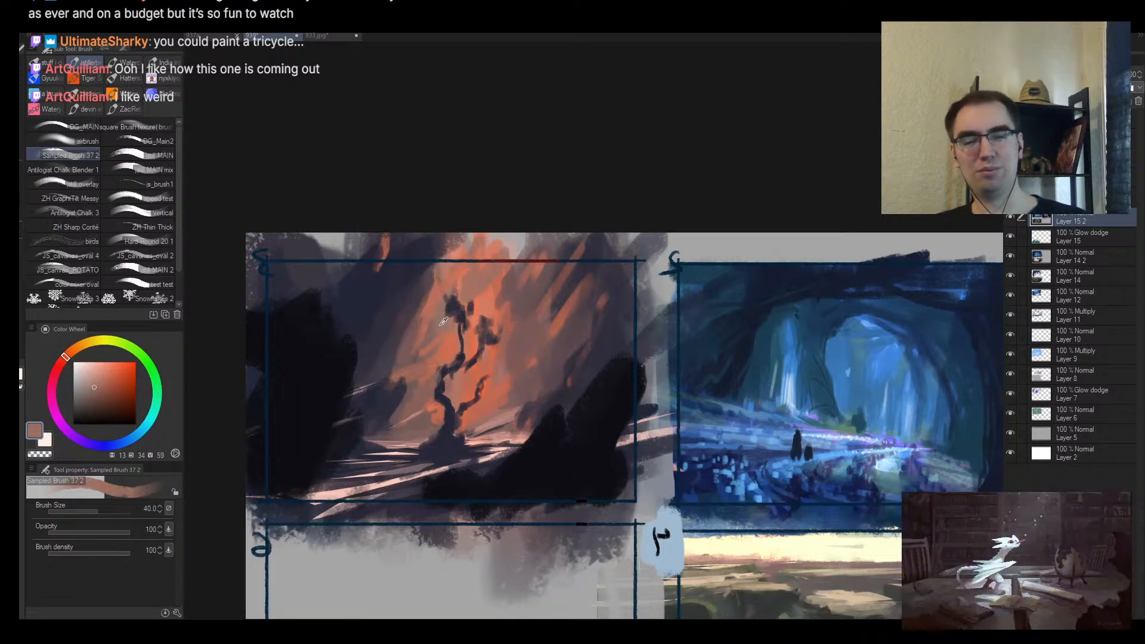
Step: Review the whole sheet, refine the rock walls around the glow with sampled browns and dark blues at brush size 40, and flip the canvas
key(ctrl+alt+space)
click(462, 338)
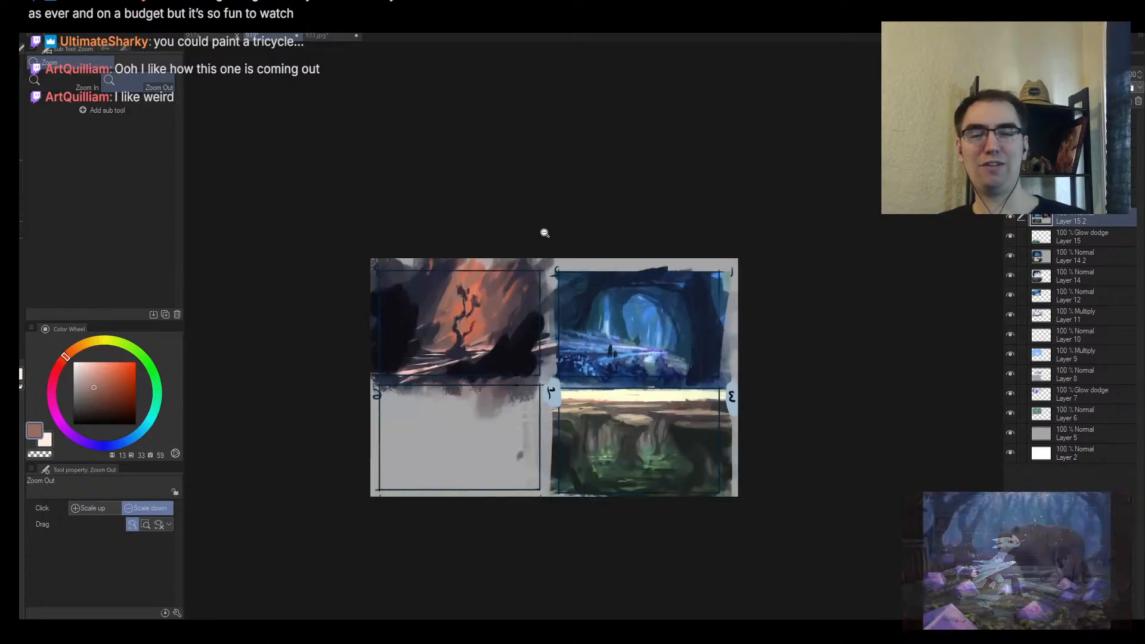
ctrl+click(472, 269)
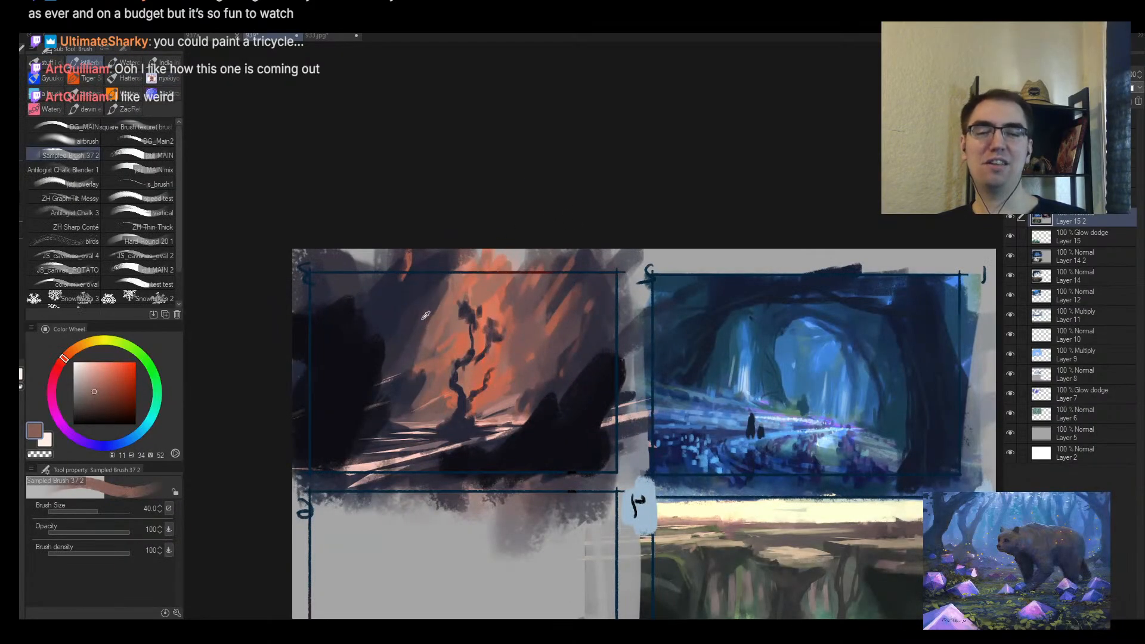
alt+click(419, 311)
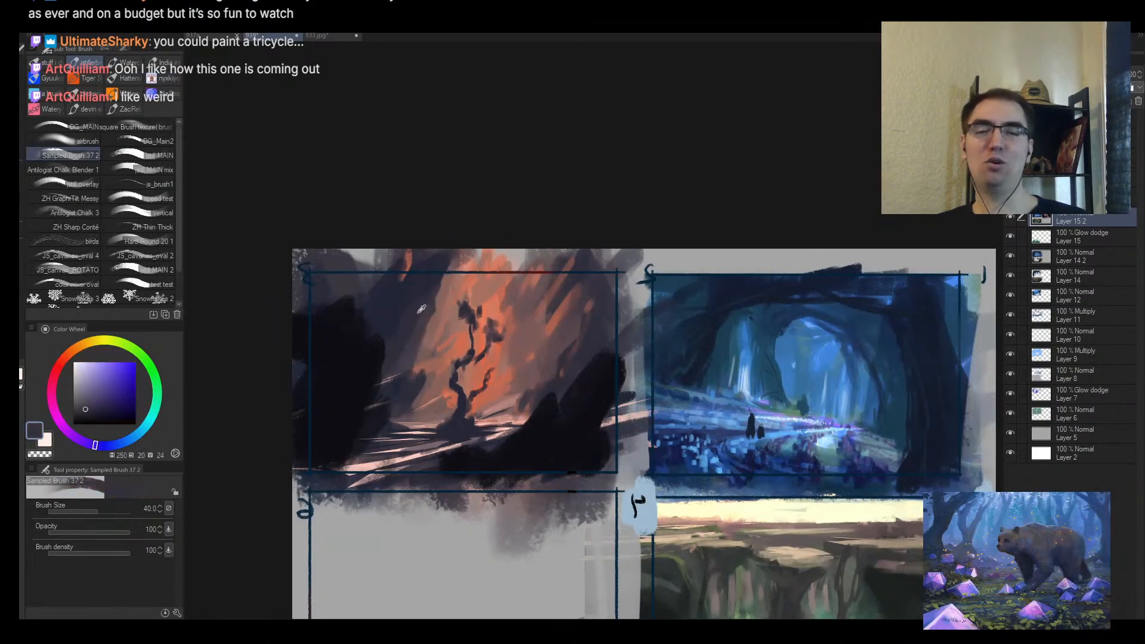
alt+click(561, 381)
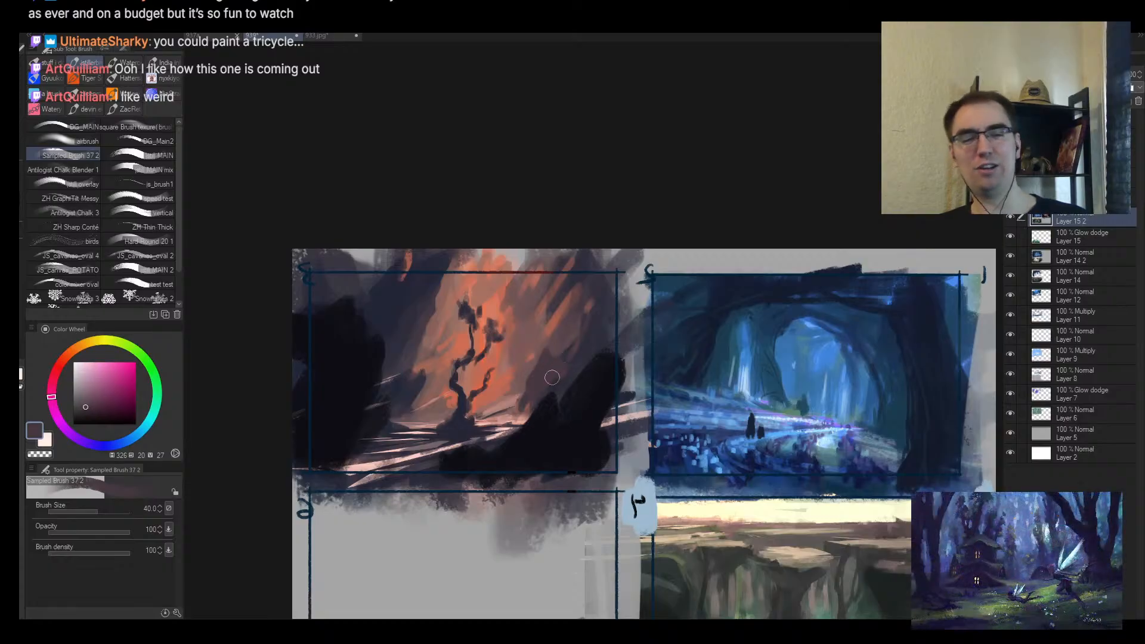
alt+click(552, 370)
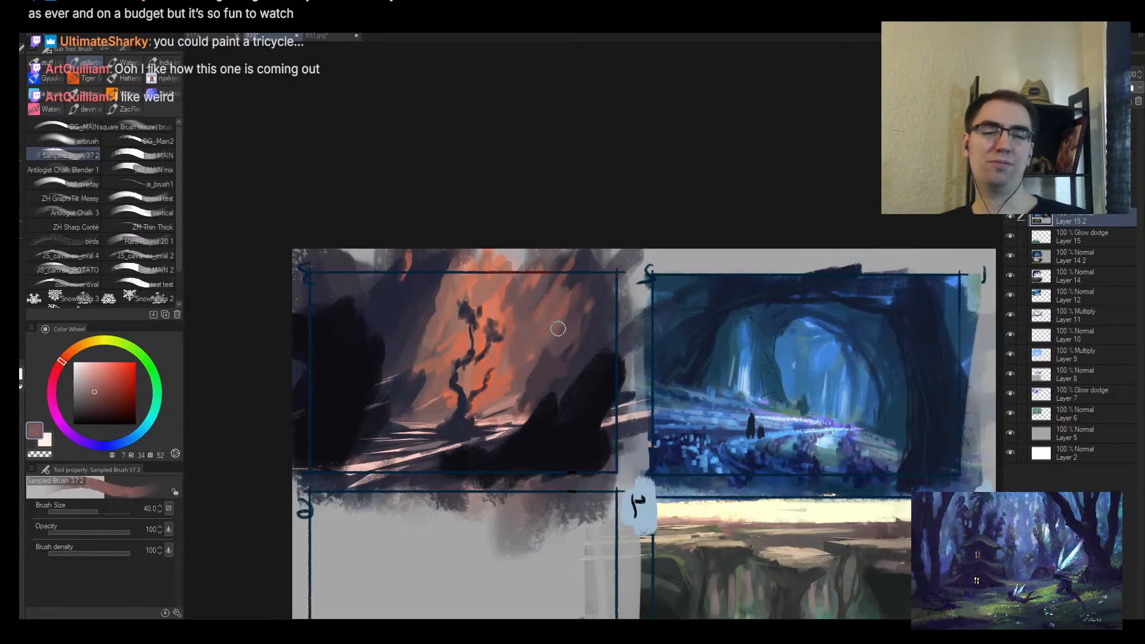
alt+click(569, 327)
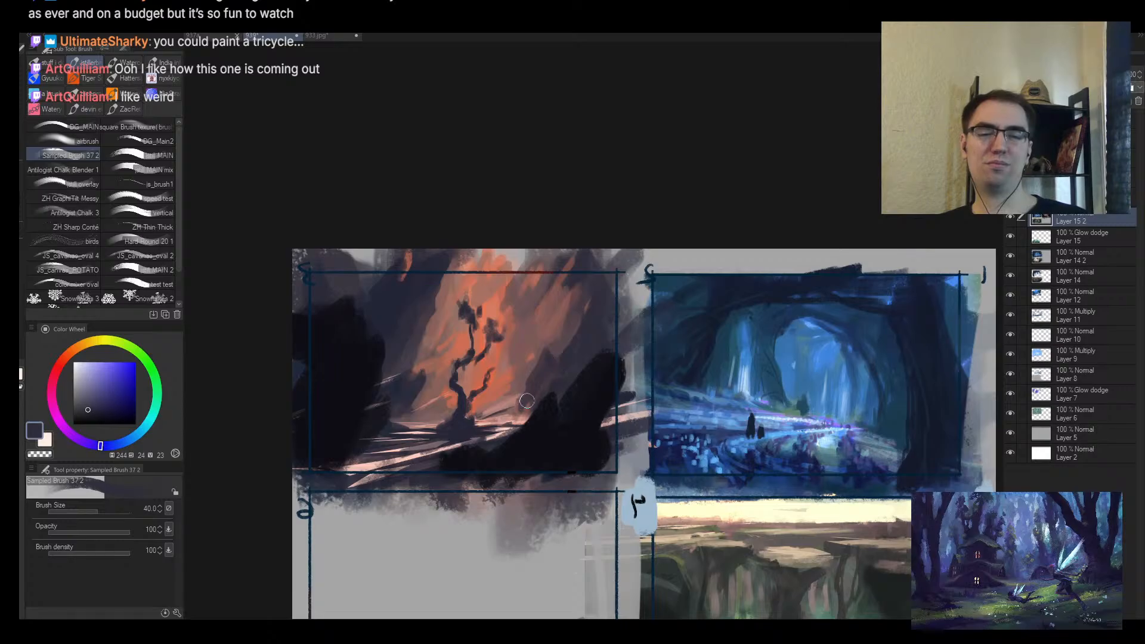
key(/)
drag(528, 405, 556, 358)
key(h)
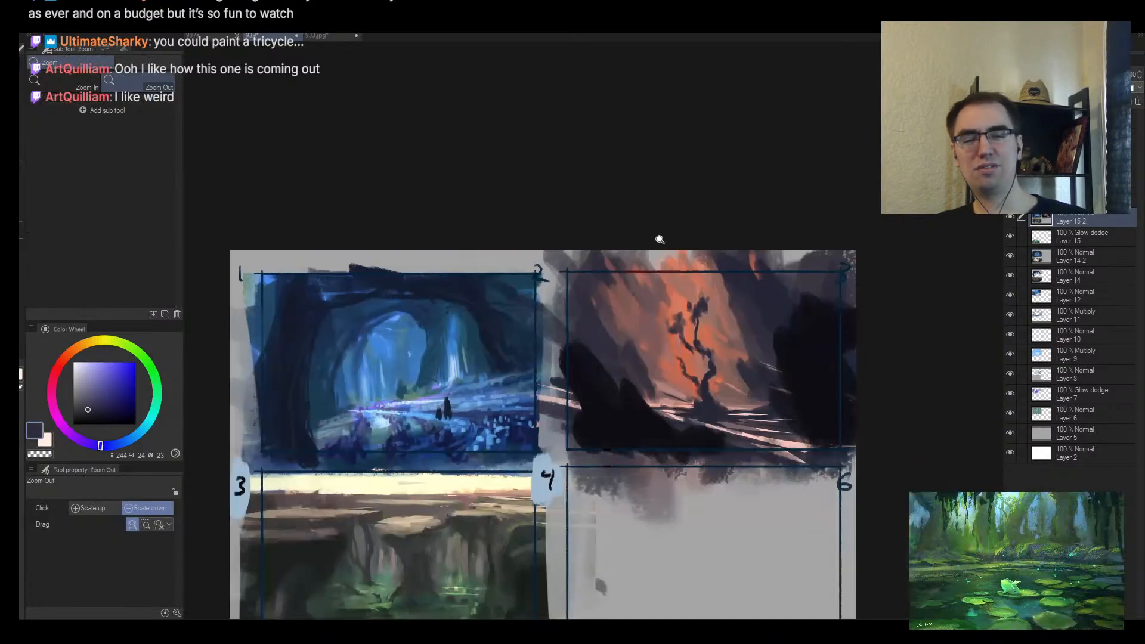
Step: Flip the canvas and lasso thin streak-shaped areas on the ground around the base of the tree's mound
key(h)
scroll(559, 360, up, 2)
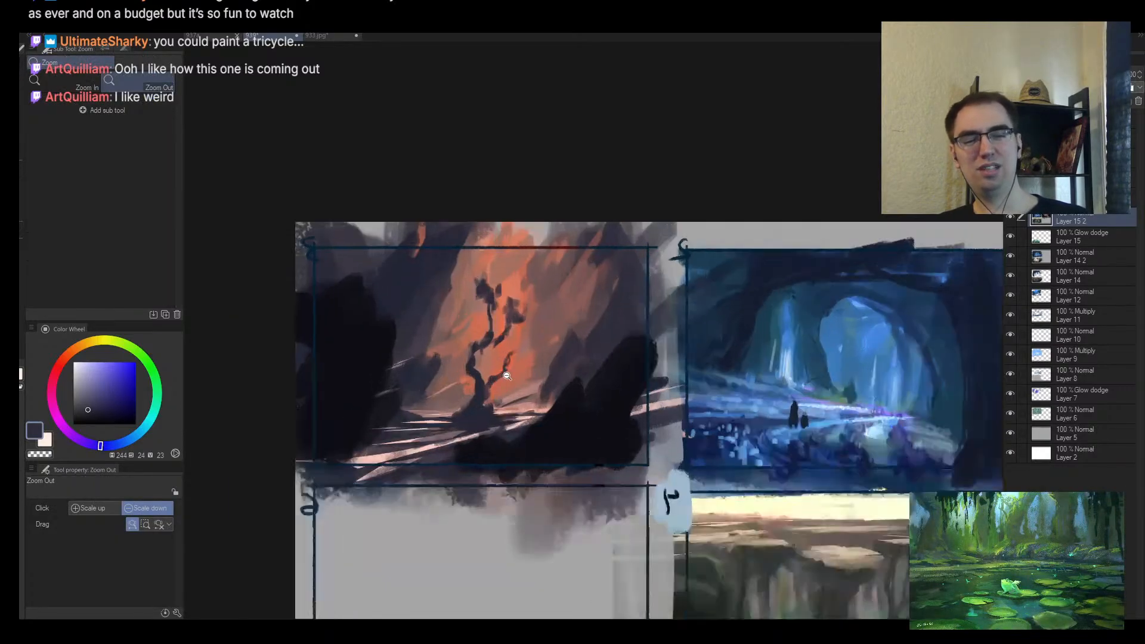
key(m)
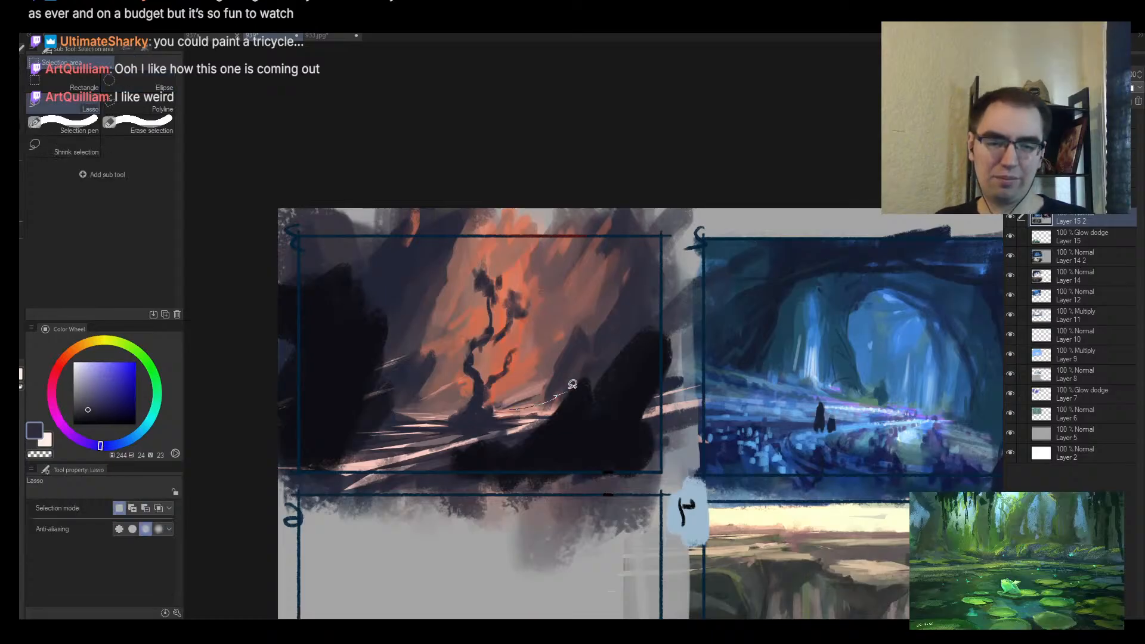
mouse_move(573, 384)
mouse_down()
mouse_move(538, 401)
mouse_move(562, 393)
mouse_up()
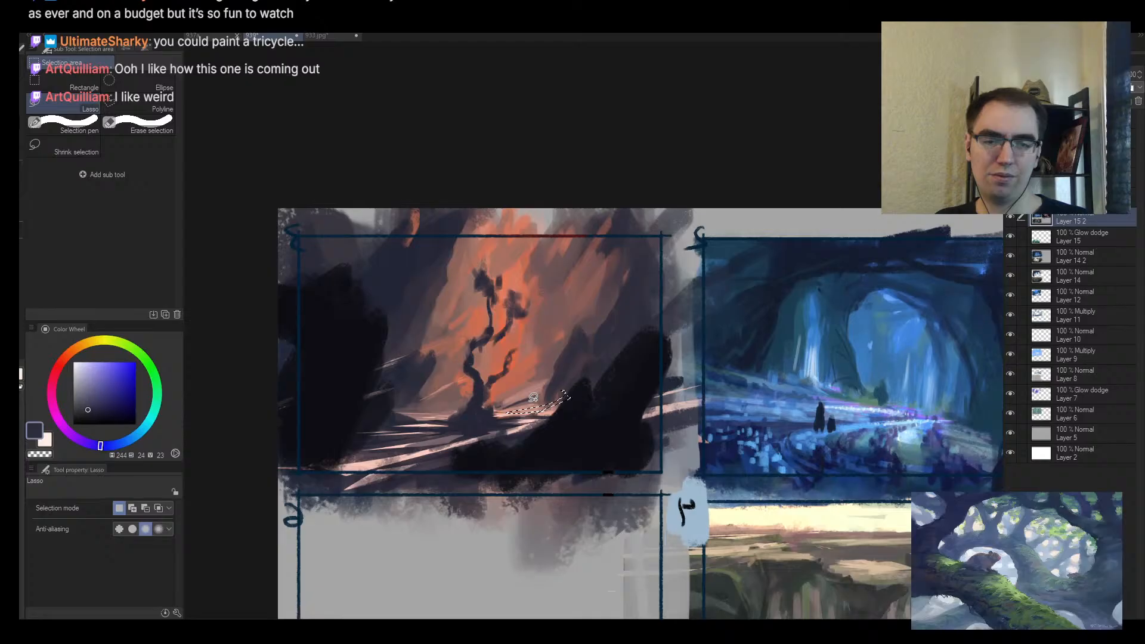
mouse_move(383, 416)
mouse_down()
mouse_move(459, 401)
mouse_move(400, 409)
mouse_move(438, 417)
mouse_move(388, 428)
mouse_move(499, 425)
mouse_move(417, 447)
mouse_move(388, 431)
mouse_up()
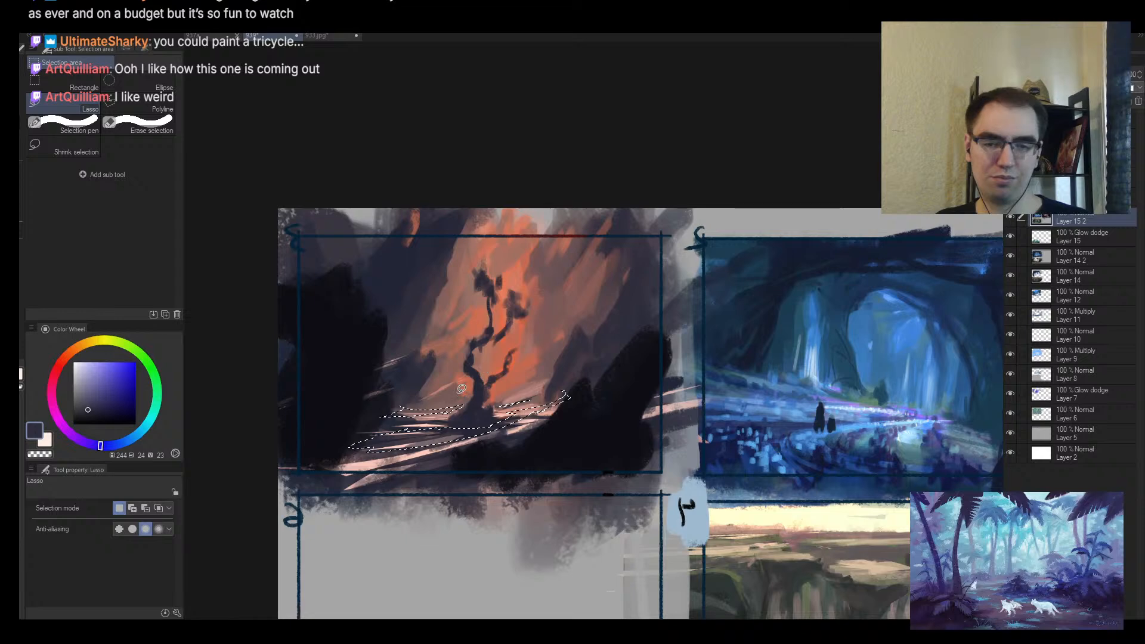
Step: Paint the selected ground streaks with sampled pinks at brush size 60, check them without the selection, and restore the selection
key(b)
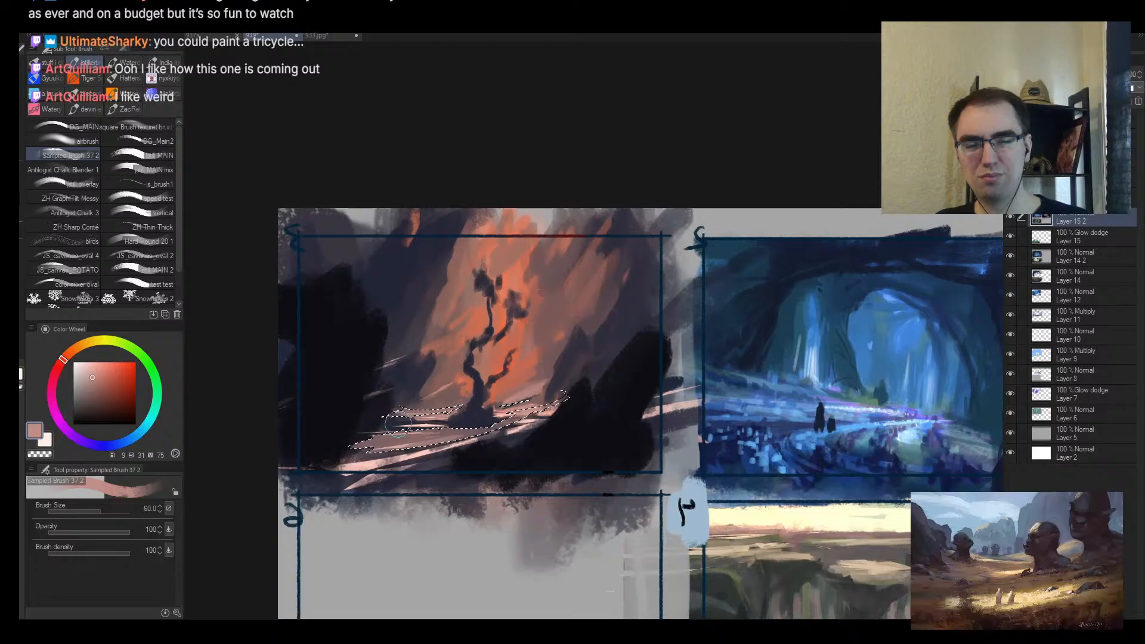
alt+click(564, 395)
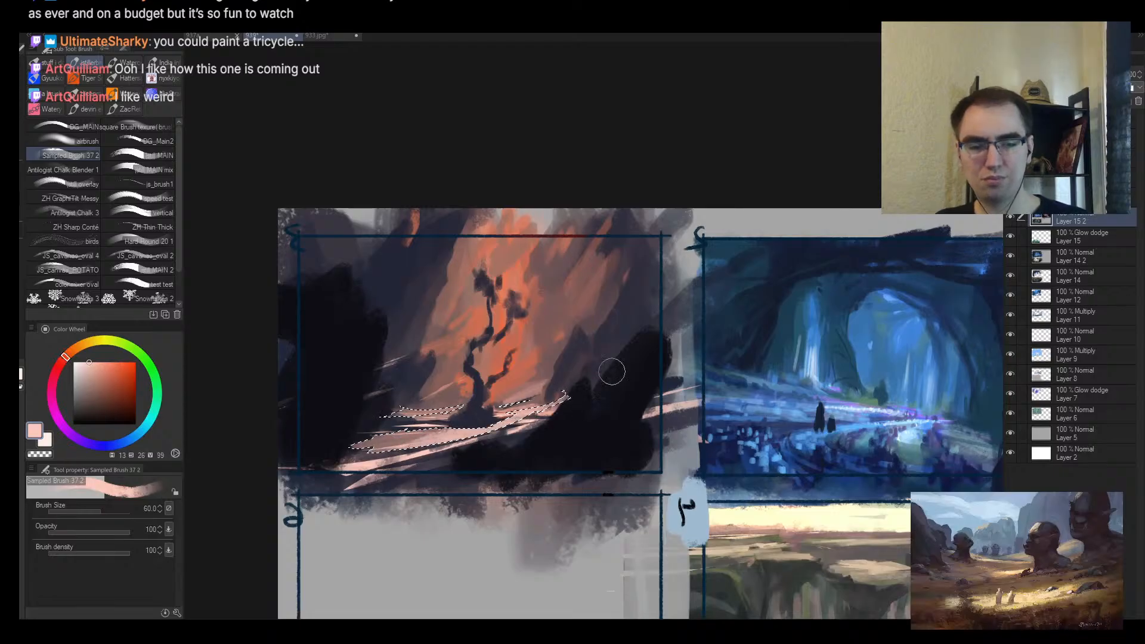
key(ctrl+d)
key(h)
drag(789, 395, 652, 398)
key(h)
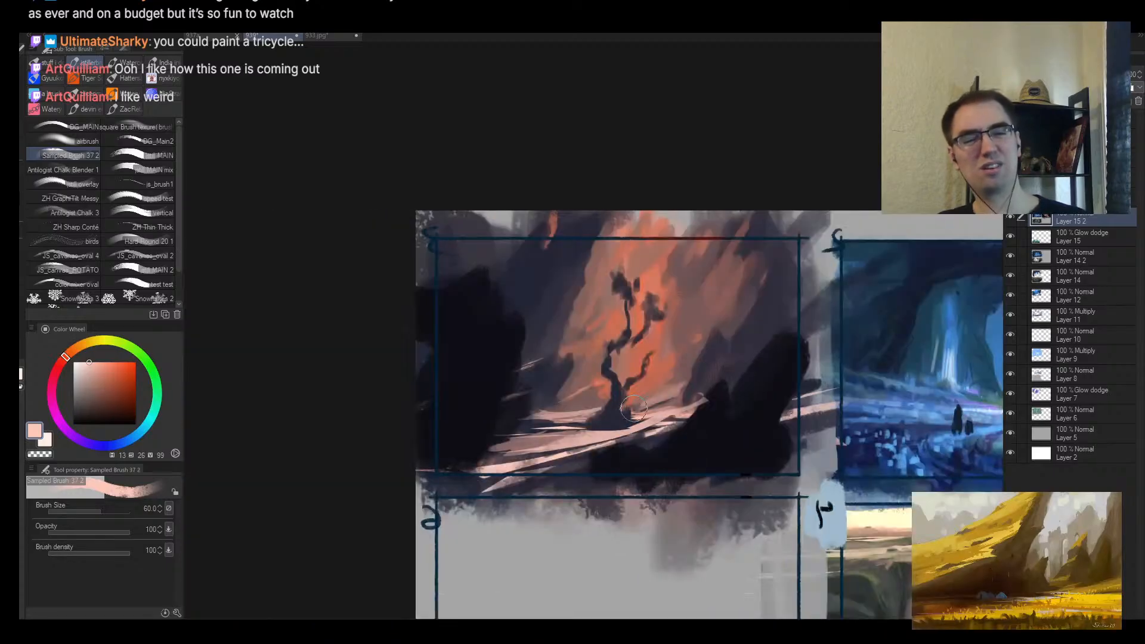
alt+click(578, 431)
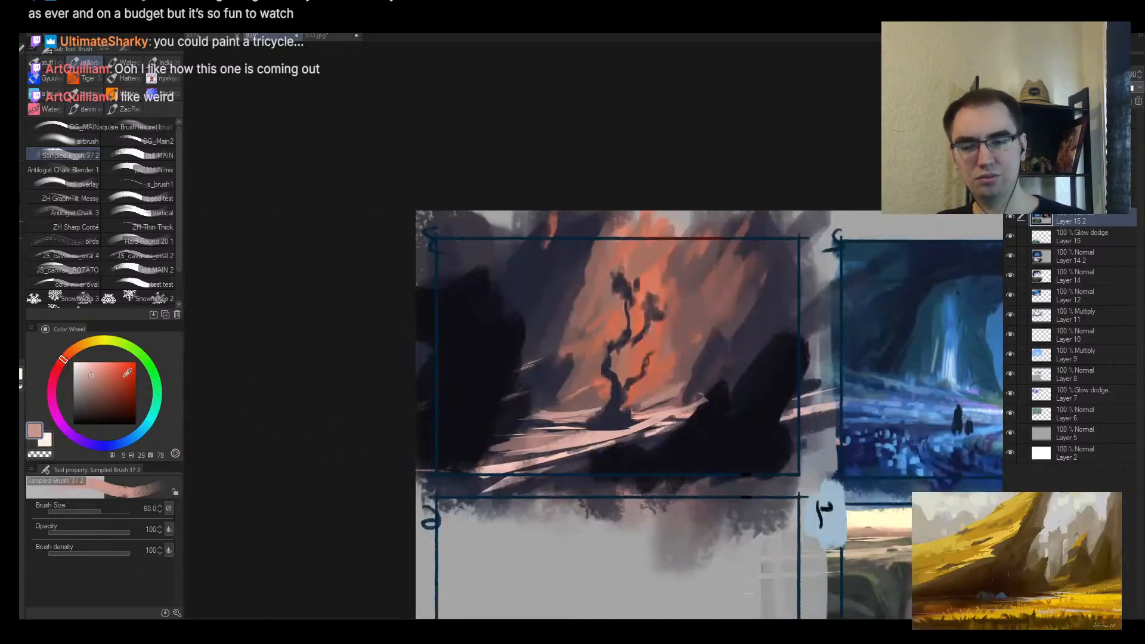
key(ctrl+z)
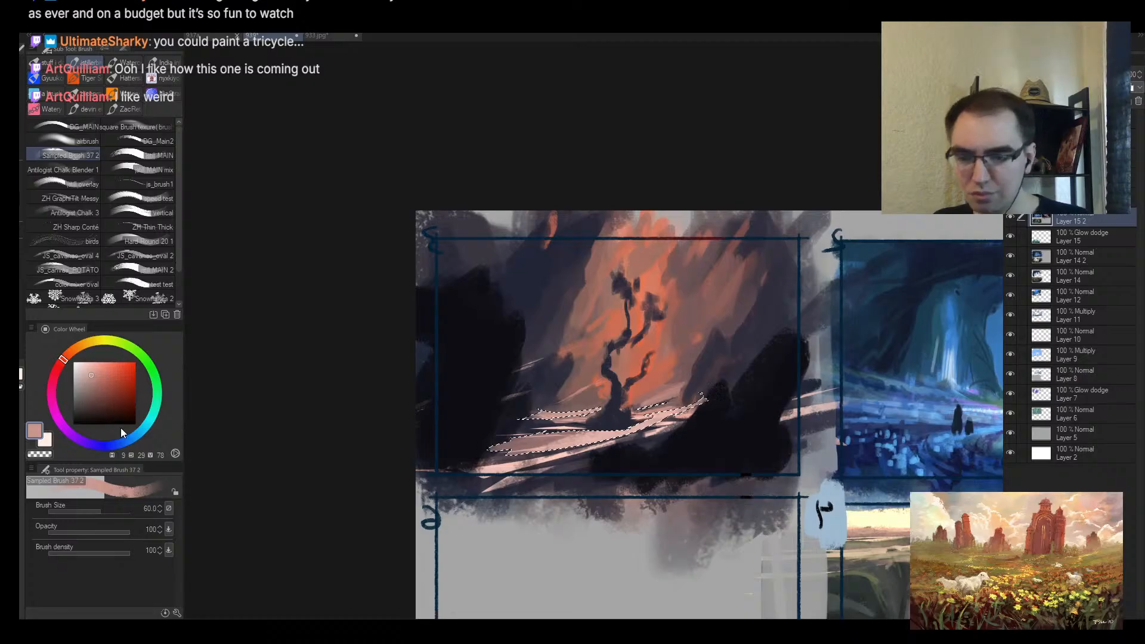
Step: Try muted grey-blue strokes inside the selected ground streaks at brush size 60
drag(120, 428, 139, 432)
click(79, 404)
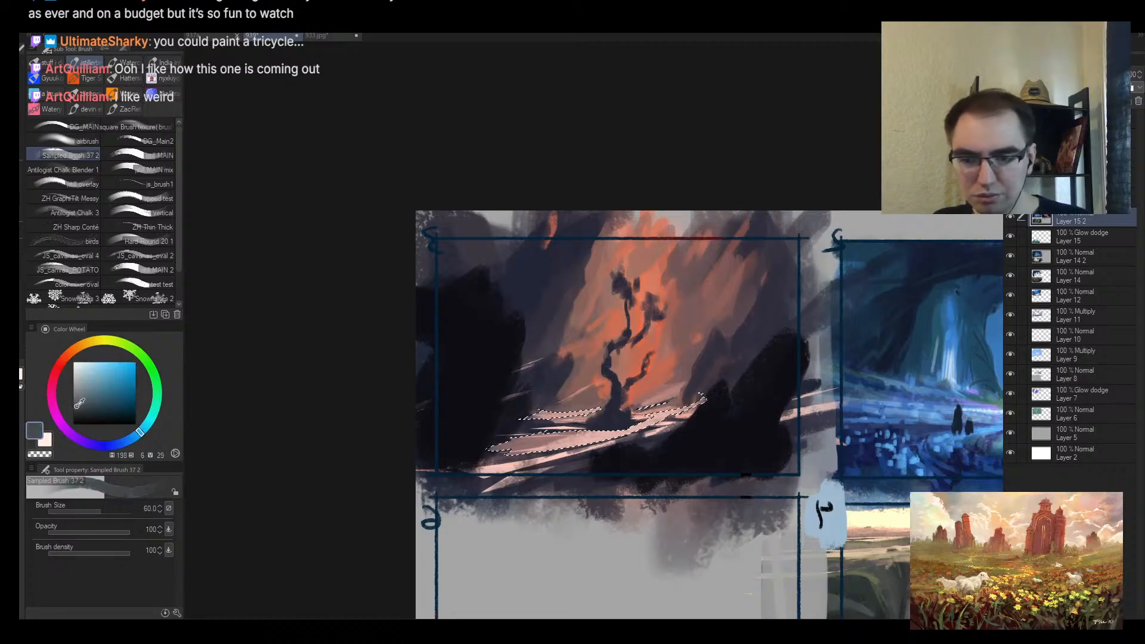
drag(517, 417, 602, 419)
drag(477, 437, 603, 434)
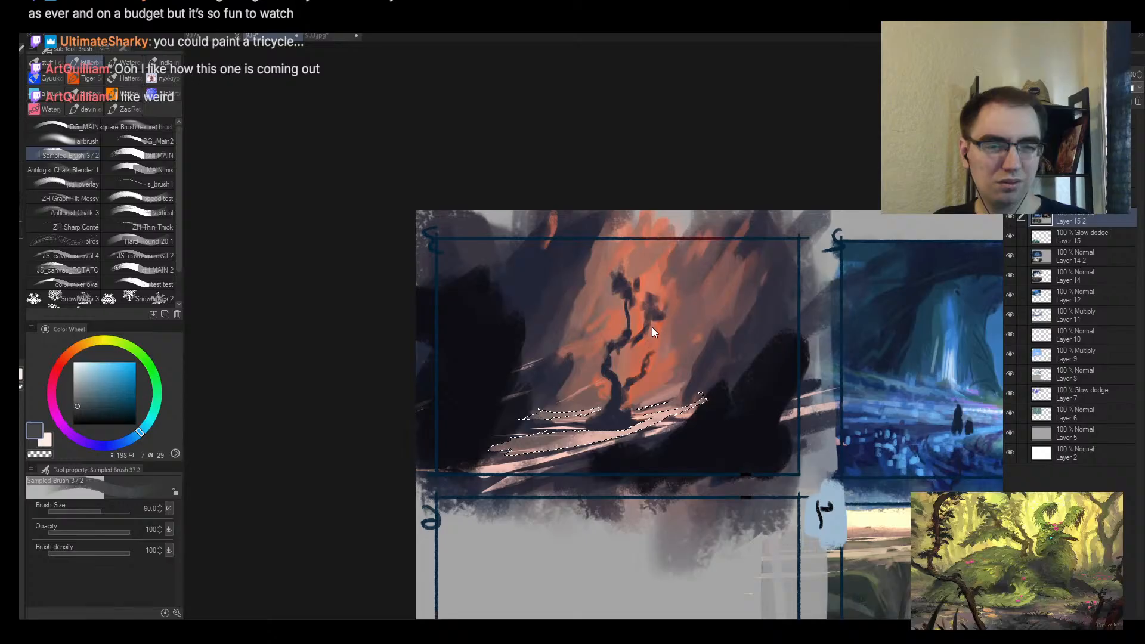
key(ctrl+z)
Step: Paint the selected ground streaks with a muted dark blue at brush size 30 and clear the selection
click(107, 446)
click(82, 404)
key(bracketleft)
key(bracketleft)
key(bracketleft)
drag(517, 444, 636, 414)
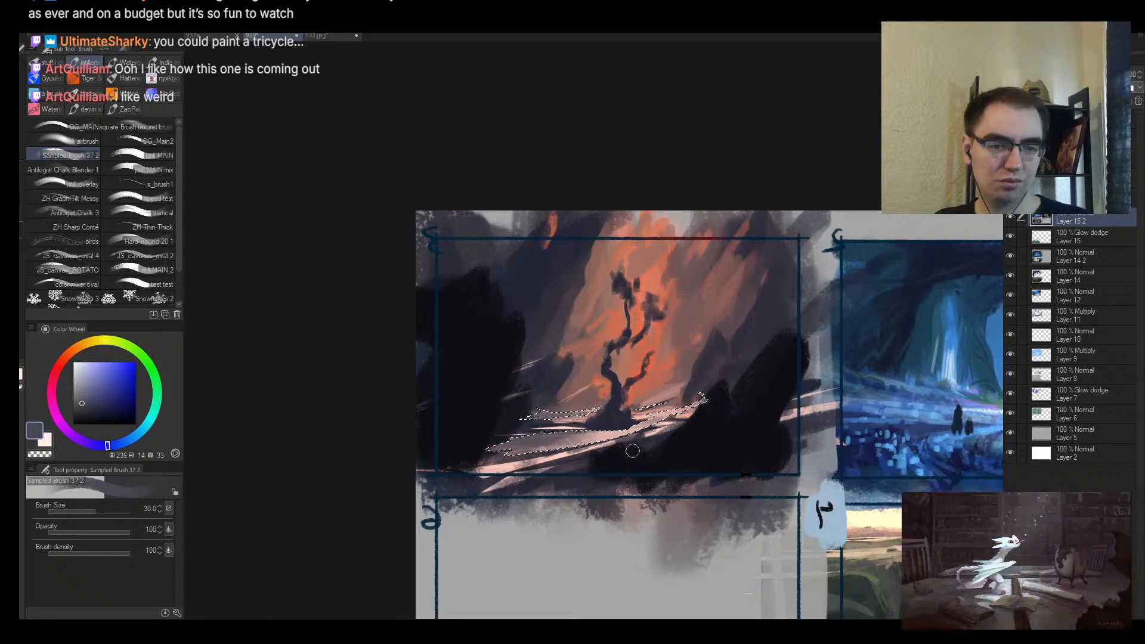
key(ctrl+d)
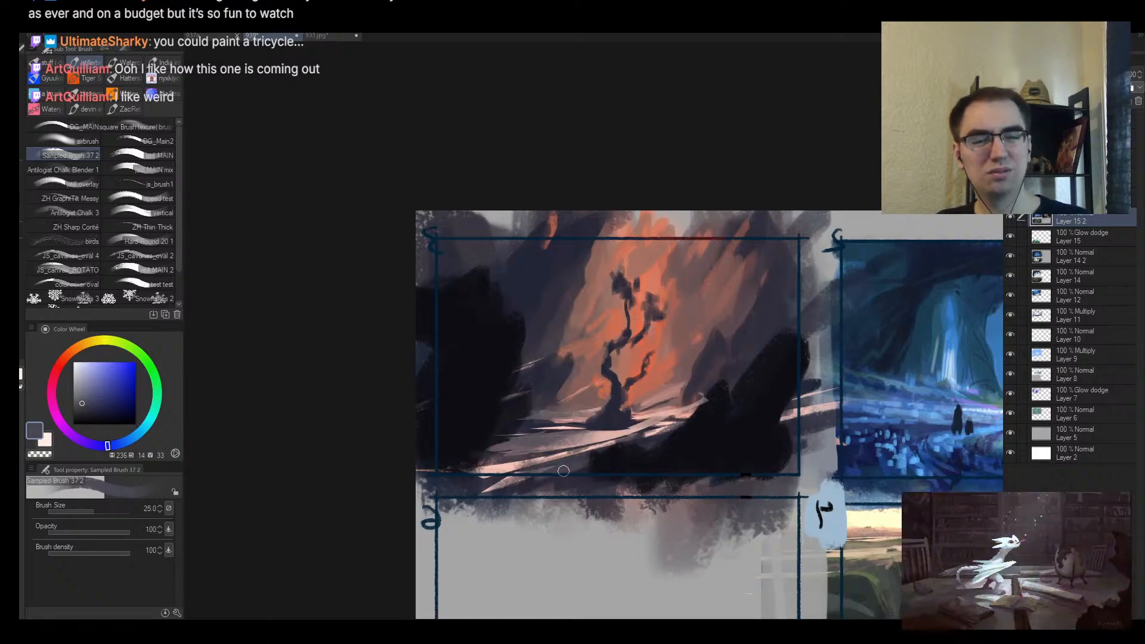
Step: Flip the canvas and refine the foreground rock's tapering tip with sampled near-black at brush size 25 and muted blue at size 12
key(h)
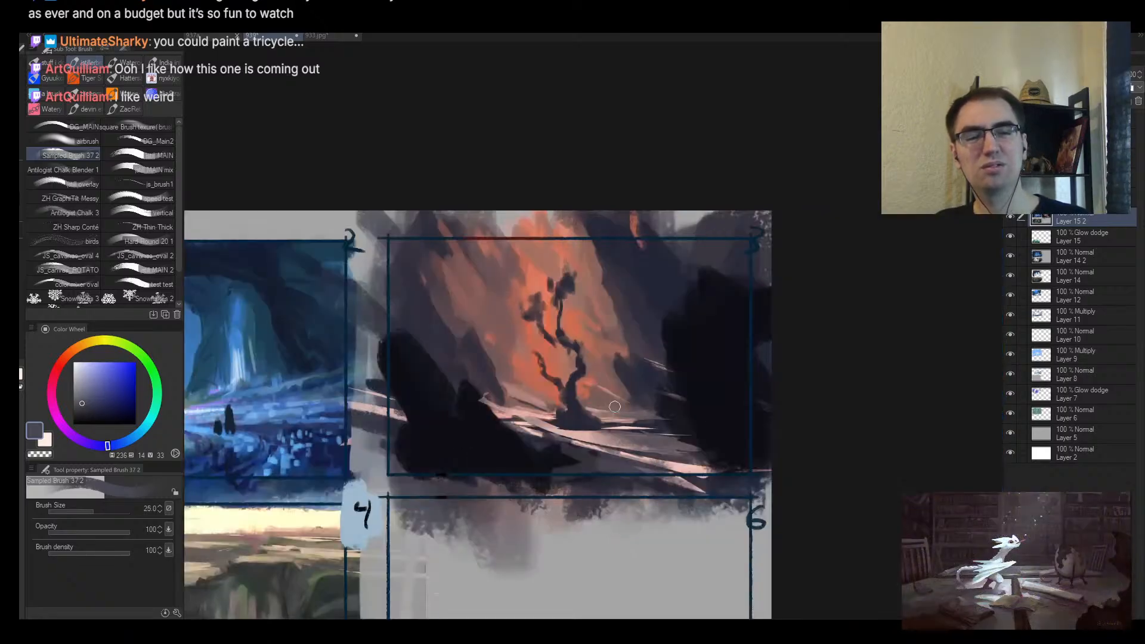
alt+click(567, 469)
key(bracketright)
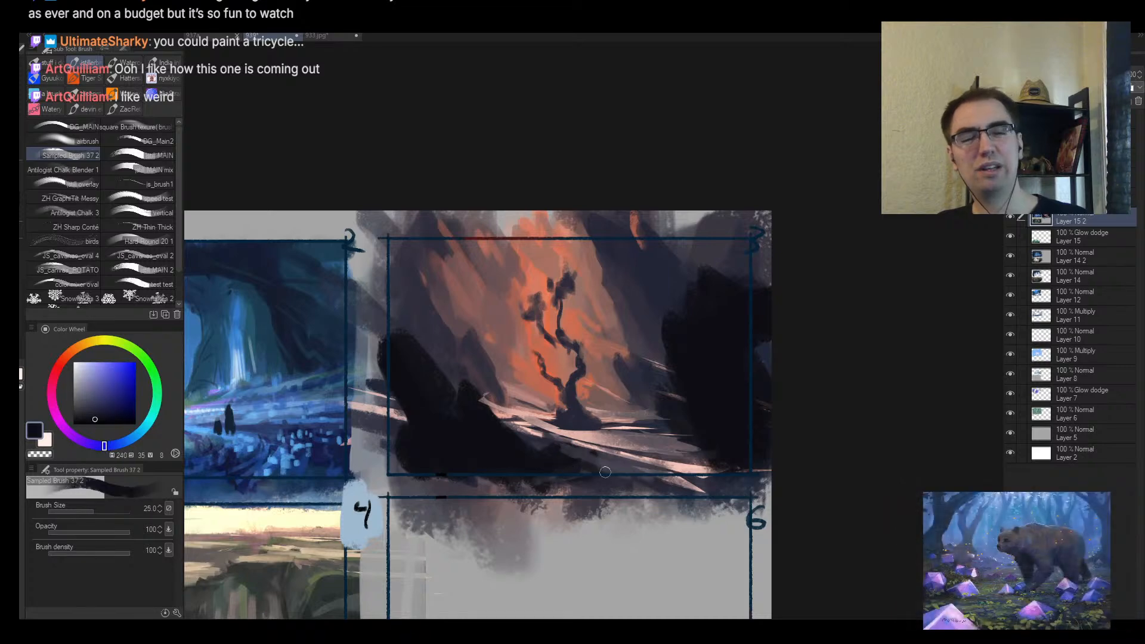
alt+click(687, 449)
key(bracketleft)
key(bracketleft)
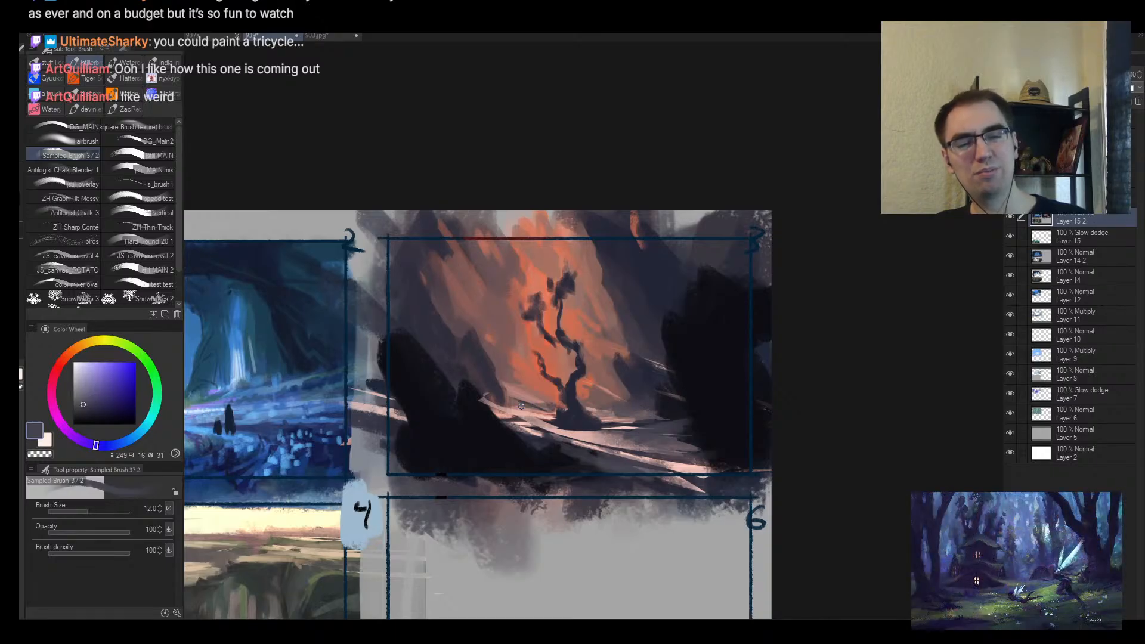
Step: Paint muted purple haze on the ground between the tree and the large dark rock, at brush sizes up to 12
key(alt+space)
mouse_move(636, 402)
mouse_down()
mouse_move(668, 388)
mouse_move(753, 306)
mouse_move(670, 394)
mouse_up()
alt+click(535, 427)
key(bracketleft)
key(bracketleft)
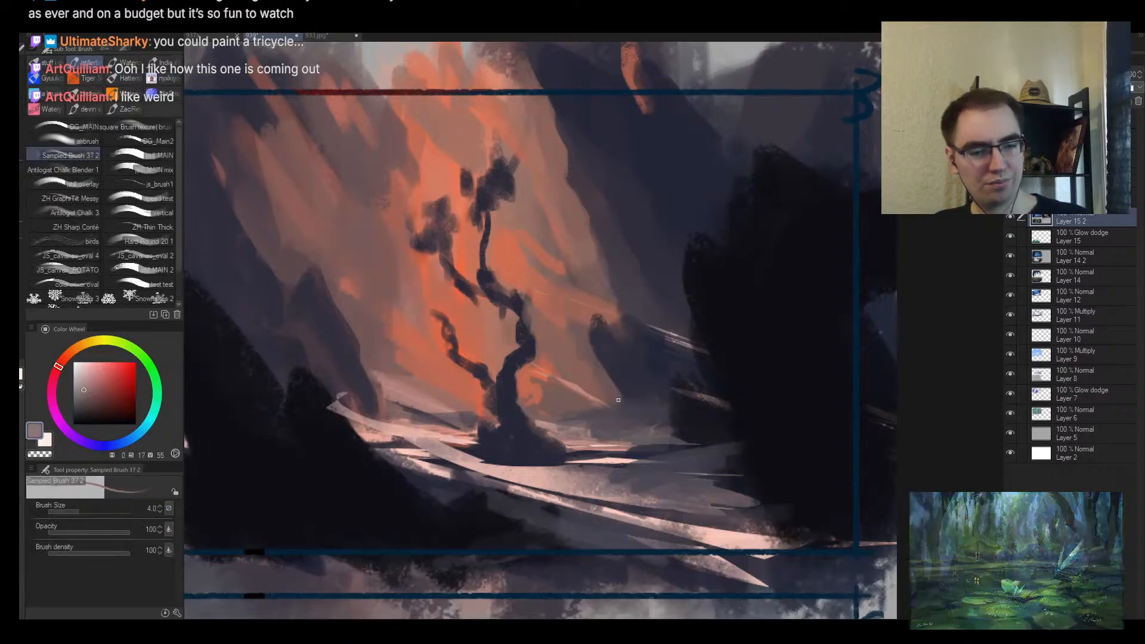
alt+click(567, 420)
click(89, 396)
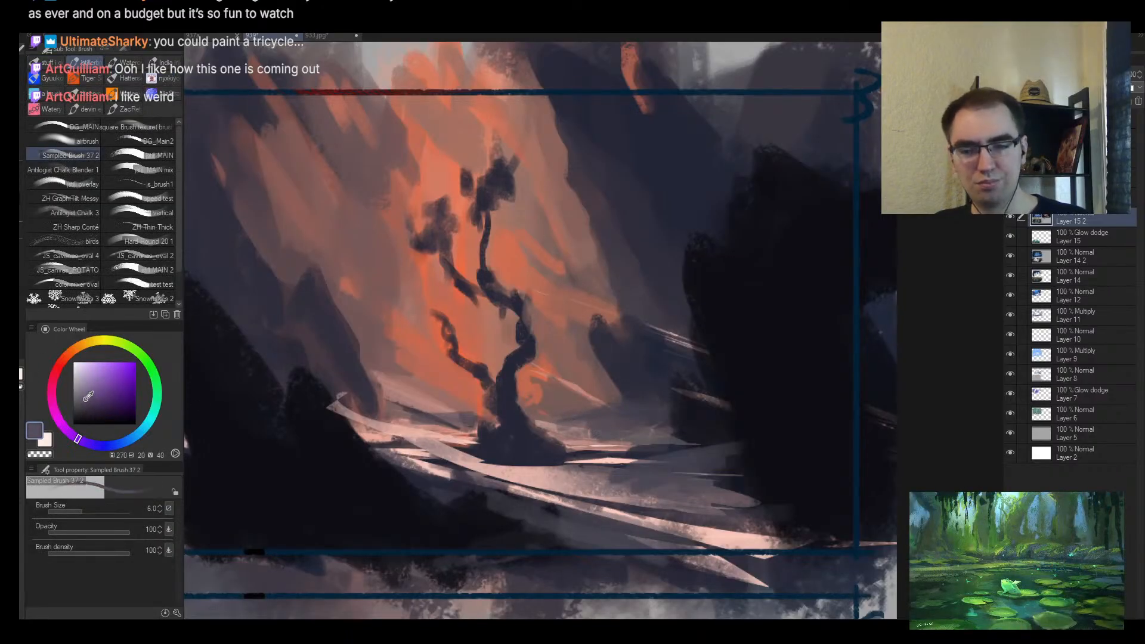
key(bracketright)
key(bracketright)
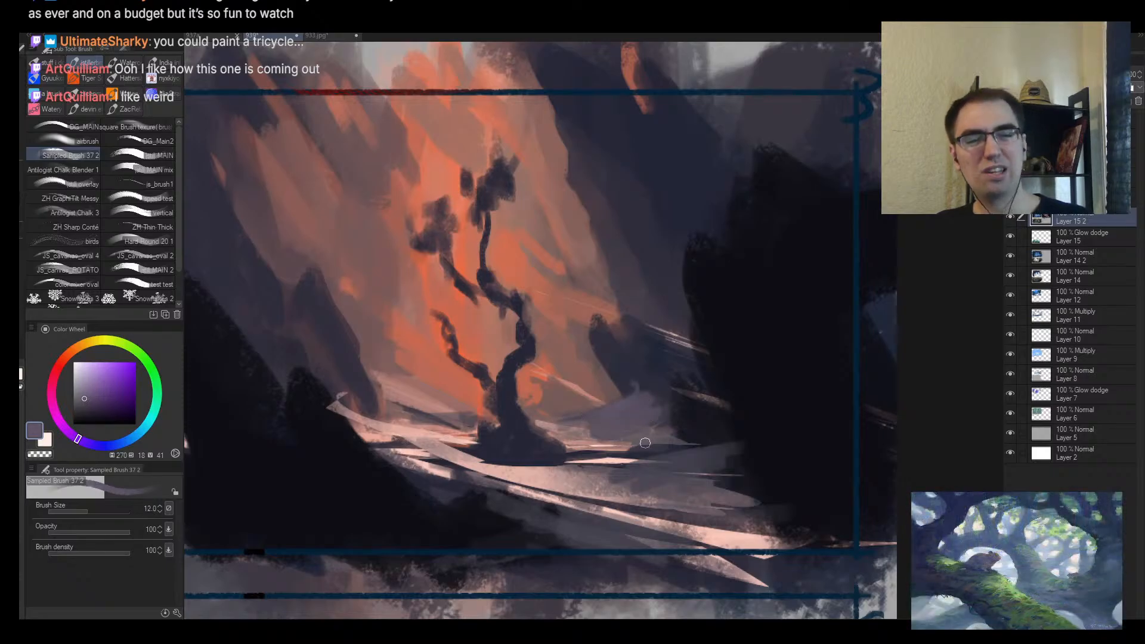
Step: Refine the haze beside the large dark rock with sampled near-black and muted purple at brush size 15
key(bracketright)
alt+click(709, 430)
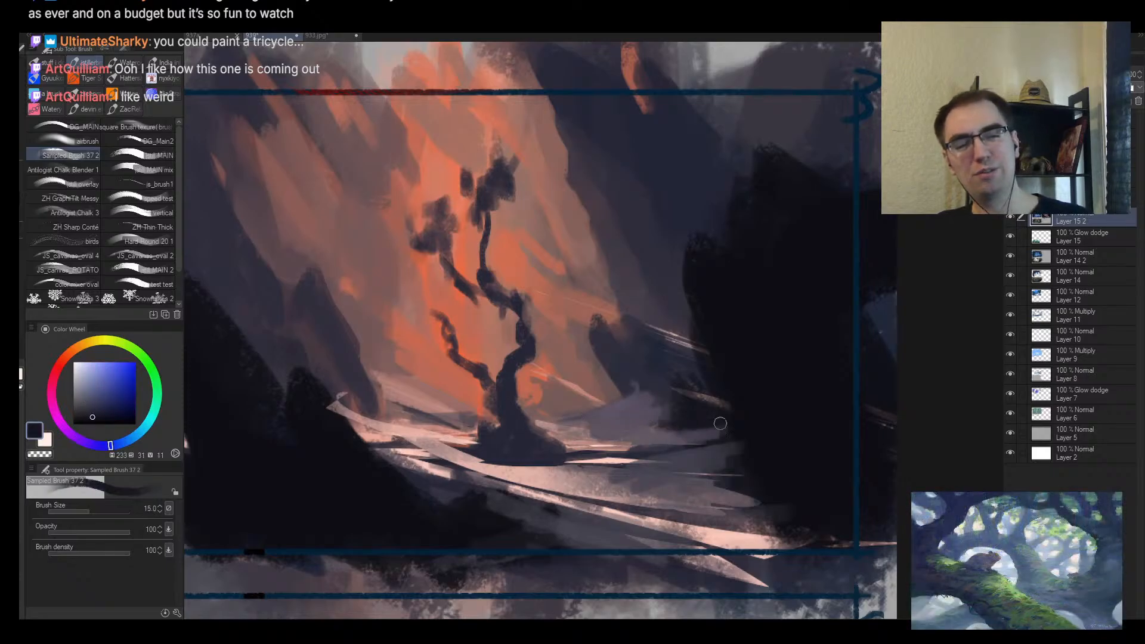
alt+click(635, 408)
key(bracketright)
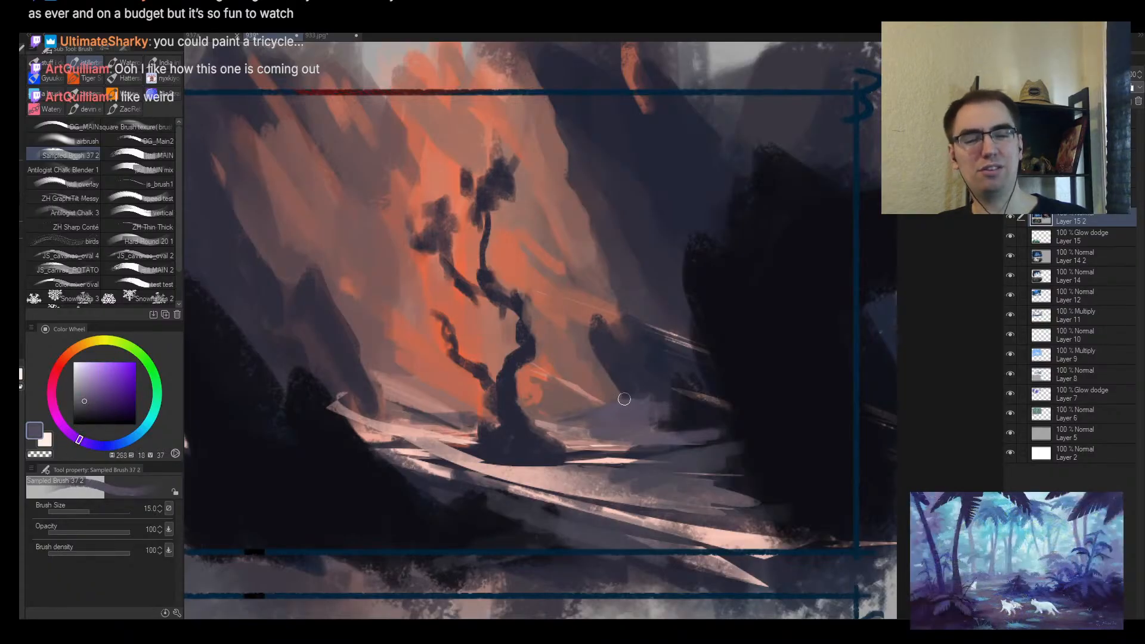
key(bracketleft)
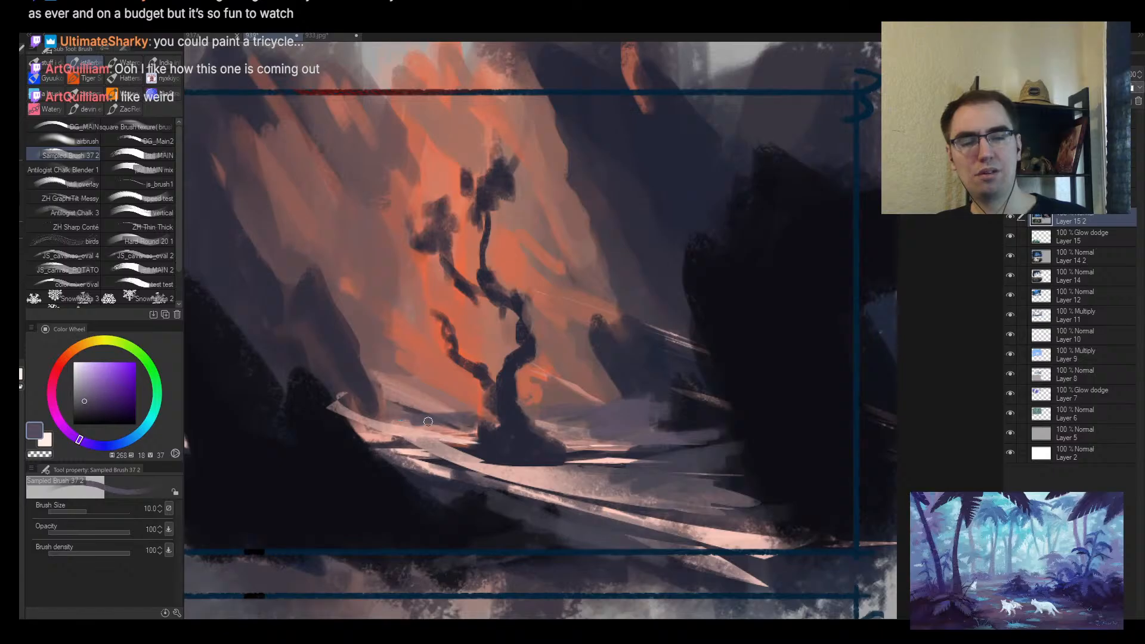
Step: Extend the tree mound's base and its ground shadow with sampled dark purples at brush sizes 10 to 12
alt+click(470, 448)
scroll(471, 449, up, 3)
key(bracketleft)
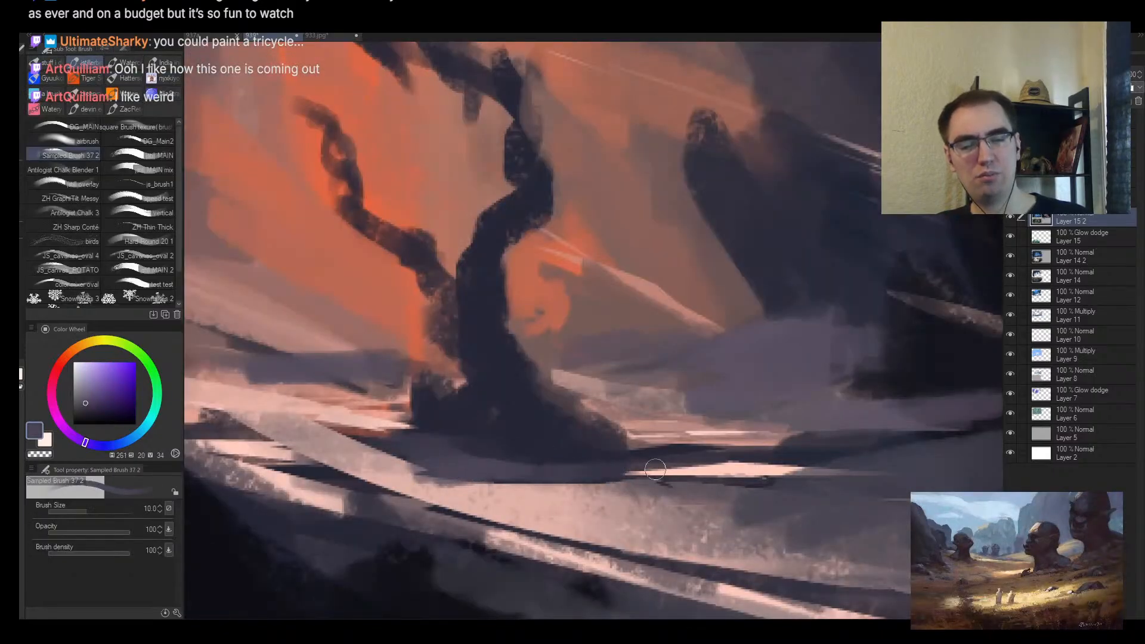
alt+click(539, 455)
mouse_move(567, 446)
mouse_down()
mouse_move(656, 455)
mouse_move(588, 429)
mouse_move(558, 432)
mouse_move(505, 471)
mouse_move(572, 437)
mouse_move(612, 463)
mouse_up()
alt+click(564, 443)
key(bracketright)
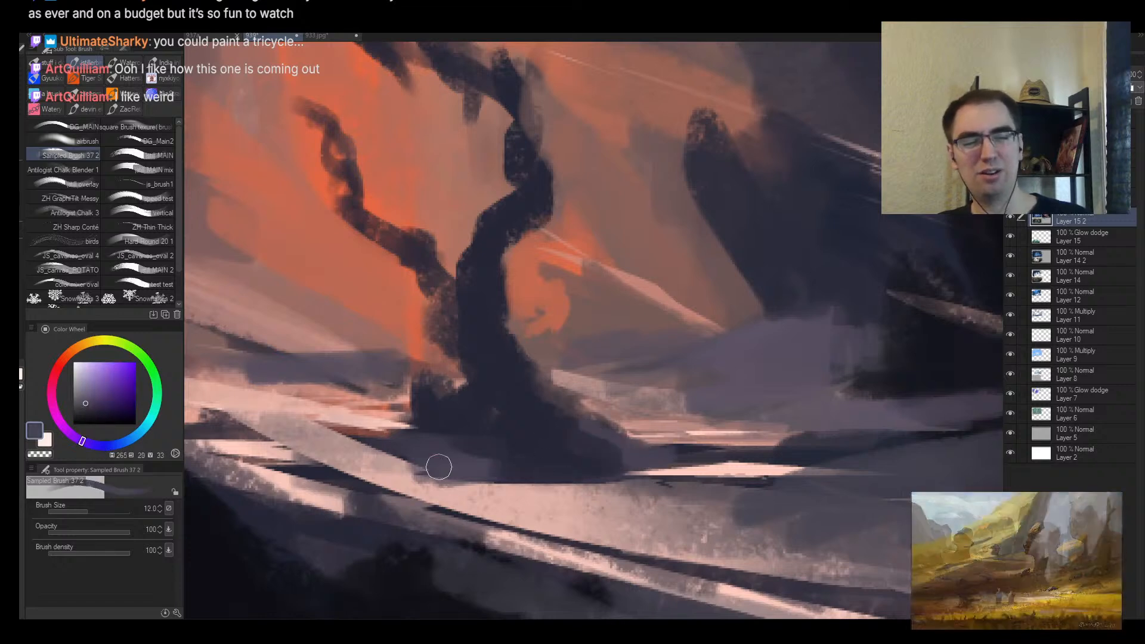
Step: Solidify the lower edge of the tree's mound with sampled dark blue at brush size 10
scroll(600, 431, up, 2)
alt+click(535, 464)
key(bracketleft)
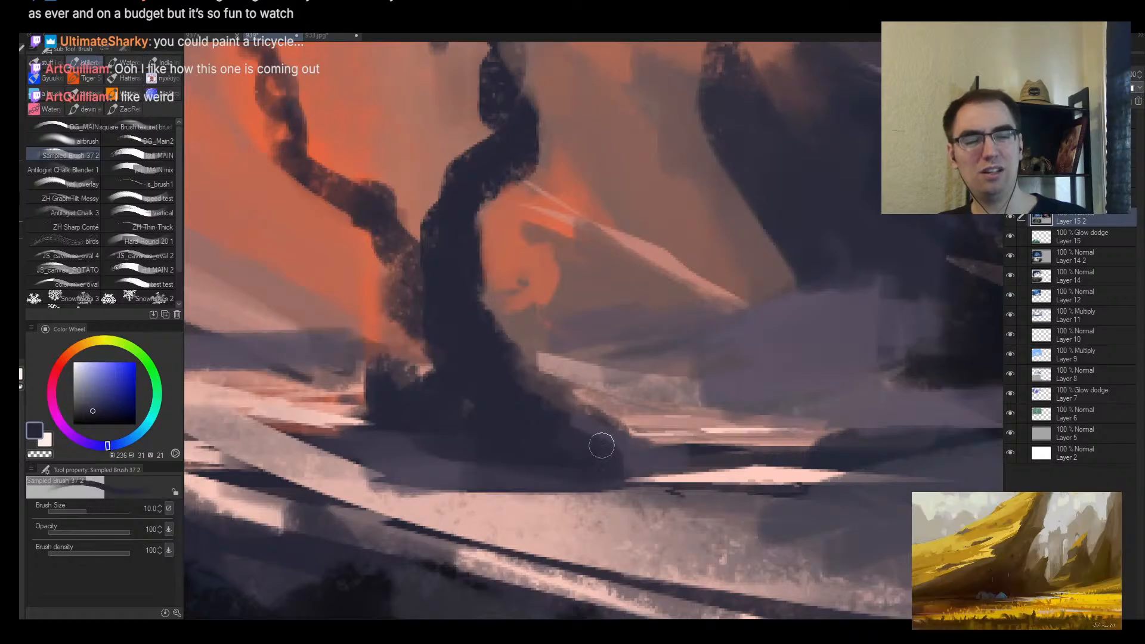
drag(602, 446, 566, 449)
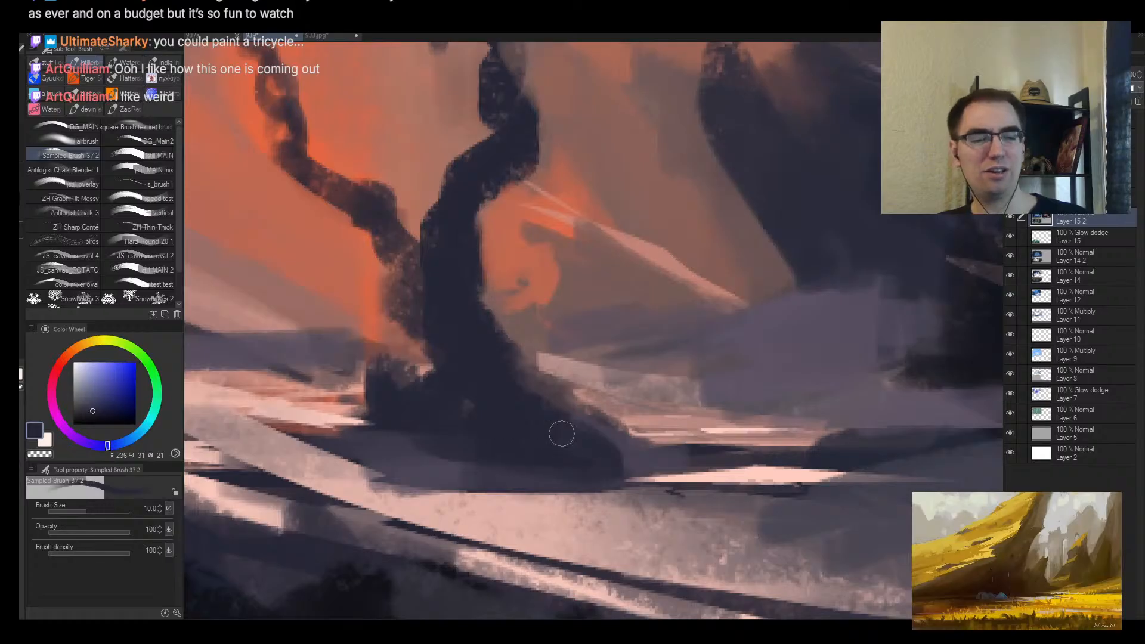
alt+click(561, 433)
key(bracketleft)
scroll(588, 435, down, 3)
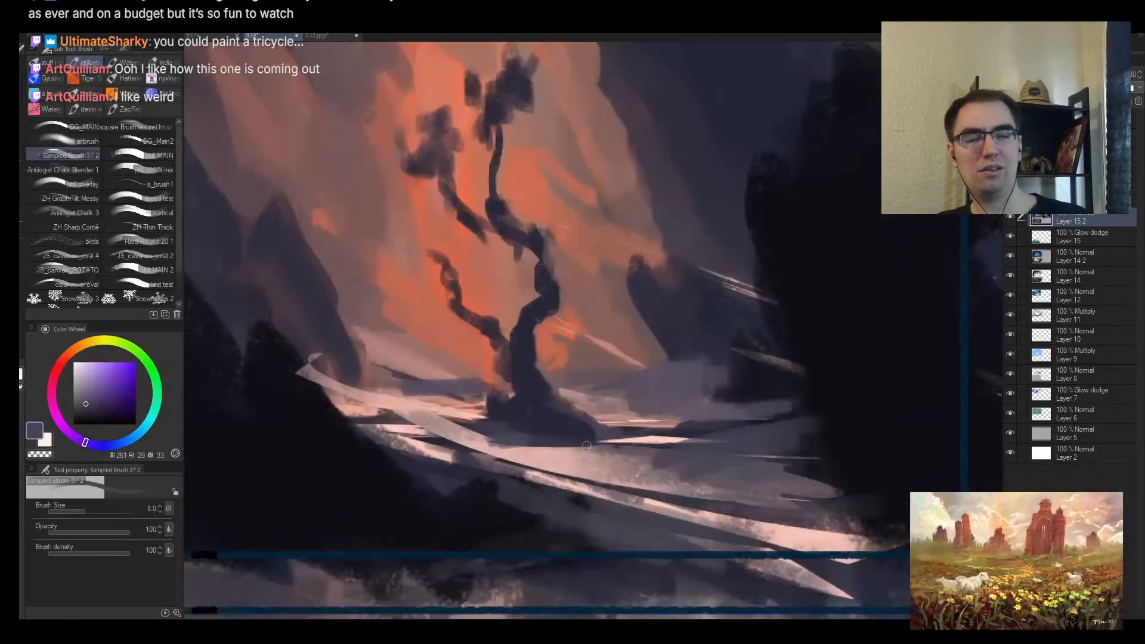
Step: Extend the ground into the foot of the large dark rock with sampled muted purple at brush sizes 10 and 17
scroll(723, 478, up, 2)
alt+click(567, 435)
key(bracketright)
key(bracketright)
key(bracketright)
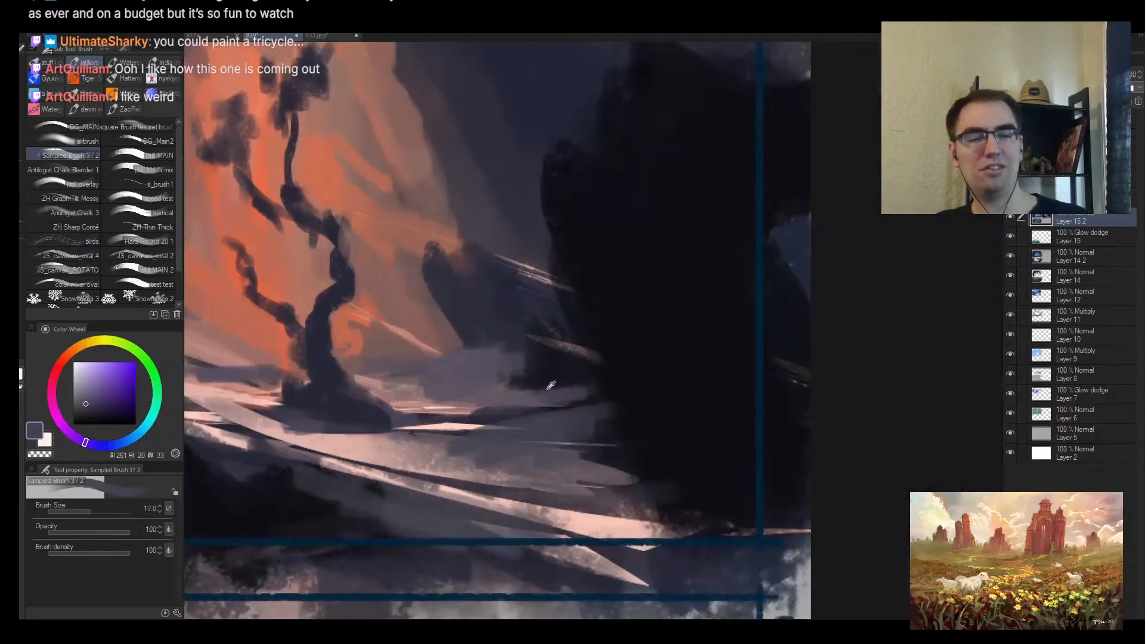
key(bracketleft)
key(bracketleft)
key(bracketleft)
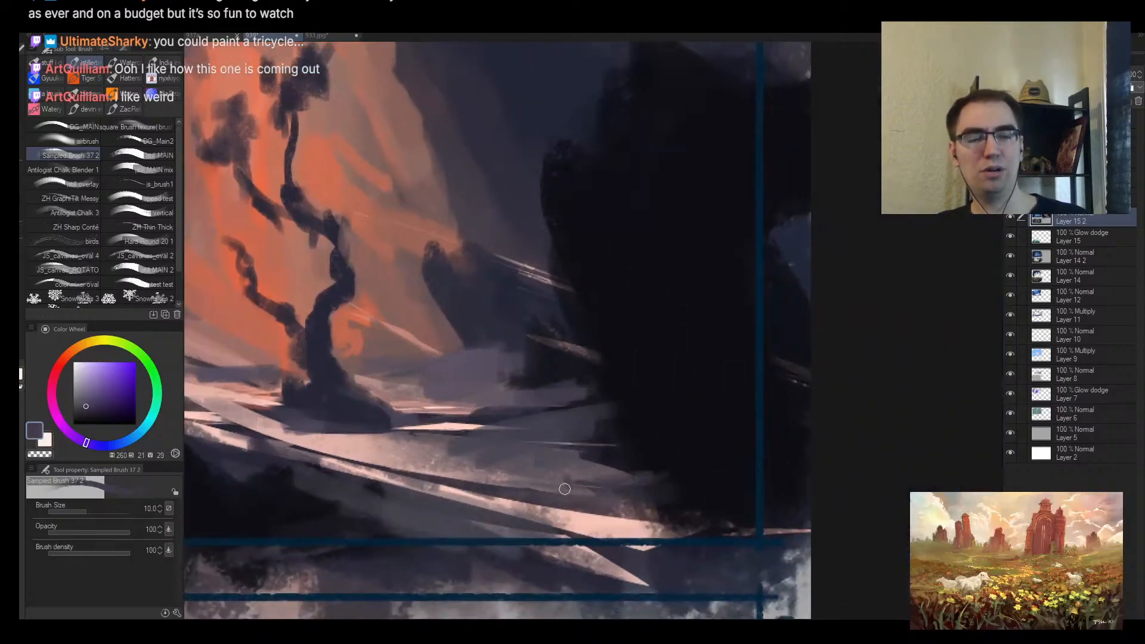
key(bracketright)
key(bracketright)
key(bracketright)
drag(631, 485, 684, 467)
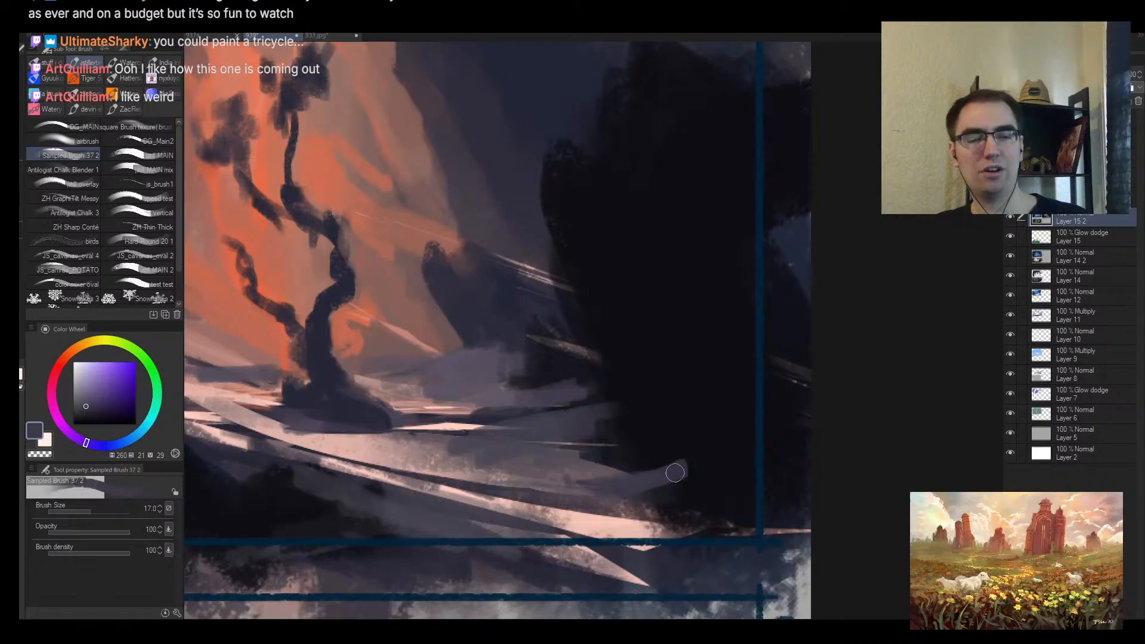
Step: Recut the large rock's lower edge with near-black at brush size 20, add faint dark purple strokes to its face, and flip the canvas
alt+click(675, 473)
key(bracketright)
drag(665, 513, 684, 483)
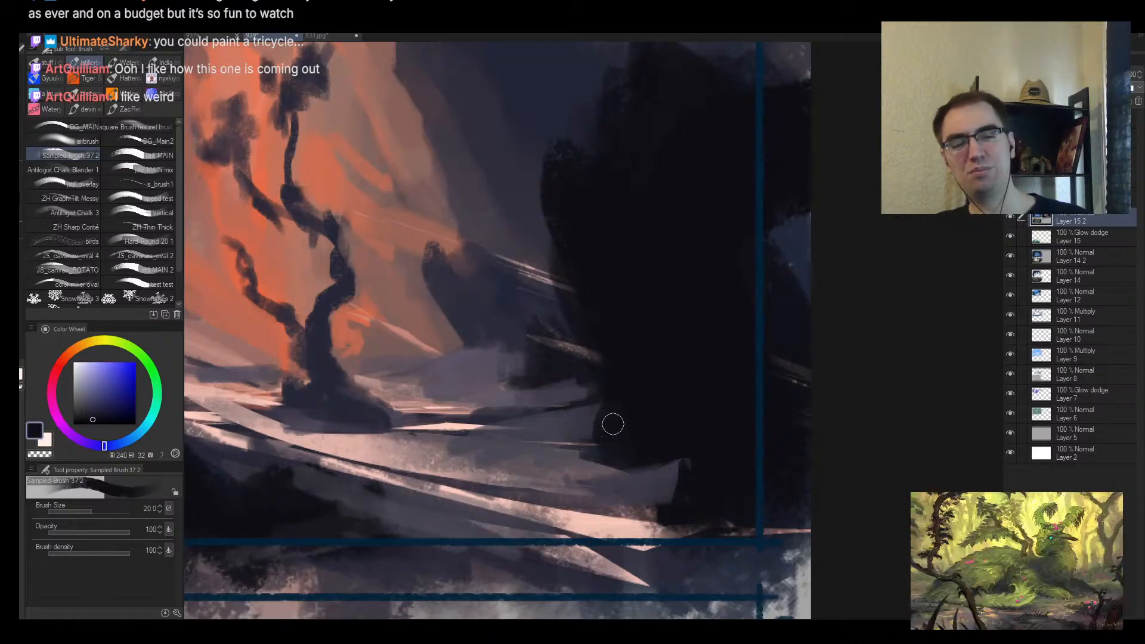
alt+click(613, 410)
key(bracketright)
drag(617, 403, 636, 421)
alt+click(636, 422)
key(bracketright)
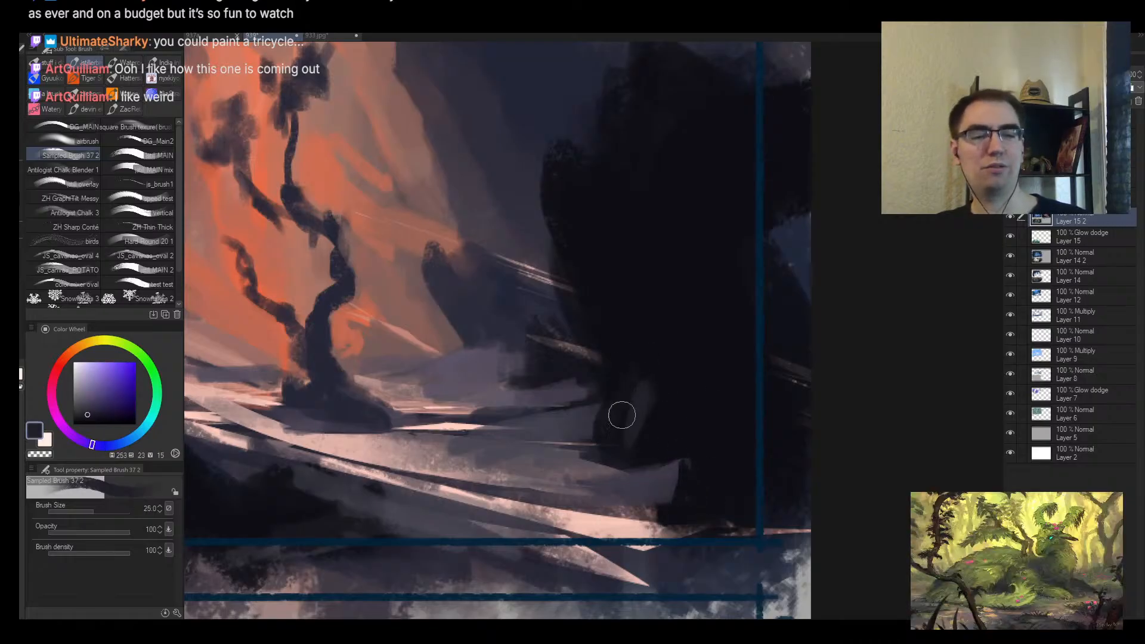
key(h)
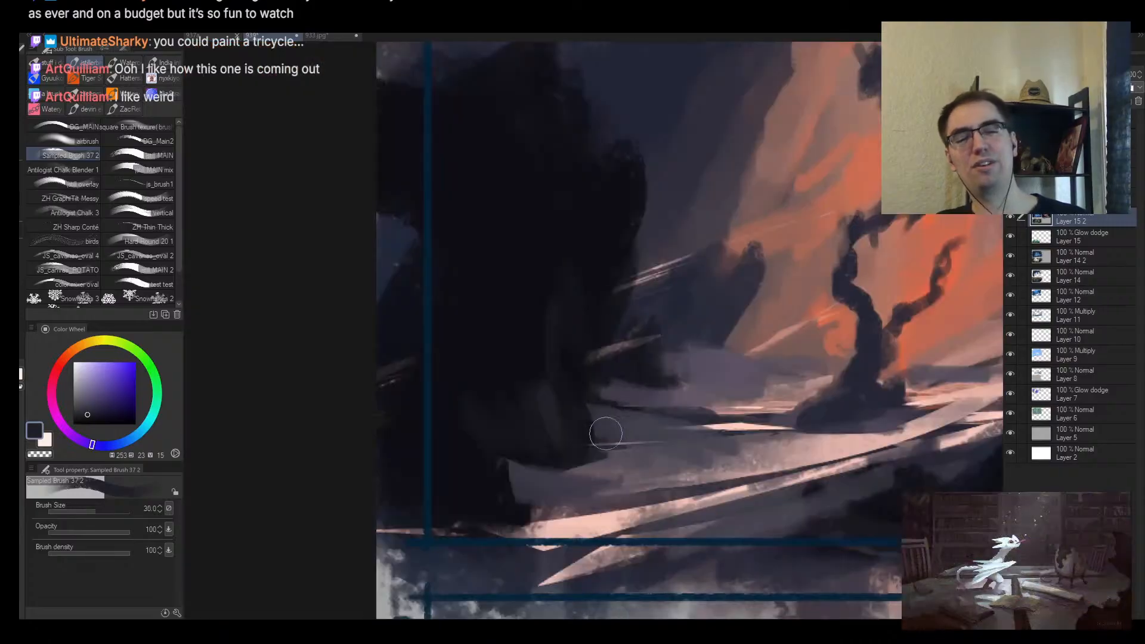
key(alt+space)
drag(608, 437, 670, 435)
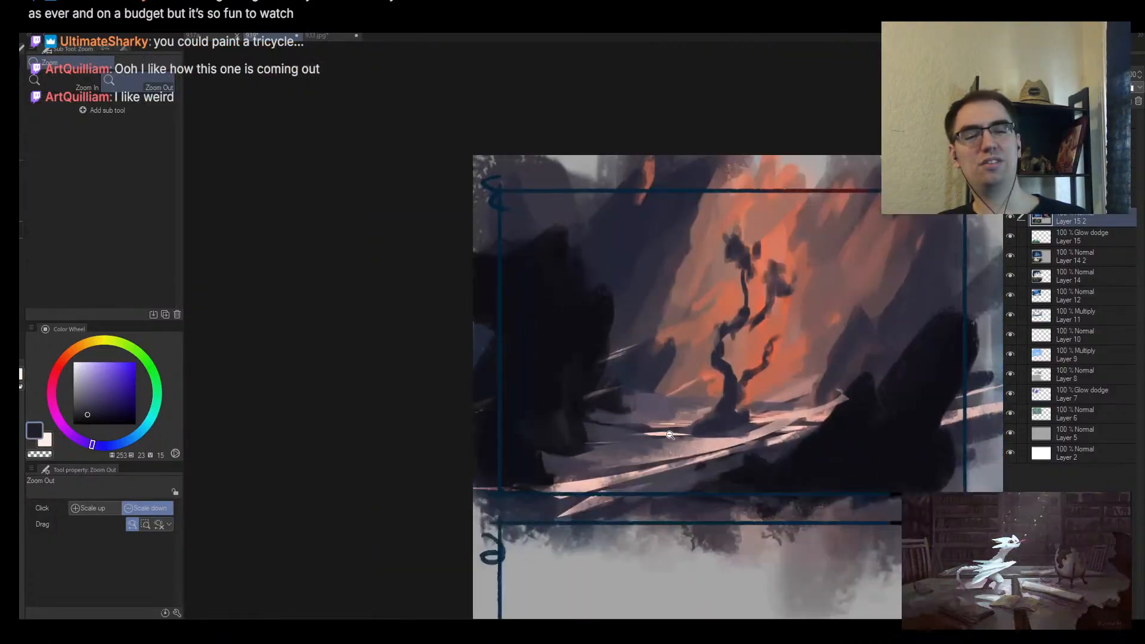
Step: Rework the foreground around the jagged dark rock with sampled dark colours and a smaller brush, reviewing the whole thumbnail
alt+click(602, 504)
drag(550, 489, 634, 479)
mouse_move(754, 480)
mouse_down()
mouse_move(659, 497)
mouse_move(742, 487)
mouse_move(841, 414)
mouse_up()
alt+click(680, 488)
key([)
key([)
key([)
key([)
key(alt+space)
mouse_move(777, 446)
mouse_down()
mouse_move(789, 440)
mouse_move(742, 474)
mouse_up()
alt+click(682, 477)
key(alt+space)
drag(821, 470, 831, 432)
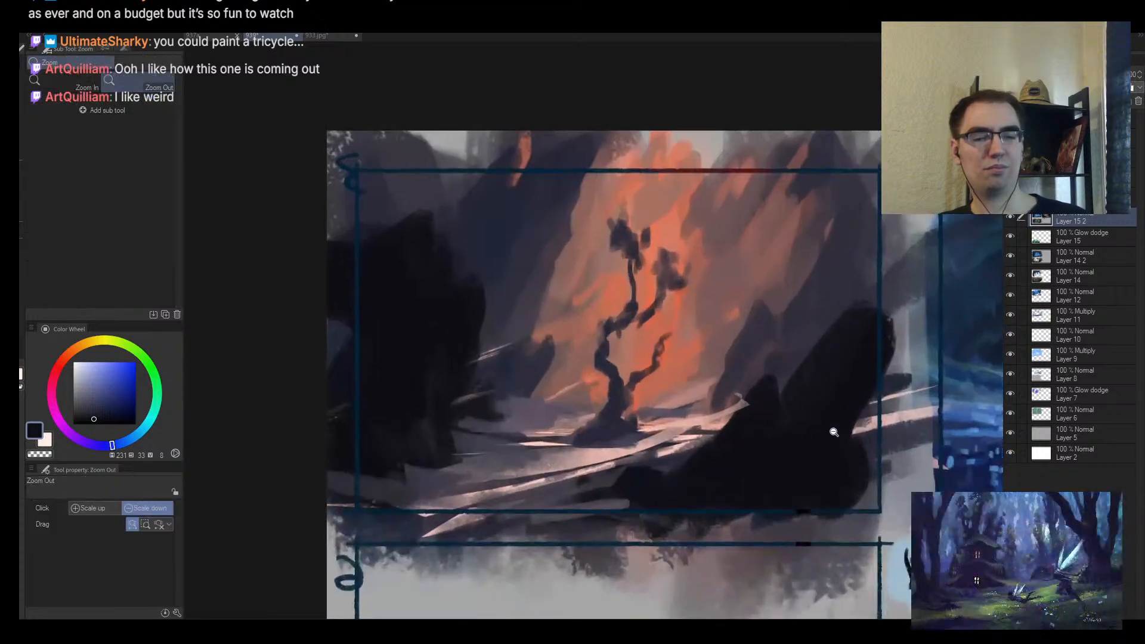
Step: Shade the large foreground rock with sampled near-black violet tones, enlarging the brush to size 60
alt+click(441, 436)
key(bracketright)
key(bracketright)
key(bracketright)
key(bracketright)
key(bracketright)
key(bracketright)
drag(741, 473, 754, 465)
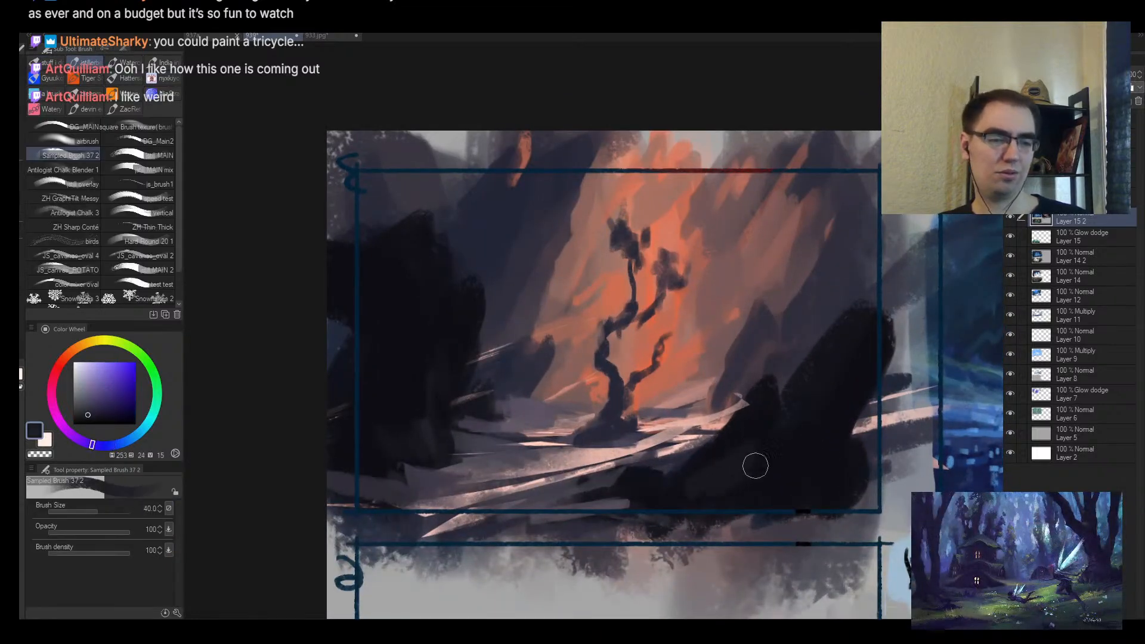
alt+click(739, 479)
key(bracketright)
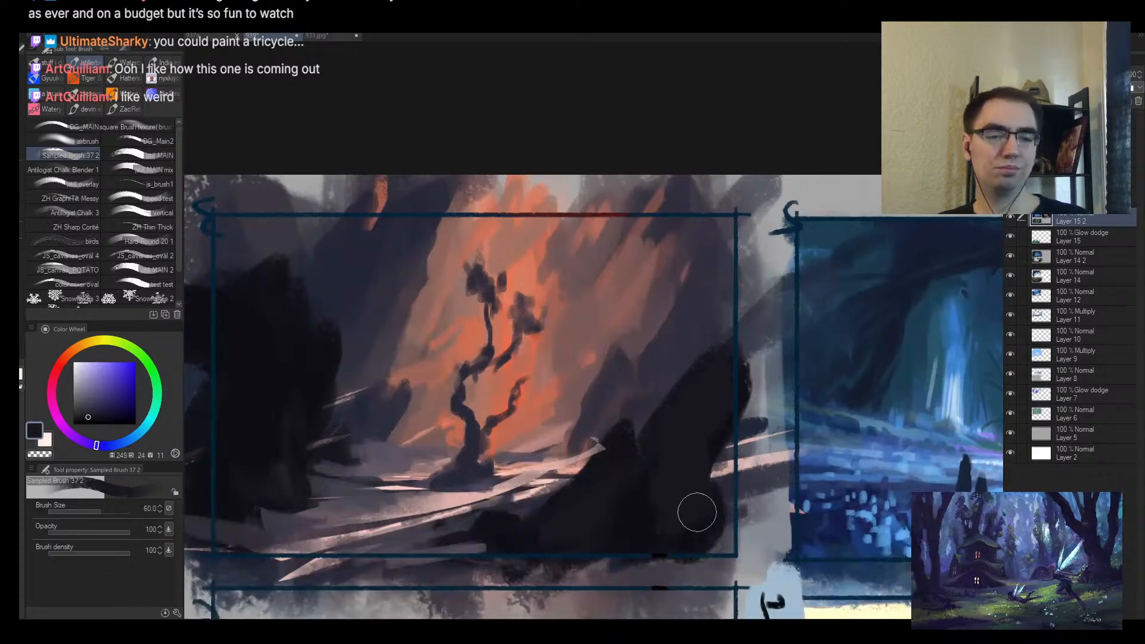
Step: Paint faint vertical strokes over the dark rock mass at the left of the tree scene at brush size 70
alt+click(281, 470)
key(bracketright)
drag(250, 380, 226, 447)
drag(274, 346, 300, 398)
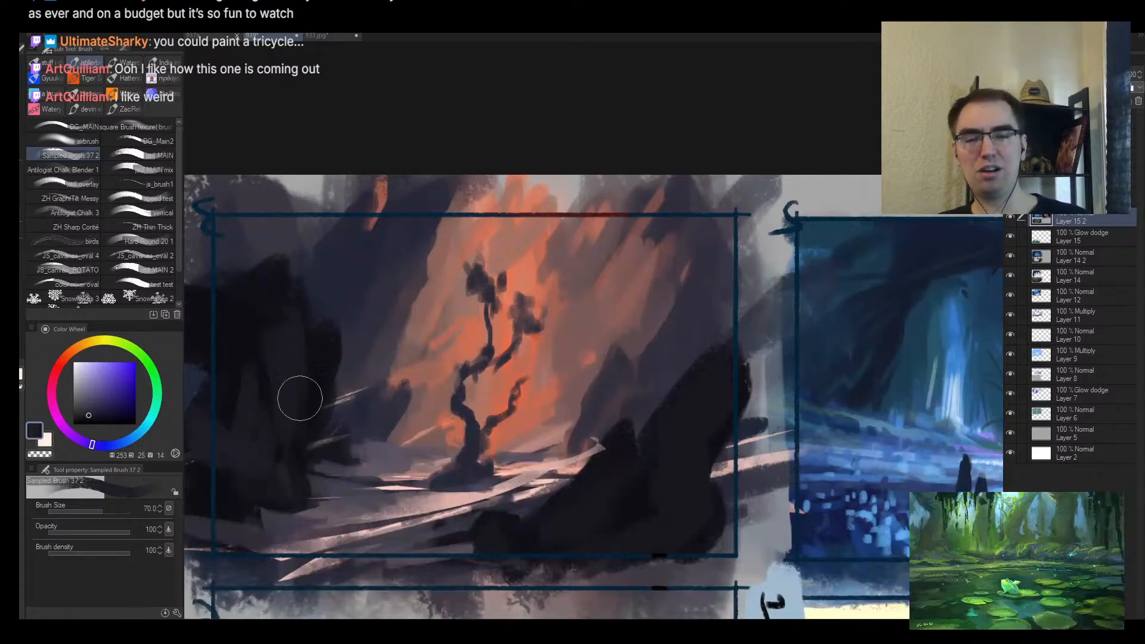
Step: Lasso a thin wedge on the foreground rock, fill it with a lighter sampled grey-violet, and deselect
key(m)
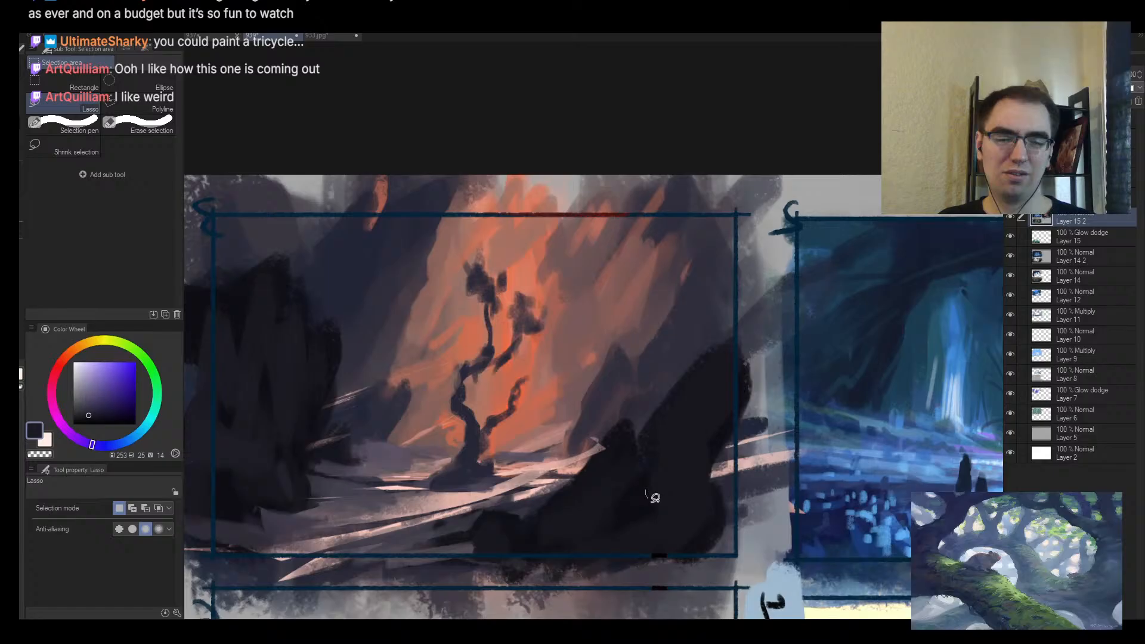
key(b)
alt+click(549, 486)
mouse_move(648, 498)
mouse_down()
mouse_move(605, 504)
mouse_move(682, 493)
mouse_up()
alt+click(537, 507)
alt+click(549, 501)
key(bracketright)
key(bracketright)
key(bracketright)
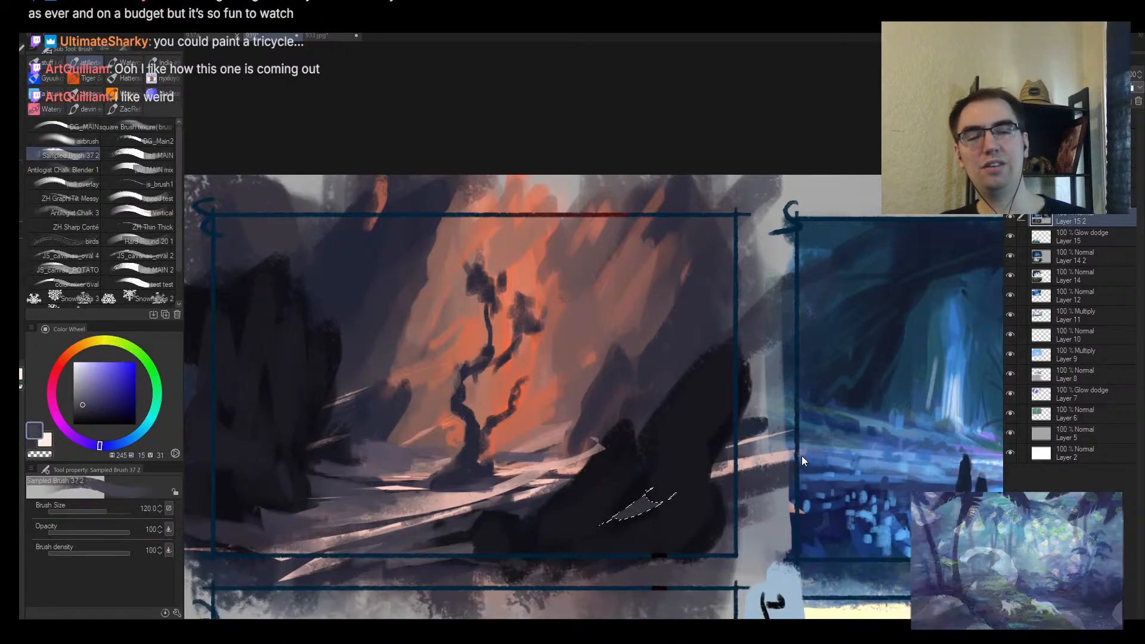
key(ctrl+d)
Step: Break up the lighter wedge on the foreground rock with sampled dark strokes, reducing the brush to size 15
key(bracketleft)
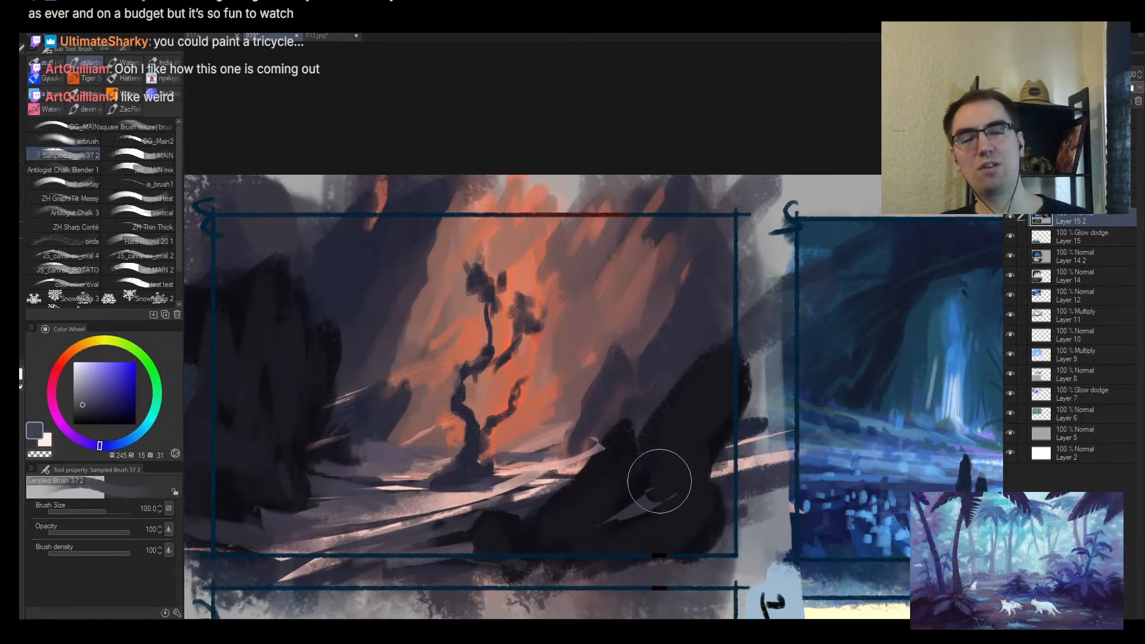
alt+click(660, 481)
key(bracketleft)
key(bracketleft)
key(bracketleft)
key(bracketleft)
mouse_move(671, 493)
mouse_down()
mouse_move(628, 501)
mouse_move(648, 516)
mouse_move(630, 506)
mouse_move(657, 507)
mouse_move(591, 522)
mouse_move(651, 515)
mouse_up()
key(bracketleft)
key(bracketleft)
key(bracketleft)
key(bracketleft)
key(bracketleft)
key(bracketleft)
key(bracketleft)
alt+click(592, 521)
key(bracketright)
alt+click(644, 518)
Step: Flip the canvas horizontally and touch up the dark rocks framing the tree with sampled dark strokes
key(h)
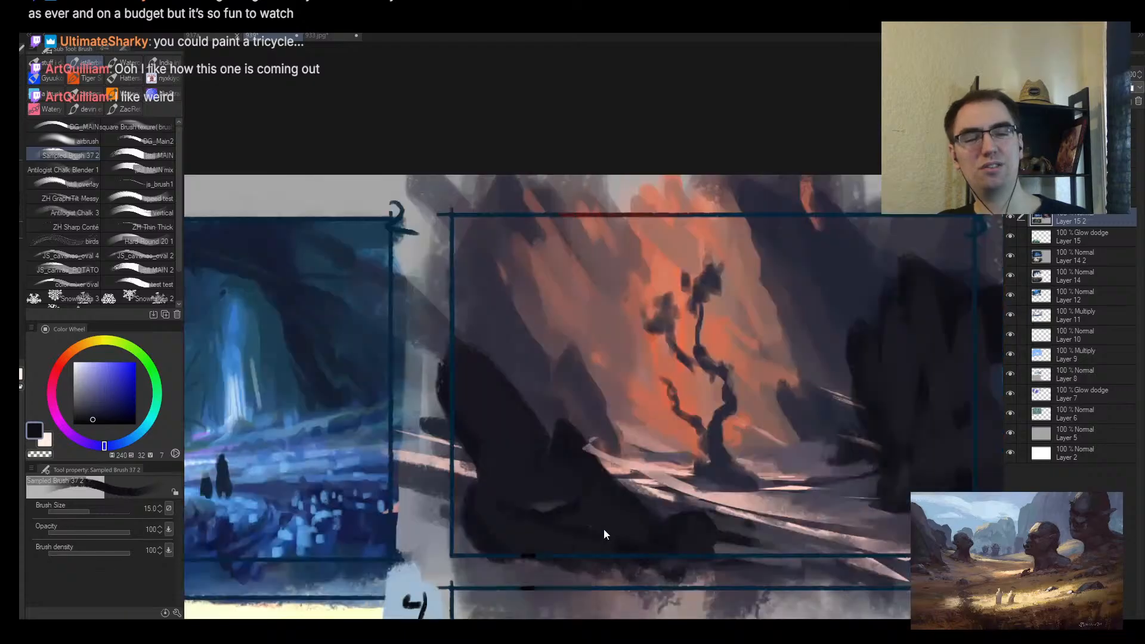
drag(723, 503, 690, 514)
drag(771, 507, 560, 488)
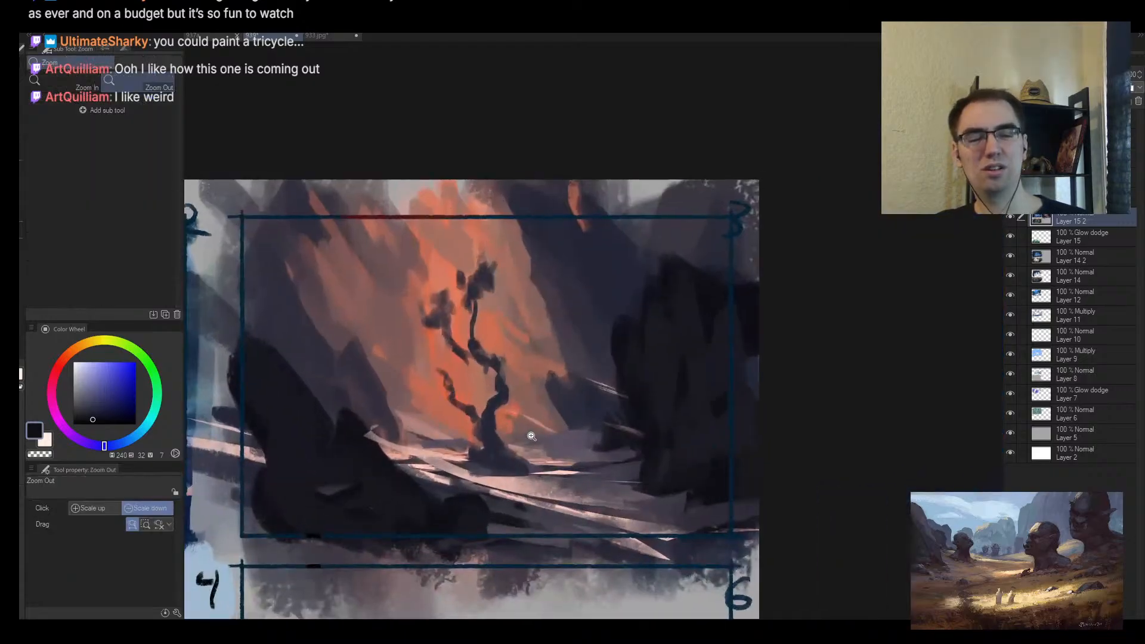
drag(531, 436, 527, 427)
drag(664, 295, 606, 347)
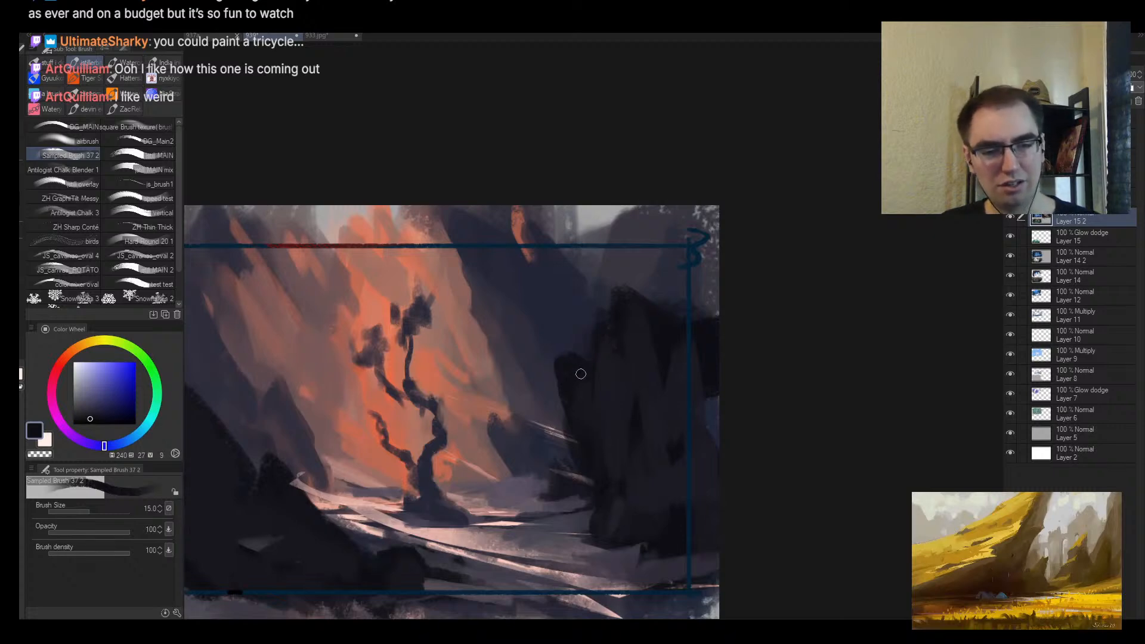
alt+click(600, 386)
key(])
mouse_move(574, 402)
mouse_down()
mouse_move(540, 400)
mouse_move(565, 404)
mouse_move(503, 480)
mouse_move(486, 468)
mouse_move(482, 444)
mouse_move(621, 289)
mouse_move(565, 263)
mouse_up()
Step: Try repainting the tree's lower foliage clump in magenta at brush size 25
alt+click(517, 316)
alt+click(506, 354)
drag(497, 348, 520, 328)
alt+click(512, 338)
key(bracketleft)
key(bracketleft)
click(118, 389)
key(bracketright)
key(bracketright)
key(bracketright)
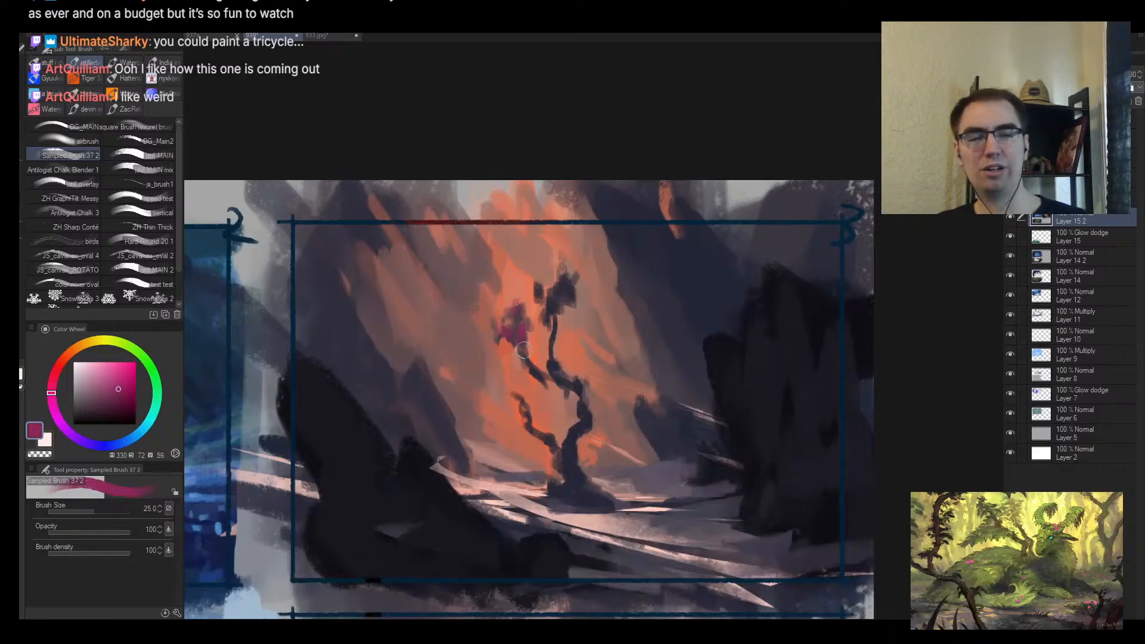
Step: Choose a muted olive green and repaint the tree's left foliage clump with it
click(105, 340)
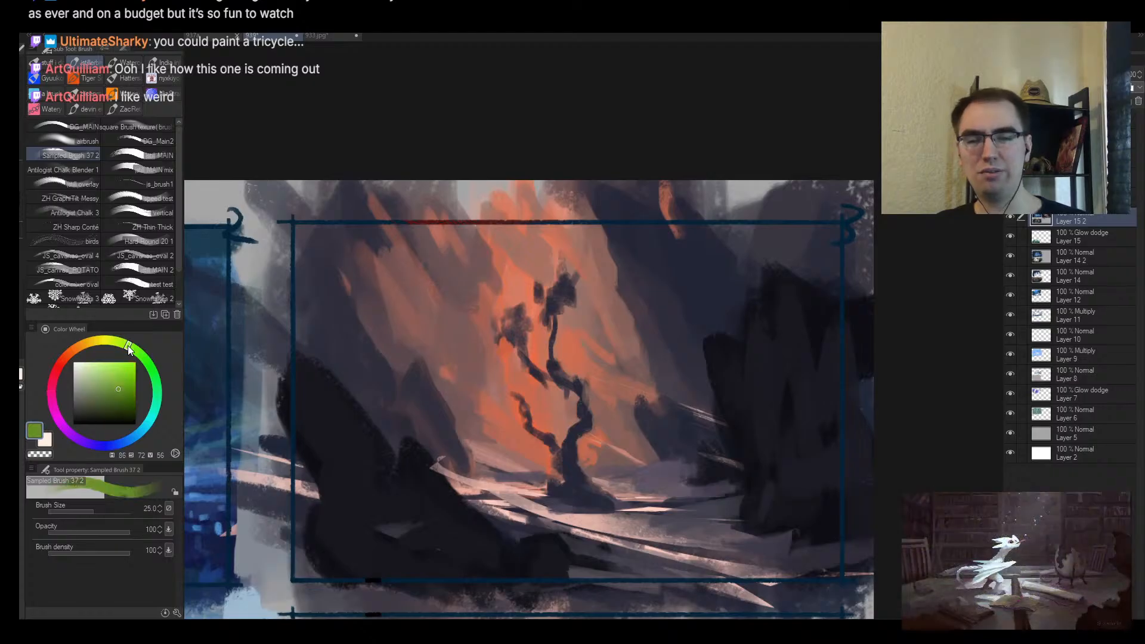
click(94, 401)
click(90, 404)
key(bracketright)
mouse_move(540, 318)
mouse_down()
mouse_move(514, 314)
mouse_move(525, 360)
mouse_up()
key(bracketleft)
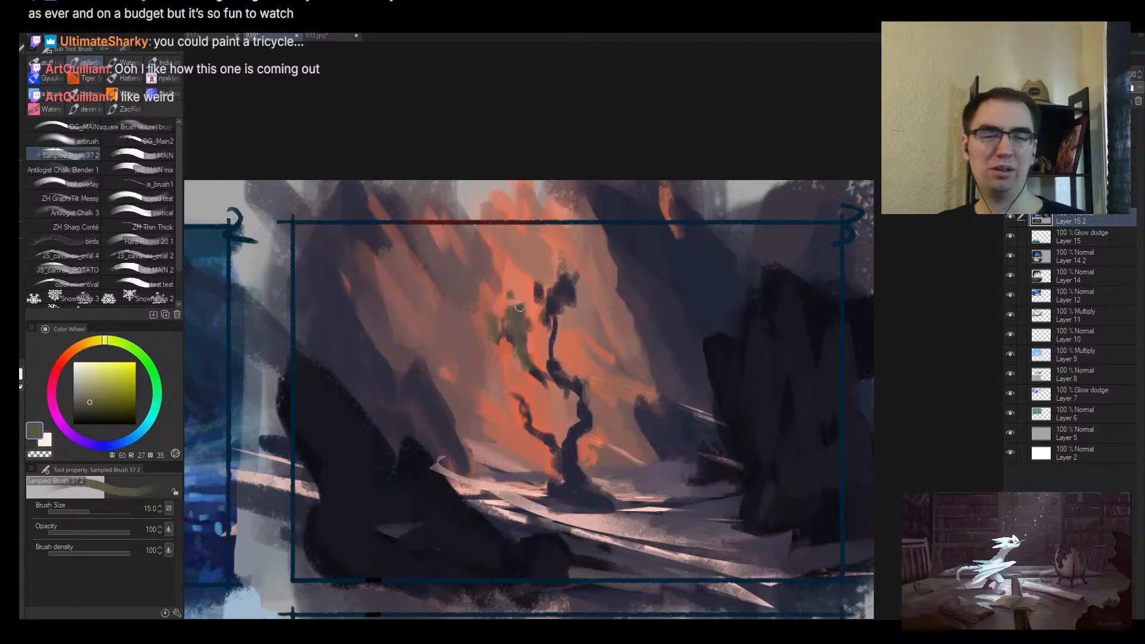
Step: Cover the tree's upper-right foliage clump with olive green strokes at brush size 30
key(bracketright)
key(bracketright)
key(bracketright)
key(bracketright)
mouse_move(540, 281)
mouse_down()
mouse_move(552, 325)
mouse_move(560, 308)
mouse_up()
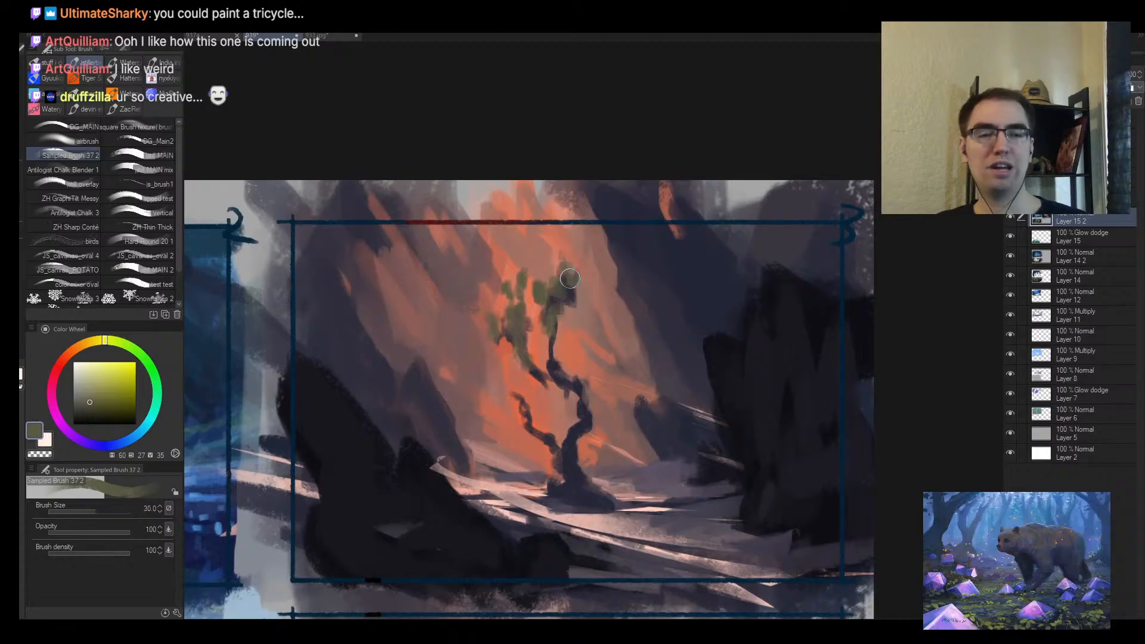
drag(569, 278, 561, 313)
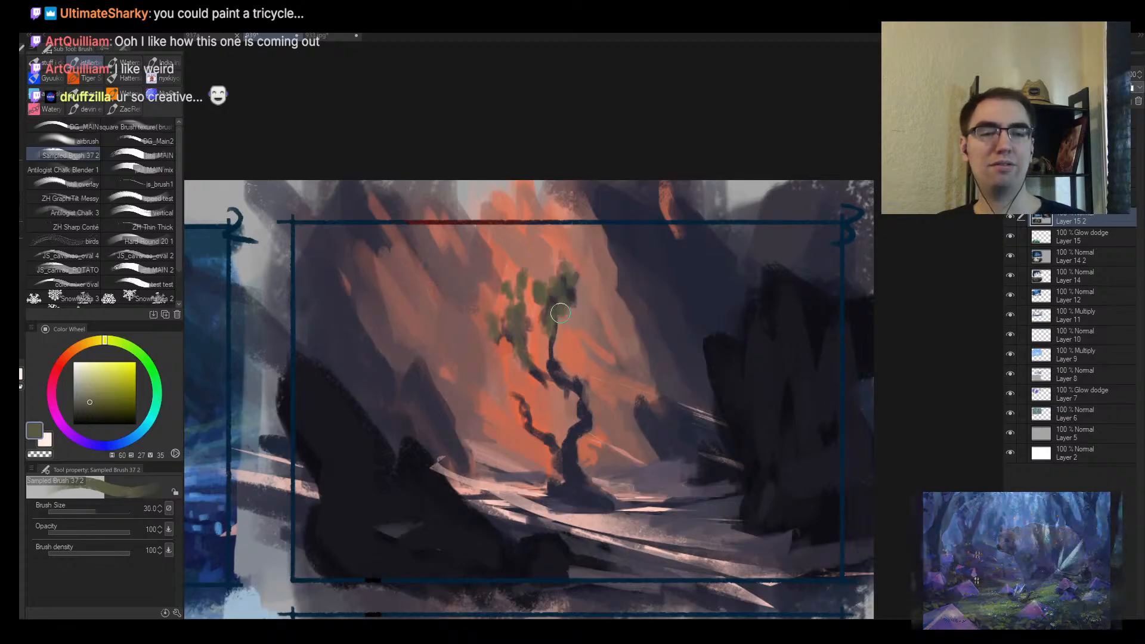
Step: Extend the tree's crown upward and outward with small olive strokes at brush sizes 20 to 25, and sample the background orange
key(bracketleft)
key(bracketleft)
key(bracketleft)
key(bracketright)
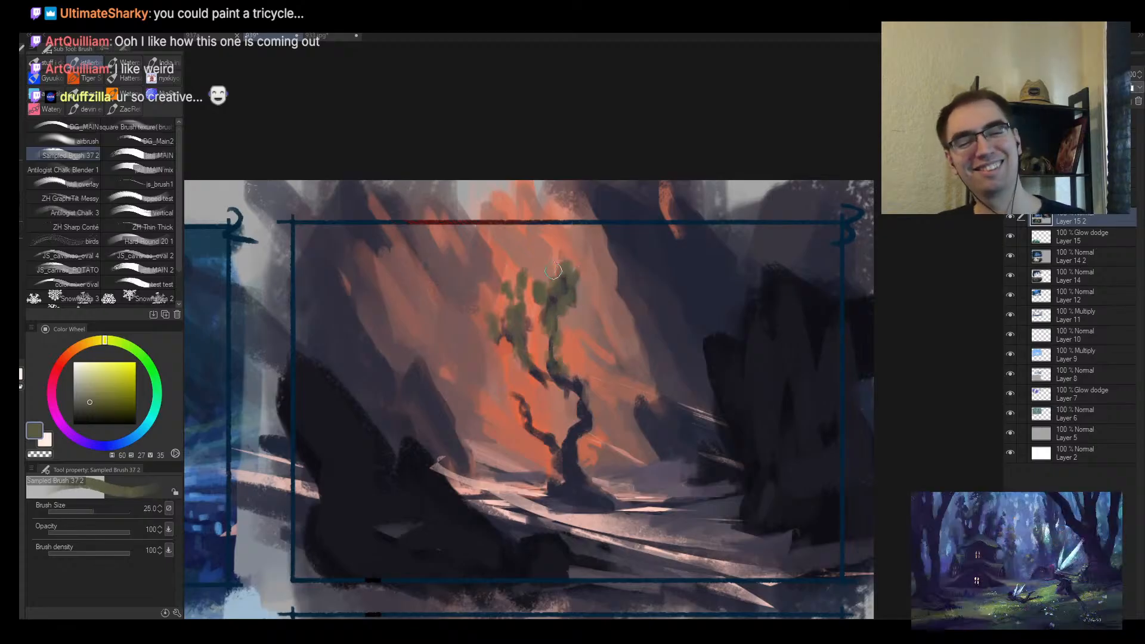
key(bracketright)
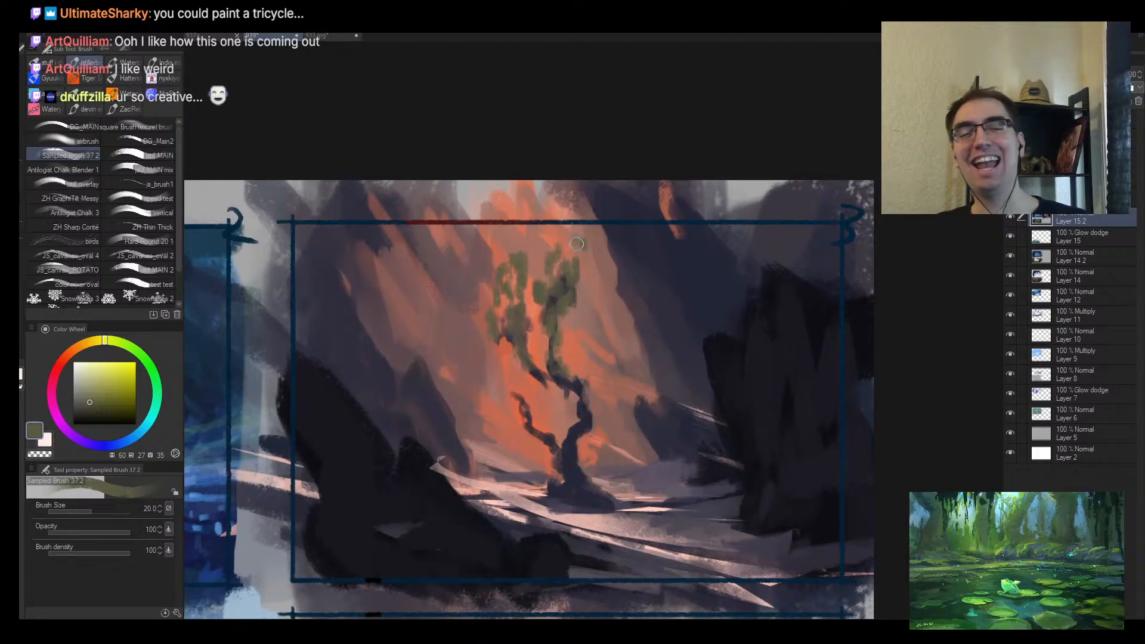
key(bracketright)
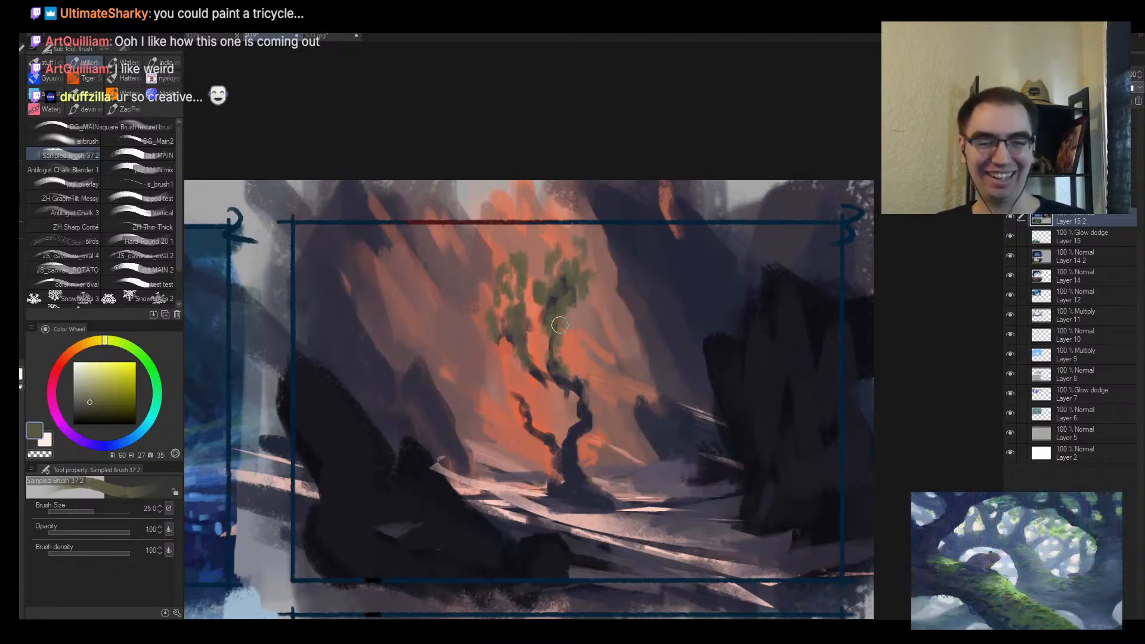
alt+click(564, 350)
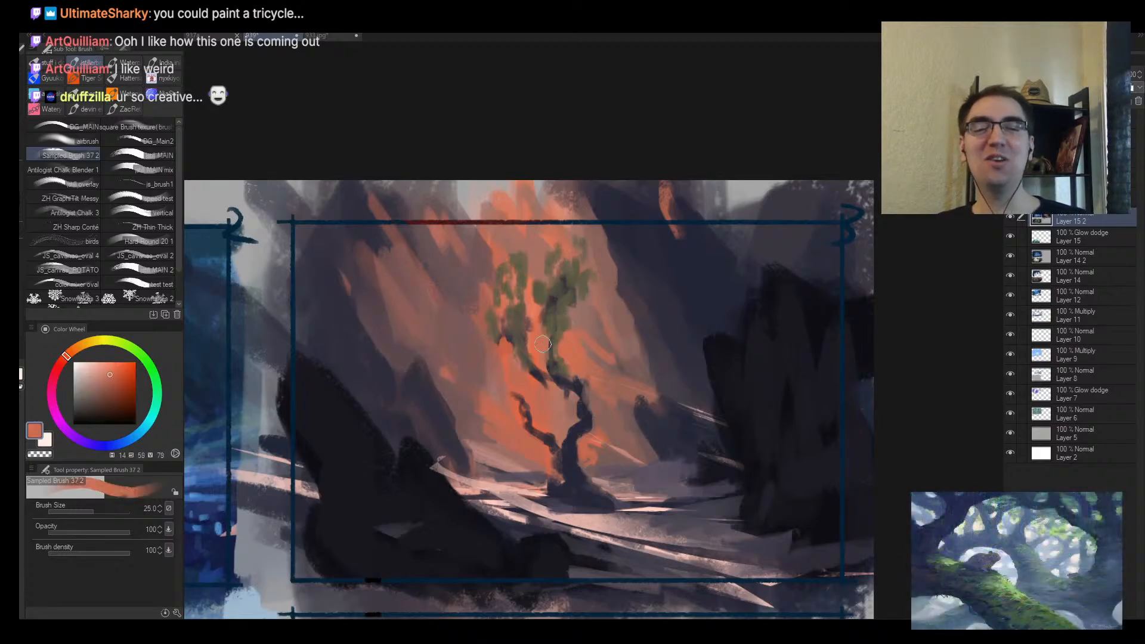
Step: Resample the olive green, flip the canvas horizontally, and add hanging foliage to the tree's lower-left branch
alt+click(565, 323)
key(alt+space)
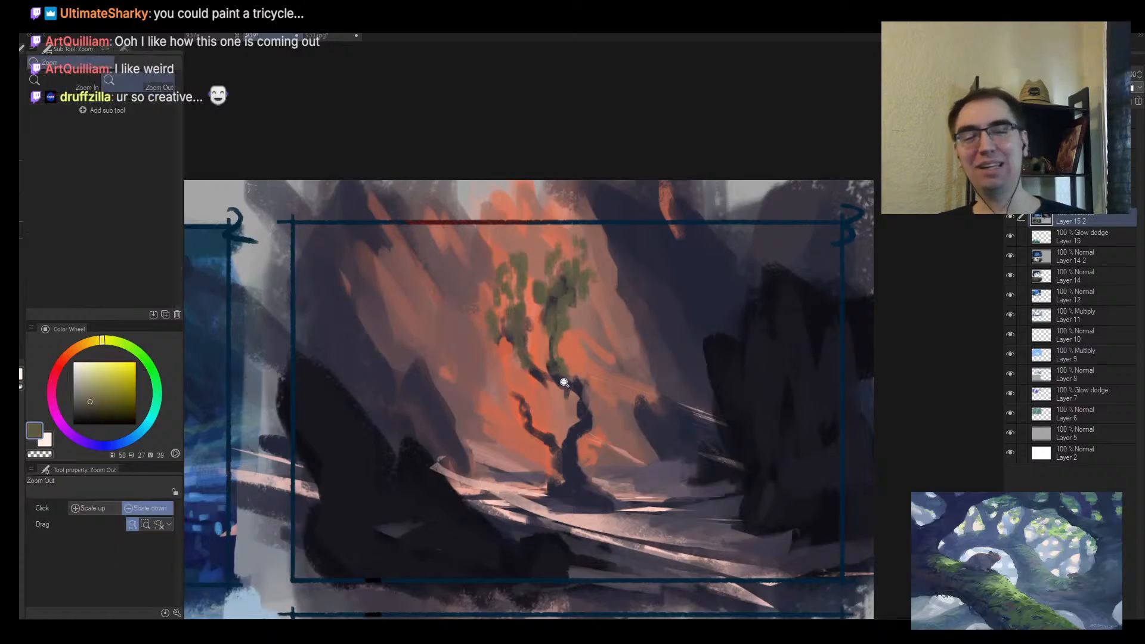
click(563, 382)
key(h)
drag(681, 381, 594, 389)
scroll(594, 389, up, 2)
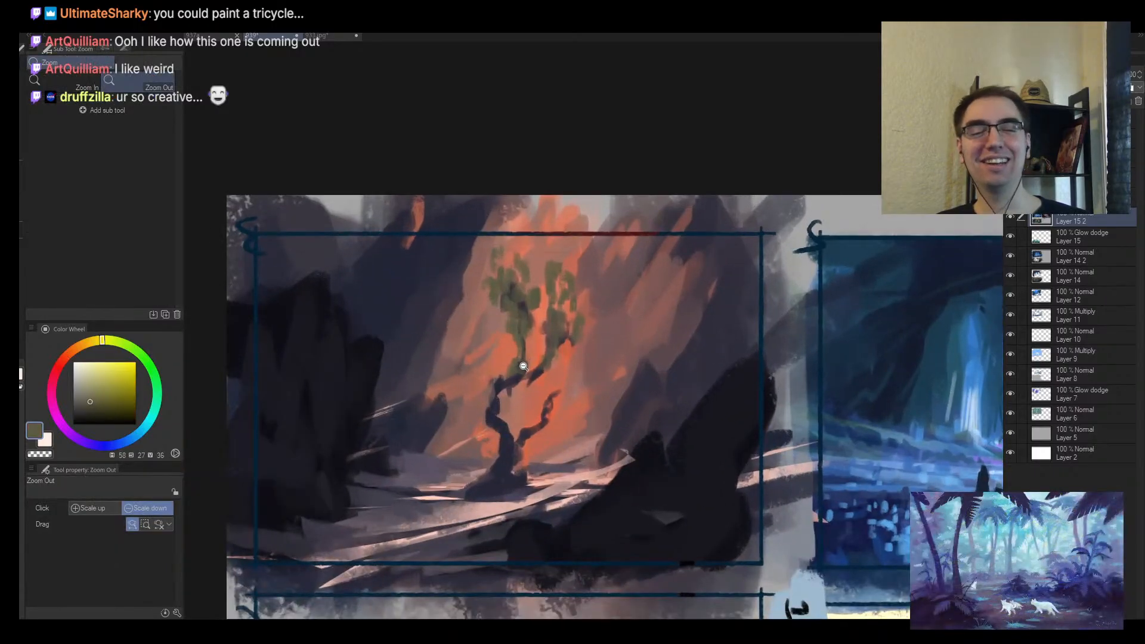
key(b)
drag(492, 361, 494, 380)
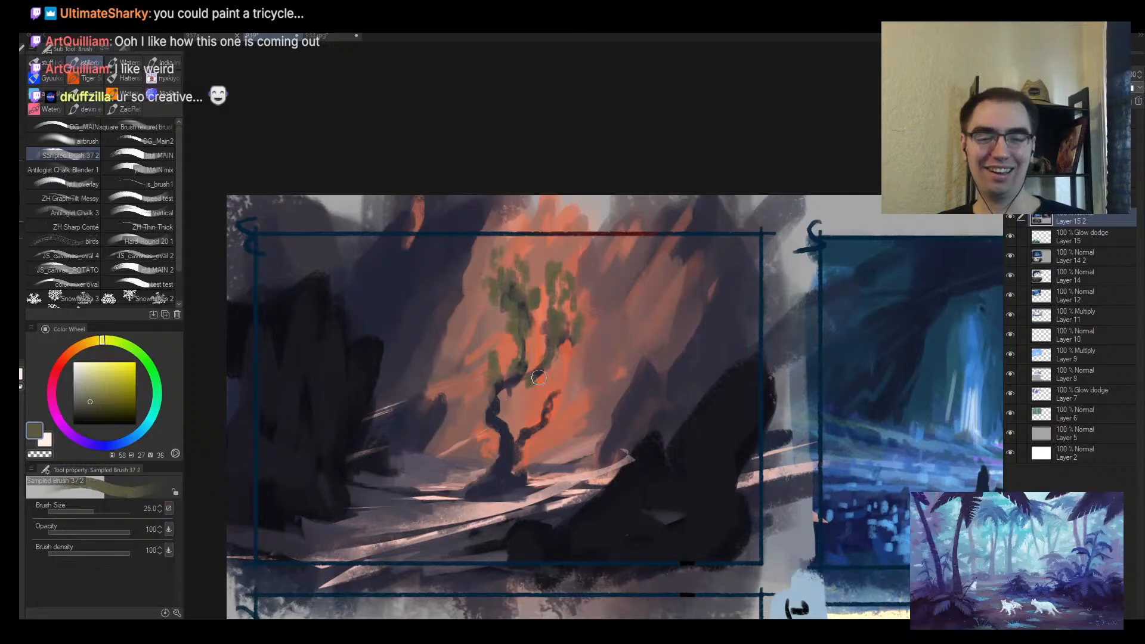
Step: Review the tree scene among all the thumbnails and examine the blue cave scene's glowing path up close
key(alt+space)
mouse_move(573, 357)
mouse_down()
mouse_move(568, 383)
mouse_move(646, 347)
mouse_up()
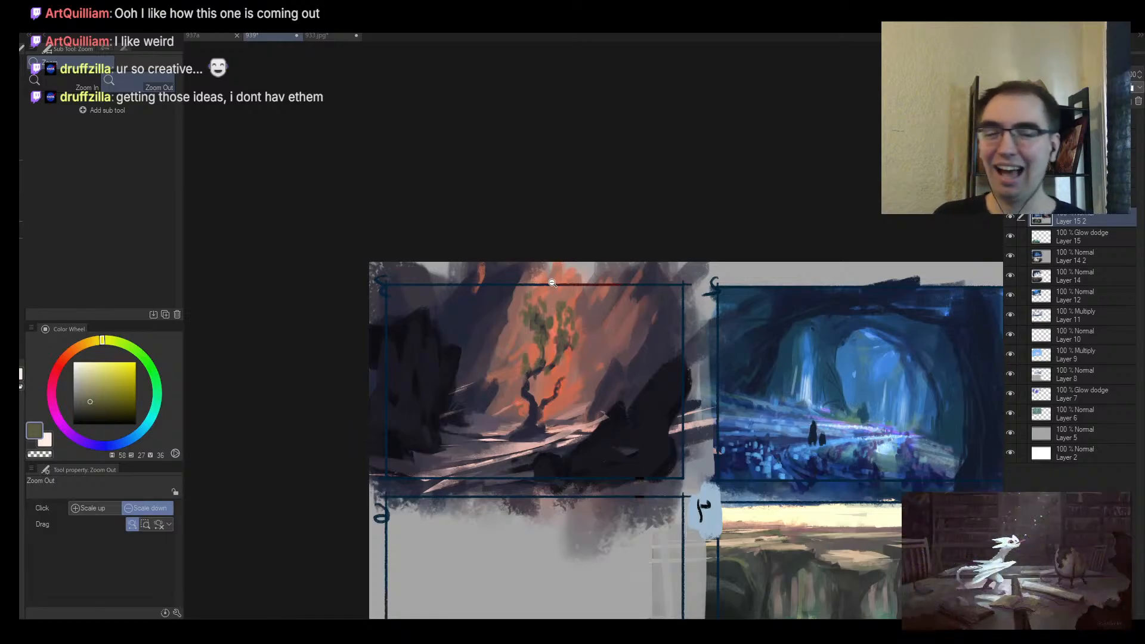
scroll(534, 337, down, 4)
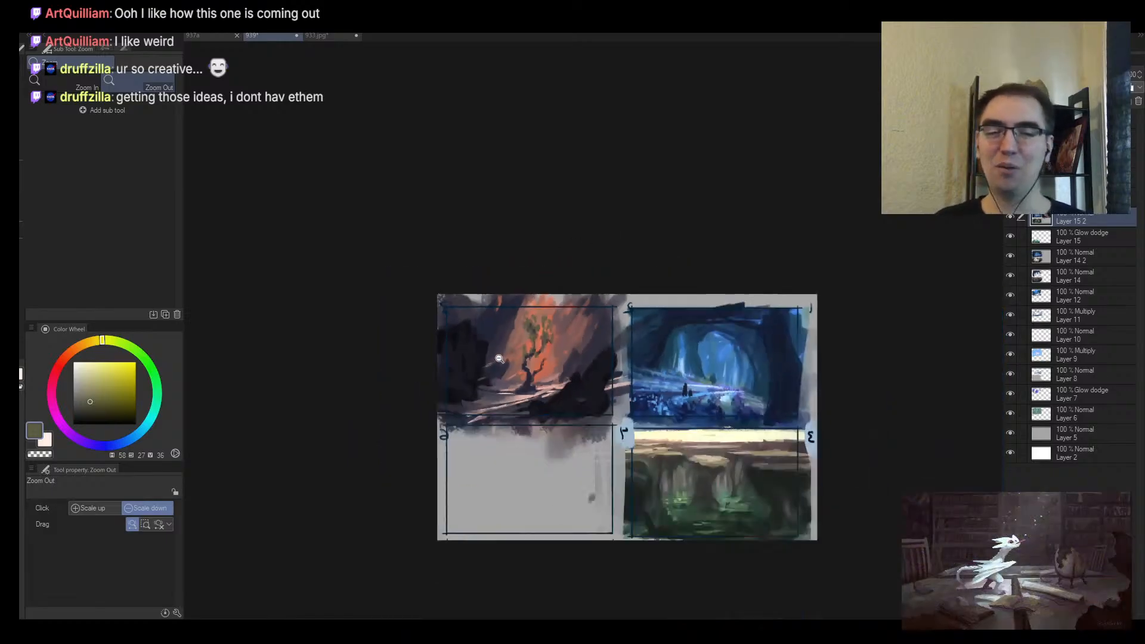
scroll(545, 337, up, 4)
drag(811, 344, 523, 319)
scroll(544, 398, up, 5)
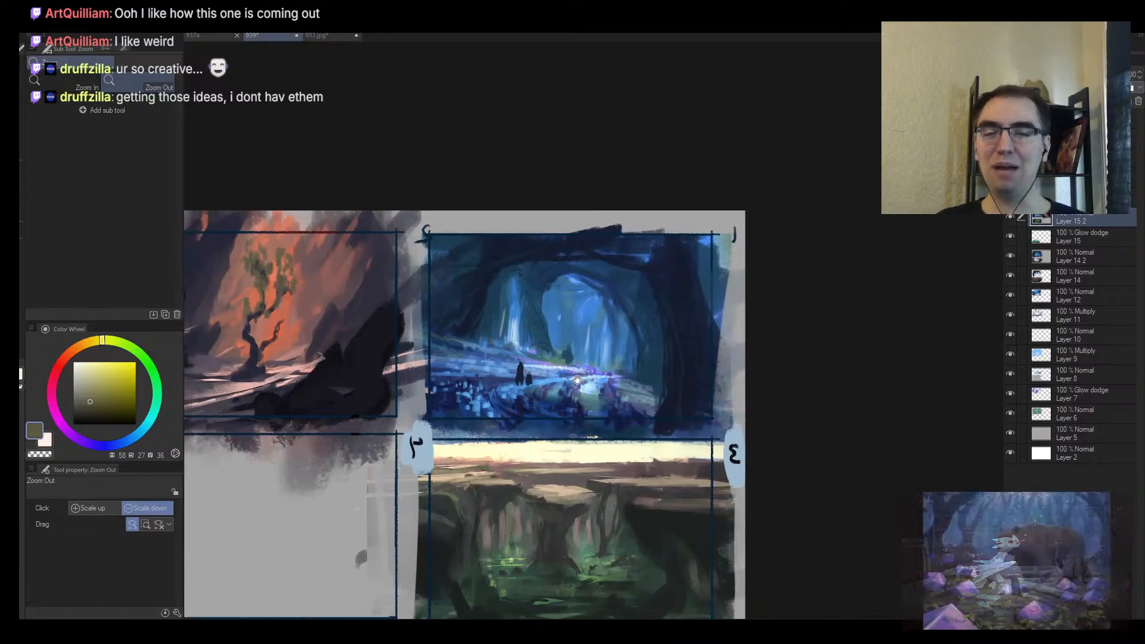
scroll(604, 391, up, 3)
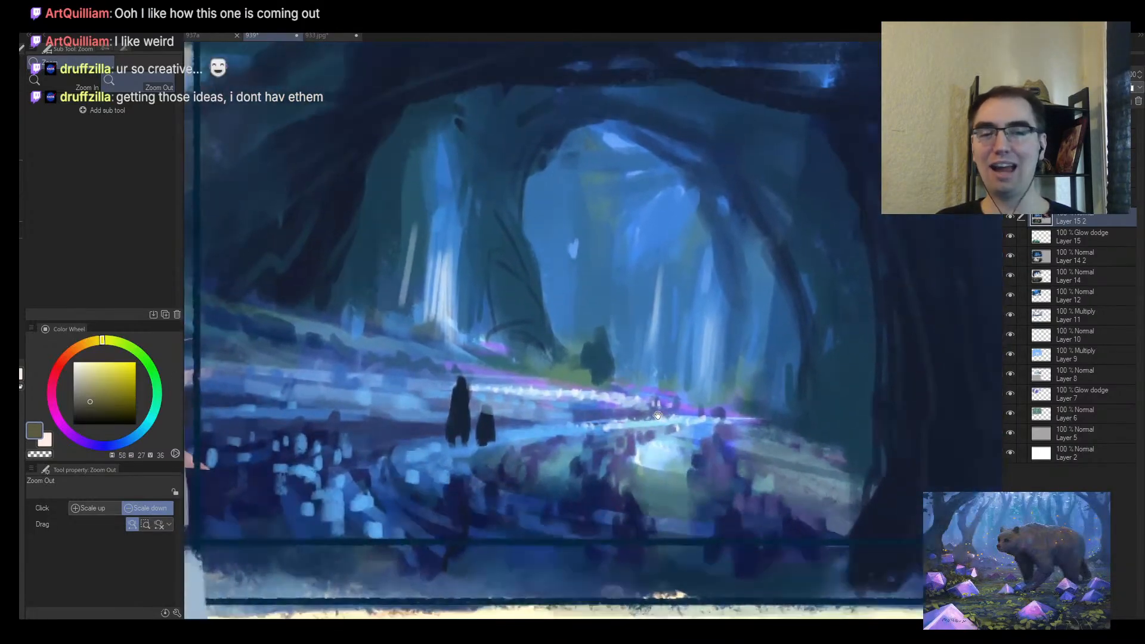
mouse_move(658, 416)
mouse_down()
mouse_move(562, 412)
mouse_move(544, 369)
mouse_up()
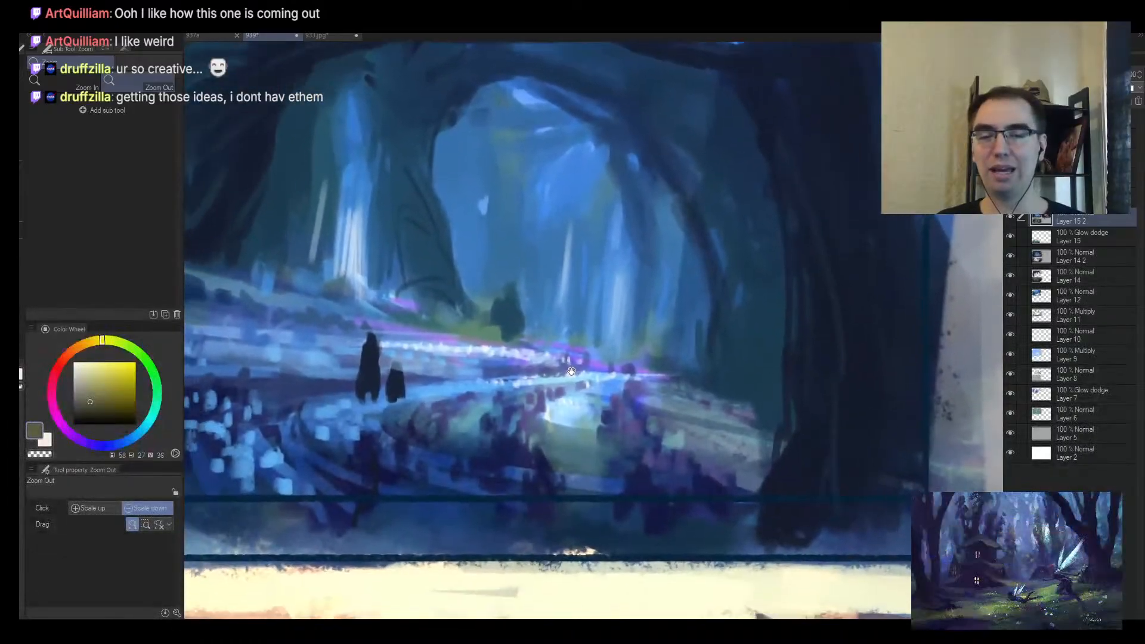
scroll(543, 370, up, 3)
drag(493, 394, 522, 379)
scroll(522, 379, up, 2)
Step: Sample a dark navy and draw a horizon line across the empty panel below the tree scene at brush size 20
key(b)
alt+click(543, 403)
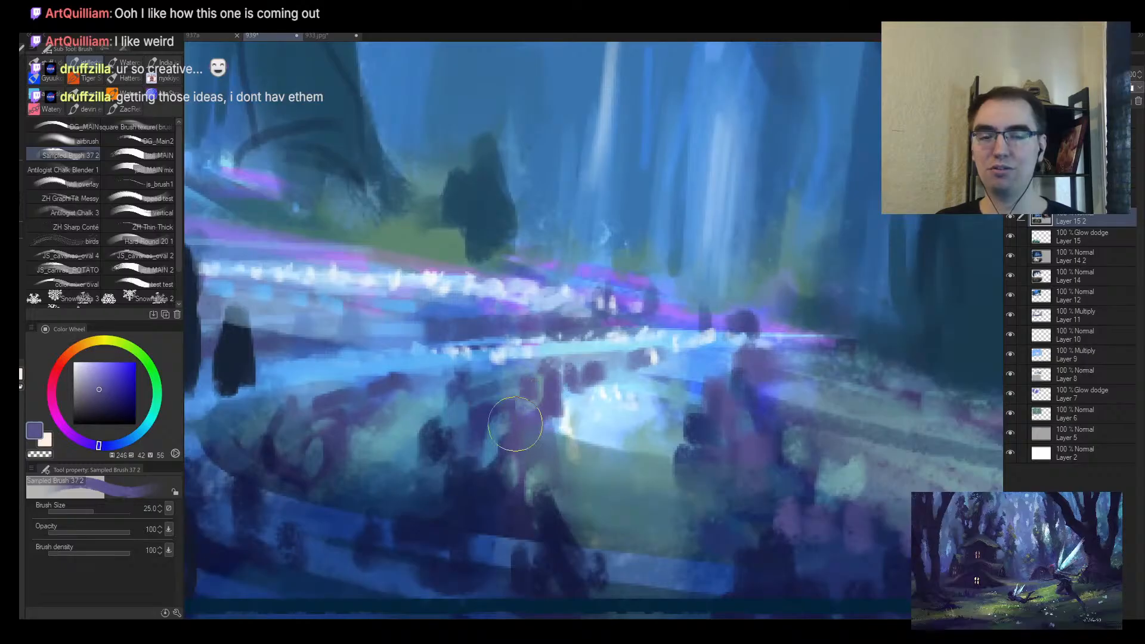
ctrl+alt+click(490, 448)
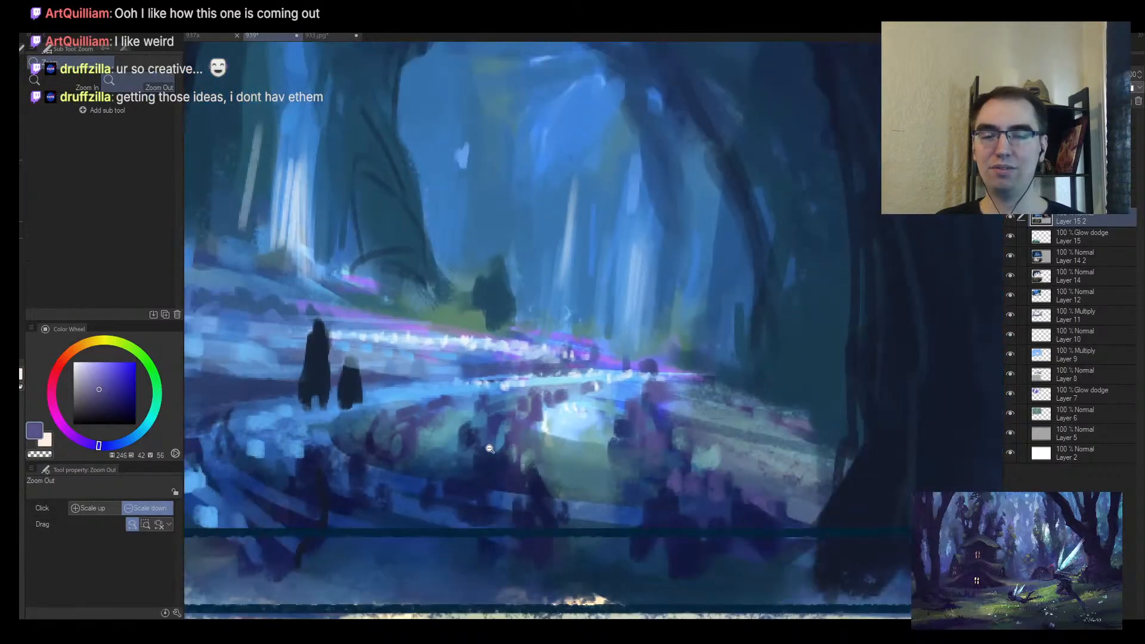
click(490, 449)
scroll(597, 352, up, 4)
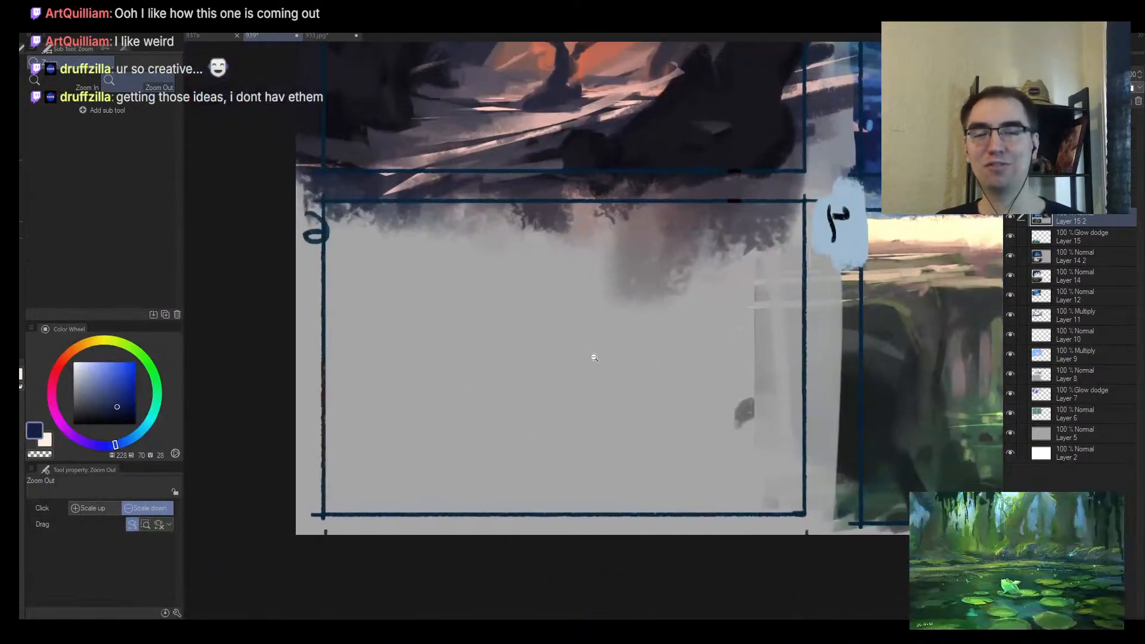
scroll(517, 370, up, 3)
key(b)
scroll(447, 414, down, 3)
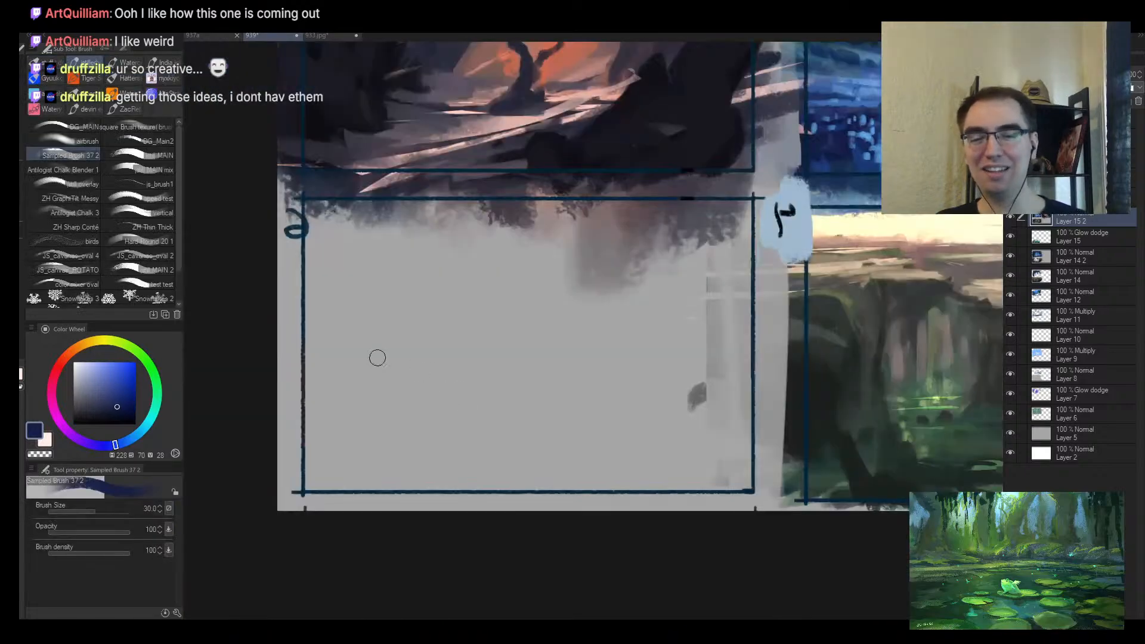
drag(302, 346, 759, 346)
key(ctrl+z)
key(bracketleft)
key(bracketleft)
drag(280, 338, 770, 337)
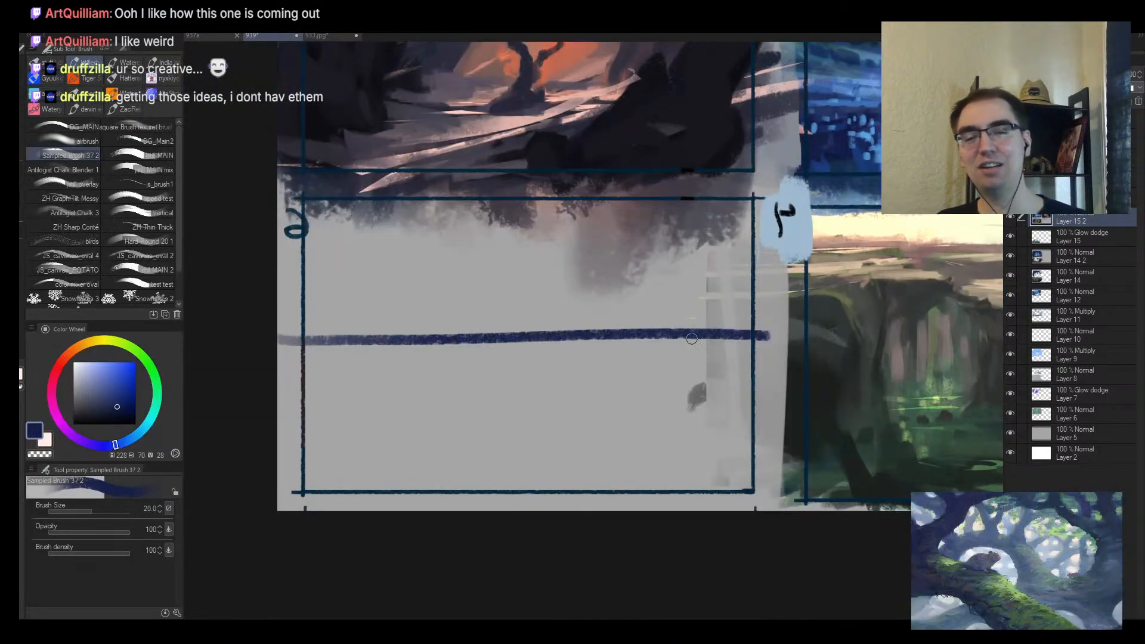
Step: Choose a brighter medium blue and block in the area above the horizon line with a brush enlarged to size 200
click(117, 389)
key(bracketright)
key(bracketright)
key(bracketright)
key(bracketright)
key(bracketright)
key(bracketright)
key(bracketright)
key(bracketright)
key(bracketright)
key(bracketright)
key(bracketright)
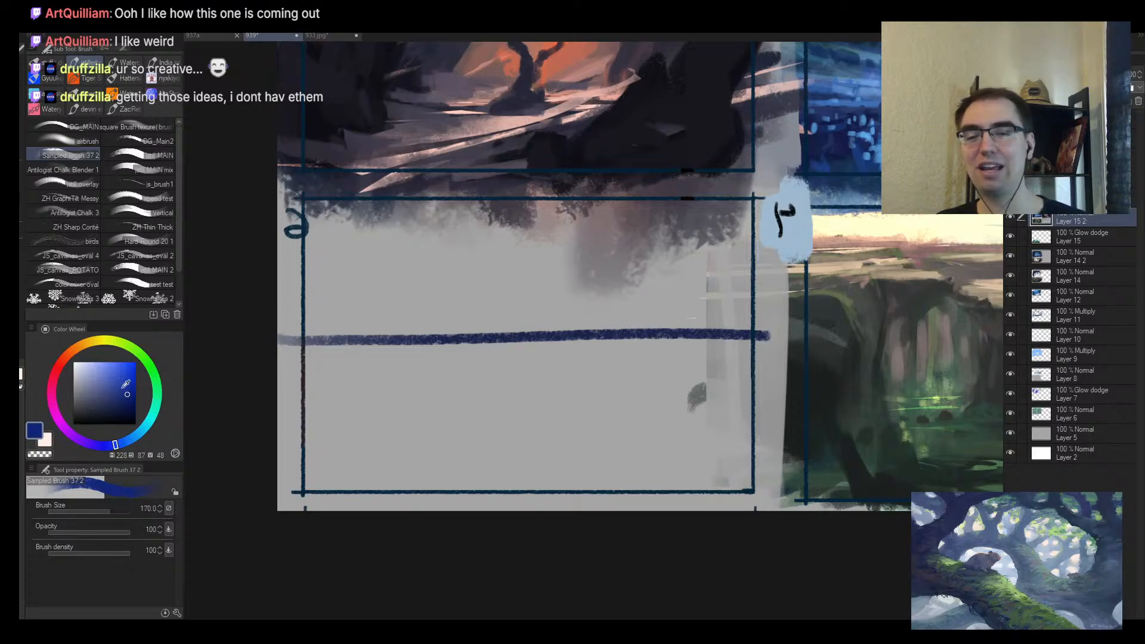
mouse_move(348, 254)
mouse_down()
mouse_move(447, 225)
mouse_move(482, 278)
mouse_move(658, 237)
mouse_move(707, 264)
mouse_move(734, 257)
mouse_up()
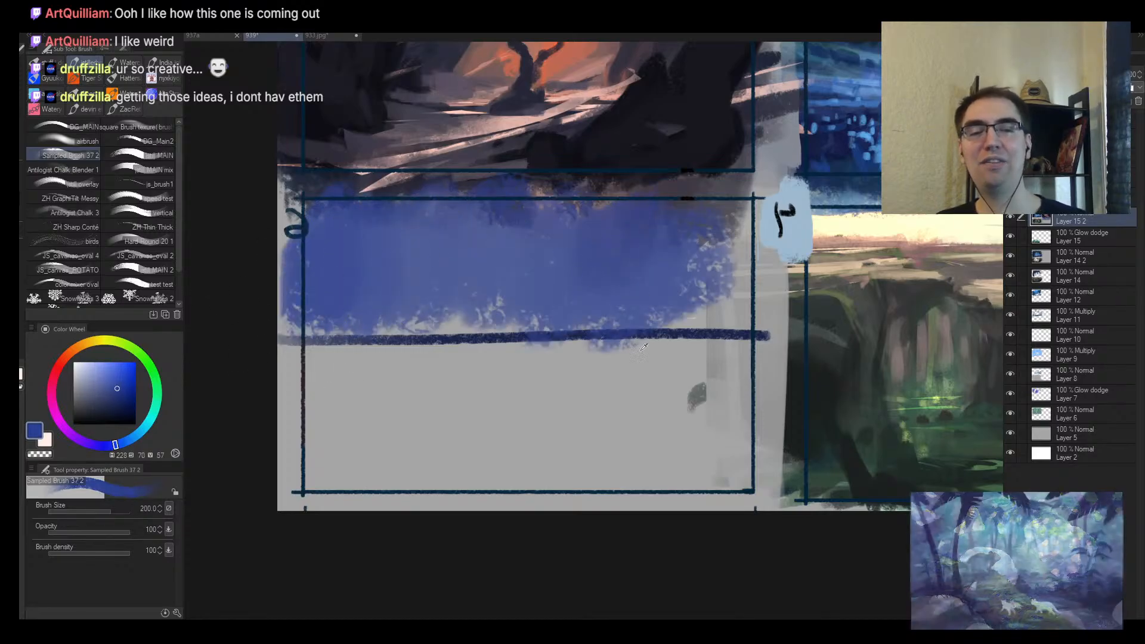
Step: Sample the horizon line's navy and fill the area below the horizon with it
alt+click(696, 340)
mouse_move(697, 340)
mouse_down()
mouse_move(383, 371)
mouse_move(448, 456)
mouse_move(222, 457)
mouse_up()
key(bracketleft)
key(alt+space)
mouse_move(645, 353)
mouse_down()
mouse_move(714, 332)
mouse_move(666, 355)
mouse_move(690, 325)
mouse_up()
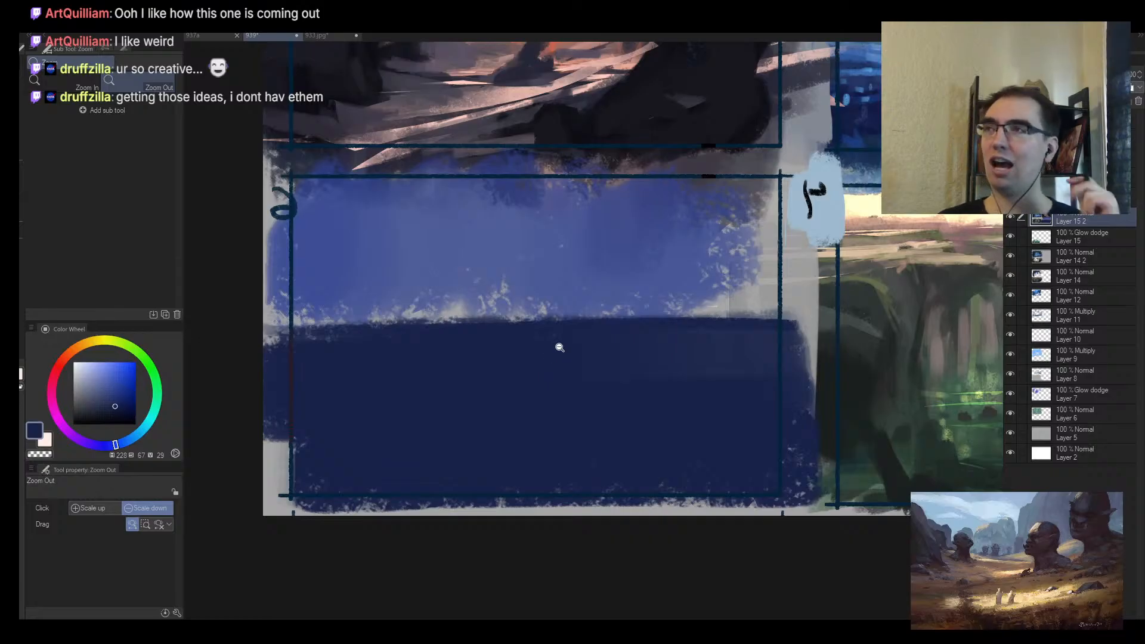
Step: Paint near-black vertical clumps along the bottom of the blue panel, reducing the brush to size 100
key(m)
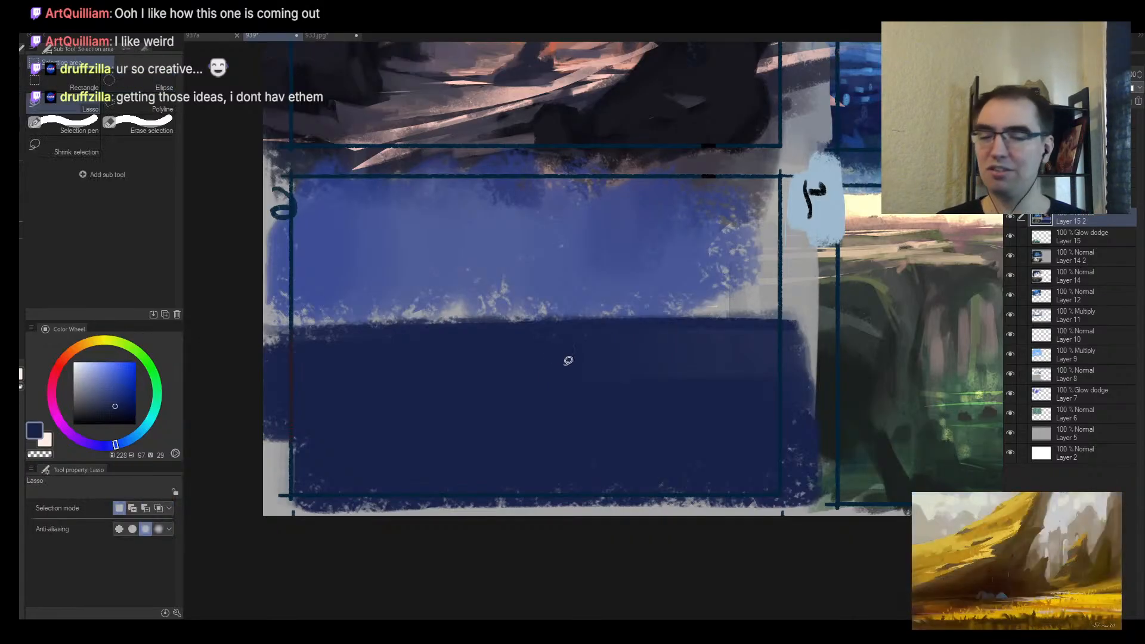
key(b)
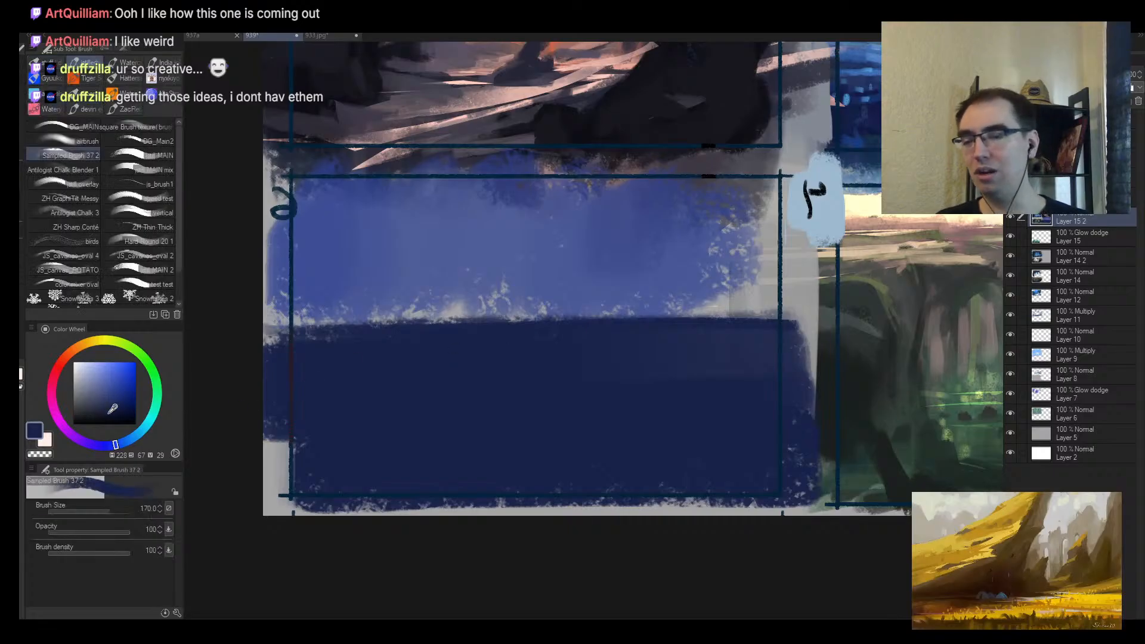
mouse_move(386, 422)
mouse_down()
mouse_move(340, 458)
mouse_move(307, 464)
mouse_move(351, 480)
mouse_move(660, 460)
mouse_move(560, 458)
mouse_move(385, 481)
mouse_move(637, 463)
mouse_move(369, 487)
mouse_up()
key(bracketright)
key(bracketleft)
key(bracketleft)
key(bracketleft)
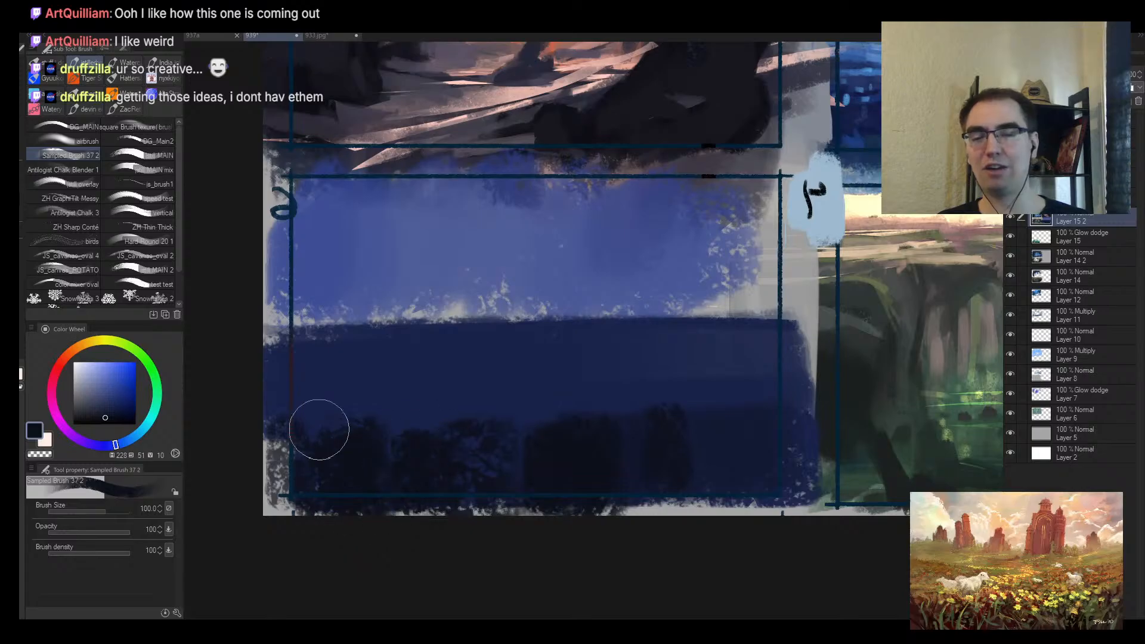
Step: Sample the sky blue and brush a lighter blue band across the ground just below the horizon
alt+click(642, 282)
drag(513, 351, 344, 353)
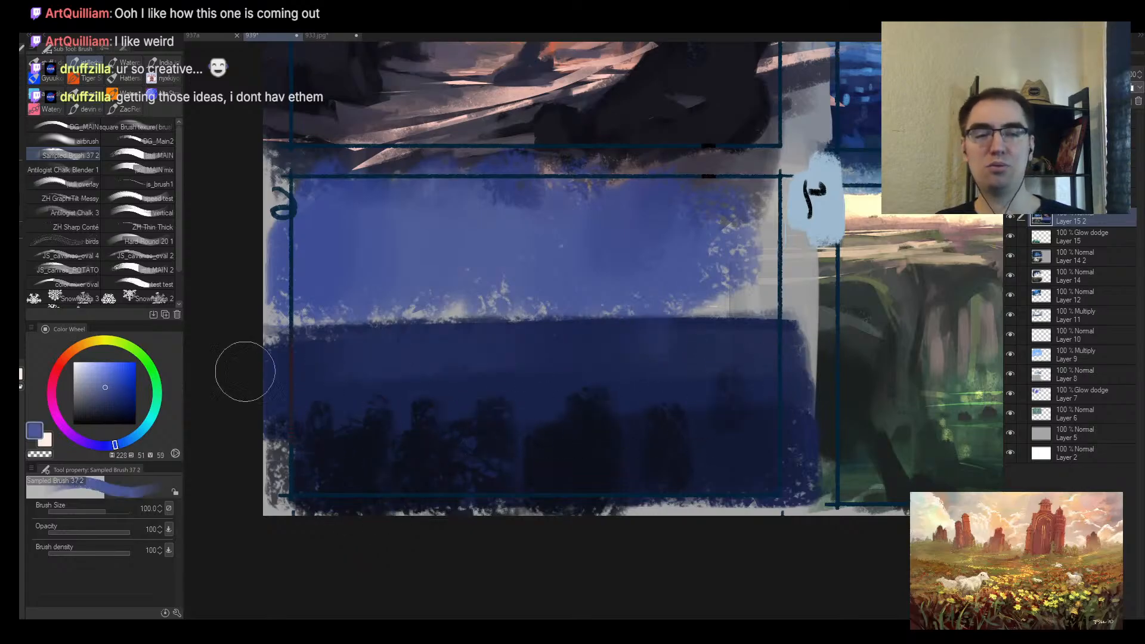
alt+click(422, 405)
key(bracketleft)
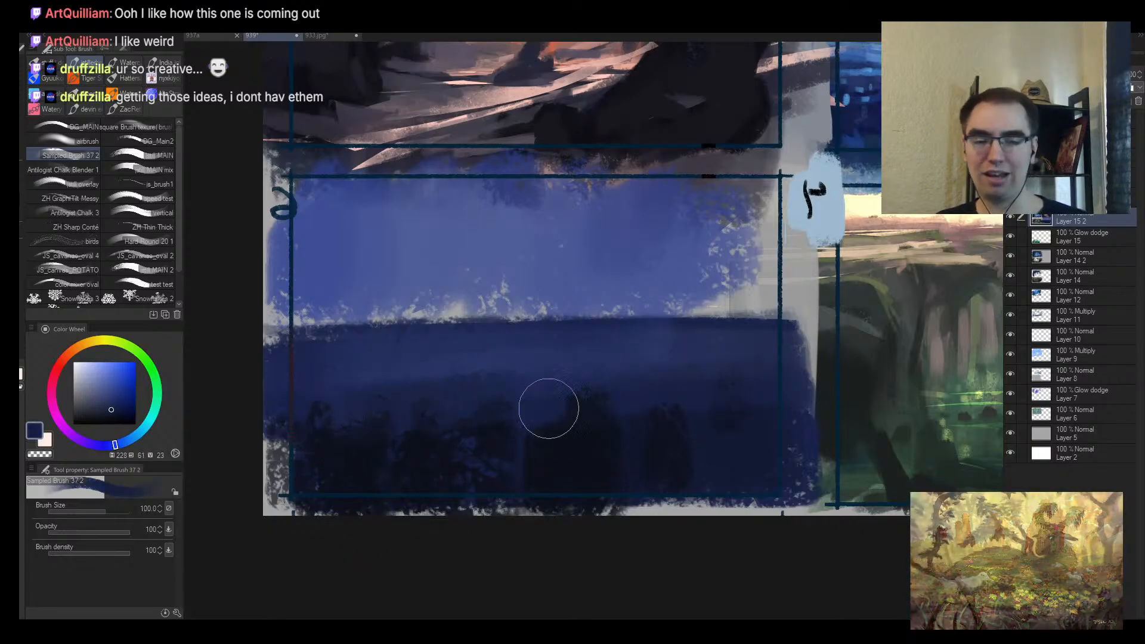
Step: Sample dark navy tones from the foreground and rework its dark shapes, reducing the brush to size 60
alt+click(593, 425)
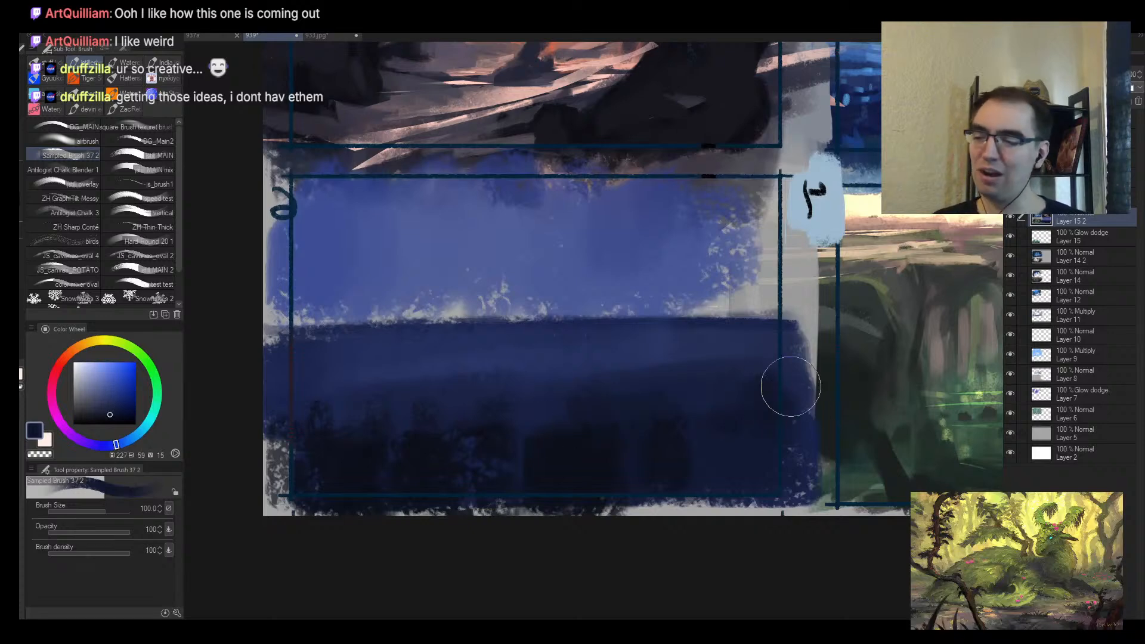
key(bracketleft)
key(bracketleft)
key(bracketleft)
key(bracketleft)
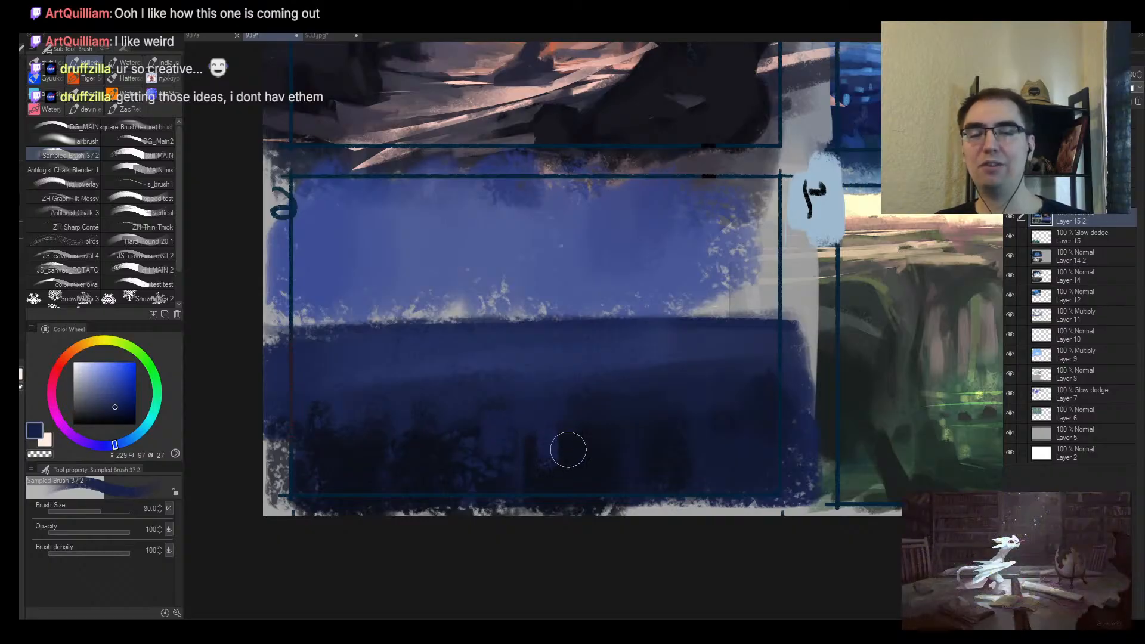
alt+click(582, 451)
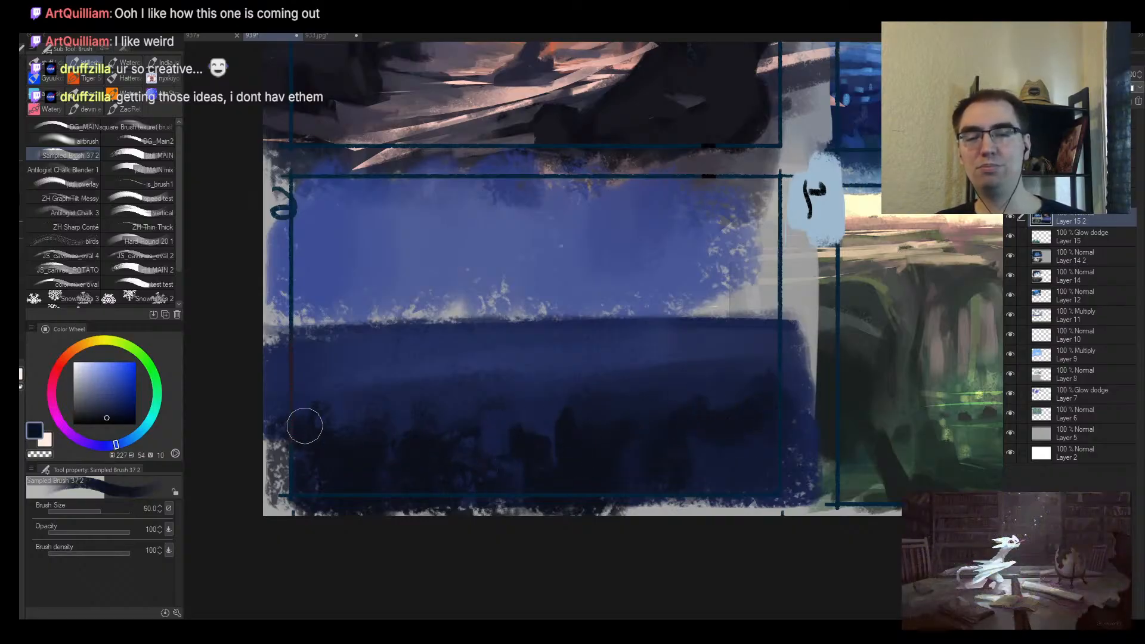
Step: Add small dark dabs and a thin dark line across the middle ground with brush sizes 25 and 17
key(bracketright)
key(bracketright)
key(bracketleft)
key(bracketleft)
key(bracketleft)
key(bracketleft)
key(bracketleft)
key(bracketleft)
click(531, 387)
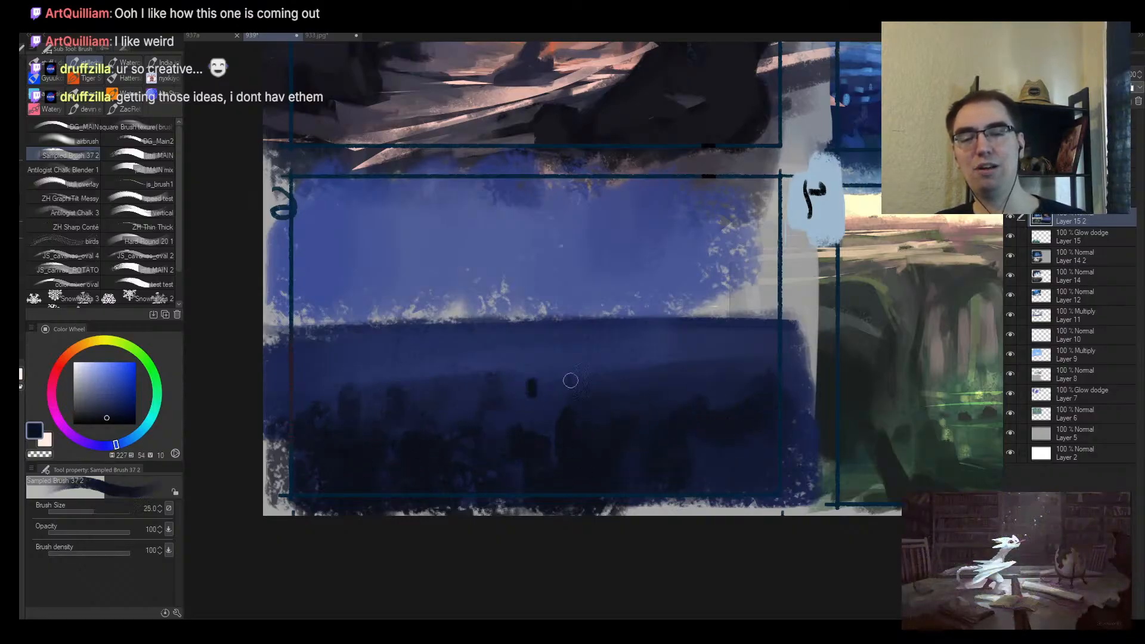
drag(660, 373, 307, 383)
key(bracketright)
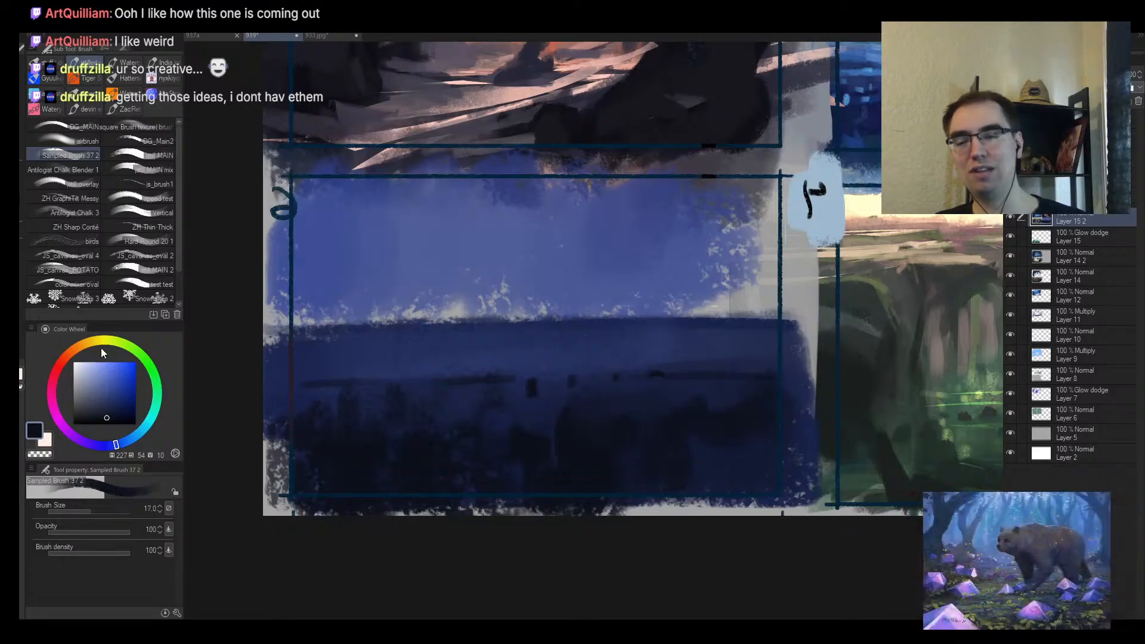
Step: Sample the lighter navy below the horizon and streak it across the middle ground at brush size 20
scroll(583, 335, down, 2)
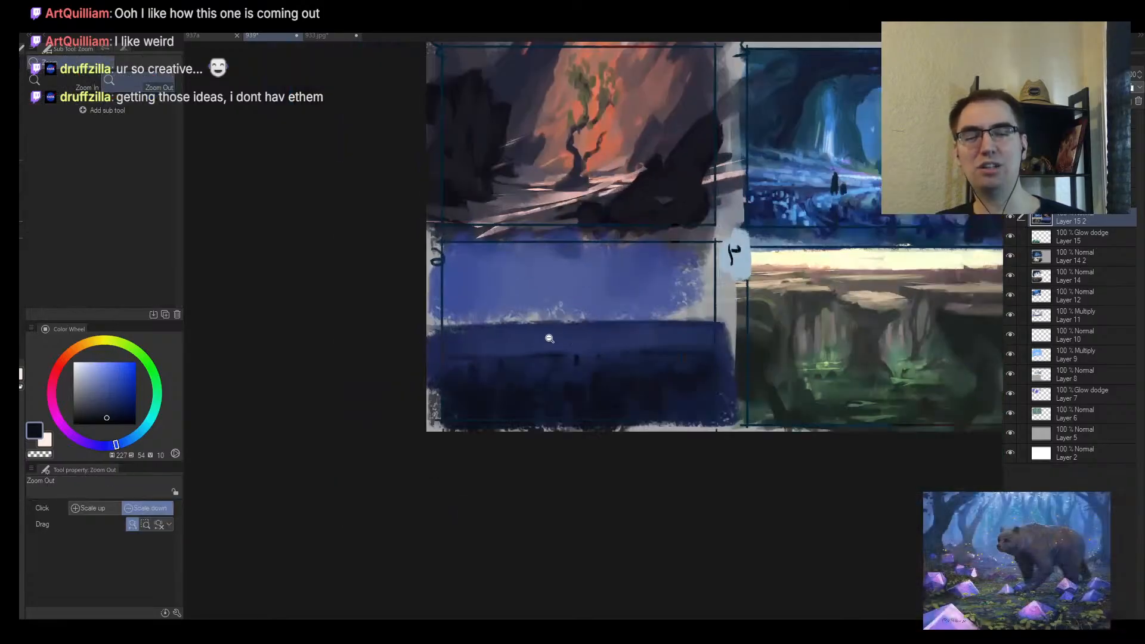
alt+click(546, 336)
key(bracketright)
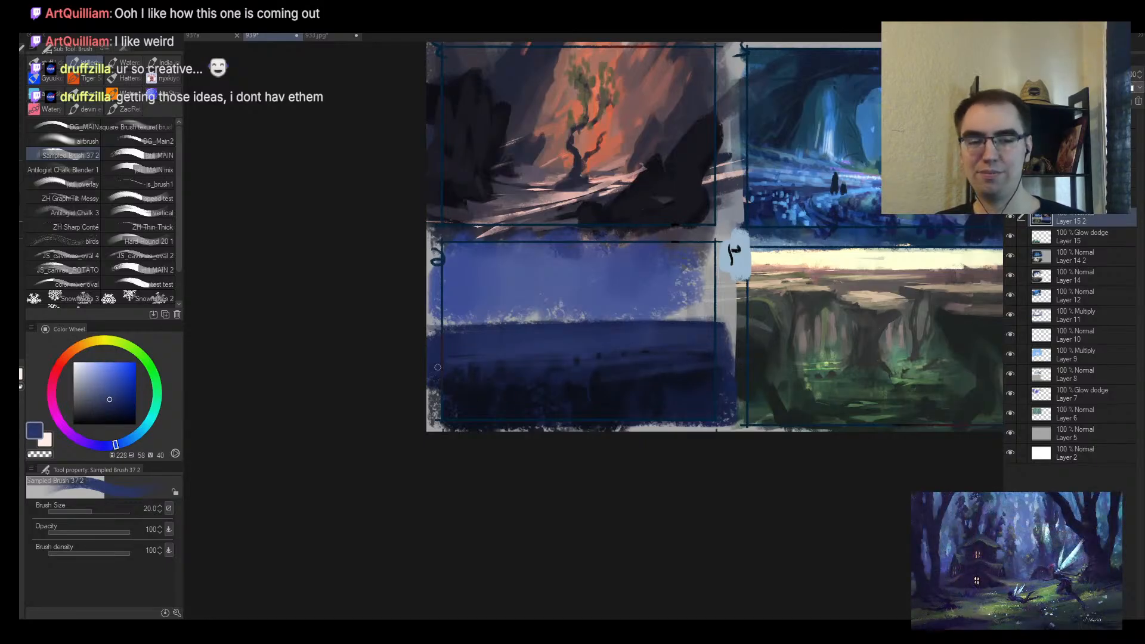
drag(684, 343, 636, 383)
drag(564, 388, 607, 342)
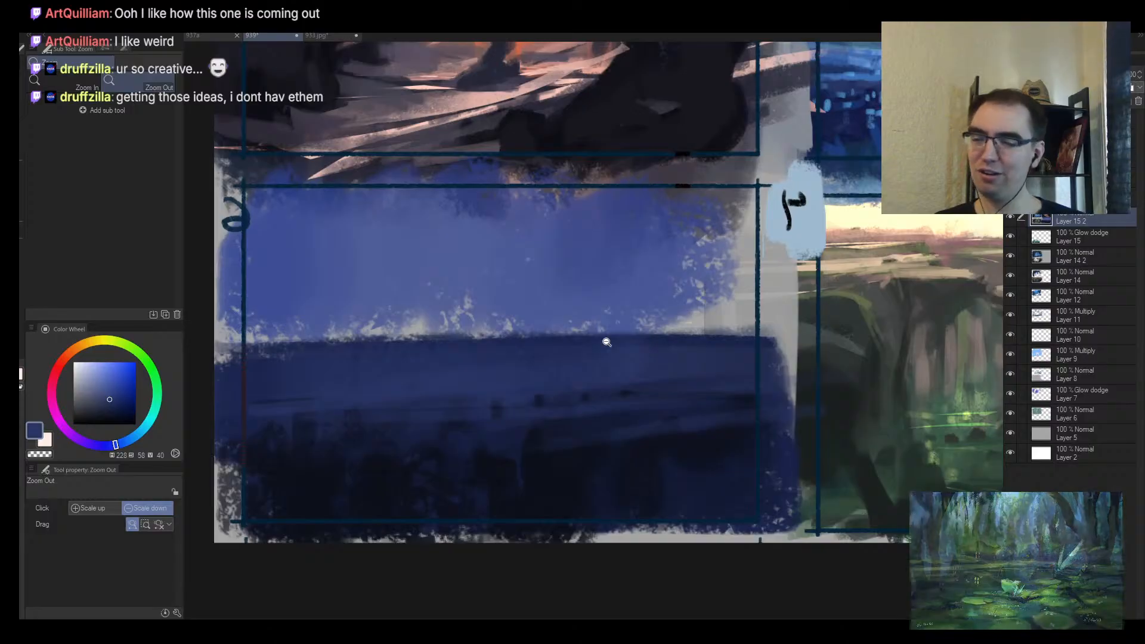
key(b)
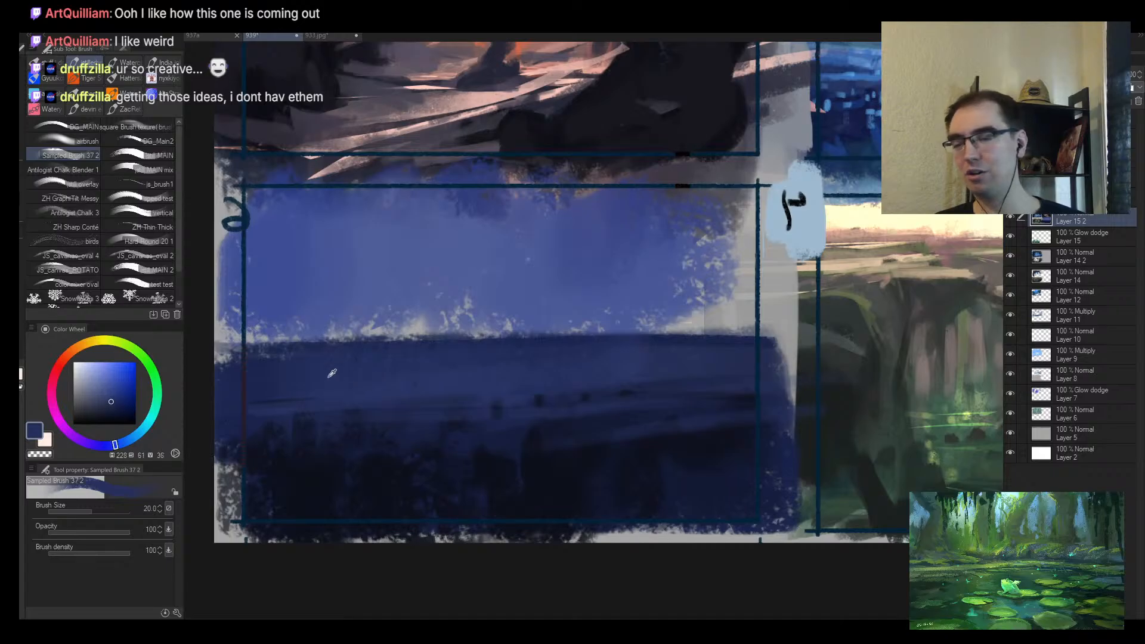
mouse_move(65, 365)
mouse_down()
mouse_move(88, 443)
mouse_move(162, 398)
mouse_move(116, 445)
mouse_up()
mouse_move(134, 348)
mouse_down()
mouse_move(95, 345)
mouse_move(134, 430)
mouse_move(150, 425)
mouse_move(118, 445)
mouse_move(142, 354)
mouse_move(158, 427)
mouse_up()
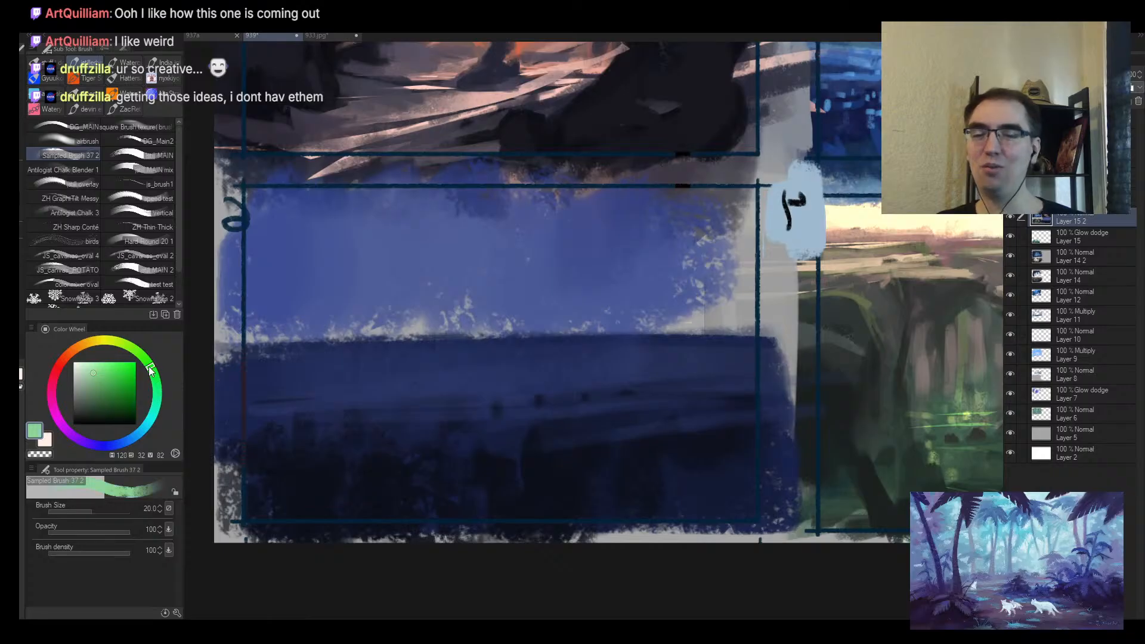
mouse_move(154, 387)
mouse_down()
mouse_move(177, 393)
mouse_move(167, 403)
mouse_move(126, 347)
mouse_move(150, 370)
mouse_move(161, 427)
mouse_up()
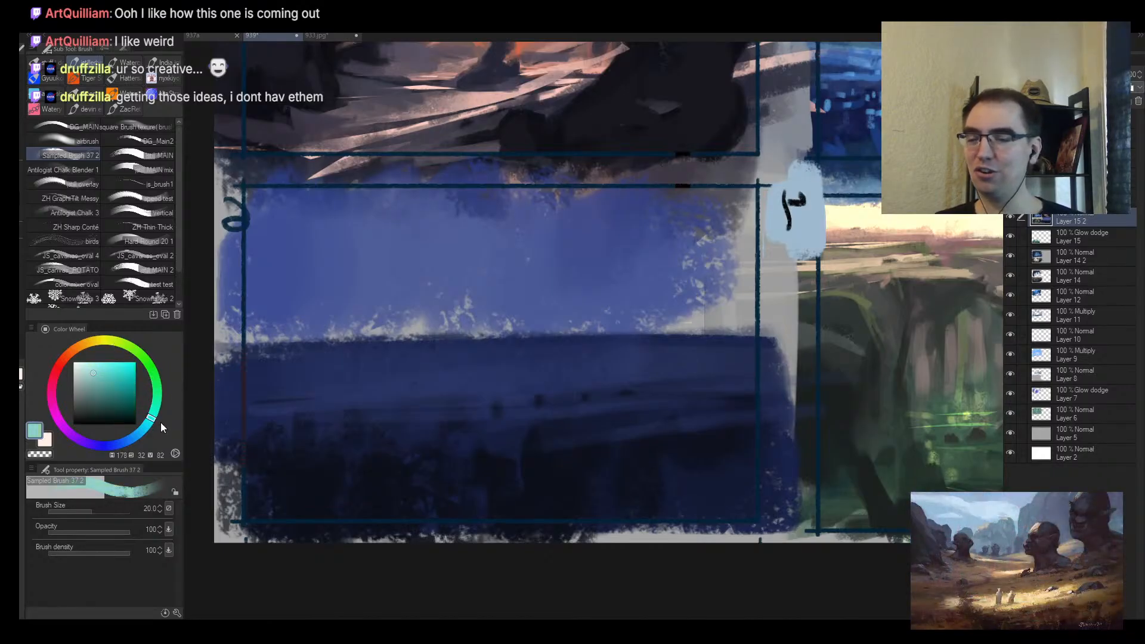
alt+click(391, 416)
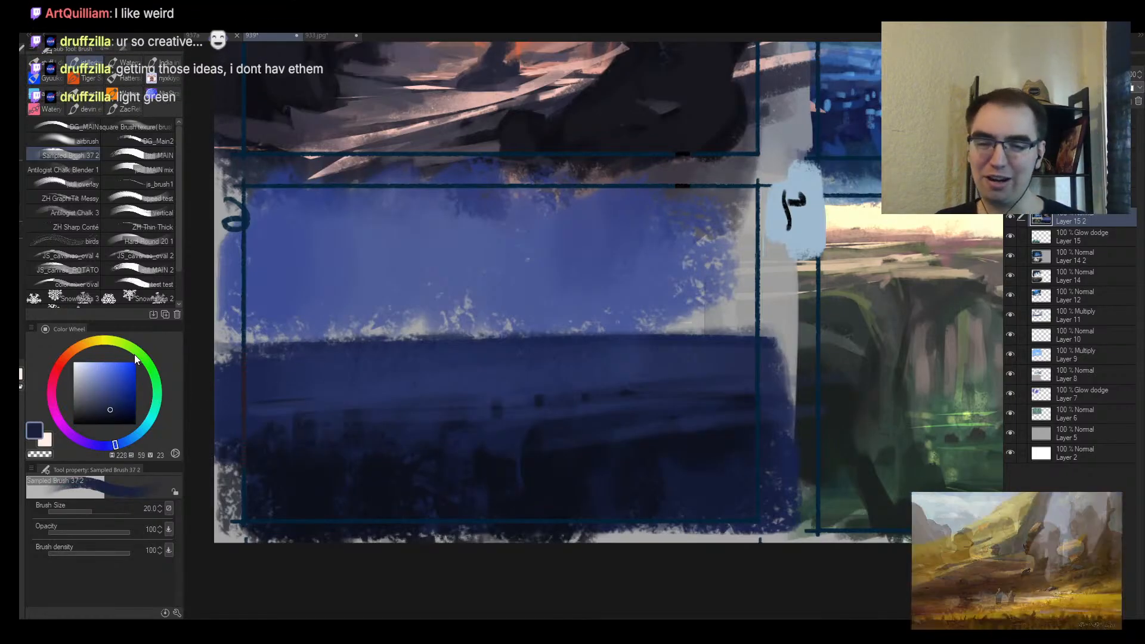
Step: Choose a bright teal green and dab the first glowing dots near the left end of the middle ground
drag(122, 344, 138, 356)
drag(143, 366, 156, 407)
click(327, 395)
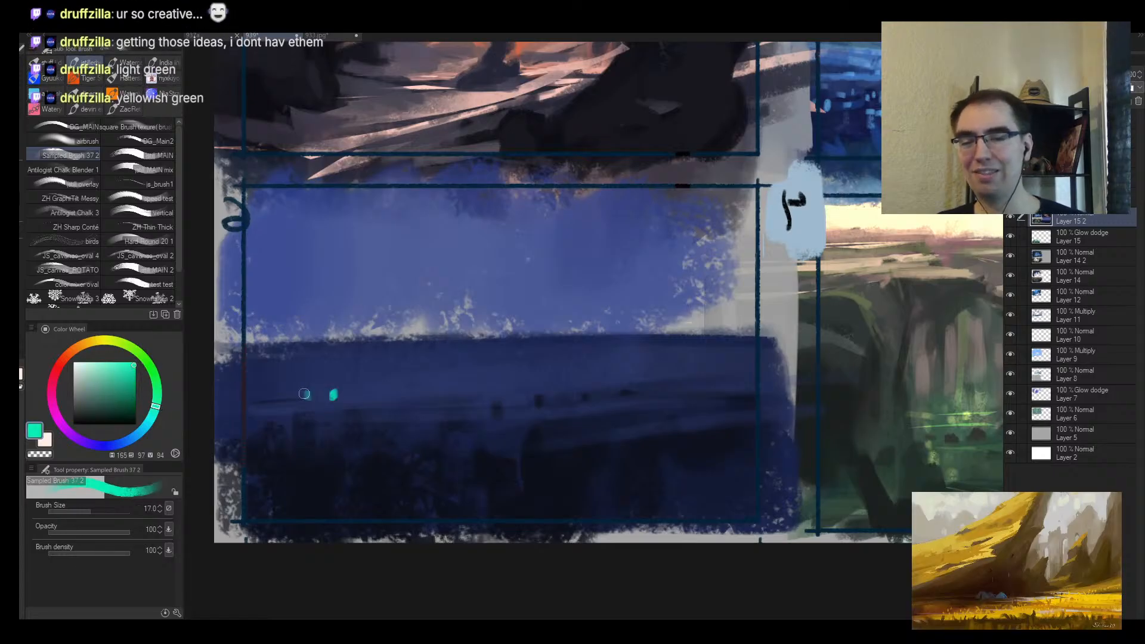
click(305, 394)
click(328, 386)
click(334, 394)
key(bracketleft)
key(bracketleft)
key(bracketleft)
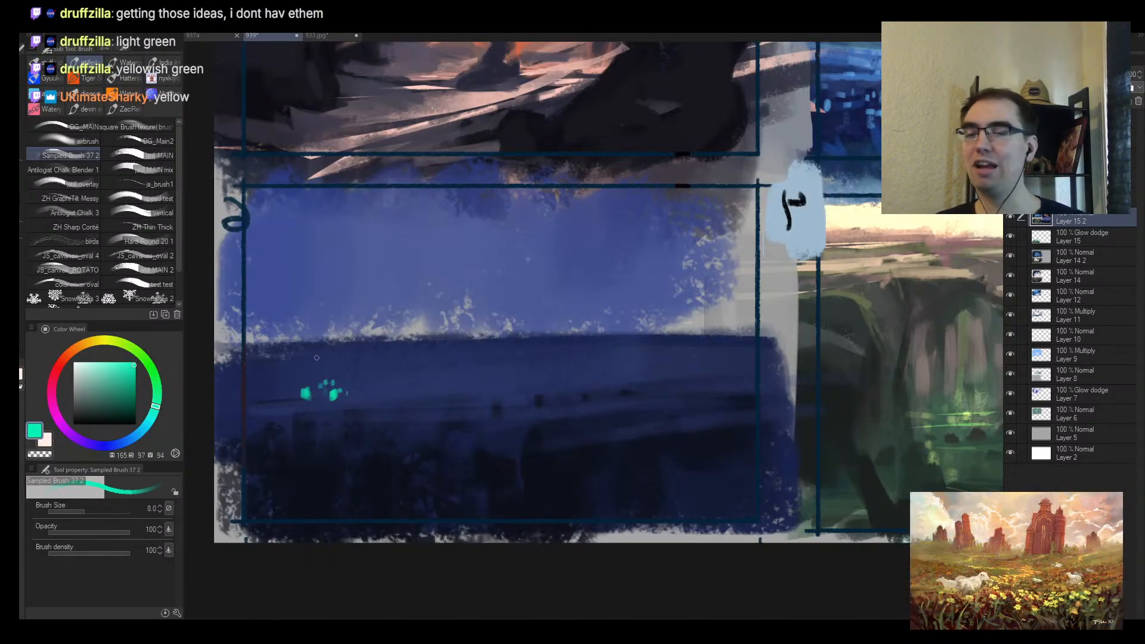
Step: Spread more teal dots on both sides of the first ones, alternating brush sizes 17 and 8
key(bracketright)
key(bracketright)
key(bracketright)
click(277, 391)
click(292, 385)
click(324, 389)
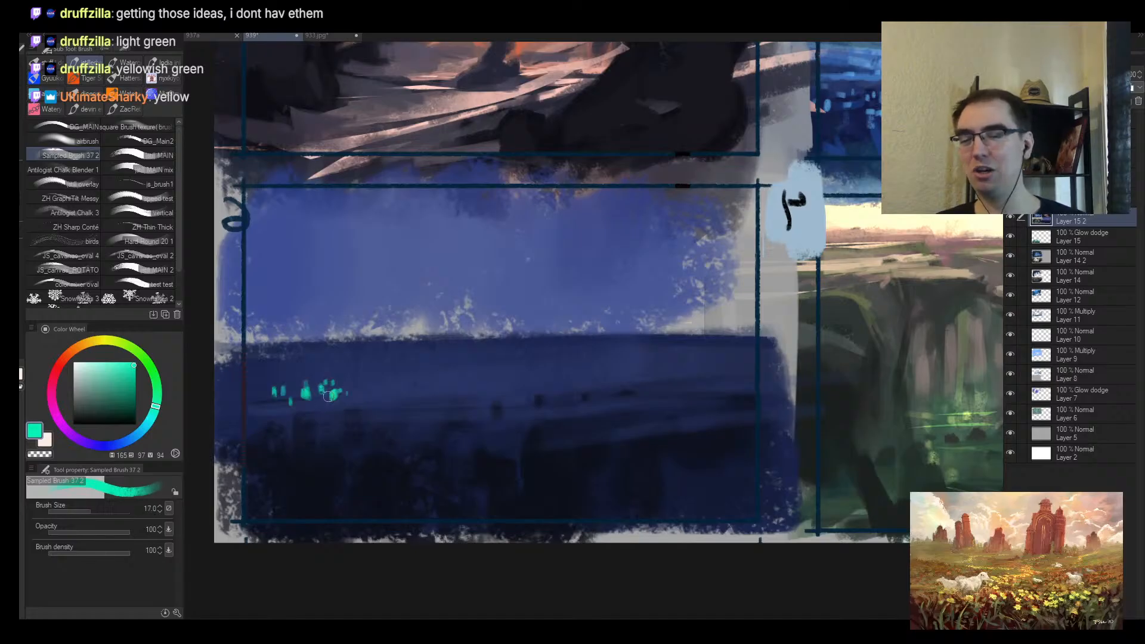
click(328, 396)
key(bracketleft)
key(bracketleft)
key(bracketleft)
click(359, 380)
click(371, 380)
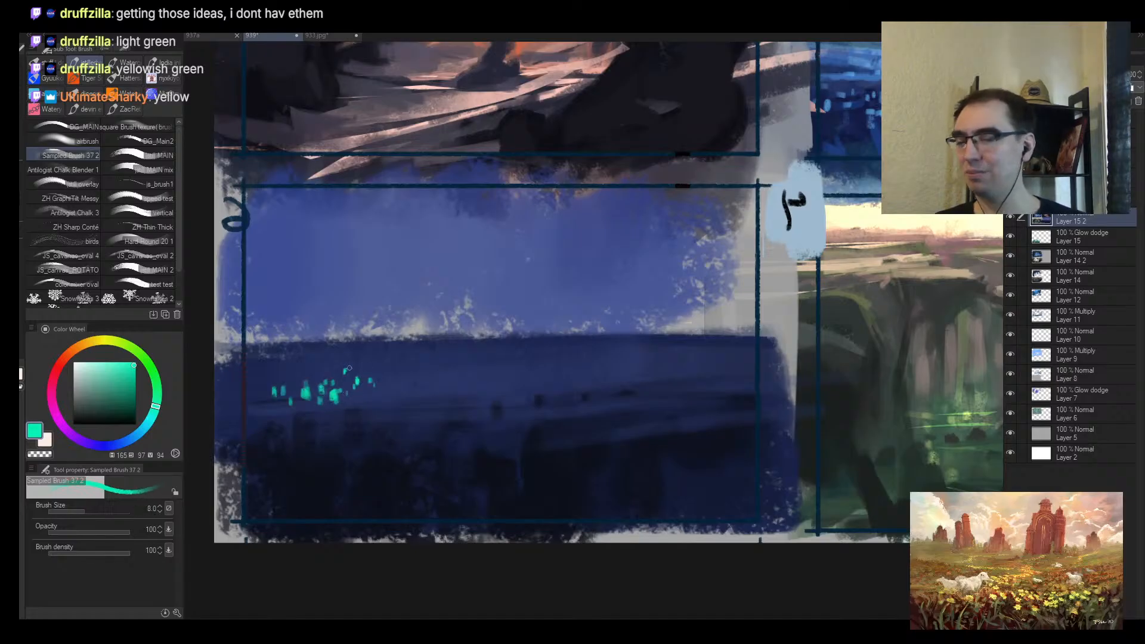
Step: Try a taller teal stroke above the dots at brush size 17 and undo it
key(bracketright)
key(bracketright)
key(bracketright)
drag(349, 366, 346, 389)
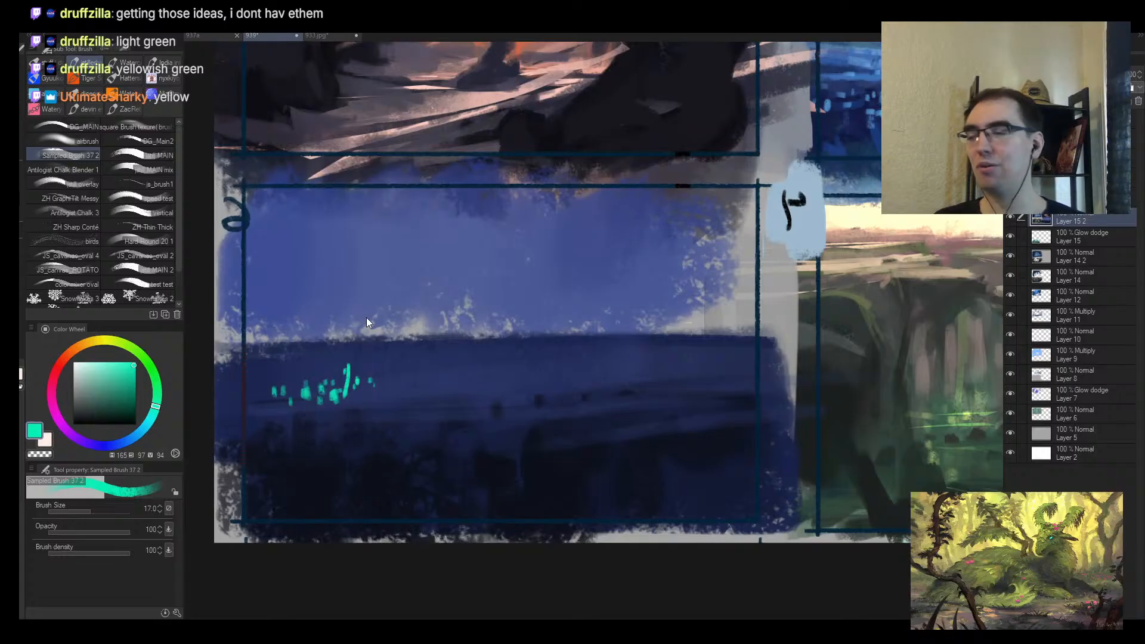
key(ctrl+z)
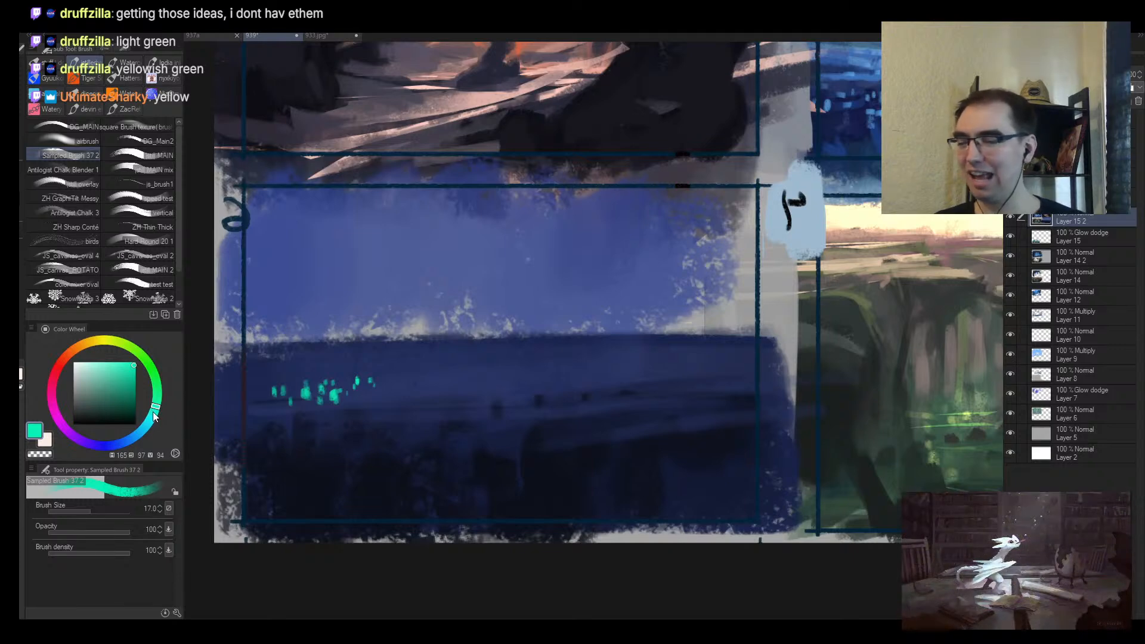
Step: Choose a muted green and dab a cluster of lights at the centre of the middle ground
mouse_move(155, 397)
mouse_down()
mouse_move(141, 356)
mouse_move(148, 363)
mouse_up()
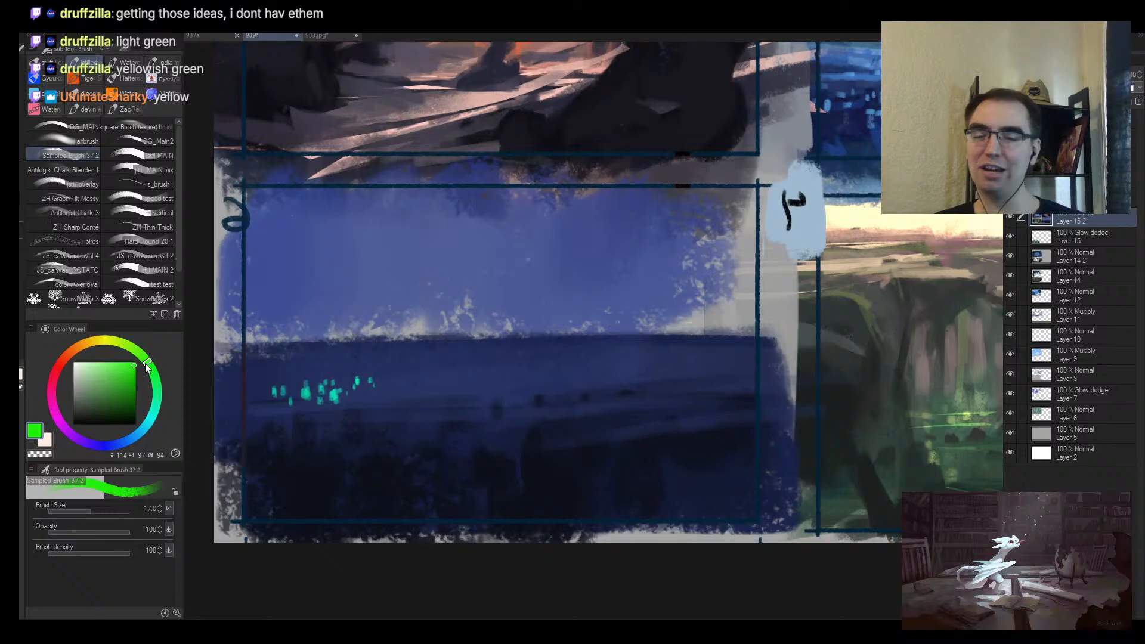
click(107, 385)
click(104, 385)
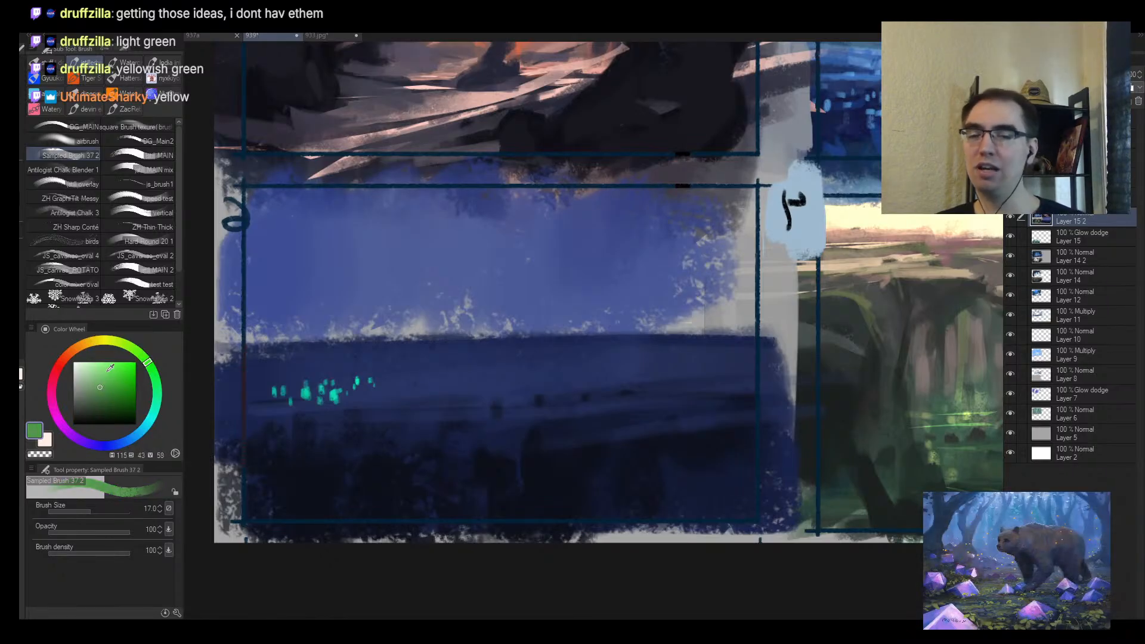
key(bracketleft)
drag(523, 376, 556, 375)
click(538, 380)
mouse_move(558, 375)
mouse_down()
mouse_move(567, 370)
mouse_move(469, 382)
mouse_up()
Step: Extend the green cluster on both sides with darker, desaturated green dabs, reducing the brush to size 6
alt+click(491, 352)
key(bracketleft)
drag(336, 402, 358, 393)
alt+click(406, 392)
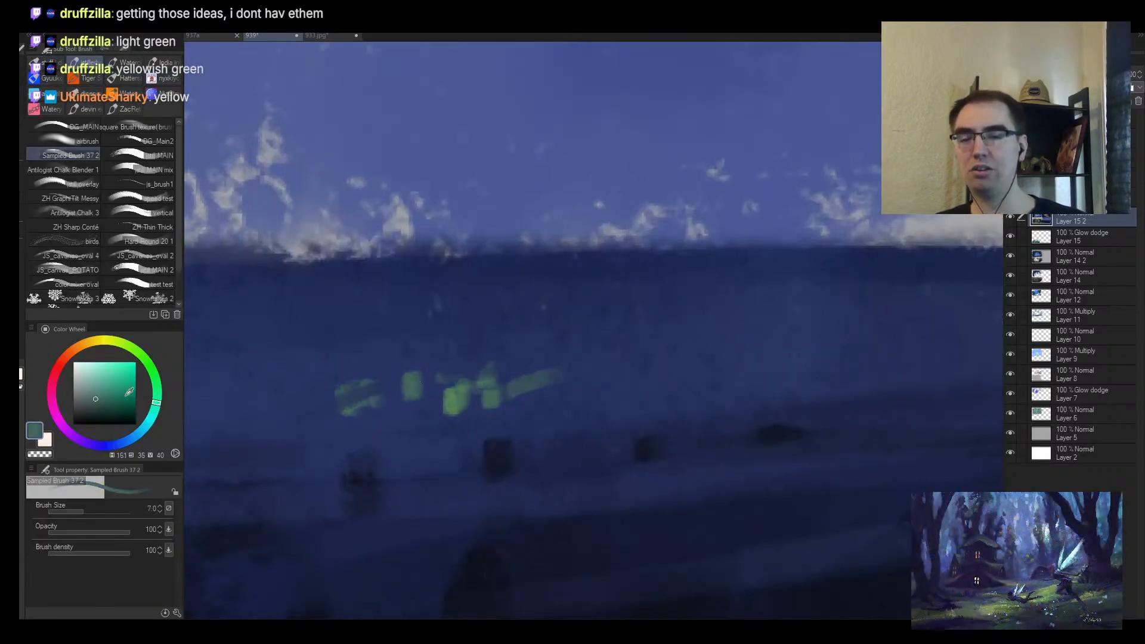
click(92, 410)
key(bracketleft)
mouse_move(578, 409)
mouse_down()
mouse_move(614, 396)
mouse_move(602, 388)
mouse_move(626, 382)
mouse_up()
Step: Choose a duller green and paint long thin streaks leftward above the green cluster at brush size 8
click(90, 402)
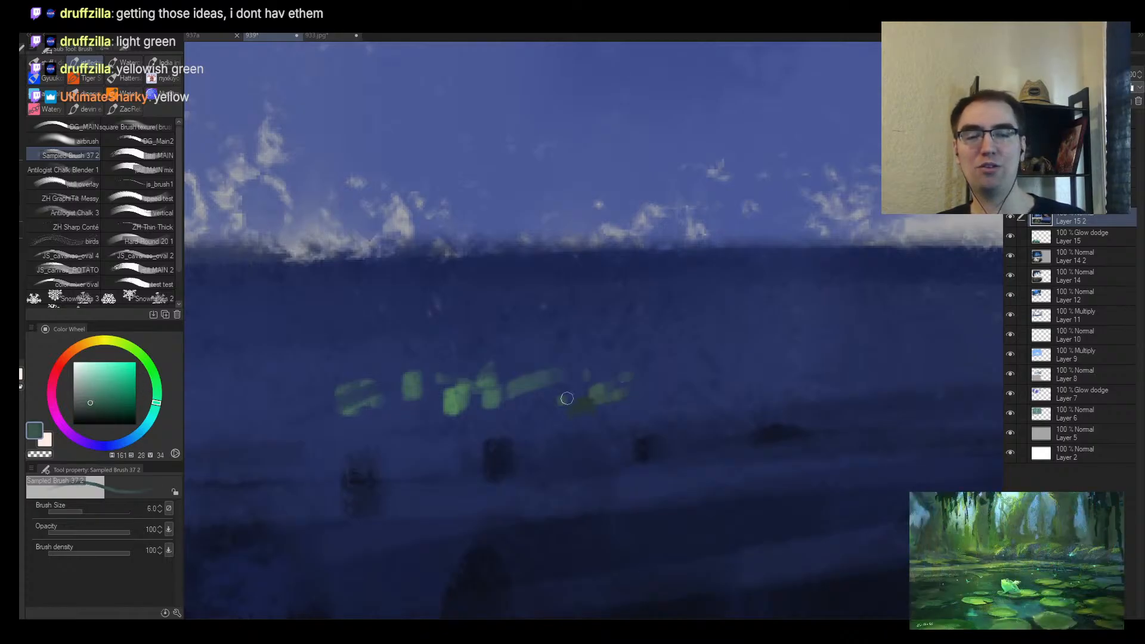
scroll(685, 388, down, 2)
key(bracketright)
key(bracketright)
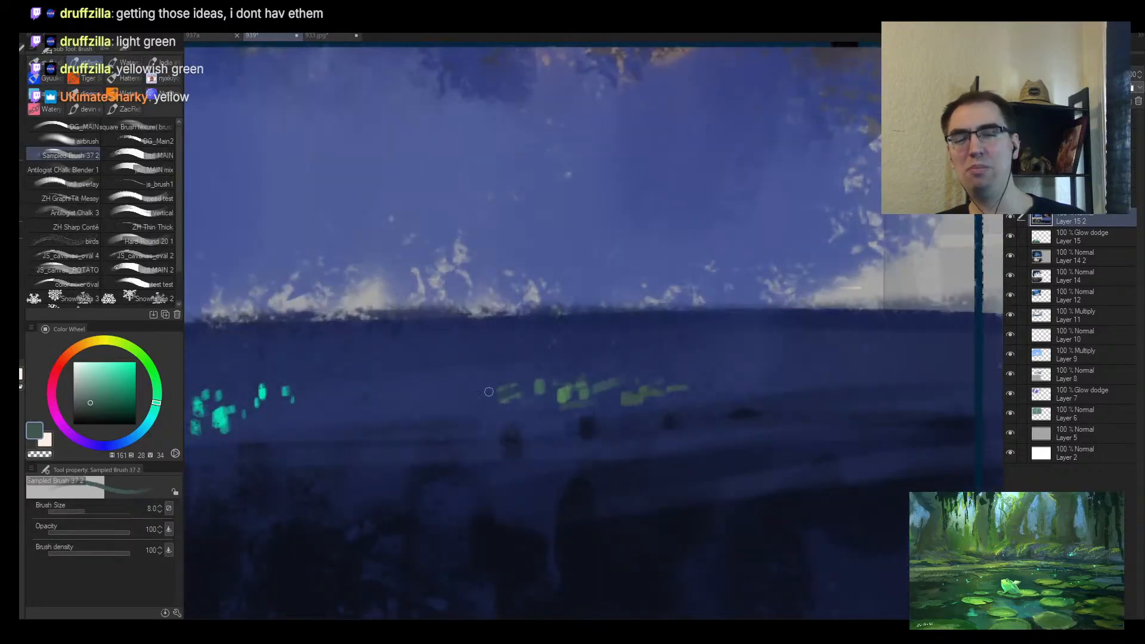
mouse_move(488, 392)
mouse_down()
mouse_move(431, 392)
mouse_move(452, 398)
mouse_move(394, 391)
mouse_up()
drag(558, 374, 363, 391)
mouse_move(492, 412)
alt+mouse_down()
mouse_move(446, 424)
mouse_move(427, 412)
mouse_move(463, 399)
alt+mouse_up()
alt+drag(558, 389, 611, 392)
Step: Sample the surrounding navy and paint over the teal dots on the left
alt+drag(493, 391, 416, 390)
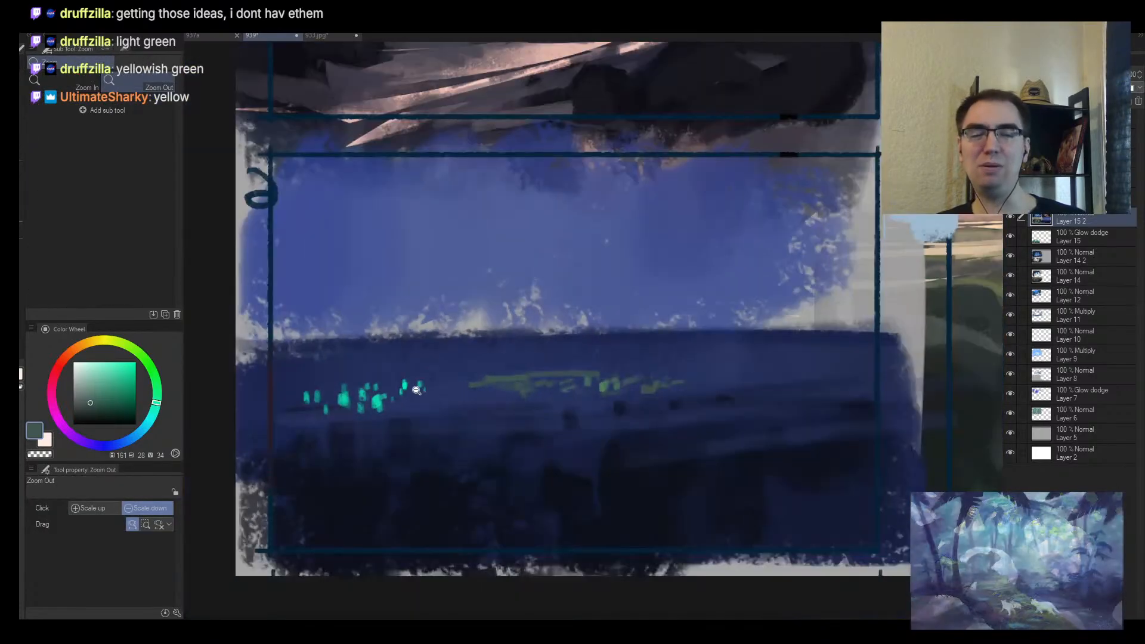
alt+click(289, 396)
mouse_move(301, 397)
mouse_down()
mouse_move(440, 389)
mouse_move(359, 405)
mouse_up()
Step: Sample the muted green from the streaks and dab square blocks below them at brush size 20
alt+click(518, 380)
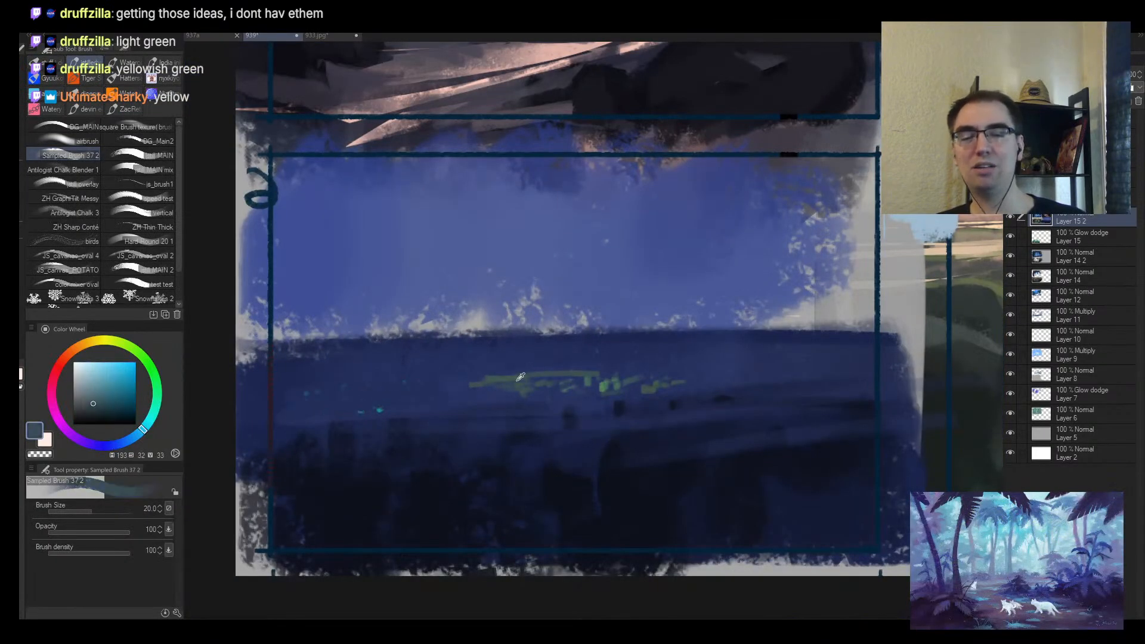
drag(501, 409, 466, 404)
drag(393, 393, 437, 405)
click(528, 408)
click(560, 407)
click(585, 409)
click(624, 409)
click(666, 404)
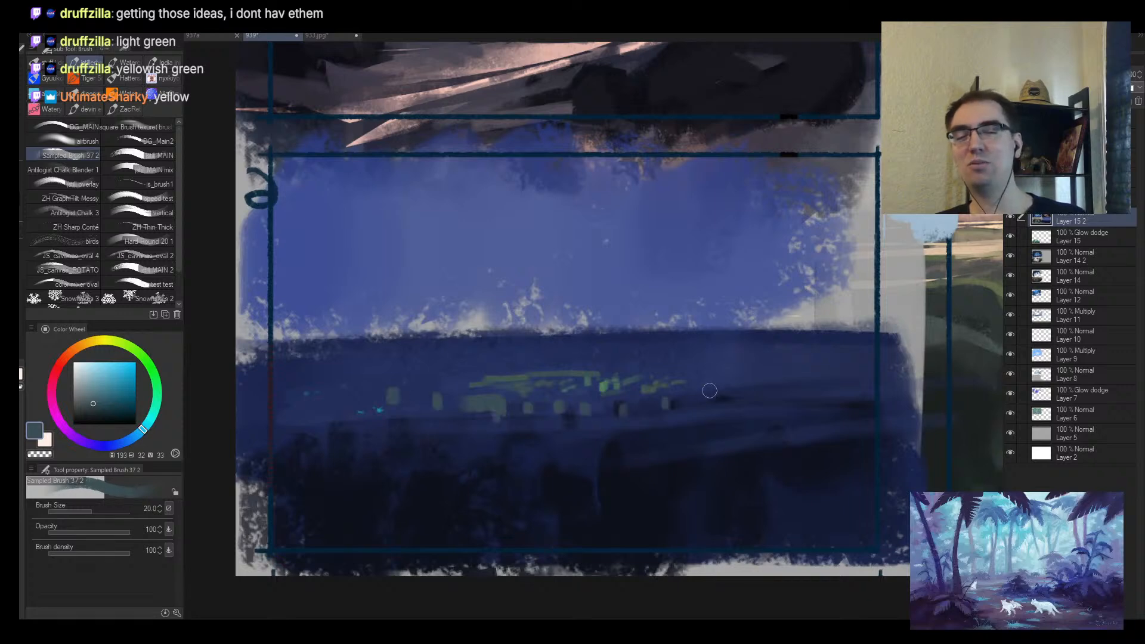
Step: Dab more muted green blocks along the upper edge of the light cluster, working from right to left
click(725, 377)
click(692, 362)
click(657, 367)
click(632, 365)
click(624, 363)
click(574, 364)
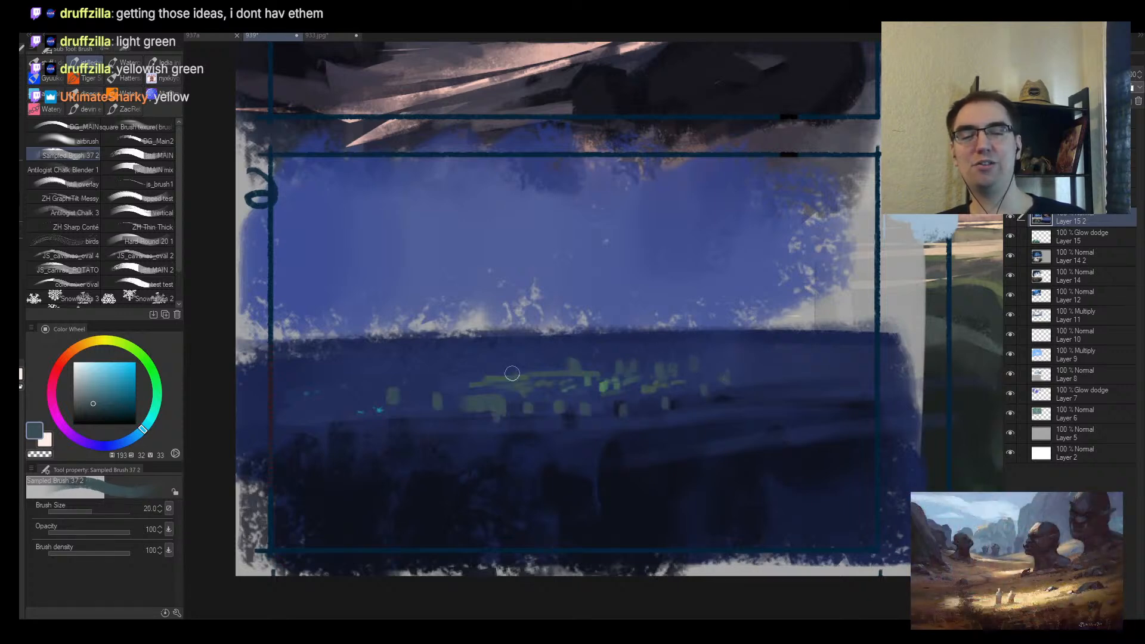
click(494, 370)
drag(473, 375, 453, 376)
click(414, 377)
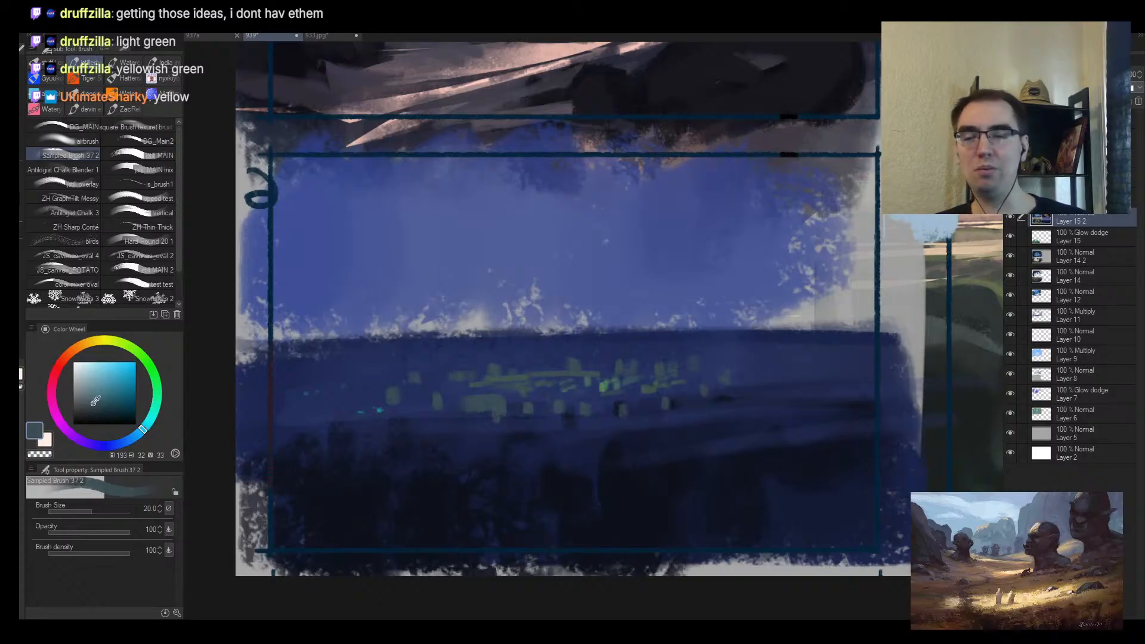
Step: Enlarge the brush to size 30 and dab bigger green blocks along the cluster's lower left edge
key(bracketright)
click(516, 421)
click(451, 425)
click(402, 411)
click(346, 408)
click(304, 404)
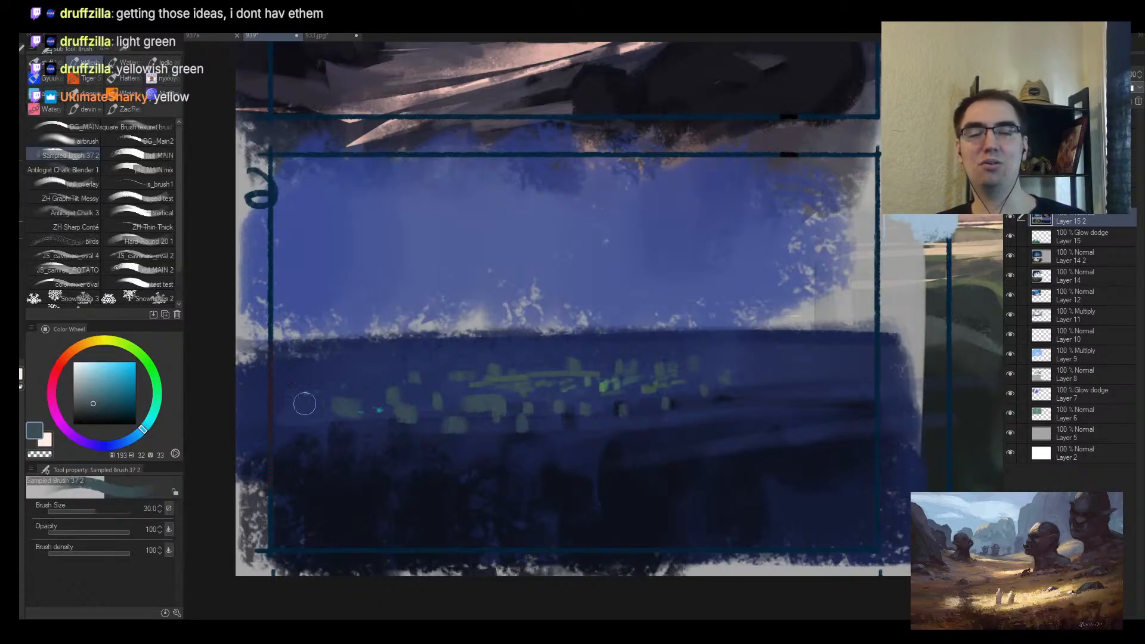
Step: Reduce the brush to size 17 and fill gaps on the cluster's left side with smaller green blocks
key(bracketleft)
key(bracketleft)
click(432, 394)
click(337, 390)
click(303, 389)
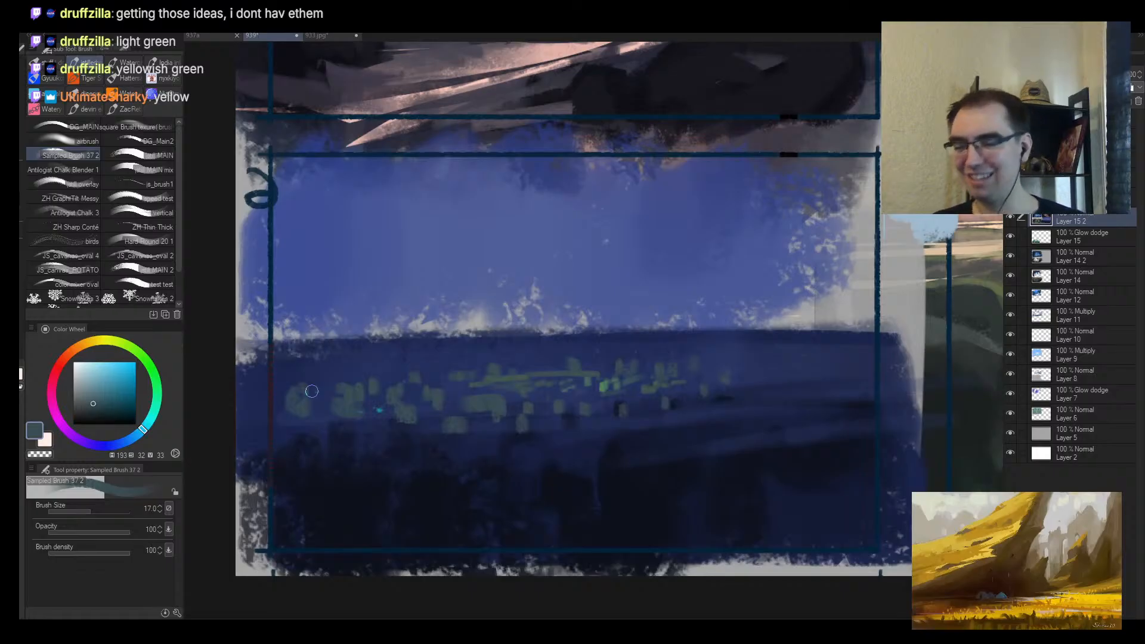
Step: Sample the light sky blue and paint over the ragged horizon edge of the night scene at brush size 40
drag(655, 401, 411, 367)
drag(148, 424, 155, 409)
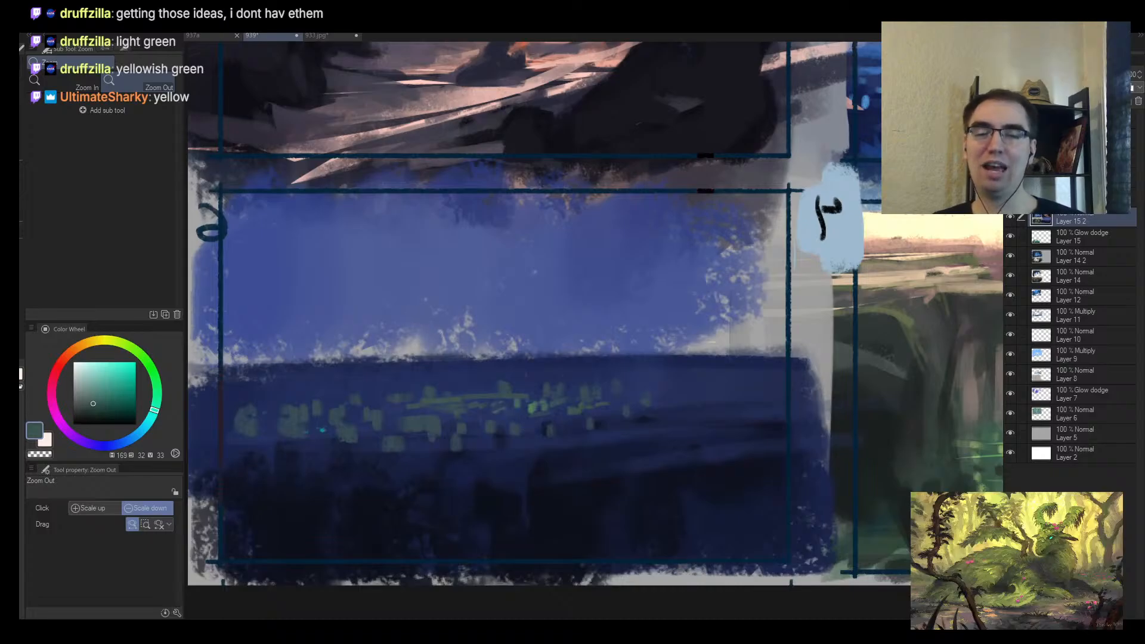
alt+click(465, 311)
mouse_move(411, 328)
mouse_down()
mouse_move(560, 342)
mouse_move(272, 347)
mouse_move(646, 349)
mouse_up()
mouse_move(646, 349)
mouse_down()
mouse_move(306, 347)
mouse_move(583, 335)
mouse_move(238, 356)
mouse_up()
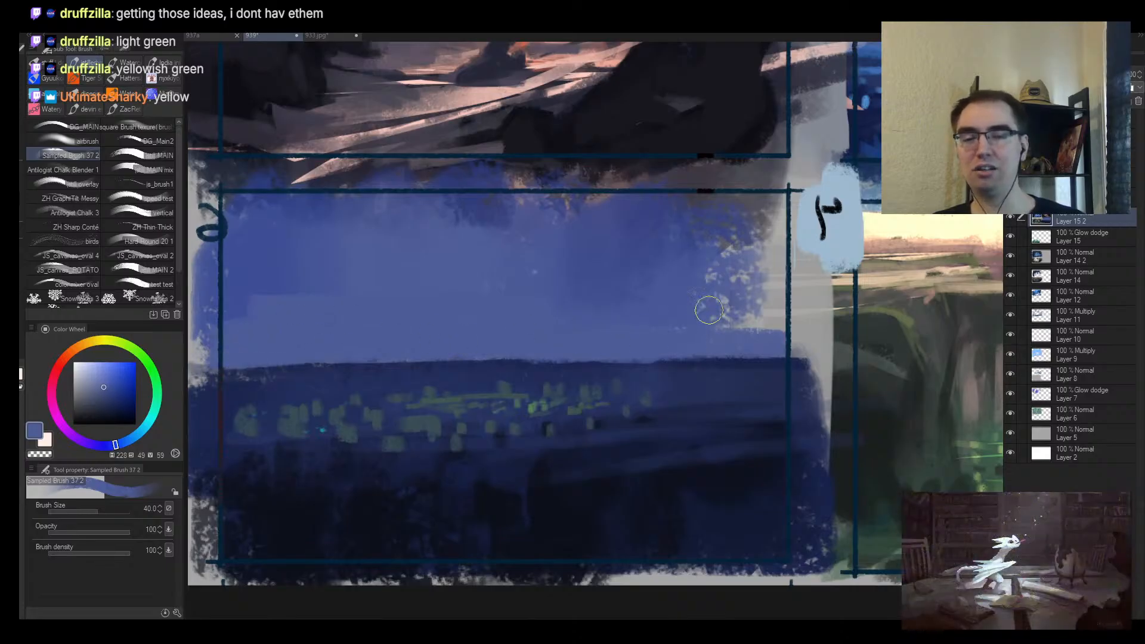
Step: Add a small dark blue hill at the horizon's right end and smooth the right side of the sky with the blue brush at size 100
alt+click(522, 363)
mouse_move(523, 362)
mouse_down()
mouse_move(706, 367)
mouse_move(751, 351)
mouse_move(770, 320)
mouse_move(726, 259)
mouse_up()
key(bracketright)
key(bracketright)
key(bracketright)
key(bracketright)
key(bracketright)
key(bracketright)
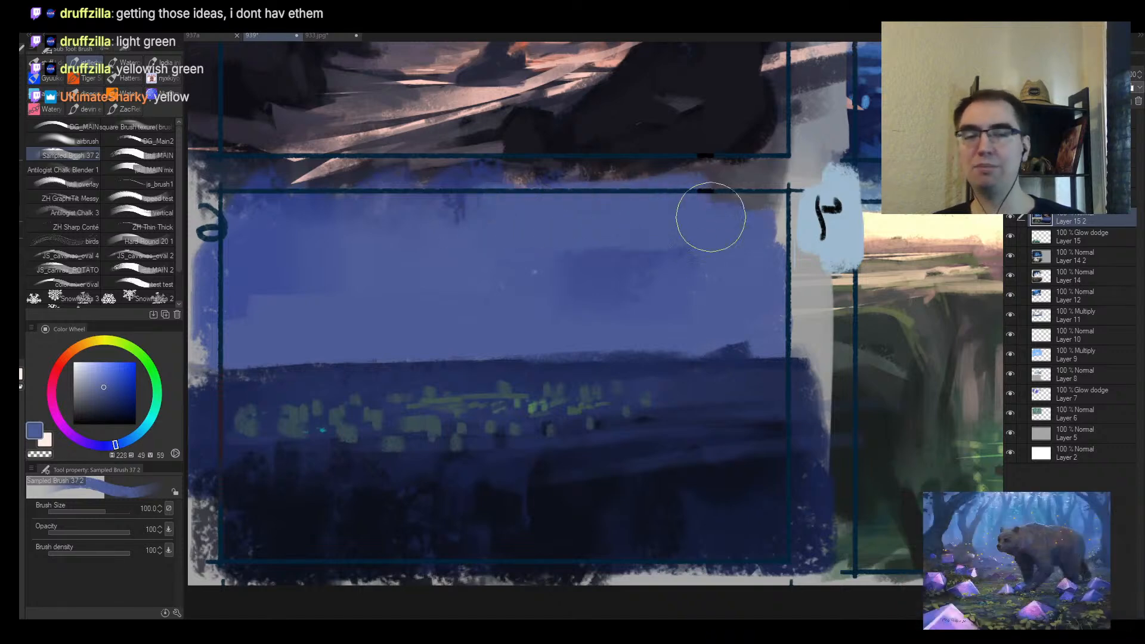
Step: Sample the muted green and dab blocks along the upper edge of the light cluster at brush size 25
key(ctrl+alt+space)
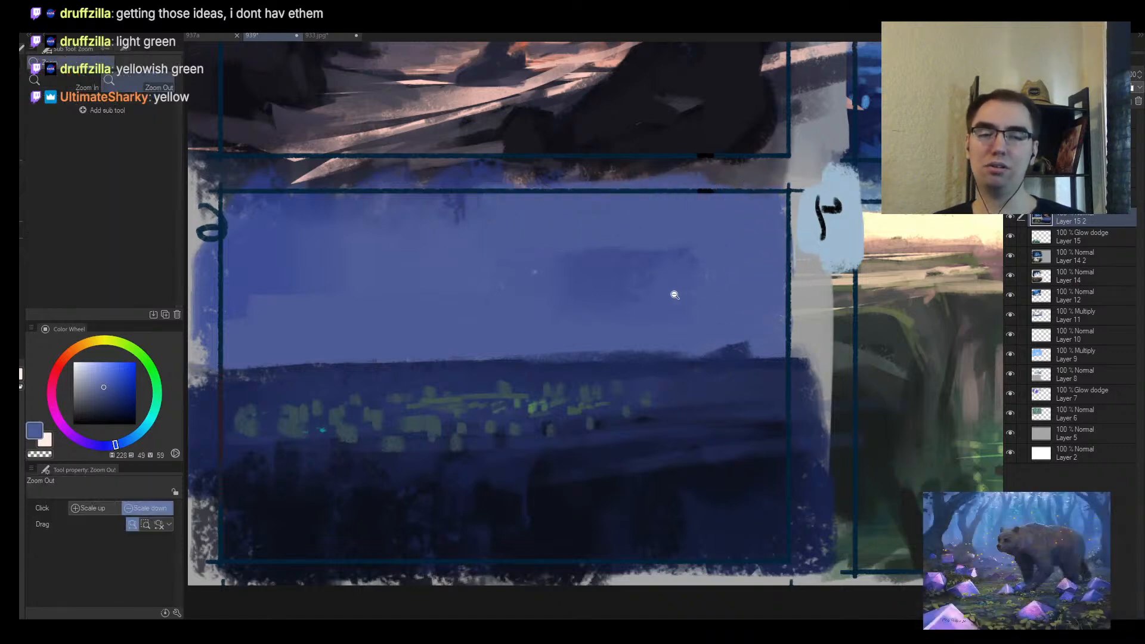
drag(687, 288, 593, 329)
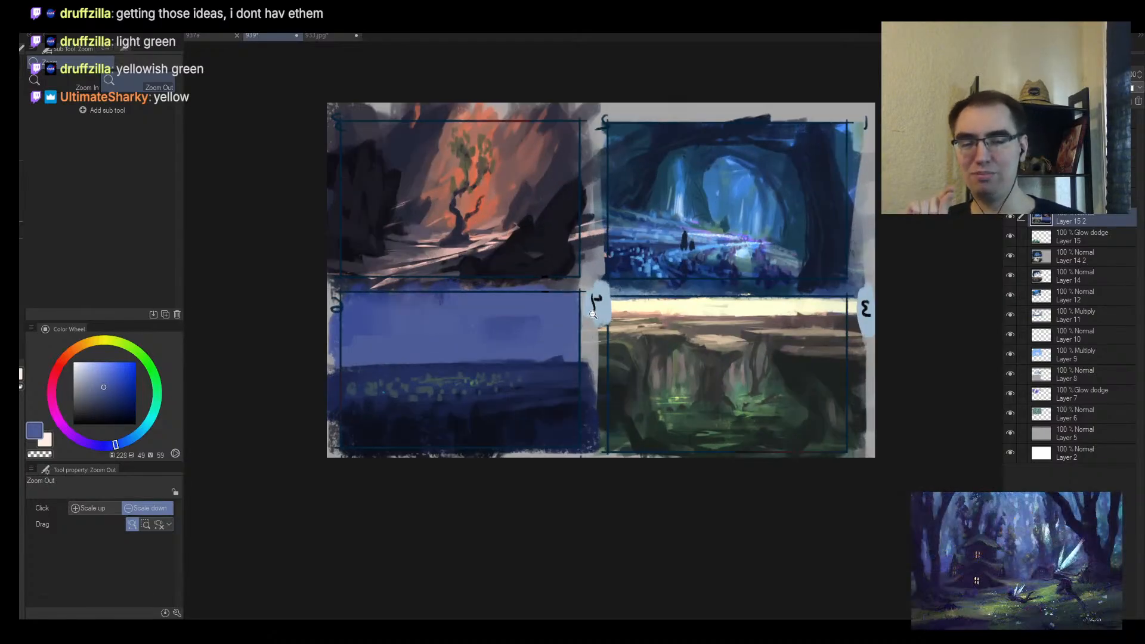
scroll(397, 315, up, 3)
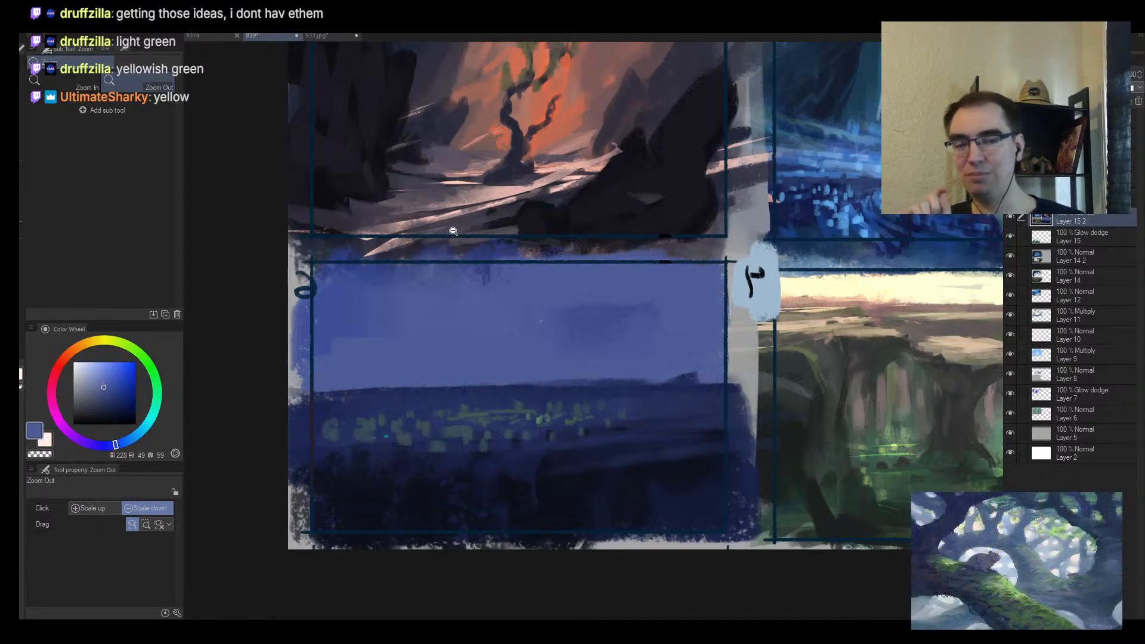
scroll(519, 380, up, 2)
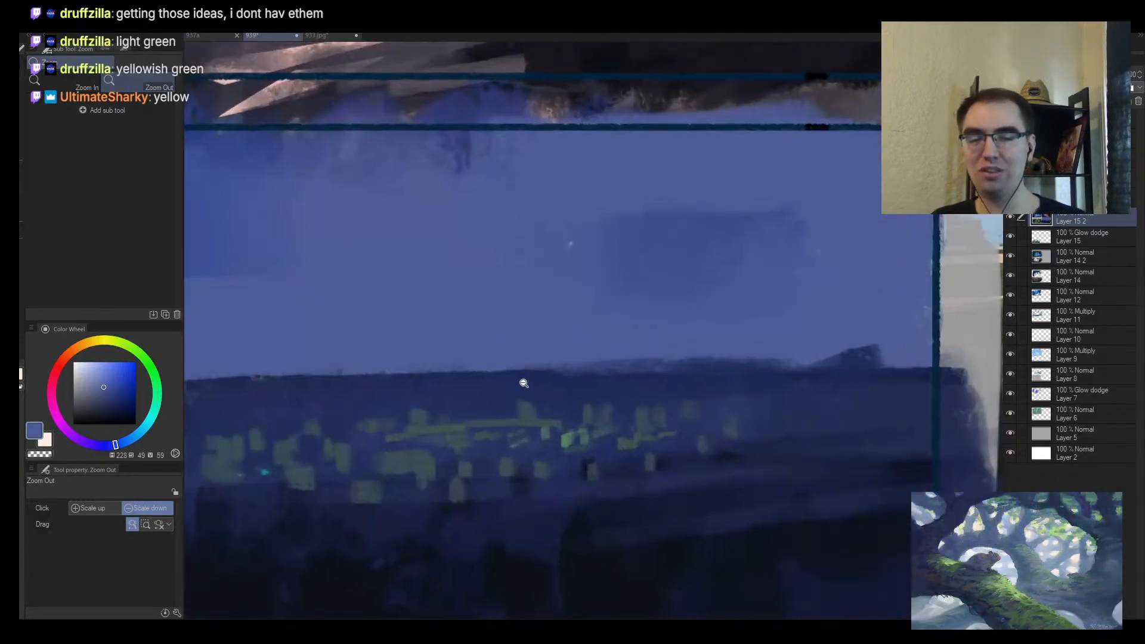
key(b)
alt+click(422, 470)
key([)
key([)
key([)
key([)
key([)
key([)
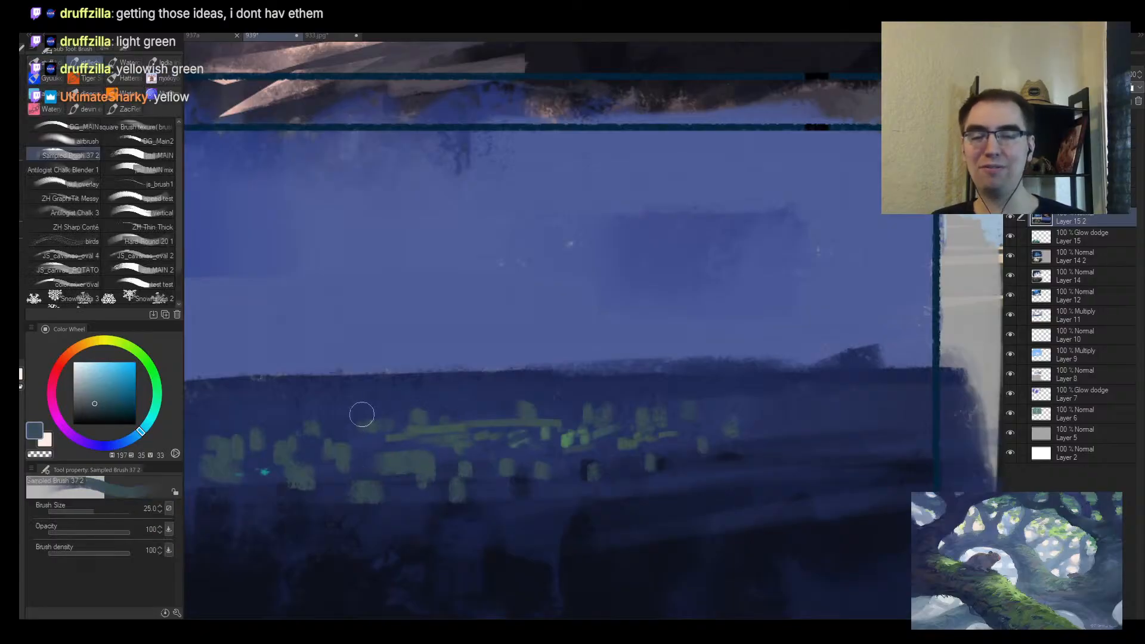
drag(354, 398, 363, 413)
drag(396, 410, 416, 407)
Step: Dab a trail of muted green blocks along the dark foreground ridge toward the right at brush size 30
key(alt+space)
mouse_move(583, 402)
mouse_down()
mouse_move(581, 389)
mouse_move(573, 408)
mouse_move(559, 408)
mouse_up()
key(alt+space)
click(532, 434)
click(478, 435)
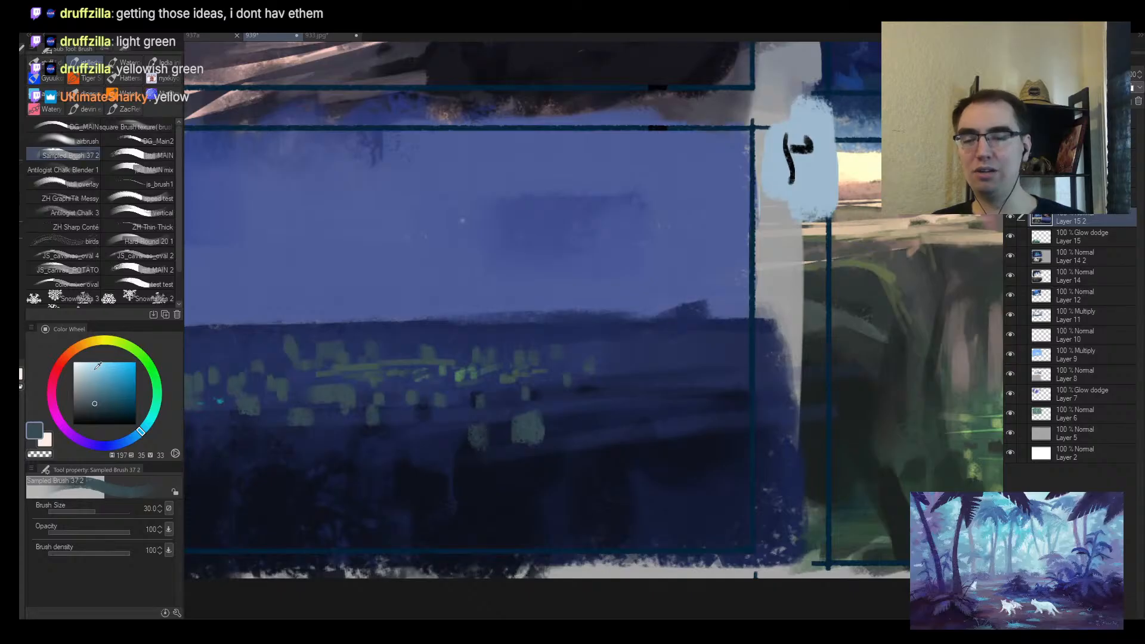
click(572, 430)
click(592, 412)
click(613, 410)
click(668, 412)
click(697, 413)
drag(645, 419, 624, 421)
Step: Pick a brighter light green and dab small glowing lights on the right part of the cluster with a smaller brush
key([)
key([)
key([)
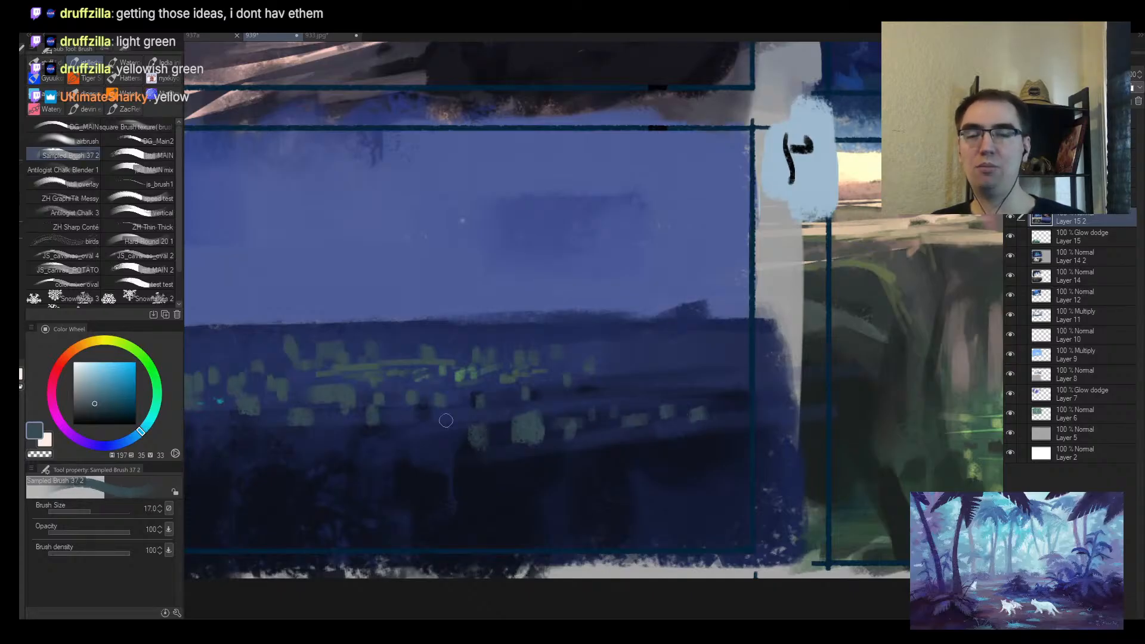
click(132, 349)
click(104, 375)
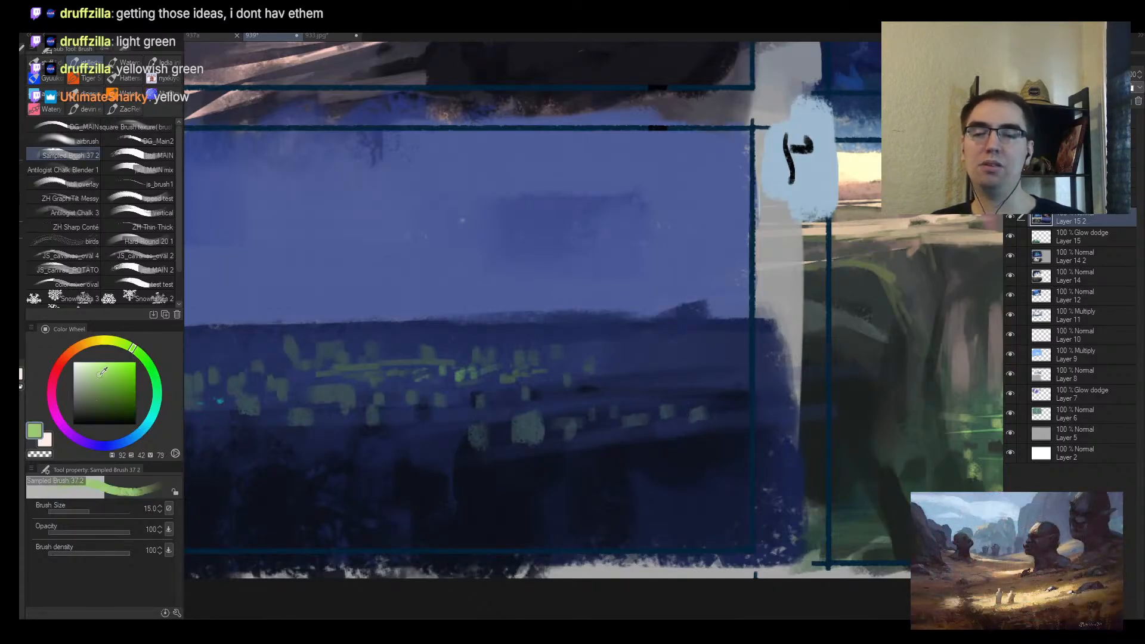
key([)
key([)
key([)
key([)
click(530, 363)
click(523, 368)
click(517, 368)
key(])
key(])
key(])
click(519, 354)
key([)
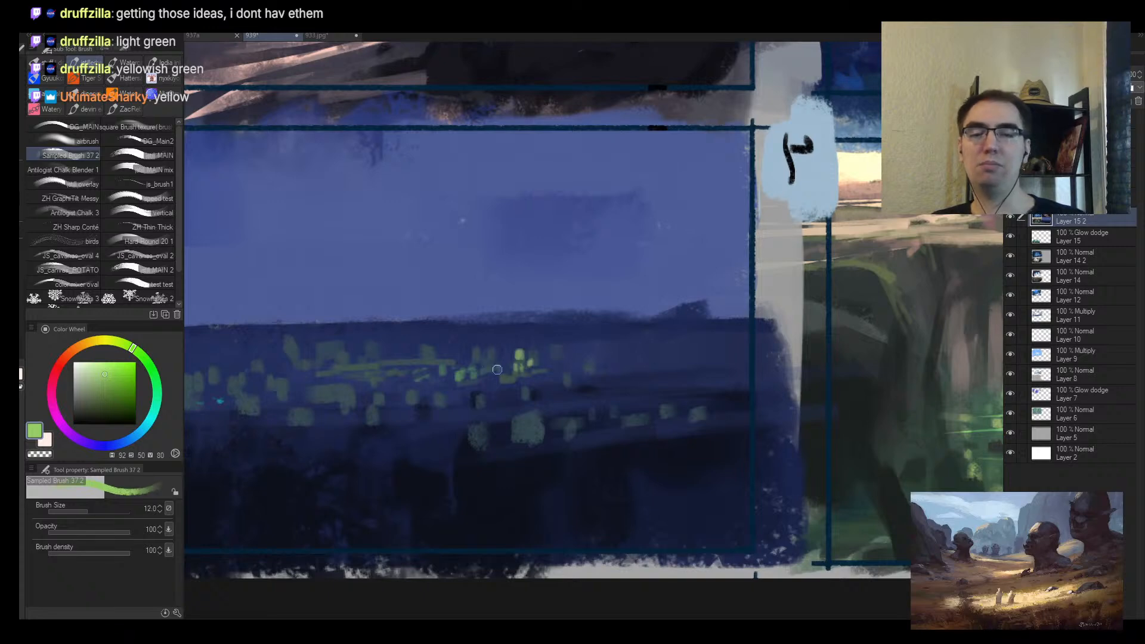
Step: Dab small bright green lights onto the left end of the cluster
drag(459, 366, 575, 381)
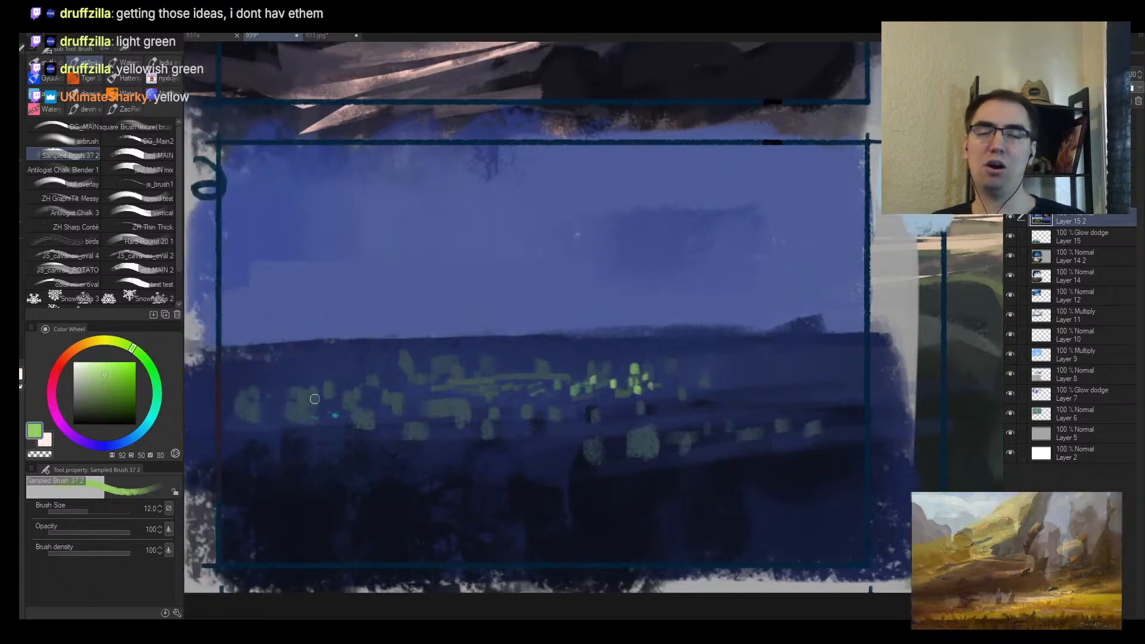
click(296, 403)
key(])
click(300, 396)
click(296, 416)
Step: Enlarge the brush to size 25 and dab a column of bright green lights in the dark foreground below the cluster's centre
key(ctrl+alt+space)
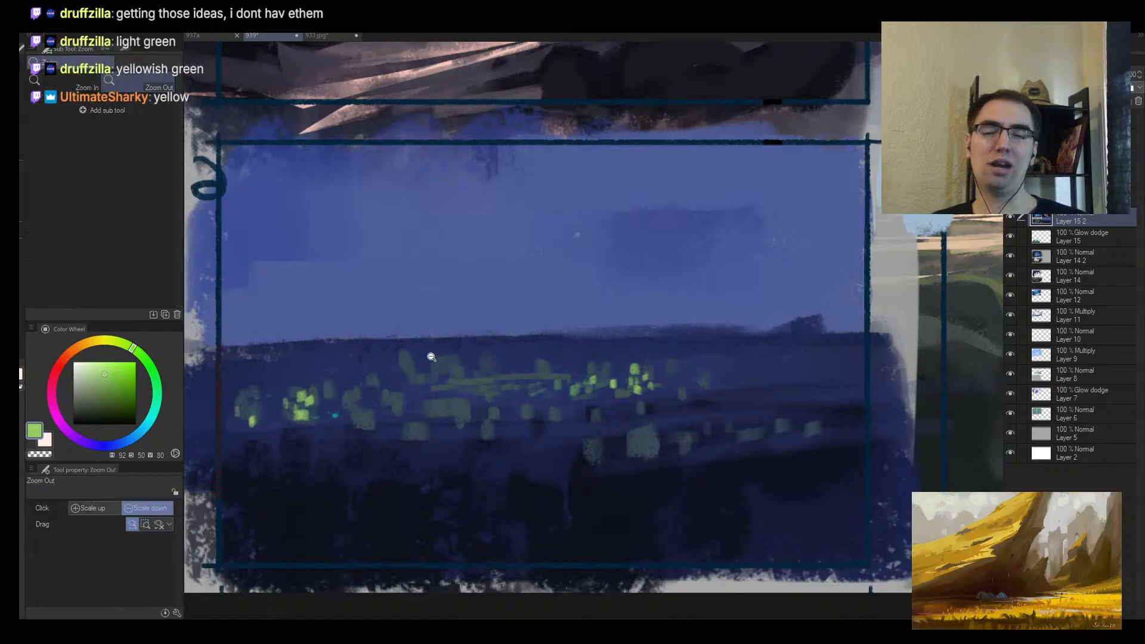
click(427, 358)
scroll(373, 380, up, 2)
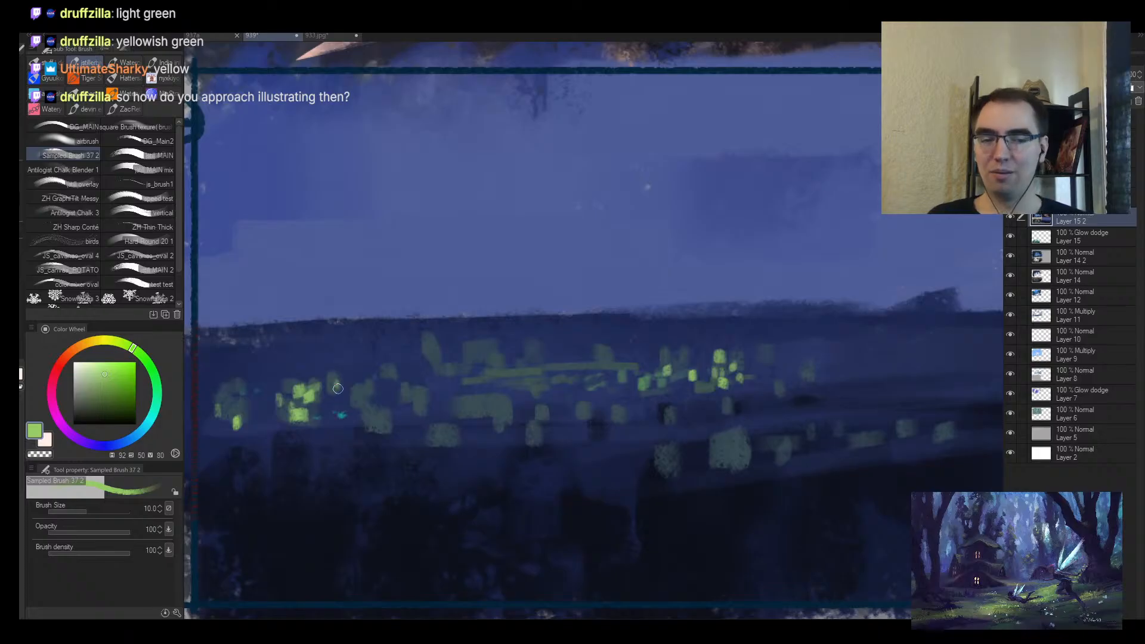
alt+click(480, 414)
alt+click(504, 387)
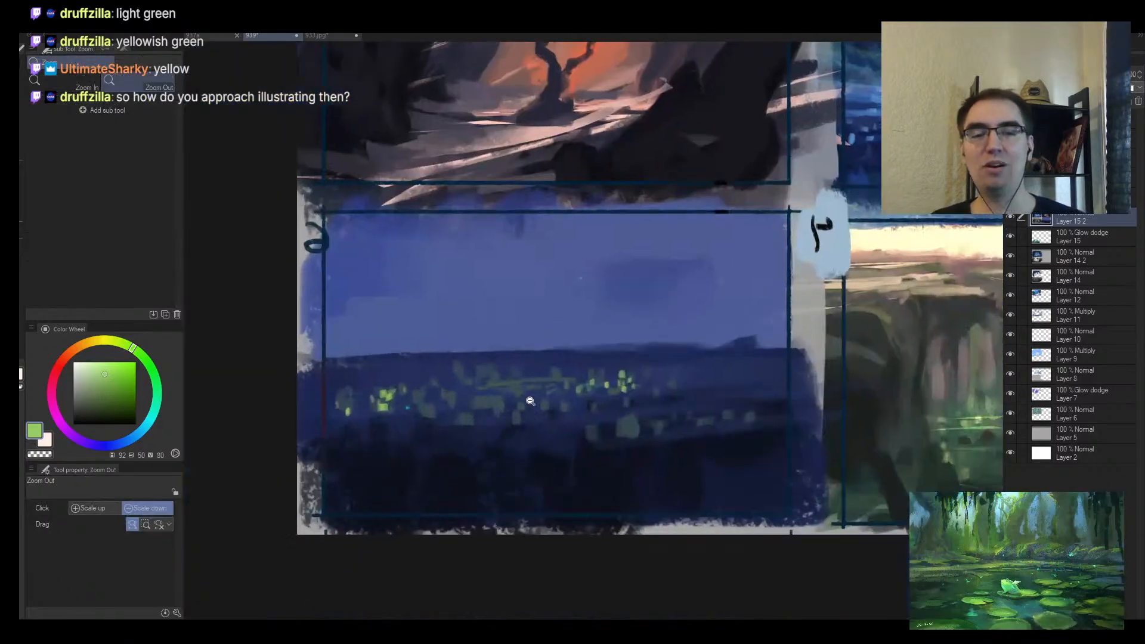
key(])
key(])
key(])
click(525, 471)
click(523, 439)
key(])
click(506, 435)
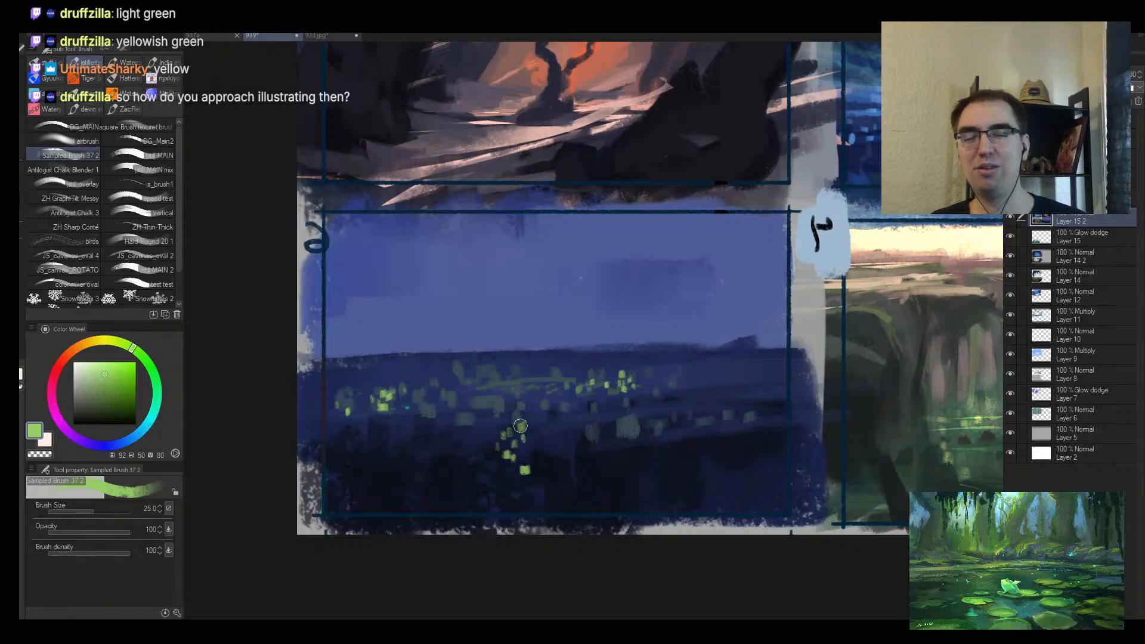
Step: Try bright green lights across the middle of the cluster at brush size 17 and check the canvas mirrored
drag(520, 425, 513, 389)
key([)
key([)
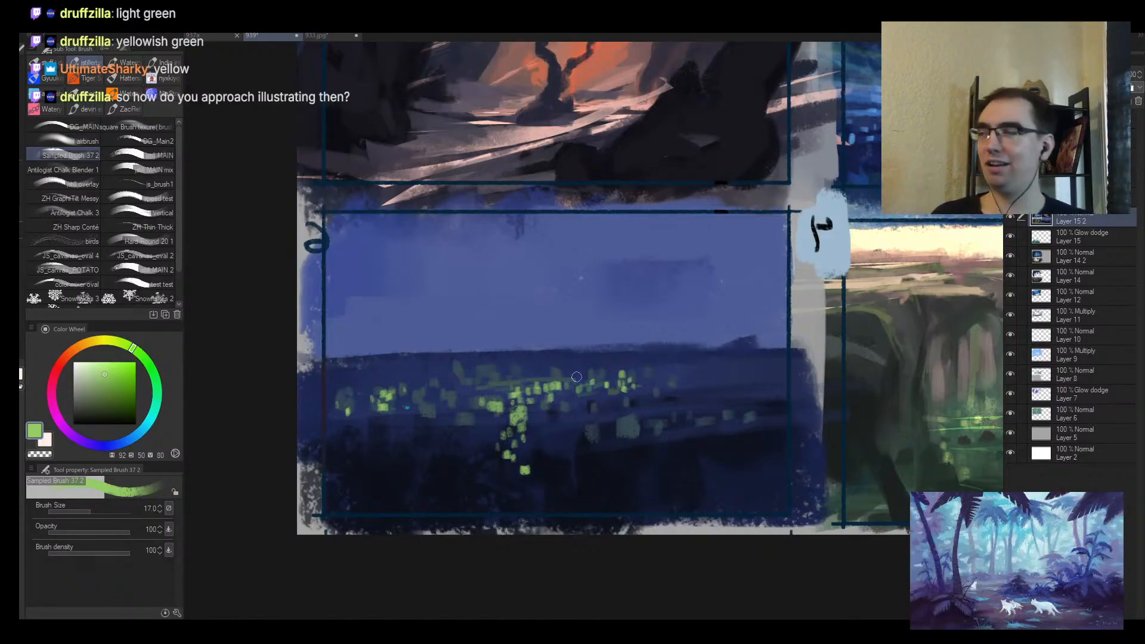
key(h)
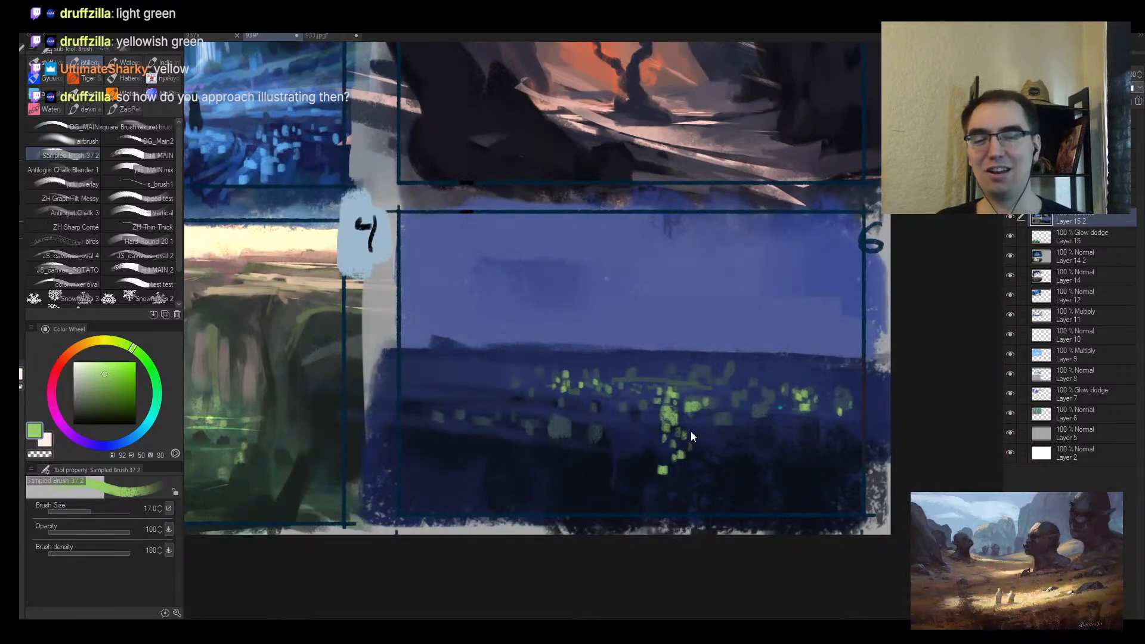
key(h)
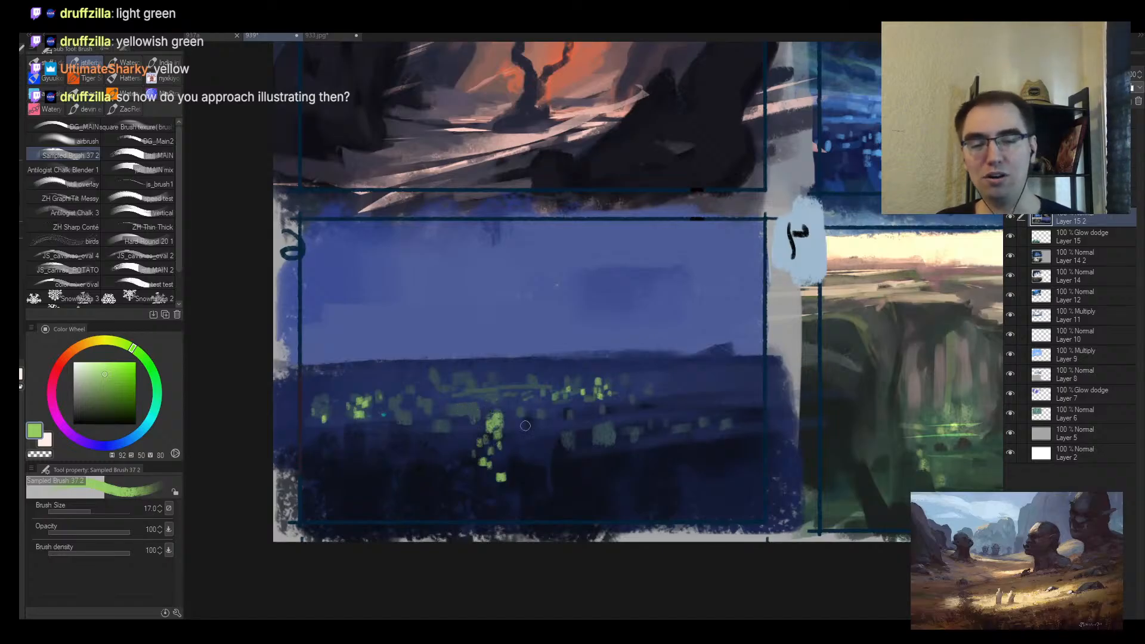
Step: Sample the dark blue and paint over most of the bright green column in the foreground
alt+click(471, 418)
mouse_move(481, 420)
mouse_down()
mouse_move(504, 433)
mouse_move(460, 445)
mouse_move(514, 458)
mouse_up()
mouse_move(492, 458)
mouse_down()
mouse_move(523, 472)
mouse_move(460, 458)
mouse_up()
alt+click(466, 474)
Step: Sample green from the left group of lights and reshape it with small upright strokes at brush size 15
alt+click(365, 404)
key([)
drag(414, 415, 423, 391)
alt+click(346, 398)
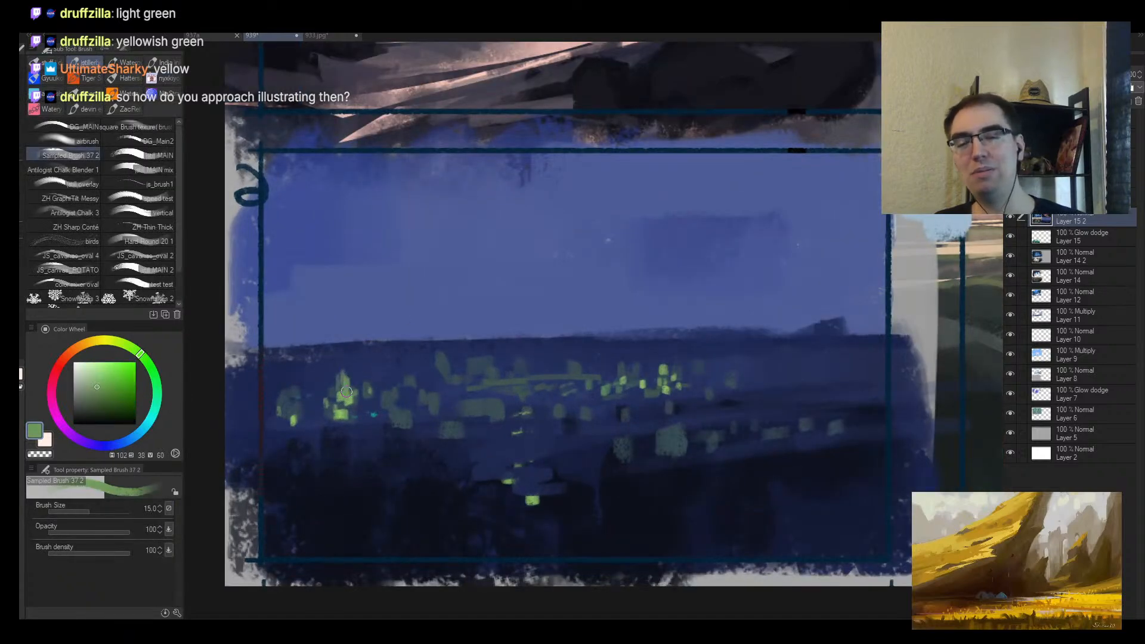
alt+click(351, 397)
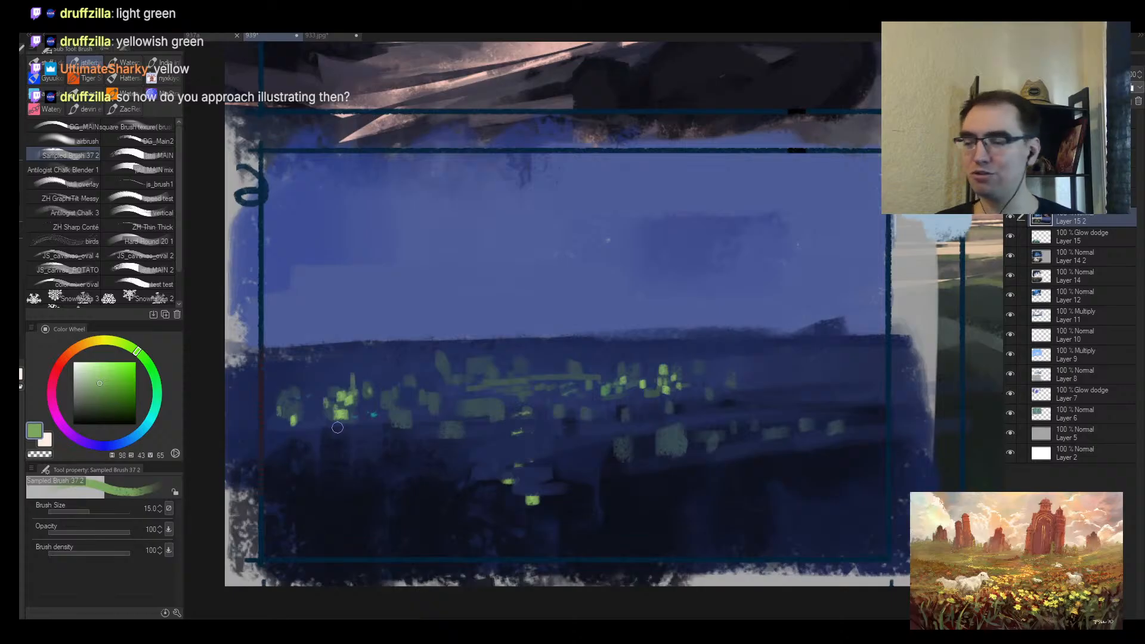
Step: Sample green from the right group of lights and paint short upright curls over it at brush size 12
drag(653, 405, 600, 413)
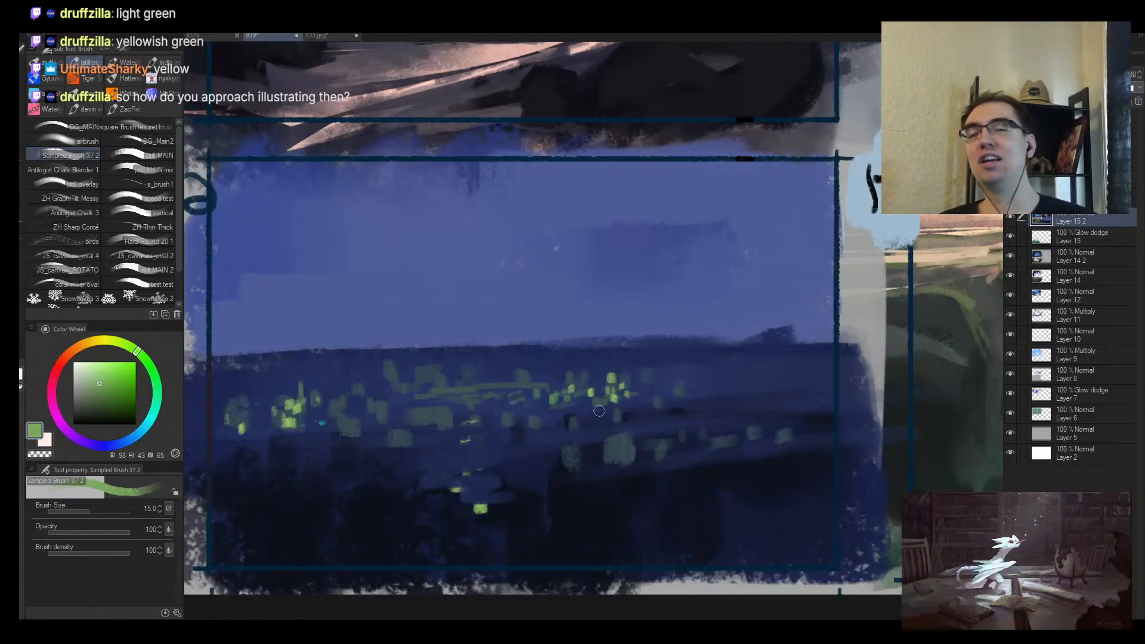
alt+click(613, 376)
drag(624, 381, 613, 399)
drag(623, 361, 615, 383)
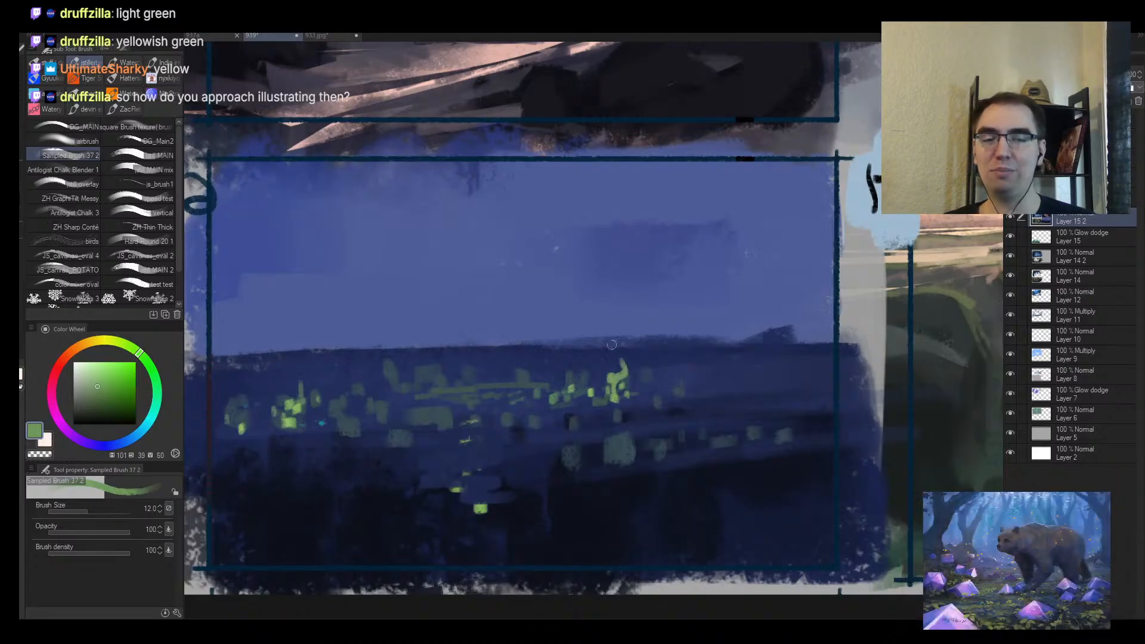
Step: Draw thin looping green tendrils rising into the sky from the right and left light groups, reducing the brush to size 7
drag(613, 327, 608, 343)
mouse_move(603, 370)
mouse_down()
mouse_move(605, 386)
mouse_move(594, 256)
mouse_up()
key(bracketleft)
key(bracketleft)
key(bracketleft)
key(bracketright)
mouse_move(610, 363)
mouse_down()
mouse_move(627, 196)
mouse_move(606, 285)
mouse_up()
mouse_move(289, 402)
mouse_down()
mouse_move(315, 277)
mouse_move(291, 385)
mouse_up()
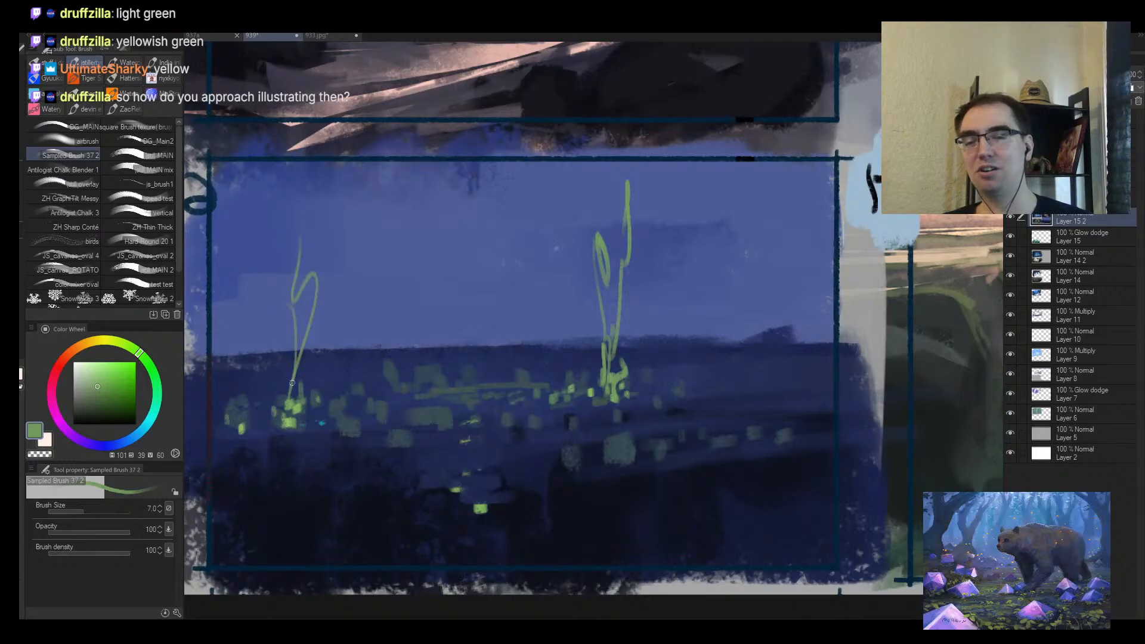
Step: Sample the dark blue and paint over the muted green blocks along the cluster's upper edge at brush size 15
alt+click(430, 400)
key(bracketright)
key(bracketright)
alt+click(379, 360)
drag(389, 362, 393, 378)
drag(416, 370, 447, 380)
drag(457, 381, 477, 380)
alt+click(536, 391)
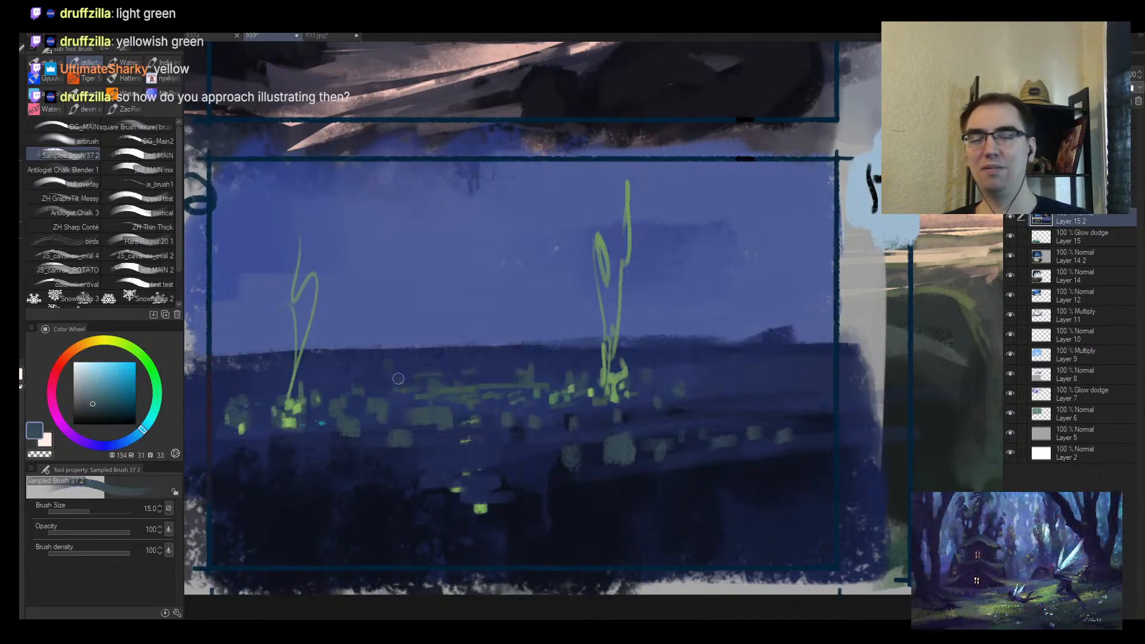
Step: Sample bright green, draw another tall tendril beside the left one at brush size 12, and check the canvas mirrored
alt+click(302, 409)
key(bracketleft)
drag(309, 420, 320, 354)
drag(328, 179, 304, 390)
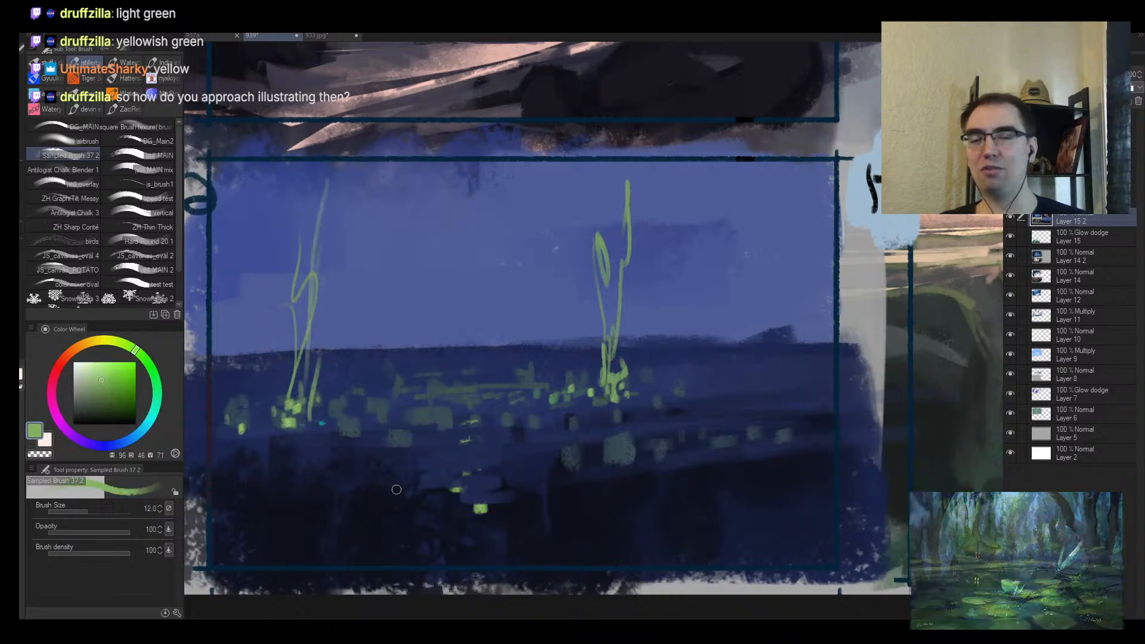
key(h)
alt+click(589, 390)
drag(639, 395, 483, 417)
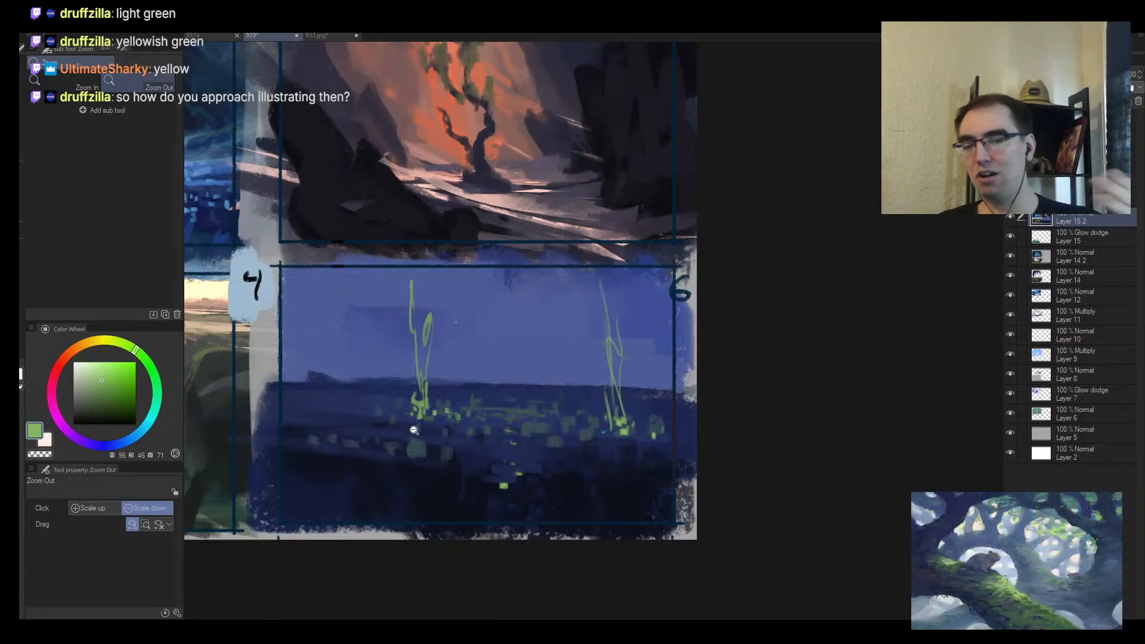
key(h)
drag(597, 339, 408, 338)
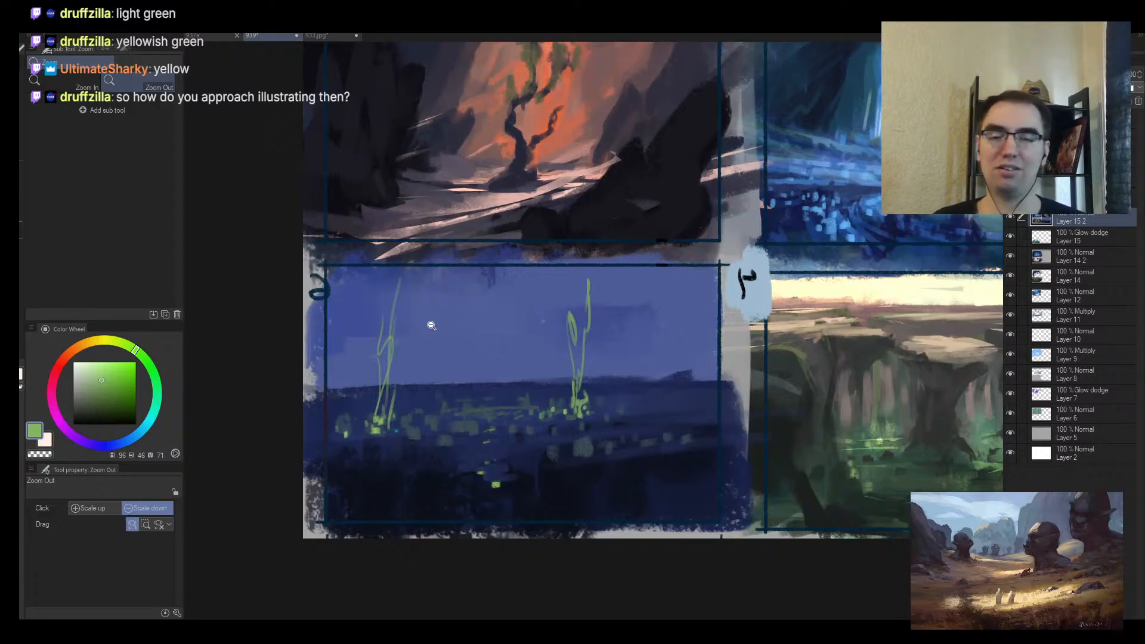
scroll(432, 324, up, 3)
key(b)
mouse_move(453, 401)
mouse_down()
mouse_move(576, 276)
mouse_move(477, 400)
mouse_up()
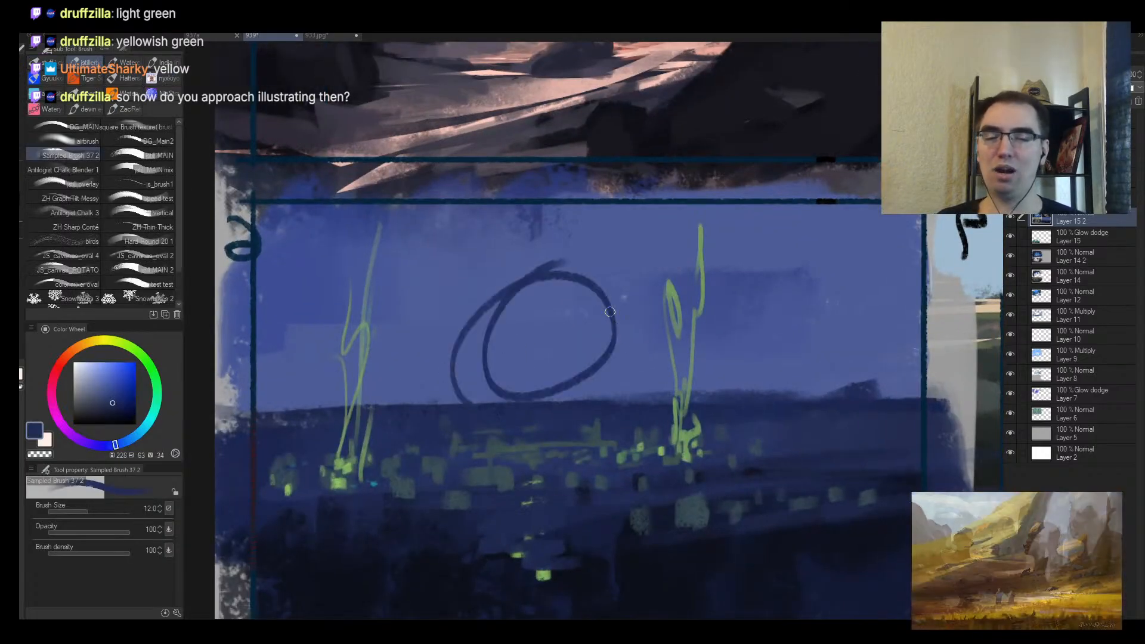
key(ctrl+z)
Step: Paint a low dark blue hill at the horizon's left end, then enlarge the brush to size 40 and sample the sky blue
scroll(601, 332, down, 3)
scroll(752, 386, up, 2)
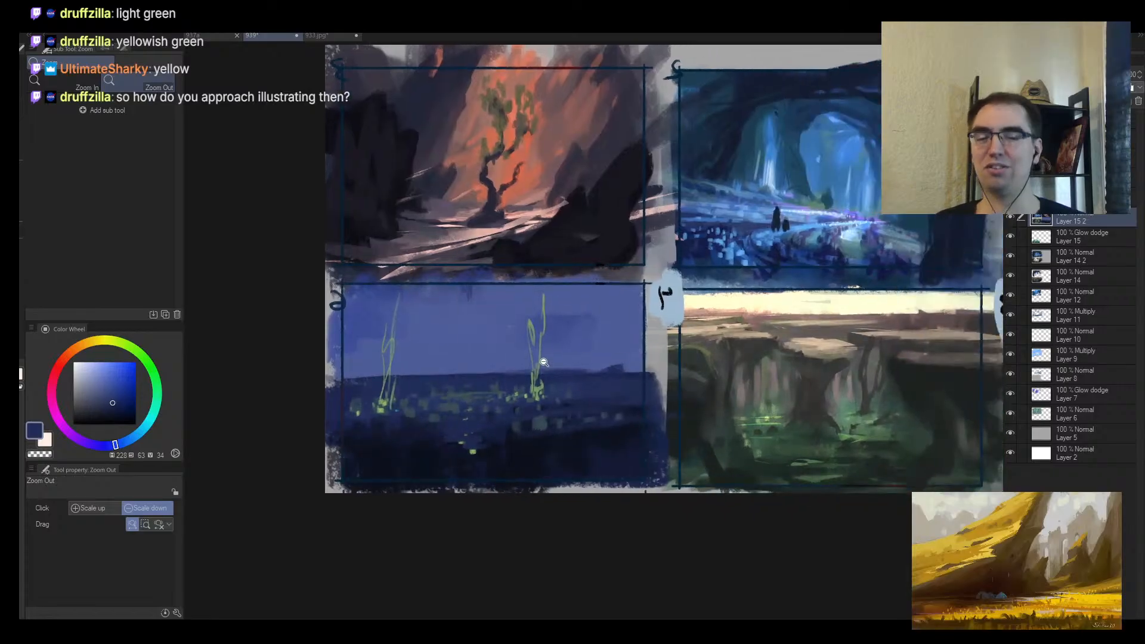
key(b)
mouse_move(256, 381)
mouse_down()
mouse_move(213, 374)
mouse_move(248, 385)
mouse_move(227, 362)
mouse_move(266, 377)
mouse_up()
key(bracketright)
key(bracketright)
key(bracketright)
key(bracketright)
key(bracketright)
alt+click(252, 349)
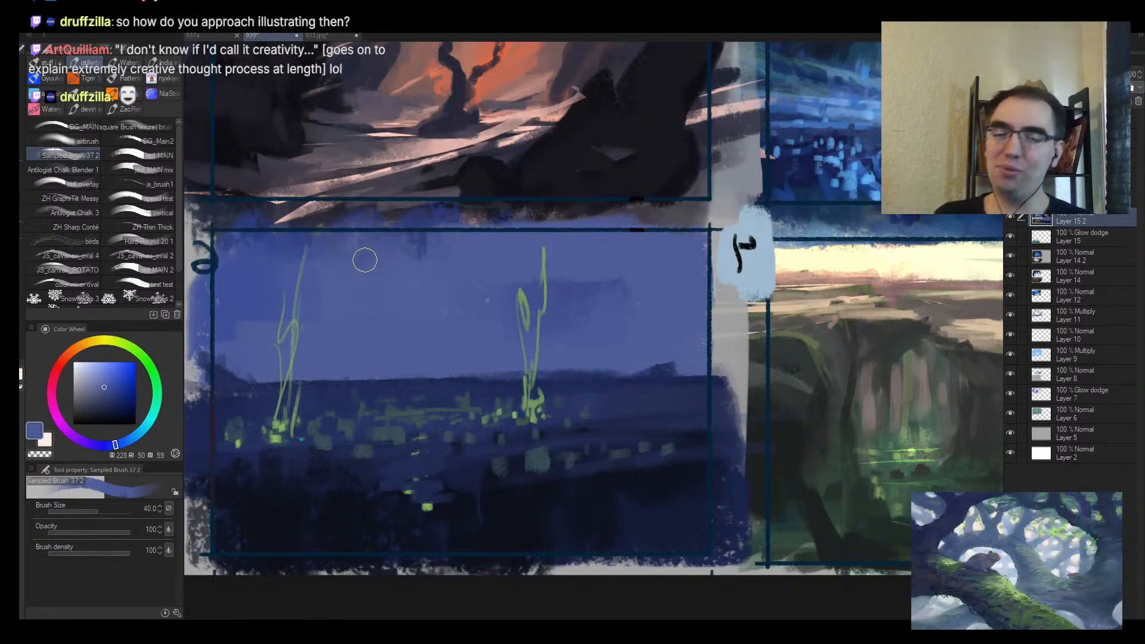
Step: Sketch a dark blue peaked-roof house outline on the horizon between the tendrils, reducing the brush to size 15
key(alt+space)
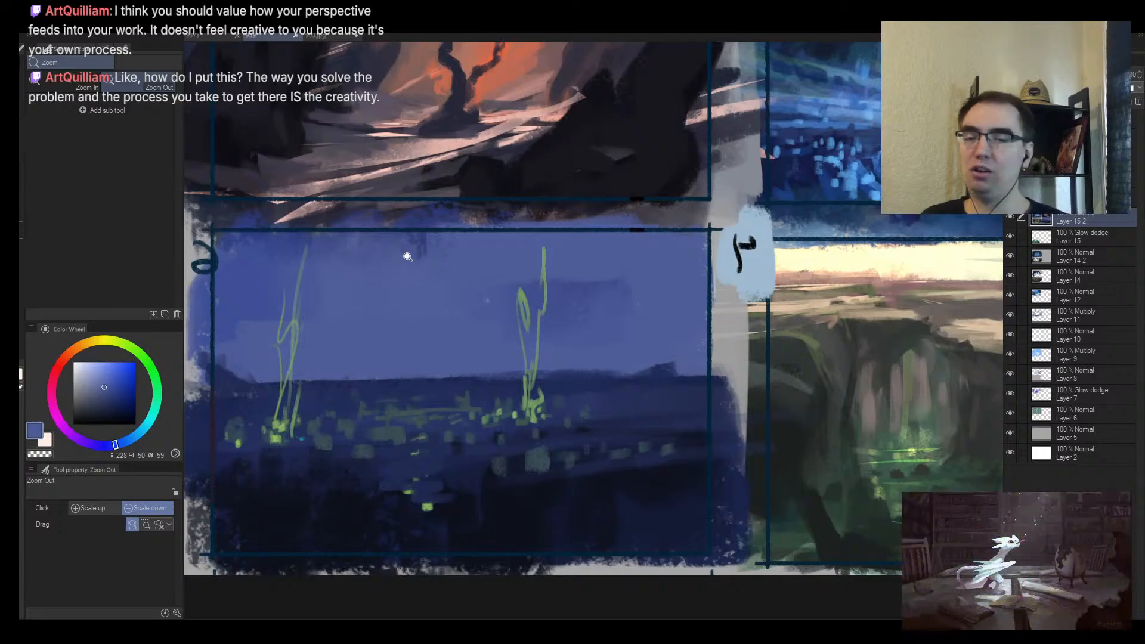
scroll(378, 314, up, 3)
key(b)
mouse_move(333, 432)
mouse_down()
mouse_move(335, 350)
mouse_move(384, 289)
mouse_move(442, 335)
mouse_move(460, 425)
mouse_up()
key(bracketleft)
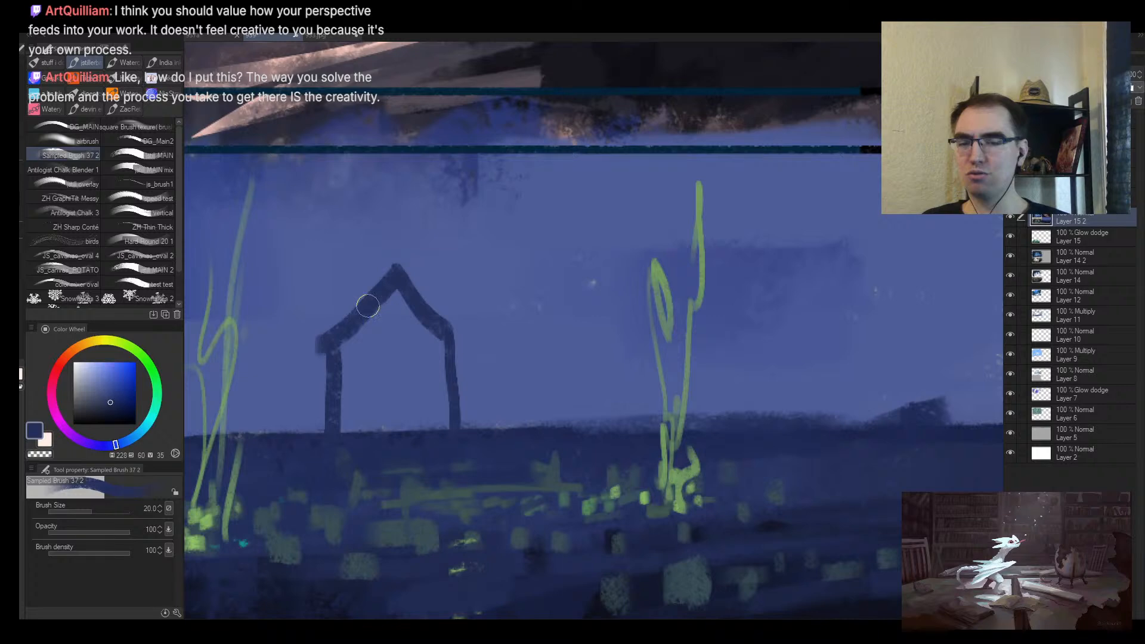
key(bracketleft)
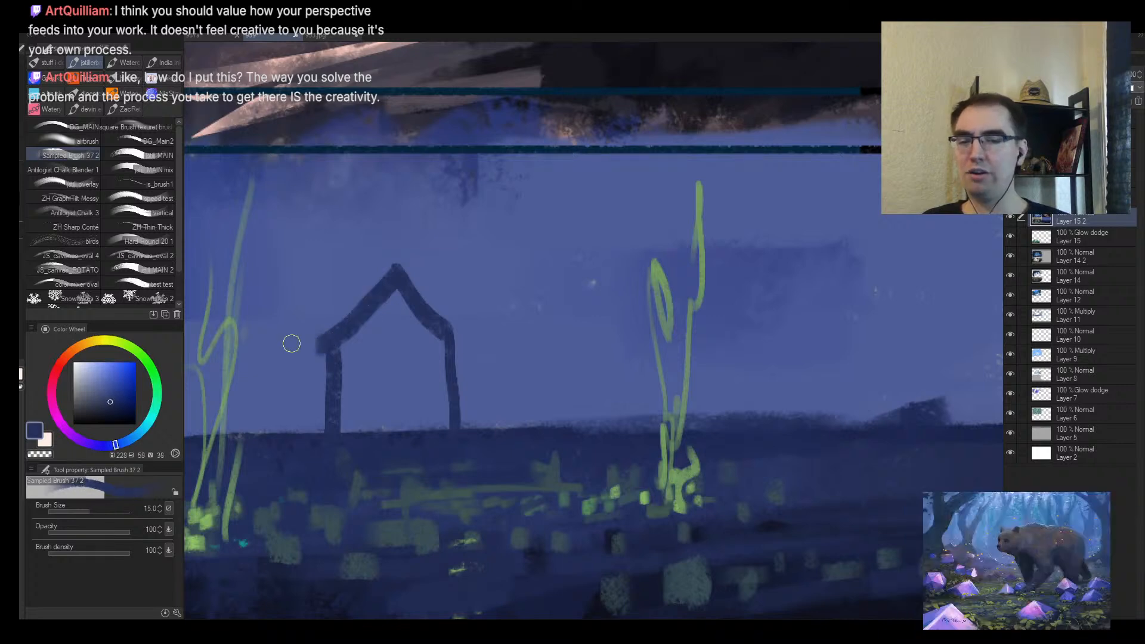
mouse_move(270, 345)
mouse_down()
mouse_move(422, 227)
mouse_move(290, 354)
mouse_up()
drag(416, 288, 517, 360)
key(ctrl+z)
key(ctrl+z)
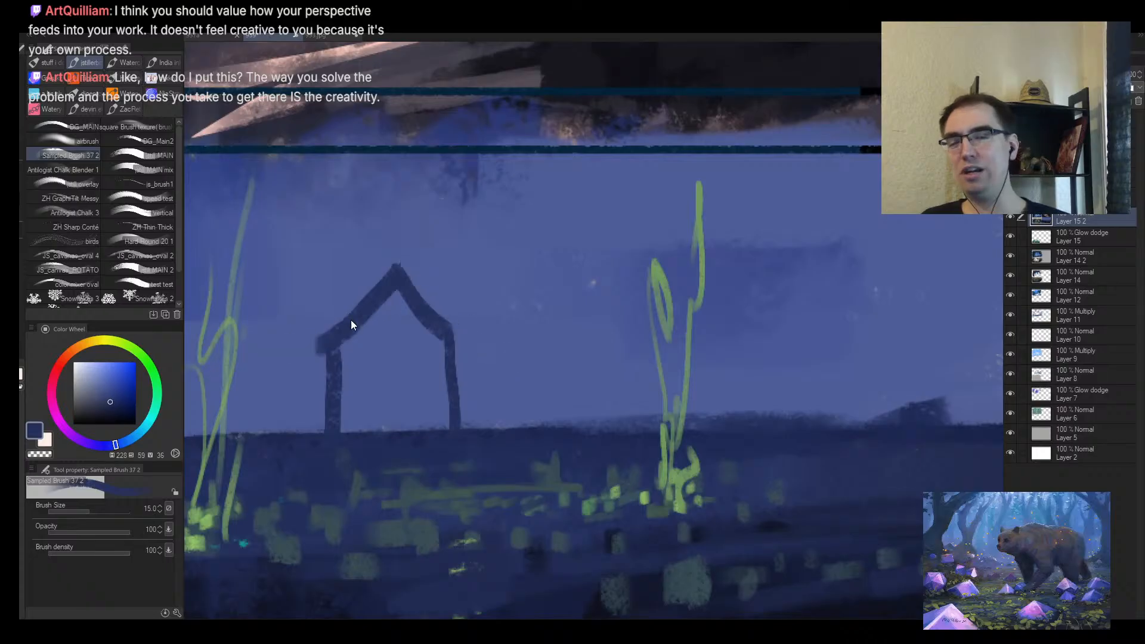
Step: Thicken the house's roof and walls and fill in its upper part with dark blue, enlarging the brush to size 50
mouse_move(325, 345)
mouse_down()
mouse_move(395, 263)
mouse_move(382, 275)
mouse_move(459, 334)
mouse_up()
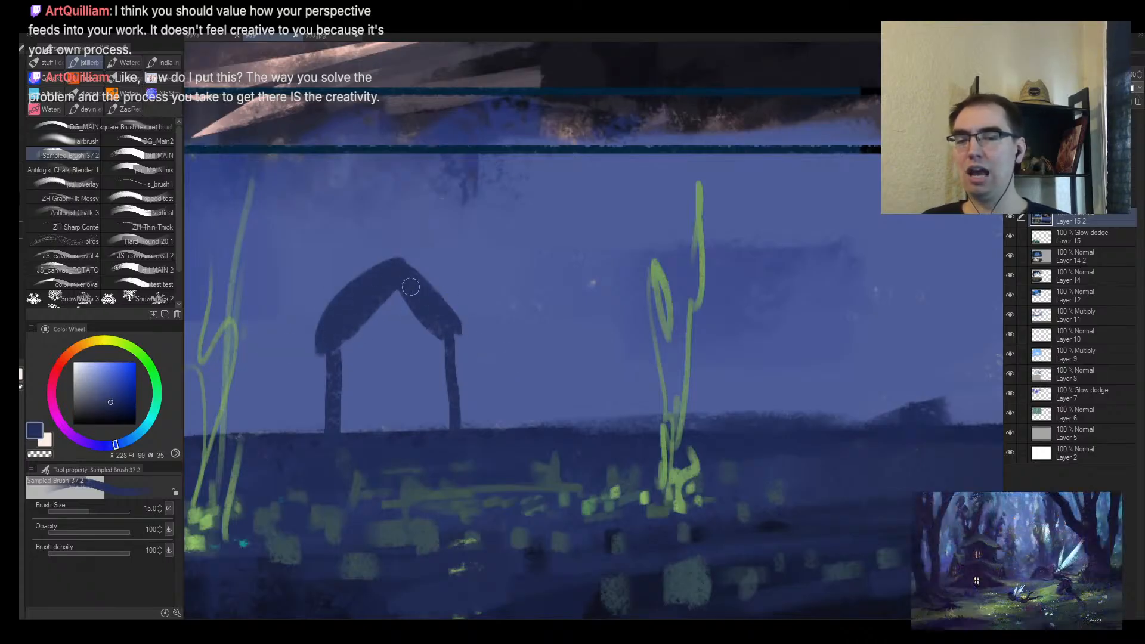
key(bracketright)
key(bracketright)
key(bracketright)
key(bracketright)
mouse_move(397, 285)
mouse_down()
mouse_move(353, 344)
mouse_move(408, 298)
mouse_move(373, 366)
mouse_move(426, 352)
mouse_move(453, 415)
mouse_move(469, 416)
mouse_move(458, 335)
mouse_move(416, 376)
mouse_move(367, 316)
mouse_move(317, 424)
mouse_move(326, 358)
mouse_move(316, 389)
mouse_move(356, 285)
mouse_move(313, 360)
mouse_move(319, 312)
mouse_up()
key(bracketright)
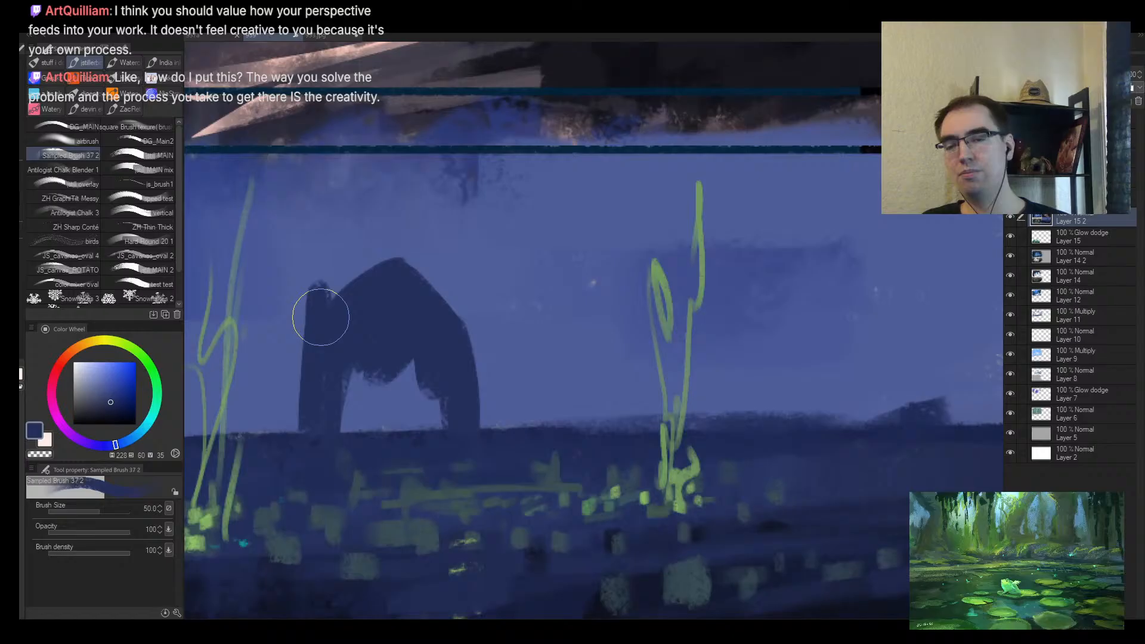
Step: Undo the last roof strokes, sample the sky blue and carve both roof slopes into inward curves below the peak
key(ctrl+z)
drag(358, 254, 284, 304)
key(ctrl+z)
alt+click(327, 274)
drag(353, 275, 296, 305)
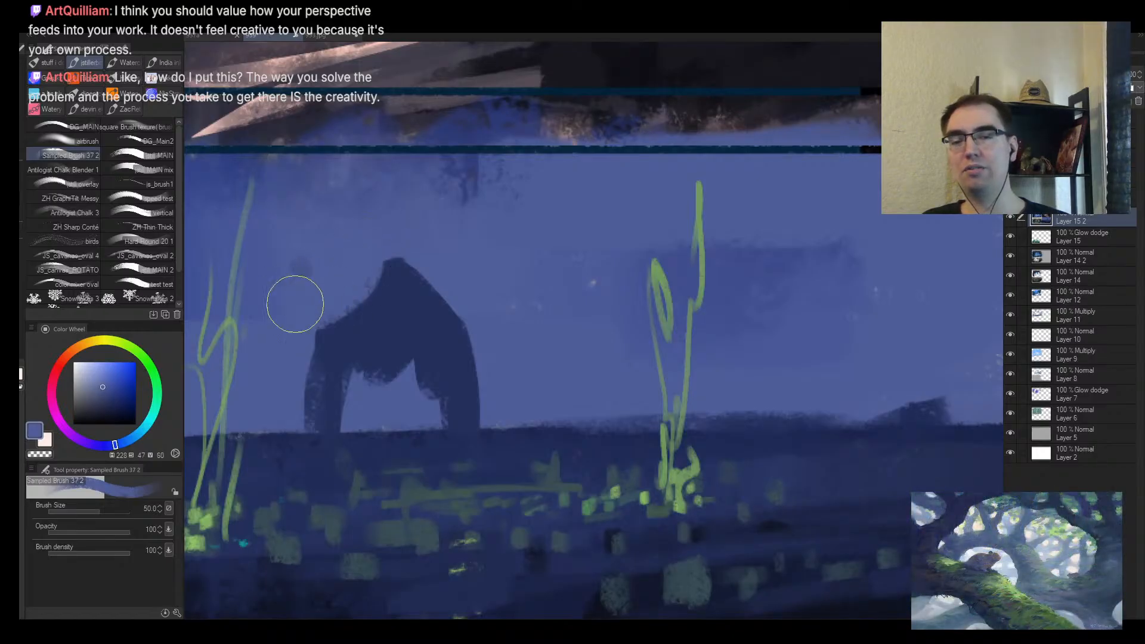
mouse_move(506, 309)
mouse_down()
mouse_move(383, 275)
mouse_move(365, 251)
mouse_move(304, 309)
mouse_move(355, 323)
mouse_up()
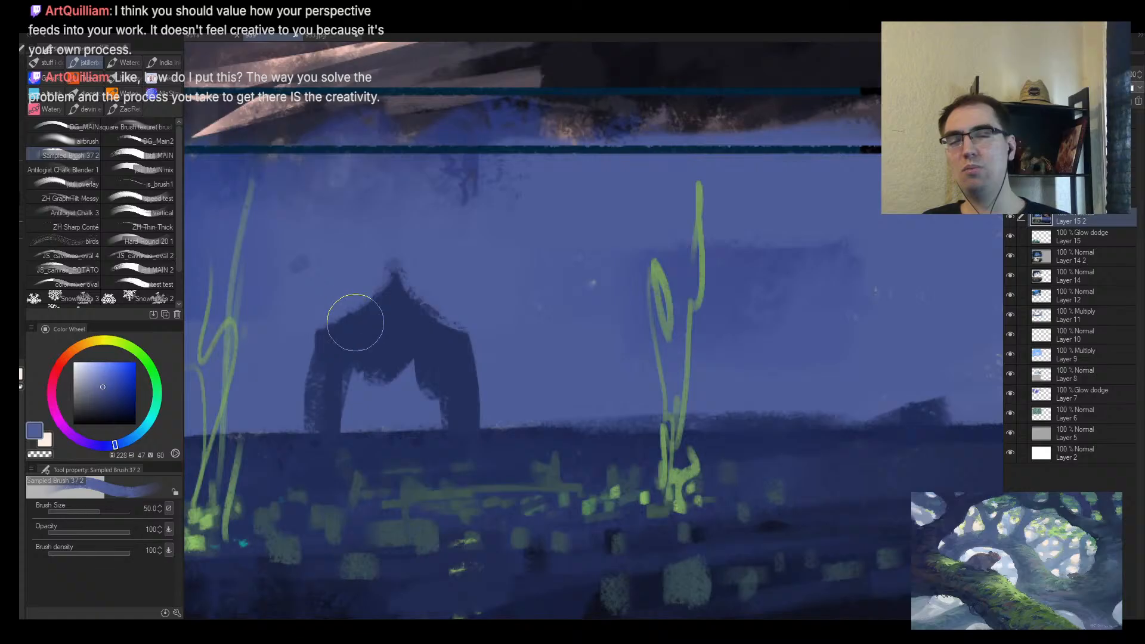
Step: Sample the house's dark blue and fill the opening between its walls at brush size 60
alt+click(355, 323)
key(bracketright)
drag(394, 406, 364, 312)
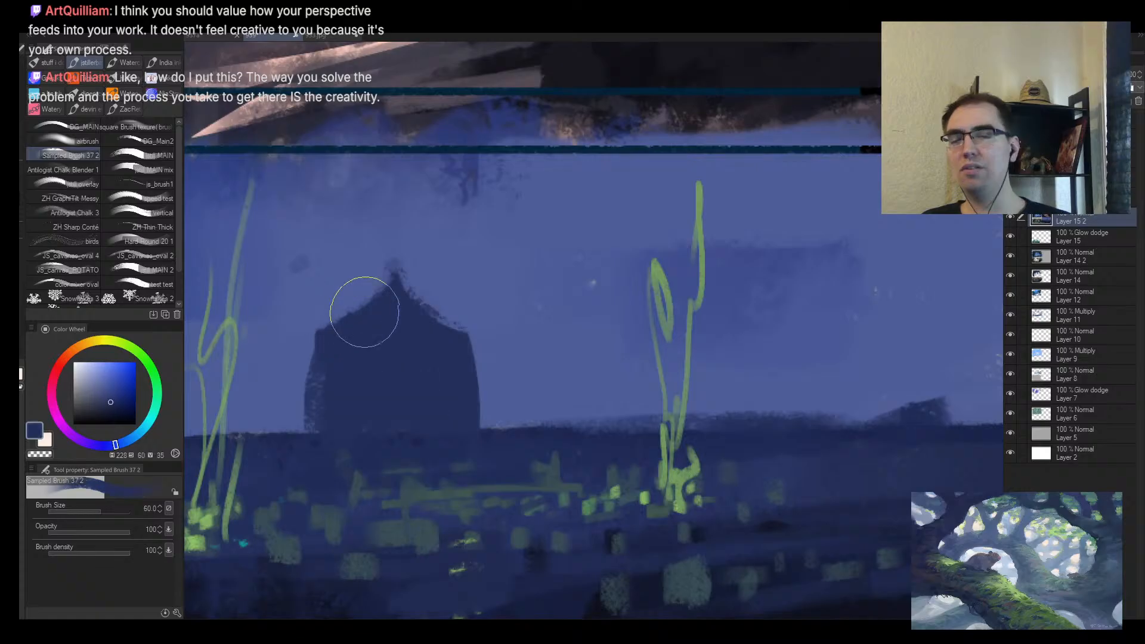
Step: Sample a darker ground blue and line the house's wall and roof edges at brush size 10
scroll(365, 312, up, 1)
alt+click(297, 420)
key(bracketleft)
key(bracketleft)
key(bracketleft)
key(bracketleft)
key(bracketleft)
key(bracketleft)
key(bracketleft)
key(bracketleft)
key(bracketleft)
mouse_move(344, 403)
mouse_down()
mouse_move(358, 291)
mouse_move(441, 238)
mouse_move(532, 295)
mouse_up()
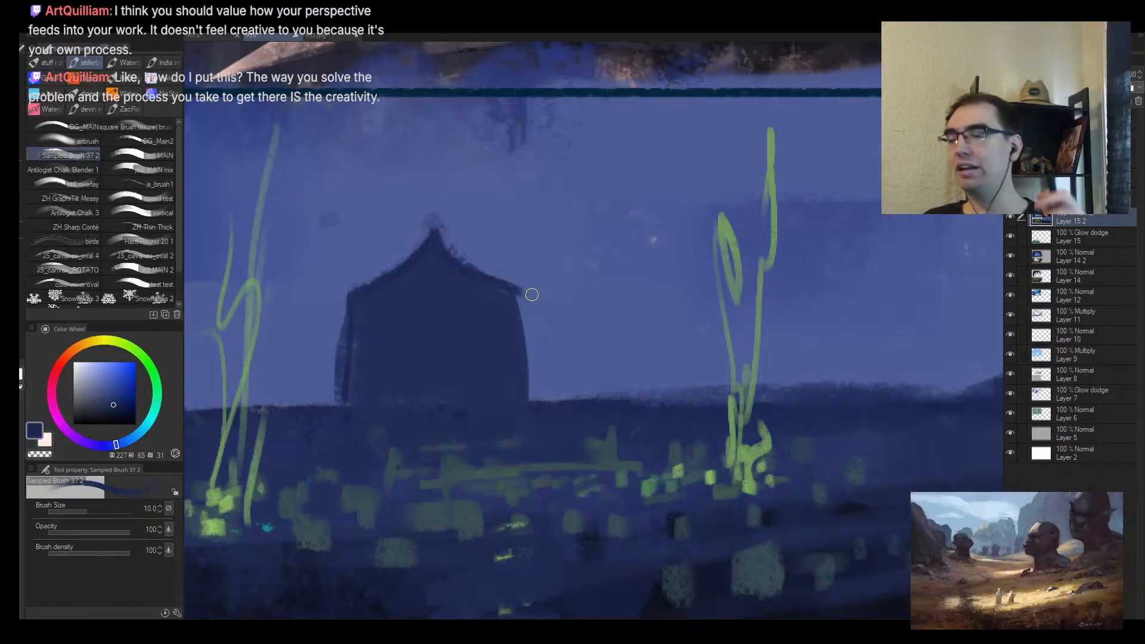
Step: Draw two oval windows on the house front at brush size 8 and undo the second one
key(bracketleft)
mouse_move(379, 351)
mouse_down()
mouse_move(416, 346)
mouse_move(379, 323)
mouse_move(395, 331)
mouse_move(396, 352)
mouse_move(385, 329)
mouse_up()
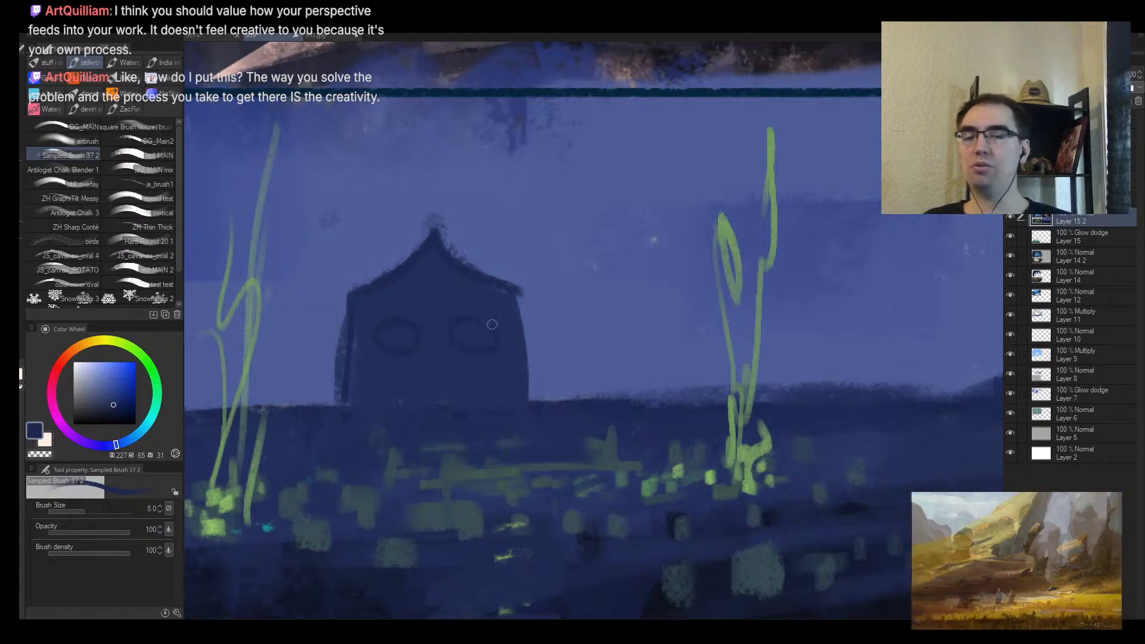
drag(471, 351, 464, 327)
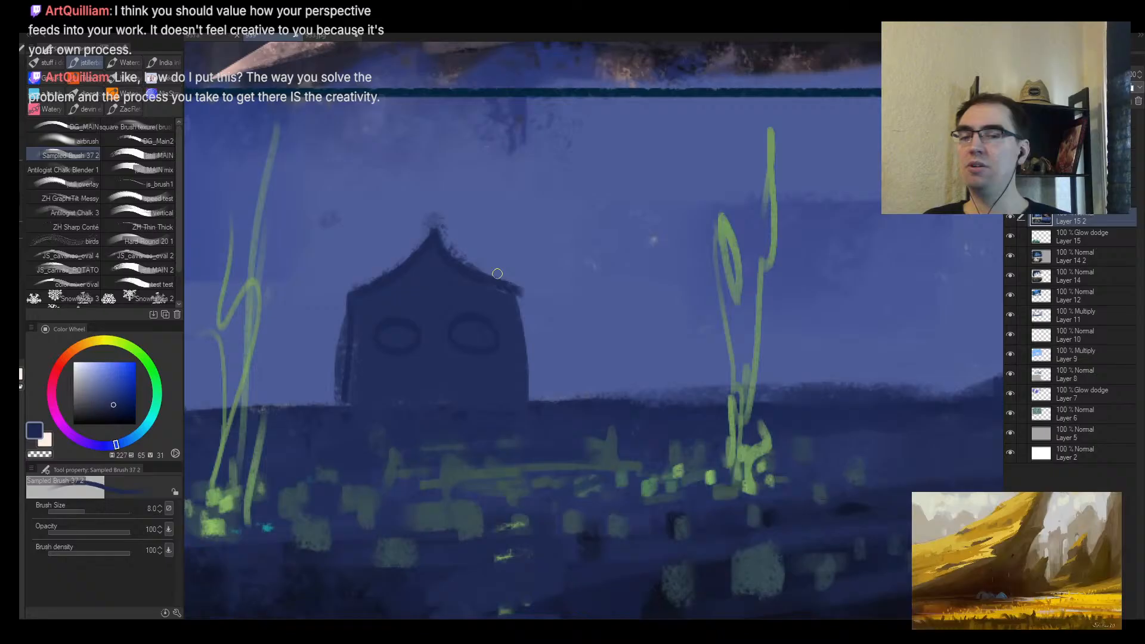
key(ctrl+z)
Step: Try a smaller middle circle and another oval window beside the first at brush size 7, undoing both
key(bracketleft)
scroll(472, 346, up, 2)
drag(396, 294, 428, 297)
drag(491, 347, 478, 316)
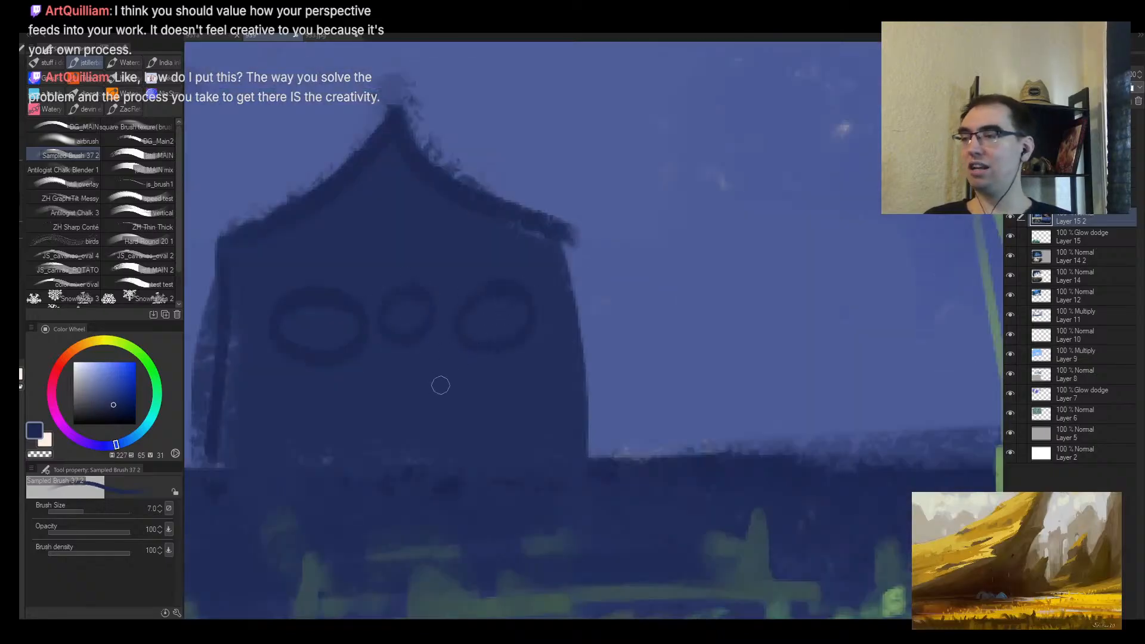
key(ctrl+z)
key(ctrl+z)
Step: Draw a tiny central circle at brush size 6 and a matching second oval window at size 7 on the house front
key(bracketleft)
mouse_move(409, 320)
mouse_down()
mouse_move(396, 335)
mouse_move(408, 317)
mouse_up()
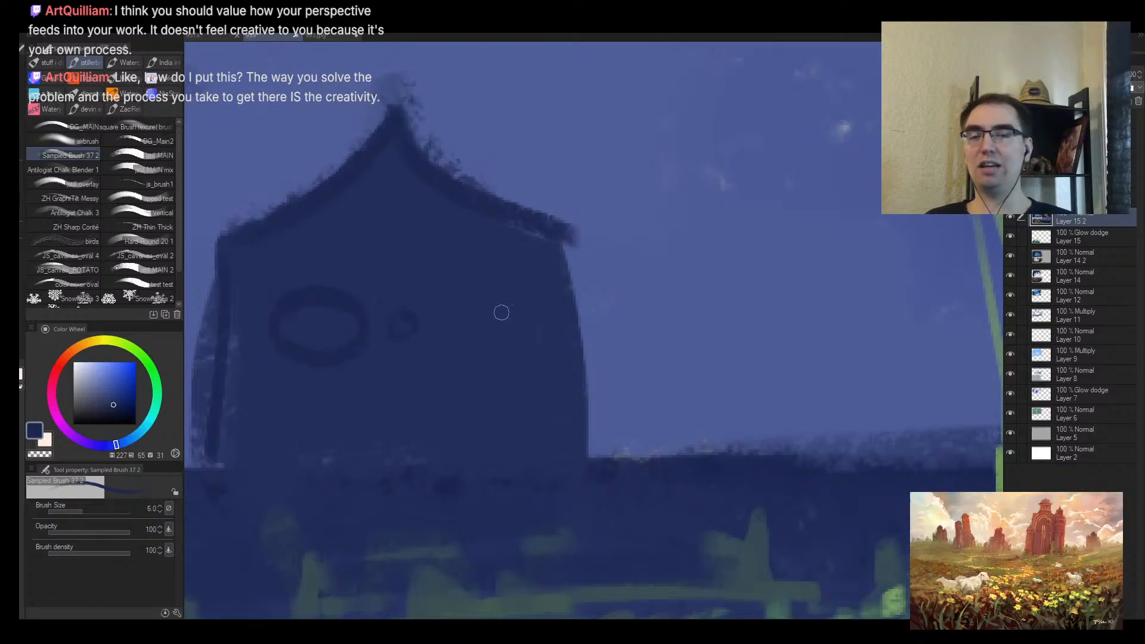
key(bracketright)
mouse_move(501, 313)
mouse_down()
mouse_move(499, 360)
mouse_move(444, 307)
mouse_up()
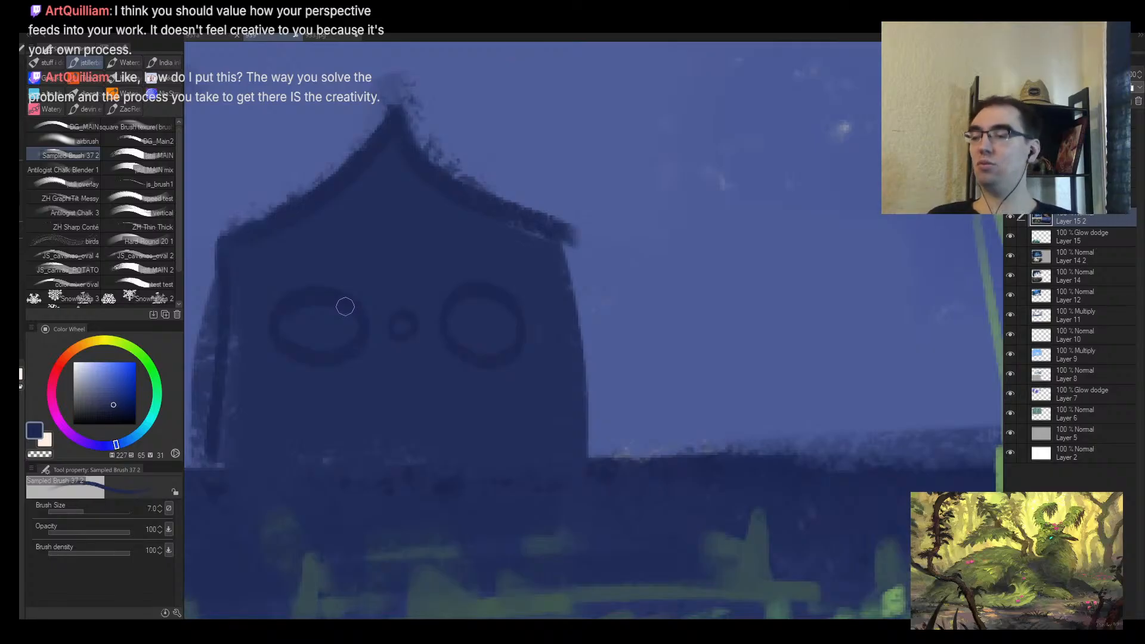
ctrl+alt+click(479, 365)
ctrl+alt+click(481, 374)
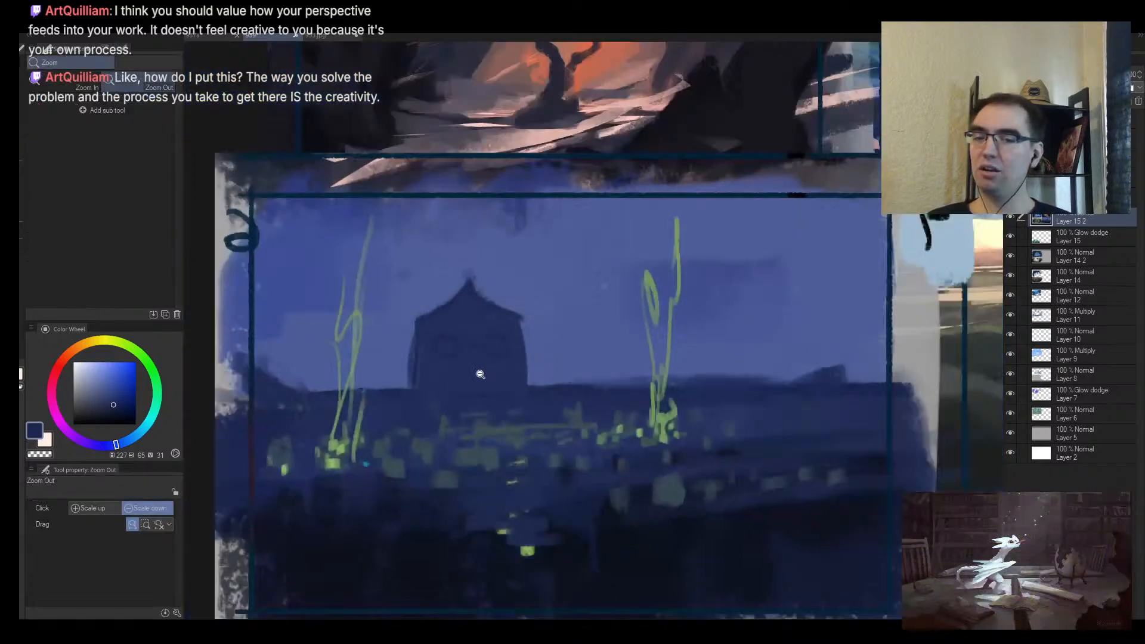
Step: Sample the sky blue and paint over the whole house down to the horizon at brush size 50
scroll(481, 374, up, 4)
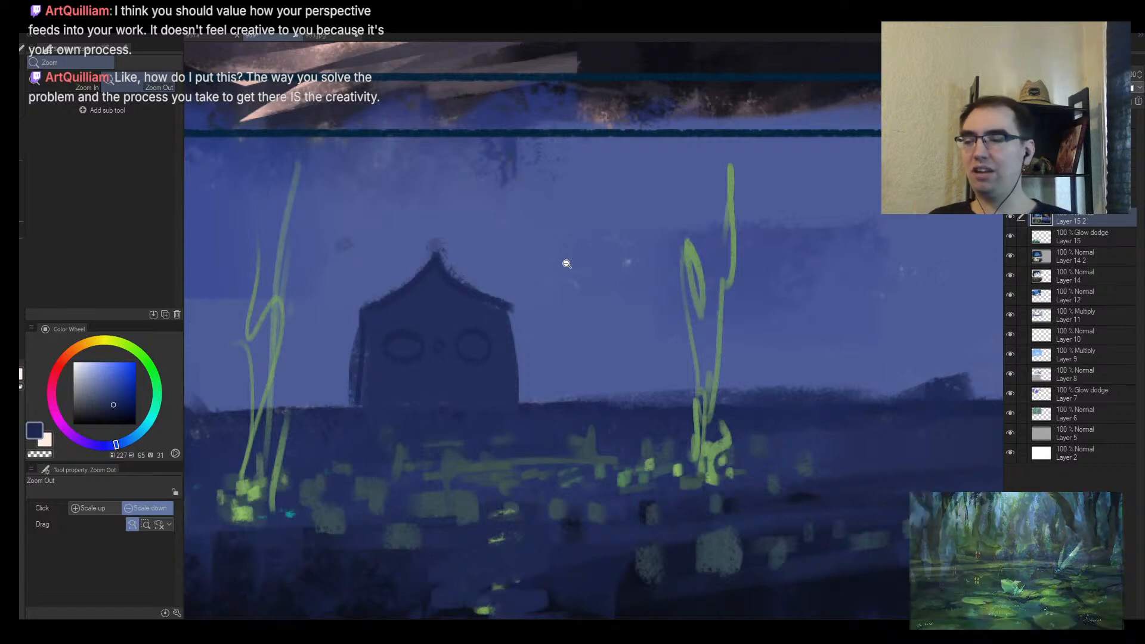
key(b)
alt+click(340, 314)
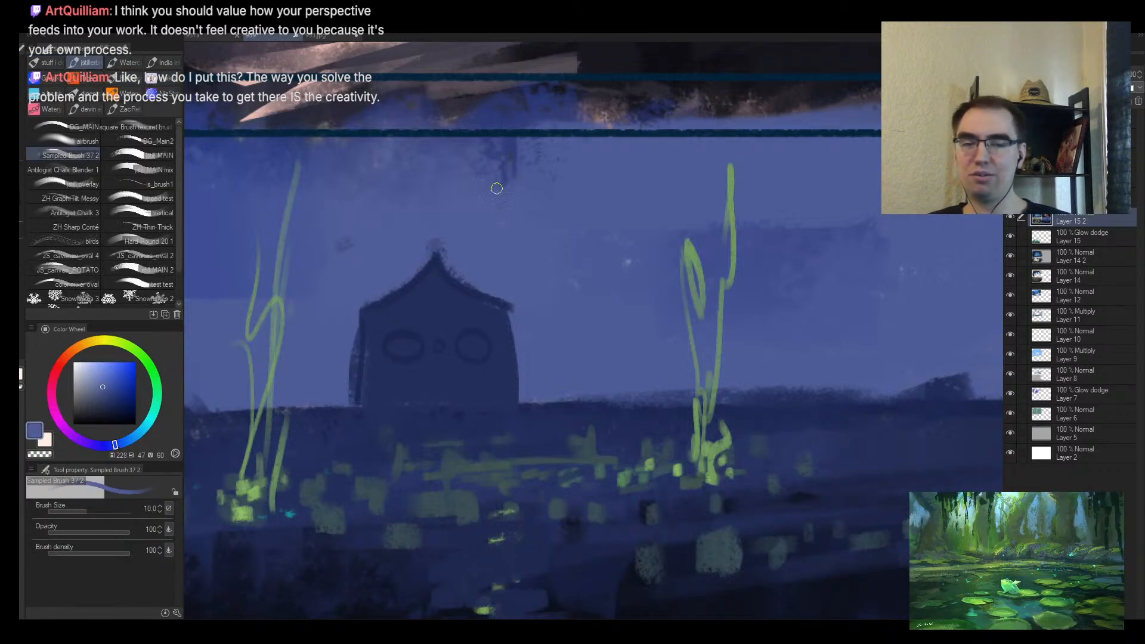
key(])
key(])
key(])
key(])
key(])
key(])
key(])
mouse_move(430, 266)
mouse_down()
mouse_move(343, 314)
mouse_move(422, 325)
mouse_move(455, 358)
mouse_move(430, 366)
mouse_up()
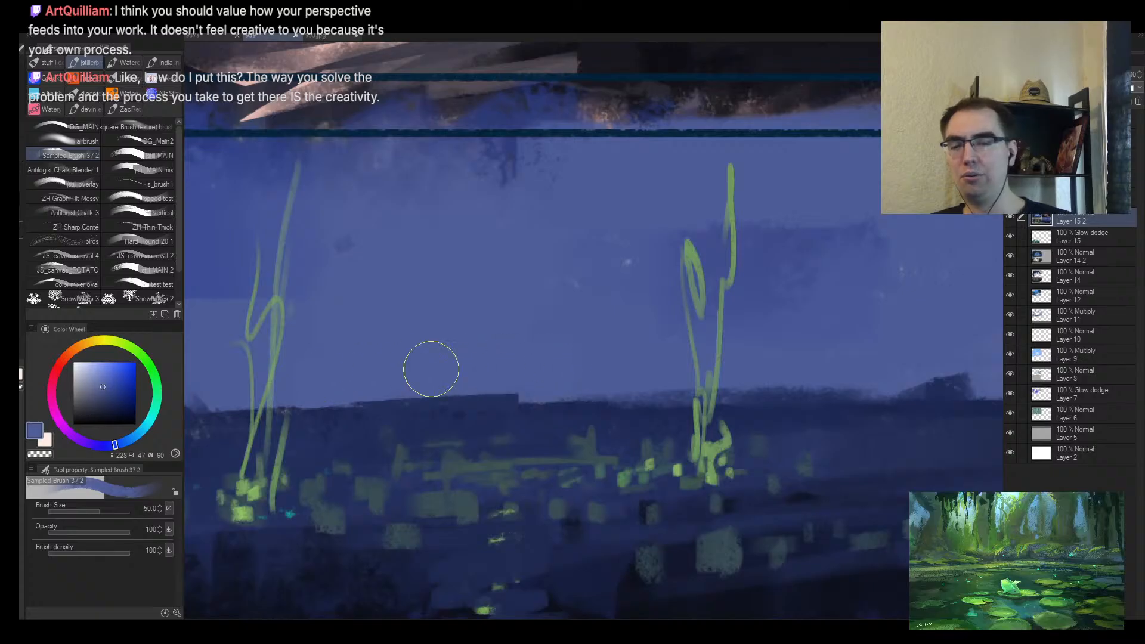
Step: Sample the glowing green and dab brighter blocks across the light cluster beside the left tendrils
key(/)
click(568, 388)
alt+click(568, 388)
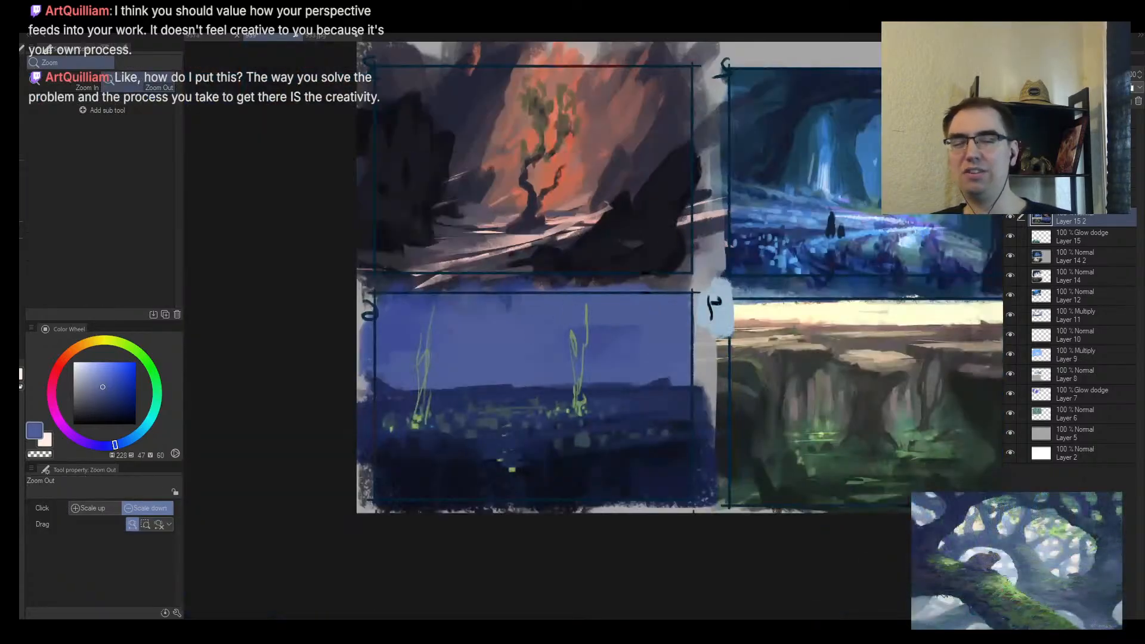
key(b)
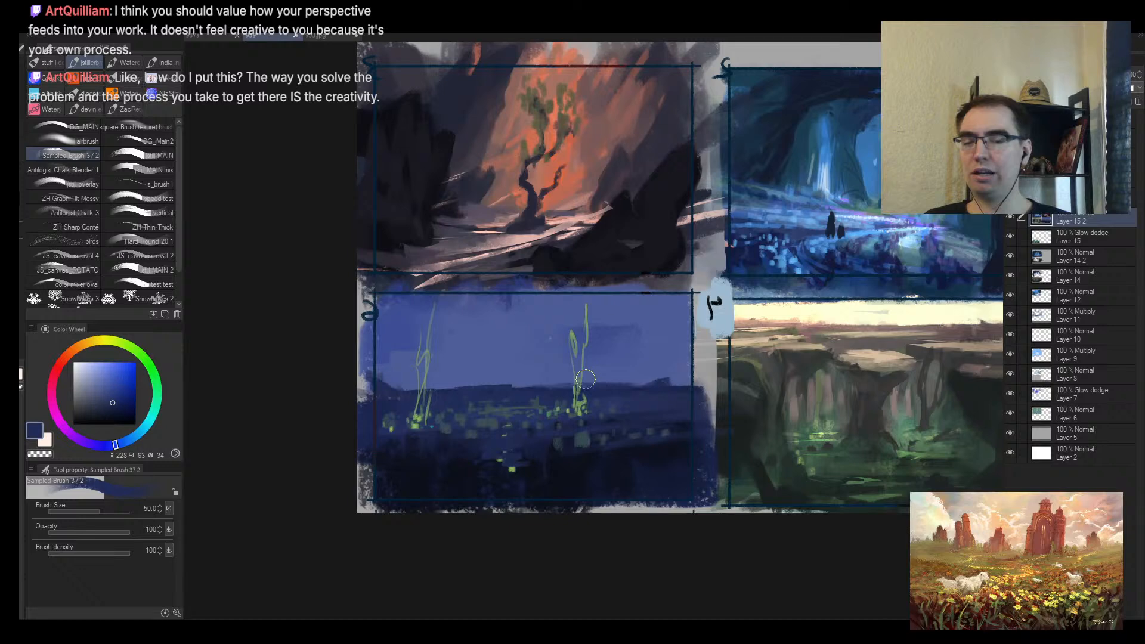
key(alt+space)
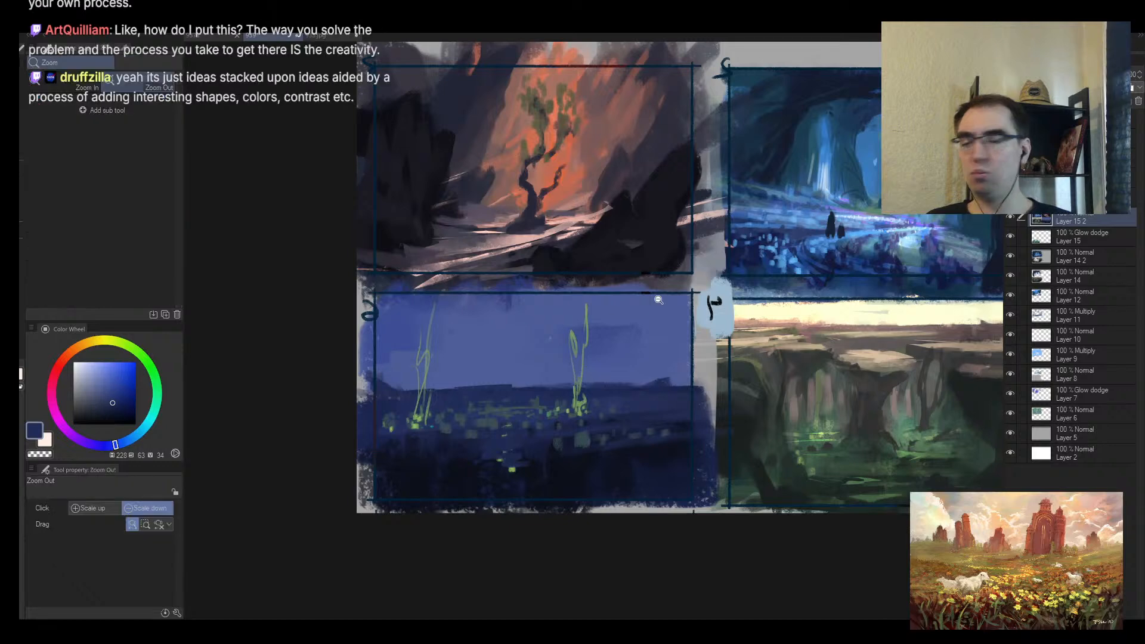
drag(591, 383, 632, 381)
alt+click(572, 401)
mouse_move(392, 424)
mouse_down()
mouse_move(384, 447)
mouse_move(424, 437)
mouse_up()
click(436, 429)
click(464, 424)
Step: Pick a dark saturated green and dab two blocks below the middle of the light cluster at brush size 17
click(127, 405)
click(501, 467)
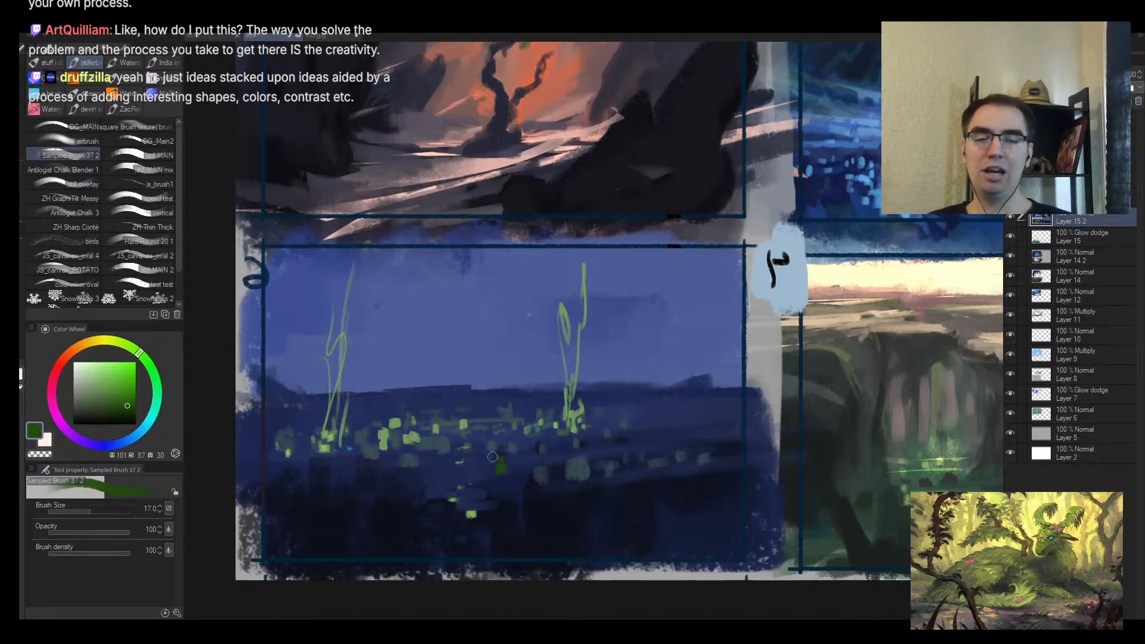
click(464, 469)
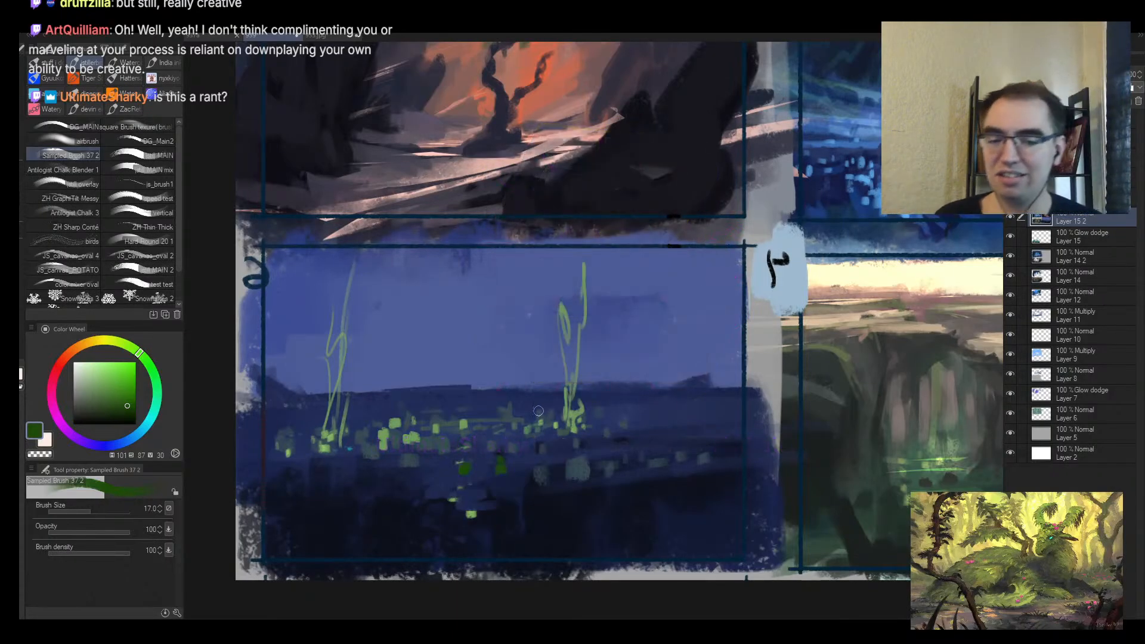
Step: Try a tall muted green tendril to the right of the right light group at brush size 15
key(alt+space)
drag(549, 409, 670, 371)
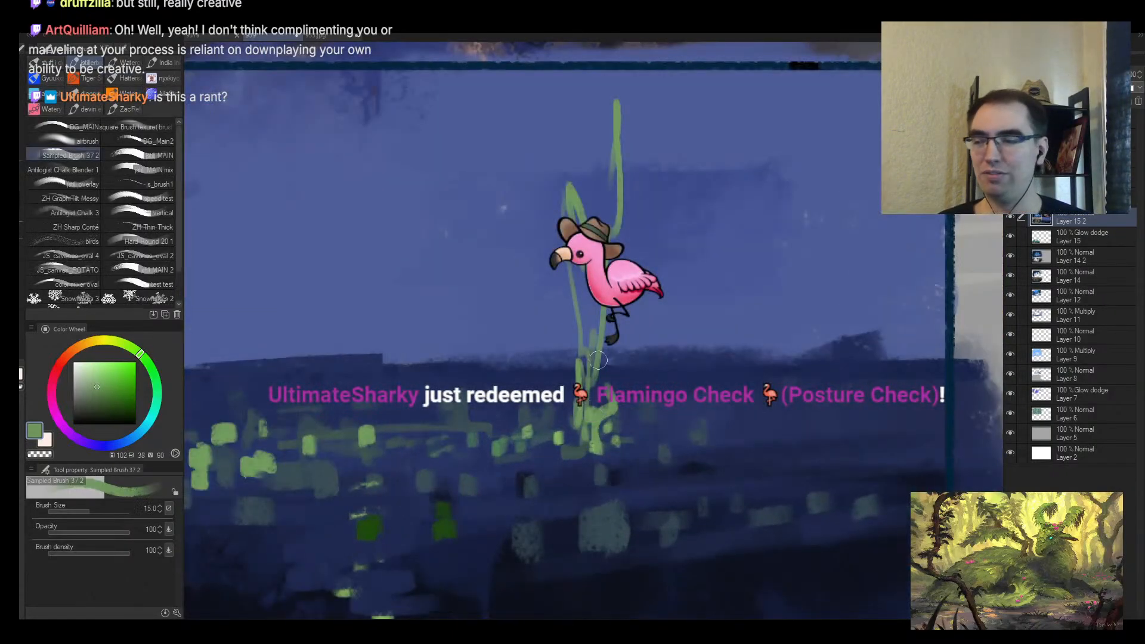
mouse_move(660, 412)
mouse_down()
mouse_move(704, 173)
mouse_move(683, 414)
mouse_up()
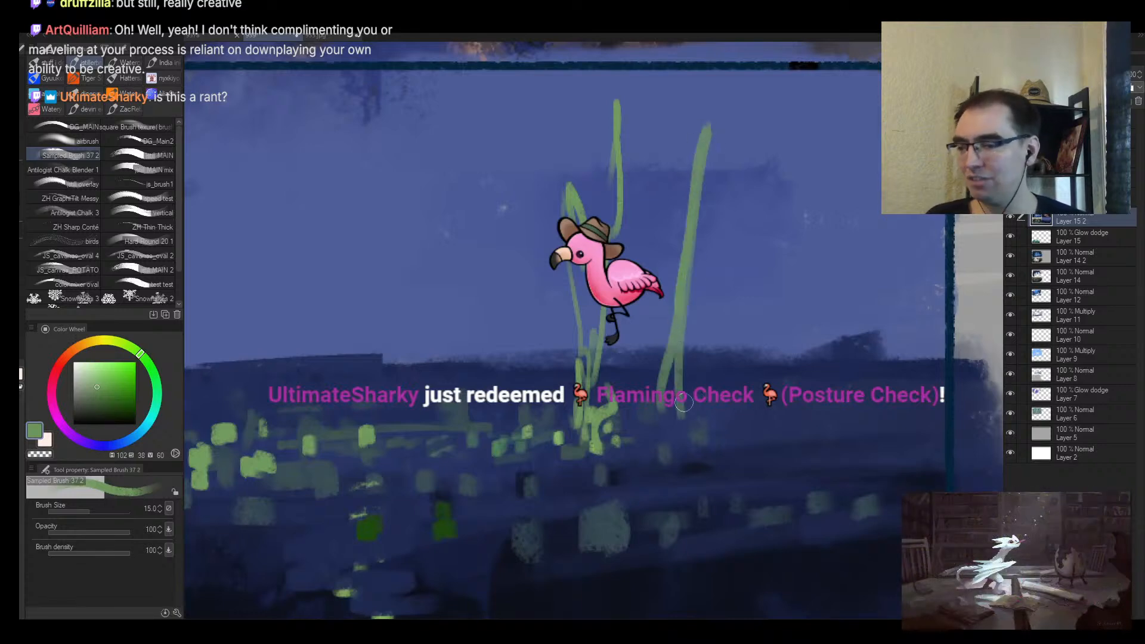
key(alt+space)
click(698, 371)
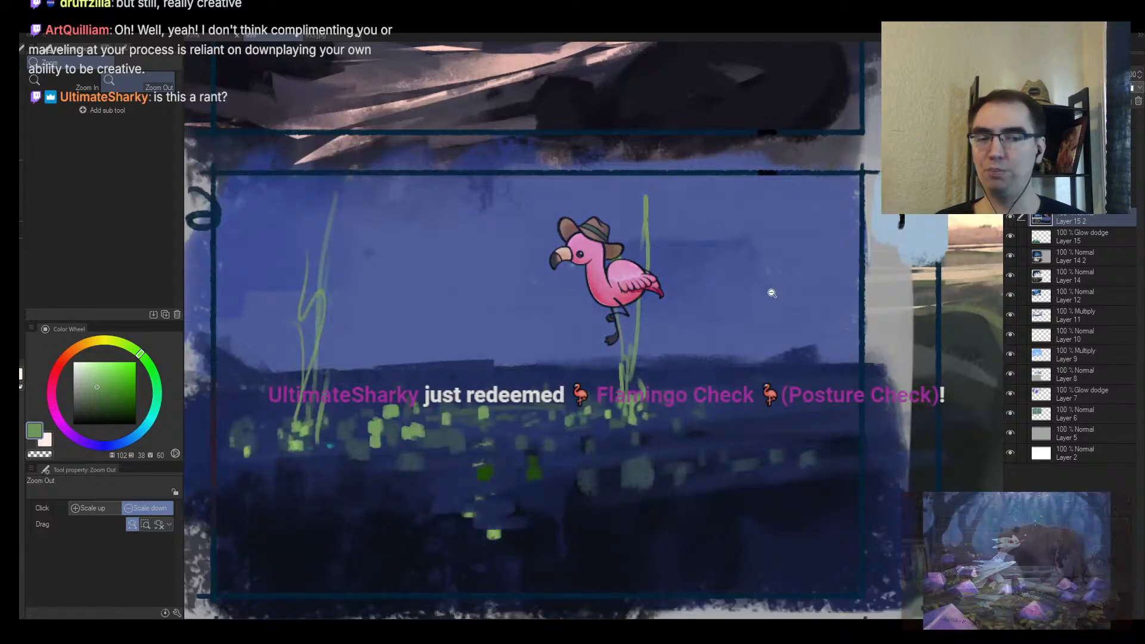
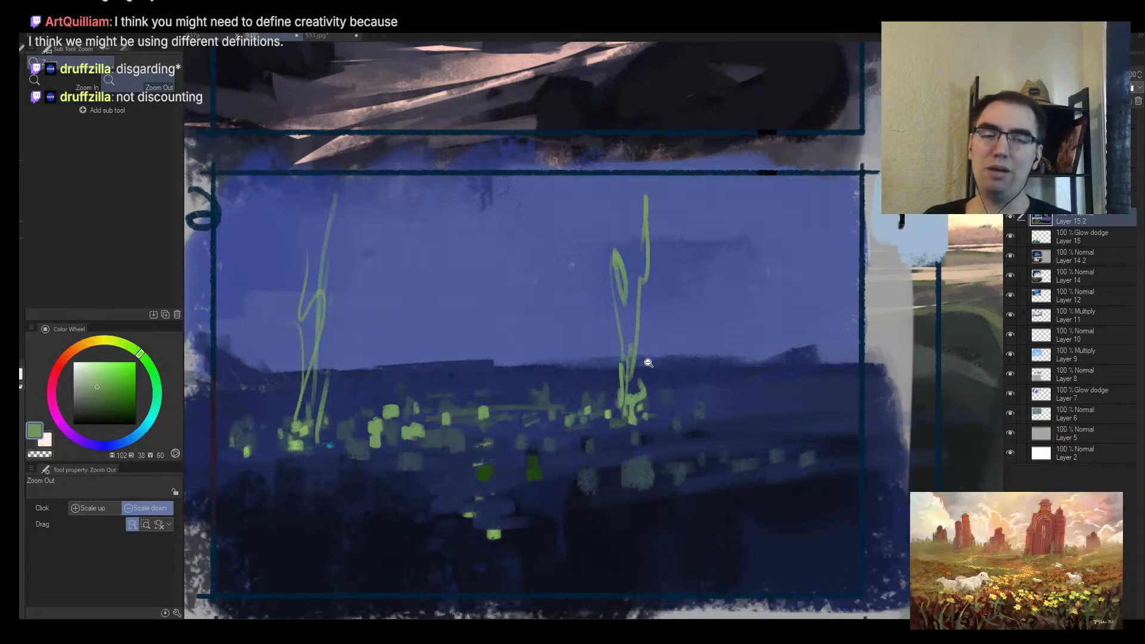
Step: Sample a colour from the tree in the orange canyon thumbnail, shift it to bright yellow-green and set the brush to size 10
scroll(583, 342, down, 5)
drag(553, 382, 436, 388)
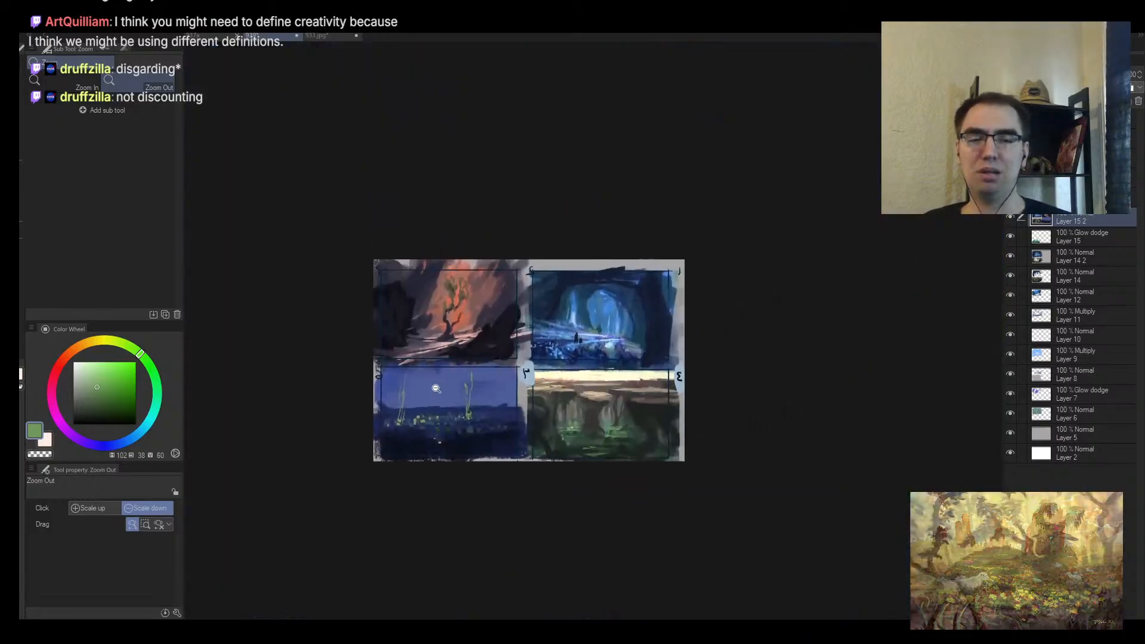
scroll(436, 389, up, 4)
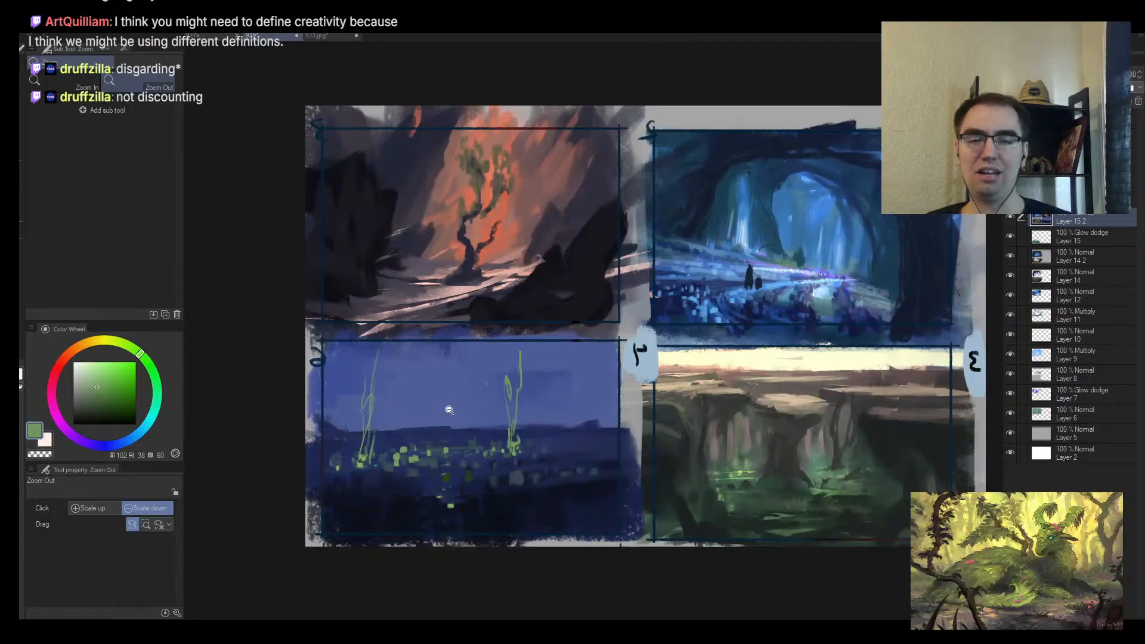
drag(455, 123, 525, 143)
alt+click(528, 200)
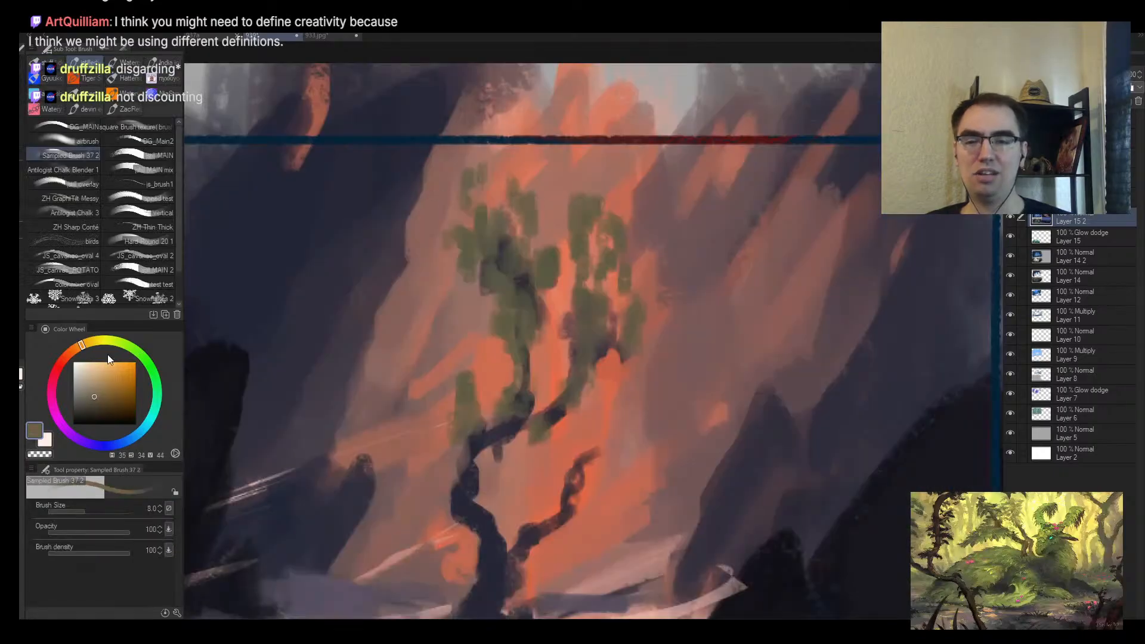
drag(87, 344, 97, 342)
click(104, 375)
key(bracketleft)
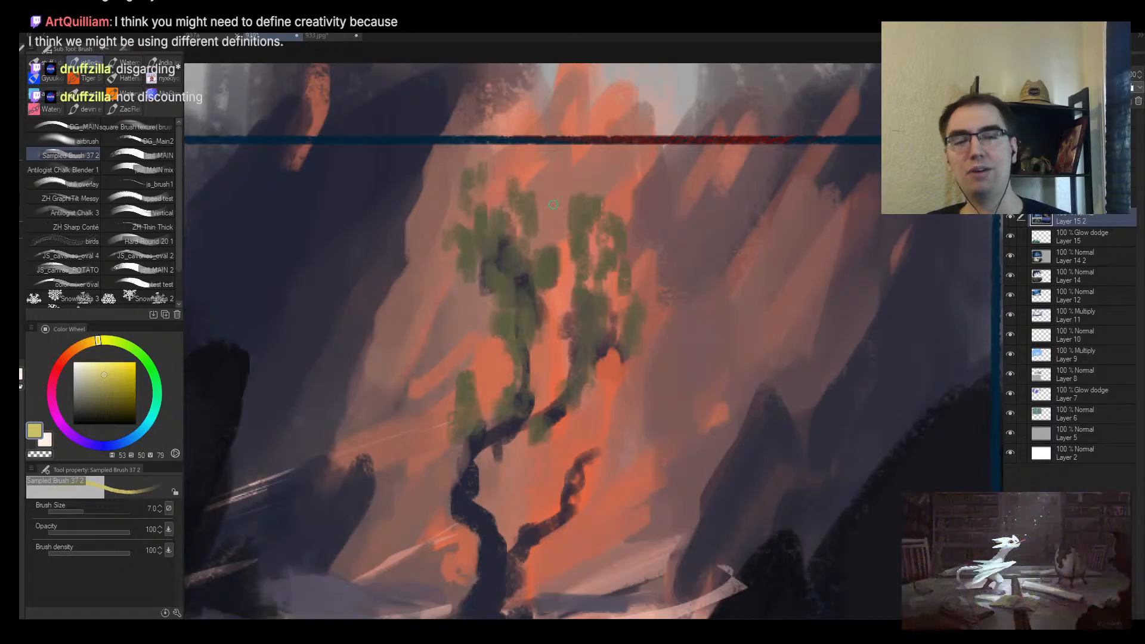
key(bracketright)
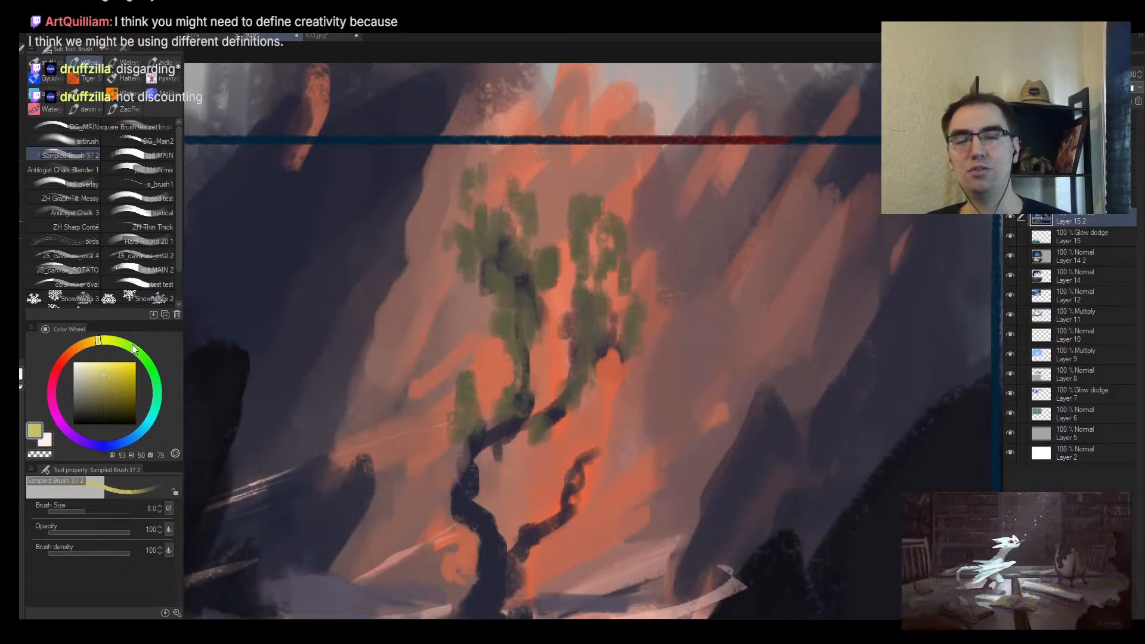
click(114, 374)
key(bracketright)
key(bracketright)
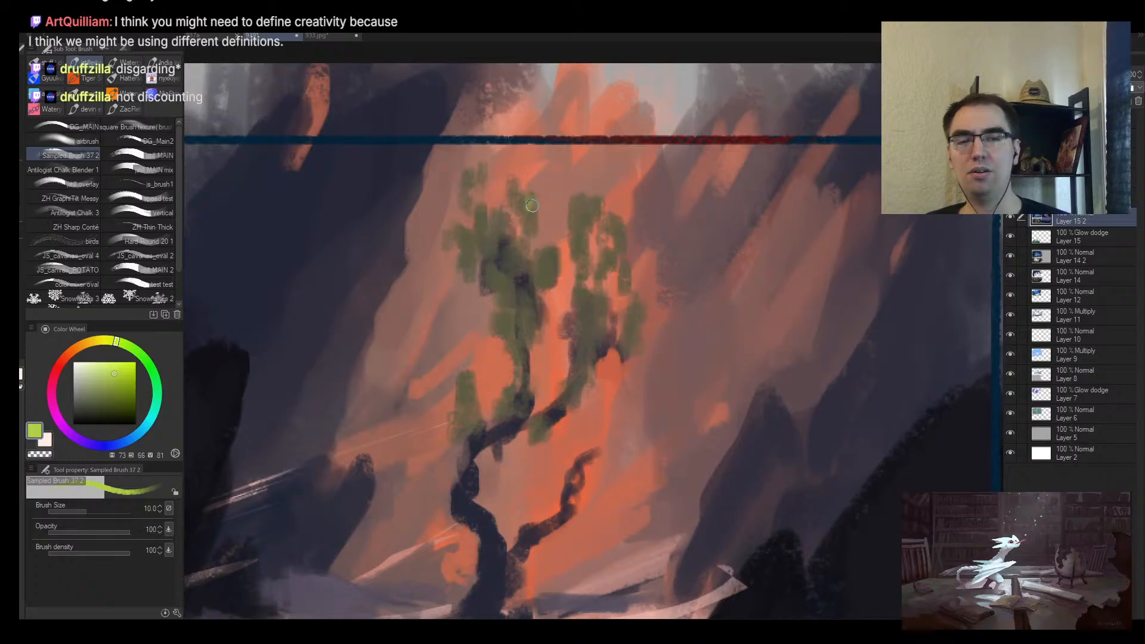
Step: Dab bright yellow-green highlights onto the upper leaf clumps of the canyon tree at brush size 12
alt+click(532, 205)
key(bracketright)
key(bracketright)
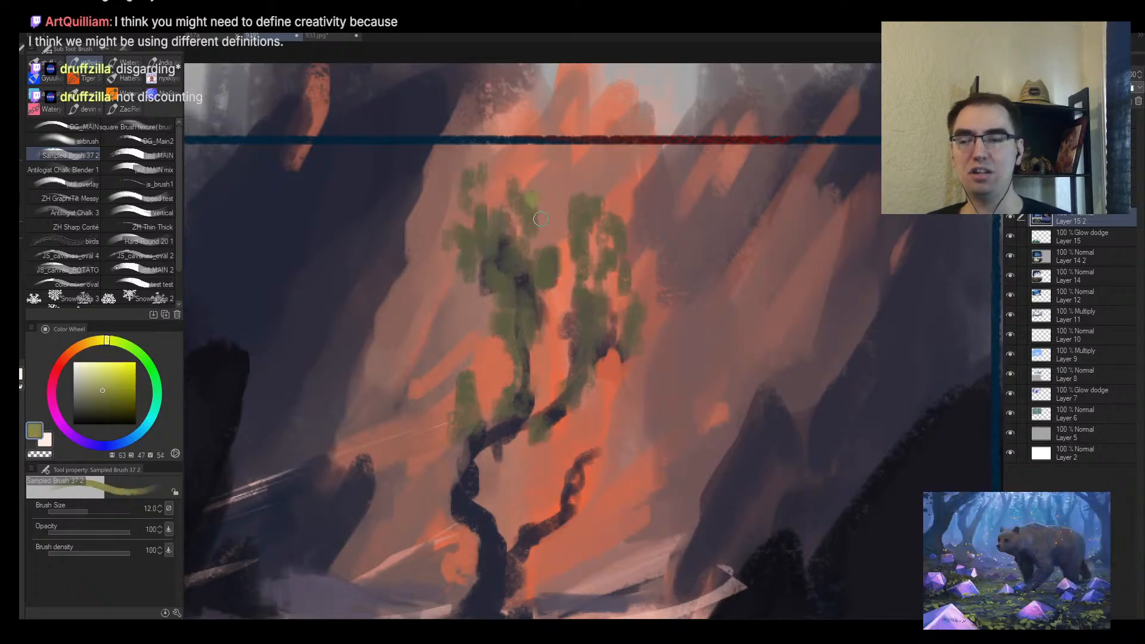
mouse_move(584, 196)
mouse_down()
mouse_move(598, 197)
mouse_move(617, 240)
mouse_up()
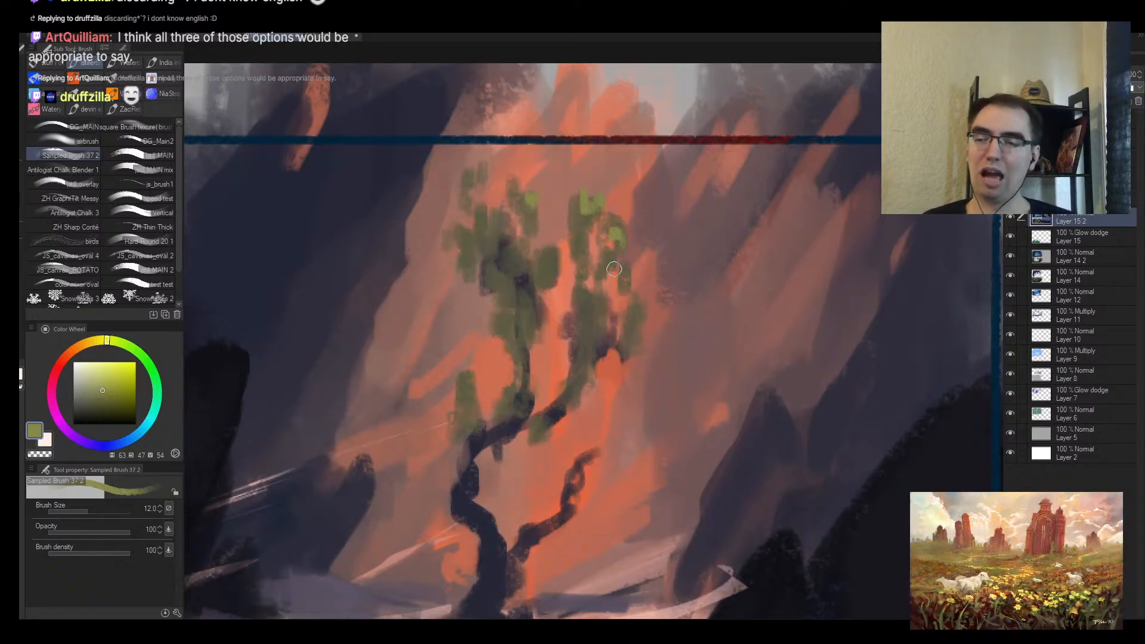
Step: Sample the leaf greens and dab smaller highlights on the tree's middle and right foliage clumps at brush size 8
key(alt+space)
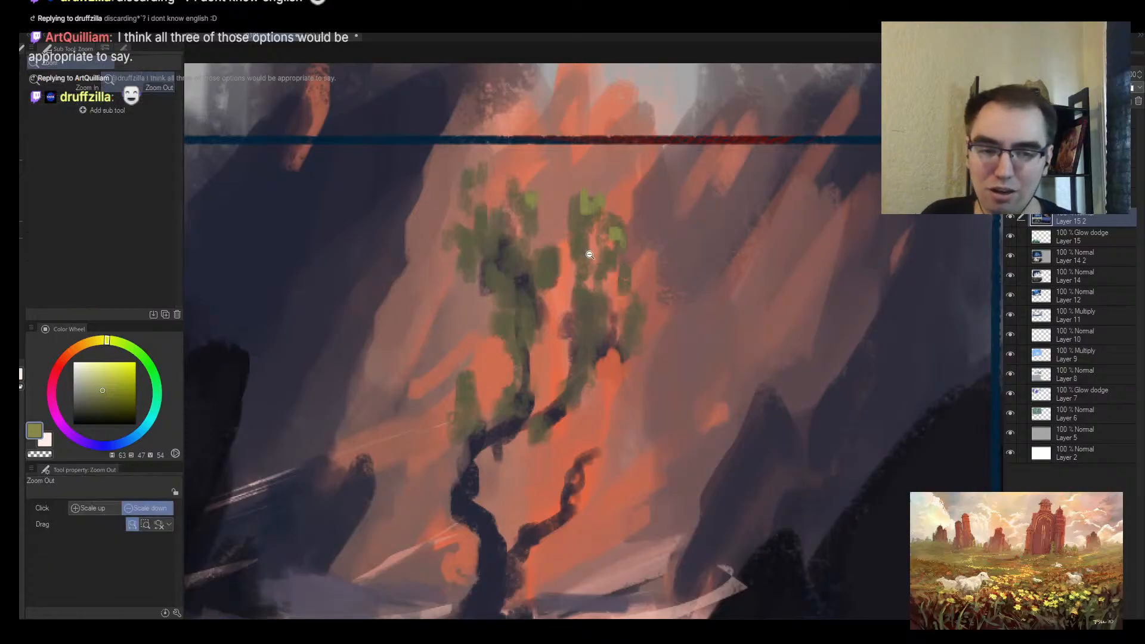
mouse_move(568, 298)
mouse_down()
mouse_move(601, 281)
mouse_move(570, 280)
mouse_move(590, 259)
mouse_up()
alt+click(504, 277)
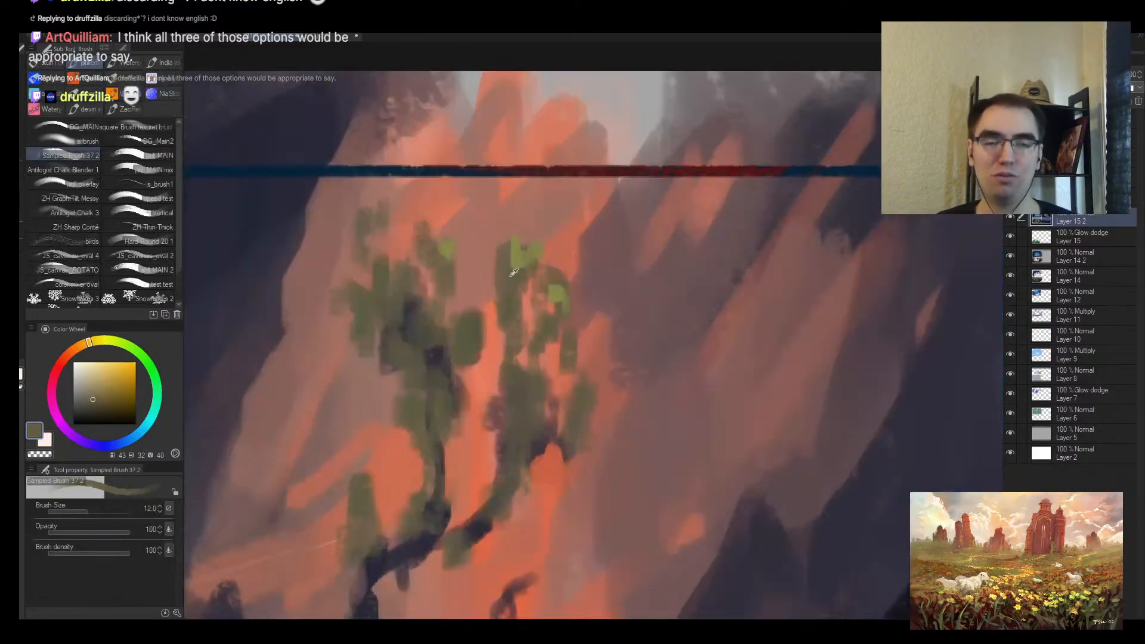
drag(511, 271, 518, 259)
alt+click(524, 255)
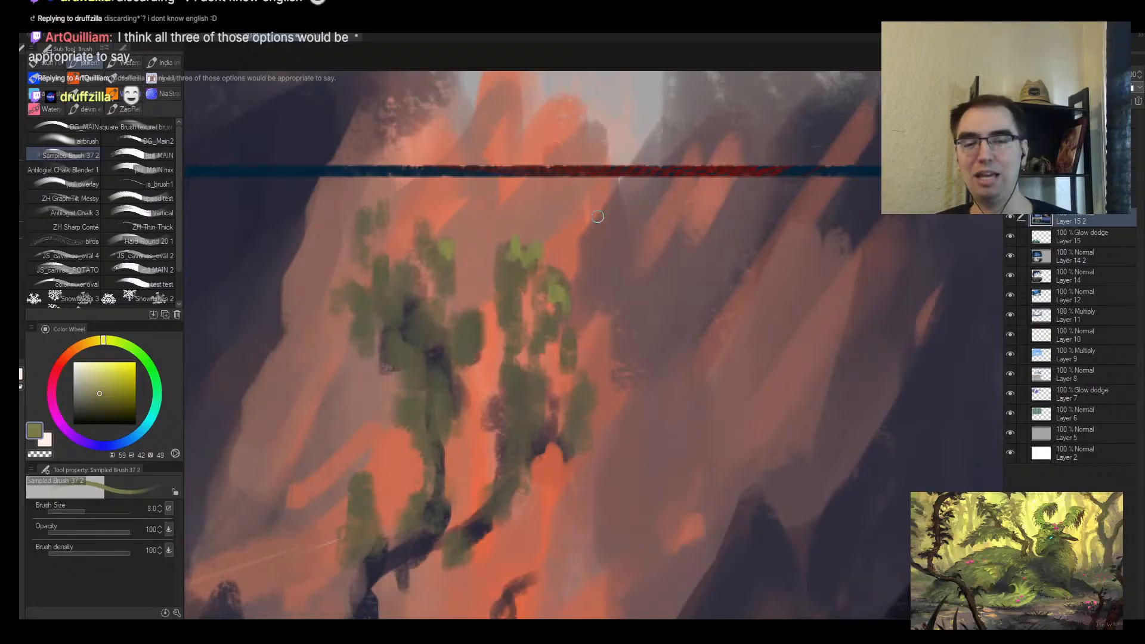
mouse_move(547, 293)
mouse_down()
mouse_move(561, 311)
mouse_move(588, 288)
mouse_move(576, 280)
mouse_up()
mouse_move(572, 327)
mouse_down()
mouse_move(574, 347)
mouse_move(543, 340)
mouse_move(553, 357)
mouse_move(515, 309)
mouse_move(510, 359)
mouse_up()
key(alt+space)
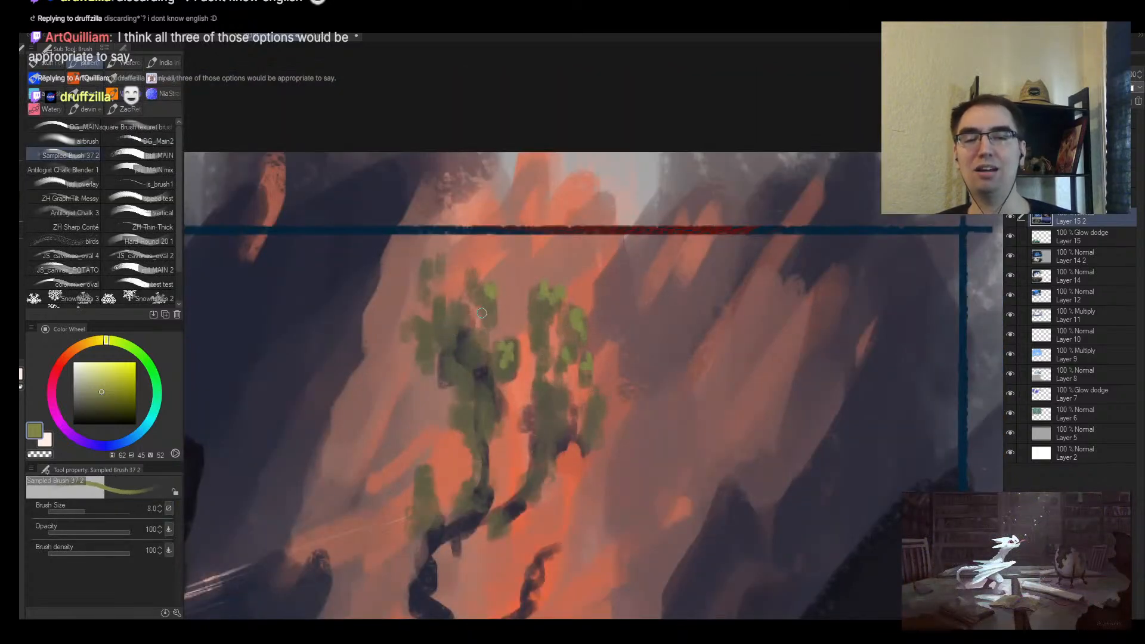
Step: Add light green dabs across the tree's left crown and its dark branch centre at brush size 12
key(bracketright)
mouse_move(480, 307)
mouse_down()
mouse_move(447, 307)
mouse_move(445, 331)
mouse_up()
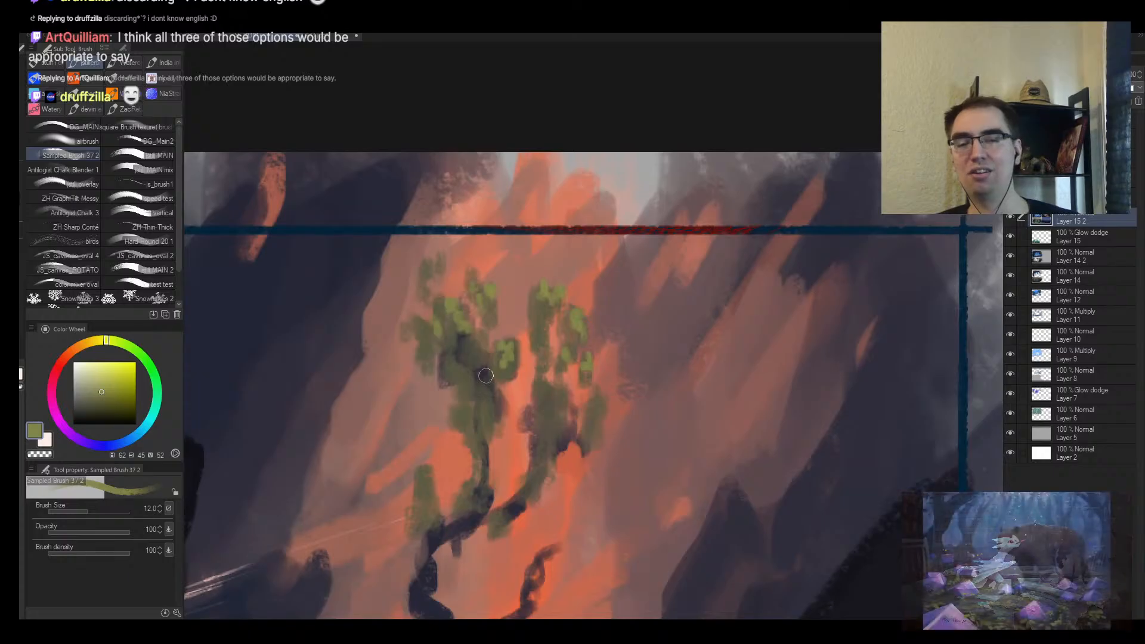
mouse_move(486, 376)
mouse_down()
mouse_move(459, 340)
mouse_move(463, 376)
mouse_move(489, 403)
mouse_up()
Step: Dab yellow-green highlights onto the tree's lower right foliage clumps and set the brush size to 15
key(alt+space)
click(530, 414)
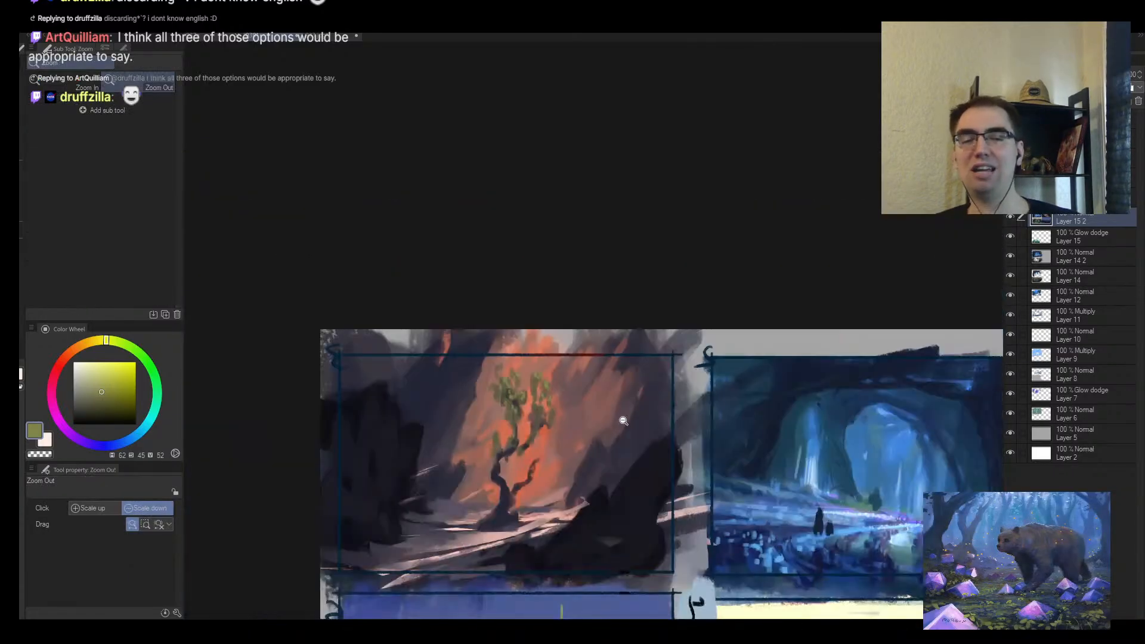
scroll(569, 401, up, 4)
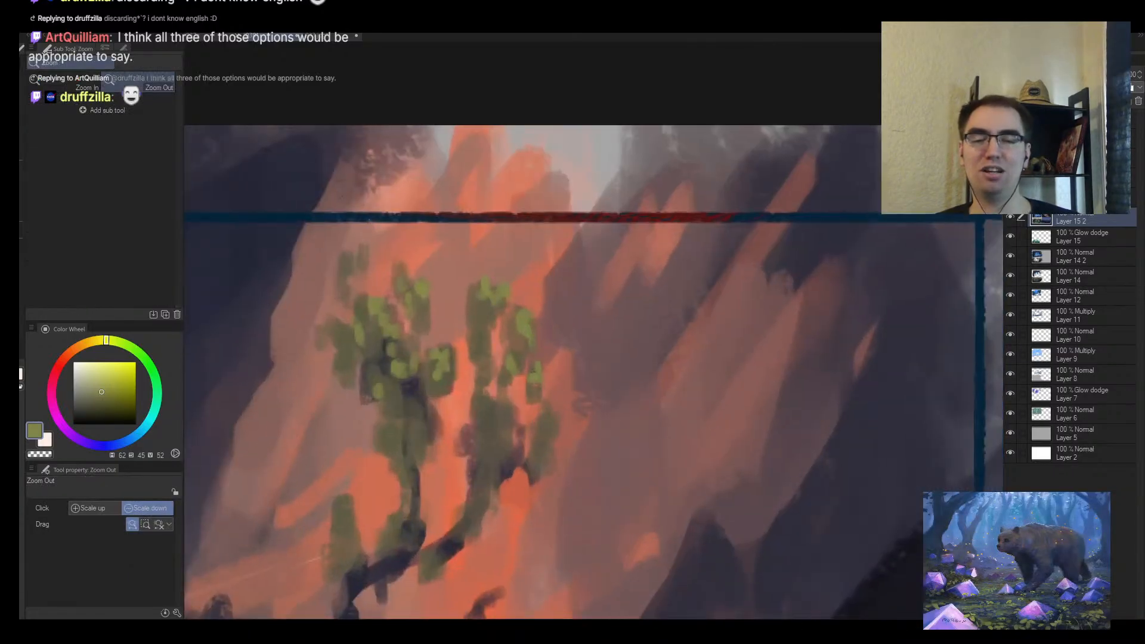
key(b)
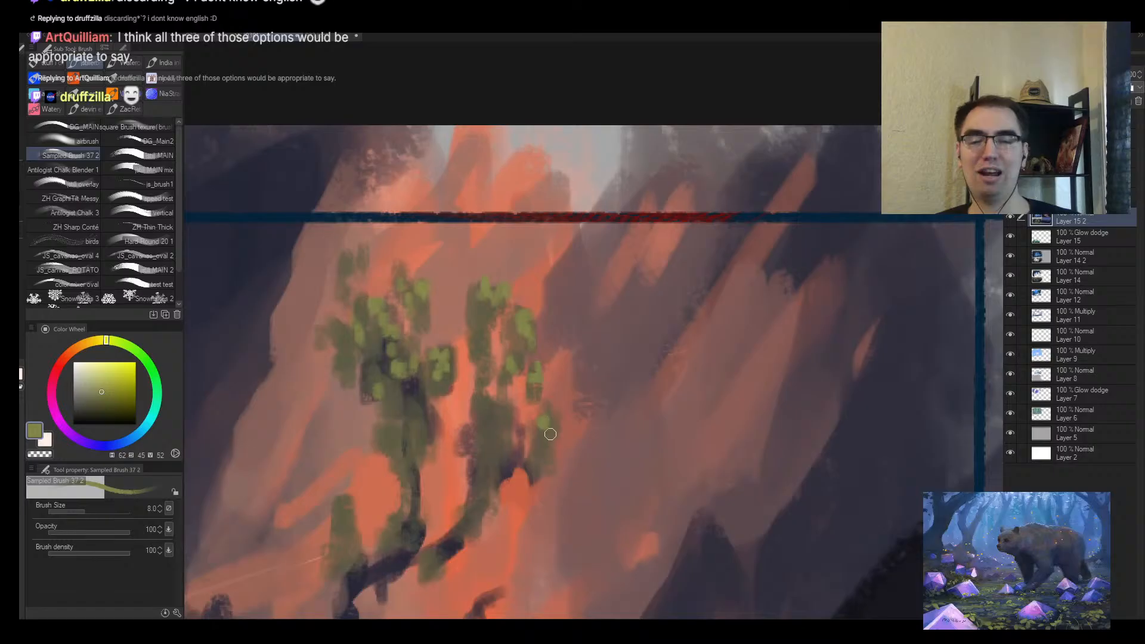
key(bracketright)
key(bracketright)
key(bracketright)
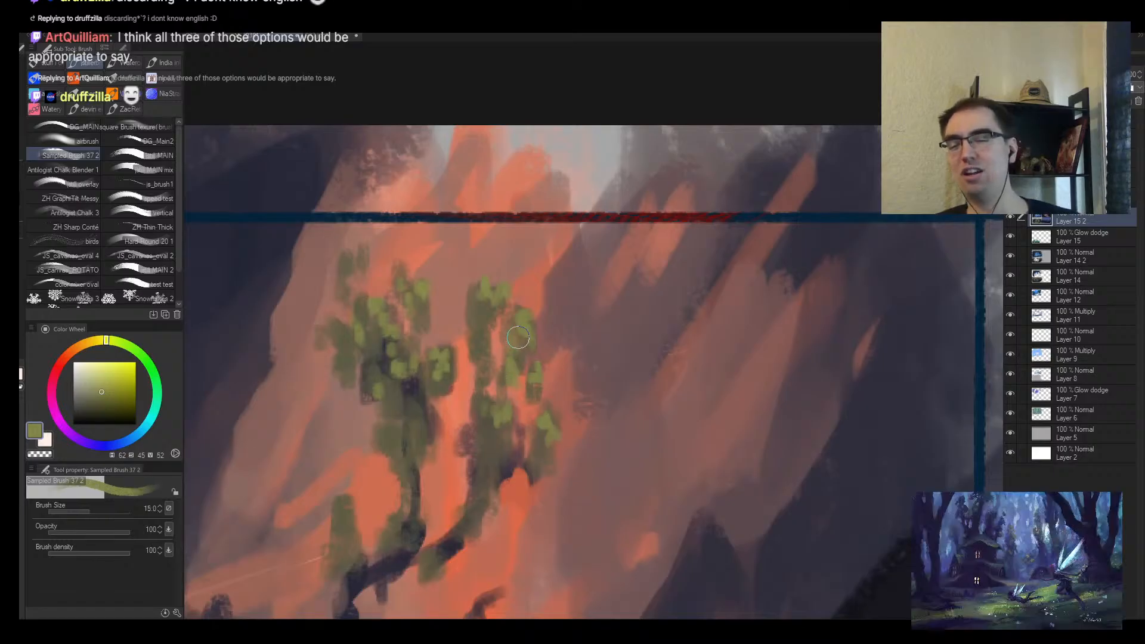
Step: Try a loose olive-green circle around the tree and its lit rock wall at brush size 17
key(ctrl+alt+space)
scroll(537, 364, down, 4)
scroll(570, 387, up, 3)
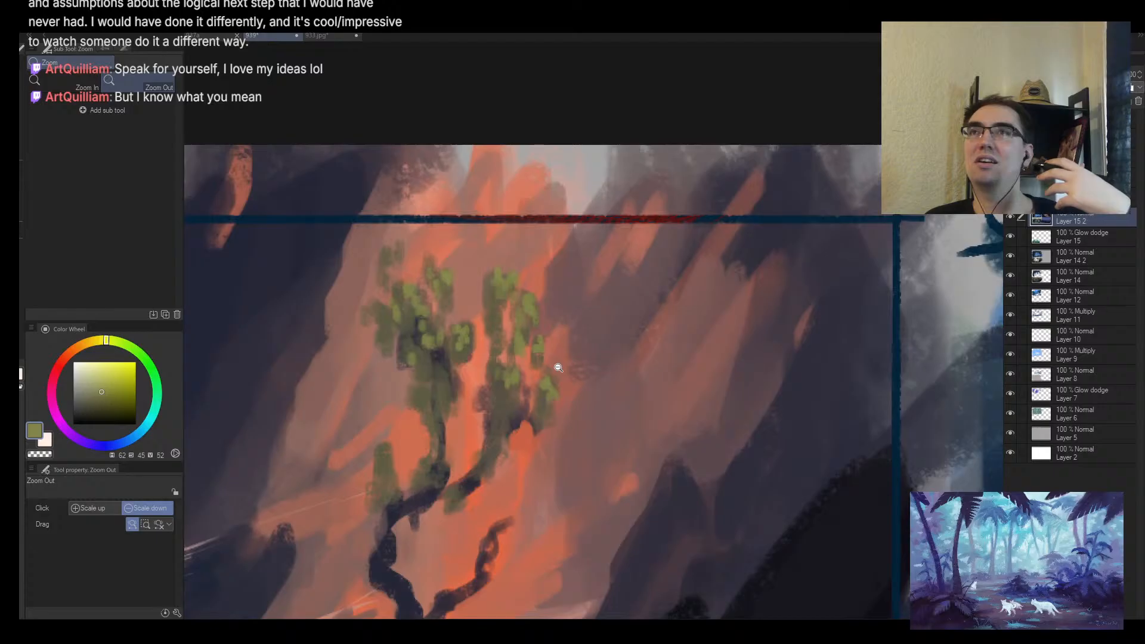
click(633, 338)
key(b)
mouse_move(418, 257)
mouse_down()
mouse_move(472, 253)
mouse_move(438, 262)
mouse_up()
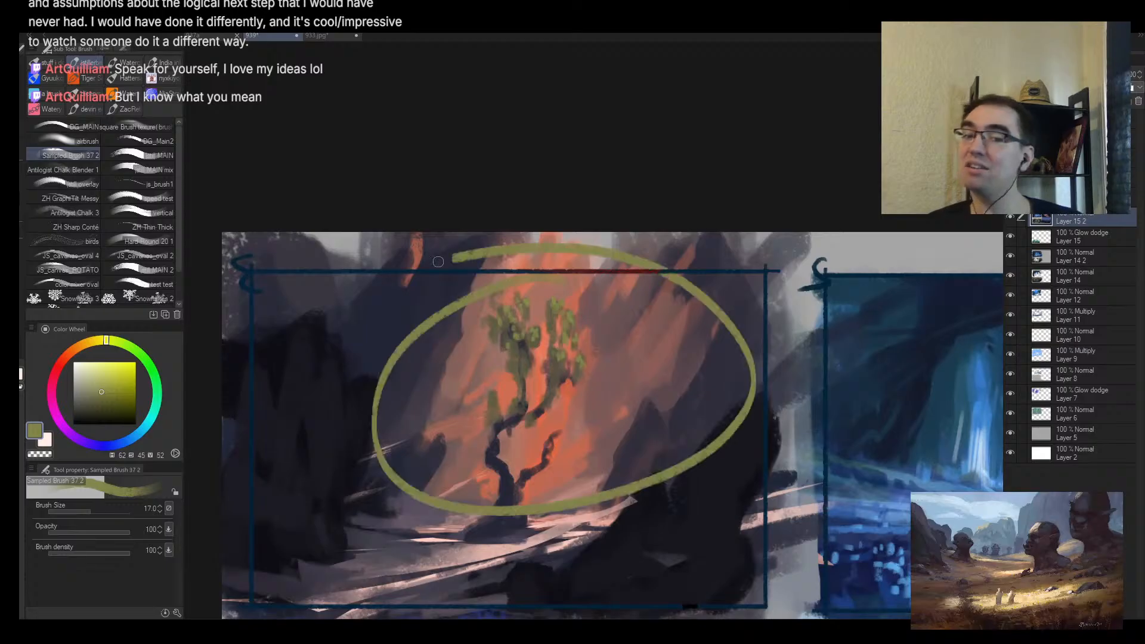
key(ctrl+z)
mouse_move(585, 591)
mouse_down()
mouse_move(553, 432)
mouse_move(577, 538)
mouse_up()
mouse_move(417, 293)
mouse_down()
mouse_move(698, 430)
mouse_move(334, 311)
mouse_up()
key(ctrl+z)
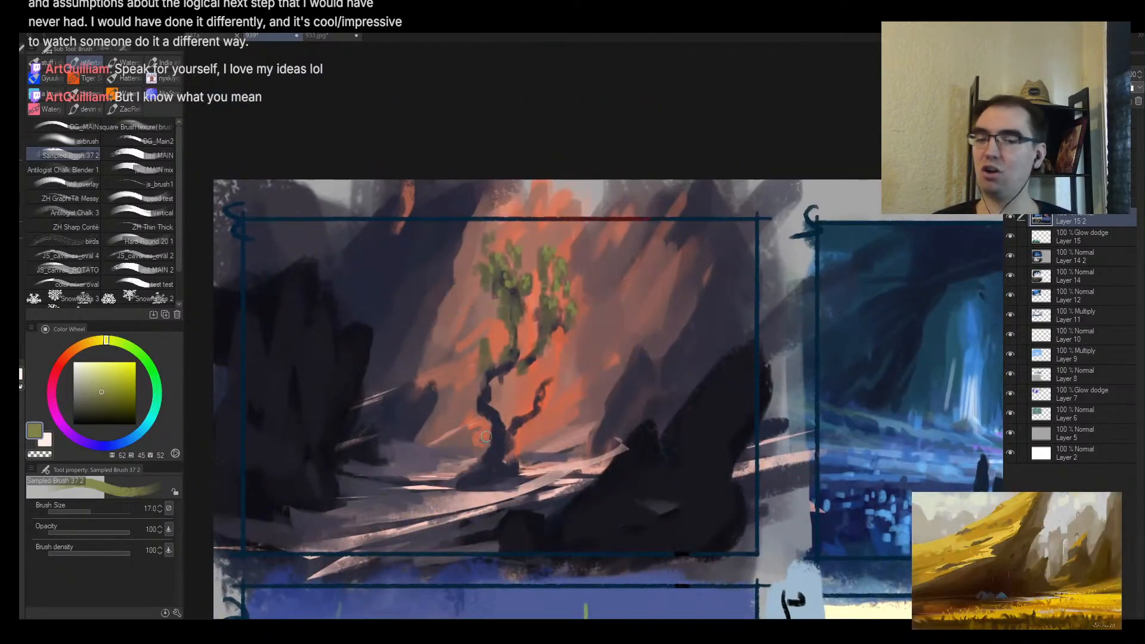
Step: Examine the canyon thumbnail's tree, lit ground and dark foreground rocks at different magnifications
drag(813, 560, 529, 317)
drag(775, 440, 596, 580)
drag(413, 280, 755, 345)
drag(441, 327, 439, 302)
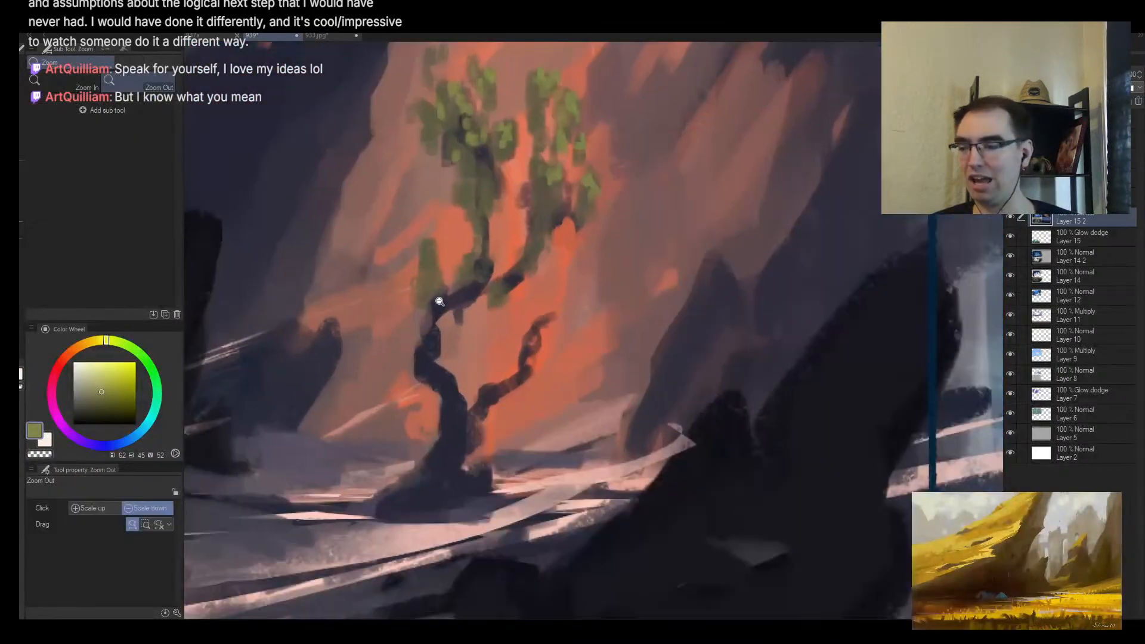
click(539, 365)
drag(562, 374, 602, 325)
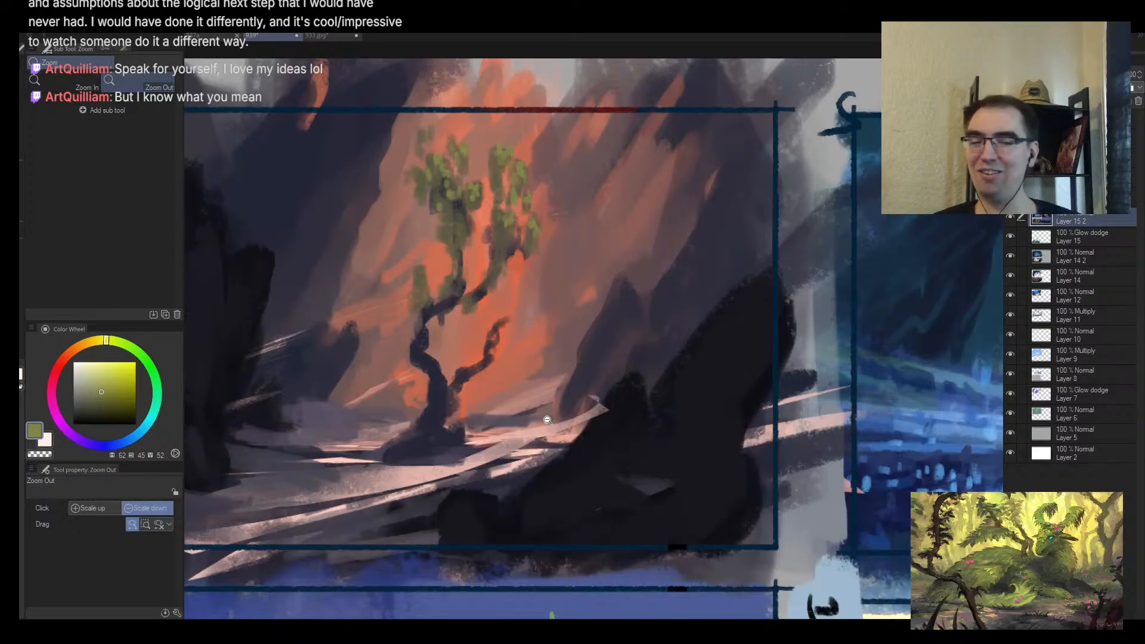
click(525, 358)
drag(513, 376, 539, 343)
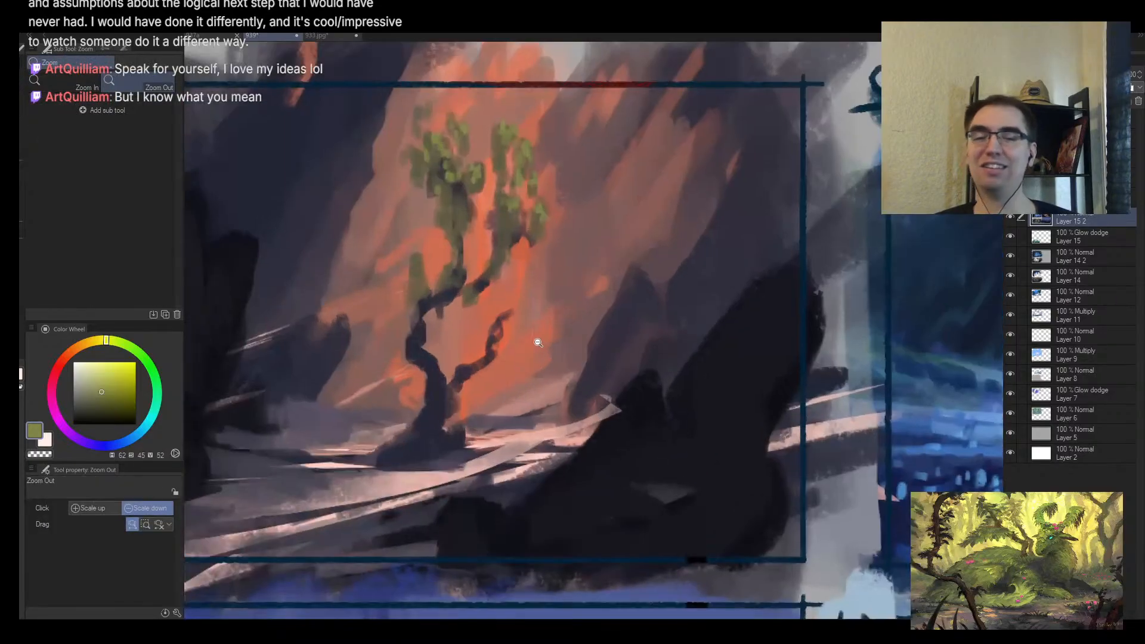
Step: Sample a bright orange from the lit rock above the tree and set the brush size to 15
key(b)
alt+click(475, 315)
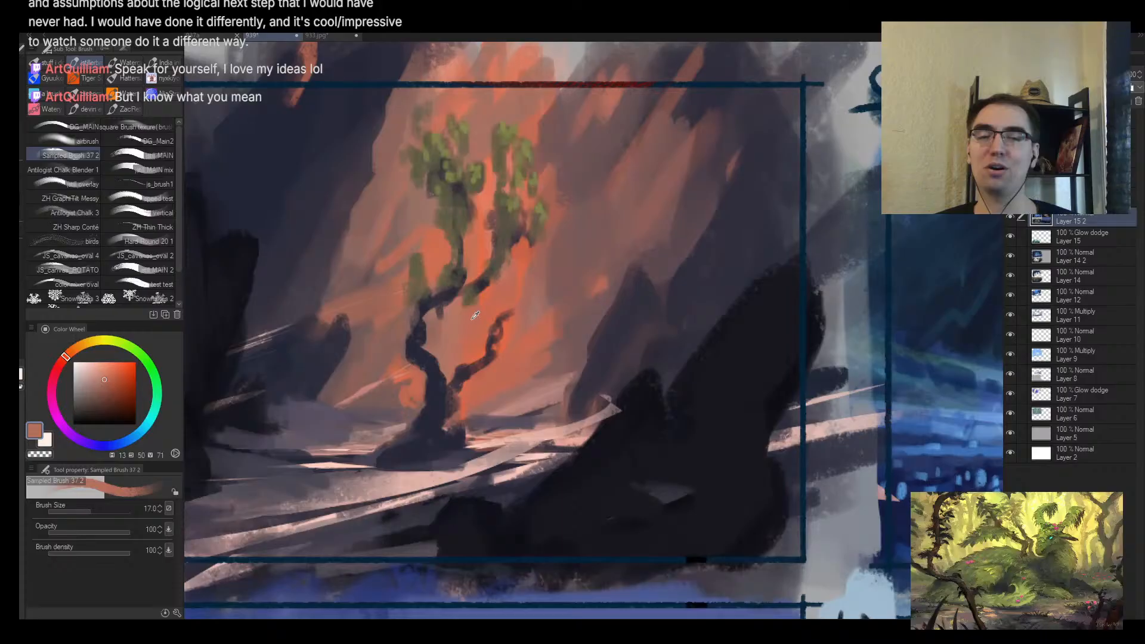
key(z)
click(478, 316)
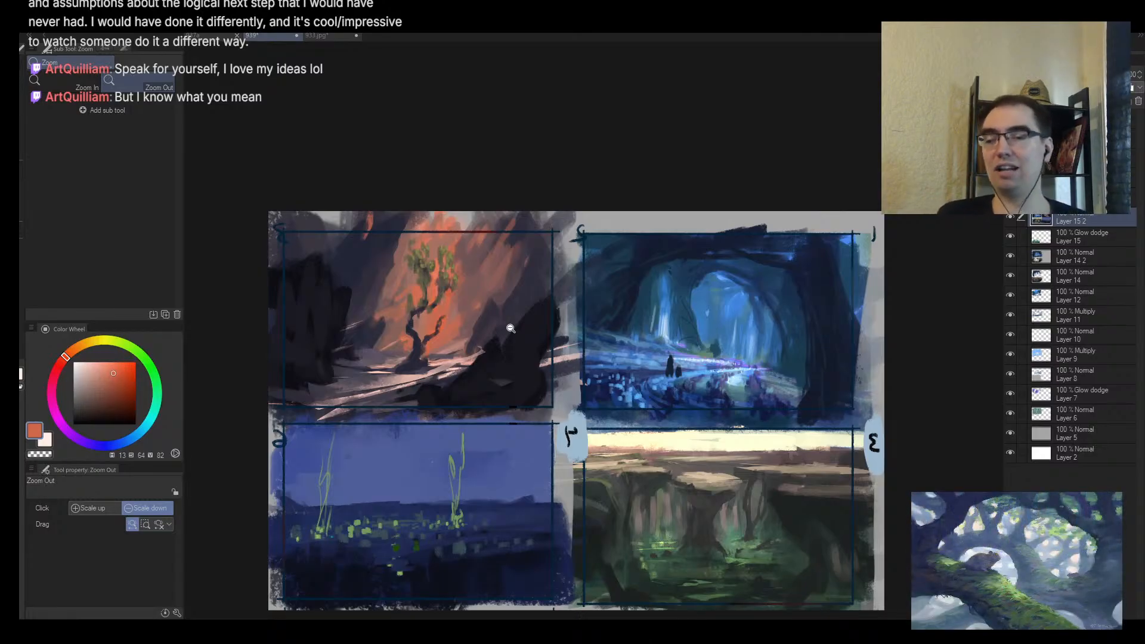
scroll(511, 328, up, 2)
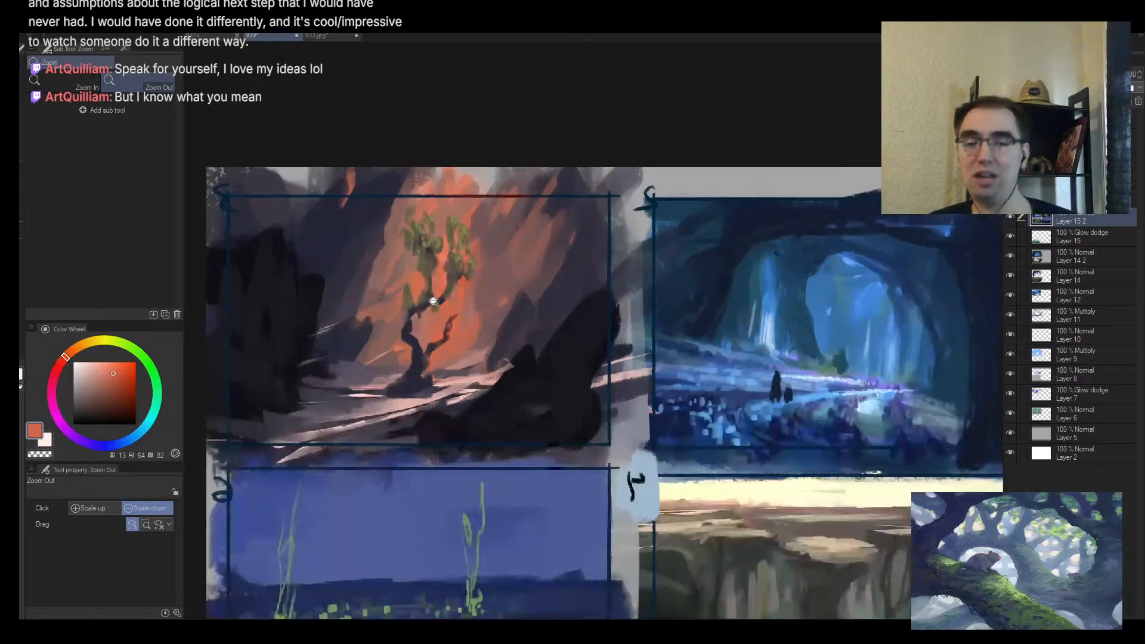
scroll(500, 296, up, 3)
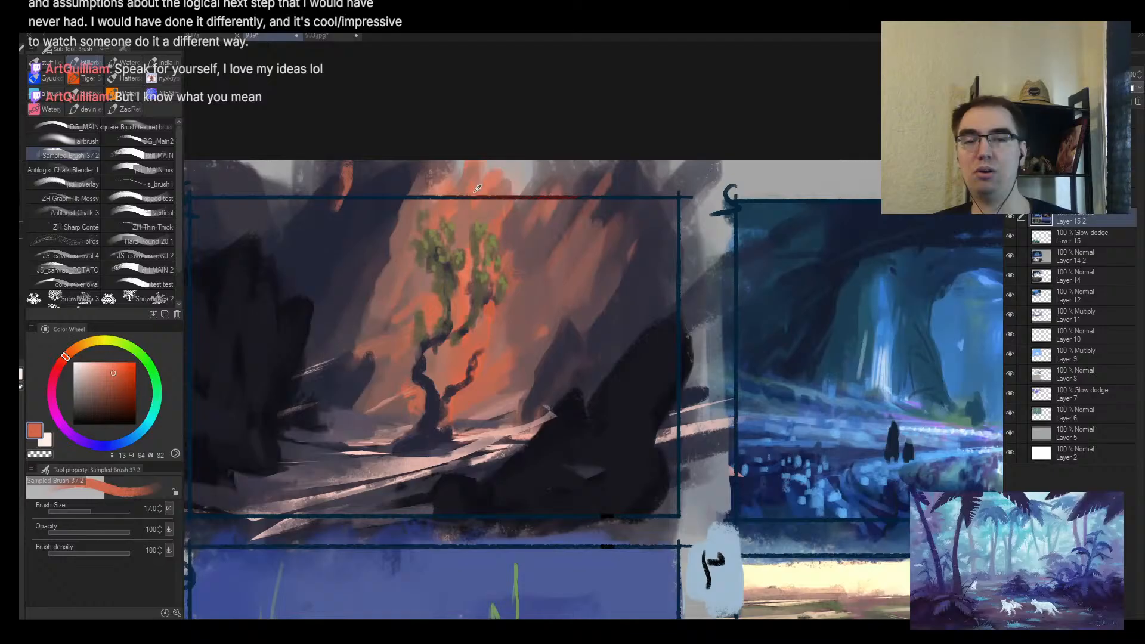
alt+click(477, 189)
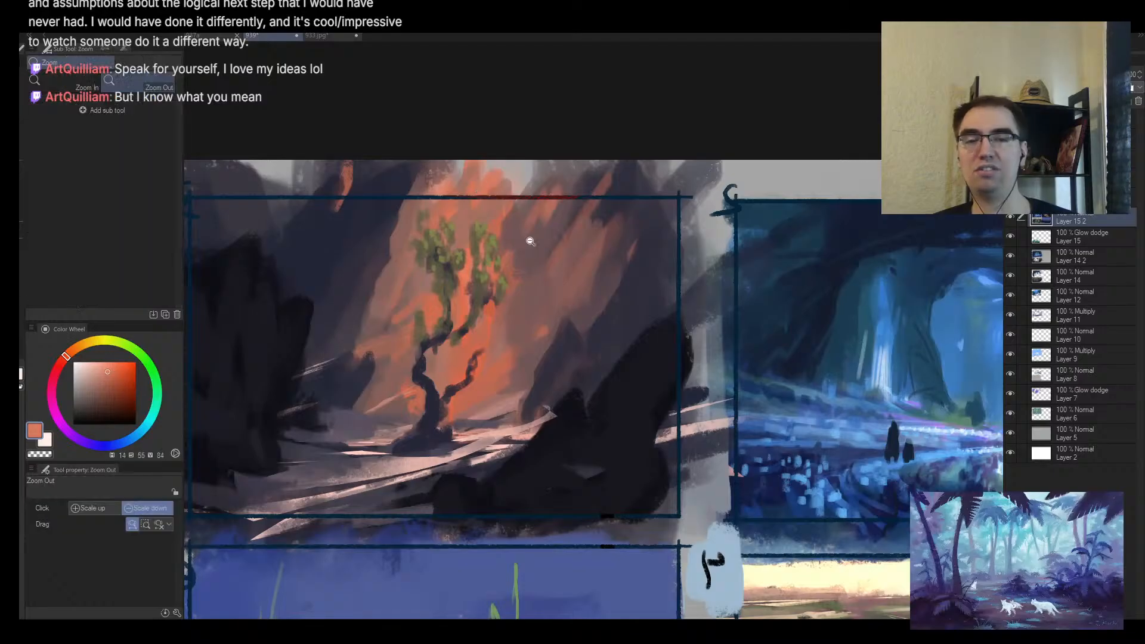
scroll(529, 238, up, 1)
key(ctrl+z)
drag(542, 206, 509, 284)
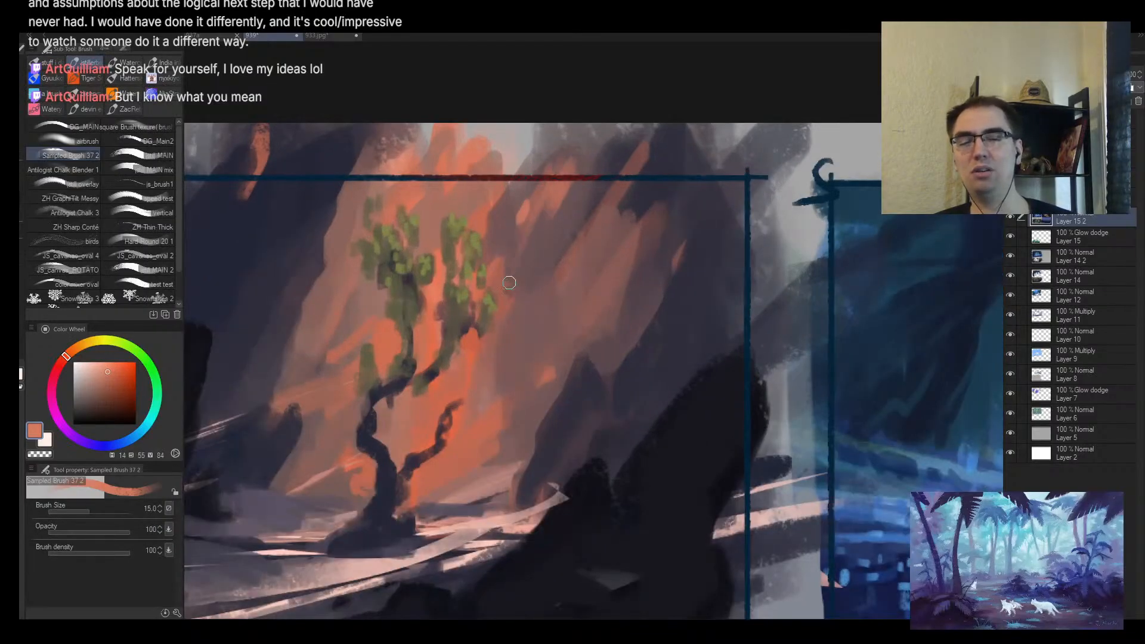
Step: Sketch thin orange zigzag lines on the canyon wall to the right of the tree at brush size 1.5
key(bracketleft)
key(bracketleft)
key(bracketleft)
key(bracketleft)
key(bracketleft)
key(bracketleft)
key(bracketleft)
key(bracketleft)
key(bracketleft)
key(bracketleft)
key(bracketleft)
drag(534, 200, 515, 290)
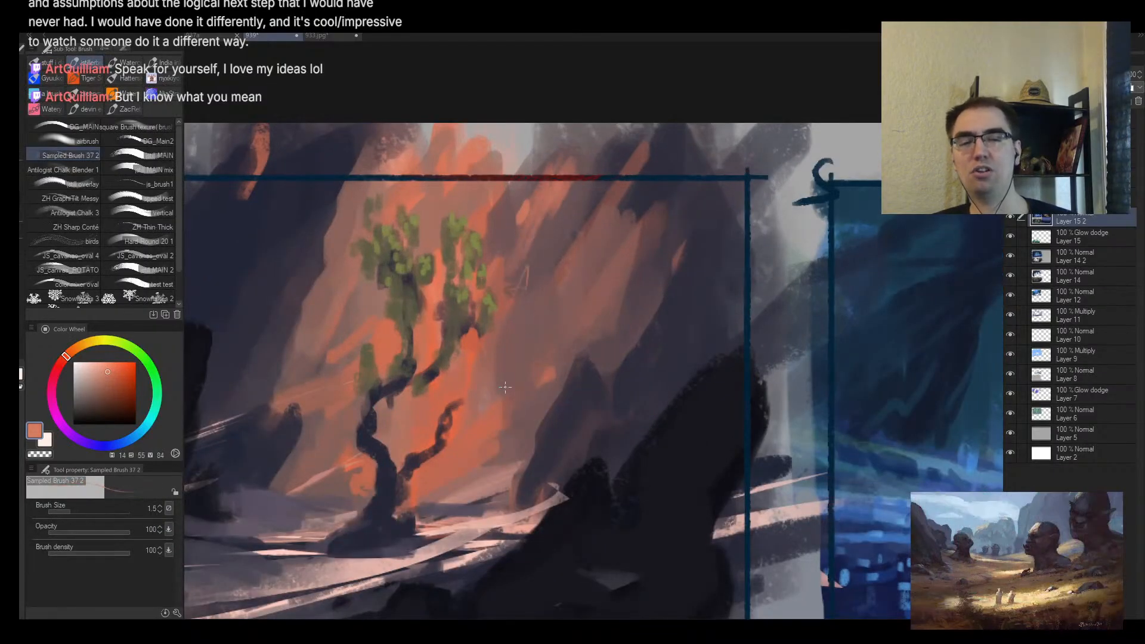
drag(575, 266, 543, 329)
mouse_move(599, 194)
mouse_down()
mouse_move(561, 278)
mouse_move(579, 241)
mouse_up()
drag(537, 260, 524, 337)
drag(555, 302, 524, 337)
Step: Try an orange stroke above the tree's left crown at brush size 10
key(bracketright)
key(bracketright)
key(bracketright)
key(bracketright)
key(bracketright)
key(bracketright)
key(bracketright)
key(bracketright)
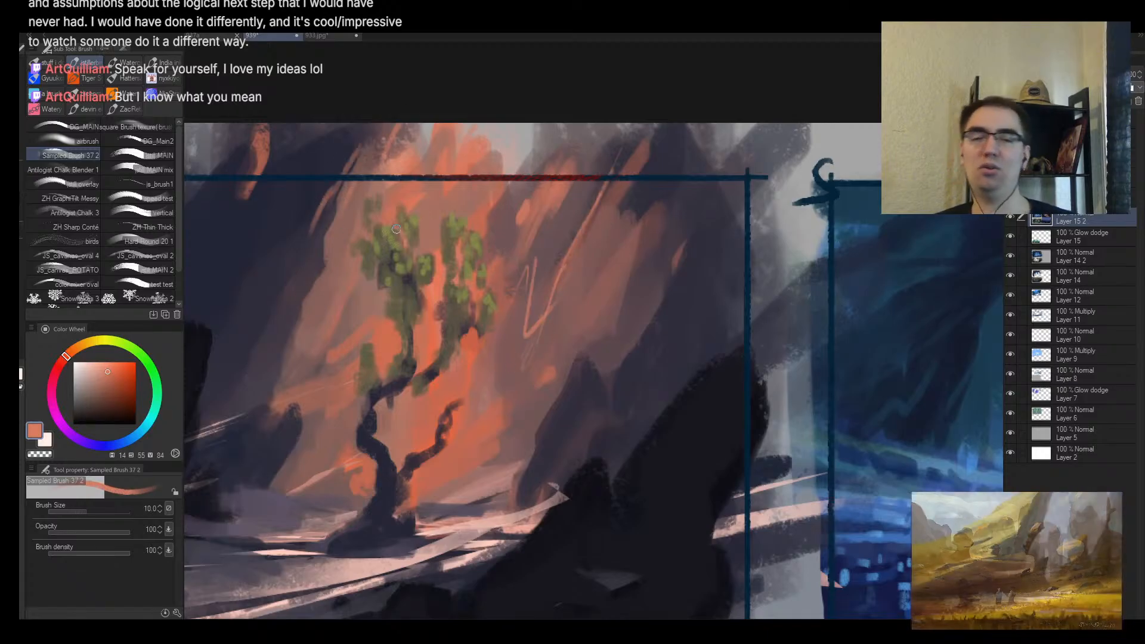
mouse_move(358, 194)
mouse_down()
mouse_move(531, 380)
mouse_move(367, 170)
mouse_up()
key(ctrl+z)
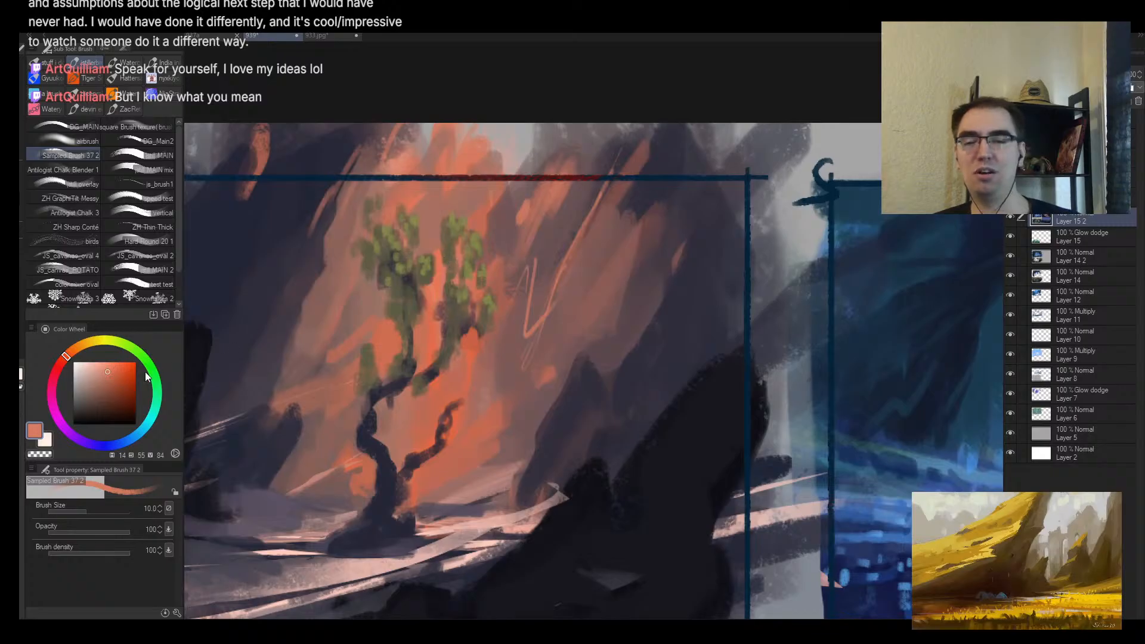
Step: Pick a light blue and sketch overlapping arcs over the treetop at brush size 8
click(133, 438)
drag(504, 206, 561, 266)
drag(346, 188, 552, 272)
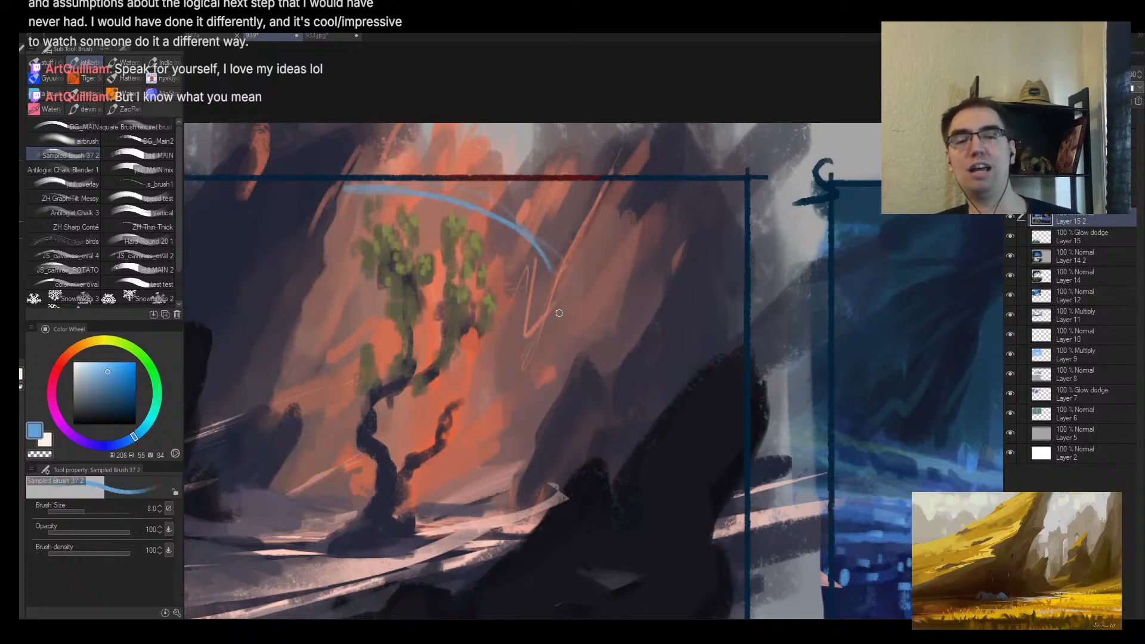
drag(417, 196, 561, 298)
mouse_move(317, 188)
mouse_down()
mouse_move(542, 246)
mouse_move(564, 299)
mouse_up()
drag(353, 192, 540, 259)
drag(432, 200, 507, 272)
Step: Extend the blue arc leftward across the dark rocks and down the tree's right side with thicker strokes
mouse_move(542, 310)
mouse_down()
mouse_move(561, 406)
mouse_move(438, 219)
mouse_move(271, 263)
mouse_up()
key(bracketright)
key(bracketright)
key(bracketright)
drag(231, 264, 392, 192)
alt+click(490, 252)
key(bracketright)
mouse_move(530, 336)
mouse_down()
mouse_move(416, 222)
mouse_move(268, 266)
mouse_up()
mouse_move(388, 223)
mouse_down()
mouse_move(297, 252)
mouse_move(513, 286)
mouse_up()
Step: Sample the orange rock above the tree and brush strokes over the blue arc's upper left part, up to brush size 20
alt+click(493, 189)
key(bracketleft)
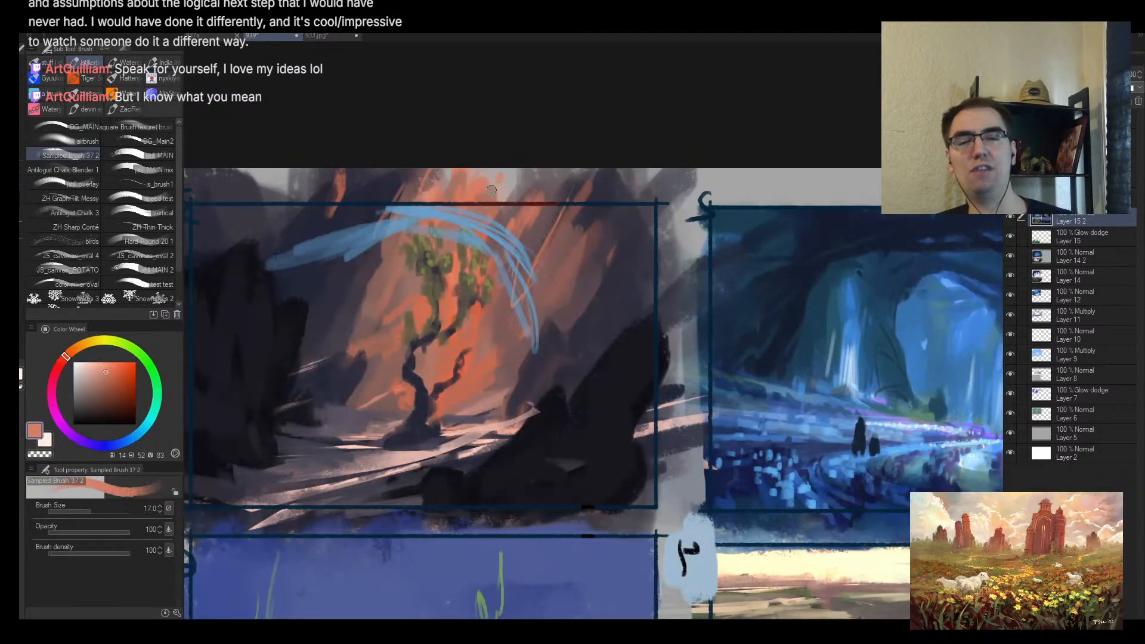
mouse_move(480, 208)
mouse_down()
mouse_move(477, 226)
mouse_move(420, 225)
mouse_up()
key(bracketright)
drag(385, 204, 353, 236)
drag(354, 234, 310, 278)
Step: Undo the orange strokes and the blue arcs over the tree
key(ctrl+z)
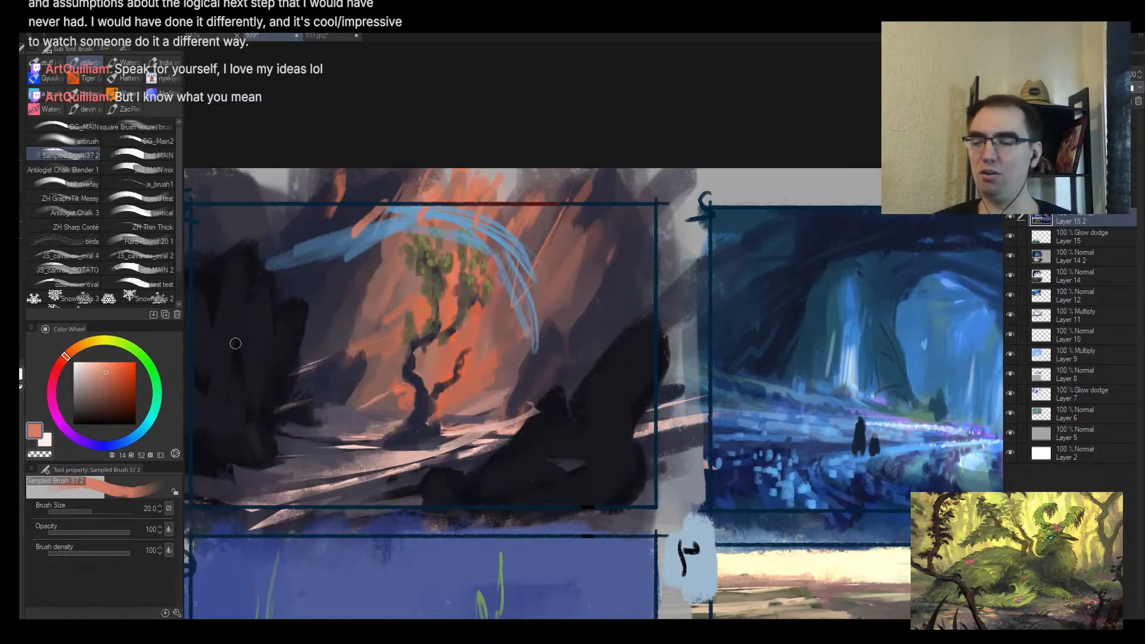
key(ctrl+z)
key(ctrl+z)
key(ctrl+z)
key(ctrl+z)
key(ctrl+z)
key(ctrl+z)
key(ctrl+z)
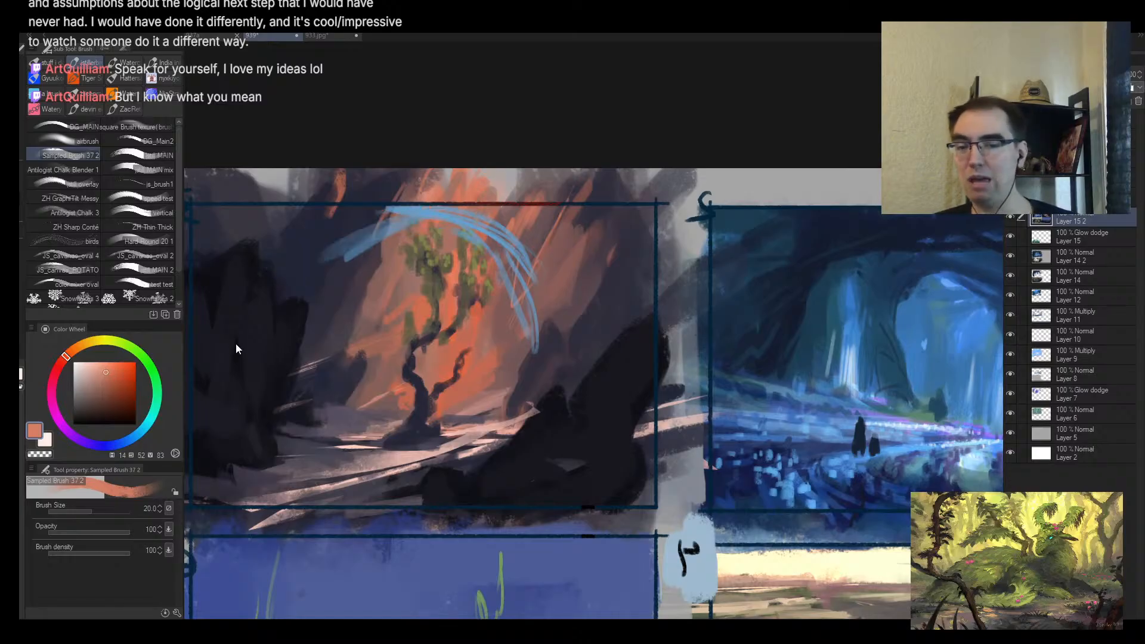
key(ctrl+z)
key(ctrl+z)
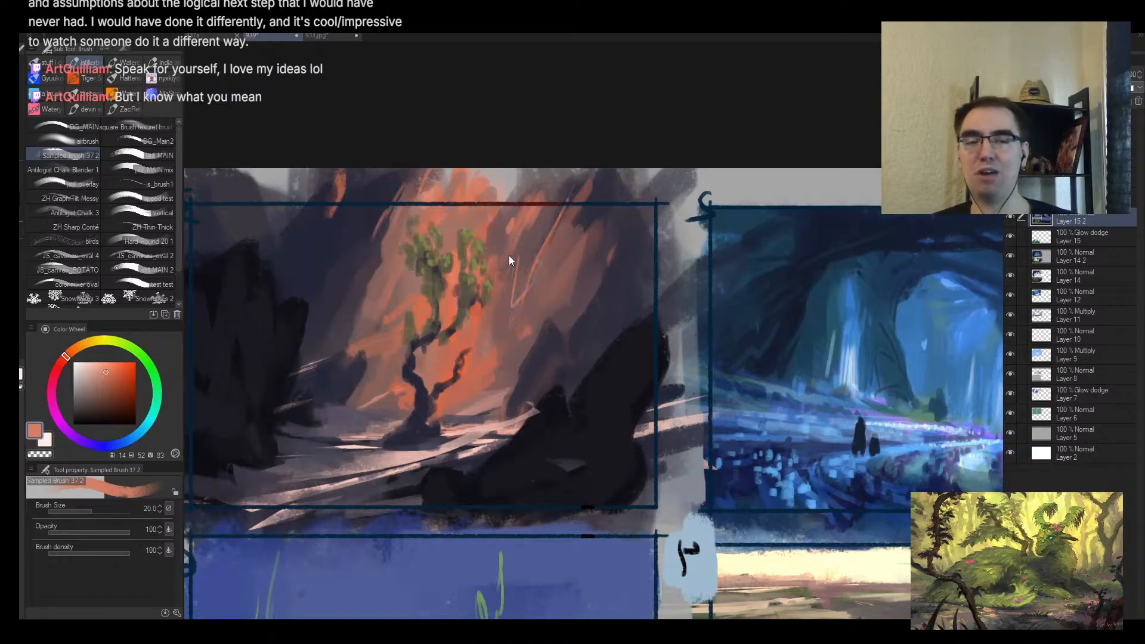
Step: Try an orange stroke on the shadowed rock to the right of the tree at brush size 20
ctrl+click(476, 309)
scroll(476, 310, up, 3)
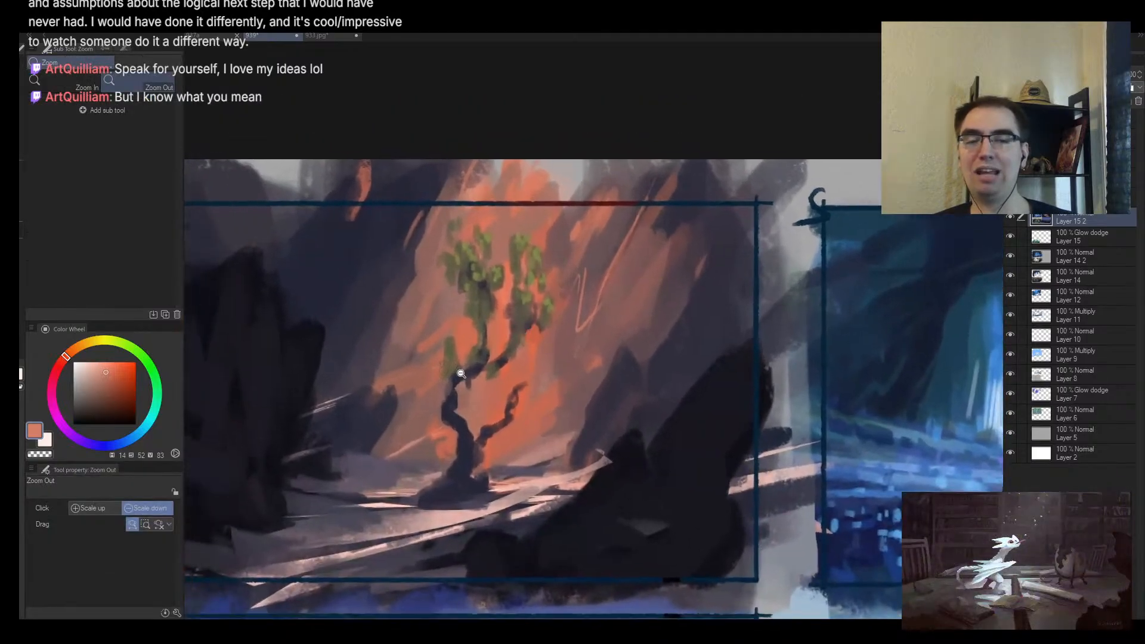
key(b)
mouse_move(650, 305)
mouse_down()
mouse_move(375, 463)
mouse_move(683, 355)
mouse_up()
key(ctrl+z)
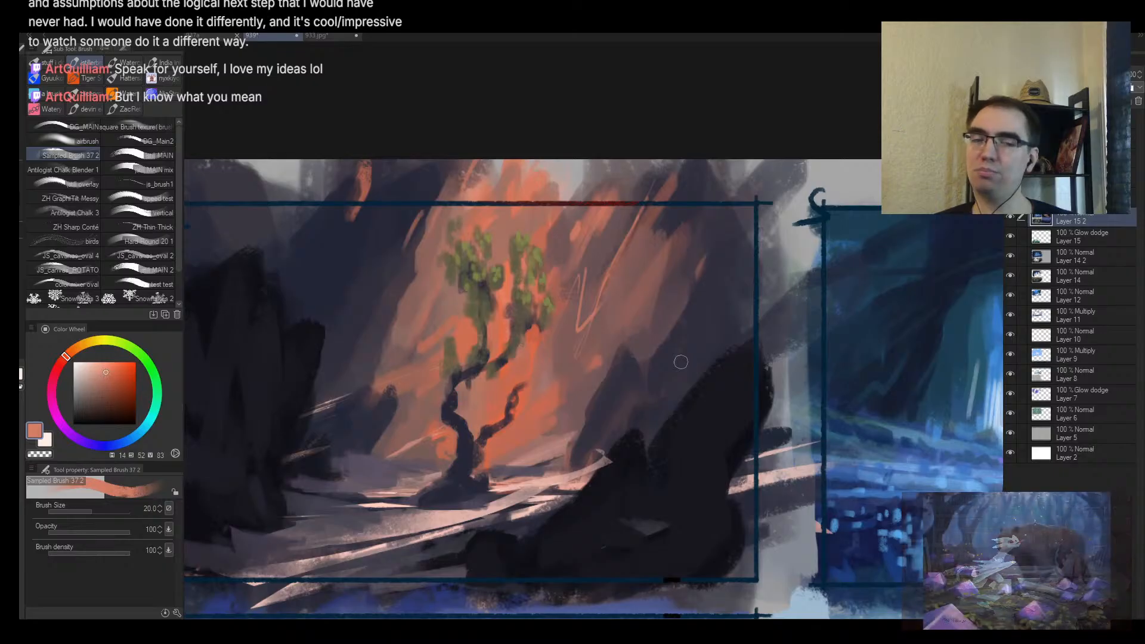
key(bracketleft)
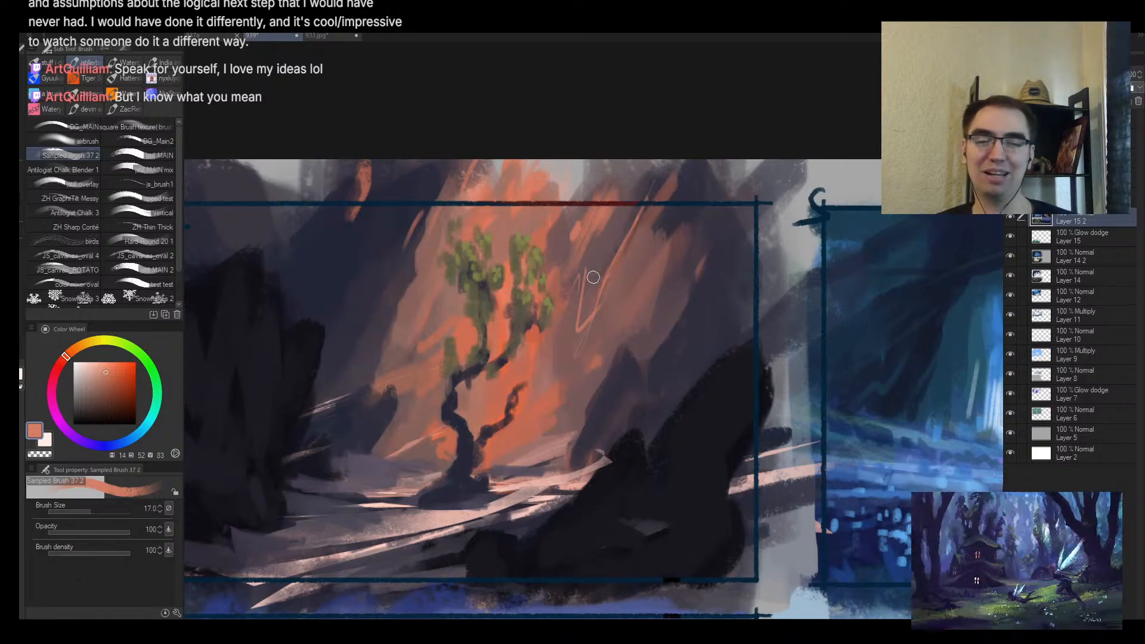
key(alt+space)
drag(528, 394, 441, 399)
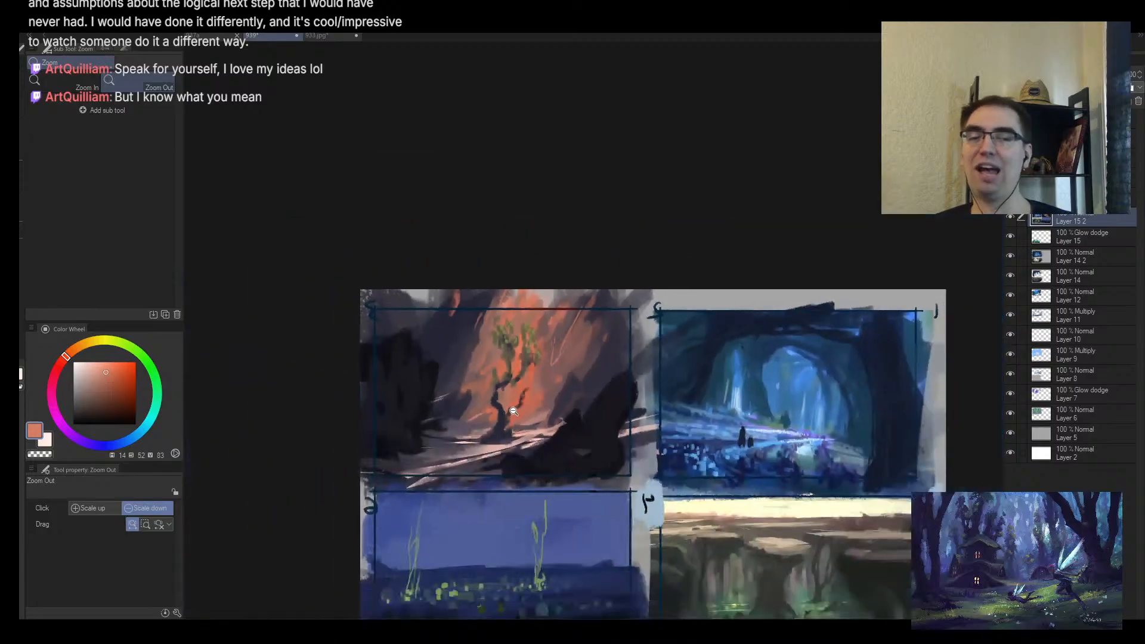
Step: Try a saturated red stroke at brush size 70 across the lower right edge of the orange canyon thumbnail and undo it
mouse_move(514, 416)
mouse_down()
mouse_move(595, 417)
mouse_move(577, 207)
mouse_up()
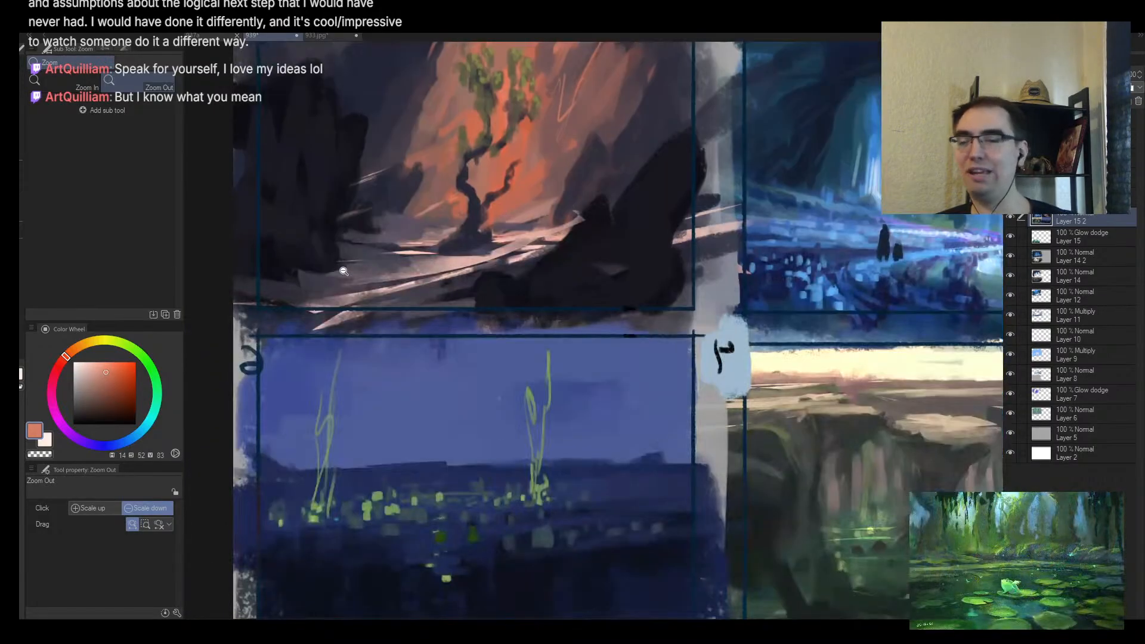
drag(564, 339, 467, 410)
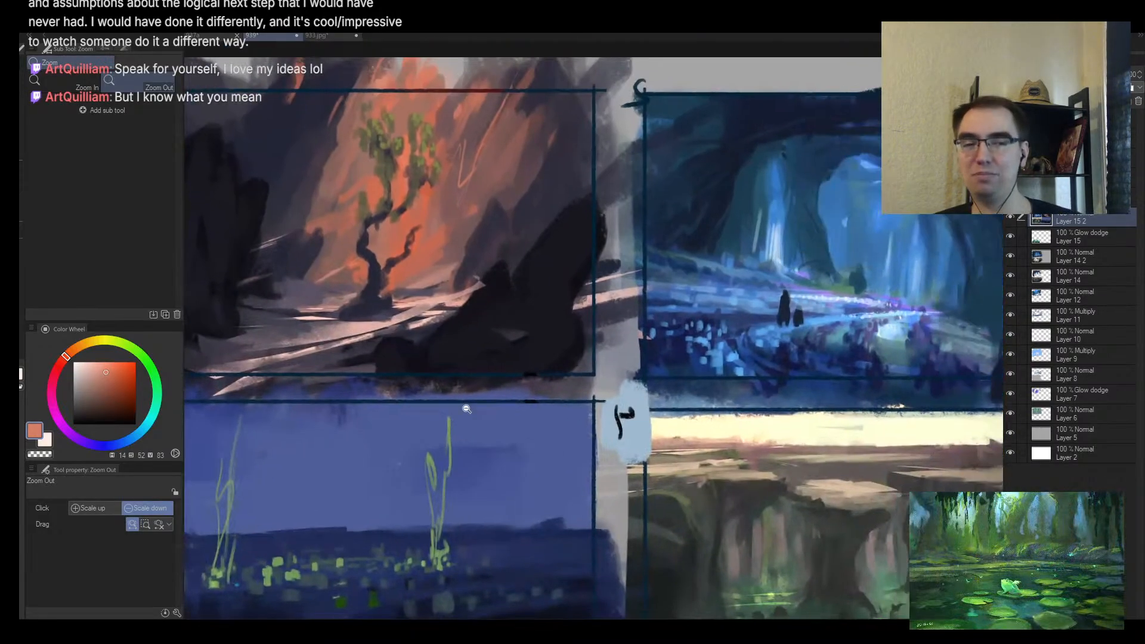
click(84, 374)
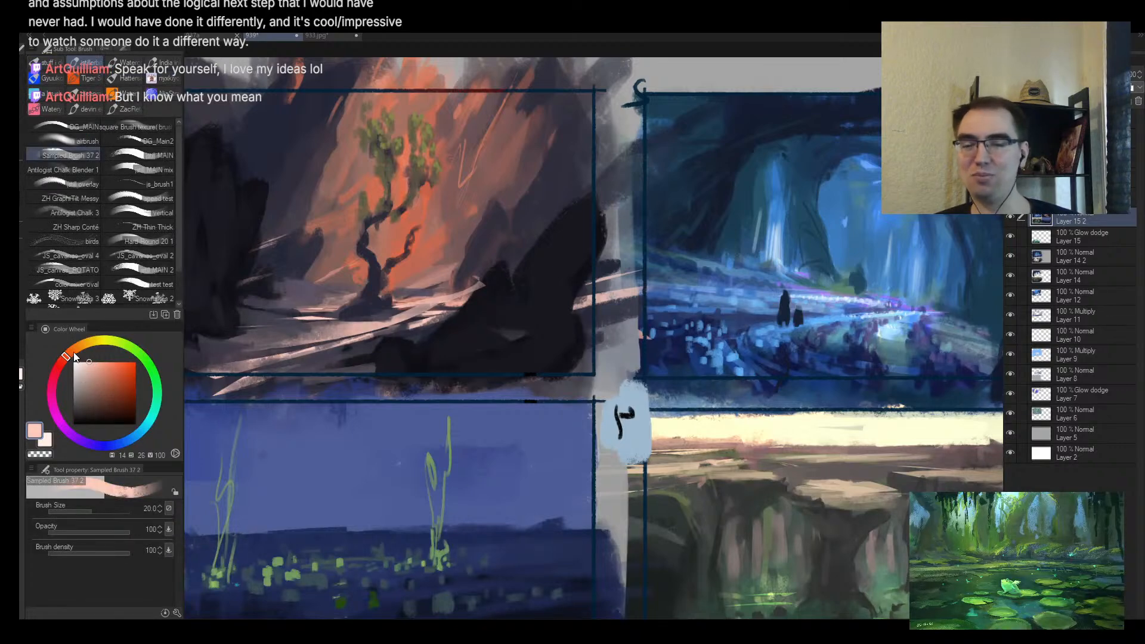
click(59, 365)
click(132, 362)
mouse_move(521, 377)
mouse_down()
mouse_move(573, 391)
mouse_move(608, 366)
mouse_up()
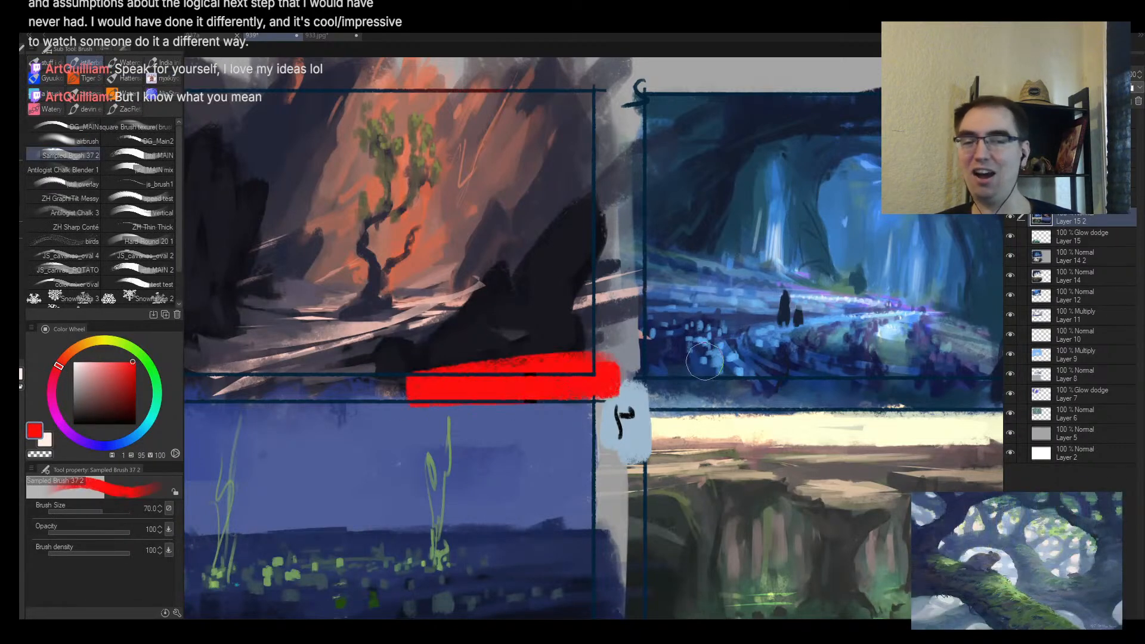
key(ctrl+z)
mouse_move(528, 385)
mouse_down()
mouse_move(574, 406)
mouse_move(477, 400)
mouse_up()
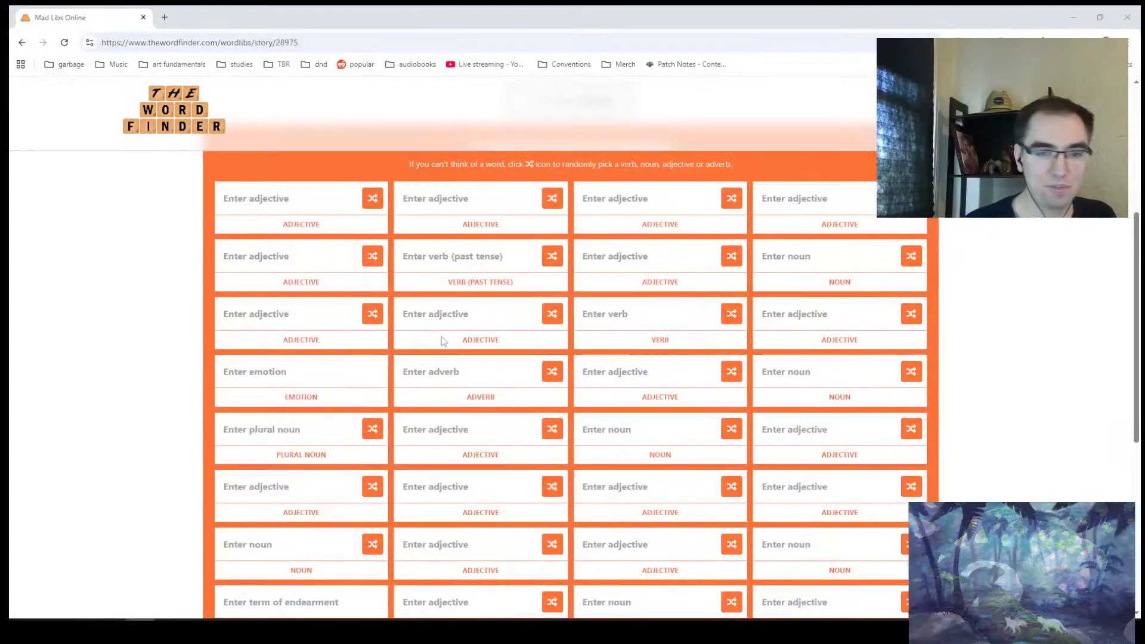
Step: Fill the blanks of the WordLibs story The Great Gemstone Journey with random words in the browser and randomize them again
scroll(443, 341, down, 3)
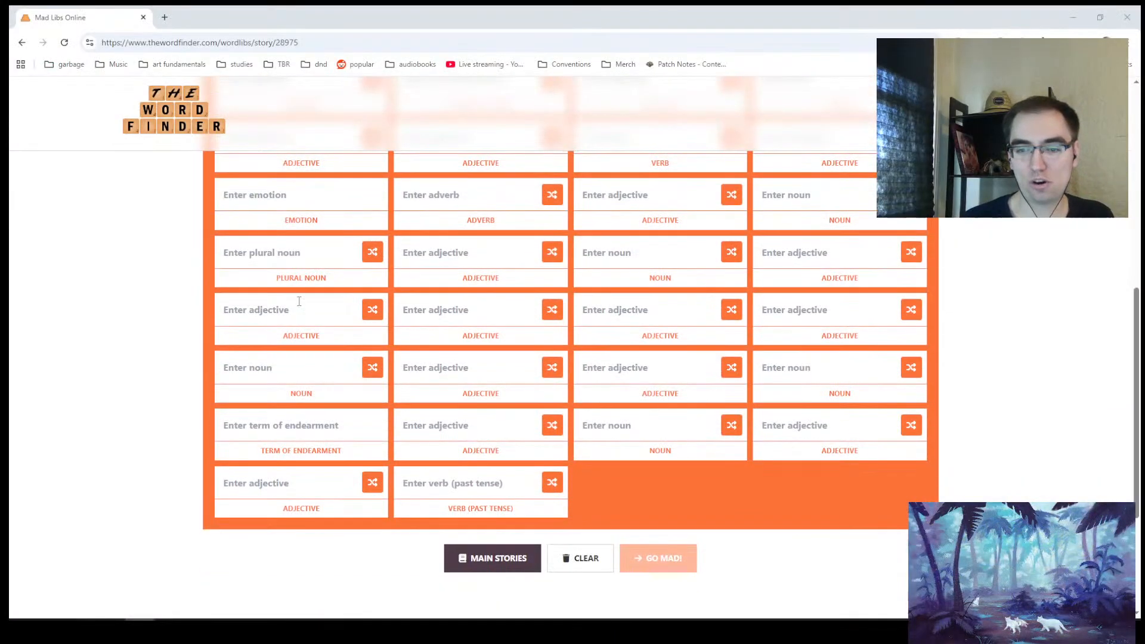
scroll(286, 364, up, 6)
click(289, 376)
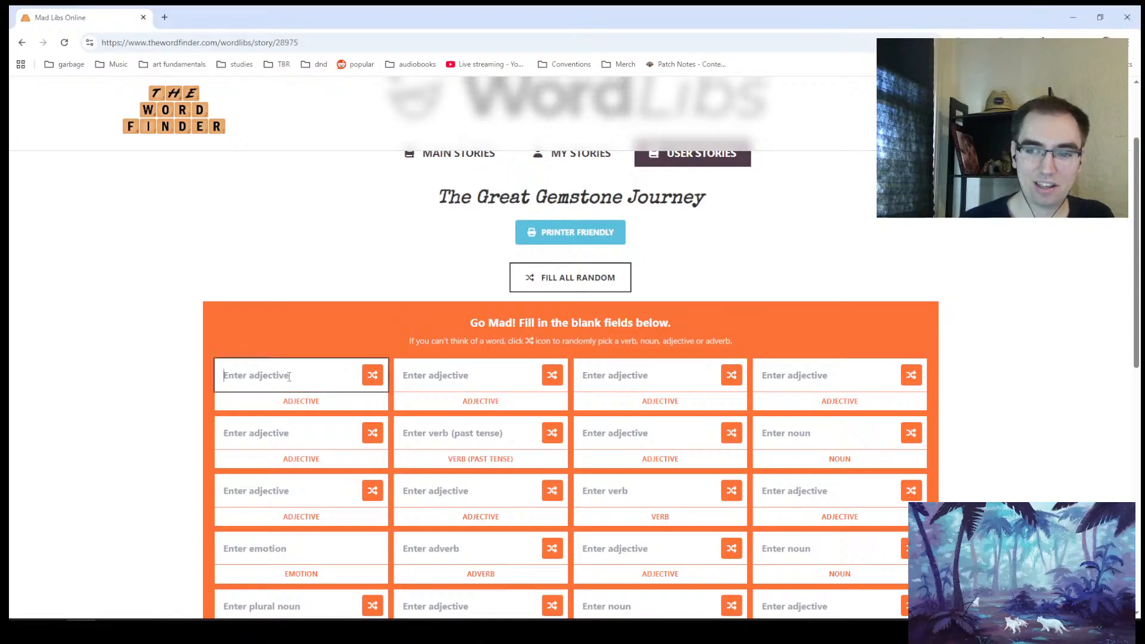
click(556, 280)
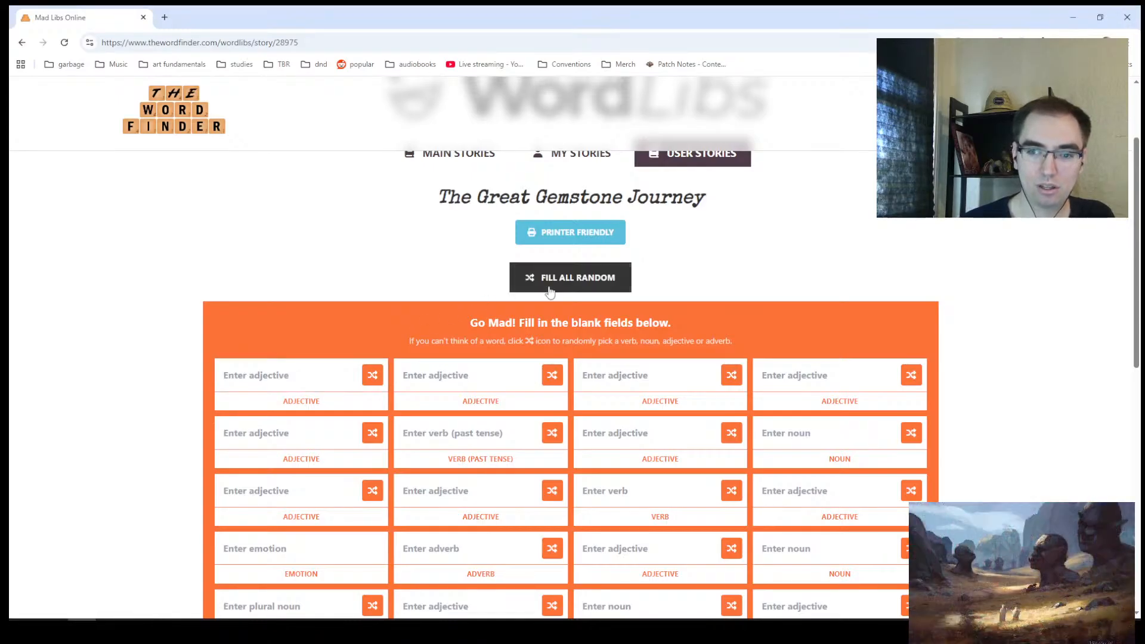
click(550, 291)
scroll(310, 331, down, 1)
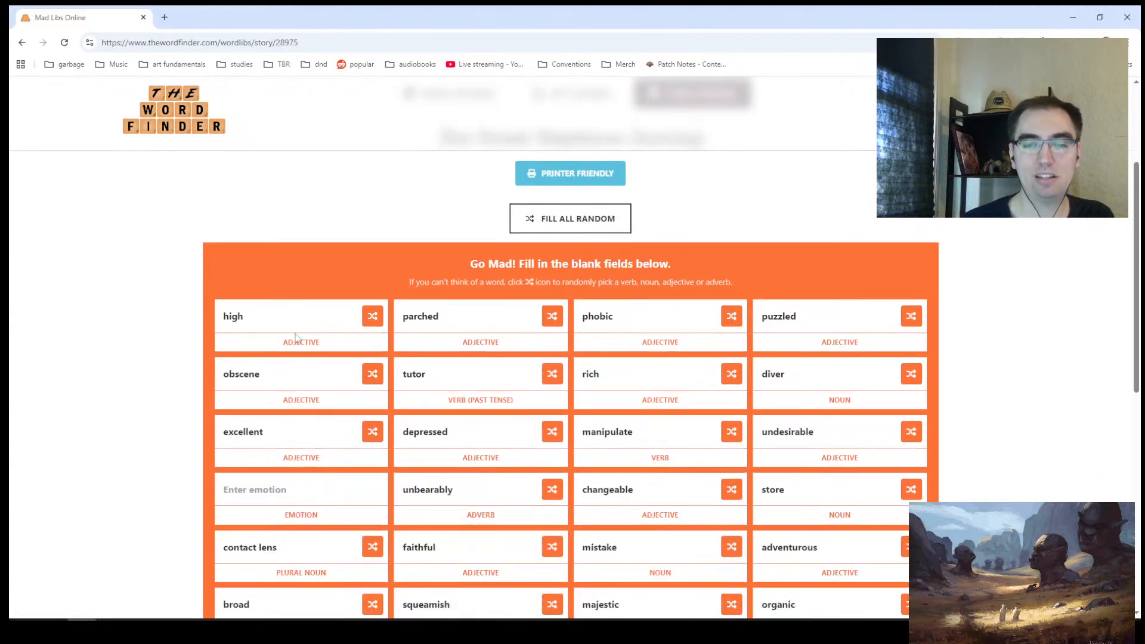
drag(316, 342, 293, 346)
click(267, 345)
drag(231, 325, 236, 326)
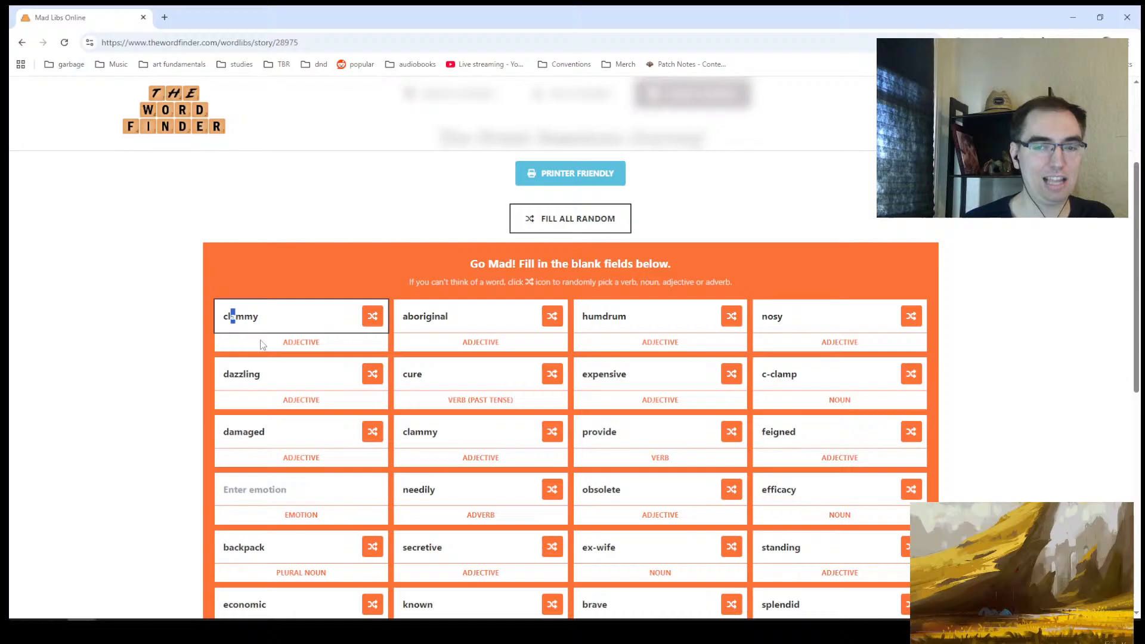
Step: Examine the random words filled into the story's blanks down to the end of the form and back to its title
click(416, 346)
drag(461, 343, 485, 344)
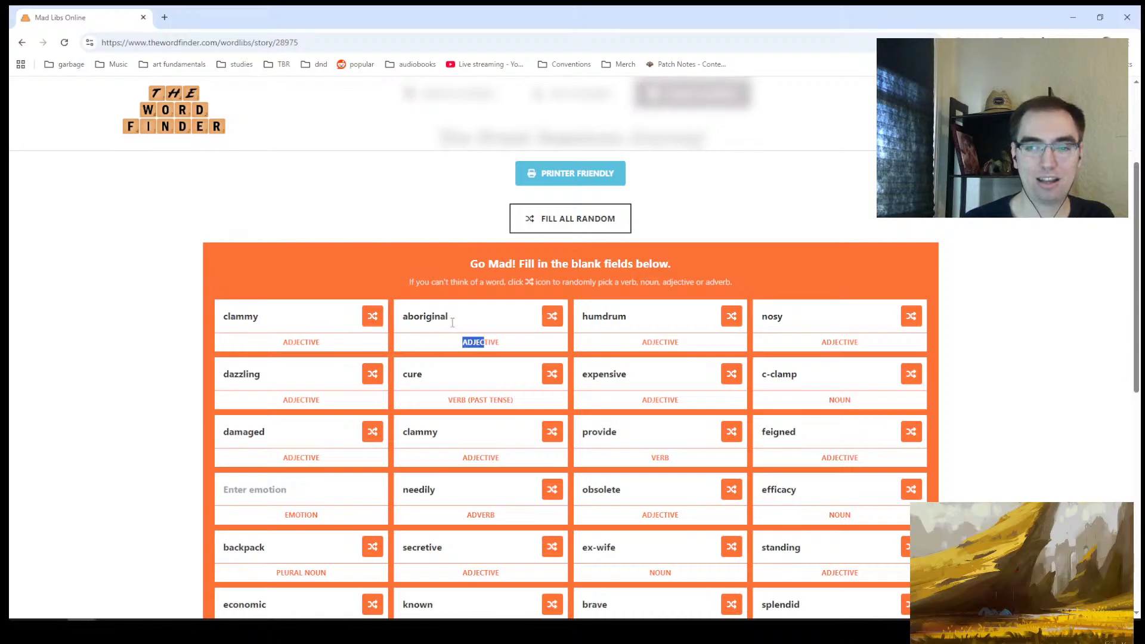
double_click(404, 312)
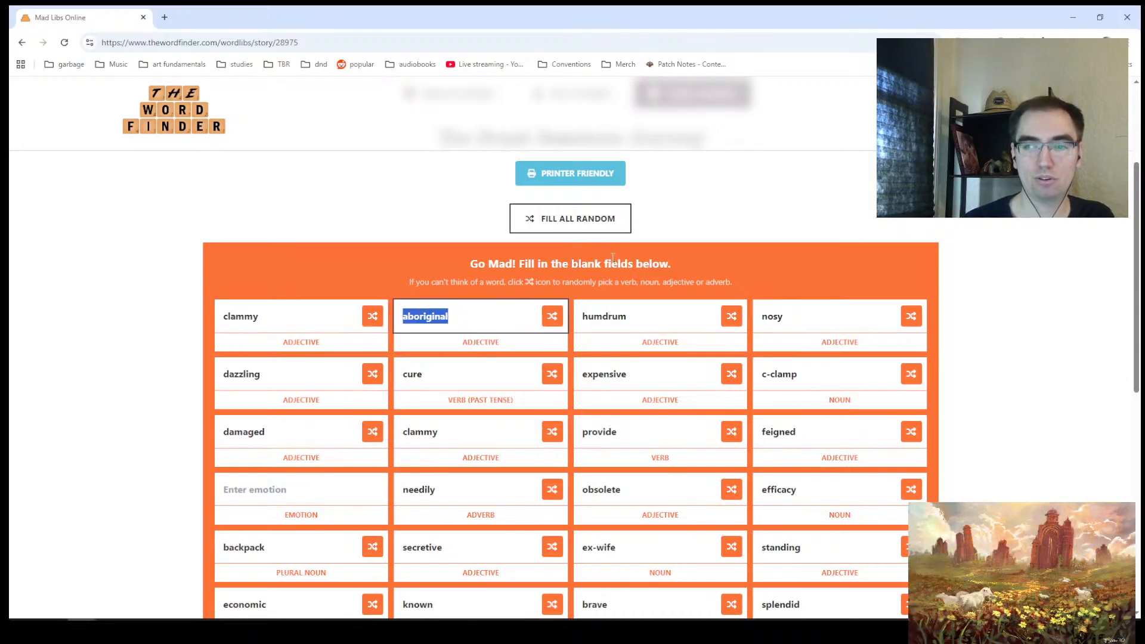
click(782, 338)
scroll(647, 187, down, 5)
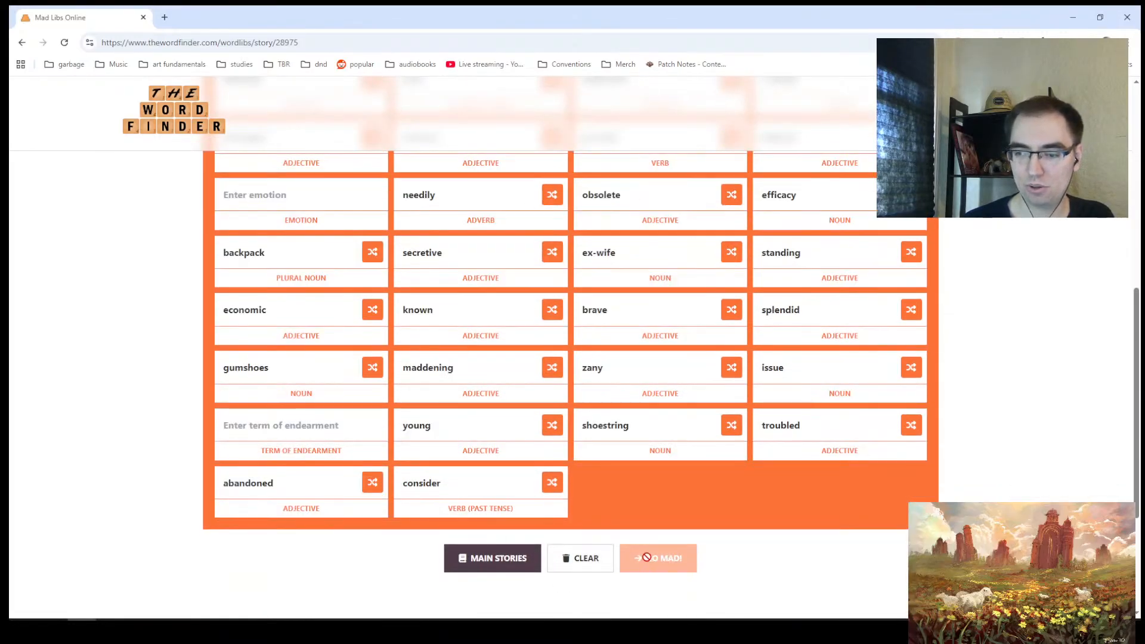
scroll(624, 522, down, 3)
click(583, 389)
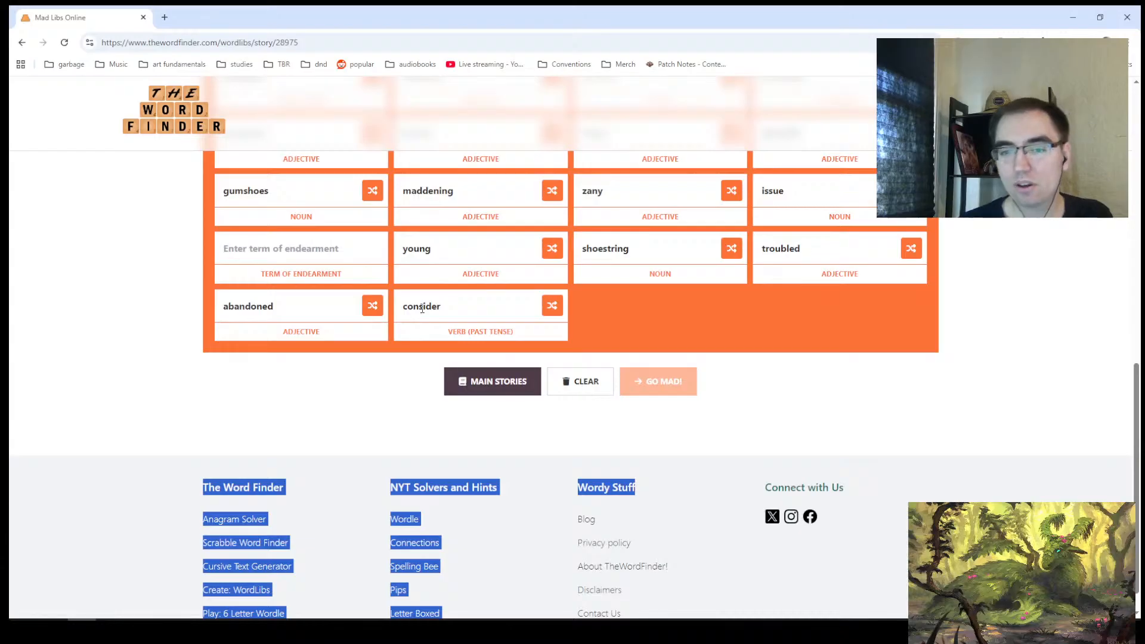
scroll(491, 434, up, 7)
scroll(491, 434, up, 4)
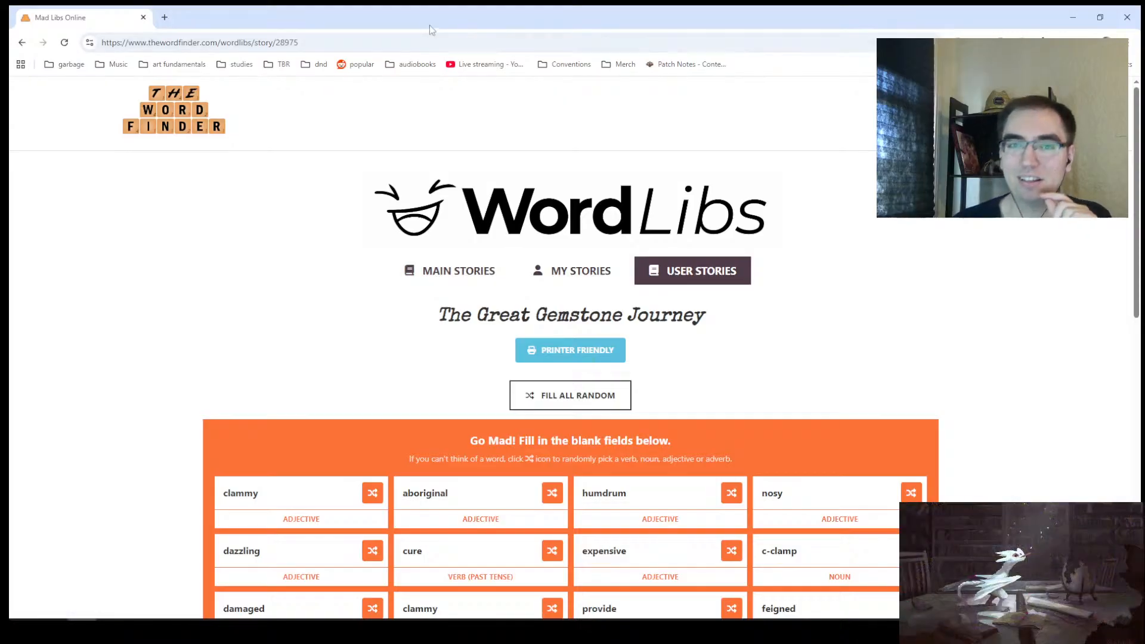
drag(429, 25, 9, 80)
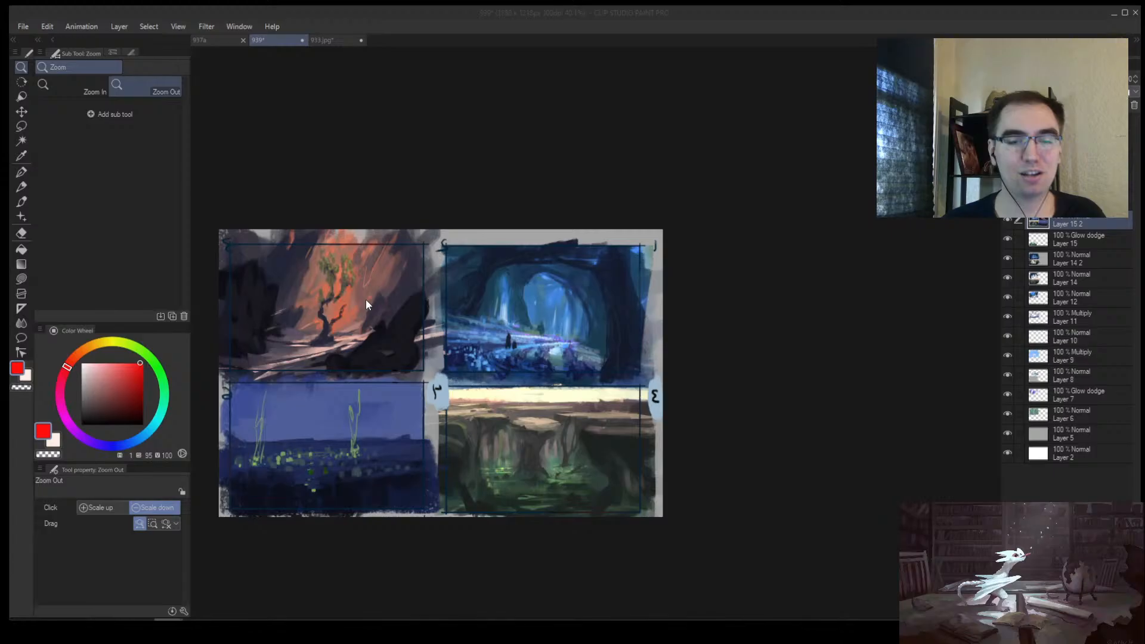
Step: In Clip Studio Paint, handwrite "boy" and an underlined blank in dark navy at brush size 3 in the margin above the blue cave thumbnail
scroll(367, 305, up, 5)
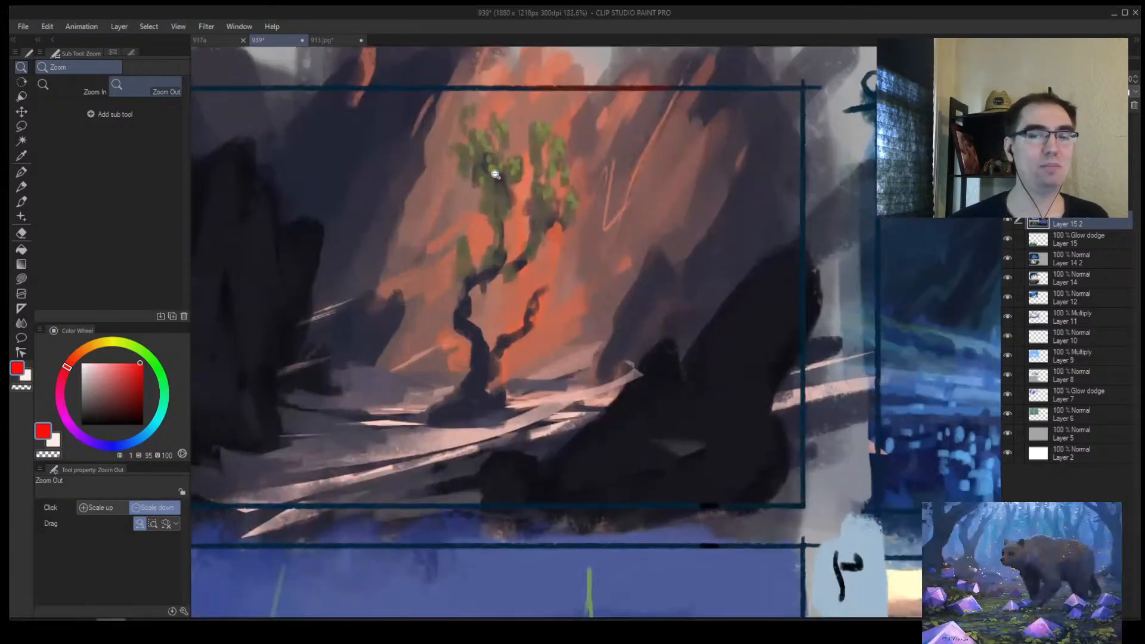
scroll(533, 201, down, 5)
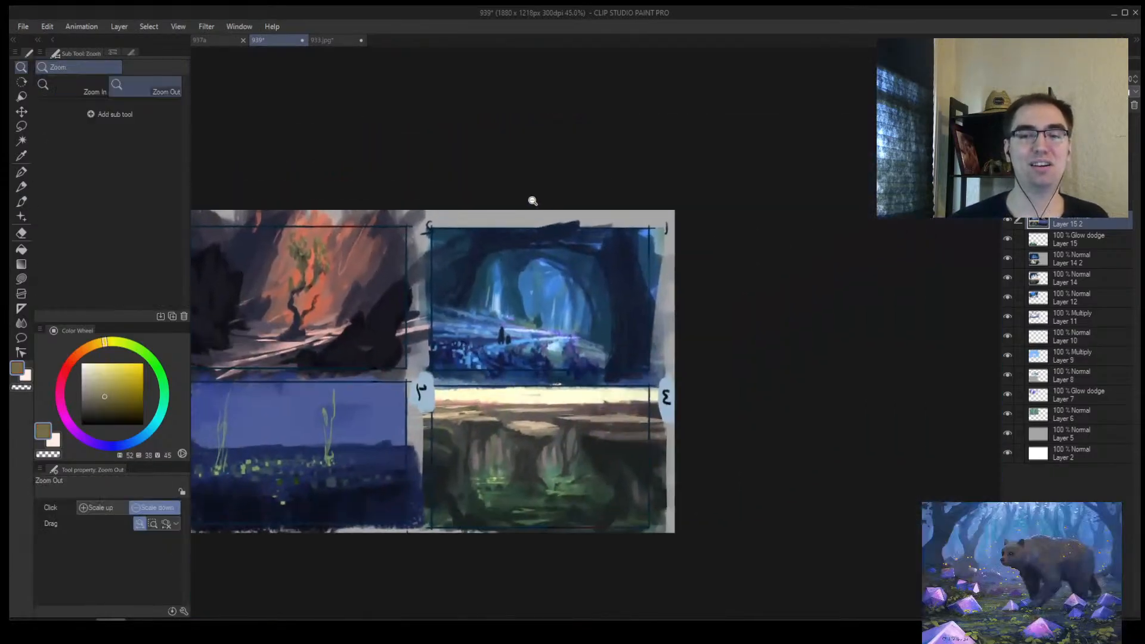
scroll(533, 201, up, 4)
scroll(360, 239, up, 3)
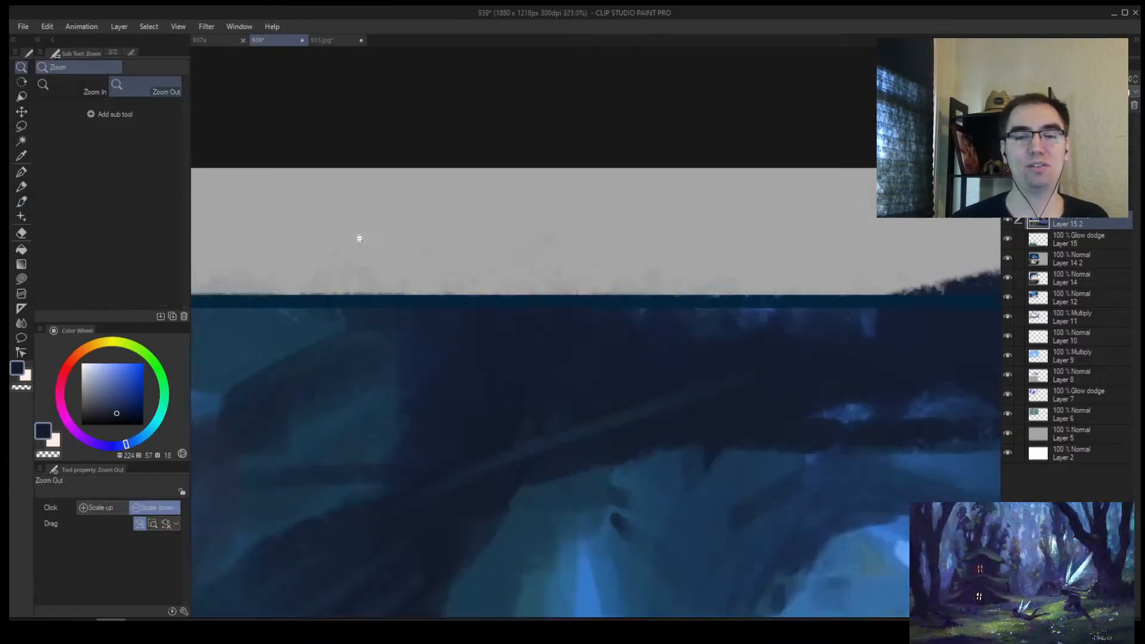
scroll(359, 239, up, 1)
key(b)
drag(240, 238, 481, 244)
key([)
mouse_move(316, 188)
mouse_down()
mouse_move(343, 219)
mouse_move(321, 227)
mouse_up()
drag(358, 212, 385, 224)
drag(399, 207, 349, 258)
drag(504, 227, 417, 259)
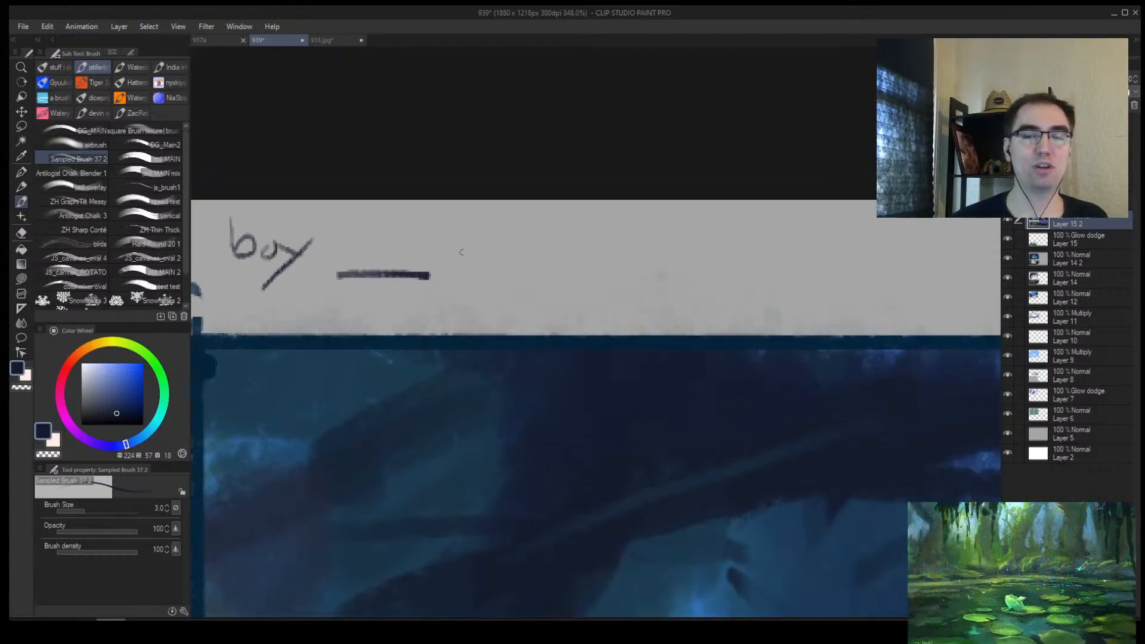
Step: Continue the handwritten note with "to the" followed by a second, longer underlined blank
drag(479, 226, 477, 267)
drag(454, 244, 521, 241)
mouse_move(618, 230)
mouse_down()
mouse_move(595, 270)
mouse_move(630, 249)
mouse_up()
mouse_move(646, 223)
mouse_down()
mouse_move(631, 264)
mouse_move(671, 266)
mouse_up()
mouse_move(653, 263)
mouse_down()
mouse_move(691, 276)
mouse_move(838, 275)
mouse_up()
drag(654, 256, 439, 276)
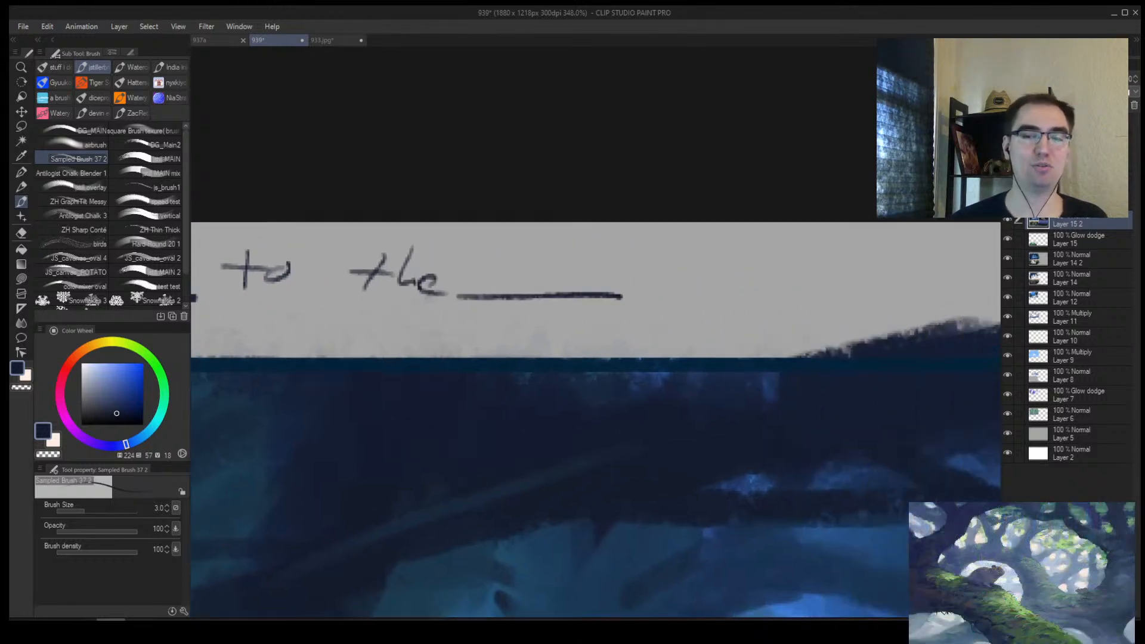
Step: Handwrite "flew" above the note's first blank, undoing and redrawing the opening strokes
drag(504, 257, 591, 281)
drag(359, 279, 440, 294)
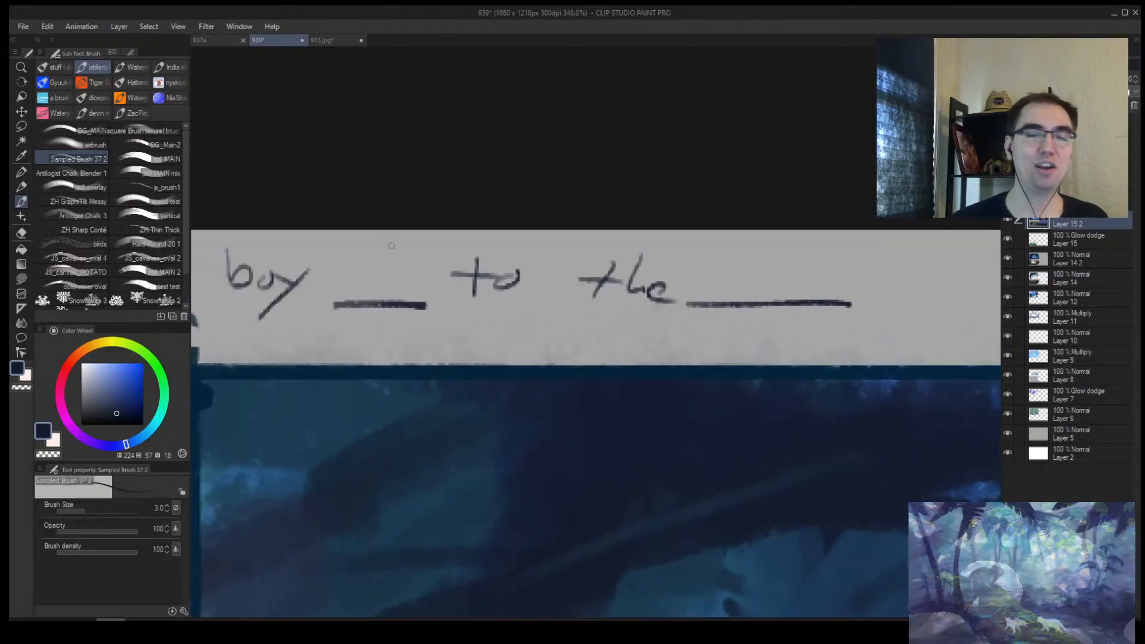
key(alt+space)
scroll(373, 265, up, 2)
mouse_move(357, 229)
mouse_down()
mouse_move(316, 296)
mouse_move(365, 261)
mouse_up()
mouse_move(357, 255)
mouse_down()
mouse_move(371, 278)
mouse_move(343, 328)
mouse_up()
key(ctrl+z)
key(ctrl+z)
mouse_move(382, 222)
mouse_down()
mouse_move(373, 286)
mouse_move(444, 280)
mouse_up()
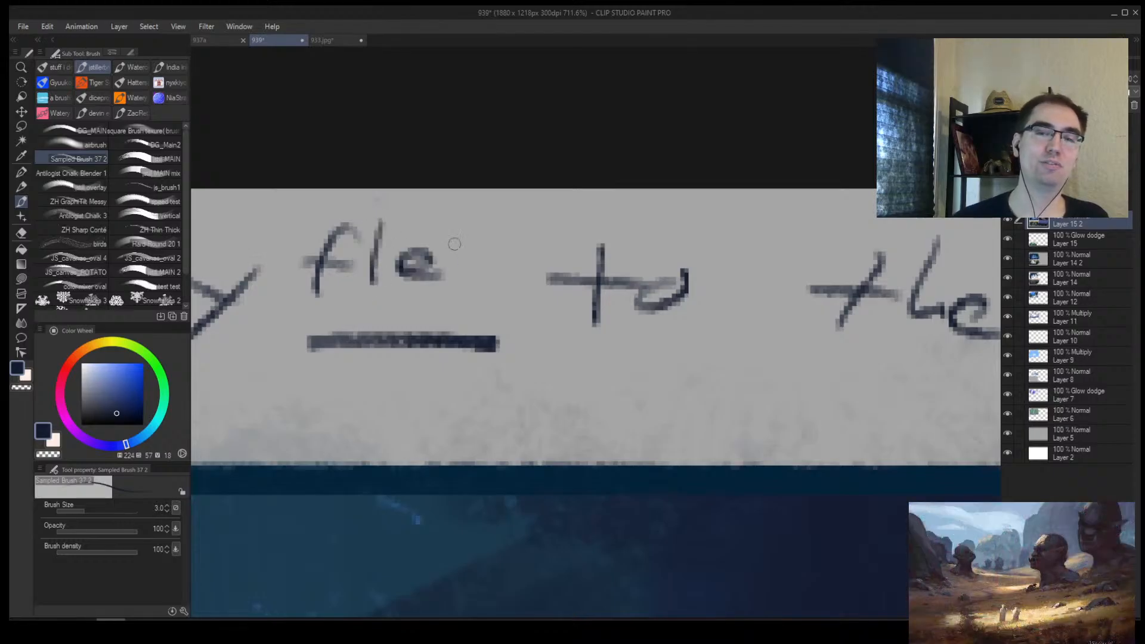
drag(449, 239, 482, 238)
Step: Handwrite "Moon" above the note's second blank
key(ctrl+alt+space)
mouse_move(545, 256)
mouse_down()
mouse_move(513, 258)
mouse_move(586, 259)
mouse_move(600, 238)
mouse_move(611, 268)
mouse_up()
mouse_move(634, 252)
mouse_down()
mouse_move(697, 271)
mouse_move(661, 270)
mouse_up()
key(alt+space)
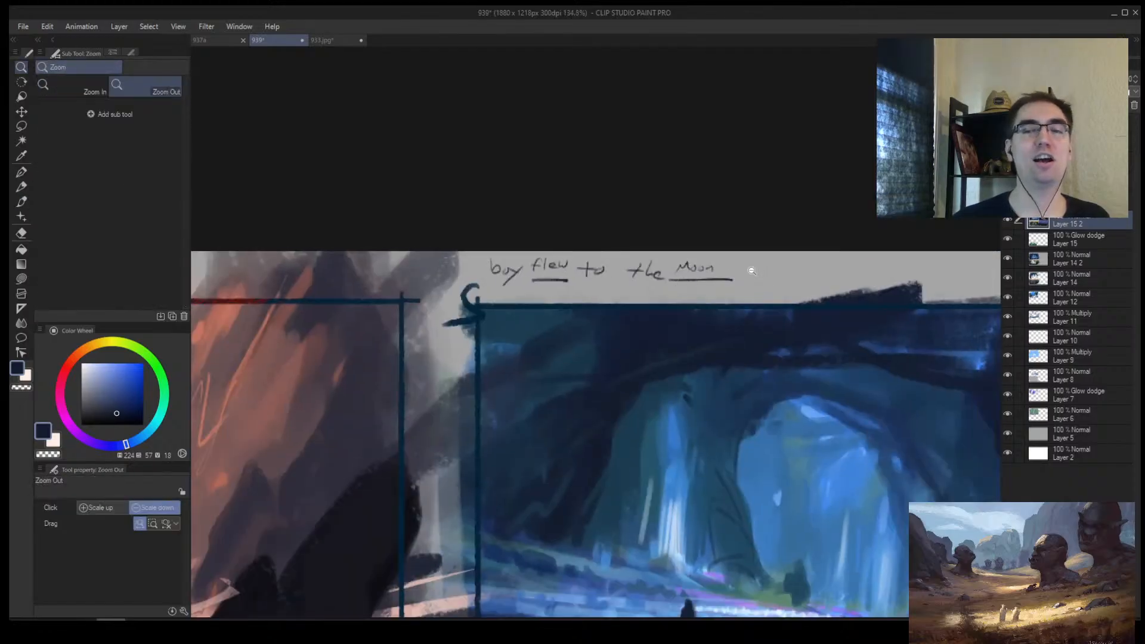
Step: Try extra handwritten marks in the margin after the word "Moon" and undo them
drag(750, 267, 778, 224)
key(space)
key(])
mouse_move(762, 263)
mouse_down()
mouse_move(553, 267)
mouse_move(546, 288)
mouse_move(578, 279)
mouse_up()
click(551, 256)
mouse_move(596, 256)
mouse_down()
mouse_move(595, 280)
mouse_move(616, 266)
mouse_up()
key(ctrl+z)
key(ctrl+z)
key(ctrl+z)
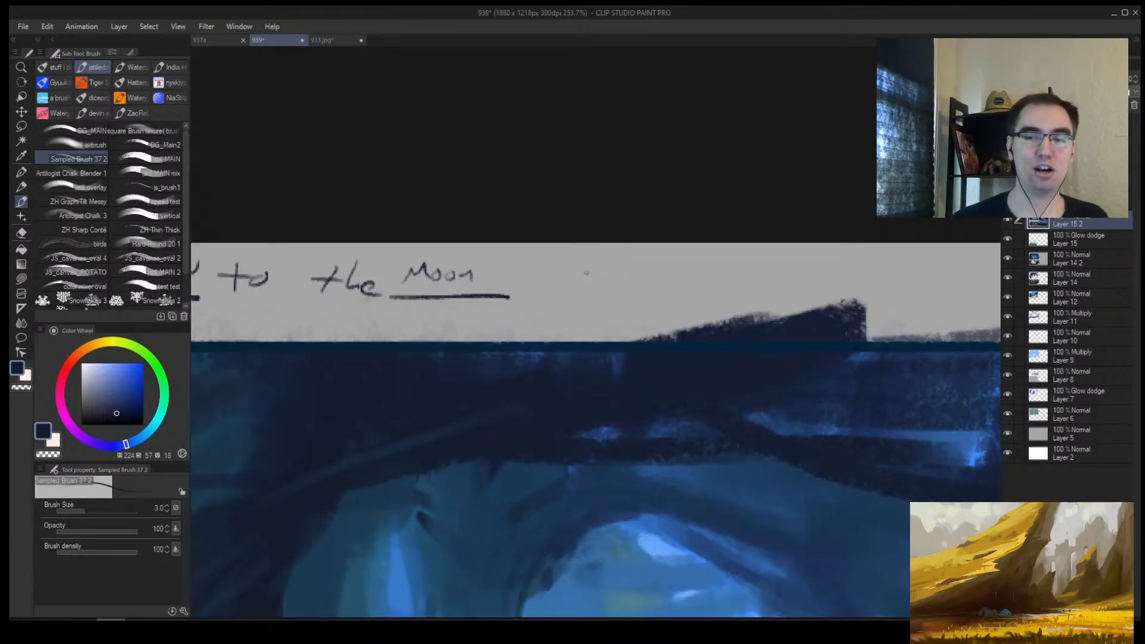
drag(565, 268, 610, 307)
key(ctrl+alt+space)
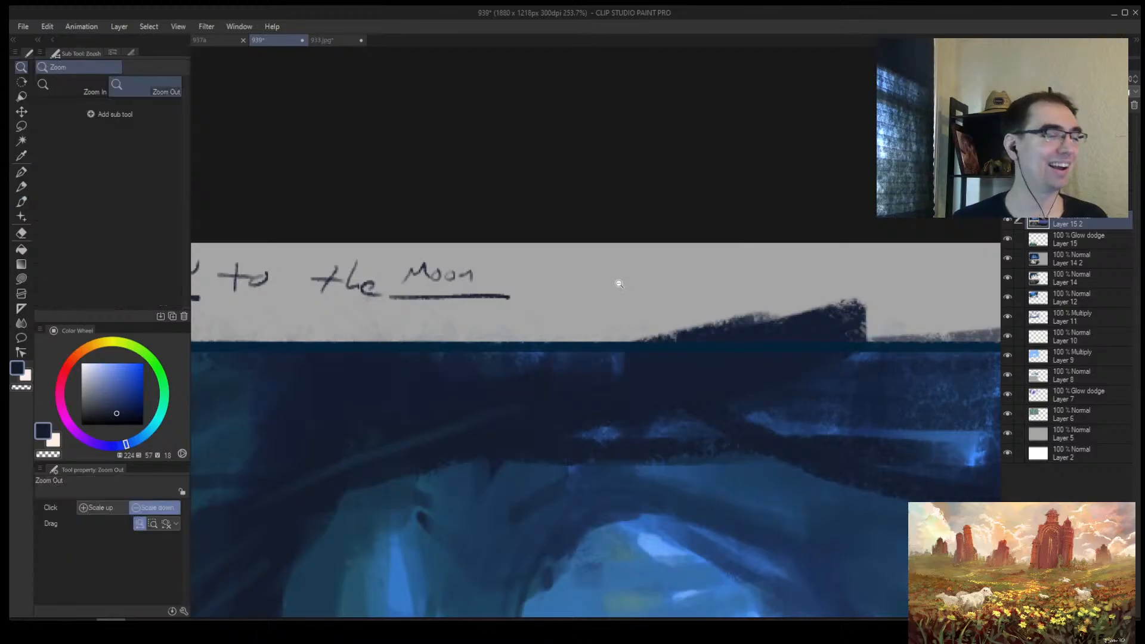
drag(616, 281, 583, 295)
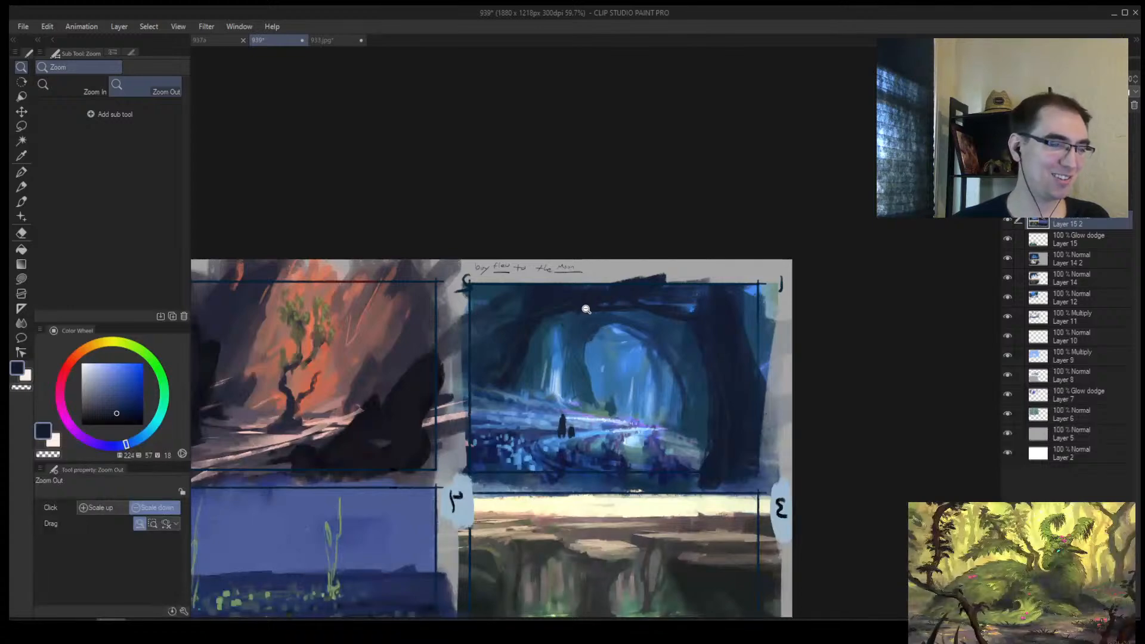
click(531, 301)
scroll(555, 299, up, 4)
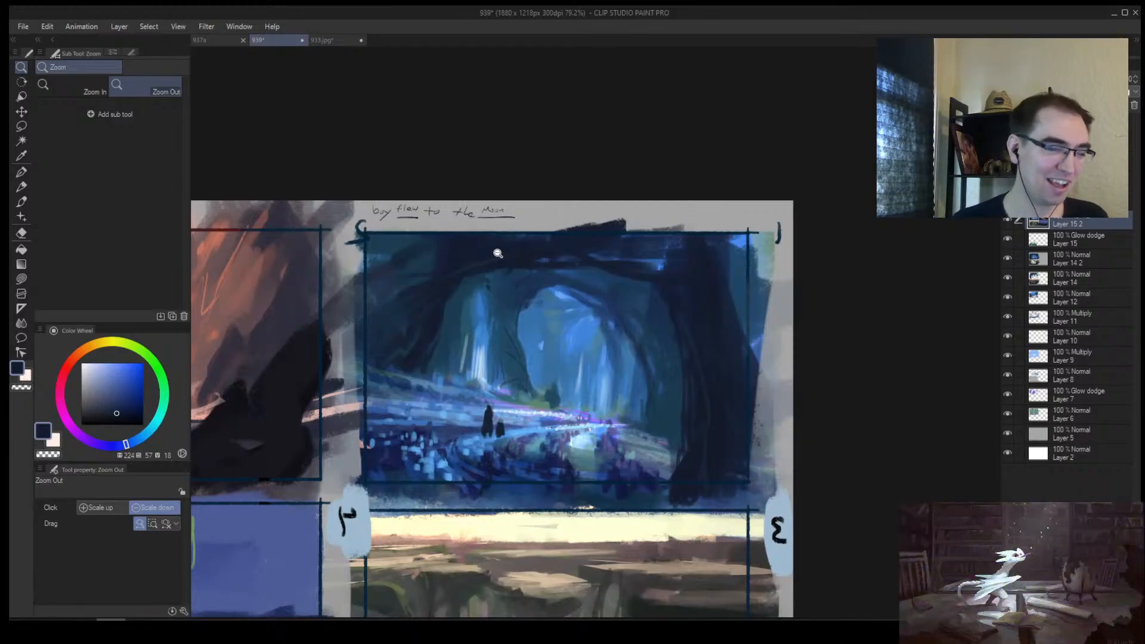
drag(505, 306, 459, 295)
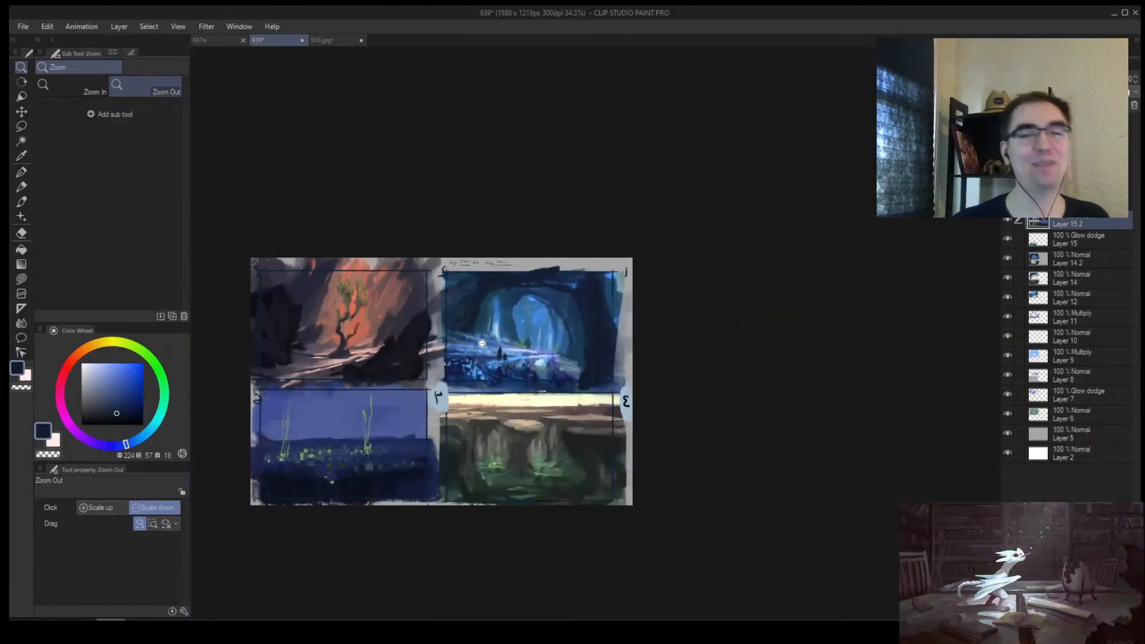
Step: Sample the margin's light gray and paint over the handwritten sentence above the blue cave thumbnail with an enlarged brush
drag(503, 263, 546, 261)
alt+click(398, 239)
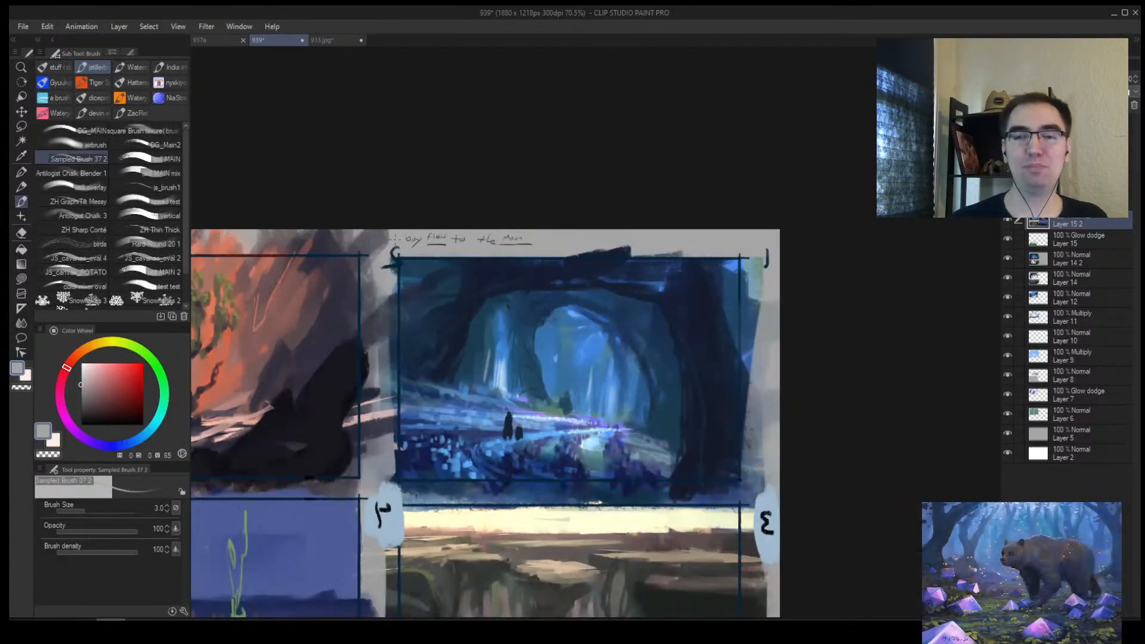
drag(397, 239, 669, 243)
key(bracketright)
key(bracketright)
key(bracketright)
key(bracketright)
key(bracketright)
key(bracketright)
key(bracketright)
key(bracketright)
key(bracketright)
key(bracketright)
key(bracketright)
drag(543, 258, 481, 263)
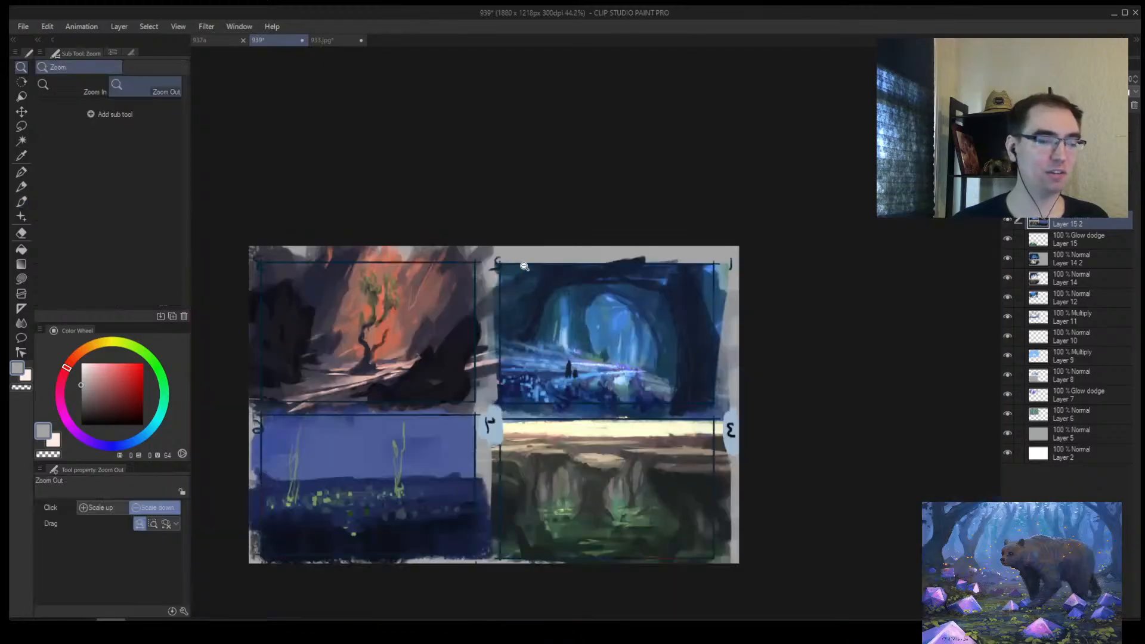
Step: Try muted green strokes at brush size 60 beside the tall plant in the blue night thumbnail and undo them
drag(642, 284, 663, 206)
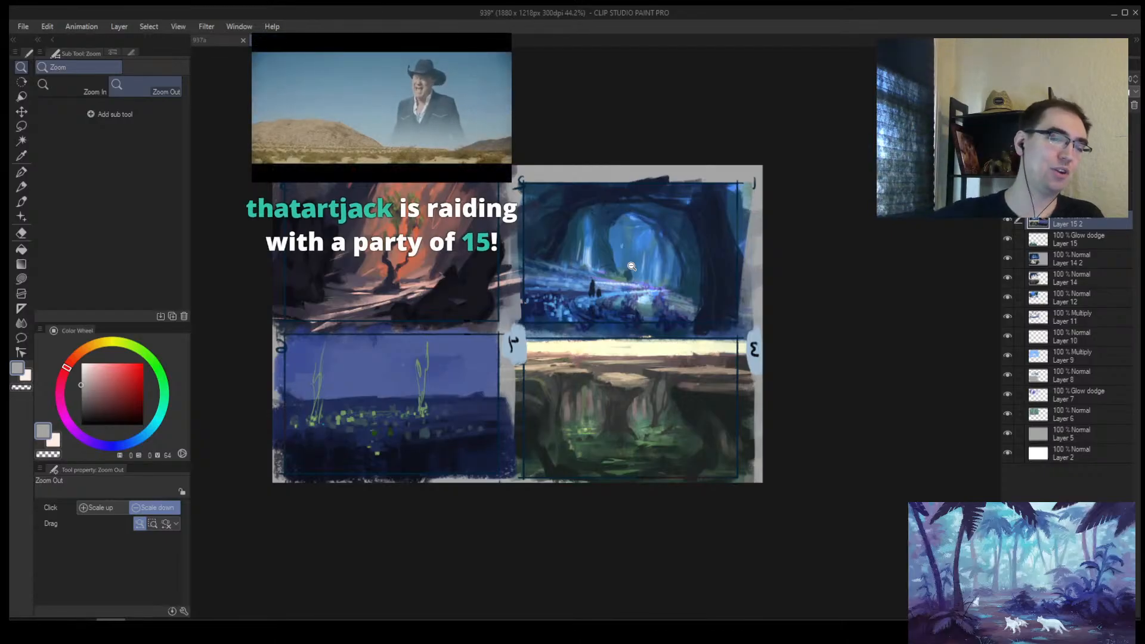
scroll(480, 375, up, 3)
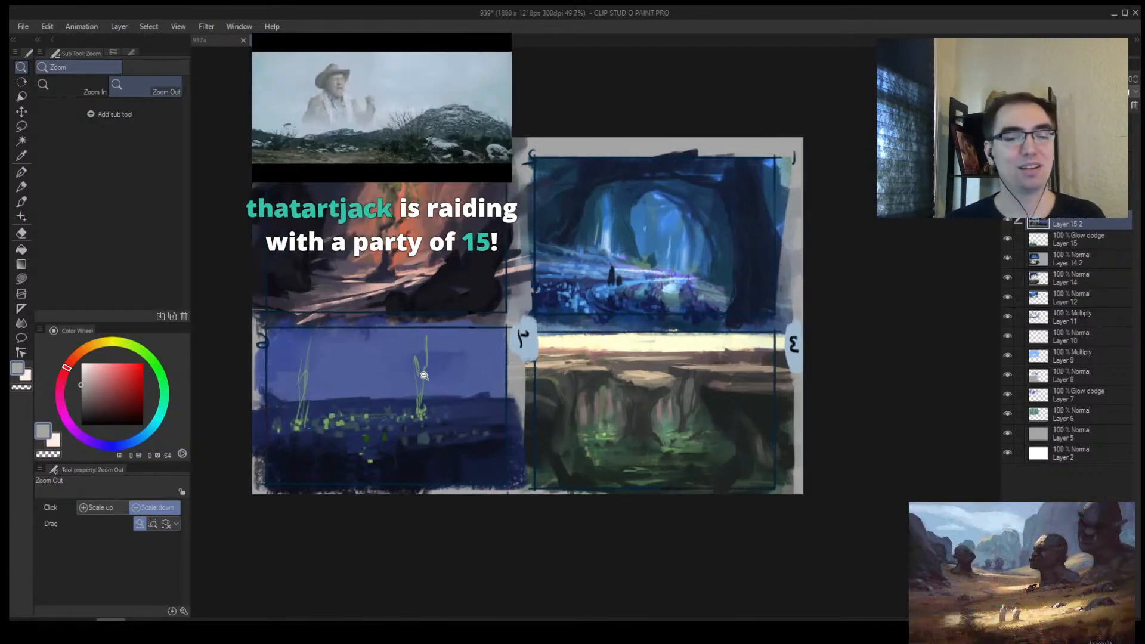
drag(447, 349, 495, 350)
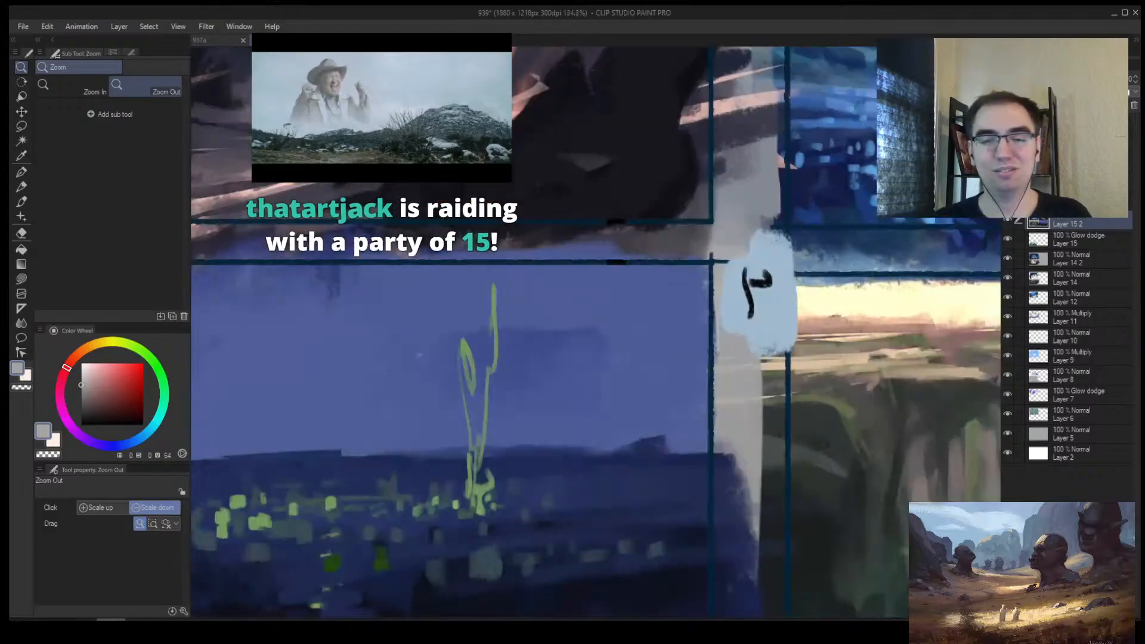
drag(432, 378, 436, 443)
drag(403, 421, 413, 448)
key(ctrl+z)
key(ctrl+z)
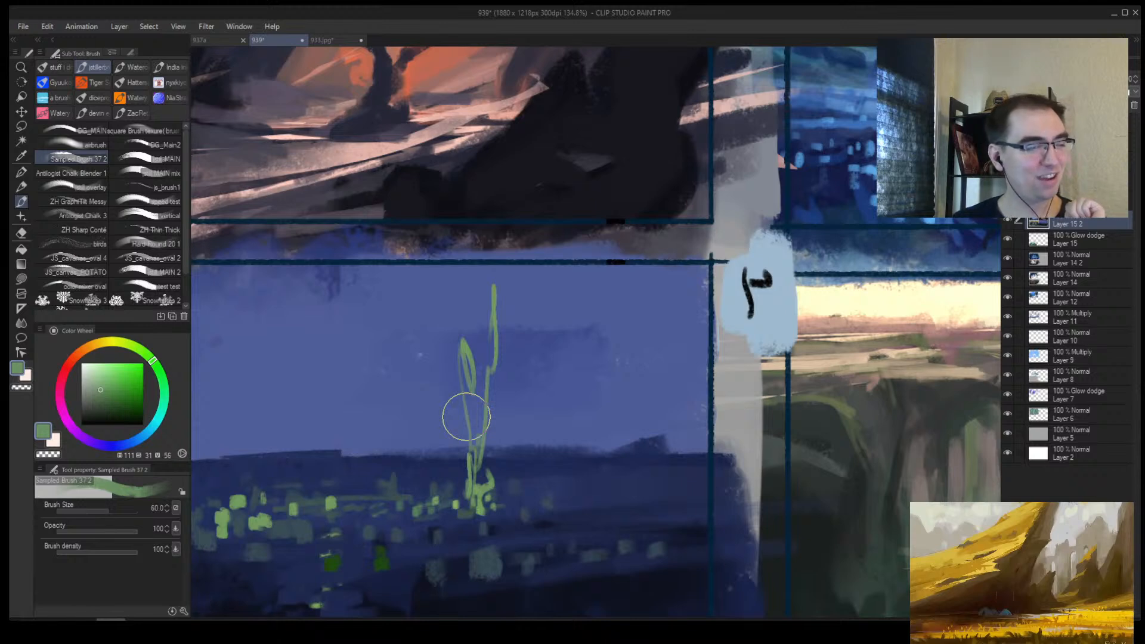
key(alt+space)
drag(486, 321, 464, 300)
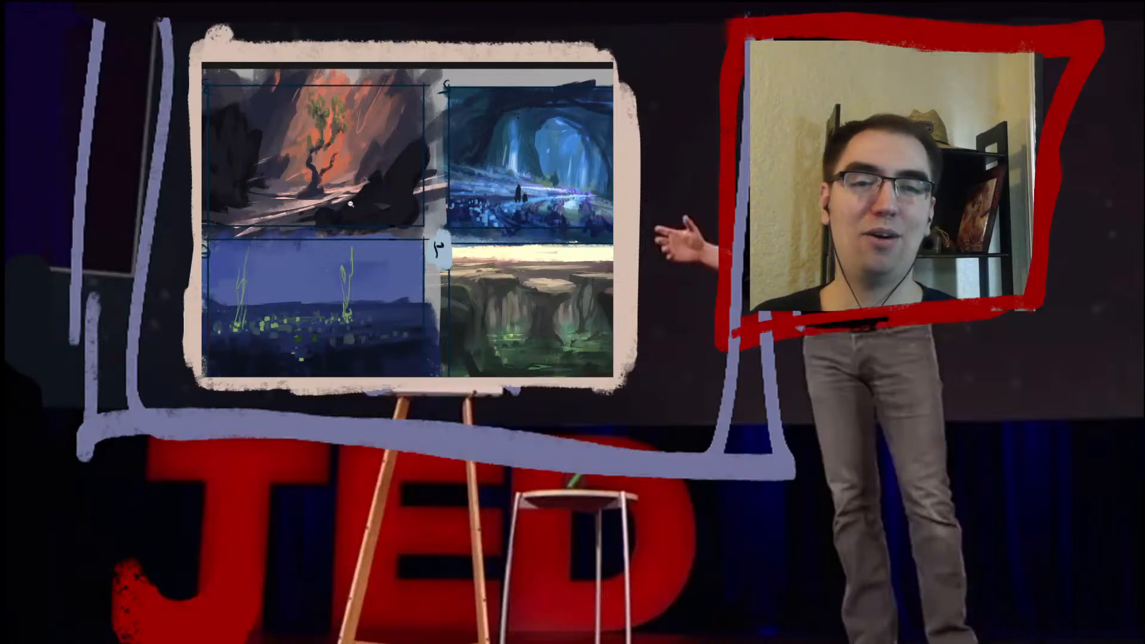
drag(351, 204, 334, 206)
drag(369, 192, 440, 245)
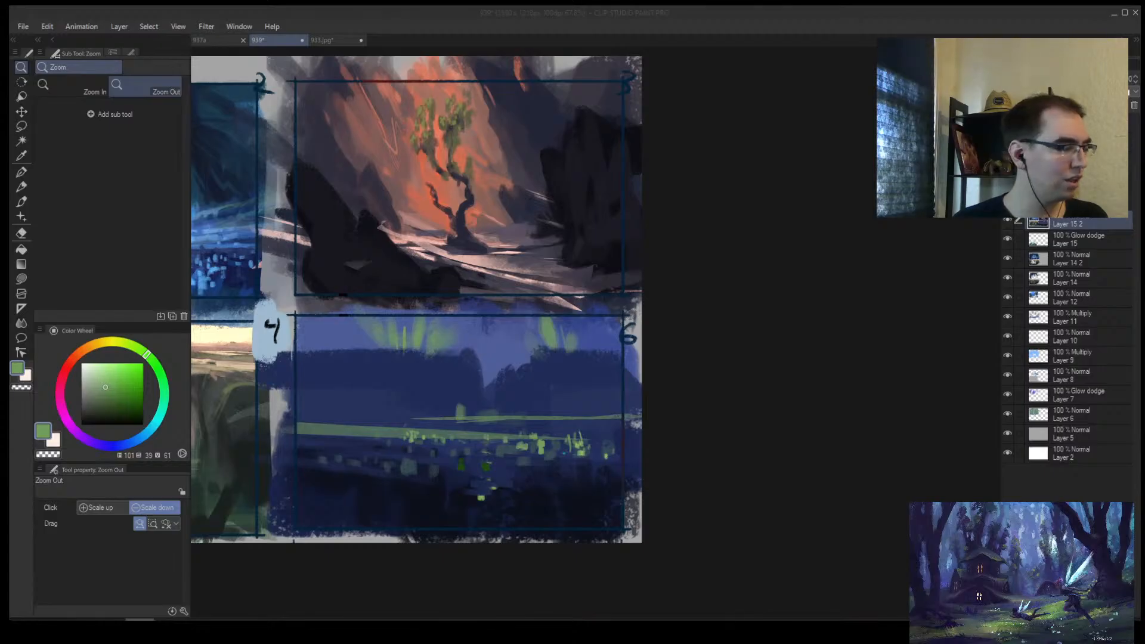
Step: Switch to the browser, view the enlarged hooded lizard painting in the Bluesky post twice, and return to Clip Studio Paint
key(alt+Tab)
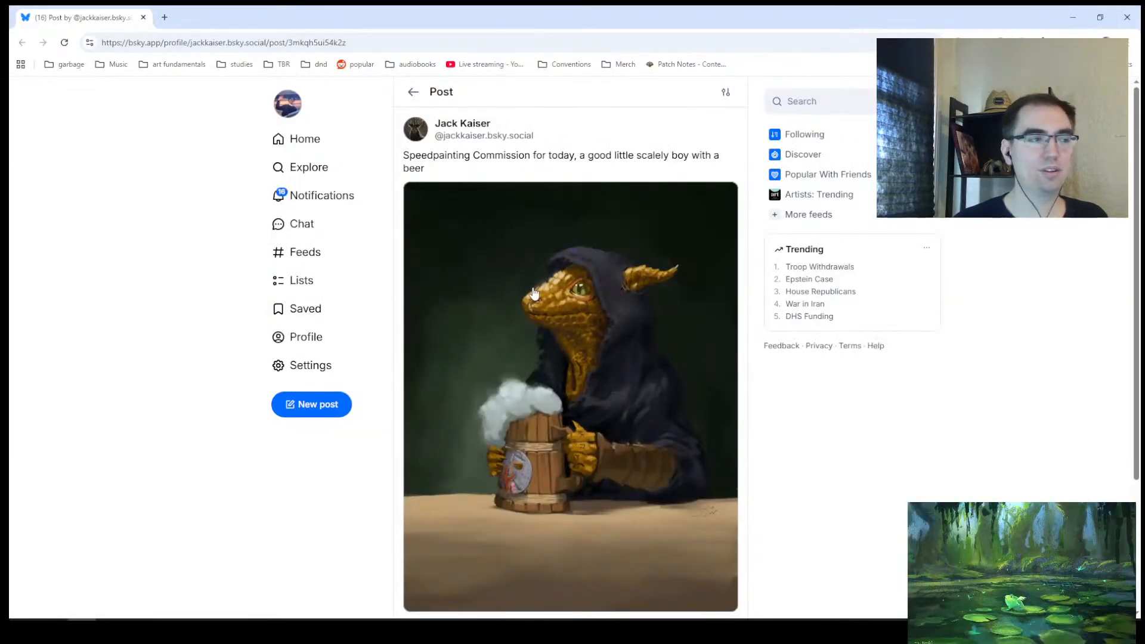
click(606, 425)
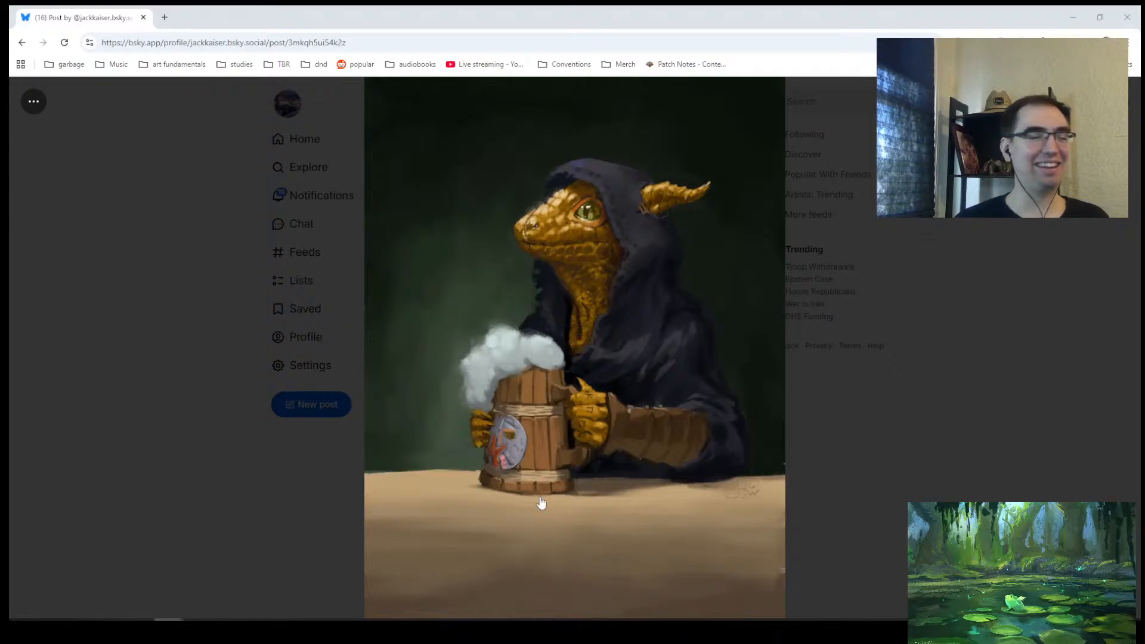
click(210, 352)
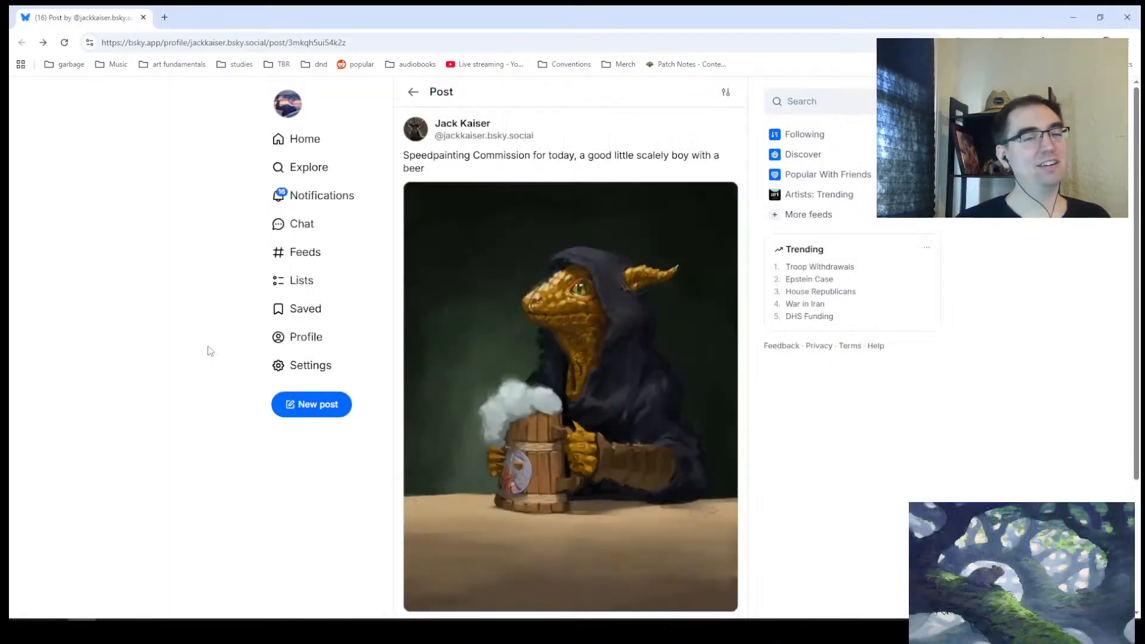
click(567, 357)
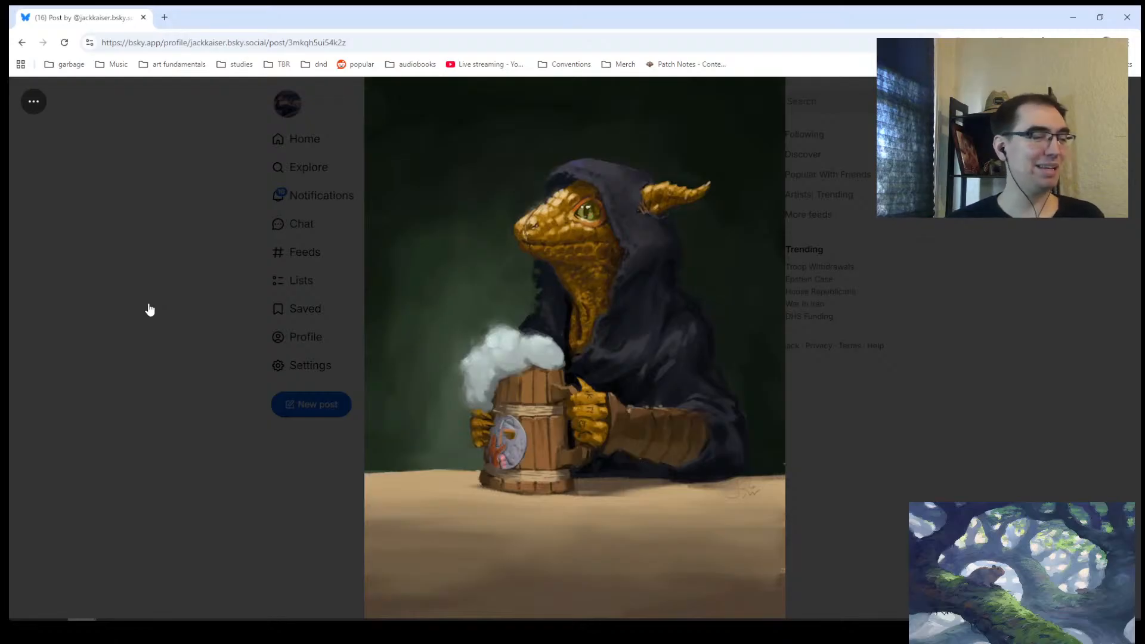
click(205, 348)
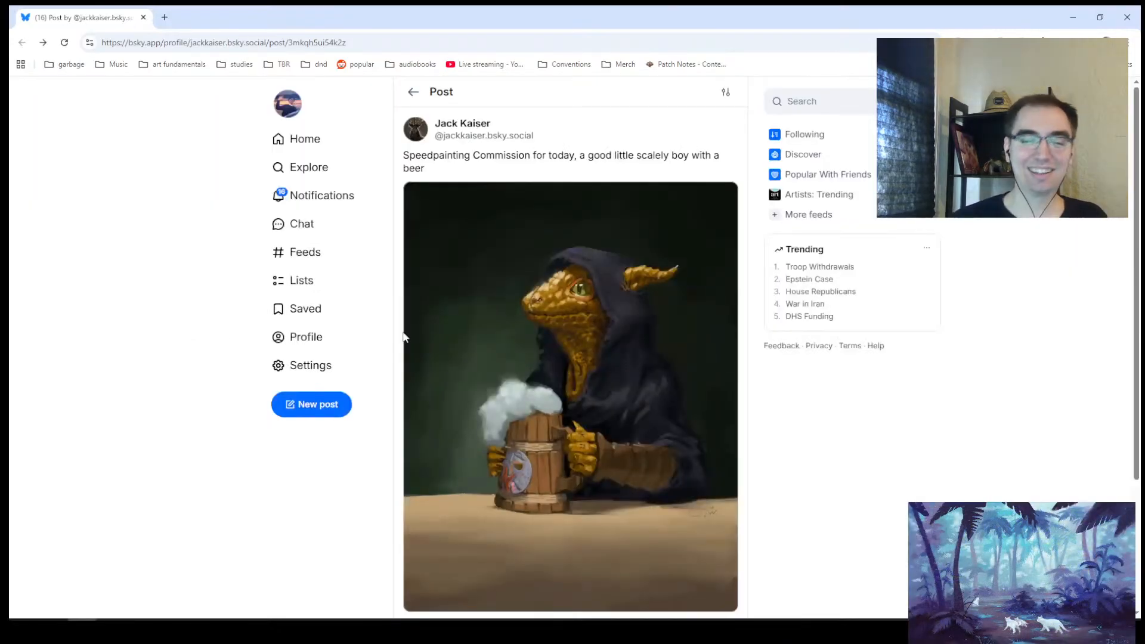
click(1073, 17)
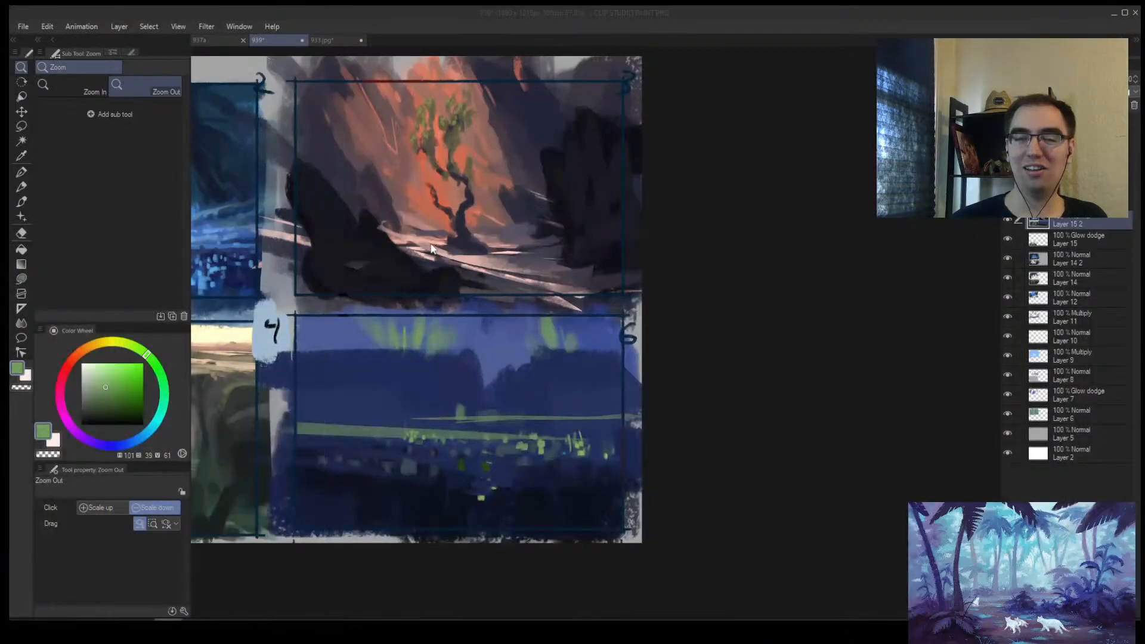
Step: Flip the canvas view horizontally and add a new layer in Glow dodge mode above the painted thumbnails
click(405, 285)
scroll(663, 238, down, 4)
scroll(569, 234, up, 2)
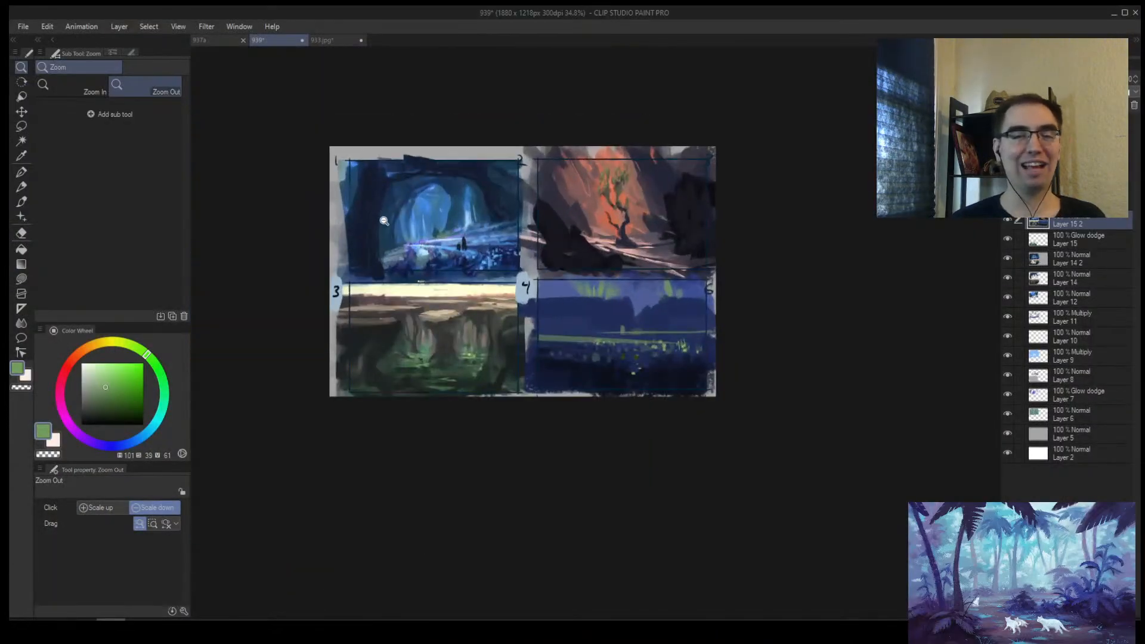
scroll(384, 221, up, 1)
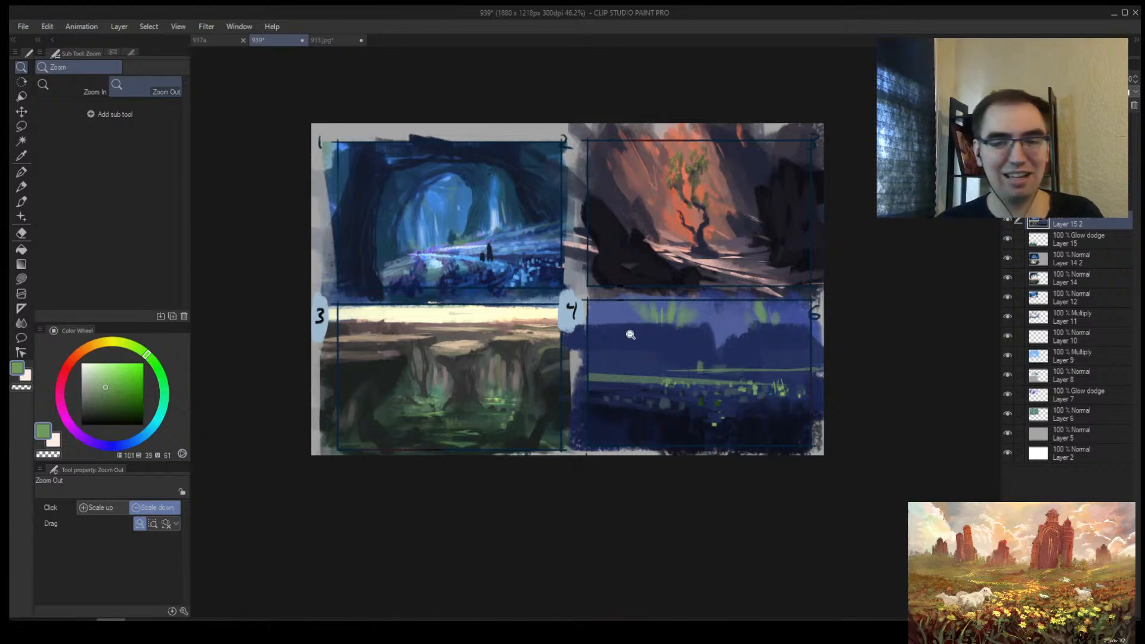
click(540, 385)
drag(544, 381, 382, 405)
key(h)
mouse_move(410, 369)
mouse_down()
mouse_move(379, 396)
mouse_move(399, 384)
mouse_up()
scroll(399, 384, up, 4)
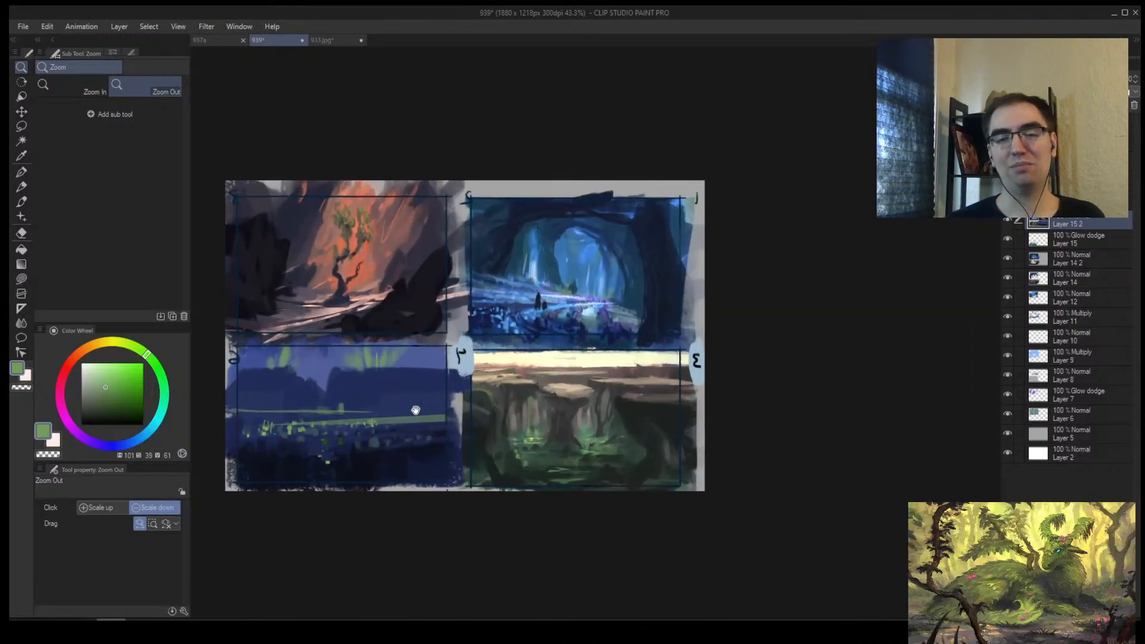
scroll(411, 376, up, 3)
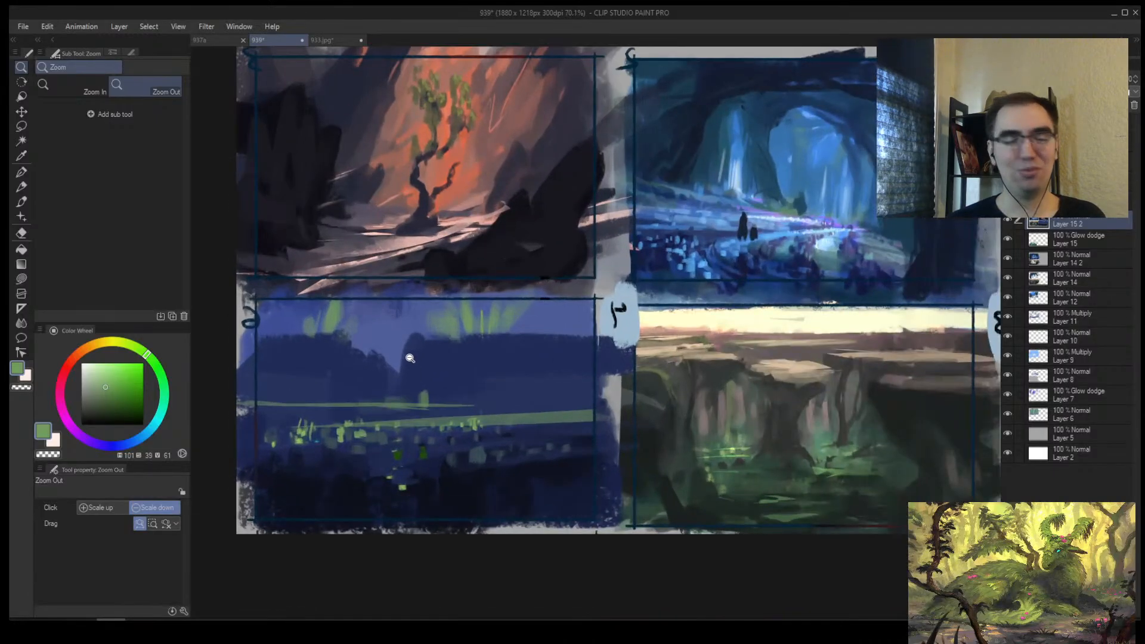
click(1050, 78)
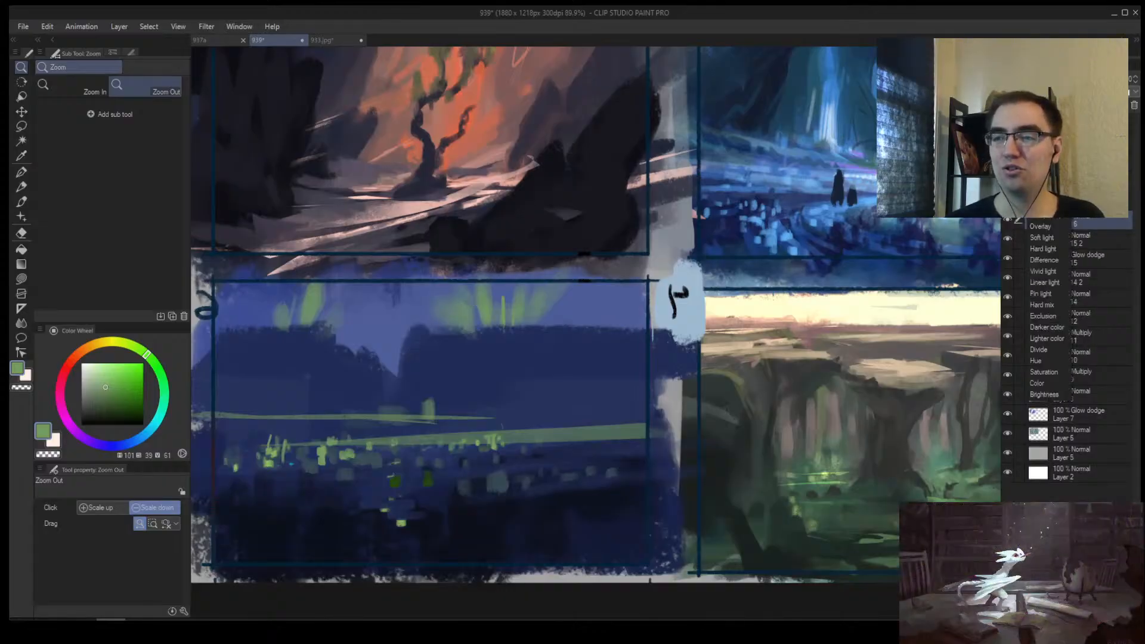
Step: Brush a muted green glow over the sky and the gap between the hills in the blue night thumbnail, starting at brush size 100
key(b)
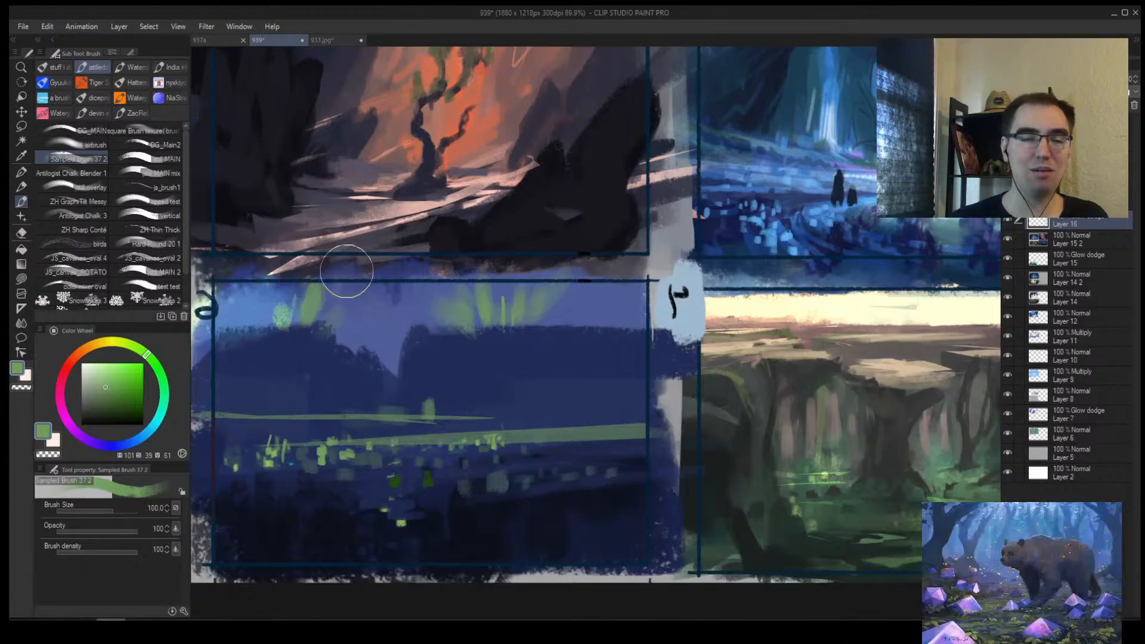
mouse_move(300, 346)
mouse_down()
mouse_move(358, 359)
mouse_move(378, 348)
mouse_move(389, 384)
mouse_move(379, 373)
mouse_move(466, 271)
mouse_move(415, 315)
mouse_move(413, 369)
mouse_move(477, 298)
mouse_move(497, 297)
mouse_move(500, 362)
mouse_move(384, 358)
mouse_up()
key(])
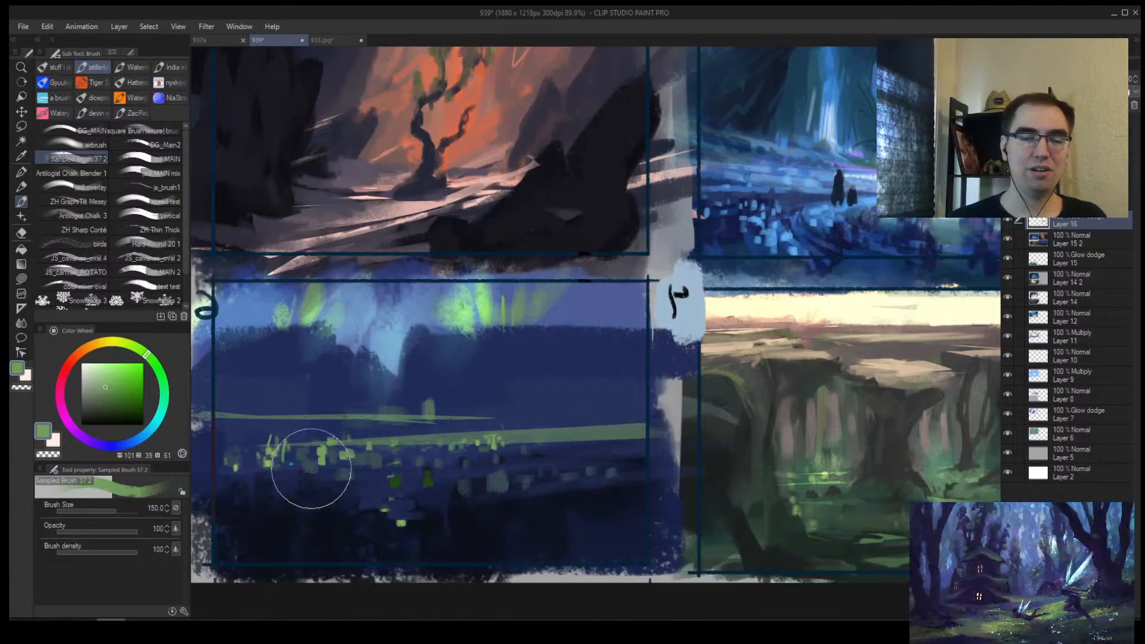
Step: Dab glow highlights over the small plants along the lower green strip of the blue night thumbnail with a much smaller brush
key([)
key([)
key([)
key([)
key([)
key([)
key([)
key([)
drag(386, 439, 393, 444)
drag(362, 445, 327, 447)
mouse_move(342, 455)
mouse_down()
mouse_move(515, 434)
mouse_move(435, 441)
mouse_move(446, 424)
mouse_move(542, 427)
mouse_up()
Step: Undo the latest glow strokes along the lower green strip and brighten the clustered plants with fine dabs at about brush size 17
key([)
key([)
key([)
key([)
key([)
key(ctrl+space)
key(])
key(])
drag(494, 428, 607, 424)
key(ctrl+z)
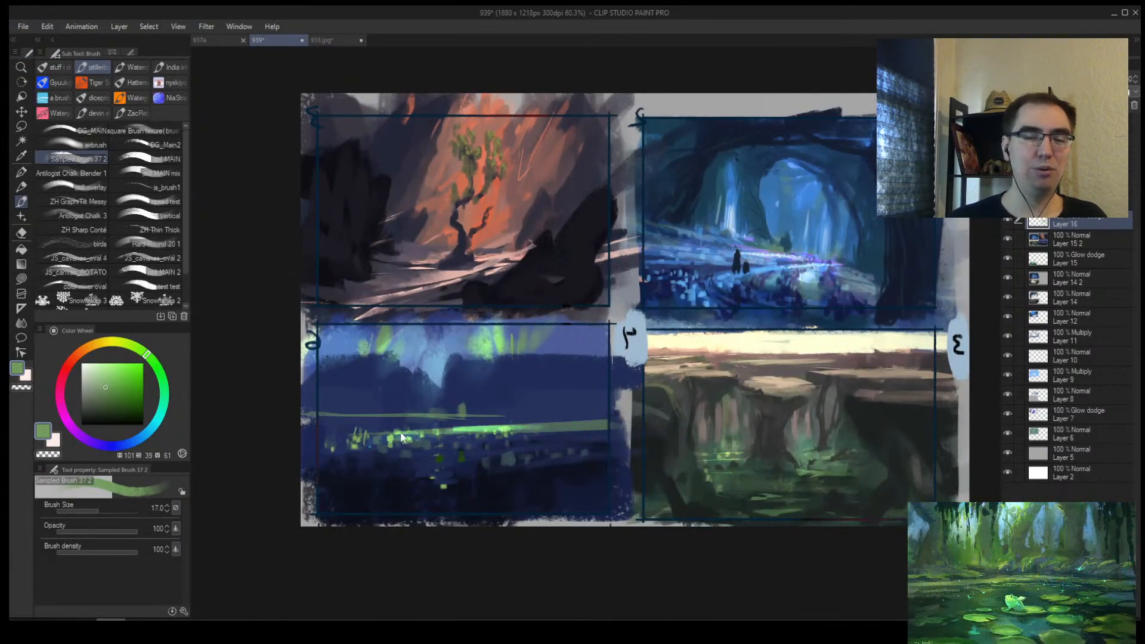
key(ctrl+z)
drag(392, 430, 351, 440)
key(])
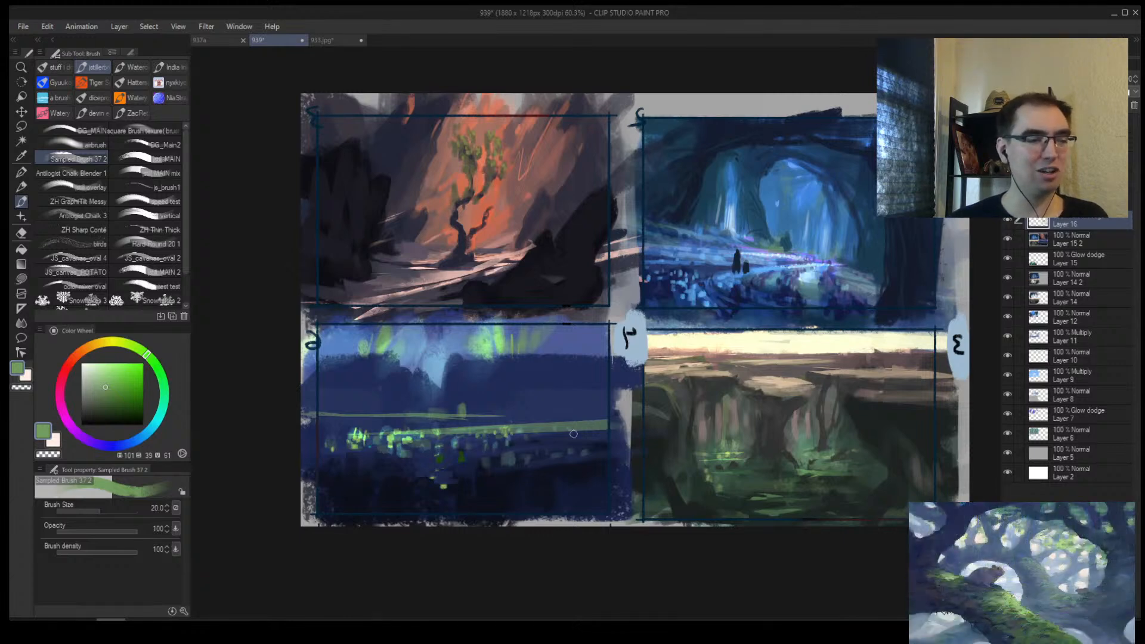
Step: Flip the canvas view and dab glow highlights onto the wide end of the lower green strip at about brush size 20
key(alt+space)
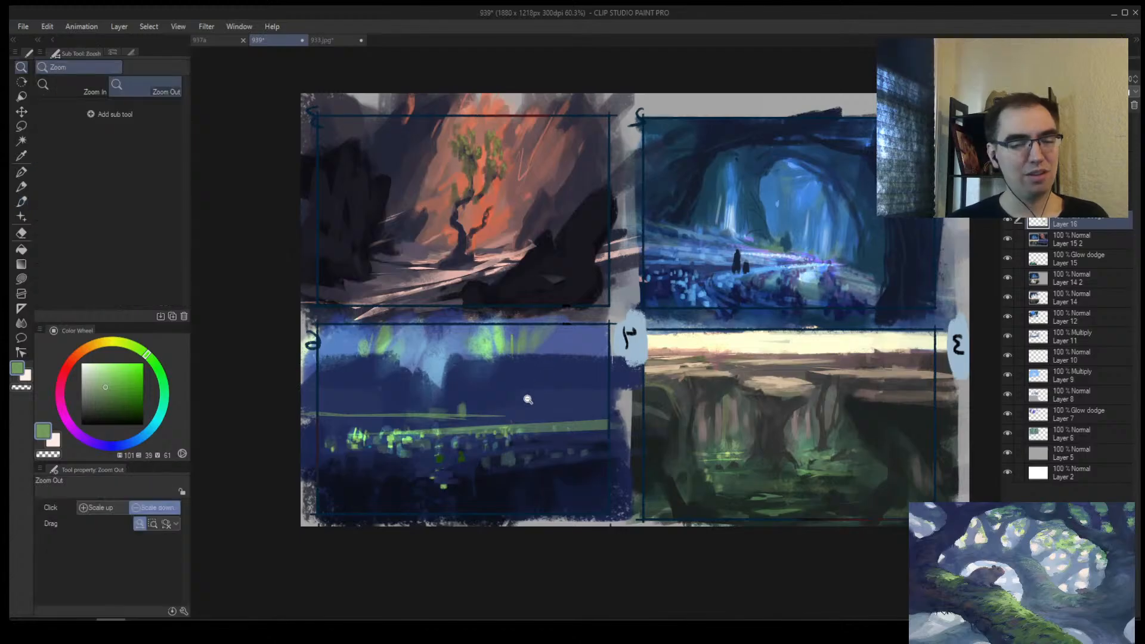
drag(531, 402, 547, 411)
key(h)
mouse_move(707, 380)
mouse_down()
mouse_move(756, 376)
mouse_move(555, 374)
mouse_up()
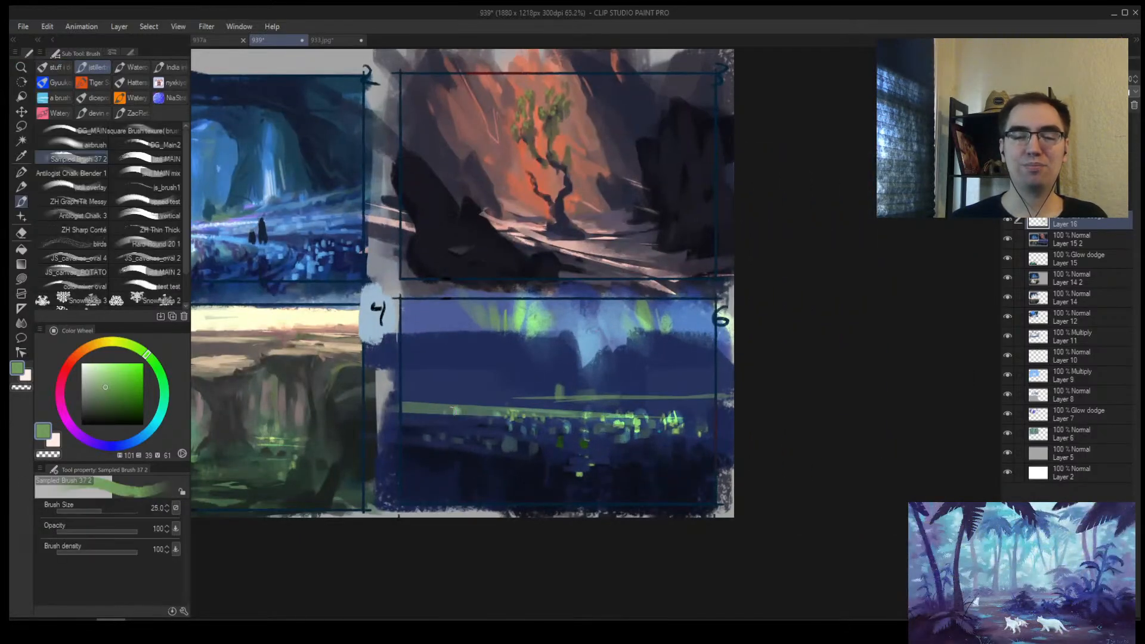
drag(452, 407, 485, 412)
drag(459, 404, 460, 411)
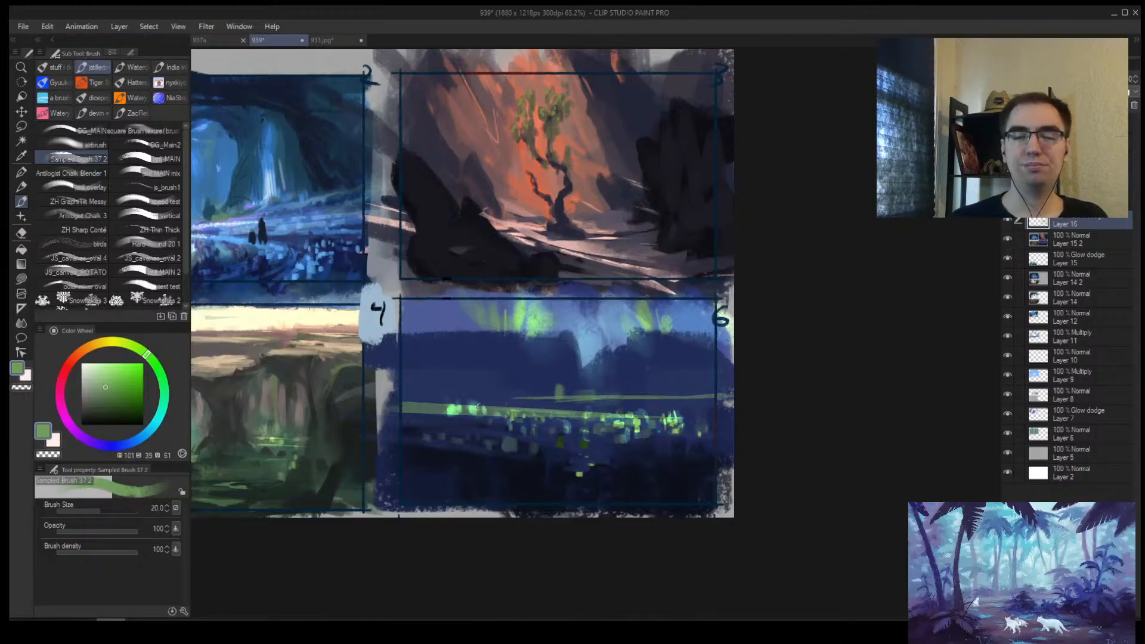
Step: Paint glow along the thin upper green band and its small plant at brush size 30
key(bracketright)
key(bracketright)
key(bracketright)
key(bracketleft)
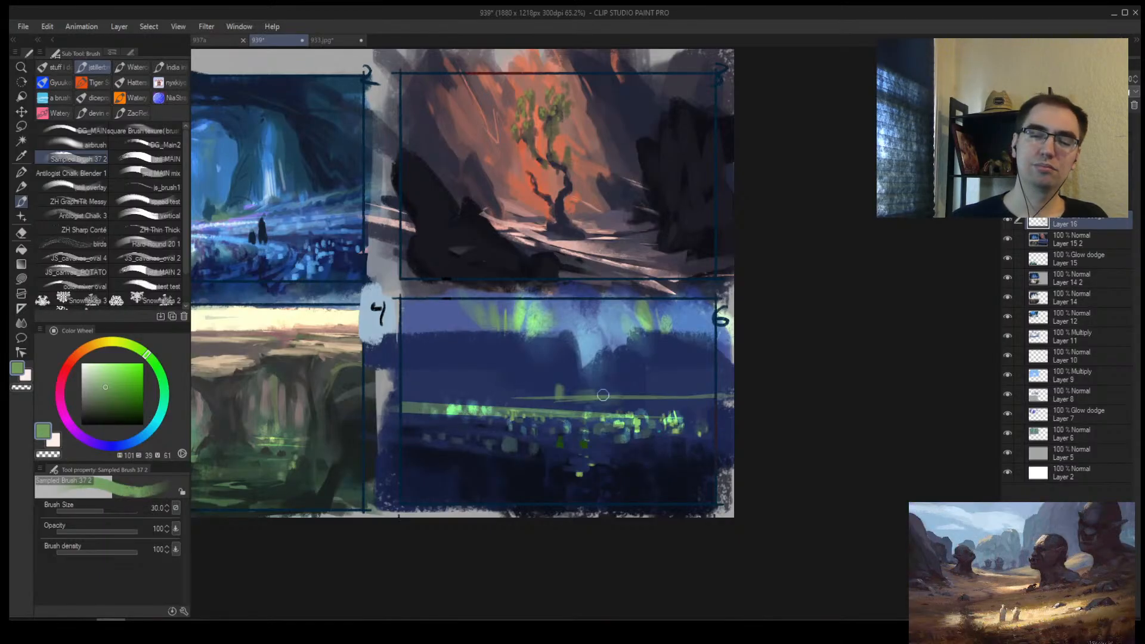
mouse_move(641, 398)
mouse_down()
mouse_move(605, 396)
mouse_move(669, 400)
mouse_move(519, 397)
mouse_move(564, 396)
mouse_up()
key(bracketright)
Step: Flip the canvas view back and trim the excess glow around the thin green band with the Kneaded eraser at size 20
key(h)
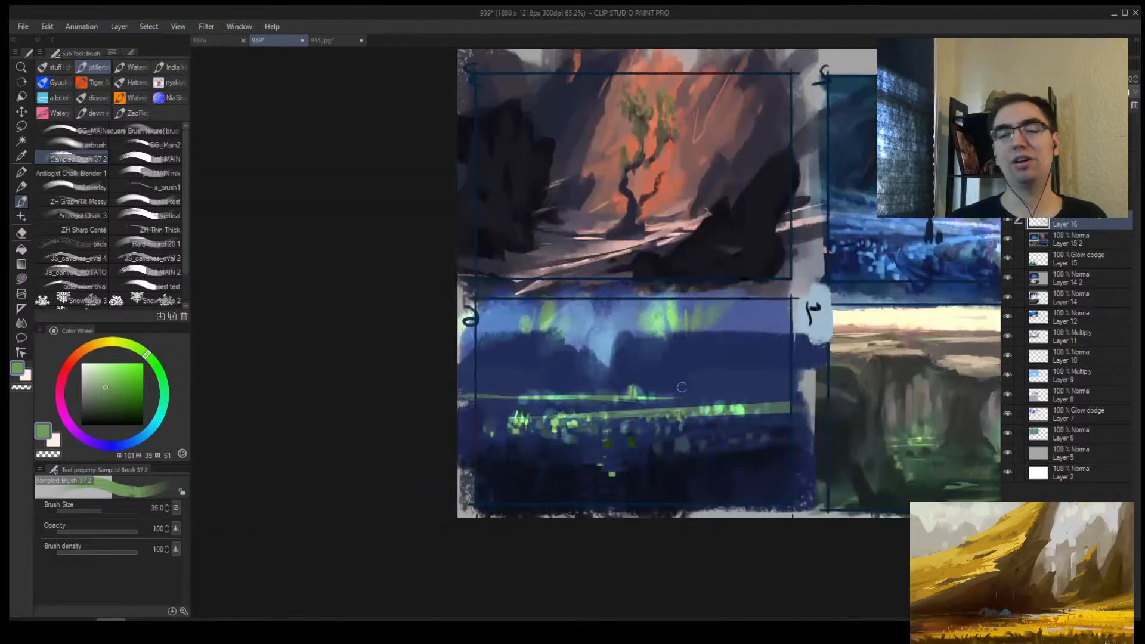
key(alt+space)
drag(686, 388, 662, 389)
drag(739, 388, 627, 387)
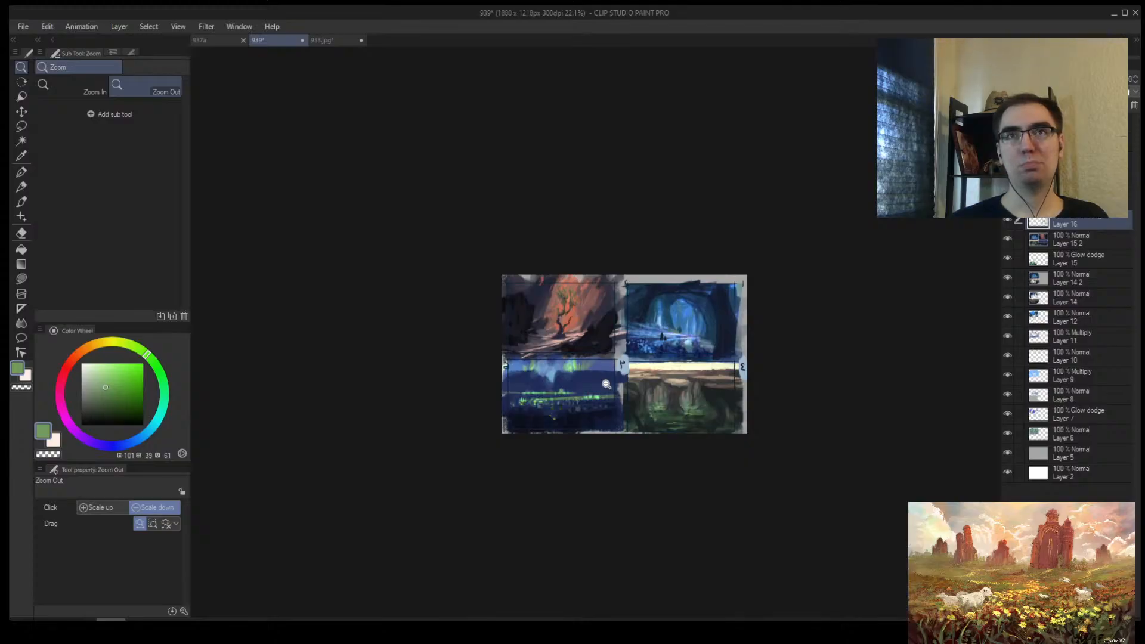
drag(568, 403, 552, 358)
key(b)
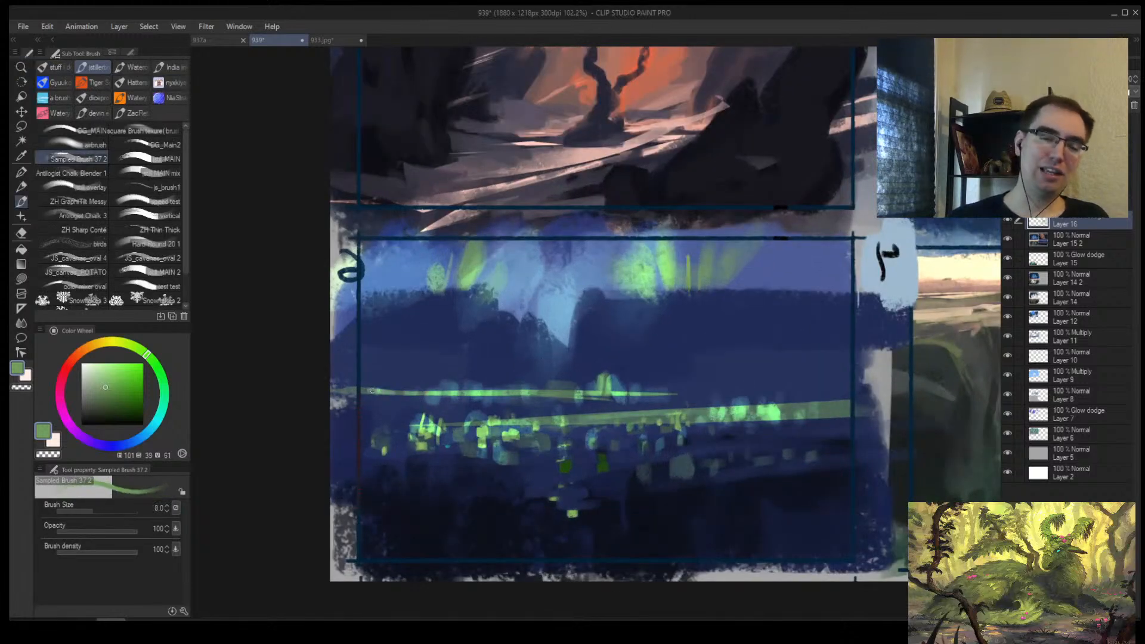
key(e)
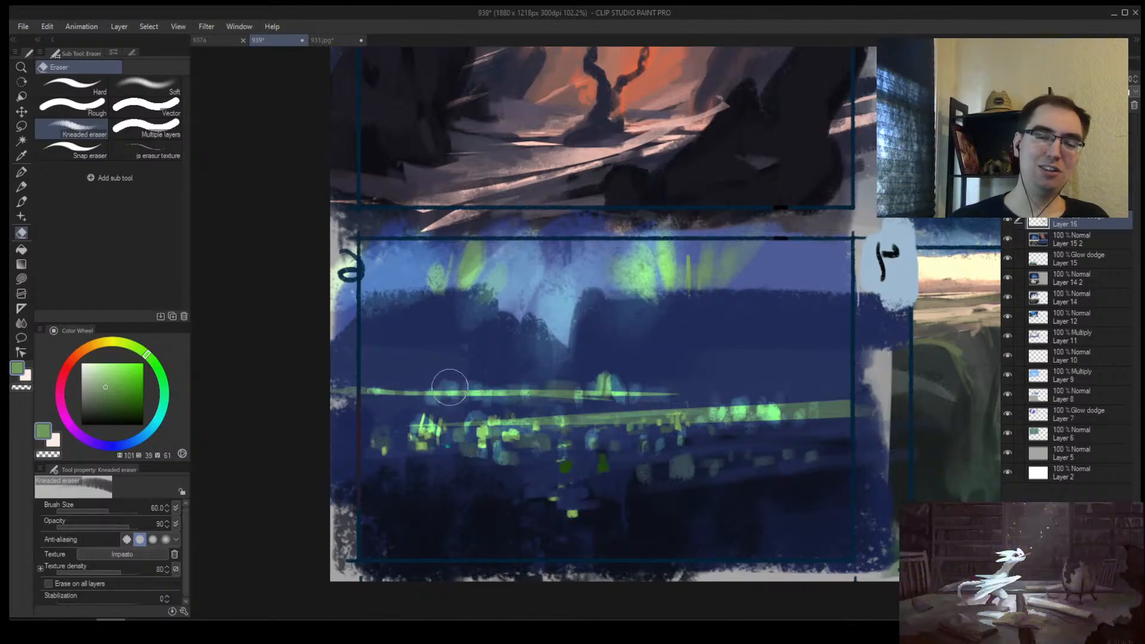
key(bracketleft)
key(bracketleft)
key(bracketleft)
key(bracketleft)
key(bracketleft)
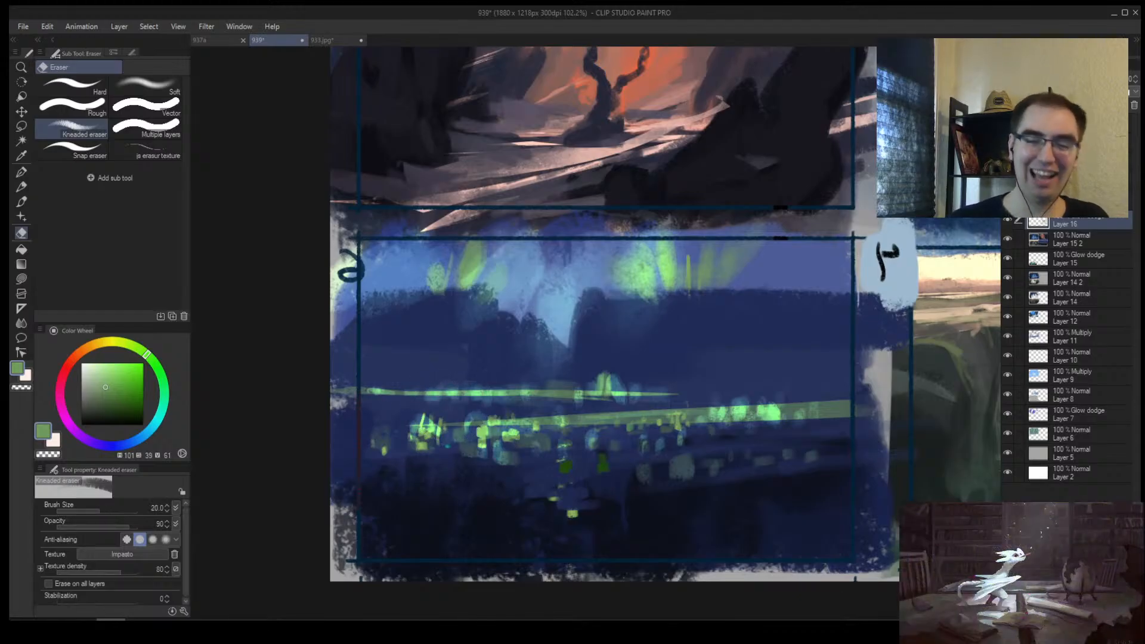
drag(424, 399, 505, 402)
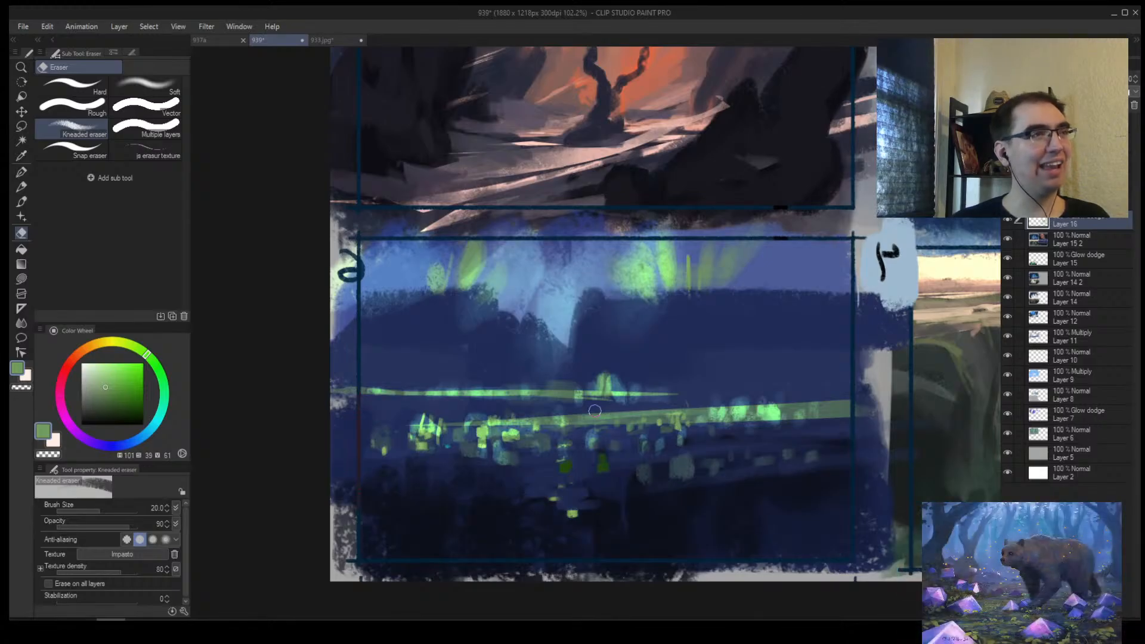
Step: Examine the glowing plants and sky of the blue night thumbnail at different zoom levels
key(slash)
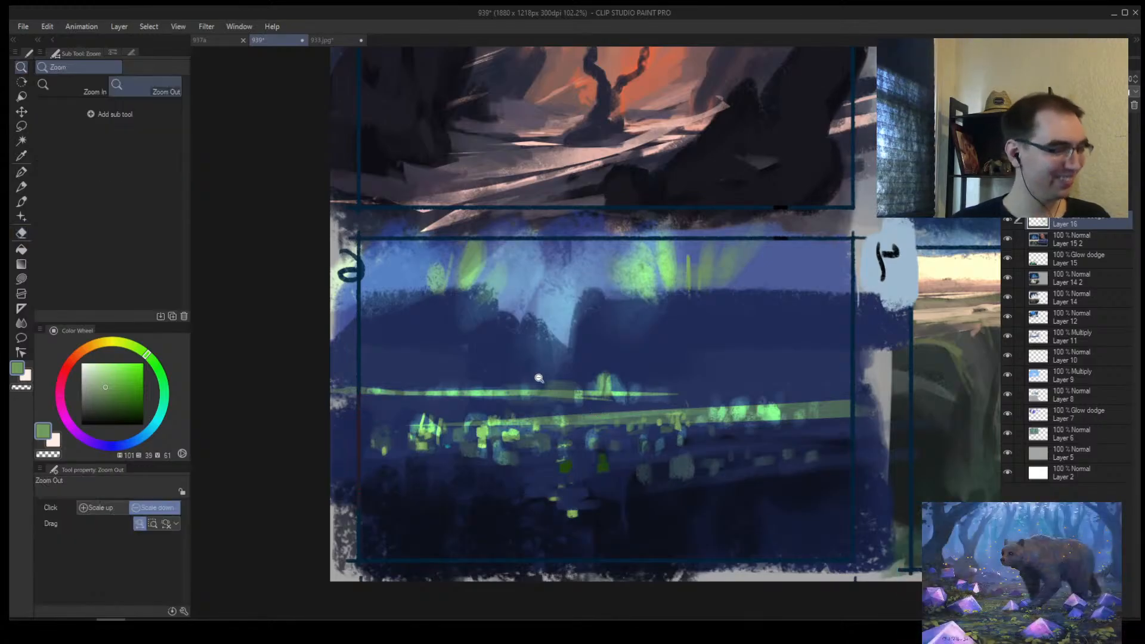
click(536, 382)
click(536, 383)
click(568, 411)
alt+click(583, 408)
scroll(614, 392, up, 4)
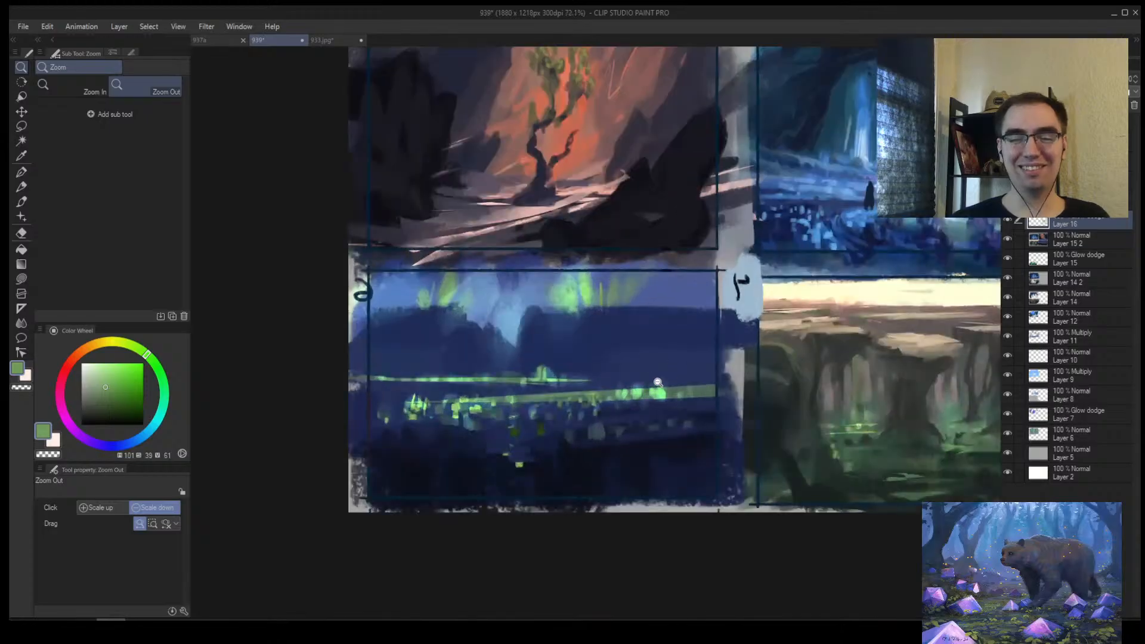
key(b)
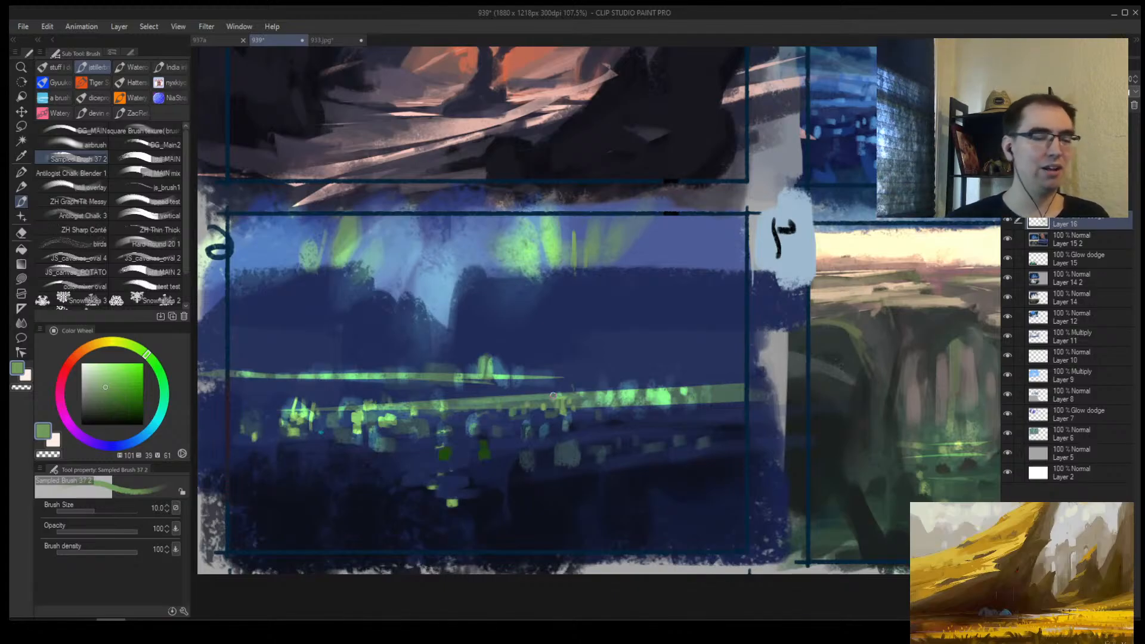
key(alt+space)
drag(275, 291, 287, 255)
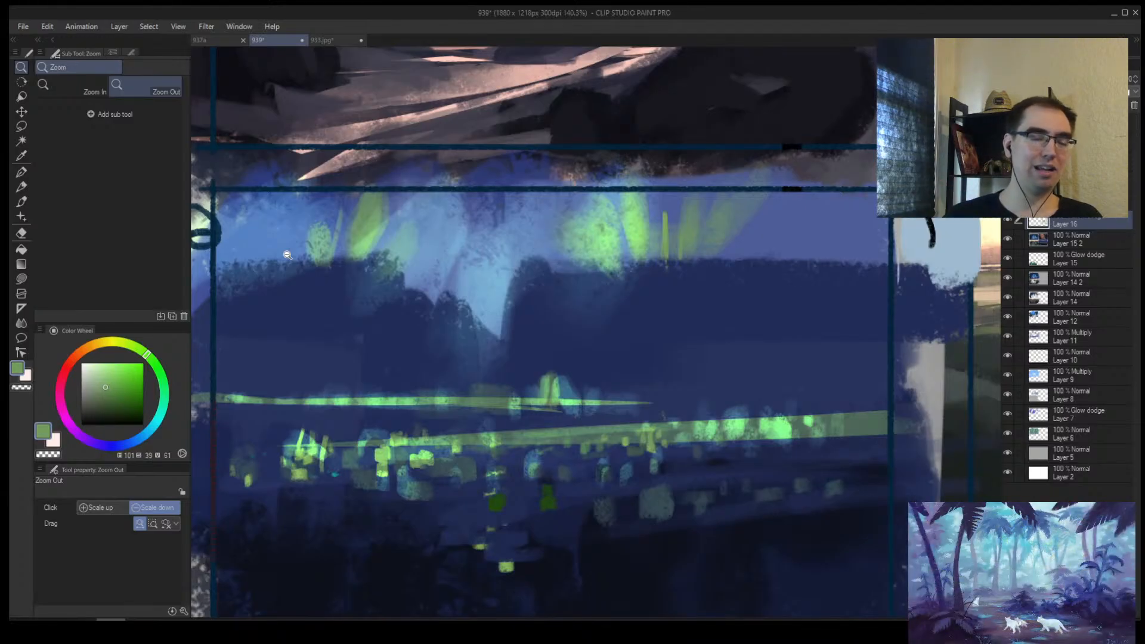
Step: Add a new layer above the Glow dodge layer, flip the canvas view, and sample the green of the thin band's small plant
click(505, 322)
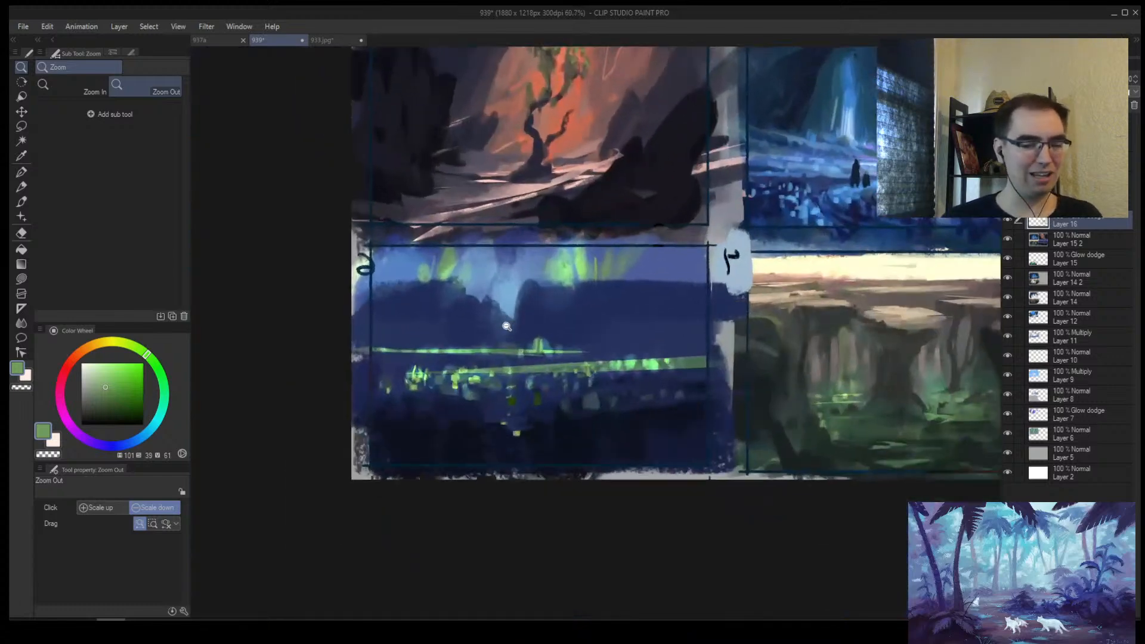
drag(506, 327, 519, 304)
key(ctrl+shift+n)
drag(654, 312, 670, 314)
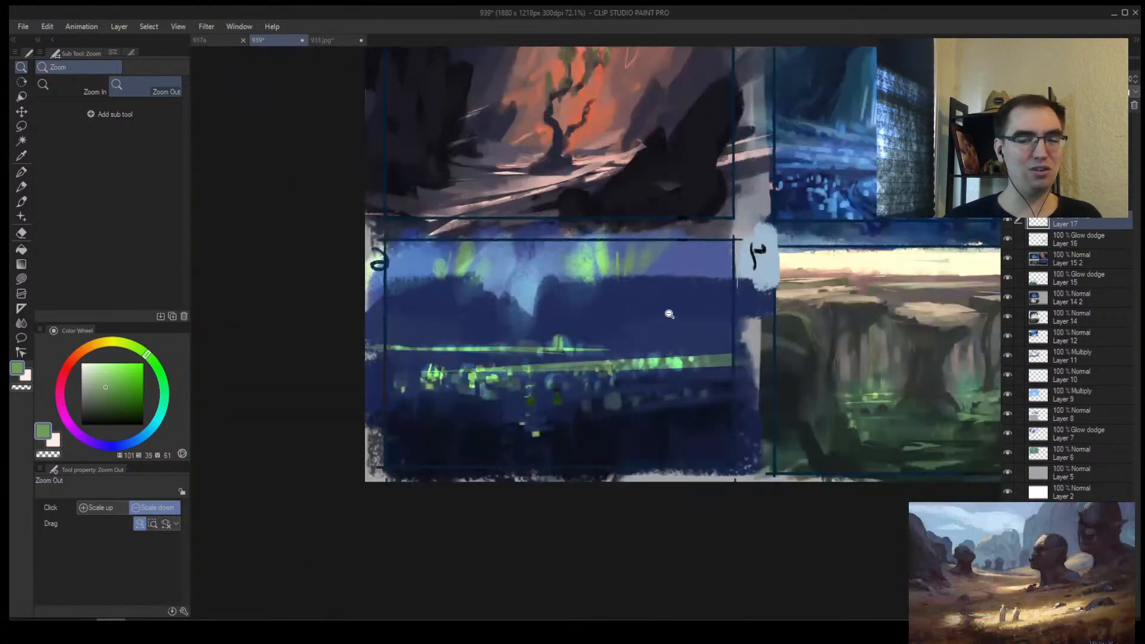
key(h)
scroll(671, 315, up, 5)
key(b)
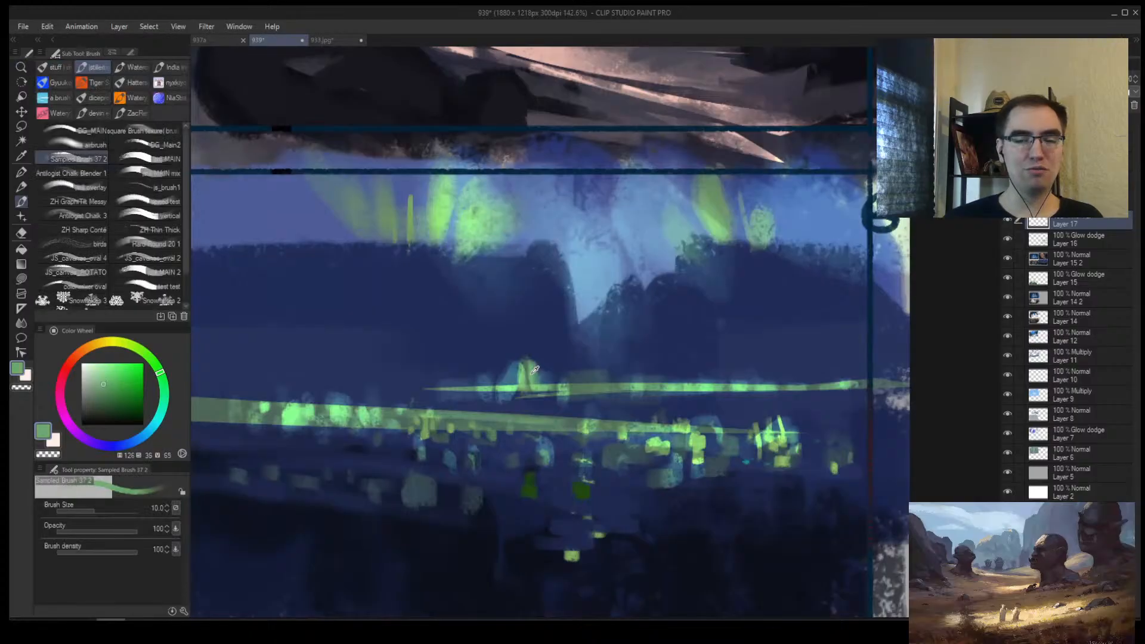
alt+click(535, 370)
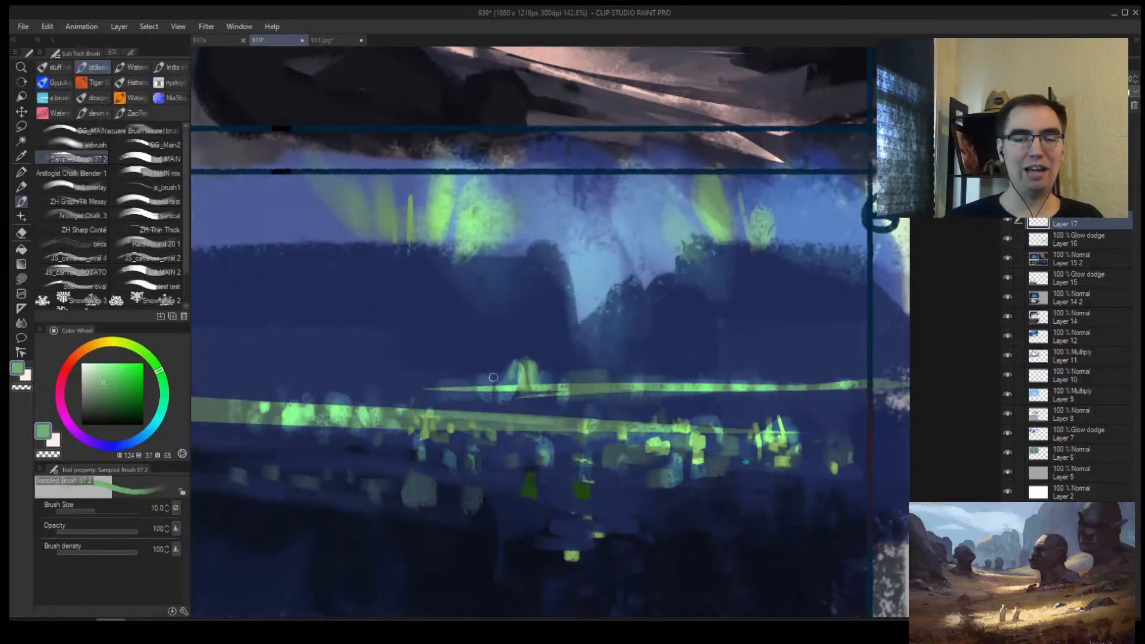
Step: Dab small sampled-green plants along the left end of the thin green band in the blue night thumbnail
alt+click(493, 377)
key(ctrl+alt+space)
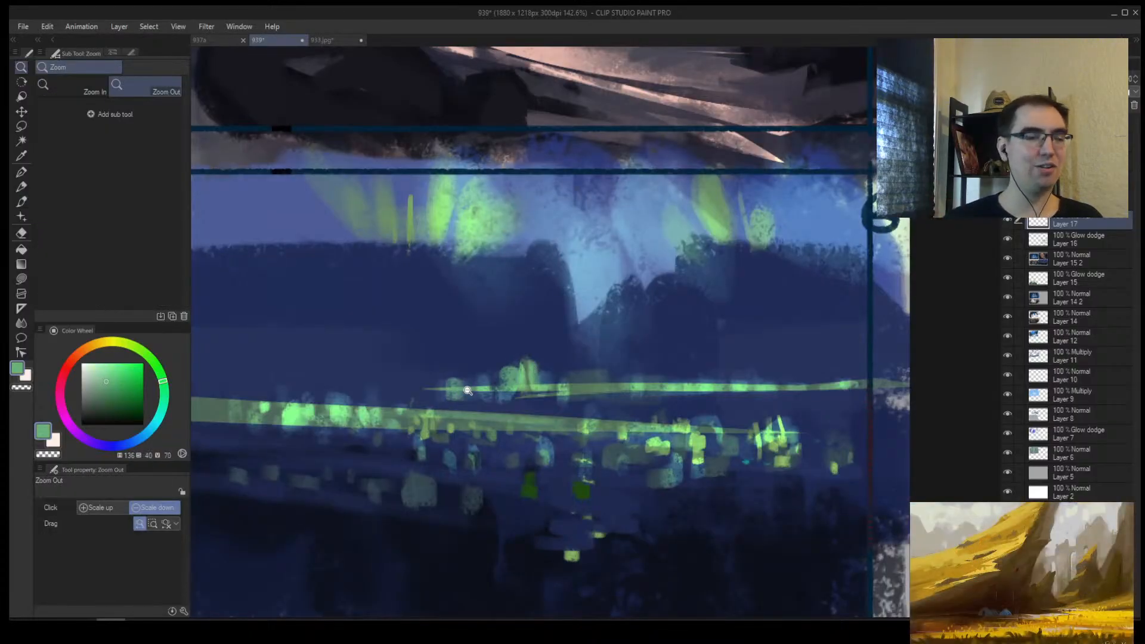
mouse_move(639, 424)
mouse_down()
mouse_move(513, 434)
mouse_move(588, 431)
mouse_up()
Step: Sample the background's dark blue and paint it around the left end of the thin green band at brush size 80
alt+click(499, 381)
key(bracketright)
key(bracketright)
key(bracketright)
key(bracketright)
key(bracketright)
drag(450, 393, 597, 391)
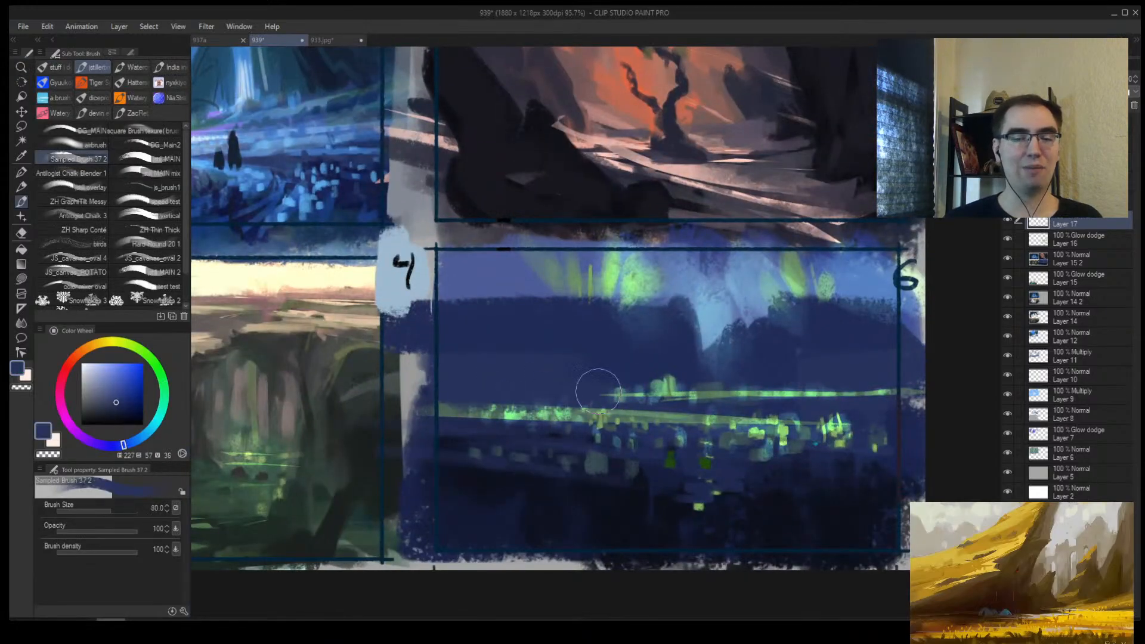
Step: Sample the muted blue-green at the lower band's left end and dab faint plants there at brush size 40
alt+click(479, 405)
key(bracketleft)
key(bracketleft)
key(bracketleft)
key(bracketleft)
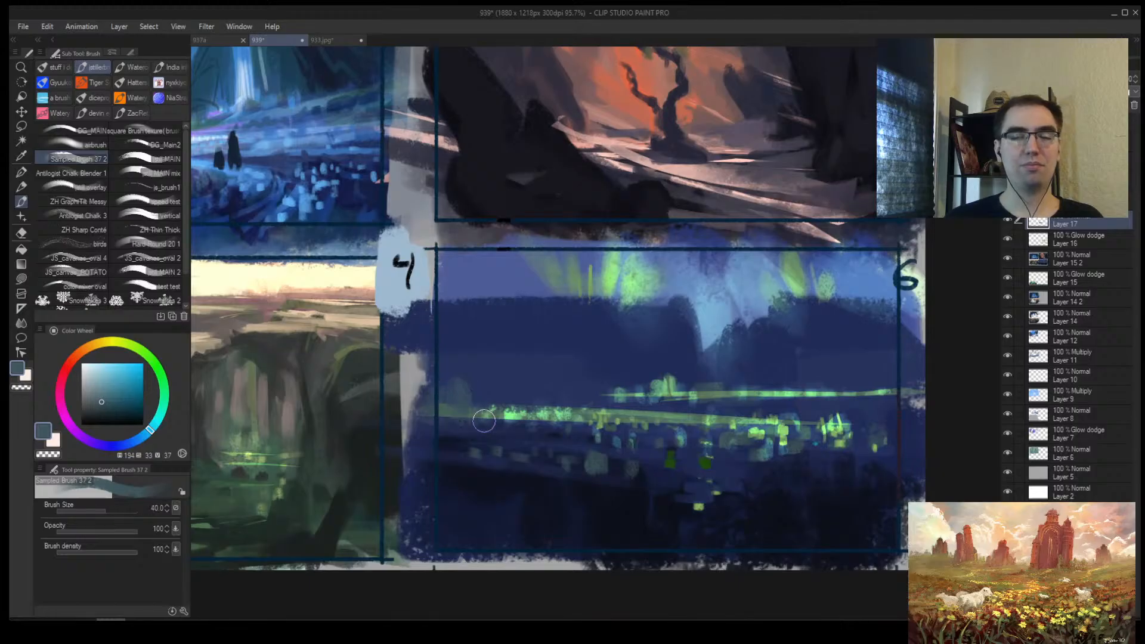
Step: Sample the blue between sky and hills and paint over the green streaks across the thumbnail's sky, enlarging the brush to 120
alt+click(611, 337)
key(bracketright)
key(bracketright)
key(bracketright)
key(bracketright)
key(bracketright)
key(bracketright)
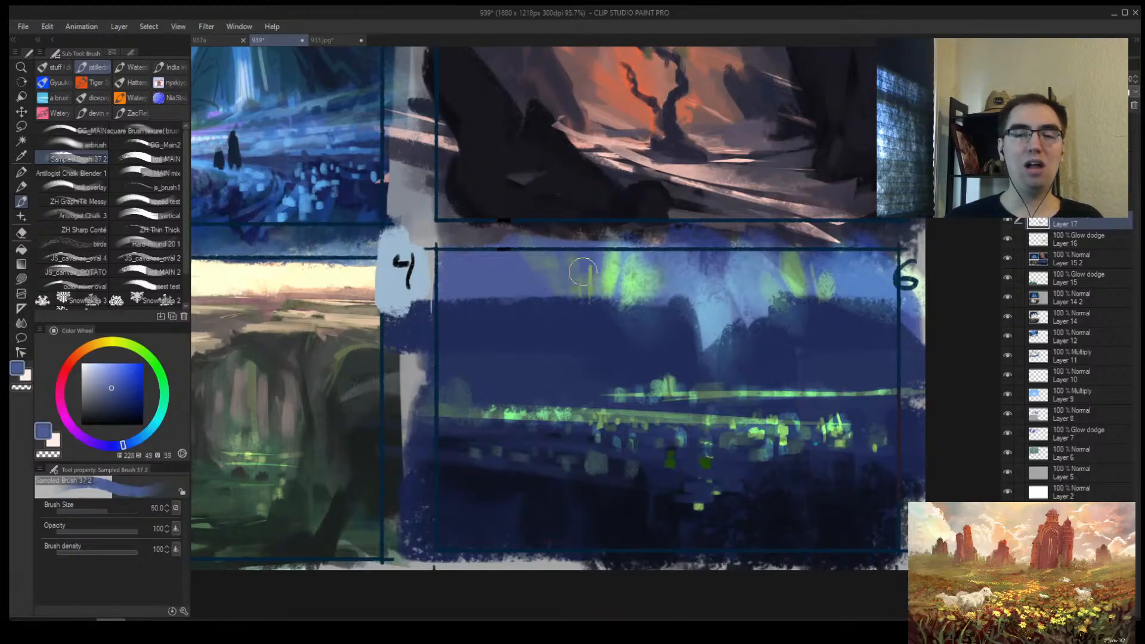
mouse_move(550, 263)
mouse_down()
mouse_move(691, 258)
mouse_move(654, 272)
mouse_move(893, 267)
mouse_move(829, 263)
mouse_move(919, 285)
mouse_up()
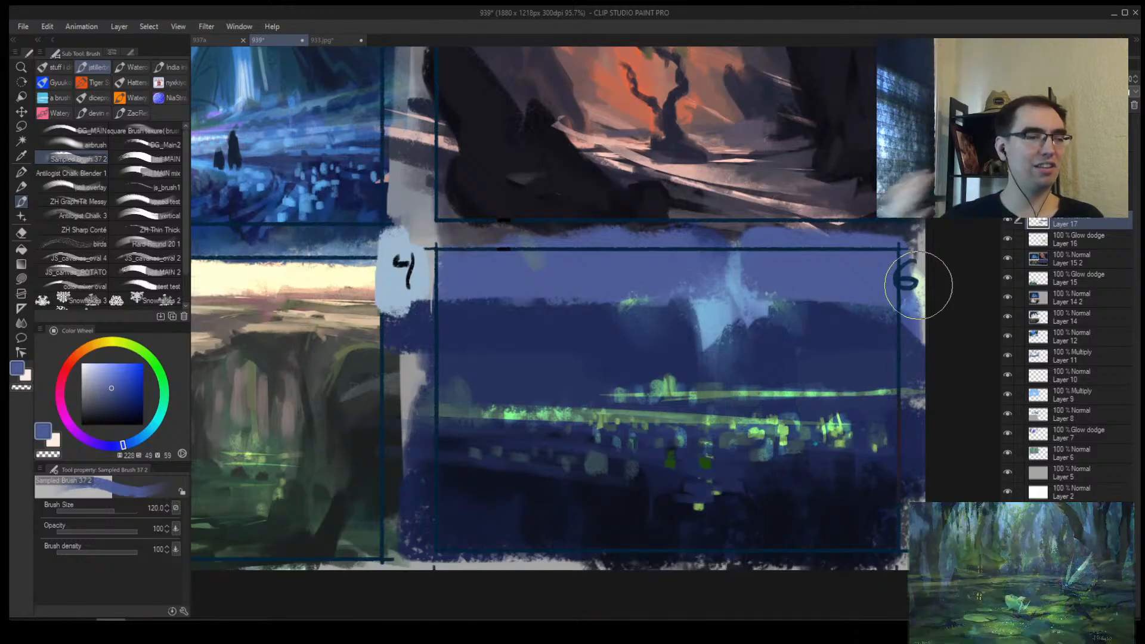
Step: Flip the canvas view and paint muted green plants extending from the end of the thin band with a smaller brush
key(alt+space)
mouse_move(582, 341)
mouse_down()
mouse_move(559, 351)
mouse_move(565, 340)
mouse_up()
key(h)
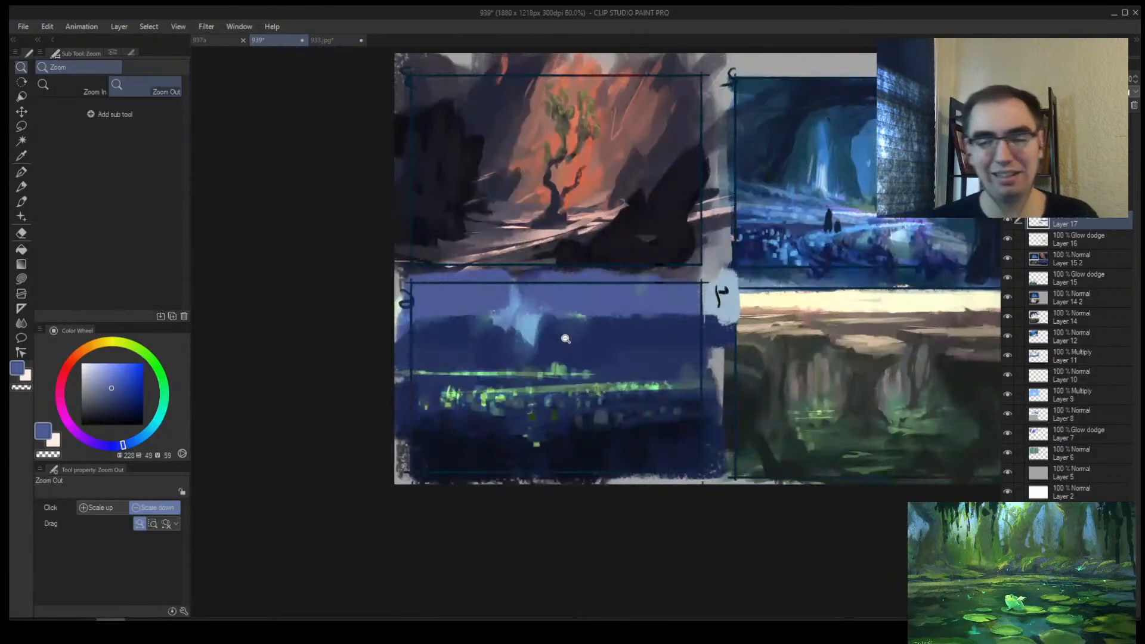
drag(710, 343, 581, 365)
drag(551, 369, 520, 384)
scroll(495, 355, up, 3)
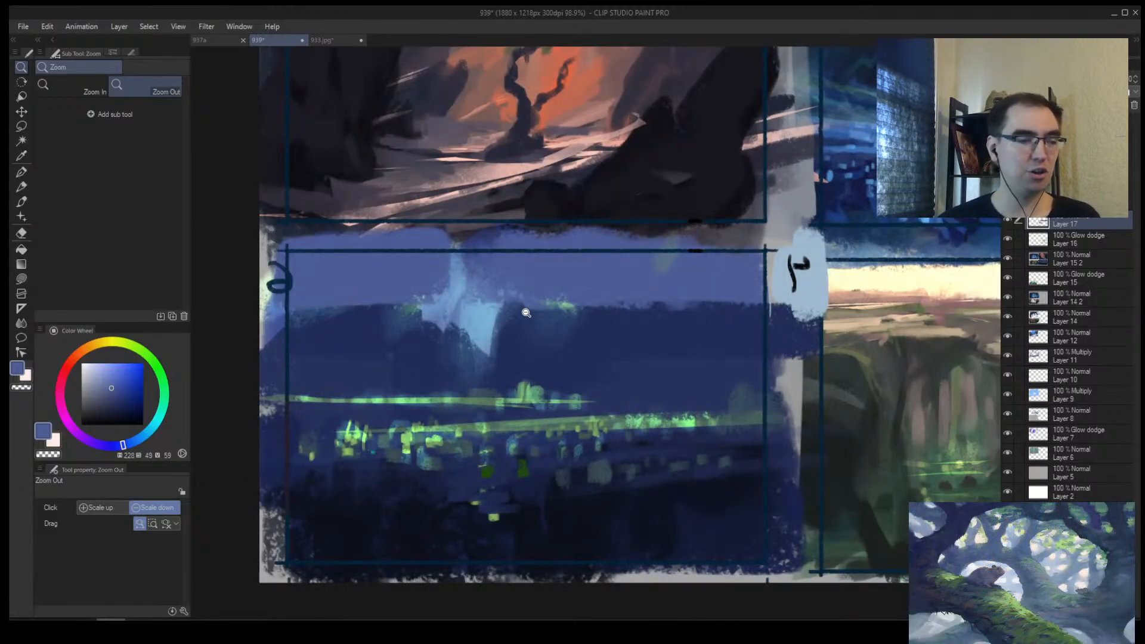
key(b)
alt+click(553, 391)
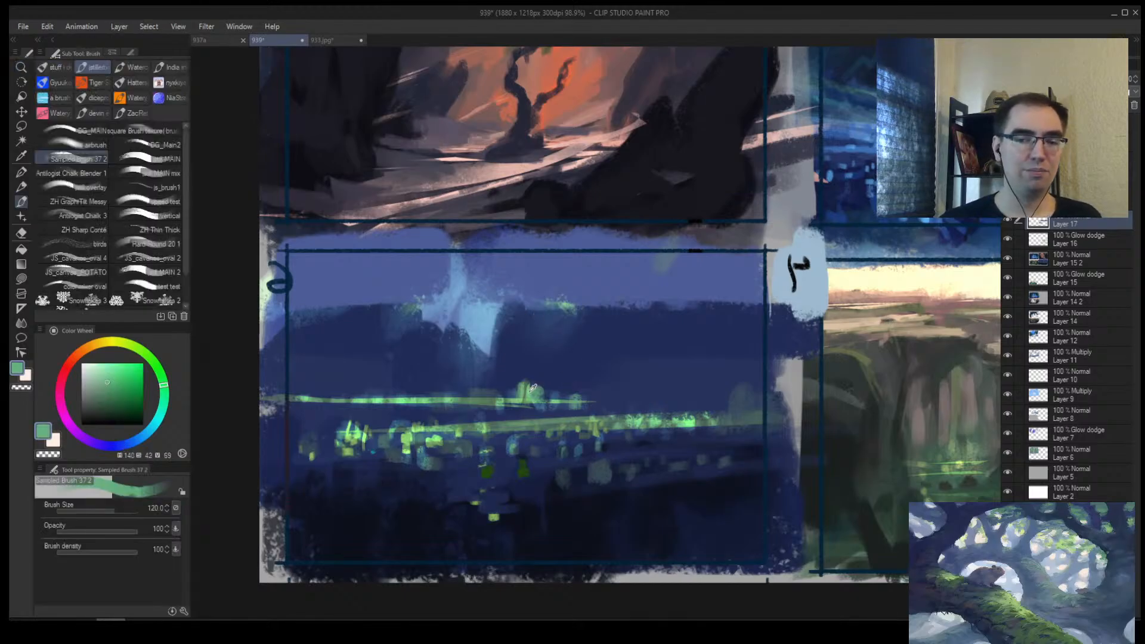
key(bracketleft)
key(bracketleft)
key(bracketleft)
key(bracketleft)
key(bracketleft)
key(bracketleft)
key(bracketleft)
key(bracketleft)
alt+click(576, 399)
mouse_move(594, 394)
mouse_down()
mouse_move(672, 400)
mouse_move(649, 399)
mouse_move(741, 383)
mouse_move(762, 398)
mouse_up()
Step: Dab tiny muted green plants farther along the thin band's line with a brush reduced to 12, then flip the view back
key(bracketleft)
key(bracketleft)
key(bracketleft)
click(666, 400)
key(bracketleft)
click(695, 397)
click(723, 392)
click(740, 386)
key(slash)
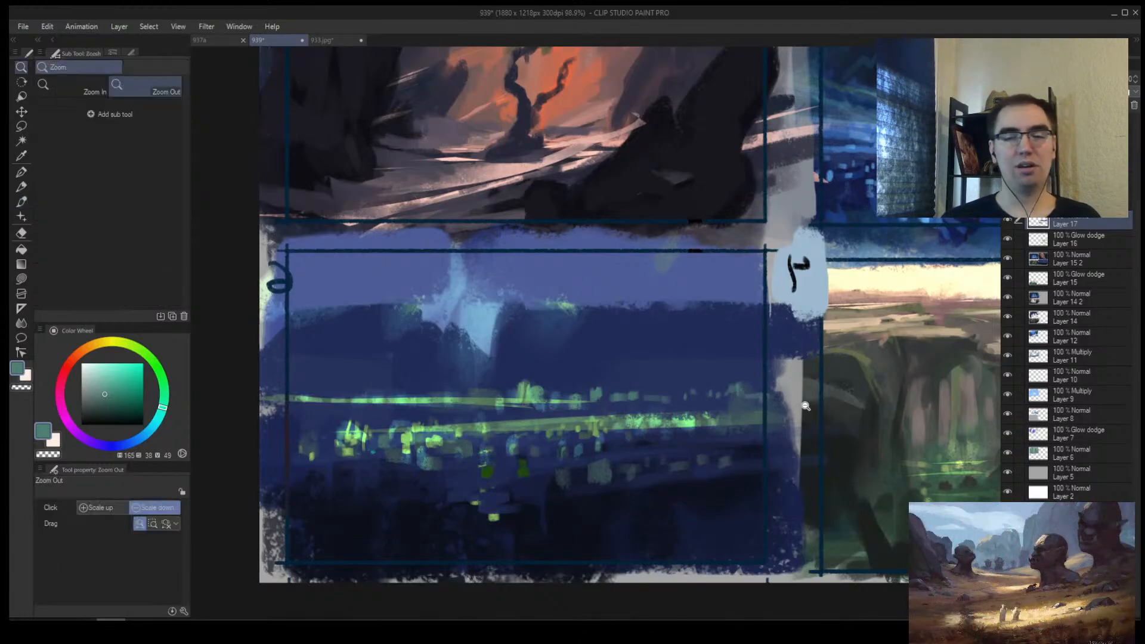
key(h)
click(626, 411)
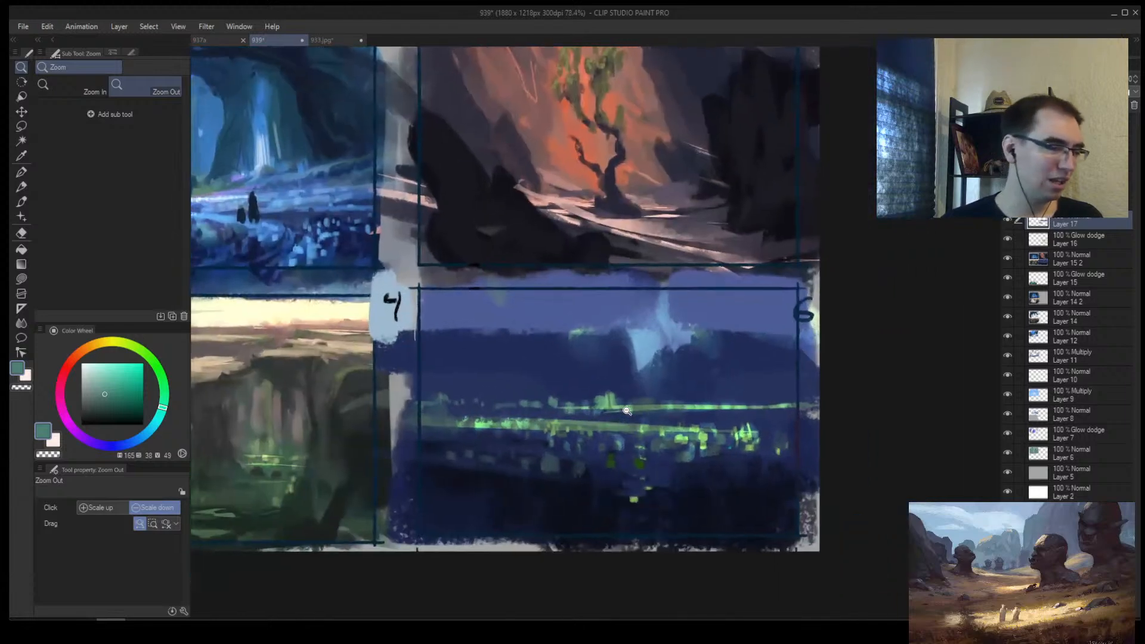
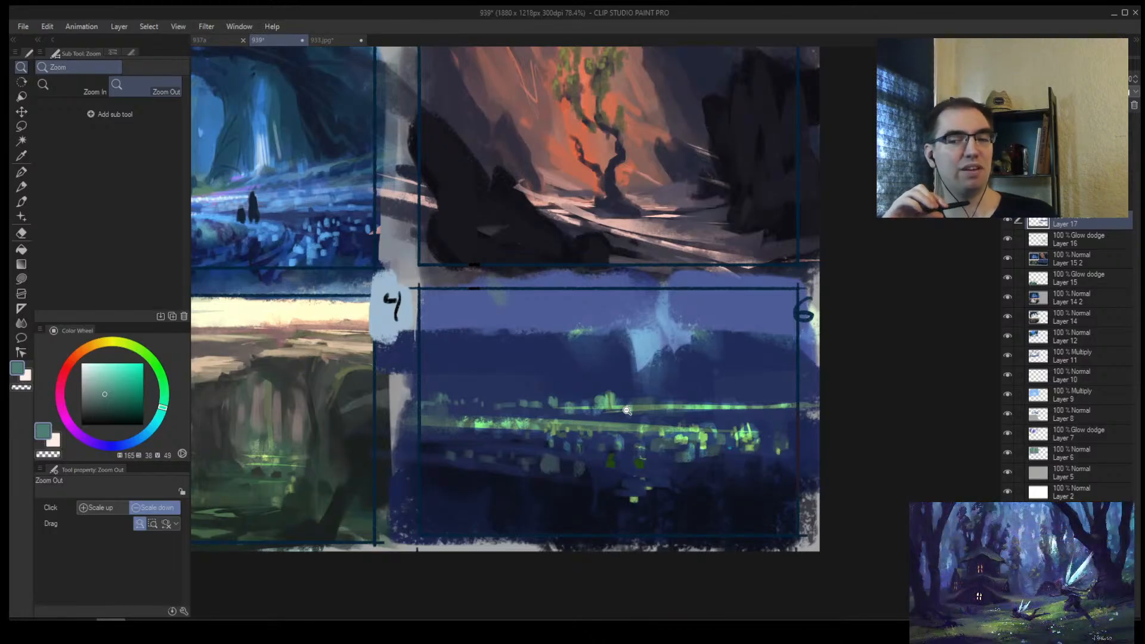
Step: Sample a neutral grey and paint over the upper half of the blue night thumbnail at brush size 170
click(442, 218)
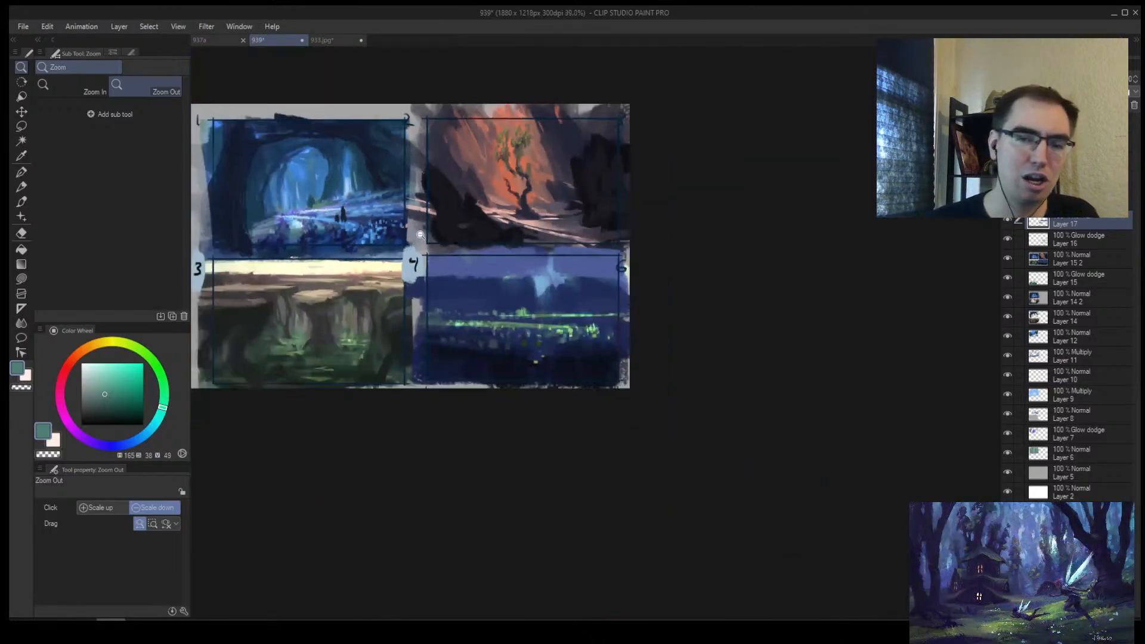
drag(444, 248, 467, 239)
drag(627, 301, 529, 232)
key(b)
alt+click(419, 231)
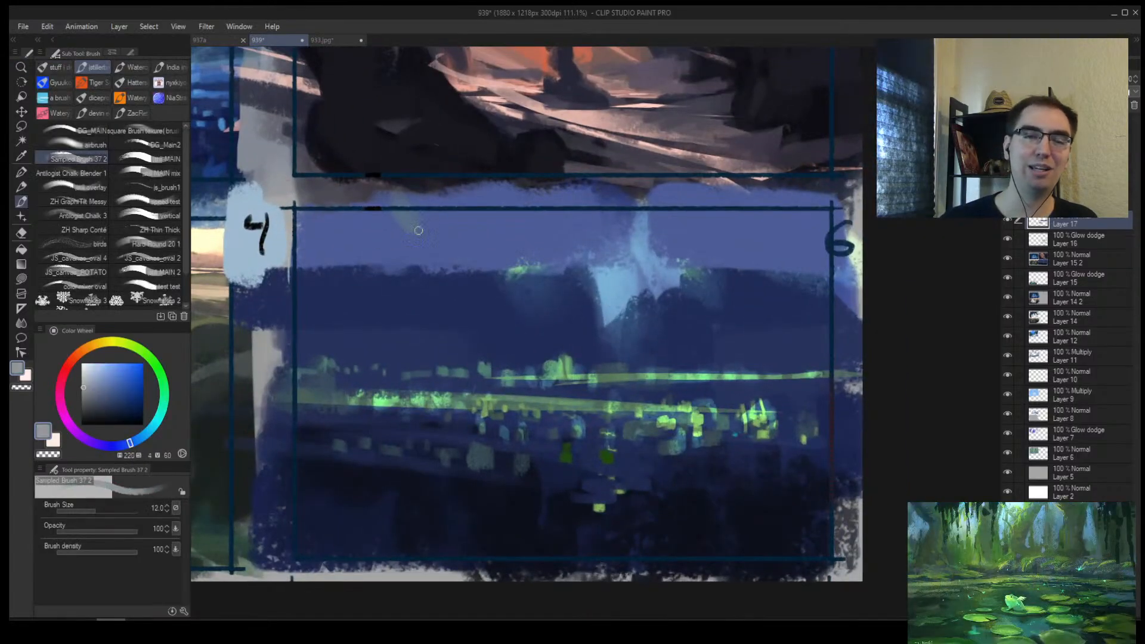
mouse_move(392, 263)
mouse_down()
mouse_move(430, 218)
mouse_move(394, 316)
mouse_move(440, 243)
mouse_up()
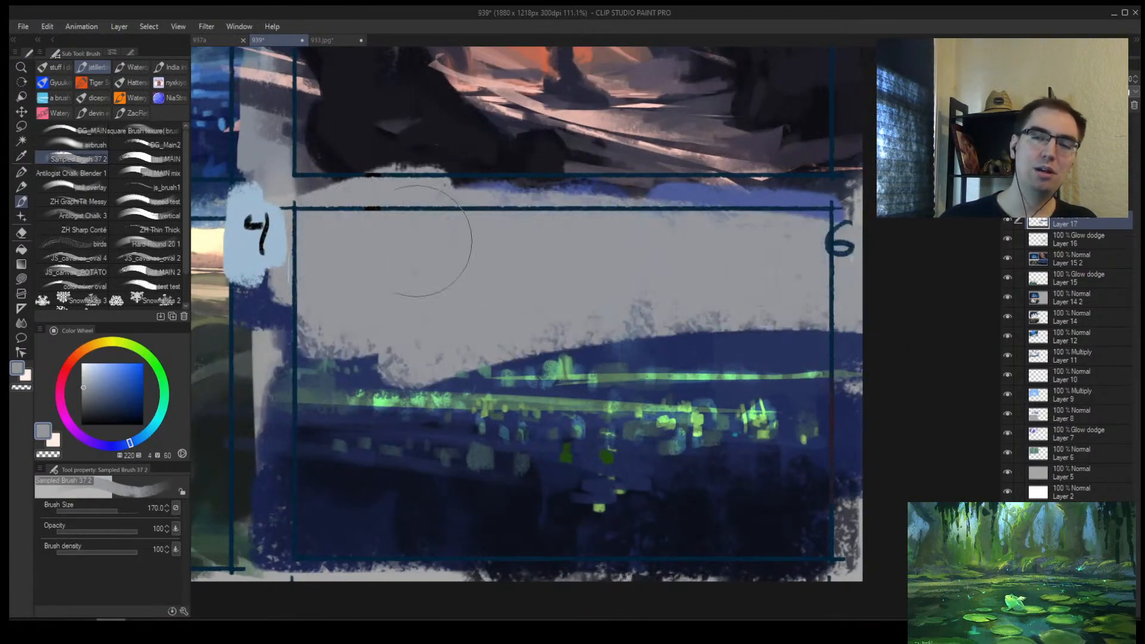
key(bracketright)
key(bracketright)
Step: Flip the canvas view, sample the orange of the rock wall, and add small orange strokes in the lone-tree thumbnail
key(alt+space)
drag(608, 289, 593, 324)
mouse_move(579, 260)
mouse_down()
mouse_move(608, 242)
mouse_move(560, 268)
mouse_move(596, 233)
mouse_move(686, 264)
mouse_move(604, 309)
mouse_move(666, 233)
mouse_move(653, 332)
mouse_move(557, 306)
mouse_move(549, 267)
mouse_up()
alt+click(495, 293)
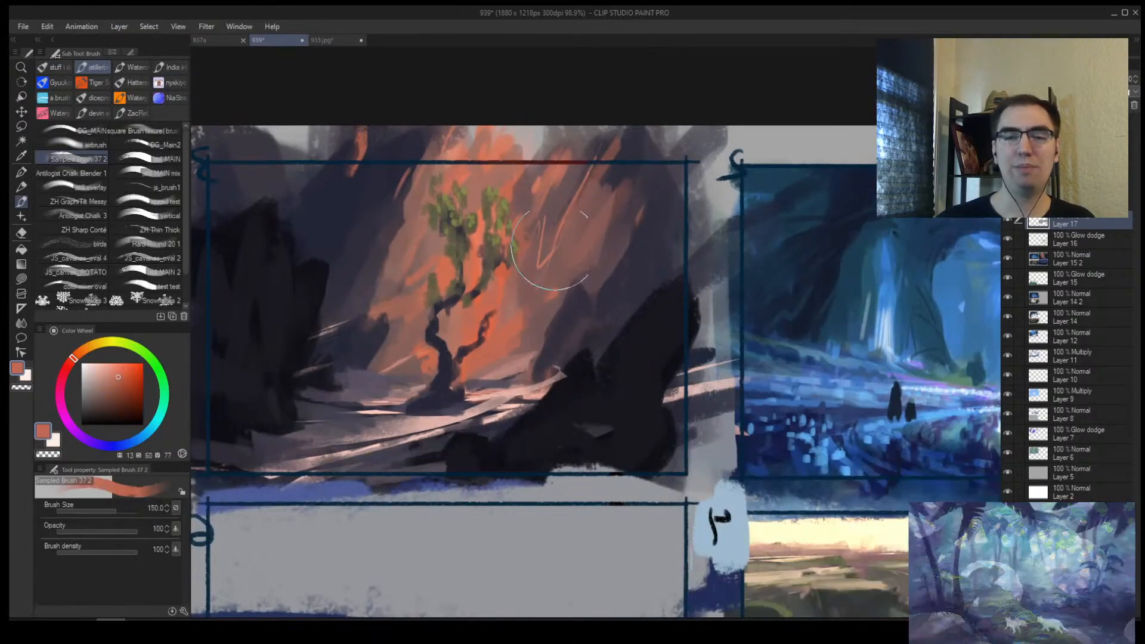
key(bracketleft)
key(bracketleft)
key(bracketleft)
key(bracketleft)
key(bracketleft)
key(bracketleft)
key(bracketleft)
key(bracketleft)
key(bracketleft)
key(bracketleft)
key(bracketleft)
key(bracketleft)
drag(544, 319, 367, 363)
Step: Sample the neutral grey and cover the rest of thumbnail 6 and its surrounding margins at brush size 200
key(bracketright)
key(bracketright)
alt+click(366, 363)
key(bracketright)
key(bracketright)
key(bracketright)
key(bracketright)
key(bracketright)
key(bracketright)
key(bracketright)
key(bracketright)
key(bracketright)
key(bracketright)
key(bracketright)
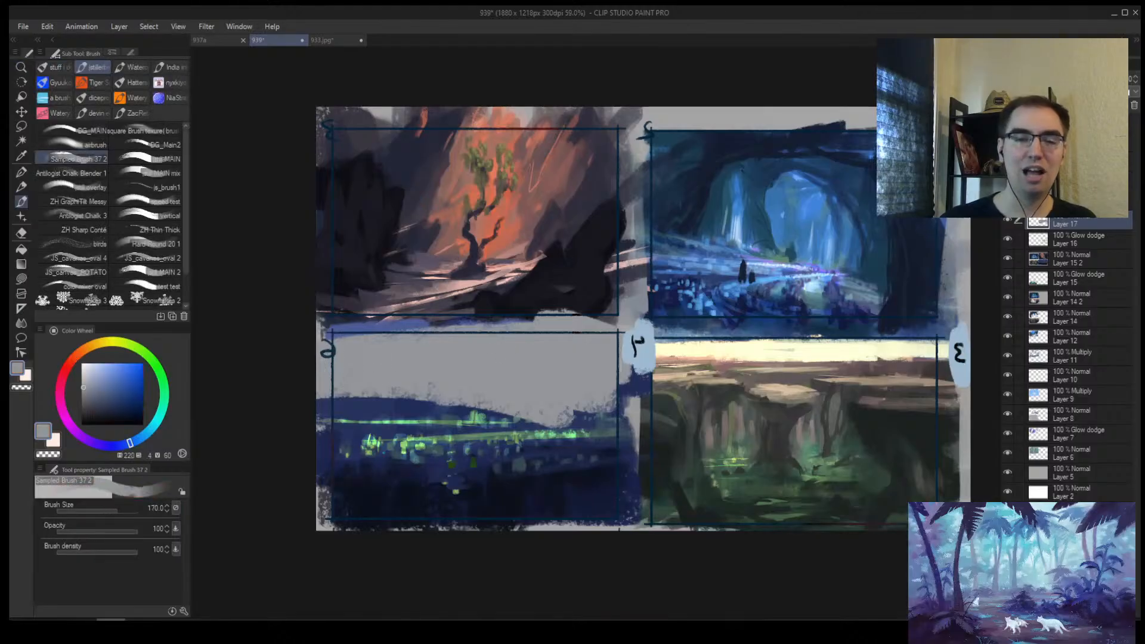
mouse_move(346, 406)
mouse_down()
mouse_move(358, 478)
mouse_move(418, 477)
mouse_move(501, 412)
mouse_move(557, 511)
mouse_move(626, 459)
mouse_move(583, 473)
mouse_up()
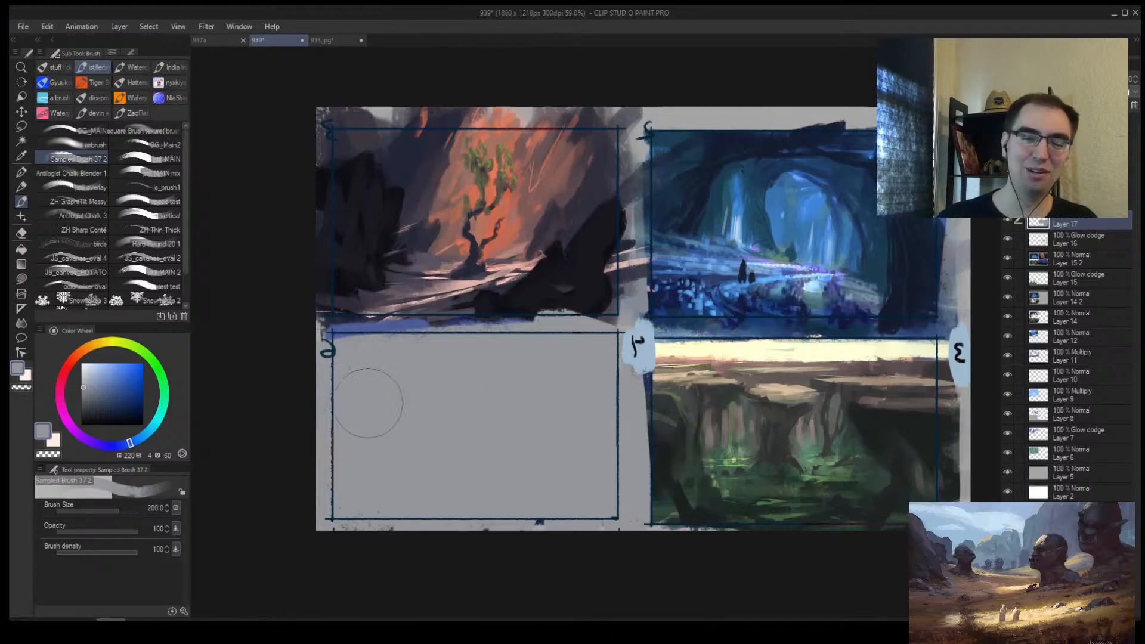
key(ctrl+space)
drag(411, 338, 417, 315)
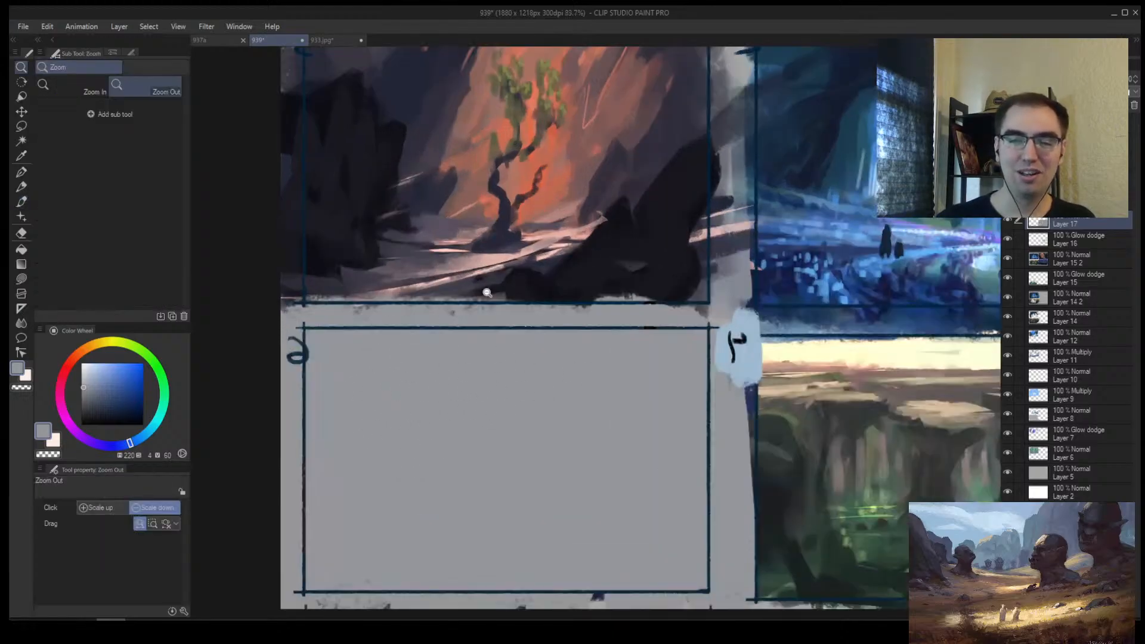
Step: Try a sampled near-black blue stroke at brush size 60
alt+click(645, 274)
key(alt+space)
drag(704, 289, 677, 322)
drag(760, 290, 615, 310)
drag(615, 310, 630, 284)
alt+click(631, 284)
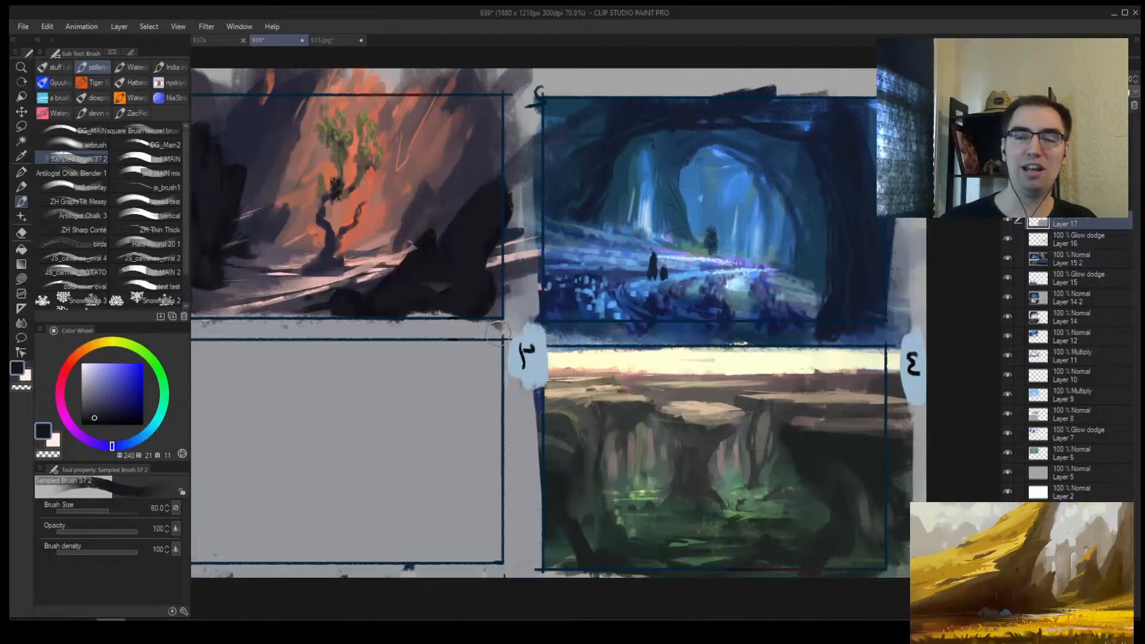
drag(757, 406, 731, 409)
key(ctrl+z)
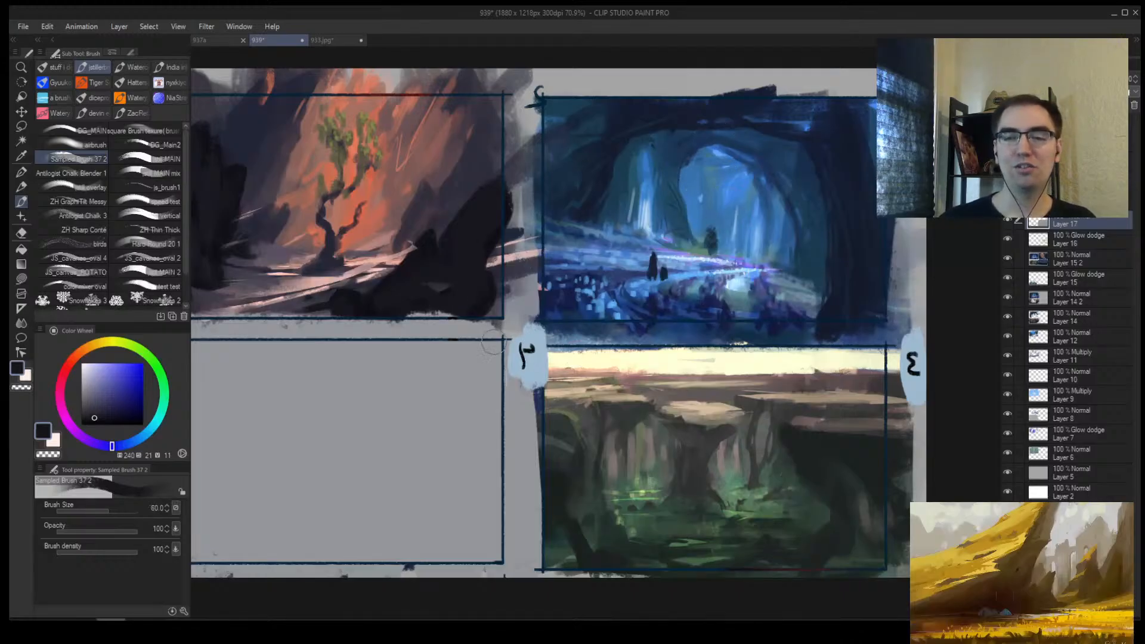
Step: Set the painting colour to a saturated purple for the emptied thumbnail 6
key(space)
drag(494, 347, 674, 331)
key(alt+space)
drag(507, 395, 534, 382)
click(62, 406)
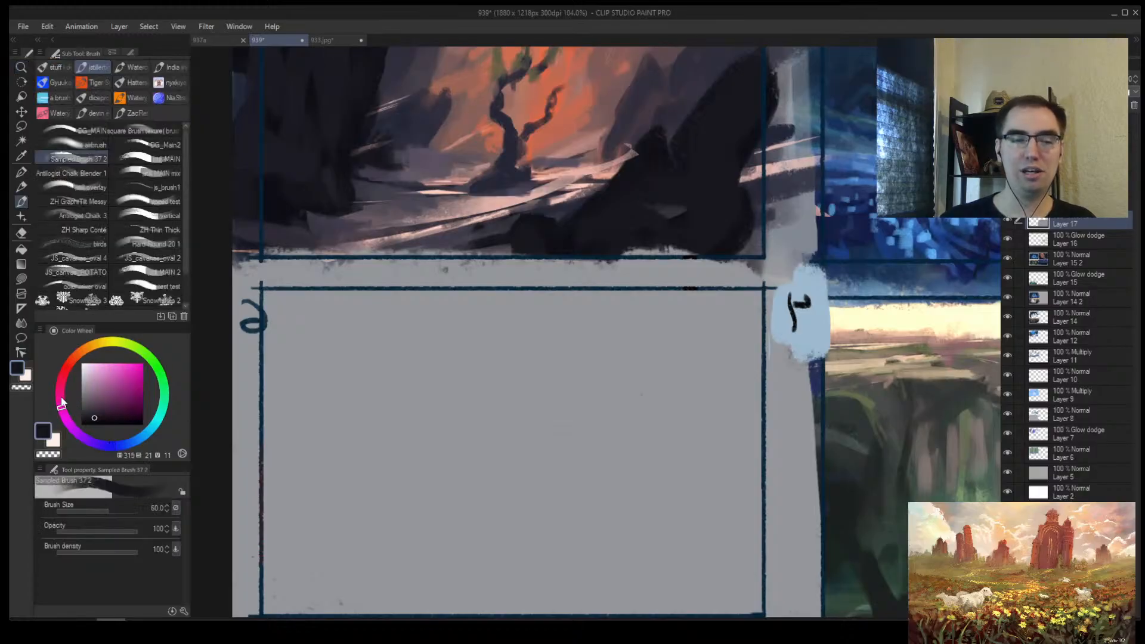
click(88, 440)
key(alt+space)
click(316, 344)
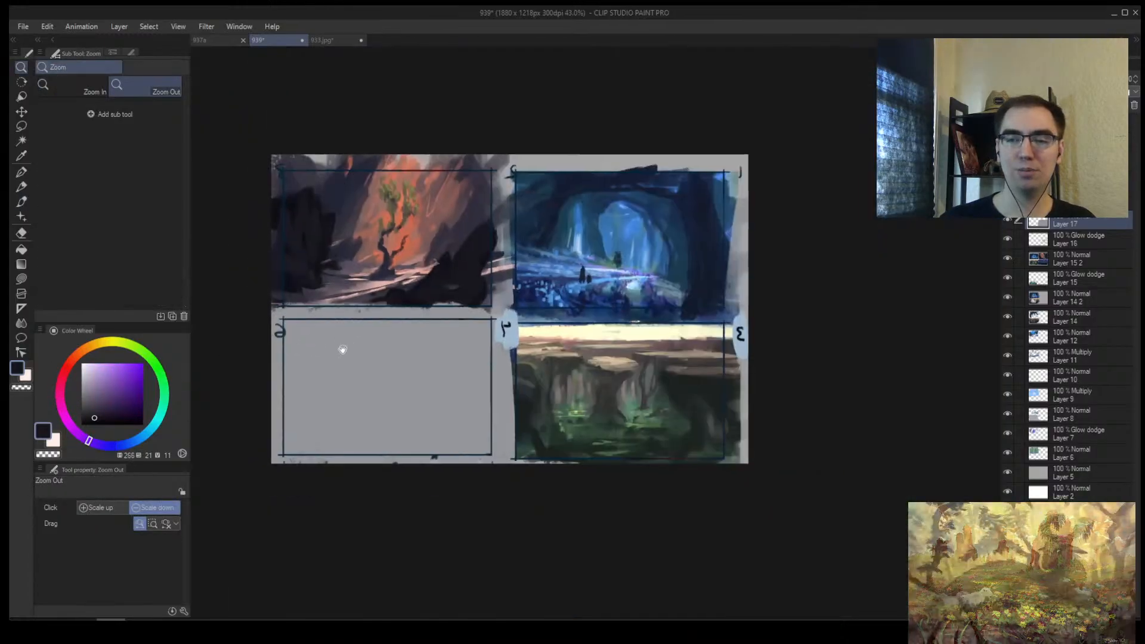
scroll(327, 357, up, 1)
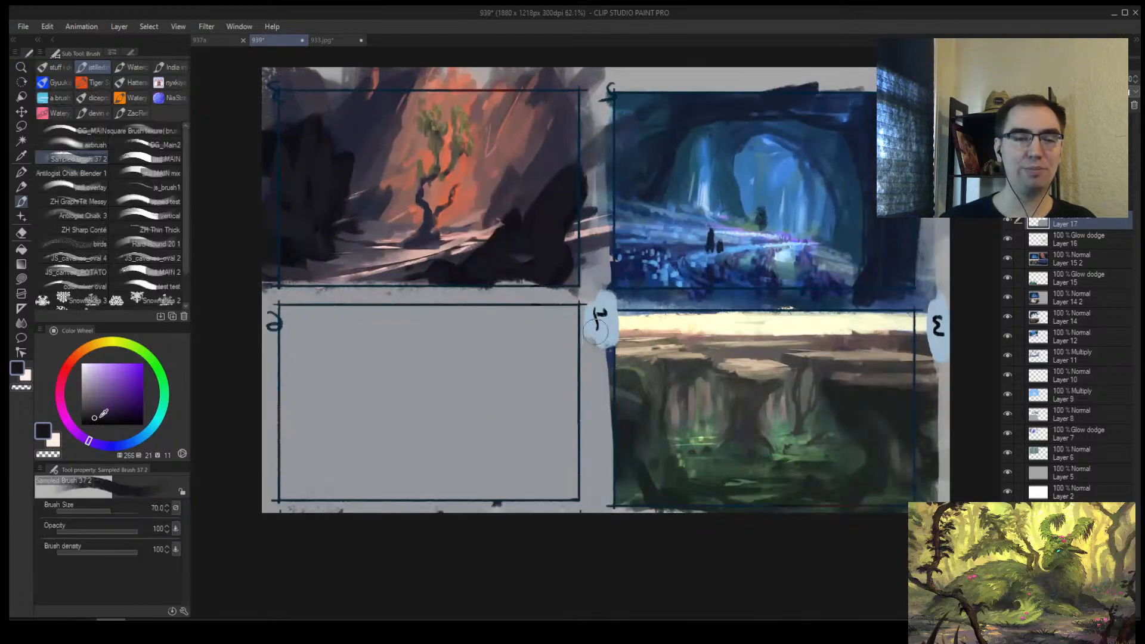
click(127, 381)
drag(79, 438, 71, 426)
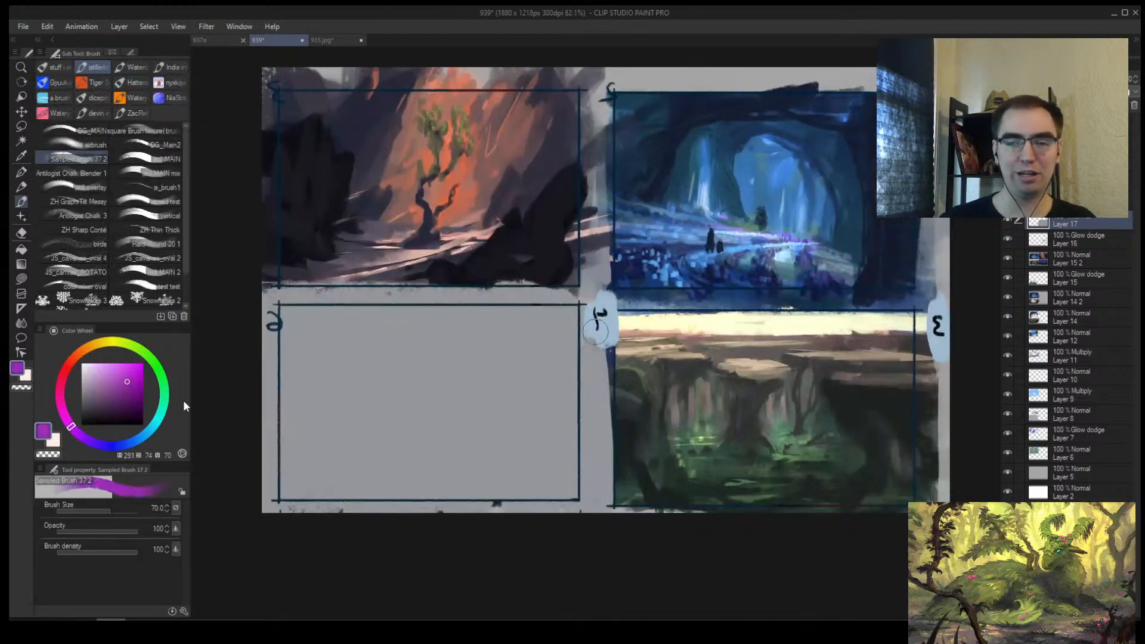
Step: Block in the side of thumbnail 6 next to its number with purple, lightening the colour and enlarging the brush to 200
key(bracketright)
mouse_move(322, 413)
mouse_down()
mouse_move(312, 448)
mouse_move(327, 340)
mouse_up()
key(bracketright)
key(bracketright)
key(bracketright)
key(bracketright)
click(122, 370)
key(bracketright)
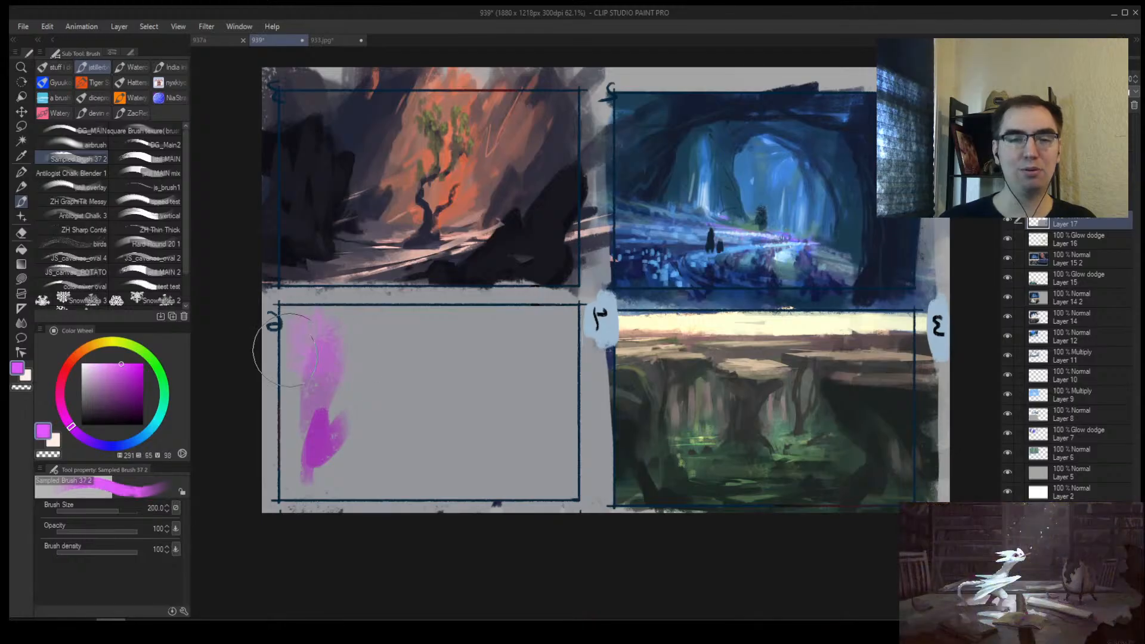
drag(289, 353, 393, 356)
Step: Fill the rest of thumbnail 6 with sampled light and mid purples, keeping the lower part darker
alt+click(321, 417)
mouse_move(321, 398)
mouse_down()
mouse_move(441, 363)
mouse_move(409, 465)
mouse_move(417, 471)
mouse_up()
alt+click(451, 332)
alt+click(386, 335)
mouse_move(337, 362)
mouse_down()
mouse_move(588, 329)
mouse_move(521, 365)
mouse_move(526, 431)
mouse_up()
alt+click(465, 436)
mouse_move(477, 475)
mouse_down()
mouse_move(576, 406)
mouse_move(572, 388)
mouse_up()
mouse_move(420, 388)
mouse_down()
mouse_move(350, 414)
mouse_move(353, 397)
mouse_move(305, 408)
mouse_move(348, 399)
mouse_move(300, 386)
mouse_move(370, 412)
mouse_up()
alt+click(302, 378)
alt+click(435, 429)
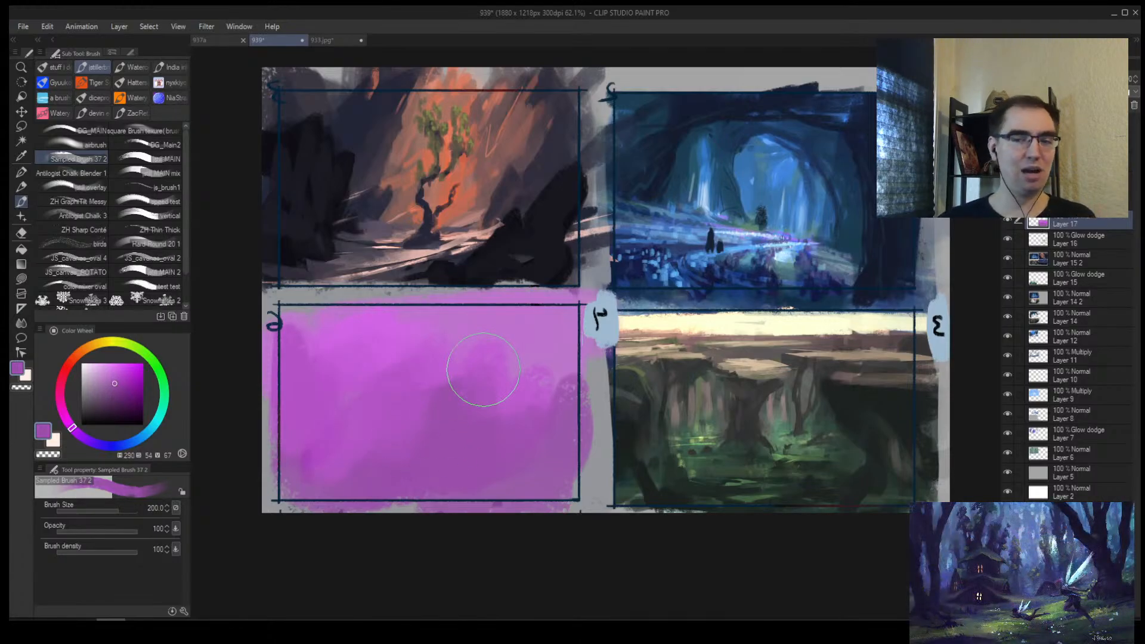
Step: Try further purple strokes over the filled thumbnail at brush size 170
key(bracketleft)
mouse_move(524, 225)
mouse_down()
mouse_move(476, 166)
mouse_move(510, 158)
mouse_up()
drag(686, 197, 748, 236)
mouse_move(751, 471)
mouse_down()
mouse_move(732, 423)
mouse_move(554, 468)
mouse_up()
key(ctrl+z)
key(ctrl+z)
key(ctrl+z)
key(ctrl+z)
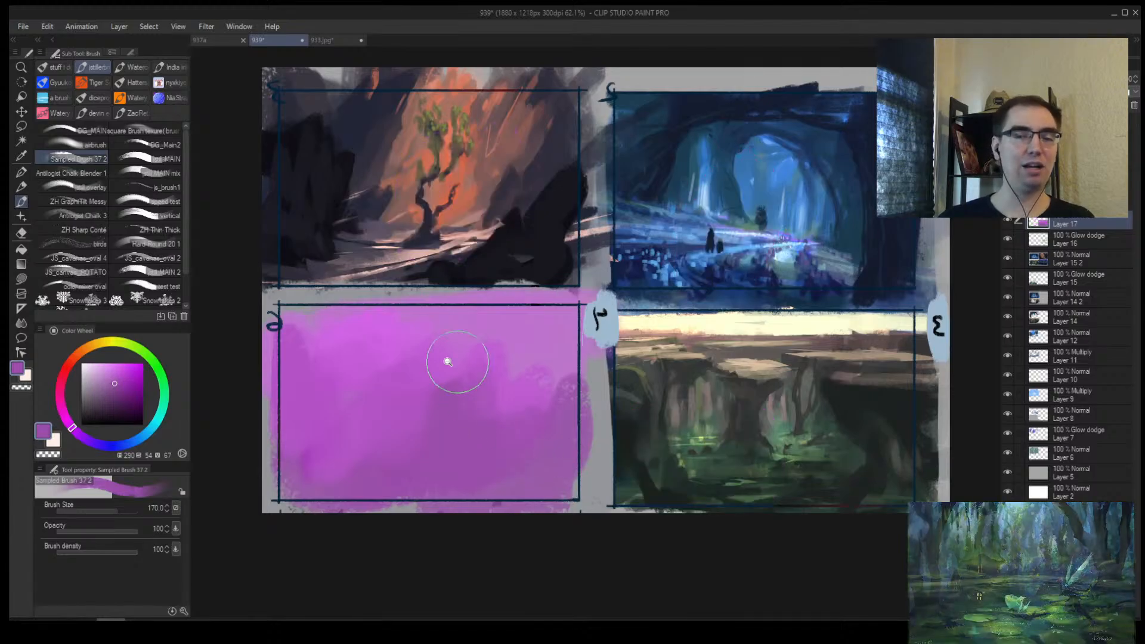
Step: Sample a pale purple and paint a lighter sky across the upper part of thumbnail 6
scroll(448, 361, up, 2)
scroll(455, 320, down, 3)
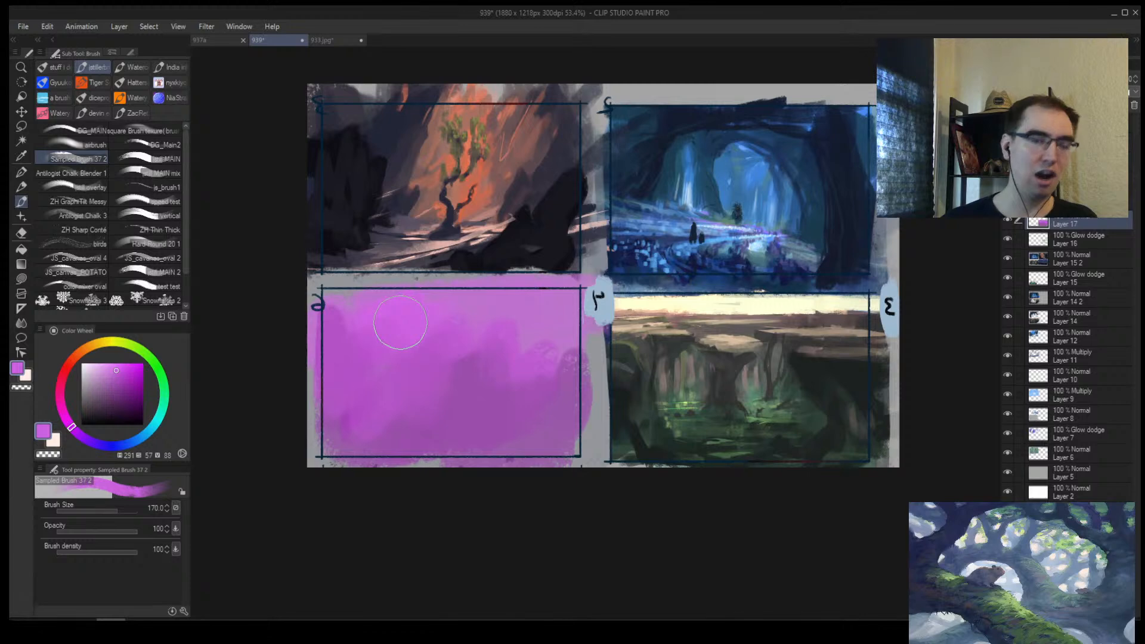
scroll(467, 364, up, 3)
alt+click(280, 298)
mouse_move(263, 346)
mouse_down()
mouse_move(289, 273)
mouse_move(453, 279)
mouse_move(612, 257)
mouse_move(376, 312)
mouse_move(328, 287)
mouse_move(295, 352)
mouse_up()
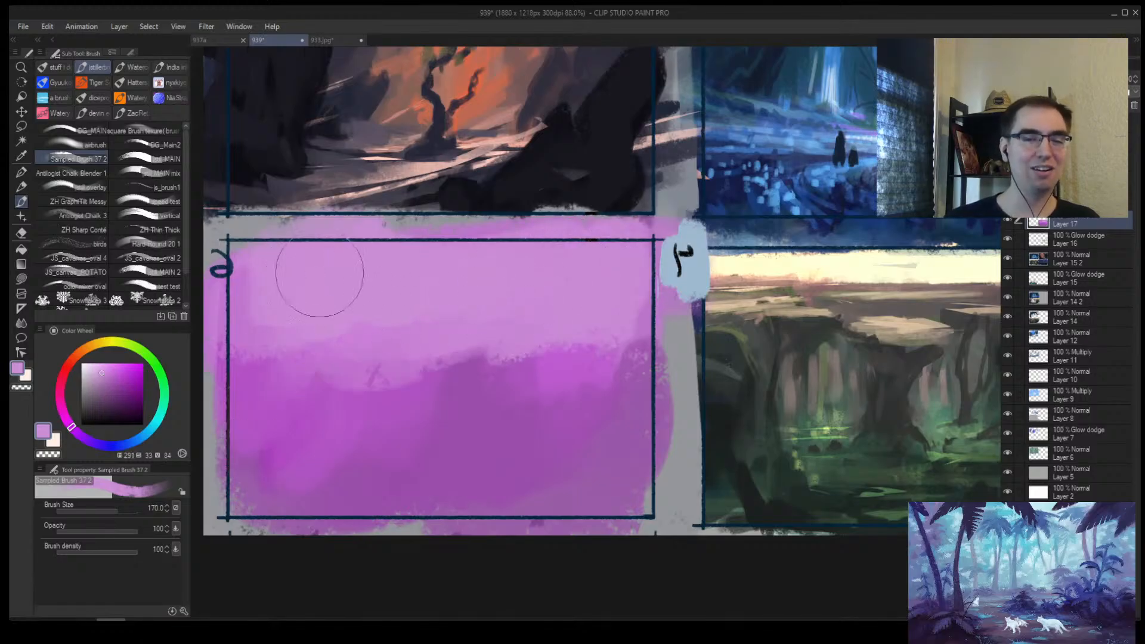
mouse_move(319, 274)
mouse_down()
mouse_move(307, 302)
mouse_move(449, 370)
mouse_move(632, 335)
mouse_move(350, 404)
mouse_up()
Step: Layer sampled mid and deeper purples below the sky to build soft horizontal bands across the middle and lower area
alt+click(646, 370)
alt+click(607, 340)
mouse_move(606, 340)
mouse_down()
mouse_move(263, 328)
mouse_move(395, 389)
mouse_up()
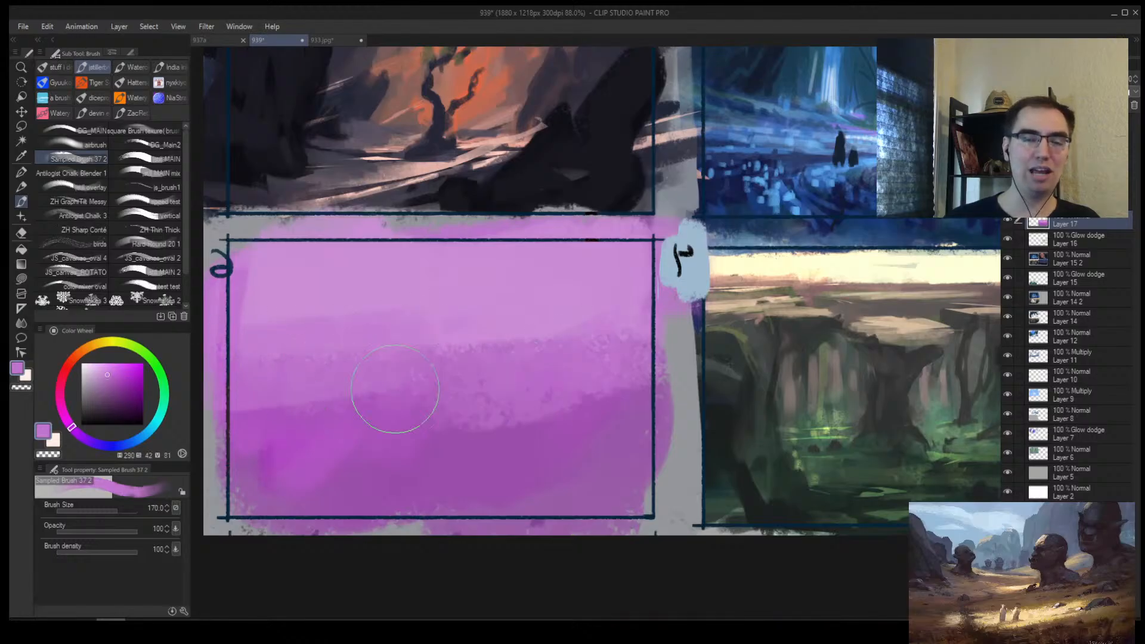
alt+click(500, 378)
drag(512, 386, 435, 394)
alt+click(285, 398)
mouse_move(285, 398)
mouse_down()
mouse_move(440, 440)
mouse_move(623, 423)
mouse_move(586, 439)
mouse_up()
mouse_move(573, 354)
mouse_down()
mouse_move(521, 383)
mouse_move(478, 446)
mouse_up()
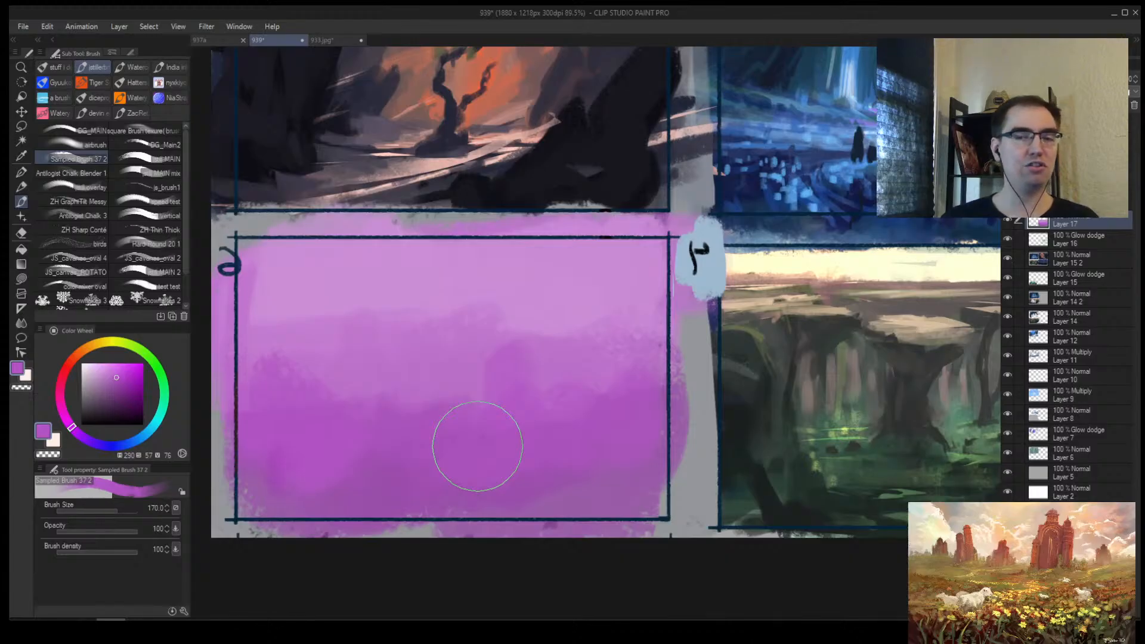
Step: Sample a muted purple from the lower edge of thumbnail 6 and brush it over the bottom area at size 170
key(alt+space)
drag(612, 381, 610, 343)
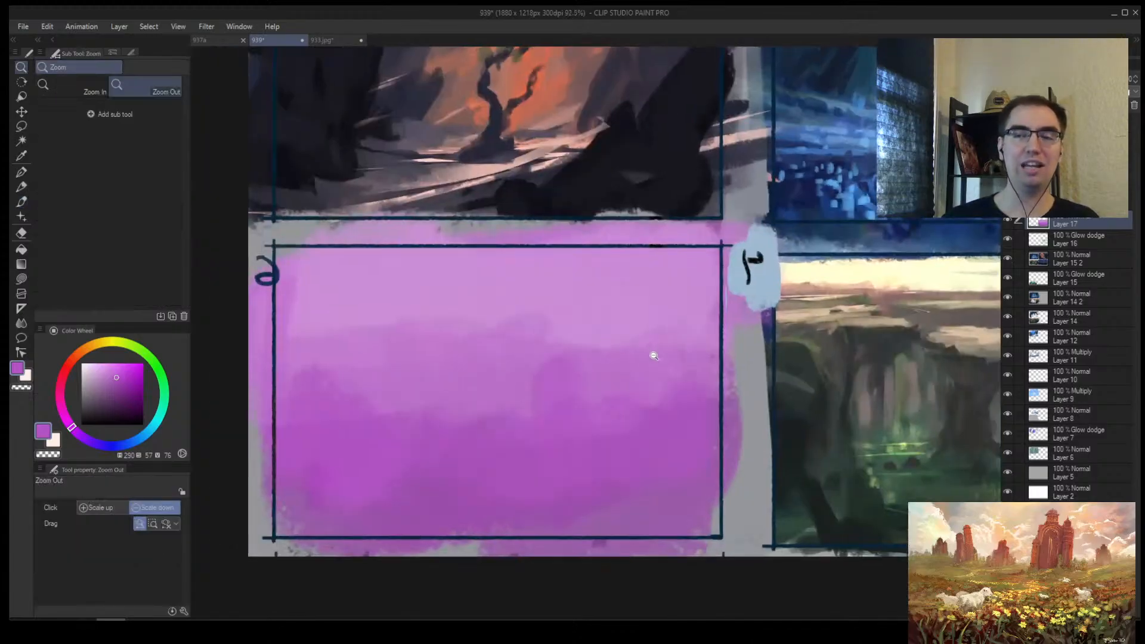
scroll(647, 394, right, 2)
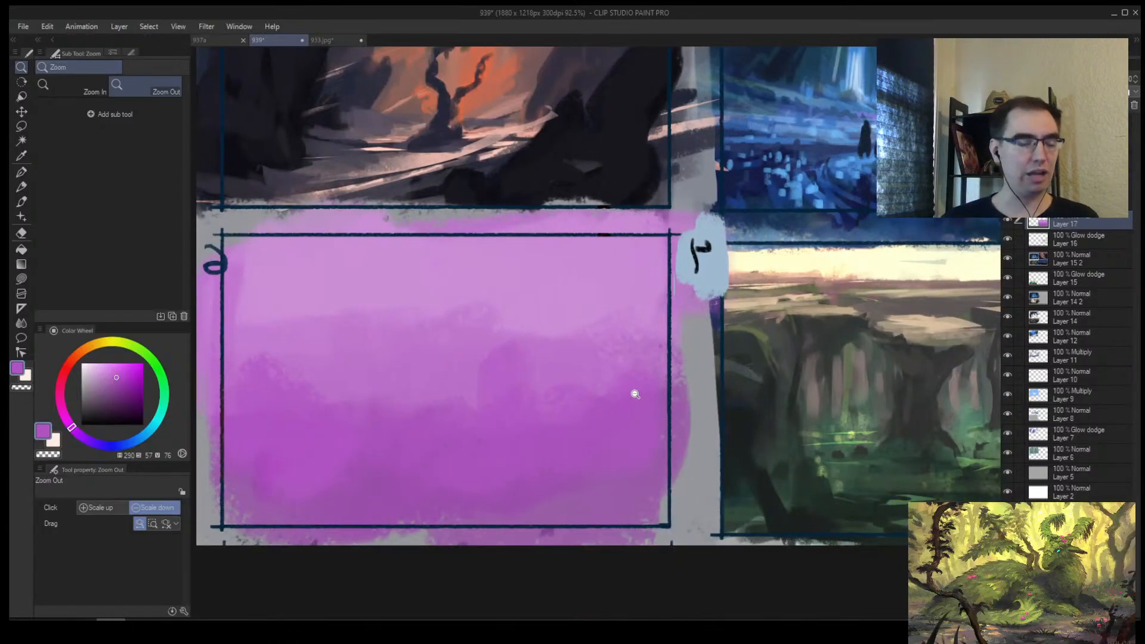
key(b)
alt+click(241, 484)
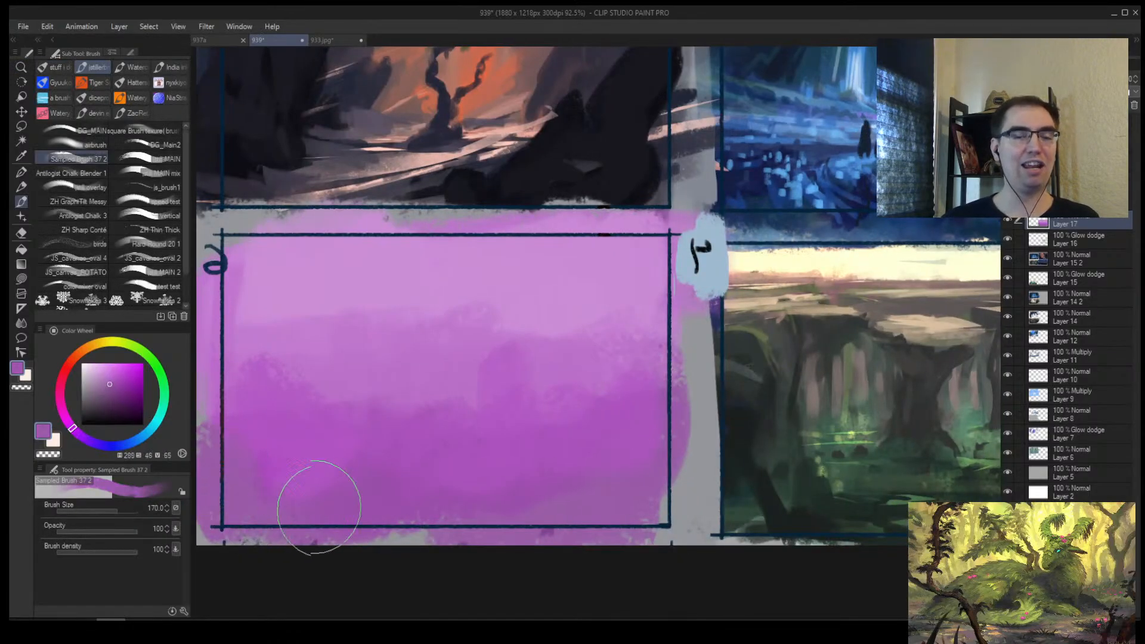
drag(600, 481, 585, 502)
Step: Try a very dark purple stroke near the lower corner of thumbnail 6 at brush size 170, and undo it
alt+click(417, 352)
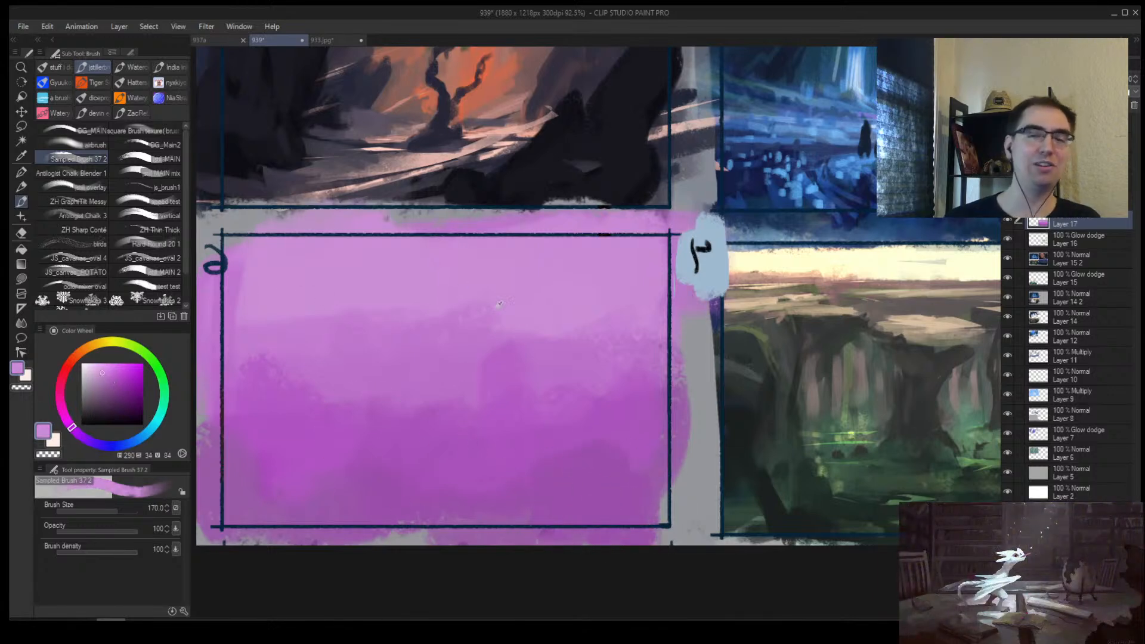
alt+click(440, 401)
click(99, 404)
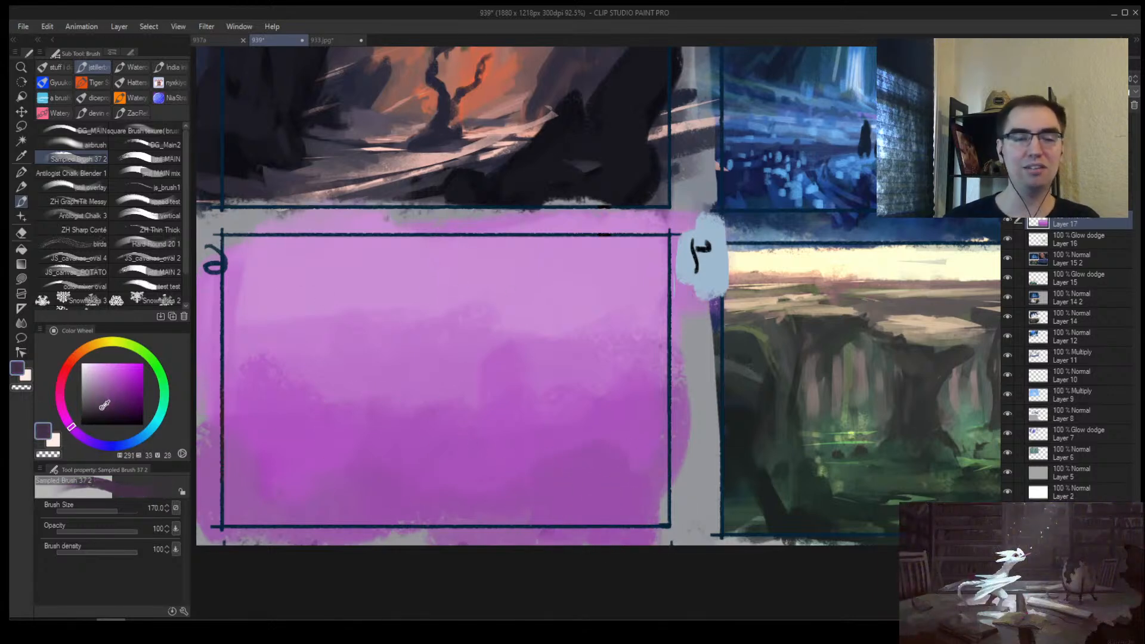
drag(233, 380, 269, 477)
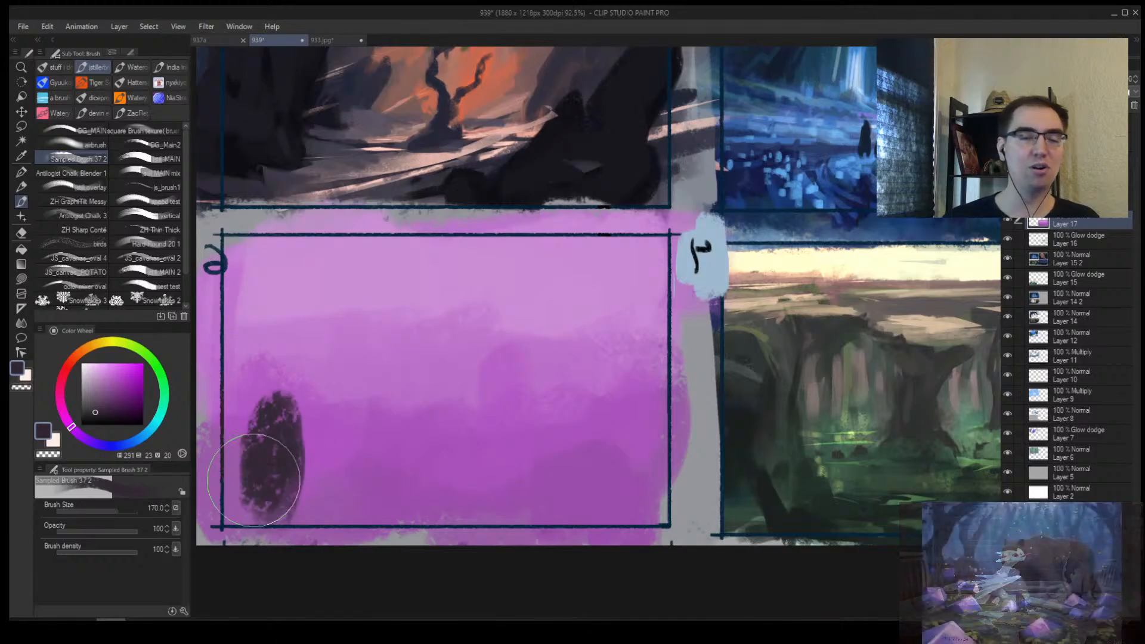
key(ctrl+z)
Step: Paint dark purple mounds in the lower corner and a dark ground band across the bottom of thumbnail 6 at brush sizes 100 to 120
key(bracketleft)
key(bracketleft)
key(bracketleft)
key(bracketleft)
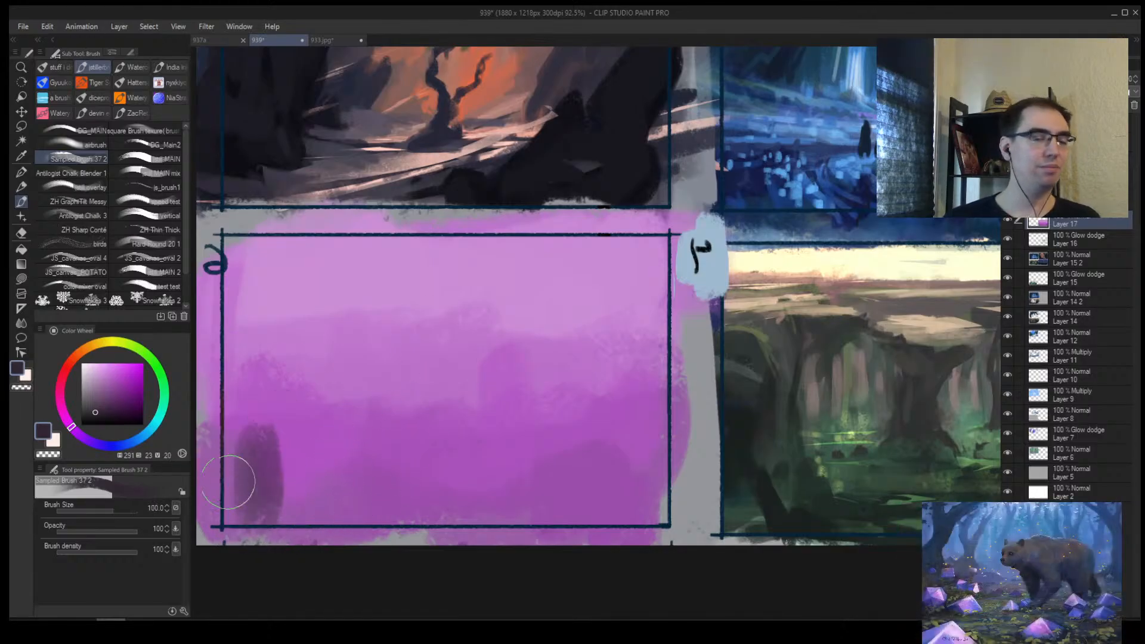
click(121, 411)
mouse_move(206, 433)
mouse_down()
mouse_move(230, 460)
mouse_move(328, 491)
mouse_up()
key(bracketright)
key(bracketright)
drag(275, 496, 439, 497)
key(ctrl+z)
mouse_move(629, 504)
mouse_down()
mouse_move(529, 503)
mouse_move(678, 494)
mouse_move(600, 501)
mouse_move(565, 475)
mouse_up()
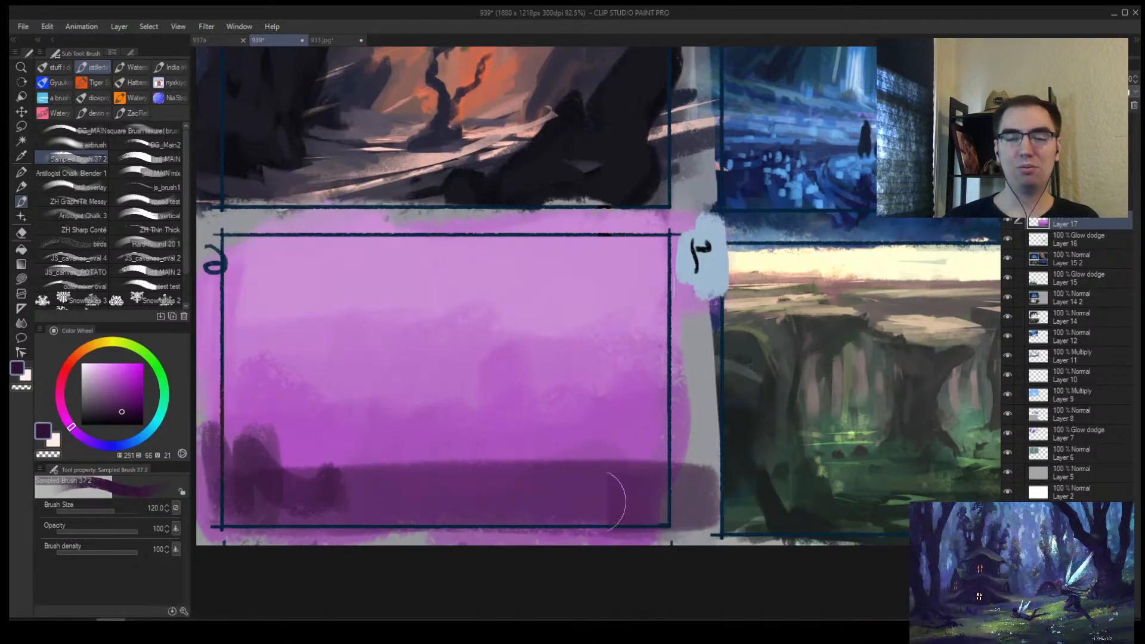
Step: Block in two large dark diagonal masses framing the sky from the upper corners and a smaller dark block rising from the ground
key(ctrl+alt+space)
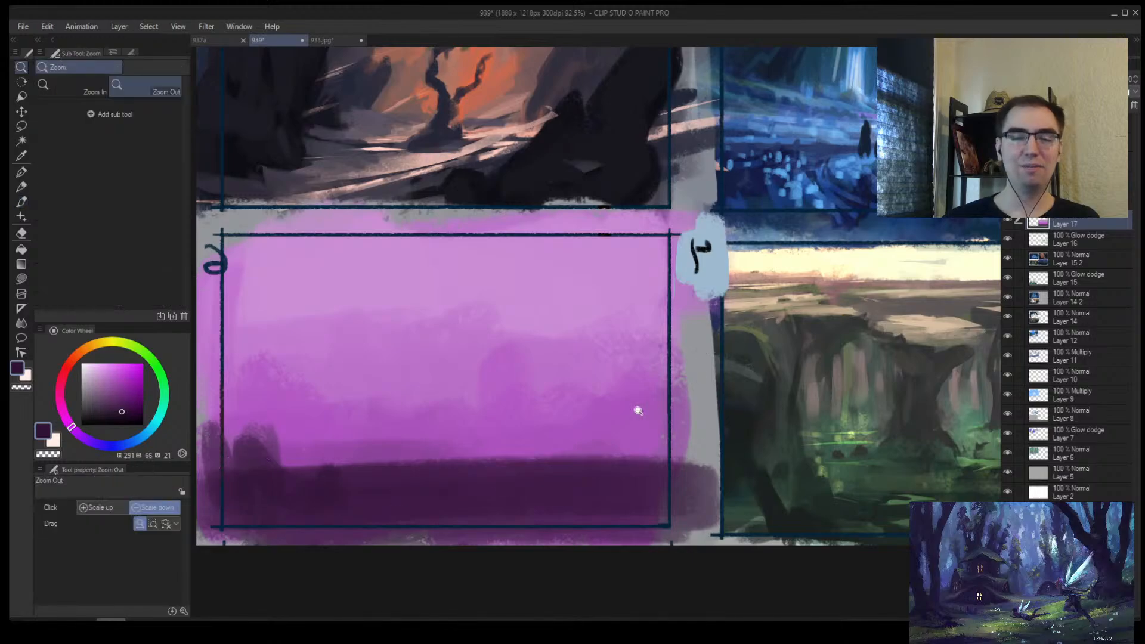
click(638, 411)
key(ctrl+alt+space)
click(521, 320)
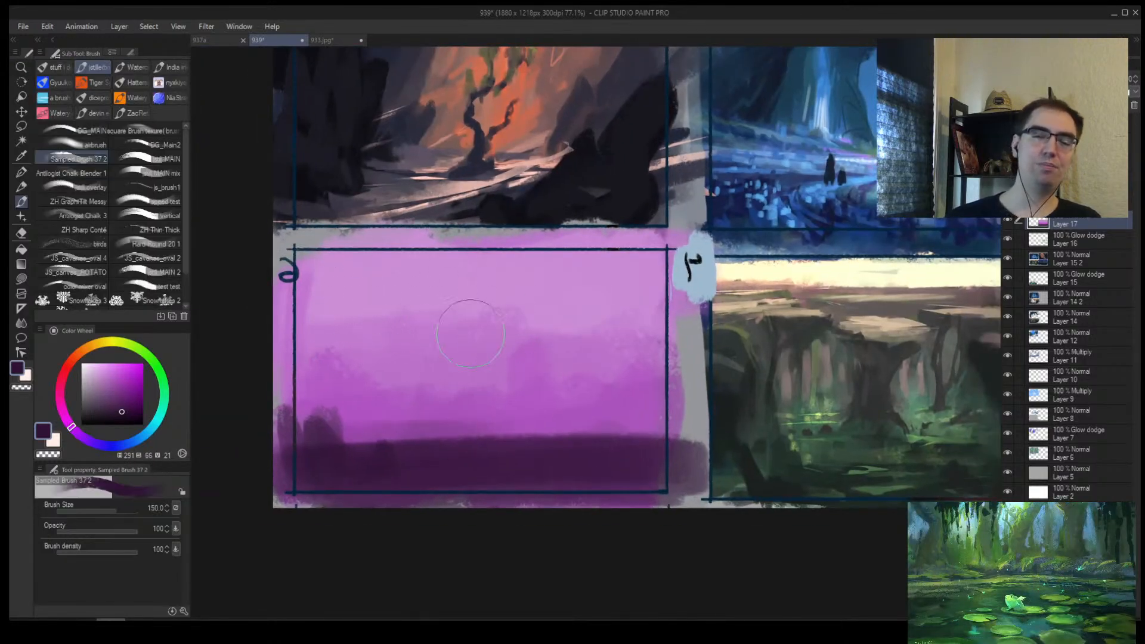
key(ctrl+alt+space)
click(493, 335)
mouse_move(604, 325)
mouse_down()
mouse_move(557, 350)
mouse_move(480, 366)
mouse_move(624, 372)
mouse_up()
mouse_move(406, 286)
mouse_down()
mouse_move(358, 412)
mouse_move(334, 335)
mouse_up()
mouse_move(487, 310)
mouse_down()
mouse_move(531, 397)
mouse_move(532, 337)
mouse_move(620, 358)
mouse_up()
key(ctrl+z)
mouse_move(502, 300)
mouse_down()
mouse_move(635, 386)
mouse_move(507, 305)
mouse_up()
mouse_move(421, 411)
mouse_down()
mouse_move(435, 466)
mouse_move(463, 429)
mouse_move(547, 402)
mouse_up()
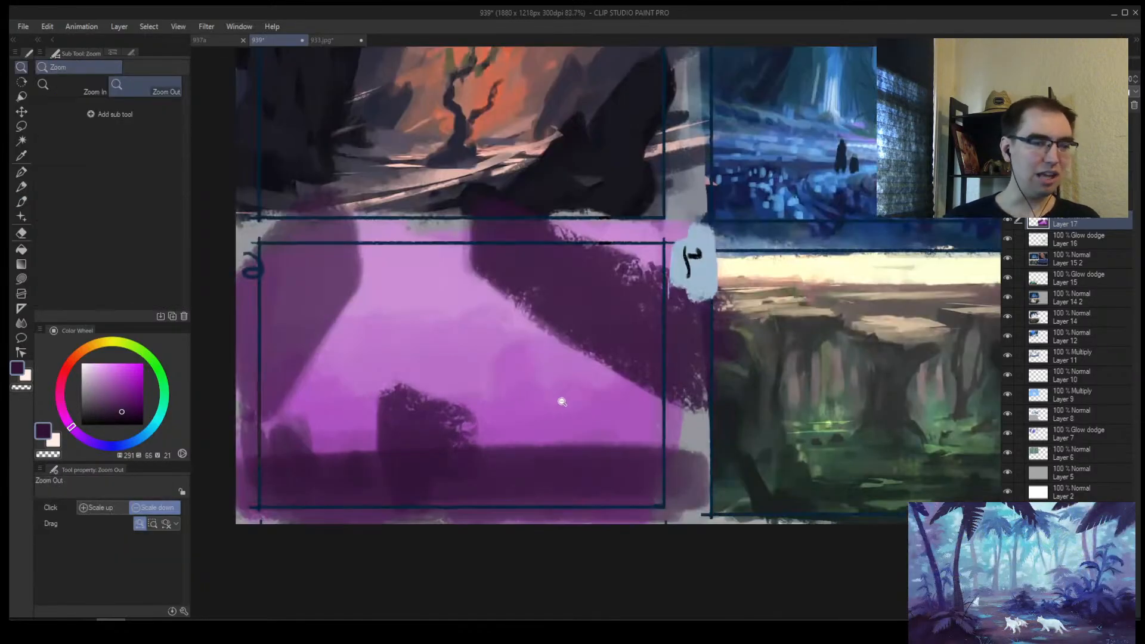
Step: Sketch dark rings in the sky of thumbnail 6 and connect them with a line between the two masses, checking the flipped view
key(b)
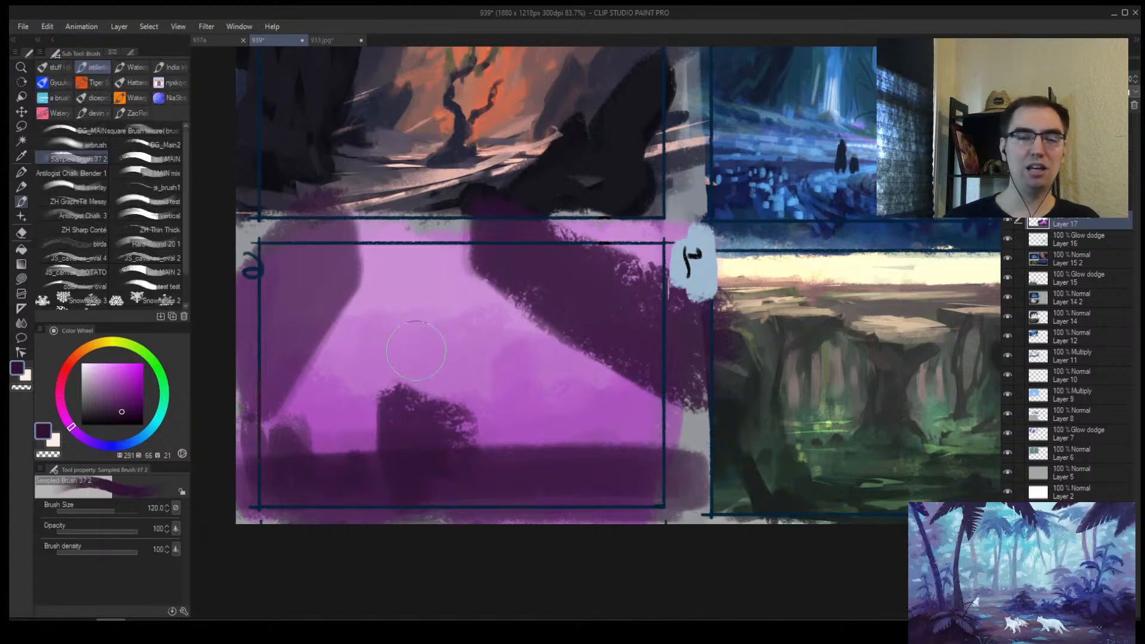
mouse_move(411, 290)
mouse_down()
mouse_move(454, 307)
mouse_move(462, 343)
mouse_move(486, 349)
mouse_up()
mouse_move(501, 327)
mouse_down()
mouse_move(543, 336)
mouse_move(508, 353)
mouse_move(538, 364)
mouse_up()
key(alt+space)
key(h)
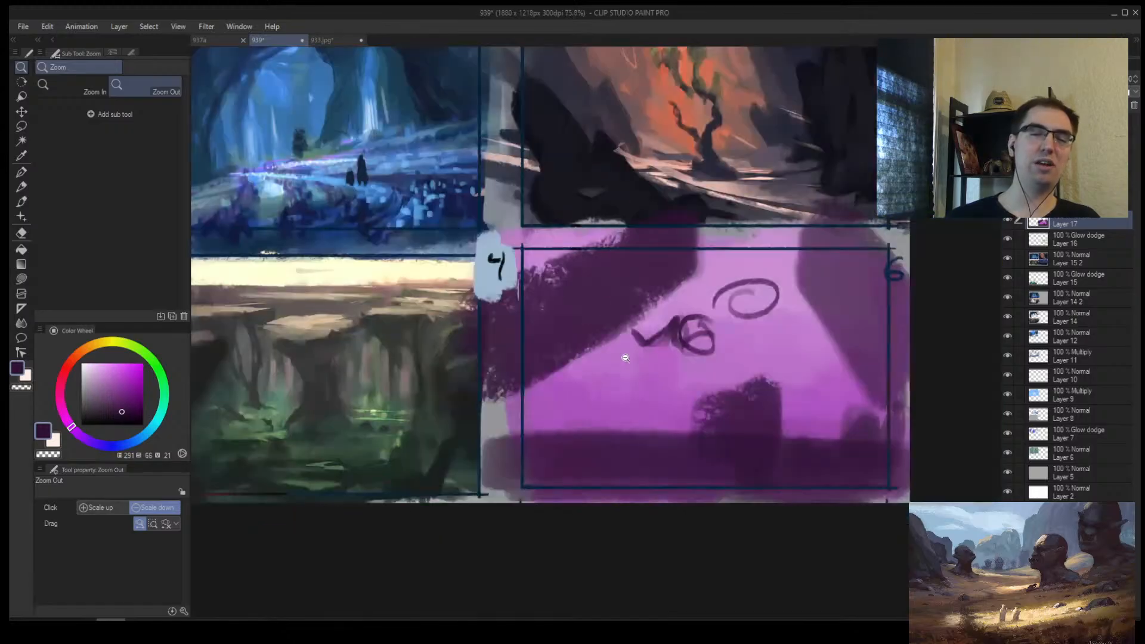
mouse_move(709, 353)
mouse_down()
mouse_move(732, 330)
mouse_move(684, 346)
mouse_up()
drag(760, 351, 545, 379)
drag(544, 376, 564, 356)
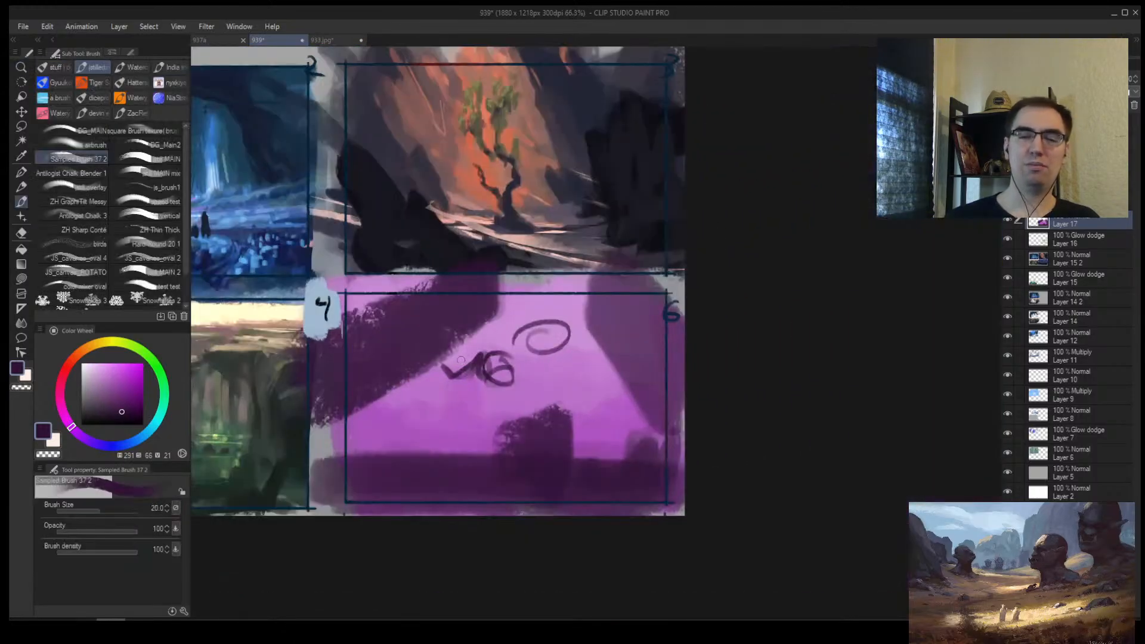
drag(440, 361, 609, 318)
mouse_move(617, 299)
mouse_down()
mouse_move(608, 321)
mouse_move(535, 342)
mouse_move(549, 349)
mouse_up()
Step: Thicken the hanging rings and the line's end at the lighter mass with dark purple at brush size 40
key(alt+space)
key(bracketright)
key(bracketright)
key(bracketright)
mouse_move(471, 367)
mouse_down()
mouse_move(477, 391)
mouse_move(400, 367)
mouse_up()
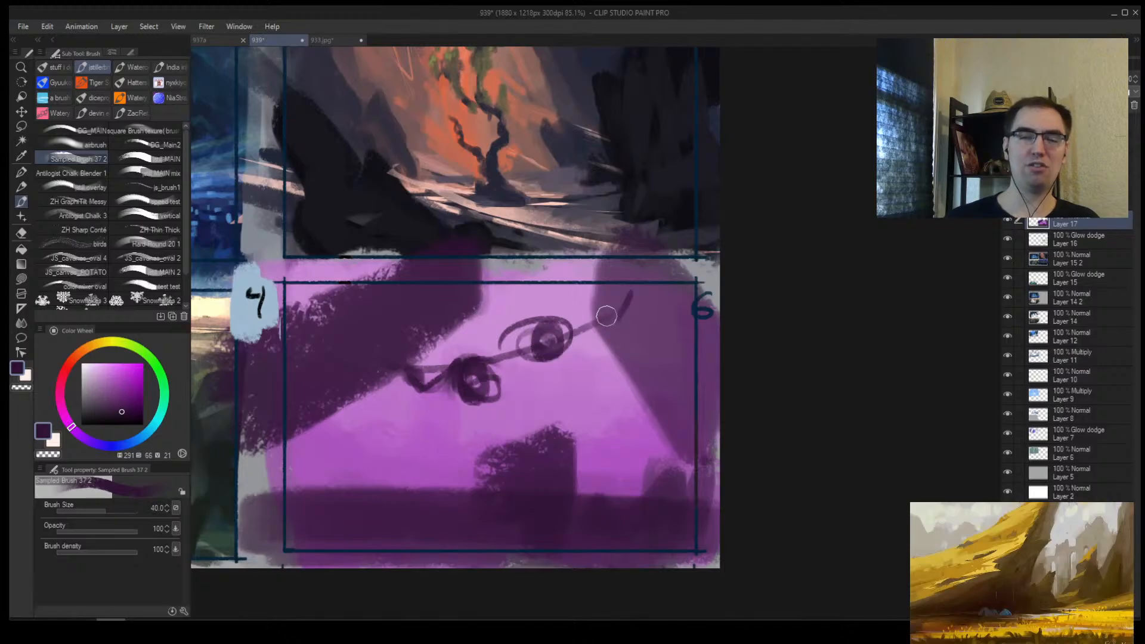
drag(626, 305, 609, 335)
key(alt+space)
click(639, 371)
key(h)
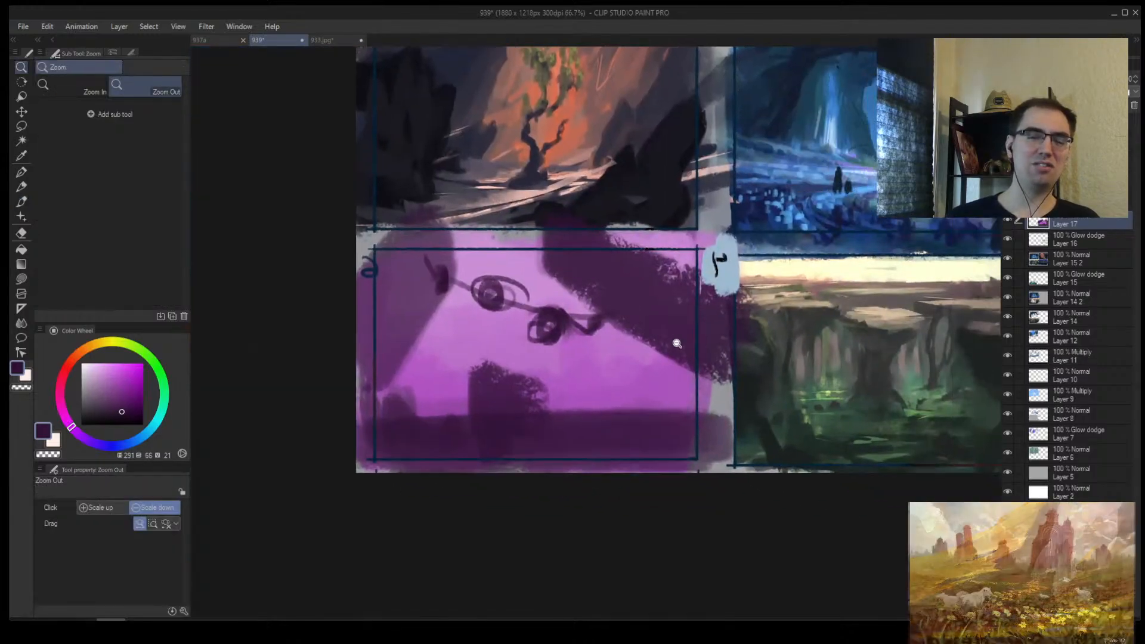
drag(677, 344, 702, 310)
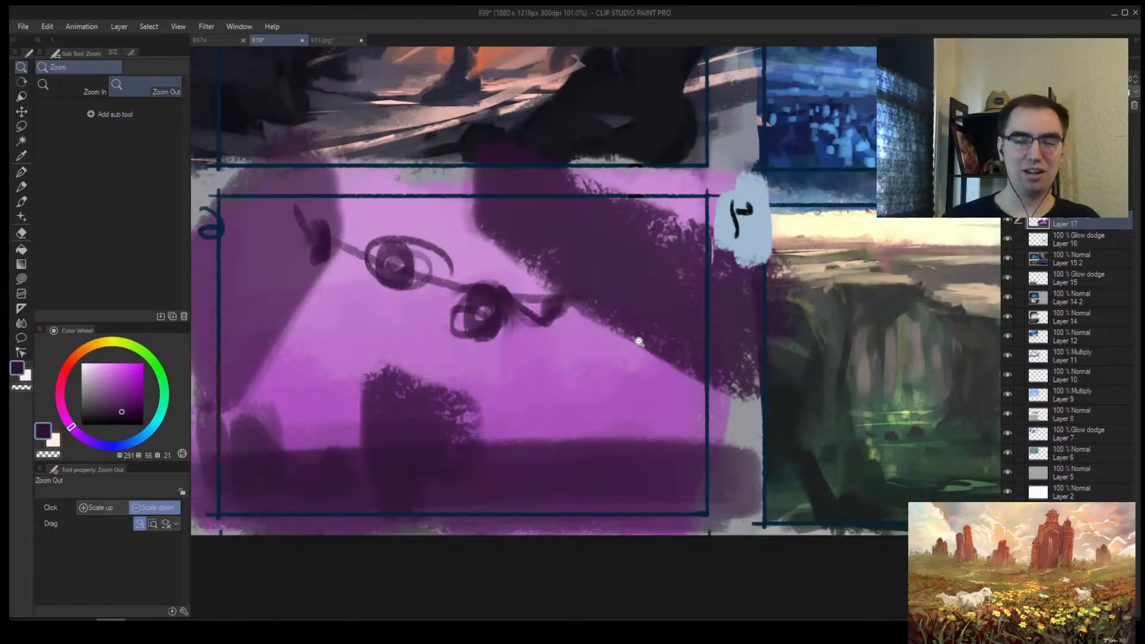
drag(639, 342, 575, 335)
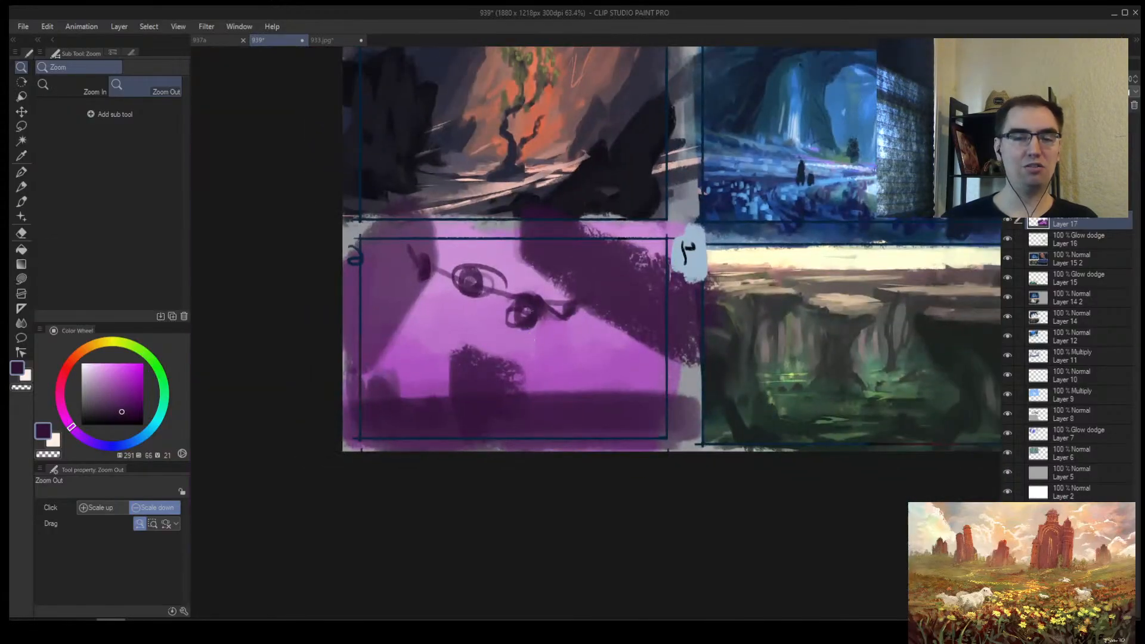
click(438, 322)
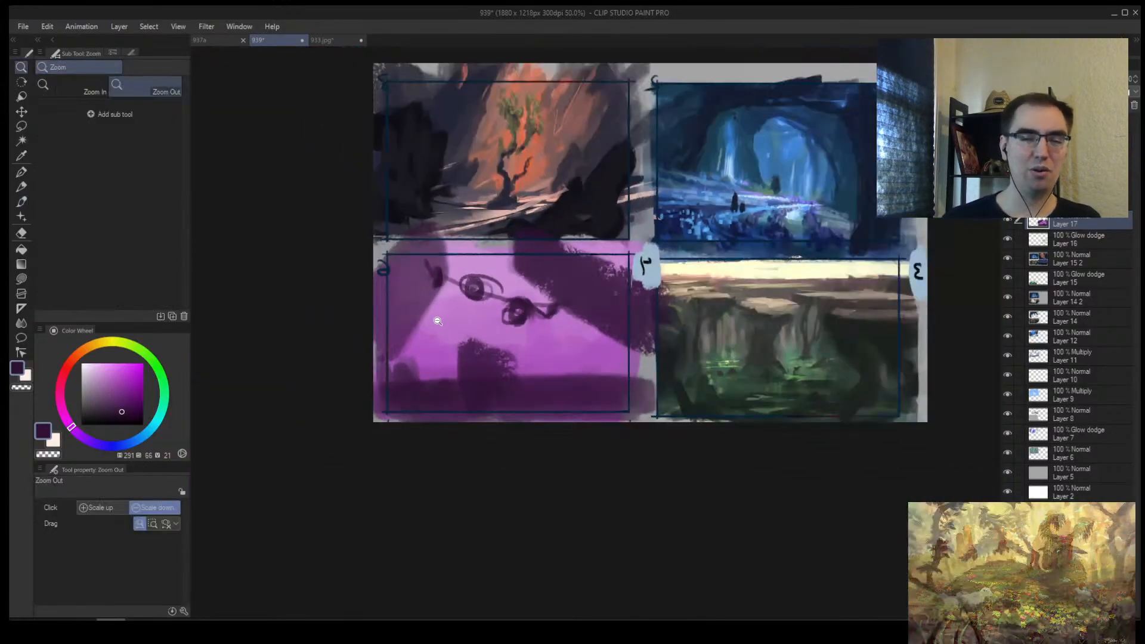
drag(445, 305, 471, 323)
key(ctrl+z)
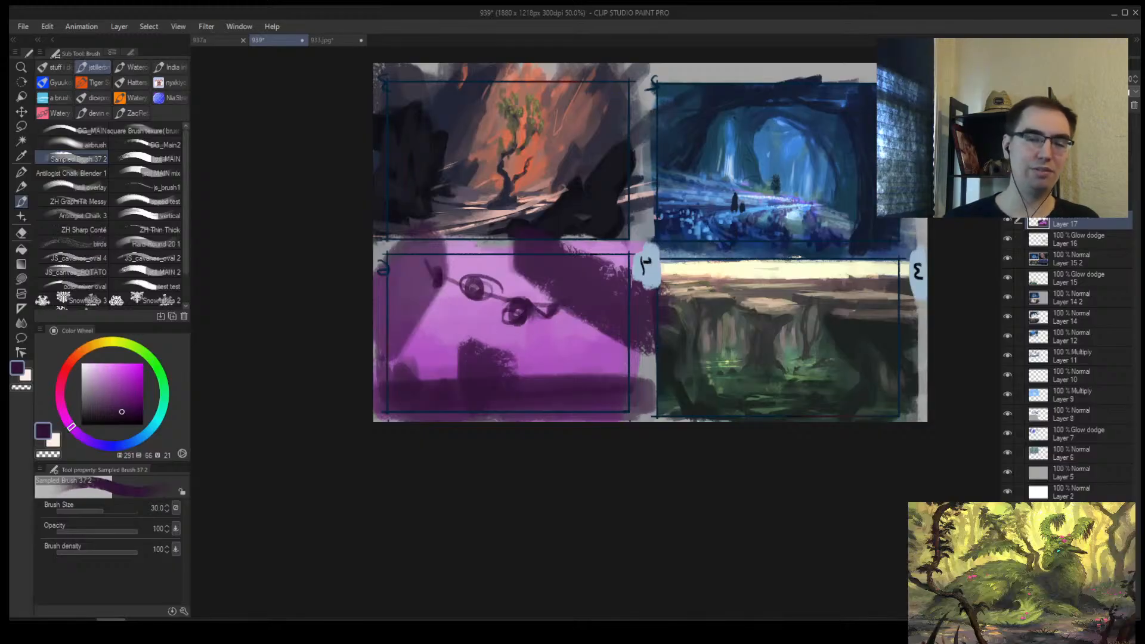
scroll(548, 331, up, 2)
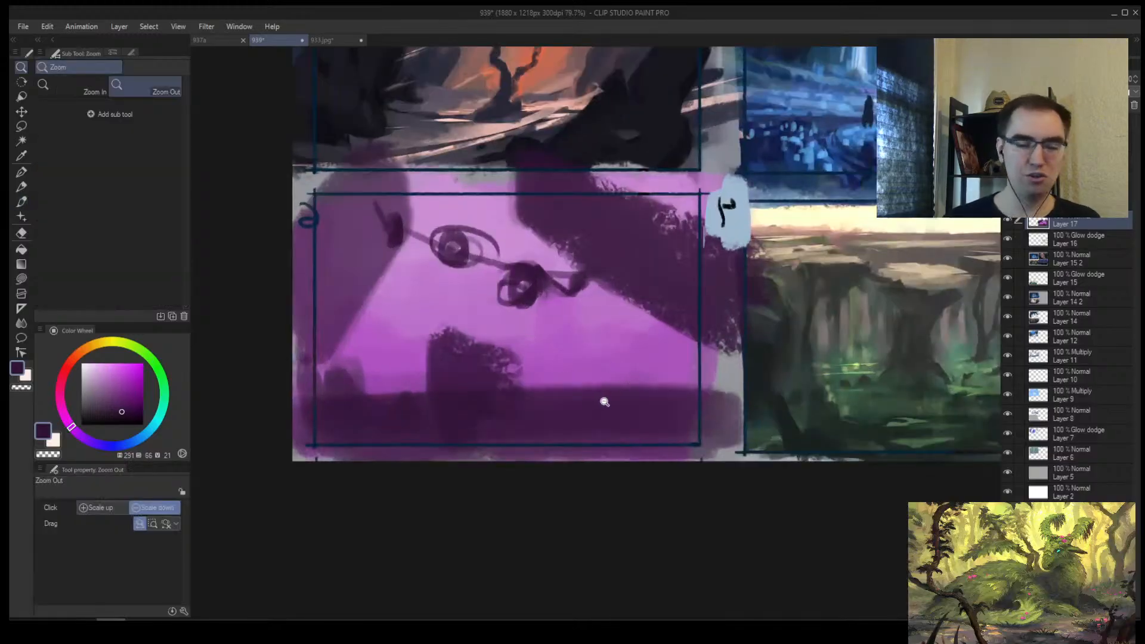
key(m)
mouse_move(693, 400)
mouse_down()
mouse_move(603, 417)
mouse_move(634, 401)
mouse_up()
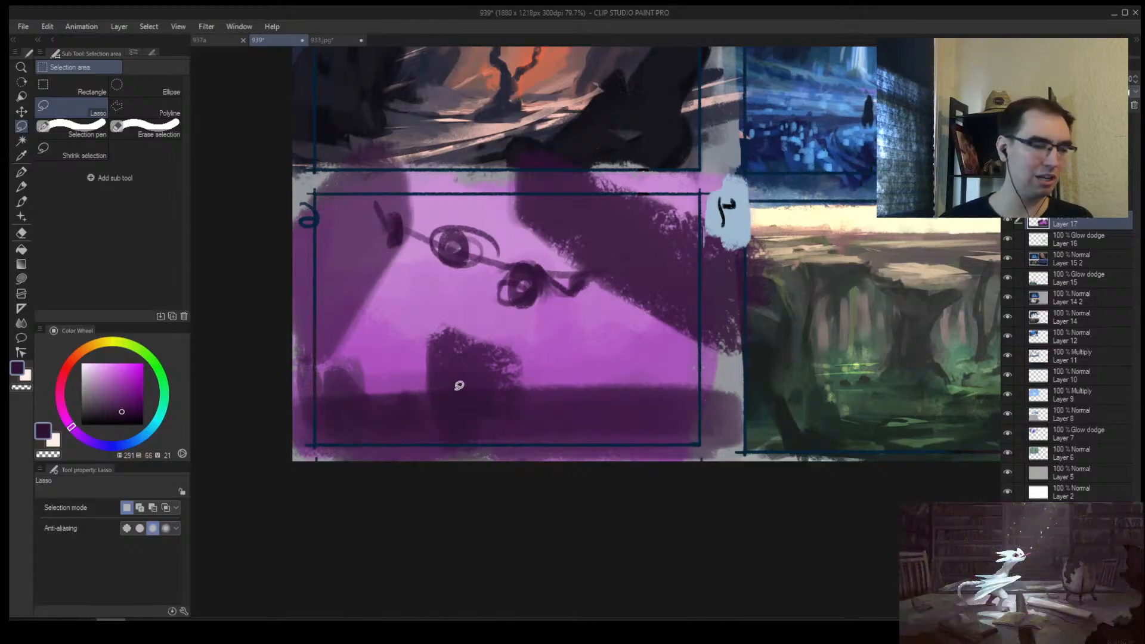
scroll(560, 384, up, 1)
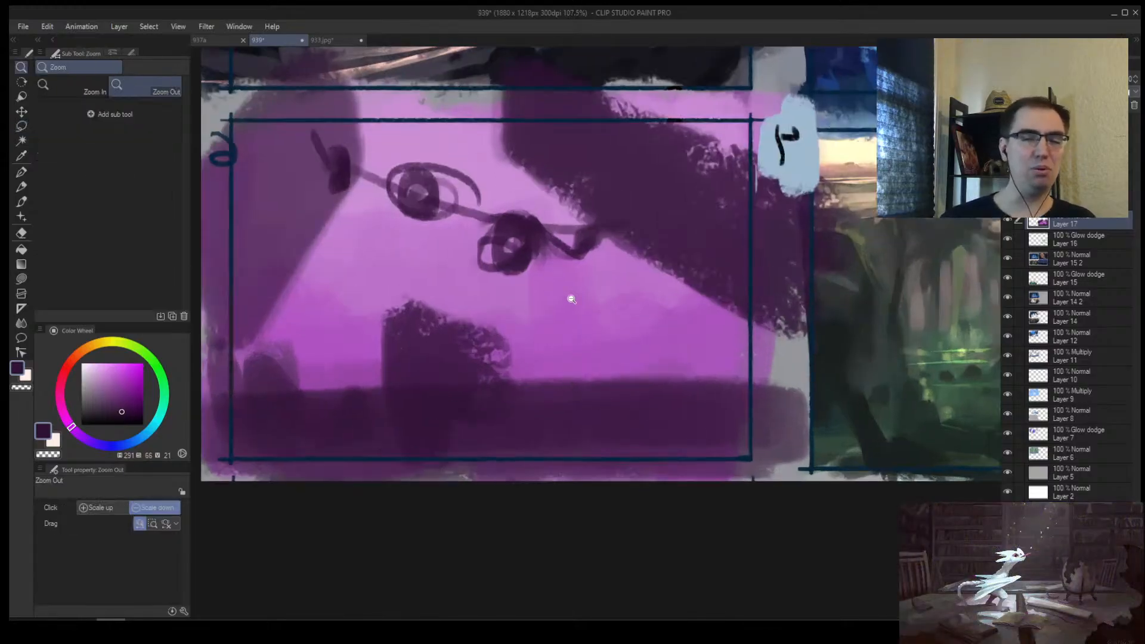
Step: Enlarge the brush and widen the dark block on the ground into a sloping hill
key(b)
key(bracketright)
key(bracketright)
key(bracketright)
key(bracketright)
key(bracketright)
key(bracketright)
key(bracketright)
mouse_move(463, 363)
mouse_down()
mouse_move(468, 353)
mouse_move(502, 380)
mouse_up()
drag(566, 322, 611, 372)
Step: Extend the dark ground from the outer edge to the central hill with a smaller brush, joining the low mounds
key(ctrl+alt+space)
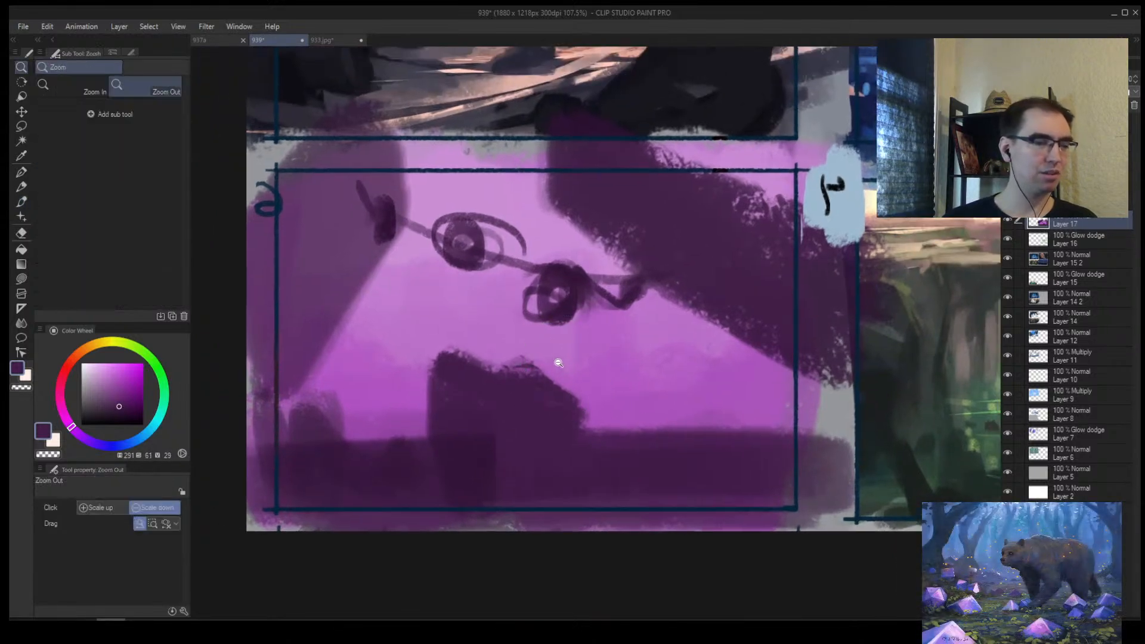
click(583, 363)
scroll(596, 351, up, 1)
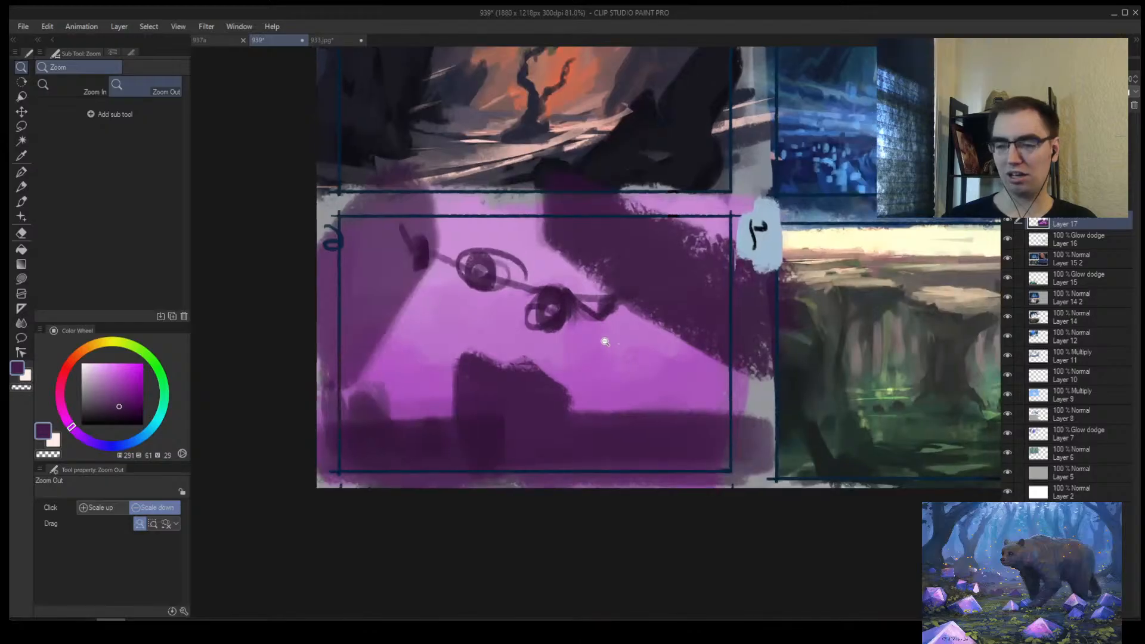
scroll(603, 343, up, 1)
key(bracketleft)
key(bracketleft)
key(bracketleft)
key(bracketleft)
mouse_move(376, 435)
mouse_down()
mouse_move(262, 416)
mouse_move(416, 447)
mouse_move(470, 437)
mouse_move(350, 457)
mouse_move(476, 417)
mouse_up()
key(ctrl+alt+space)
click(525, 375)
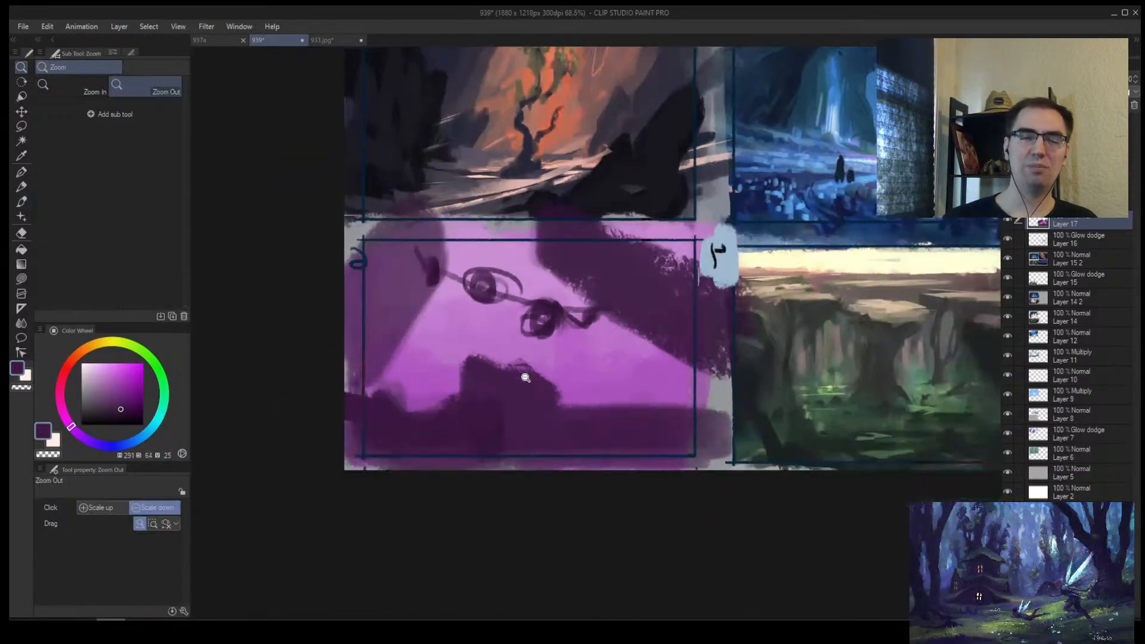
Step: Try a tall, neck-like dark form rising from the central hill, check it flipped, and undo it
drag(524, 375, 544, 312)
mouse_move(426, 428)
mouse_down()
mouse_move(484, 333)
mouse_move(414, 402)
mouse_move(473, 361)
mouse_move(488, 366)
mouse_move(465, 377)
mouse_move(485, 410)
mouse_move(497, 372)
mouse_move(525, 371)
mouse_up()
key(ctrl+alt+space)
key(h)
key(h)
drag(760, 373, 744, 370)
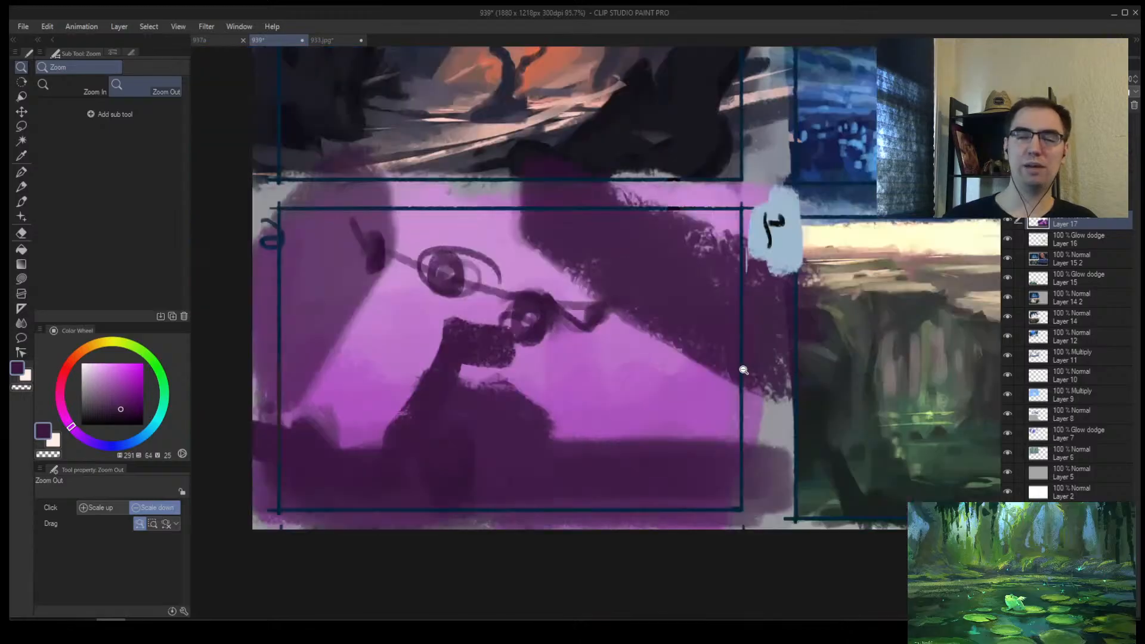
key(ctrl+z)
Step: Shape the central hill into a twin-peaked dark silhouette, refining its base at brush size 40
key(b)
mouse_move(458, 420)
mouse_down()
mouse_move(436, 377)
mouse_move(498, 398)
mouse_up()
key(bracketleft)
key(bracketleft)
key(bracketleft)
mouse_move(456, 475)
mouse_down()
mouse_move(524, 417)
mouse_move(473, 376)
mouse_move(357, 473)
mouse_move(373, 437)
mouse_up()
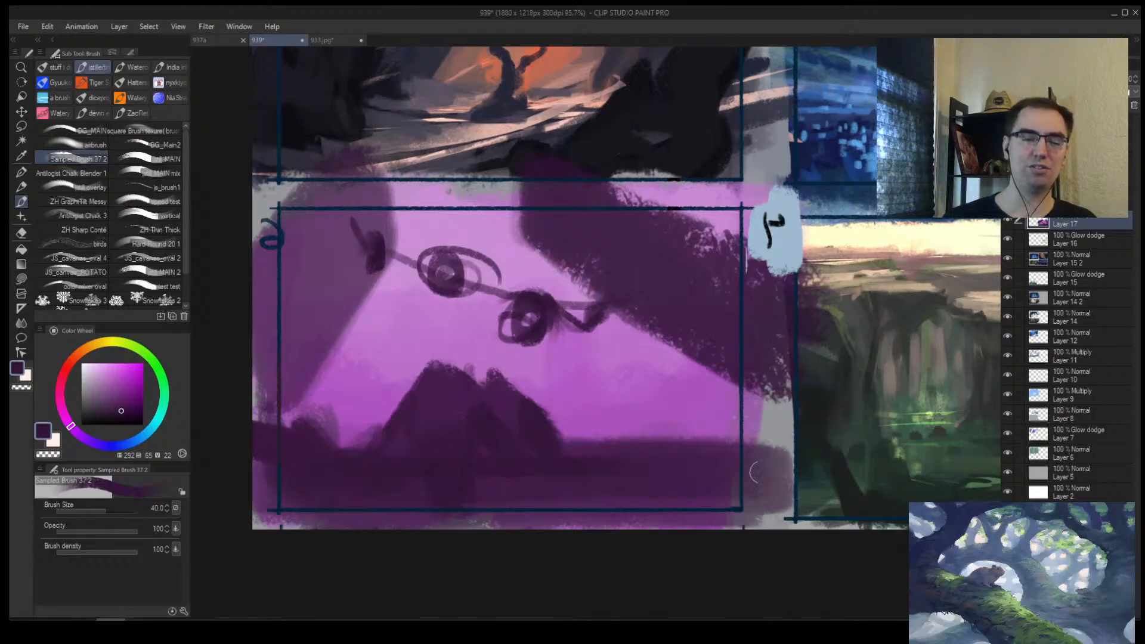
Step: Dot small dark rock and bush silhouettes along the horizon on both sides of the hill at brush sizes 20 to 30
key(bracketleft)
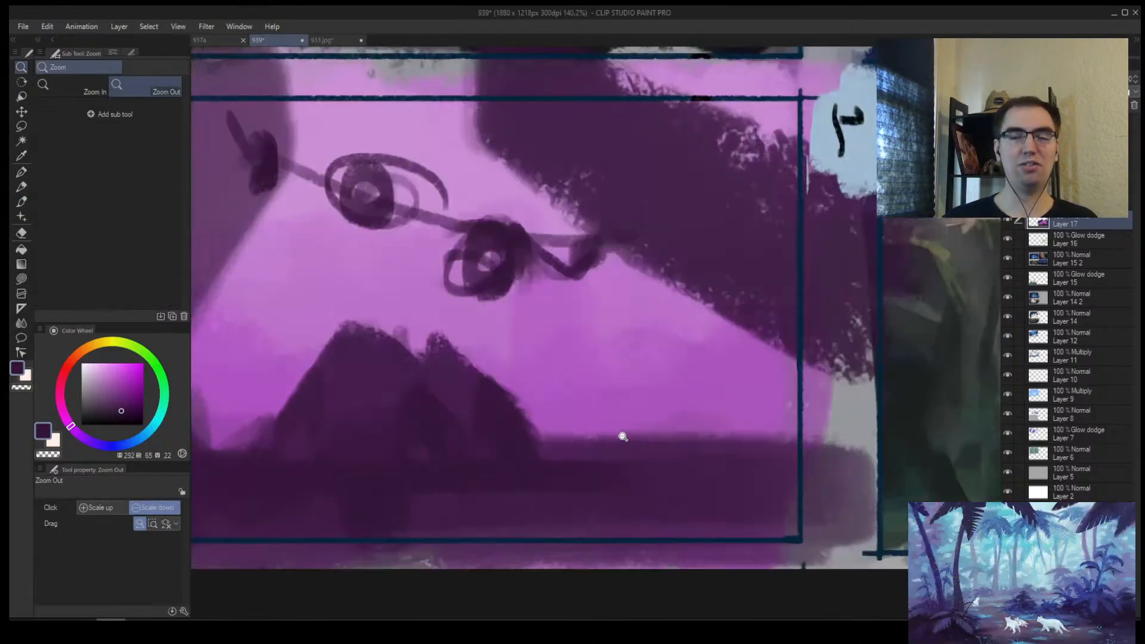
scroll(622, 436, up, 2)
key(bracketleft)
key(bracketleft)
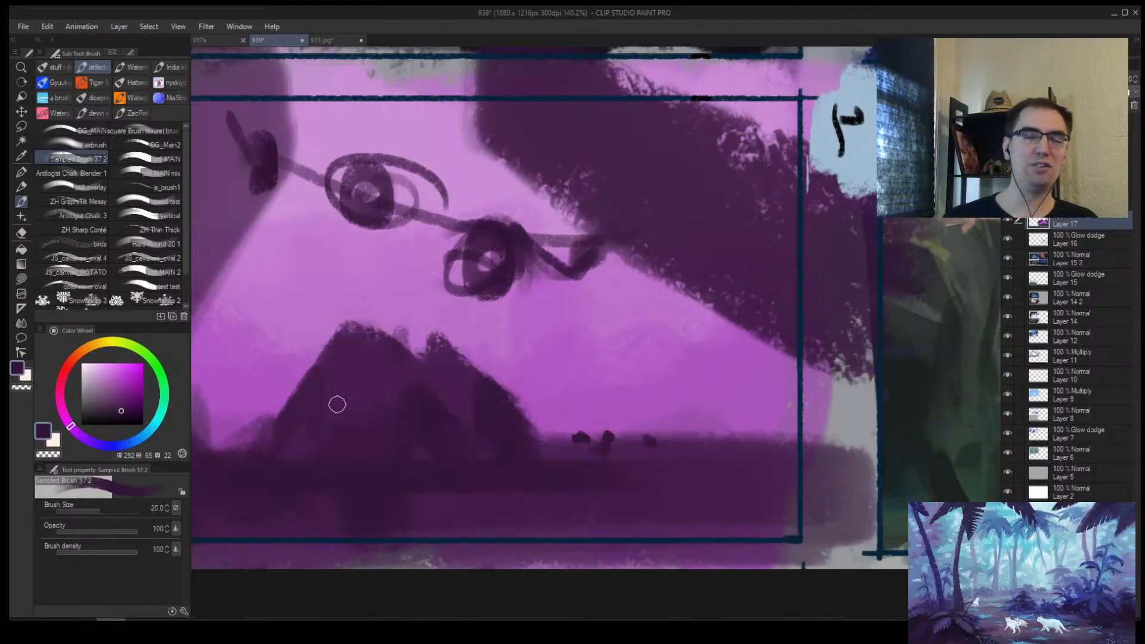
key(bracketright)
scroll(340, 444, left, 4)
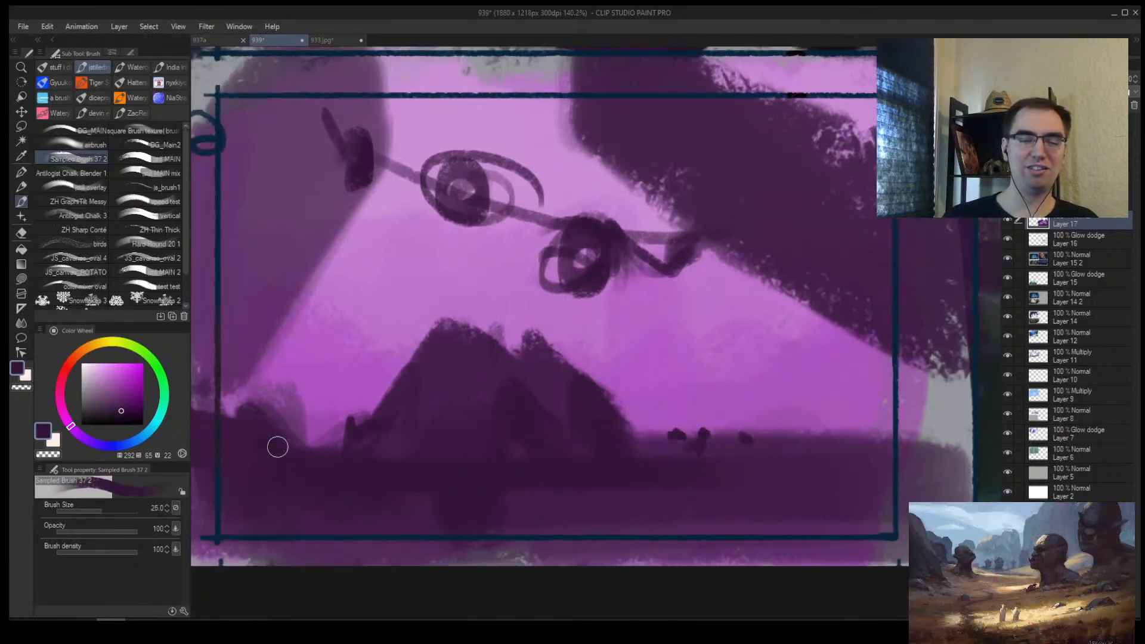
drag(830, 448, 865, 432)
key(bracketright)
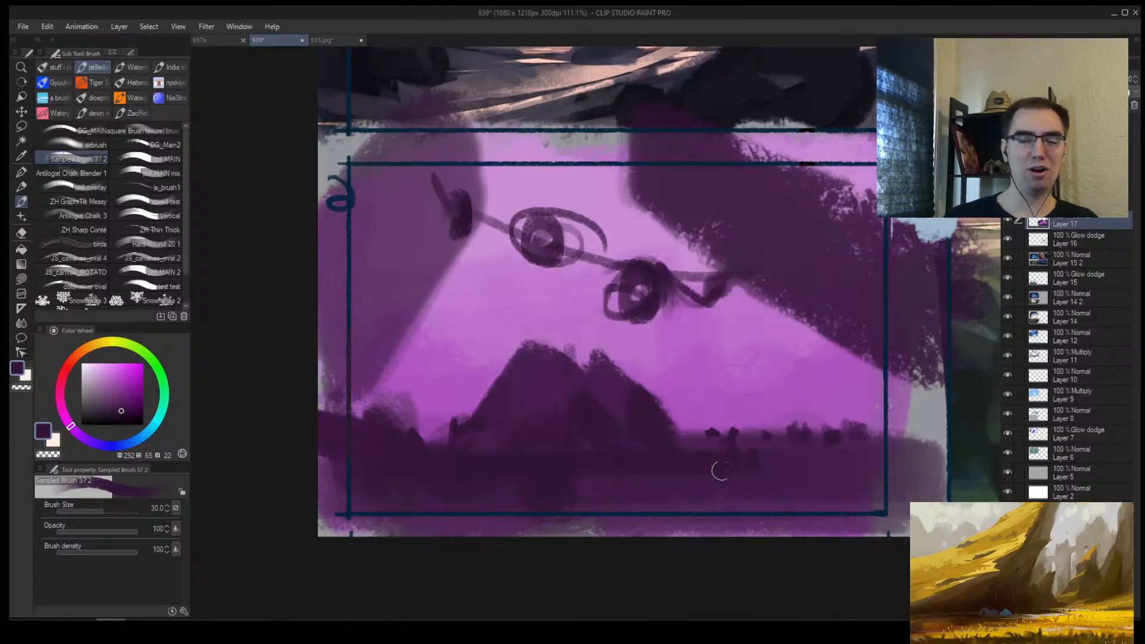
Step: Flip the view, sample and lighten a pale purple, and dab a light glow in the sky below the larger dark mass at size 70
key(h)
drag(718, 424, 567, 448)
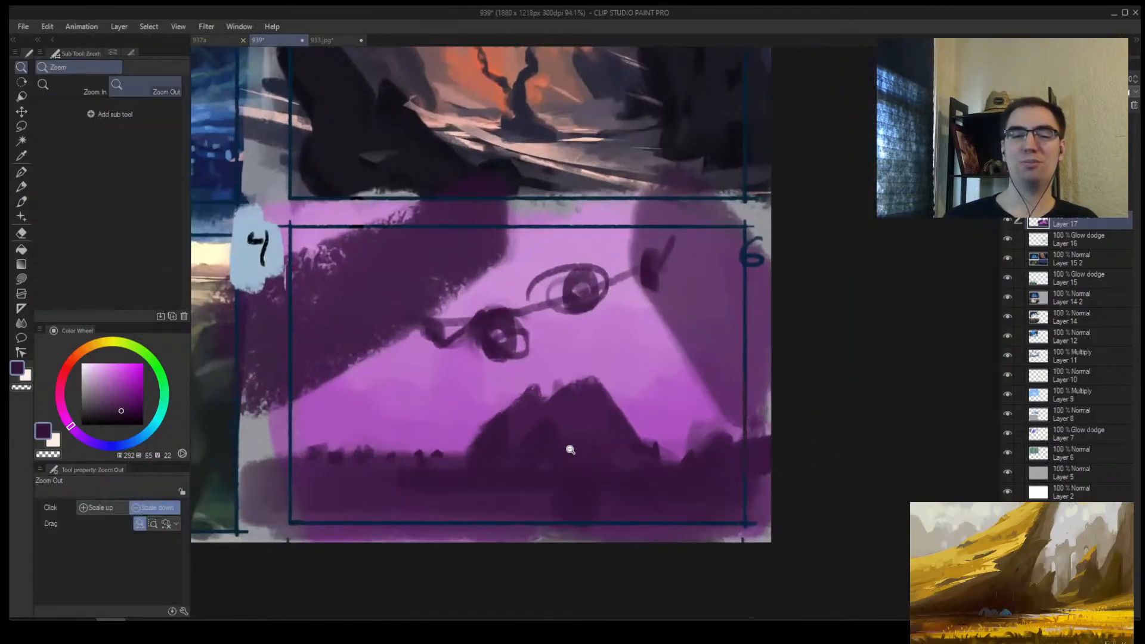
alt+click(531, 266)
key(bracketright)
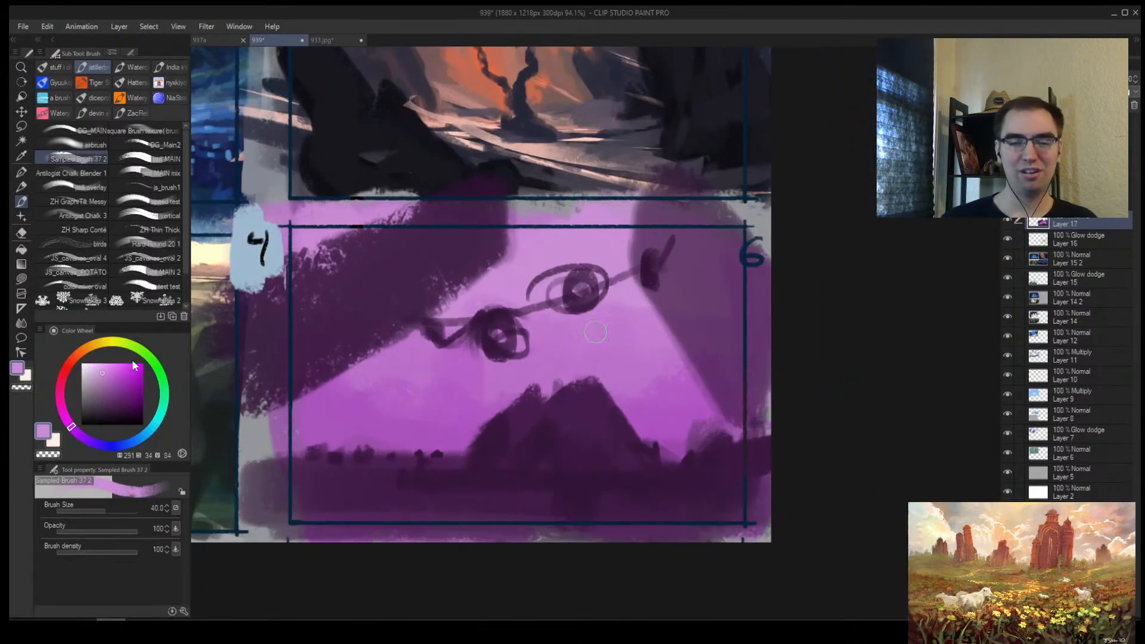
click(94, 370)
key(bracketright)
key(bracketright)
drag(512, 283, 558, 253)
key(ctrl+z)
drag(399, 366, 397, 373)
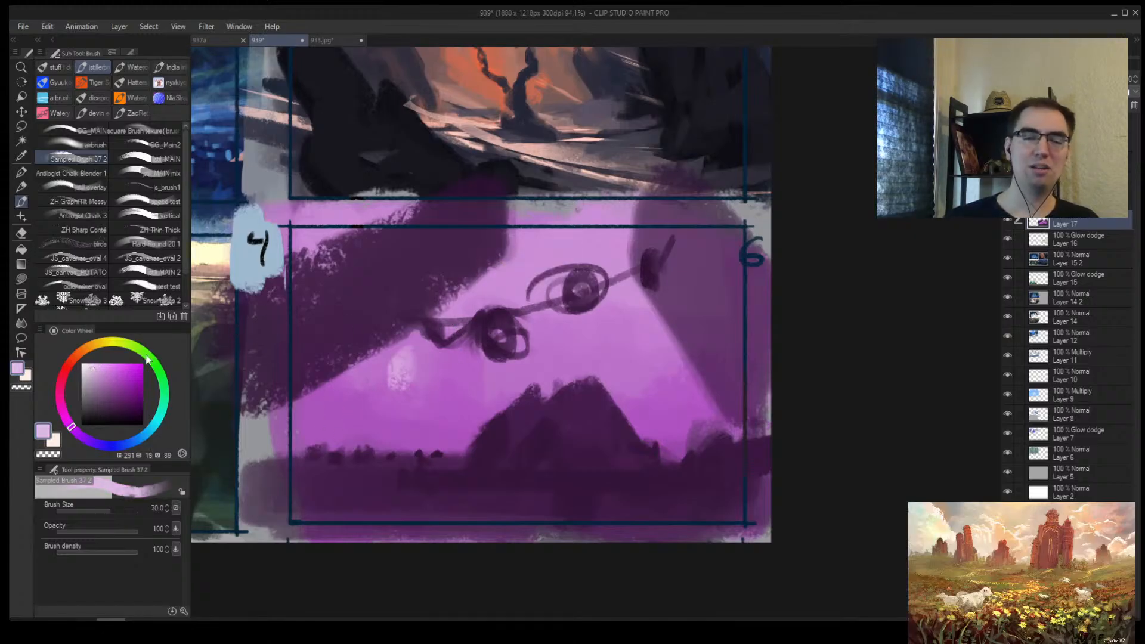
Step: Undo the pale sky glow, sample the dark purple, and paint rounded bush silhouettes along the horizon beside the hill
key(ctrl+z)
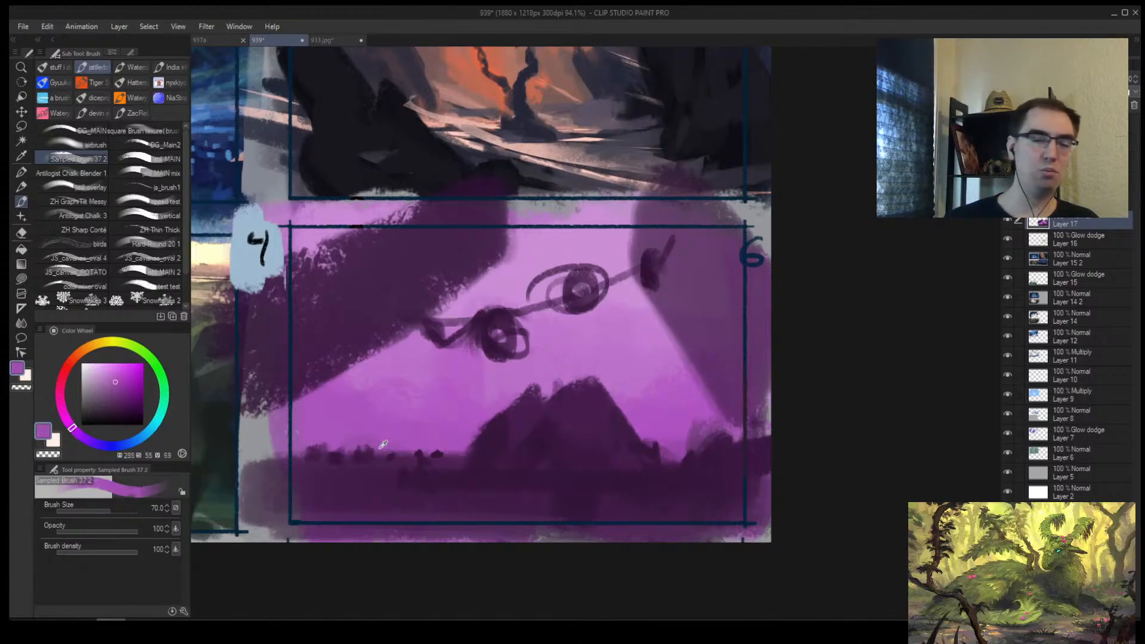
alt+click(459, 329)
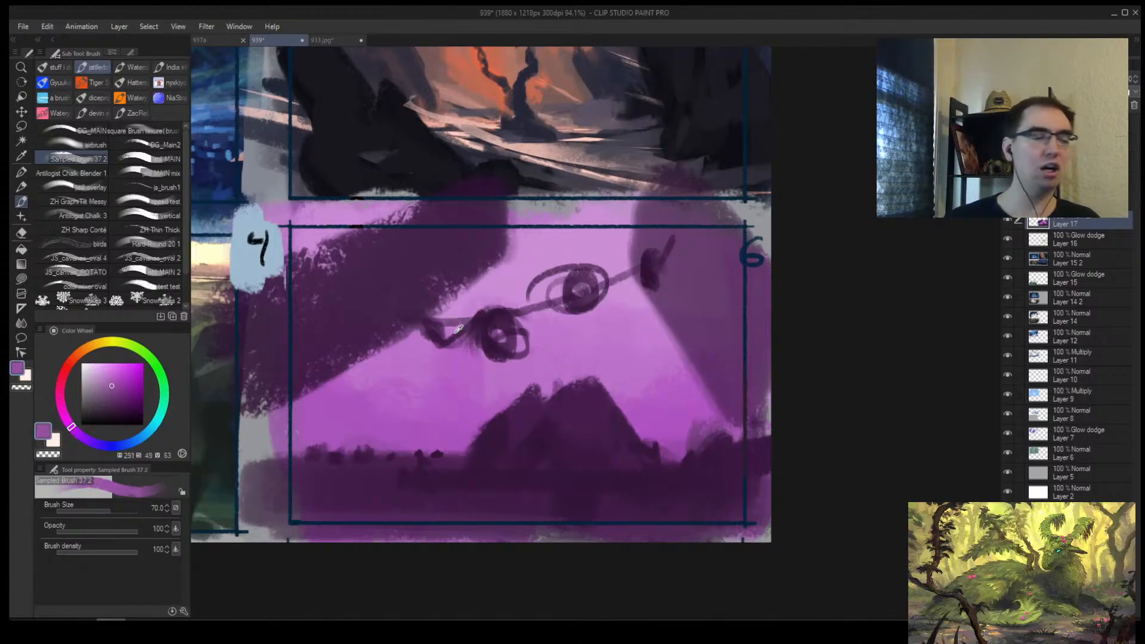
alt+click(391, 467)
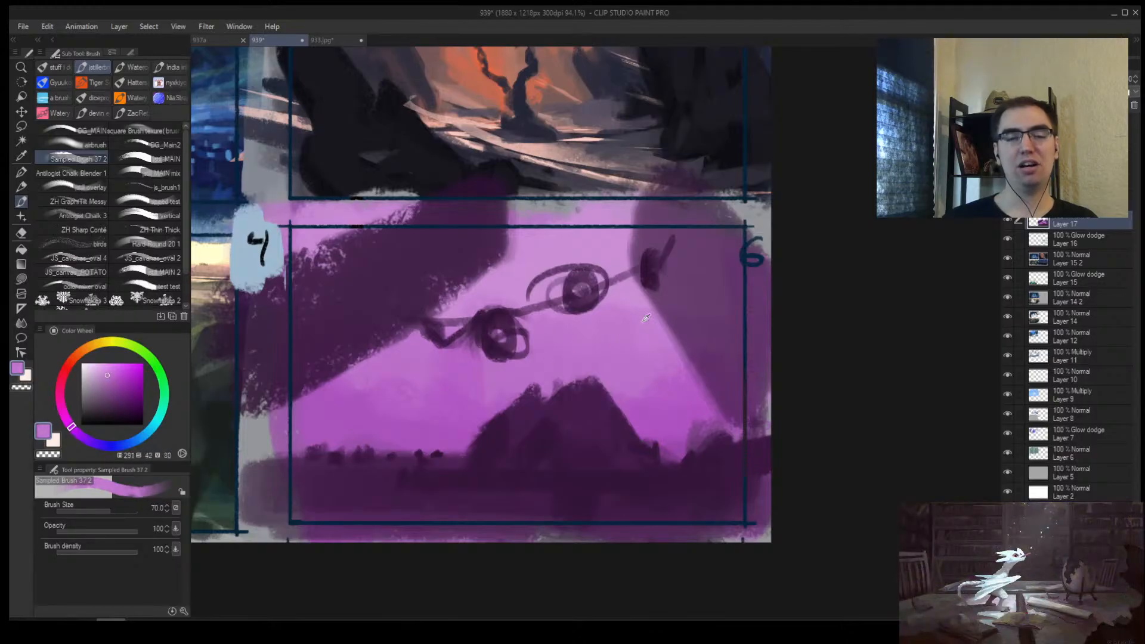
alt+click(480, 379)
alt+click(448, 415)
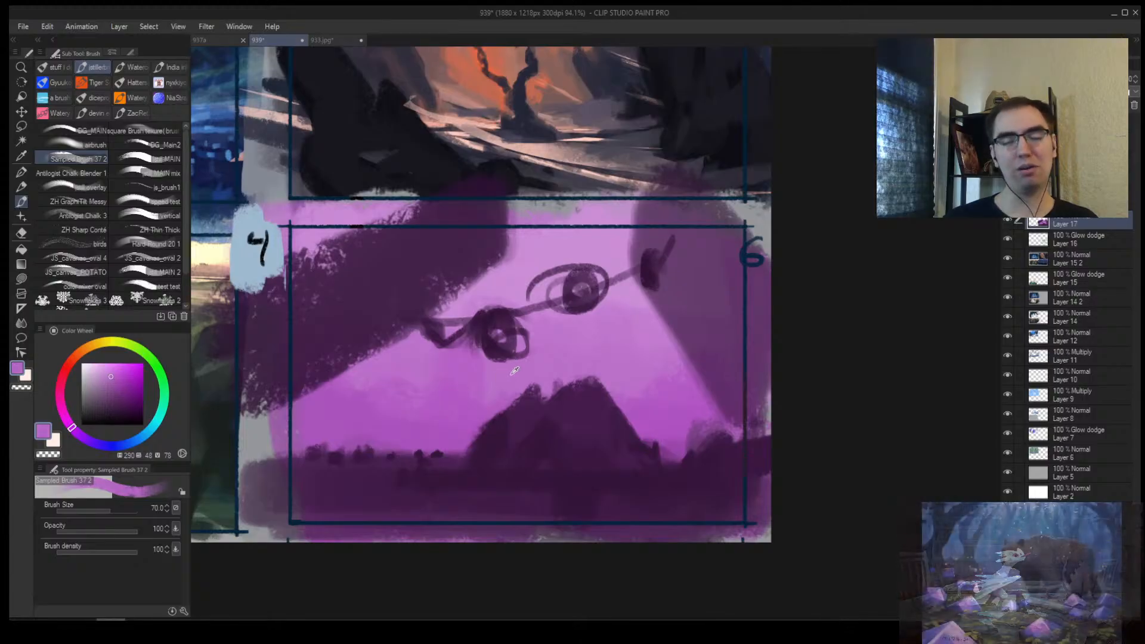
alt+click(444, 459)
alt+click(443, 460)
mouse_move(443, 460)
mouse_down()
mouse_move(353, 447)
mouse_move(323, 429)
mouse_up()
key(bracketright)
key(bracketright)
key(bracketright)
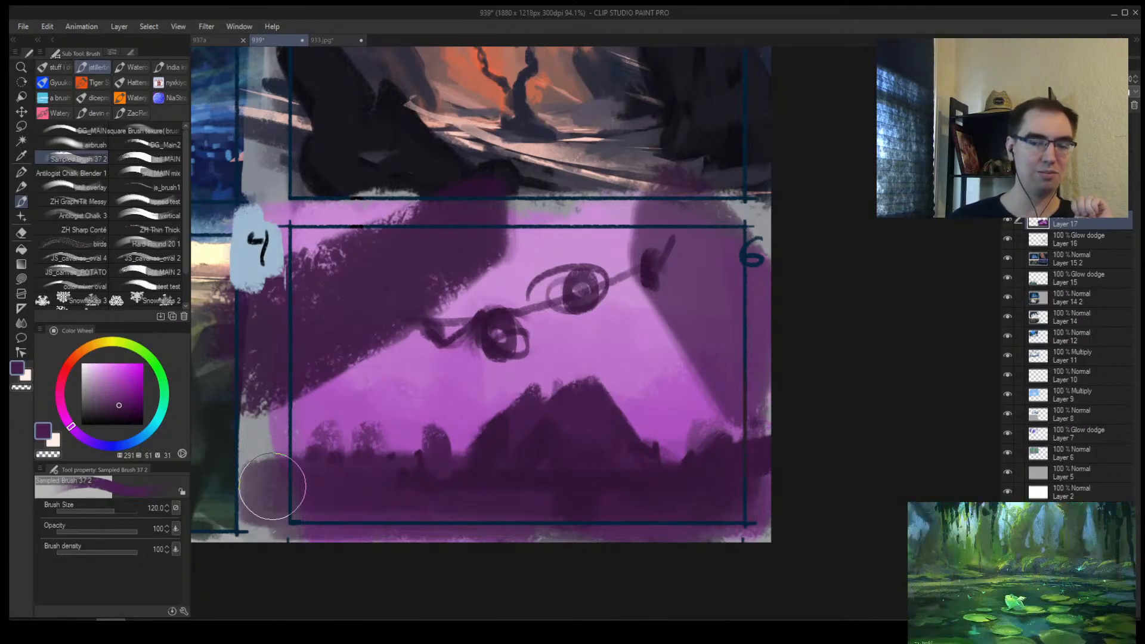
Step: Dab a small dark rock silhouette just above the horizon at brush size 20, undoing the unwanted stroke
key(bracketleft)
key(bracketleft)
key(bracketleft)
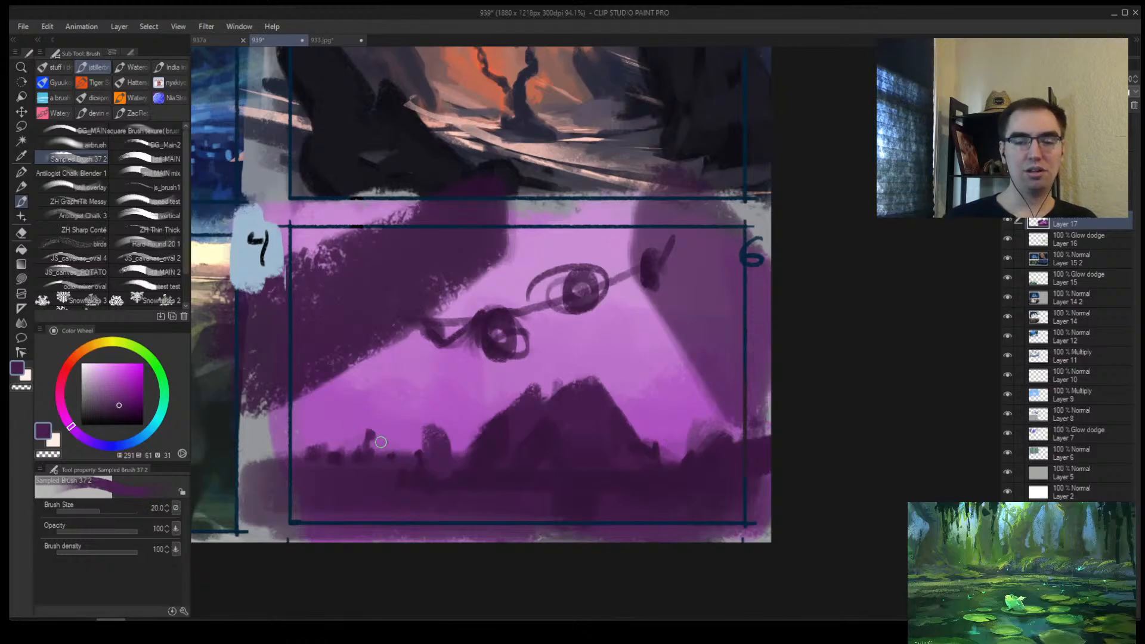
drag(380, 442, 340, 442)
key(ctrl+z)
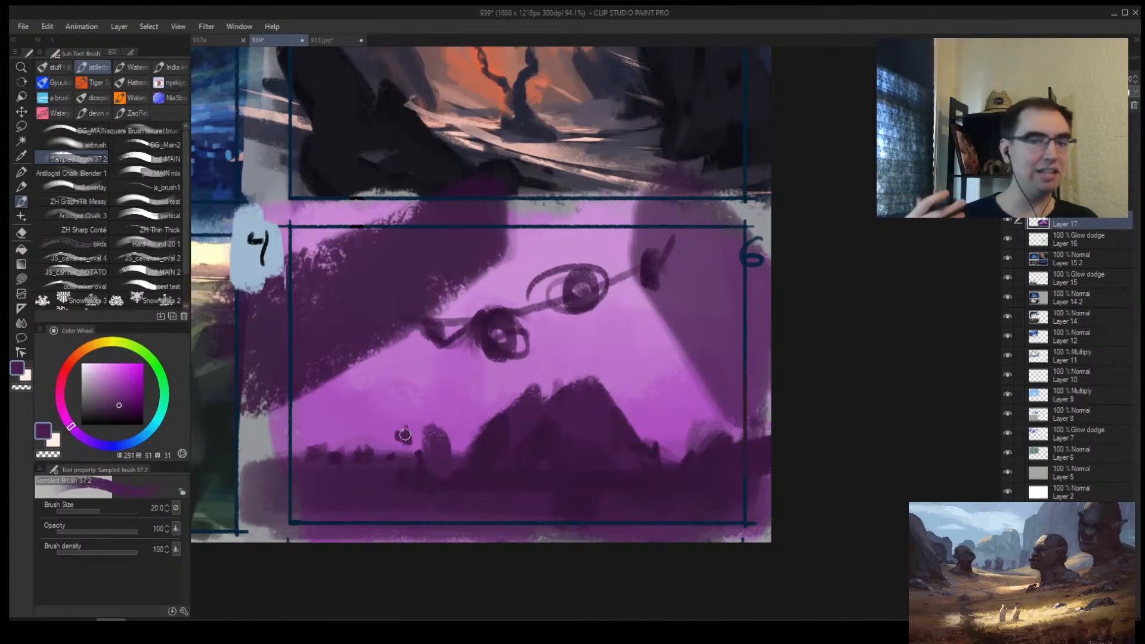
Step: Try darkening and rounding the two hanging rings with a sampled deep purple at brush size 25
key(alt+space)
mouse_move(567, 348)
mouse_down()
mouse_move(588, 331)
mouse_move(599, 339)
mouse_move(580, 356)
mouse_move(624, 347)
mouse_up()
drag(514, 298, 674, 235)
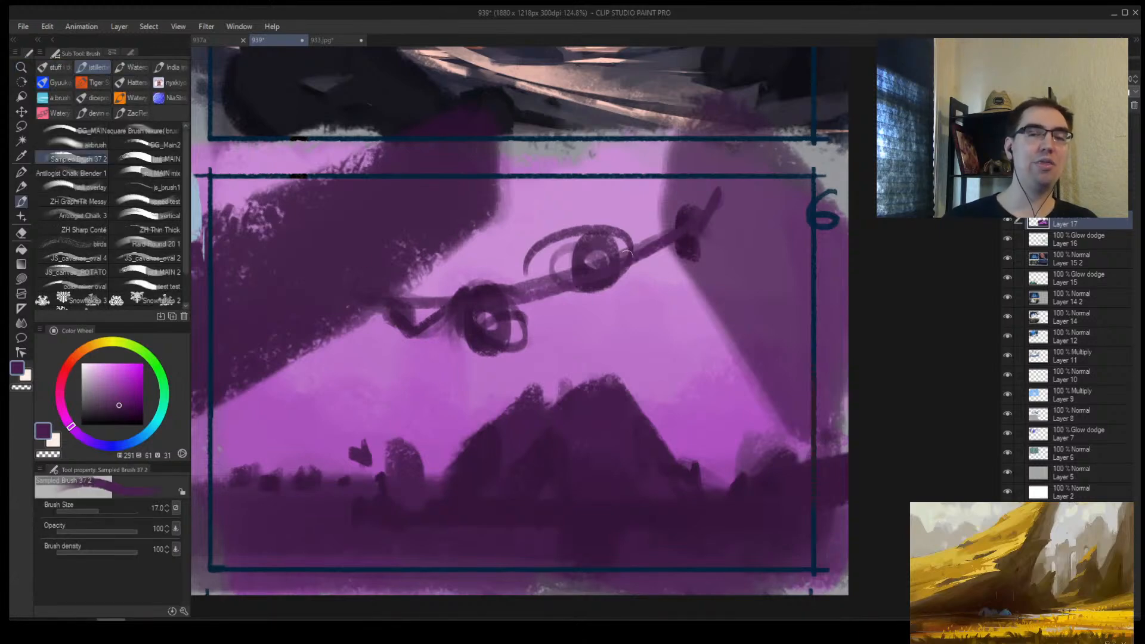
alt+click(500, 306)
key(bracketright)
mouse_move(499, 290)
mouse_down()
mouse_move(486, 294)
mouse_move(481, 333)
mouse_up()
drag(624, 262, 600, 301)
key(bracketright)
key(bracketright)
key(bracketright)
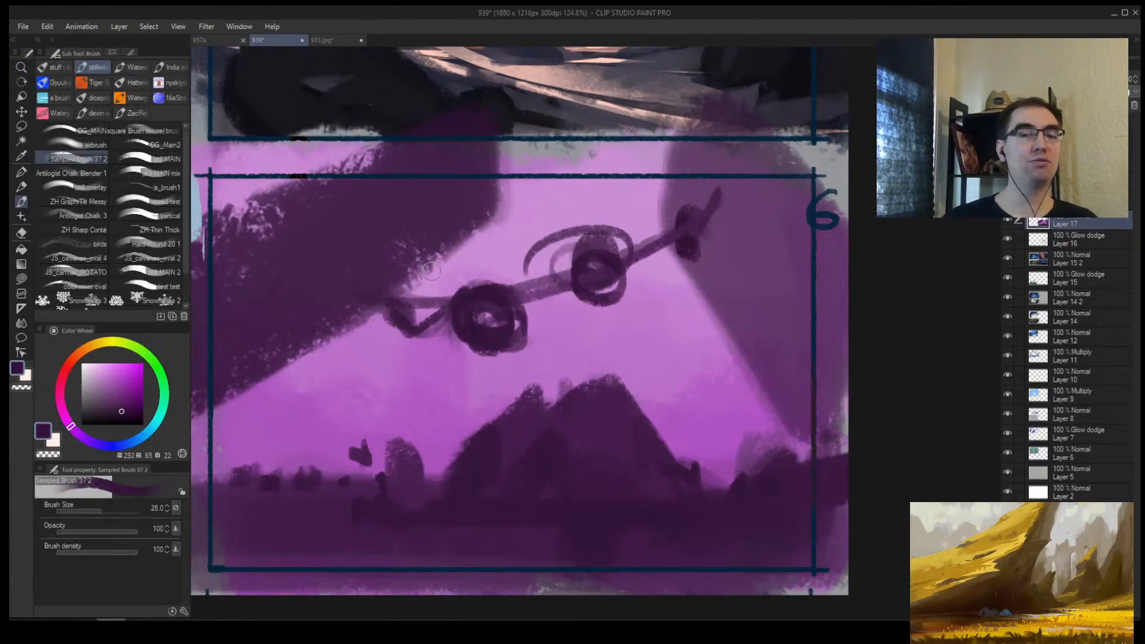
Step: Try a straight, darker lower edge on the large diagonal mass, and undo it together with the ring strokes
mouse_move(501, 197)
mouse_down()
mouse_move(238, 393)
mouse_move(513, 194)
mouse_move(488, 209)
mouse_up()
alt+click(289, 317)
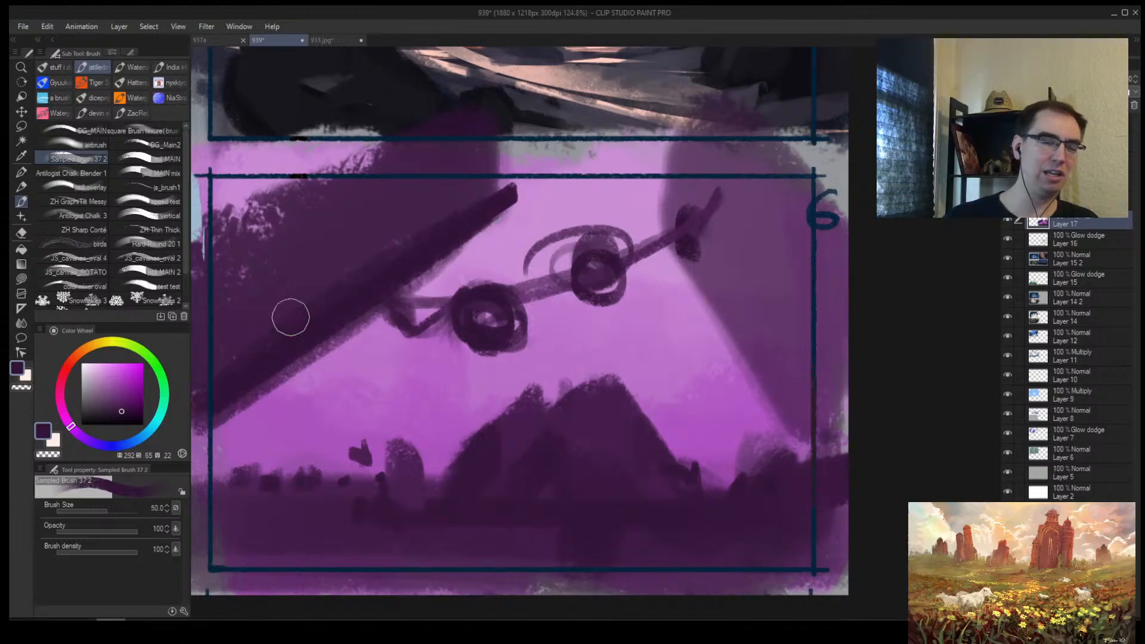
mouse_move(289, 317)
mouse_down()
mouse_move(417, 256)
mouse_move(227, 441)
mouse_up()
key(bracketright)
key(bracketright)
key(bracketright)
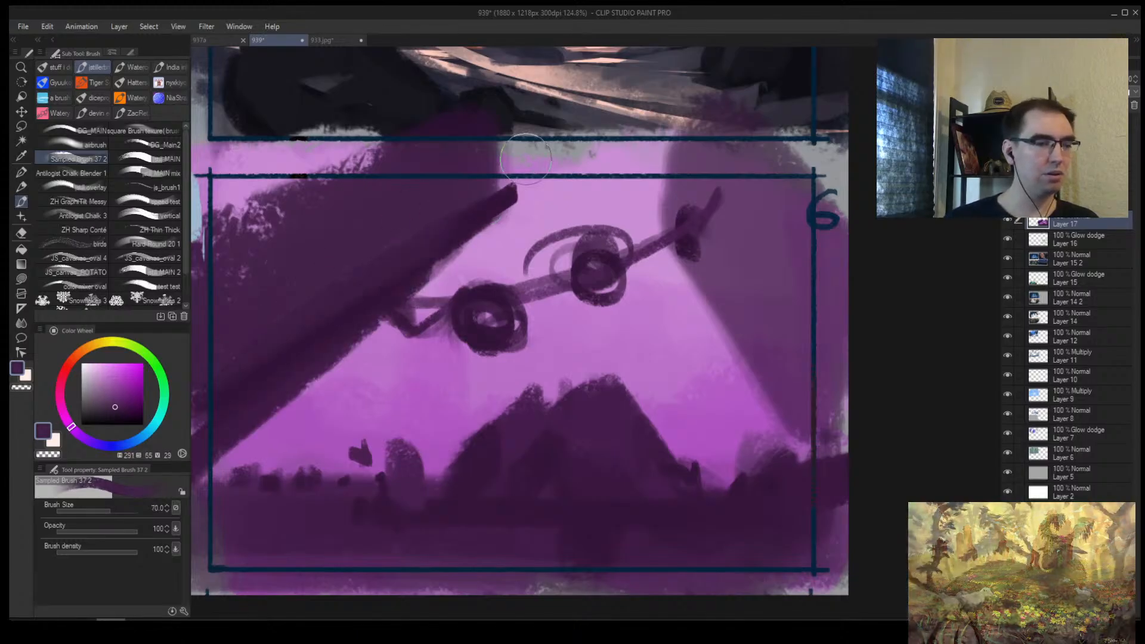
key(ctrl+z)
key(ctrl+z)
key(ctrl+z)
key(ctrl+z)
Step: Sample the light pink sky and paint over part of the loose arc around the upper ring at brush size 60
alt+click(488, 293)
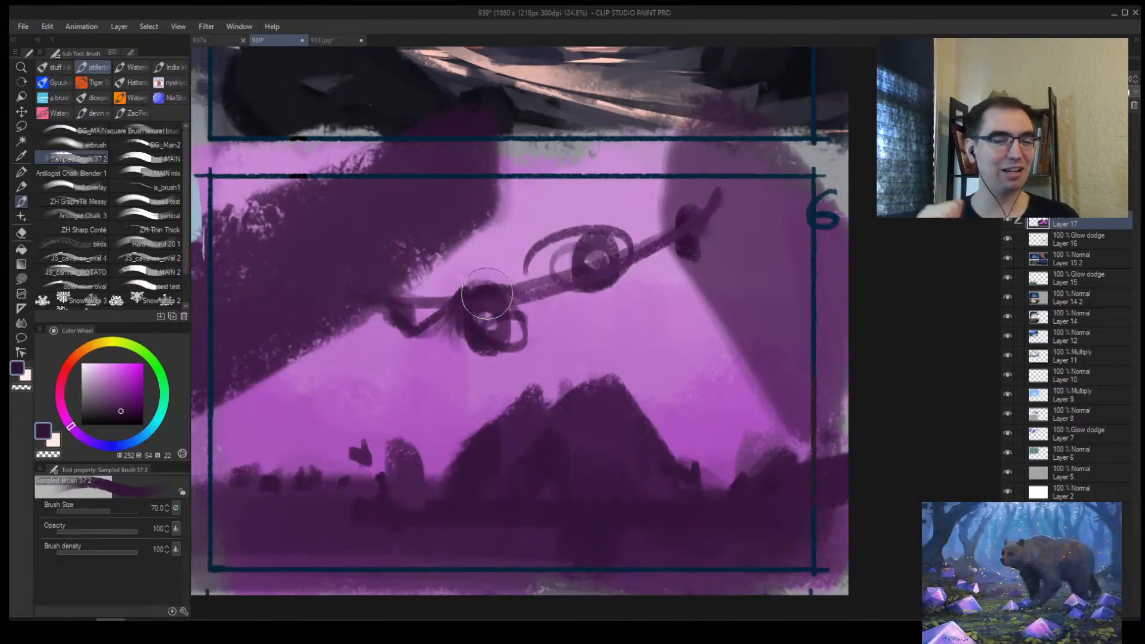
key(alt+space)
mouse_move(509, 307)
mouse_down()
mouse_move(465, 335)
mouse_move(555, 282)
mouse_move(490, 313)
mouse_move(500, 335)
mouse_move(543, 343)
mouse_move(587, 329)
mouse_move(599, 386)
mouse_move(627, 373)
mouse_up()
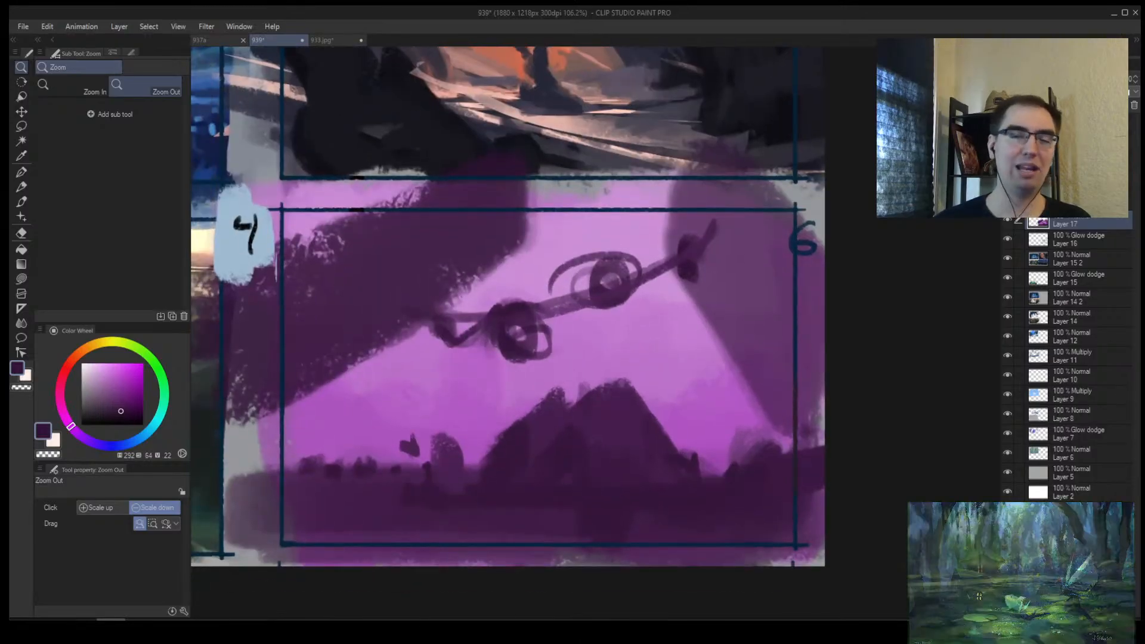
alt+click(558, 250)
drag(558, 257, 576, 251)
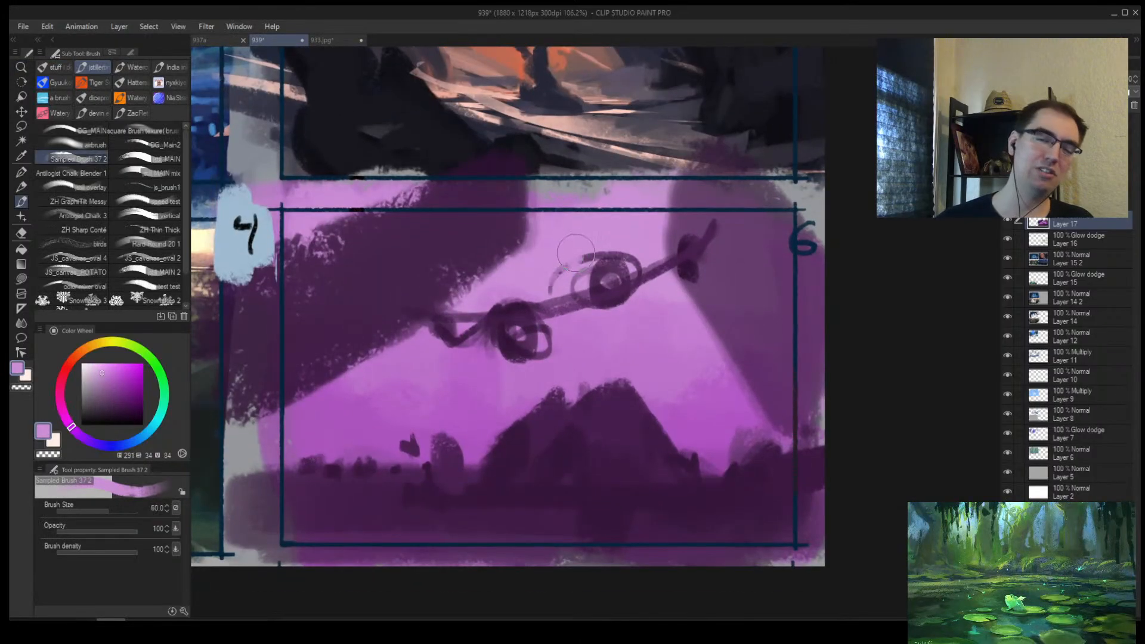
Step: Try pale yellow light strokes in the sky above and below the rings at brush sizes 70 to 80, undoing each
click(108, 344)
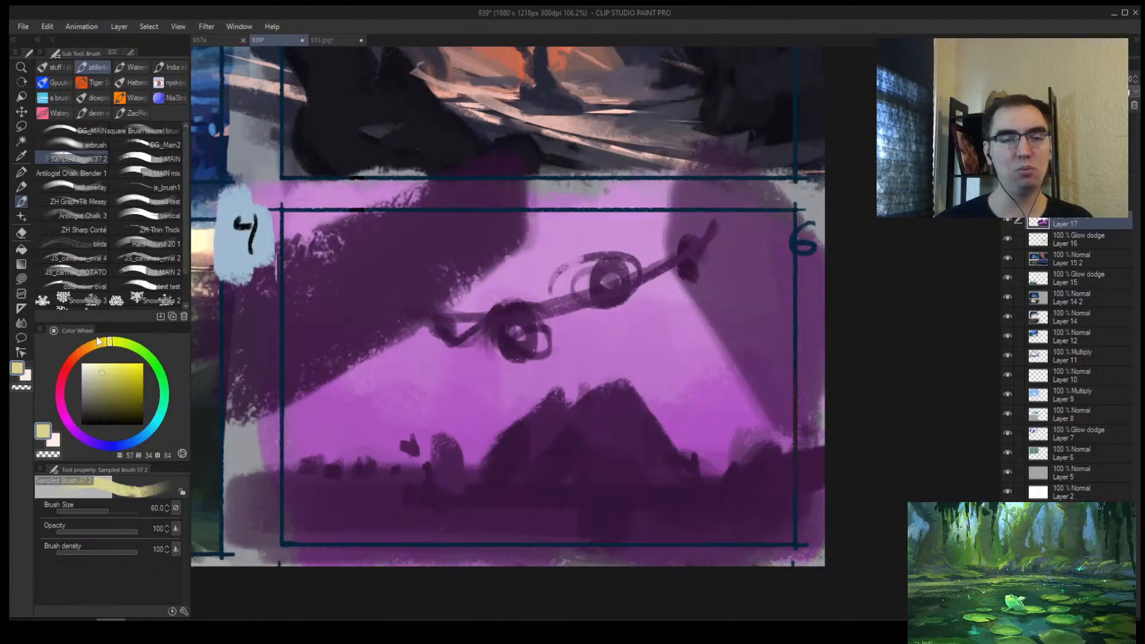
click(94, 365)
key(])
drag(511, 282, 616, 227)
key(ctrl+z)
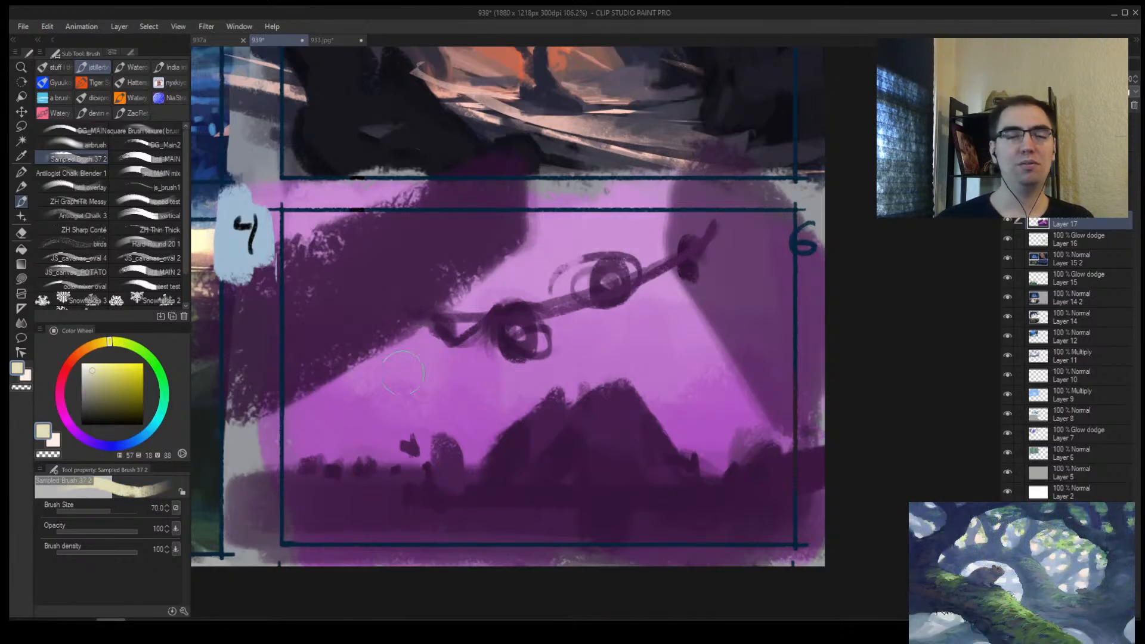
key(])
drag(343, 415, 385, 367)
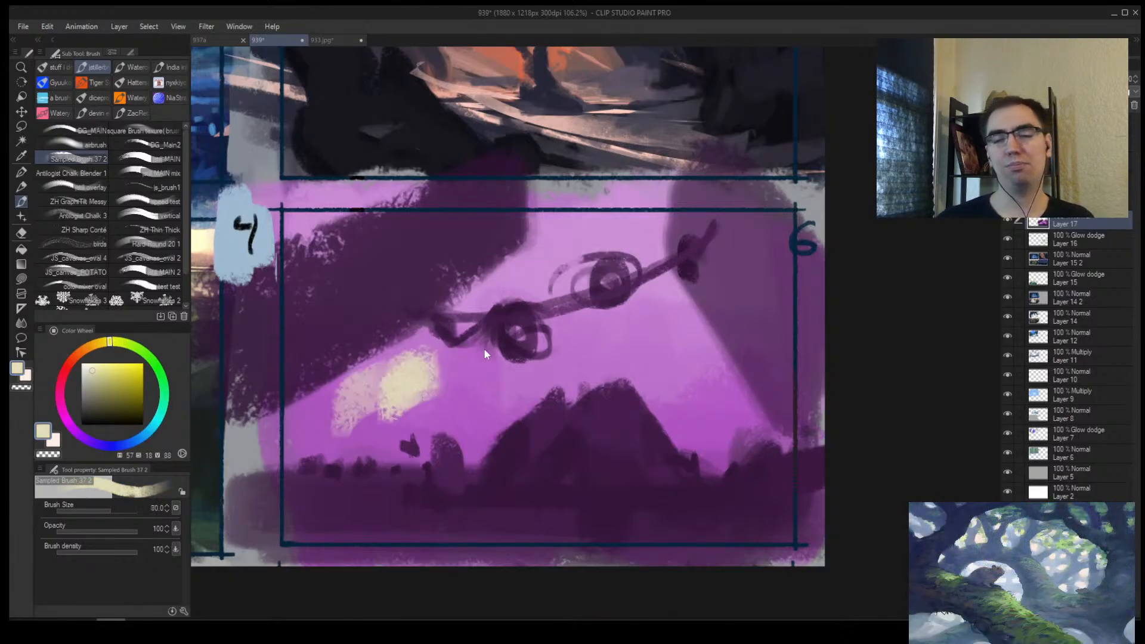
key(ctrl+z)
drag(528, 292, 680, 203)
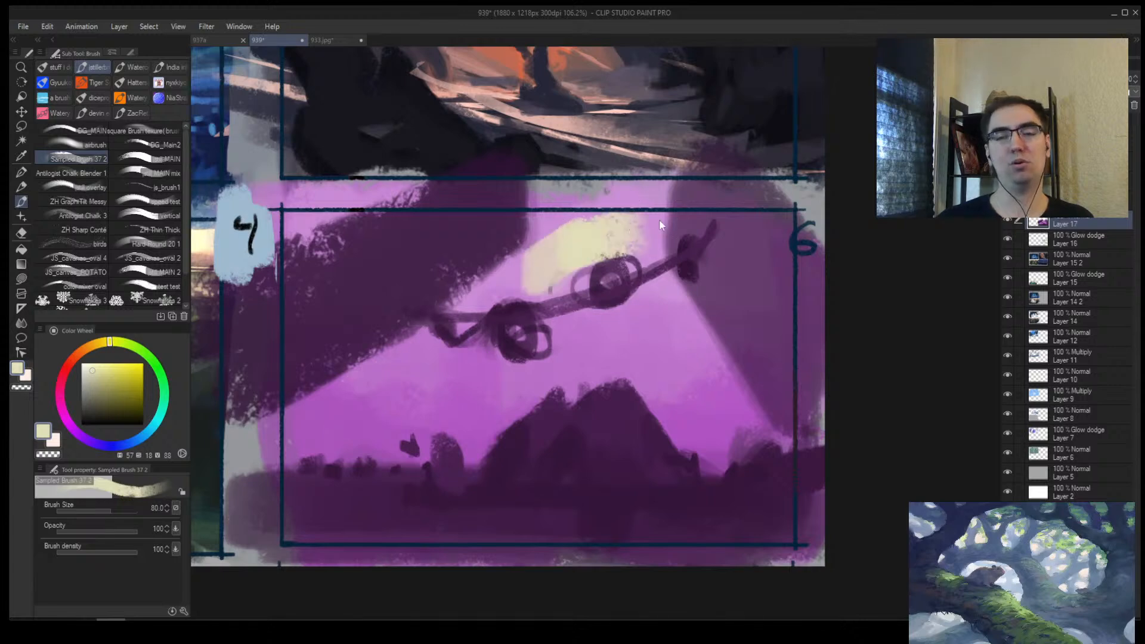
key(ctrl+z)
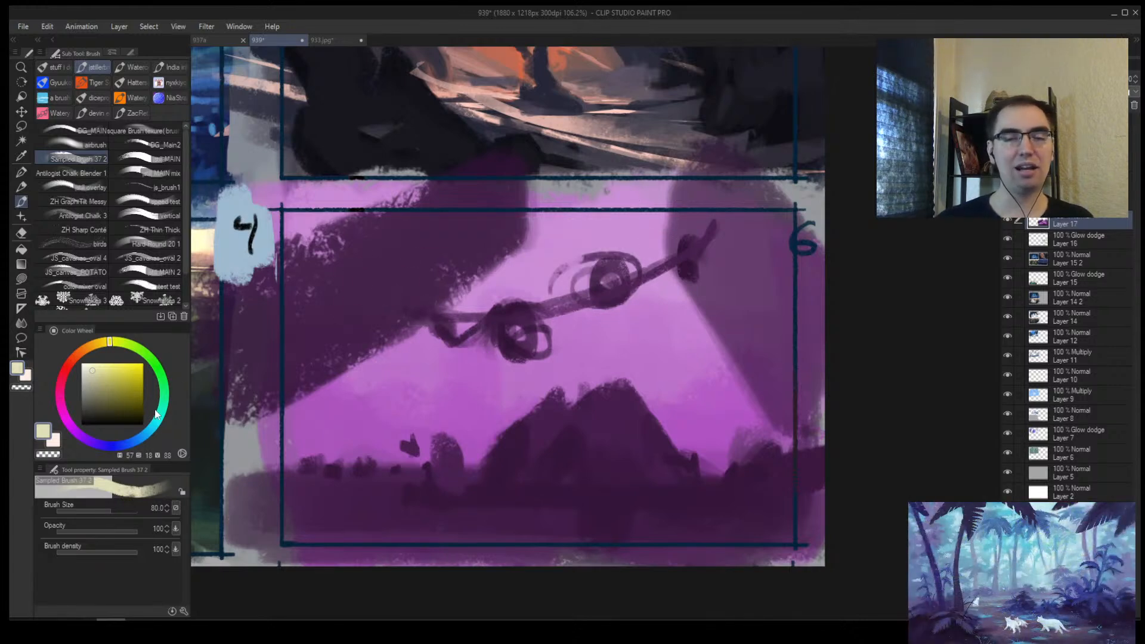
Step: Try a dark blue wash across the foreground at brush sizes 100 and 120, undoing each pass
click(130, 444)
drag(130, 444, 126, 445)
click(124, 395)
key(])
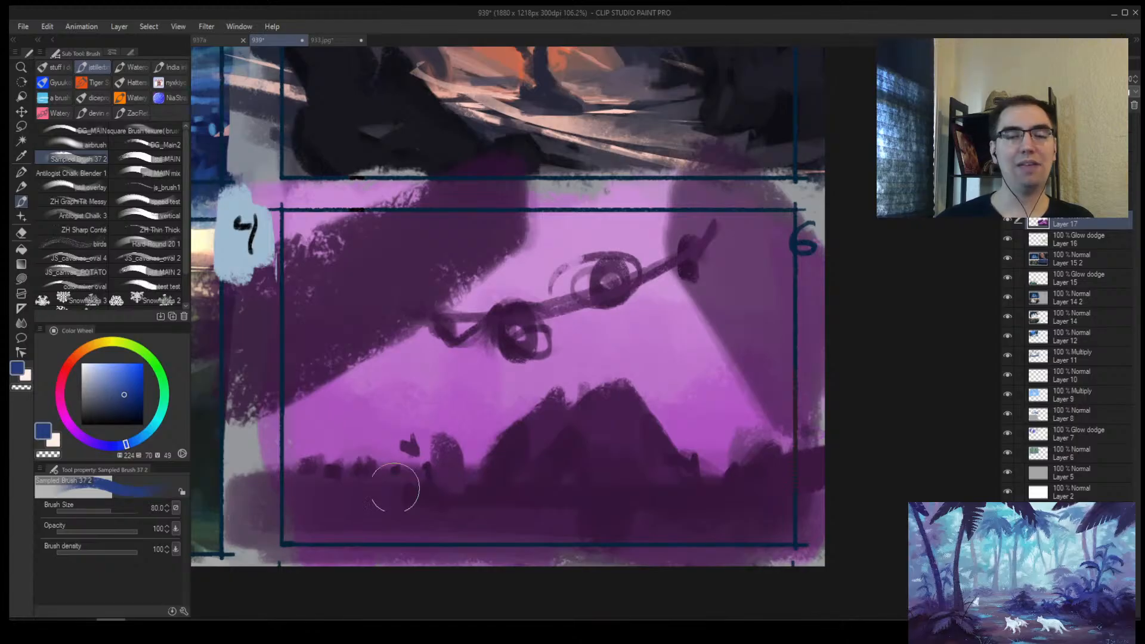
drag(284, 507, 782, 514)
key(ctrl+z)
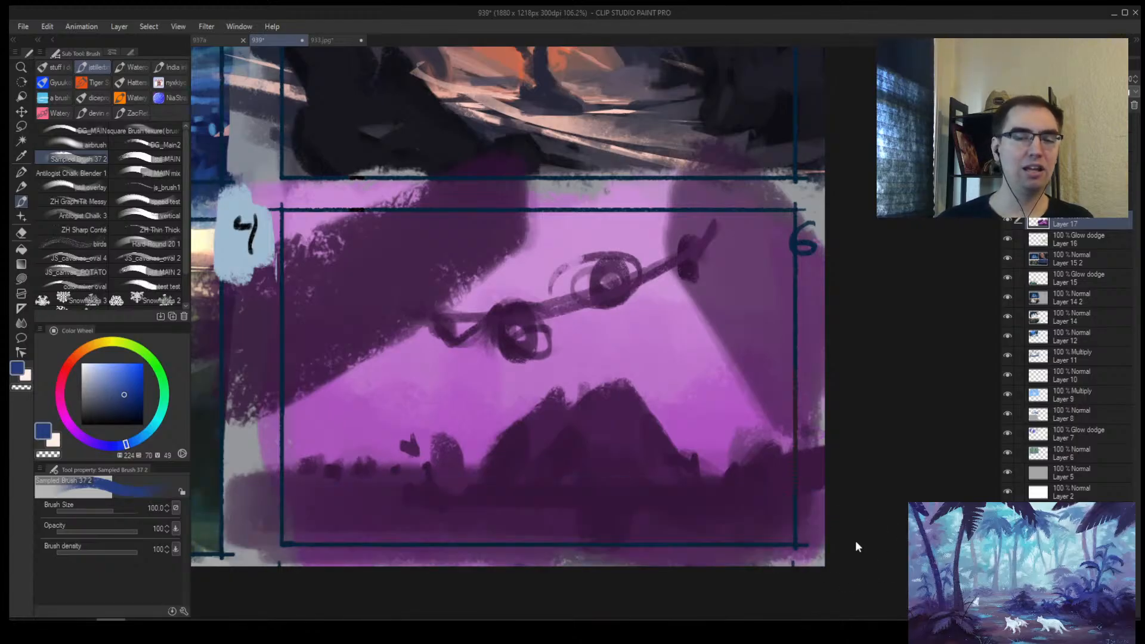
scroll(558, 452, down, 3)
key(])
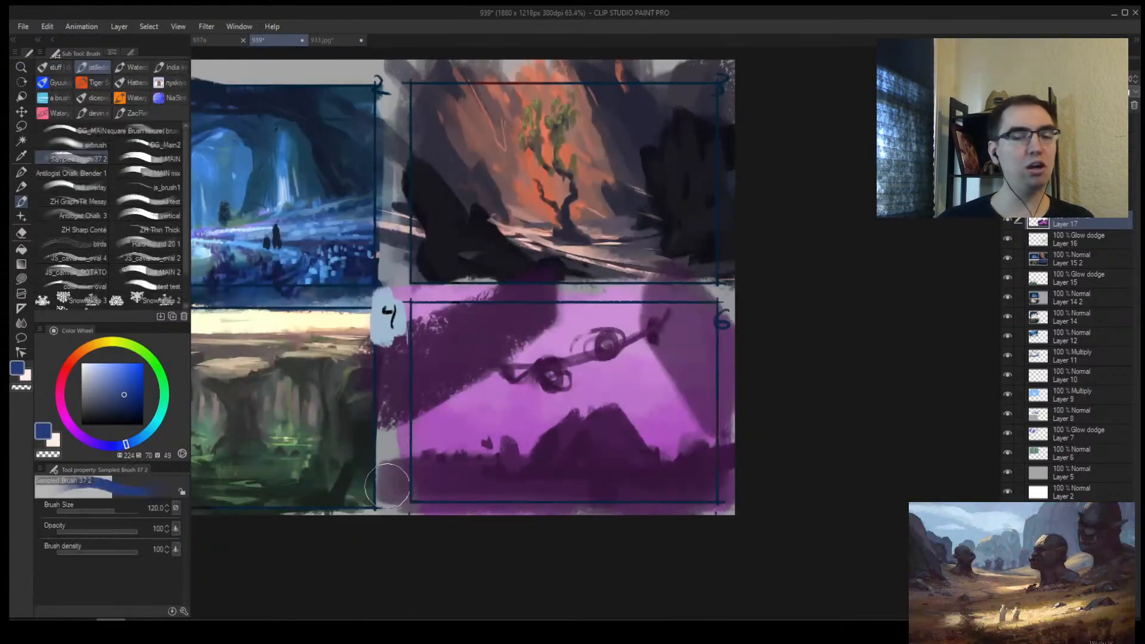
drag(678, 494, 401, 486)
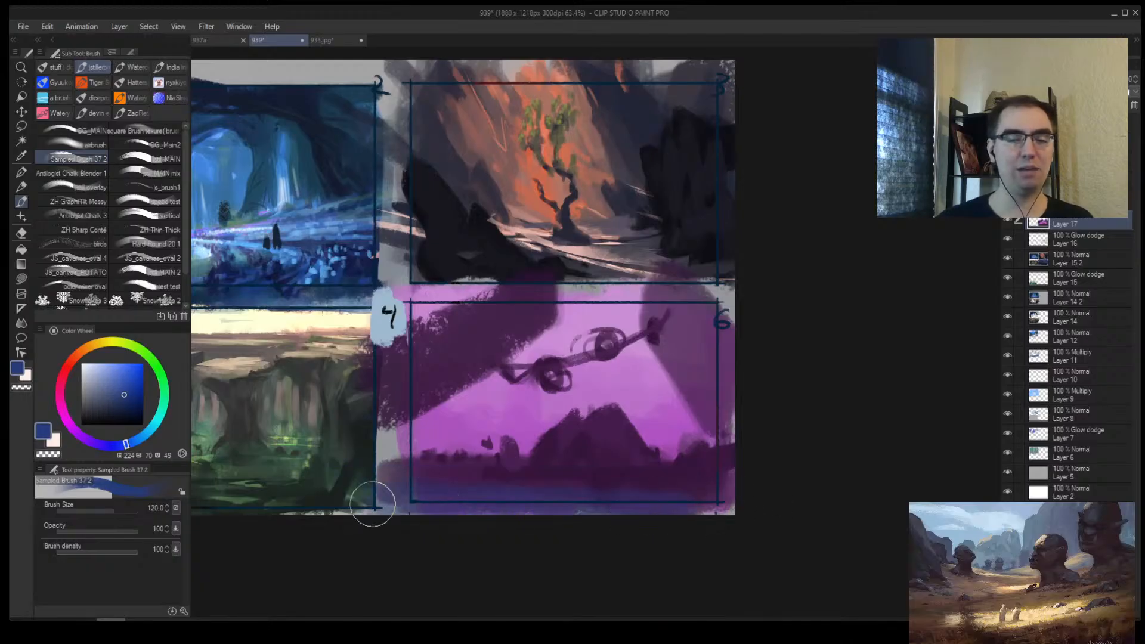
scroll(573, 496, up, 3)
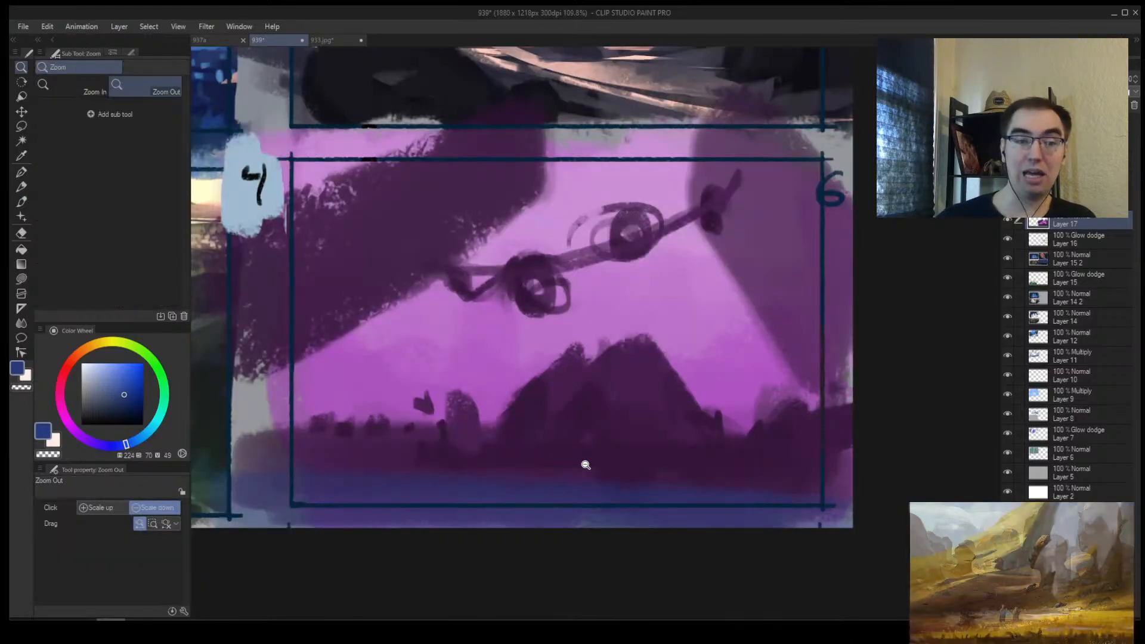
key(ctrl+z)
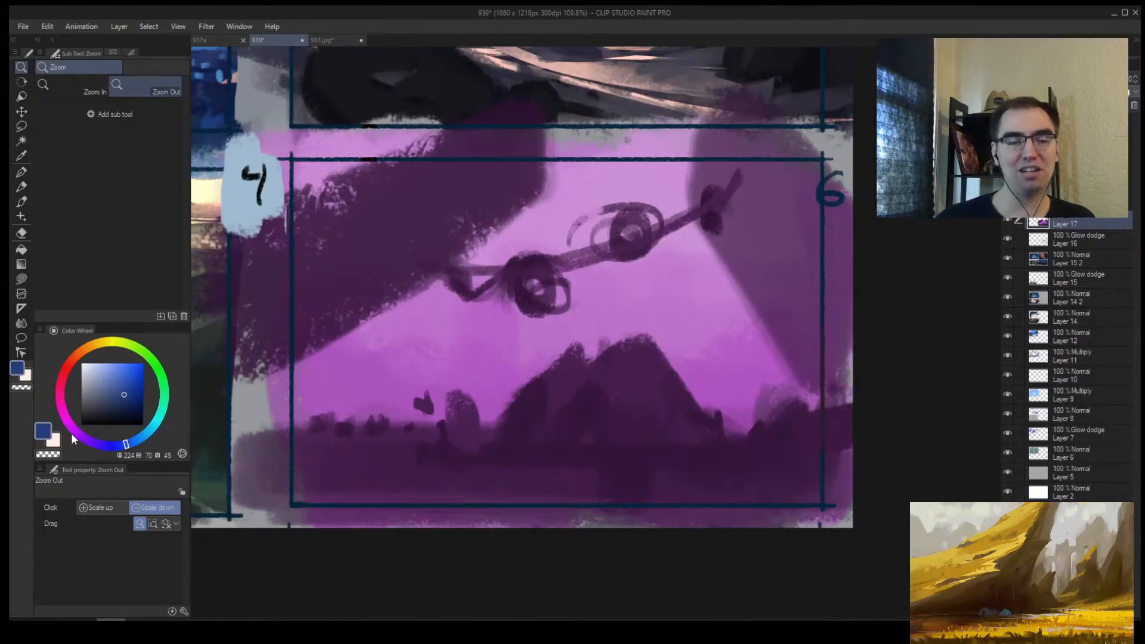
Step: Mix a bright light blue and lay a thin water streak across the foreground plain at brush size 25, undoing excess strokes
mouse_move(72, 440)
mouse_down()
mouse_move(64, 414)
mouse_move(120, 405)
mouse_up()
click(100, 405)
click(139, 441)
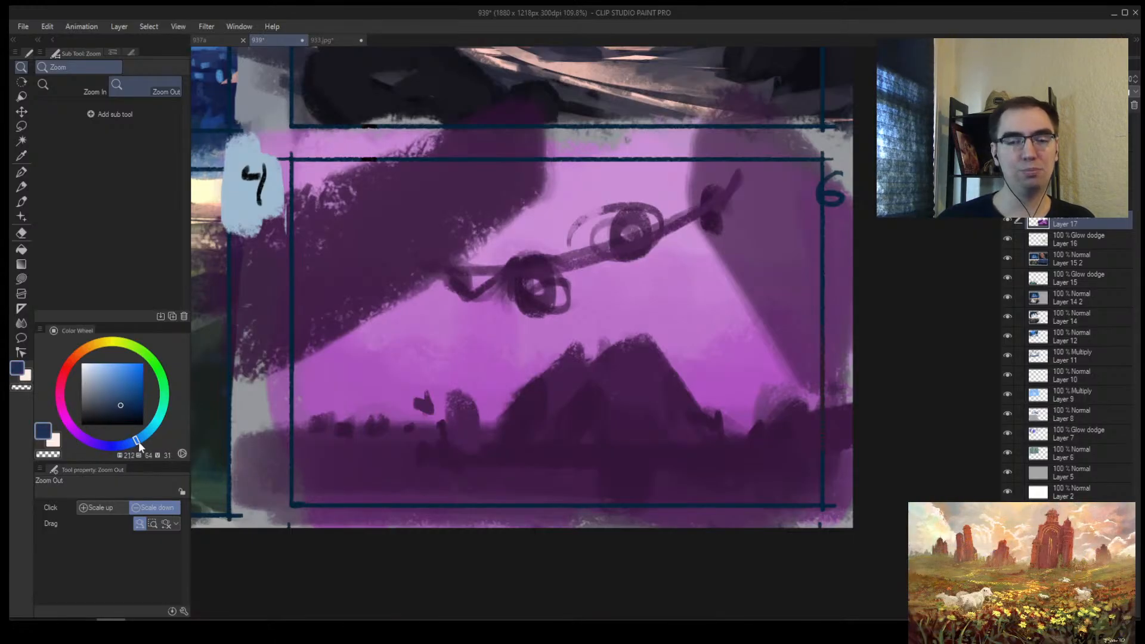
click(113, 367)
key(b)
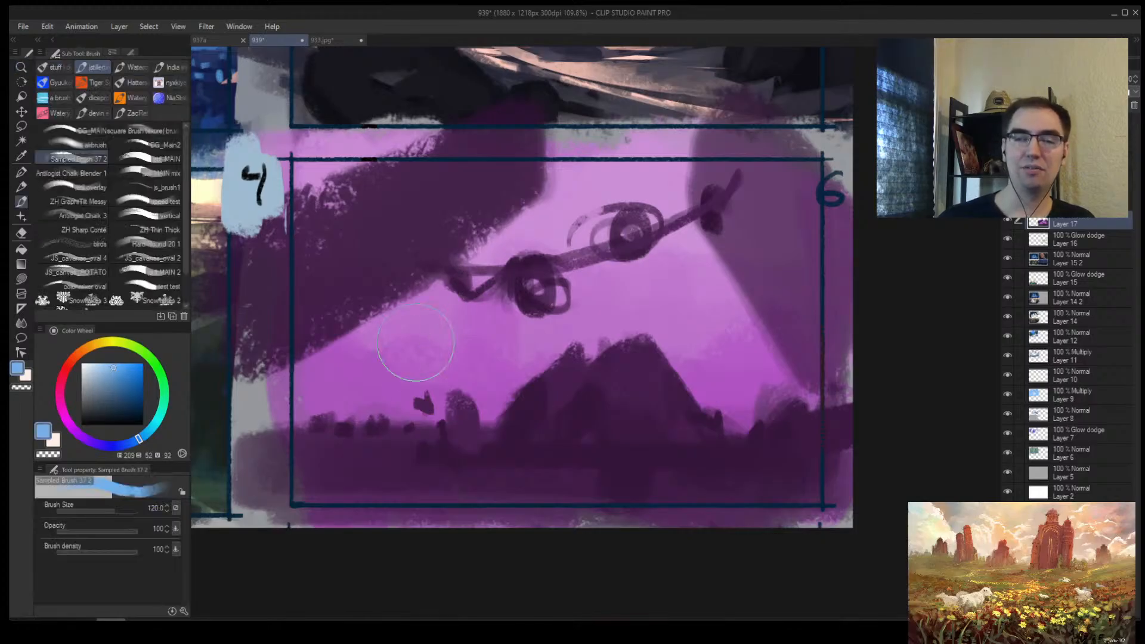
click(113, 359)
drag(112, 358, 108, 361)
key(])
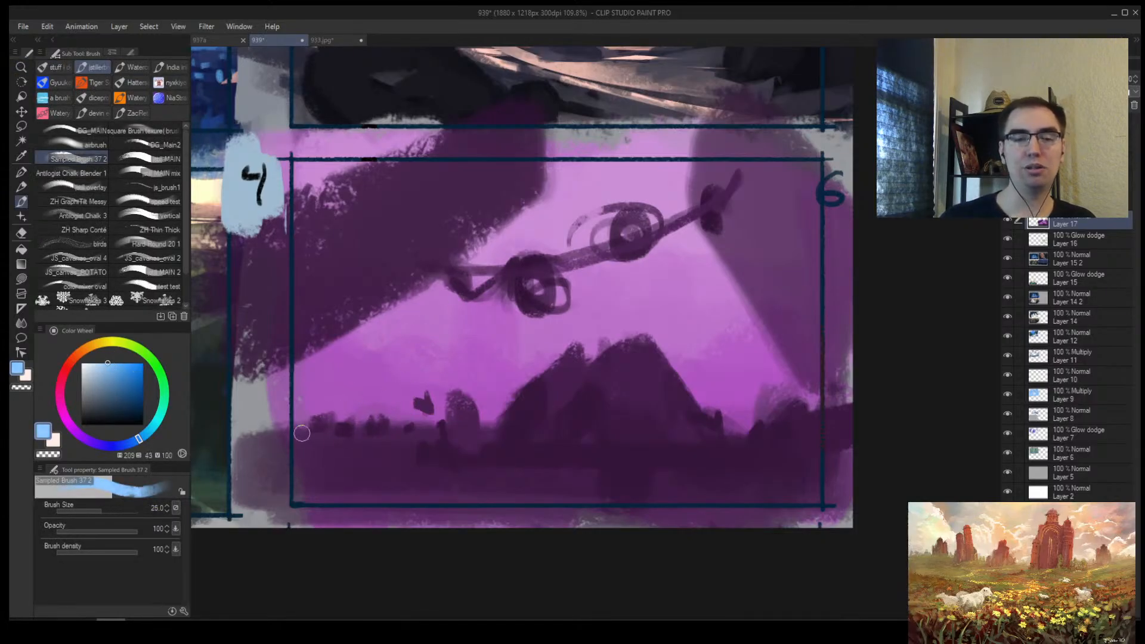
drag(266, 428, 604, 446)
key(ctrl+z)
key(ctrl+z)
Step: Lasso flat, pointed pool shapes on both sides of the foreground plain
mouse_move(266, 459)
mouse_down()
mouse_move(510, 456)
mouse_move(302, 479)
mouse_move(202, 444)
mouse_up()
key(m)
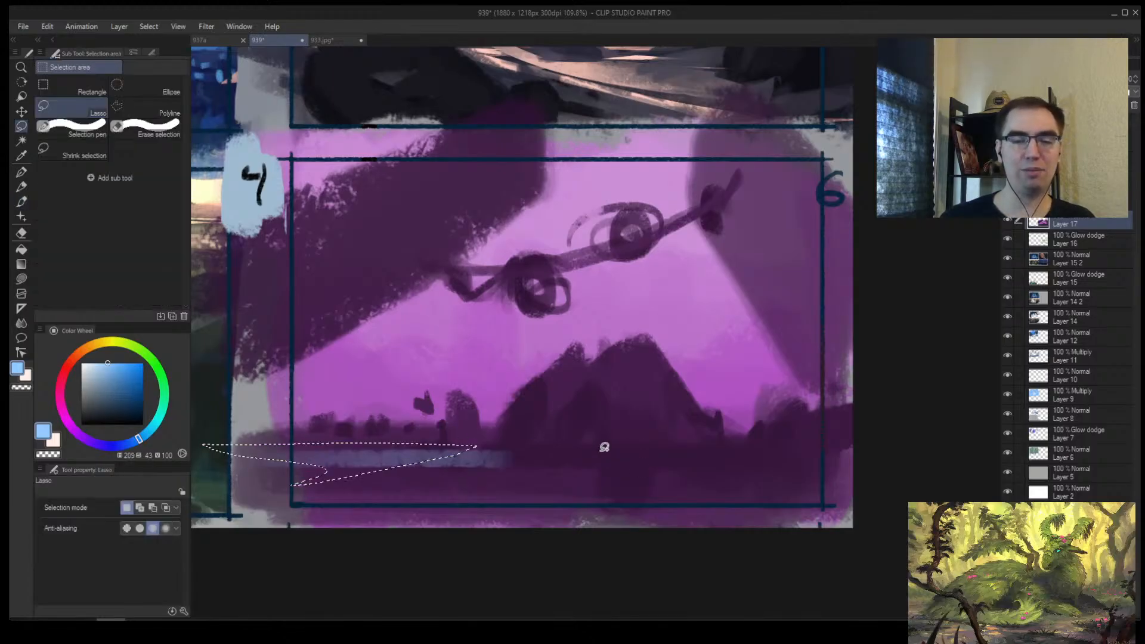
mouse_move(790, 450)
mouse_down()
mouse_move(715, 456)
mouse_move(776, 482)
mouse_up()
Step: Fill the selected pool shapes with light blue using an enlarged brush, and clear the selection
key(b)
key(bracketright)
key(bracketright)
key(bracketright)
key(bracketright)
key(bracketright)
key(bracketright)
key(bracketright)
key(bracketright)
key(bracketright)
key(bracketright)
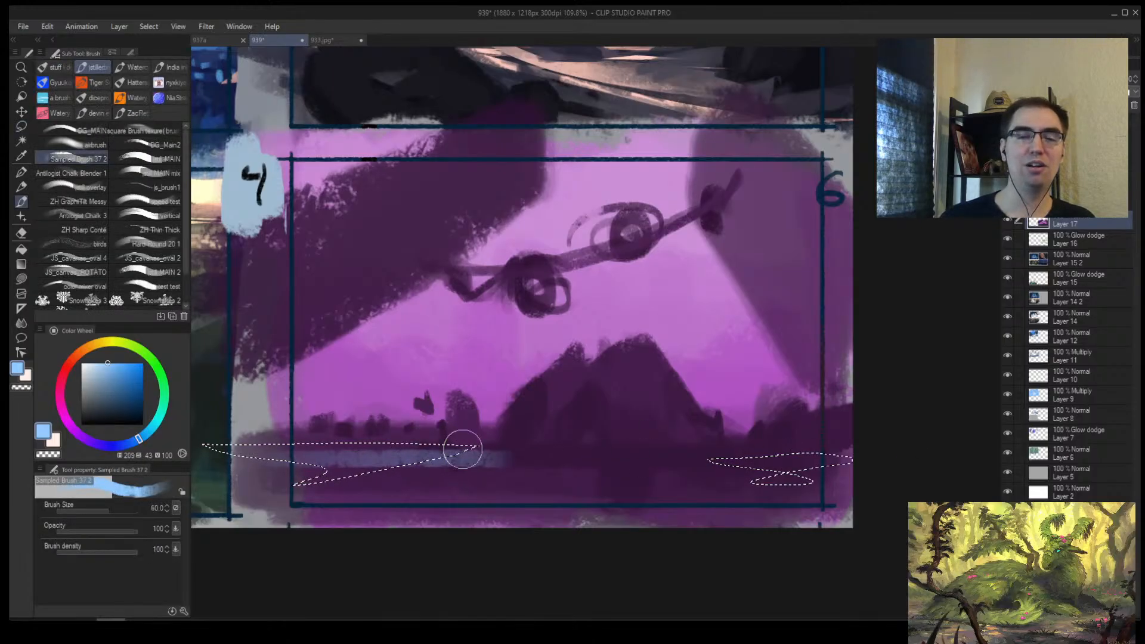
drag(445, 456, 251, 456)
drag(725, 462, 841, 456)
key(ctrl+d)
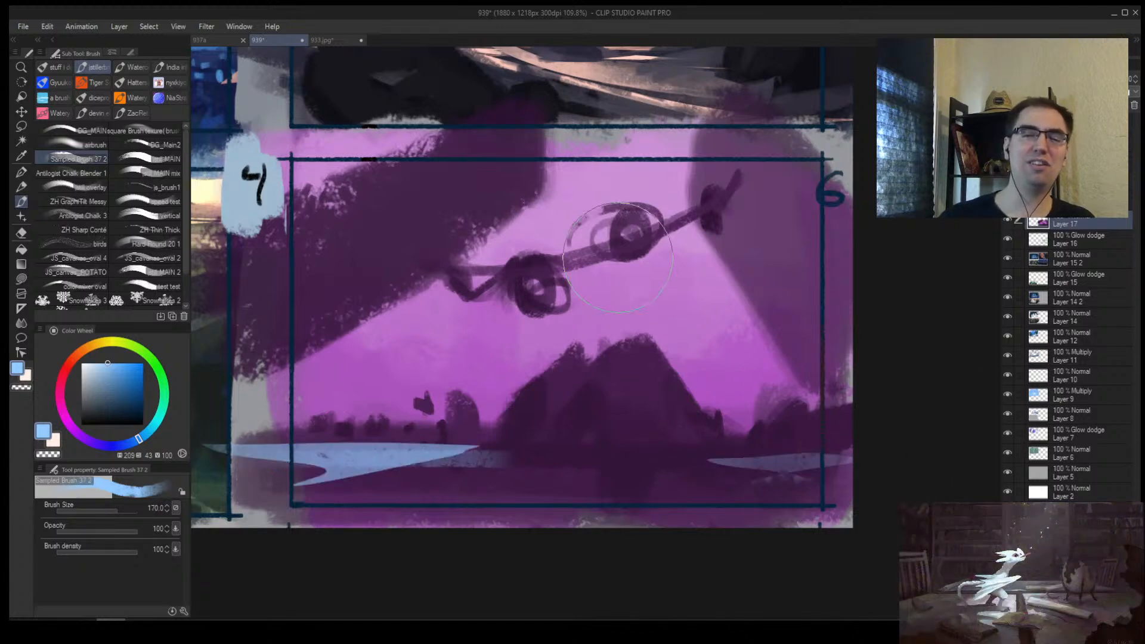
Step: Brush a soft light blue glow from the upper sky down past the rings at brush sizes 170 to 200, undoing the last pass
drag(585, 161, 552, 218)
drag(480, 277, 463, 364)
drag(516, 281, 468, 352)
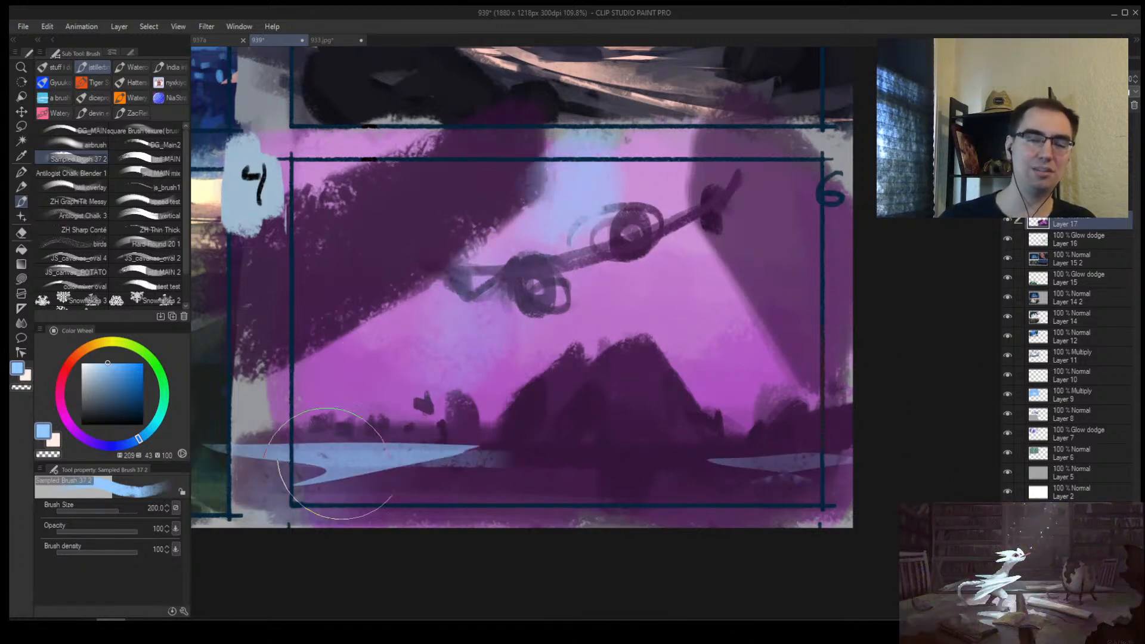
drag(484, 304, 439, 418)
drag(495, 379, 441, 501)
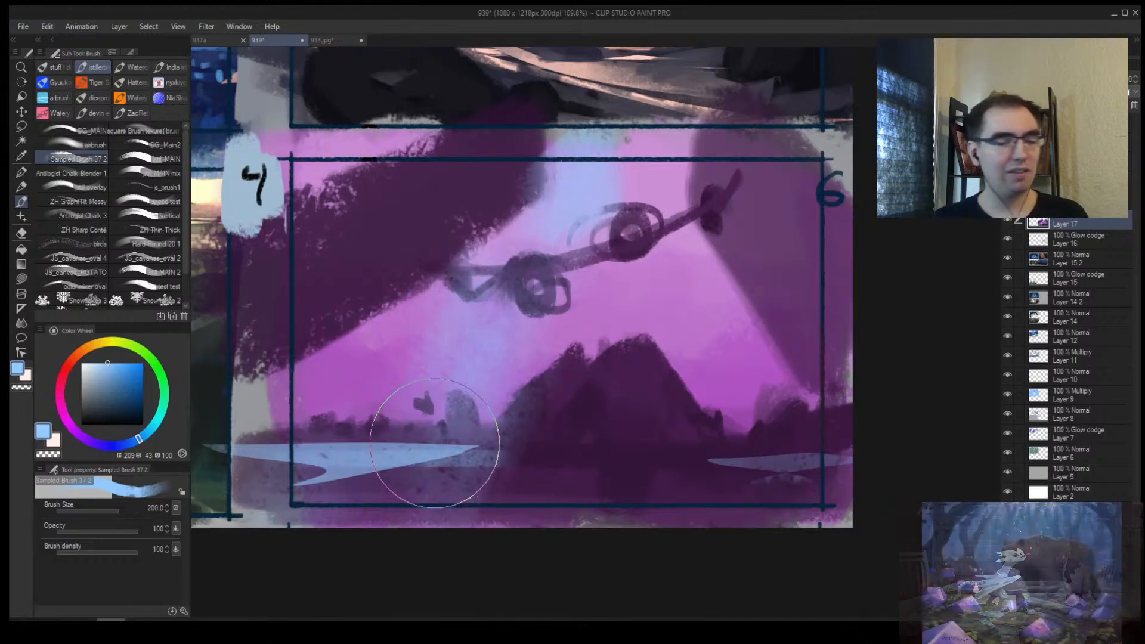
key(ctrl+z)
Step: Flip the view and glaze a light blue haze over the hill and its base, enlarging the brush to 250 and 300
key(h)
drag(661, 352, 534, 417)
key(ctrl+z)
key(ctrl+z)
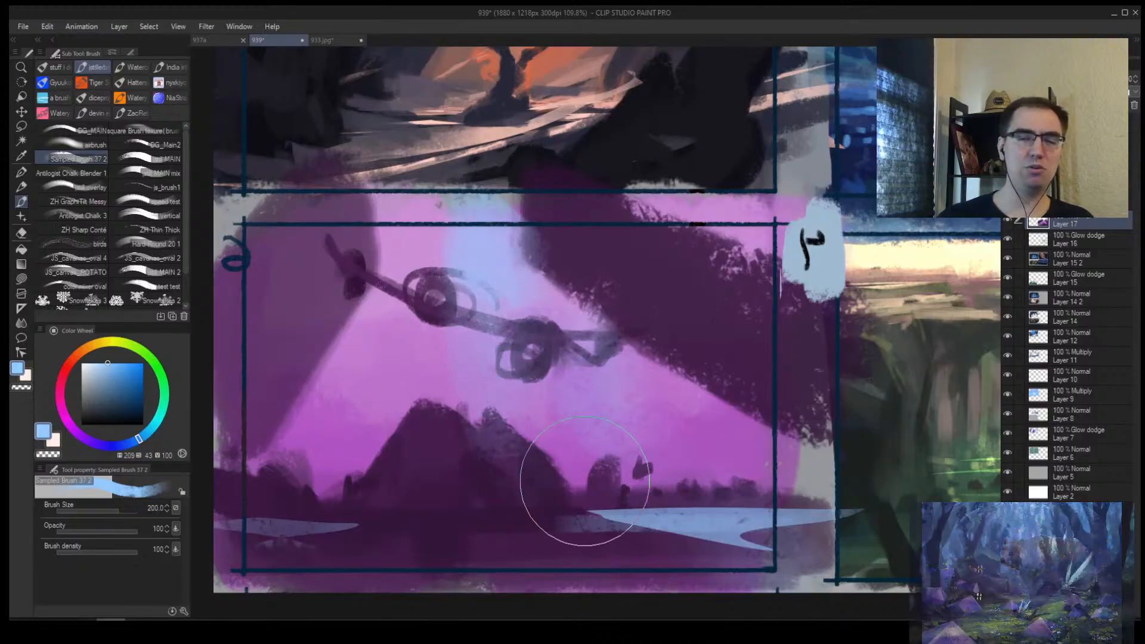
key(bracketright)
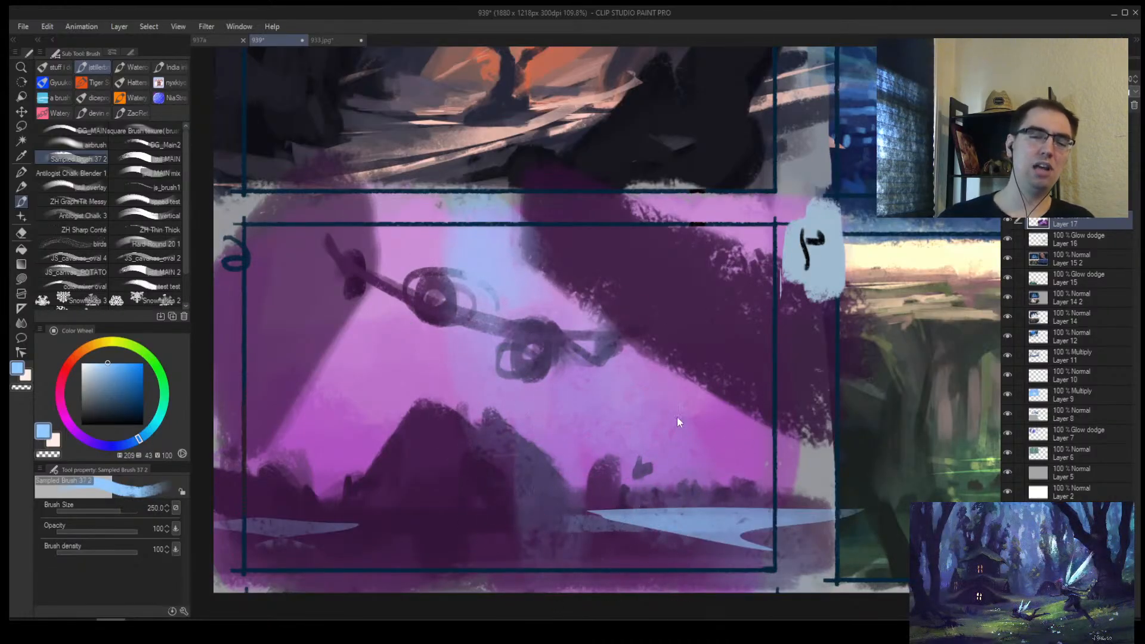
drag(555, 471, 545, 505)
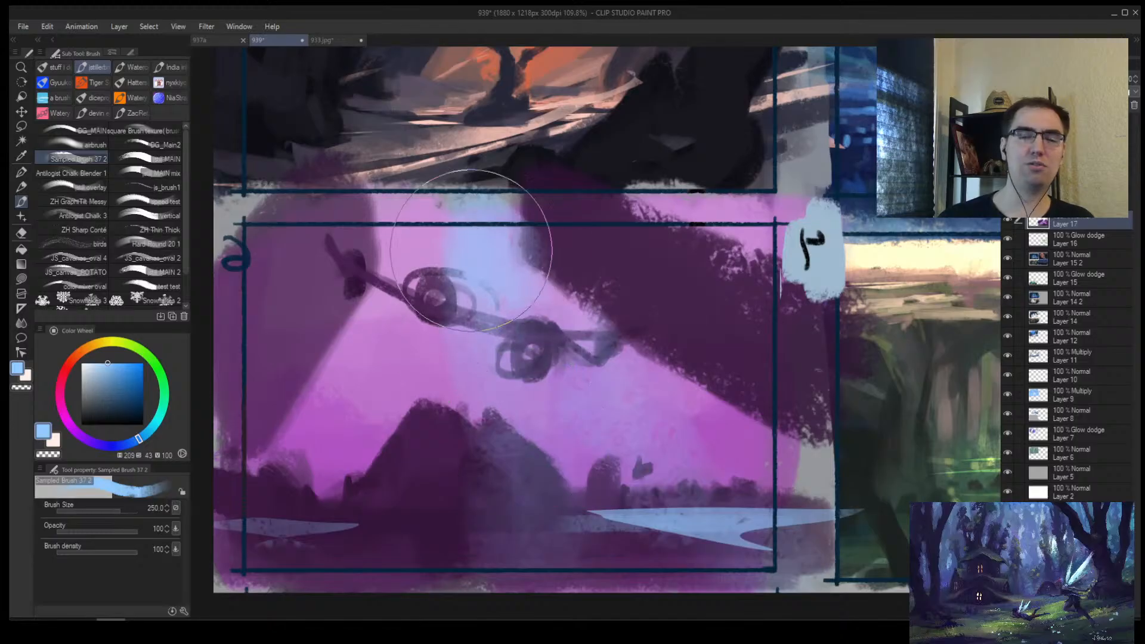
key(bracketright)
key(bracketright)
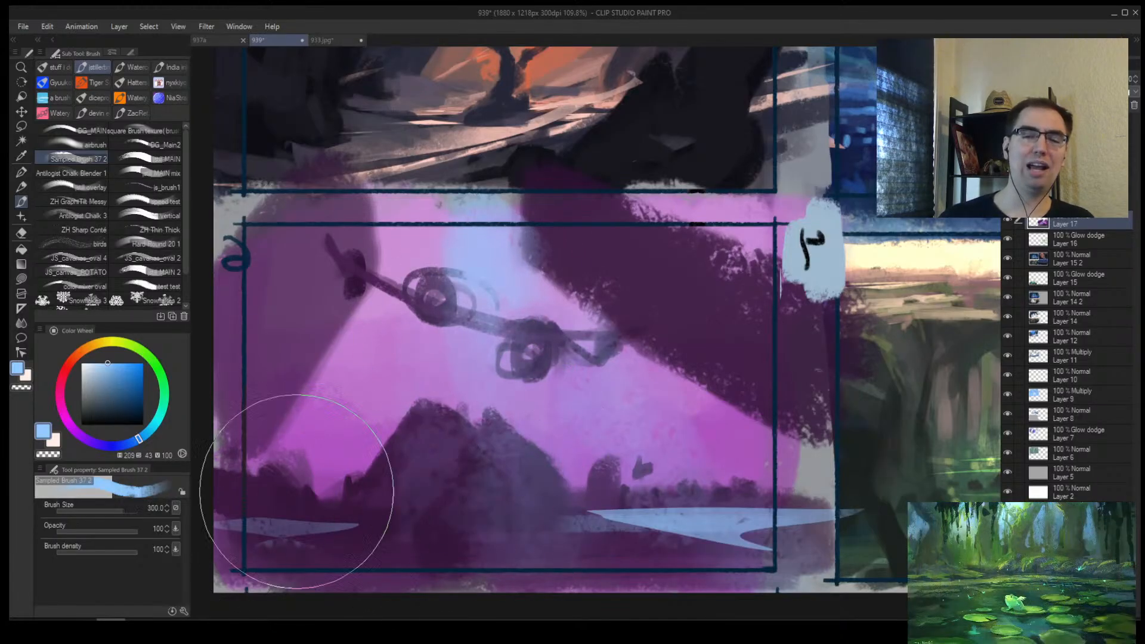
Step: Choose a dark navy and paint a hazy distant hill and shadowed ground beside the central hill with brush size 250
click(131, 411)
key(bracketleft)
drag(286, 298, 277, 334)
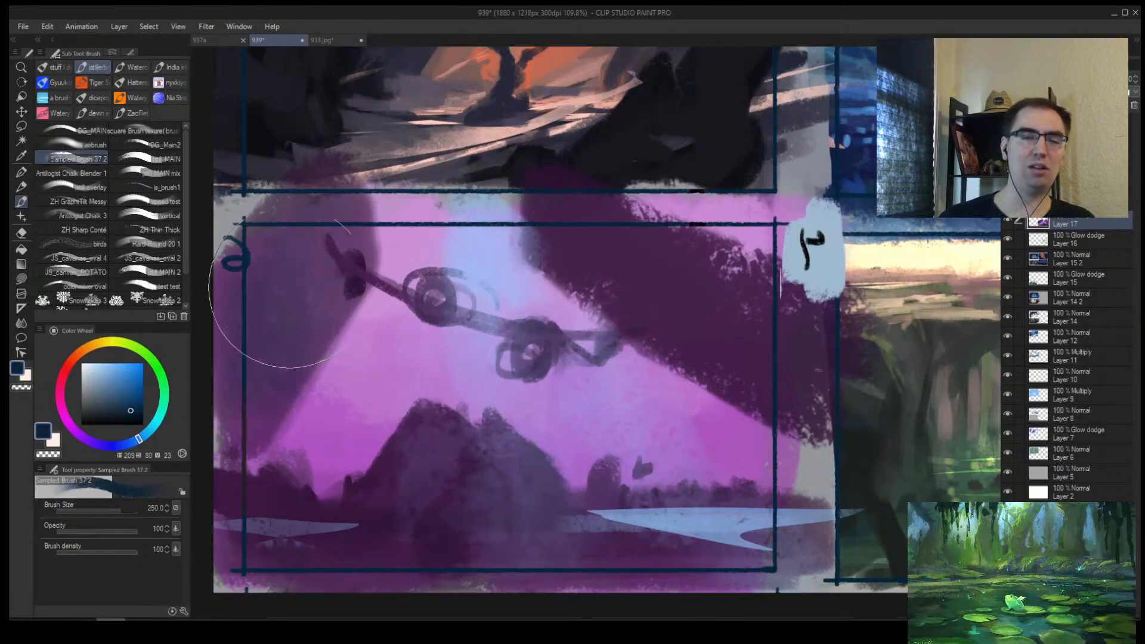
key(bracketleft)
mouse_move(269, 512)
mouse_down()
mouse_move(375, 487)
mouse_move(275, 444)
mouse_move(358, 486)
mouse_up()
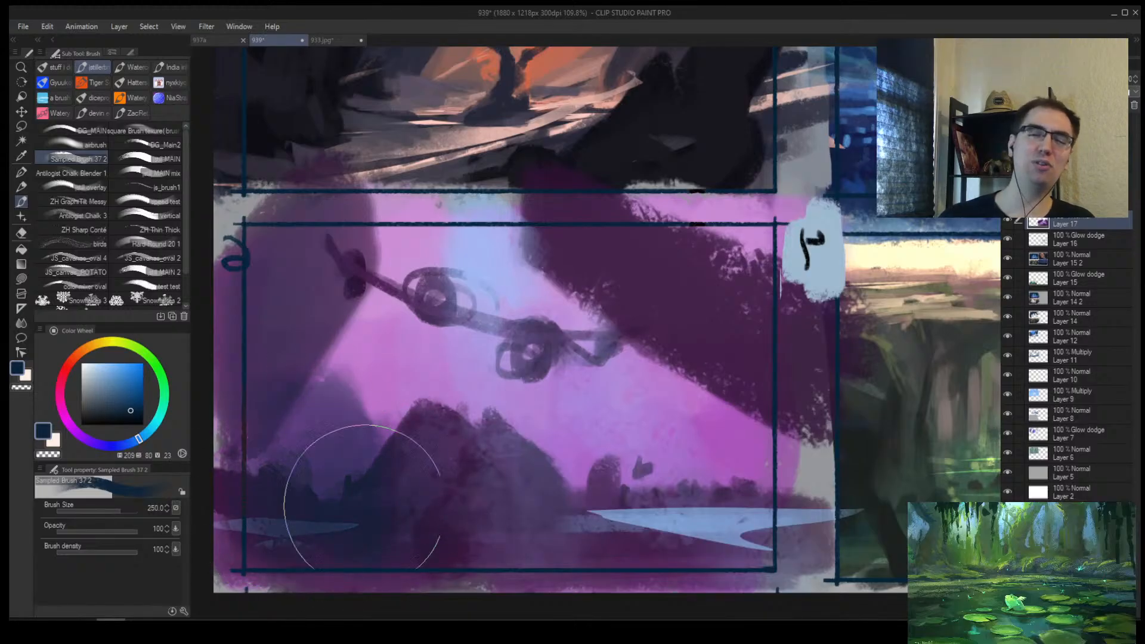
Step: Reduce the brush size to 70 and sample the pale blue of the sky beside the chain
key(bracketleft)
key(bracketleft)
key(bracketleft)
key(bracketleft)
key(bracketleft)
key(bracketleft)
key(bracketleft)
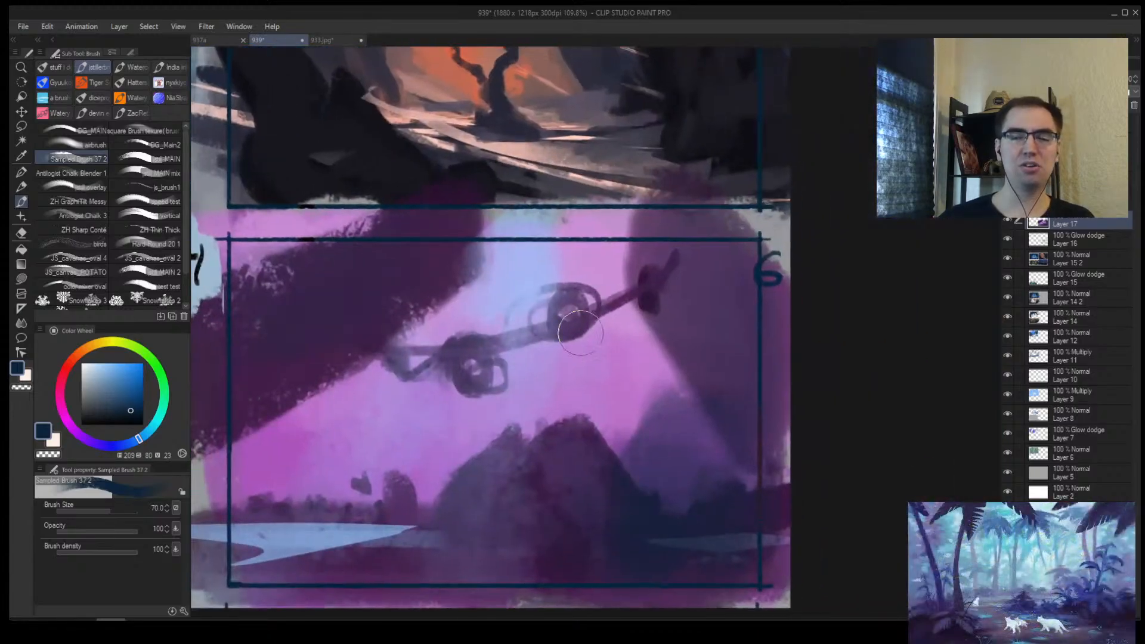
alt+click(542, 316)
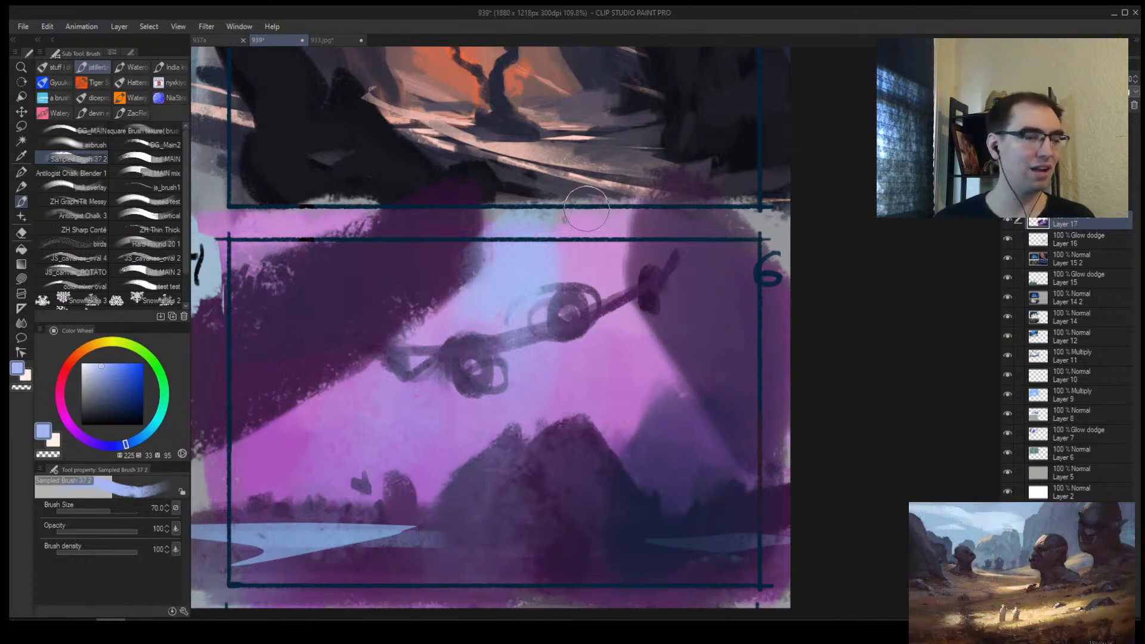
Step: Sample a dark purple and brush a soft haze over the sky and lake below the large diagonal cliff, enlarging the brush to 250
scroll(525, 268, down, 2)
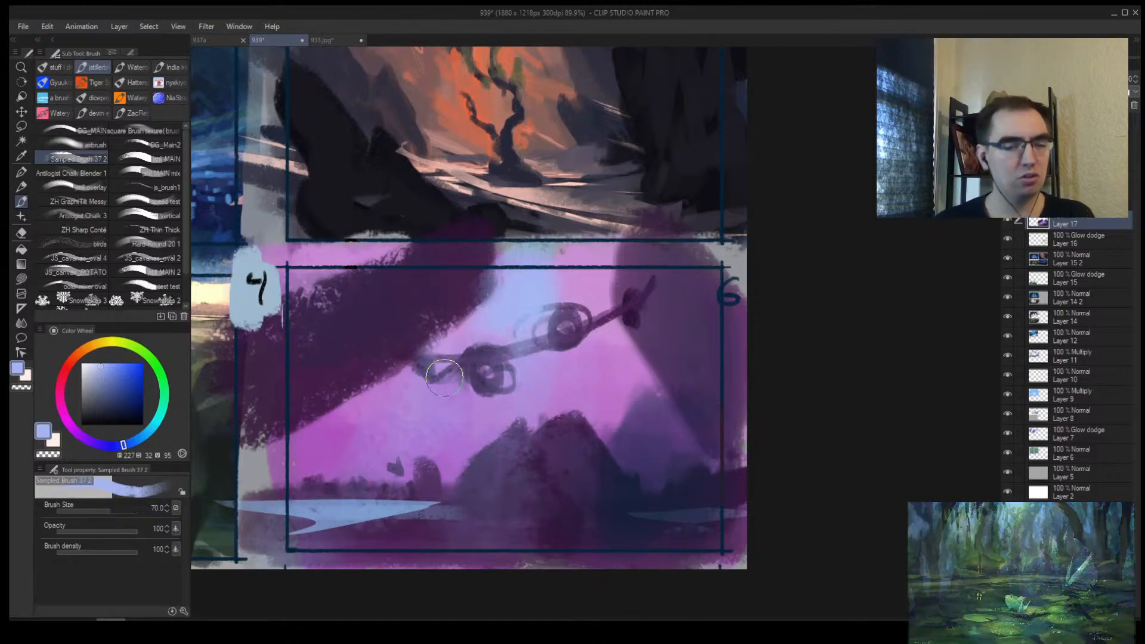
key(ctrl+space)
drag(545, 331, 538, 295)
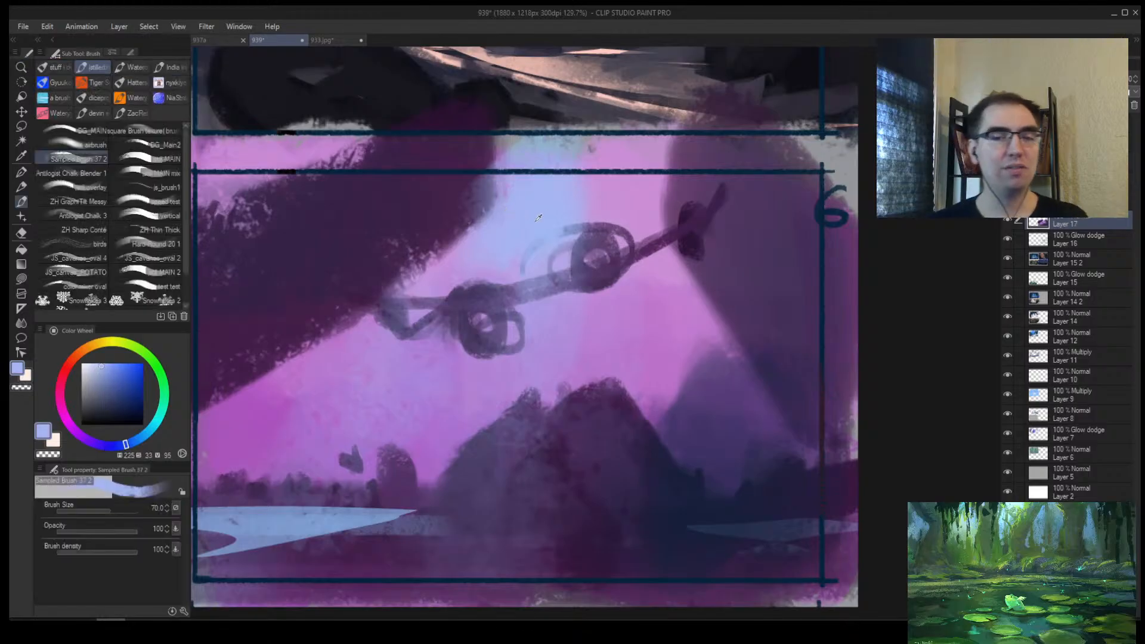
key(ctrl+space)
mouse_move(310, 418)
mouse_down()
mouse_move(304, 435)
mouse_move(341, 374)
mouse_up()
alt+click(283, 455)
key(bracketright)
key(bracketright)
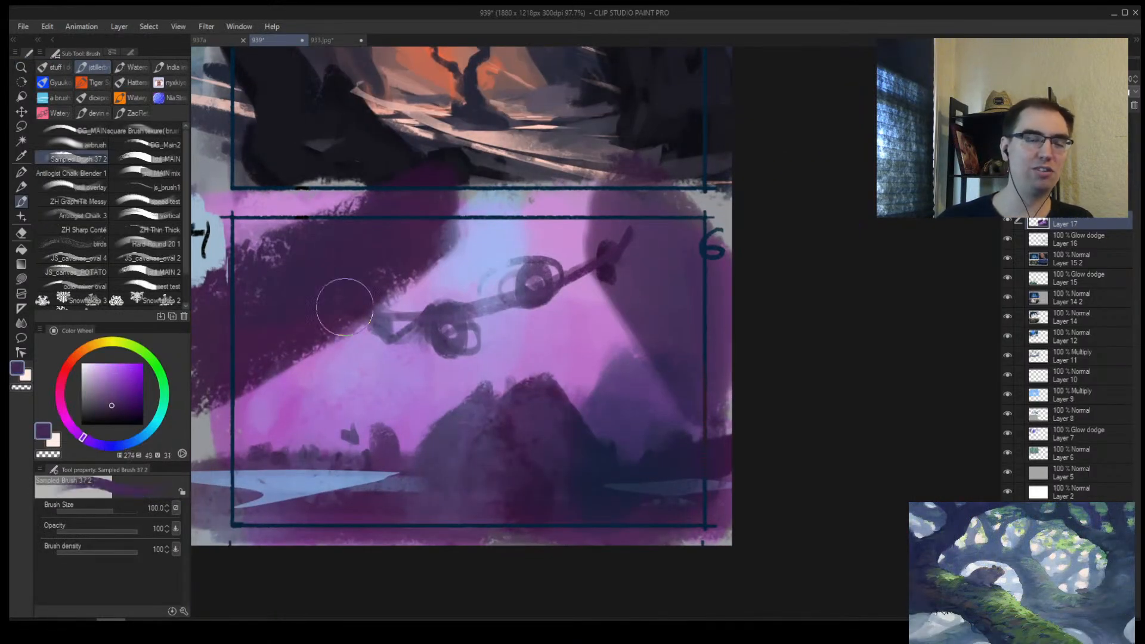
mouse_move(247, 388)
mouse_down()
mouse_move(277, 450)
mouse_move(498, 298)
mouse_move(389, 408)
mouse_move(245, 421)
mouse_move(281, 467)
mouse_move(308, 368)
mouse_move(362, 379)
mouse_move(408, 365)
mouse_up()
key(bracketright)
key(bracketright)
key(bracketright)
key(bracketright)
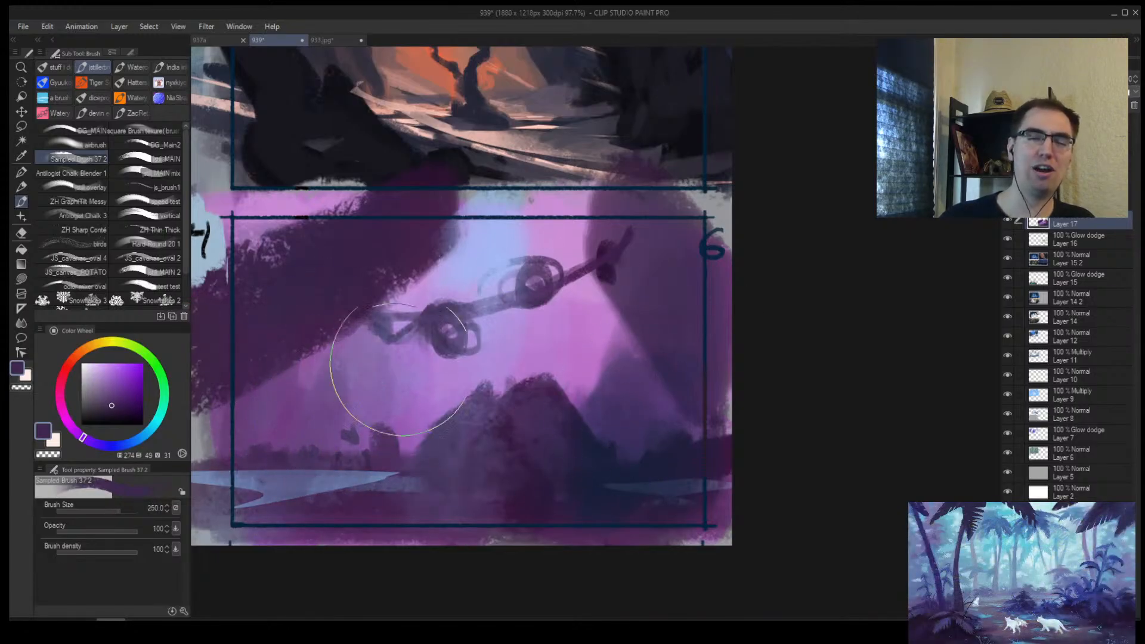
Step: Sample the pale blue sky, brush a soft glow down across the chain, and mirror the canvas view
alt+click(507, 230)
mouse_move(517, 250)
mouse_down()
mouse_move(506, 338)
mouse_move(564, 332)
mouse_move(486, 263)
mouse_move(373, 351)
mouse_up()
key(h)
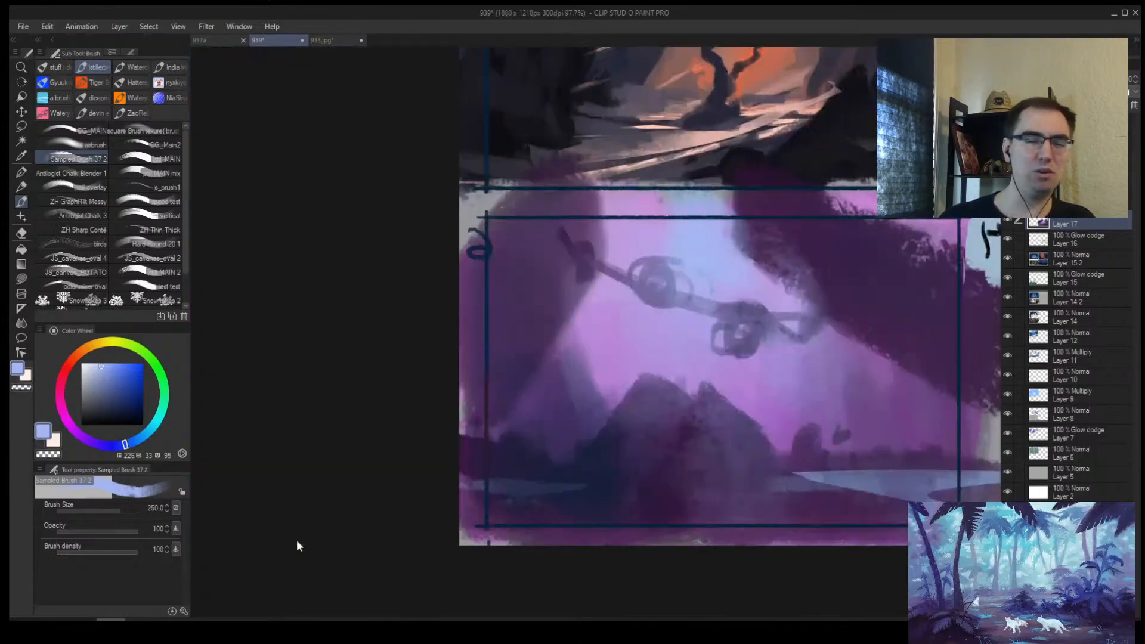
Step: Try to paint a small dark purple flying creature in the sky above the lake
drag(634, 419, 454, 416)
key(alt+space)
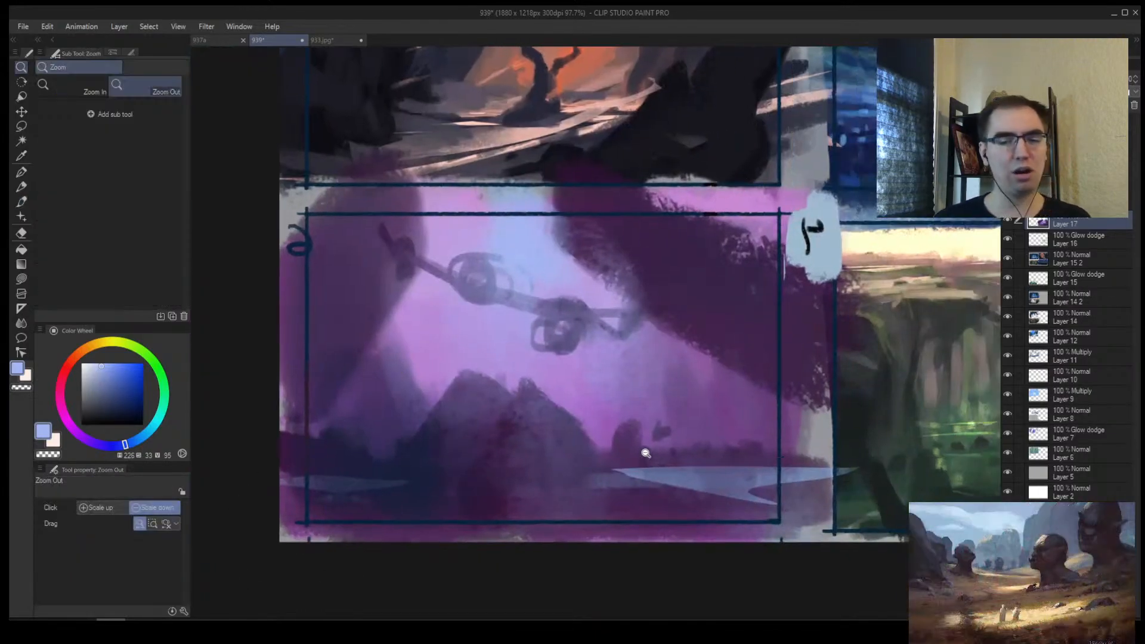
scroll(672, 451, up, 2)
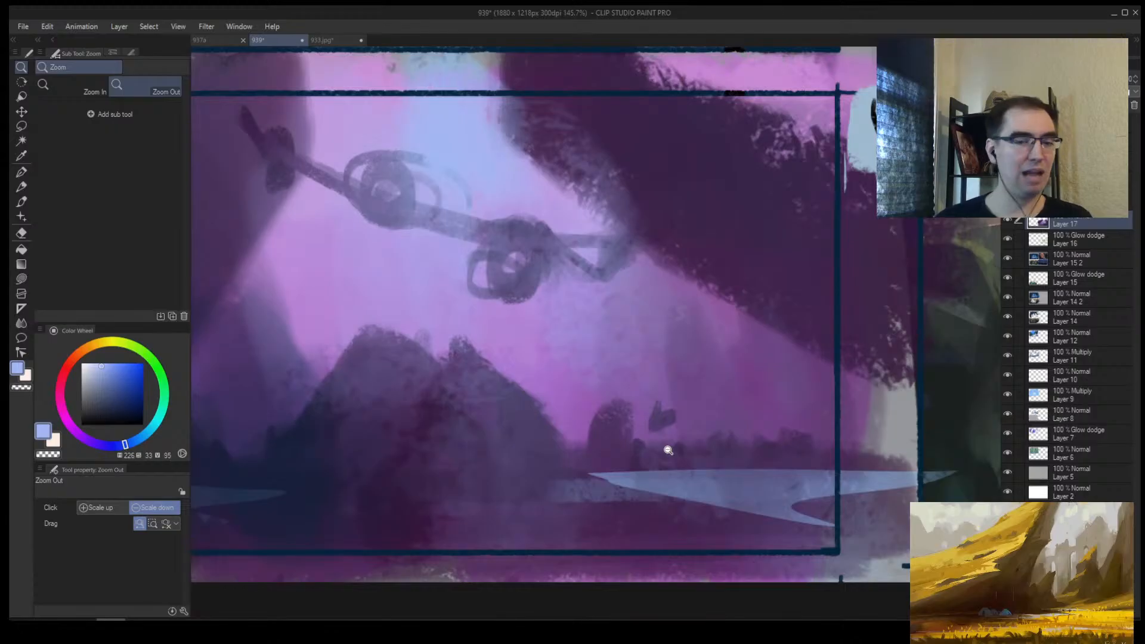
mouse_move(670, 426)
mouse_down()
mouse_move(660, 468)
mouse_move(682, 453)
mouse_up()
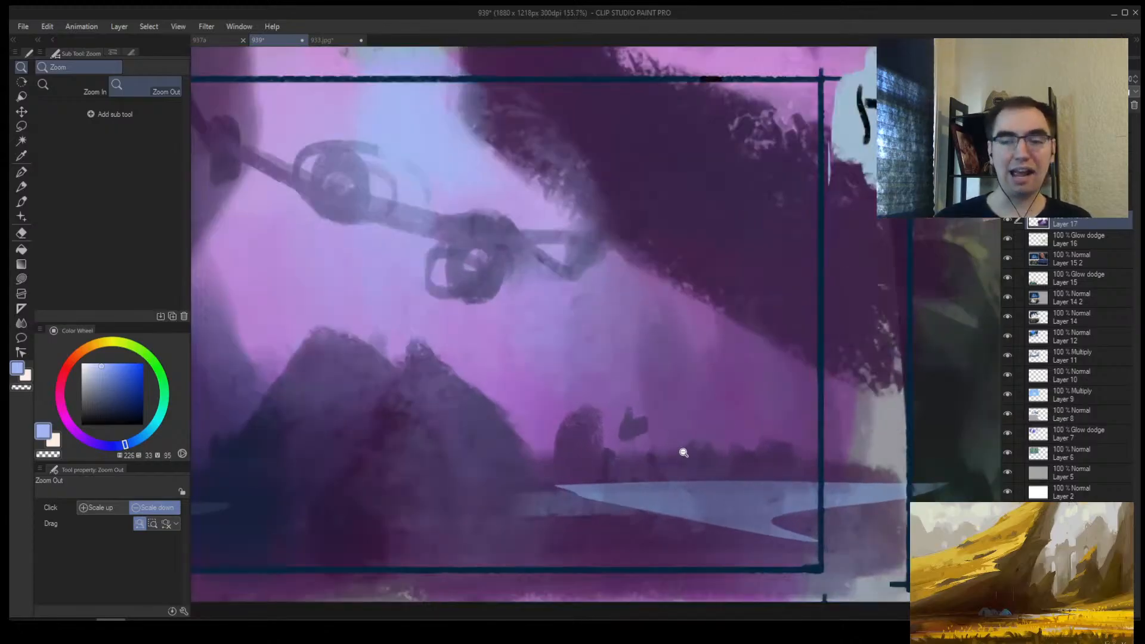
alt+click(593, 430)
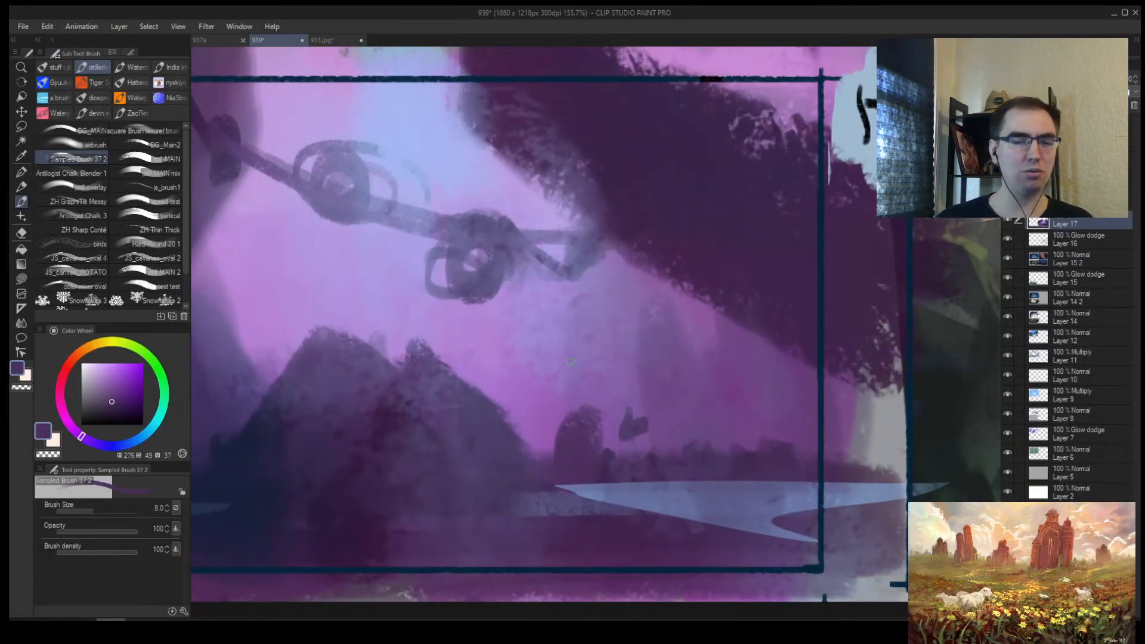
key(ctrl+alt+space)
click(547, 376)
mouse_move(563, 350)
mouse_down()
mouse_move(558, 372)
mouse_move(550, 367)
mouse_move(577, 360)
mouse_move(555, 365)
mouse_move(596, 370)
mouse_up()
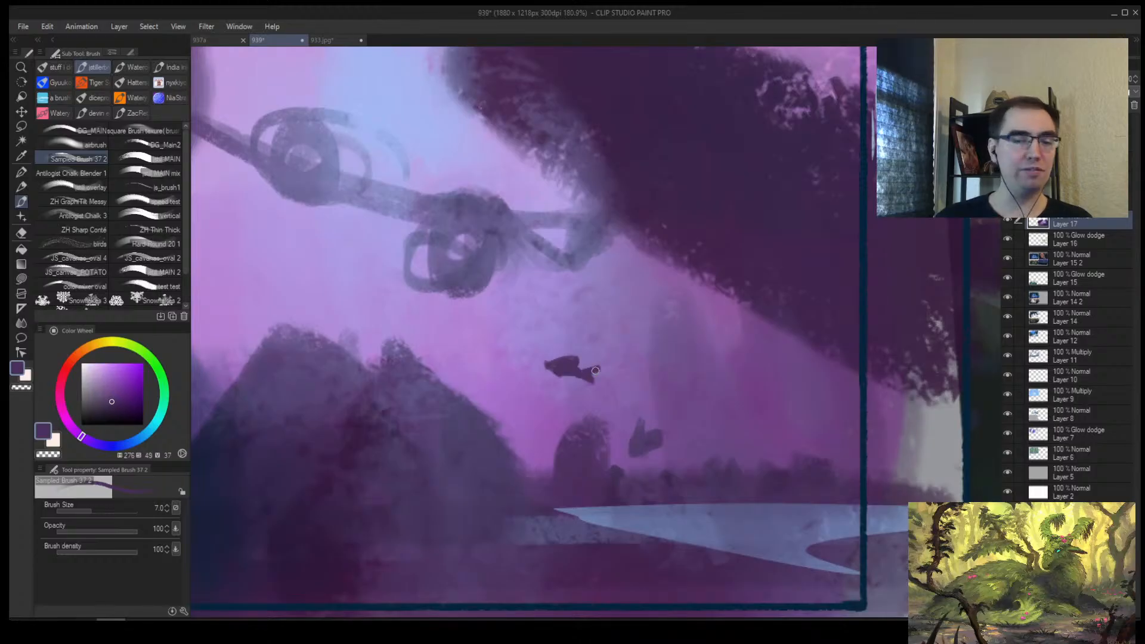
alt+click(559, 379)
alt+click(583, 382)
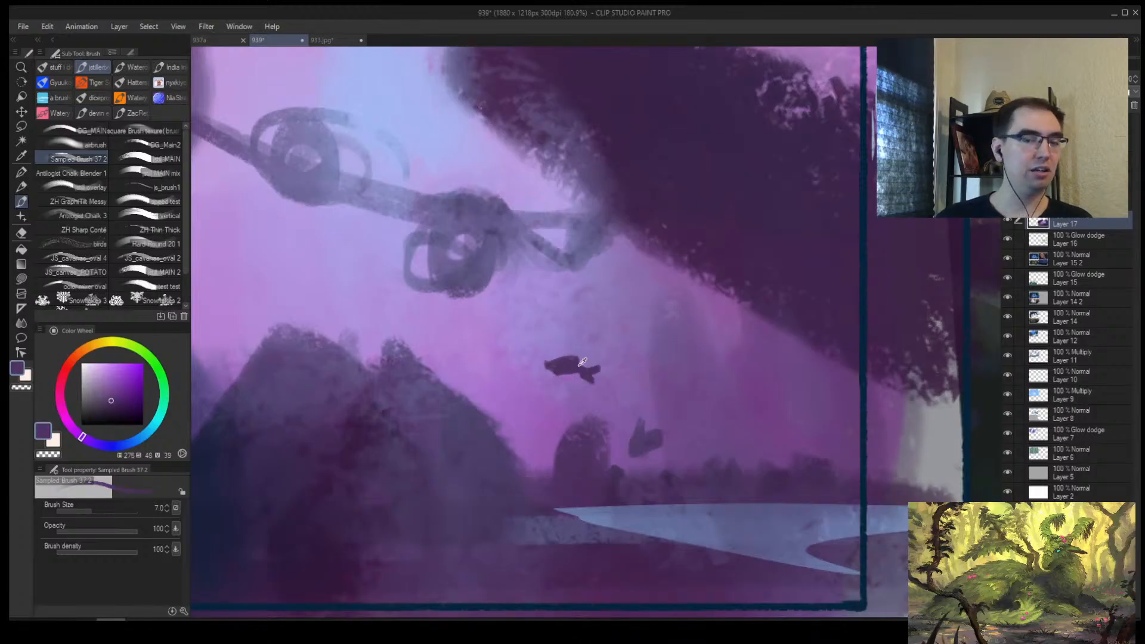
alt+click(586, 352)
key(alt+space)
drag(614, 388, 634, 356)
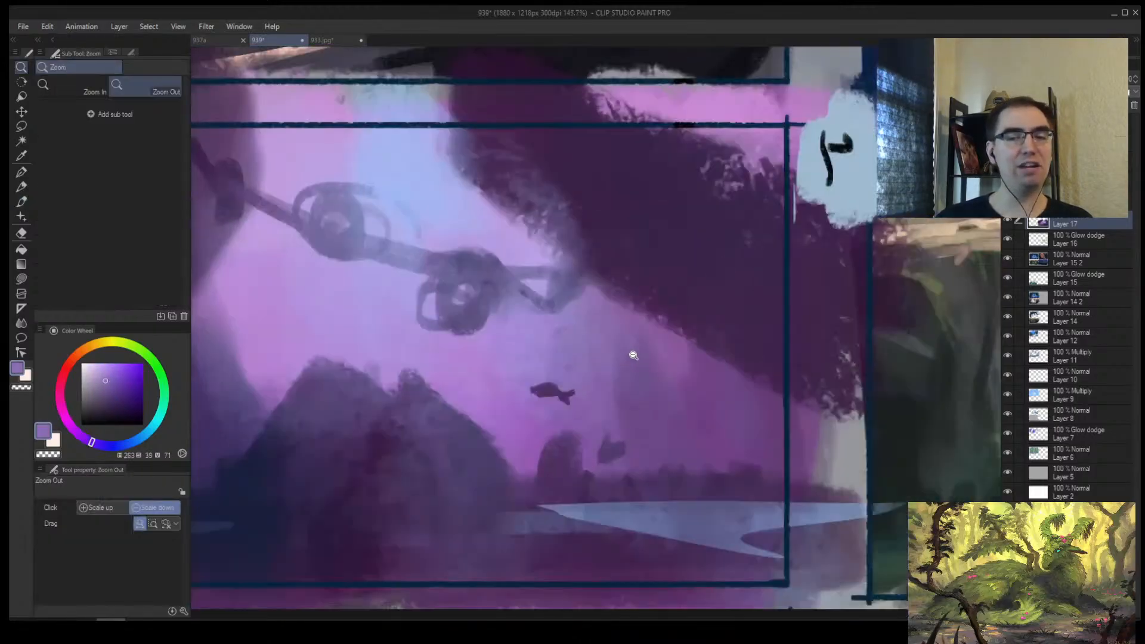
alt+click(547, 390)
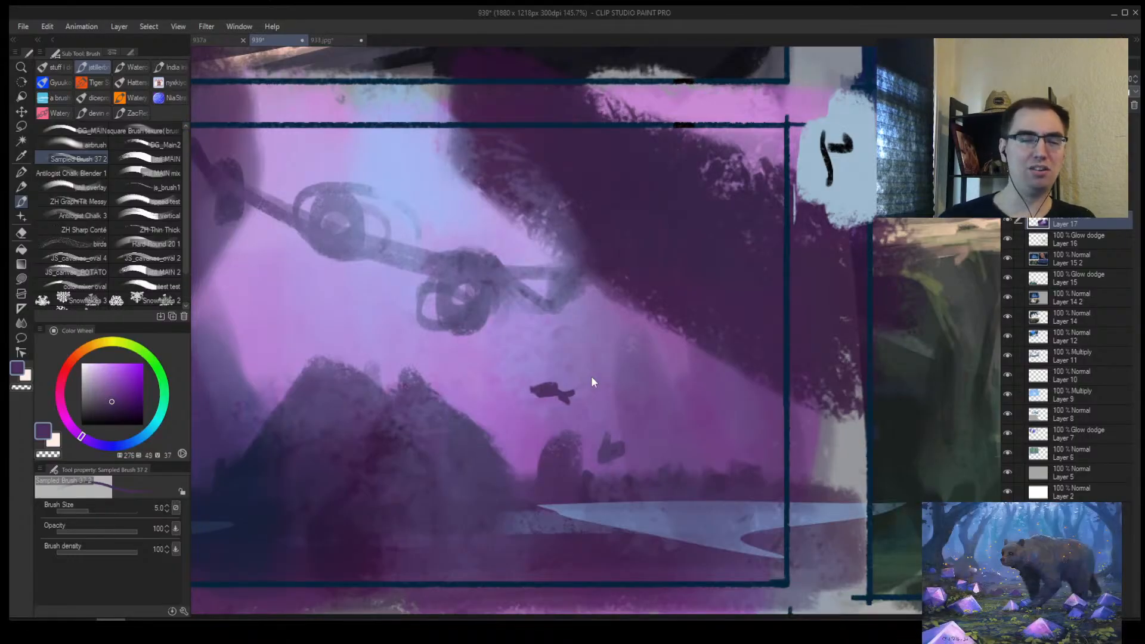
key(ctrl+z)
key(ctrl+z)
Step: Paint the first small V-shaped birds in dark purple above the lake with brush size 5
scroll(573, 370, up, 1)
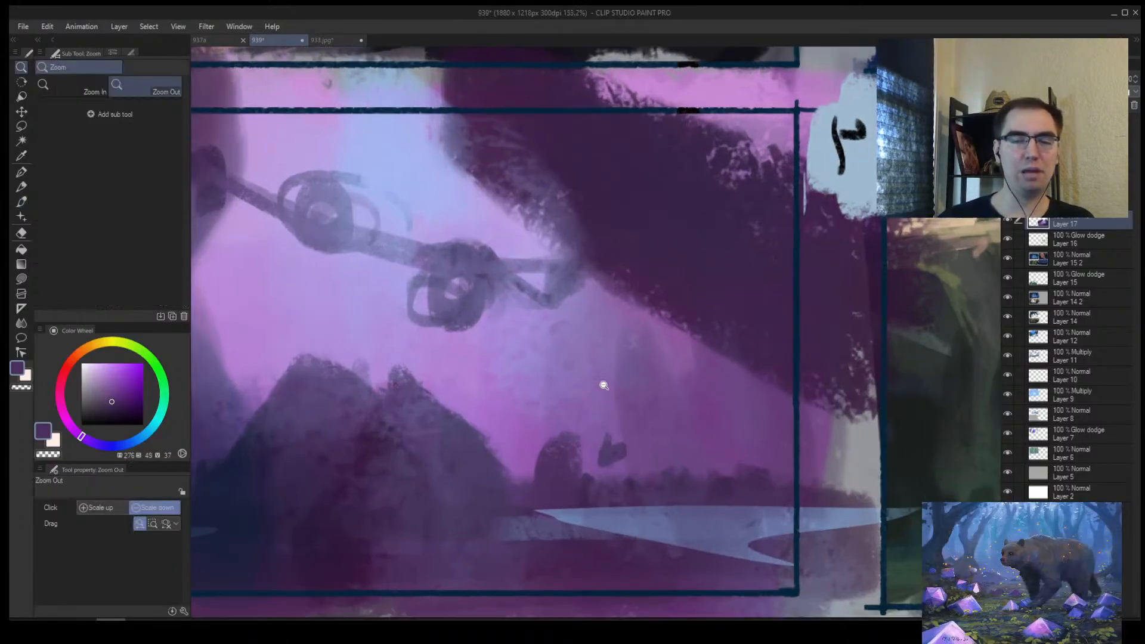
key(bracketleft)
key(bracketleft)
key(bracketright)
mouse_move(560, 382)
mouse_down()
mouse_move(568, 375)
mouse_move(552, 356)
mouse_up()
key(bracketright)
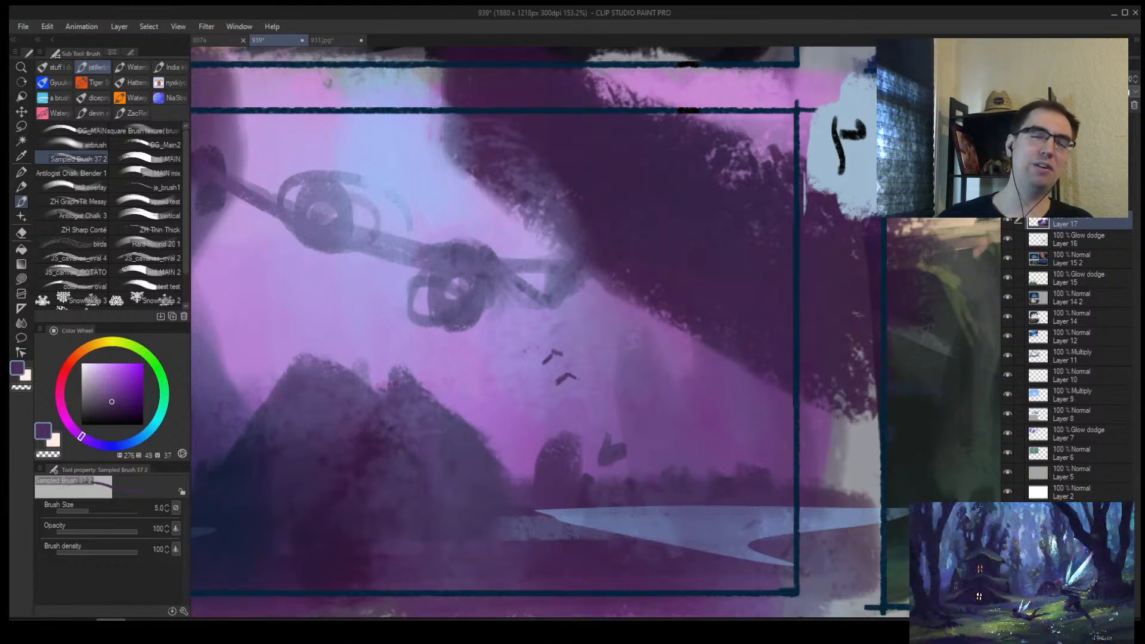
Step: Fill out the flock with more small dark purple birds flying below the chain
key(alt+space)
drag(554, 371, 580, 363)
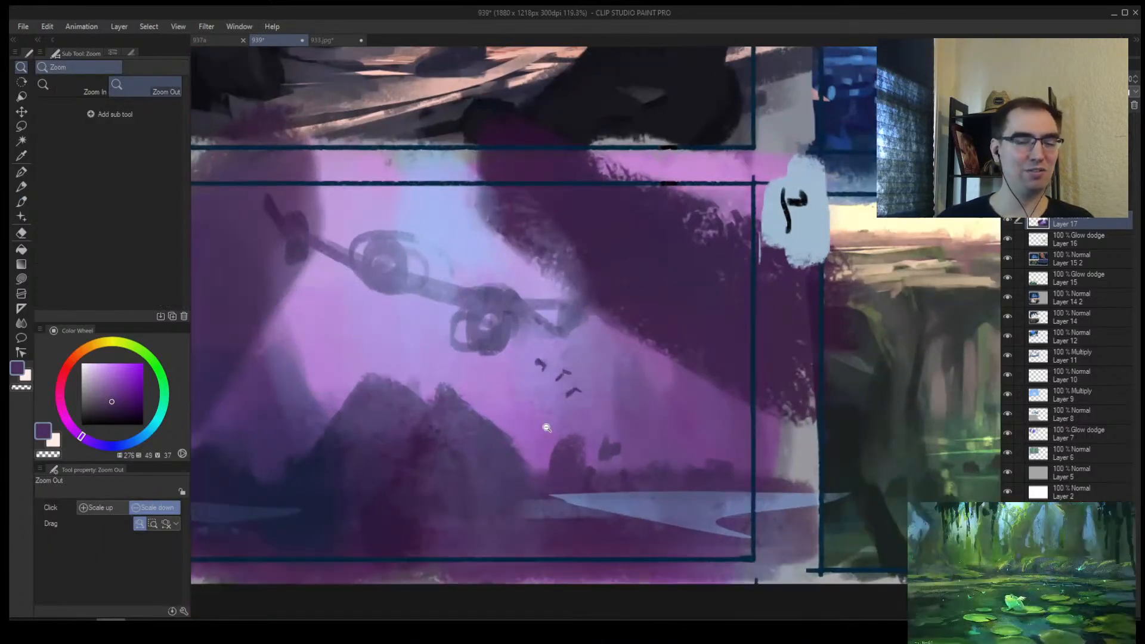
mouse_move(545, 398)
mouse_down()
mouse_move(552, 365)
mouse_move(563, 364)
mouse_move(519, 368)
mouse_move(559, 366)
mouse_up()
alt+click(541, 346)
alt+click(545, 360)
key(bracketleft)
alt+click(545, 365)
key(bracketleft)
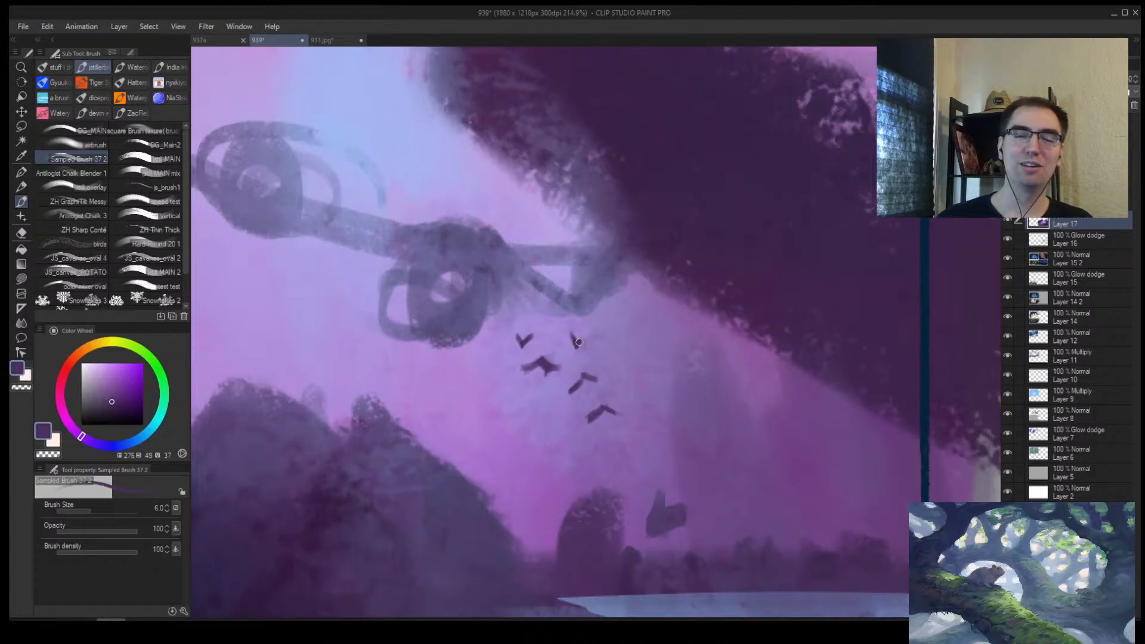
drag(622, 355, 421, 340)
Step: Sample the darkest cliff purple and paint over the chain's end near the diagonal cliff as a solid branch with brush size 25
key(bracketright)
key(bracketright)
key(bracketright)
key(bracketright)
key(bracketright)
key(bracketright)
key(bracketright)
key(bracketright)
key(bracketright)
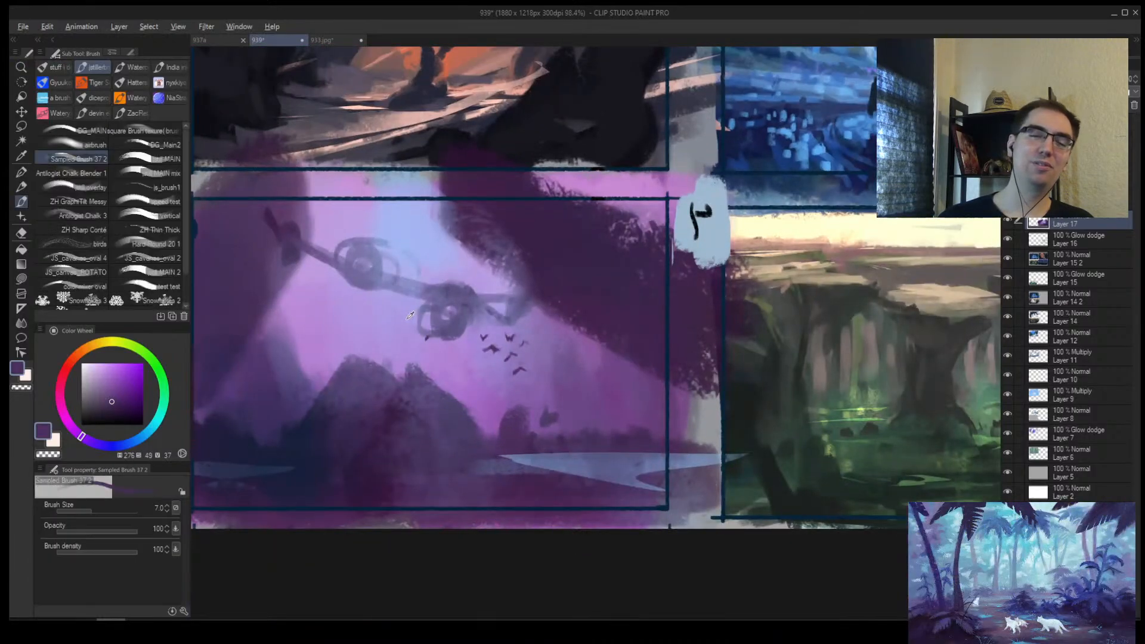
alt+click(478, 285)
alt+click(525, 263)
mouse_move(468, 289)
mouse_down()
mouse_move(475, 295)
mouse_move(447, 297)
mouse_up()
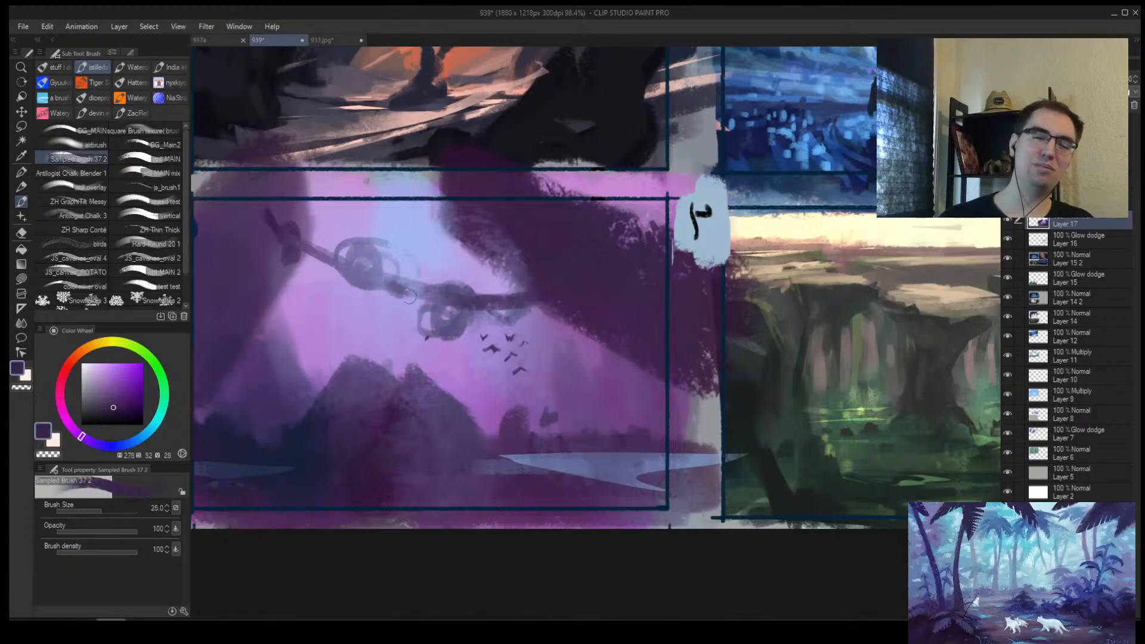
Step: Paint the chain as a continuous drooping vine between the cliffs with thinner dark purple strokes, undoing the curling tendrils
key(bracketleft)
key(bracketleft)
key(bracketleft)
key(bracketleft)
key(bracketleft)
key(bracketleft)
mouse_move(314, 257)
mouse_down()
mouse_move(453, 292)
mouse_move(302, 236)
mouse_up()
key(bracketright)
key(bracketright)
mouse_move(395, 281)
mouse_down()
mouse_move(459, 306)
mouse_move(420, 331)
mouse_move(376, 259)
mouse_move(332, 236)
mouse_up()
key(ctrl+z)
key(ctrl+z)
key(ctrl+z)
key(ctrl+z)
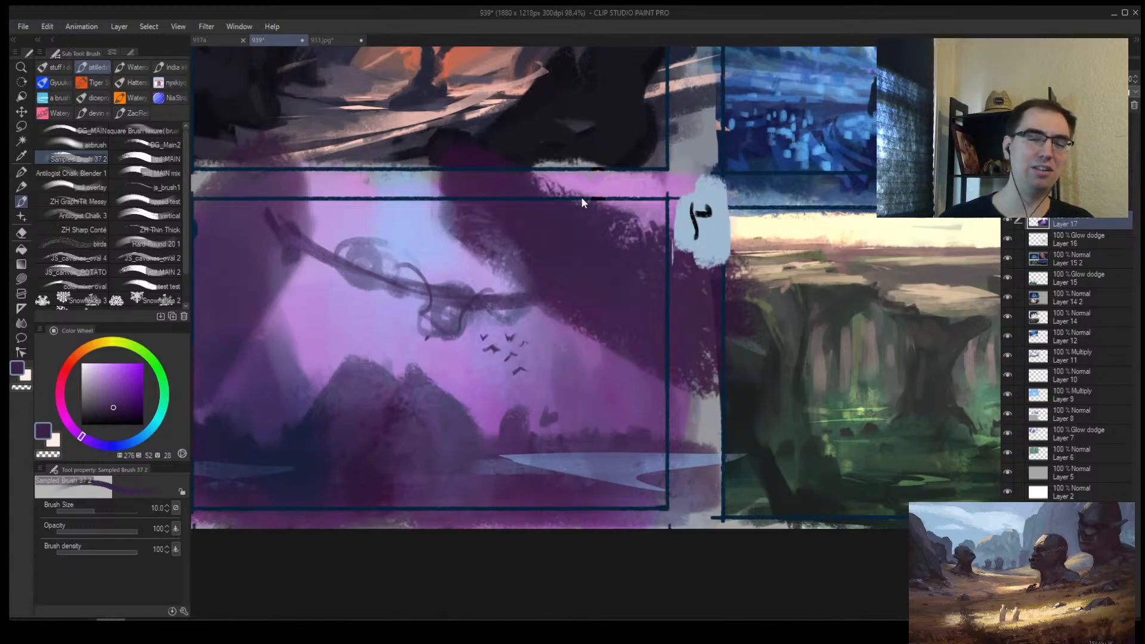
Step: Mirror the view and paint over the old lower chain link with sampled lavender and muted blue using brush size 40
key(h)
mouse_move(778, 317)
mouse_down()
mouse_move(504, 339)
mouse_move(490, 329)
mouse_move(520, 334)
mouse_move(456, 327)
mouse_up()
alt+click(512, 351)
key(bracketright)
key(bracketright)
key(bracketright)
key(bracketright)
key(bracketright)
key(bracketright)
key(bracketright)
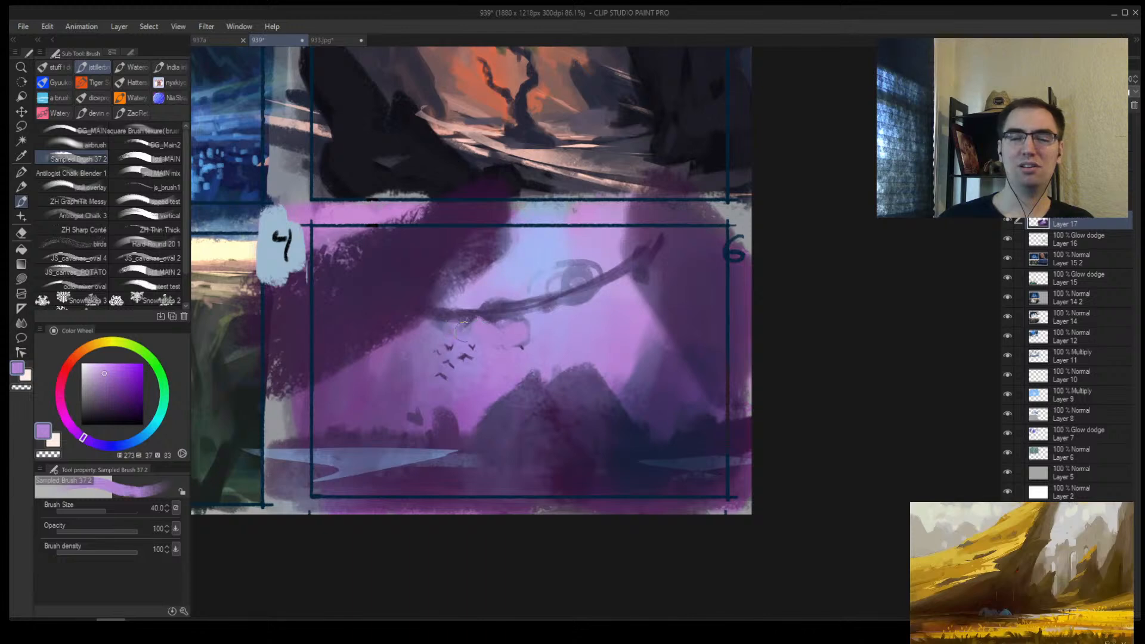
alt+click(550, 302)
mouse_move(546, 313)
mouse_down()
mouse_move(500, 335)
mouse_move(501, 310)
mouse_up()
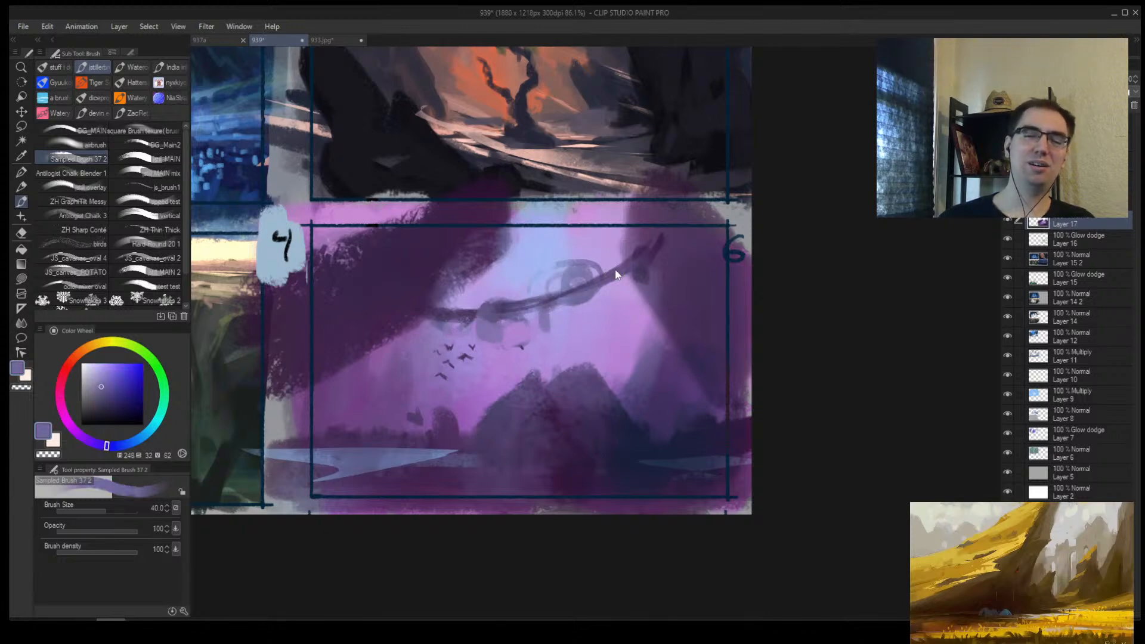
Step: Try a dark purple stroke below the vine where it meets the diagonal cliff
key(h)
drag(851, 311, 687, 268)
drag(629, 310, 656, 294)
drag(685, 247, 696, 281)
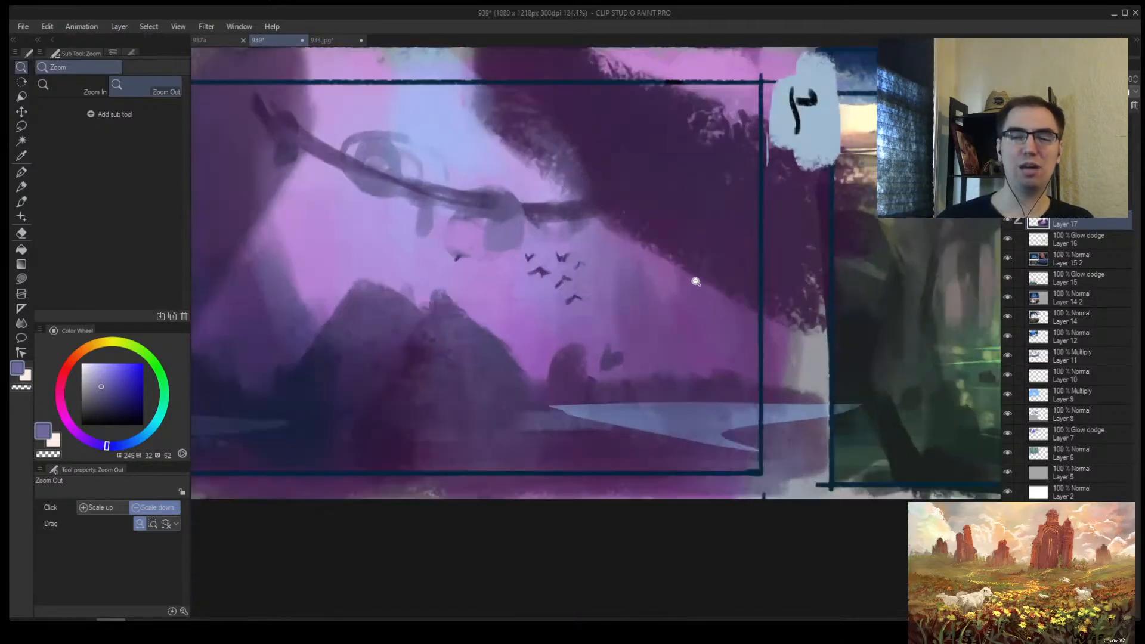
drag(630, 228, 656, 300)
alt+click(622, 238)
drag(554, 185, 597, 238)
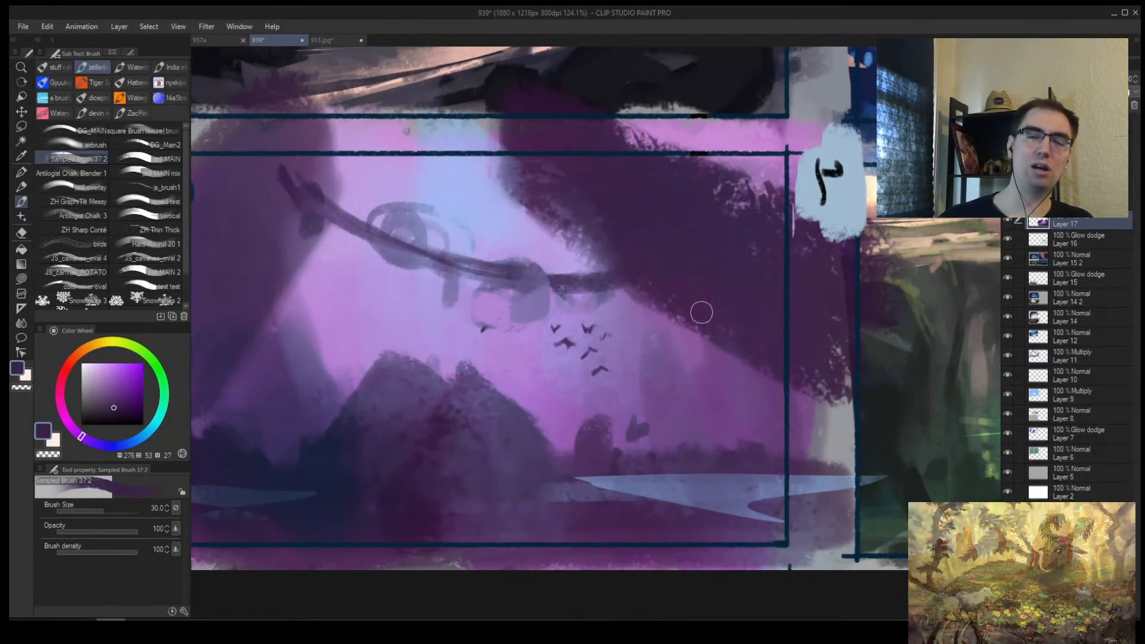
mouse_move(621, 319)
mouse_down()
mouse_move(552, 319)
mouse_move(618, 322)
mouse_up()
key(ctrl+z)
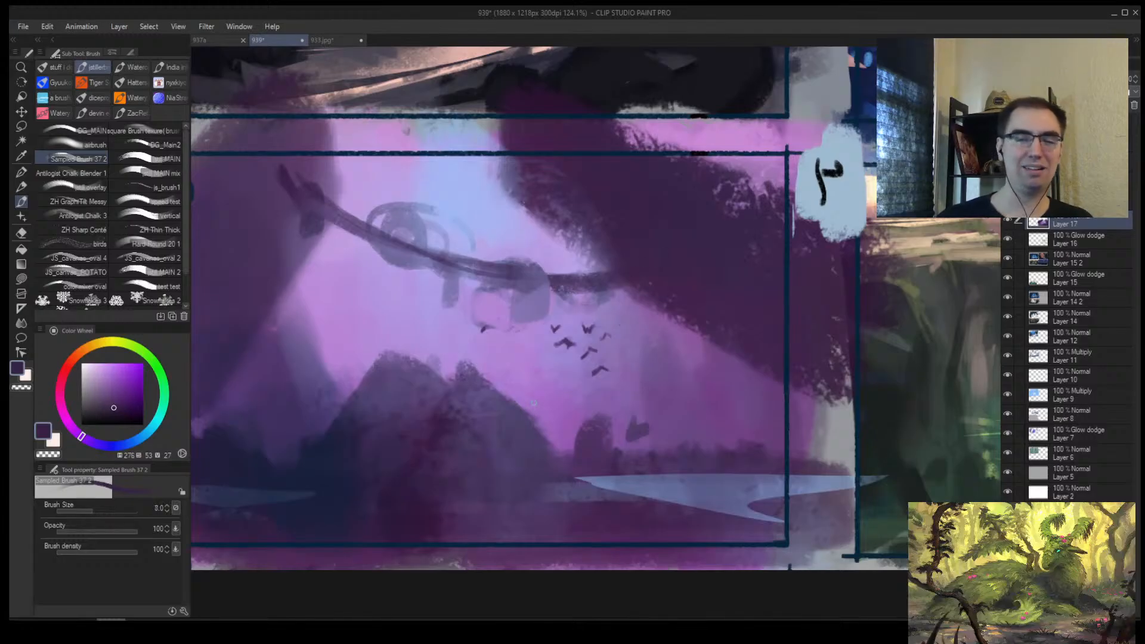
Step: Set the brush size to 250
key(bracketright)
key(bracketright)
key(bracketright)
key(bracketright)
key(bracketright)
key(bracketright)
key(bracketright)
key(bracketright)
key(bracketright)
key(bracketright)
key(bracketright)
key(bracketright)
key(bracketright)
key(bracketright)
key(bracketright)
key(bracketright)
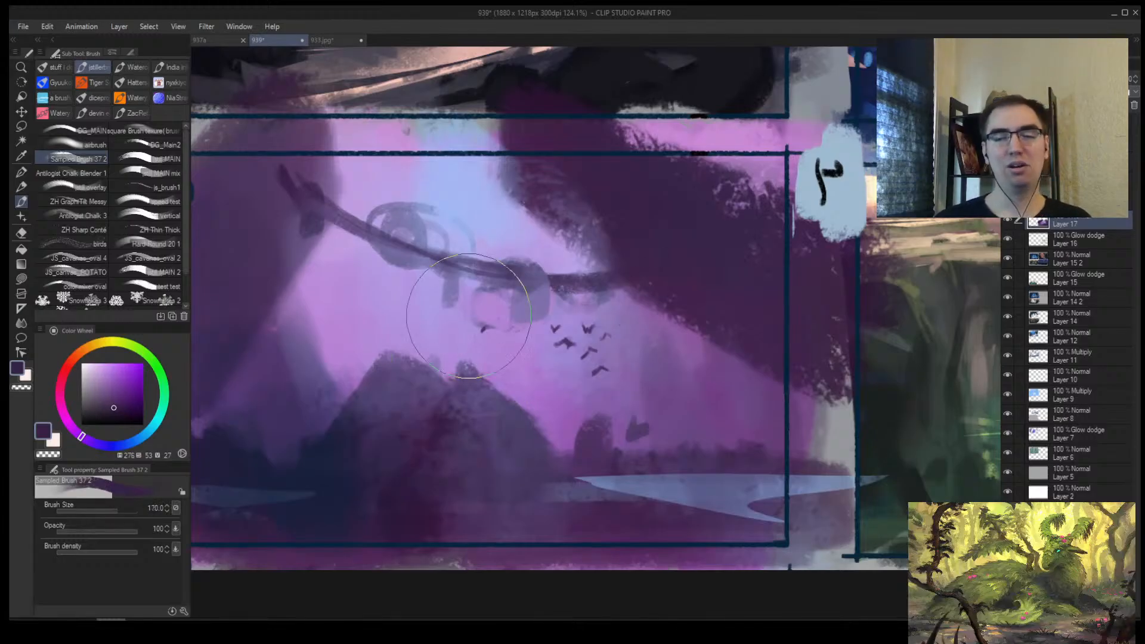
scroll(469, 316, down, 5)
scroll(575, 400, up, 3)
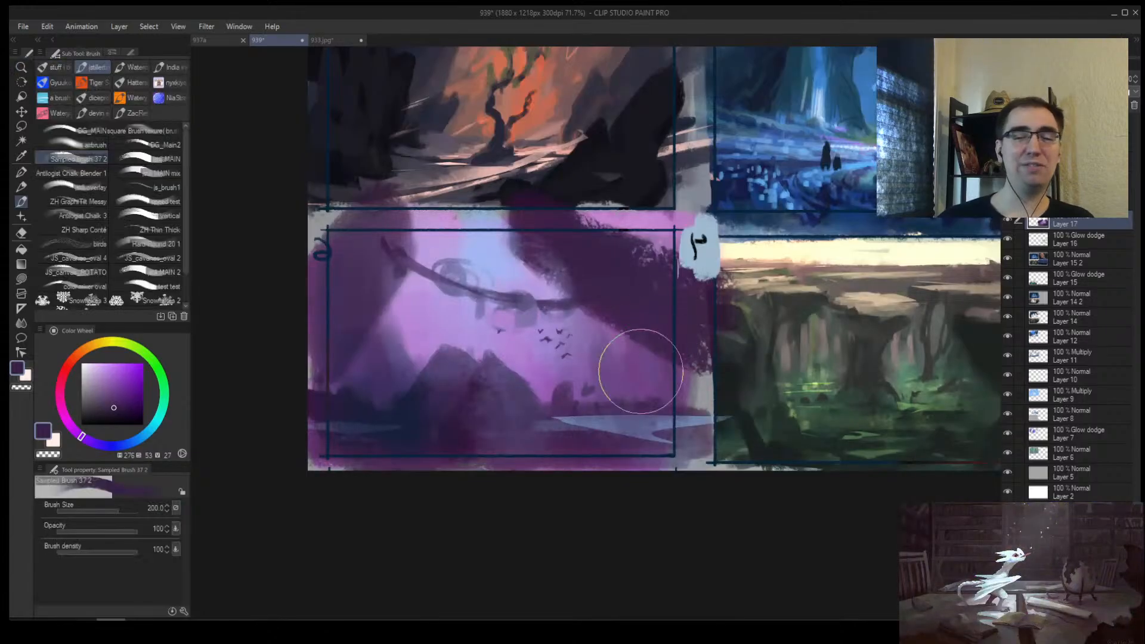
key(bracketright)
key(bracketright)
key(bracketright)
Step: Try darkening the central hill and adding a tall dark purple column above it, undoing both strokes
key(ctrl+z)
drag(467, 380, 447, 428)
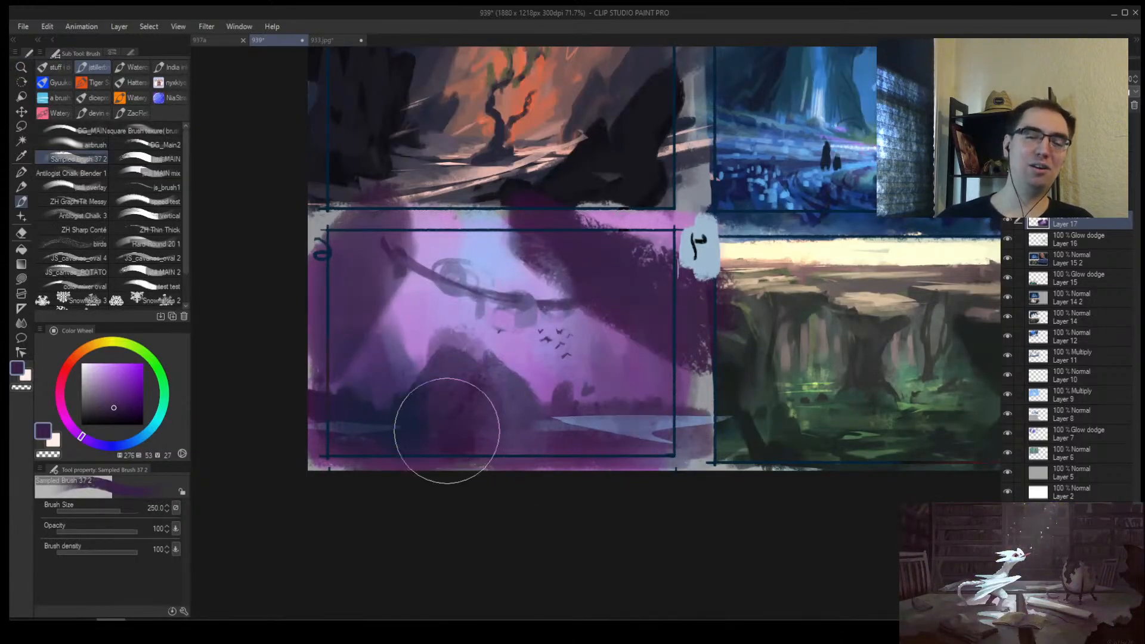
key(ctrl+z)
alt+click(463, 399)
alt+click(465, 391)
drag(423, 320, 440, 402)
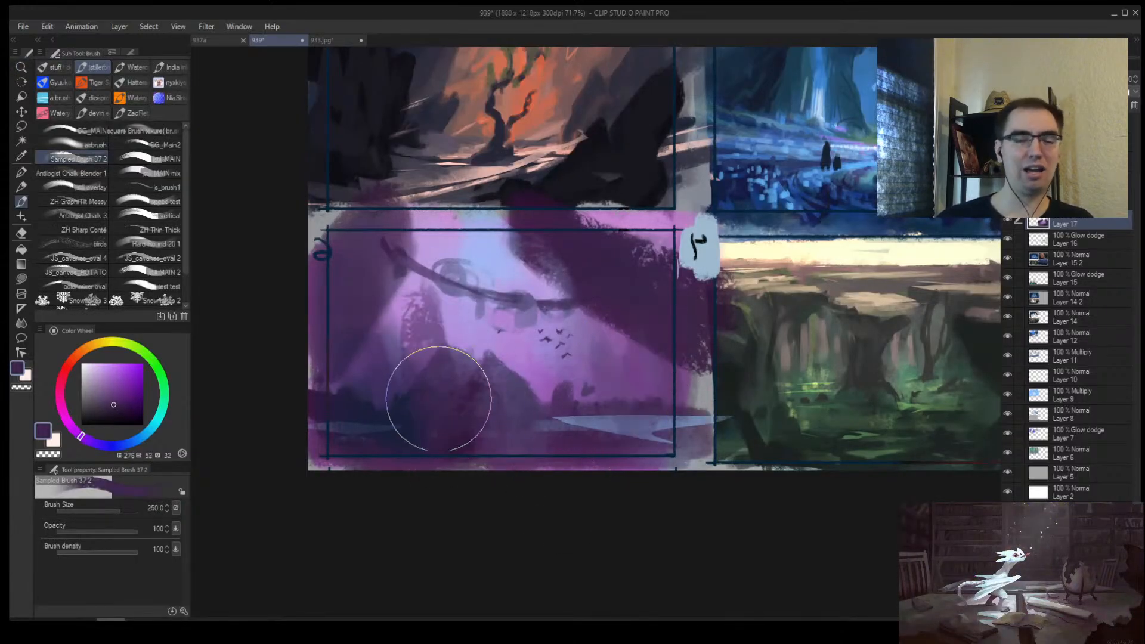
key(ctrl+z)
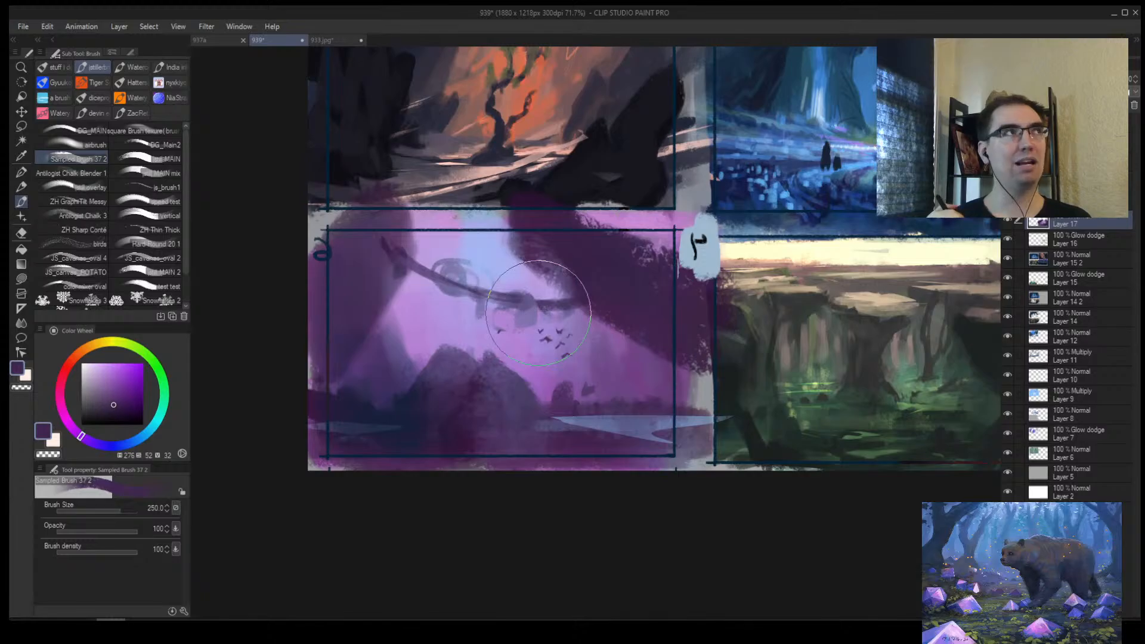
key(ctrl+space)
click(586, 345)
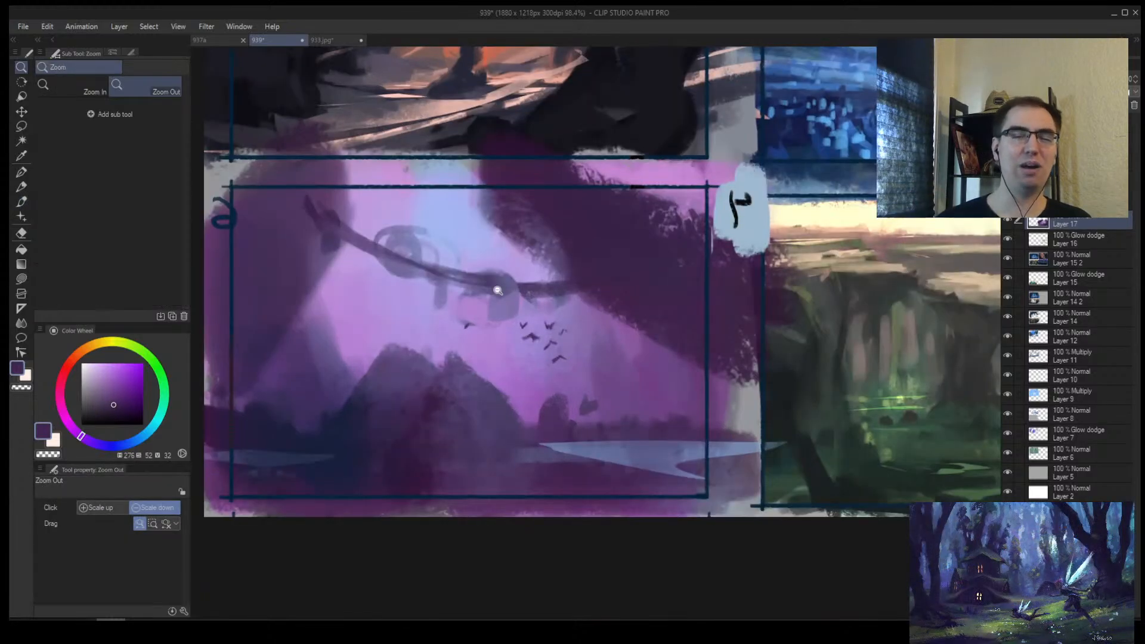
Step: Try darkening the sky and ground around the cliffs with dark blue at brush size 300, undoing the strokes
key(h)
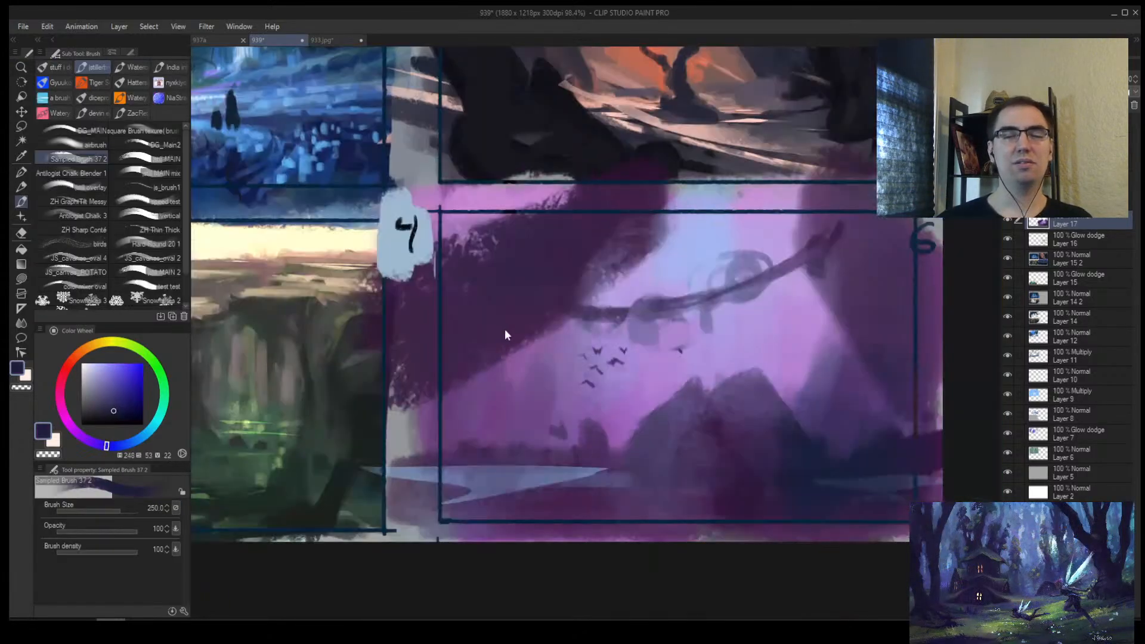
key(h)
key(alt+space)
drag(726, 368, 726, 427)
drag(786, 387, 682, 424)
drag(608, 417, 668, 369)
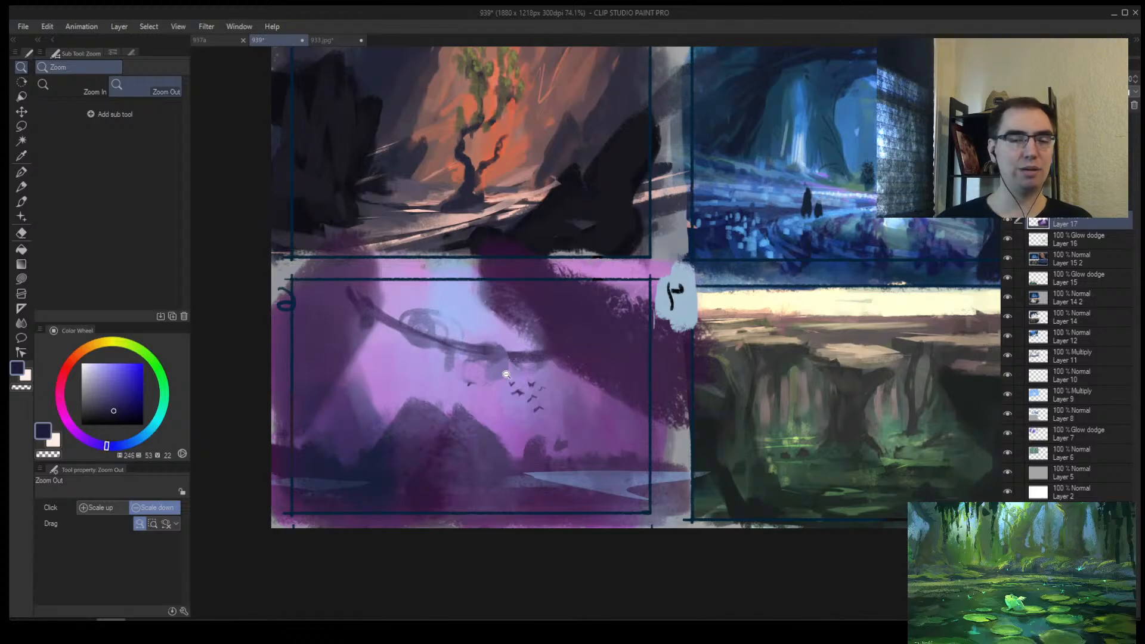
key(b)
mouse_move(346, 319)
mouse_down()
mouse_move(285, 411)
mouse_move(305, 432)
mouse_move(351, 383)
mouse_move(334, 513)
mouse_up()
mouse_move(627, 293)
mouse_down()
mouse_move(621, 327)
mouse_move(492, 279)
mouse_move(652, 341)
mouse_move(490, 264)
mouse_move(503, 311)
mouse_move(300, 365)
mouse_move(287, 470)
mouse_up()
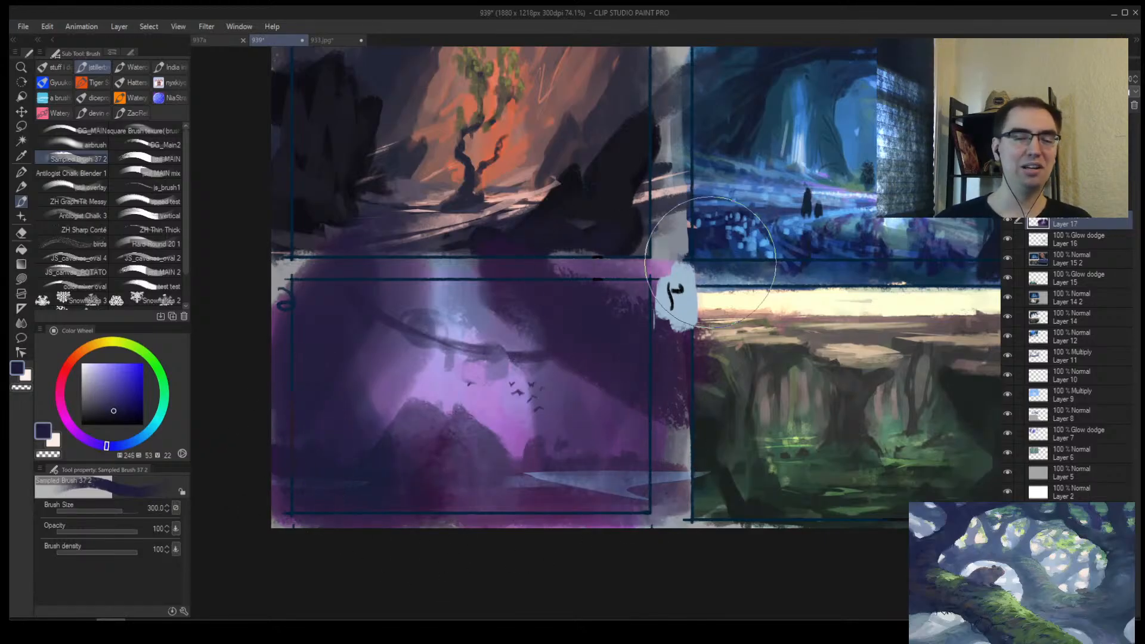
key(ctrl+z)
key(ctrl+z)
key(ctrl+z)
Step: Try veiling the upright cliff with sampled lavender at brush size 300 and the diagonal cliff at brush size 200
alt+click(415, 322)
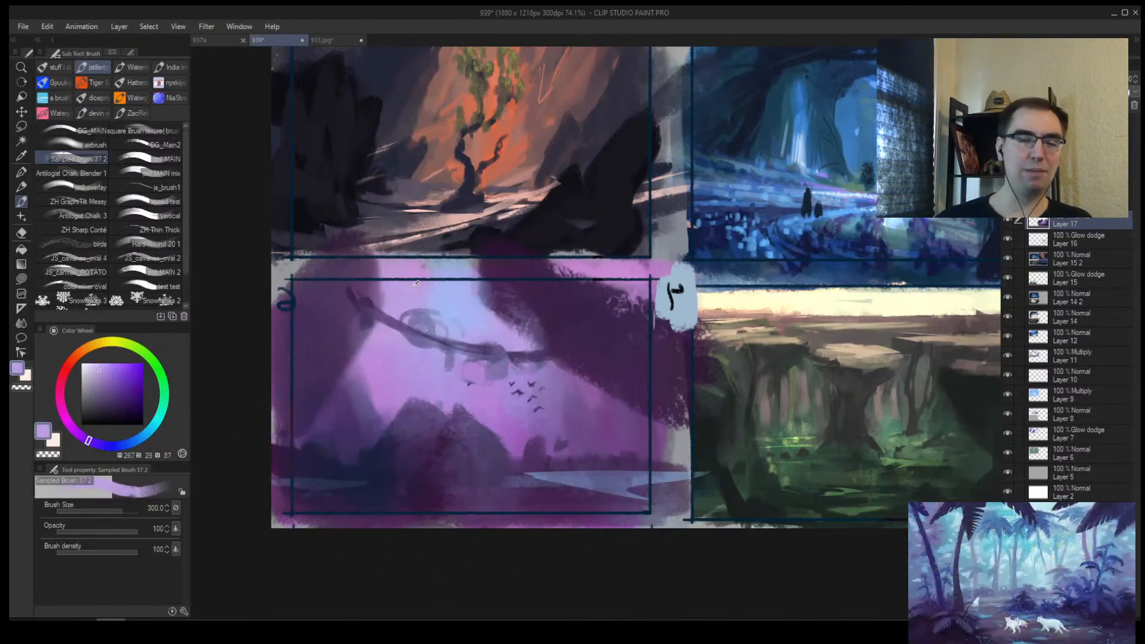
mouse_move(331, 358)
mouse_down()
mouse_move(371, 273)
mouse_move(360, 352)
mouse_move(304, 400)
mouse_up()
alt+click(439, 349)
key(bracketleft)
key(bracketleft)
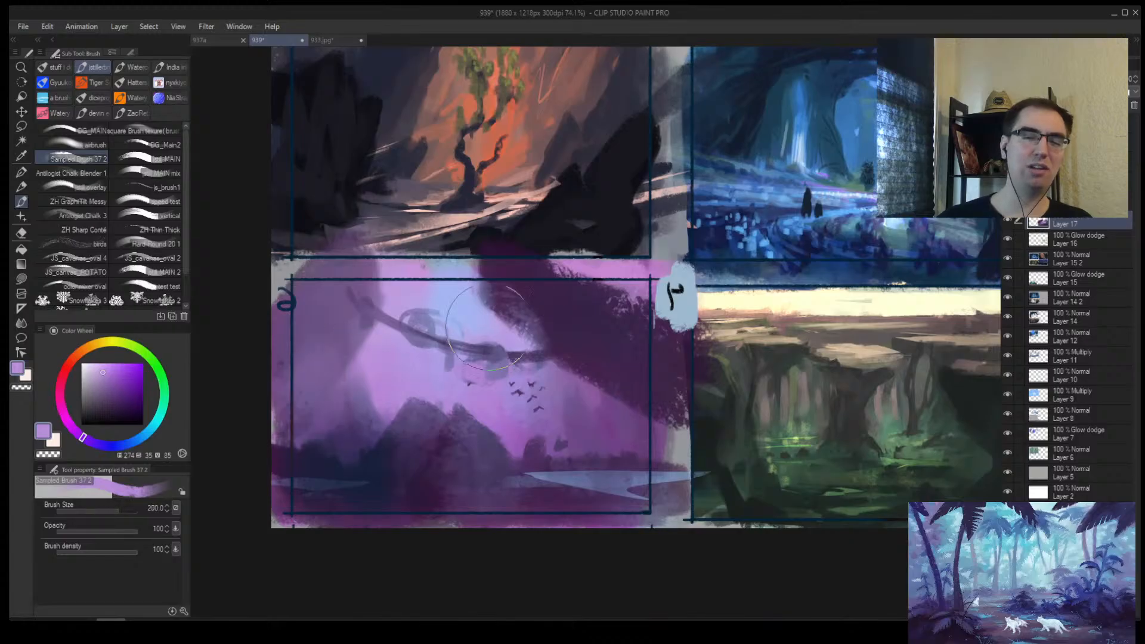
mouse_move(481, 310)
mouse_down()
mouse_move(626, 317)
mouse_move(614, 384)
mouse_move(628, 437)
mouse_up()
Step: Try extending the lavender haze over the base of the upright cliff and the dark shoreline at brush size 170
key(bracketleft)
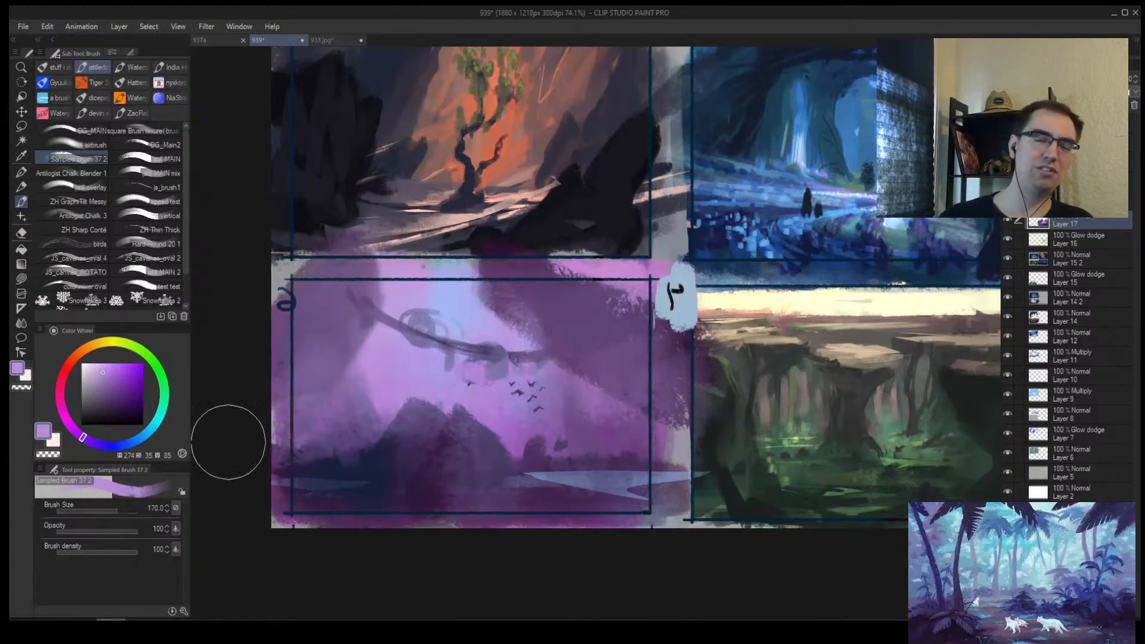
drag(283, 454, 382, 462)
key(h)
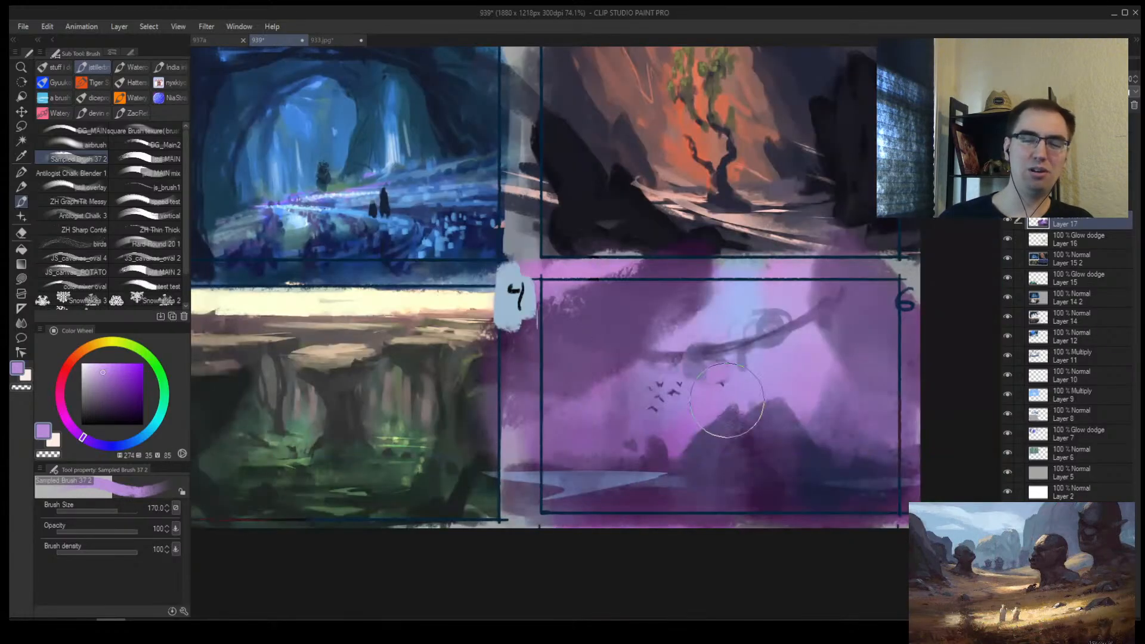
key(alt+space)
mouse_move(803, 419)
mouse_down()
mouse_move(821, 426)
mouse_move(630, 437)
mouse_move(714, 462)
mouse_up()
alt+click(601, 388)
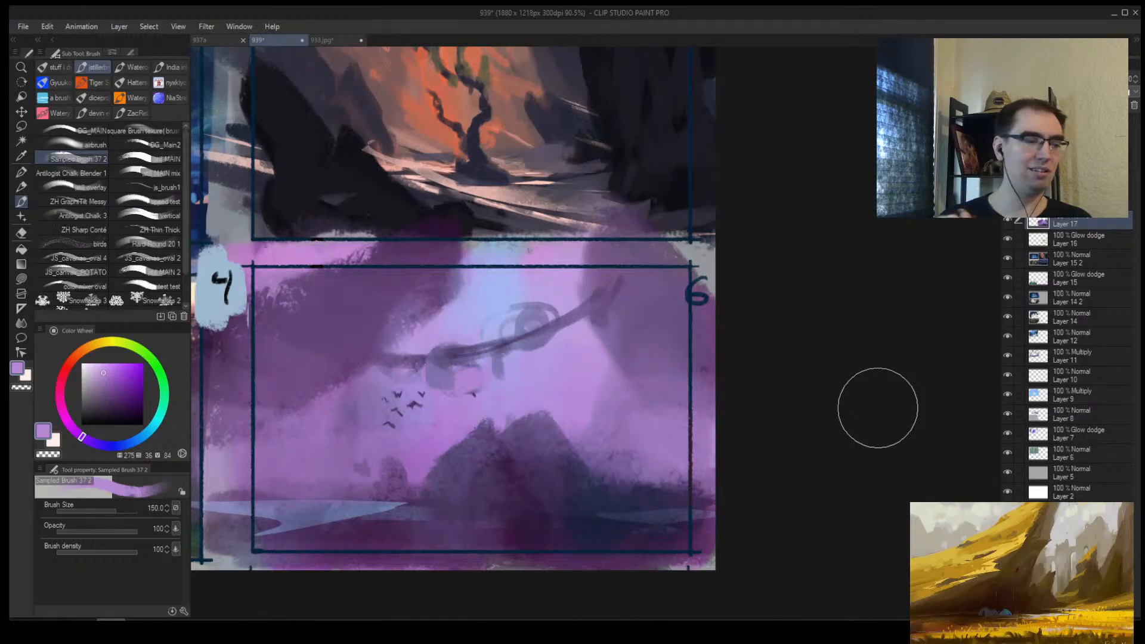
Step: Undo the lavender haze over both cliffs and the earlier grey link strokes below the vine
key(ctrl+z)
key(ctrl+z)
key(ctrl+z)
key(ctrl+z)
key(ctrl+z)
key(ctrl+z)
key(ctrl+z)
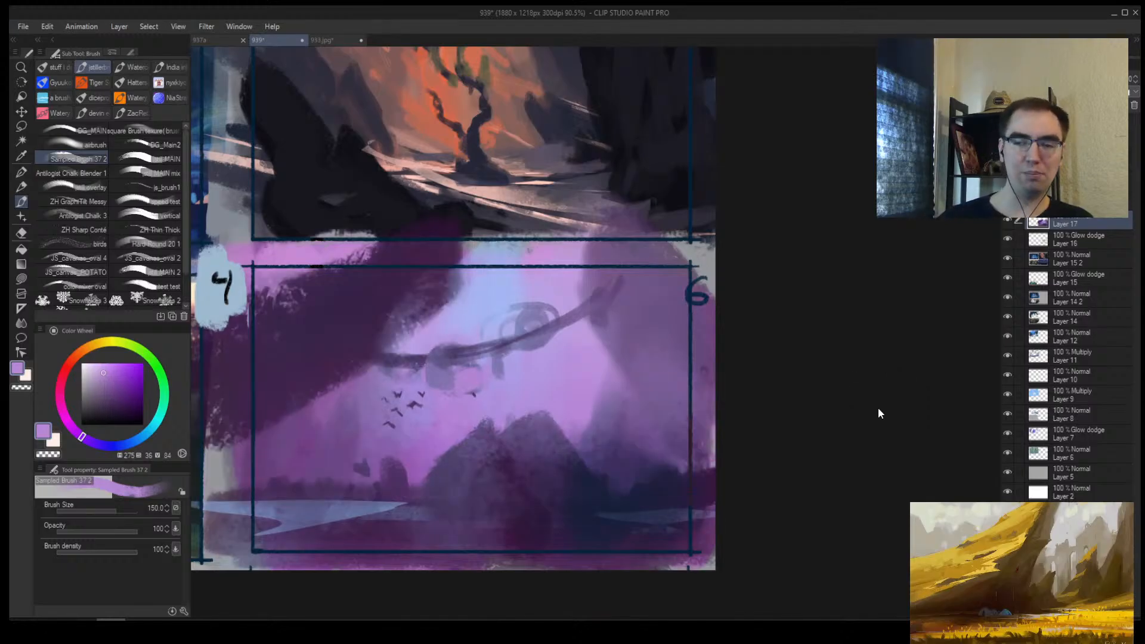
key(ctrl+z)
key(ctrl+z)
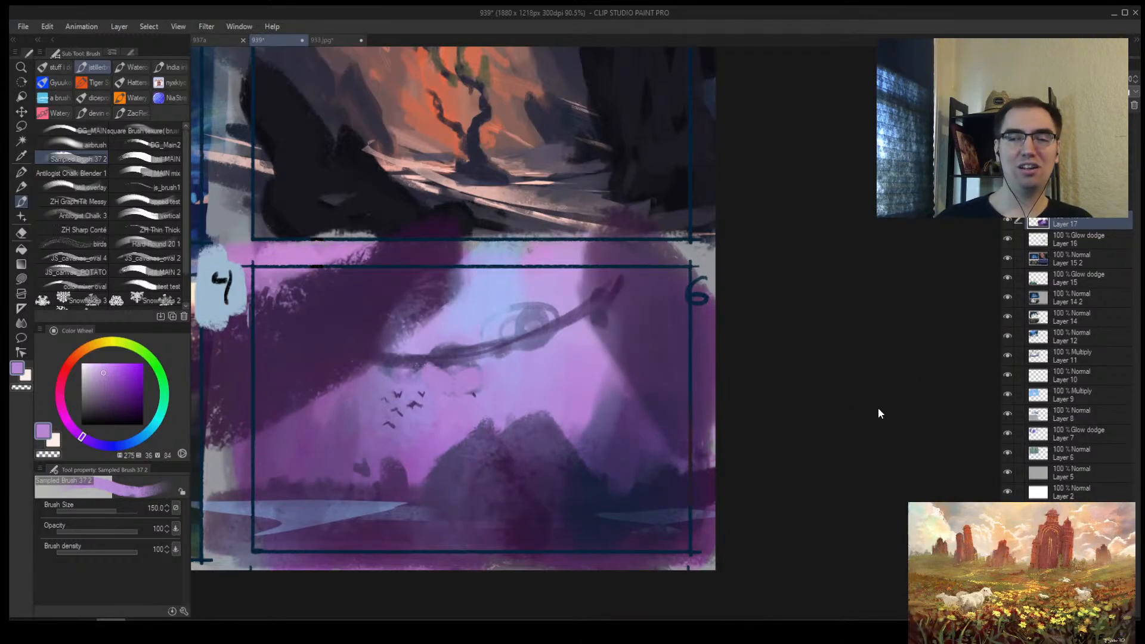
Step: Examine the purple cliff thumbnail up close and alongside the other thumbnails to judge its composition
key(alt+space)
mouse_move(468, 396)
mouse_down()
mouse_move(445, 414)
mouse_move(476, 384)
mouse_up()
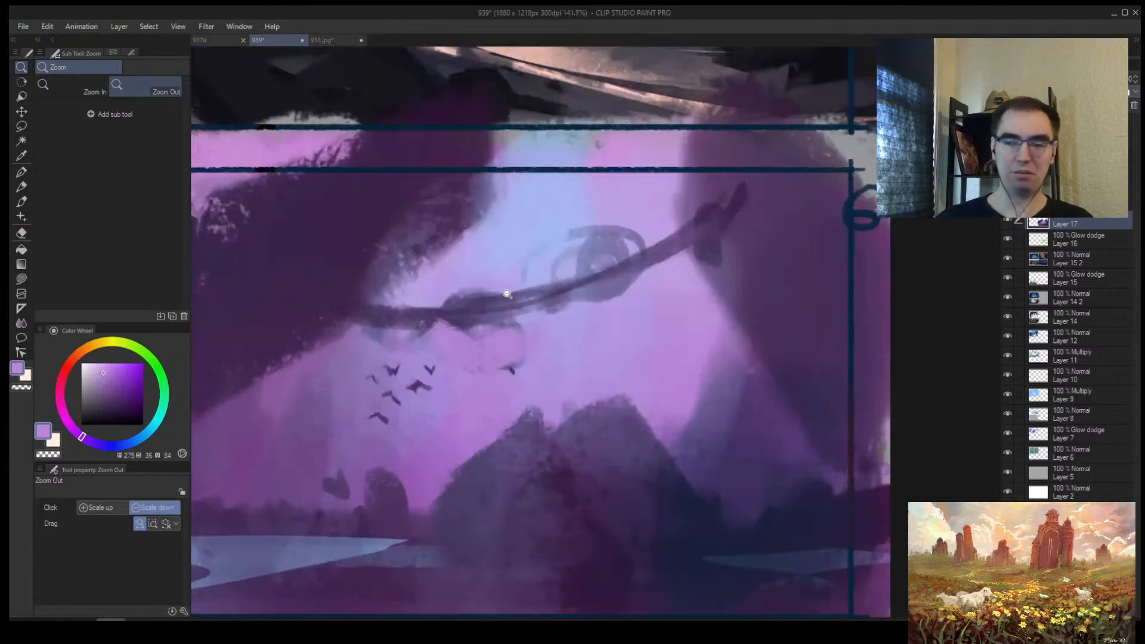
drag(507, 294, 480, 340)
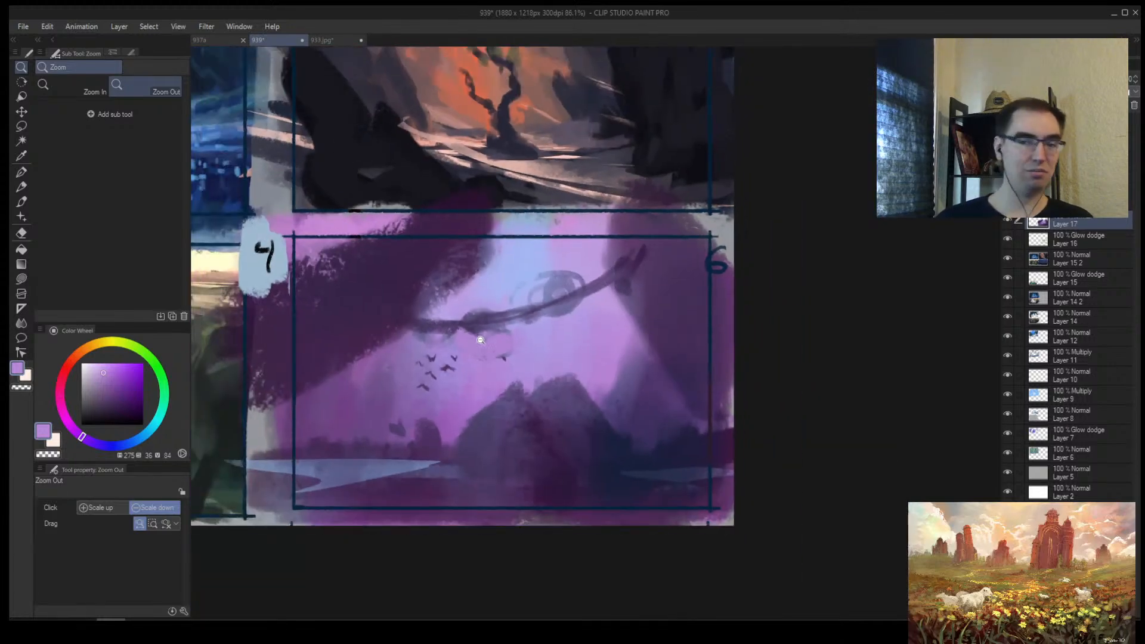
click(464, 368)
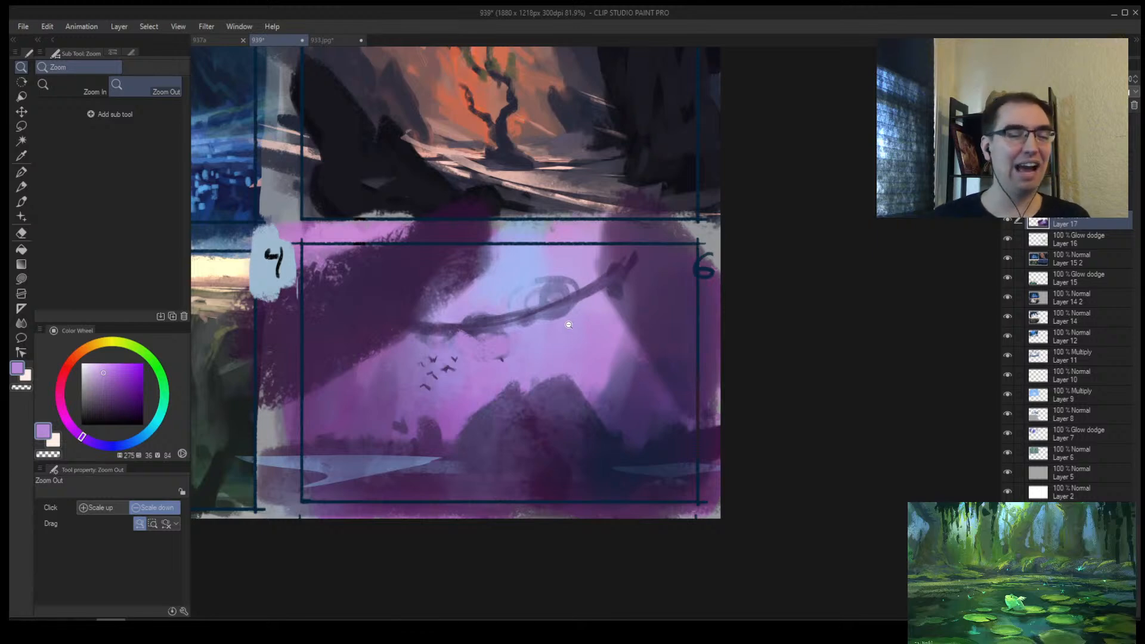
scroll(568, 325, up, 3)
key(b)
alt+click(322, 247)
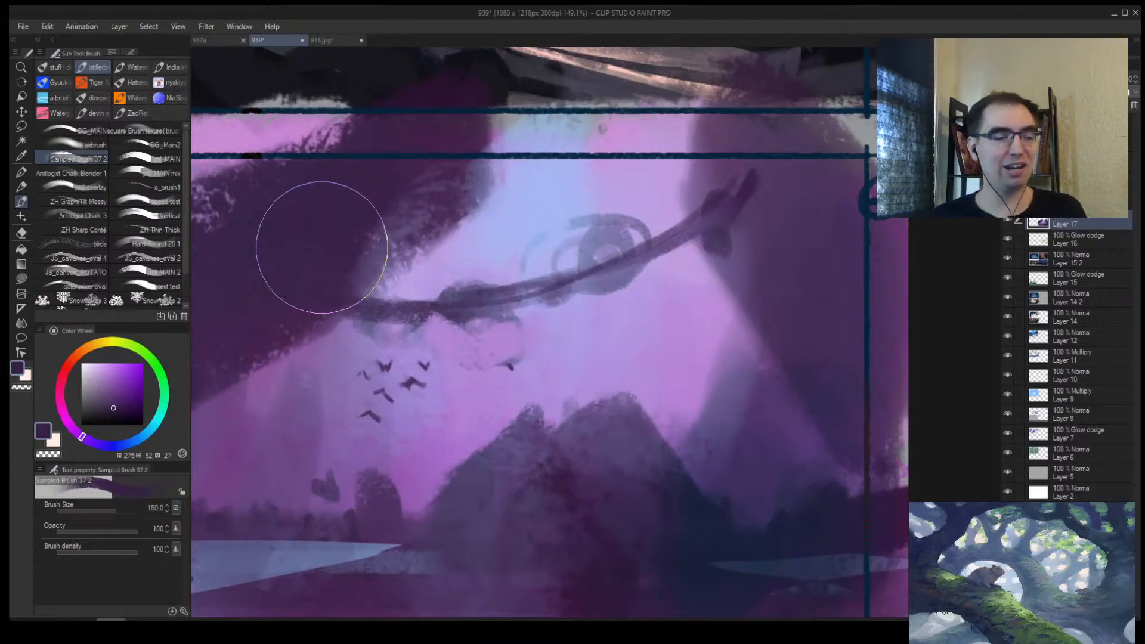
key(ctrl+alt+space)
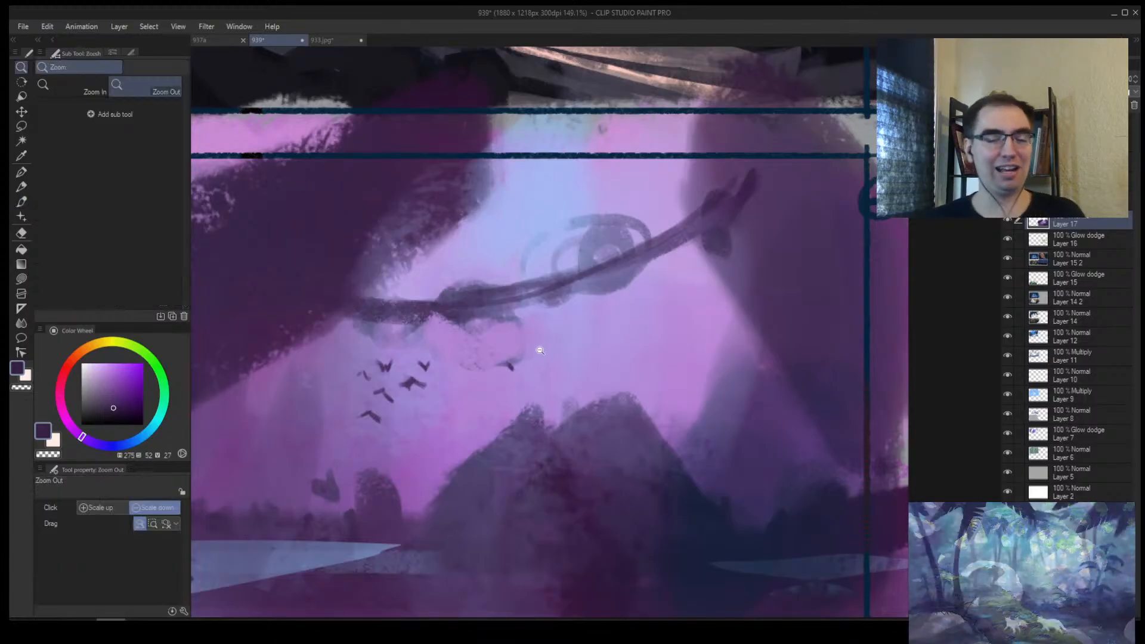
scroll(525, 394, down, 5)
scroll(524, 388, up, 7)
scroll(524, 388, down, 4)
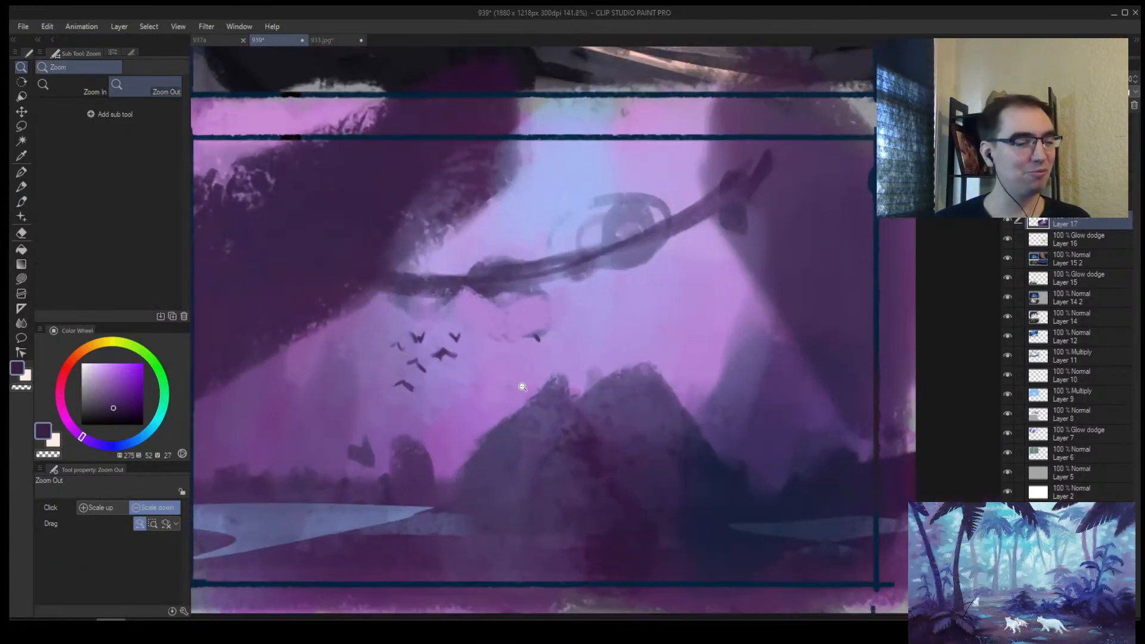
scroll(621, 387, down, 5)
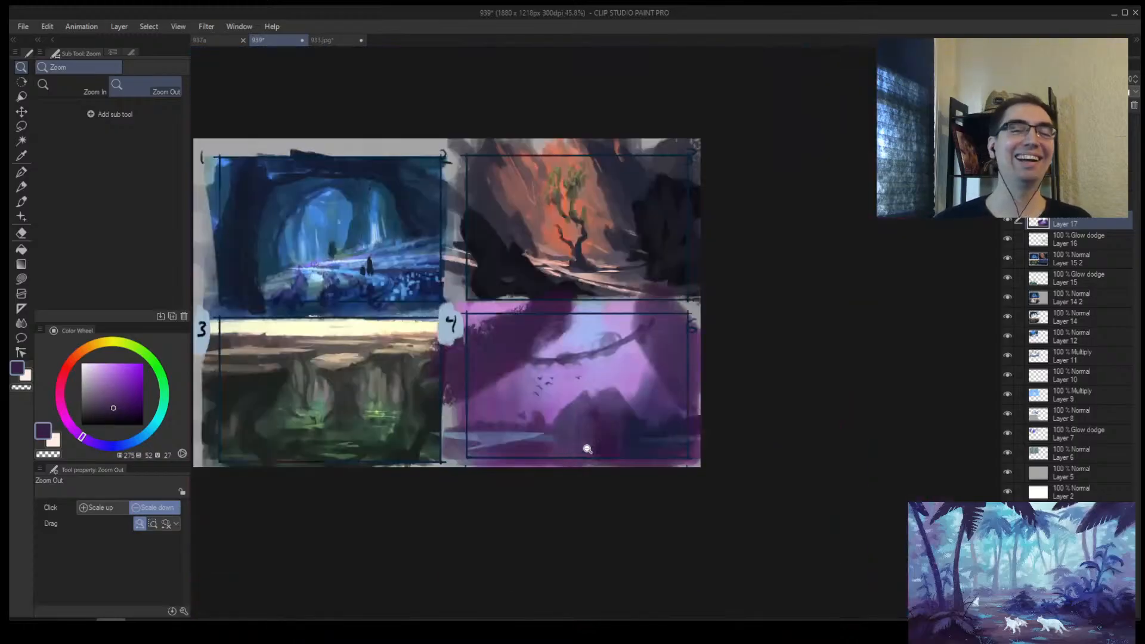
scroll(585, 448, up, 1)
Step: Mirror the view and paint a second dark purple vine strand above the first, between the cliffs, at brush size 17
key(h)
scroll(644, 369, up, 1)
scroll(579, 343, up, 4)
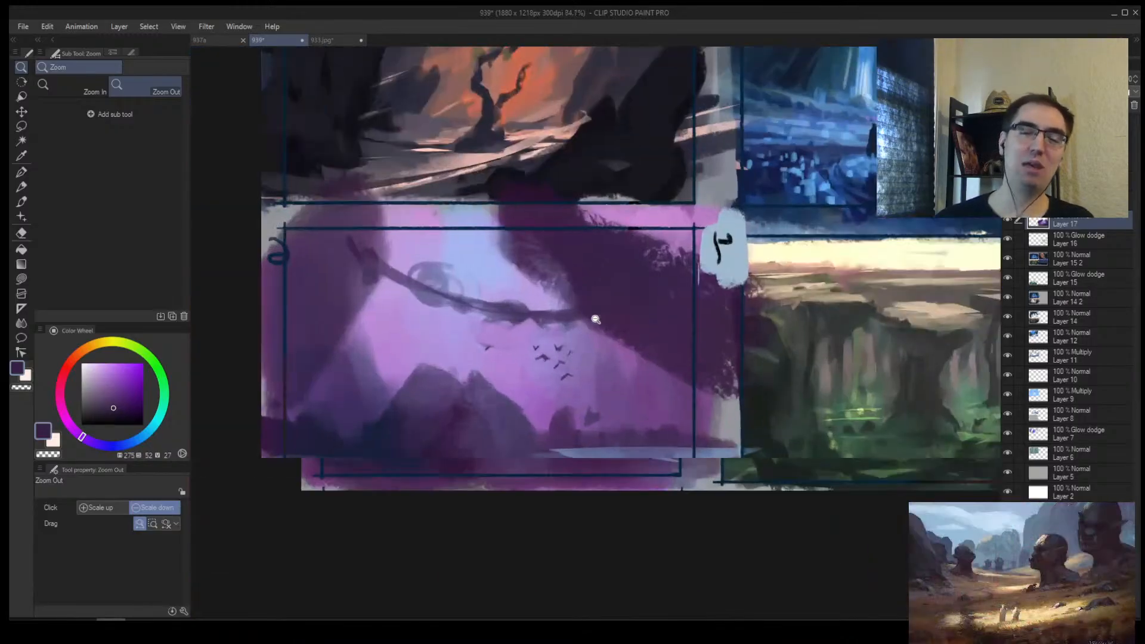
key(b)
key(bracketleft)
key(bracketleft)
key(bracketleft)
key(bracketleft)
key(bracketleft)
key(bracketleft)
drag(561, 280, 481, 289)
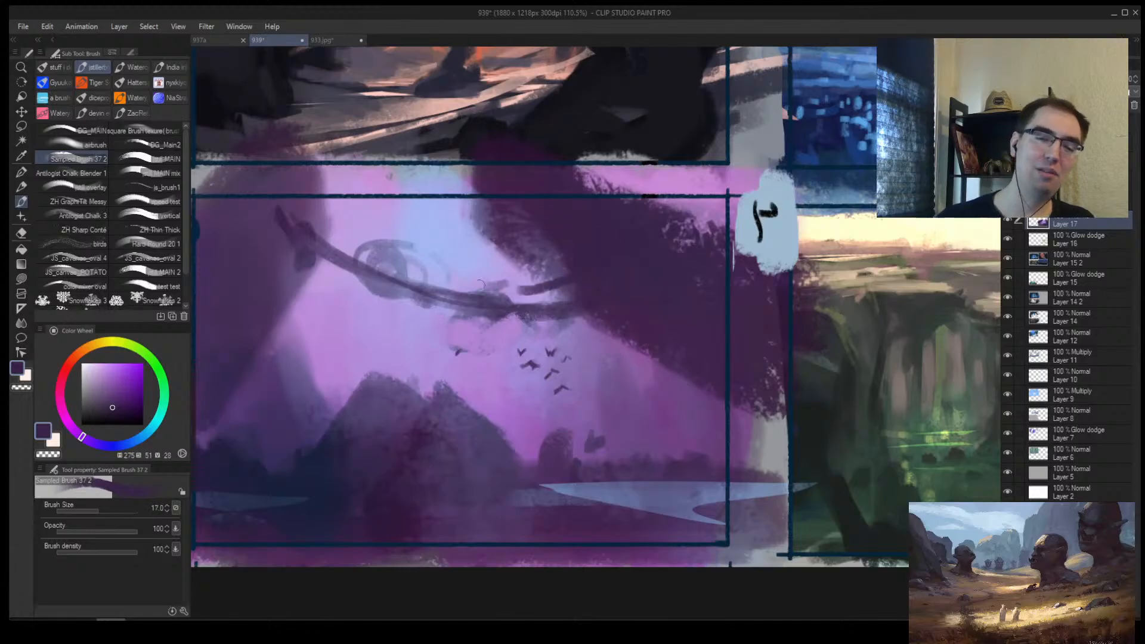
mouse_move(335, 238)
mouse_down()
mouse_move(483, 289)
mouse_move(541, 283)
mouse_move(316, 257)
mouse_up()
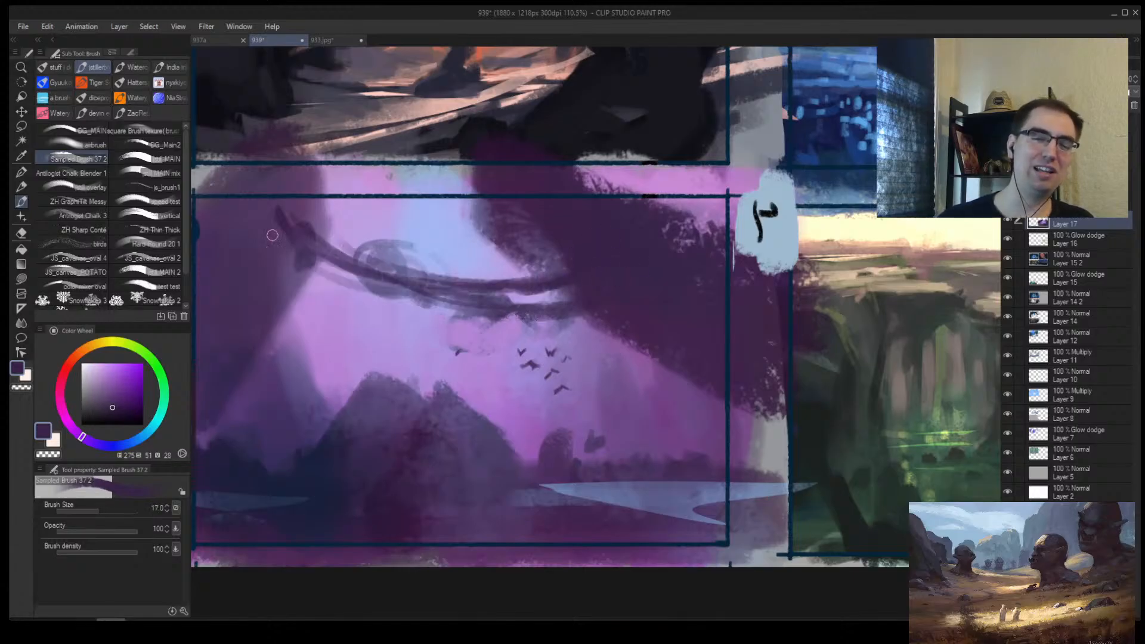
Step: Paint a thick dark purple diagonal branch across the upright cliff's top and run a vine up the diagonal cliff
key(slash)
scroll(512, 242, down, 4)
scroll(512, 242, up, 5)
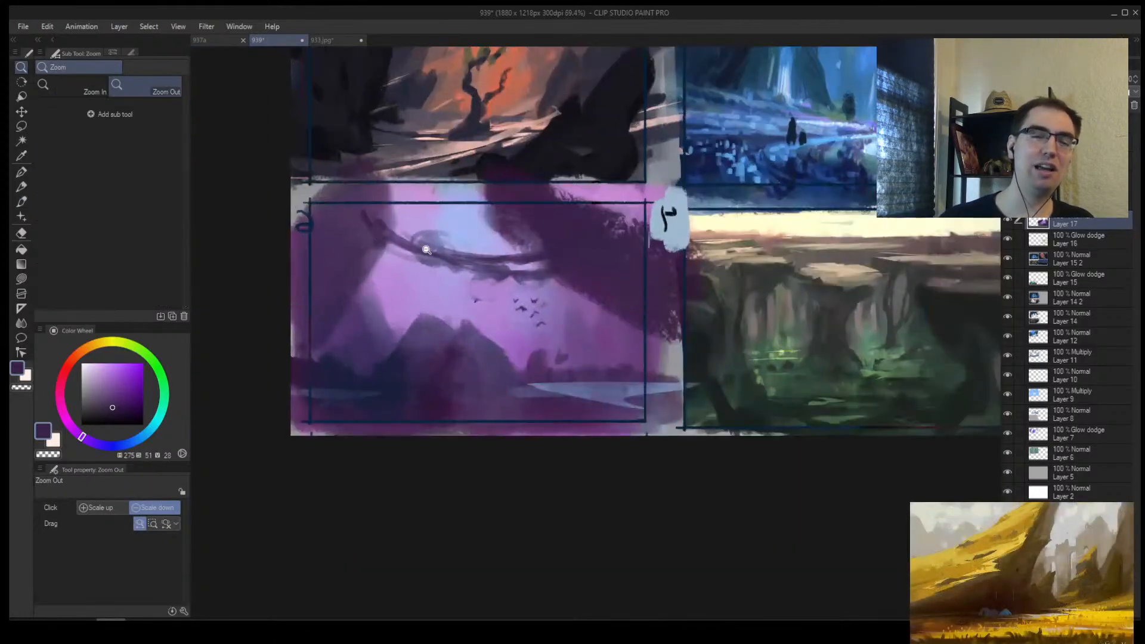
key(b)
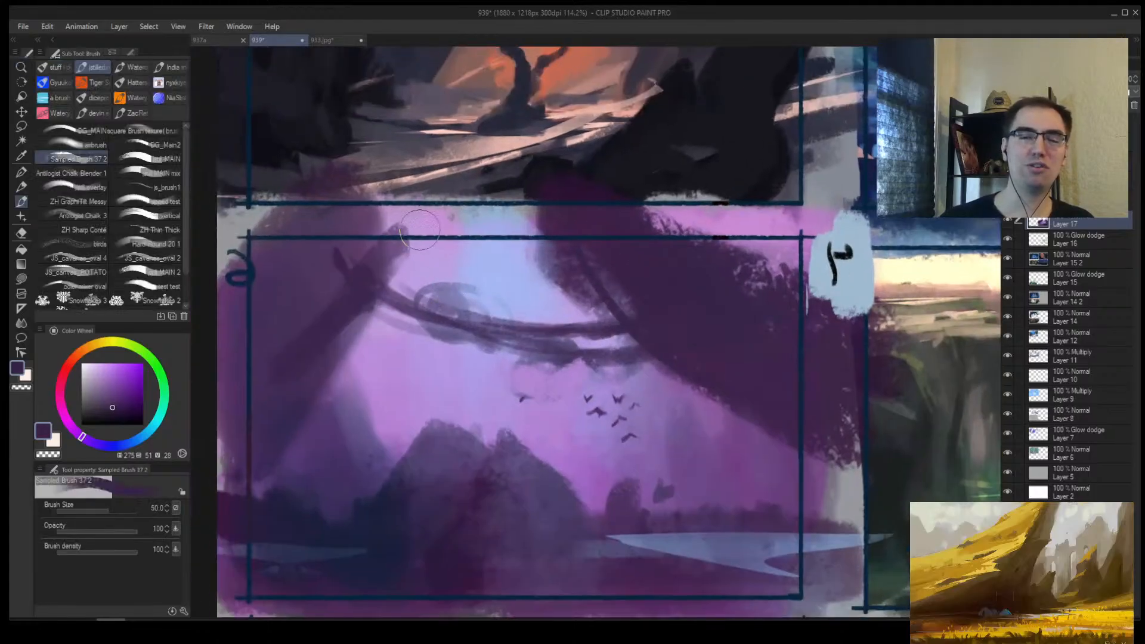
key(bracketright)
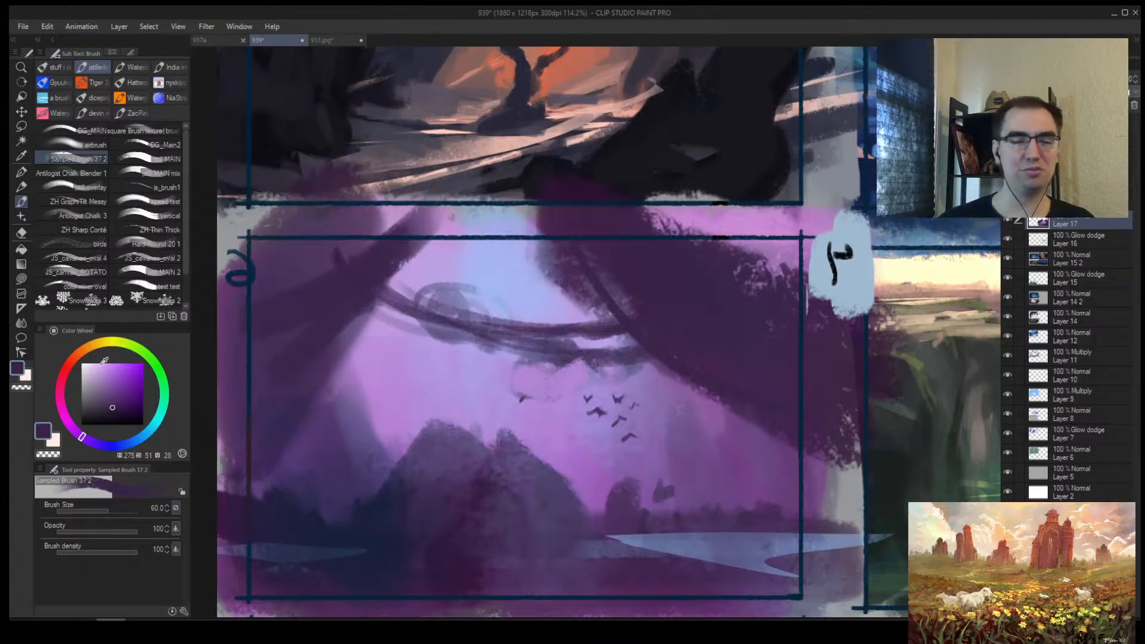
Step: Choose a dark desaturated green and paint mossy clumps and dangling tendrils along the vine with brush sizes 12 and 15
click(149, 362)
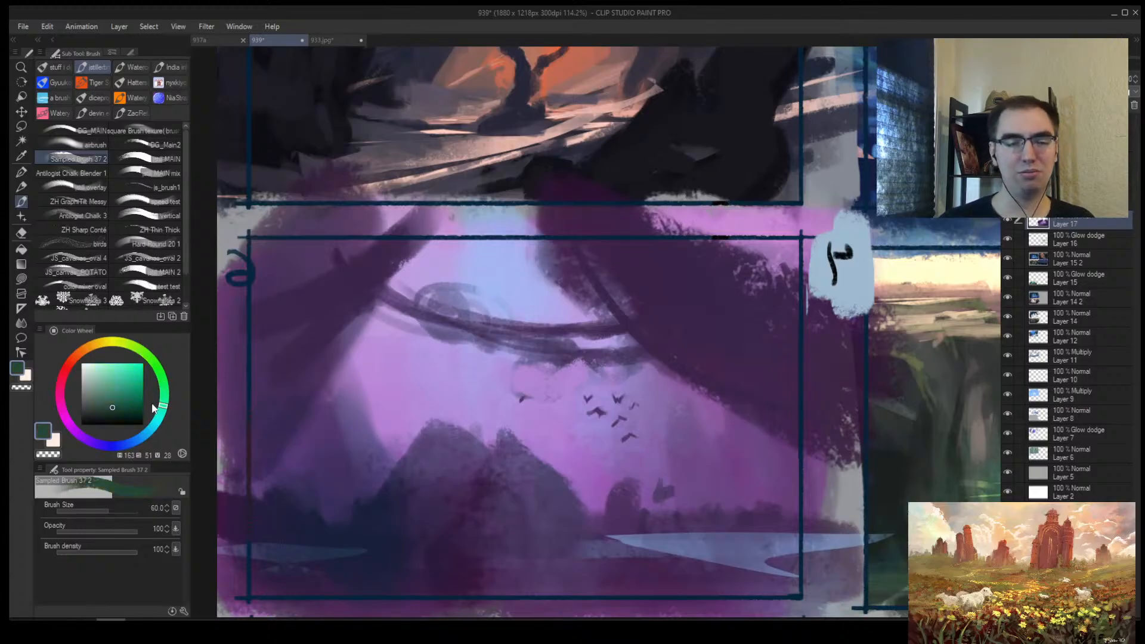
drag(99, 410, 103, 405)
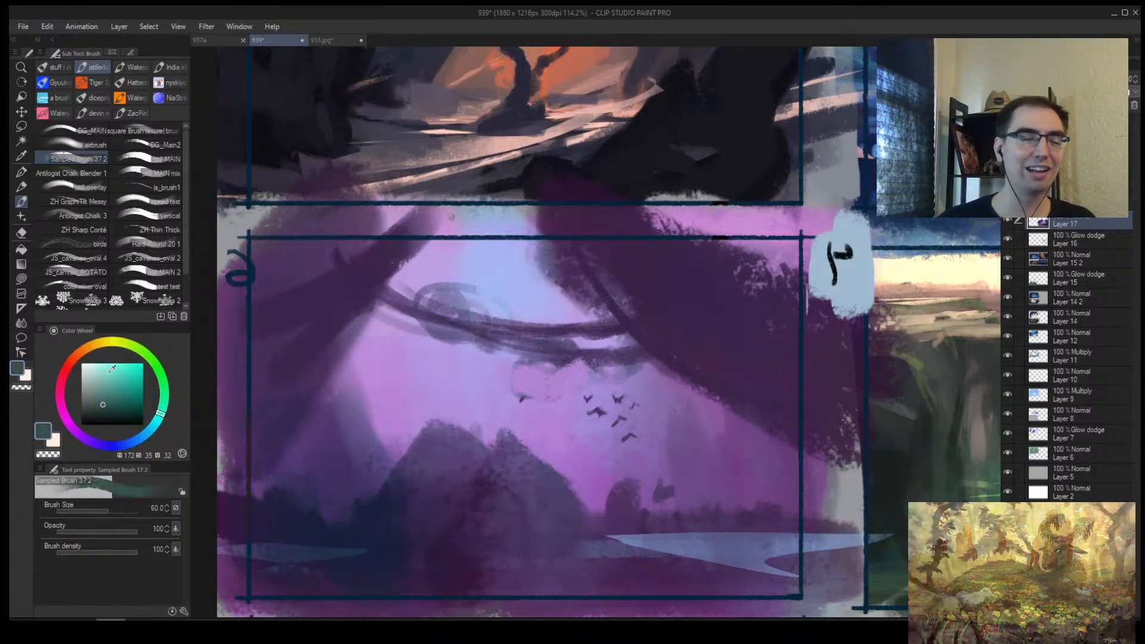
key(alt+space)
mouse_move(573, 325)
mouse_down()
mouse_move(519, 327)
mouse_move(576, 319)
mouse_up()
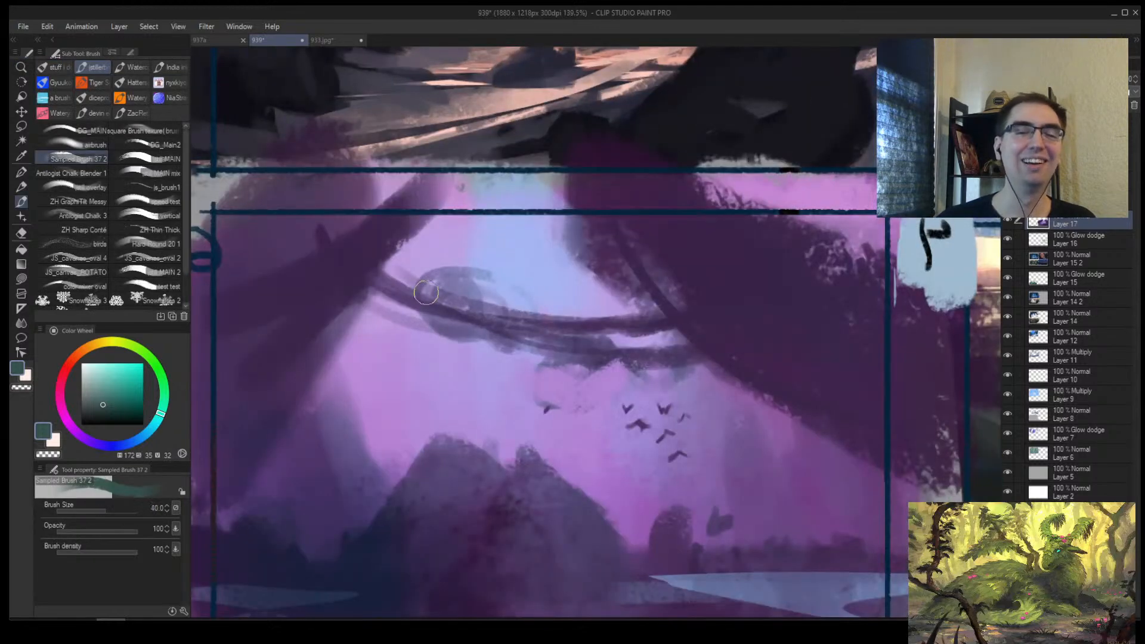
click(90, 410)
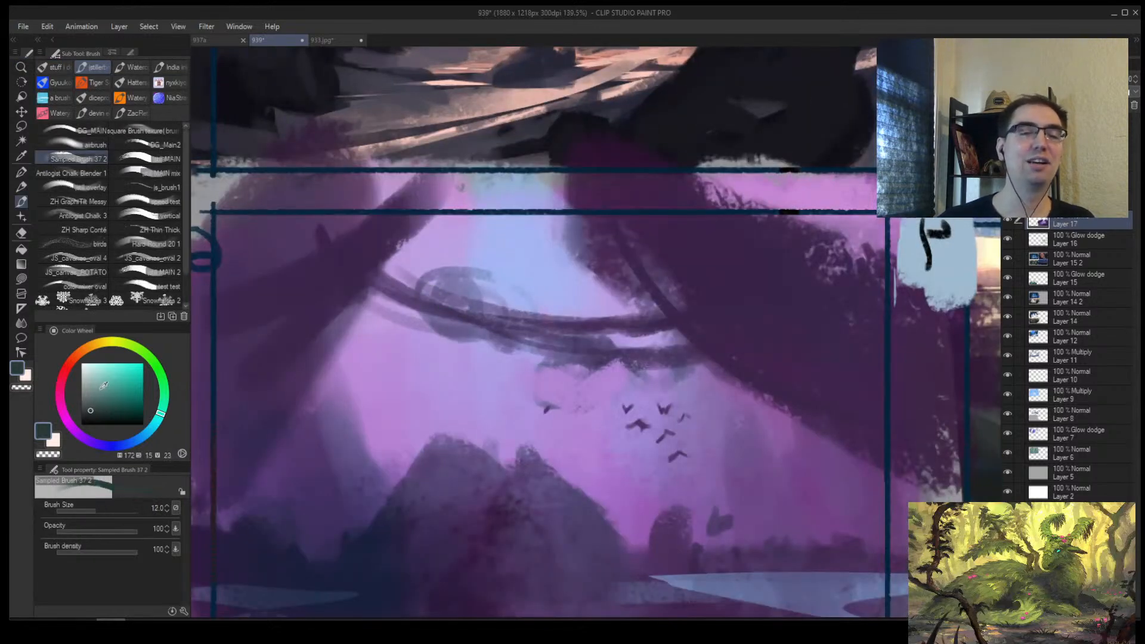
mouse_move(420, 285)
mouse_down()
mouse_move(373, 281)
mouse_move(434, 300)
mouse_move(432, 291)
mouse_move(470, 328)
mouse_move(466, 316)
mouse_move(490, 315)
mouse_up()
drag(482, 349, 486, 361)
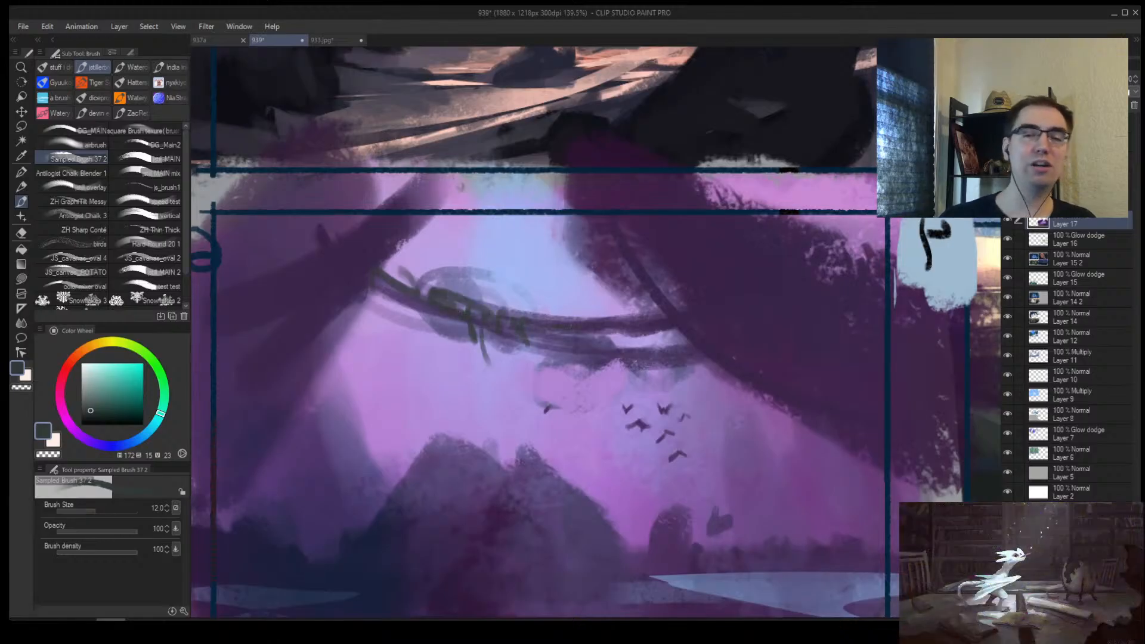
key(ctrl+space)
mouse_move(700, 338)
mouse_down()
mouse_move(739, 341)
mouse_move(570, 337)
mouse_up()
key(])
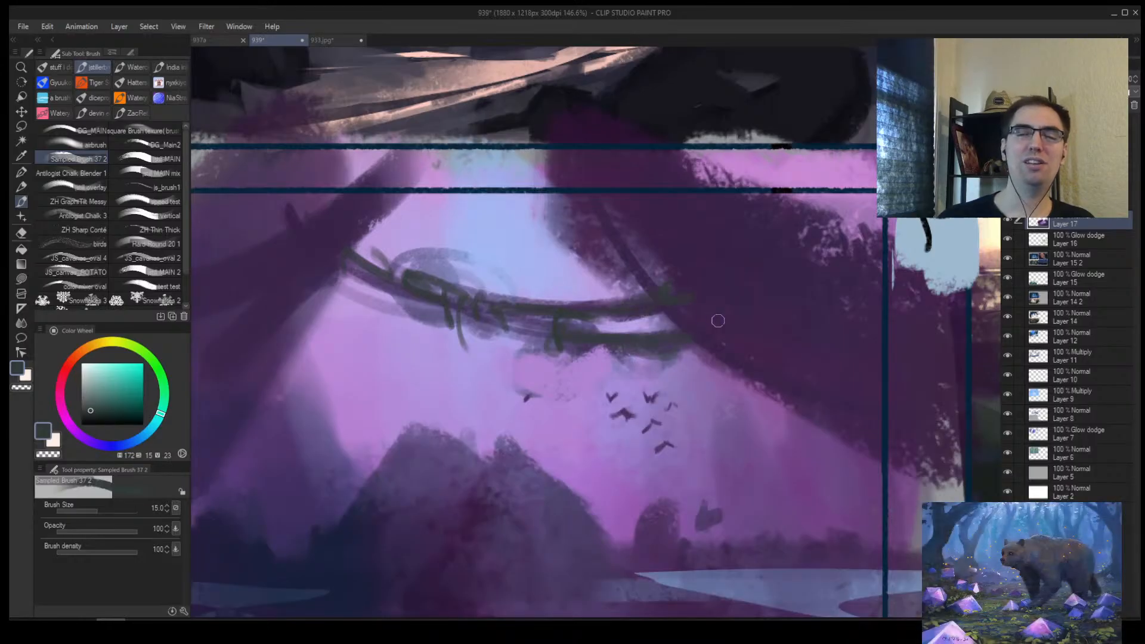
Step: Continue the dark green vine strands onto the diagonal cliff and set the brush size to 30
key(ctrl+space)
drag(718, 321, 740, 343)
key(])
key(])
key(])
key(])
key(])
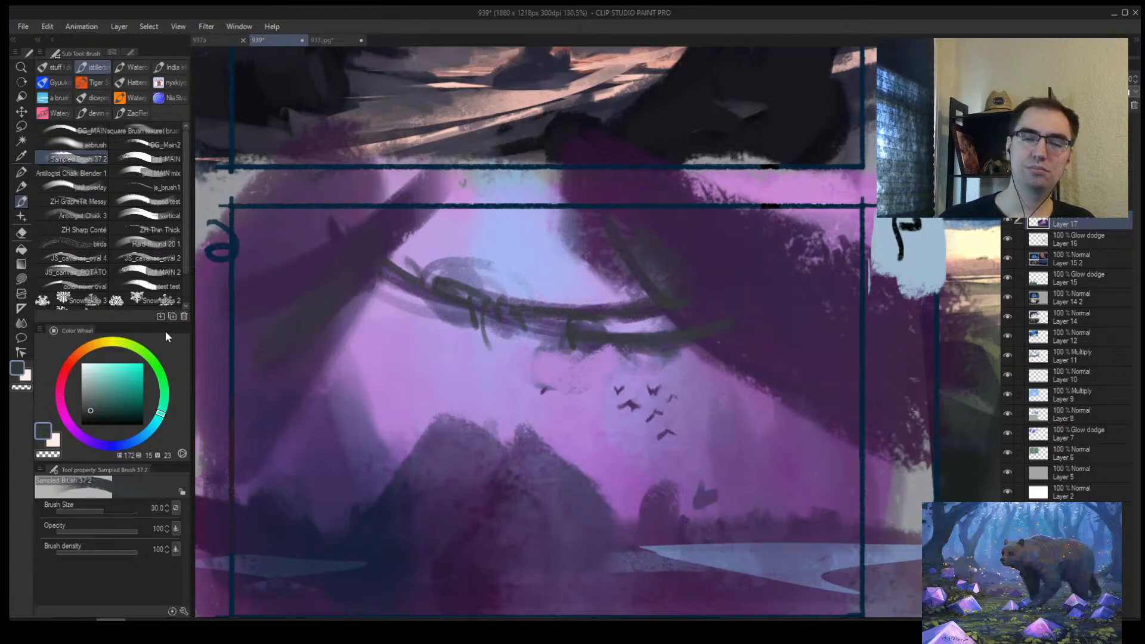
Step: Paint a near-black green accent where the vine meets the diagonal cliff at brush size 40 and soften it with sampled colour
drag(167, 337, 91, 459)
key(ctrl+space)
mouse_move(469, 284)
mouse_down()
mouse_move(382, 280)
mouse_move(609, 318)
mouse_up()
key(])
key(])
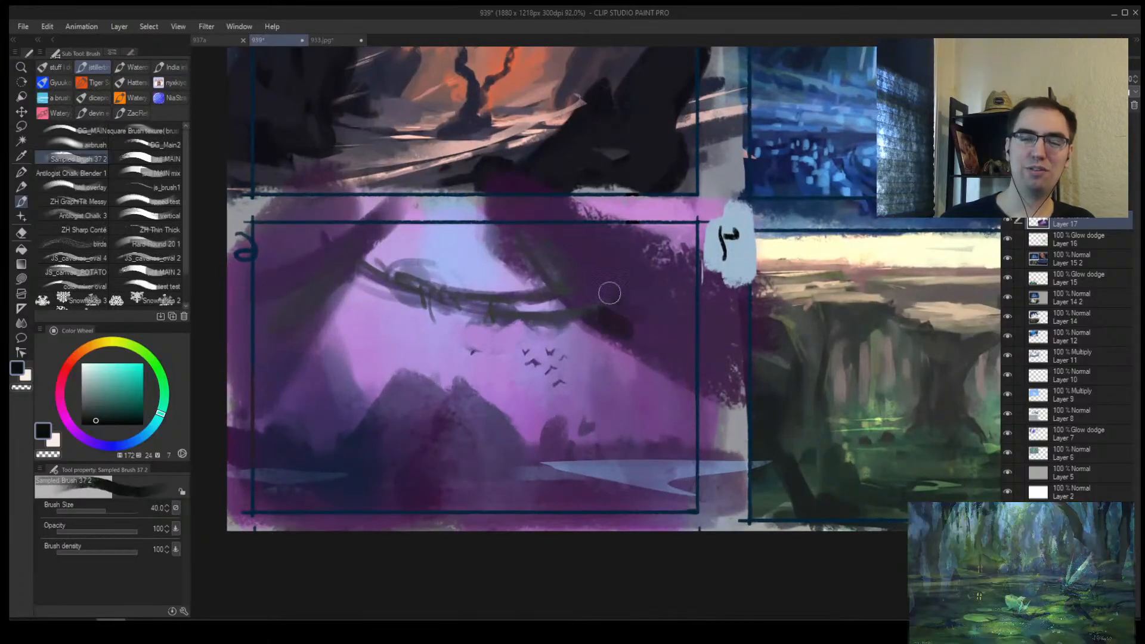
alt+click(606, 292)
key(alt+space)
drag(482, 378, 525, 377)
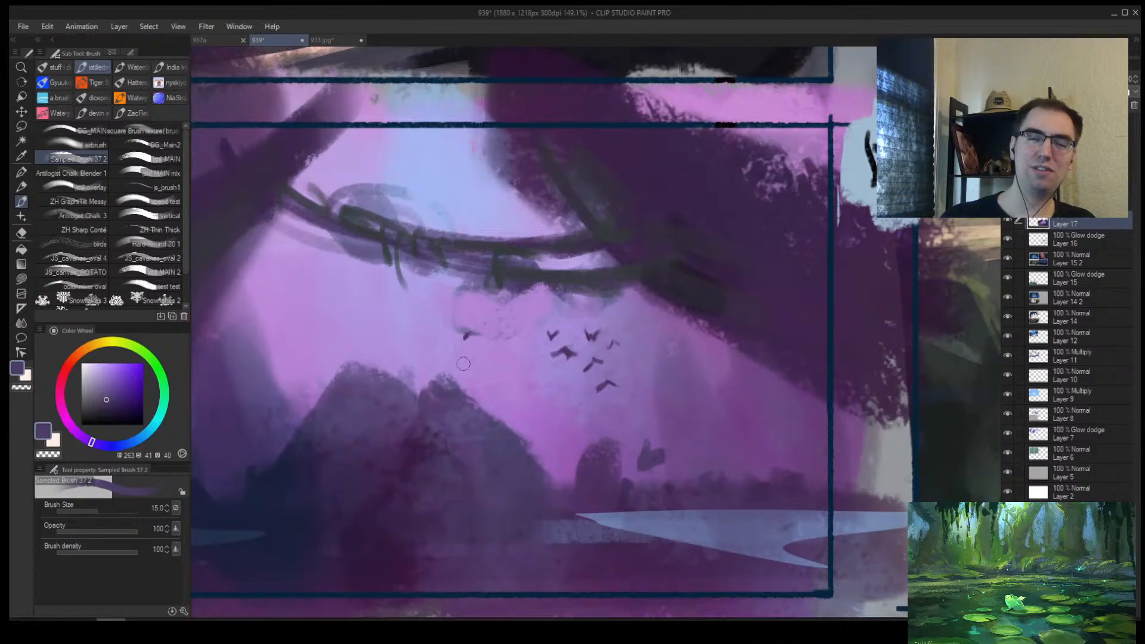
Step: Paint short sagging strands below the vine's upright cliff end with a sampled muted dark colour at brush size 20
key(alt+space)
mouse_move(564, 294)
mouse_down()
mouse_move(520, 309)
mouse_move(631, 270)
mouse_up()
alt+click(626, 272)
key(])
key(])
drag(348, 253, 385, 274)
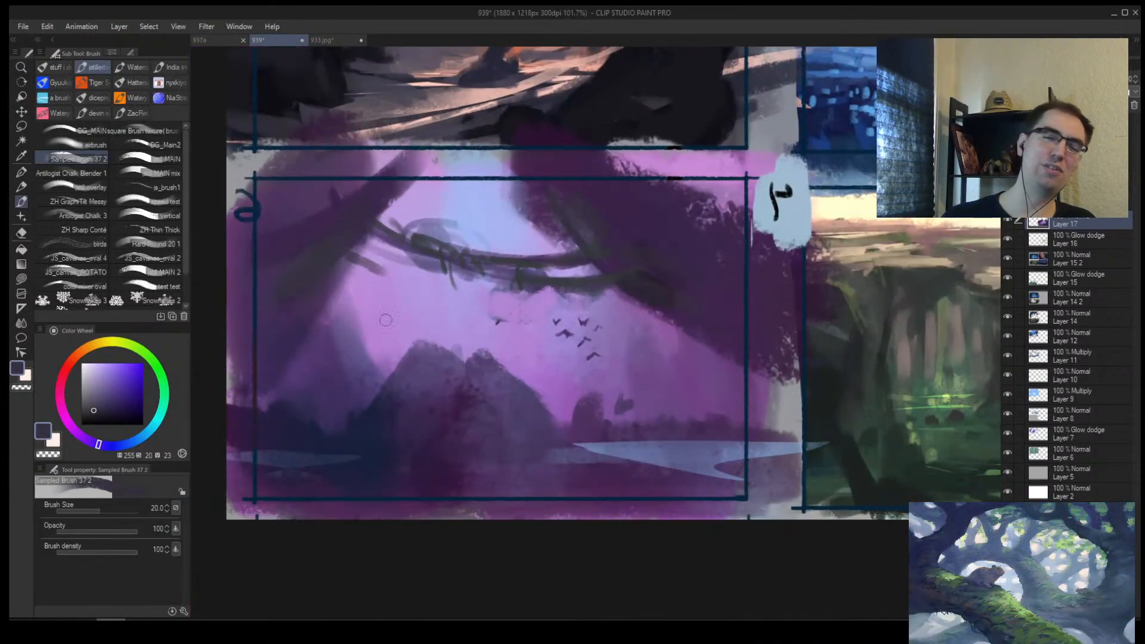
mouse_move(419, 344)
mouse_down()
mouse_move(321, 452)
mouse_move(561, 441)
mouse_up()
key(ctrl+z)
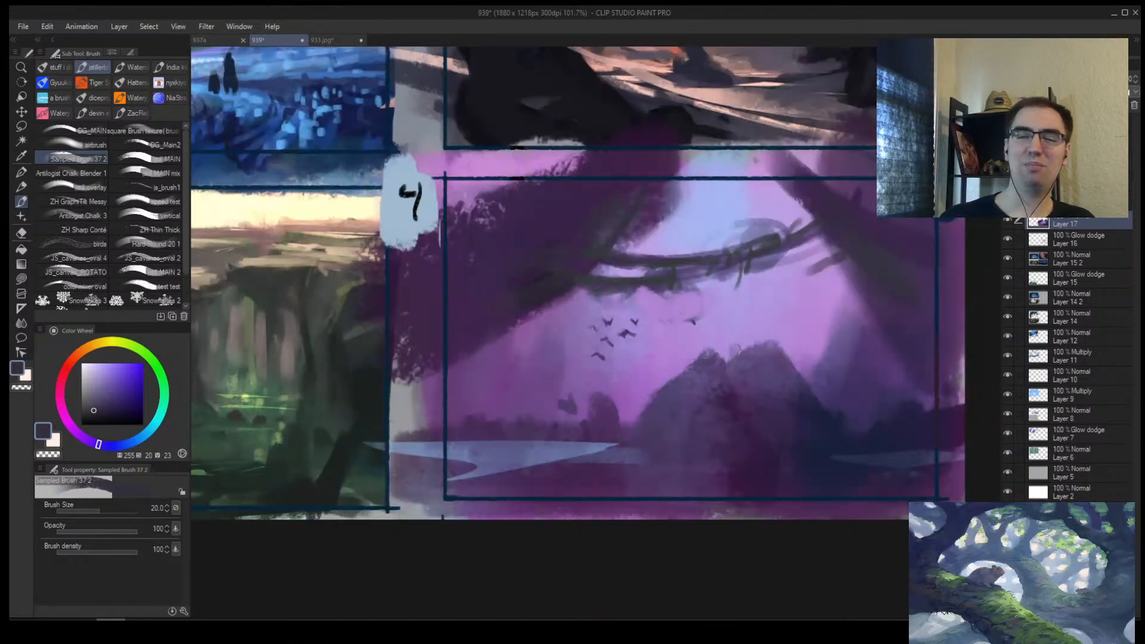
Step: Sample a muted dark colour and paint broad strokes along the underside of the large diagonal cliff at brush size 50
alt+click(569, 282)
drag(555, 292, 462, 335)
key(])
key(])
key(])
key(])
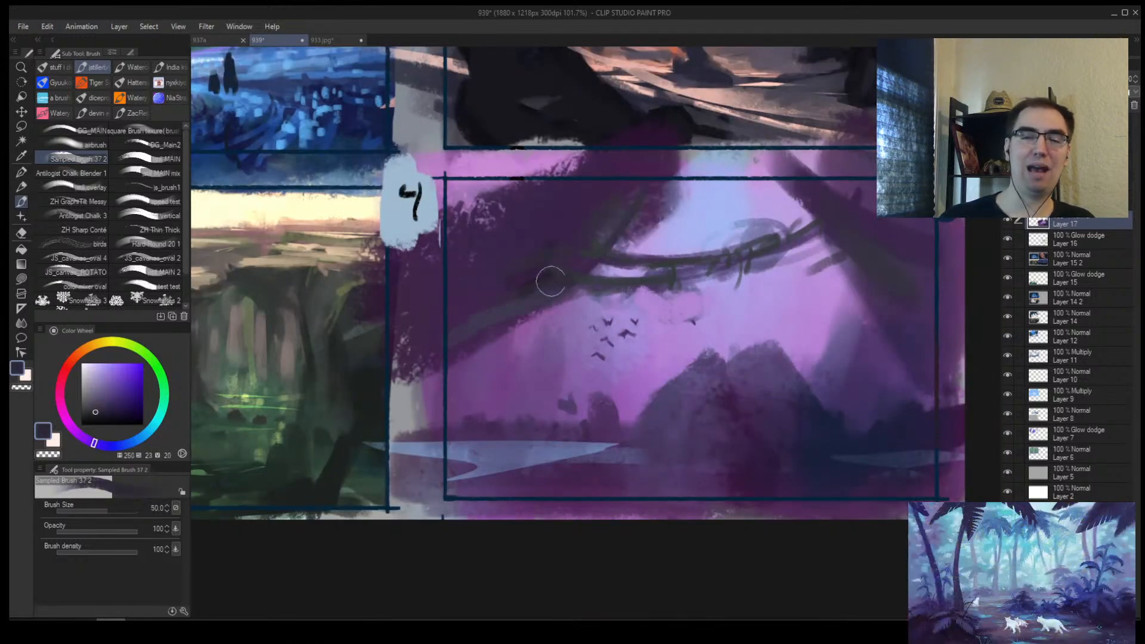
drag(552, 281, 432, 345)
key(ctrl+space)
ctrl+click(603, 276)
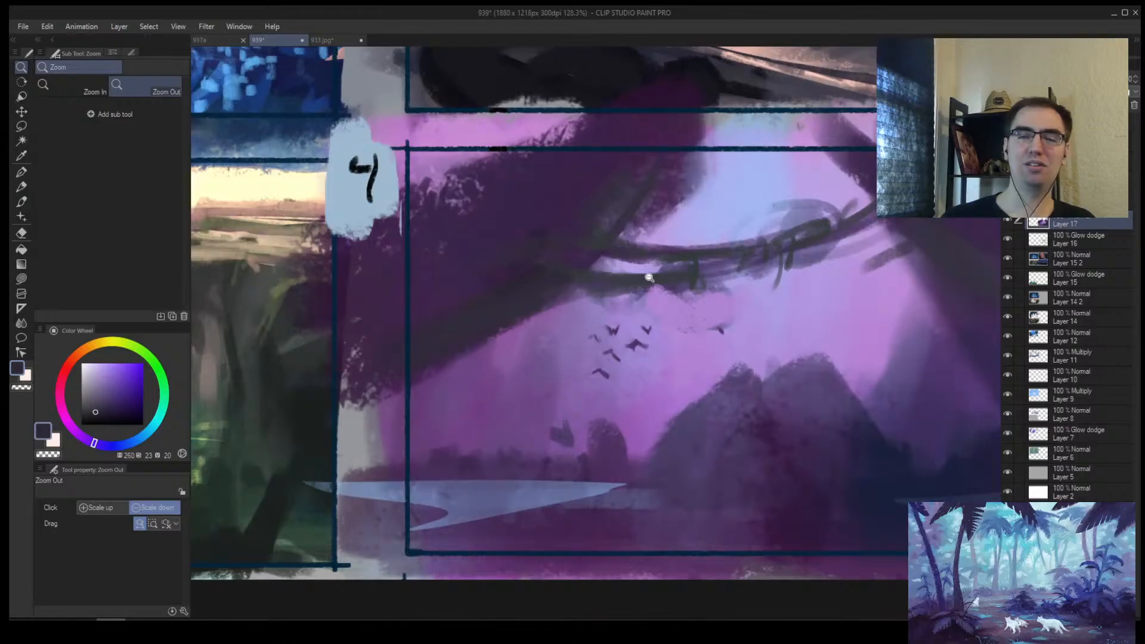
key([)
key([)
key([)
key([)
key([)
key([)
key([)
key([)
key([)
key([)
mouse_move(652, 315)
mouse_down()
mouse_move(569, 355)
mouse_move(584, 330)
mouse_up()
key(ctrl+z)
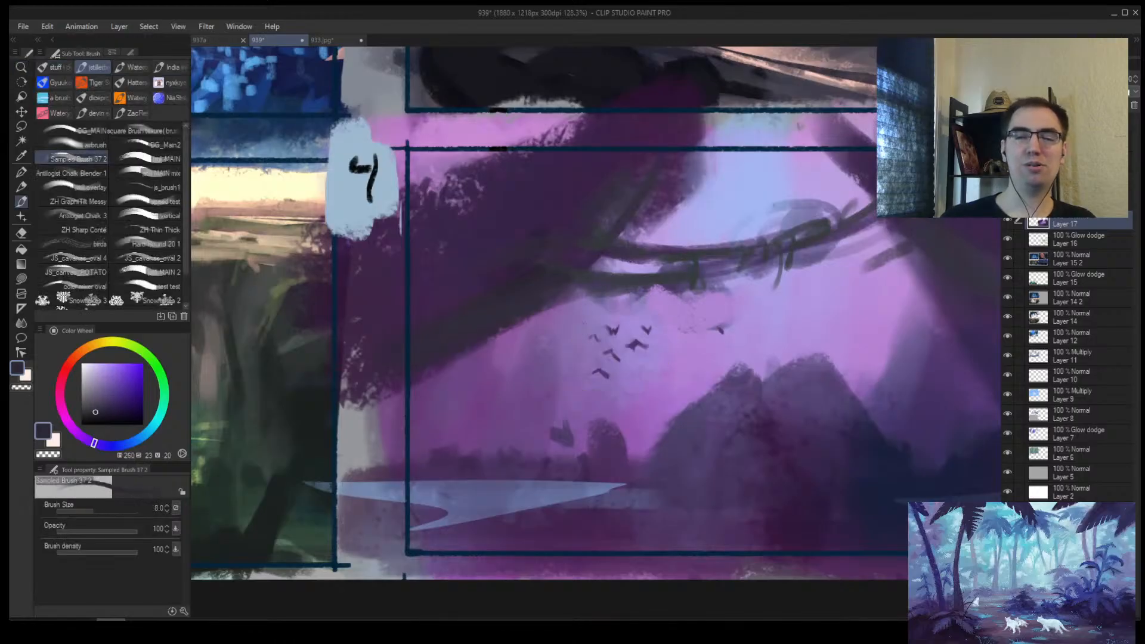
Step: Sample a dark blue-grey where the vine meets the diagonal cliff and cover more of the cliff face at brush sizes 40 to 60
key(])
alt+click(609, 274)
alt+click(577, 251)
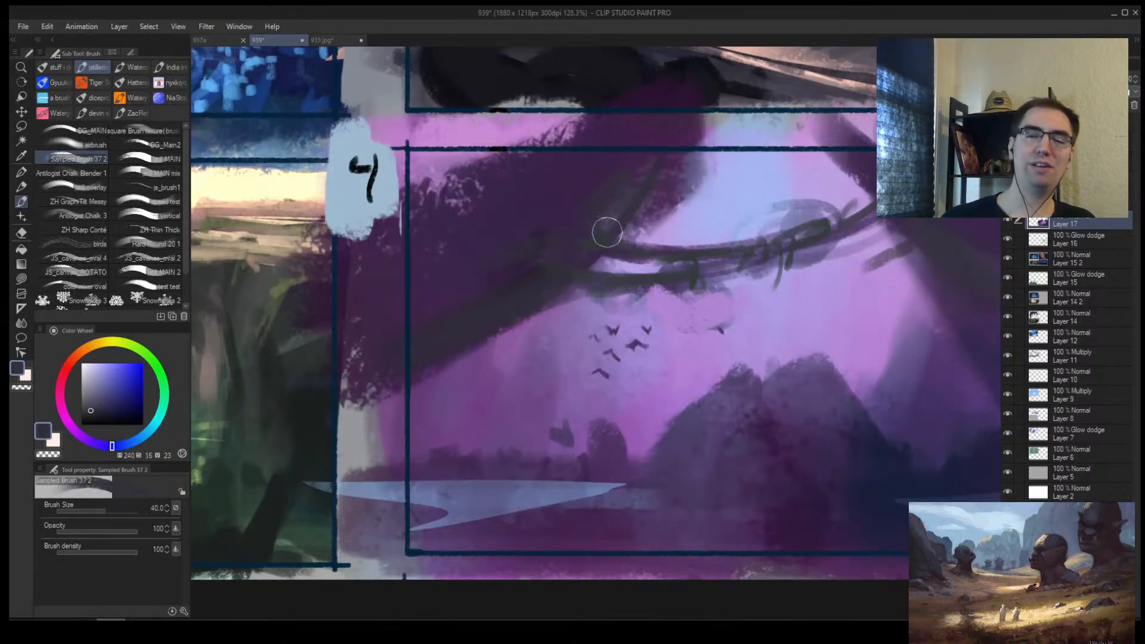
key(])
key(])
key(])
key(])
key(])
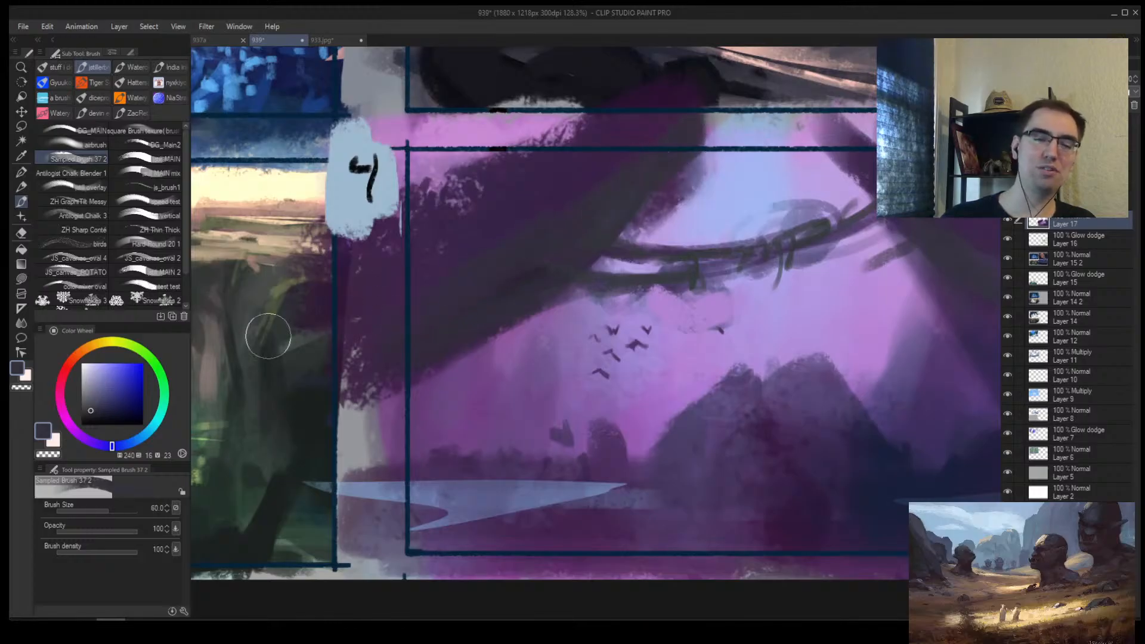
Step: Blend greyish purple bands across the diagonal cliff with colours sampled from it at brush sizes 50 and 40
alt+click(379, 320)
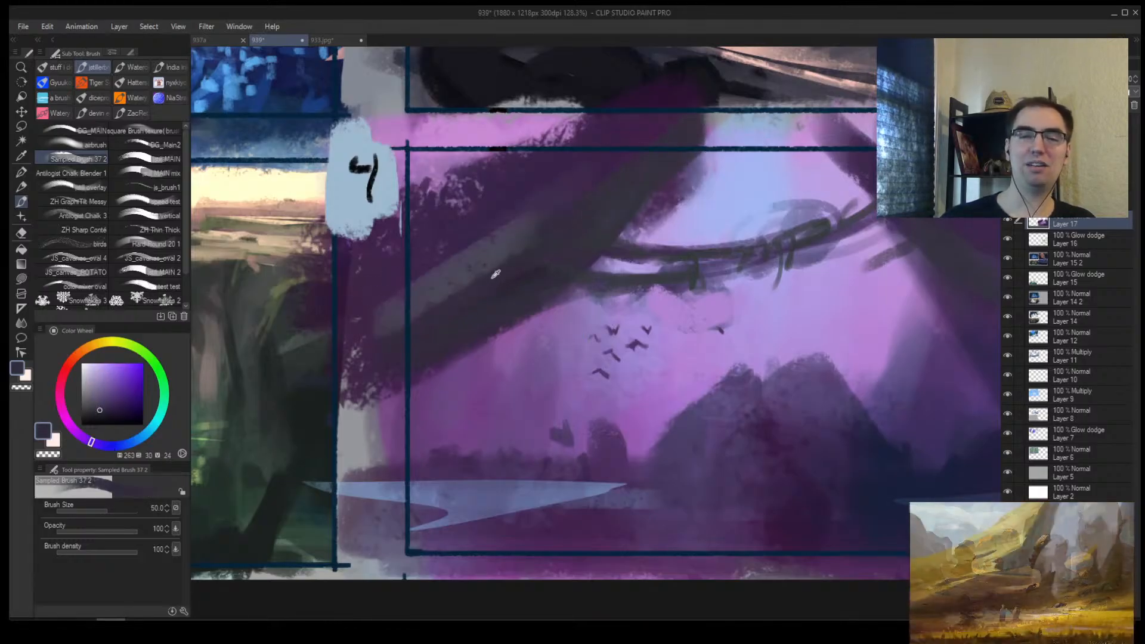
alt+click(502, 276)
key([)
key([)
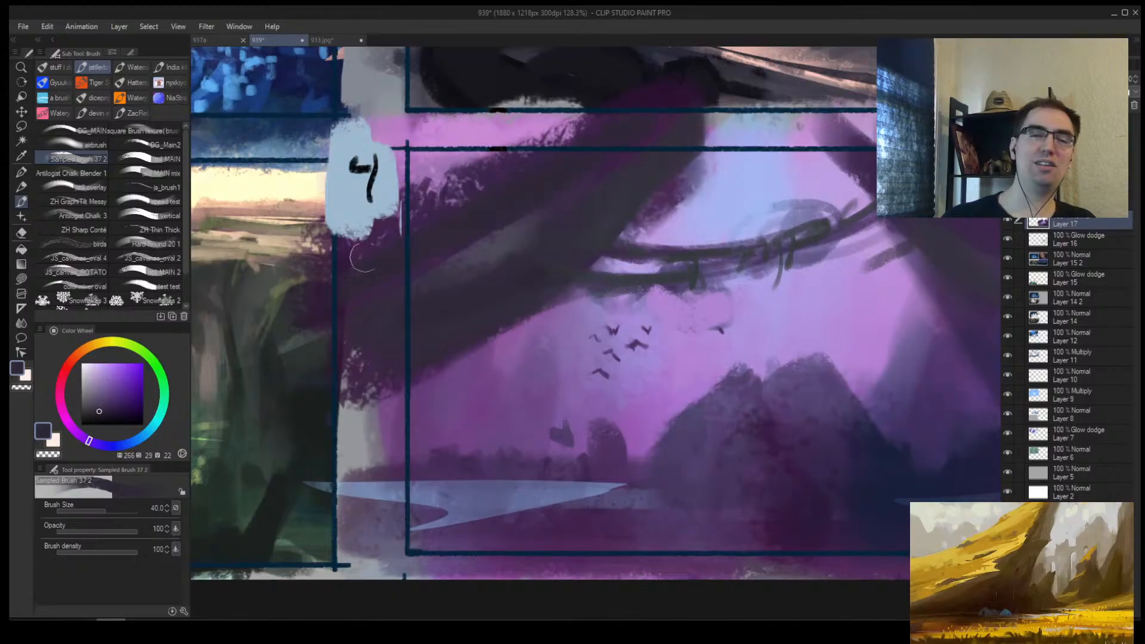
Step: Choose a near-black violet and darken the creases and lower edge of the diagonal cliff at about brush size 25
click(93, 418)
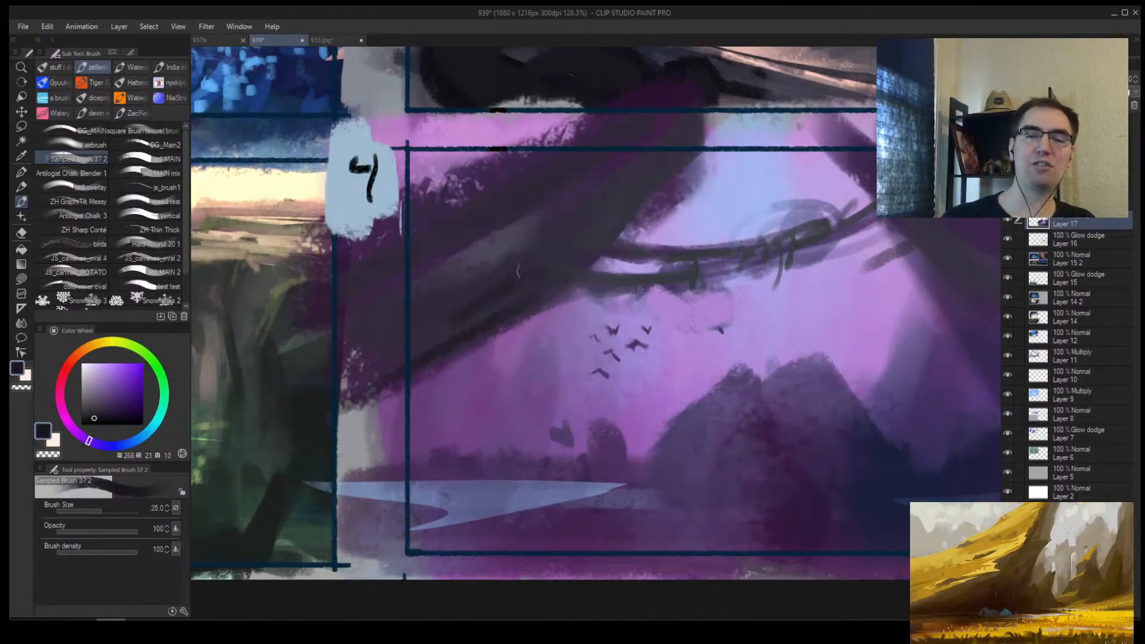
key(])
drag(616, 283, 470, 312)
Step: Paint near-black strokes down the inner edge and lower slope of the cliff at the vine's other end, using brush sizes 17 and 30
key(alt+space)
click(545, 322)
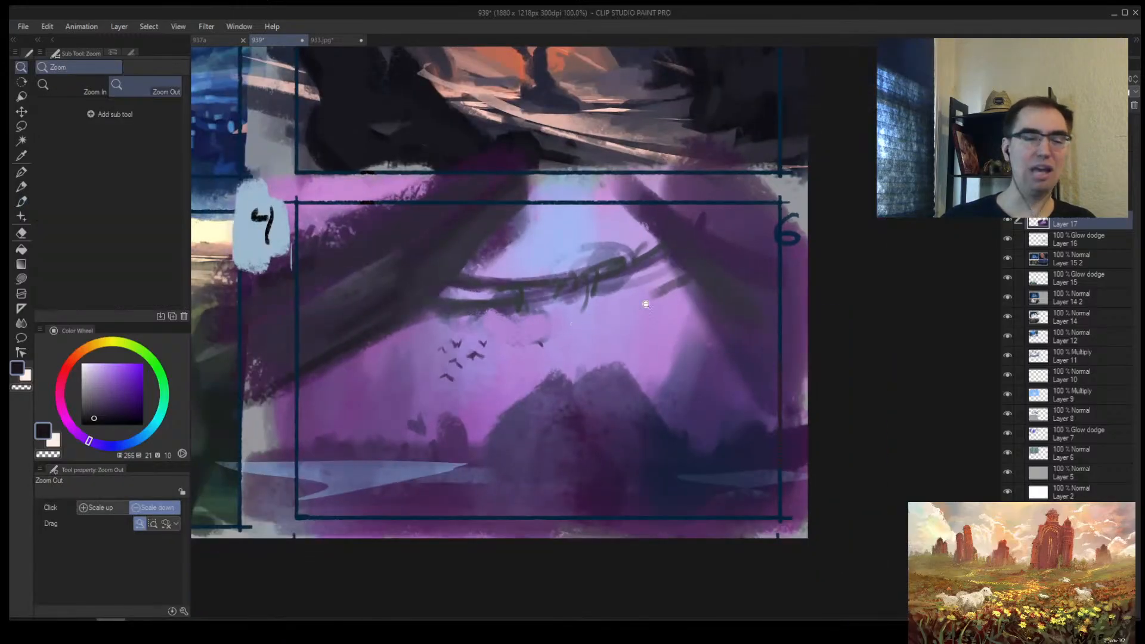
scroll(620, 325, up, 2)
key(b)
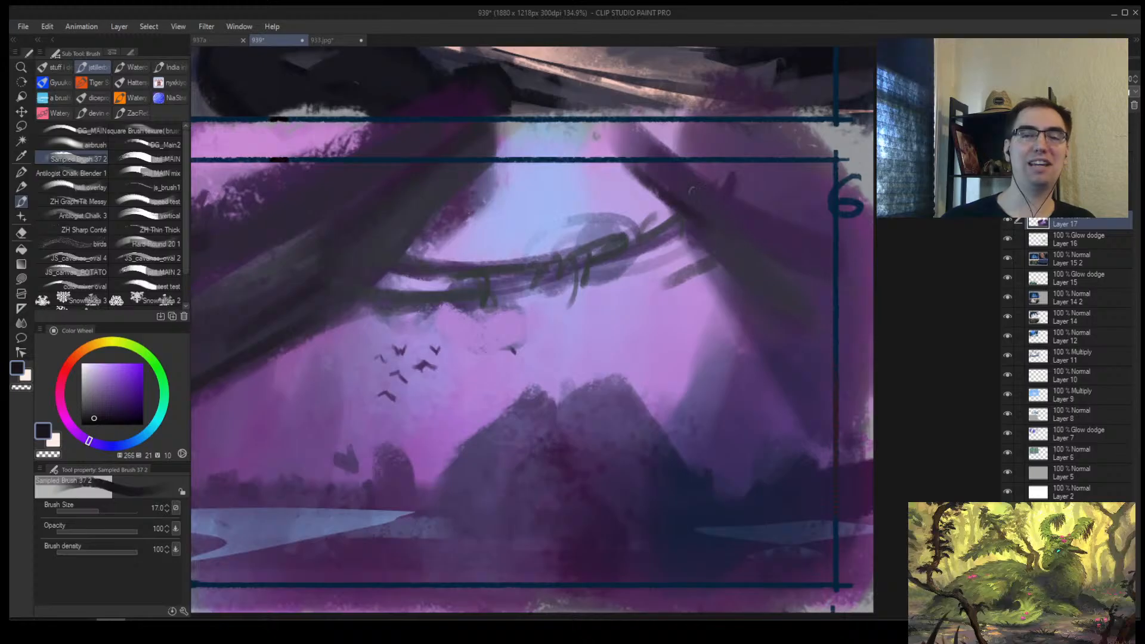
key(])
drag(728, 261, 795, 306)
drag(650, 349, 722, 342)
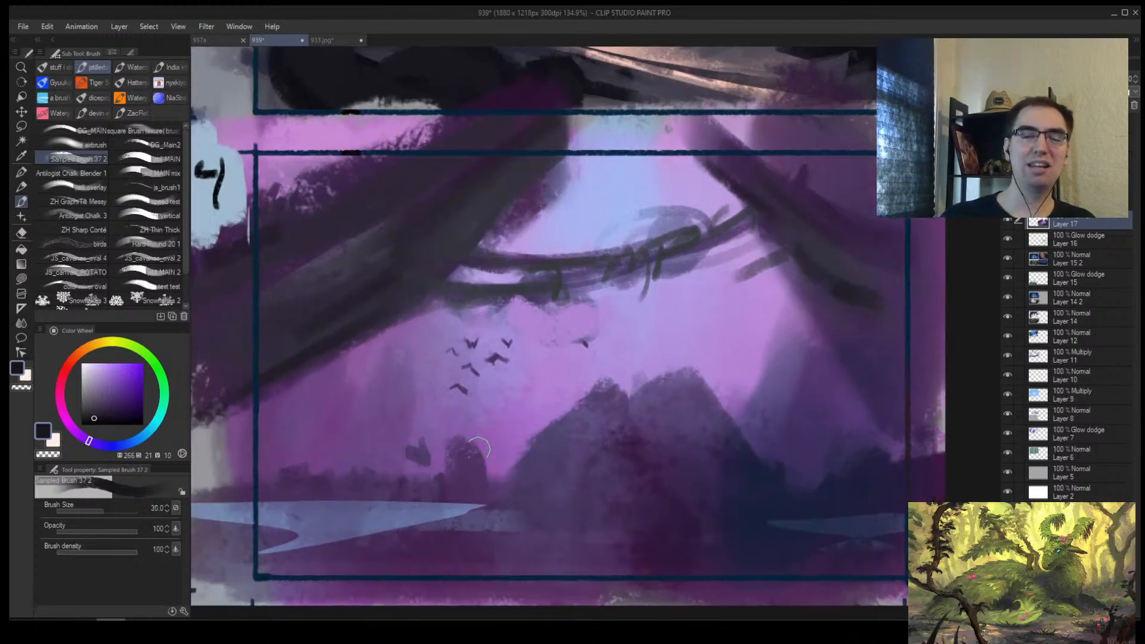
alt+click(437, 484)
drag(462, 494, 284, 499)
mouse_move(390, 505)
mouse_down()
mouse_move(427, 496)
mouse_move(485, 508)
mouse_up()
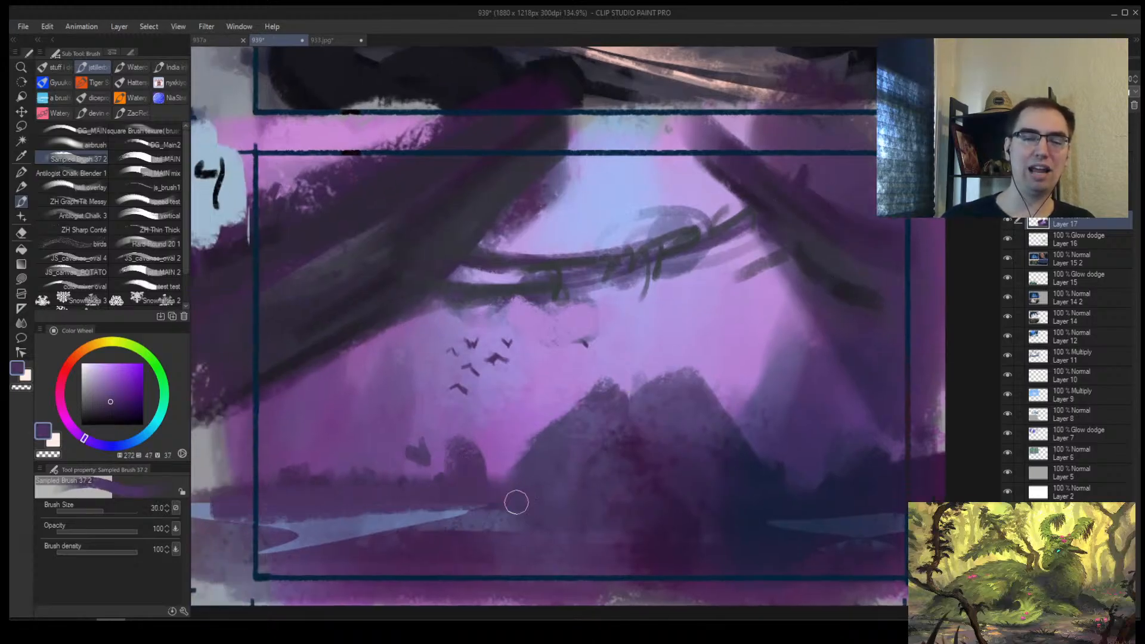
key(ctrl+z)
Step: Lasso the pale water shape and paint it muted teal with colour sampled from the neighbouring green thumbnail at brush size 50
key(m)
mouse_move(239, 517)
mouse_down()
mouse_move(473, 506)
mouse_move(299, 540)
mouse_move(169, 517)
mouse_up()
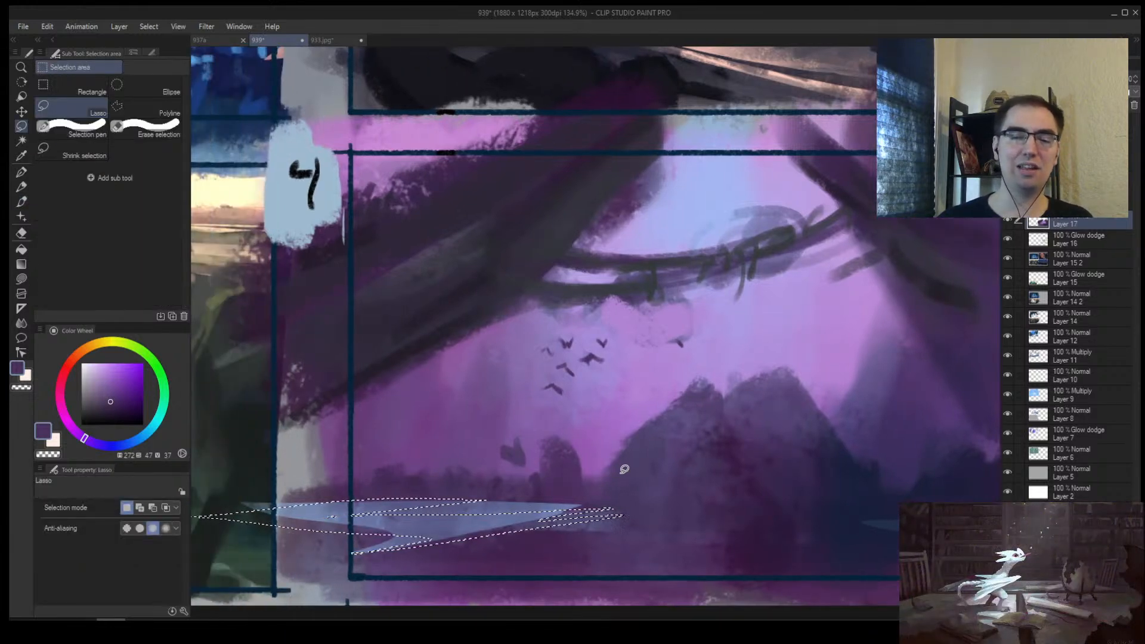
key(ctrl+d)
mouse_move(317, 504)
mouse_down()
mouse_move(487, 528)
mouse_move(258, 515)
mouse_move(394, 505)
mouse_up()
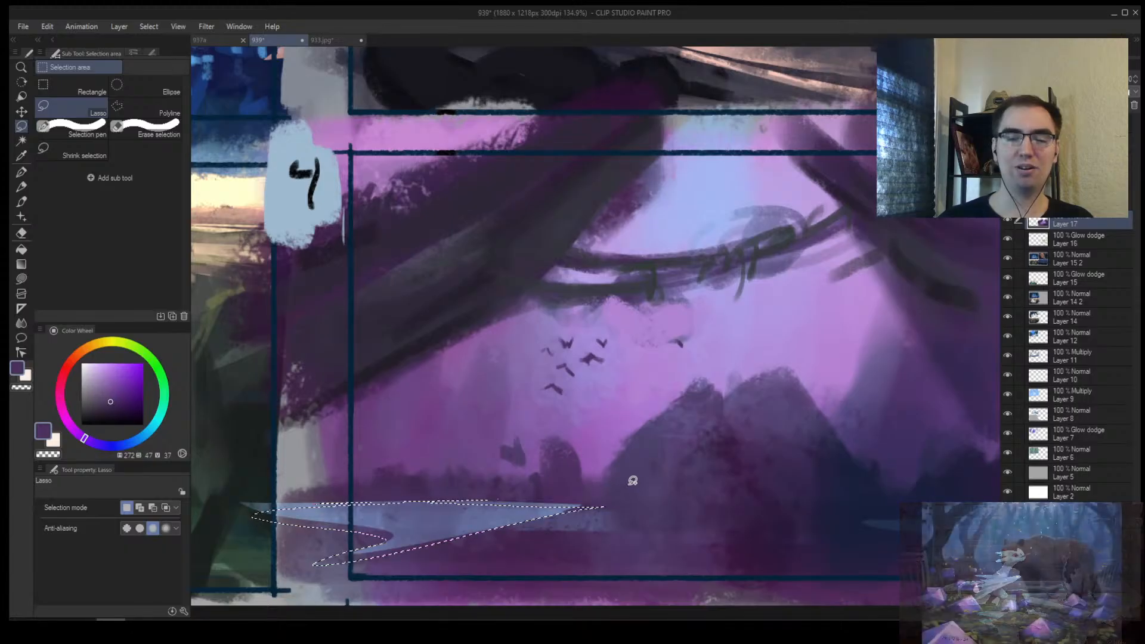
key(alt+space)
click(599, 453)
key(b)
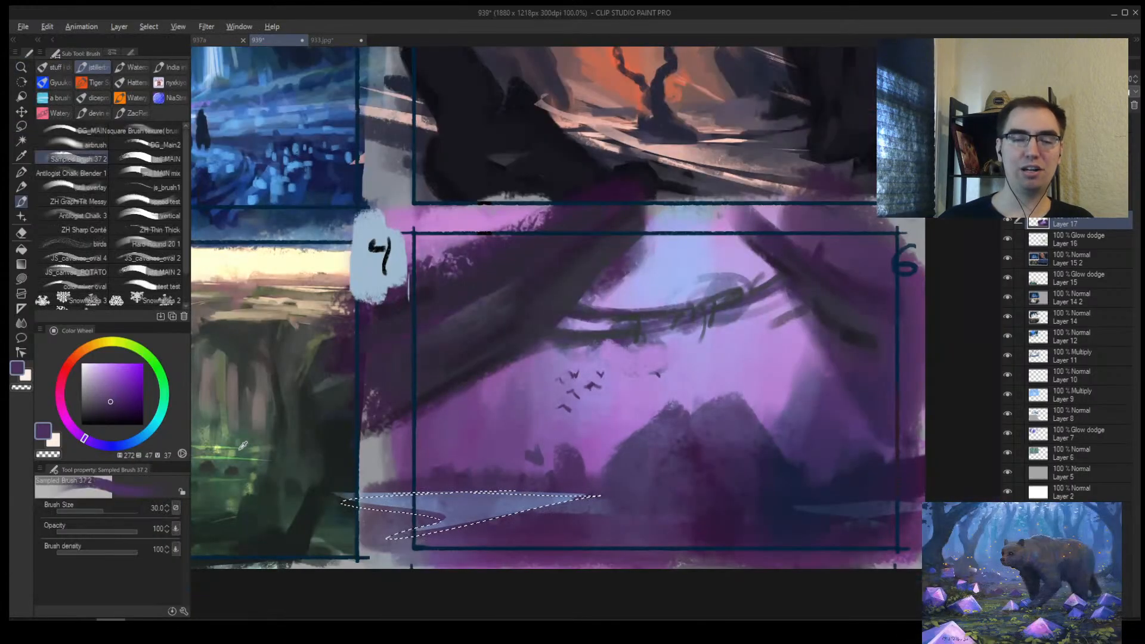
alt+click(255, 443)
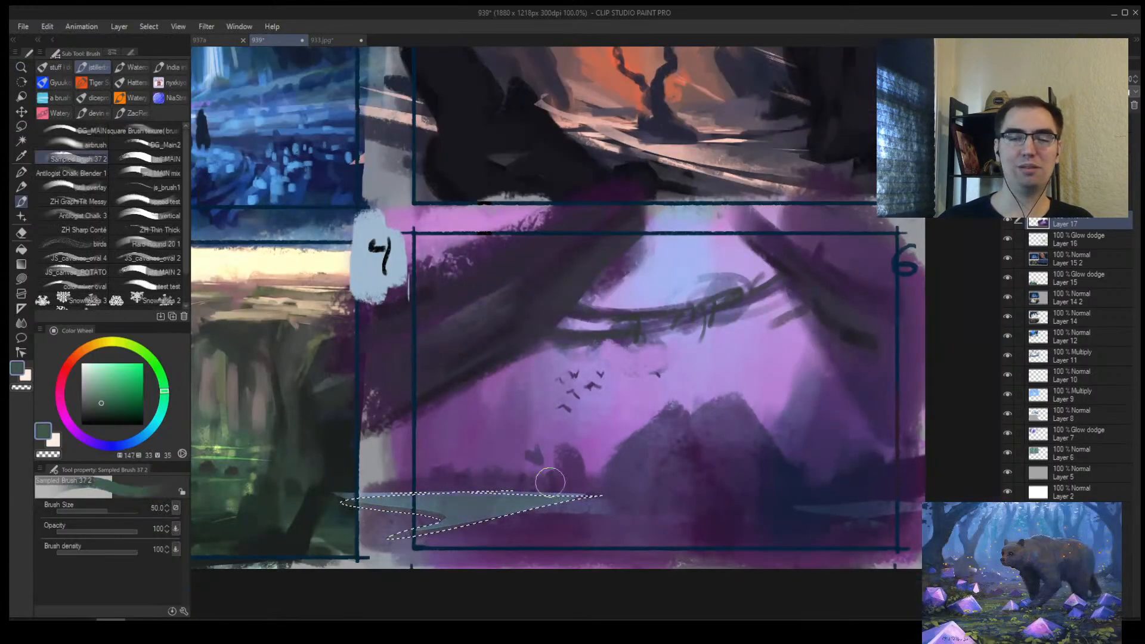
key(ctrl+d)
Step: Sample a muted blue-grey from the water and extend the tint across the base of the central mountain at brush size 50
alt+click(427, 496)
key(bracketleft)
key(bracketleft)
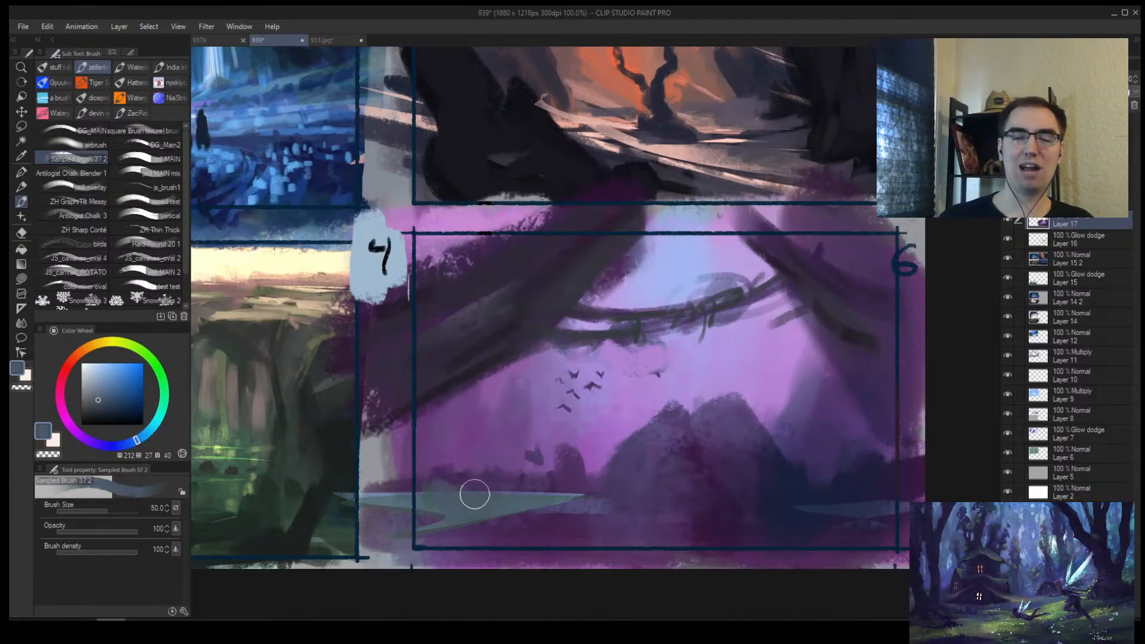
mouse_move(641, 482)
mouse_down()
mouse_move(621, 479)
mouse_move(606, 511)
mouse_move(677, 503)
mouse_up()
key(alt+space)
mouse_move(809, 396)
mouse_down()
mouse_move(787, 408)
mouse_move(637, 409)
mouse_up()
scroll(620, 409, up, 6)
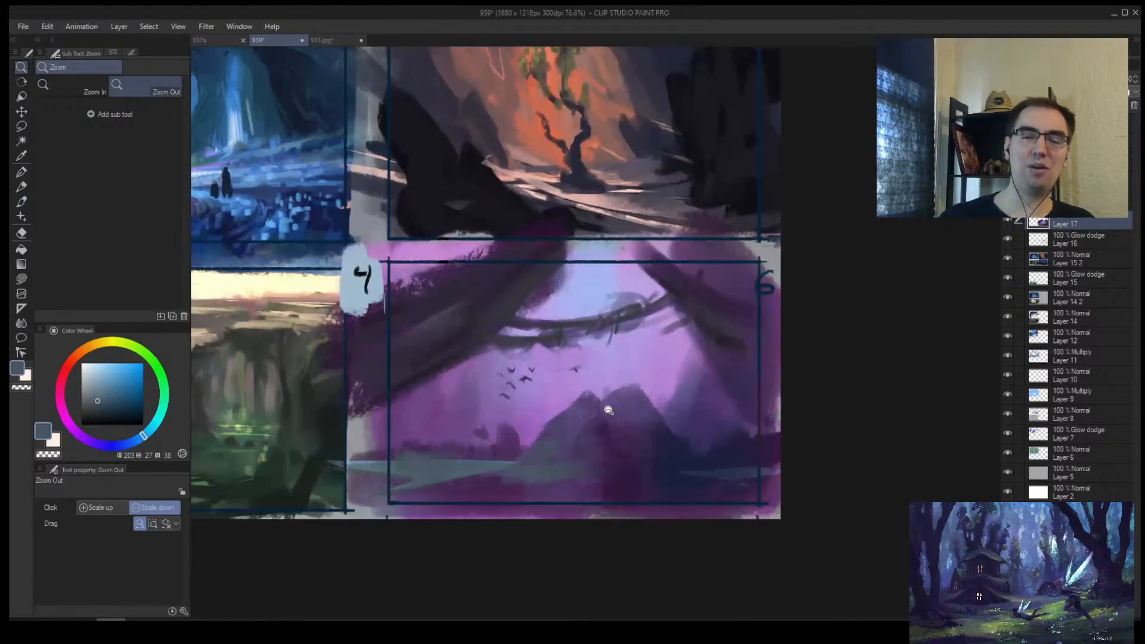
Step: Sample dark purple from the foreground and paint it along the near shore of the teal area at brush size 50
alt+click(381, 529)
key(bracketright)
key(bracketright)
mouse_move(382, 529)
mouse_down()
mouse_move(324, 553)
mouse_move(203, 546)
mouse_up()
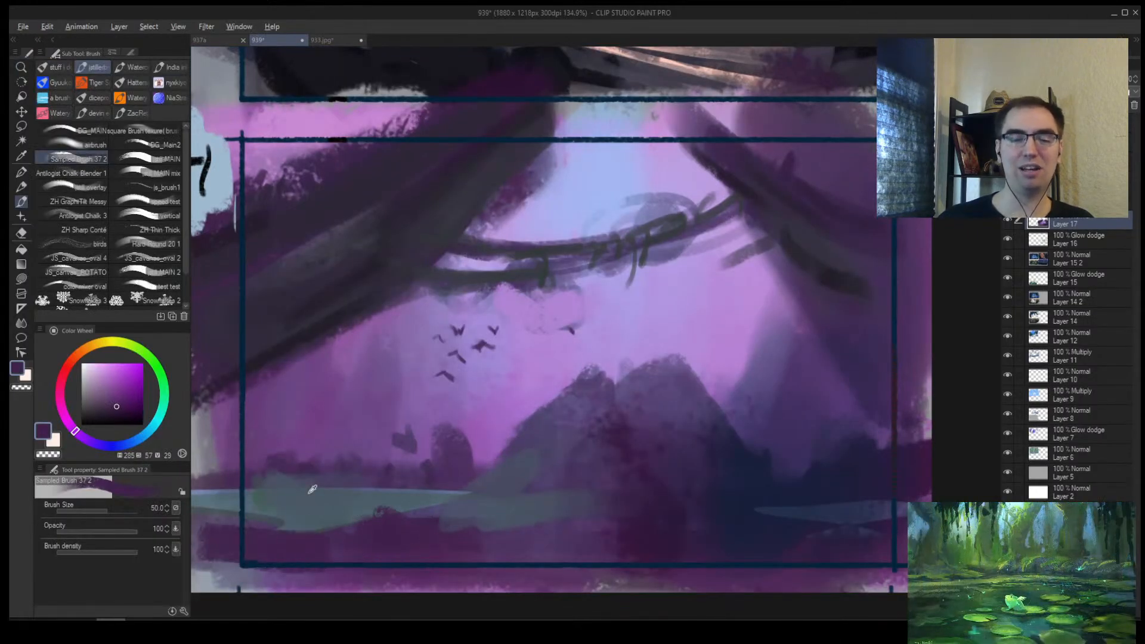
Step: Cover the outer end of the teal water beside the panel border with sampled dark colours at brush size 20
alt+click(231, 470)
key(bracketleft)
key(bracketleft)
key(bracketleft)
key(ctrl+z)
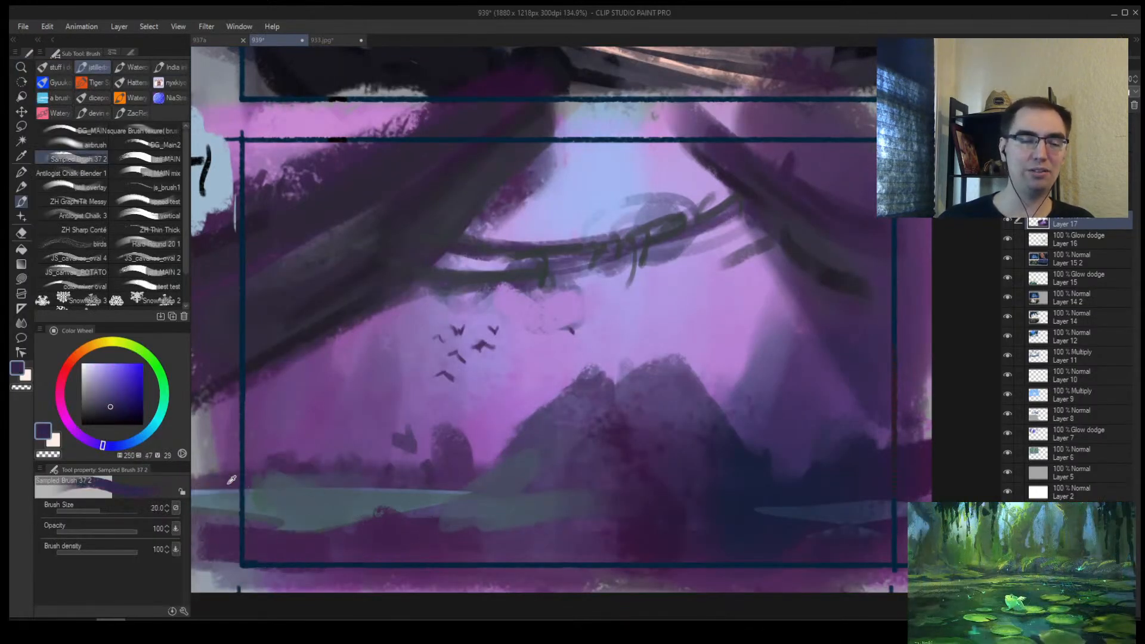
alt+click(231, 479)
mouse_move(244, 493)
mouse_down()
mouse_move(210, 503)
mouse_move(234, 519)
mouse_up()
alt+click(263, 514)
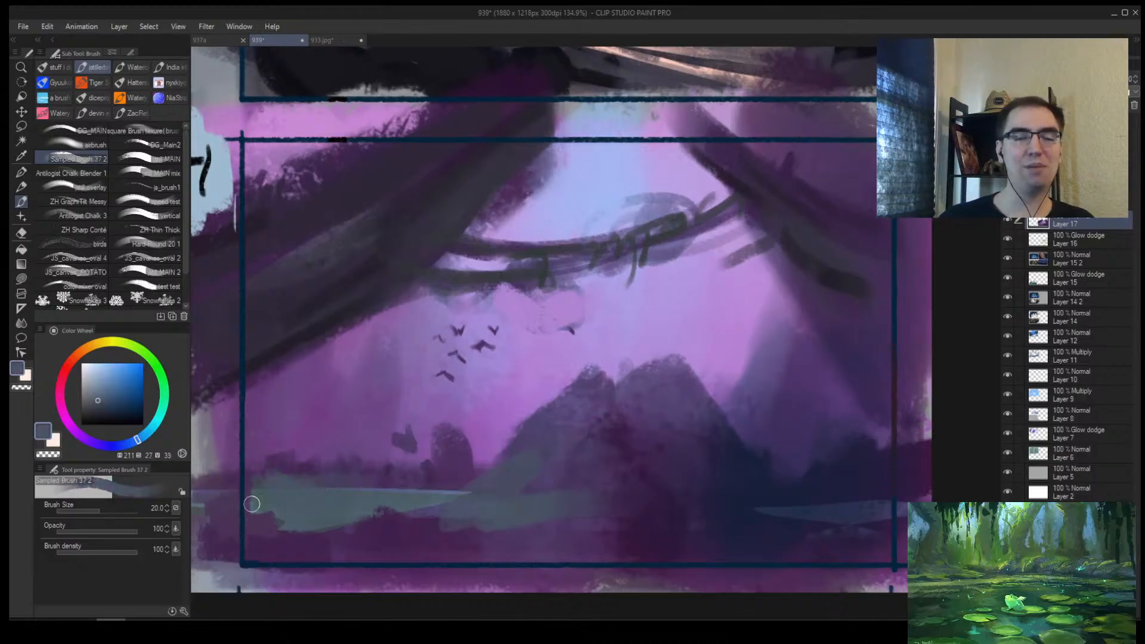
key(bracketleft)
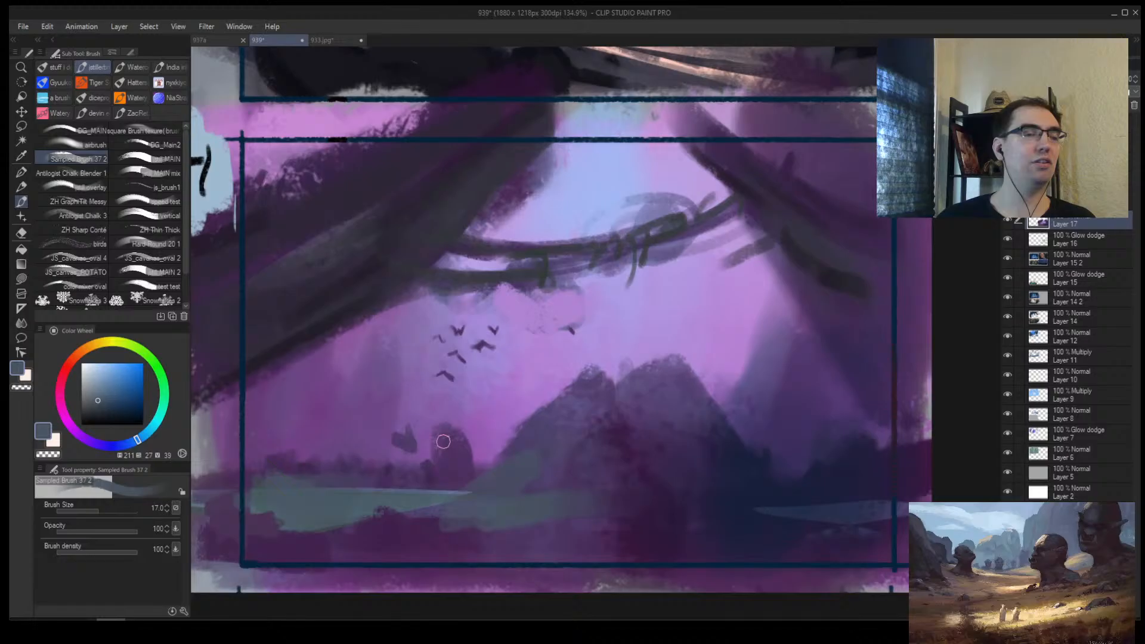
Step: Refine the teal water's edges and add strokes along the distant shoreline with sampled purples and blue-greys at brush size 17
alt+click(404, 523)
alt+click(423, 496)
mouse_move(402, 519)
mouse_down()
mouse_move(420, 513)
mouse_move(386, 496)
mouse_move(301, 488)
mouse_up()
alt+click(432, 488)
alt+click(358, 500)
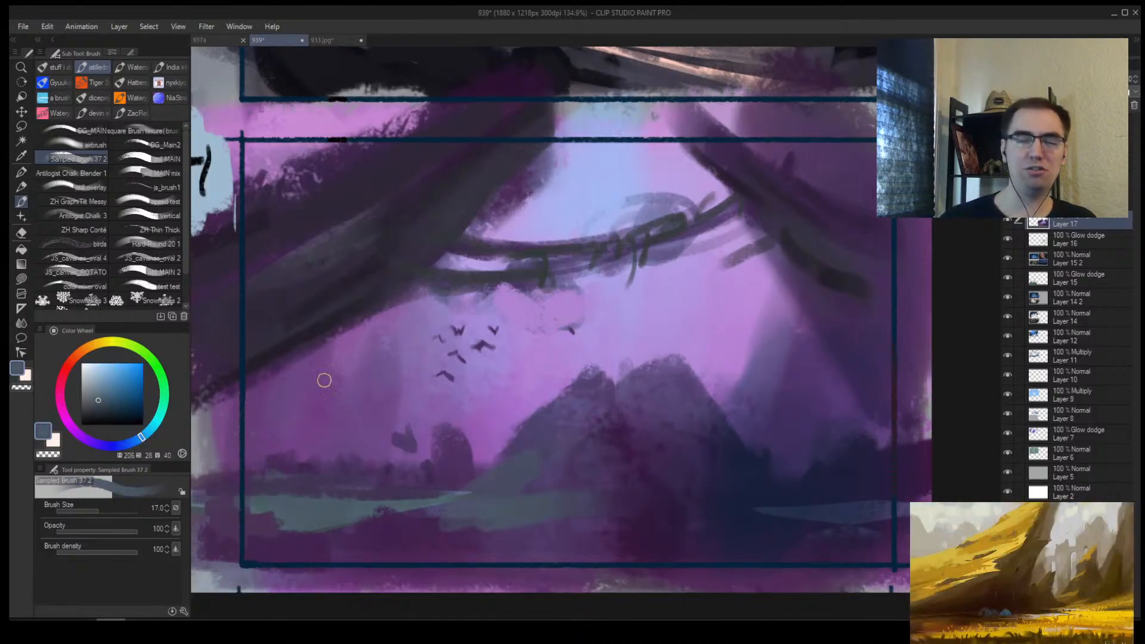
Step: Lasso thin converging streaks on the foreground ground, paint them a pale desaturated green at brush size 50, and deselect
drag(407, 442, 514, 414)
key(m)
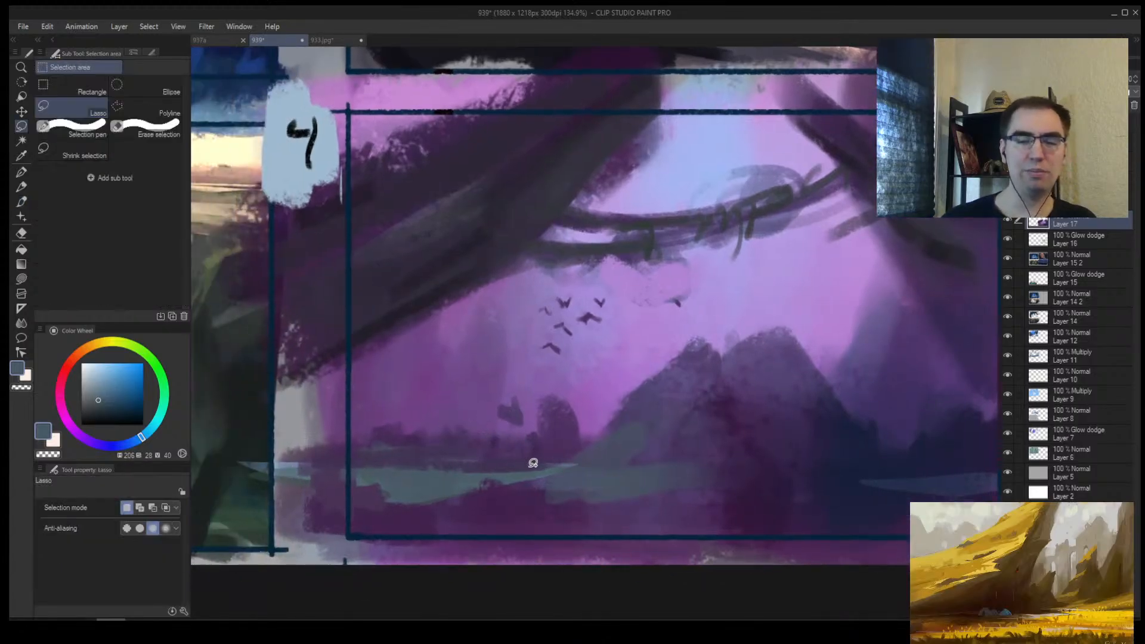
mouse_move(533, 463)
mouse_down()
mouse_move(417, 466)
mouse_move(507, 466)
mouse_move(425, 488)
mouse_move(561, 471)
mouse_move(480, 503)
mouse_move(562, 472)
mouse_move(593, 486)
mouse_up()
key(b)
click(138, 348)
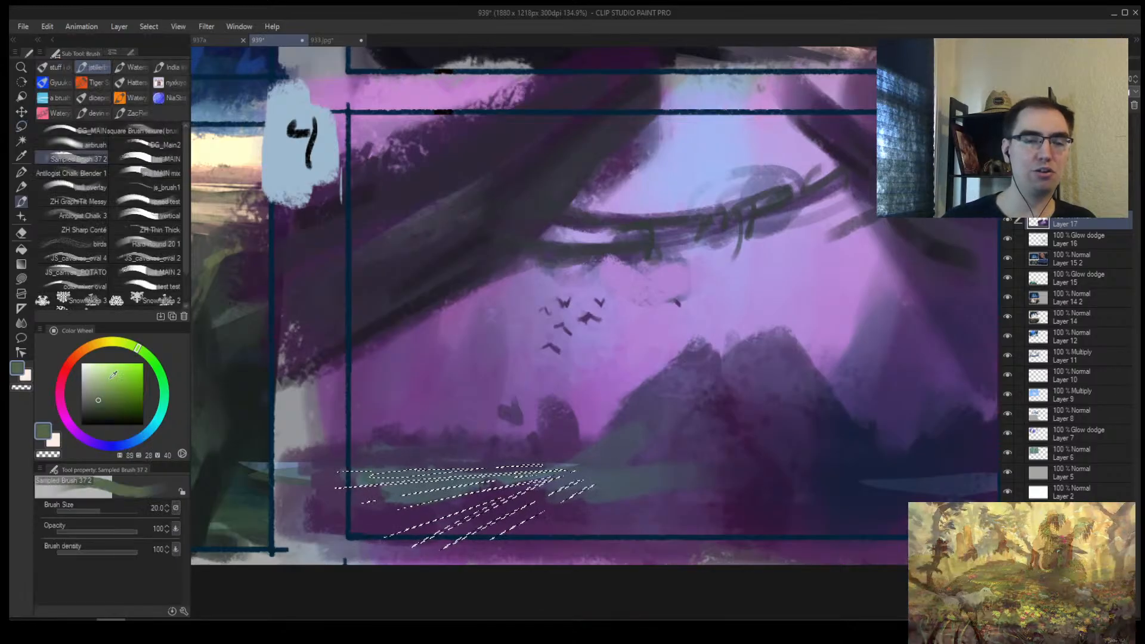
click(92, 390)
key(])
key(])
key(])
key(])
drag(370, 470, 582, 470)
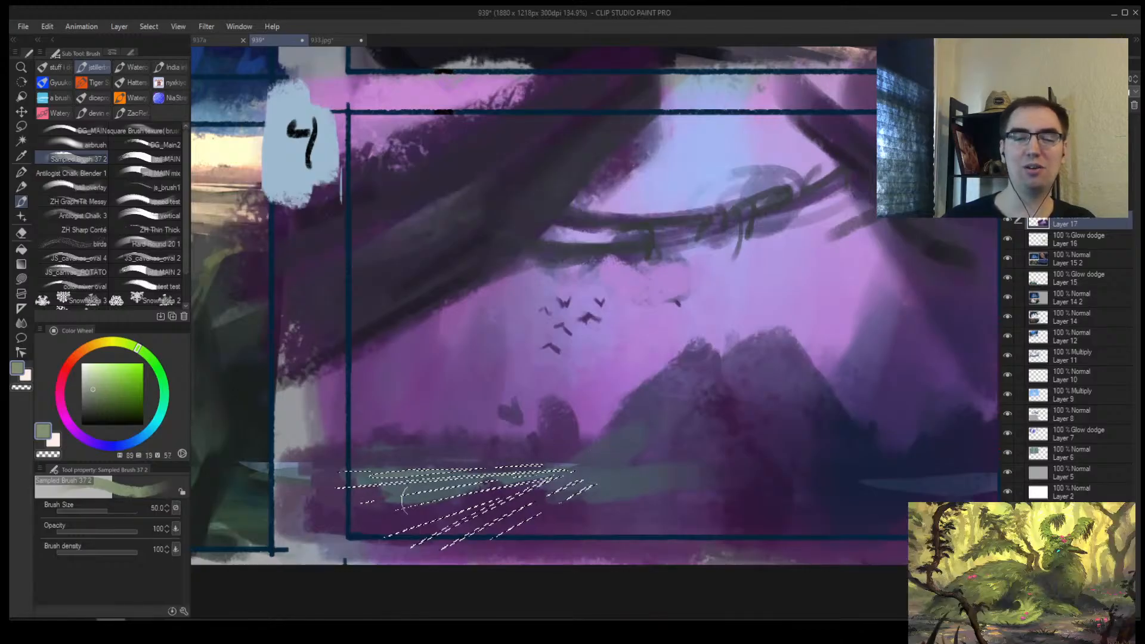
drag(412, 500, 475, 544)
key(ctrl+d)
Step: Add fine pale green lines among the streaks on the ground, converging towards the mountain base, at brush size 5
scroll(489, 500, up, 1)
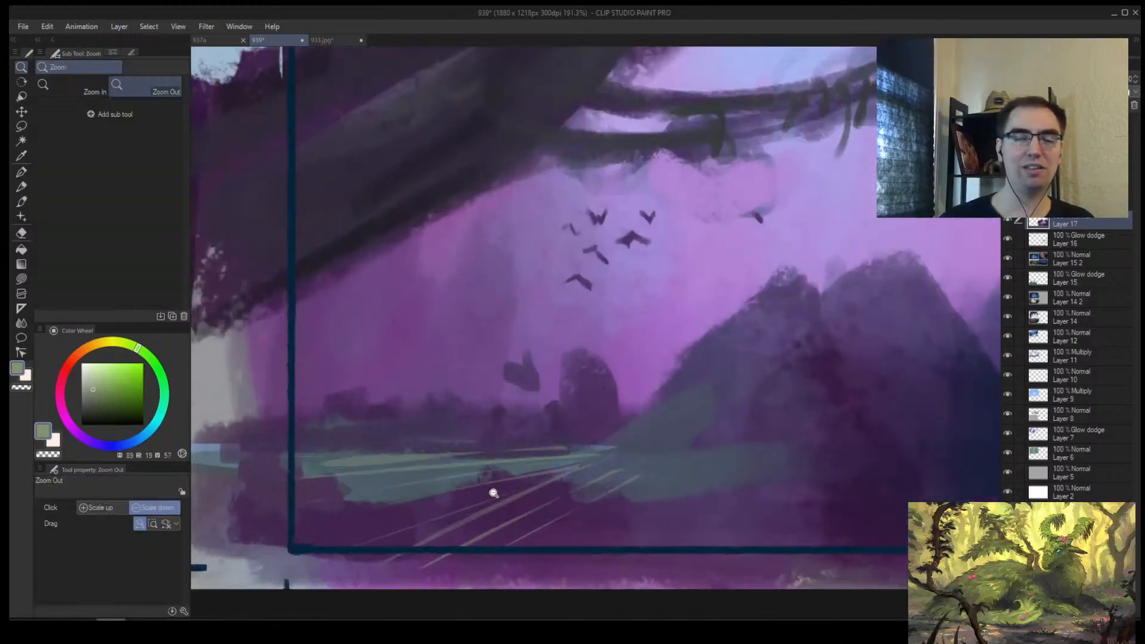
key([)
key([)
key([)
key([)
key([)
key([)
key([)
key([)
key([)
key([)
key([)
key([)
drag(432, 467, 525, 480)
drag(367, 471, 551, 461)
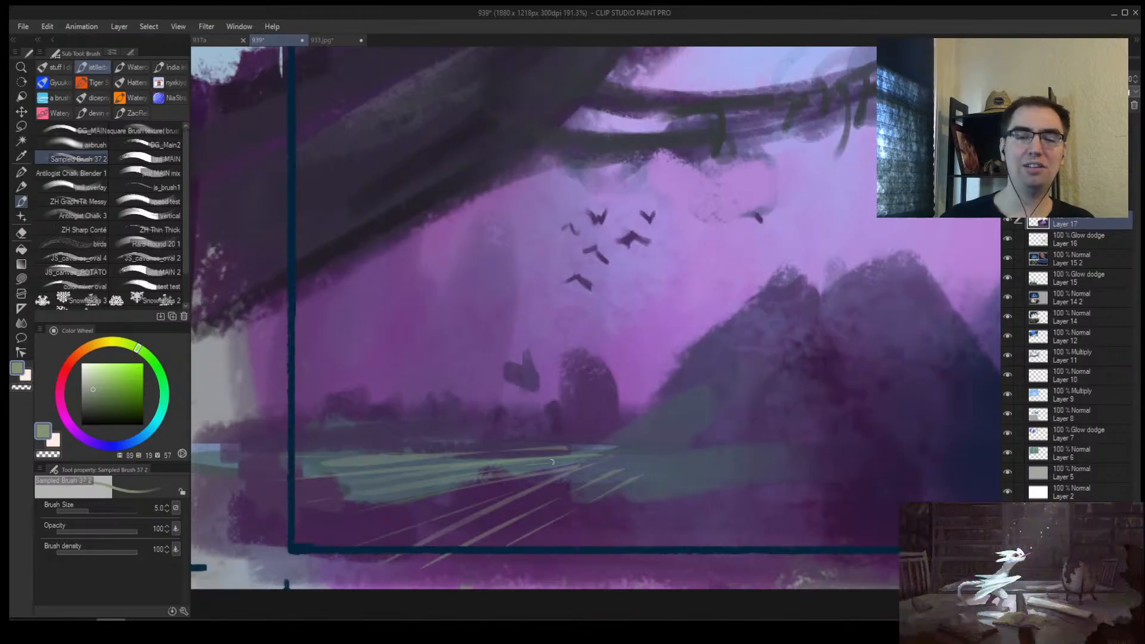
drag(398, 504, 587, 471)
Step: Thicken and extend the pale green streaks fanning towards the panel's lower border at brush size 8
key(])
key(])
key(])
drag(412, 529, 590, 483)
drag(446, 563, 555, 510)
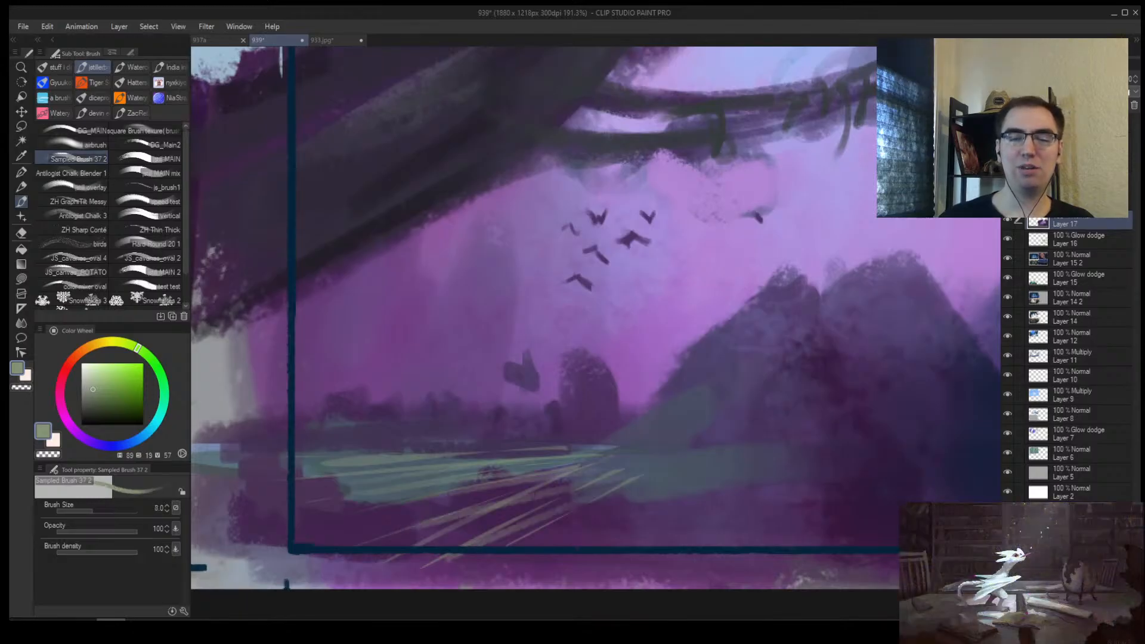
mouse_move(519, 570)
mouse_down()
mouse_move(630, 506)
mouse_move(631, 548)
mouse_move(656, 552)
mouse_up()
Step: Continue the radiating pale green streaks across the ground below the central mountain to the far side of the panel at brush size 15
scroll(656, 540, down, 5)
scroll(705, 476, up, 3)
key(])
key(])
key(])
mouse_move(674, 513)
mouse_down()
mouse_move(686, 555)
mouse_move(699, 533)
mouse_move(742, 557)
mouse_move(841, 510)
mouse_up()
key([)
drag(770, 537, 889, 504)
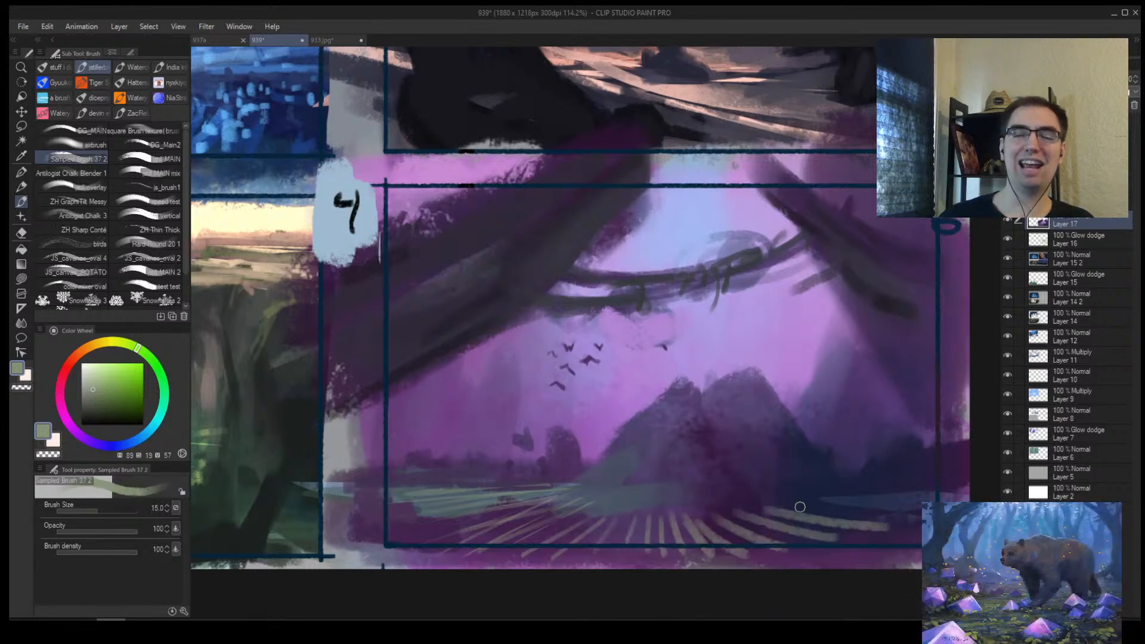
mouse_move(794, 518)
mouse_down()
mouse_move(920, 508)
mouse_move(953, 498)
mouse_up()
scroll(871, 477, down, 5)
scroll(859, 476, up, 4)
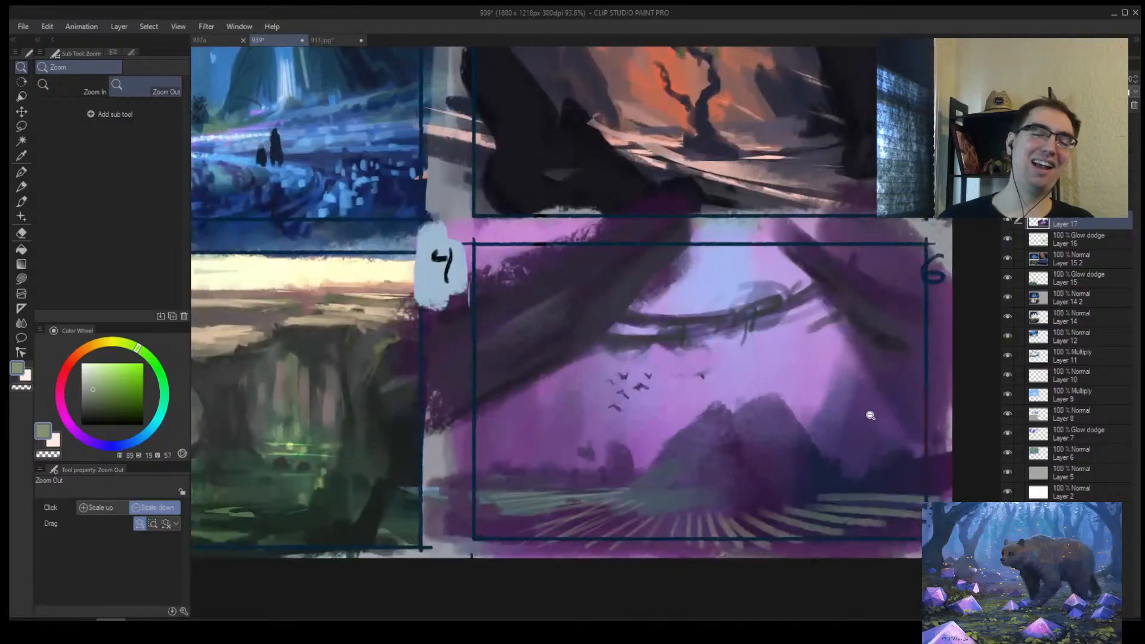
mouse_move(729, 512)
mouse_down()
mouse_move(770, 511)
mouse_move(696, 564)
mouse_up()
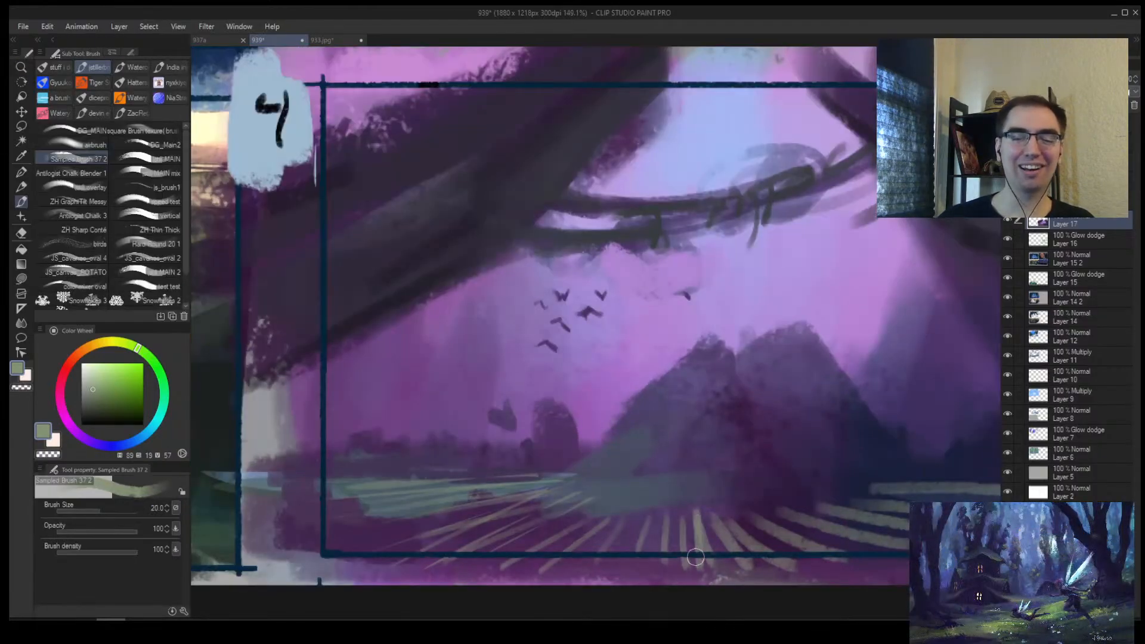
mouse_move(687, 512)
mouse_down()
mouse_move(677, 565)
mouse_move(662, 570)
mouse_up()
mouse_move(642, 513)
mouse_down()
mouse_move(617, 574)
mouse_move(573, 574)
mouse_up()
drag(584, 514, 519, 564)
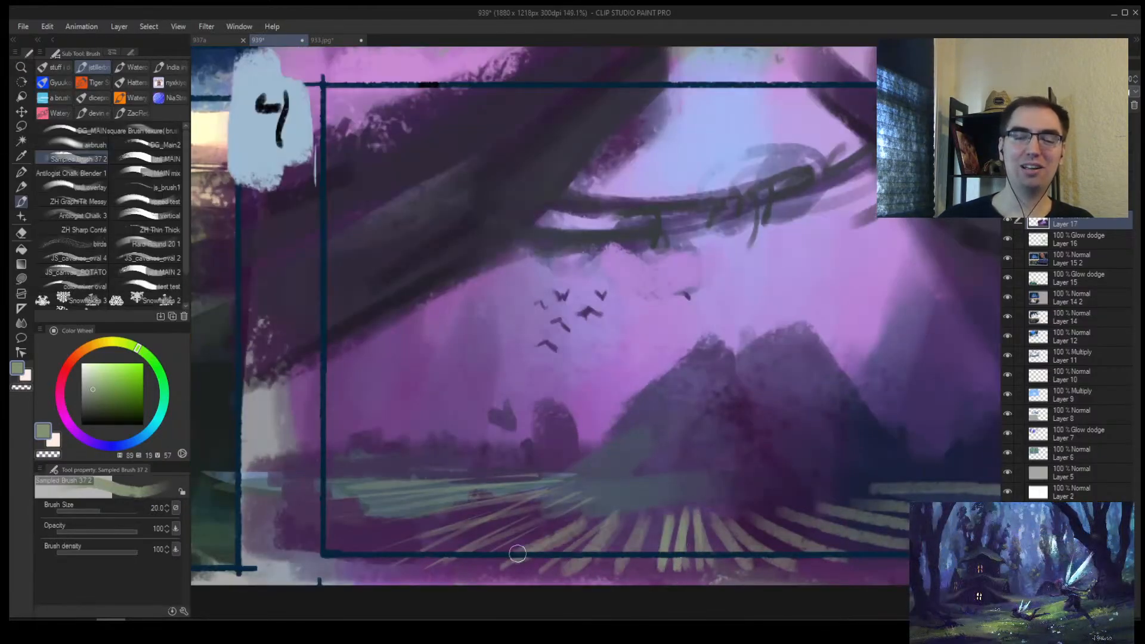
key(ctrl+z)
key(ctrl+z)
key(ctrl+z)
key(alt+space)
click(651, 438)
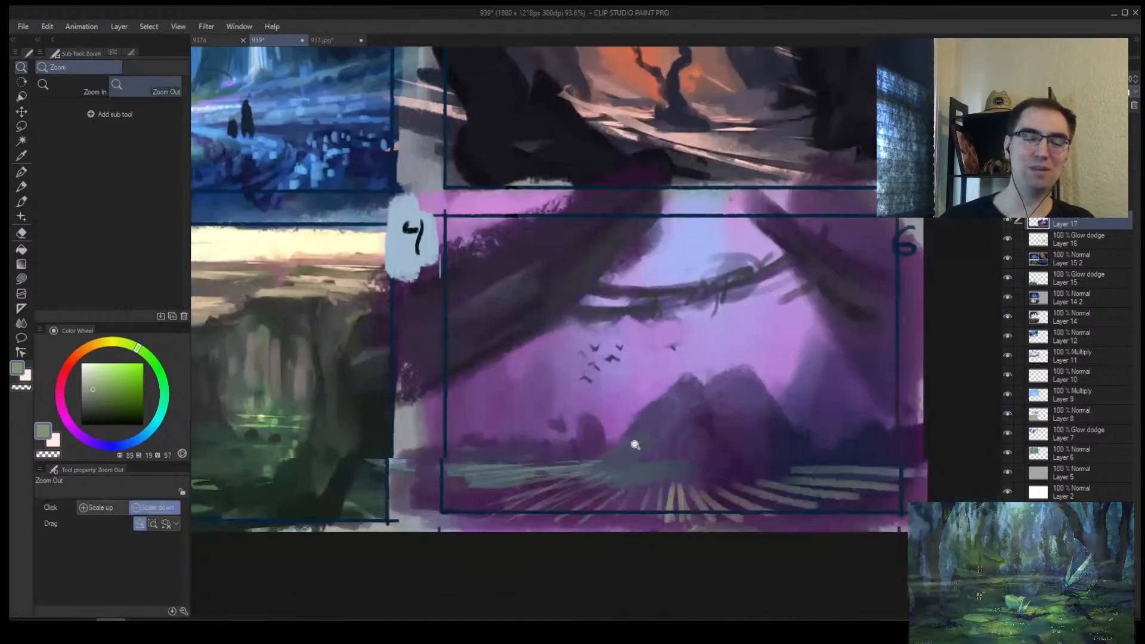
key(ctrl+z)
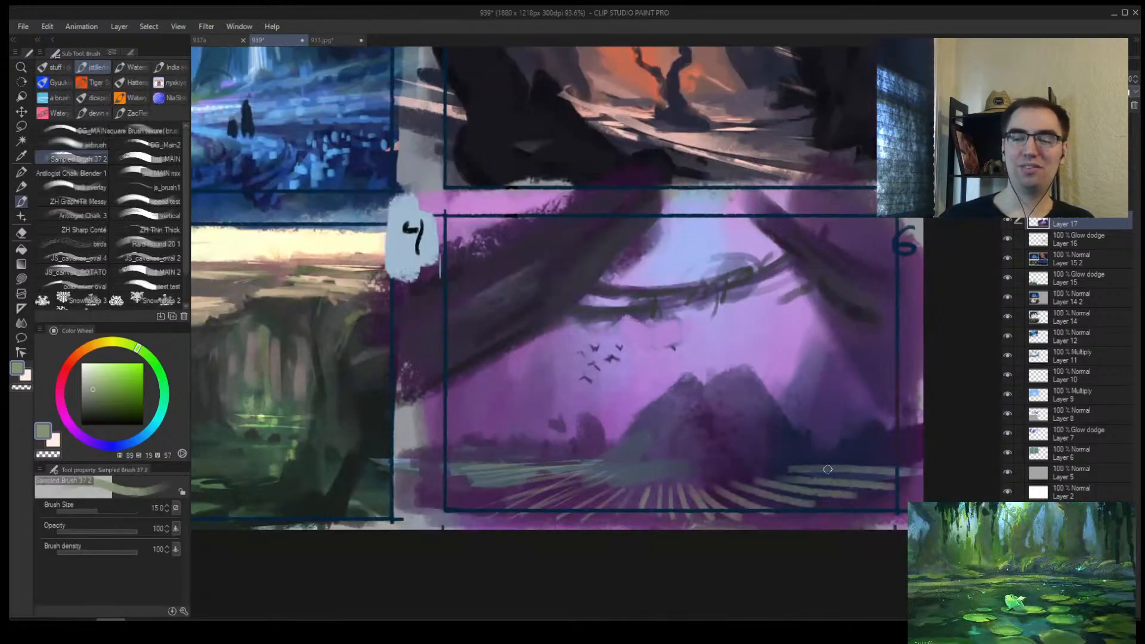
Step: Add a pale green streak at the ground's far edge and darken the cliff base with sampled navy at brush size 17
drag(828, 470, 888, 475)
alt+click(775, 459)
key(])
mouse_move(789, 464)
mouse_down()
mouse_move(831, 471)
mouse_move(841, 463)
mouse_move(831, 455)
mouse_up()
key(alt+space)
key(h)
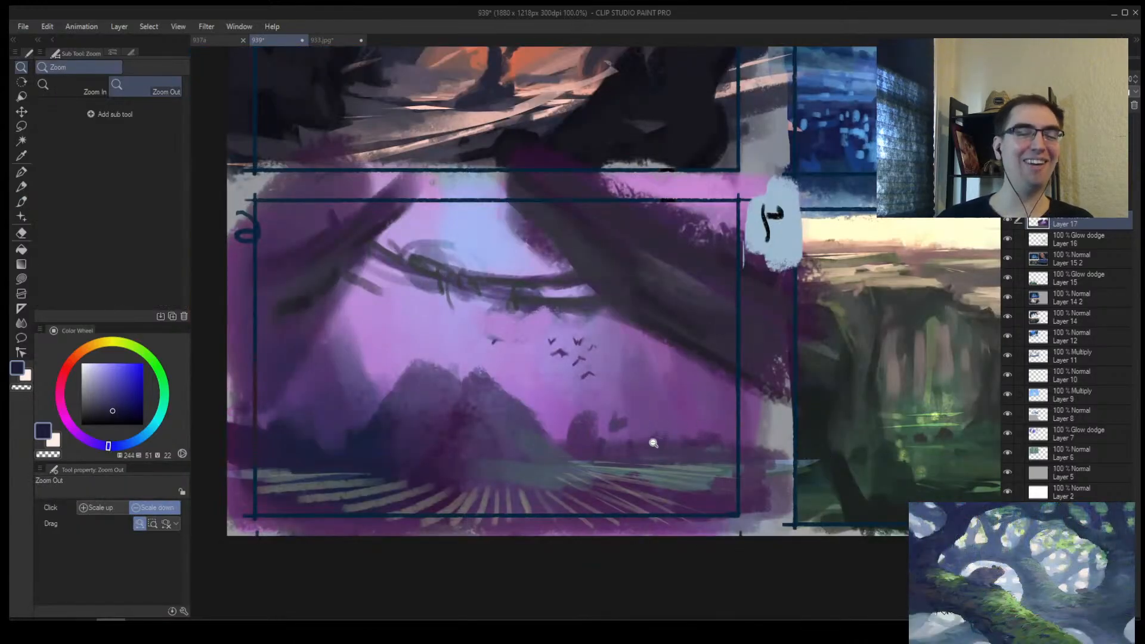
drag(668, 446, 658, 442)
Step: Soften the central mountain's base and slope into the ground with muted colours sampled from the painting, using brush sizes 17 and 20
alt+click(528, 472)
mouse_move(388, 505)
mouse_down()
mouse_move(463, 482)
mouse_move(452, 490)
mouse_up()
alt+click(391, 494)
alt+click(468, 491)
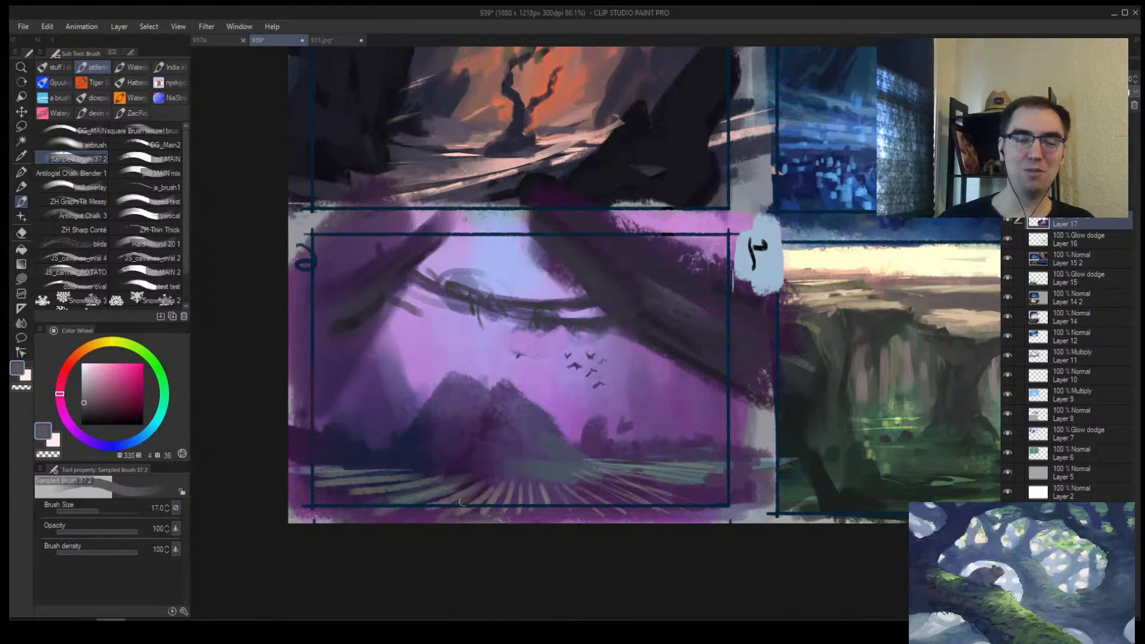
alt+click(476, 474)
key(alt+space)
mouse_move(595, 455)
mouse_down()
mouse_move(648, 437)
mouse_move(675, 450)
mouse_up()
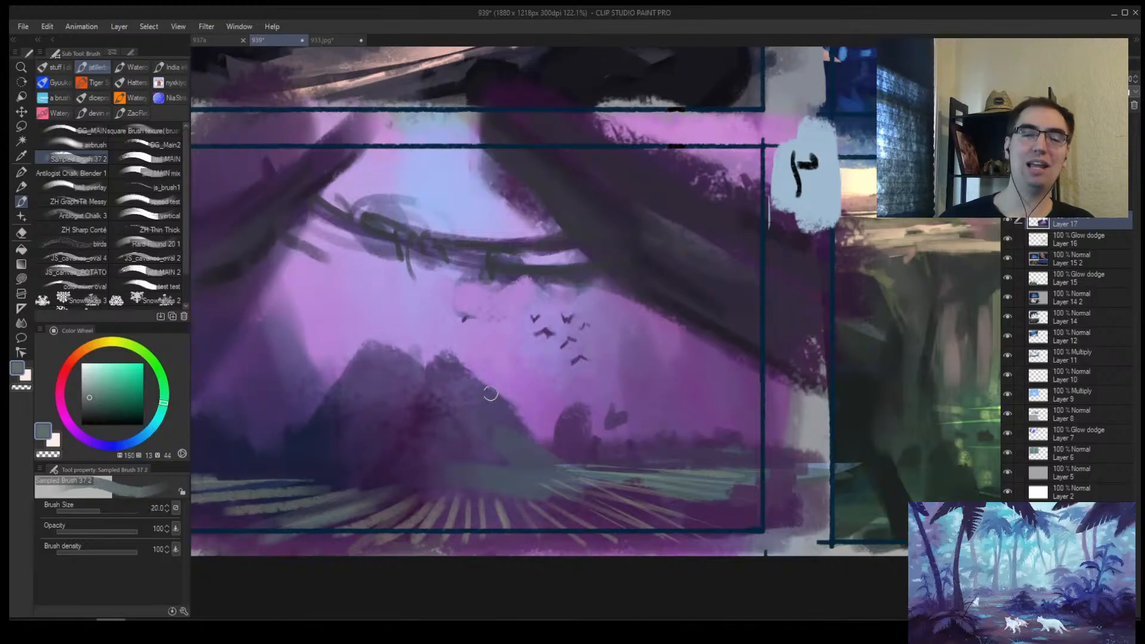
alt+click(483, 414)
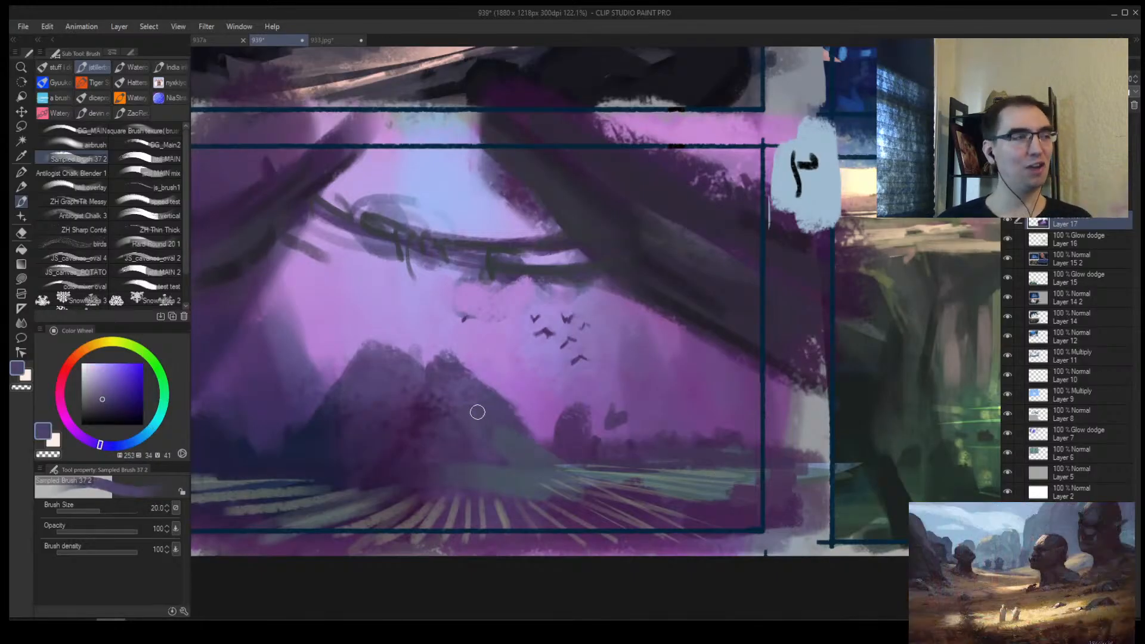
alt+click(716, 478)
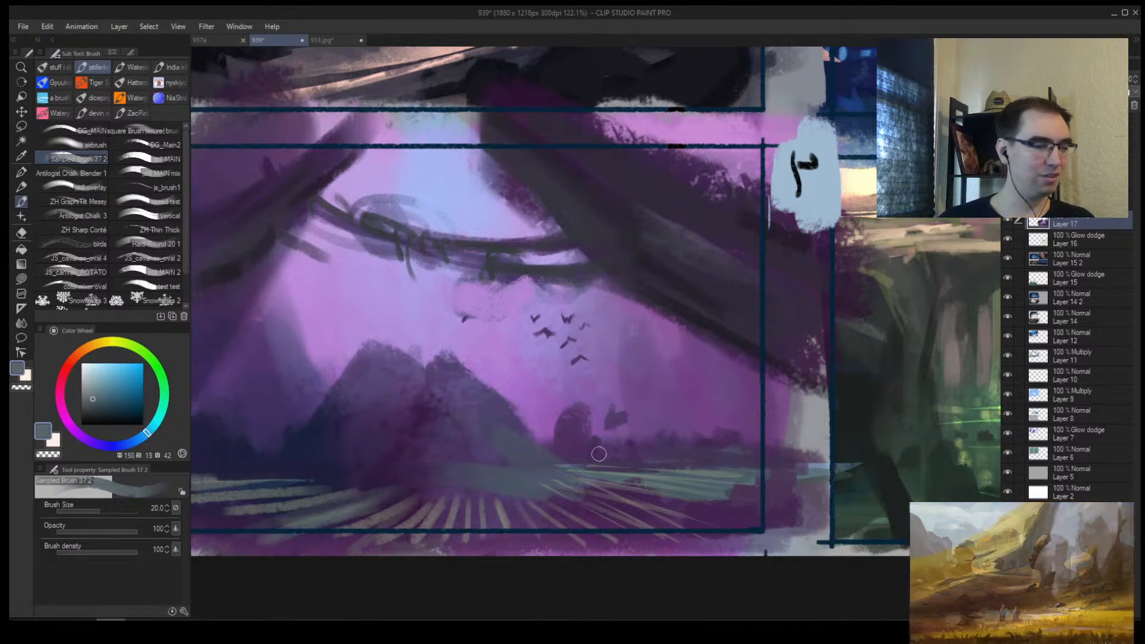
scroll(583, 422, up, 4)
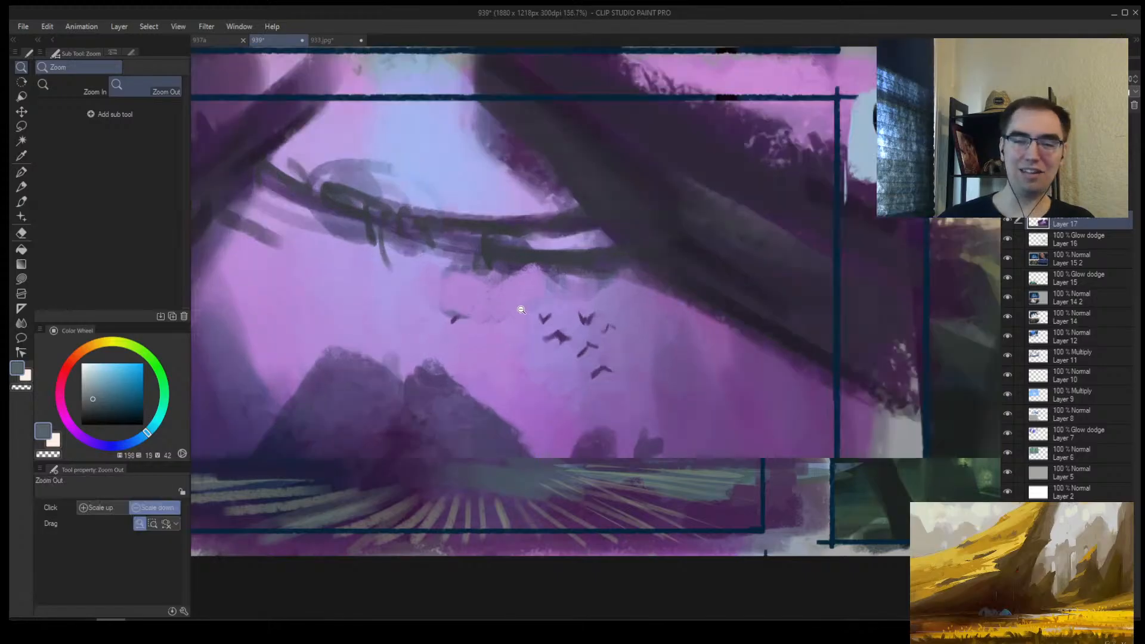
Step: Enlarge the central bird of the flock into a broader winged creature in sampled dark purple at brush size 8
alt+click(588, 338)
key(bracketleft)
key(bracketleft)
key(bracketleft)
key(bracketleft)
key(bracketleft)
key(bracketleft)
key(bracketleft)
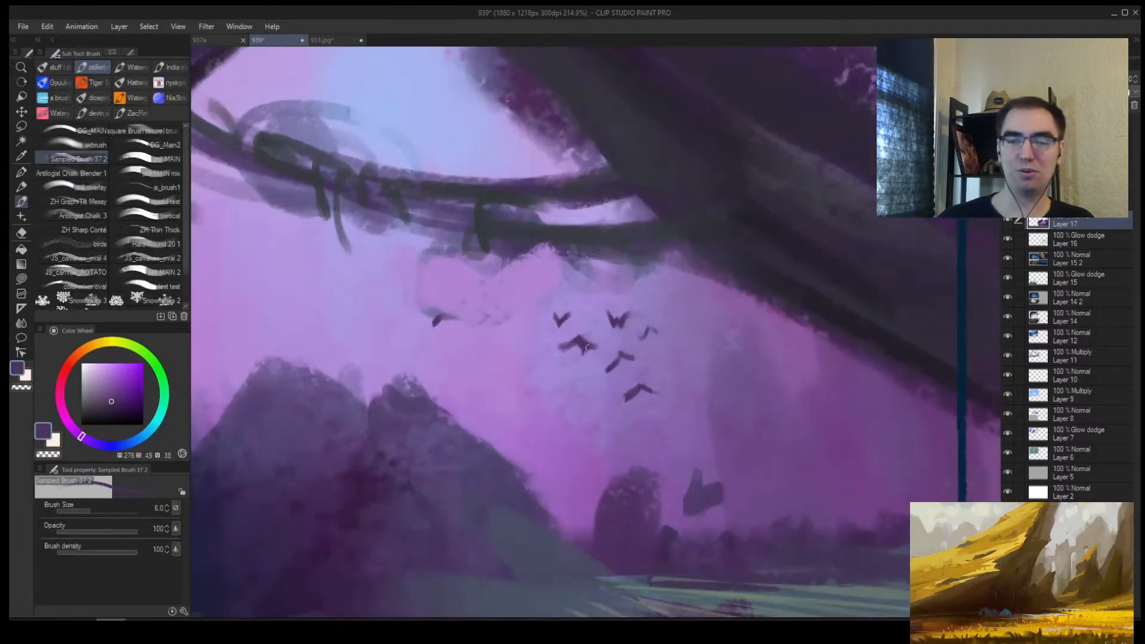
key(bracketright)
mouse_move(571, 338)
mouse_down()
mouse_move(546, 341)
mouse_move(587, 343)
mouse_up()
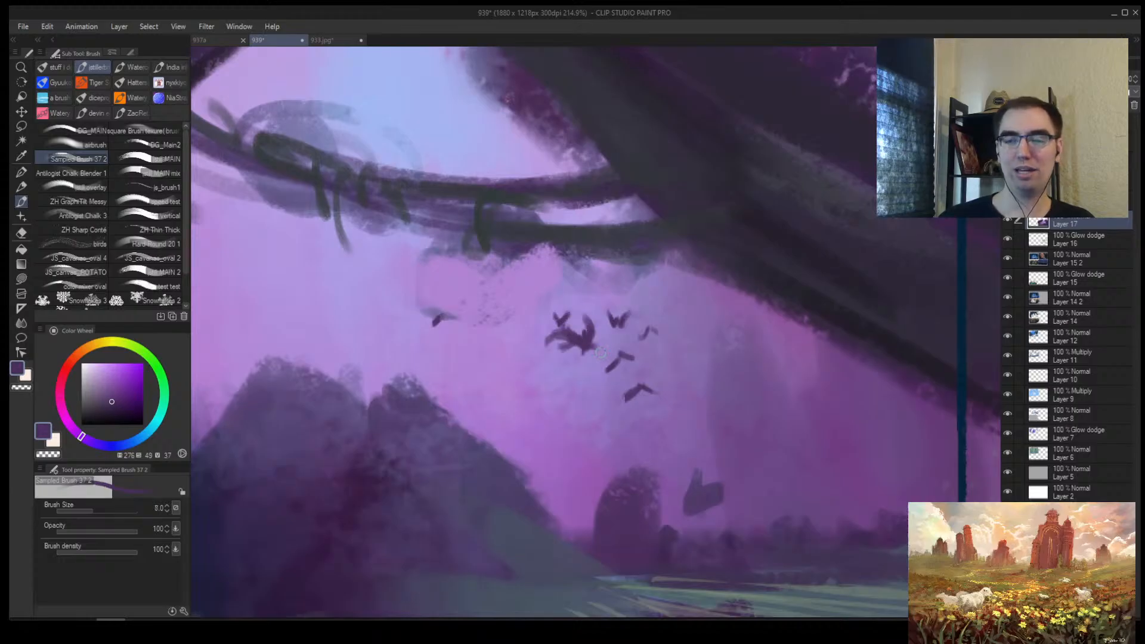
Step: Add raised wings to the neighbouring birds of the flock in the same dark purple at brush size 4
key(bracketleft)
key(bracketleft)
key(bracketleft)
key(bracketleft)
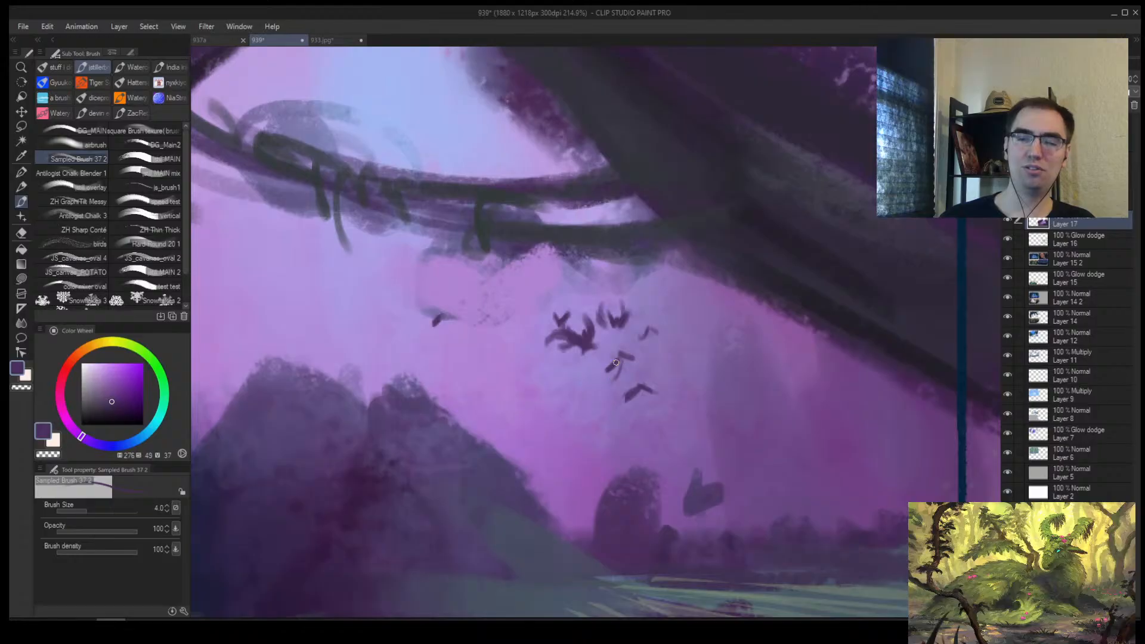
key(alt+space)
drag(630, 381, 598, 410)
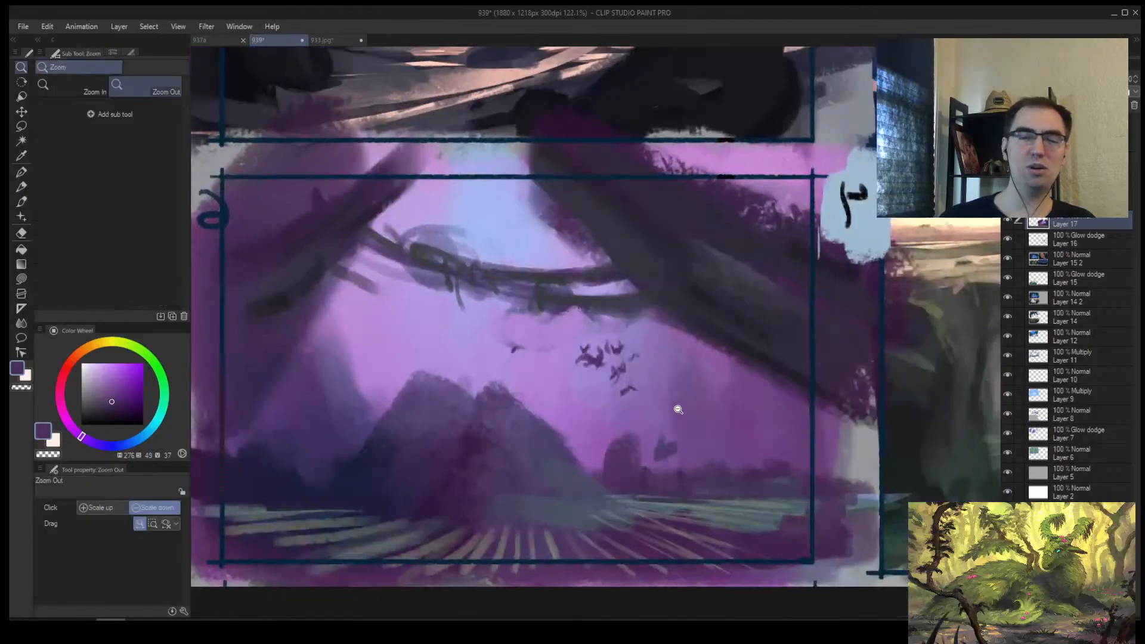
Step: Repaint the dark shape above the distant hills as a flying winged creature in sampled dark purple at brush size 10
mouse_move(678, 410)
mouse_down()
mouse_move(692, 445)
mouse_move(591, 440)
mouse_move(624, 389)
mouse_move(608, 409)
mouse_move(618, 425)
mouse_move(638, 414)
mouse_up()
alt+click(609, 406)
alt+click(668, 463)
key(bracketleft)
key(bracketleft)
key(bracketleft)
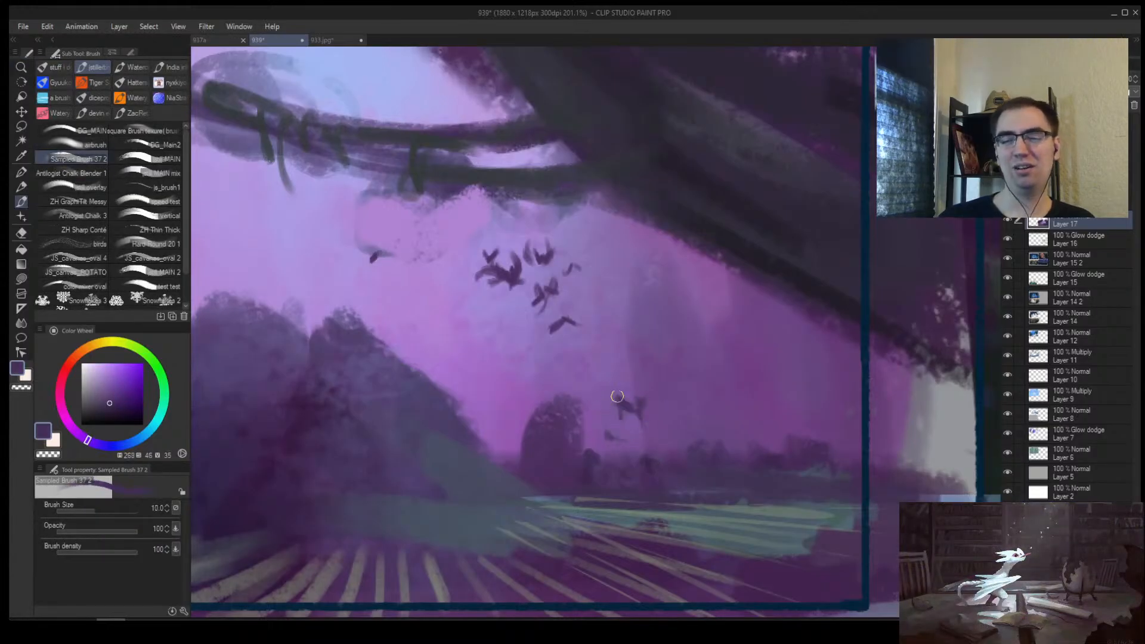
key(alt+space)
click(682, 422)
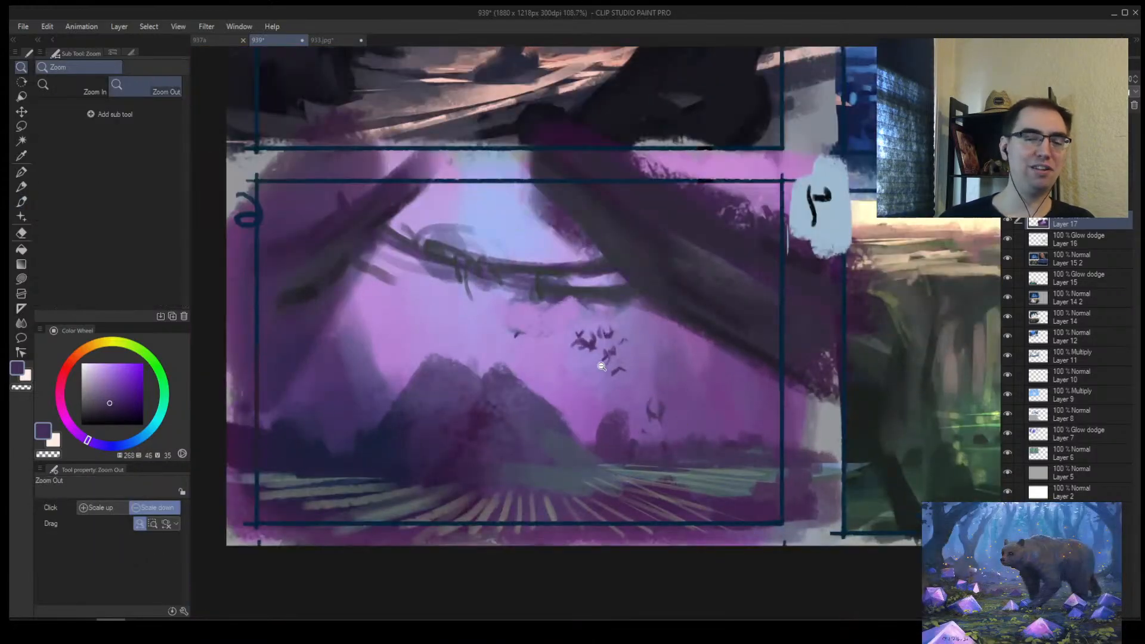
Step: Trim the largest creature in the flock with the sampled light purple of the sky at brush size 10
alt+click(579, 355)
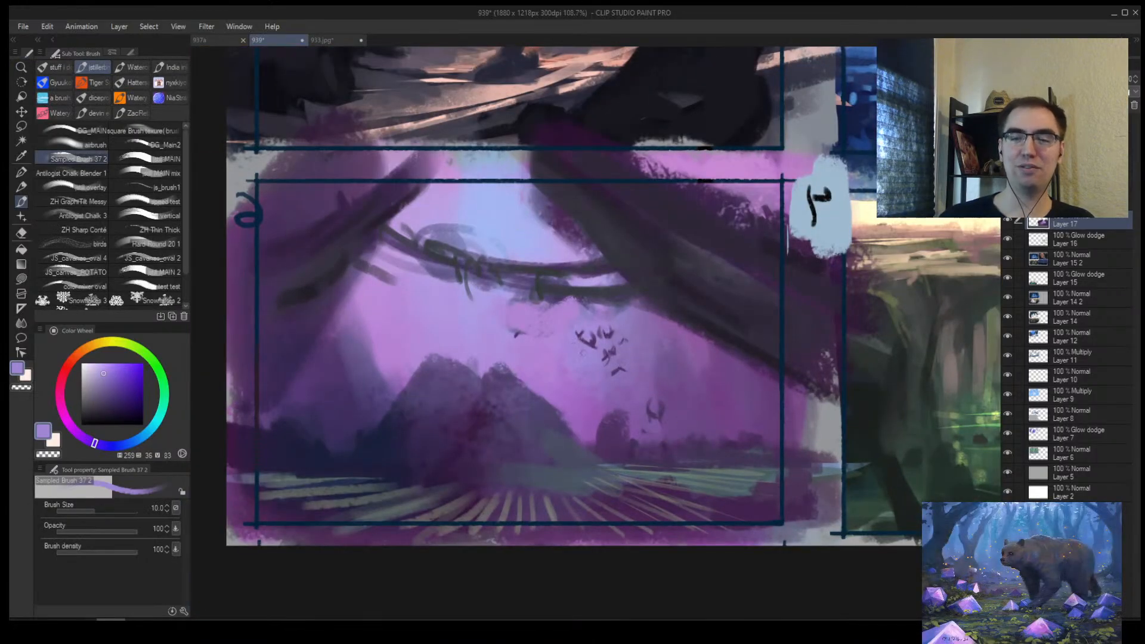
key(ctrl+space)
click(657, 409)
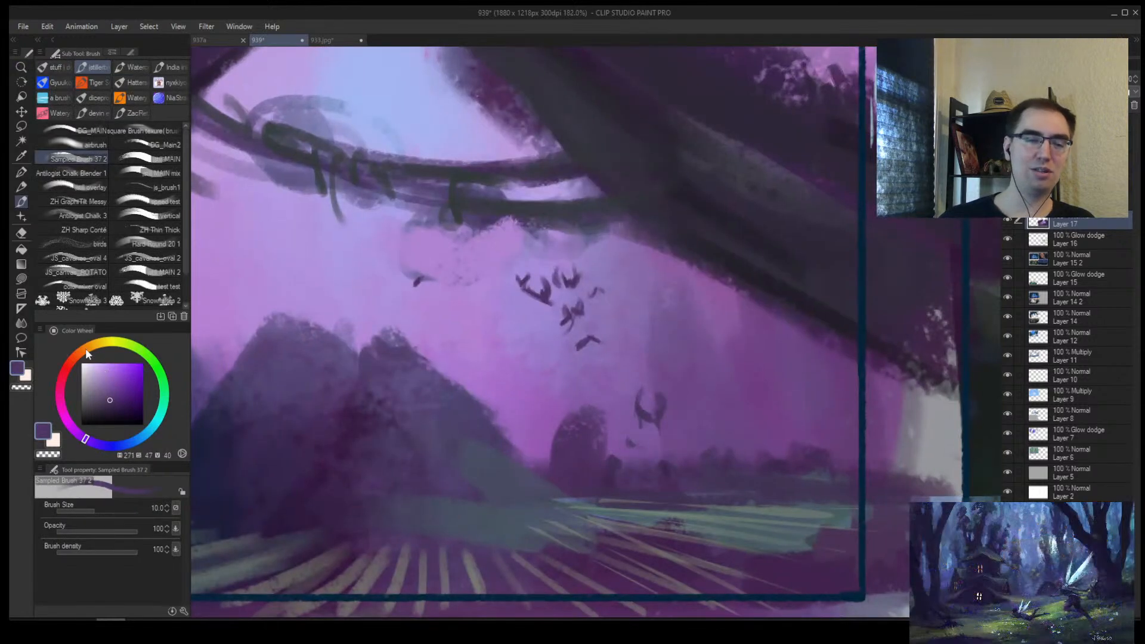
Step: Start a flame beneath the low-flying creature in light orange at brush size 7, and strengthen it with saturated orange at size 10
click(80, 354)
click(105, 370)
key([)
key([)
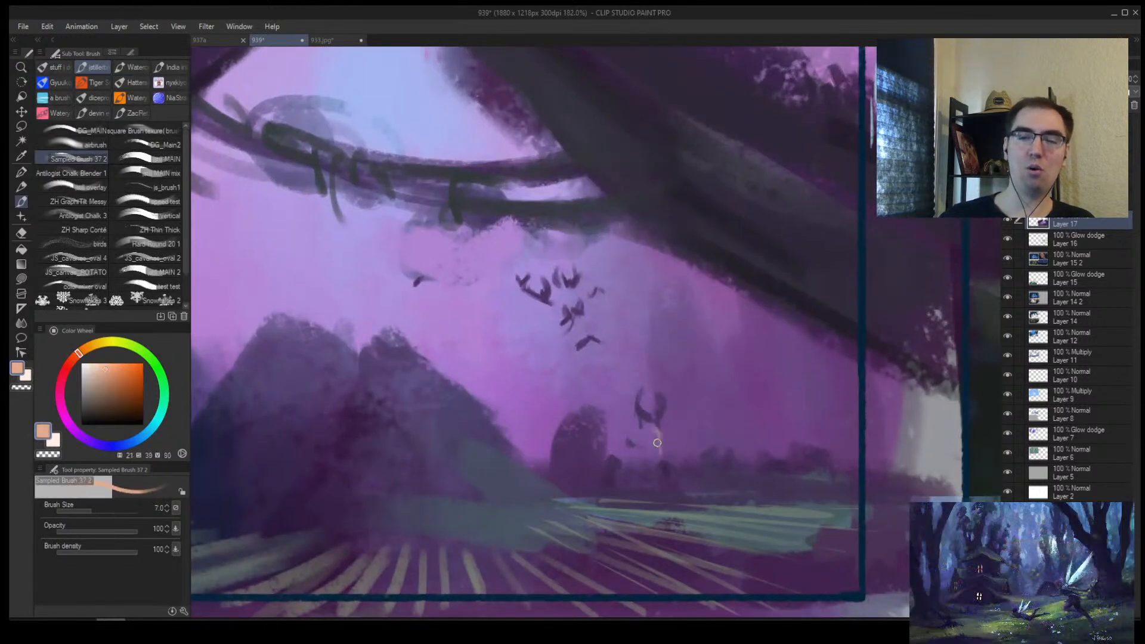
click(119, 374)
key(])
key(])
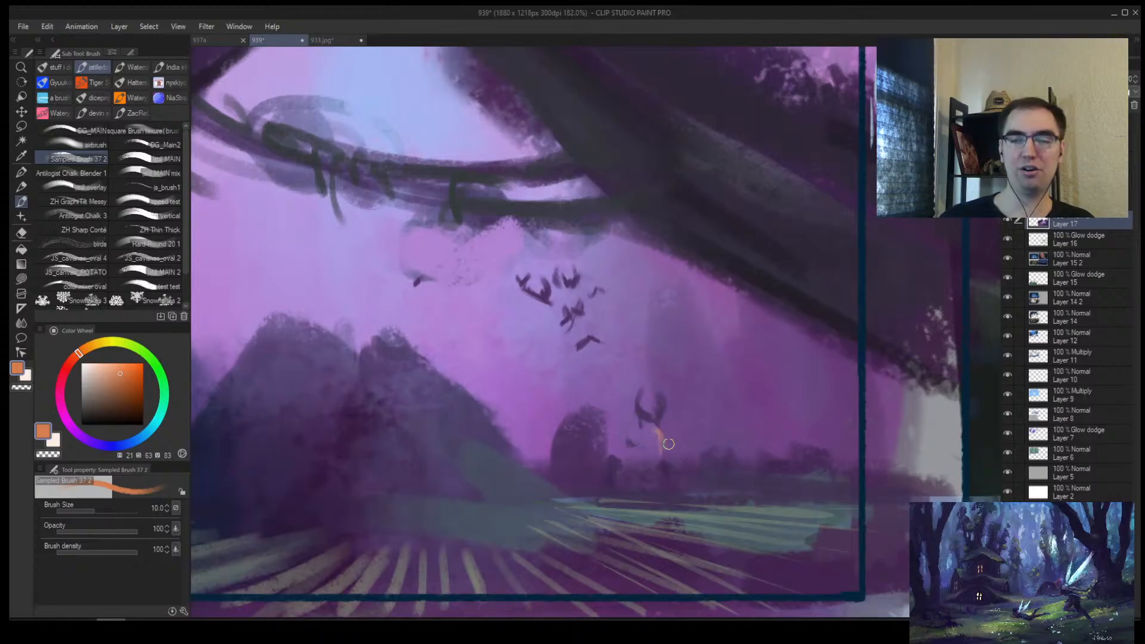
Step: Widen the orange flame and extend it down to the ground at brush size 17
key(])
key(])
mouse_move(681, 460)
mouse_down()
mouse_move(658, 427)
mouse_move(652, 503)
mouse_move(713, 396)
mouse_up()
key(ctrl+space)
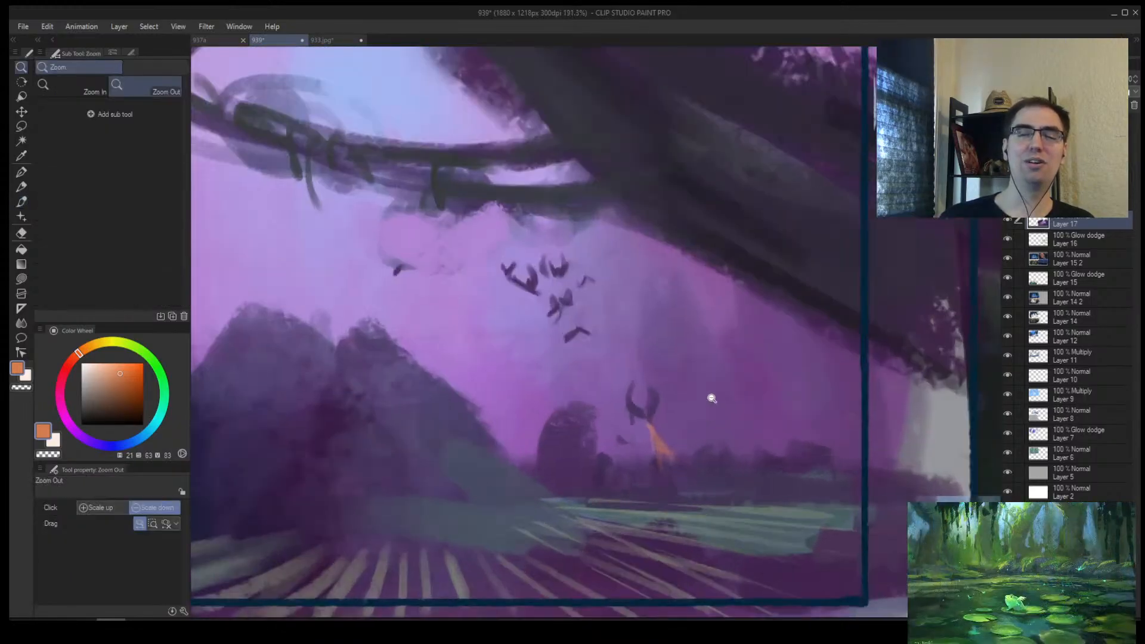
key(bracketright)
mouse_move(667, 475)
mouse_down()
mouse_move(657, 484)
mouse_move(662, 460)
mouse_up()
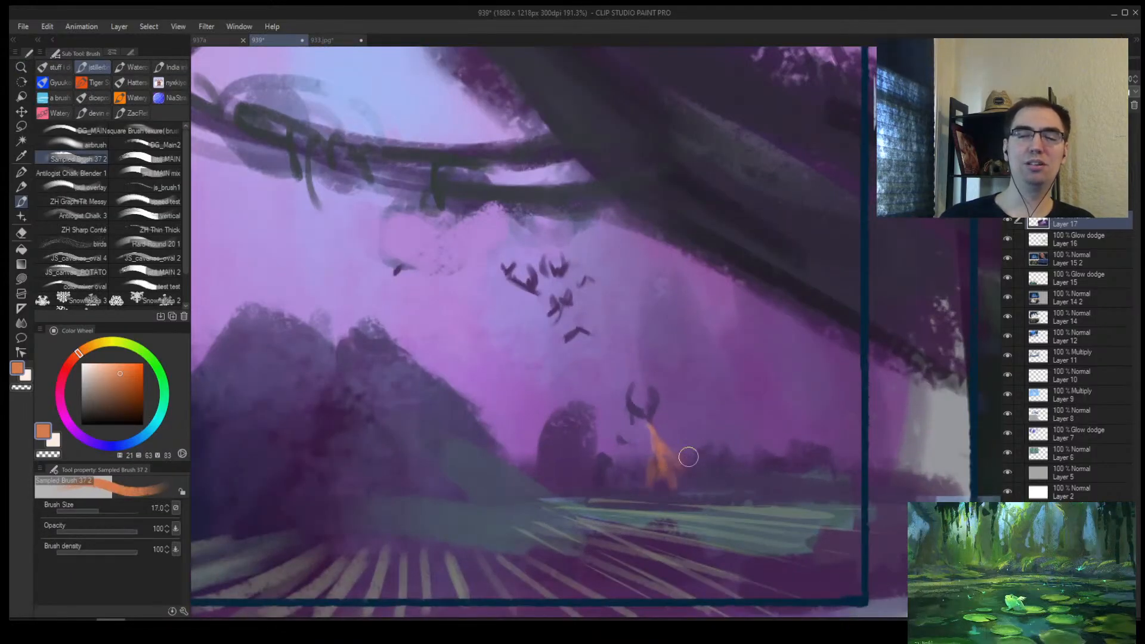
key(ctrl+alt+space)
click(739, 438)
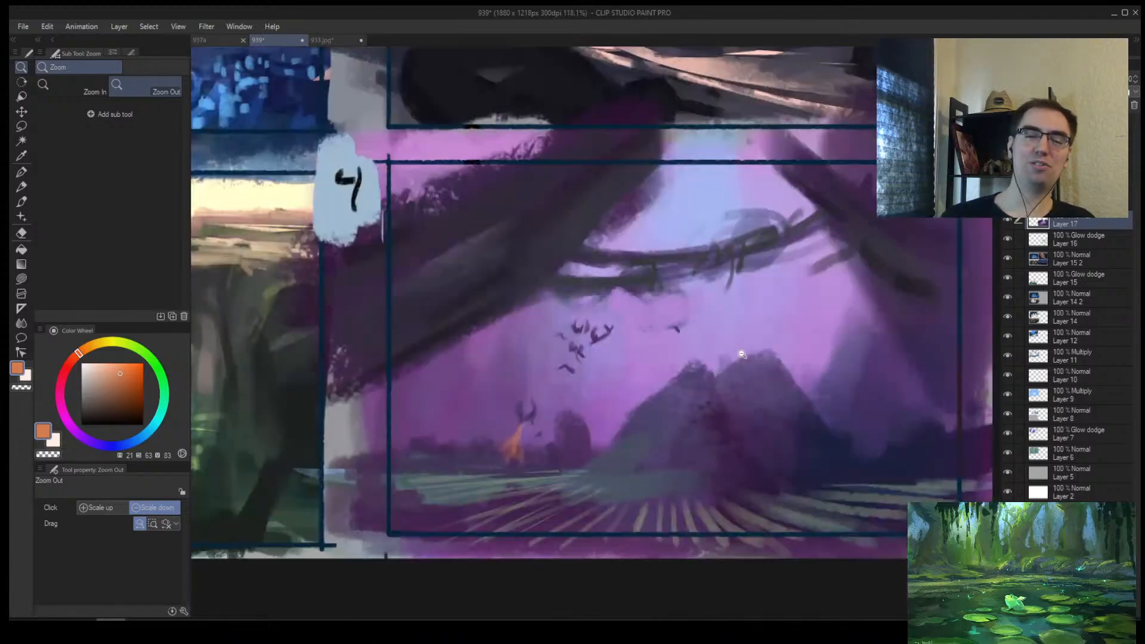
Step: Try to paint an arched shape over the central mountain's nearer peak at brush size 17
mouse_move(680, 411)
mouse_down()
mouse_move(626, 412)
mouse_move(682, 396)
mouse_move(673, 365)
mouse_up()
key(alt+space)
mouse_move(592, 419)
mouse_down()
mouse_move(600, 364)
mouse_move(639, 359)
mouse_up()
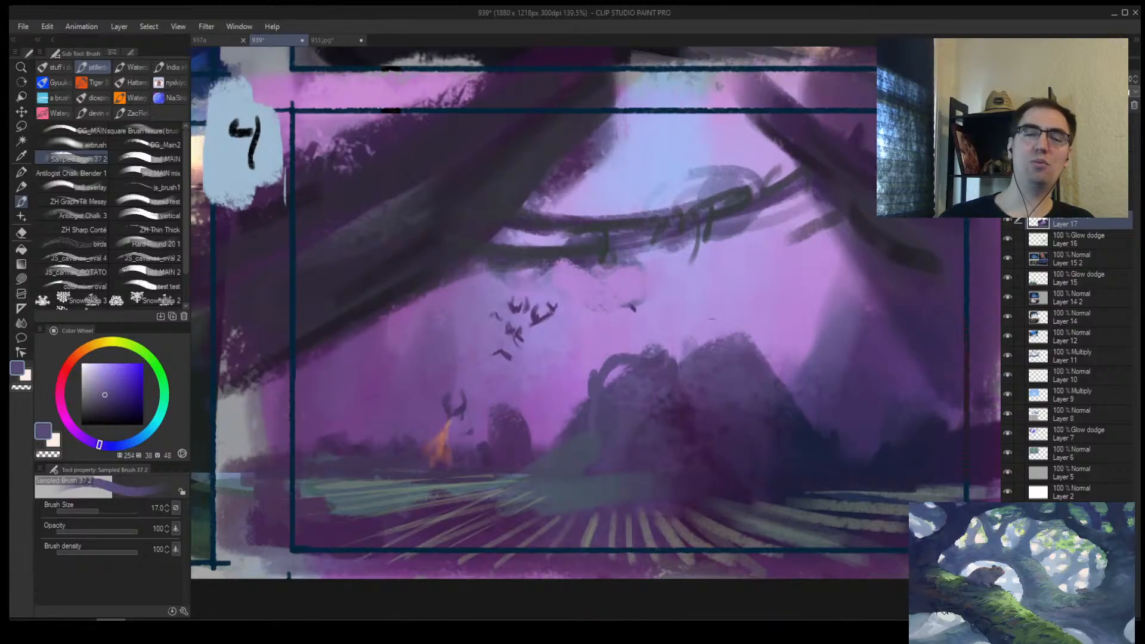
key(ctrl+z)
alt+click(684, 419)
mouse_move(673, 401)
mouse_down()
mouse_move(634, 314)
mouse_move(580, 450)
mouse_move(580, 404)
mouse_move(609, 365)
mouse_up()
key(ctrl+z)
Step: Paint a cluster of dark purple towers and spires over the nearer peak of the central mountain
mouse_move(620, 405)
mouse_down()
mouse_move(629, 325)
mouse_move(652, 409)
mouse_up()
drag(669, 334, 672, 411)
key(bracketleft)
key(bracketleft)
Step: Try to extend the dark purple towers over the neighbouring peak and check the composition mirrored
drag(710, 349, 712, 389)
key(alt+space)
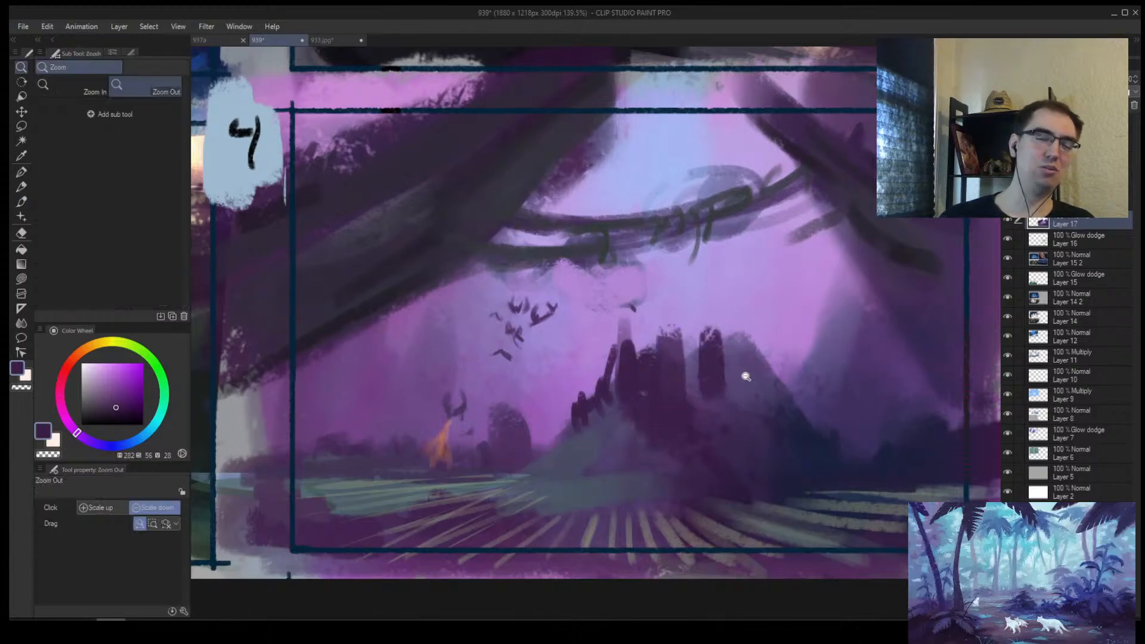
mouse_move(772, 348)
mouse_down()
mouse_move(759, 325)
mouse_move(754, 383)
mouse_move(767, 376)
mouse_move(782, 391)
mouse_up()
key(h)
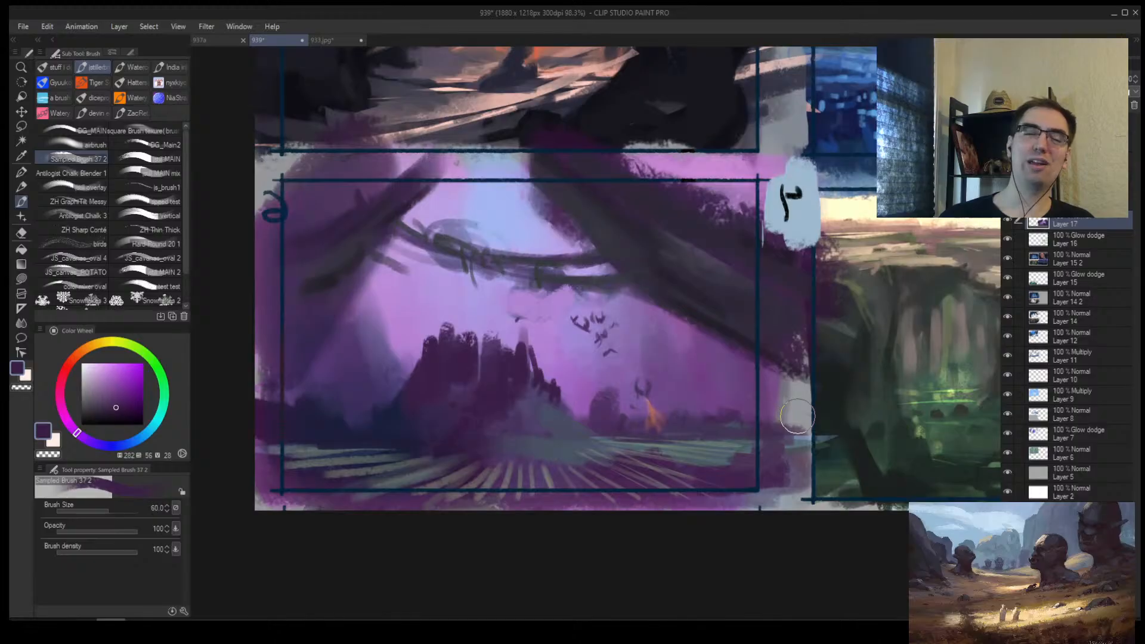
key(alt+space)
key(ctrl+z)
key(ctrl+z)
key(ctrl+z)
key(h)
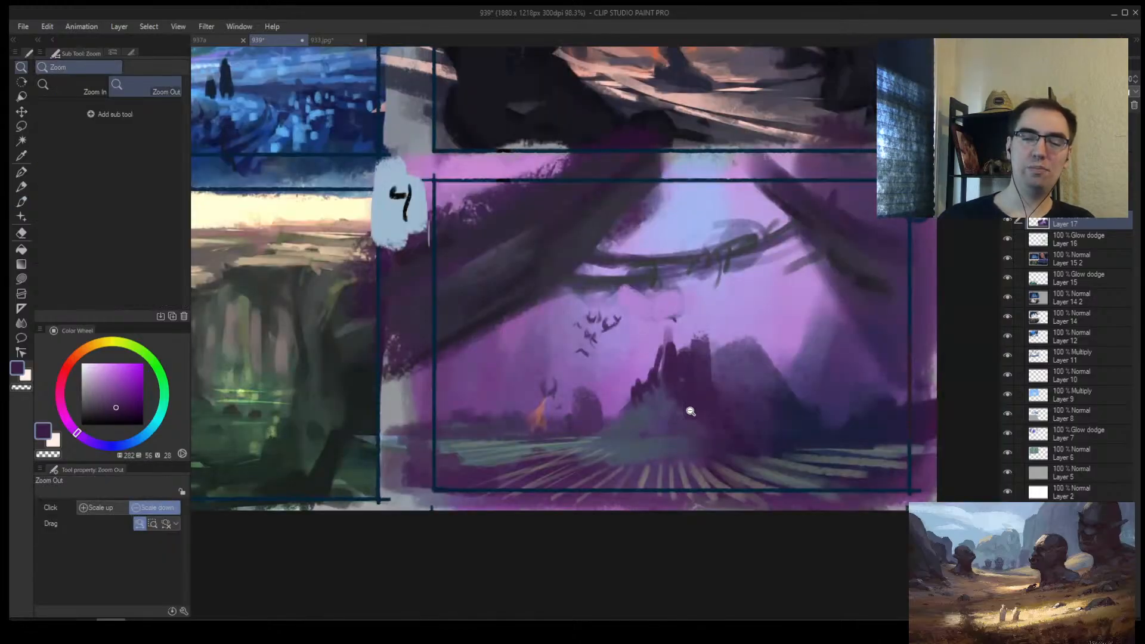
Step: Try thin dark lines running down the slope from the towers at brush size 5
scroll(690, 412, up, 2)
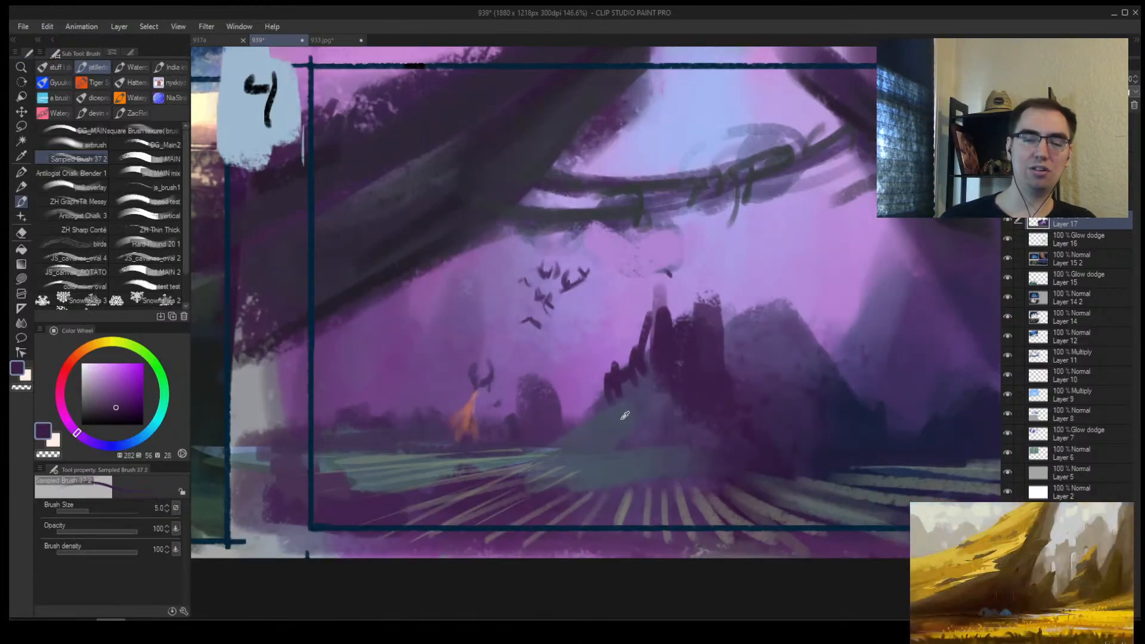
drag(650, 388, 546, 459)
drag(647, 420, 613, 475)
key(ctrl+z)
key(ctrl+z)
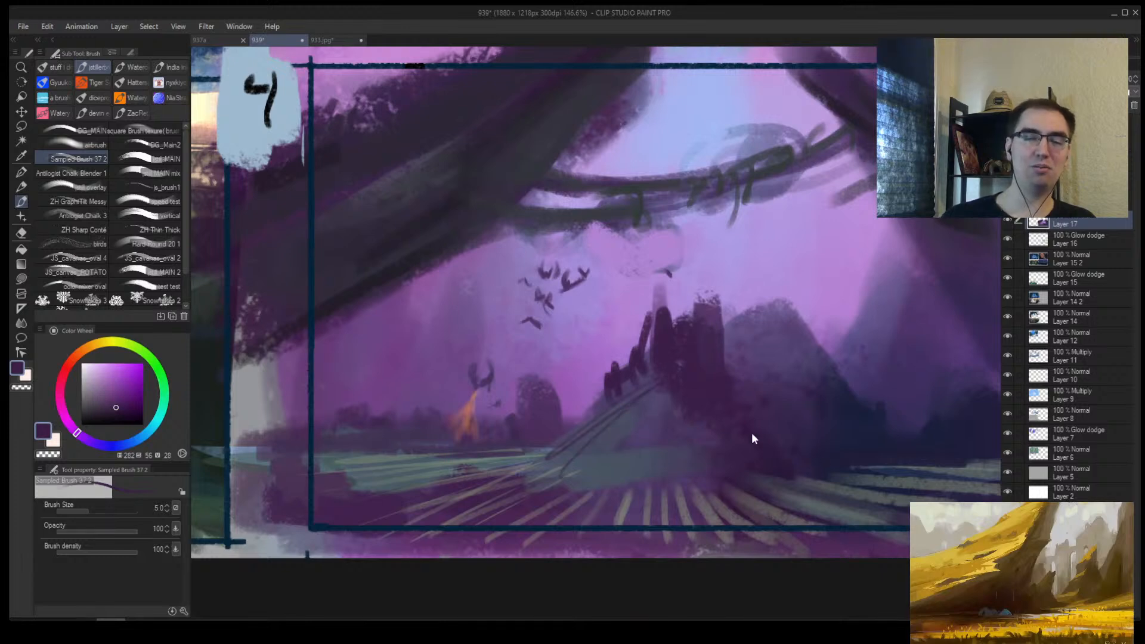
Step: Reshape the mountain's second peak into a rounded dark purple rock tower and refine the neighbouring spires
key(alt+space)
scroll(706, 313, up, 1)
drag(706, 313, 648, 343)
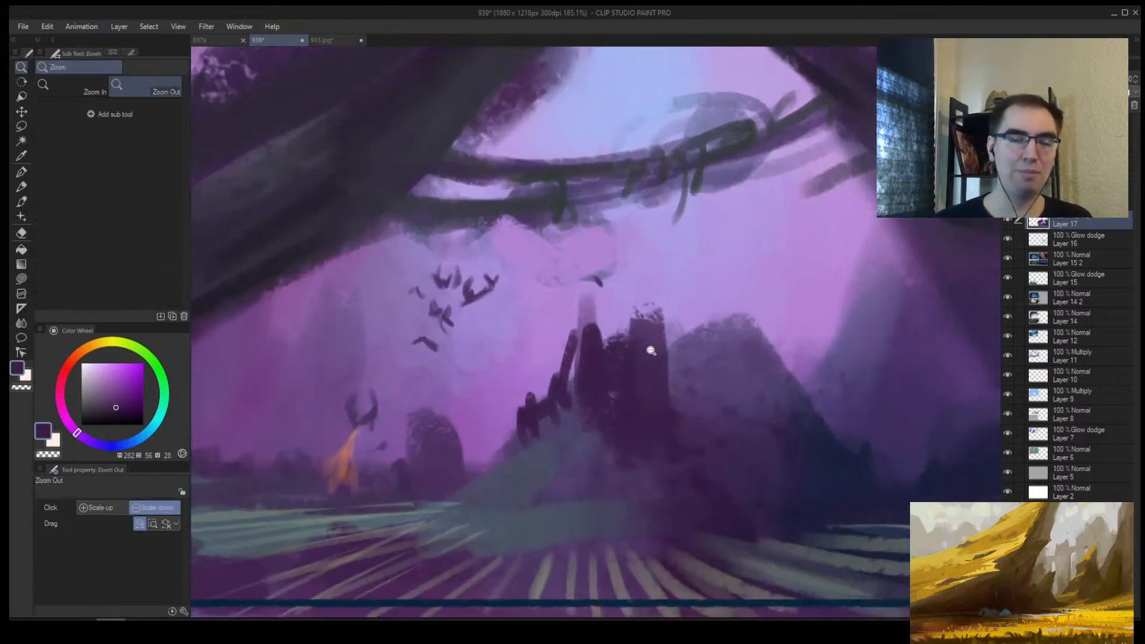
key(alt+space)
scroll(687, 385, down, 4)
scroll(758, 378, down, 2)
scroll(767, 375, up, 2)
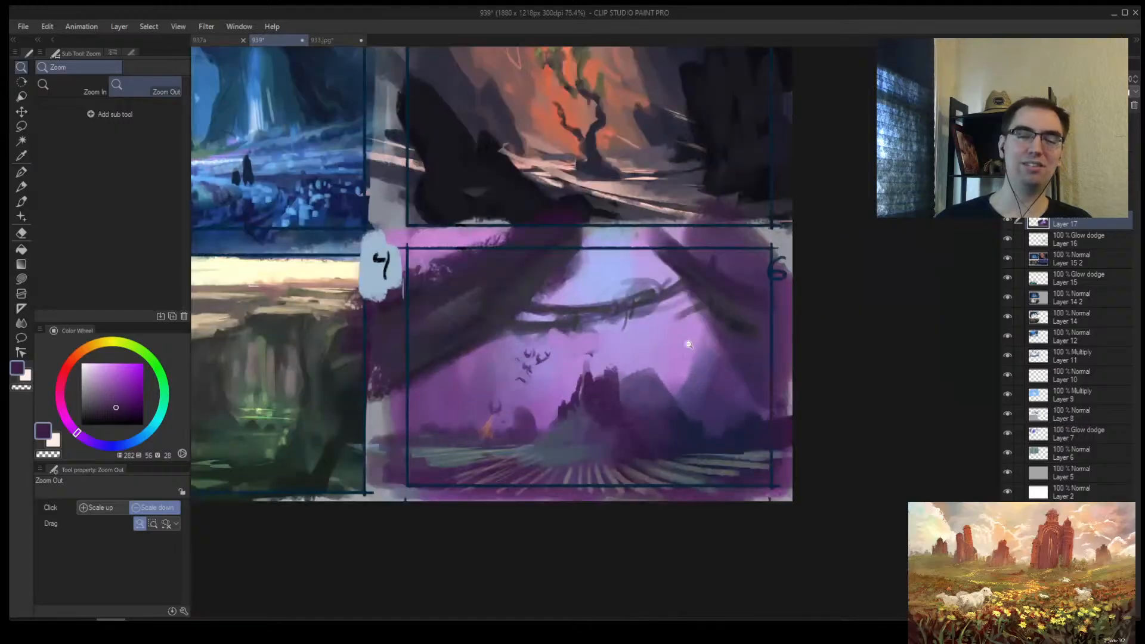
mouse_move(589, 387)
mouse_down()
mouse_move(635, 375)
mouse_move(660, 396)
mouse_move(642, 380)
mouse_move(647, 393)
mouse_move(645, 370)
mouse_move(652, 395)
mouse_up()
alt+click(658, 398)
key(bracketleft)
Step: Try sweeping a thick dark arch across the overhanging cliff at brush size 60
scroll(669, 405, down, 3)
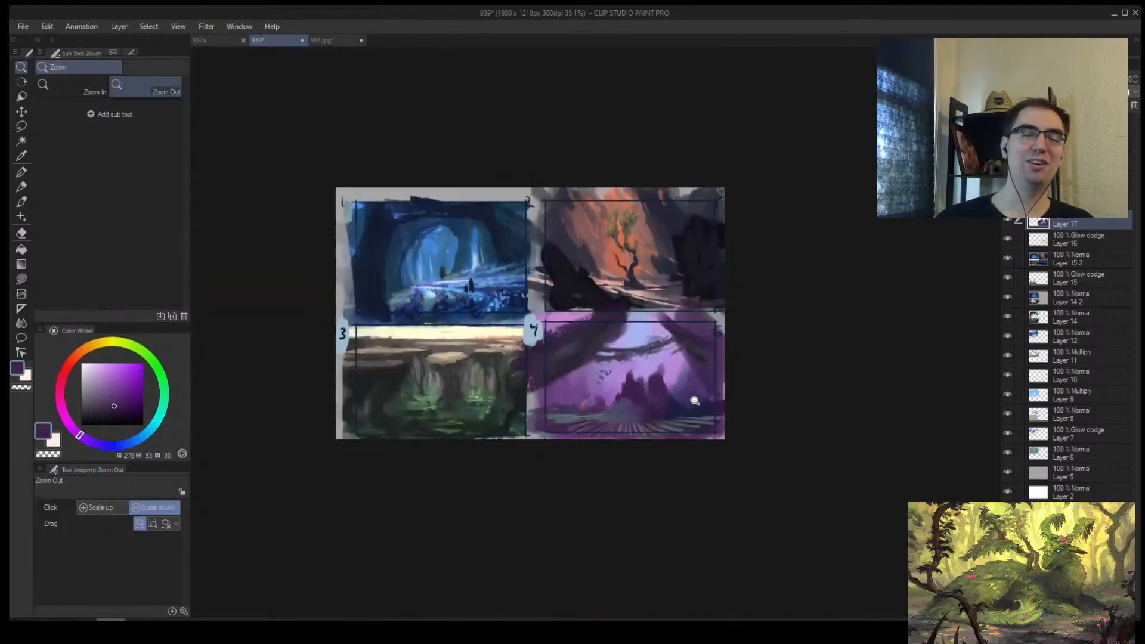
scroll(710, 368, up, 2)
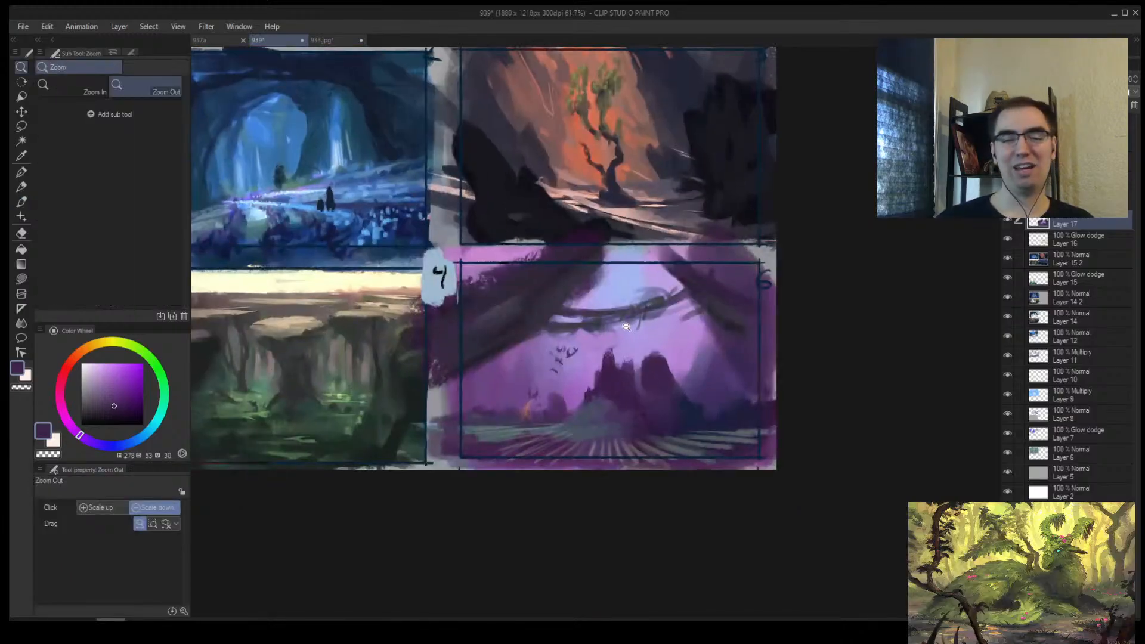
scroll(626, 327, up, 2)
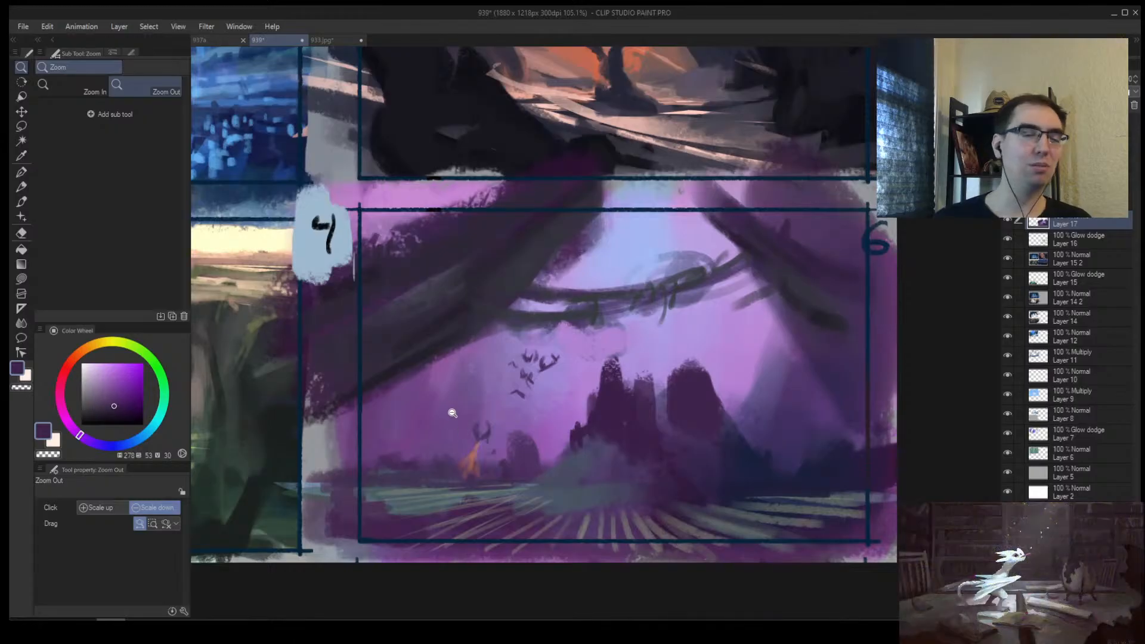
key(b)
mouse_move(355, 185)
mouse_down()
mouse_move(507, 263)
mouse_move(596, 191)
mouse_up()
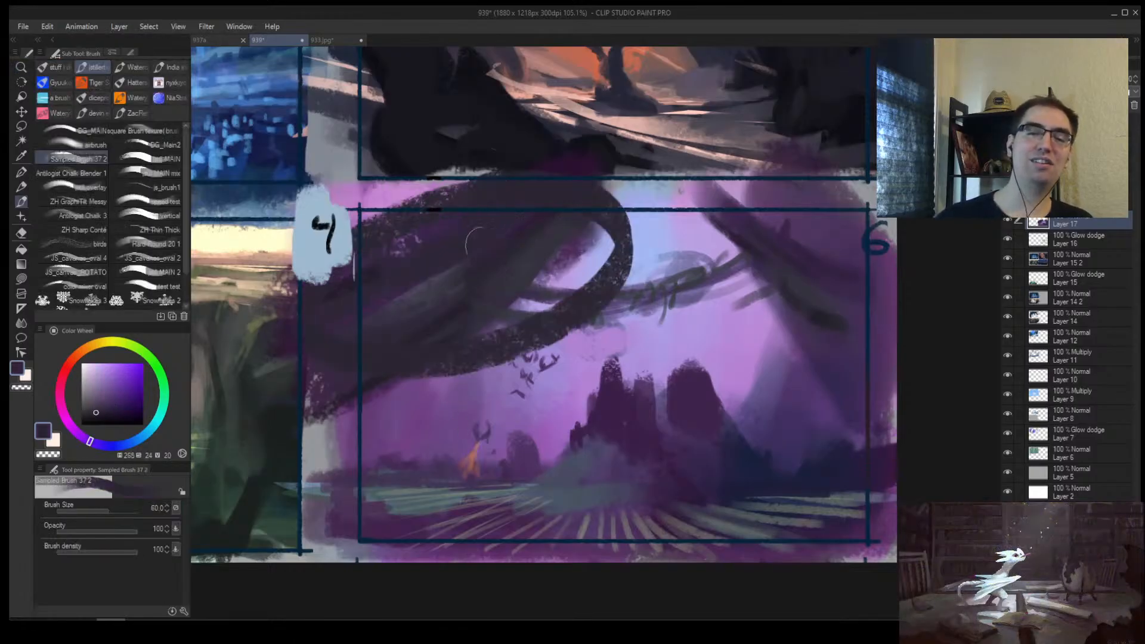
key(ctrl+z)
key(bracketright)
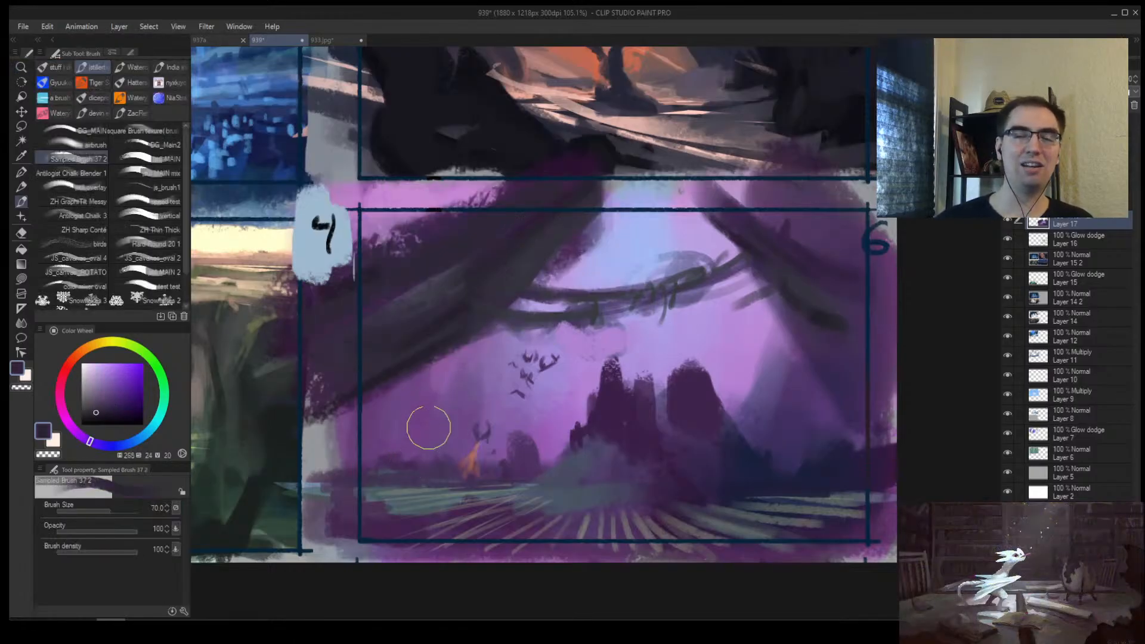
Step: Compare the purple landscape with the full thumbnail sheet and a close view of the blue cave thumbnail
key(/)
scroll(465, 355, down, 3)
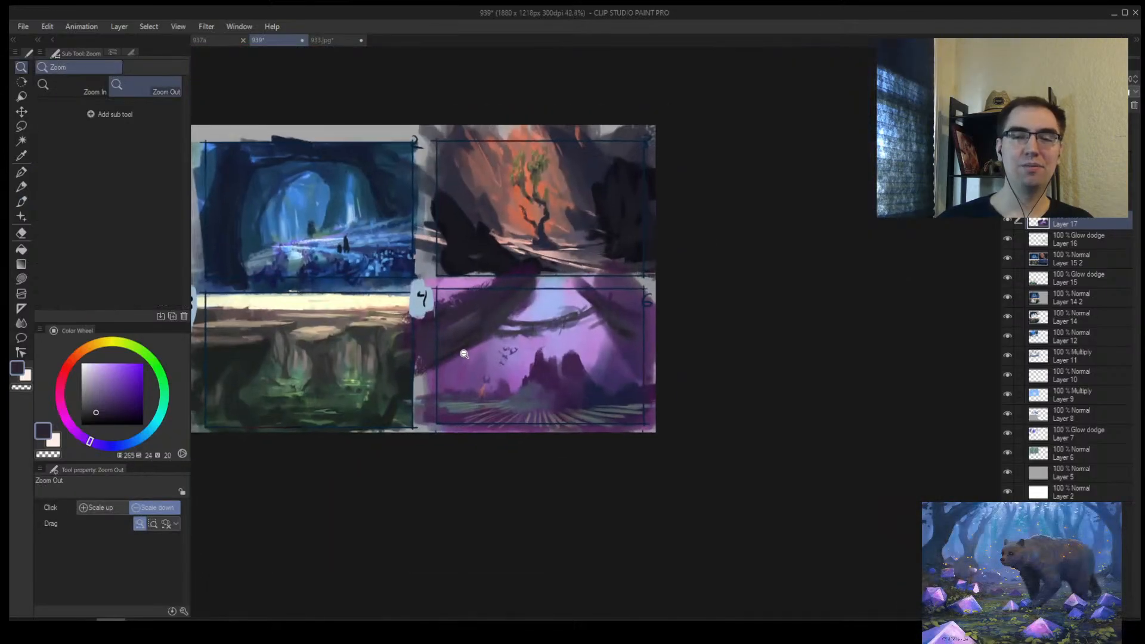
scroll(465, 354, up, 5)
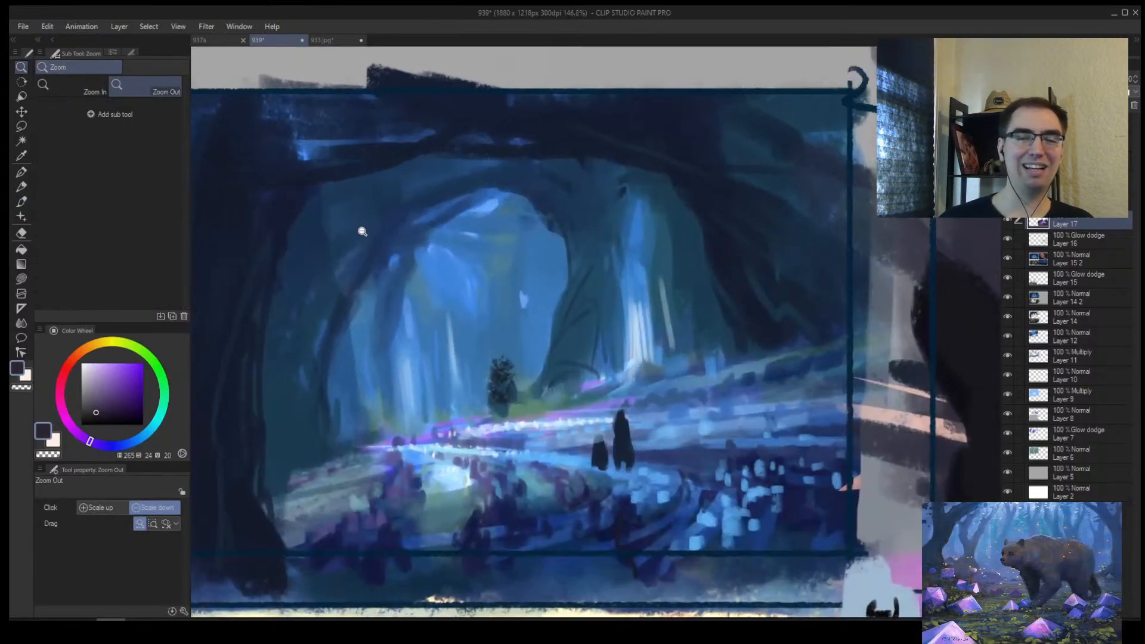
scroll(328, 262, down, 2)
scroll(328, 261, down, 2)
scroll(549, 406, up, 6)
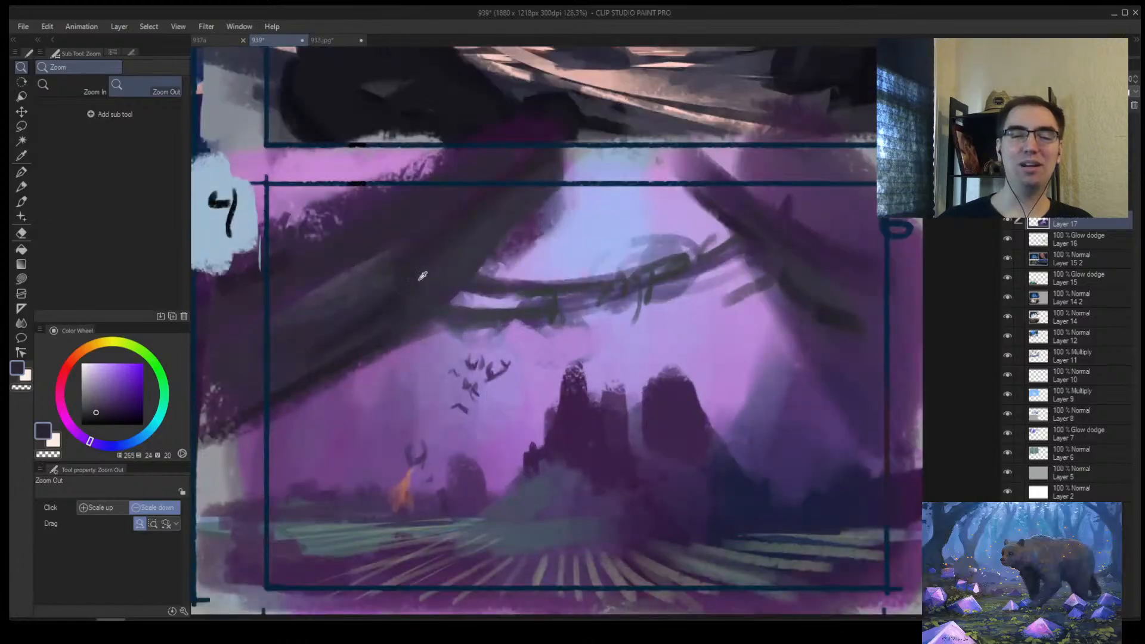
Step: Paint a dark muted-purple trunk beneath the left overhanging cliff of thumbnail 6 at brush size 80
key(b)
mouse_move(343, 453)
mouse_down()
mouse_move(358, 468)
mouse_move(378, 409)
mouse_move(388, 417)
mouse_move(306, 472)
mouse_move(366, 480)
mouse_move(332, 416)
mouse_move(340, 396)
mouse_move(386, 366)
mouse_up()
alt+click(421, 244)
alt+click(353, 350)
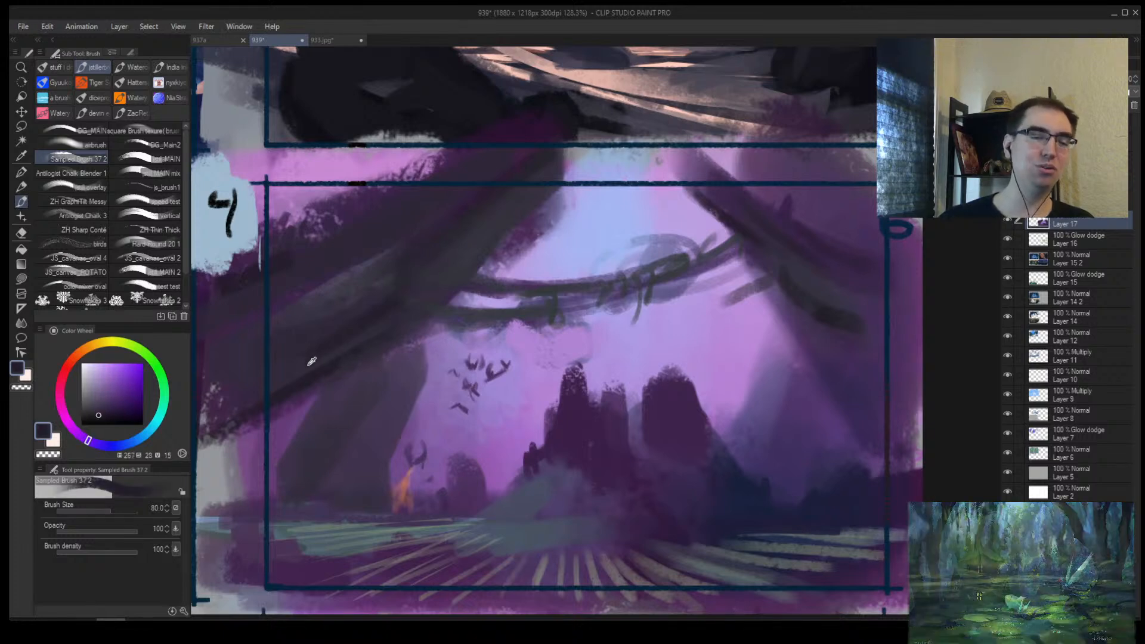
key(alt+space)
drag(591, 323, 564, 357)
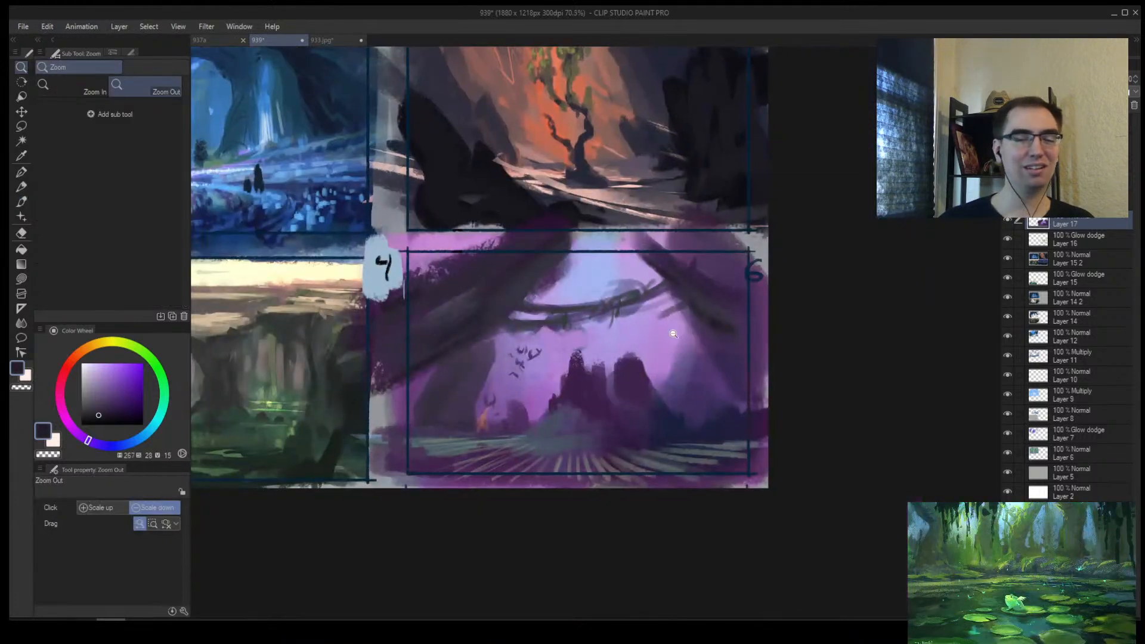
mouse_move(674, 335)
mouse_down()
mouse_move(710, 276)
mouse_move(632, 247)
mouse_move(675, 251)
mouse_up()
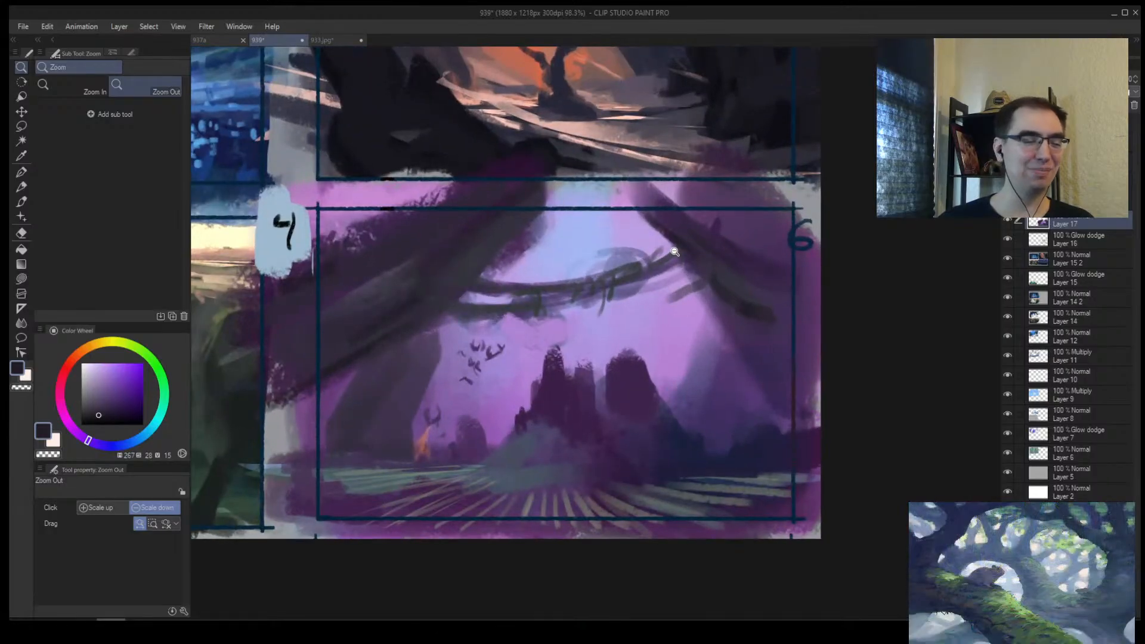
Step: Darken the trunk below the left cliff at brush size 100 and add a matching dark trunk below the right cliff at size 80
key(b)
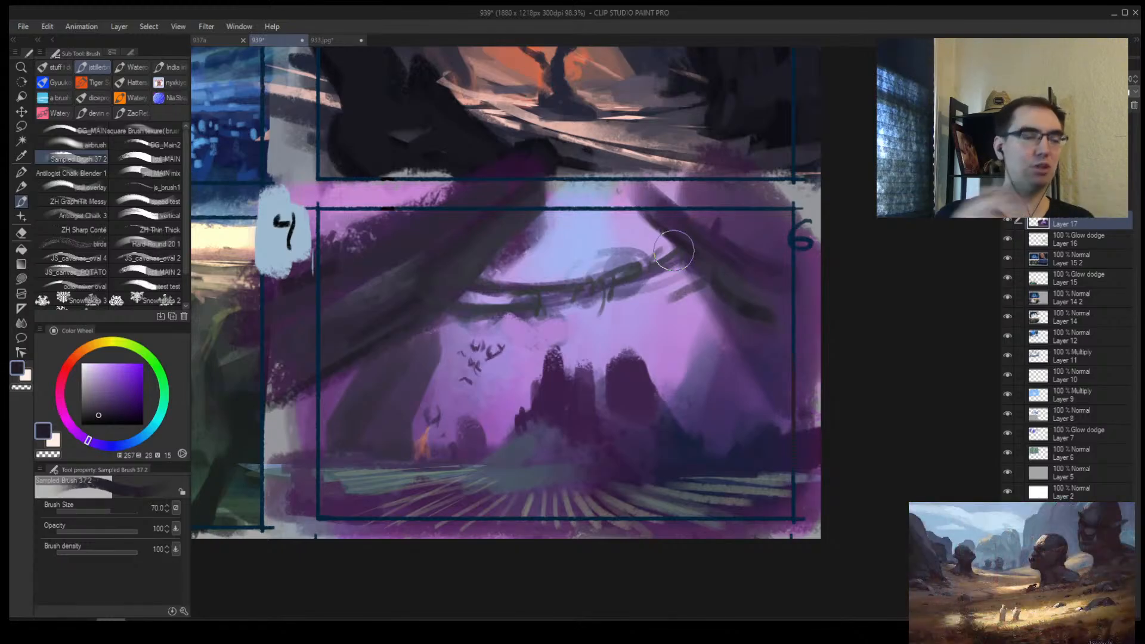
key(bracketright)
key(bracketright)
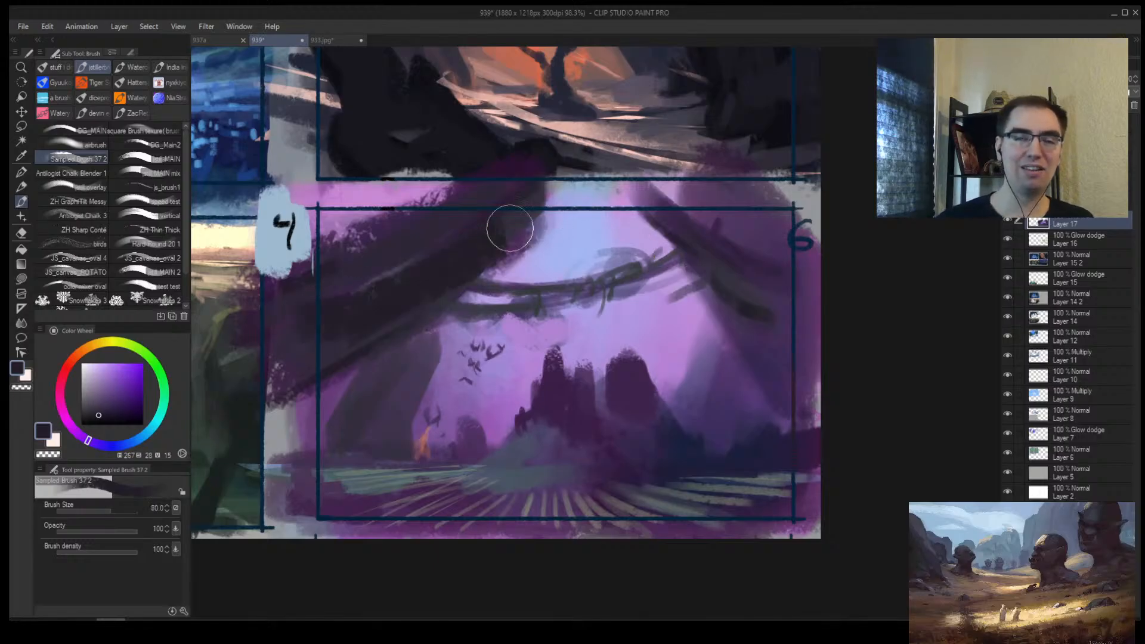
key(ctrl+z)
drag(434, 341, 414, 409)
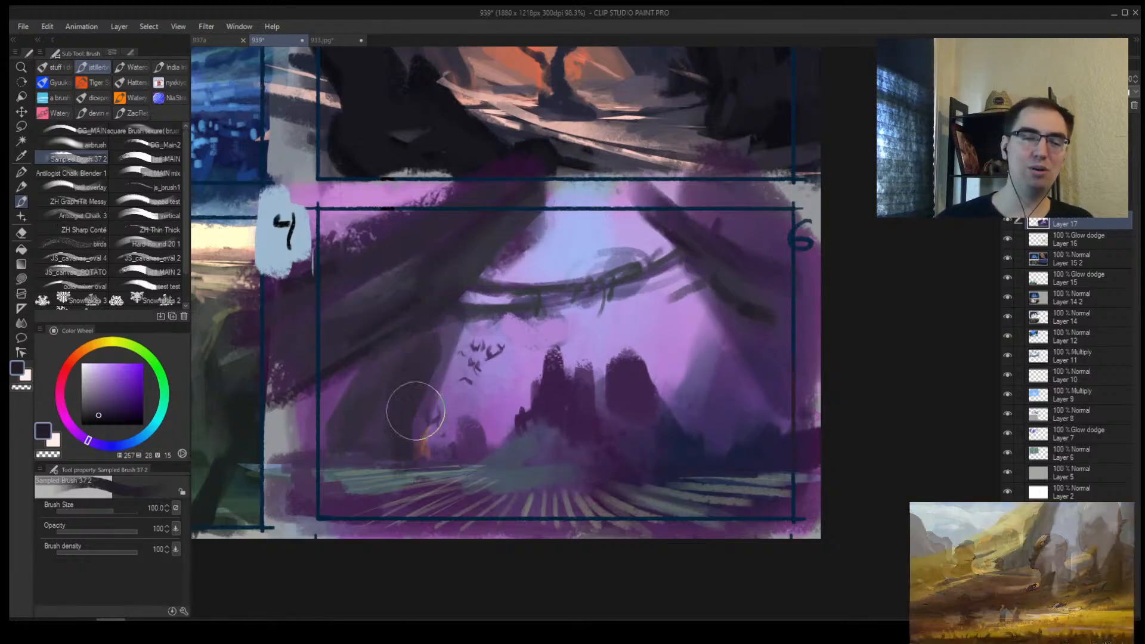
key(bracketleft)
drag(703, 290, 710, 377)
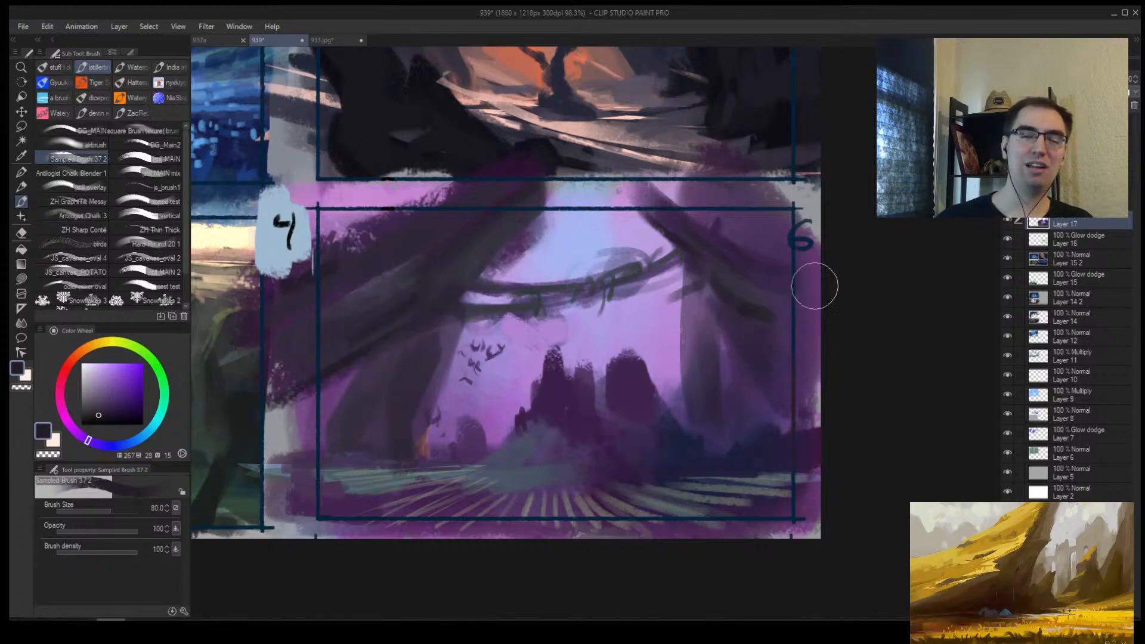
Step: Paint a pale grey-purple distant trunk rising behind the rock towers at brush size 100, trimmed with sampled sky colours
mouse_move(616, 214)
mouse_down()
mouse_move(606, 328)
mouse_move(624, 321)
mouse_move(628, 341)
mouse_move(593, 328)
mouse_move(601, 342)
mouse_move(617, 225)
mouse_up()
key(bracketright)
alt+click(602, 335)
mouse_move(601, 338)
mouse_down()
mouse_move(633, 310)
mouse_move(627, 334)
mouse_up()
drag(610, 226, 619, 248)
key(bracketleft)
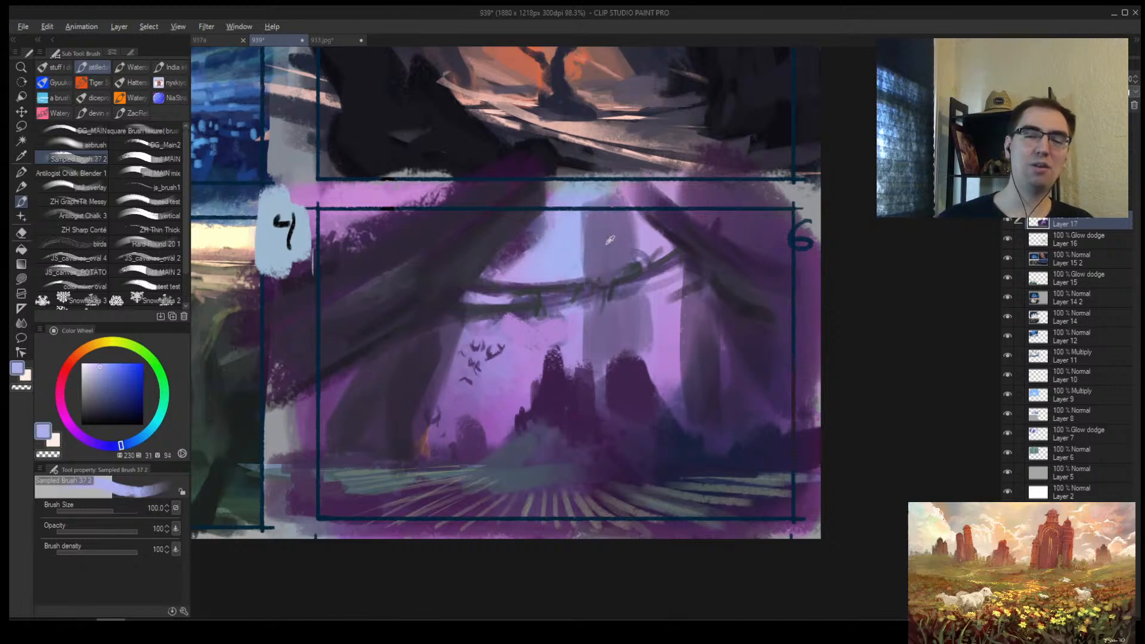
alt+click(626, 246)
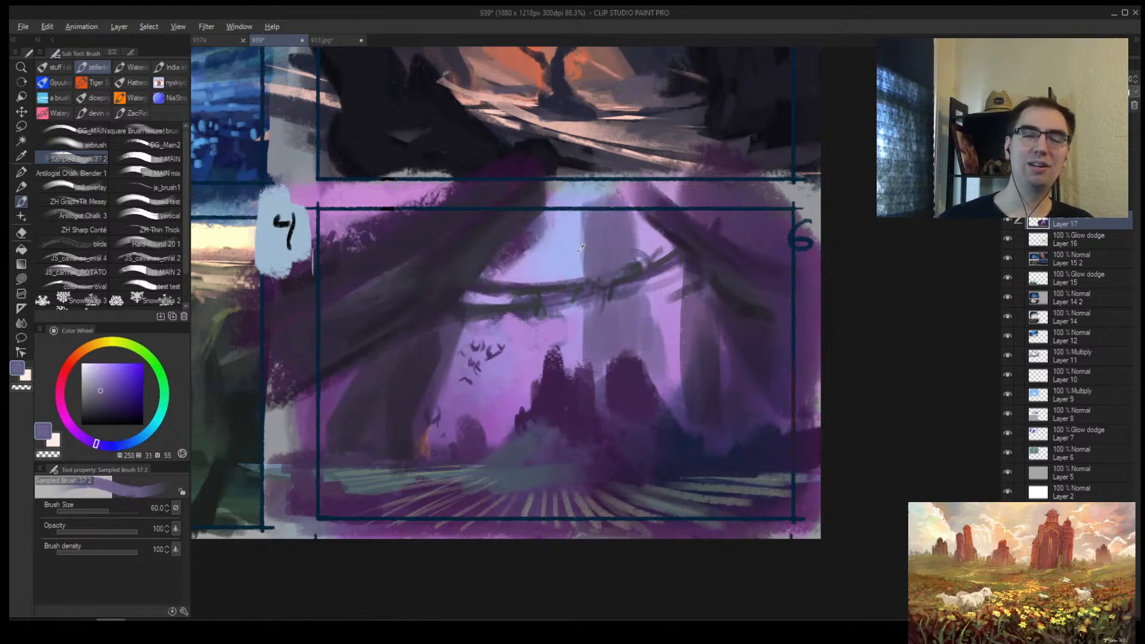
Step: String thin grey-purple vines across the bright sky above the main vine at brush size about 10 to 12
alt+click(579, 256)
key(bracketleft)
key(bracketleft)
key(bracketleft)
key(bracketleft)
key(bracketleft)
key(bracketleft)
key(bracketleft)
key(bracketleft)
alt+click(494, 239)
alt+click(493, 237)
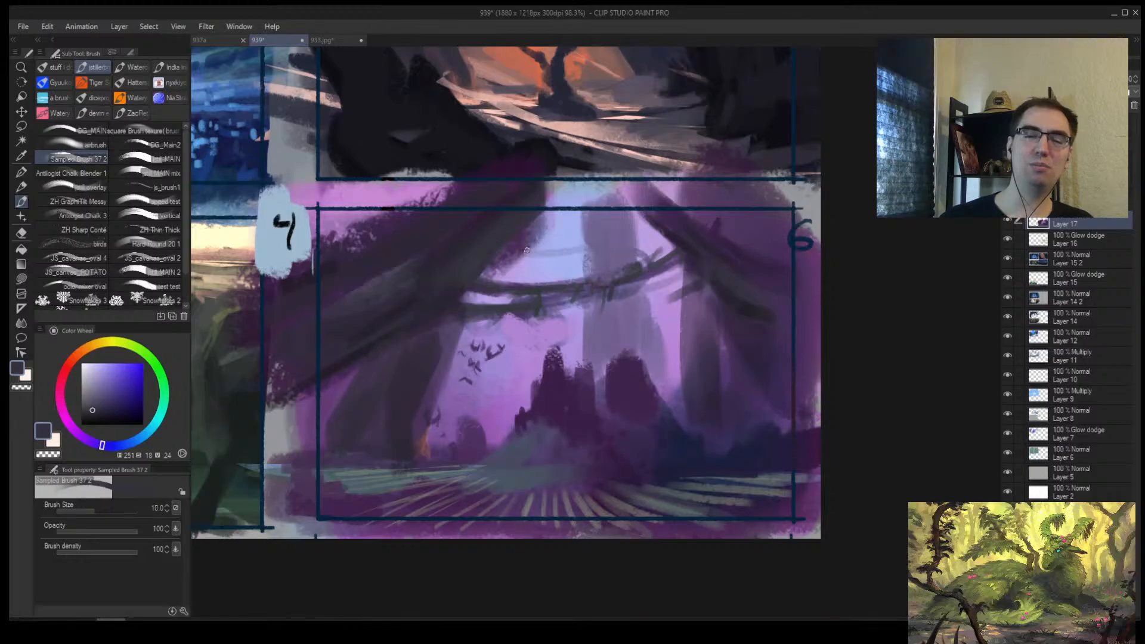
mouse_move(517, 260)
mouse_down()
mouse_move(574, 260)
mouse_move(674, 250)
mouse_up()
drag(519, 261, 588, 246)
key(bracketleft)
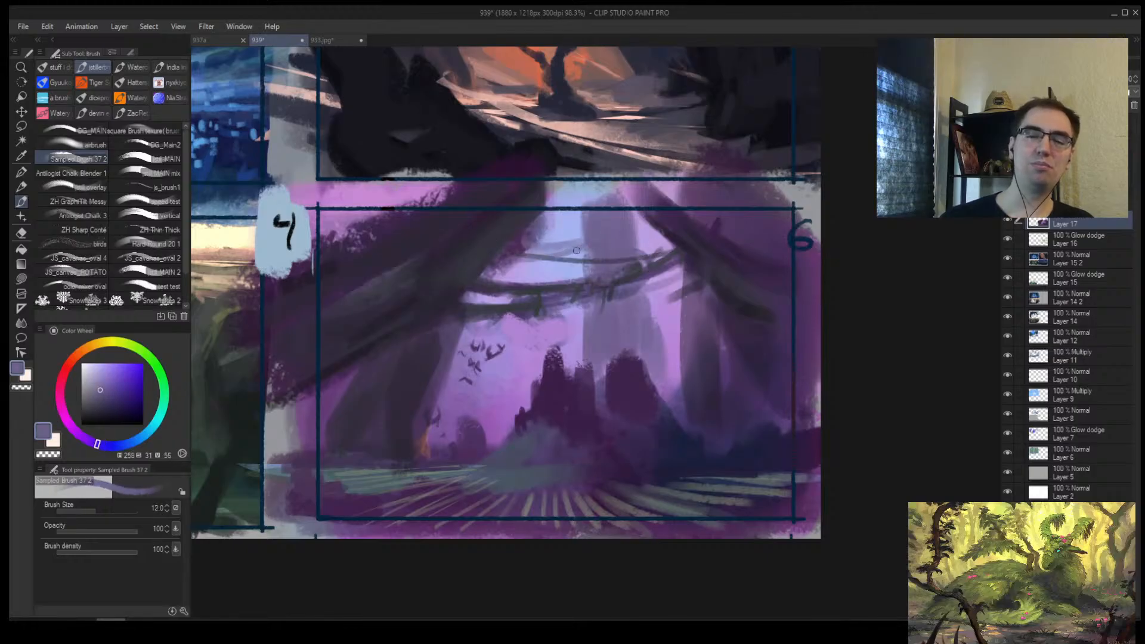
Step: Add a thin vine rising from the left trunk to the main hanging vine at brush size 12
alt+click(586, 311)
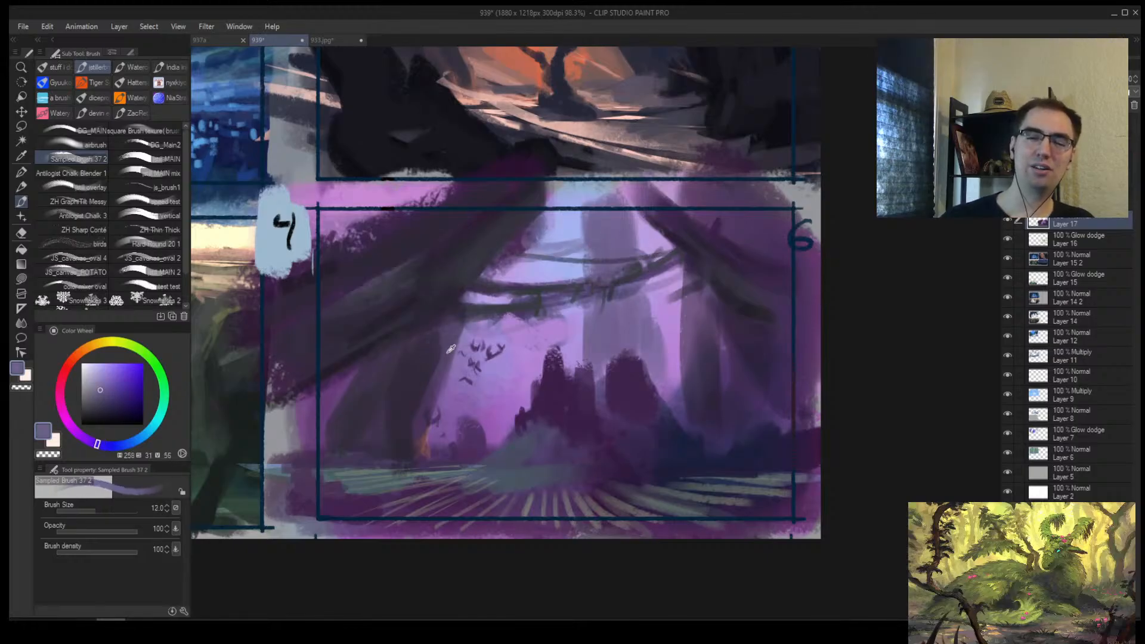
drag(413, 376, 562, 322)
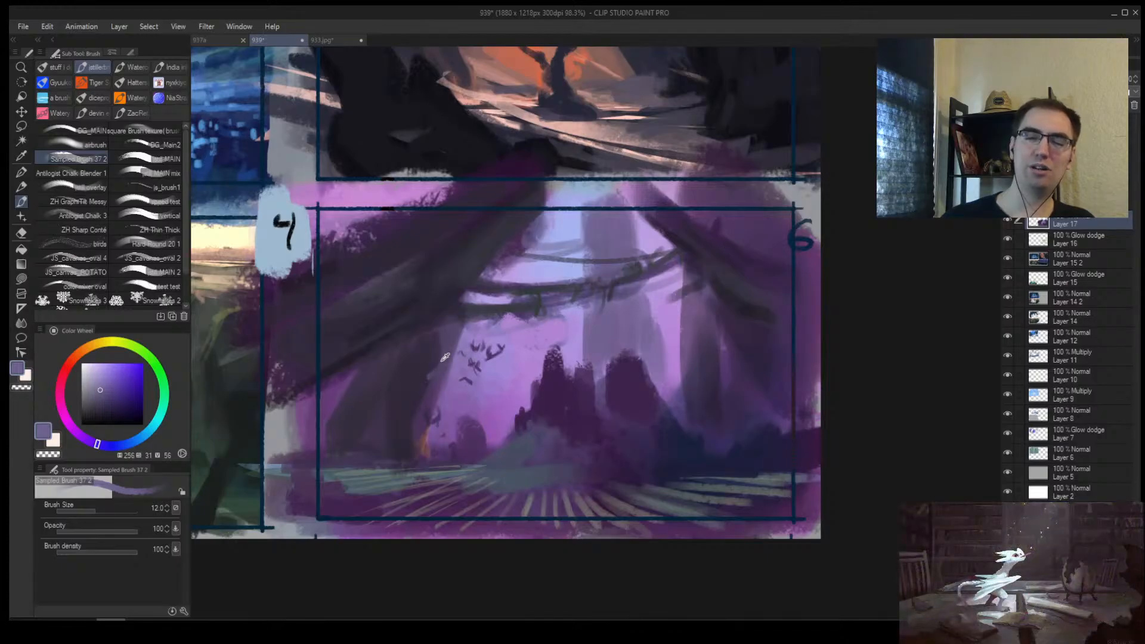
alt+click(525, 301)
drag(443, 362, 542, 313)
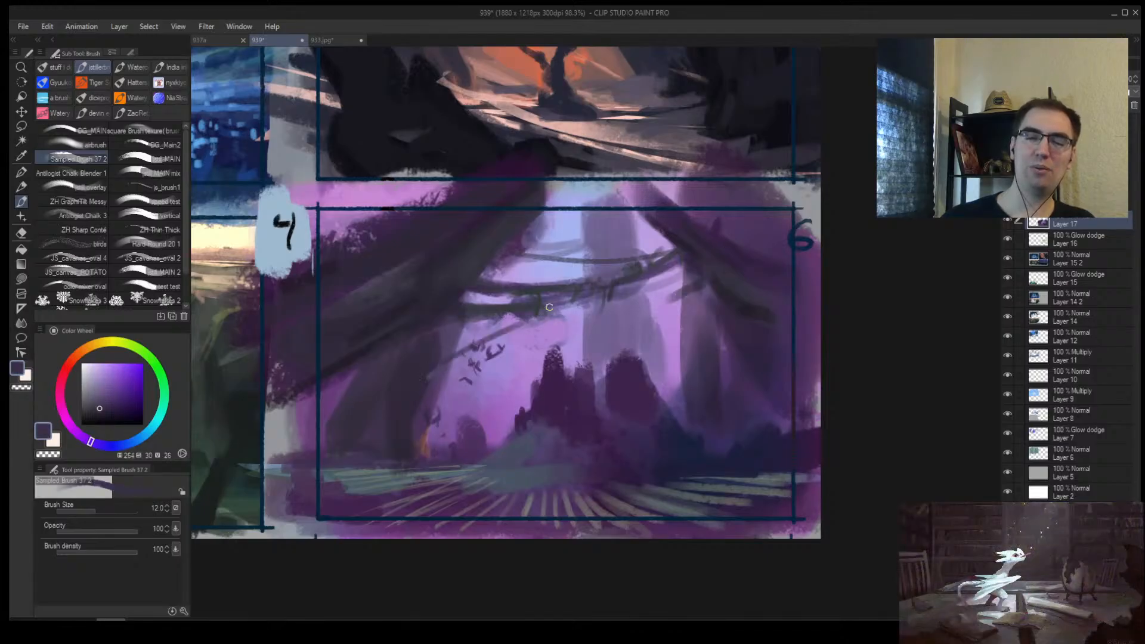
Step: Mirror the view, undo the last stroke, and paint dark accents at the foot of the trunk near the fire
alt+click(418, 451)
key(h)
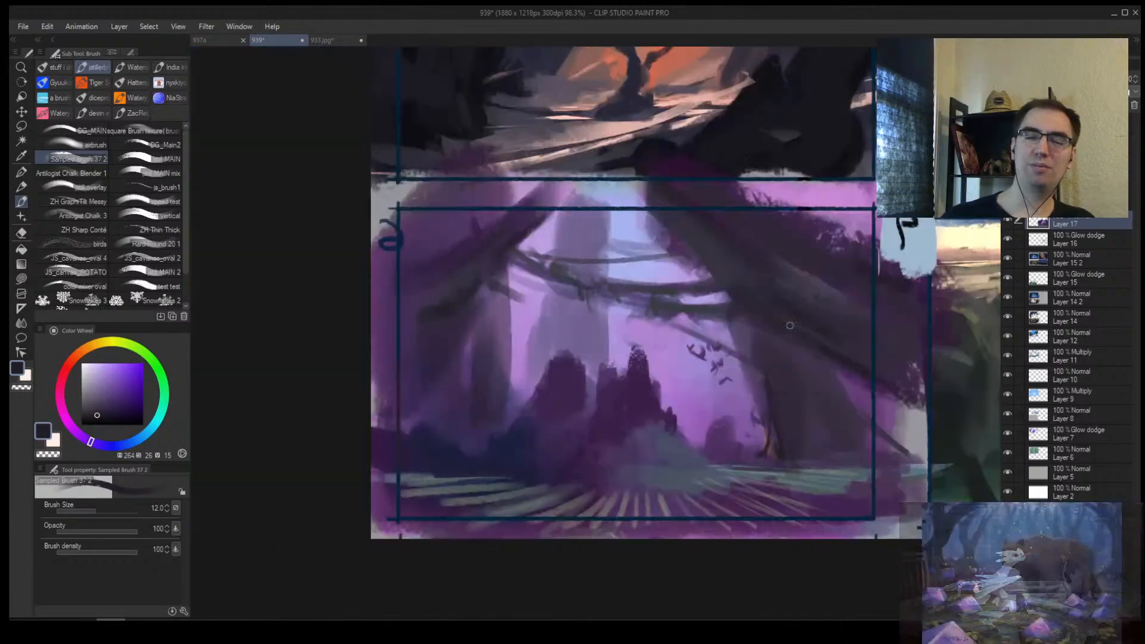
key(ctrl+z)
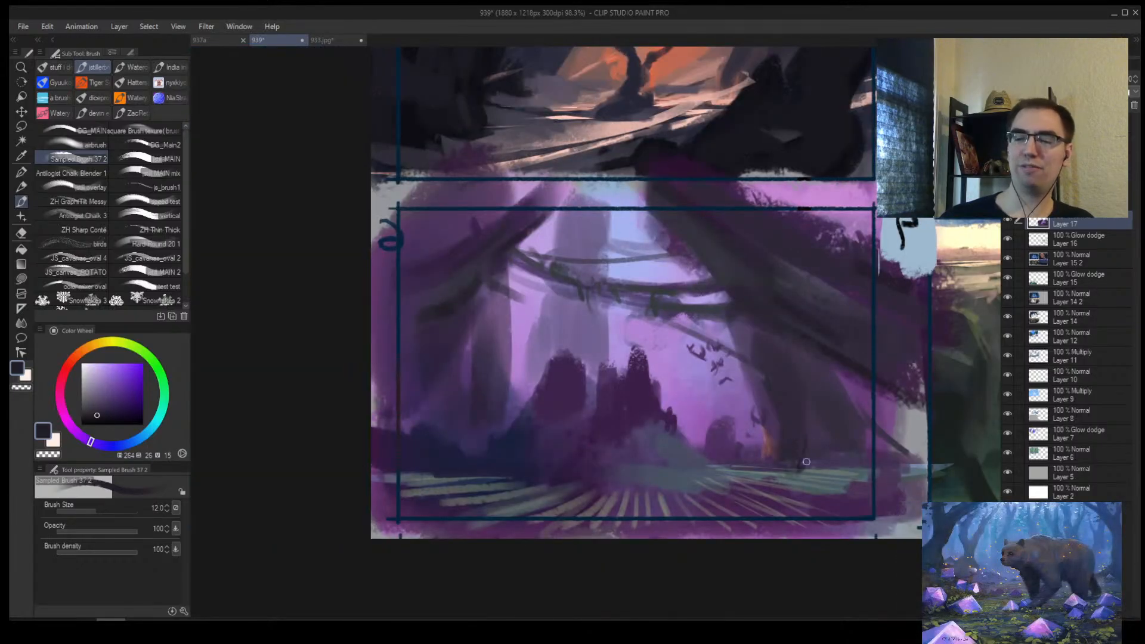
key(bracketright)
key(bracketright)
drag(807, 445, 798, 480)
key(bracketright)
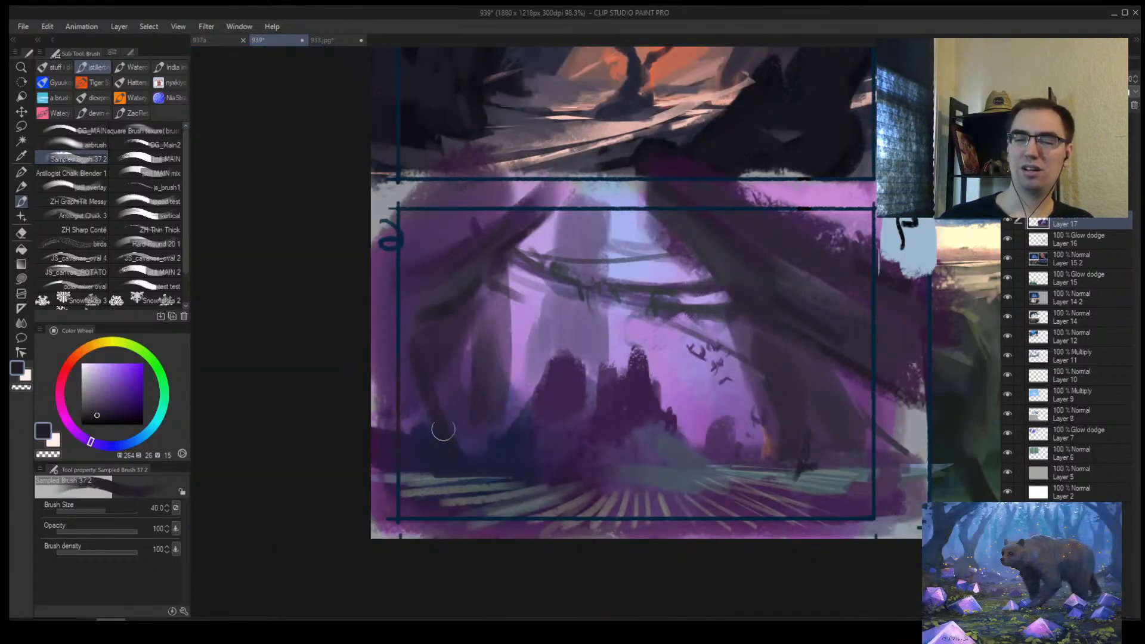
Step: Build up a broad dark trunk along the edge opposite the fire, starting at brush size 40, and unmirror the view
mouse_move(442, 426)
mouse_down()
mouse_move(484, 436)
mouse_move(446, 430)
mouse_up()
alt+click(422, 432)
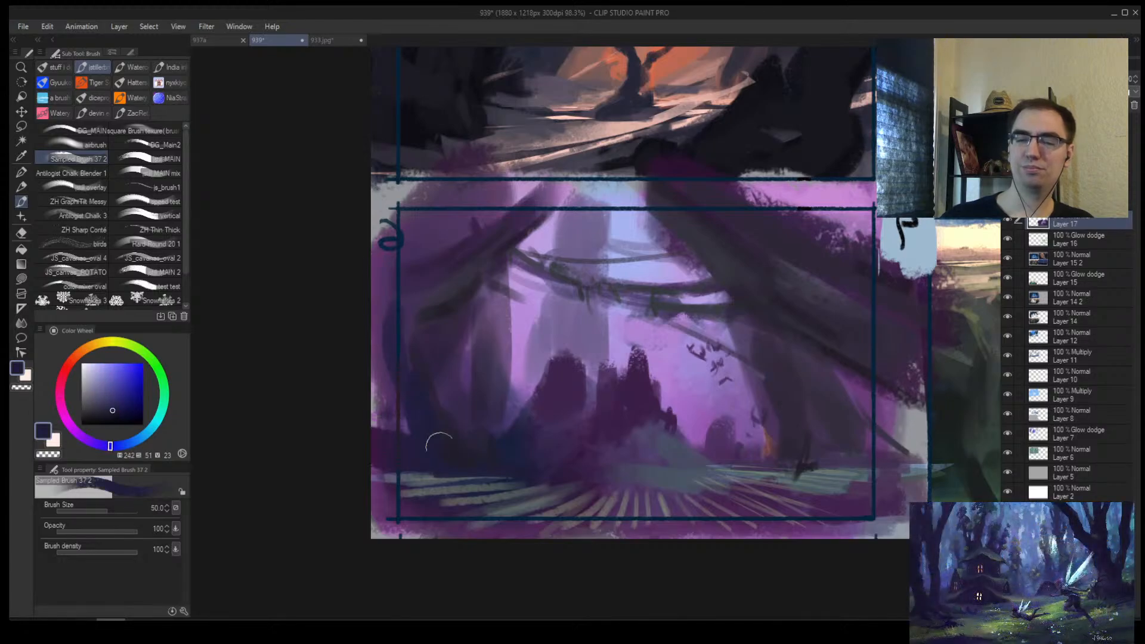
key(bracketright)
key(bracketright)
key(bracketright)
key(bracketright)
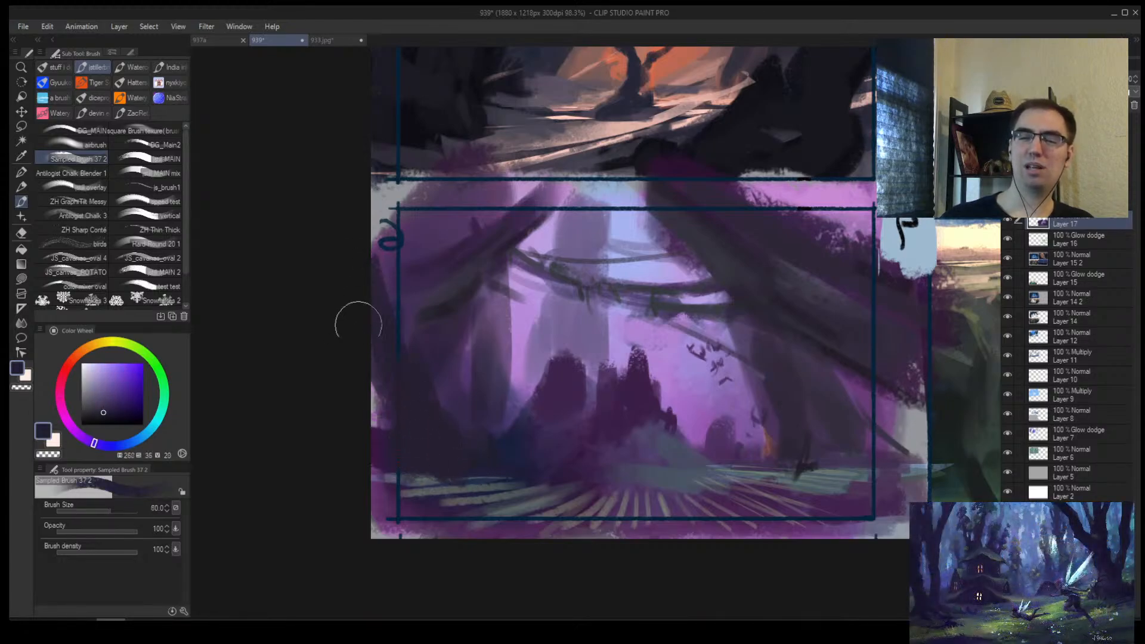
key(h)
scroll(526, 429, down, 4)
scroll(411, 426, up, 4)
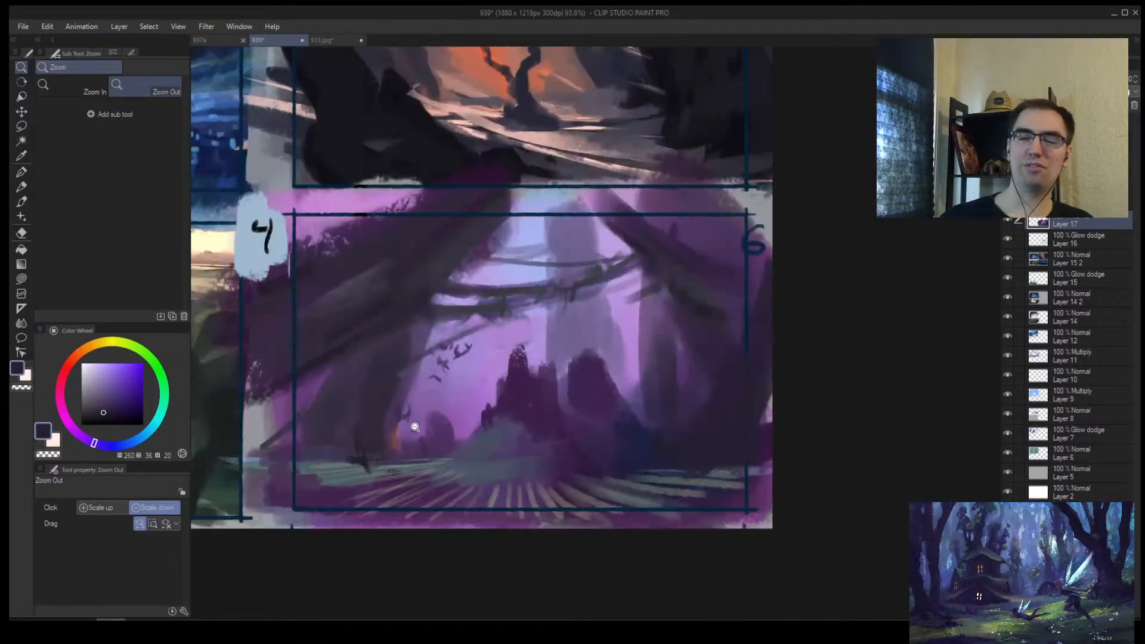
Step: Cover the old fire with sampled light purple at brush size 70 and repaint the low winged creature at size 8
key(bracketleft)
alt+click(427, 396)
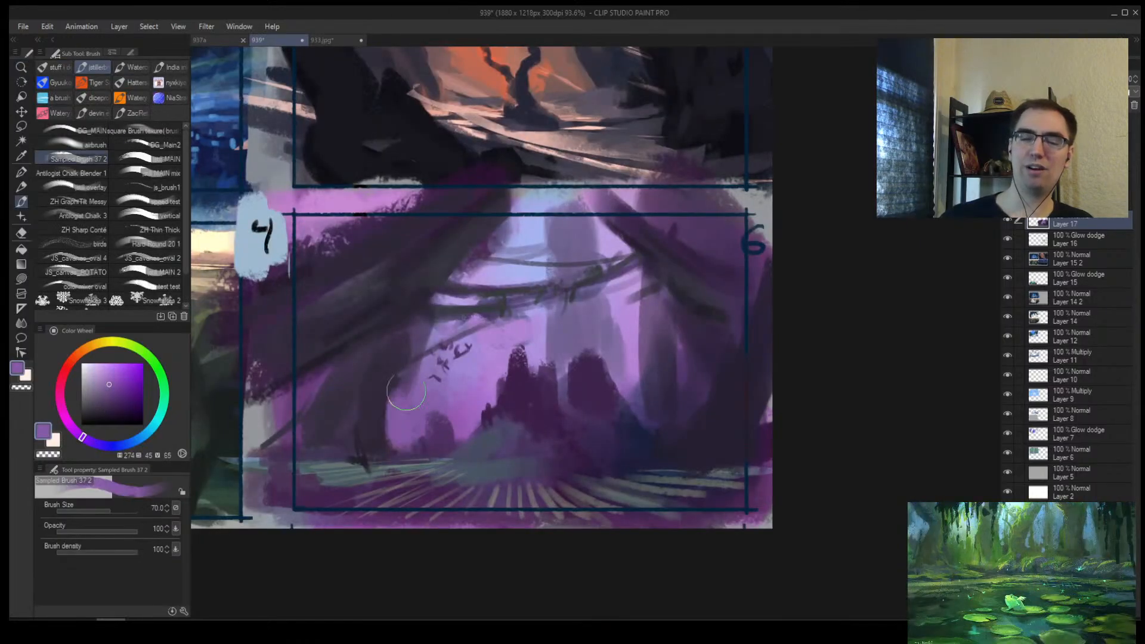
alt+click(503, 397)
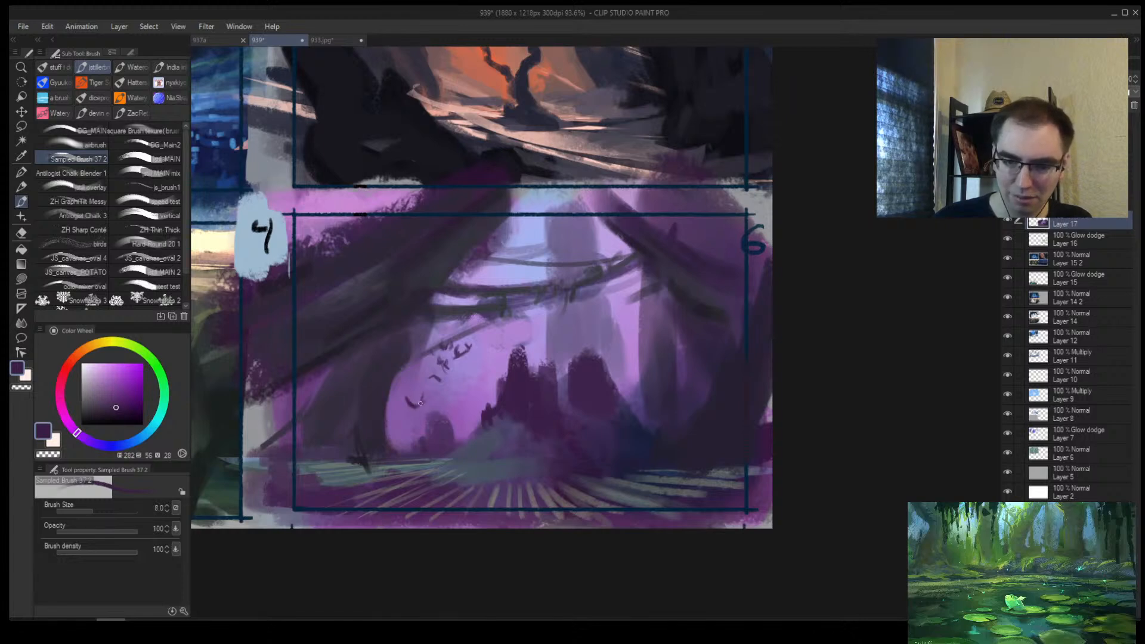
drag(420, 404, 416, 397)
key(bracketright)
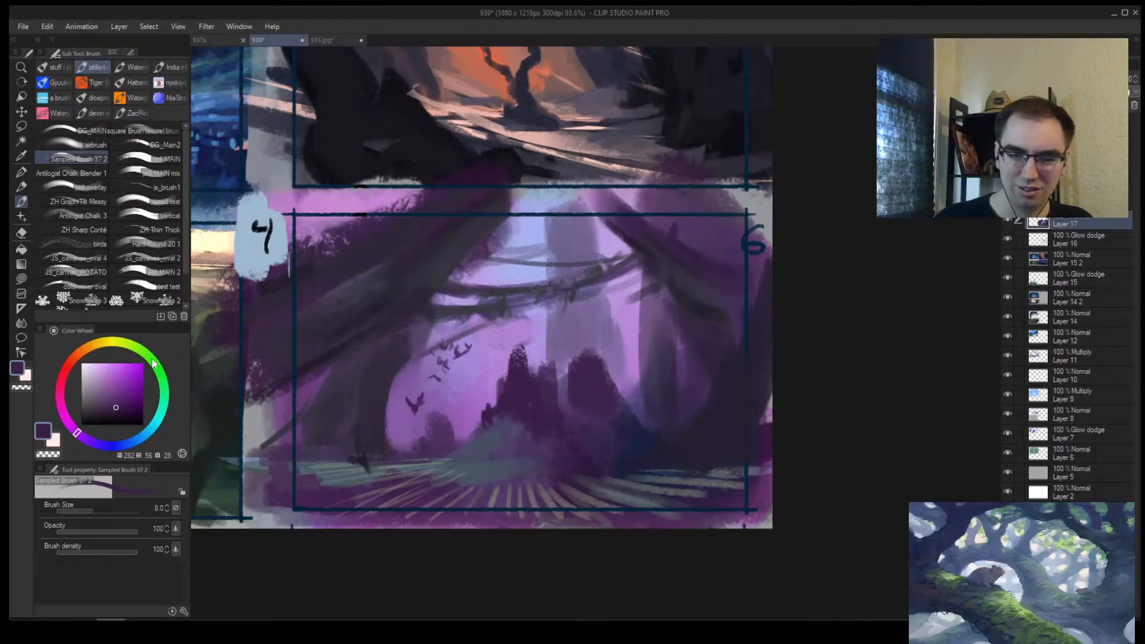
Step: Paint a small bright red flame beneath the low winged creature at brush size 15
click(71, 360)
click(137, 377)
key(bracketright)
key(bracketright)
key(bracketright)
key(bracketright)
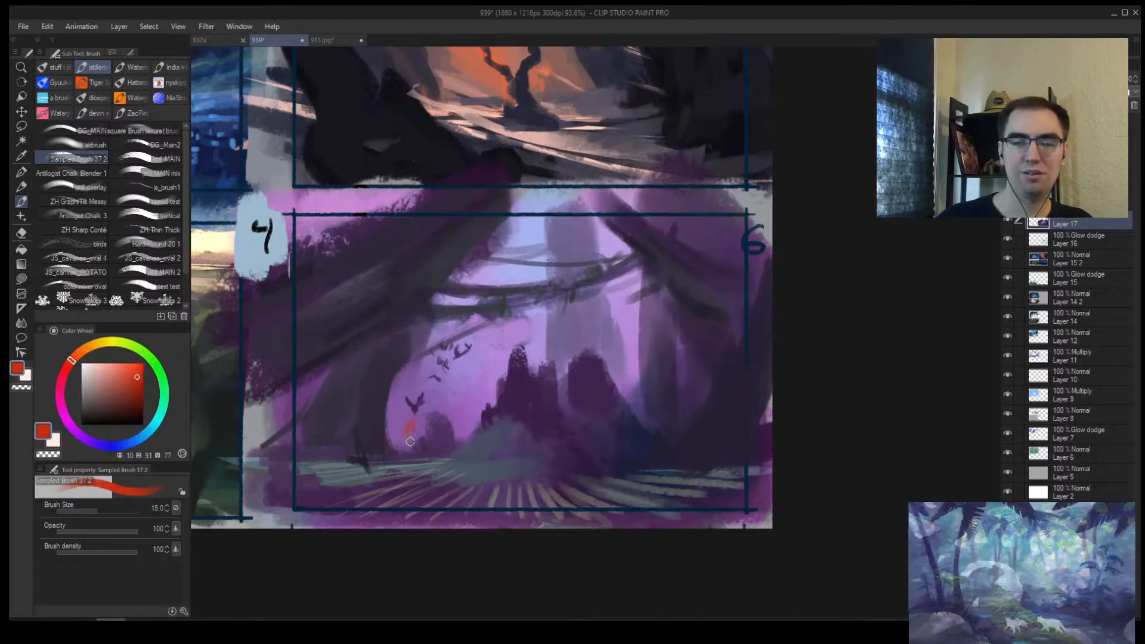
drag(412, 436, 408, 423)
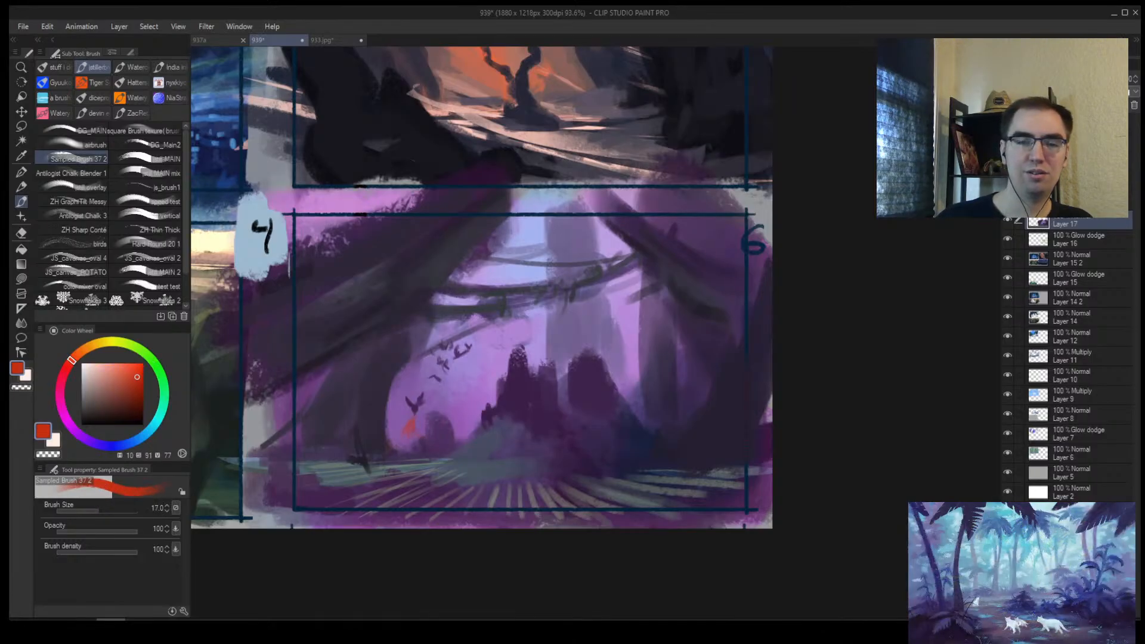
Step: Brighten the flame with peach sampled from the orange thumbnail and spread a soft glow at its base at brush size 25
alt+click(440, 111)
key(bracketright)
drag(413, 431, 408, 425)
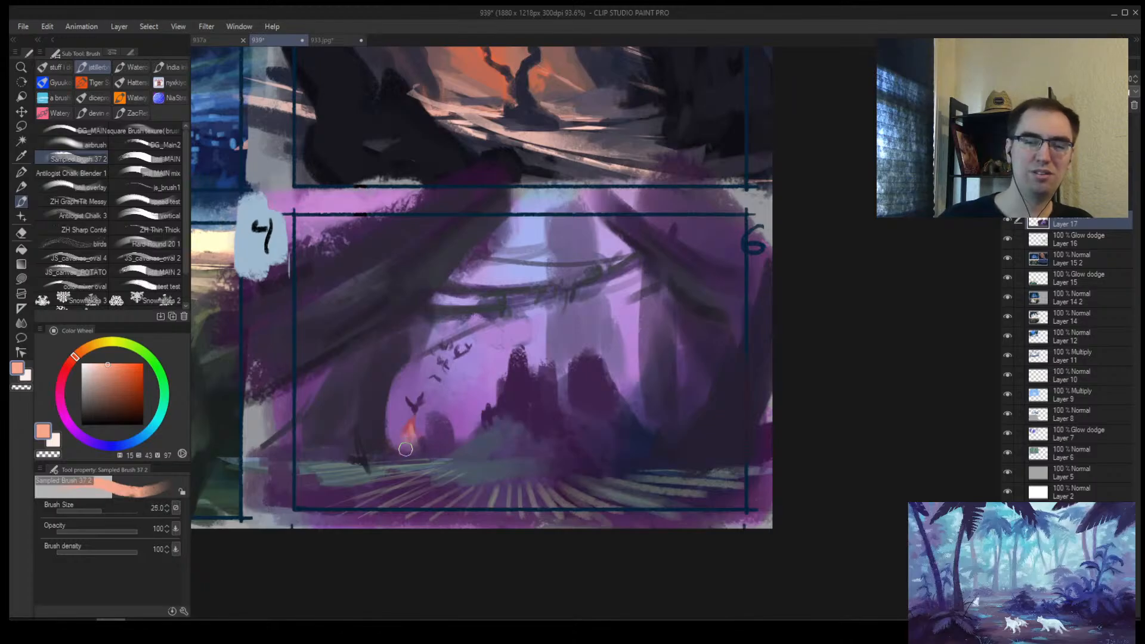
drag(405, 448, 403, 444)
alt+click(358, 459)
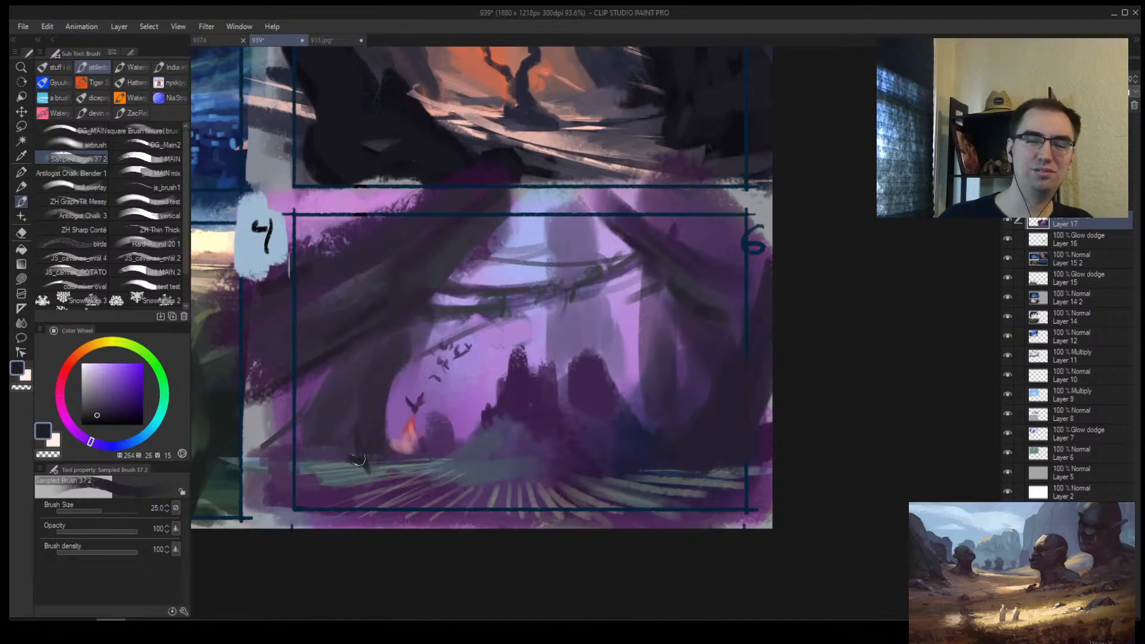
Step: Dab small pink firelight glows on both sides of the rock towers, using pink sampled from the fire's glow
scroll(358, 459, down, 1)
alt+click(422, 434)
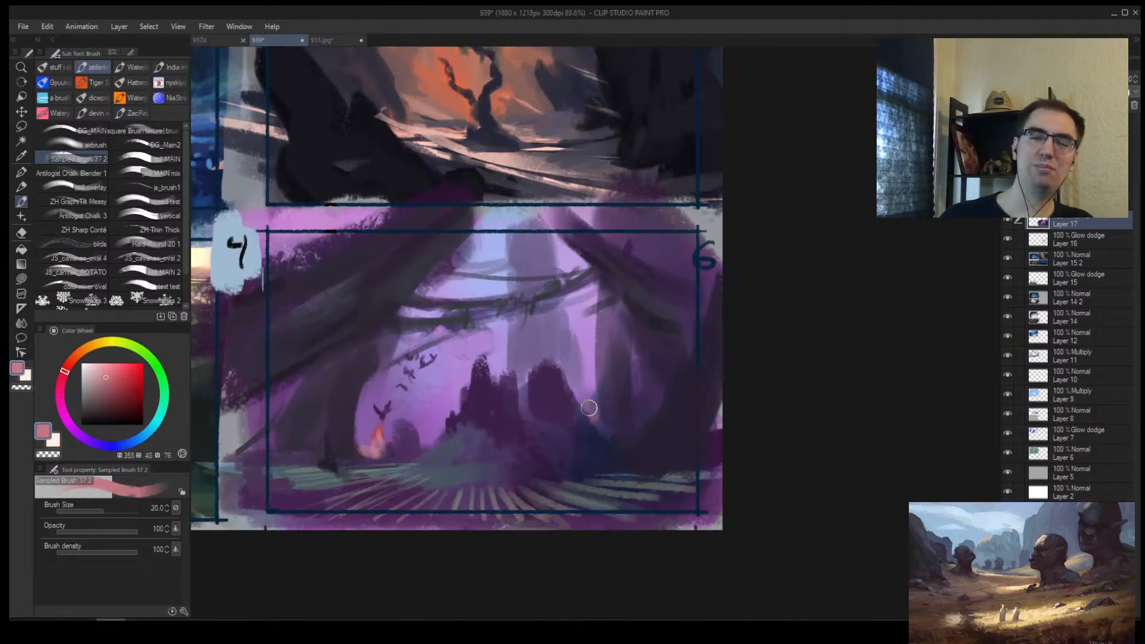
key(bracketleft)
key(bracketleft)
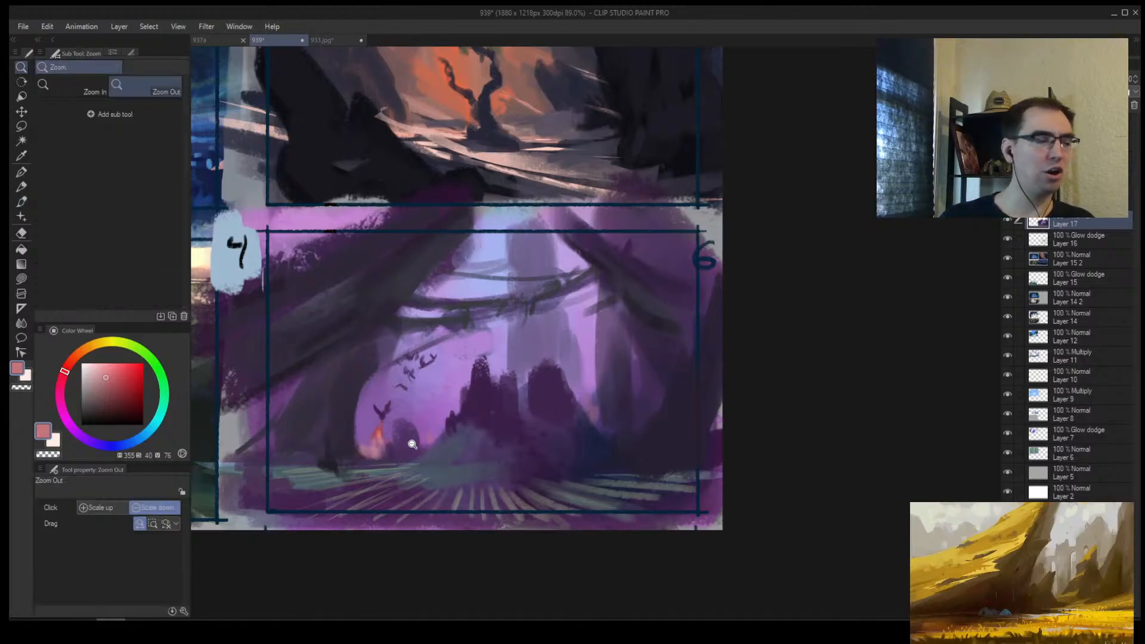
scroll(469, 383, up, 3)
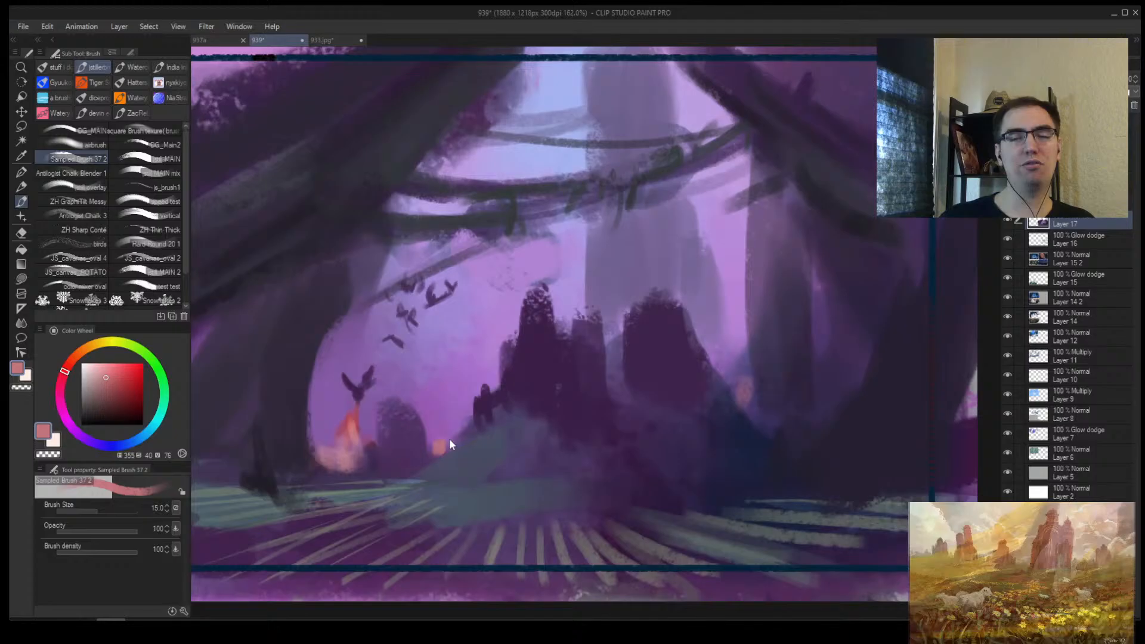
Step: Refine the small glow between the round distant rock and the towers with sampled pink and purple tones
key(bracketleft)
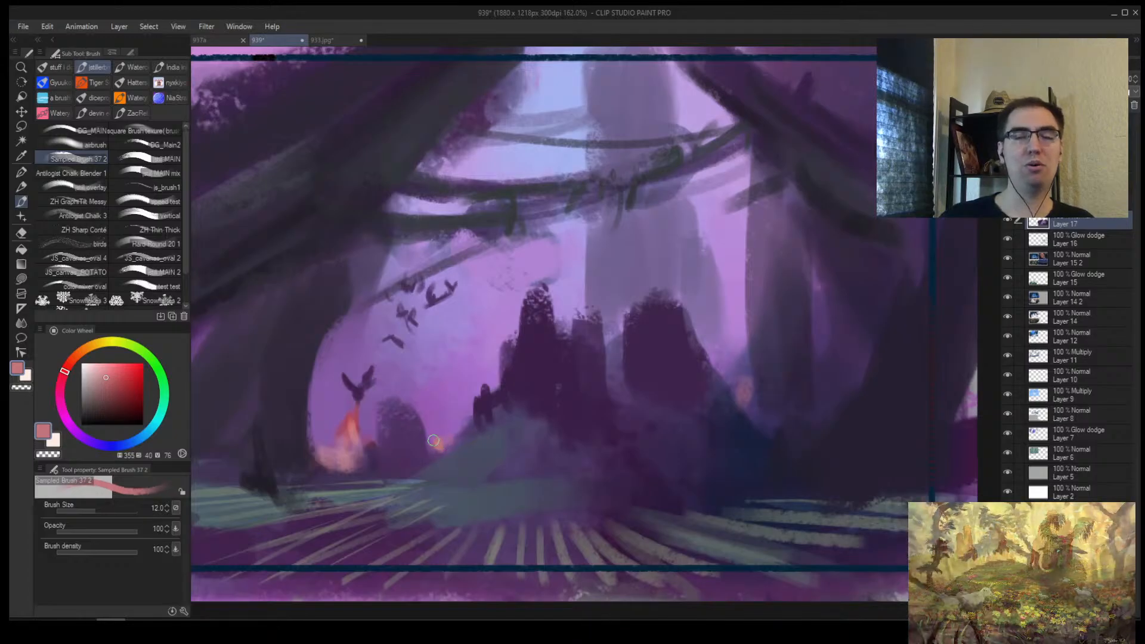
key(bracketright)
drag(434, 439, 433, 447)
alt+click(449, 427)
alt+click(438, 444)
alt+click(428, 454)
scroll(752, 407, down, 2)
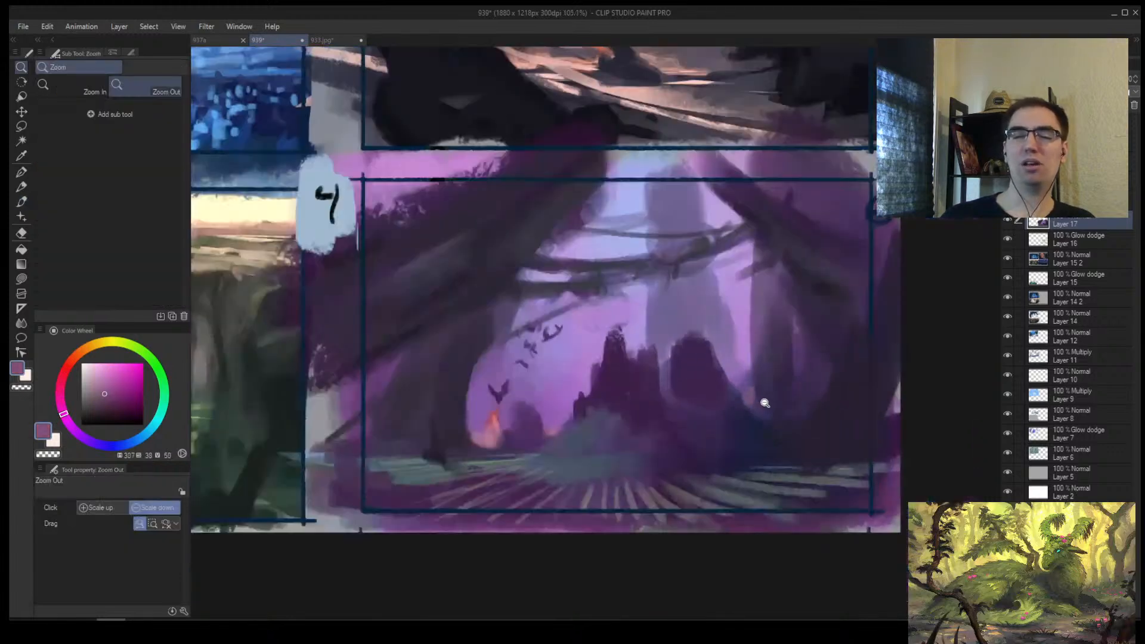
Step: Soften the pink glow between the towers and the right trunk with sampled lilac at brush size 20
key(bracketright)
key(bracketright)
key(bracketright)
alt+click(738, 376)
key(bracketright)
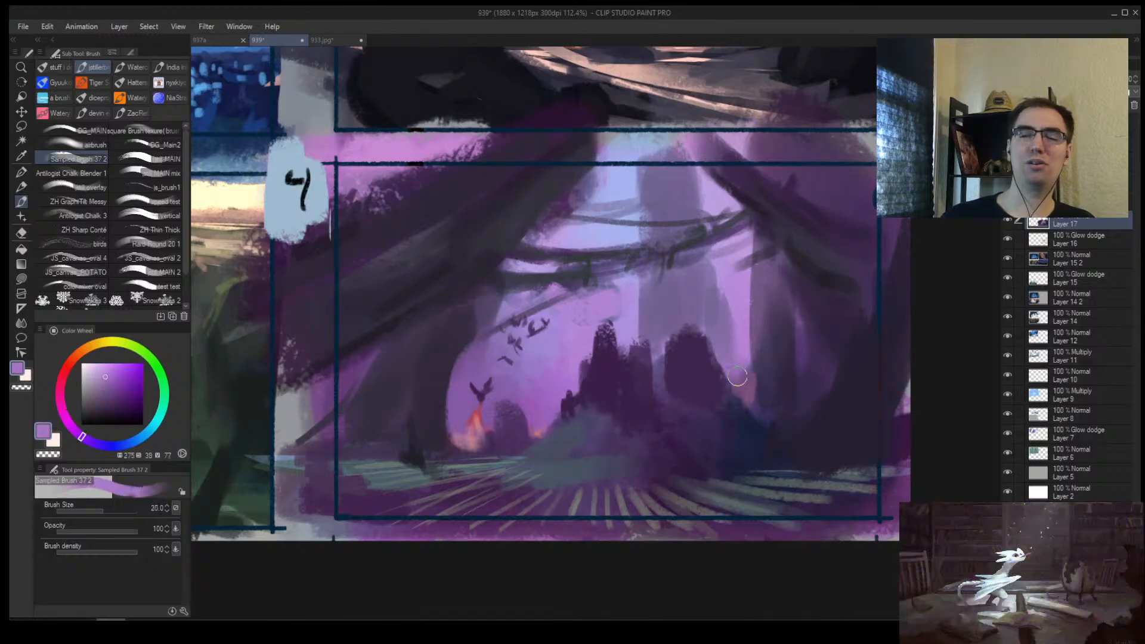
alt+click(750, 398)
key(alt+space)
mouse_move(759, 416)
mouse_down()
mouse_move(781, 439)
mouse_move(793, 379)
mouse_up()
Step: Mirror the view and replace the thick stub beside the trunk with thin grey-purple vines at brush size 10
key(h)
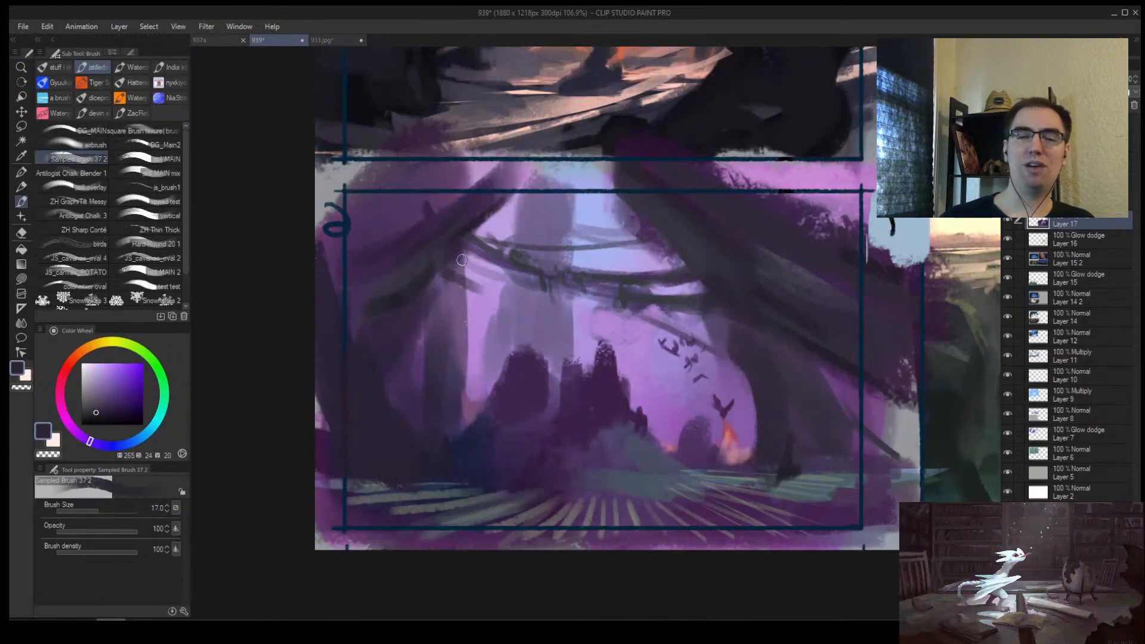
key(bracketleft)
key(bracketleft)
key(bracketleft)
alt+click(464, 272)
mouse_move(467, 280)
mouse_down()
mouse_move(507, 285)
mouse_move(501, 309)
mouse_up()
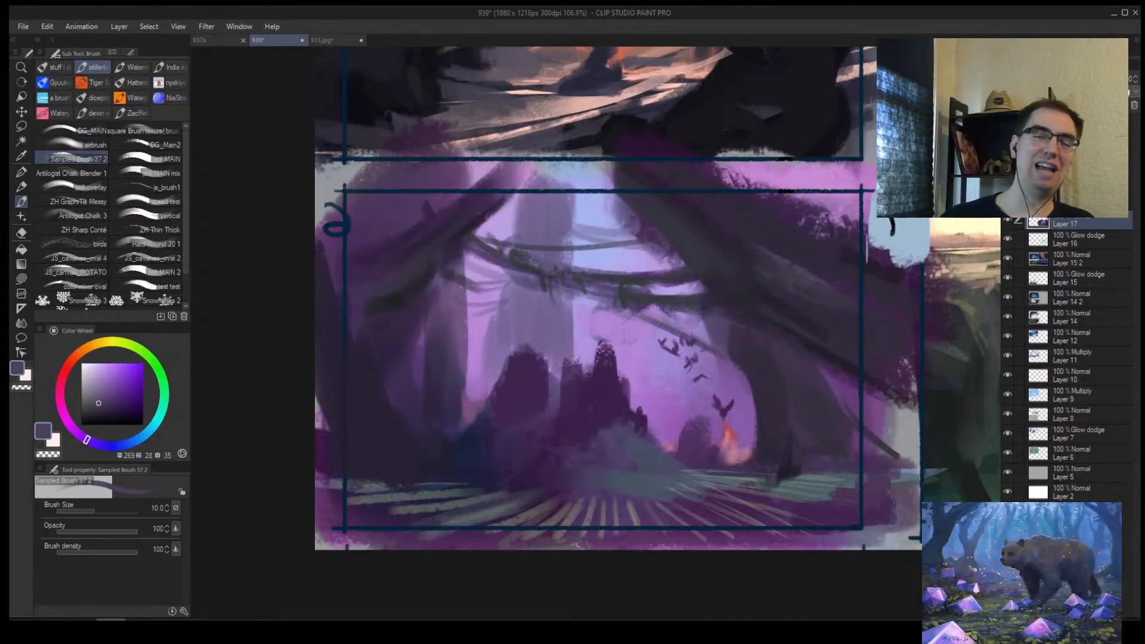
Step: Try small dark purple strokes around the rock towers in the unmirrored view at brush size 12
key(bracketright)
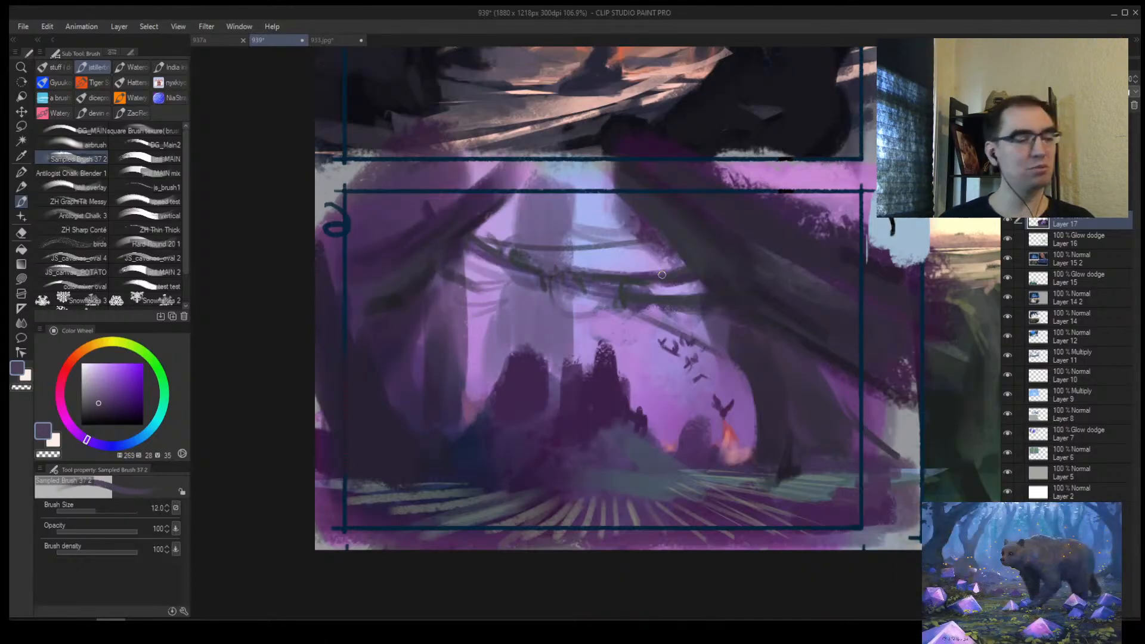
key(alt+space)
drag(619, 410, 713, 415)
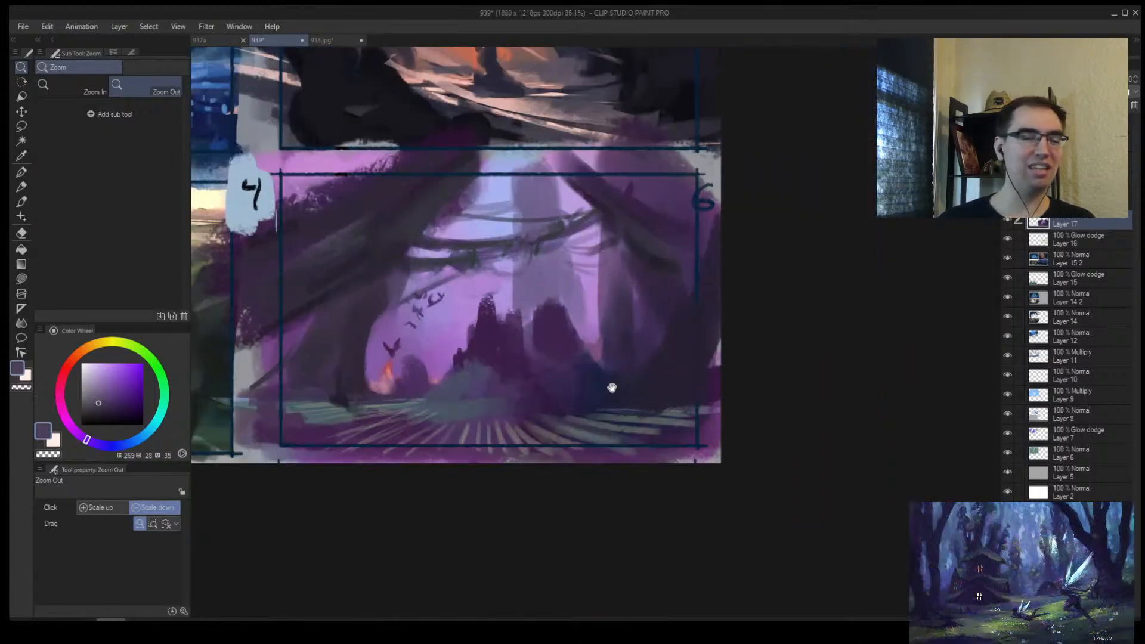
mouse_move(612, 388)
mouse_down()
mouse_move(635, 421)
mouse_move(612, 401)
mouse_up()
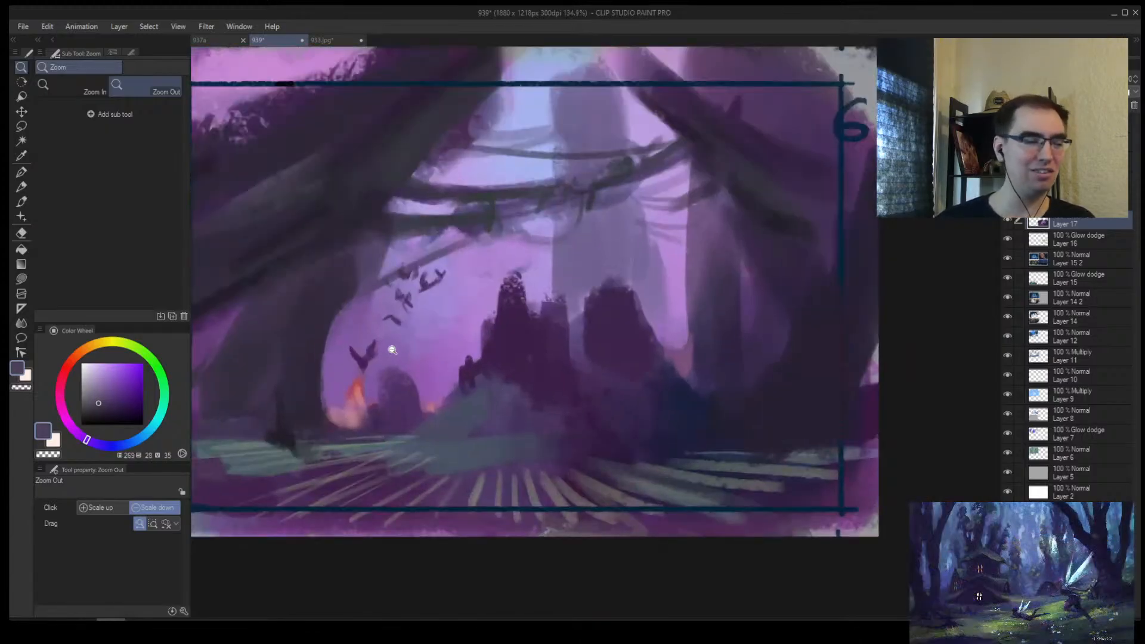
drag(488, 379, 618, 354)
key(b)
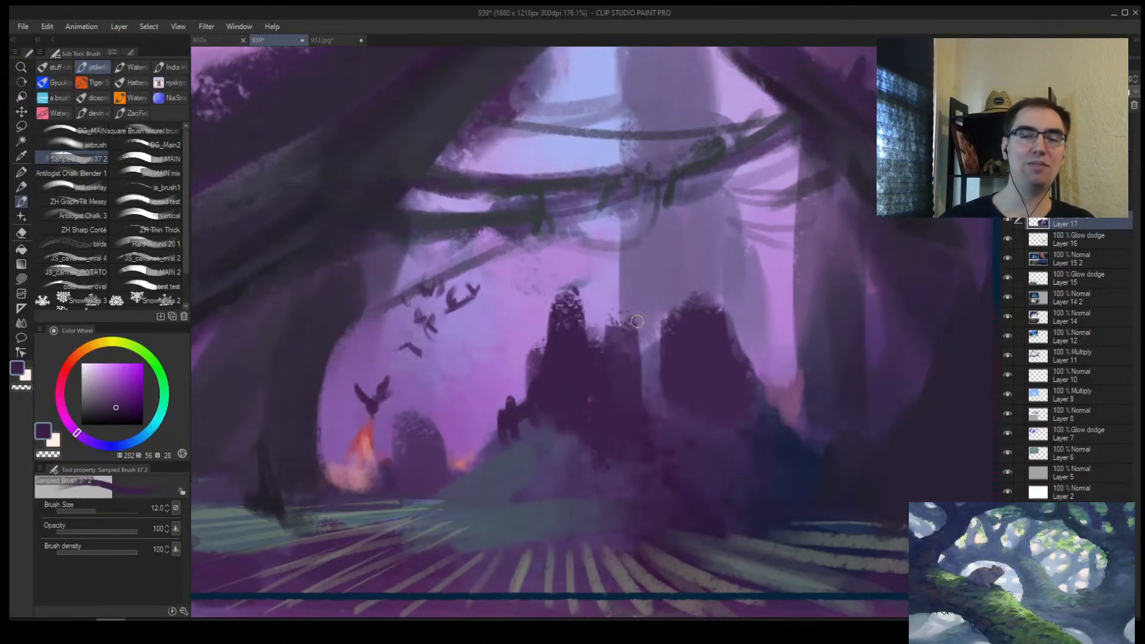
mouse_move(621, 263)
mouse_down()
mouse_move(665, 417)
mouse_move(596, 257)
mouse_up()
key(ctrl+z)
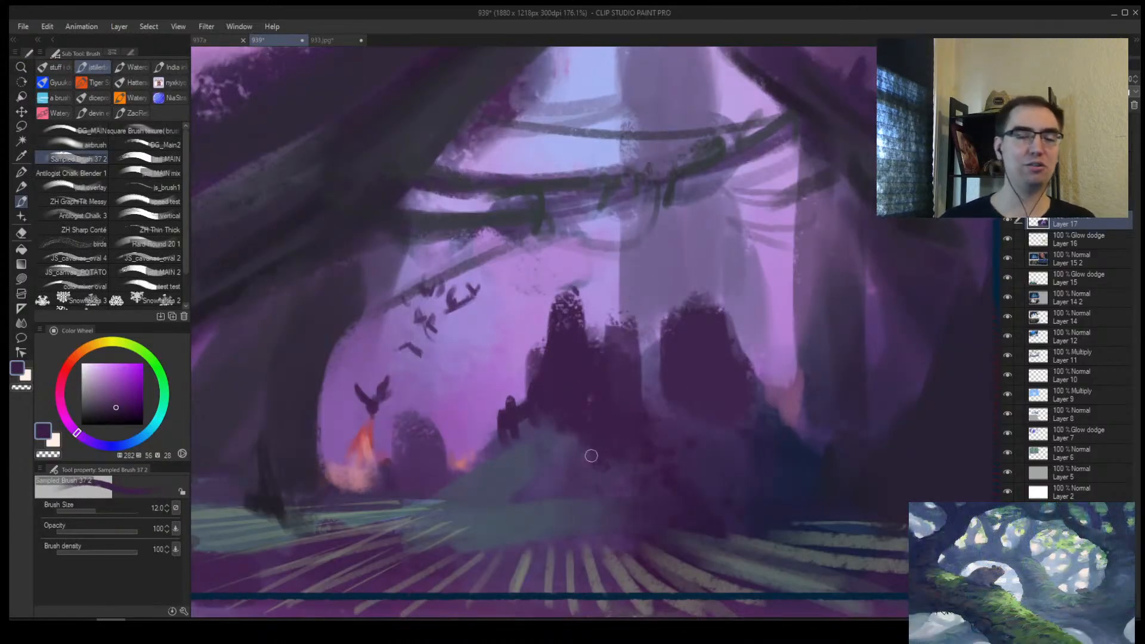
drag(427, 476, 477, 442)
drag(401, 328, 394, 325)
key(ctrl+z)
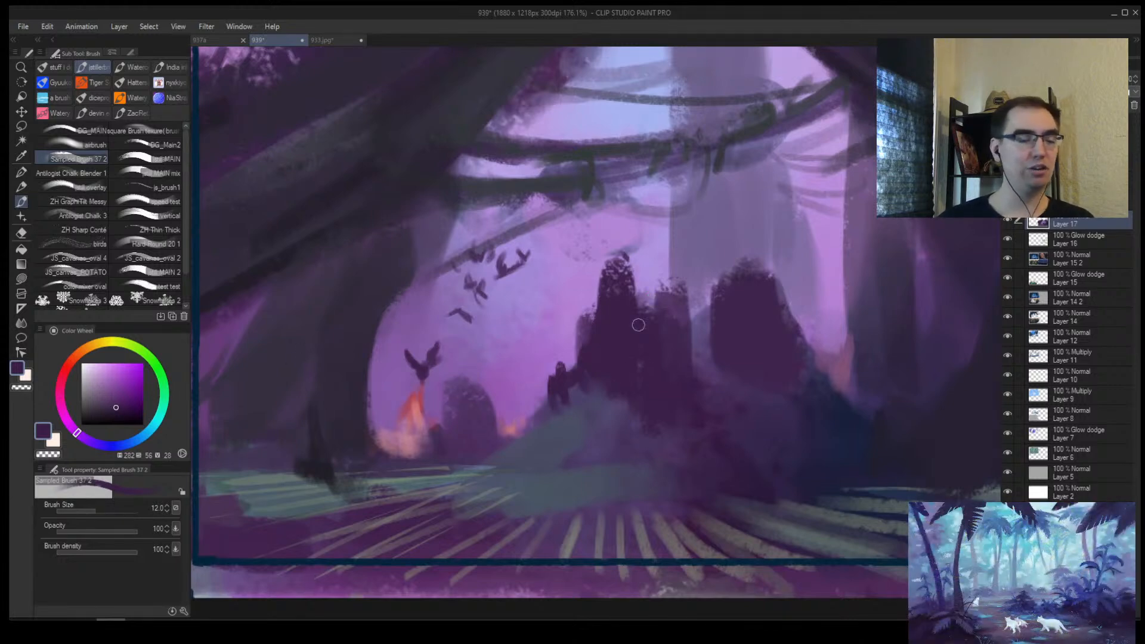
key(m)
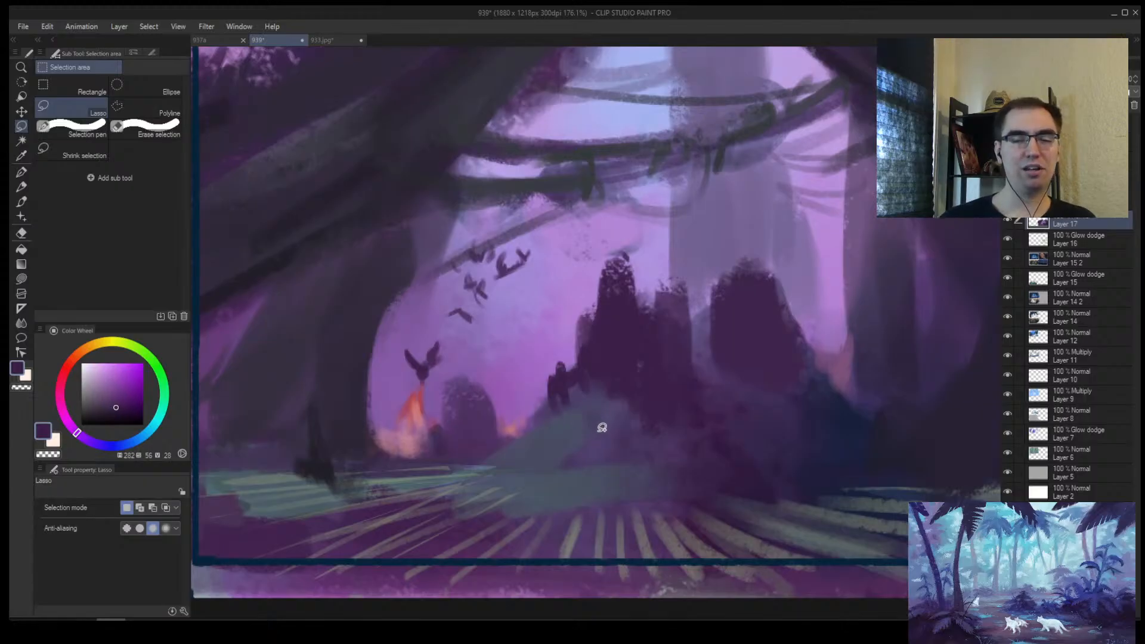
mouse_move(659, 450)
mouse_down()
mouse_move(509, 455)
mouse_move(653, 457)
mouse_move(703, 429)
mouse_move(517, 453)
mouse_up()
key(b)
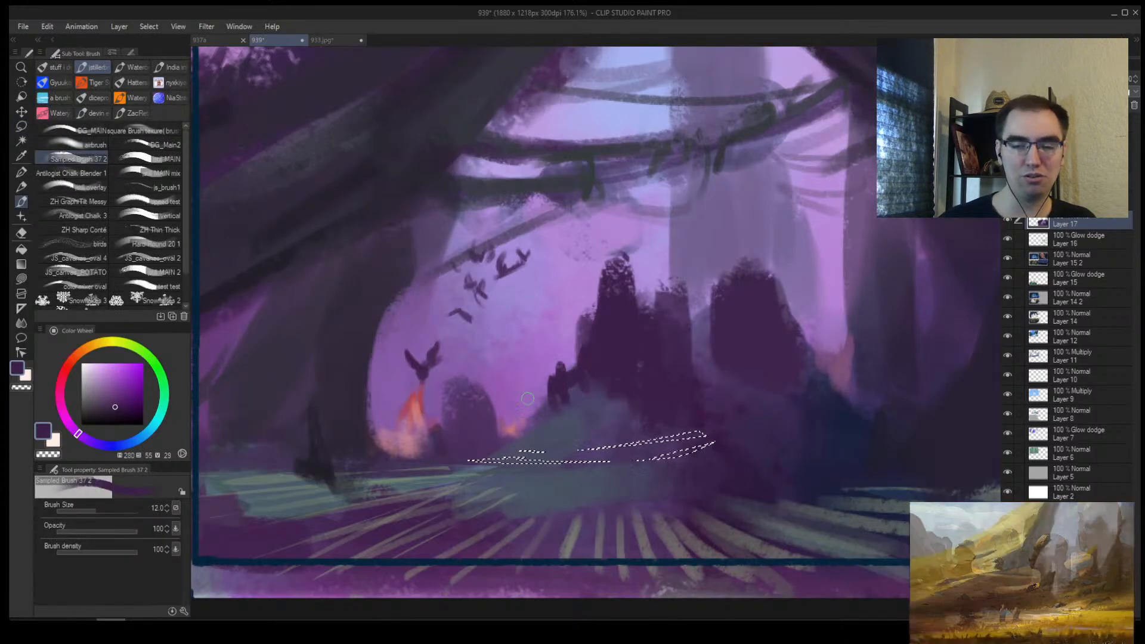
alt+click(527, 398)
key(bracketright)
key(bracketright)
key(bracketright)
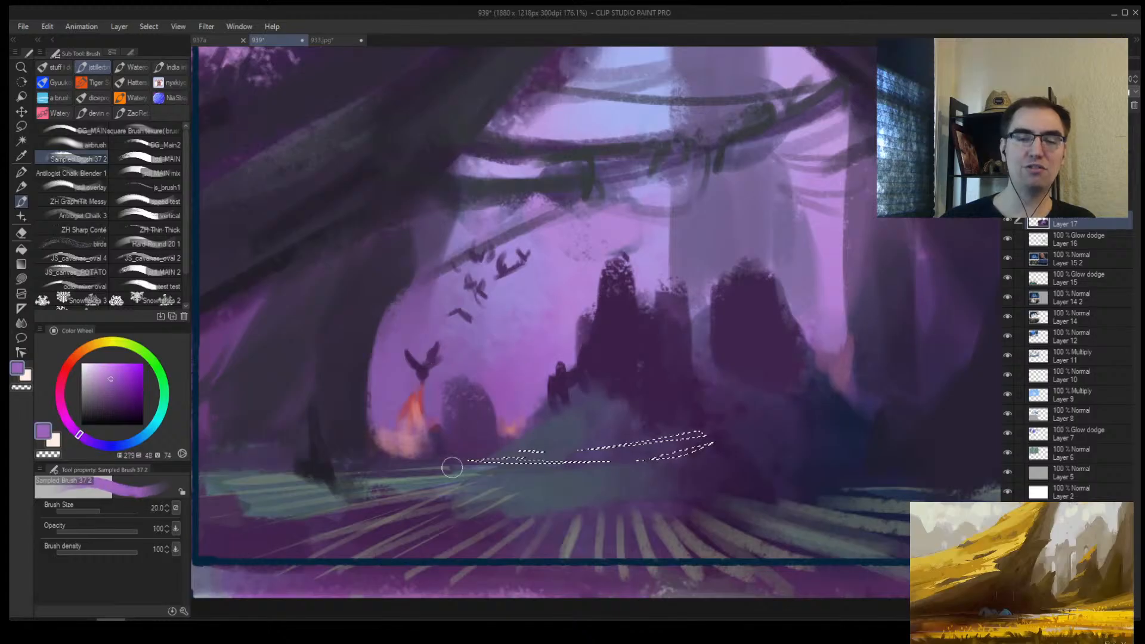
key(bracketright)
key(bracketright)
key(bracketright)
key(bracketright)
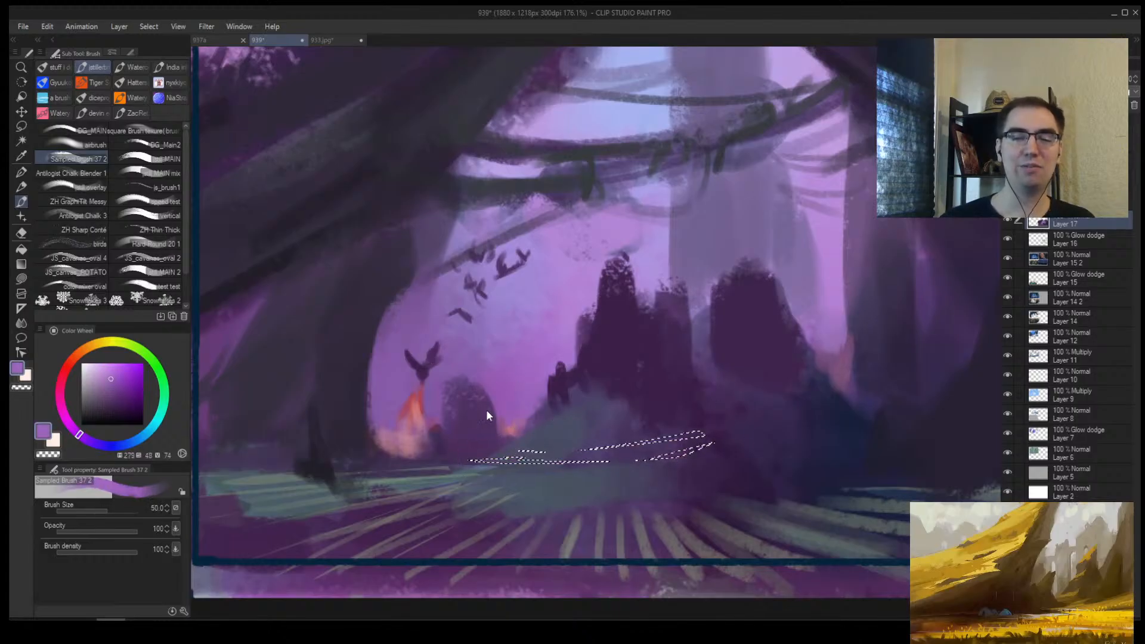
key(ctrl+d)
Step: Dab a row of tiny pale grey-blue dots across the base of the teal mound at brush sizes 3 to 5
key(bracketleft)
click(80, 353)
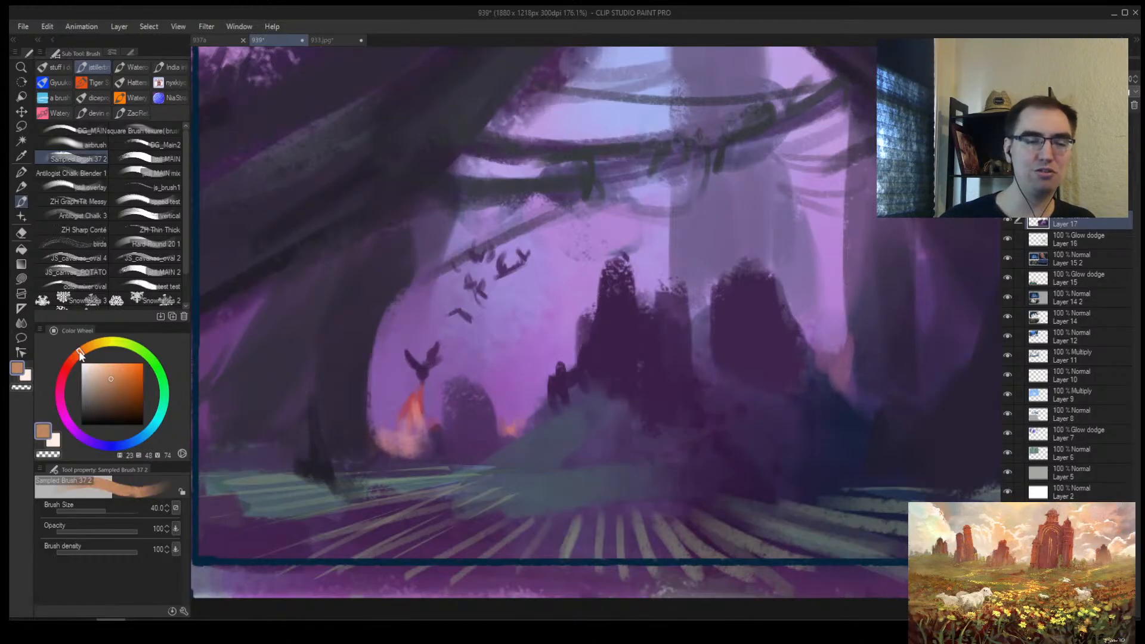
click(148, 434)
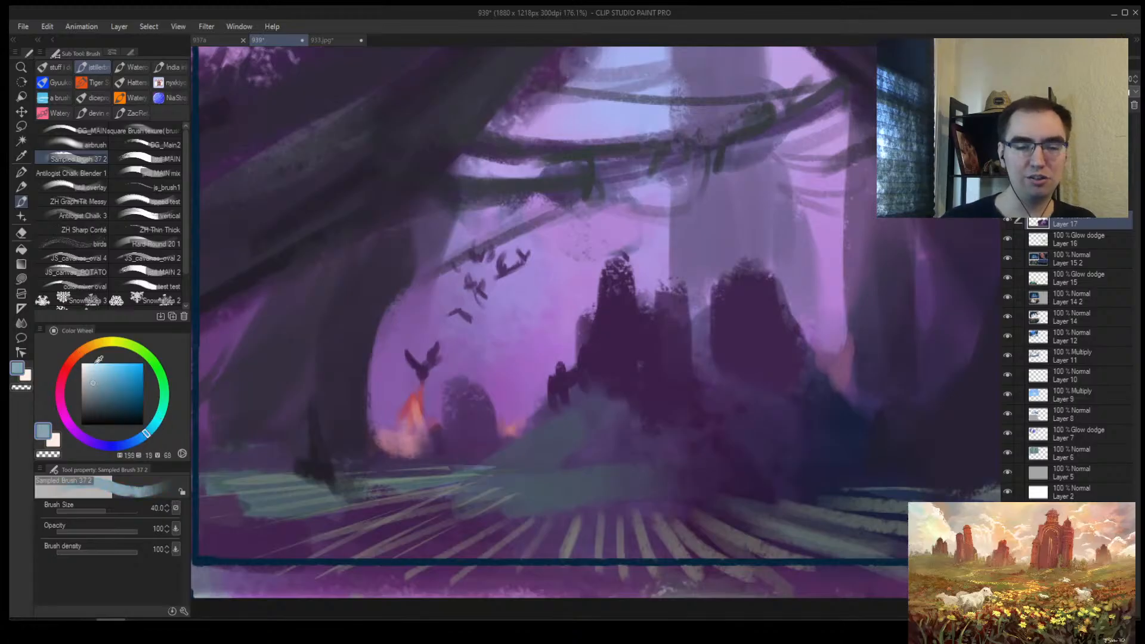
key(bracketleft)
key(bracketleft)
key(bracketleft)
key(bracketleft)
key(bracketleft)
key(bracketleft)
key(bracketleft)
key(bracketleft)
key(bracketleft)
key(bracketleft)
key(bracketleft)
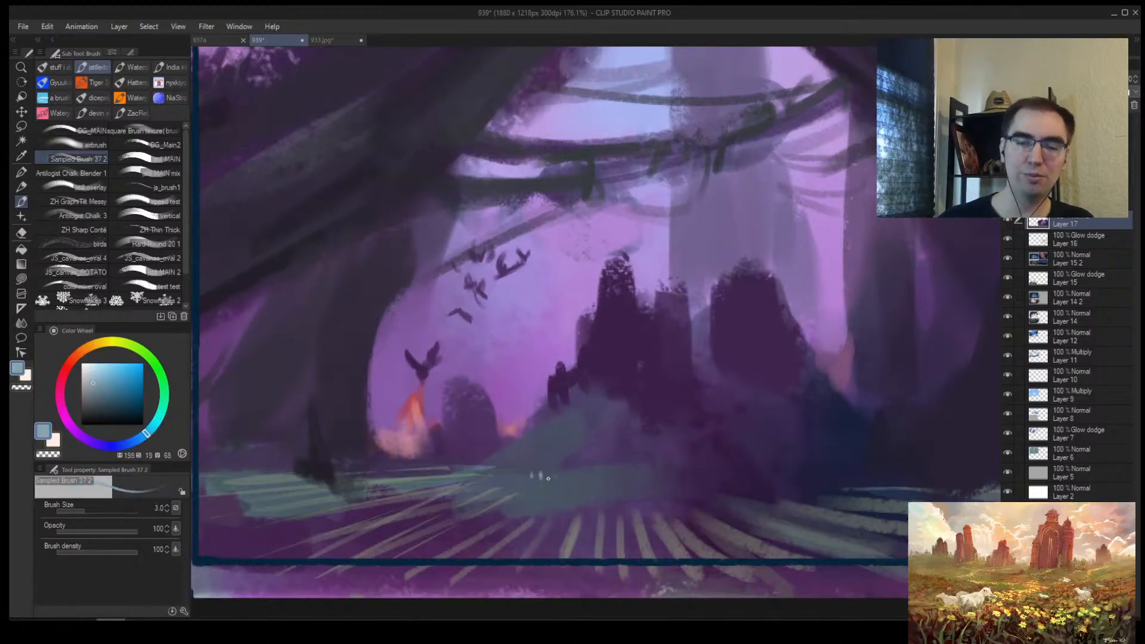
key(bracketright)
key(bracketright)
key(bracketright)
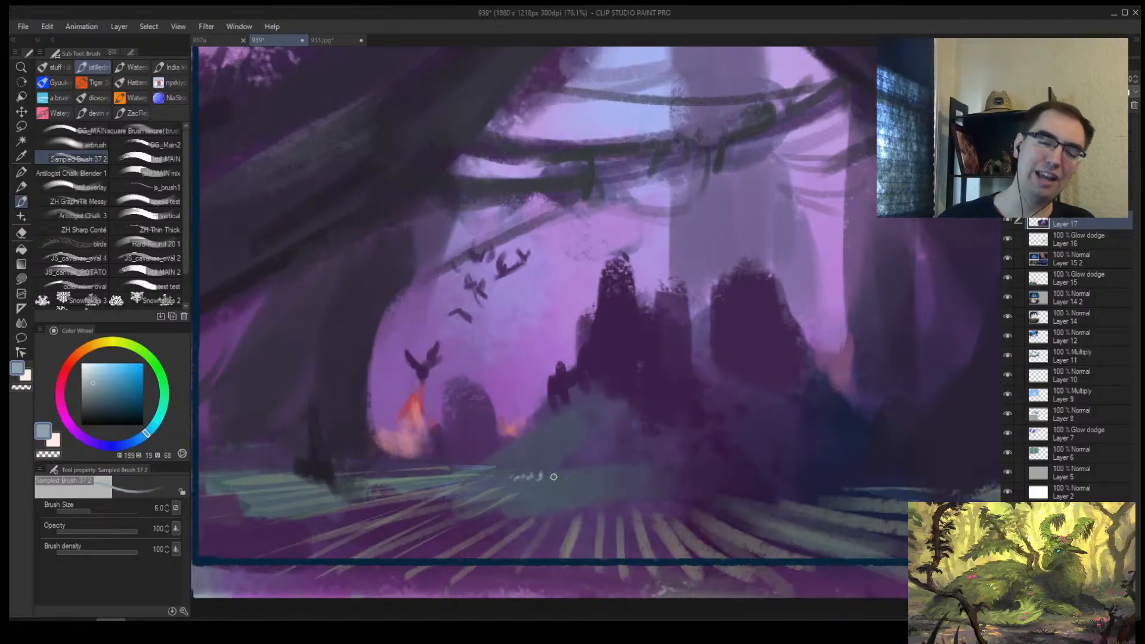
click(555, 476)
drag(521, 472, 495, 474)
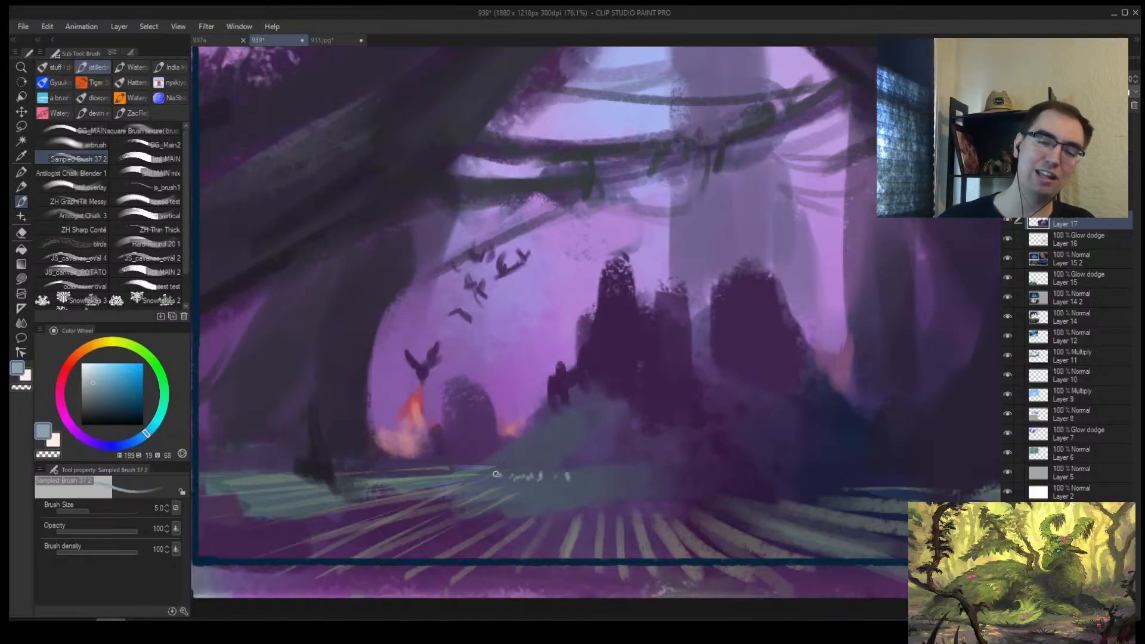
Step: Extend the row of pale dots below the rock towers with larger dabs at brush size 7
key(bracketright)
key(bracketright)
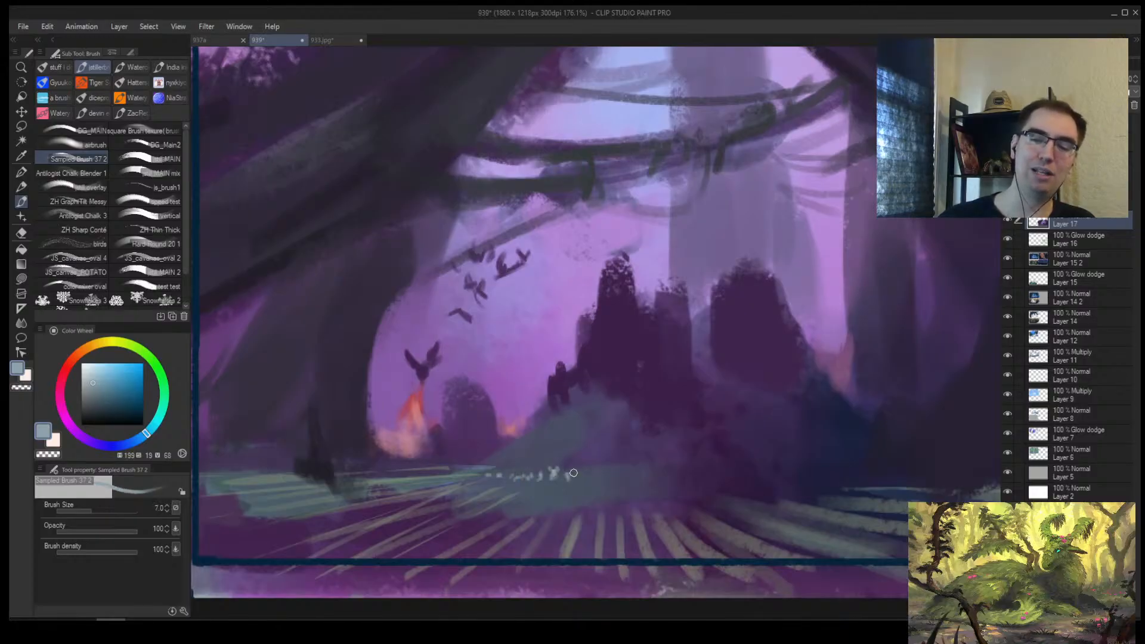
click(574, 475)
click(585, 476)
click(596, 475)
click(618, 475)
click(636, 474)
click(647, 474)
Step: Add finer pale dots above the row at brush size 2.5 and more up the mound's slope at size 5
key(bracketleft)
key(bracketleft)
key(bracketleft)
key(bracketleft)
key(bracketleft)
drag(499, 466, 508, 464)
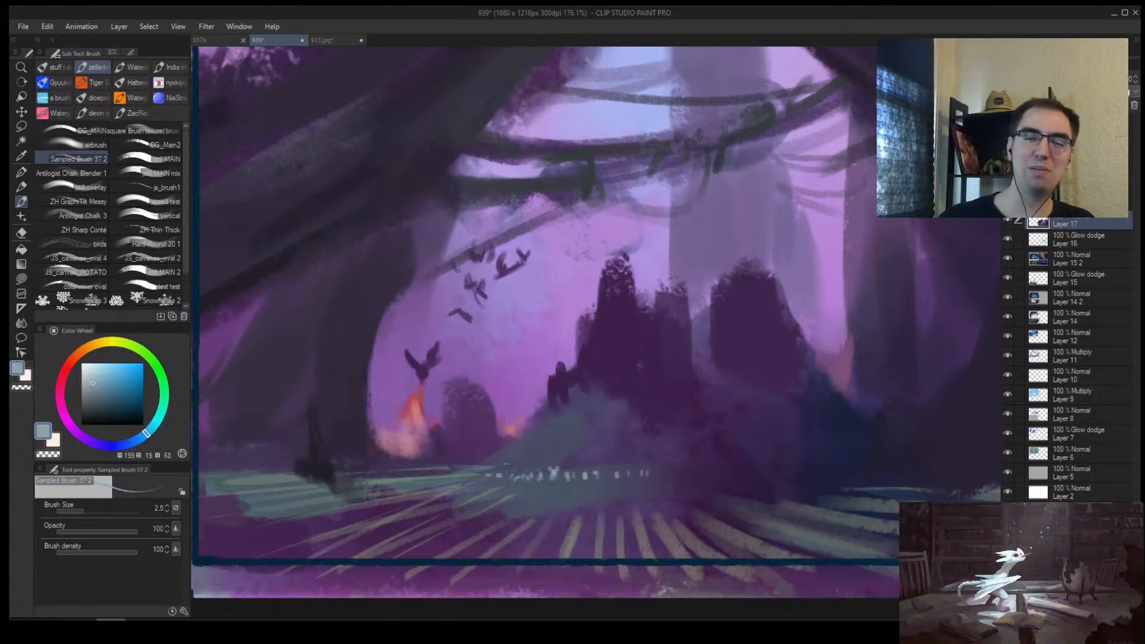
key(bracketright)
key(bracketright)
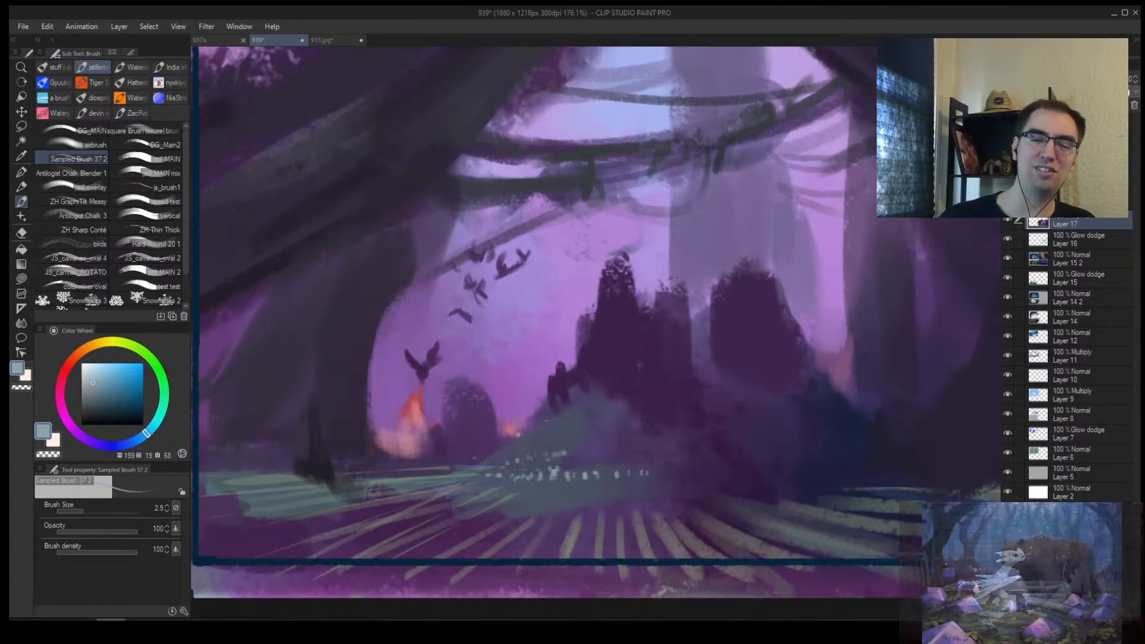
key(bracketright)
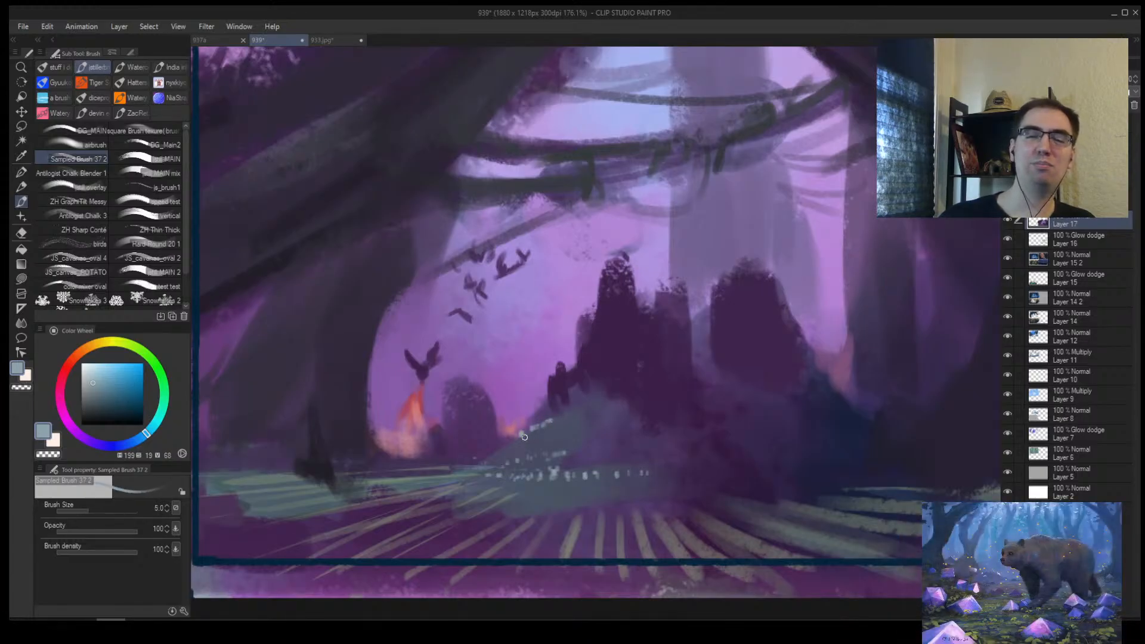
Step: Mirror the view and continue the pale dots along the ground toward the fire at brush size 6
key(h)
scroll(564, 422, down, 3)
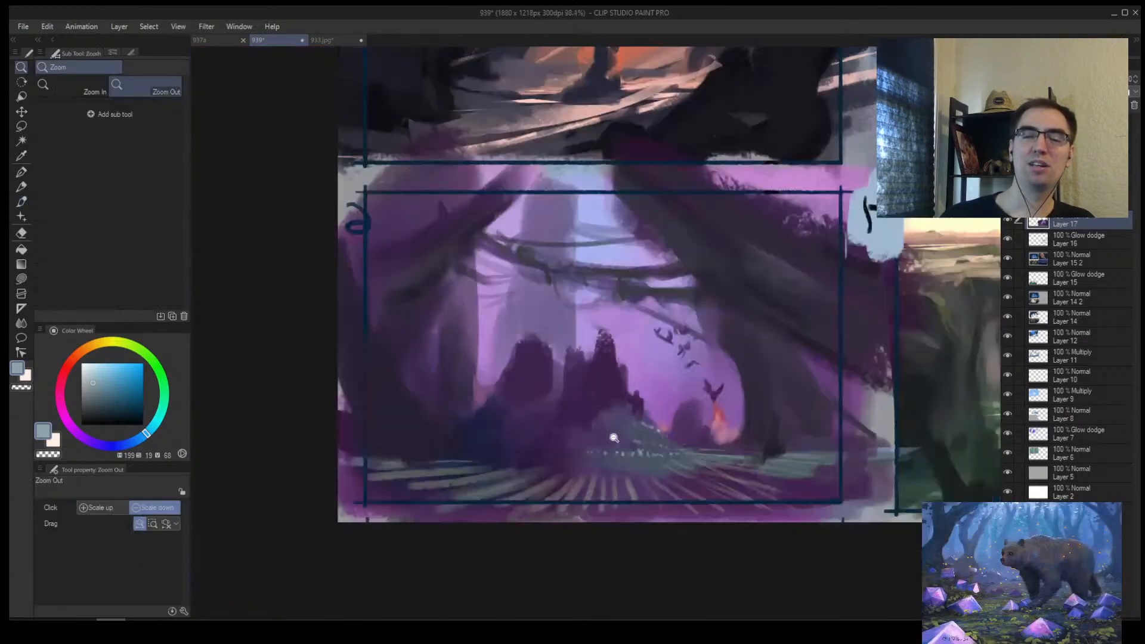
key(bracketright)
key(bracketright)
key(bracketright)
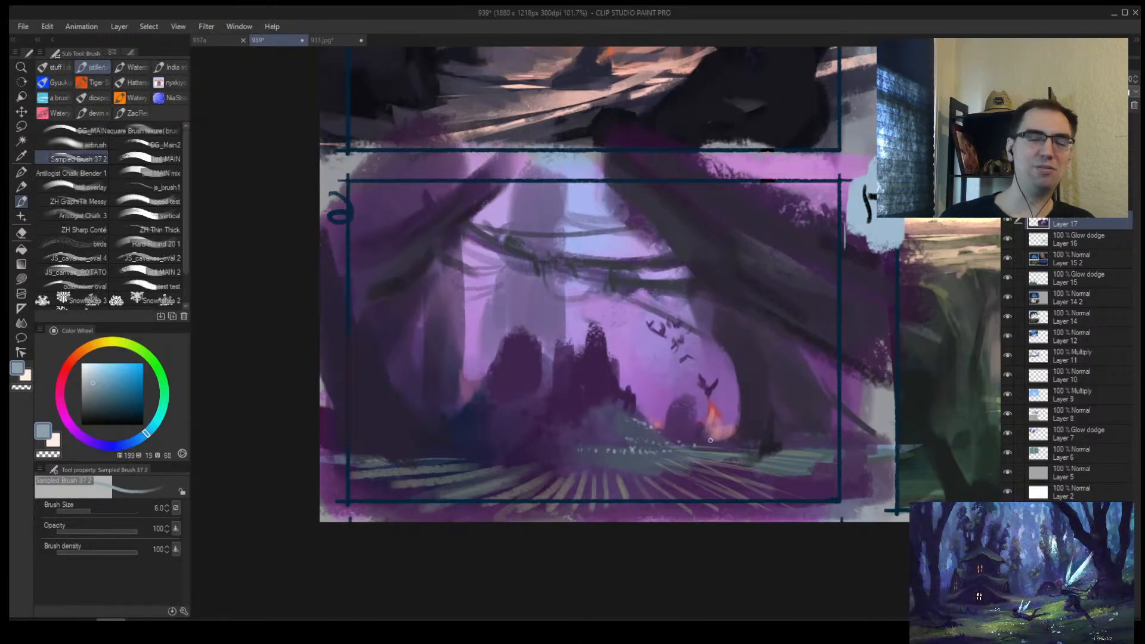
Step: Unmirror the view and try a curved pale blue line sweeping from the rock towers toward the fire
key(h)
scroll(639, 442, up, 1)
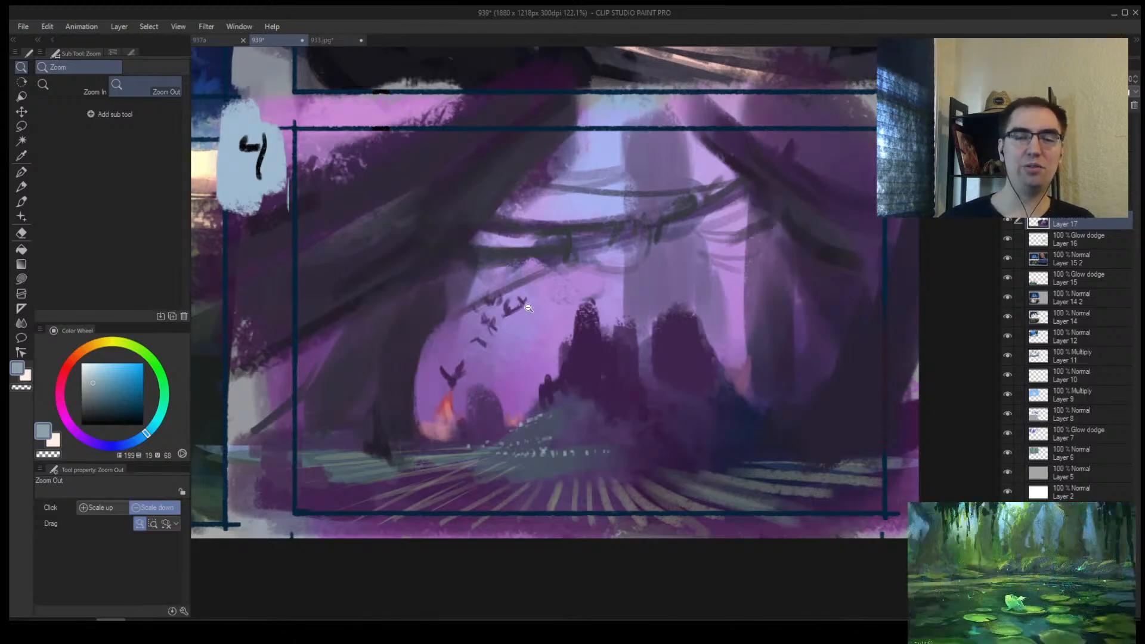
key(b)
mouse_move(525, 412)
mouse_down()
mouse_move(575, 399)
mouse_move(525, 442)
mouse_move(462, 411)
mouse_up()
key(ctrl+z)
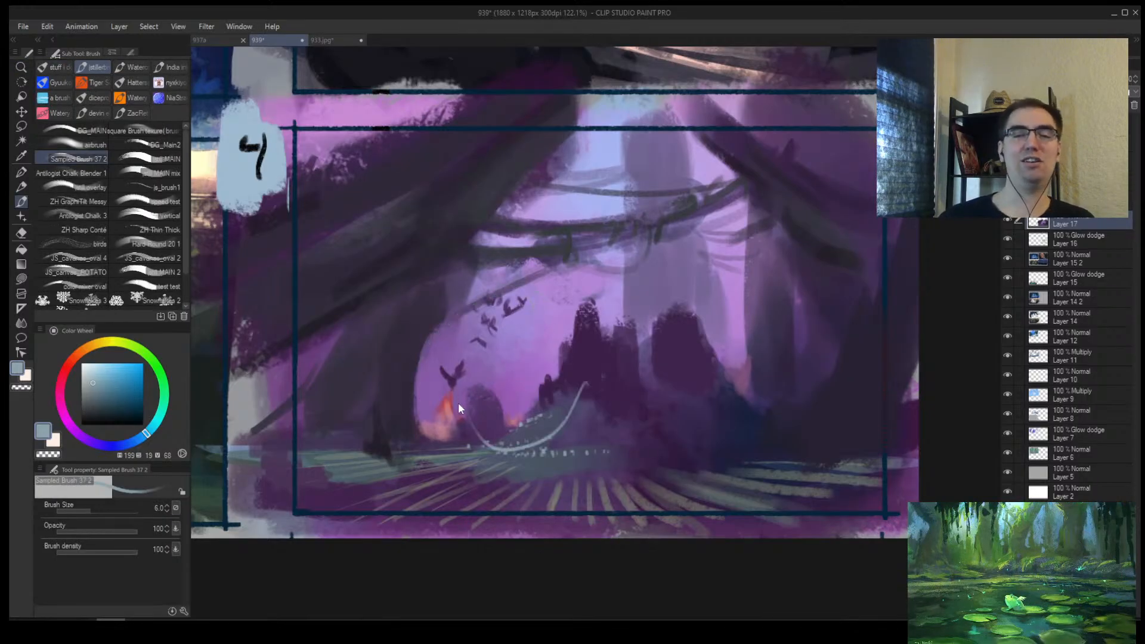
key(ctrl+z)
Step: Try a bright saturated blue stroke down the teal mound's slope at brush size 20
key(ctrl+alt+space)
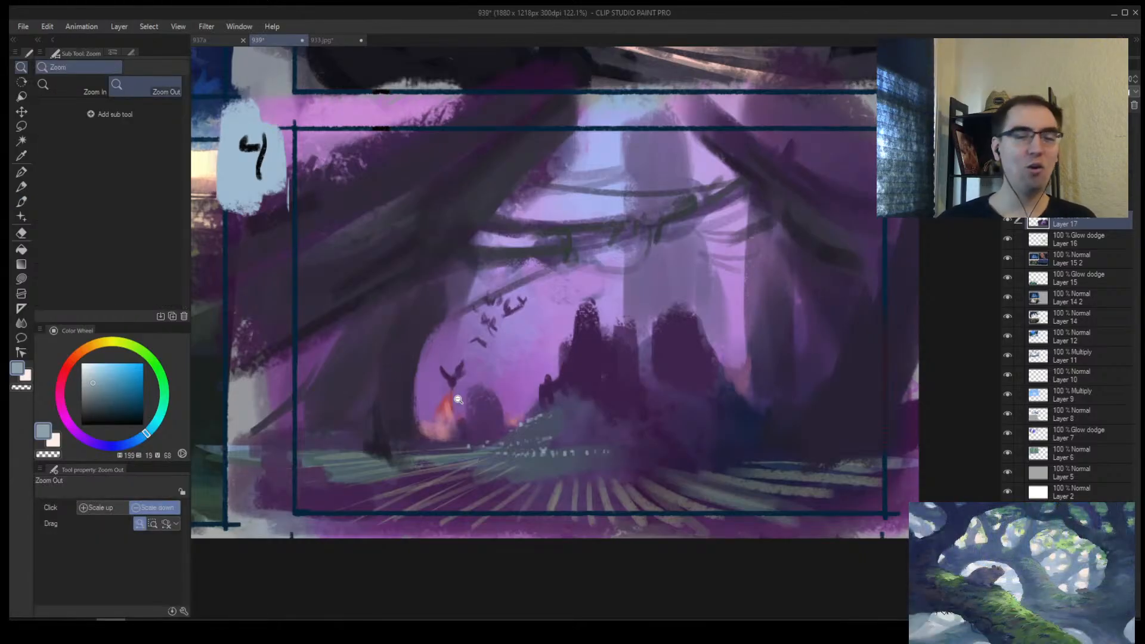
click(592, 379)
drag(549, 410, 570, 394)
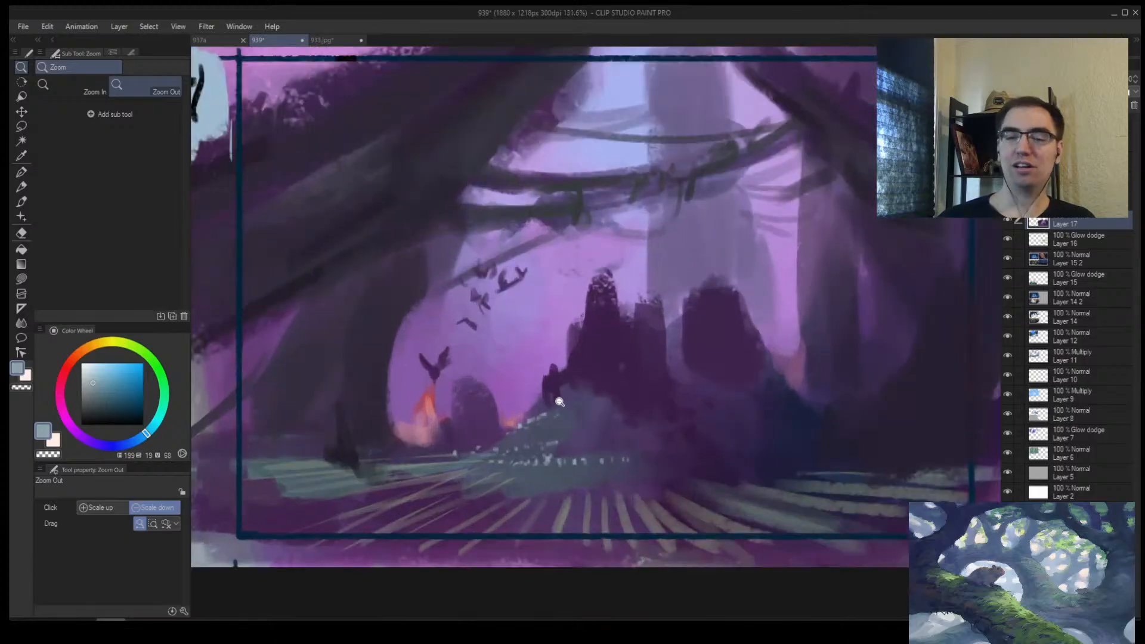
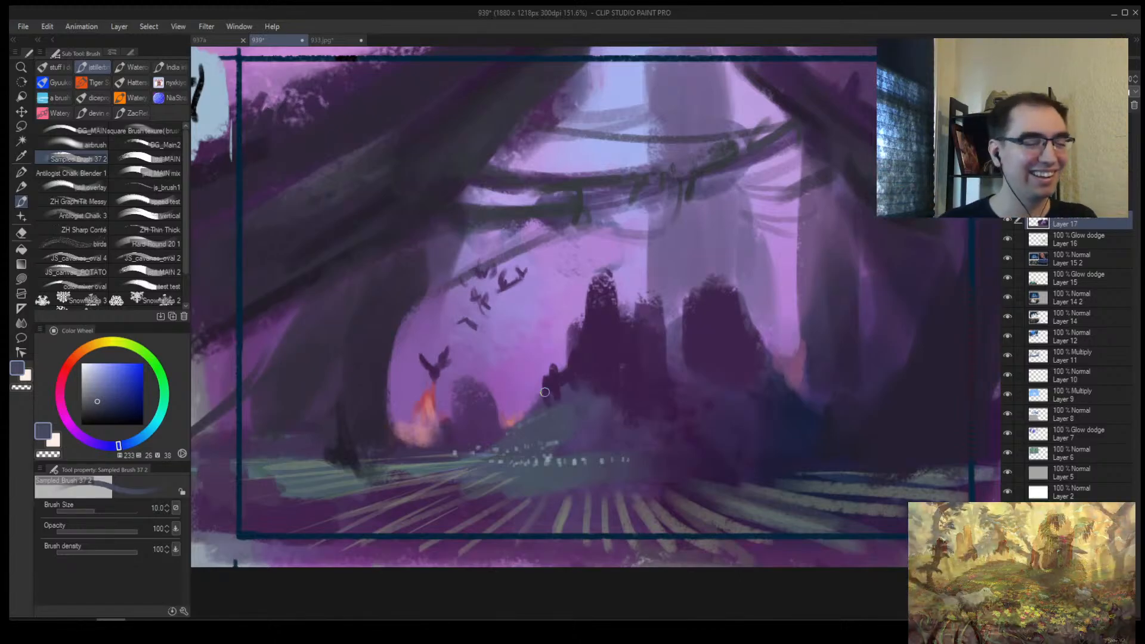
key(ctrl+space)
click(479, 381)
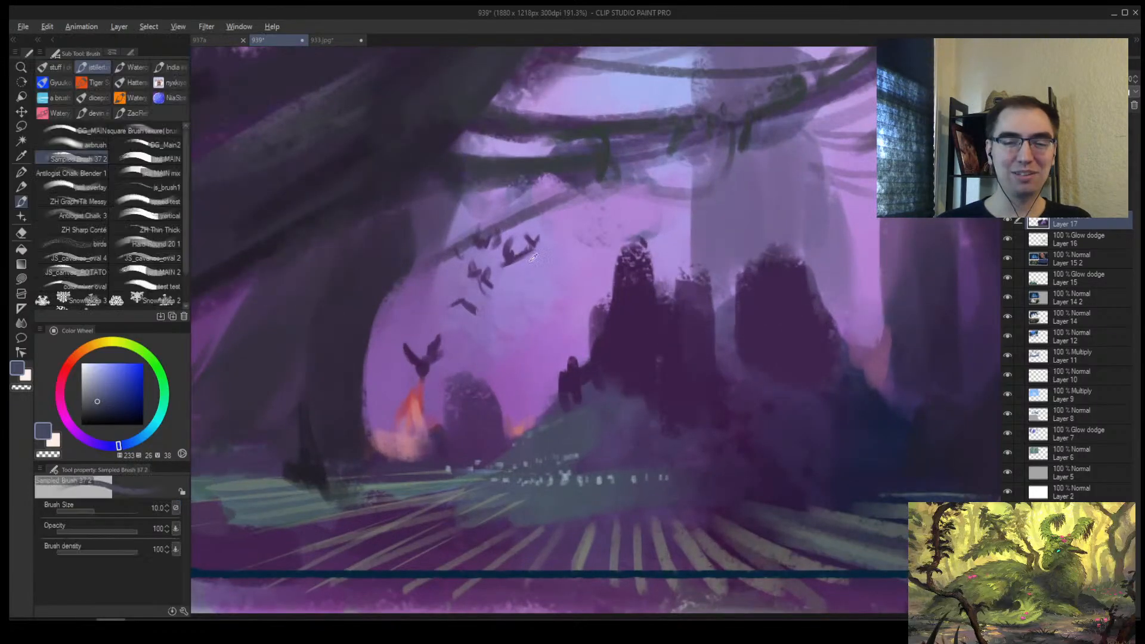
mouse_move(111, 382)
mouse_down()
mouse_move(180, 336)
mouse_move(120, 339)
mouse_up()
key(bracketright)
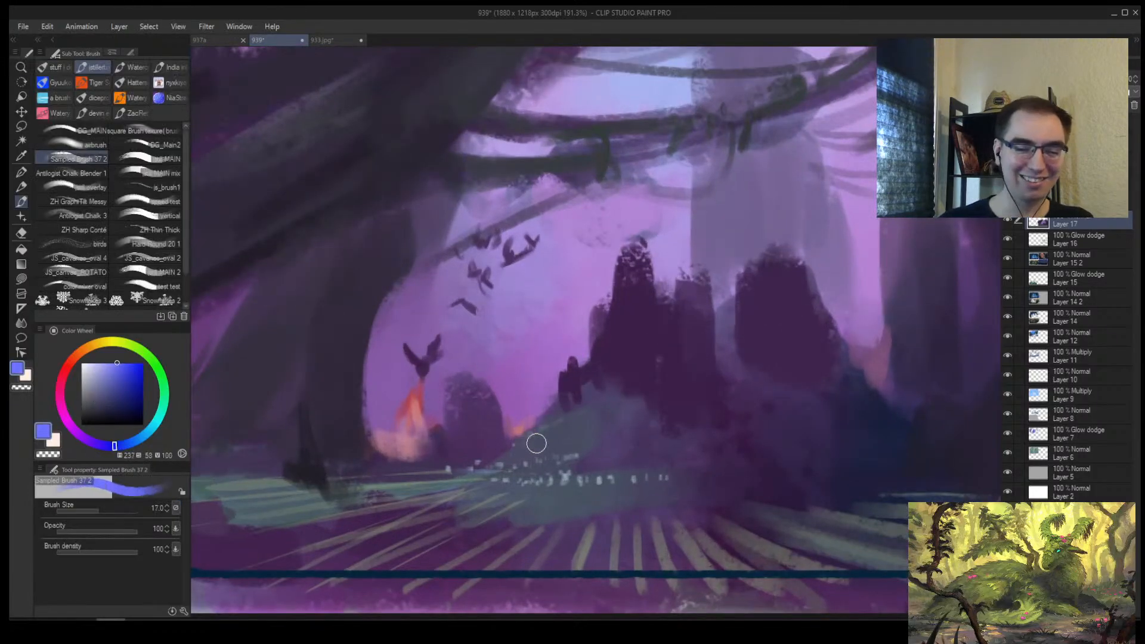
drag(578, 395, 508, 466)
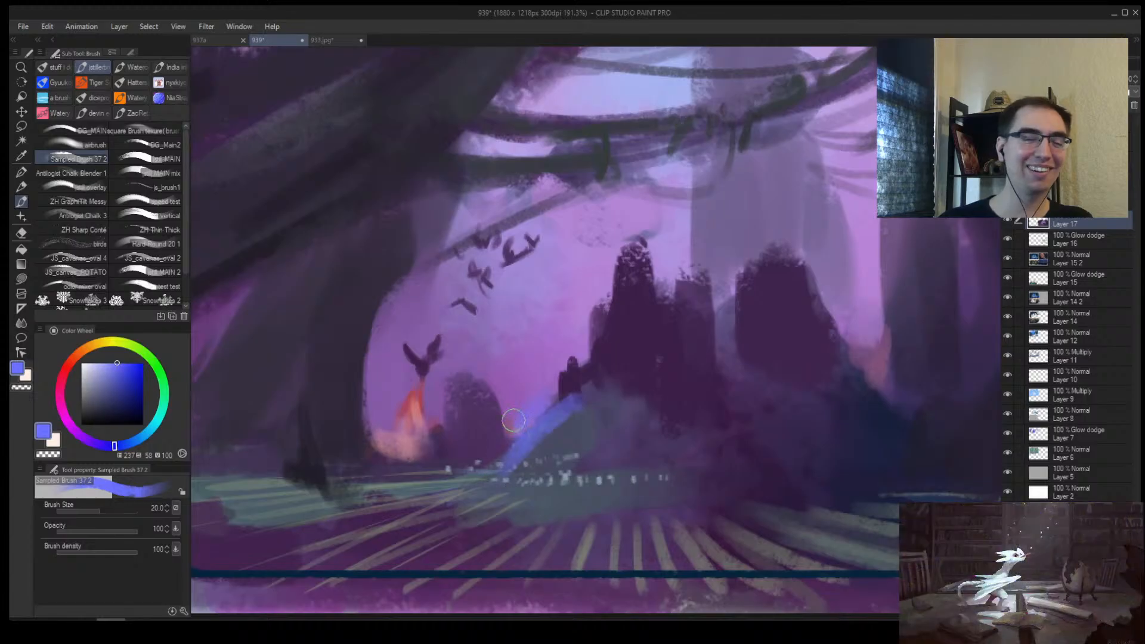
key(ctrl+z)
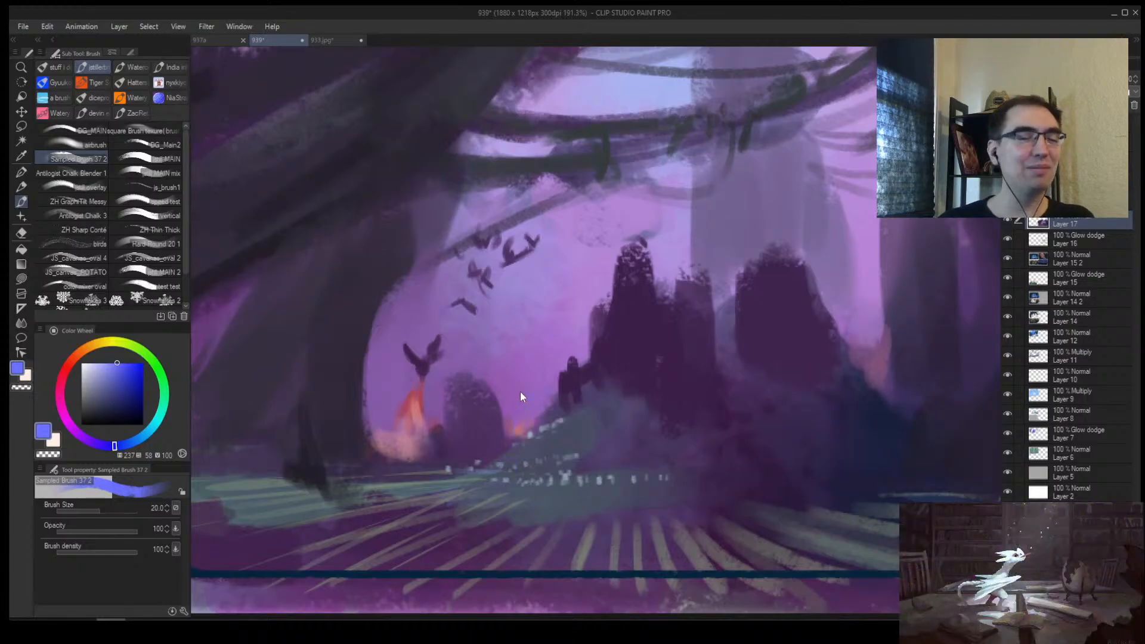
Step: Try erasing the pale dots on the teal mound
key(e)
mouse_move(554, 428)
mouse_down()
mouse_move(528, 443)
mouse_move(582, 411)
mouse_move(573, 435)
mouse_move(568, 420)
mouse_move(511, 463)
mouse_move(563, 454)
mouse_move(628, 481)
mouse_move(541, 477)
mouse_up()
key(ctrl+z)
Step: Paint over the pale dots on the mound with sampled blue-grey and teal tones at brush size 17
key(b)
alt+click(573, 424)
key(bracketleft)
alt+click(592, 466)
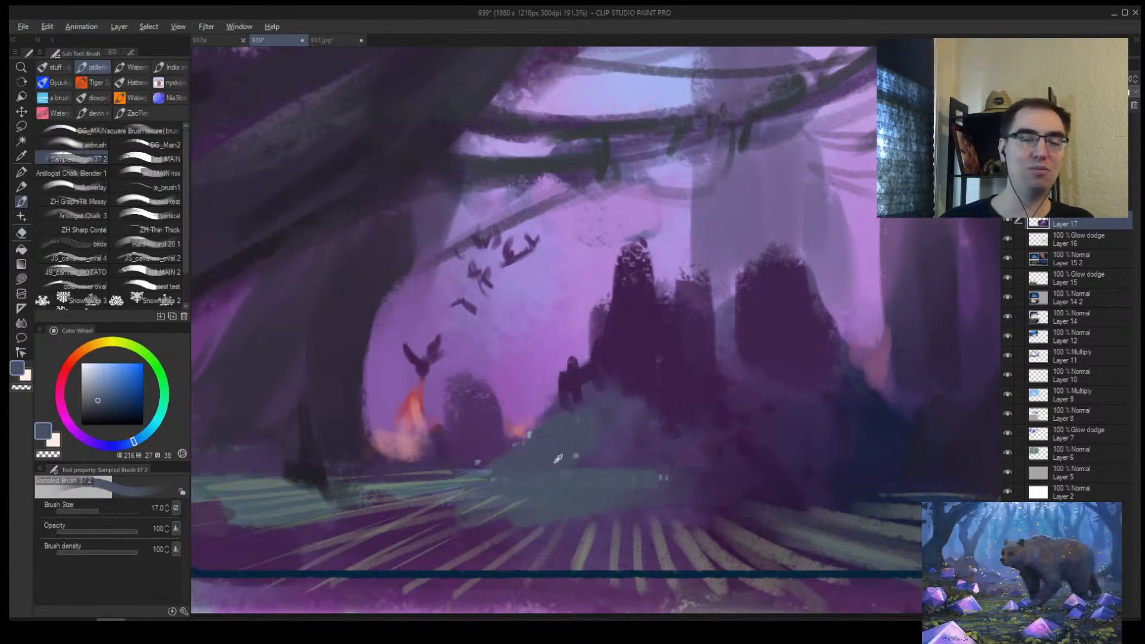
alt+click(559, 458)
mouse_move(591, 448)
mouse_down()
mouse_move(514, 465)
mouse_move(550, 457)
mouse_move(483, 458)
mouse_up()
Step: Dab sampled grey-green touches along the ground's far edge between the fire and the mound at brush size 8
key(alt+space)
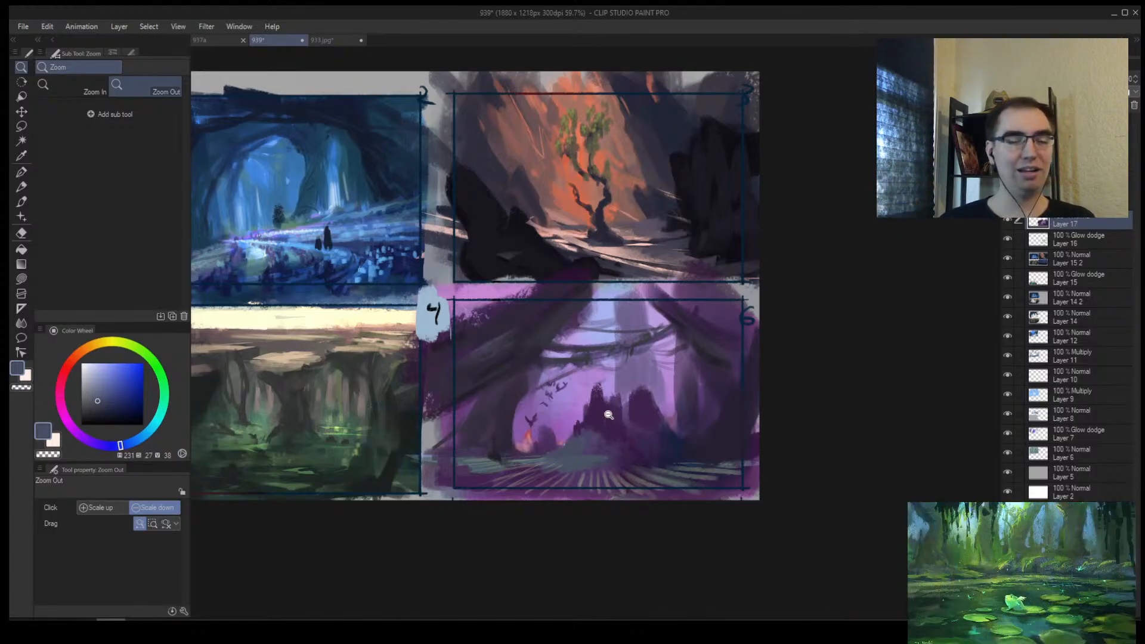
scroll(609, 414, up, 2)
key(b)
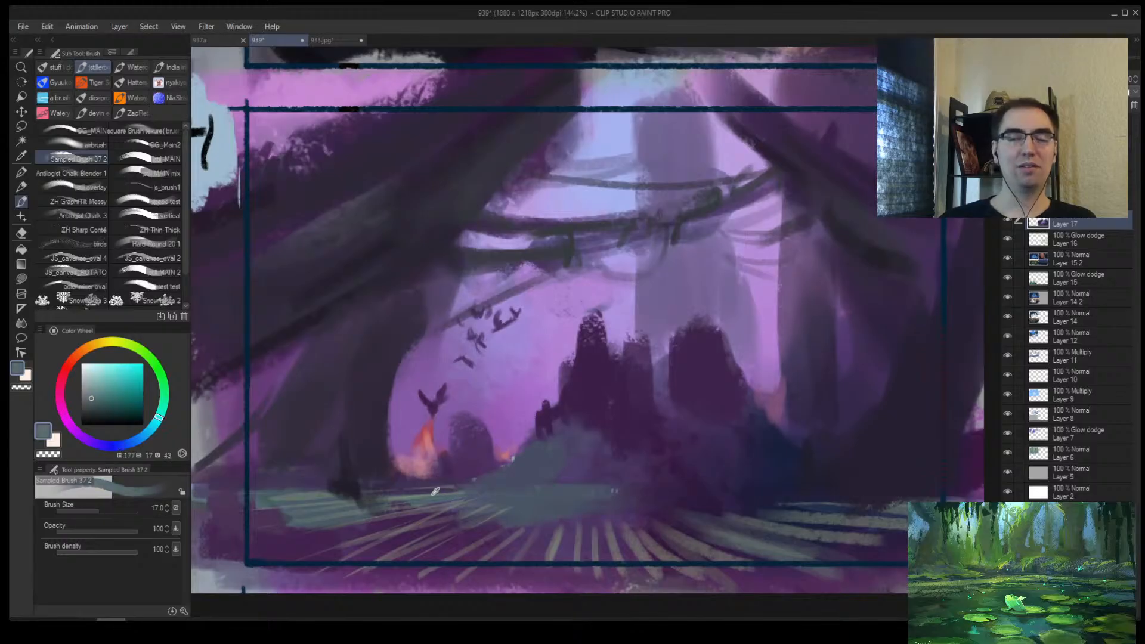
alt+click(435, 492)
key(bracketleft)
key(bracketleft)
key(bracketleft)
key(bracketleft)
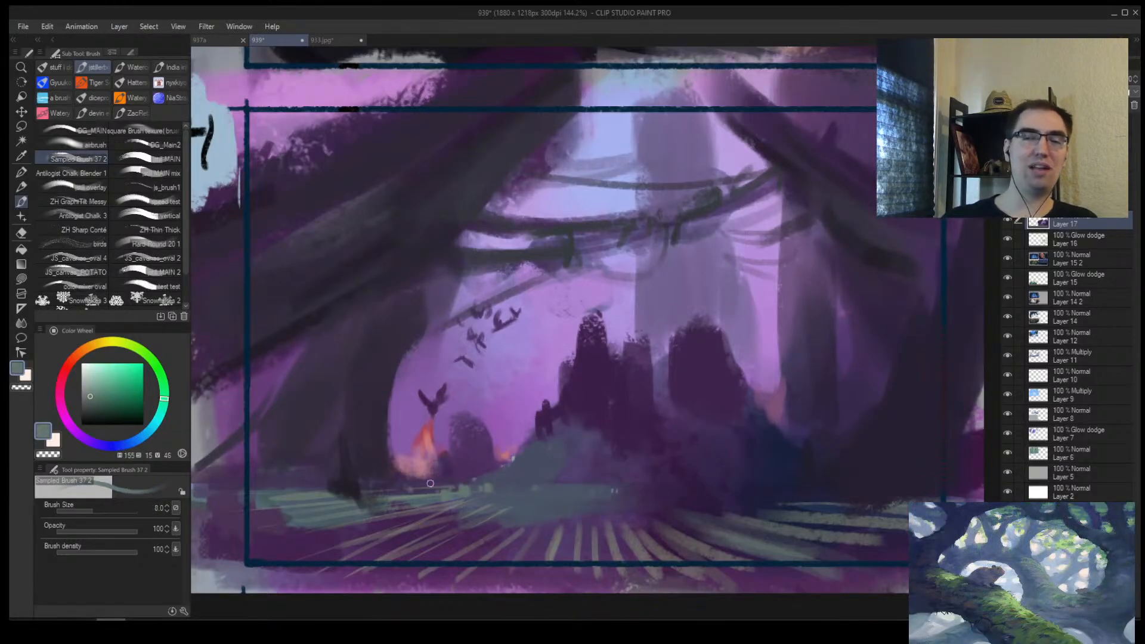
key(slash)
scroll(430, 483, down, 3)
scroll(527, 403, up, 2)
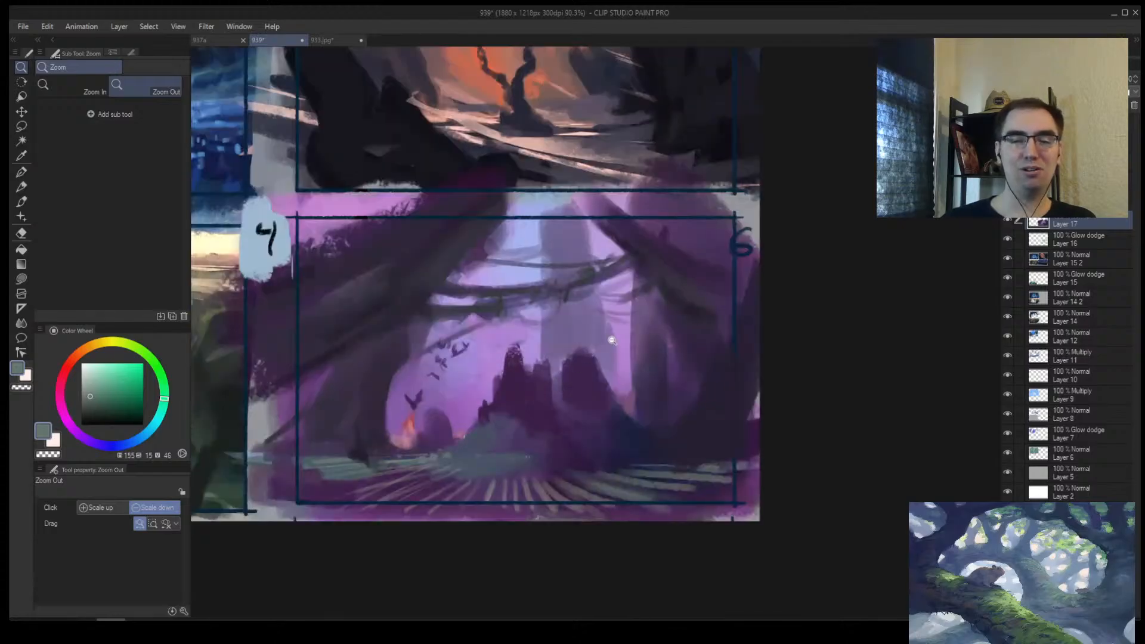
Step: Try a grey-green stroke along the right-hand trunk at brush size 8
key(b)
drag(615, 251, 707, 331)
key(ctrl+z)
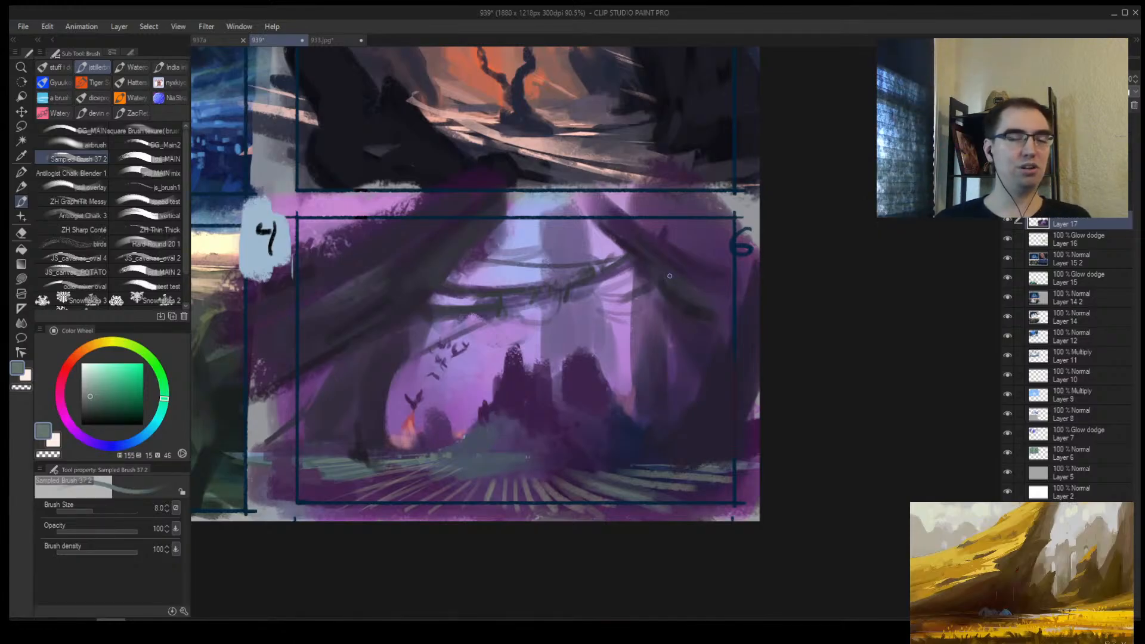
Step: Mirror the canvas horizontally and check the purple thumbnail's composition against the other thumbnails
key(alt+space)
key(h)
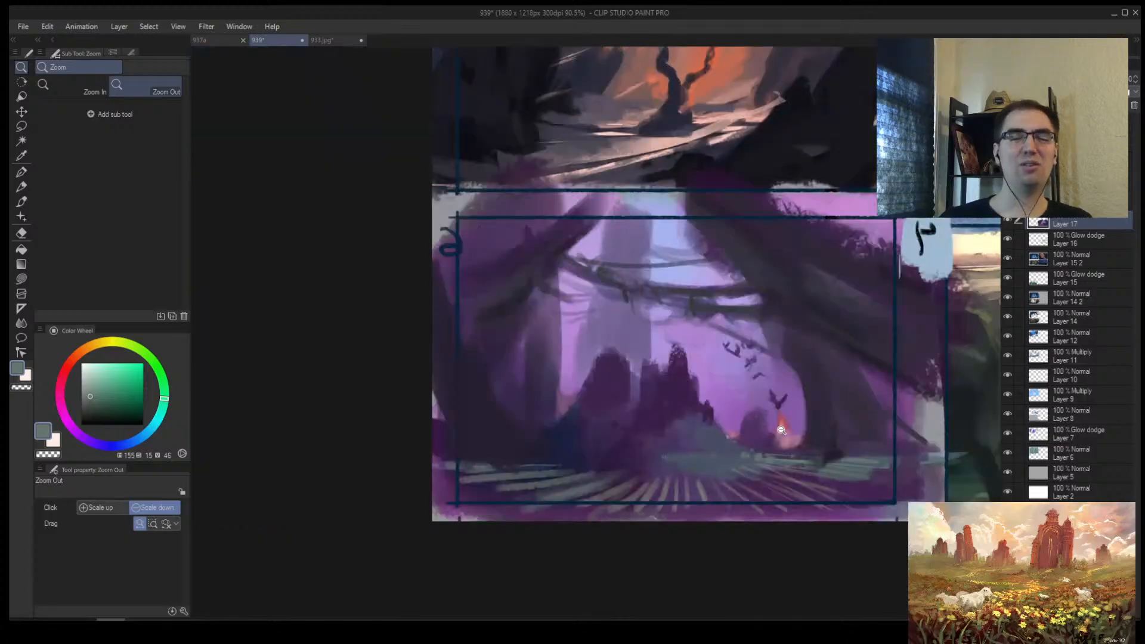
click(782, 429)
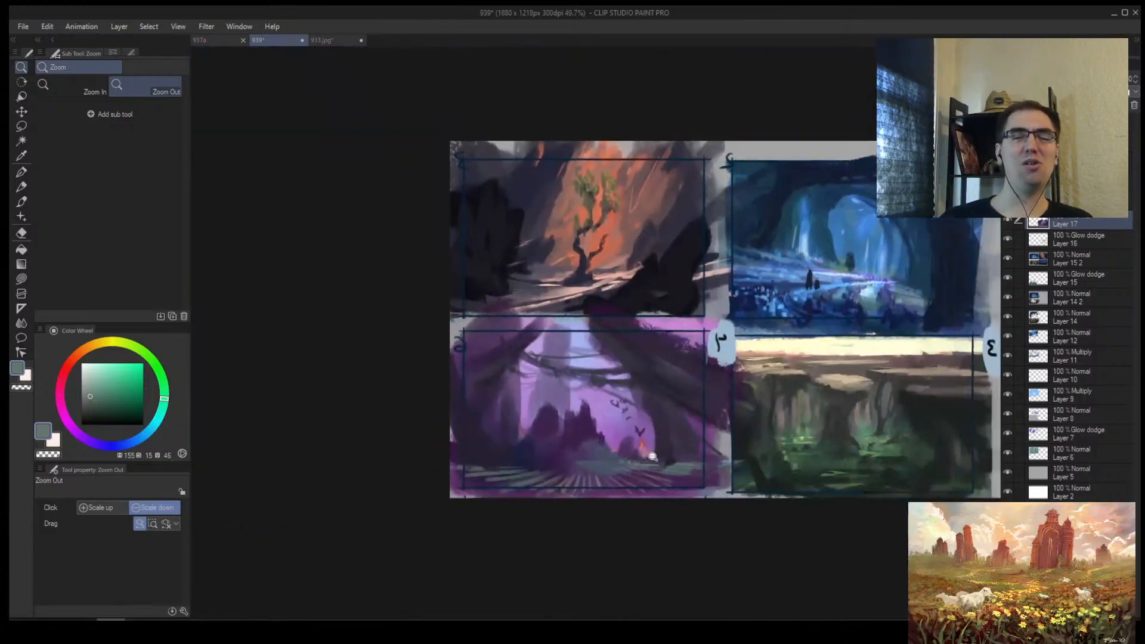
scroll(643, 394, up, 2)
key(b)
Step: Sharpen the middle rock tower's rounded top into a peak with sampled dark purple and violet background tones at brush size 17
alt+click(513, 388)
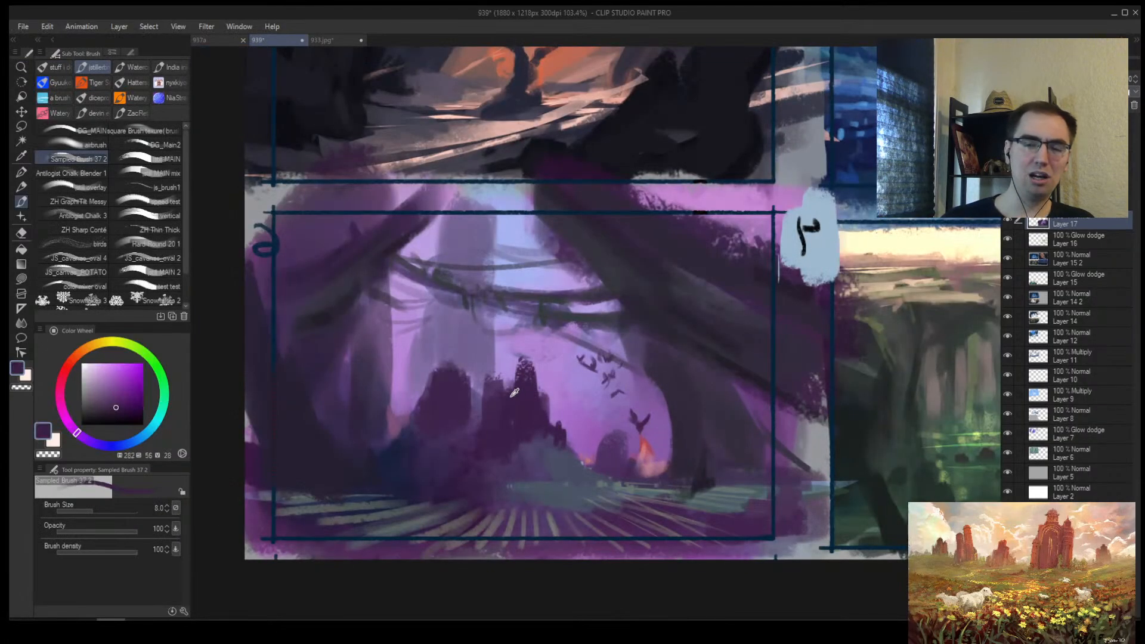
scroll(513, 388, up, 5)
mouse_move(508, 351)
mouse_down()
mouse_move(520, 376)
mouse_move(507, 358)
mouse_move(483, 358)
mouse_move(501, 342)
mouse_up()
key(bracketright)
key(bracketright)
key(bracketright)
key(bracketright)
alt+click(466, 346)
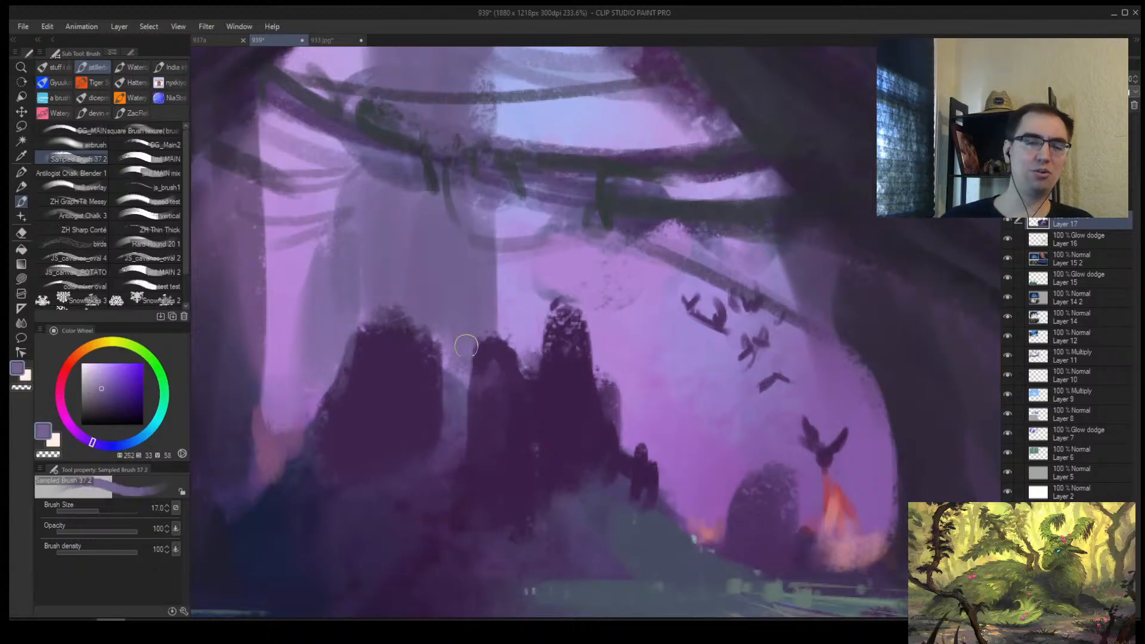
alt+click(528, 360)
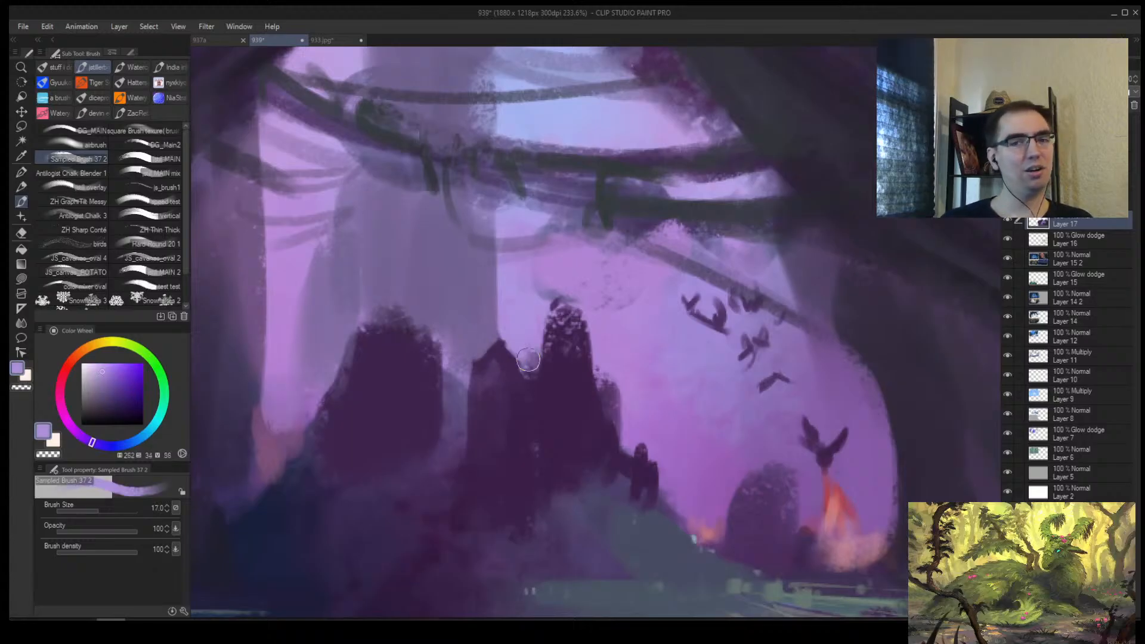
Step: Try a curved dark purple stroke above the tallest rock tower at brush size 25
key(bracketright)
key(bracketright)
scroll(528, 360, down, 4)
alt+click(598, 355)
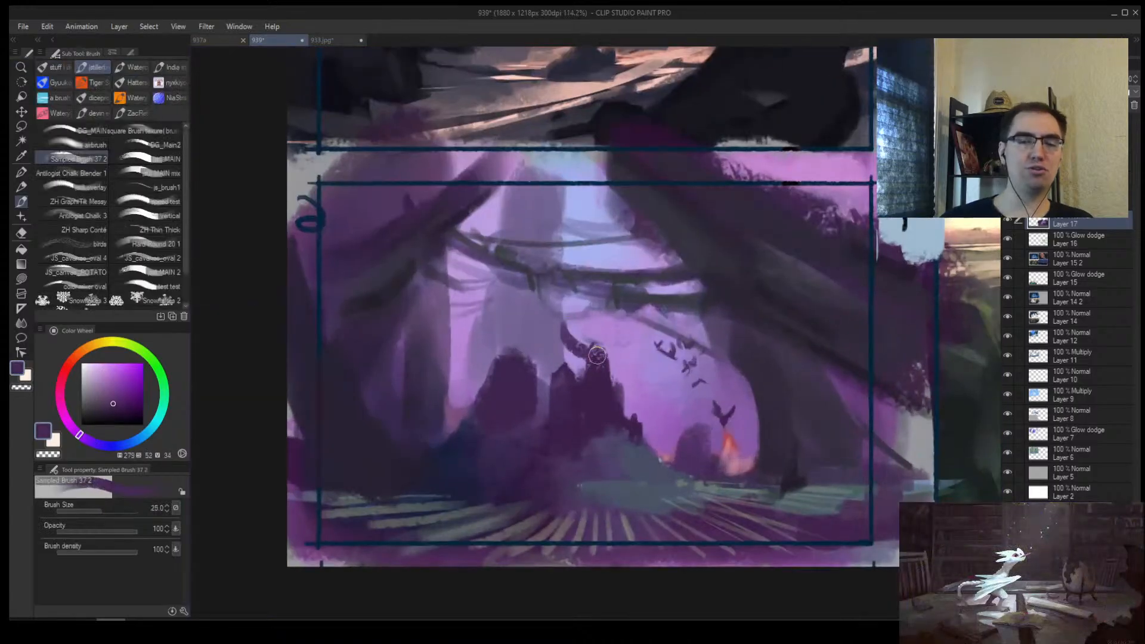
mouse_move(598, 356)
mouse_down()
mouse_move(560, 279)
mouse_move(616, 284)
mouse_move(592, 326)
mouse_move(561, 337)
mouse_move(589, 333)
mouse_move(589, 347)
mouse_move(605, 328)
mouse_move(586, 324)
mouse_move(640, 329)
mouse_up()
key(ctrl+z)
Step: Try a broad dark purple head-like mass with a small horned tip on top of the tallest rock tower
key(bracketright)
key(bracketright)
alt+click(635, 283)
key(bracketright)
key(bracketright)
key(bracketleft)
key(bracketleft)
key(bracketleft)
key(bracketleft)
key(bracketleft)
key(bracketleft)
key(bracketleft)
key(bracketleft)
key(bracketleft)
key(bracketleft)
key(bracketleft)
key(bracketleft)
key(bracketleft)
key(bracketright)
key(bracketright)
key(bracketright)
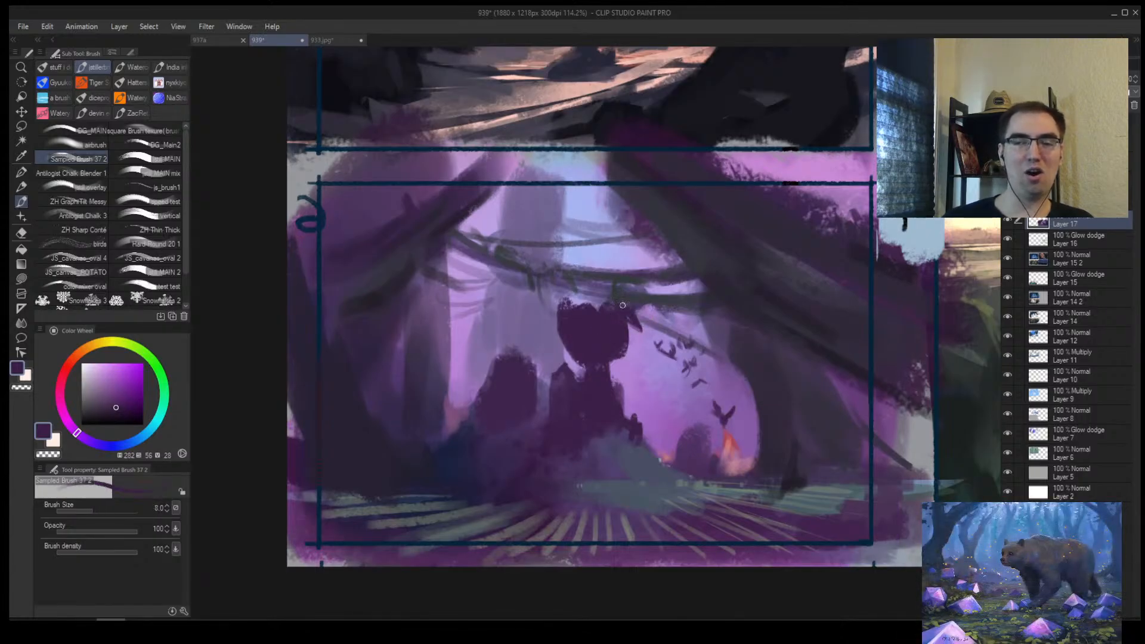
key(bracketright)
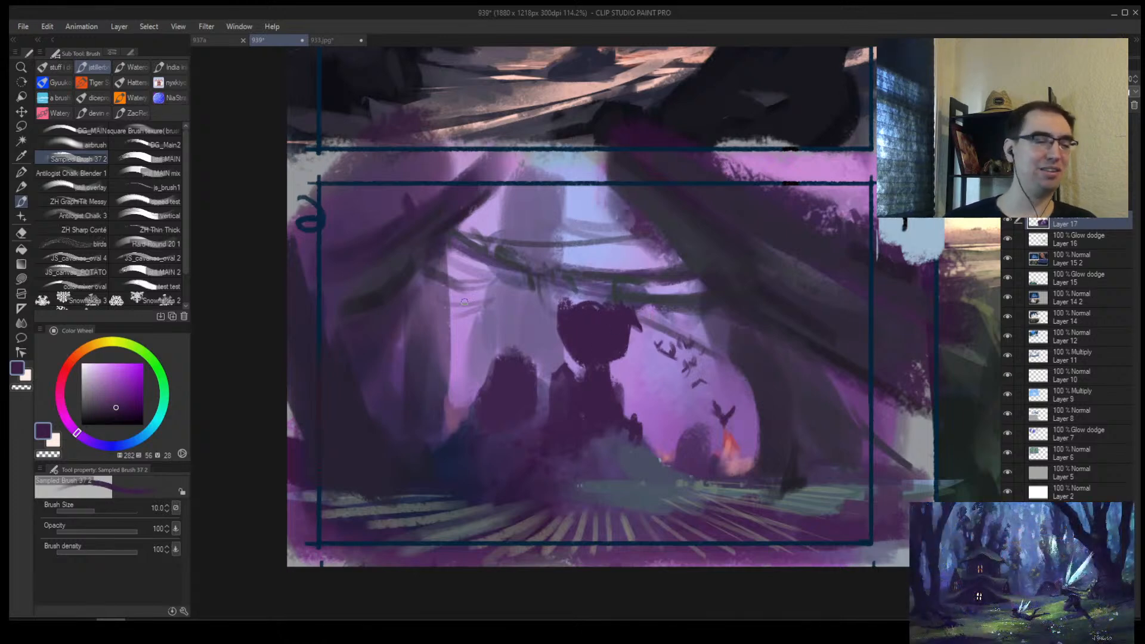
key(ctrl+z)
key(ctrl+z)
key(ctrl+z)
key(ctrl+z)
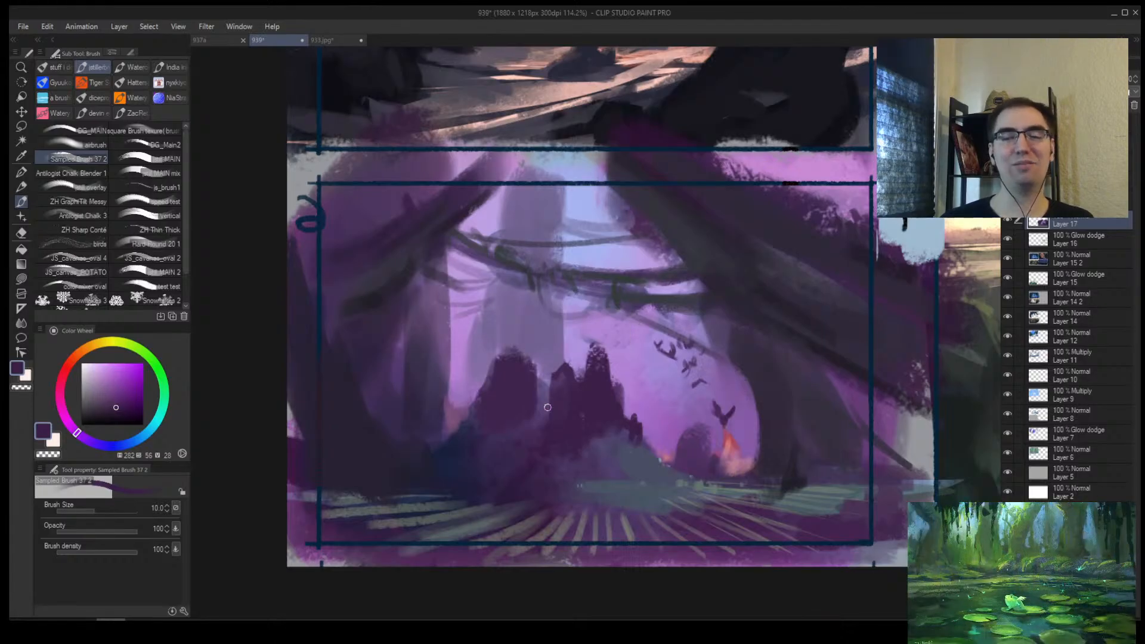
Step: Try a large dark purple oval mass on top of the tallest rock tower in the unmirrored view
key(ctrl+alt+space)
click(656, 312)
click(643, 322)
click(608, 352)
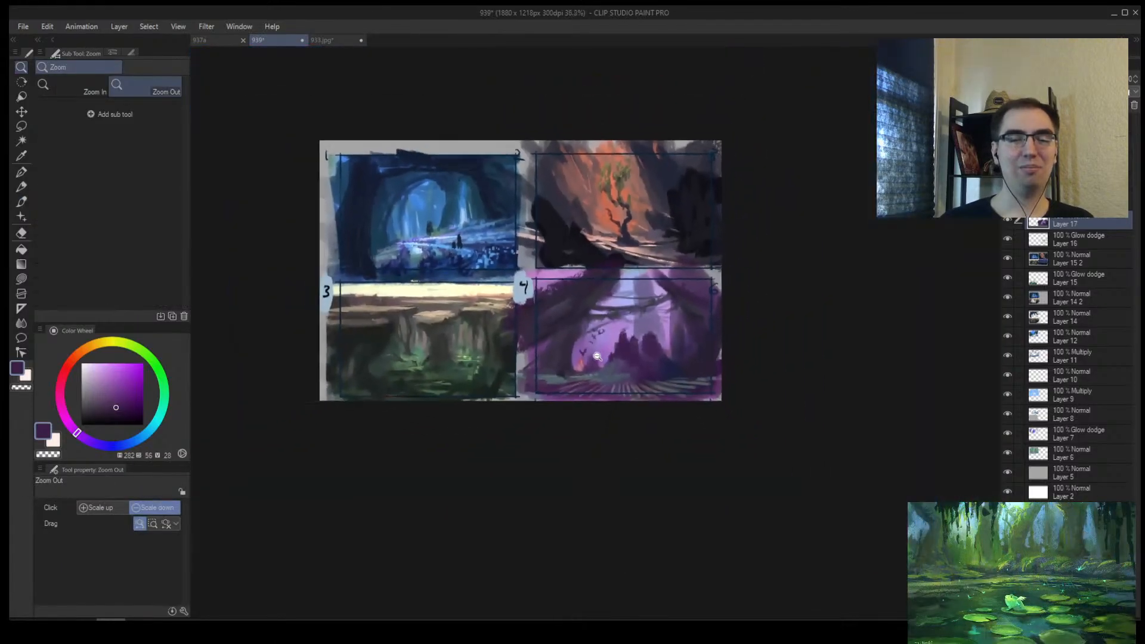
scroll(596, 355, up, 4)
scroll(648, 333, up, 2)
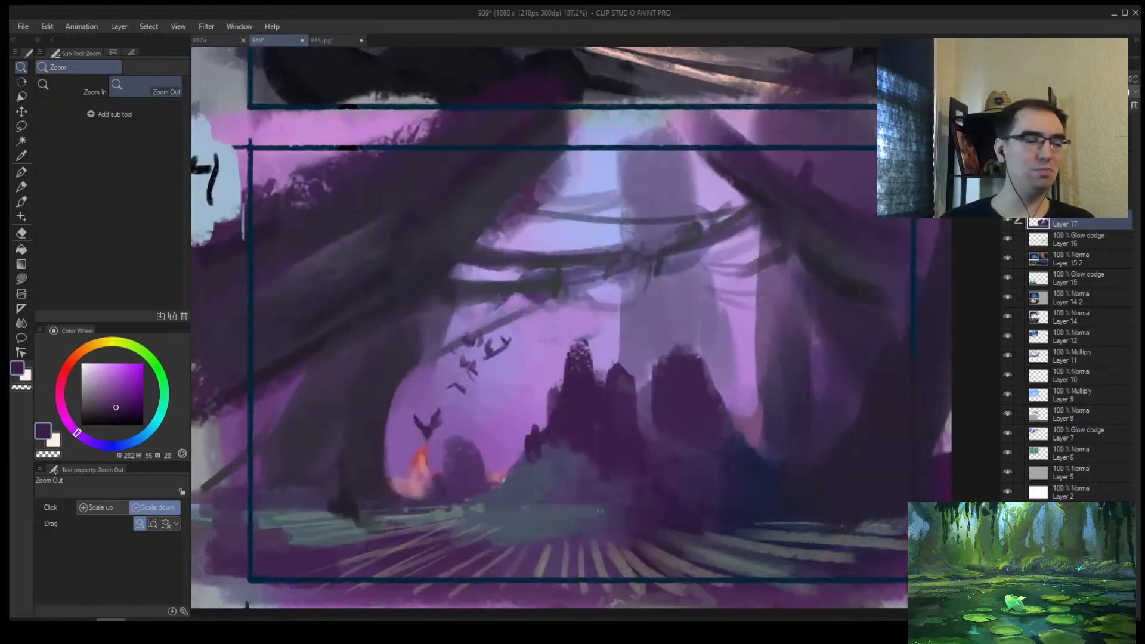
key(b)
mouse_move(573, 358)
mouse_down()
mouse_move(537, 268)
mouse_move(616, 331)
mouse_move(567, 309)
mouse_move(603, 309)
mouse_up()
key(bracketleft)
key(bracketleft)
key(bracketleft)
key(bracketleft)
key(bracketleft)
key(bracketleft)
key(bracketleft)
key(bracketleft)
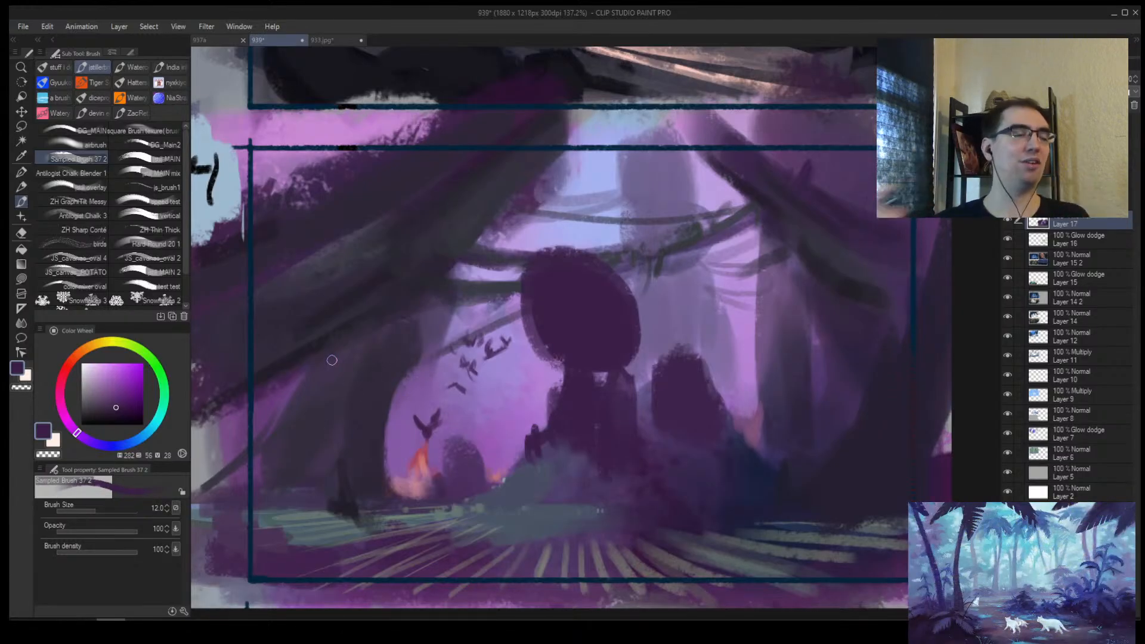
key(ctrl+z)
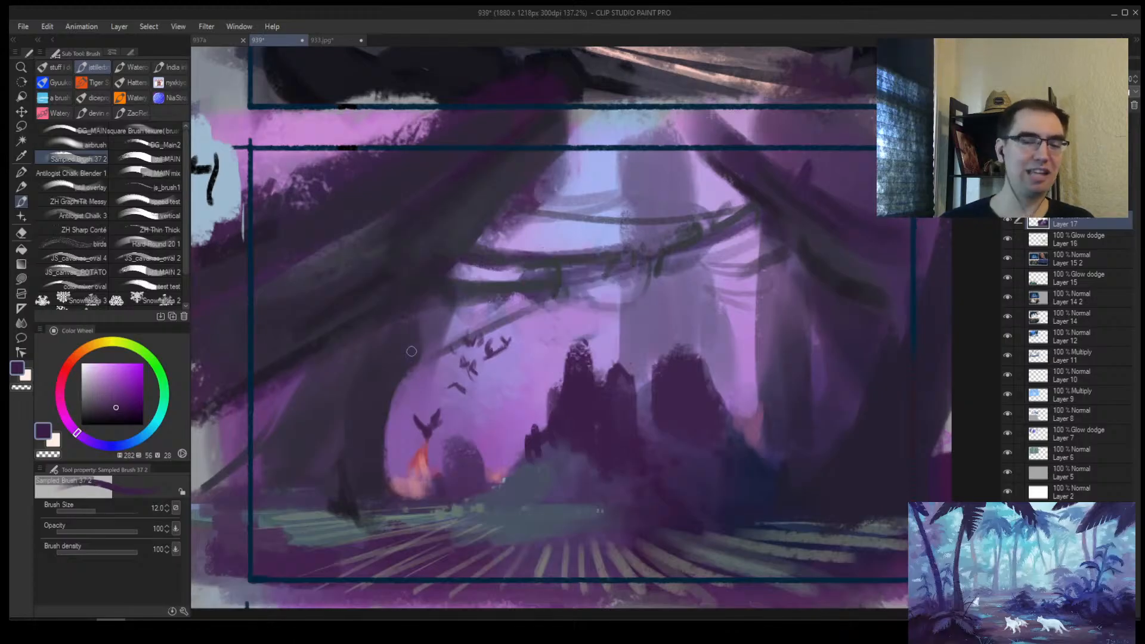
Step: Try dark purple lines along the lower vines and across the teal mound towards the fire at brush size 12
drag(422, 345, 588, 277)
mouse_move(595, 499)
mouse_down()
mouse_move(577, 480)
mouse_move(448, 512)
mouse_up()
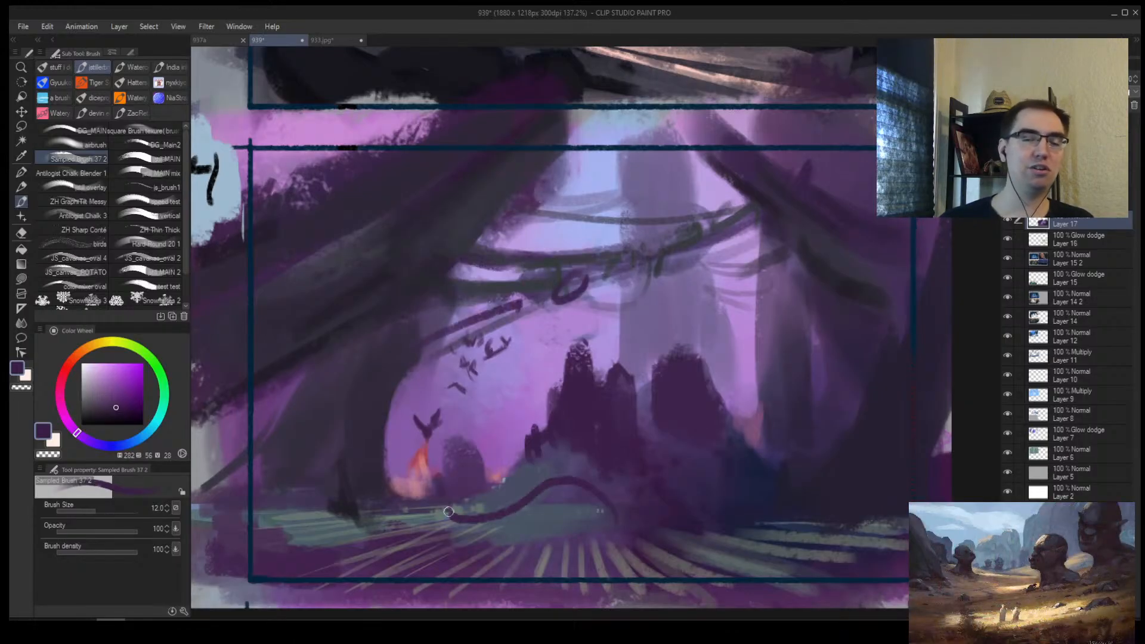
key(ctrl+z)
drag(588, 461, 428, 489)
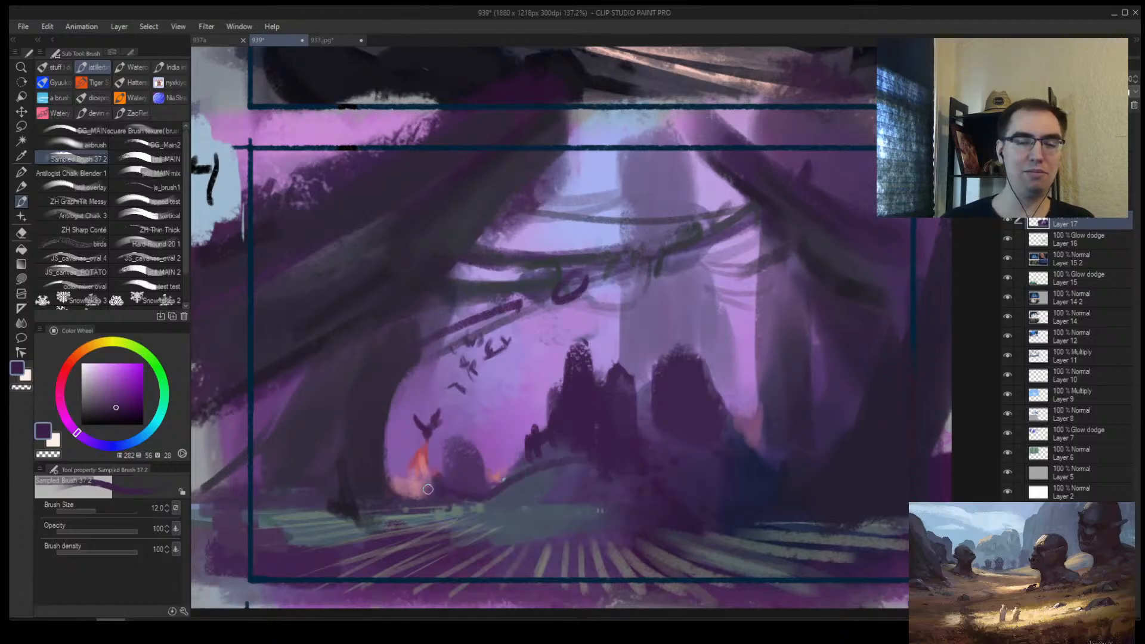
key(ctrl+z)
drag(545, 502, 424, 484)
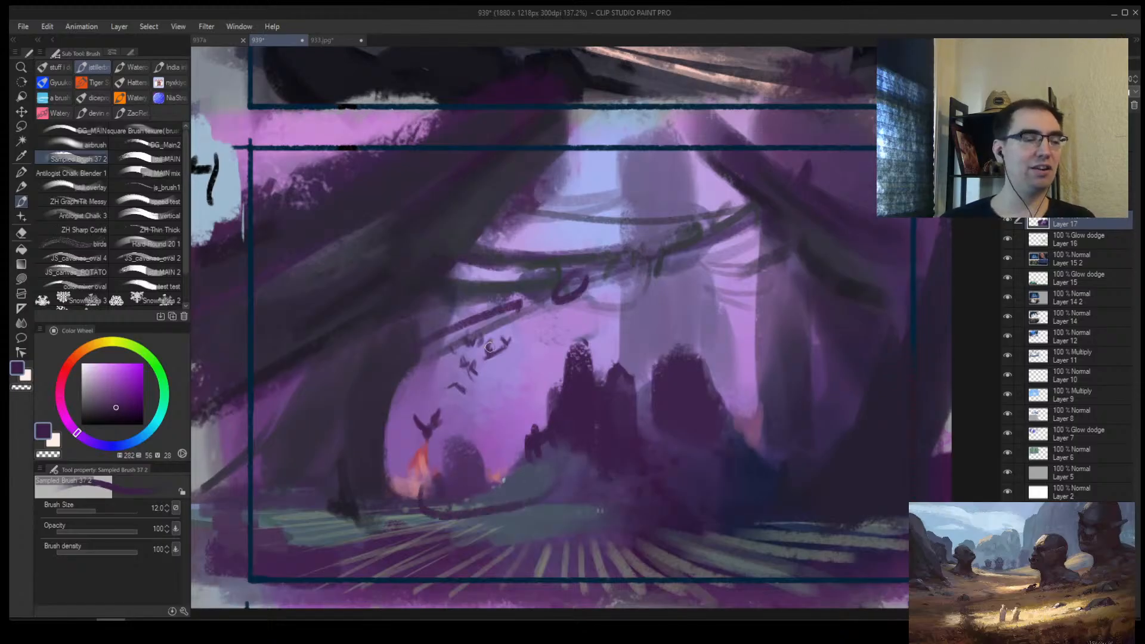
key(ctrl+z)
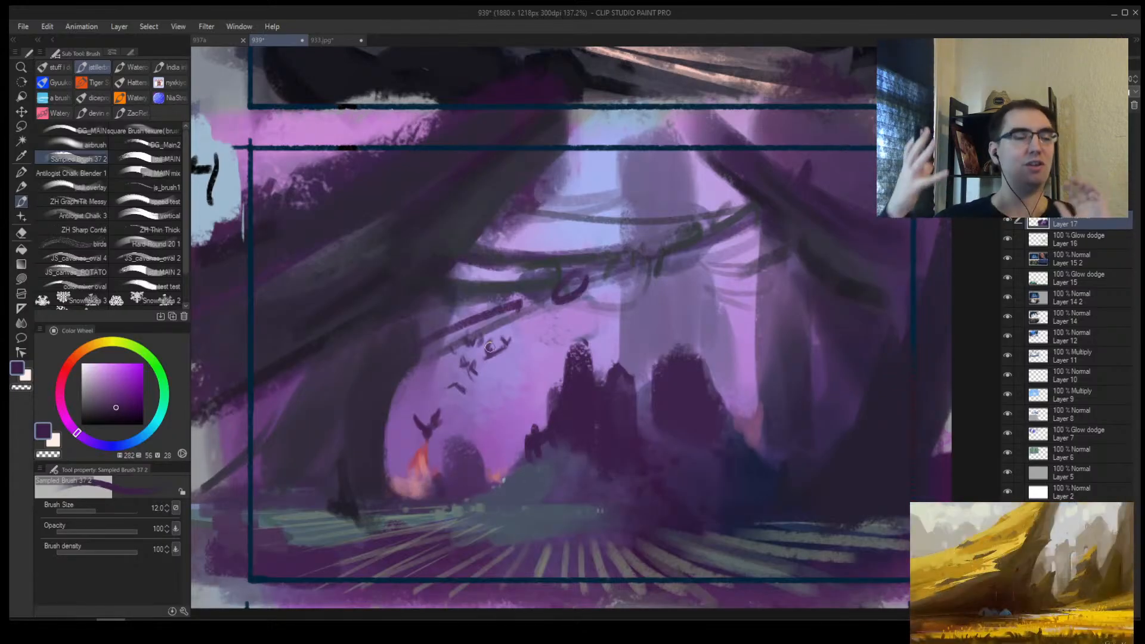
Step: Mirror the canvas and try thin dark purple arcs between the hanging vines and the rock towers
key(alt+space)
drag(577, 367, 554, 384)
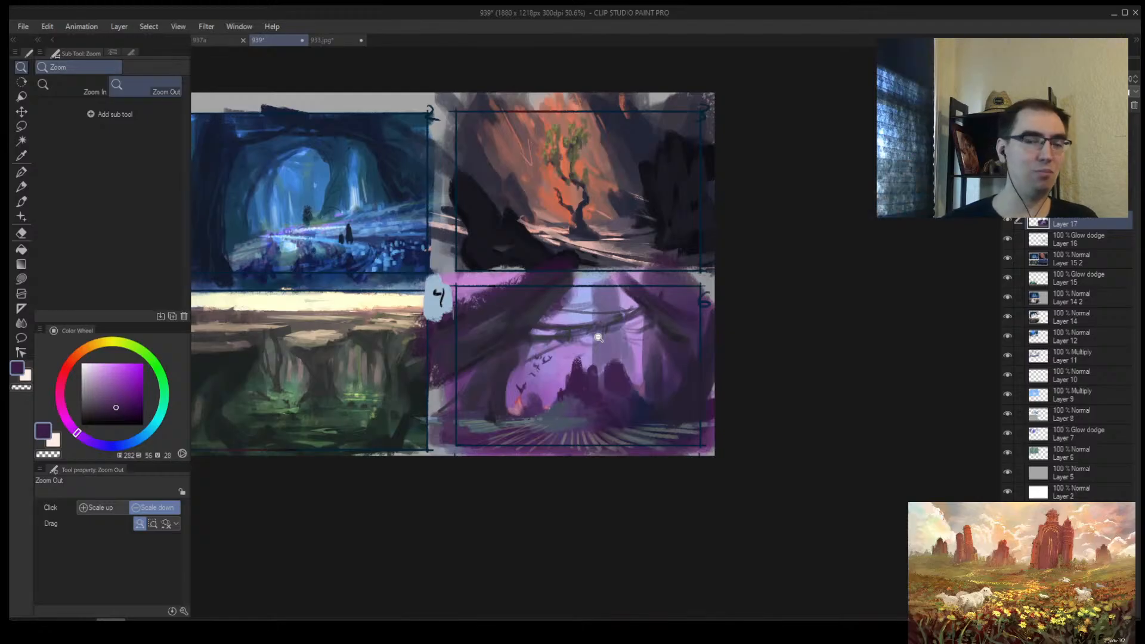
drag(563, 400, 599, 352)
mouse_move(599, 352)
mouse_down()
mouse_move(564, 395)
mouse_move(595, 341)
mouse_move(577, 348)
mouse_up()
key(h)
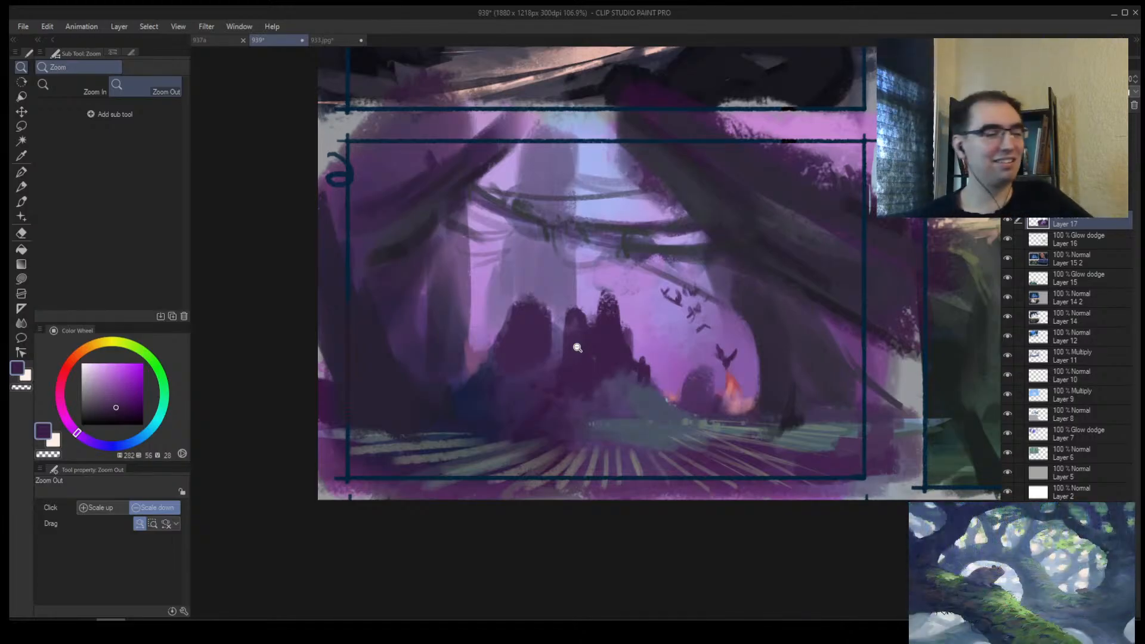
drag(523, 231, 538, 300)
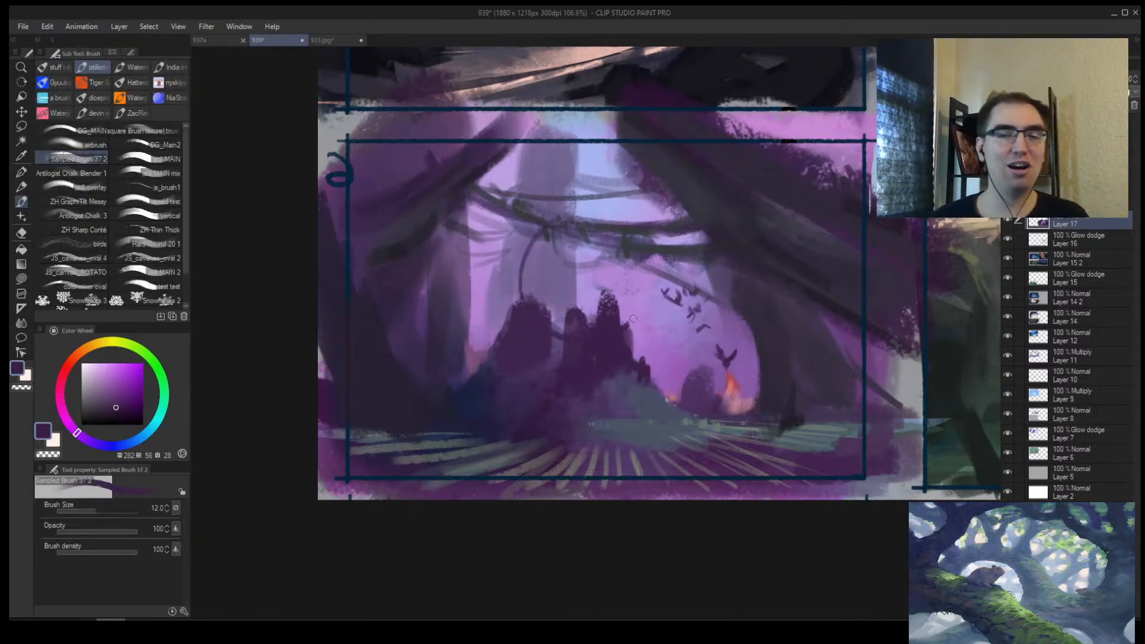
drag(632, 325, 494, 295)
key(ctrl+z)
key(ctrl+z)
Step: Touch up the winged creature above the fire with sampled purple tones at brush size 12
mouse_move(624, 307)
mouse_down()
mouse_move(649, 291)
mouse_move(555, 361)
mouse_move(565, 331)
mouse_up()
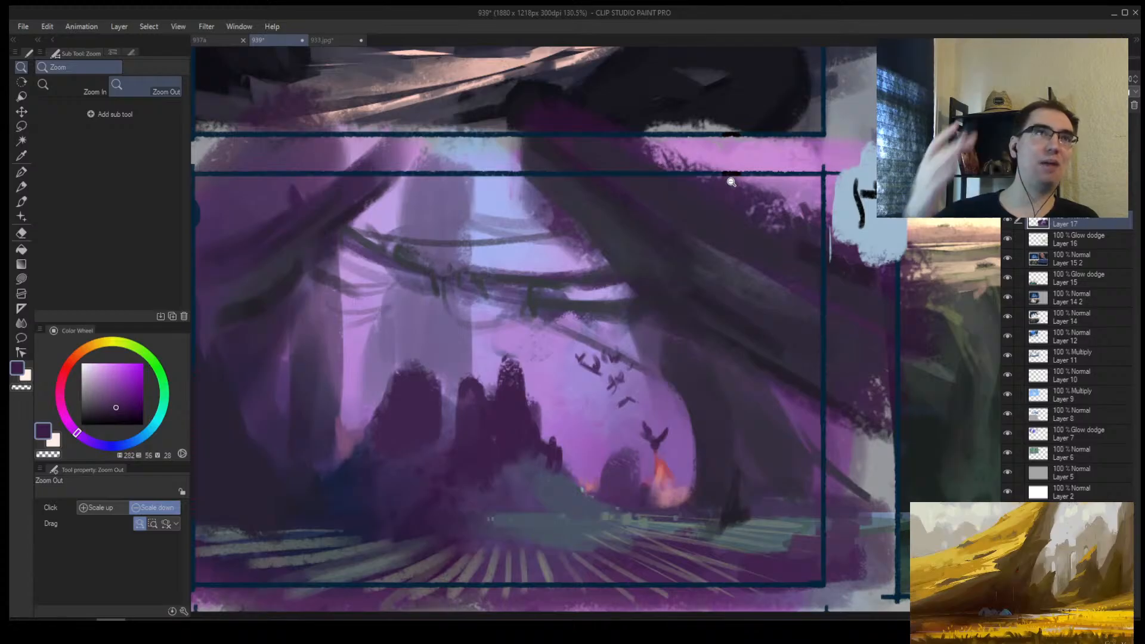
drag(587, 283, 554, 290)
mouse_move(608, 327)
mouse_down()
mouse_move(642, 402)
mouse_move(637, 428)
mouse_move(625, 422)
mouse_move(632, 441)
mouse_move(586, 433)
mouse_up()
key(b)
alt+click(639, 430)
alt+click(636, 403)
alt+click(640, 438)
key(alt+space)
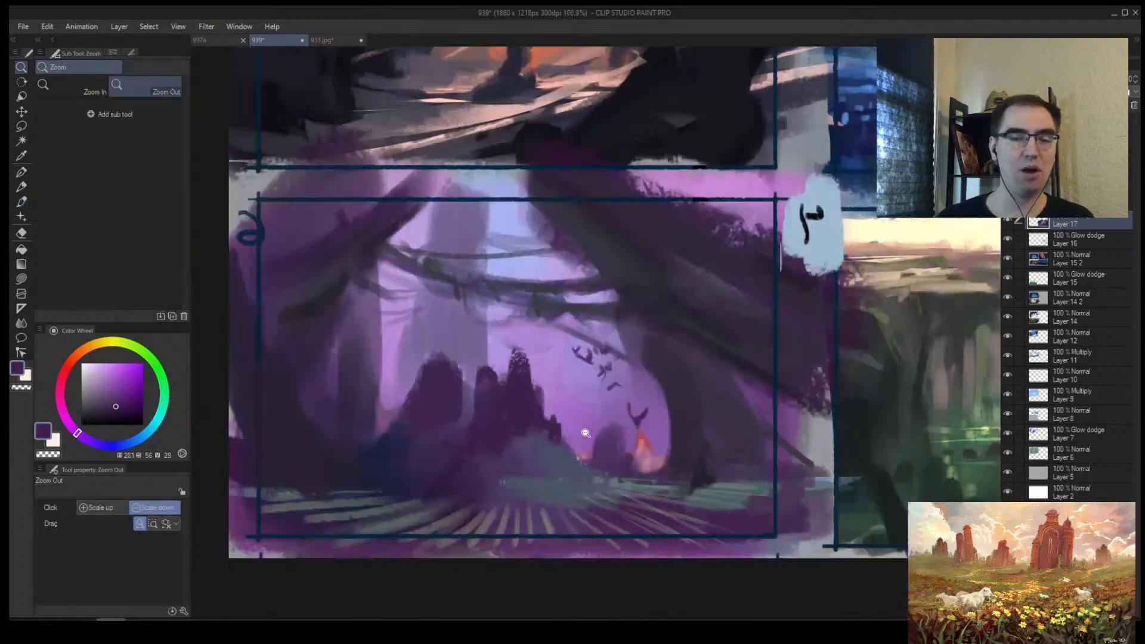
mouse_move(679, 420)
mouse_down()
mouse_move(663, 339)
mouse_move(692, 346)
mouse_up()
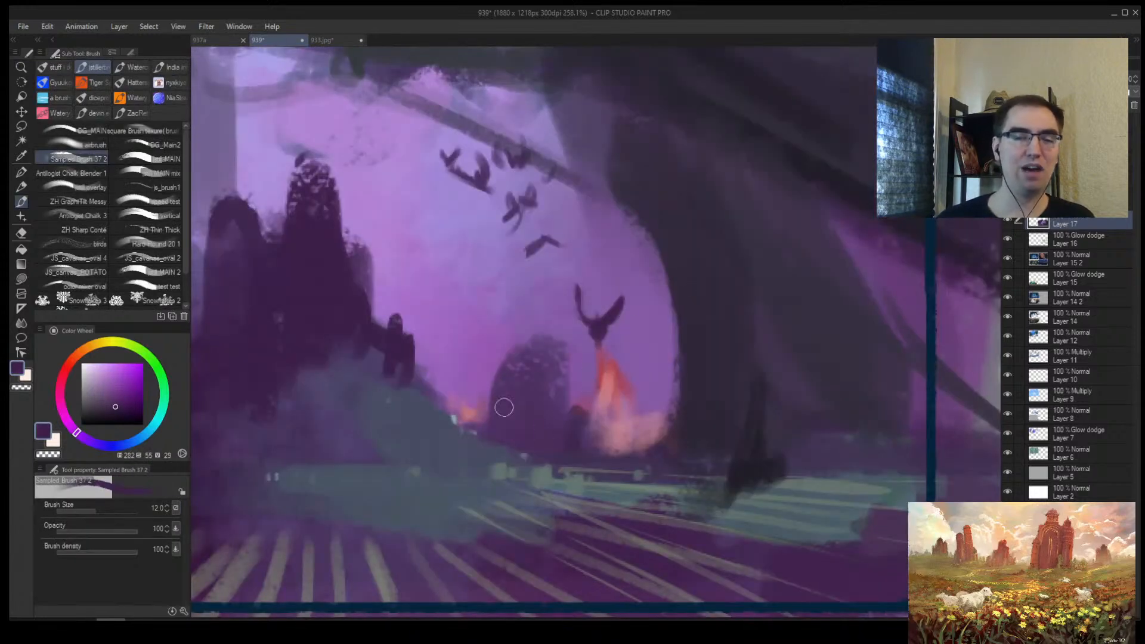
Step: Try a dark purple ring around the winged creature above the fire
drag(525, 384, 664, 346)
key(ctrl+z)
mouse_move(643, 294)
mouse_down()
mouse_move(594, 263)
mouse_move(523, 316)
mouse_up()
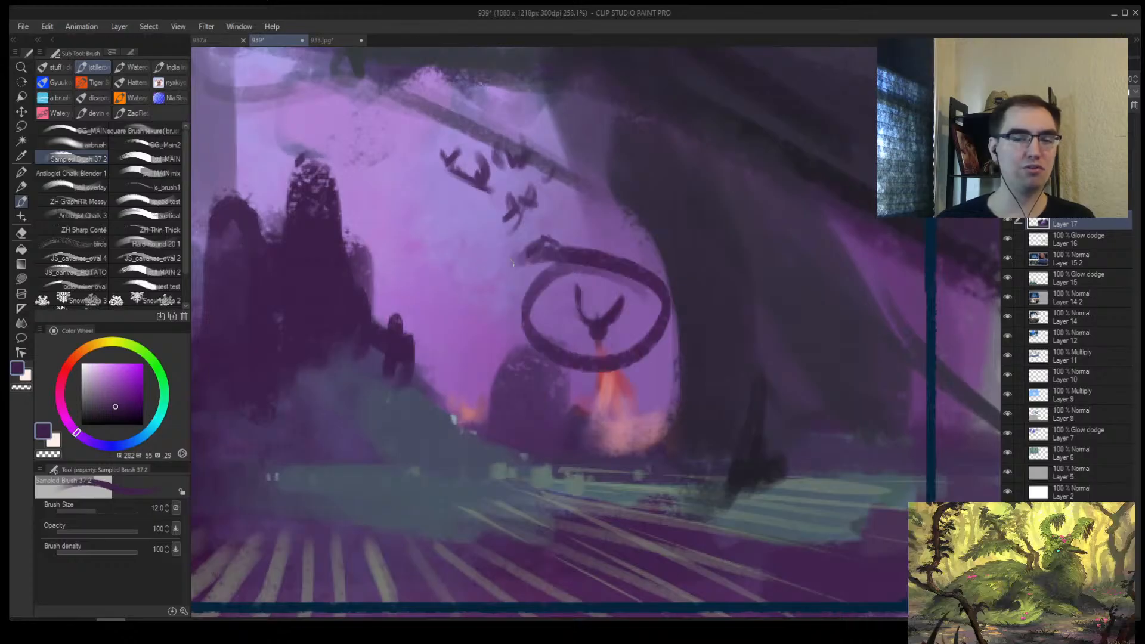
key(ctrl+z)
Step: Examine the winged creature and its fire up close, and compare them with the whole thumbnail
key(ctrl+space)
drag(636, 323, 621, 274)
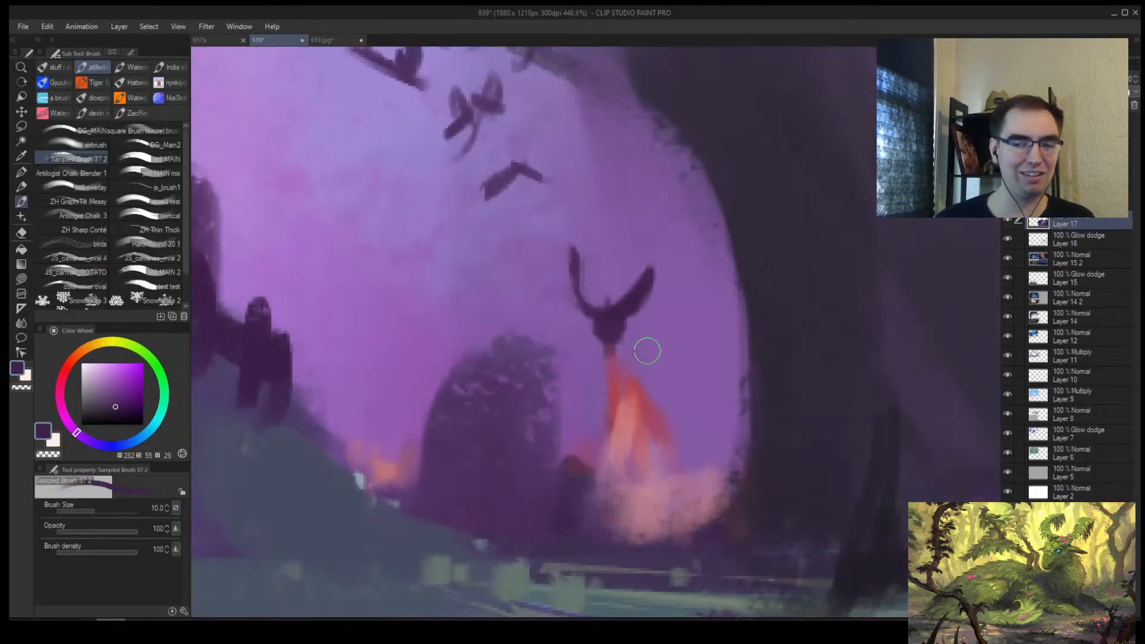
key(bracketleft)
key(bracketleft)
key(bracketleft)
key(bracketleft)
key(bracketleft)
key(bracketleft)
key(ctrl+alt+space)
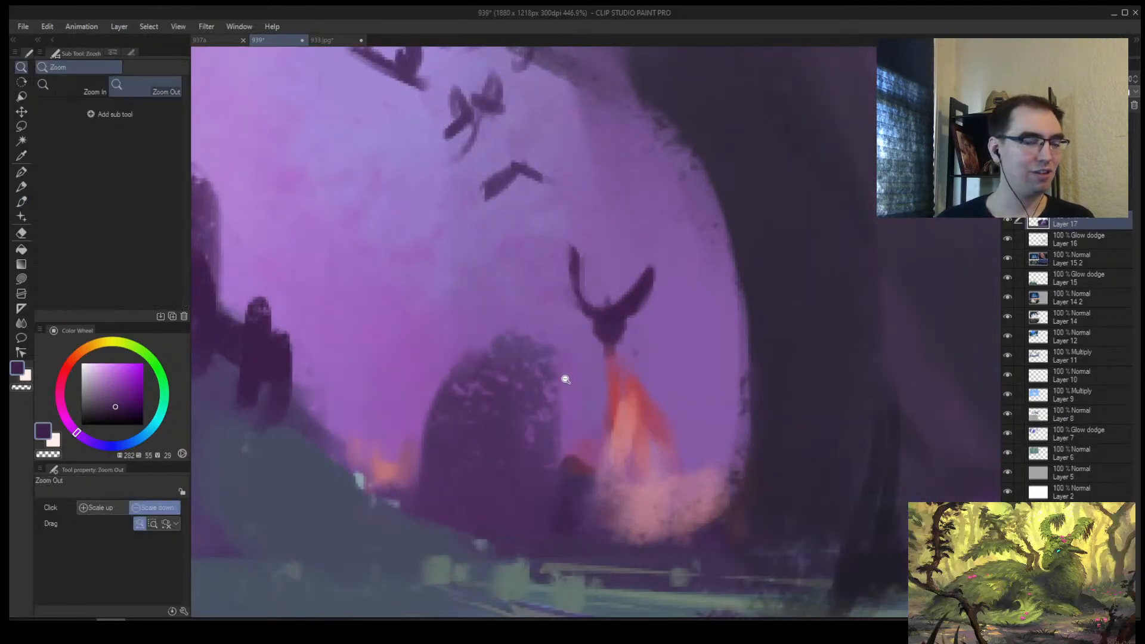
click(558, 380)
drag(555, 379, 551, 334)
drag(622, 269, 659, 310)
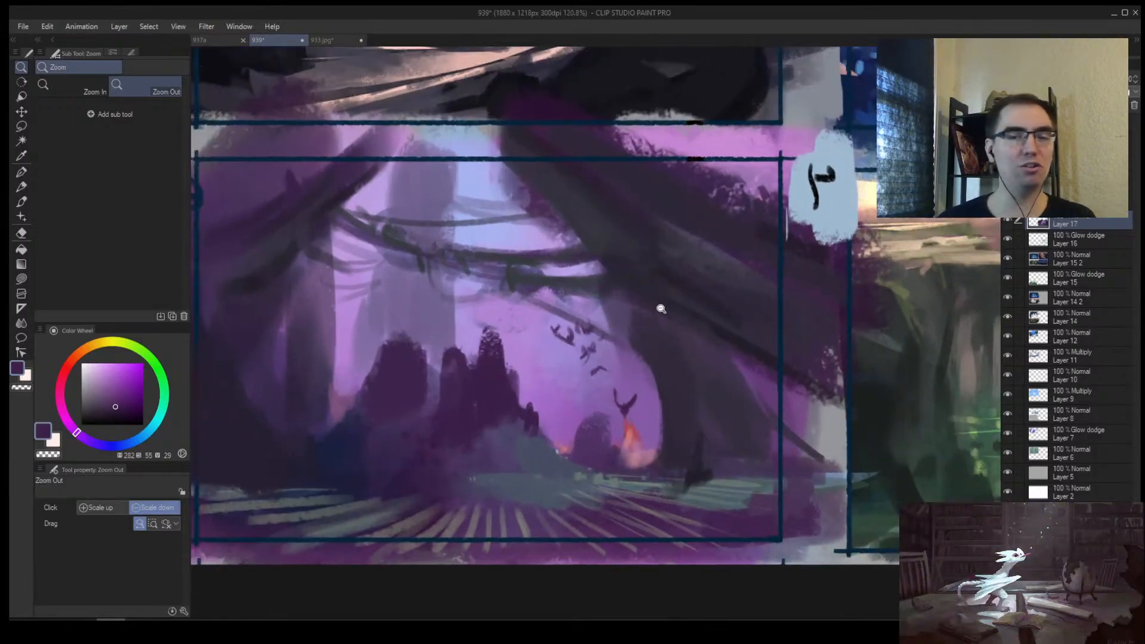
Step: Darken the left leaning trunk and its upper tip with sampled dark blue-violet, starting at brush size 10 and moving to larger brushes
alt+click(696, 284)
key(bracketright)
key(bracketright)
key(bracketright)
key(bracketright)
key(bracketright)
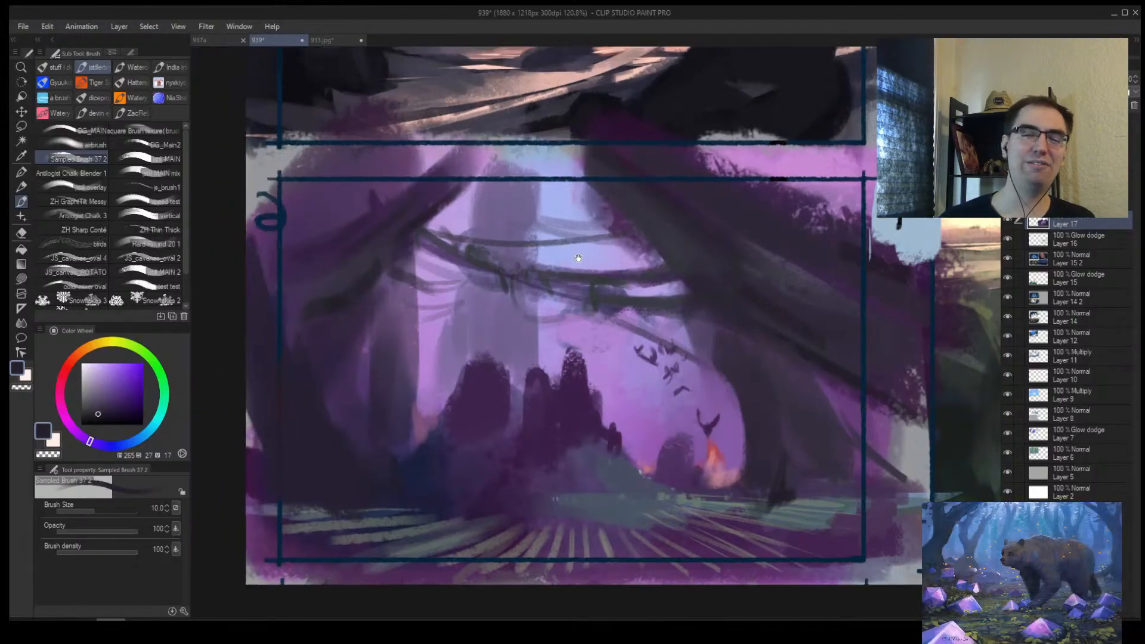
mouse_move(345, 187)
mouse_down()
mouse_move(428, 207)
mouse_move(475, 155)
mouse_up()
key(bracketright)
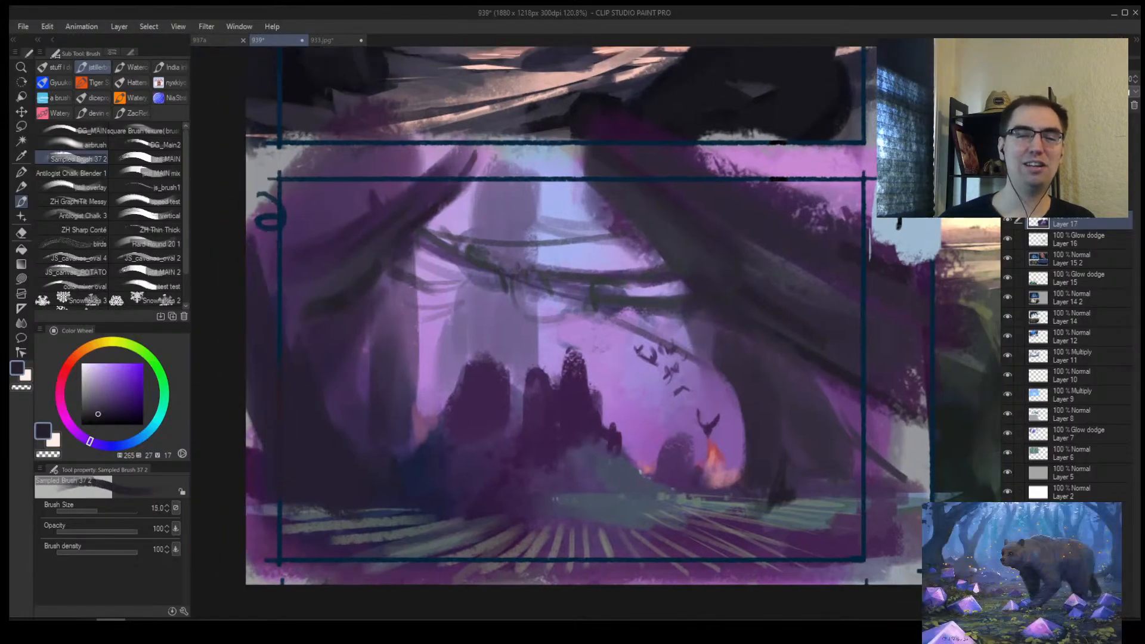
key(bracketright)
key(bracketright)
key(bracketright)
key(bracketright)
key(bracketright)
key(bracketright)
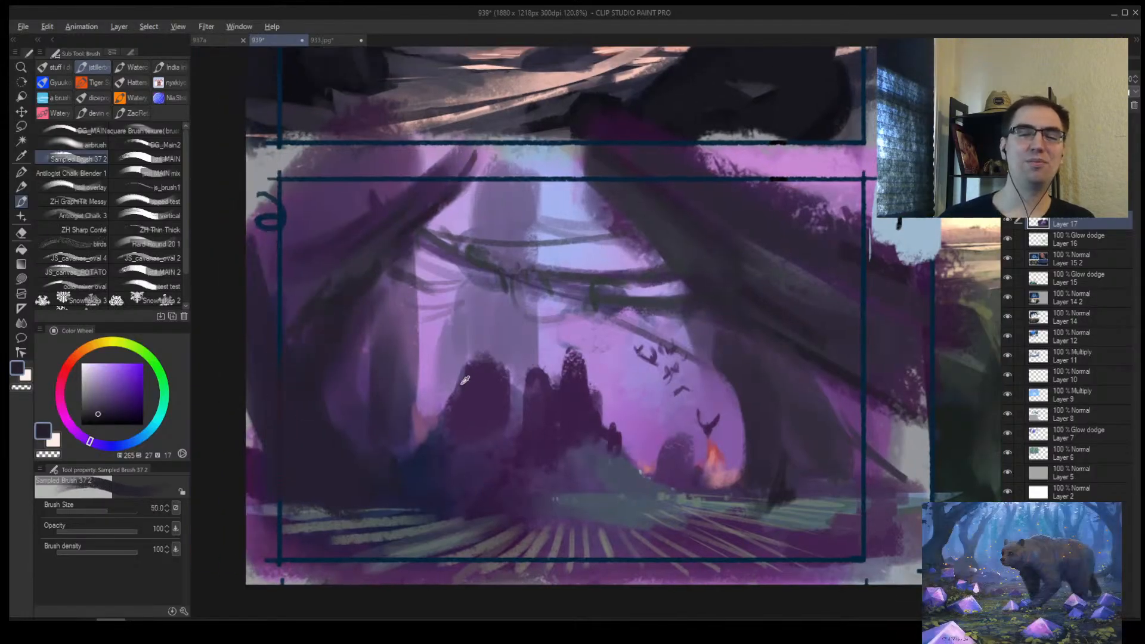
Step: Narrow the broad rock tower and give the towers jagged, pointed tops with sampled violet and dark purple at sizes up to 25
alt+click(463, 382)
mouse_move(469, 371)
mouse_down()
mouse_move(519, 358)
mouse_move(492, 365)
mouse_move(492, 350)
mouse_move(487, 364)
mouse_move(485, 353)
mouse_move(533, 373)
mouse_move(578, 349)
mouse_up()
alt+click(478, 385)
key(bracketleft)
key(bracketleft)
key(bracketleft)
key(bracketleft)
key(bracketleft)
key(bracketleft)
key(bracketleft)
key(bracketleft)
key(bracketright)
key(bracketright)
key(bracketright)
key(bracketright)
key(bracketright)
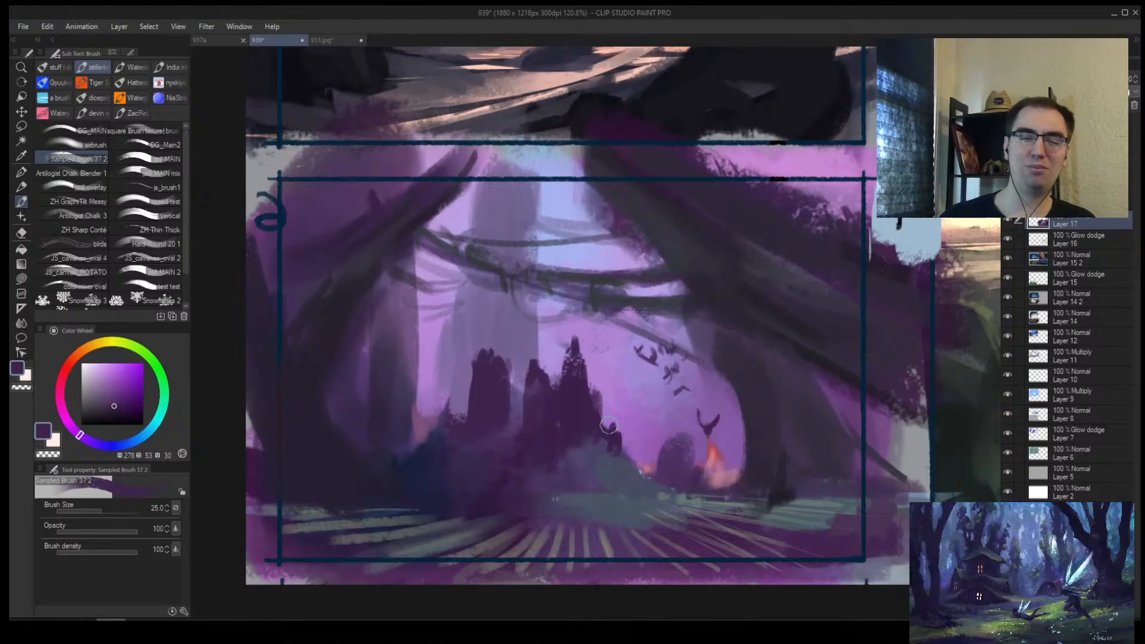
Step: Refine the left rock tower's base and add a sloping right shoulder with sampled muted violet and dark purple
alt+click(453, 382)
mouse_move(449, 390)
mouse_down()
mouse_move(460, 467)
mouse_move(499, 392)
mouse_up()
key(alt+space)
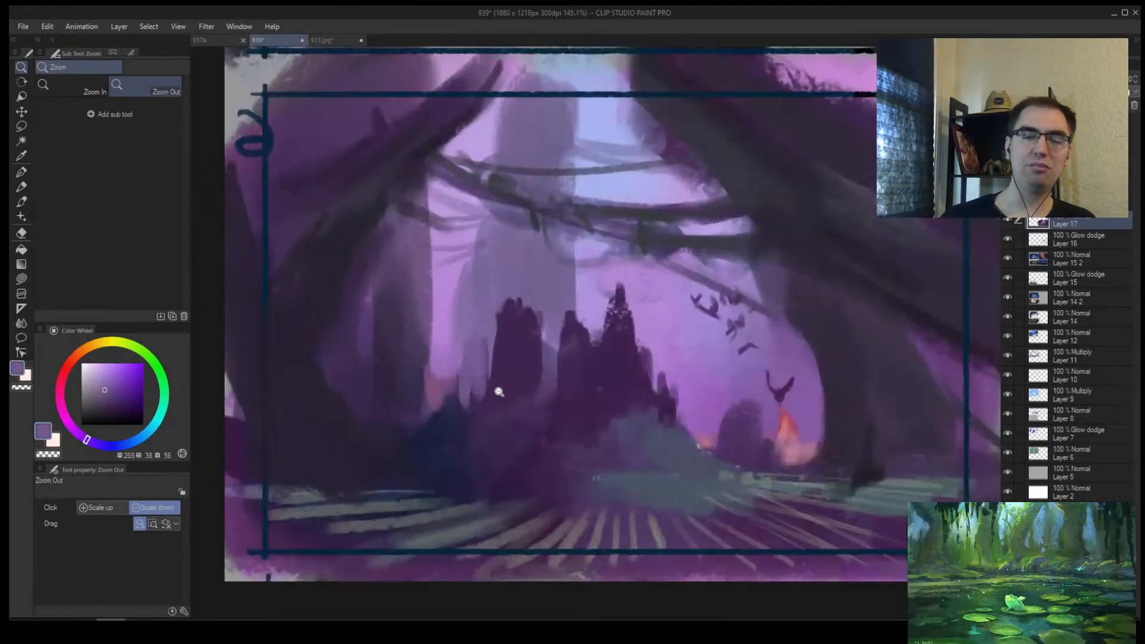
drag(529, 307, 542, 335)
alt+click(532, 337)
key(alt+space)
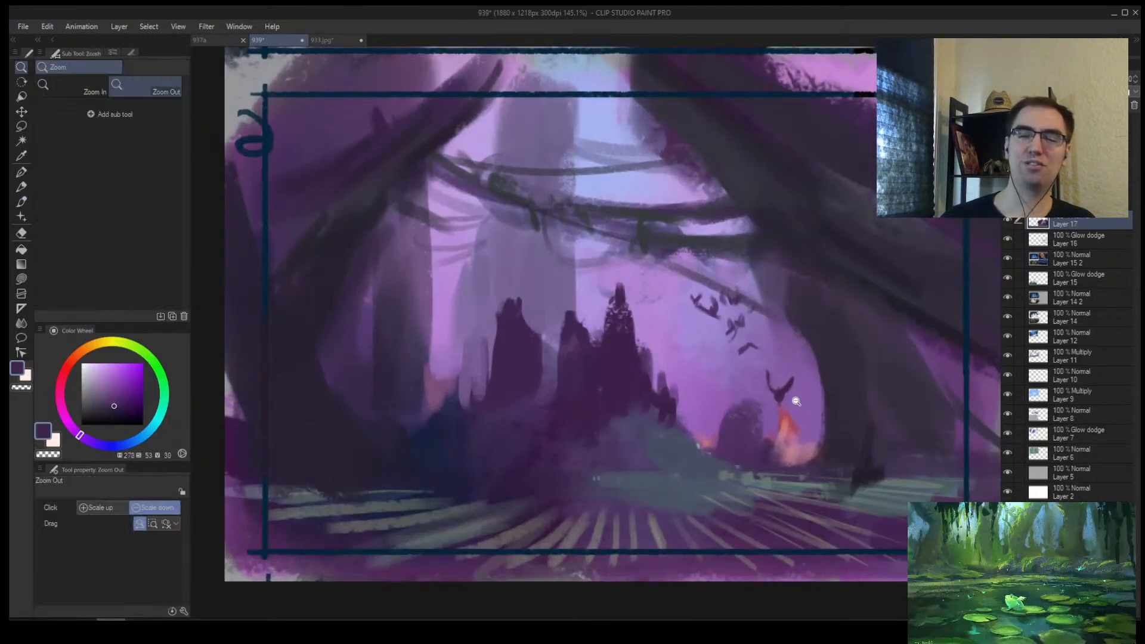
mouse_move(846, 430)
mouse_down()
mouse_move(781, 442)
mouse_move(883, 406)
mouse_up()
key(alt+space)
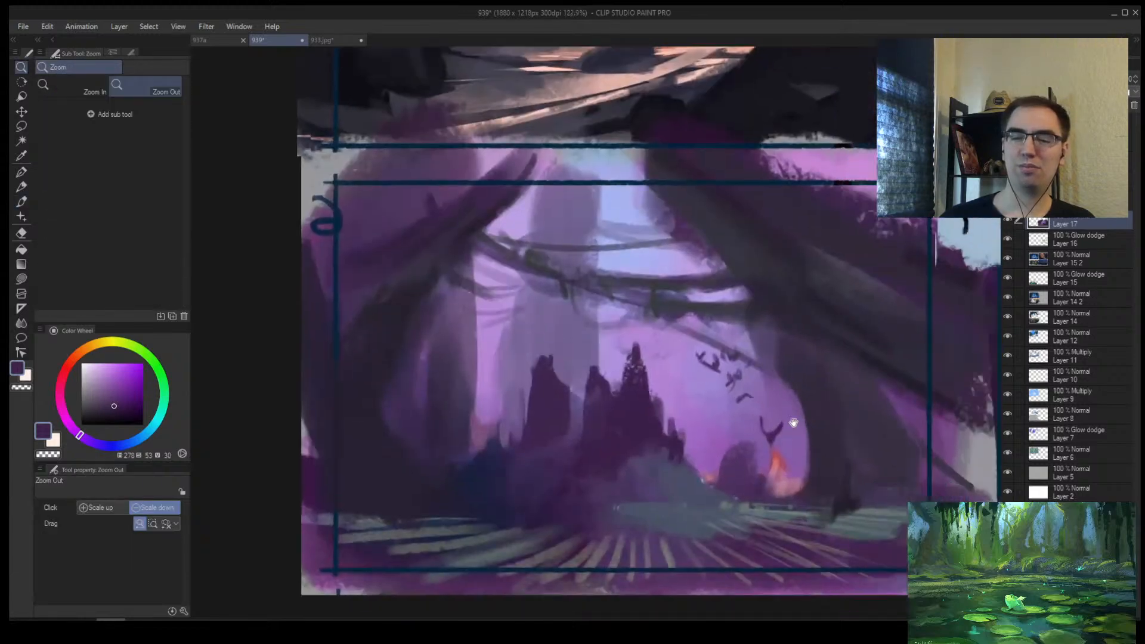
Step: Lasso a small four-legged animal silhouette on the foreground ground and fill it with sampled dark blue-violet
drag(793, 423, 699, 322)
key(m)
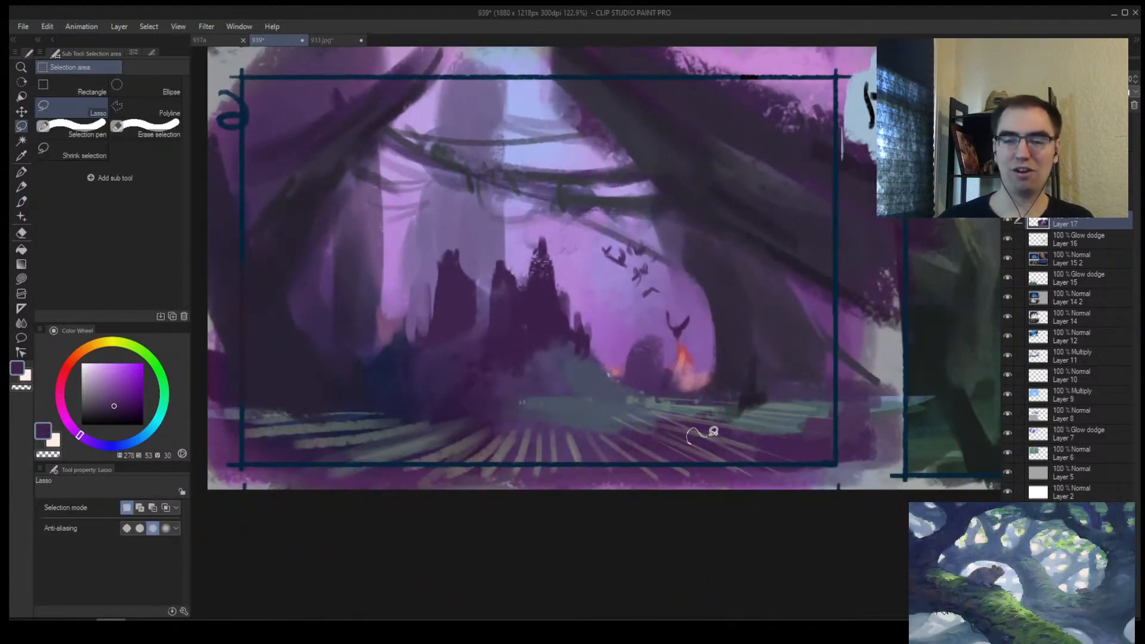
mouse_move(713, 431)
mouse_down()
mouse_move(730, 458)
mouse_move(705, 456)
mouse_move(692, 435)
mouse_move(713, 467)
mouse_move(746, 378)
mouse_up()
key(alt+space)
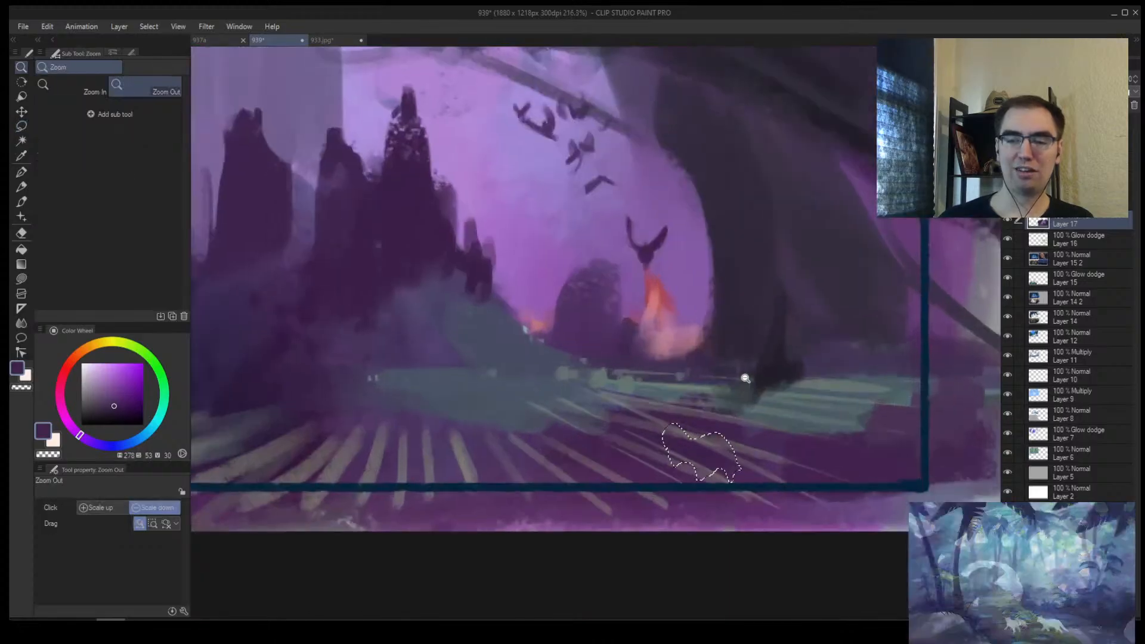
key(b)
alt+click(771, 371)
mouse_move(683, 464)
mouse_down()
mouse_move(718, 399)
mouse_move(698, 426)
mouse_move(701, 486)
mouse_up()
key(ctrl+d)
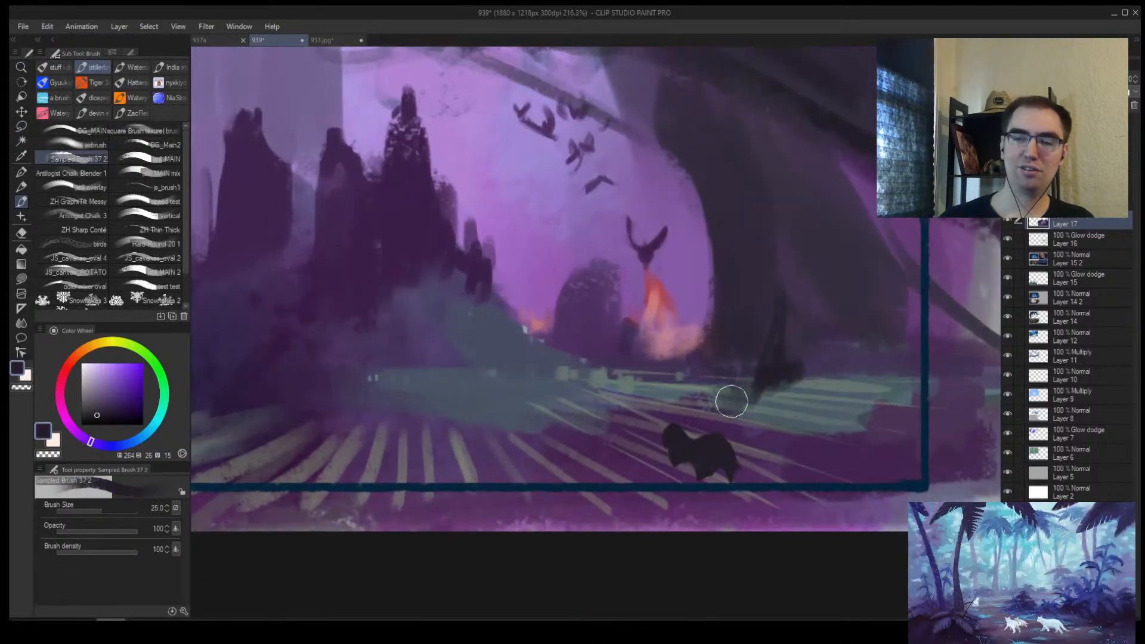
Step: Refine the animal silhouette, shaping the ears and head at brush size 8 and the legs at size 12
key(bracketleft)
key(bracketleft)
key(bracketleft)
key(bracketleft)
key(bracketleft)
drag(663, 420, 671, 432)
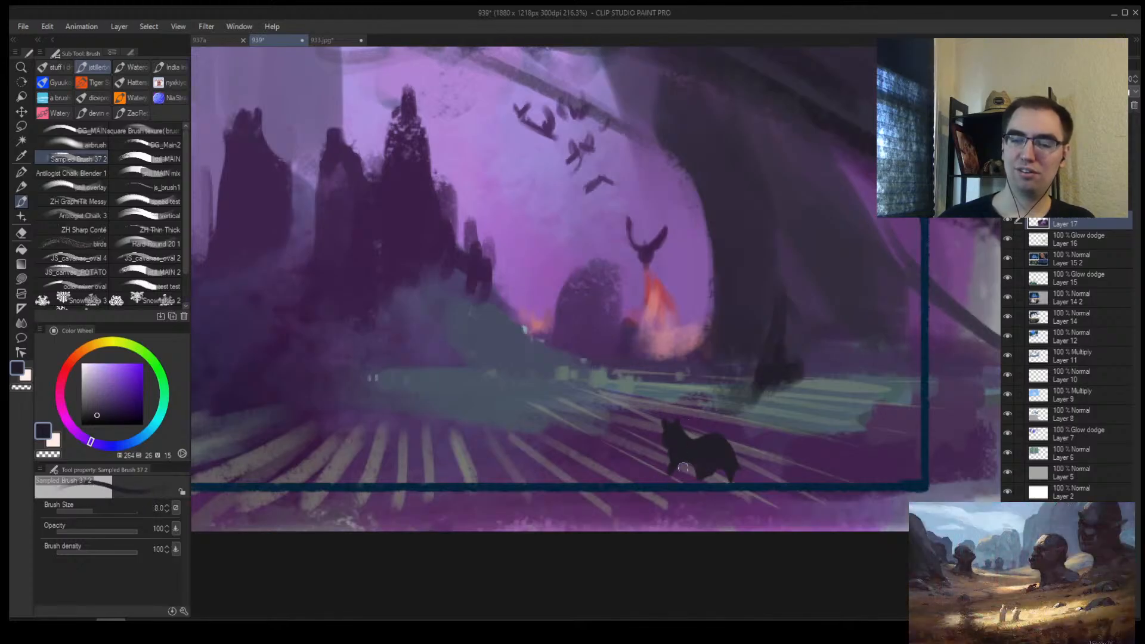
key(bracketright)
key(bracketright)
mouse_move(690, 476)
mouse_down()
mouse_move(681, 452)
mouse_move(706, 478)
mouse_move(737, 480)
mouse_up()
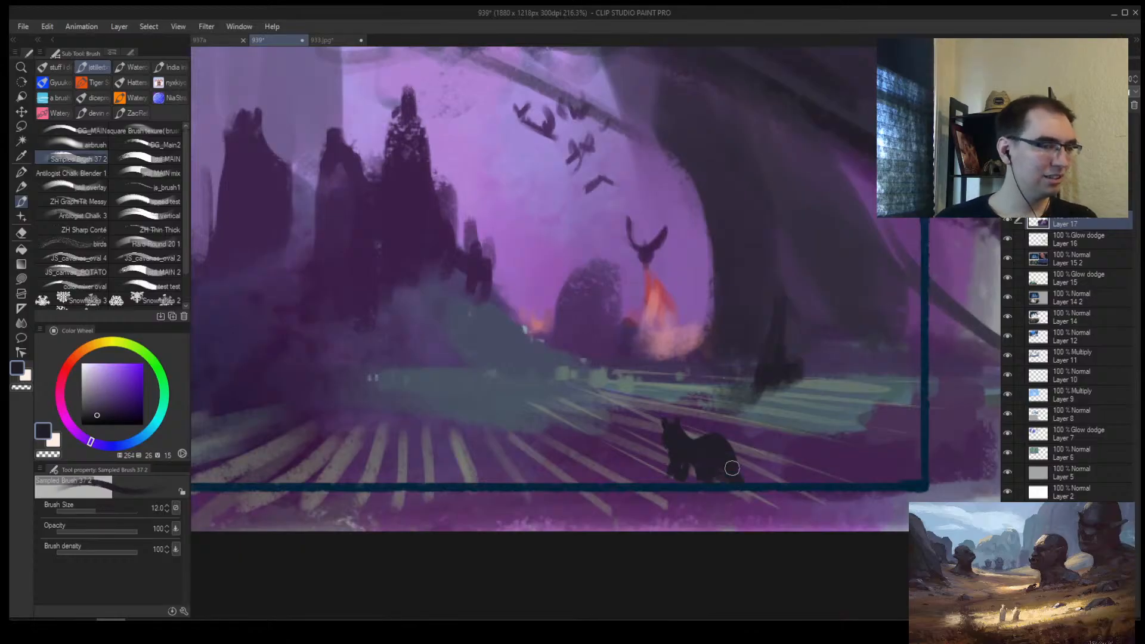
Step: Flip the view, trim the big trunk's edge beside the sky opening with pale blue, and restate it in sampled dark violet at size 15
key(alt+space)
mouse_move(732, 435)
mouse_down()
mouse_move(703, 430)
mouse_move(718, 423)
mouse_move(718, 455)
mouse_move(657, 453)
mouse_move(703, 434)
mouse_move(735, 397)
mouse_up()
key(h)
mouse_move(597, 251)
mouse_down()
mouse_move(627, 228)
mouse_move(555, 262)
mouse_move(573, 239)
mouse_up()
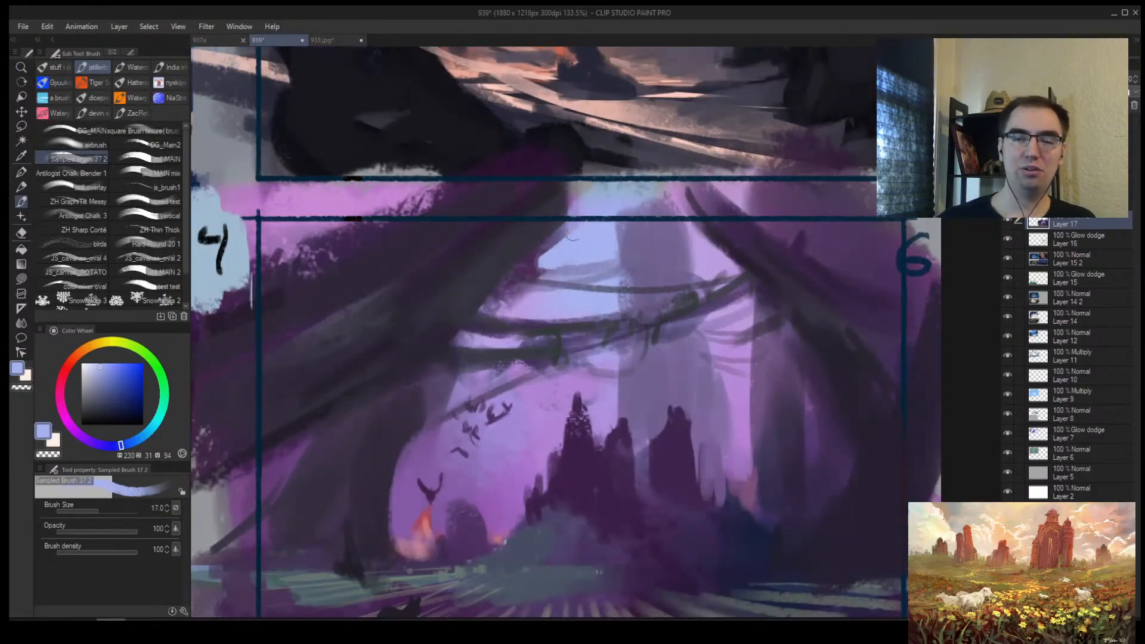
alt+click(495, 286)
alt+click(370, 353)
key(bracketleft)
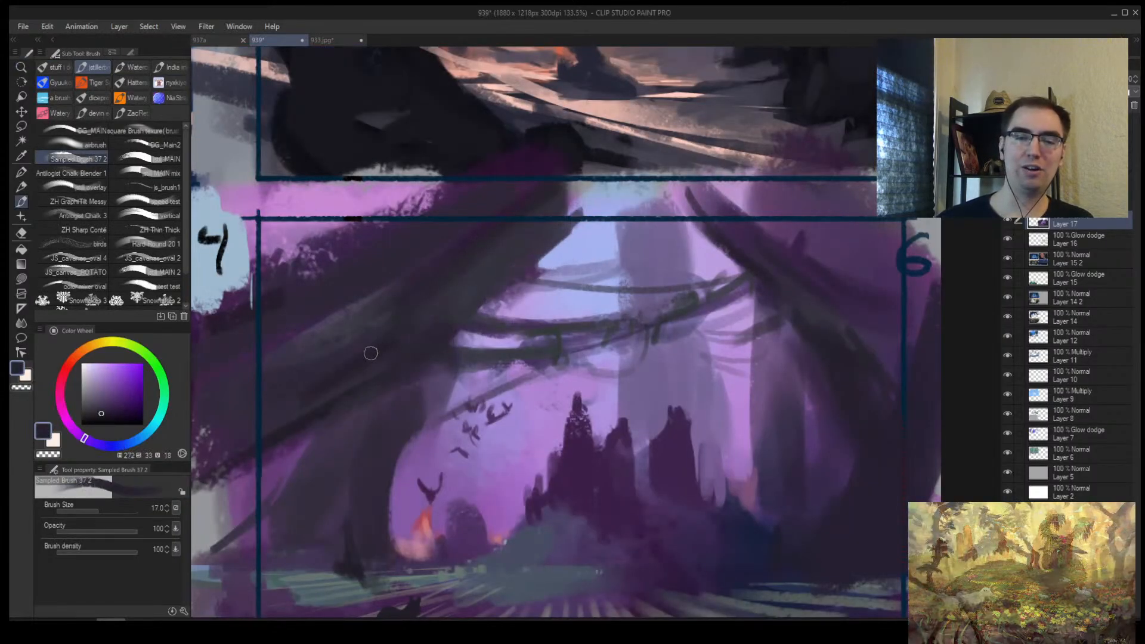
drag(419, 321, 470, 285)
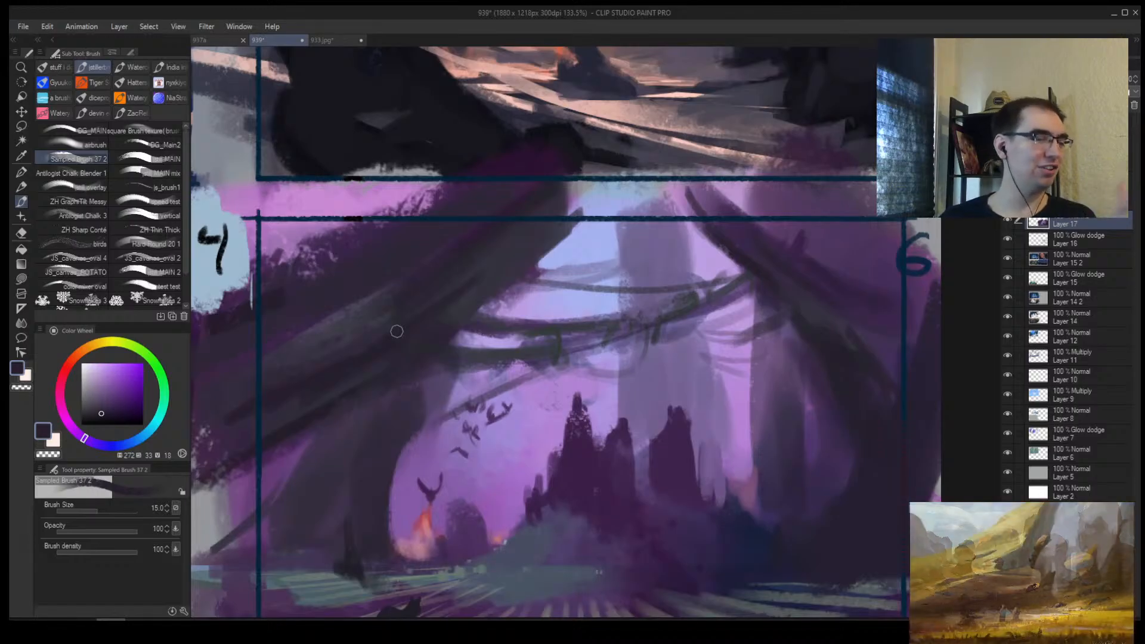
Step: Extend dark branches from both leaning trunks so they meet across the top of the sky opening at brush size 17
key(alt+space)
drag(482, 404, 426, 442)
scroll(471, 392, up, 1)
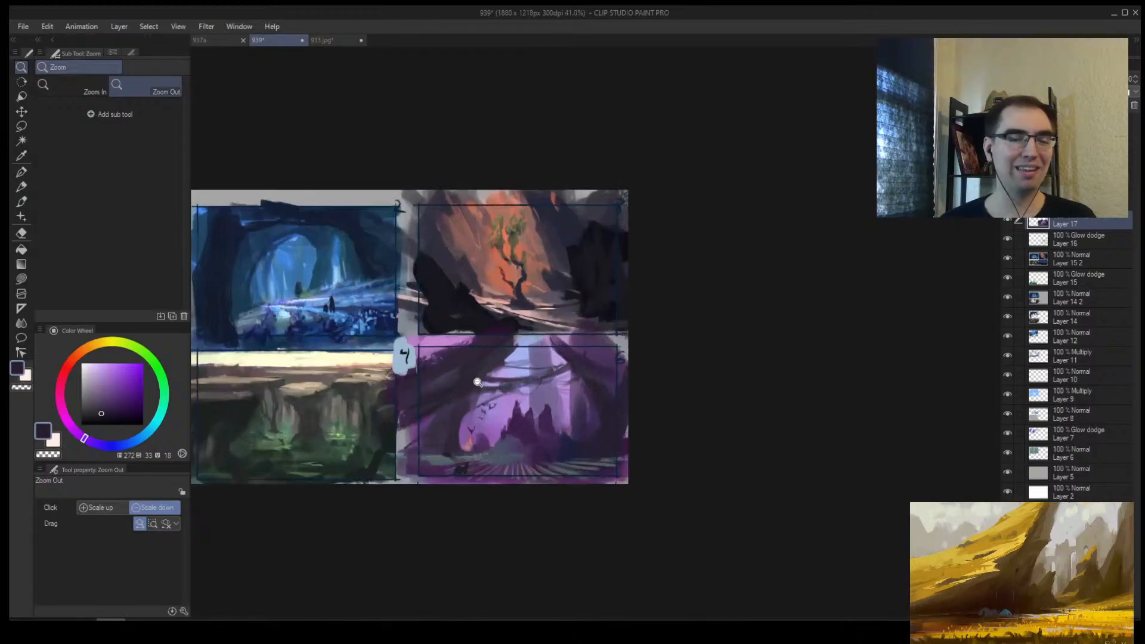
scroll(582, 433, up, 2)
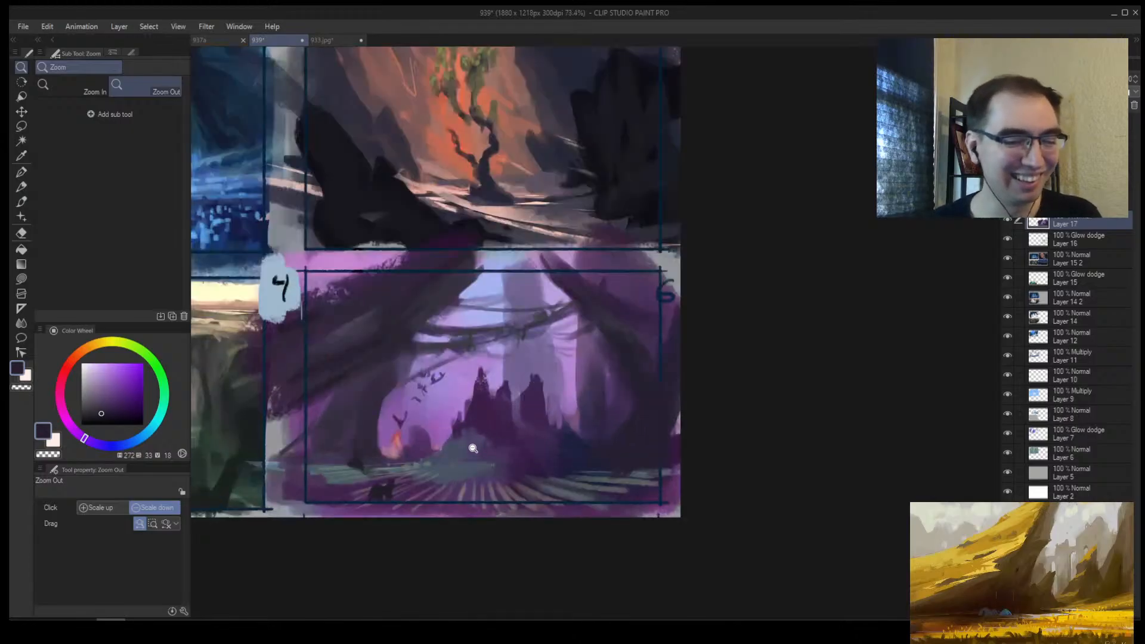
scroll(514, 409, up, 3)
scroll(521, 396, down, 3)
scroll(522, 376, up, 3)
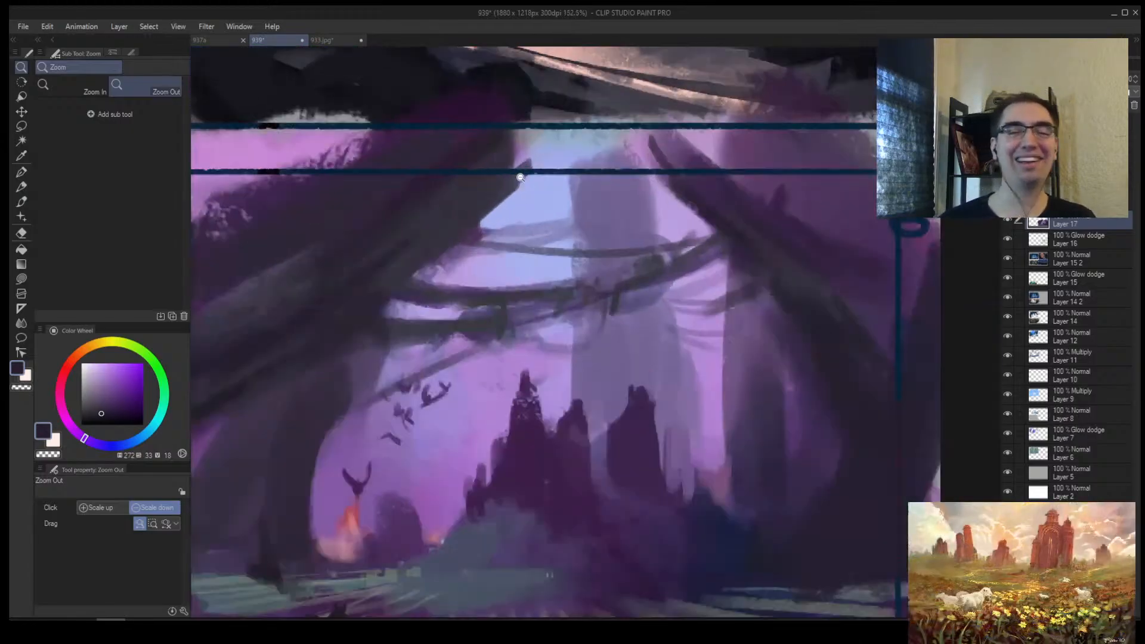
key(b)
mouse_move(484, 221)
mouse_down()
mouse_move(612, 154)
mouse_move(597, 142)
mouse_up()
drag(639, 204, 680, 176)
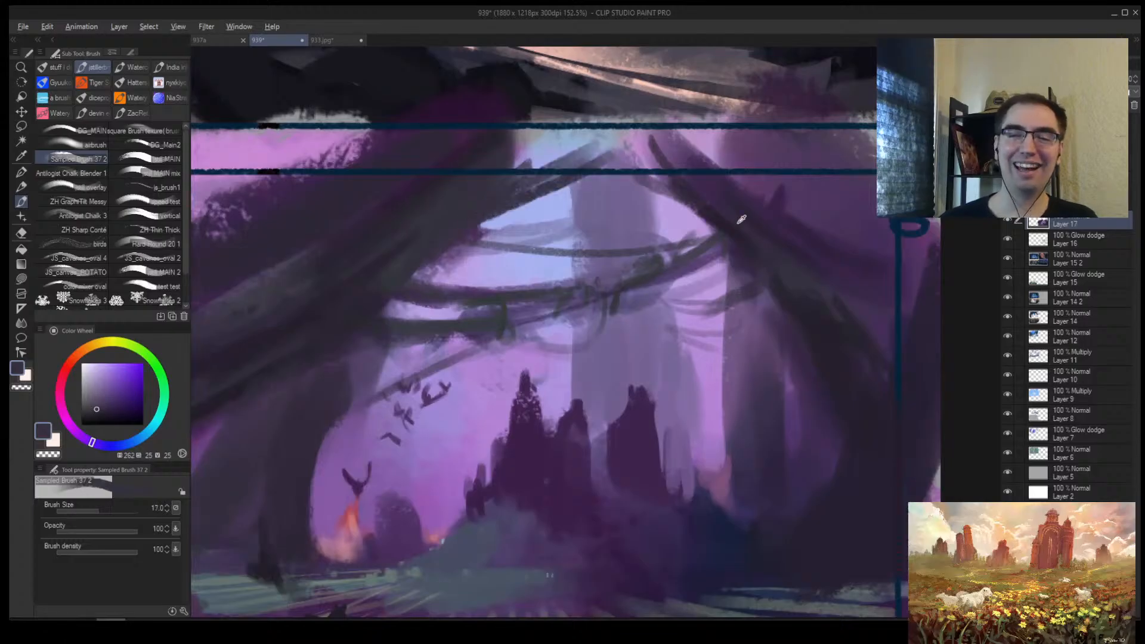
alt+click(739, 223)
mouse_move(716, 232)
mouse_down()
mouse_move(557, 146)
mouse_move(686, 205)
mouse_up()
Step: Darken the right trunk and the area beyond it with sampled dark blue-violet at brush size 70
key(alt+space)
mouse_move(812, 244)
mouse_down()
mouse_move(775, 253)
mouse_move(723, 226)
mouse_move(739, 211)
mouse_up()
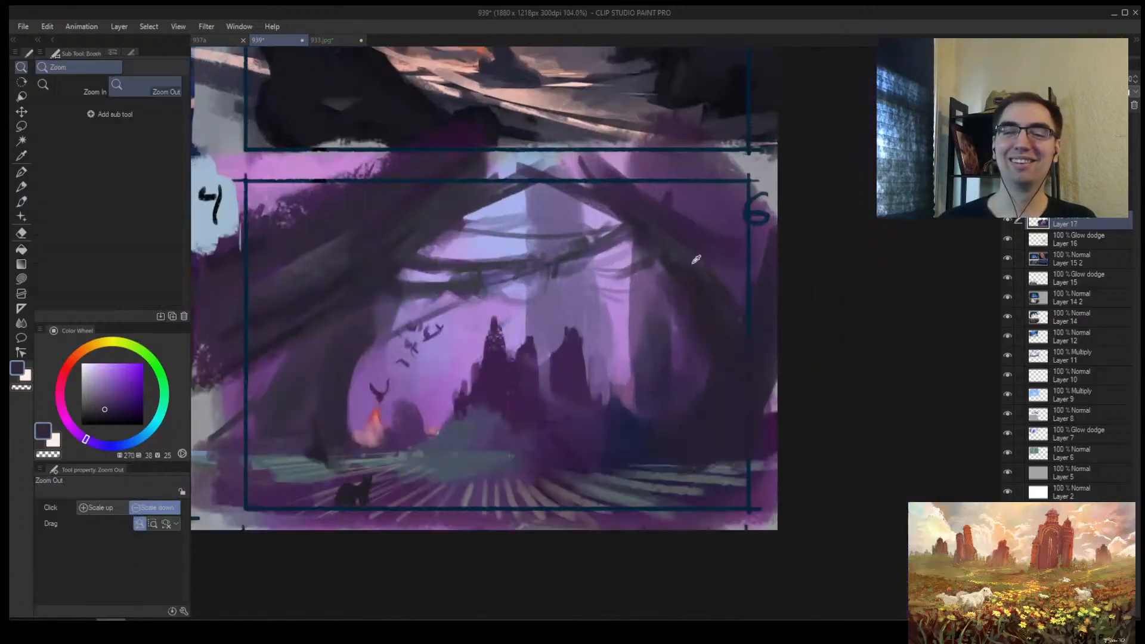
alt+click(693, 263)
drag(672, 205, 786, 231)
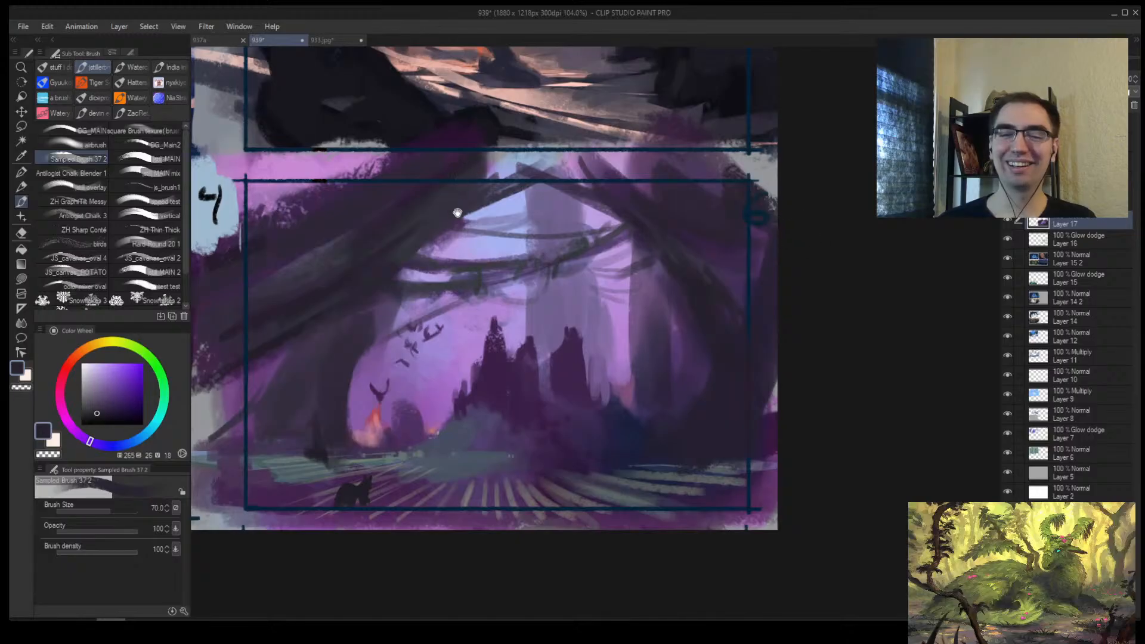
Step: Open the upper-left foliage area to pink and sketch thin background trunks there in sampled muted violet at brush size 30
drag(458, 213, 523, 249)
alt+click(410, 269)
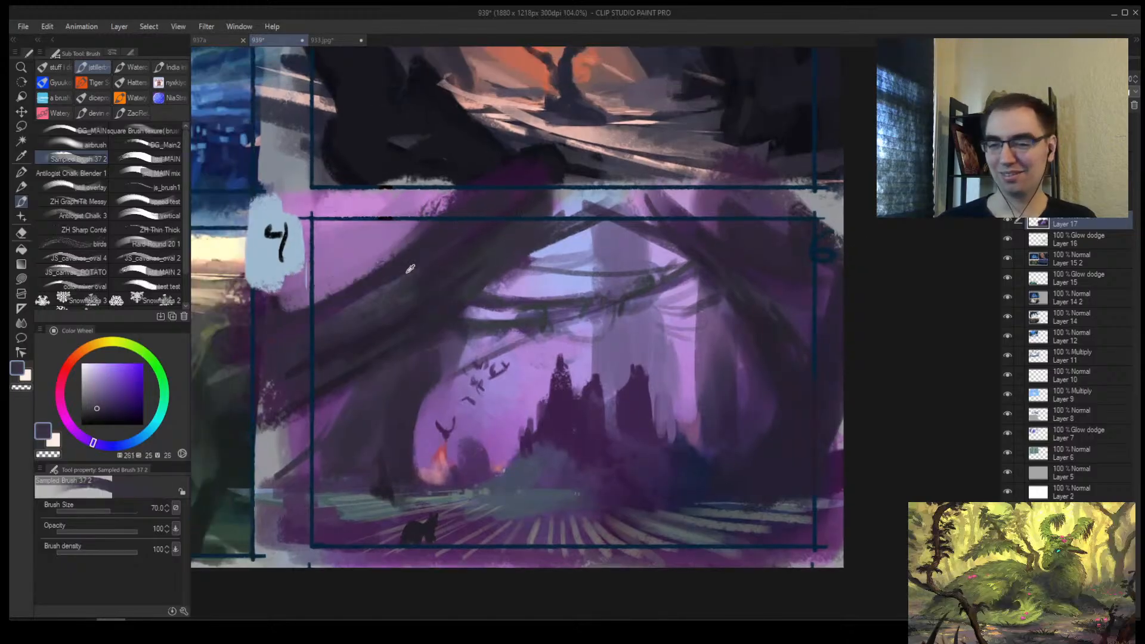
key(bracketleft)
key(bracketleft)
key(bracketleft)
key(bracketleft)
drag(334, 227, 299, 274)
drag(370, 221, 340, 280)
drag(352, 239, 347, 300)
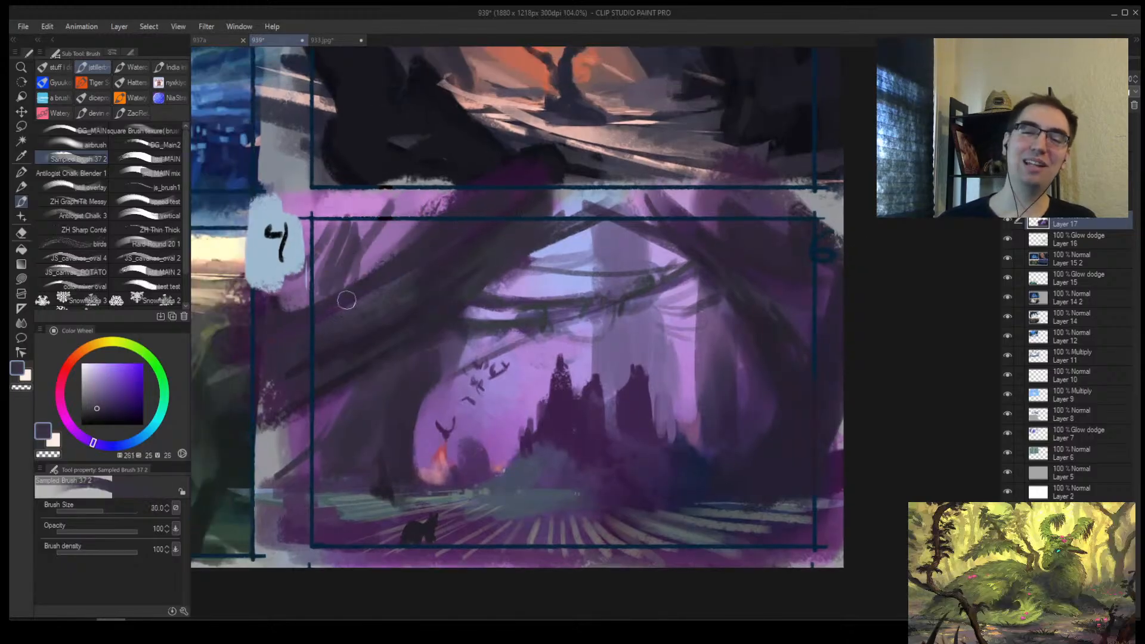
Step: Thicken the upper-left background trunks with sampled dark violet at brush size 80 and continue them below the big leaning trunk
key(bracketright)
key(bracketright)
key(bracketright)
key(bracketright)
key(bracketright)
alt+click(358, 329)
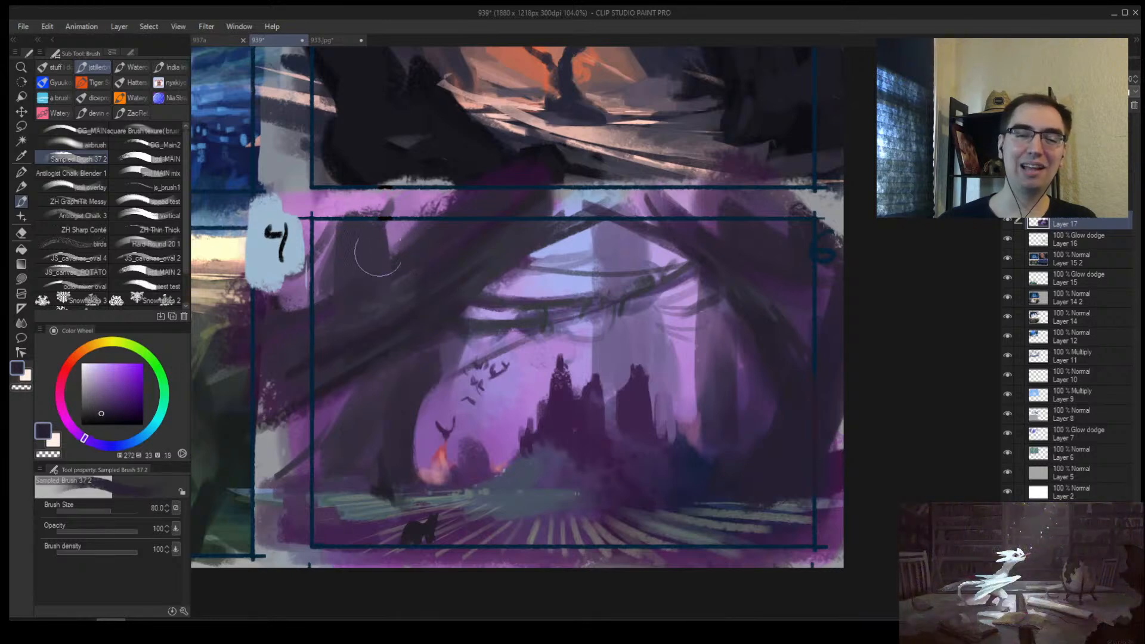
mouse_move(379, 254)
mouse_down()
mouse_move(378, 363)
mouse_move(410, 334)
mouse_up()
alt+click(349, 391)
mouse_move(347, 393)
mouse_down()
mouse_move(347, 375)
mouse_move(319, 430)
mouse_up()
Step: Tone down the streaks on the right side of the ground with sampled dark violet and blue-gray, reducing the brush to about 15
key(alt+space)
drag(448, 423, 680, 445)
key(bracketleft)
key(bracketleft)
key(bracketleft)
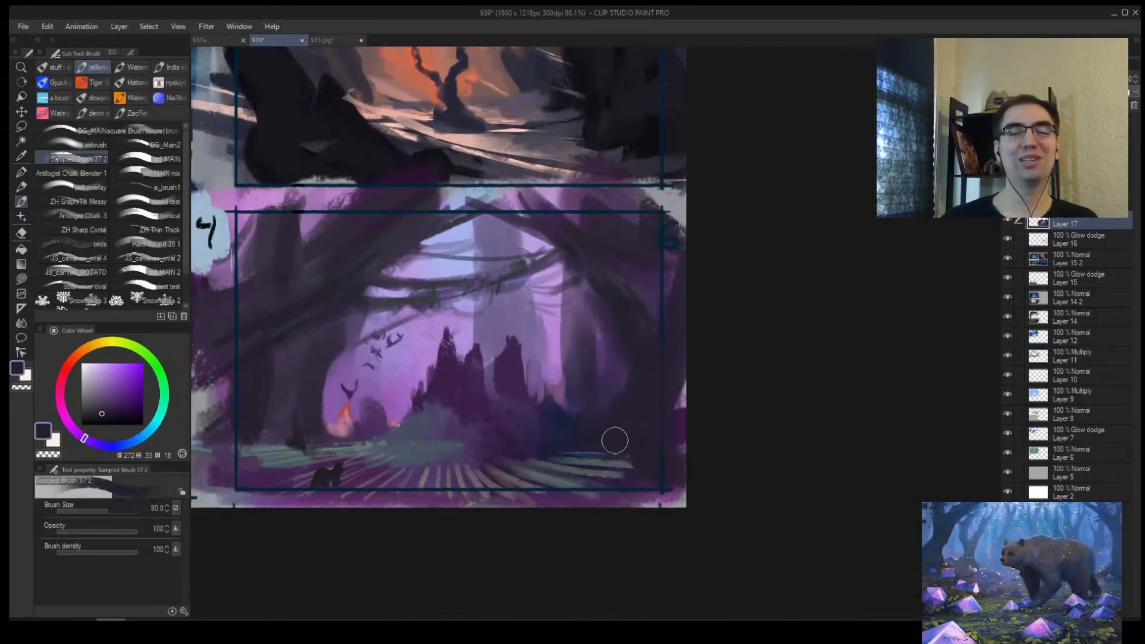
key(bracketleft)
key(bracketleft)
alt+click(588, 451)
drag(588, 462, 680, 478)
alt+click(592, 467)
key(bracketleft)
key(bracketleft)
key(bracketleft)
key(bracketleft)
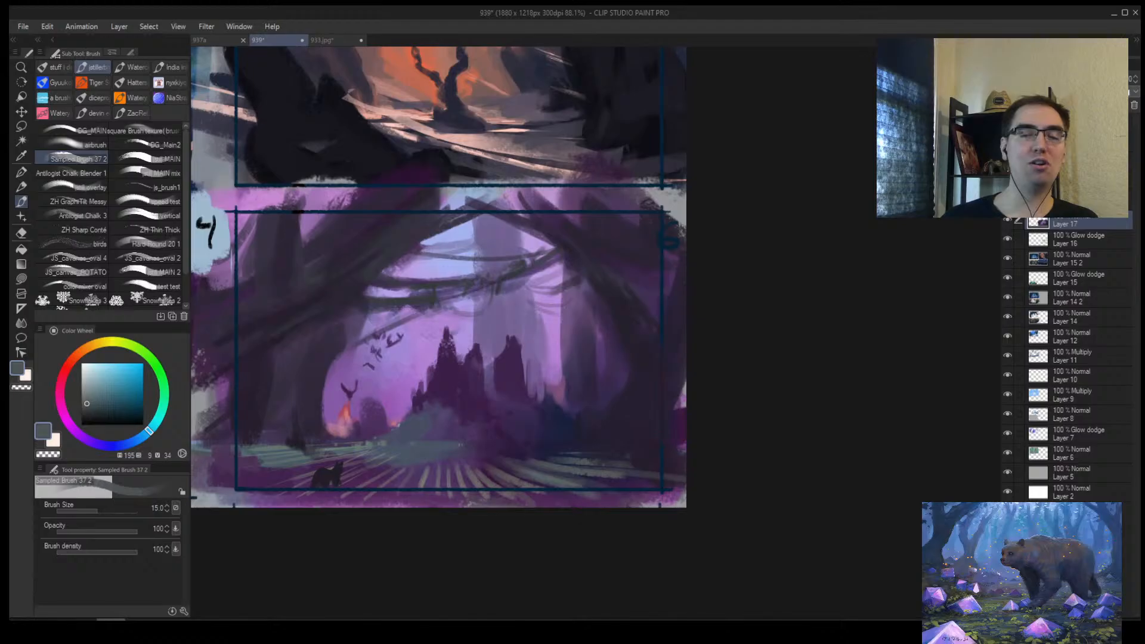
key(bracketright)
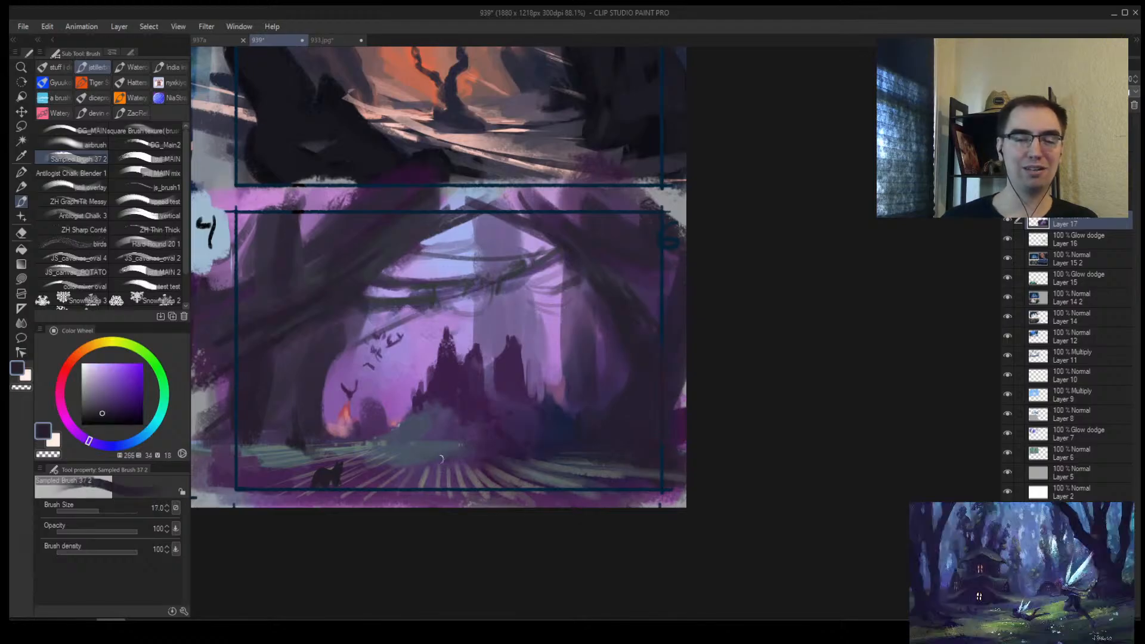
Step: Lasso thin winding water shapes across the ground and fill them with sampled pale blue at brush sizes up to 80
key(m)
mouse_move(397, 442)
mouse_down()
mouse_move(396, 453)
mouse_move(550, 452)
mouse_move(379, 452)
mouse_up()
mouse_move(382, 444)
mouse_down()
mouse_move(585, 440)
mouse_move(402, 442)
mouse_move(509, 467)
mouse_move(695, 472)
mouse_up()
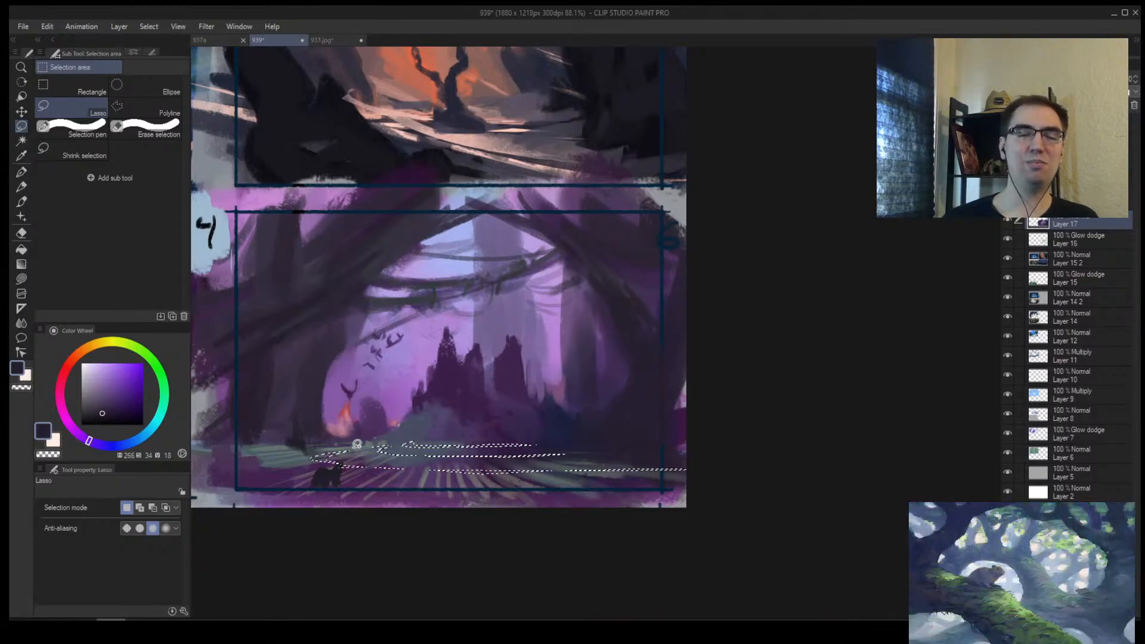
key(b)
key(])
key(])
key(])
key(])
key(])
key(])
key(])
key(])
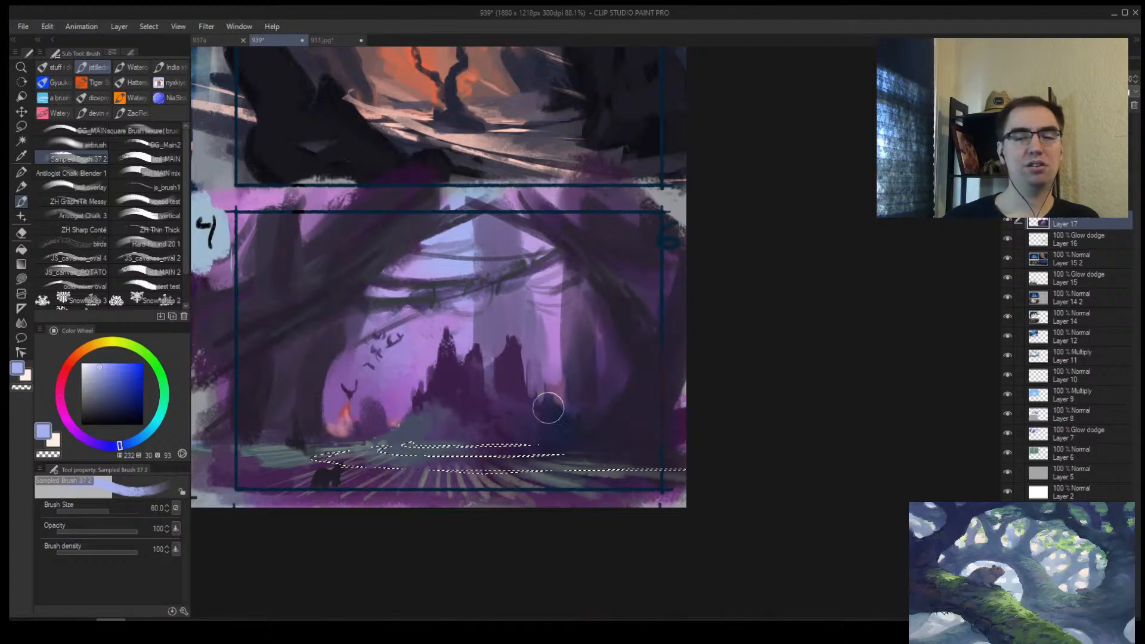
drag(326, 458, 686, 471)
key(ctrl+d)
key(h)
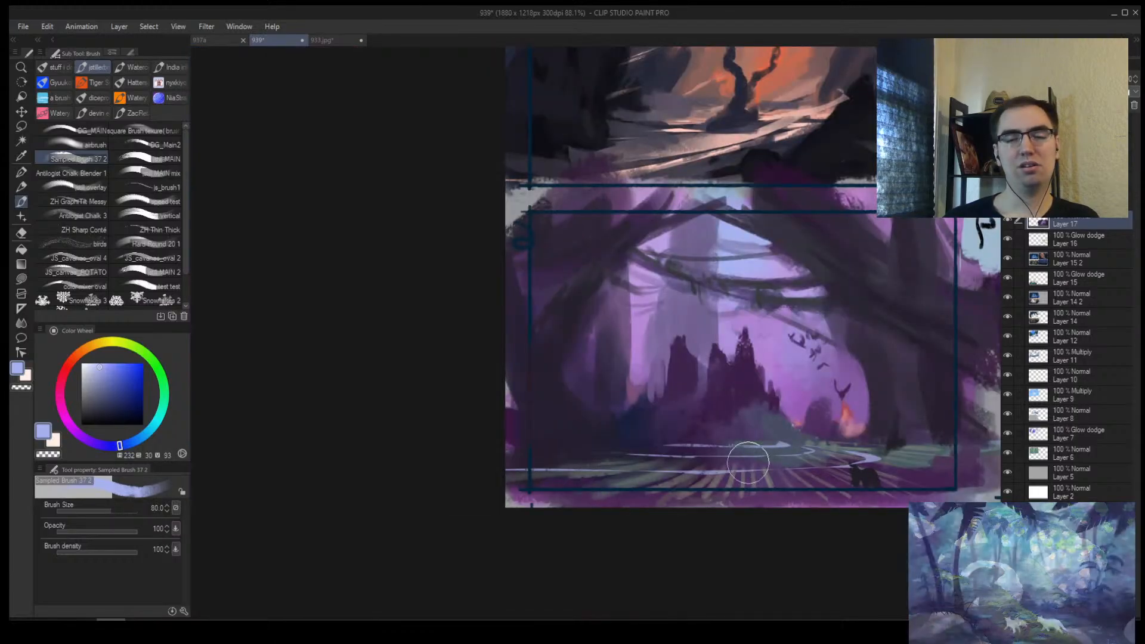
Step: Check the thumbnail in both orientations and add a new layer set to Overlay blending
key(h)
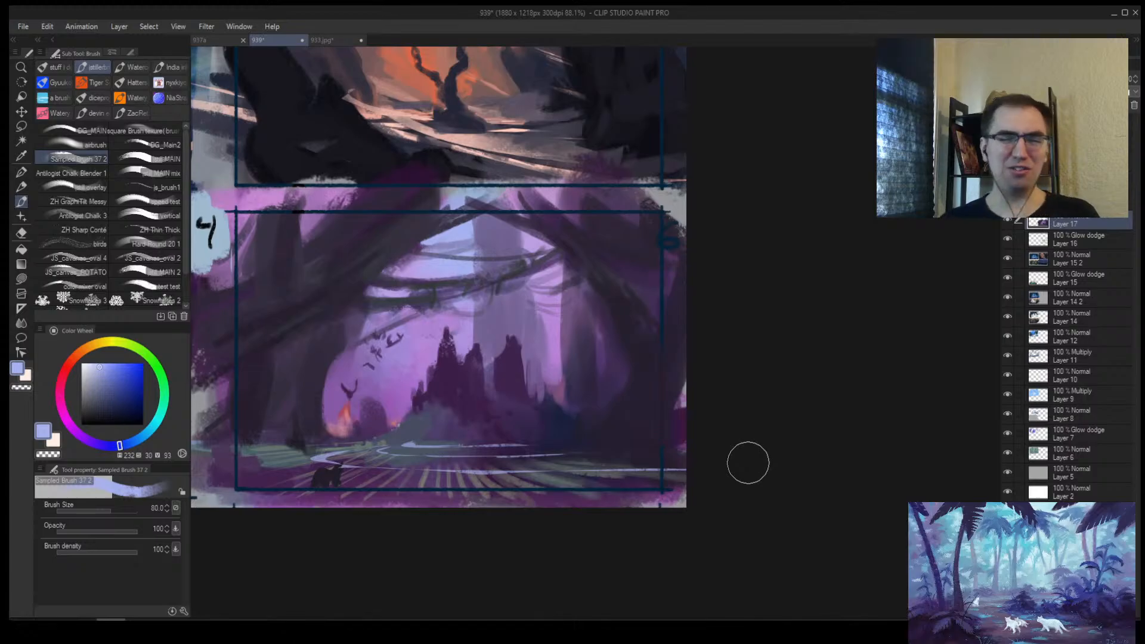
drag(746, 463, 549, 330)
key(h)
mouse_move(673, 338)
mouse_down()
mouse_move(571, 347)
mouse_move(582, 315)
mouse_up()
key(ctrl+shift+n)
click(1041, 79)
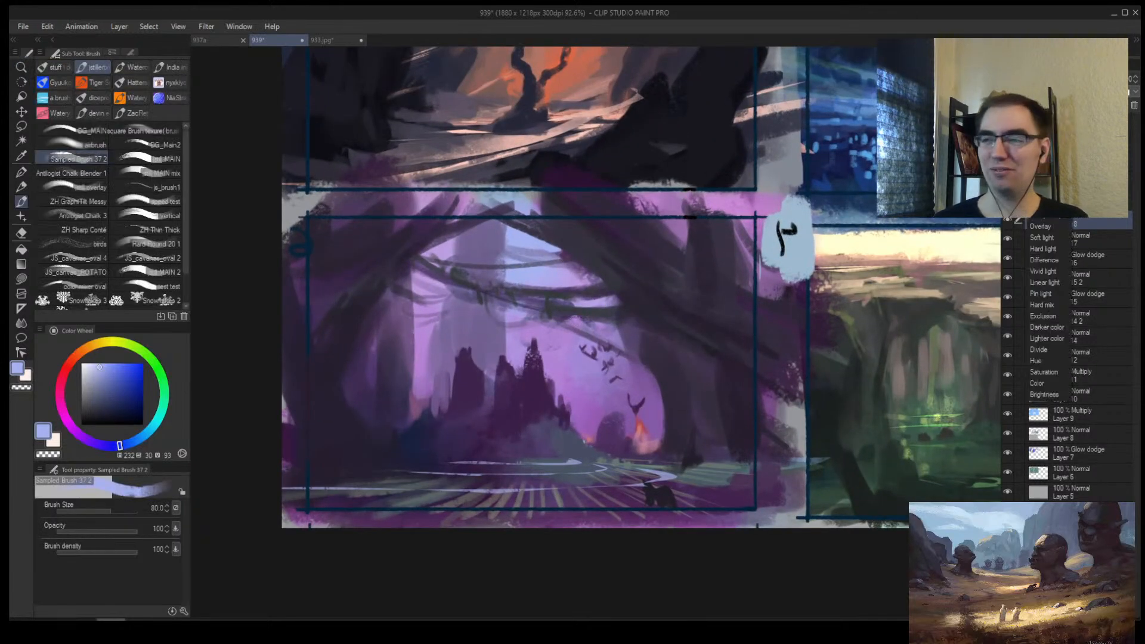
click(1040, 226)
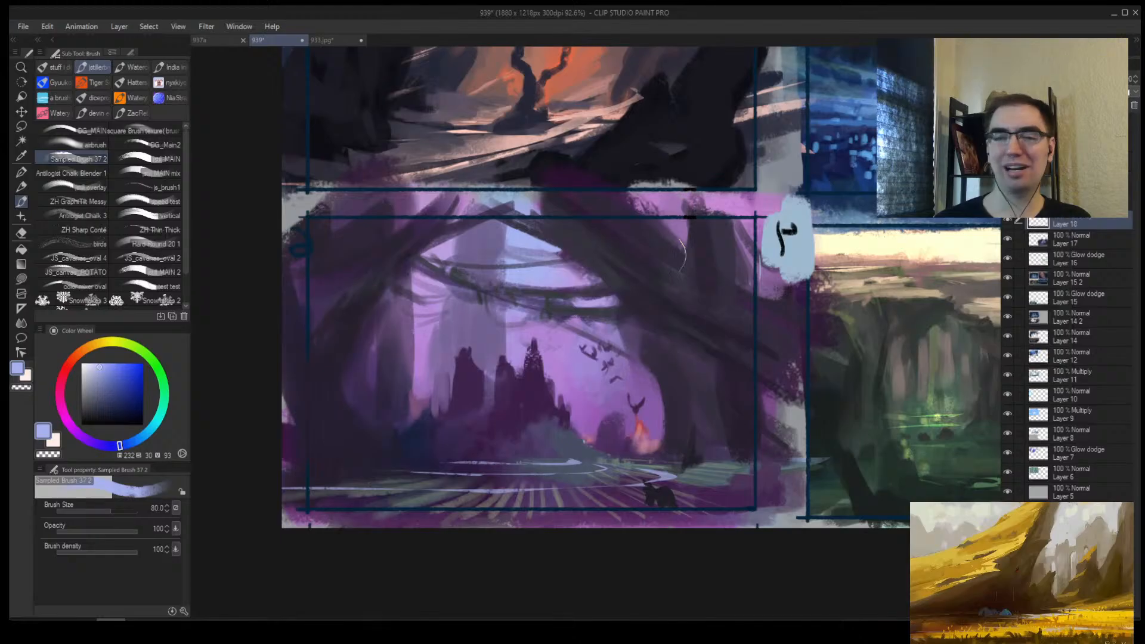
Step: Try a pale blue glow over the background trunks and opening at brush size 200
drag(556, 286, 529, 275)
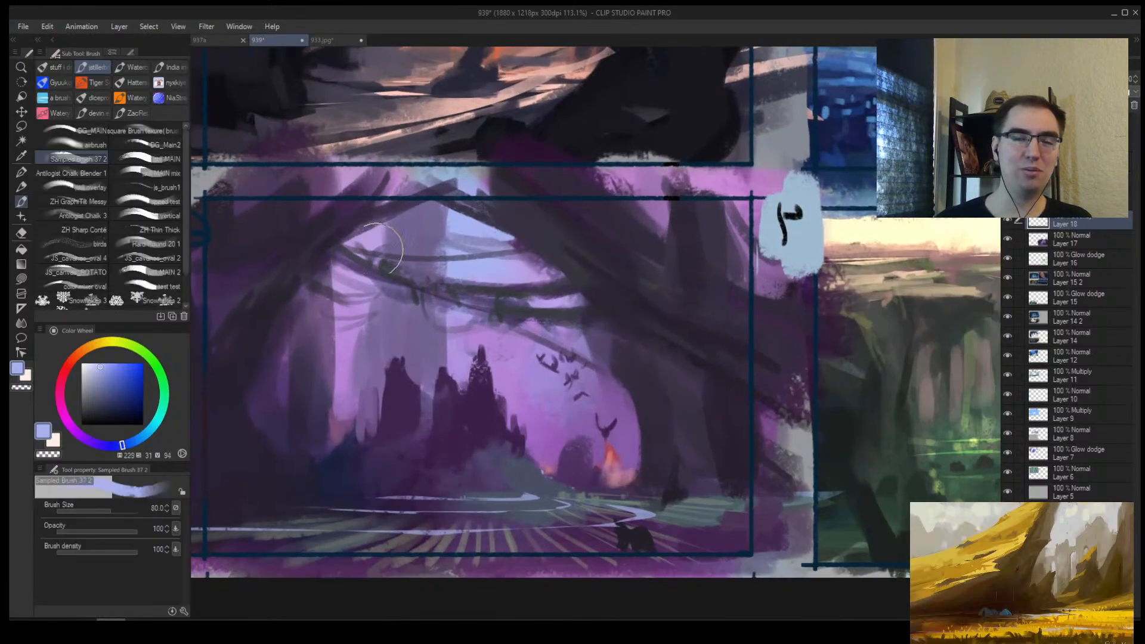
click(95, 363)
key(bracketright)
key(bracketright)
key(bracketright)
key(bracketright)
mouse_move(335, 287)
mouse_down()
mouse_move(328, 329)
mouse_move(419, 259)
mouse_move(525, 307)
mouse_move(618, 412)
mouse_up()
key(ctrl+z)
key(ctrl+z)
key(ctrl+z)
key(ctrl+z)
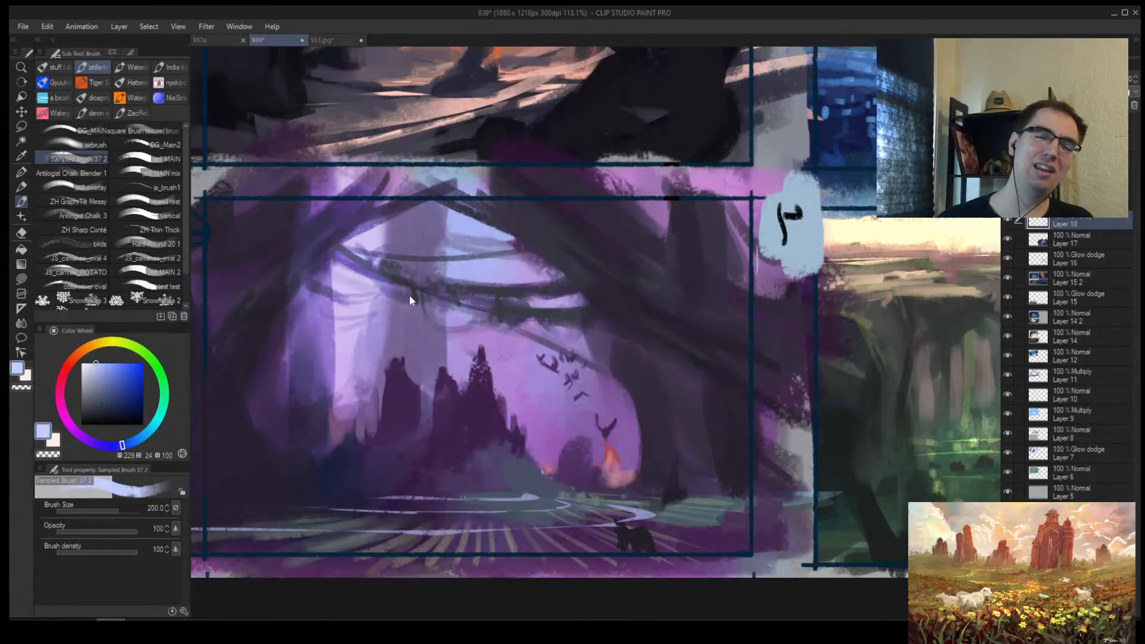
Step: Paint a more saturated blue glow over the vines, background trunks and rock towers with a large brush, up to size 250
click(115, 363)
key(bracketleft)
mouse_move(405, 250)
mouse_down()
mouse_move(316, 325)
mouse_move(574, 320)
mouse_move(647, 444)
mouse_up()
key(bracketright)
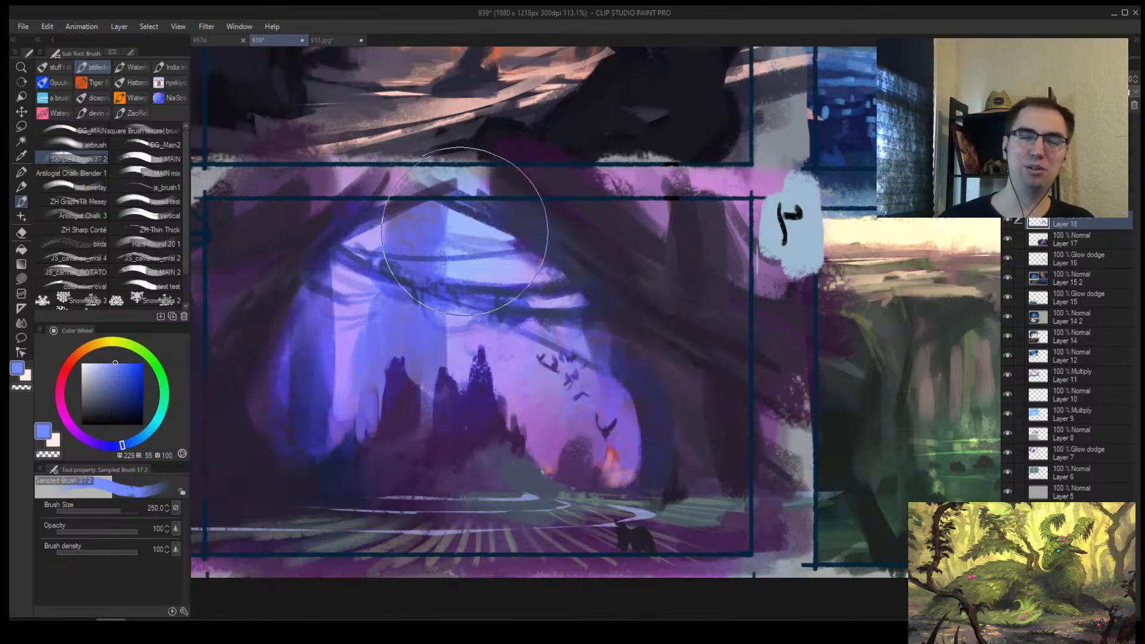
ctrl+alt+click(419, 300)
Step: Spread the blue glow onto the surrounding giant trunks with brush sizes between 120 and 300, and compare it with the other thumbnails
scroll(419, 299, up, 2)
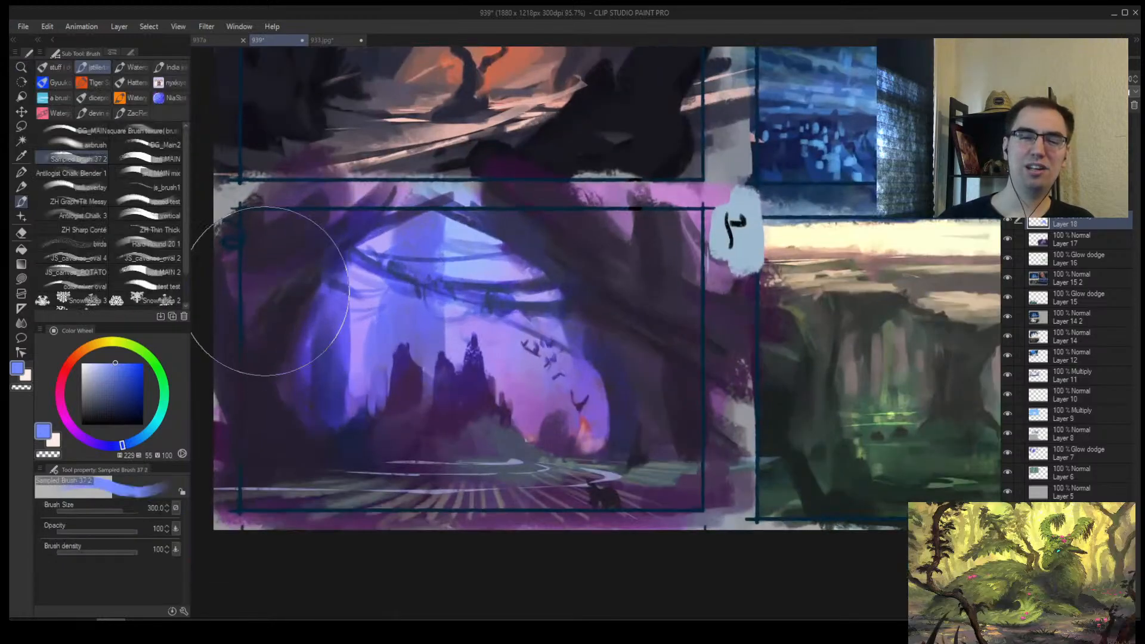
key(bracketleft)
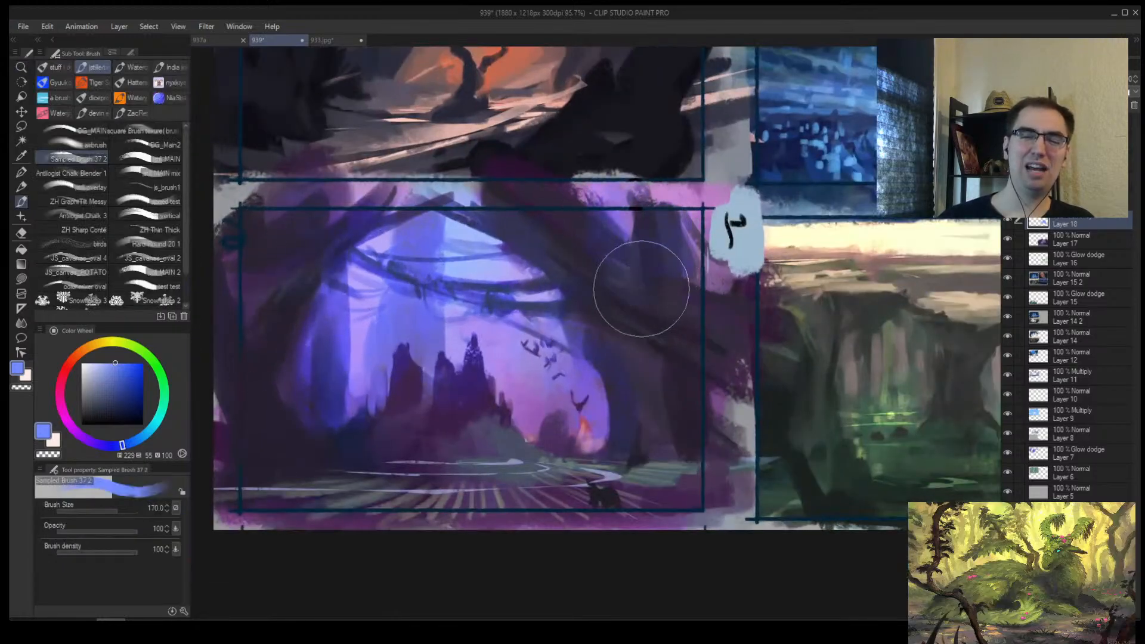
drag(370, 270, 614, 268)
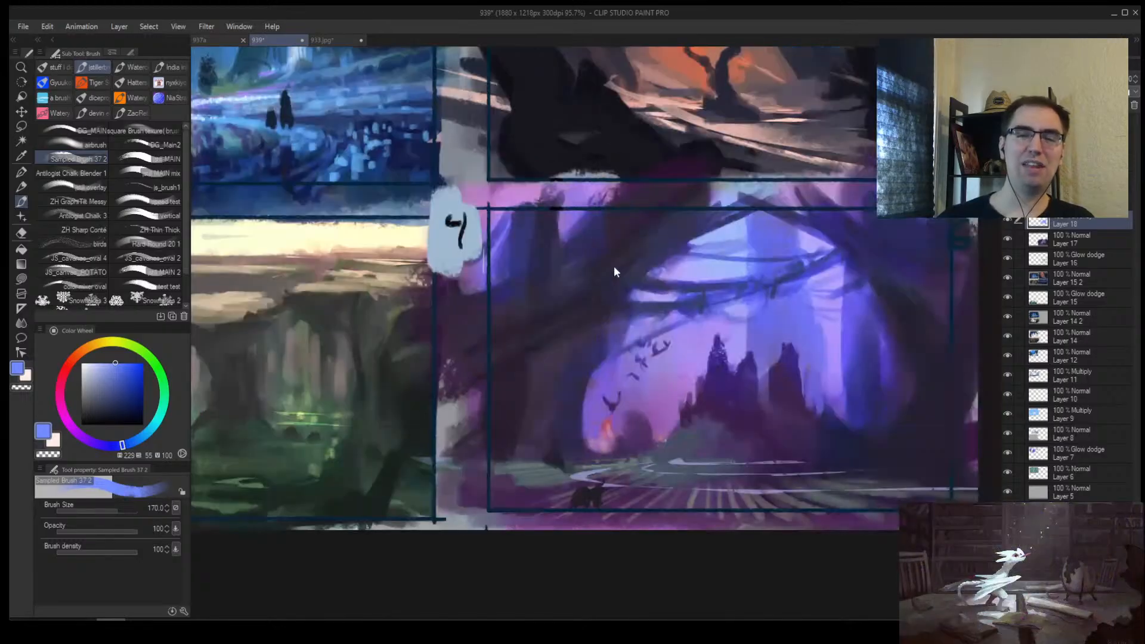
ctrl+alt+click(614, 268)
scroll(641, 330, up, 3)
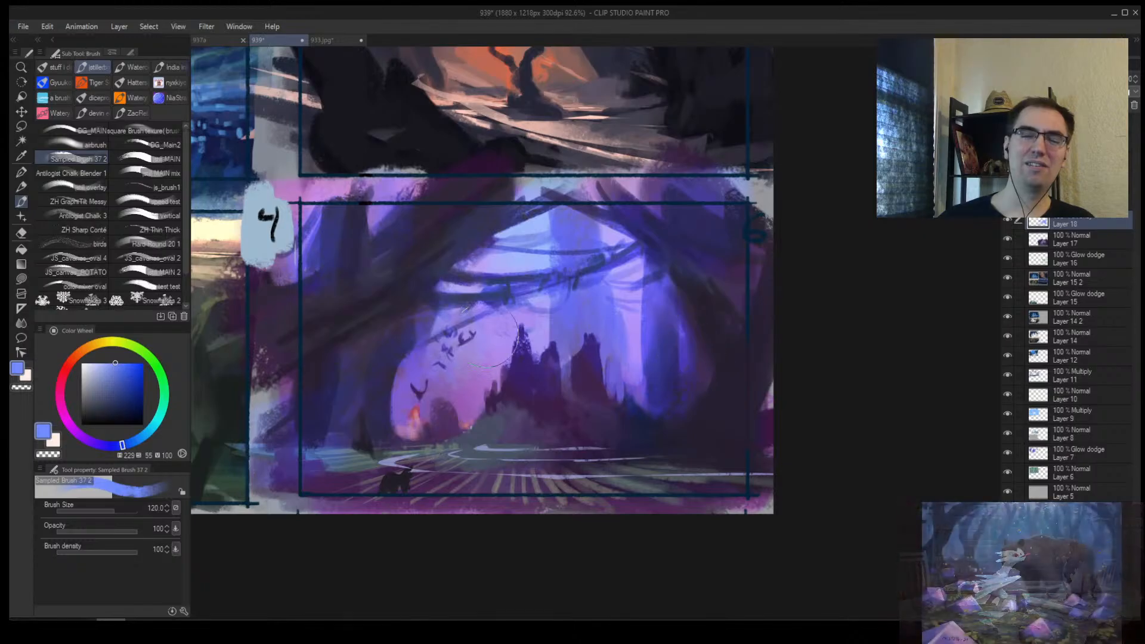
key(bracketright)
key(alt+space)
drag(567, 440, 543, 521)
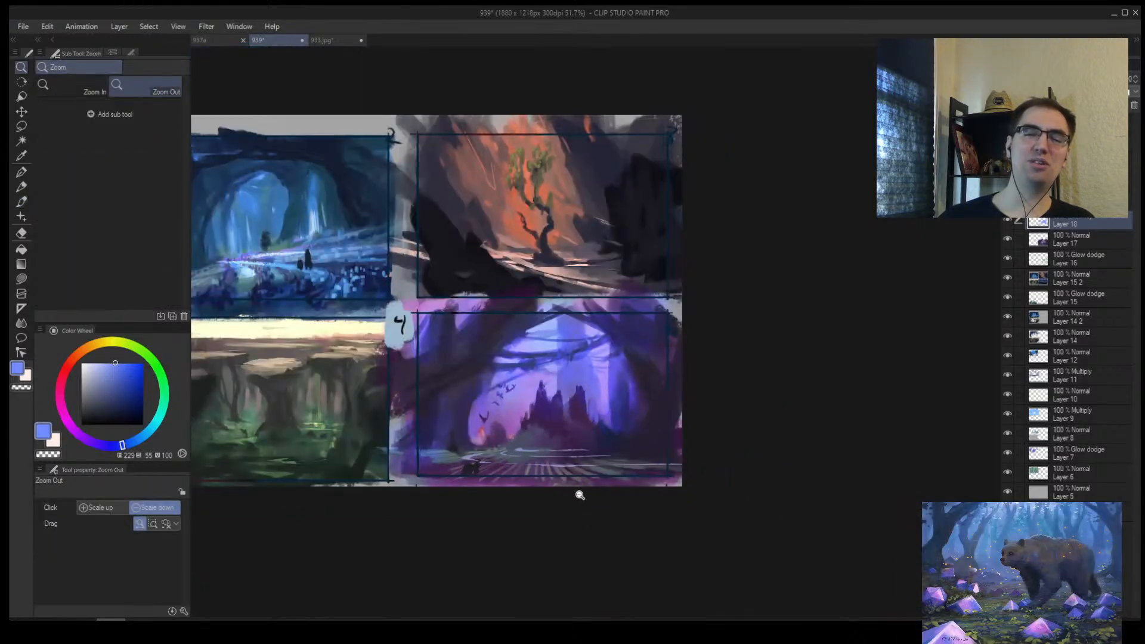
drag(579, 479, 568, 397)
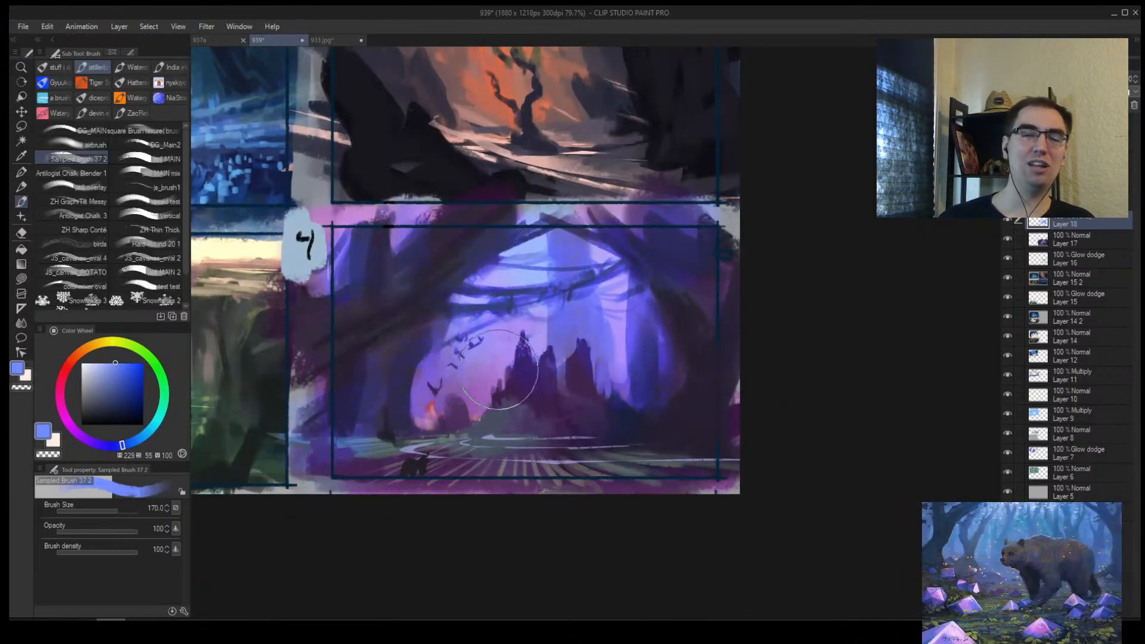
Step: Try pale blue highlights along the foreground bend of the winding water with the brush at sizes 15 and 10
key(alt+space)
drag(569, 443, 618, 379)
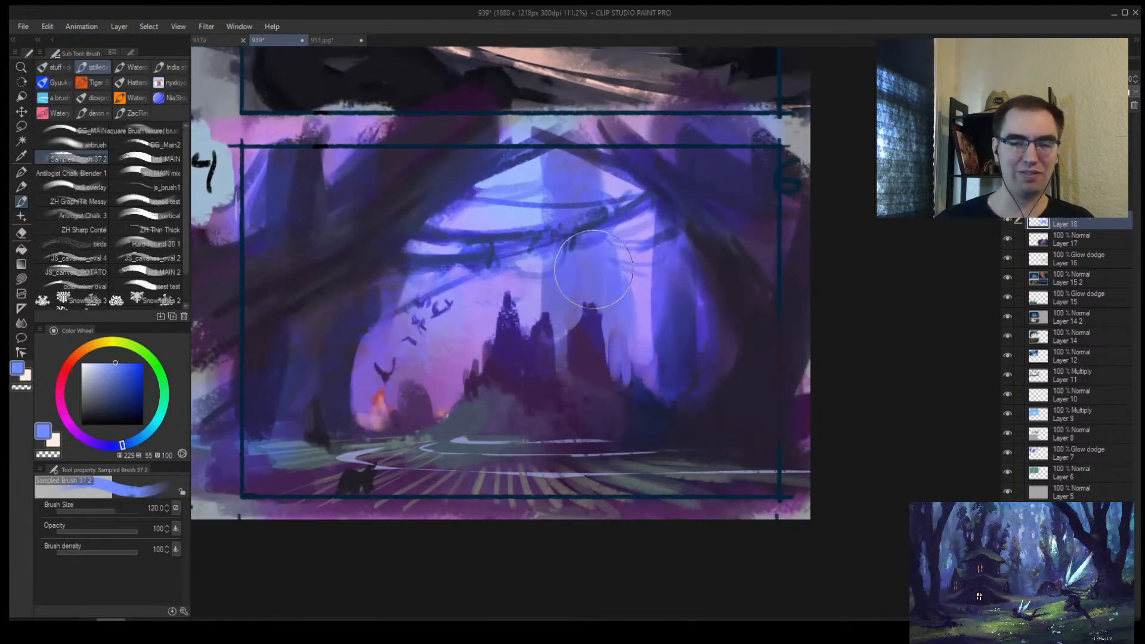
key(bracketleft)
key(bracketleft)
key(bracketleft)
key(bracketleft)
key(bracketleft)
key(bracketleft)
key(bracketleft)
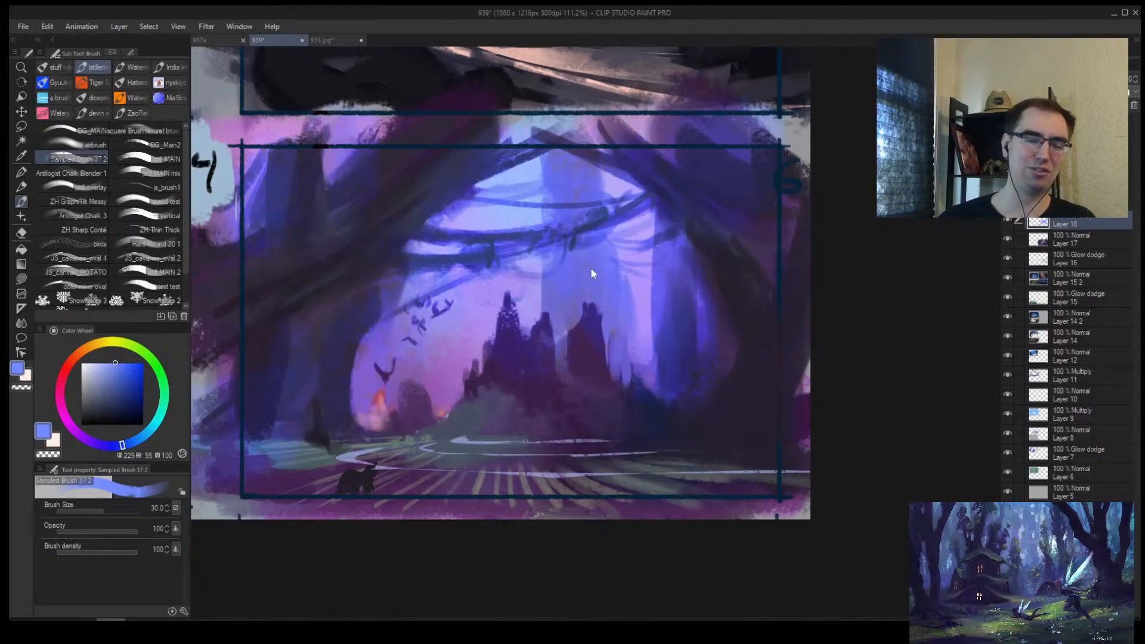
key(ctrl+alt+space)
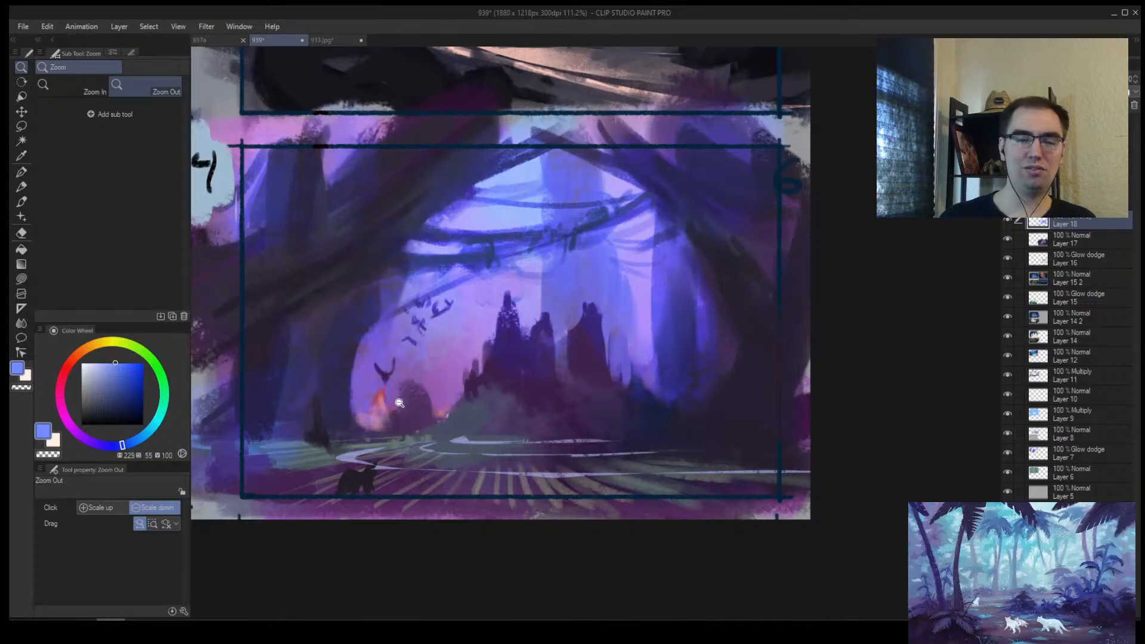
scroll(399, 403, up, 1)
key(b)
drag(335, 459, 466, 485)
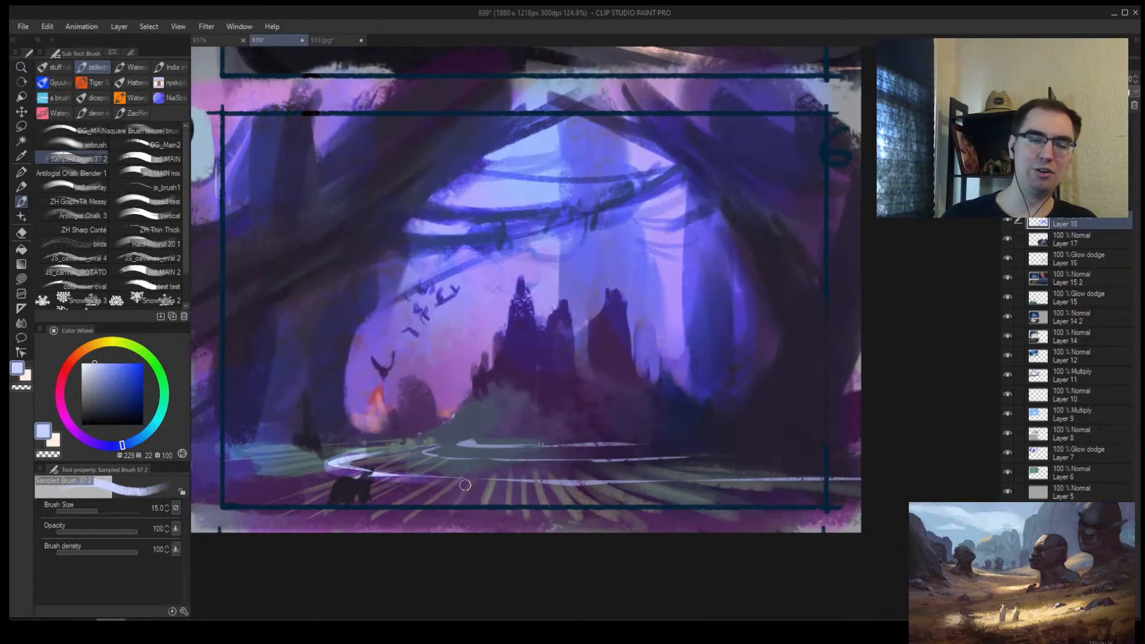
drag(394, 475, 625, 477)
drag(501, 479, 754, 480)
key(bracketleft)
key(bracketleft)
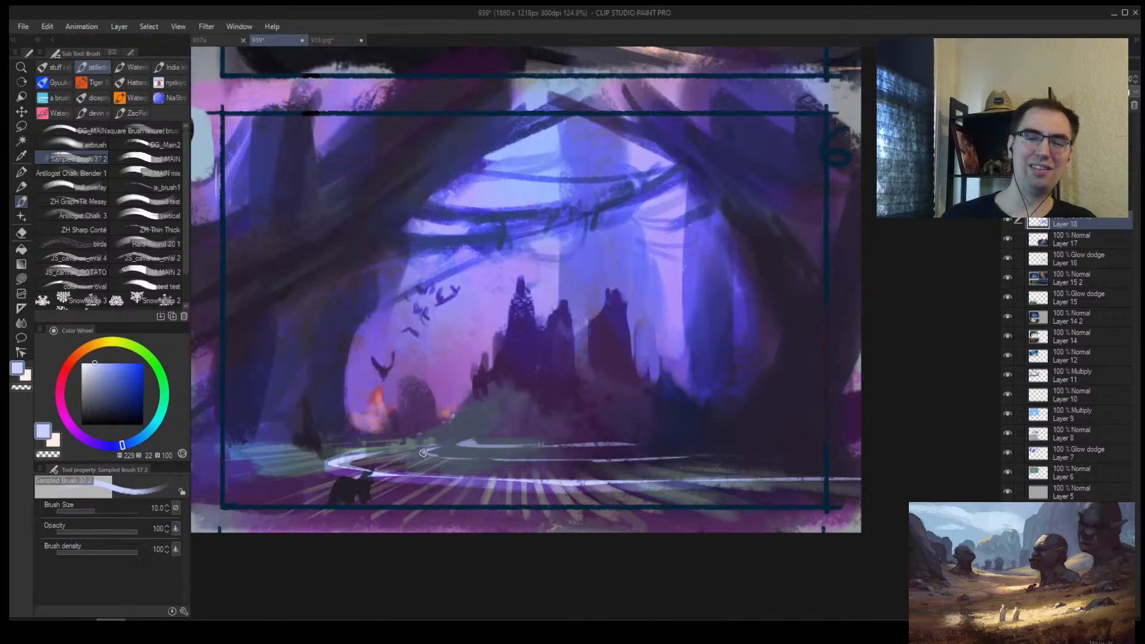
Step: Undo the pale highlight strokes on the winding water
key(ctrl+z)
key(ctrl+z)
key(ctrl+z)
key(ctrl+z)
Step: On a new Normal layer, paint thin light-blue vertical strokes on the background trunks at size 10 to 12 and compare the thumbnails mirrored
key(alt+space)
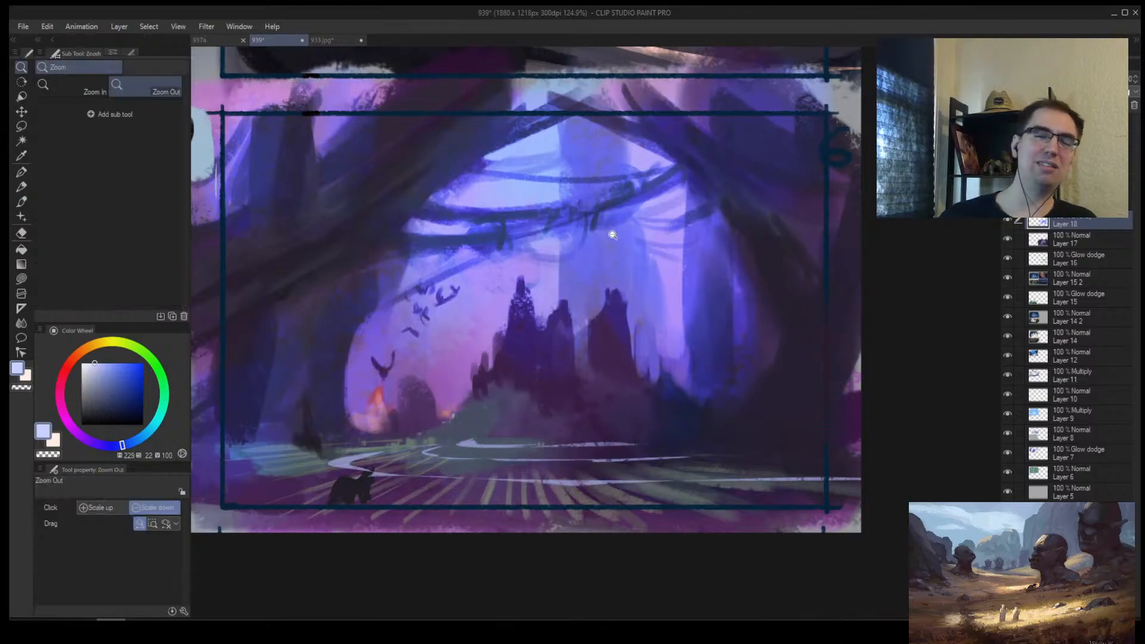
scroll(613, 235, up, 4)
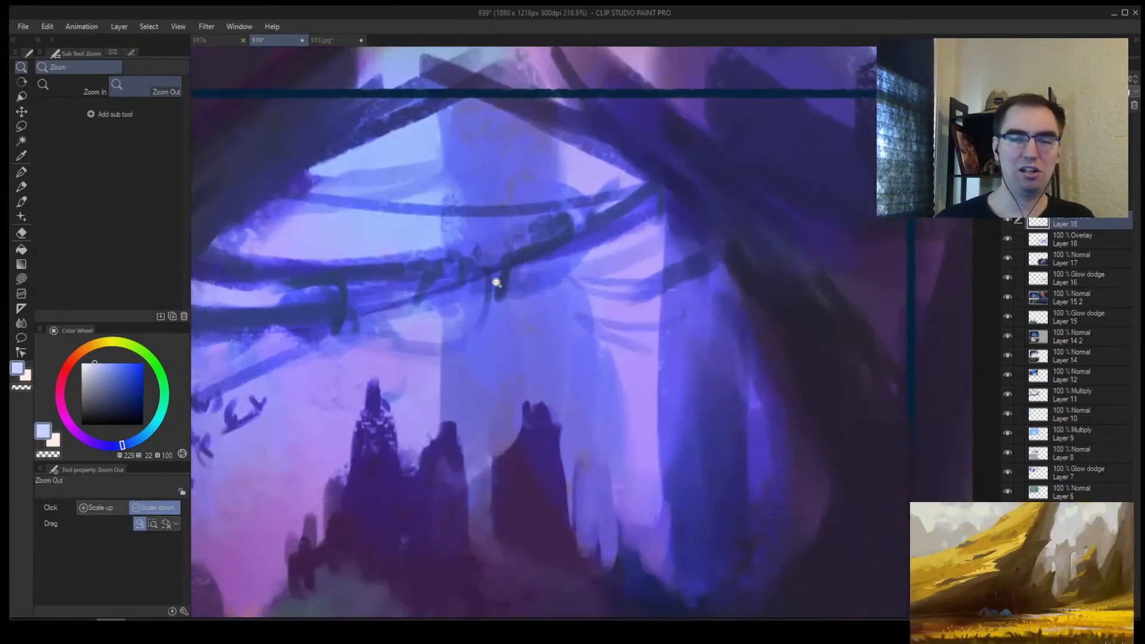
alt+click(558, 350)
drag(587, 268, 608, 355)
drag(590, 296, 610, 361)
click(102, 372)
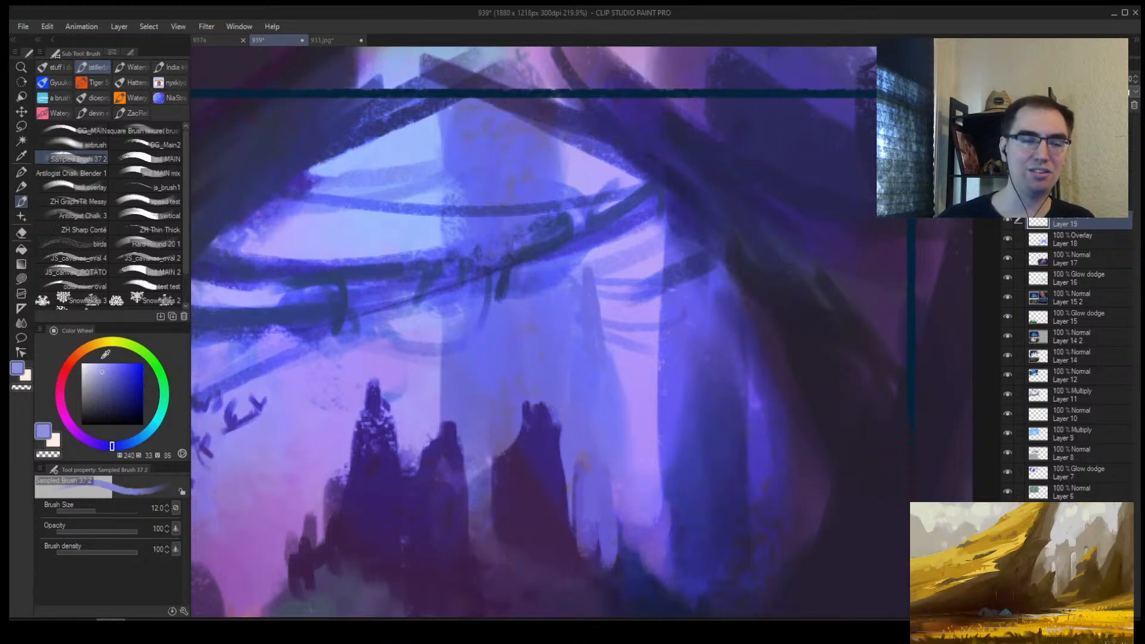
mouse_move(452, 327)
mouse_down()
mouse_move(456, 427)
mouse_move(459, 409)
mouse_up()
key(alt+space)
scroll(537, 369, down, 4)
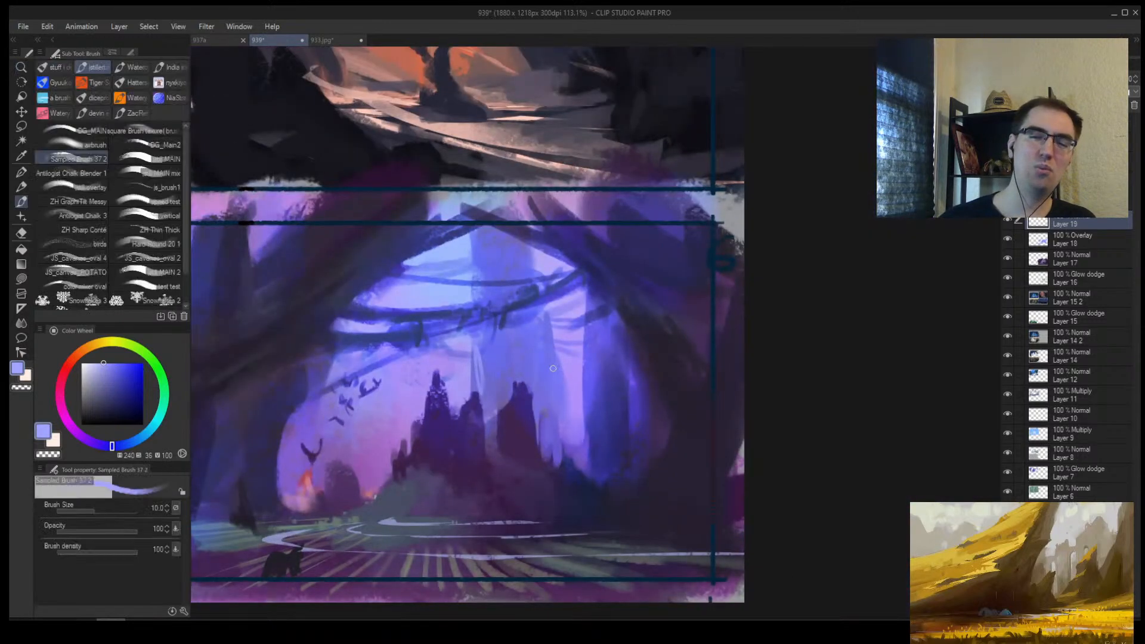
key(bracketright)
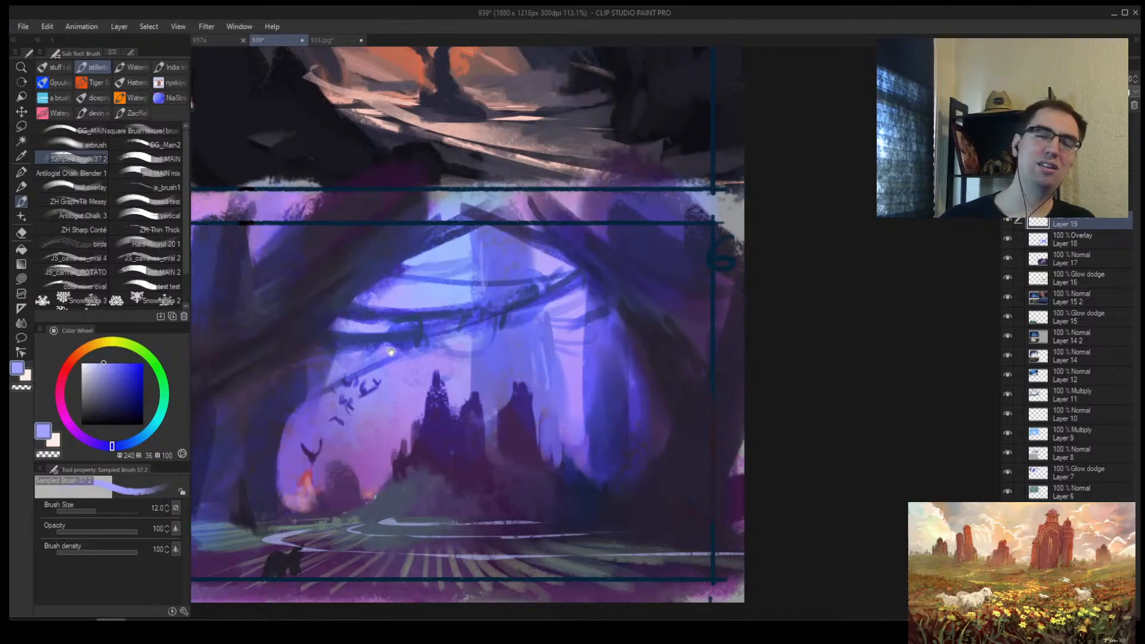
key(alt+space)
scroll(656, 367, down, 5)
scroll(705, 355, up, 4)
scroll(709, 348, down, 3)
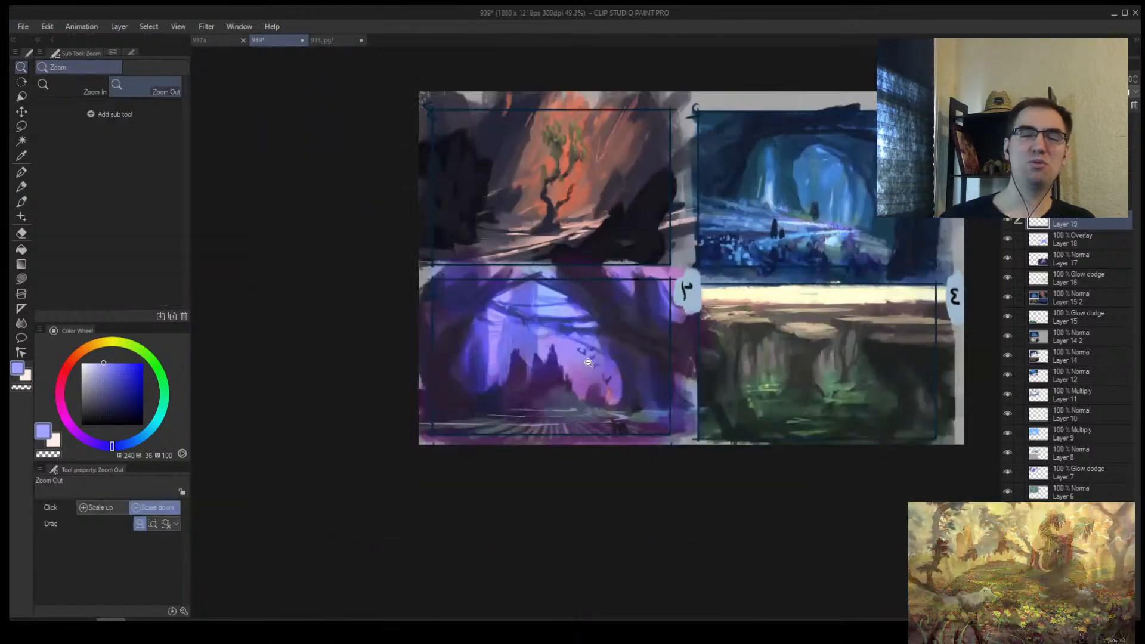
scroll(656, 322, up, 3)
Step: Brush pale blue light over the ground and winding water near the animal silhouette, using brush sizes 70 and 40
alt+click(596, 332)
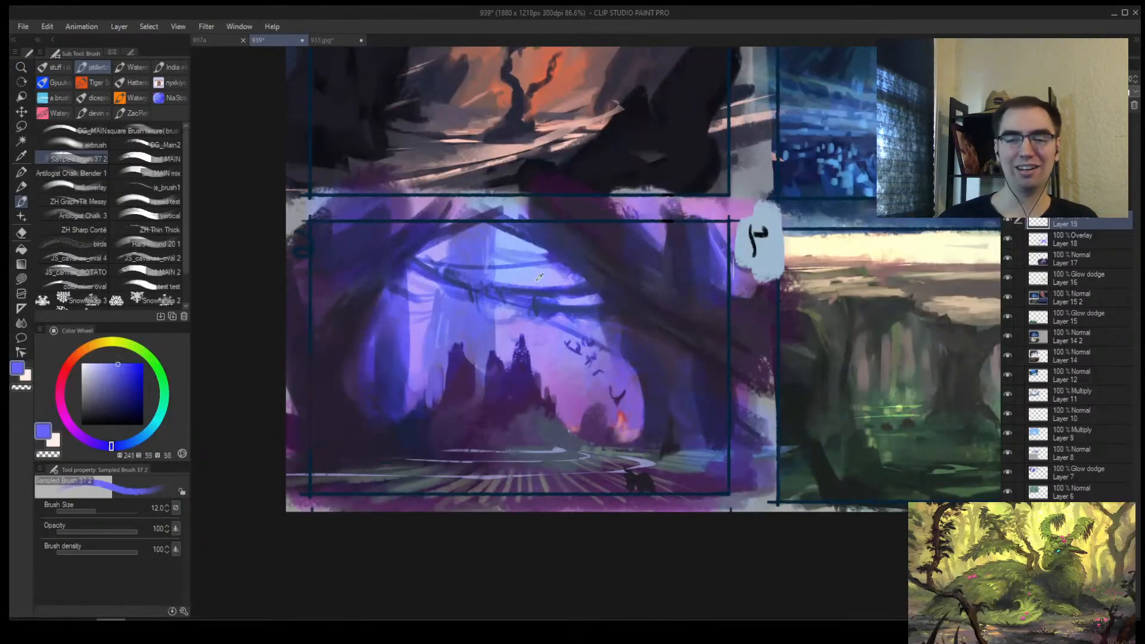
drag(119, 376, 97, 360)
key(bracketright)
key(bracketright)
key(bracketright)
key(bracketright)
key(bracketright)
key(bracketright)
key(bracketright)
mouse_move(618, 470)
mouse_down()
mouse_move(516, 476)
mouse_move(638, 461)
mouse_up()
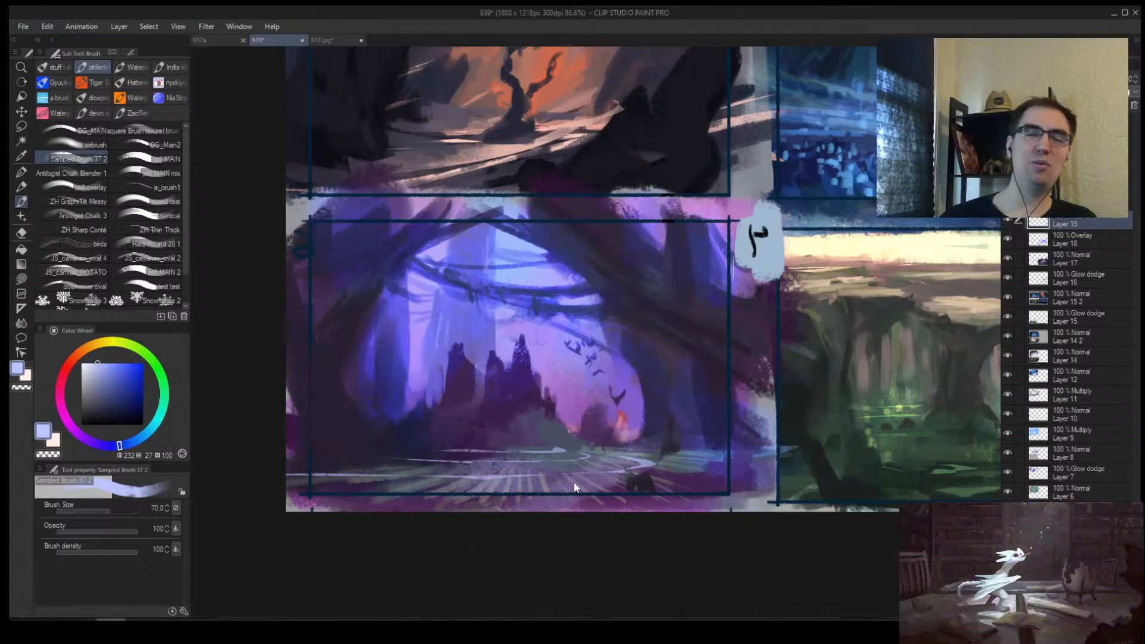
key(bracketleft)
key(bracketleft)
key(bracketleft)
key(bracketleft)
key(bracketleft)
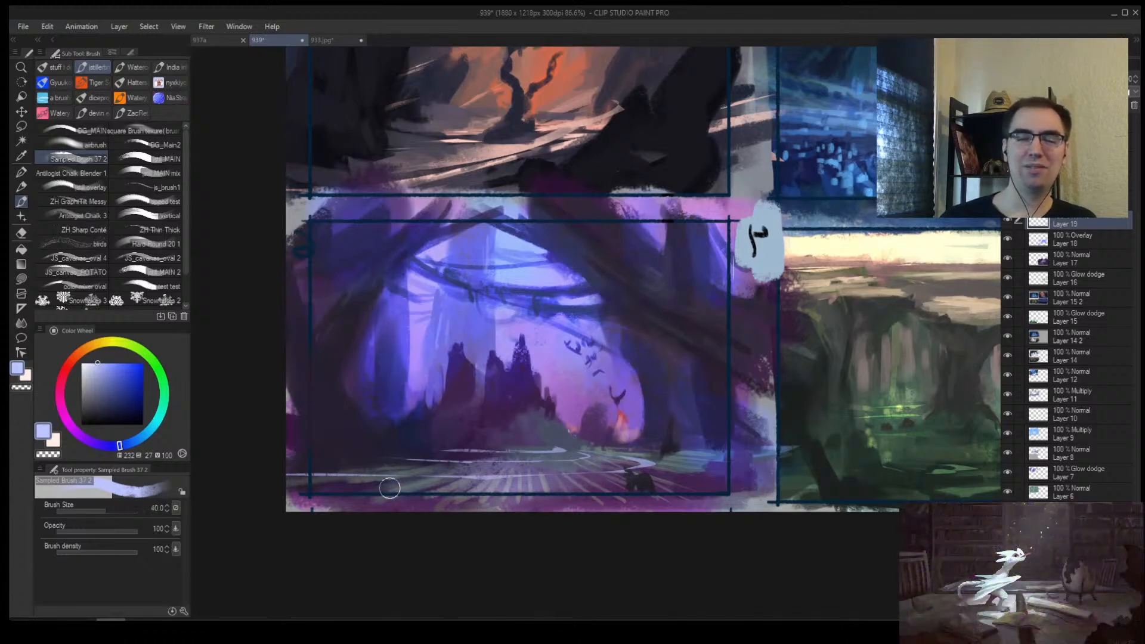
mouse_move(418, 477)
mouse_down()
mouse_move(311, 474)
mouse_move(555, 451)
mouse_up()
Step: Darken the foreground ground and its radiating streaks with a sampled dark navy at brush sizes 30 to 50
alt+click(444, 438)
key(bracketright)
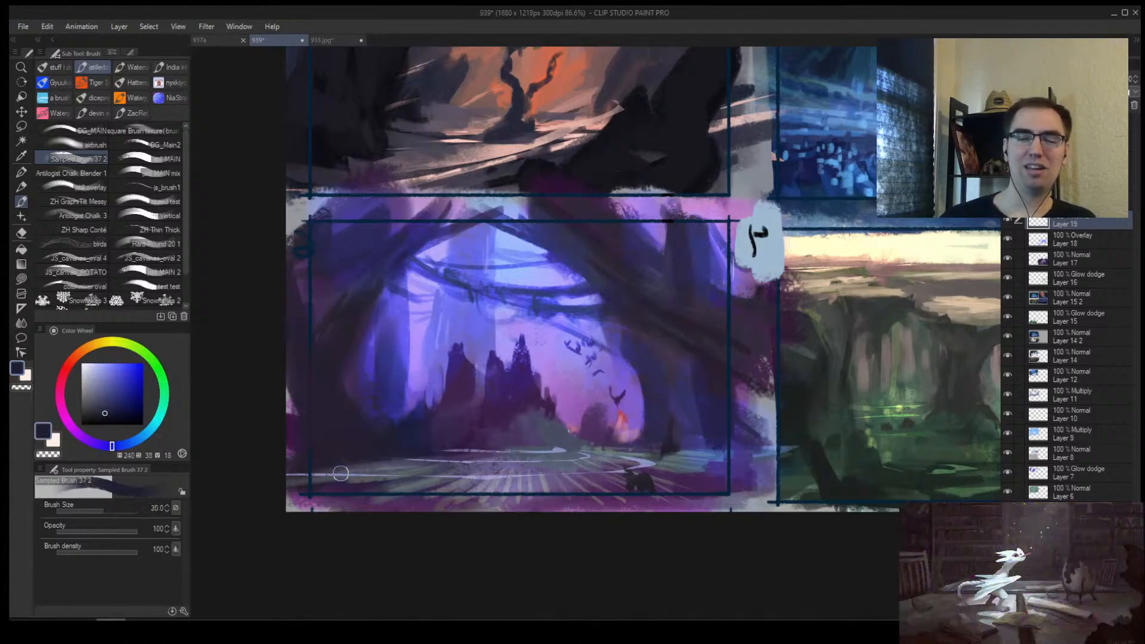
drag(349, 479, 408, 482)
mouse_move(476, 470)
mouse_down()
mouse_move(380, 481)
mouse_move(413, 488)
mouse_up()
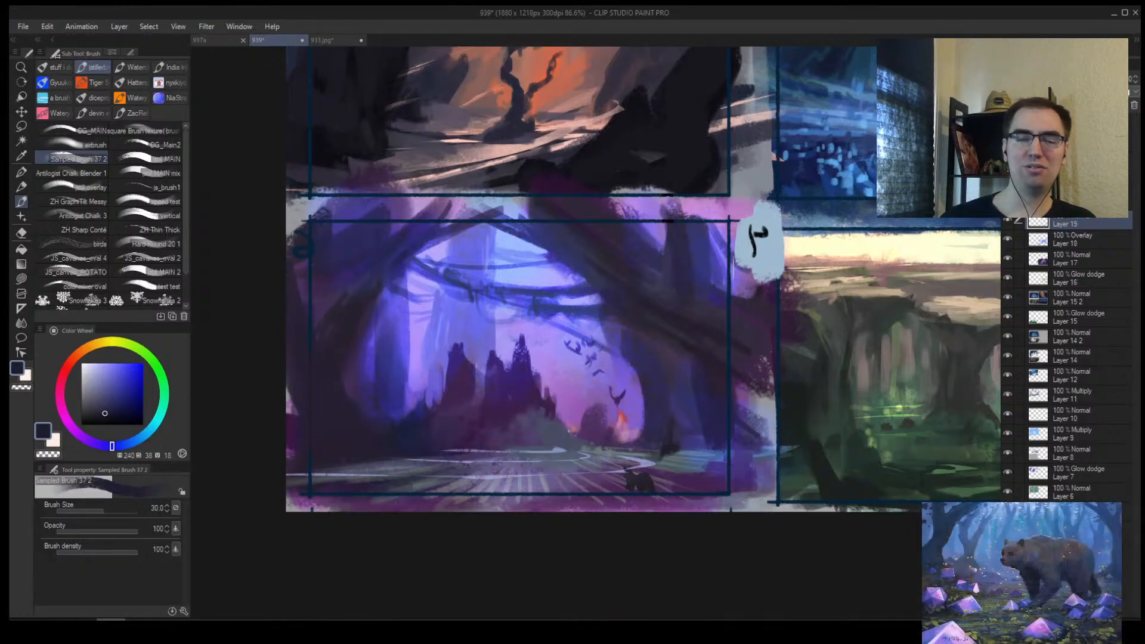
mouse_move(544, 493)
mouse_down()
mouse_move(417, 502)
mouse_move(620, 492)
mouse_up()
key(bracketright)
key(bracketright)
drag(762, 447, 727, 469)
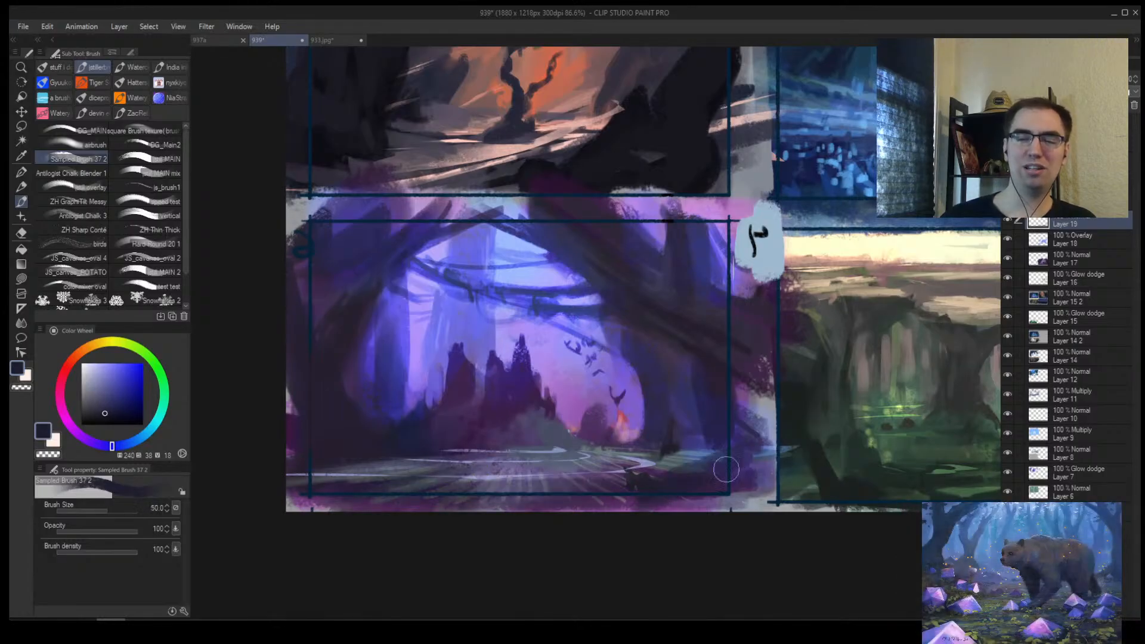
Step: Darken the ground and water edge beside the animal silhouette with the dark navy, using brush sizes between 17 and 30
key(bracketleft)
key(bracketleft)
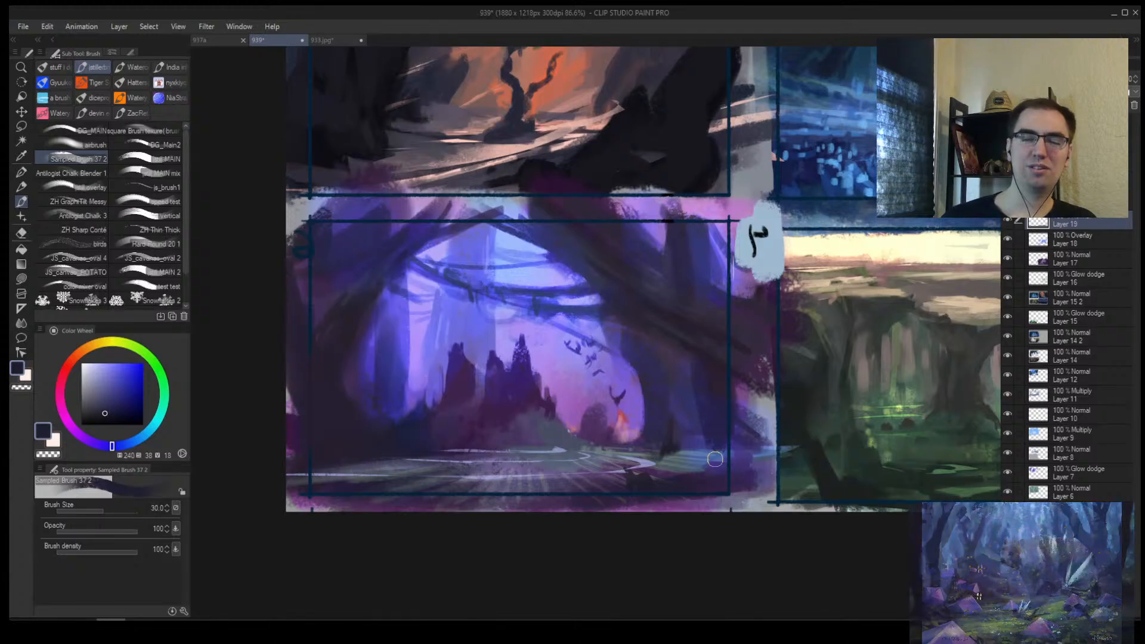
drag(716, 459, 634, 460)
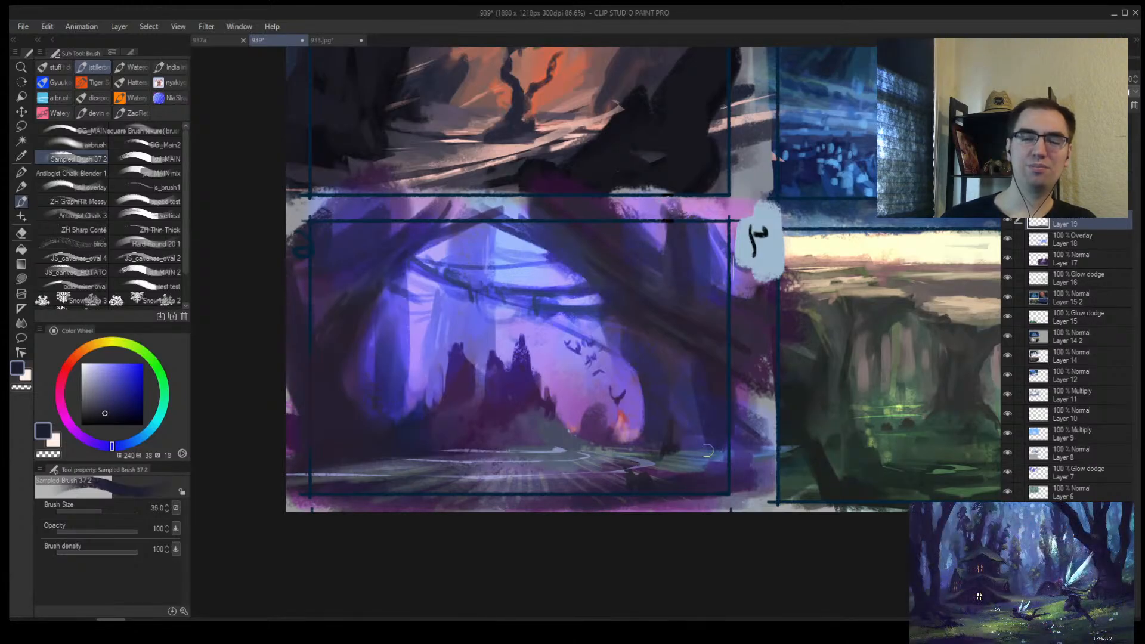
key(bracketleft)
key(bracketleft)
key(bracketleft)
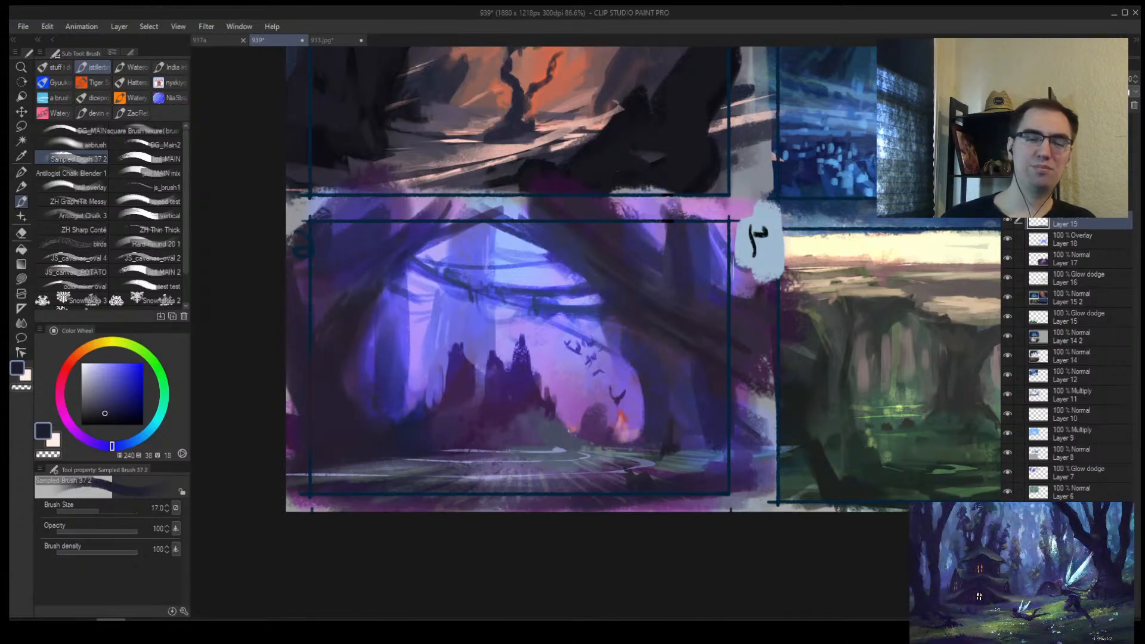
key(bracketright)
key(bracketright)
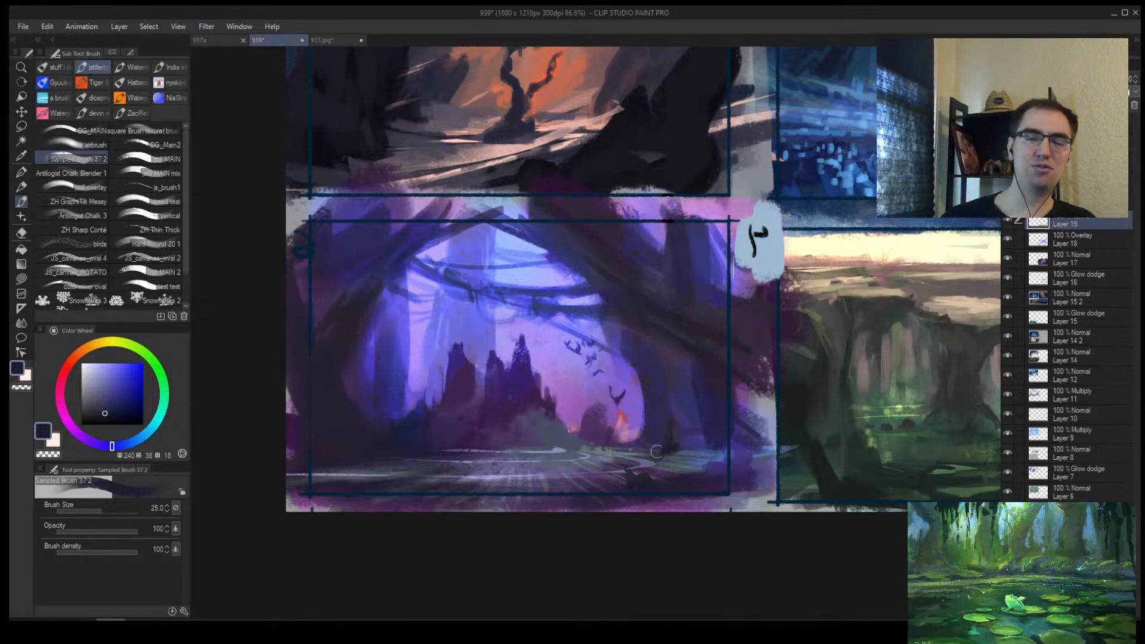
mouse_move(719, 462)
mouse_down()
mouse_move(675, 462)
mouse_move(714, 455)
mouse_move(696, 431)
mouse_move(549, 473)
mouse_move(690, 463)
mouse_move(716, 424)
mouse_move(642, 359)
mouse_up()
Step: Unmirror the view and repaint light periwinkle highlights along the winding water at brush sizes 17 and 12
key(alt+space)
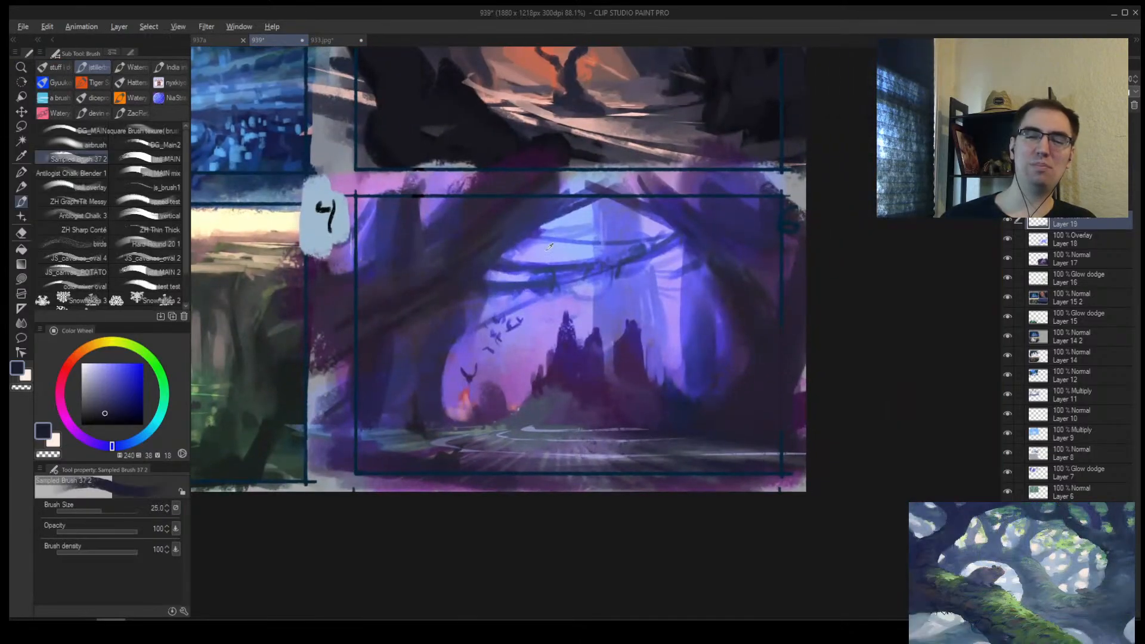
alt+click(528, 445)
key(bracketleft)
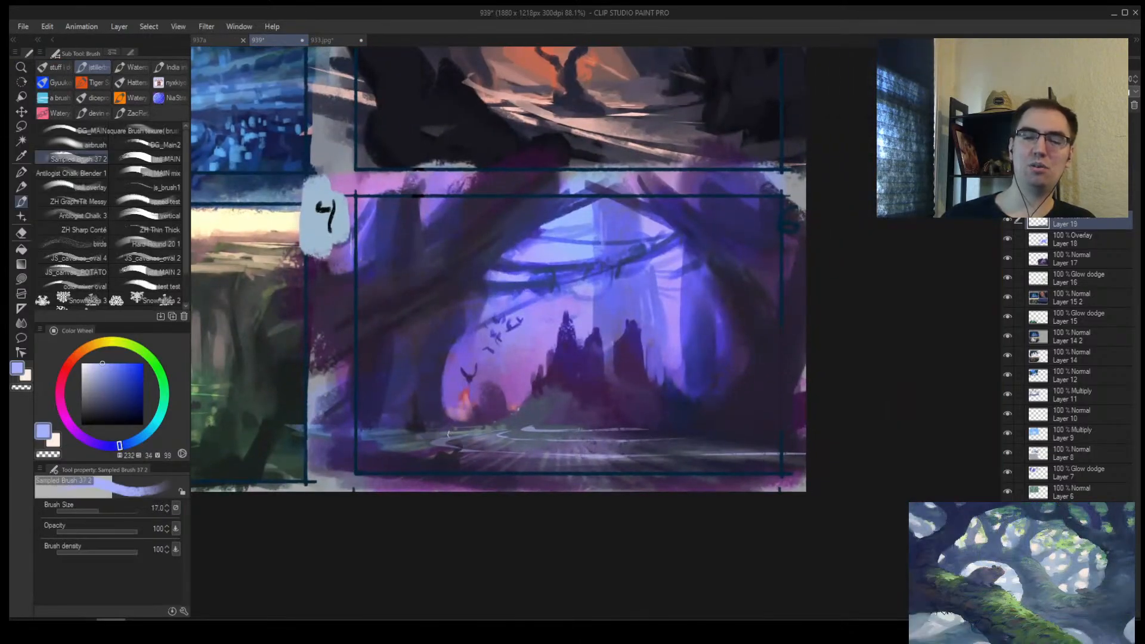
key(bracketleft)
key(bracketleft)
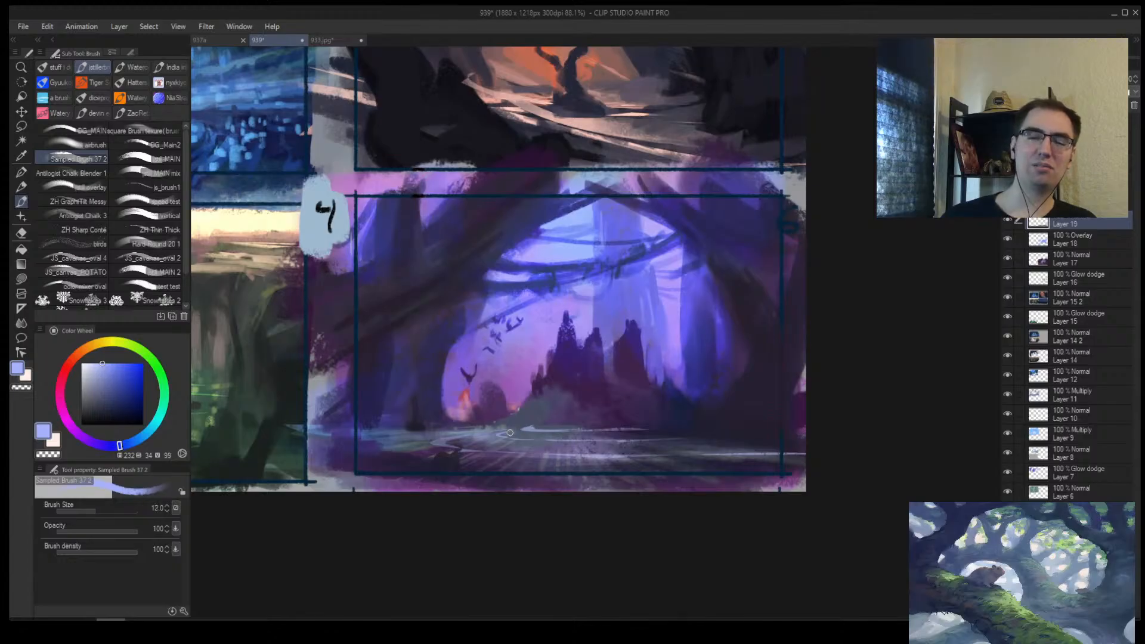
Step: Paint fine light-blue vertical highlights on the tallest rock tower with the brush at sizes 4 and 8
key(bracketleft)
key(bracketleft)
key(bracketleft)
key(bracketleft)
key(bracketleft)
key(bracketleft)
ctrl+click(550, 385)
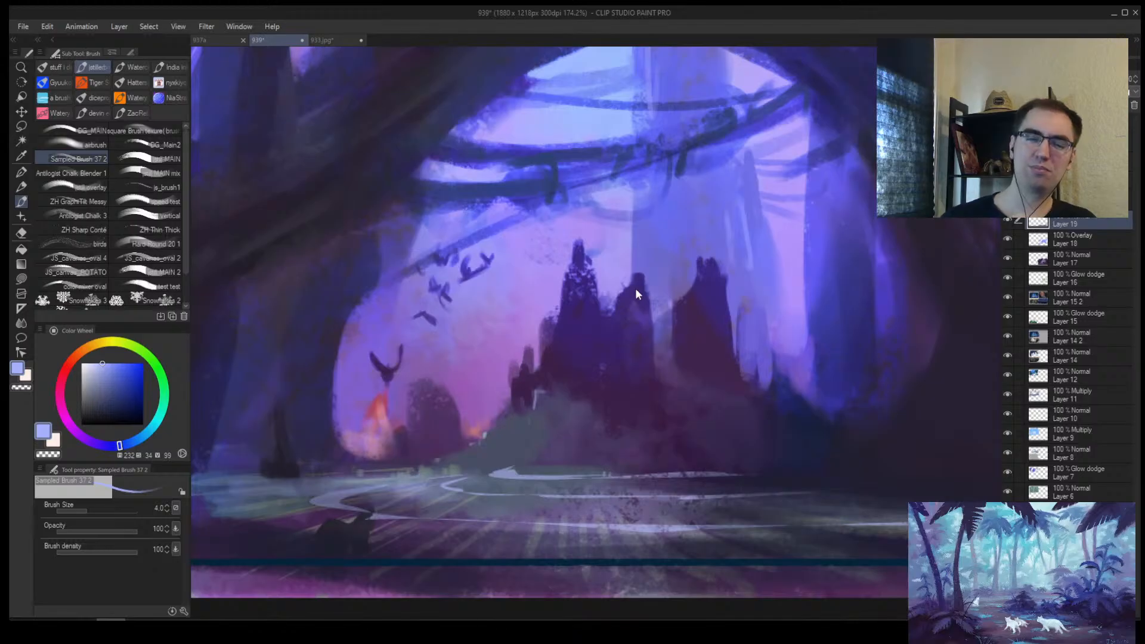
drag(583, 257, 580, 297)
key(bracketright)
key(bracketright)
key(bracketright)
drag(578, 245, 566, 343)
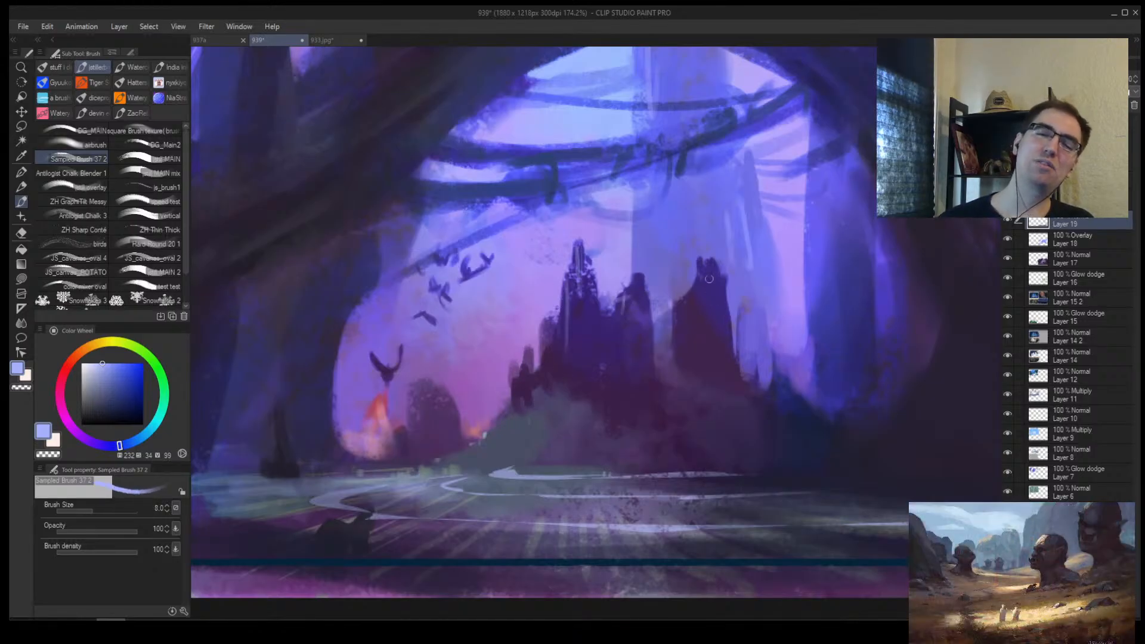
Step: Streak the separate rock tower with light blue at size 10 and break up its outline with sampled dark purple at size 12
key(bracketright)
key(bracketright)
key(bracketright)
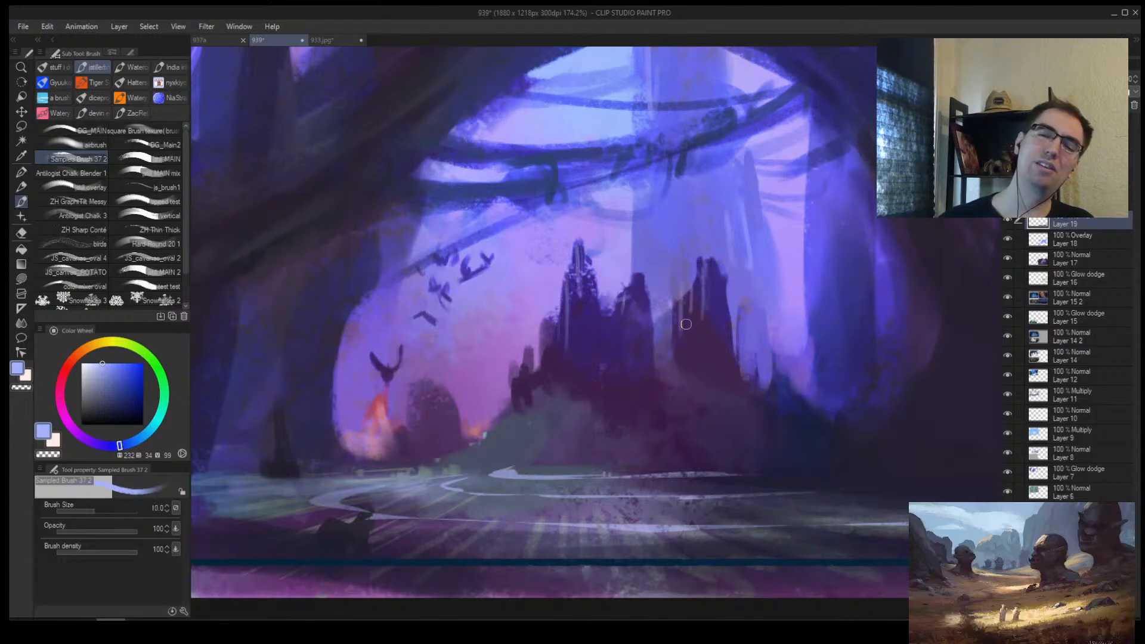
alt+click(688, 323)
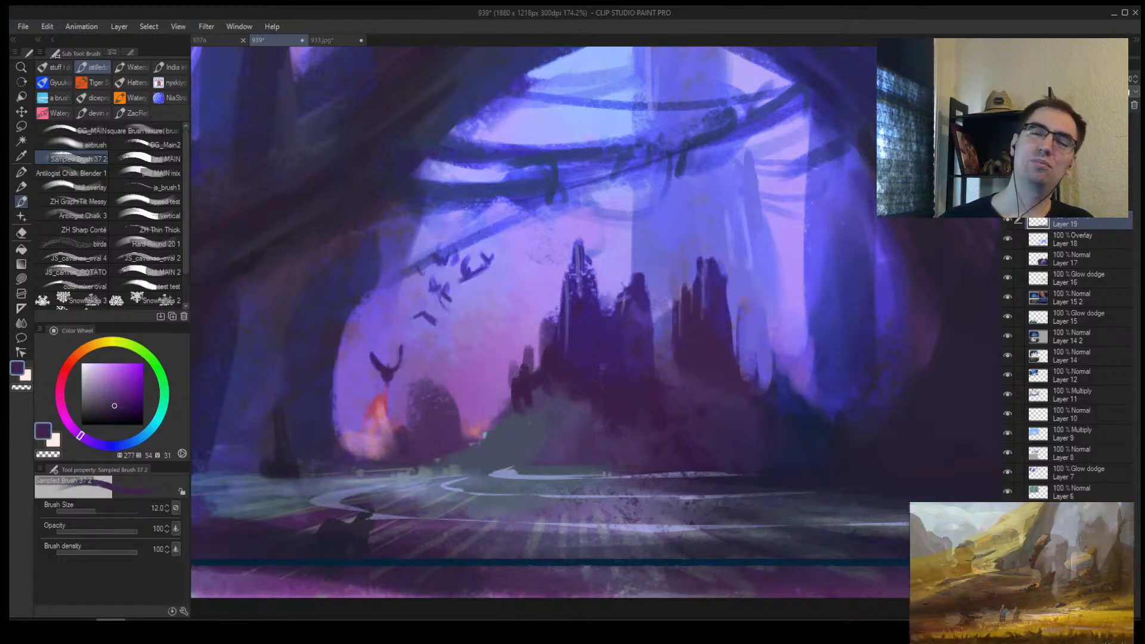
alt+click(710, 274)
alt+click(585, 331)
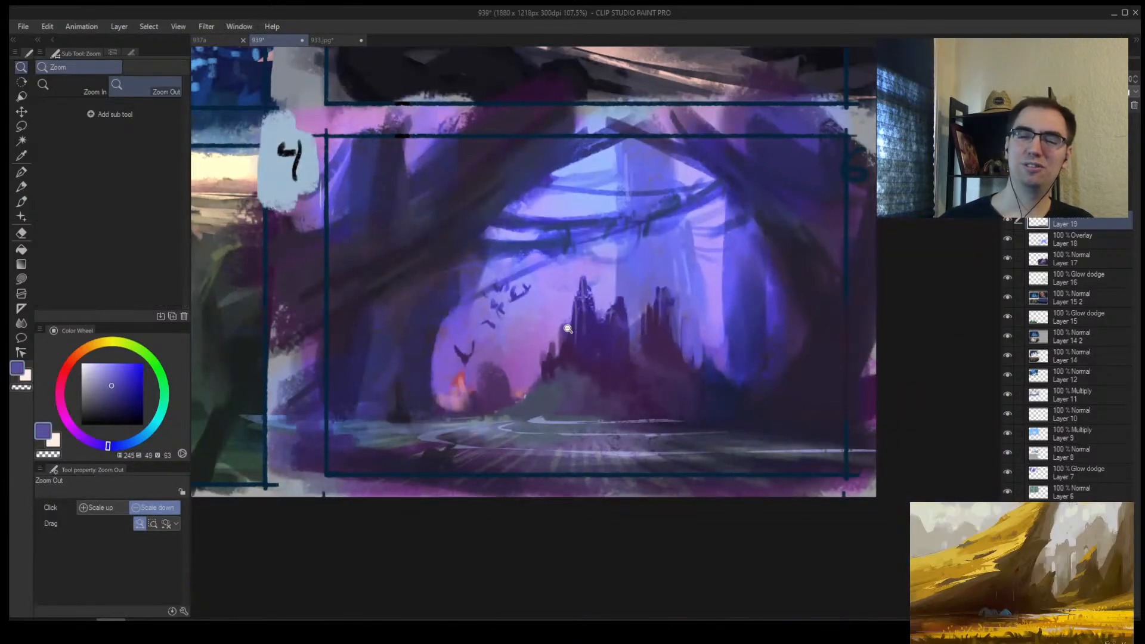
Step: Mirror the view and trim the separate rock tower's outer edge with a sampled background blue at brush size 15
key(h)
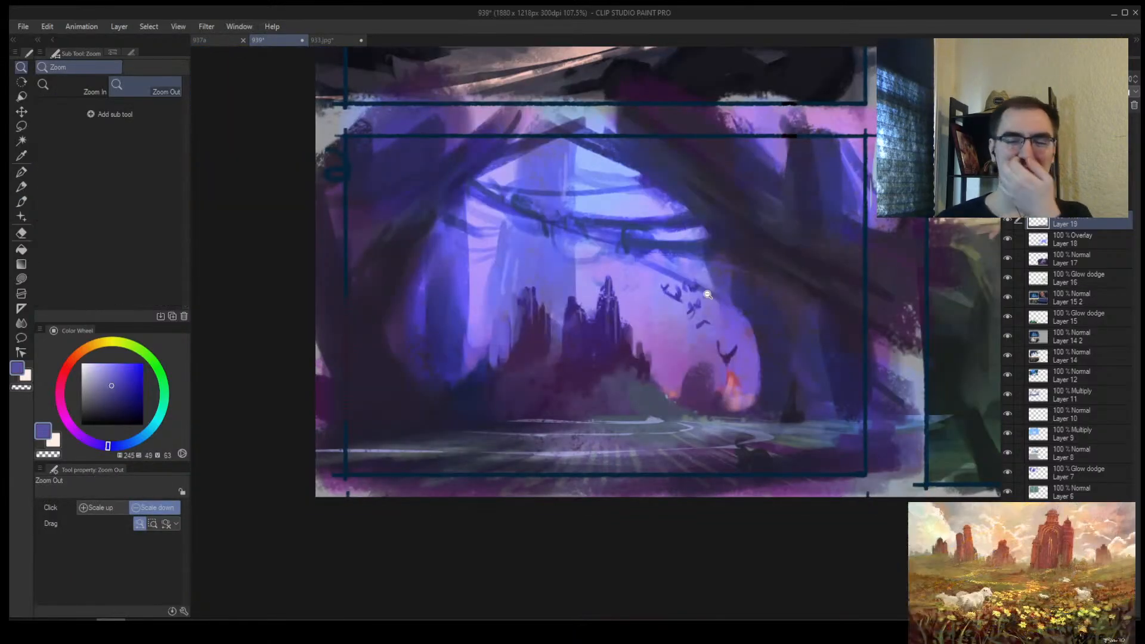
mouse_move(708, 295)
mouse_down()
mouse_move(673, 358)
mouse_move(548, 320)
mouse_move(519, 358)
mouse_up()
alt+click(521, 321)
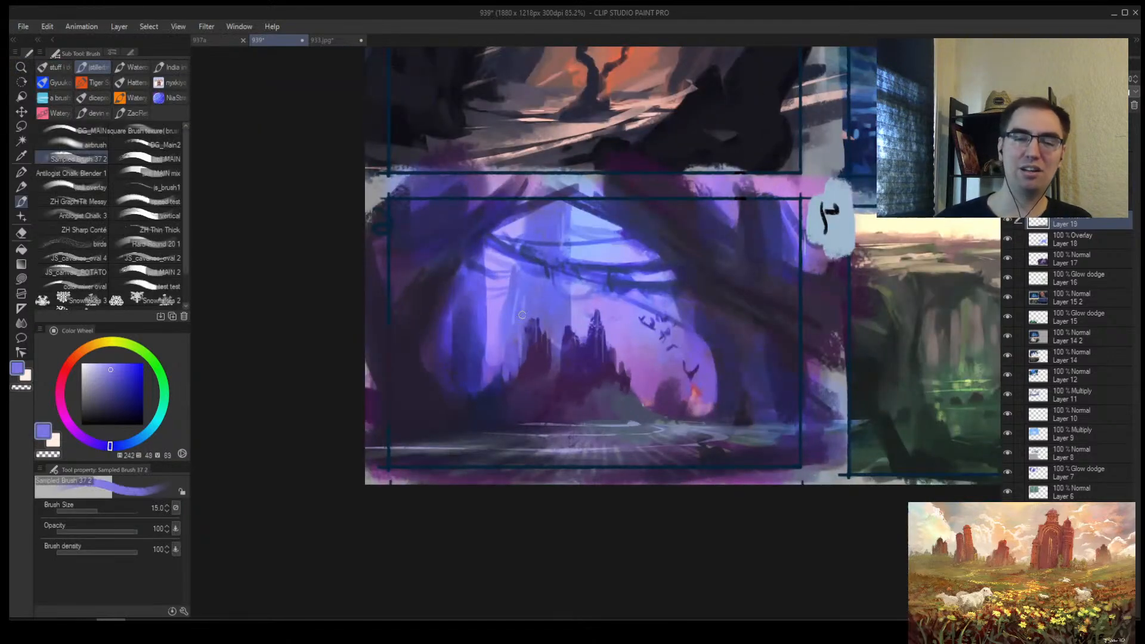
drag(522, 314, 518, 364)
scroll(544, 317, up, 3)
Step: Shape the separate rock tower into a pointed spire with sampled dark purple and background blue, reducing the brush from 20 to 10
alt+click(535, 320)
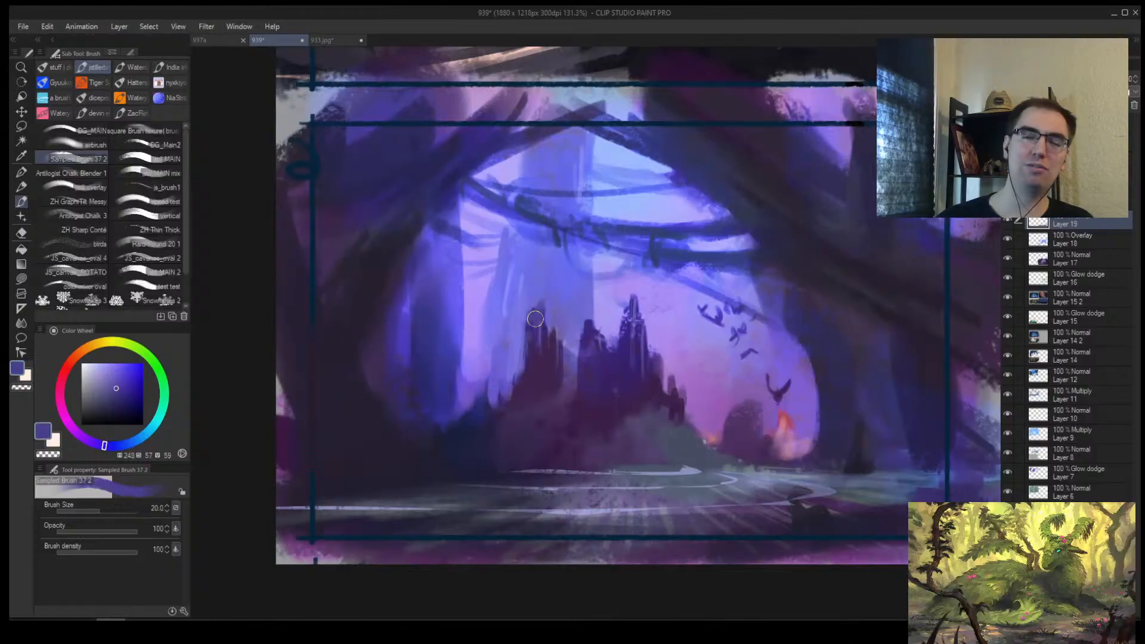
alt+click(541, 291)
alt+click(544, 321)
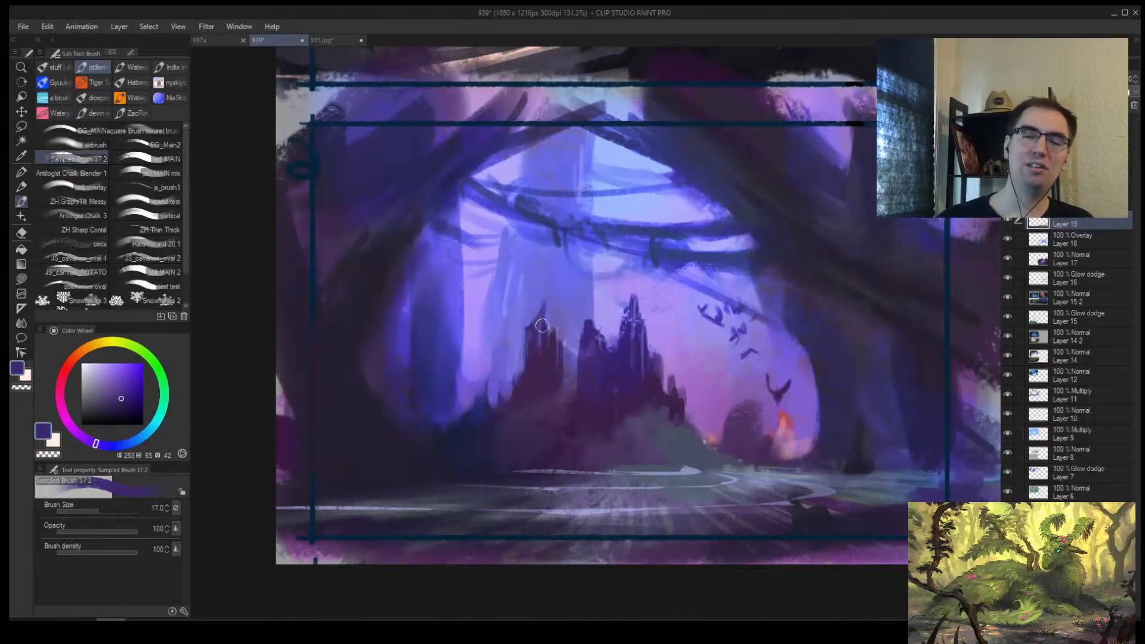
key(bracketleft)
key(bracketleft)
alt+click(556, 308)
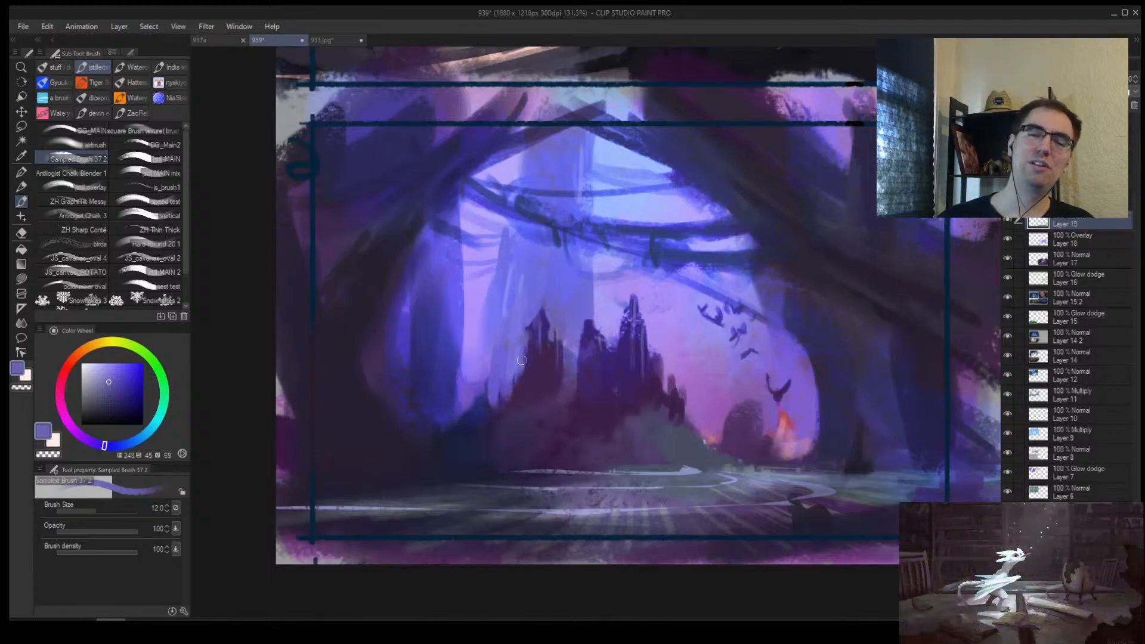
alt+click(509, 380)
key(bracketleft)
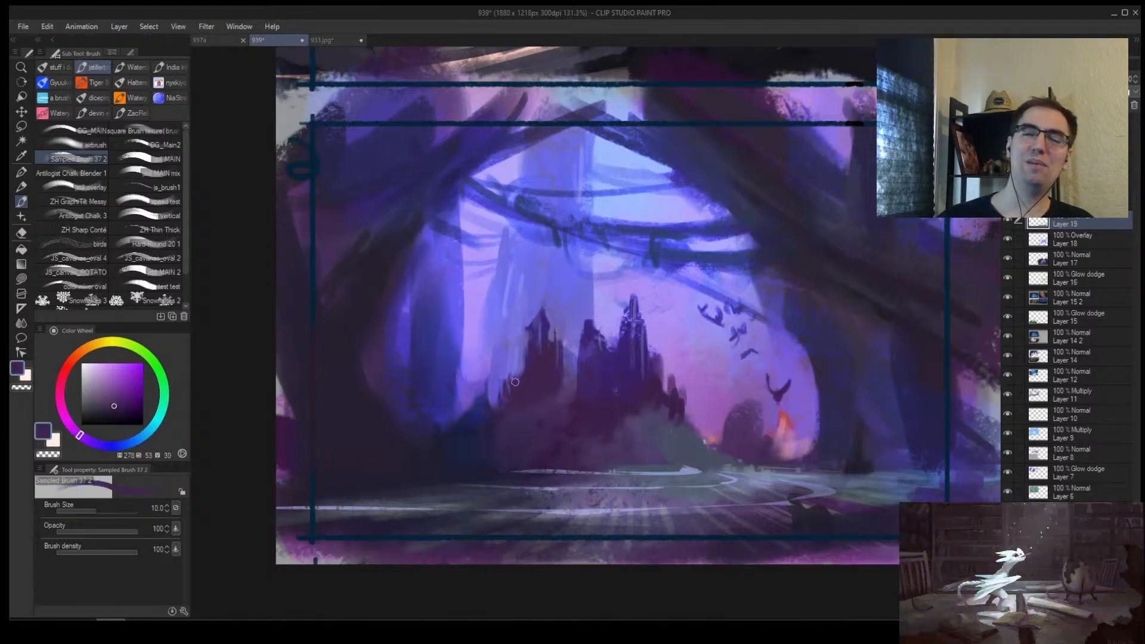
Step: Extend the separate rock tower's outer base and soften the gap beside it with sampled dark purple and muted blue at brush size 12
alt+click(506, 380)
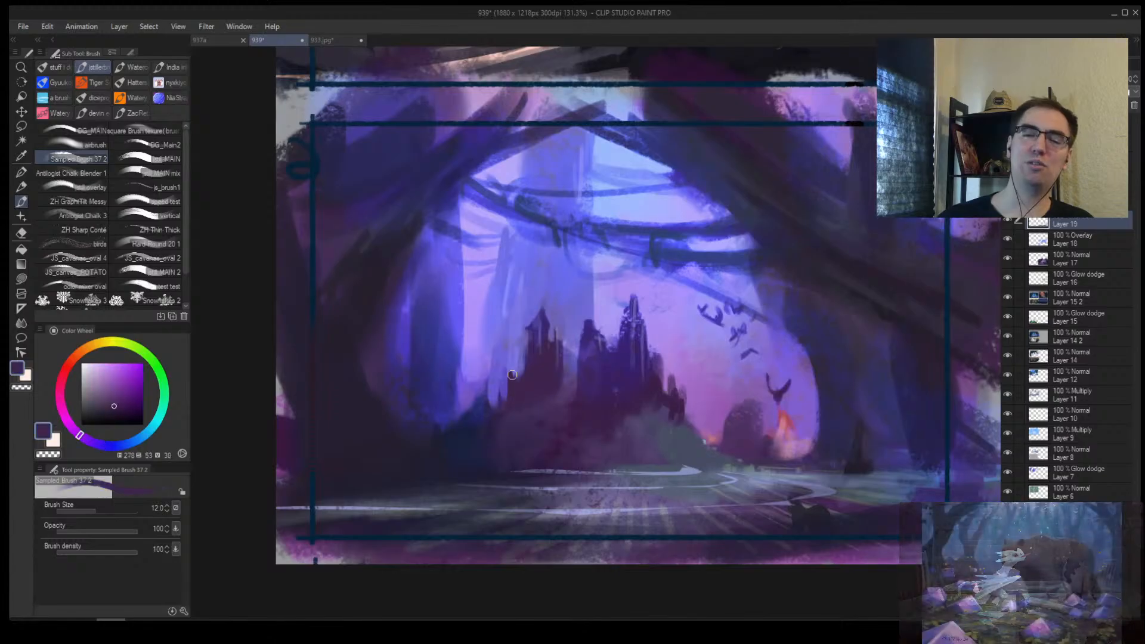
alt+click(577, 370)
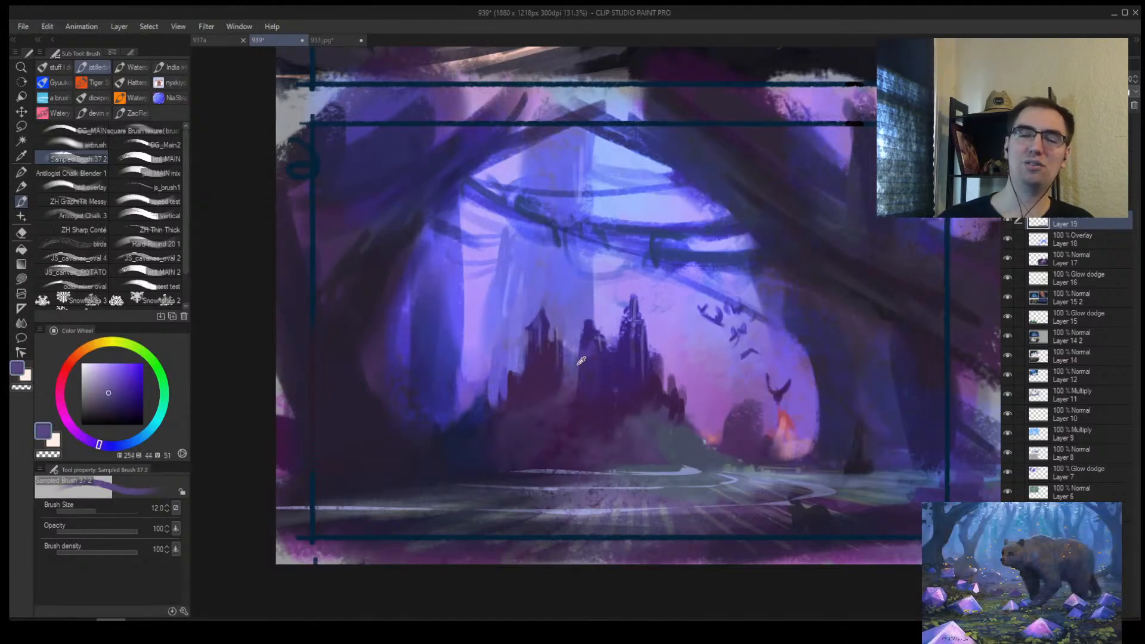
key(alt+space)
mouse_move(578, 360)
mouse_down()
mouse_move(649, 345)
mouse_move(691, 240)
mouse_up()
Step: Shape the top of the tallest rock tower into a pointed spire with sampled dark violet and surrounding sky colour at brush size 10
alt+click(604, 271)
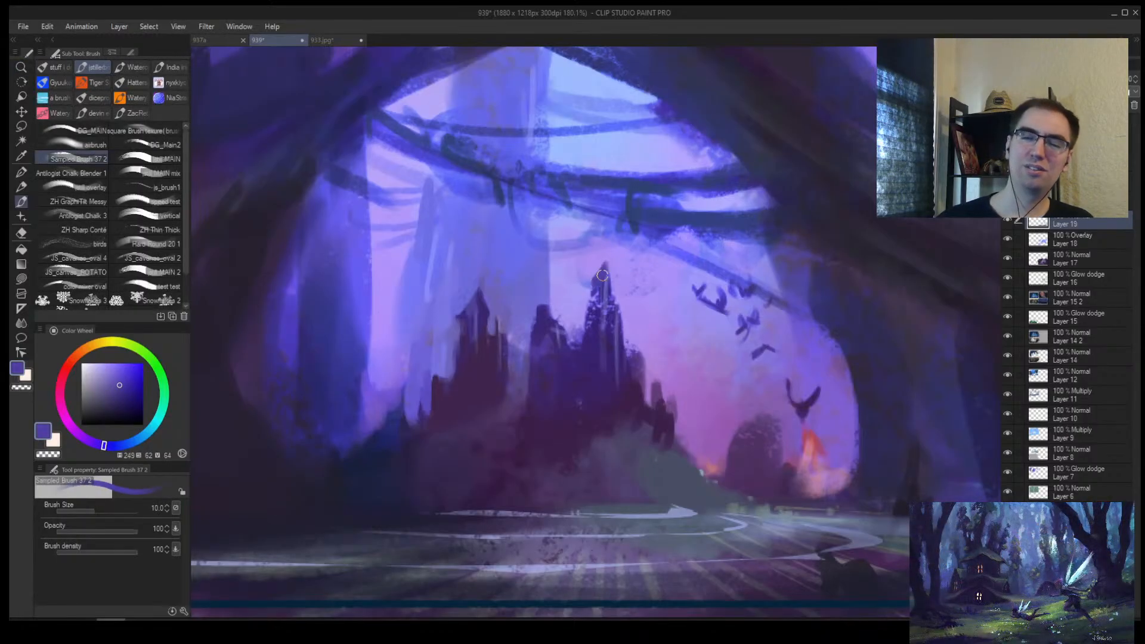
alt+click(606, 273)
alt+click(612, 276)
mouse_move(613, 280)
mouse_down()
mouse_move(603, 301)
mouse_move(592, 293)
mouse_move(593, 308)
mouse_up()
alt+click(605, 284)
key(bracketleft)
Step: Sharpen the middle rock tower's peak with sampled sky and dark violet tones, reducing the brush size
alt+click(543, 324)
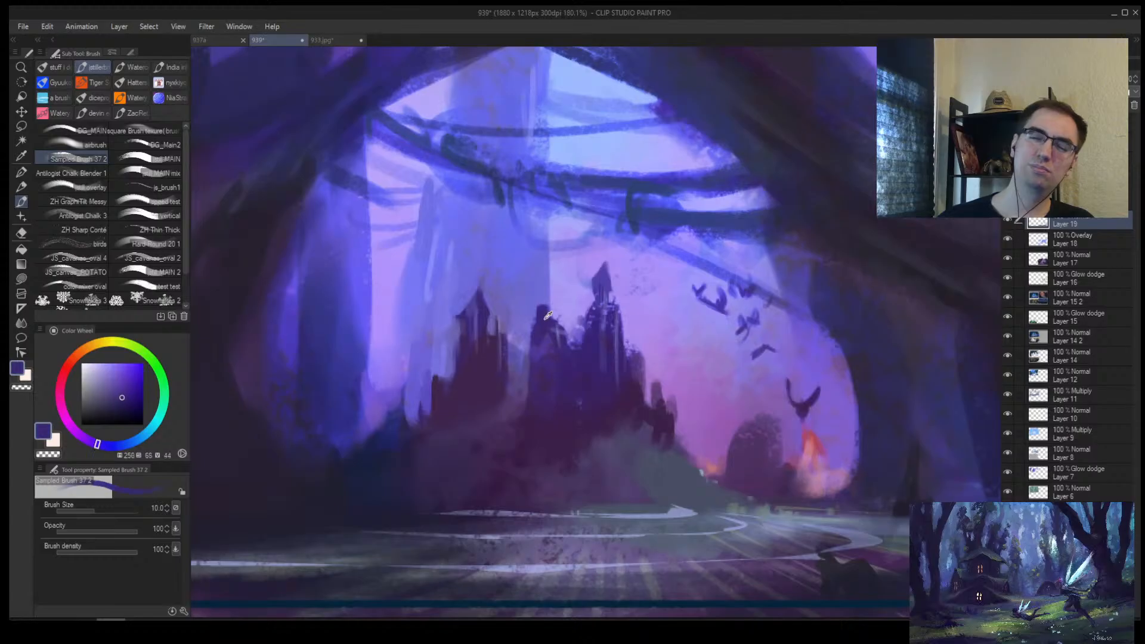
alt+click(541, 302)
key(bracketleft)
alt+click(542, 305)
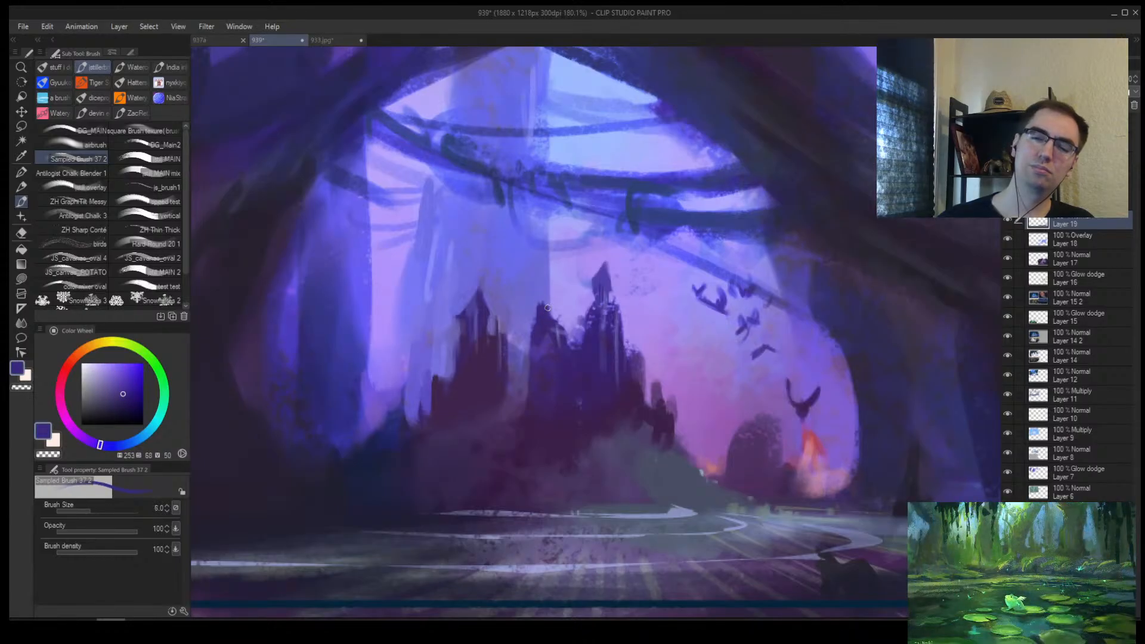
drag(539, 308, 563, 307)
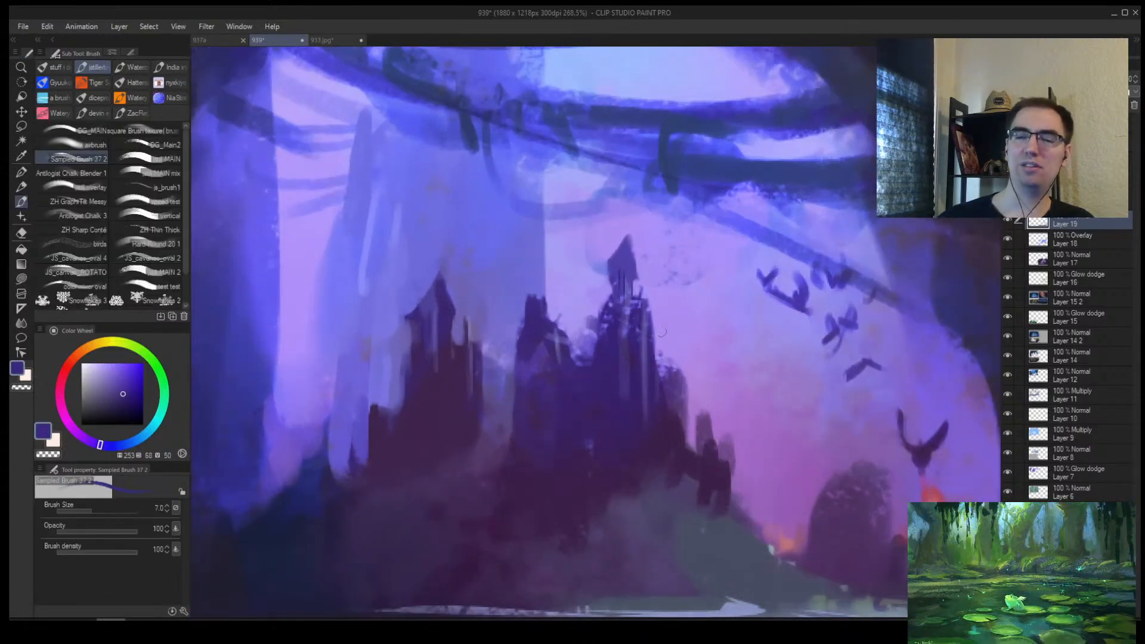
Step: Refine the tallest rock tower's spire and outer edge with sampled light violet and dark purple, reducing the brush from size 7 to 4
mouse_move(618, 272)
mouse_down()
mouse_move(614, 291)
mouse_move(632, 286)
mouse_up()
alt+click(669, 313)
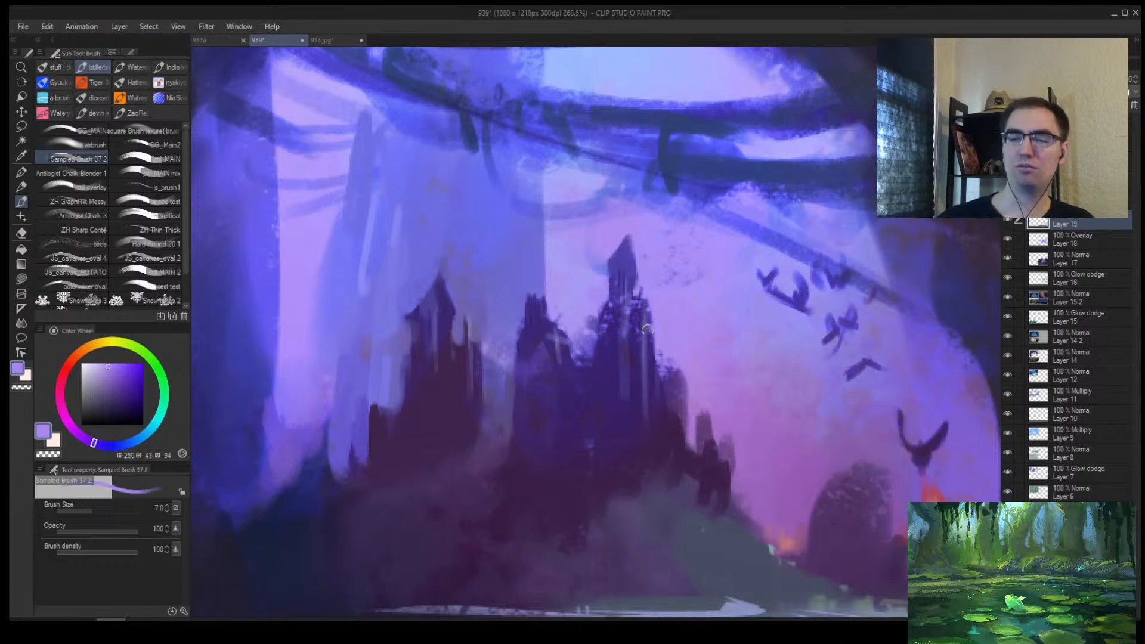
alt+click(651, 369)
key(bracketleft)
drag(650, 370, 655, 304)
key(bracketleft)
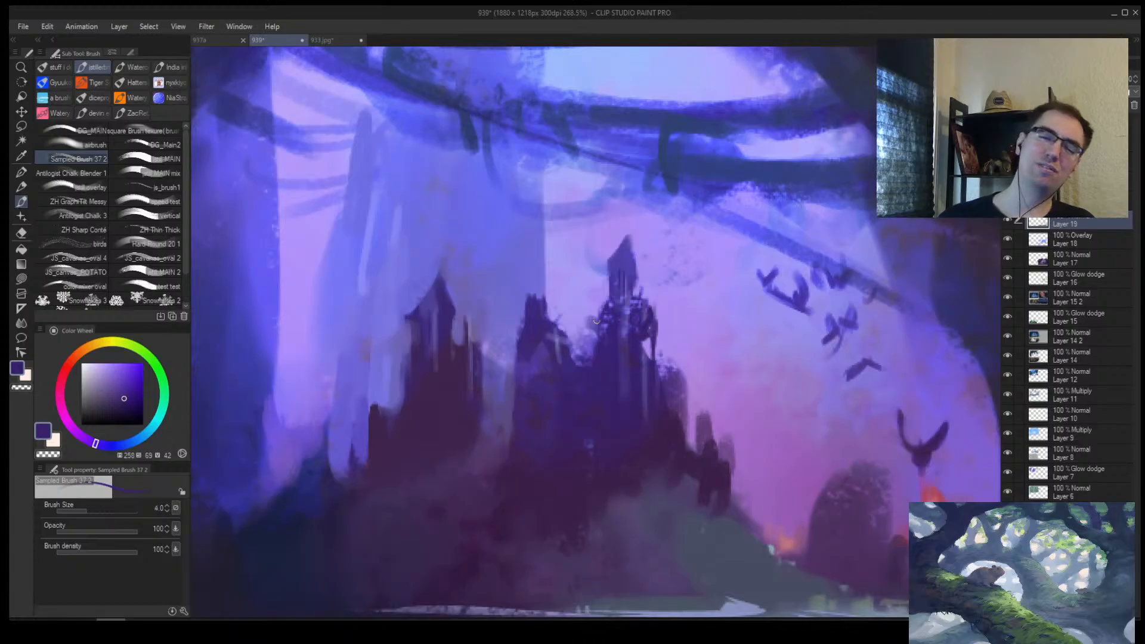
Step: Build a ledged turret on the shoulder of the tallest rock tower in dark purple at brush size 7, and mirror the view
ctrl+alt+click(616, 344)
key(bracketright)
key(bracketright)
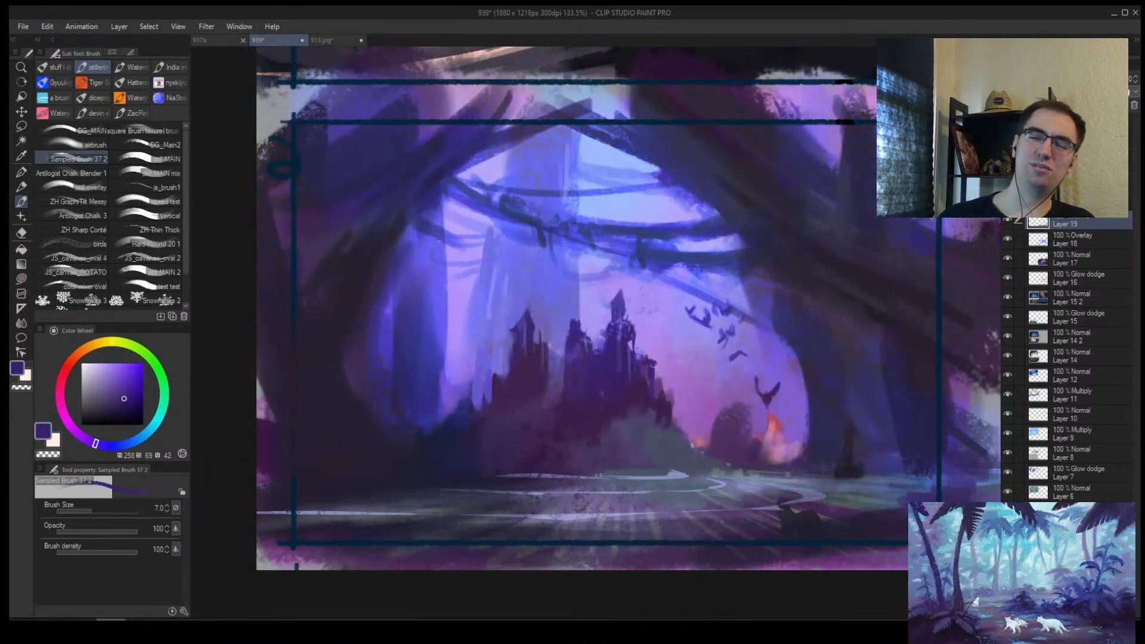
ctrl+alt+click(653, 363)
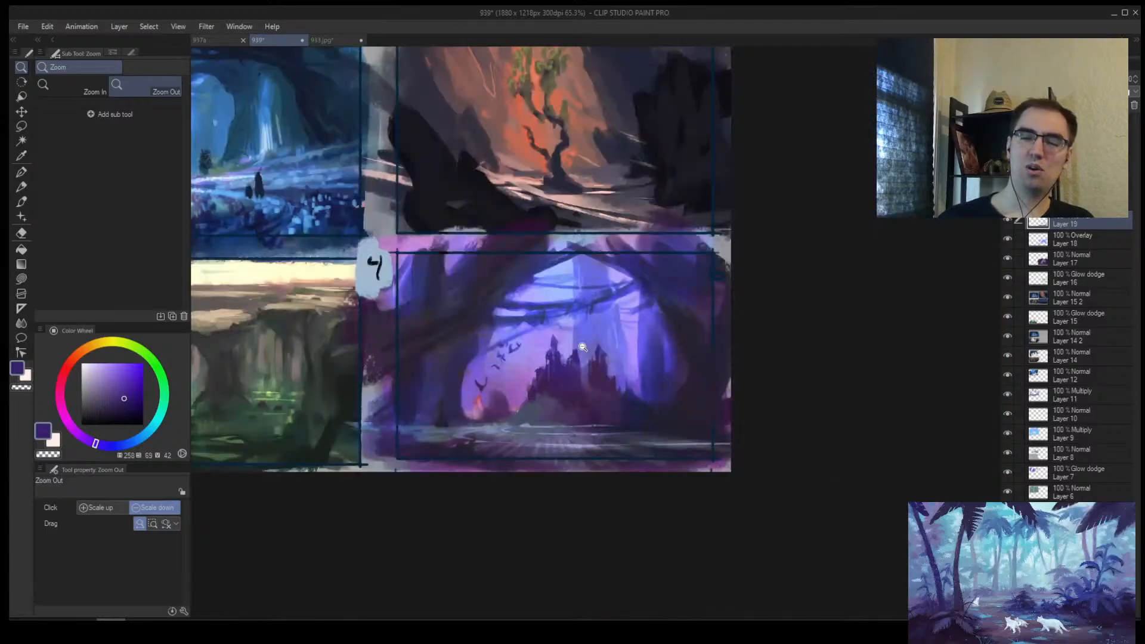
drag(583, 347, 632, 346)
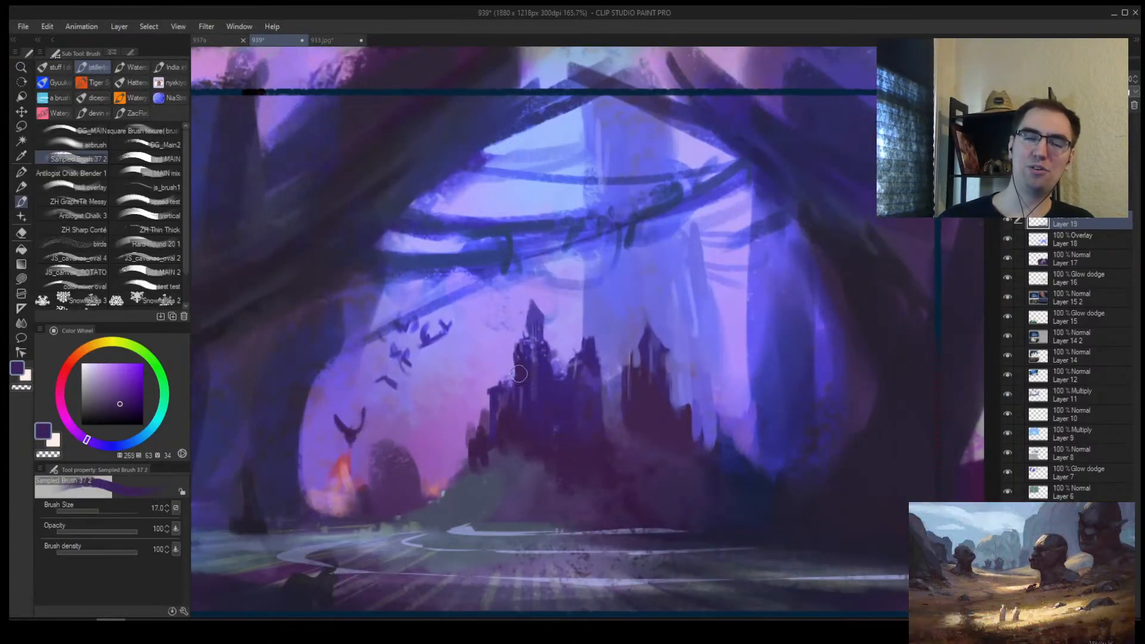
Step: Simplify the body of the tallest rock tower by covering its streaks with sampled dark violet at brush size 17
alt+click(509, 357)
mouse_move(512, 351)
mouse_down()
mouse_move(511, 369)
mouse_move(534, 370)
mouse_up()
alt+click(540, 374)
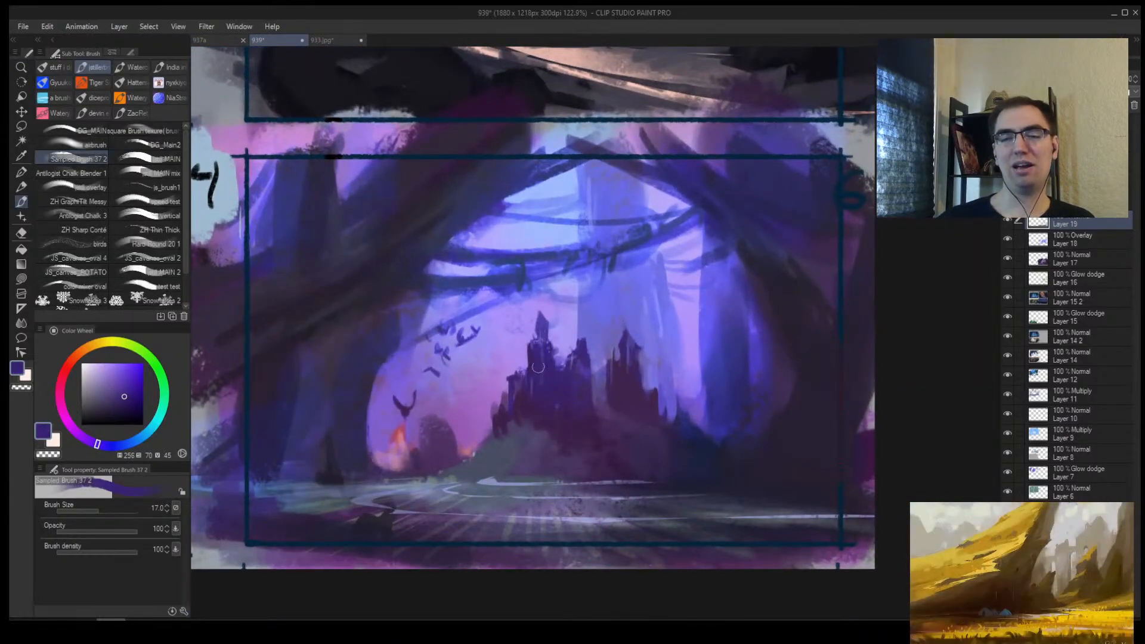
drag(529, 407, 494, 420)
Step: Cut the tallest rock tower's pointed tip down to a flat, squared top with sampled sky violet at brush size 17
drag(539, 378, 585, 296)
alt+click(529, 334)
drag(521, 329, 522, 350)
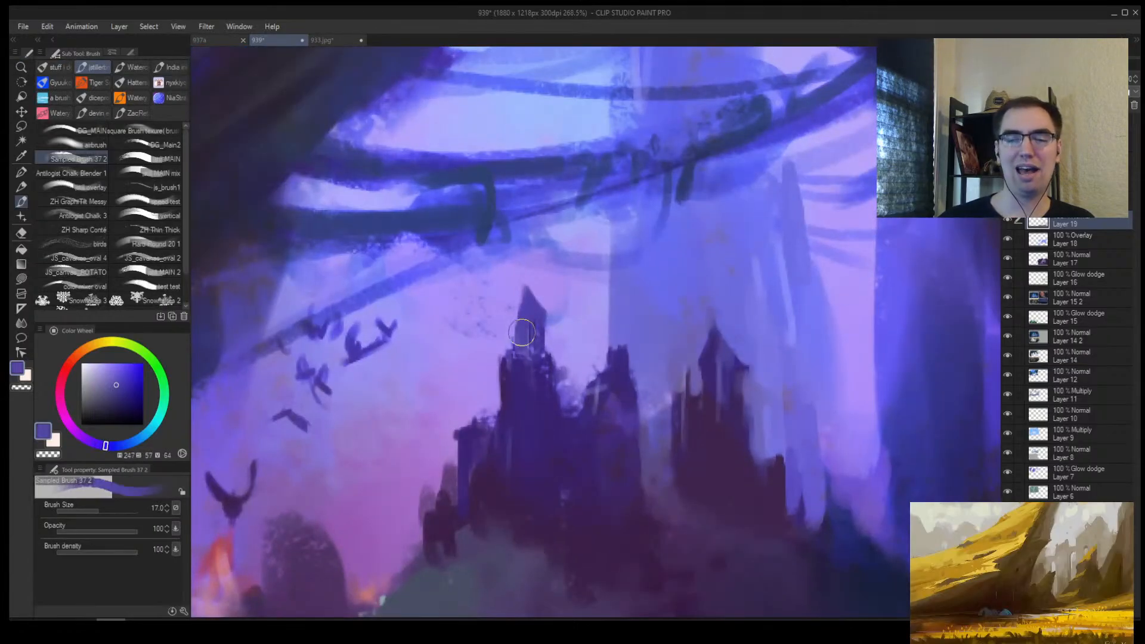
alt+click(509, 303)
mouse_move(513, 299)
mouse_down()
mouse_move(544, 287)
mouse_move(514, 347)
mouse_move(426, 384)
mouse_up()
alt+click(529, 330)
alt+click(505, 328)
drag(481, 354, 517, 299)
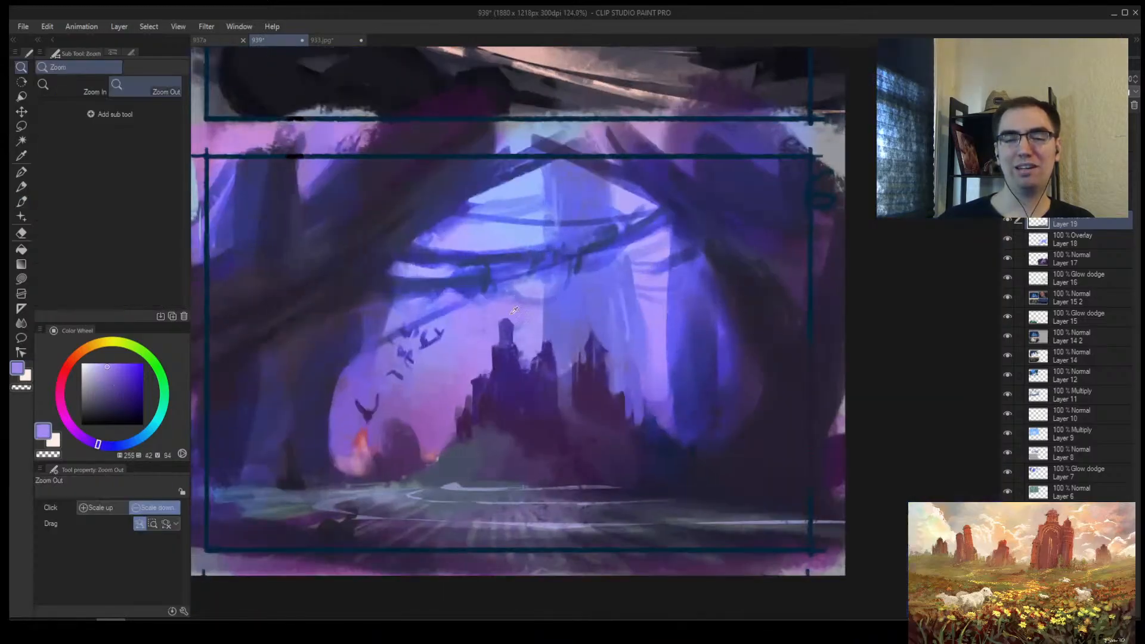
drag(525, 341, 549, 317)
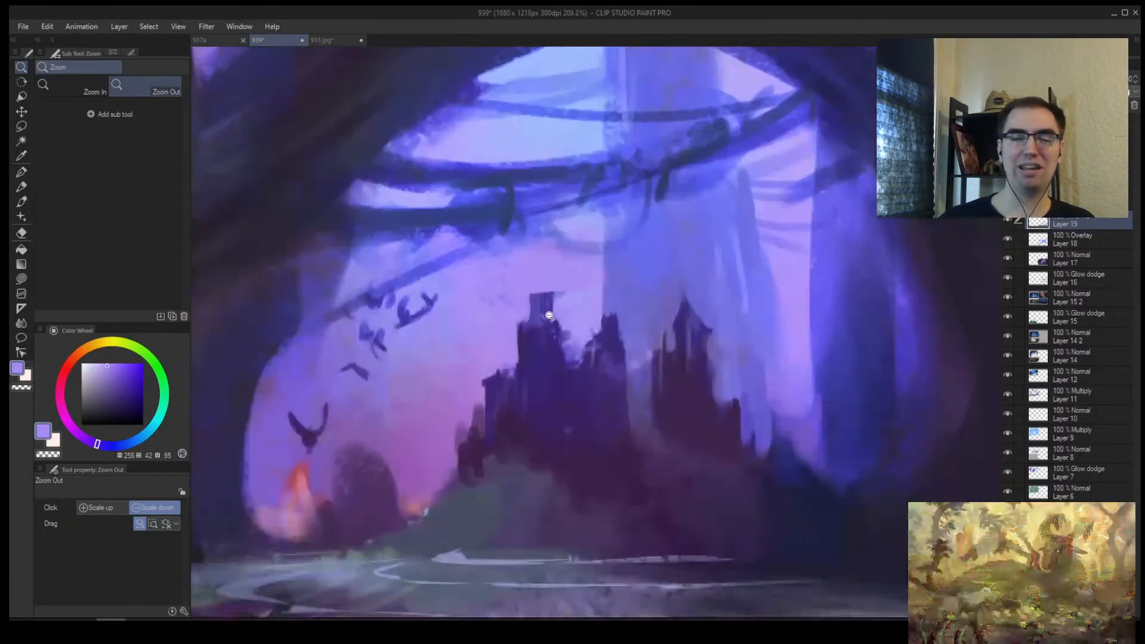
Step: Examine the rock tower silhouettes in normal and mirrored views, comparing the purple thumbnail with the other thumbnails
key(b)
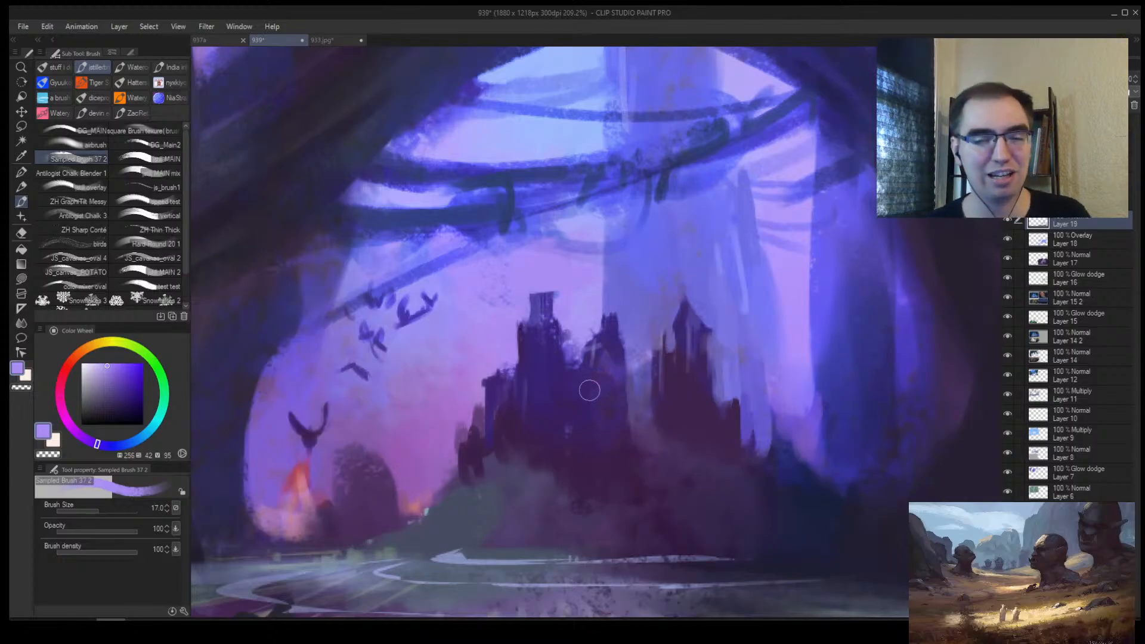
key(ctrl+alt+space)
drag(586, 388, 642, 366)
key(h)
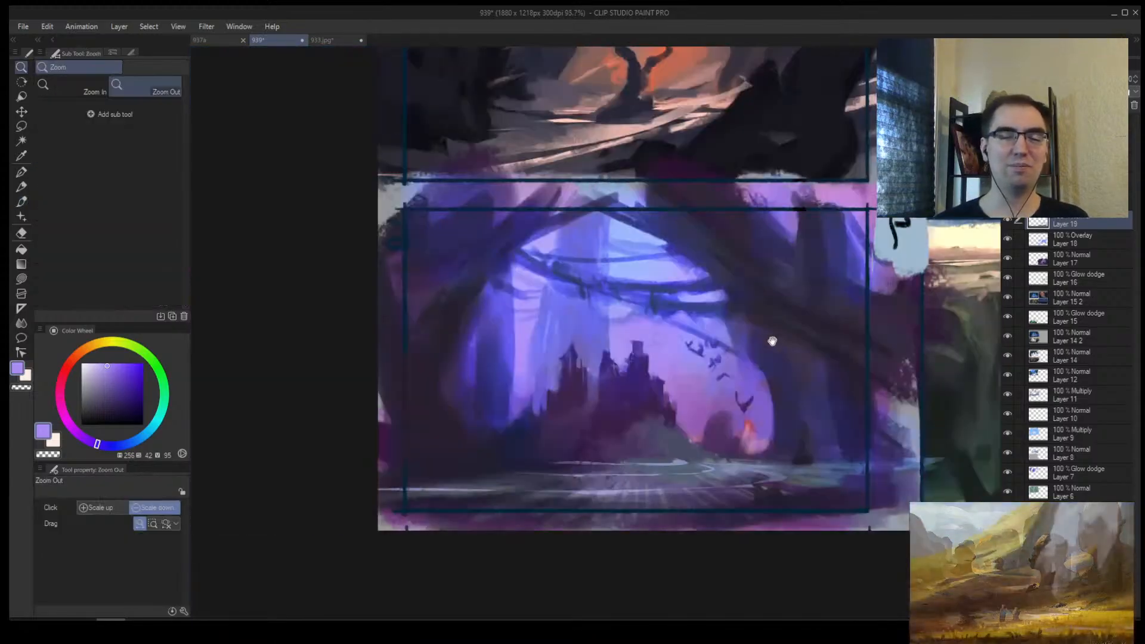
drag(740, 338, 853, 337)
key(b)
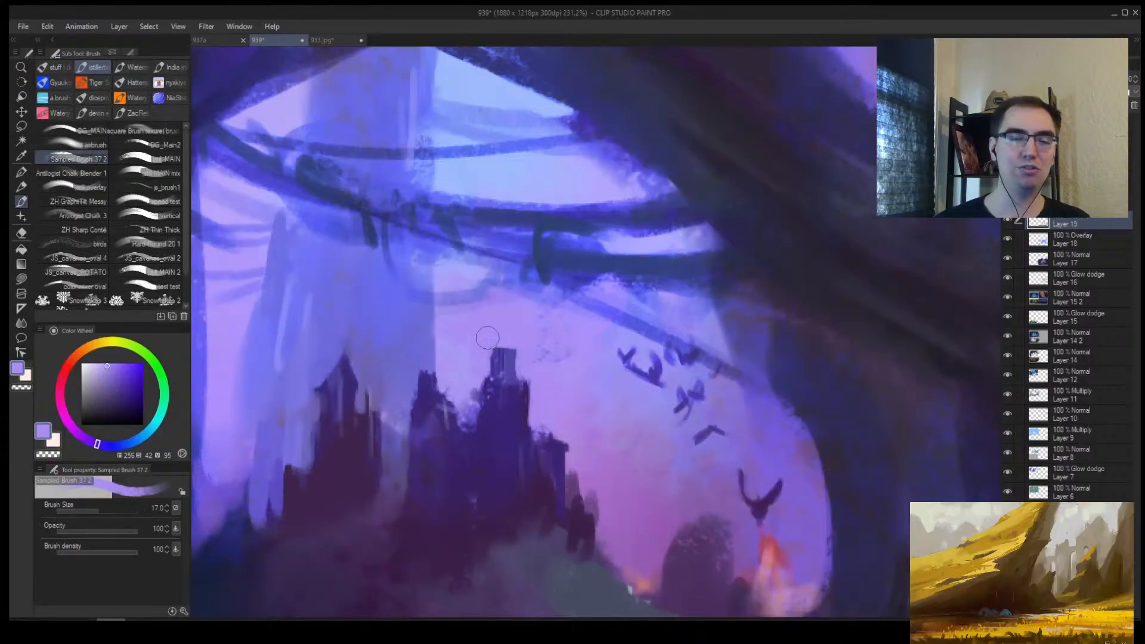
key(alt+space)
drag(585, 389, 506, 452)
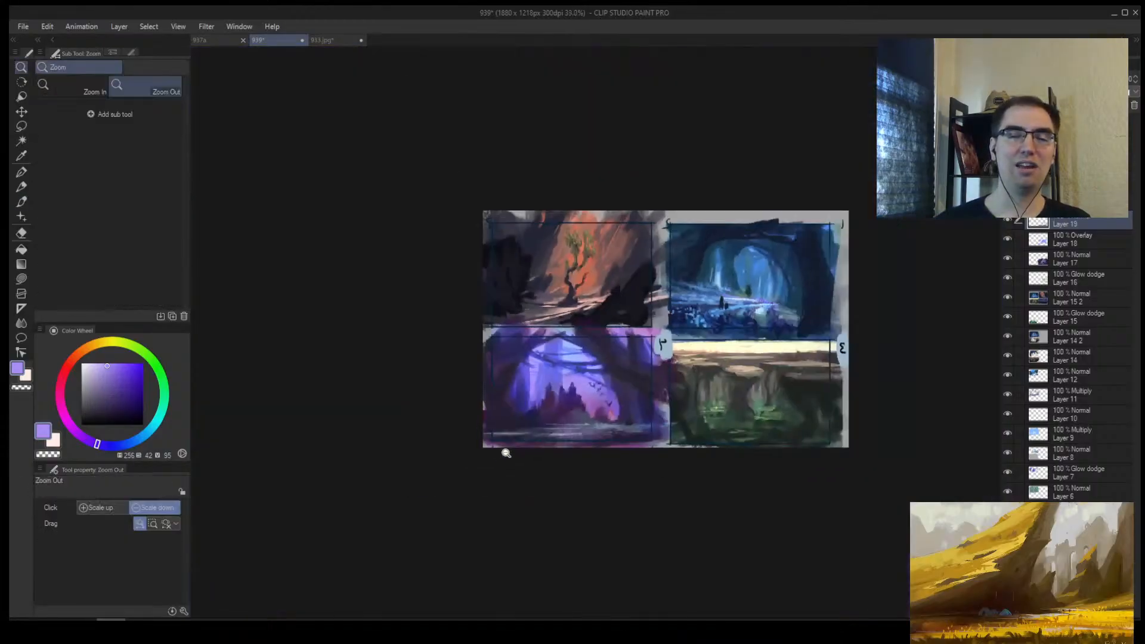
drag(588, 402, 613, 340)
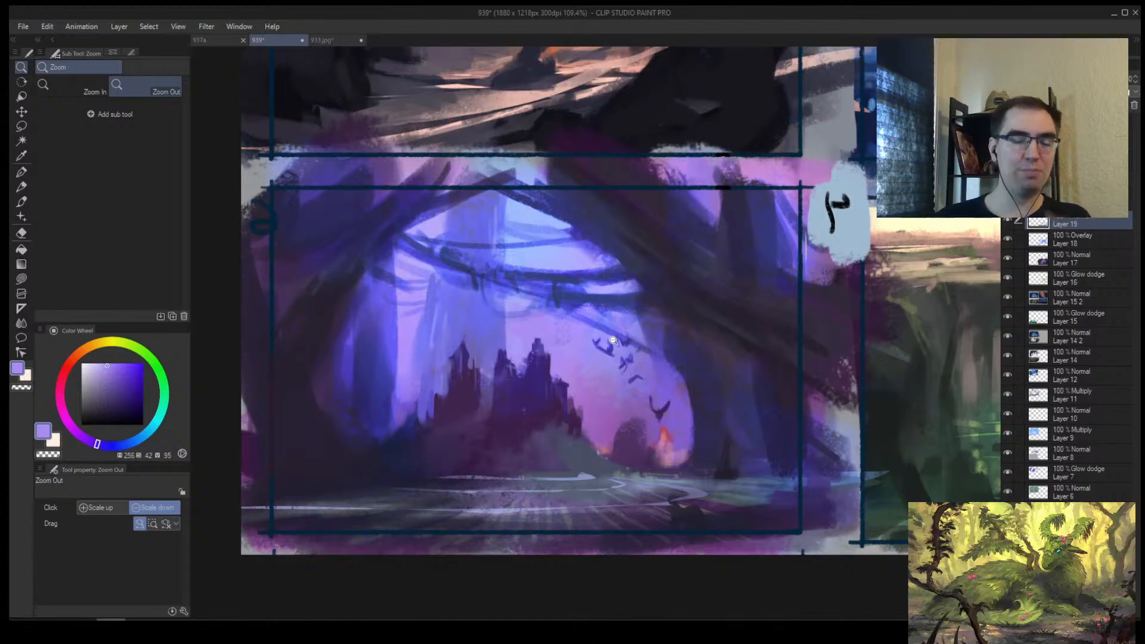
scroll(616, 381, down, 3)
scroll(616, 380, up, 3)
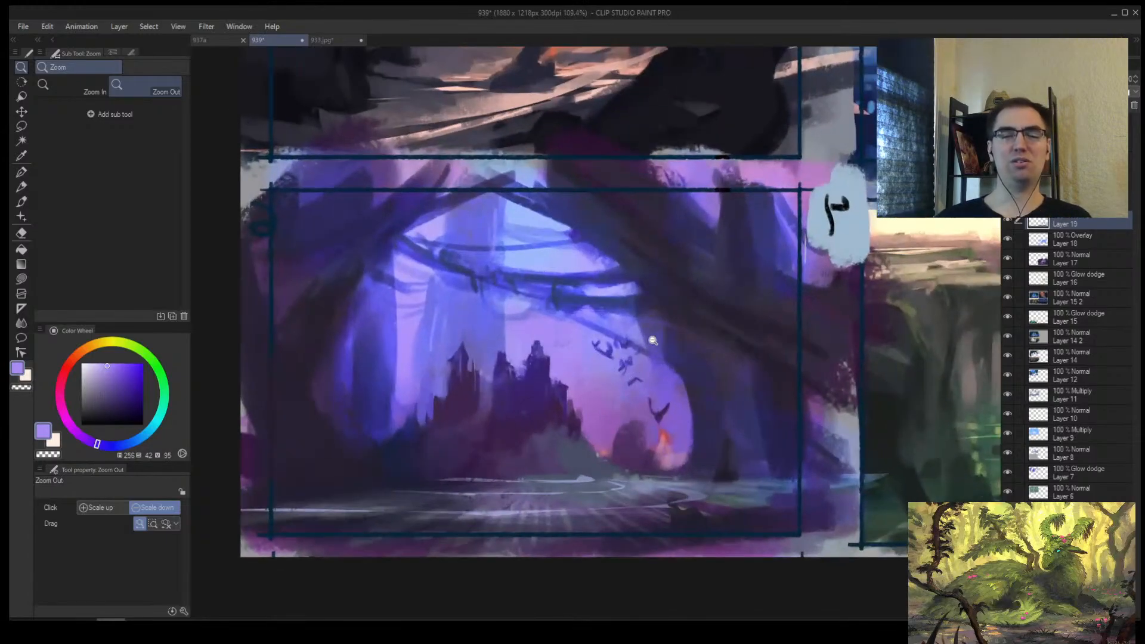
key(h)
drag(636, 345, 469, 339)
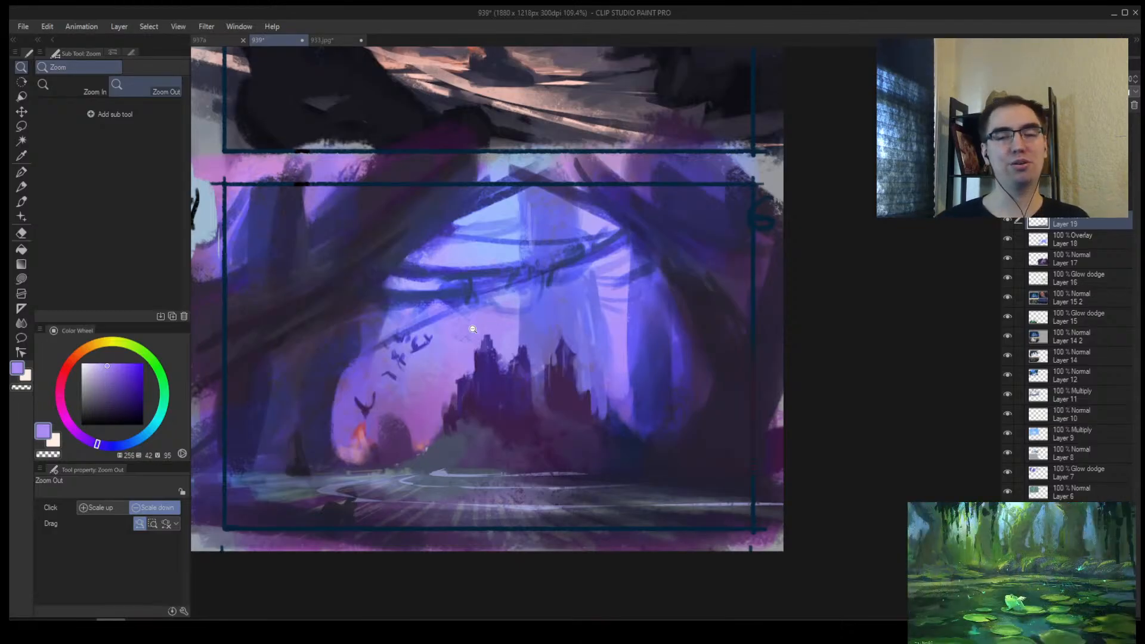
Step: Trim the lowest of the small winged creatures with a sampled blue-violet at brush size 17
scroll(408, 362, up, 2)
scroll(408, 363, up, 3)
key(b)
alt+click(411, 389)
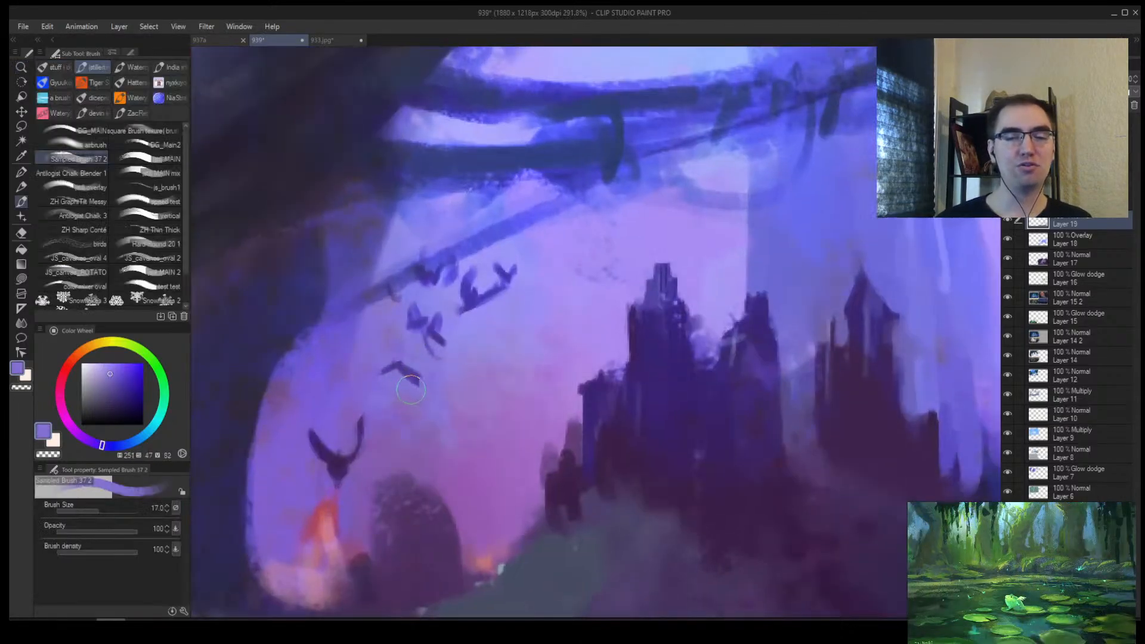
key(alt+space)
mouse_move(411, 390)
mouse_down()
mouse_move(418, 377)
mouse_move(391, 451)
mouse_move(481, 428)
mouse_up()
Step: Touch up the winding water's edge below the rock towers with sampled grey-blue at brush size 12 and pick up the bank's muted purple
alt+click(521, 534)
mouse_move(531, 509)
mouse_down()
mouse_move(491, 573)
mouse_move(435, 586)
mouse_up()
drag(474, 509, 373, 580)
key(alt+space)
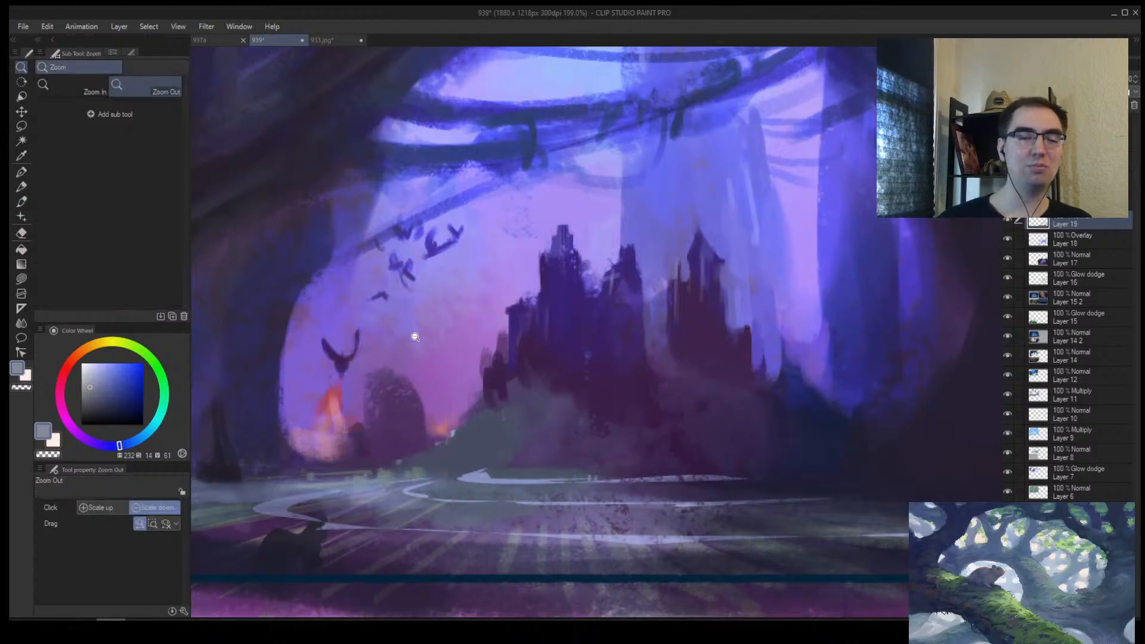
click(422, 338)
click(409, 361)
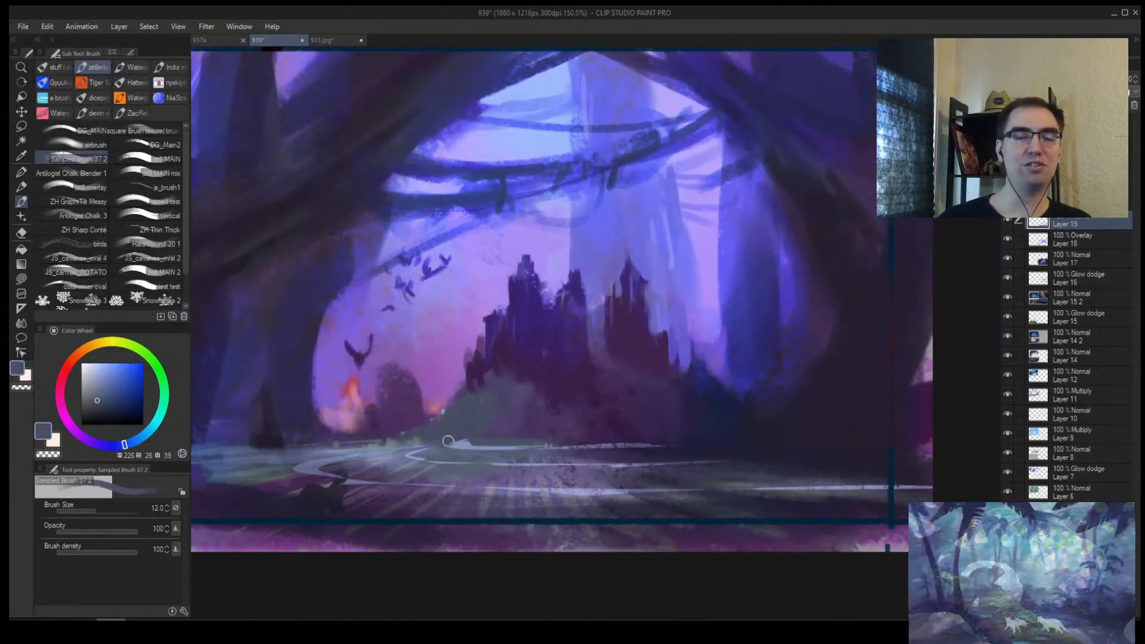
alt+click(513, 423)
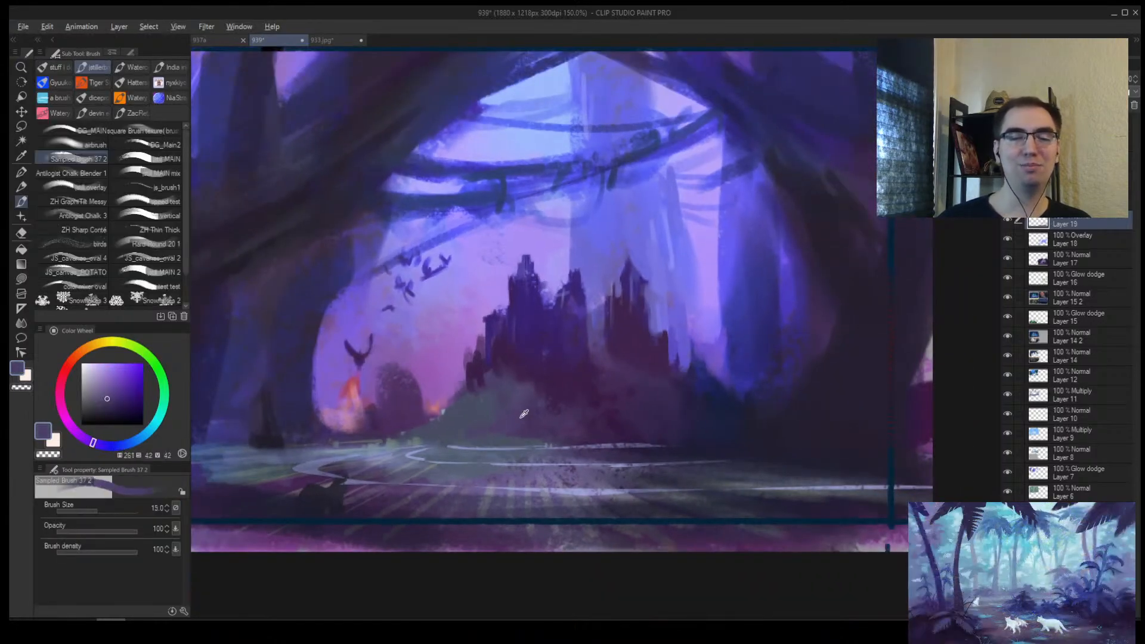
Step: Rework the small outcrop at the rock towers' outer foot with sampled dark purple and sky violet, raising the brush from 17 to 30
key(alt+space)
click(558, 344)
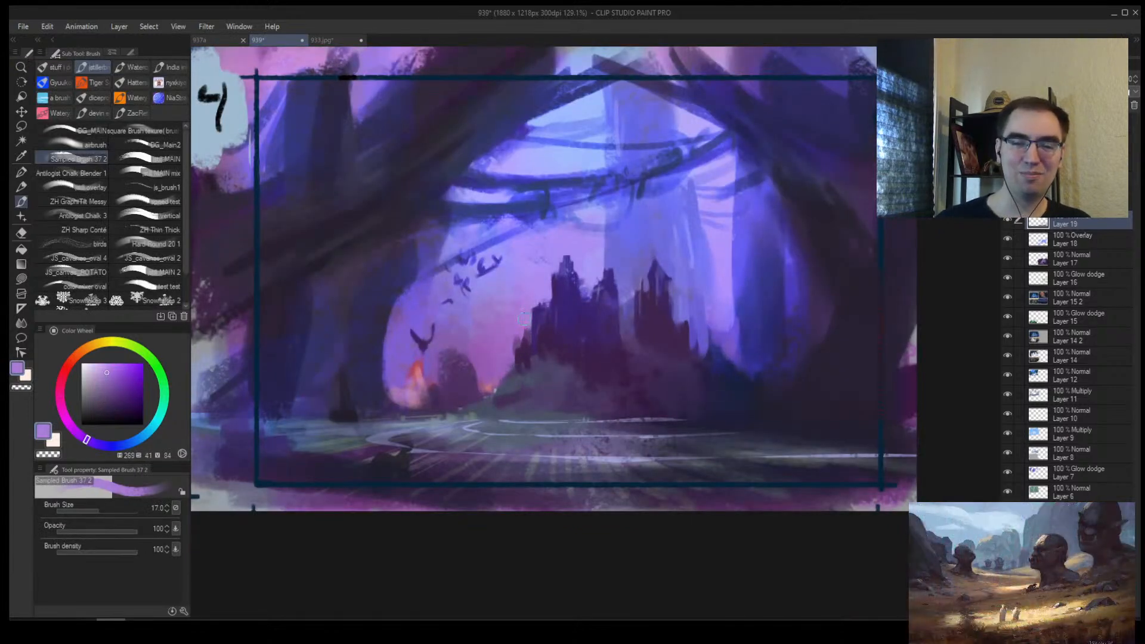
alt+click(530, 332)
alt+click(525, 349)
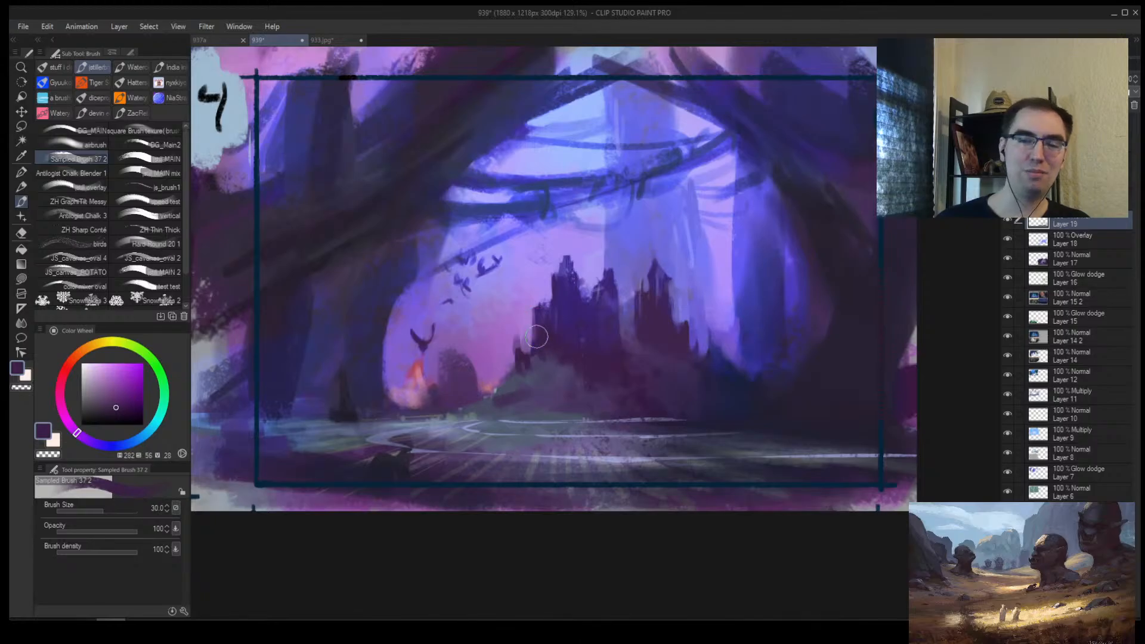
alt+click(507, 345)
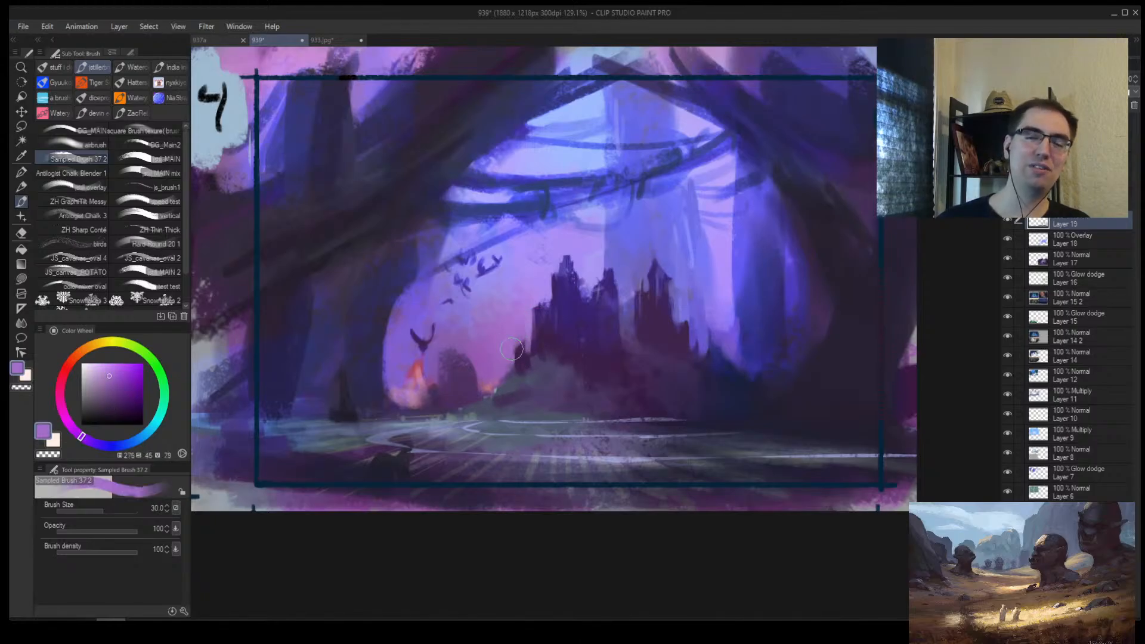
Step: Darken the tree trunk and bush beside the small fire in thumbnail 4 with sampled dark purple and blue tones
alt+click(468, 364)
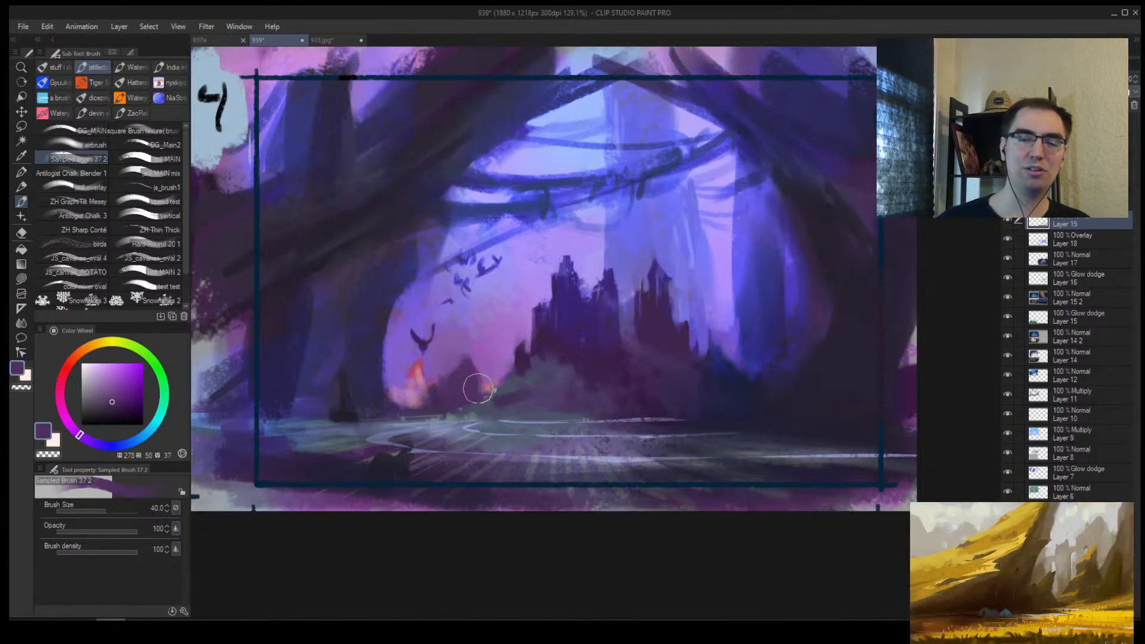
alt+click(379, 383)
mouse_move(386, 385)
mouse_down()
mouse_move(349, 392)
mouse_move(346, 367)
mouse_move(346, 405)
mouse_move(290, 408)
mouse_move(332, 413)
mouse_move(324, 435)
mouse_up()
alt+click(351, 376)
key(])
alt+click(330, 404)
Step: Mirror the canvas view and dab small dark blue rocks onto the lit ground, reducing the brush size to 8
key(/)
key(h)
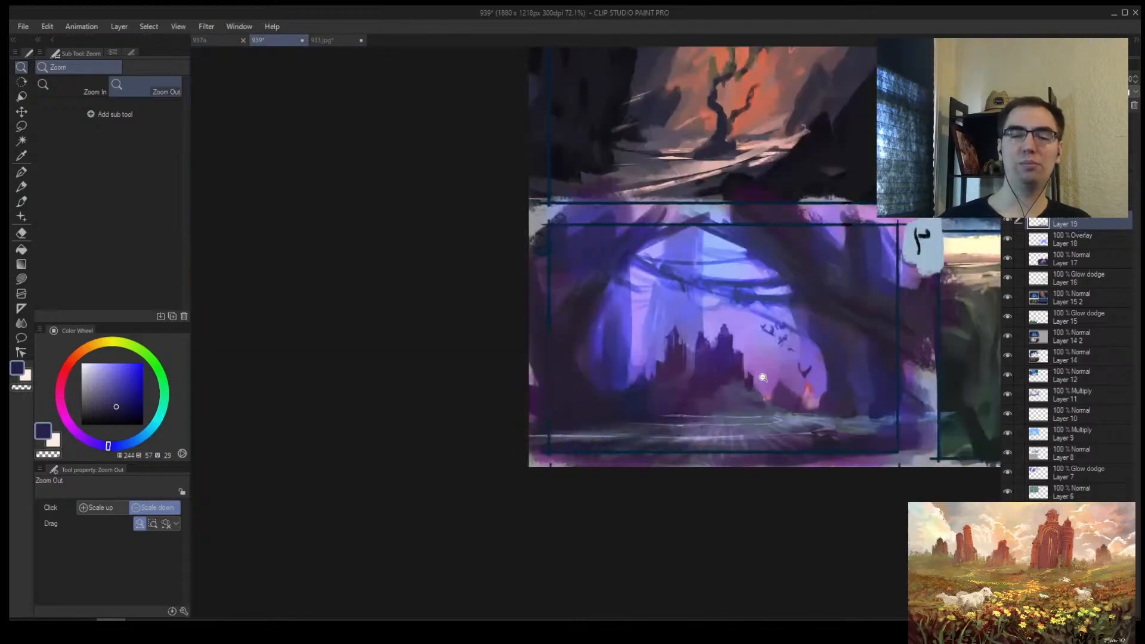
drag(756, 395, 579, 389)
scroll(579, 388, up, 1)
key(b)
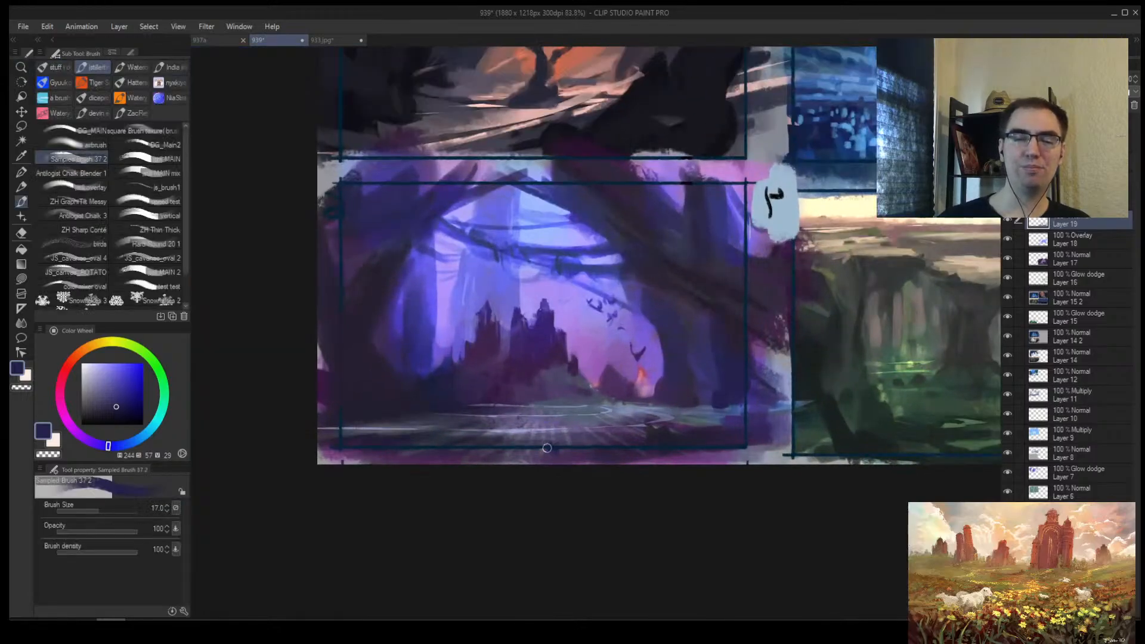
key(bracketleft)
key(bracketleft)
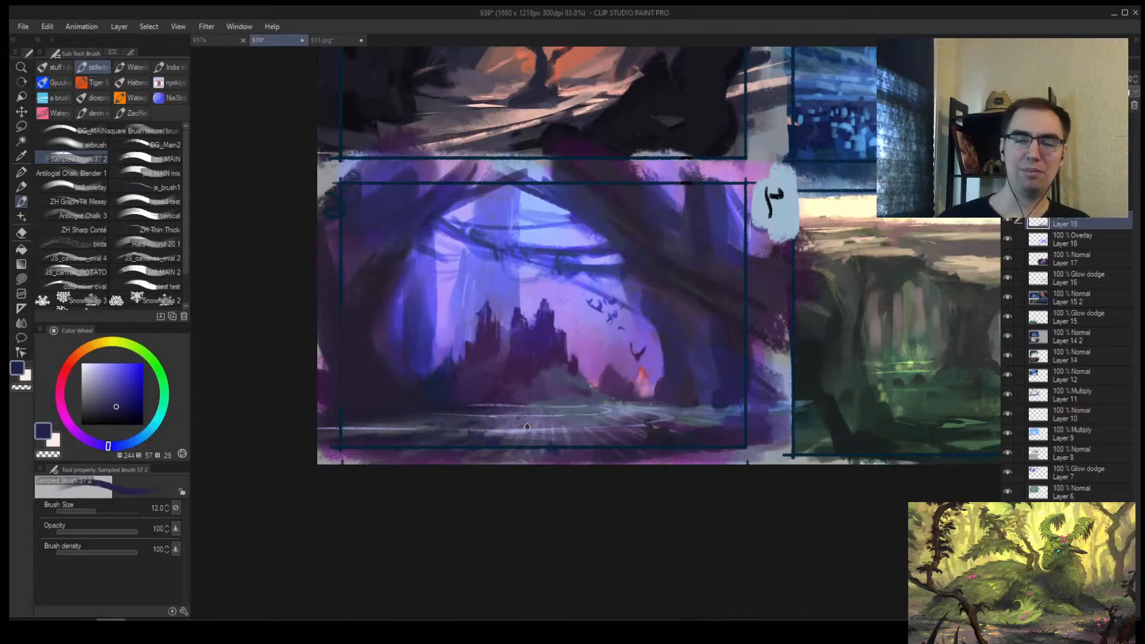
scroll(581, 422, down, 5)
scroll(598, 420, up, 5)
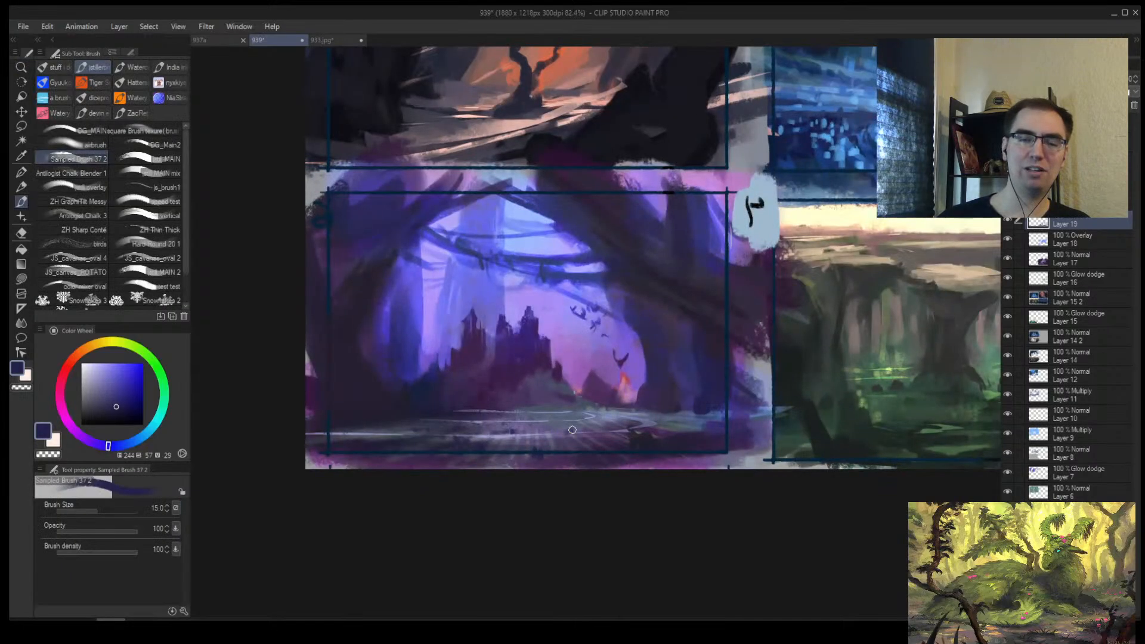
alt+click(584, 434)
key(bracketleft)
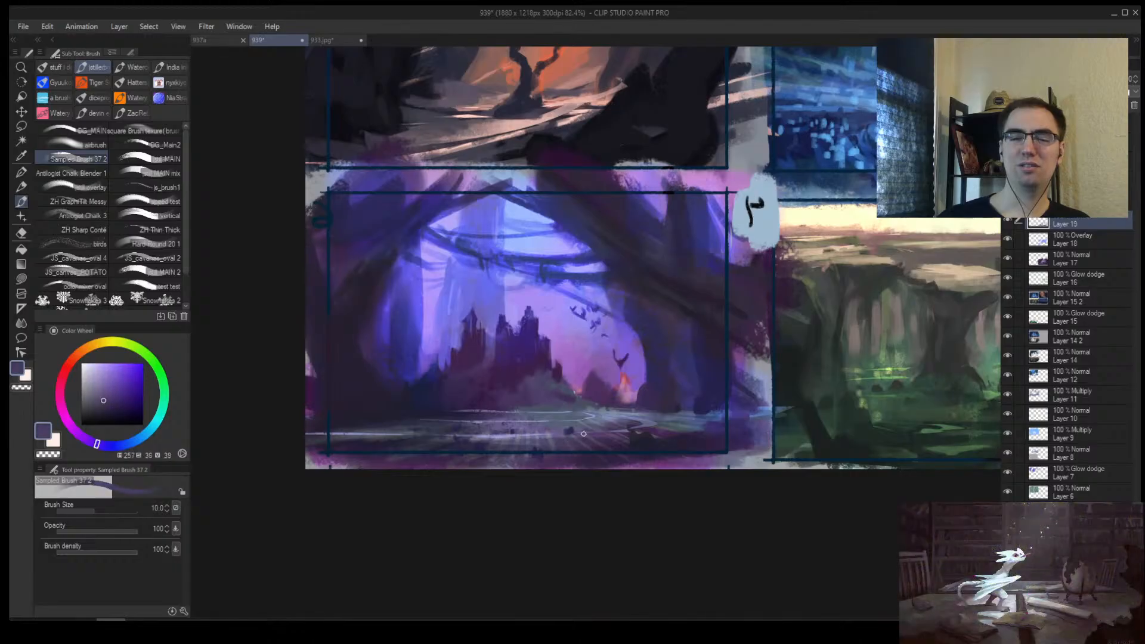
alt+click(602, 424)
key(bracketleft)
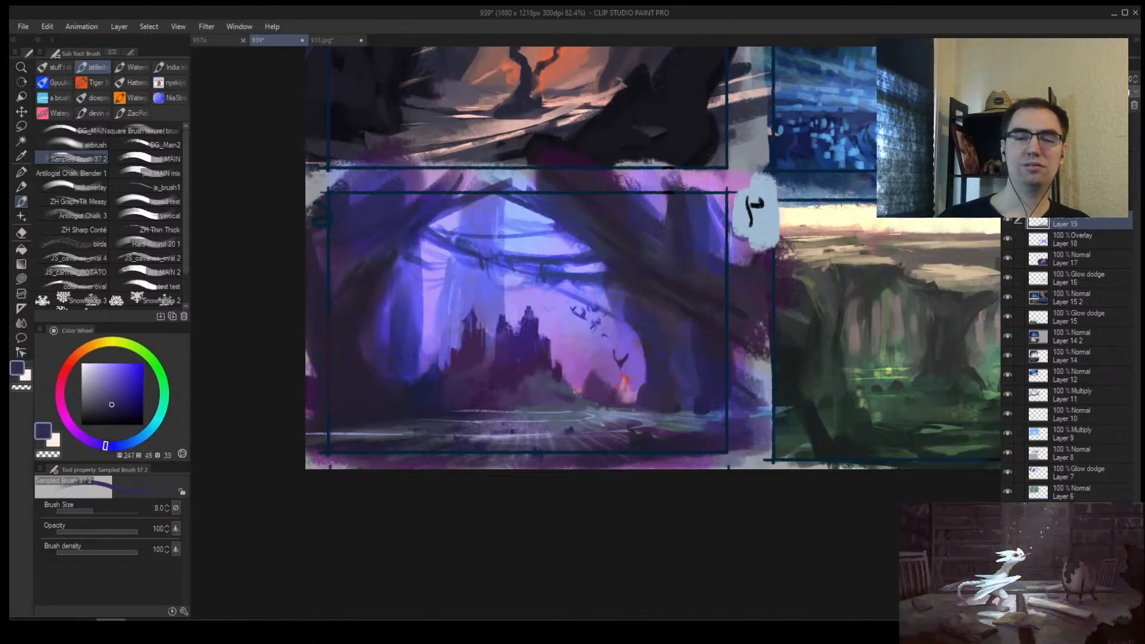
Step: Add fine muted blue strokes on the ground at the foot of the trunk beside the fire with brush size 3, and save the file
alt+click(595, 400)
key(bracketleft)
scroll(684, 412, up, 3)
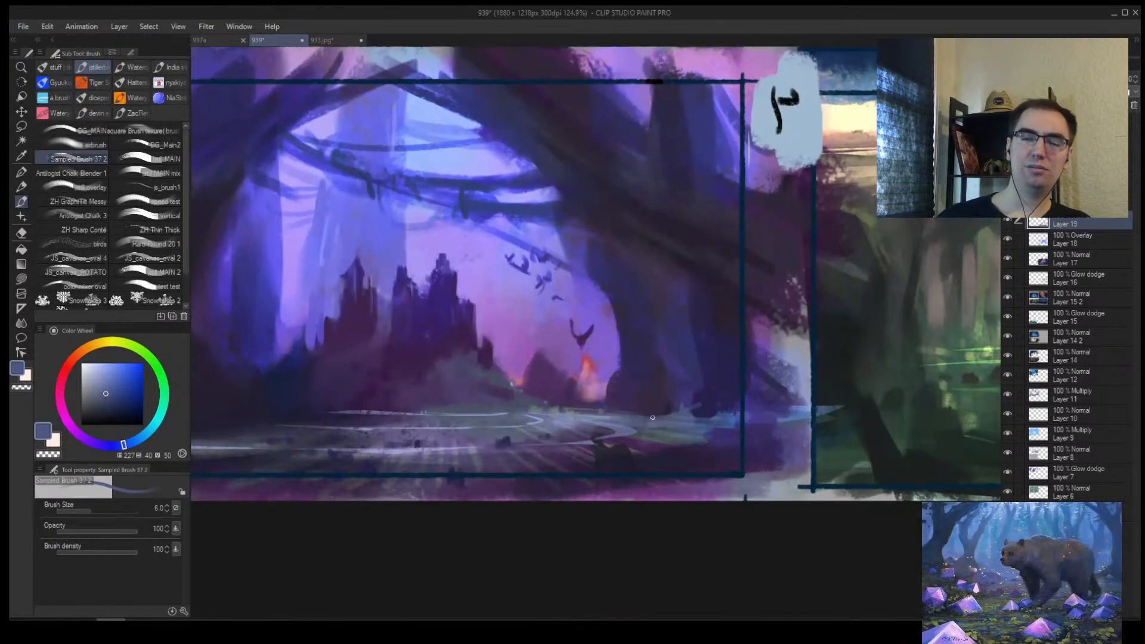
scroll(650, 414, up, 3)
key(bracketleft)
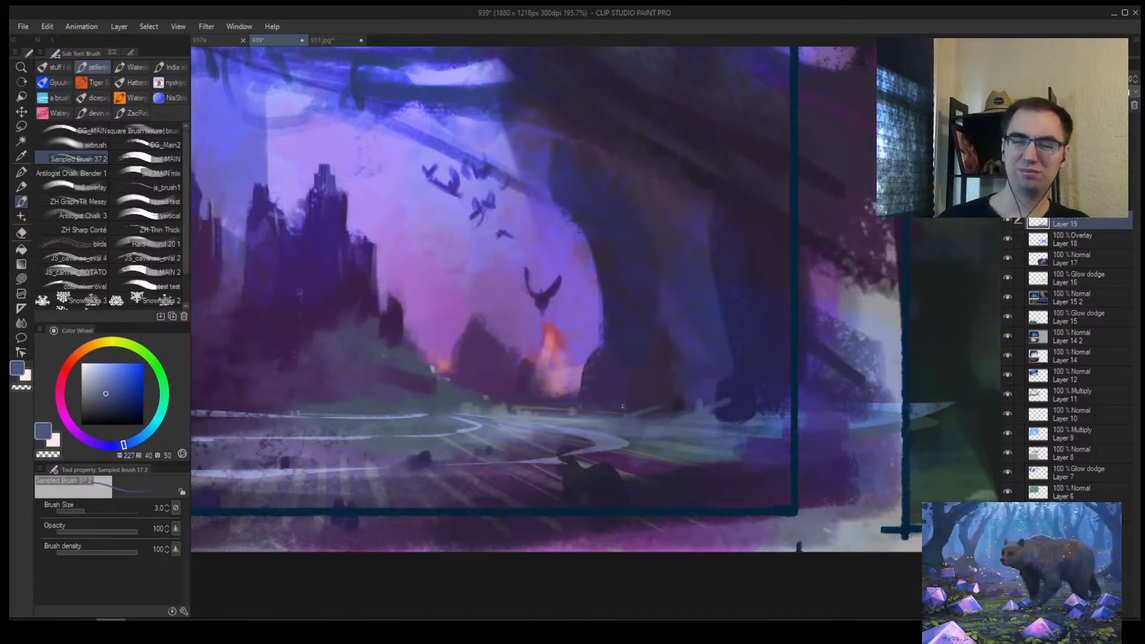
key(ctrl+space)
click(593, 387)
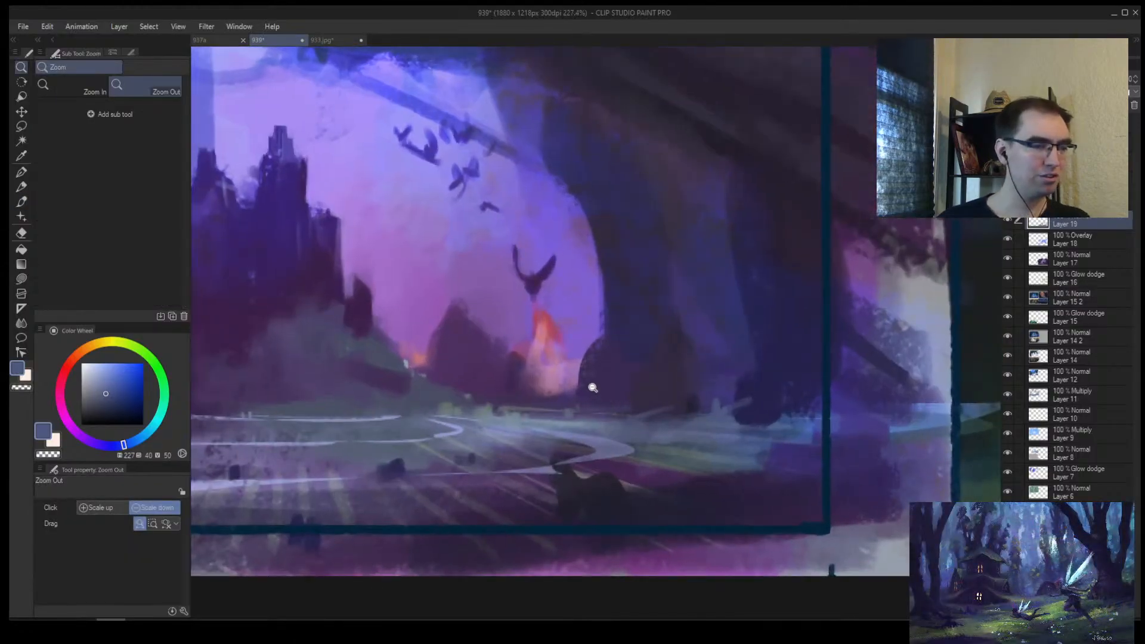
key(ctrl+s)
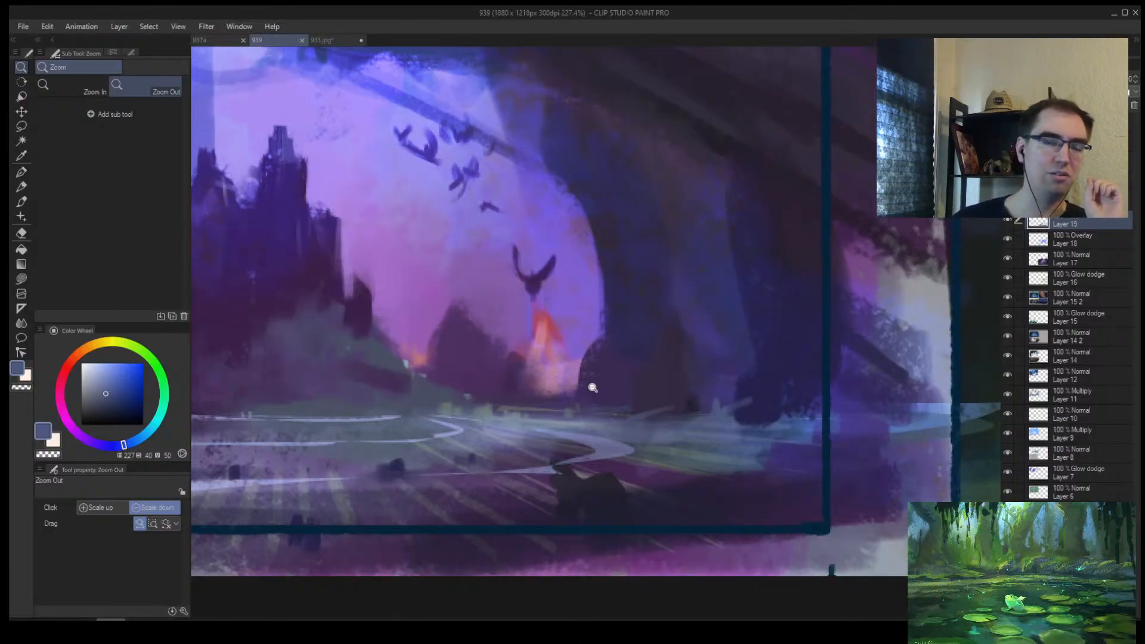
Step: Refine the pointed roof of the castle's separate spired tower with sampled blue and dark violet, using brush size 10
scroll(600, 412, down, 5)
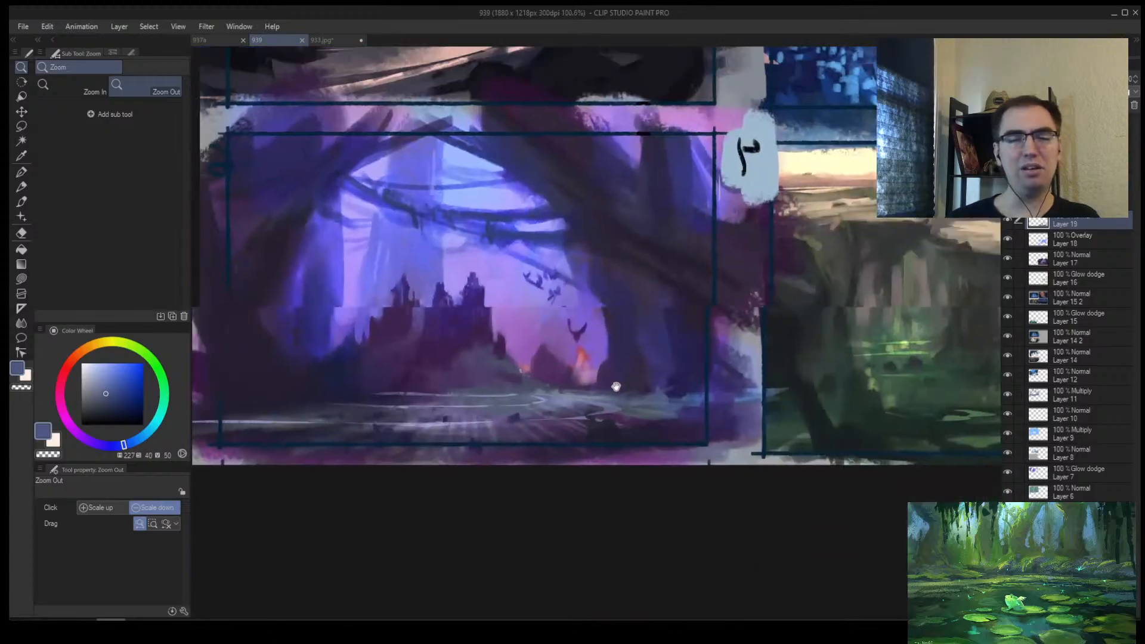
scroll(605, 415, up, 5)
key(b)
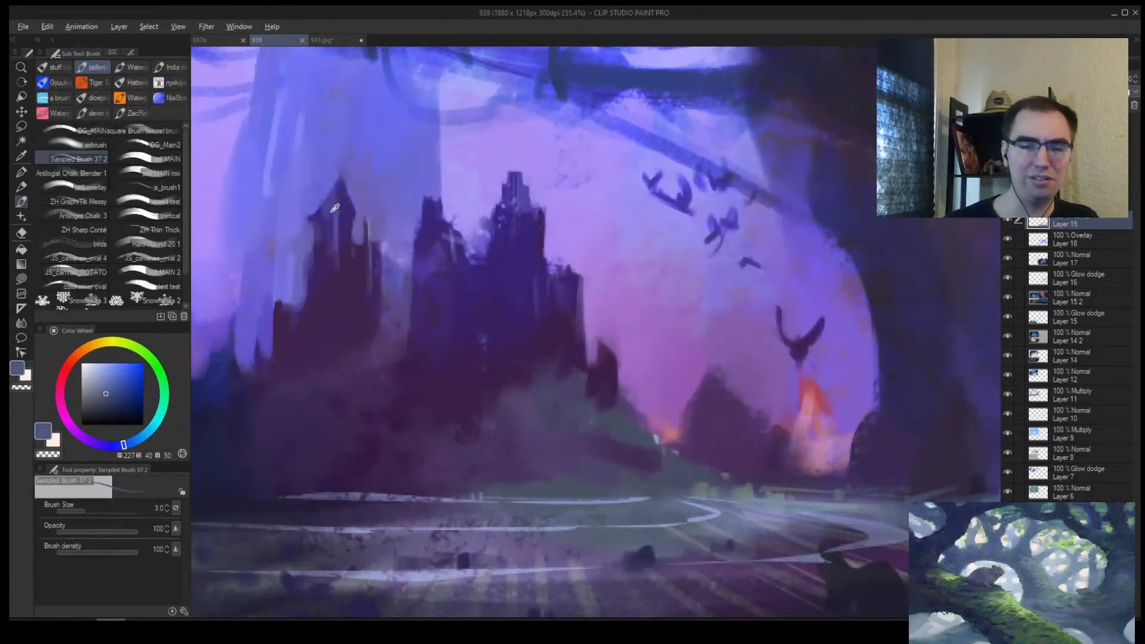
alt+click(317, 215)
mouse_move(317, 215)
mouse_down()
mouse_move(312, 243)
mouse_move(301, 210)
mouse_move(310, 252)
mouse_move(309, 202)
mouse_move(311, 237)
mouse_move(313, 222)
mouse_move(336, 201)
mouse_up()
key(])
key(])
key(])
key(])
alt+click(301, 210)
alt+click(350, 237)
key(])
key(])
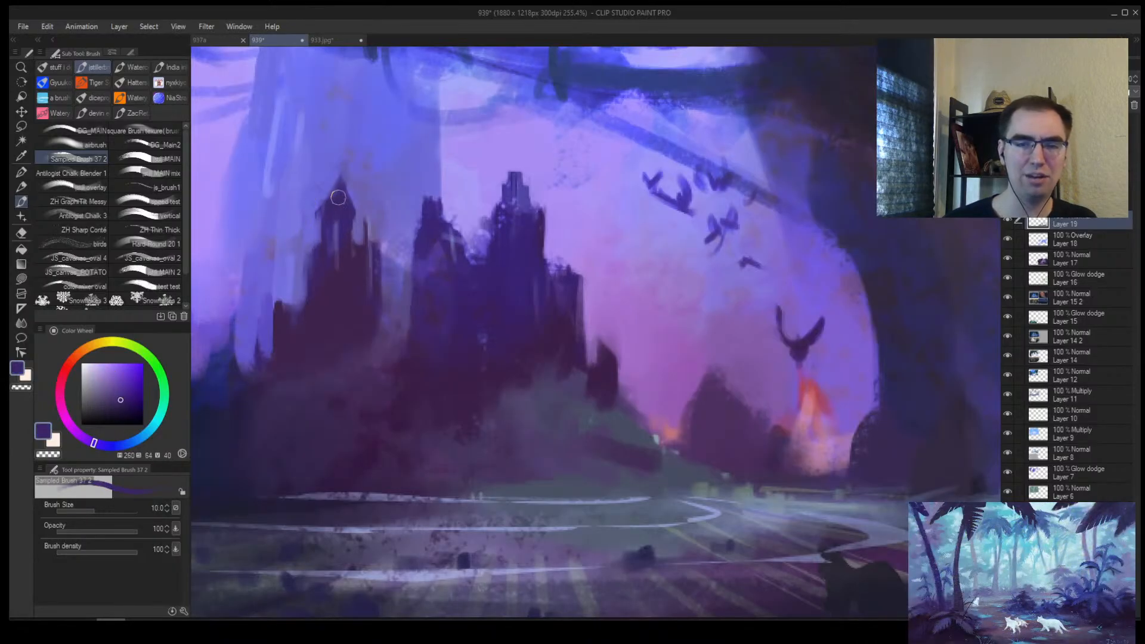
Step: Fill in the spired tower's body with dark violet and trim its side with the sampled background violet at brush size 20
key(])
key(])
key(])
mouse_move(333, 244)
mouse_down()
mouse_move(352, 227)
mouse_move(345, 255)
mouse_up()
alt+click(365, 217)
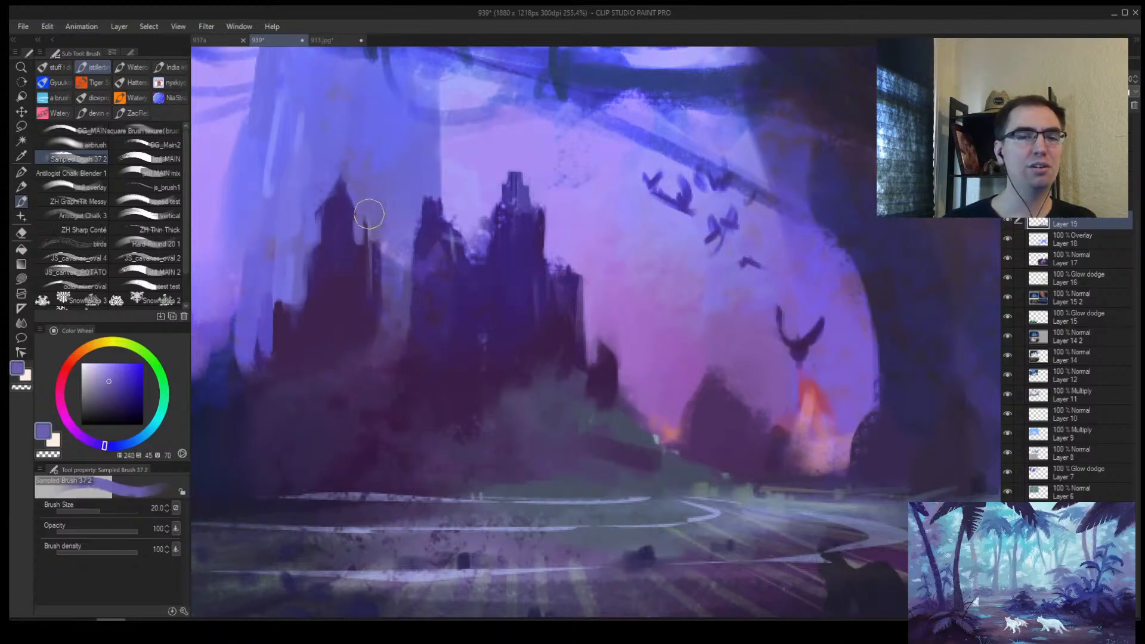
mouse_move(365, 218)
mouse_down()
mouse_move(379, 263)
mouse_move(363, 230)
mouse_move(373, 259)
mouse_move(368, 242)
mouse_up()
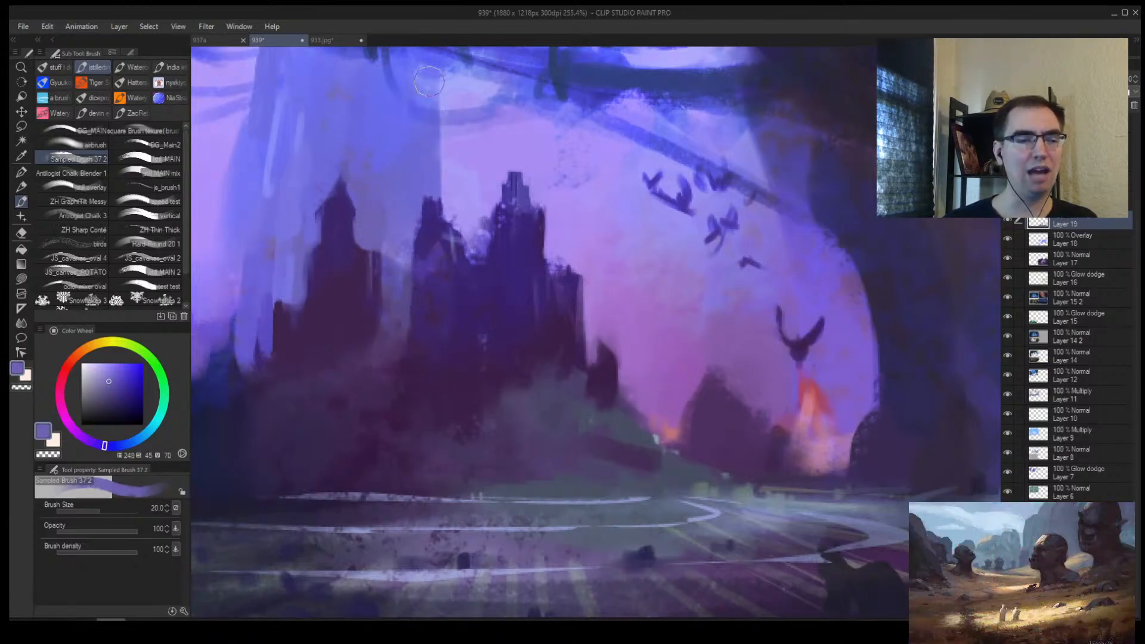
alt+click(365, 277)
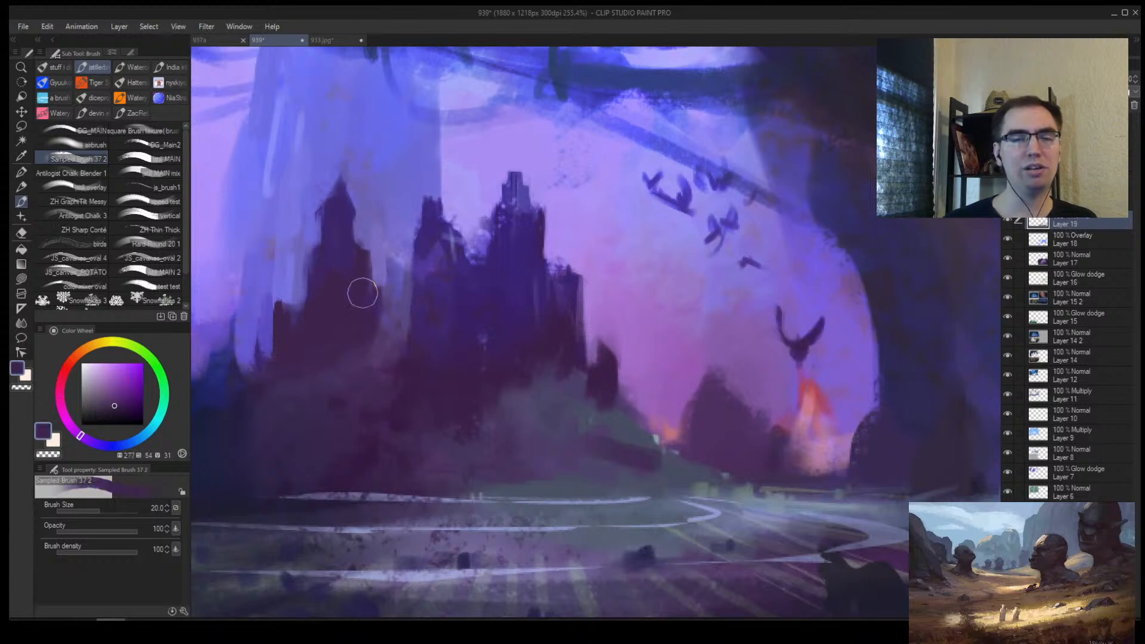
key(alt+space)
drag(365, 214, 458, 424)
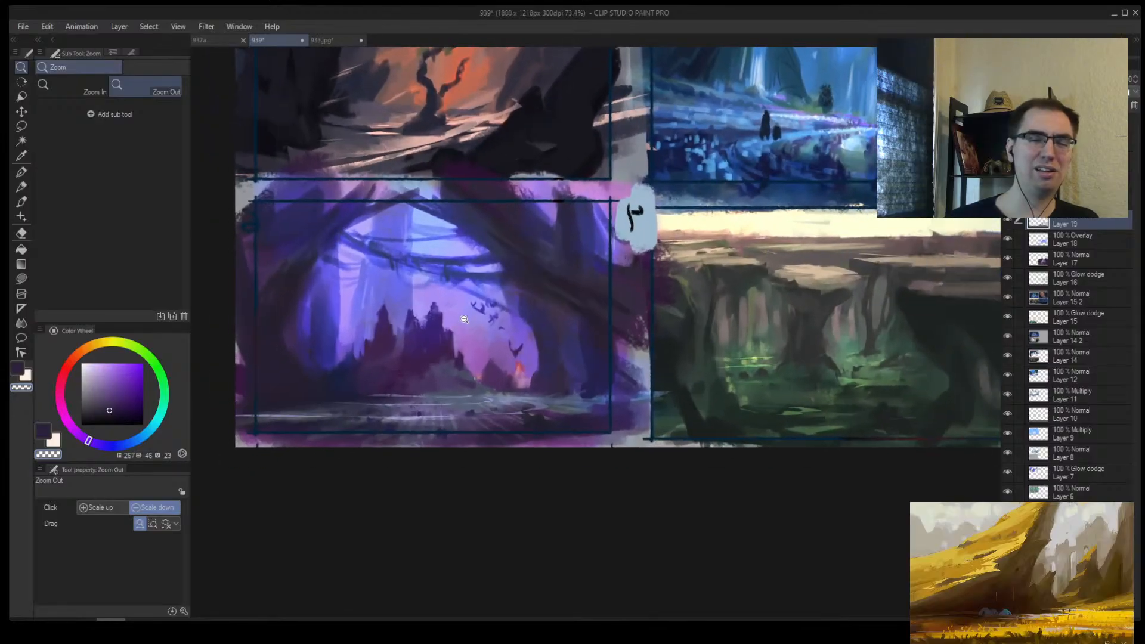
Step: Mirror the view again and paint light violet vertical strokes between the distant trunks beyond the castle, using brush sizes 25 and 20
key(h)
mouse_move(716, 299)
mouse_down()
mouse_move(502, 288)
mouse_move(534, 349)
mouse_move(538, 293)
mouse_move(537, 362)
mouse_up()
scroll(566, 299, up, 1)
key(b)
alt+click(537, 295)
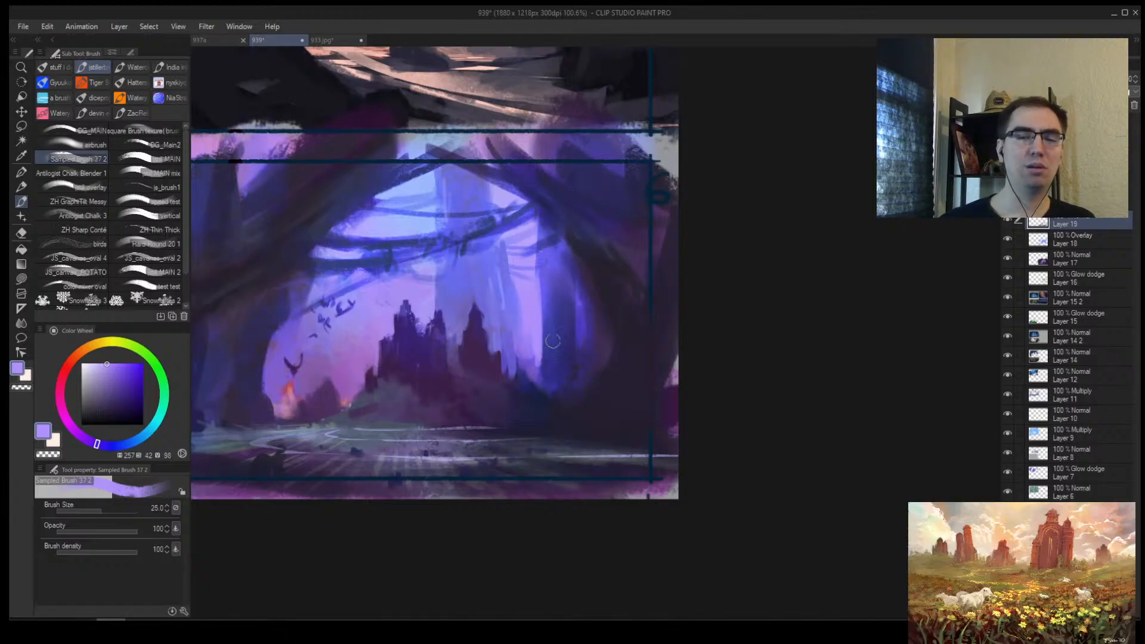
alt+click(553, 340)
key(bracketleft)
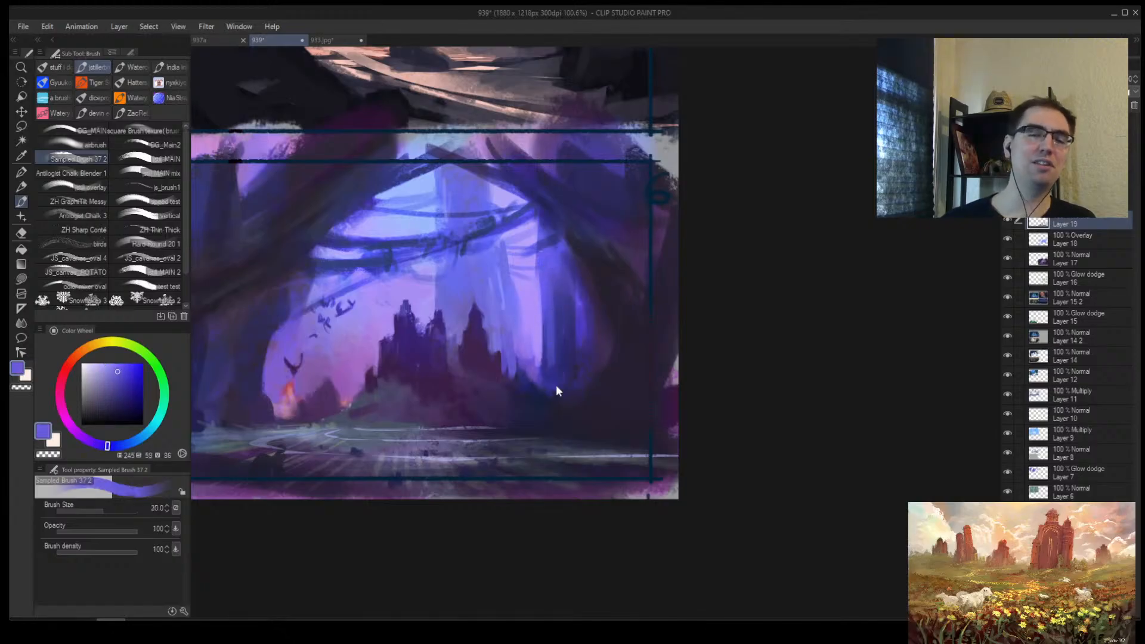
key(ctrl+alt+space)
click(554, 391)
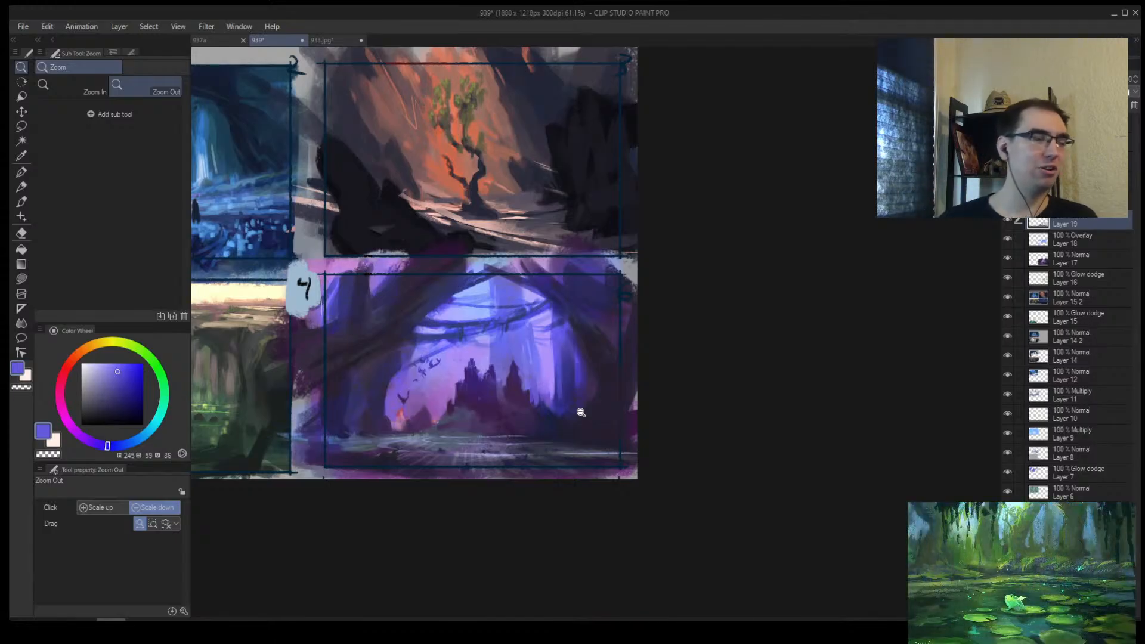
Step: Rework the edge of the foreground trunk beside the fire with sampled dark blue at brush size 30 and lighter violet
scroll(584, 386, up, 2)
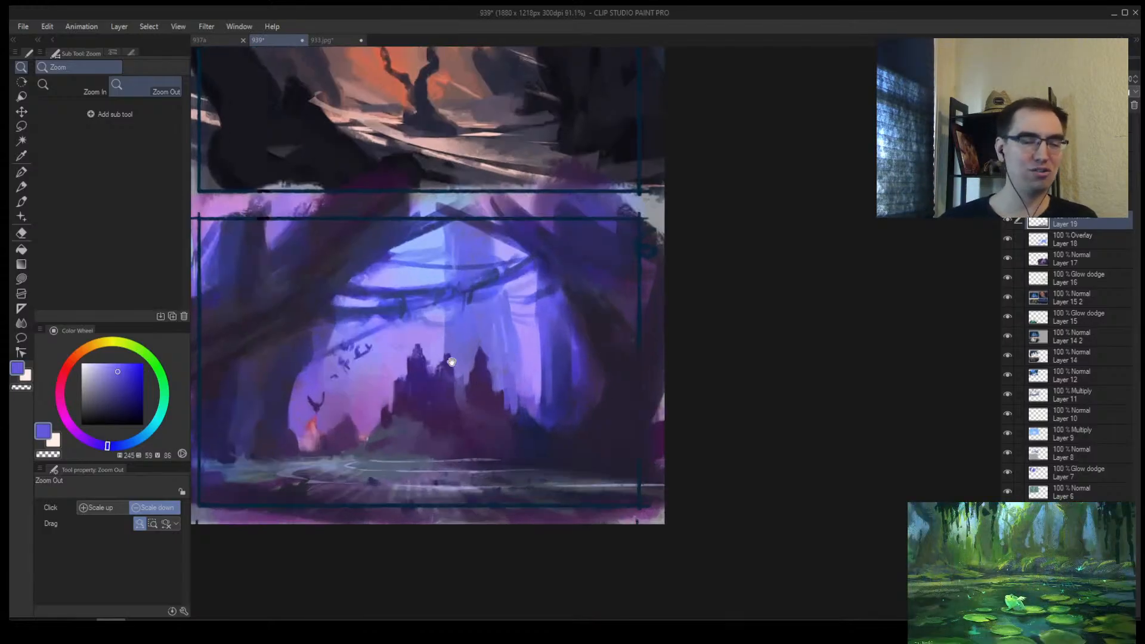
scroll(452, 362, up, 3)
key(b)
alt+click(396, 383)
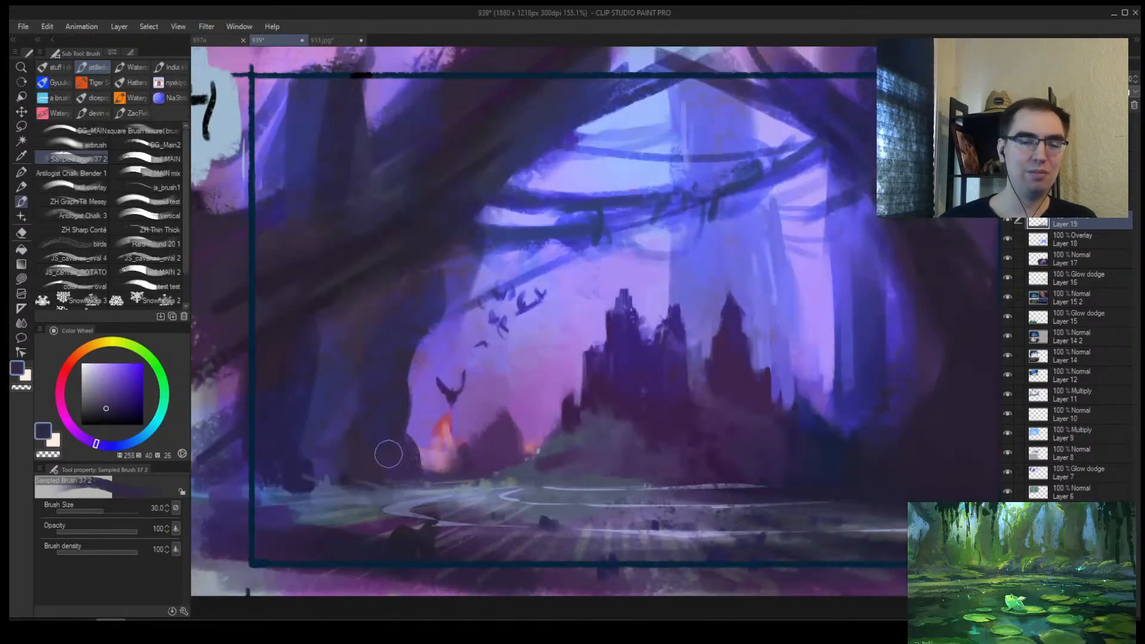
alt+click(417, 392)
Step: Paint the lower part of the trunk near the panel number with sampled dark blues, using brush sizes 40 and 50
key(slash)
scroll(404, 420, down, 5)
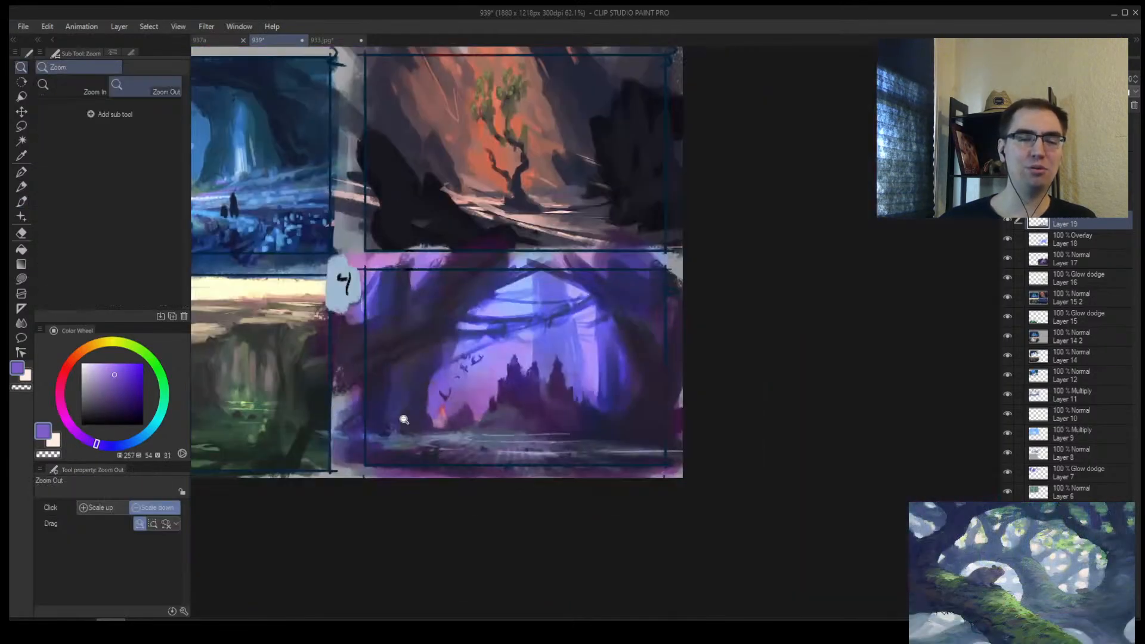
scroll(404, 420, up, 2)
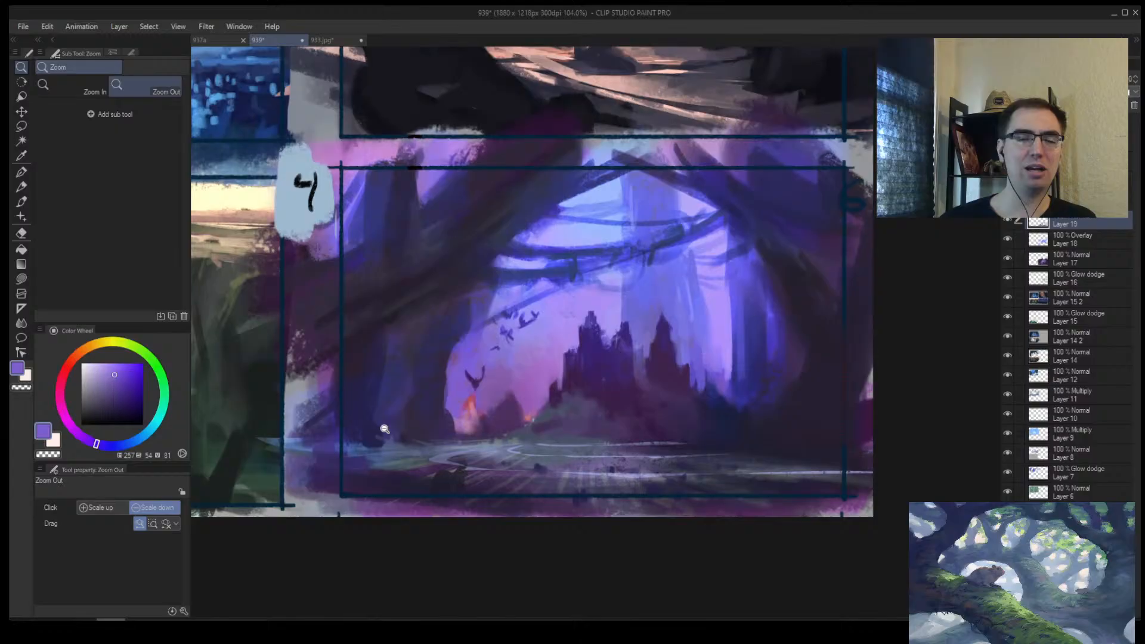
key(b)
alt+click(383, 391)
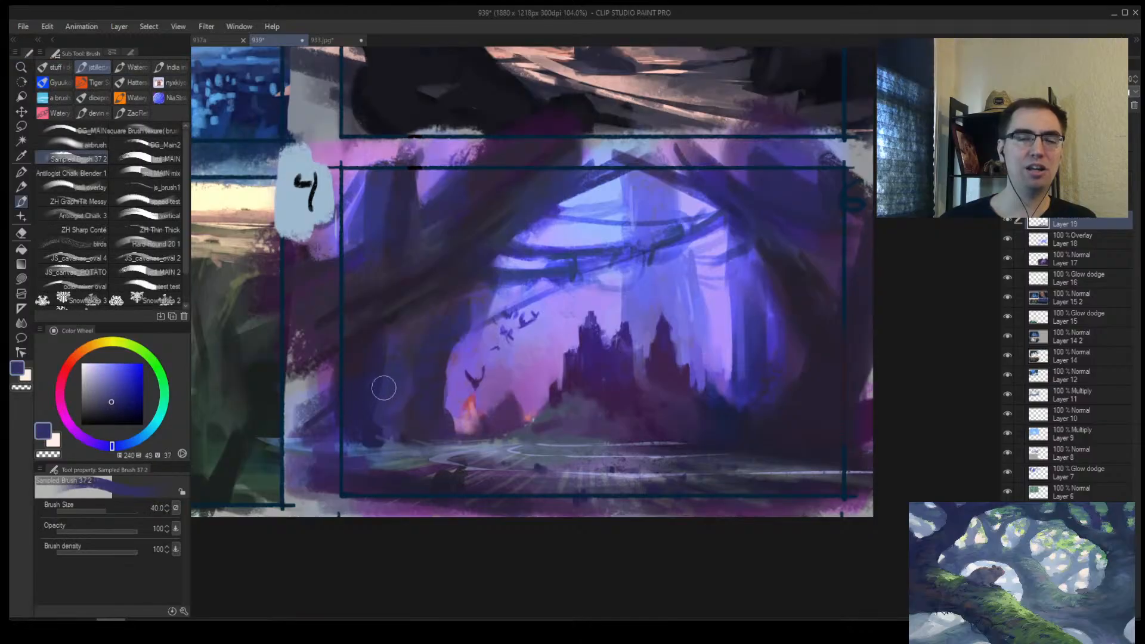
key(bracketleft)
key(bracketleft)
key(bracketleft)
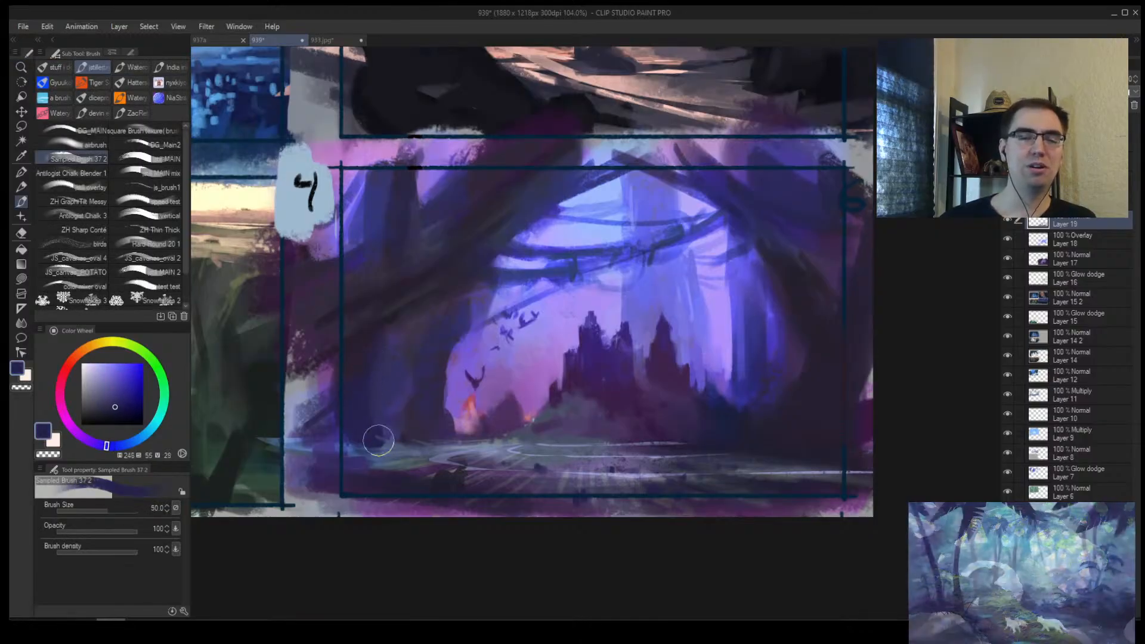
alt+click(380, 439)
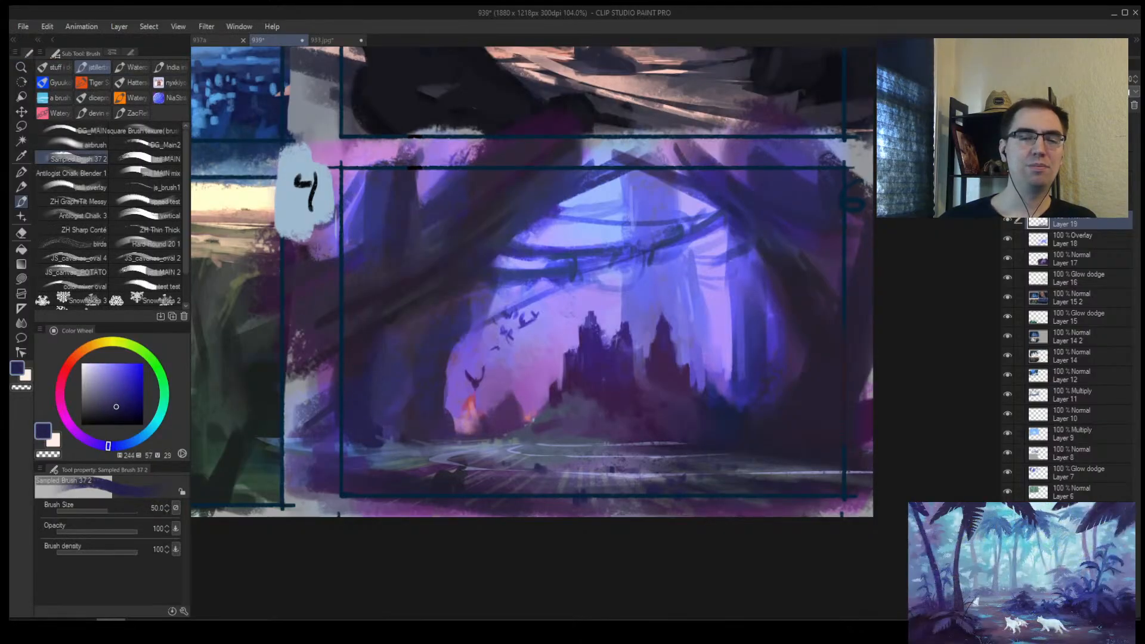
Step: Touch up the ground at the foot of that trunk with sampled medium blue at brush size 8
alt+click(365, 465)
key(bracketleft)
key(bracketleft)
key(bracketleft)
alt+click(340, 452)
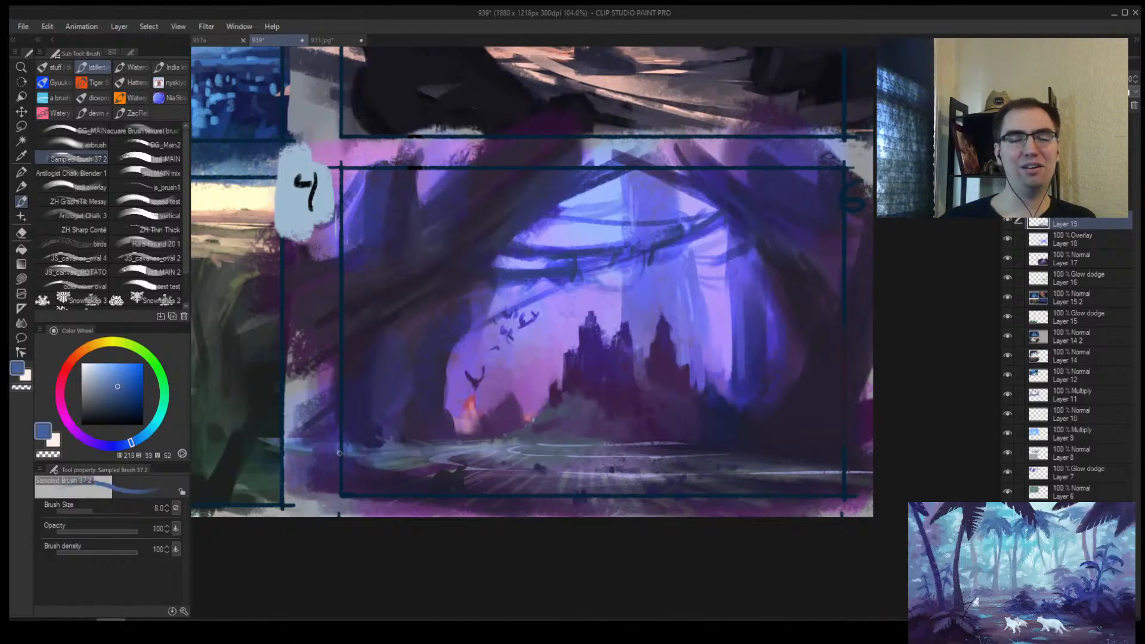
Step: Flip the view and paint horizontal blue strokes across the ground below the castle and opposite trunk, enlarging the brush to 15
key(h)
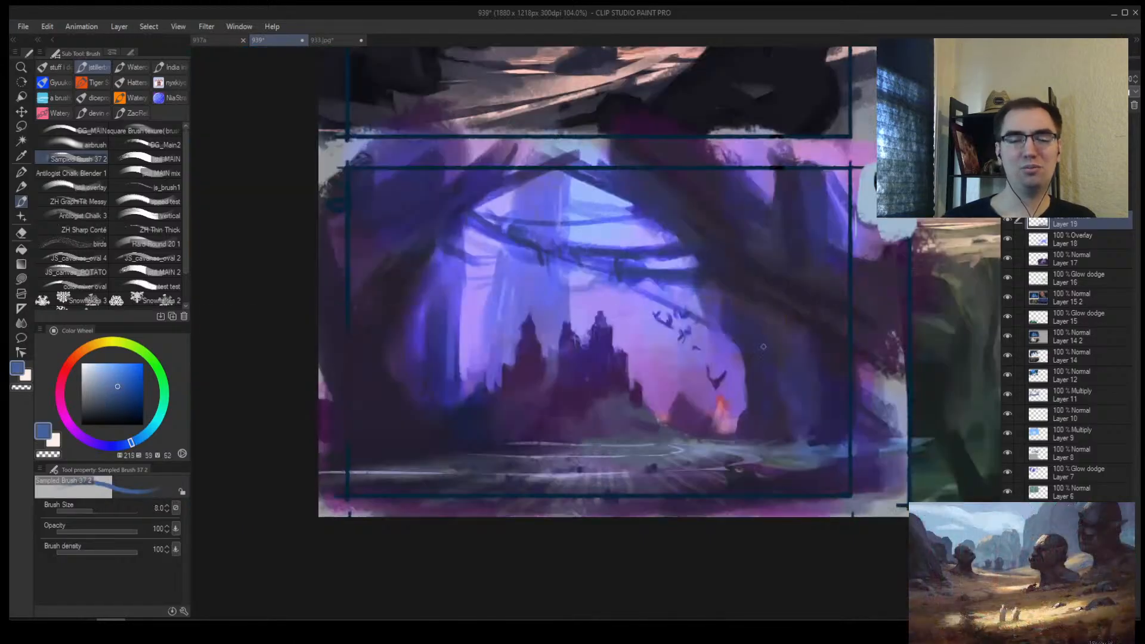
drag(770, 396, 663, 398)
scroll(662, 398, up, 2)
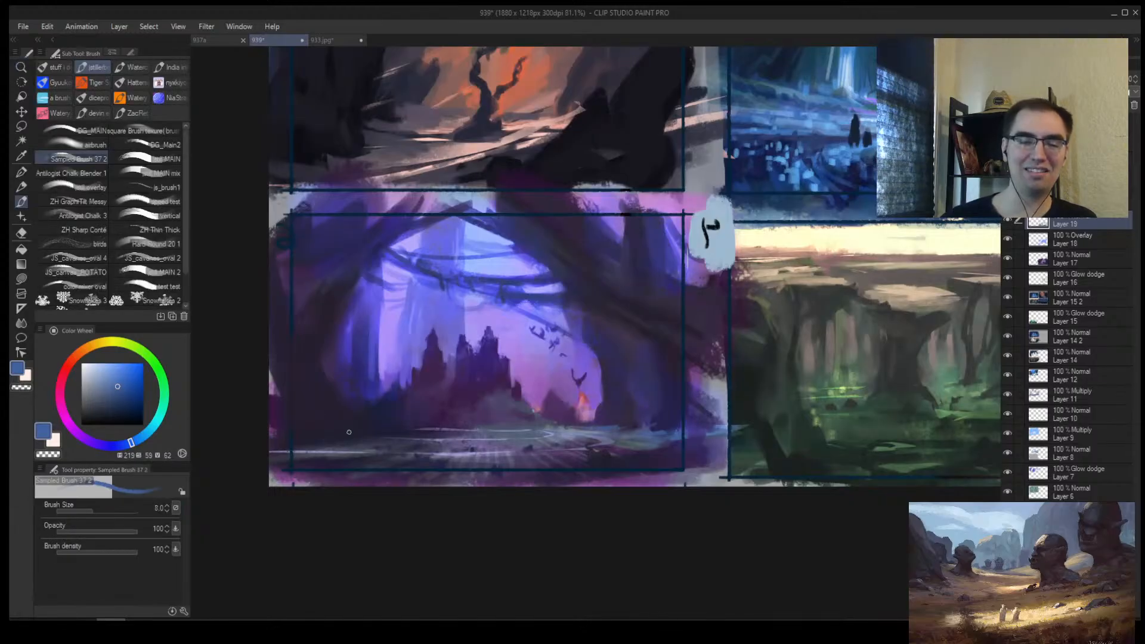
key(bracketright)
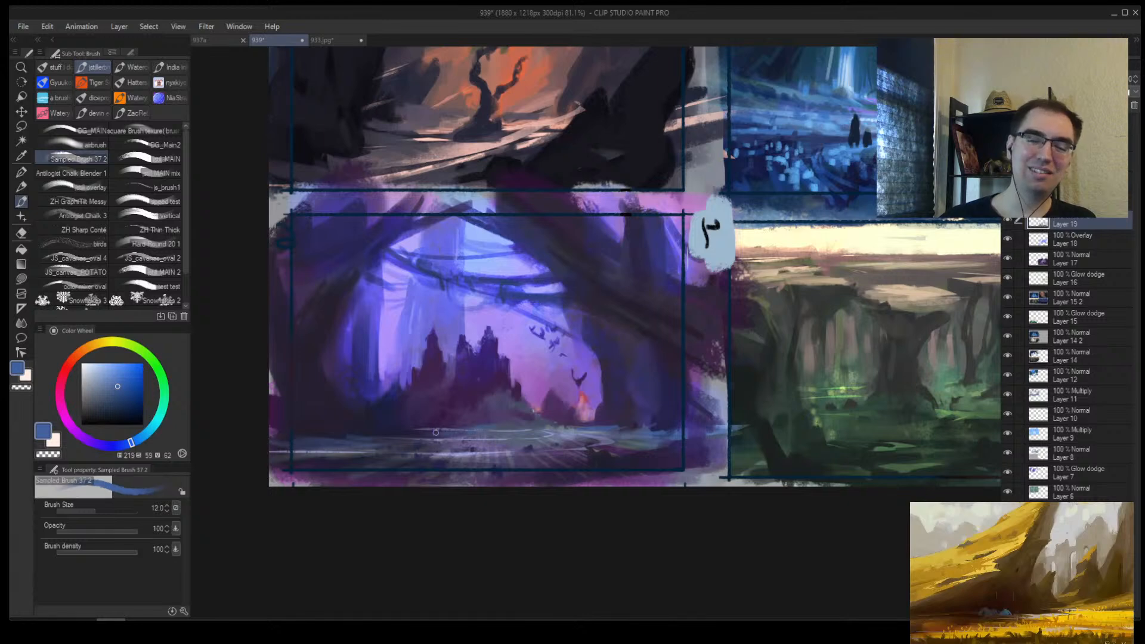
key(bracketright)
alt+click(485, 423)
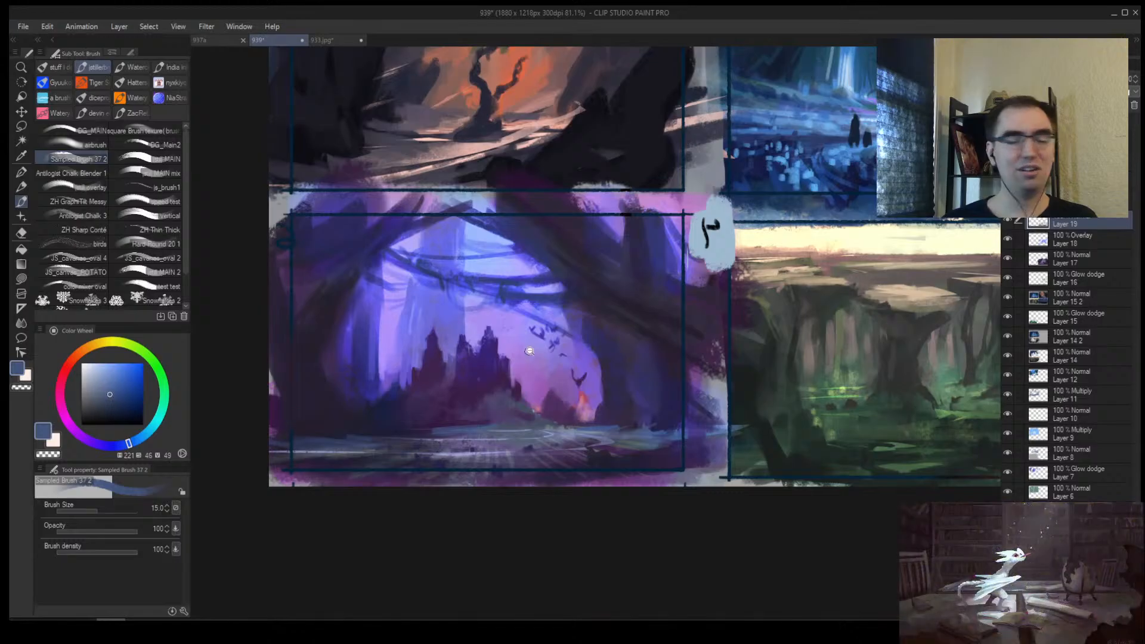
Step: Clean up the sky edge above the thick hanging vine with sampled light blue at brush size 7
key(alt+space)
drag(530, 360, 565, 402)
scroll(565, 402, up, 2)
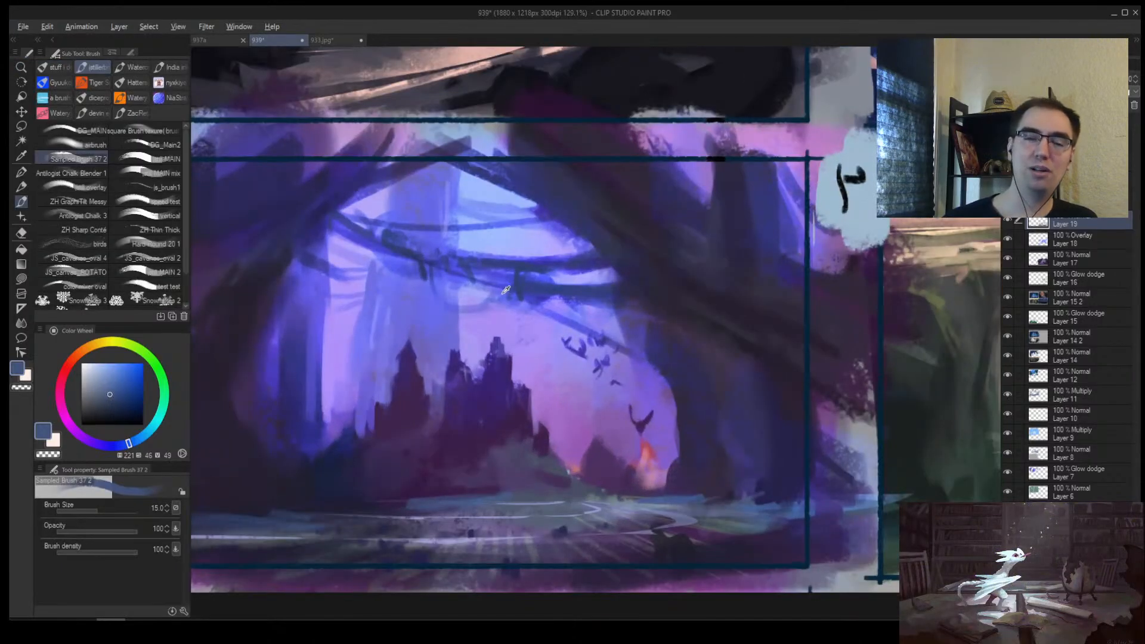
key(bracketleft)
key(bracketleft)
key(bracketleft)
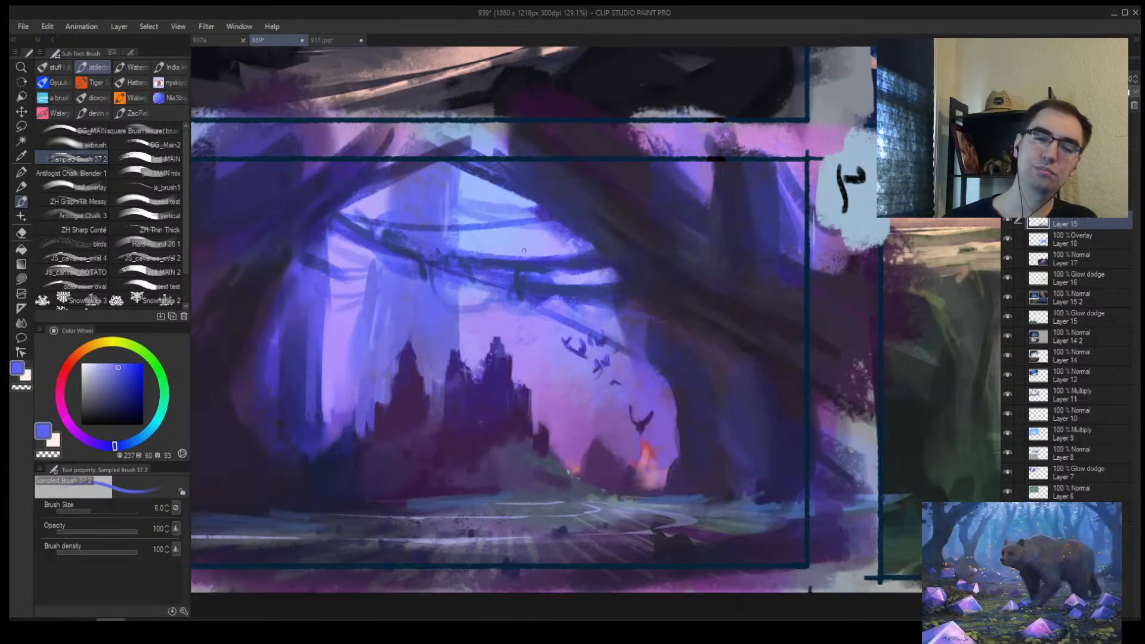
key(ctrl+alt+space)
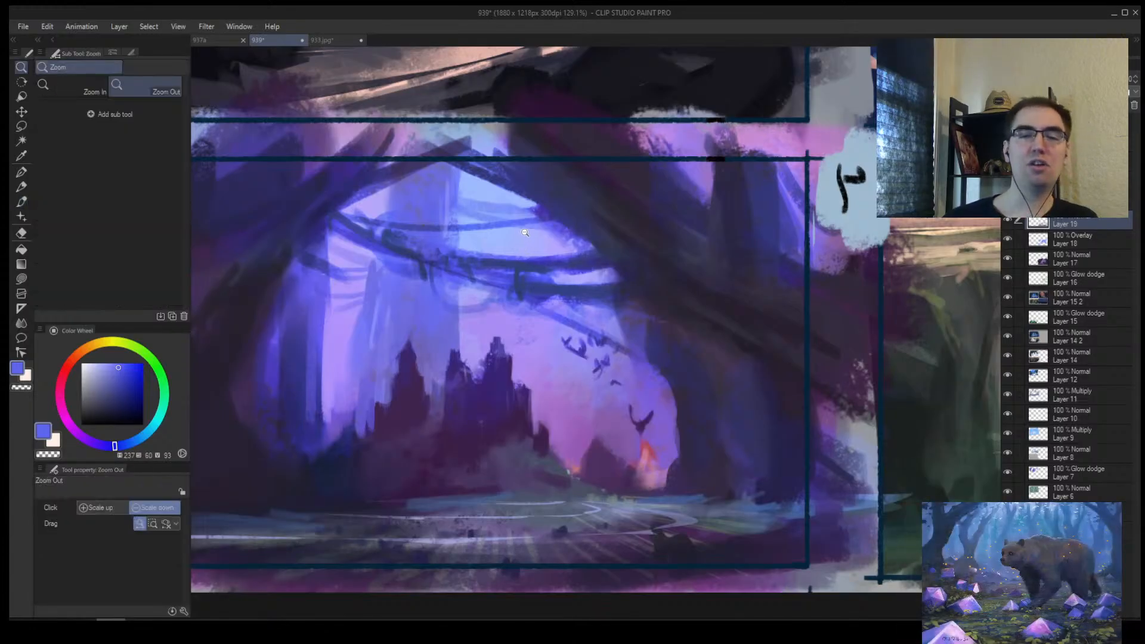
mouse_move(519, 236)
mouse_down()
mouse_move(534, 230)
mouse_move(505, 242)
mouse_move(536, 240)
mouse_up()
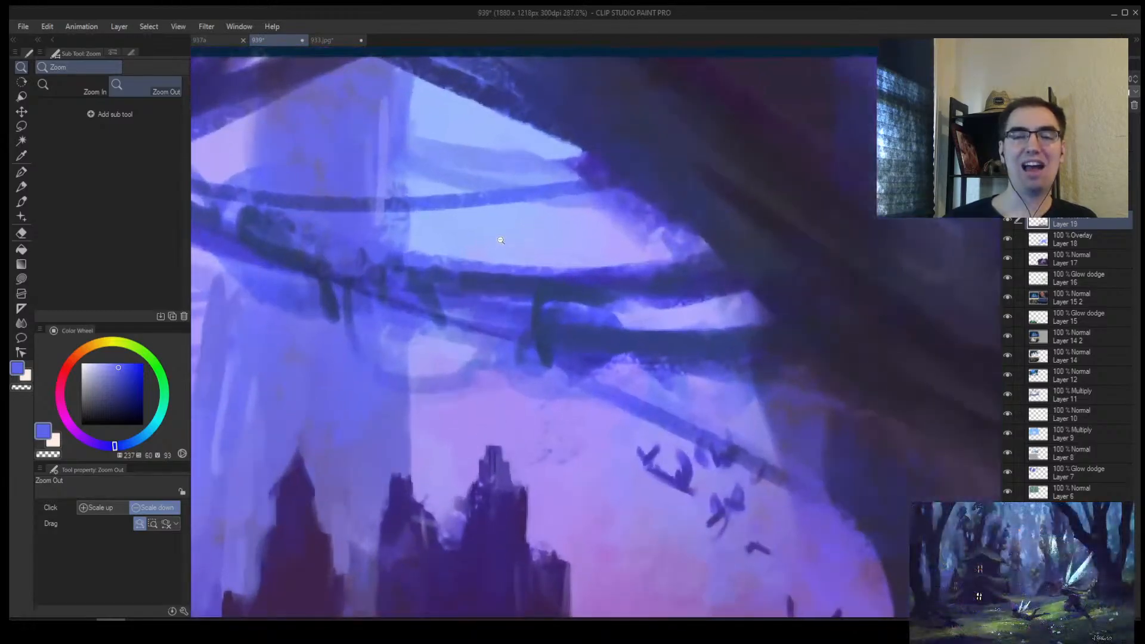
alt+click(440, 247)
drag(412, 257, 611, 267)
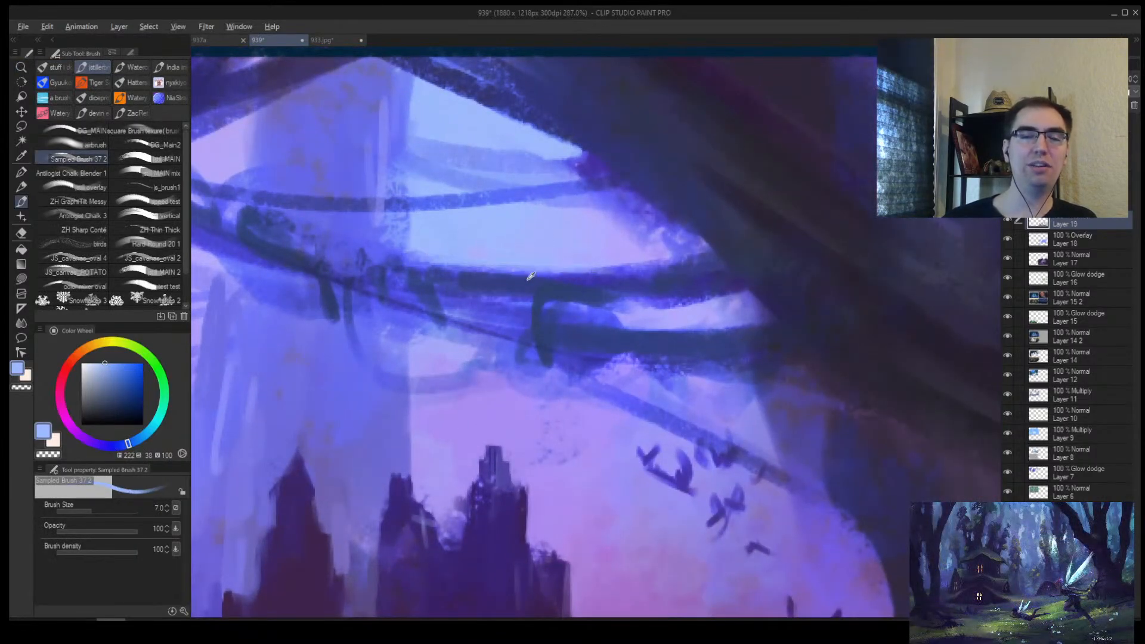
Step: Paint a thin sampled-violet vine across the sky gap above the thick vine, redoing the stroke at brush size 5
alt+click(510, 283)
alt+click(639, 266)
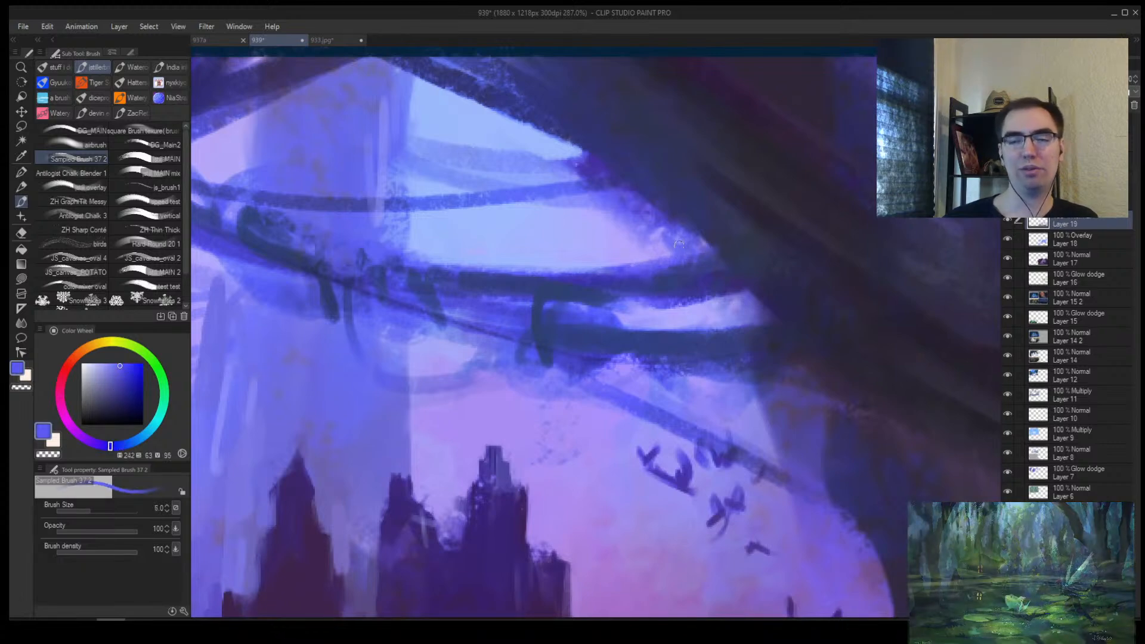
key(bracketleft)
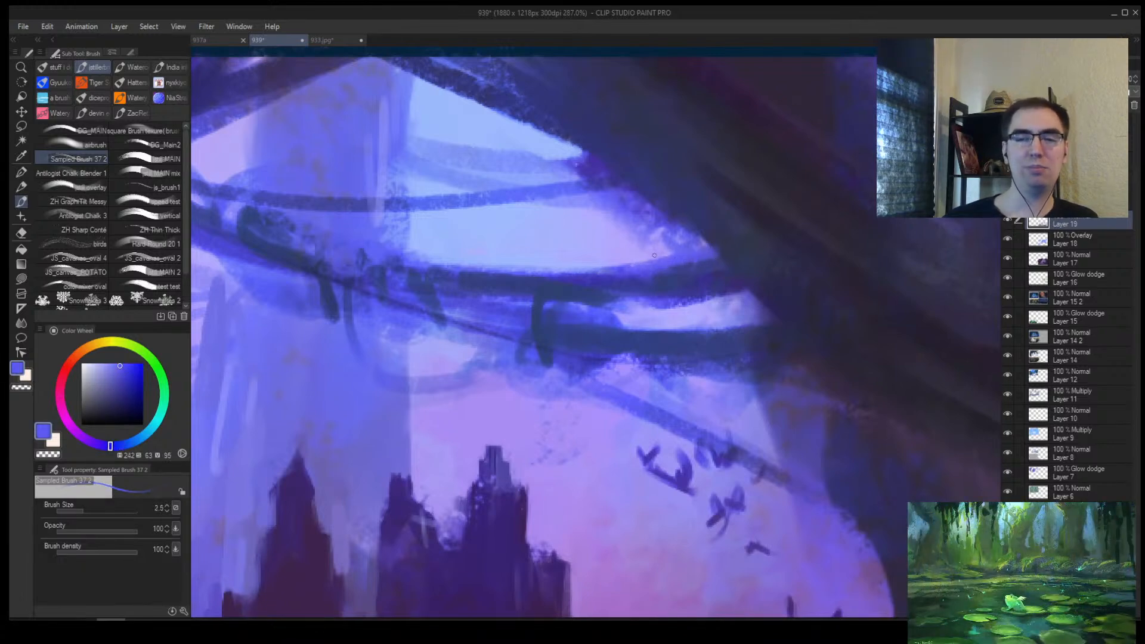
key(bracketright)
drag(668, 253, 557, 250)
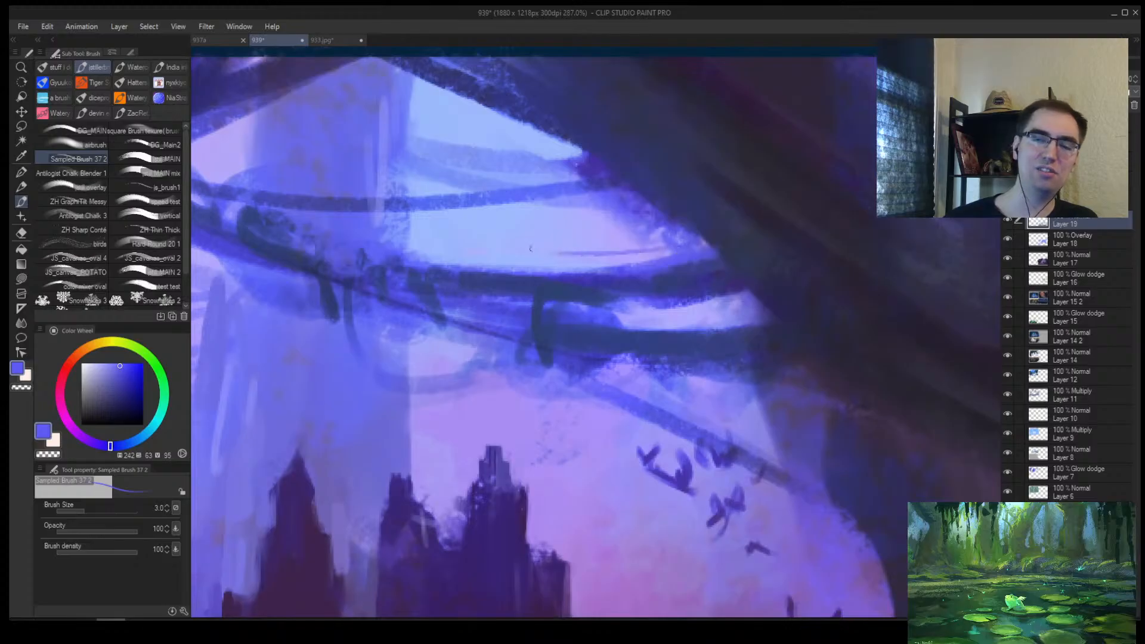
key(bracketright)
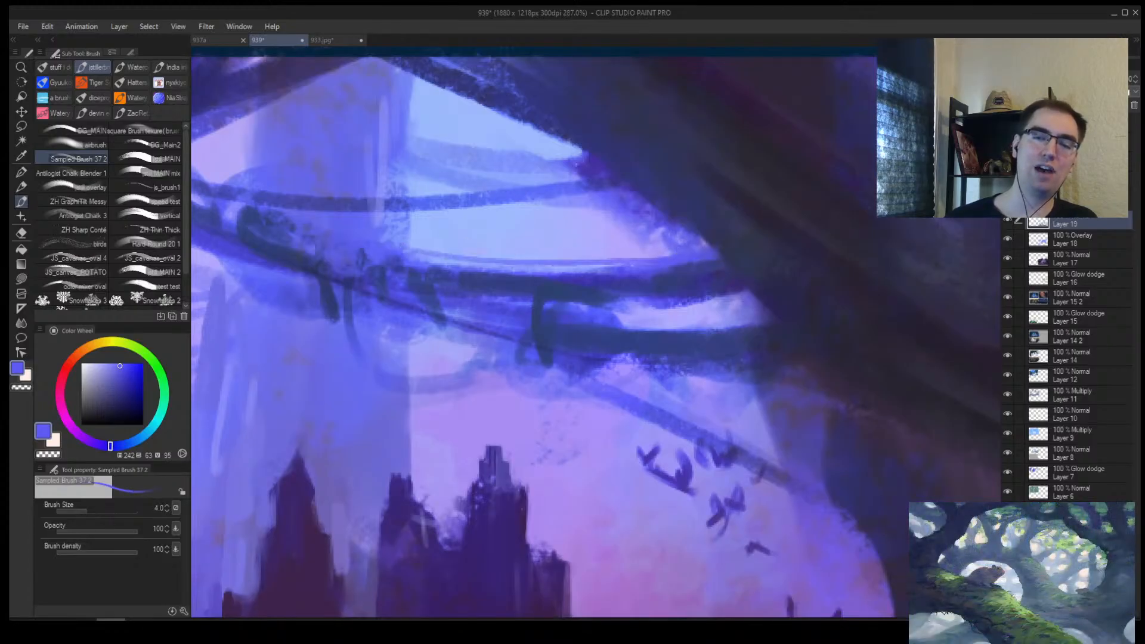
drag(436, 256, 673, 253)
key(ctrl+z)
key(bracketright)
drag(414, 247, 651, 252)
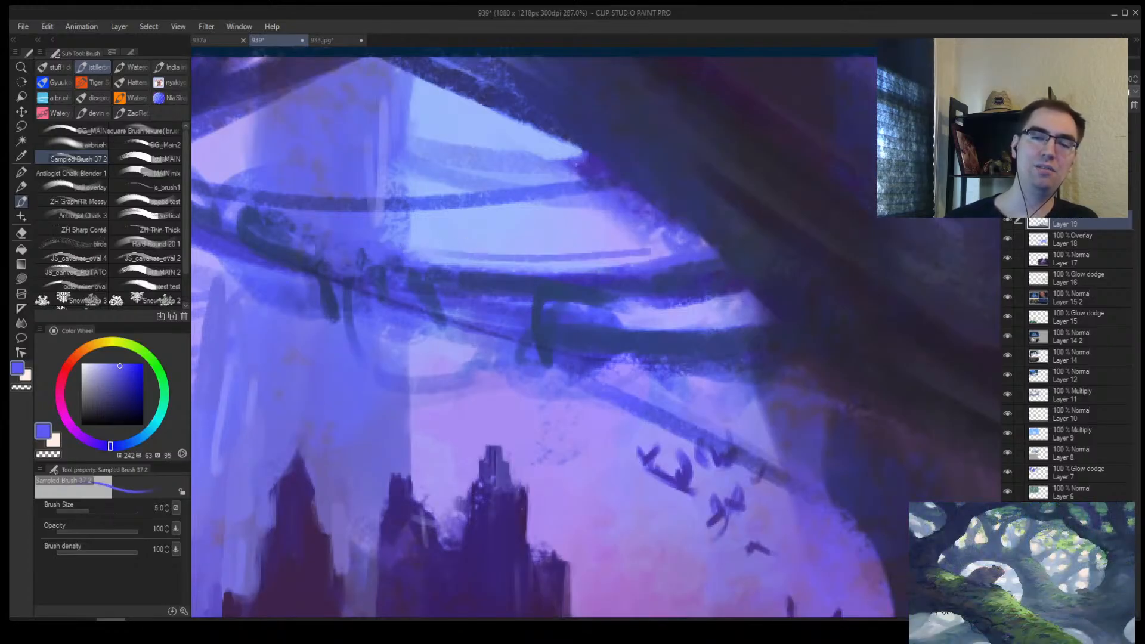
Step: Paint short sampled-lavender strokes into the gap between the big diagonal trunk and the upright tree, using brush sizes 4 and 5
key(bracketleft)
key(bracketleft)
key(bracketright)
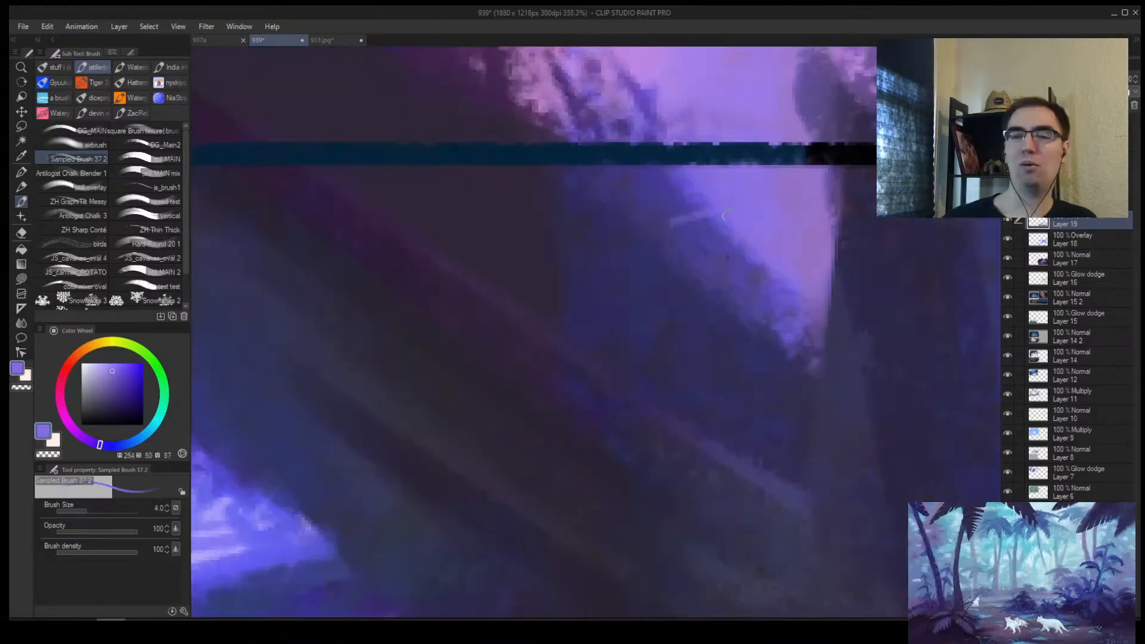
mouse_move(729, 231)
mouse_down()
mouse_move(674, 247)
mouse_move(670, 266)
mouse_up()
drag(745, 262, 669, 288)
alt+click(742, 280)
alt+click(742, 279)
alt+click(743, 280)
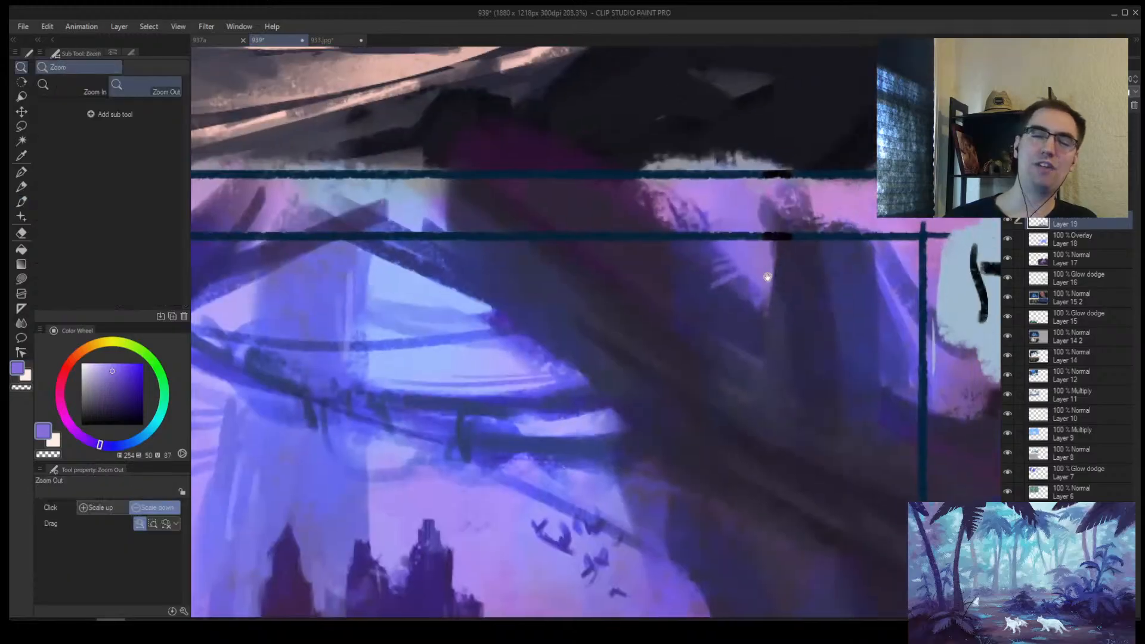
scroll(768, 277, up, 3)
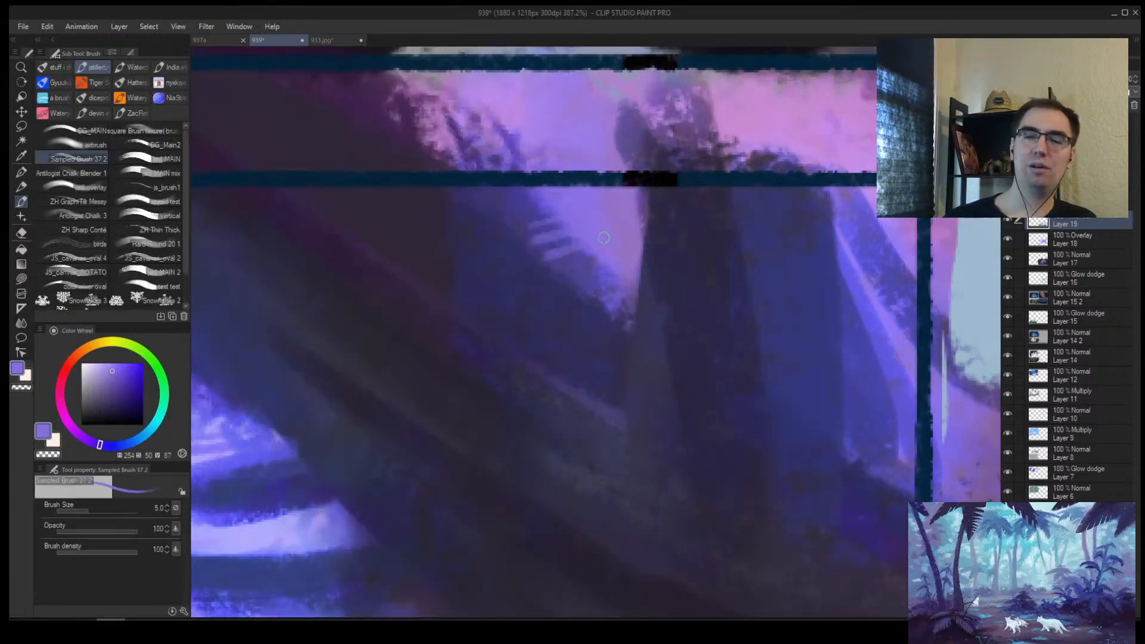
drag(613, 276, 602, 289)
drag(623, 292, 617, 305)
Step: Add small sampled light blue strokes along the underside of the diagonal trunk where it meets the bright sky
scroll(659, 283, down, 5)
scroll(656, 301, up, 3)
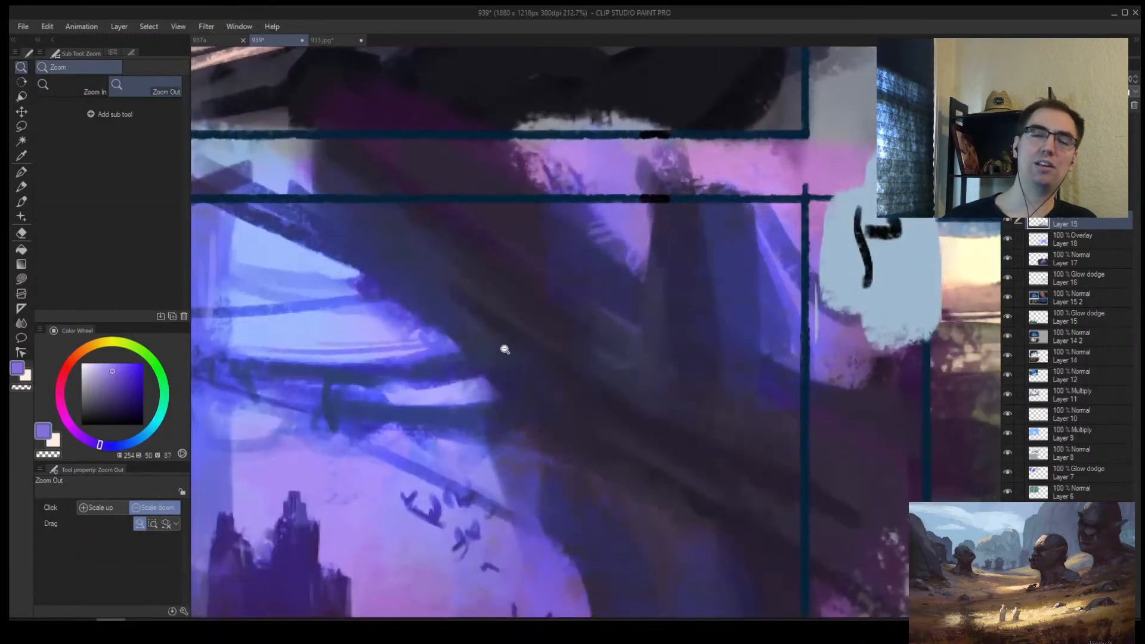
alt+click(386, 317)
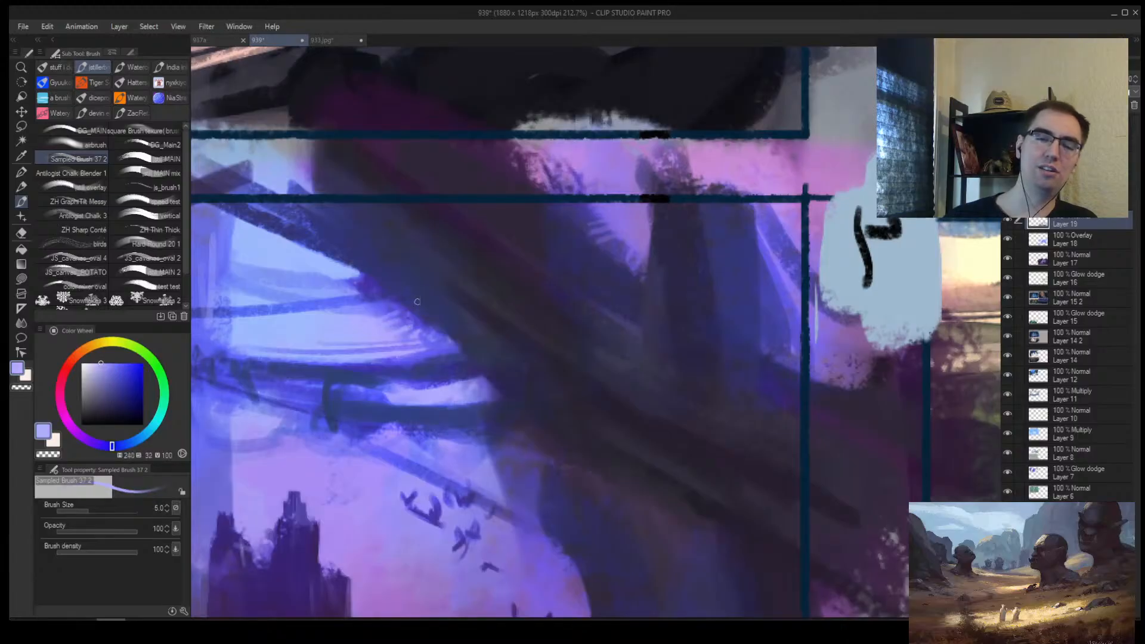
alt+click(317, 252)
drag(338, 245, 326, 247)
Step: Touch up the diagonal trunk's edge beside the light sky strokes with sampled dark blue at brush size 5
scroll(397, 281, down, 5)
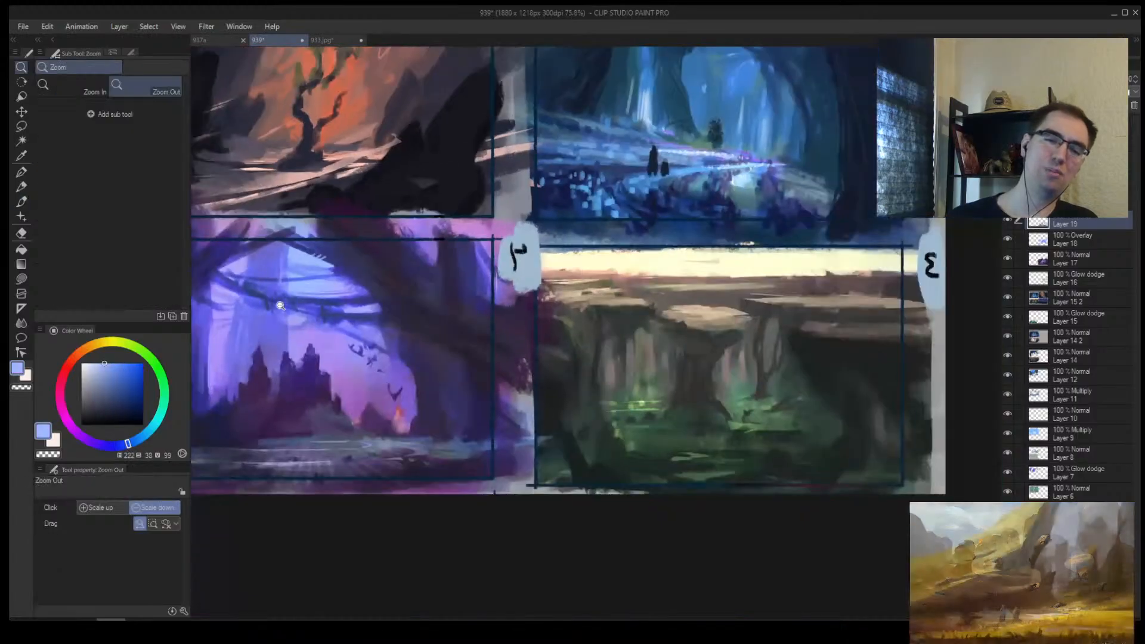
scroll(389, 274, down, 1)
scroll(408, 264, up, 4)
scroll(408, 264, up, 3)
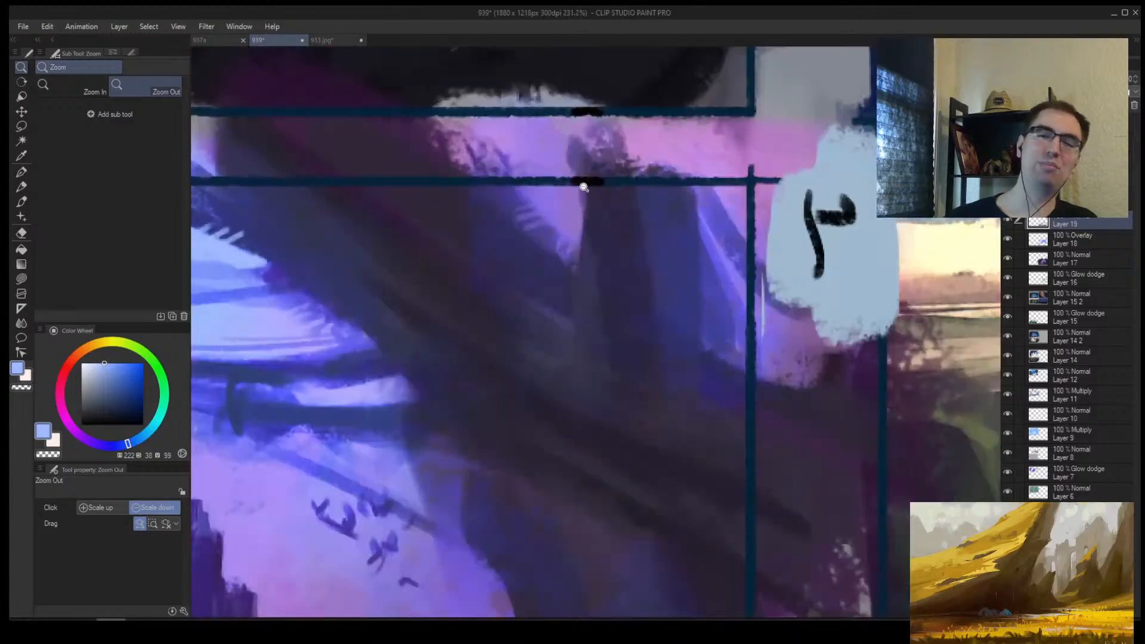
scroll(600, 256, down, 1)
drag(576, 258, 618, 240)
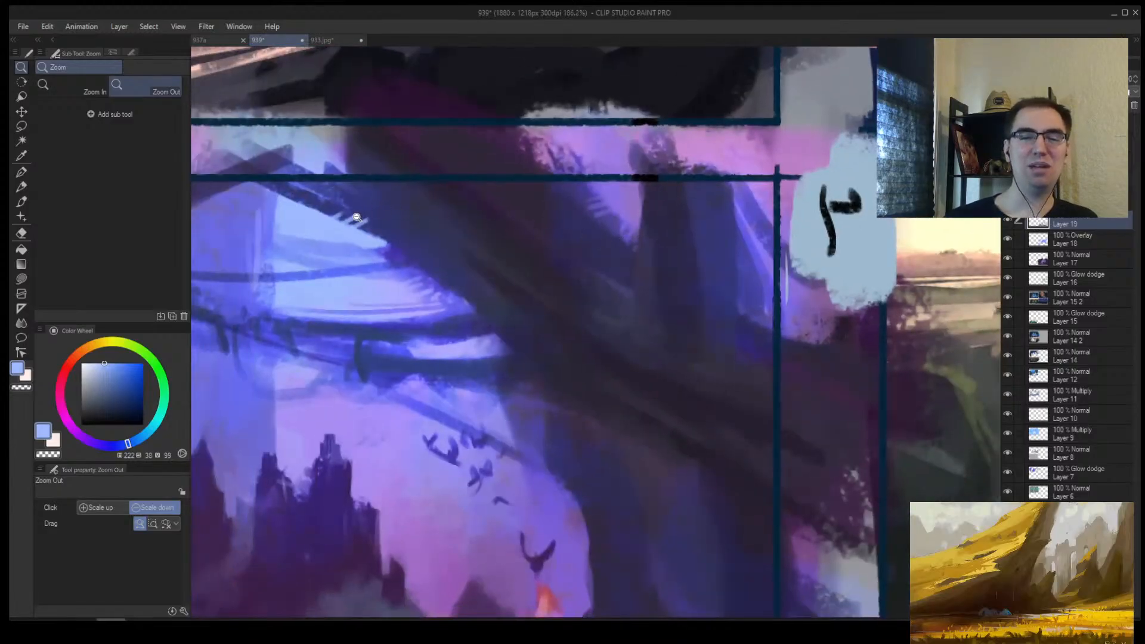
mouse_move(356, 218)
mouse_down()
mouse_move(374, 205)
mouse_move(357, 206)
mouse_move(430, 193)
mouse_up()
alt+click(427, 222)
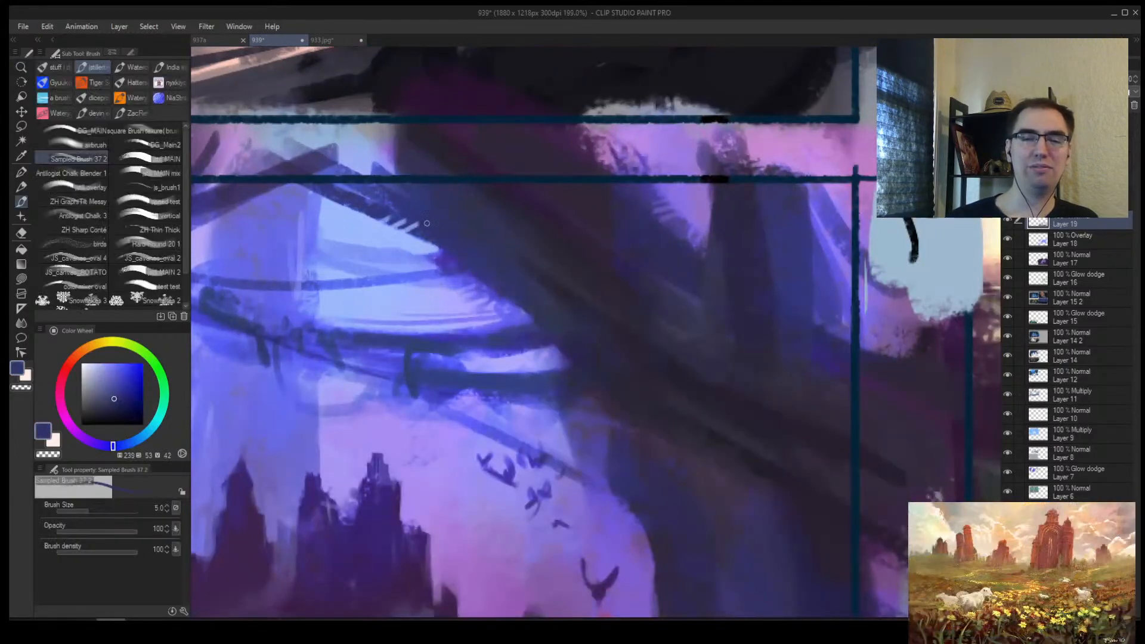
ctrl+alt+click(427, 223)
ctrl+alt+click(482, 274)
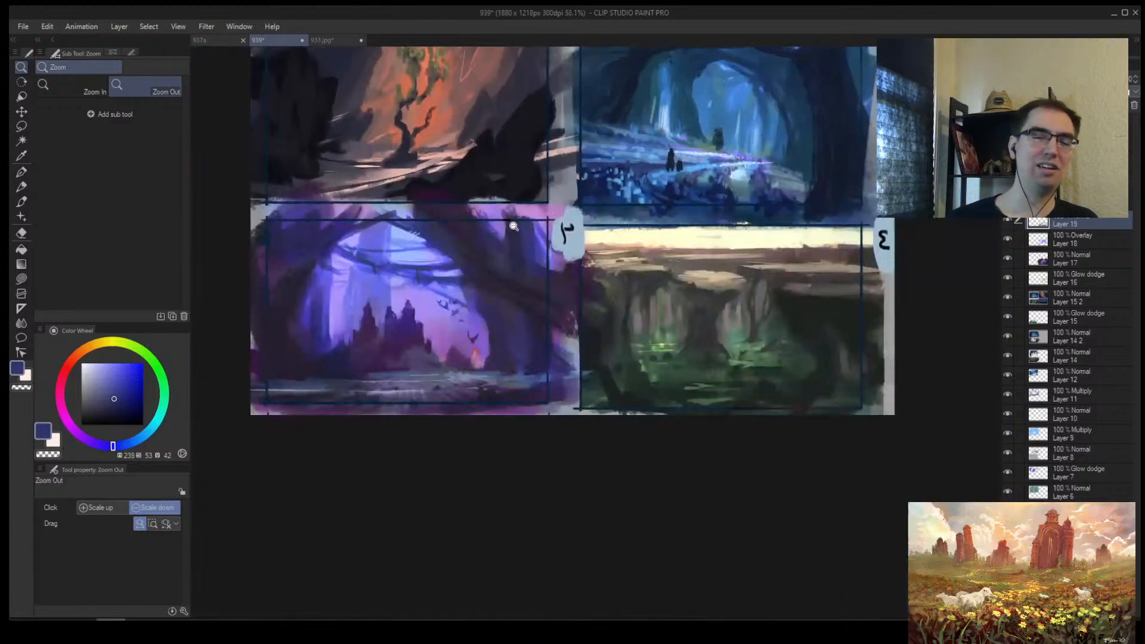
drag(491, 237, 514, 227)
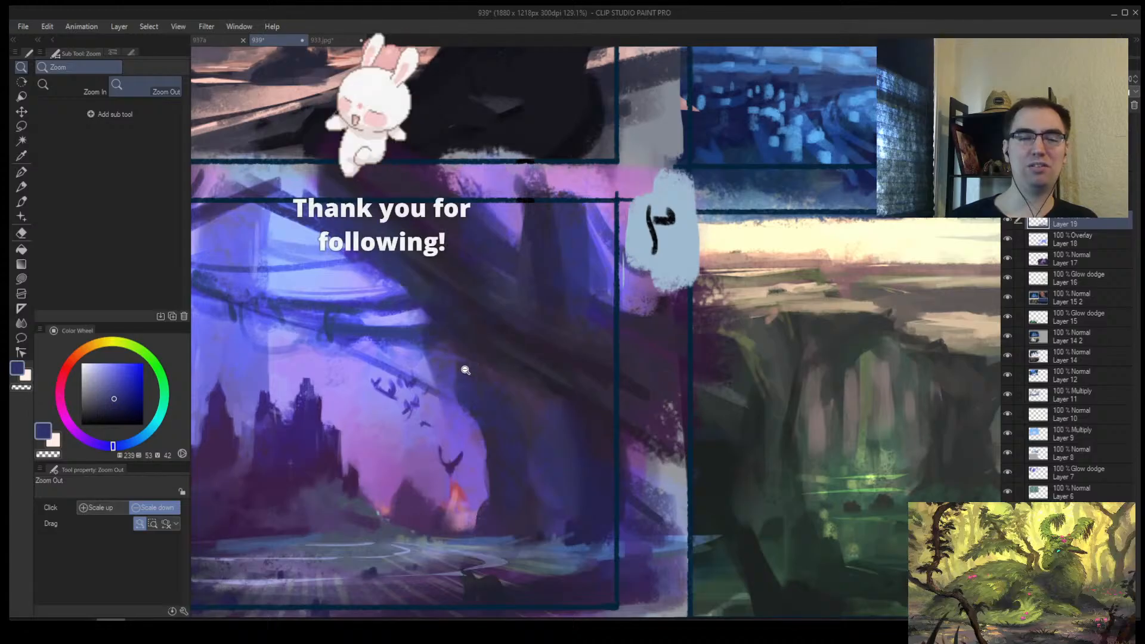
Step: Rework the sky and thin vine below the thick vine with sampled lavender at brush size 12 and darker blue at size 10
mouse_move(463, 375)
mouse_down()
mouse_move(450, 359)
mouse_move(486, 328)
mouse_up()
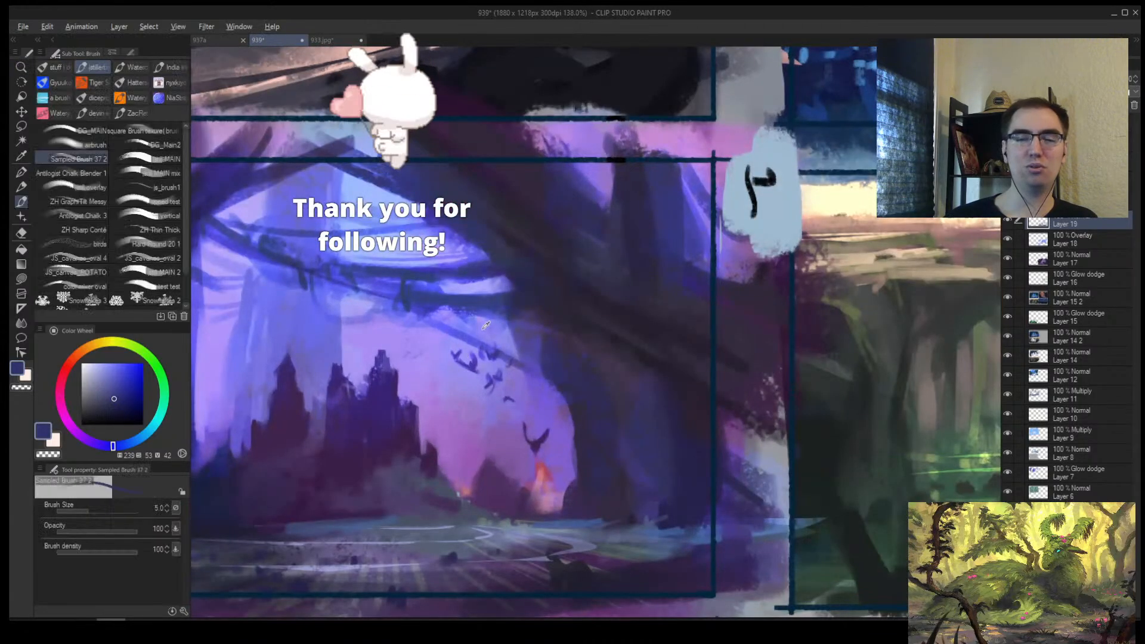
alt+click(472, 322)
alt+click(463, 316)
key(bracketright)
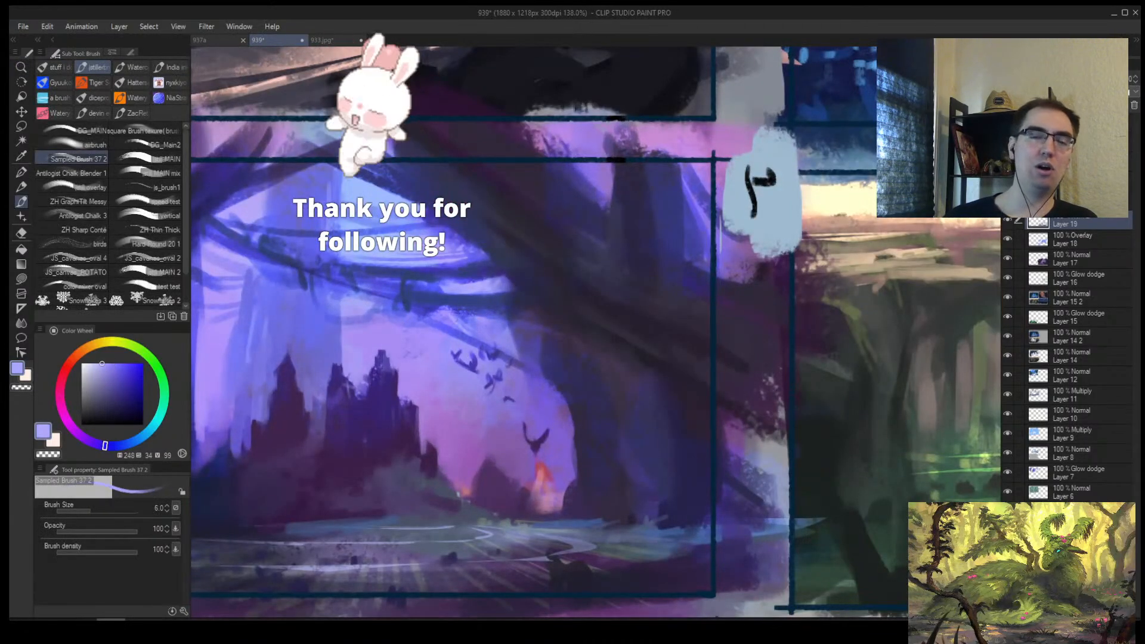
key(bracketright)
key(bracketright)
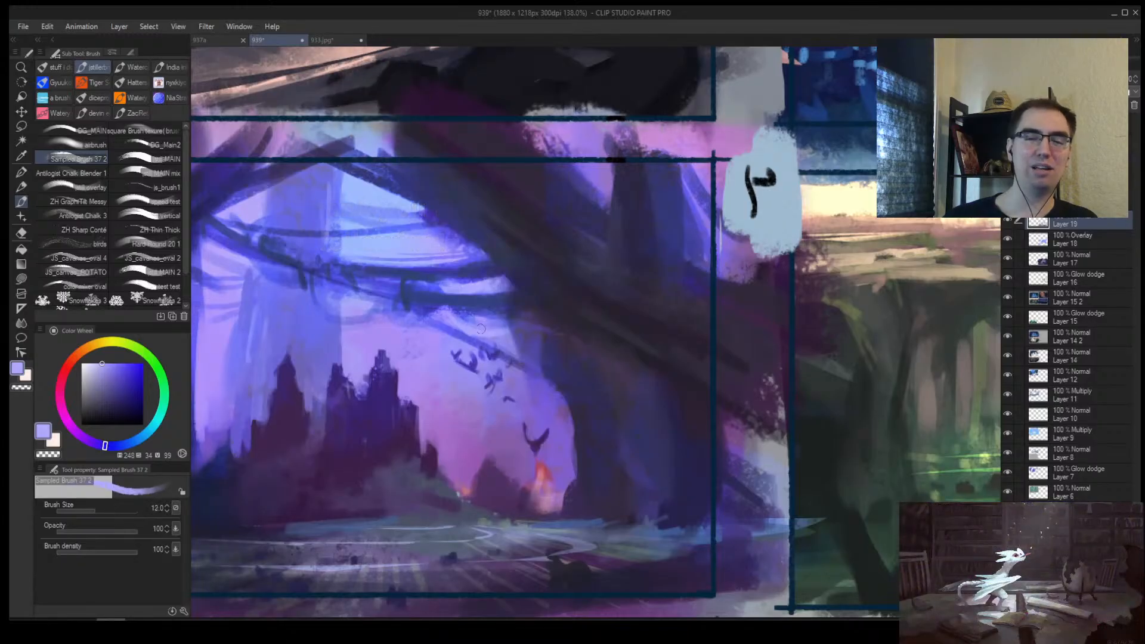
alt+click(481, 316)
key(bracketleft)
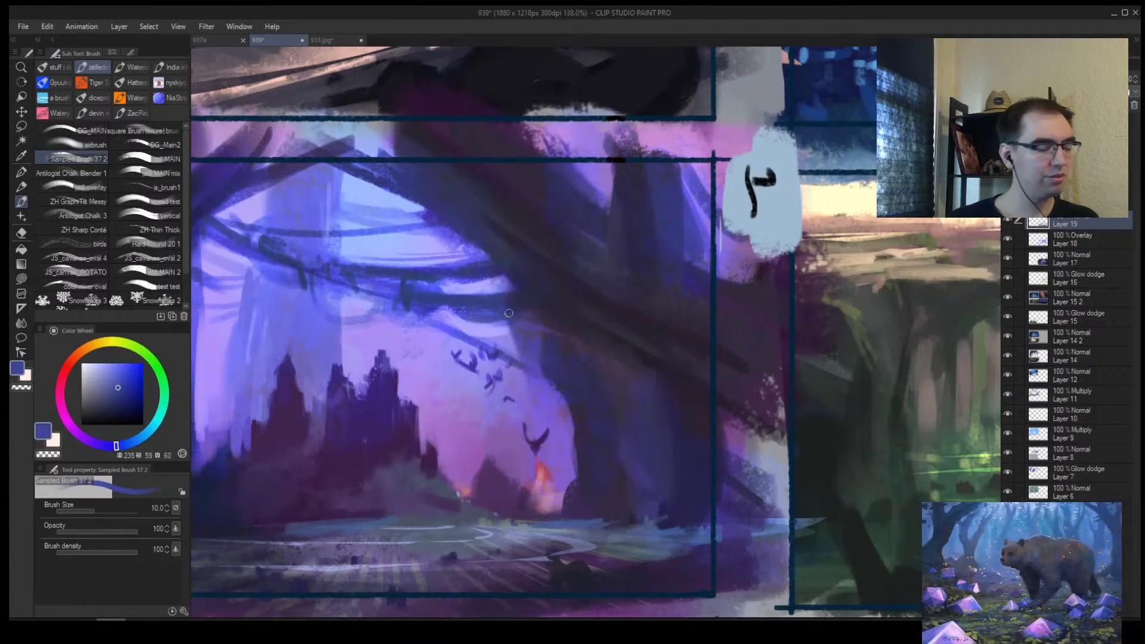
key(alt+space)
drag(545, 337, 520, 341)
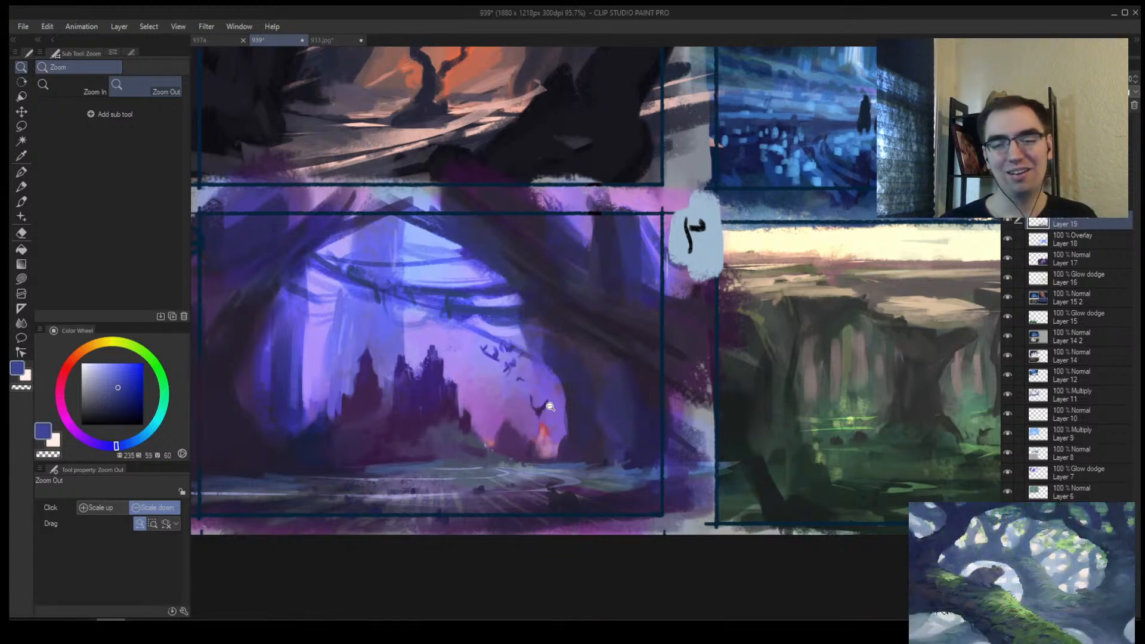
Step: Touch up the fire's glow beside the trunk with a light orange mixed from sampled pink, at brush size 15
scroll(550, 407, up, 5)
key(b)
alt+click(532, 460)
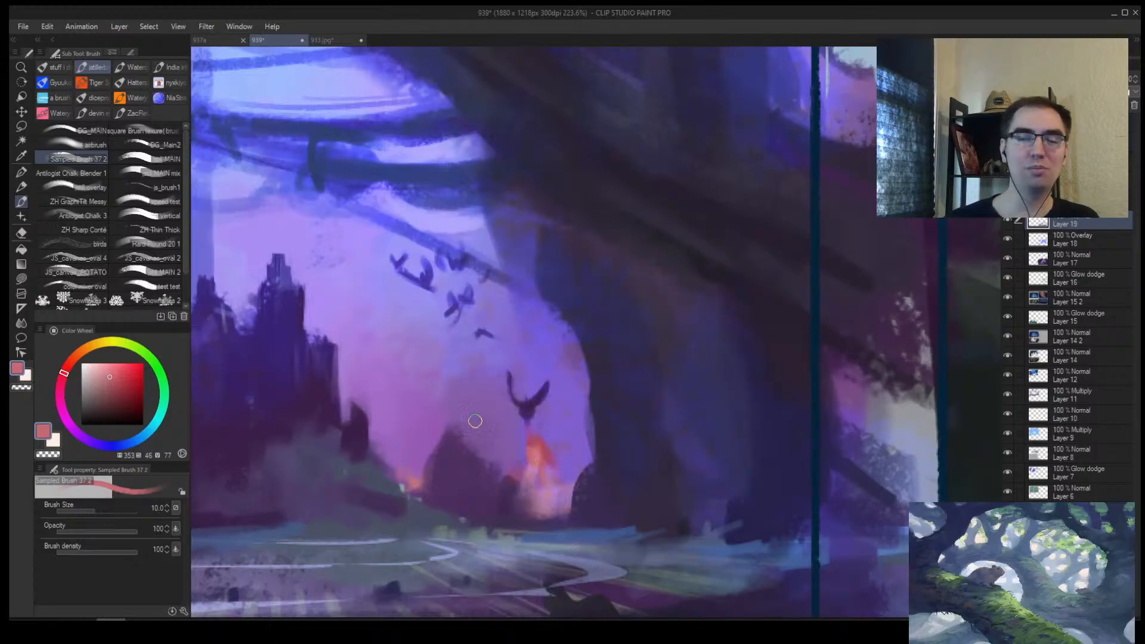
drag(93, 344, 79, 353)
click(109, 363)
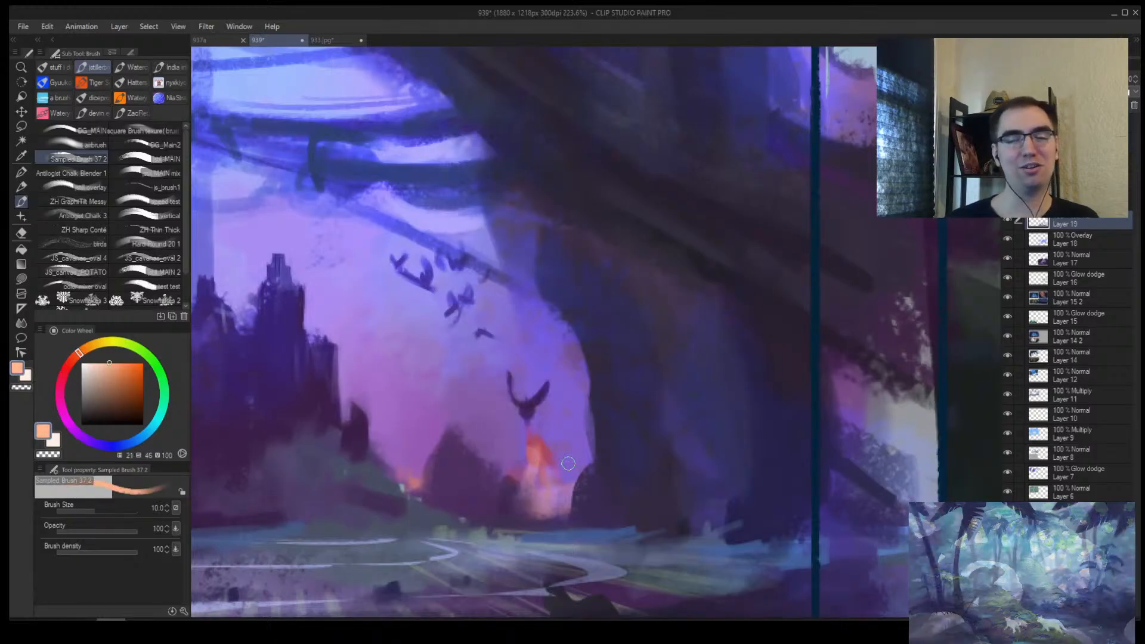
key(bracketright)
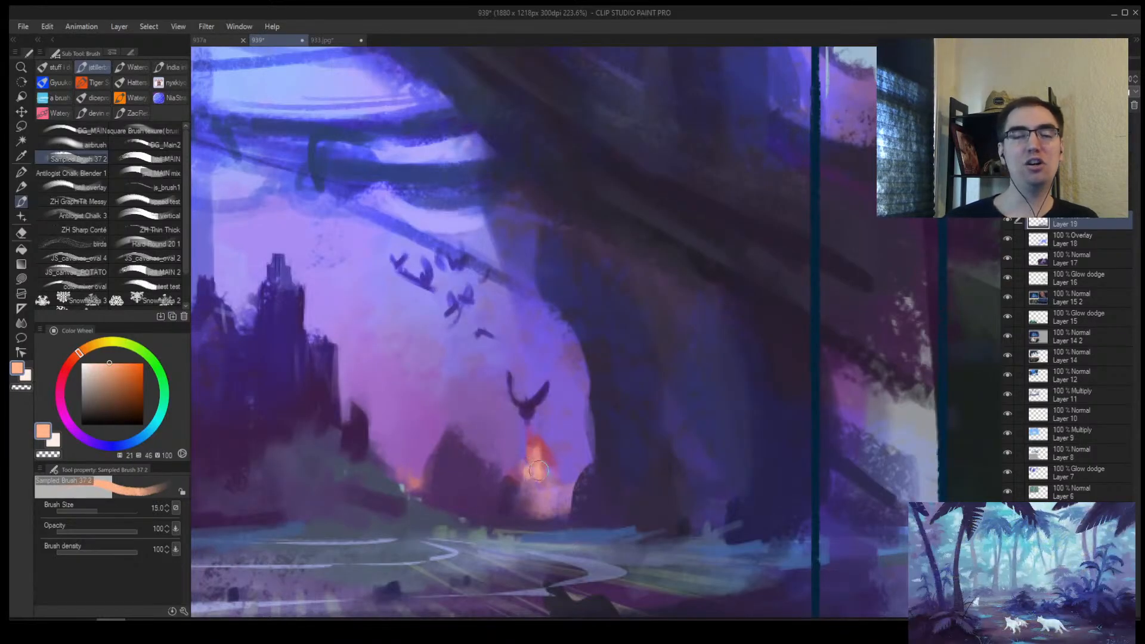
key(ctrl+alt+space)
click(532, 452)
Step: Extend the canvas to 2638 × 1588 px, adding space beside and below the four thumbnails
drag(676, 414, 632, 382)
drag(498, 407, 511, 361)
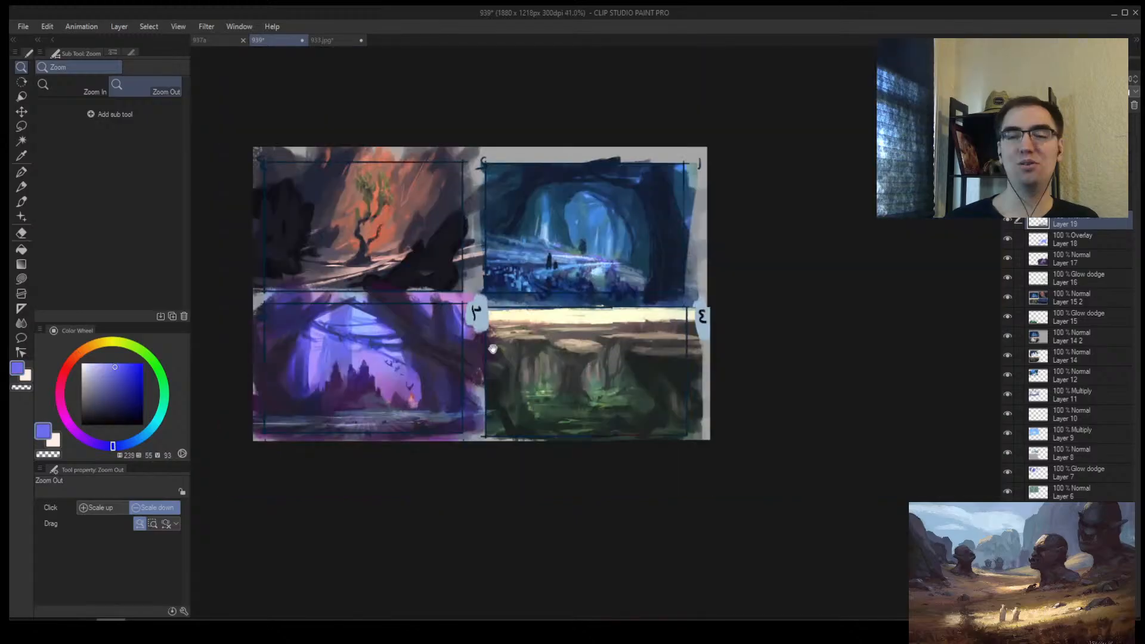
drag(491, 350, 408, 399)
key(ctrl+alt+c)
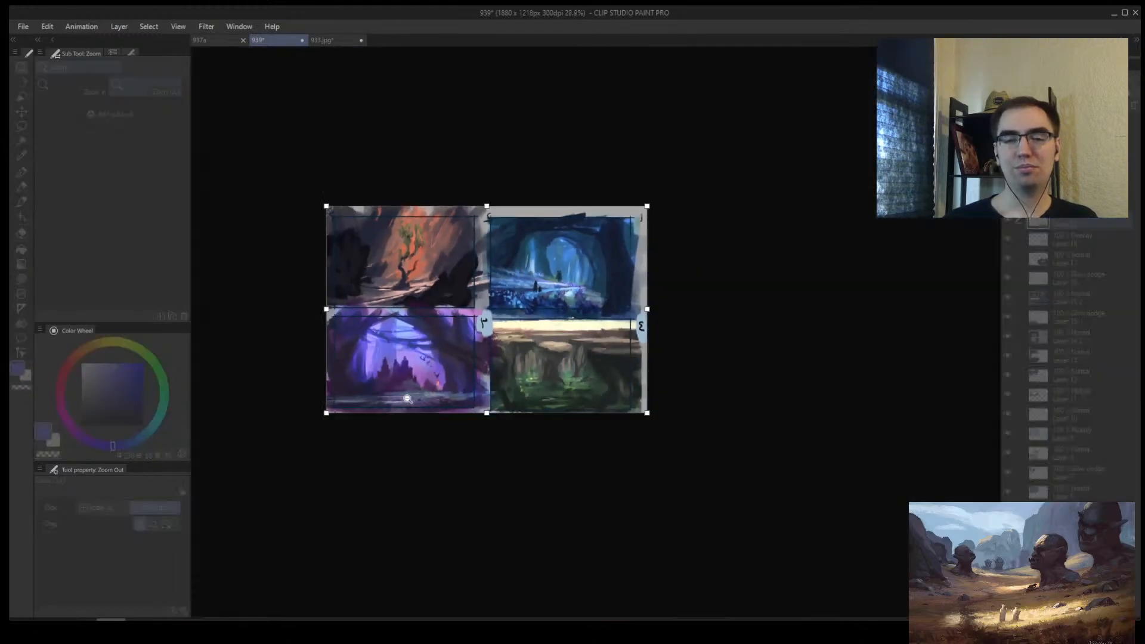
drag(327, 413, 198, 474)
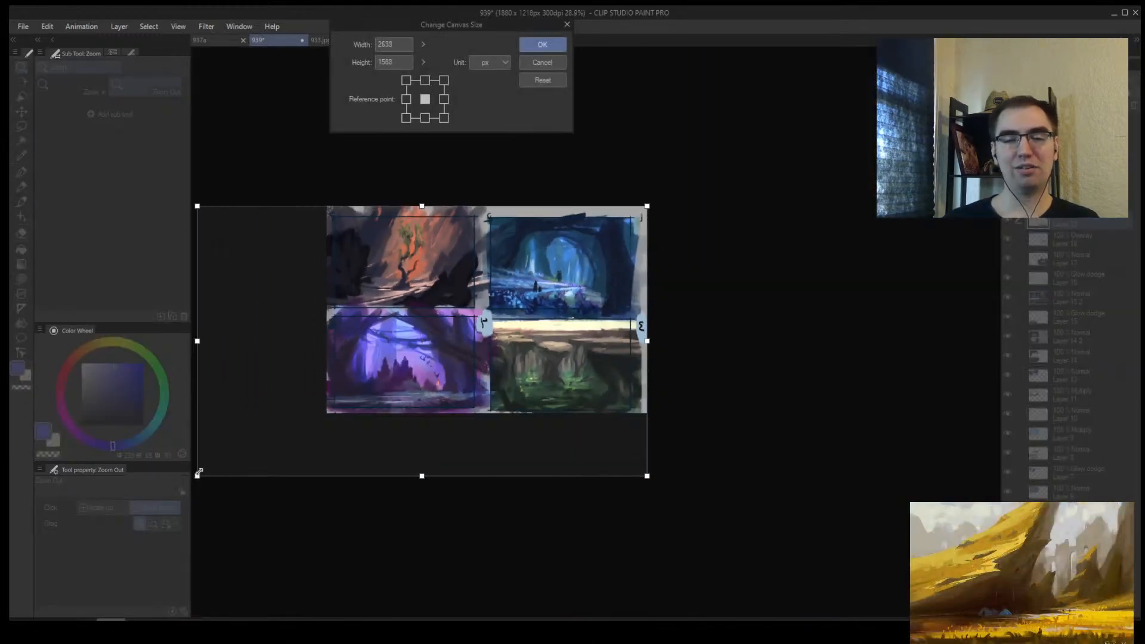
key(Return)
Step: Resize the canvas to 2870 × 1232 px, widening it past the two empty panels and cropping away the row below
key(ctrl+alt+c)
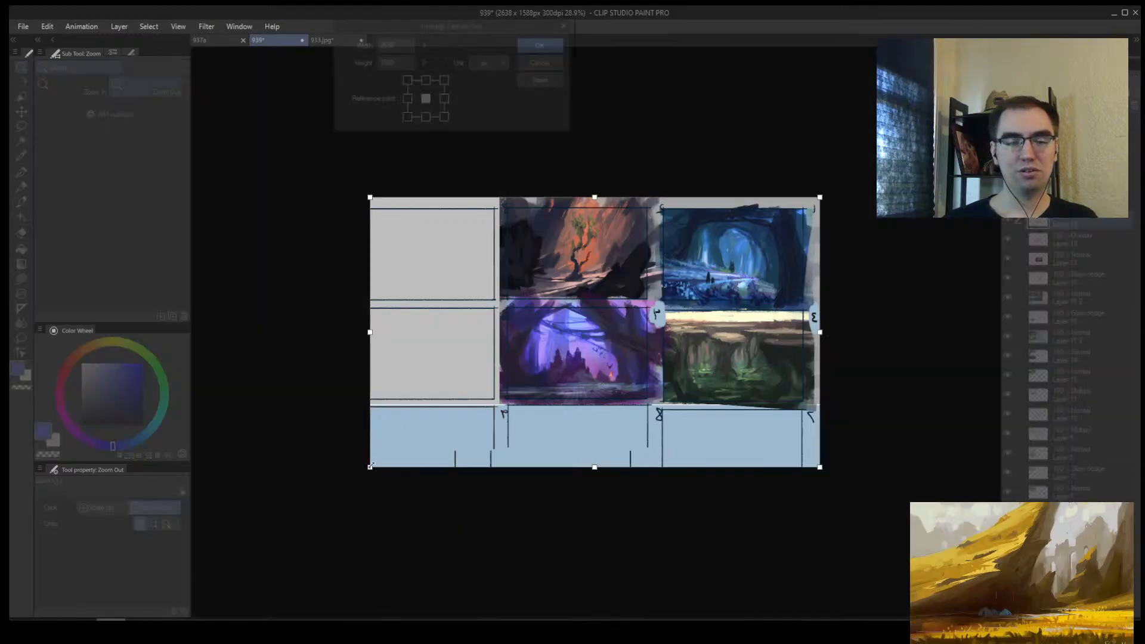
drag(371, 467, 332, 409)
key(Escape)
key(ctrl+z)
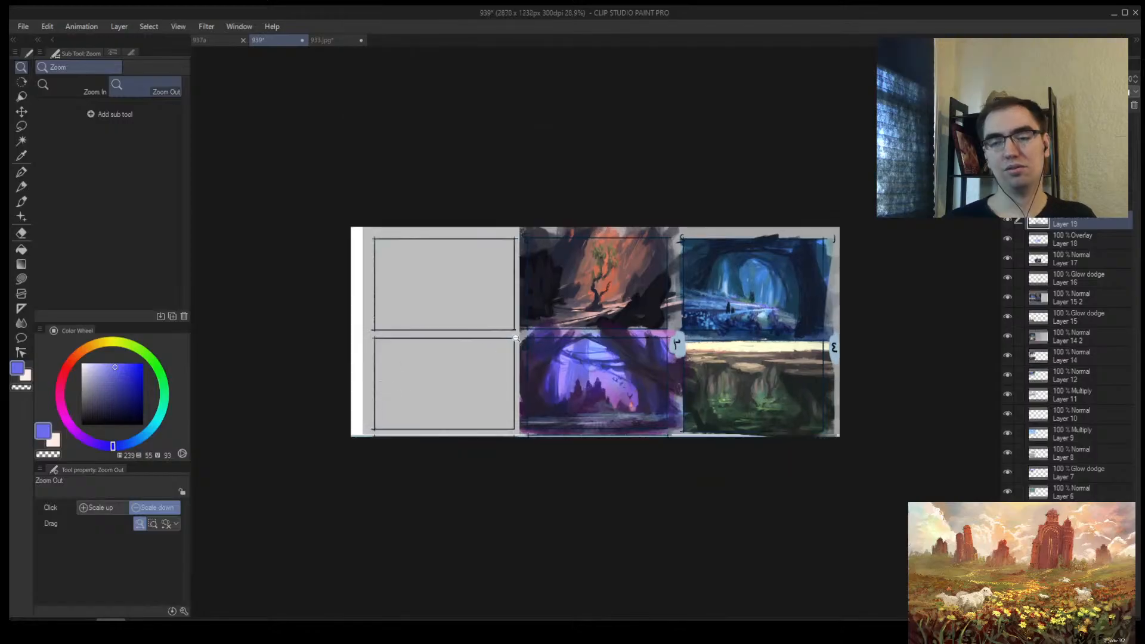
Step: Fill the lower empty panel with a dark muted blue (H 241, S 40, V 40), working up to brush size 250
scroll(611, 318, up, 3)
key(h)
drag(748, 345, 522, 296)
key(b)
key(ctrl+space)
scroll(692, 337, up, 3)
drag(693, 337, 563, 343)
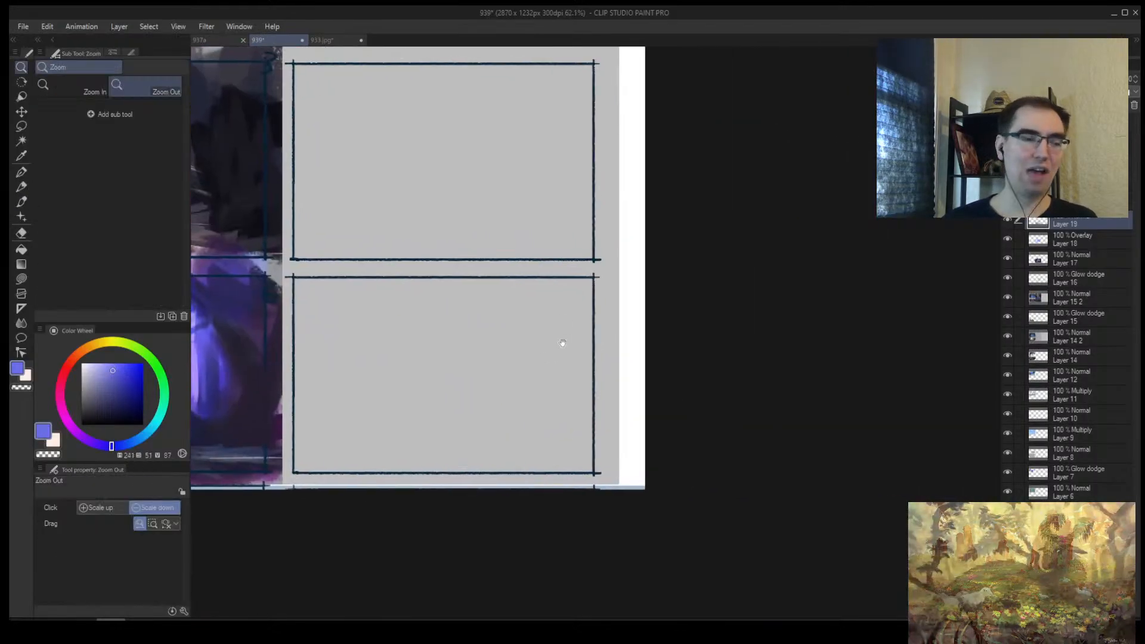
key(bracketright)
key(bracketright)
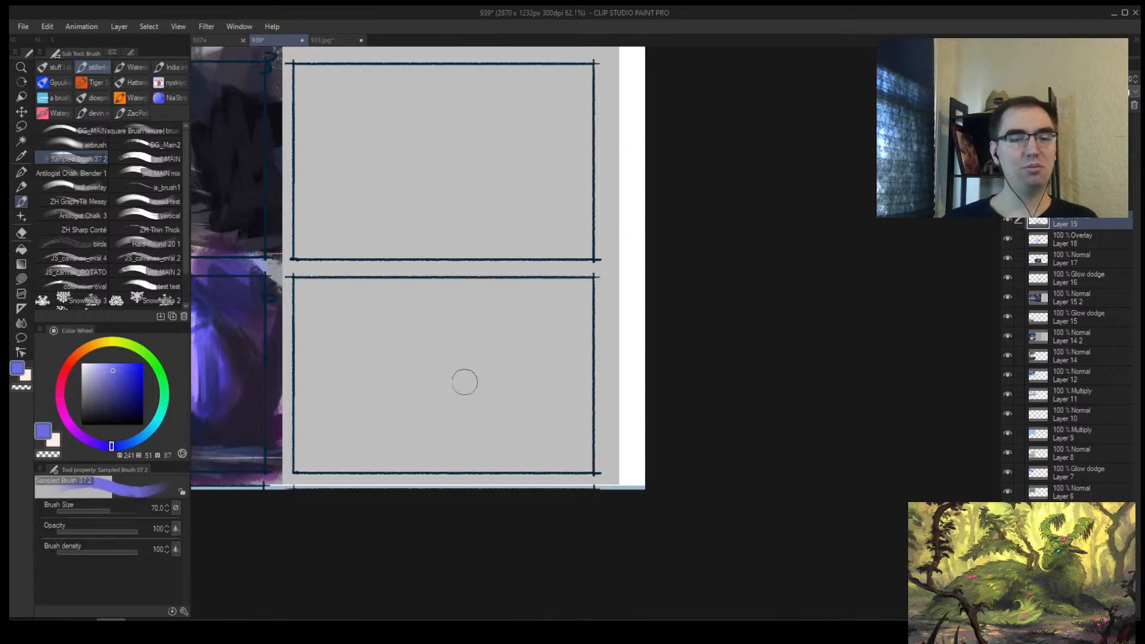
key(ctrl+space)
scroll(389, 352, up, 1)
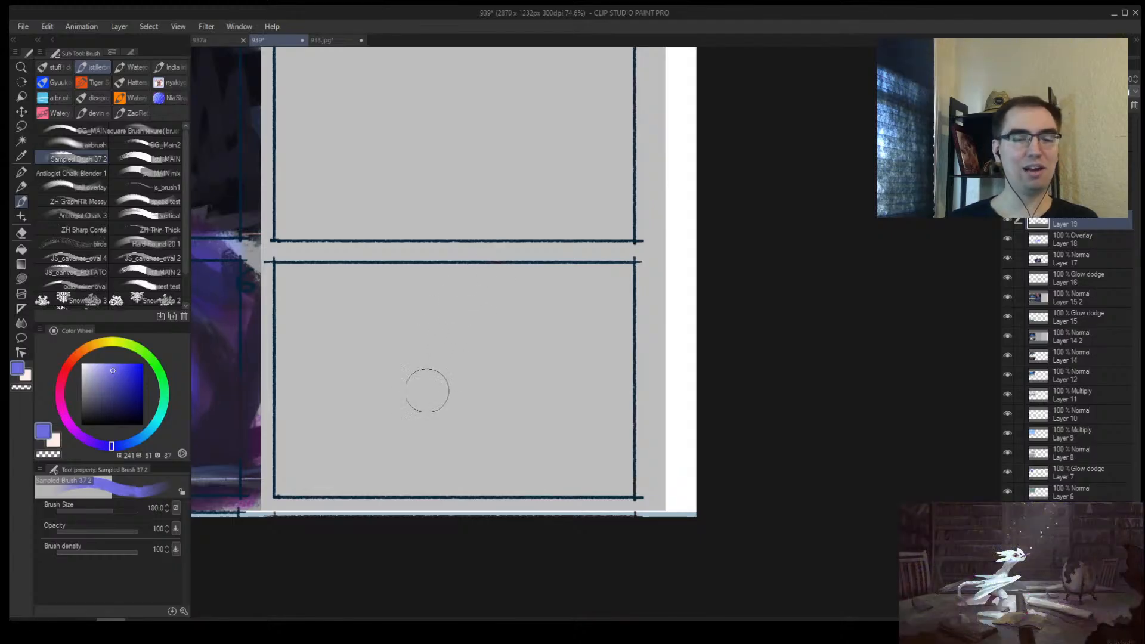
key(bracketright)
mouse_move(364, 456)
mouse_down()
mouse_move(454, 376)
mouse_move(367, 459)
mouse_up()
click(105, 399)
mouse_move(500, 322)
mouse_down()
mouse_move(459, 406)
mouse_move(477, 329)
mouse_up()
key(bracketright)
key(bracketright)
key(bracketright)
key(bracketright)
key(bracketright)
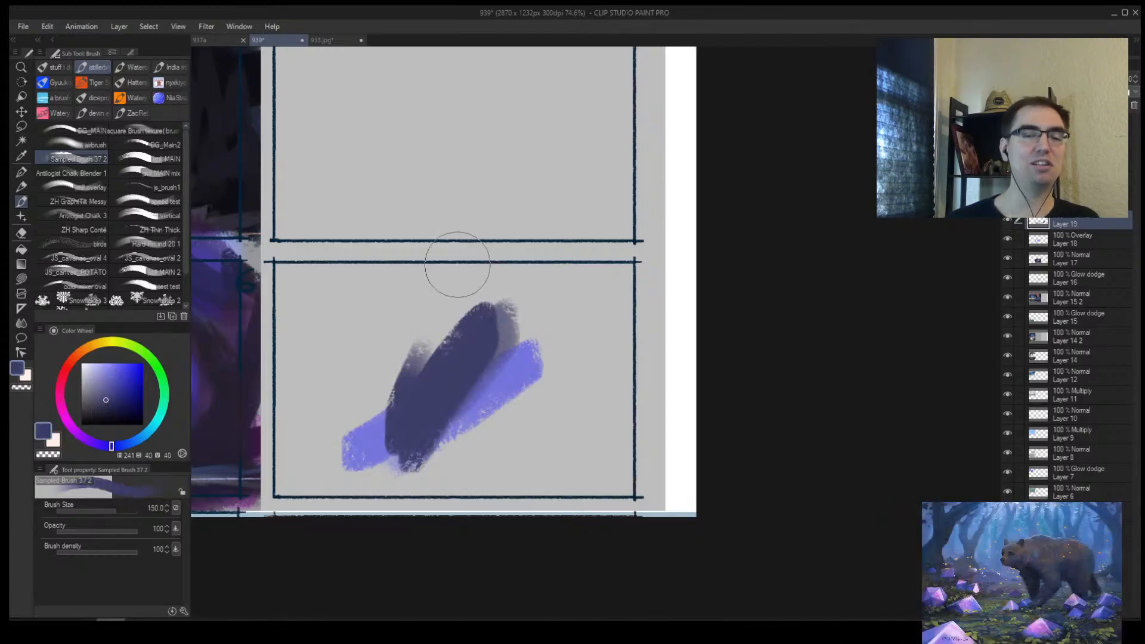
mouse_move(409, 391)
mouse_down()
mouse_move(337, 304)
mouse_move(297, 362)
mouse_move(296, 457)
mouse_move(331, 339)
mouse_move(394, 439)
mouse_move(439, 389)
mouse_move(555, 459)
mouse_move(597, 414)
mouse_move(566, 453)
mouse_move(462, 460)
mouse_move(654, 348)
mouse_move(579, 323)
mouse_move(310, 298)
mouse_up()
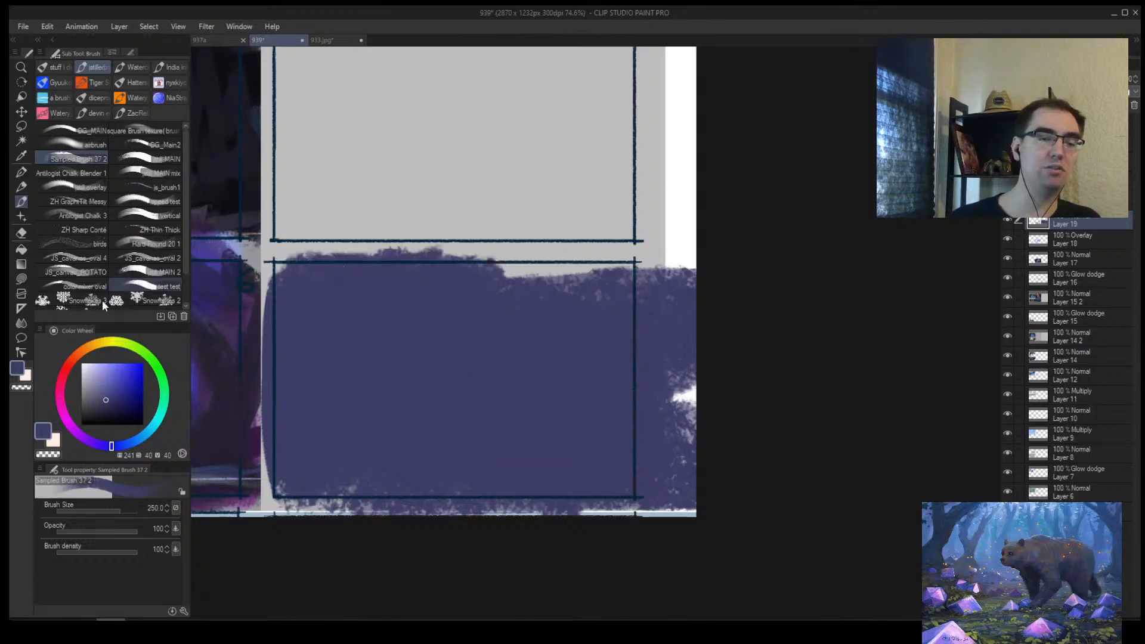
Step: Paint a small muted orange patch of light on the blue base, near the panel's left side, at brush size 80
click(74, 356)
drag(74, 356, 83, 350)
click(116, 379)
key(bracketleft)
key(bracketleft)
key(bracketleft)
key(bracketleft)
key(bracketleft)
key(bracketleft)
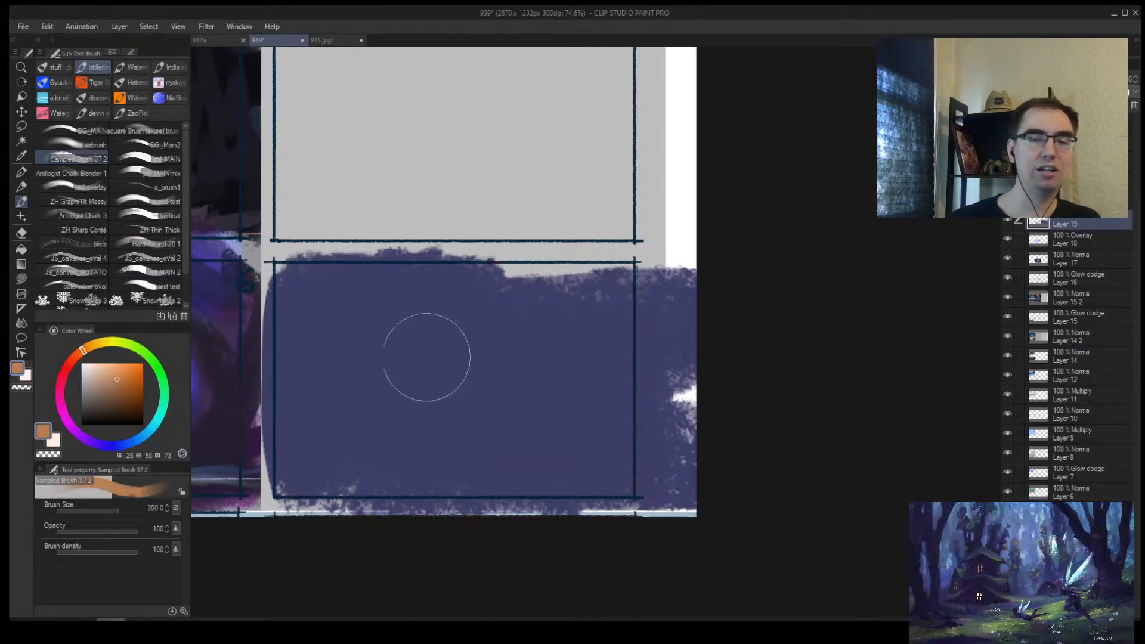
mouse_move(382, 383)
mouse_down()
mouse_move(372, 396)
mouse_move(361, 369)
mouse_up()
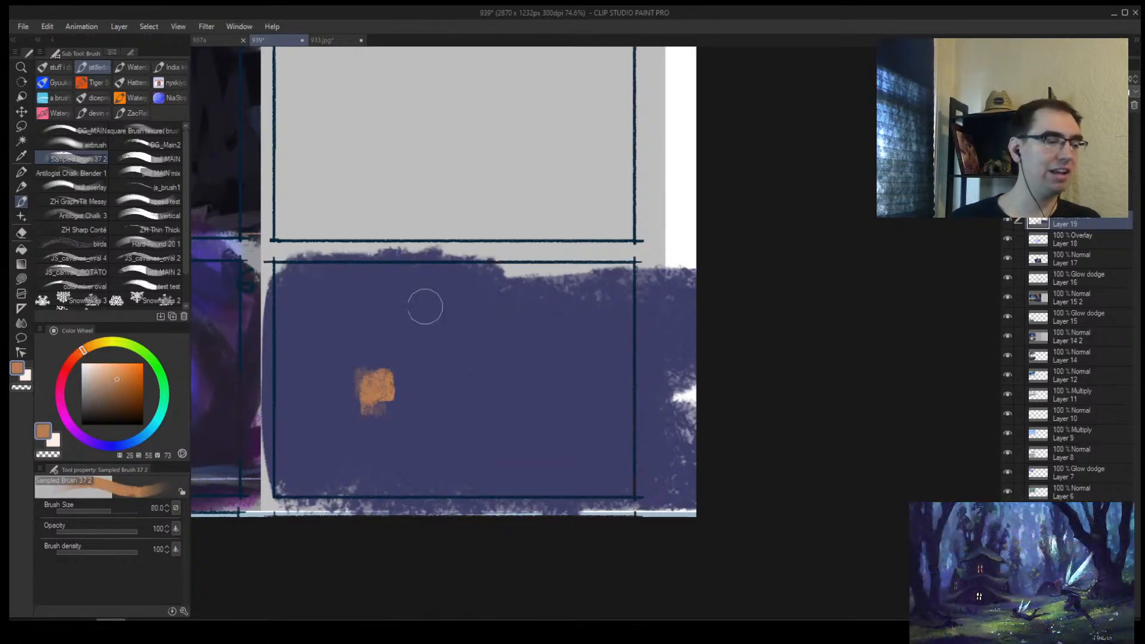
Step: Reshape the orange patch's edges with the sampled background blue at brush size 80
key(alt+space)
mouse_move(429, 346)
mouse_down()
mouse_move(377, 365)
mouse_move(404, 346)
mouse_move(406, 399)
mouse_move(378, 373)
mouse_move(391, 357)
mouse_up()
alt+click(408, 350)
drag(606, 416, 516, 419)
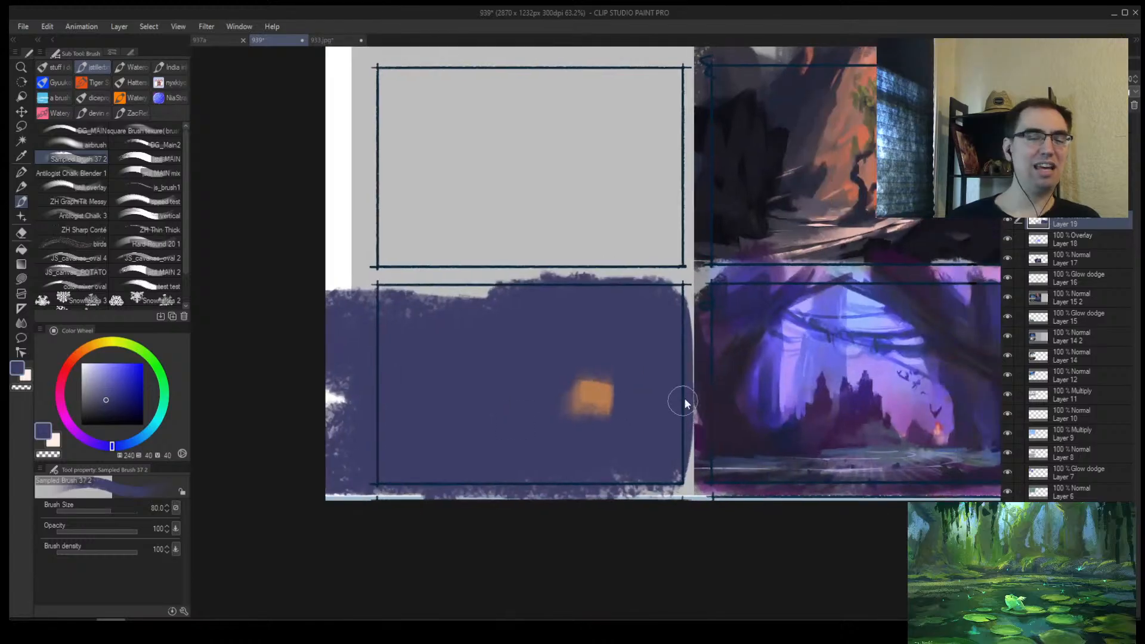
Step: Extend the orange patch slightly with dabs of its own sampled orange at brush size 80
key(h)
key(slash)
click(624, 392)
drag(706, 382, 754, 364)
scroll(754, 364, down, 5)
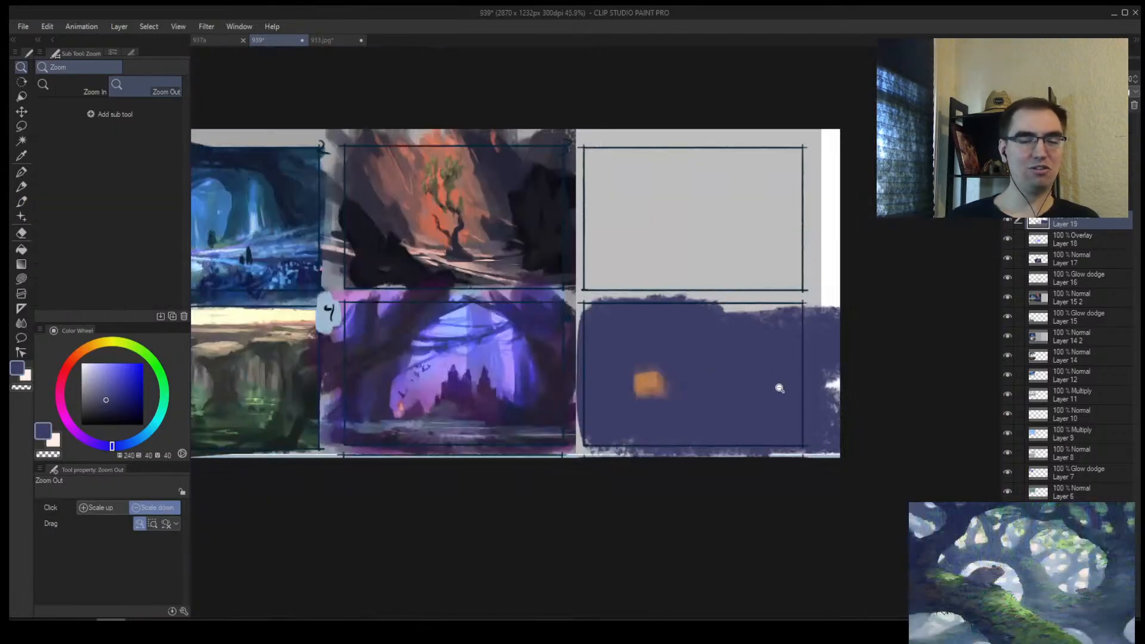
scroll(778, 388, up, 3)
scroll(723, 388, up, 1)
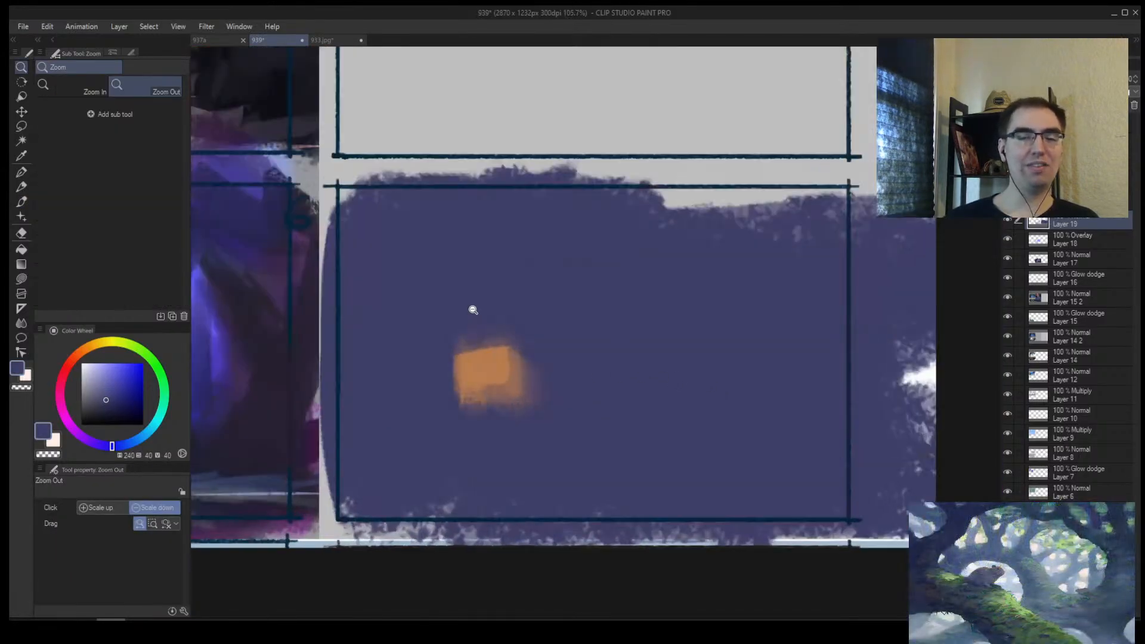
key(b)
alt+click(487, 373)
mouse_move(431, 290)
mouse_down()
mouse_move(440, 502)
mouse_move(433, 291)
mouse_up()
key(ctrl+z)
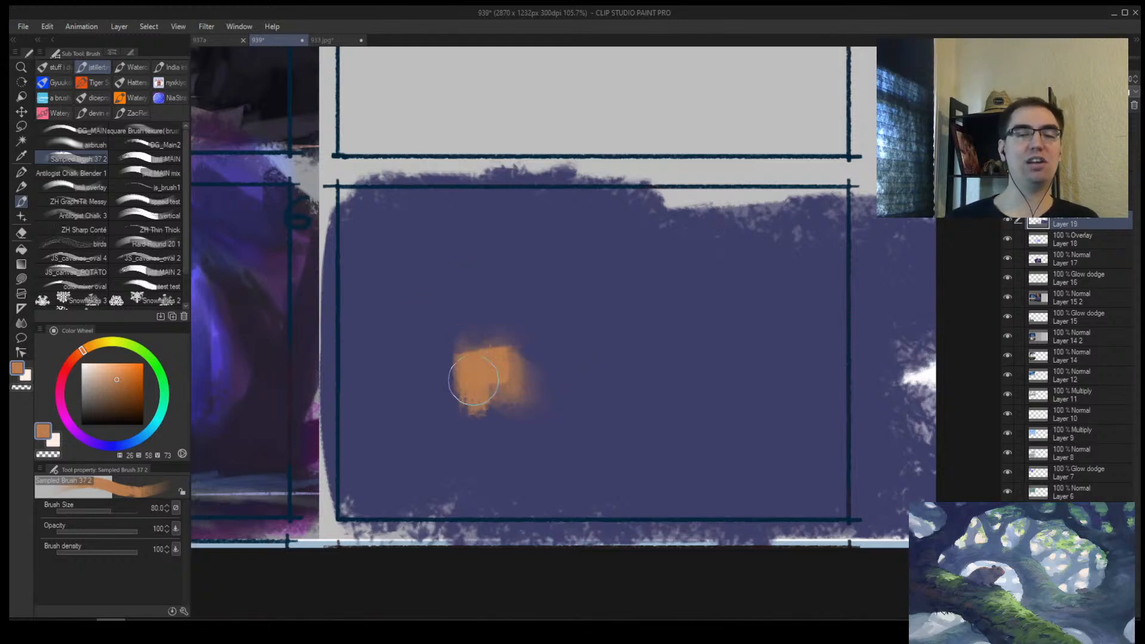
Step: Try spreading the orange into a large area across the panel at brush size 200
key(bracketright)
key(bracketright)
key(bracketright)
key(bracketright)
key(bracketright)
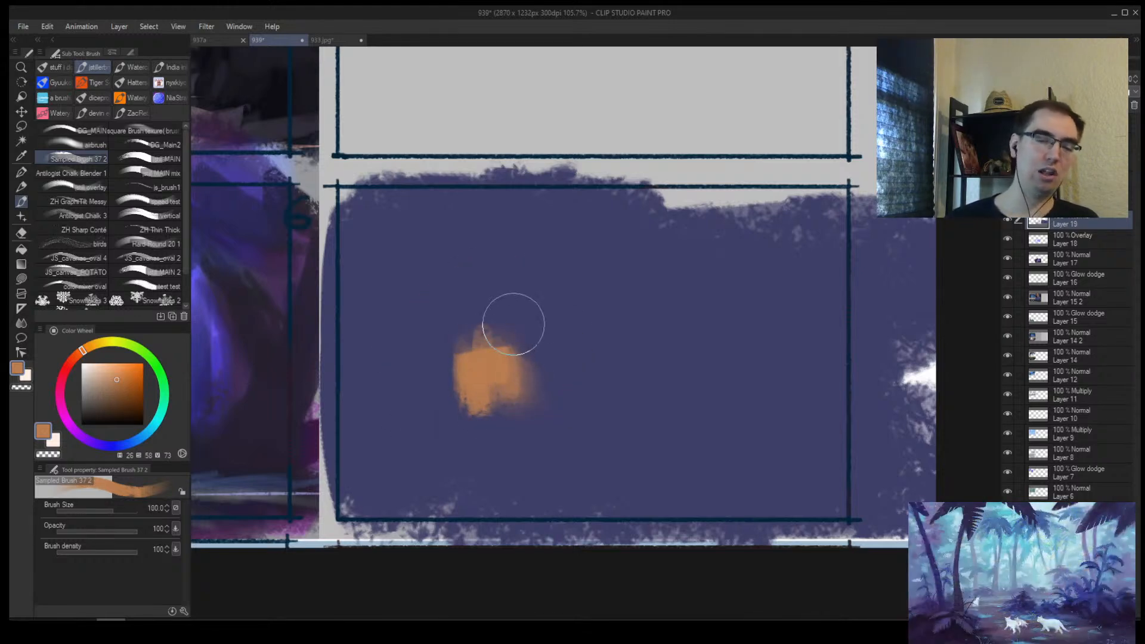
mouse_move(417, 405)
mouse_down()
mouse_move(467, 275)
mouse_move(486, 366)
mouse_move(600, 333)
mouse_move(465, 376)
mouse_move(623, 413)
mouse_move(699, 395)
mouse_up()
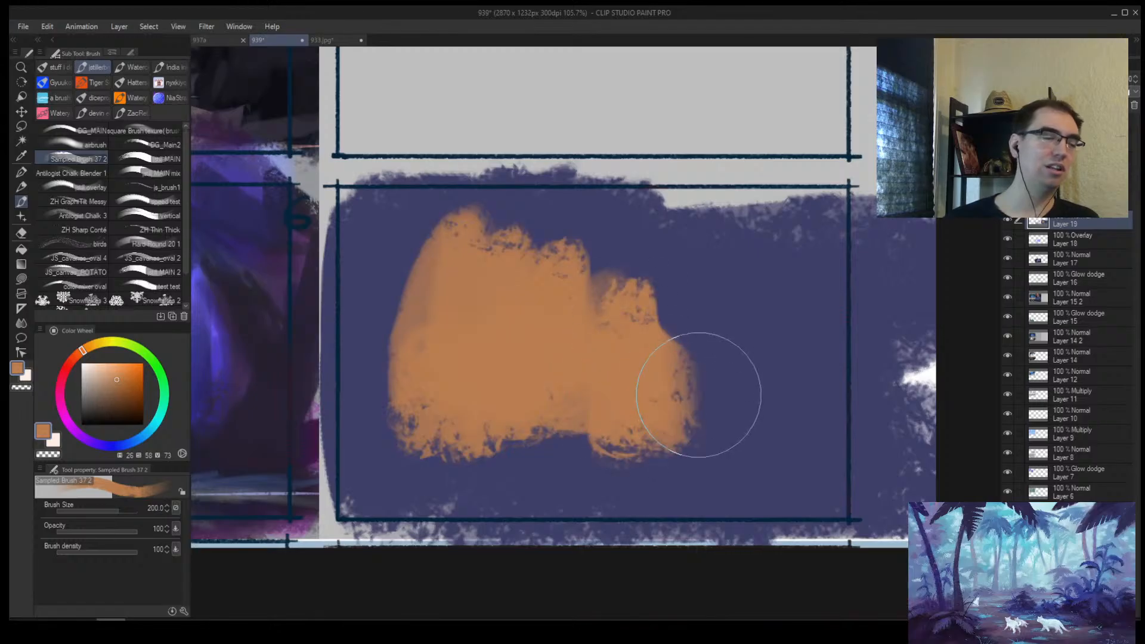
key(ctrl+z)
key(ctrl+z)
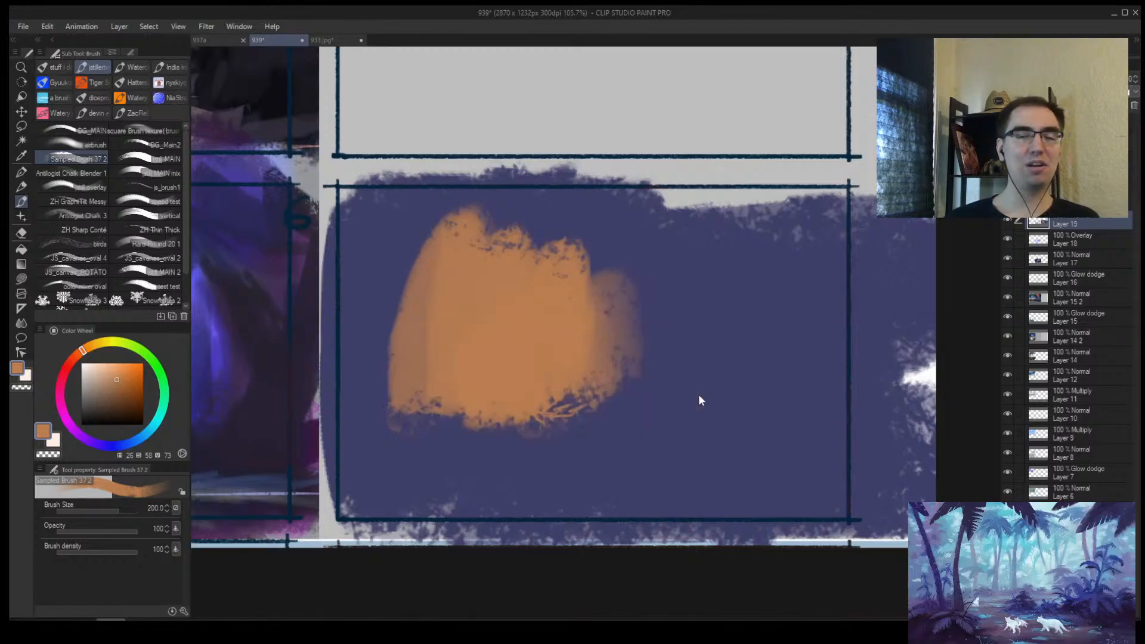
Step: Lasso two long, thin ground strips below the orange patch and fill them with dark blue at brush size 400
key(m)
scroll(680, 418, down, 3)
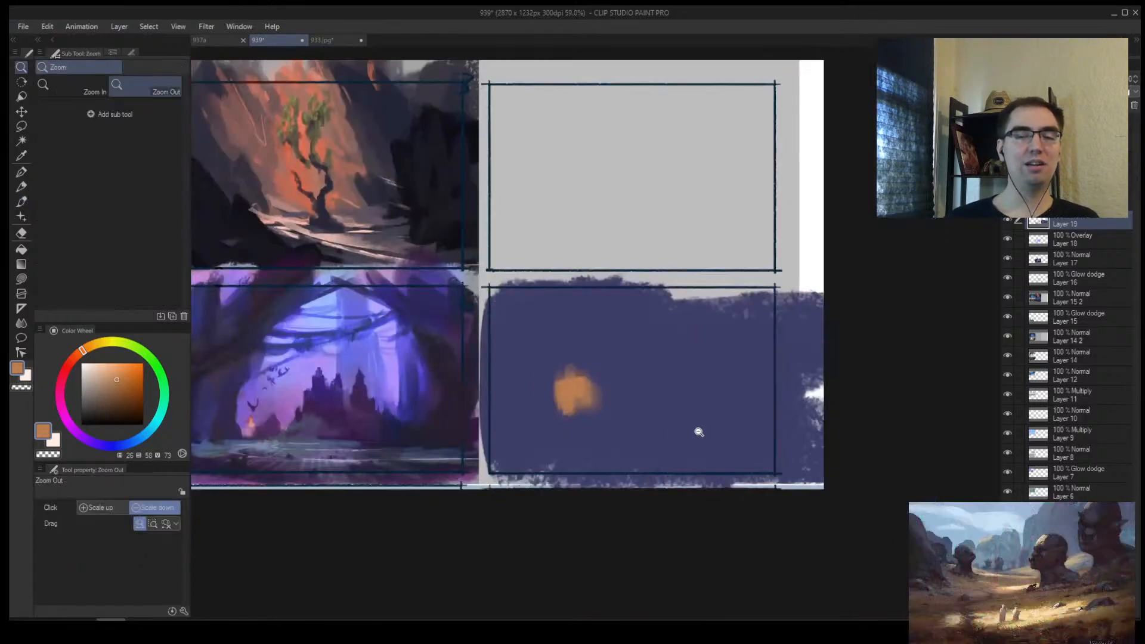
scroll(697, 417, up, 3)
mouse_move(389, 431)
mouse_down()
mouse_move(901, 426)
mouse_move(545, 465)
mouse_move(358, 477)
mouse_move(270, 469)
mouse_up()
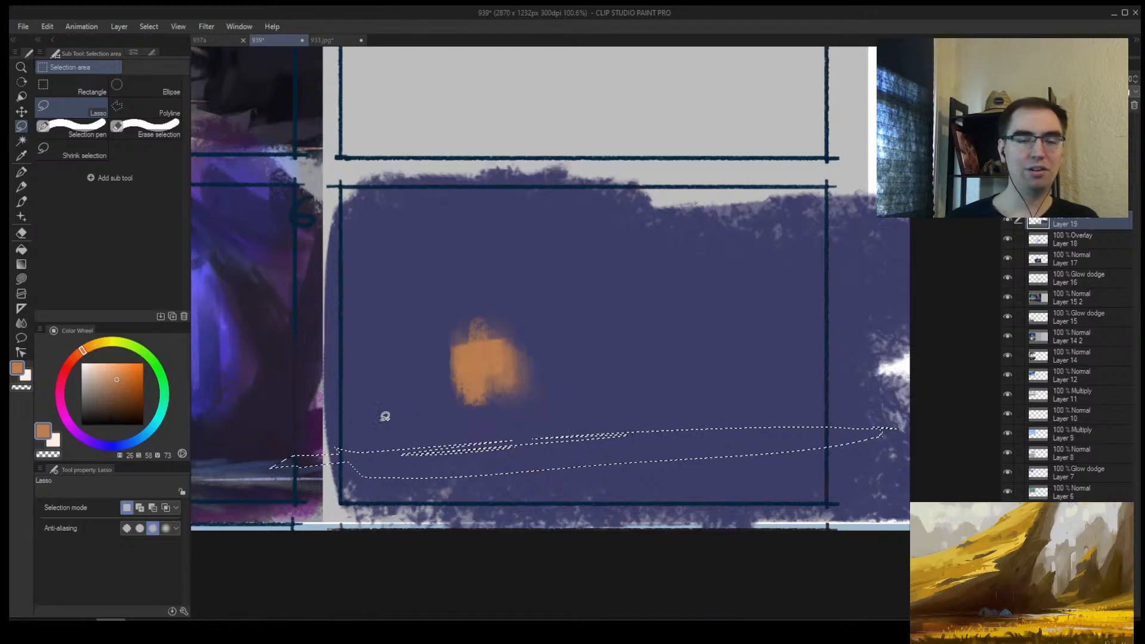
mouse_move(334, 416)
mouse_down()
mouse_move(644, 411)
mouse_move(335, 426)
mouse_up()
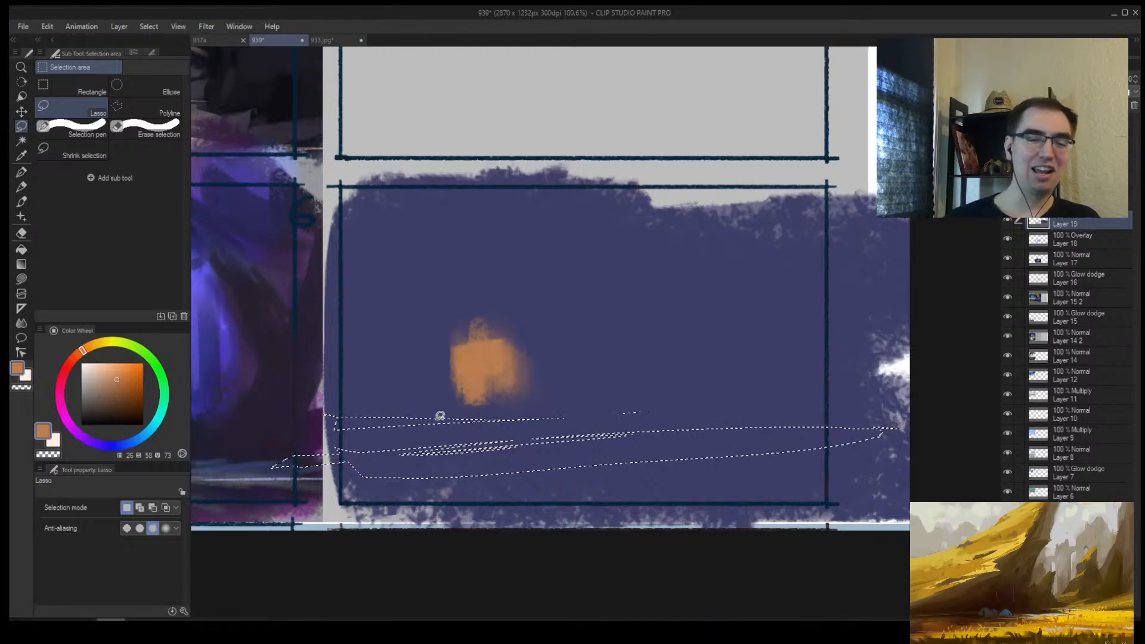
mouse_move(440, 414)
mouse_down()
mouse_move(785, 396)
mouse_move(349, 420)
mouse_up()
key(b)
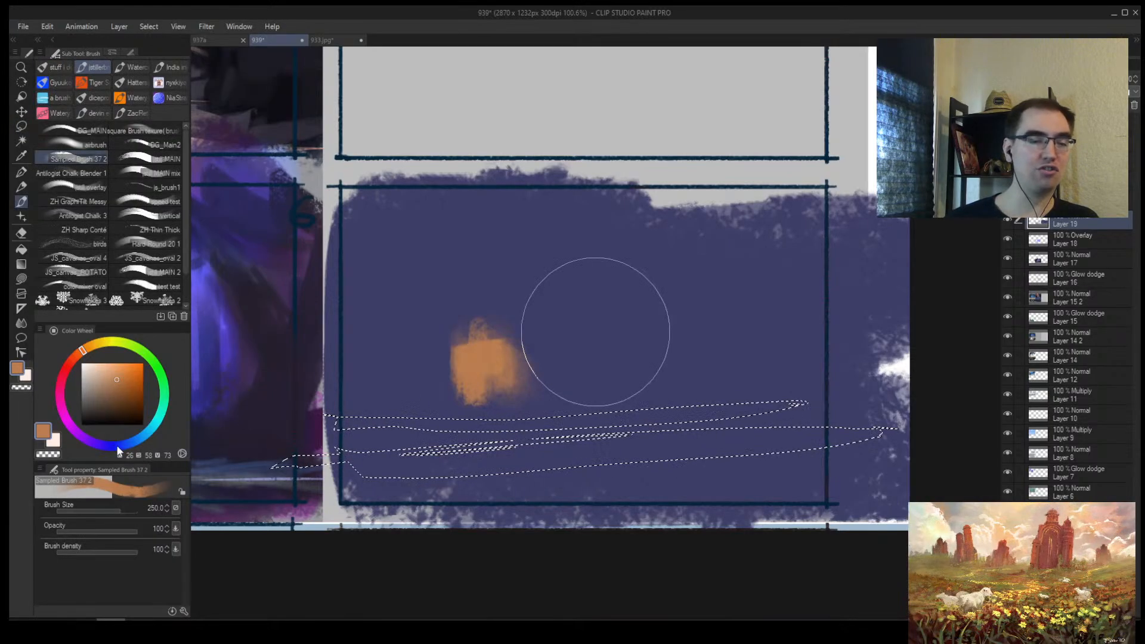
alt+click(595, 331)
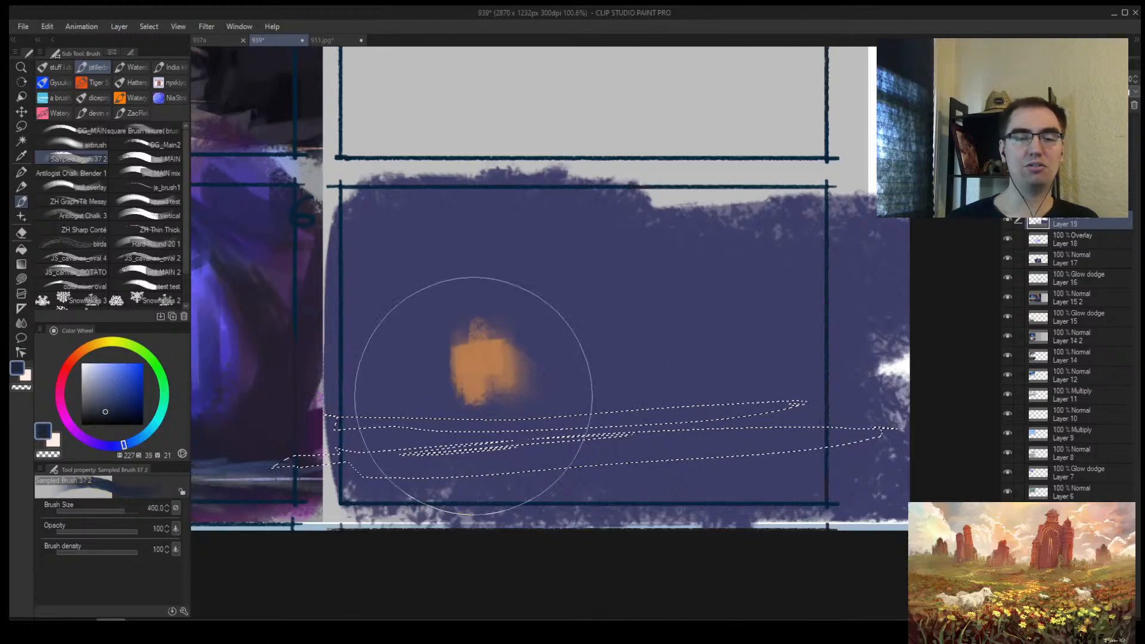
mouse_move(473, 397)
mouse_down()
mouse_move(839, 448)
mouse_move(334, 459)
mouse_up()
key(ctrl+d)
Step: Brush a dark horizontal ground band under the orange patch at brush size 40
key(bracketleft)
key(bracketleft)
key(bracketleft)
key(bracketleft)
key(bracketleft)
key(bracketleft)
key(bracketleft)
key(bracketleft)
key(bracketleft)
key(bracketleft)
key(bracketleft)
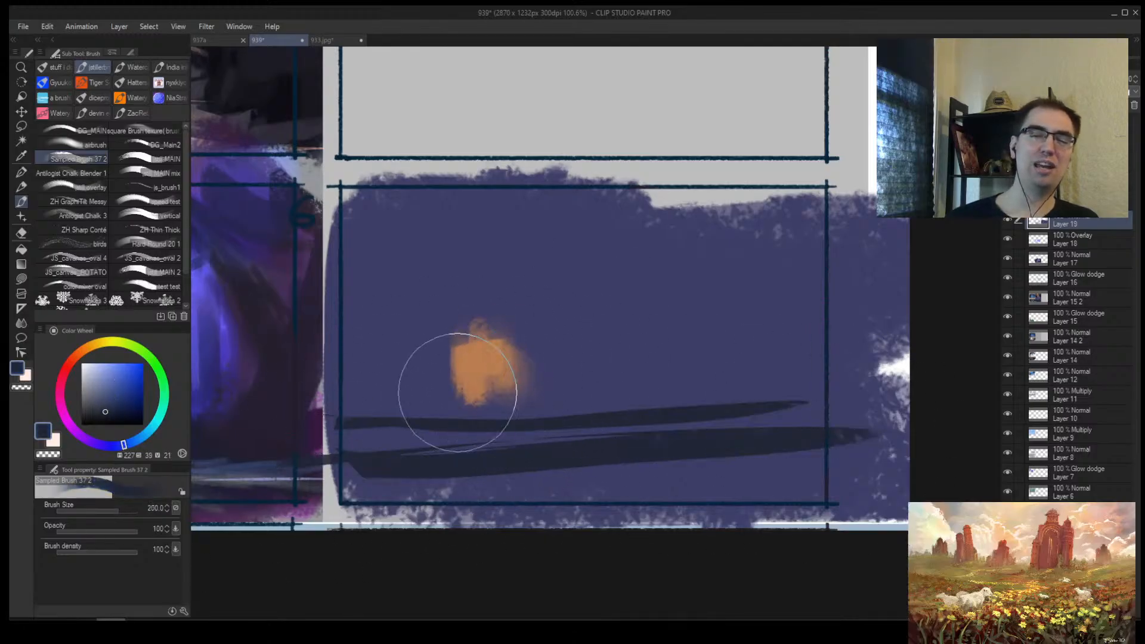
drag(391, 407, 608, 408)
drag(609, 408, 361, 408)
Step: Block in dark tree shapes beside the orange patch, at the panel's left edge and right of centre, up to brush size 150
alt+click(376, 389)
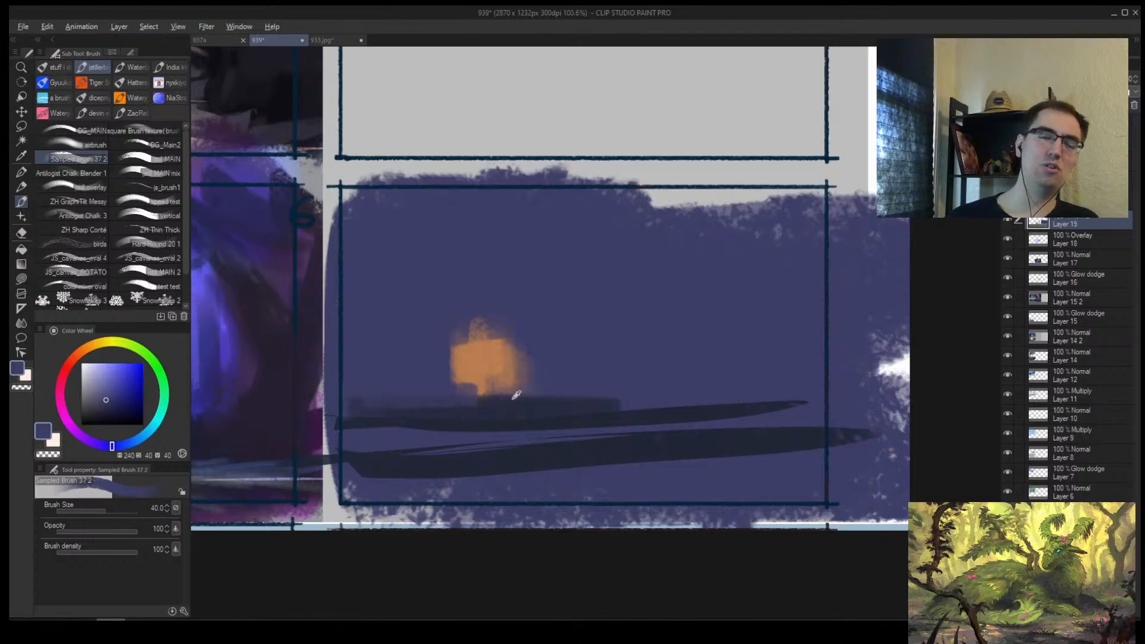
key(bracketright)
alt+click(477, 410)
mouse_move(477, 403)
mouse_down()
mouse_move(440, 323)
mouse_move(352, 334)
mouse_move(382, 382)
mouse_up()
key(bracketright)
key(bracketright)
key(bracketright)
key(bracketright)
key(bracketright)
key(bracketright)
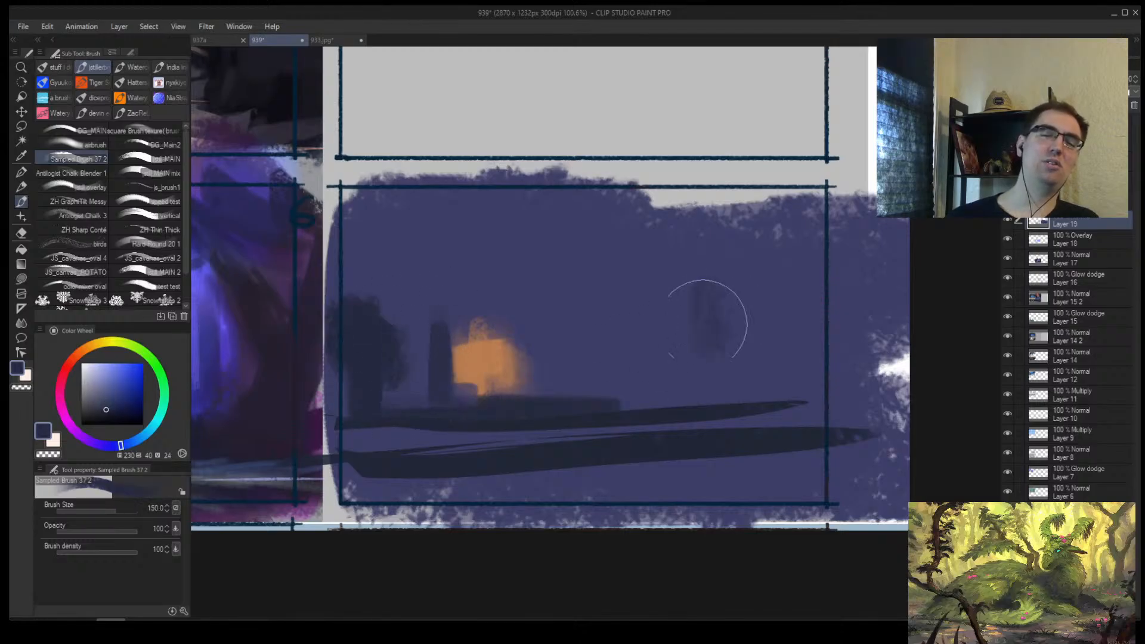
drag(707, 319, 686, 382)
Step: Paint a near-black blue foreground mass in the panel's lower-right corner and a dark canopy above it at brush size 150
alt+click(668, 417)
mouse_move(793, 411)
mouse_down()
mouse_move(767, 455)
mouse_move(776, 495)
mouse_up()
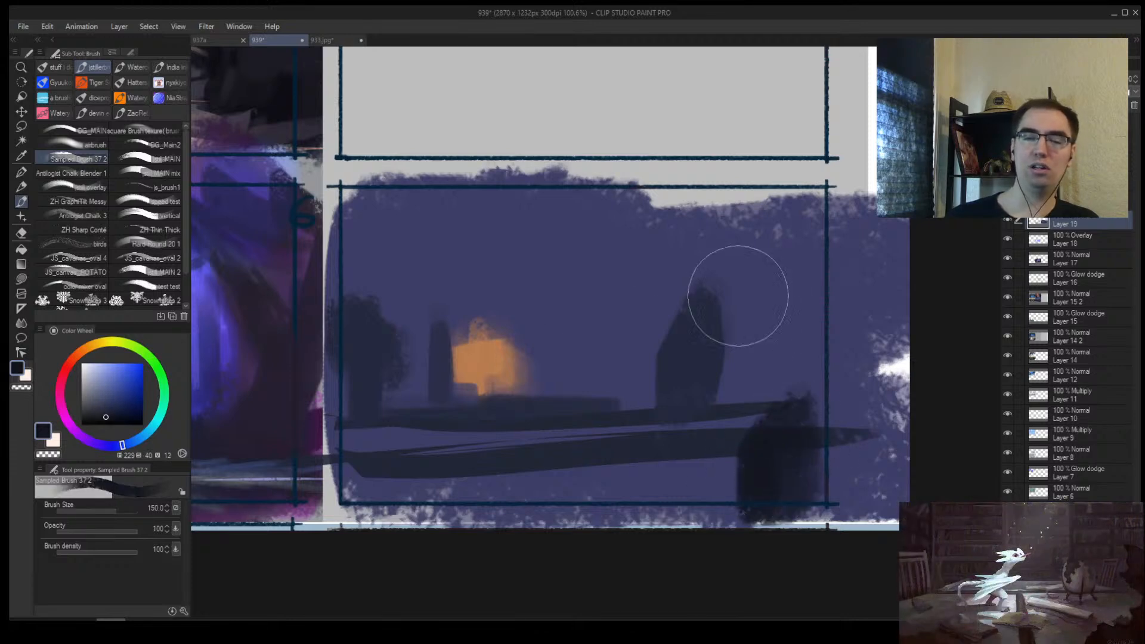
mouse_move(738, 295)
mouse_down()
mouse_move(680, 233)
mouse_move(818, 366)
mouse_move(776, 477)
mouse_up()
Step: Frame the orange patch as a house with a dark pitched roof and a tree beside it, reducing the brush to size 70
key(bracketleft)
key(bracketleft)
key(bracketleft)
key(bracketleft)
key(bracketleft)
mouse_move(558, 302)
mouse_down()
mouse_move(529, 389)
mouse_move(525, 358)
mouse_up()
key(bracketleft)
mouse_move(487, 265)
mouse_down()
mouse_move(430, 391)
mouse_move(514, 263)
mouse_move(467, 289)
mouse_move(460, 364)
mouse_up()
Step: Try a dark horizontal stroke above the house at brush sizes 70 and 80
key(alt+space)
click(543, 366)
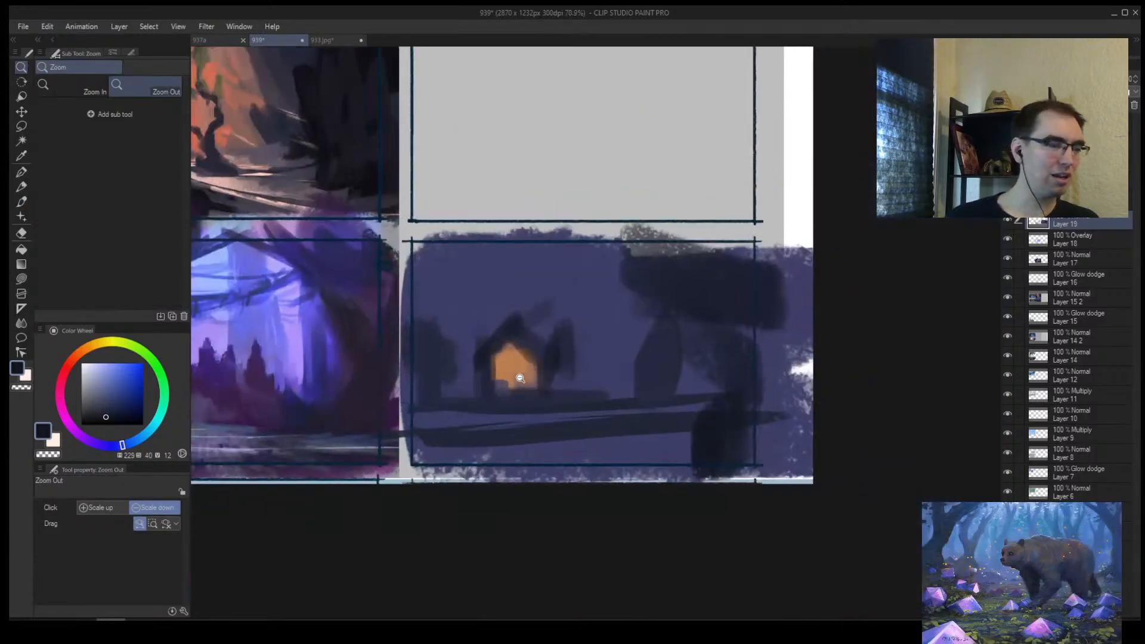
ctrl+click(521, 379)
ctrl+click(520, 379)
ctrl+click(520, 378)
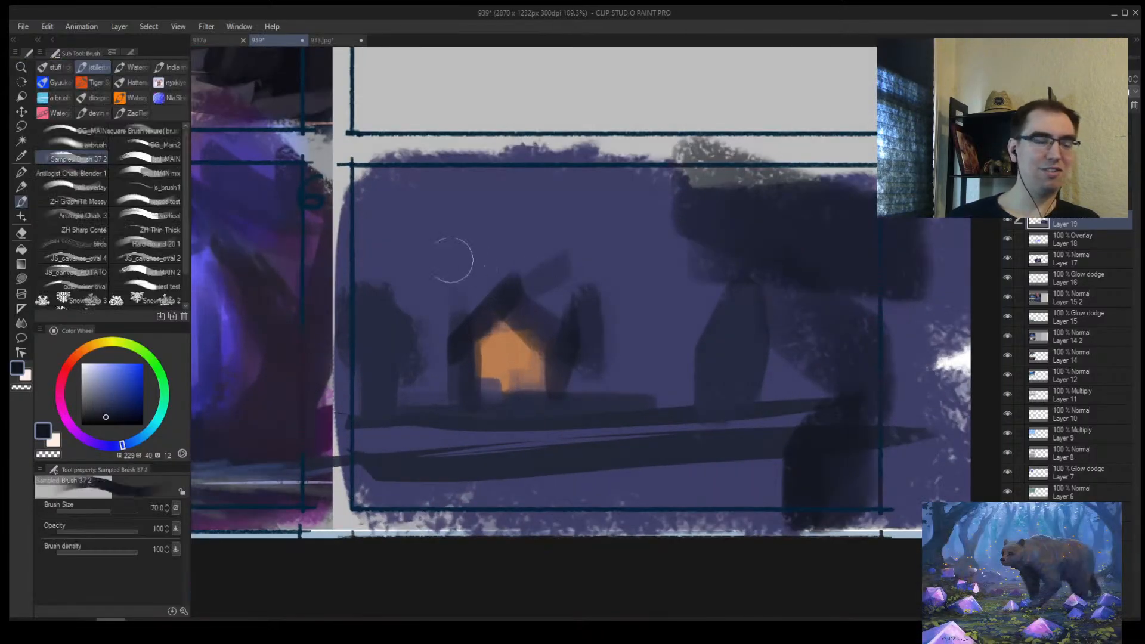
drag(416, 263, 541, 261)
key(ctrl+z)
drag(417, 223, 557, 223)
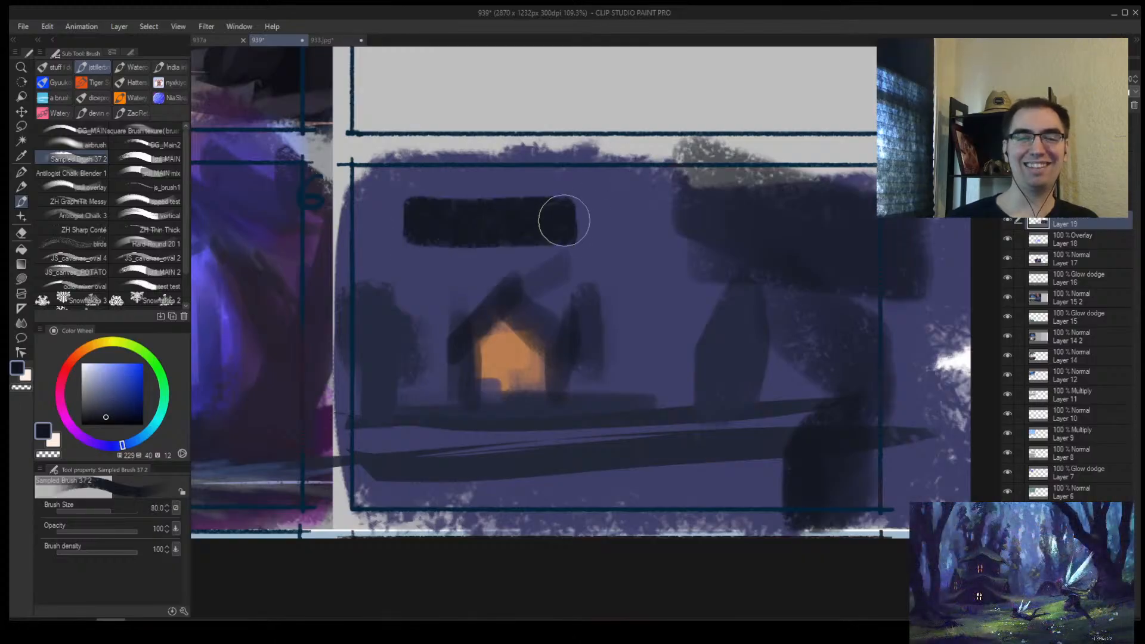
key(ctrl+z)
Step: Lasso a widening path from the house to the lower-right foreground and paint it pale grey-blue
key(h)
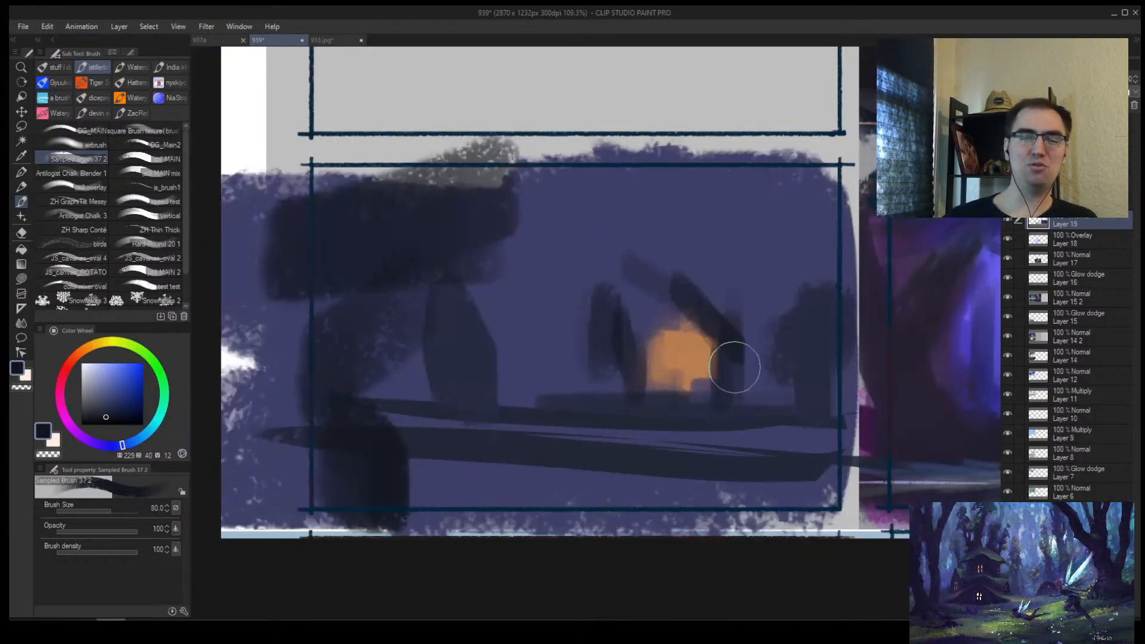
key(h)
ctrl+alt+click(735, 379)
scroll(735, 379, up, 3)
key(b)
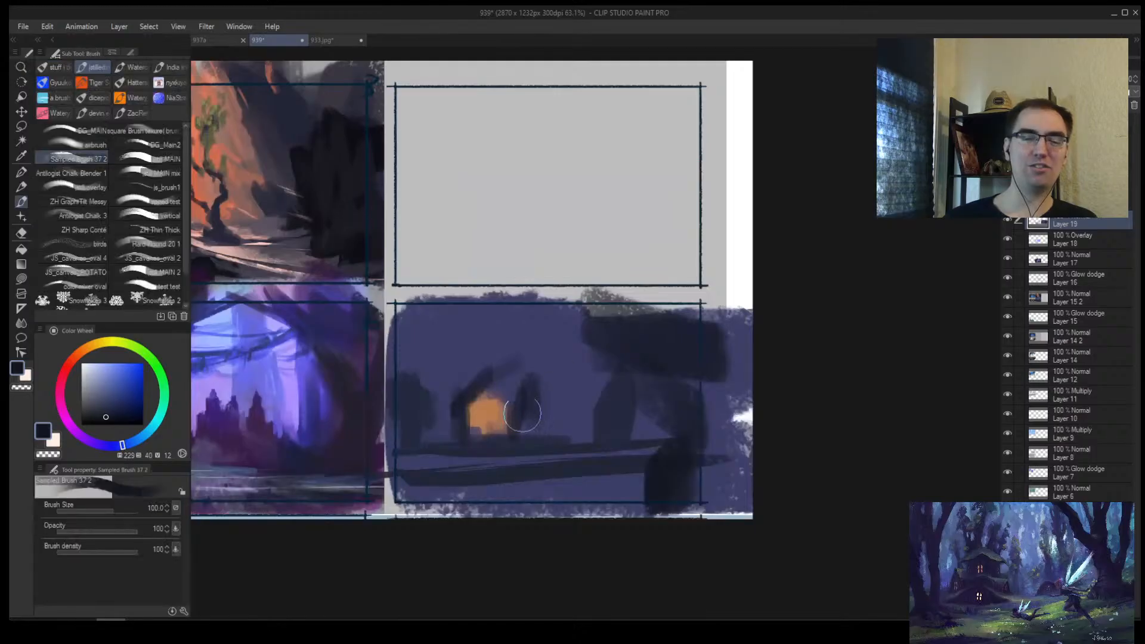
key(m)
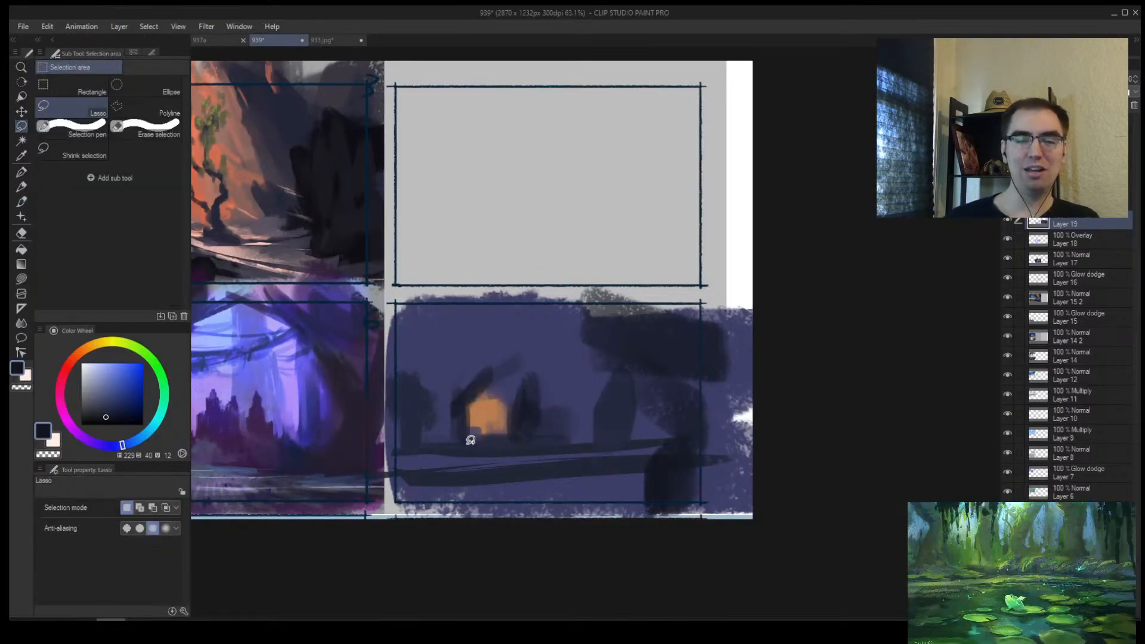
drag(470, 440, 732, 445)
mouse_move(657, 468)
mouse_down()
mouse_move(588, 460)
mouse_move(721, 484)
mouse_move(610, 490)
mouse_move(502, 442)
mouse_move(632, 489)
mouse_move(604, 494)
mouse_move(707, 481)
mouse_move(532, 434)
mouse_move(668, 481)
mouse_up()
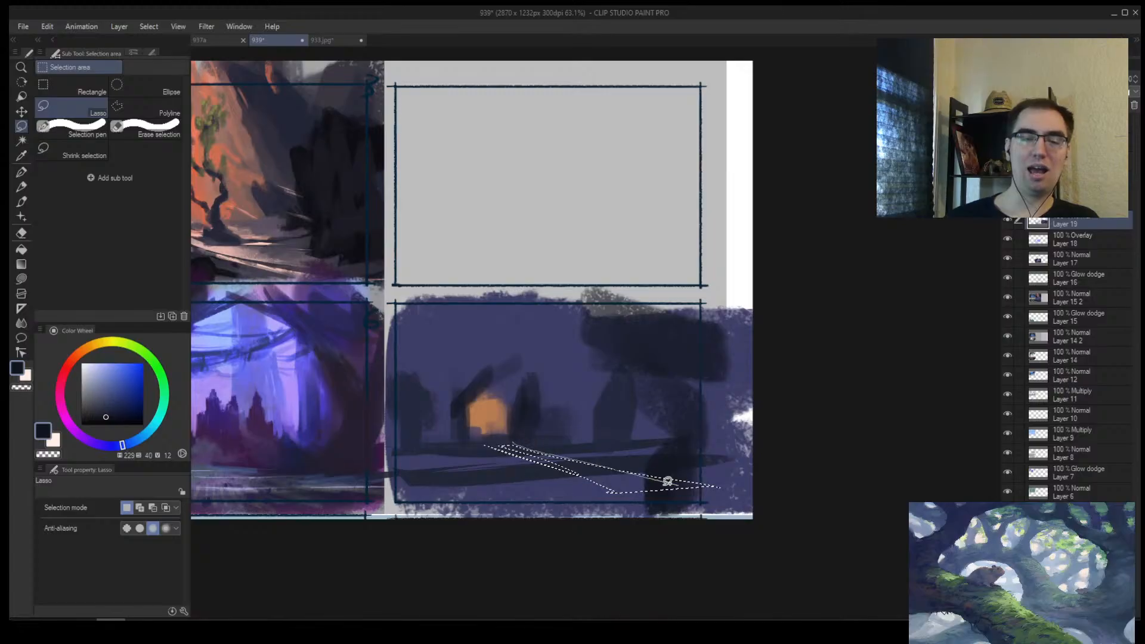
key(b)
scroll(533, 410, up, 3)
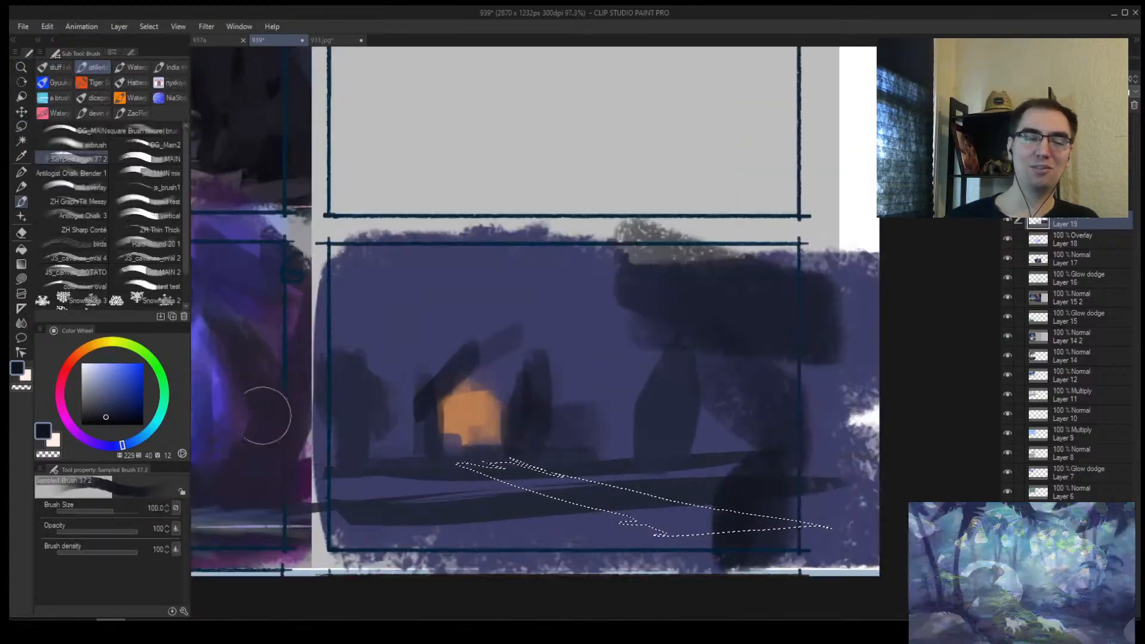
mouse_move(460, 409)
mouse_down()
mouse_move(709, 485)
mouse_move(489, 506)
mouse_move(746, 507)
mouse_up()
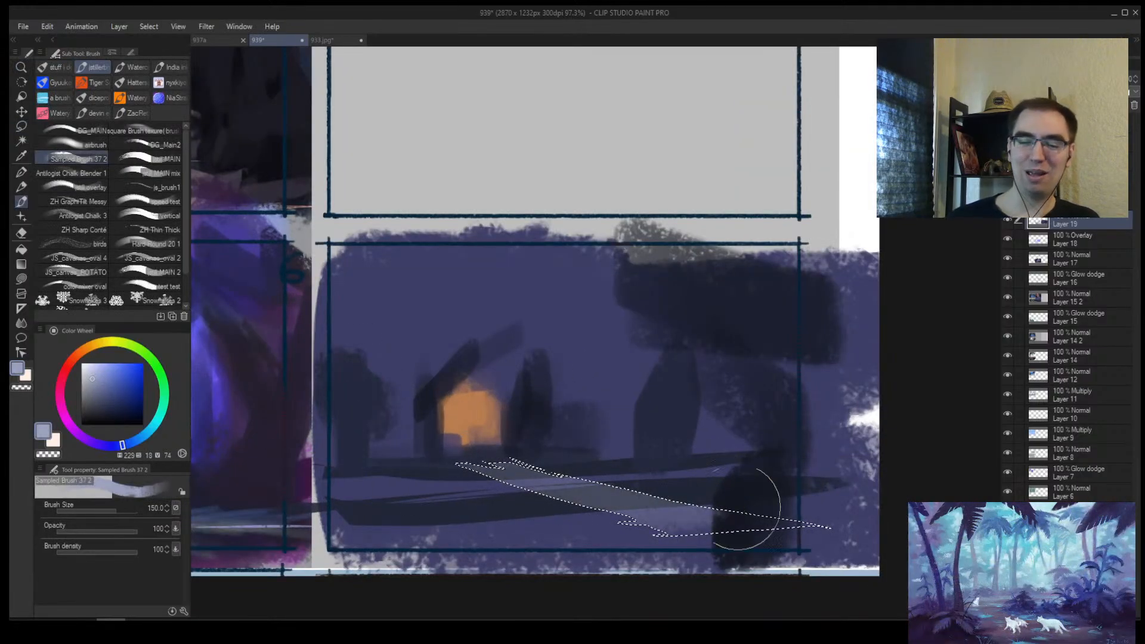
key(ctrl+z)
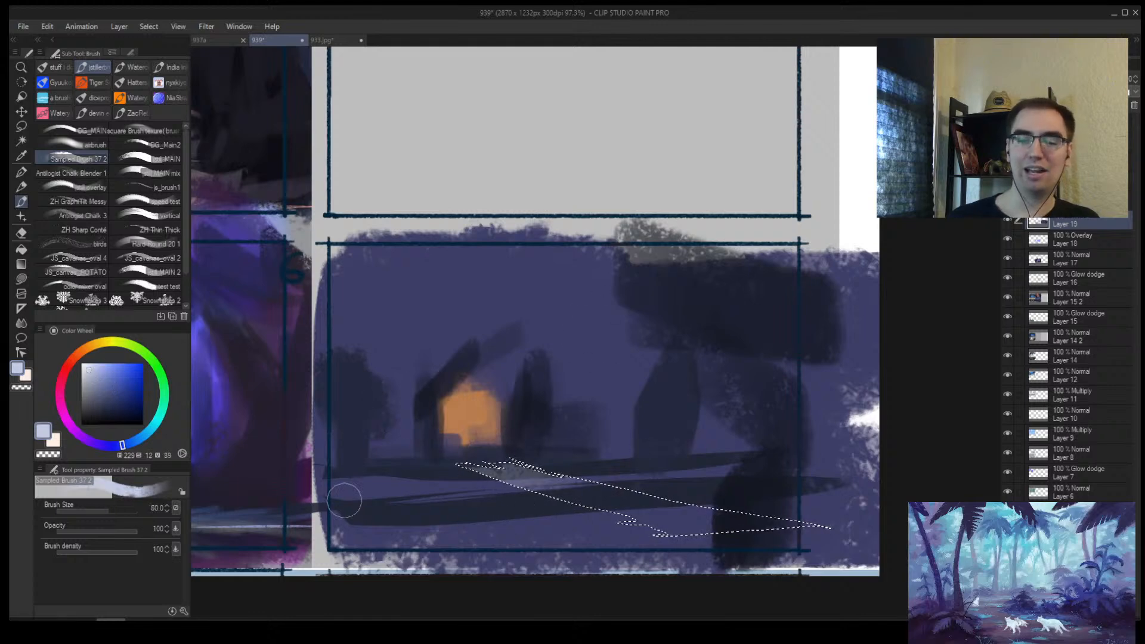
key(bracketleft)
key(bracketleft)
mouse_move(505, 474)
mouse_down()
mouse_move(632, 498)
mouse_move(768, 501)
mouse_move(779, 530)
mouse_move(675, 531)
mouse_move(477, 467)
mouse_up()
key(ctrl+d)
Step: Brush a thin horizontal light band across the ground in front of the house with grey-blue sampled from the path
mouse_move(663, 453)
mouse_down()
mouse_move(637, 453)
mouse_move(671, 437)
mouse_up()
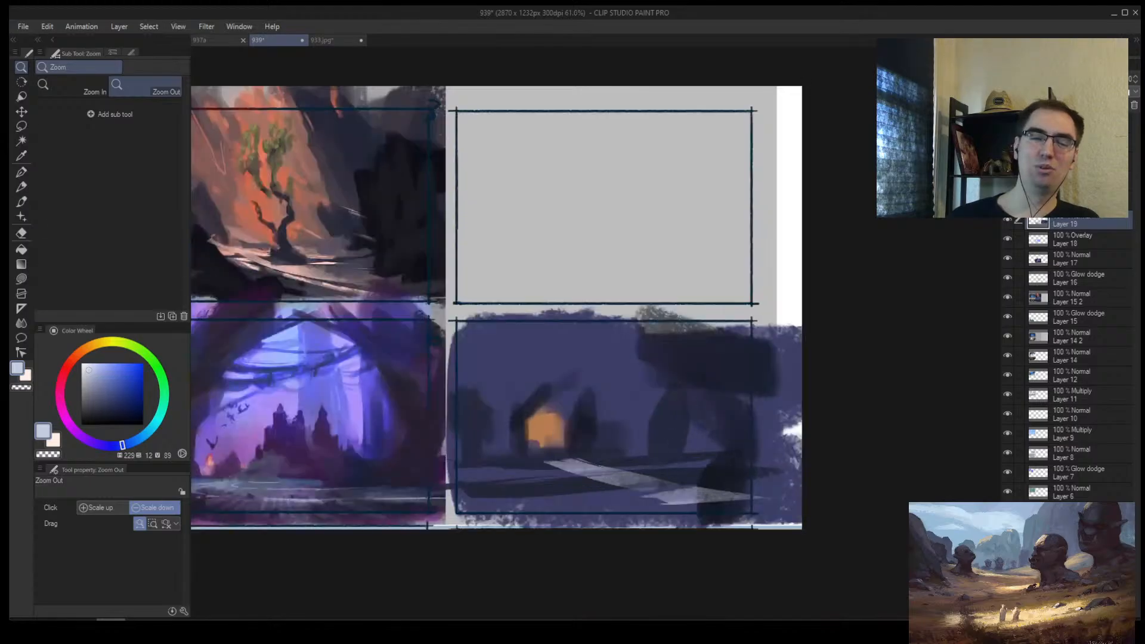
alt+click(590, 467)
key(bracketleft)
drag(420, 470, 695, 471)
key(bracketright)
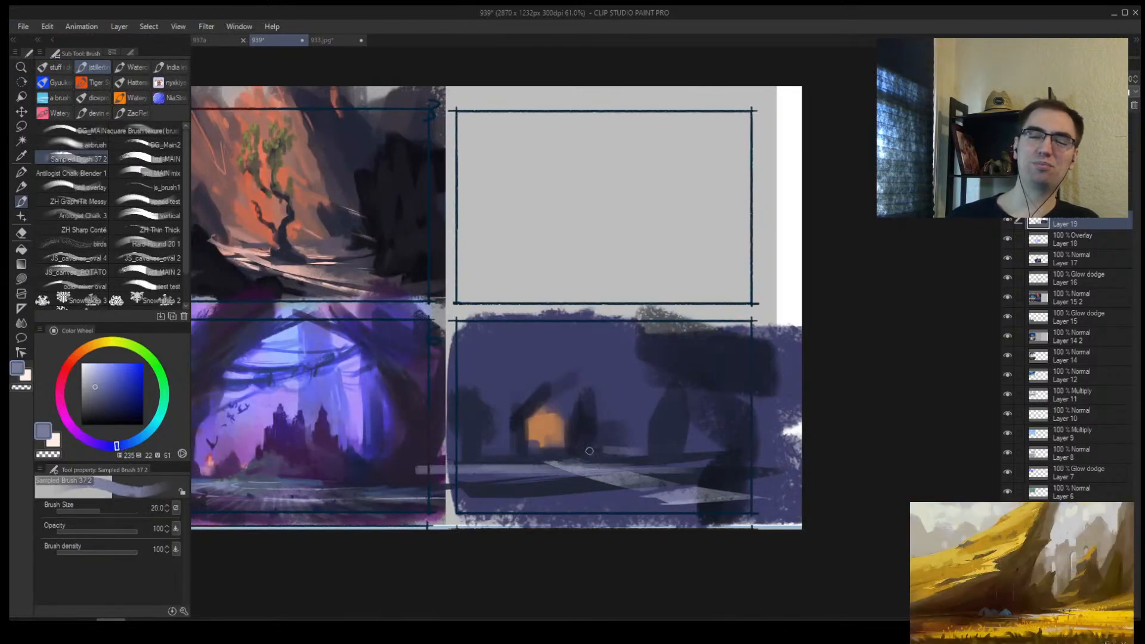
Step: Extend the thin light ground band in front of the house, then paint dark tree shapes narrowing the orange glow with sampled dark navy
drag(460, 453, 552, 454)
alt+click(580, 418)
key(bracketright)
key(bracketright)
key(bracketright)
key(bracketright)
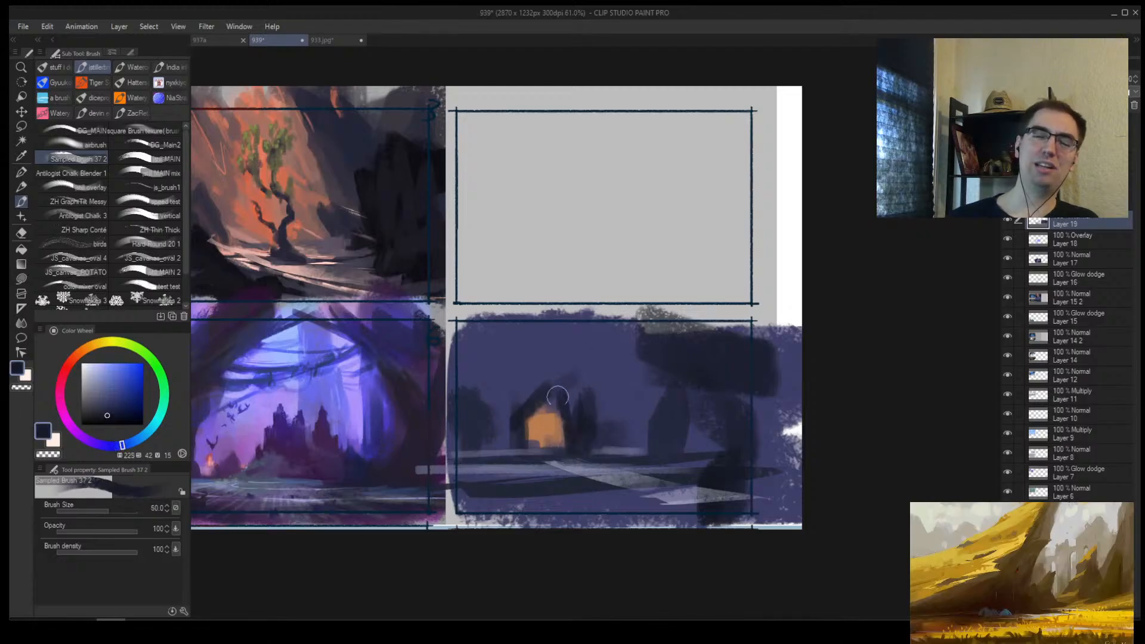
key(bracketright)
key(bracketright)
key(bracketright)
key(bracketright)
mouse_move(558, 396)
mouse_down()
mouse_move(563, 428)
mouse_move(525, 410)
mouse_up()
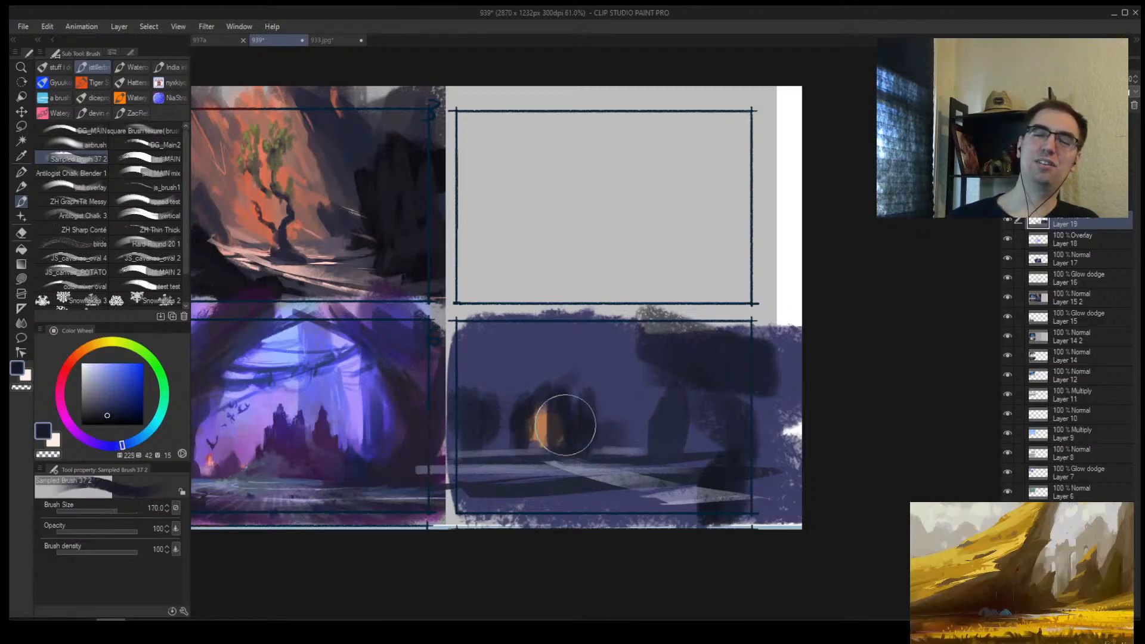
key(bracketright)
Step: Paint small orange glowing lights among the distant trees beside the path, using the house's orange at brush size 25
alt+click(542, 424)
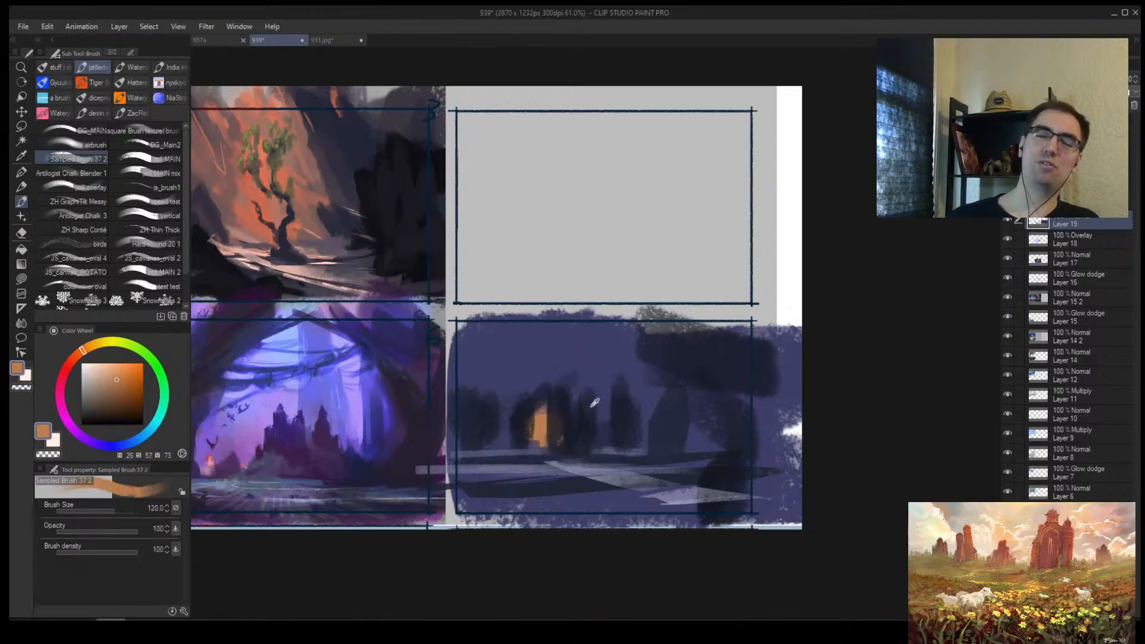
key(bracketleft)
drag(719, 444, 717, 460)
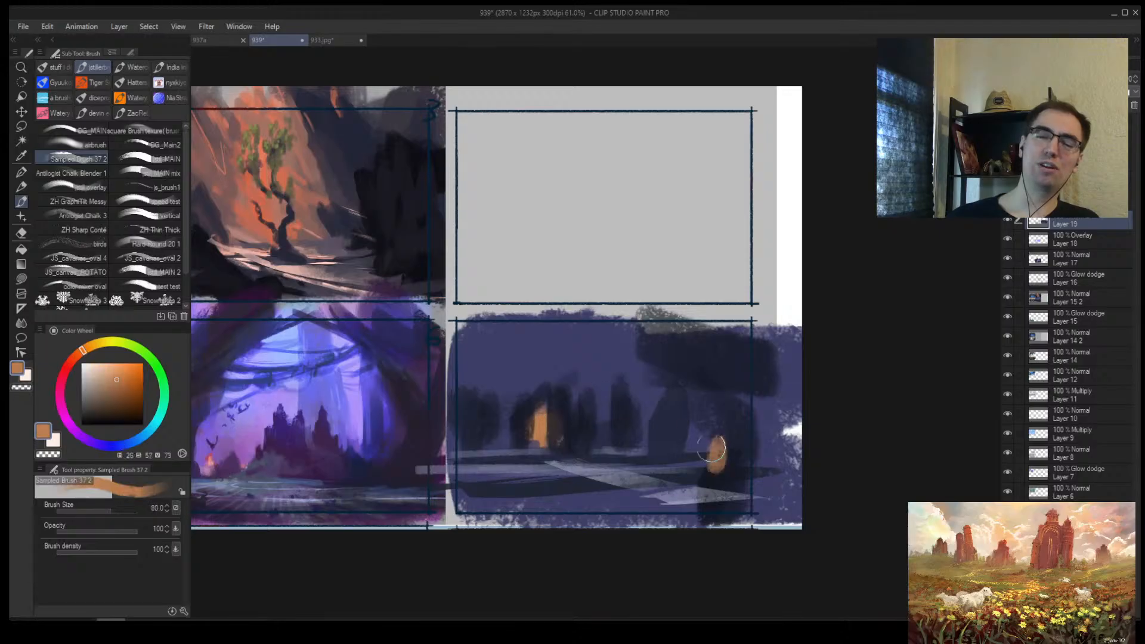
key(ctrl+z)
key(bracketleft)
key(bracketleft)
drag(703, 447, 643, 442)
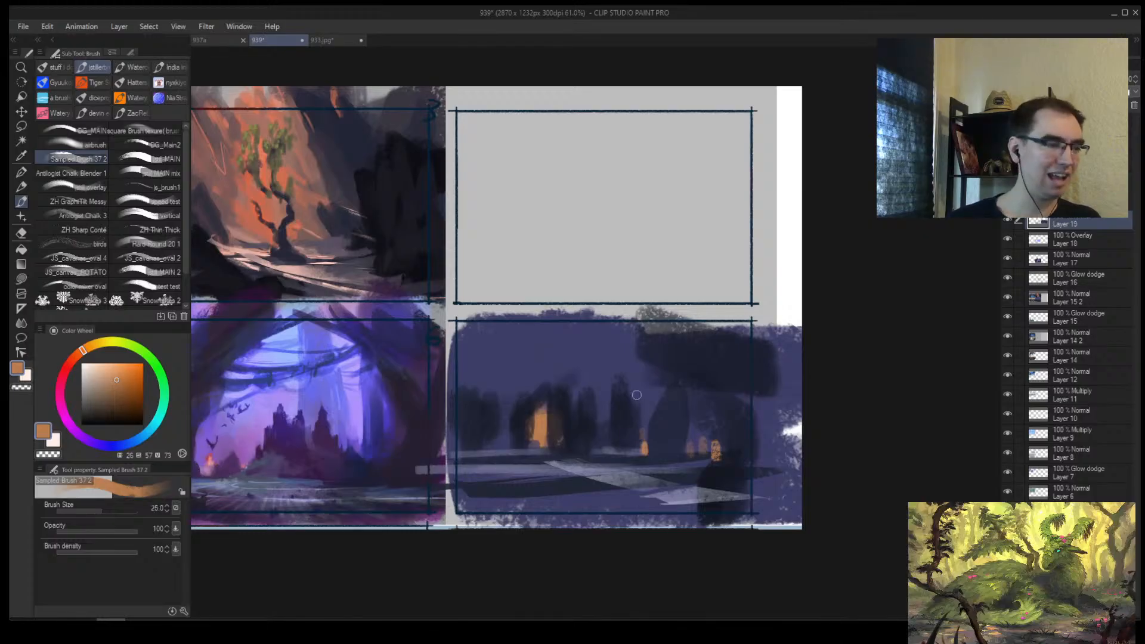
Step: Mirror the canvas view and try a dark navy stroke on the foreground ground at brush size 30
key(h)
key(alt+space)
drag(769, 358, 793, 357)
alt+click(702, 414)
drag(619, 489, 663, 510)
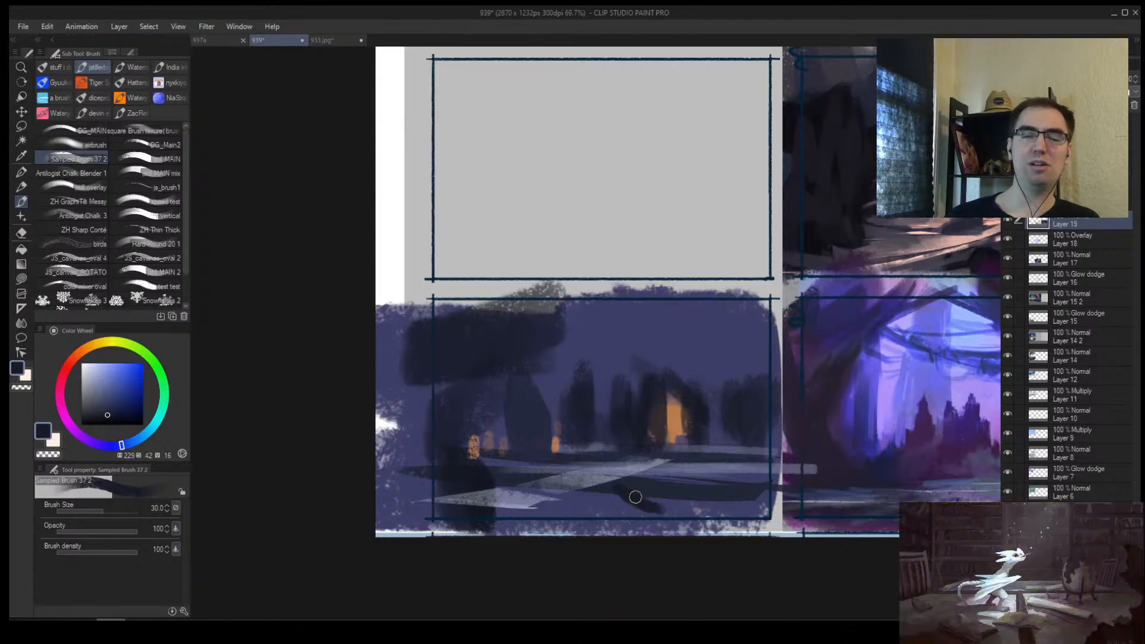
key(ctrl+z)
key(ctrl+z)
key(ctrl+z)
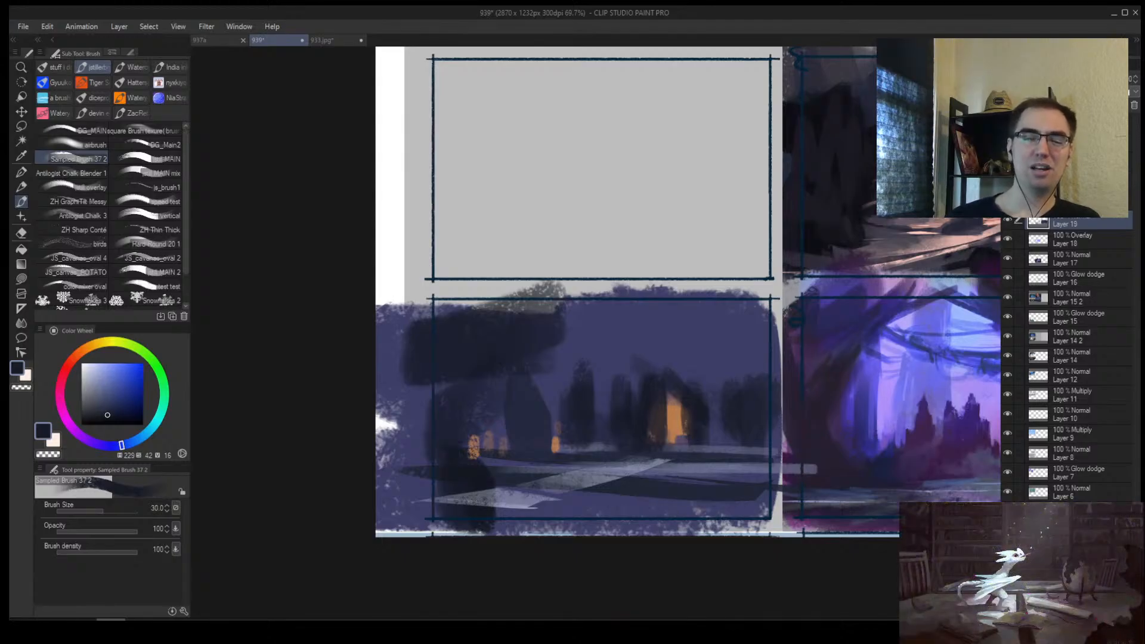
Step: Build up the dark foreground bush in the corner beside the small lights, adding a slanting branch in sampled dark navy
key(alt+space)
drag(506, 432, 514, 433)
alt+click(477, 470)
mouse_move(469, 482)
mouse_down()
mouse_move(460, 449)
mouse_move(476, 466)
mouse_up()
mouse_move(433, 508)
mouse_down()
mouse_move(489, 517)
mouse_move(490, 507)
mouse_up()
drag(376, 420, 454, 472)
drag(417, 513, 477, 501)
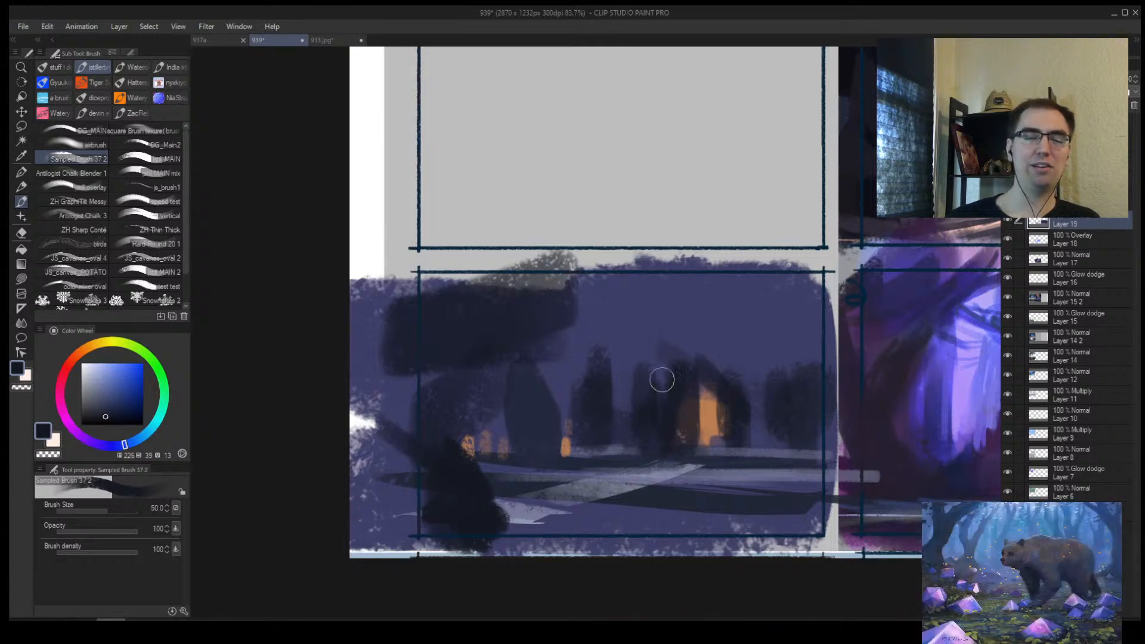
Step: Paint a tall dark pillar beside the glowing house and solidify the large midground shape near the small lights, using brush sizes 60 and 80
key(alt+space)
mouse_move(658, 383)
mouse_down()
mouse_move(678, 337)
mouse_move(648, 344)
mouse_move(729, 345)
mouse_up()
alt+click(638, 406)
key(])
drag(643, 334, 634, 389)
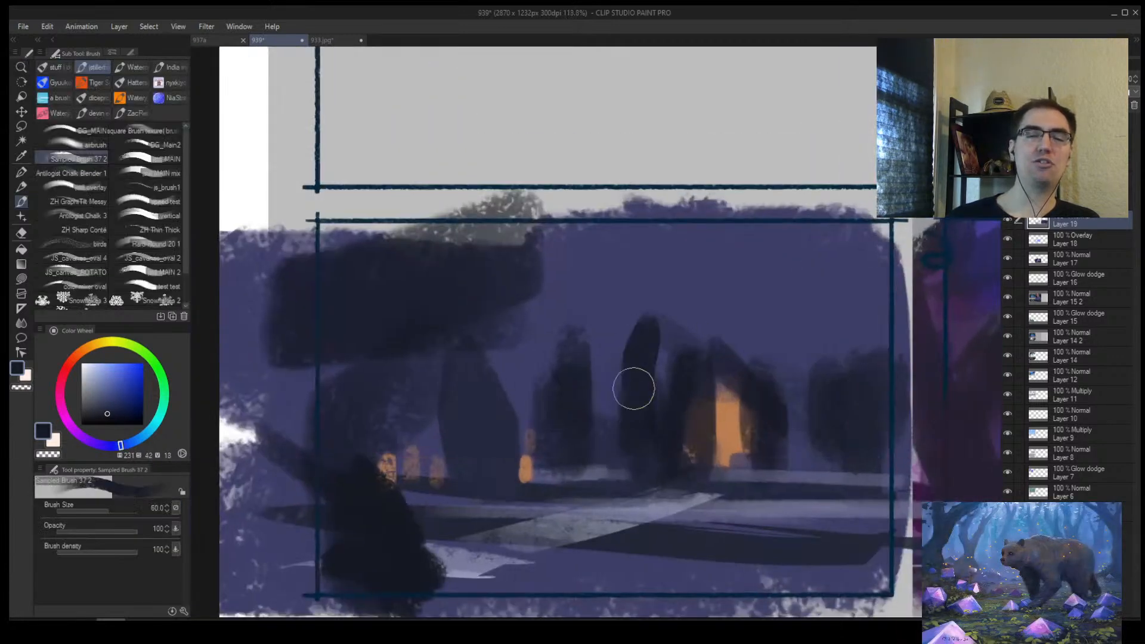
key(])
key(])
mouse_move(504, 289)
mouse_down()
mouse_move(481, 401)
mouse_move(483, 495)
mouse_up()
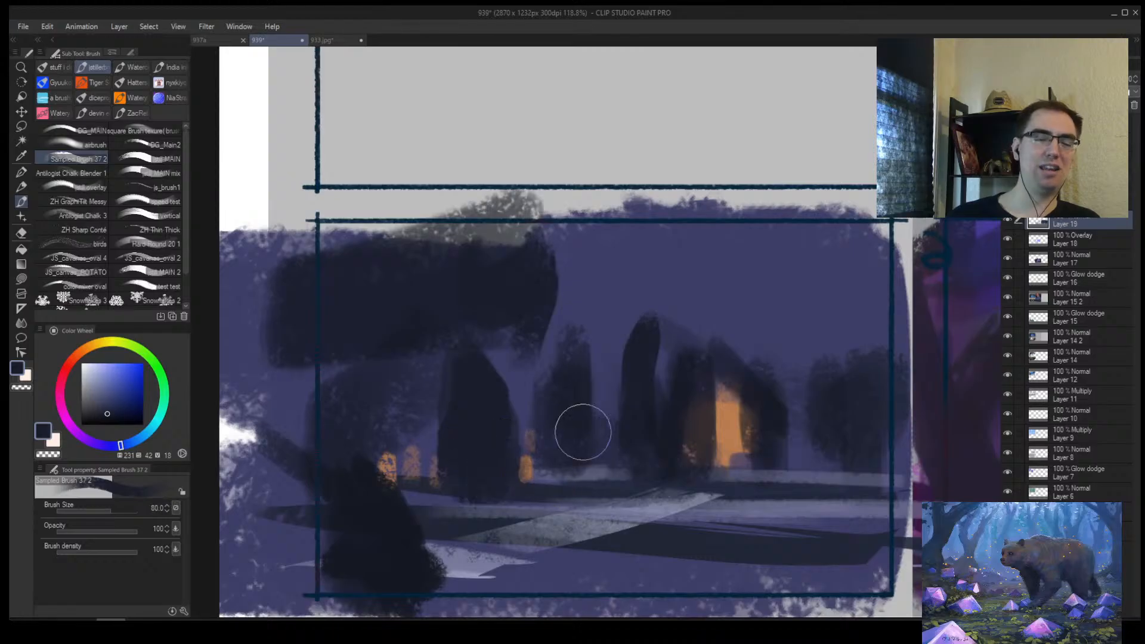
mouse_move(529, 443)
mouse_down()
mouse_move(537, 493)
mouse_move(490, 493)
mouse_up()
Step: Brush a large dark bush into the foreground corner below the house and a small one at the panel's lower edge centre
key(alt+space)
mouse_move(641, 492)
mouse_down()
mouse_move(665, 491)
mouse_move(644, 503)
mouse_move(673, 481)
mouse_up()
key(])
key(])
mouse_move(617, 517)
mouse_down()
mouse_move(677, 486)
mouse_move(639, 508)
mouse_up()
key([)
drag(561, 495, 564, 528)
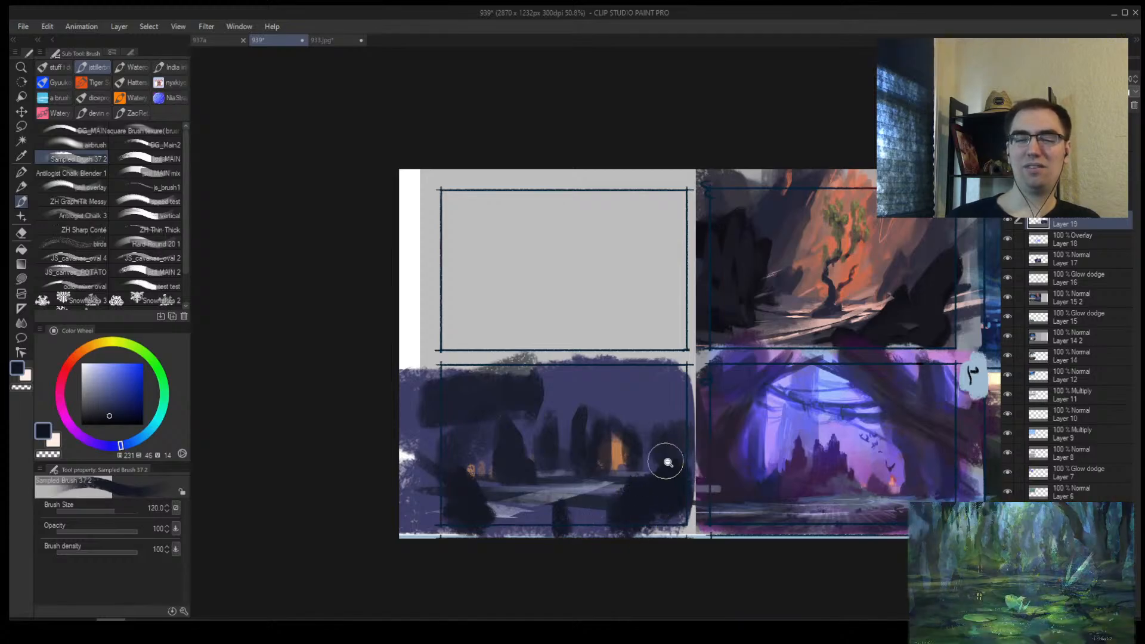
Step: Create a new layer in Glow dodge mode and choose a dark reddish-brown based on the house's orange
drag(665, 462, 689, 368)
click(1050, 209)
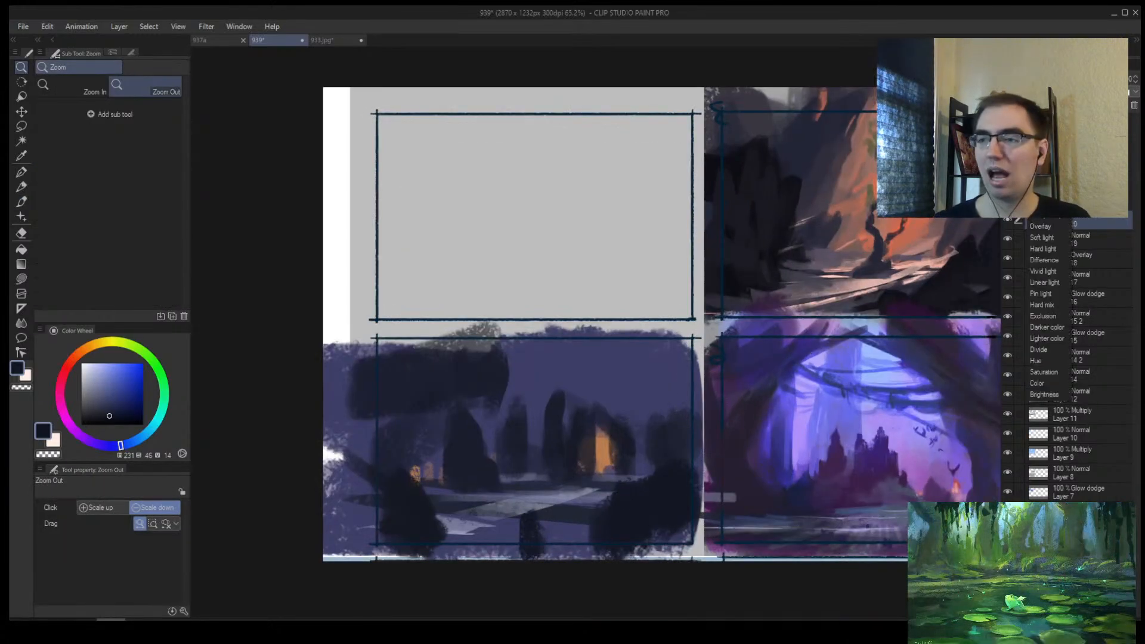
click(1046, 192)
key(b)
alt+click(596, 452)
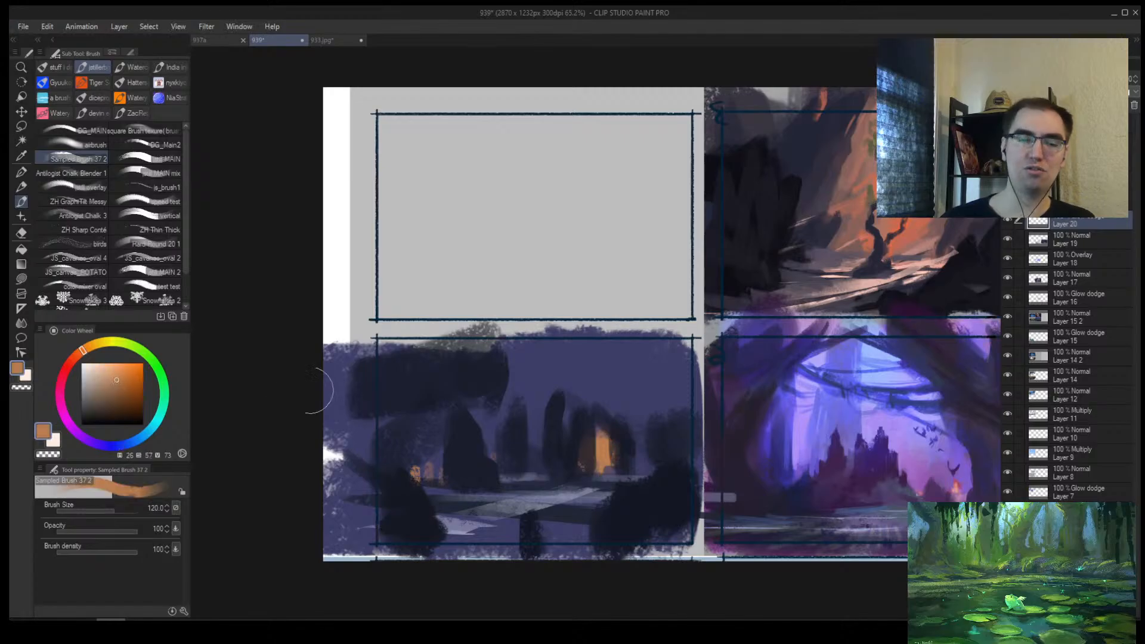
click(124, 391)
click(77, 358)
click(124, 401)
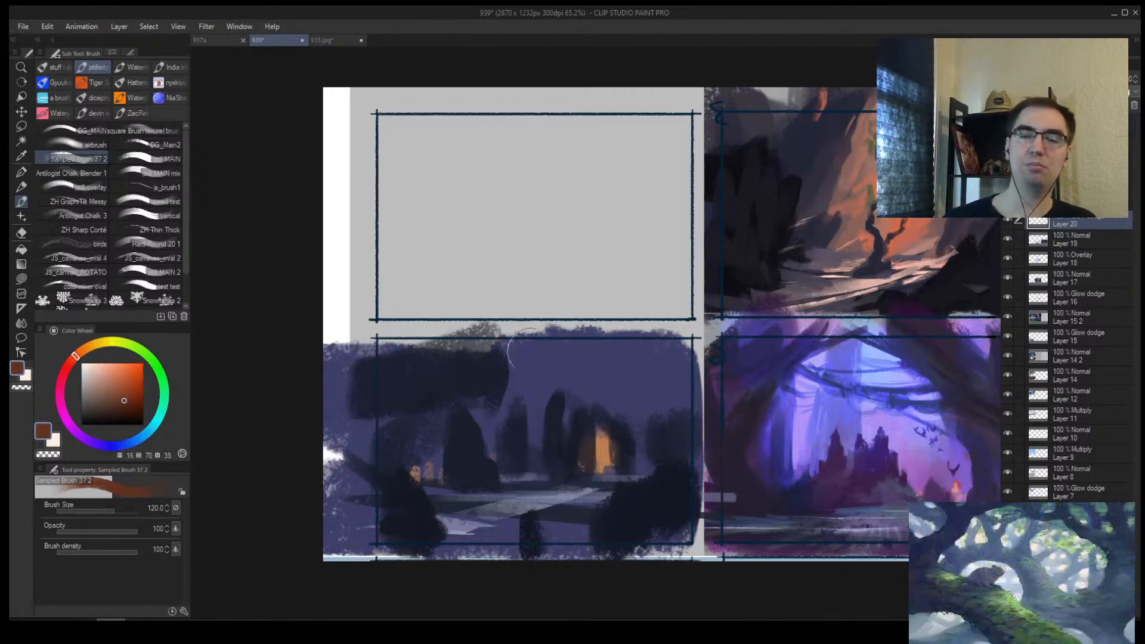
Step: Brush a red-orange glow over the house opening with dark reddish-brown and bright orange, undoing an oversized stroke and reducing the brush to 100
mouse_move(584, 461)
mouse_down()
mouse_move(599, 449)
mouse_move(574, 448)
mouse_move(578, 436)
mouse_move(590, 452)
mouse_up()
key(bracketright)
click(132, 363)
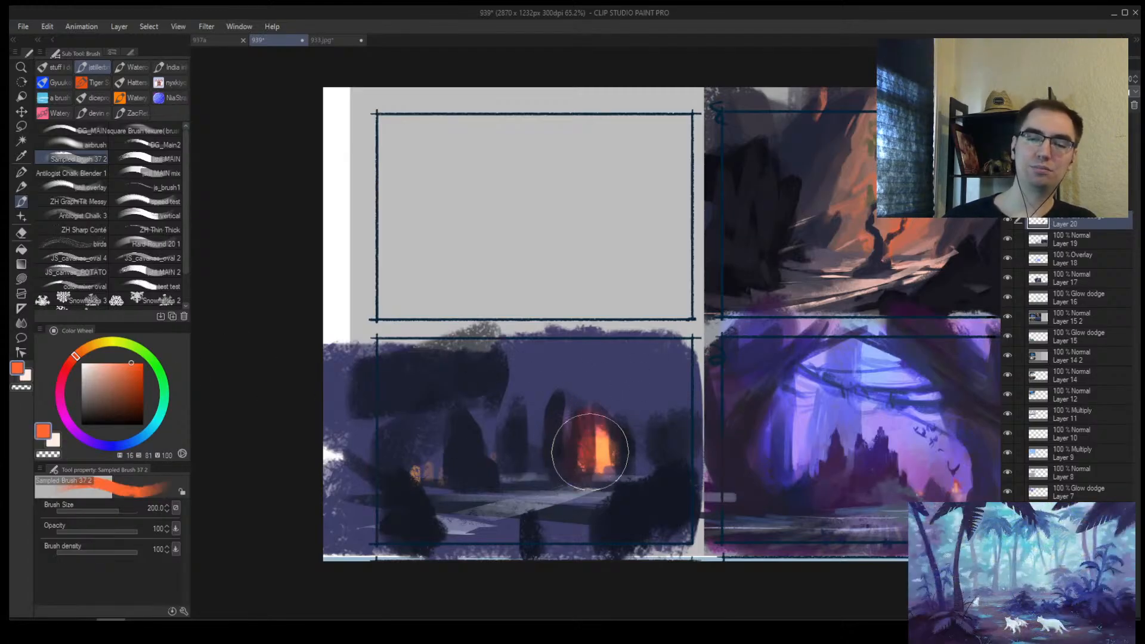
key(h)
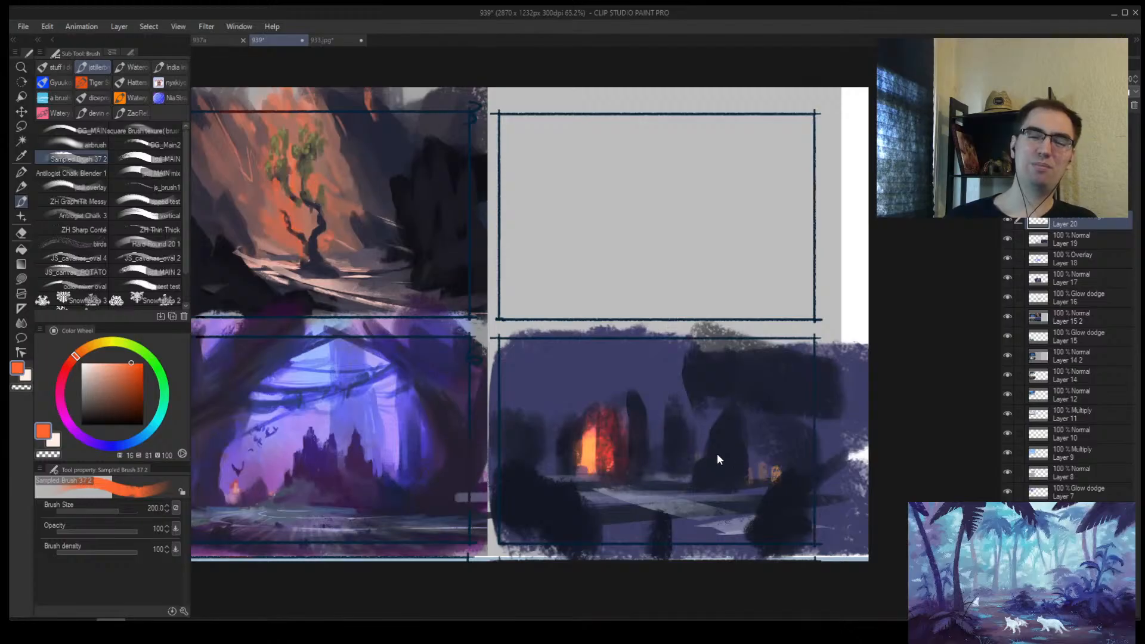
key(ctrl+z)
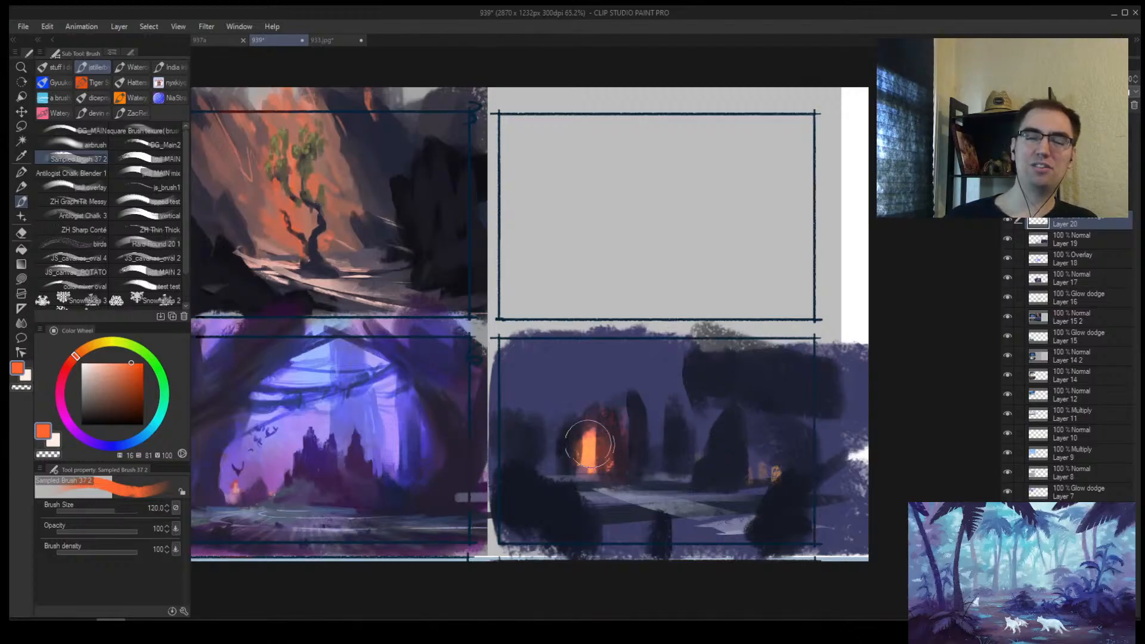
ctrl+alt+click(672, 480)
ctrl+click(672, 480)
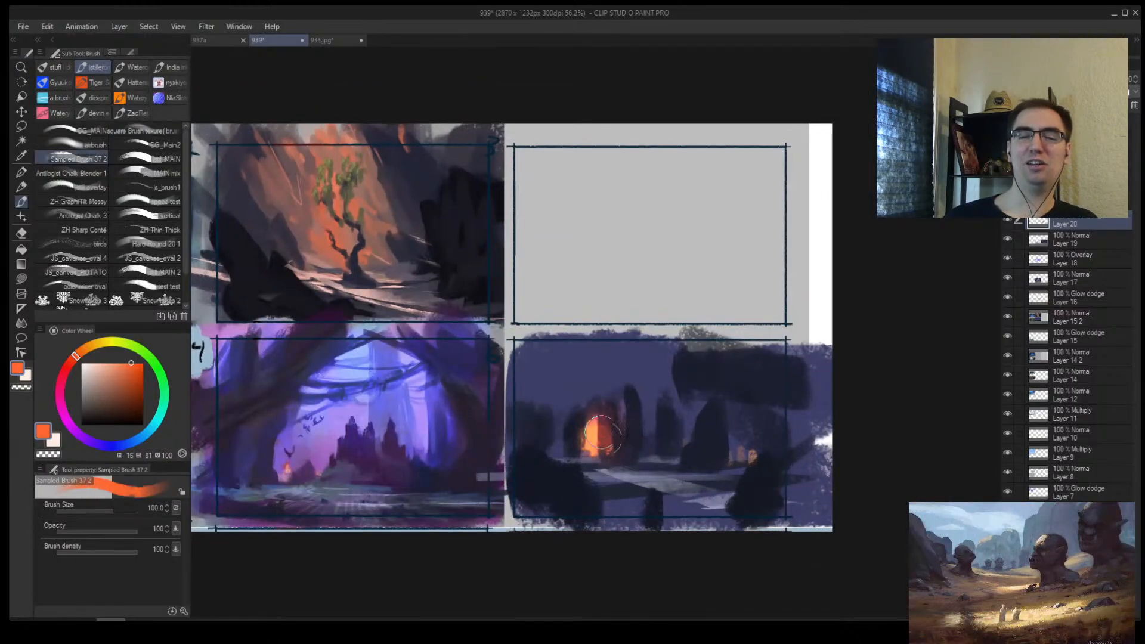
Step: Add a new layer and paint light orange strokes inside the glowing opening at brush size 40
key(ctrl+shift+n)
ctrl+click(640, 426)
alt+click(555, 454)
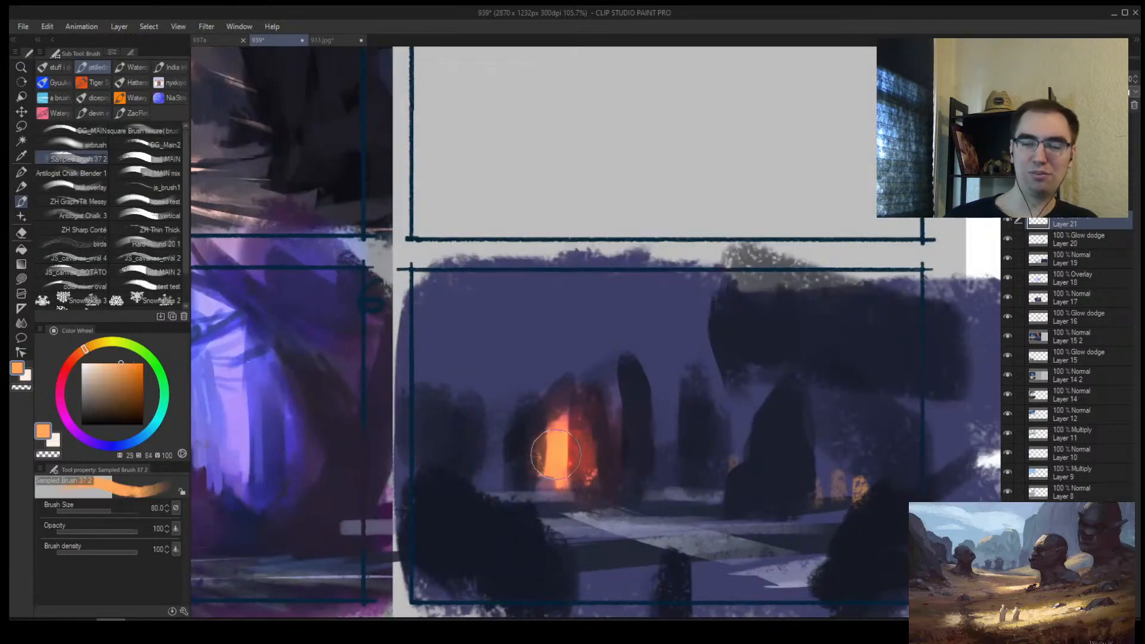
alt+click(574, 465)
key(bracketleft)
key(bracketleft)
key(bracketleft)
drag(562, 428, 569, 478)
mouse_move(574, 439)
mouse_down()
mouse_move(558, 459)
mouse_move(578, 482)
mouse_up()
Step: Paint a solid dark pillar on the outer side of the glowing opening with sampled navy at brush size 70
alt+click(521, 456)
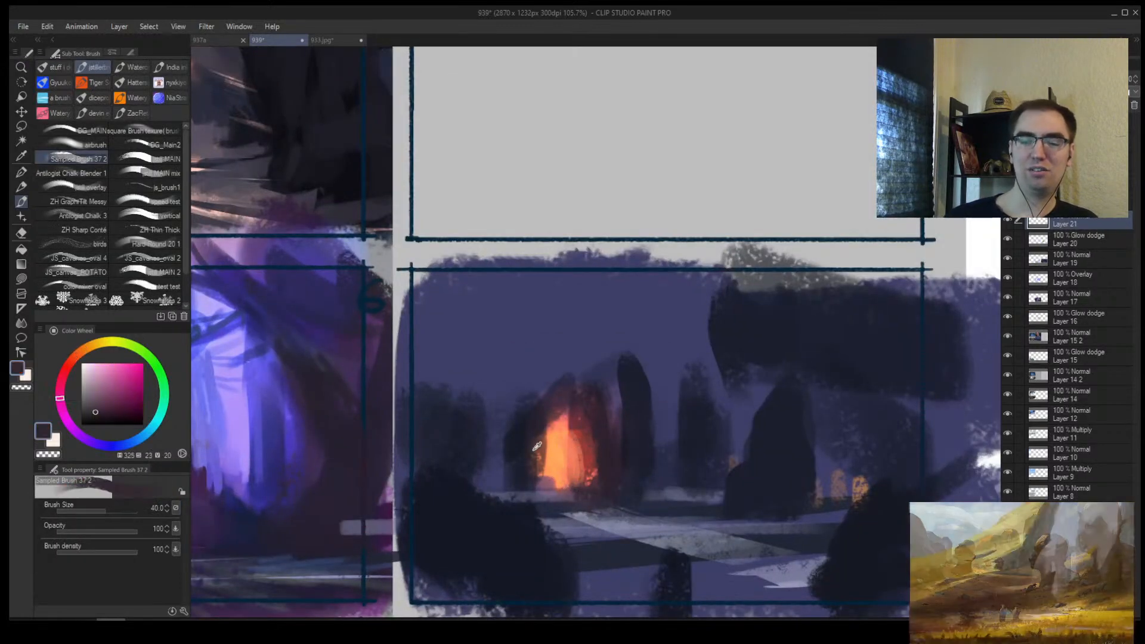
alt+click(531, 453)
alt+click(519, 457)
mouse_move(515, 454)
mouse_down()
mouse_move(511, 420)
mouse_move(499, 422)
mouse_move(516, 464)
mouse_up()
key(bracketright)
key(bracketright)
key(bracketright)
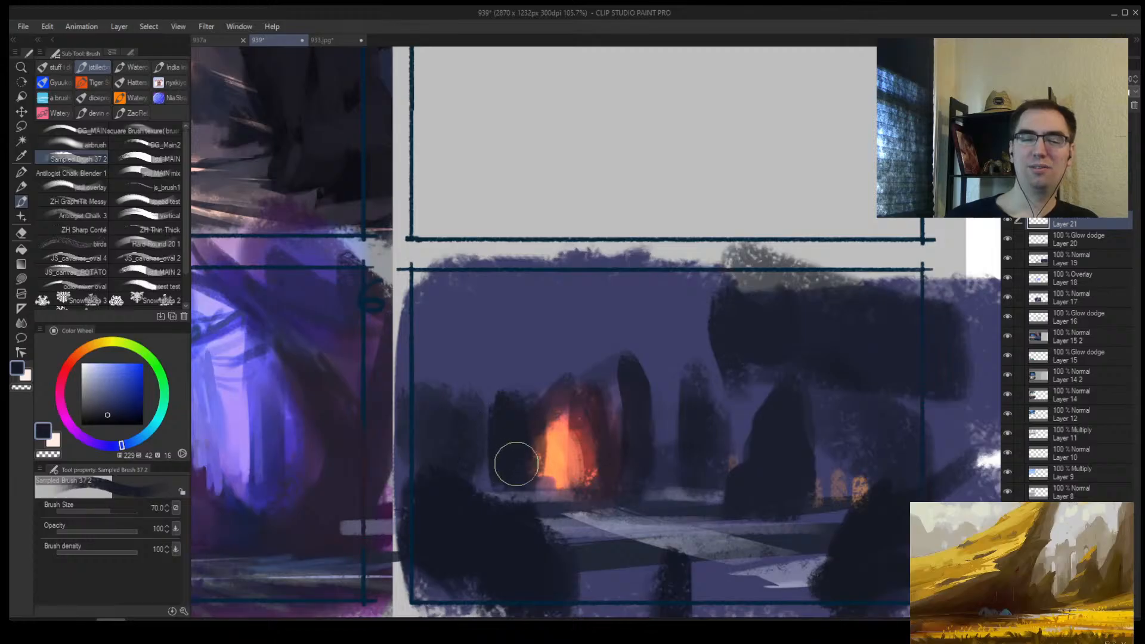
mouse_move(494, 407)
mouse_down()
mouse_move(520, 389)
mouse_move(525, 407)
mouse_up()
Step: Undo the reddish stroke above the opening and paint a slanted dark slab across the pillars, thickening the supports on both sides
alt+click(567, 398)
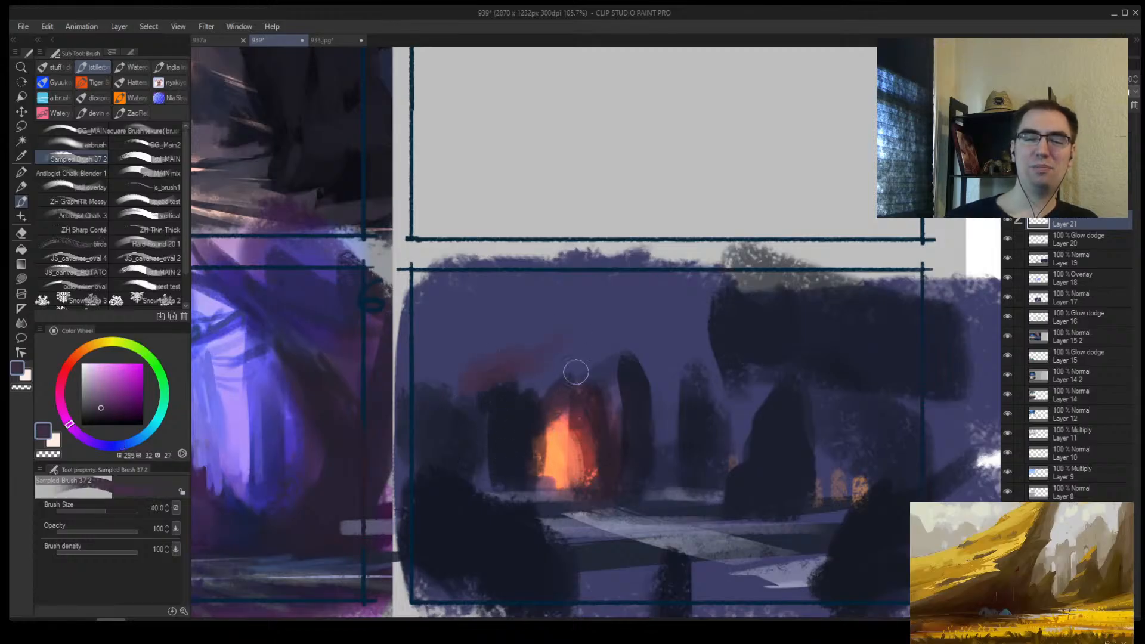
key(ctrl+z)
alt+click(521, 405)
mouse_move(486, 364)
mouse_down()
mouse_move(595, 332)
mouse_move(462, 353)
mouse_move(624, 305)
mouse_move(562, 327)
mouse_move(651, 370)
mouse_move(637, 359)
mouse_up()
key(])
key([)
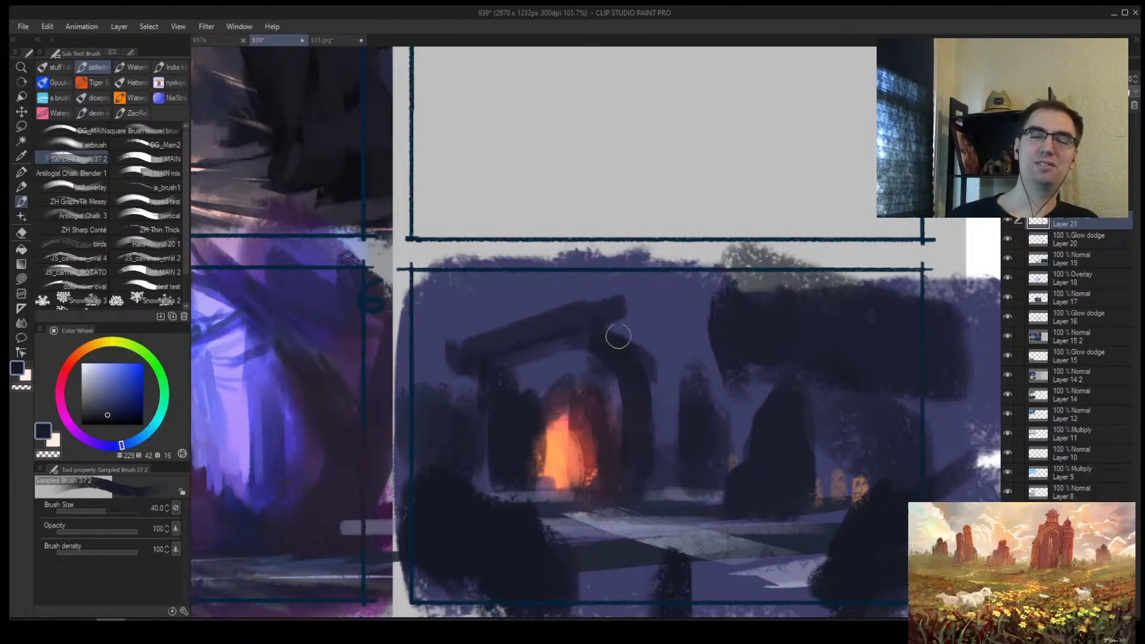
drag(481, 384, 494, 473)
drag(656, 390, 663, 435)
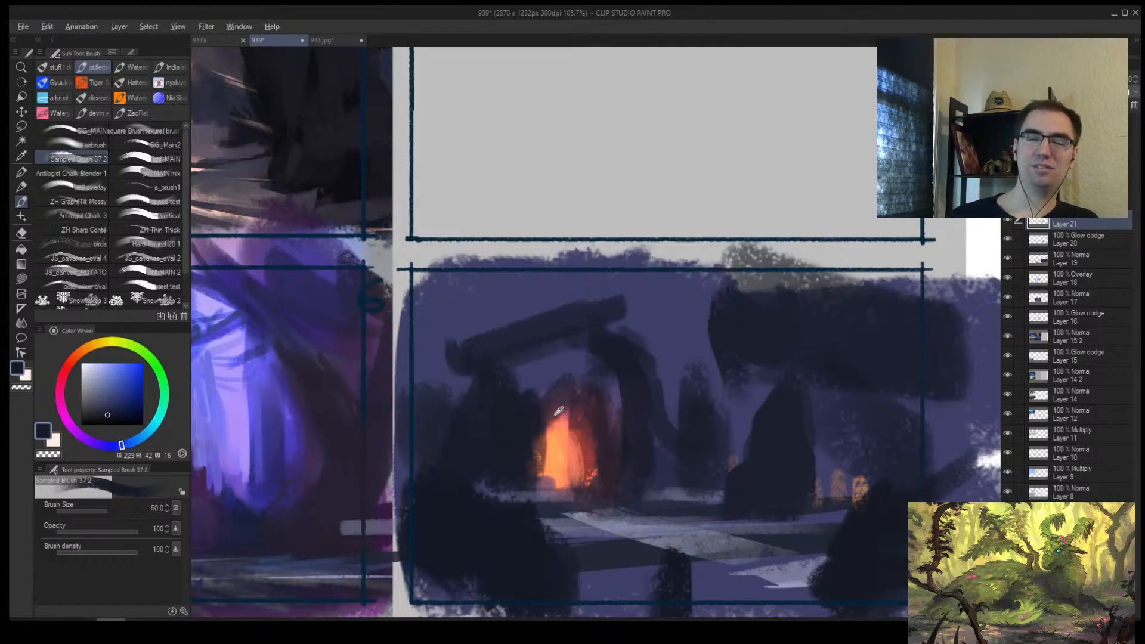
Step: Refine the pillars and the gap beneath the slab with tones sampled from the opening, the pillar and the sky
alt+click(561, 409)
key(])
drag(530, 417, 514, 418)
alt+click(509, 376)
key([)
mouse_move(509, 376)
mouse_down()
mouse_move(532, 378)
mouse_move(520, 365)
mouse_move(510, 391)
mouse_up()
alt+click(613, 374)
key(alt+space)
drag(618, 365, 648, 362)
key(h)
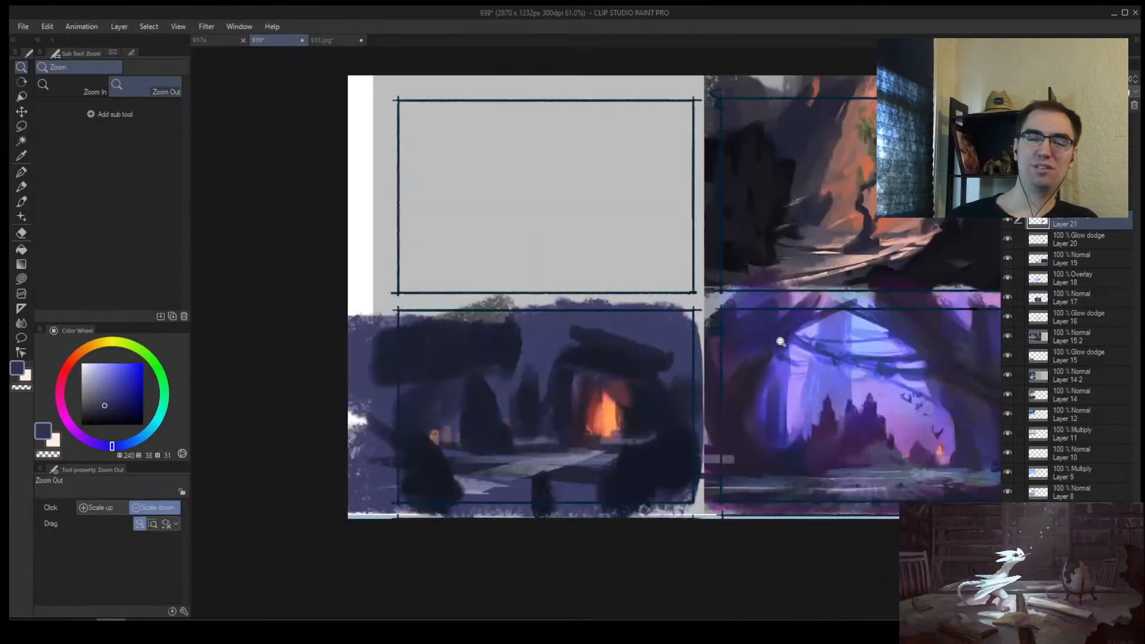
Step: Widen the orange glow beneath the slab and break up its upper edge with small dark shapes
key(b)
alt+click(580, 378)
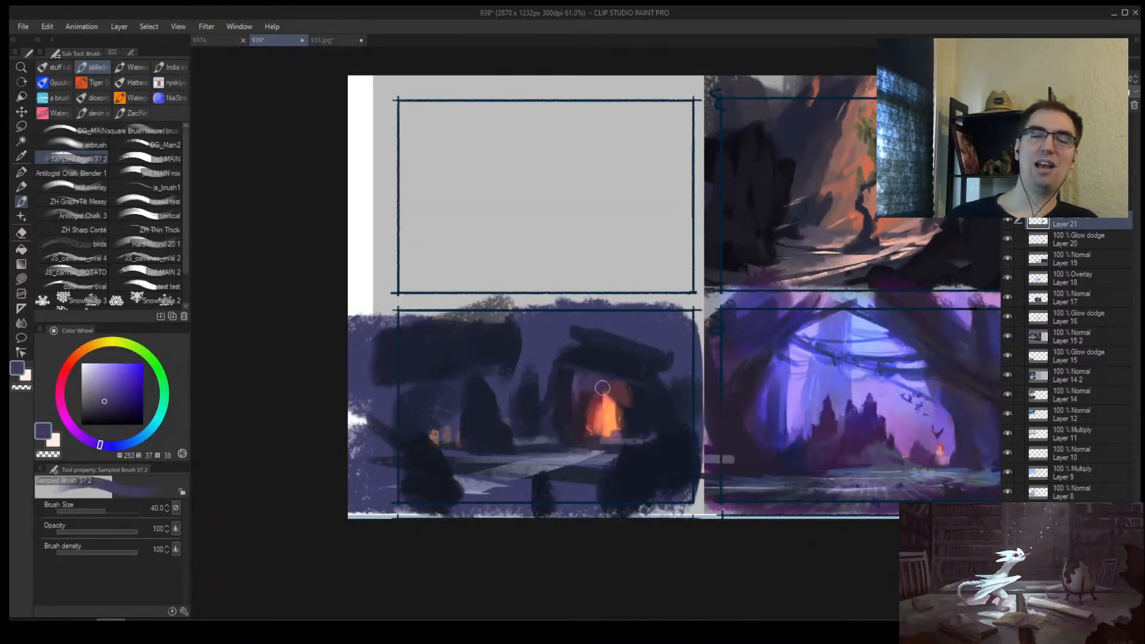
alt+click(591, 408)
key(bracketleft)
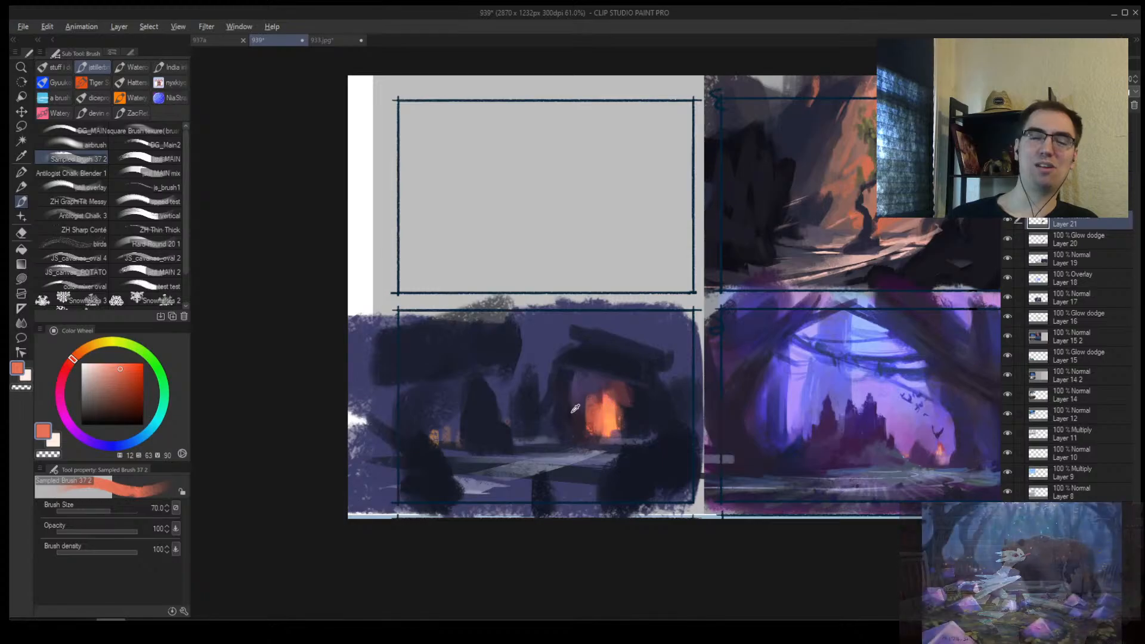
alt+click(583, 390)
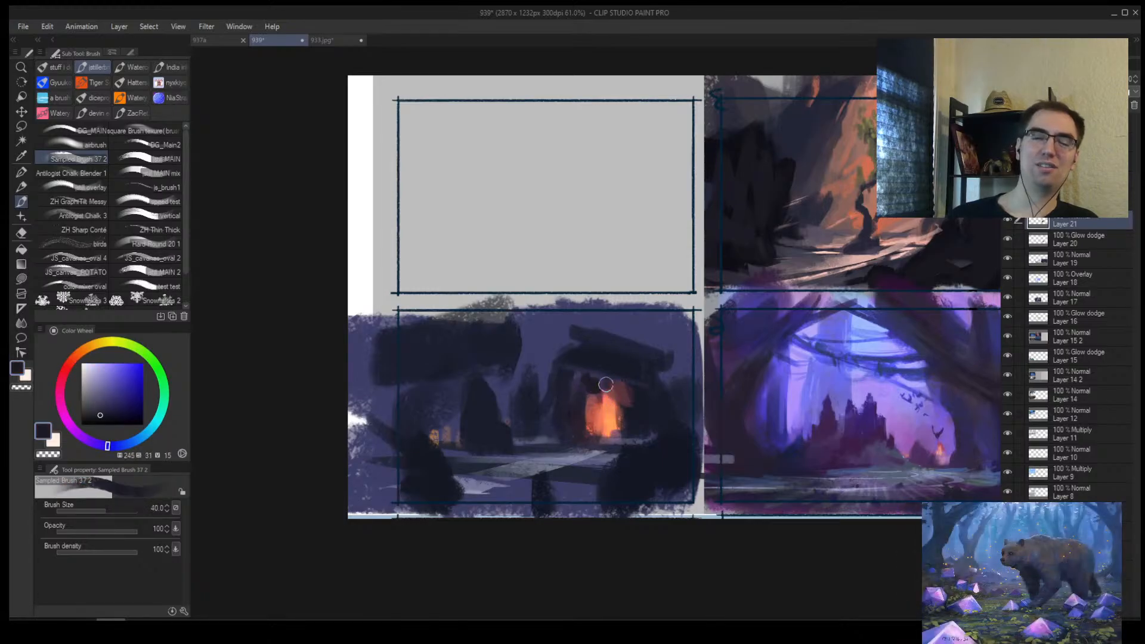
alt+click(623, 411)
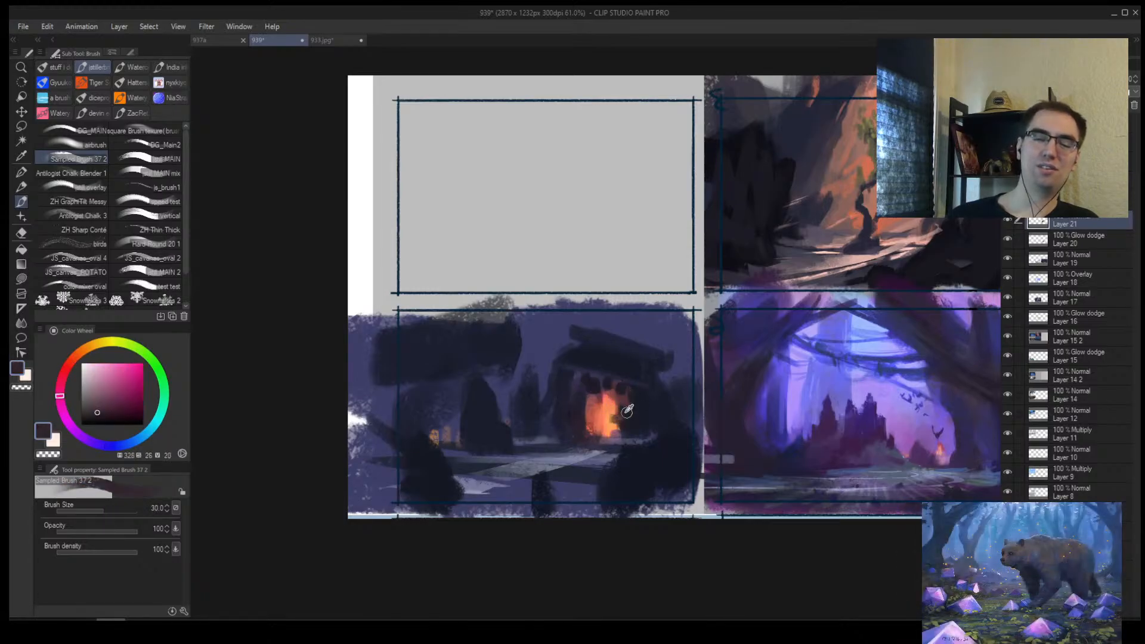
Step: Extend the base of the glowing opening sideways with small sampled orange strokes, reducing the brush to size 17
alt+click(609, 412)
key(bracketleft)
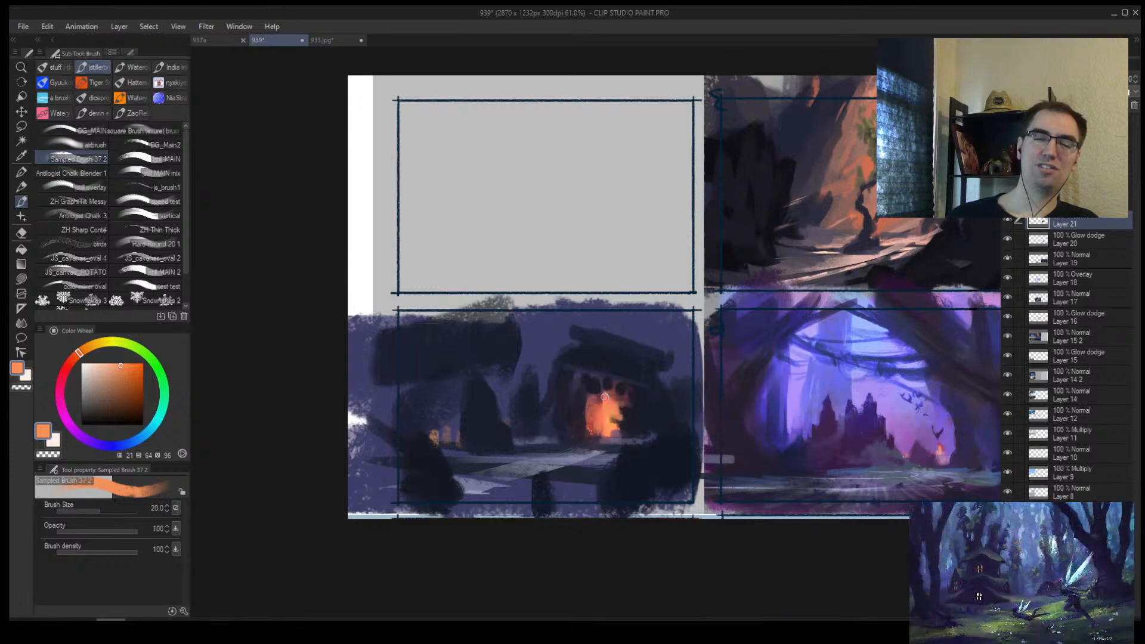
alt+click(575, 435)
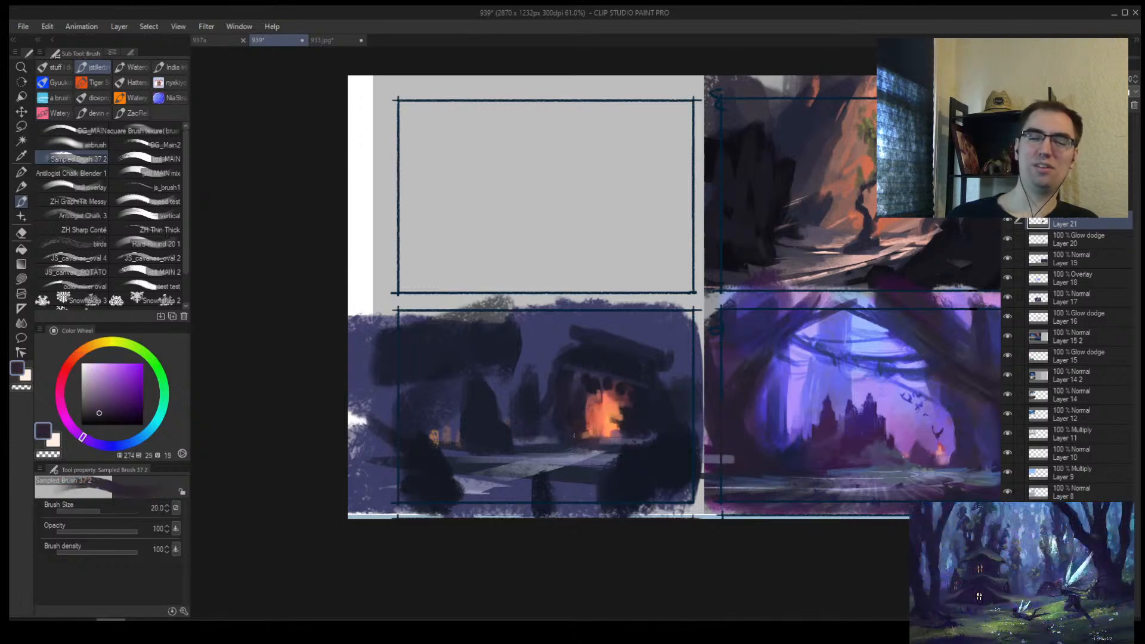
alt+click(578, 436)
key(bracketleft)
Step: Touch up the ground around the glowing opening with blue-greys sampled nearby
alt+click(634, 440)
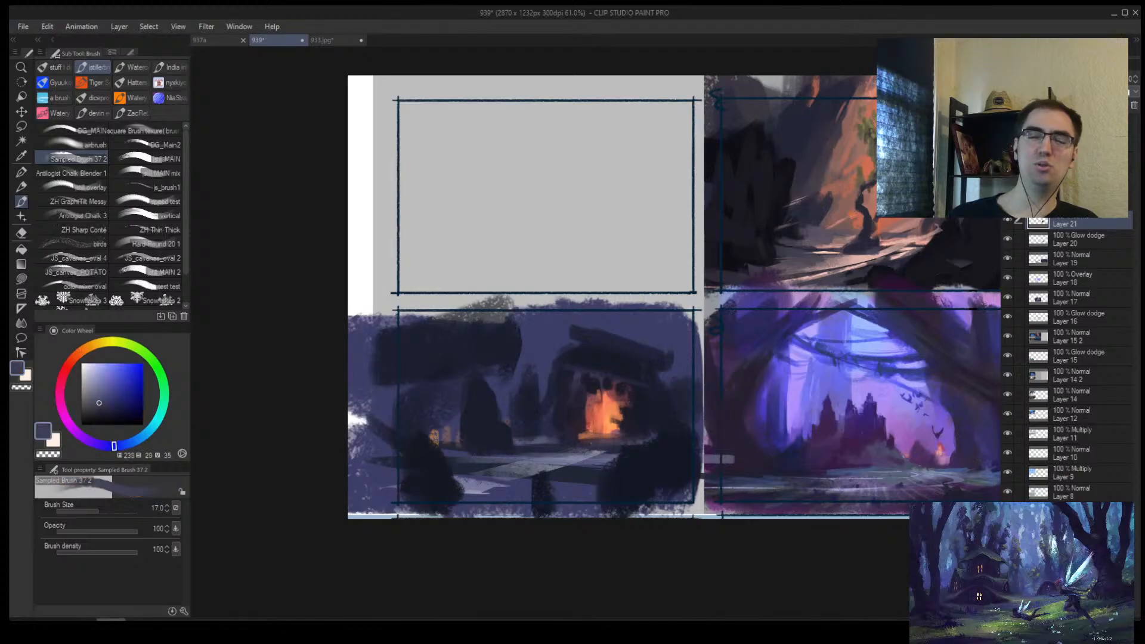
key(bracketright)
key(bracketright)
alt+click(599, 458)
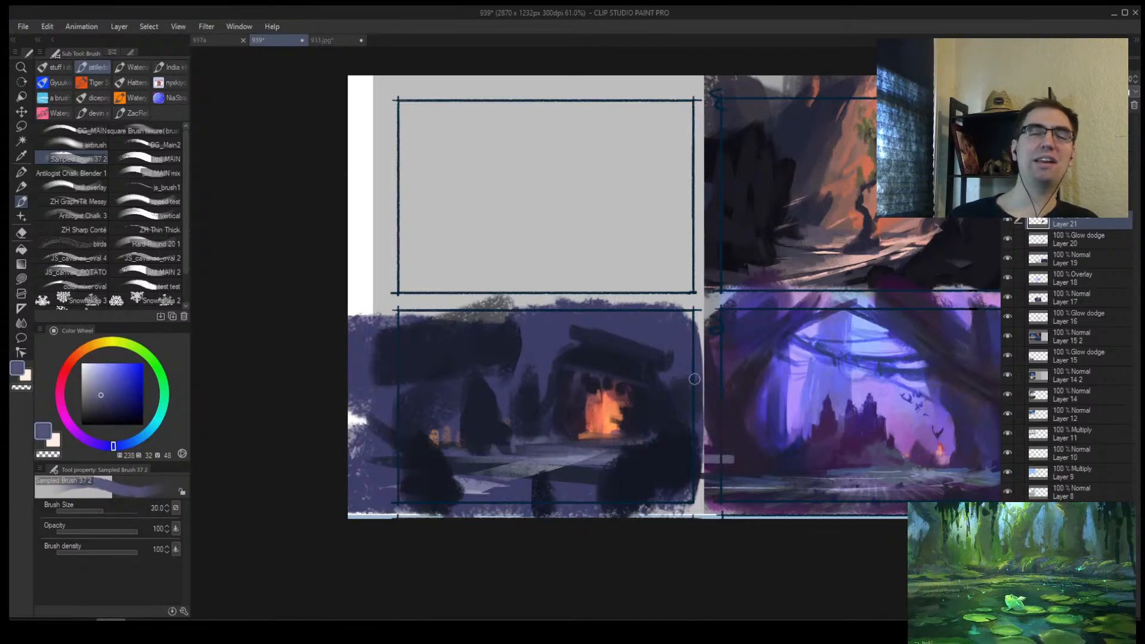
key(bracketright)
key(bracketright)
Step: Fill the glowing opening with a more solid block of sampled red-orange at brush sizes 30 and 40
key(h)
alt+click(607, 422)
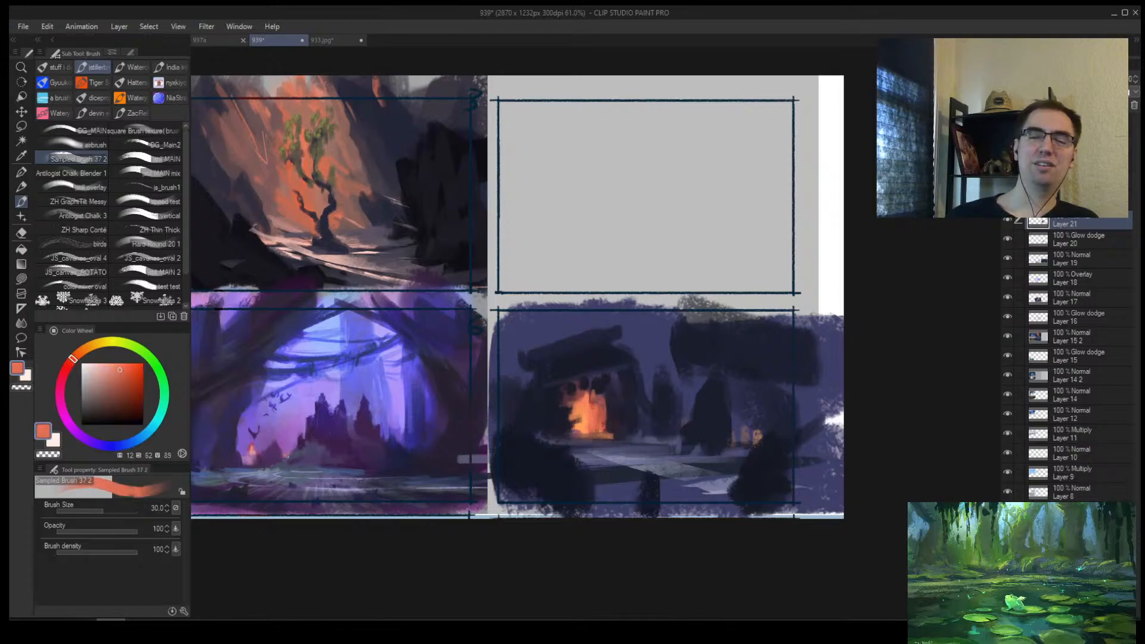
drag(574, 420, 574, 402)
alt+click(564, 415)
alt+click(583, 412)
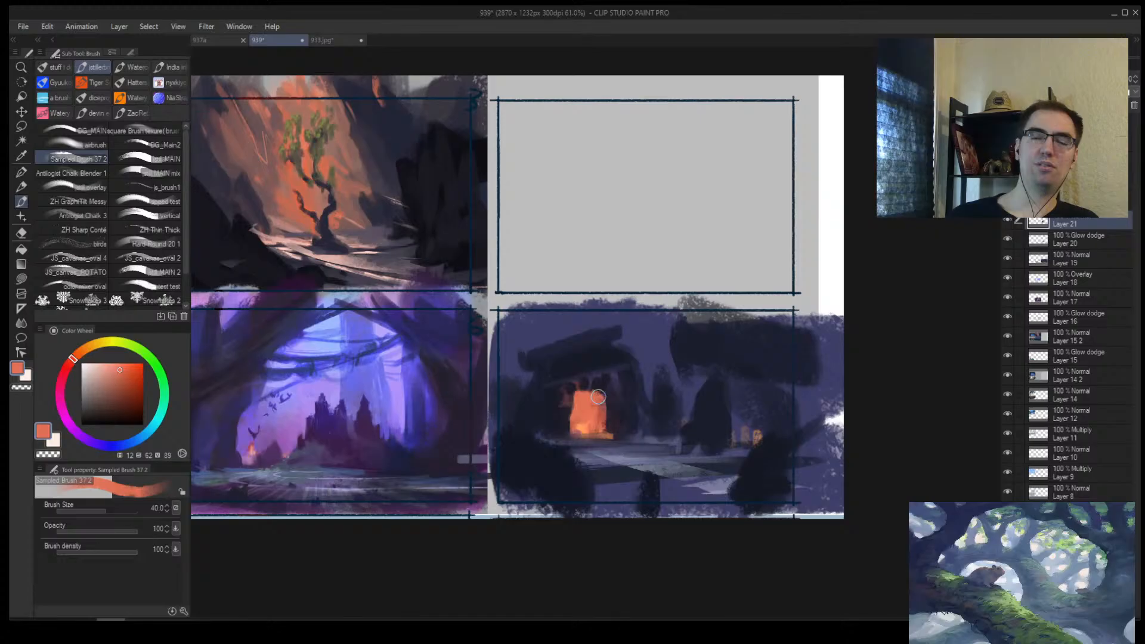
Step: Straighten the upper edge of the glowing opening with a sampled dark colour and paint small dark figures at its base at brush size 20
alt+click(545, 395)
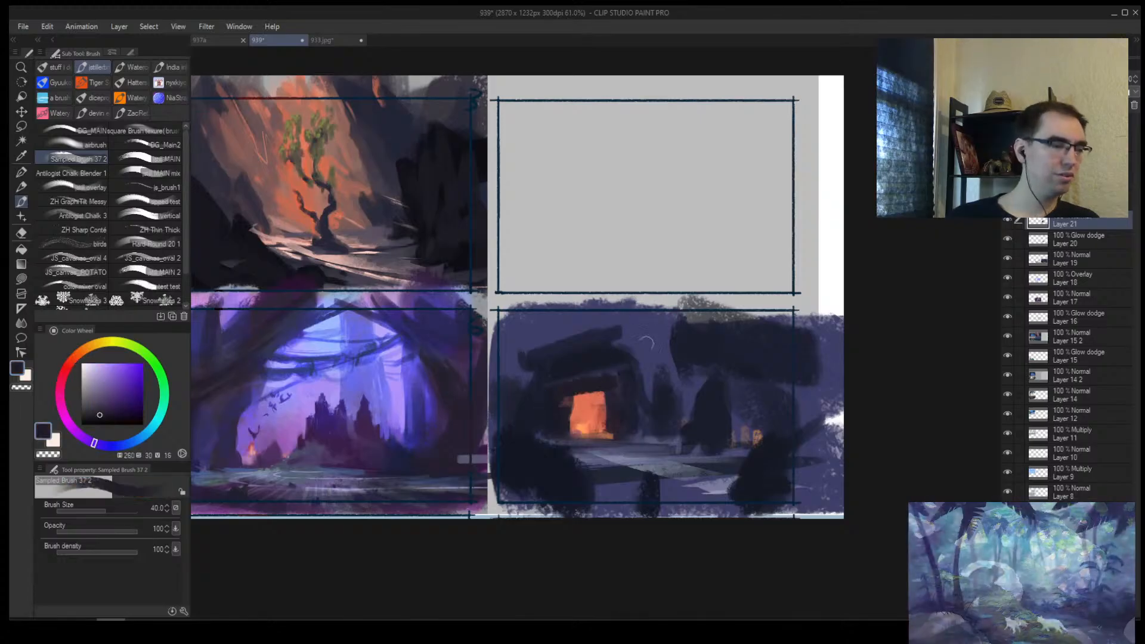
scroll(622, 402, up, 1)
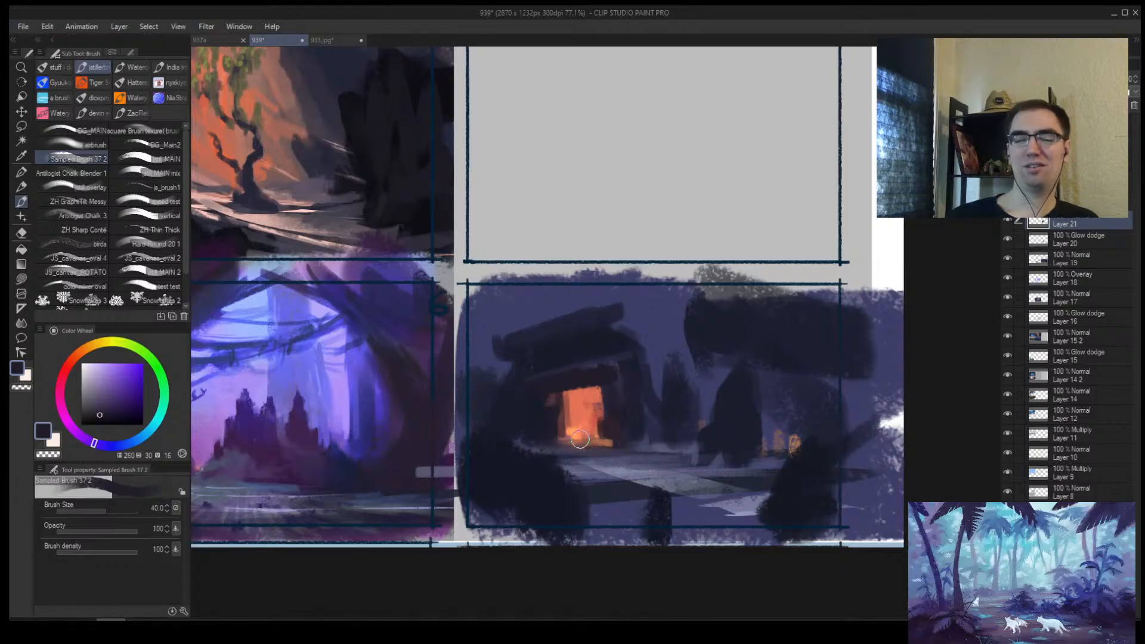
key(bracketleft)
key(bracketleft)
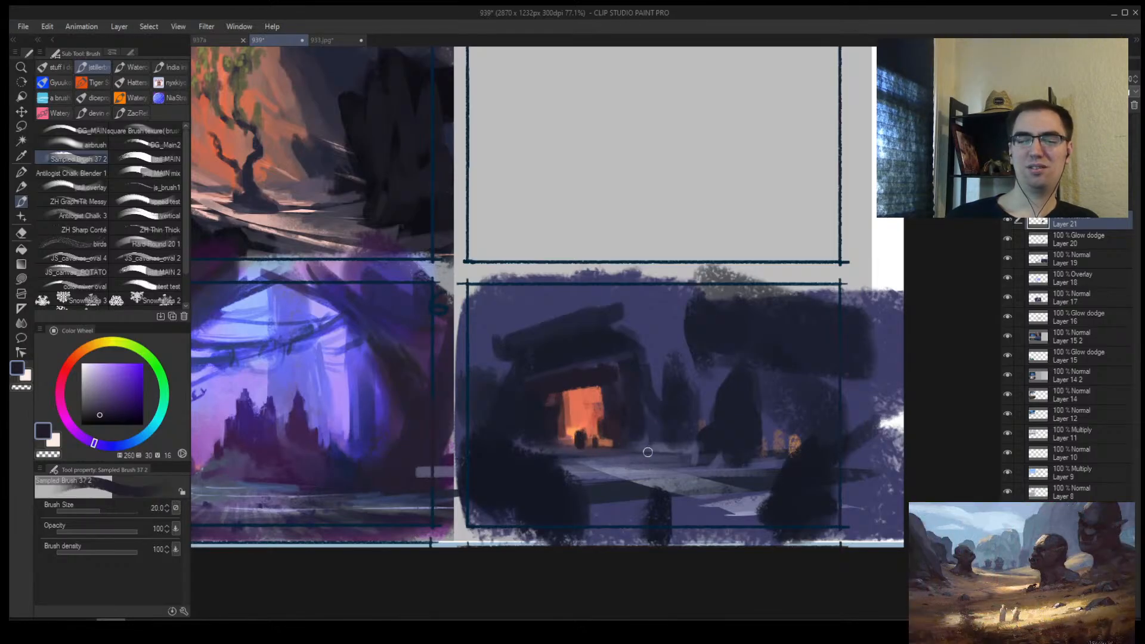
Step: Scatter more tiny dark figures along the ground beside the glowing opening with sampled dark blues at brush sizes up to 25
alt+click(601, 441)
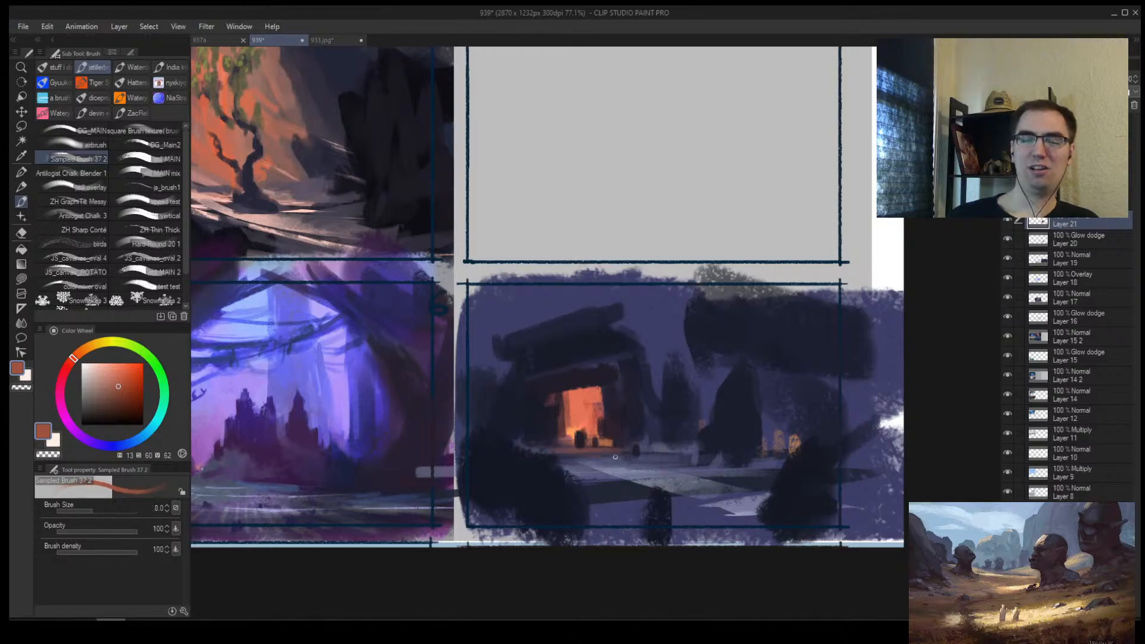
alt+click(561, 455)
key(bracketright)
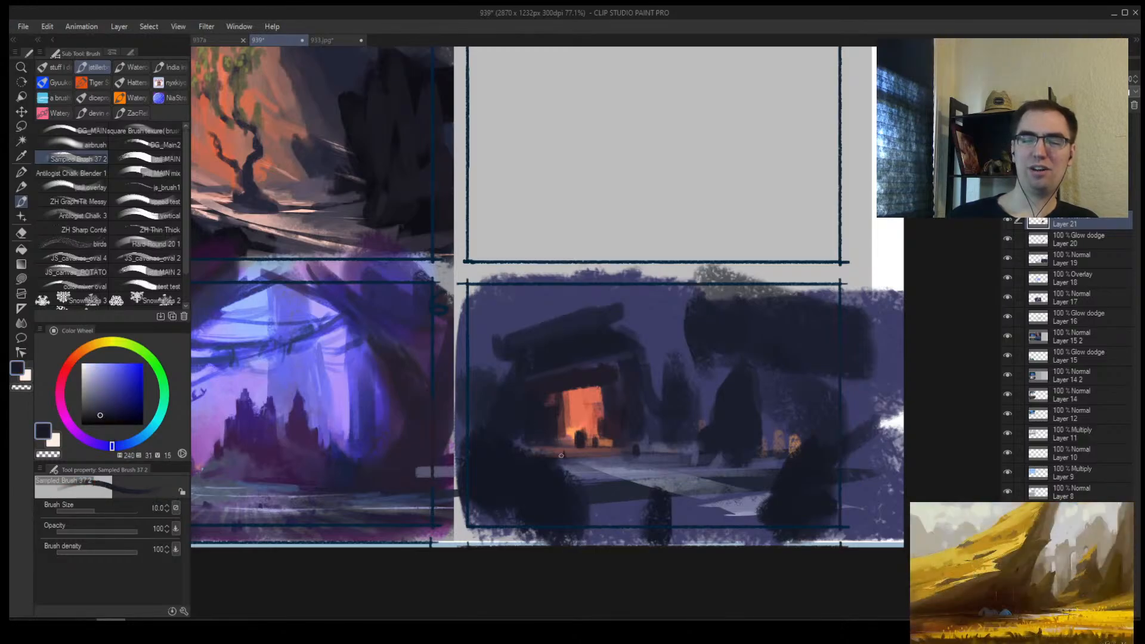
alt+click(551, 472)
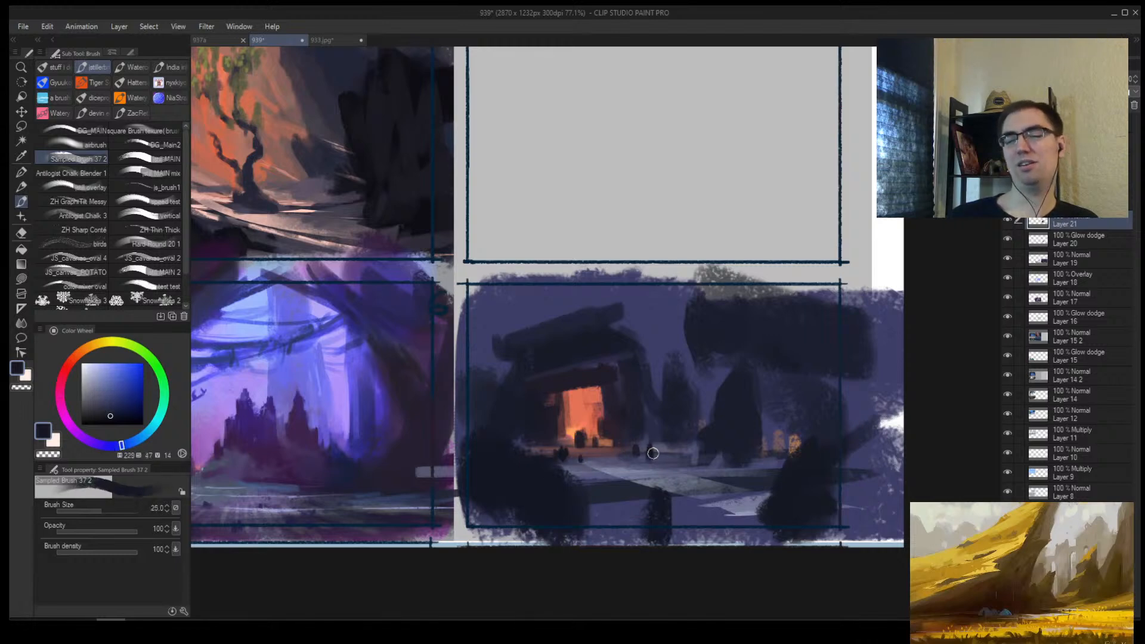
key(h)
alt+click(618, 437)
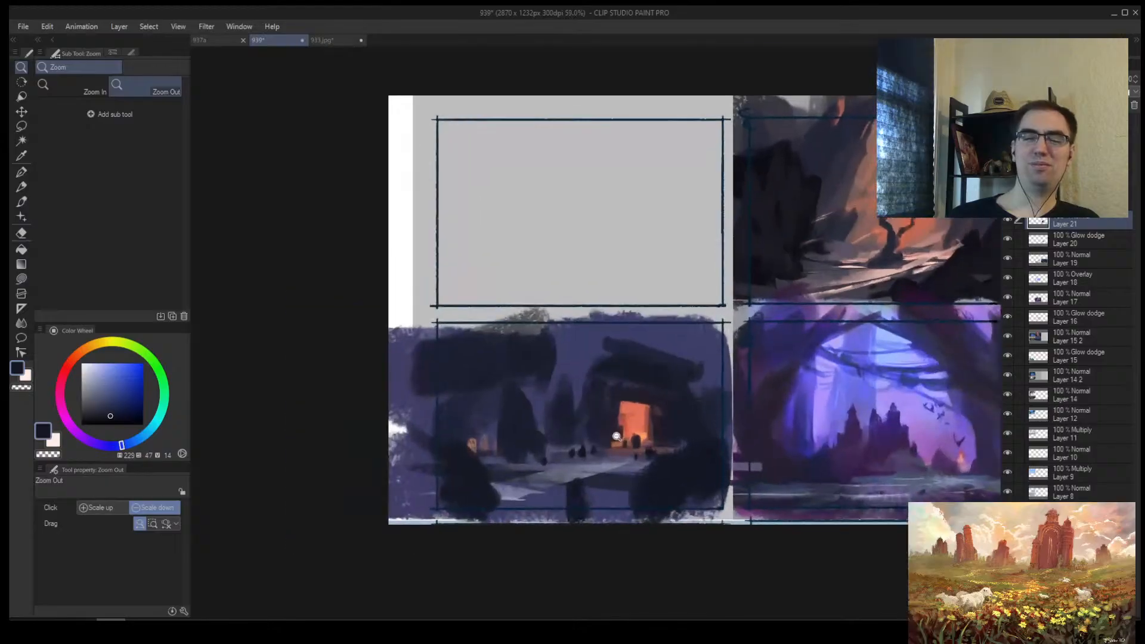
key(b)
key(slash)
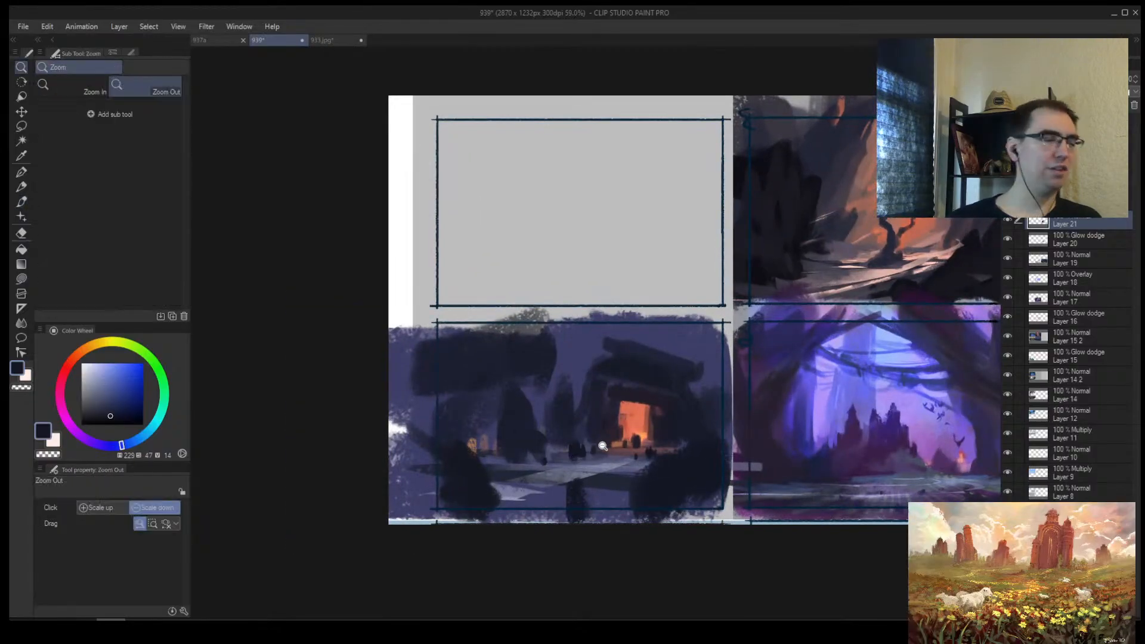
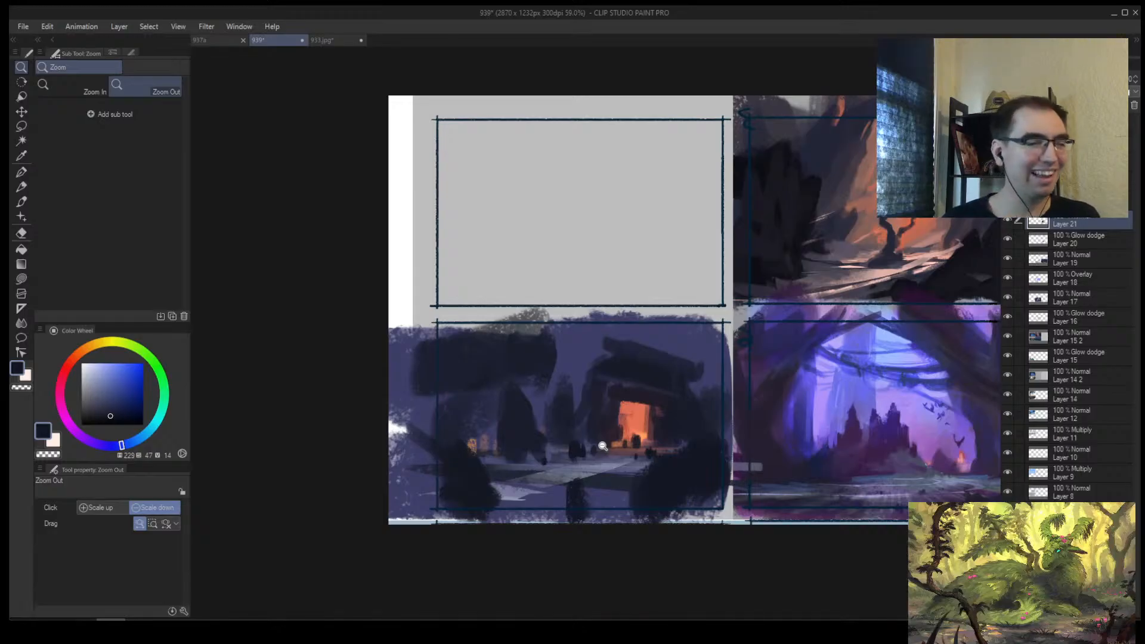
Step: Paint out most of the dark mass above the distant trees with sampled sky blue, enlarging the brush to size 400
drag(681, 465, 657, 481)
scroll(674, 457, up, 2)
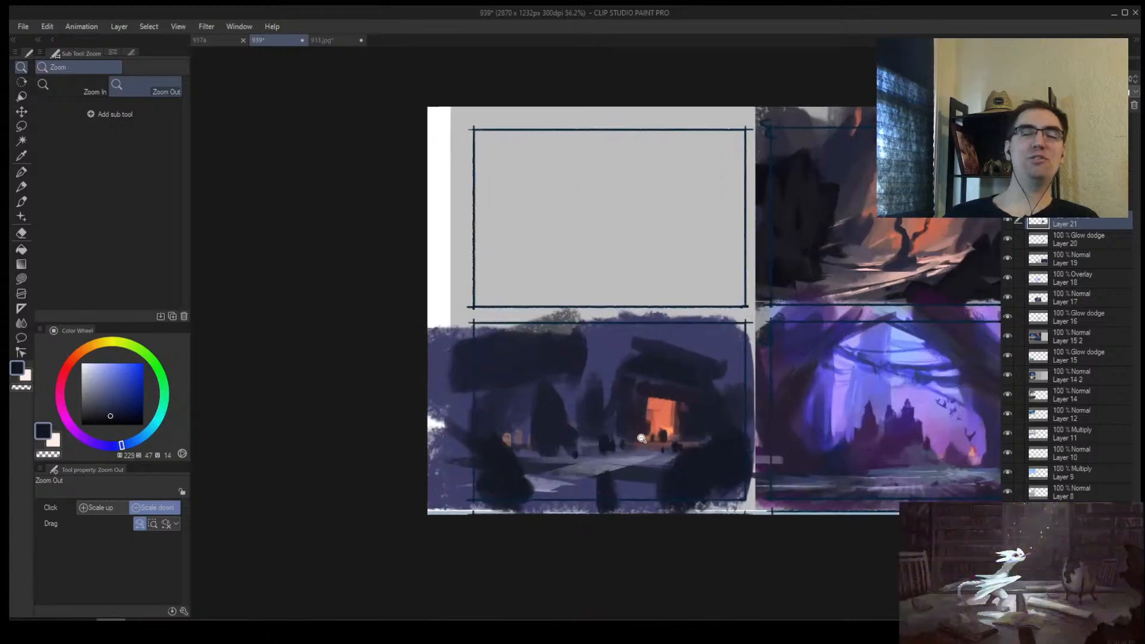
key(b)
alt+click(582, 339)
drag(579, 342, 562, 369)
key(bracketright)
key(bracketright)
key(bracketright)
key(bracketright)
key(bracketright)
key(bracketright)
key(bracketright)
key(bracketright)
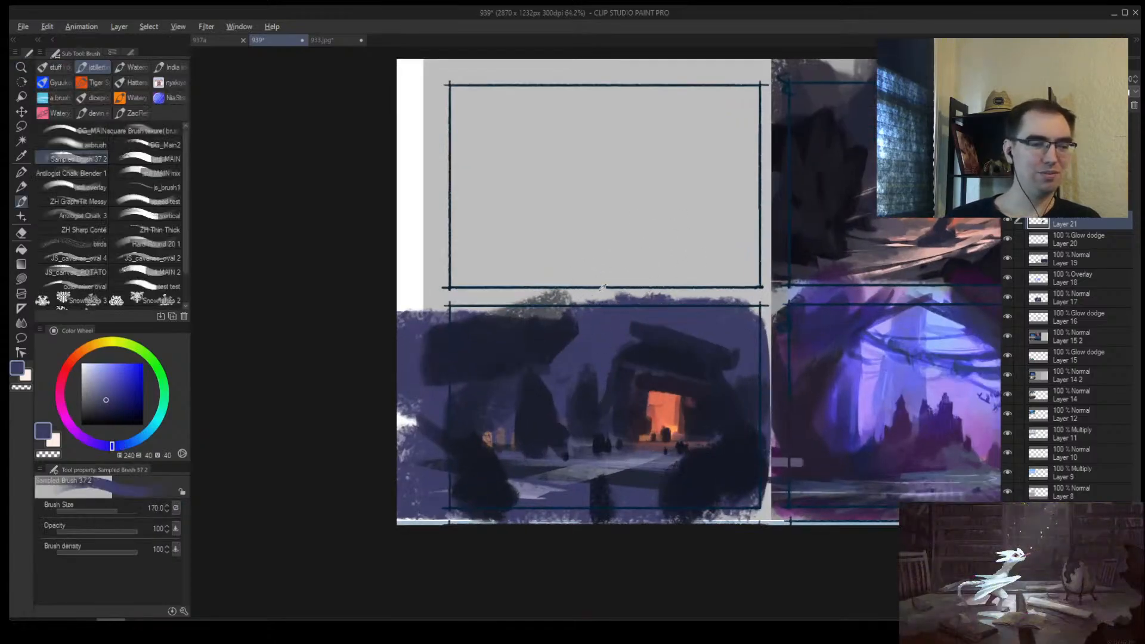
key(bracketright)
key(bracketright)
key(bracketright)
key(bracketright)
drag(537, 333, 548, 326)
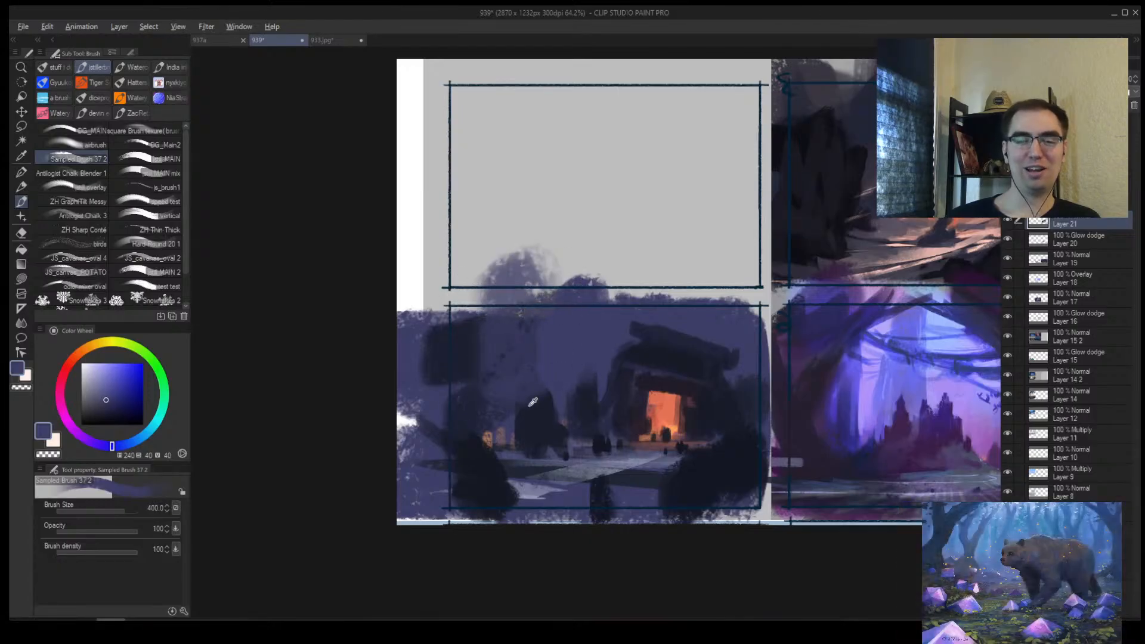
Step: Square off the dark standing shape and build up the foreground bush near the opening with sampled dark blues at brush size 80
alt+click(554, 321)
key(bracketleft)
key(bracketleft)
key(bracketleft)
key(bracketleft)
key(bracketleft)
drag(541, 389, 537, 404)
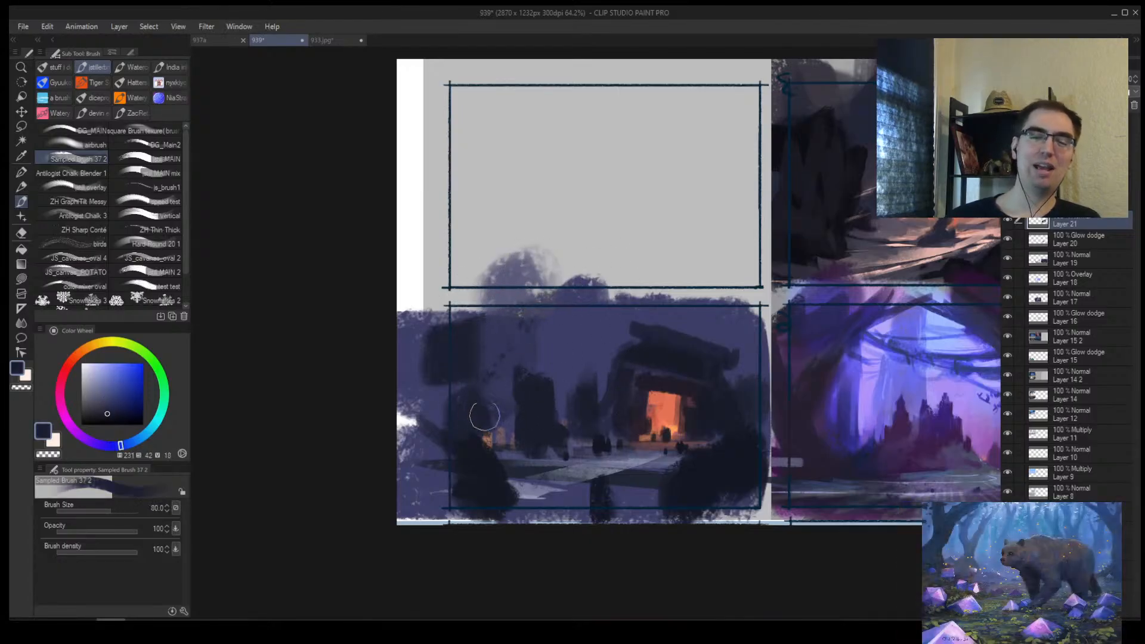
scroll(523, 423, down, 7)
scroll(523, 422, up, 3)
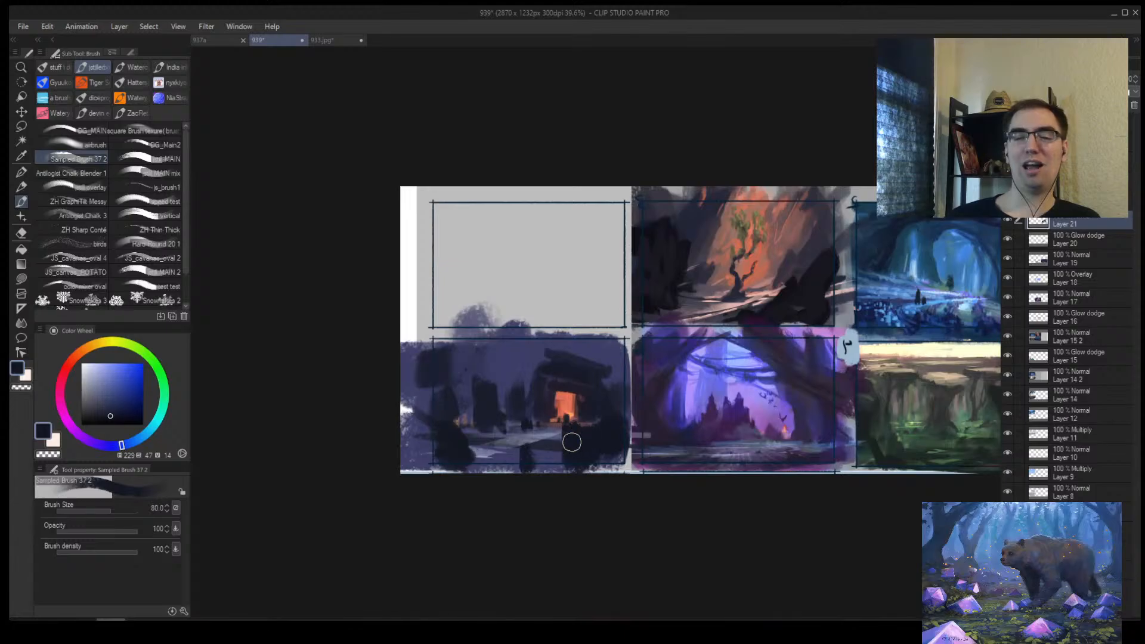
scroll(819, 414, up, 3)
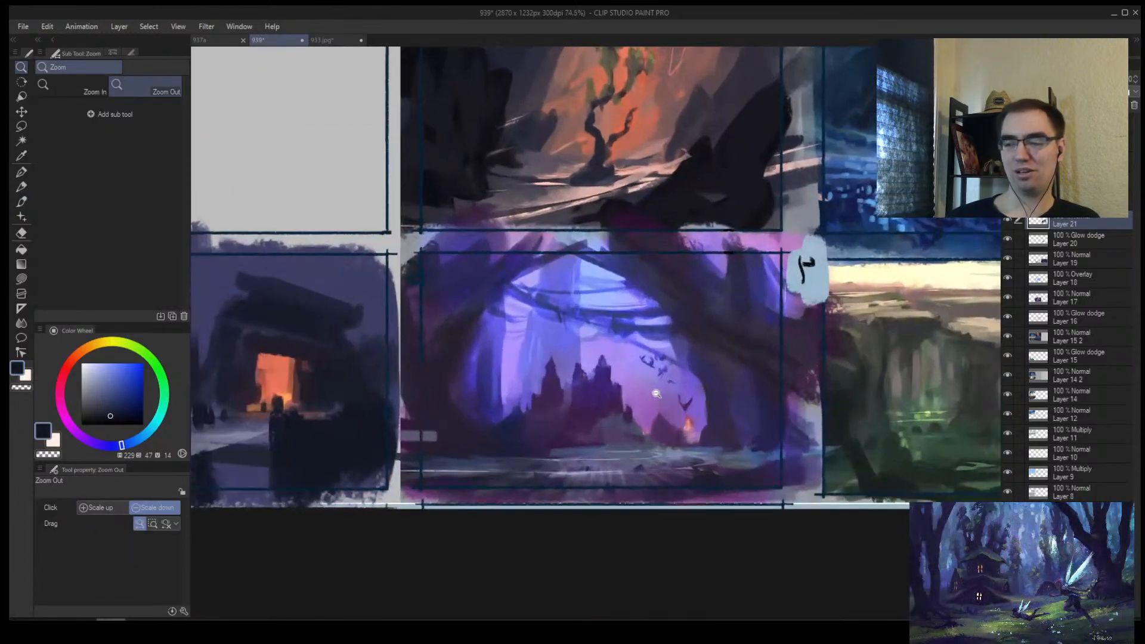
Step: Compare the purple castle thumbnail with the neighbouring thumbnails, both close up and as a whole sheet, in mirrored view
scroll(638, 381, down, 3)
scroll(638, 380, up, 3)
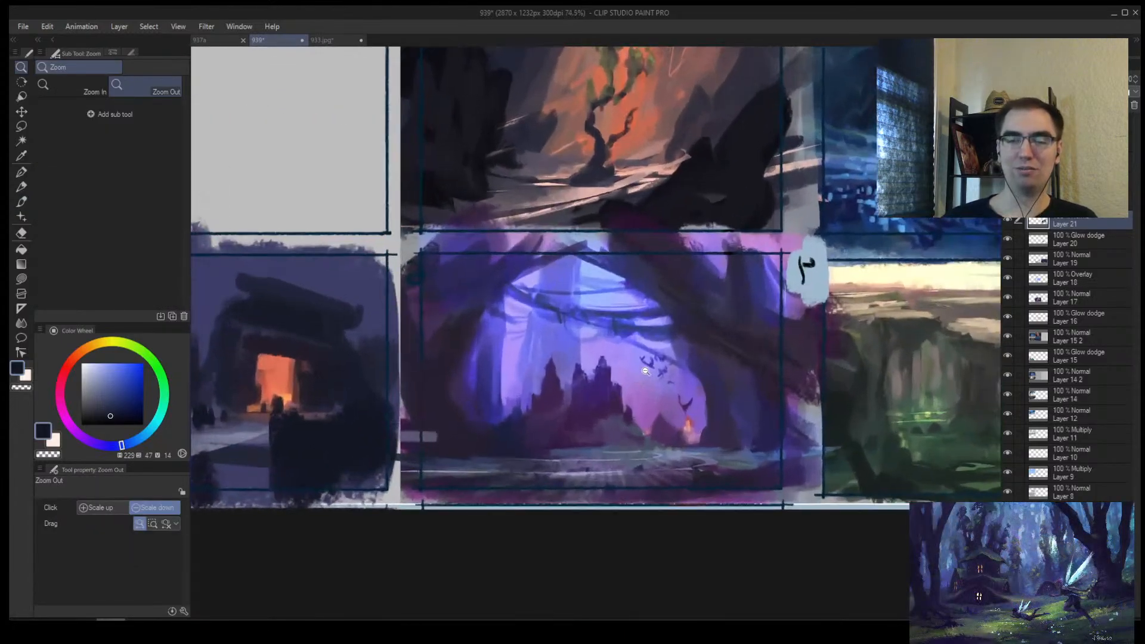
key(h)
drag(640, 380, 548, 412)
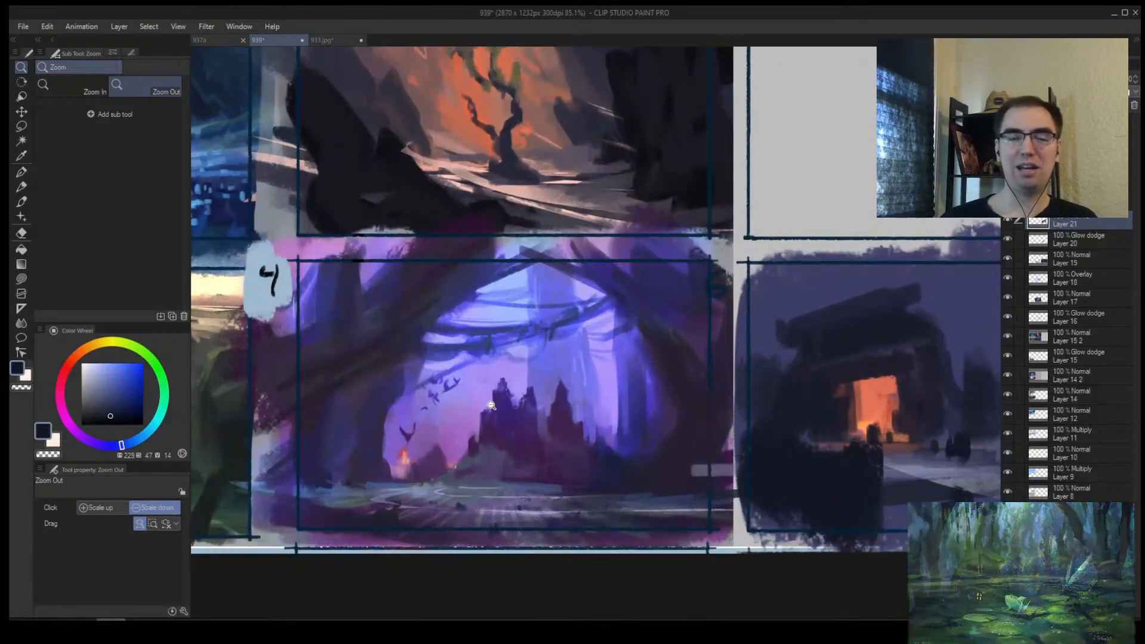
scroll(459, 404, down, 5)
scroll(424, 430, up, 1)
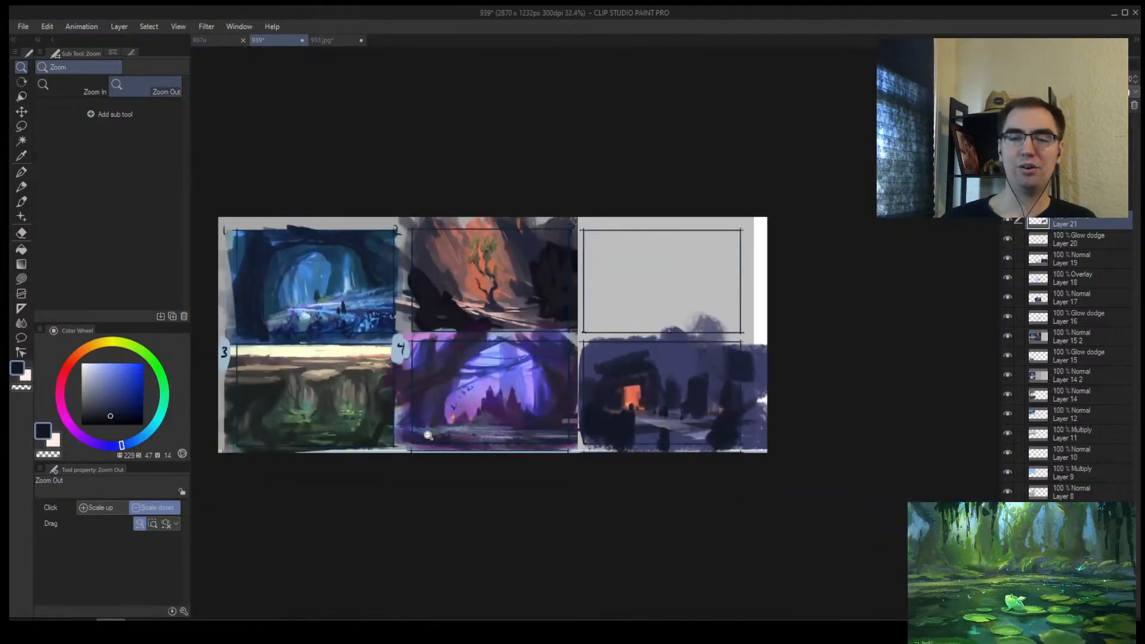
scroll(428, 436, up, 1)
key(b)
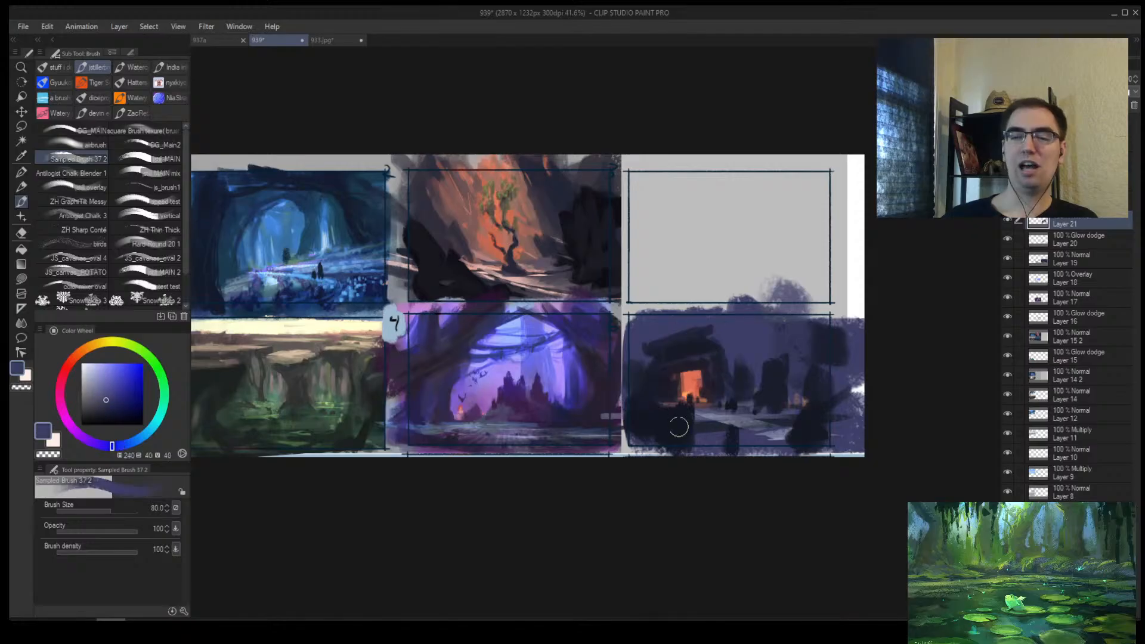
key(/)
scroll(524, 413, up, 1)
scroll(524, 414, up, 4)
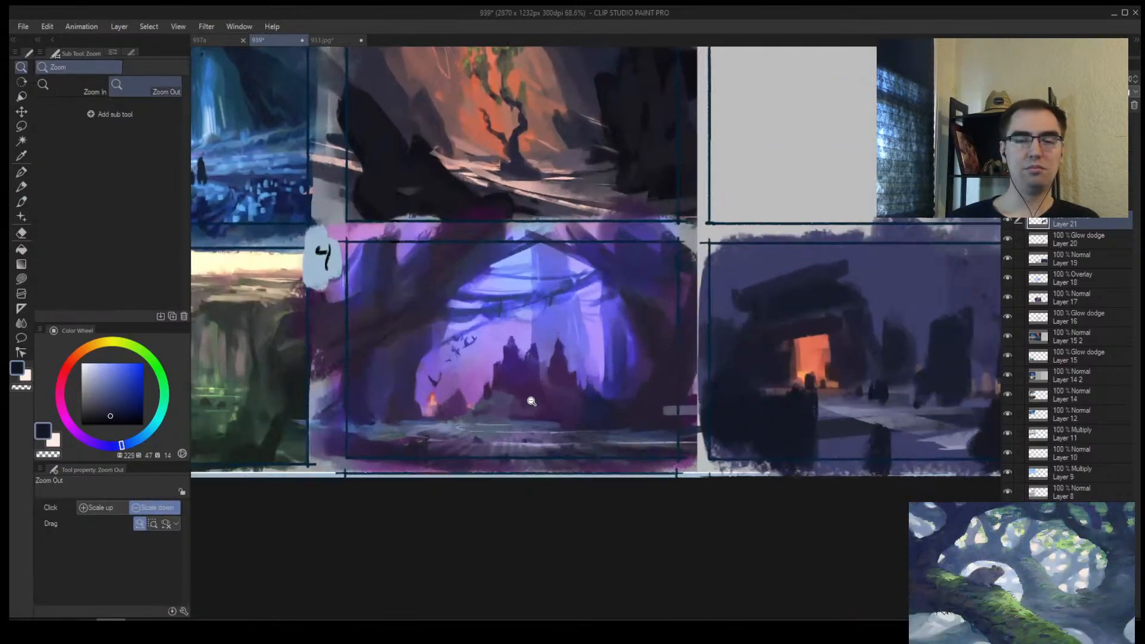
Step: Sharpen the castle's towers into pointed spires using sampled sky purples and dark violets at brush size 12
key(b)
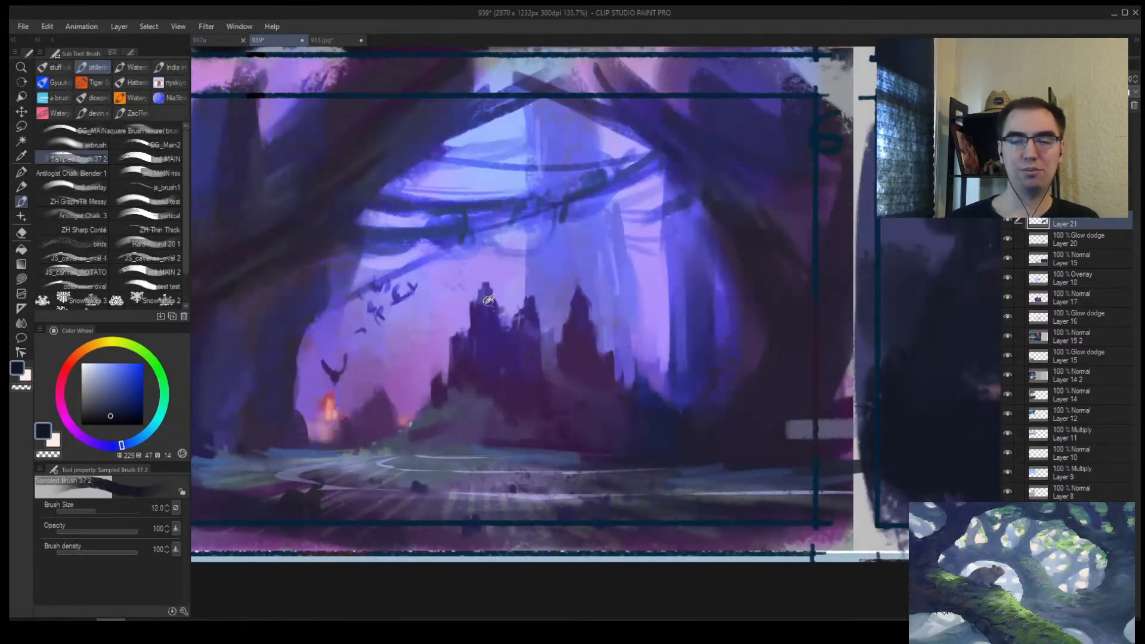
alt+click(488, 300)
alt+click(474, 290)
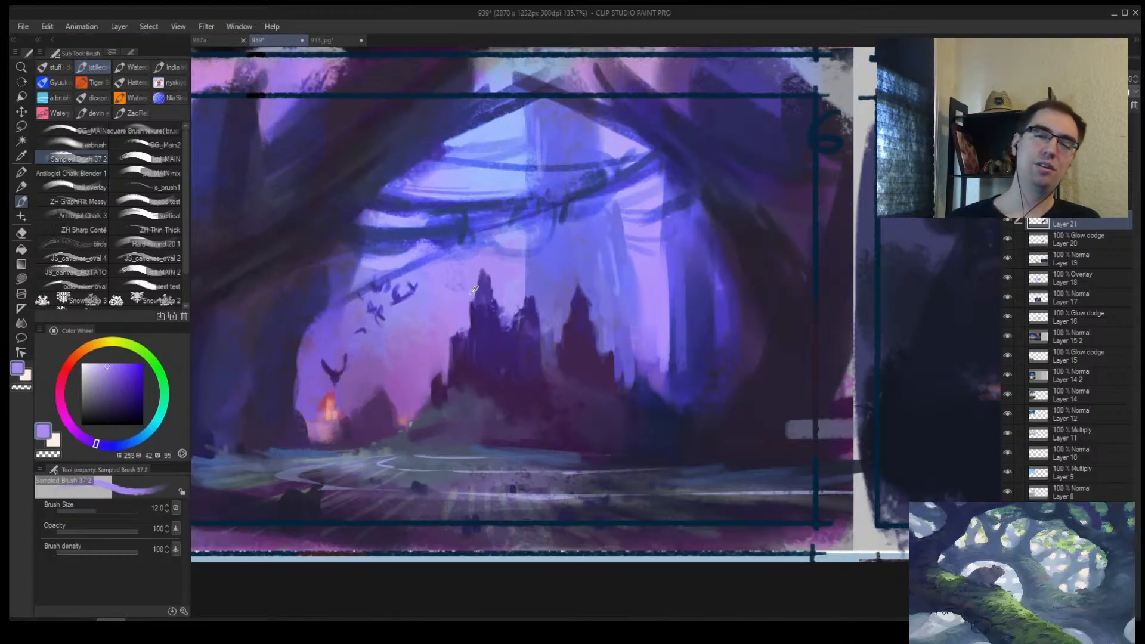
mouse_move(480, 298)
mouse_down()
mouse_move(485, 266)
mouse_move(490, 287)
mouse_up()
alt+click(533, 310)
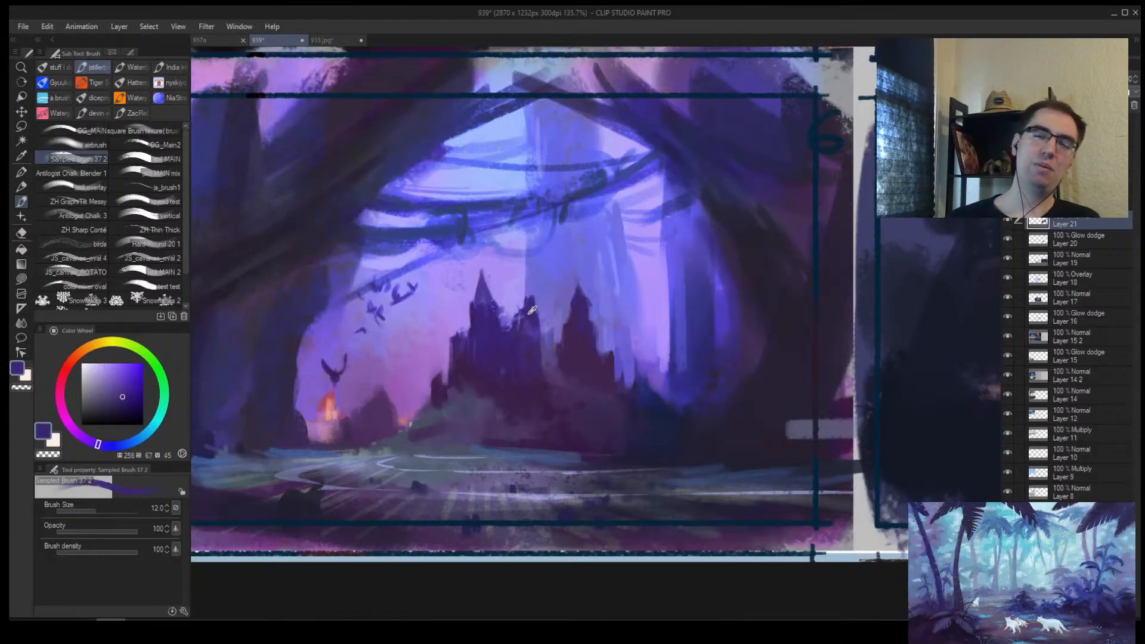
alt+click(544, 287)
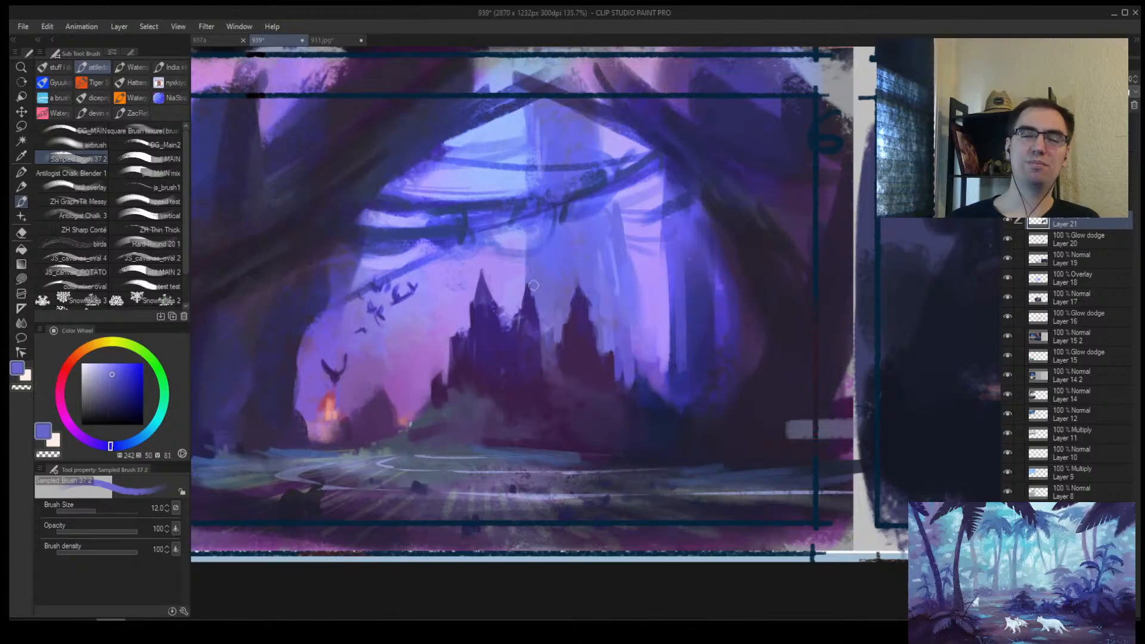
alt+click(522, 279)
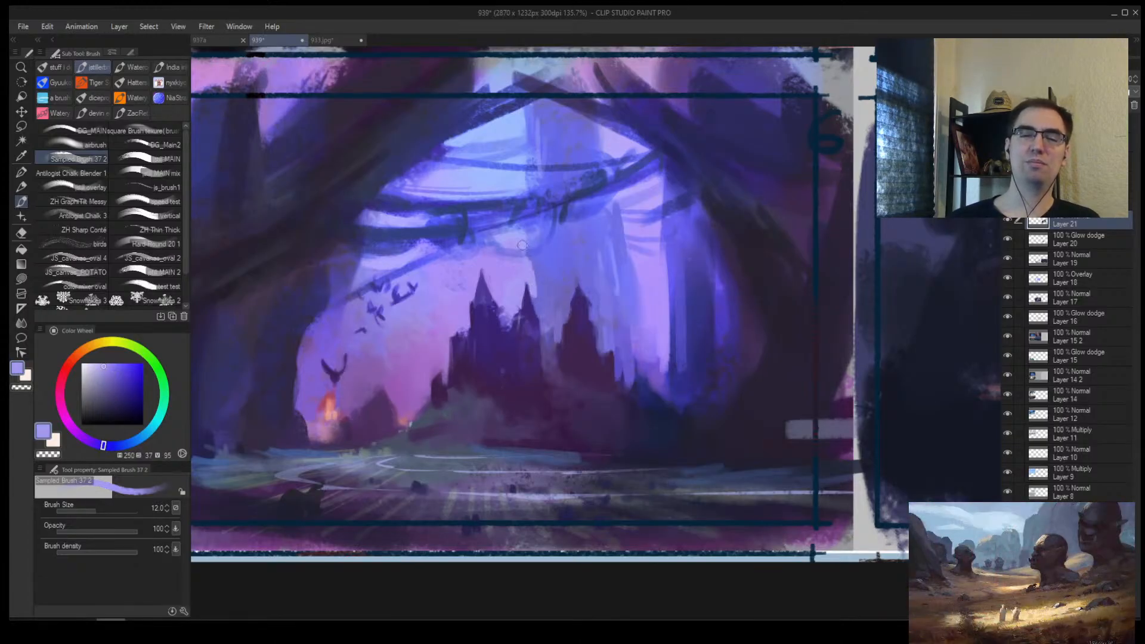
alt+click(525, 303)
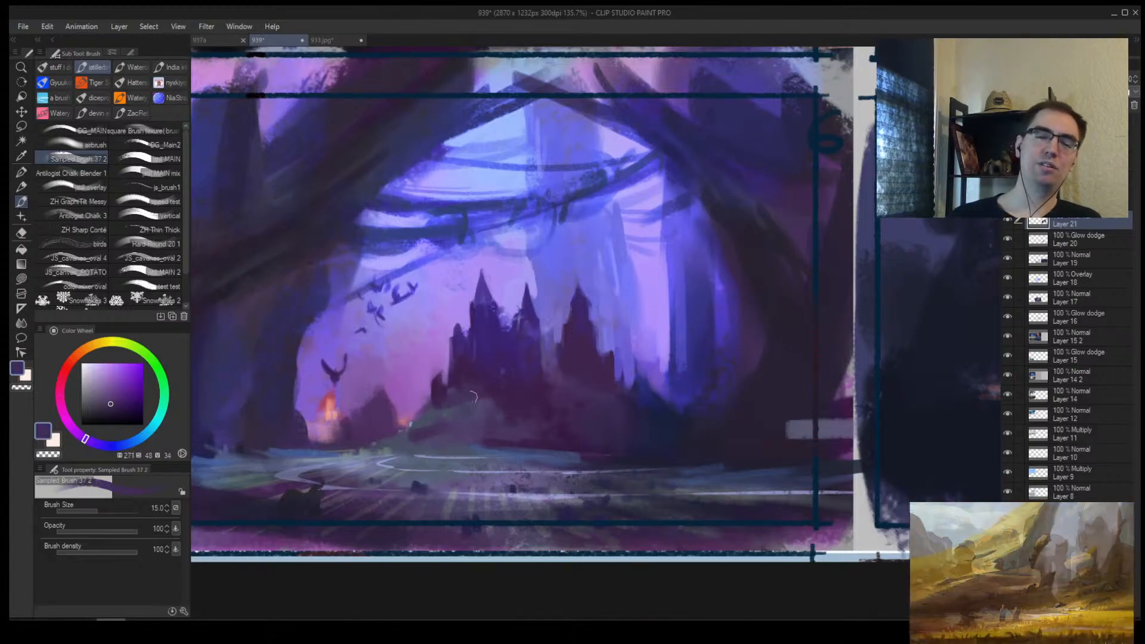
Step: Add small glowing sparks above the fire and reshape the building silhouettes beside it with sampled purples at brush sizes 12 and 15
alt+click(467, 422)
alt+click(327, 392)
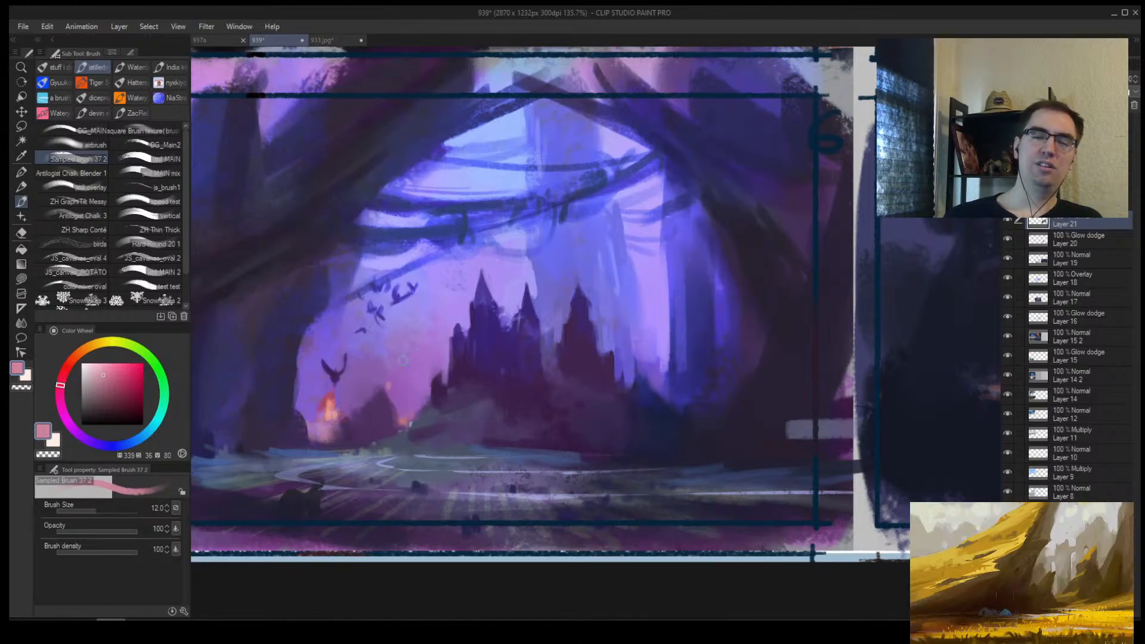
alt+click(381, 384)
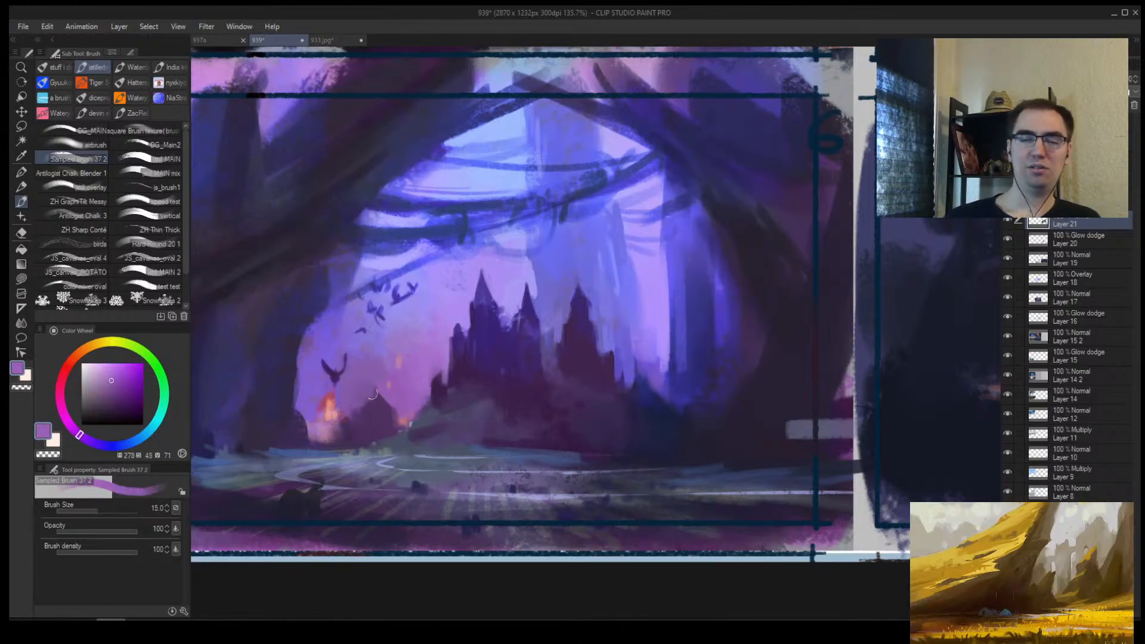
alt+click(388, 424)
key(bracketleft)
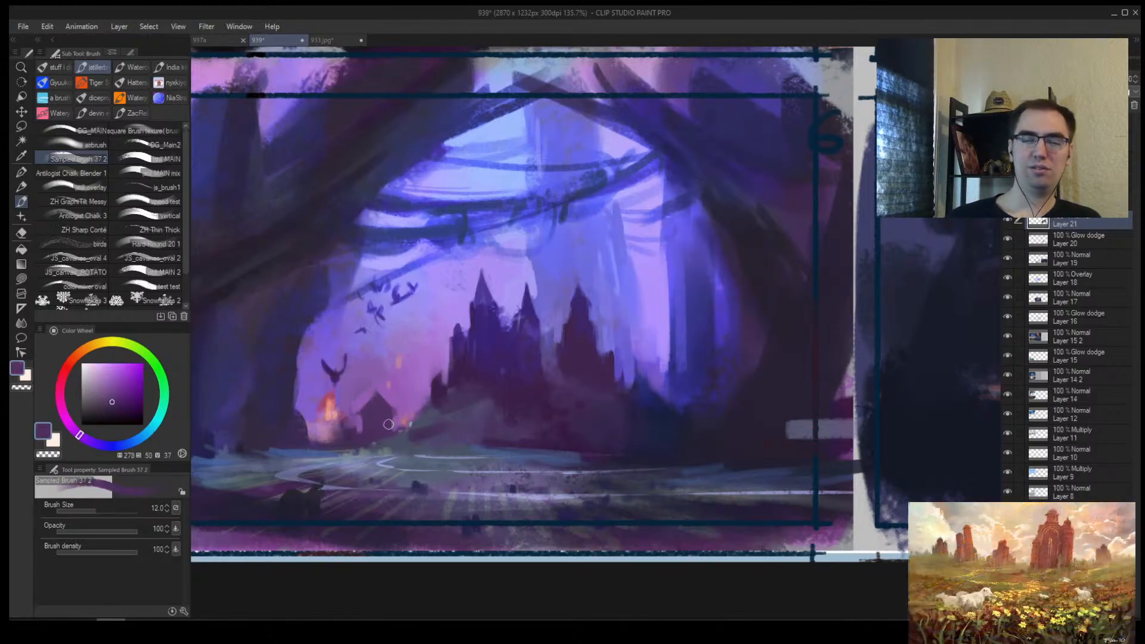
alt+click(394, 411)
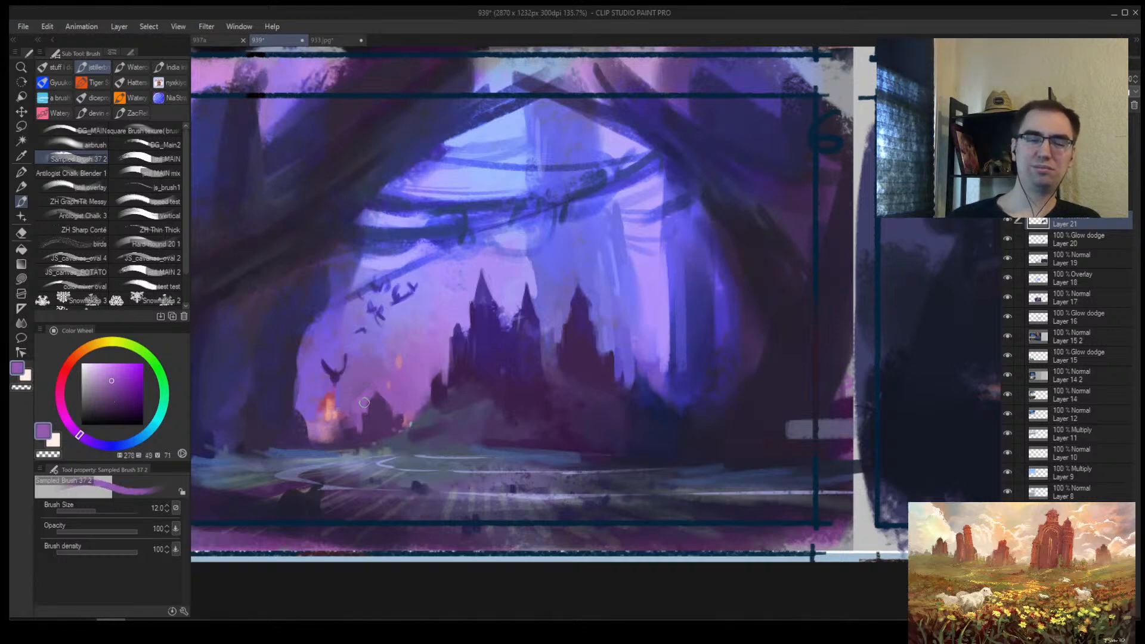
alt+click(342, 430)
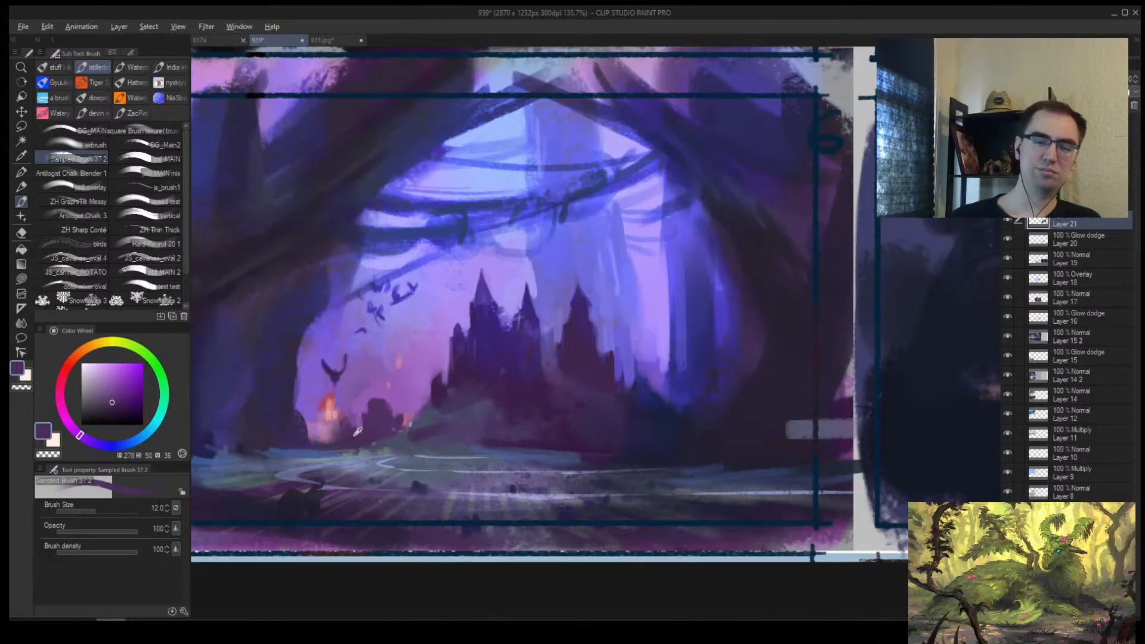
Step: Touch up the dark growth at the castle's base with a sampled deep blue and check the thumbnail in mirrored view
scroll(345, 443, down, 4)
scroll(583, 414, up, 3)
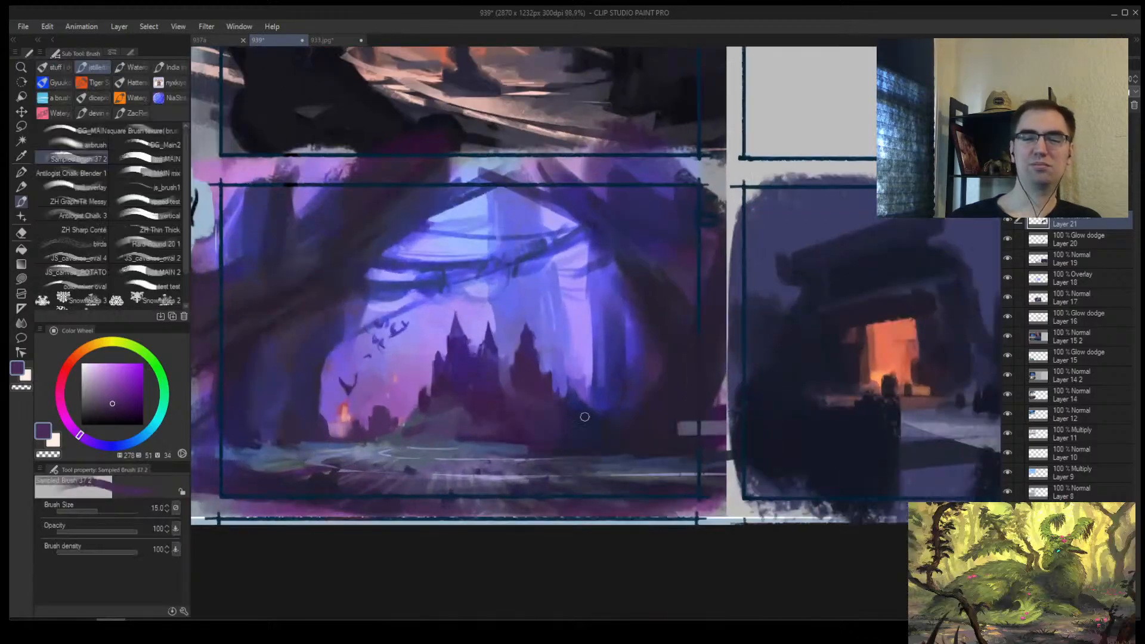
alt+click(592, 404)
key(bracketright)
key(slash)
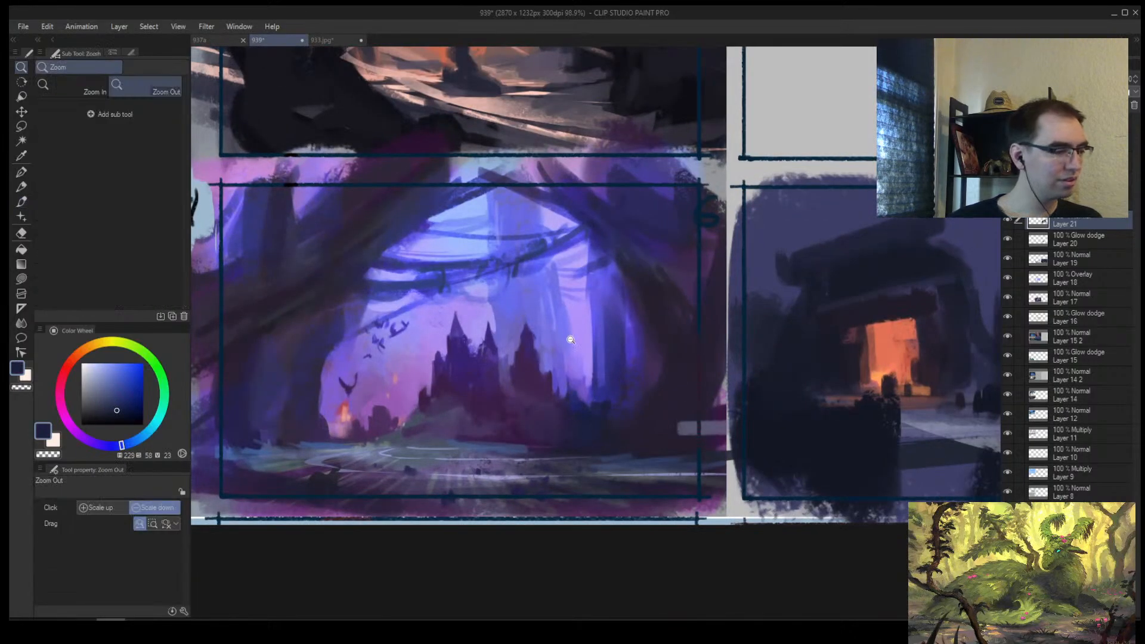
mouse_move(571, 337)
mouse_down()
mouse_move(501, 346)
mouse_move(603, 343)
mouse_move(663, 320)
mouse_up()
key(h)
scroll(537, 358, up, 4)
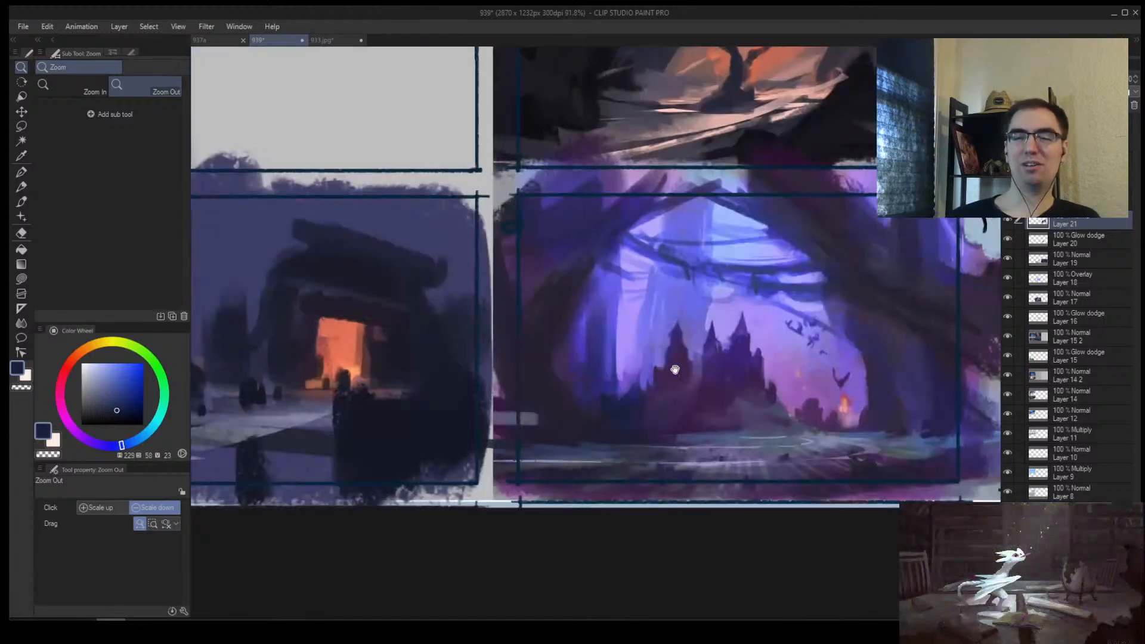
scroll(501, 335, down, 5)
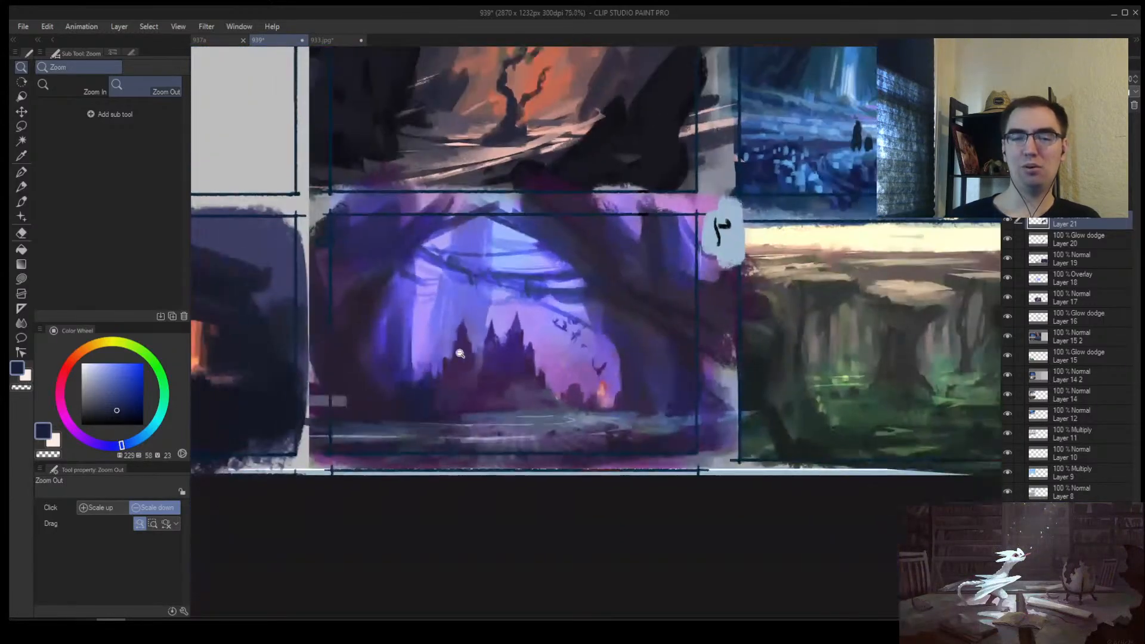
Step: Check the purple castle thumbnail close up and beside its neighbours, and save the file
scroll(458, 258, up, 6)
scroll(457, 258, down, 2)
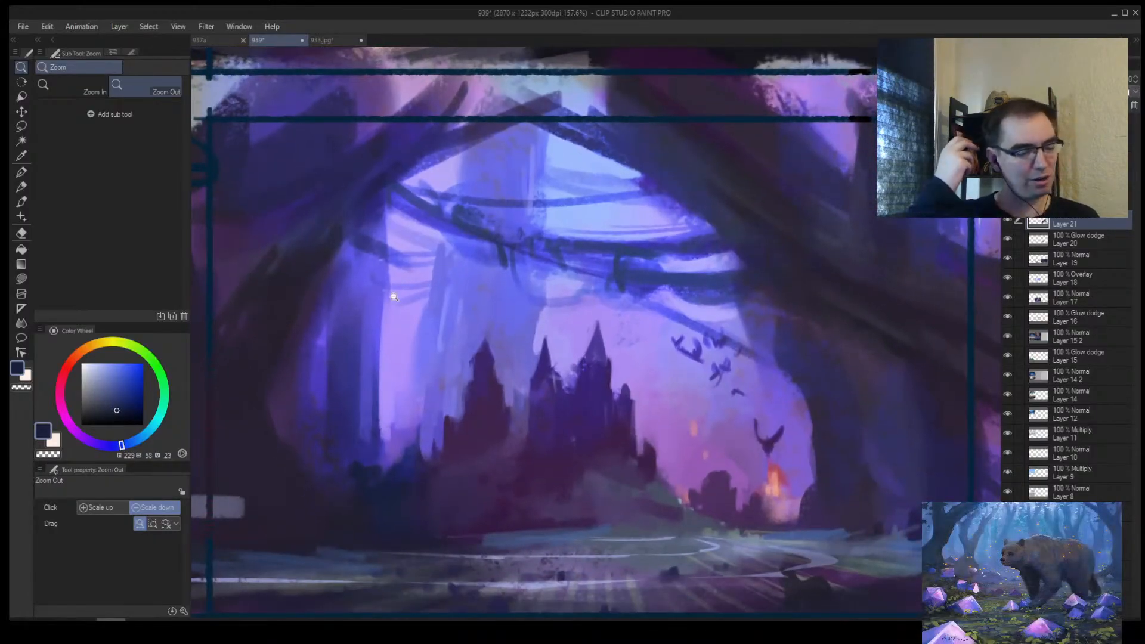
scroll(621, 334, down, 5)
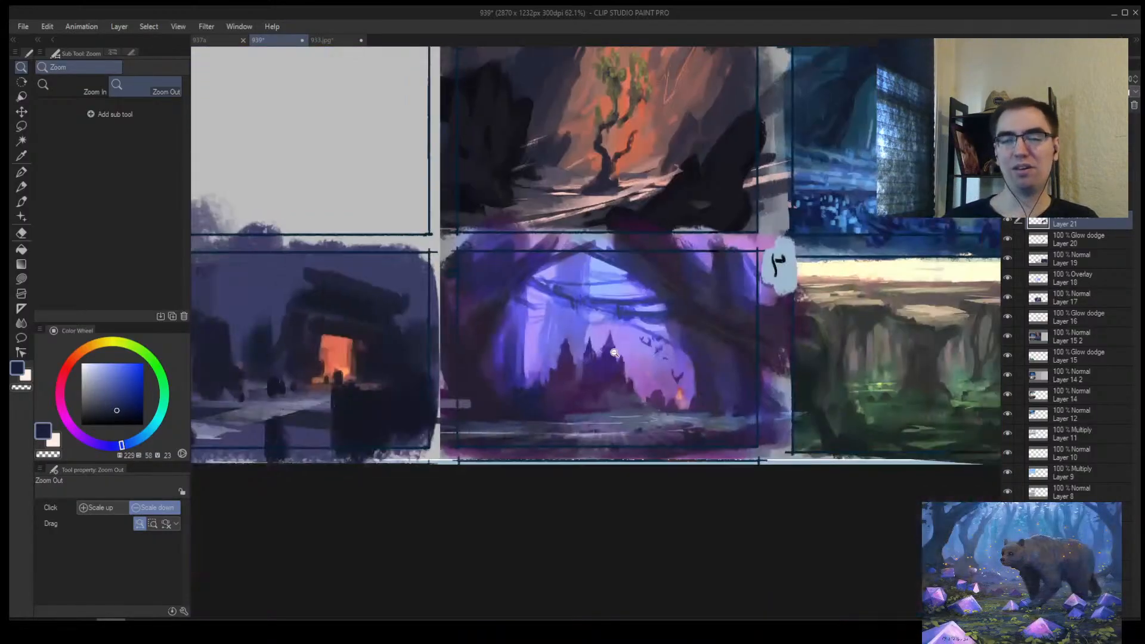
scroll(625, 329, up, 4)
scroll(625, 328, up, 1)
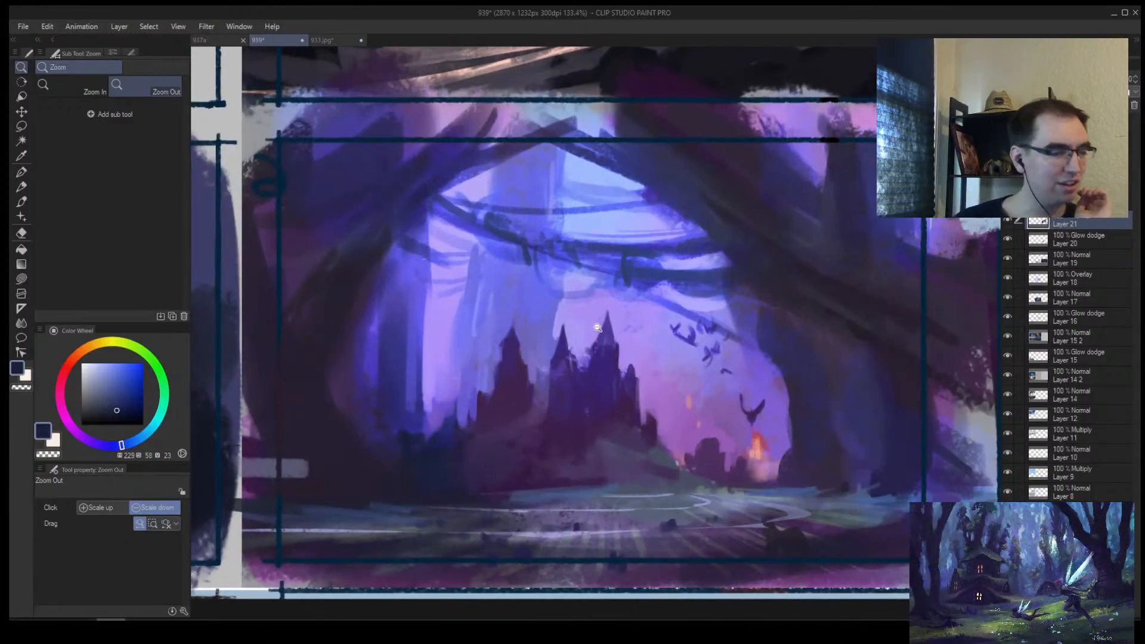
key(ctrl+s)
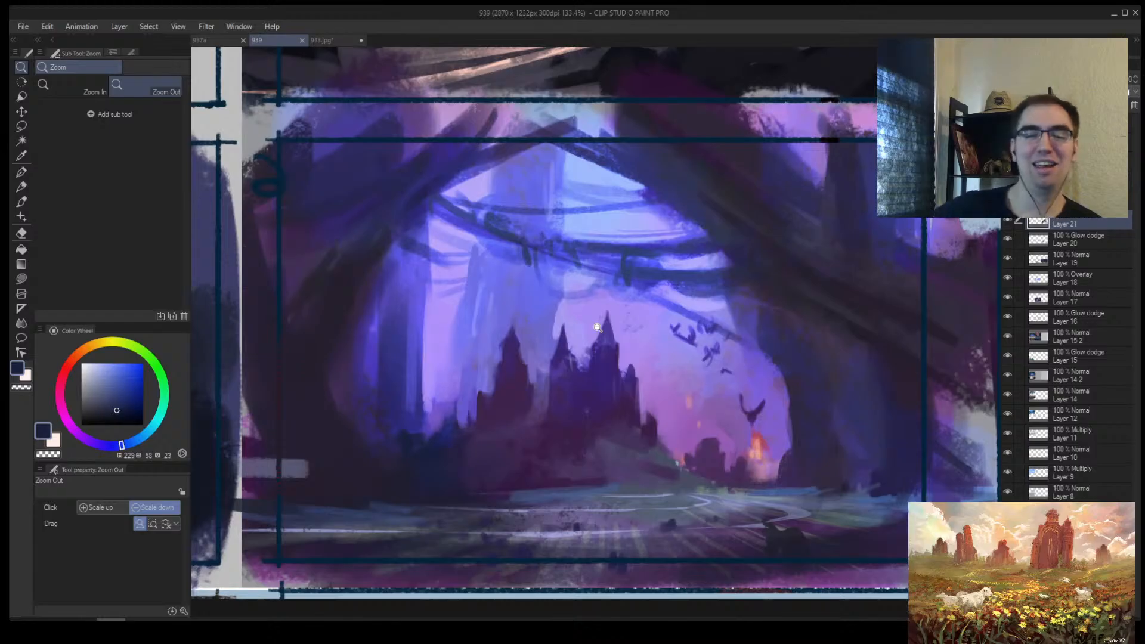
Step: Compare the purple castle thumbnail with the other scenes across the whole sheet
scroll(485, 262, down, 5)
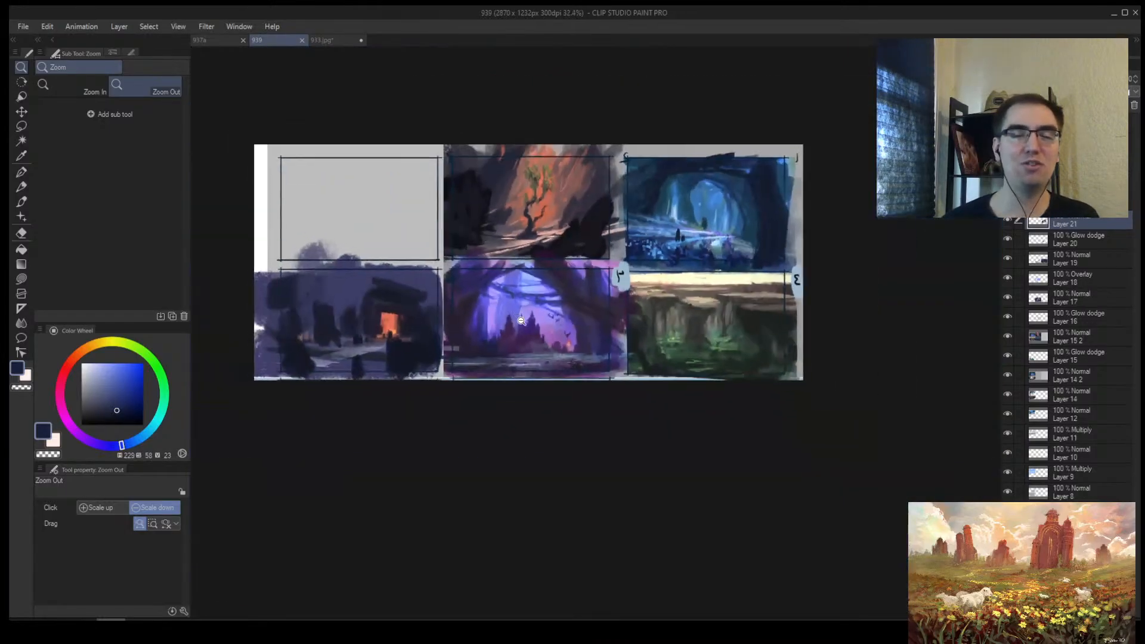
scroll(552, 317, up, 2)
scroll(552, 317, down, 3)
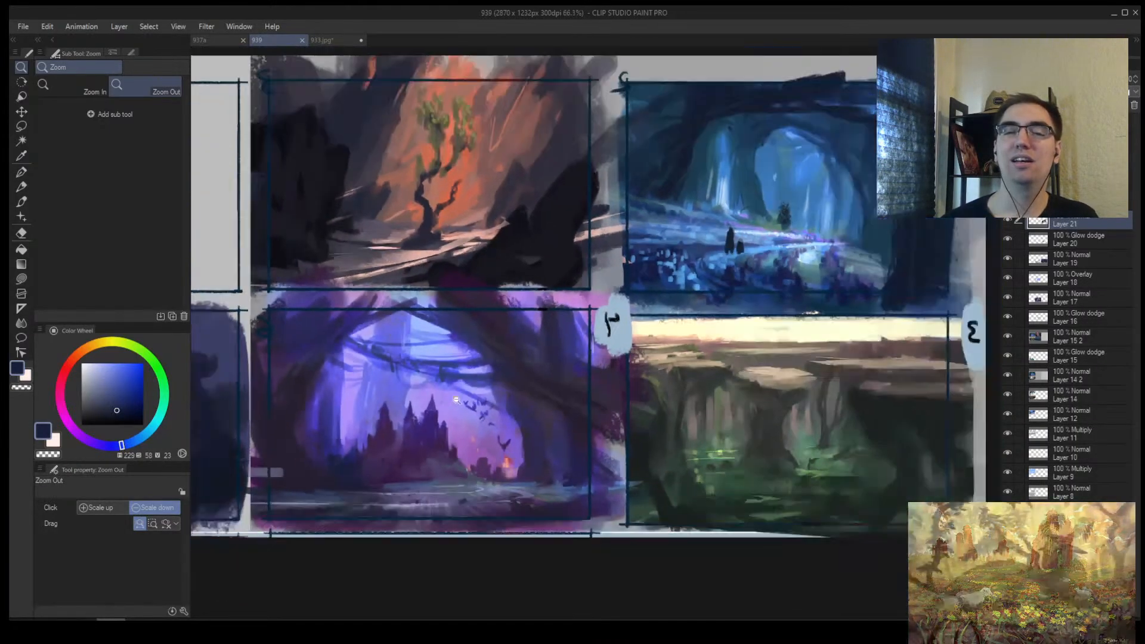
scroll(446, 408, up, 1)
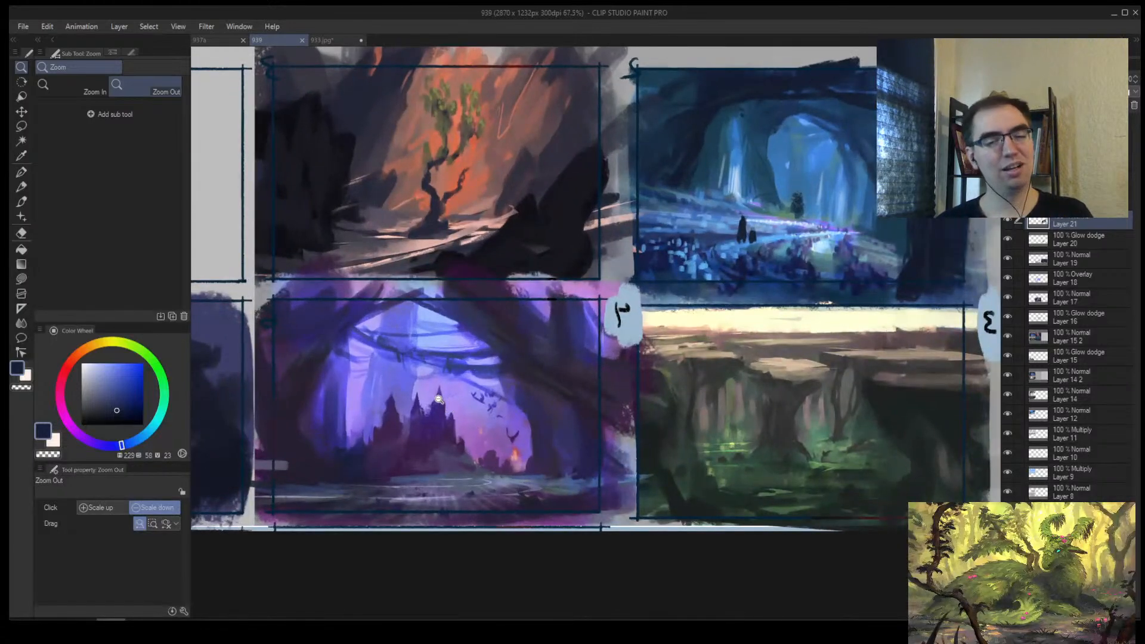
scroll(439, 399, up, 1)
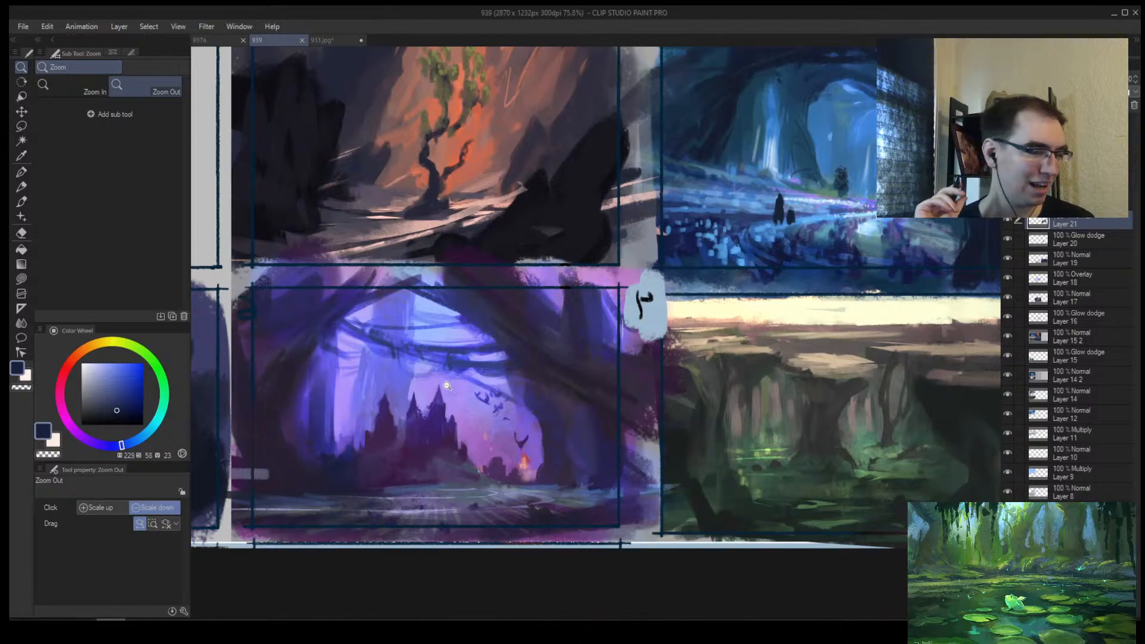
click(408, 370)
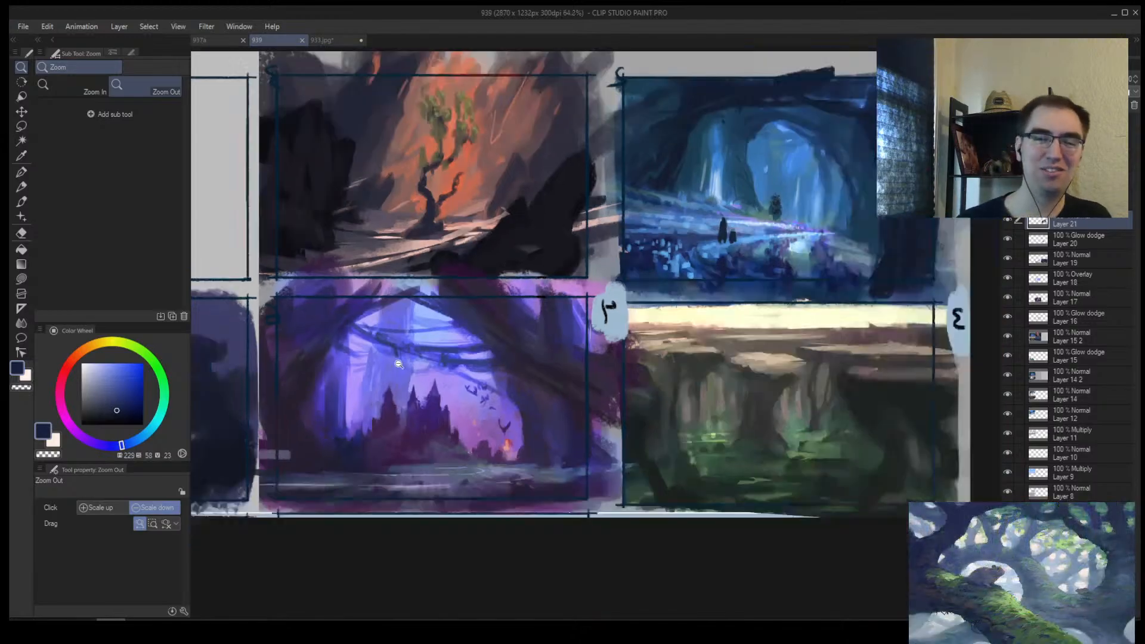
click(395, 368)
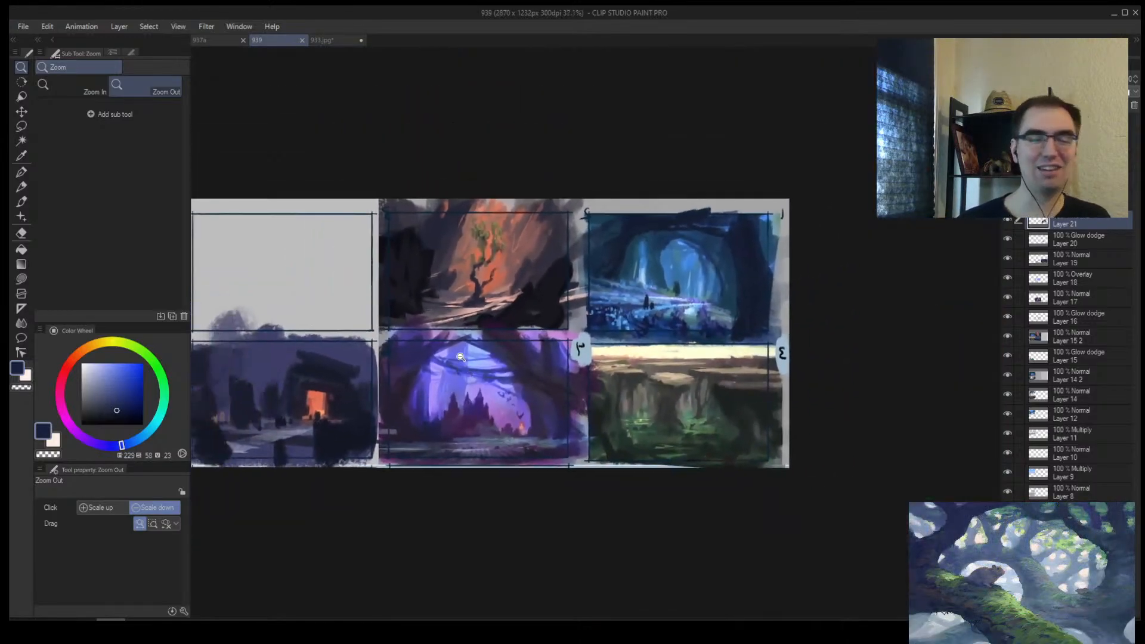
Step: Lasso jagged horizontal ground shapes in the empty thumbnail's lower part and fill them with sampled dark violet at brush size 300
drag(278, 280, 463, 332)
scroll(378, 320, up, 2)
key(m)
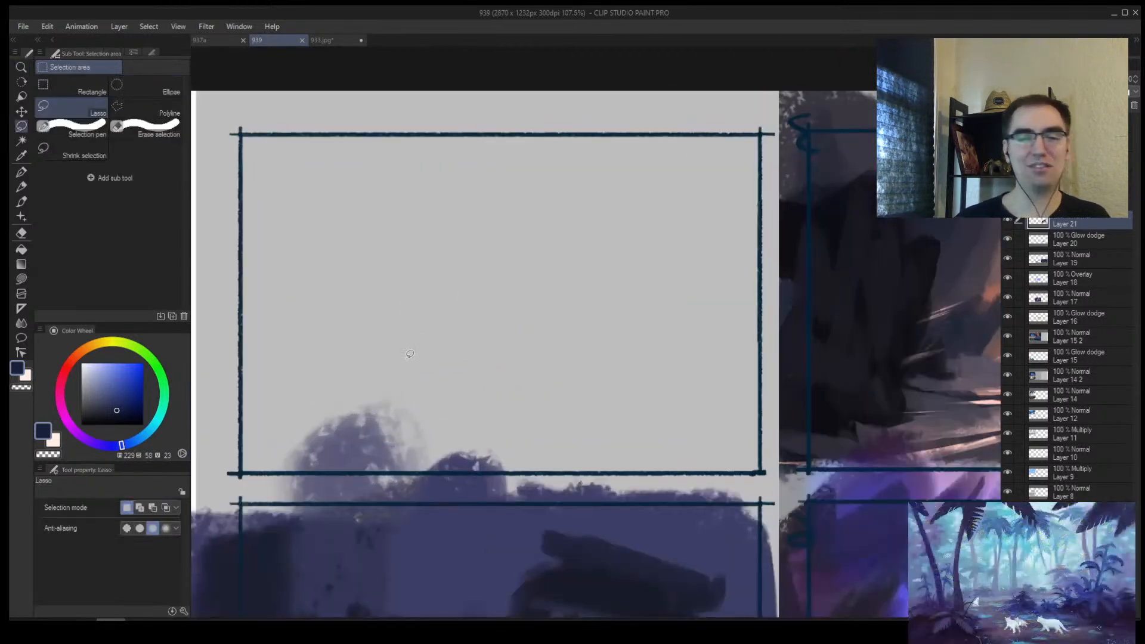
mouse_move(559, 371)
mouse_down()
mouse_move(562, 390)
mouse_move(710, 391)
mouse_move(370, 376)
mouse_move(545, 355)
mouse_move(222, 368)
mouse_up()
mouse_move(466, 357)
mouse_down()
mouse_move(671, 353)
mouse_move(615, 387)
mouse_move(355, 446)
mouse_move(612, 467)
mouse_up()
key(b)
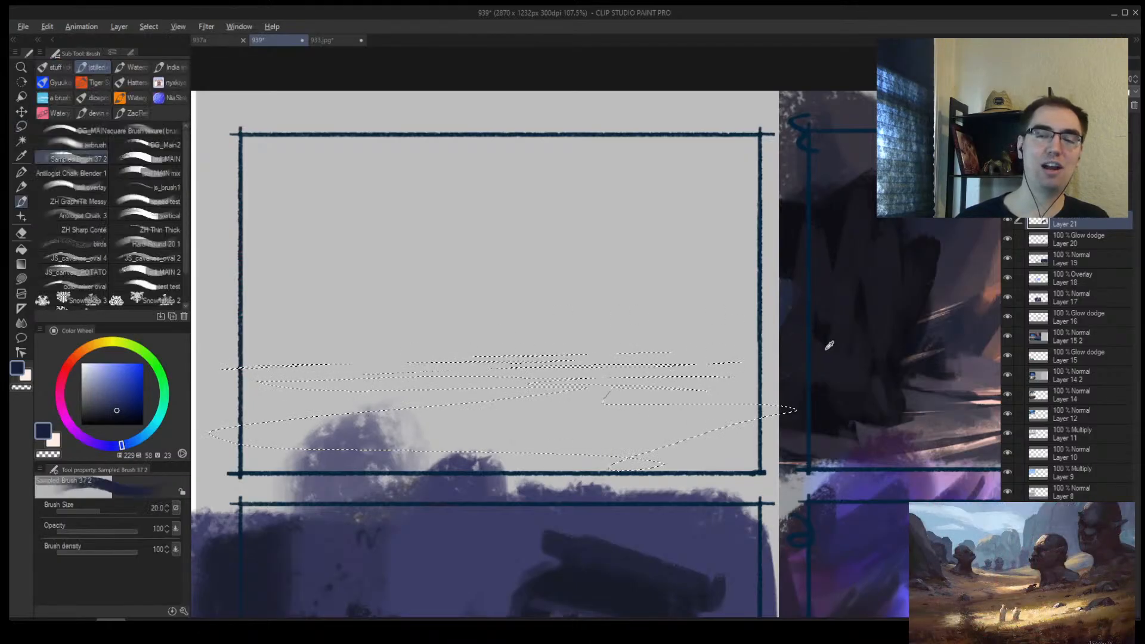
mouse_move(793, 396)
mouse_down()
mouse_move(255, 384)
mouse_move(881, 332)
mouse_up()
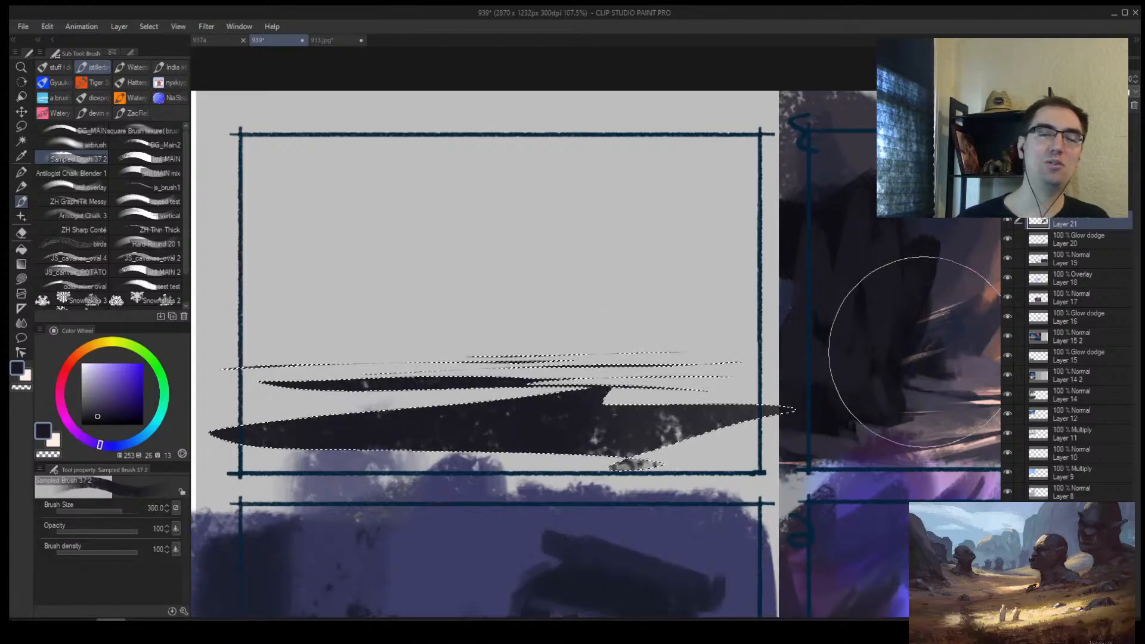
key(ctrl+d)
Step: Brush soft grey tree and bush masses along both sides of the new thumbnail, reducing the brush size from 300 to 200
key(alt+space)
drag(624, 353, 516, 343)
mouse_move(611, 335)
mouse_down()
mouse_move(632, 322)
mouse_move(713, 319)
mouse_up()
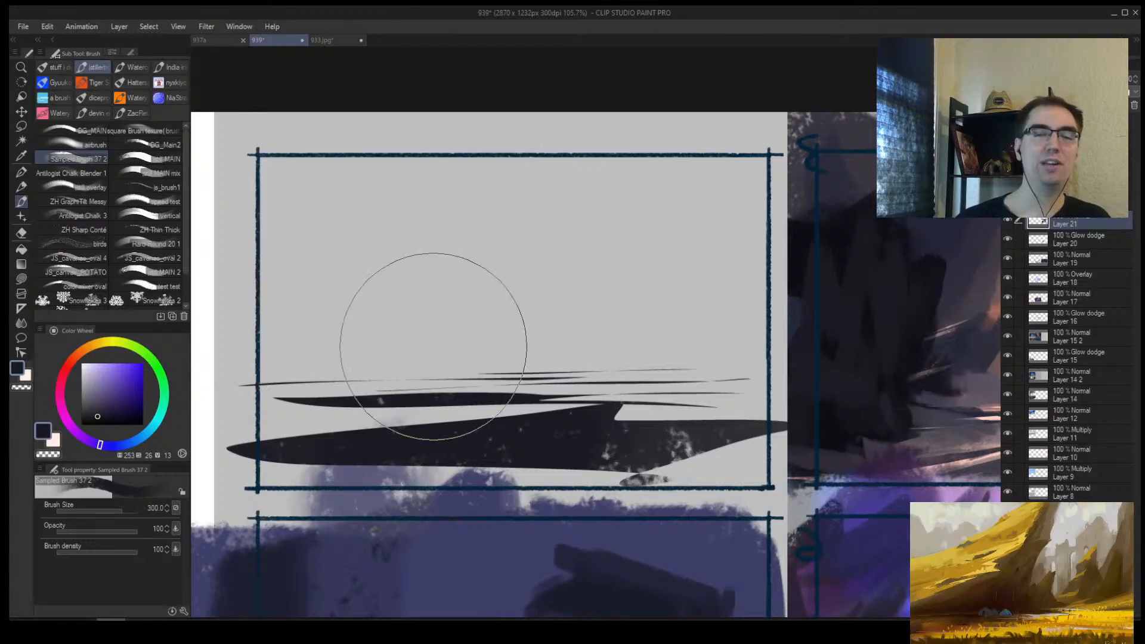
mouse_move(713, 387)
mouse_down()
mouse_move(680, 454)
mouse_move(704, 370)
mouse_move(358, 436)
mouse_move(280, 418)
mouse_move(276, 320)
mouse_move(327, 271)
mouse_move(350, 365)
mouse_move(379, 340)
mouse_up()
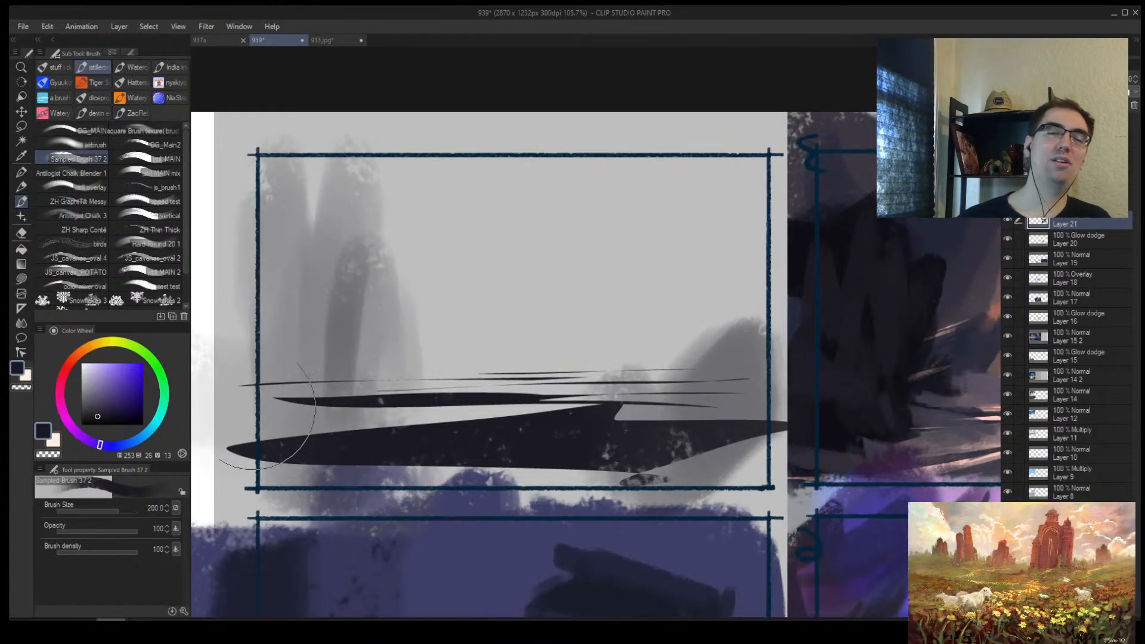
drag(88, 371, 74, 353)
mouse_move(454, 268)
mouse_down()
mouse_move(511, 191)
mouse_move(418, 280)
mouse_move(562, 225)
mouse_move(444, 318)
mouse_up()
Step: Build up the pale glow in the new thumbnail's centre and the soft grey foliage right of it with a smaller brush
key(bracketleft)
key(bracketleft)
drag(588, 321, 641, 356)
alt+click(698, 369)
mouse_move(685, 310)
mouse_down()
mouse_move(659, 355)
mouse_move(636, 254)
mouse_up()
Step: Paint slim mid-grey tree trunks on the right side of the pale clearing at brush size 60
key(bracketleft)
key(bracketleft)
key(bracketleft)
key(bracketleft)
key(bracketleft)
key(bracketleft)
drag(650, 388, 632, 287)
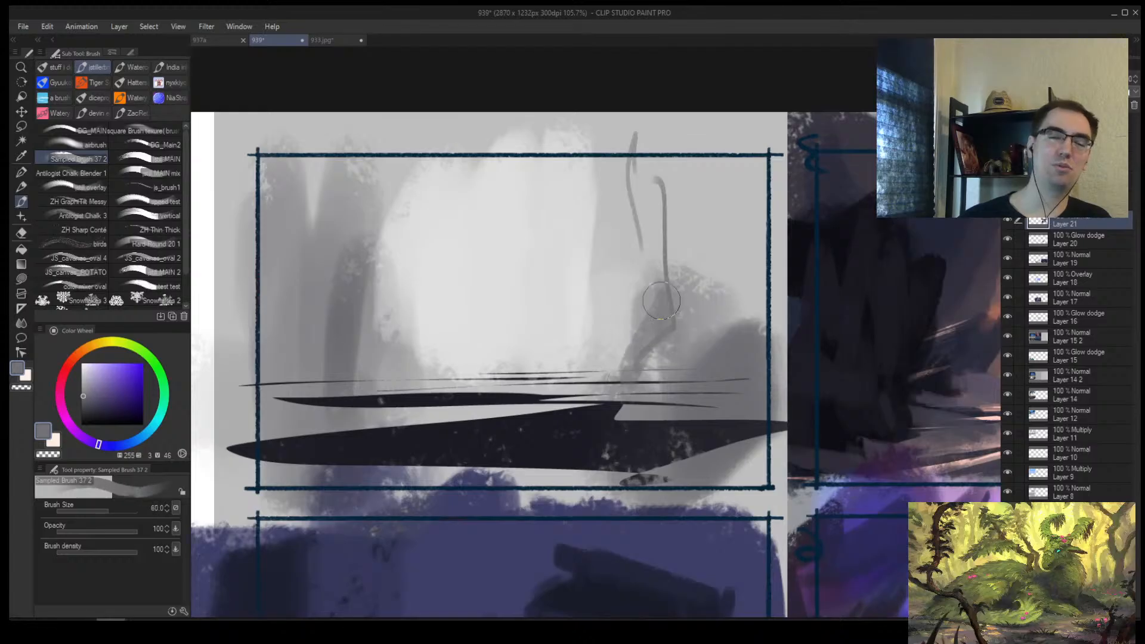
drag(644, 334, 649, 128)
Step: Paint a bold curved foreground trunk down the thumbnail's left side with the sampled dark ground colour at brush size 70
alt+click(553, 420)
key(bracketright)
mouse_move(292, 477)
mouse_down()
mouse_move(281, 227)
mouse_move(316, 117)
mouse_up()
drag(310, 158, 292, 475)
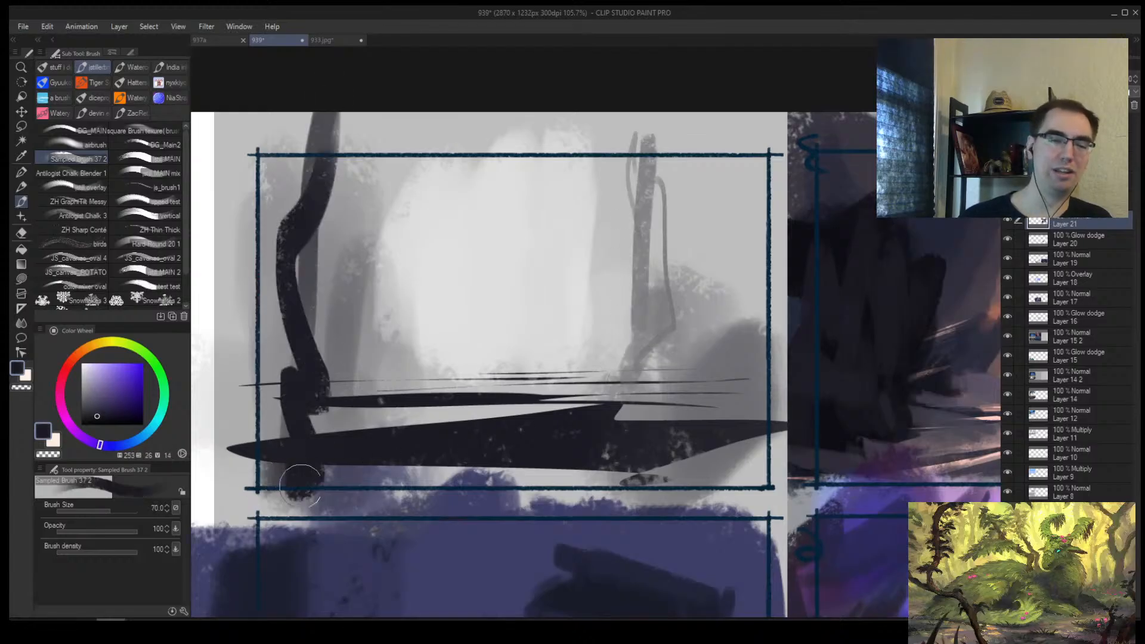
Step: Add thin distant trunks inside the pale clearing with a sampled grey at brush size 17
alt+click(346, 268)
key(bracketleft)
key(bracketleft)
key(bracketleft)
key(bracketleft)
key(bracketleft)
drag(434, 233, 420, 352)
drag(540, 376, 555, 262)
drag(558, 233, 549, 280)
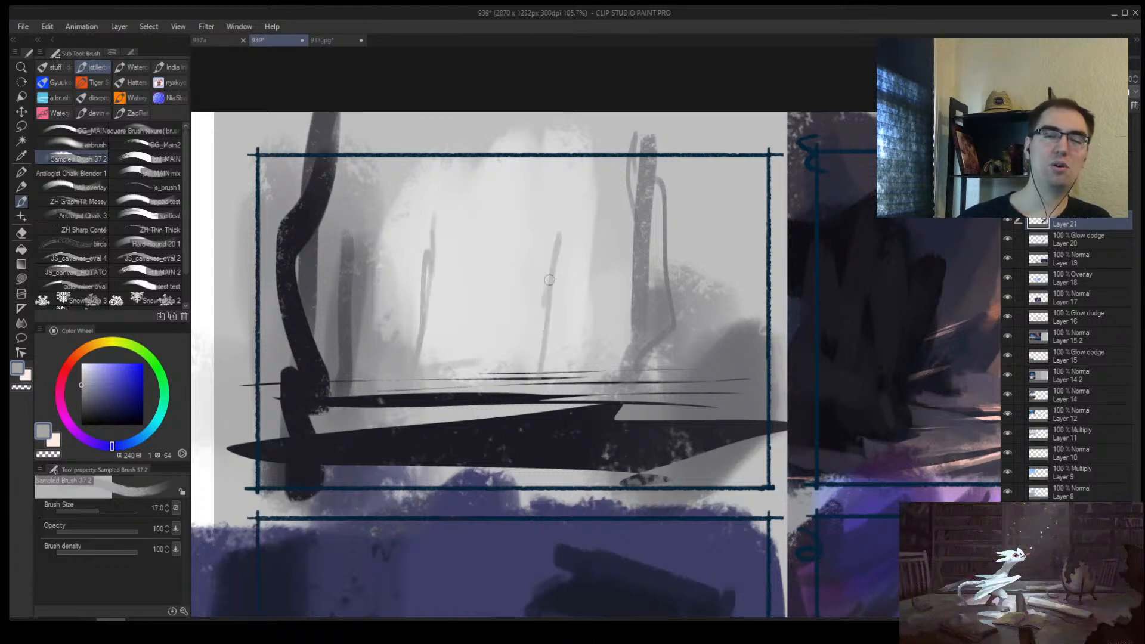
Step: Paint wider, soft grey distant trunks and haze across the clearing and right side at brush size 70
key(bracketright)
key(bracketright)
key(bracketright)
key(bracketright)
key(bracketright)
drag(512, 370, 508, 287)
drag(436, 376, 532, 332)
drag(597, 368, 603, 221)
drag(701, 424, 704, 331)
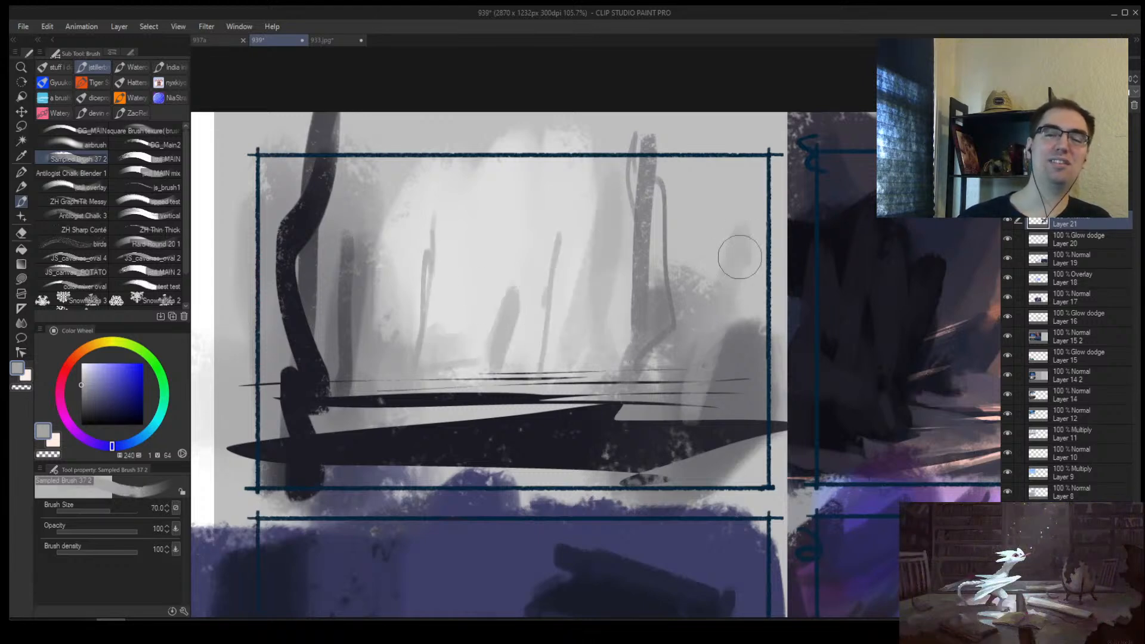
Step: Paint a thick leaning trunk on the thumbnail's right with sampled dark violet at brush size 80 and darken the ground at its base
alt+click(663, 454)
key(bracketright)
drag(663, 465, 746, 146)
drag(692, 298, 674, 388)
mouse_move(632, 442)
mouse_down()
mouse_move(695, 398)
mouse_move(762, 166)
mouse_up()
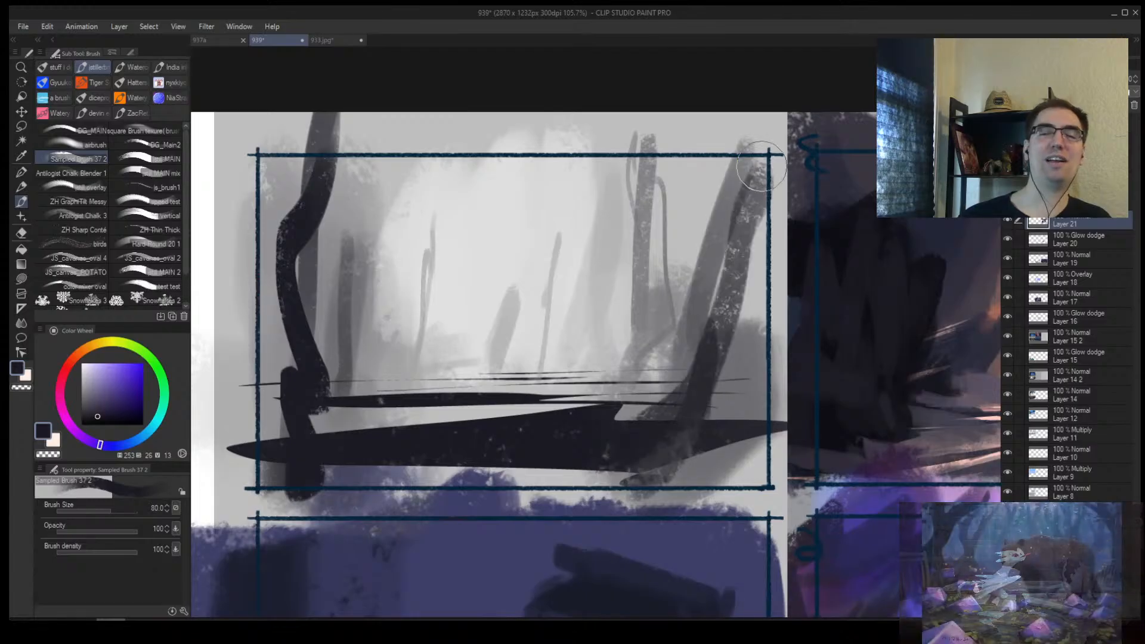
mouse_move(573, 455)
mouse_down()
mouse_move(378, 475)
mouse_move(690, 440)
mouse_move(710, 412)
mouse_up()
key(bracketleft)
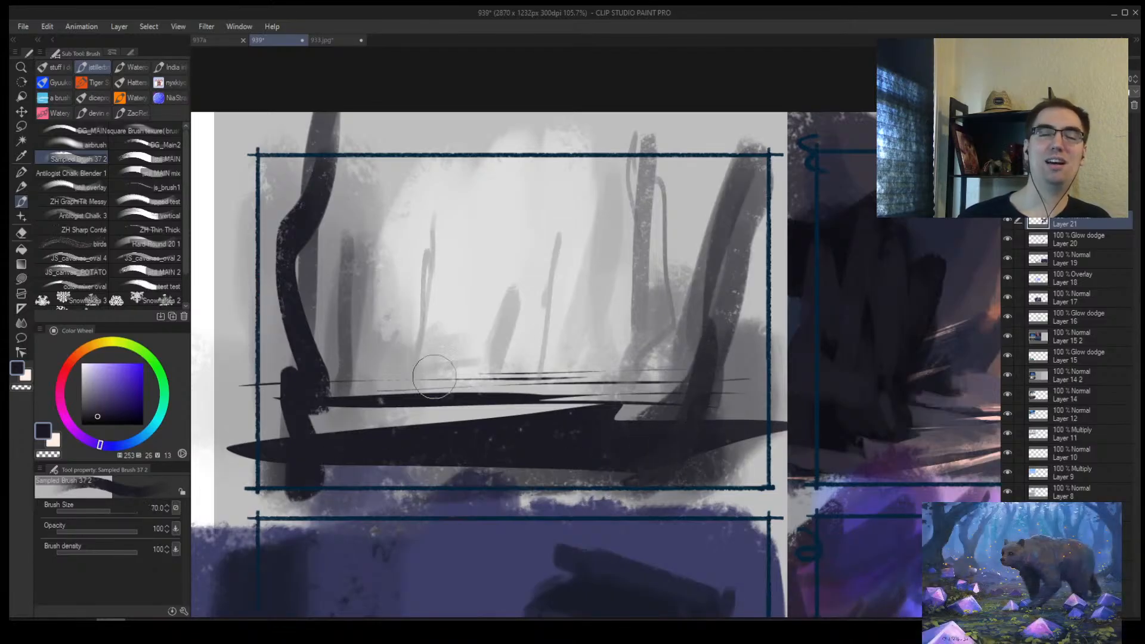
Step: Add faint background trunks on the left of the clearing with sampled light greys at brush sizes 40 and 50
alt+click(500, 333)
key(bracketleft)
mouse_move(490, 343)
mouse_down()
mouse_move(477, 307)
mouse_move(477, 218)
mouse_up()
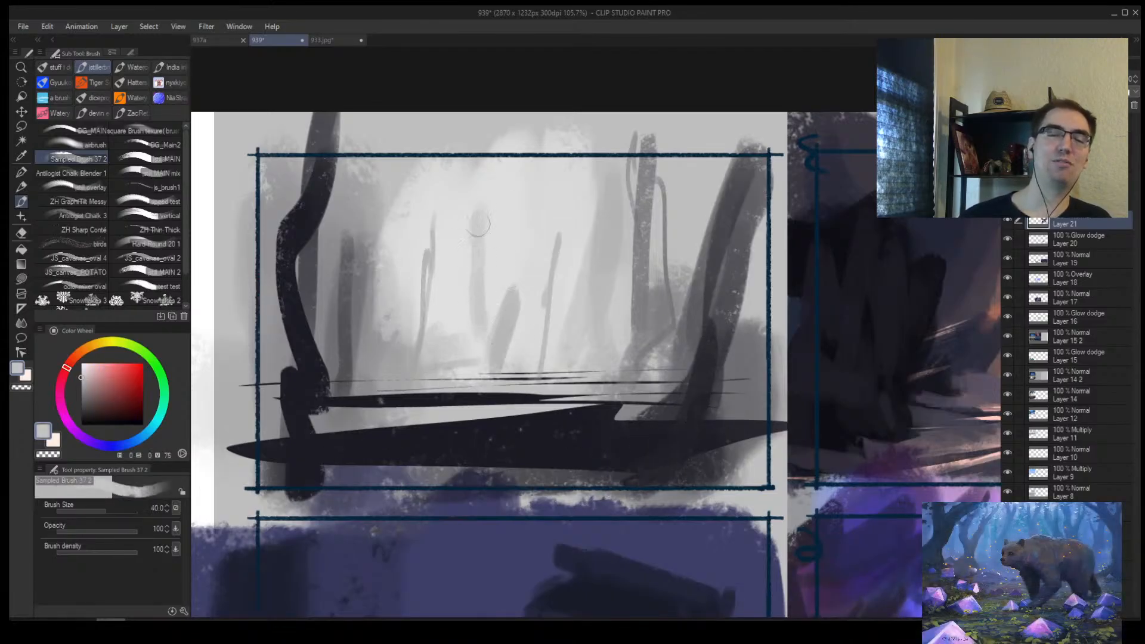
alt+click(424, 267)
key(bracketright)
drag(417, 292, 418, 179)
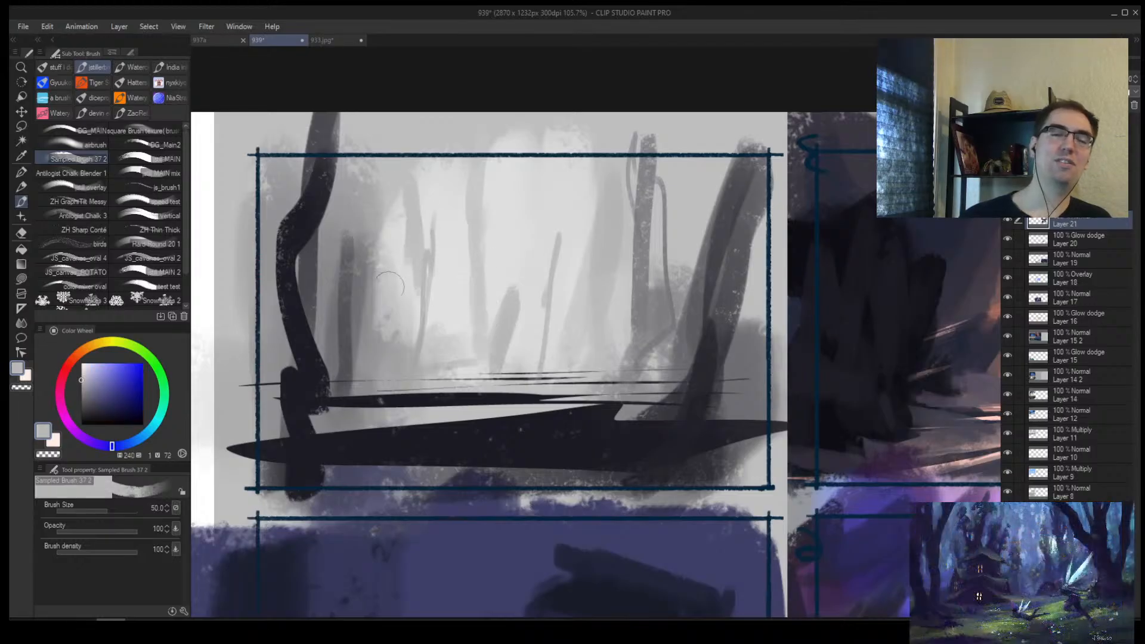
Step: Flip the view horizontally and reshape the upper edge of the dark ground with sampled dark and light grey
key(h)
key(alt+space)
drag(639, 319, 550, 337)
alt+click(441, 419)
drag(430, 412, 469, 405)
alt+click(550, 389)
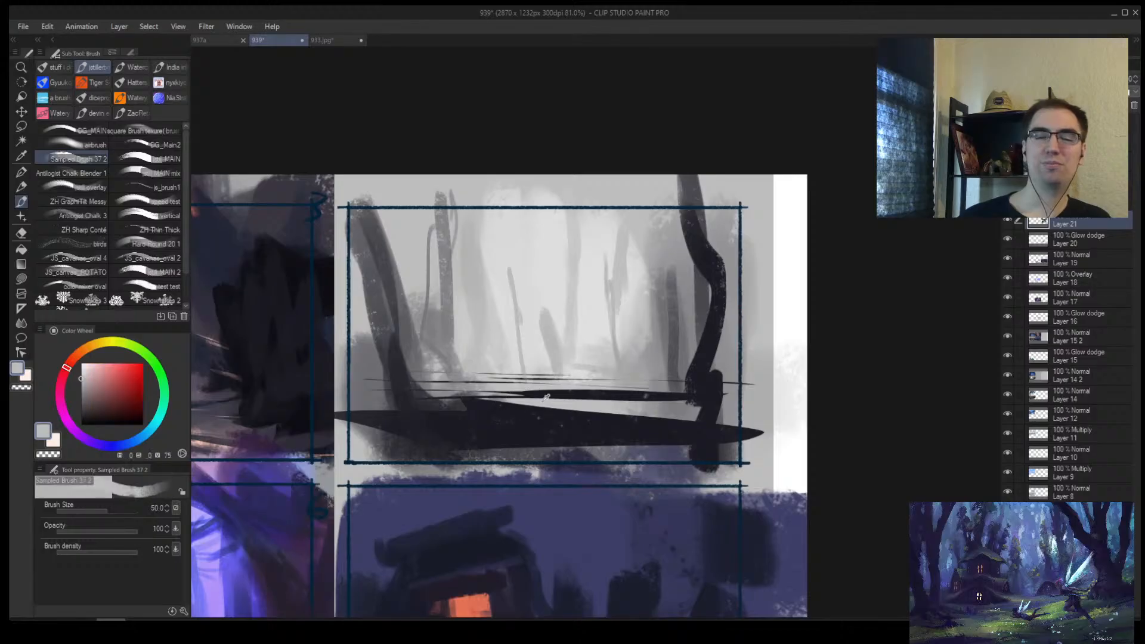
drag(551, 405, 475, 408)
Step: Glaze a muted red diagonally over the pale clearing at brush size 120
click(122, 379)
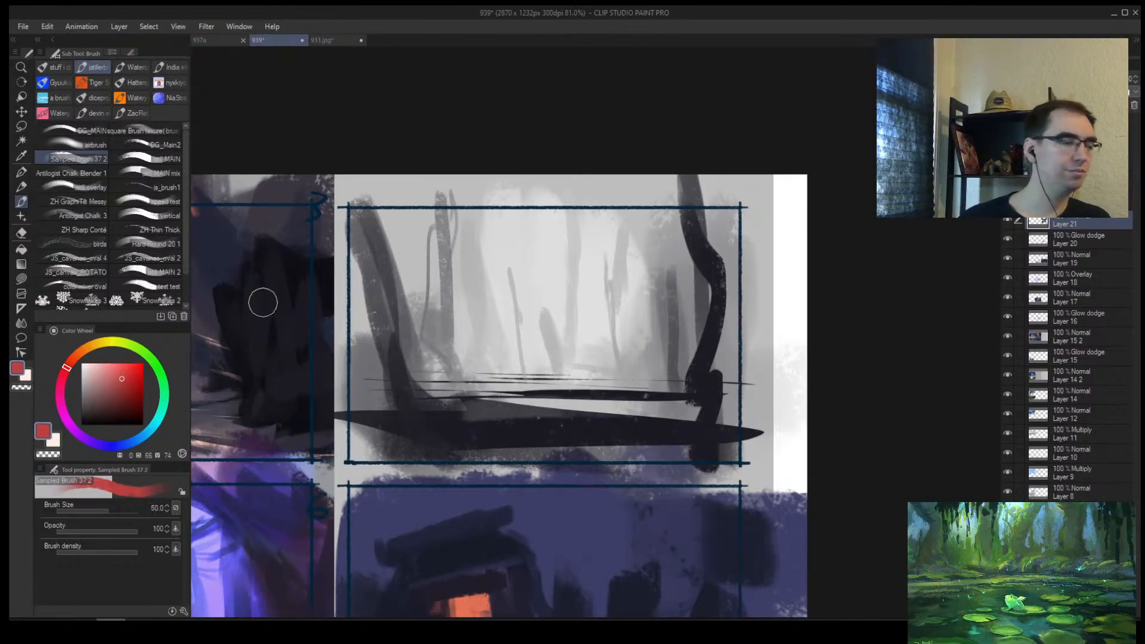
key(bracketright)
key(bracketright)
key(bracketright)
key(bracketright)
key(bracketright)
drag(537, 225, 491, 323)
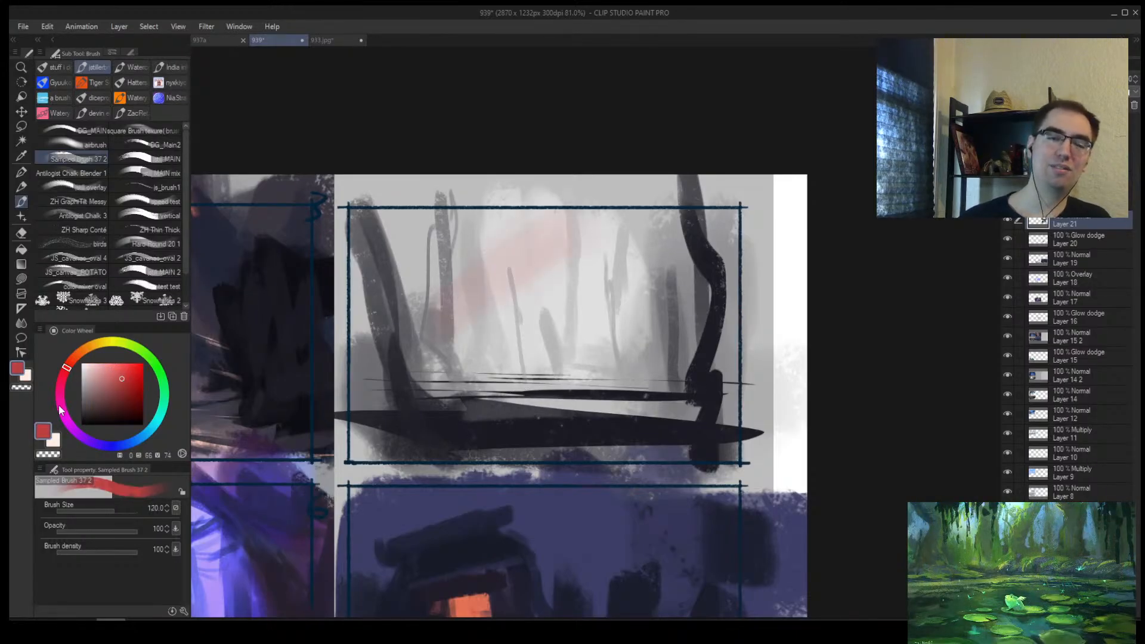
Step: Spread a brighter red tint over the whole clearing at brush size 250, undoing the first stroke
key(bracketright)
key(bracketright)
key(bracketright)
click(124, 363)
mouse_move(509, 259)
mouse_down()
mouse_move(445, 218)
mouse_move(514, 249)
mouse_move(558, 341)
mouse_up()
key(ctrl+z)
key(ctrl+space)
mouse_move(635, 351)
mouse_down()
mouse_move(528, 358)
mouse_move(588, 353)
mouse_up()
key(bracketright)
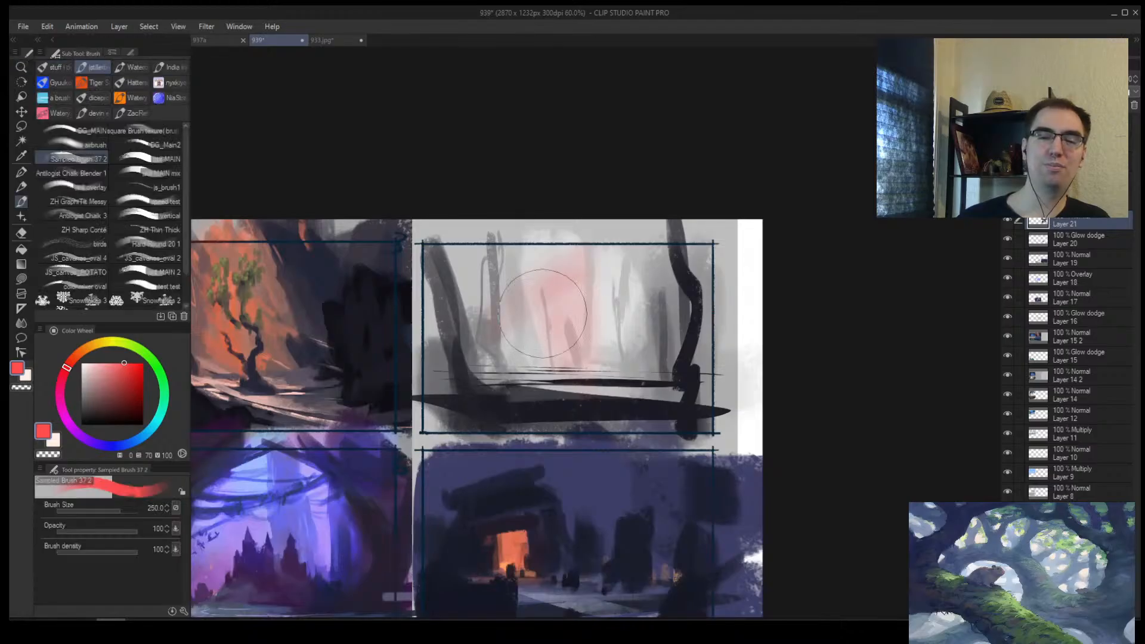
mouse_move(543, 313)
mouse_down()
mouse_move(531, 268)
mouse_move(632, 319)
mouse_move(632, 306)
mouse_move(608, 303)
mouse_move(544, 350)
mouse_move(600, 359)
mouse_move(531, 355)
mouse_move(502, 315)
mouse_move(517, 301)
mouse_move(525, 342)
mouse_move(515, 352)
mouse_move(532, 347)
mouse_move(641, 304)
mouse_move(647, 280)
mouse_move(632, 356)
mouse_up()
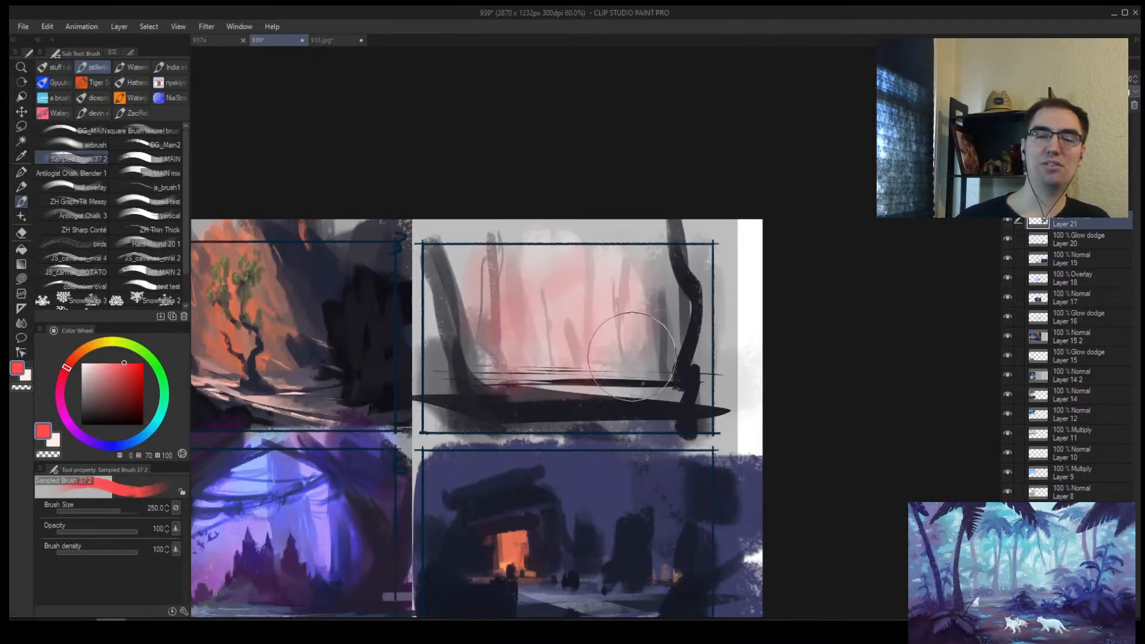
Step: Shade the trees and ground on the thumbnail's right side with a very dark red at brush size 250
click(128, 413)
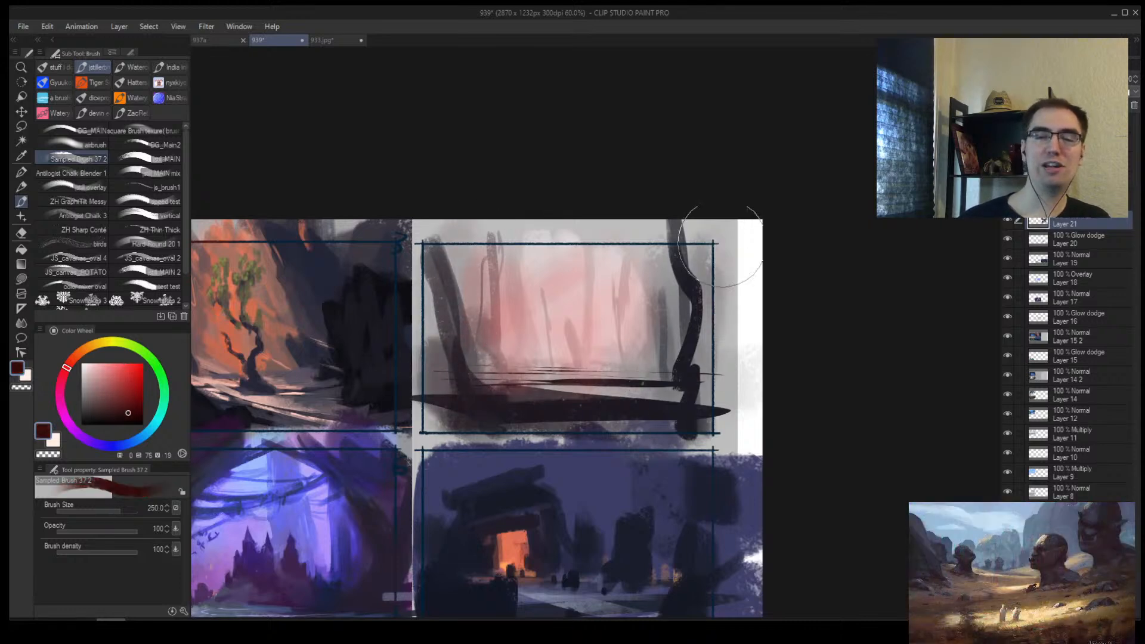
mouse_move(720, 247)
mouse_down()
mouse_move(692, 276)
mouse_move(675, 272)
mouse_up()
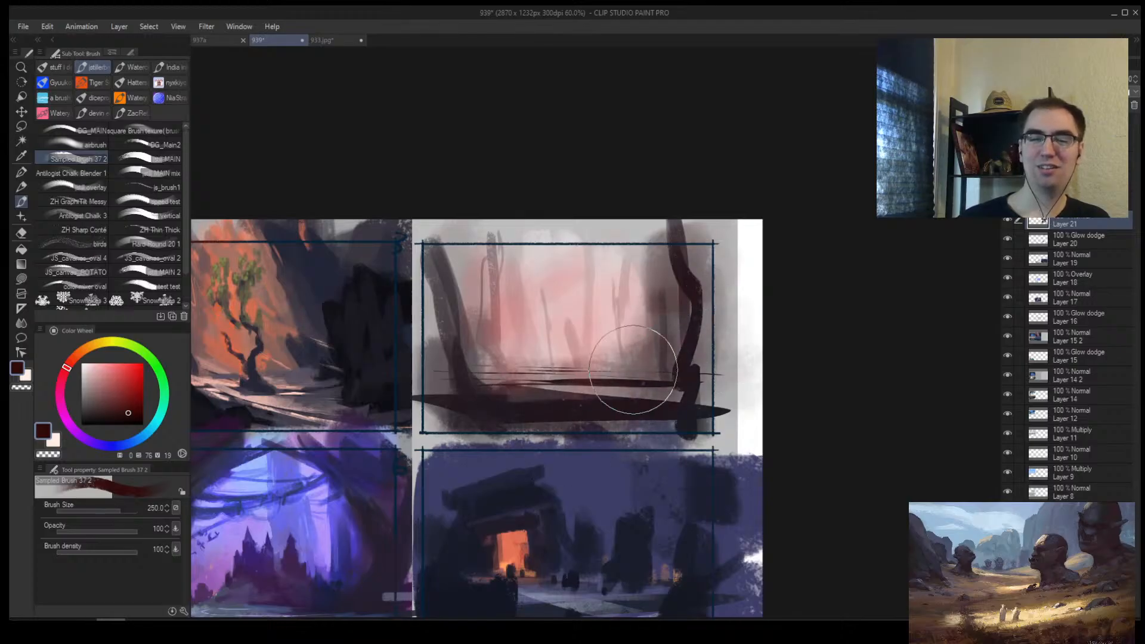
scroll(633, 369, up, 5)
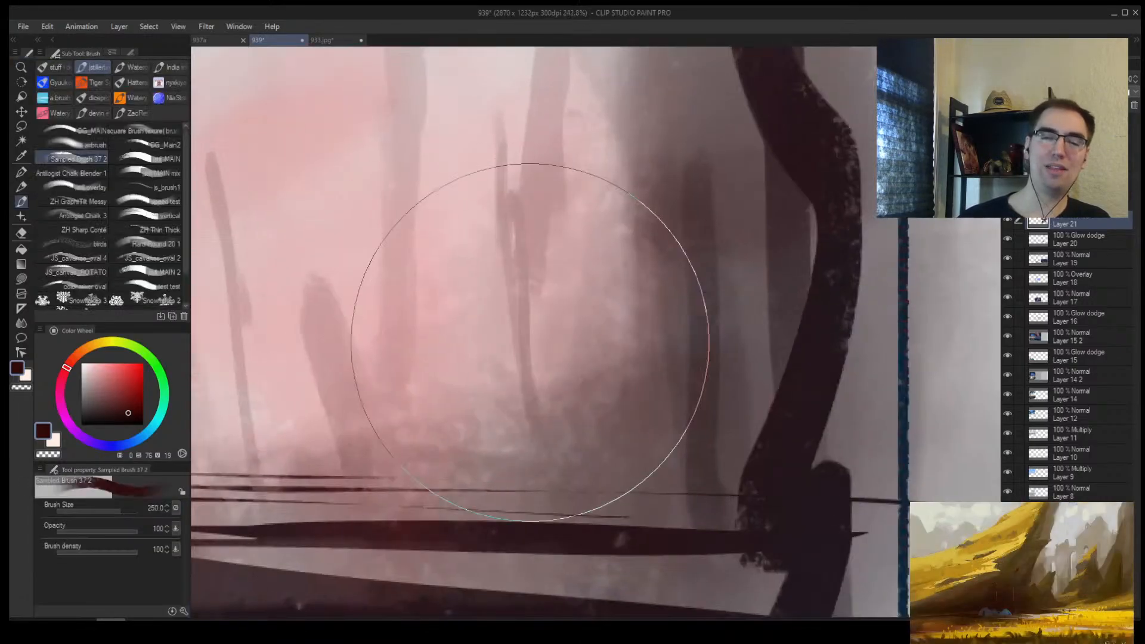
key(alt+space)
drag(481, 350, 329, 350)
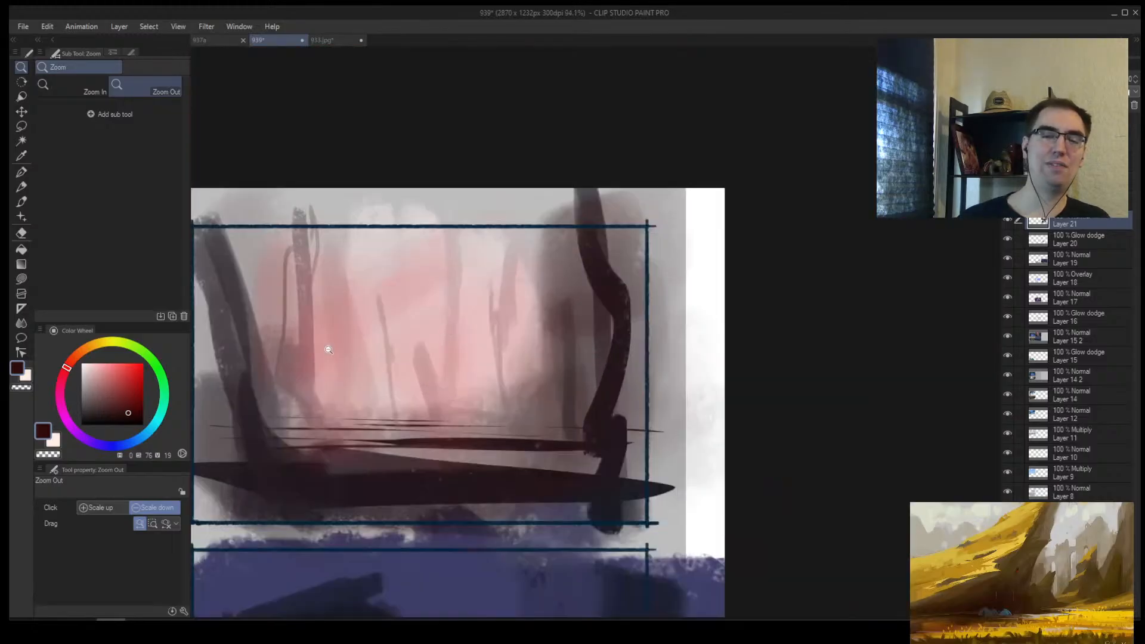
Step: Glaze a bright sky blue over the red-tinted clearing at brush sizes 200 and 170
click(147, 429)
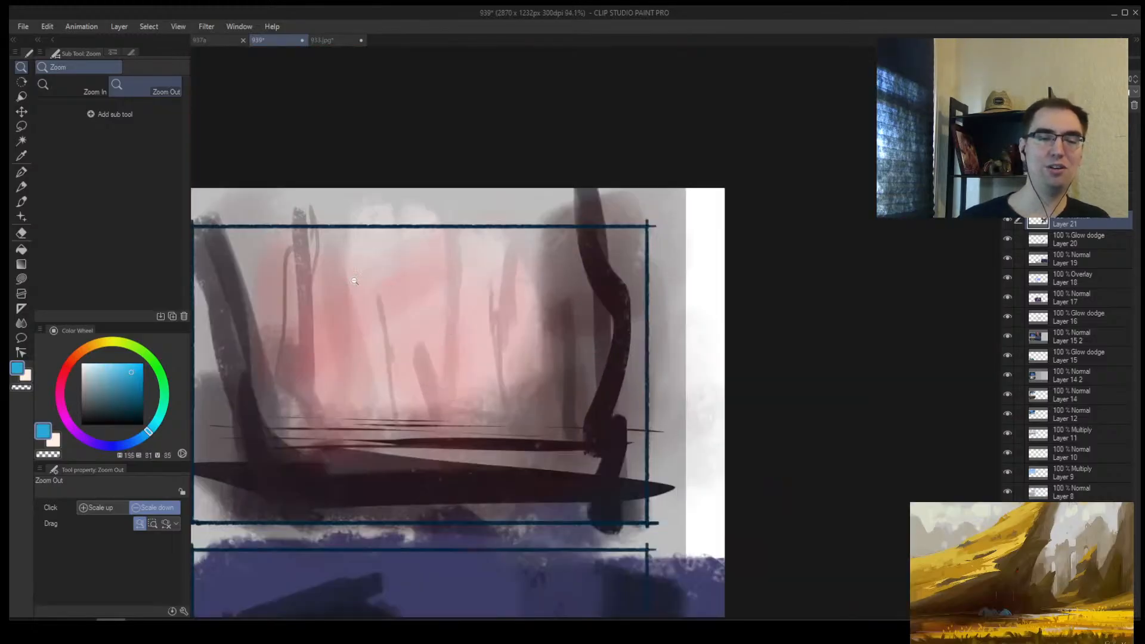
key(b)
scroll(516, 322, up, 3)
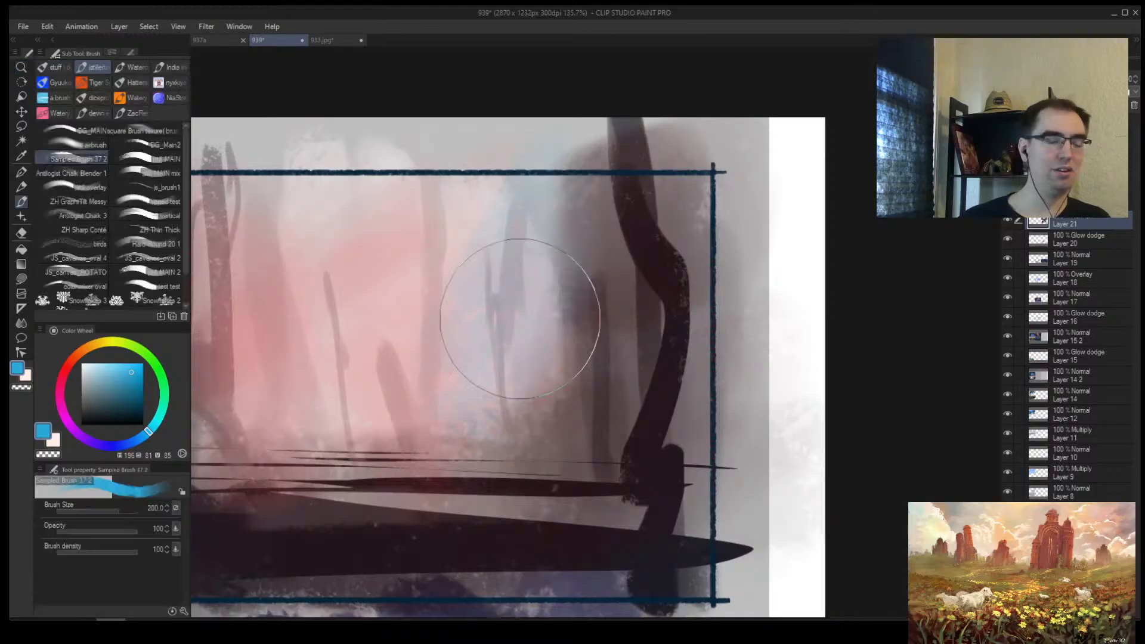
key(alt+space)
mouse_move(358, 280)
mouse_down()
mouse_move(584, 277)
mouse_move(555, 383)
mouse_move(532, 378)
mouse_move(494, 418)
mouse_move(495, 384)
mouse_up()
key(alt+space)
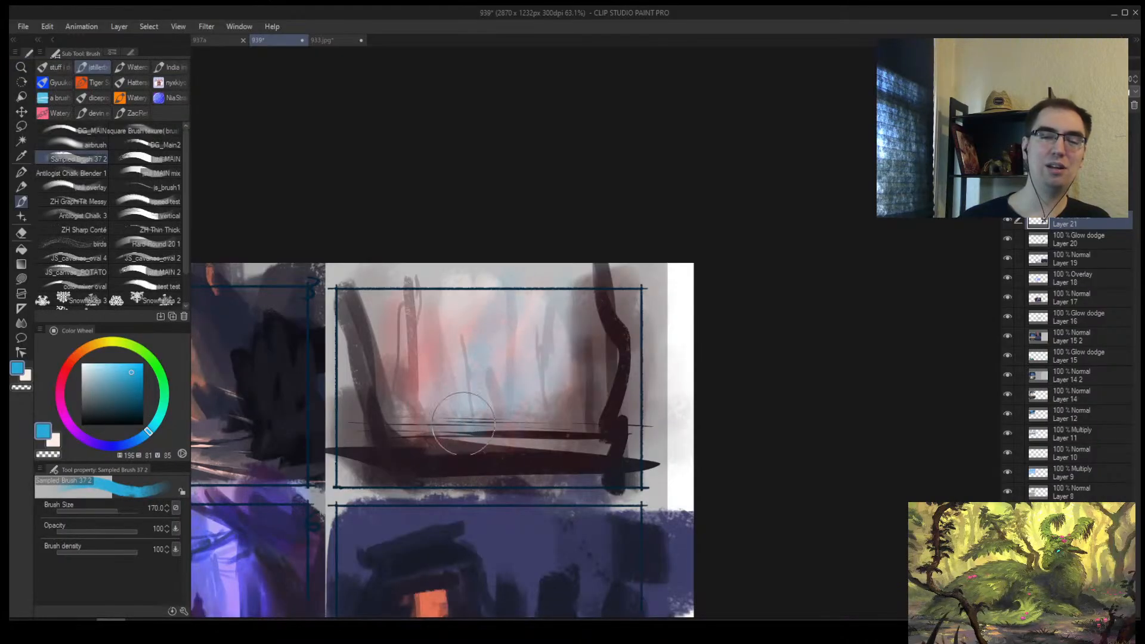
Step: Glaze sky blue over the dark tree on the forest thumbnail's right side at brush size 200
key(alt+space)
drag(523, 359, 553, 326)
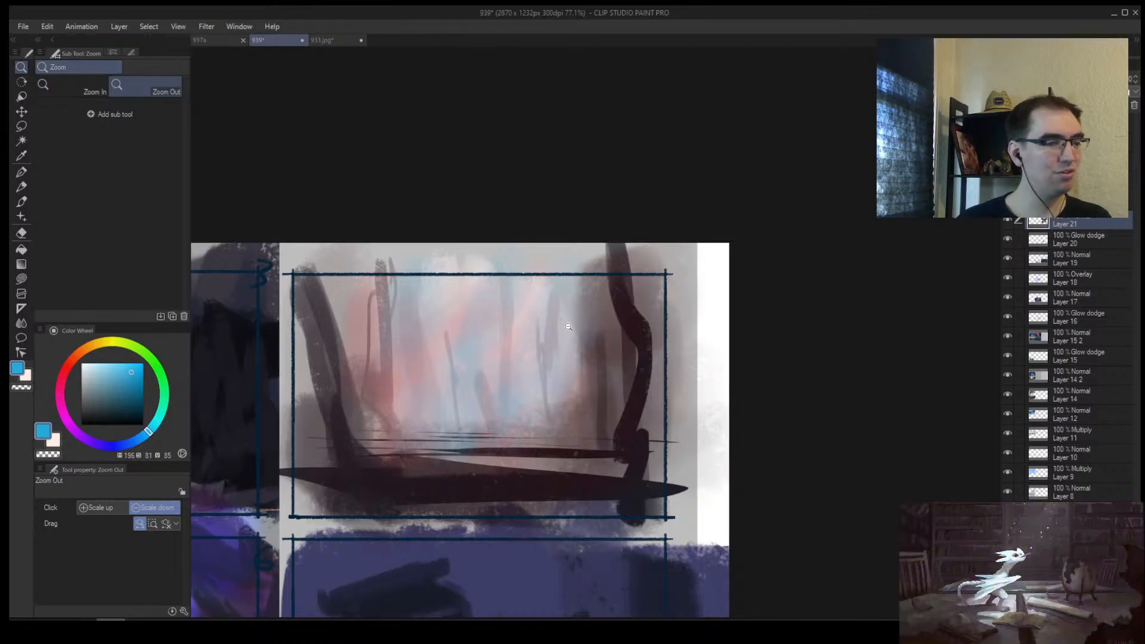
drag(576, 314, 528, 322)
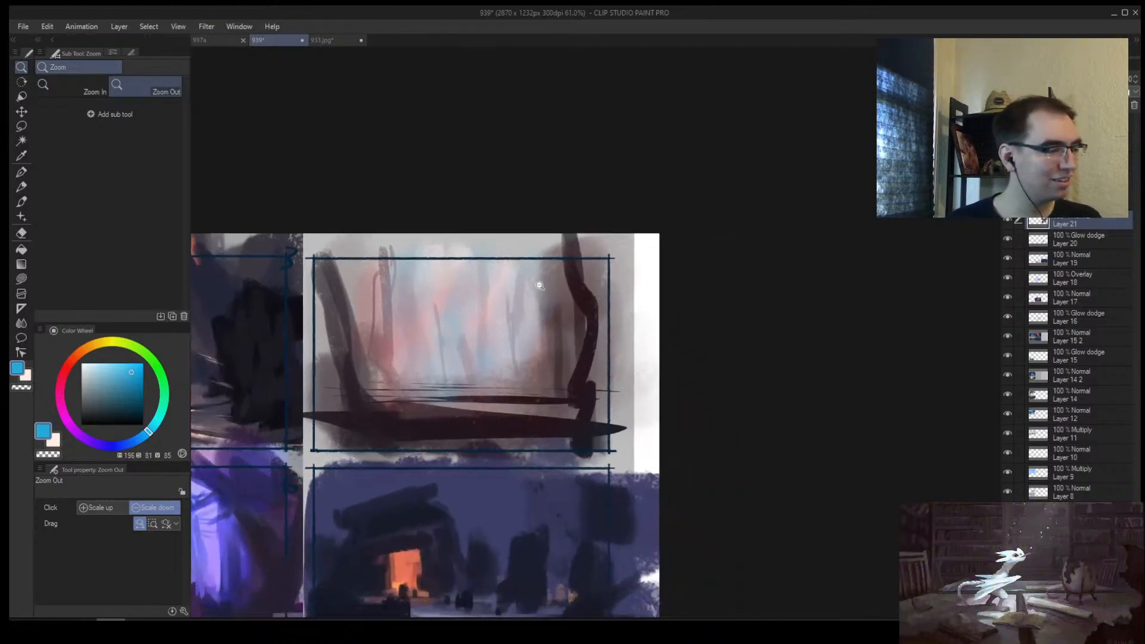
drag(480, 341, 483, 338)
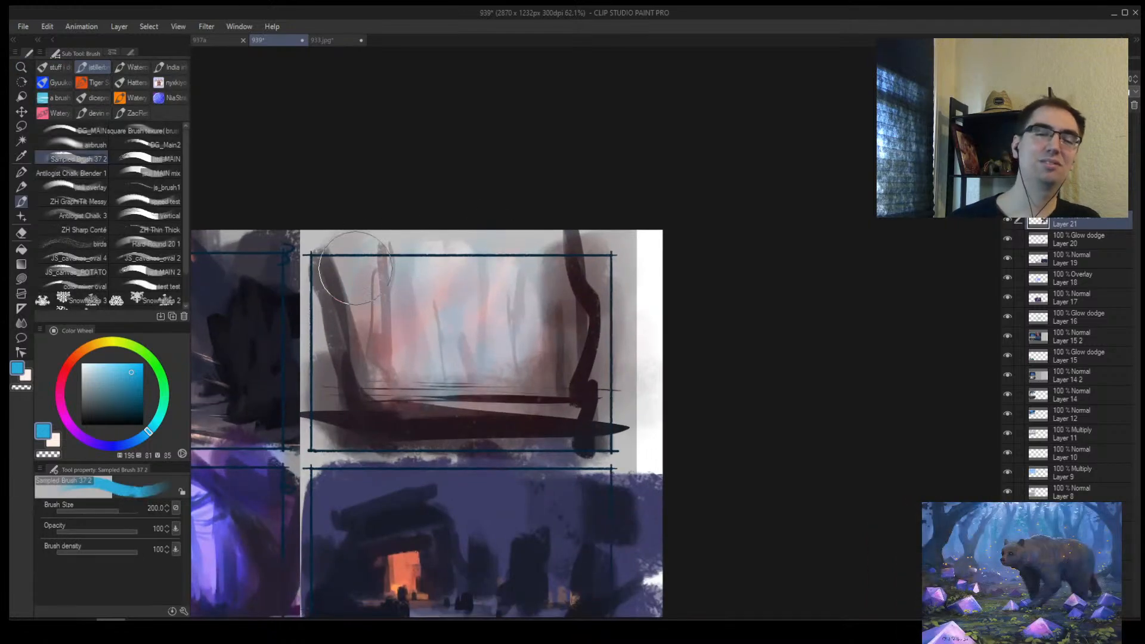
mouse_move(577, 289)
mouse_down()
mouse_move(529, 404)
mouse_move(589, 400)
mouse_up()
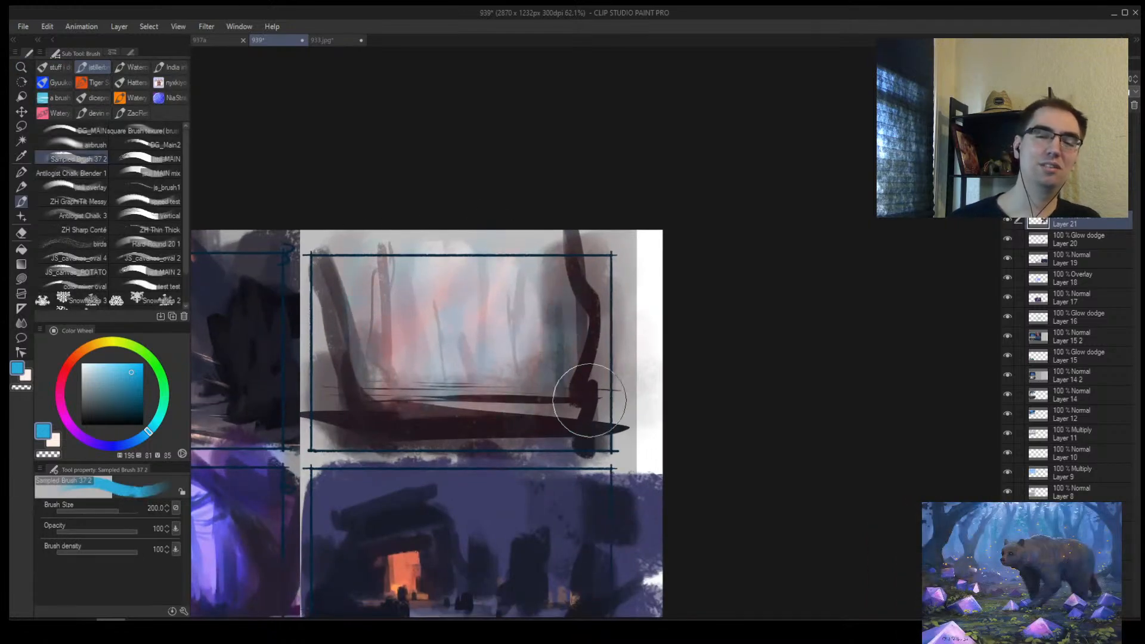
Step: Dab a few small orange-red marks in the middle of the clearing at brush size 15
click(84, 358)
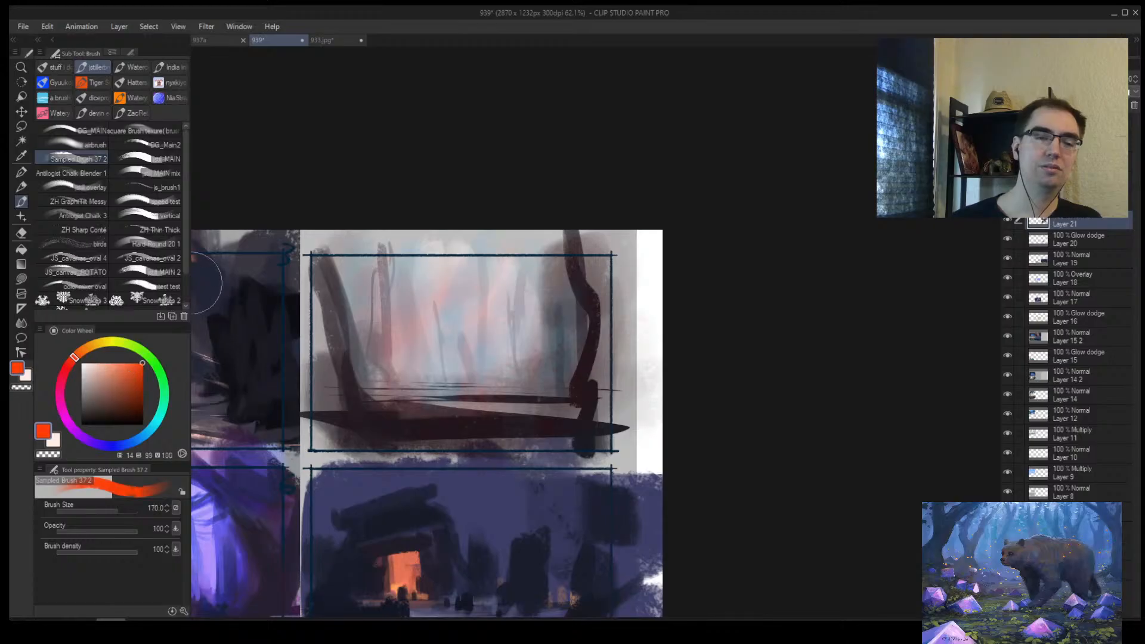
key(bracketleft)
key(bracketleft)
key(bracketleft)
key(bracketleft)
key(bracketleft)
key(bracketleft)
key(bracketleft)
key(bracketleft)
key(bracketleft)
key(bracketleft)
click(478, 318)
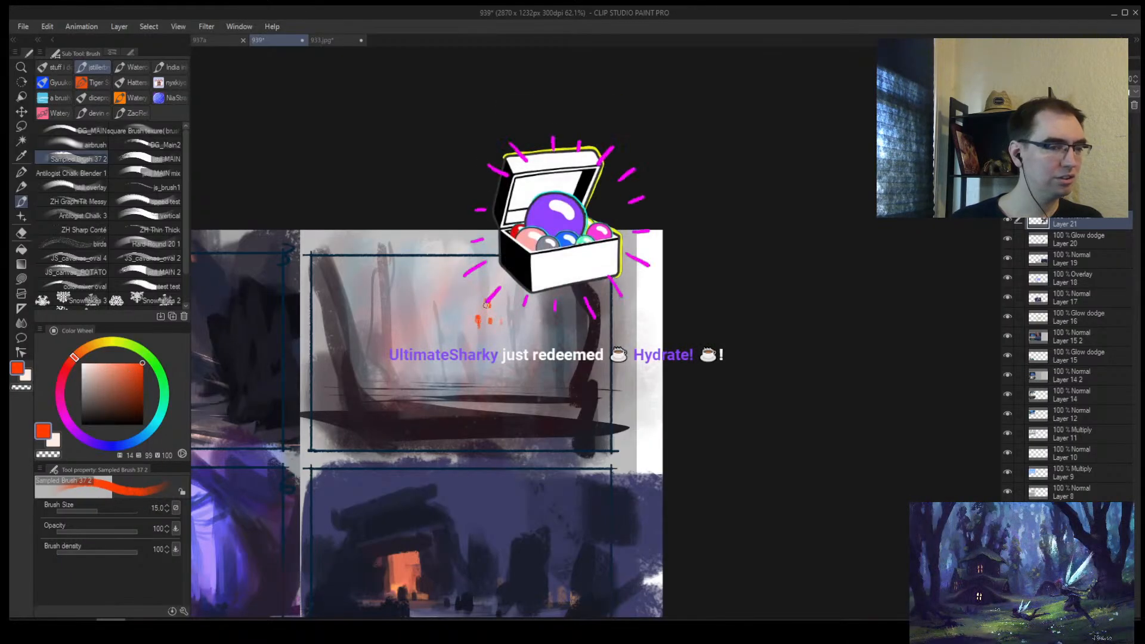
Step: Try thinning the red tint over the clearing with the Kneaded eraser at sizes 120 and 150, and undo the strokes
key(ctrl+space)
drag(487, 303, 516, 338)
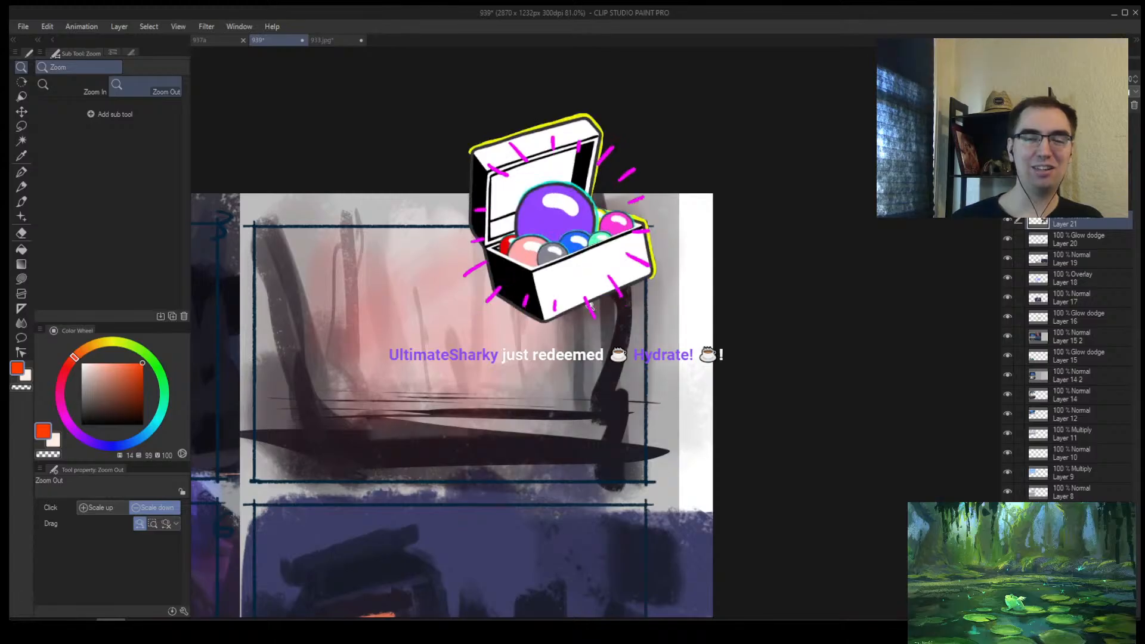
key(e)
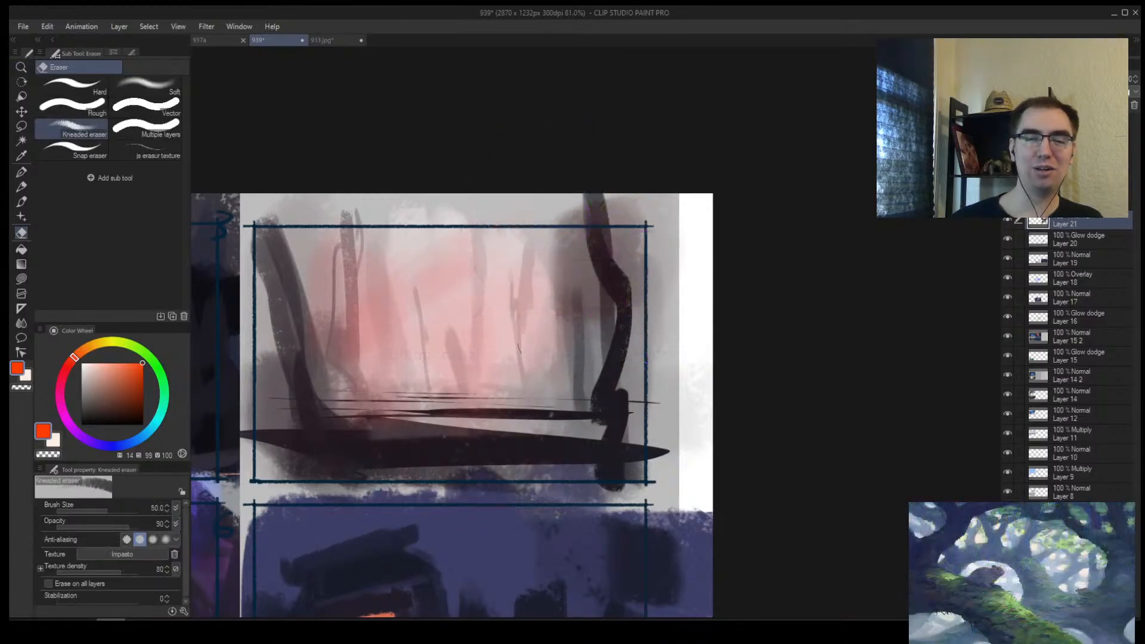
drag(448, 309, 524, 244)
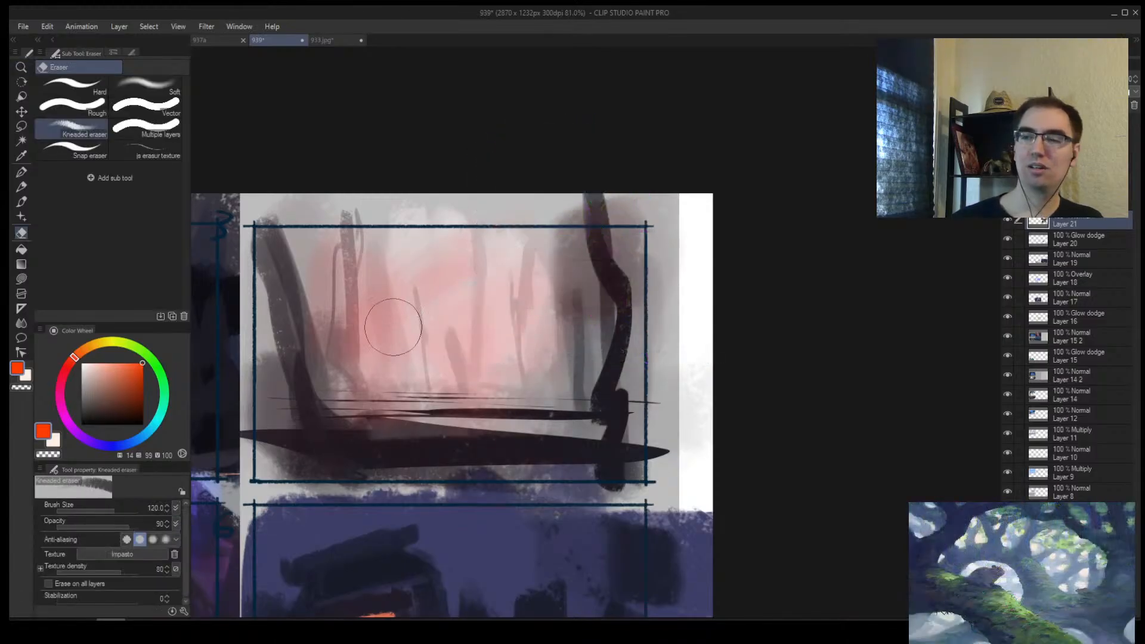
key(])
mouse_move(376, 281)
mouse_down()
mouse_move(323, 313)
mouse_move(353, 342)
mouse_move(460, 308)
mouse_move(505, 330)
mouse_up()
key(ctrl+z)
key(ctrl+z)
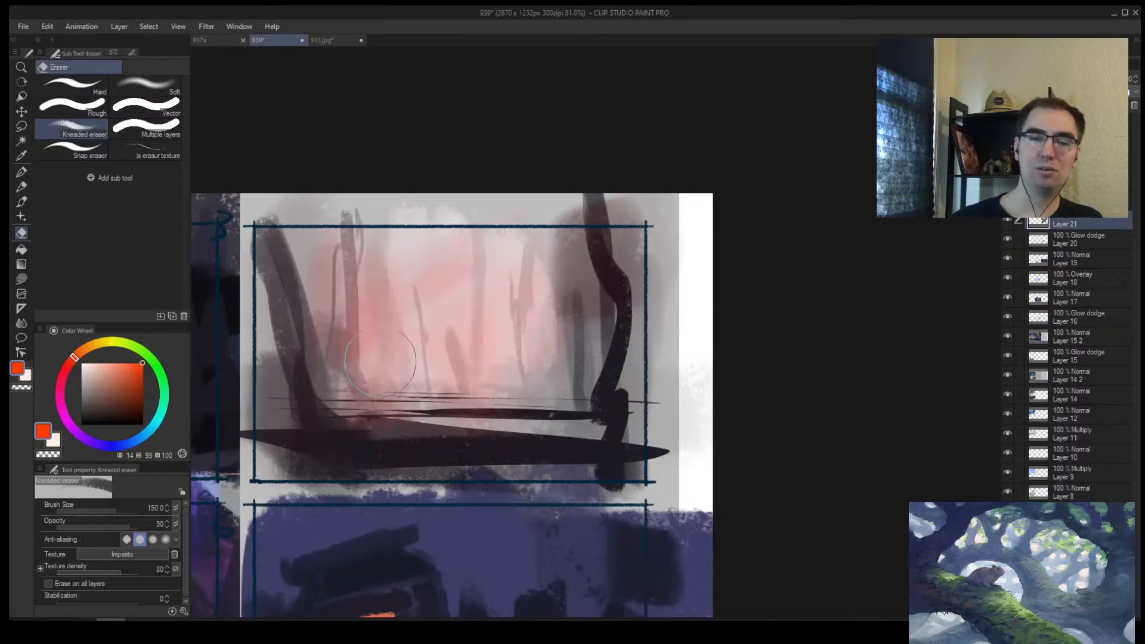
Step: Cover the whole forest thumbnail with broad strokes of the very dark foreground color, undoing the early strokes
key(/)
click(566, 336)
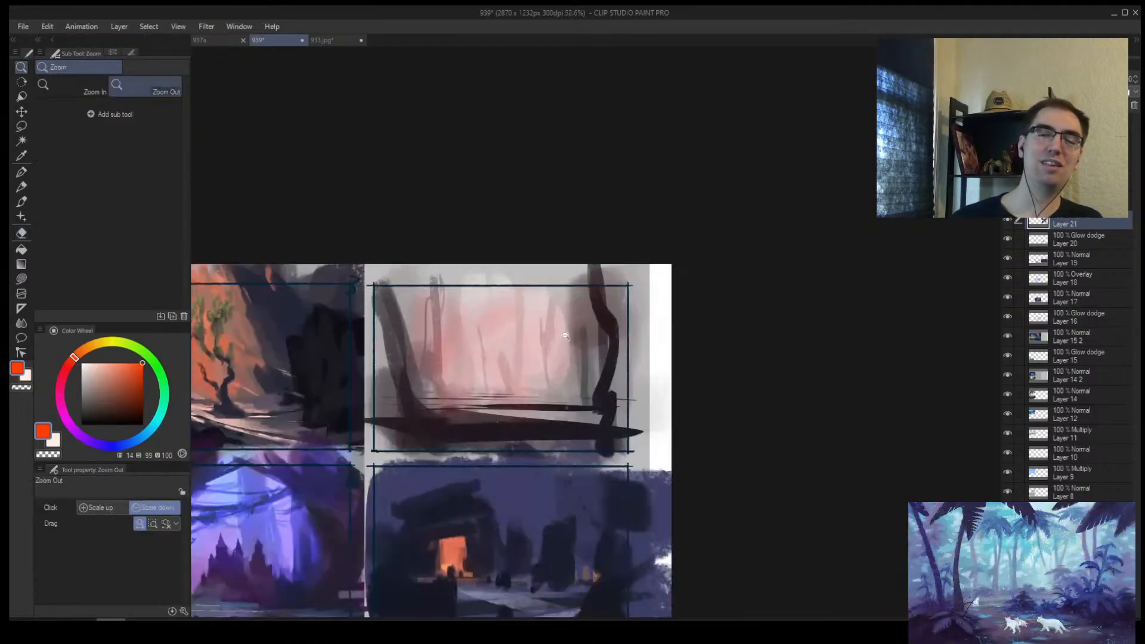
key(b)
click(87, 440)
click(136, 409)
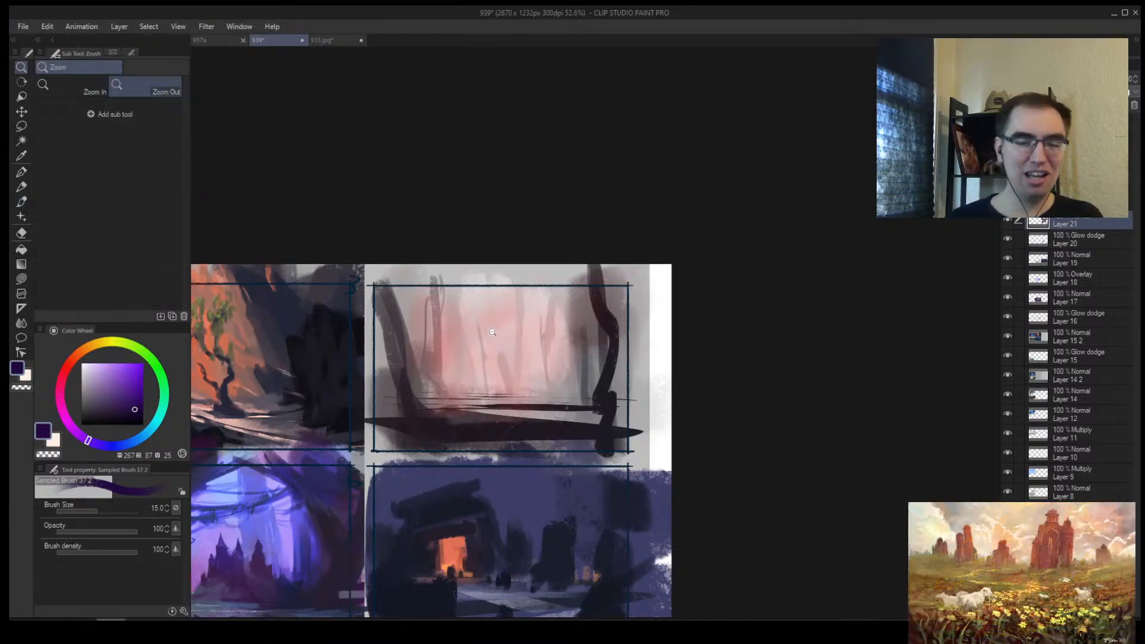
ctrl+click(494, 344)
alt+click(529, 465)
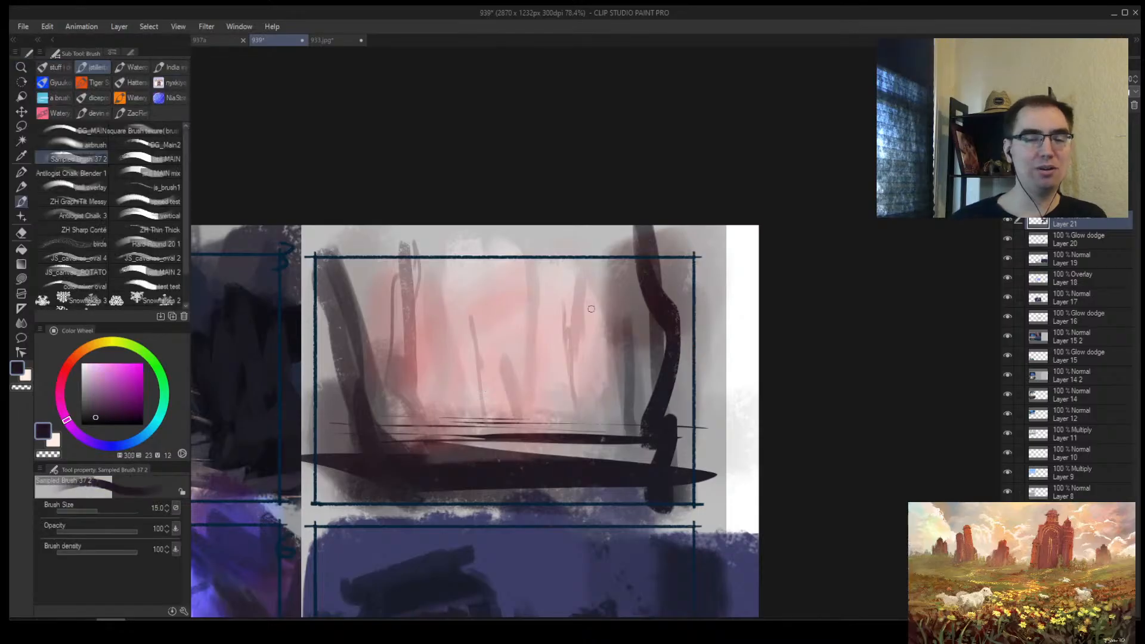
key(bracketright)
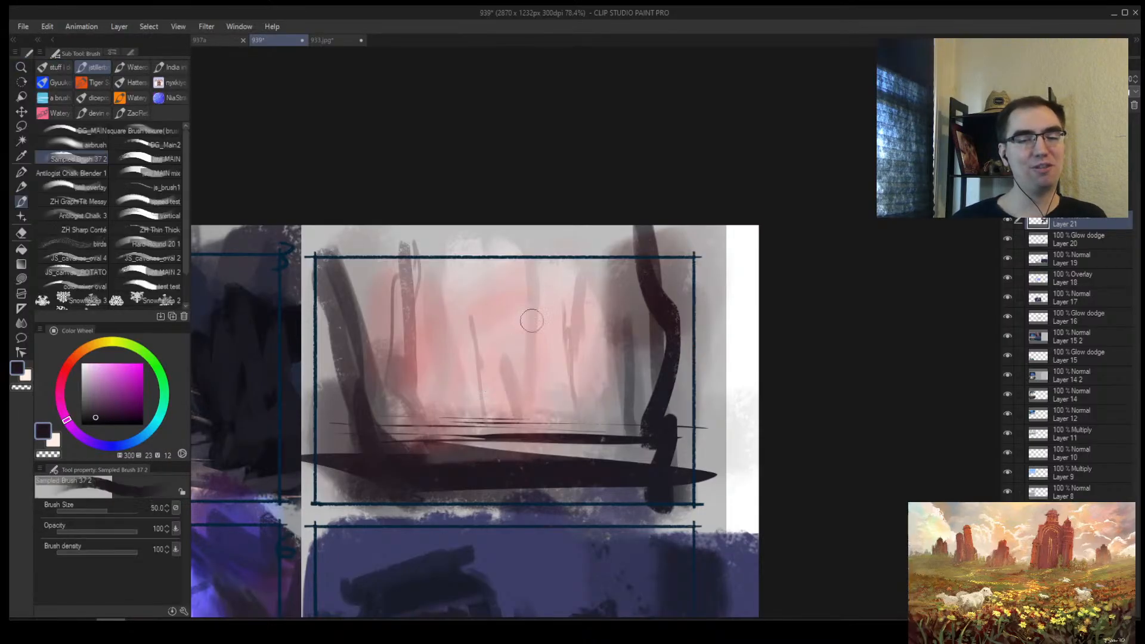
key(bracketright)
key(bracketright)
key(bracketright)
key(bracketright)
key(bracketright)
key(bracketright)
mouse_move(507, 283)
mouse_down()
mouse_move(497, 316)
mouse_move(493, 289)
mouse_up()
key(bracketright)
mouse_move(411, 272)
mouse_down()
mouse_move(339, 289)
mouse_move(553, 279)
mouse_move(414, 315)
mouse_move(521, 281)
mouse_up()
key(ctrl+z)
key(ctrl+z)
mouse_move(422, 460)
mouse_down()
mouse_move(637, 471)
mouse_move(710, 430)
mouse_up()
key(bracketright)
mouse_move(447, 322)
mouse_down()
mouse_move(351, 302)
mouse_move(613, 286)
mouse_up()
alt+click(363, 344)
drag(365, 344, 690, 328)
mouse_move(460, 342)
mouse_down()
mouse_move(582, 293)
mouse_move(583, 279)
mouse_move(457, 284)
mouse_move(609, 292)
mouse_move(421, 316)
mouse_move(647, 330)
mouse_move(686, 375)
mouse_move(571, 433)
mouse_move(431, 423)
mouse_move(394, 356)
mouse_move(346, 313)
mouse_move(326, 381)
mouse_move(368, 473)
mouse_up()
Step: Brush a lighter grey-brown band across the middle of the dark area at brush size 170 and soften its upper edge
alt+click(579, 289)
alt+click(346, 478)
key(bracketleft)
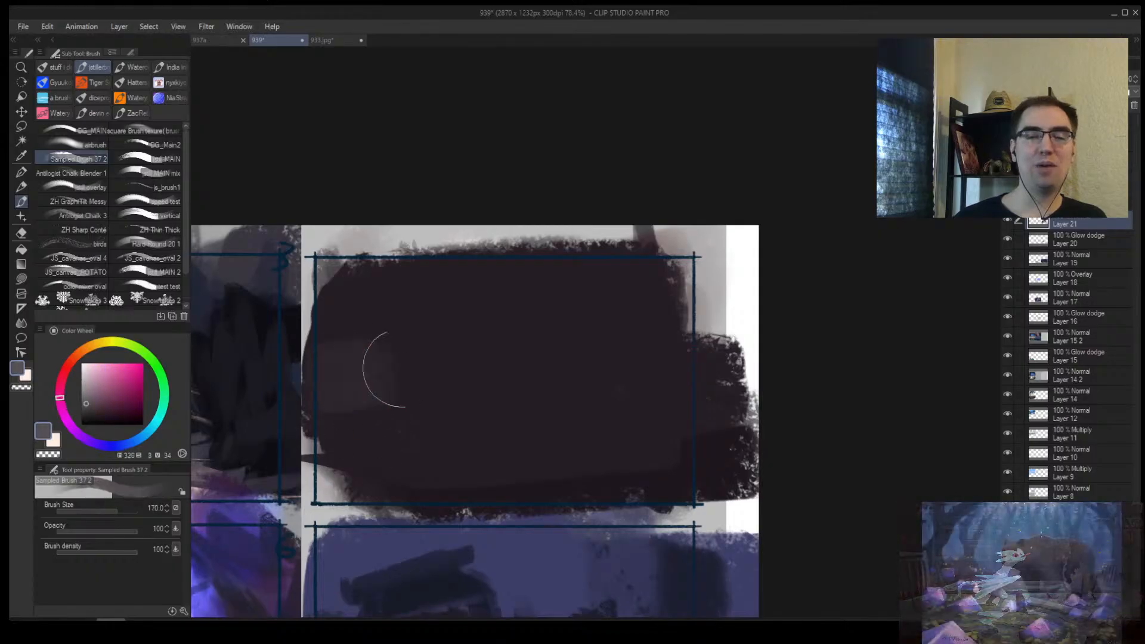
mouse_move(402, 371)
mouse_down()
mouse_move(368, 385)
mouse_move(366, 349)
mouse_up()
alt+click(401, 301)
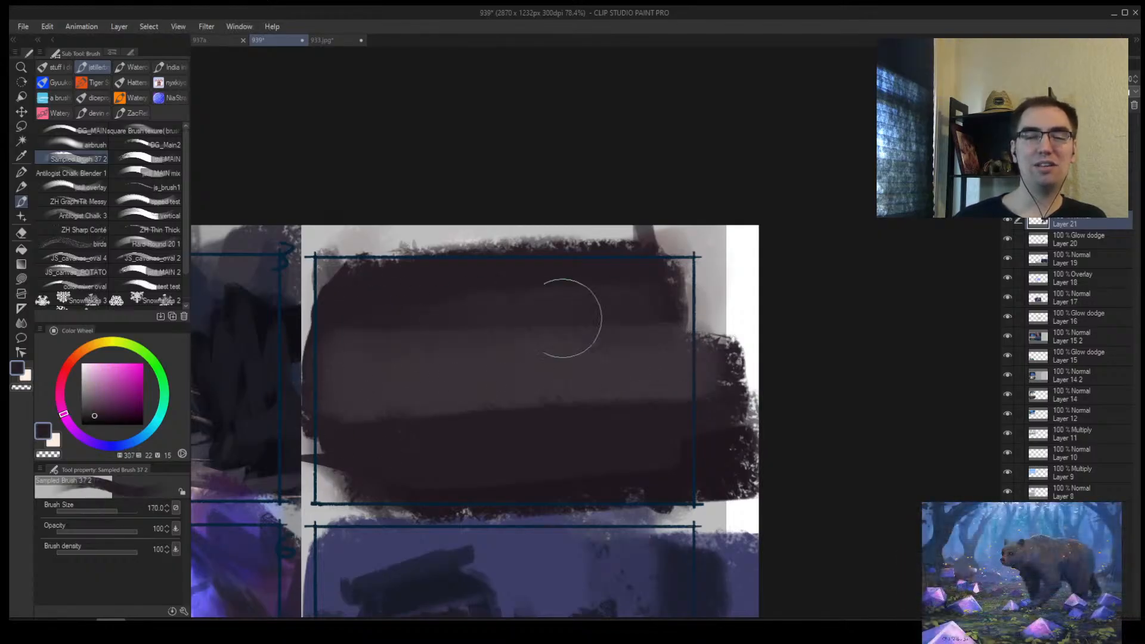
Step: Paint a pale grey ground strip across the lower part of the thumbnail at brush size 100, and trim its lower edge with dark
click(88, 372)
key(bracketleft)
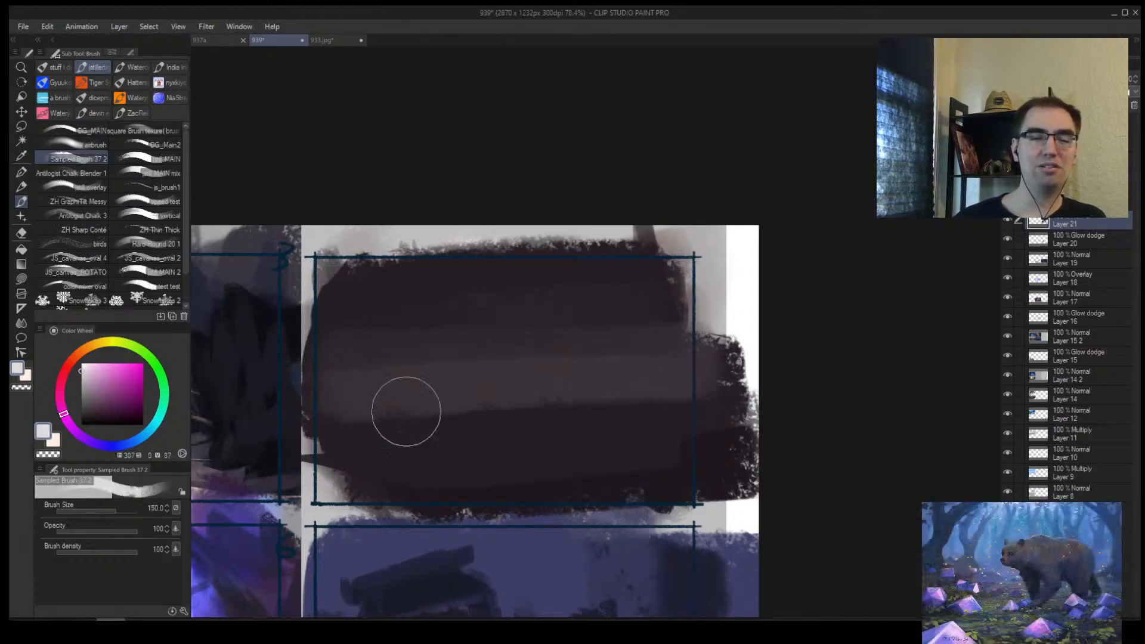
key(bracketleft)
key(bracketleft)
mouse_move(350, 445)
mouse_down()
mouse_move(727, 422)
mouse_move(300, 436)
mouse_up()
drag(300, 437, 746, 408)
alt+click(457, 464)
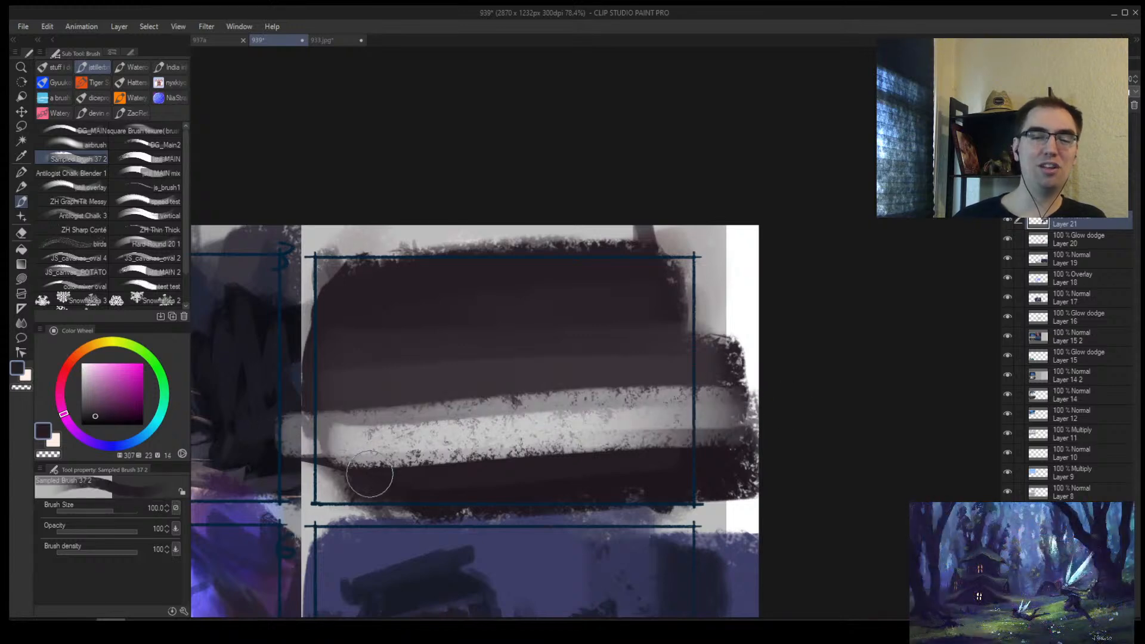
mouse_move(371, 473)
mouse_down()
mouse_move(384, 473)
mouse_move(325, 481)
mouse_up()
Step: Paint two tall pale grey trunks rising from the ground strip, one near each side of the thumbnail
alt+click(392, 428)
drag(402, 440, 414, 250)
key(bracketright)
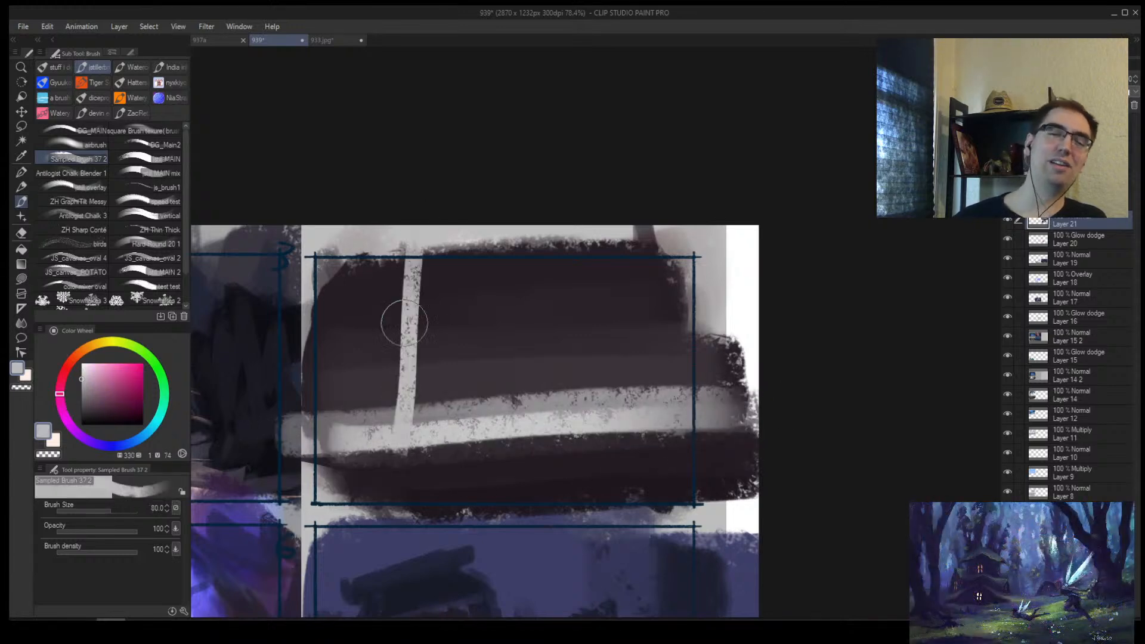
drag(397, 413, 399, 249)
drag(413, 367, 419, 411)
mouse_move(628, 403)
mouse_down()
mouse_move(650, 246)
mouse_move(606, 388)
mouse_up()
Step: Add faint background trunks in a muted dark grey between the pale trunks at brush size 70
key(bracketleft)
key(bracketleft)
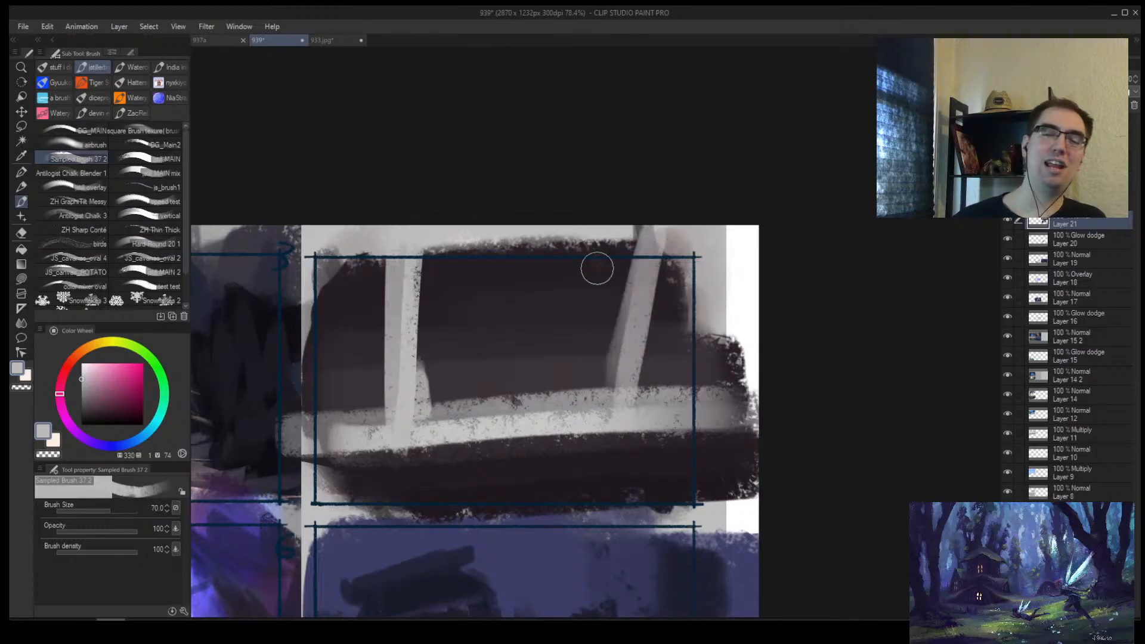
drag(596, 268, 577, 374)
alt+click(590, 323)
drag(593, 284, 576, 381)
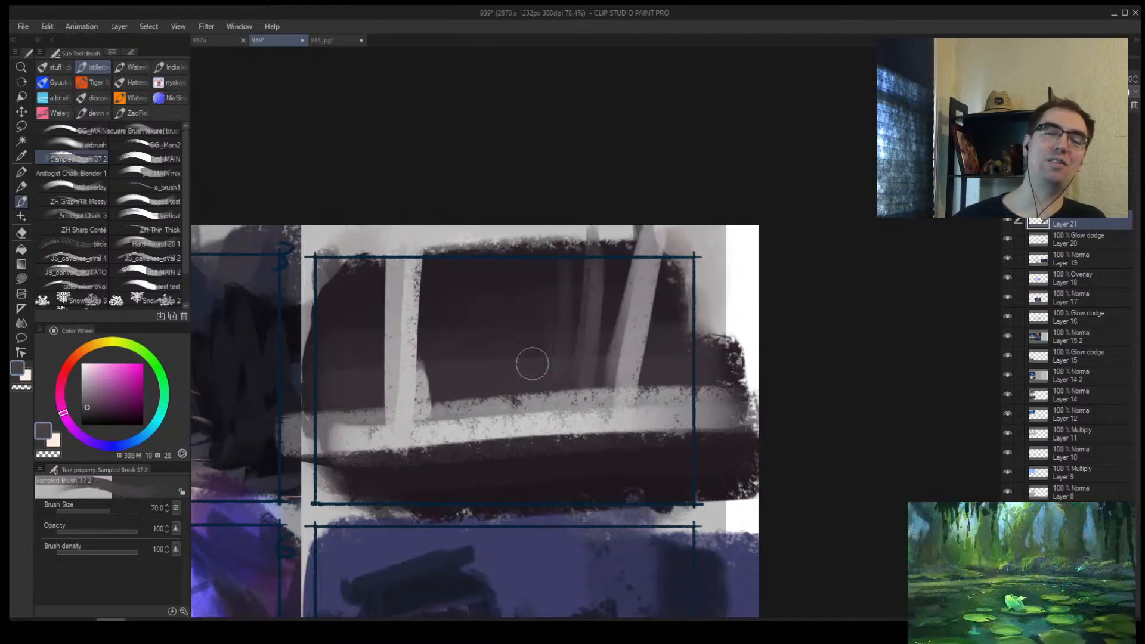
drag(476, 252, 481, 358)
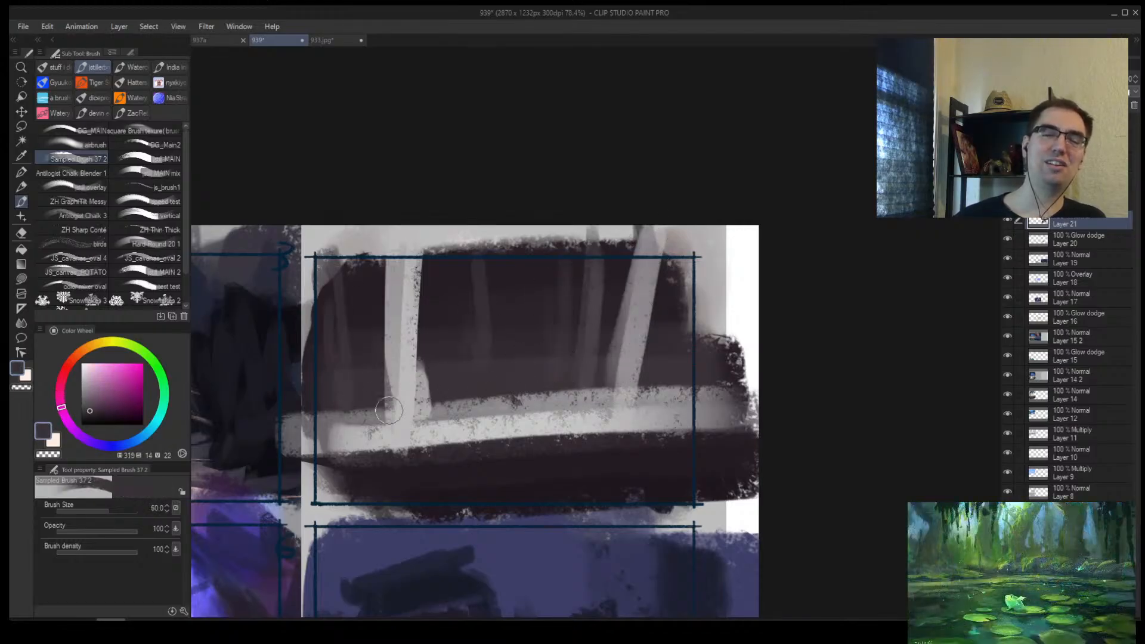
Step: Break up the dark foreground below the ground strip with soft grey patches, using brush sizes up to 120
alt+click(407, 419)
key(bracketright)
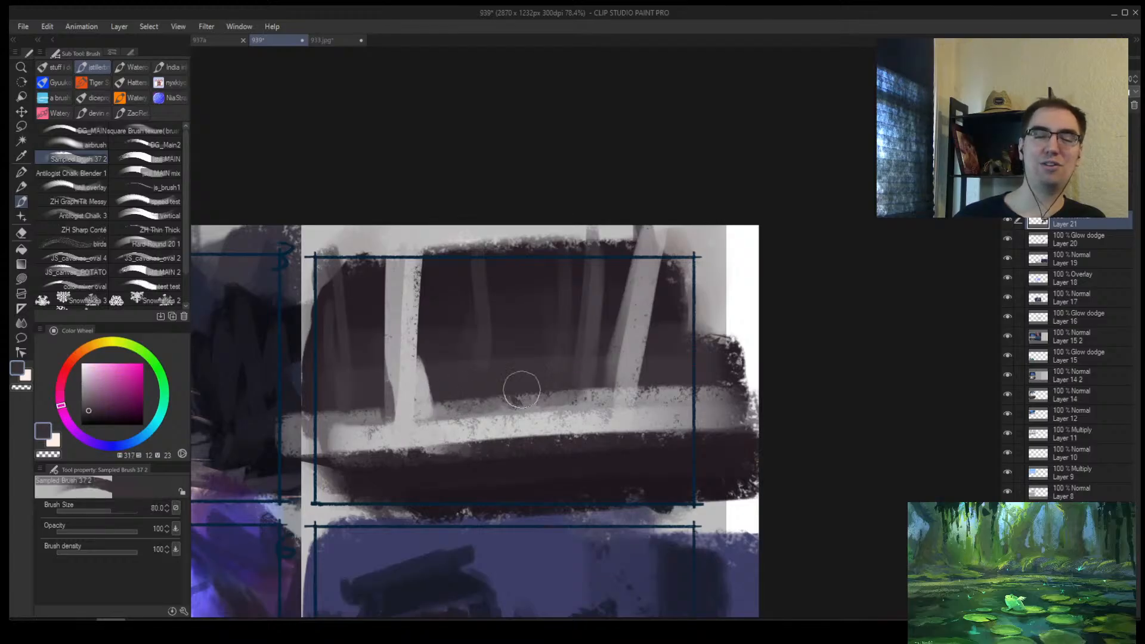
key(bracketright)
key(bracketright)
mouse_move(417, 444)
mouse_down()
mouse_move(370, 471)
mouse_move(470, 443)
mouse_move(645, 471)
mouse_up()
alt+click(528, 487)
key(bracketright)
alt+click(443, 458)
mouse_move(475, 449)
mouse_down()
mouse_move(471, 495)
mouse_move(412, 498)
mouse_up()
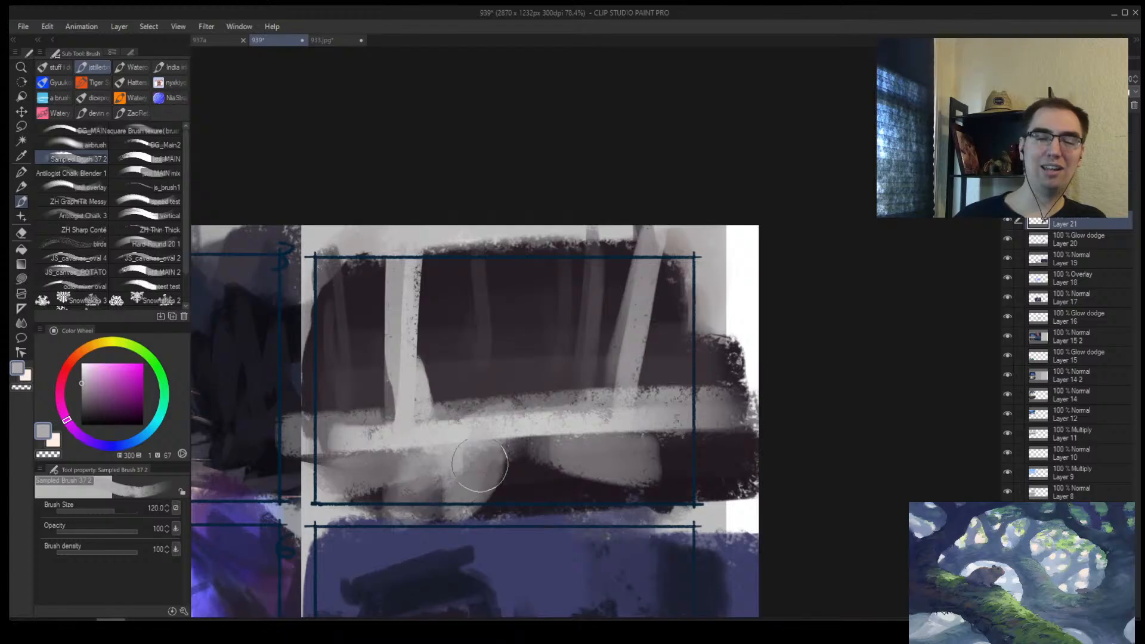
alt+click(381, 492)
mouse_move(371, 460)
mouse_down()
mouse_move(362, 471)
mouse_move(334, 467)
mouse_move(418, 471)
mouse_up()
Step: Widen the pale ground into a thick light grey band across the foreground
scroll(418, 472, down, 3)
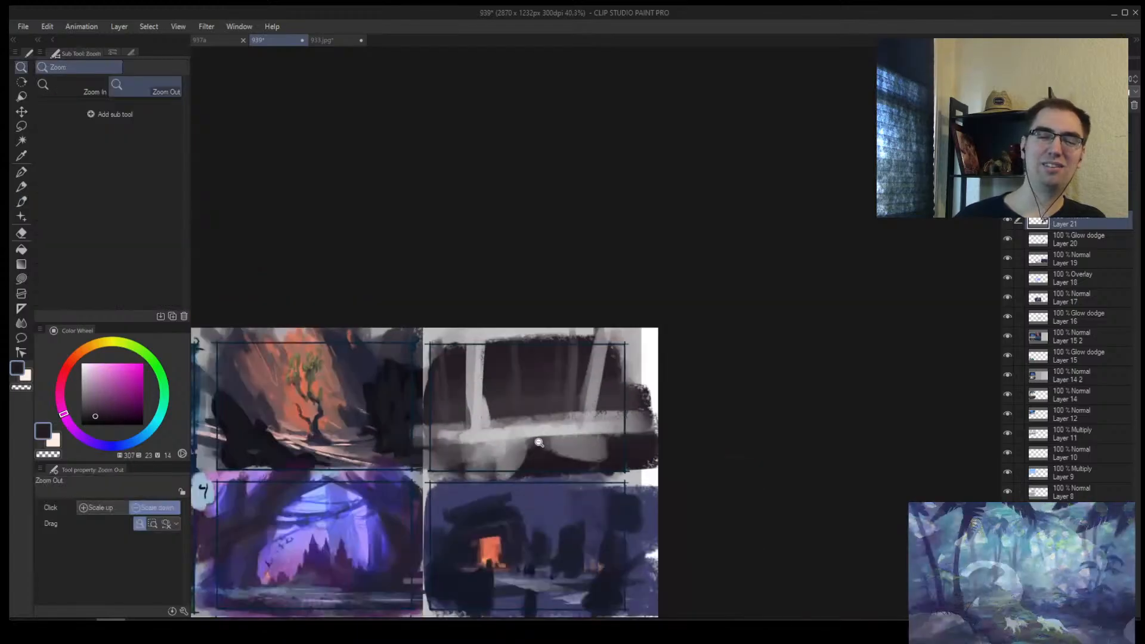
scroll(417, 472, up, 2)
alt+click(427, 420)
key(bracketright)
drag(427, 429, 719, 437)
Step: Veil the pale trunks with muted dark grey at brush size 170 and darken the upper background
alt+click(581, 388)
key(bracketright)
mouse_move(418, 370)
mouse_down()
mouse_move(499, 384)
mouse_move(542, 302)
mouse_move(507, 345)
mouse_up()
alt+click(561, 473)
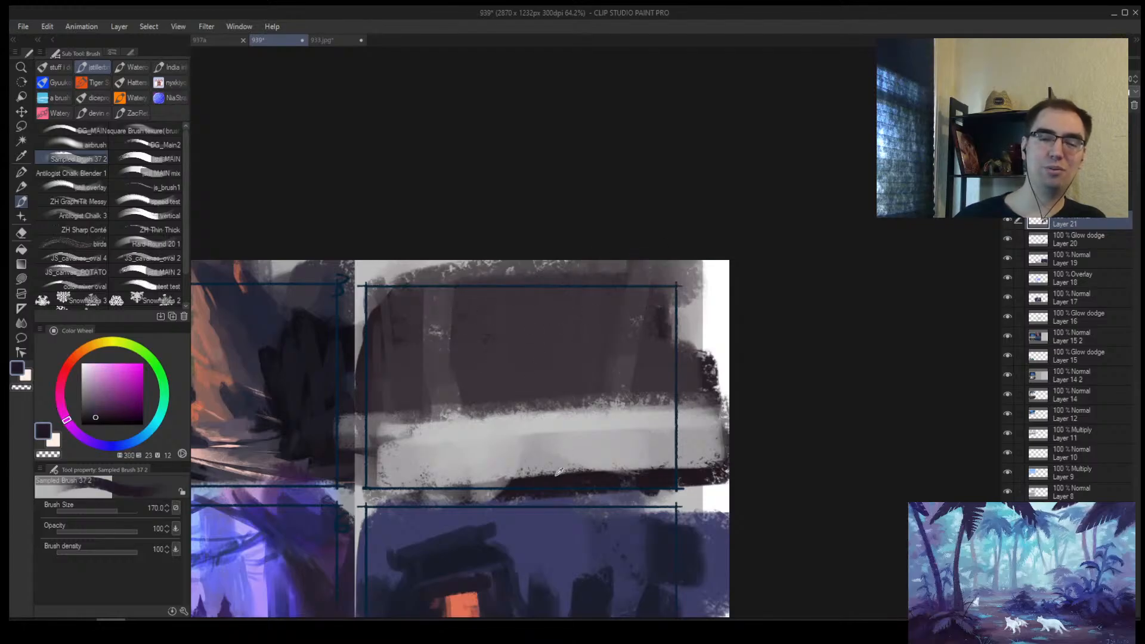
mouse_move(435, 319)
mouse_down()
mouse_move(656, 310)
mouse_move(366, 330)
mouse_move(570, 327)
mouse_move(383, 365)
mouse_move(481, 369)
mouse_move(420, 419)
mouse_move(659, 396)
mouse_move(400, 426)
mouse_move(609, 407)
mouse_move(621, 320)
mouse_up()
alt+click(441, 394)
Step: Paint a broad grey trunk on the thumbnail's left at size 120 and a thinner leaning trunk on its right at size 70
key(ctrl+space)
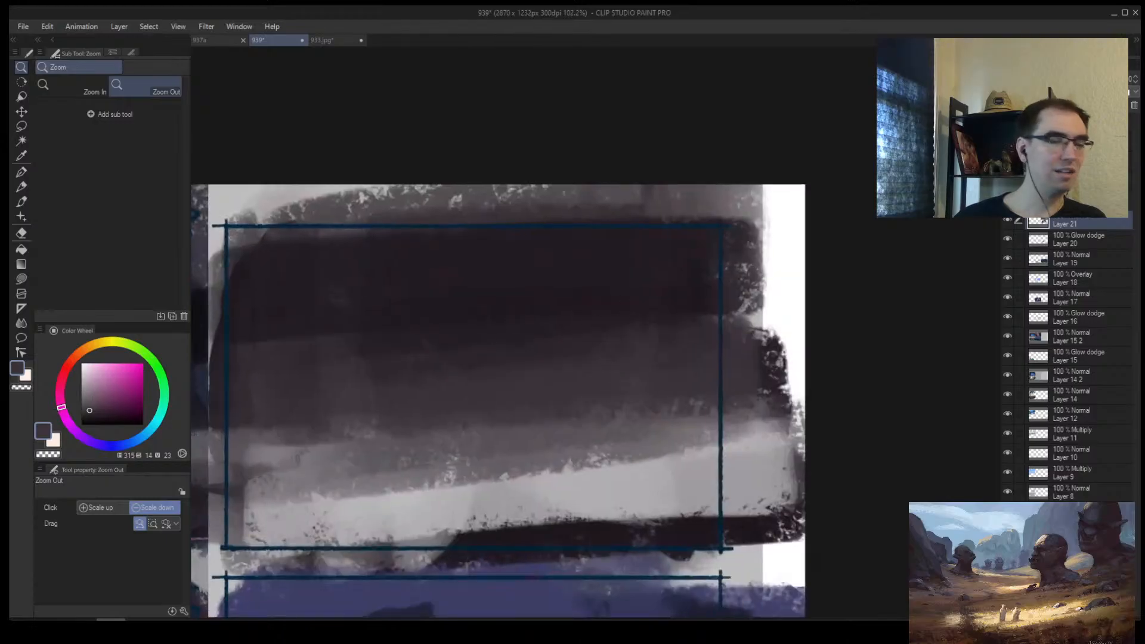
key(bracketleft)
alt+click(365, 383)
mouse_move(352, 382)
mouse_down()
mouse_move(348, 276)
mouse_move(332, 289)
mouse_up()
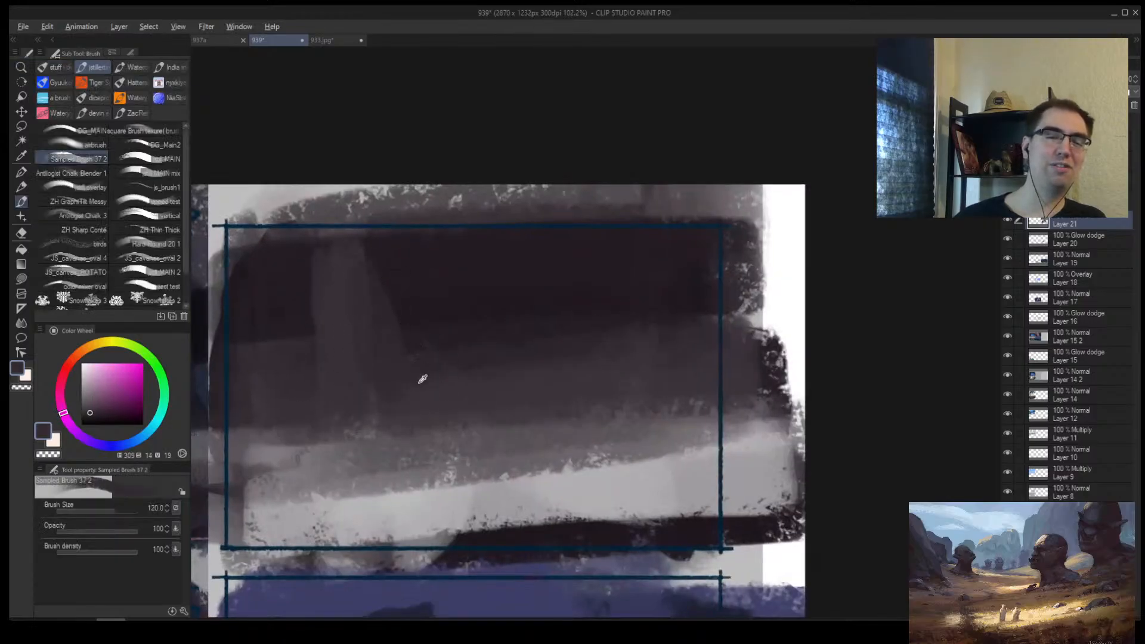
key(bracketleft)
key(bracketleft)
key(bracketleft)
drag(631, 340, 583, 209)
Step: Carve dark gaps between the trunks and add a thin distant trunk in the middle at brush size 50
alt+click(562, 298)
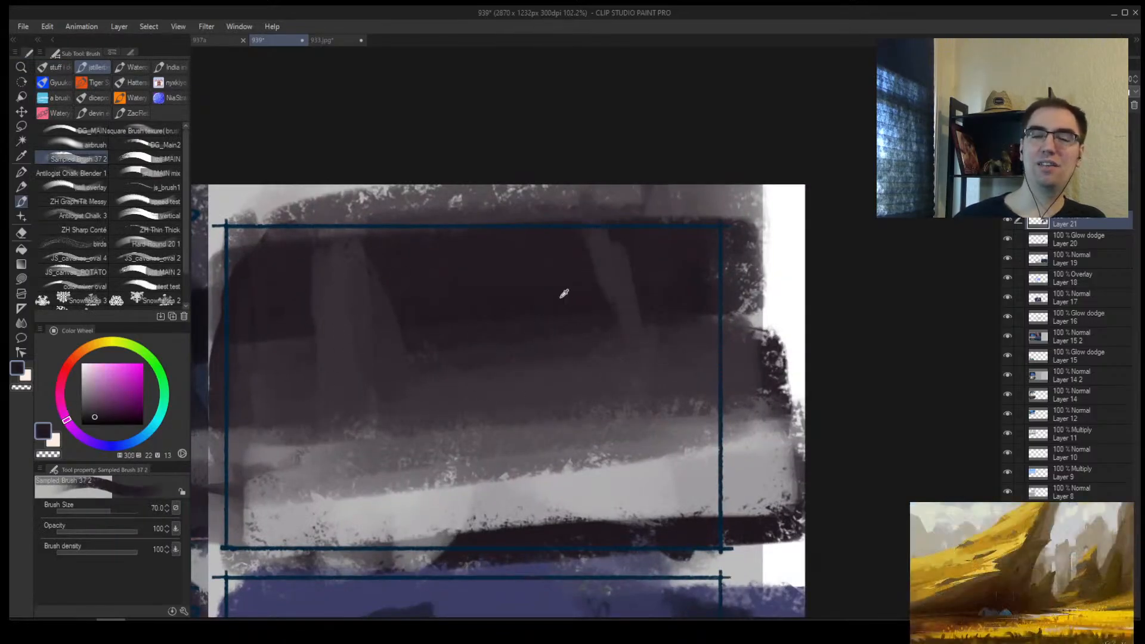
mouse_move(557, 333)
mouse_down()
mouse_move(471, 348)
mouse_move(443, 369)
mouse_up()
key(bracketleft)
alt+click(562, 372)
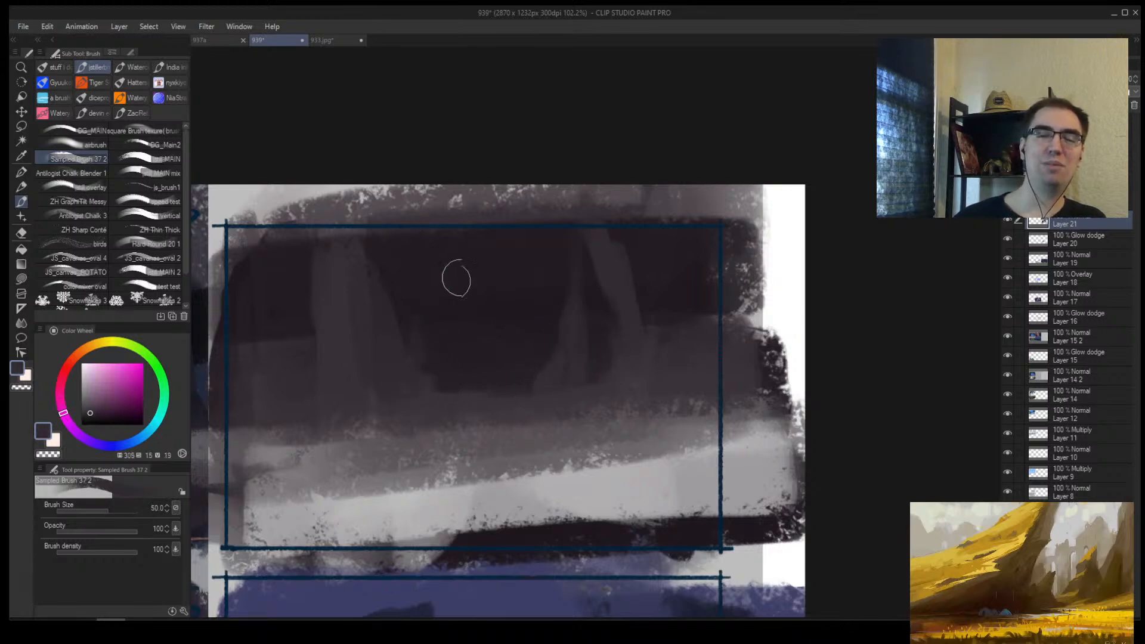
drag(458, 278, 453, 391)
Step: Add muted trunks at both edges of the forest and blend haze along the tree bases, using brush sizes 70 to 100
key(bracketright)
key(bracketright)
alt+click(426, 338)
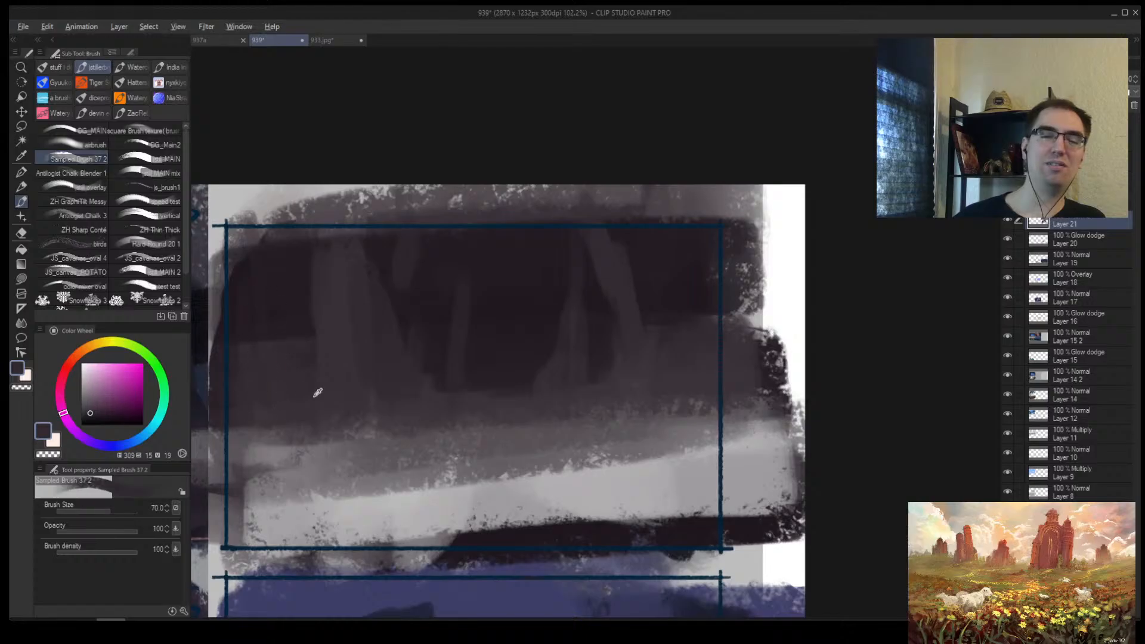
mouse_move(268, 409)
mouse_down()
mouse_move(374, 435)
mouse_move(632, 412)
mouse_up()
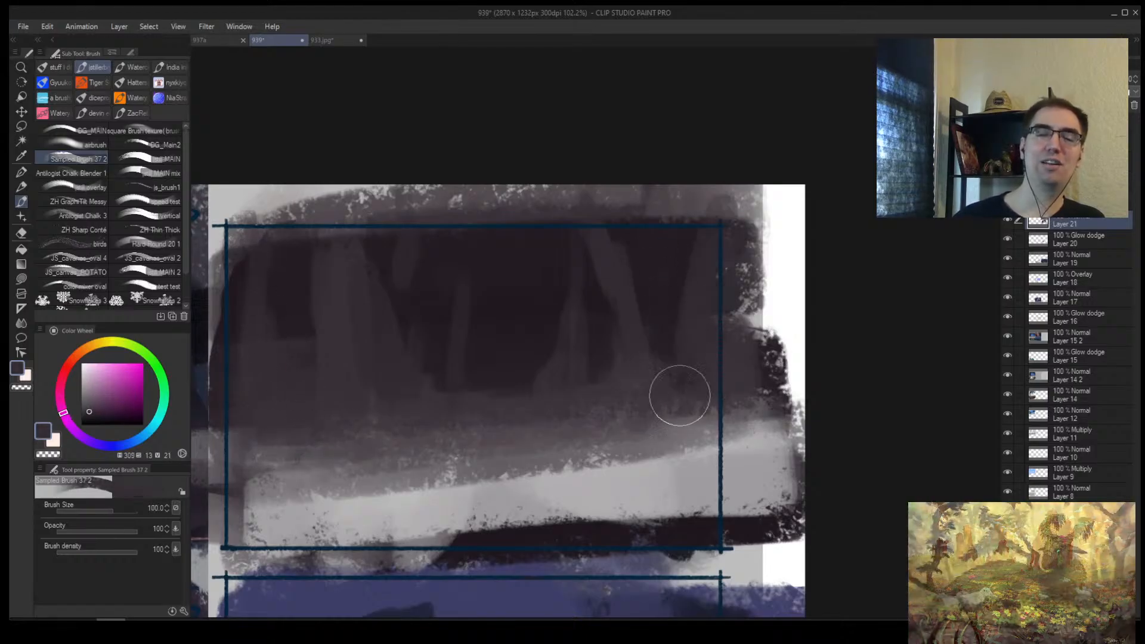
Step: Paint a very dark foreground strip with a small mound along the thumbnail's lower edge
alt+click(562, 458)
key(bracketleft)
alt+click(573, 537)
mouse_move(573, 534)
mouse_down()
mouse_move(736, 525)
mouse_move(538, 546)
mouse_move(690, 523)
mouse_up()
drag(425, 523, 412, 536)
drag(338, 533, 549, 531)
Step: Add thin dark horizontal accents across the pale ground with a brush of about size 17, undoing one stroke
mouse_move(248, 444)
mouse_down()
mouse_move(362, 442)
mouse_move(282, 452)
mouse_move(354, 456)
mouse_up()
key(ctrl+z)
key(bracketleft)
alt+click(333, 441)
key(bracketleft)
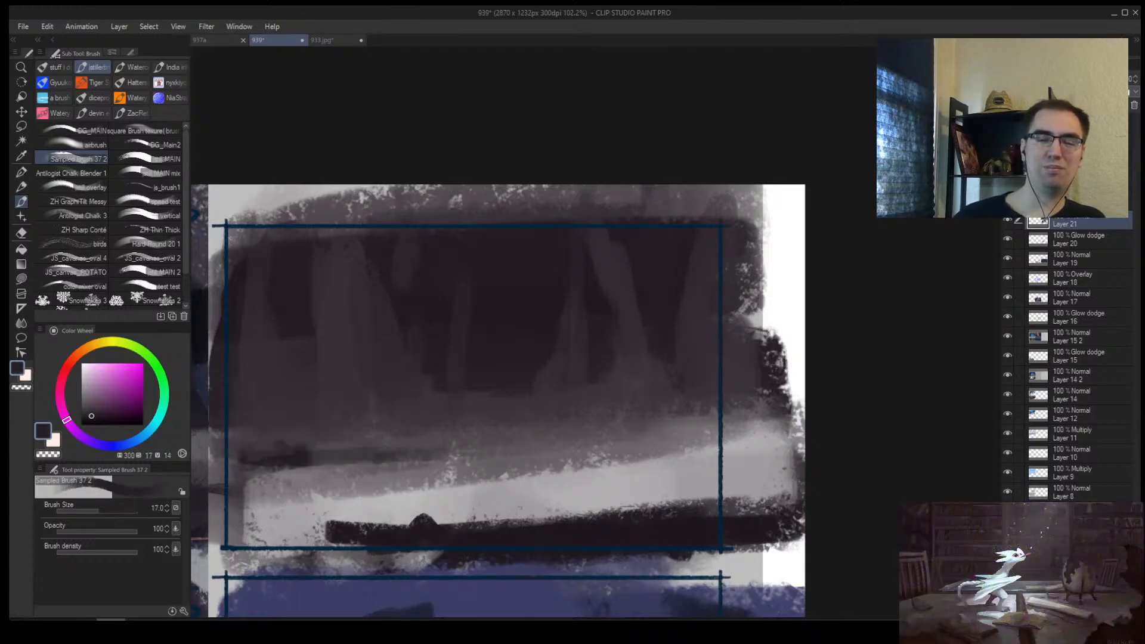
drag(329, 505, 362, 500)
drag(649, 489, 720, 486)
key(bracketright)
drag(747, 488, 783, 481)
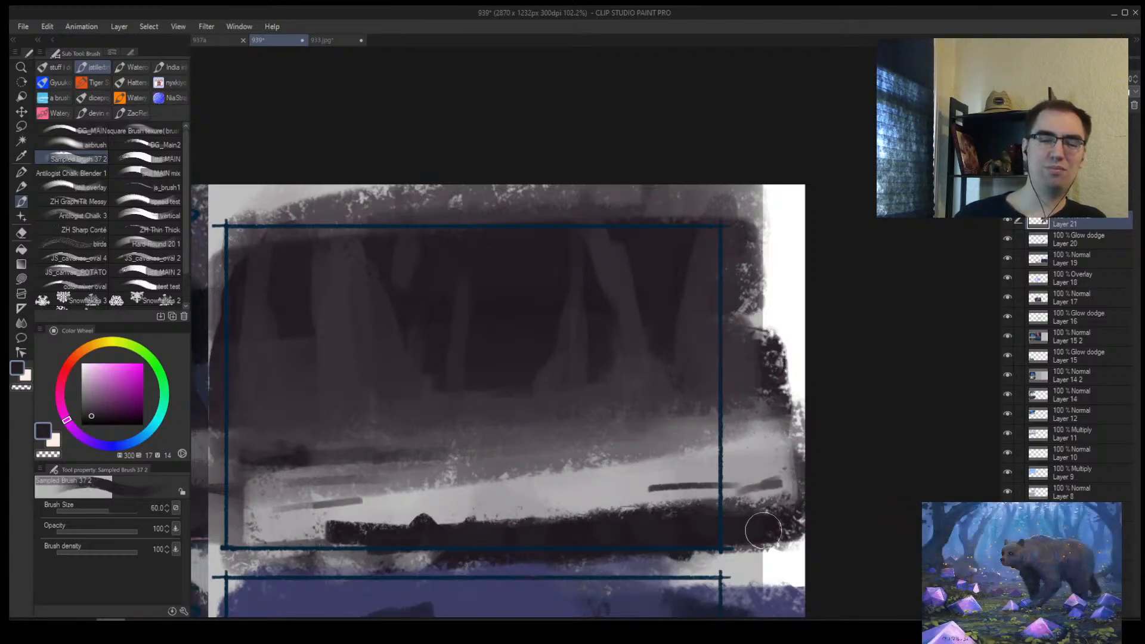
drag(667, 513, 706, 452)
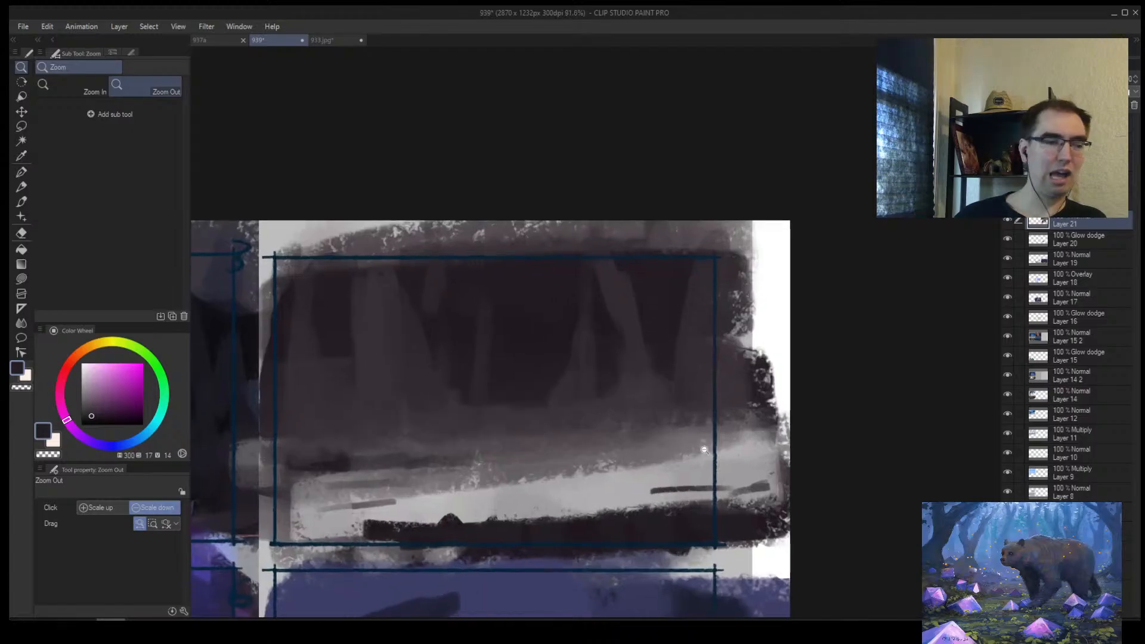
Step: Refine the dark foreground strip's edge with sampled light and dark tones, cutting a small pale gap into it
alt+click(624, 513)
alt+click(567, 525)
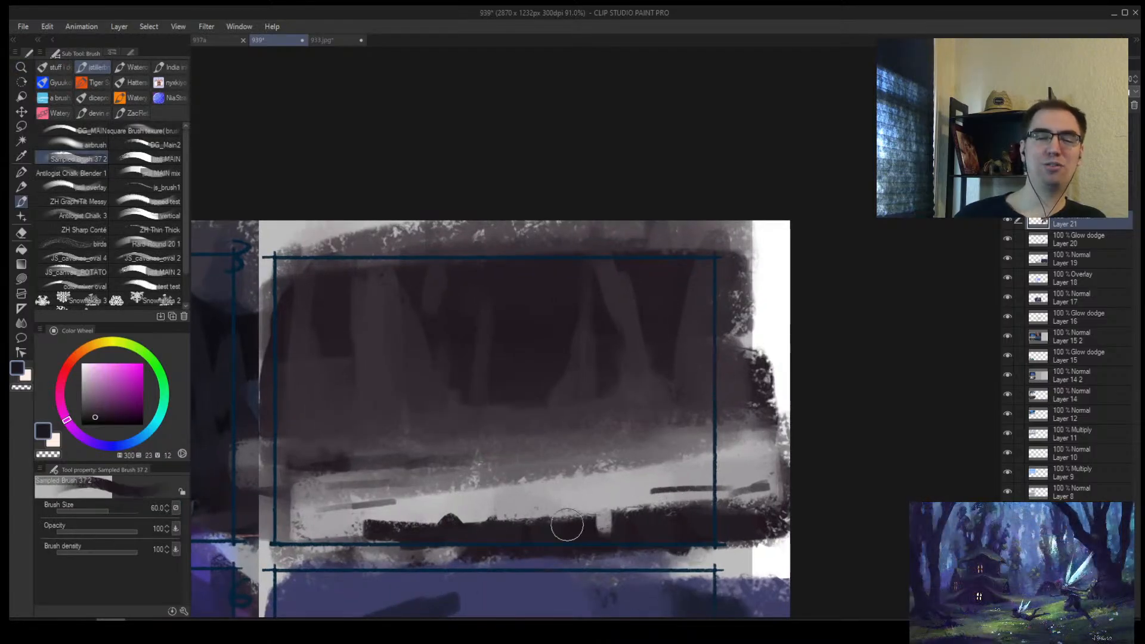
drag(570, 421, 583, 404)
key(bracketleft)
key(bracketleft)
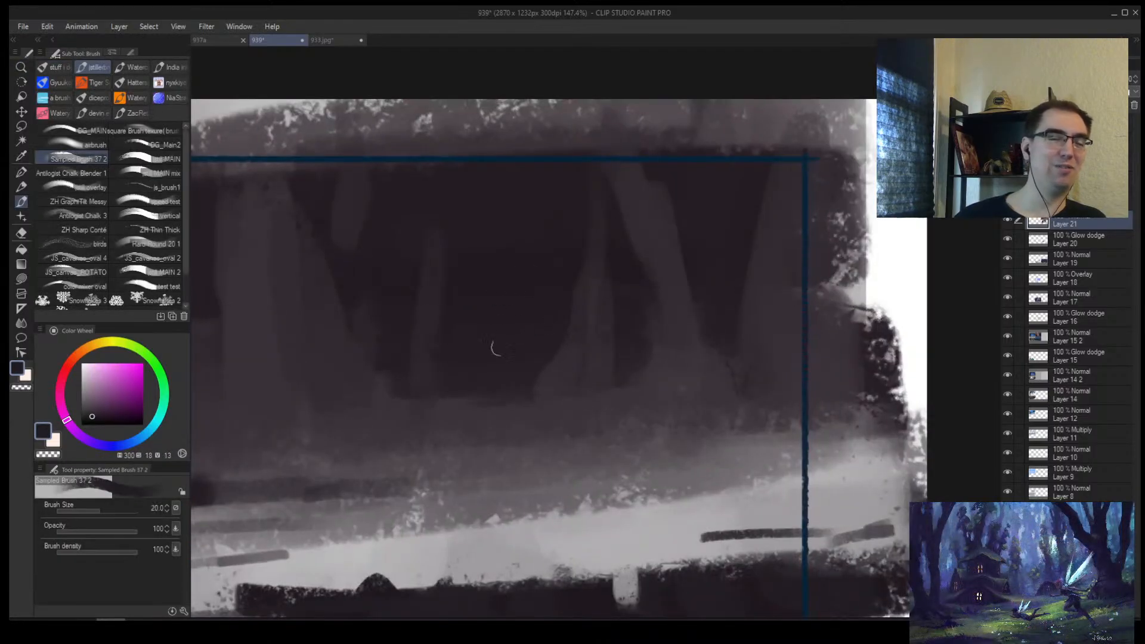
Step: Soften the dark gap above the thin middle trunk with muted dark tones, using brush sizes 100 to 150
alt+click(568, 497)
key(bracketright)
key(bracketright)
key(bracketright)
key(bracketright)
key(bracketright)
key(bracketright)
key(bracketright)
key(bracketright)
key(bracketright)
key(bracketright)
key(bracketright)
key(bracketright)
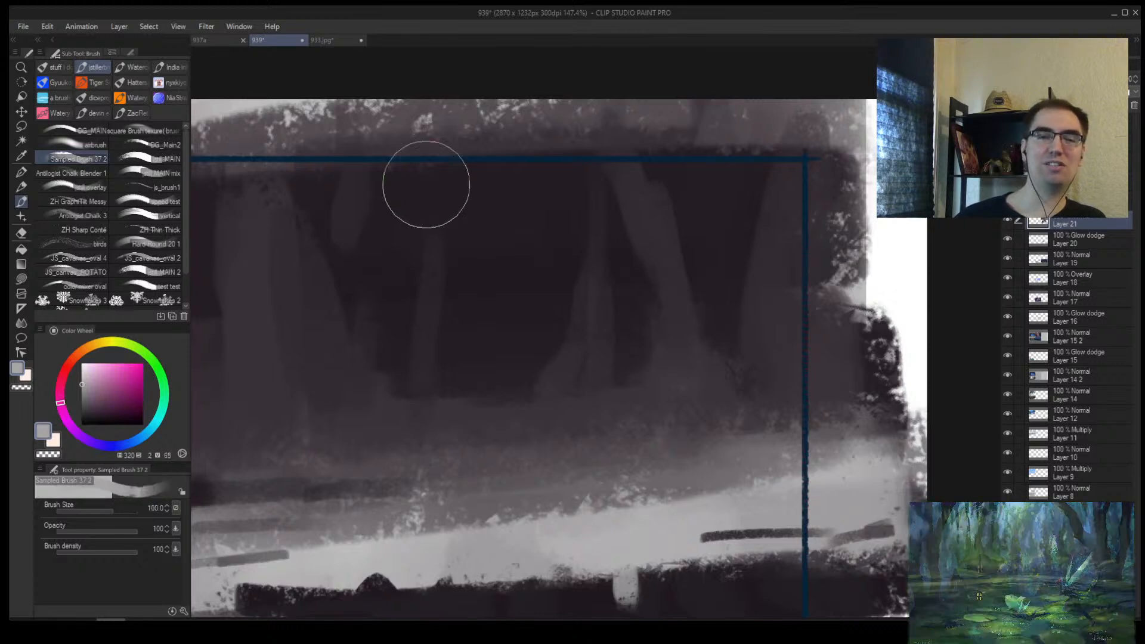
key(bracketleft)
key(bracketleft)
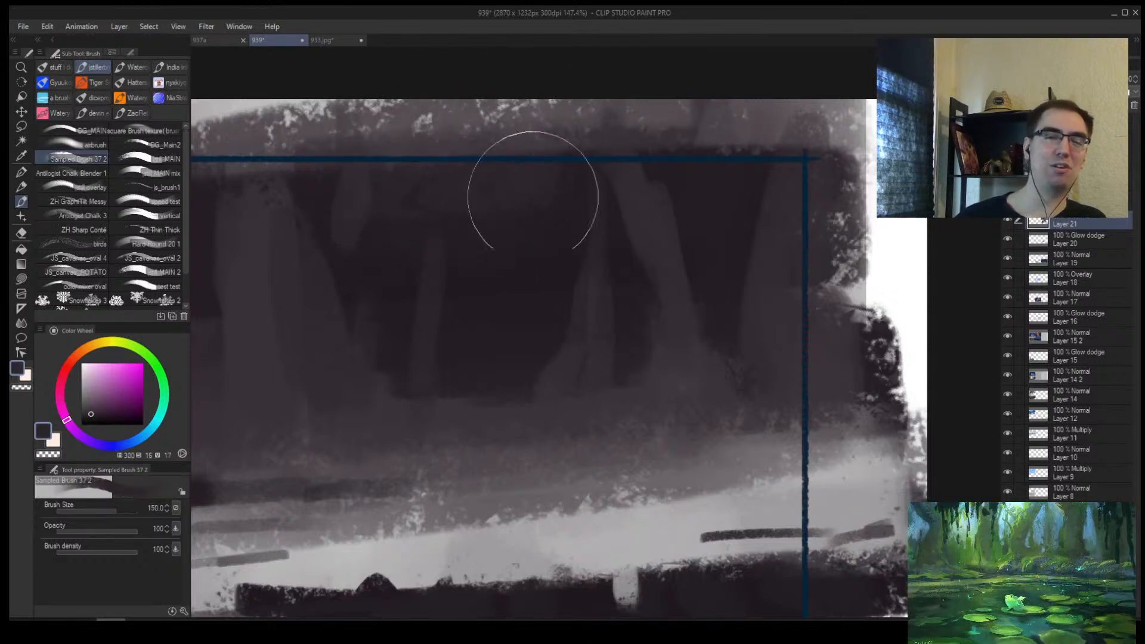
alt+click(430, 238)
Step: Flip the view horizontally and touch up the pale ground and dark foreground with sampled tones at brush sizes 30 and 120
key(slash)
drag(615, 267, 642, 232)
key(h)
drag(763, 405, 750, 411)
drag(783, 412, 687, 428)
drag(695, 424, 713, 419)
alt+click(423, 450)
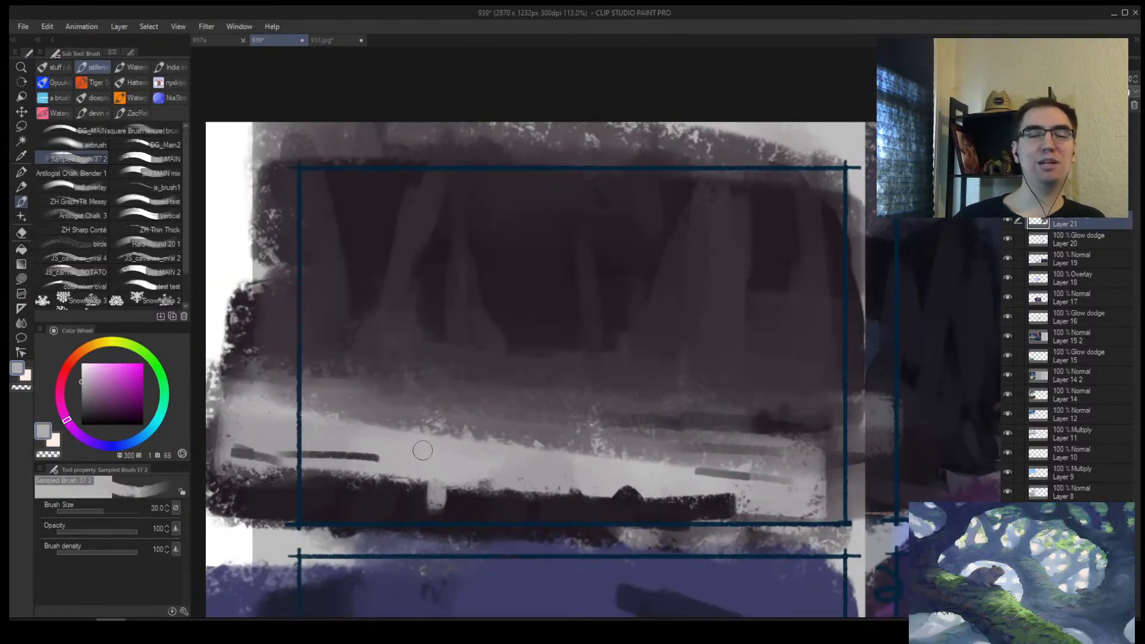
key(alt+space)
mouse_move(485, 447)
mouse_down()
mouse_move(316, 447)
mouse_move(334, 447)
mouse_up()
mouse_move(529, 442)
mouse_down()
mouse_move(546, 428)
mouse_move(580, 440)
mouse_up()
alt+click(322, 485)
drag(309, 478, 533, 493)
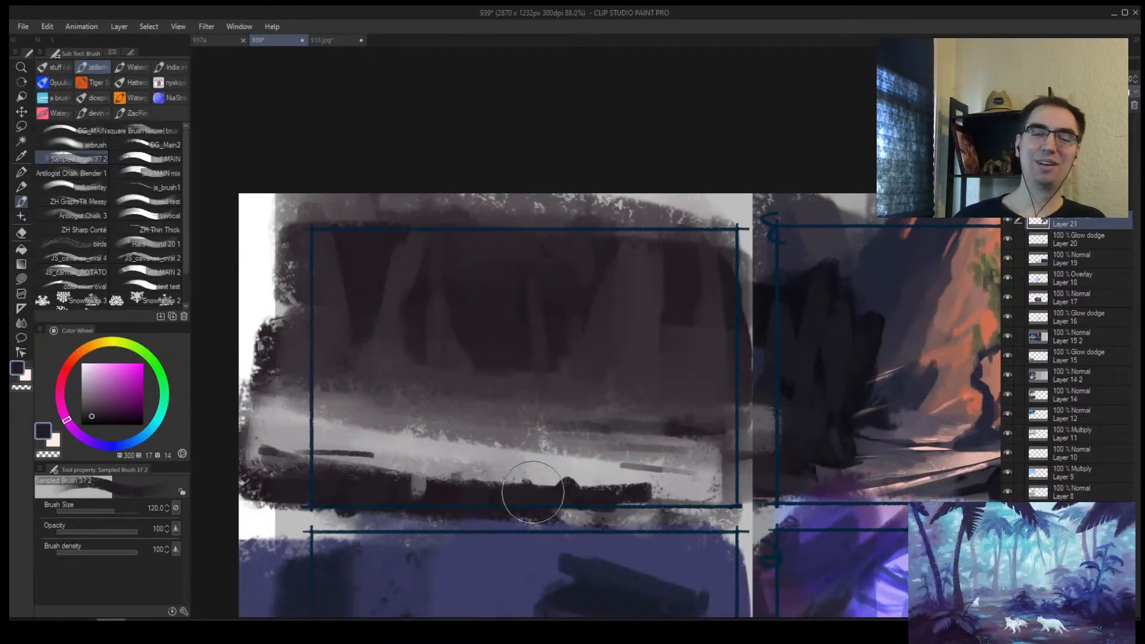
Step: Extend the canvas downward to 2870 x 1861 px to make room for the bottom row of thumbnails
key(alt+space)
drag(609, 435, 546, 439)
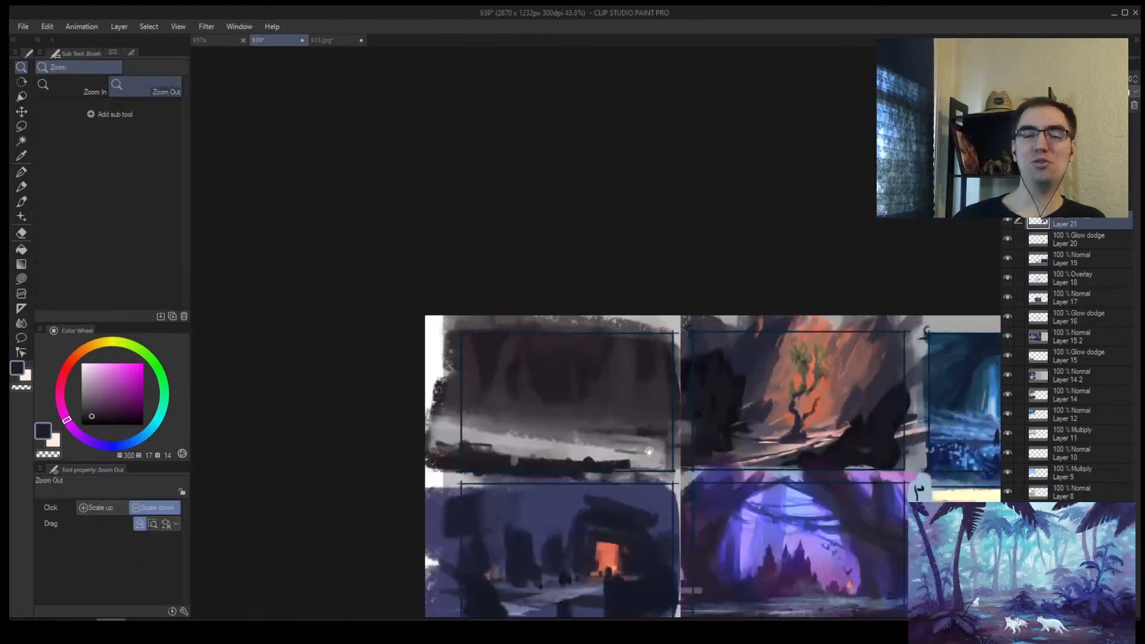
drag(674, 421, 603, 369)
key(alt+space)
click(685, 434)
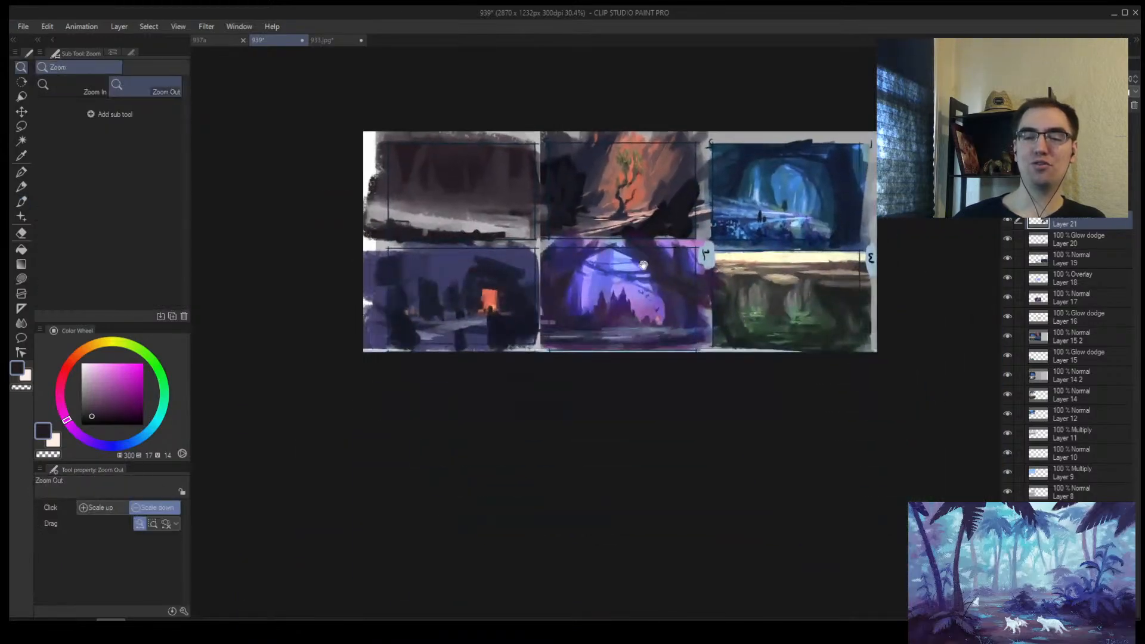
key(ctrl+alt+c)
drag(609, 327, 611, 439)
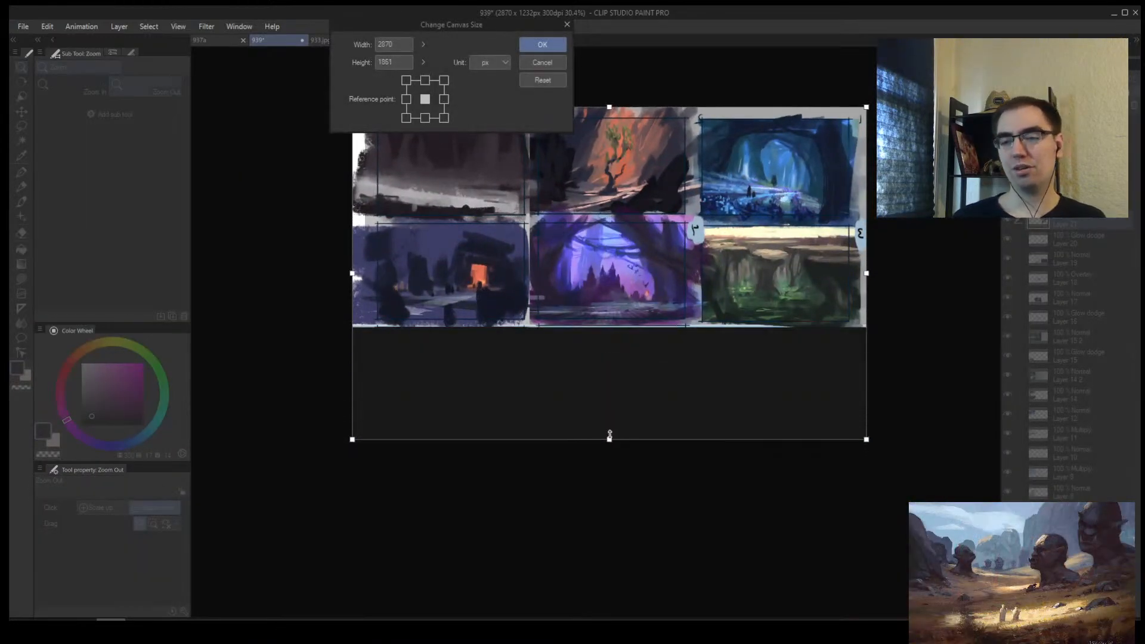
key(Return)
Step: Flip the view back and paint the transparent strip along the canvas's lower edge with the sampled pale blue background
key(h)
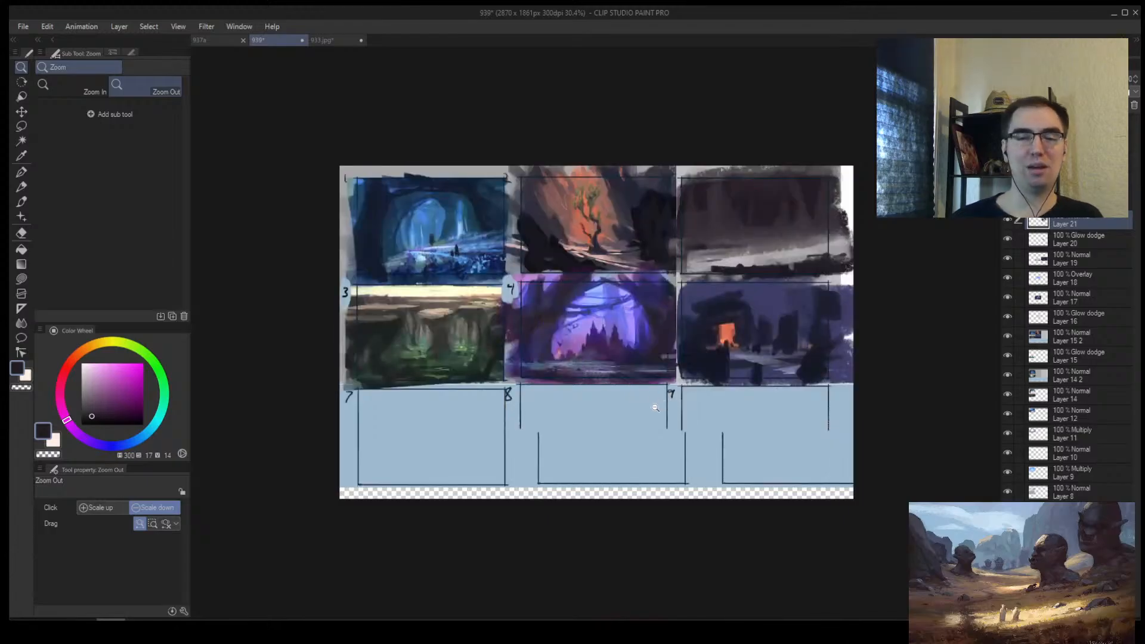
key(h)
scroll(651, 404, down, 2)
key(h)
scroll(634, 406, up, 3)
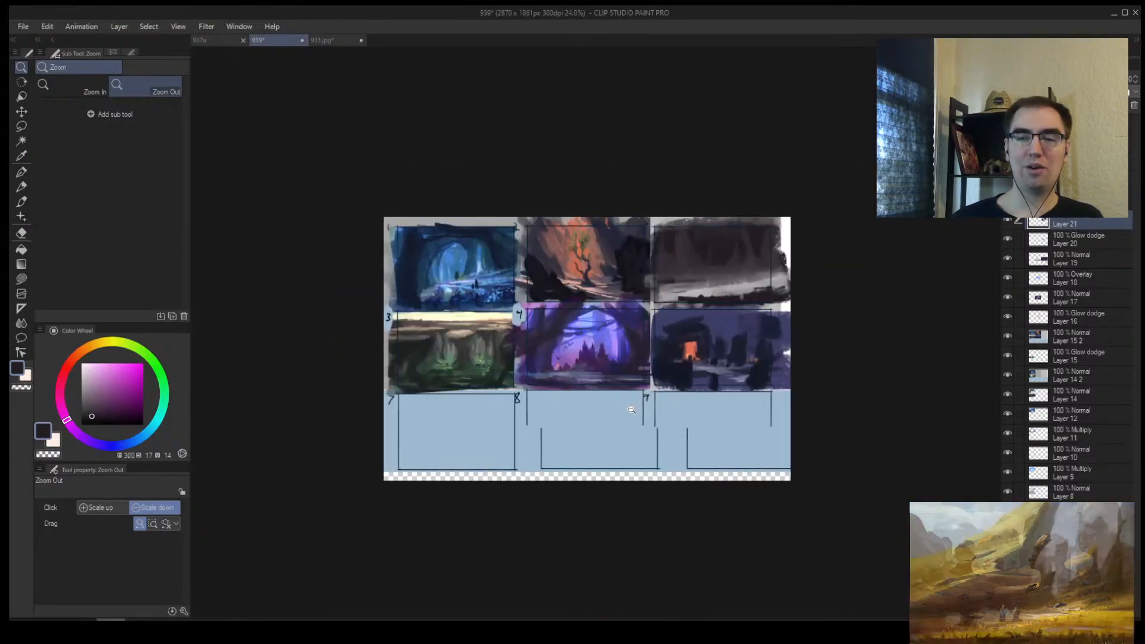
key(b)
alt+click(541, 479)
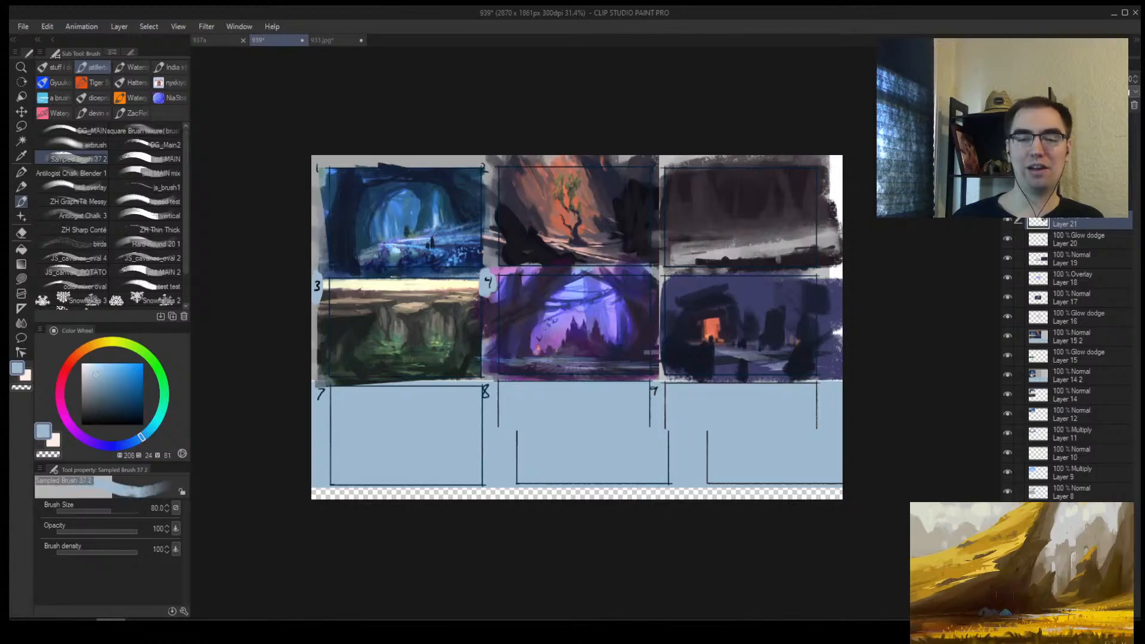
drag(318, 490, 806, 494)
Step: Examine the empty frames 7, 8 and 9 beneath the finished thumbnails
key(z)
drag(367, 441, 433, 406)
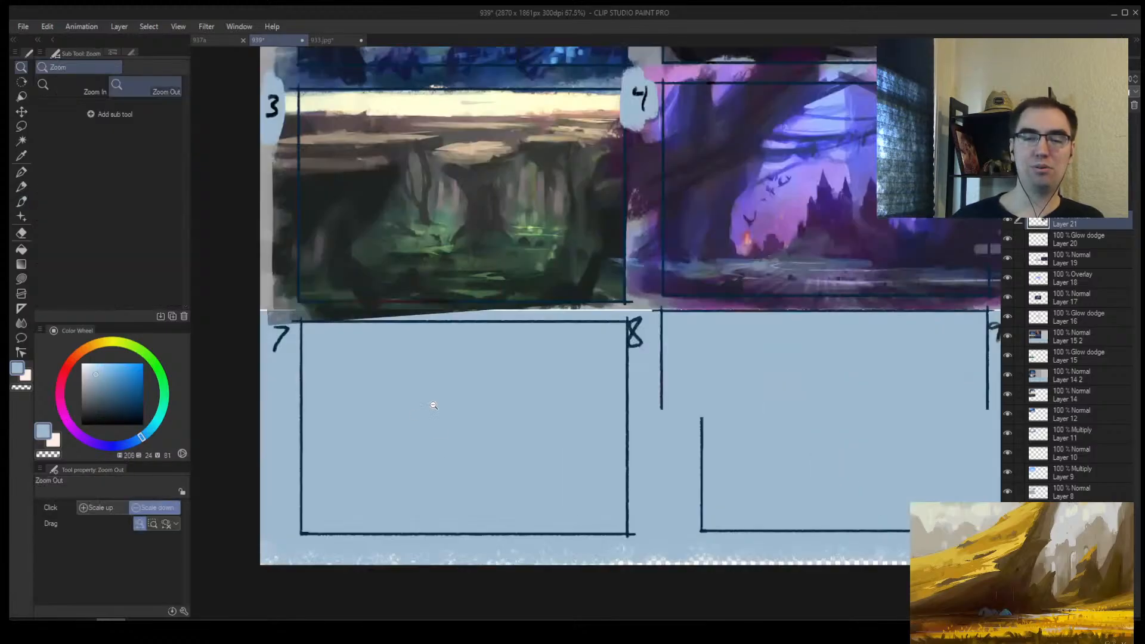
drag(829, 415, 632, 389)
scroll(586, 376, up, 2)
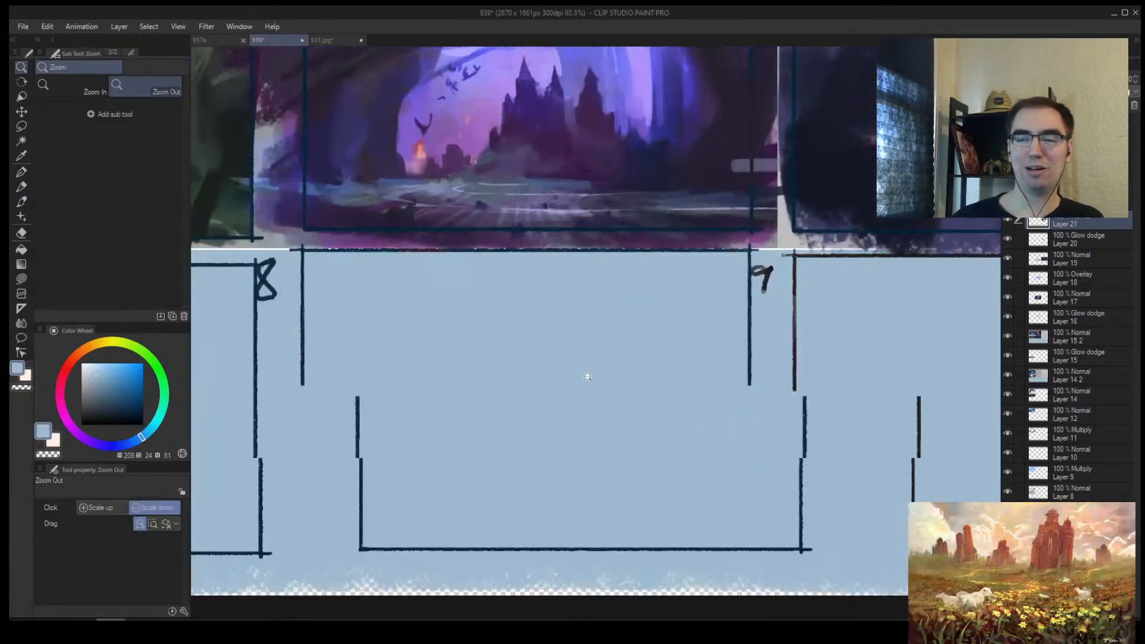
scroll(593, 376, down, 3)
scroll(674, 435, down, 2)
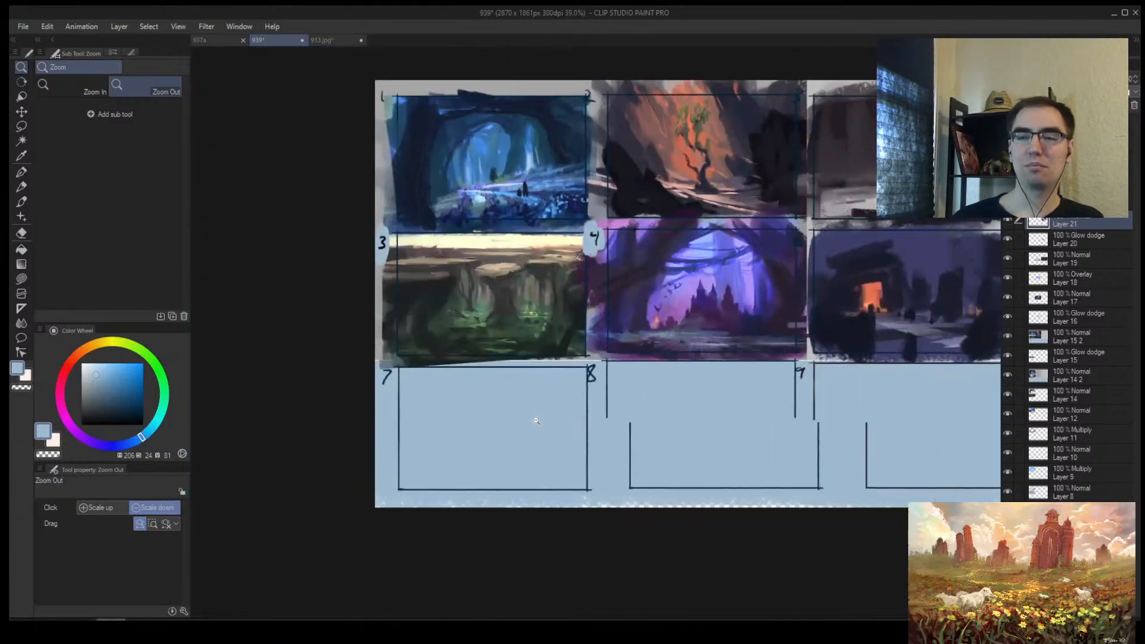
scroll(536, 421, up, 1)
key(b)
scroll(802, 229, up, 1)
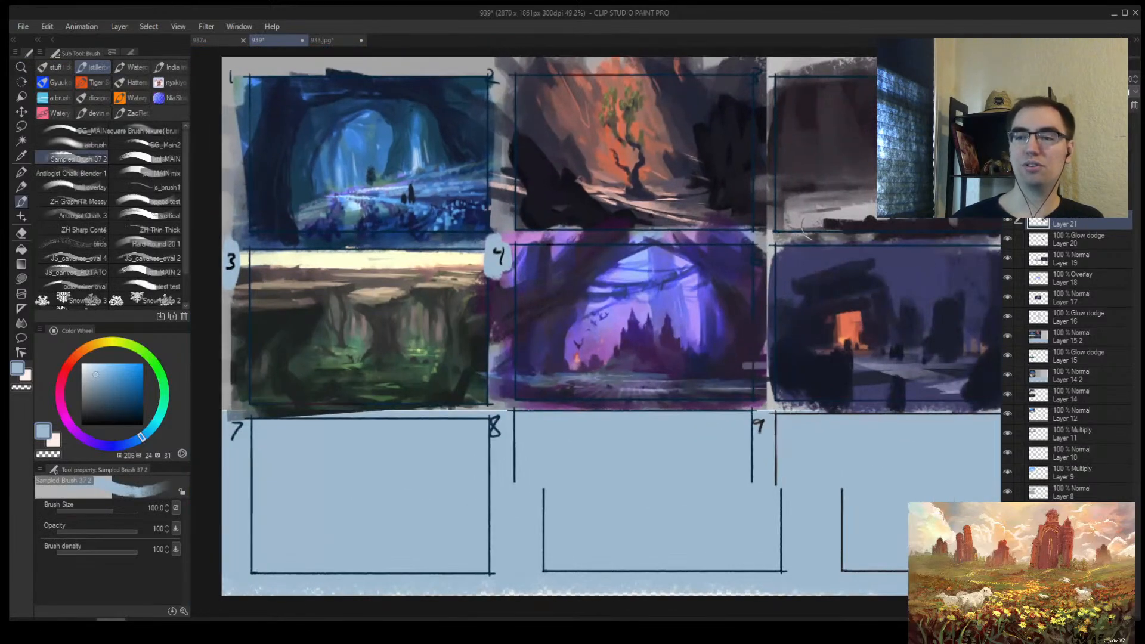
Step: Paint a very dark horizontal band across the middle of frame 7 at brush size 120, sampling the forest thumbnail's dark tone
alt+click(905, 230)
drag(859, 250, 914, 171)
drag(303, 420, 546, 417)
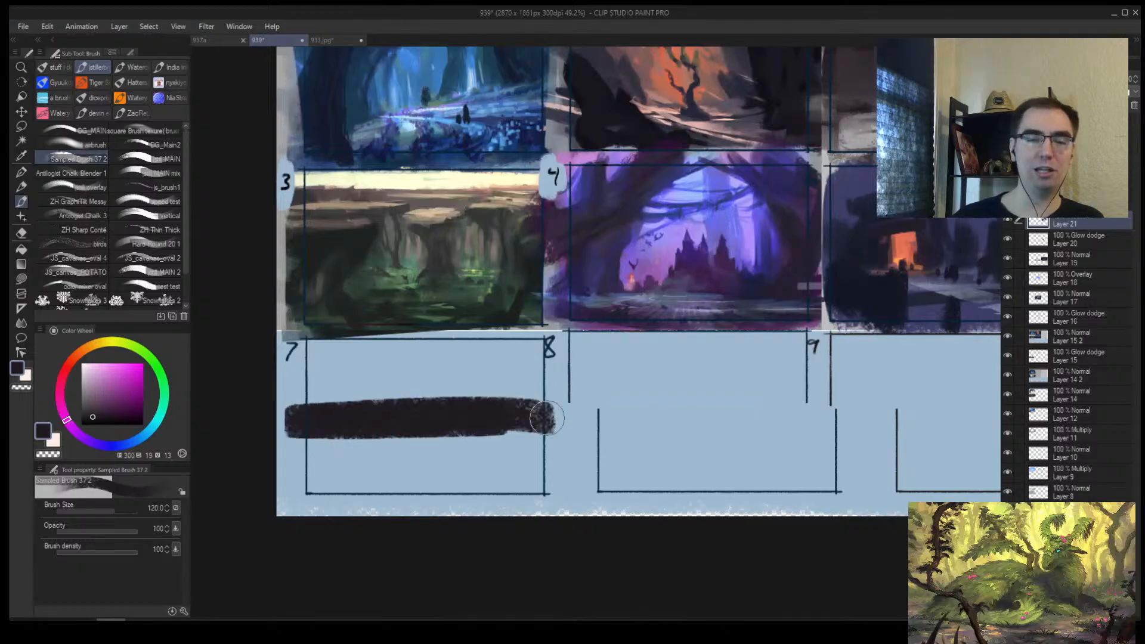
Step: Fill frame 7 above the dark band with the forest thumbnail's muted dark grey at brush size 150
drag(894, 100, 758, 178)
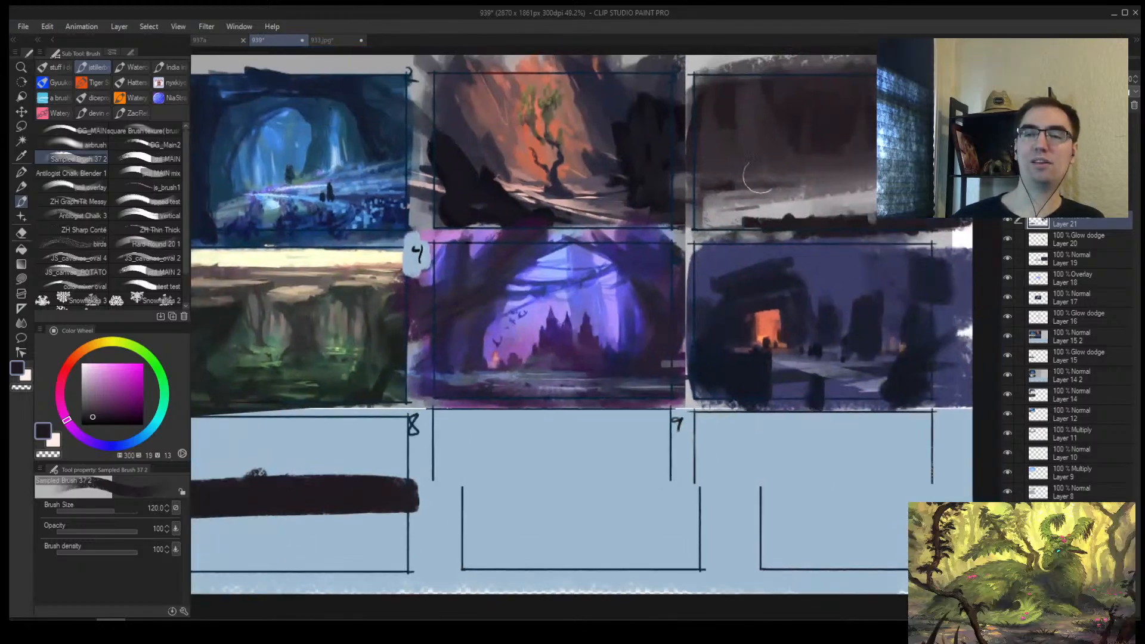
alt+click(812, 128)
drag(812, 128, 932, 94)
key(bracketright)
drag(316, 427, 525, 418)
drag(396, 409, 269, 400)
Step: Block in pale grey ground below frame 7's dark band, sampling the forest thumbnail's light ground
drag(635, 355, 558, 379)
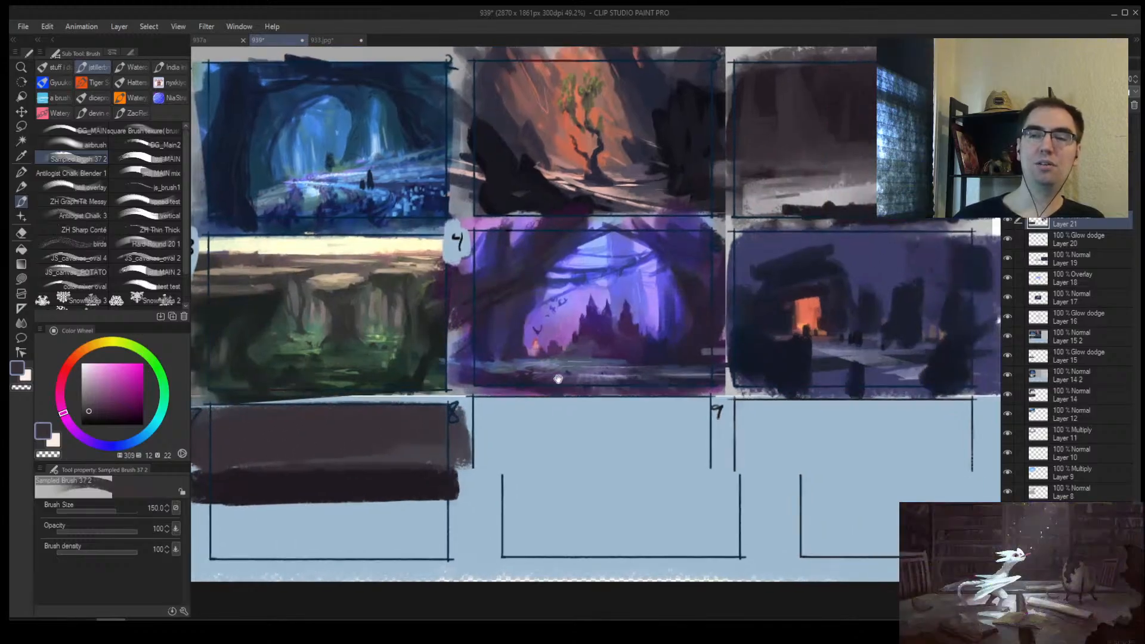
alt+click(859, 187)
drag(385, 444, 508, 381)
key(bracketright)
drag(336, 469, 590, 468)
Step: Build rounded dark masses on top of frame 7's dark band and blend mid-grey strokes into the pale ground below
key(alt+space)
click(412, 447)
key(bracketleft)
alt+click(394, 328)
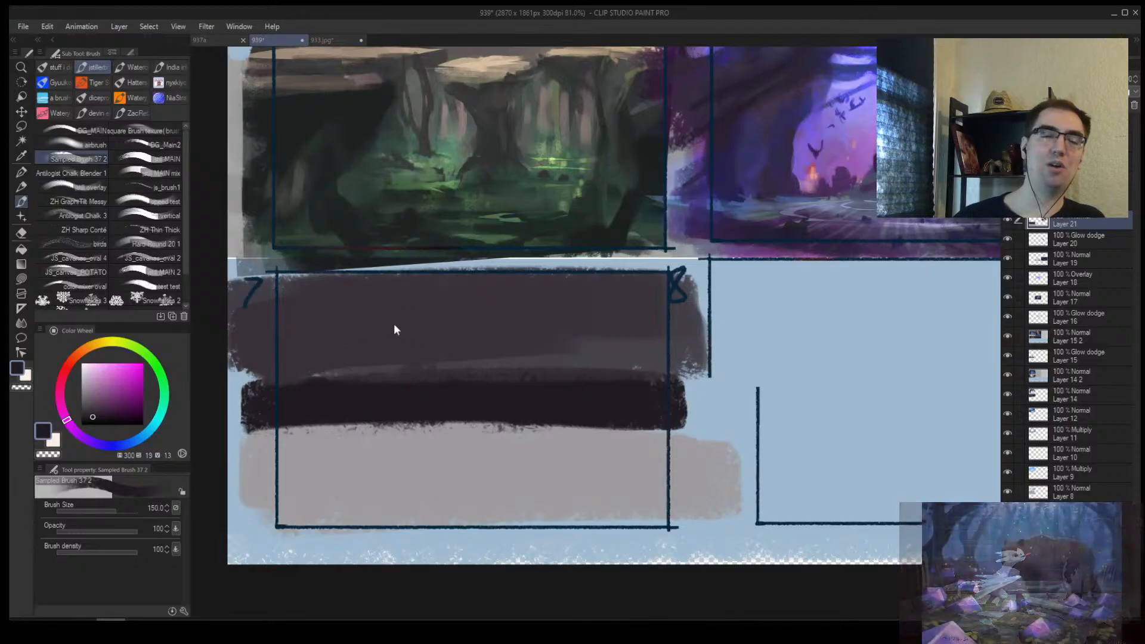
drag(331, 380, 556, 371)
key(alt+space)
mouse_move(507, 412)
mouse_down()
mouse_move(508, 429)
mouse_move(205, 477)
mouse_move(741, 487)
mouse_move(222, 525)
mouse_move(395, 451)
mouse_move(206, 443)
mouse_up()
key(bracketleft)
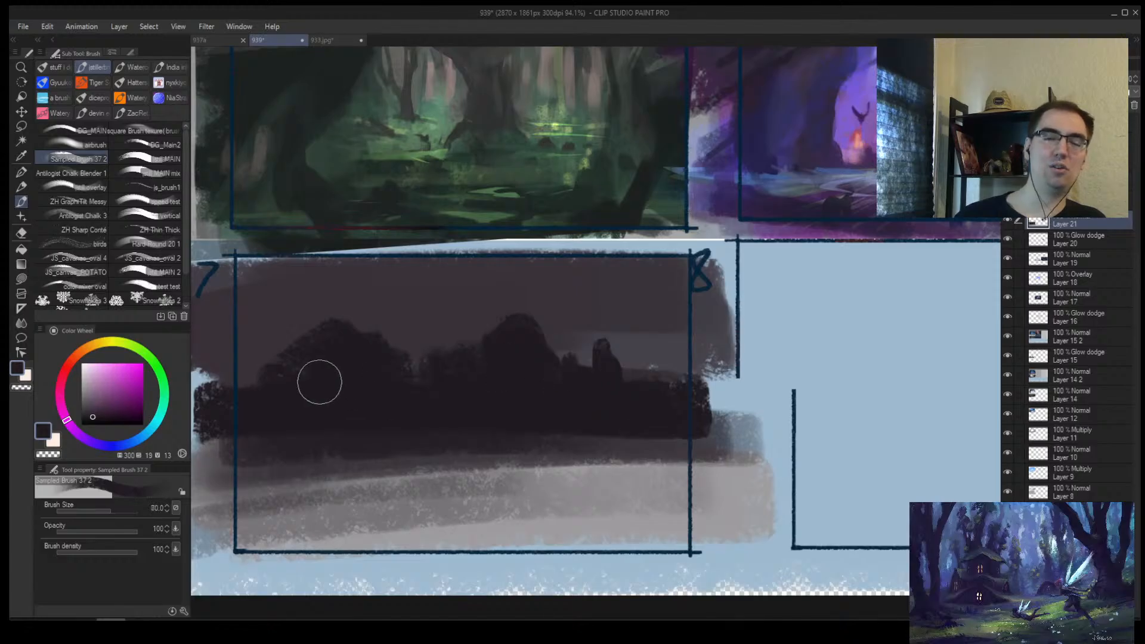
Step: Carve the left side of frame 7's dark silhouette into smaller bumps with the sampled sky tone
key(])
alt+click(294, 346)
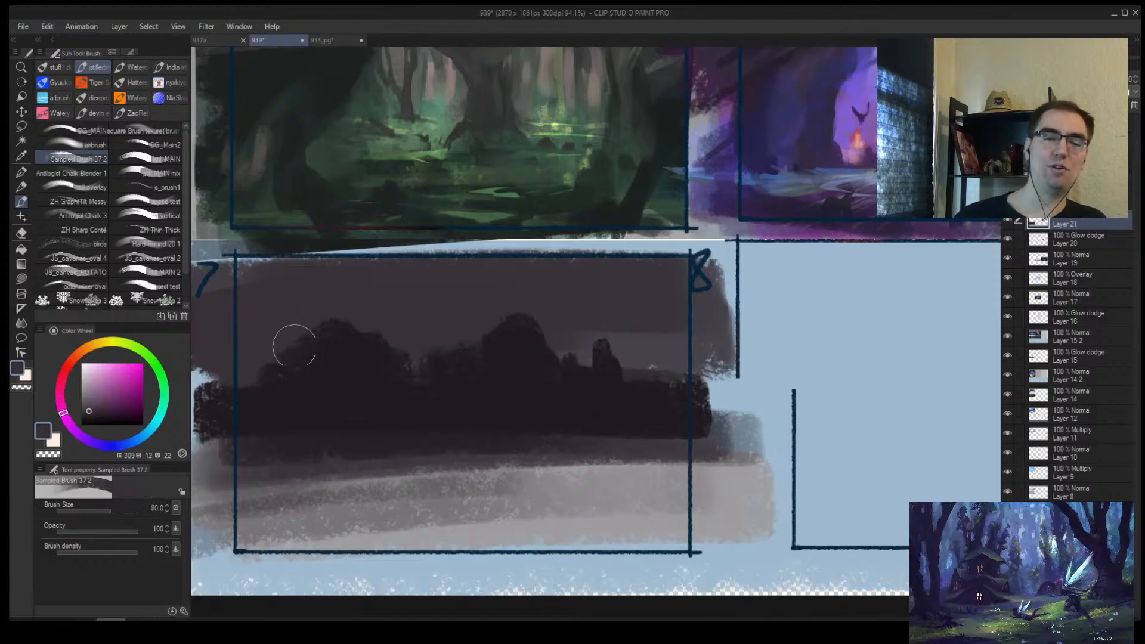
key([)
key([)
key([)
key([)
key([)
Step: Try small dark marks across frame 7's pale ground at brush size 30, then undo them
alt+click(277, 396)
click(465, 473)
click(416, 484)
click(335, 485)
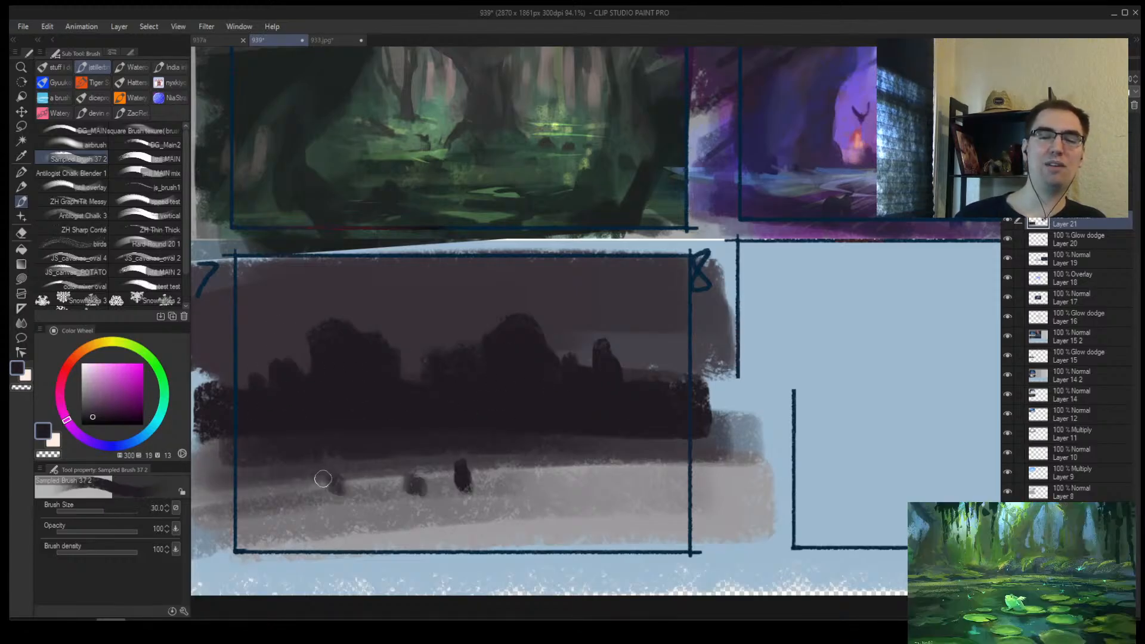
click(298, 476)
click(247, 467)
click(270, 479)
key(ctrl+z)
key(ctrl+z)
key(ctrl+z)
key(ctrl+z)
key(ctrl+z)
key(ctrl+z)
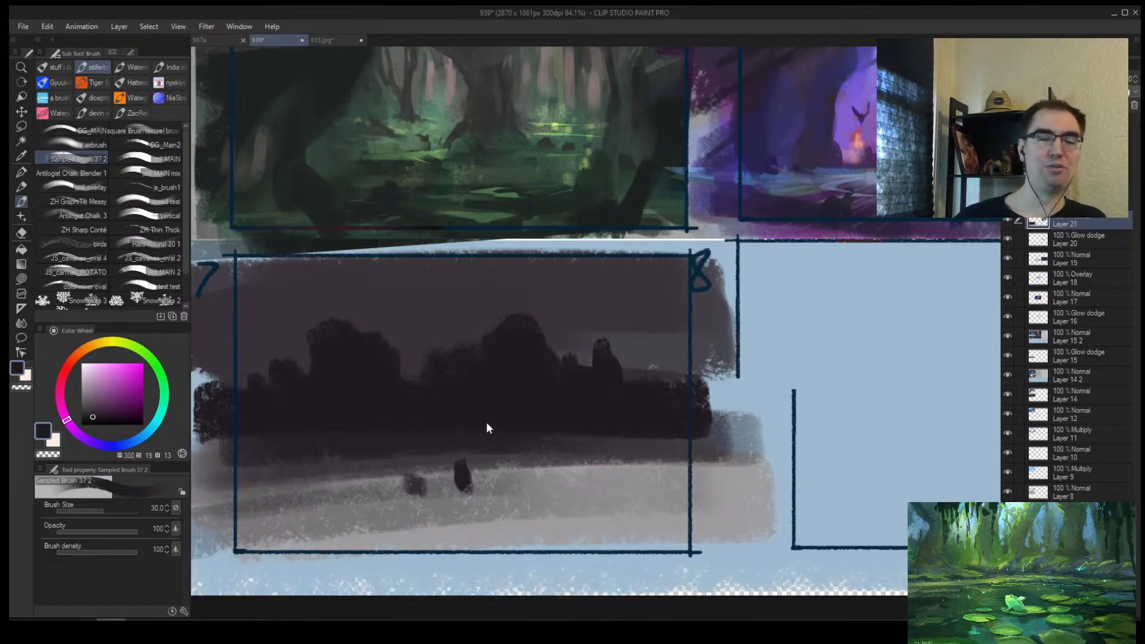
Step: Reshape the gaps and bumps along frame 7's dark silhouette with sampled sky and dark tones at brush sizes 40 to 60
alt+click(633, 354)
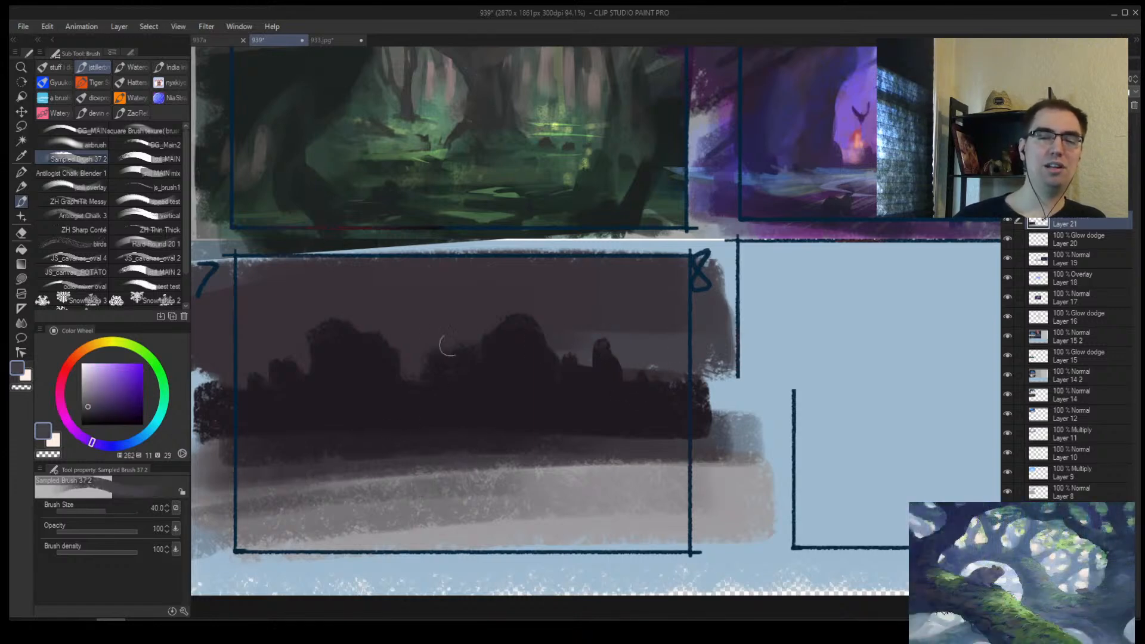
alt+click(374, 310)
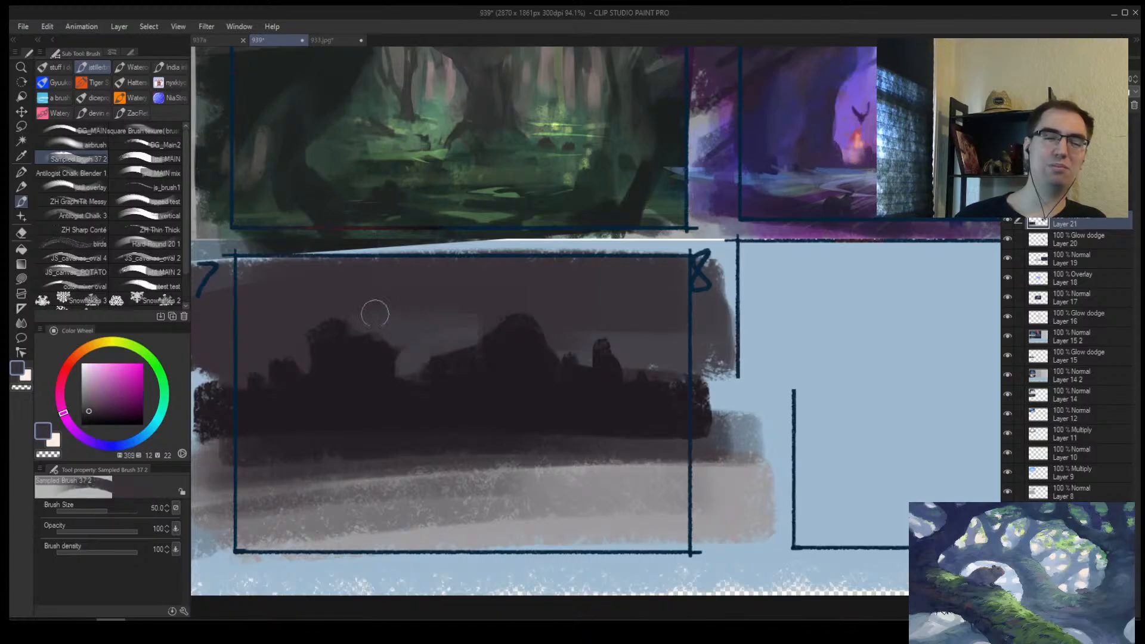
drag(374, 310, 427, 341)
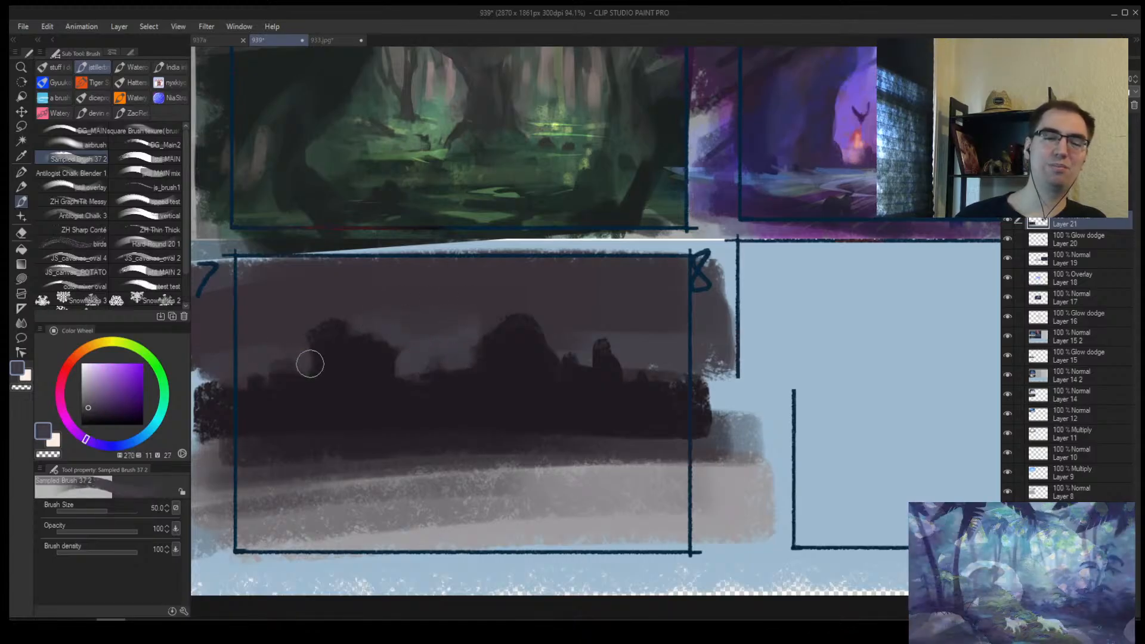
alt+click(447, 384)
key(alt+space)
mouse_move(425, 387)
mouse_down()
mouse_move(399, 387)
mouse_move(472, 354)
mouse_move(500, 360)
mouse_up()
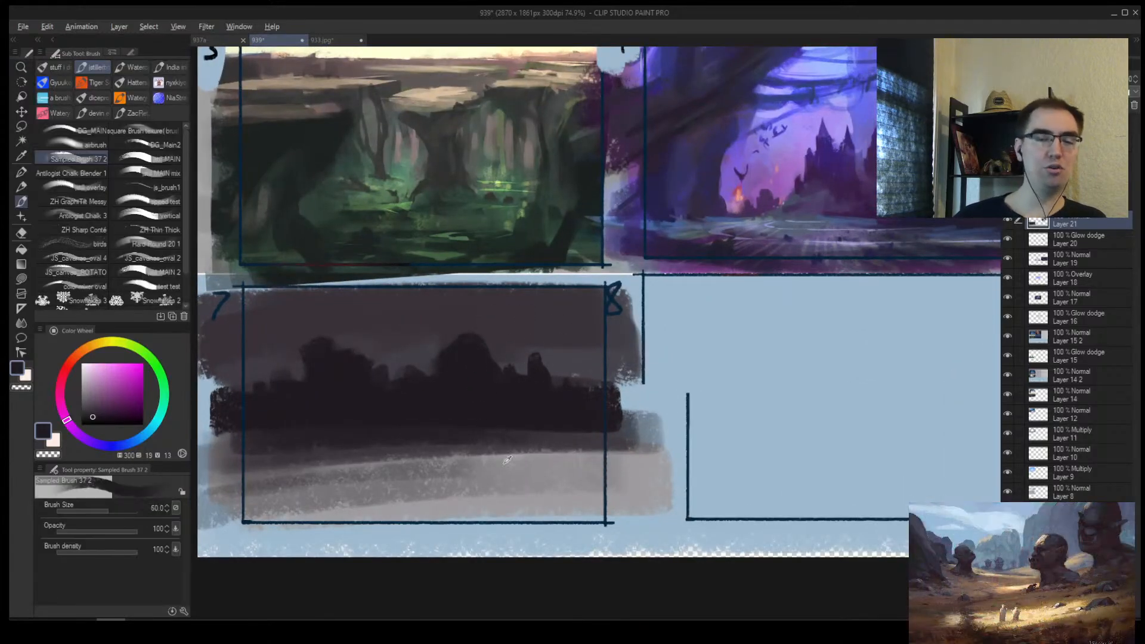
Step: Repaint frame 7's sky in the pale ground grey, cutting the dark silhouette into jagged cliff shapes
alt+click(260, 356)
key(])
mouse_move(261, 356)
mouse_down()
mouse_move(213, 360)
mouse_move(255, 362)
mouse_move(290, 344)
mouse_move(289, 331)
mouse_move(360, 313)
mouse_move(390, 324)
mouse_move(373, 342)
mouse_move(439, 313)
mouse_move(460, 329)
mouse_move(502, 333)
mouse_move(525, 358)
mouse_move(602, 321)
mouse_move(599, 371)
mouse_move(579, 313)
mouse_move(219, 316)
mouse_up()
Step: Cover frame 7's pale ground with broad dark grey strokes and reinforce the base of the dark silhouette
alt+click(388, 427)
key(])
mouse_move(215, 478)
mouse_down()
mouse_move(656, 489)
mouse_move(268, 525)
mouse_move(600, 448)
mouse_move(447, 460)
mouse_move(585, 440)
mouse_up()
key([)
alt+click(276, 409)
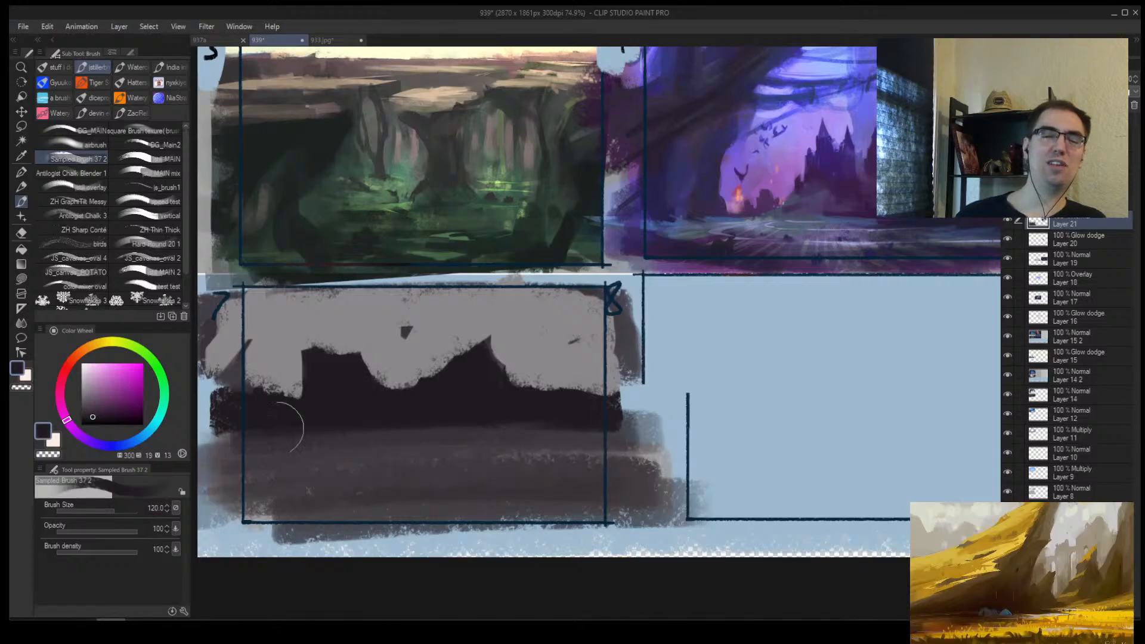
mouse_move(276, 409)
mouse_down()
mouse_move(643, 425)
mouse_move(423, 481)
mouse_move(227, 478)
mouse_move(279, 430)
mouse_up()
Step: Clean stray dark spots from frame 7's sky at size 100 and add blocky dark rock shapes around the central peak
alt+click(412, 316)
mouse_move(412, 316)
mouse_down()
mouse_move(429, 307)
mouse_move(579, 355)
mouse_up()
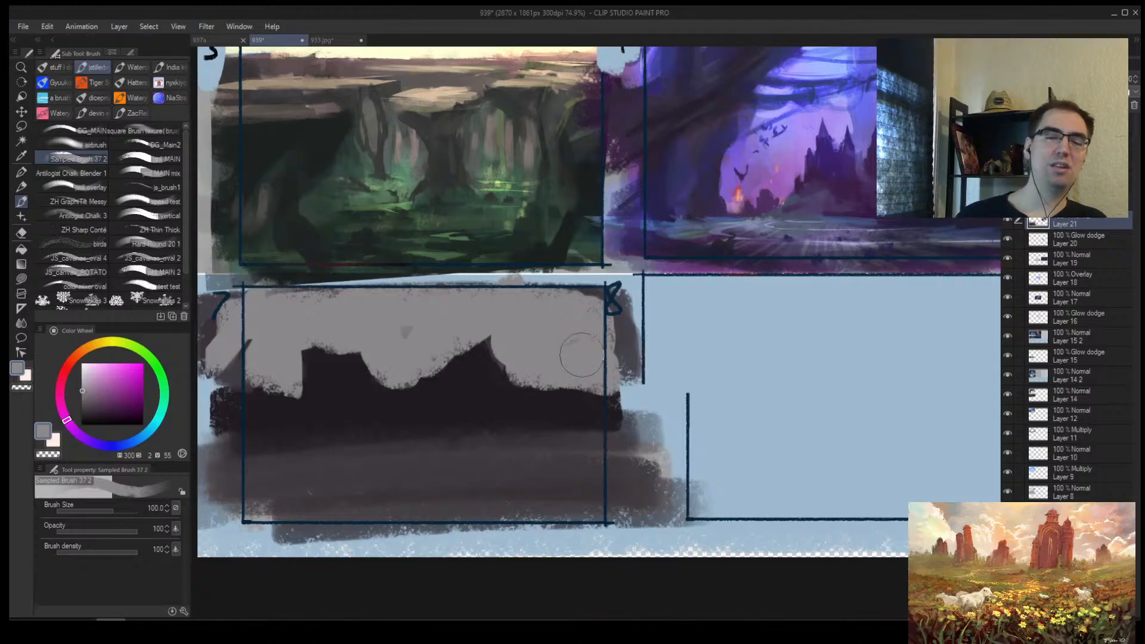
key([)
alt+click(426, 383)
mouse_move(426, 383)
mouse_down()
mouse_move(463, 374)
mouse_move(501, 386)
mouse_move(440, 348)
mouse_move(419, 359)
mouse_move(424, 371)
mouse_move(407, 391)
mouse_up()
key([)
key([)
alt+click(395, 365)
alt+click(523, 414)
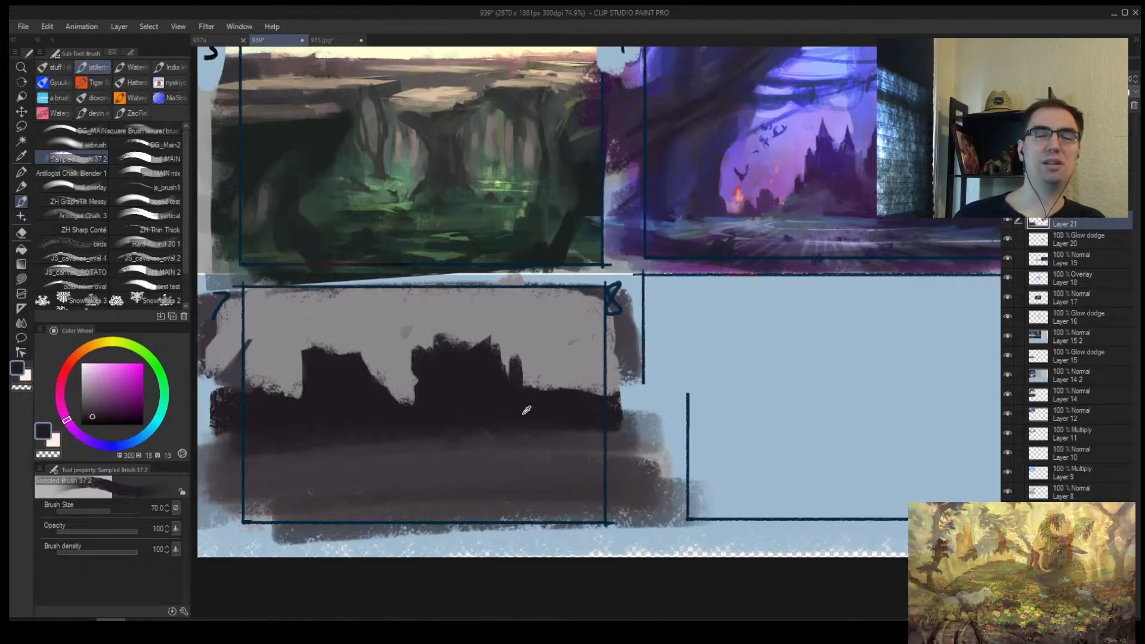
Step: Layer sampled grey horizontal strokes over frame 7's ground and along the silhouette's base, reducing the brush from size 60 to 25
alt+click(566, 377)
drag(579, 460, 242, 486)
alt+click(460, 463)
drag(460, 463, 310, 462)
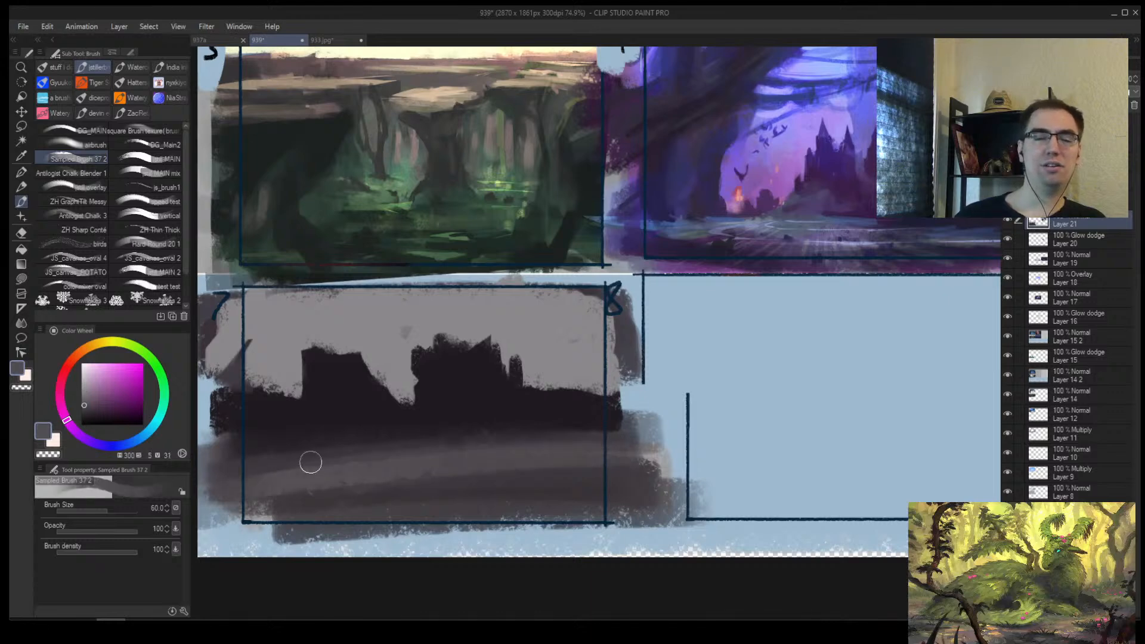
drag(503, 440, 288, 439)
key([)
drag(372, 486, 648, 487)
key([)
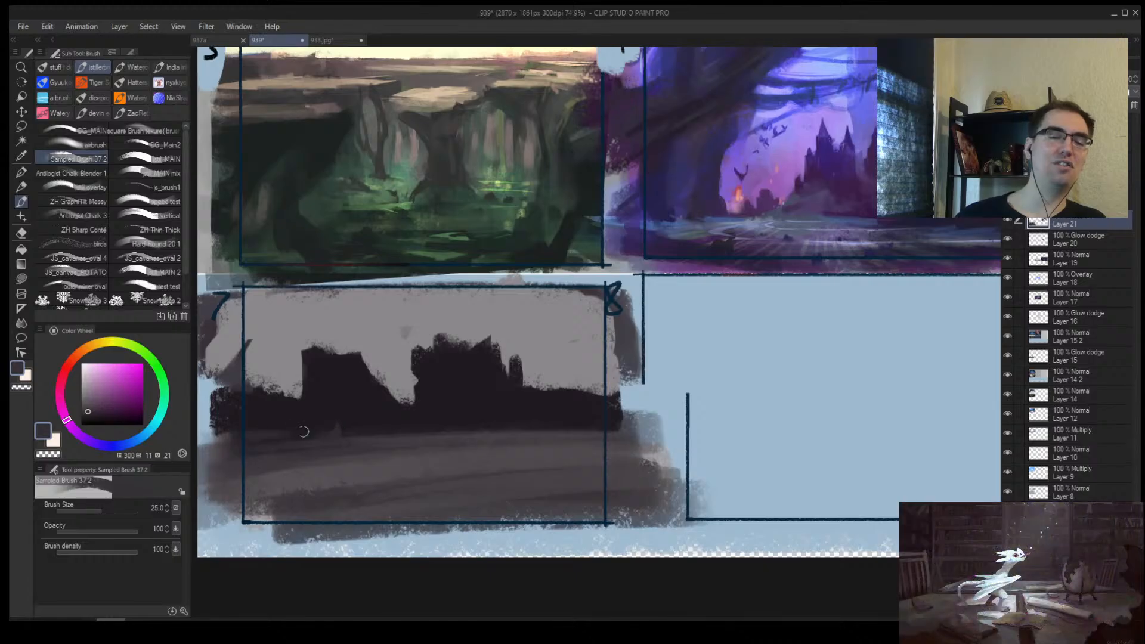
Step: Add a small dark ledge to the left rock mass and thin pale streaks and dots across frame 7's ground at size 15
alt+click(335, 426)
drag(300, 357, 309, 392)
alt+click(405, 315)
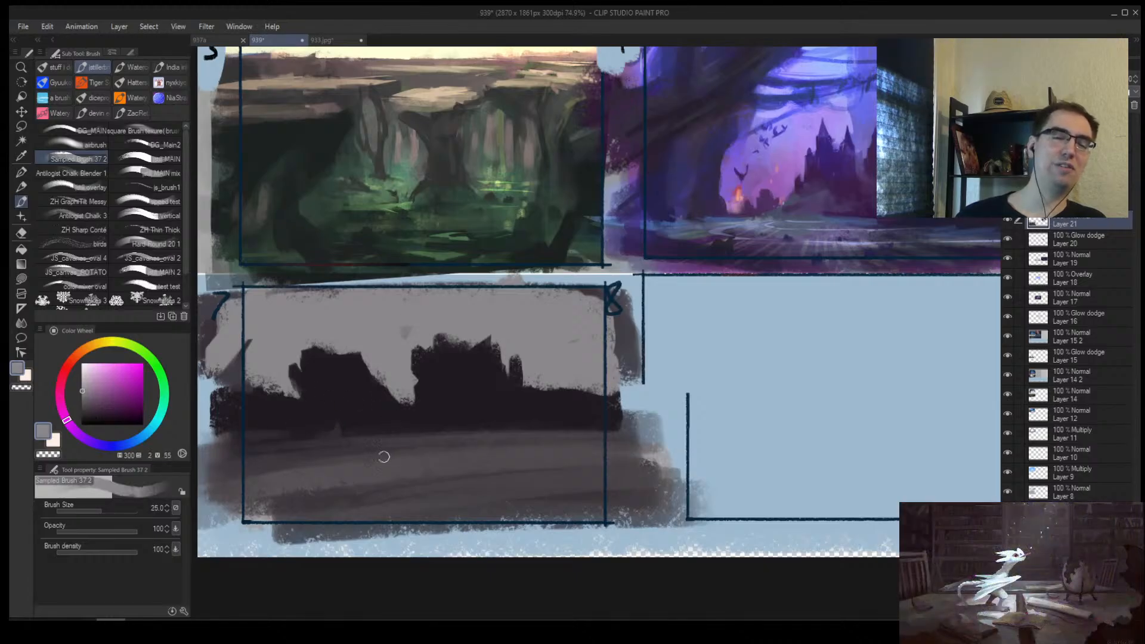
key([)
drag(399, 464, 606, 456)
drag(352, 469, 595, 453)
drag(361, 492, 605, 469)
drag(265, 507, 469, 482)
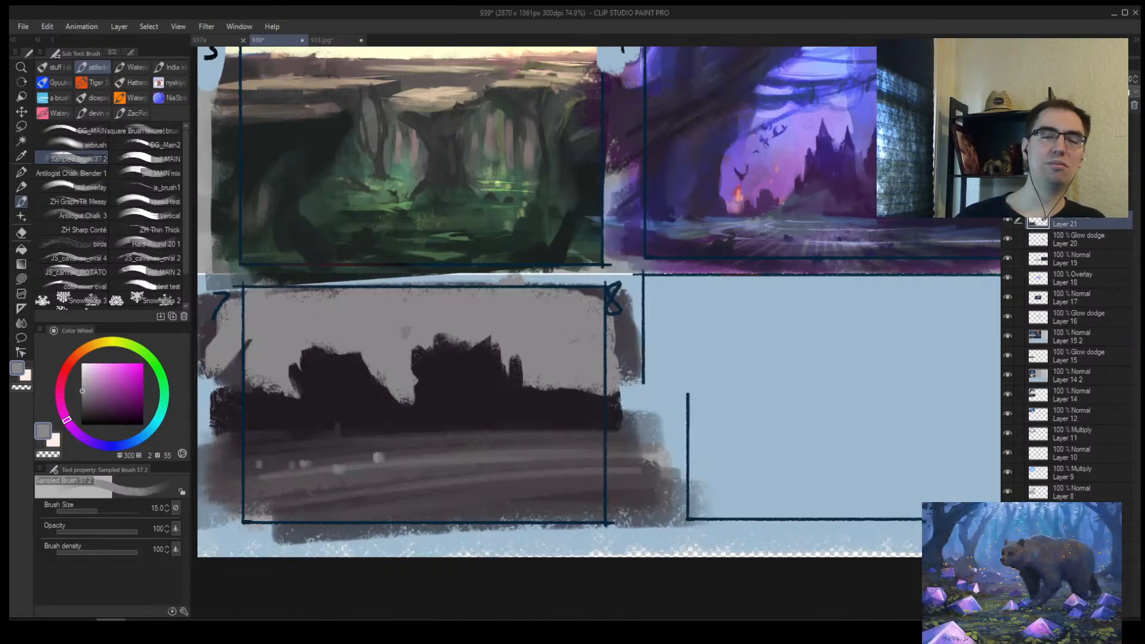
Step: Flip the view horizontally and carve sampled pale grey shapes into frame 7's dark rock silhouette, enlarging the brush to size 40
key(])
drag(296, 452, 582, 441)
key(h)
mouse_move(665, 361)
mouse_down()
mouse_move(370, 386)
mouse_move(385, 408)
mouse_up()
key(])
key(])
key(])
drag(375, 401, 379, 427)
key(])
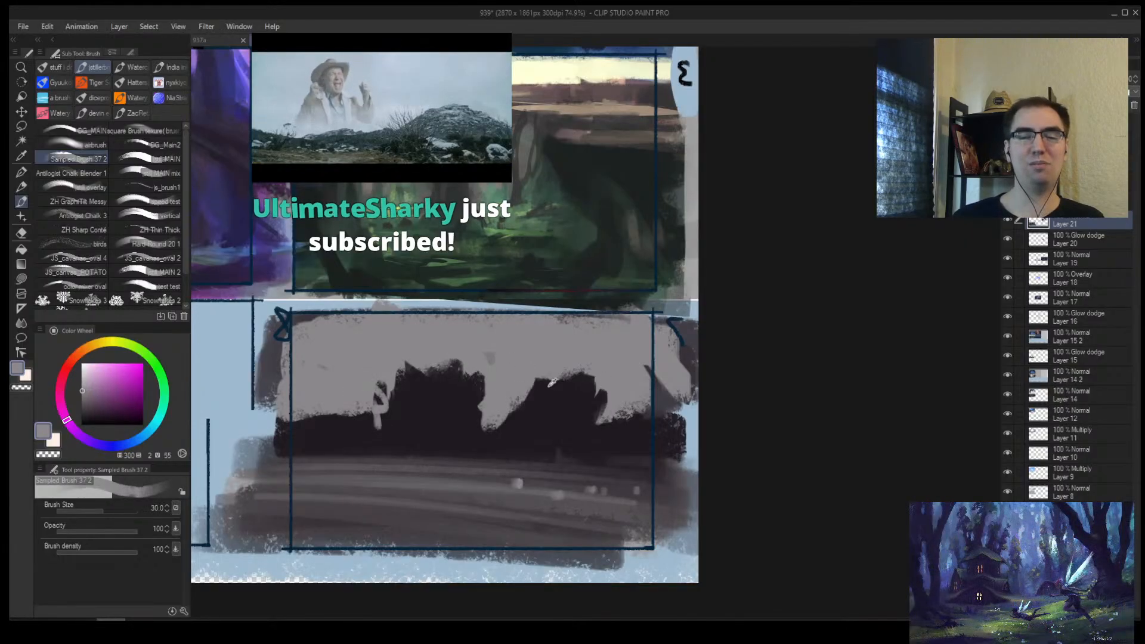
mouse_move(504, 415)
mouse_down()
mouse_move(516, 433)
mouse_move(522, 417)
mouse_up()
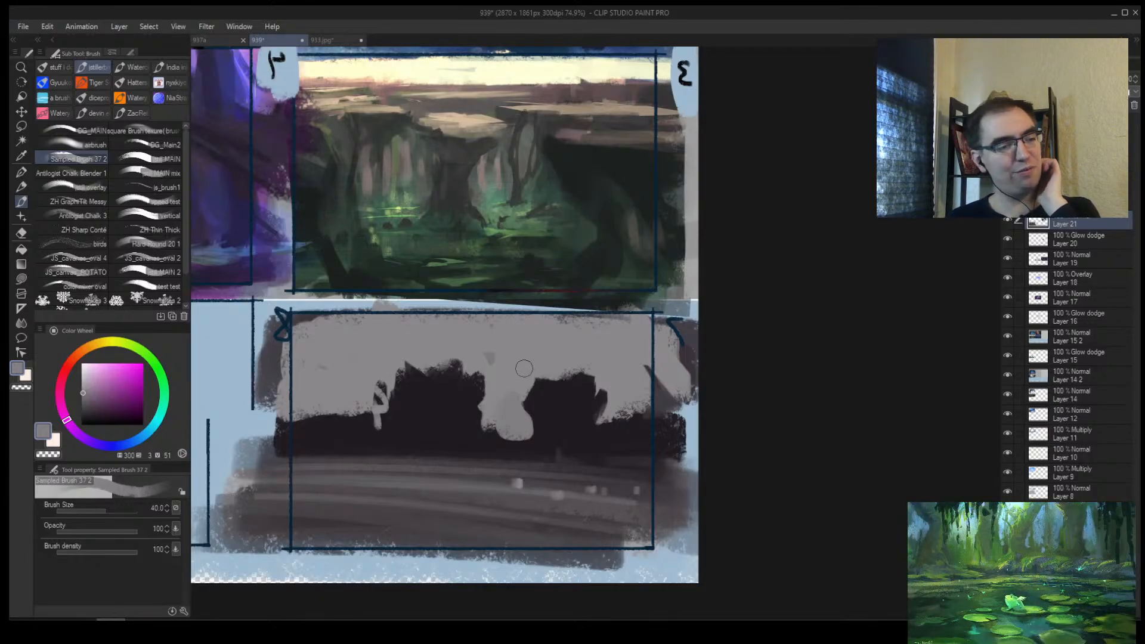
Step: Rework the gap between frame 7's two dark rock masses with sampled tones at size 40
scroll(524, 369, down, 5)
scroll(537, 382, up, 3)
alt+click(561, 398)
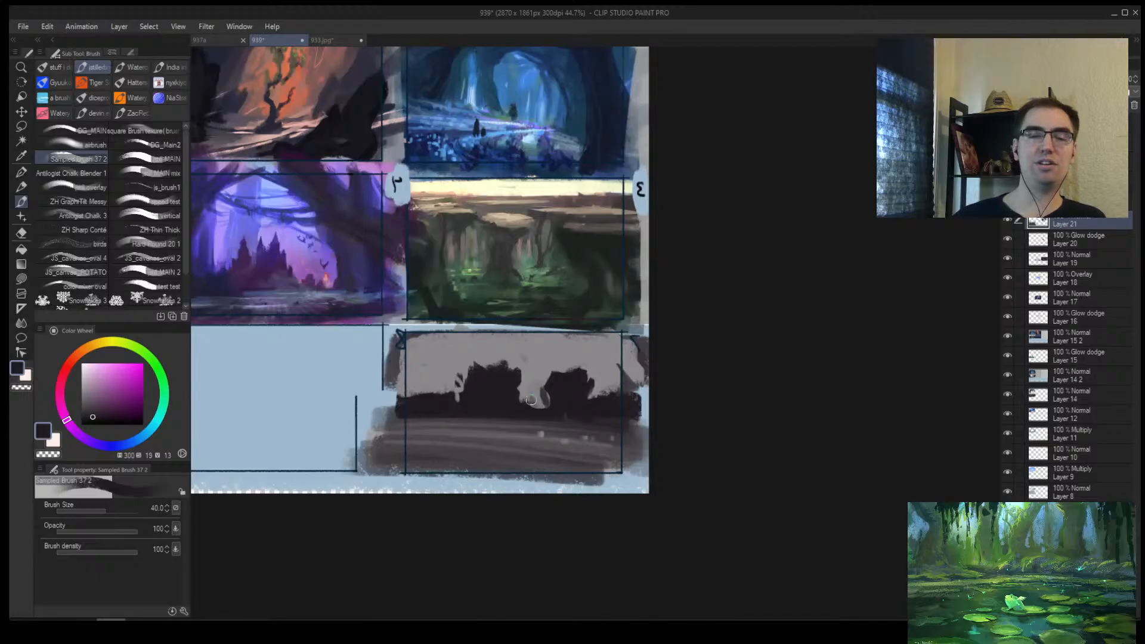
alt+click(440, 379)
key(alt+space)
drag(467, 392, 488, 297)
alt+click(512, 398)
mouse_move(526, 396)
mouse_down()
mouse_move(660, 419)
mouse_move(561, 395)
mouse_up()
drag(494, 385, 546, 402)
Step: Examine the coloured thumbnails up close and as a whole sheet, comparing them with frame 7's value study
key(alt+space)
drag(486, 258, 516, 269)
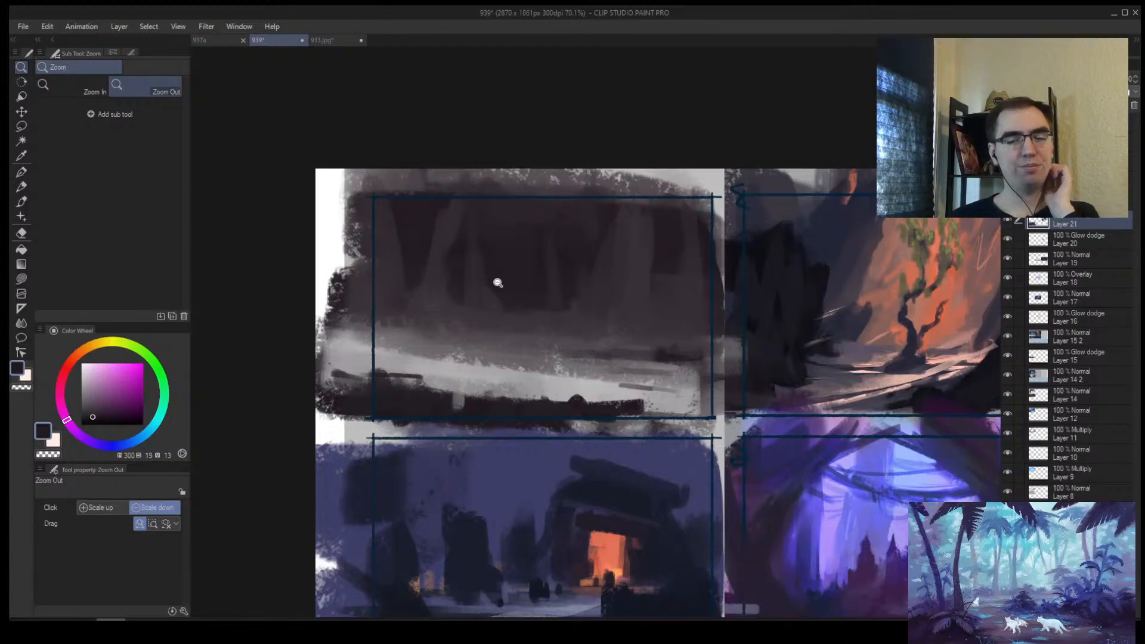
drag(501, 273, 557, 377)
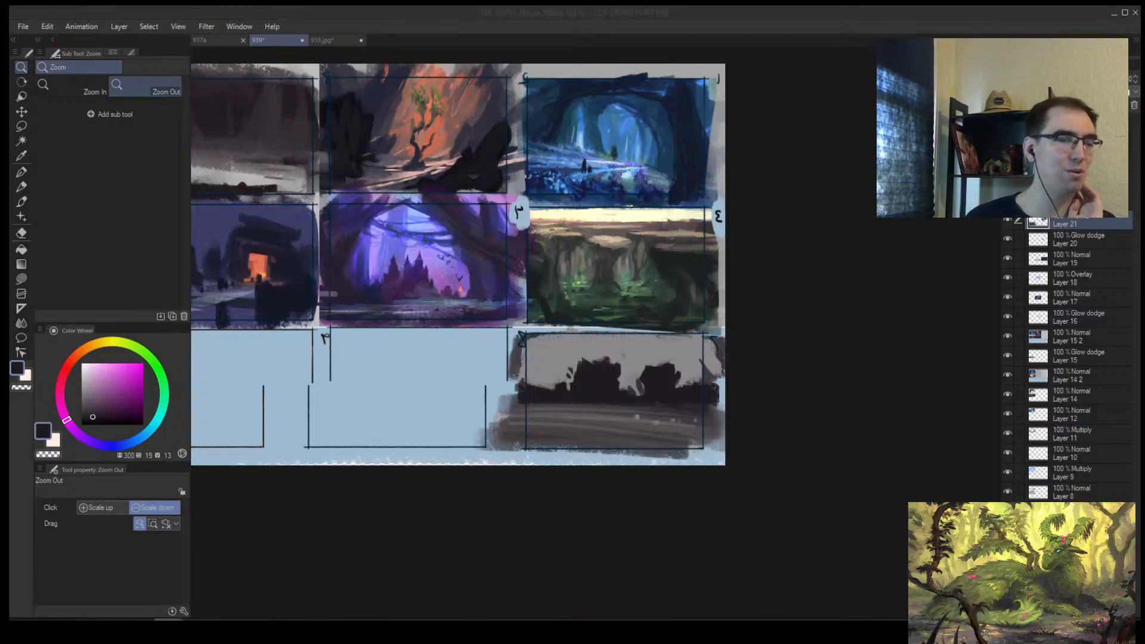
click(407, 336)
scroll(489, 286, up, 5)
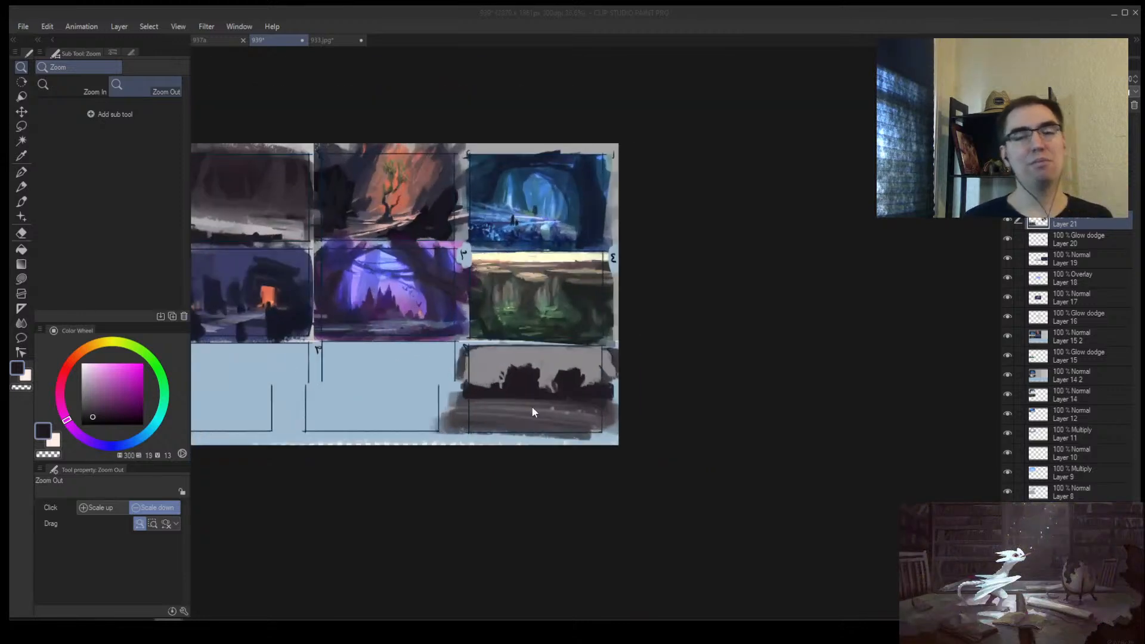
drag(443, 207, 483, 208)
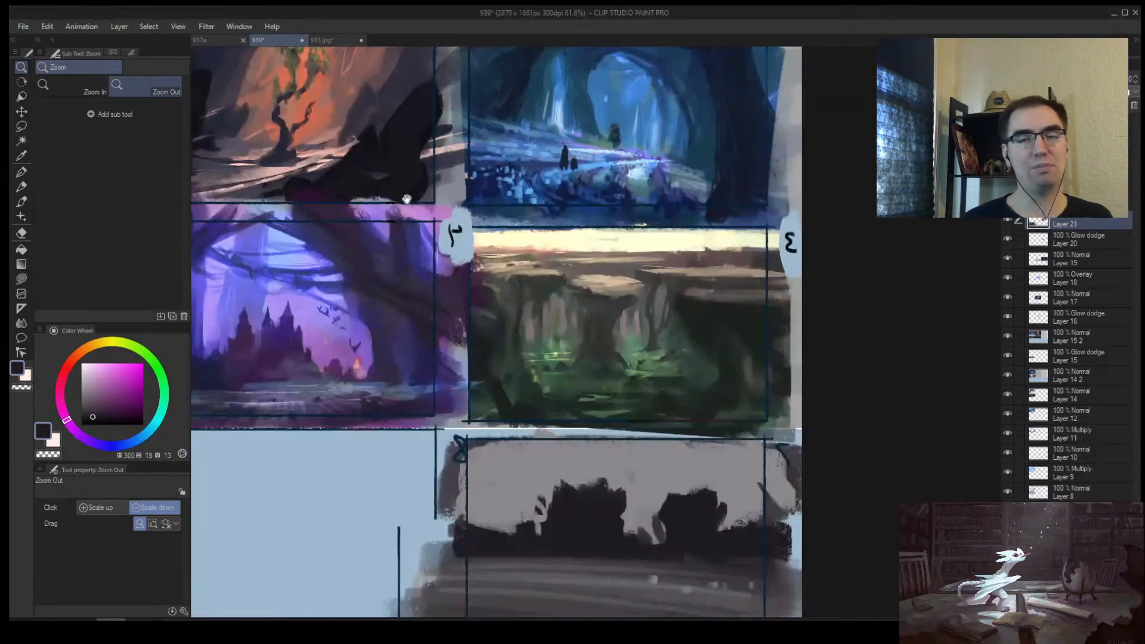
drag(406, 197, 865, 285)
drag(783, 284, 739, 288)
drag(603, 256, 268, 150)
drag(534, 253, 555, 243)
drag(682, 384, 708, 394)
drag(606, 306, 670, 388)
drag(562, 317, 834, 520)
drag(257, 181, 461, 283)
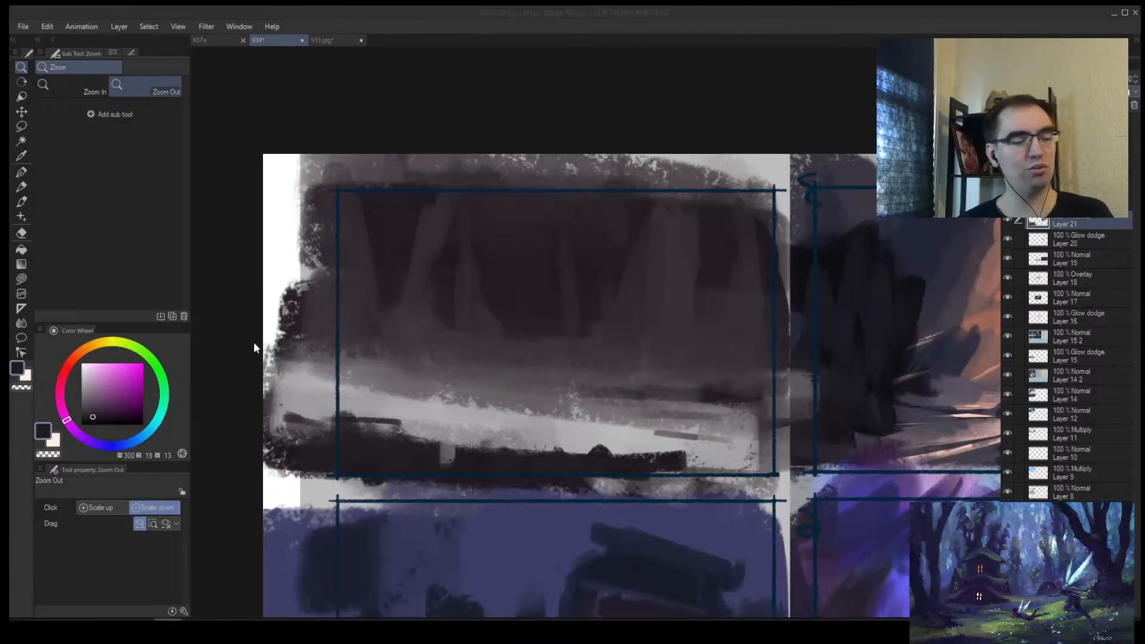
click(578, 322)
click(592, 343)
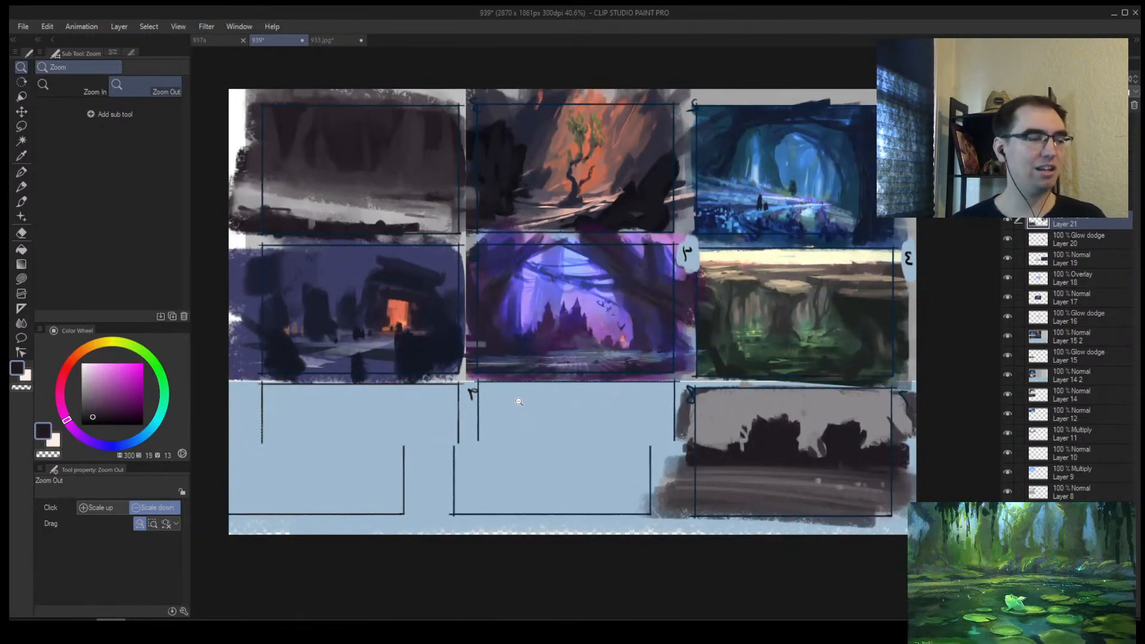
drag(518, 422, 490, 428)
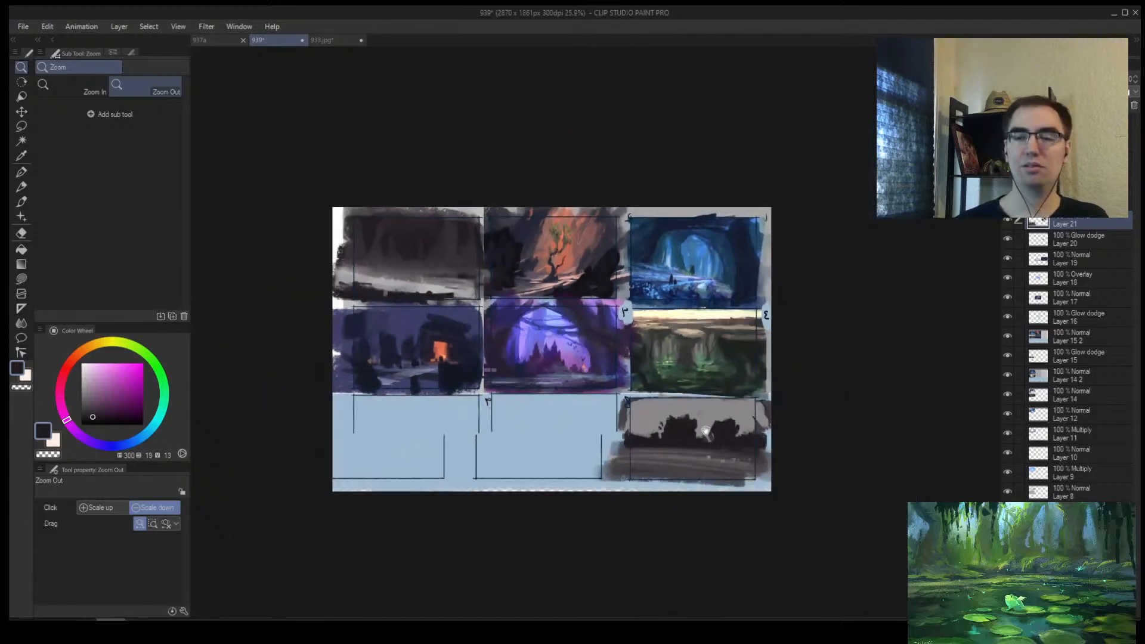
drag(707, 431, 667, 433)
mouse_move(581, 430)
mouse_down()
mouse_move(576, 485)
mouse_move(580, 470)
mouse_move(614, 461)
mouse_move(583, 419)
mouse_move(783, 418)
mouse_move(530, 410)
mouse_move(755, 432)
mouse_move(818, 468)
mouse_move(570, 484)
mouse_move(585, 503)
mouse_up()
Step: Paint over frame 7's grey value study with the sampled pale blue background colour at brush size 250
key(b)
alt+click(535, 456)
key(])
key(])
key(])
key(])
key(])
key(])
key(])
key(])
drag(554, 454, 648, 474)
Step: Crop the canvas to 2870 x 1209 px, removing the third row of frames, and flip the view back horizontally
key(ctrl+alt+c)
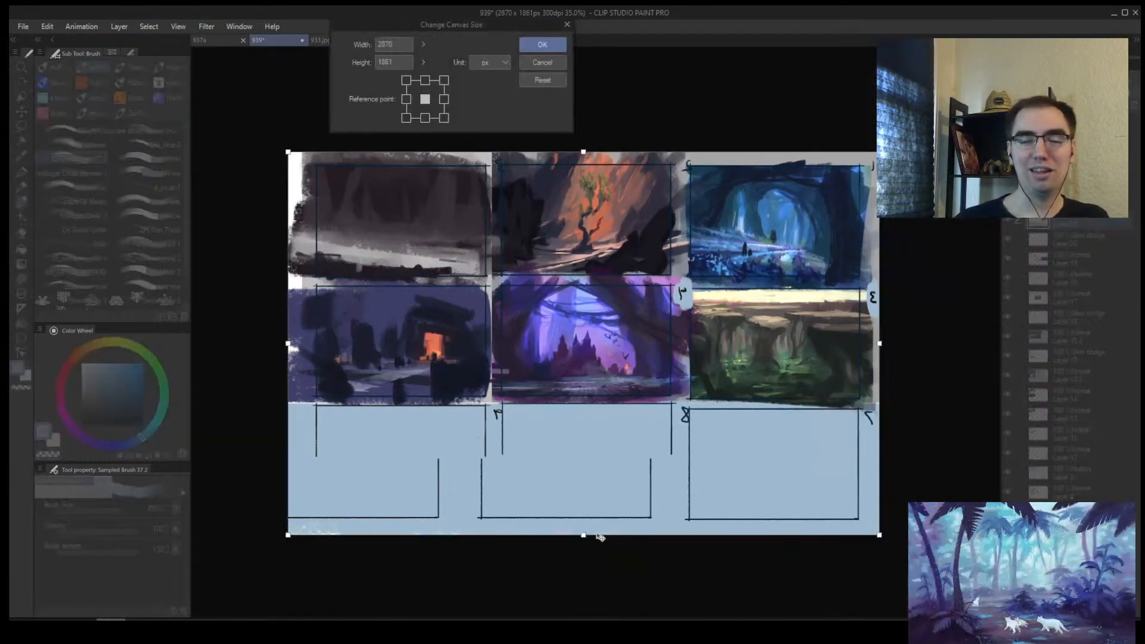
drag(600, 537, 572, 401)
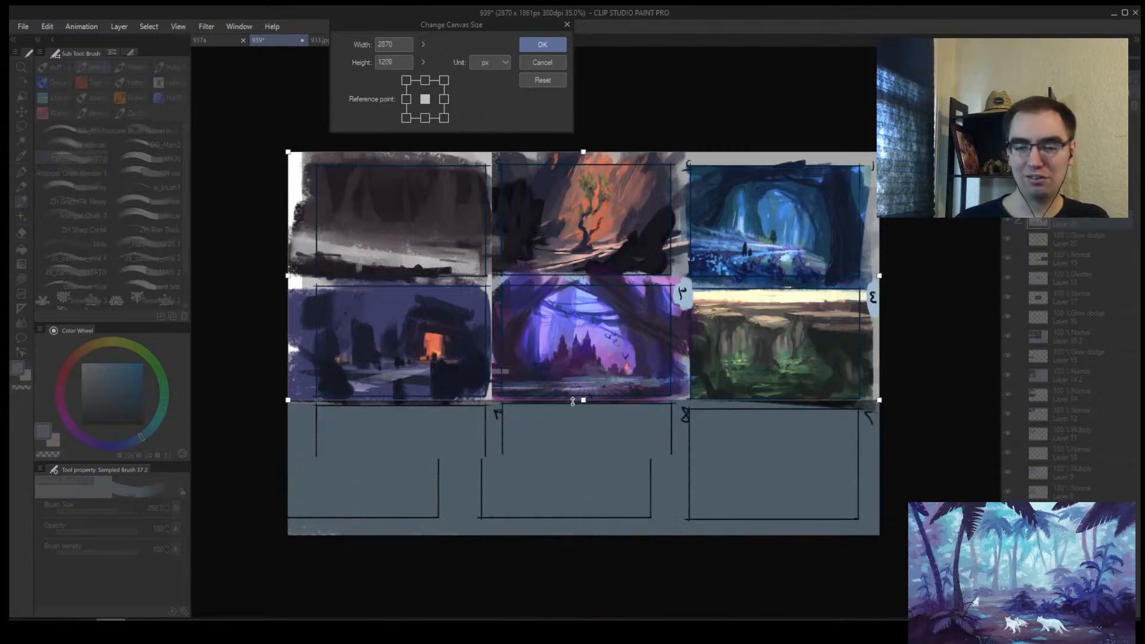
key(Return)
key(h)
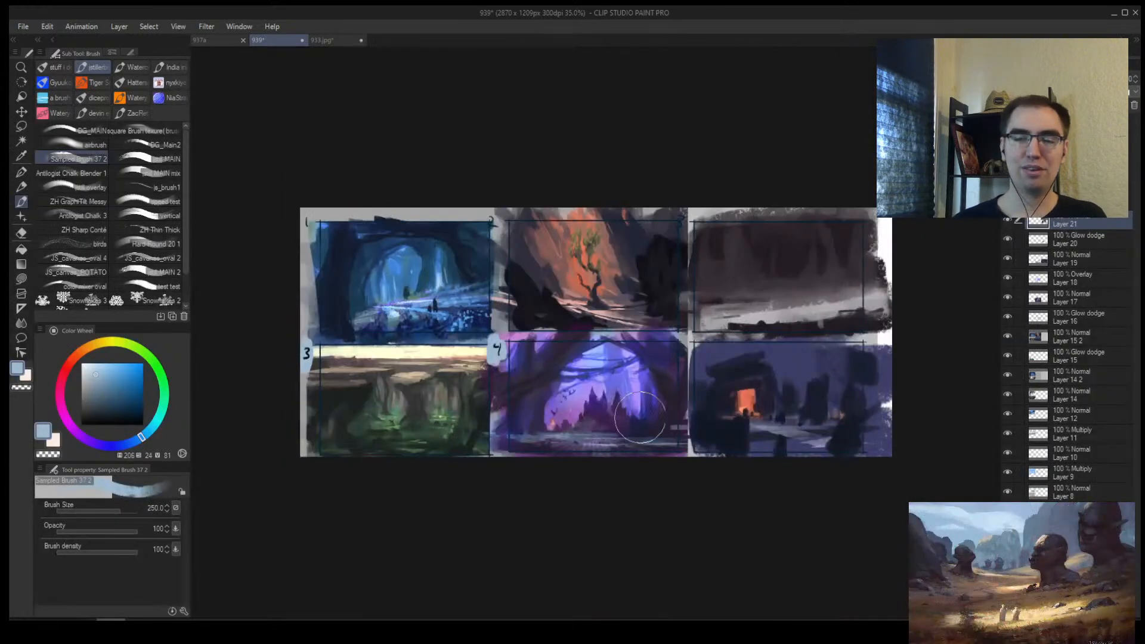
Step: Paint sampled dark blue over the ground and small orange lights beside the glowing-doorway ruin, reducing the brush to size 40
drag(640, 418, 530, 453)
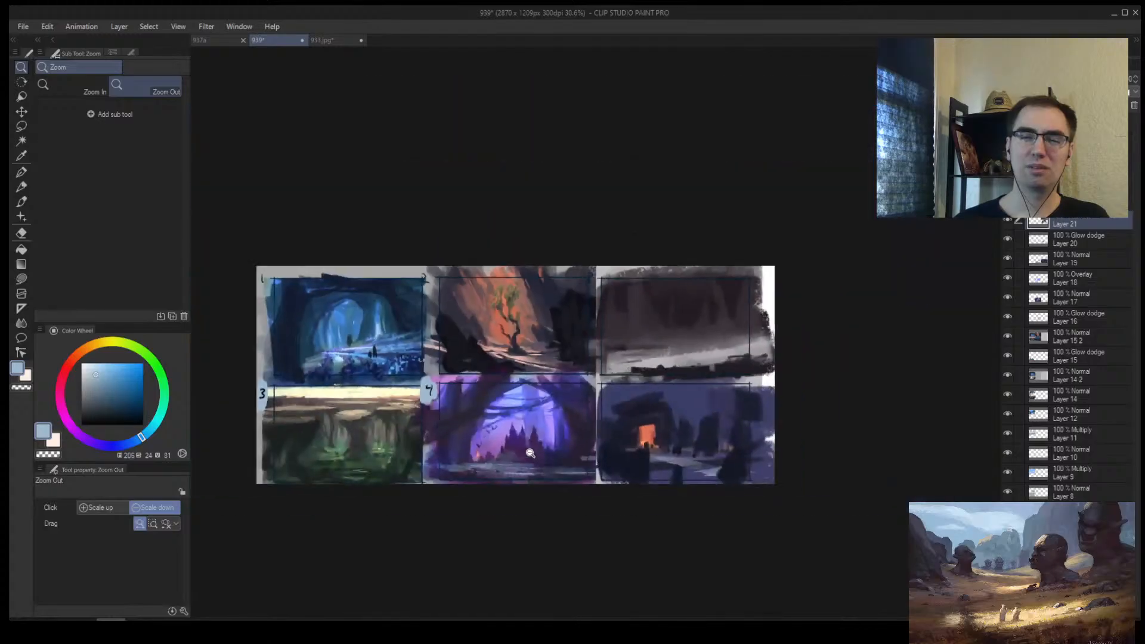
scroll(531, 453, up, 8)
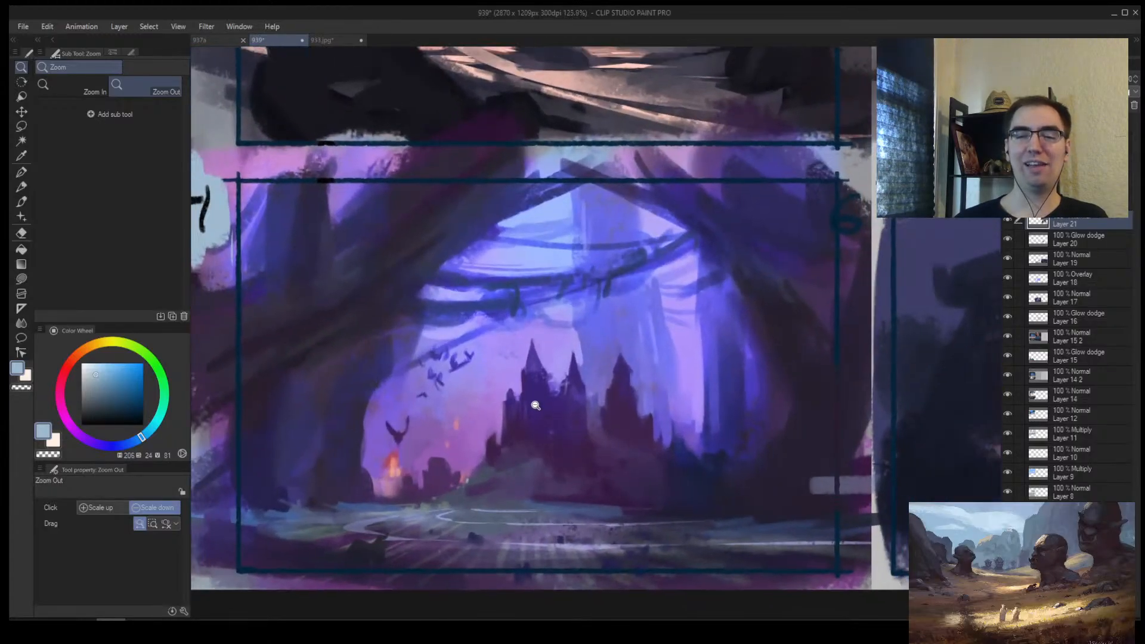
drag(535, 406, 548, 430)
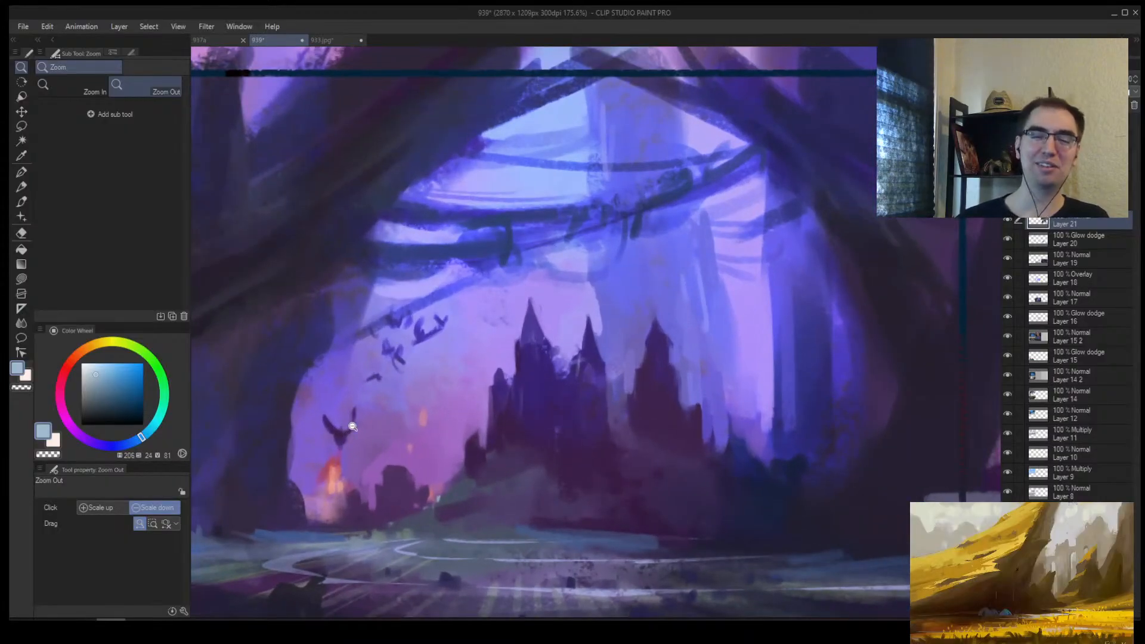
drag(384, 382, 338, 423)
drag(689, 427, 628, 452)
key(b)
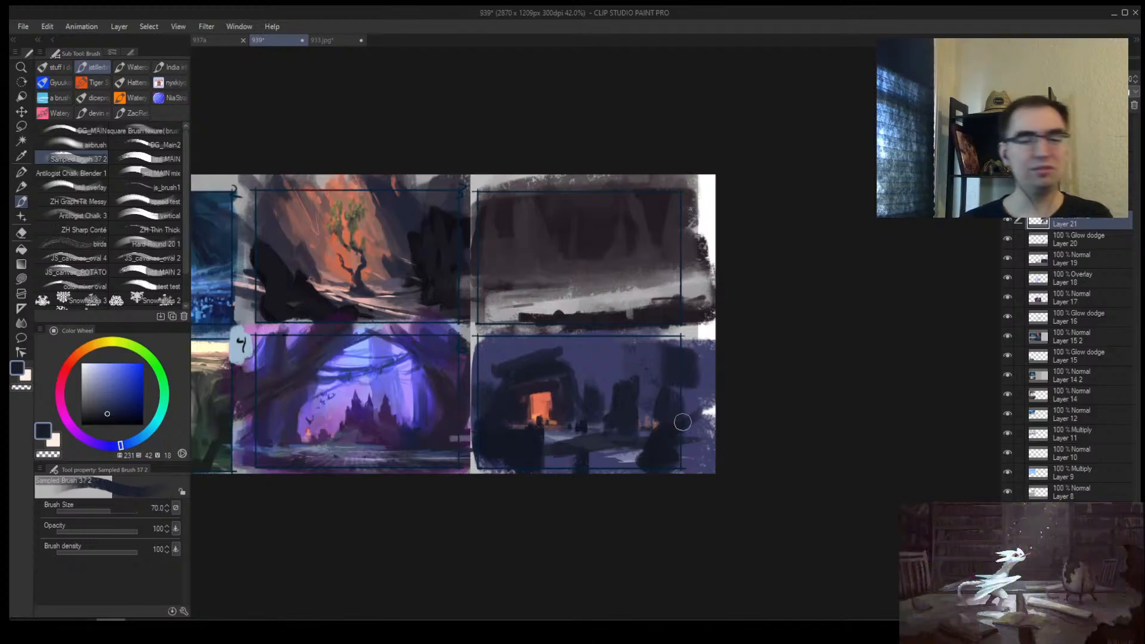
key(/)
click(553, 458)
scroll(618, 437, up, 2)
key(b)
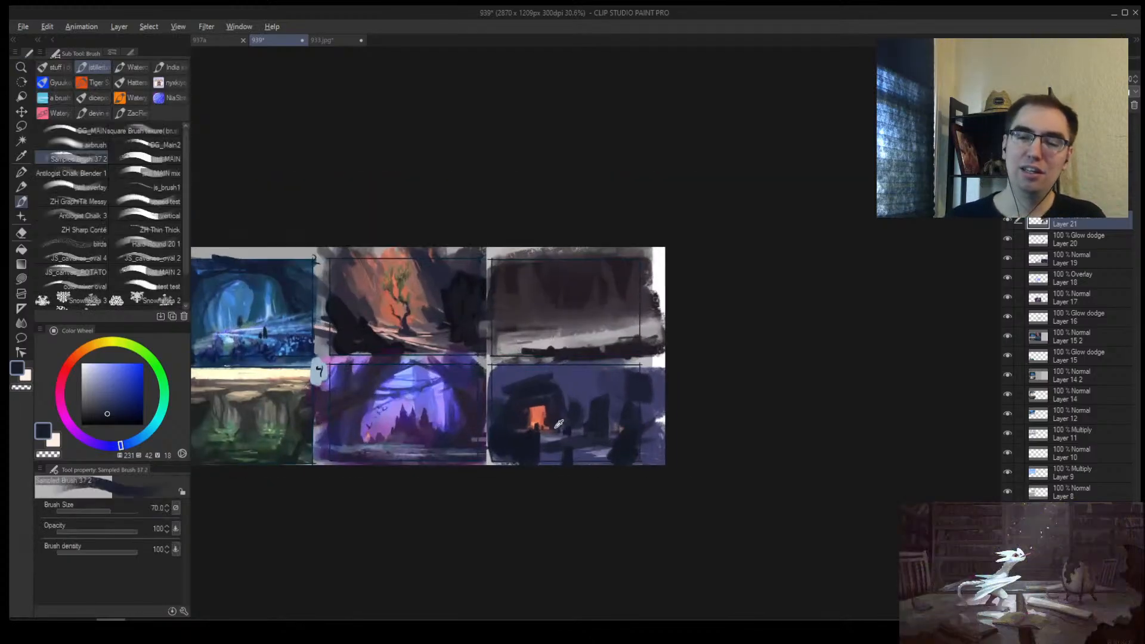
alt+click(568, 432)
key(bracketleft)
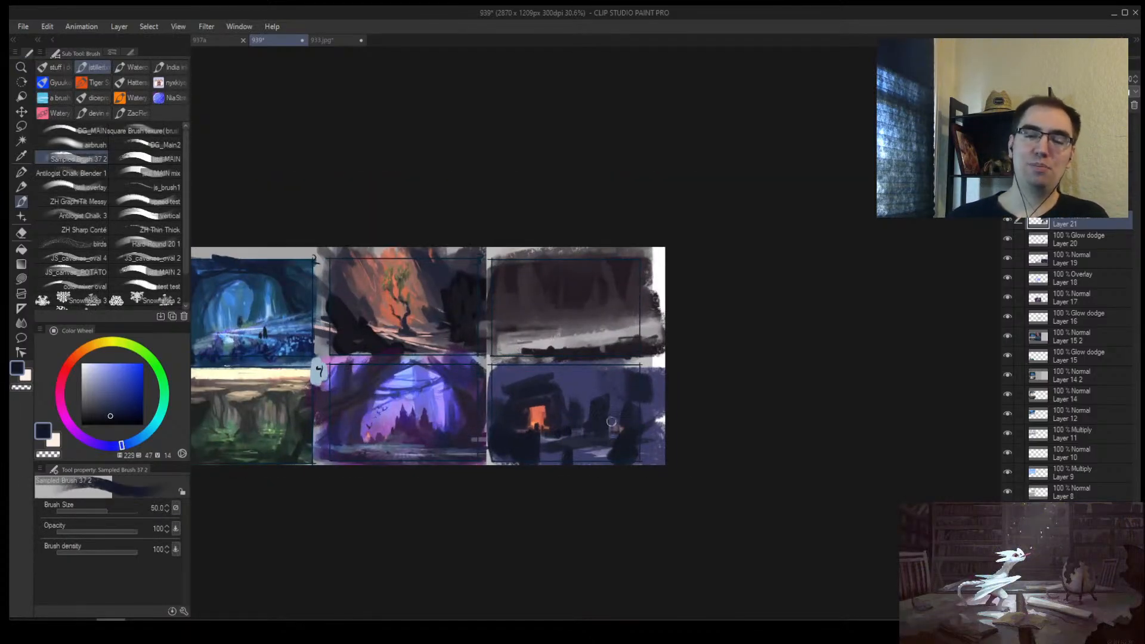
scroll(611, 422, up, 3)
key(bracketleft)
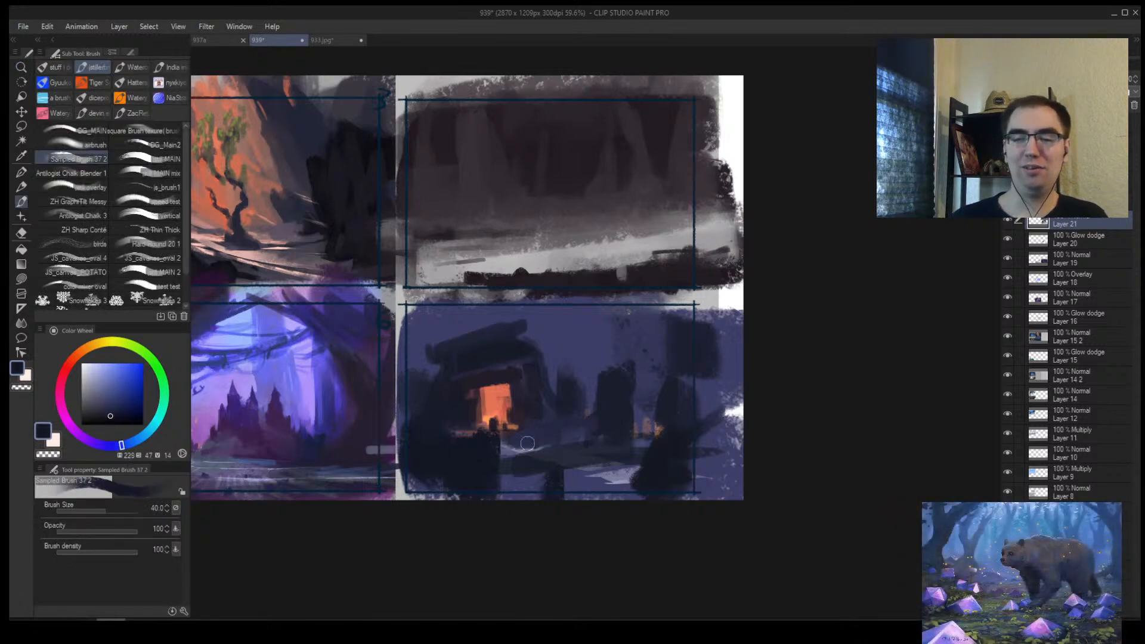
mouse_move(527, 443)
mouse_down()
mouse_move(611, 417)
mouse_move(606, 440)
mouse_move(677, 427)
mouse_move(656, 429)
mouse_up()
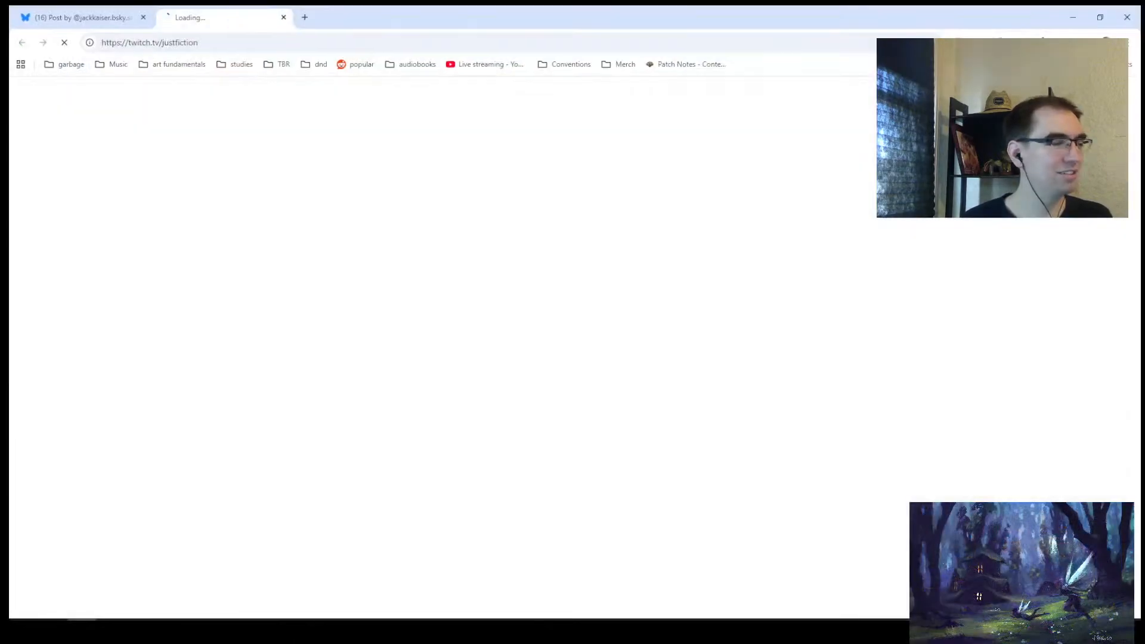
Step: Examine the grey cave thumbnail and then the whole six-frame sheet at different magnifications
drag(363, 24, 0, 24)
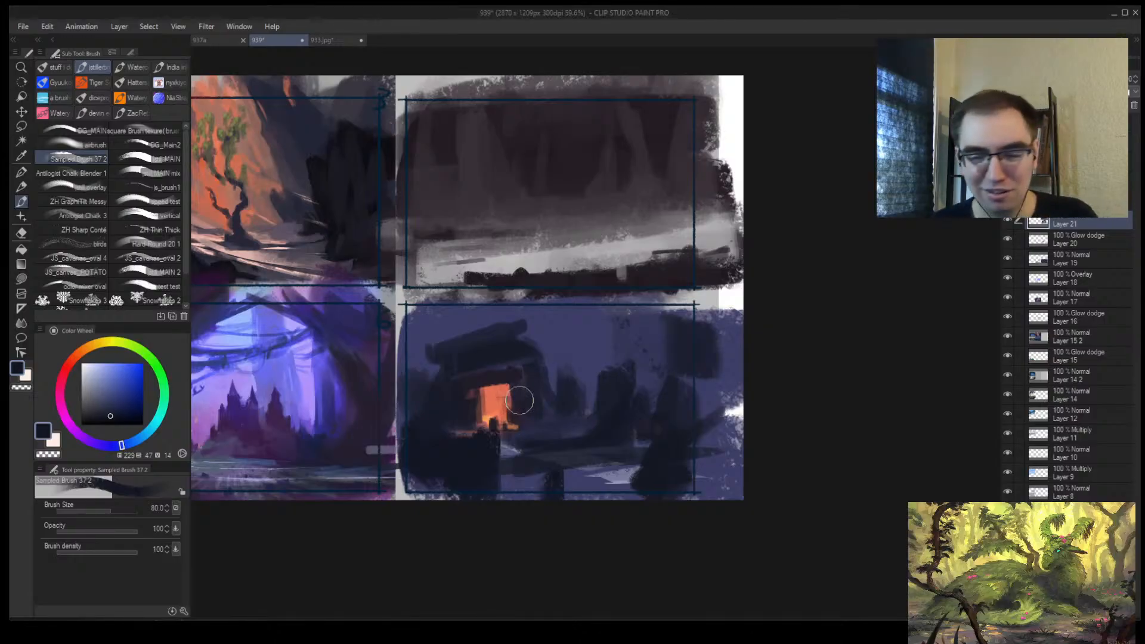
key(alt+space)
click(511, 371)
drag(512, 371, 569, 379)
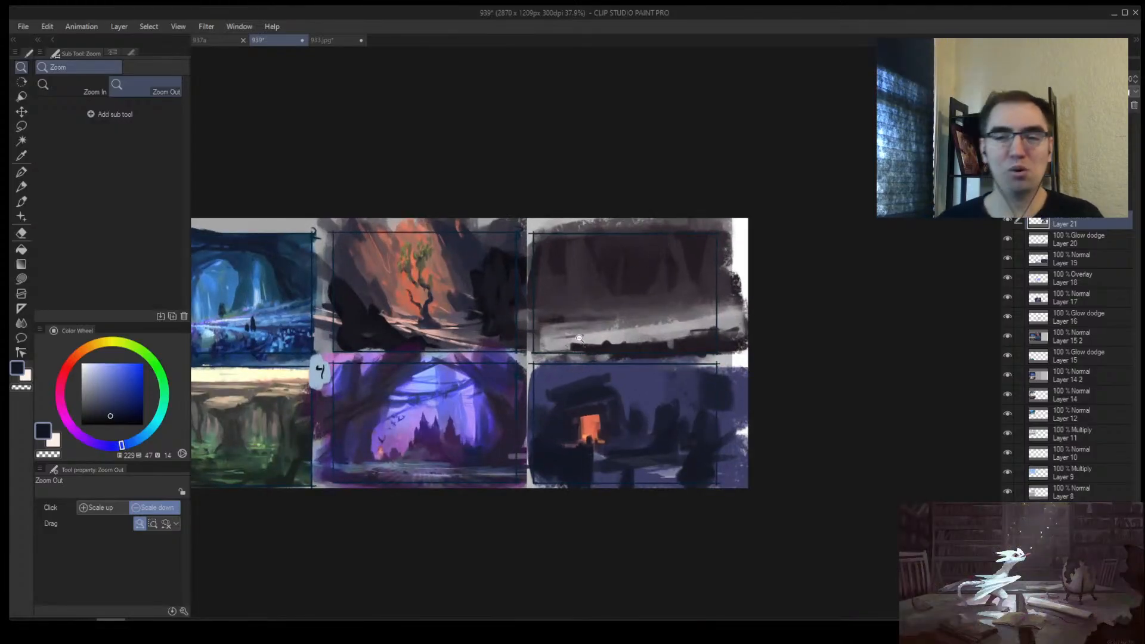
drag(579, 339, 620, 340)
key(bracketleft)
key(bracketleft)
key(bracketleft)
key(bracketleft)
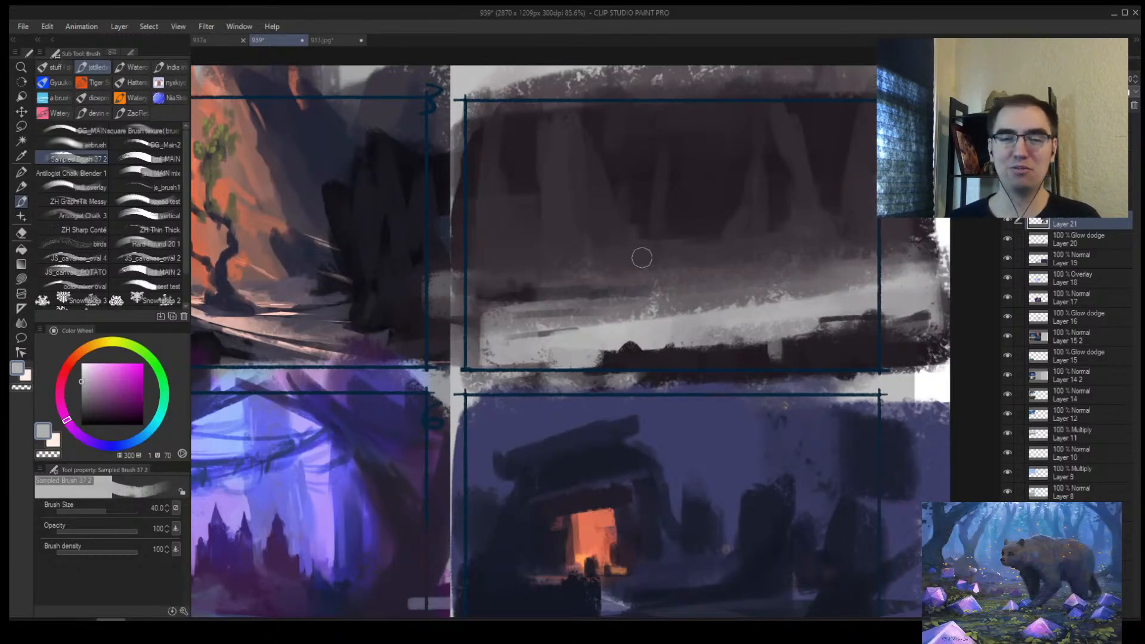
key(alt+space)
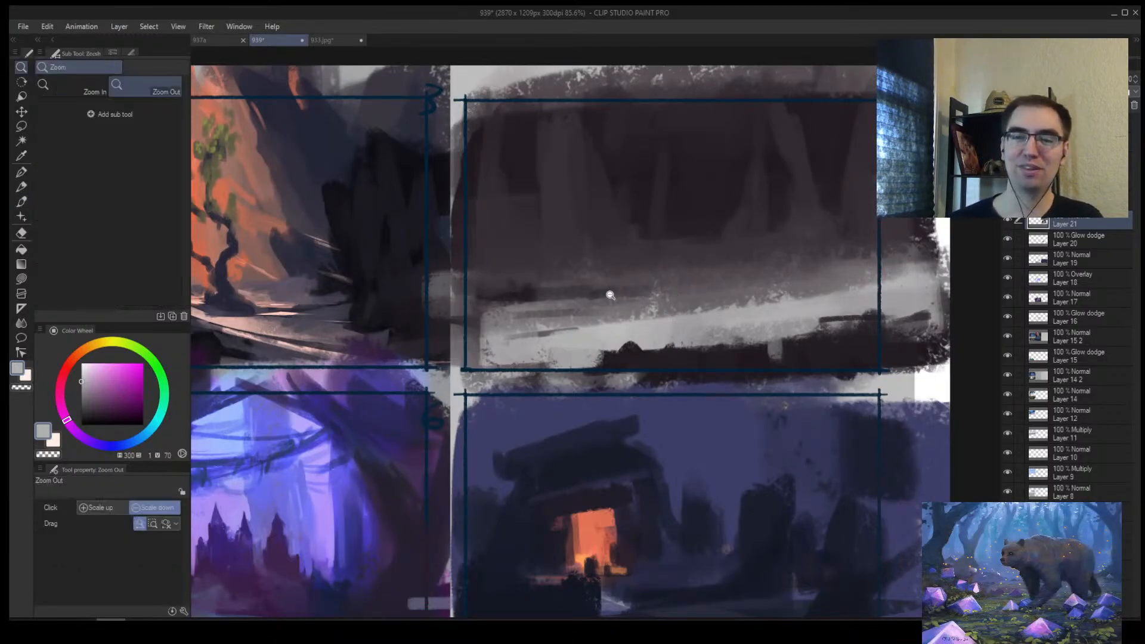
drag(609, 294, 570, 306)
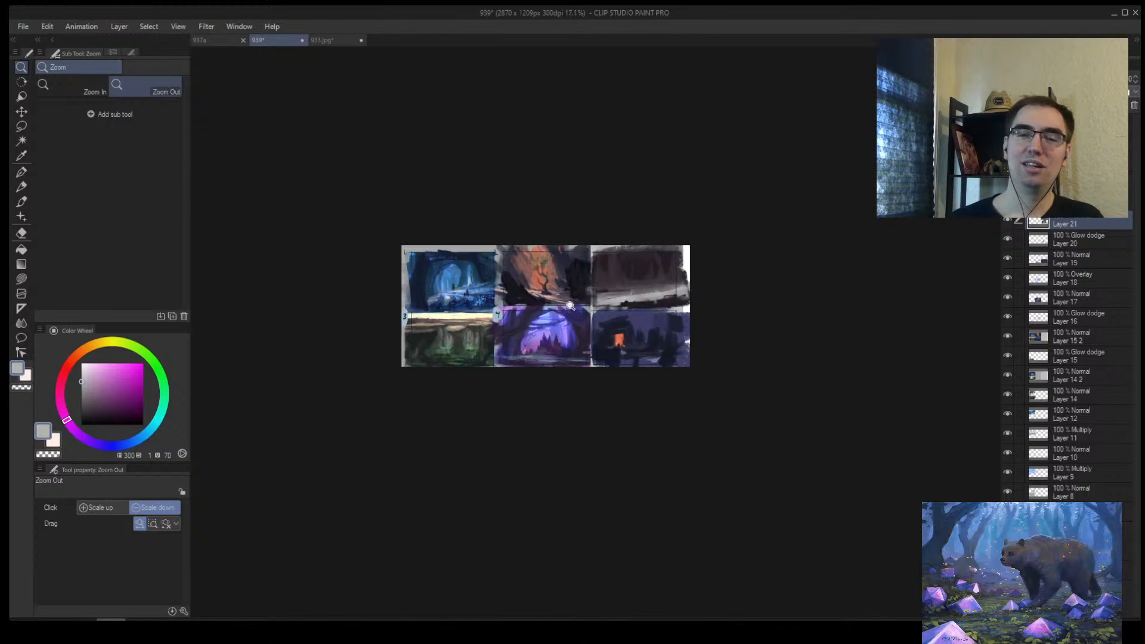
scroll(571, 305, up, 2)
scroll(326, 334, down, 3)
scroll(337, 327, up, 2)
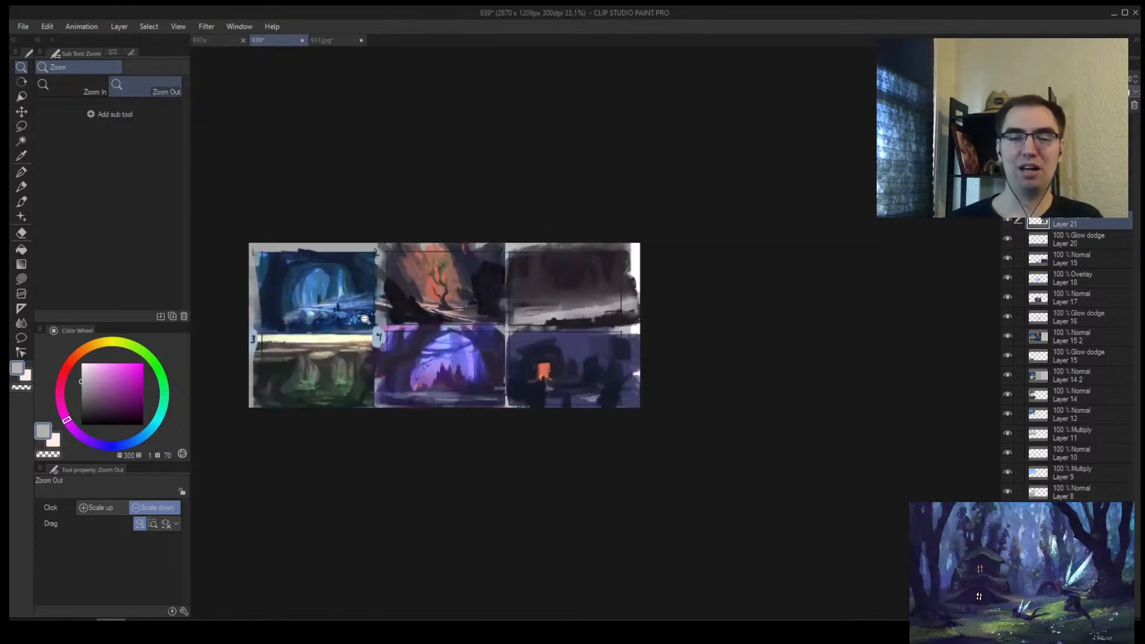
scroll(365, 319, up, 2)
scroll(382, 325, down, 1)
scroll(390, 321, up, 1)
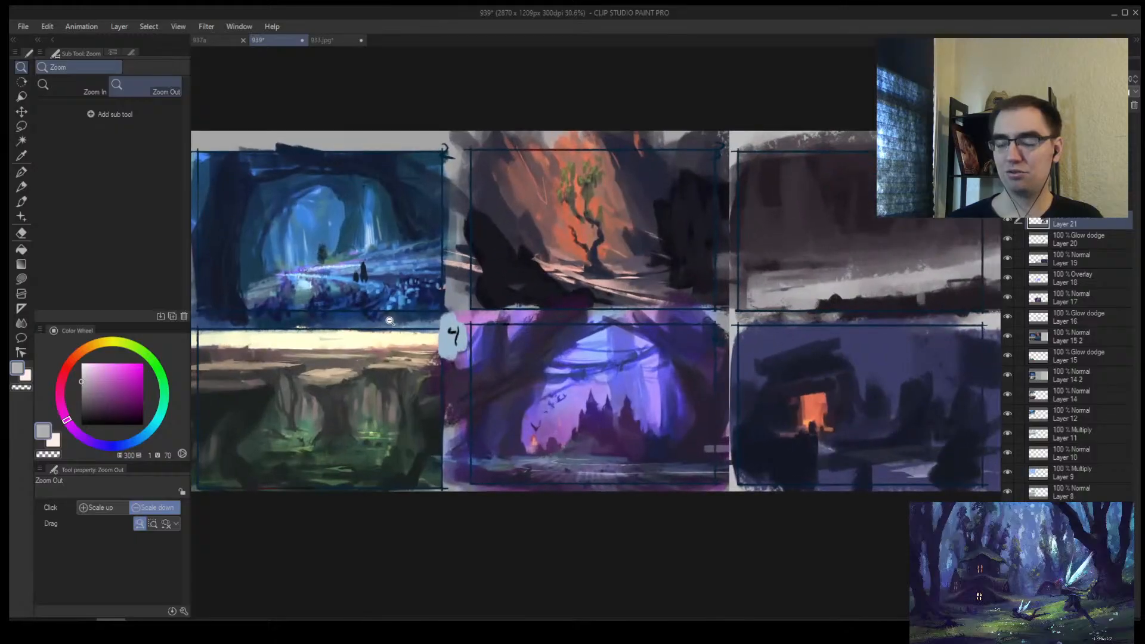
scroll(391, 321, down, 2)
scroll(370, 179, up, 1)
scroll(361, 145, down, 1)
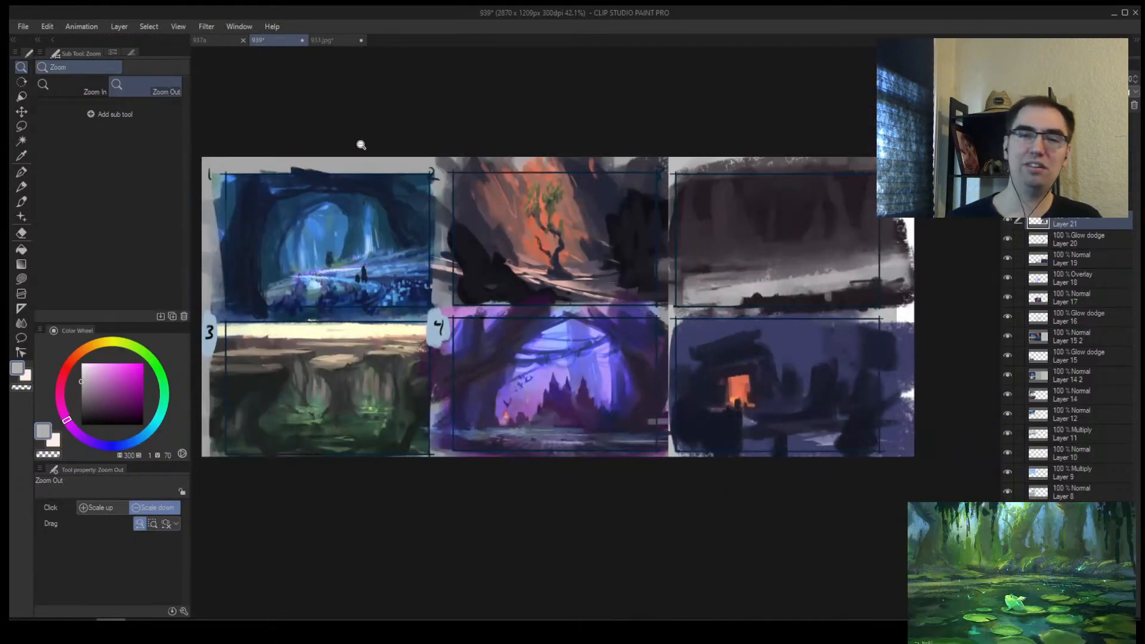
Step: Bring up the 933.jpg painting of red market tents and close that document
click(331, 40)
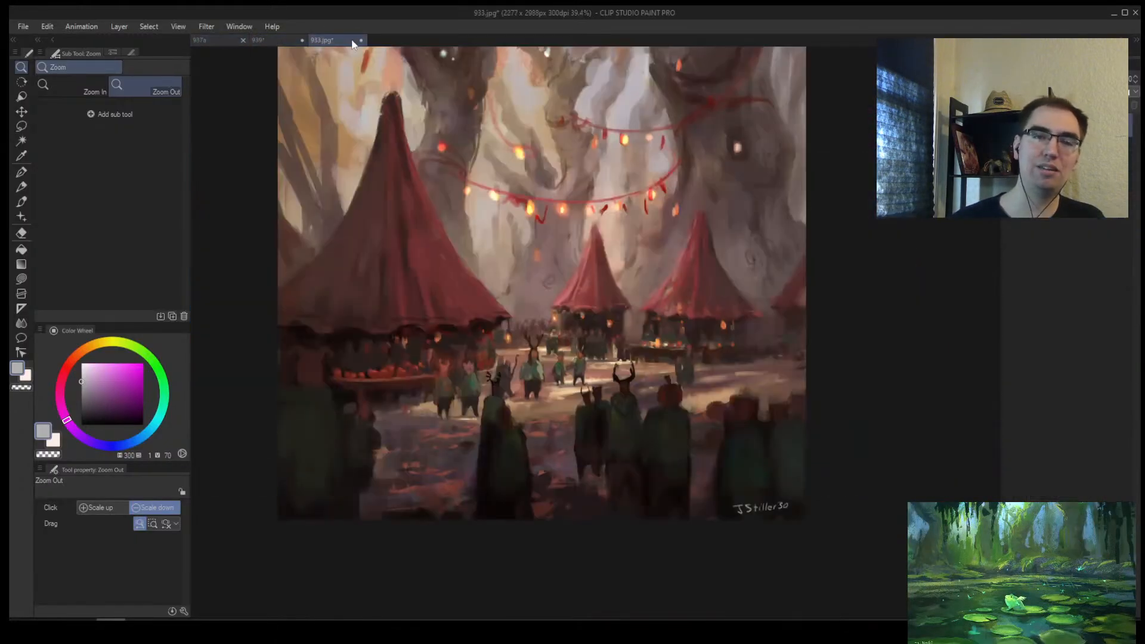
click(361, 40)
click(586, 241)
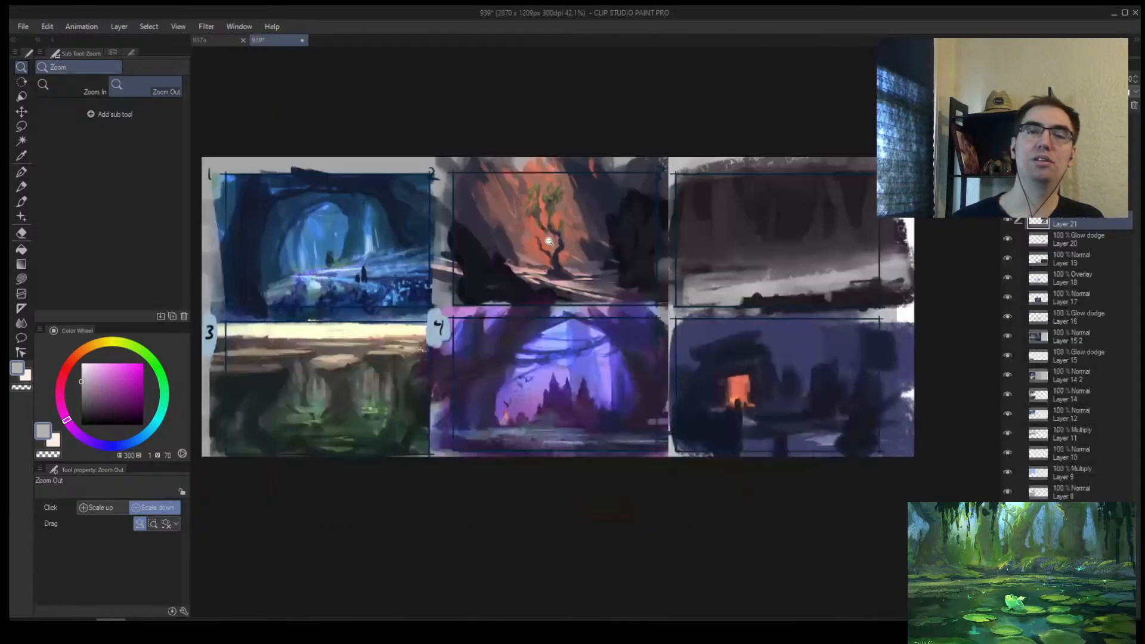
Step: Switch to the 937a cave painting and step back through its recent edits, undoing the broad diagonal light beam
click(200, 40)
scroll(558, 307, down, 3)
scroll(558, 307, up, 2)
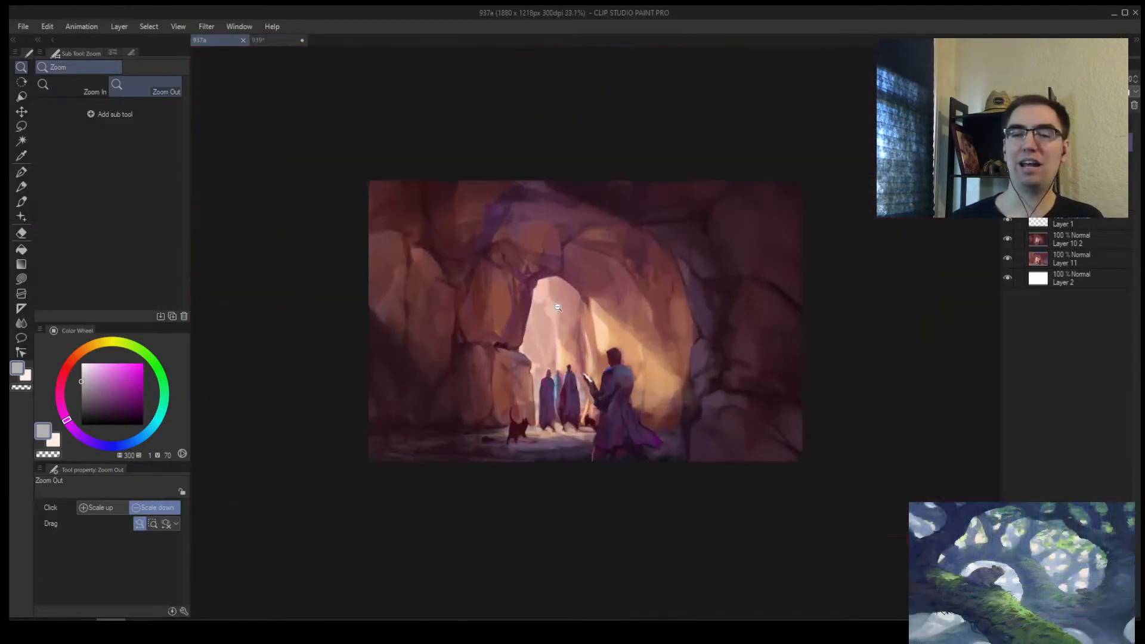
scroll(557, 307, up, 3)
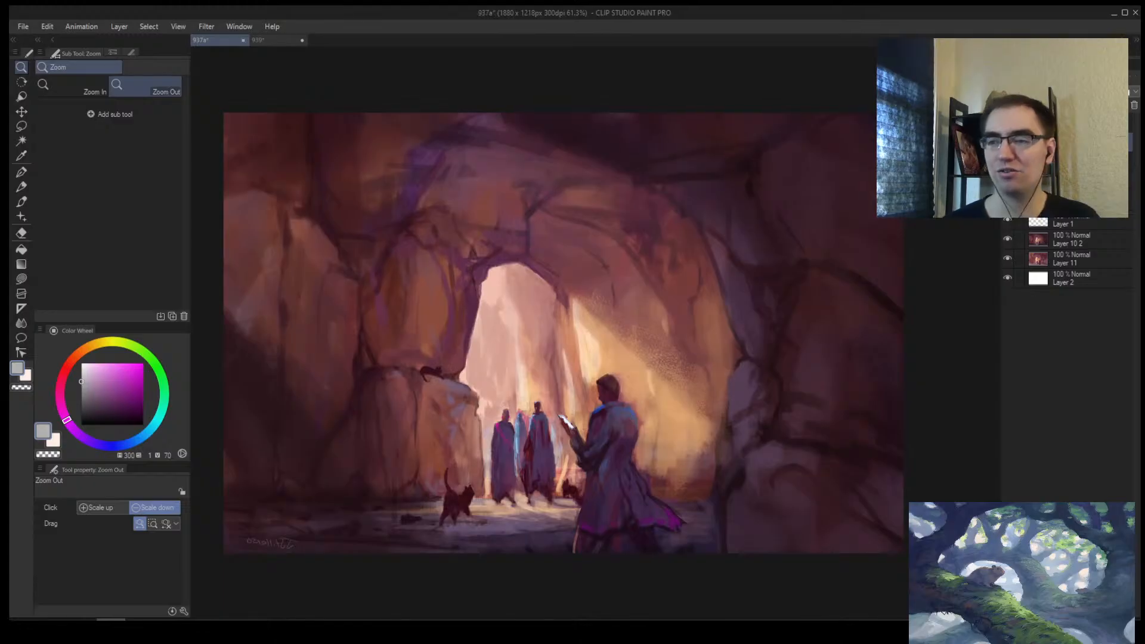
key(ctrl+z)
key(ctrl+z)
key(ctrl+z)
key(ctrl+z)
key(ctrl+z)
key(ctrl+z)
key(ctrl+z)
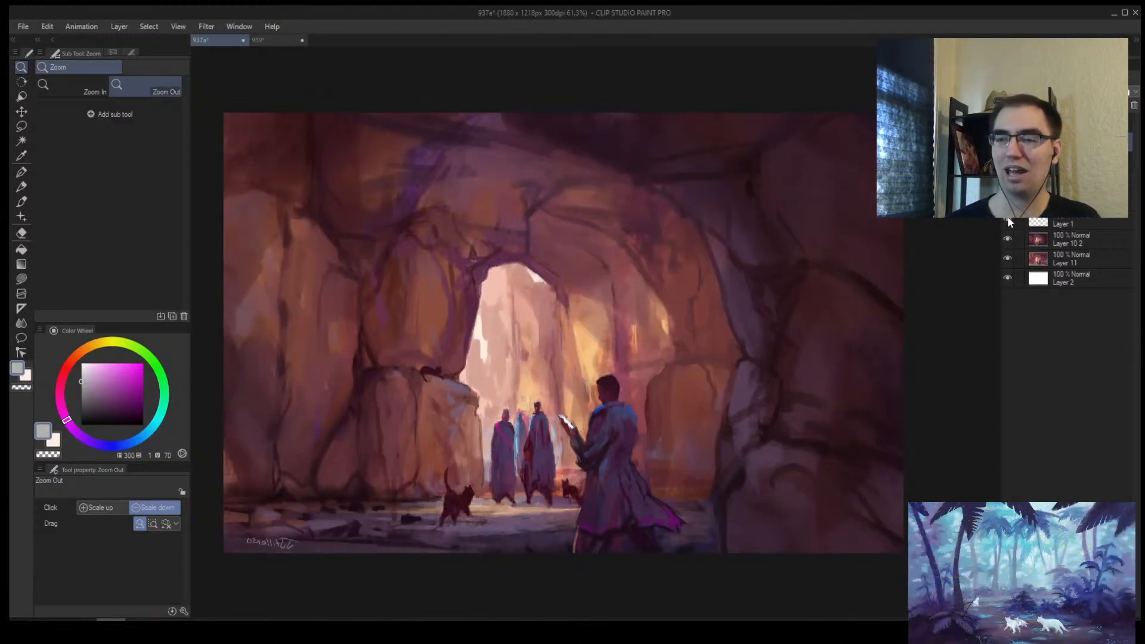
key(ctrl+z)
key(ctrl+z)
key(ctrl+z)
key(ctrl+z)
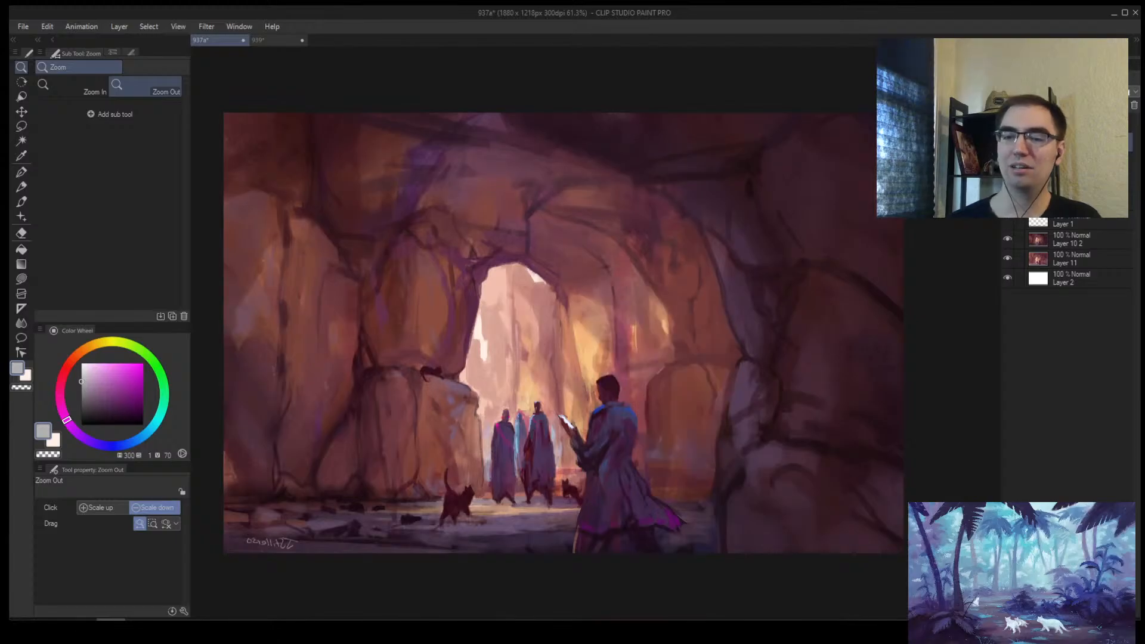
Step: Step back and forth through the cave painting's edit history to compare its lighting, ending with the diagonal light beam restored
key(ctrl+y)
key(ctrl+z)
key(ctrl+y)
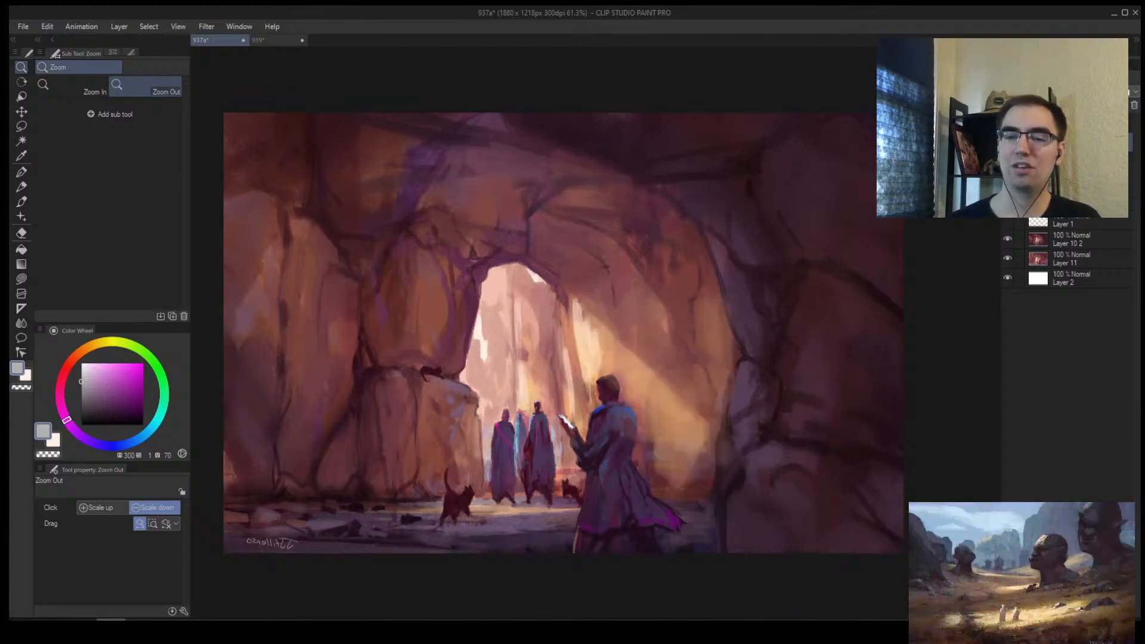
key(ctrl+z)
key(ctrl+z)
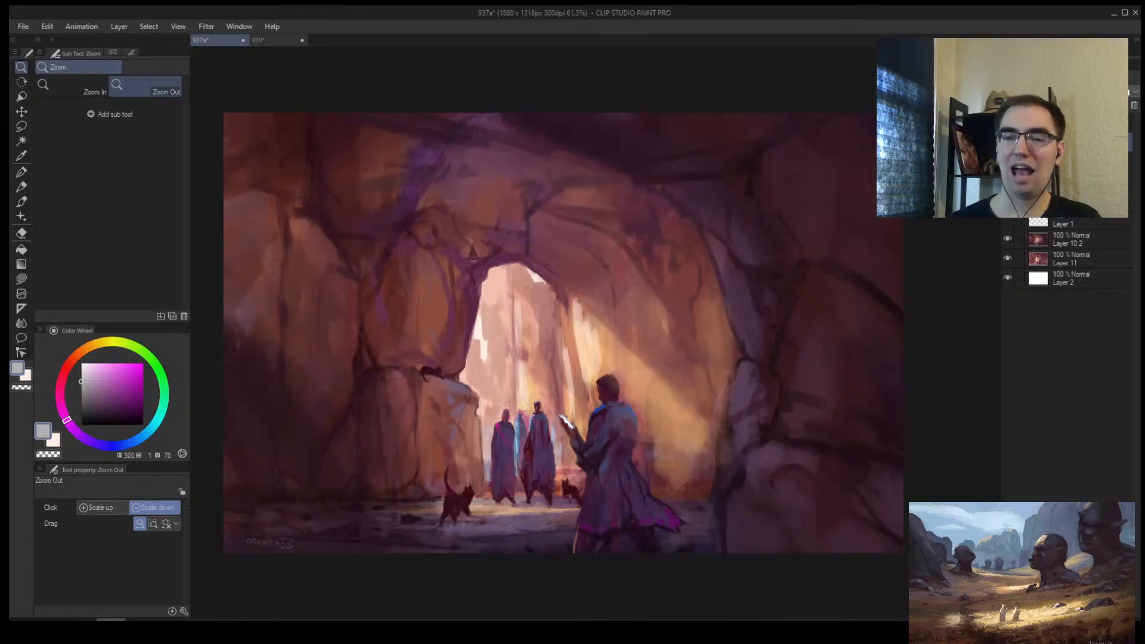
key(ctrl+y)
key(ctrl+z)
key(ctrl+y)
key(ctrl+y)
key(ctrl+z)
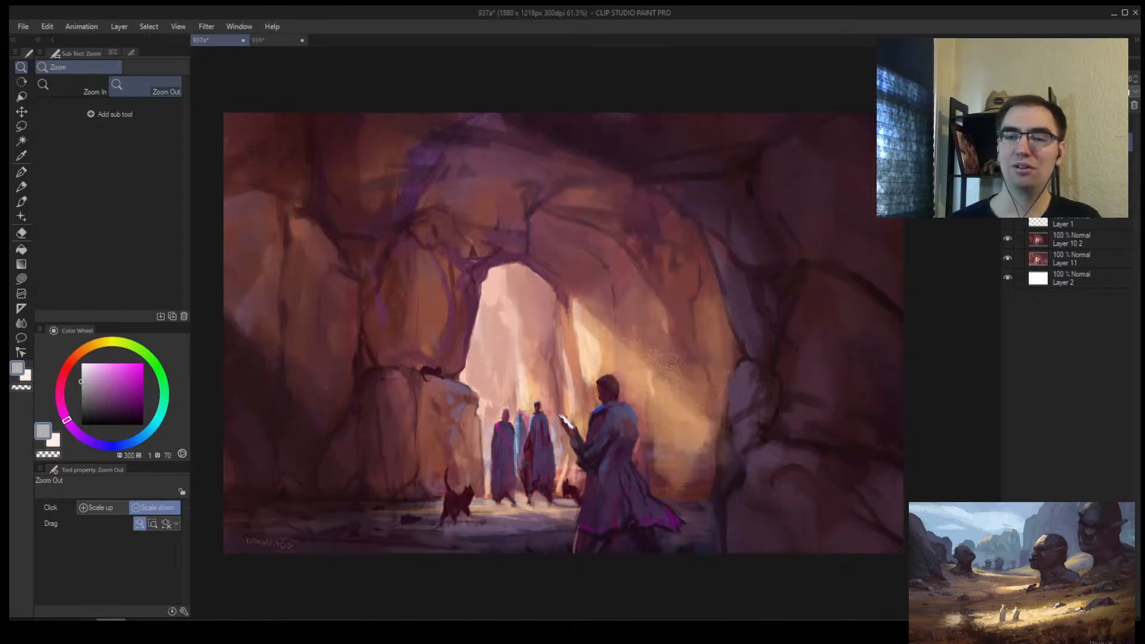
key(ctrl+z)
key(ctrl+y)
key(ctrl+z)
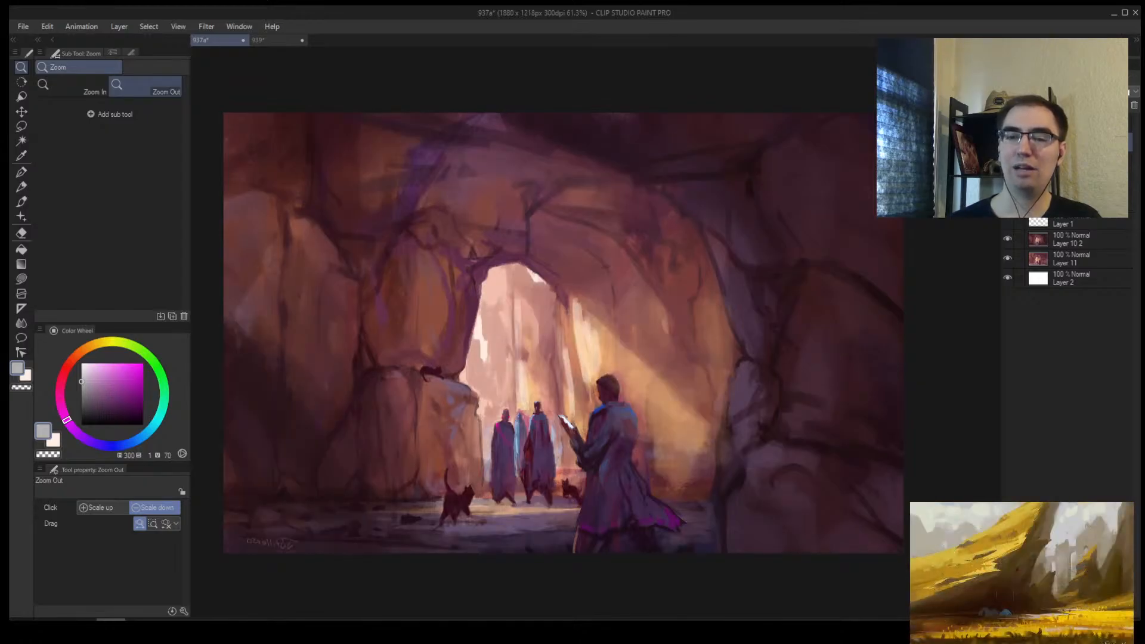
key(ctrl+y)
Step: Mirror the cave painting's view horizontally and compare the versions with and without the diagonal light beam
drag(882, 187, 835, 190)
mouse_move(906, 204)
mouse_down()
mouse_move(862, 220)
mouse_move(895, 216)
mouse_up()
click(1008, 221)
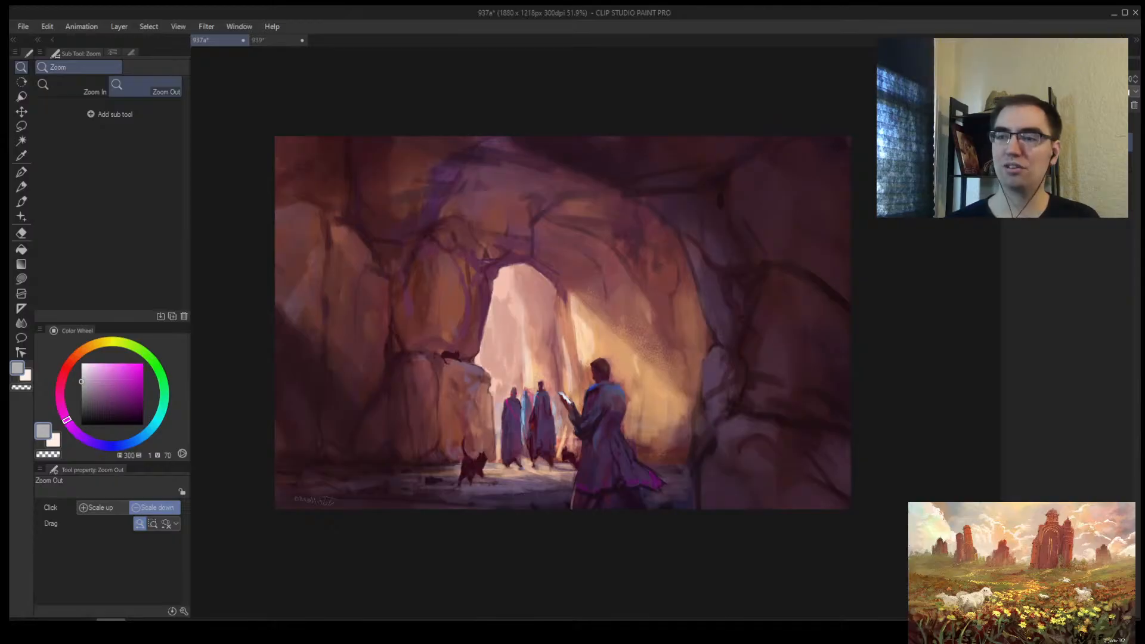
key(ctrl+z)
key(ctrl+y)
key(h)
key(ctrl+z)
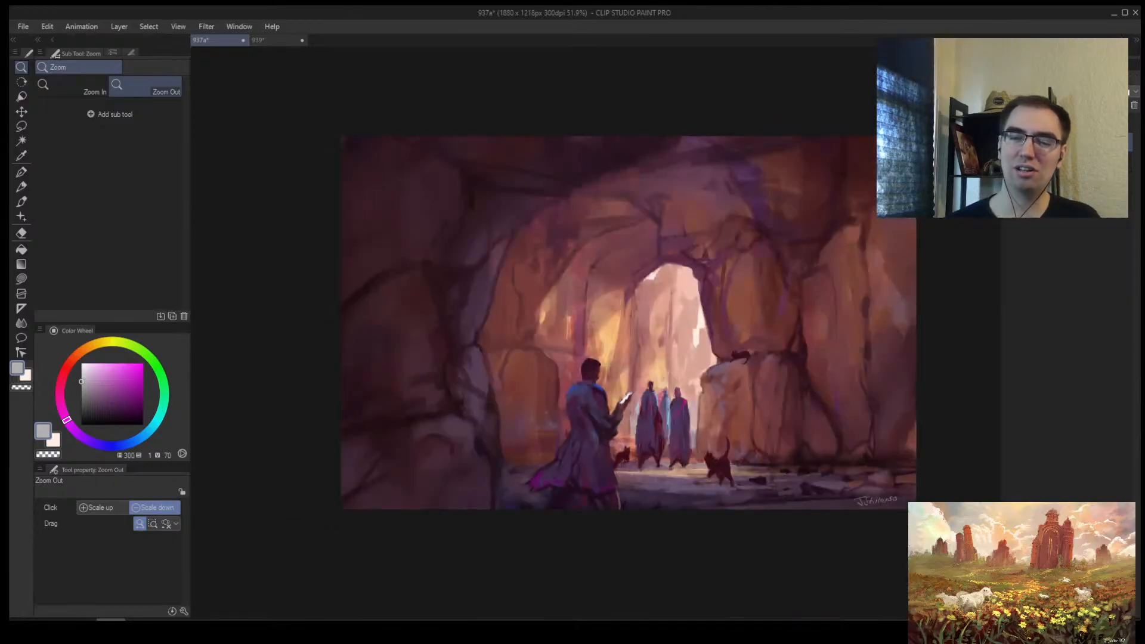
key(ctrl+y)
Step: Examine the mirrored cave painting at thumbnail size, alternating between its versions with and without the light beam
scroll(742, 281, down, 8)
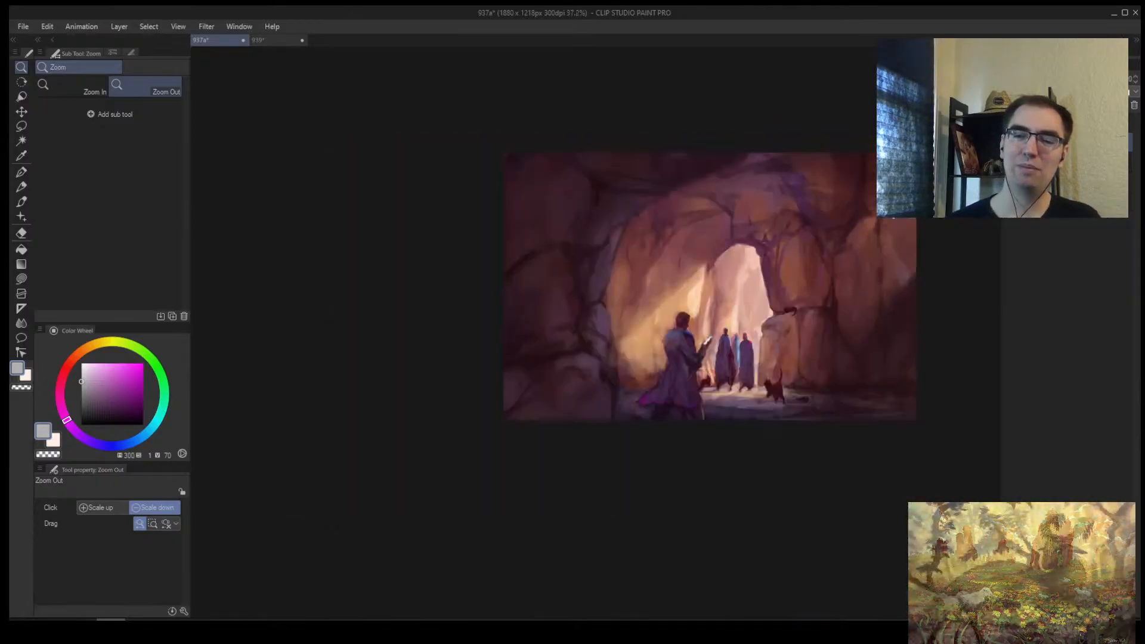
drag(737, 278, 714, 293)
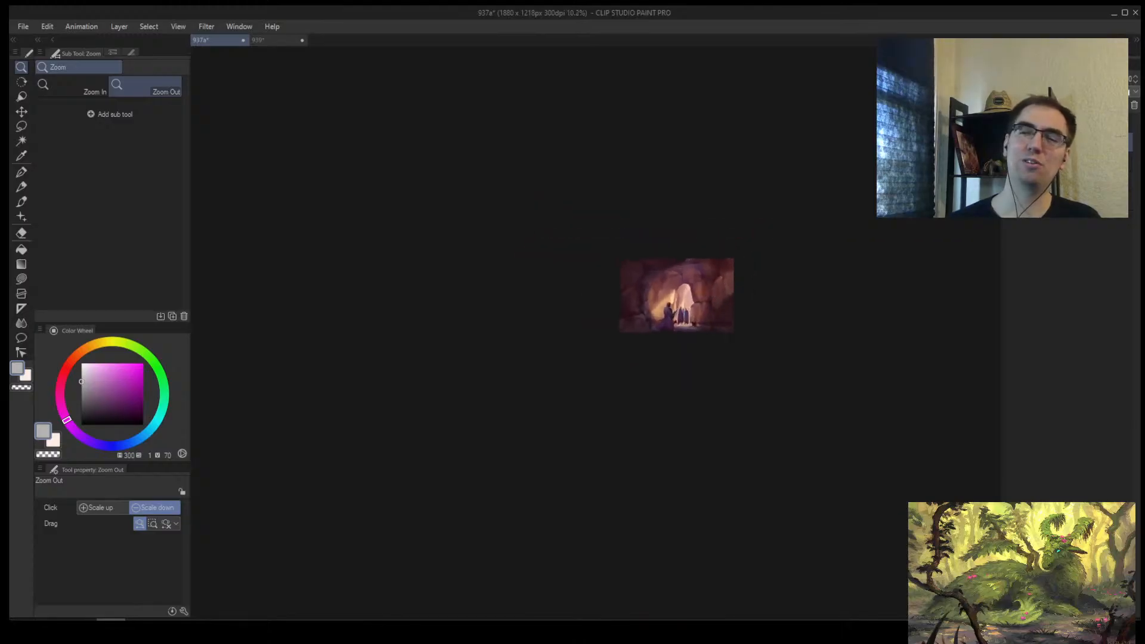
key(ctrl+z)
key(ctrl+y)
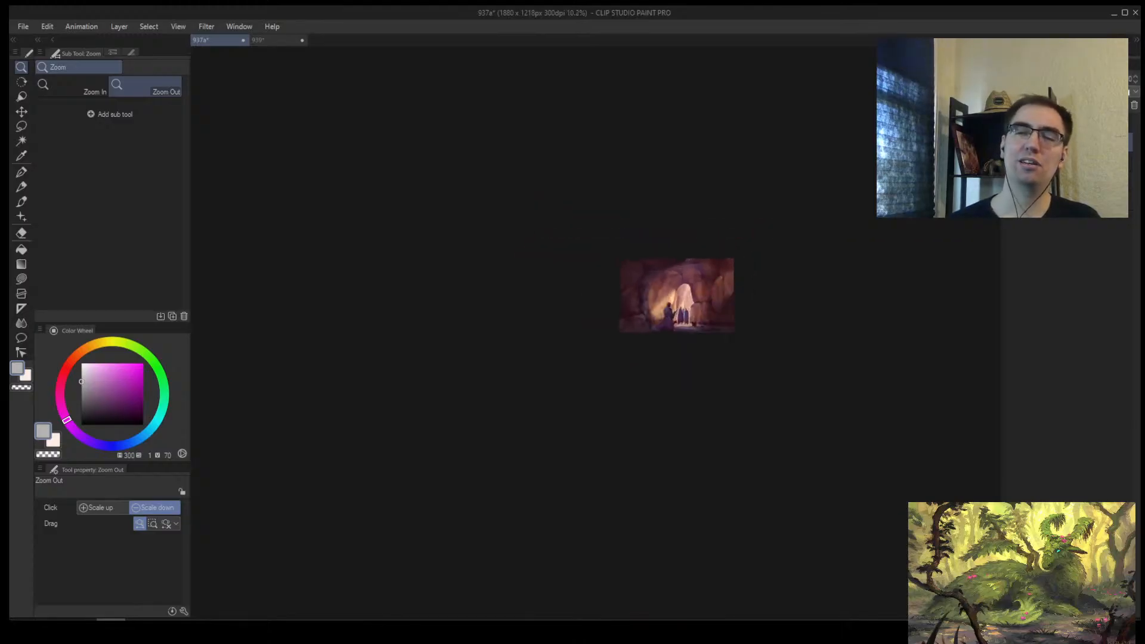
key(ctrl+z)
key(ctrl+y)
scroll(737, 257, down, 6)
drag(857, 218, 695, 321)
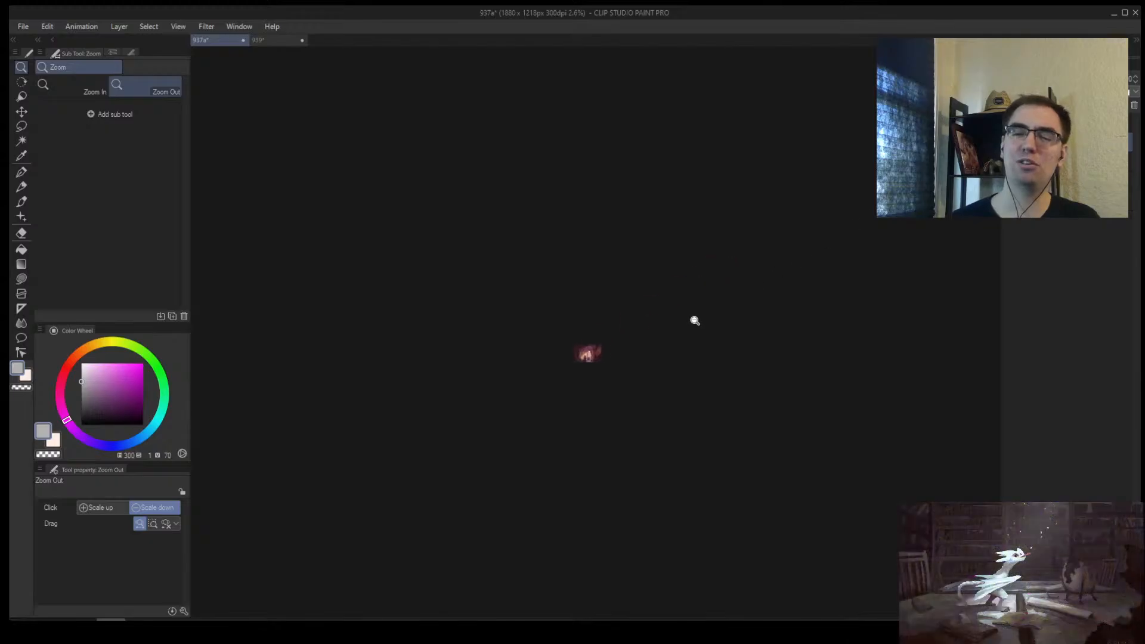
scroll(591, 358, up, 6)
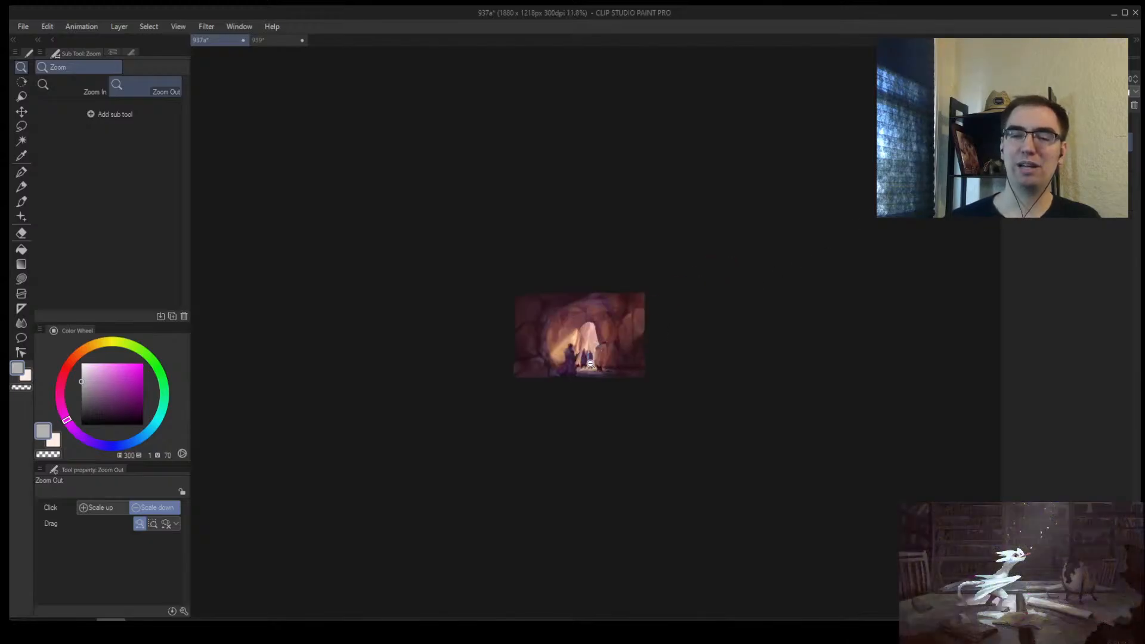
key(ctrl+z)
key(ctrl+y)
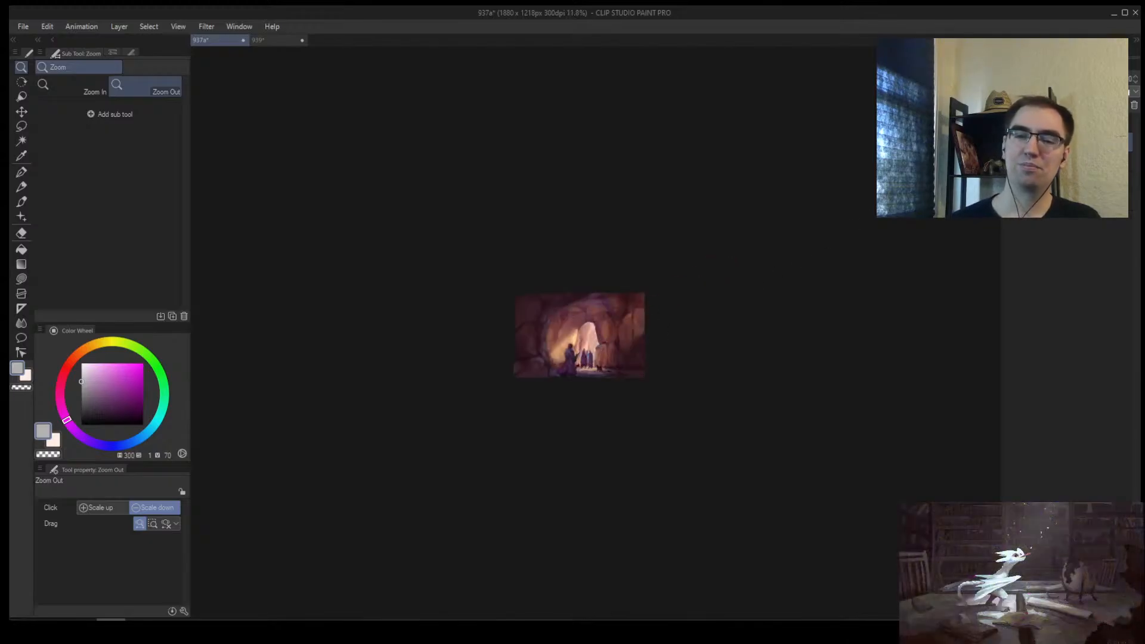
key(ctrl+z)
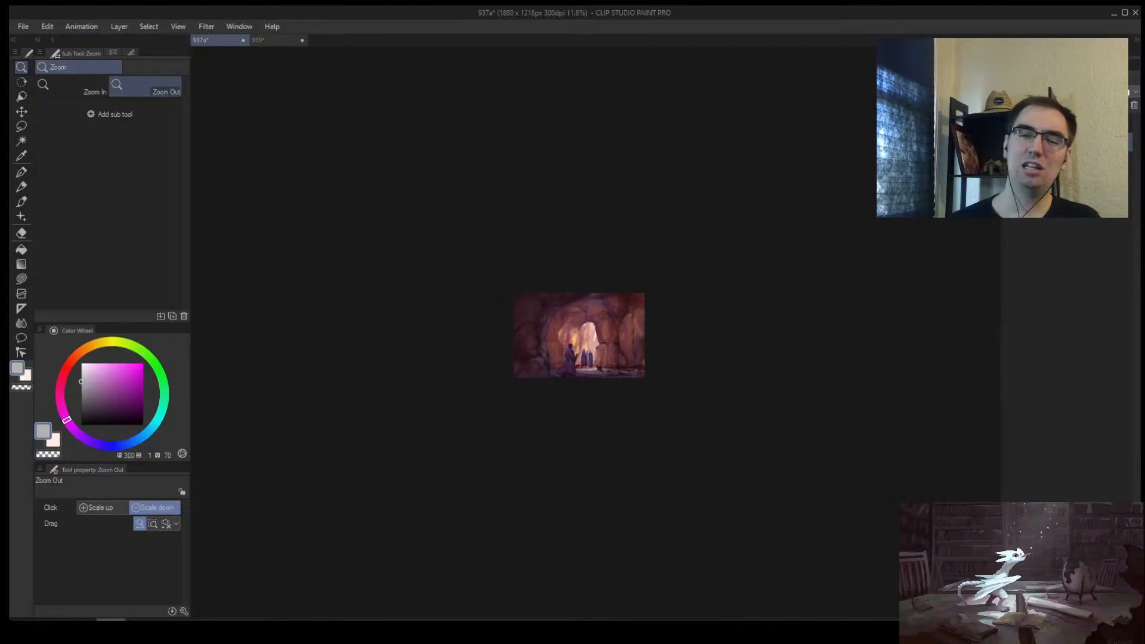
scroll(613, 317, up, 6)
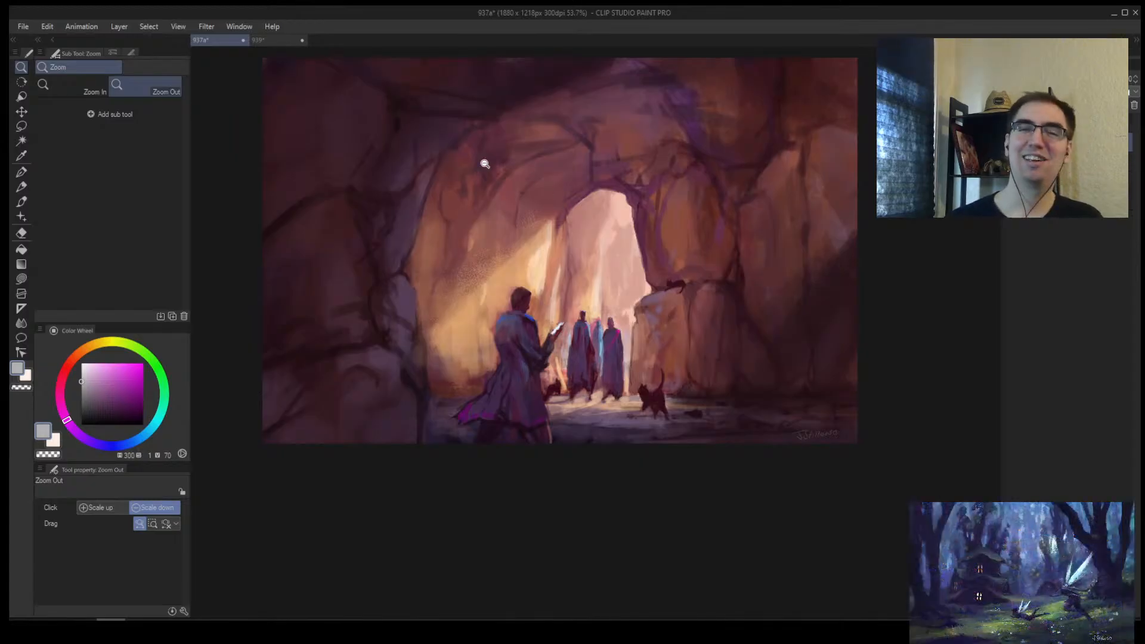
Step: Look over the 939 thumbnail sheet, and return to the 937a cave painting for a closer view
click(278, 41)
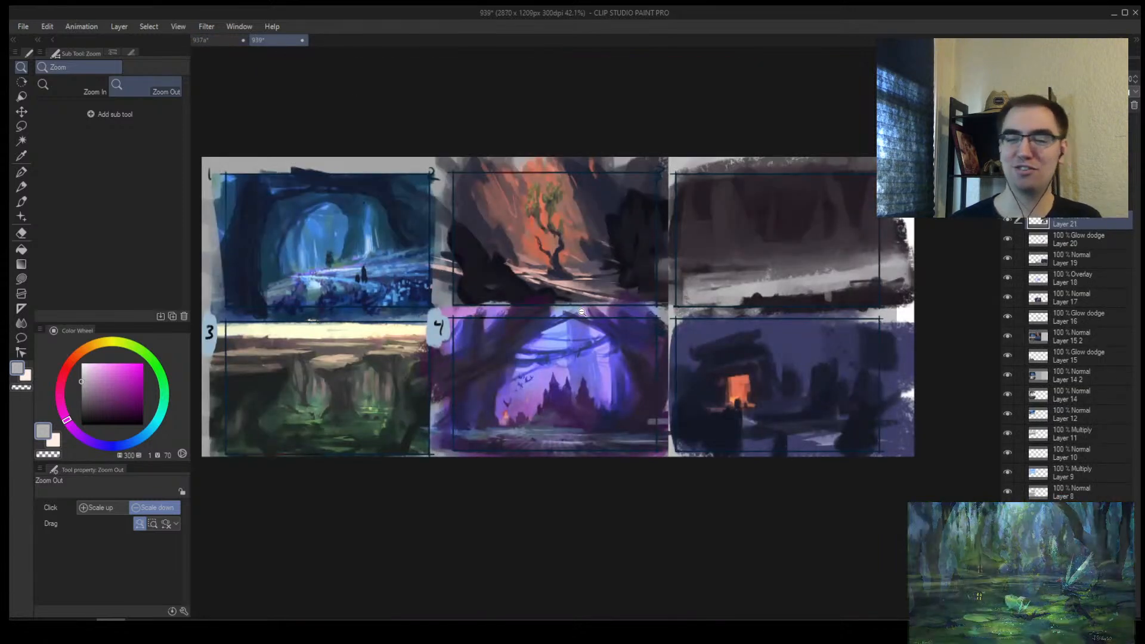
scroll(554, 264, up, 3)
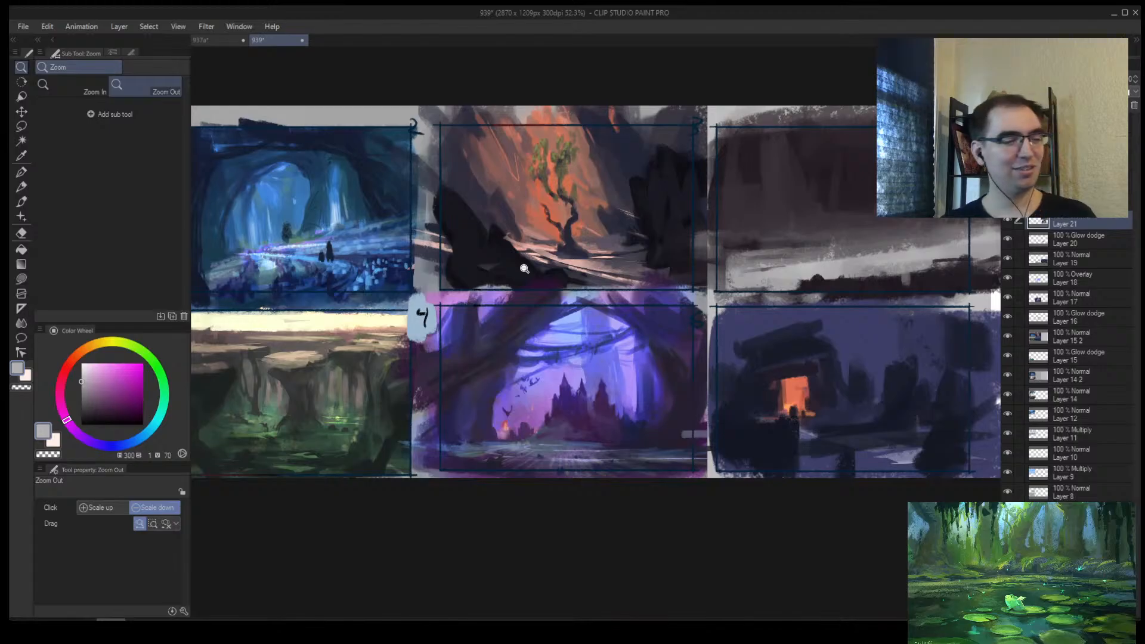
click(229, 41)
scroll(718, 201, up, 2)
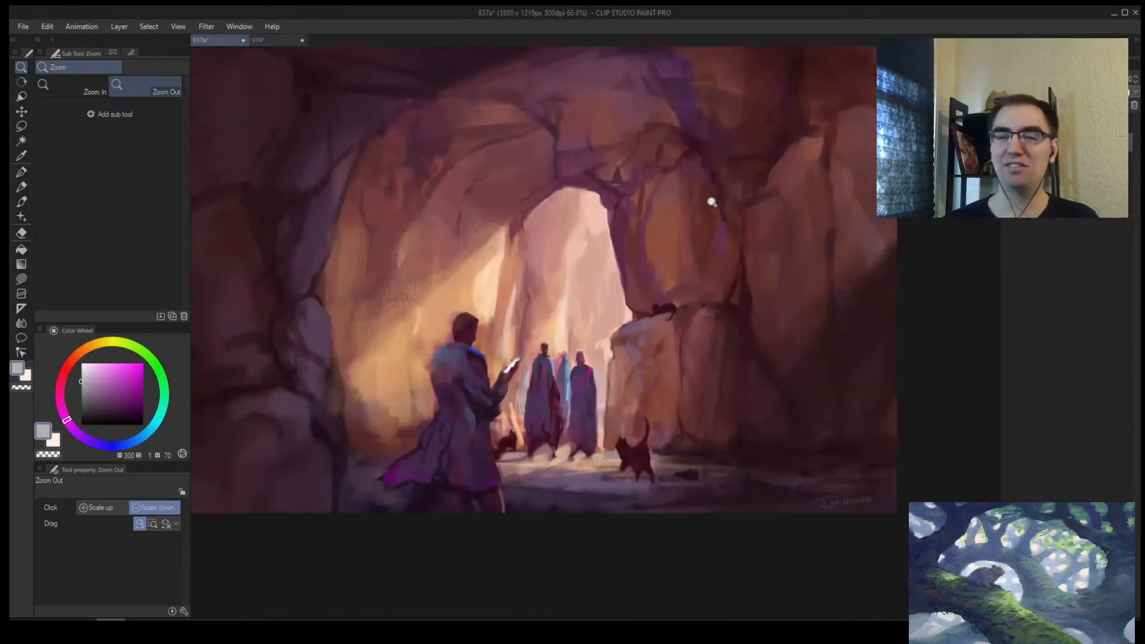
drag(644, 236, 751, 331)
Step: Sample colours with the brush across the cave painting's shadowed and sunlit rock areas and review the whole picture
key(b)
alt+click(419, 263)
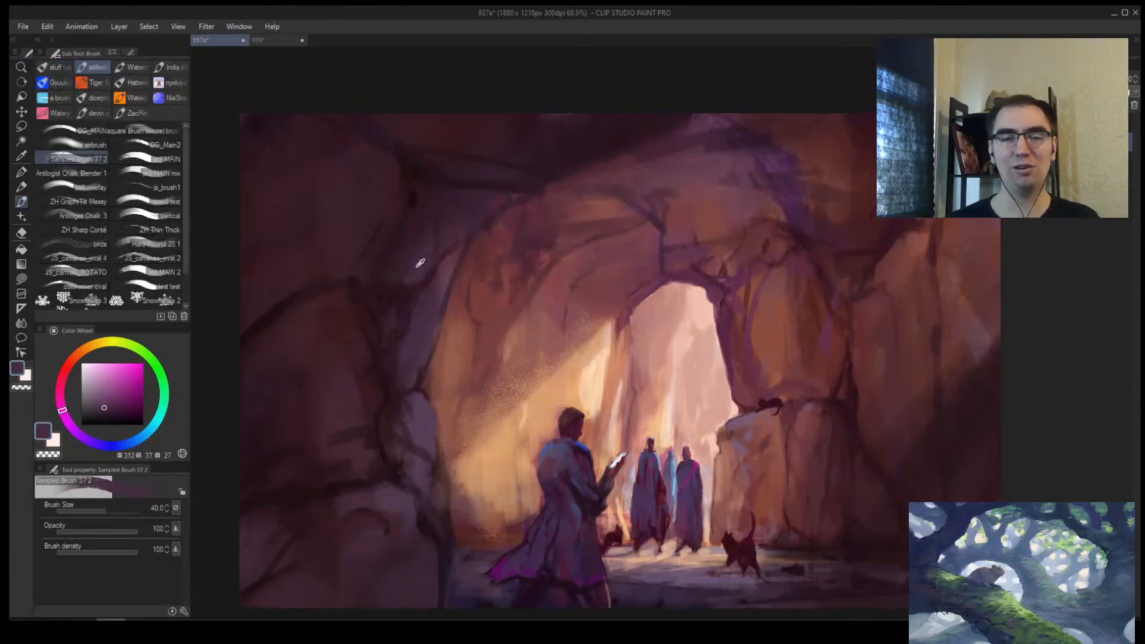
alt+click(451, 303)
alt+click(414, 351)
mouse_move(412, 352)
mouse_down()
mouse_move(413, 221)
mouse_move(468, 244)
mouse_move(429, 310)
mouse_move(384, 325)
mouse_move(376, 476)
mouse_move(389, 485)
mouse_move(591, 385)
mouse_move(683, 358)
mouse_move(748, 376)
mouse_move(604, 351)
mouse_move(650, 334)
mouse_move(544, 306)
mouse_move(588, 263)
mouse_up()
key(alt+space)
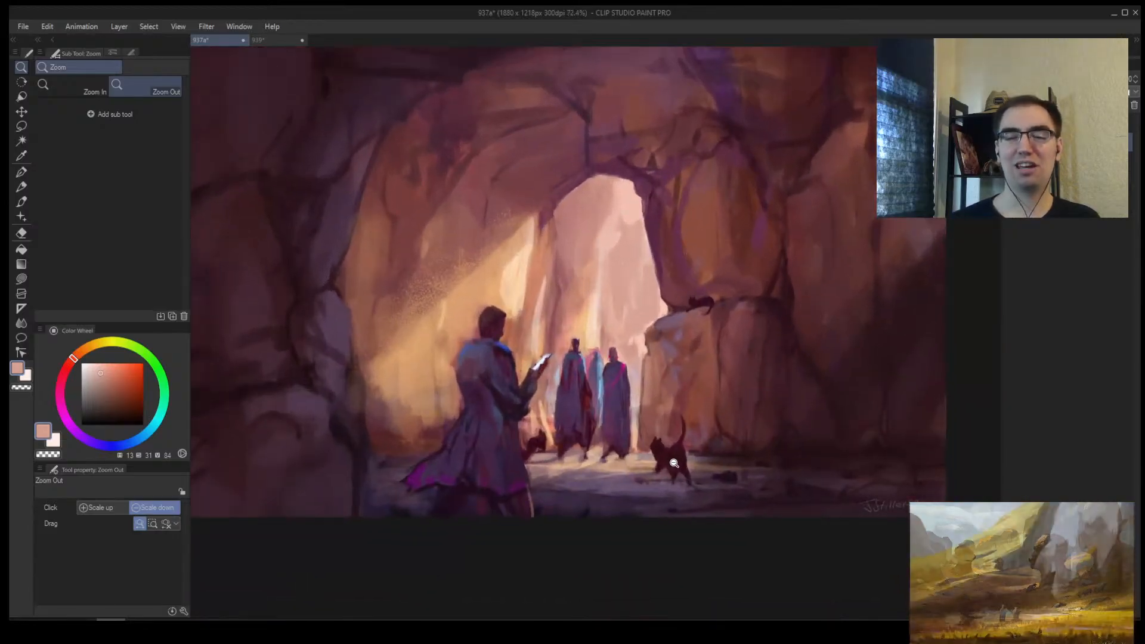
drag(674, 464, 644, 334)
drag(707, 310, 657, 330)
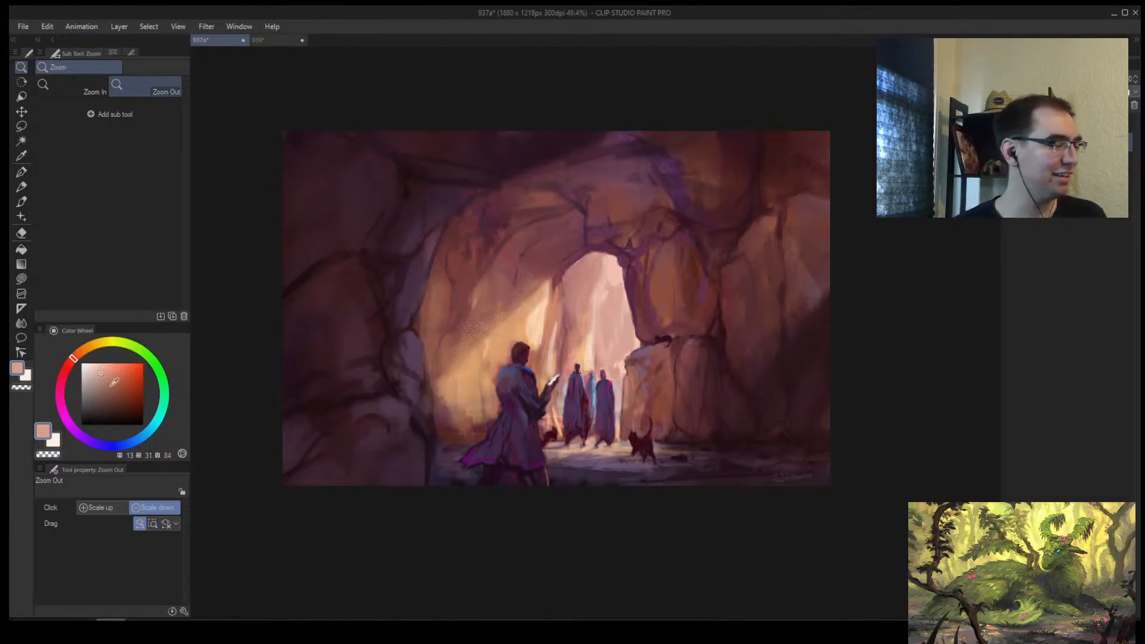
Step: Bring up the 939 sheet and examine the purple castle thumbnail, number 4, up close and within the full sheet
click(279, 40)
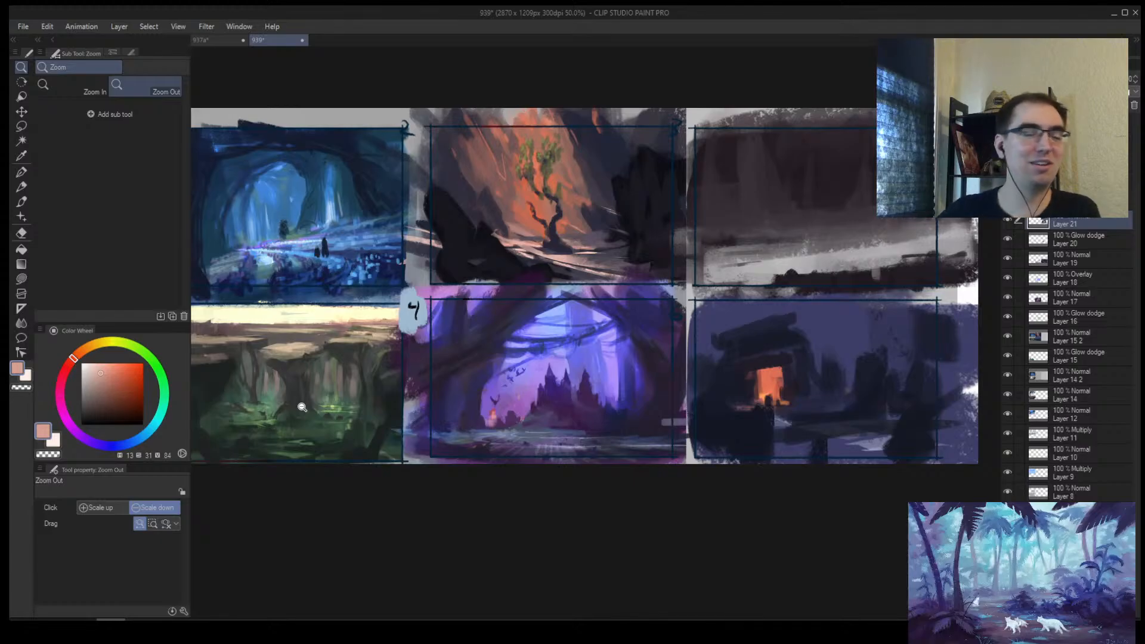
scroll(535, 378, up, 1)
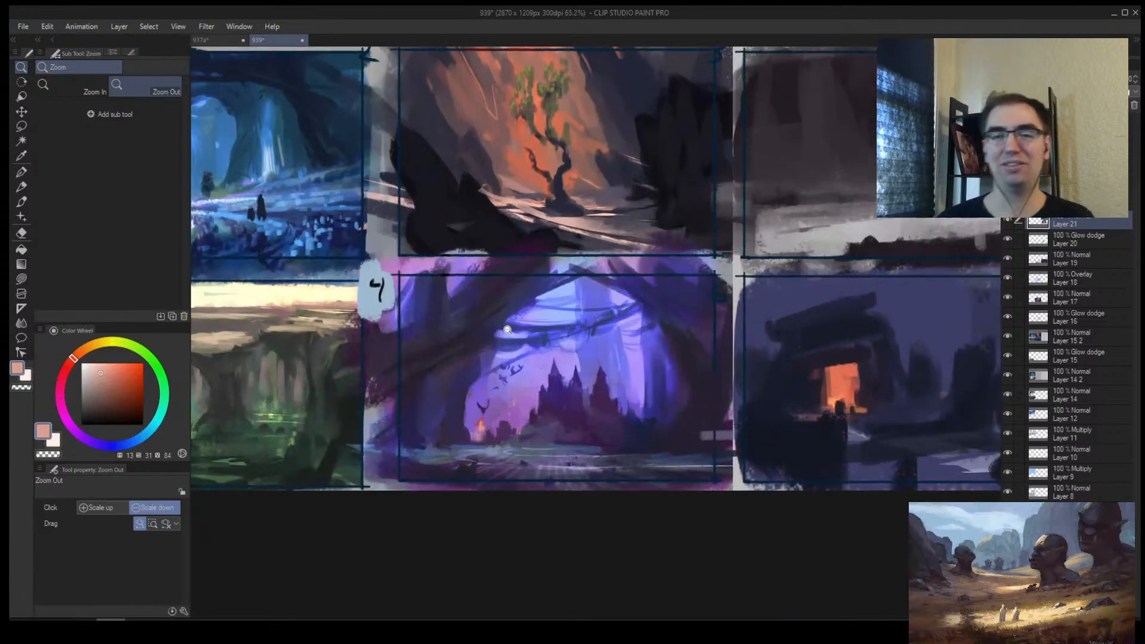
drag(508, 330, 523, 317)
mouse_move(523, 378)
mouse_down()
mouse_move(505, 358)
mouse_move(539, 365)
mouse_up()
mouse_move(543, 358)
mouse_down()
mouse_move(478, 398)
mouse_move(552, 349)
mouse_move(543, 360)
mouse_up()
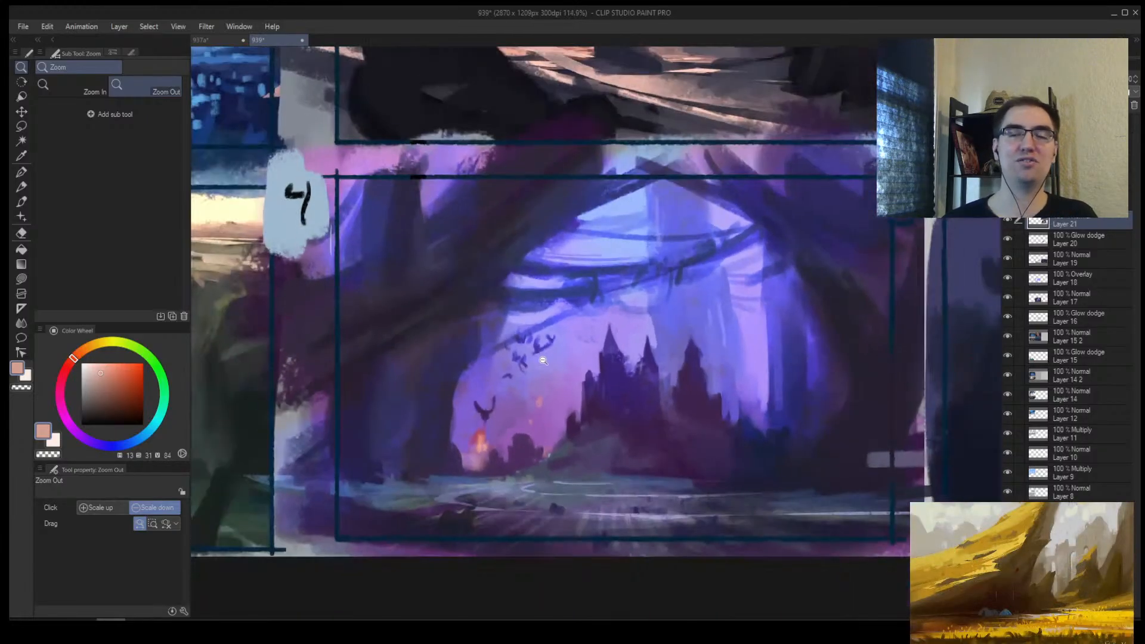
drag(726, 366, 737, 350)
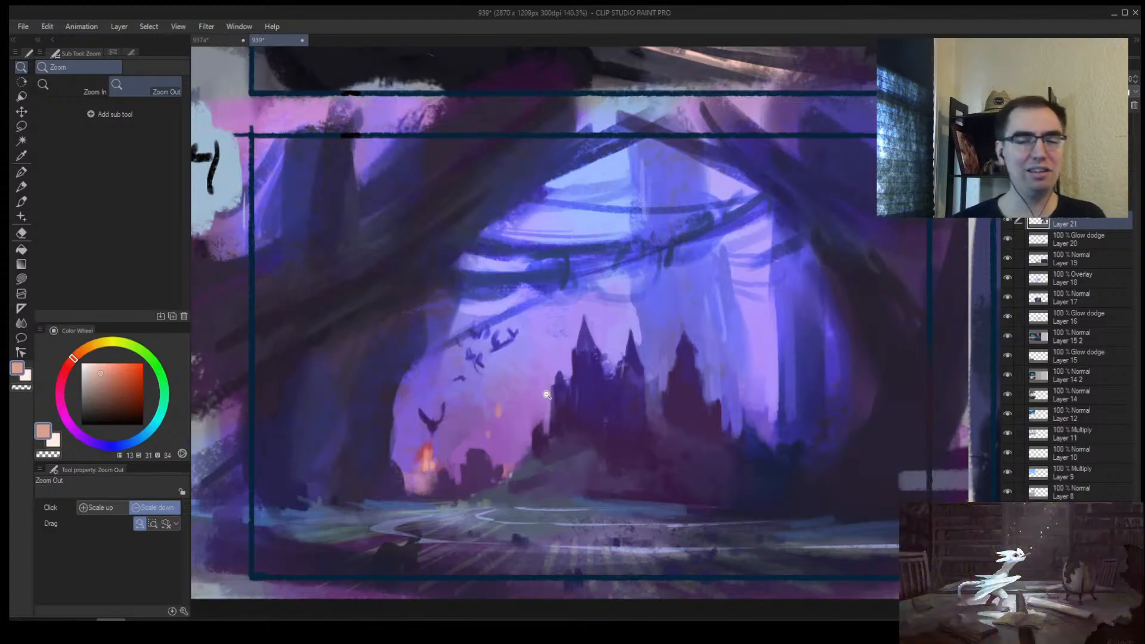
scroll(546, 423, down, 8)
scroll(554, 422, up, 3)
scroll(552, 424, down, 7)
scroll(552, 424, down, 2)
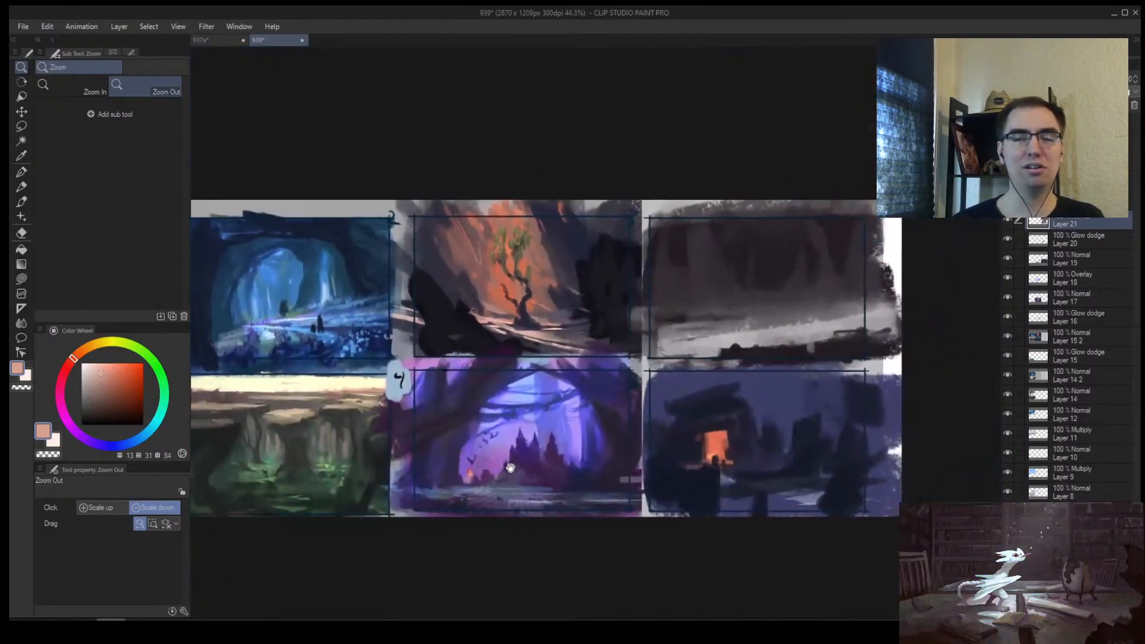
scroll(544, 408, up, 6)
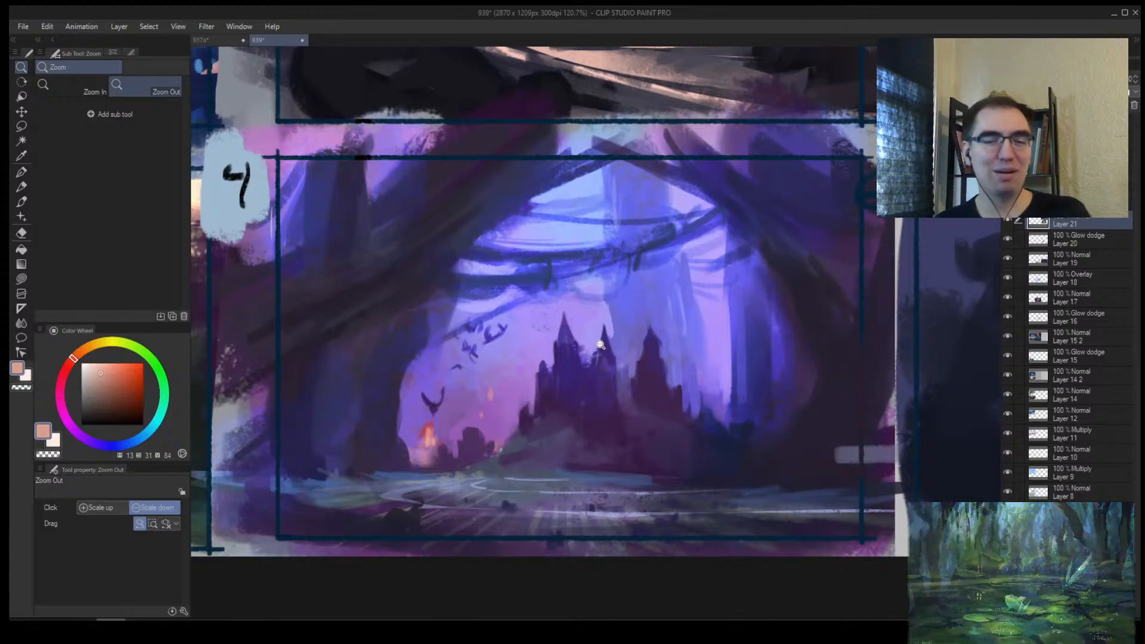
Step: Examine the blue cave, orange tree, green swamp and purple castle thumbnails side by side on the sheet
scroll(600, 344, down, 5)
drag(588, 226, 569, 301)
drag(645, 327, 686, 350)
drag(679, 349, 657, 358)
scroll(657, 358, up, 4)
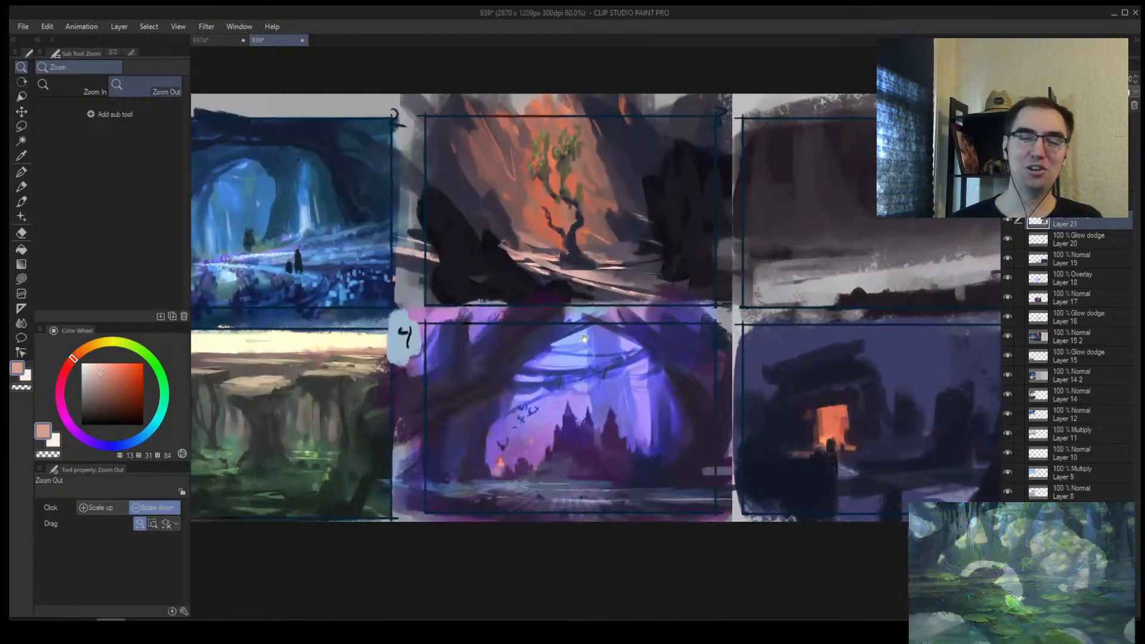
drag(585, 338, 644, 331)
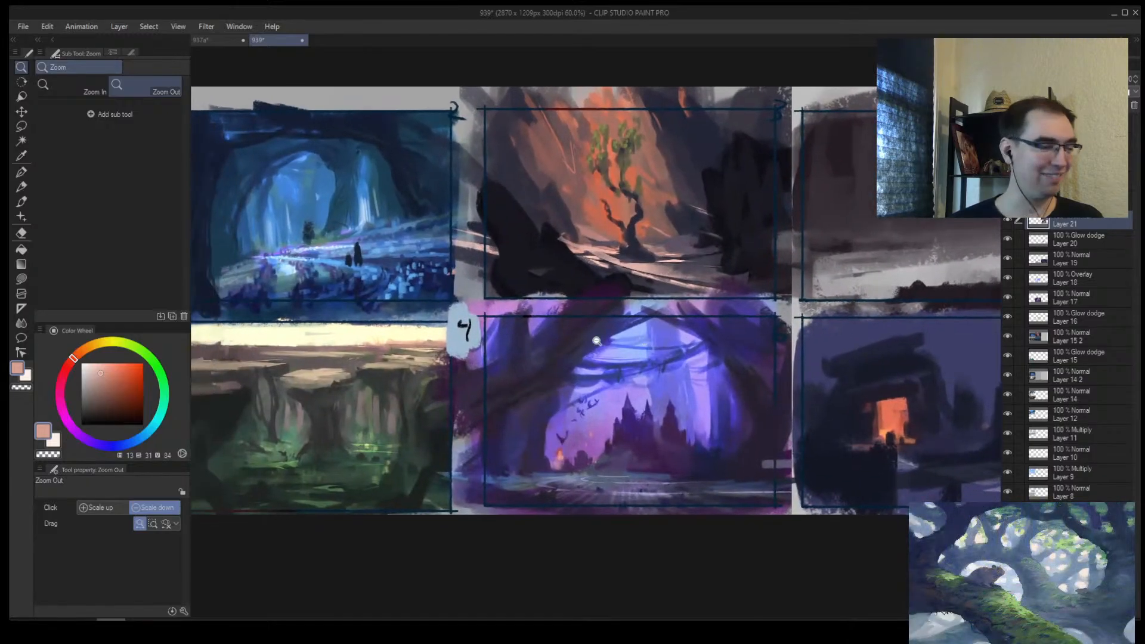
scroll(537, 352, down, 1)
drag(537, 352, 507, 308)
scroll(585, 355, down, 1)
scroll(579, 340, up, 3)
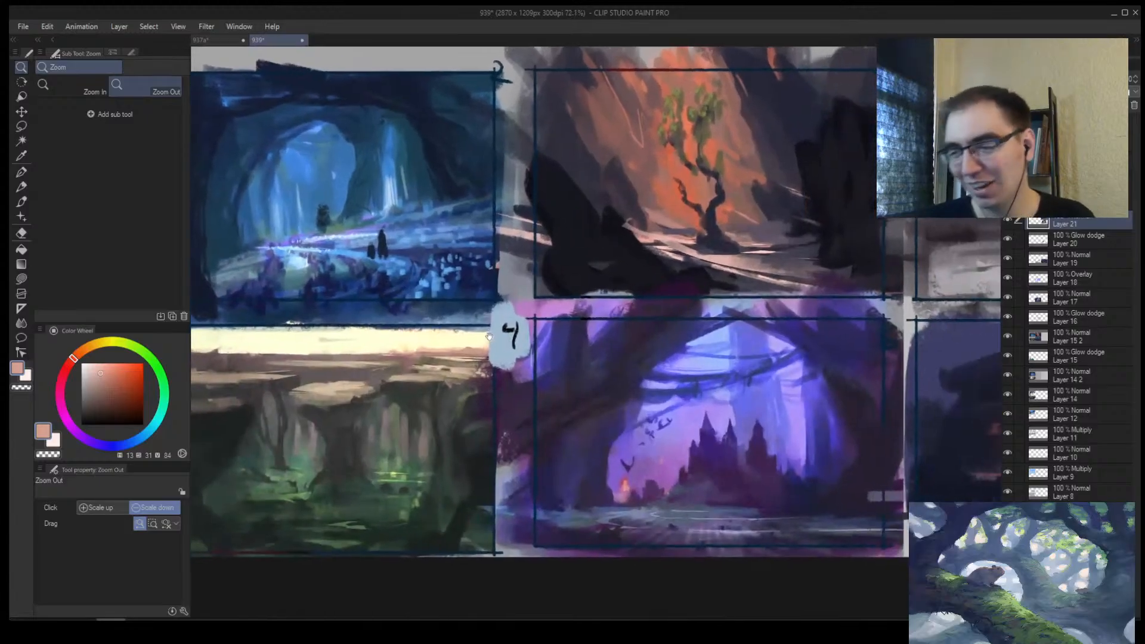
Step: Focus on the purple castle thumbnail, number 4, and save the 939 document
scroll(507, 308, down, 2)
scroll(507, 307, up, 3)
drag(656, 340, 635, 338)
scroll(572, 311, up, 3)
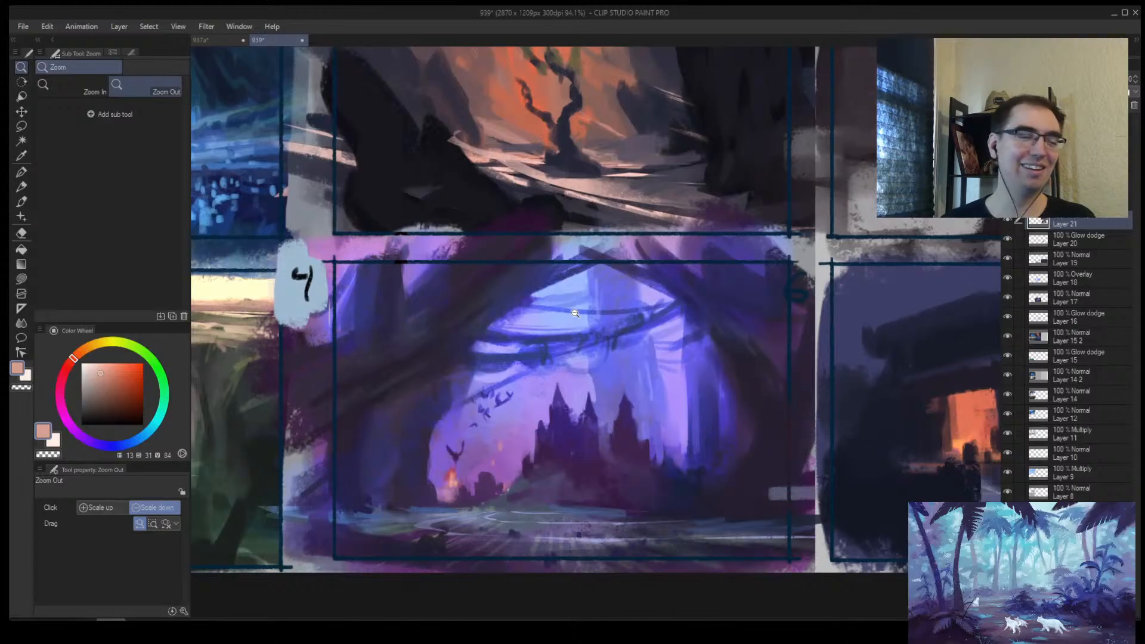
key(ctrl+s)
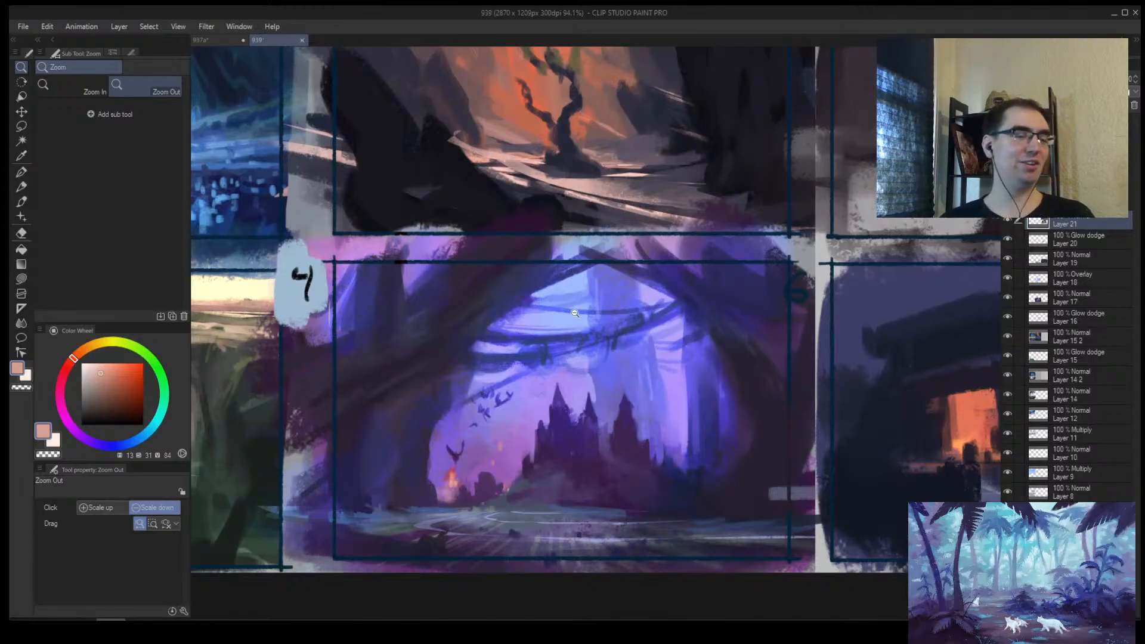